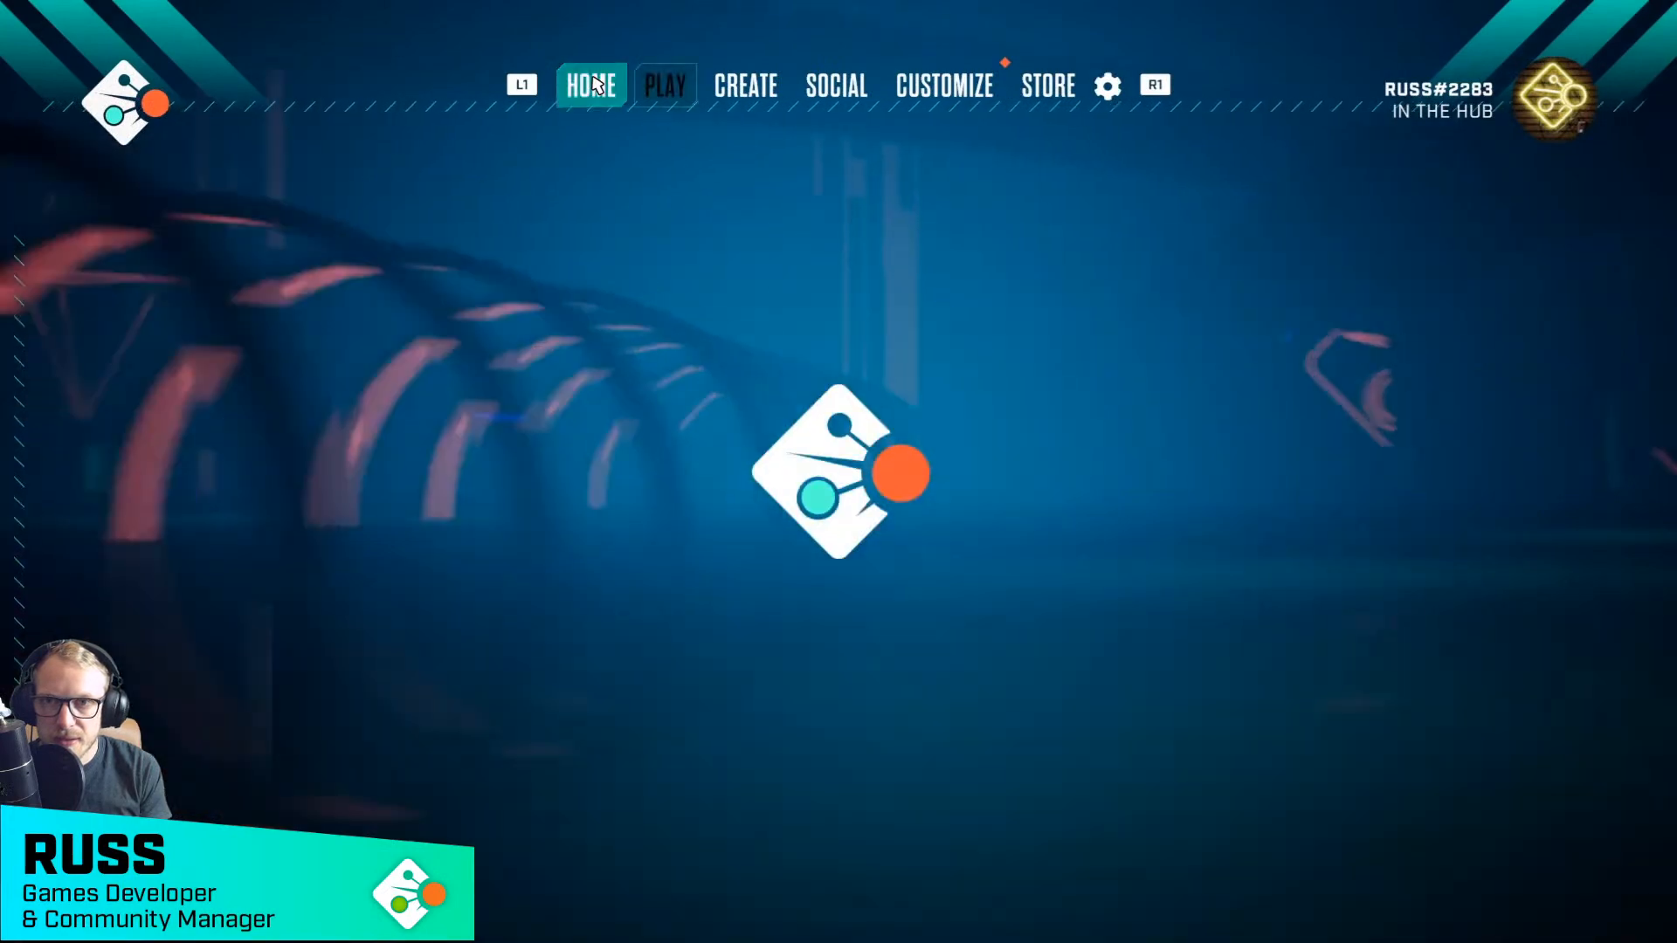
# - Start a new game from the "Starter: Gun Game" template of the Gun Game mode
pyautogui.press('Right')
pyautogui.press('Right')
pyautogui.press('Right')
pyautogui.press('Right')
pyautogui.press('Right')
pyautogui.press('Right')
pyautogui.press('Right')
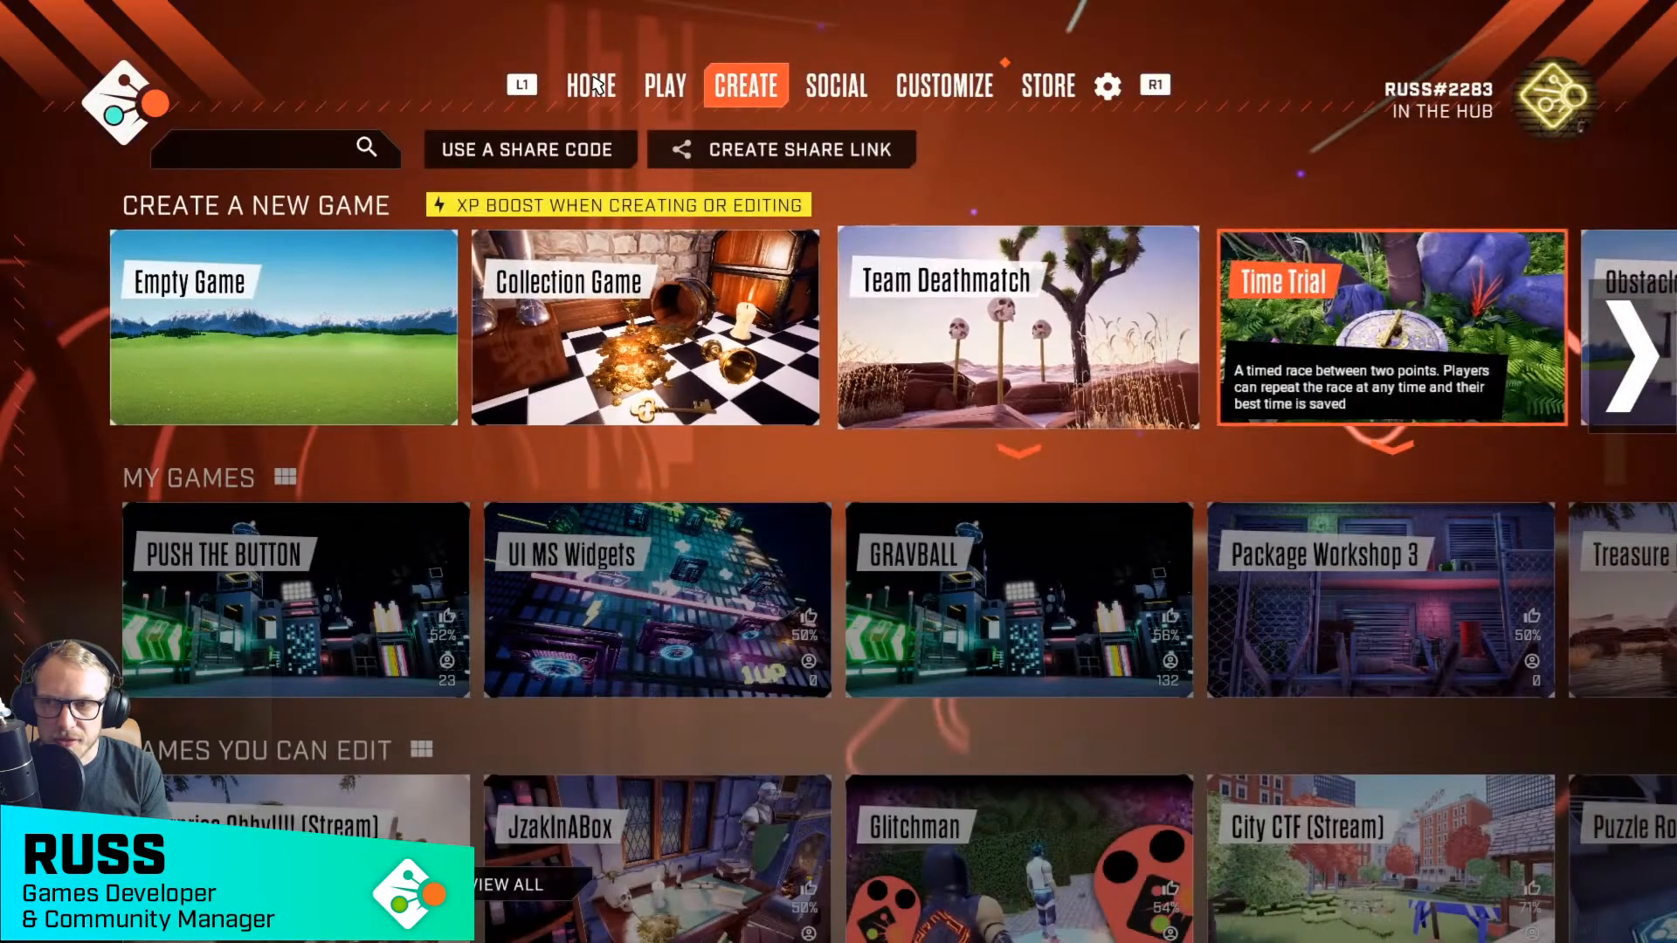
pyautogui.press('Right')
pyautogui.press('Right')
pyautogui.press('Right')
pyautogui.press('Right')
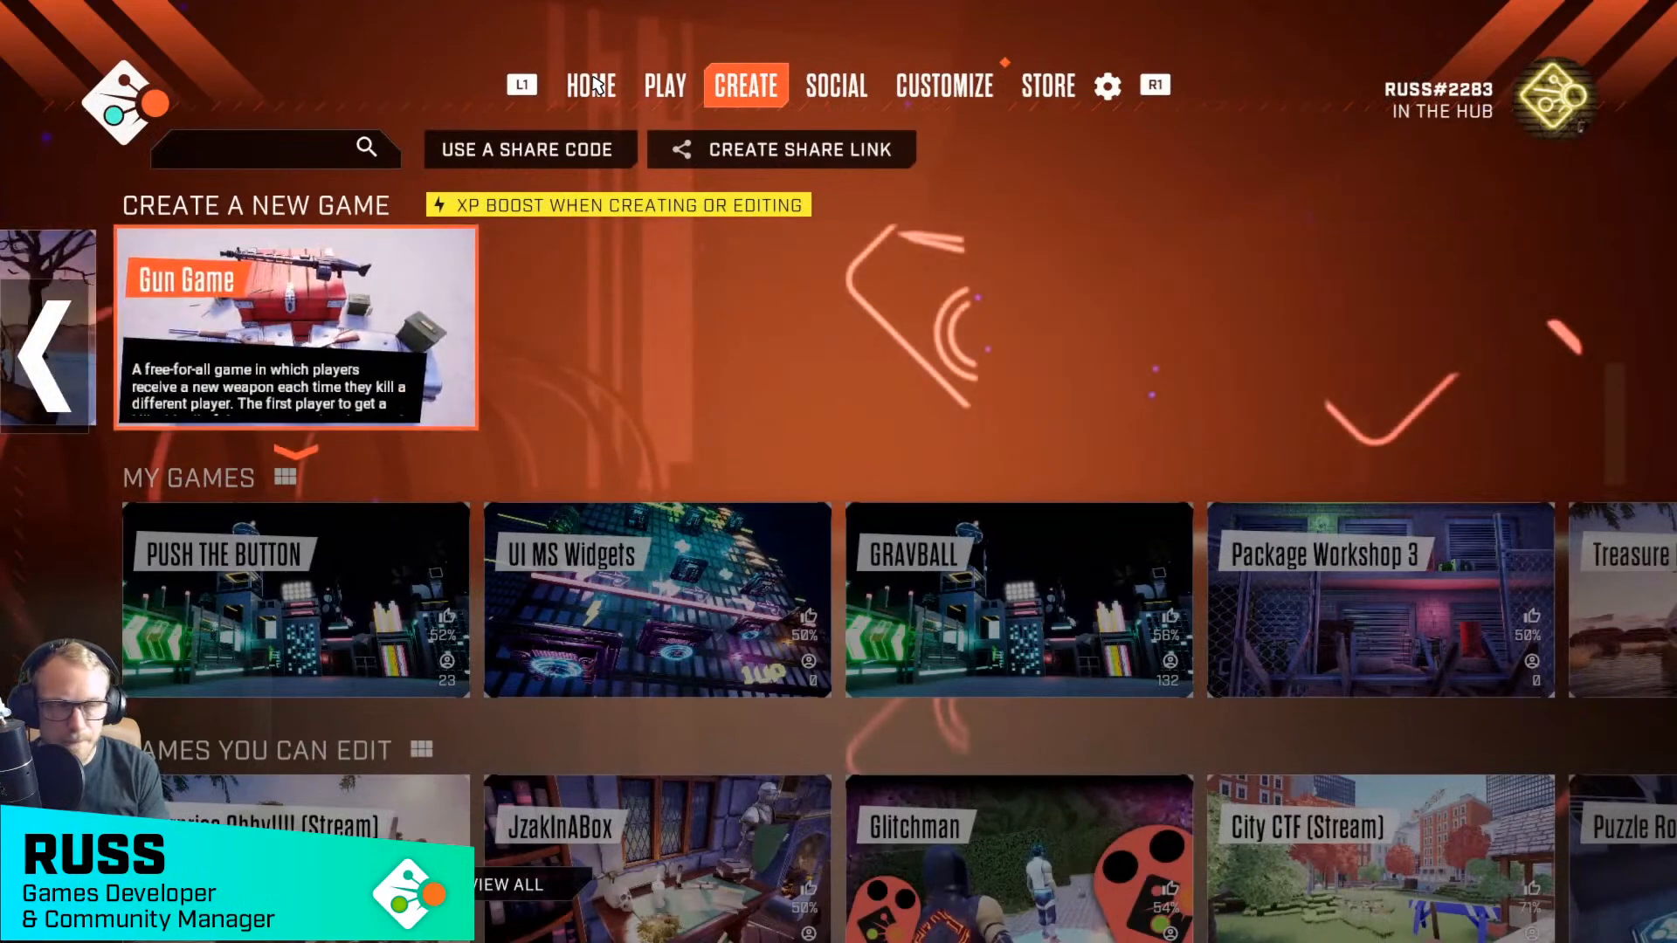
pyautogui.press('Return')
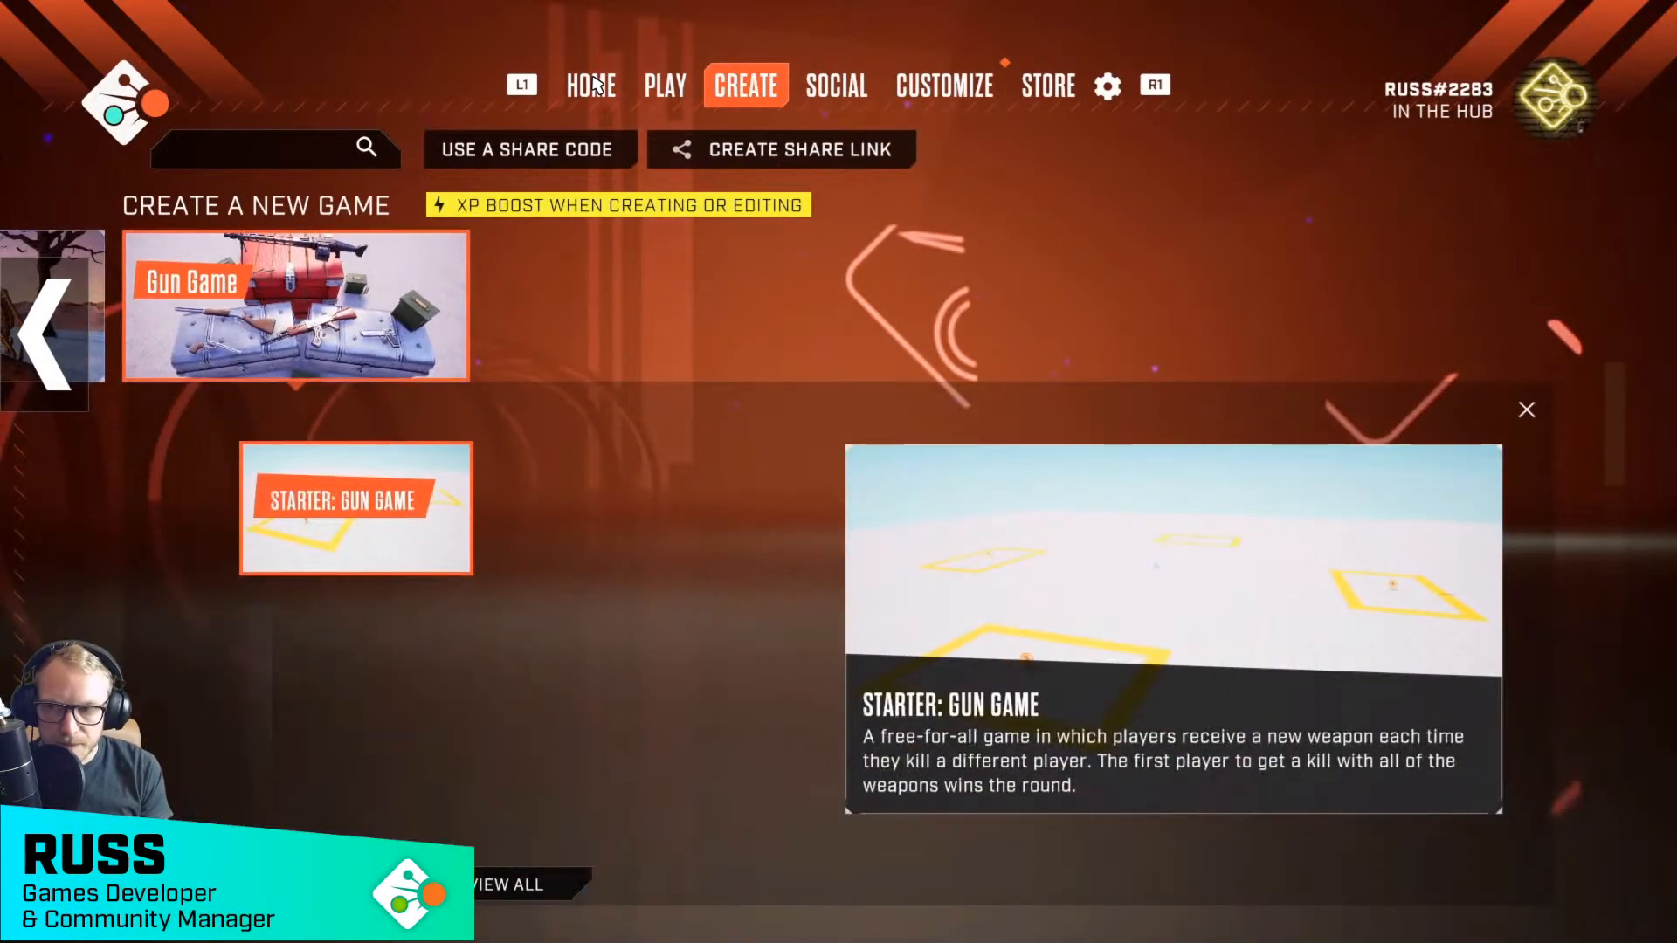
pyautogui.press('Return')
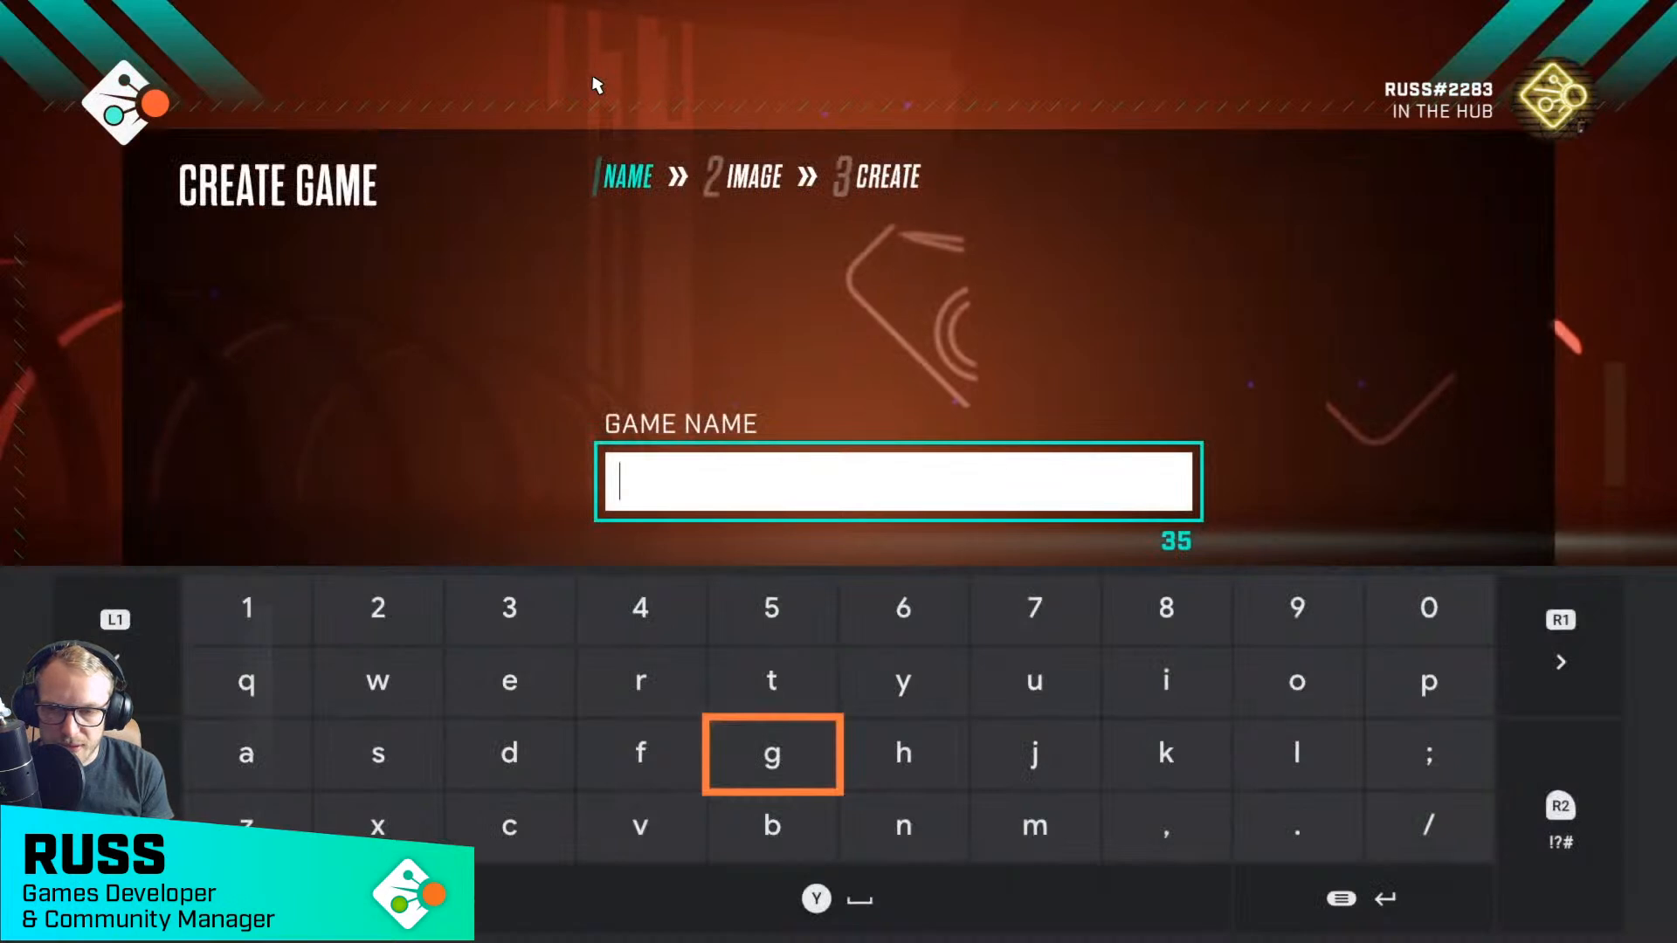
# - Name the game "THE MOST DANGEROUS GAME" and apply the name
pyautogui.press('Up')
pyautogui.press('shift')
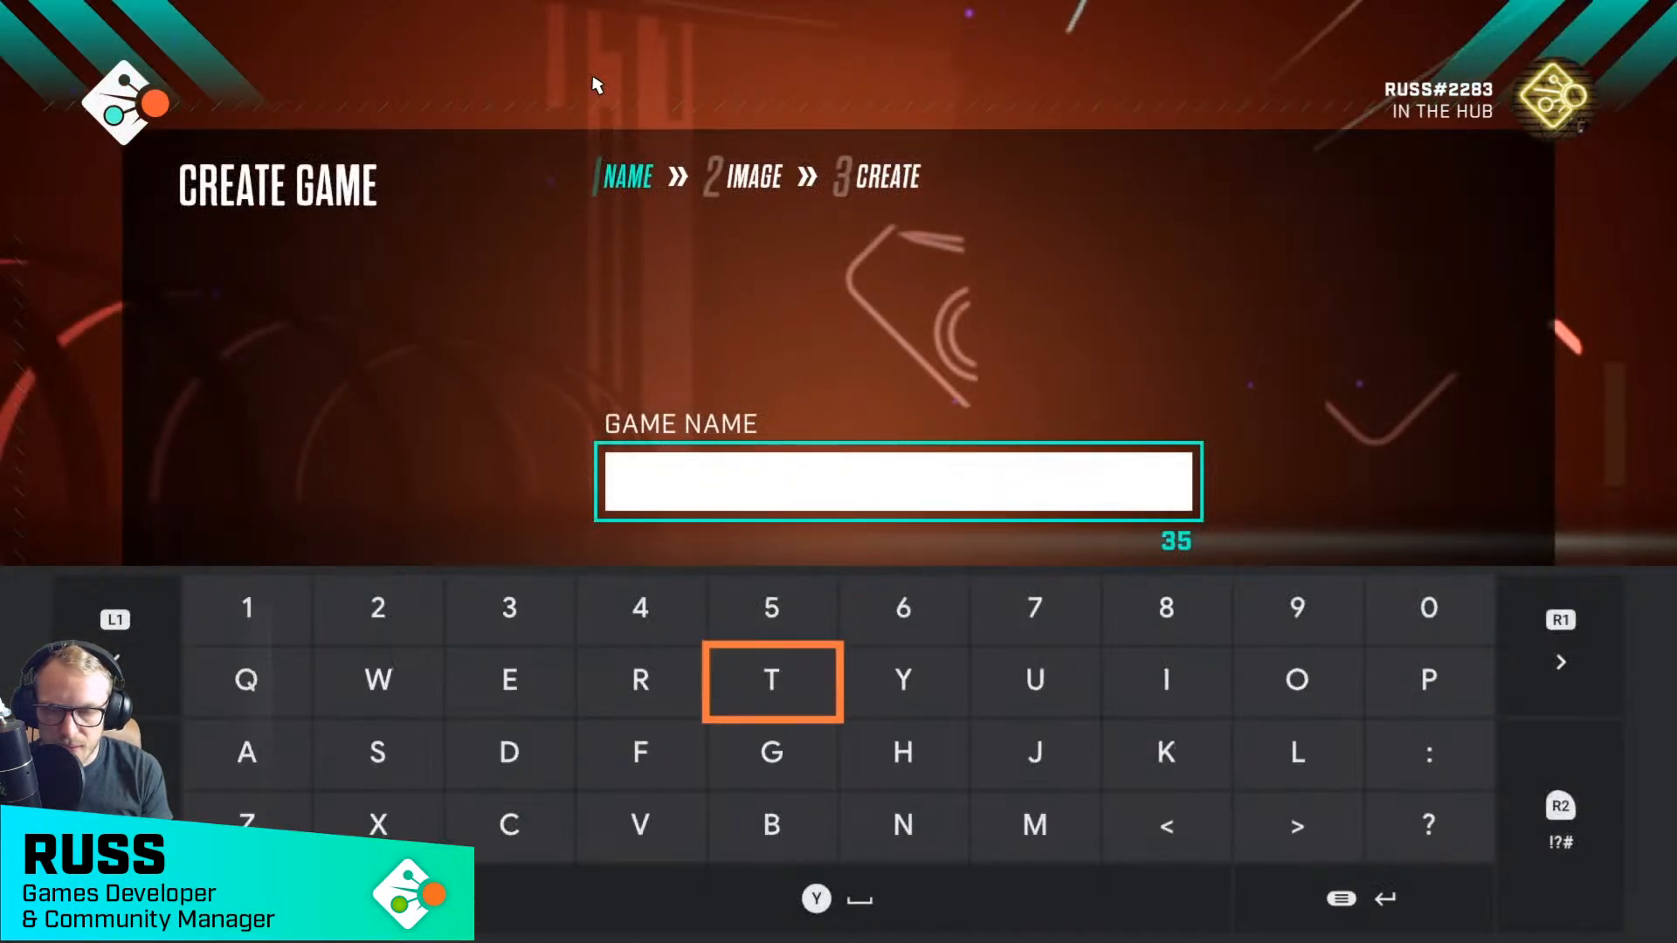
pyautogui.write('TH')
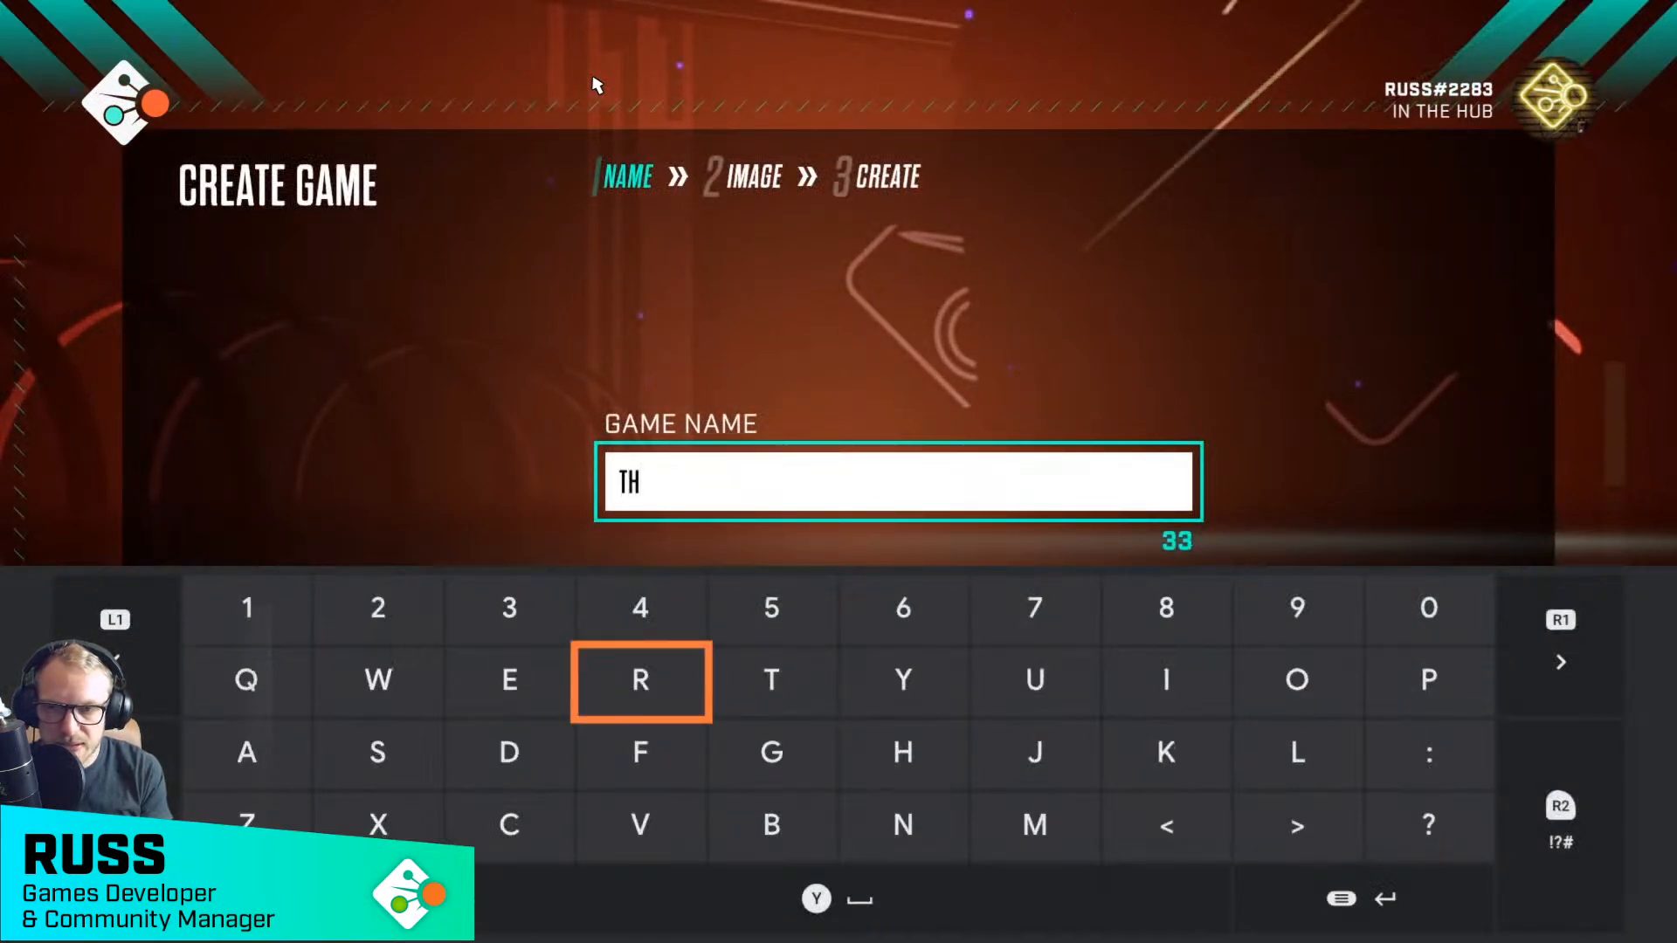
pyautogui.write('E M')
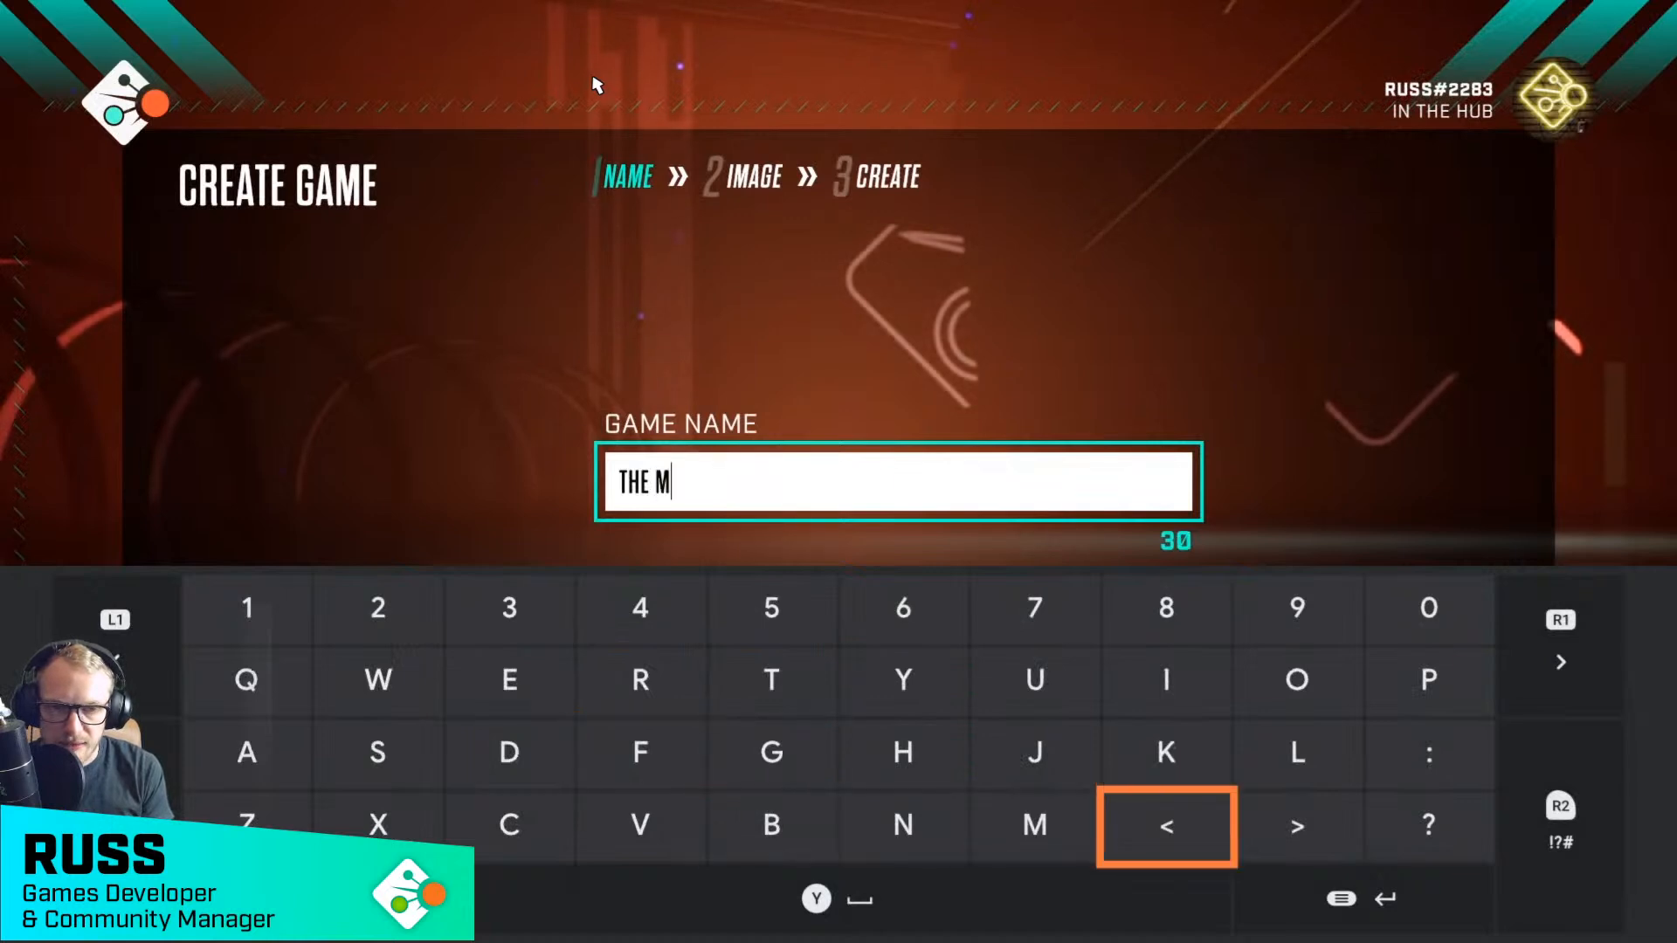
pyautogui.write('O')
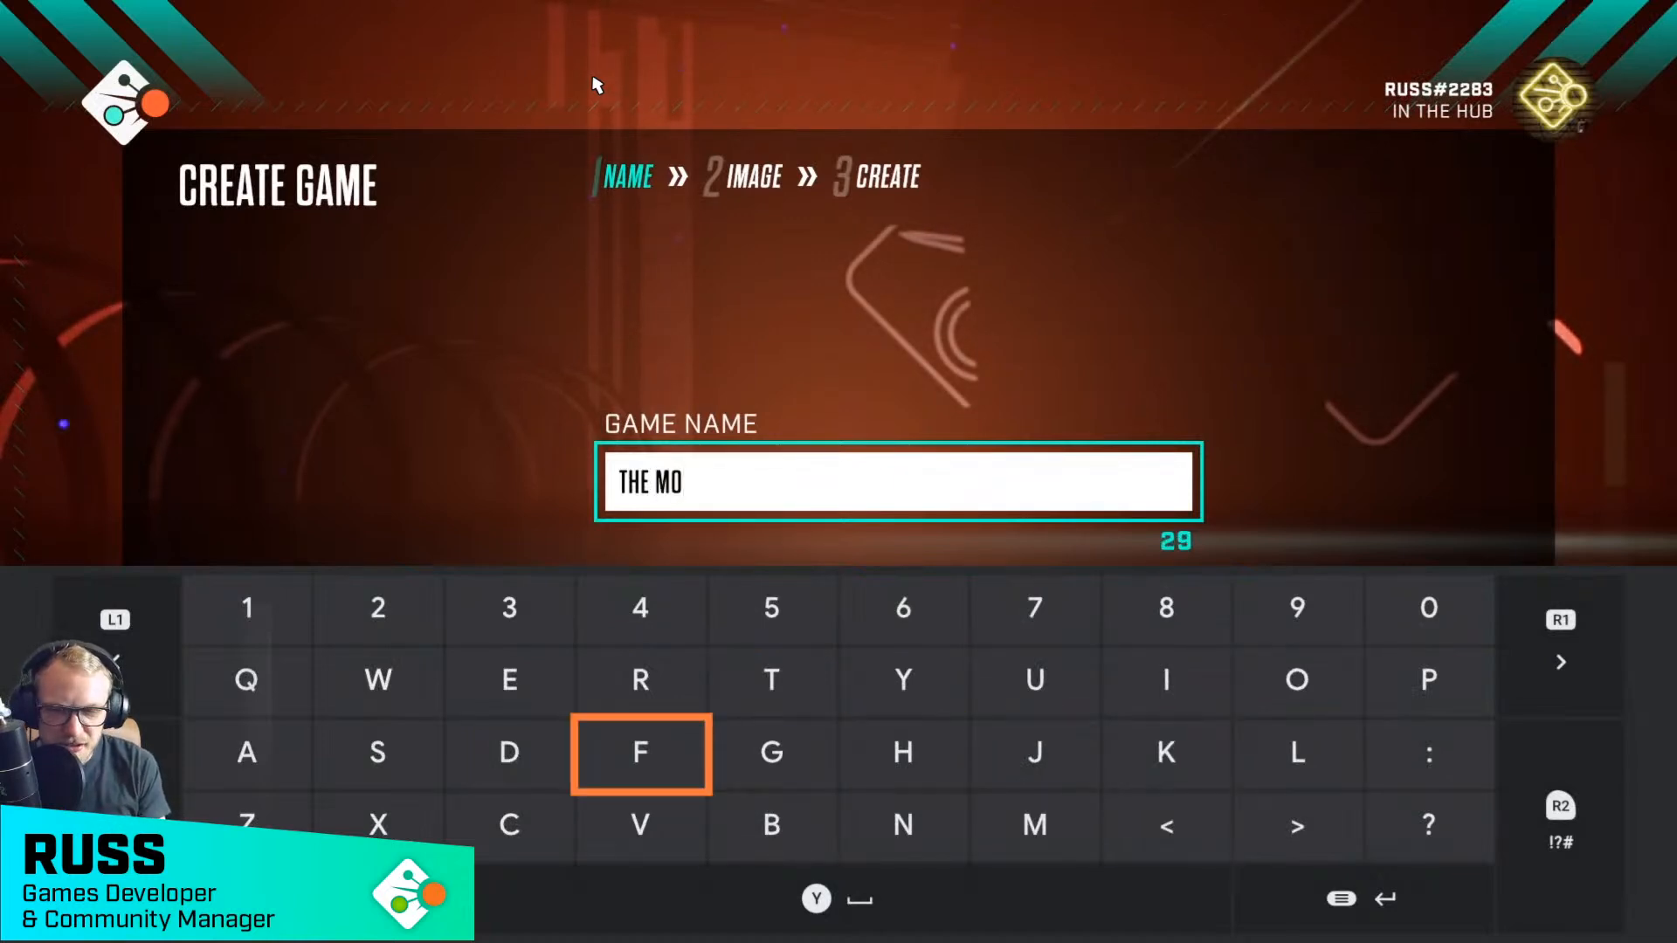
pyautogui.write('ST')
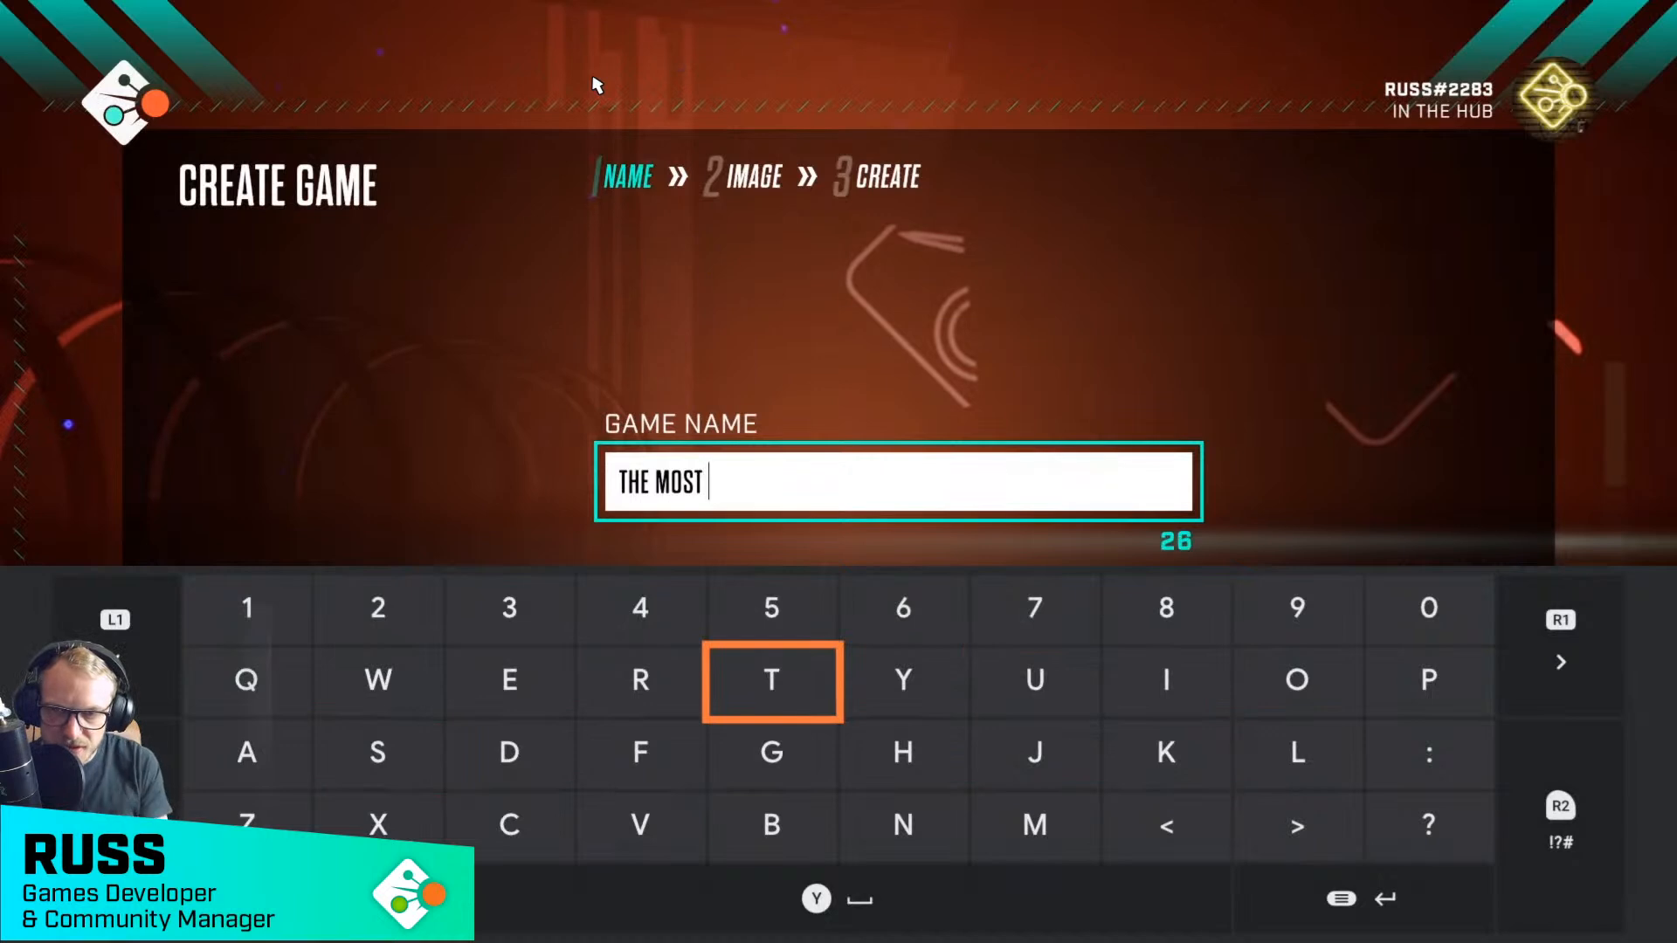
pyautogui.press('Left')
pyautogui.press('Right')
pyautogui.press('Down')
pyautogui.press('Left')
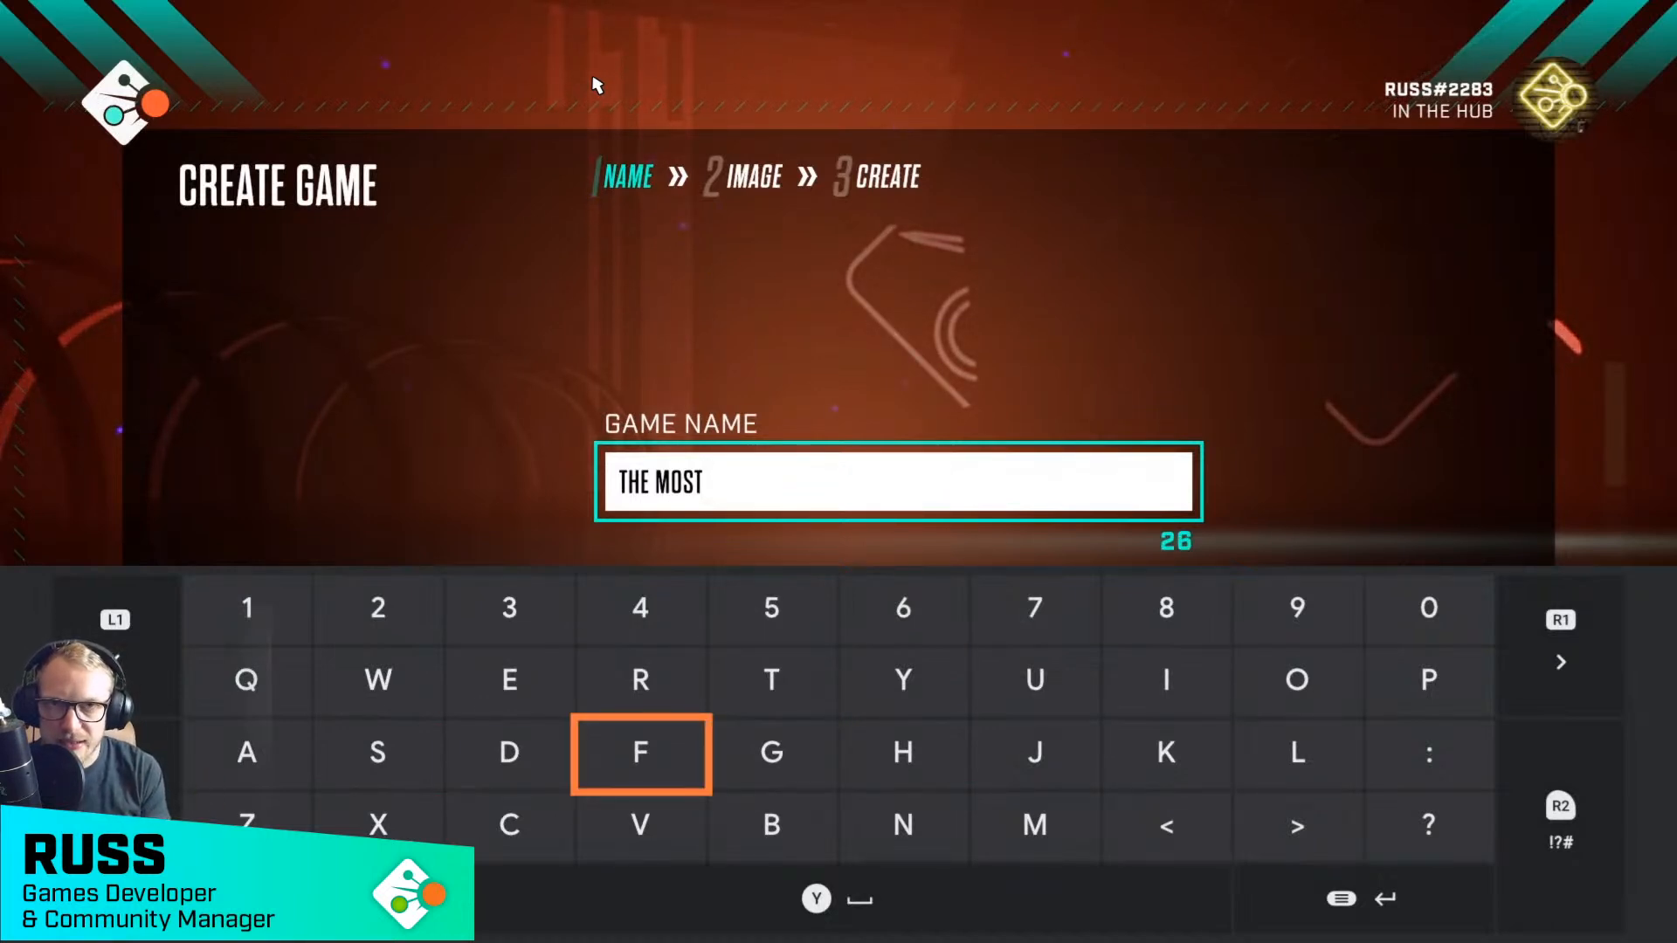
pyautogui.press('Left')
pyautogui.press('Right')
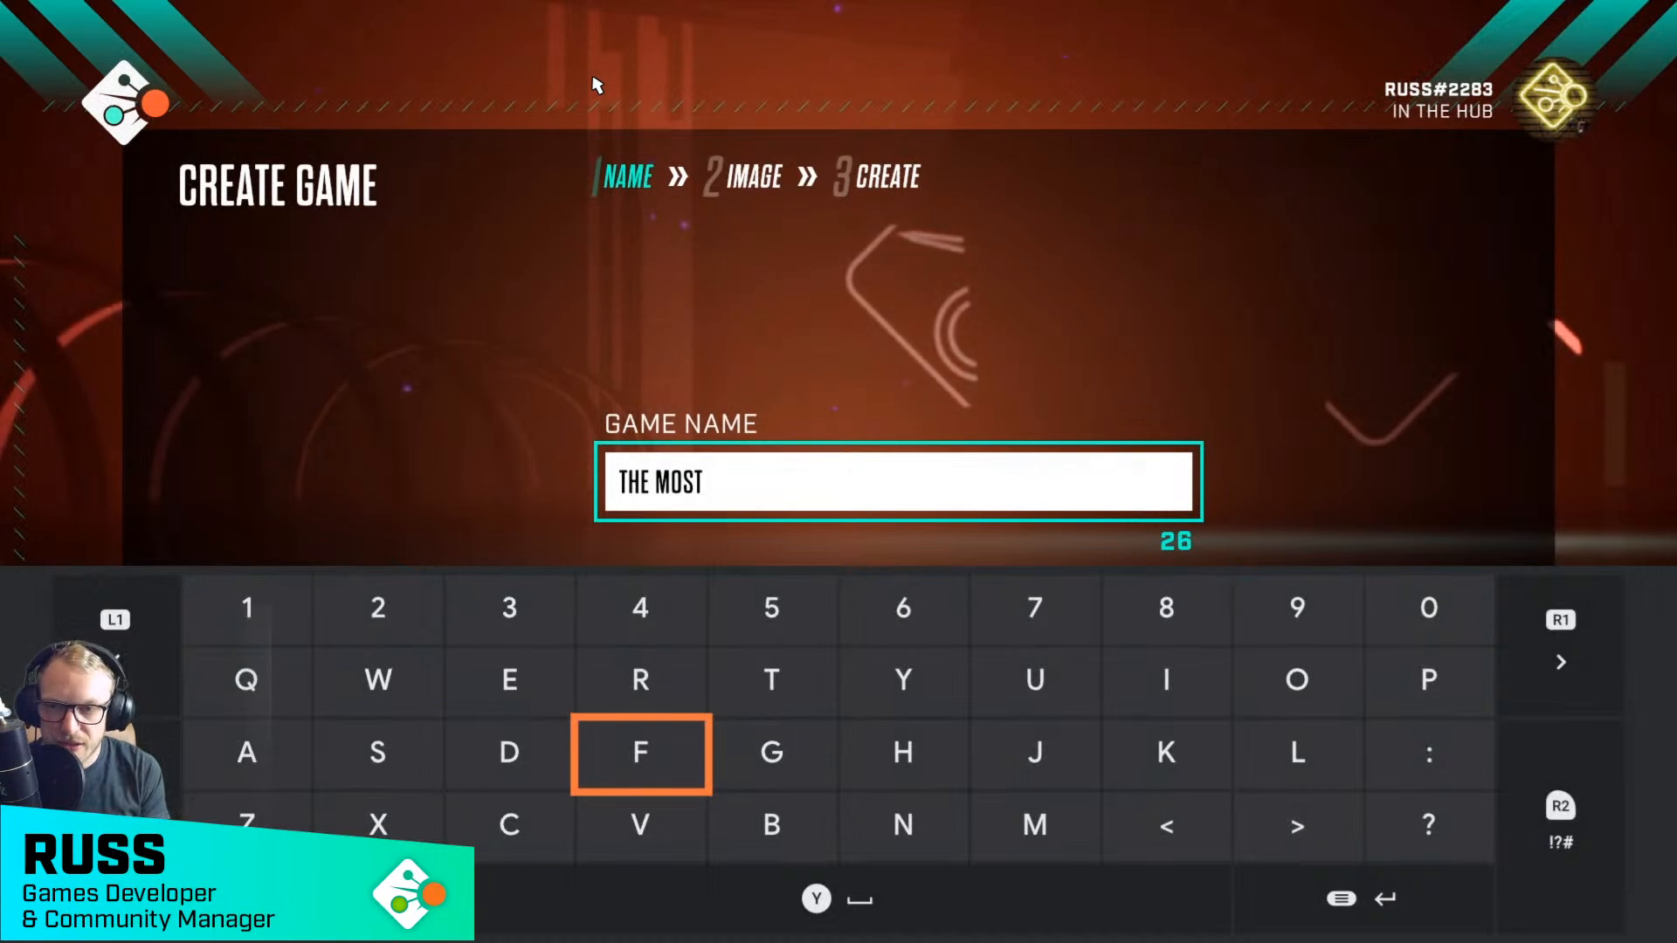
pyautogui.press('Left')
pyautogui.press('Right')
pyautogui.press('Right')
pyautogui.press('Right')
pyautogui.press('Right')
pyautogui.press('Right')
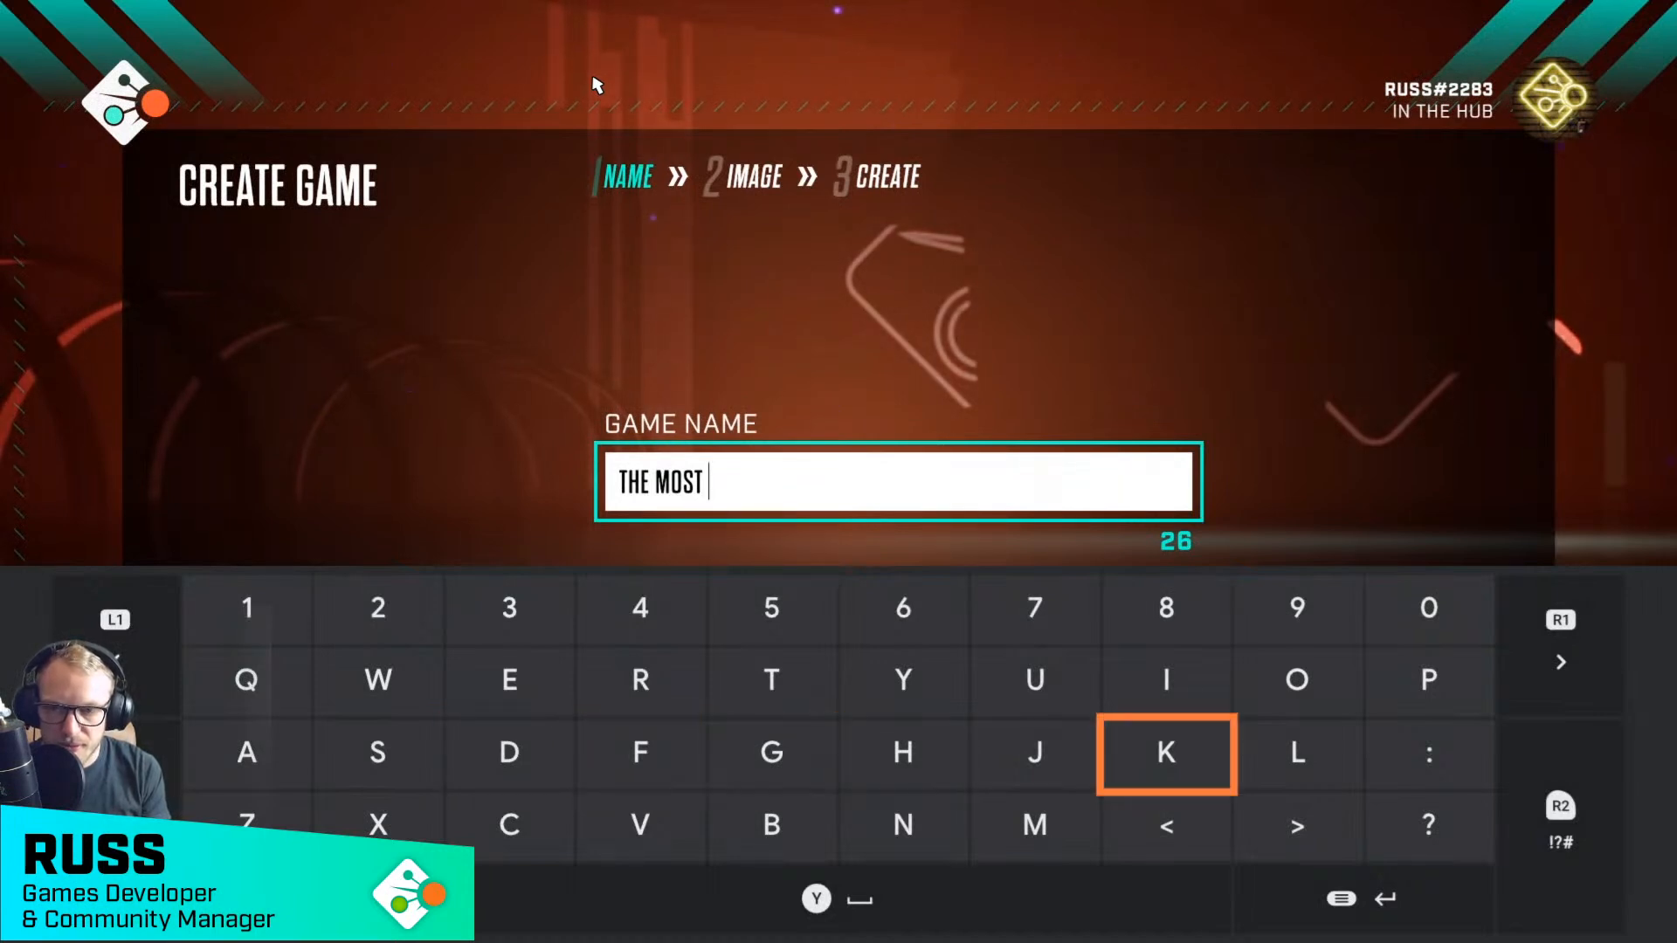
pyautogui.press('Left')
pyautogui.press('Left')
pyautogui.press('Left')
pyautogui.press('Left')
pyautogui.press('Left')
pyautogui.press('Return')
pyautogui.press('Left')
pyautogui.press('Left')
pyautogui.press('Return')
pyautogui.press('Right')
pyautogui.press('Down')
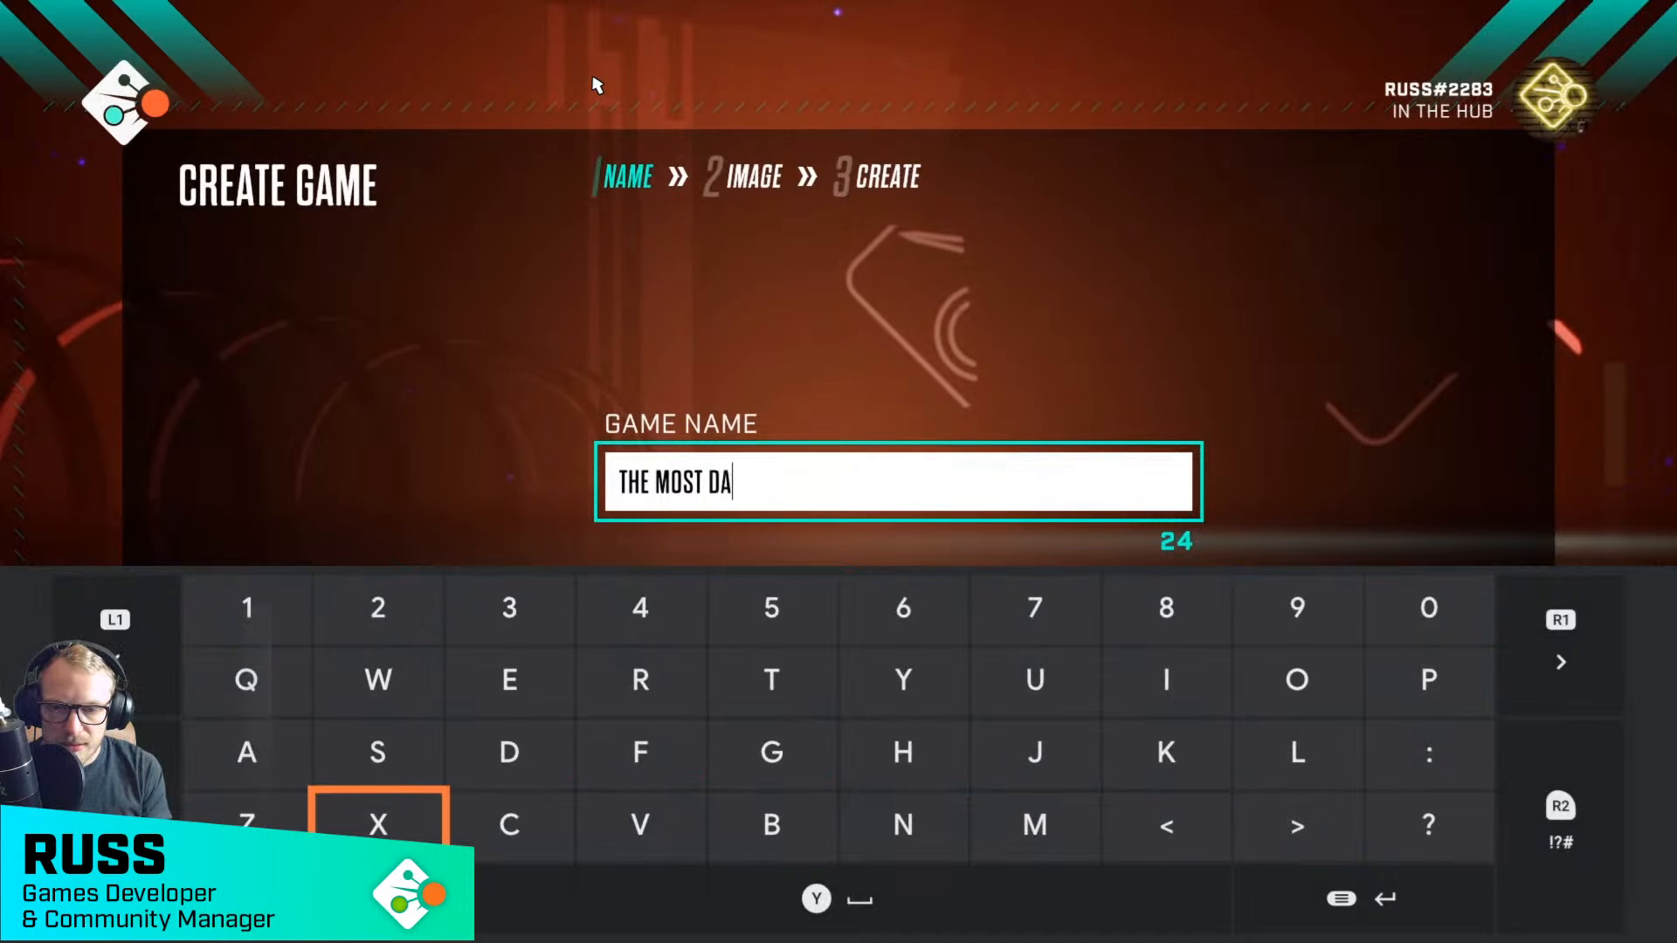
pyautogui.press('Right')
pyautogui.press('Right')
pyautogui.press('Right')
pyautogui.press('Right')
pyautogui.press('Return')
pyautogui.press('Left')
pyautogui.press('Up')
pyautogui.press('Return')
pyautogui.press('Left')
pyautogui.press('Left')
pyautogui.press('Up')
pyautogui.press('Return')
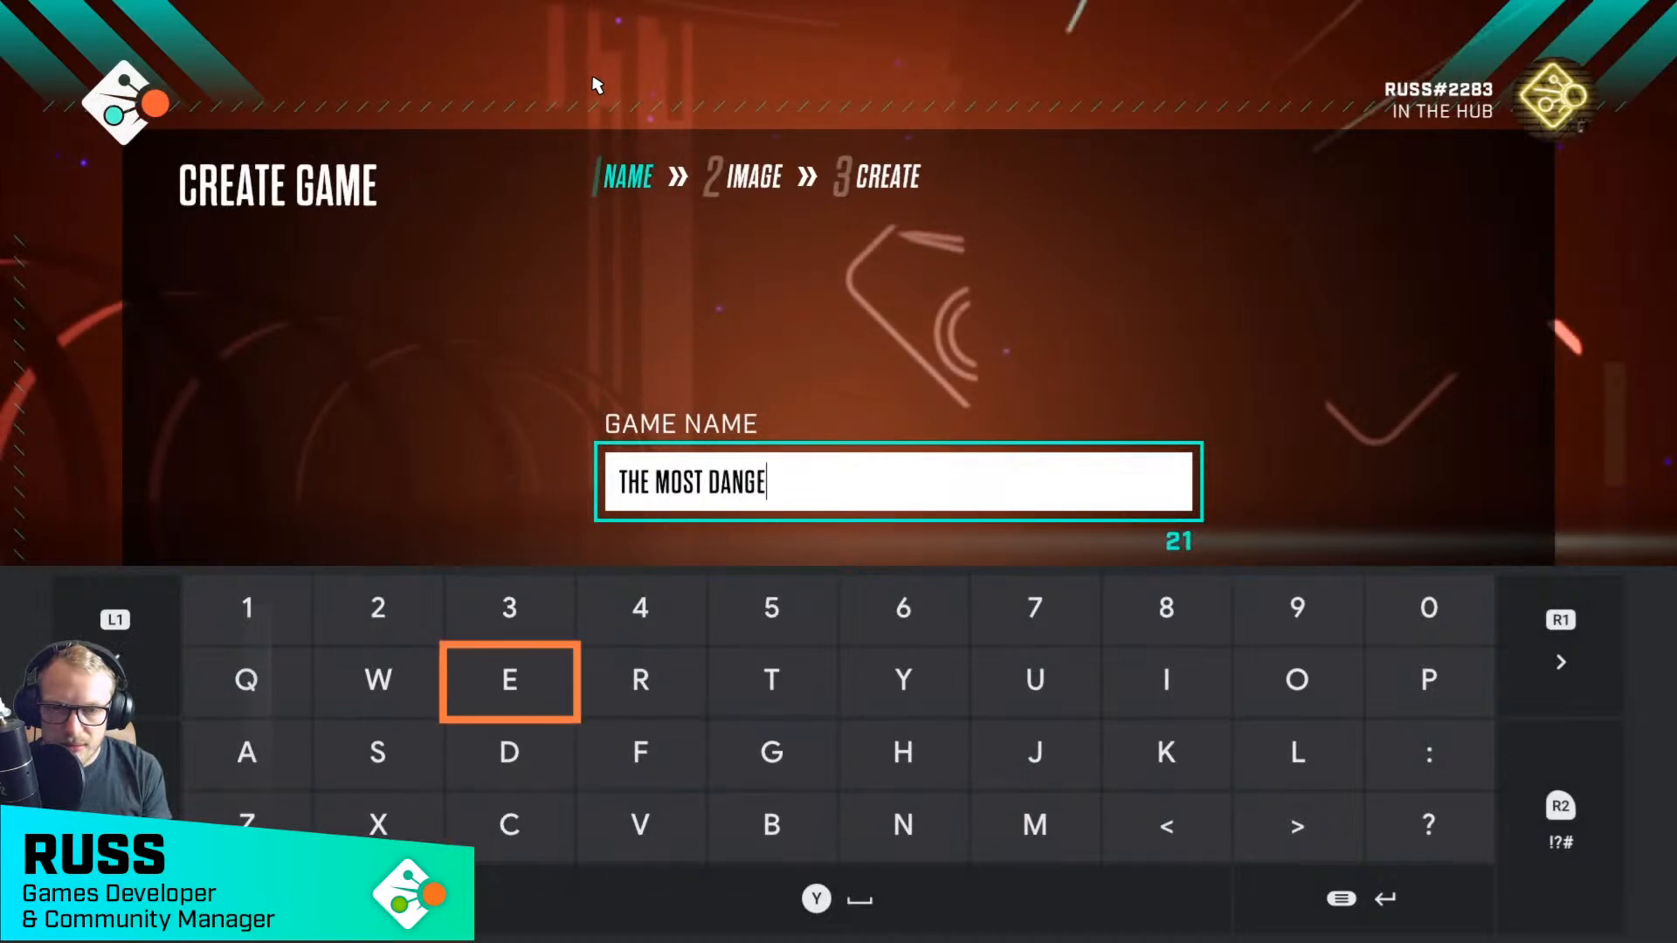
pyautogui.press('Right')
pyautogui.press('Return')
pyautogui.press('Right')
pyautogui.press('Right')
pyautogui.press('Right')
pyautogui.press('Right')
pyautogui.press('Right')
pyautogui.press('Return')
pyautogui.press('Left')
pyautogui.press('Left')
pyautogui.press('Return')
pyautogui.press('Left')
pyautogui.press('Down')
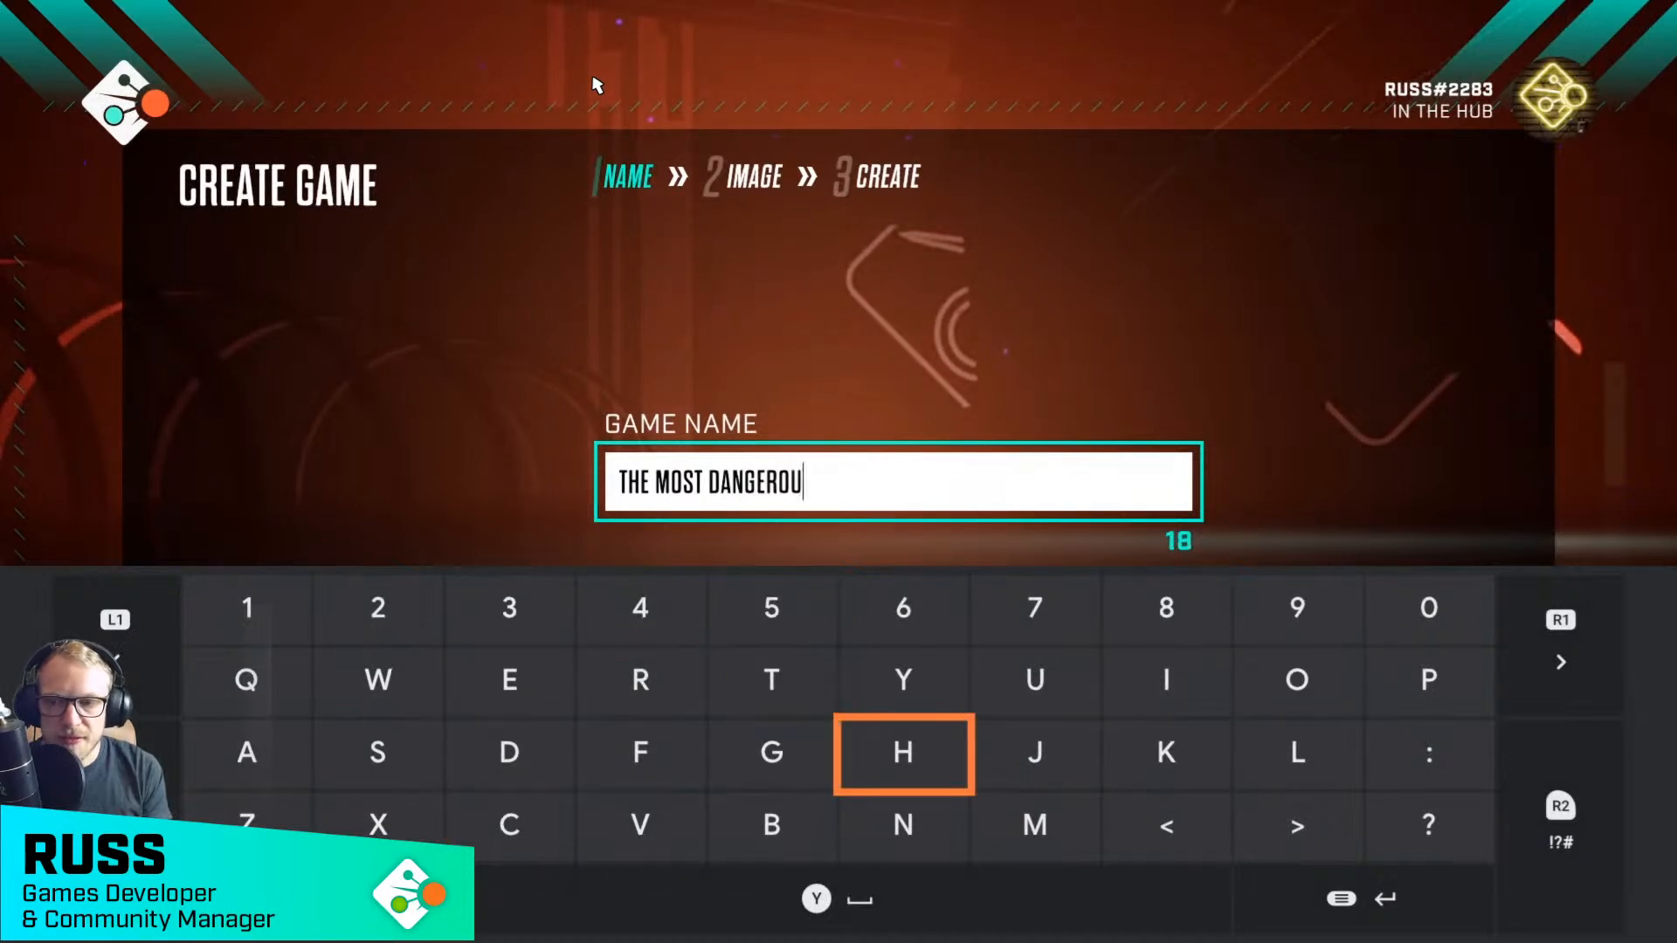
pyautogui.press('Left')
pyautogui.press('Left')
pyautogui.press('Left')
pyautogui.press('Left')
pyautogui.press('Return')
pyautogui.press('Left')
pyautogui.press('space')
pyautogui.press('Right')
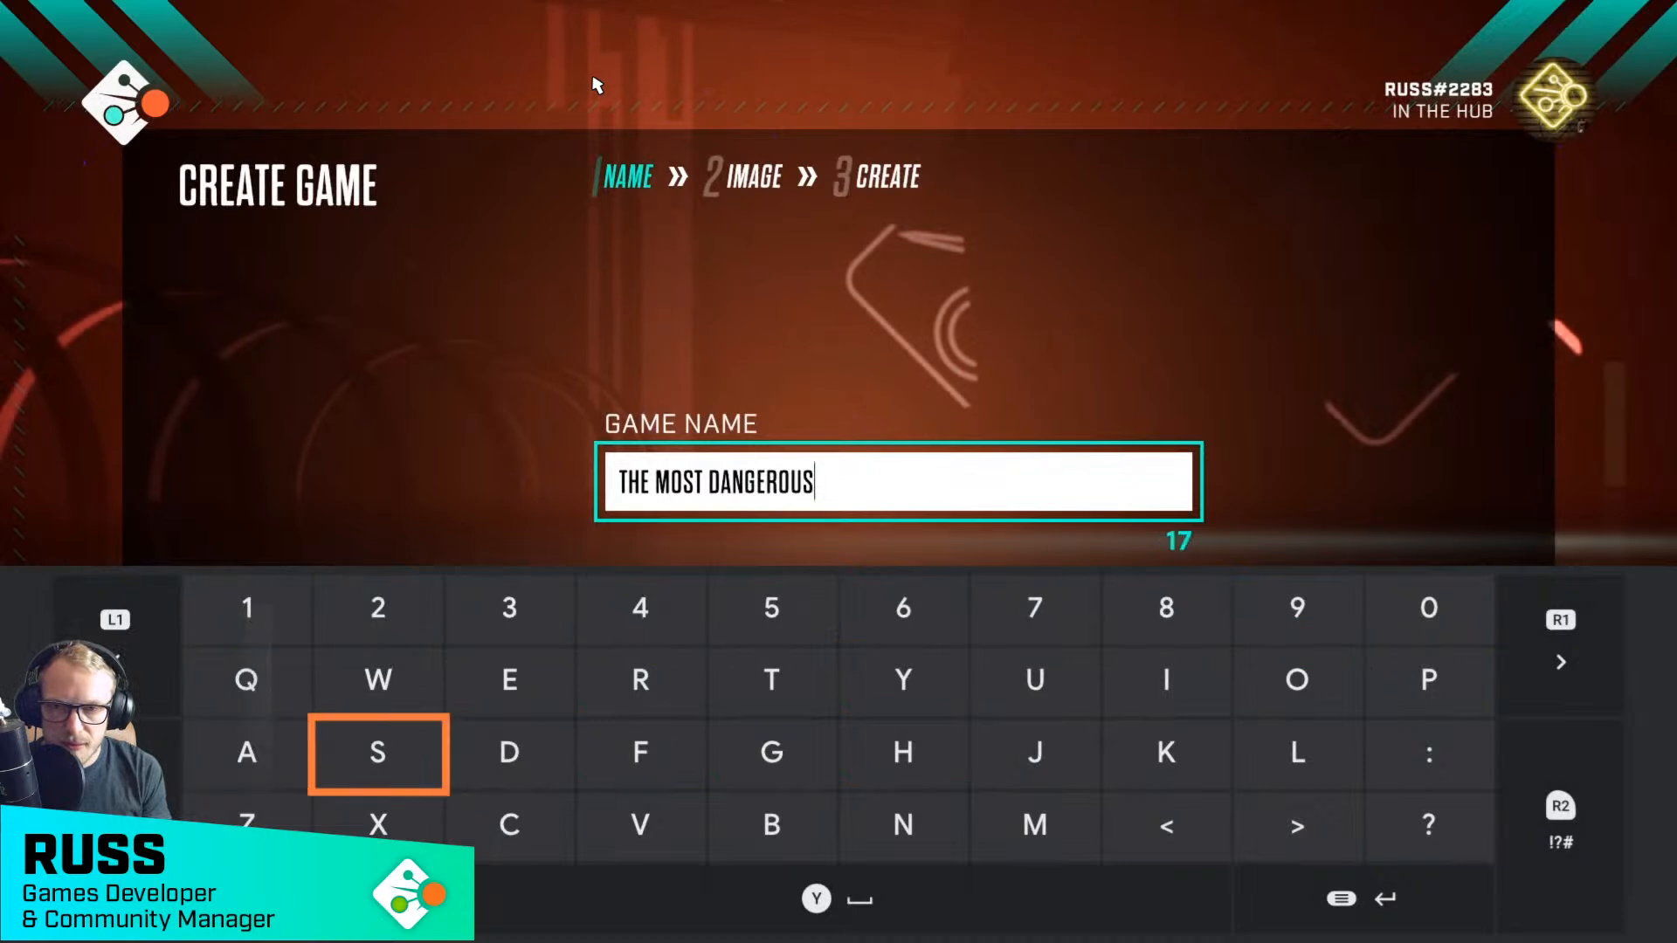
pyautogui.press('Right')
pyautogui.press('Right')
pyautogui.press('space')
pyautogui.press('Right')
pyautogui.press('Return')
pyautogui.press('Left')
pyautogui.press('Left')
pyautogui.press('Left')
pyautogui.press('Left')
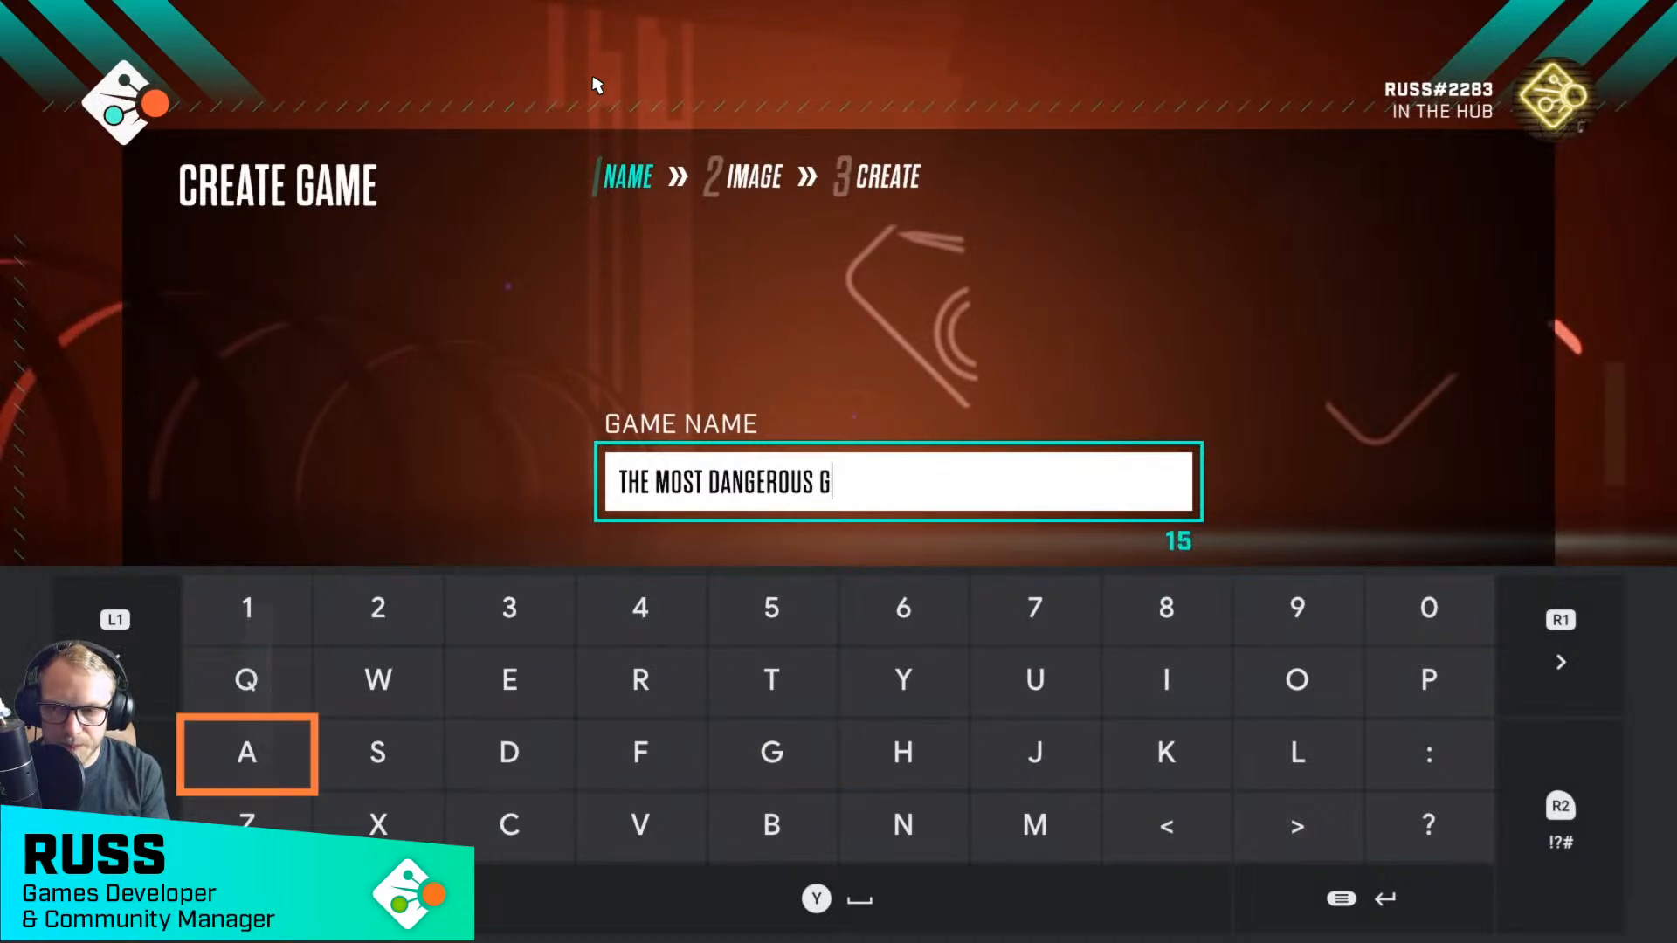
pyautogui.press('Return')
pyautogui.press('Down')
pyautogui.press('Right')
pyautogui.press('Right')
pyautogui.press('Right')
pyautogui.press('Right')
pyautogui.press('Right')
pyautogui.press('Right')
pyautogui.press('Return')
pyautogui.press('Left')
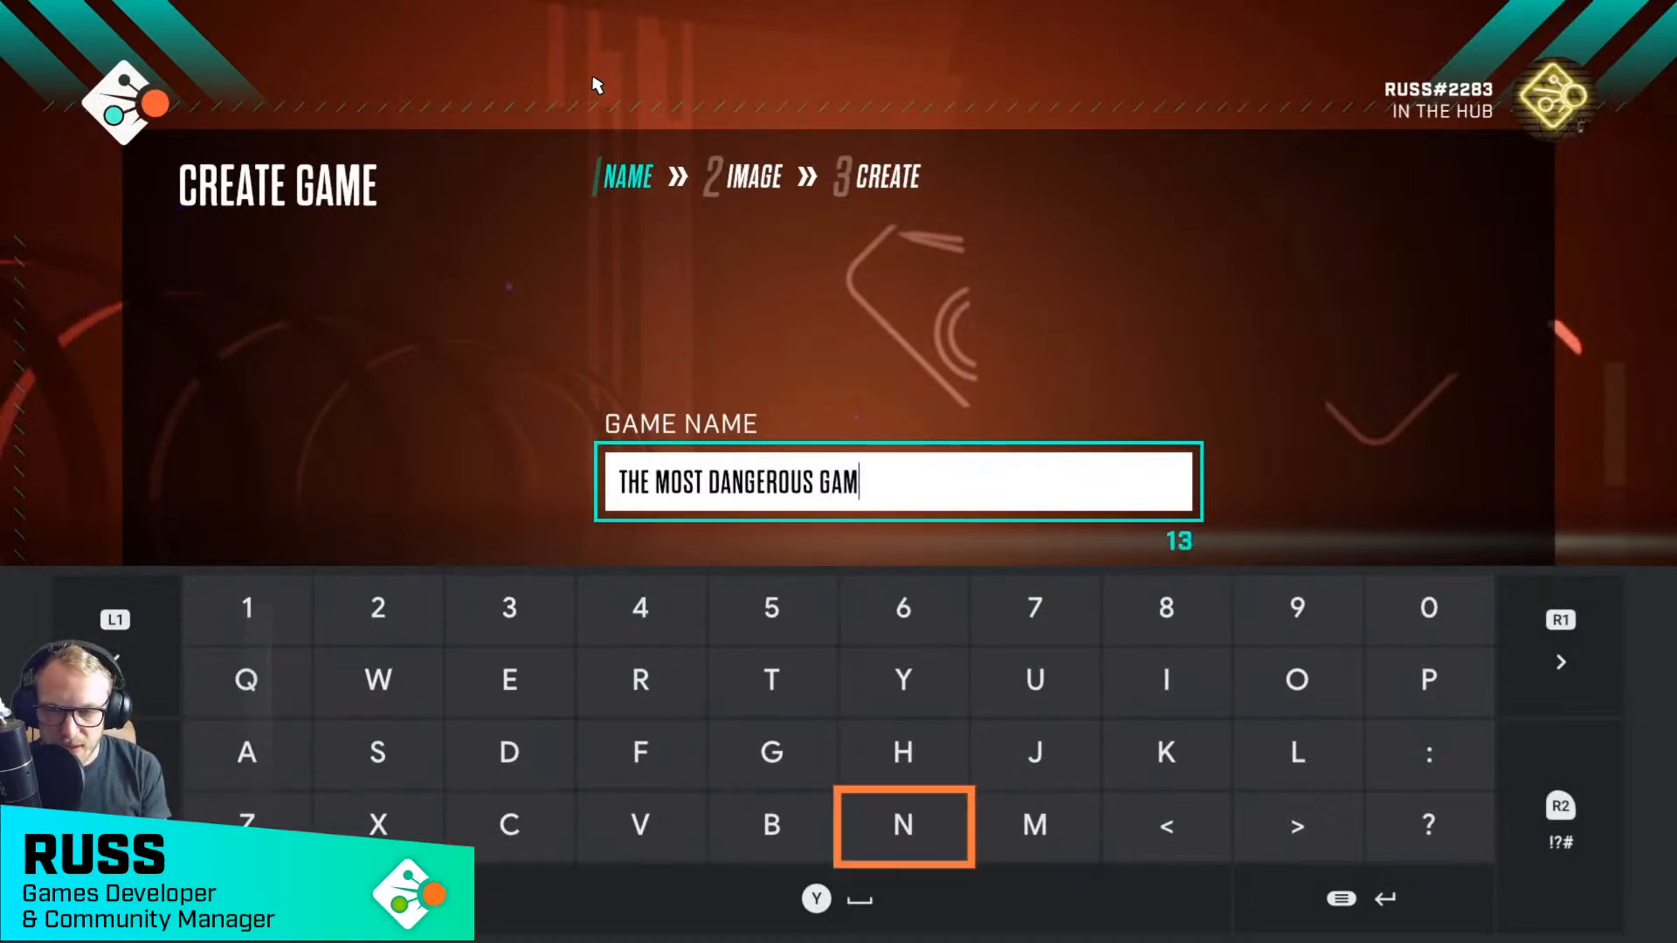
pyautogui.press('Up')
pyautogui.press('Left')
pyautogui.press('Up')
pyautogui.press('Left')
pyautogui.press('Left')
pyautogui.press('Escape')
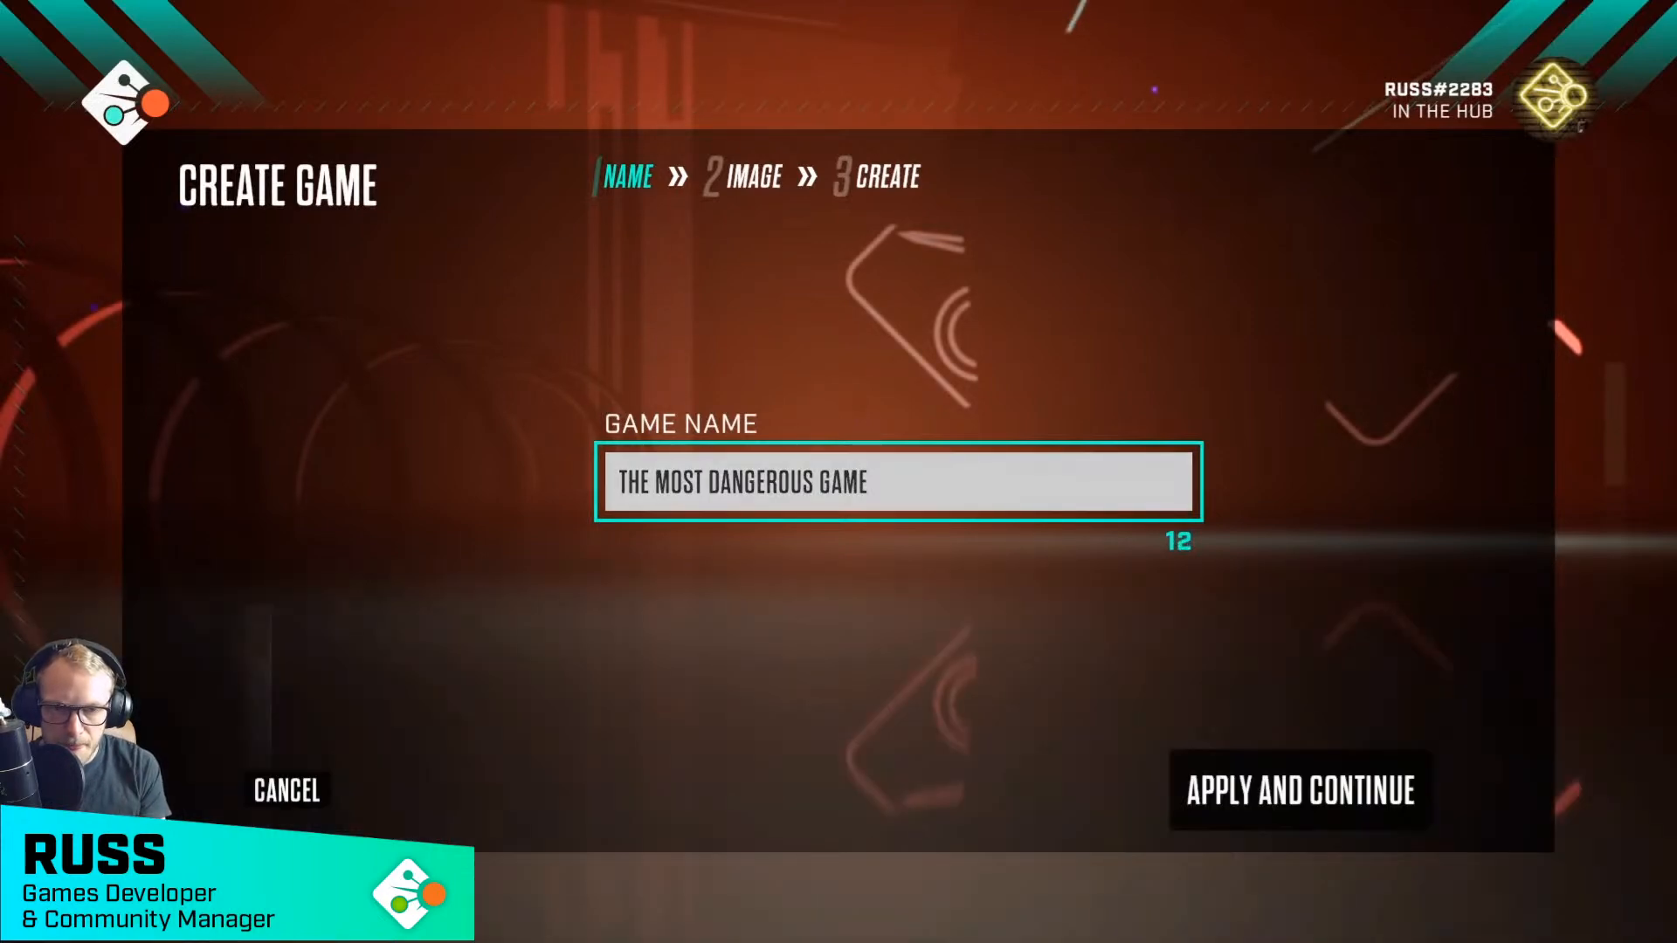
pyautogui.press('Down')
pyautogui.press('Return')
# - Choose the cover image of rocket launchers mounted between red brick walls, then create and enter the game
pyautogui.press('Down')
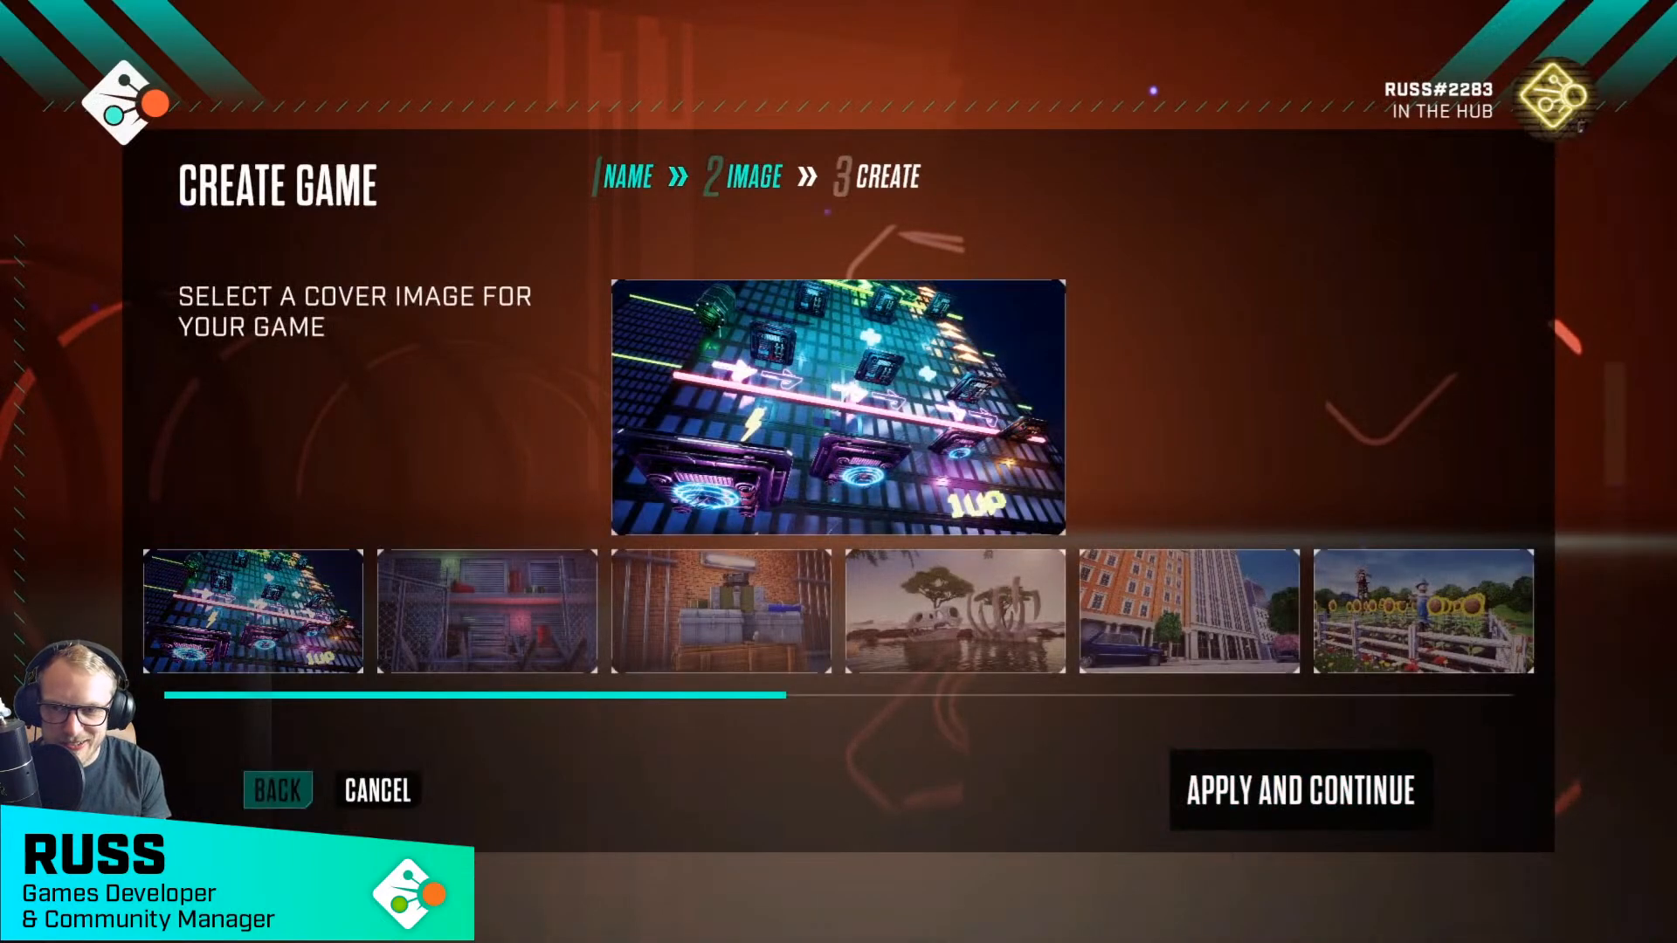
pyautogui.press('Right')
pyautogui.press('Right')
pyautogui.press('Up')
pyautogui.press('Right')
pyautogui.press('Right')
pyautogui.press('Right')
pyautogui.press('Right')
pyautogui.press('Right')
pyautogui.press('Right')
pyautogui.press('Right')
pyautogui.press('Right')
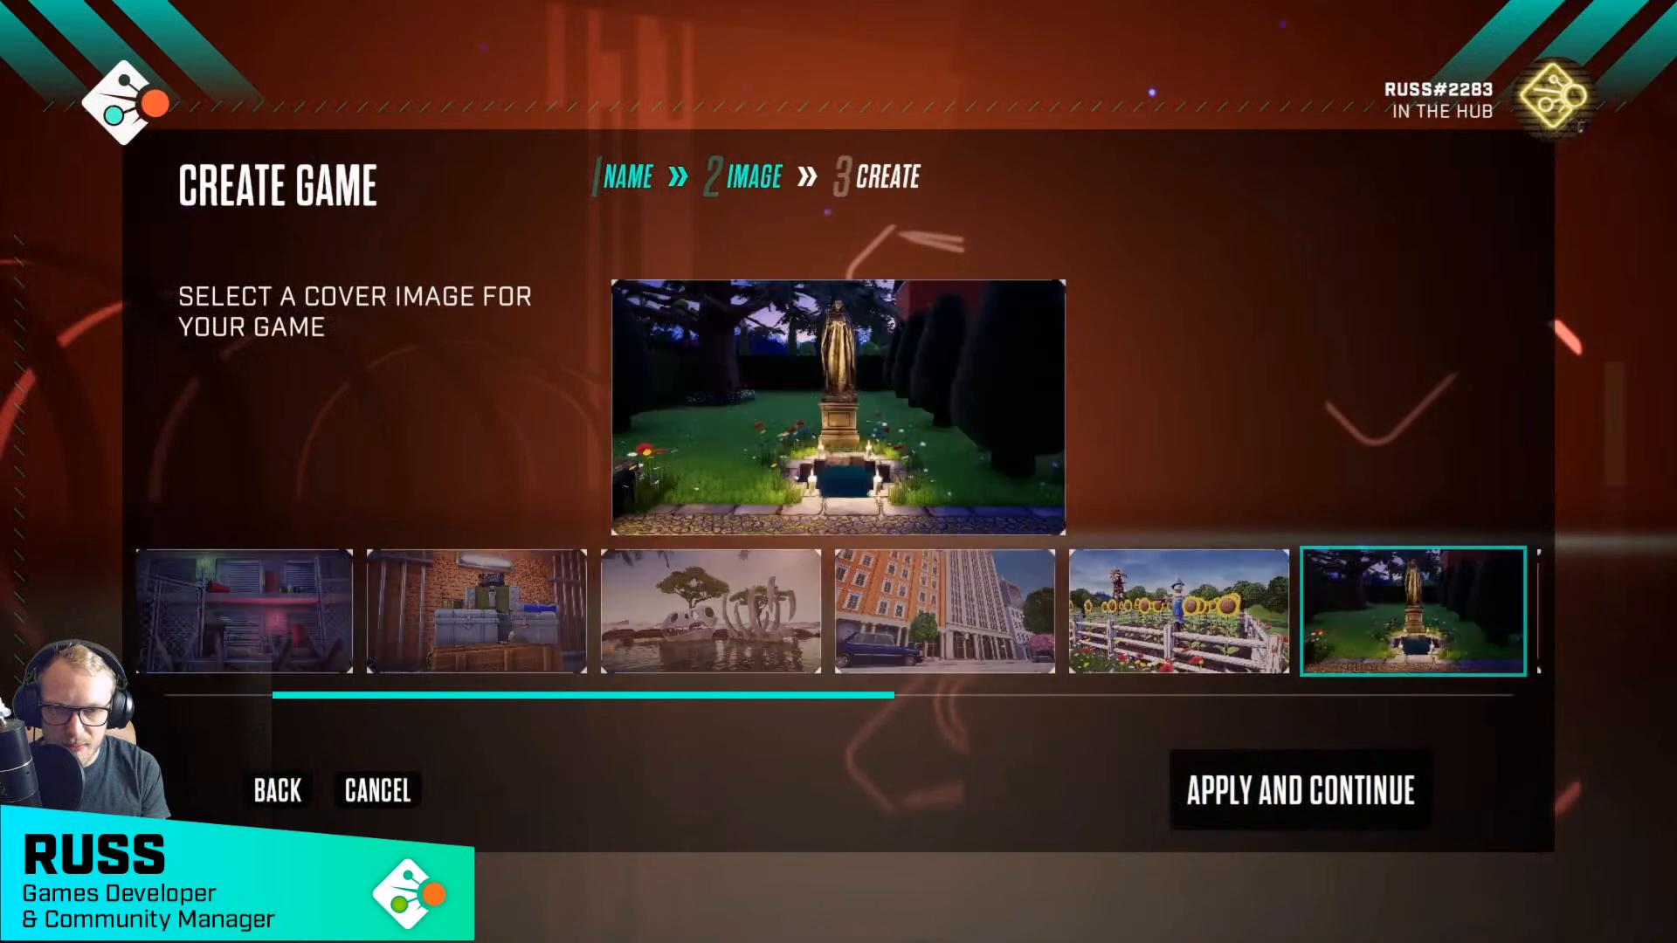
pyautogui.press('Left')
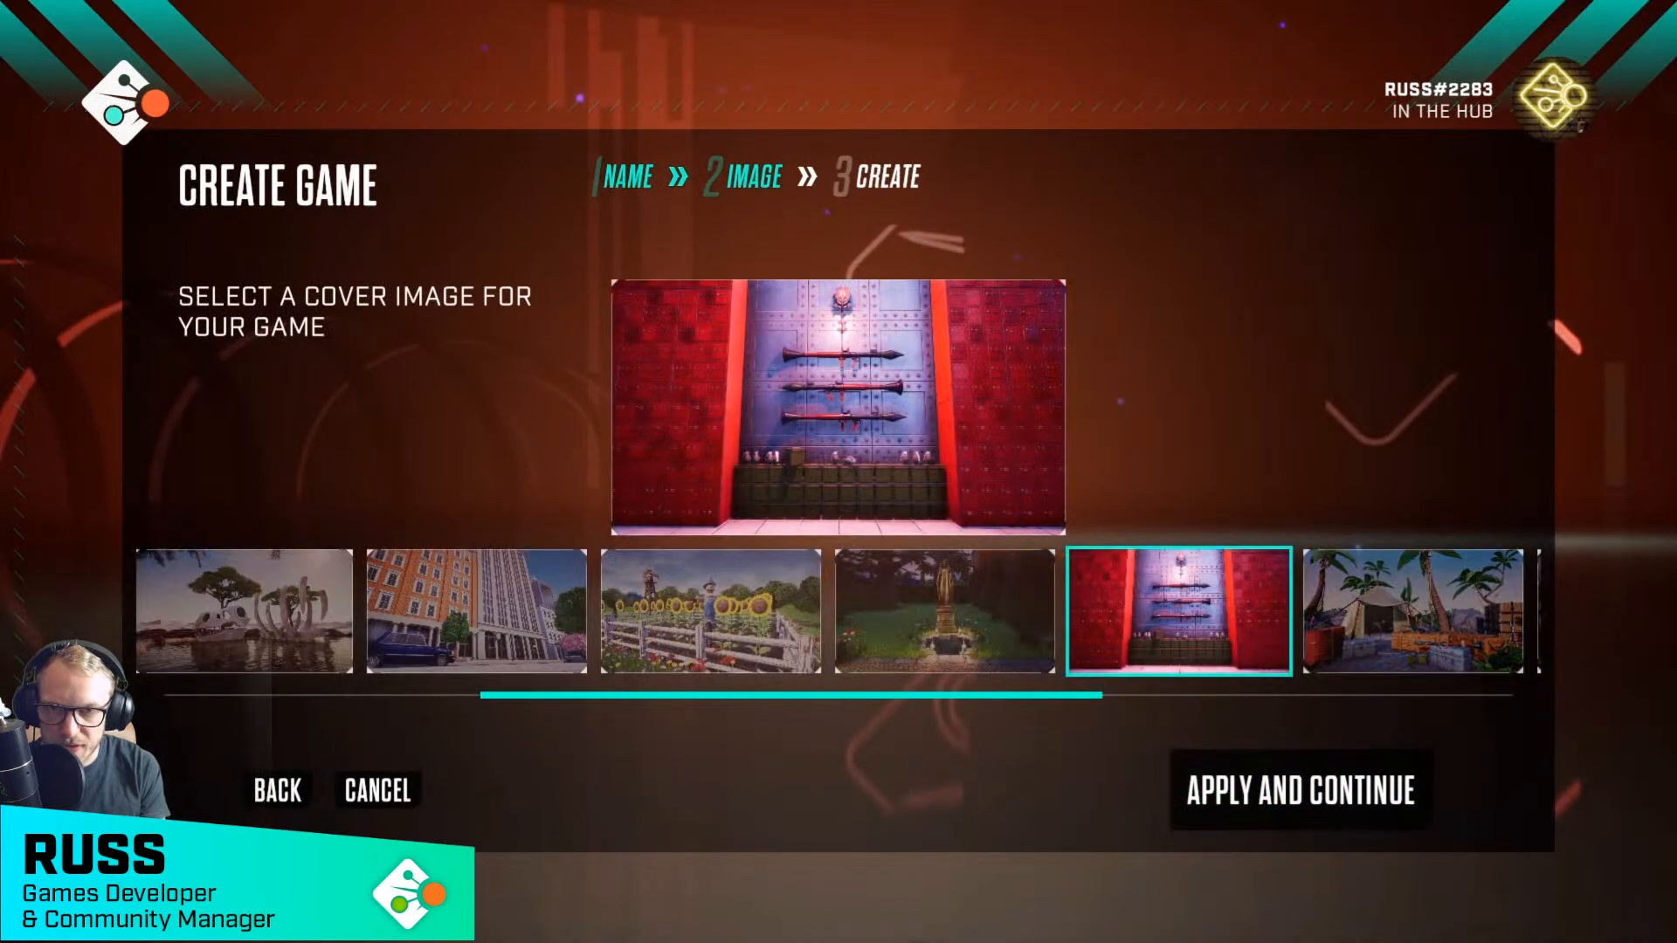
pyautogui.press('Return')
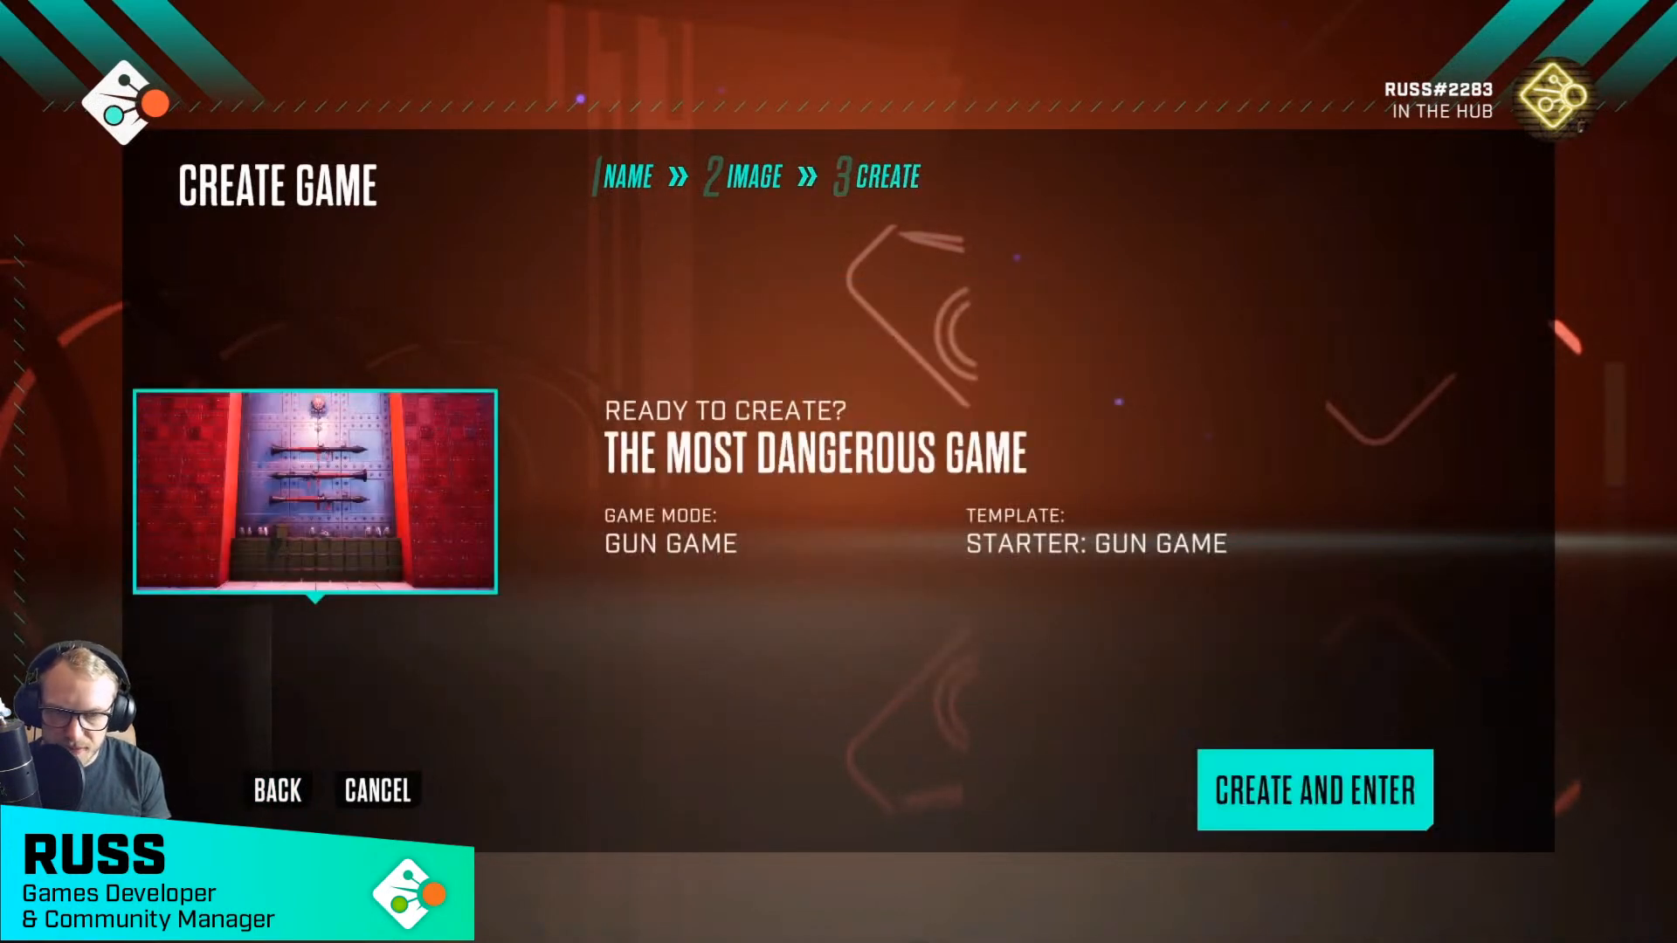
pyautogui.press('Return')
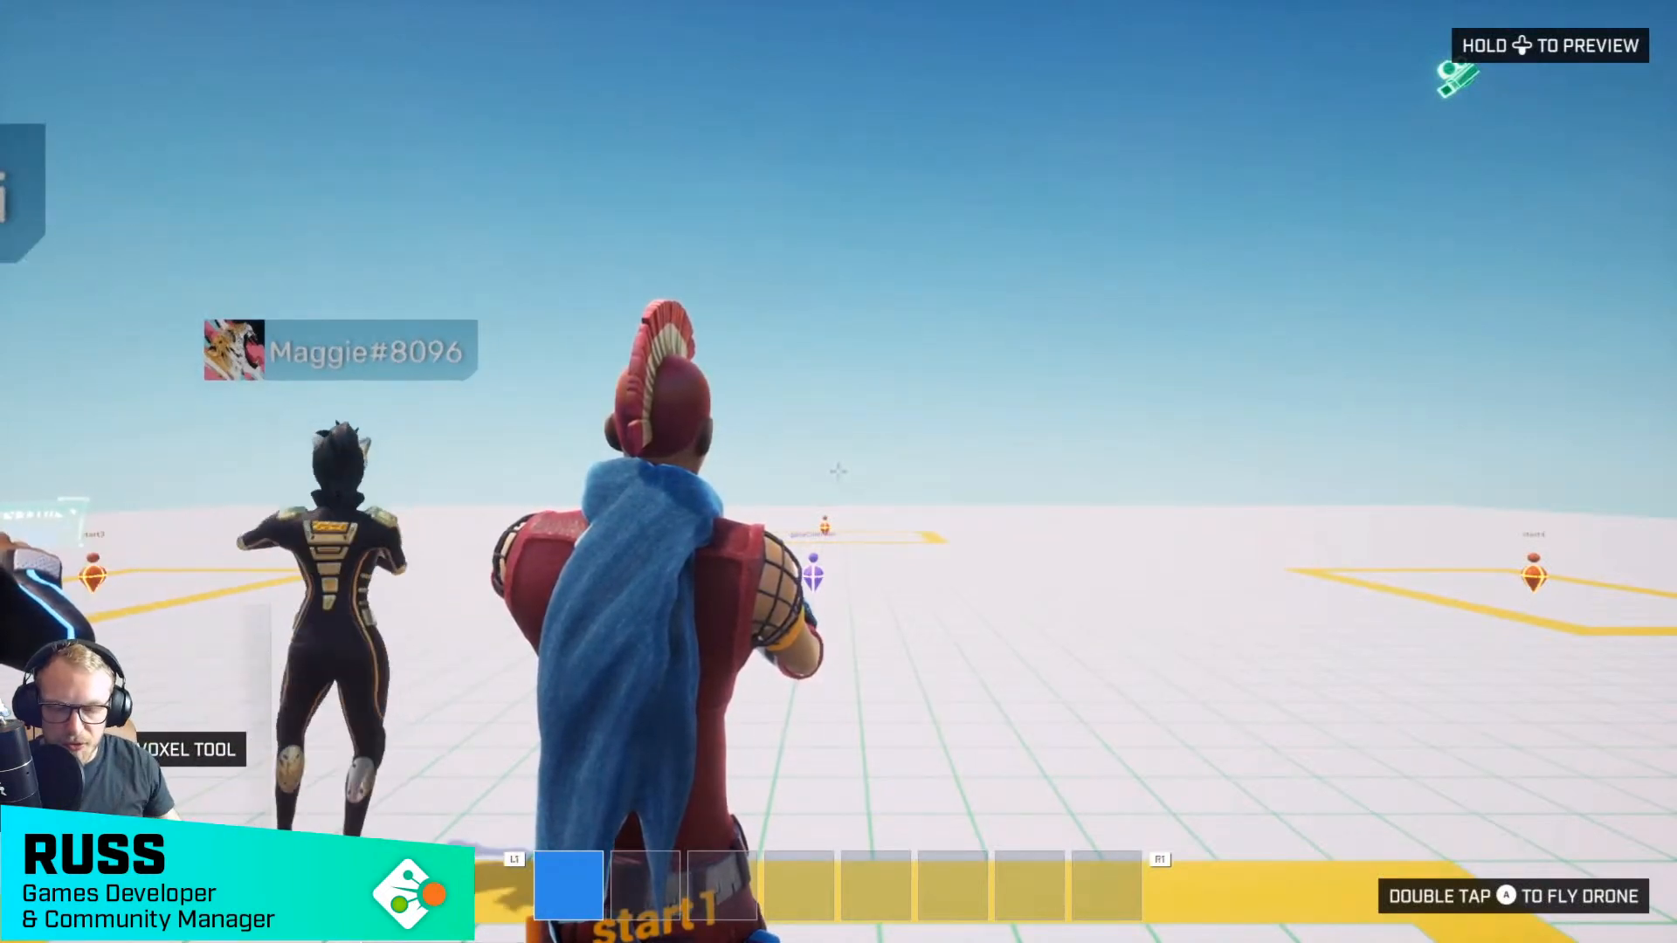
pyautogui.press('w')
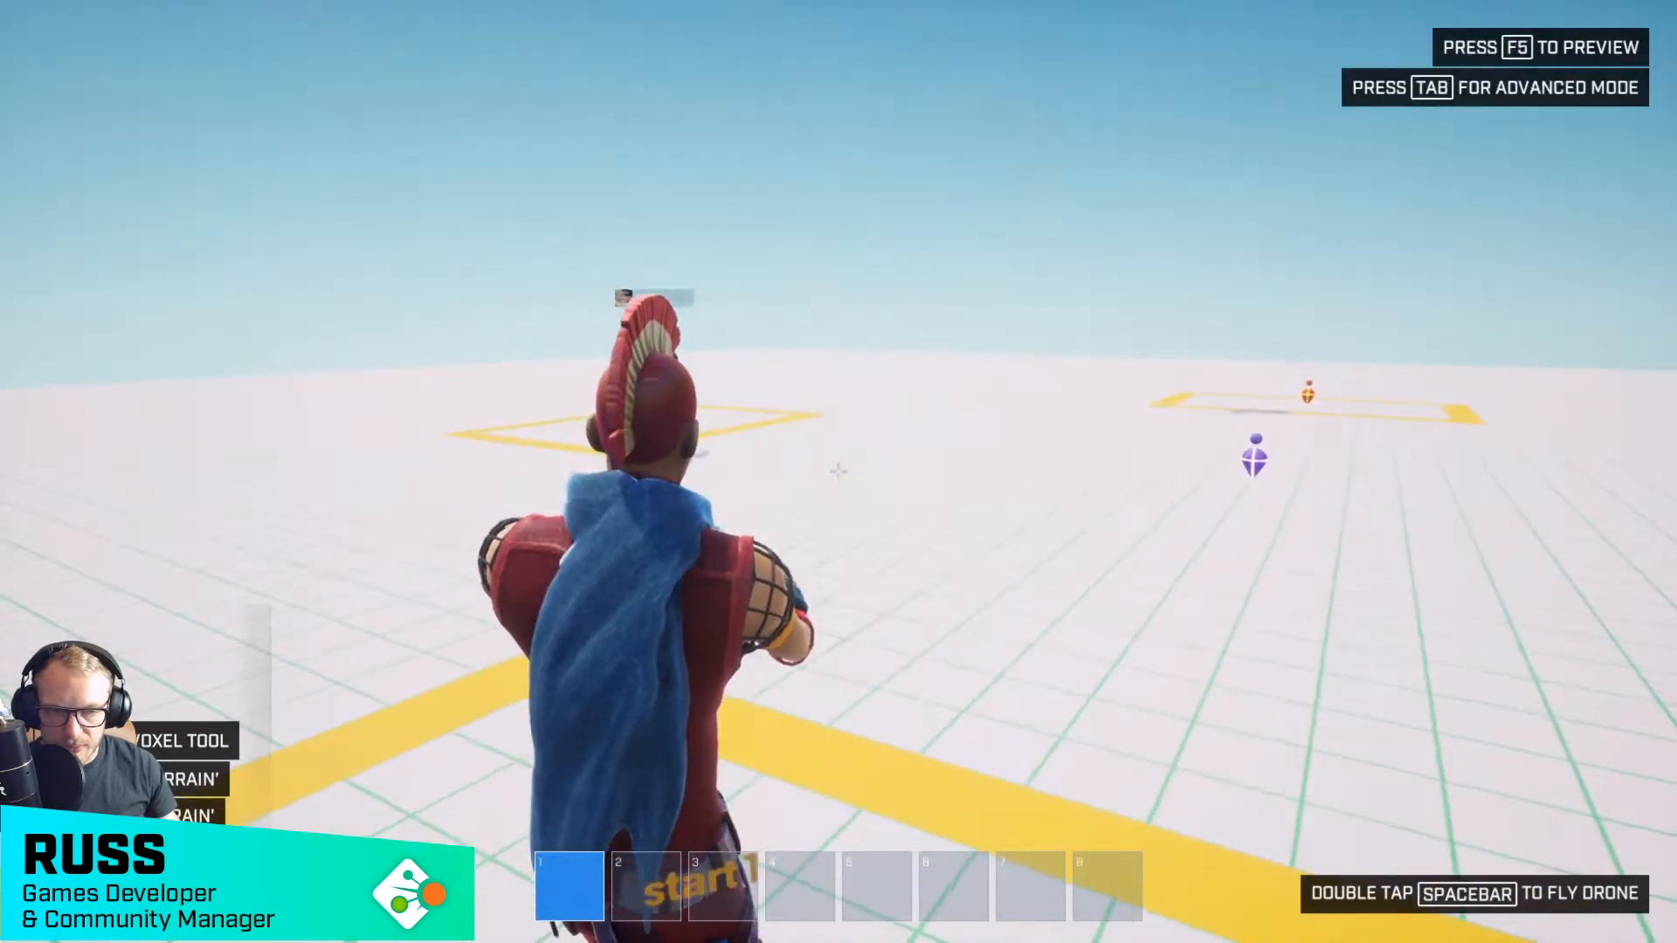
pyautogui.press('s')
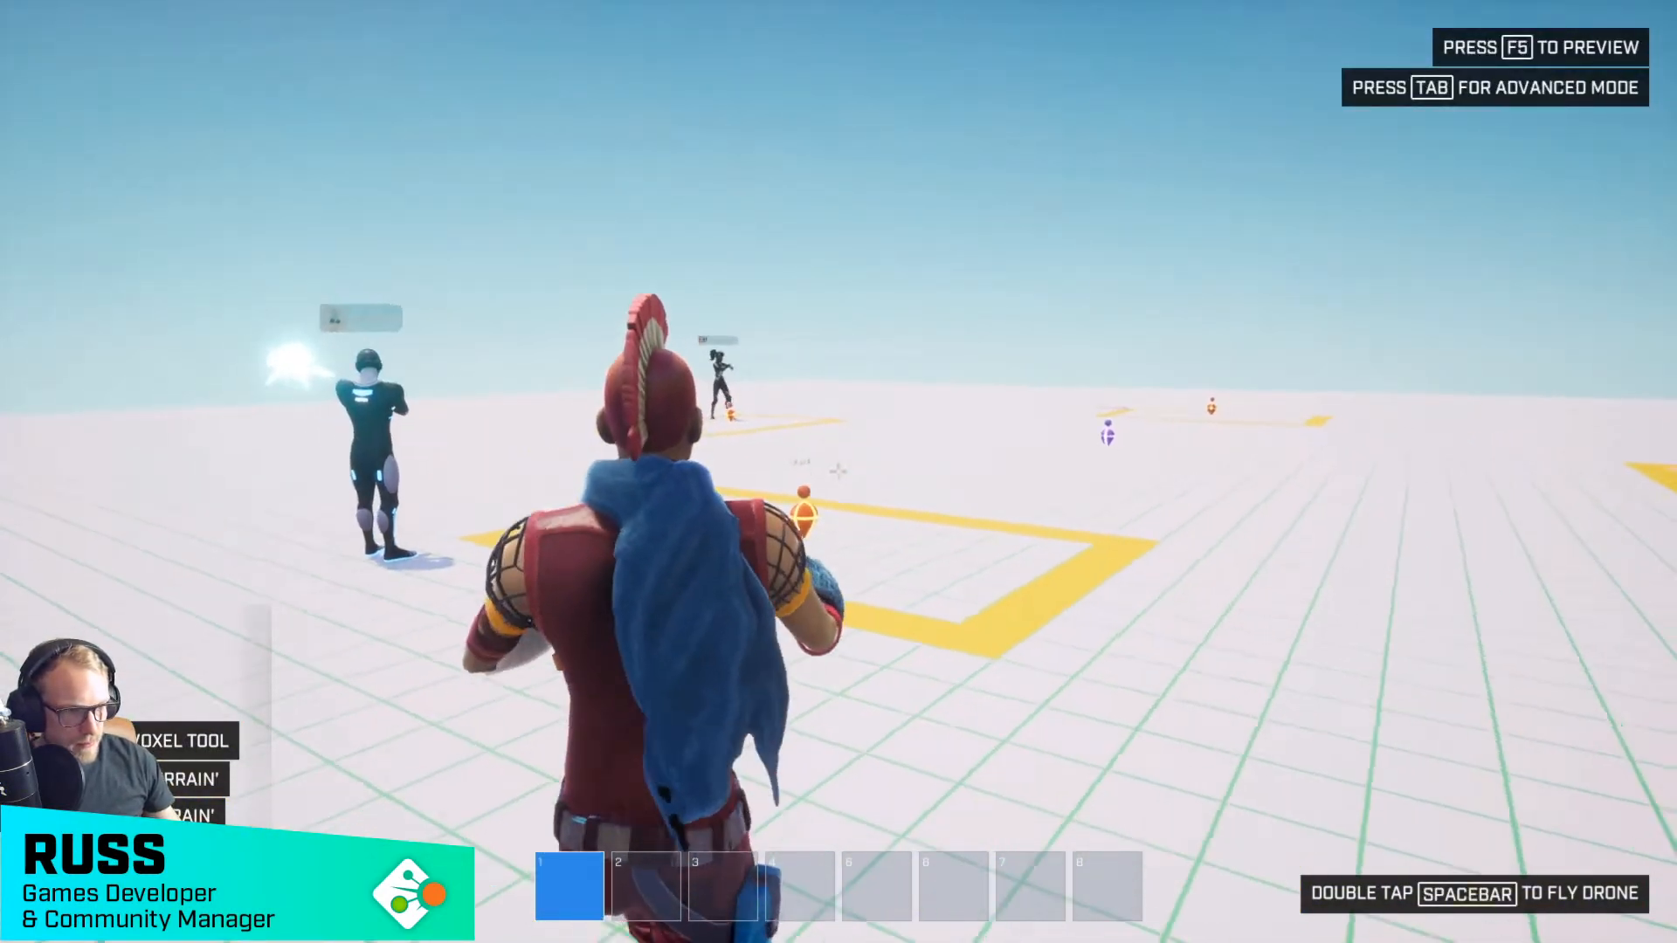
pyautogui.press('w')
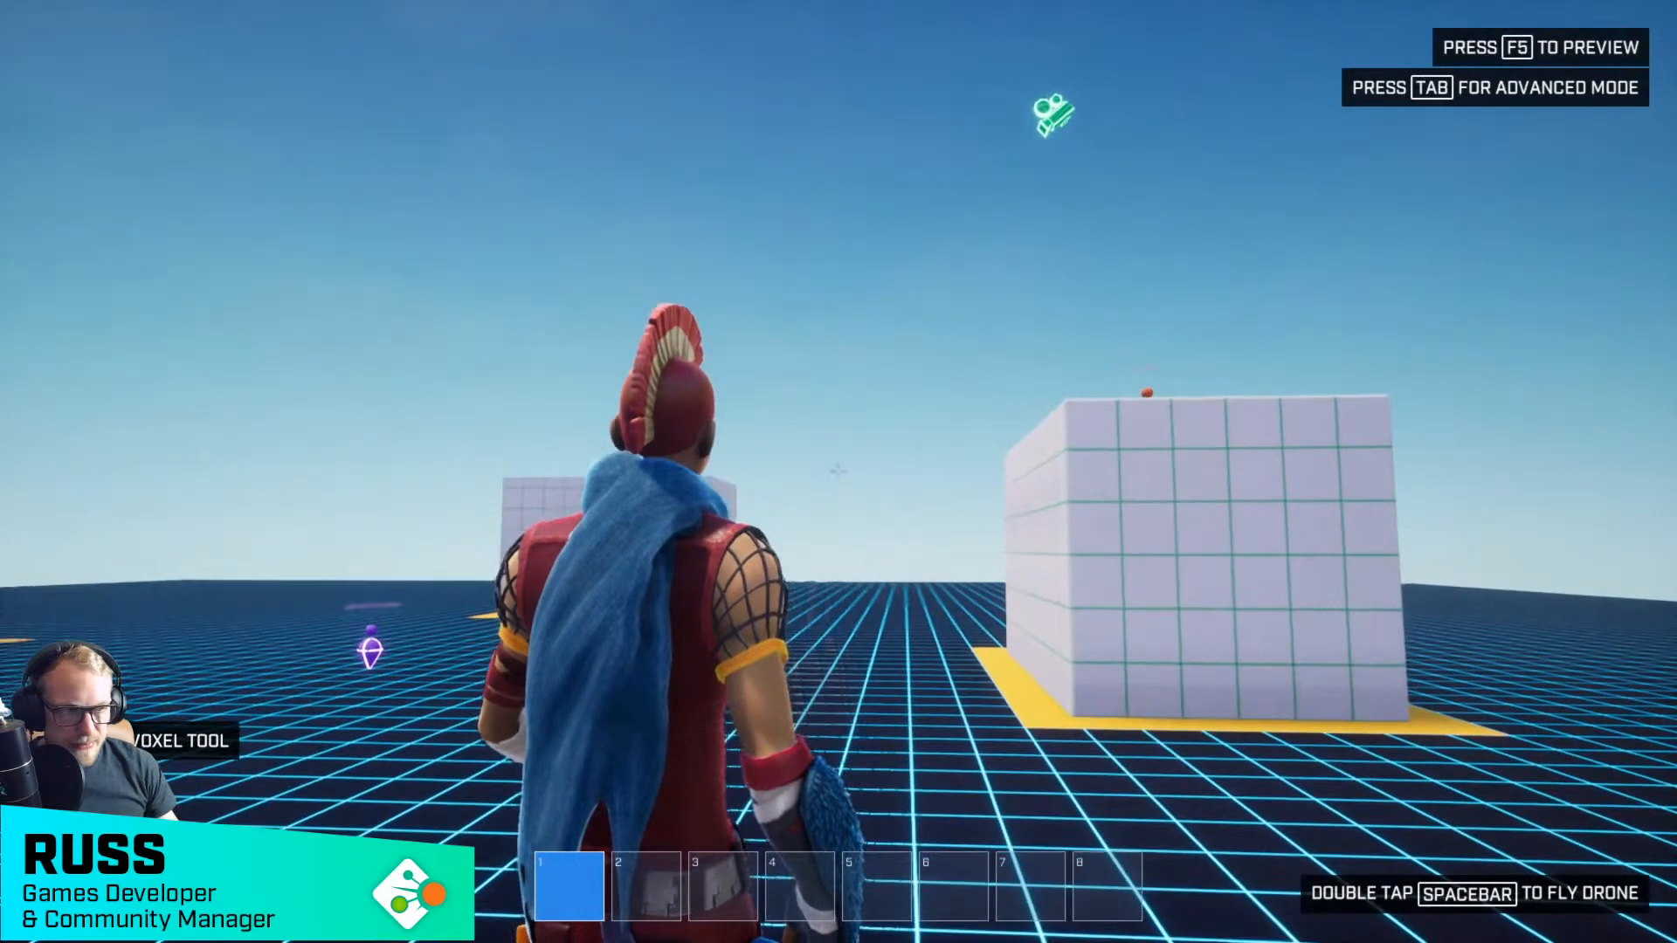
pyautogui.press('Escape')
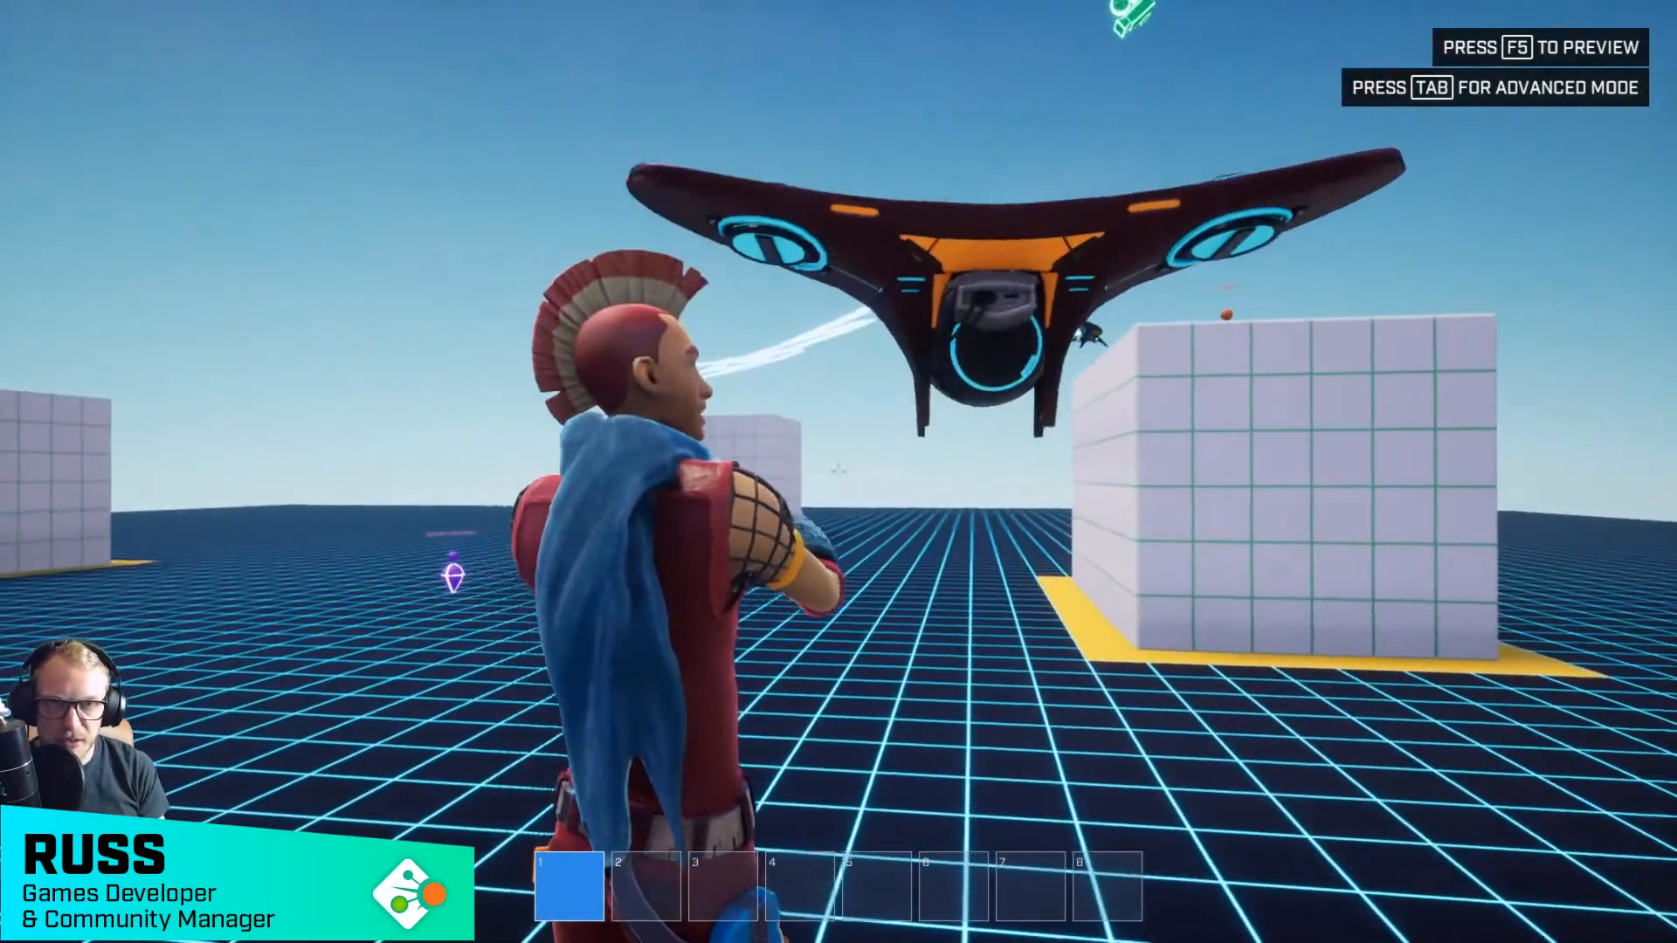
# - Switch to the advanced editor mode and open gunGameScript in the code editor
pyautogui.press('Tab')
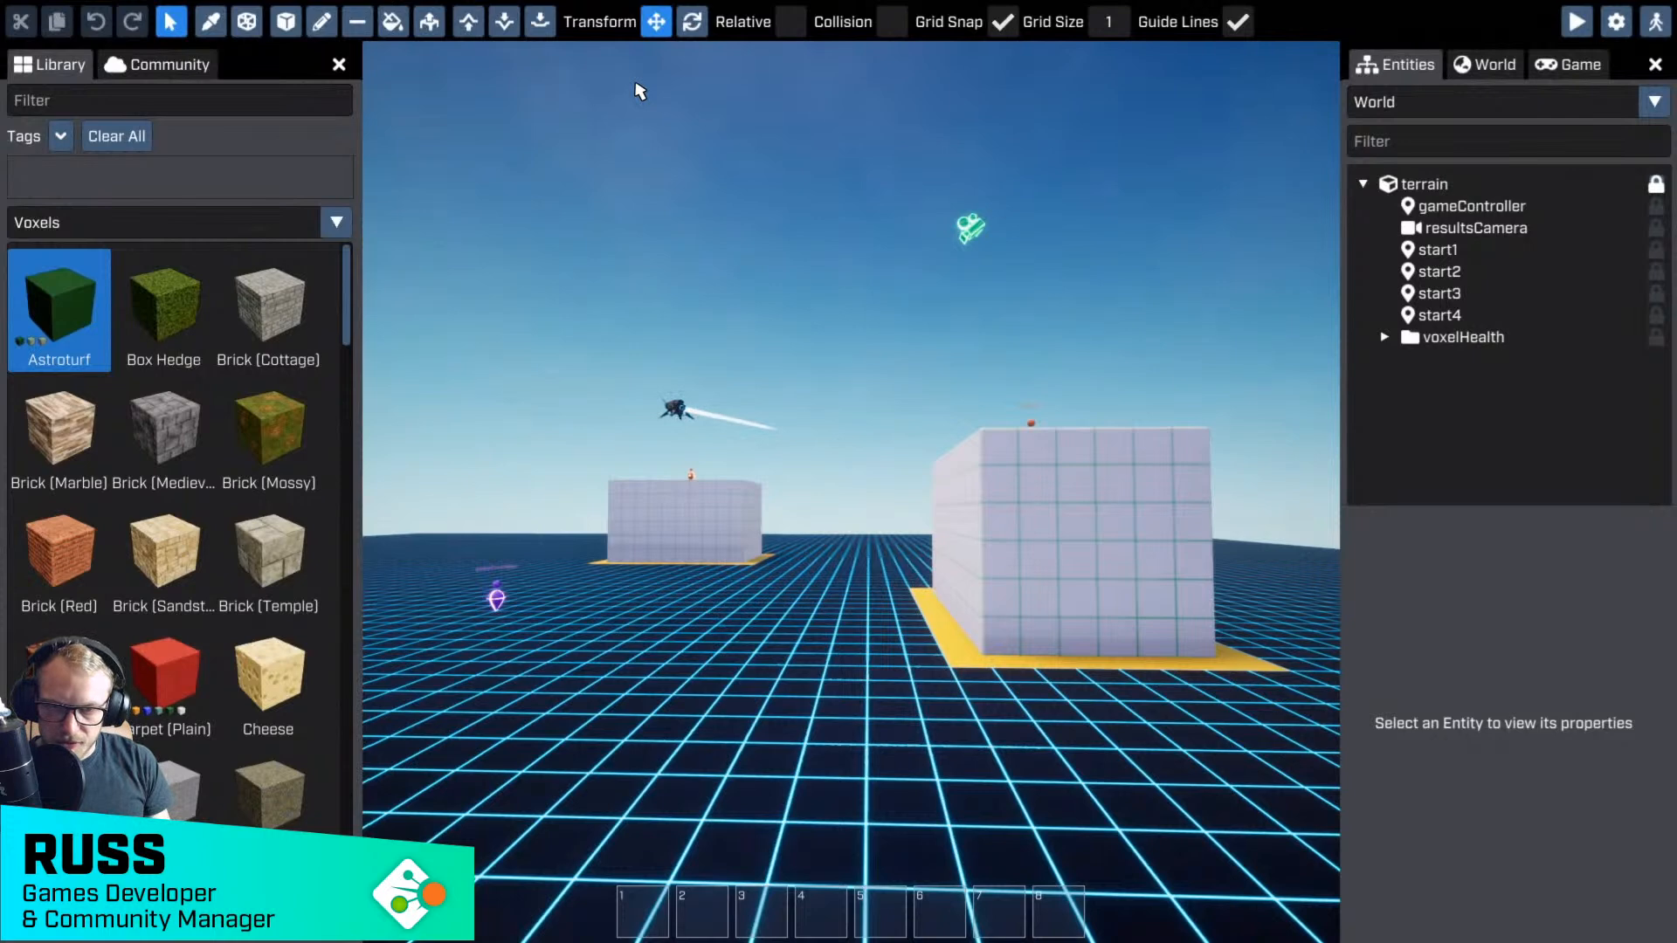
pyautogui.hotkey('ctrl', 'p')
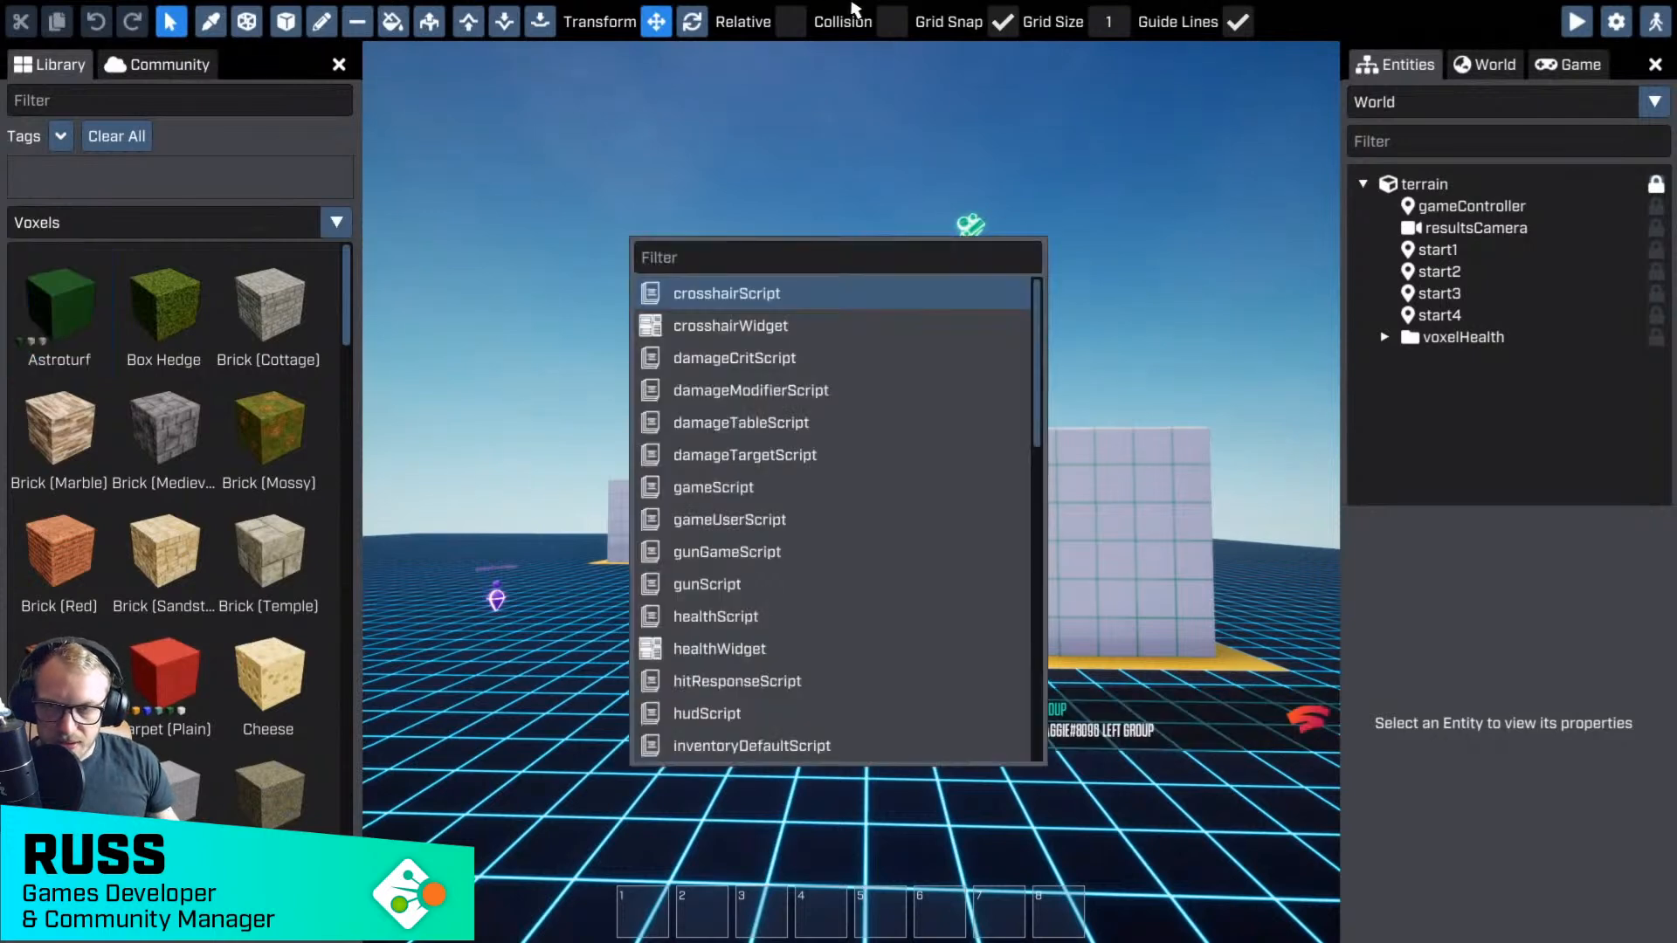
pyautogui.write('gunga')
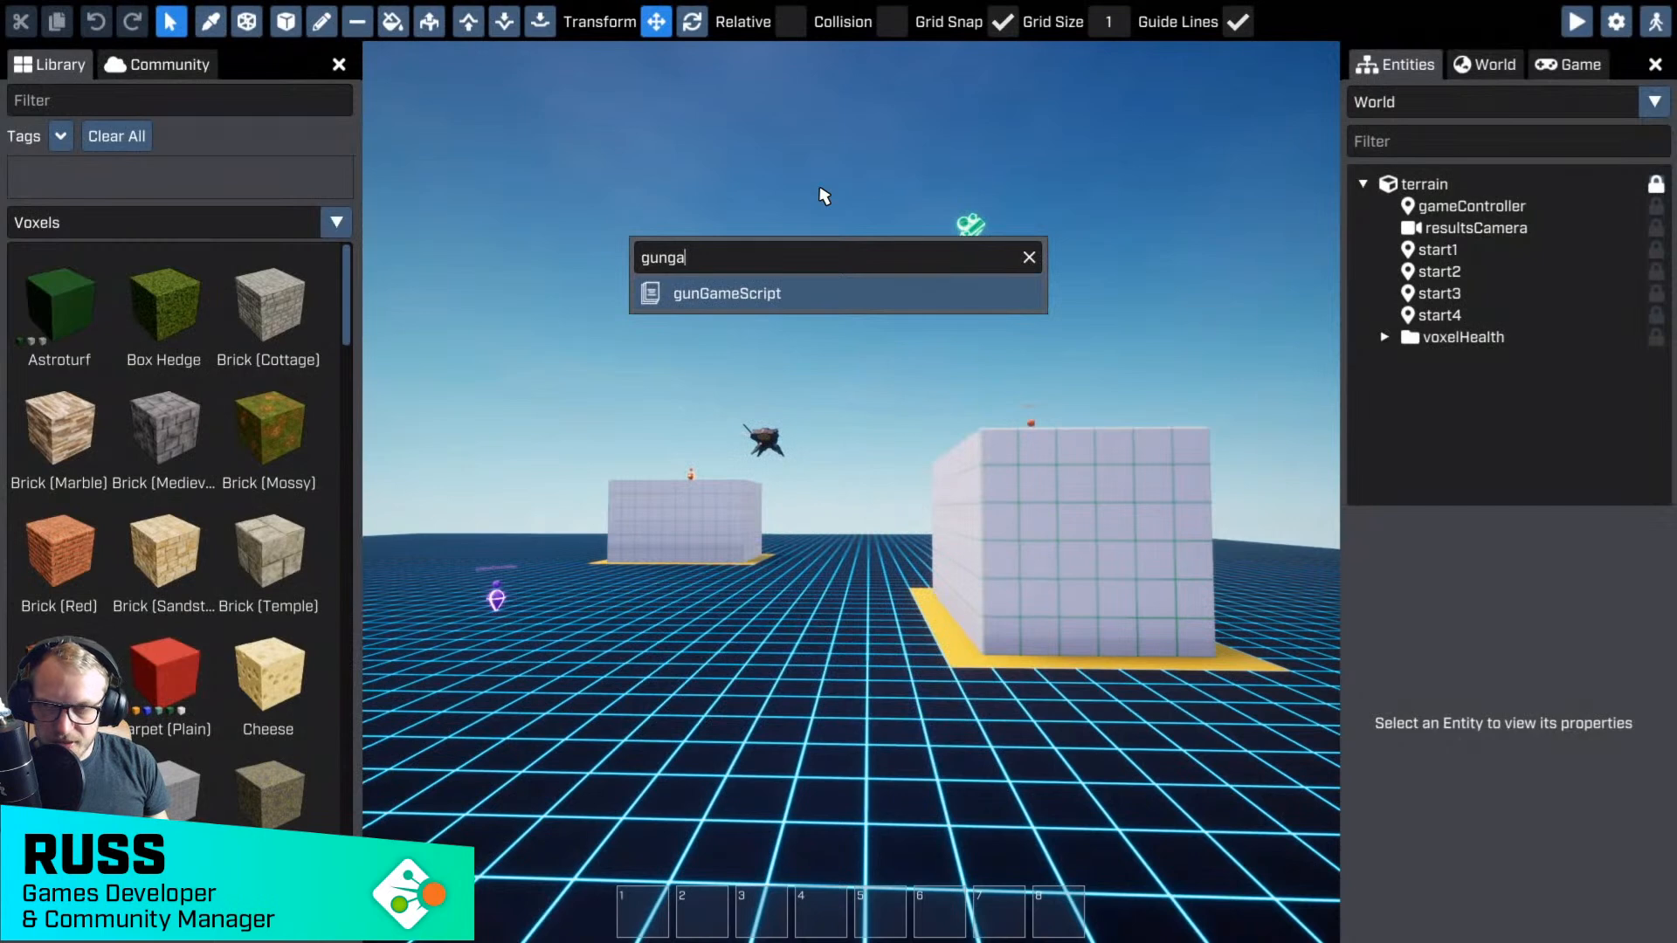
pyautogui.press('Return')
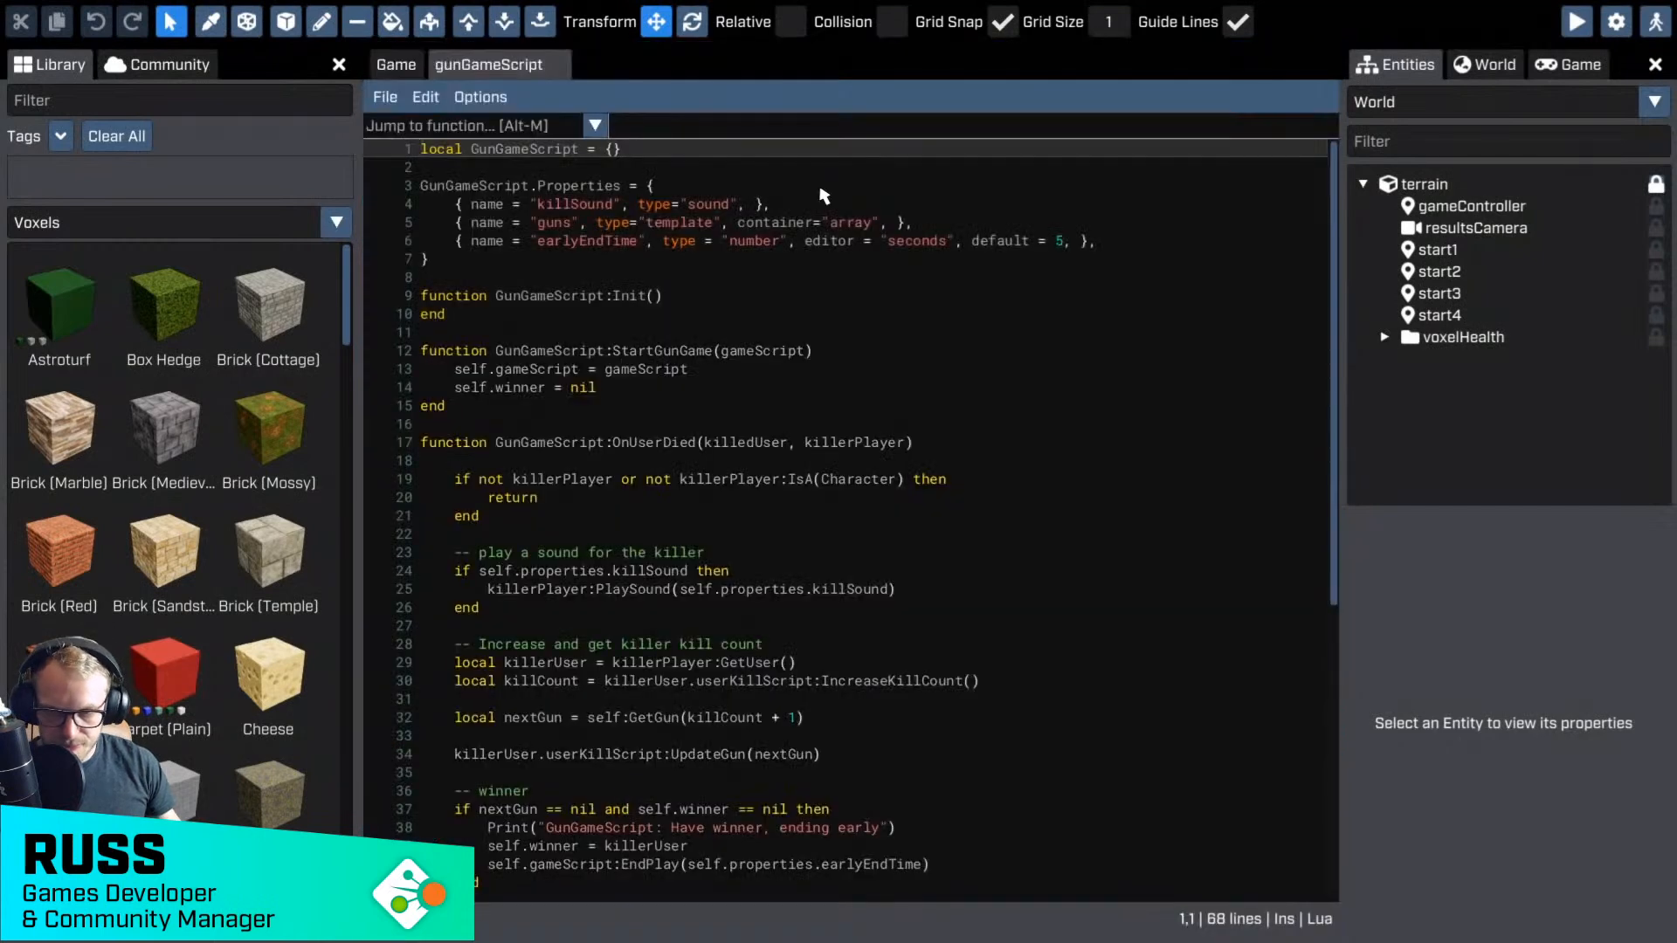
# - In GunGameScript:GetResults, start a table.sort call on results.userEntries on the blank line below the ForEachUser block
pyautogui.scroll(-9, 777, 267)
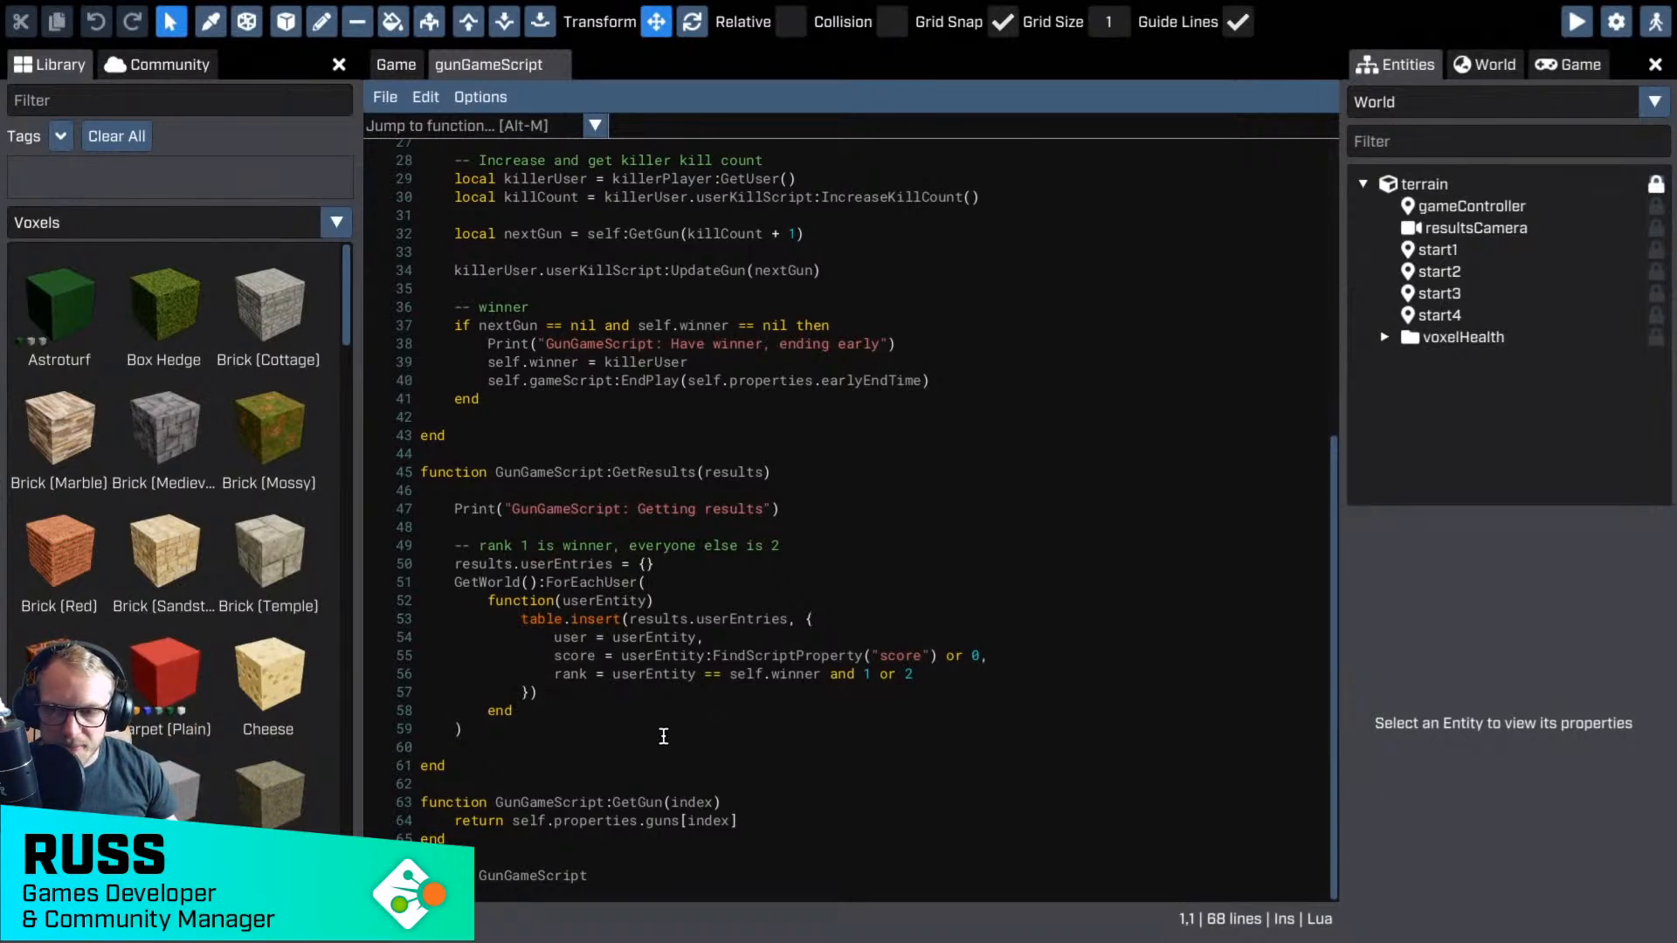
pyautogui.click(514, 745)
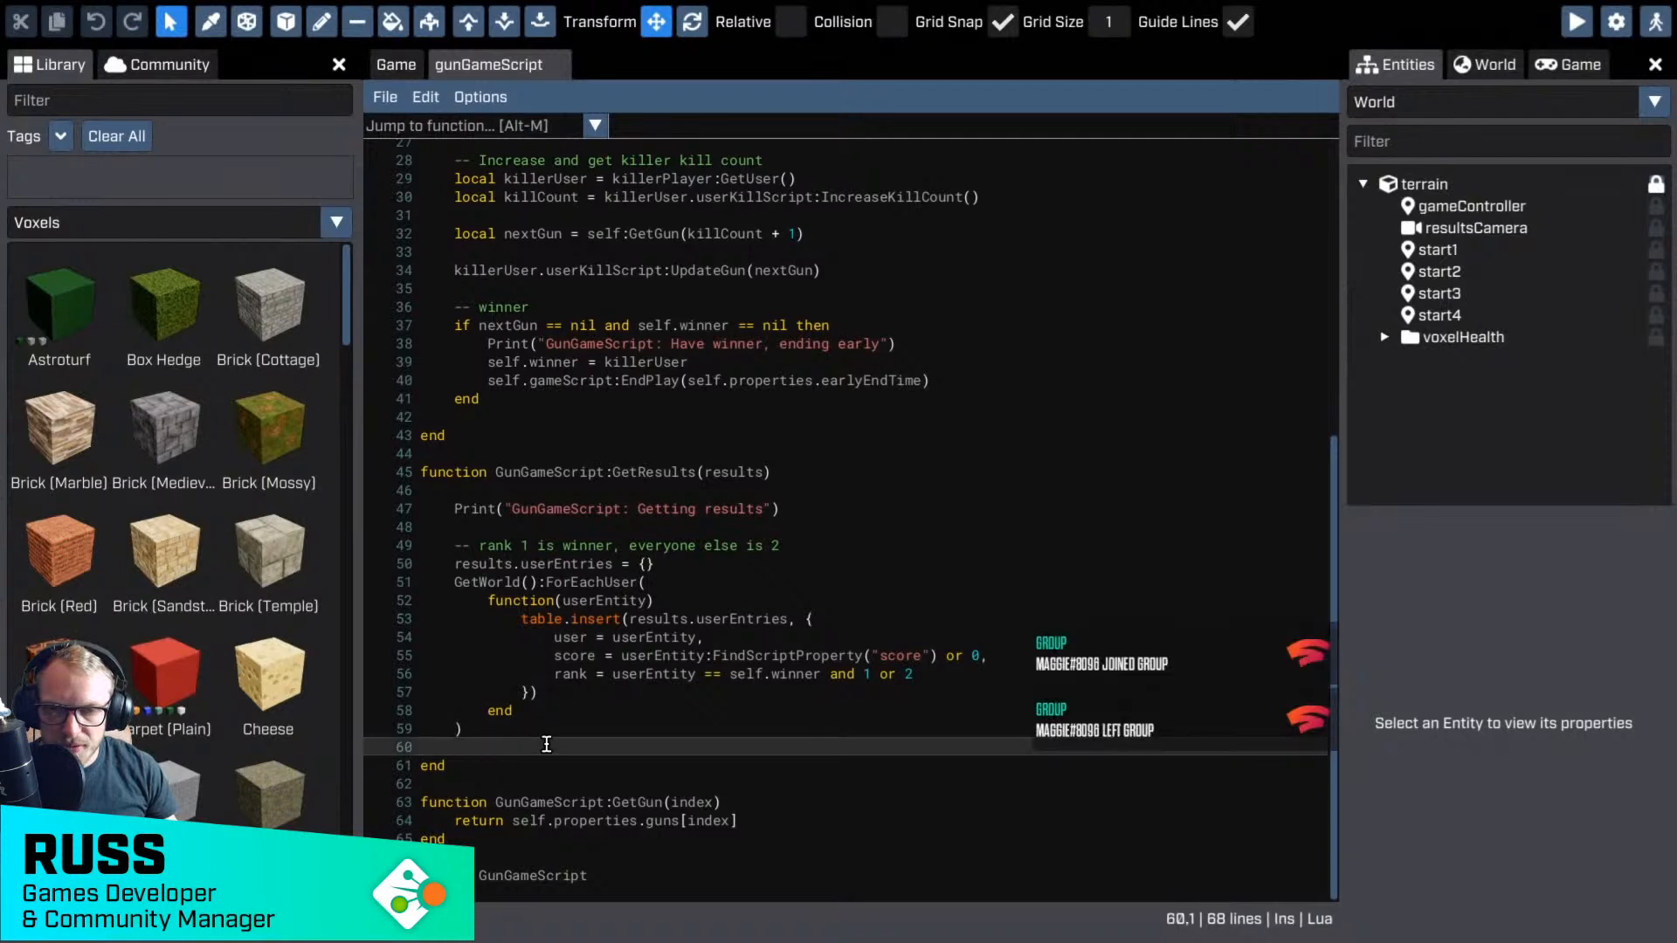
pyautogui.press('Tab')
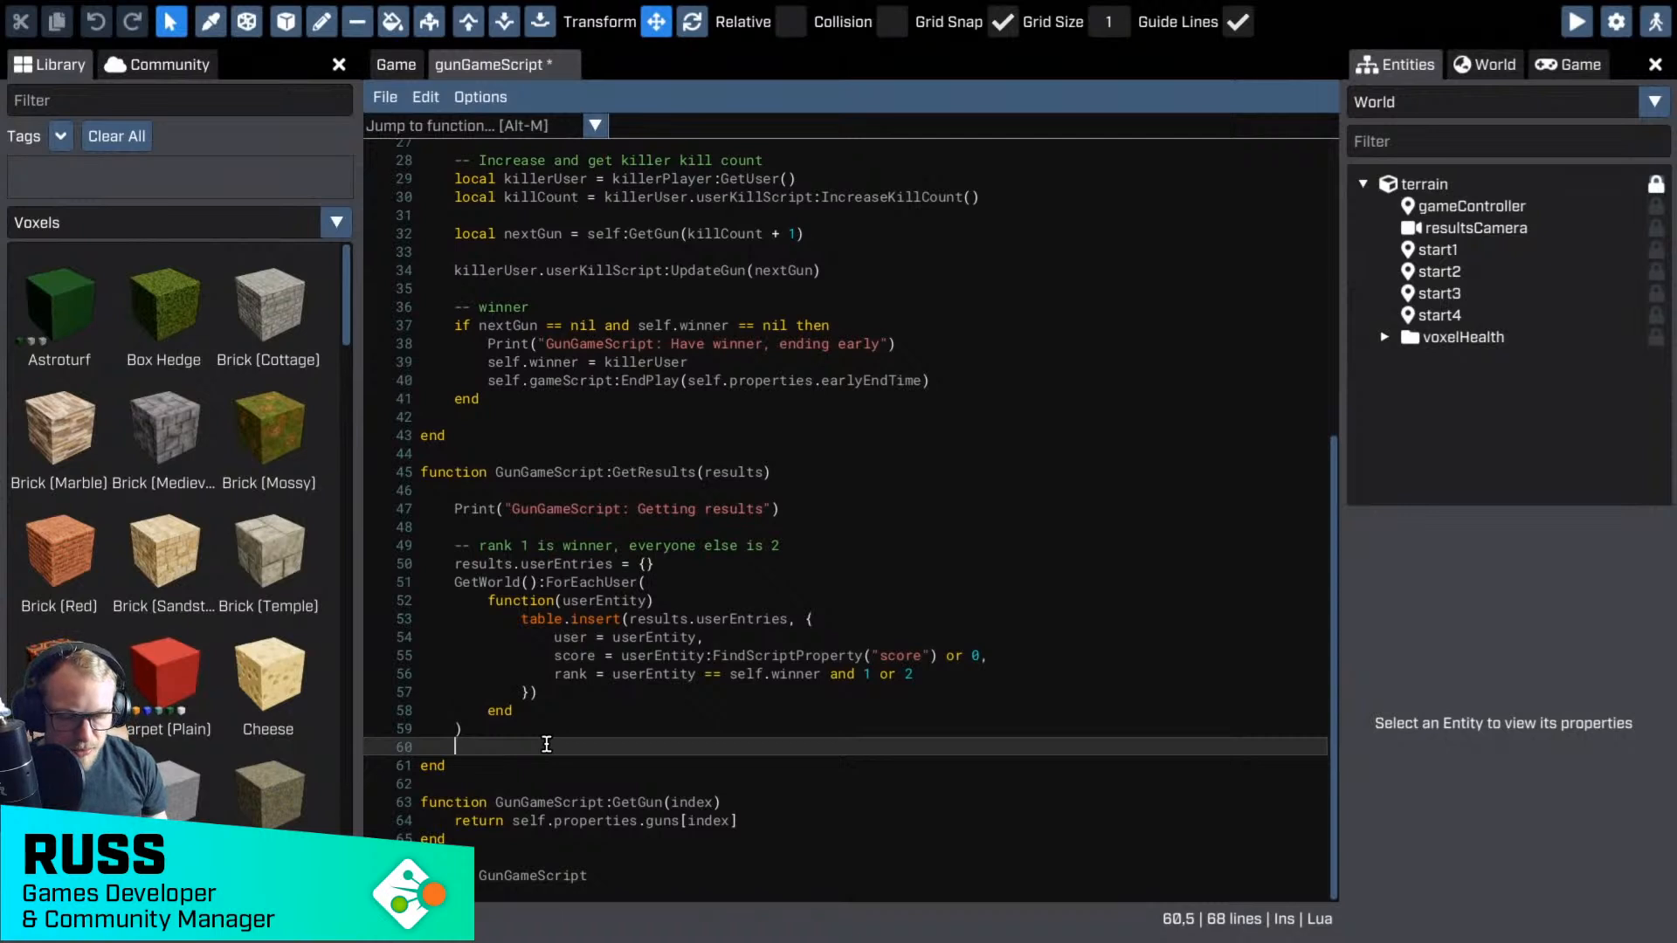
pyautogui.write('table.')
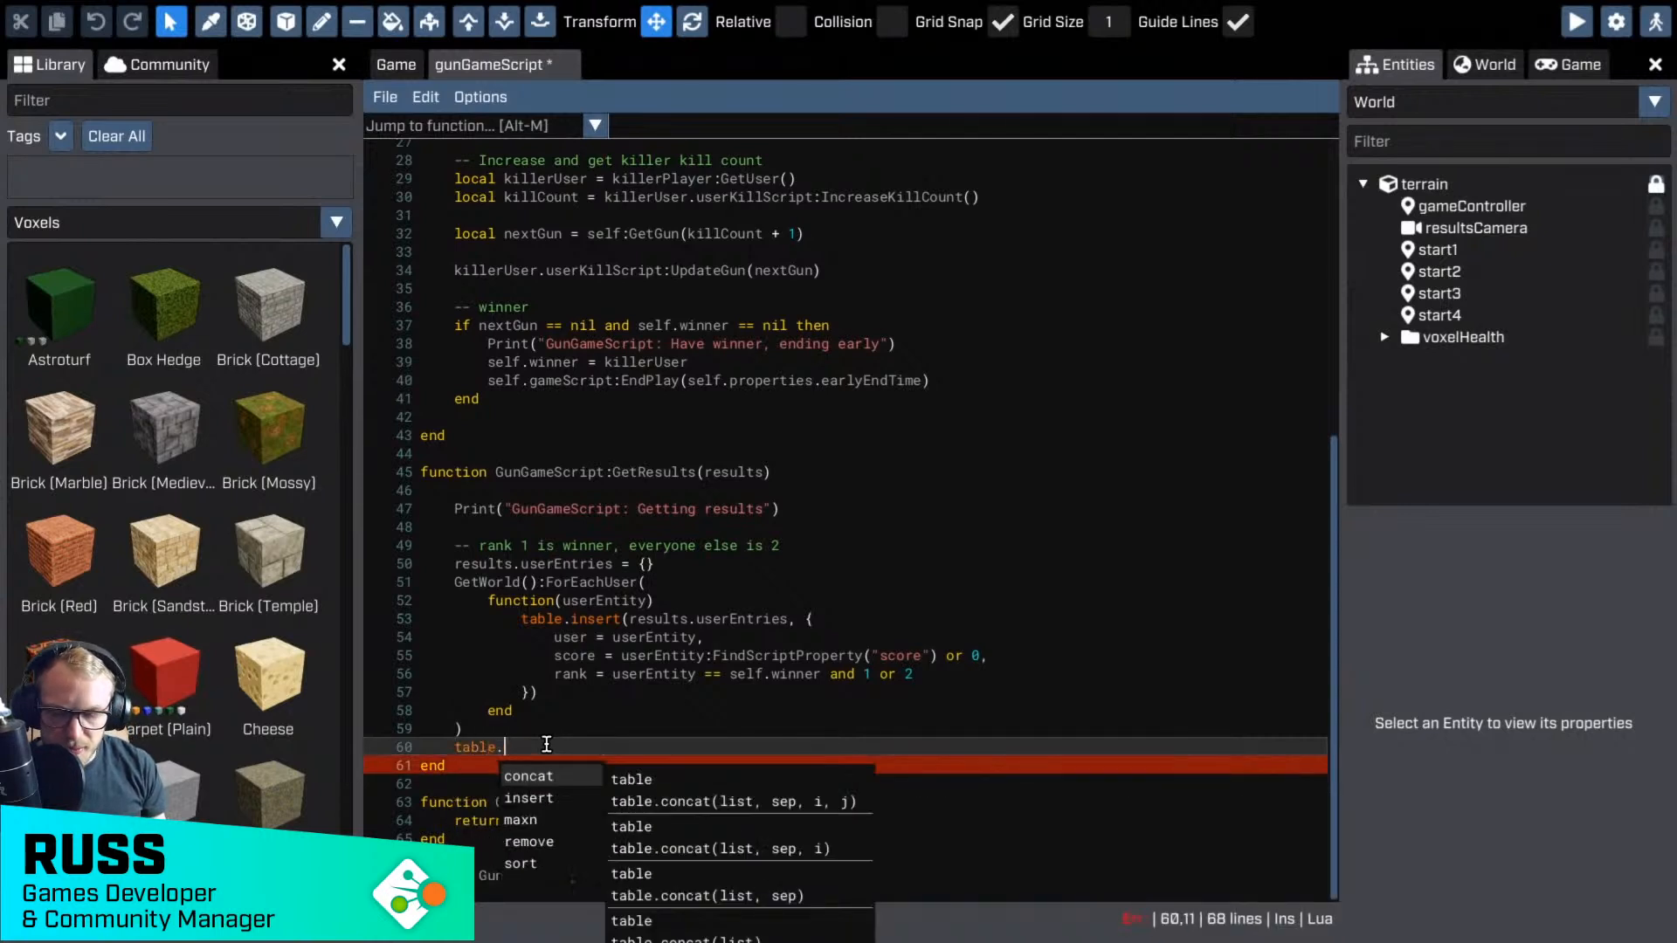
pyautogui.write('sort(')
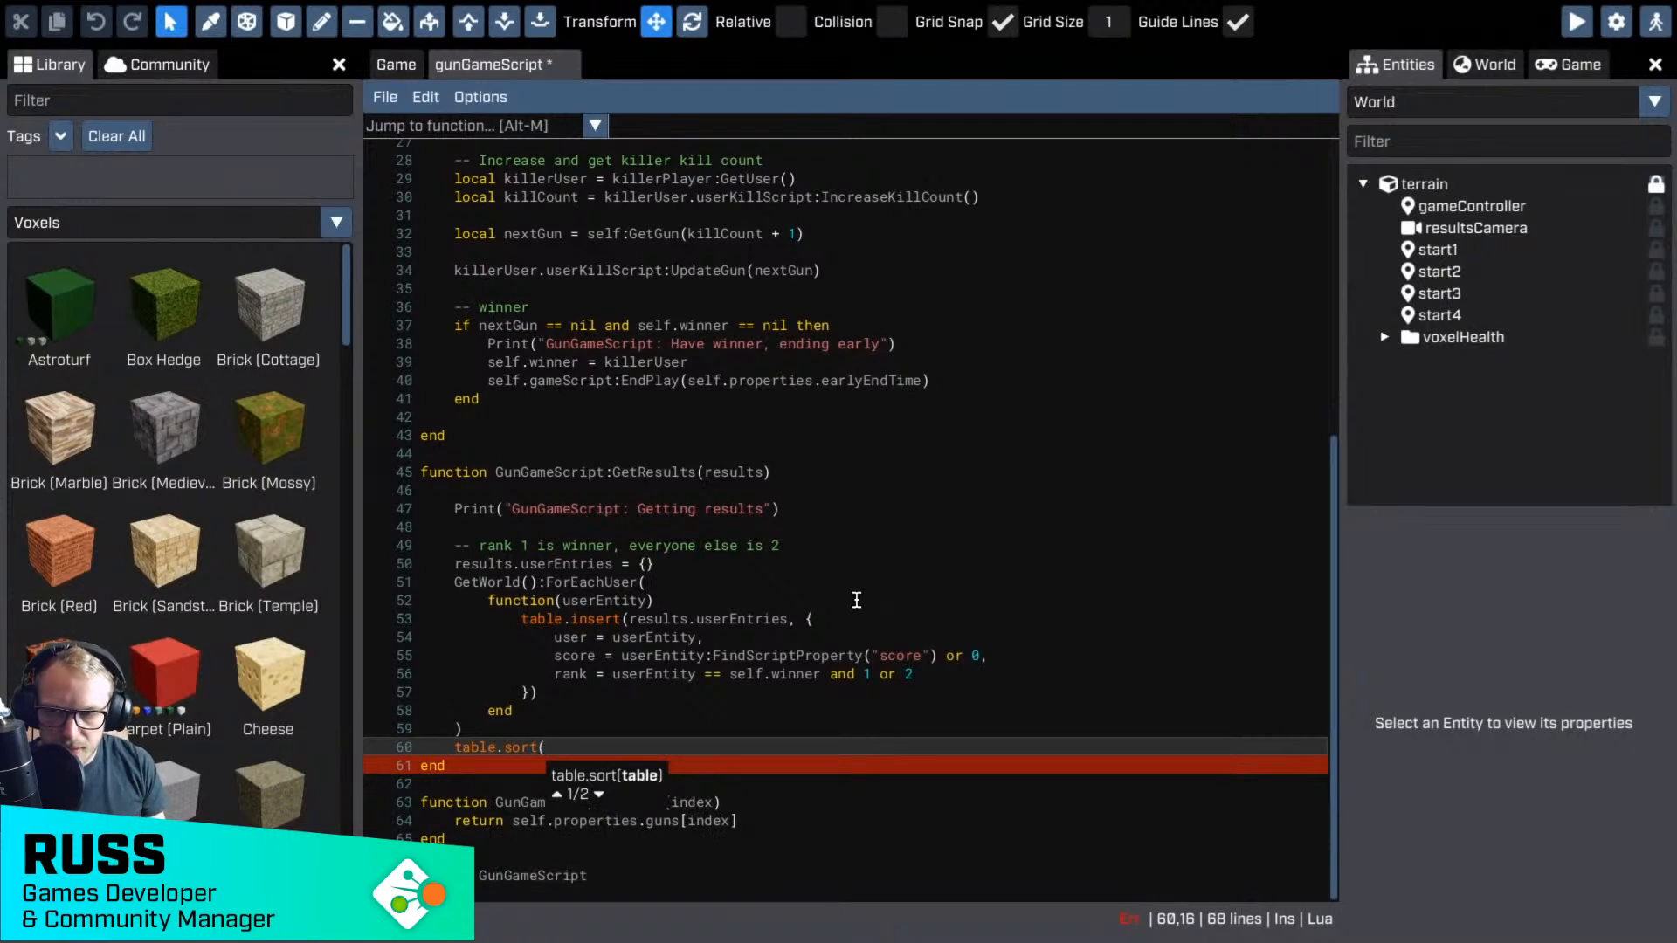
pyautogui.write('results')
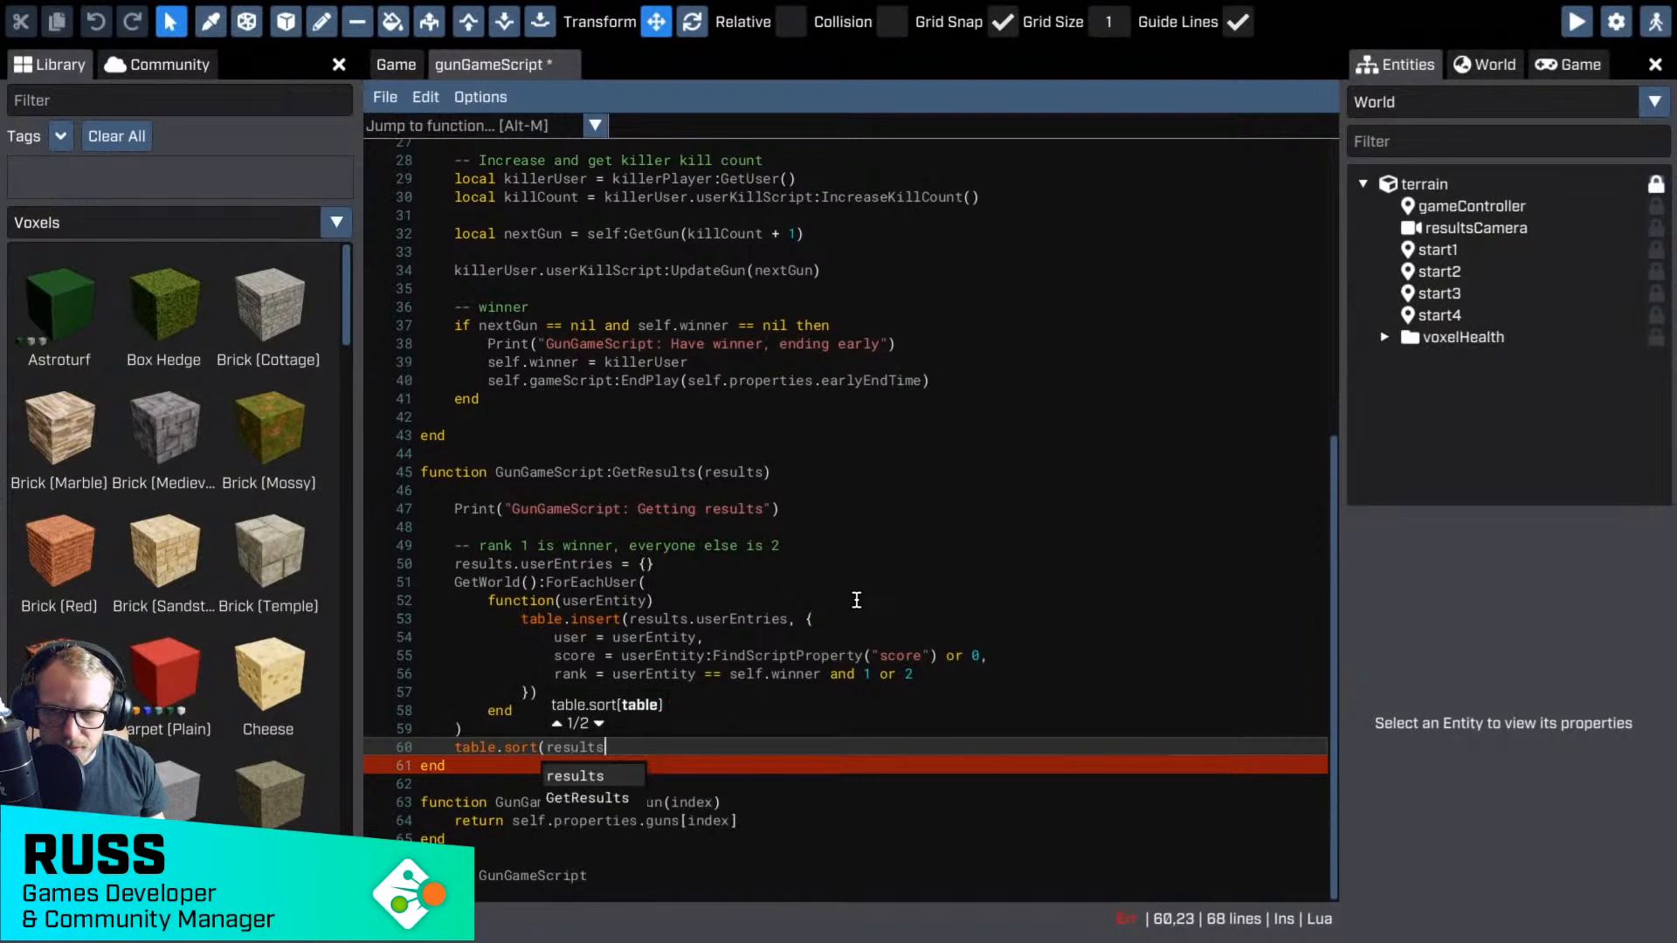
pyautogui.write('.userEnt')
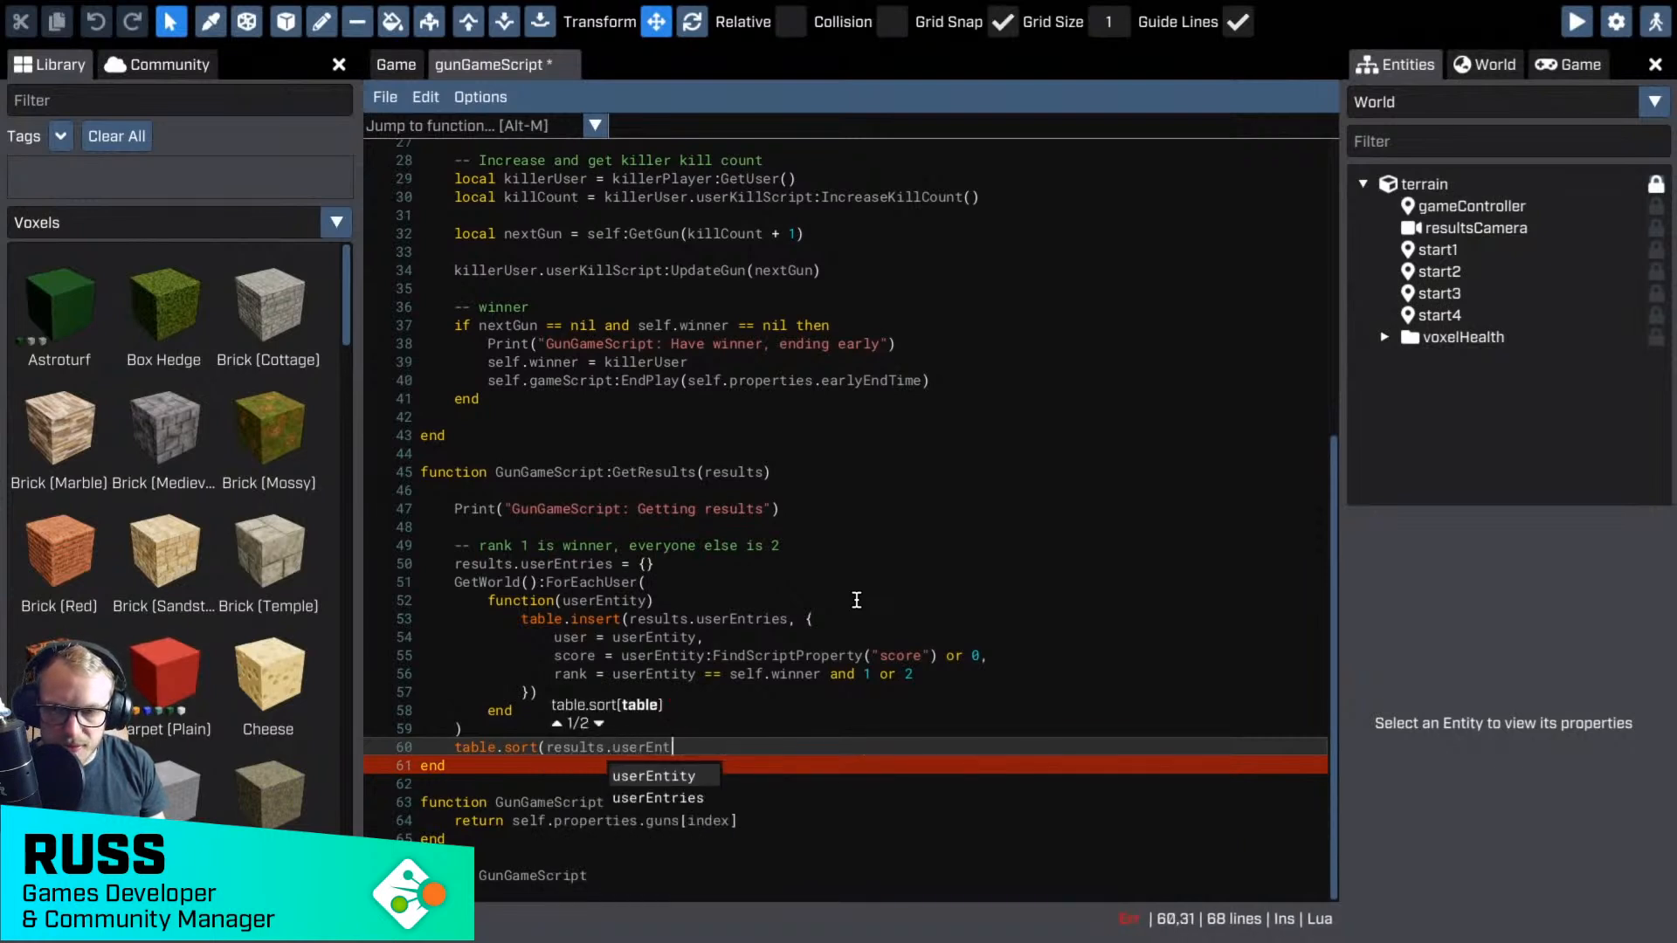
pyautogui.press('BackSpace')
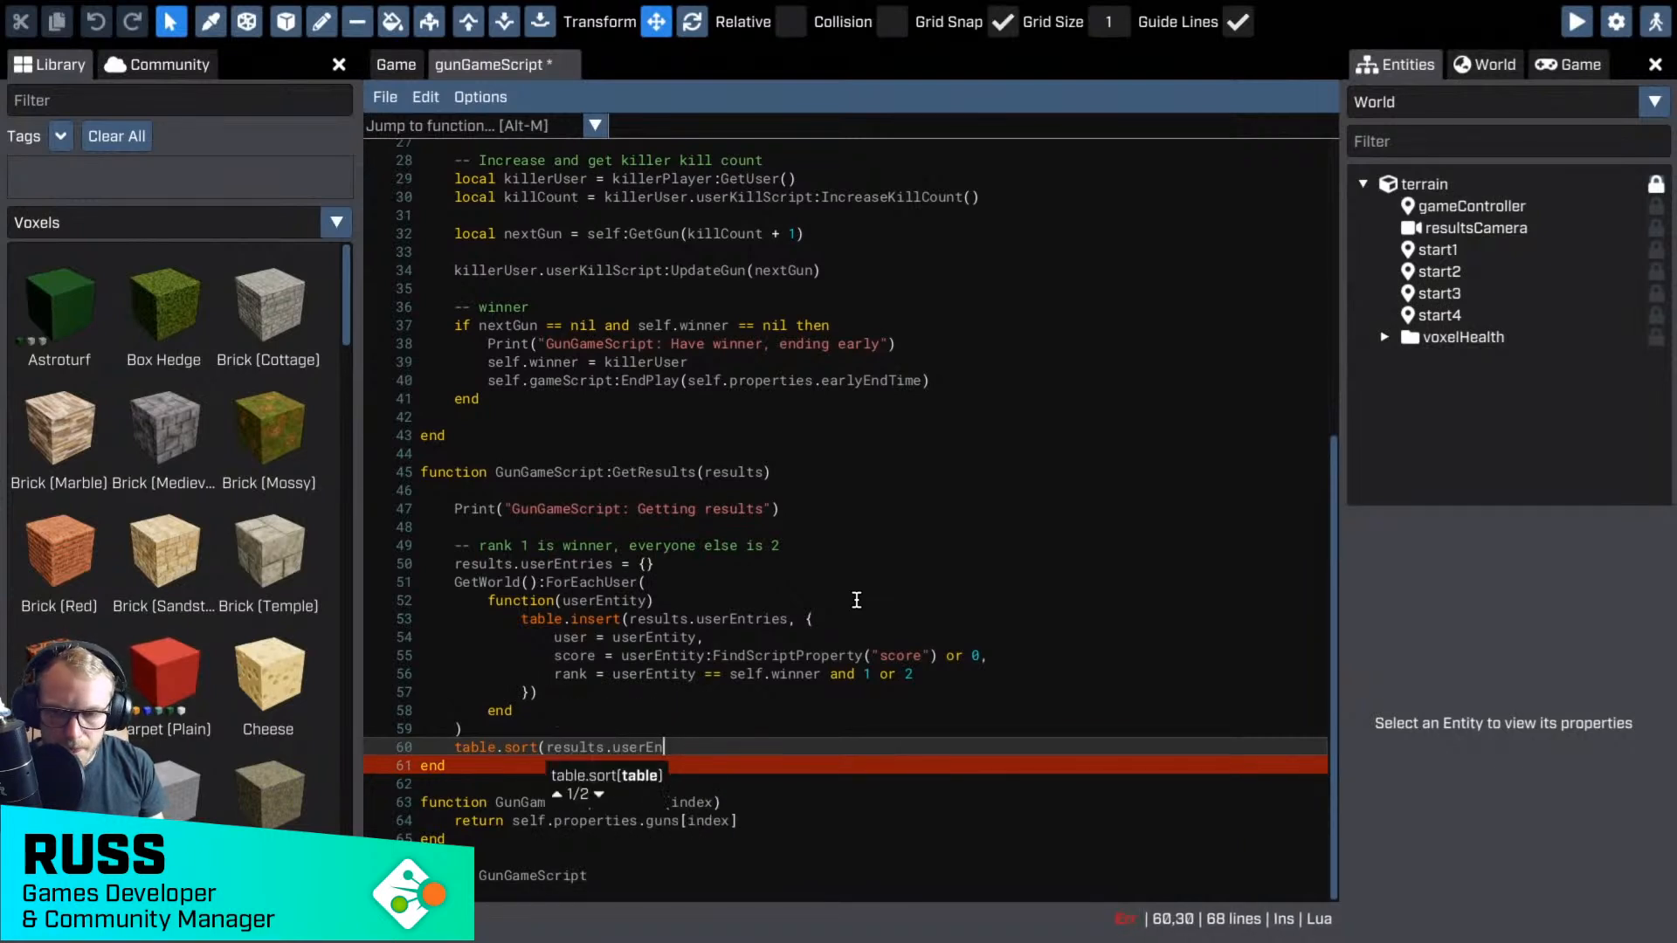
pyautogui.write('tri')
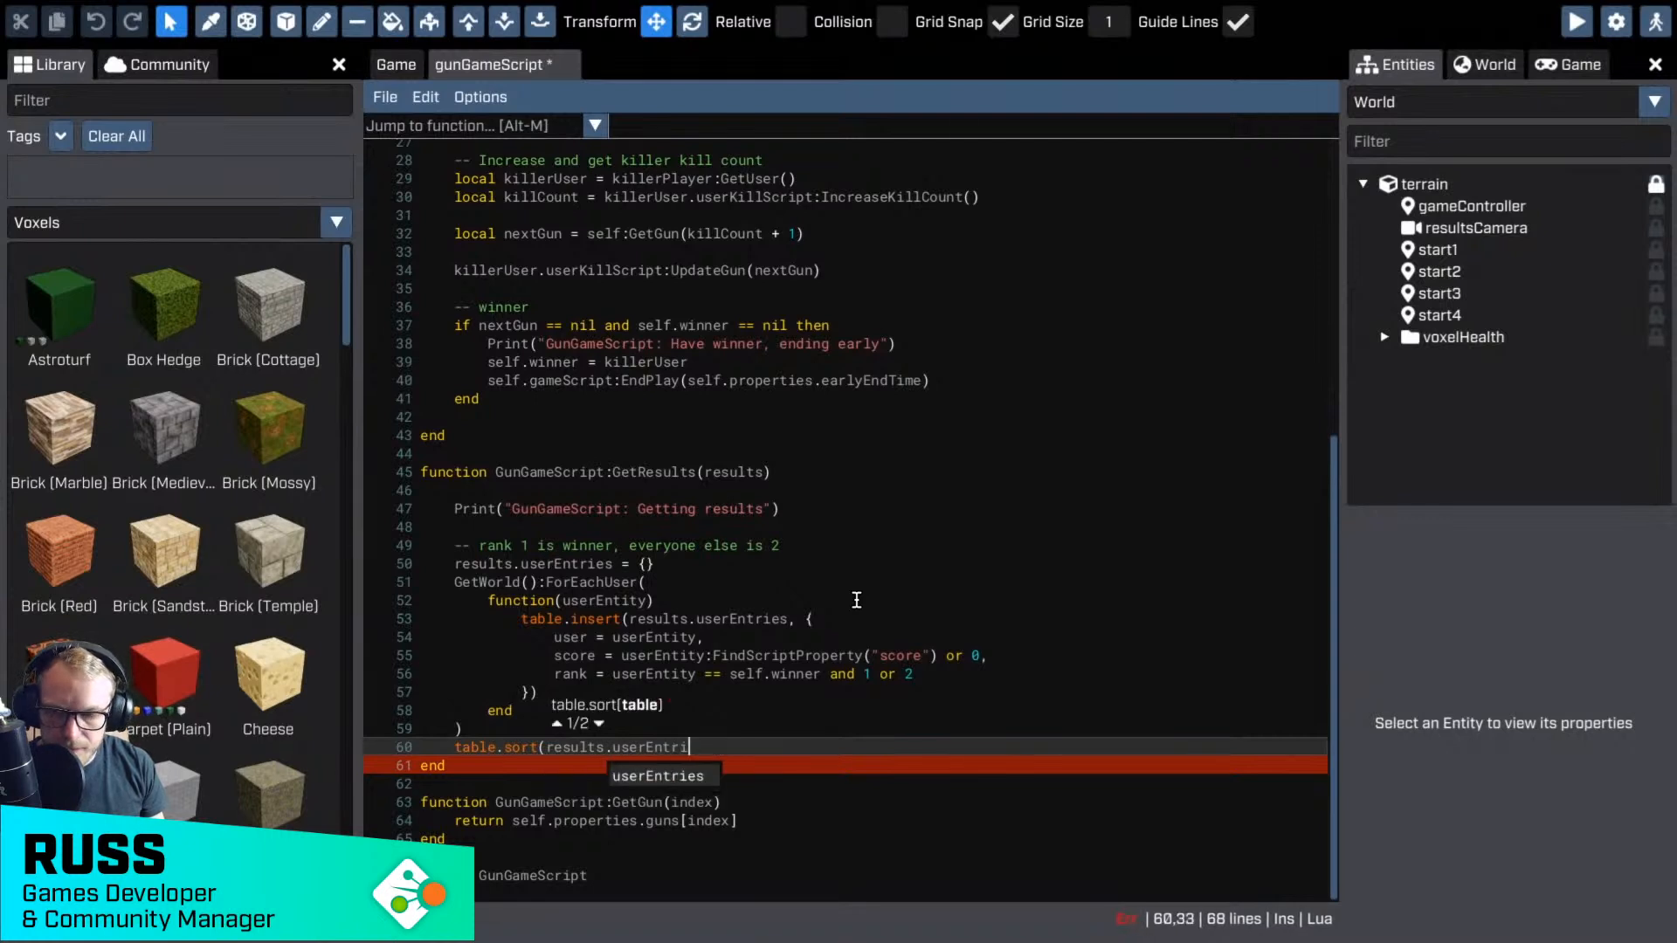
pyautogui.write('es')
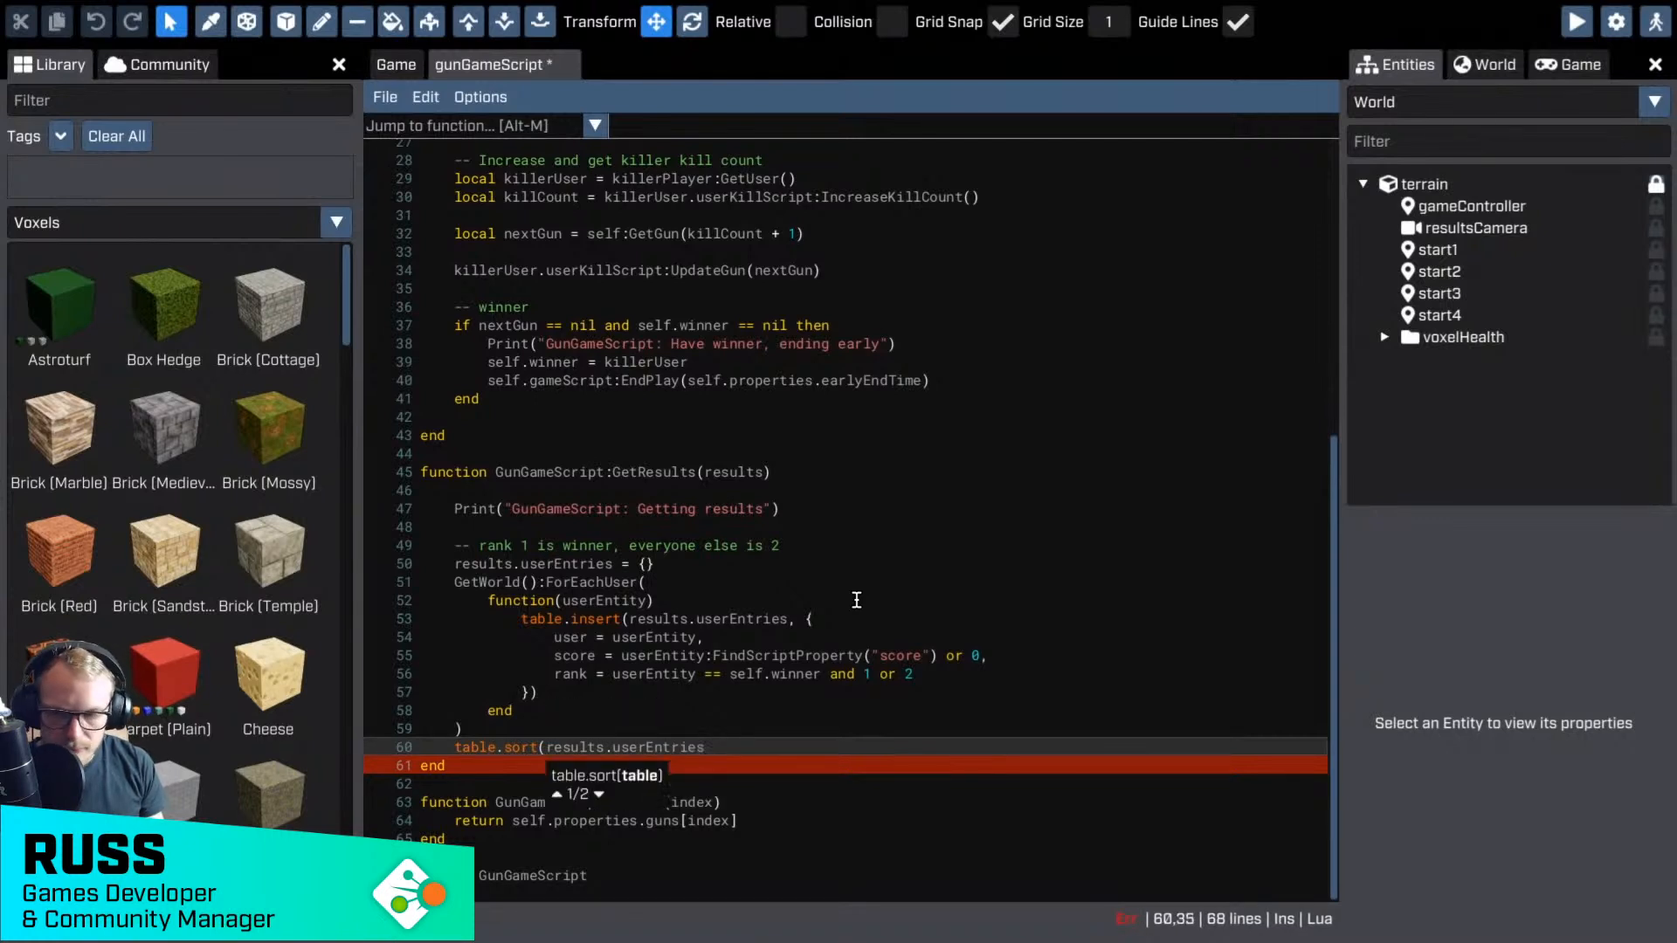
# - Give the table.sort call an inline comparison function with the parameters u1 and u2, and close the call
pyautogui.write(', ')
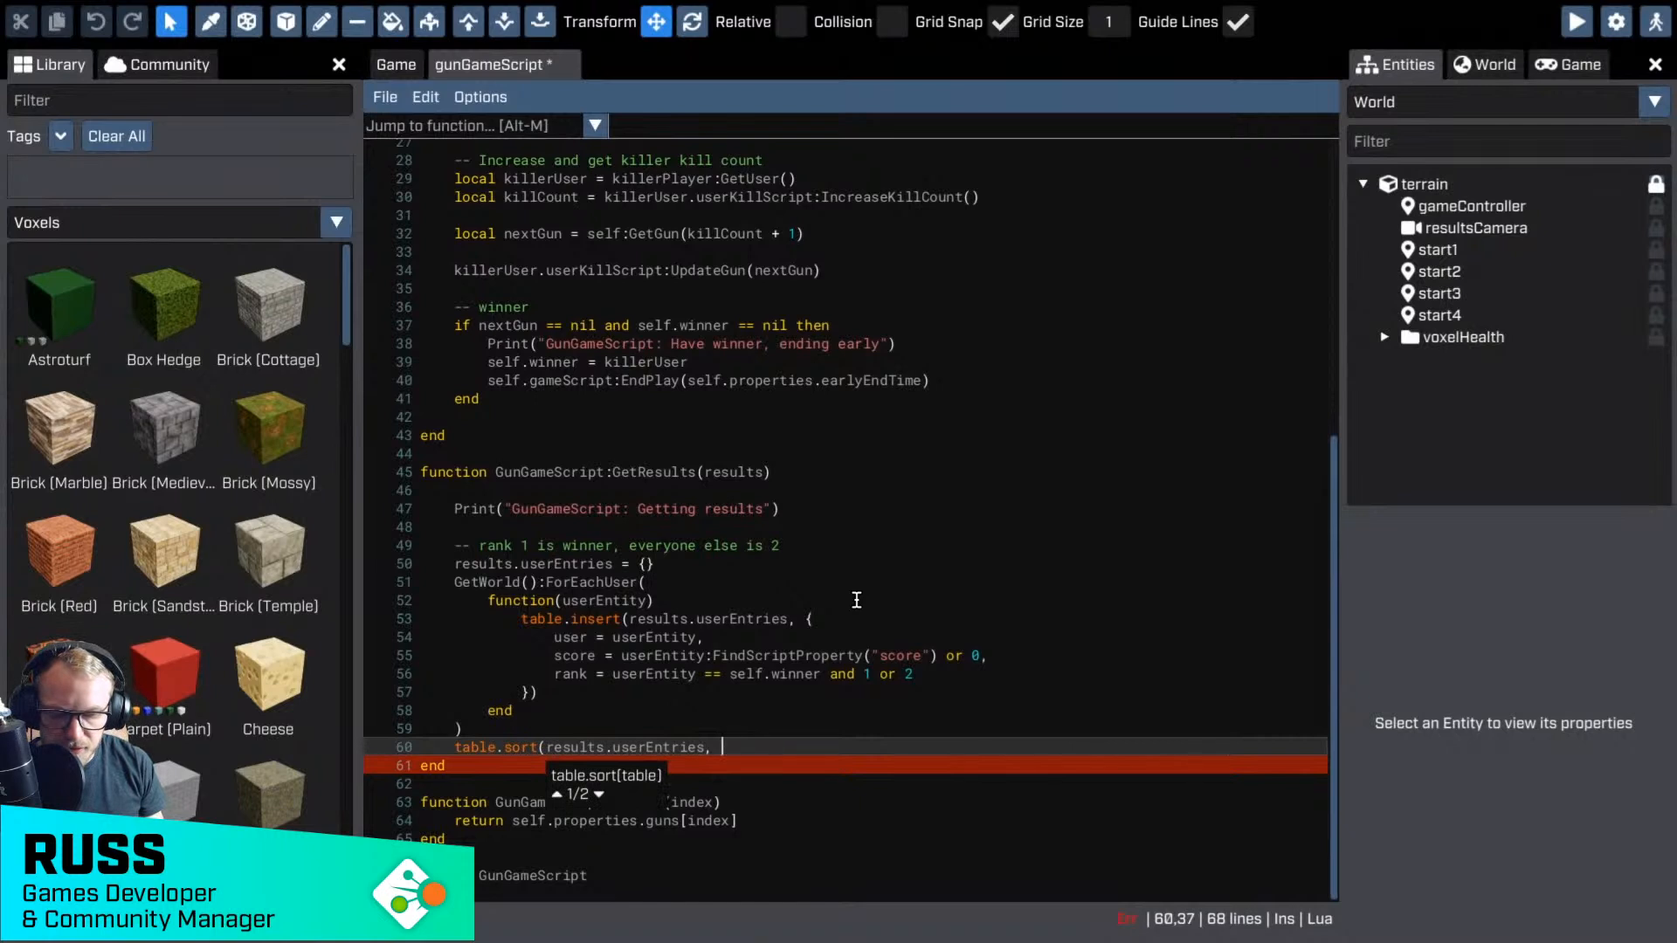
pyautogui.write('function(')
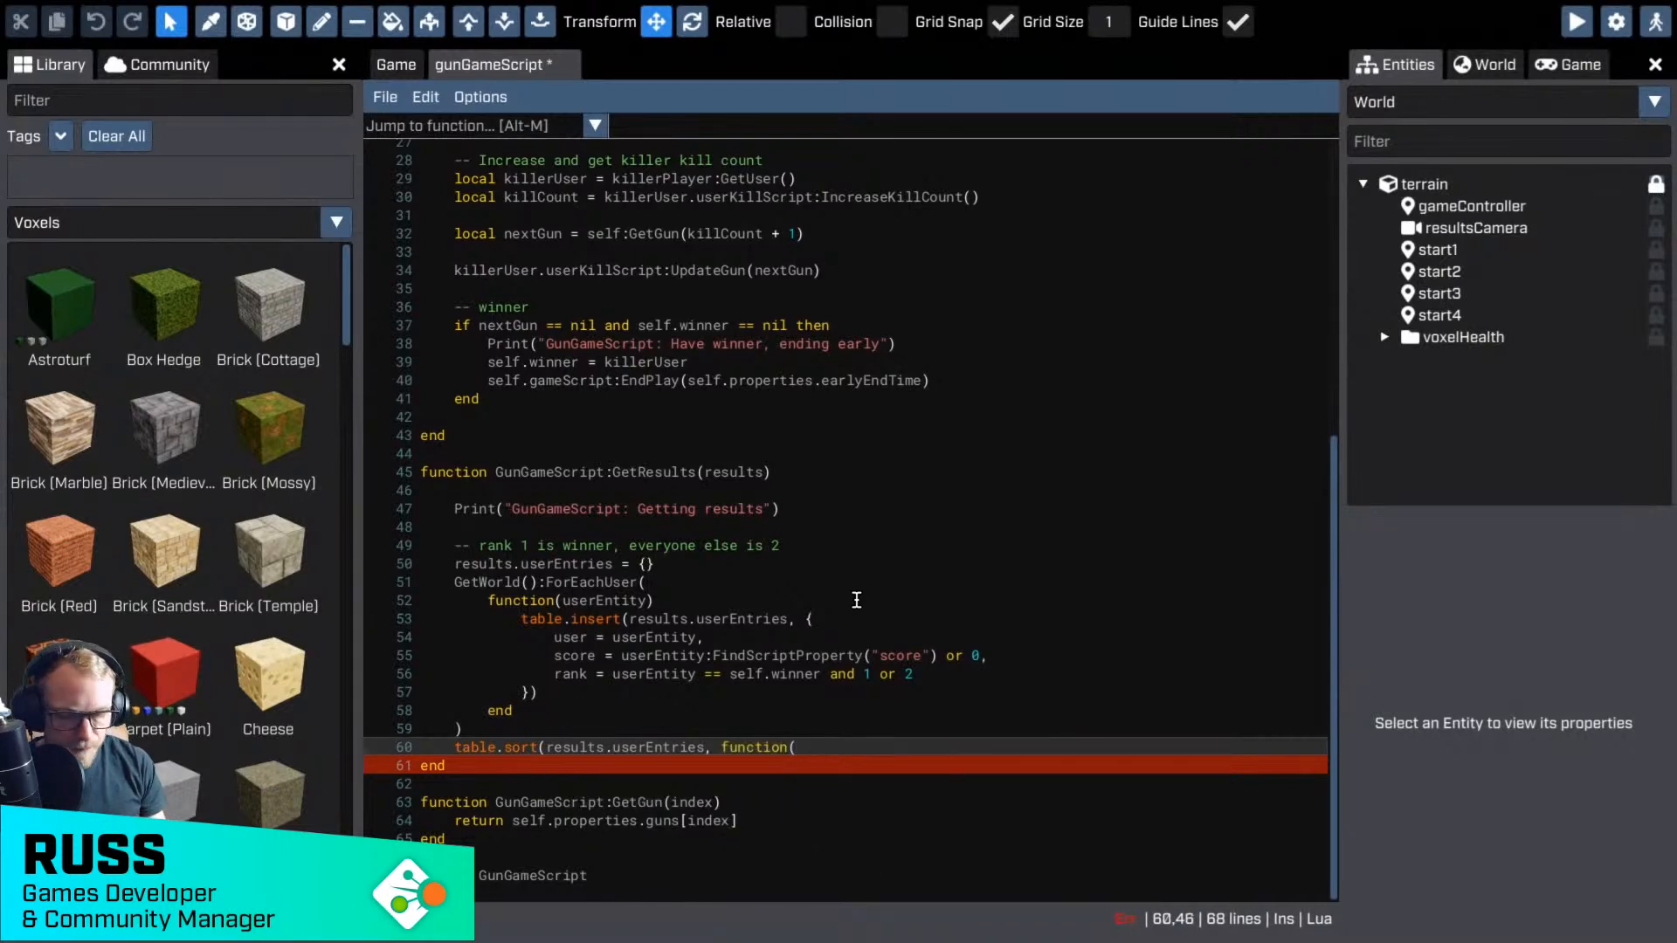
pyautogui.write('u1, u')
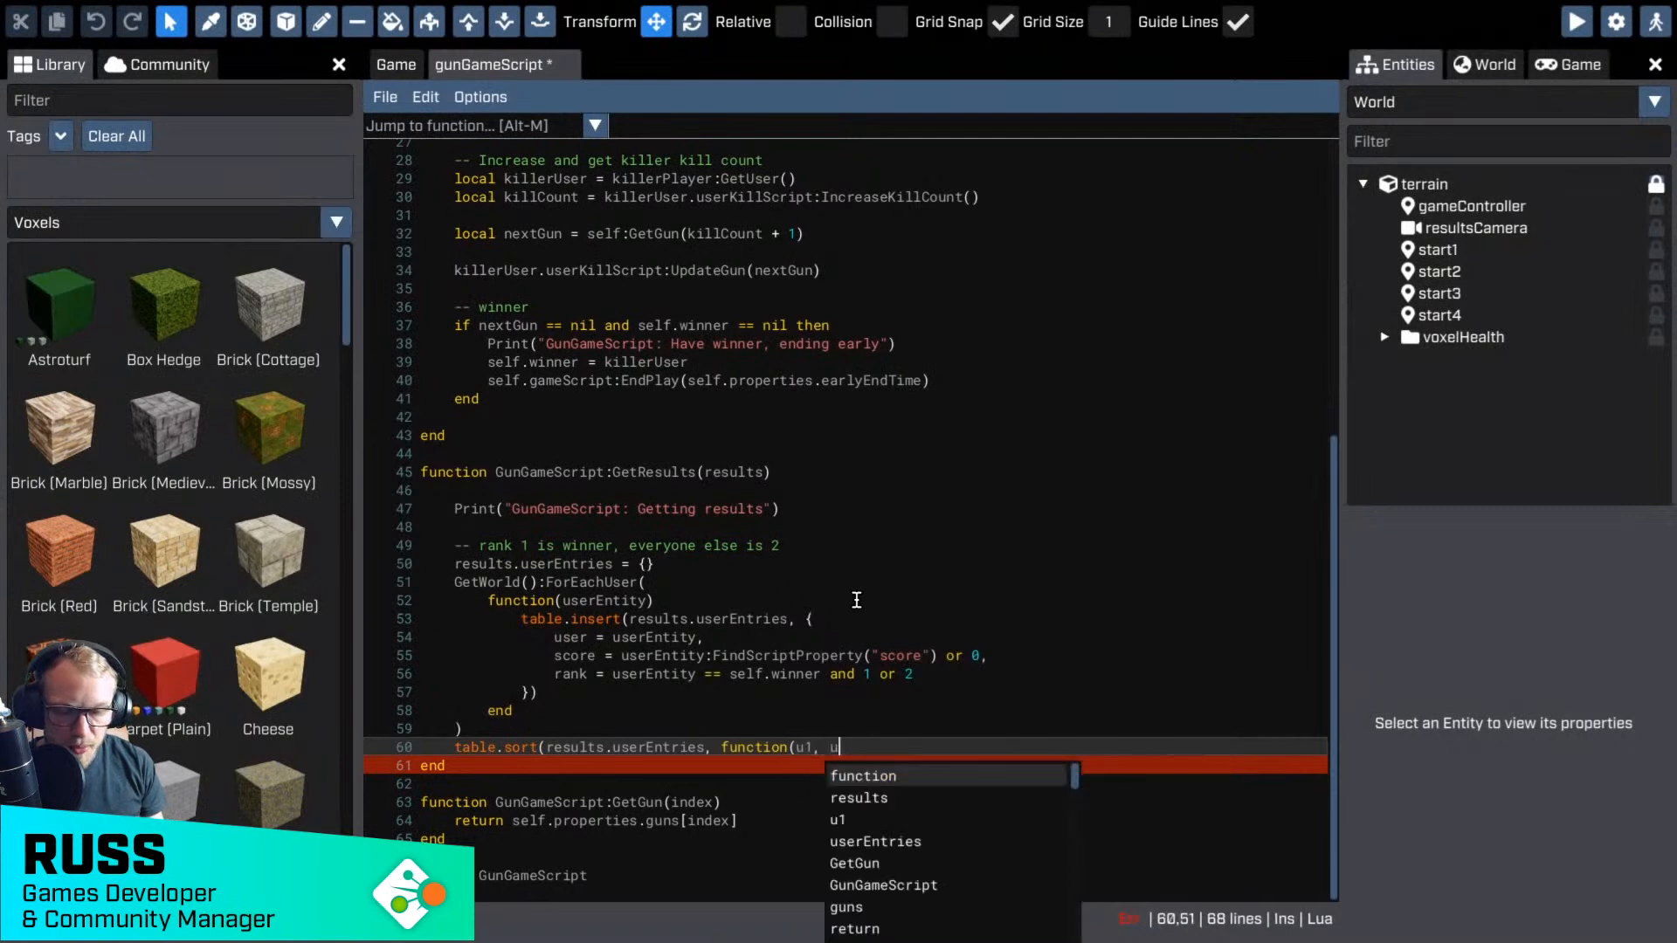
pyautogui.write('2) end)')
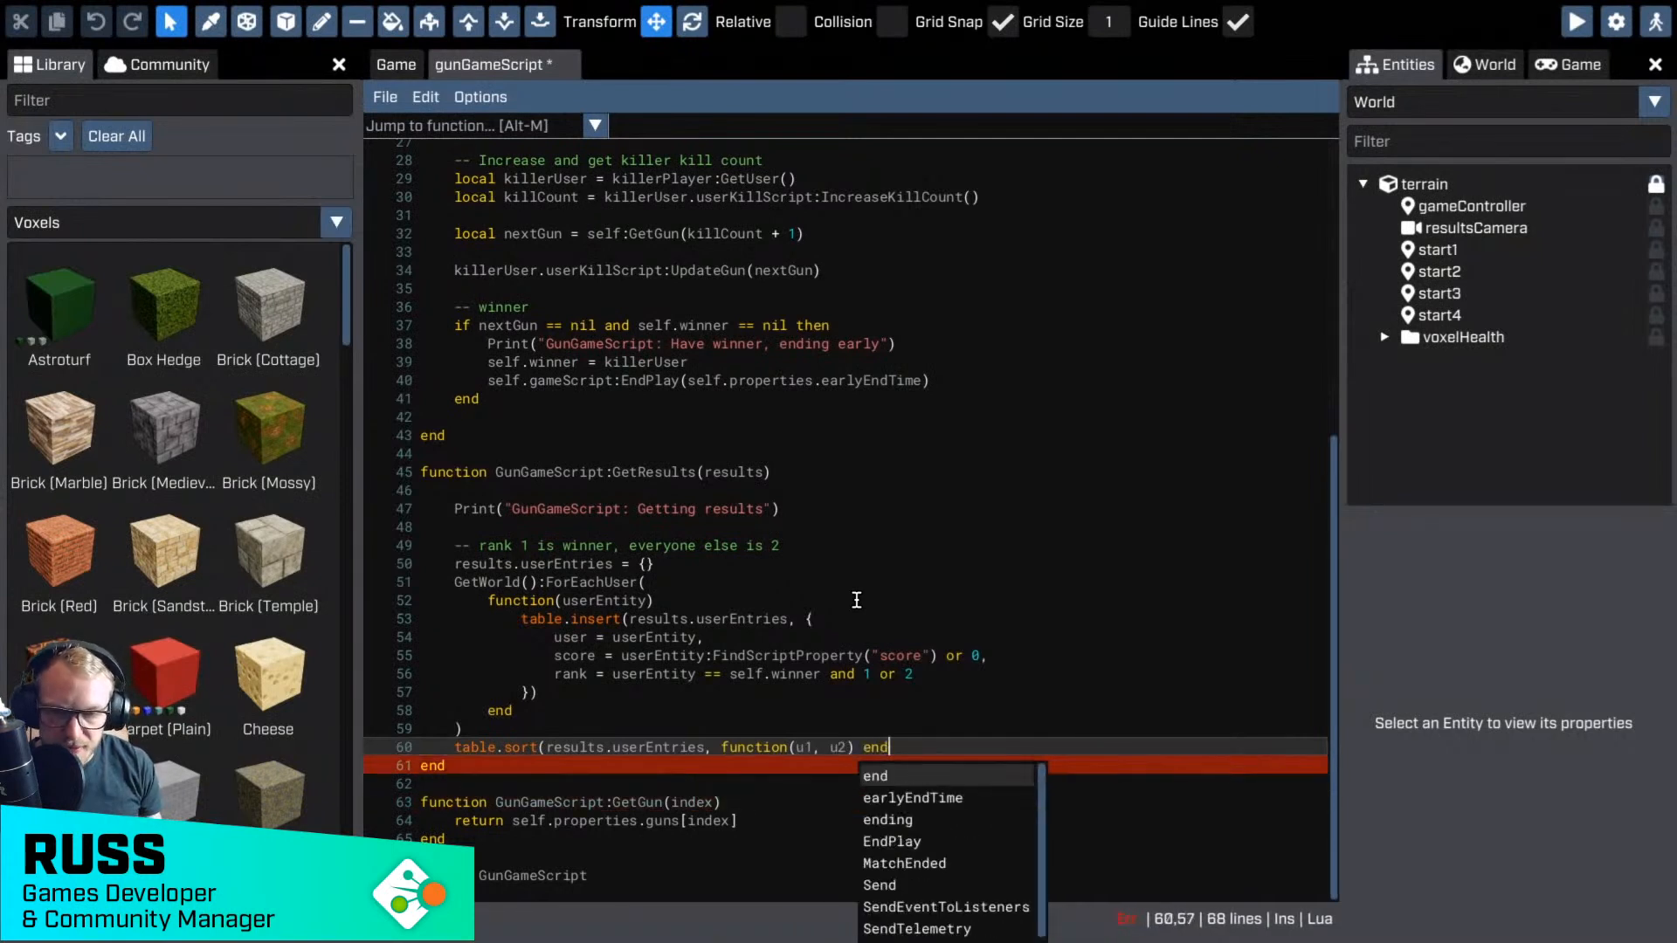
pyautogui.press('Left')
pyautogui.press('Left')
pyautogui.press('Left')
pyautogui.press('Left')
pyautogui.press('Left')
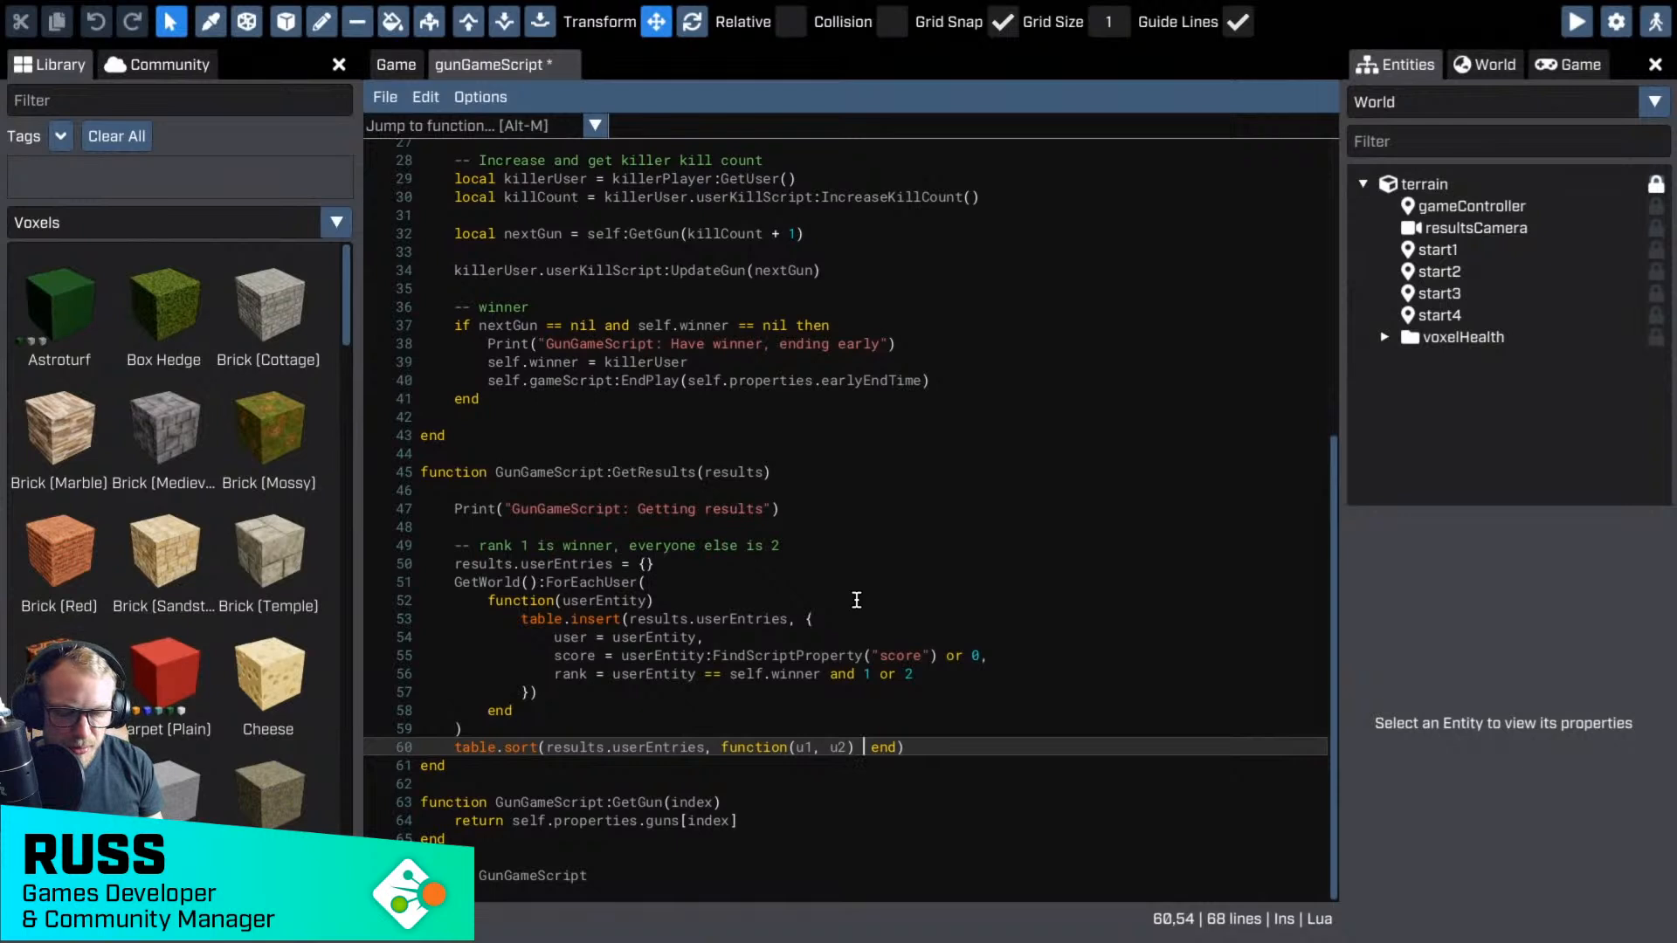
# - Make the comparison function return u1.rank < u2.rank, and save and close gunGameScript
pyautogui.write('return u1')
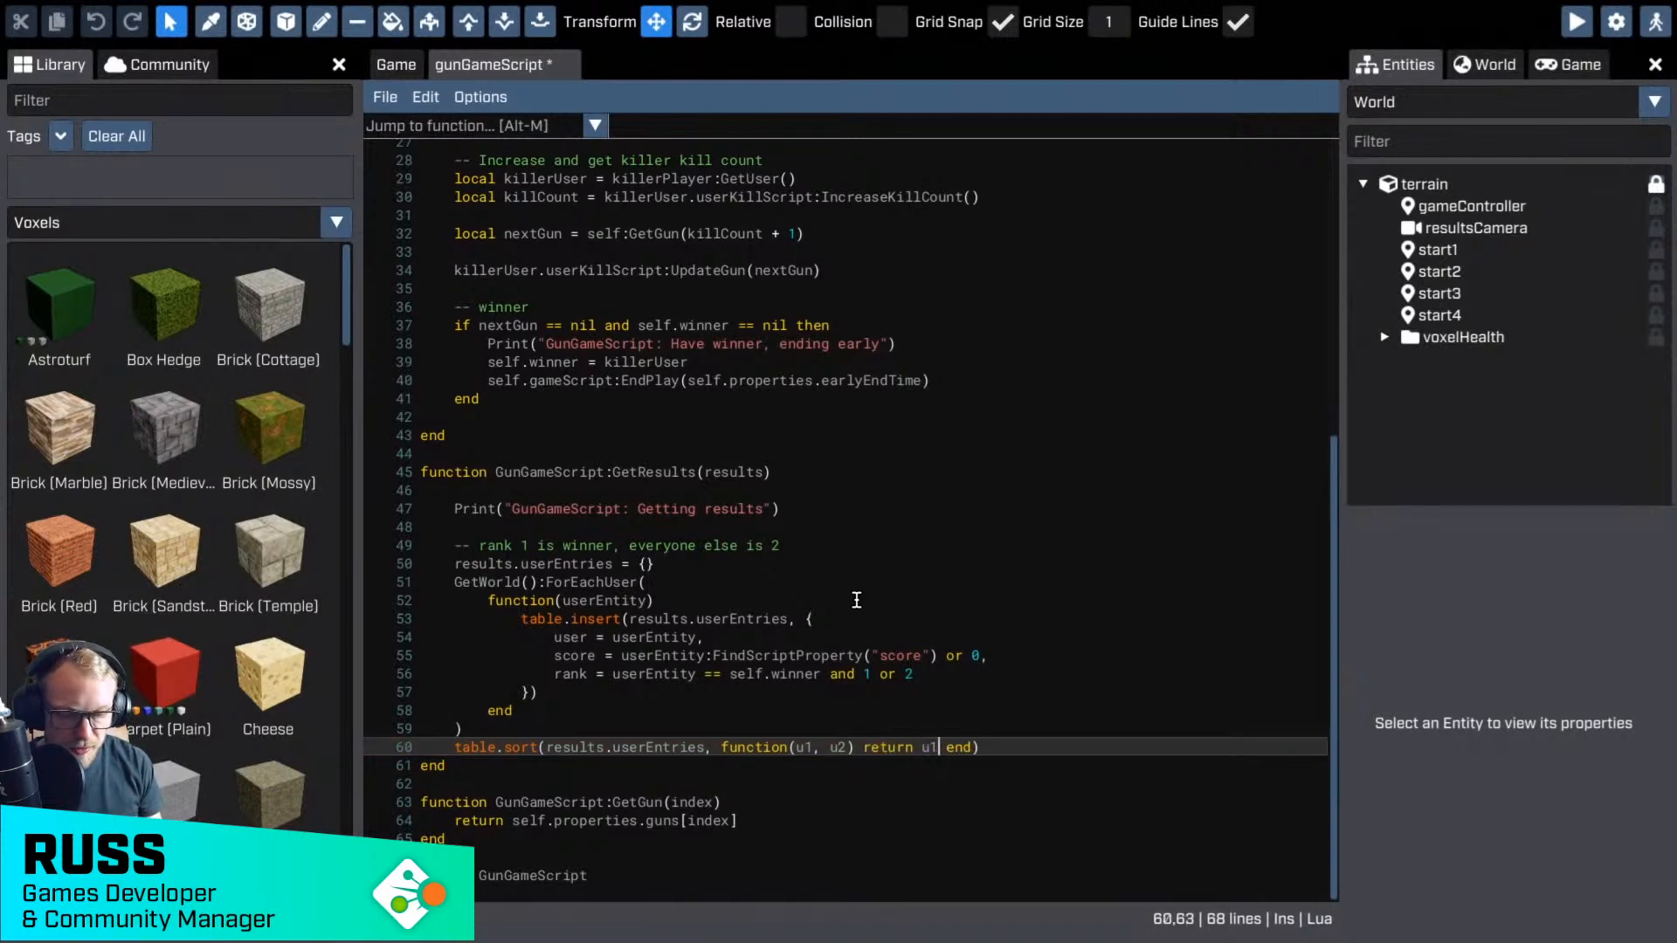
pyautogui.write('.rank ')
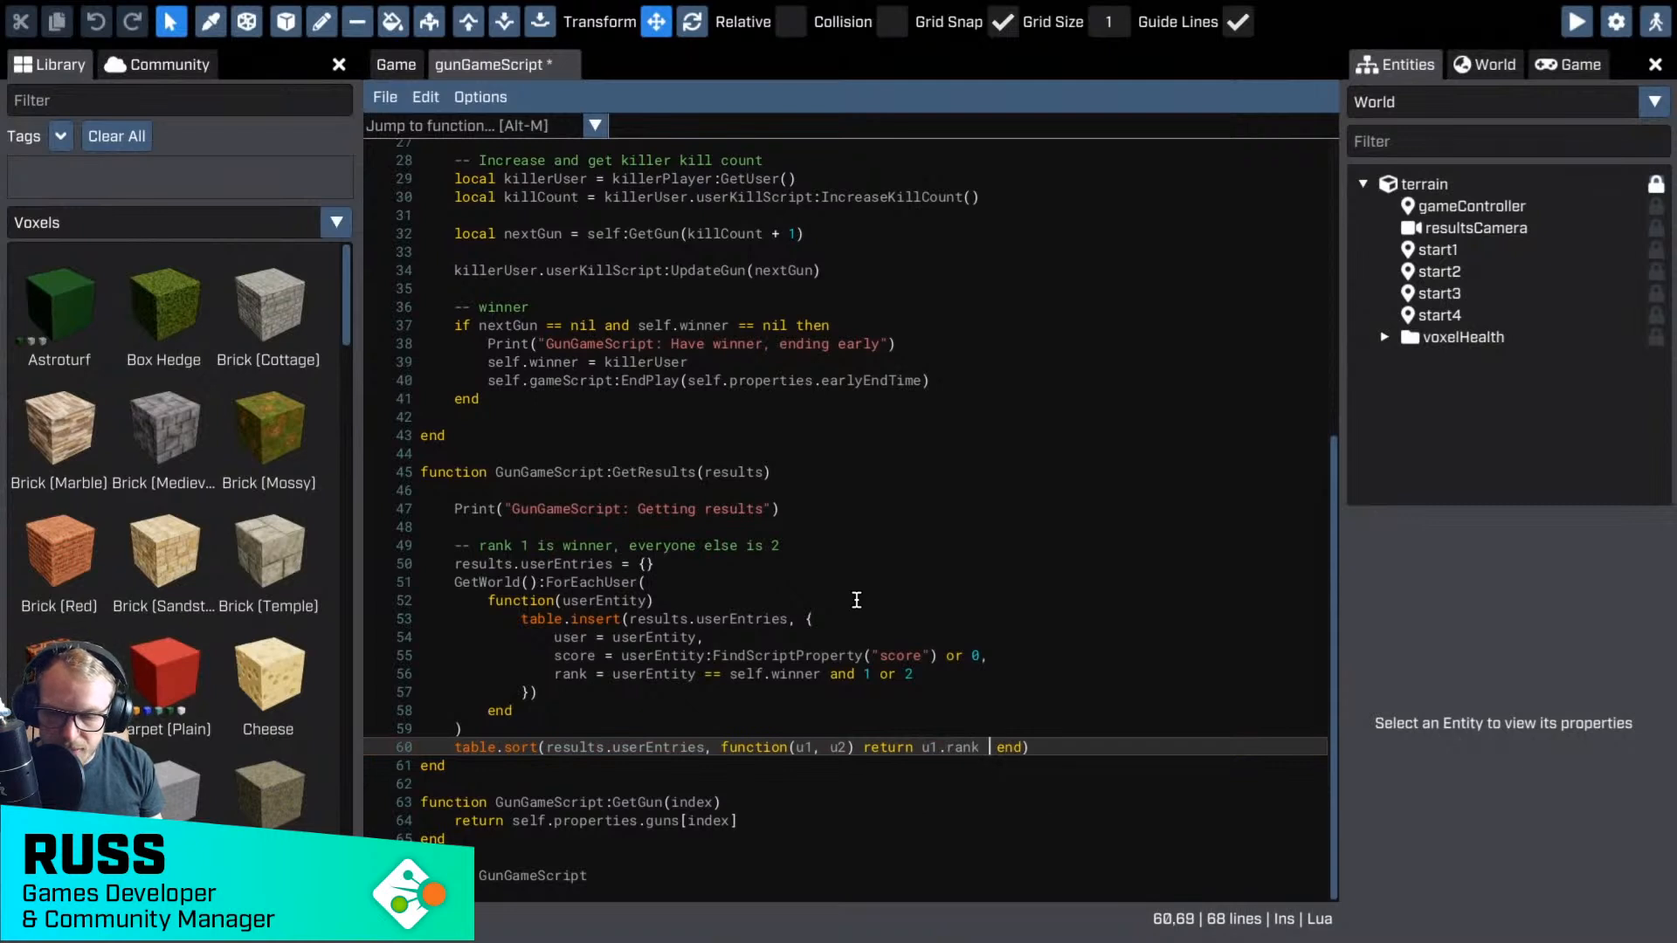
pyautogui.write('< u2.')
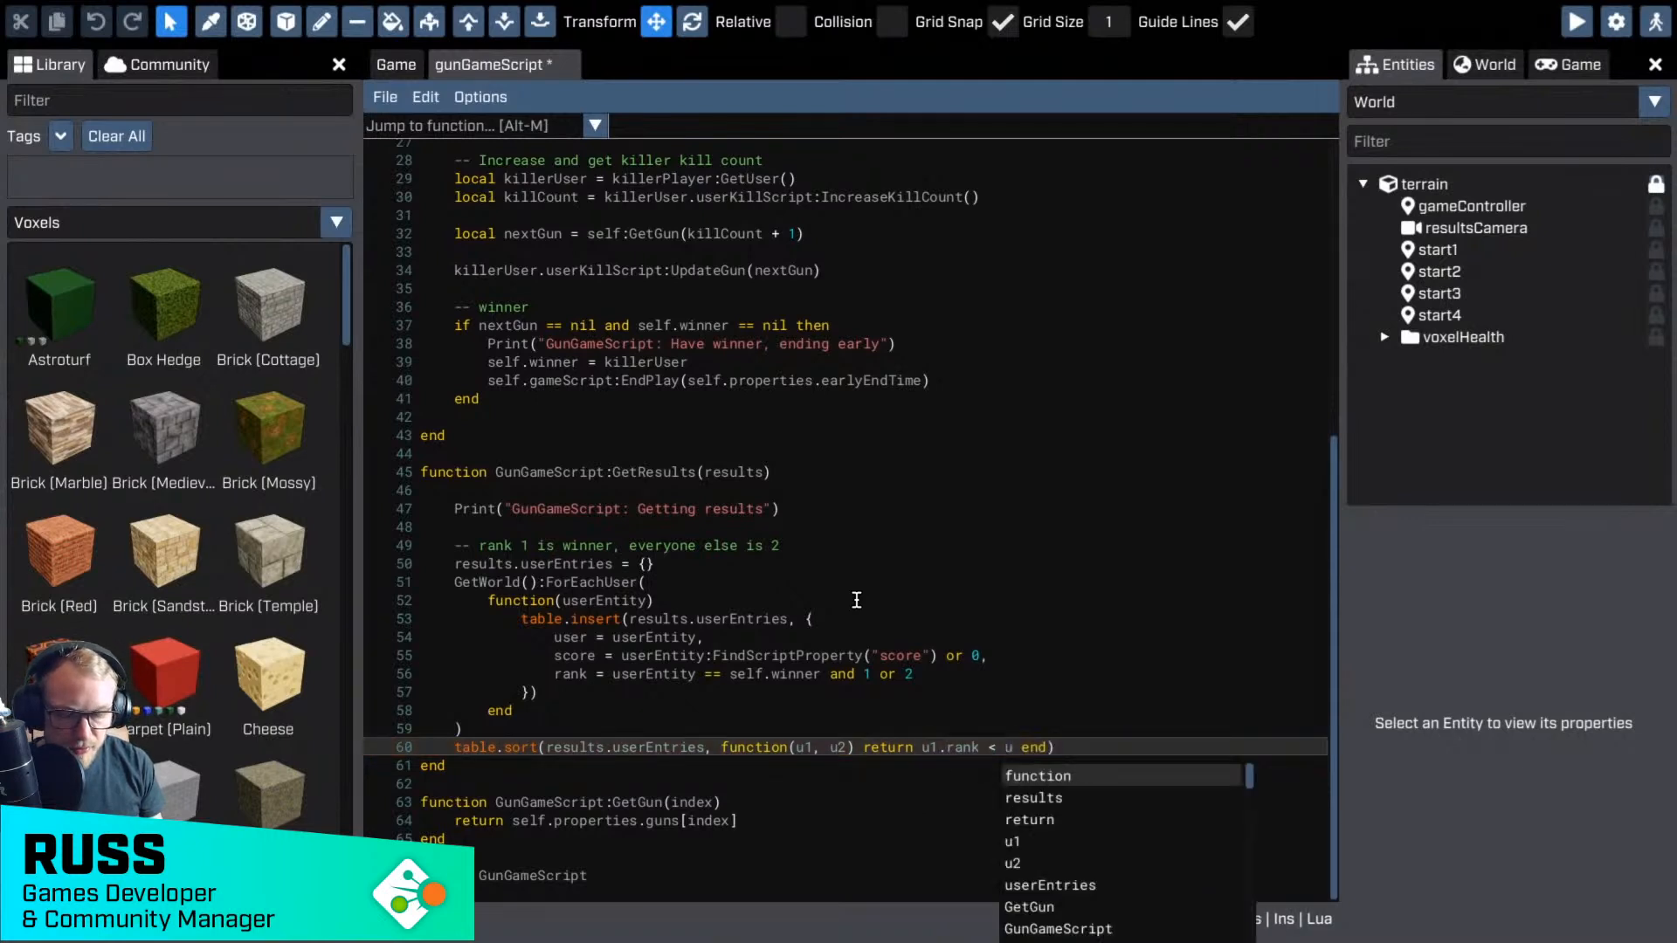
pyautogui.write('rank')
pyautogui.press('End')
pyautogui.hotkey('ctrl', 's')
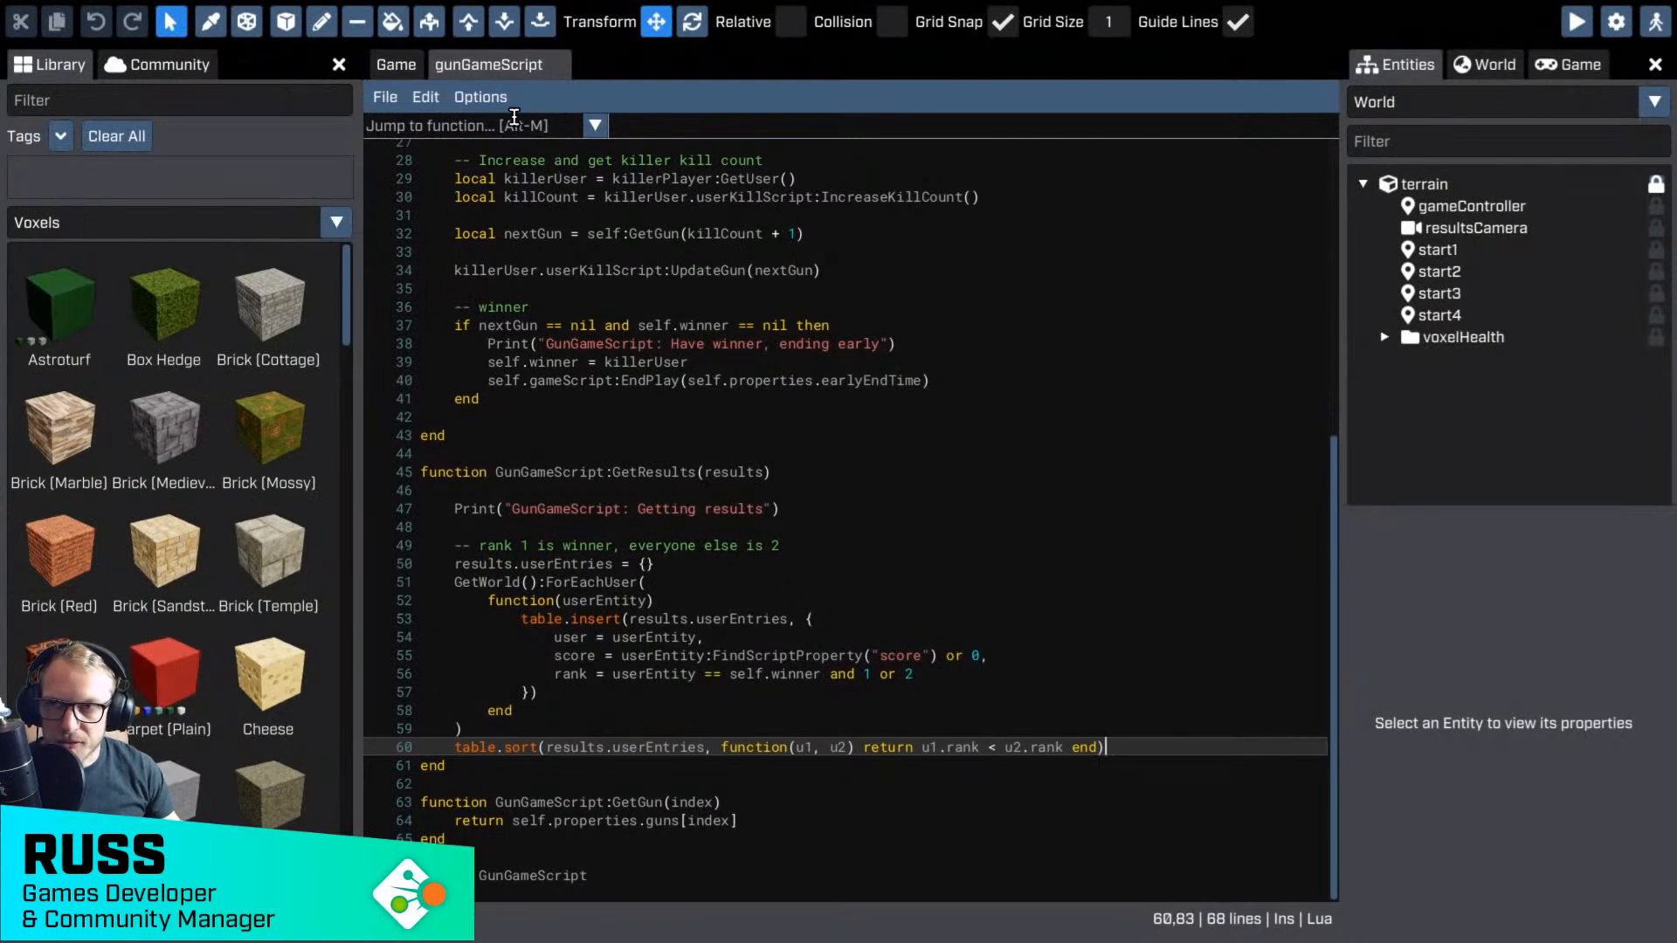
pyautogui.click(561, 64)
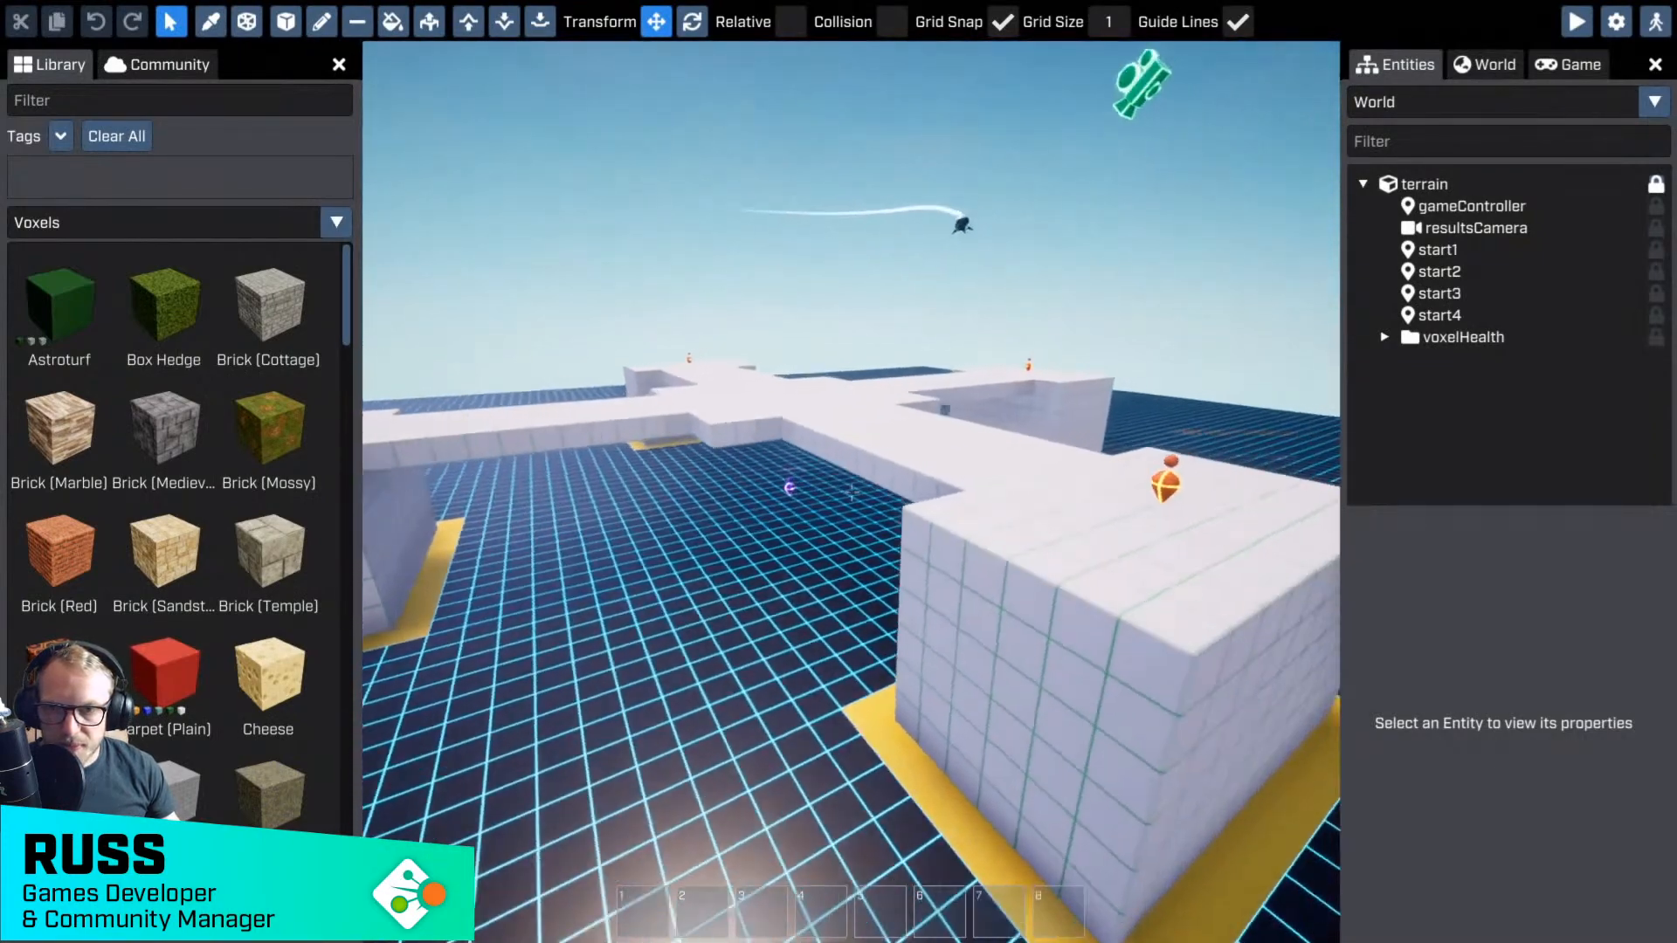
# - Leave the advanced editor mode and walk the character around the arena to examine its raised platforms, walkways and start points
pyautogui.press('Tab')
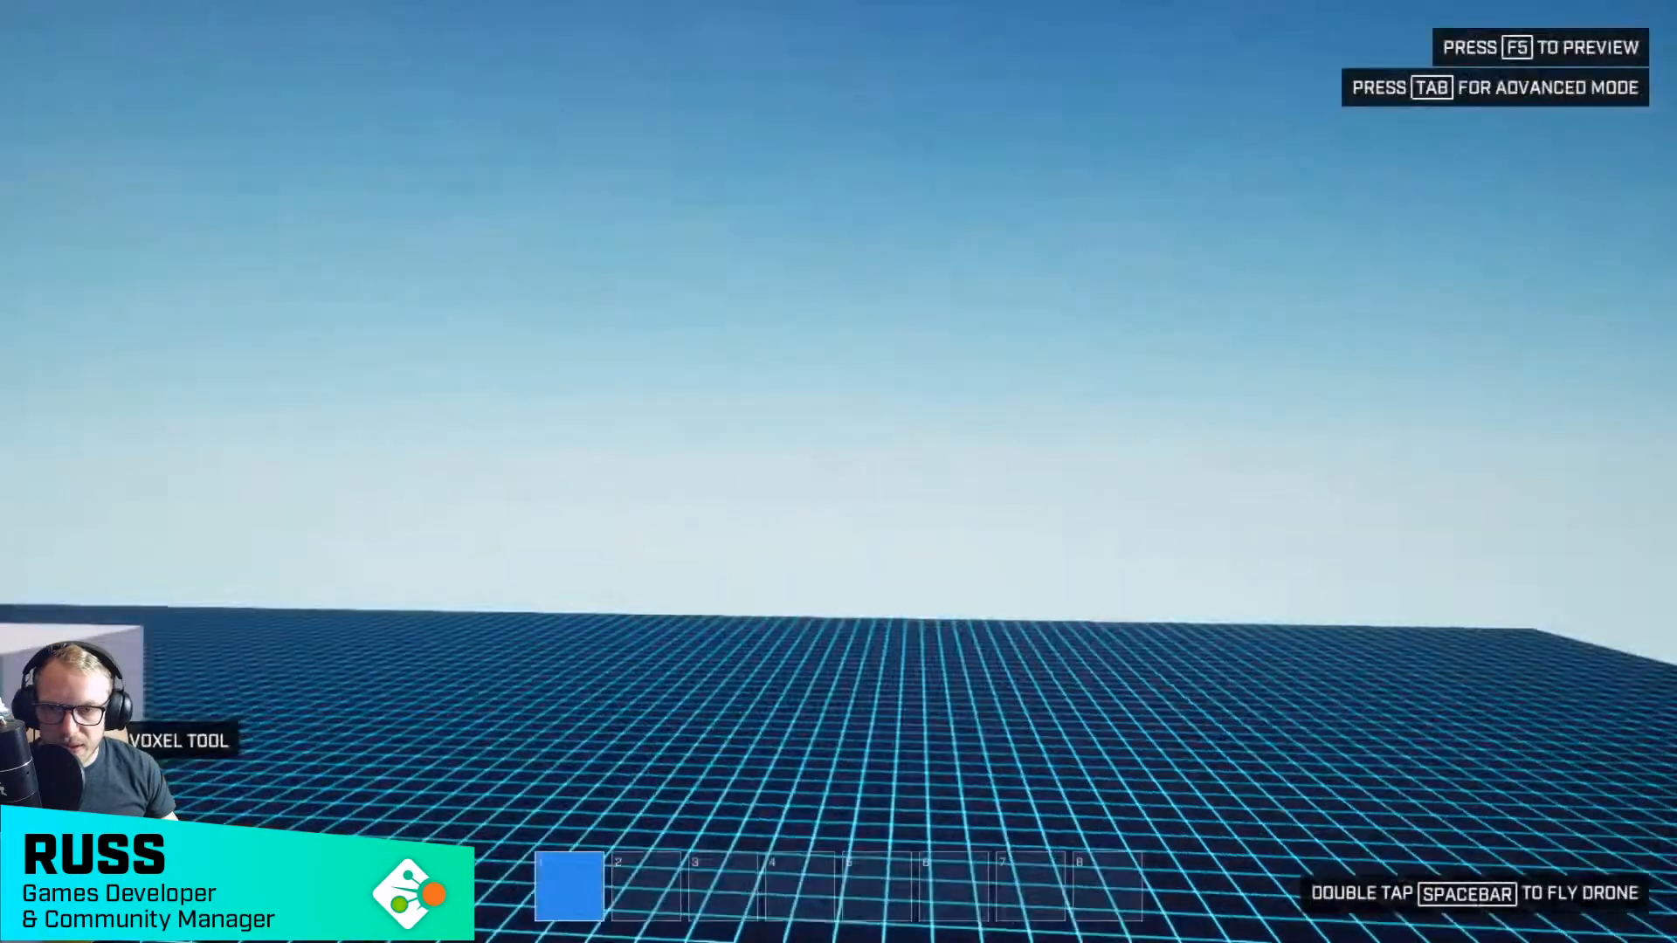
pyautogui.press('w')
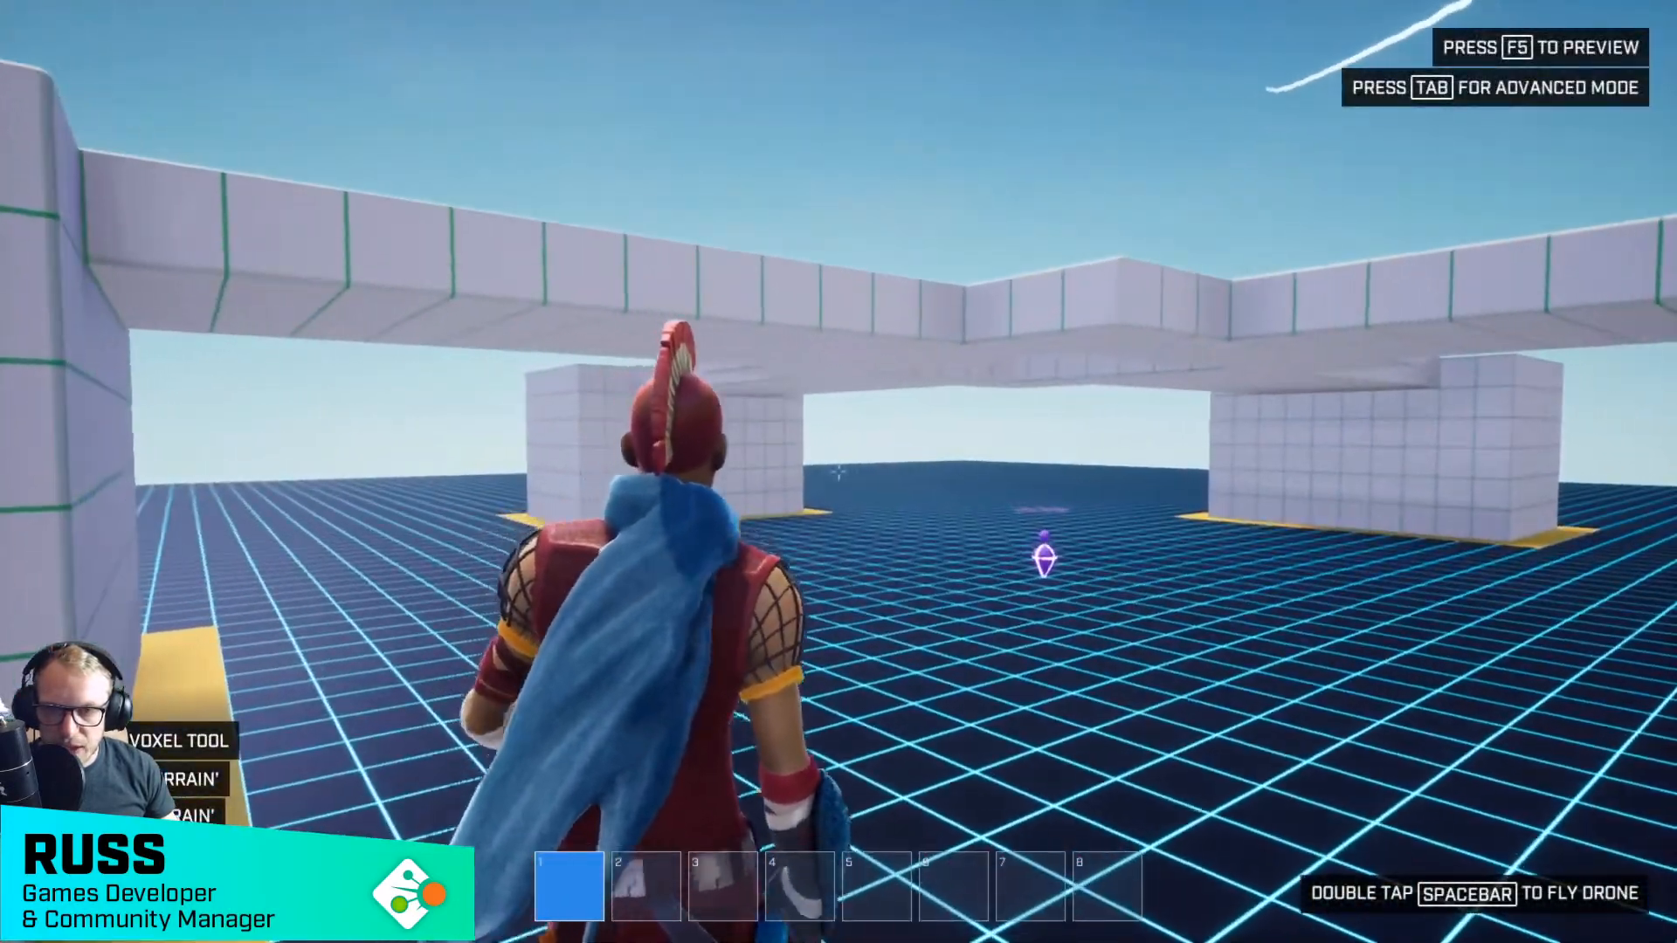
pyautogui.press('w')
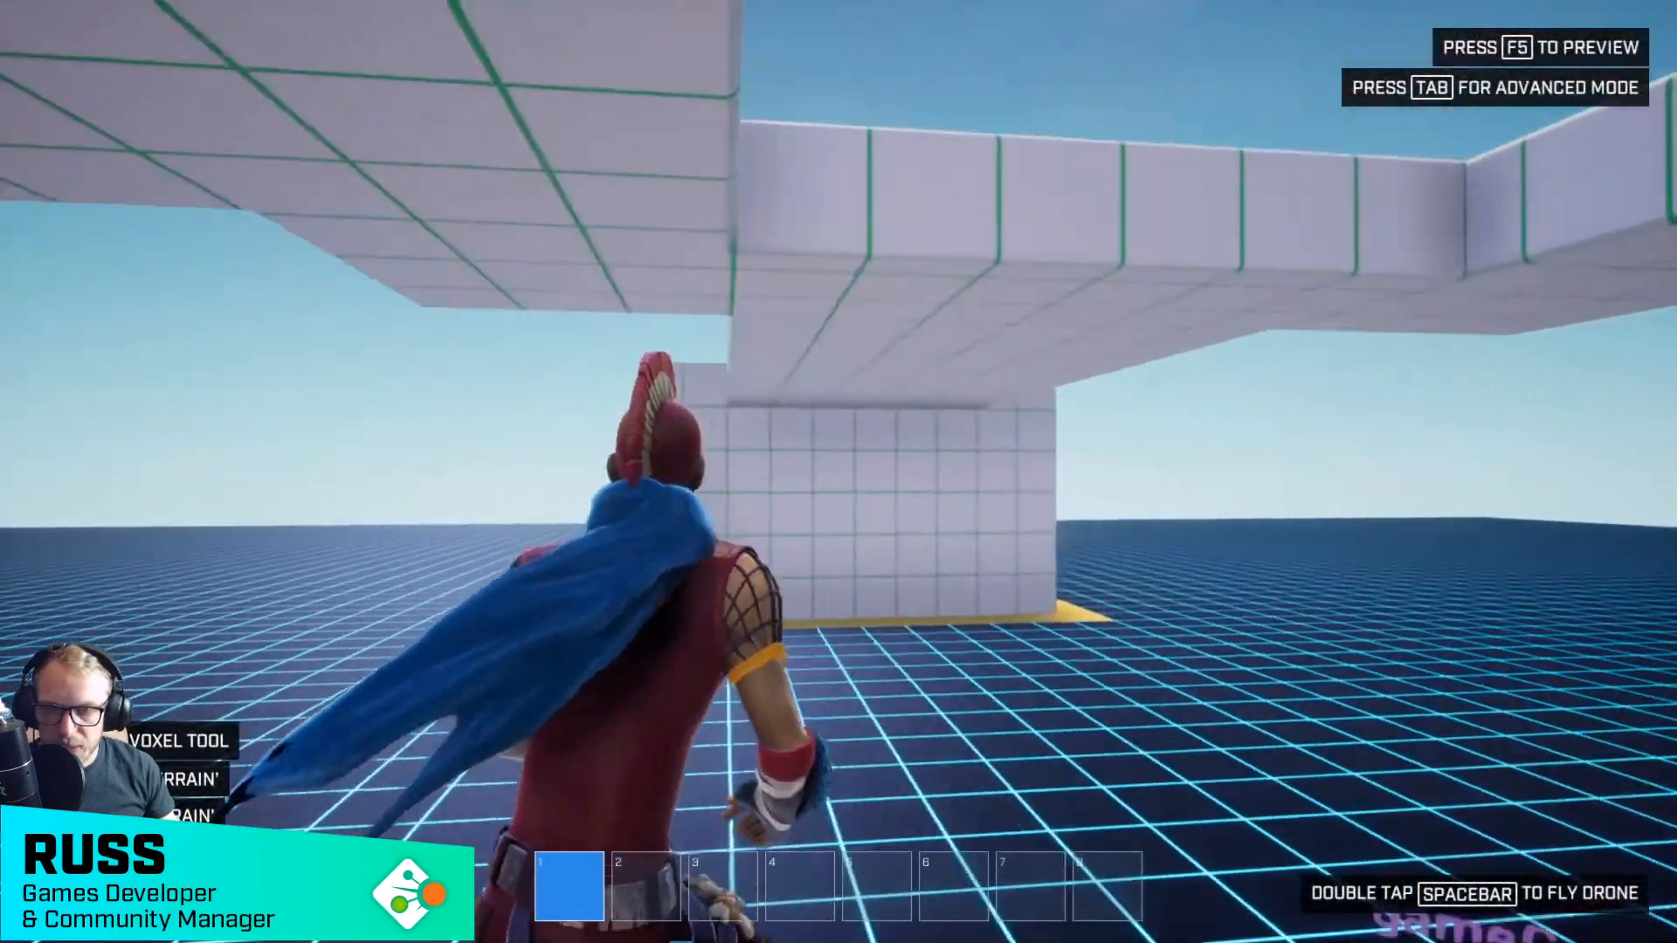
pyautogui.press('w')
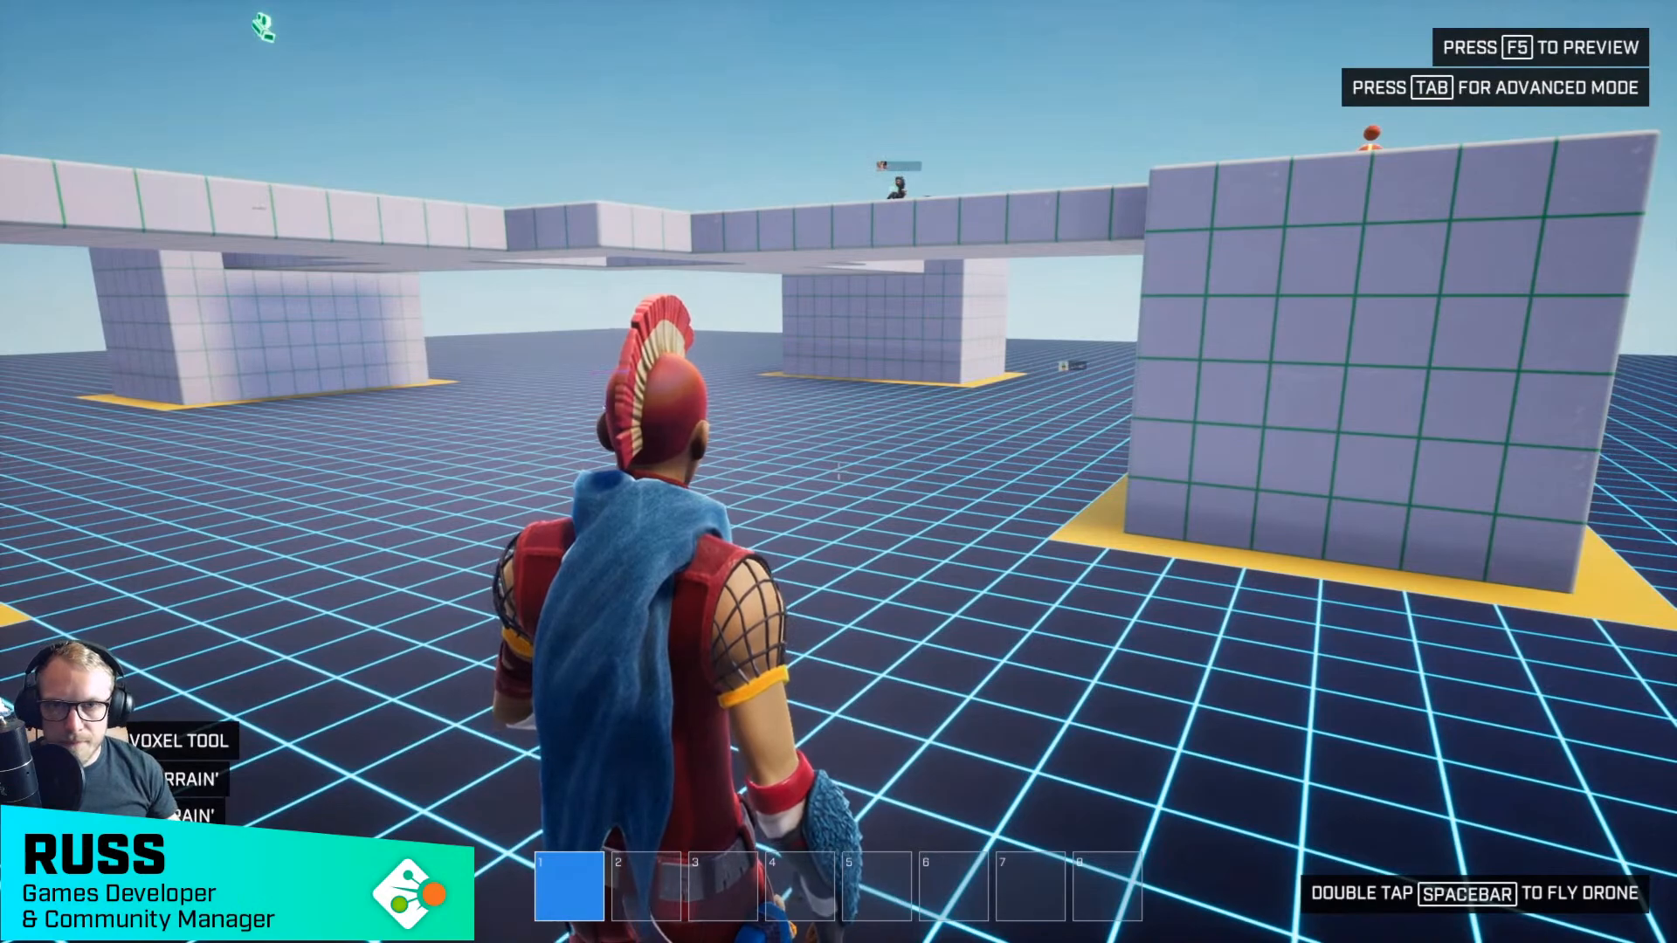
pyautogui.press('a')
pyautogui.press('s')
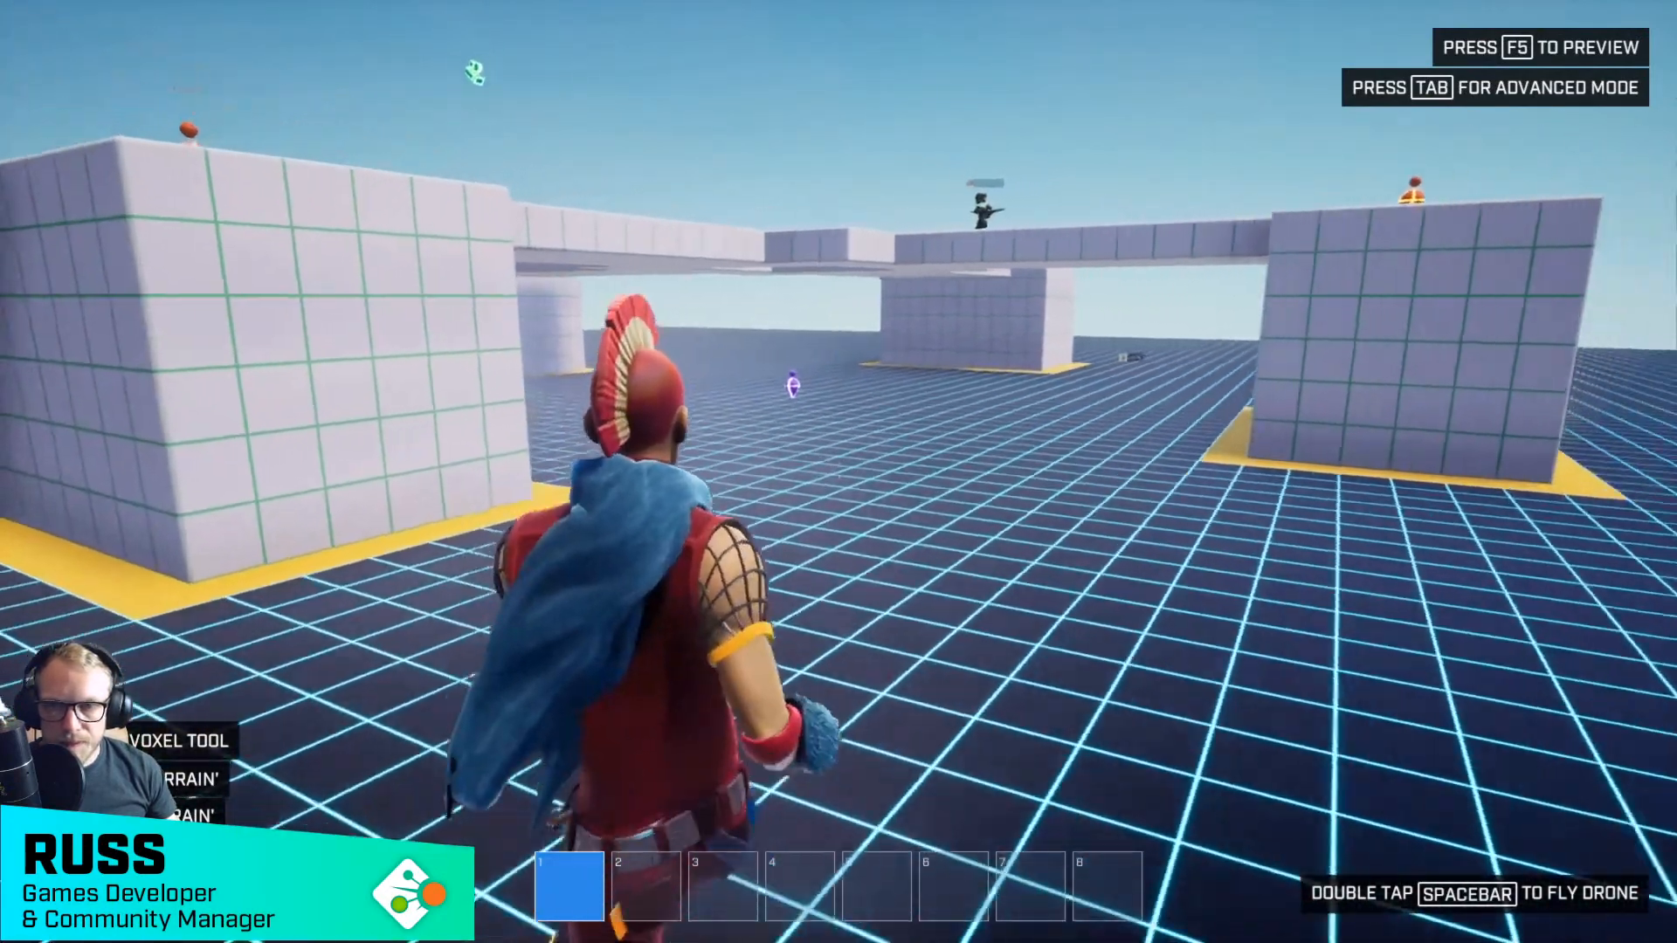
pyautogui.press('s')
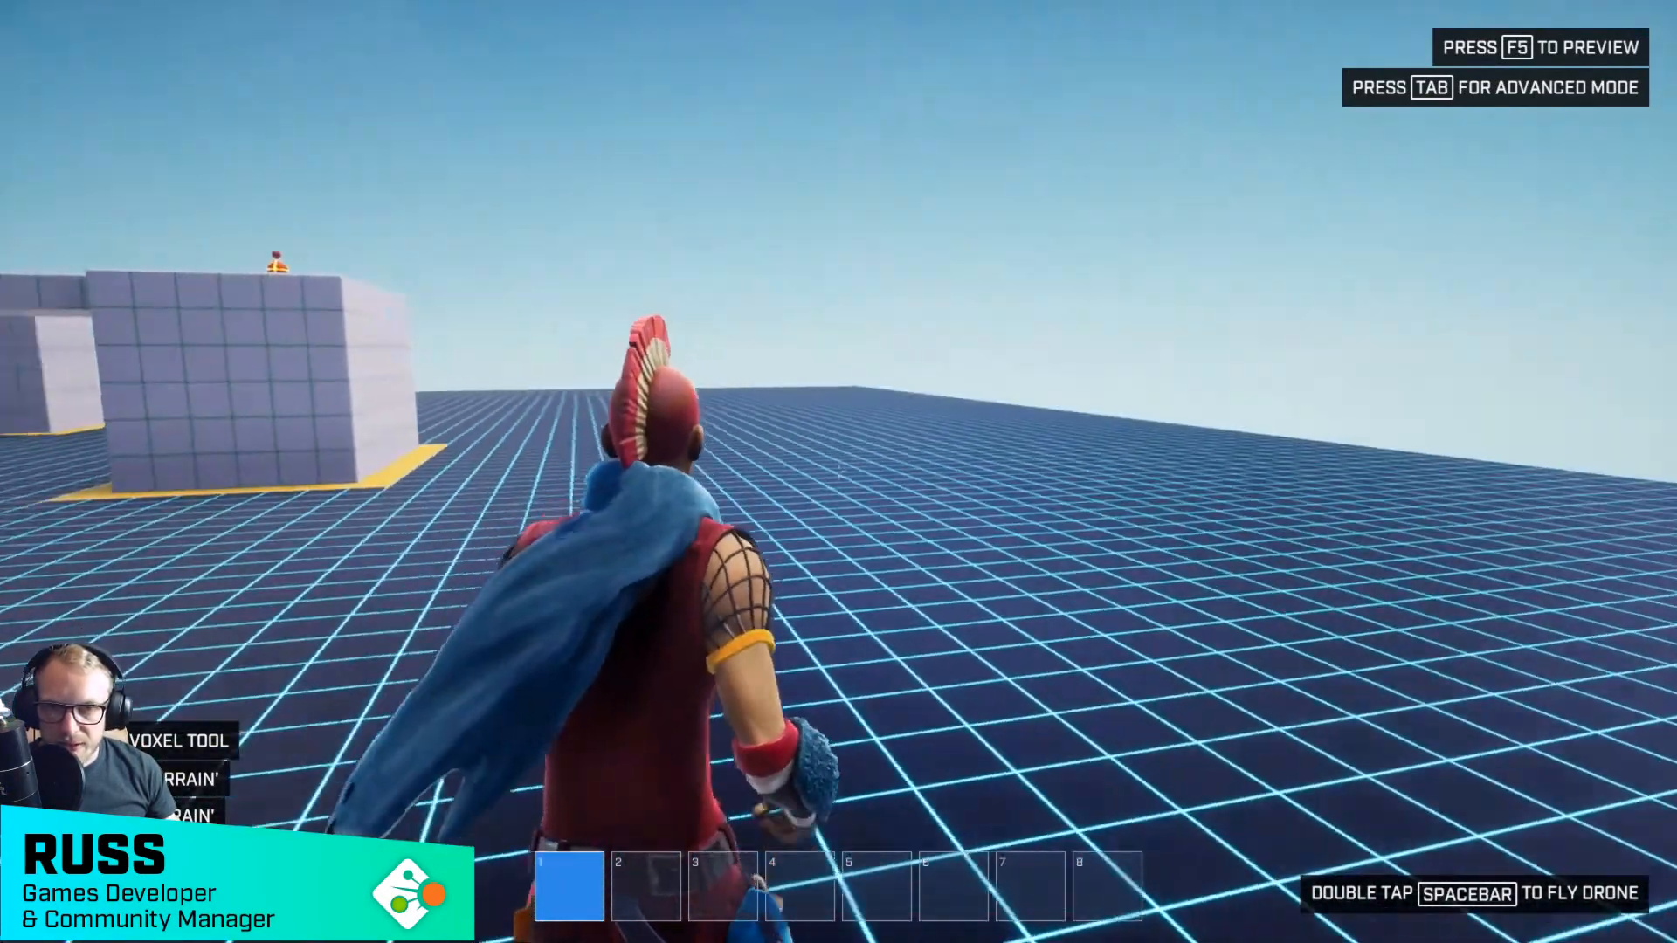
pyautogui.press('d')
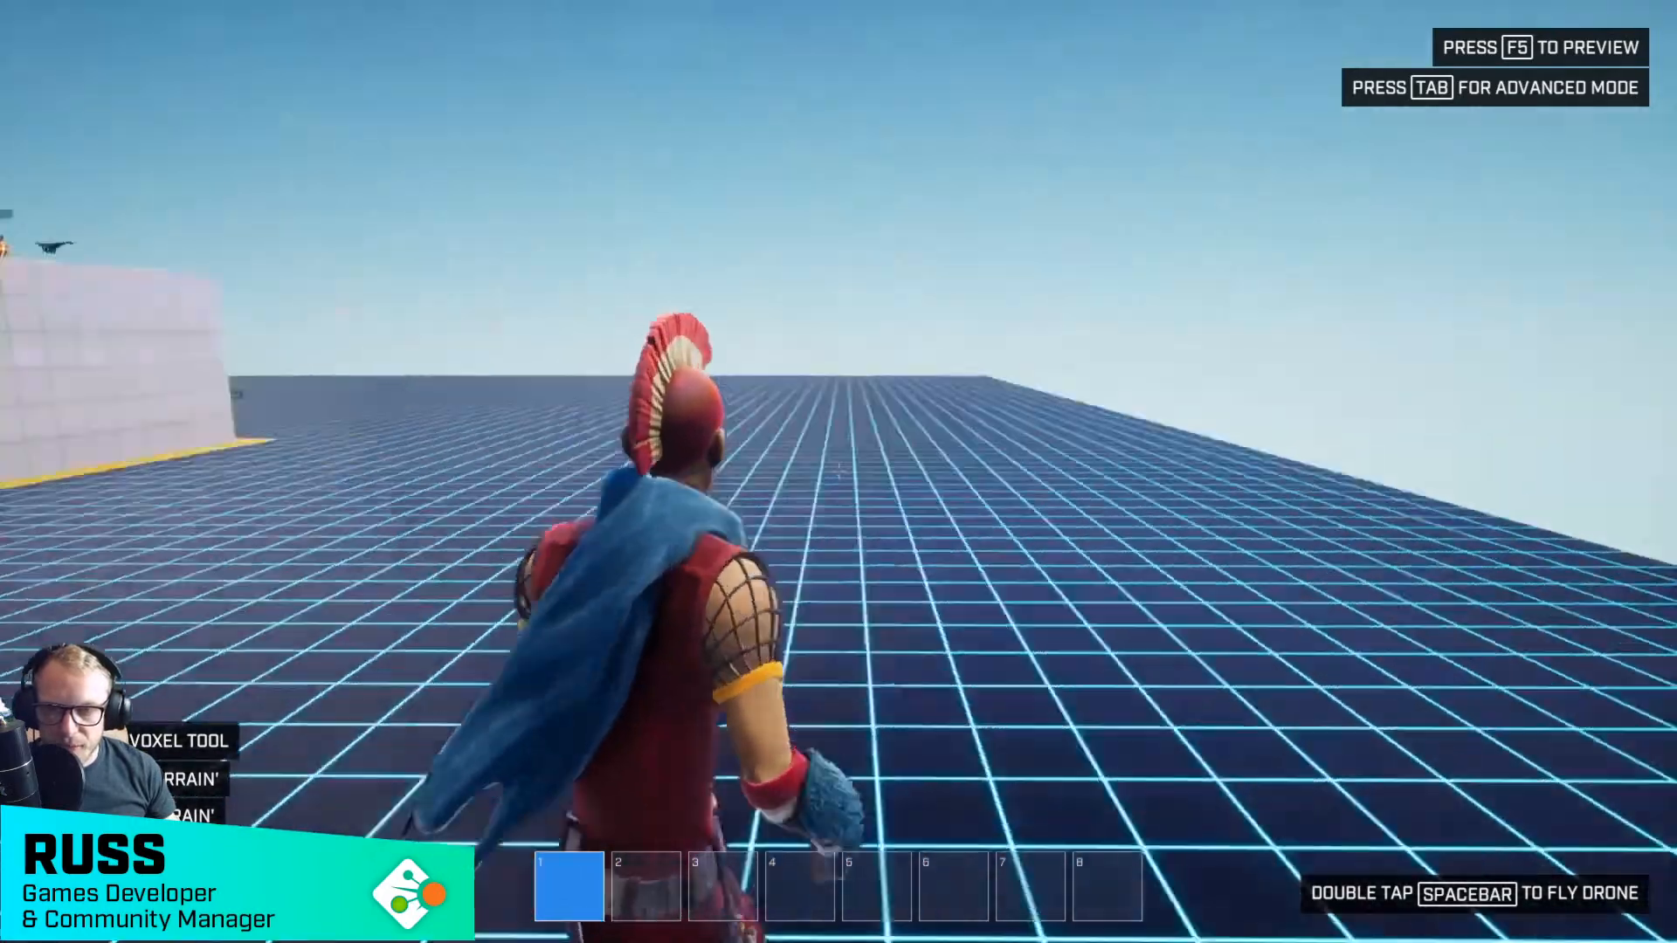
pyautogui.press('w')
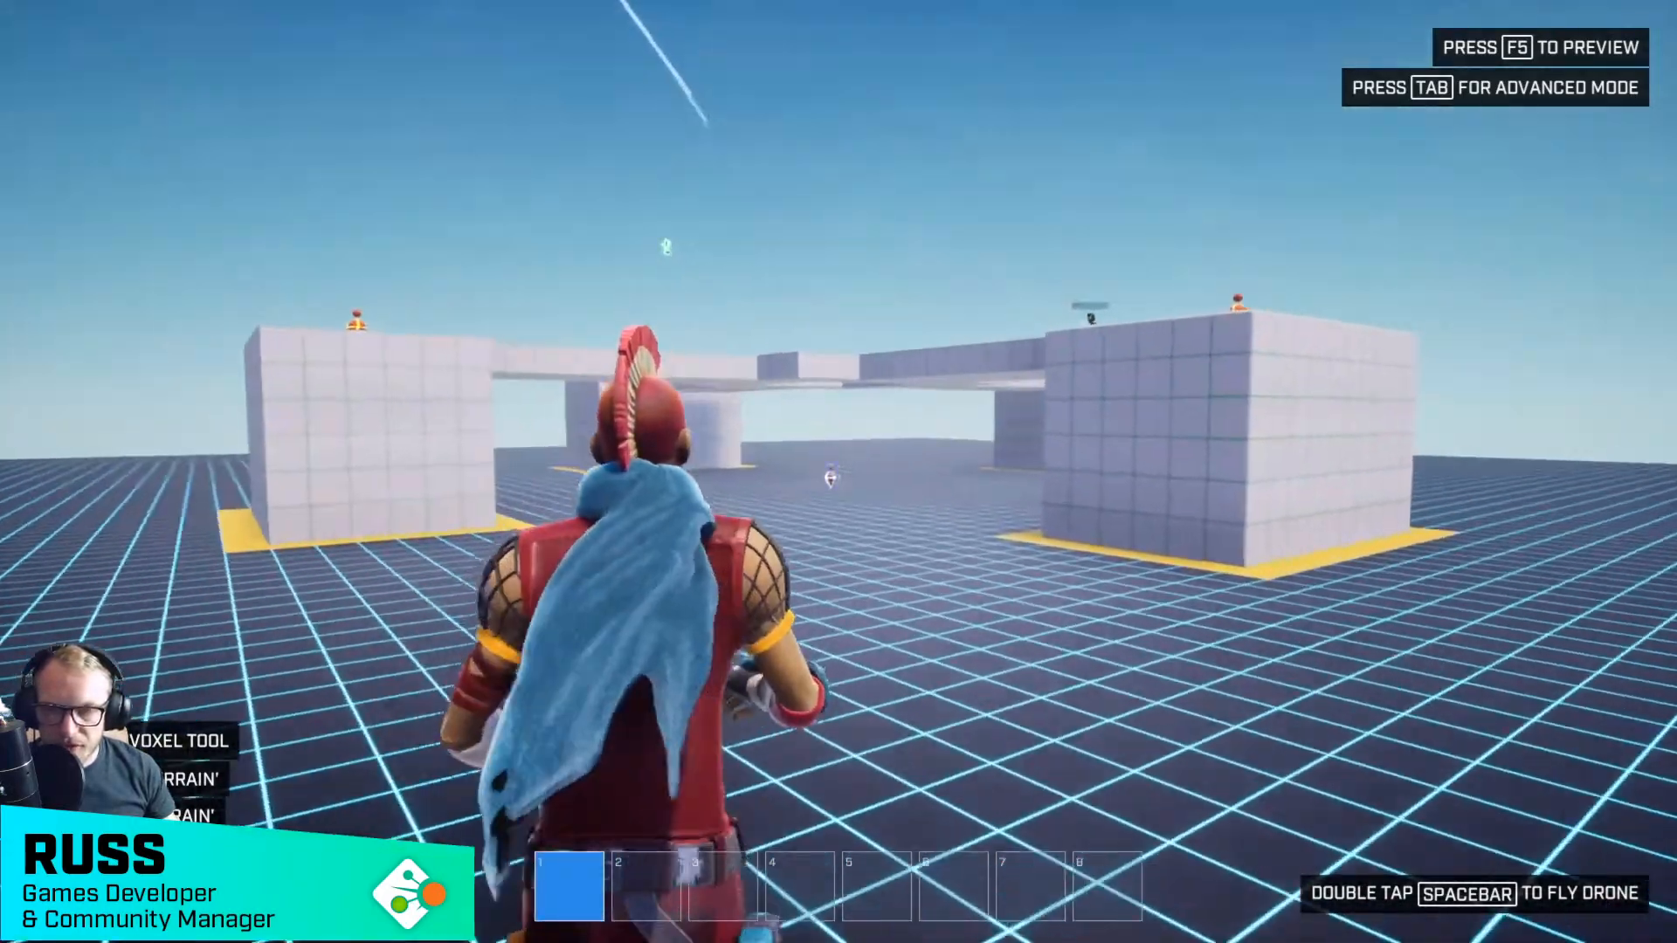
pyautogui.press('w')
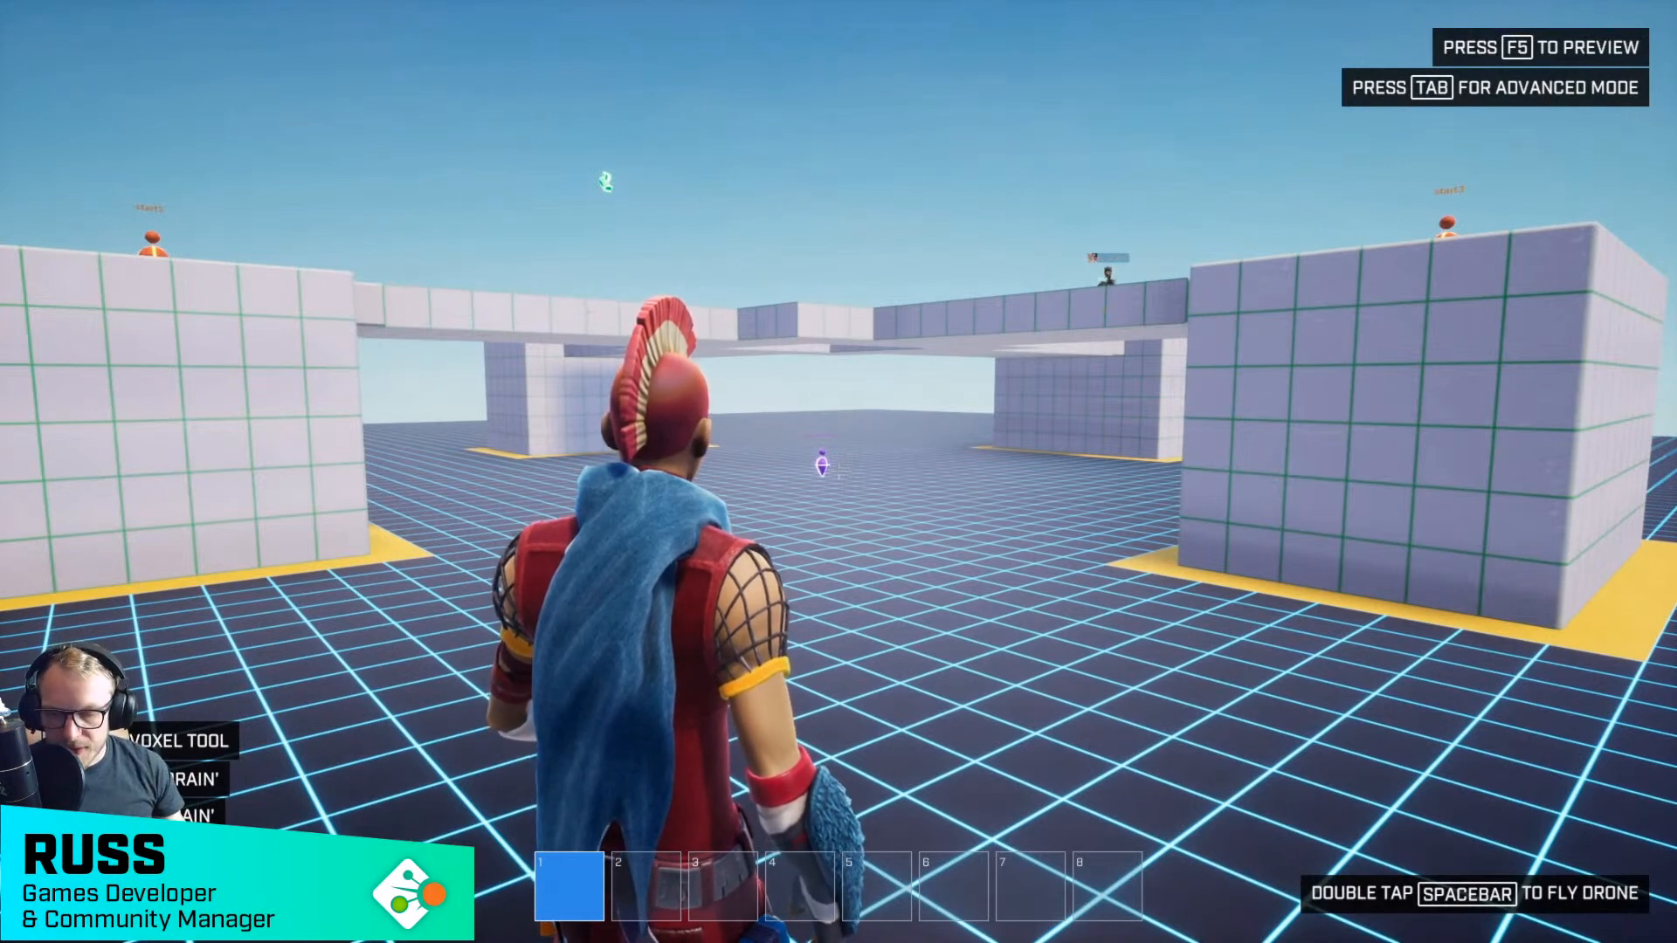
pyautogui.press('s')
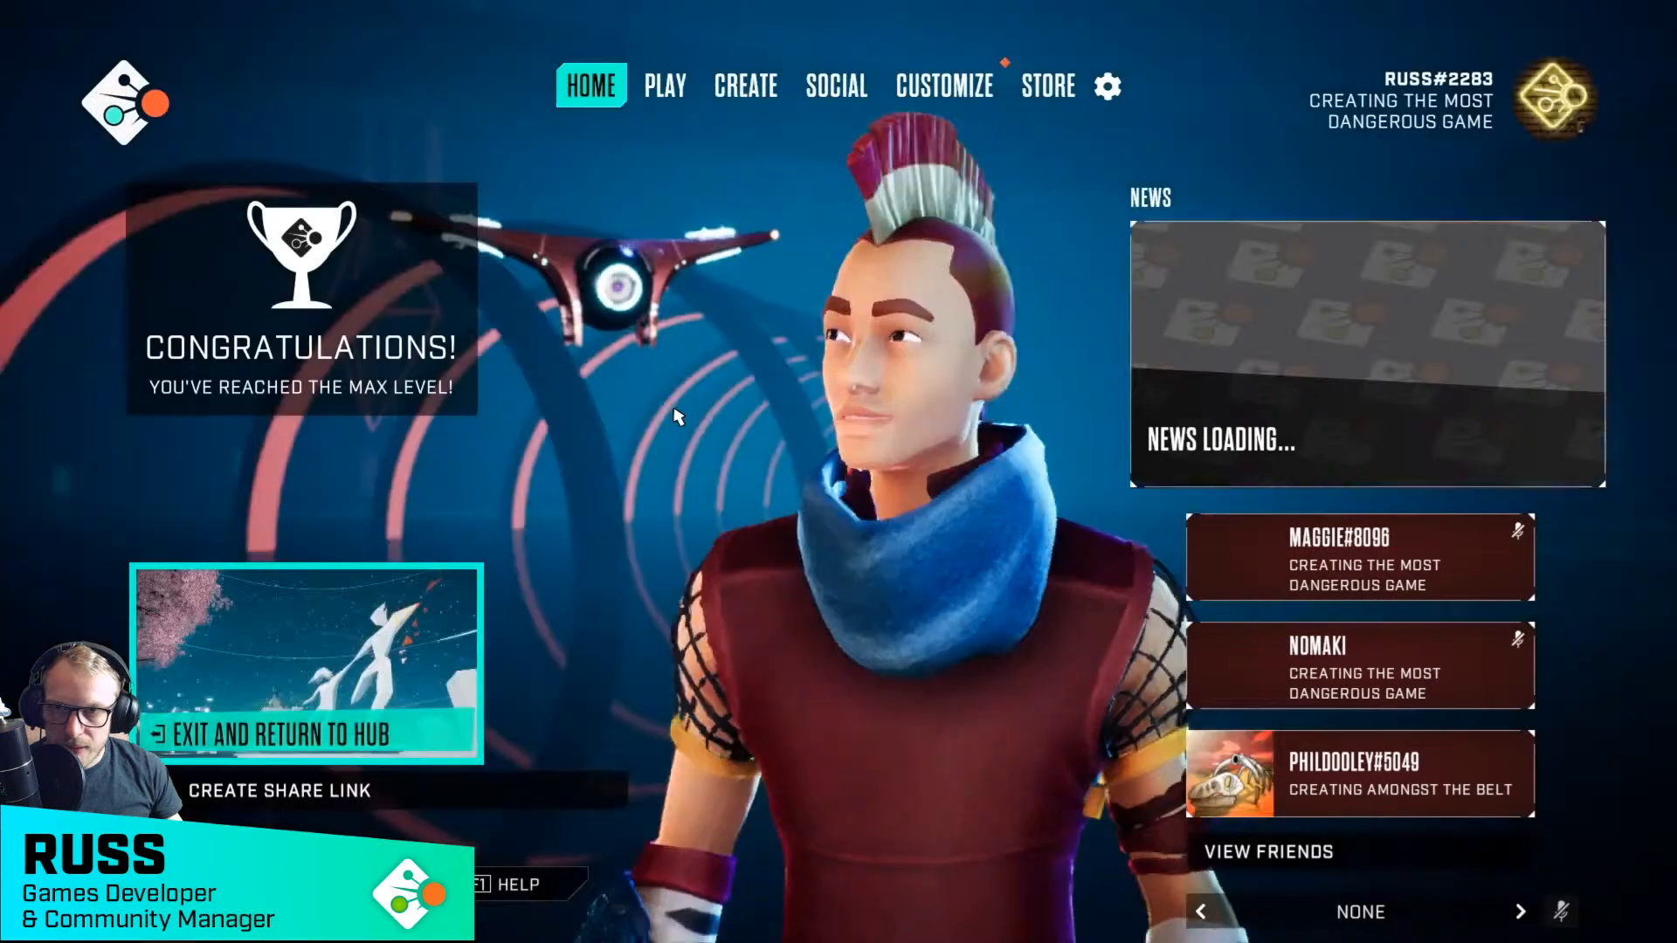
pyautogui.press('Escape')
# - Search the community packages for "crazy"
pyautogui.press('Tab')
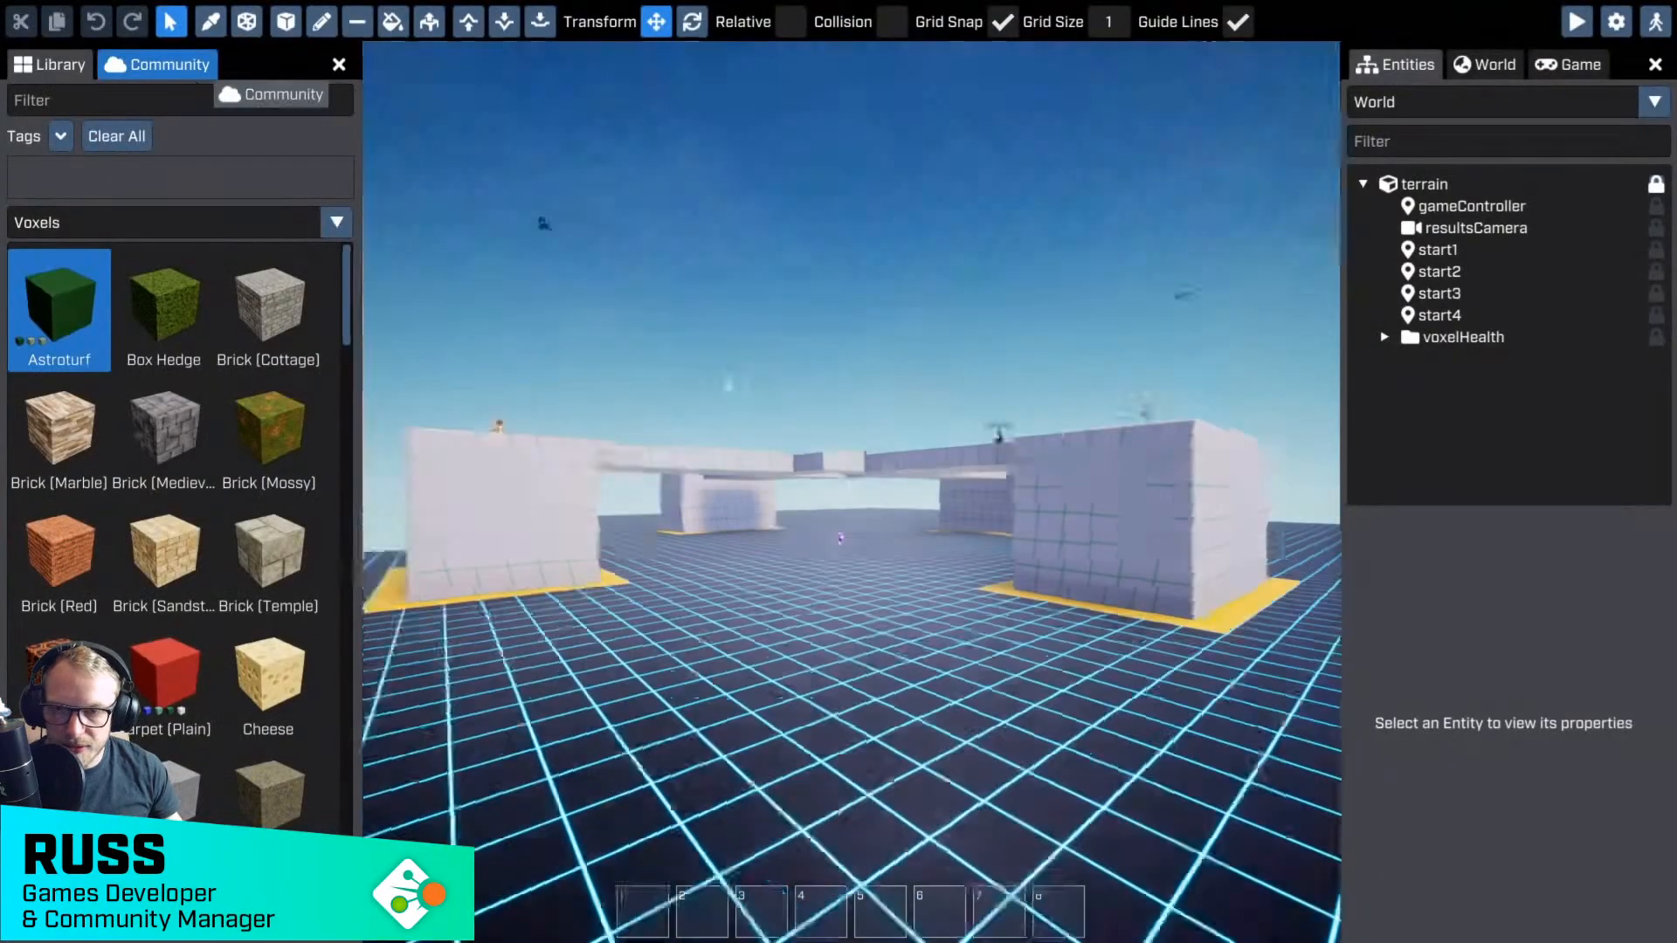
pyautogui.press('Tab')
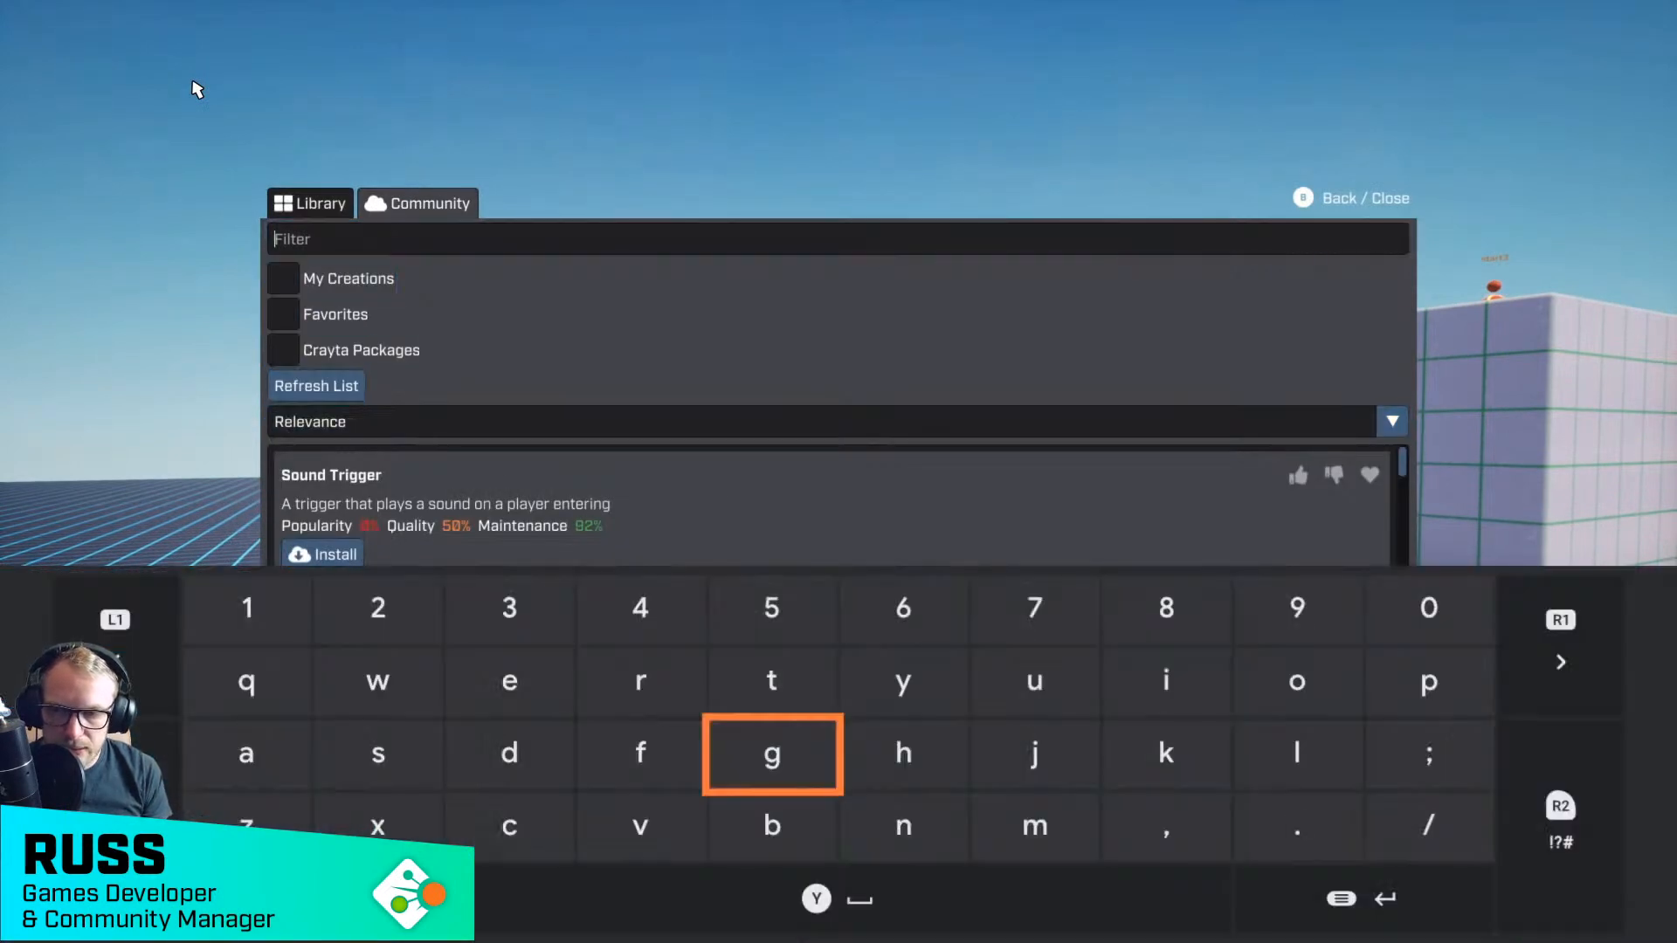
pyautogui.write('cr')
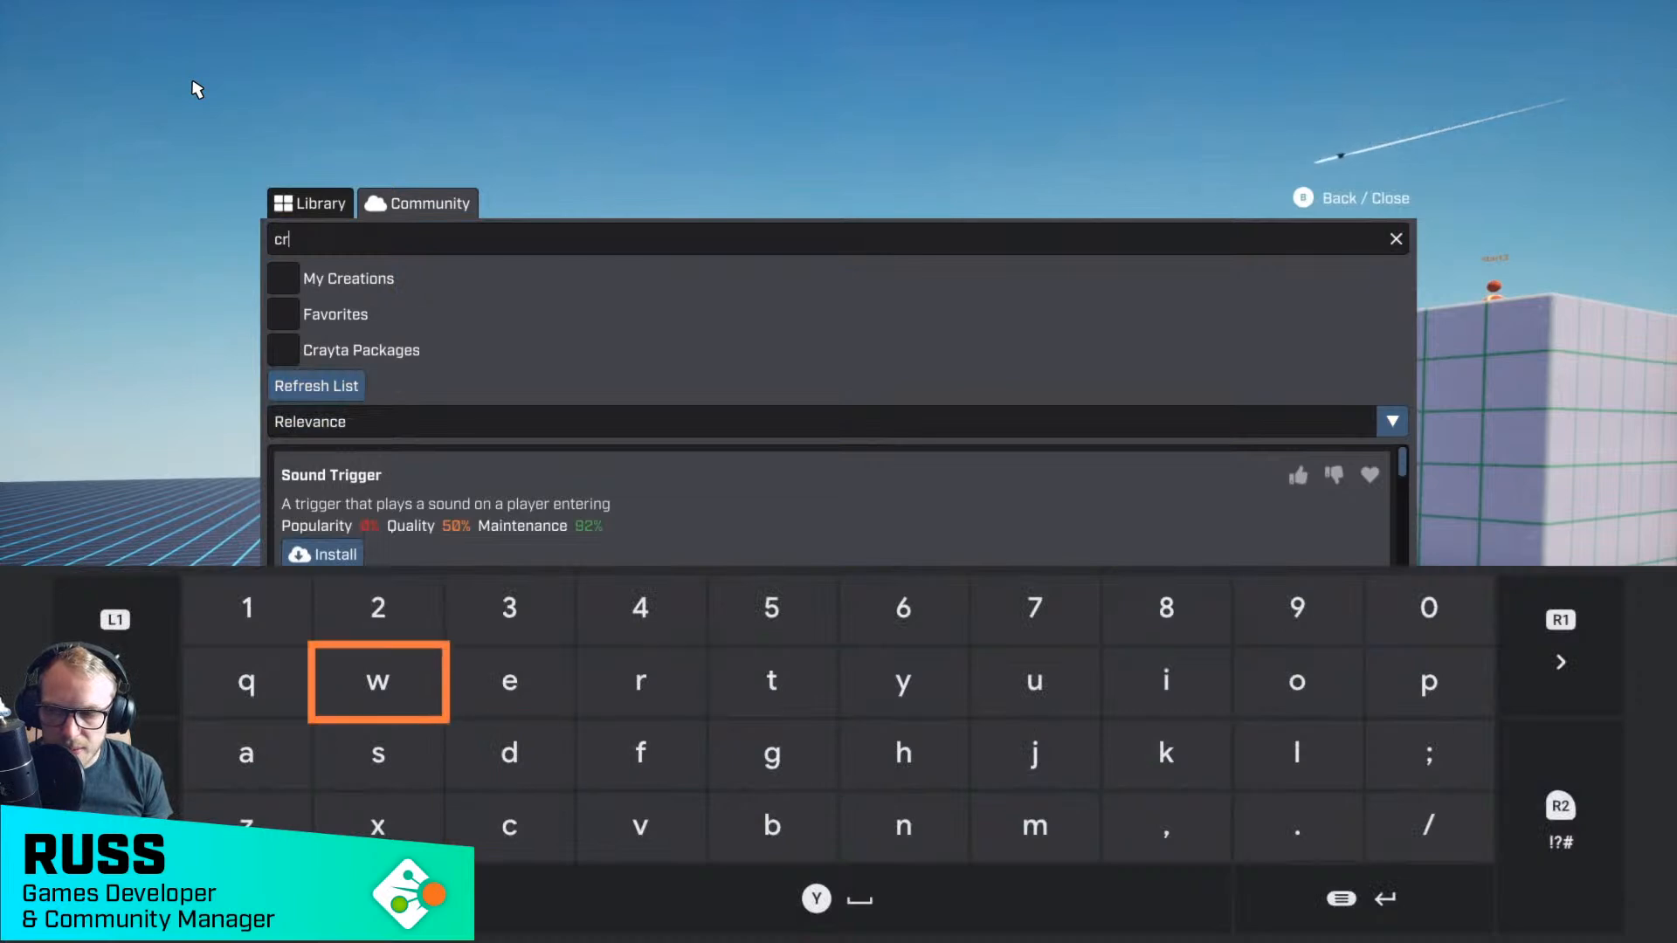
pyautogui.write('az')
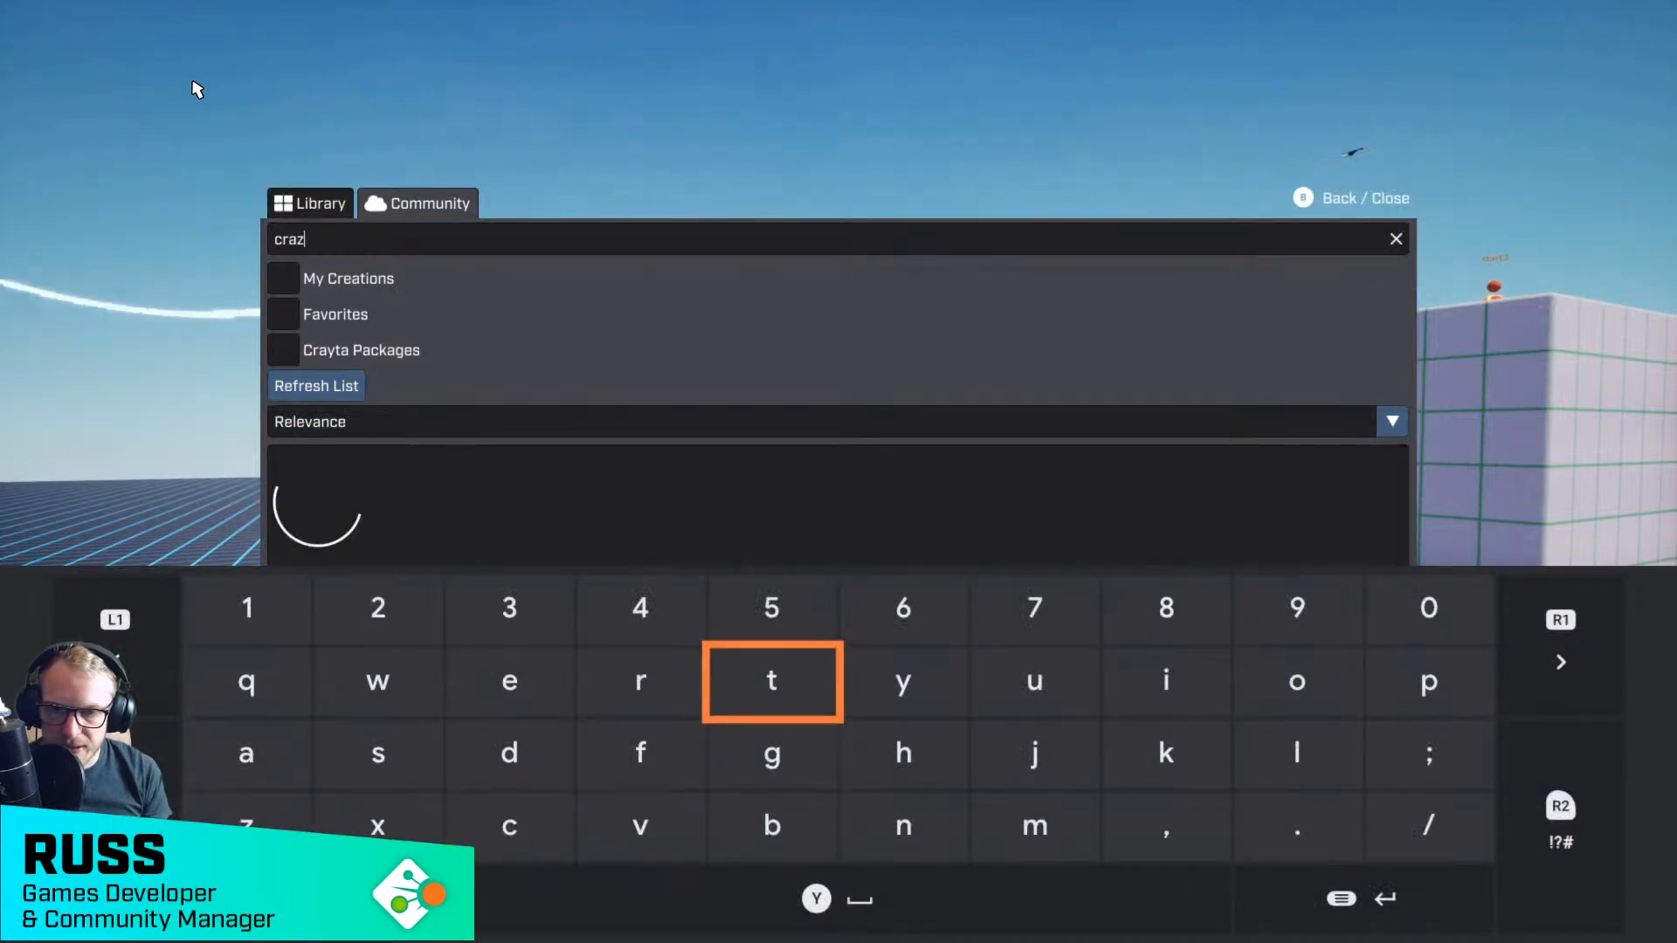
pyautogui.write('y')
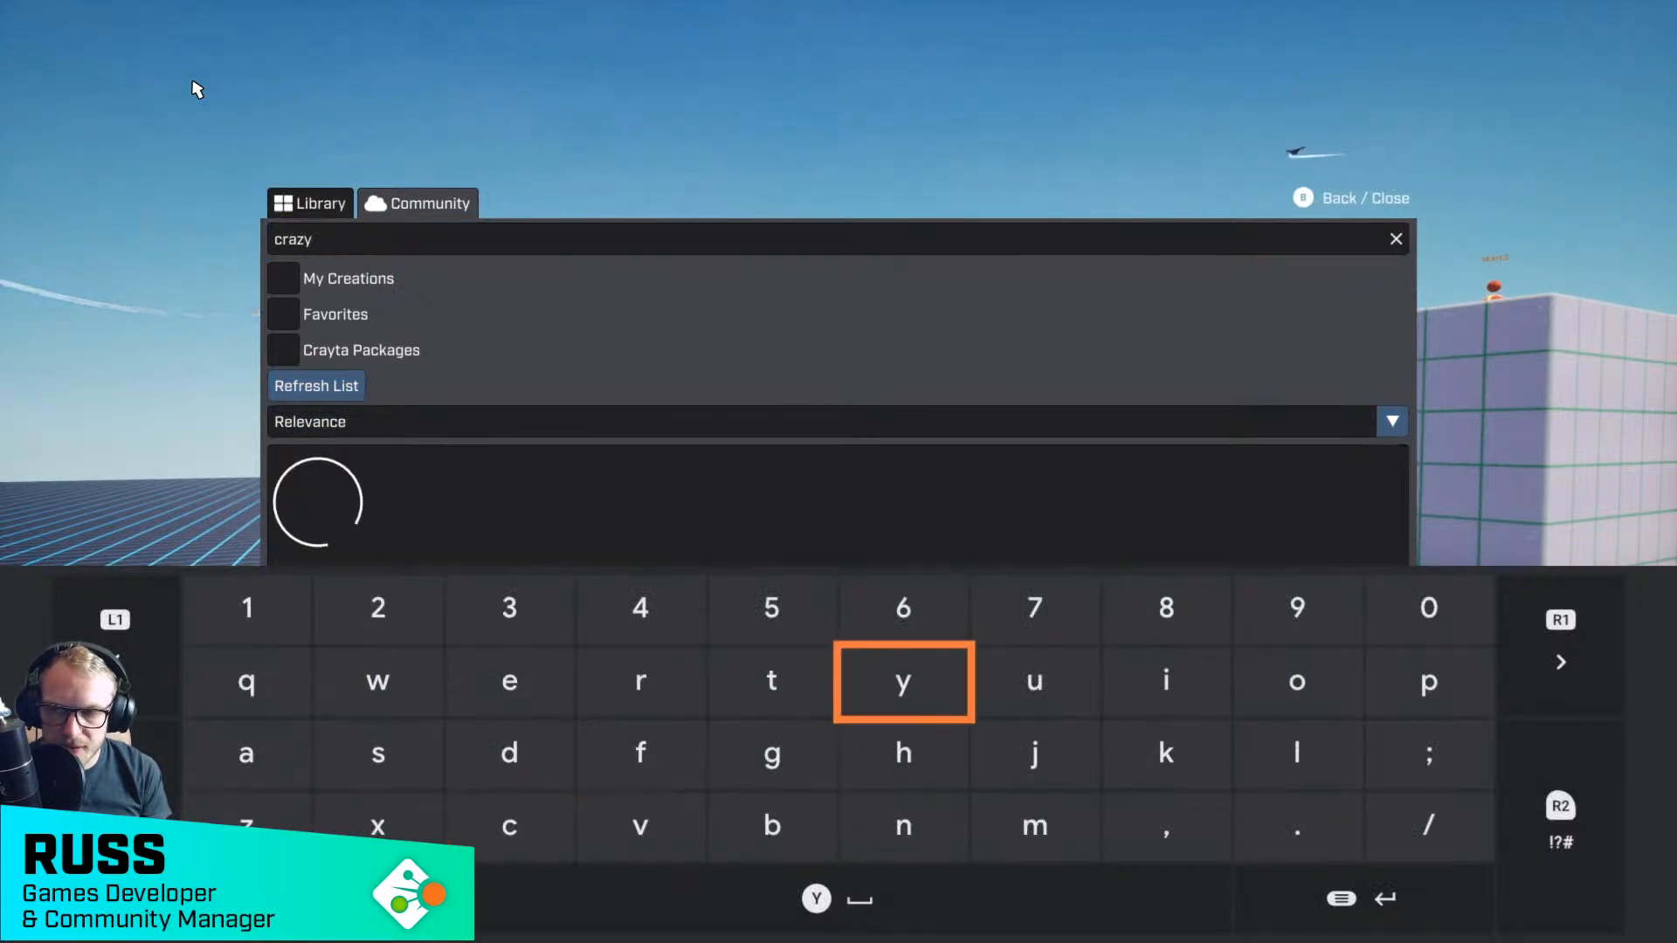
# - Run the search and install the Crazy Weapon Pack community package
pyautogui.press('Return')
pyautogui.press('Down')
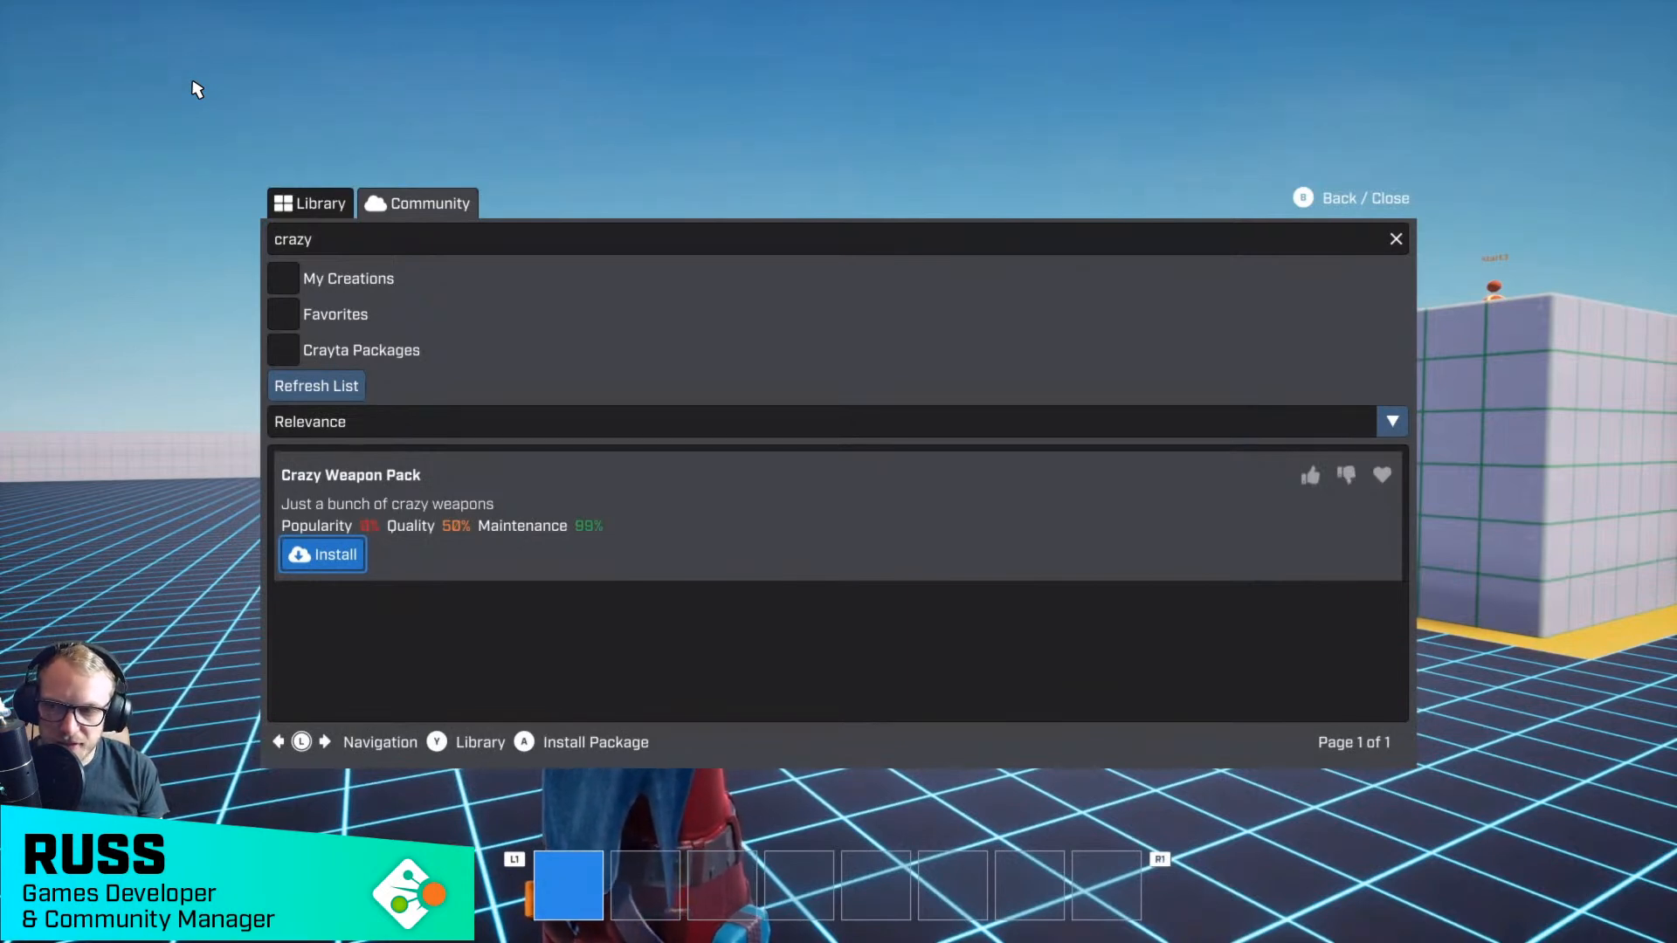
pyautogui.press('Return')
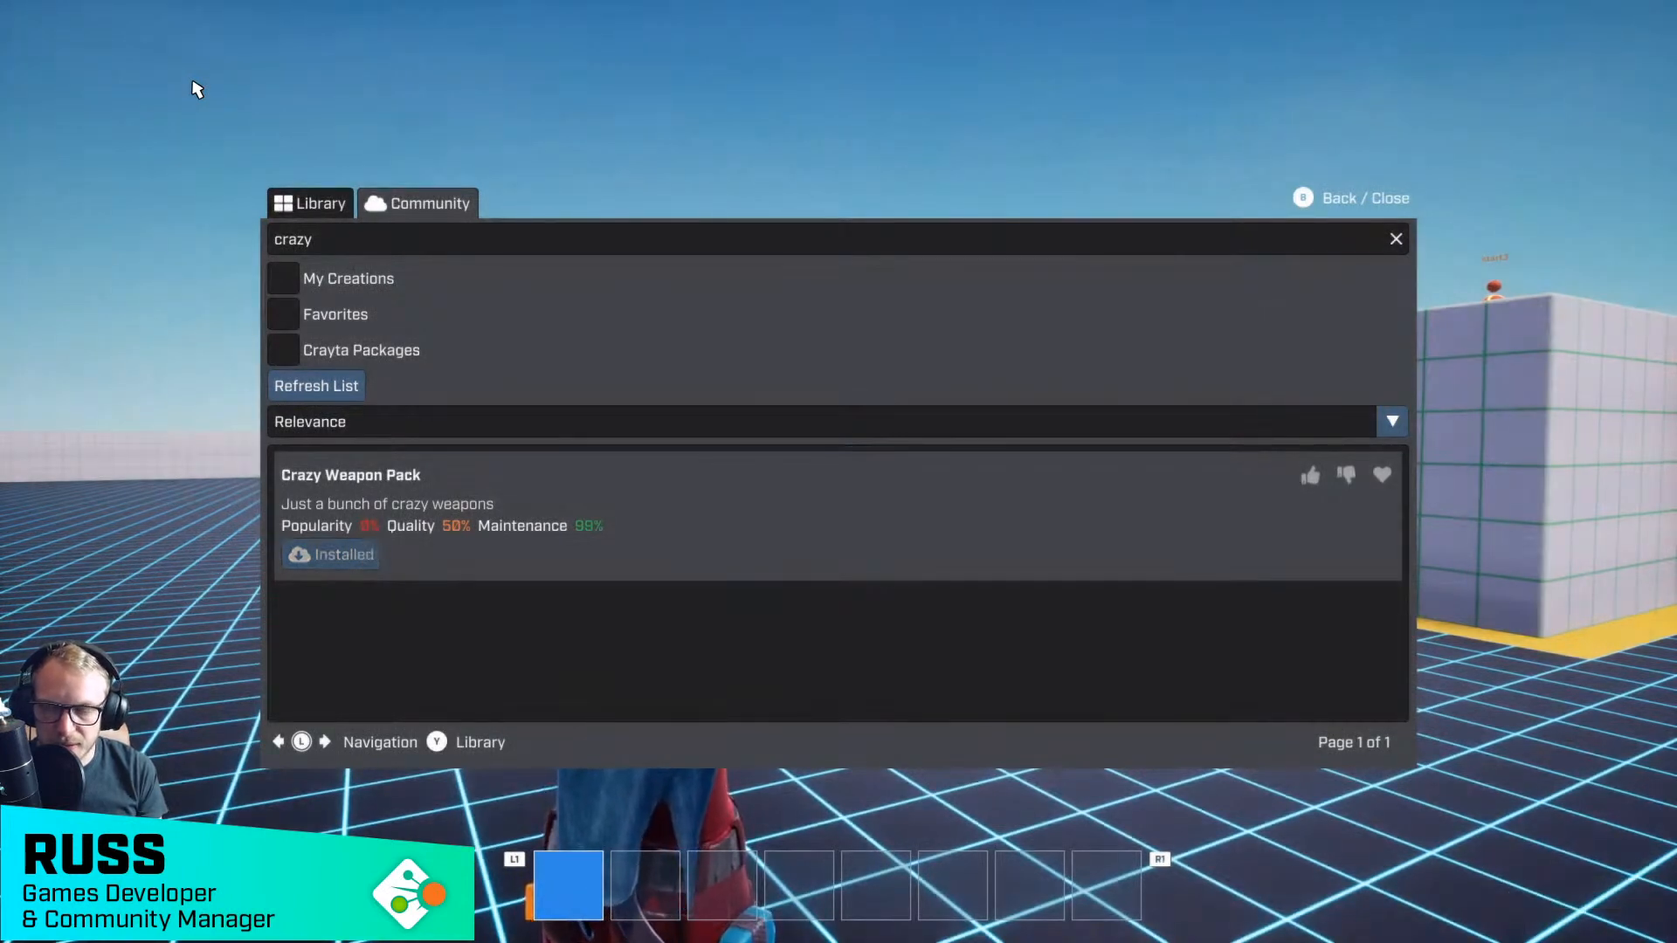
# - Go to the template assets in the library and add the BananaGun template to the hotbar
pyautogui.press('y')
pyautogui.press('e')
pyautogui.press('e')
pyautogui.press('e')
pyautogui.press('e')
pyautogui.press('e')
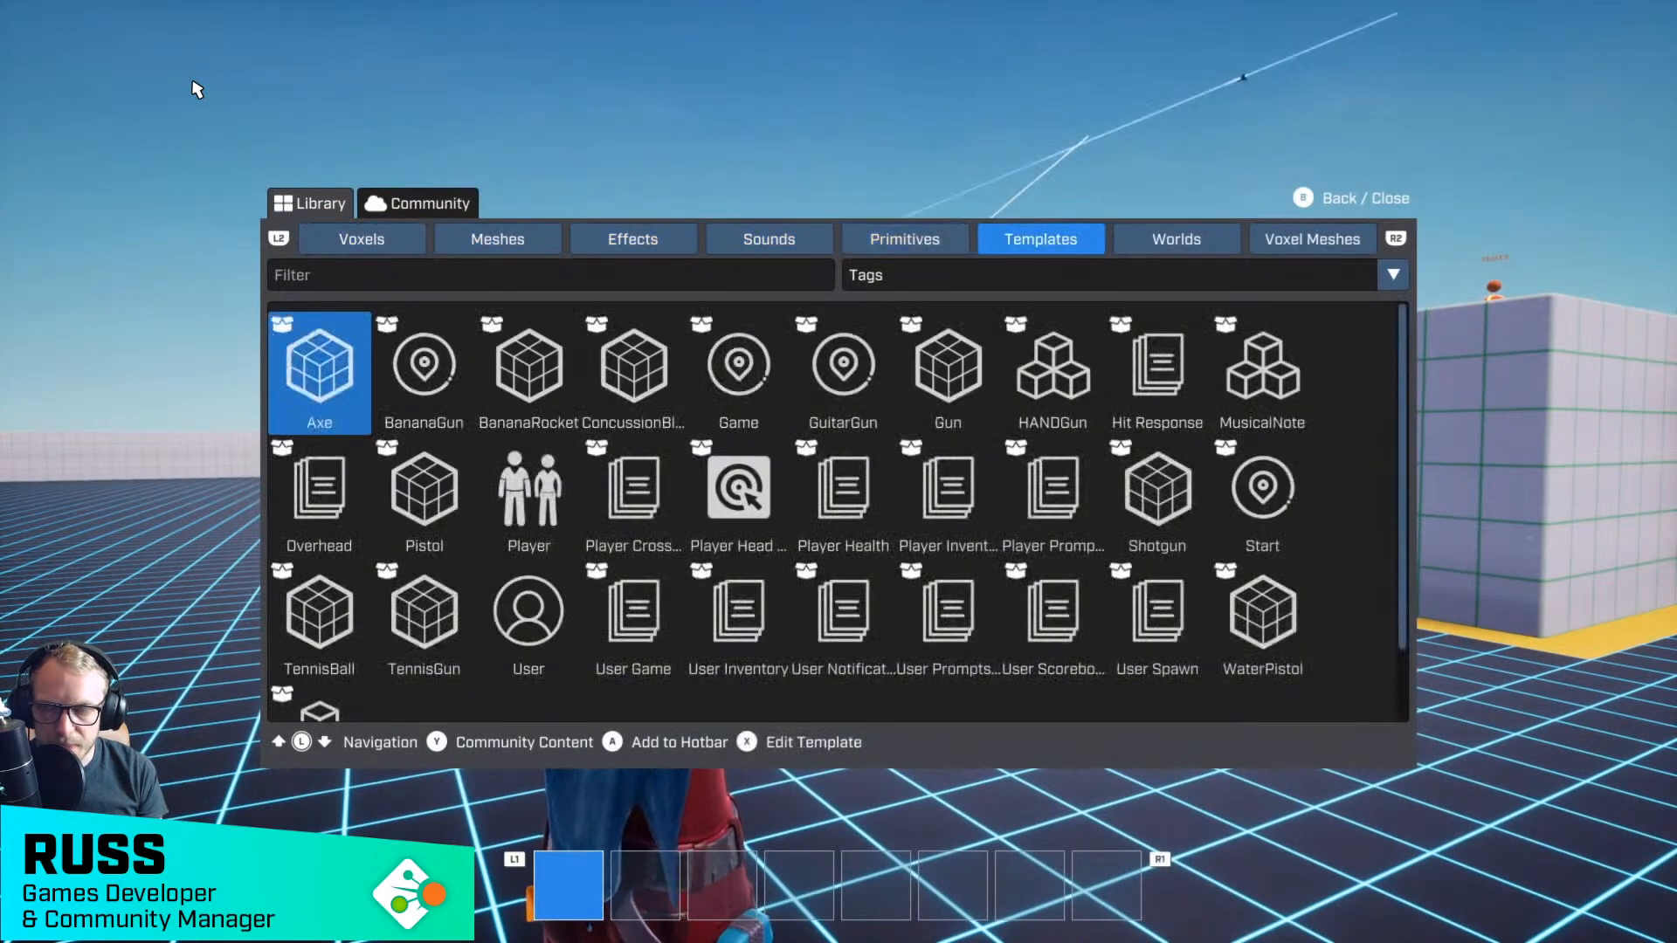
pyautogui.press('d')
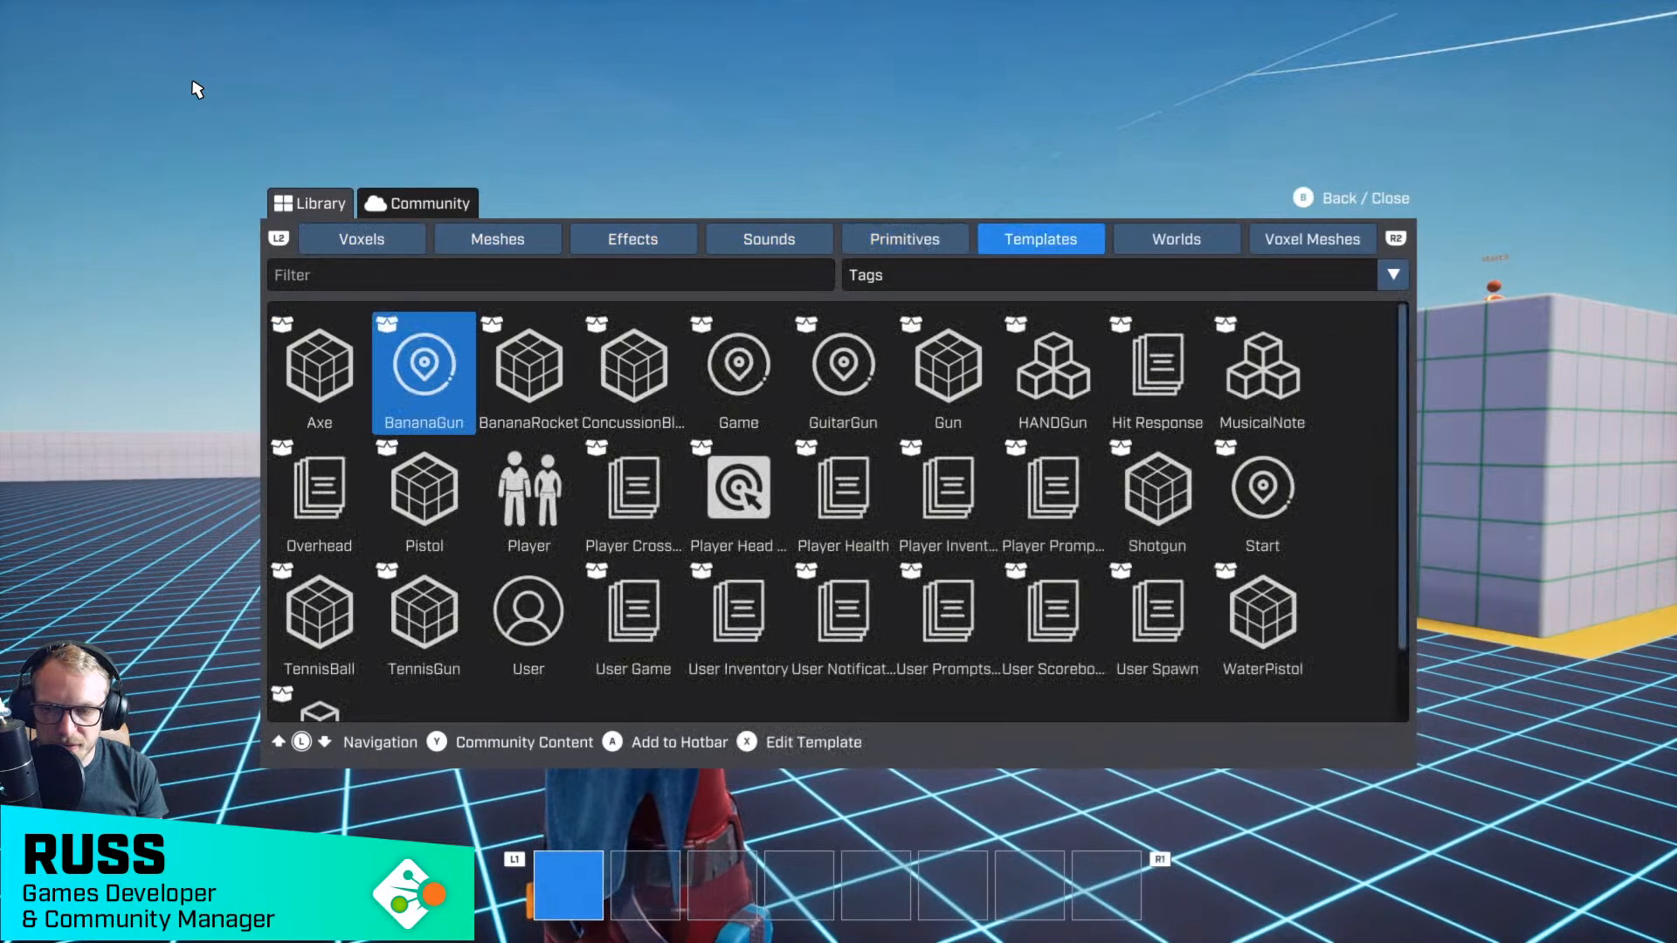
pyautogui.press('Return')
# - Add the ConcussionBlaster and HANDGun templates to the hotbar
pyautogui.press('d')
pyautogui.press('d')
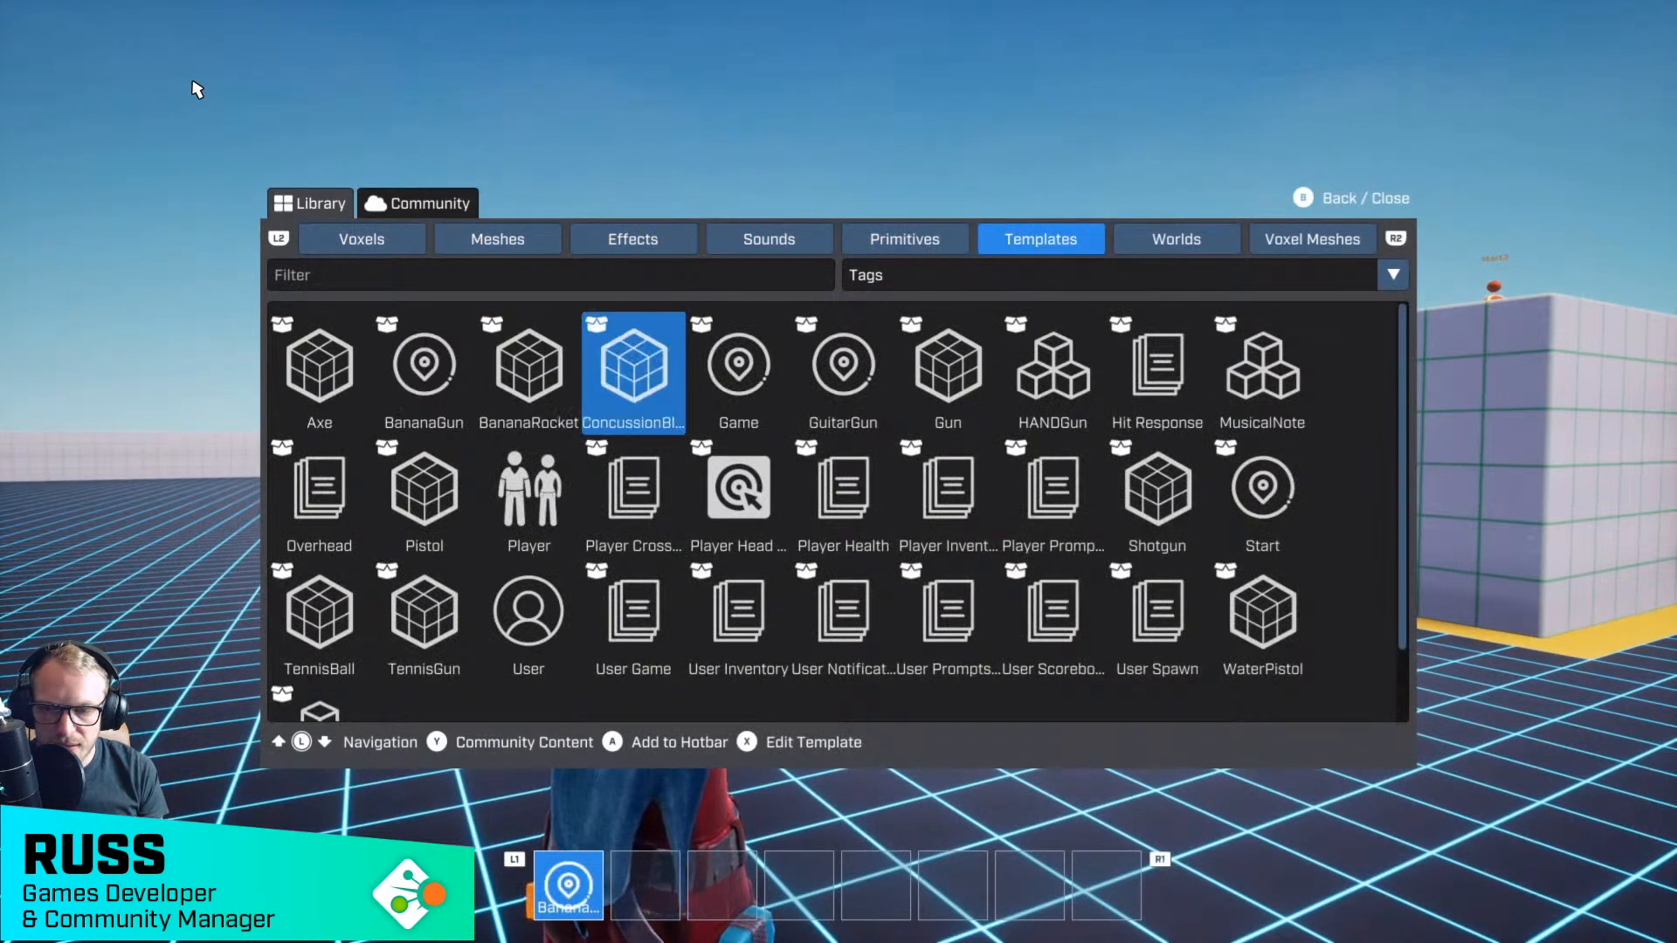
pyautogui.press('d')
pyautogui.press('d')
pyautogui.press('d')
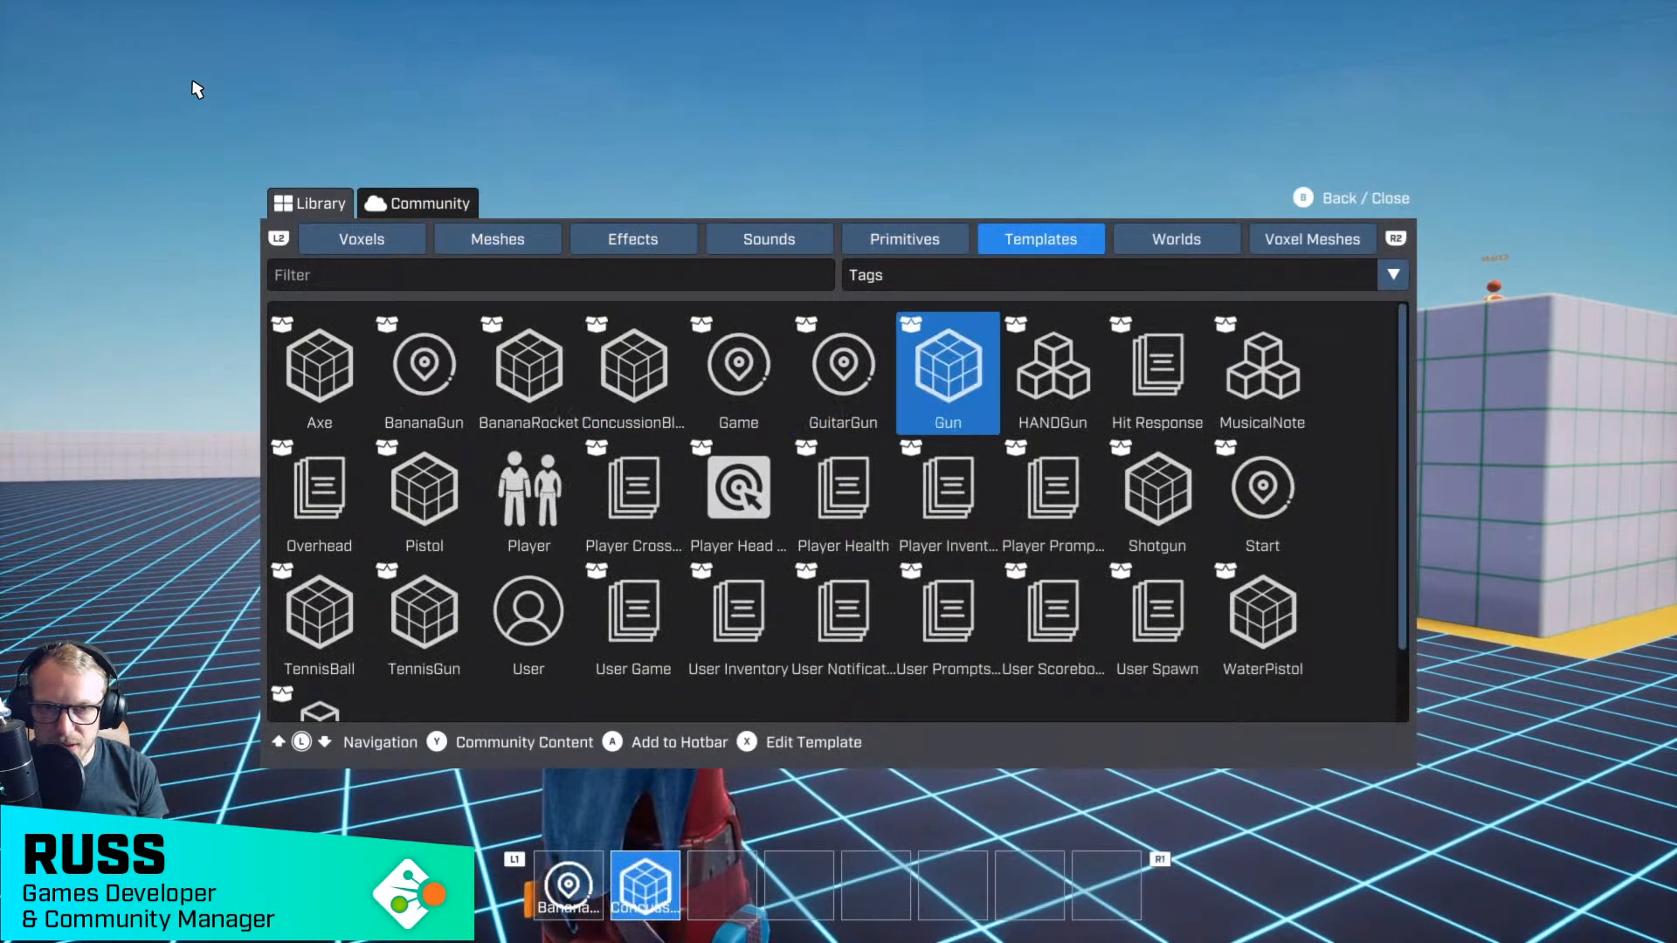
pyautogui.press('d')
pyautogui.press('Return')
# - Look through the remaining templates for the WaterPistol and add it to the hotbar
pyautogui.press('d')
pyautogui.press('d')
pyautogui.press('s')
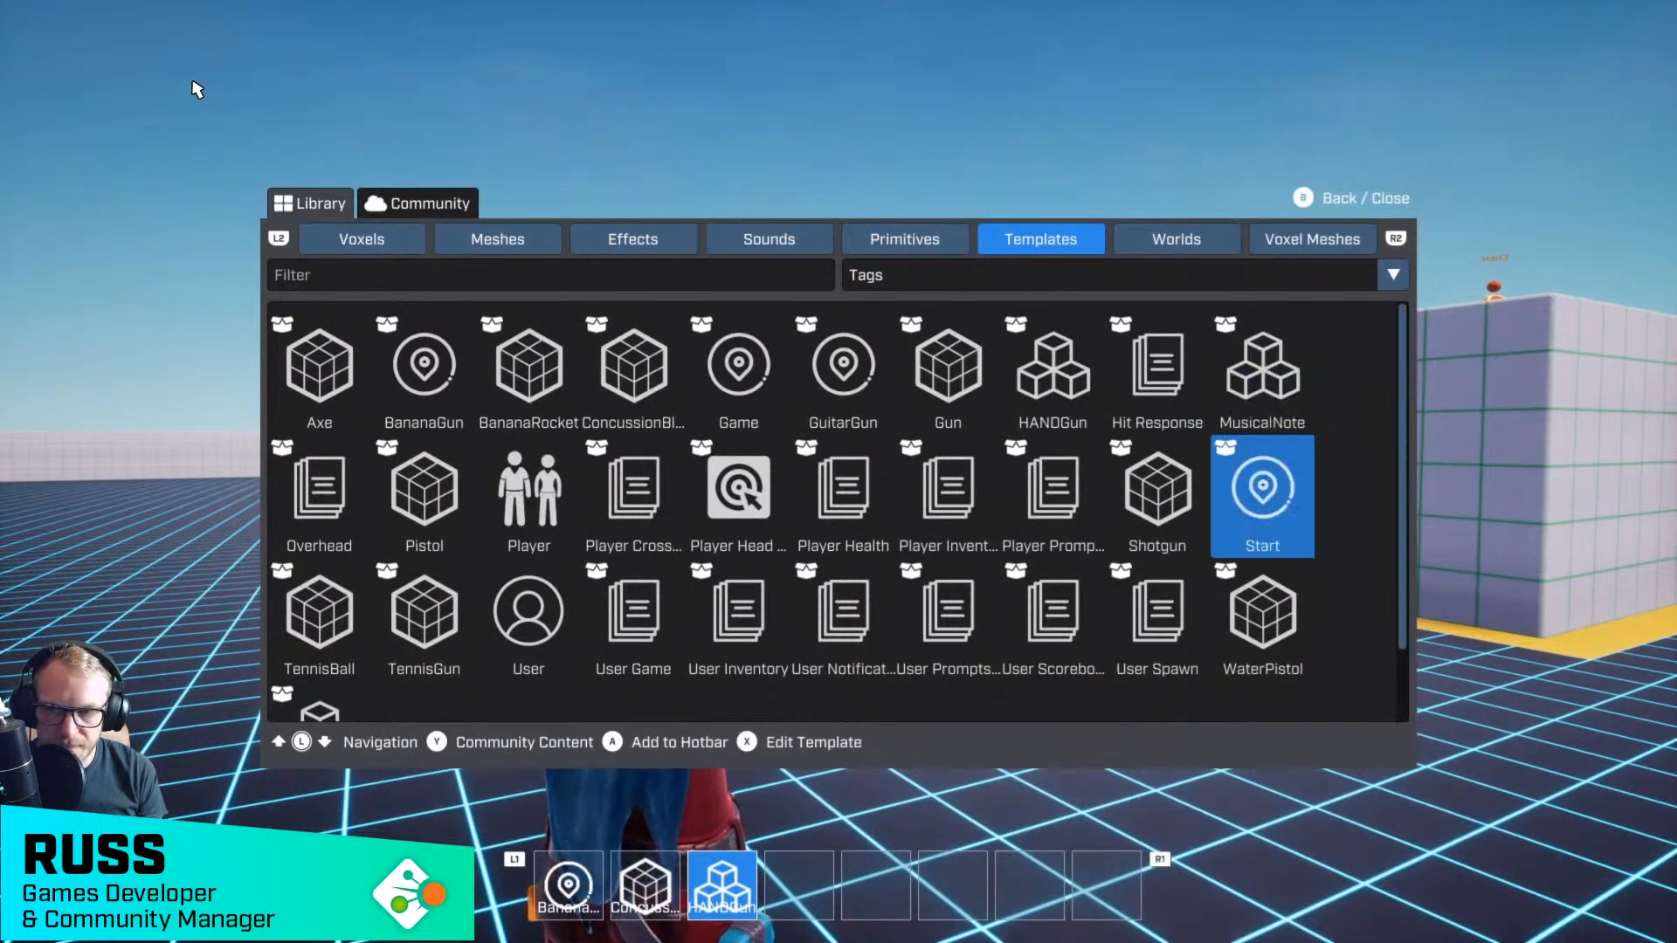
pyautogui.press('a')
pyautogui.press('a')
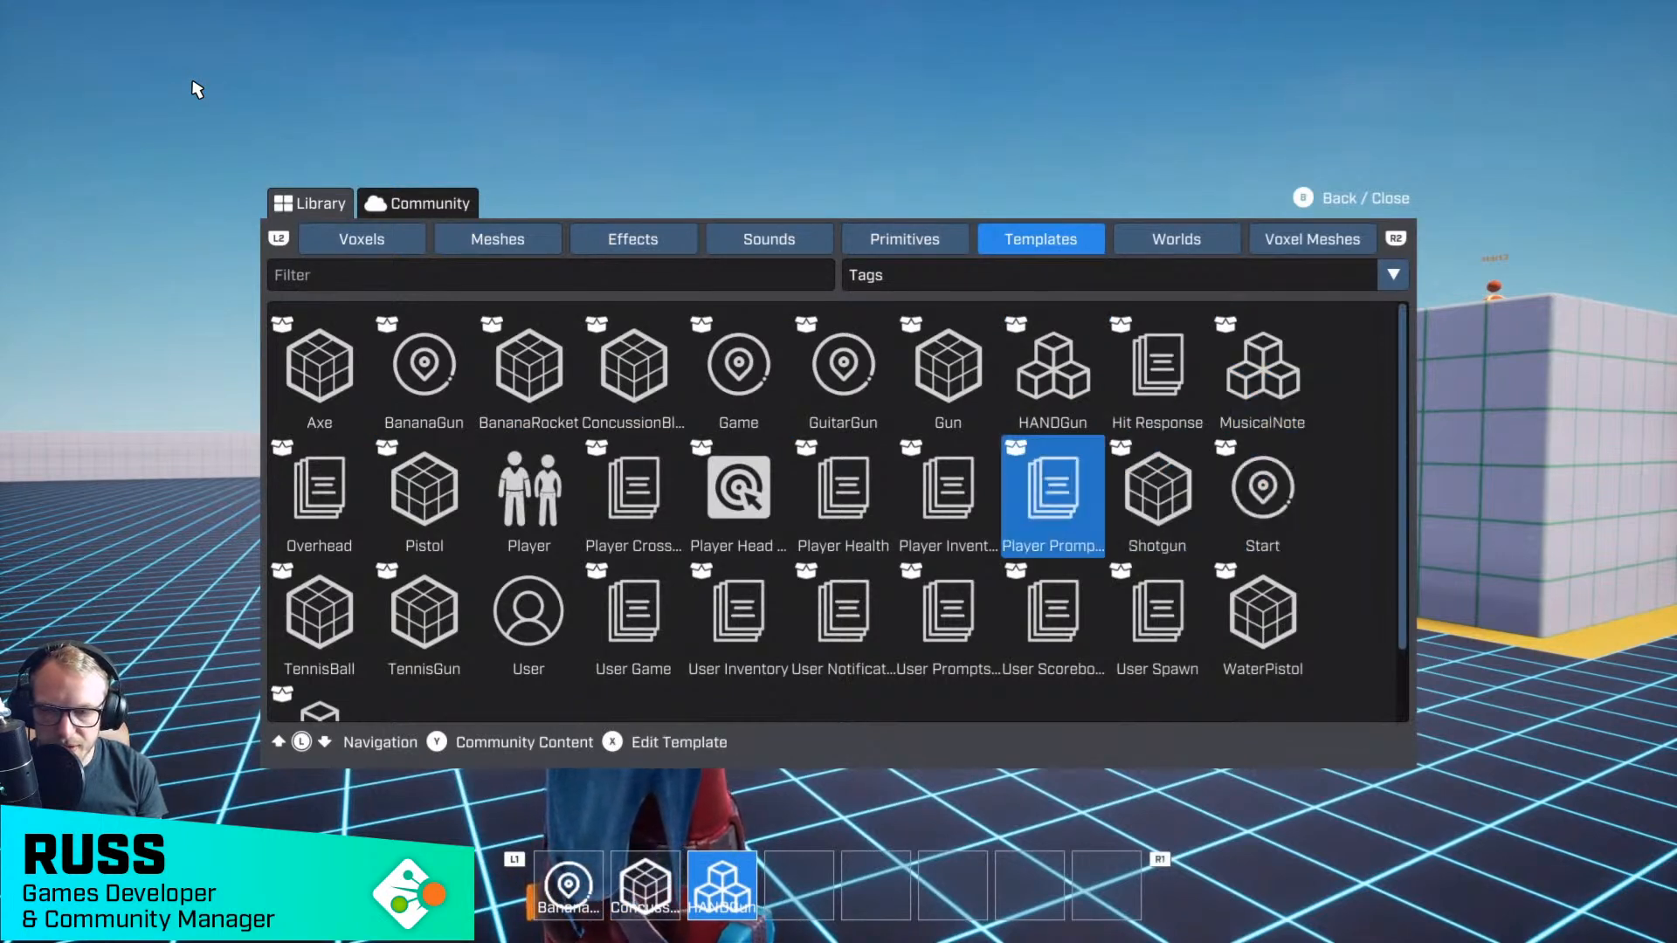
pyautogui.press('a')
pyautogui.press('a')
pyautogui.press('w')
pyautogui.press('a')
pyautogui.press('a')
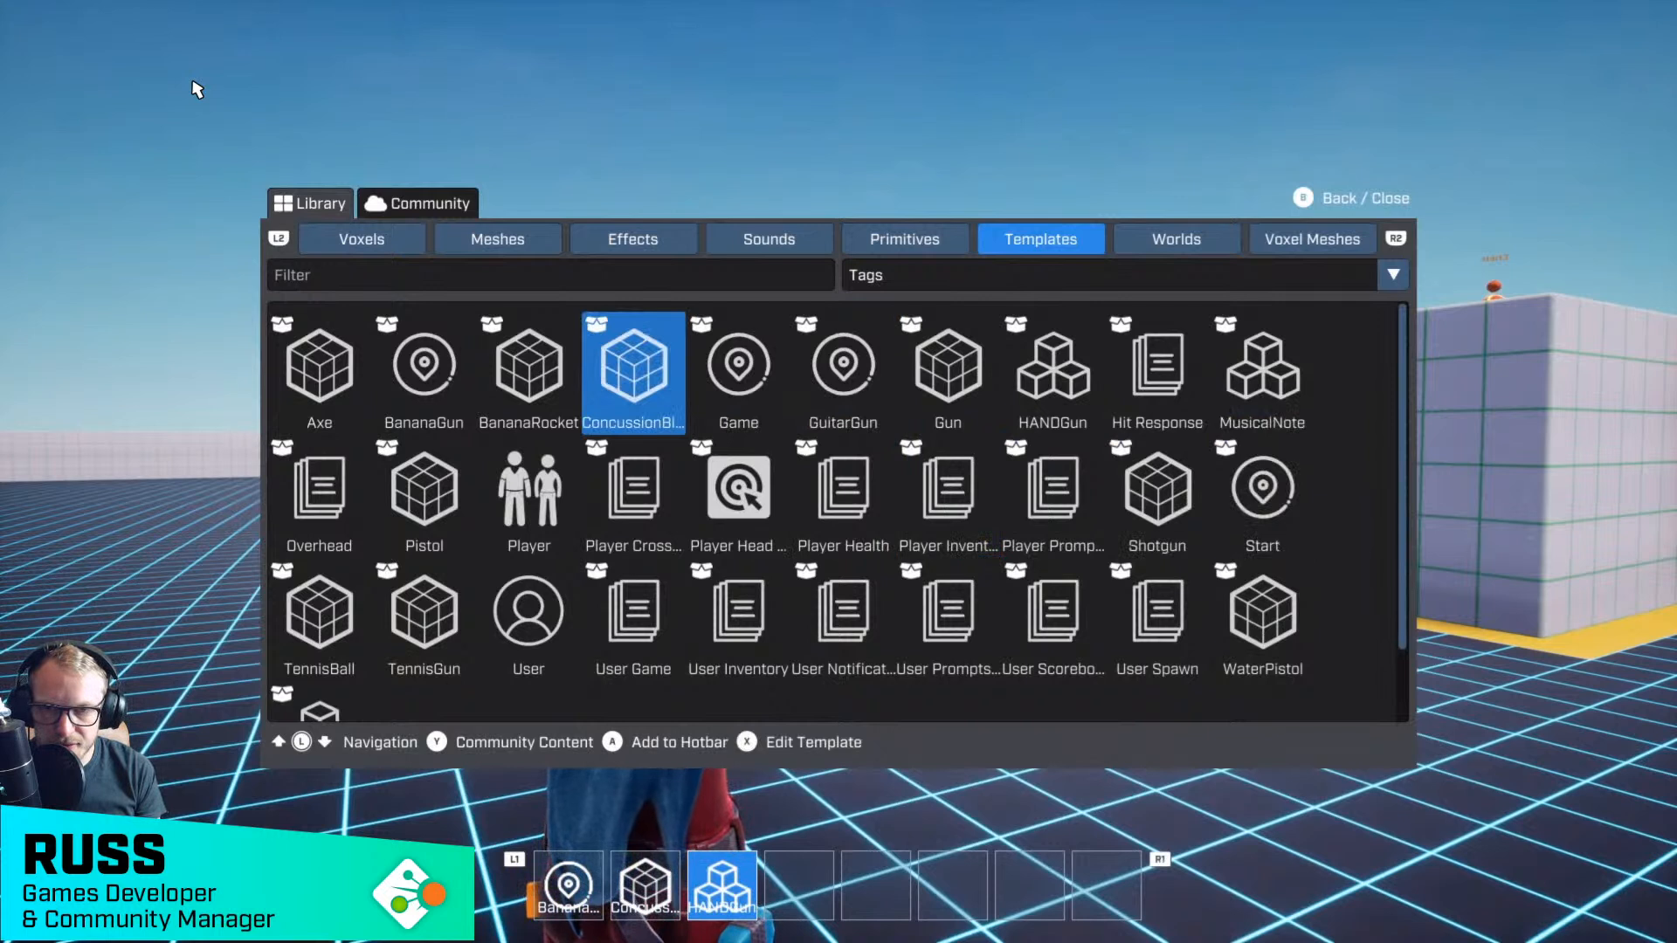
pyautogui.press('d')
pyautogui.press('d')
pyautogui.press('d')
pyautogui.press('d')
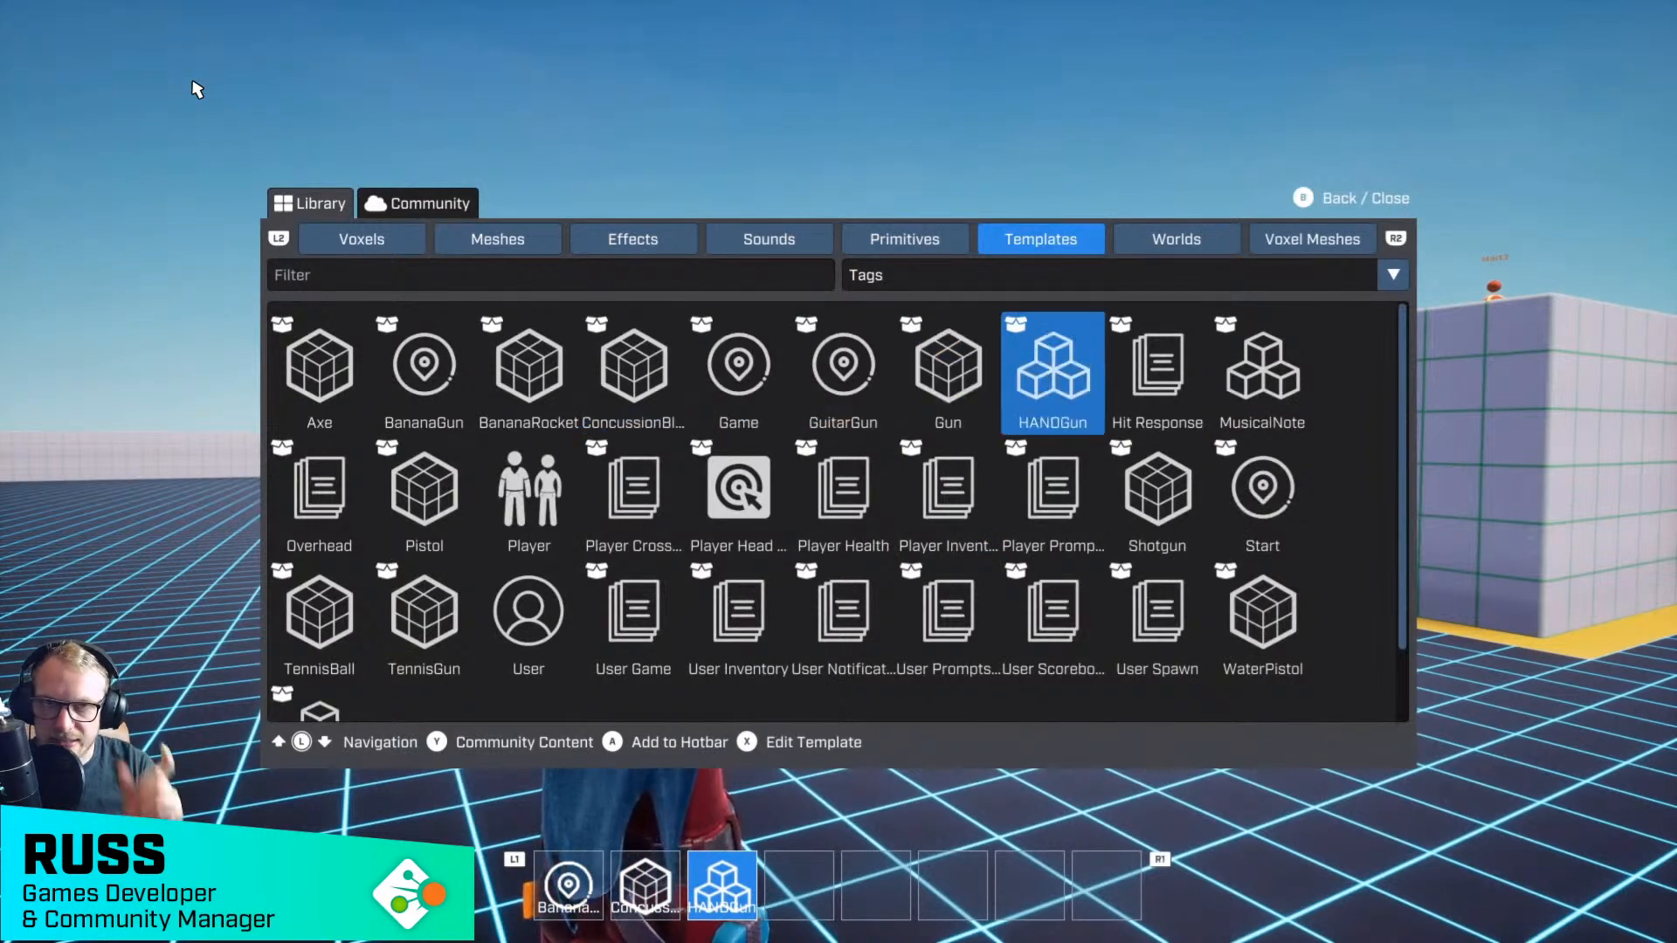
pyautogui.press('s')
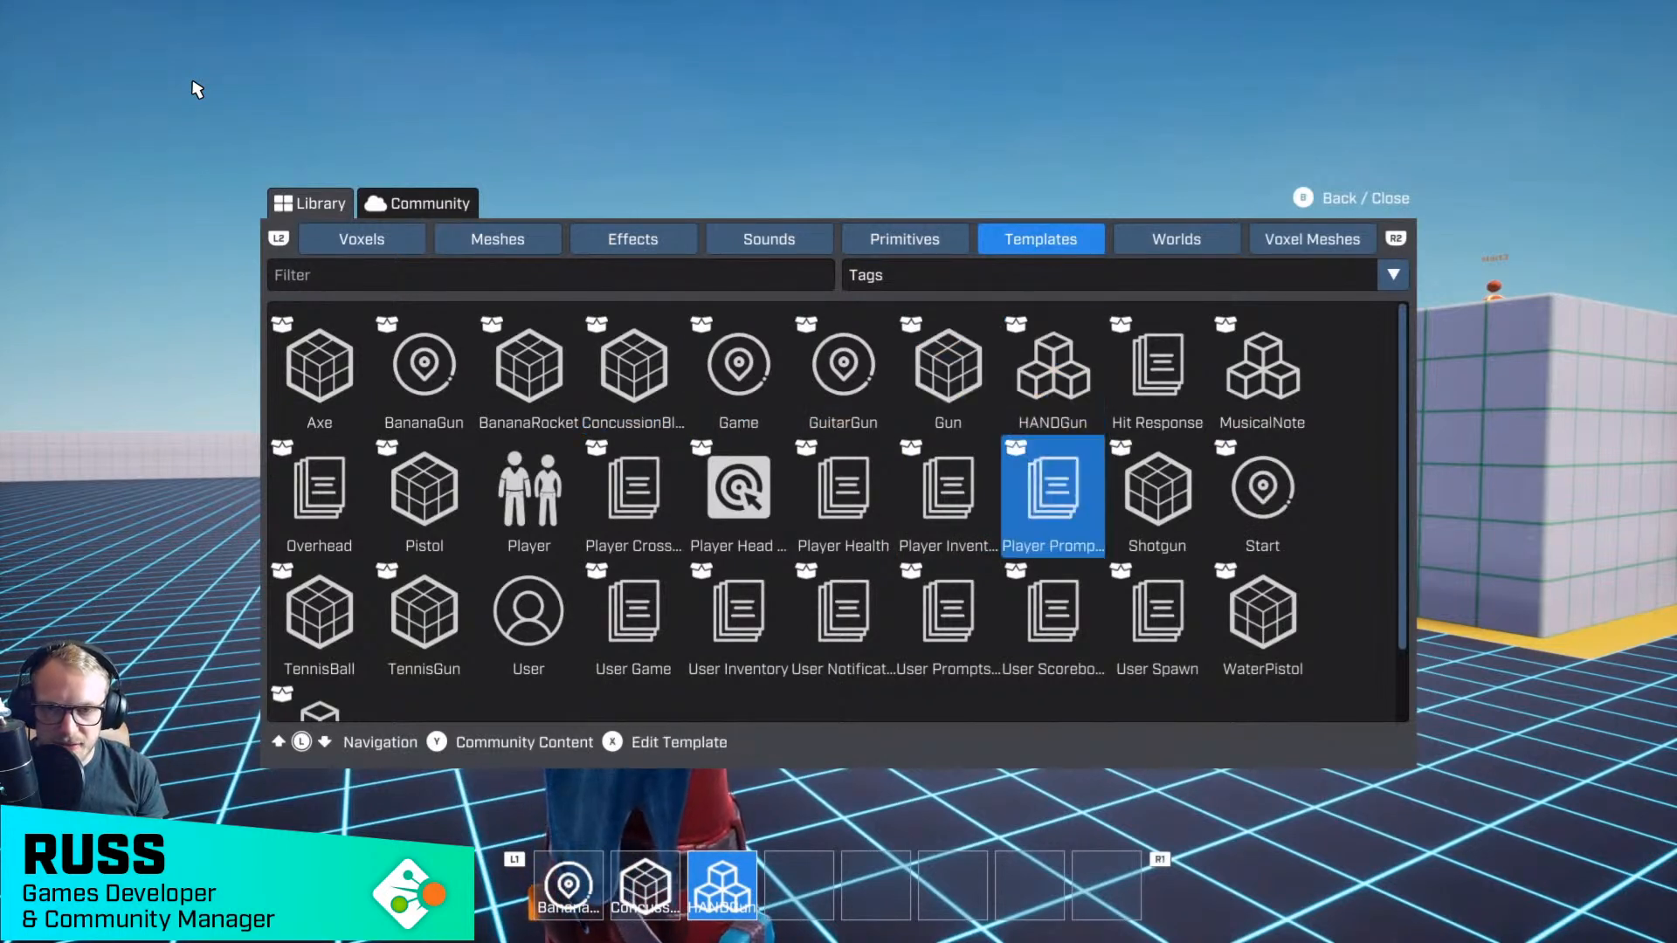
pyautogui.press('a')
pyautogui.press('s')
pyautogui.press('d')
pyautogui.press('d')
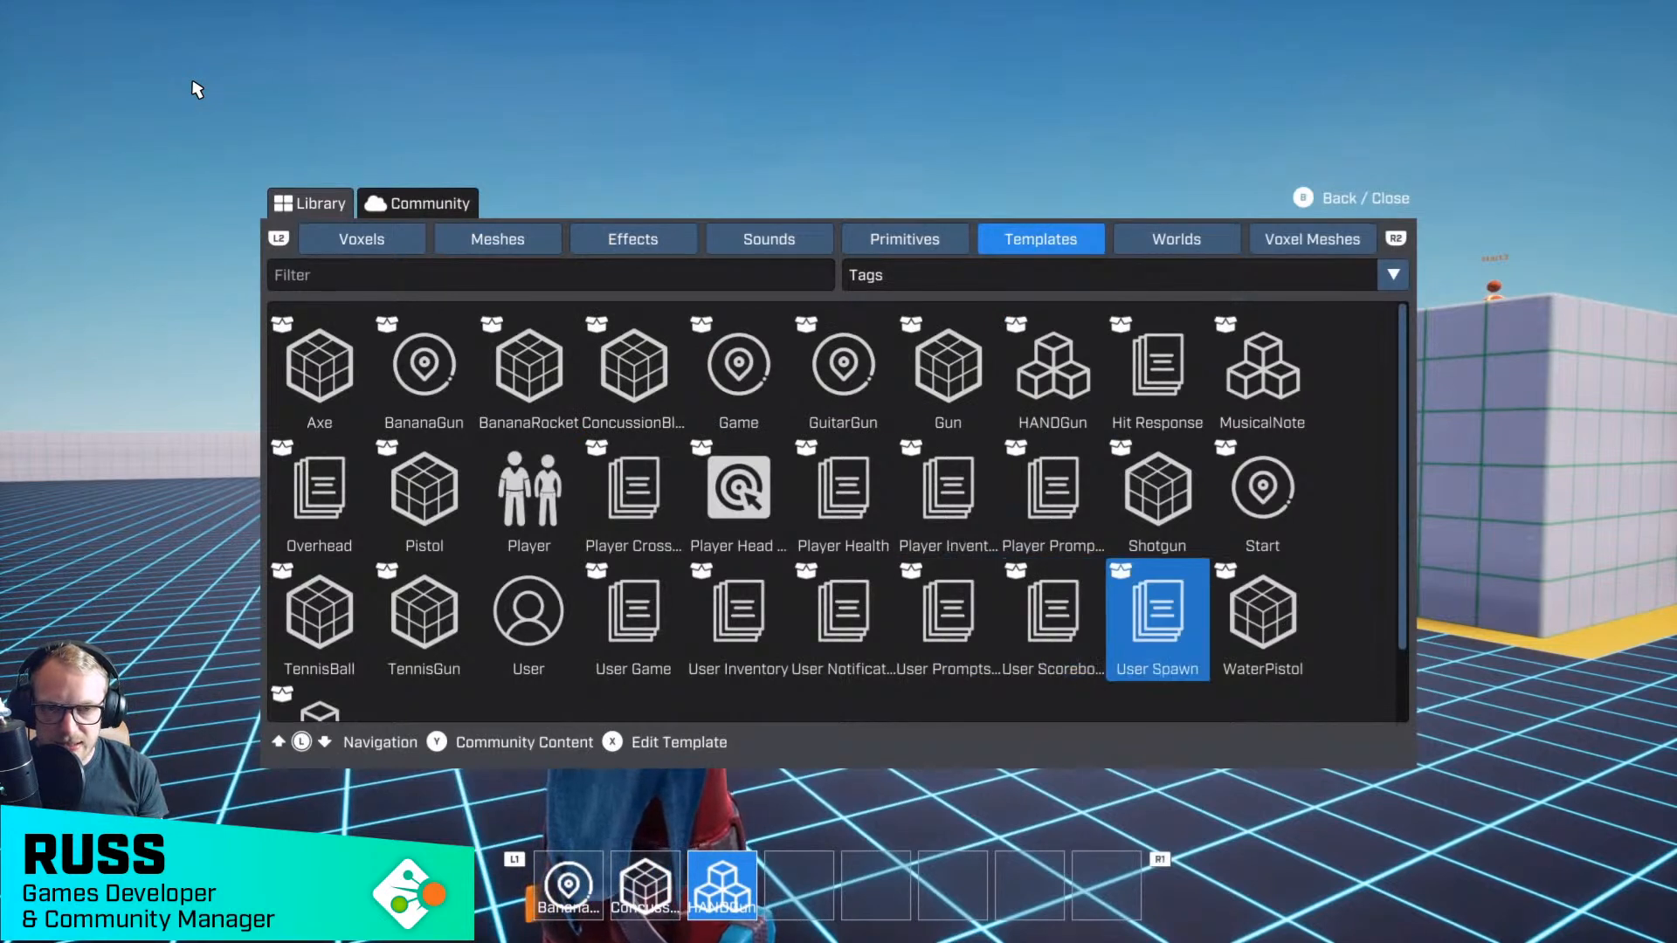
pyautogui.press('d')
# - Add the TennisGun template to the hotbar
pyautogui.press('a')
pyautogui.press('a')
pyautogui.press('a')
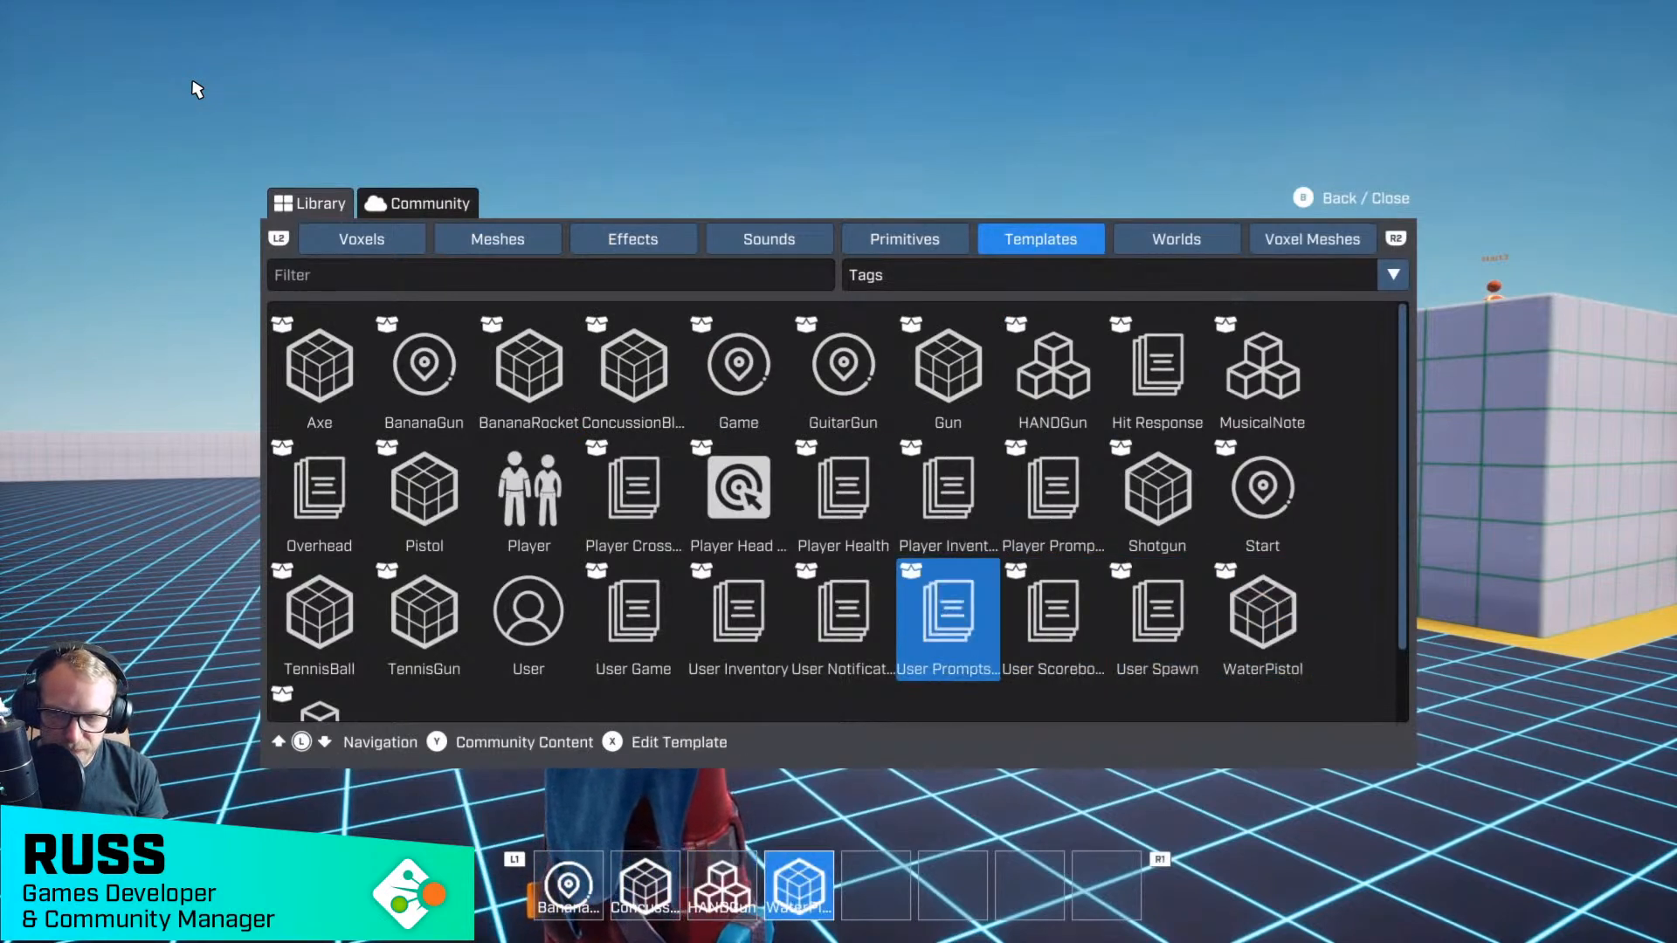
pyautogui.press('a')
pyautogui.press('a')
pyautogui.press('a')
pyautogui.press('a')
pyautogui.press('a')
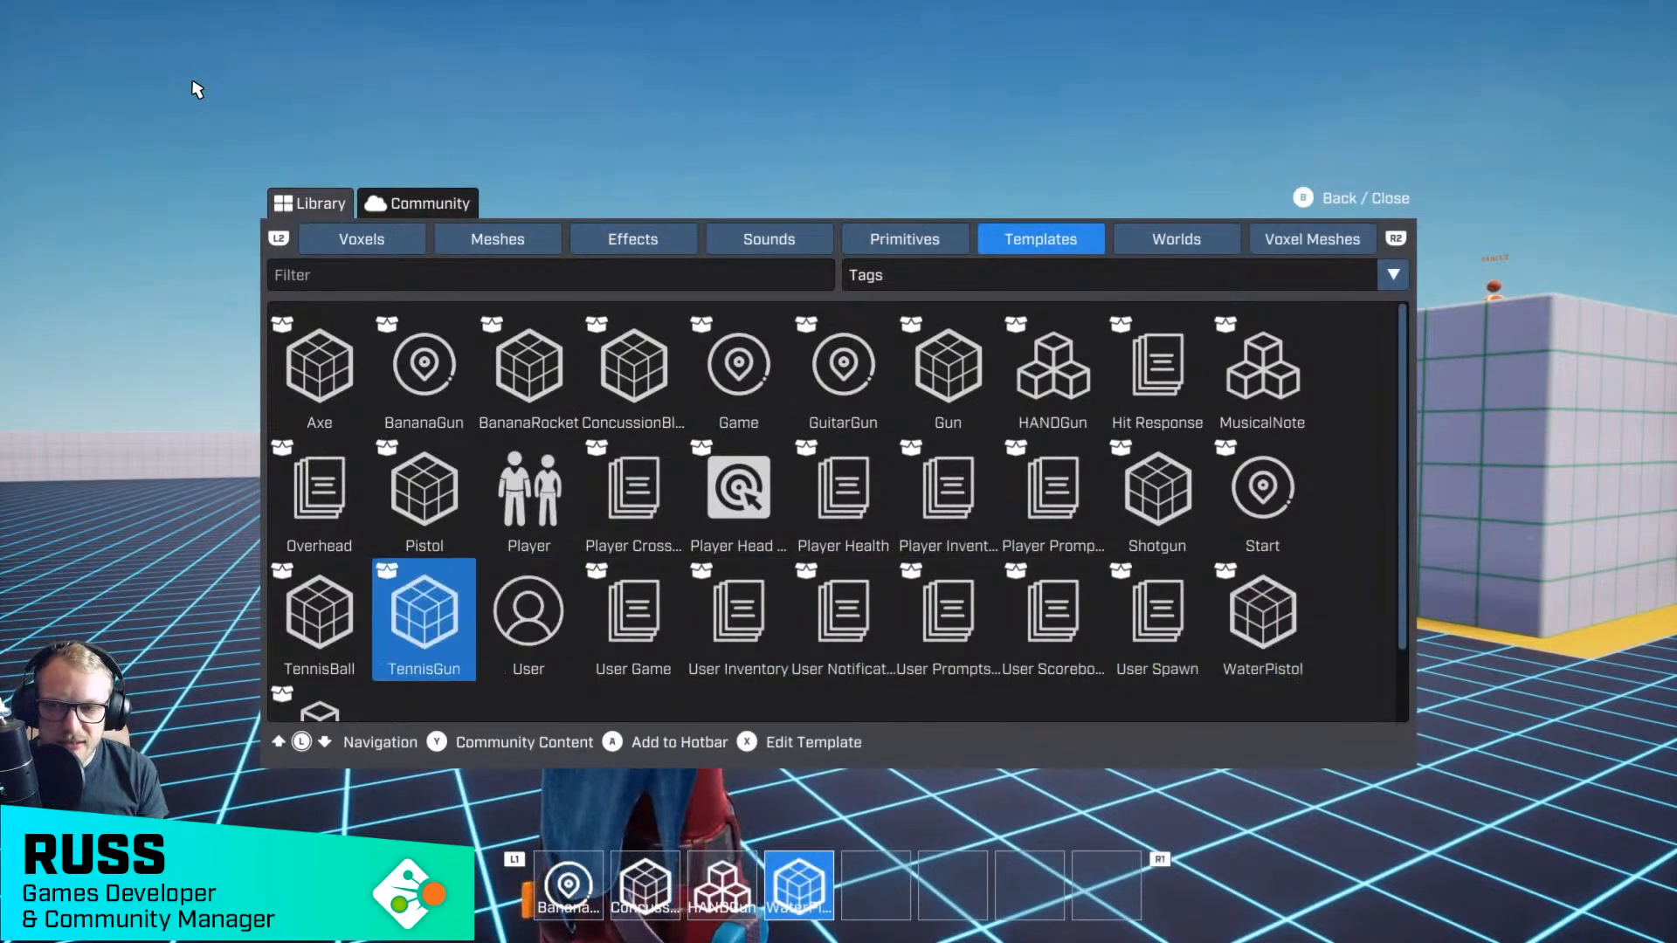
pyautogui.press('Return')
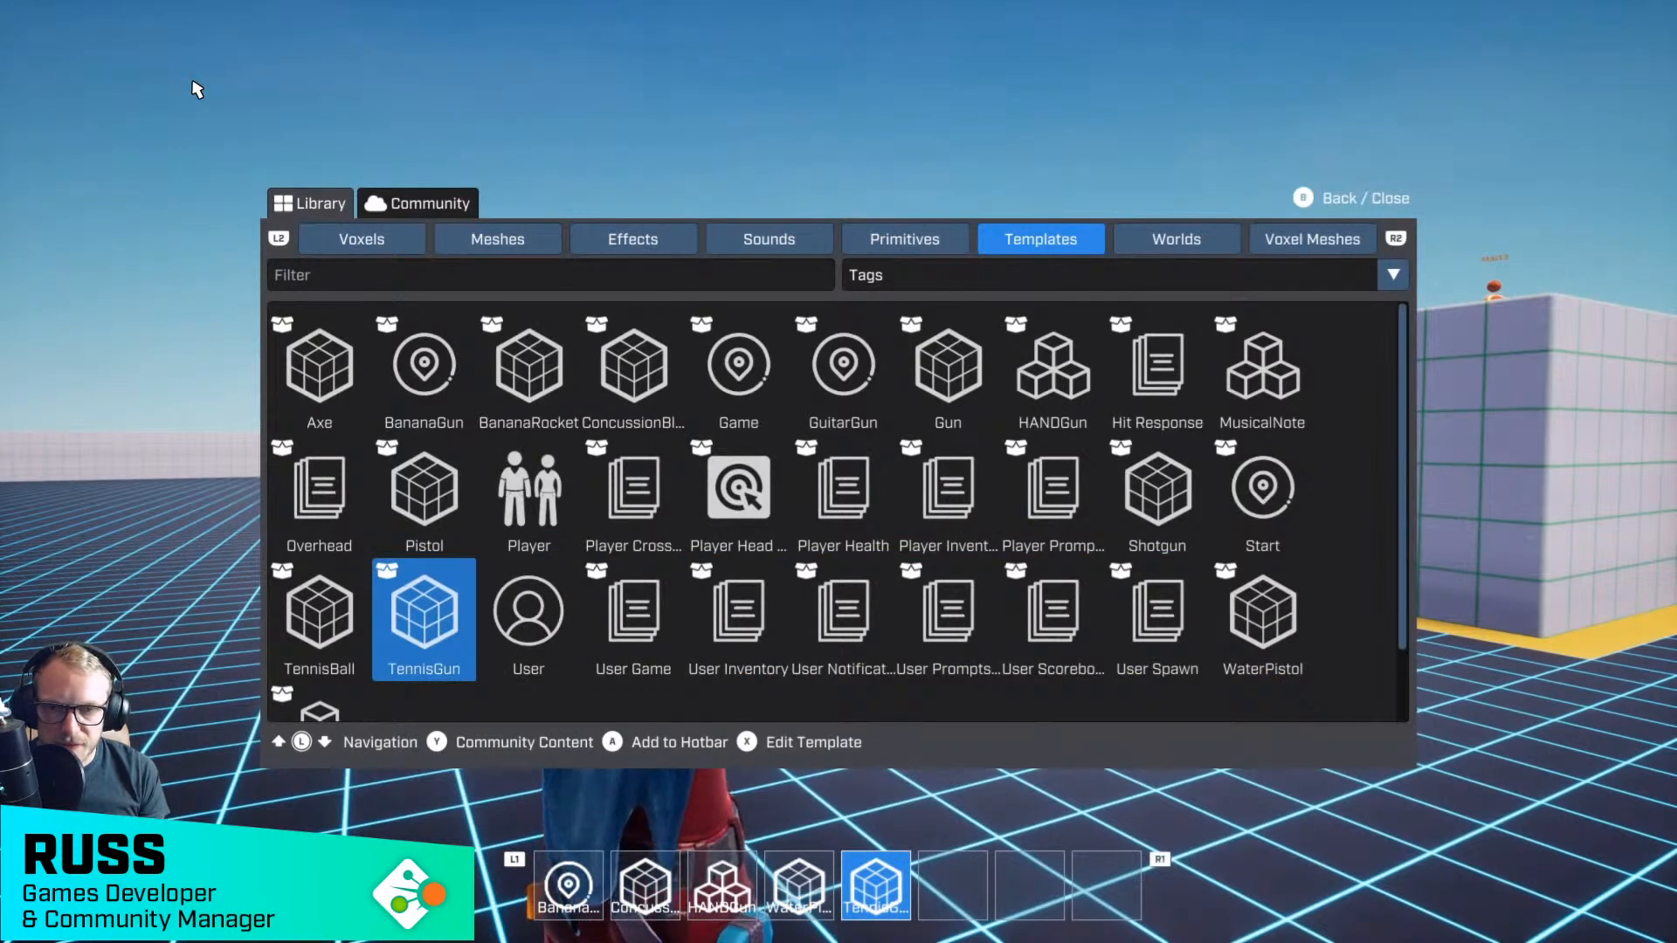
# - Add the GuitarGun template to the hotbar
pyautogui.press('s')
pyautogui.press('w')
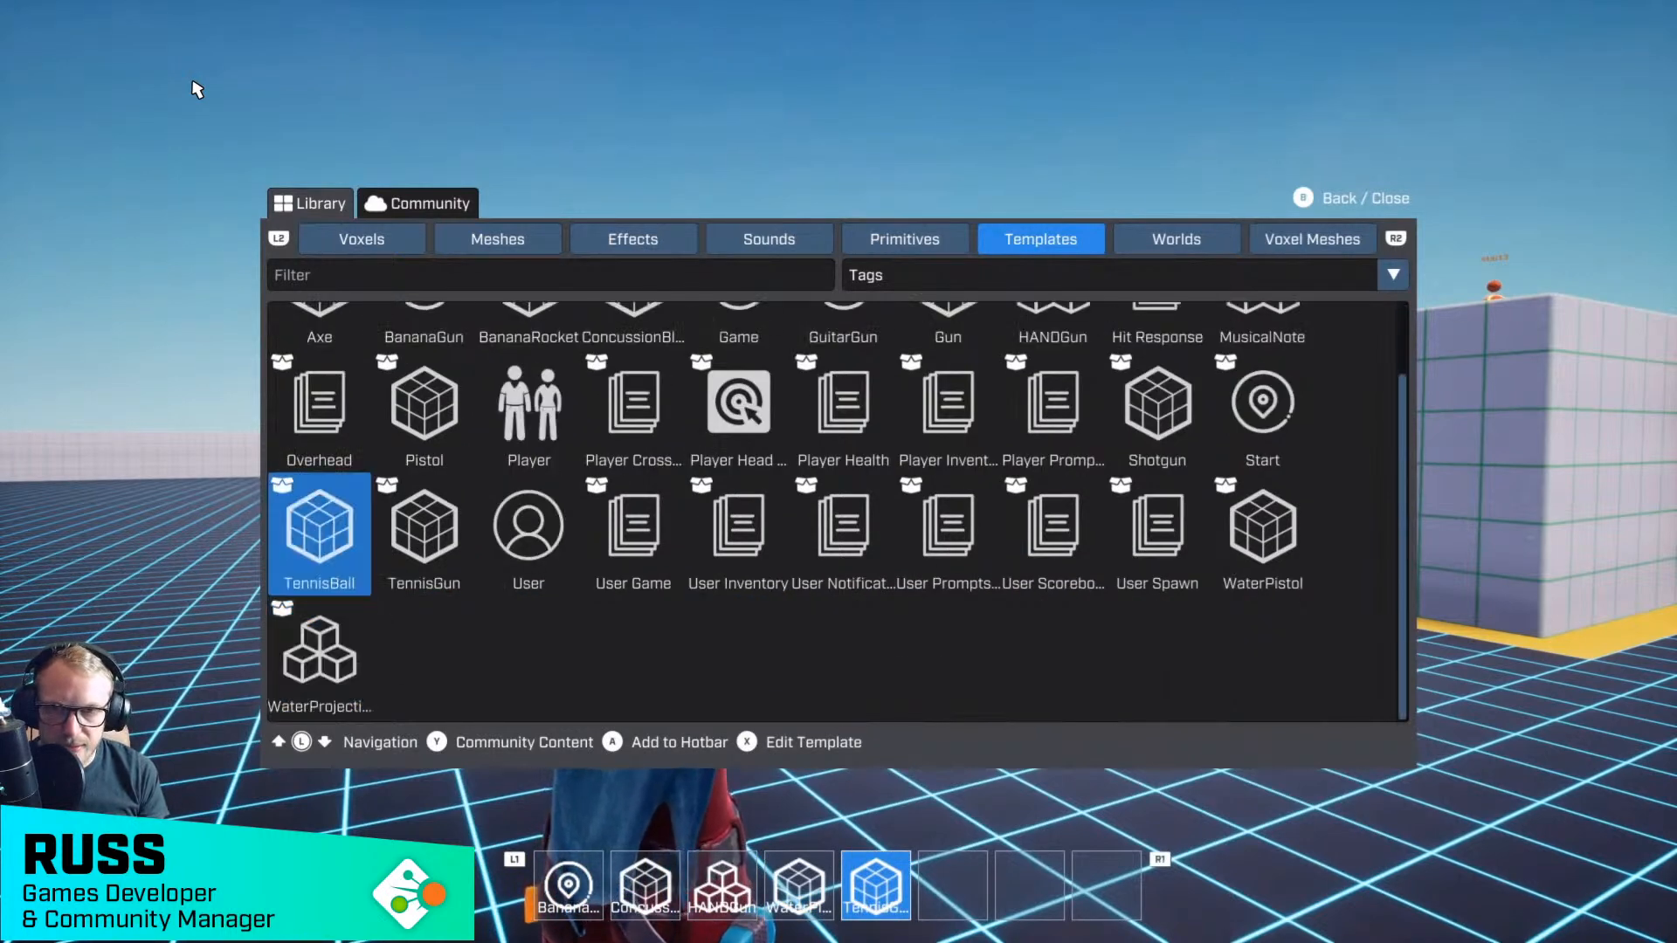
pyautogui.press('w')
pyautogui.press('d')
pyautogui.press('d')
pyautogui.press('w')
pyautogui.press('d')
pyautogui.press('d')
pyautogui.press('d')
pyautogui.press('Return')
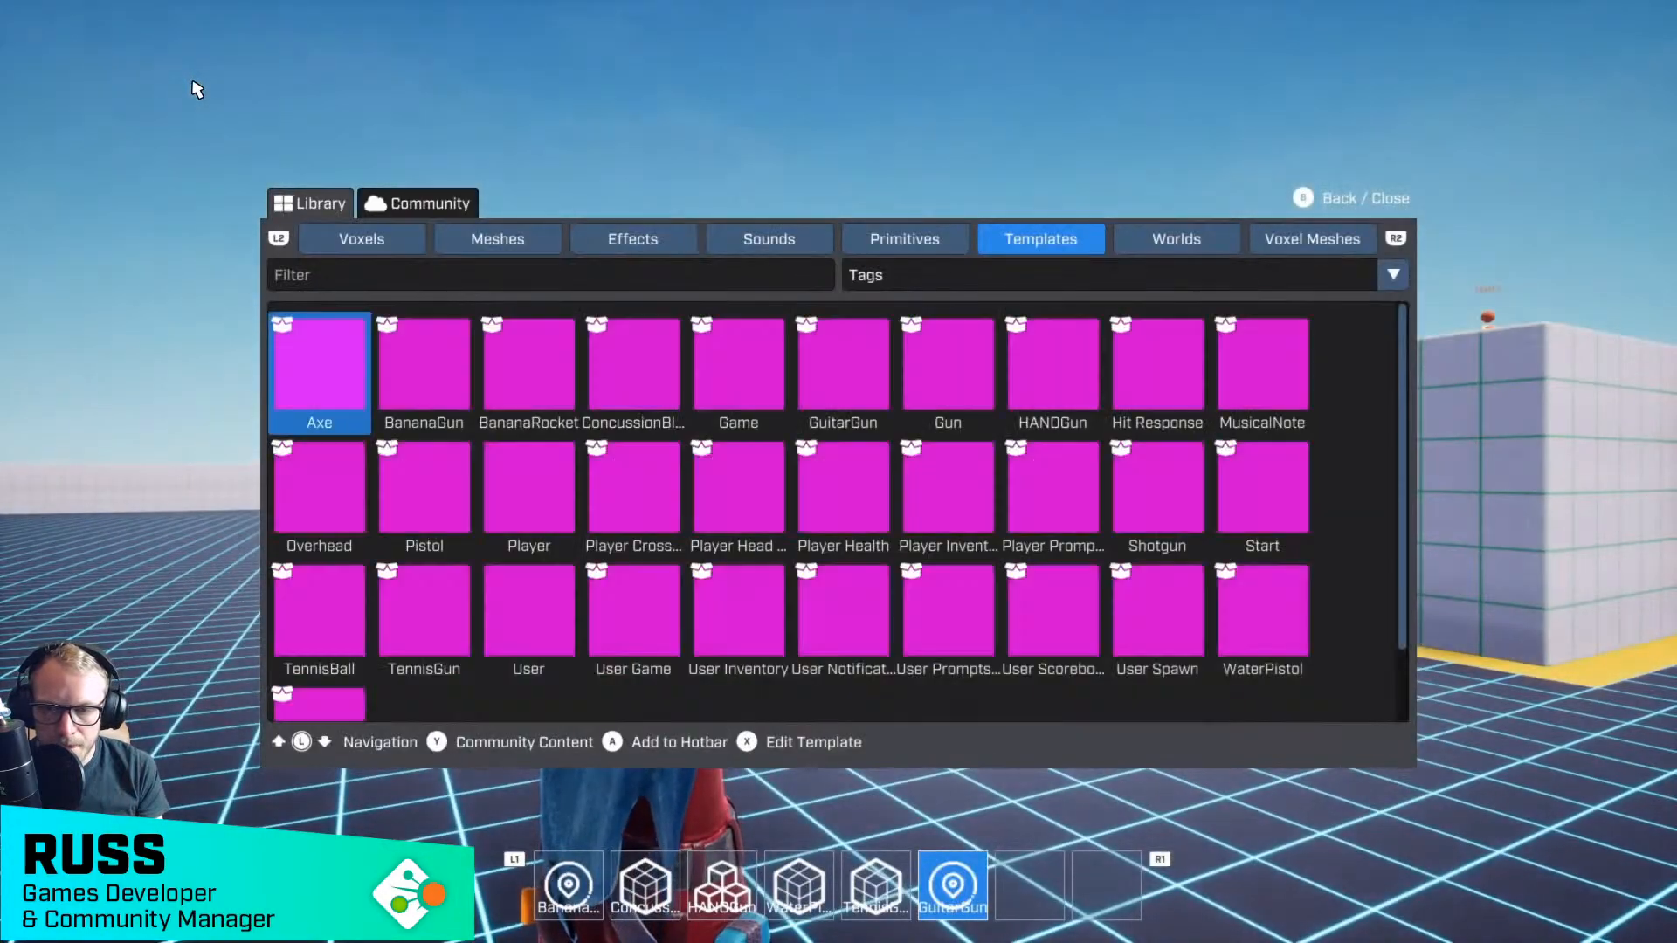
pyautogui.press('Tab')
pyautogui.press('Tab')
pyautogui.press('Tab')
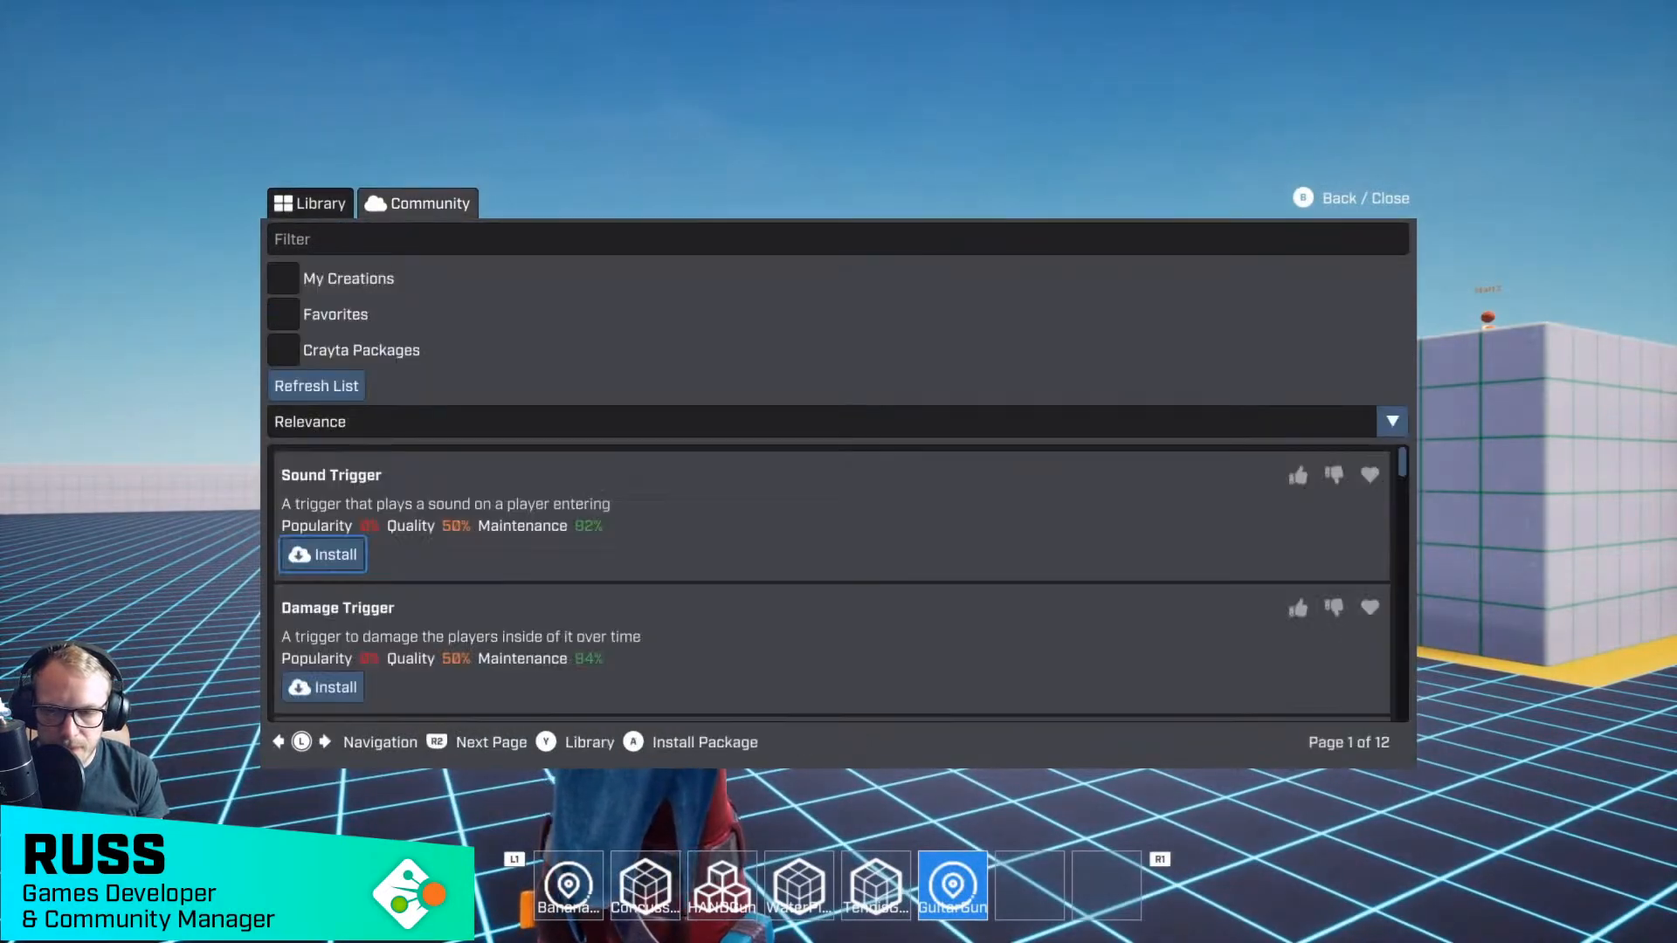
pyautogui.press('Escape')
# - Place a BananaGun on the arena floor and a ConcussionBlaster beside it
pyautogui.press('Left')
pyautogui.press('Left')
pyautogui.press('Left')
pyautogui.press('Left')
pyautogui.press('Left')
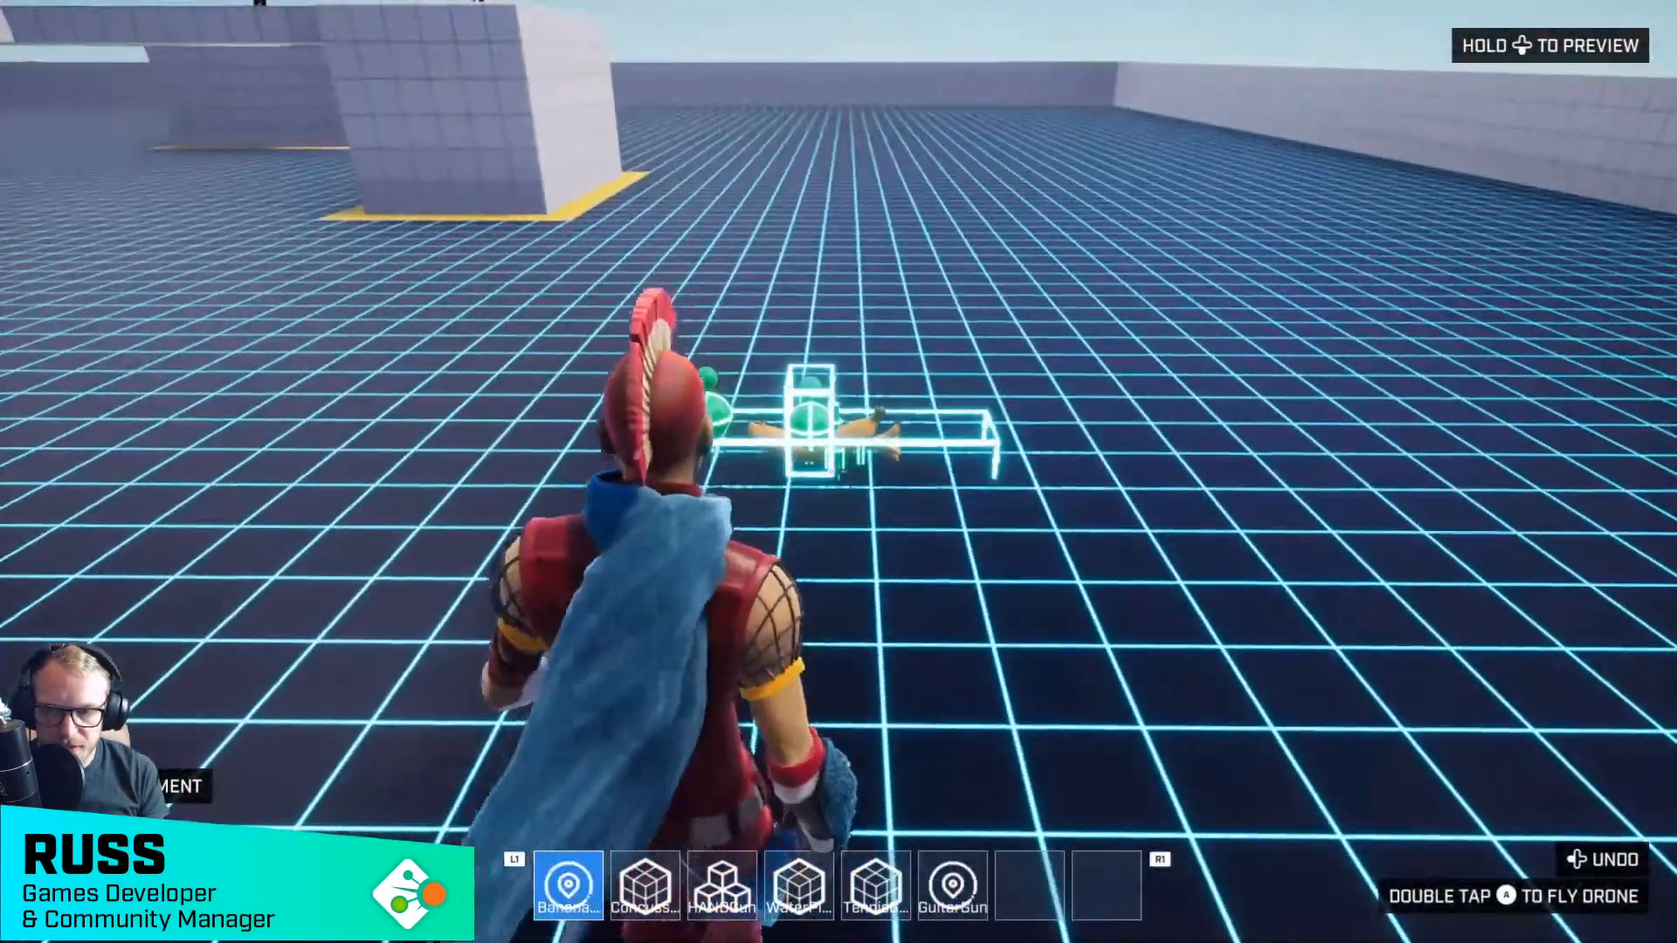
pyautogui.click(839, 472)
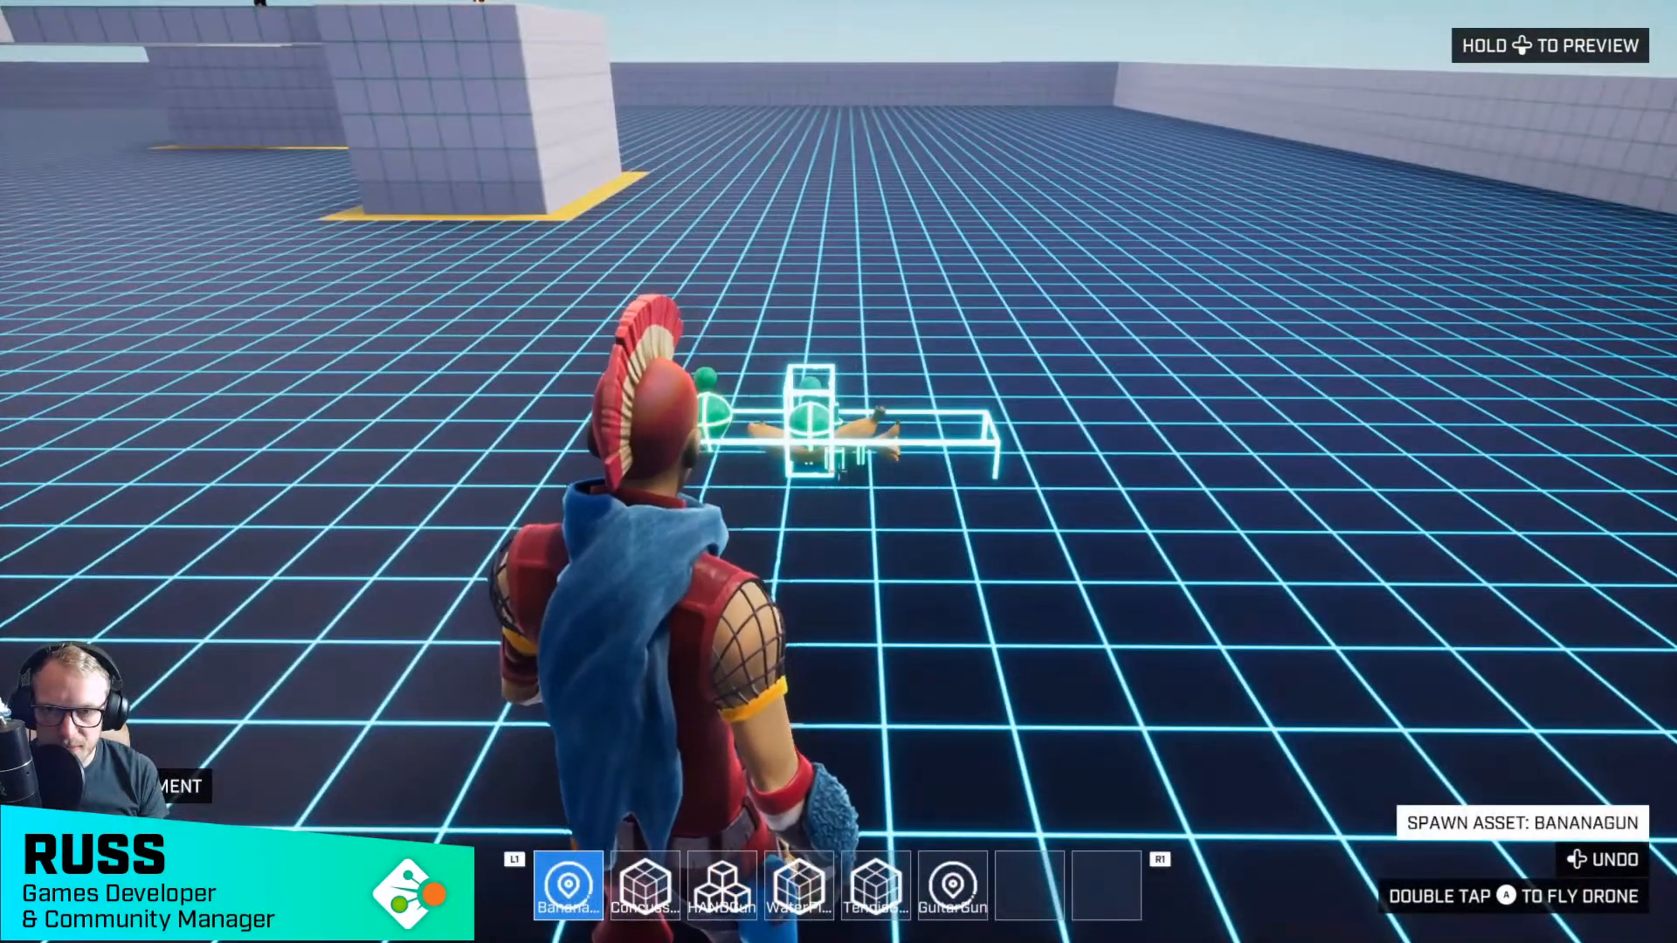
pyautogui.press('Right')
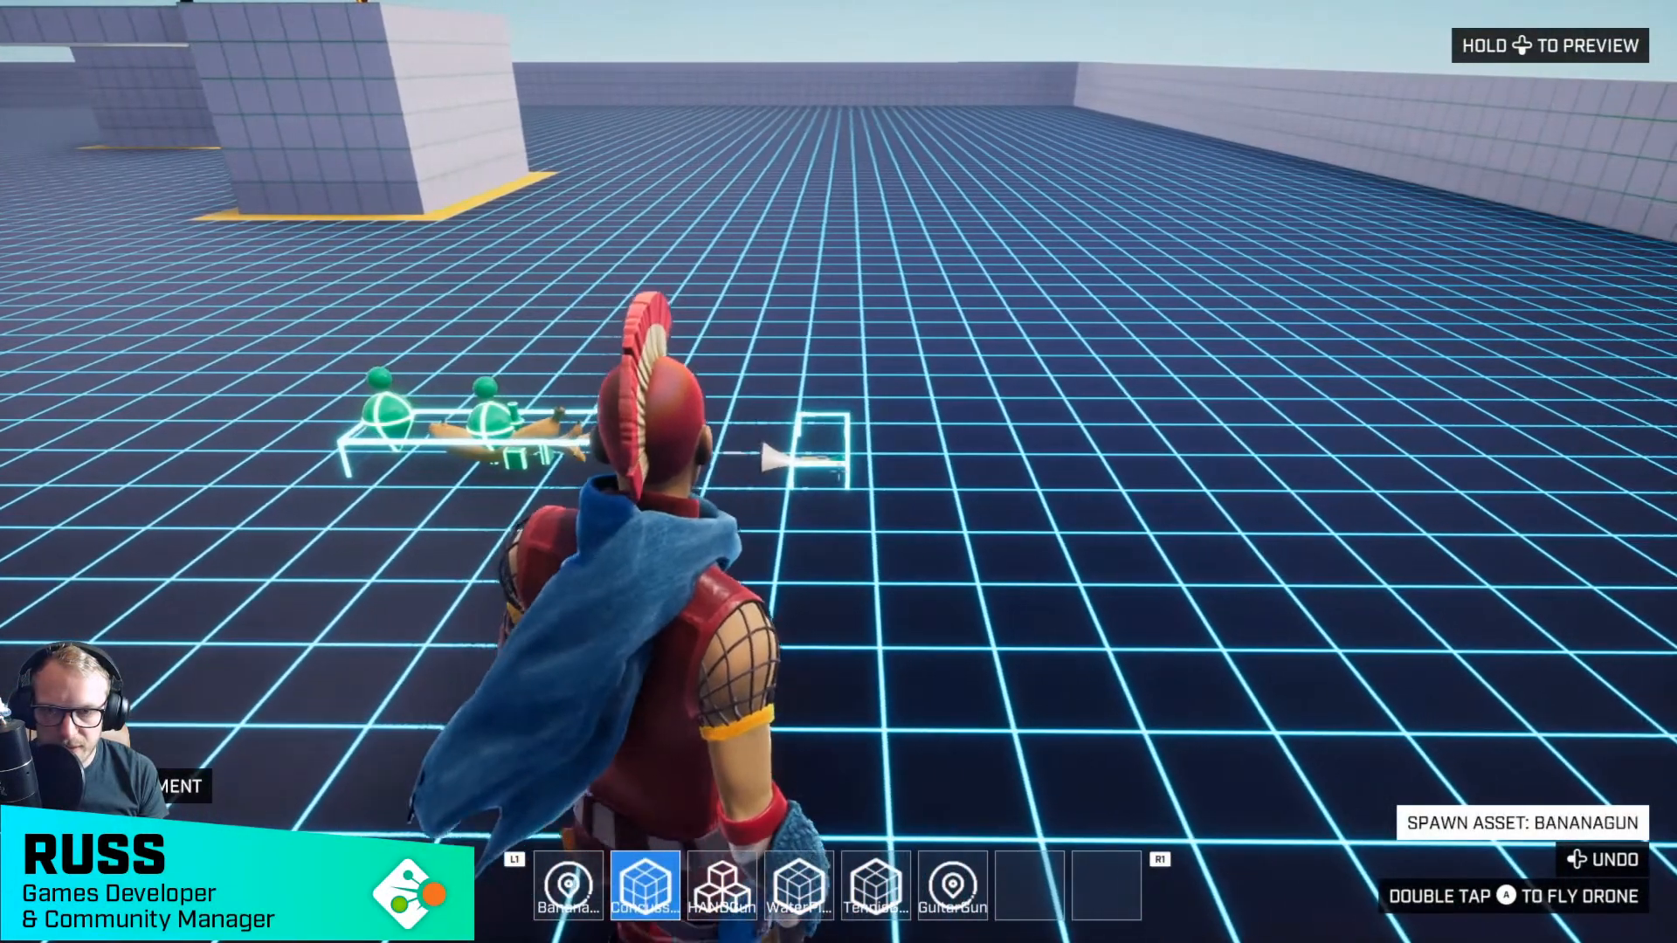
pyautogui.click(839, 472)
# - Continue the row of weapons on the arena floor with a HANDGun and a WaterPistol
pyautogui.press('Right')
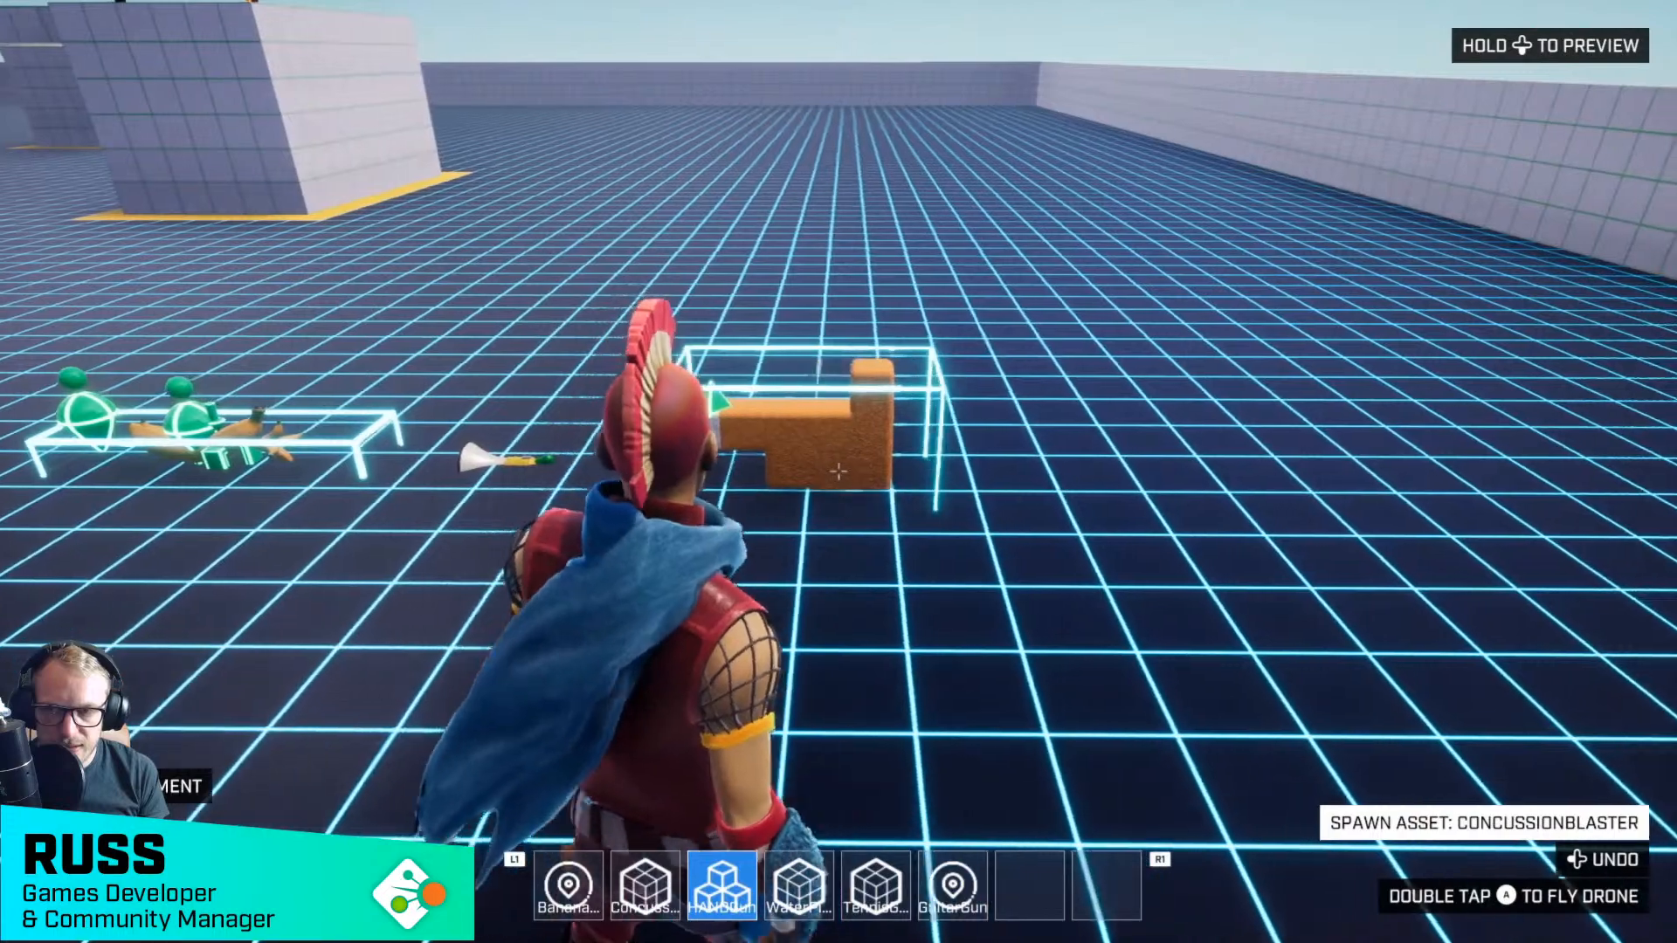
pyautogui.click(838, 471)
pyautogui.press('Right')
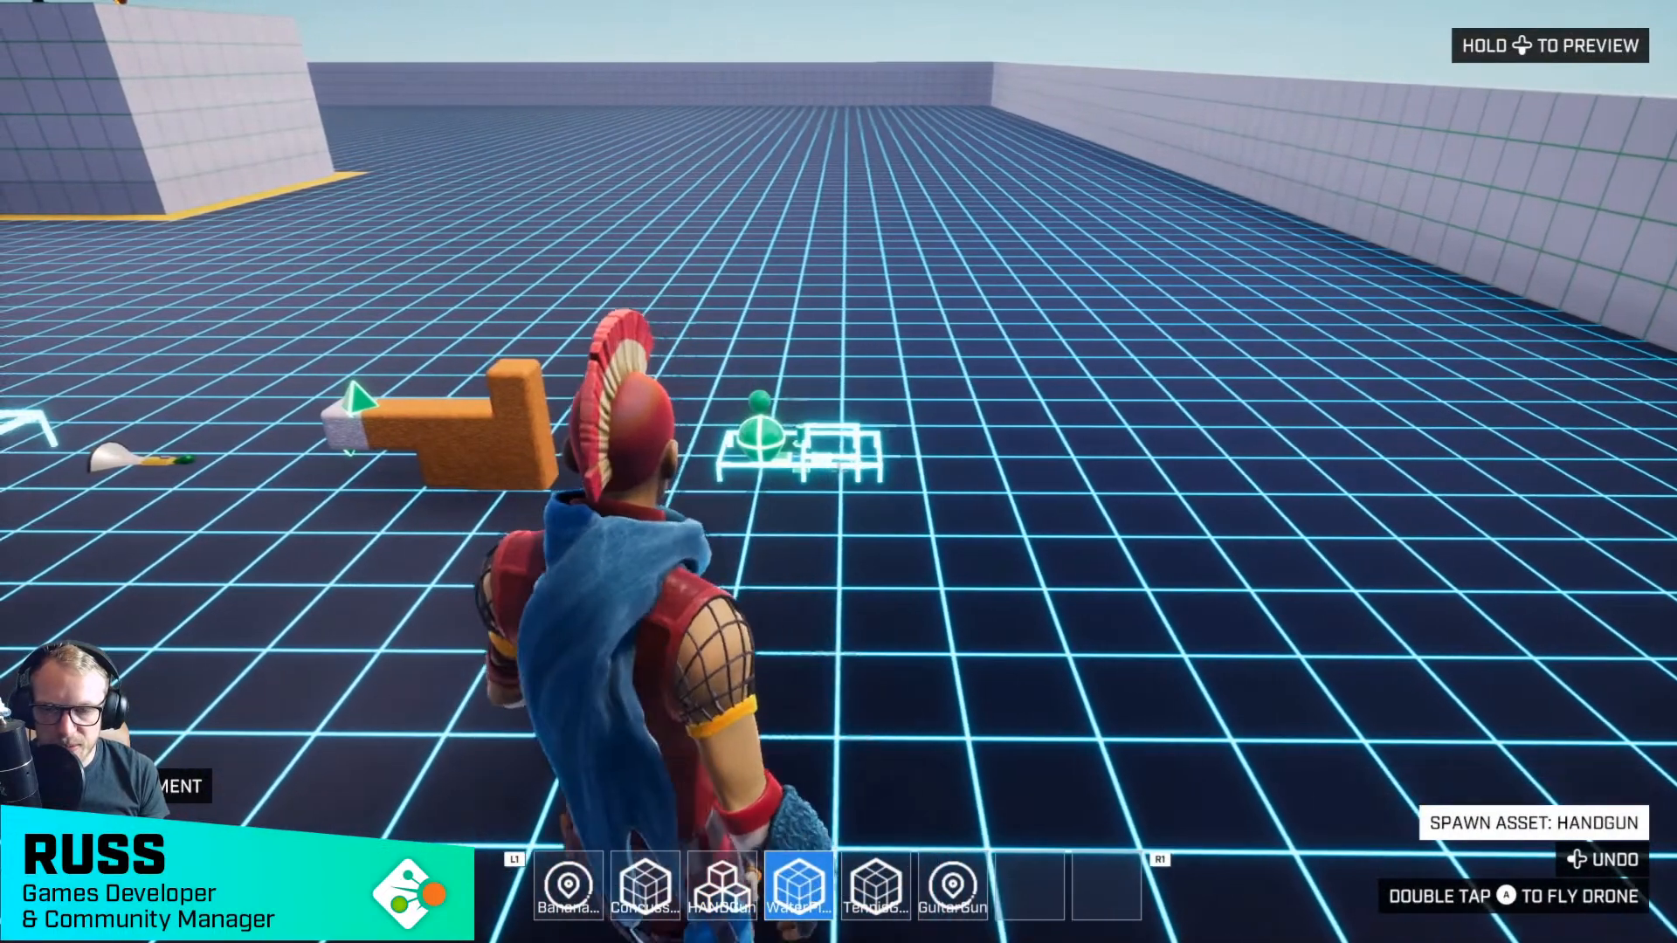
pyautogui.click(838, 472)
# - Finish the weapon row on the arena floor with a TennisGun and a GuitarGun
pyautogui.press('Right')
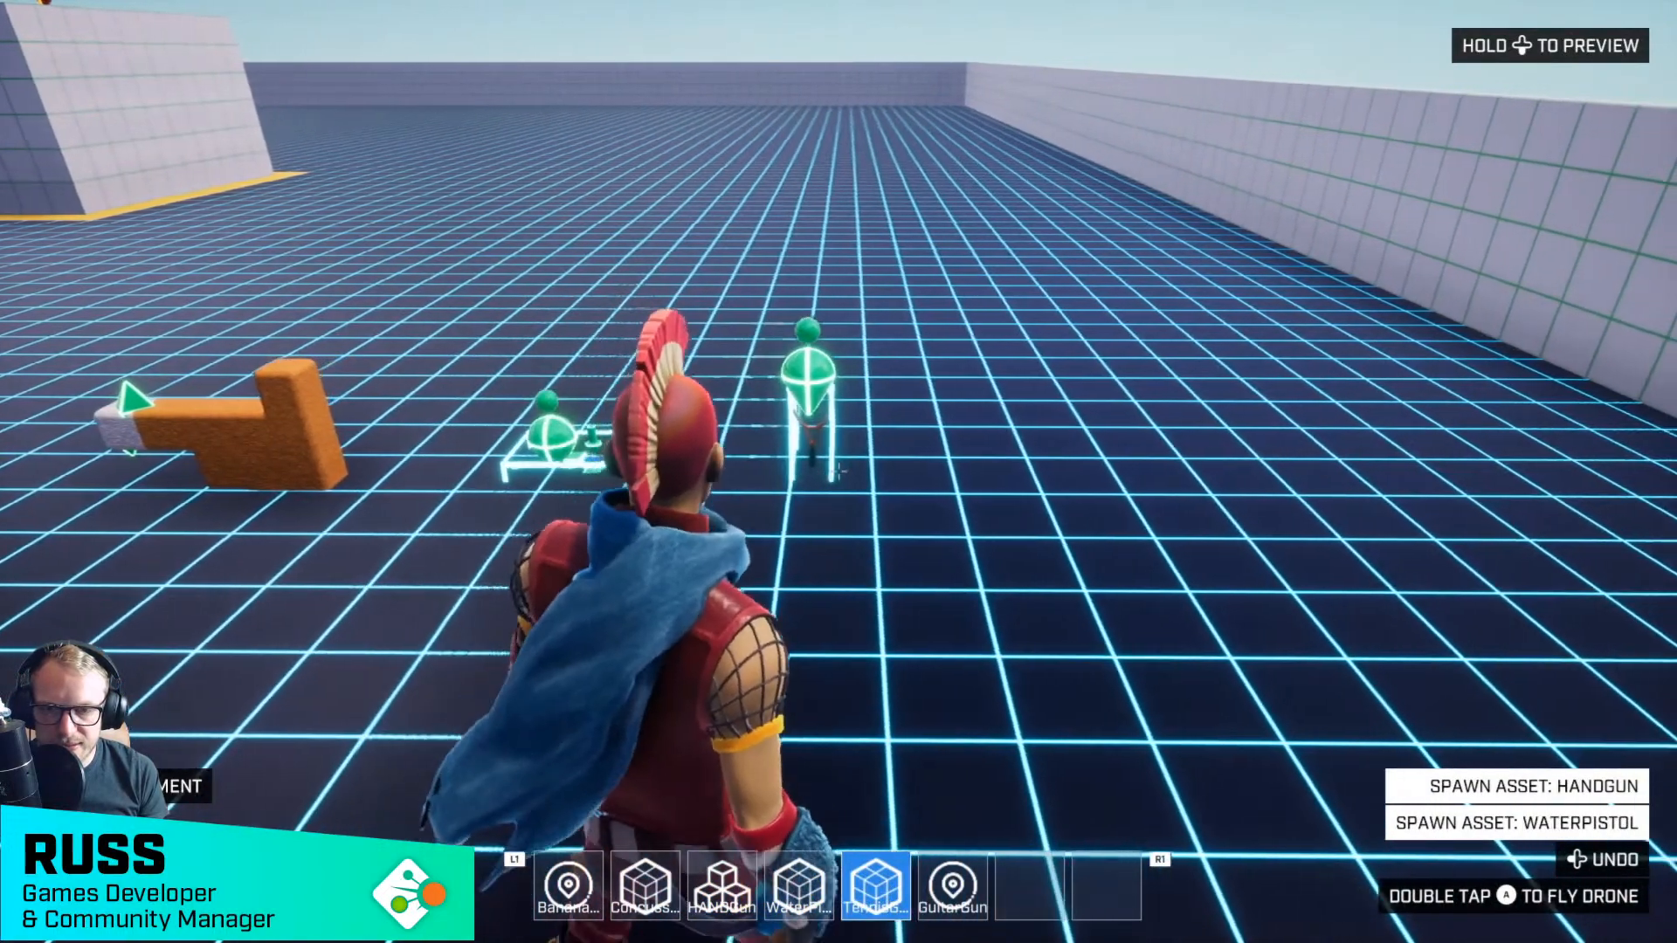
pyautogui.click(839, 471)
pyautogui.press('Right')
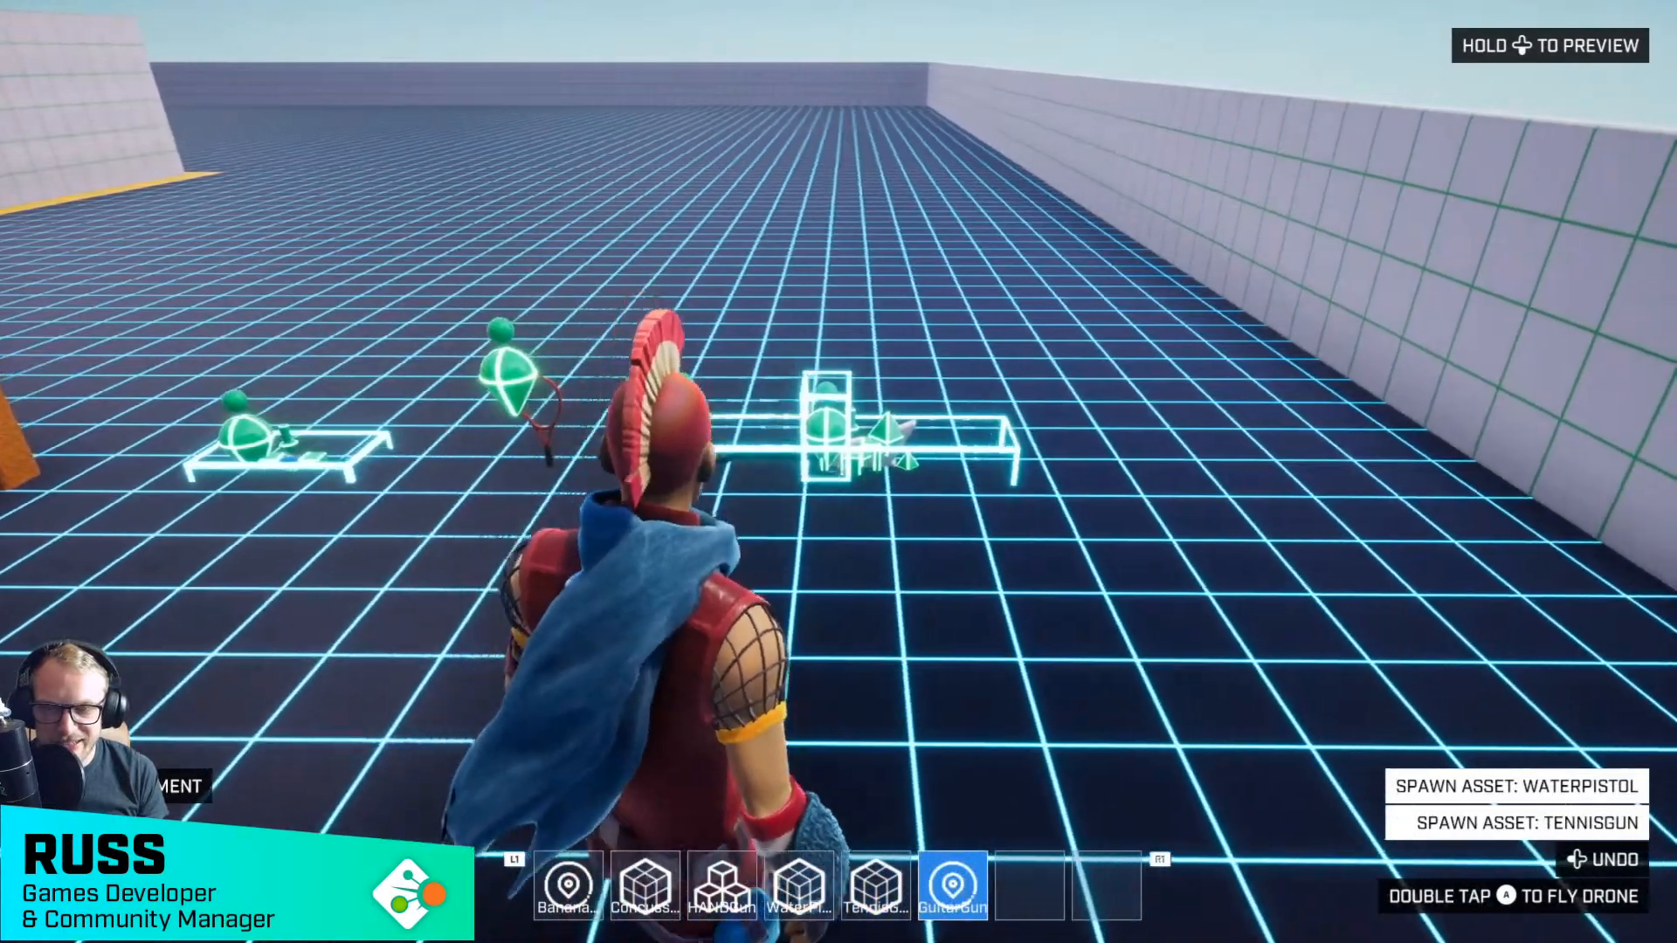
pyautogui.click(839, 472)
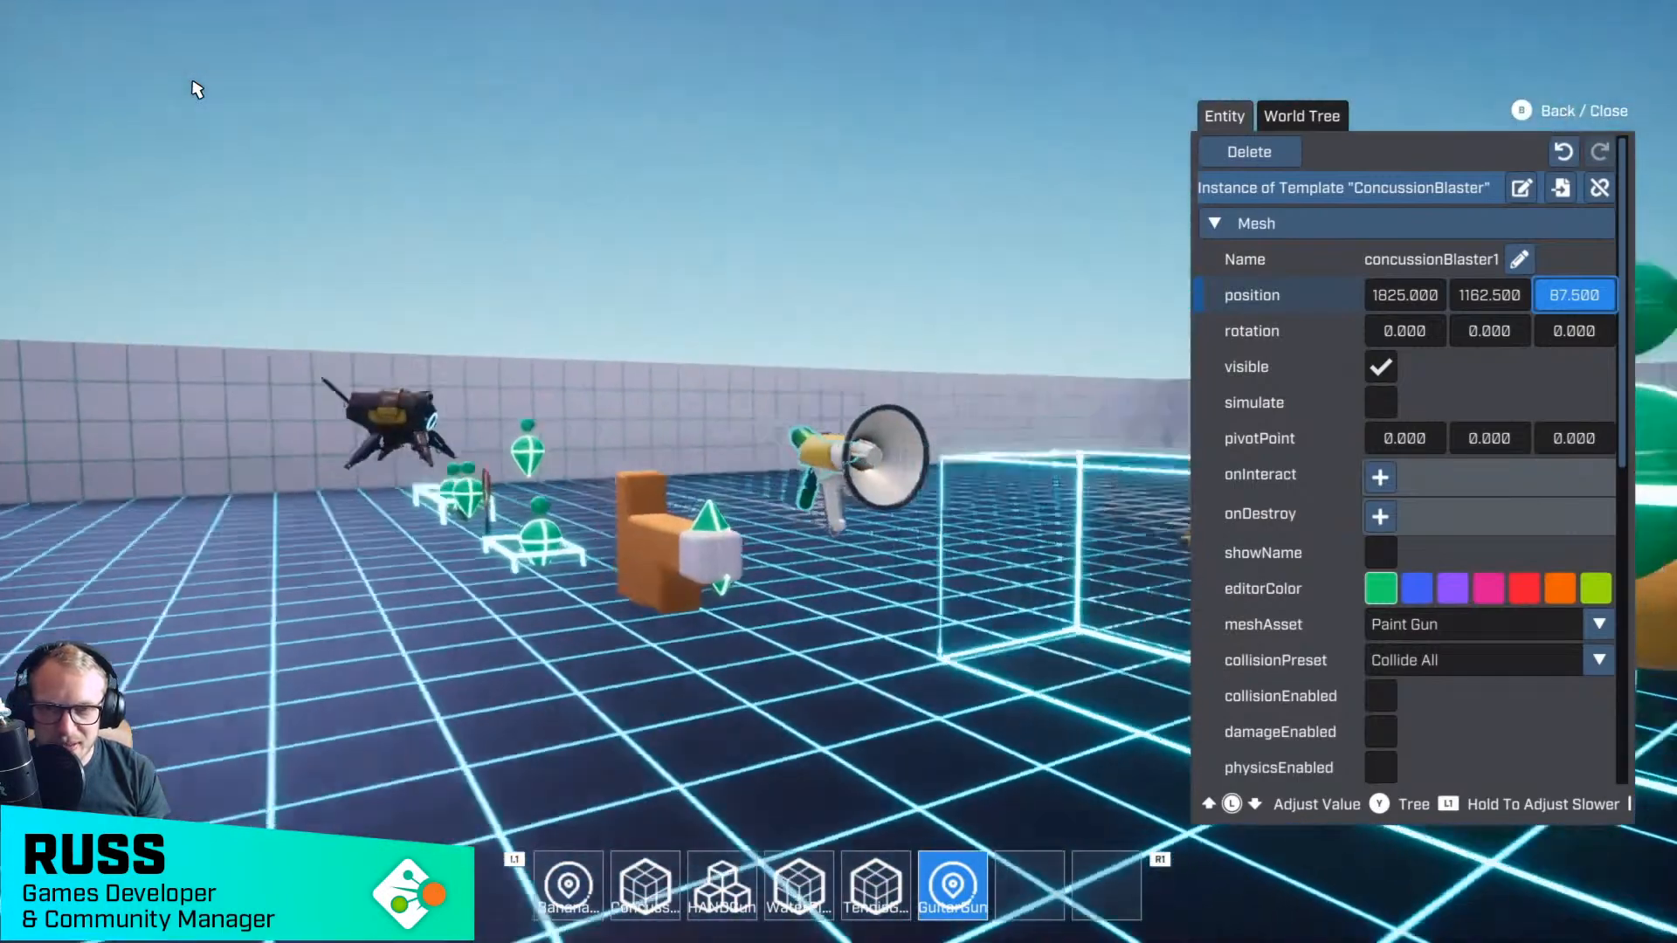
# - Select guitarGun1 in the world's entity tree and set its vertical position to 75
pyautogui.press('y')
pyautogui.press('Down')
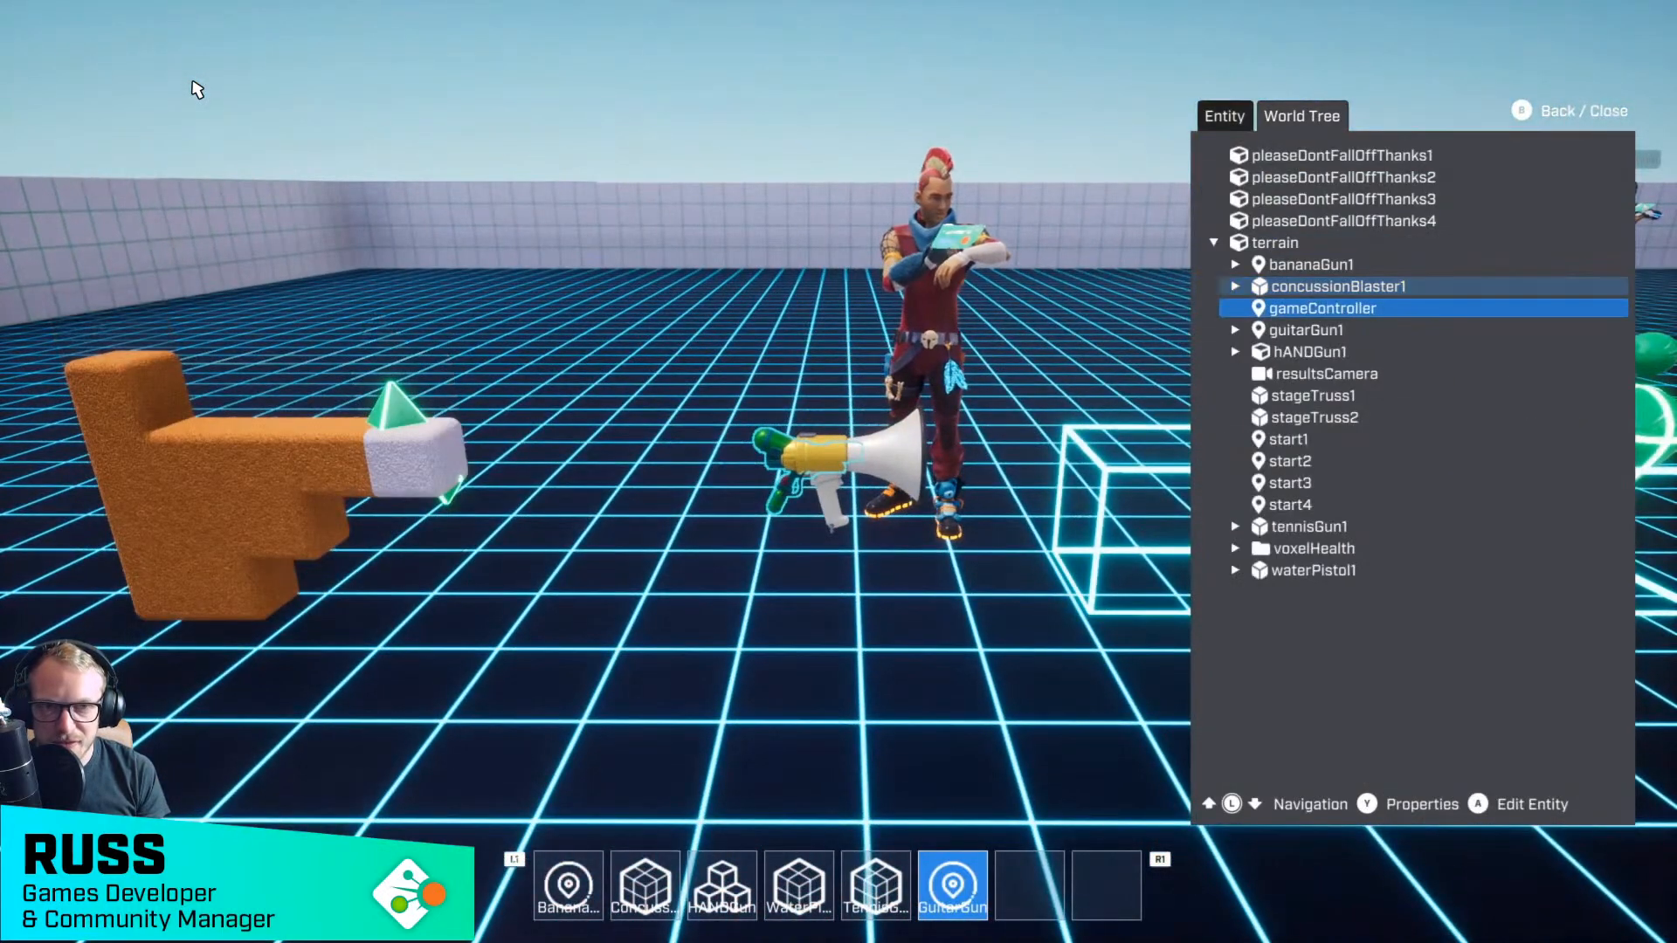
pyautogui.press('Down')
pyautogui.press('Right')
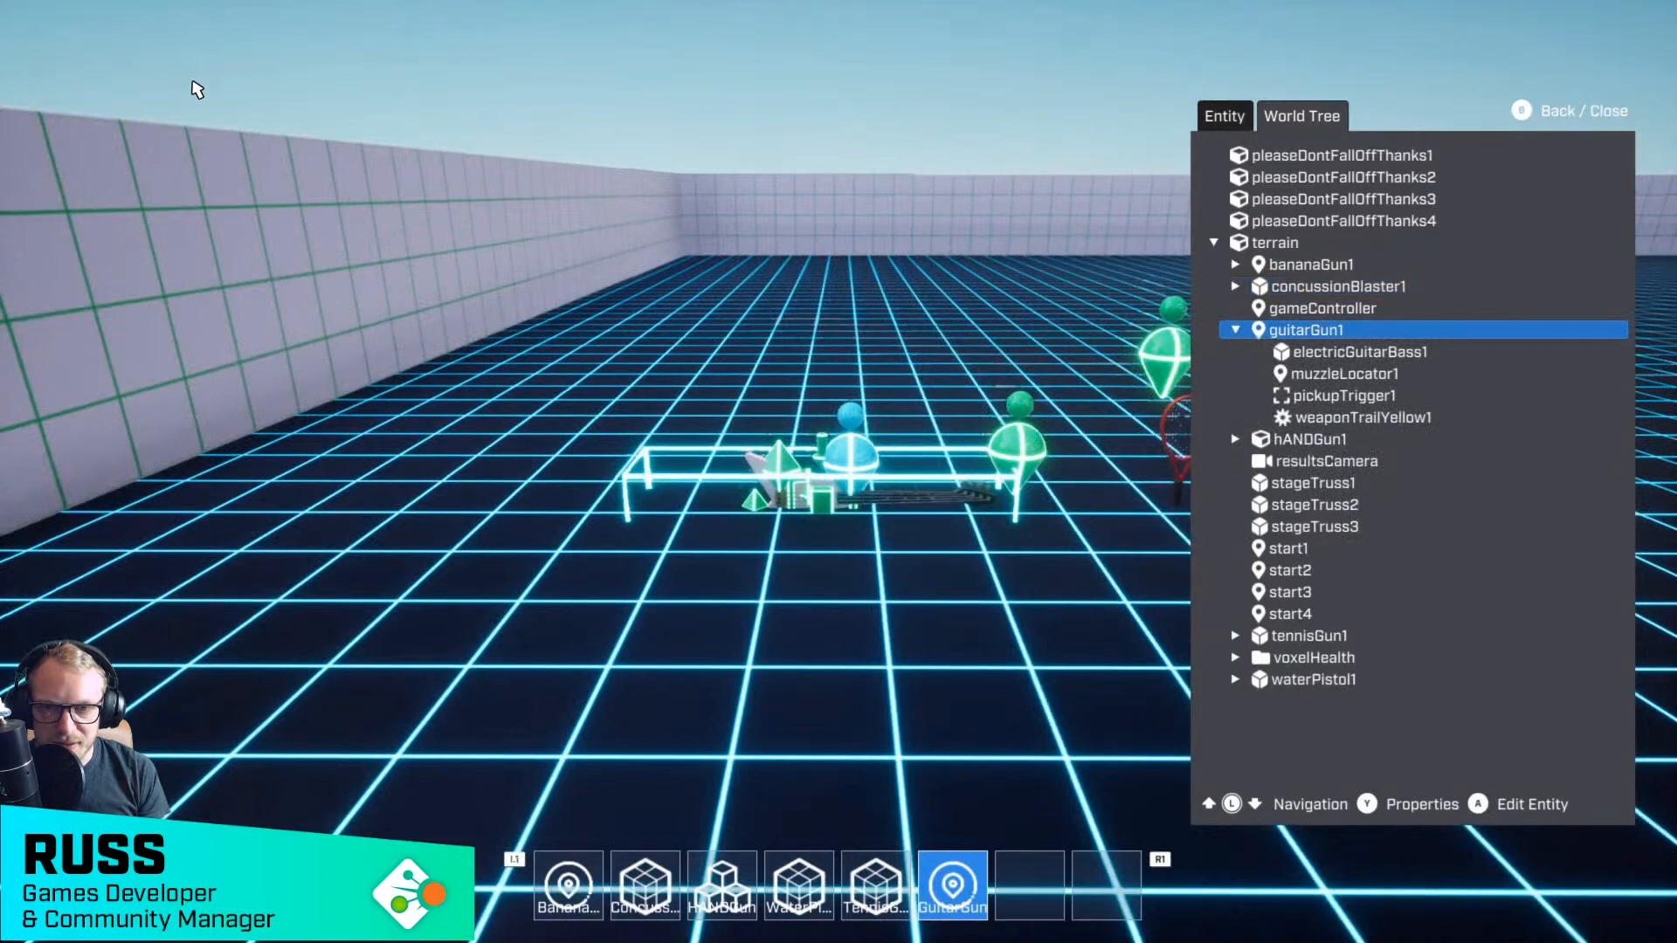
pyautogui.press('y')
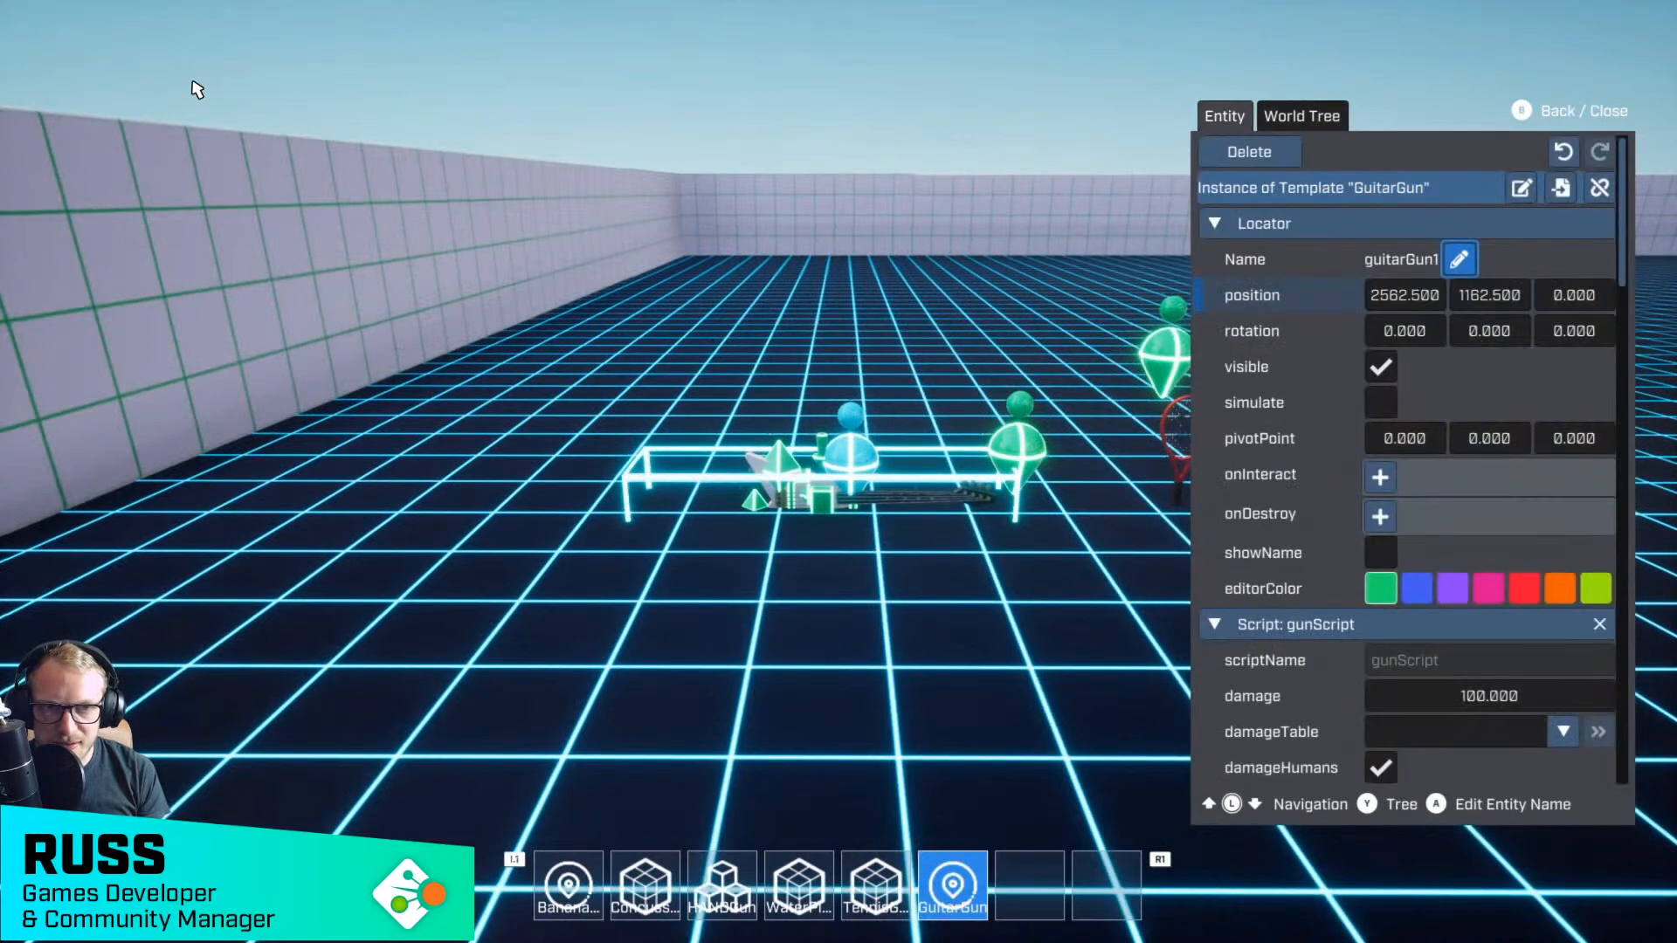
pyautogui.press('Right')
pyautogui.press('Return')
pyautogui.press('Up')
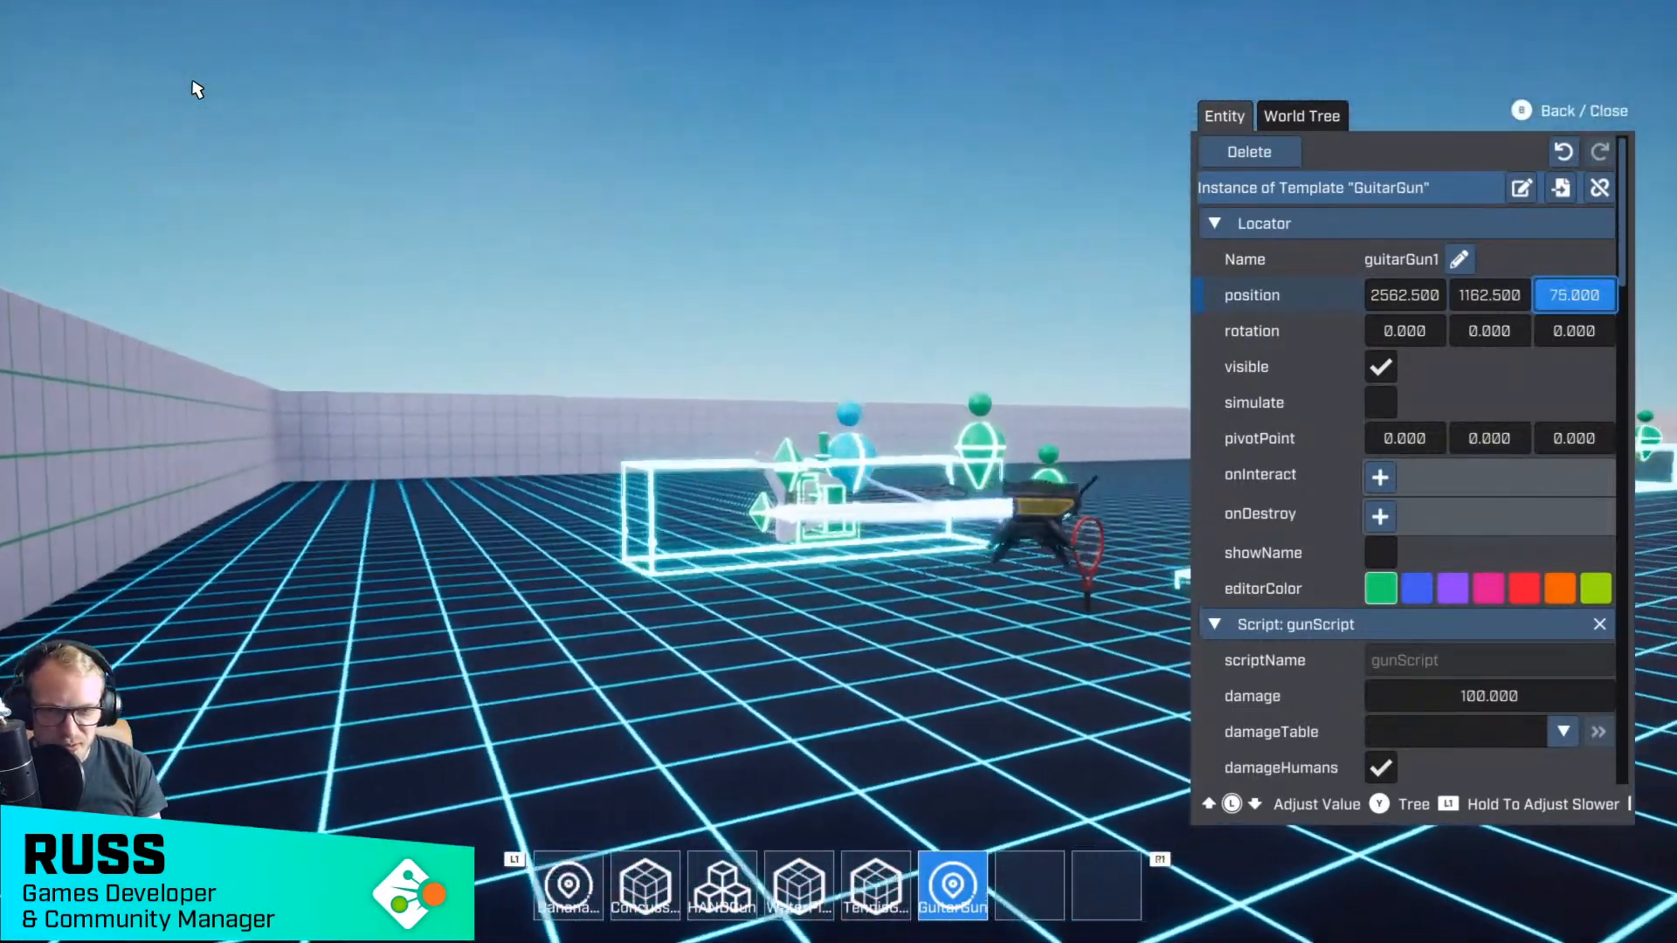
# - Find hANDGun1 in the world's entity tree and expand its child entities
pyautogui.press('y')
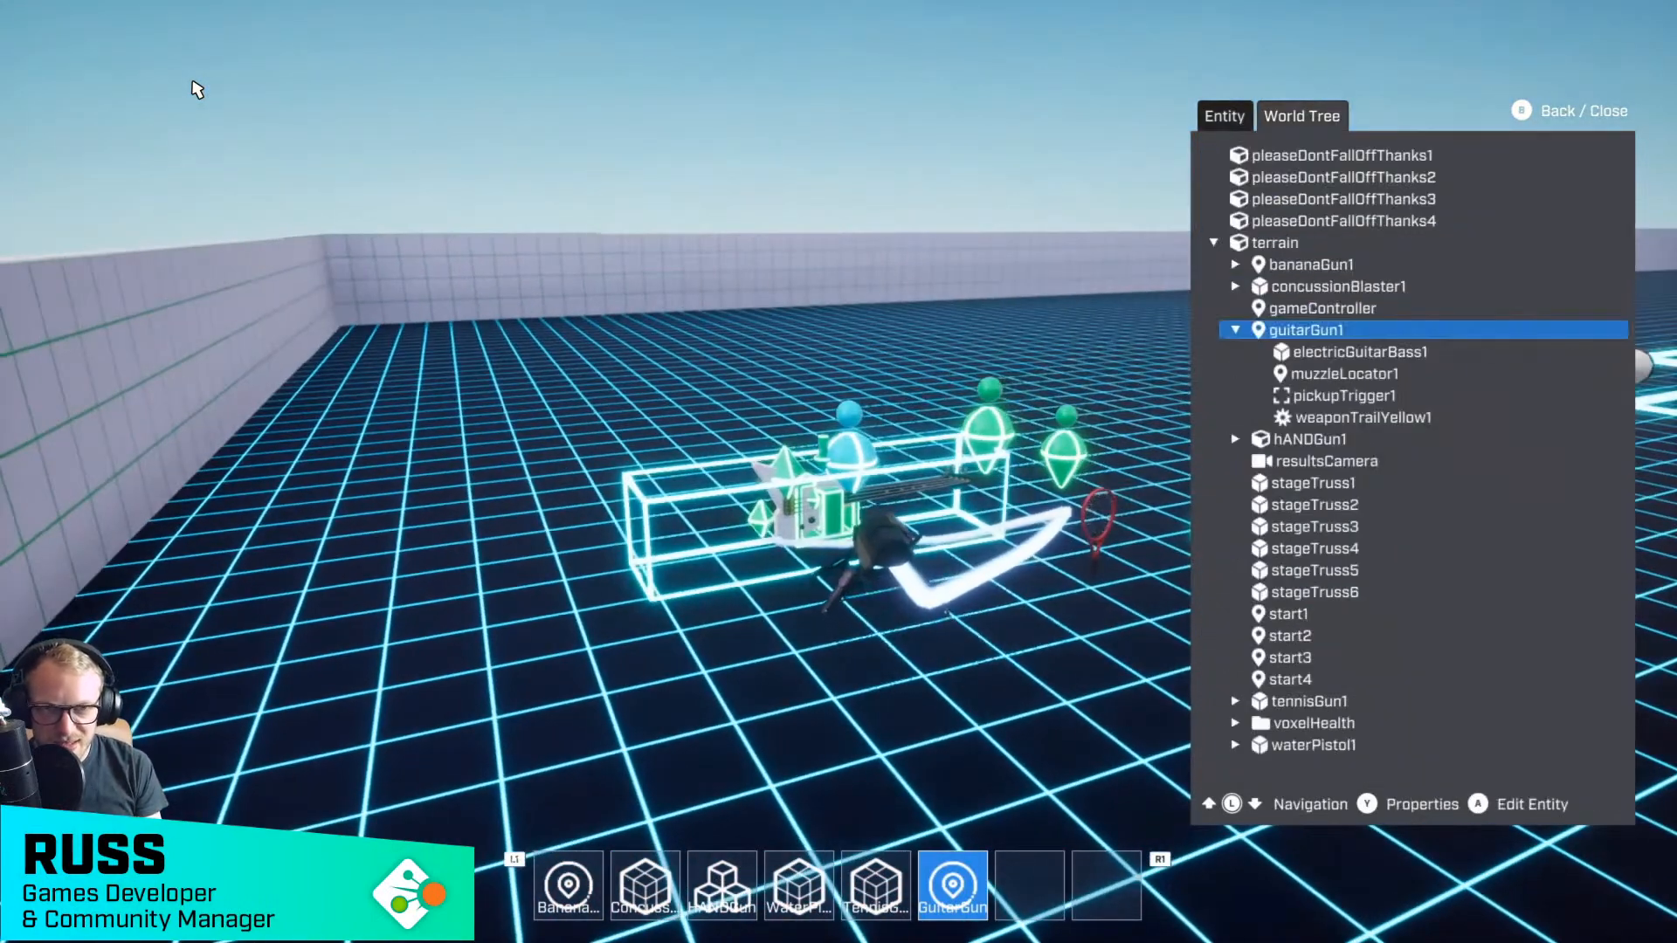
pyautogui.press('Down')
pyautogui.press('Down')
pyautogui.press('Down')
pyautogui.press('Down')
pyautogui.press('Down')
pyautogui.press('Right')
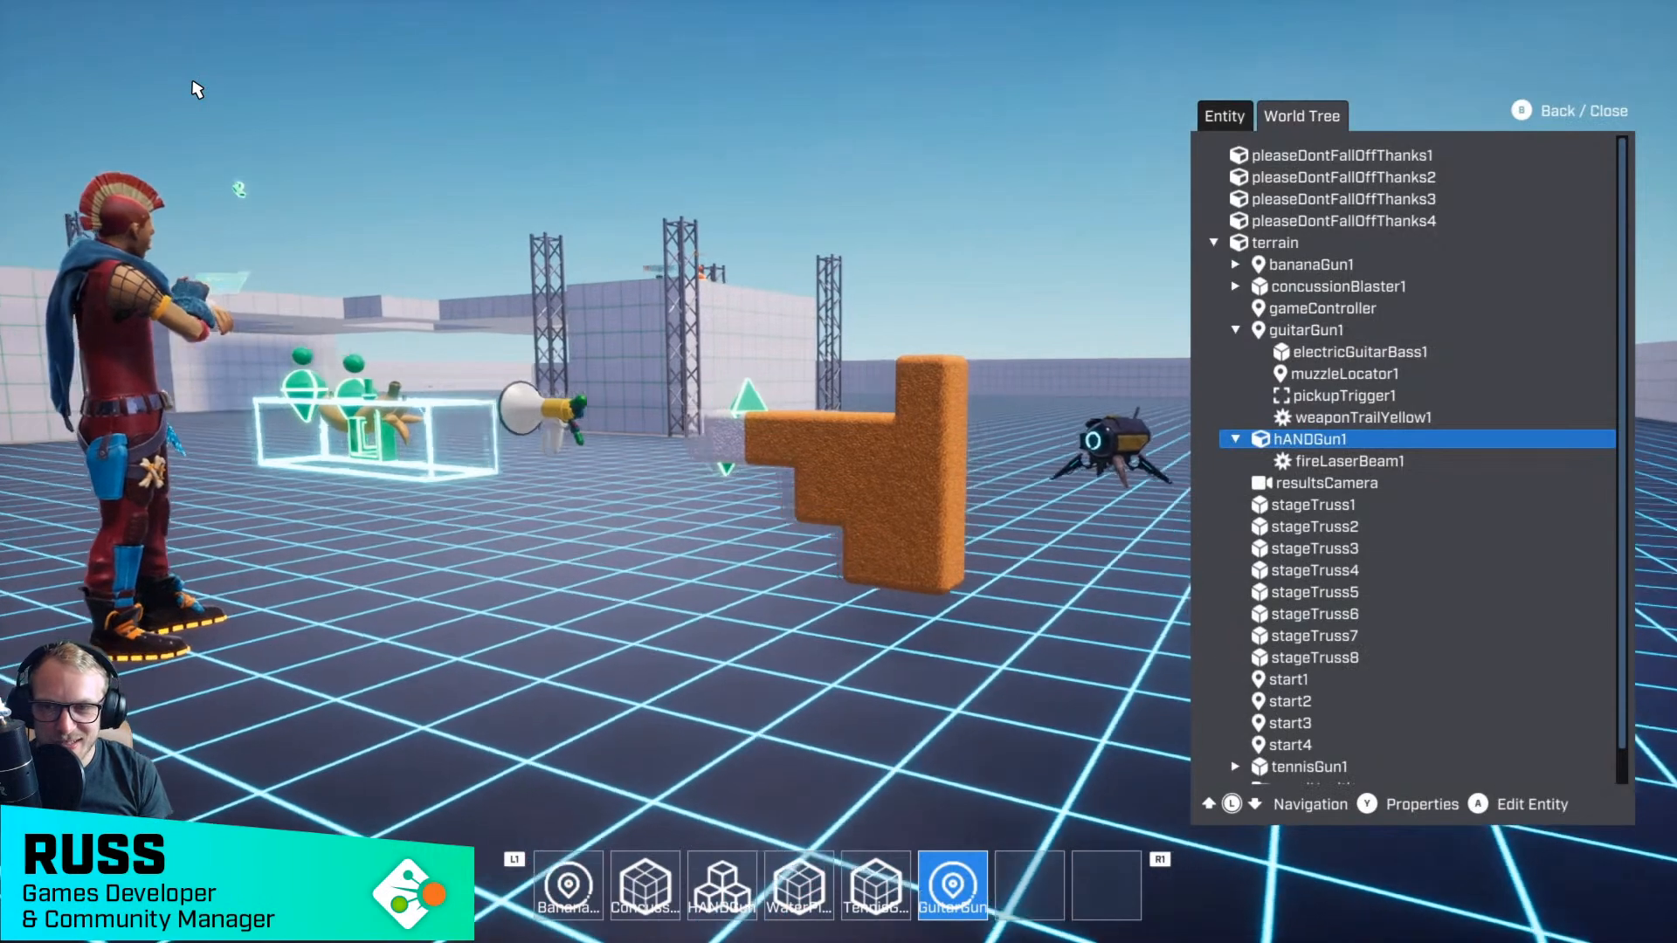
# - Look through the world's entity tree around hANDGun1 and down to the start locators
pyautogui.press('Down')
pyautogui.press('Down')
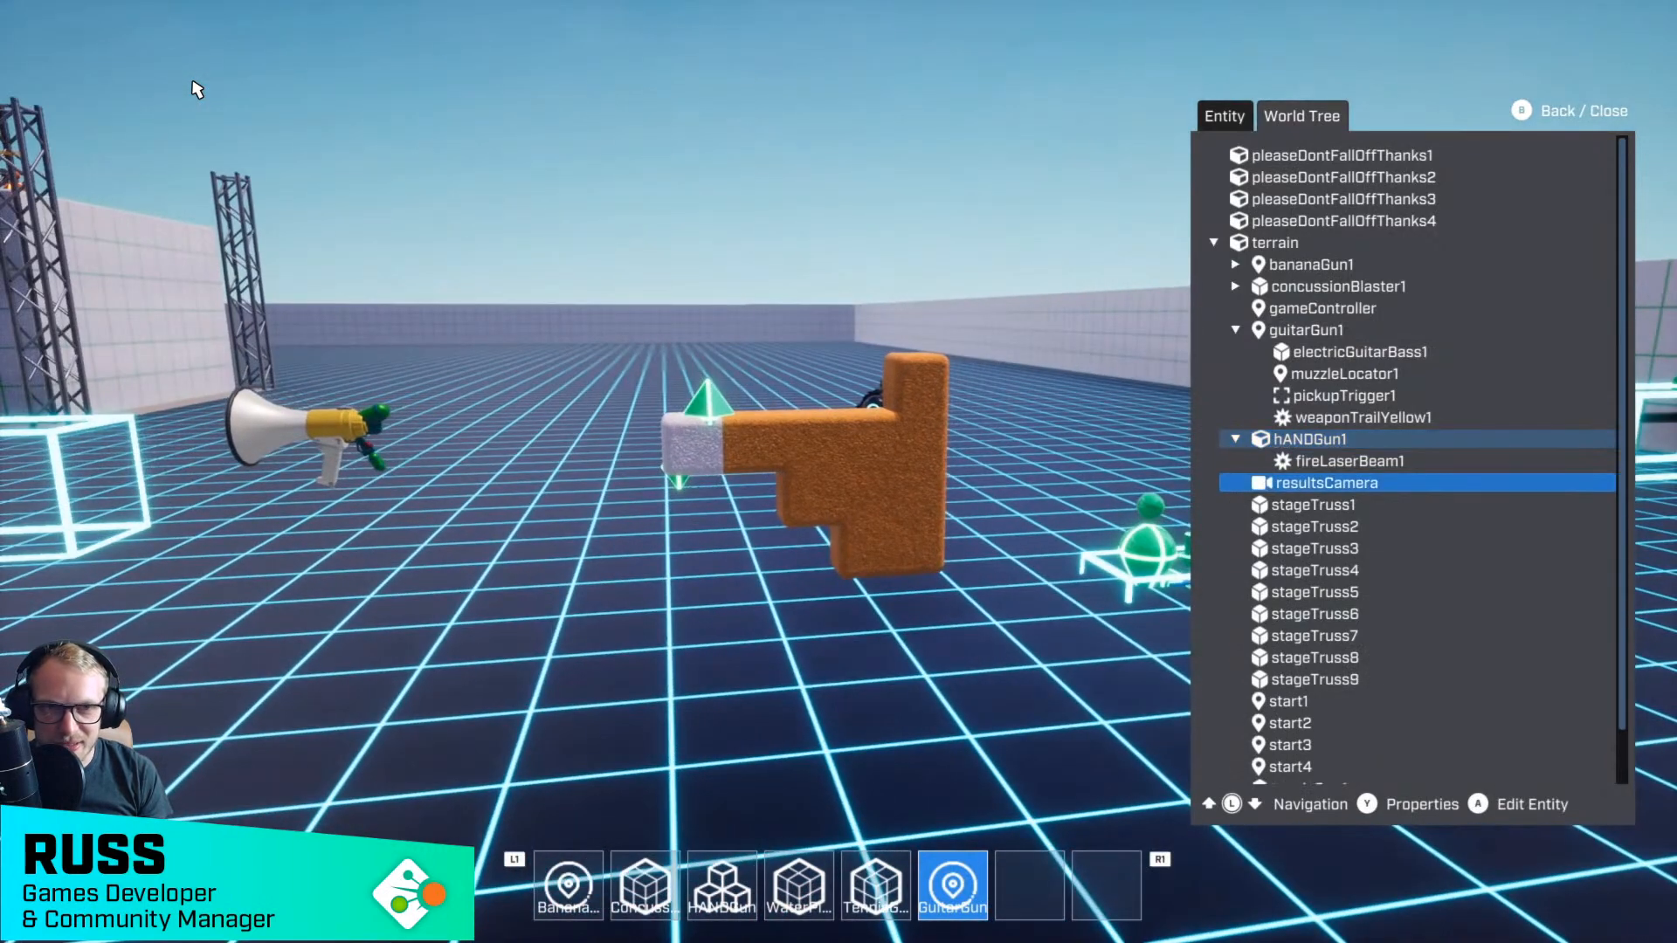
pyautogui.press('Up')
pyautogui.press('Up')
pyautogui.press('Up')
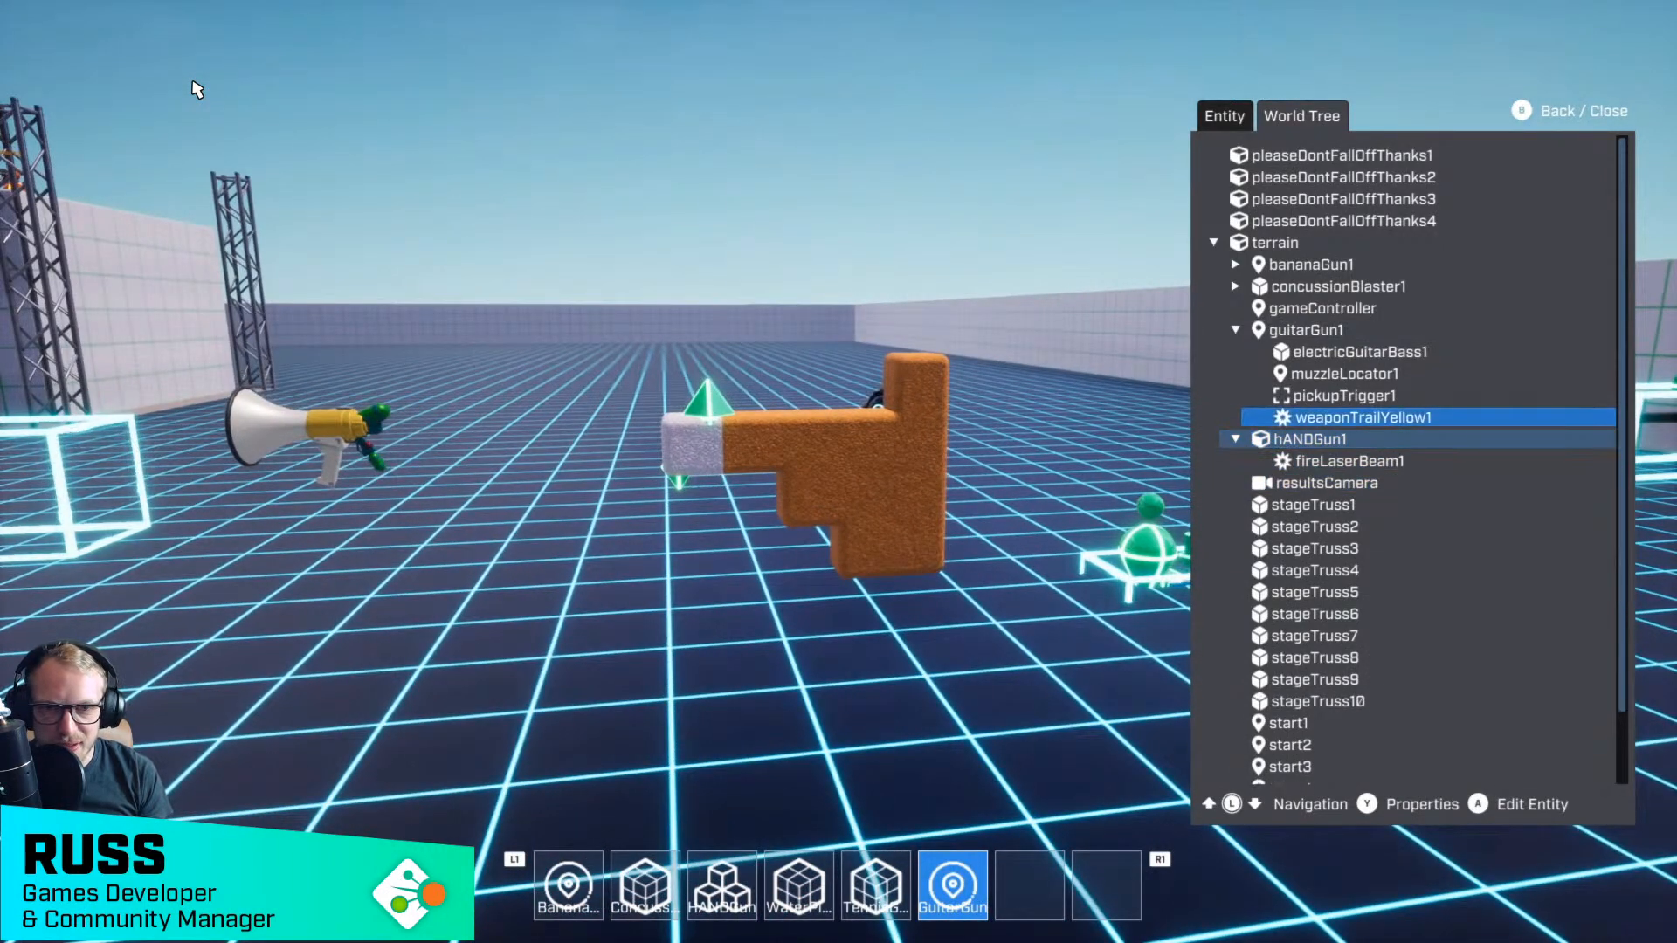
pyautogui.press('Down')
pyautogui.press('Down')
pyautogui.press('Down')
pyautogui.press('Down')
pyautogui.press('Down')
pyautogui.press('Down')
pyautogui.press('Down')
pyautogui.press('Down')
pyautogui.press('Down')
pyautogui.press('Down')
pyautogui.press('Down')
pyautogui.press('Down')
pyautogui.press('Down')
pyautogui.press('Down')
pyautogui.press('Down')
pyautogui.press('Down')
pyautogui.press('Down')
pyautogui.press('Down')
pyautogui.press('Down')
pyautogui.press('Down')
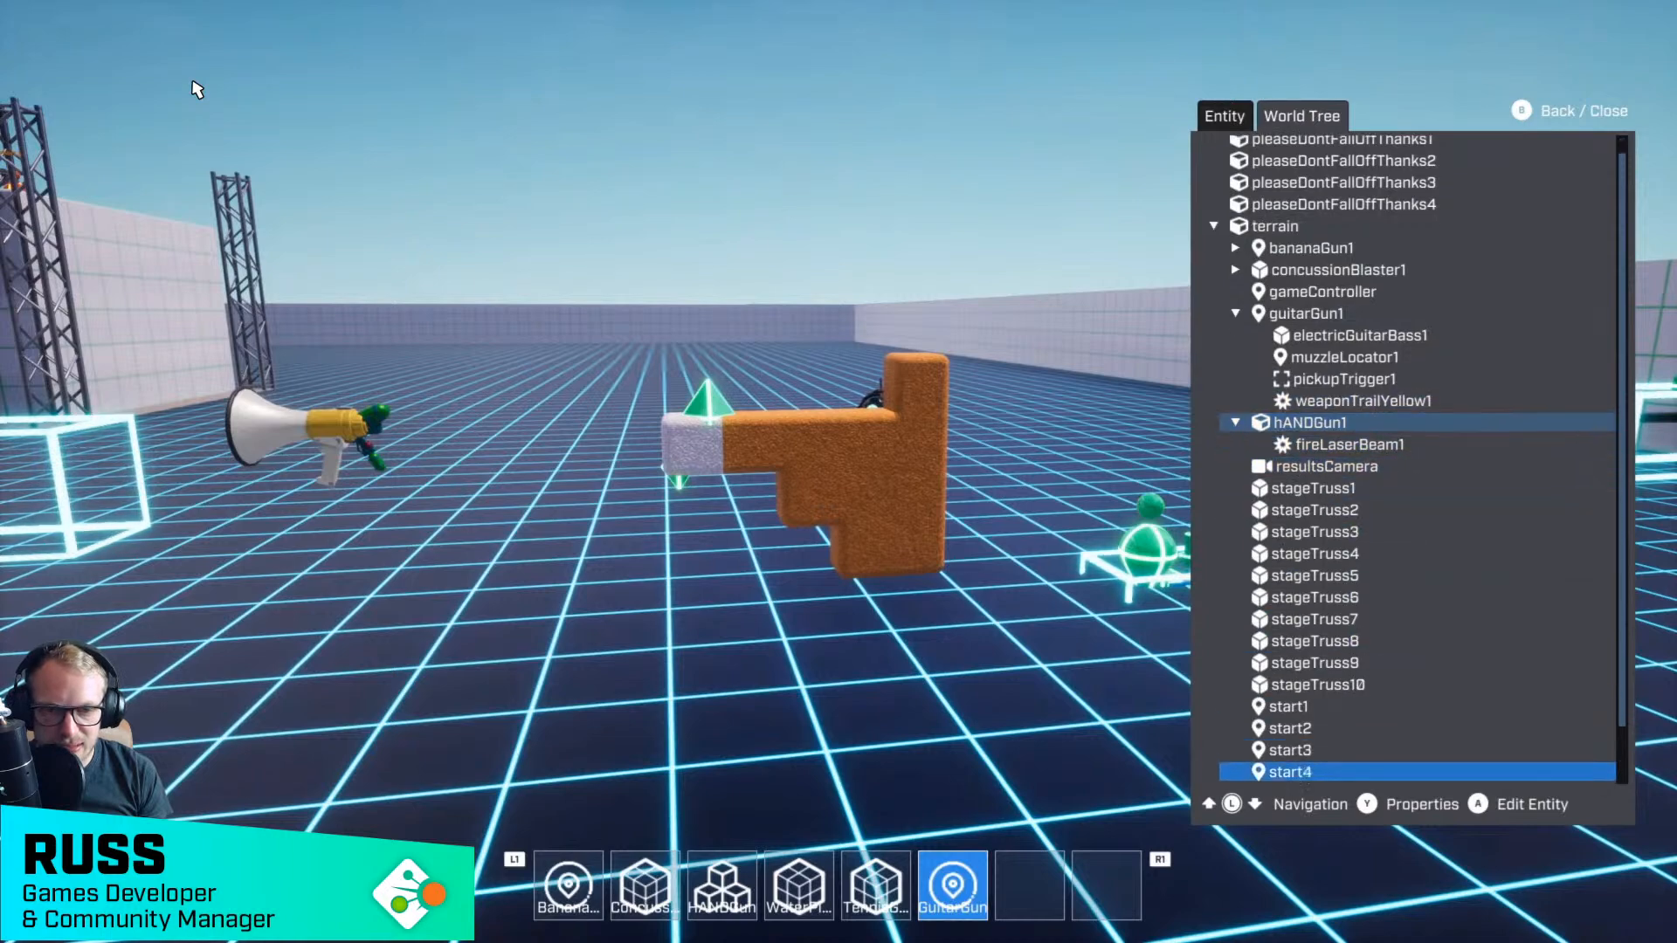
pyautogui.press('Up')
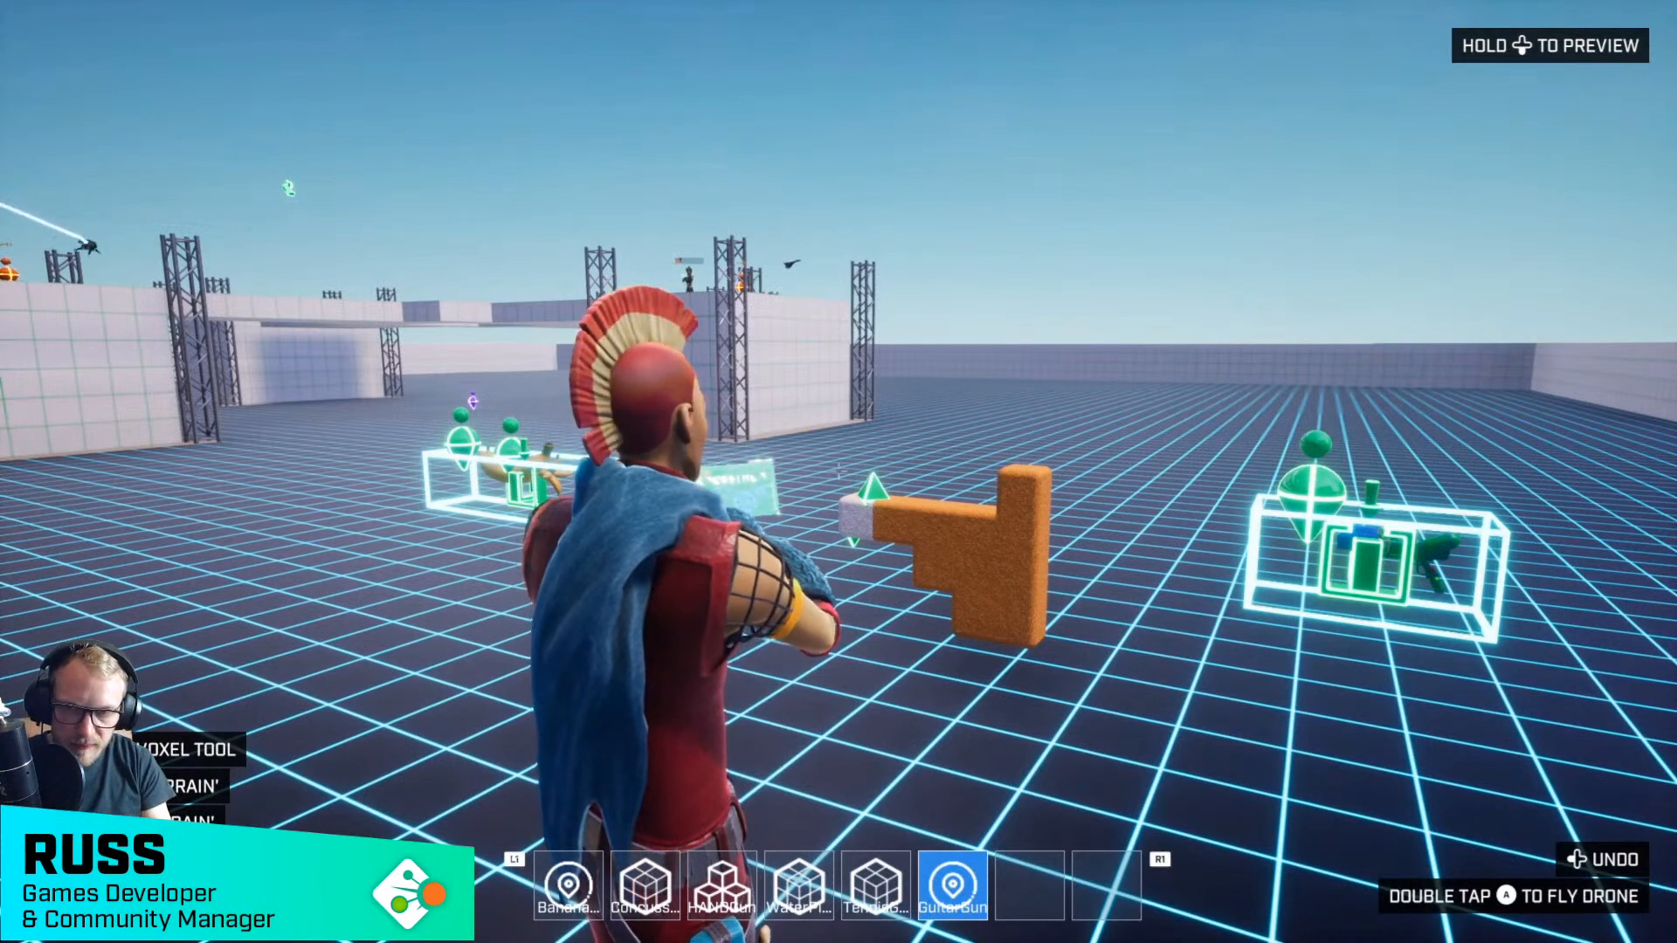
# - Switch to the desktop editing layout and delete tennisGun1 and bananaGun1 from the world's entities
pyautogui.press('Tab')
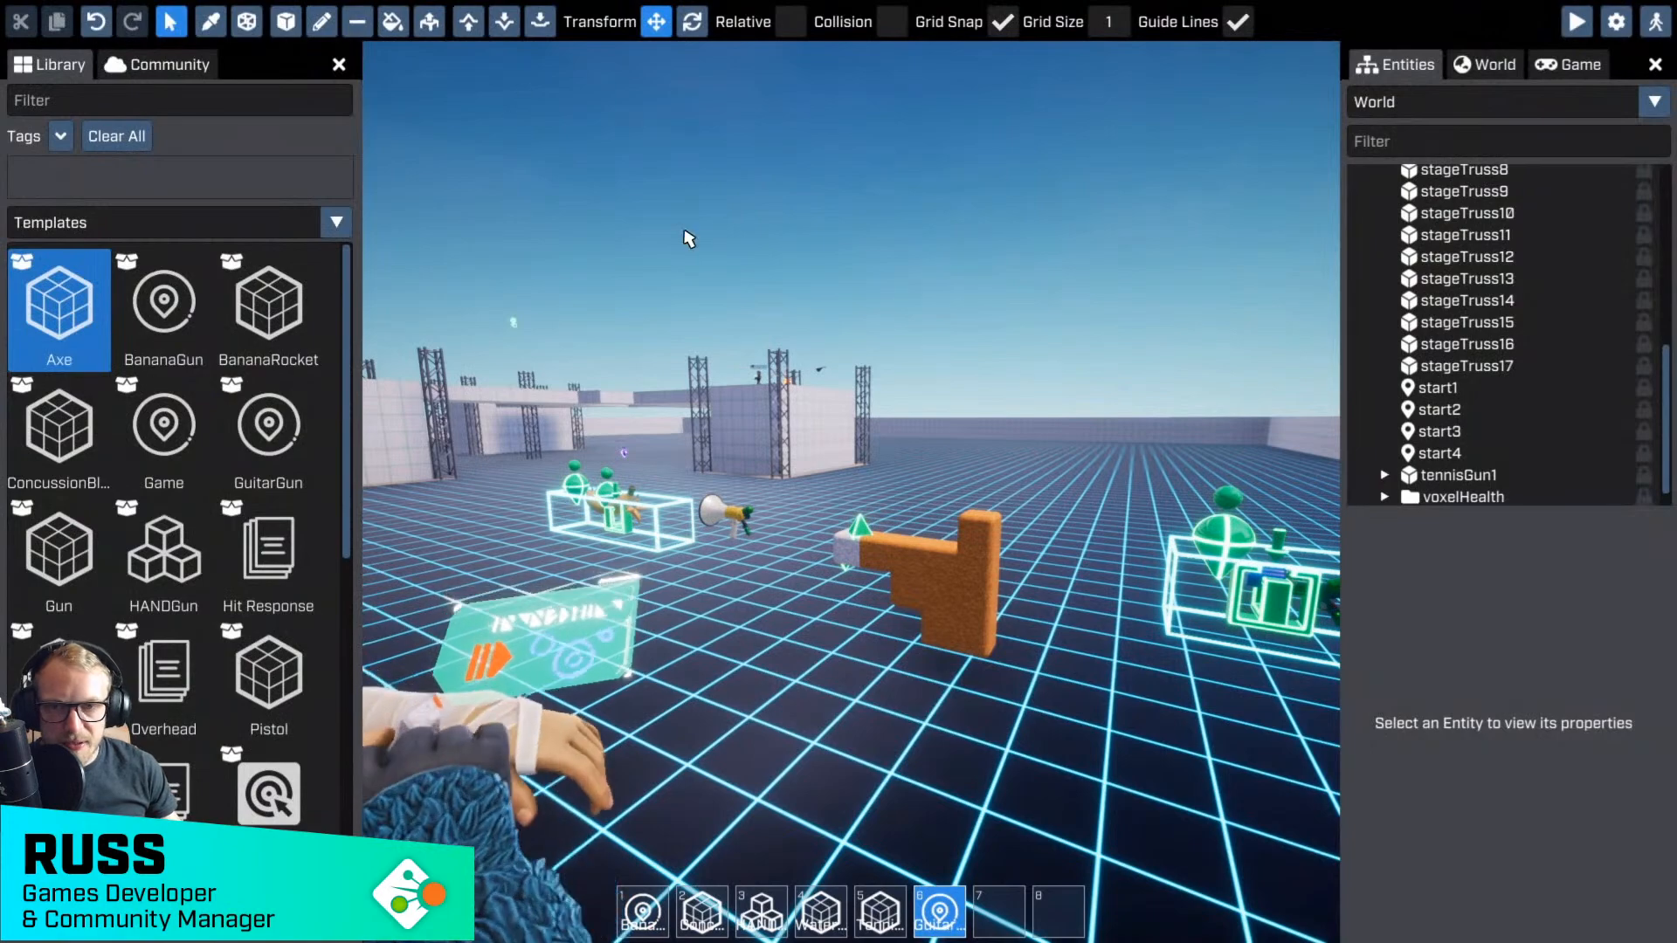
pyautogui.moveTo(957, 472); pyautogui.dragTo(1257, 515, button='right')
pyautogui.press('d')
pyautogui.press('a')
pyautogui.moveTo(734, 376); pyautogui.dragTo(835, 382, button='right')
pyautogui.press('s')
pyautogui.press('a')
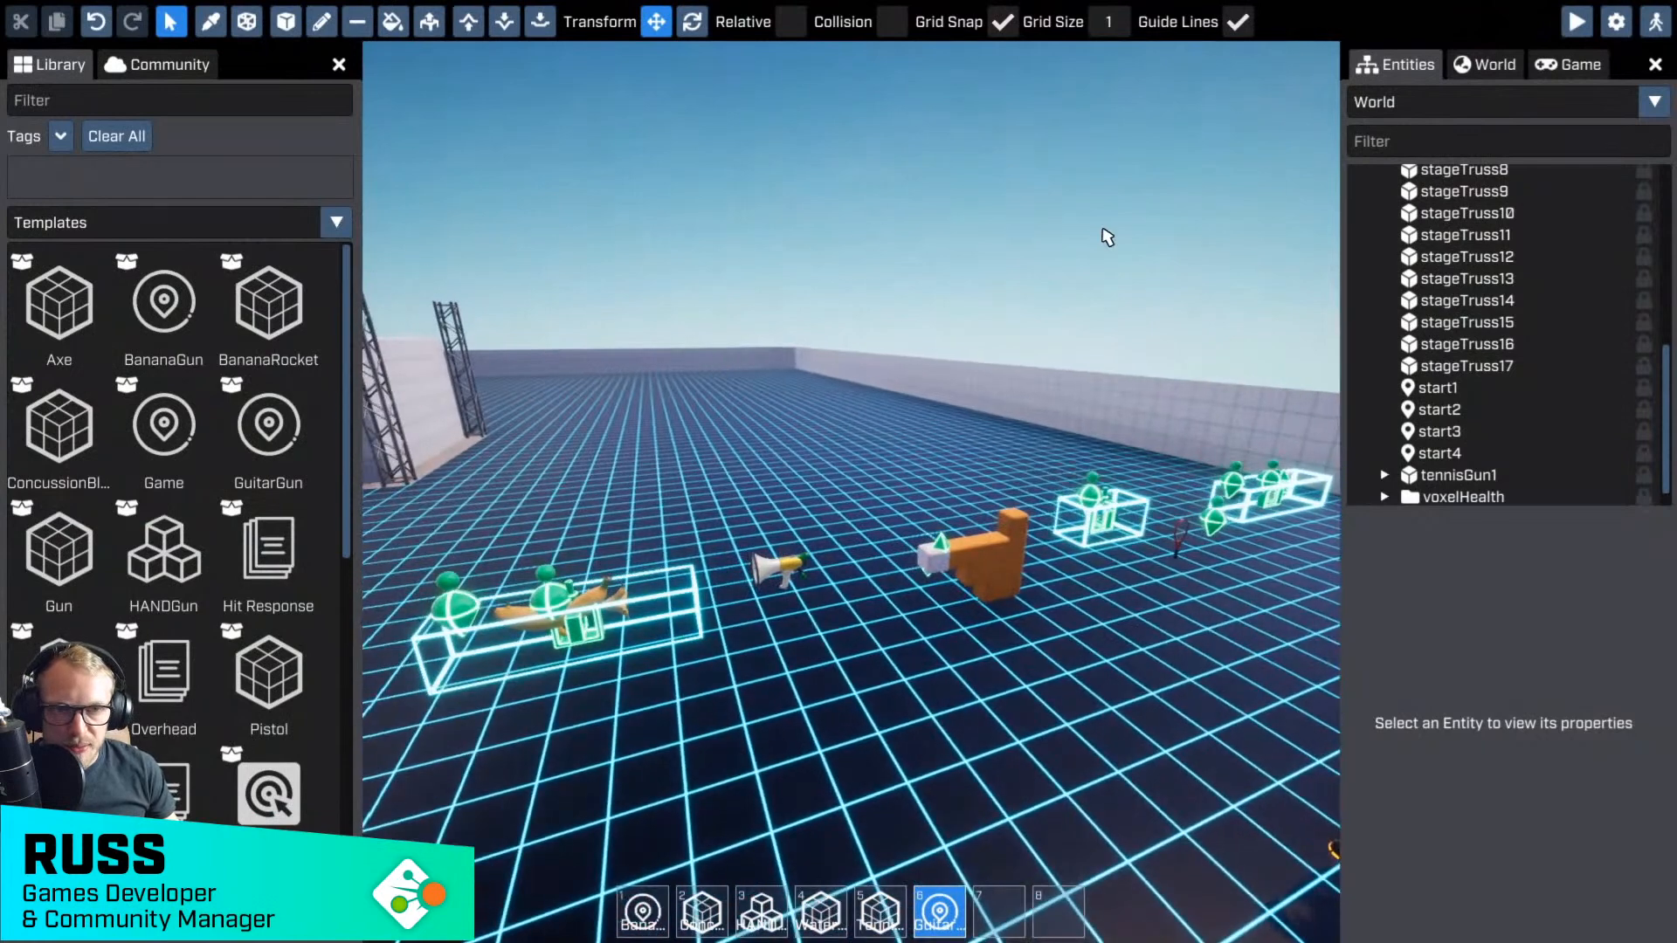
pyautogui.click(1442, 476)
pyautogui.press('Delete')
pyautogui.scroll(3, 1457, 432)
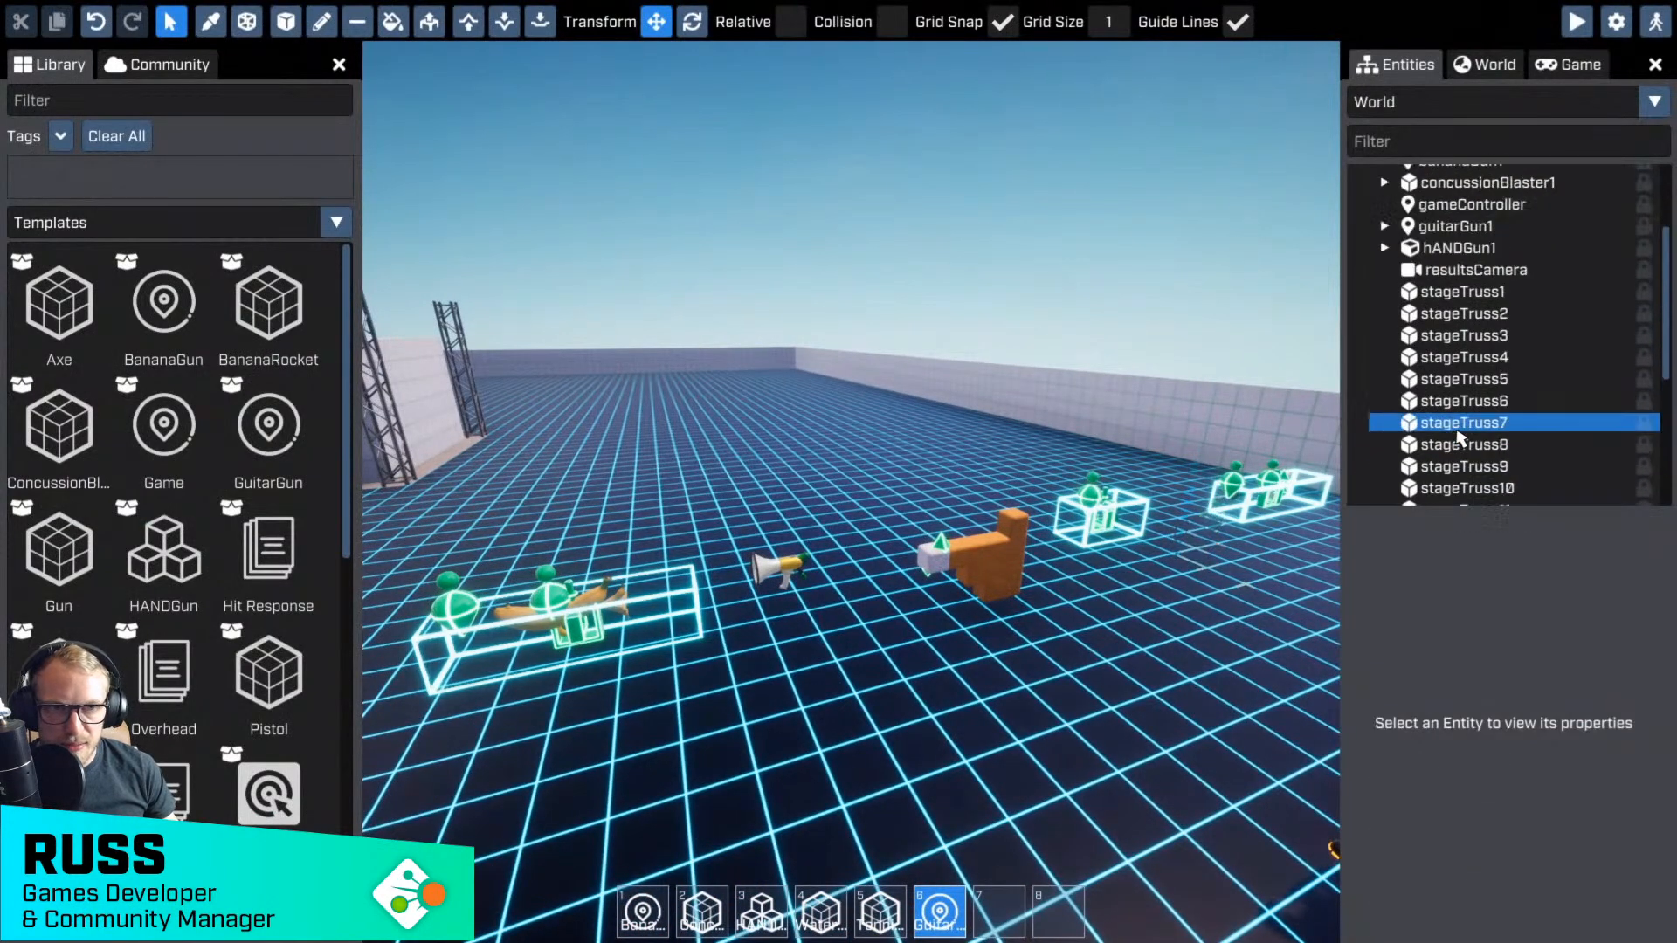
pyautogui.scroll(3, 1460, 432)
pyautogui.click(1455, 294)
pyautogui.press('Delete')
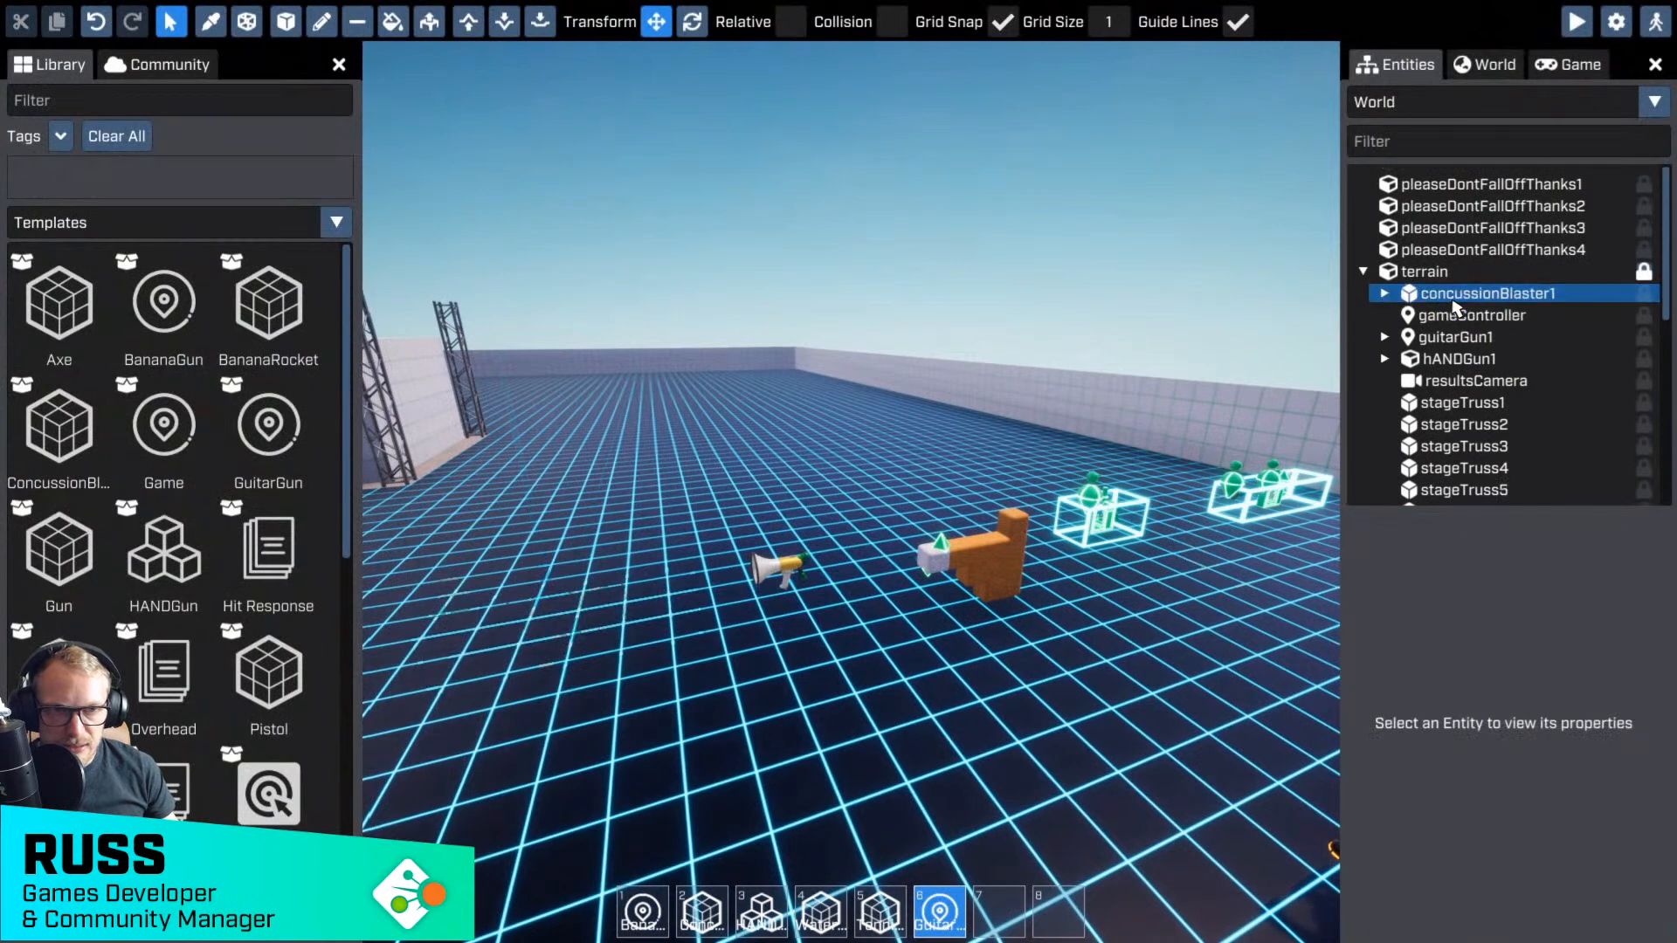
# - Delete concussionBlaster1, guitarGun1, hANDGun1 and the remaining water pistol from the arena
pyautogui.click(1453, 300)
pyautogui.press('Delete')
pyautogui.click(1453, 316)
pyautogui.press('Delete')
pyautogui.click(1454, 318)
pyautogui.press('Delete')
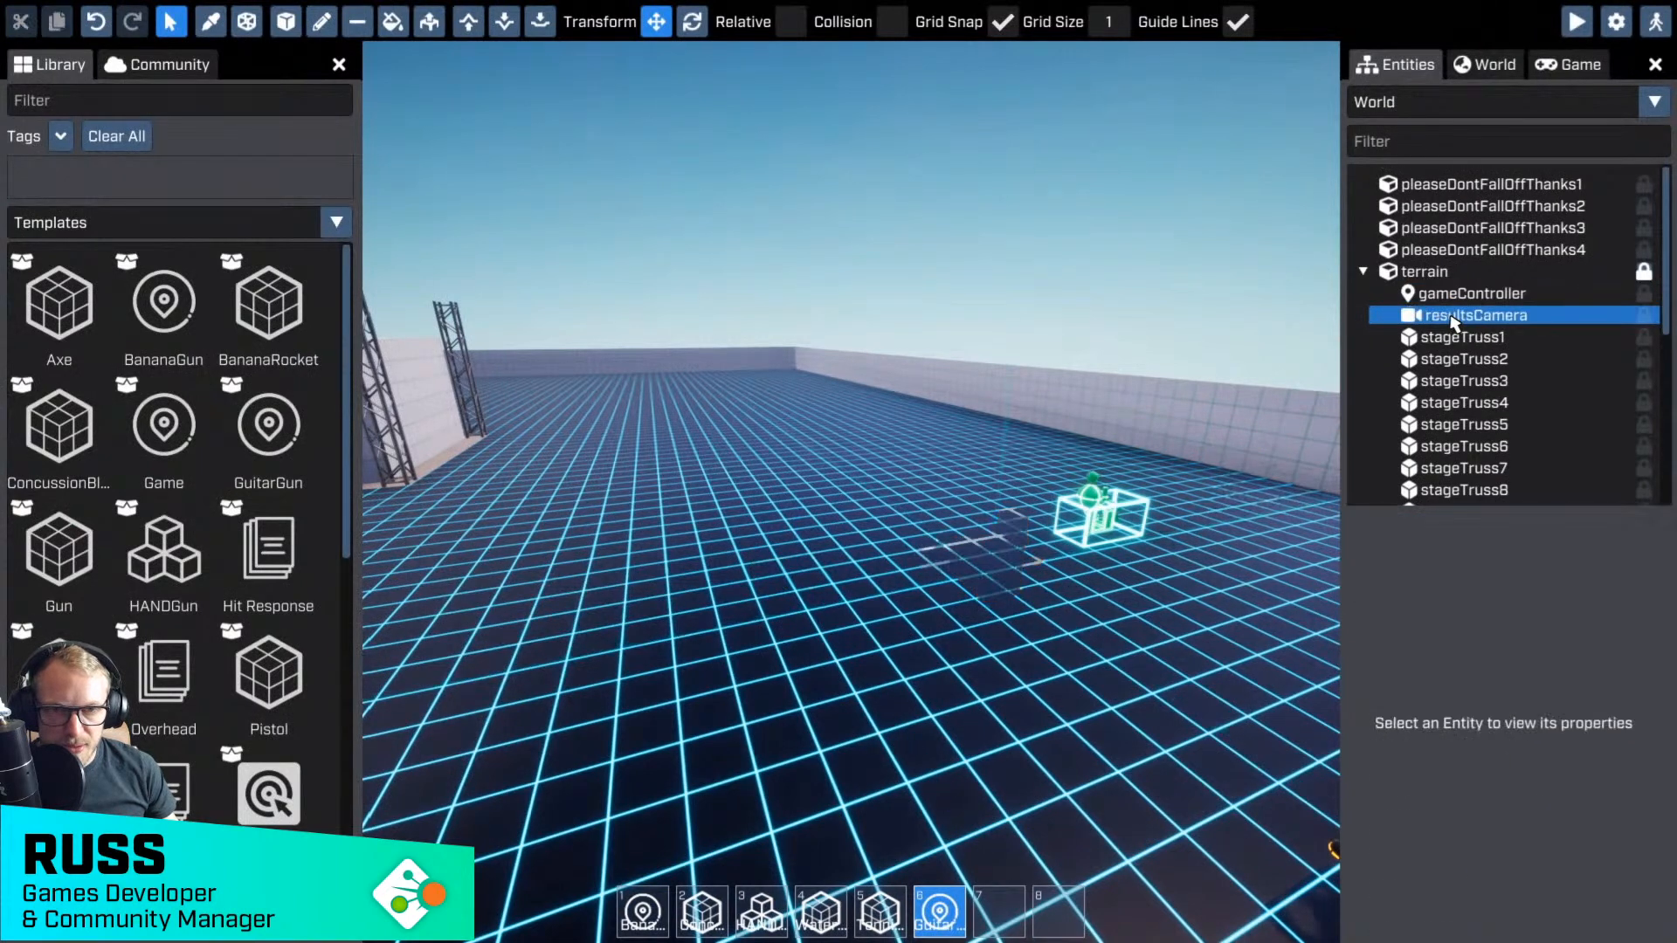
pyautogui.click(1095, 522)
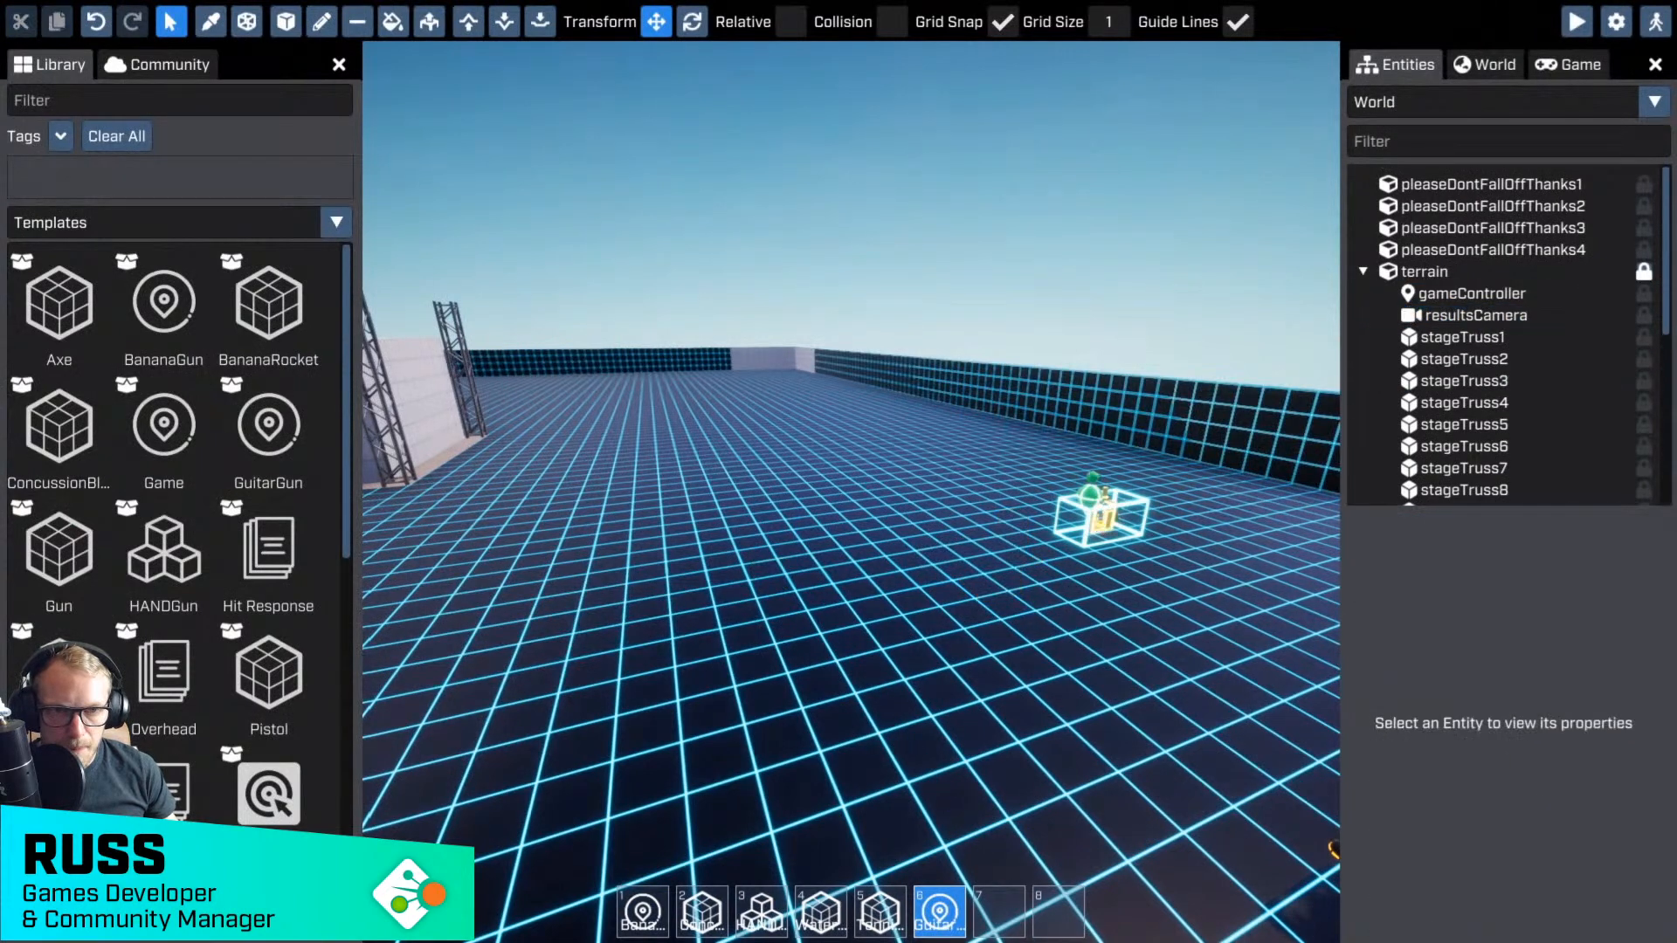
pyautogui.press('Delete')
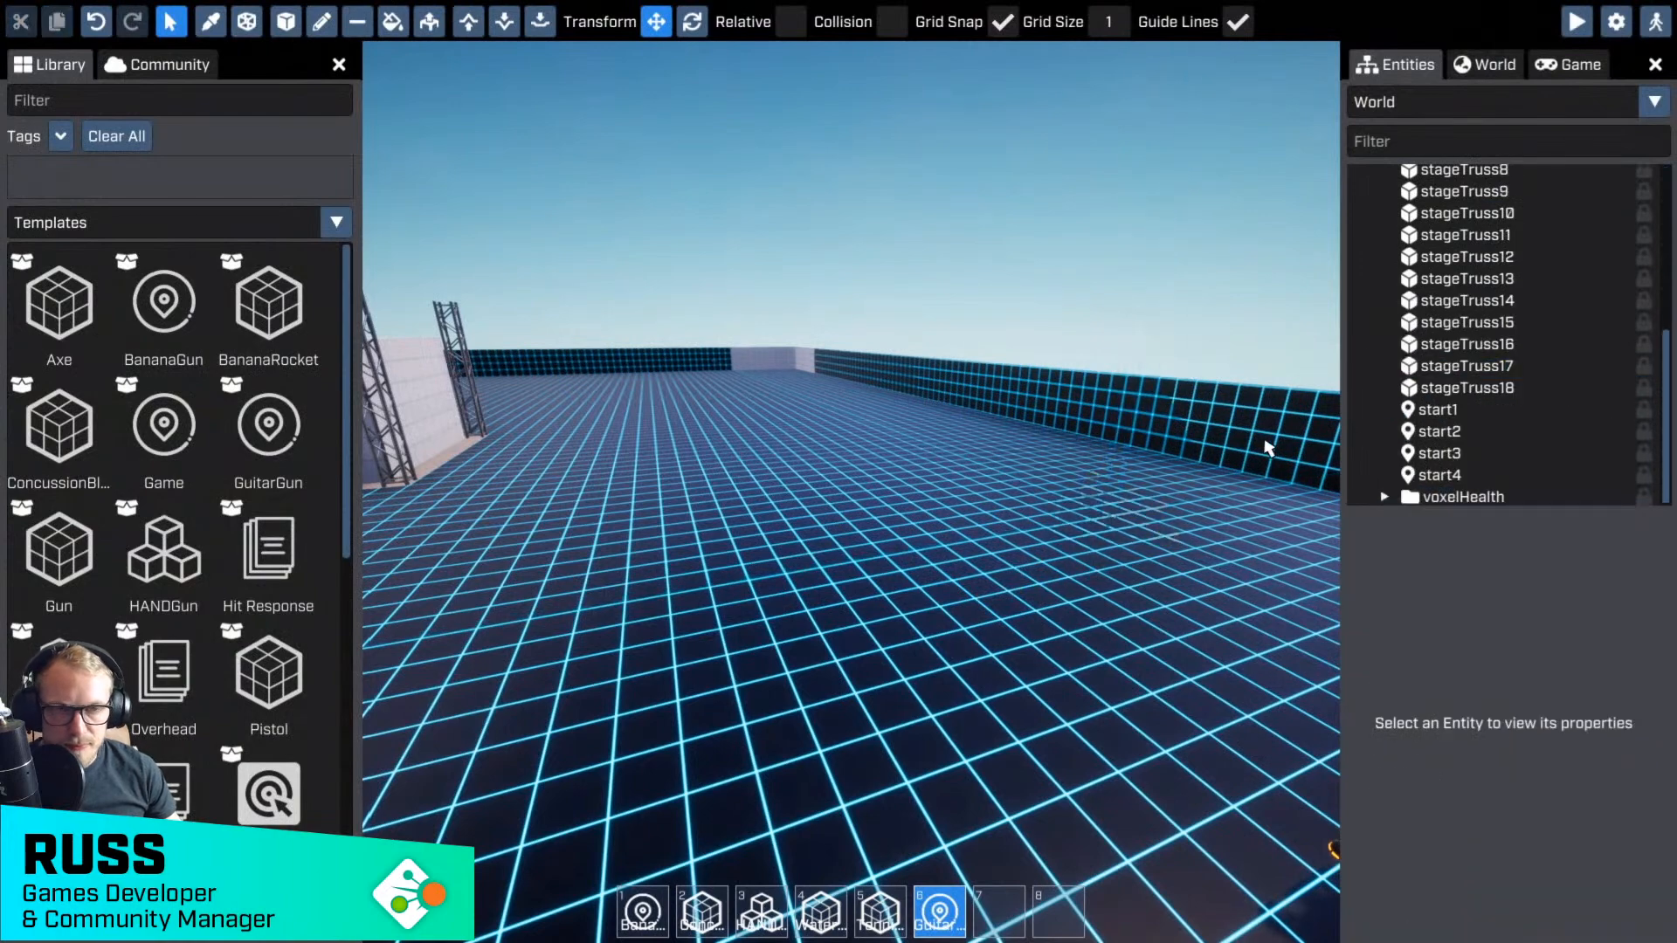
# - Select the gameController entity and expand the guns array of its gunGameScript
pyautogui.scroll(4, 1441, 288)
pyautogui.scroll(1, 1497, 257)
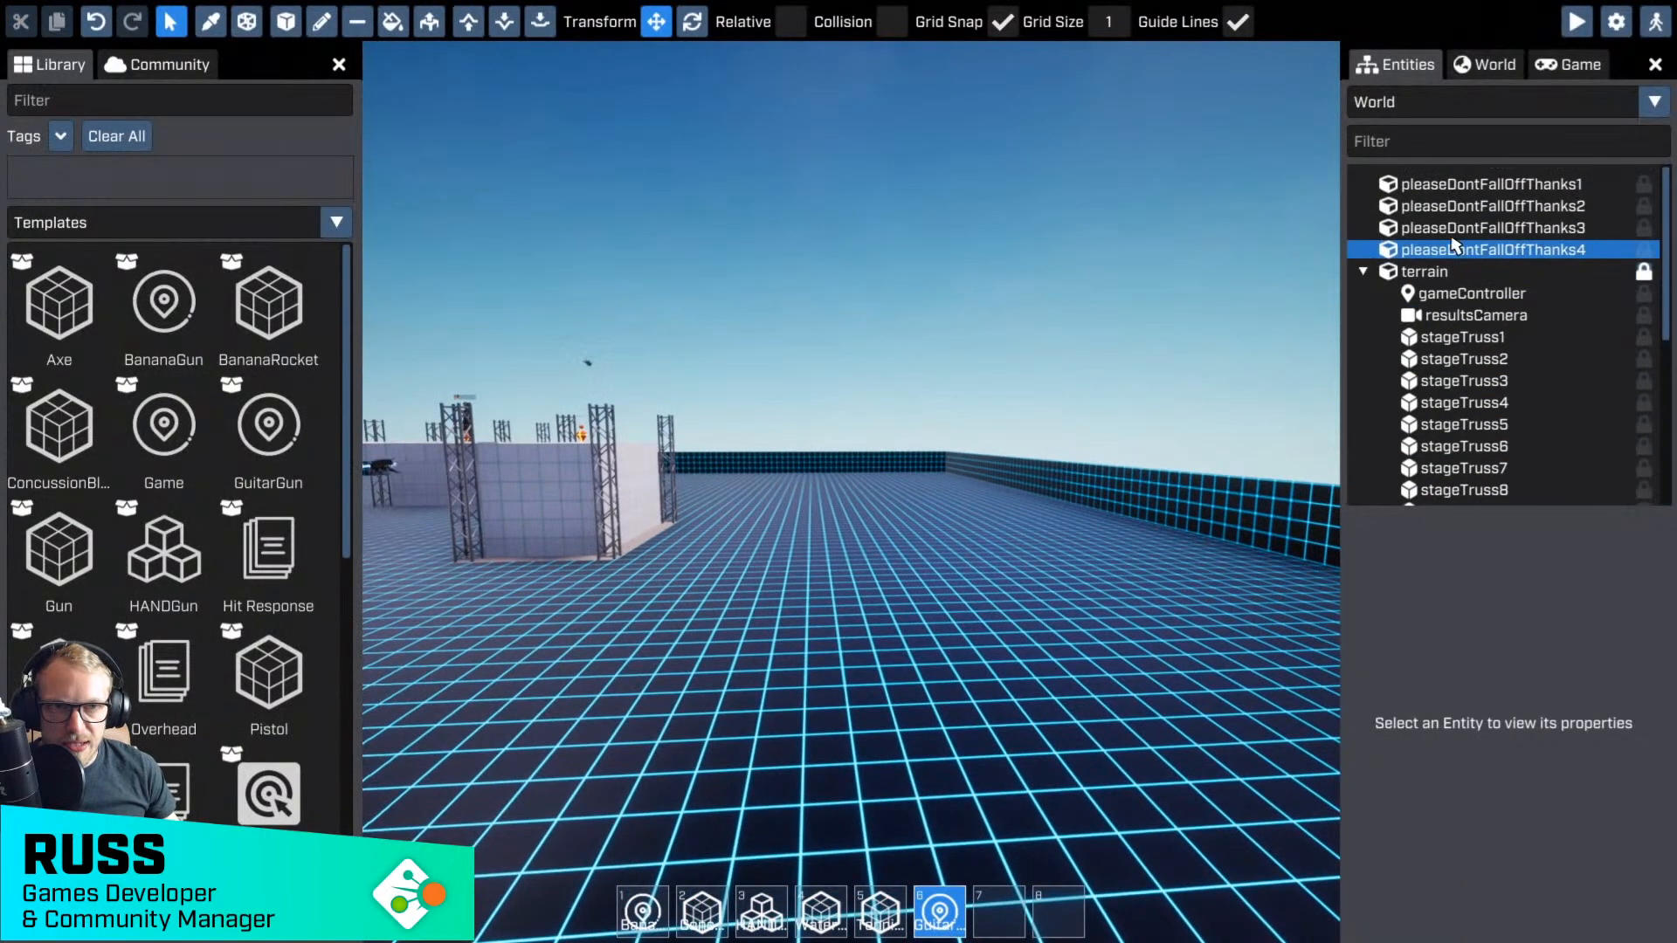
pyautogui.click(1424, 296)
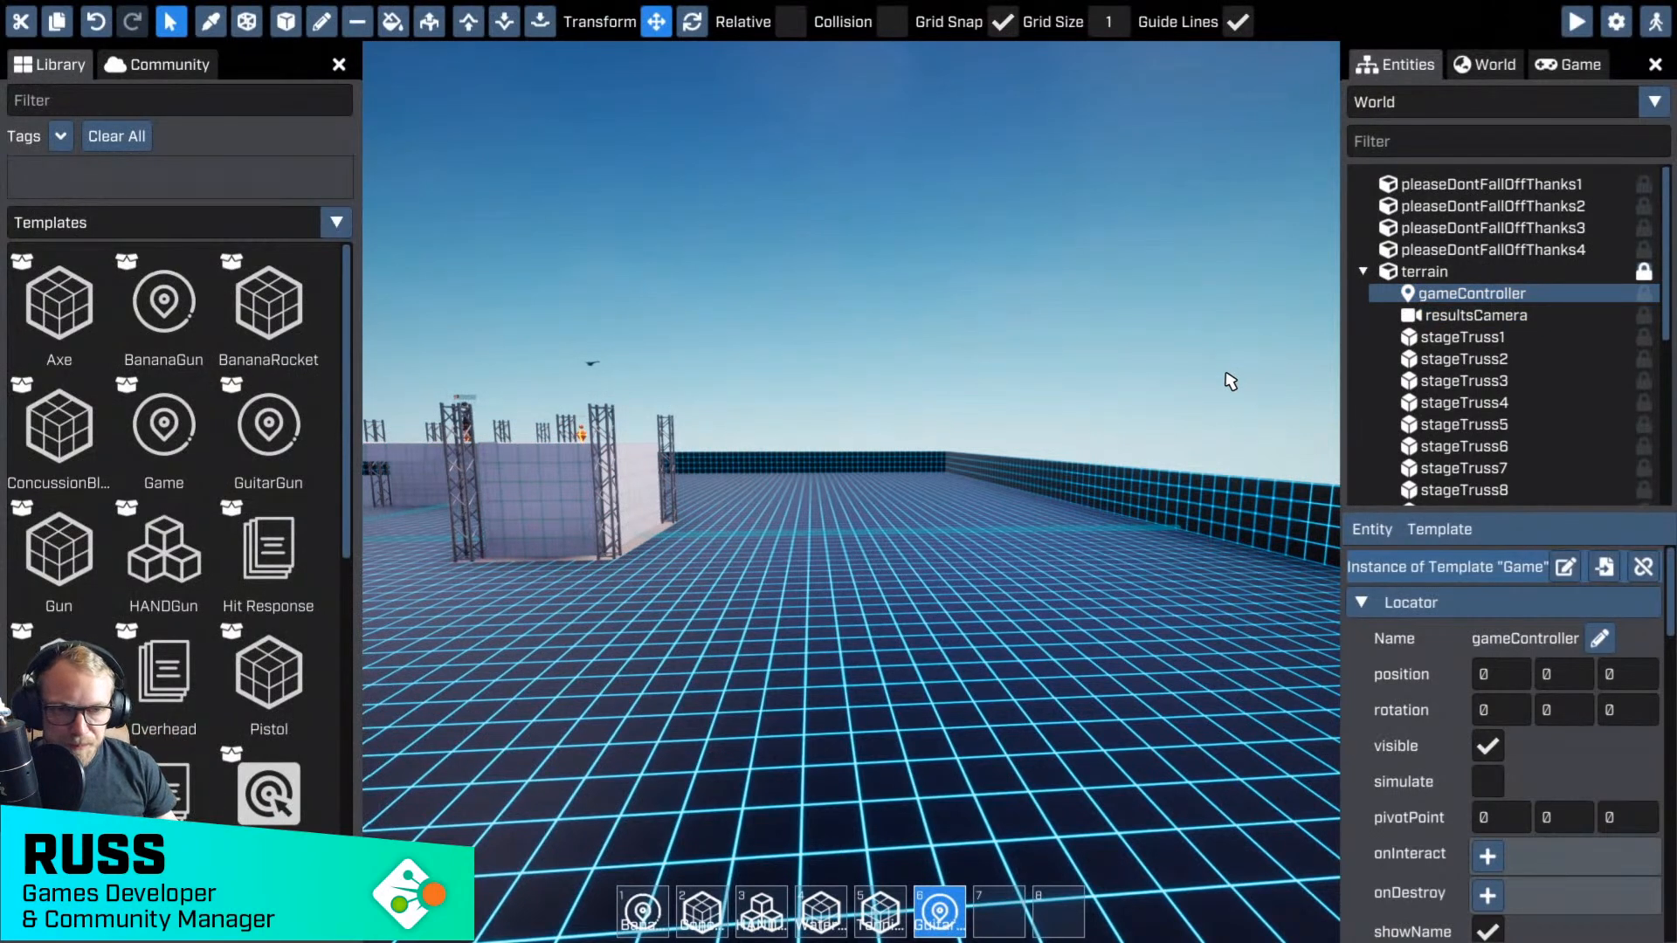
pyautogui.scroll(-6, 1546, 591)
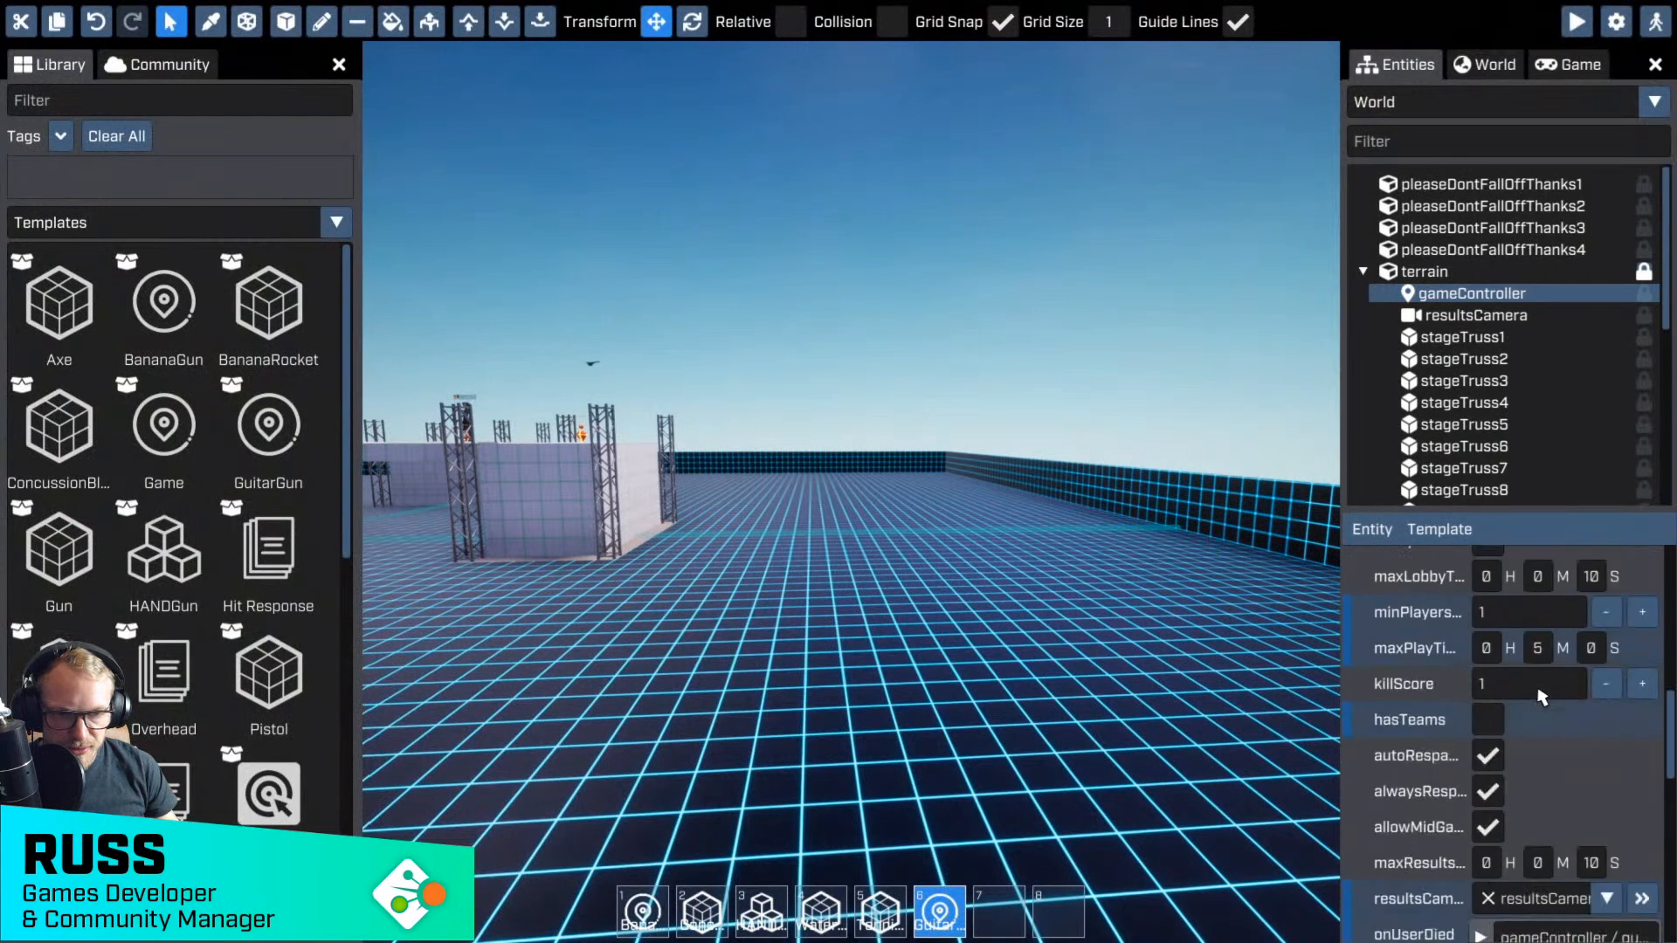
pyautogui.scroll(-4, 1541, 705)
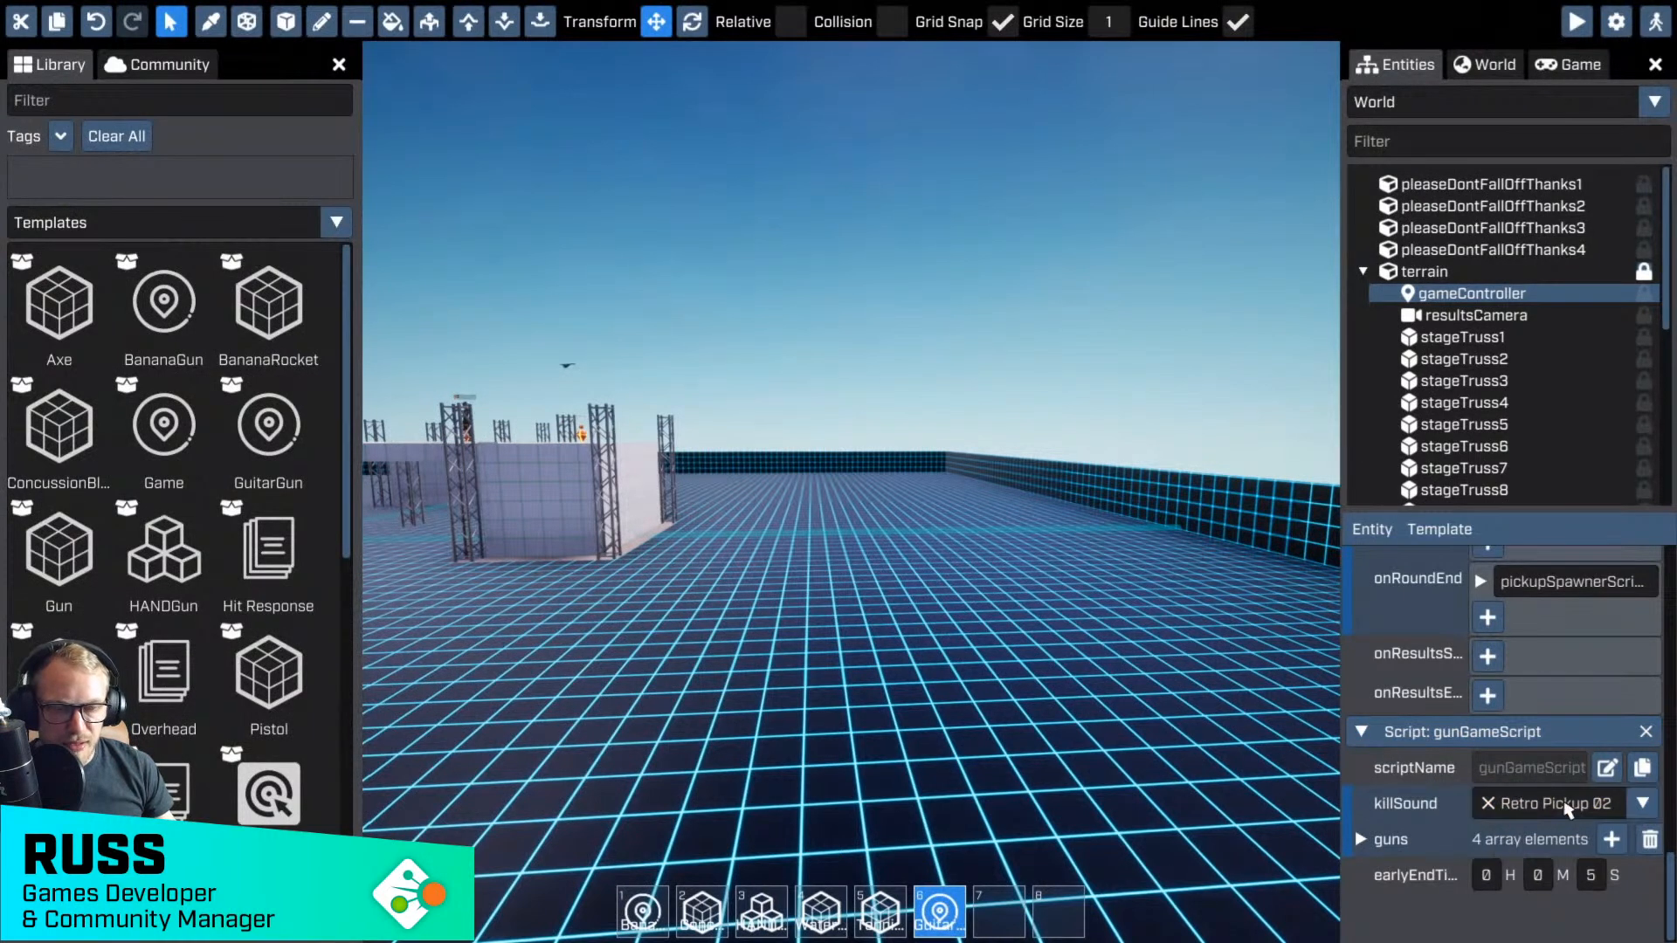
pyautogui.click(1389, 839)
pyautogui.scroll(-1, 1487, 771)
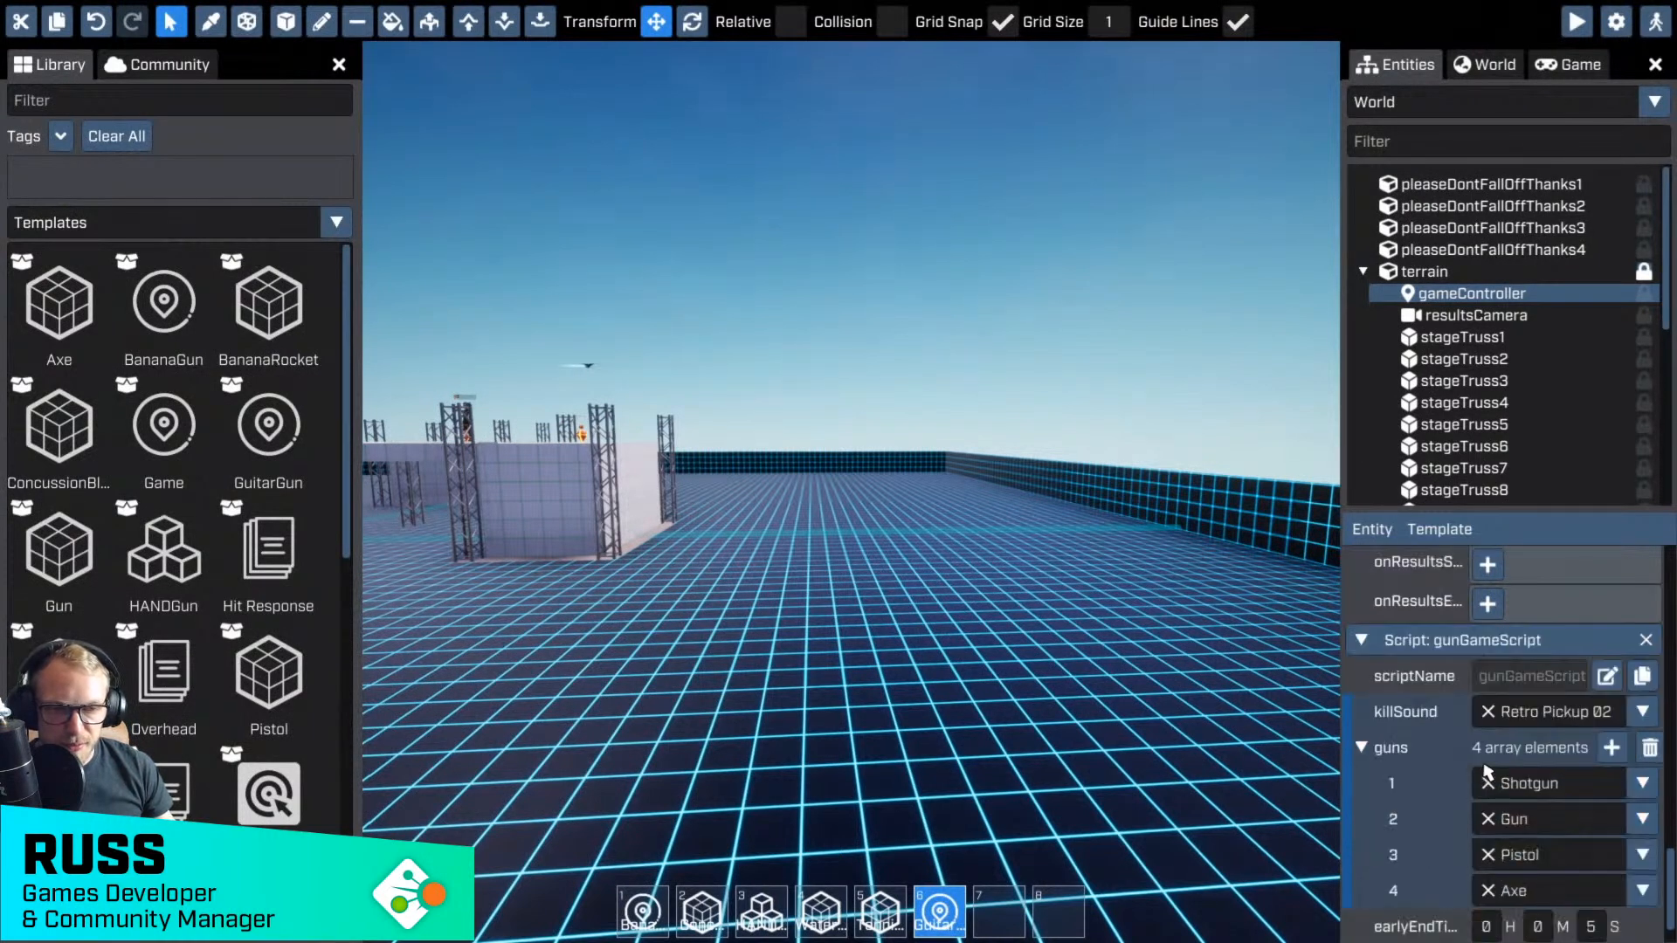
pyautogui.scroll(-1, 1487, 771)
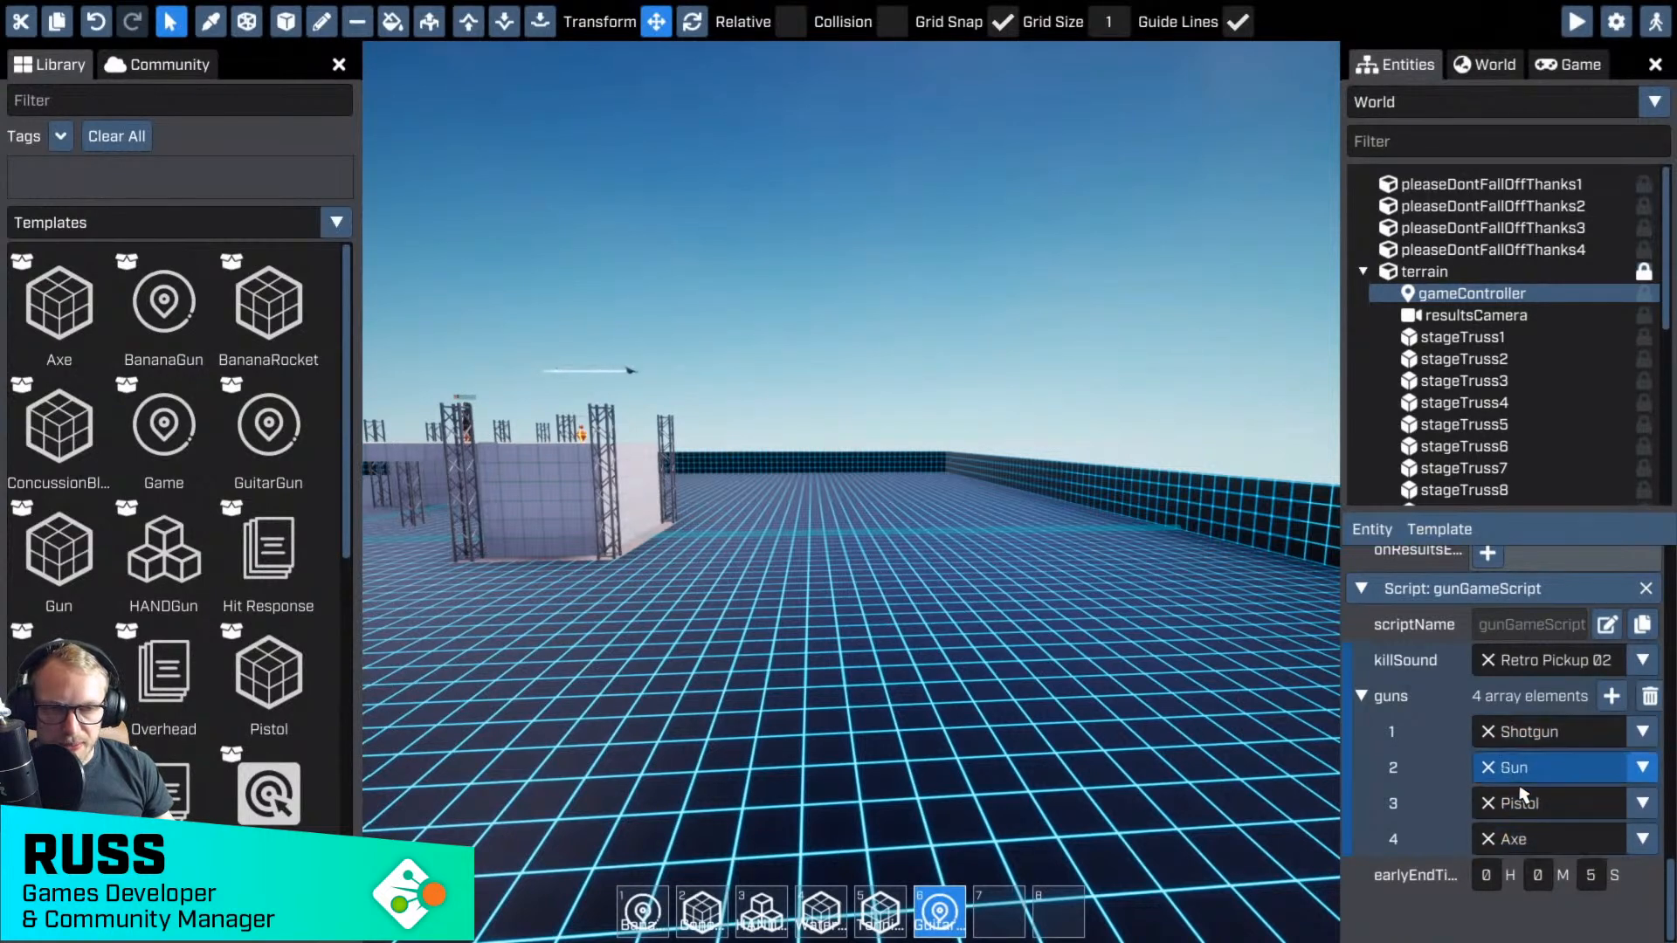
# - Replace guns 1, 2 and 3 in the gunGameScript array with BananaGun, ConcussionBlaster and HANDGun
pyautogui.click(1488, 732)
pyautogui.click(1489, 767)
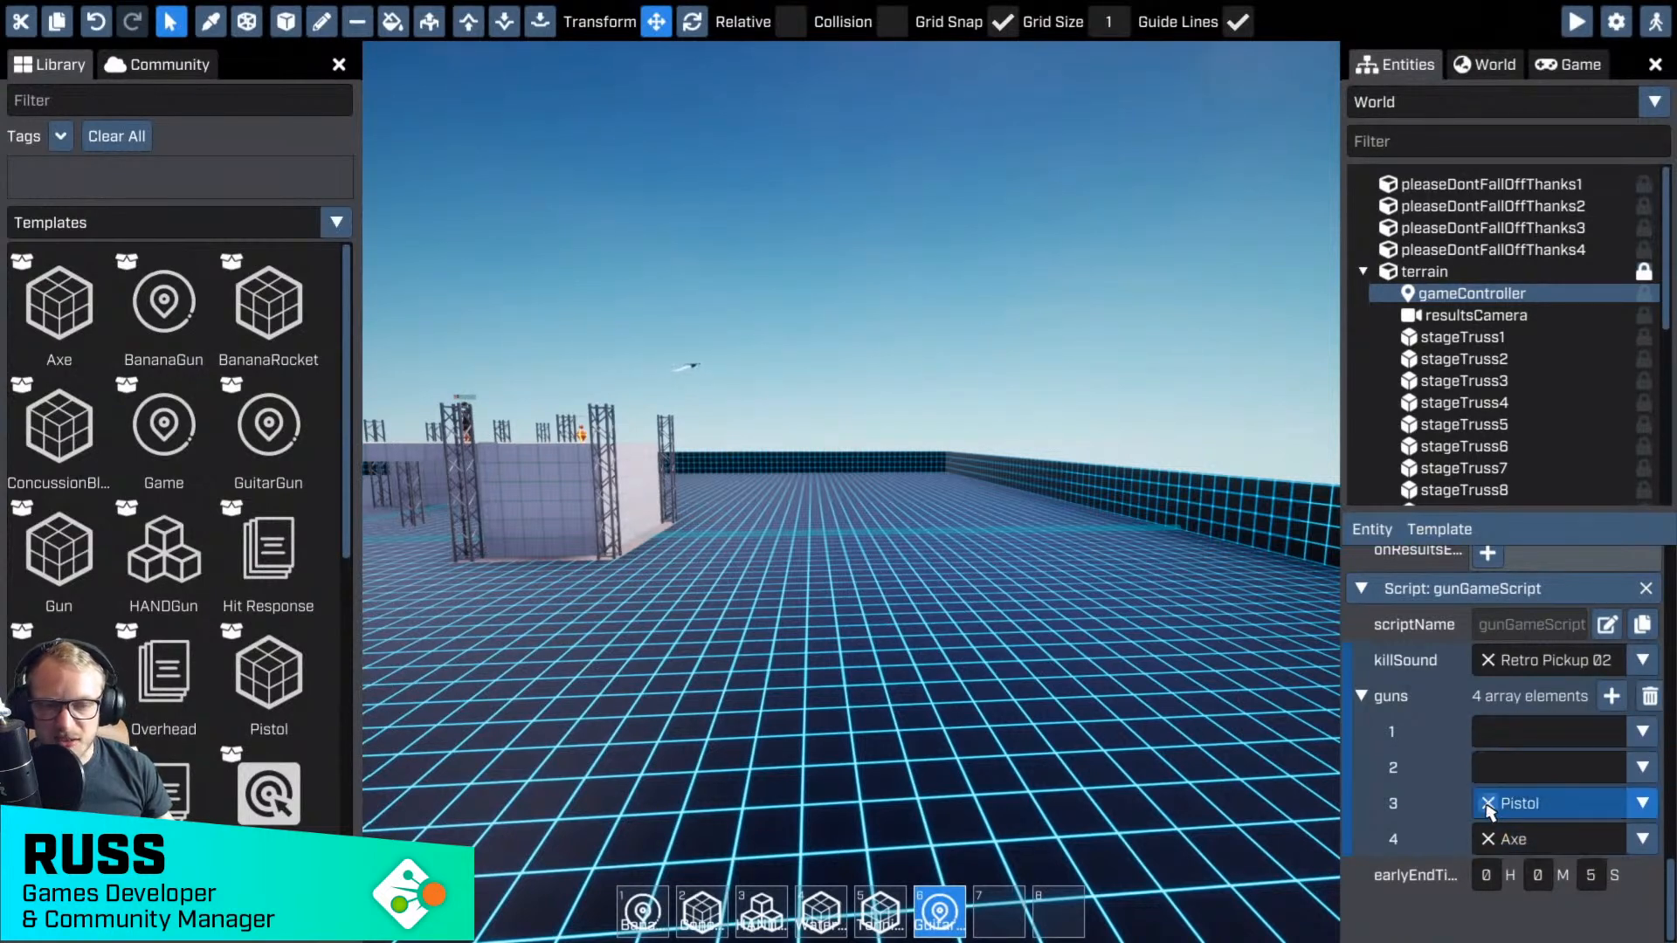
pyautogui.click(1489, 803)
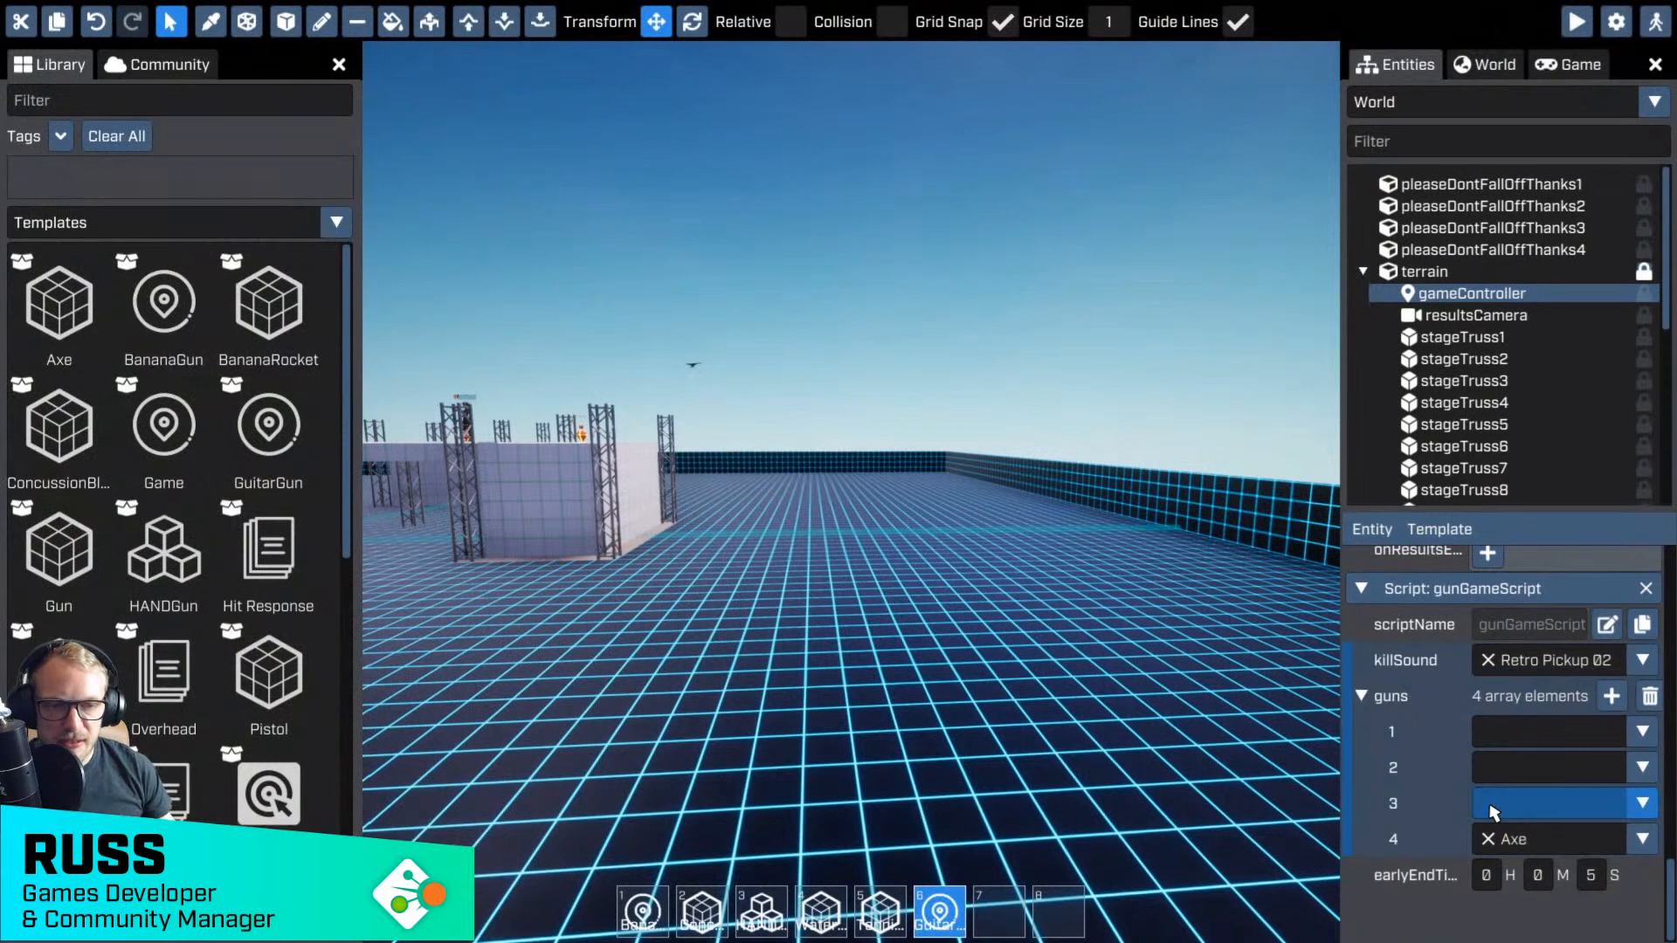
pyautogui.click(1512, 736)
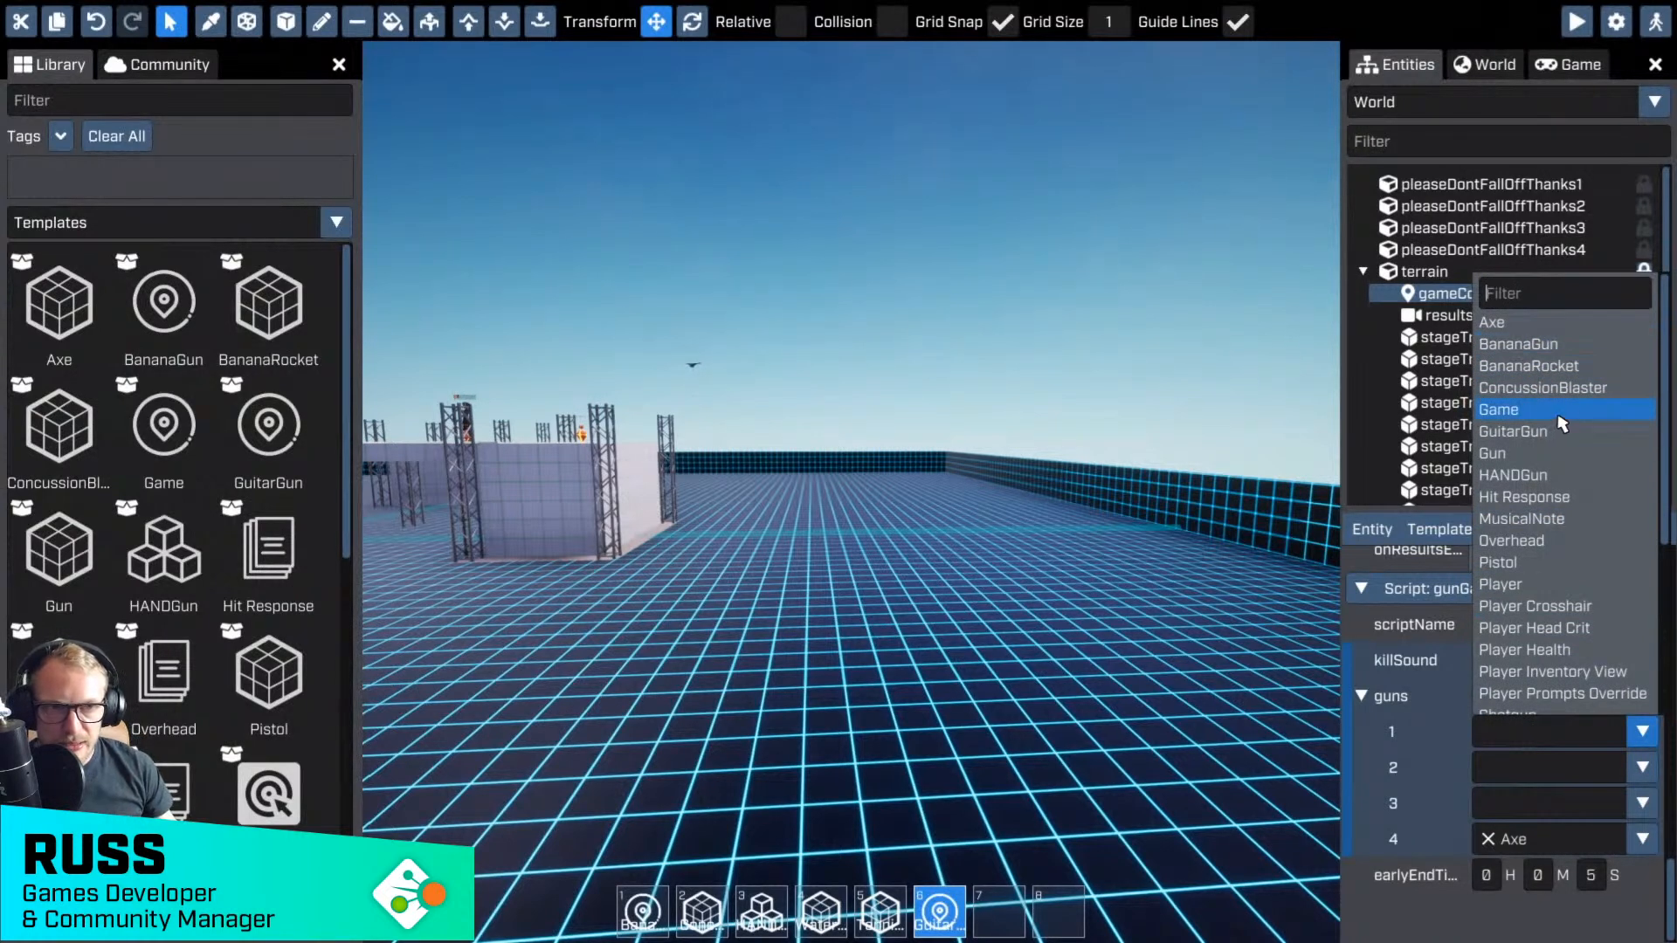
pyautogui.click(1559, 349)
pyautogui.click(1550, 765)
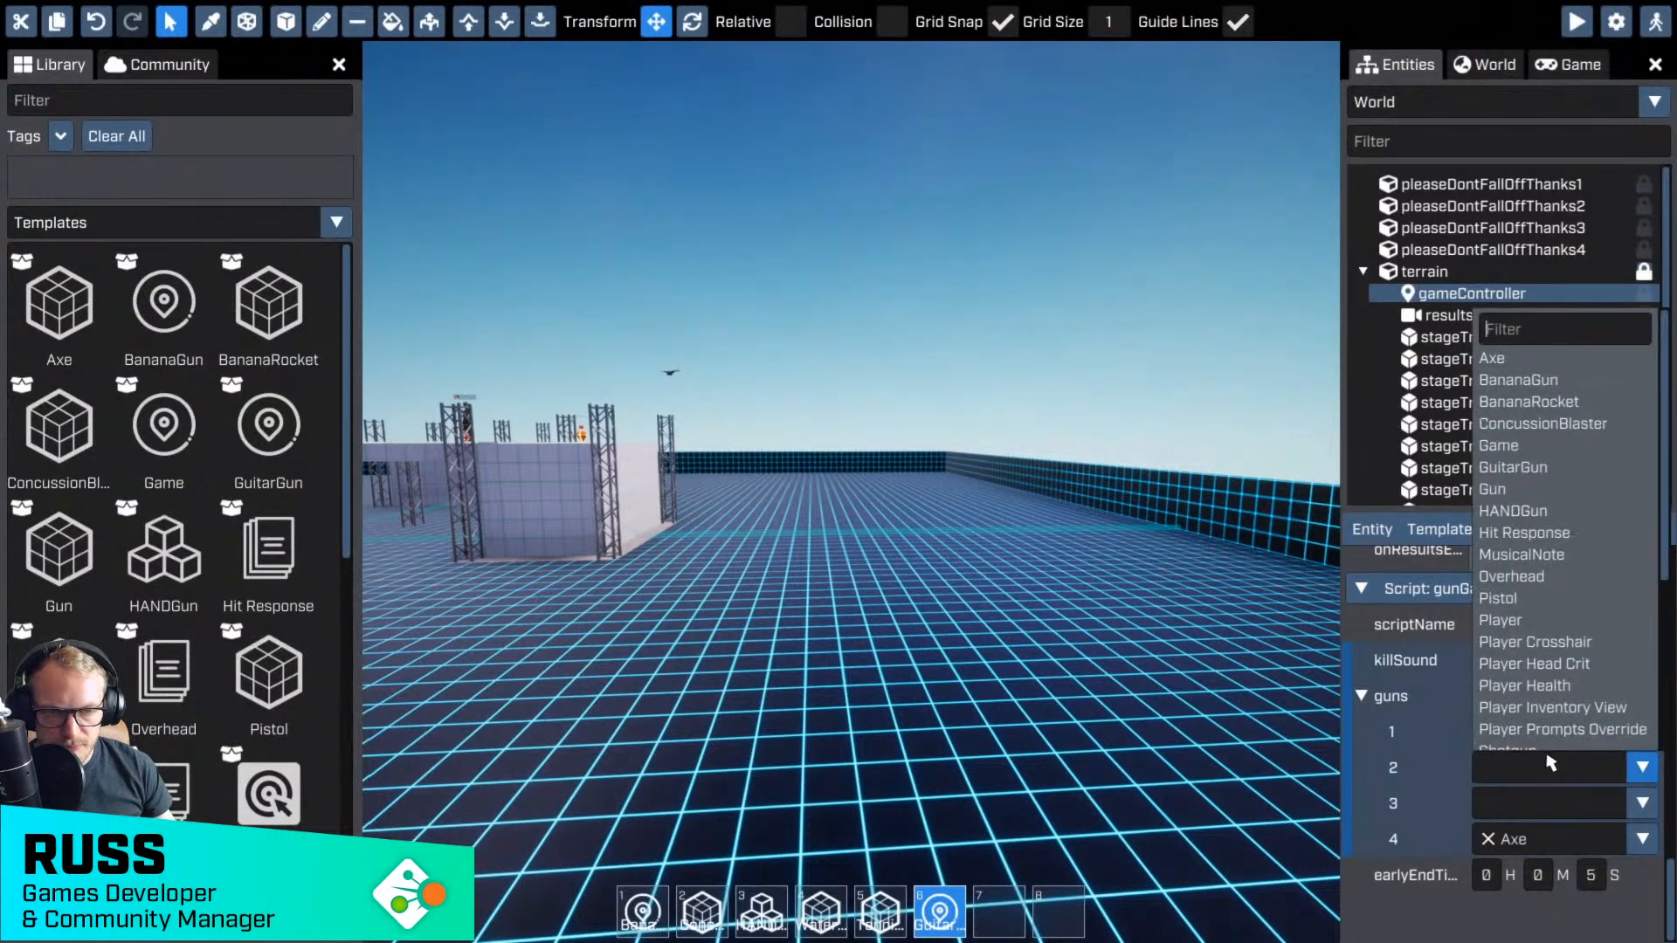
pyautogui.click(1567, 424)
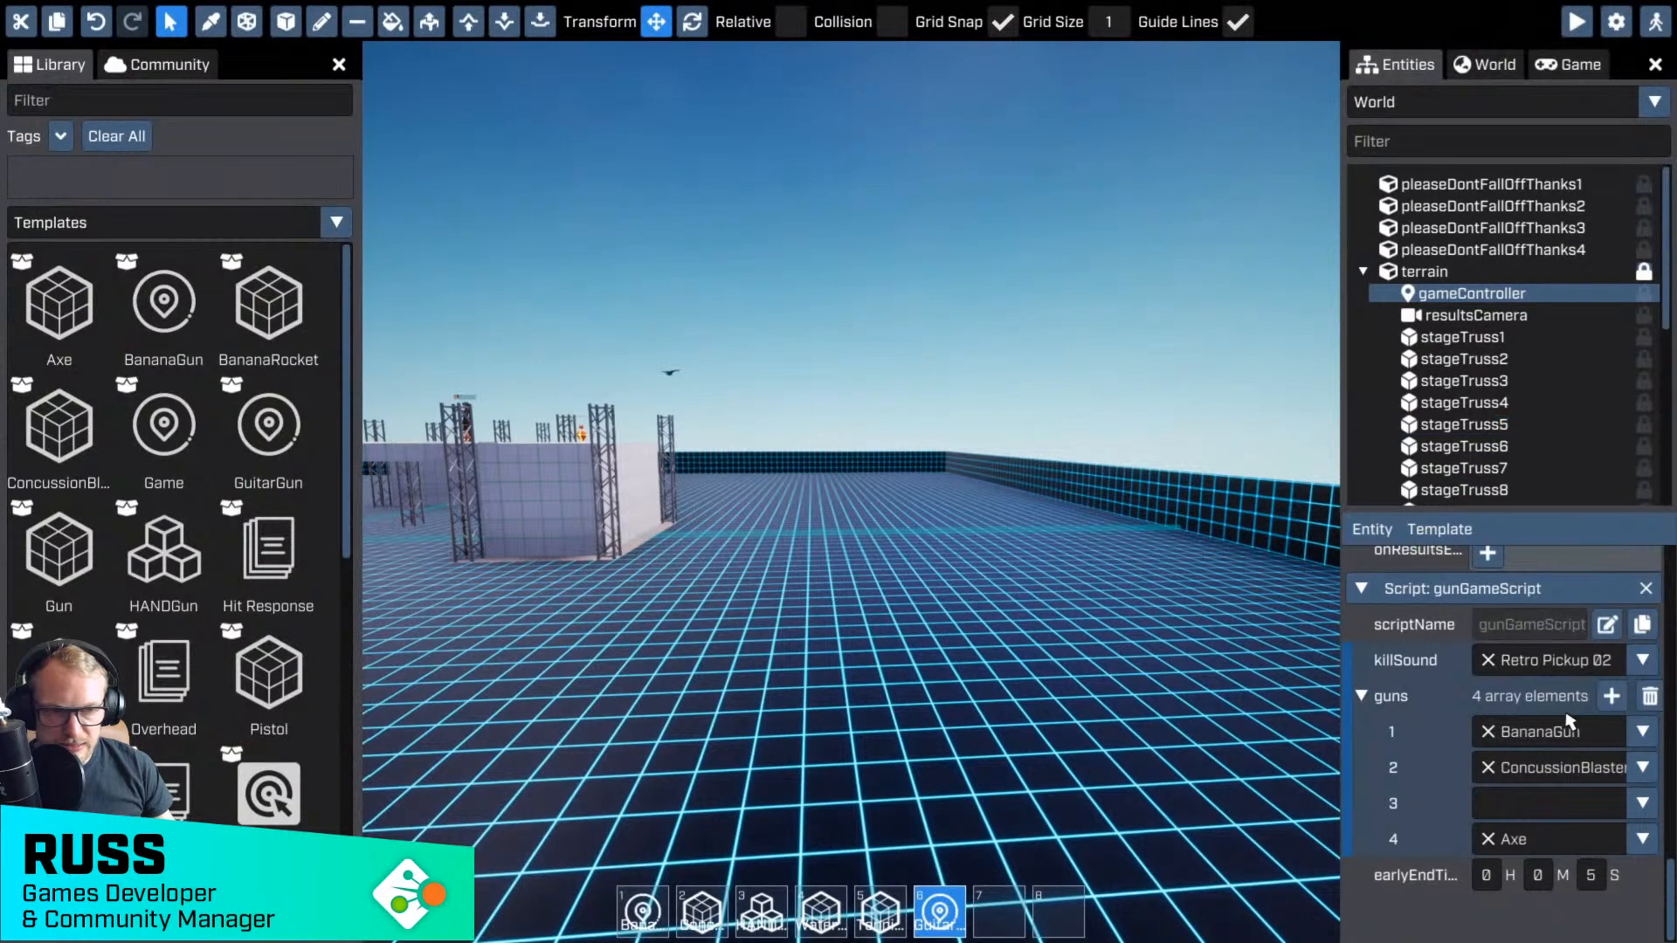
pyautogui.click(1563, 804)
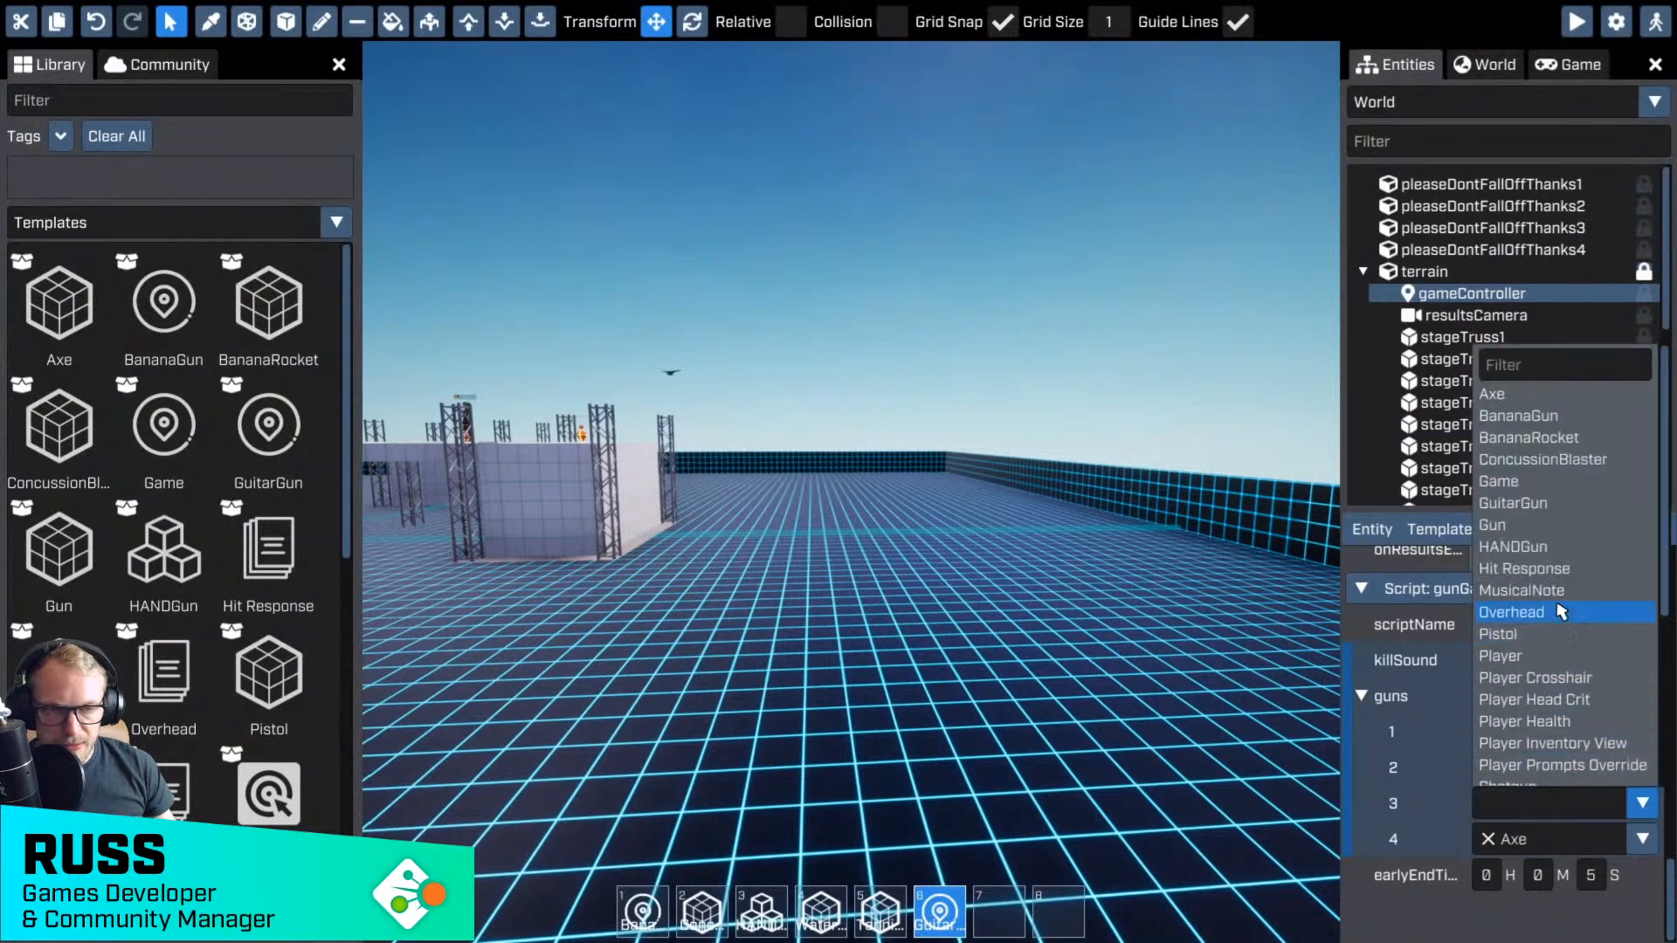
pyautogui.click(1543, 554)
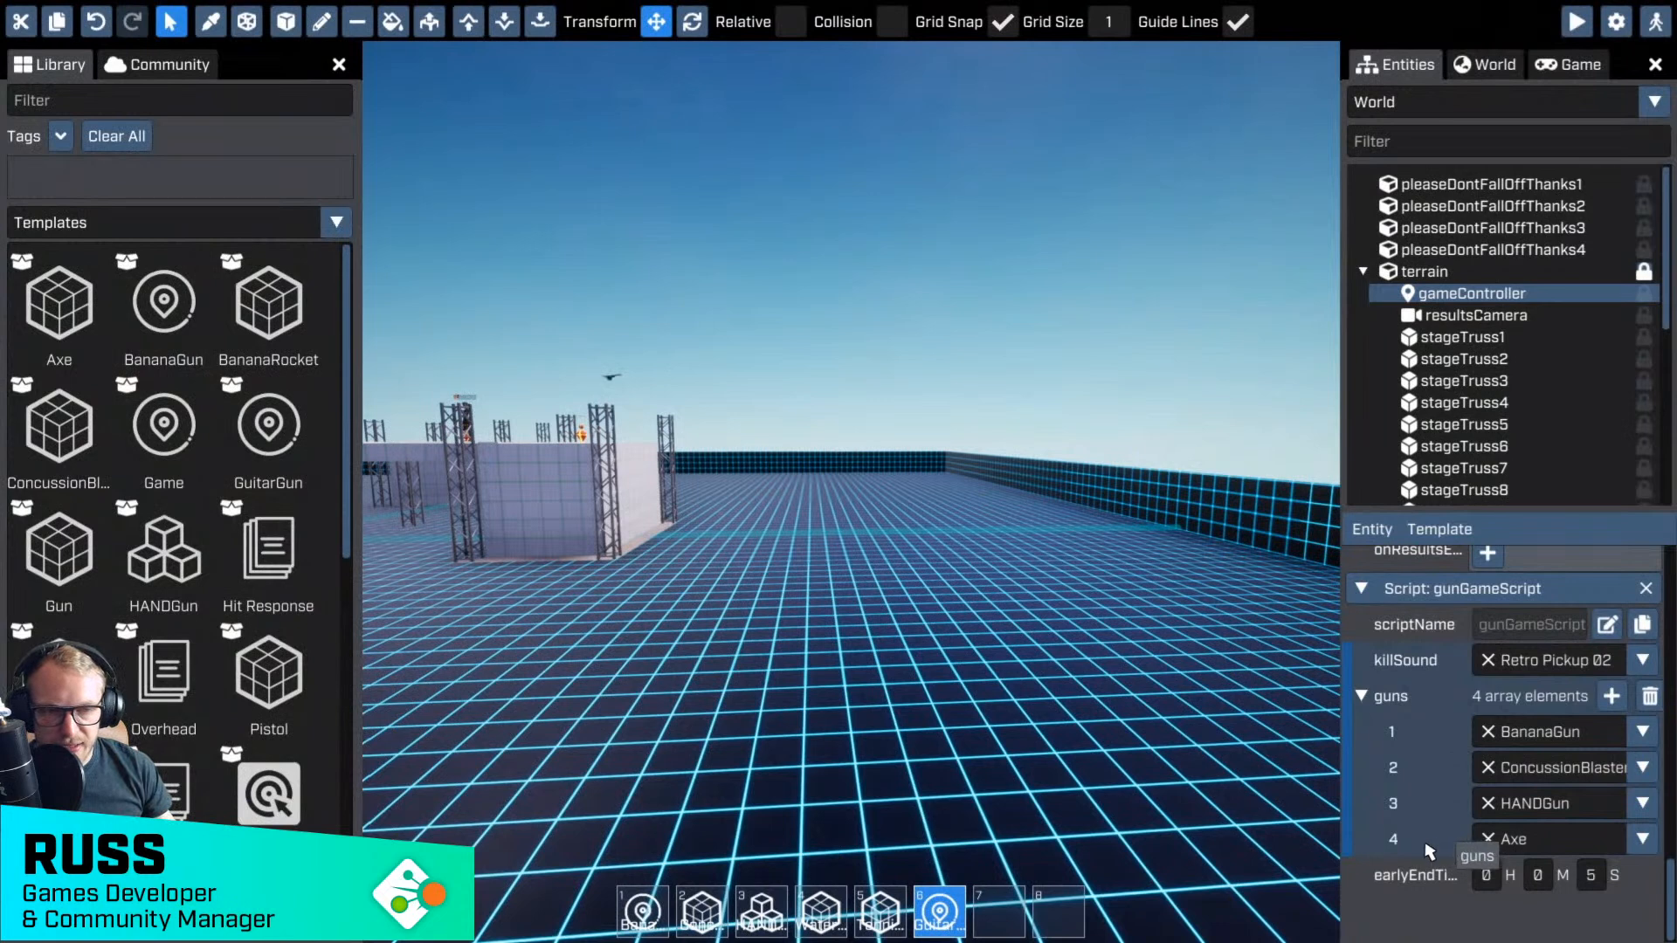
pyautogui.click(1612, 697)
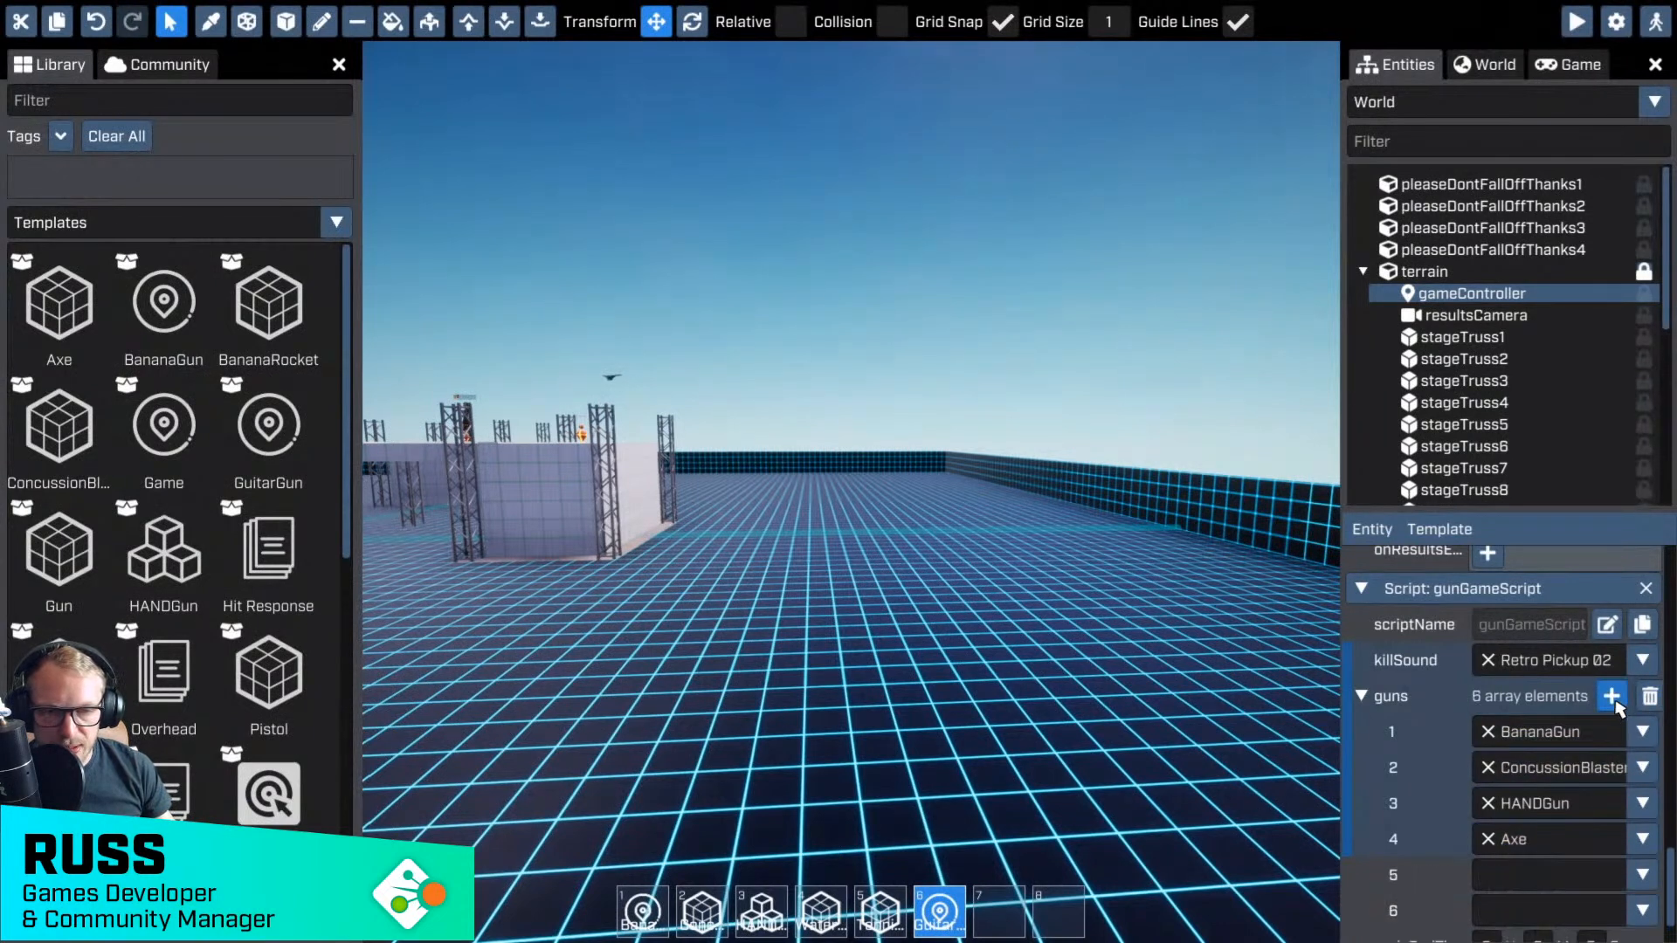
pyautogui.scroll(-1, 1603, 721)
pyautogui.hotkey('ctrl', 'z')
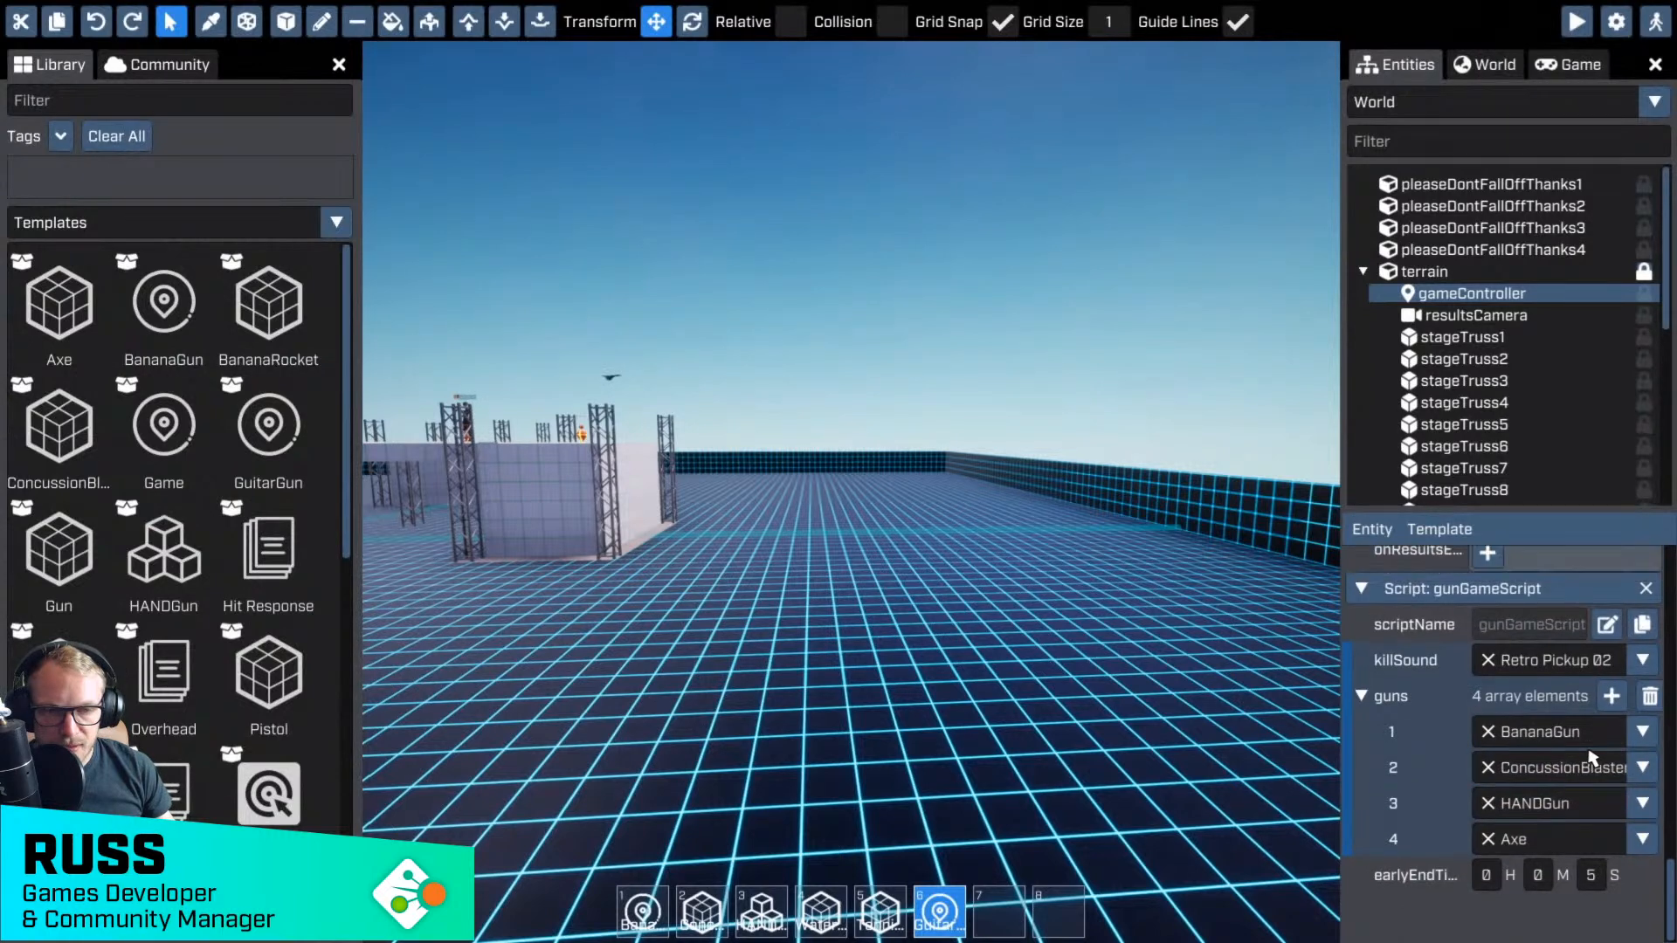
# - Insert a new element before Axe in the guns array and assign the WaterPistol template to it
pyautogui.rightClick(1524, 840)
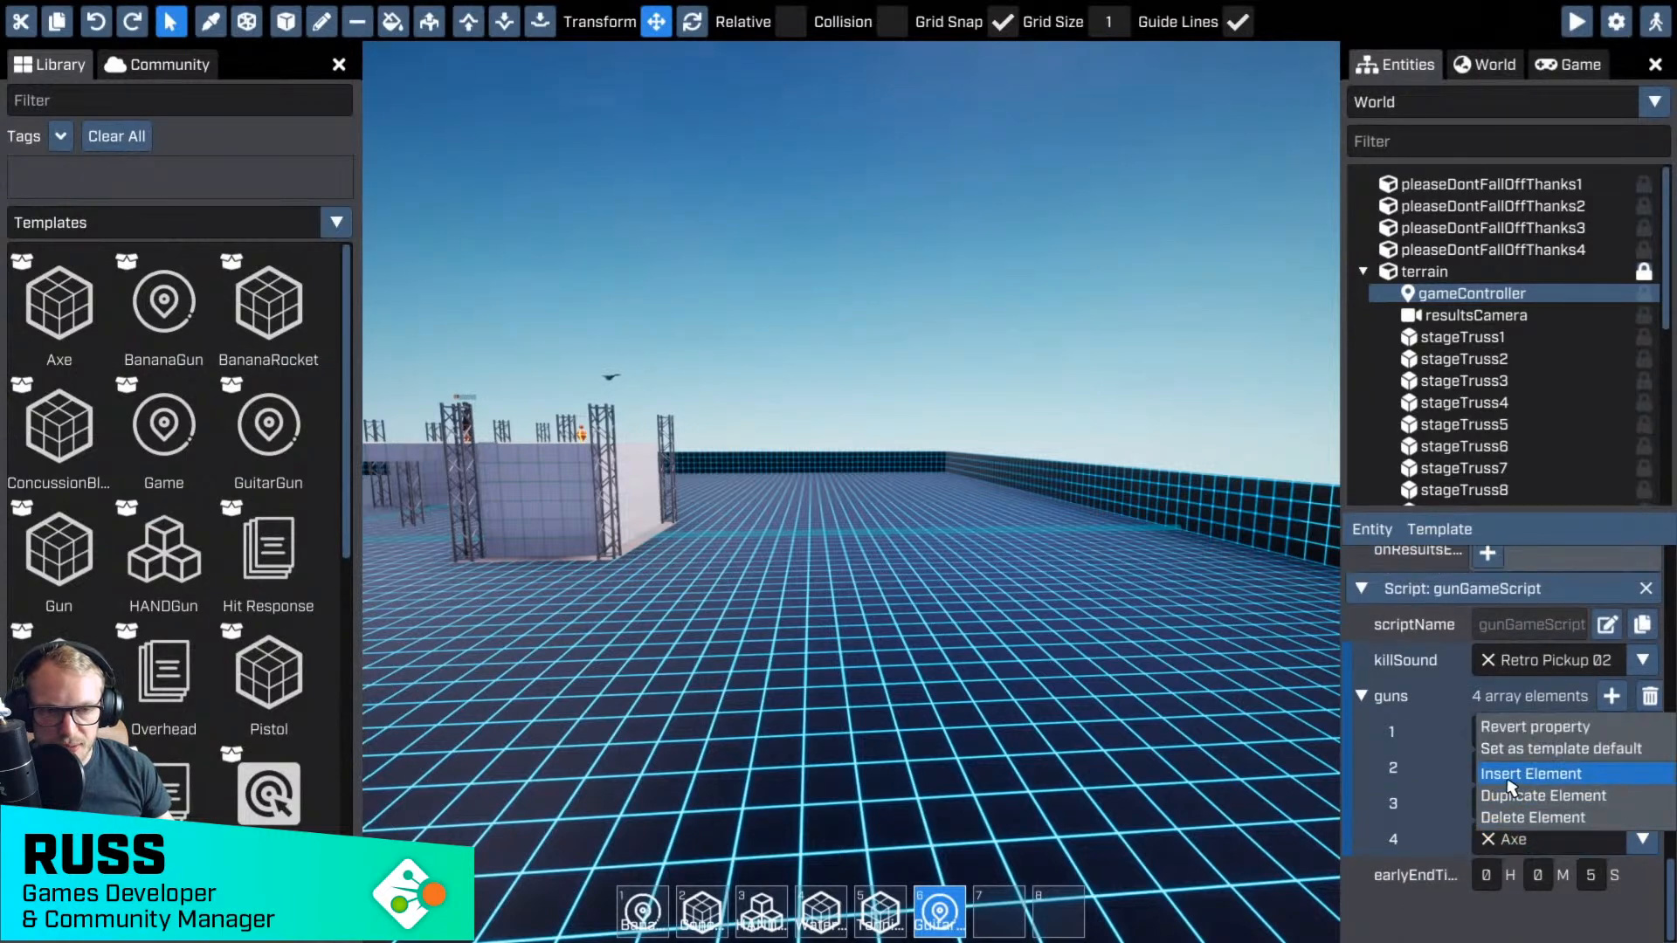
pyautogui.click(1551, 777)
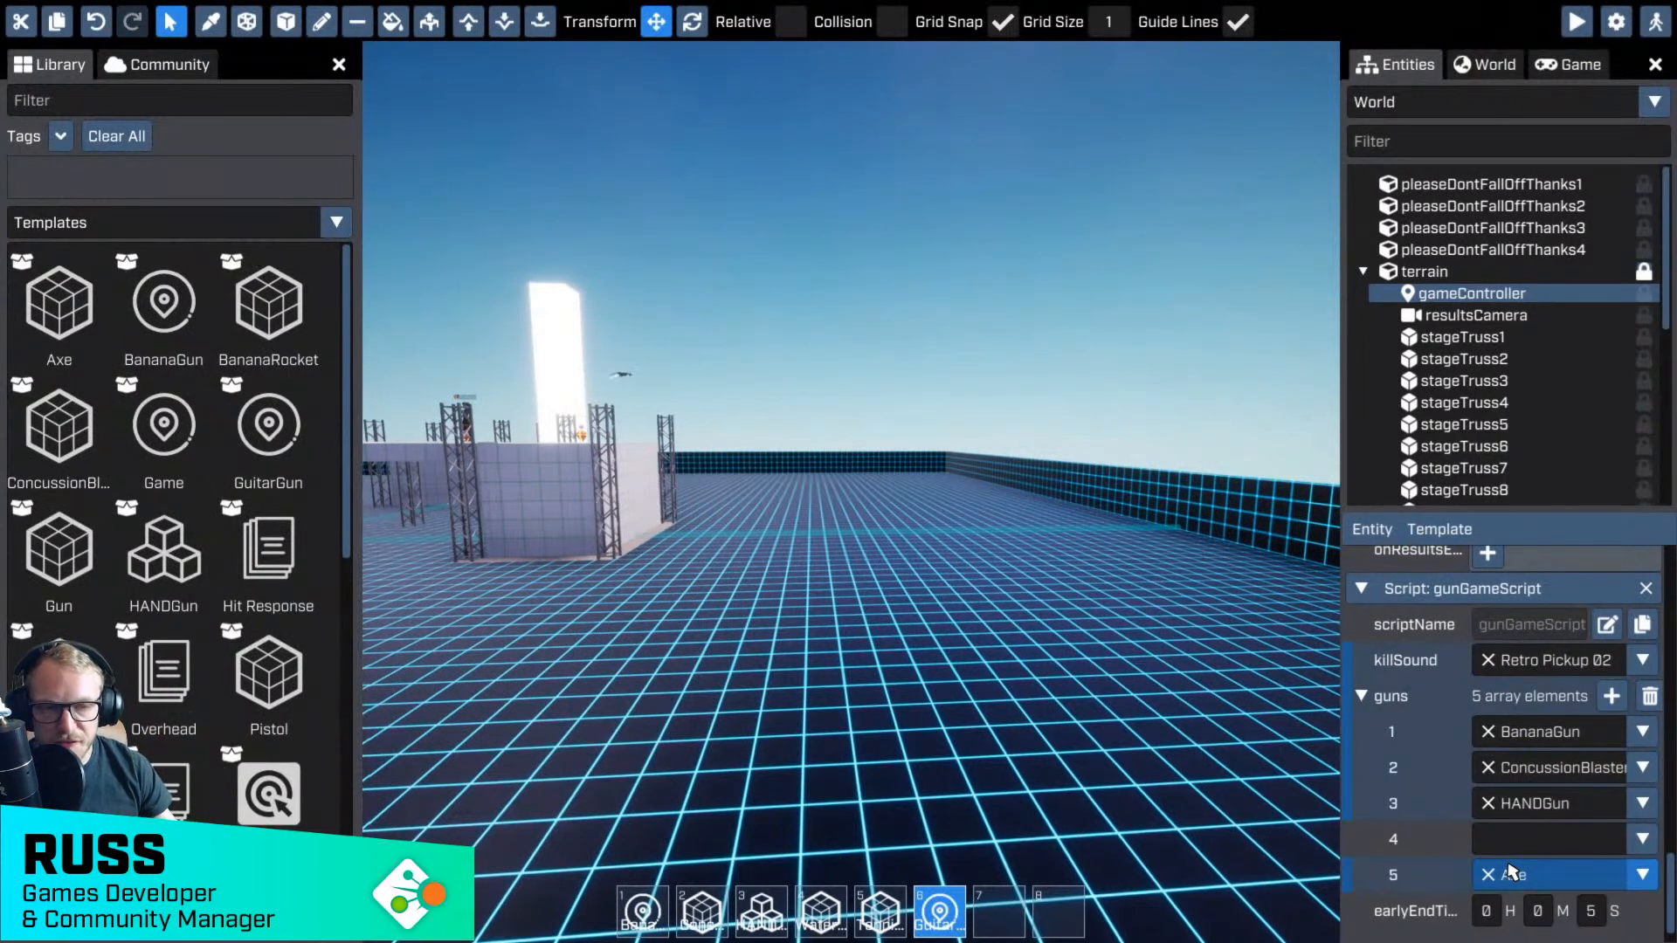
pyautogui.click(1548, 839)
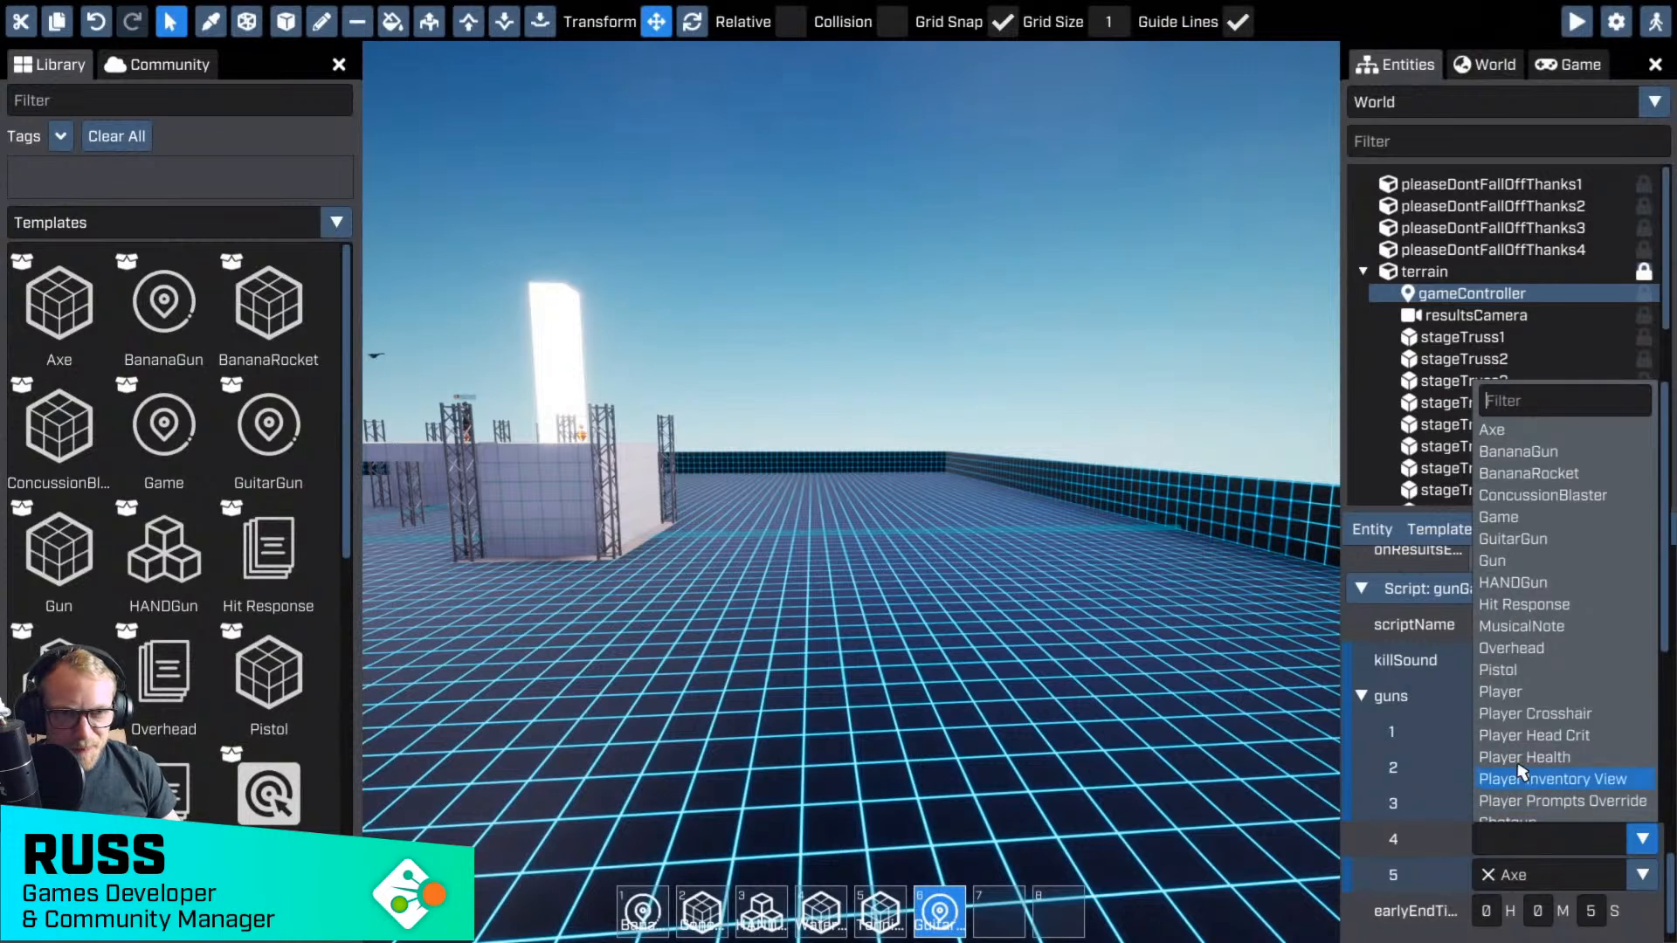
pyautogui.click(1528, 402)
pyautogui.write('wa')
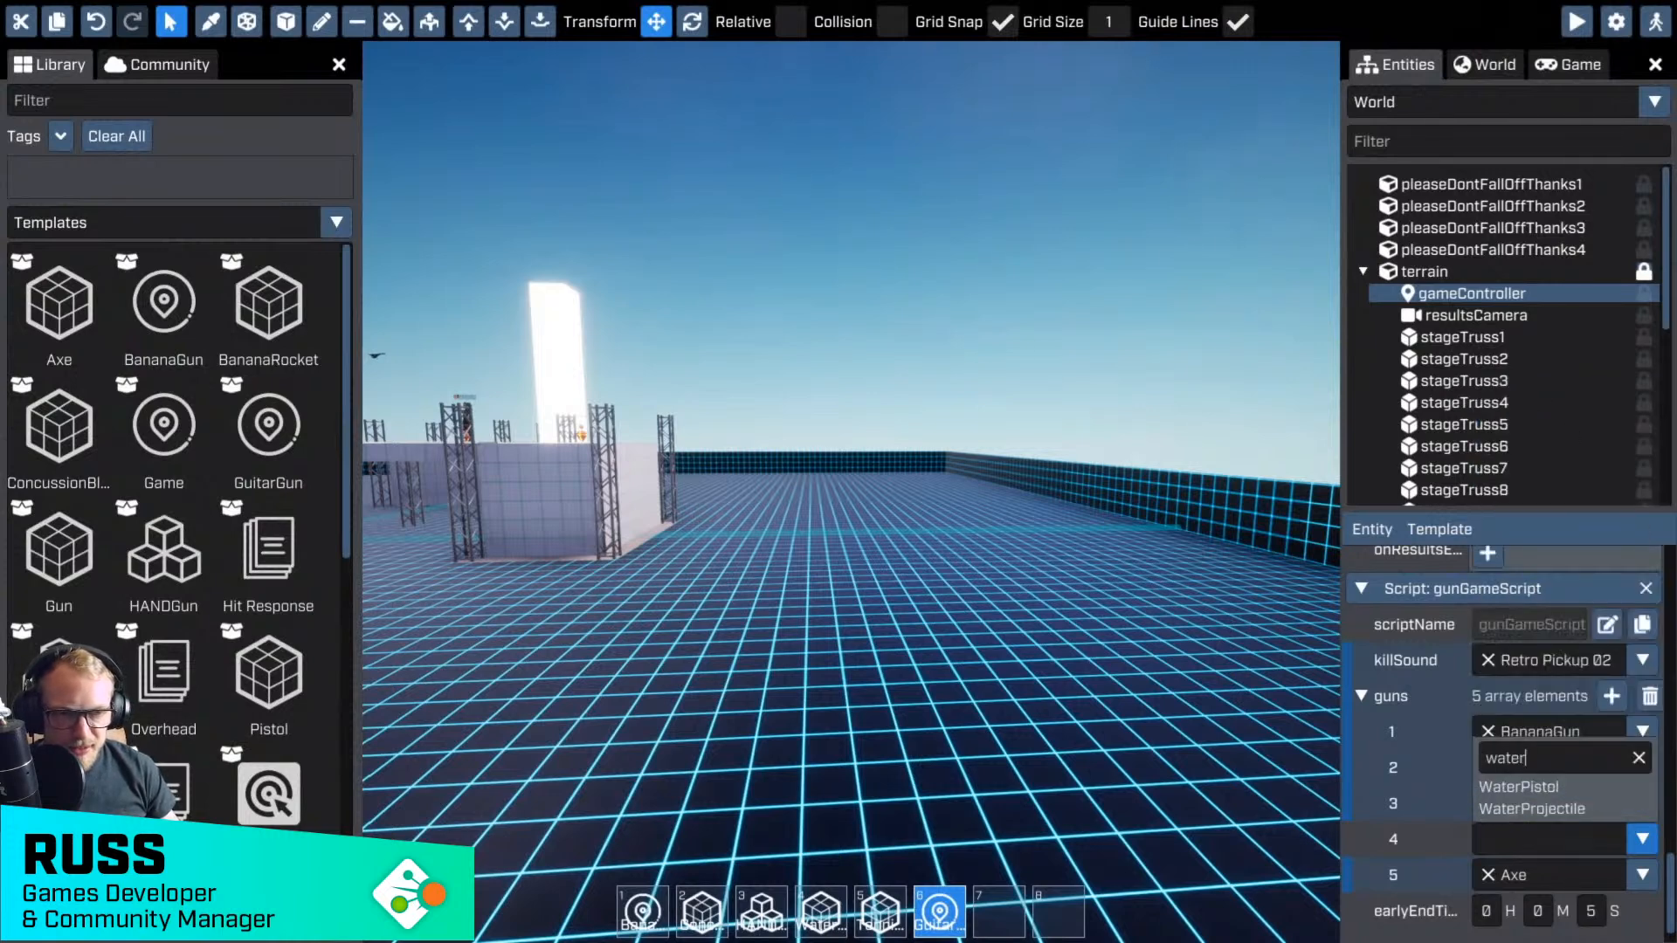
pyautogui.write('ter')
pyautogui.click(1521, 787)
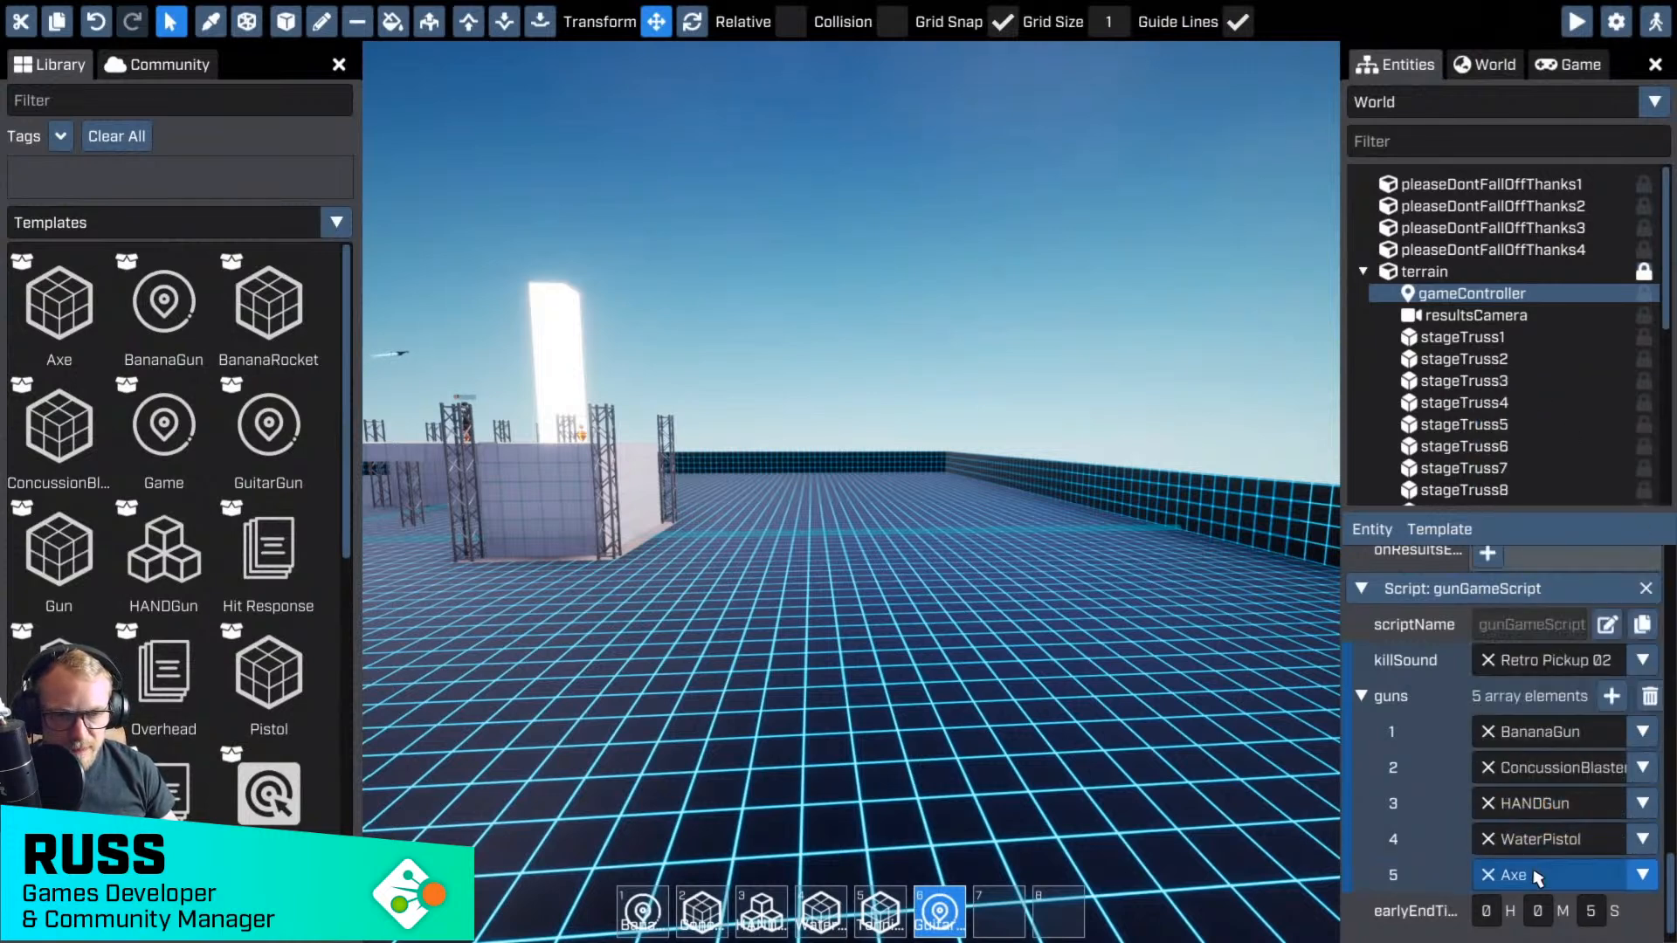
# - Insert another guns element between WaterPistol and Axe and assign the TennisGun template to it
pyautogui.rightClick(1537, 877)
pyautogui.click(1539, 805)
pyautogui.scroll(-1, 1550, 812)
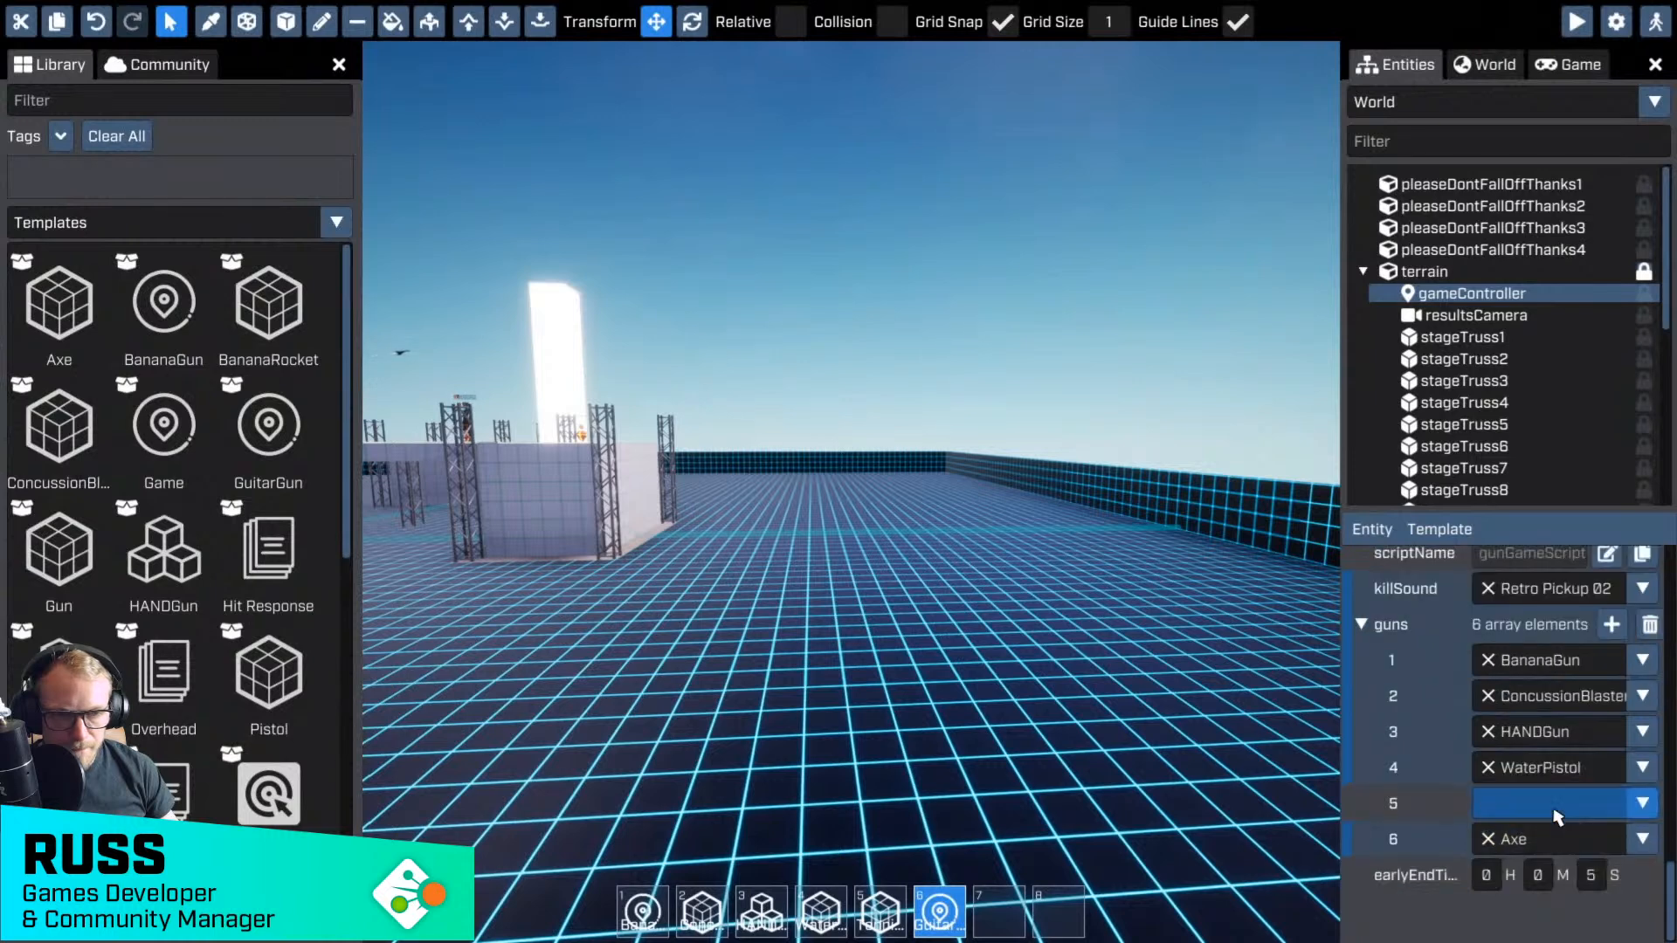
pyautogui.click(1556, 815)
pyautogui.moveTo(1544, 841); pyautogui.dragTo(1482, 830)
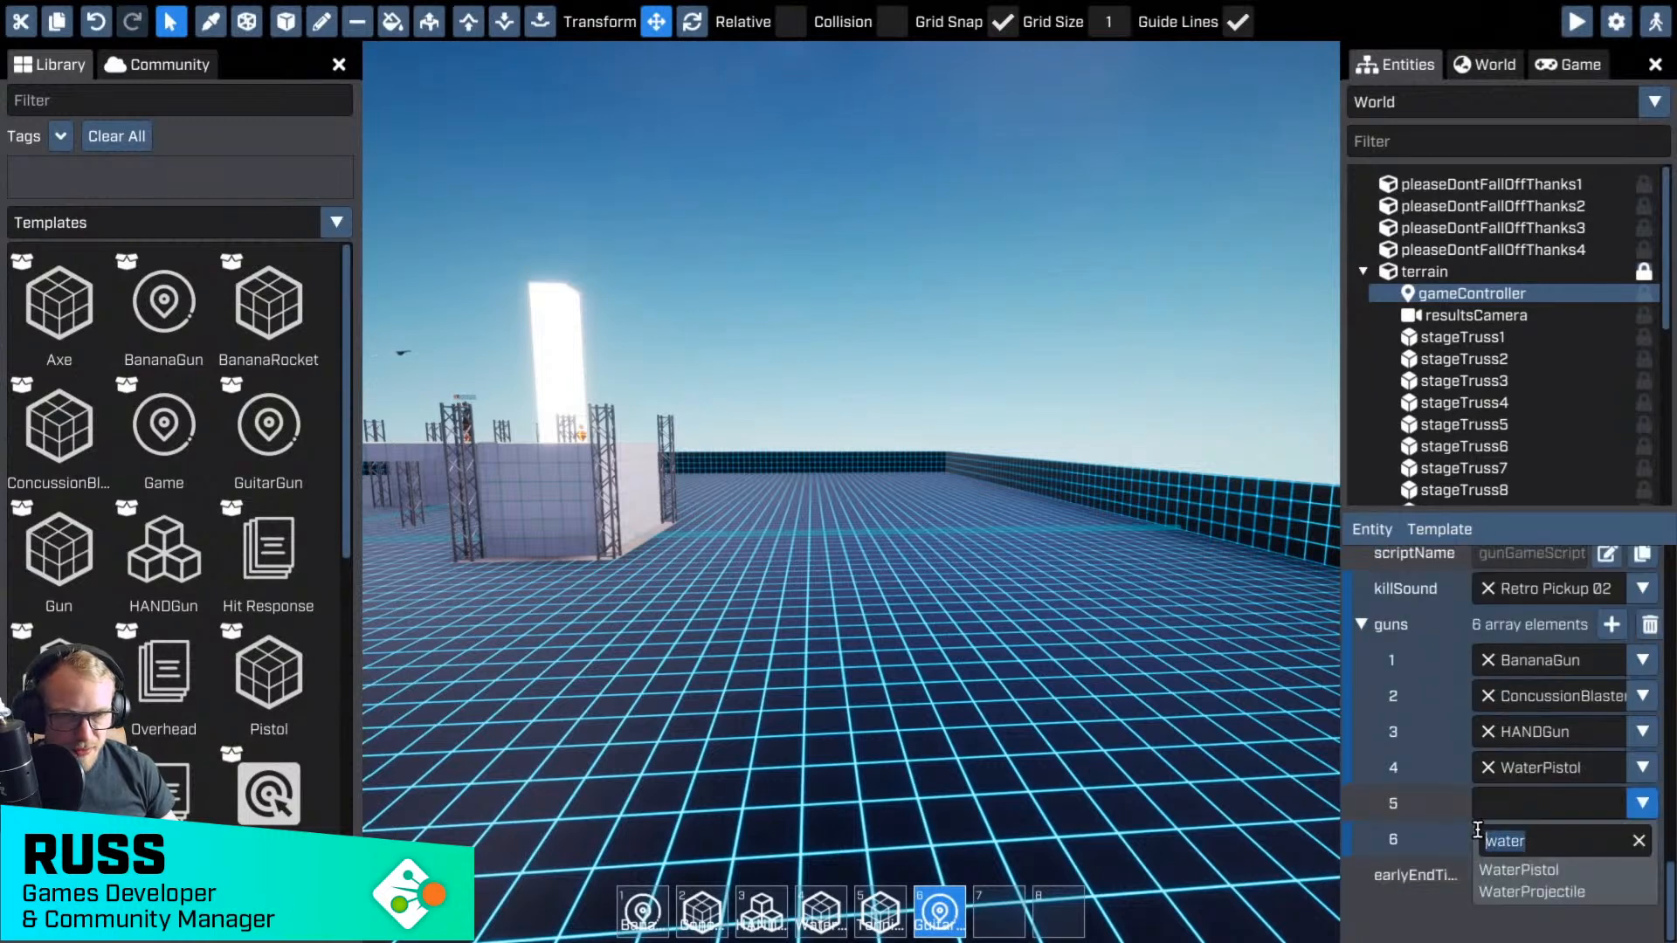
pyautogui.write('ten')
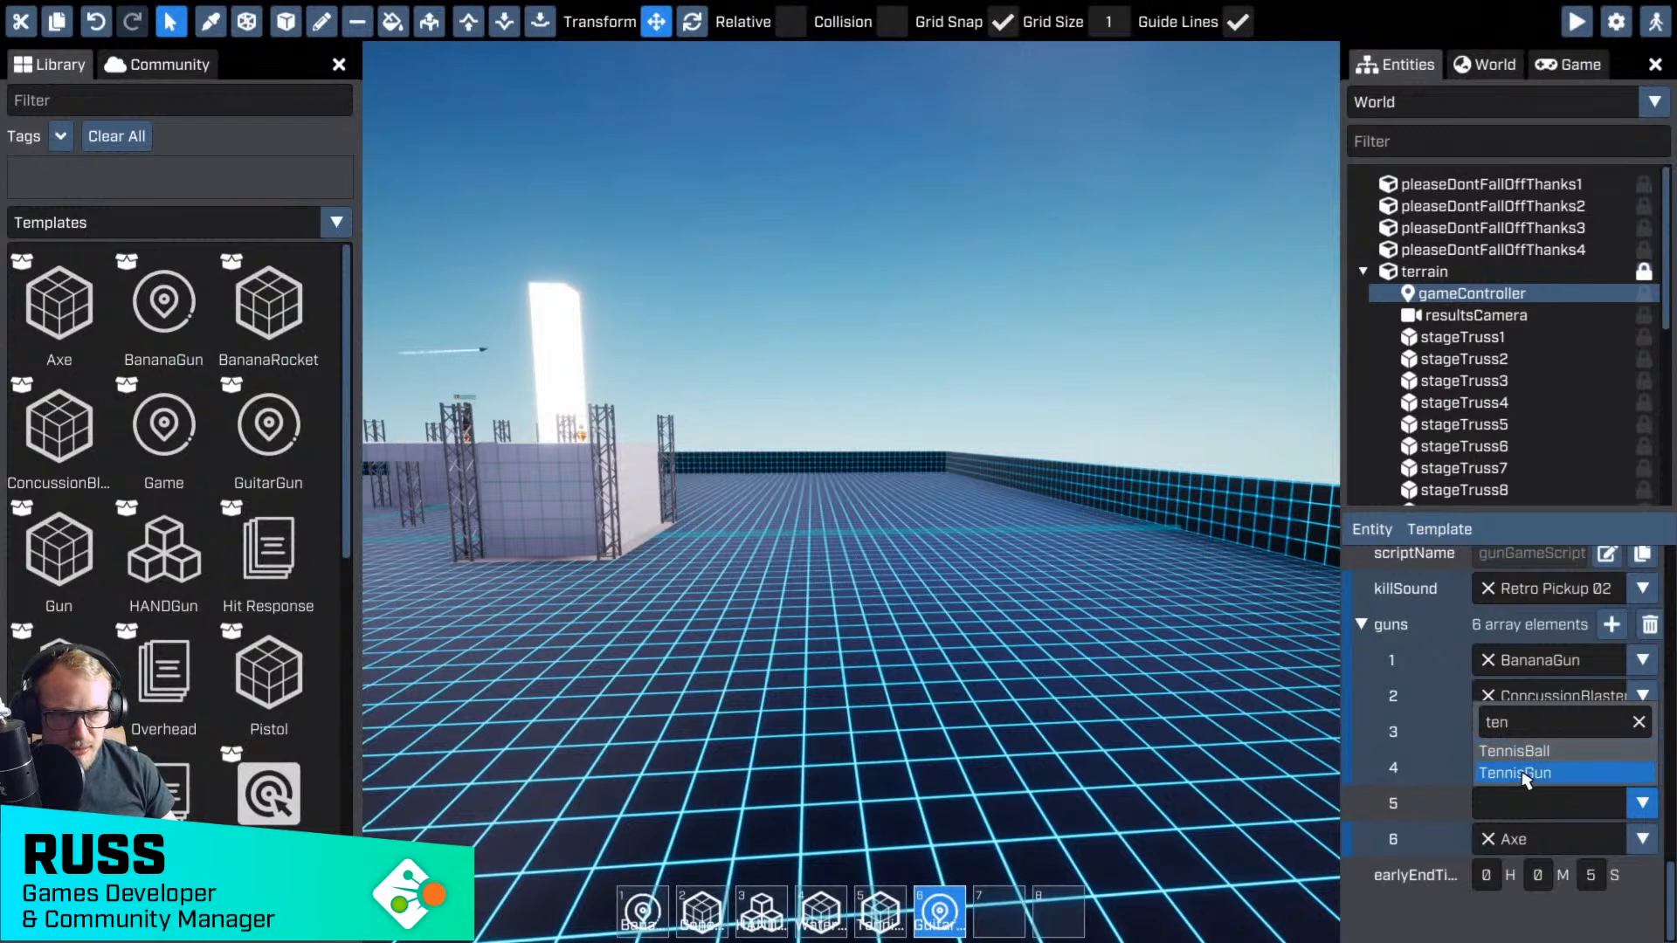
pyautogui.click(1520, 773)
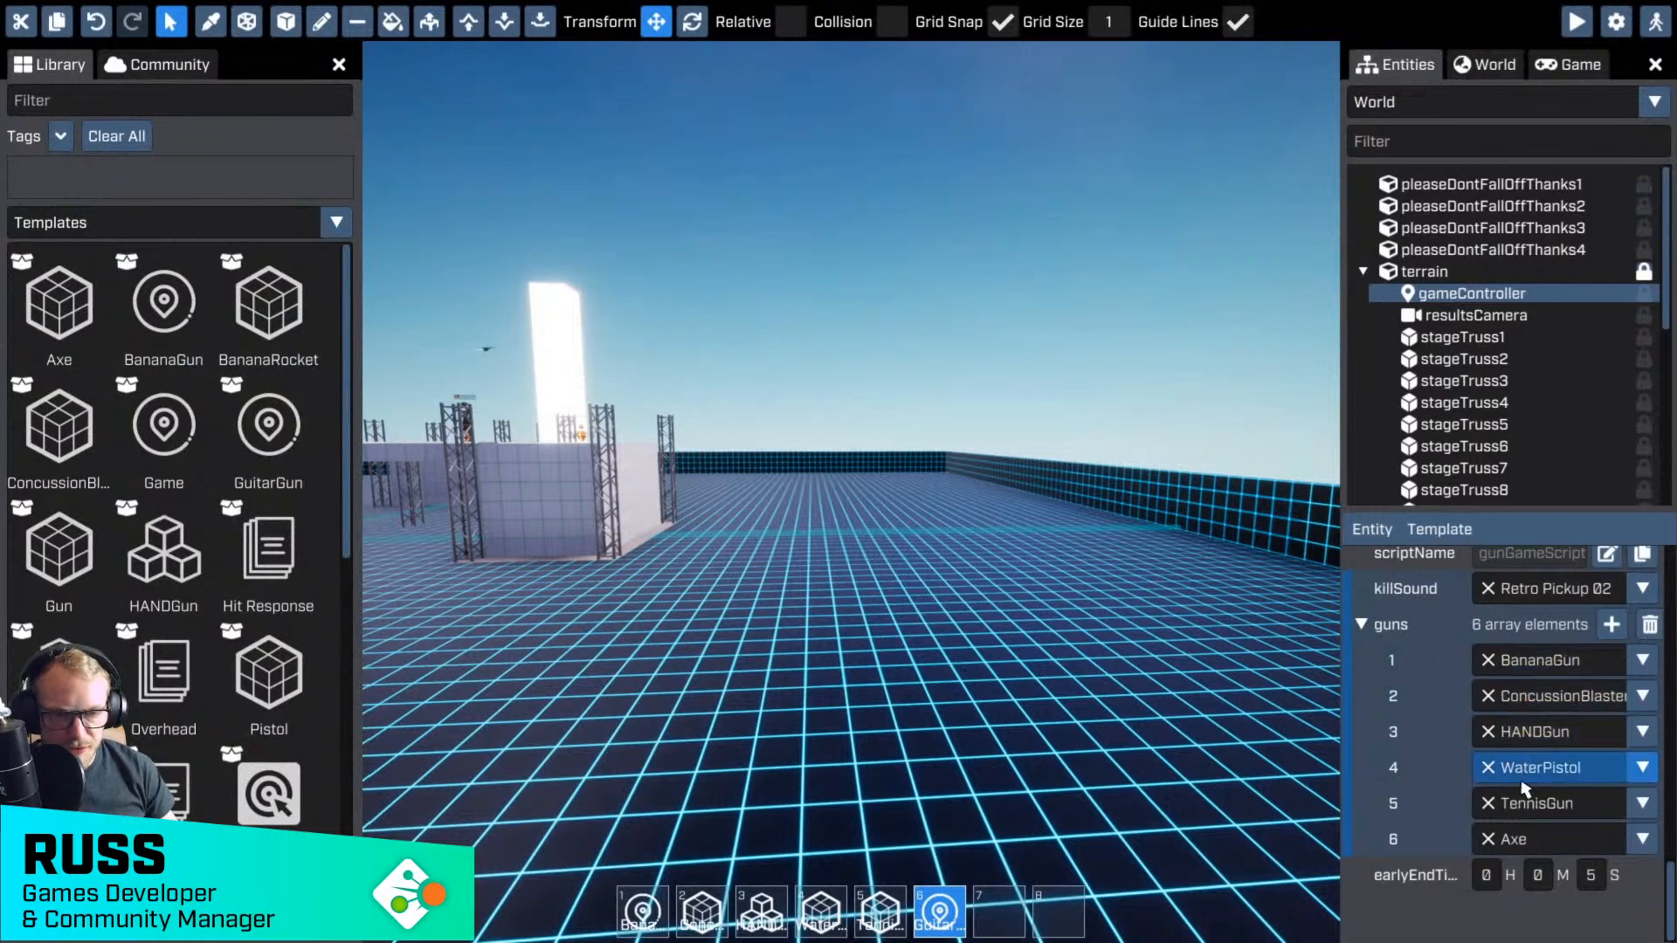
# - Insert a guns element between TennisGun and Axe and assign the GuitarGun template to it
pyautogui.rightClick(1522, 786)
pyautogui.press('Escape')
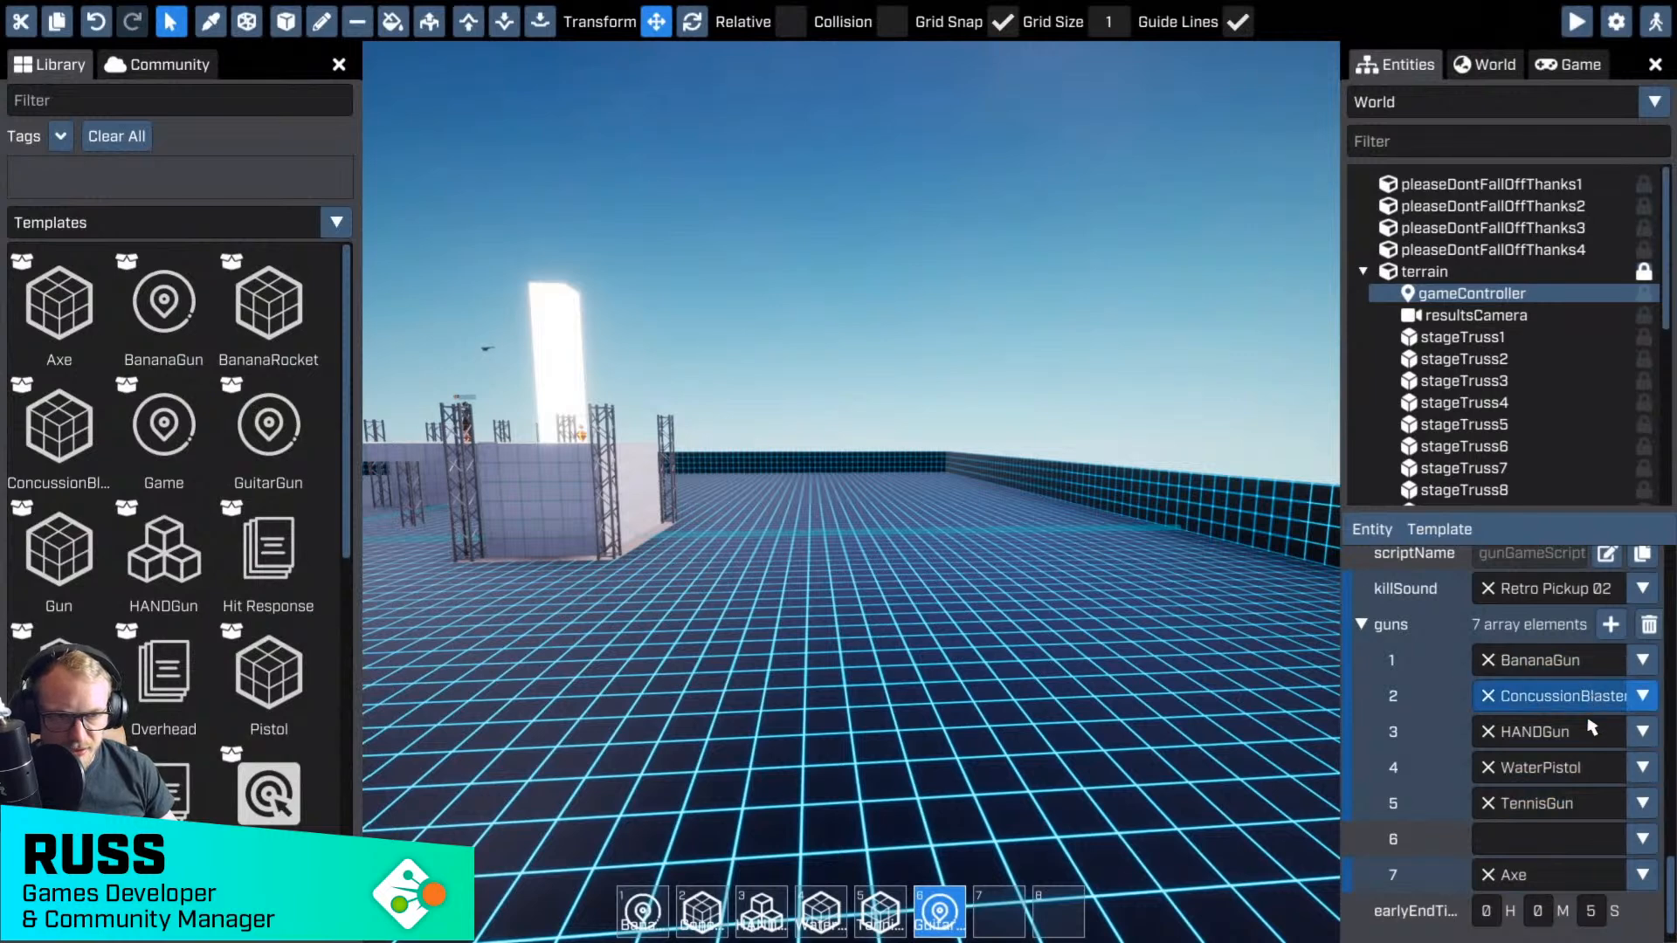
pyautogui.click(1556, 840)
pyautogui.write('ten')
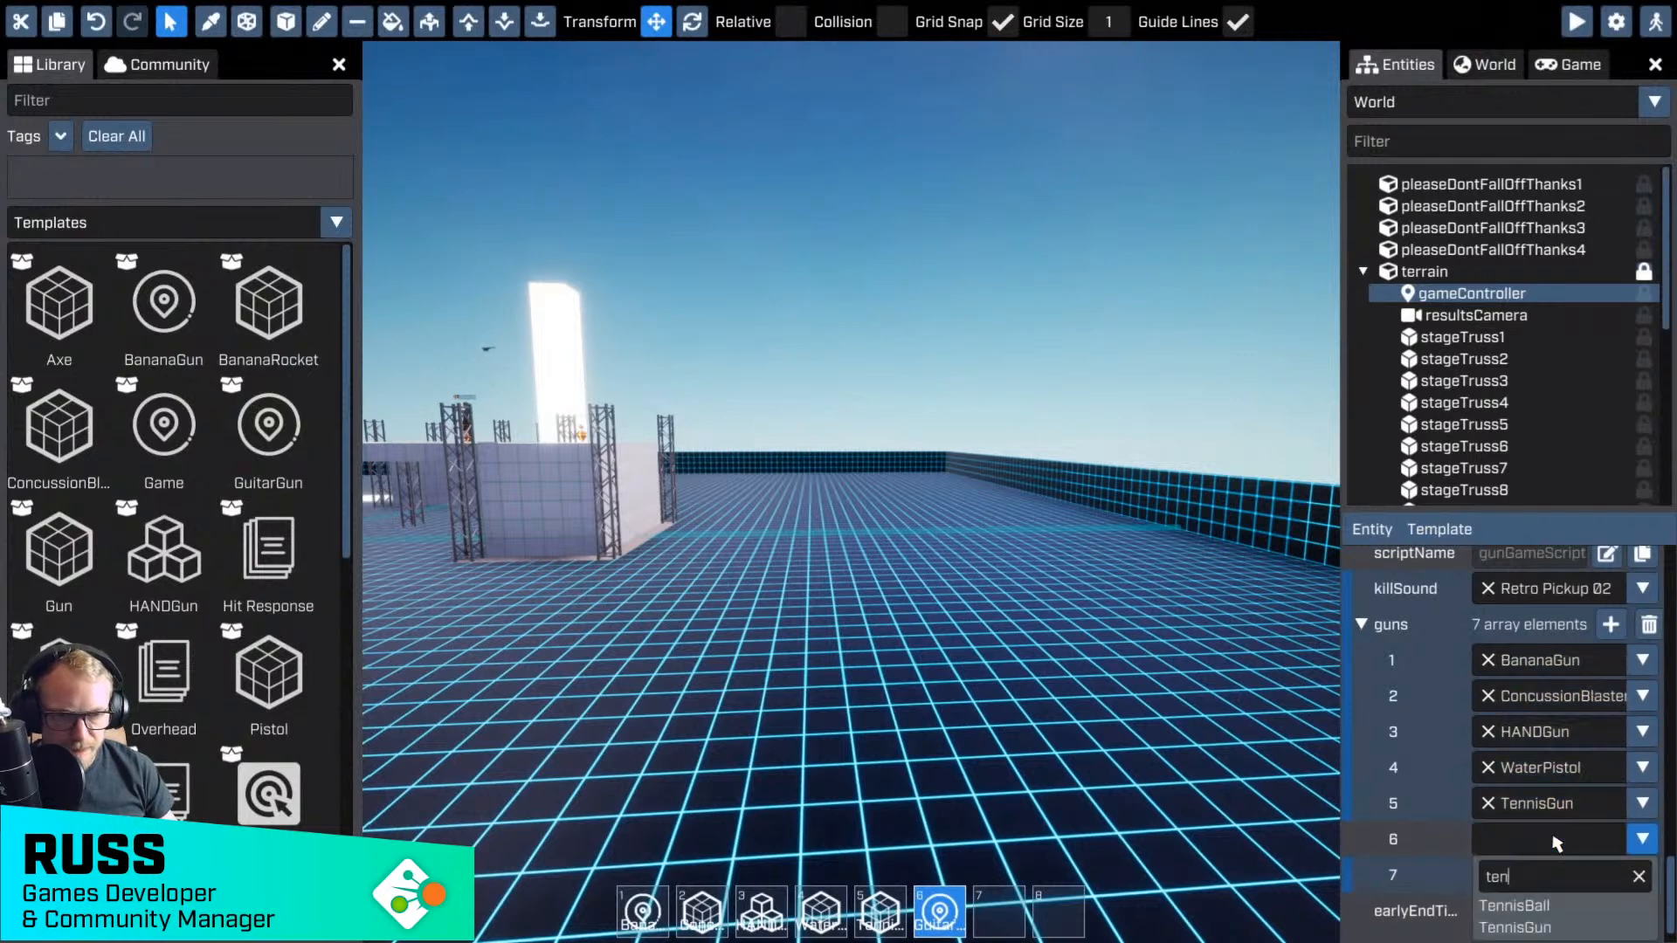
pyautogui.press('BackSpace')
pyautogui.press('BackSpace')
pyautogui.press('BackSpace')
pyautogui.write('gui')
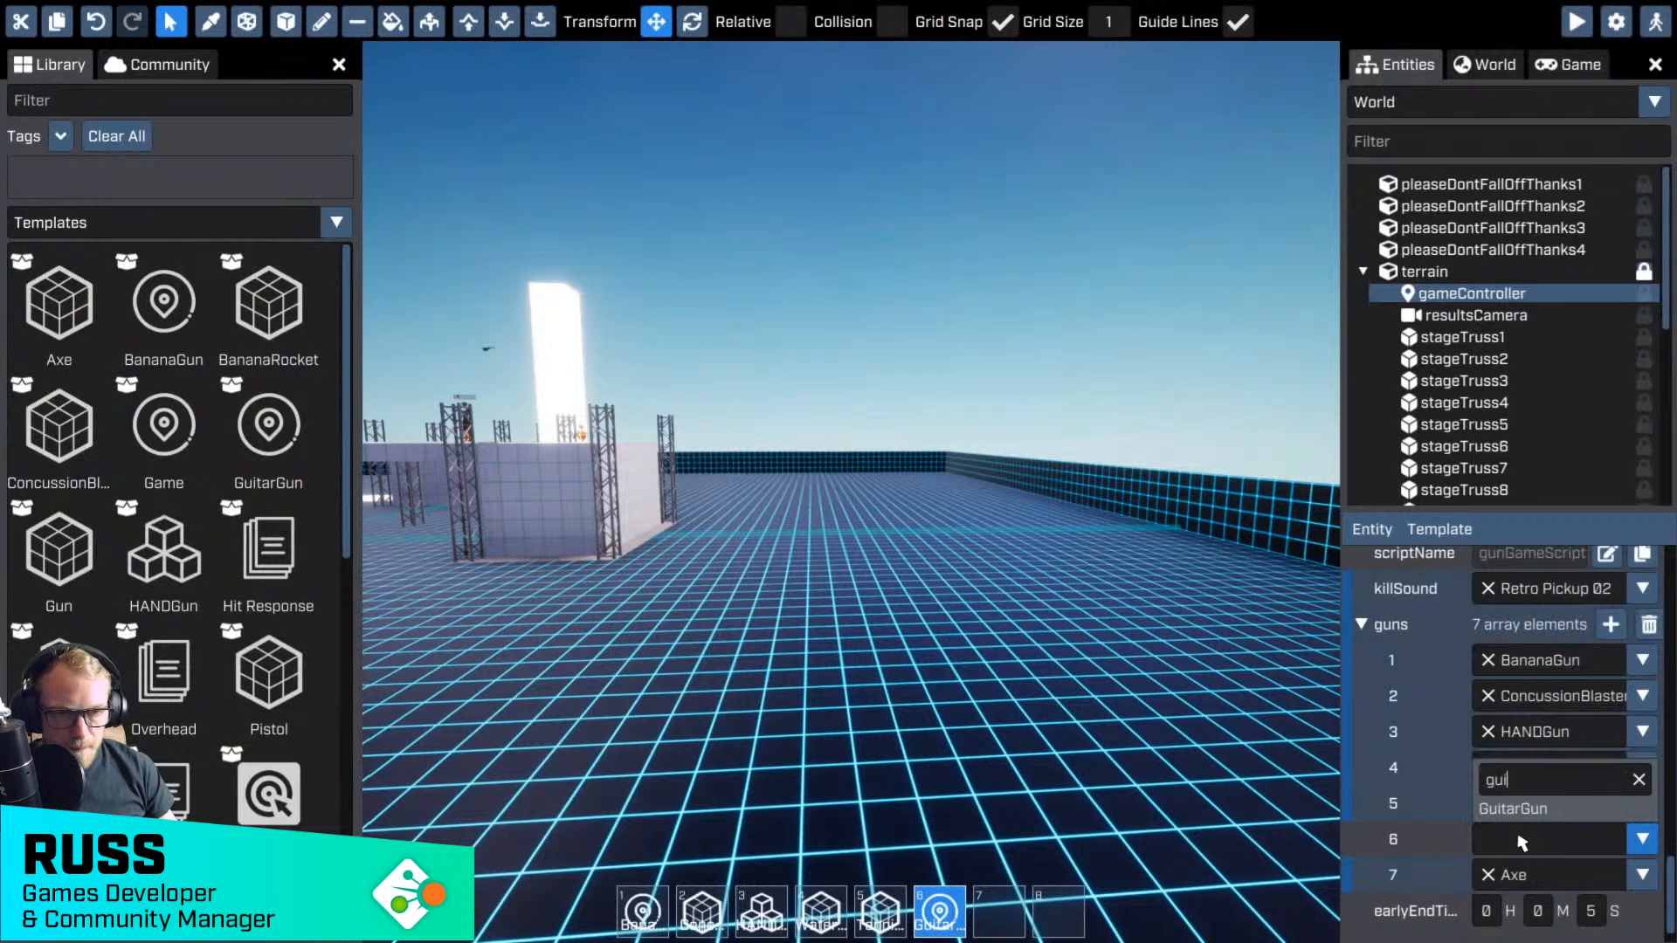
pyautogui.click(1519, 809)
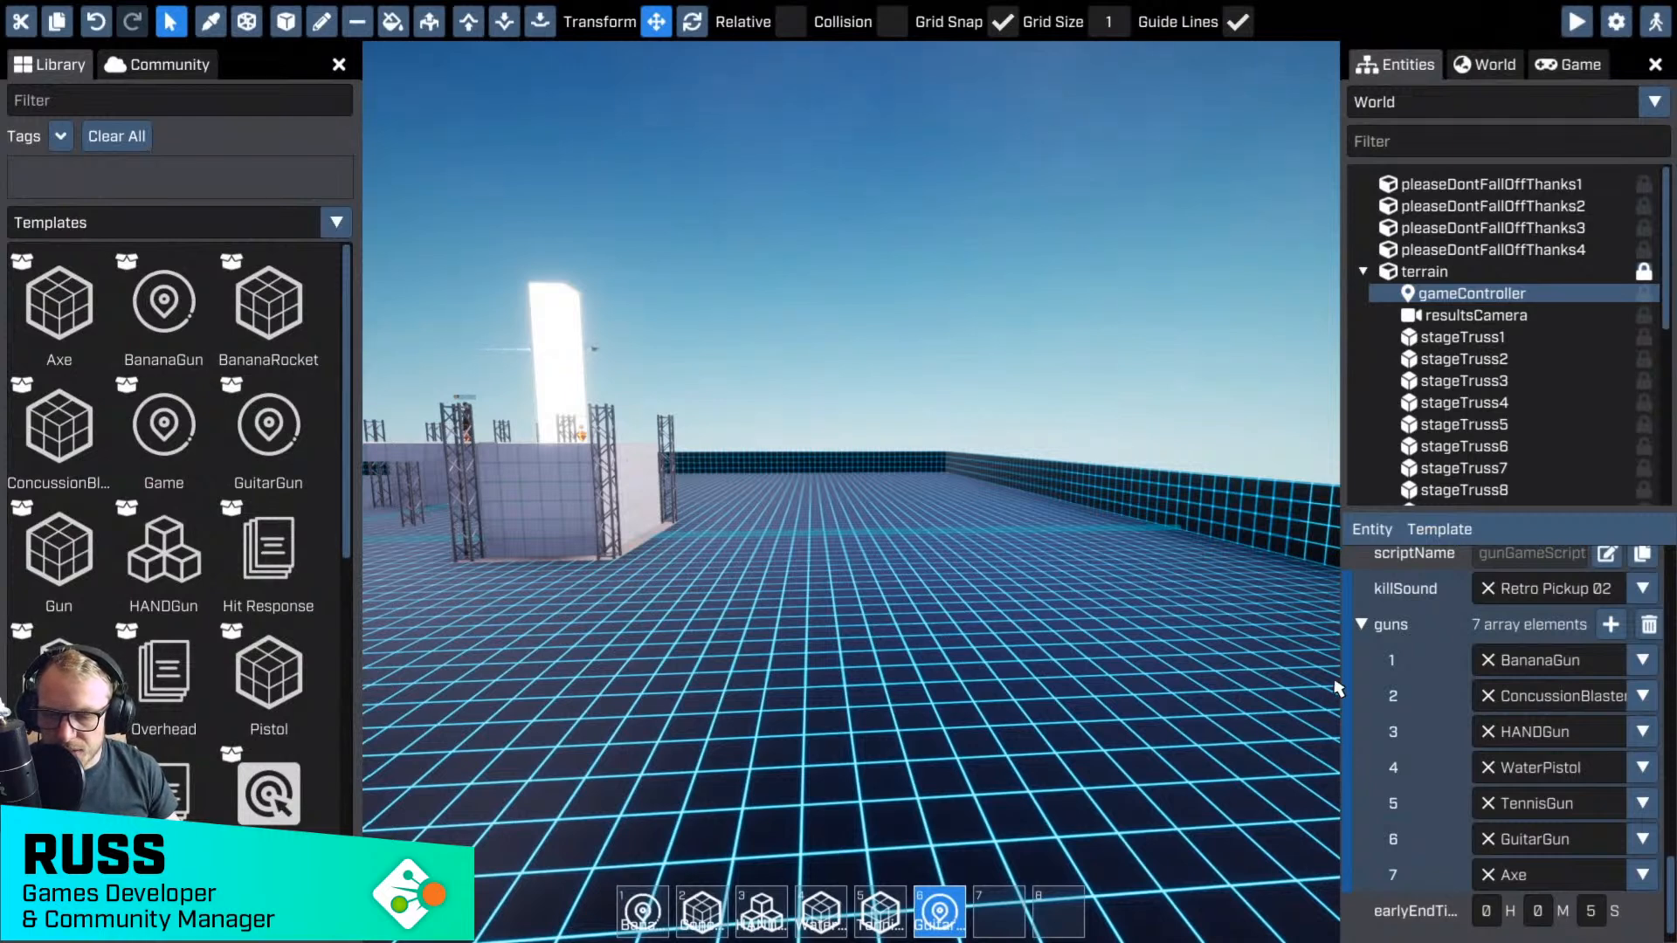
# - Preview the level with all connected users and test the Banana Shooter by firing at the other players
pyautogui.press('f')
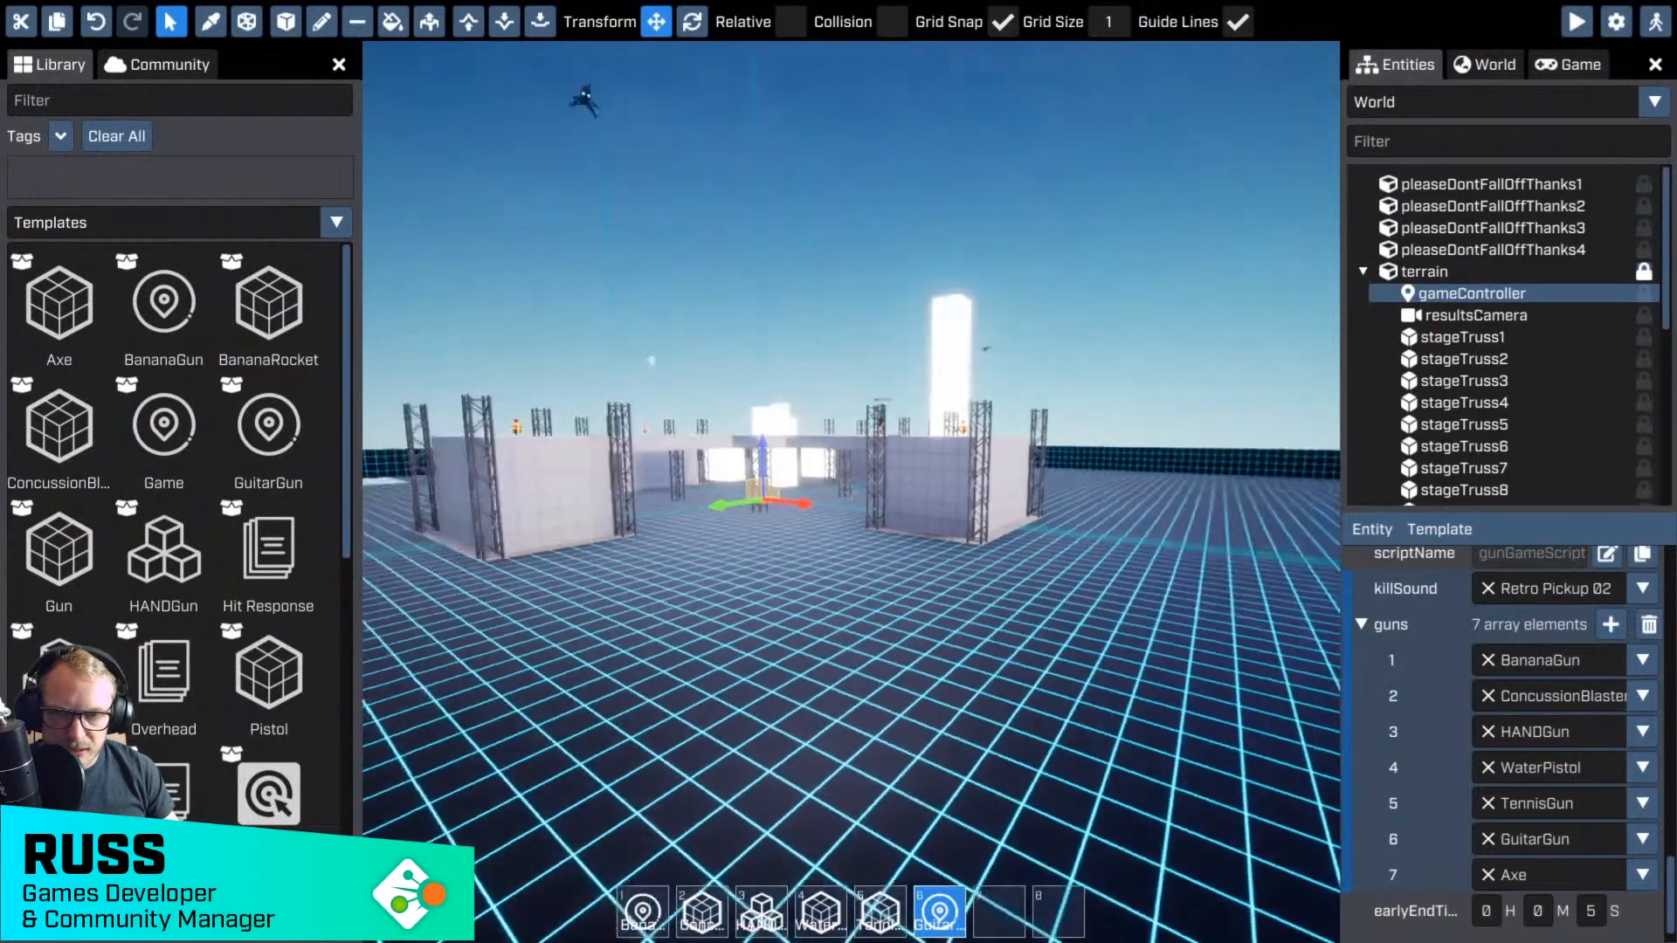
pyautogui.moveTo(851, 492); pyautogui.dragTo(966, 506, button='right')
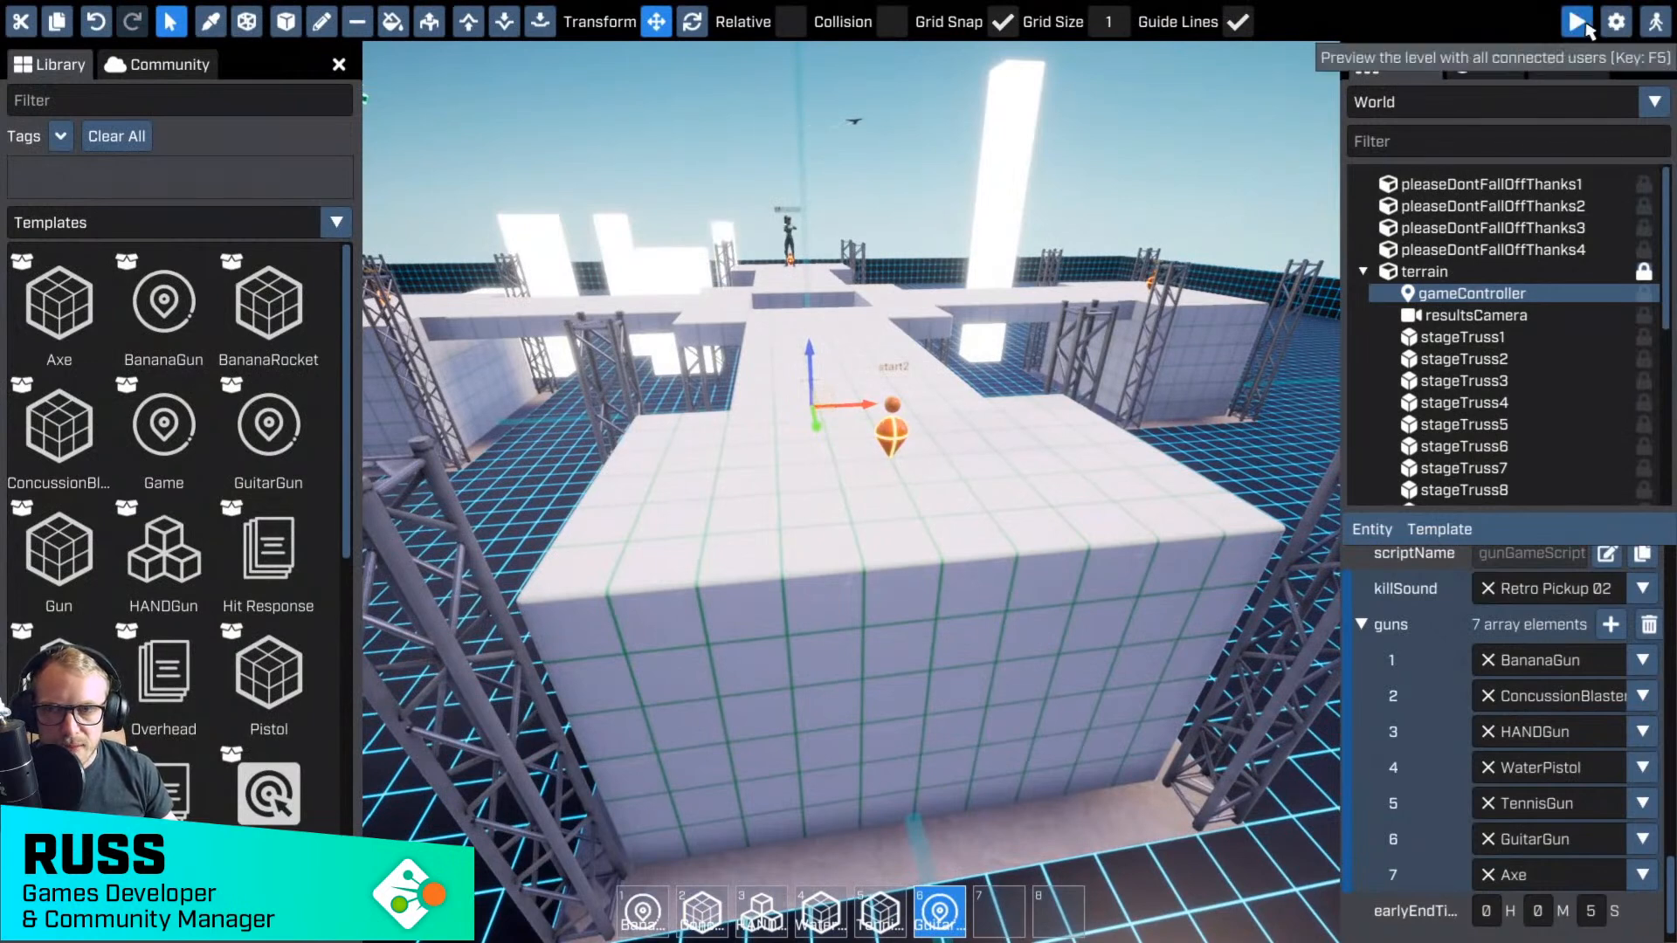
pyautogui.click(1578, 22)
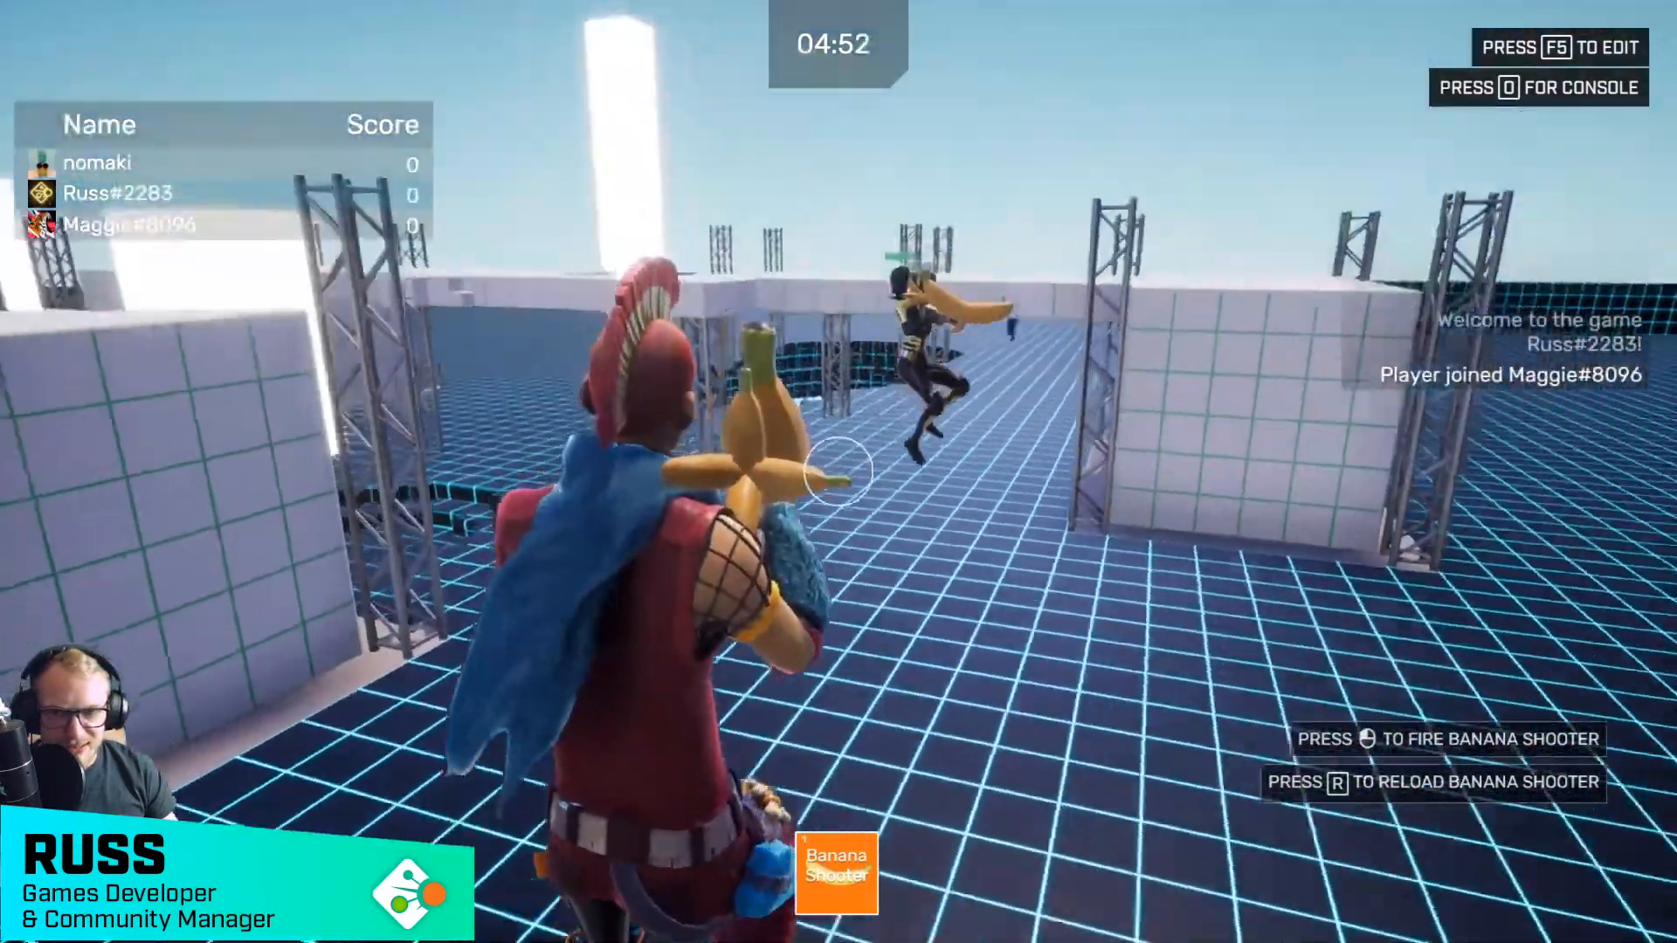
pyautogui.click(838, 471)
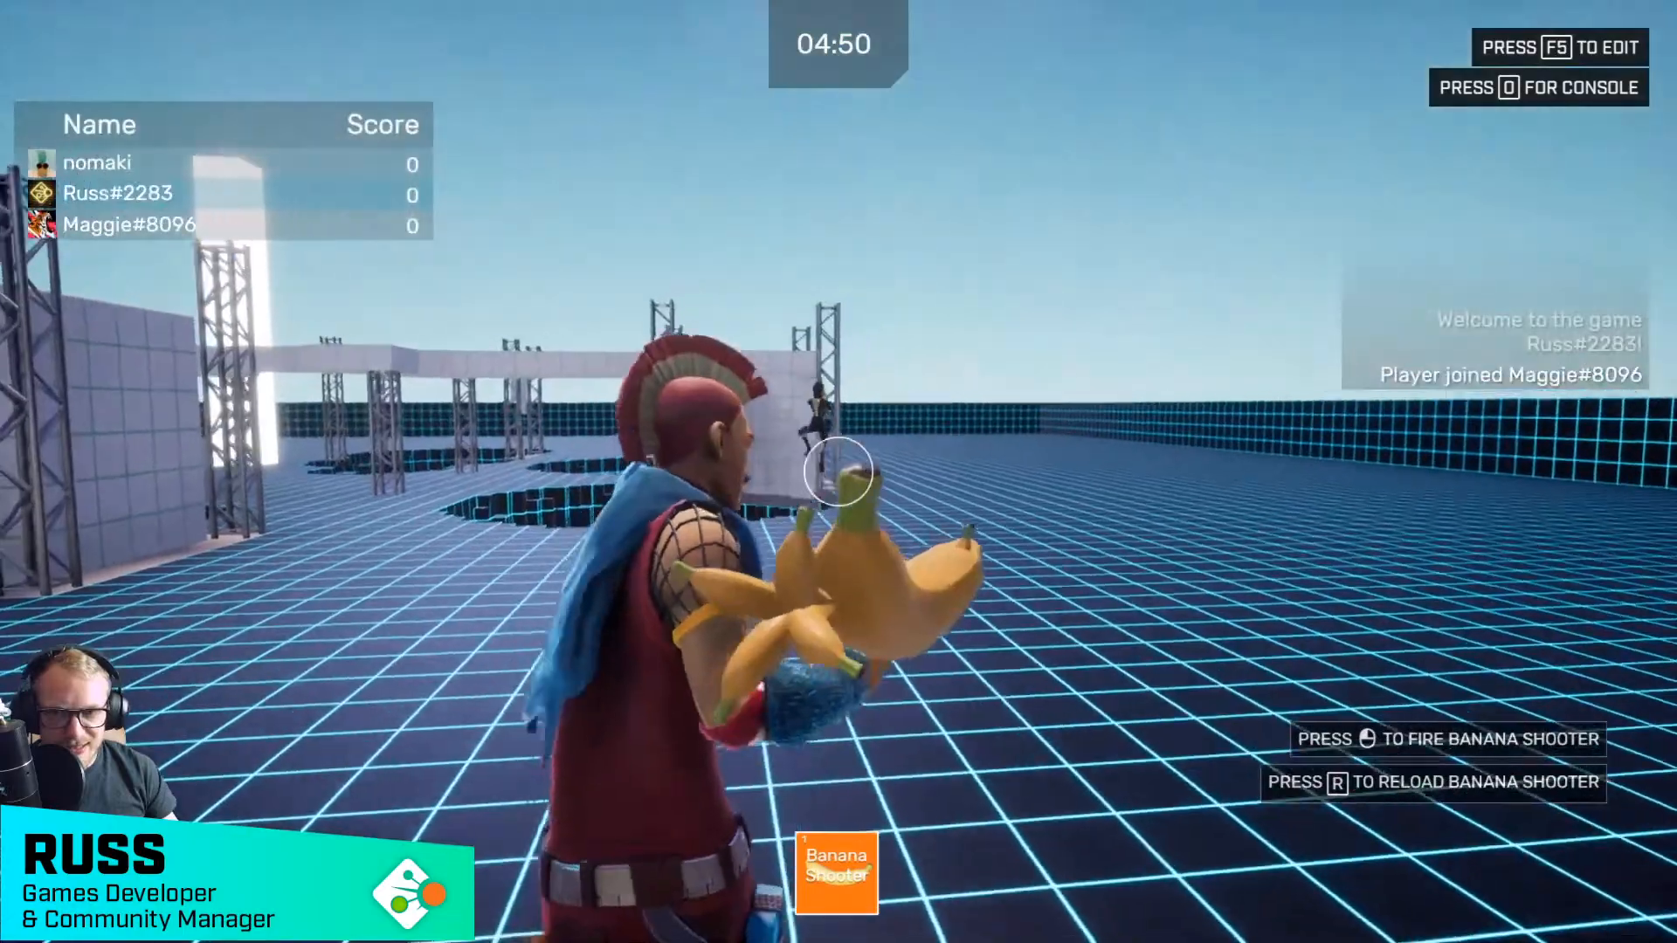
pyautogui.click(838, 471)
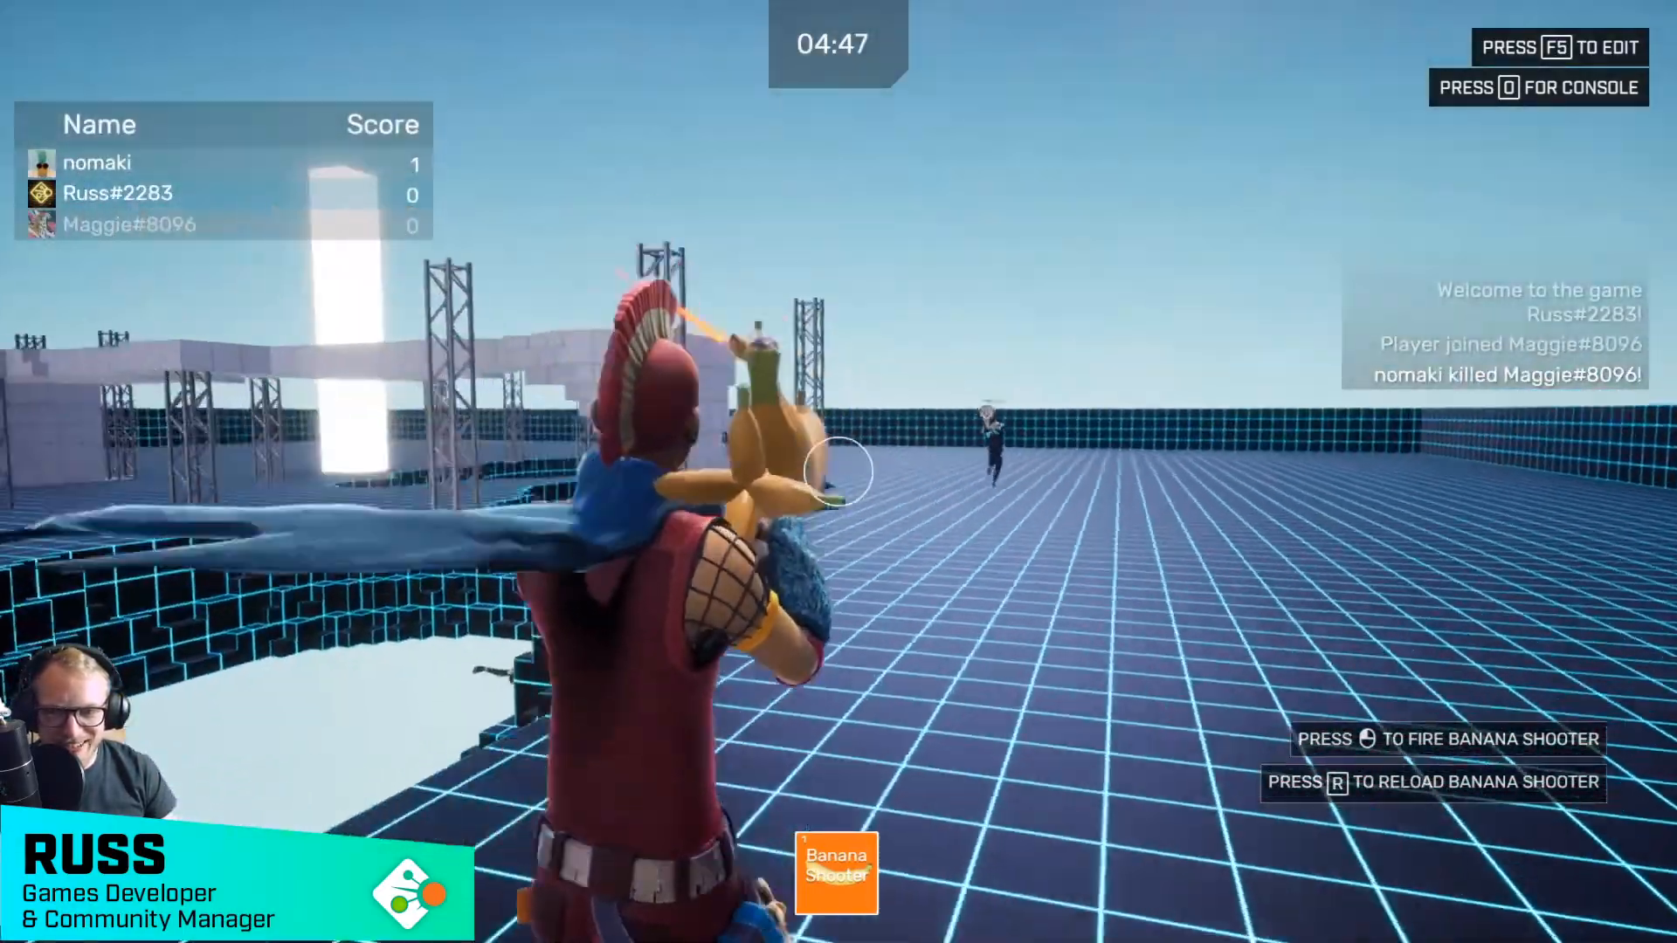
pyautogui.click(838, 472)
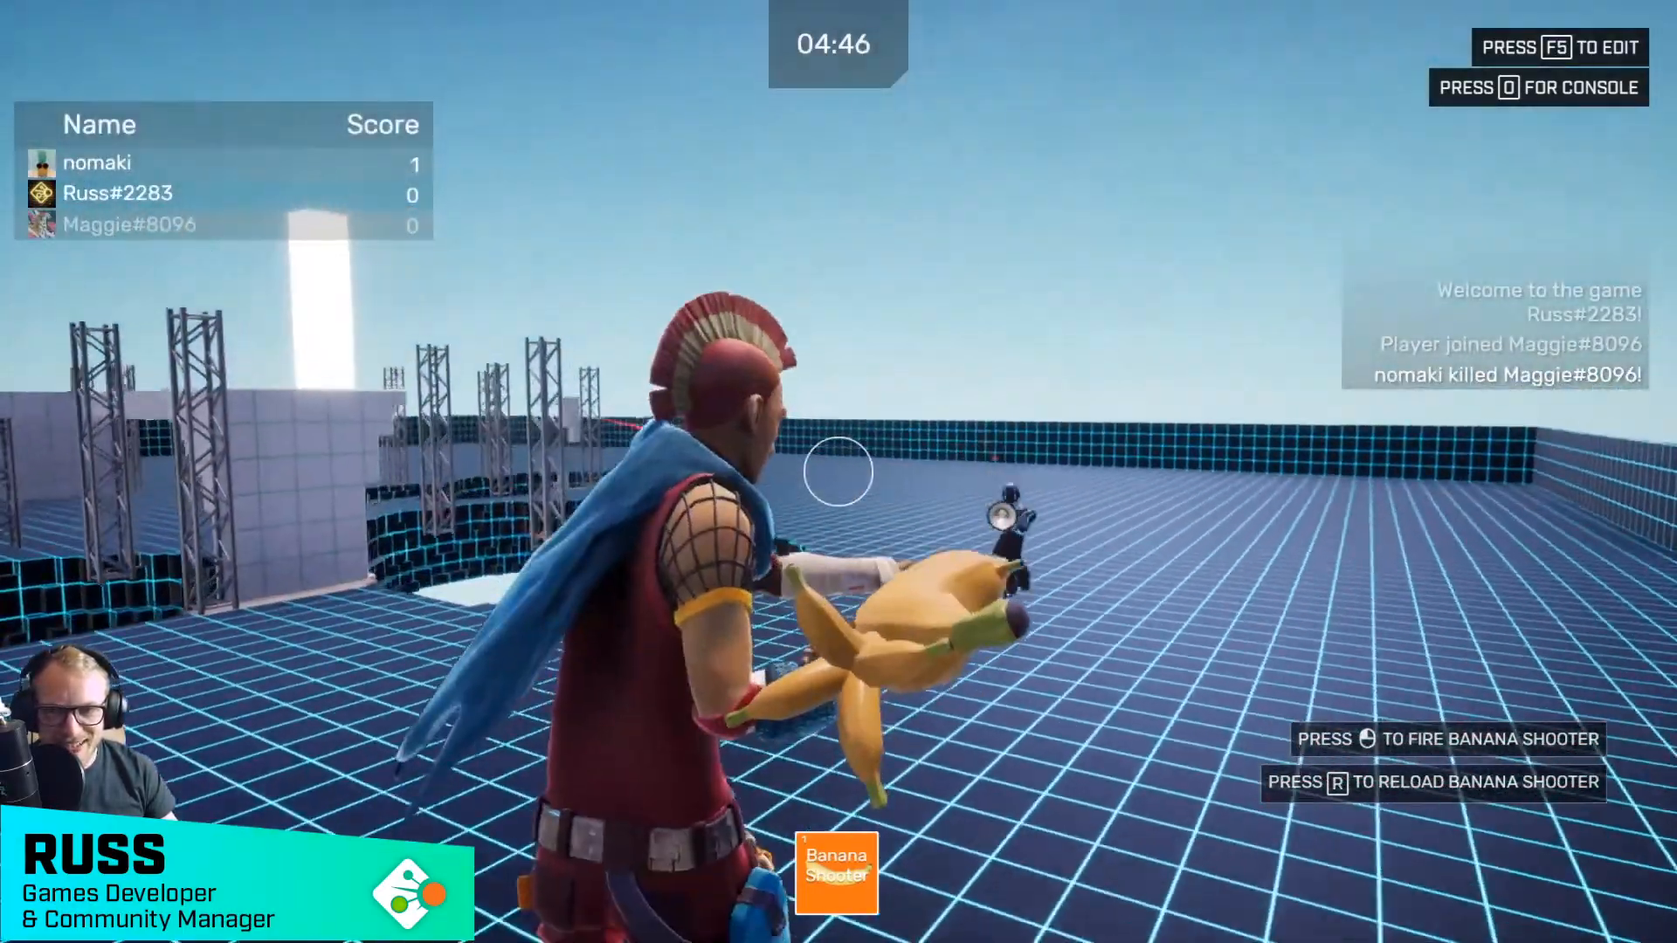
pyautogui.click(838, 472)
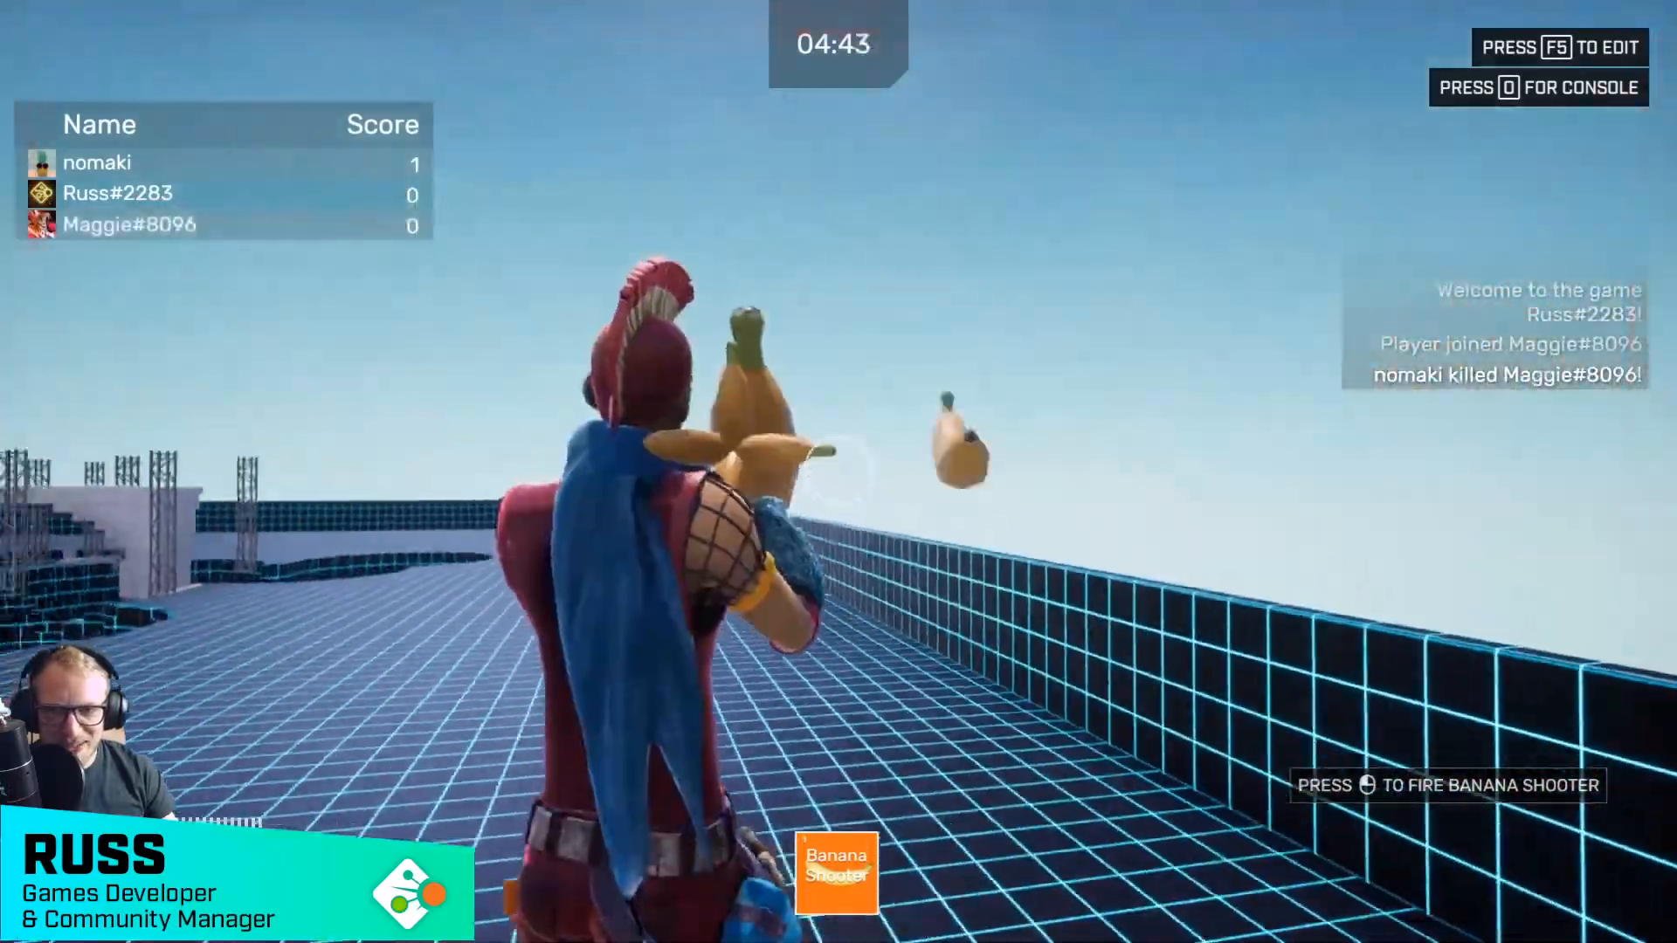
pyautogui.click(839, 471)
pyautogui.click(838, 472)
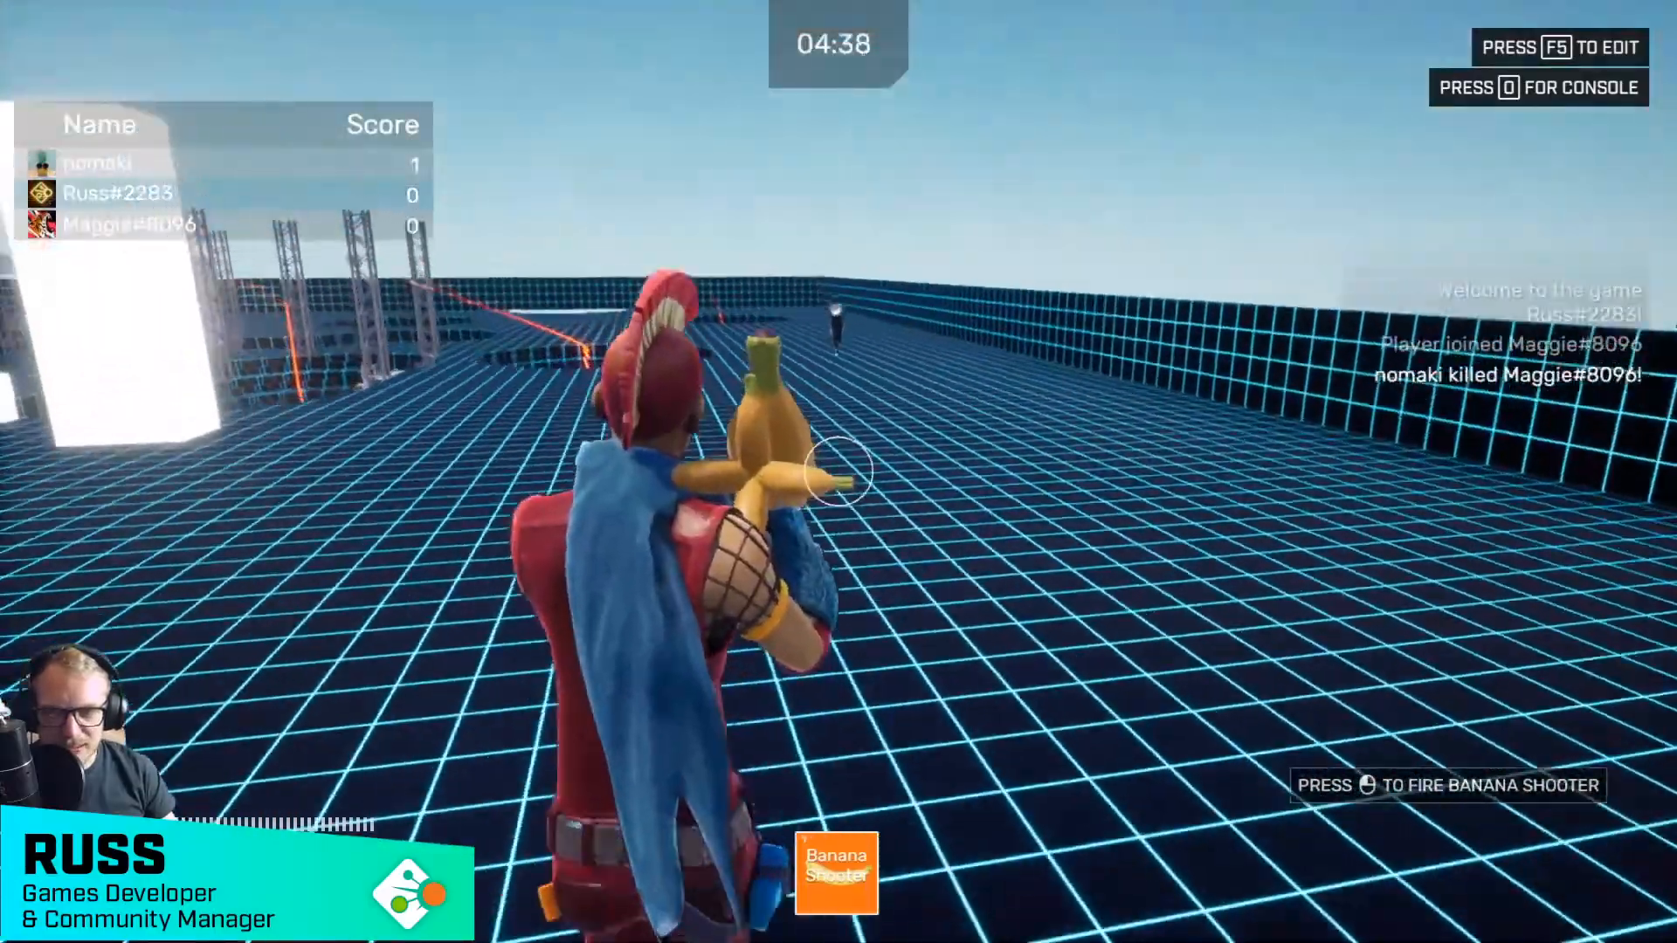
pyautogui.click(839, 472)
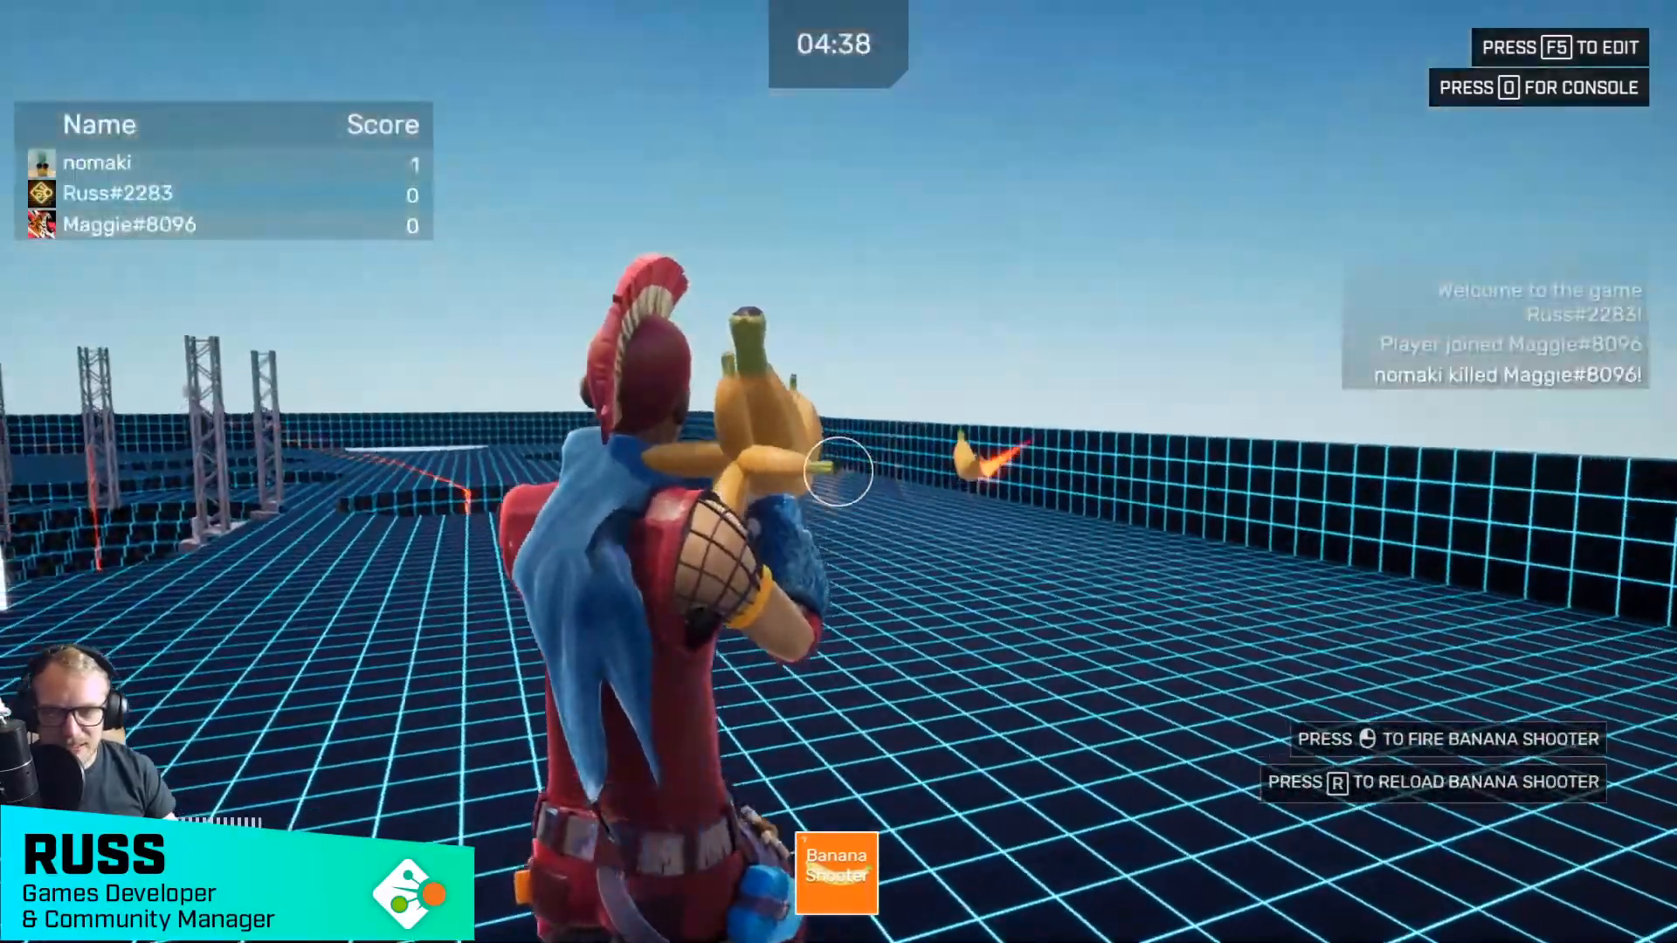
pyautogui.click(838, 472)
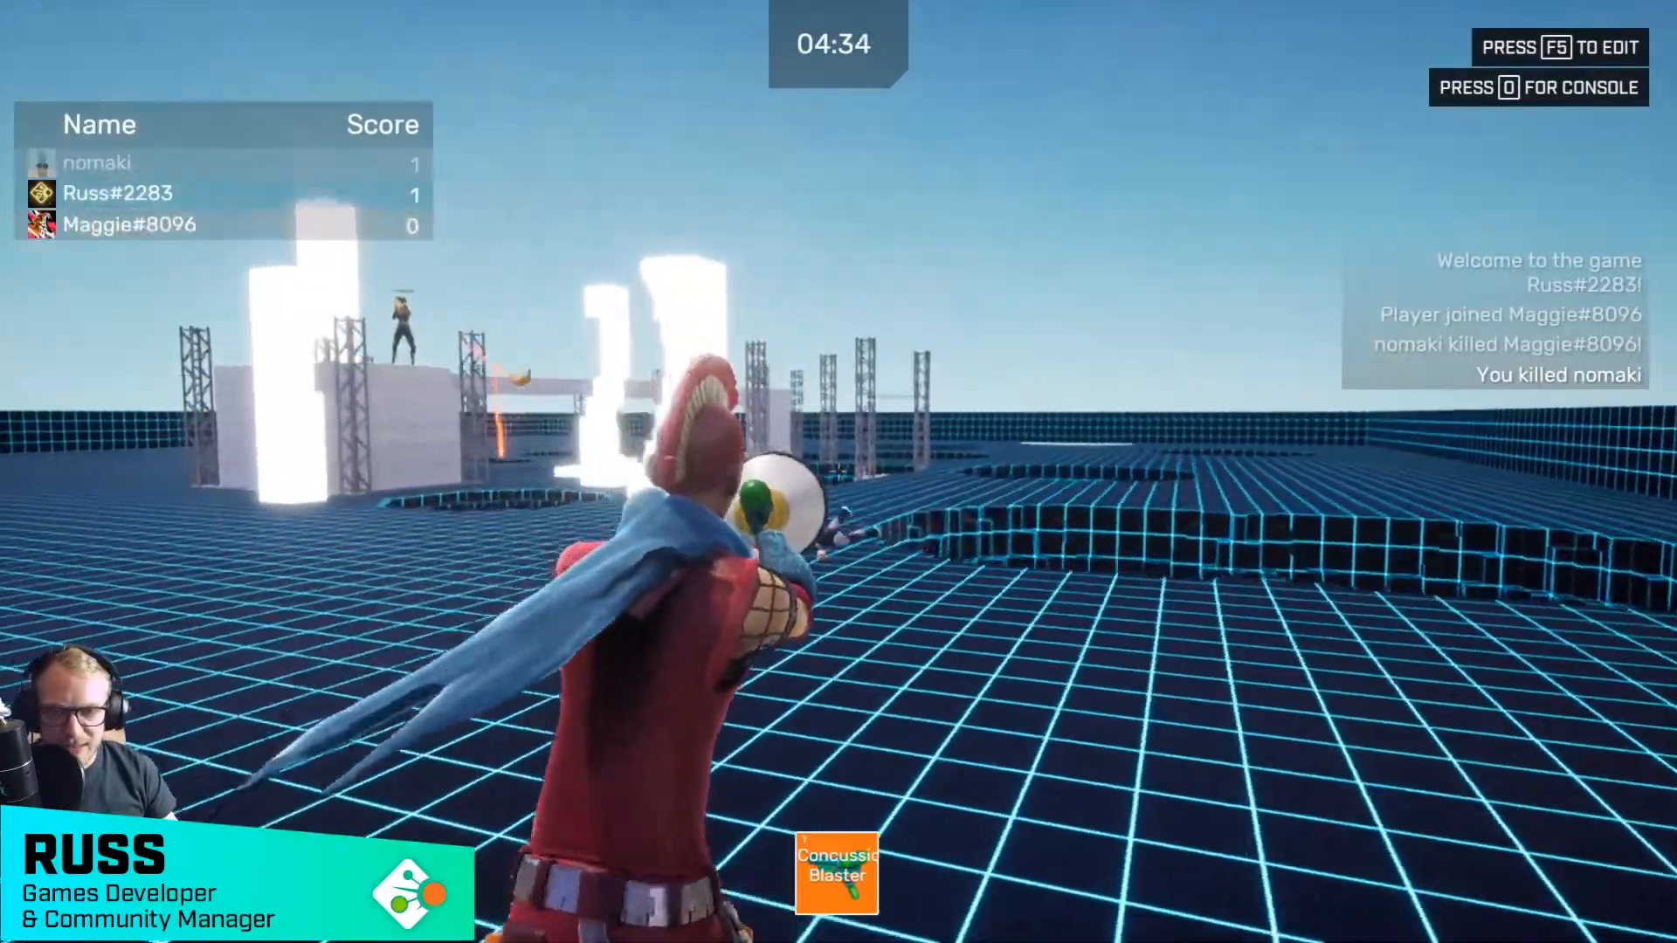
# - Approach the raised stage and test the Concussion Blaster near the player standing on it
pyautogui.press('w')
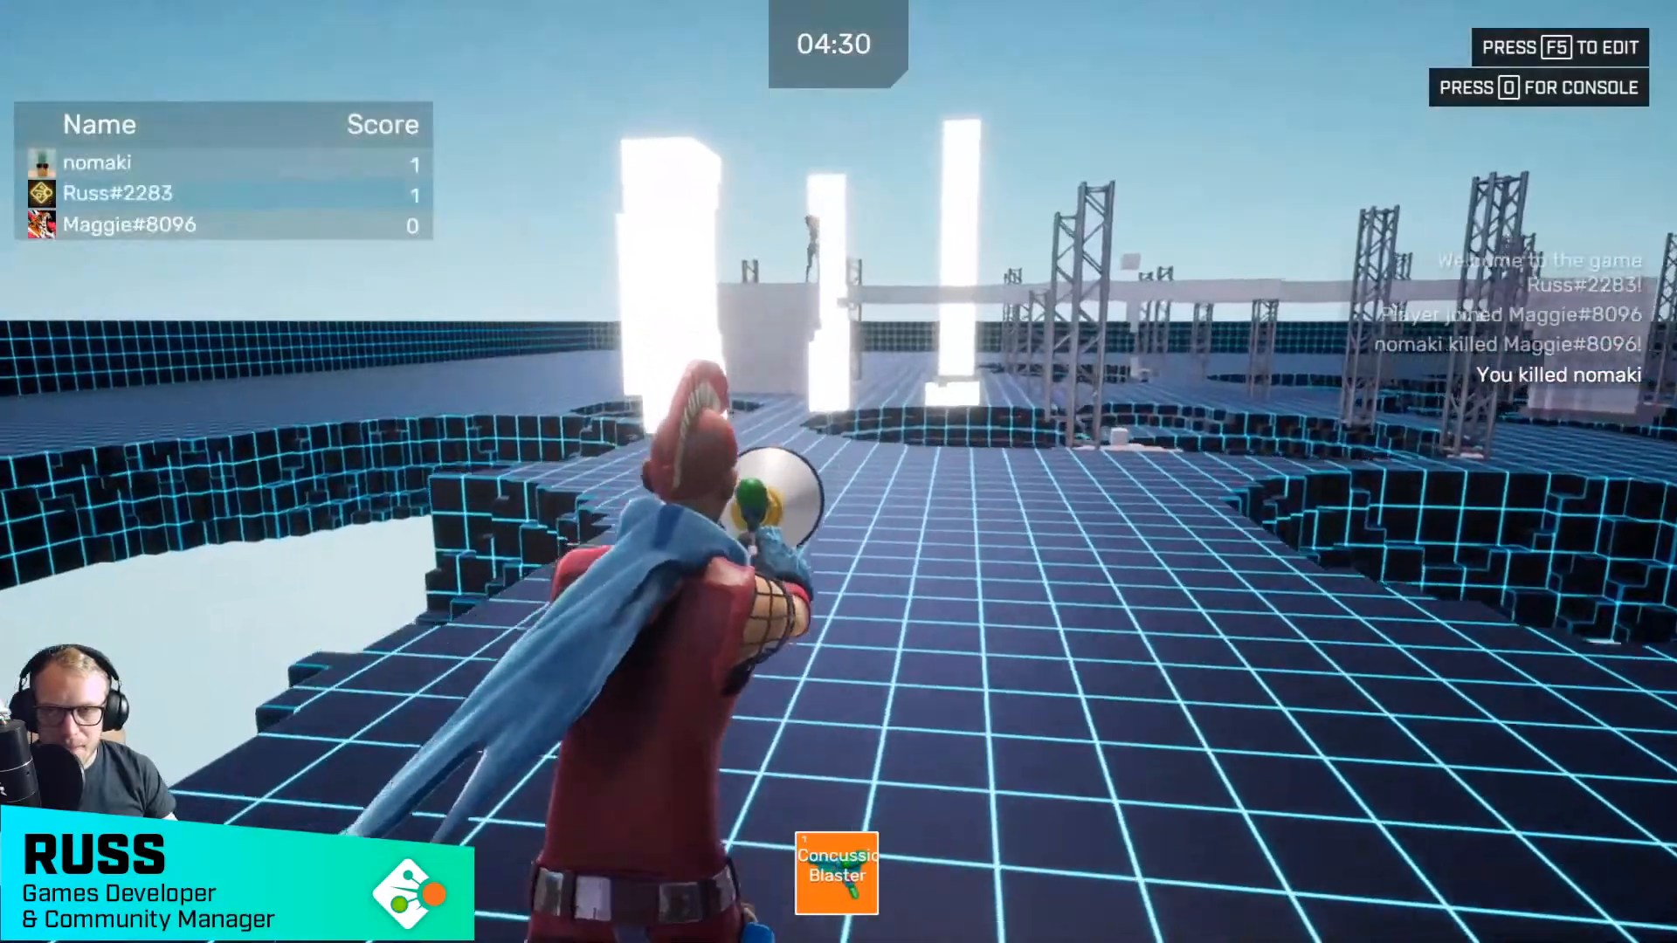
pyautogui.press('w')
pyautogui.press('w')
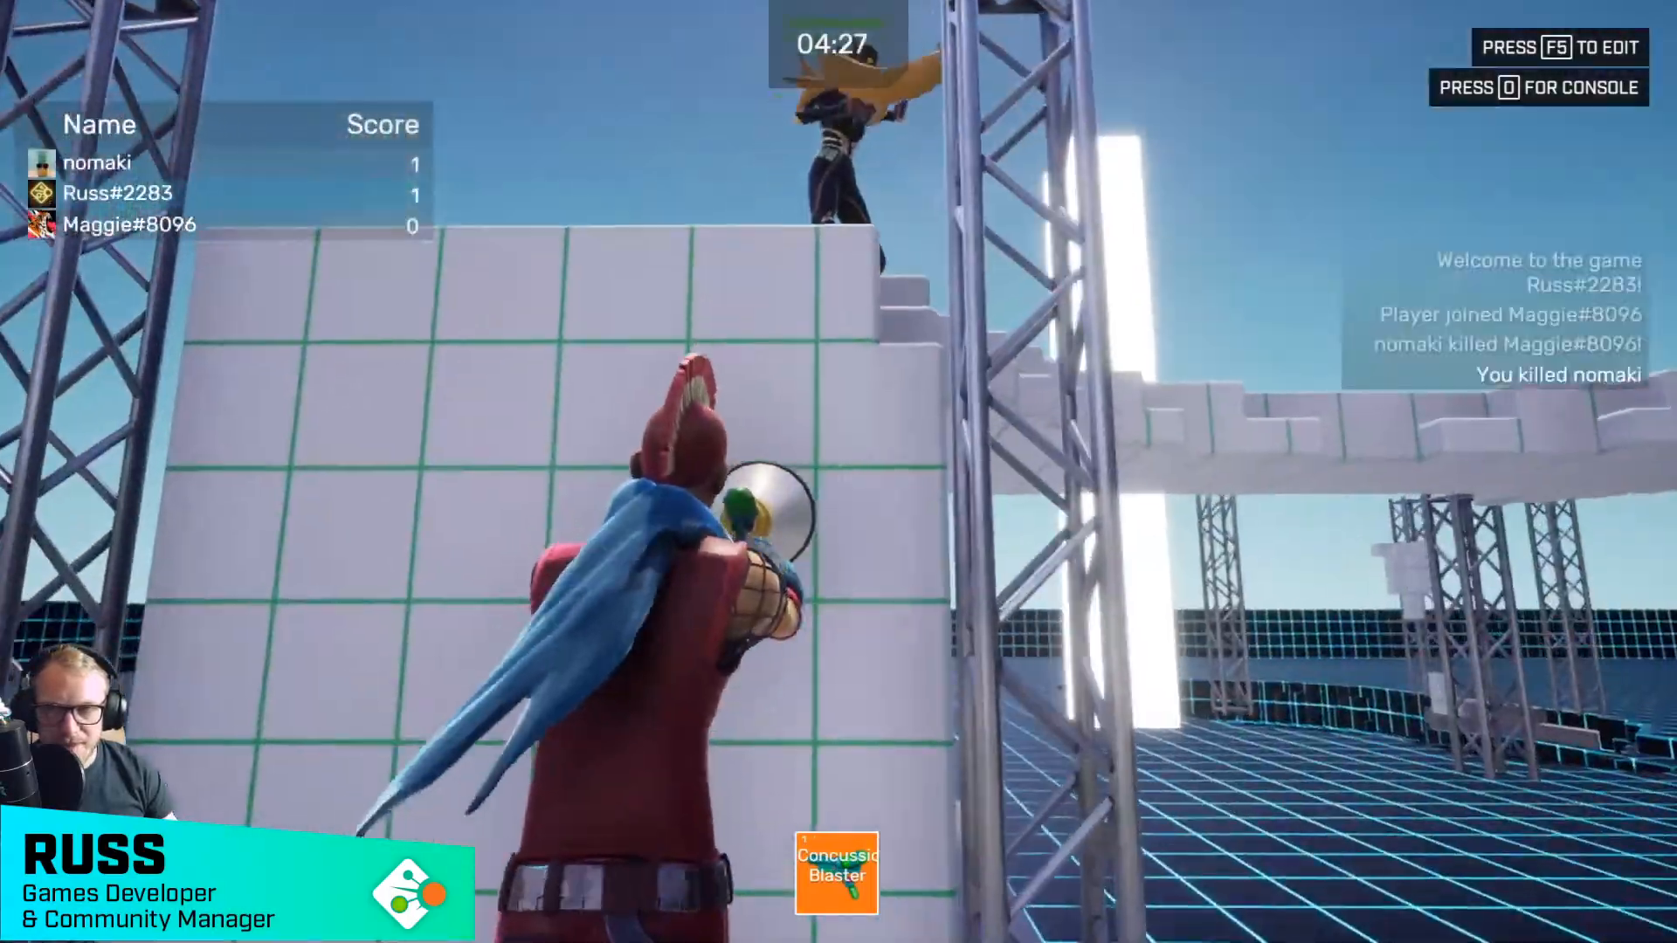
pyautogui.click(838, 472)
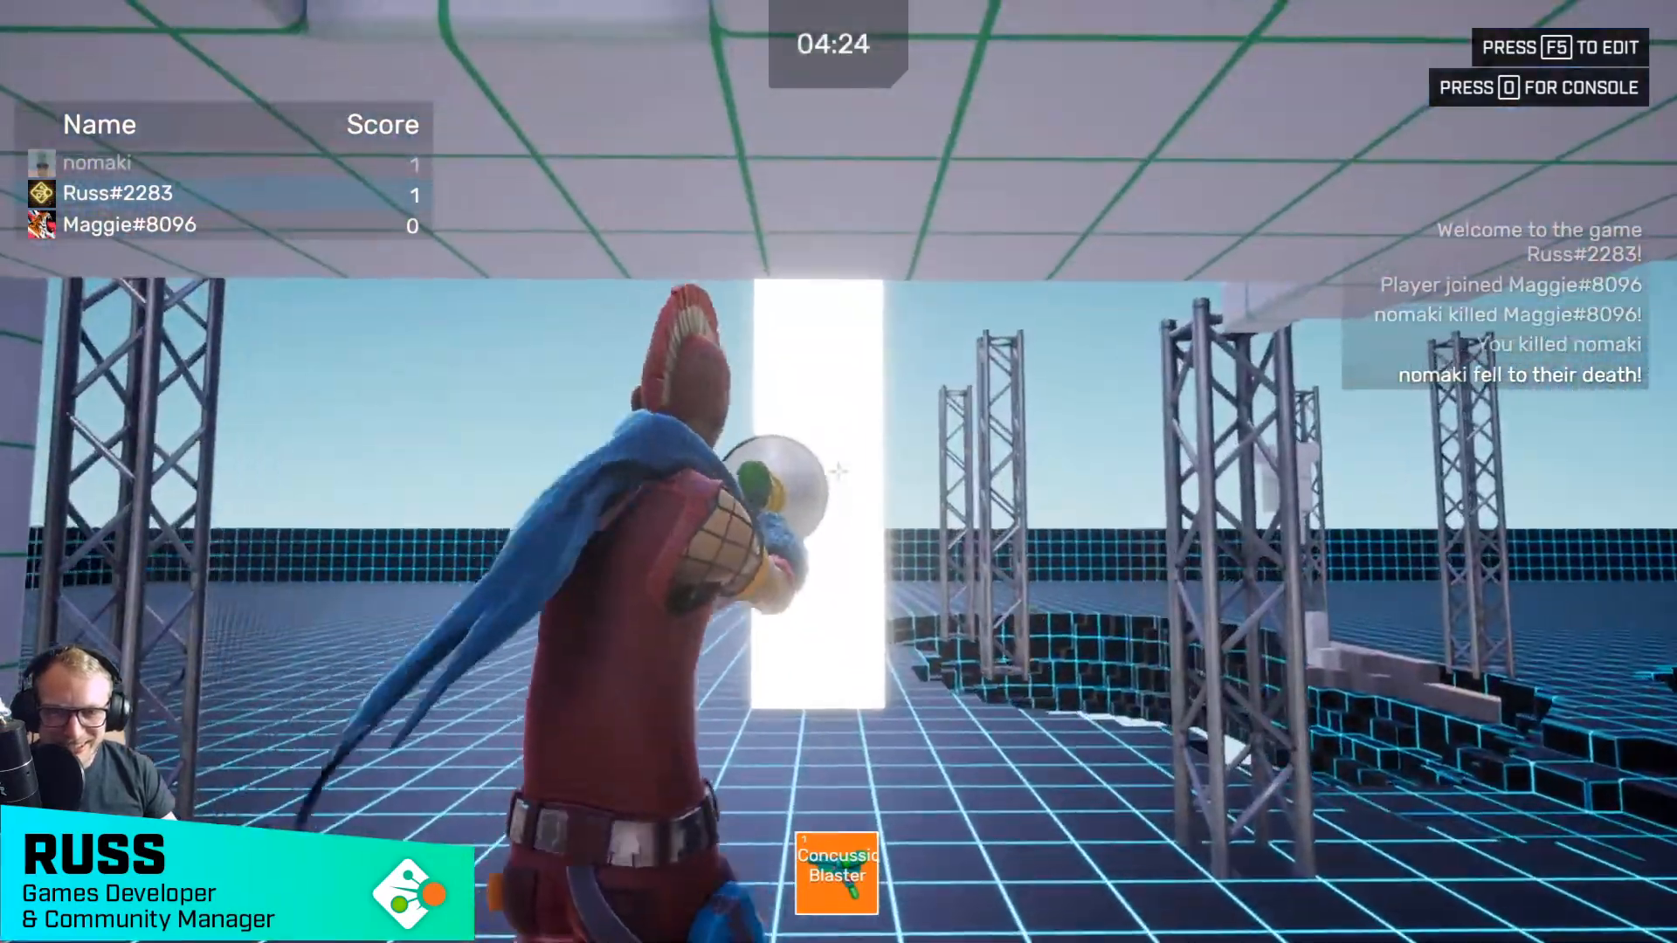
pyautogui.press('Escape')
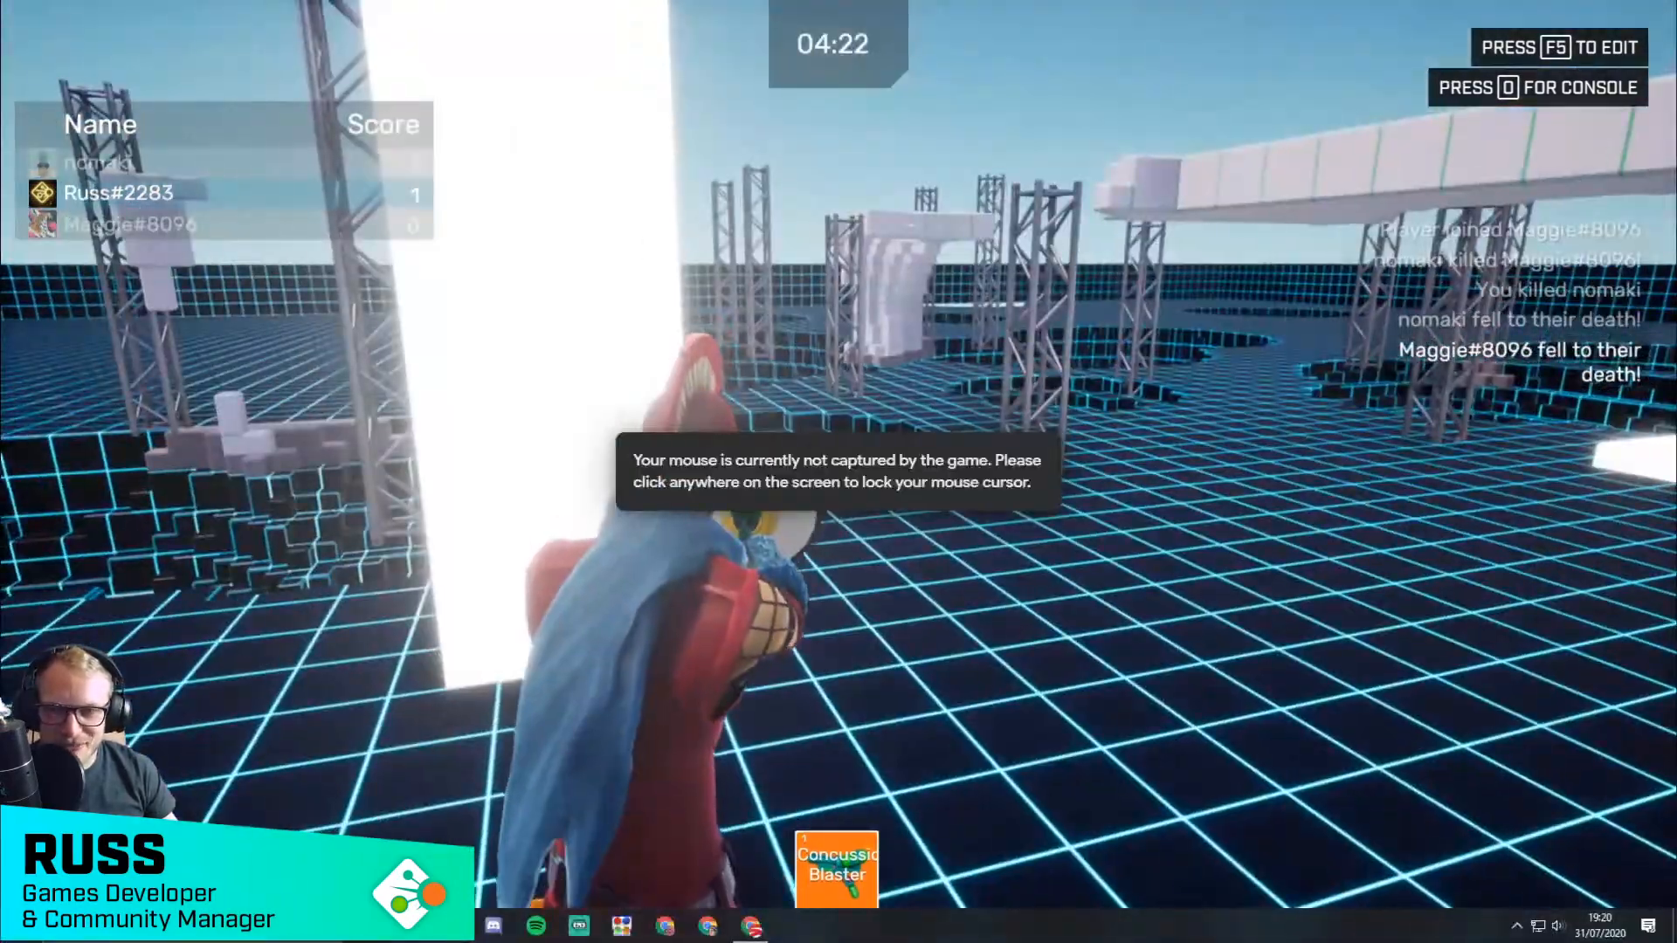
pyautogui.click(839, 471)
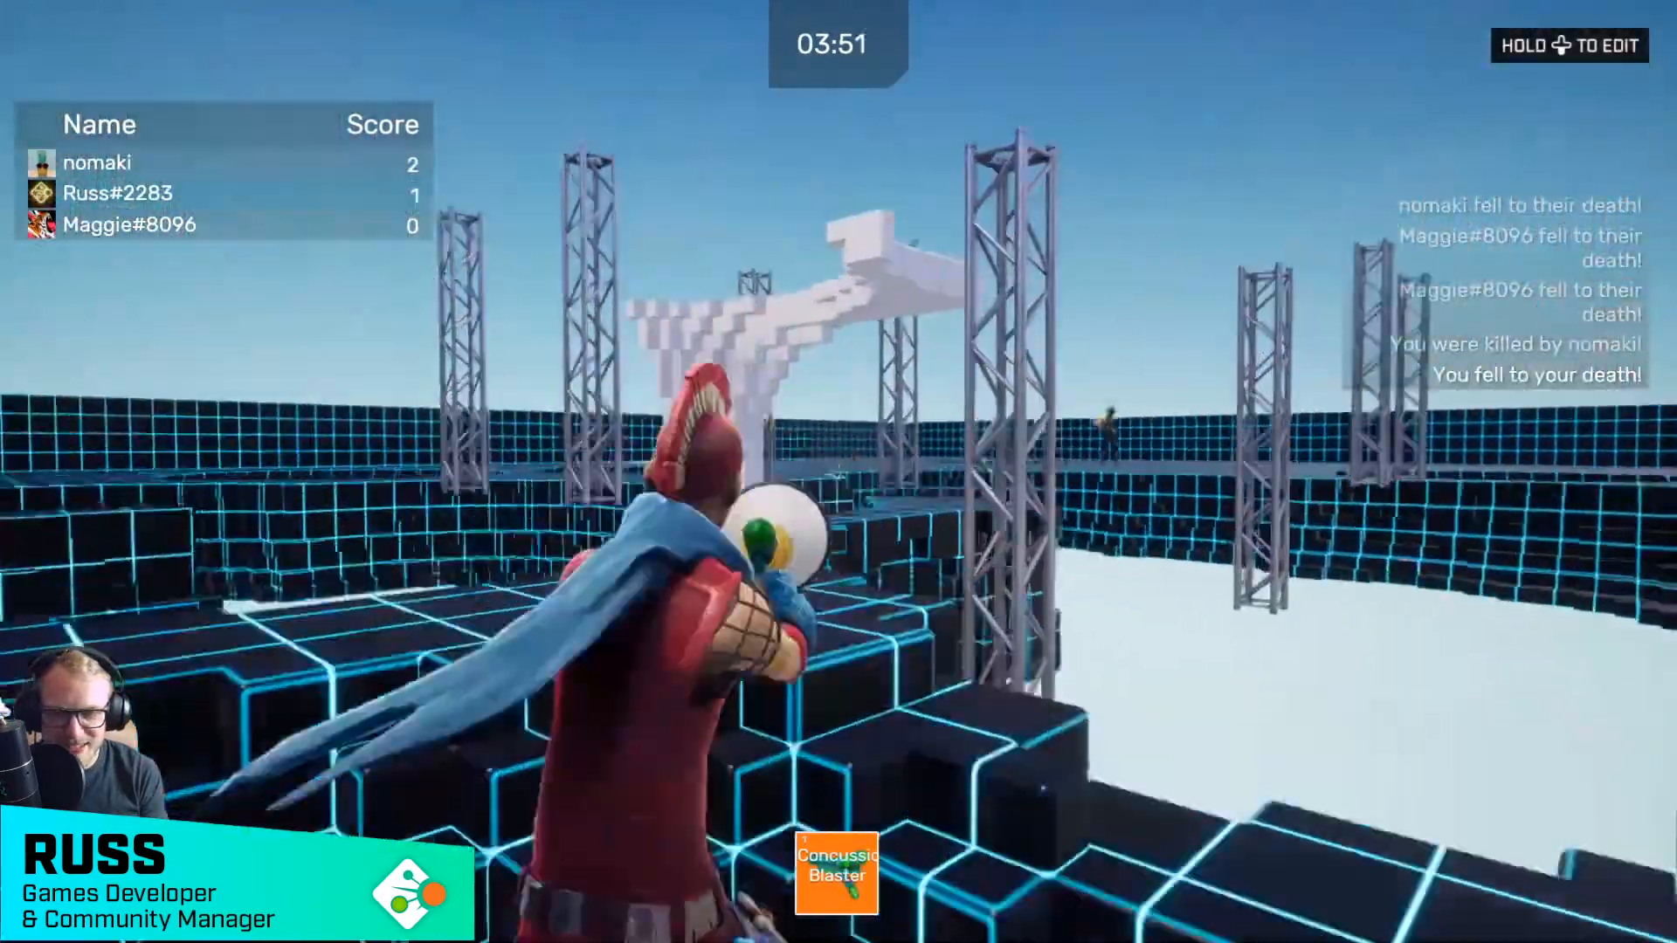
# - Playtest movement across the cratered arena with the Concussion Blaster equipped, and return to edit mode
pyautogui.press('w')
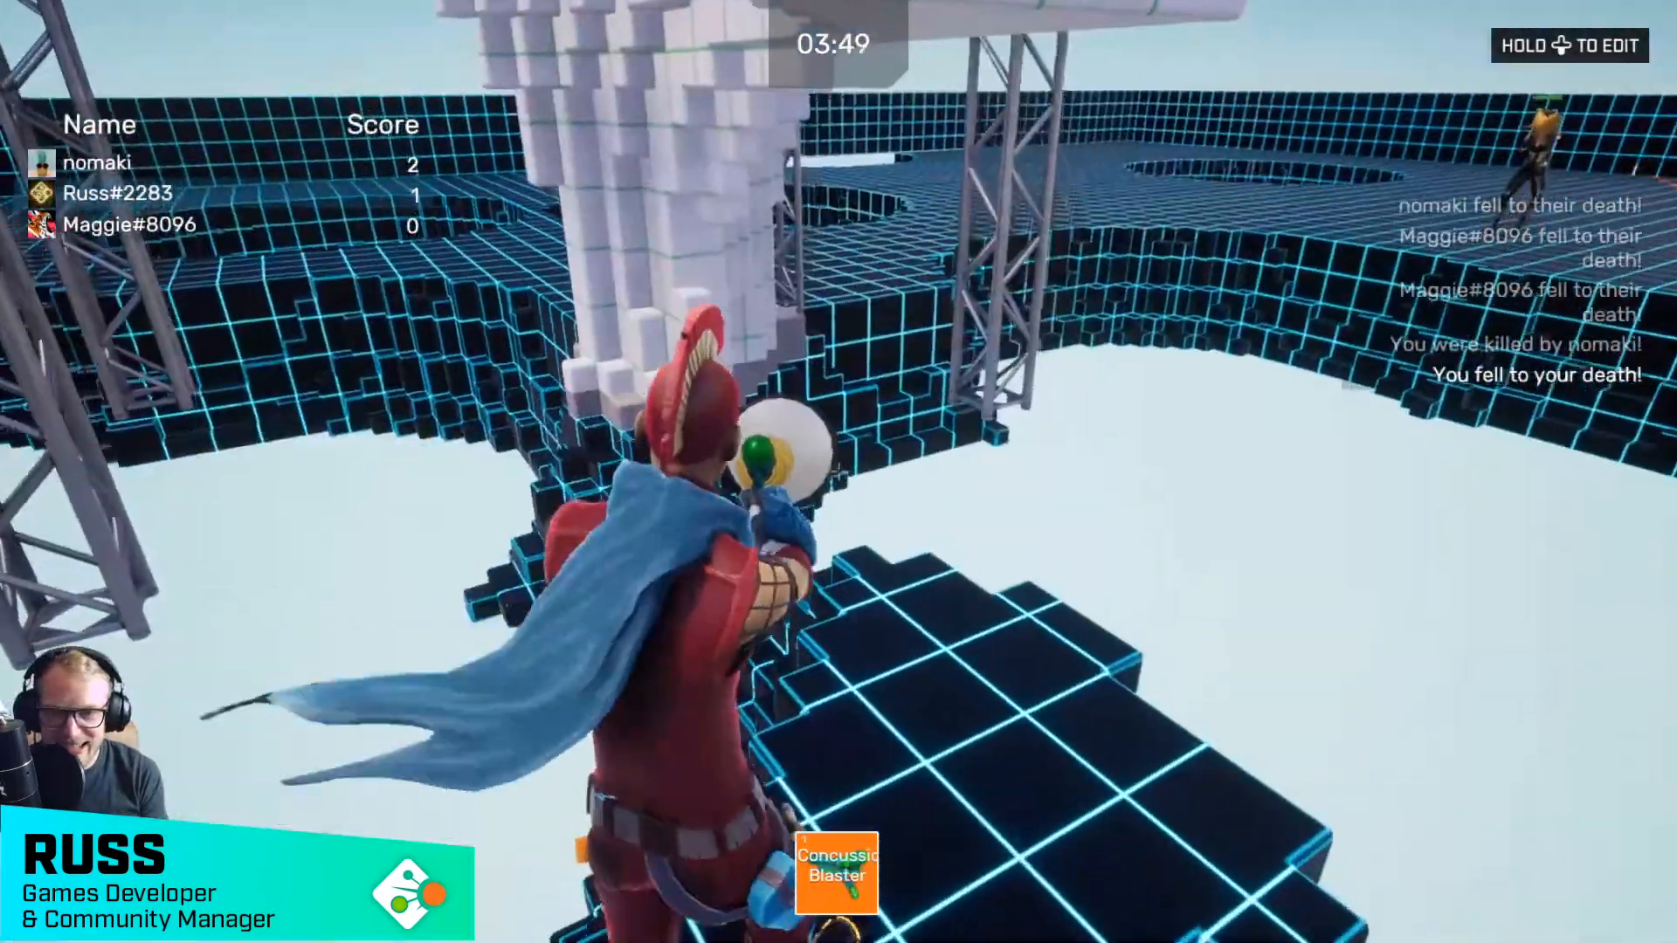
pyautogui.press('w')
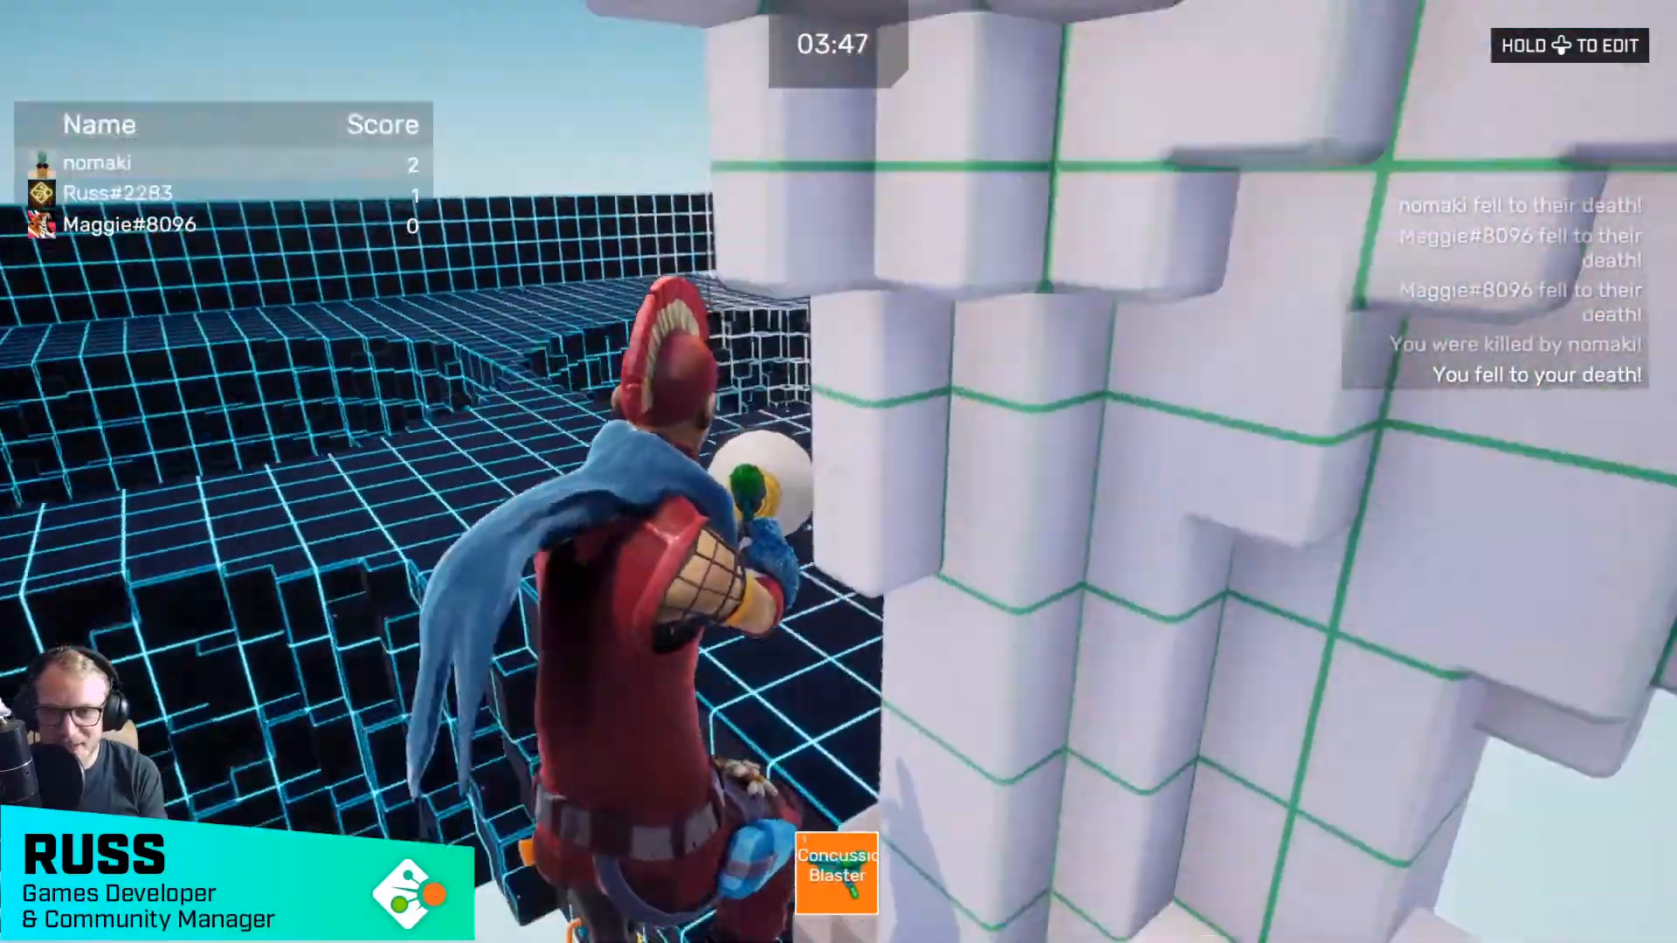
pyautogui.press('w')
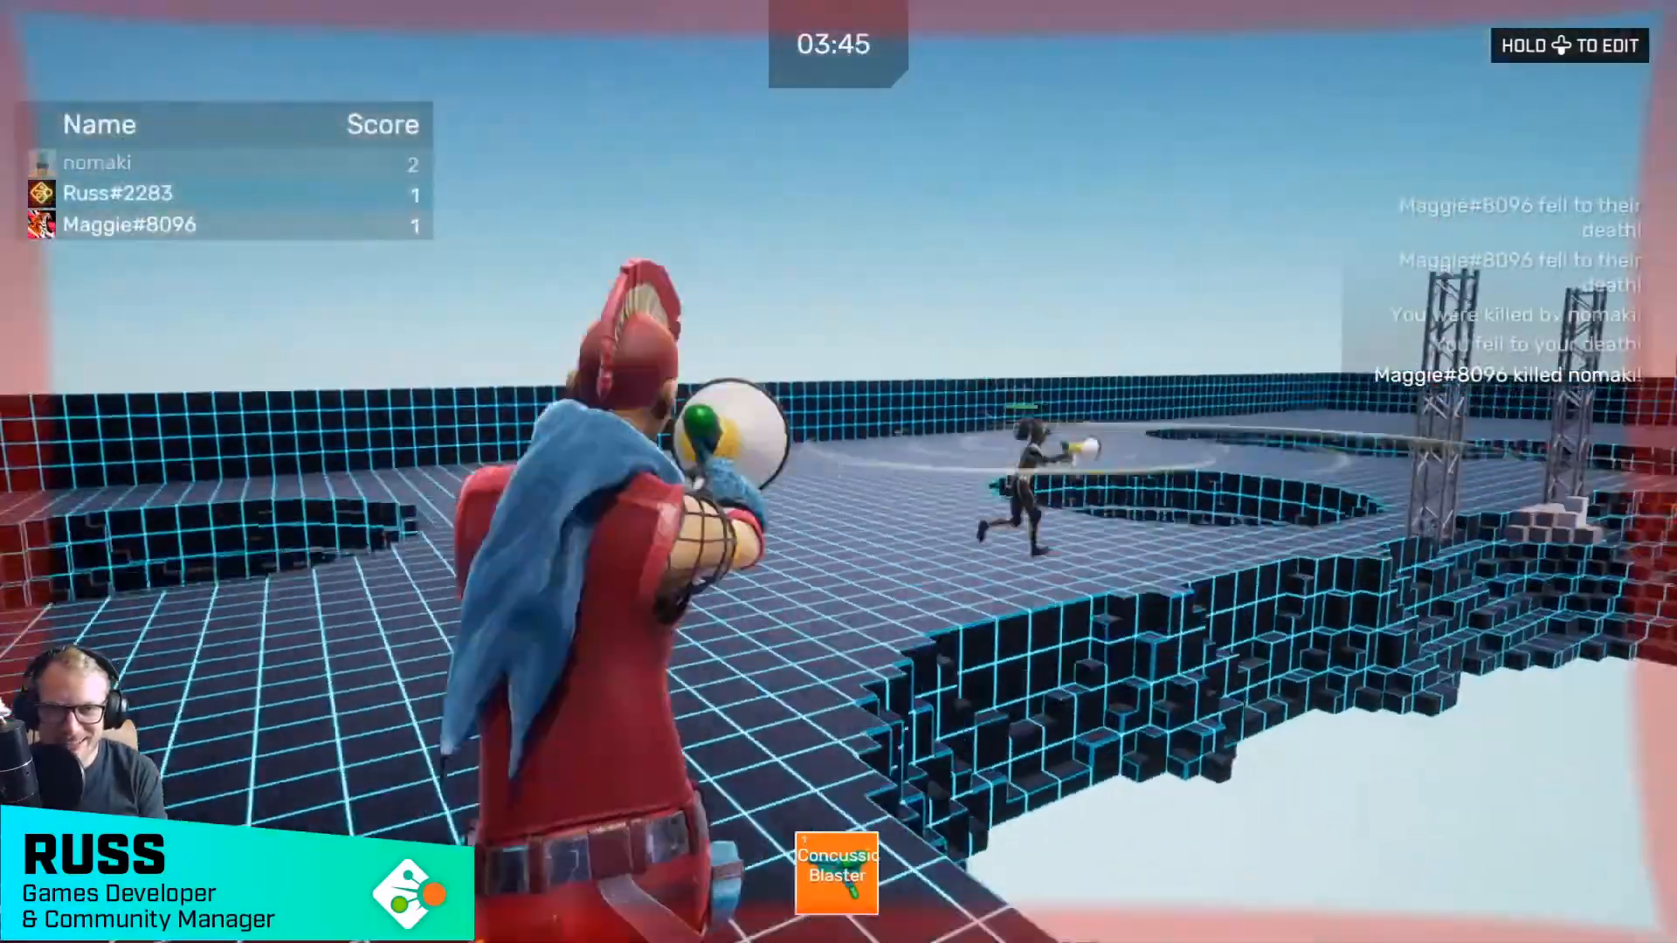
pyautogui.press('w')
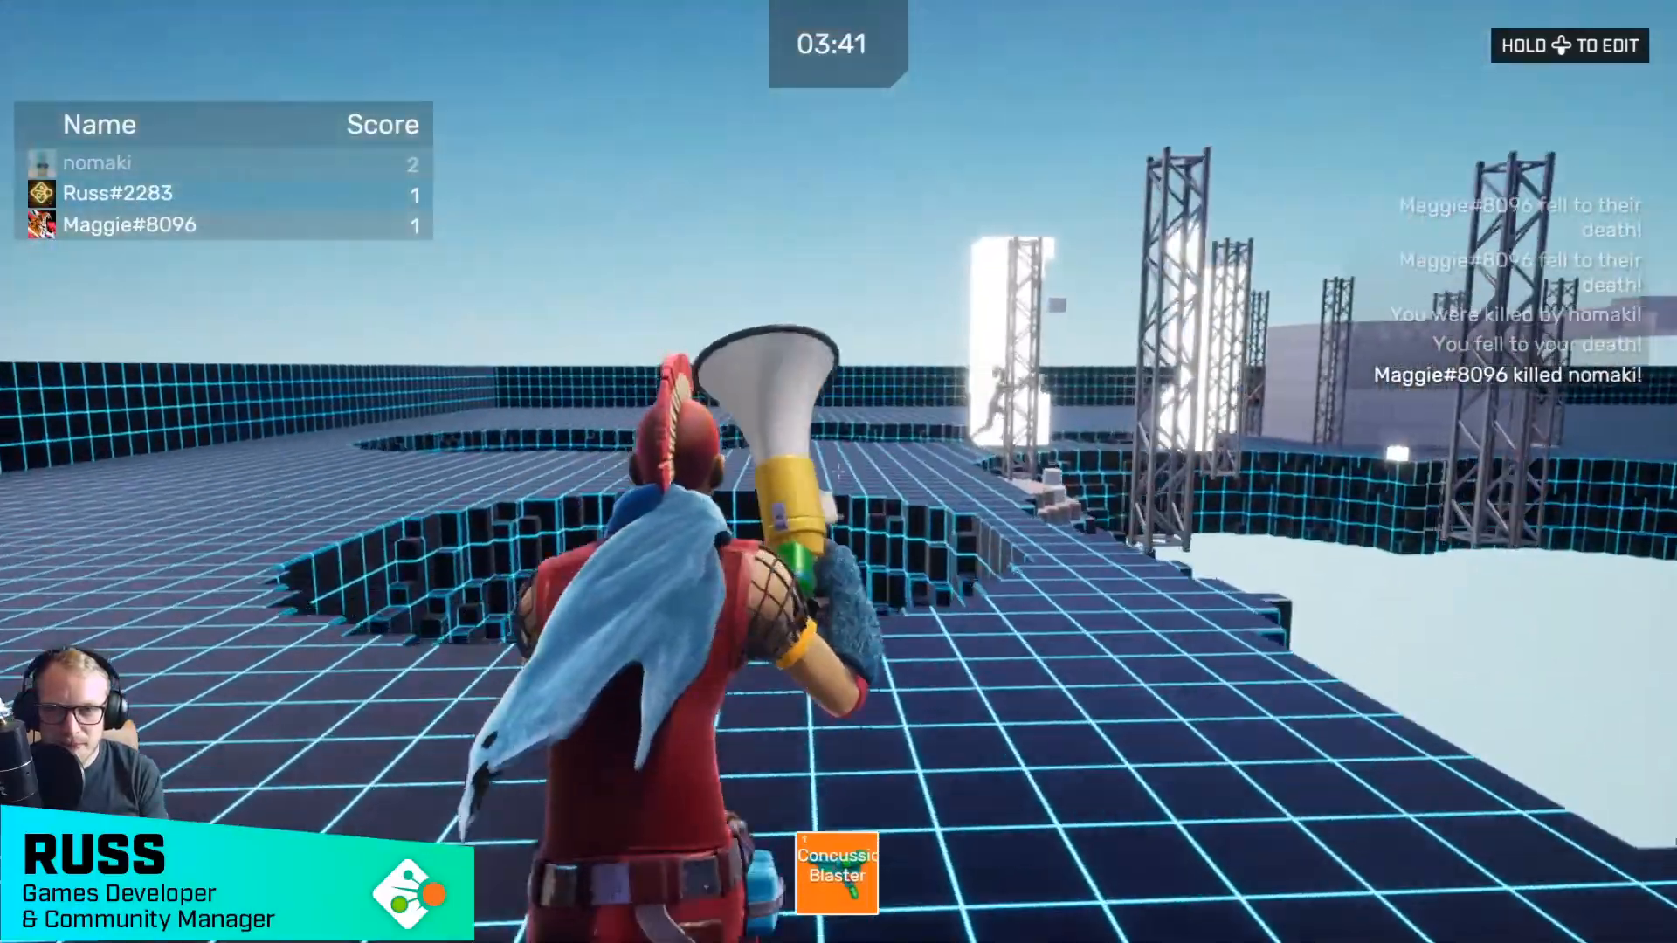
pyautogui.press('w')
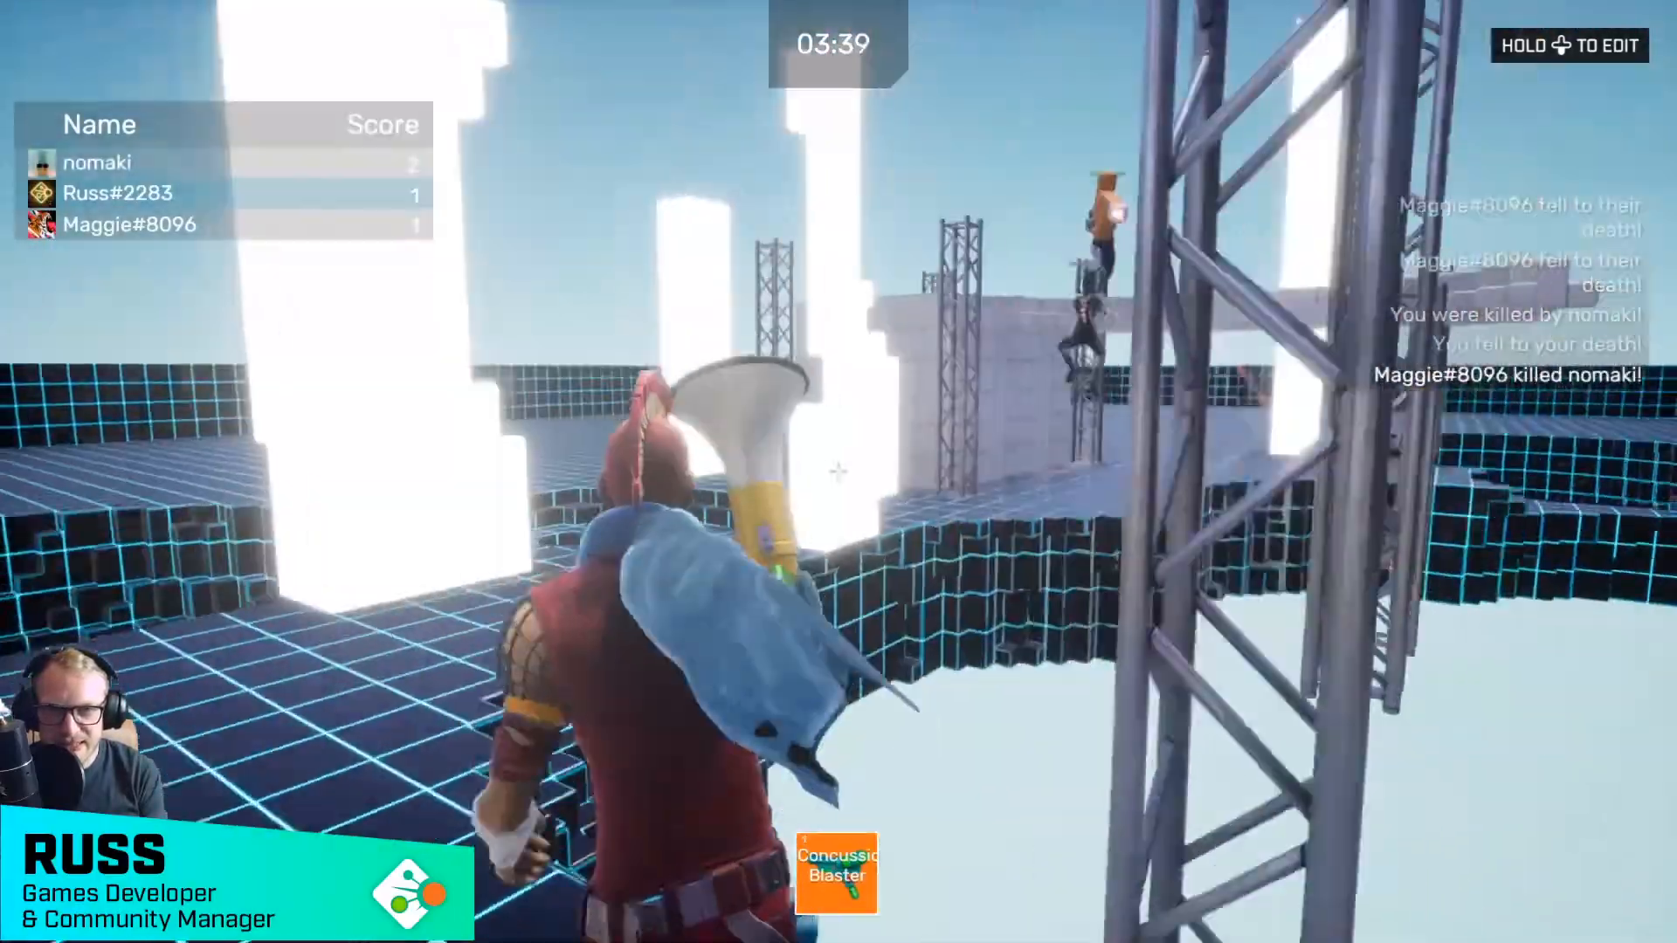
pyautogui.press('w')
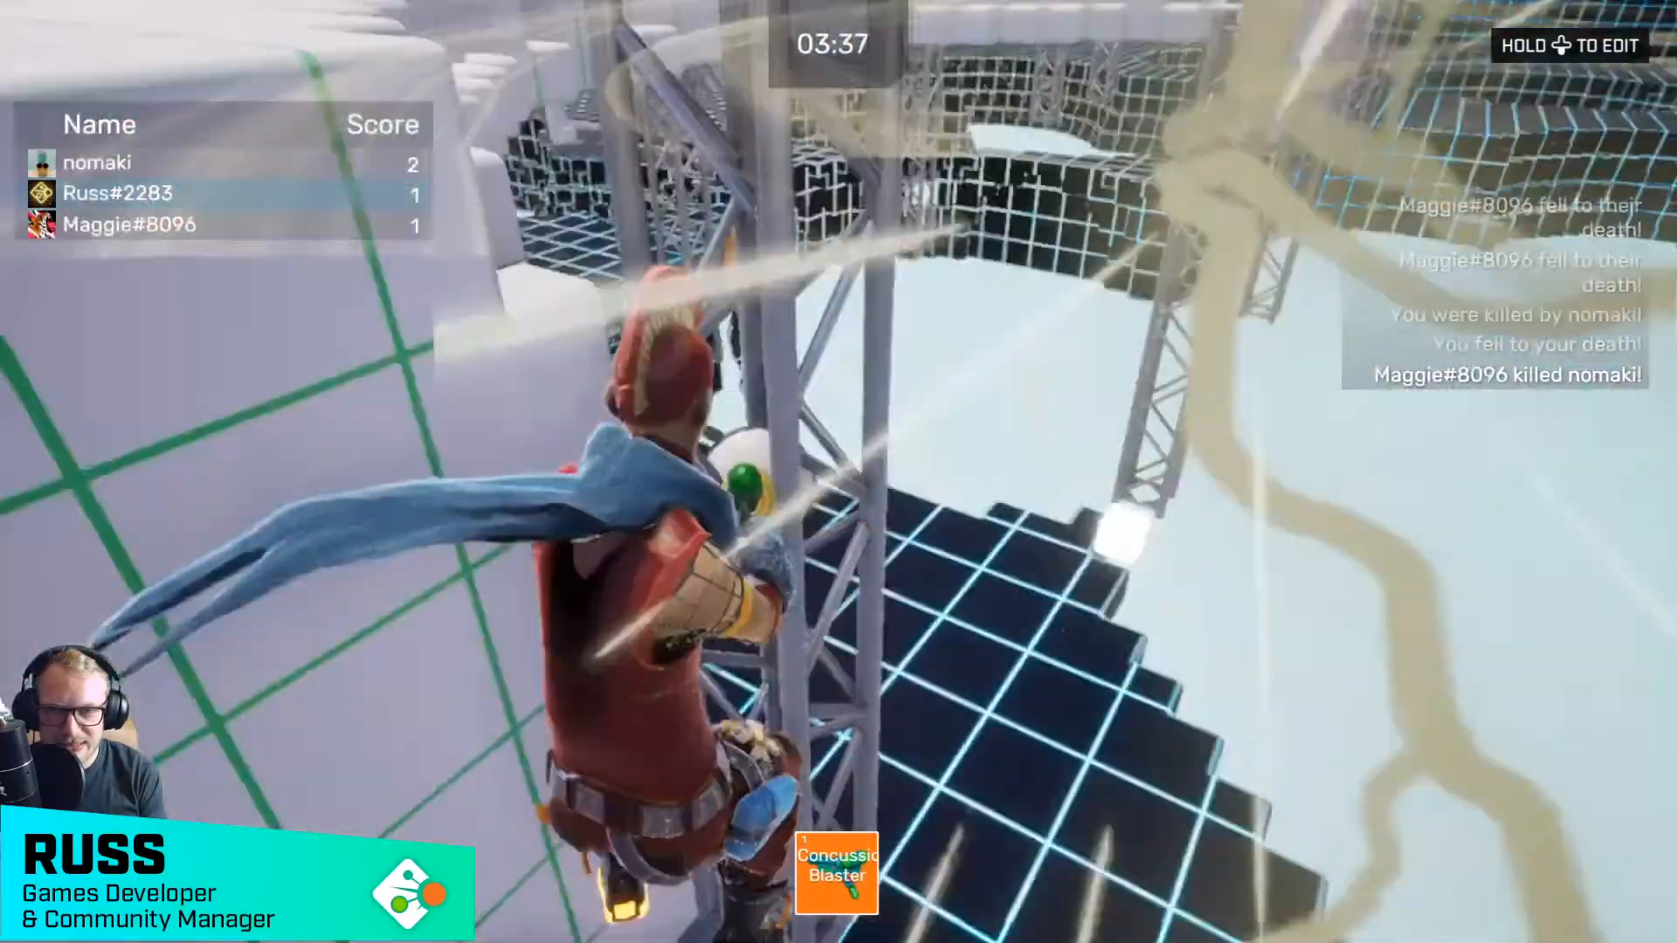
pyautogui.press('w')
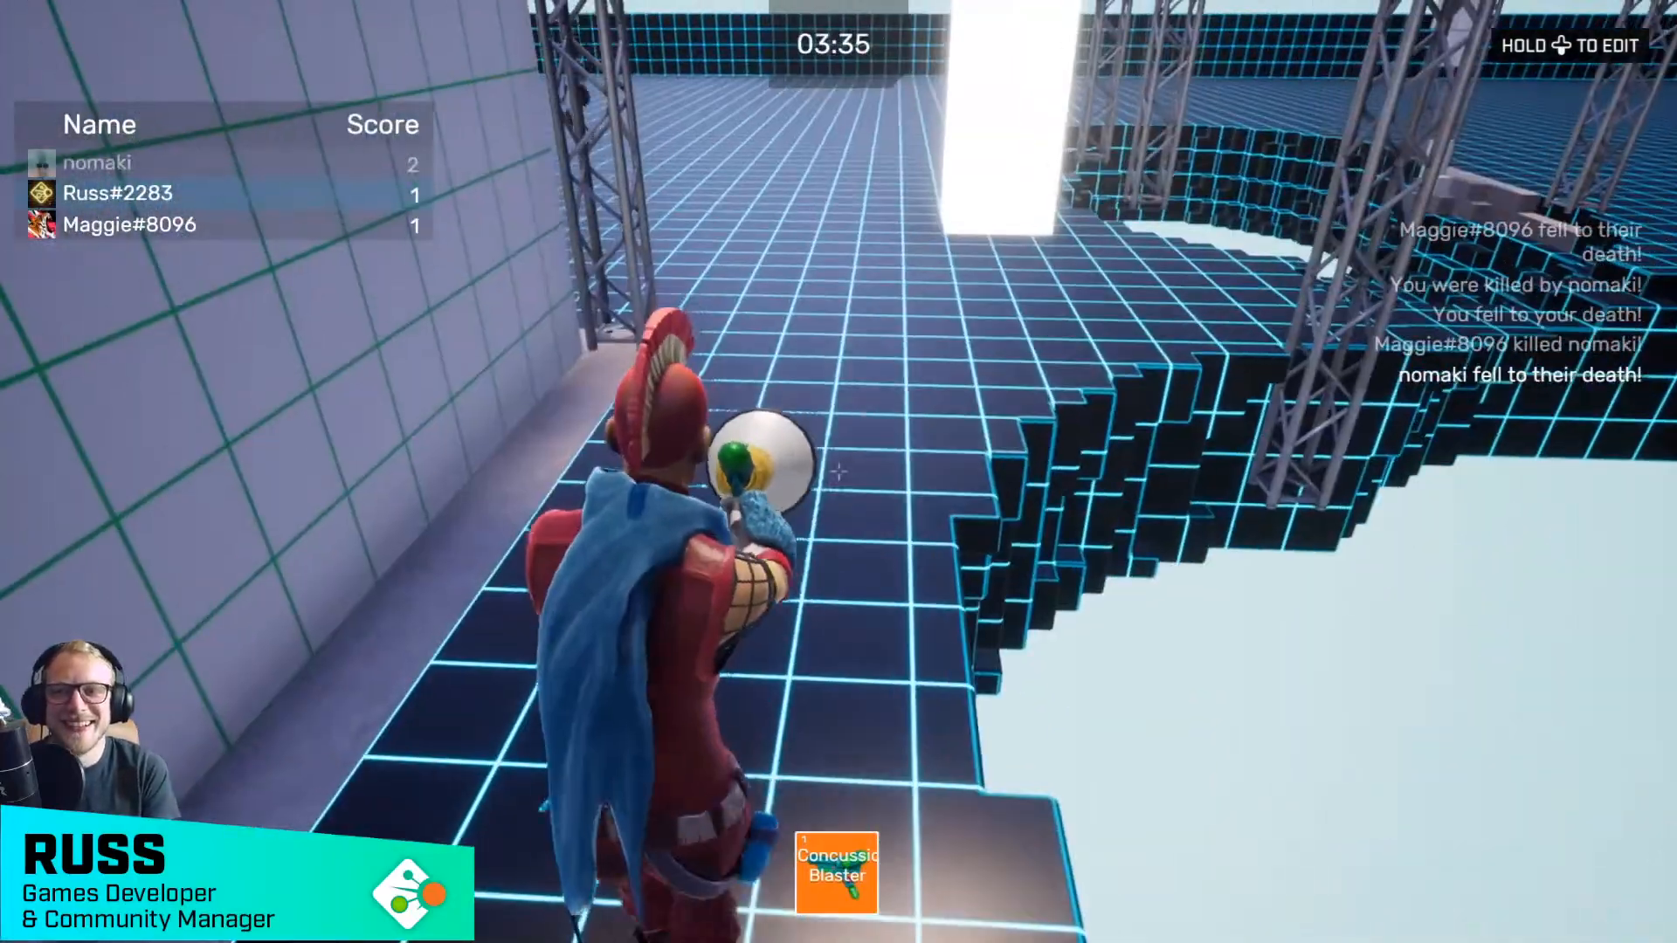
pyautogui.press('w')
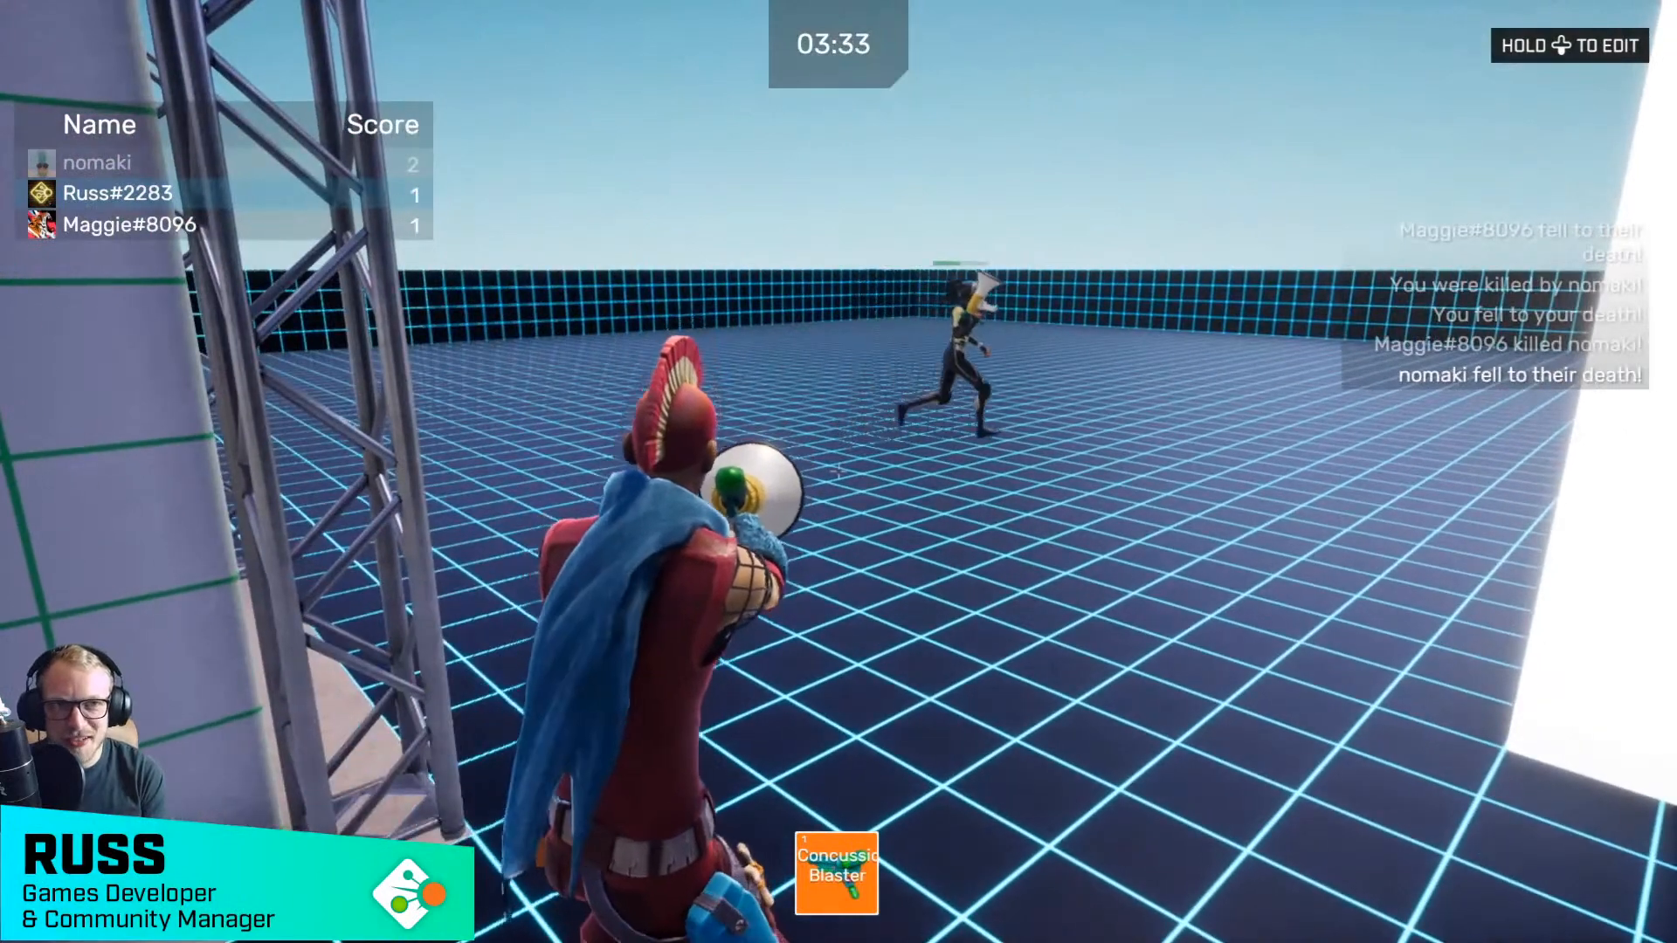
pyautogui.press('=')
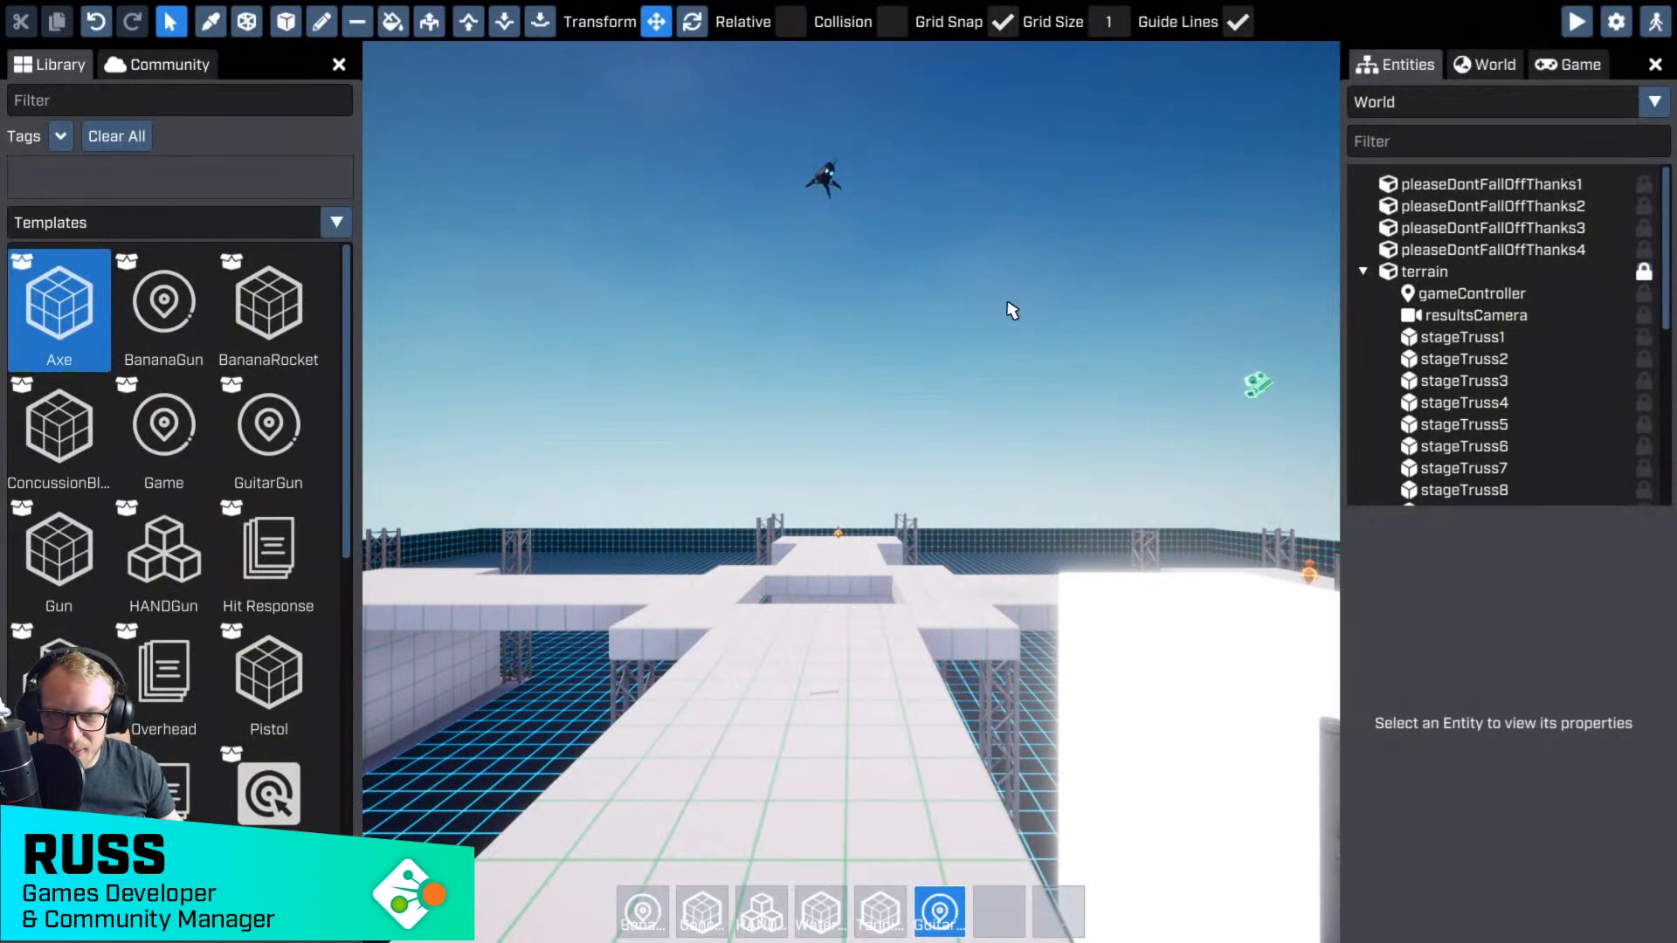
# - Survey the whole arena, select the terrain entity, and examine its Voxel Mesh properties and child entities
pyautogui.press('s')
pyautogui.moveTo(1011, 311); pyautogui.dragTo(939, 384, button='right')
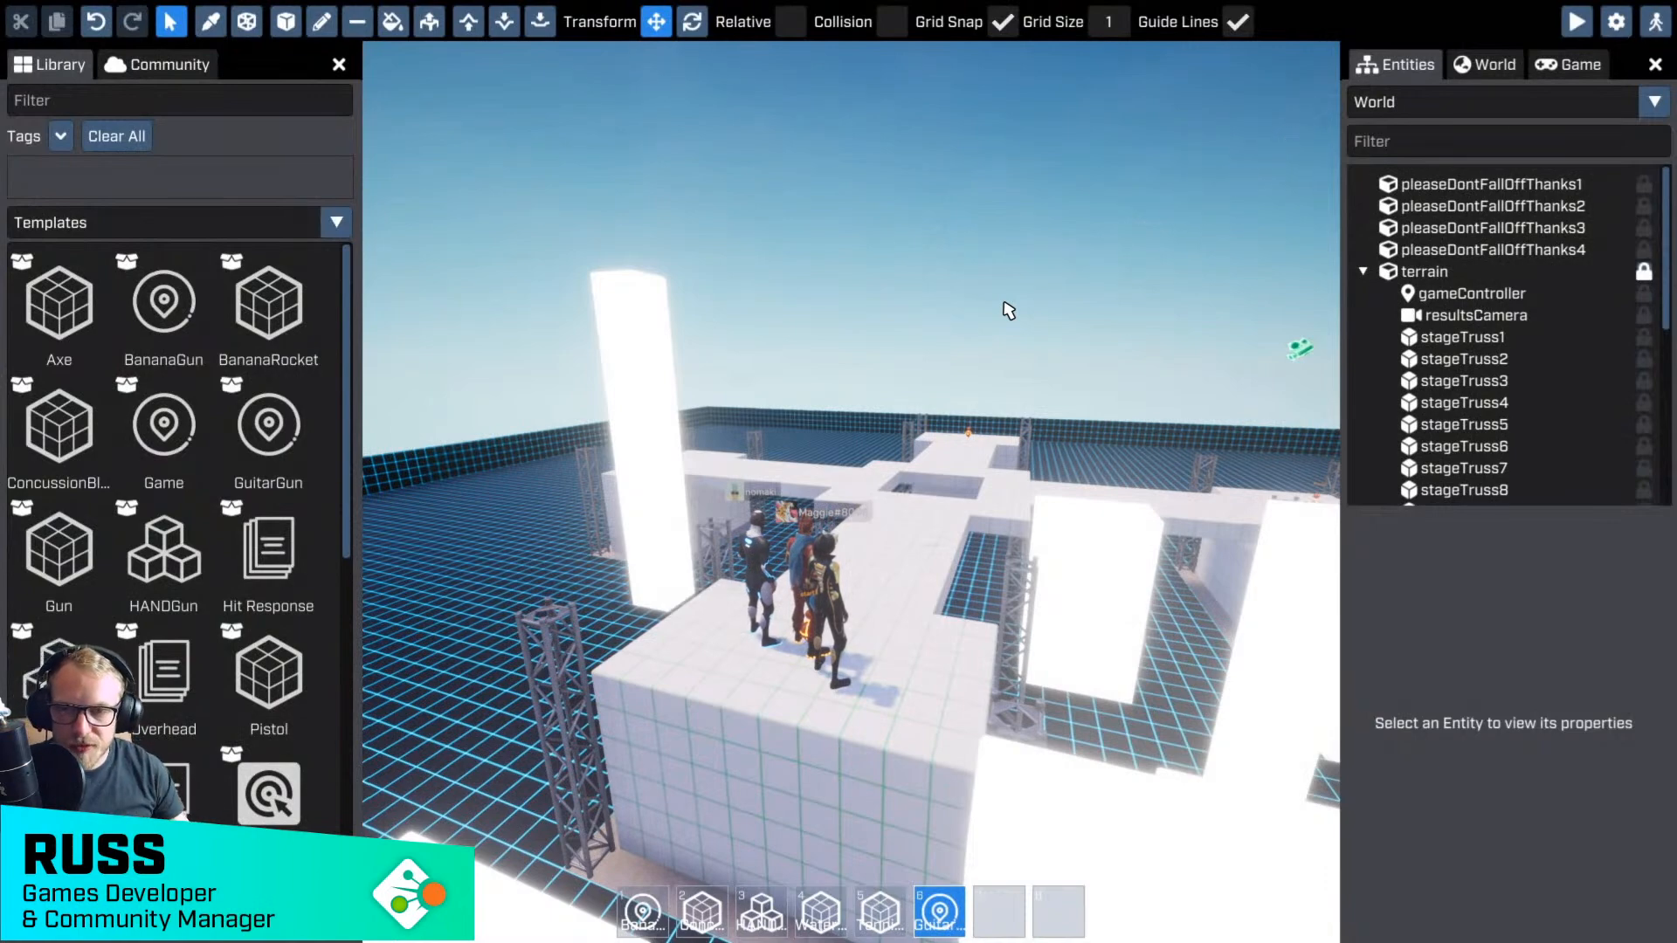
pyautogui.press('d')
pyautogui.moveTo(1008, 323); pyautogui.dragTo(1266, 262, button='right')
pyautogui.press('s')
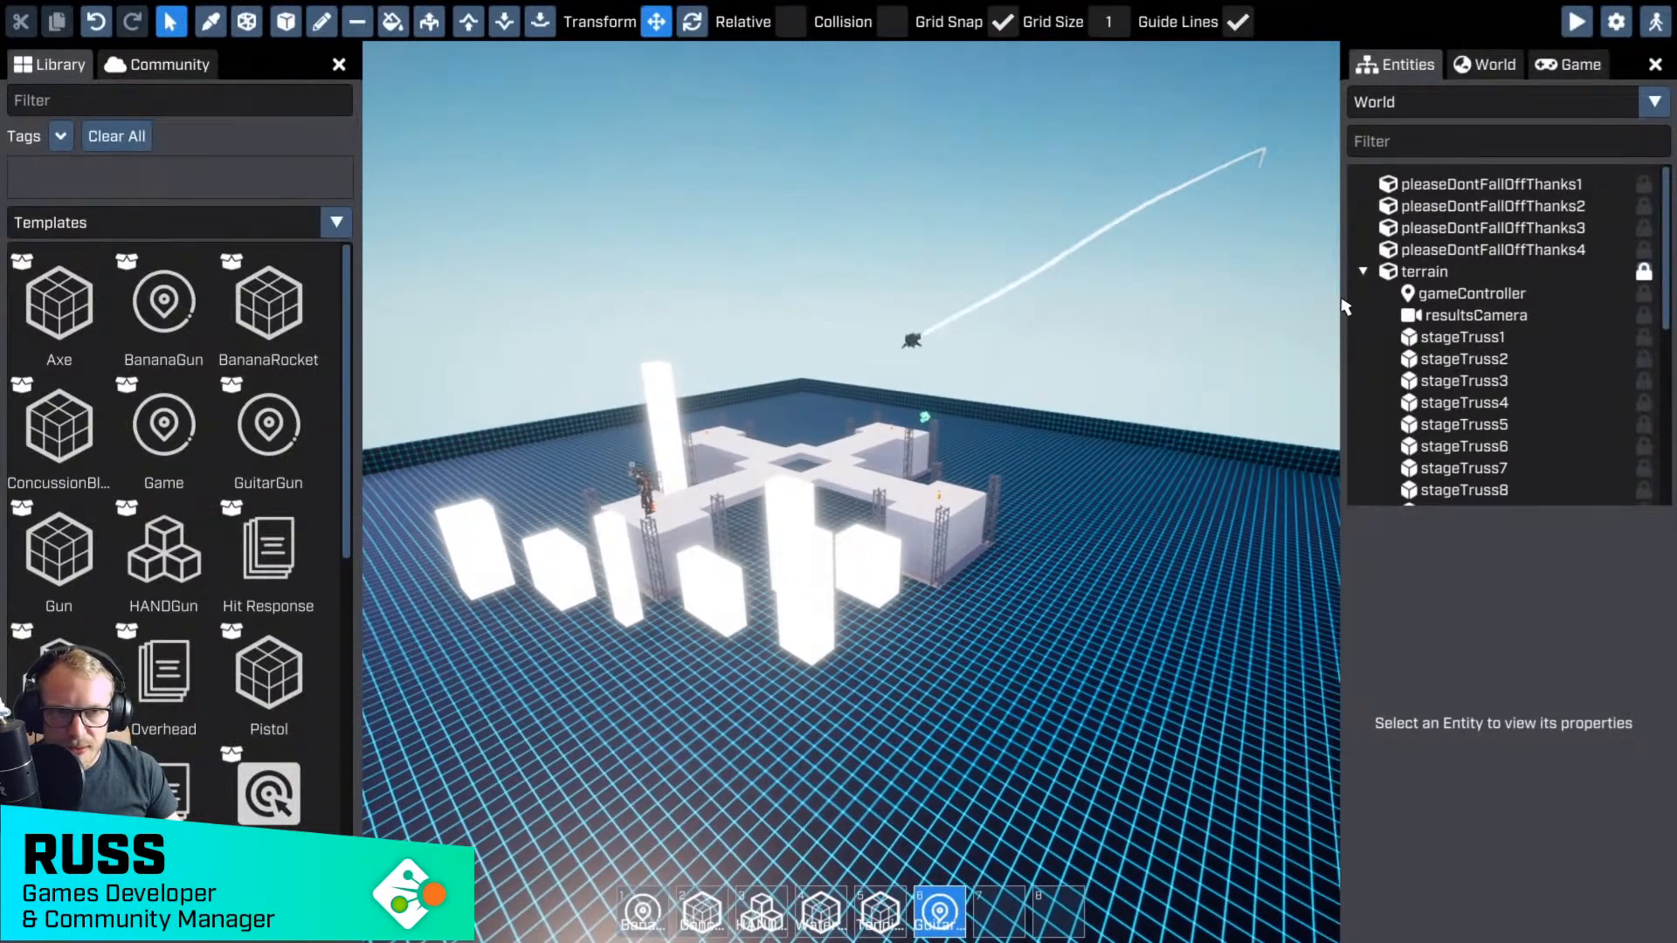
pyautogui.click(1389, 278)
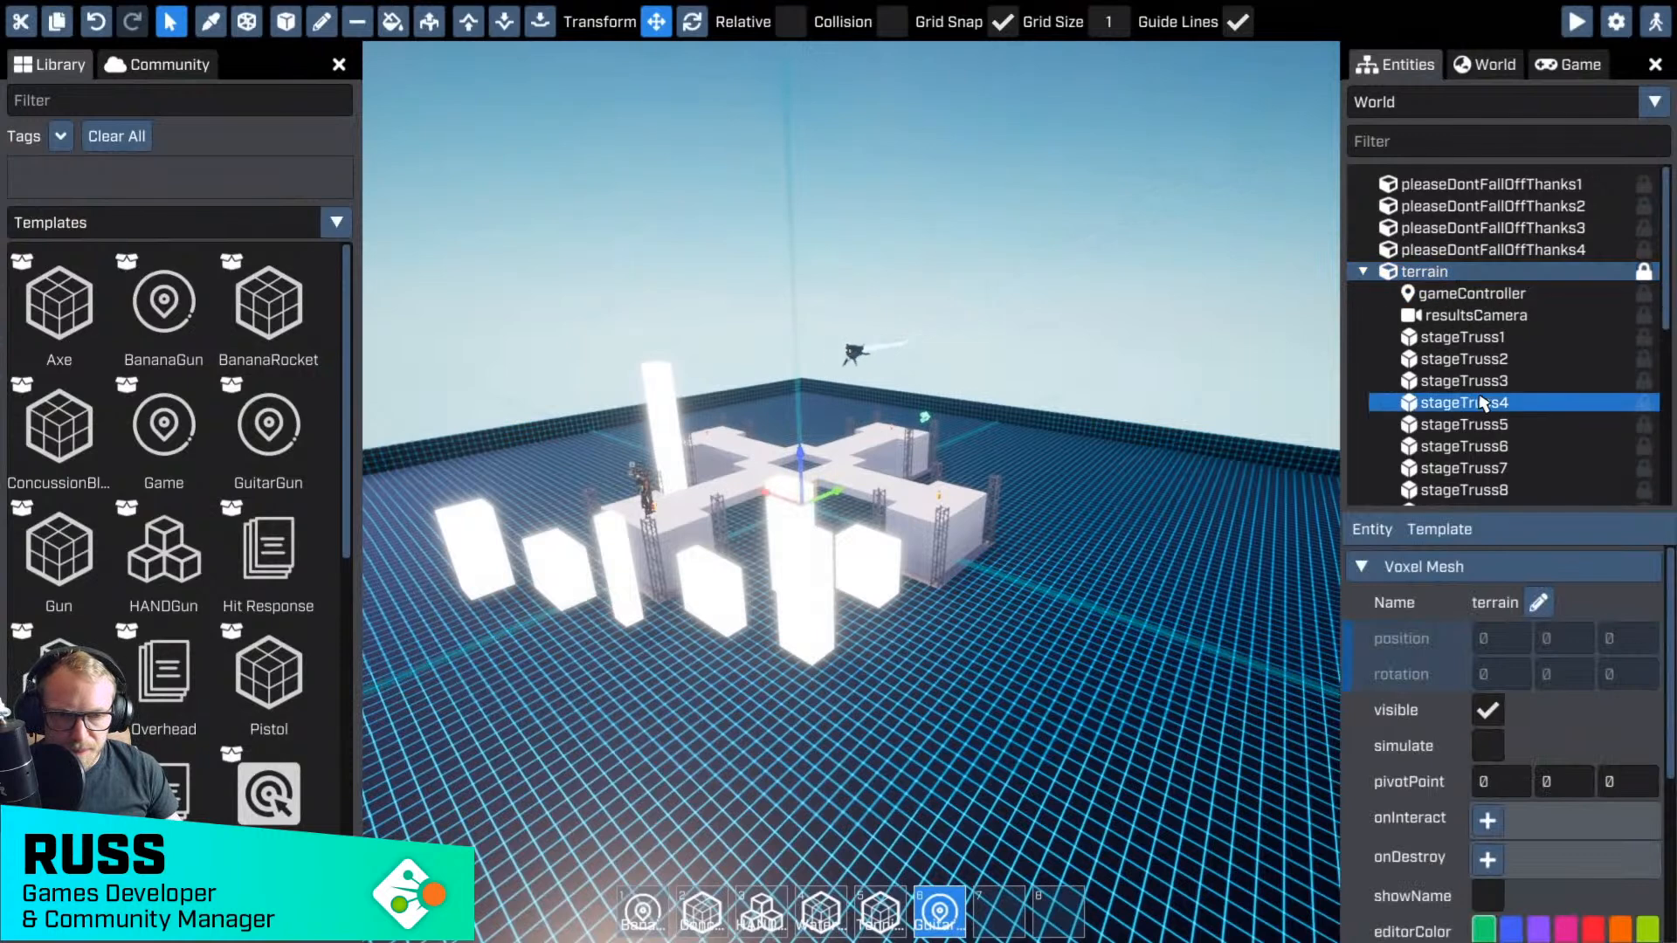
pyautogui.scroll(-2, 1441, 402)
pyautogui.scroll(-2, 1548, 591)
pyautogui.scroll(-2, 1547, 592)
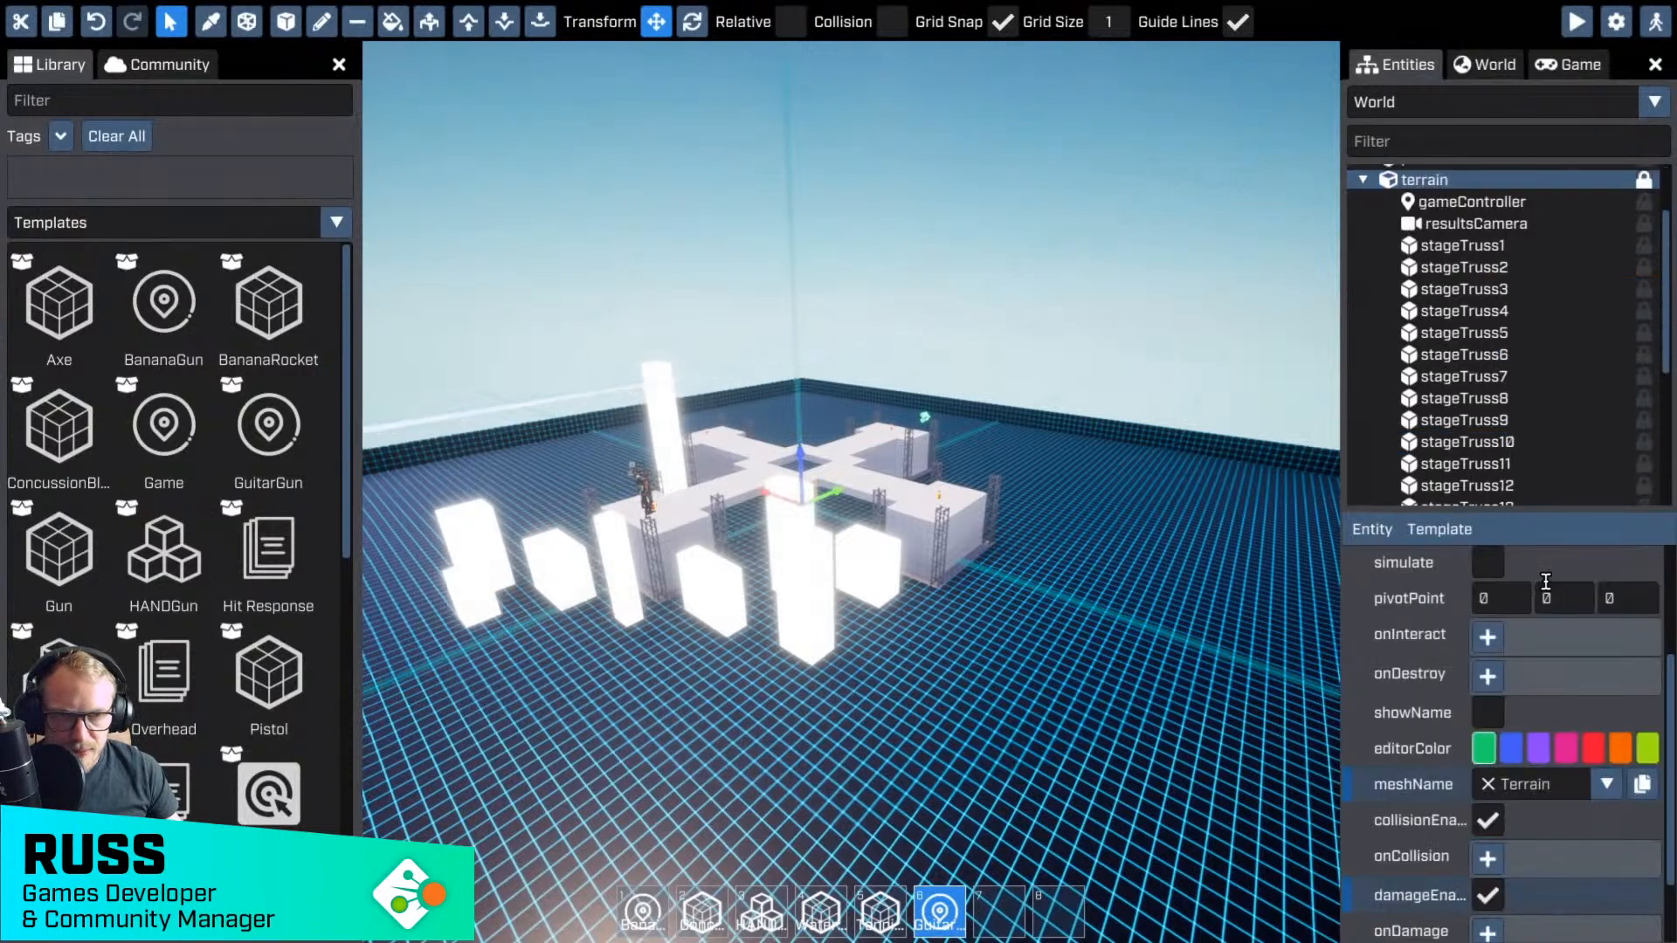
pyautogui.click(1476, 245)
pyautogui.scroll(2, 1517, 299)
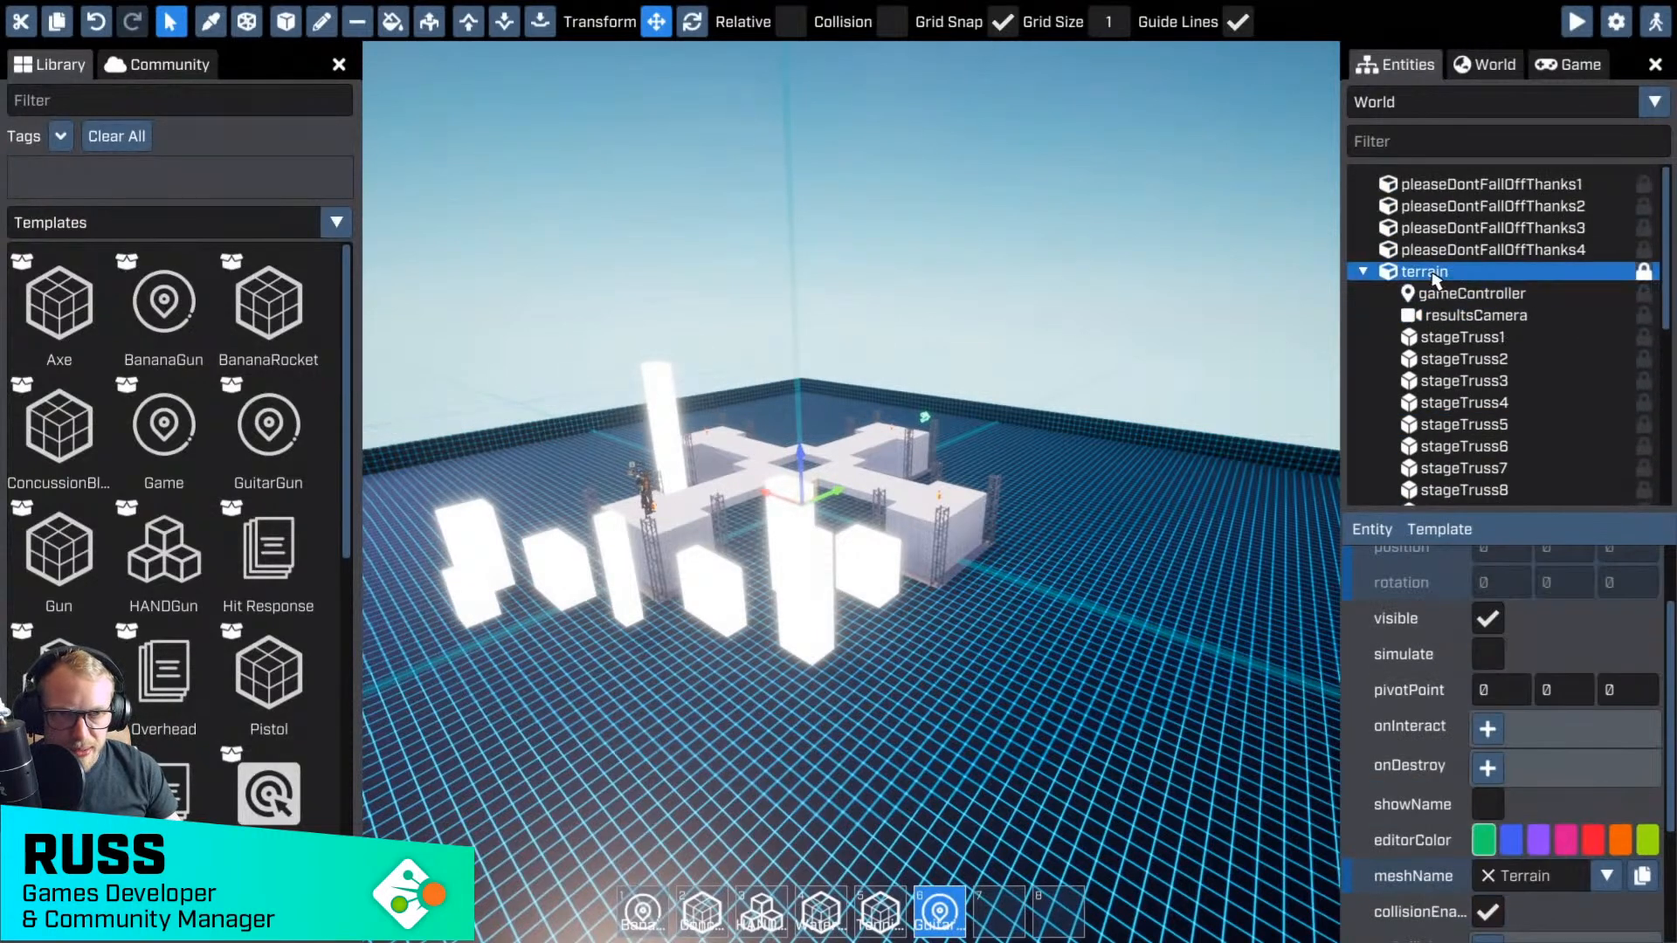
pyautogui.scroll(-8, 1519, 367)
pyautogui.scroll(-2, 1551, 557)
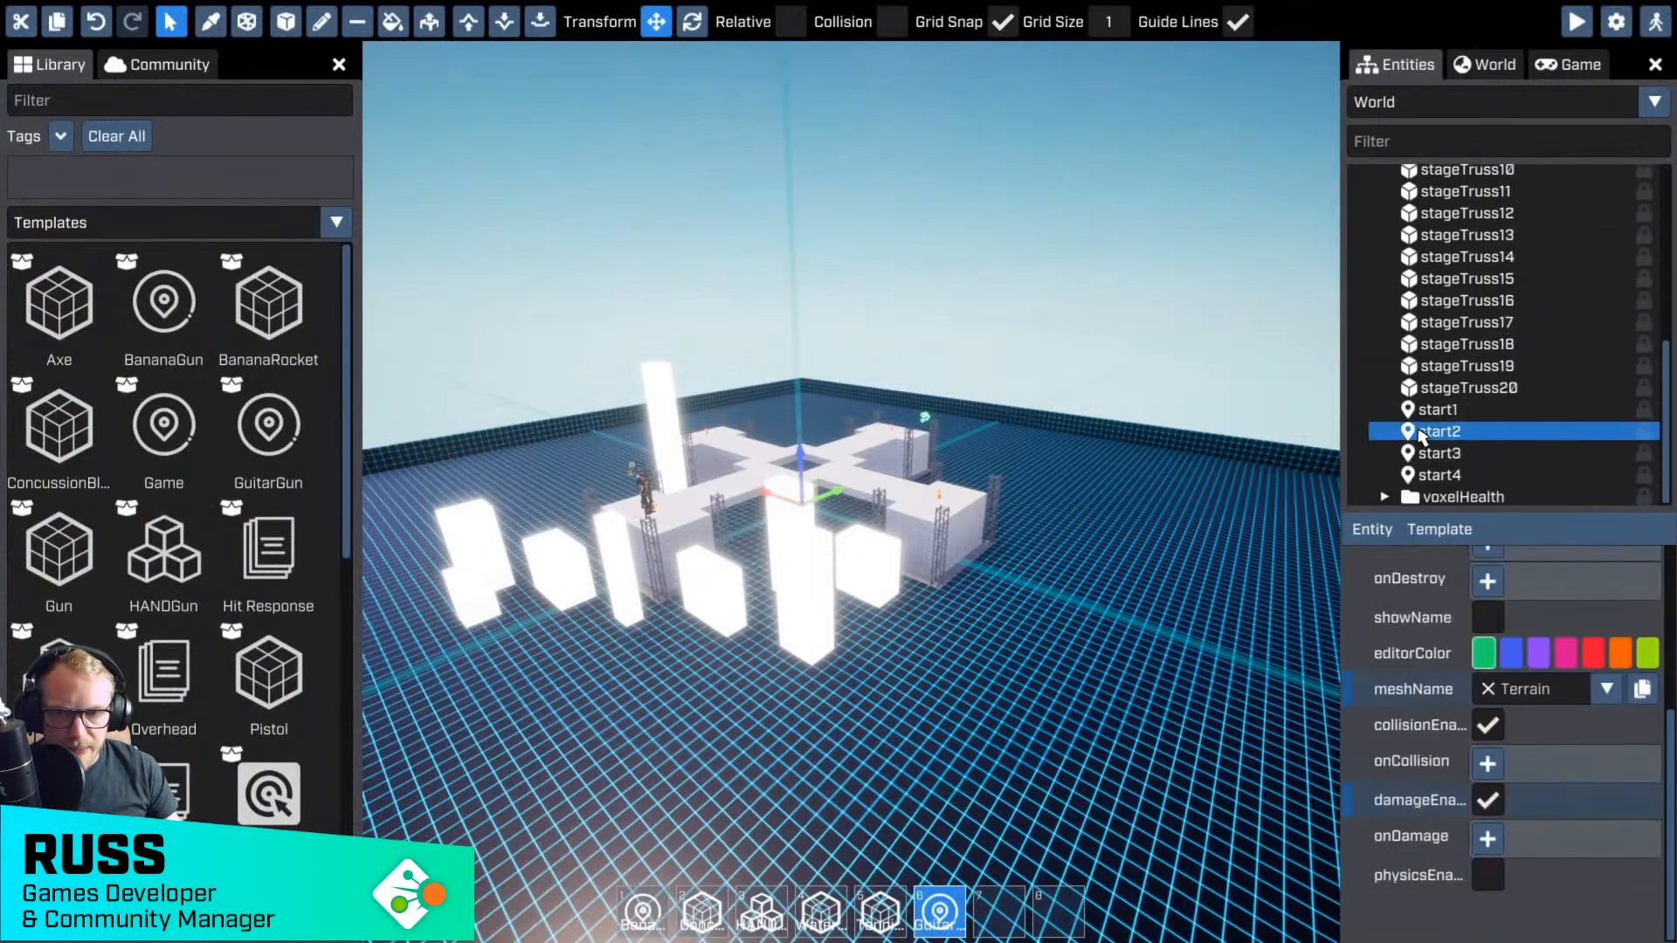
pyautogui.moveTo(1122, 463)
pyautogui.mouseDown(button='right')
pyautogui.moveTo(1083, 489)
pyautogui.moveTo(1121, 463)
pyautogui.mouseUp(button='right')
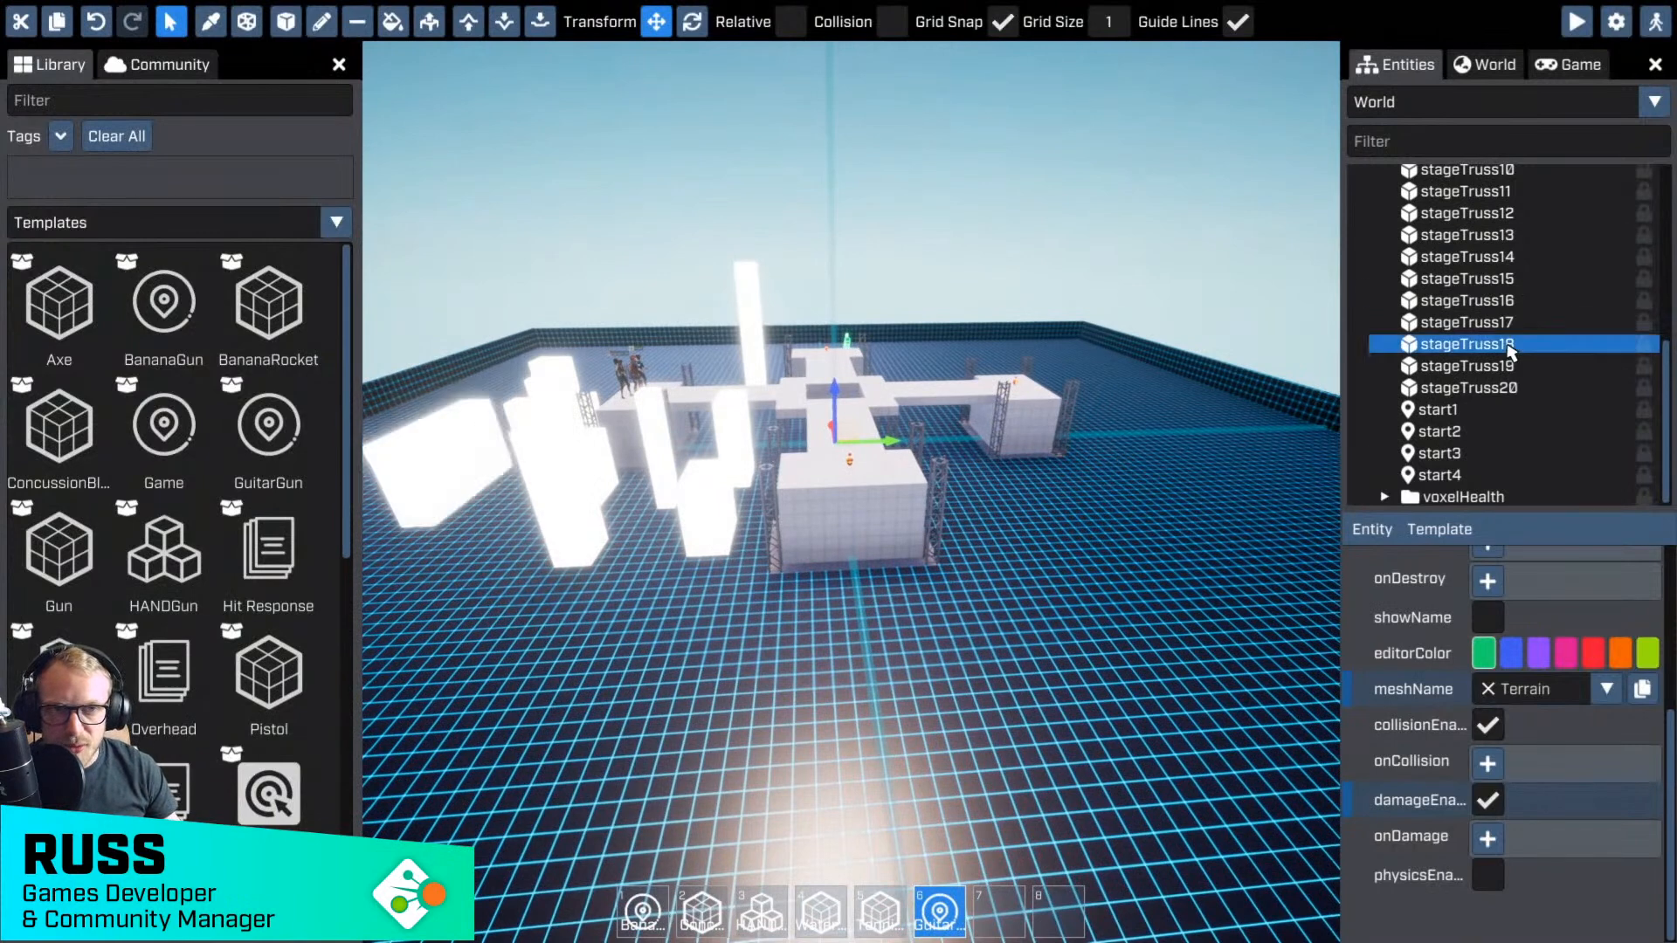
# - Turn off damage for the terrain entity
pyautogui.scroll(4, 1502, 288)
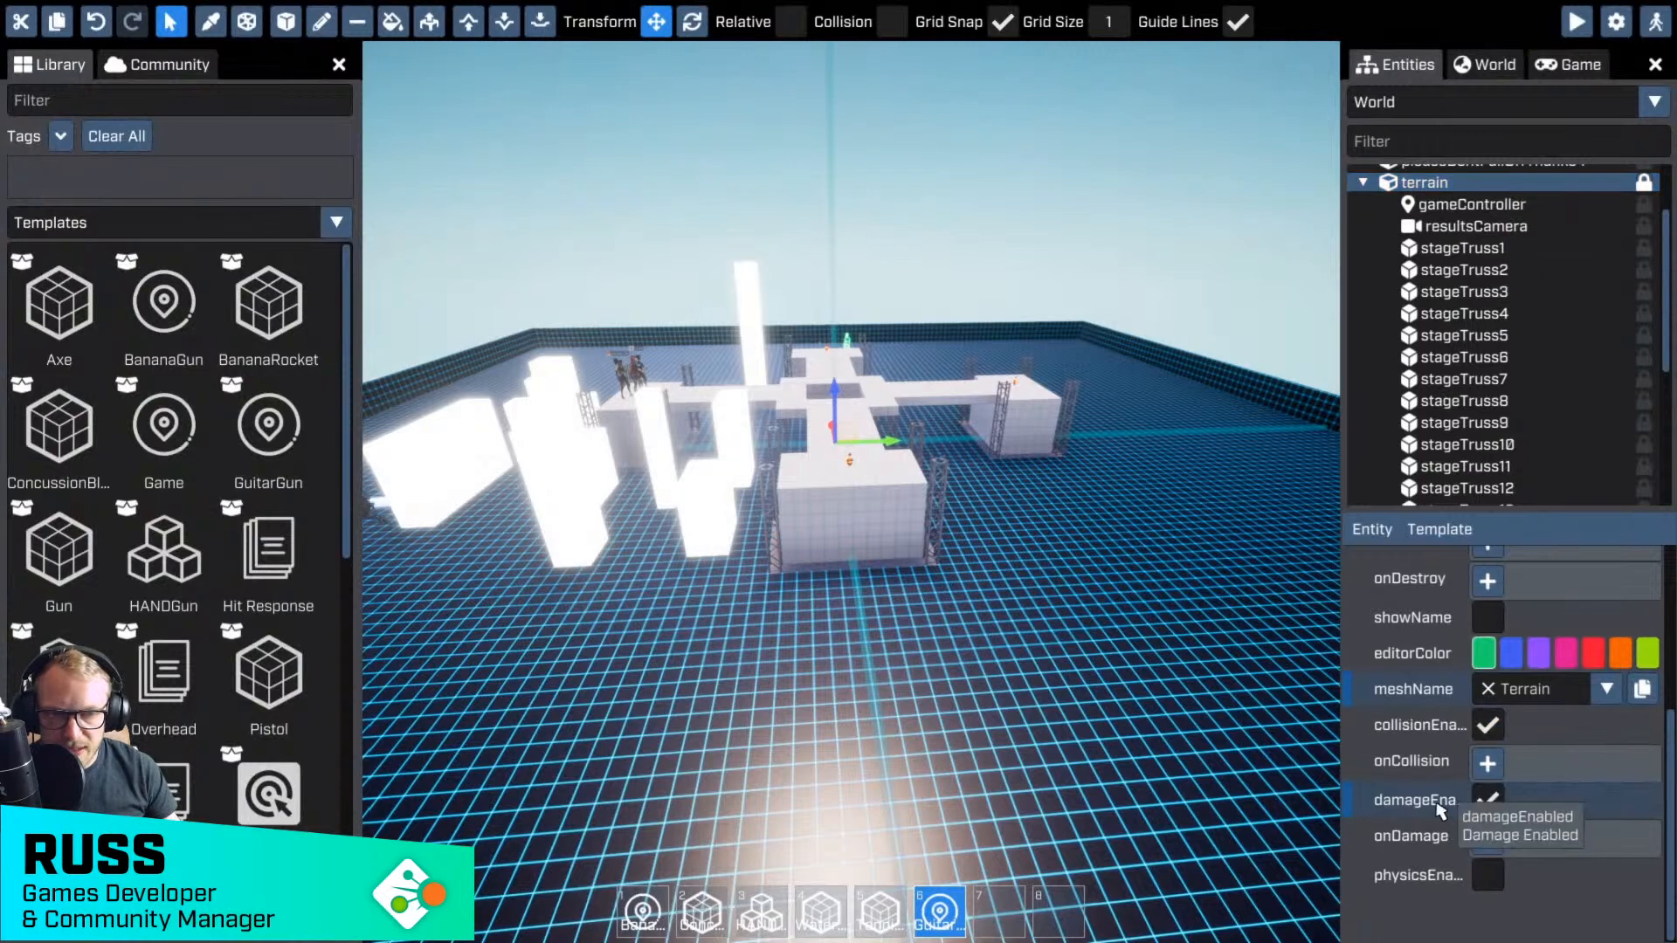
pyautogui.click(1485, 799)
pyautogui.press('d')
pyautogui.moveTo(1233, 773); pyautogui.dragTo(1102, 678, button='right')
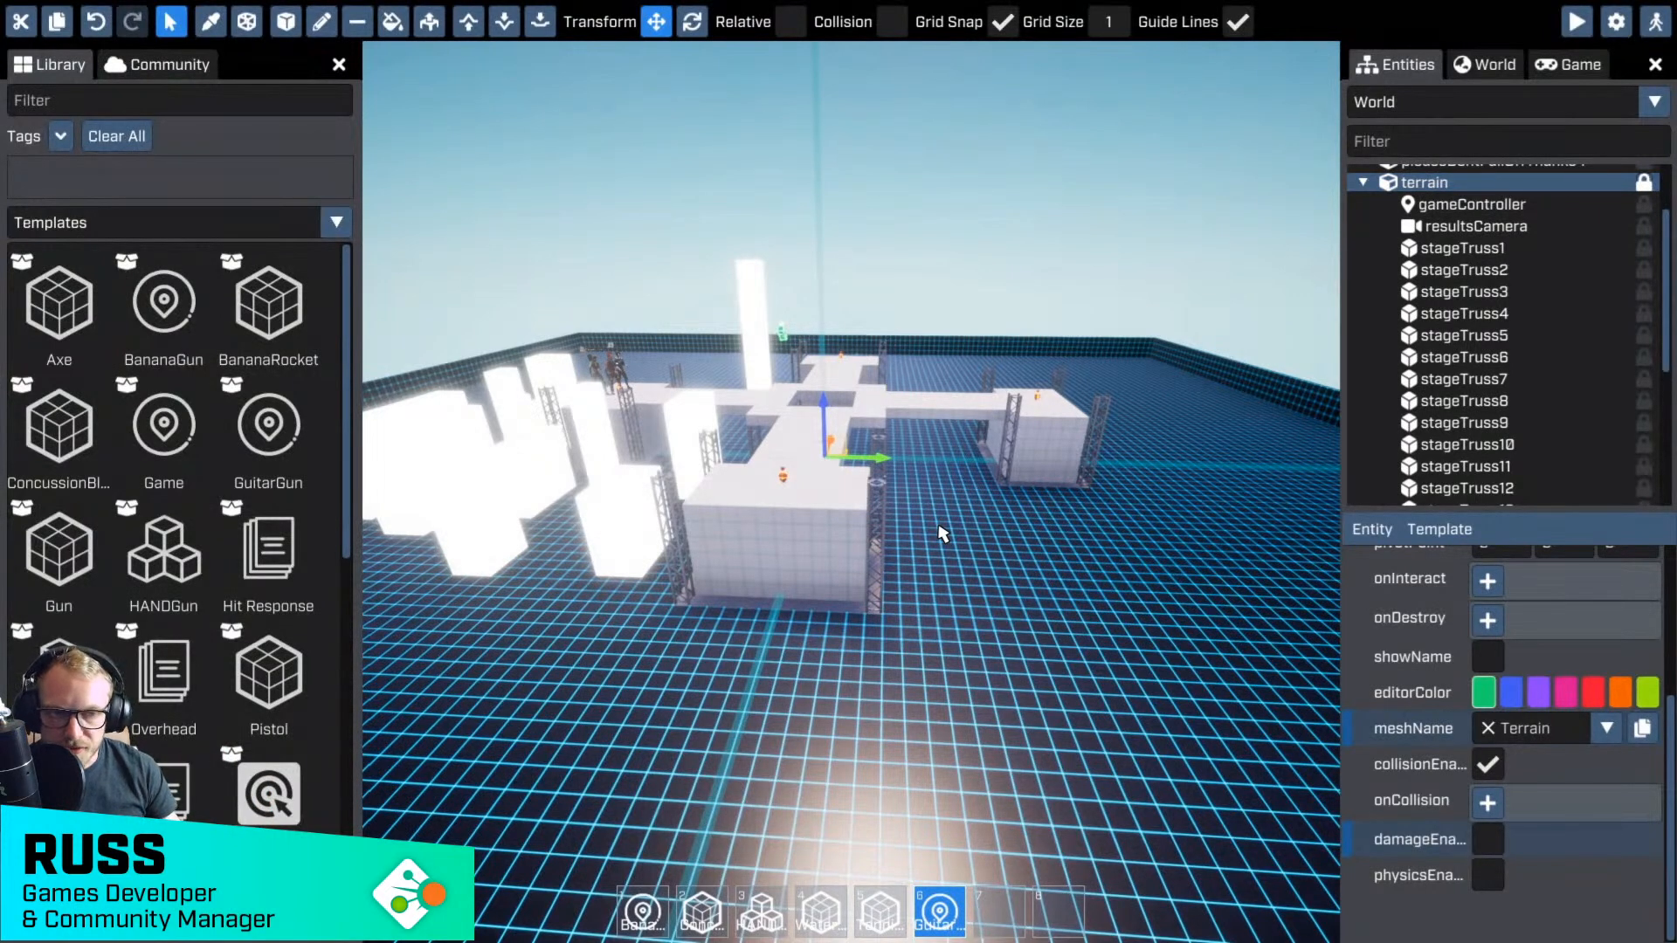
# - Examine the raised stages, their trusses and the connecting walkways from the open side of the arena
pyautogui.press('w')
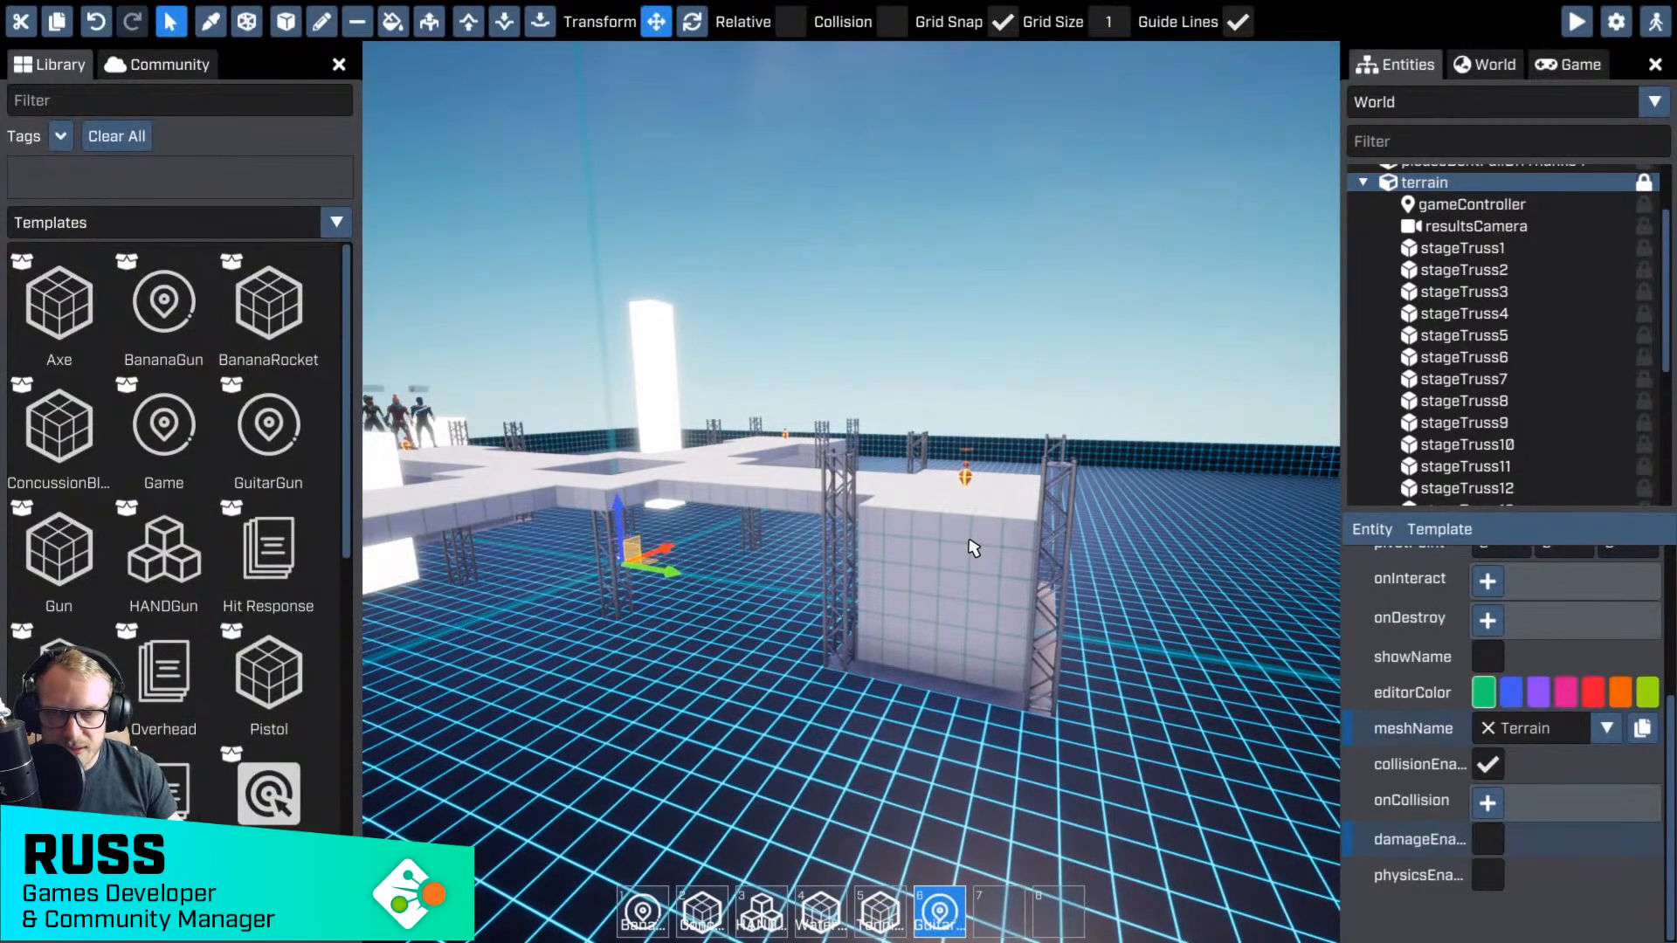
pyautogui.press('s')
pyautogui.press('g')
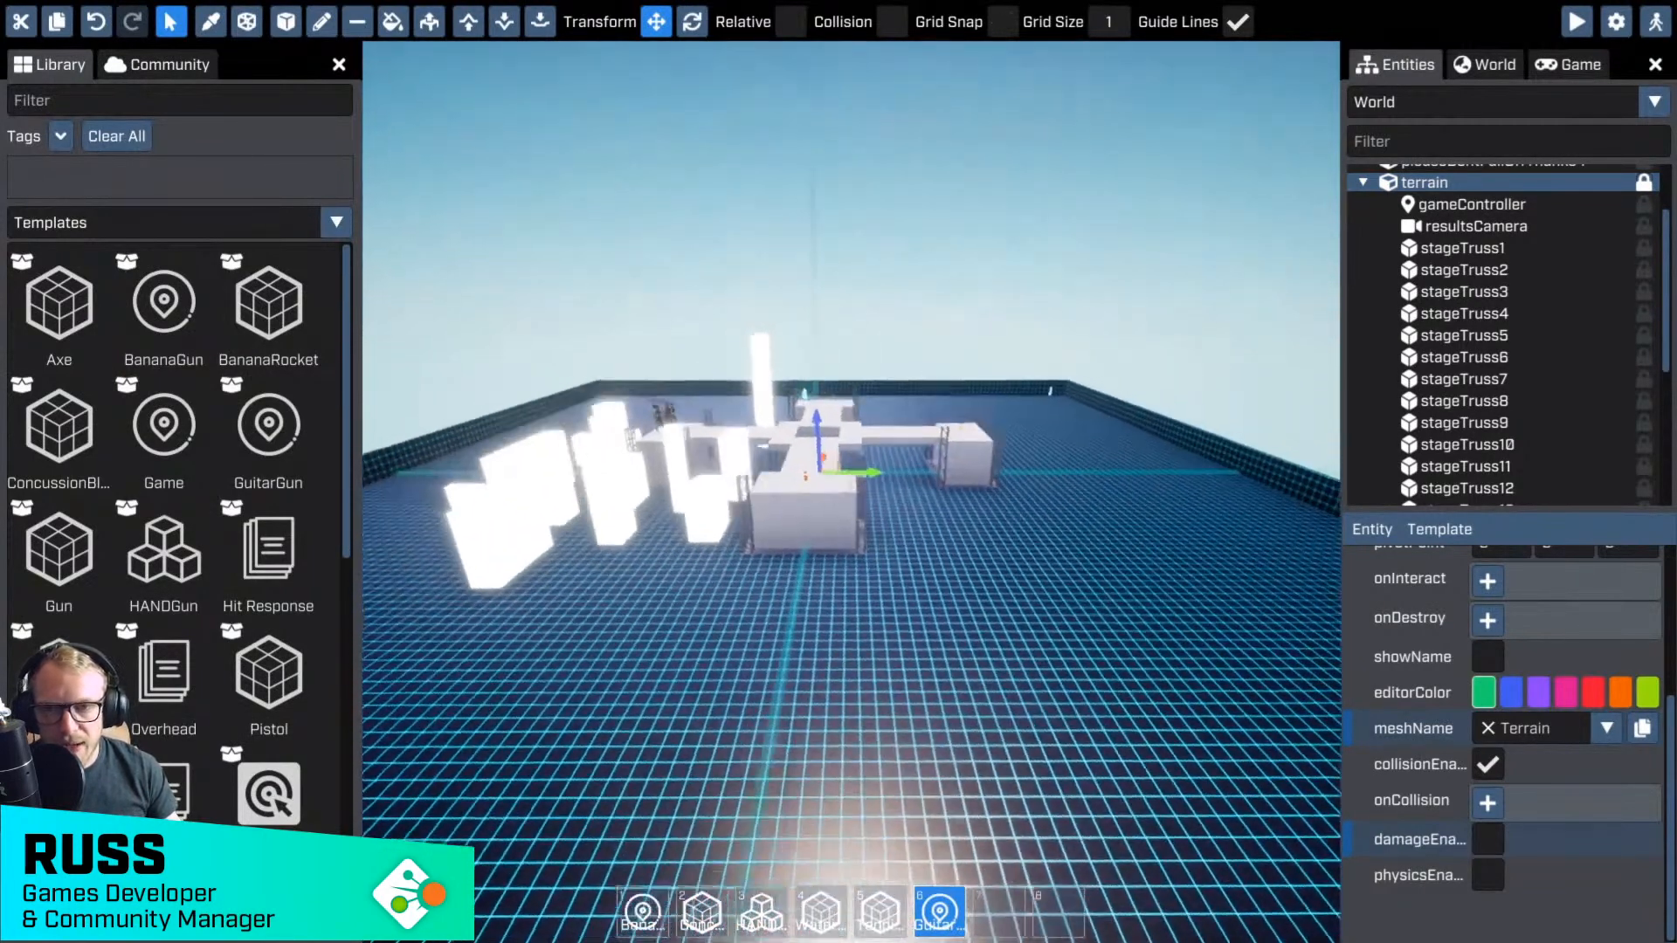
pyautogui.press('a')
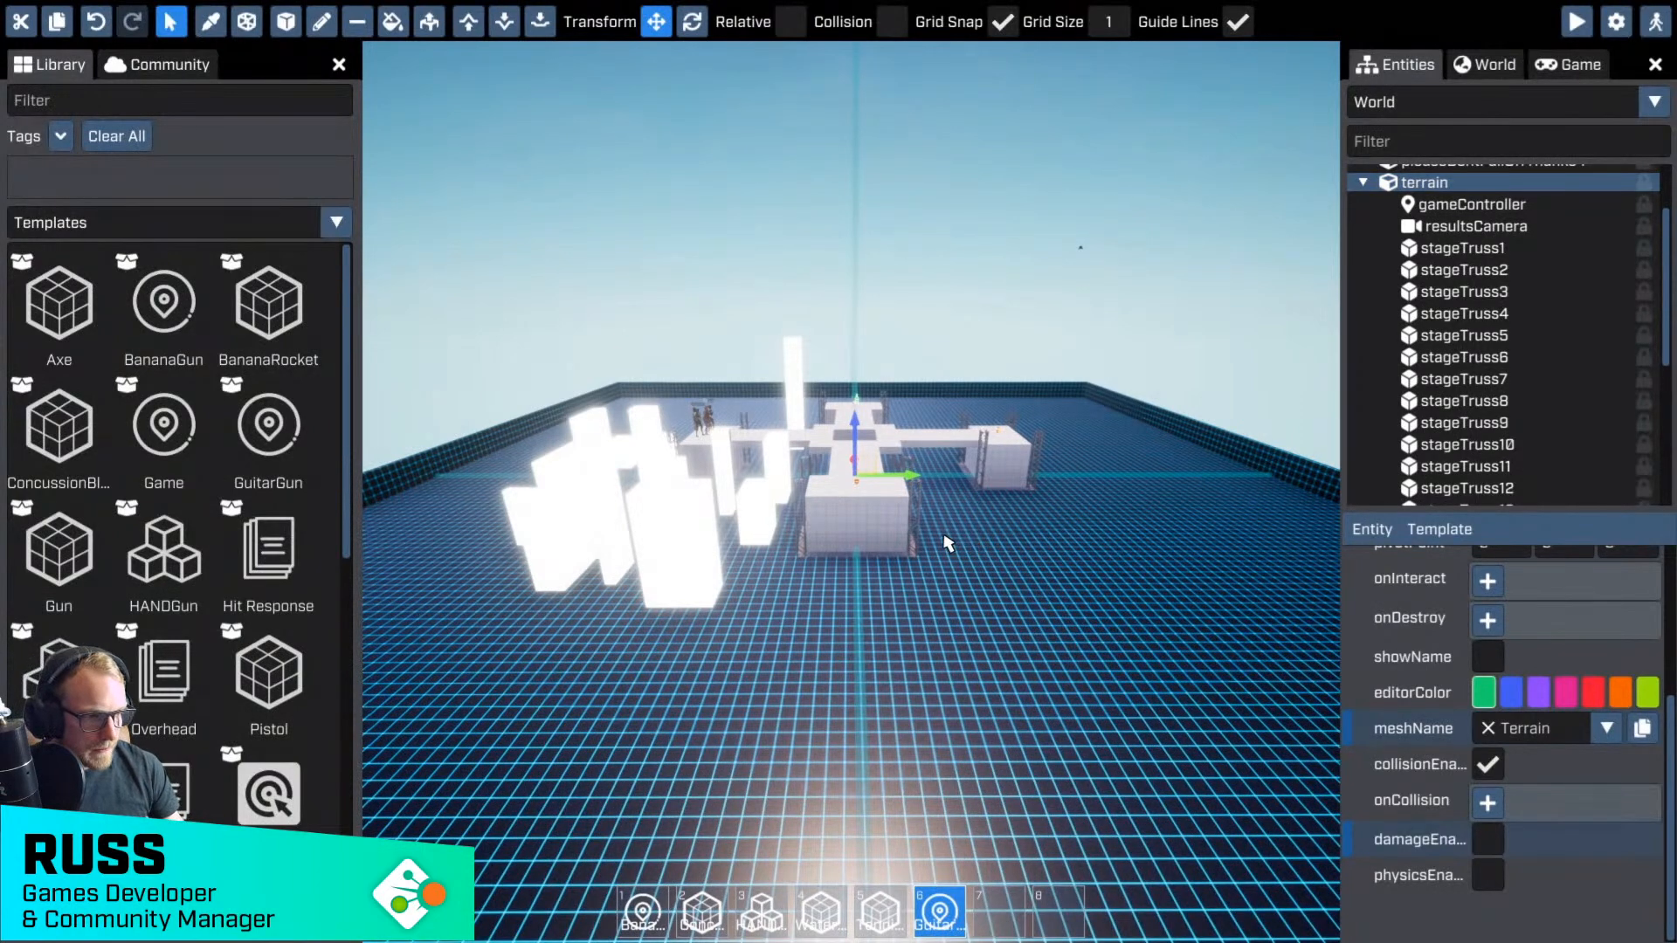
pyautogui.press('w')
pyautogui.press('d')
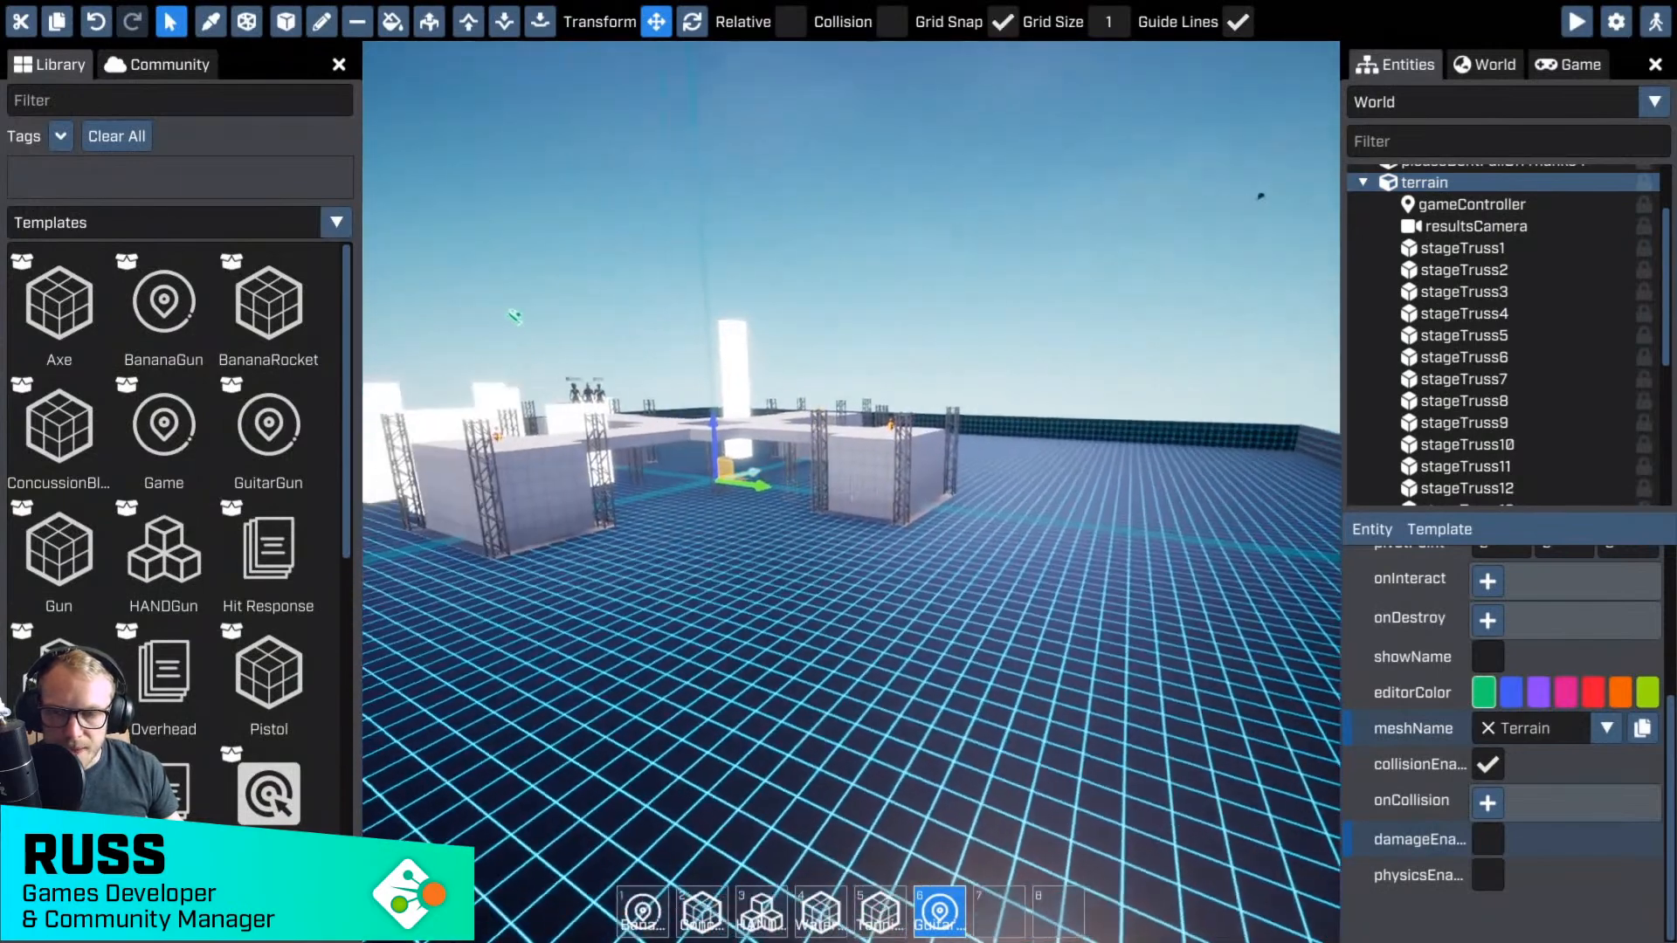
pyautogui.press('s')
pyautogui.click(753, 471)
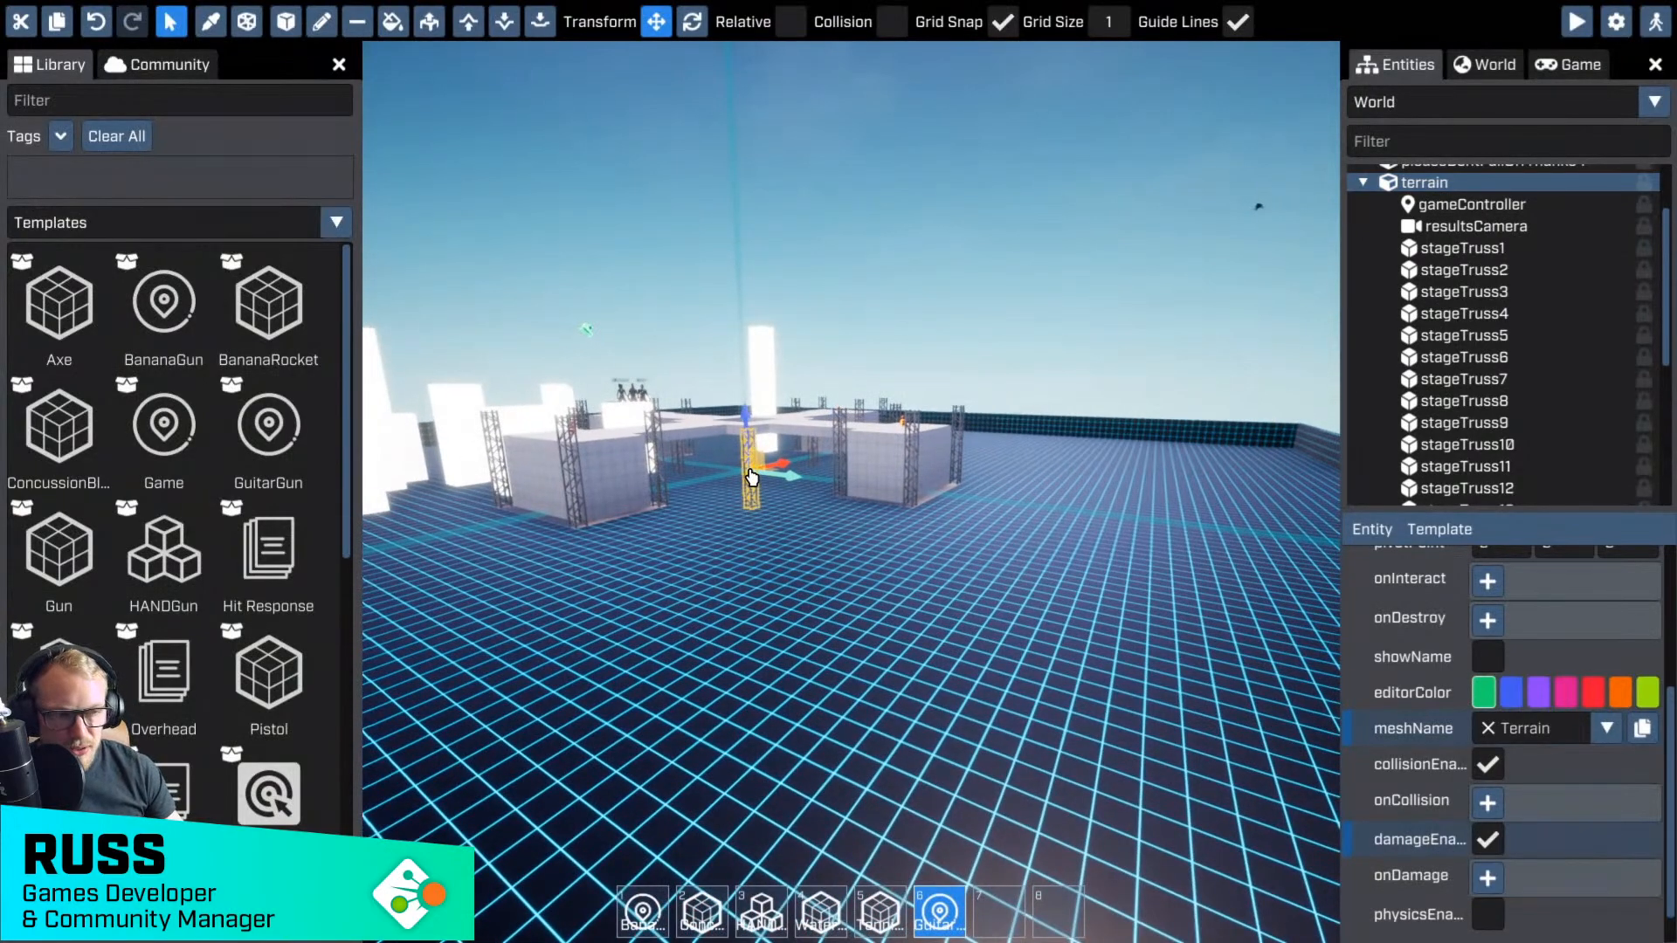
# - Inspect the arena from the side of the players' stage and the glowing towers, both close up and from above
pyautogui.hotkey('shift', 'w')
pyautogui.moveTo(953, 629); pyautogui.dragTo(716, 628, button='right')
pyautogui.hotkey('shift', 'e')
pyautogui.moveTo(851, 492); pyautogui.dragTo(902, 463, button='right')
pyautogui.press('w')
pyautogui.press('a')
pyautogui.press('s')
pyautogui.press('q')
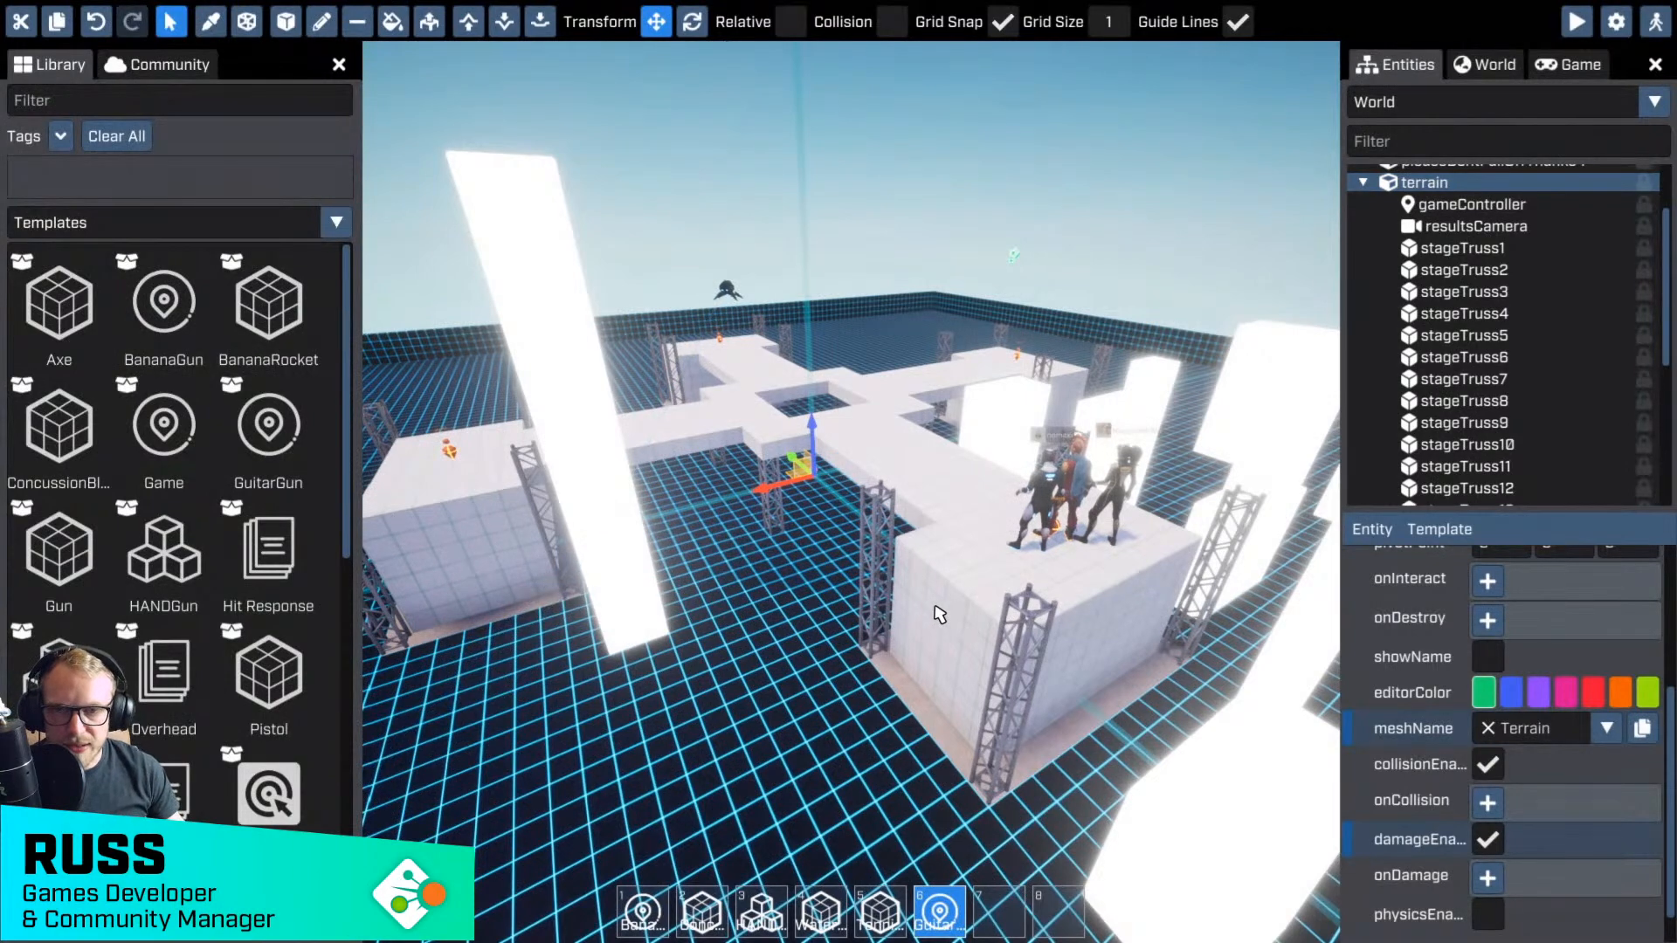
pyautogui.scroll(-3, 895, 613)
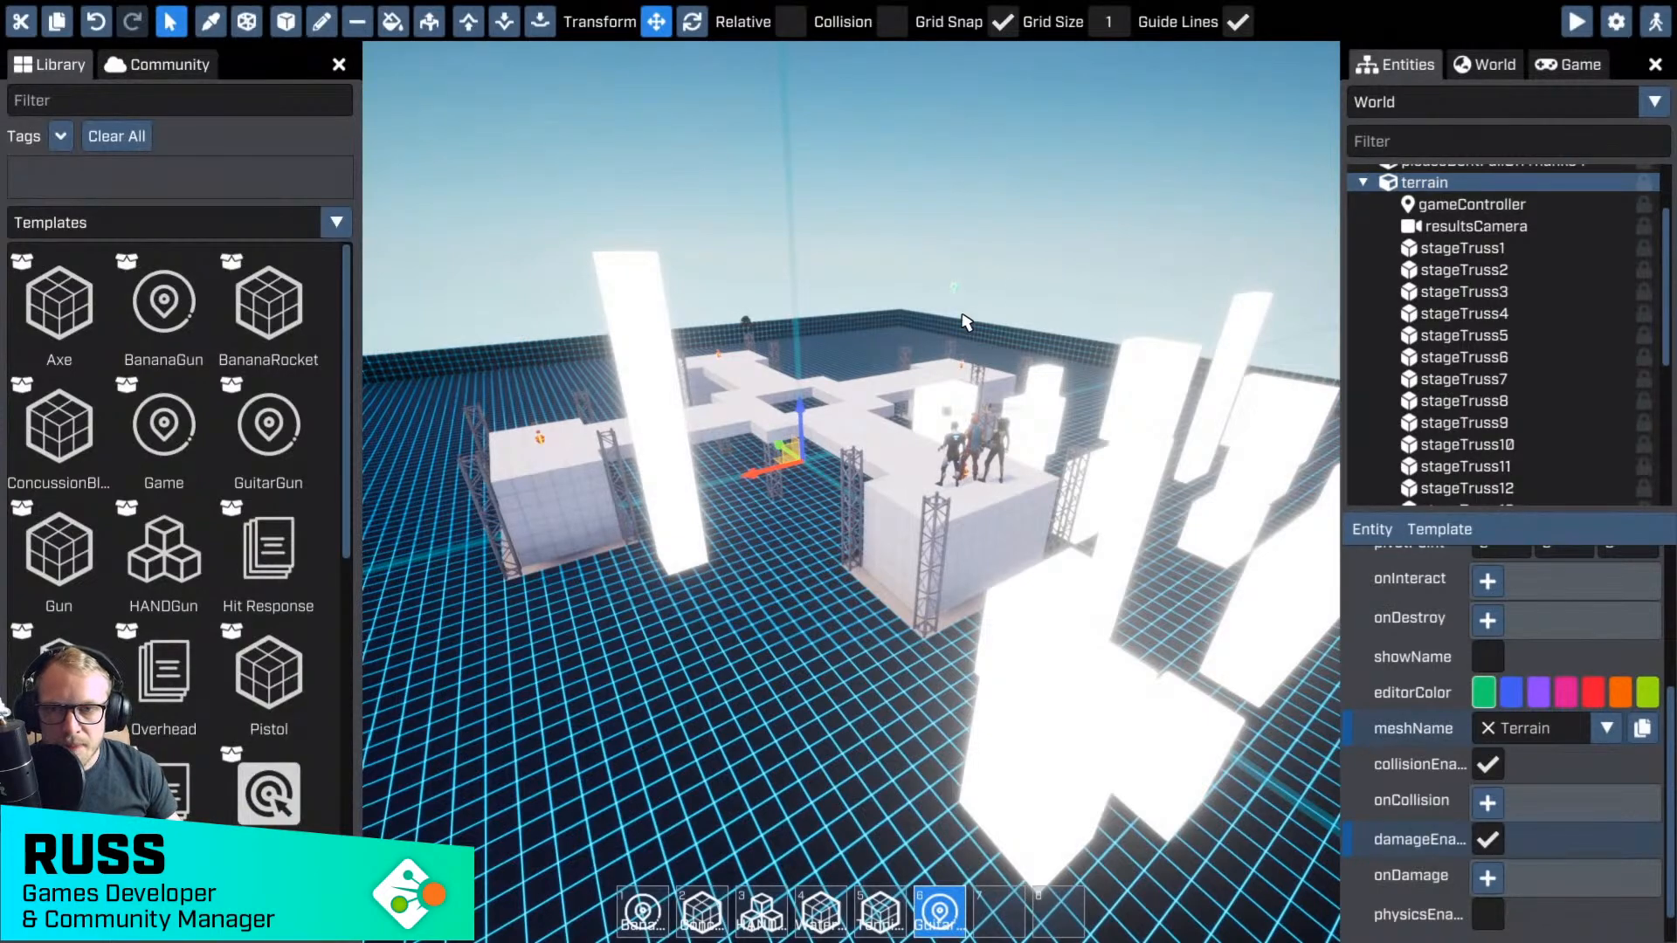
pyautogui.press('s')
pyautogui.moveTo(966, 322); pyautogui.dragTo(933, 337, button='right')
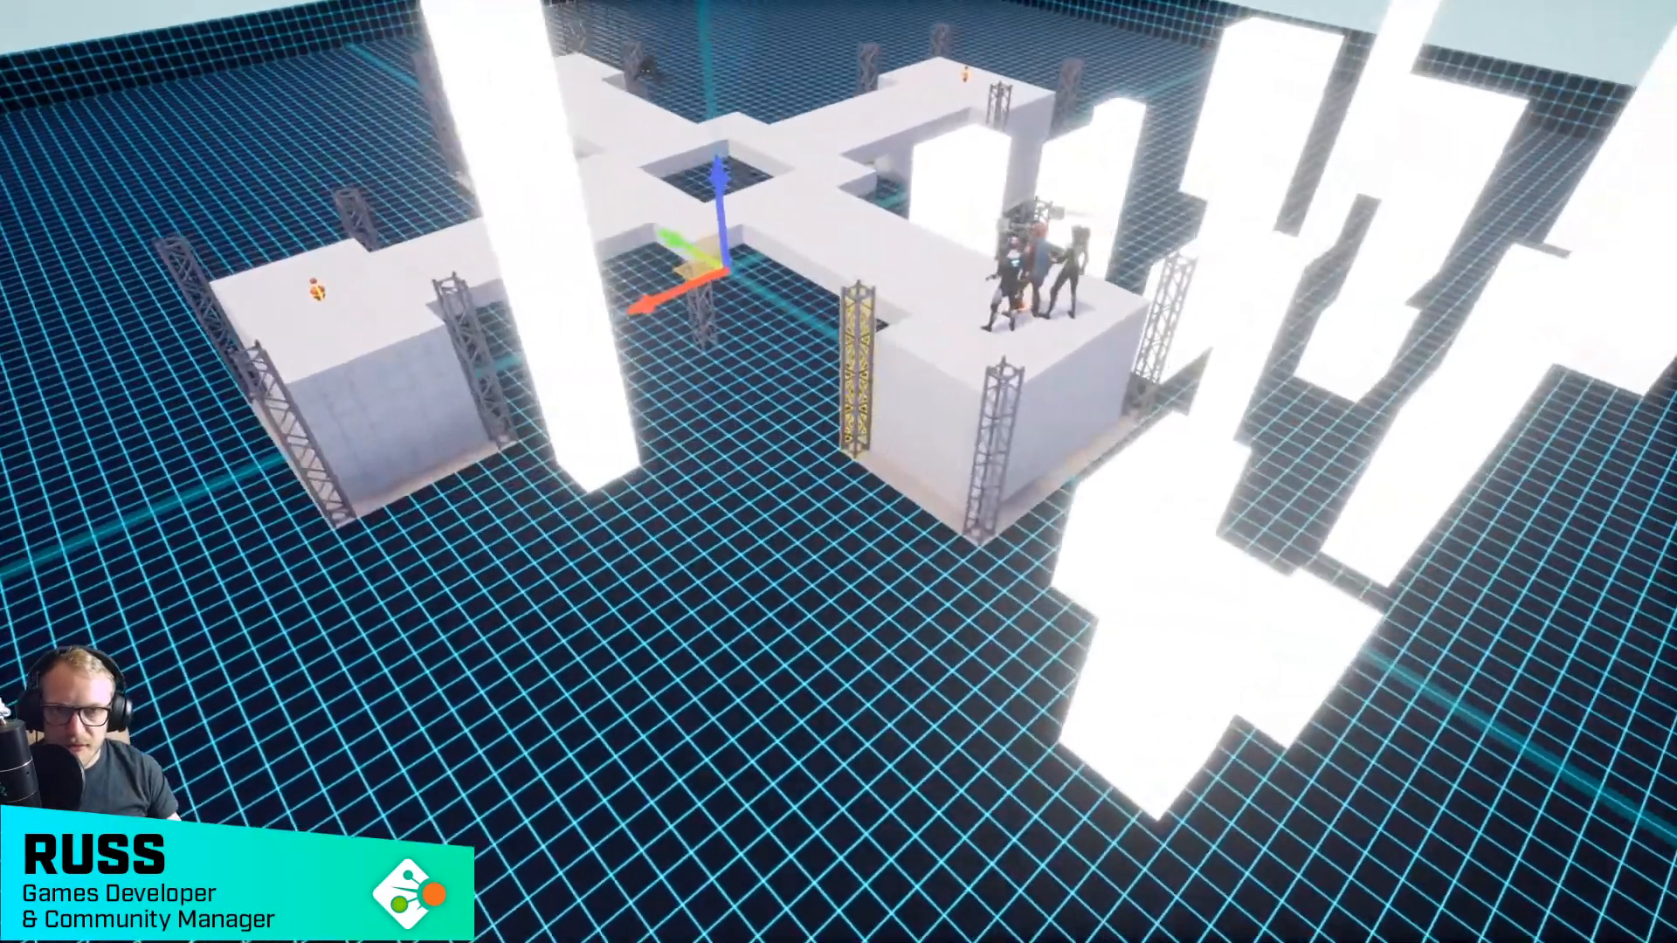
pyautogui.press('s')
pyautogui.moveTo(852, 367)
pyautogui.mouseDown(button='right')
pyautogui.moveTo(891, 409)
pyautogui.moveTo(847, 395)
pyautogui.mouseUp(button='right')
pyautogui.press('w')
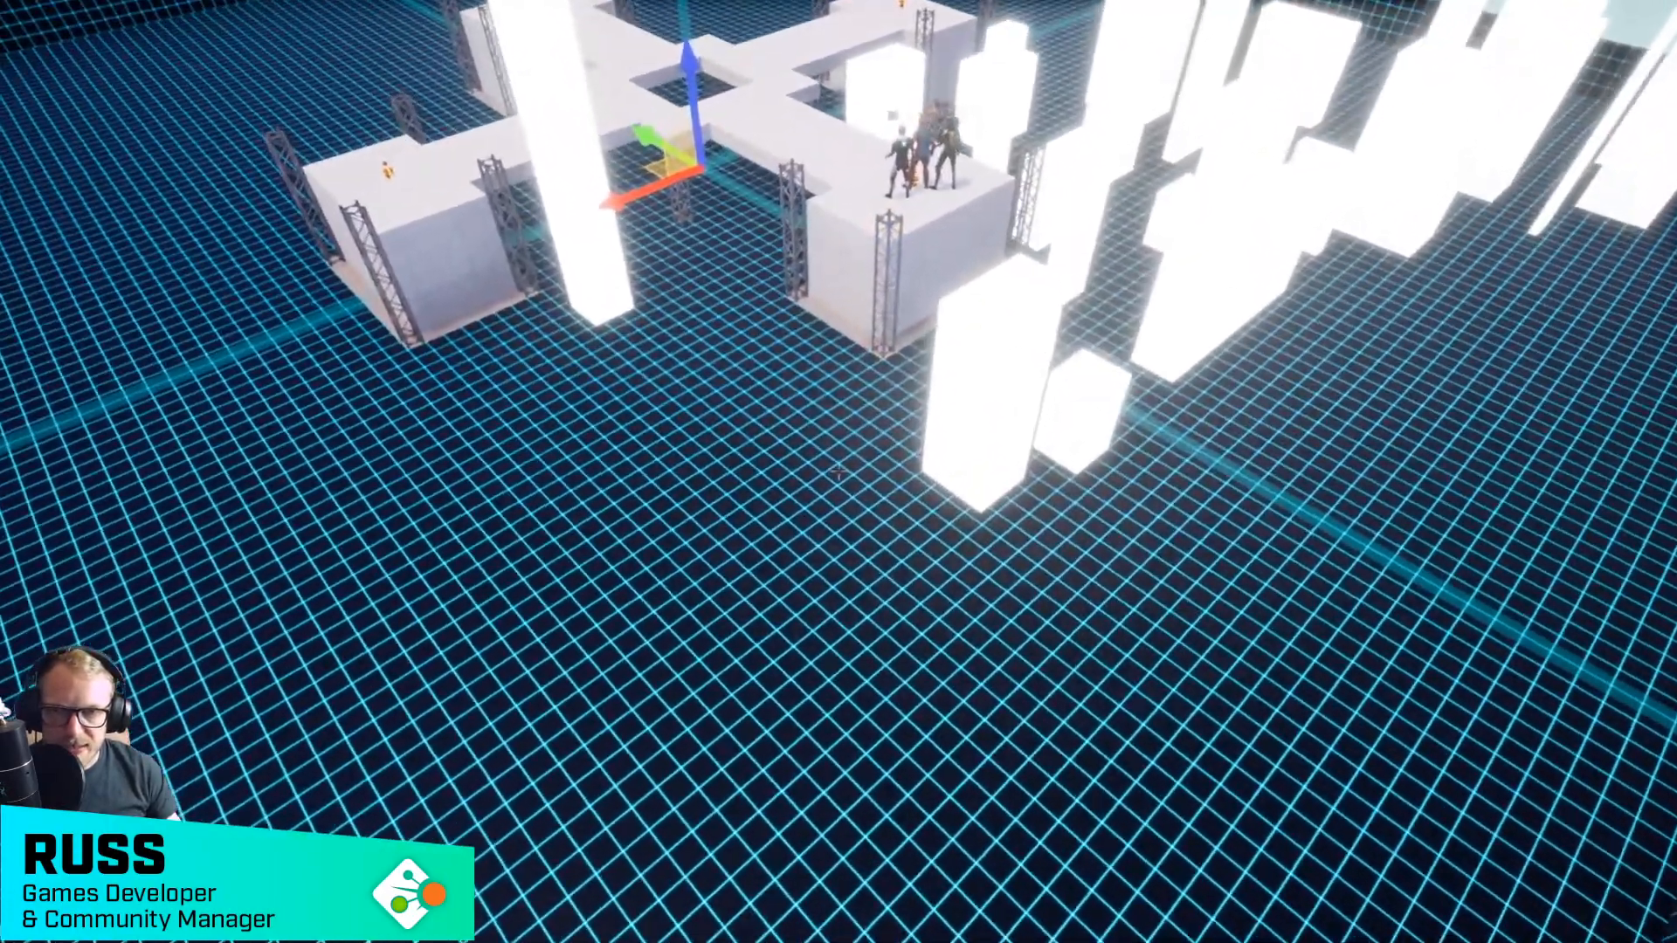
pyautogui.press('w')
pyautogui.moveTo(839, 471); pyautogui.dragTo(828, 471, button='right')
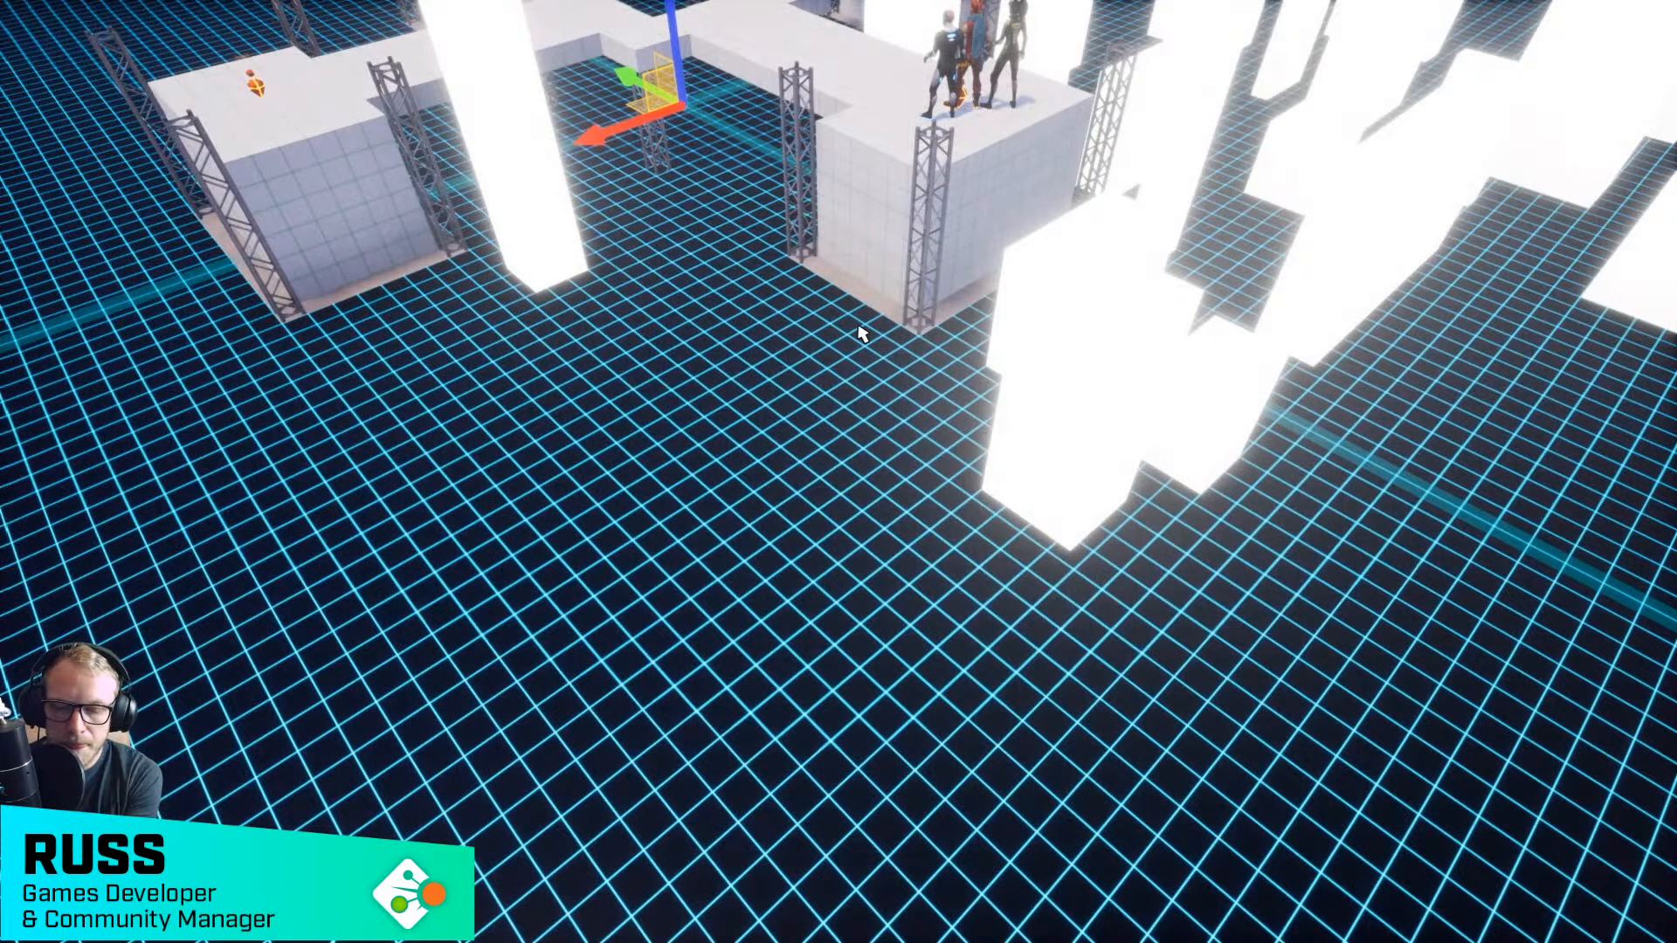
pyautogui.scroll(-5, 860, 331)
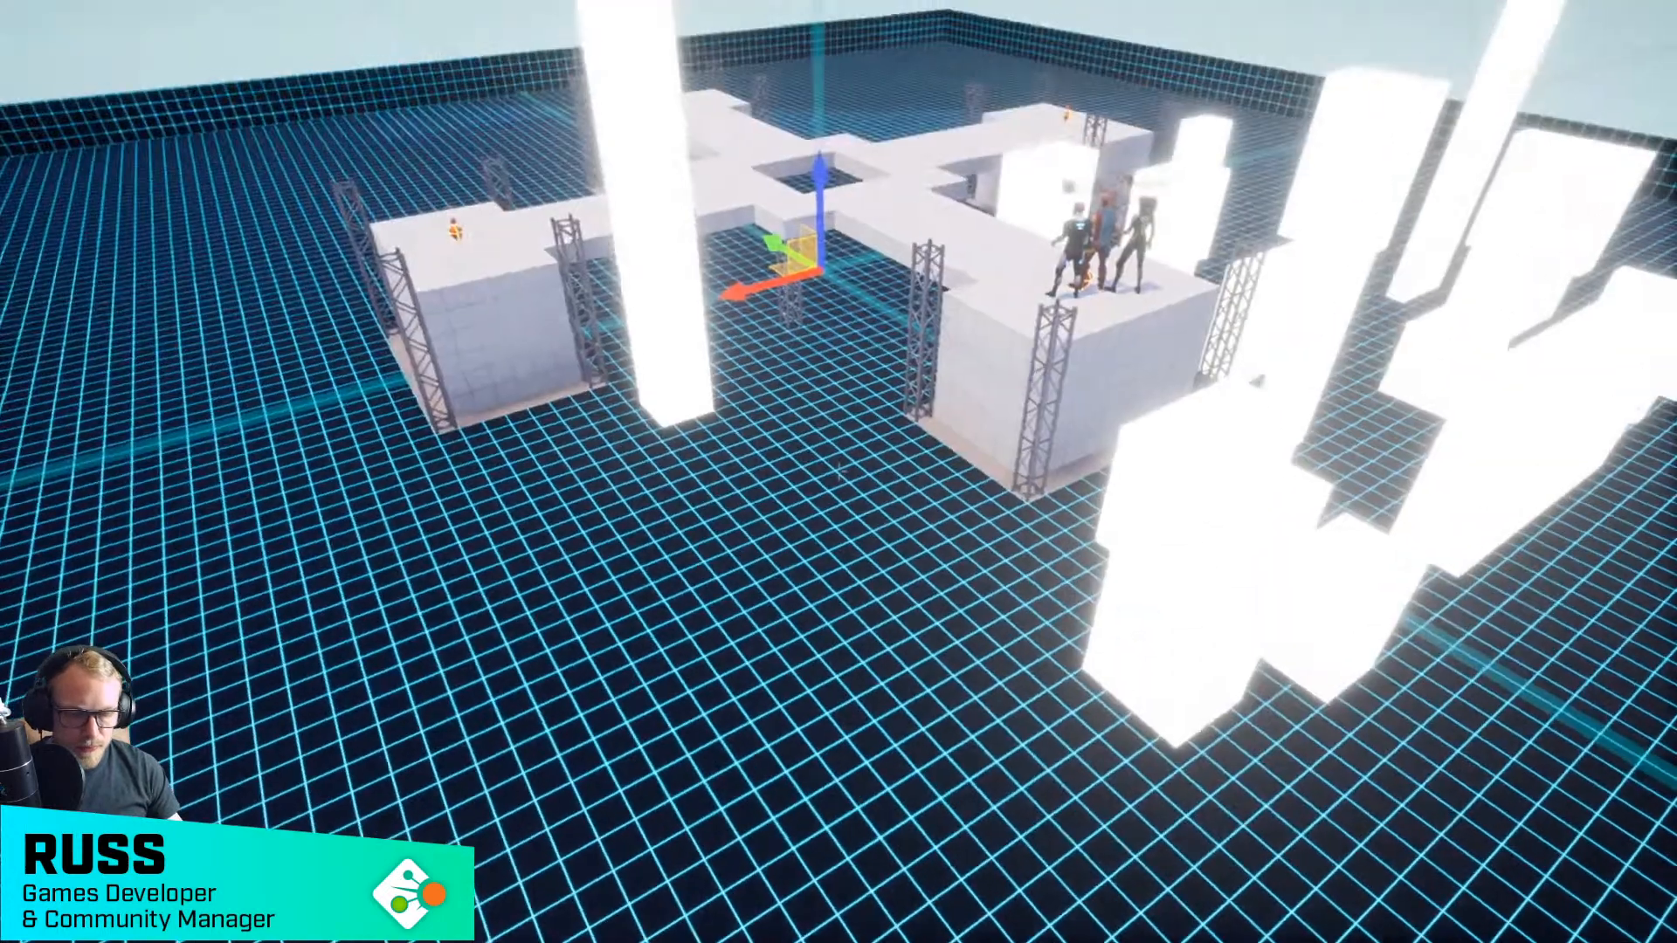
# - Return to advanced mode and open the Player template for editing
pyautogui.press('Tab')
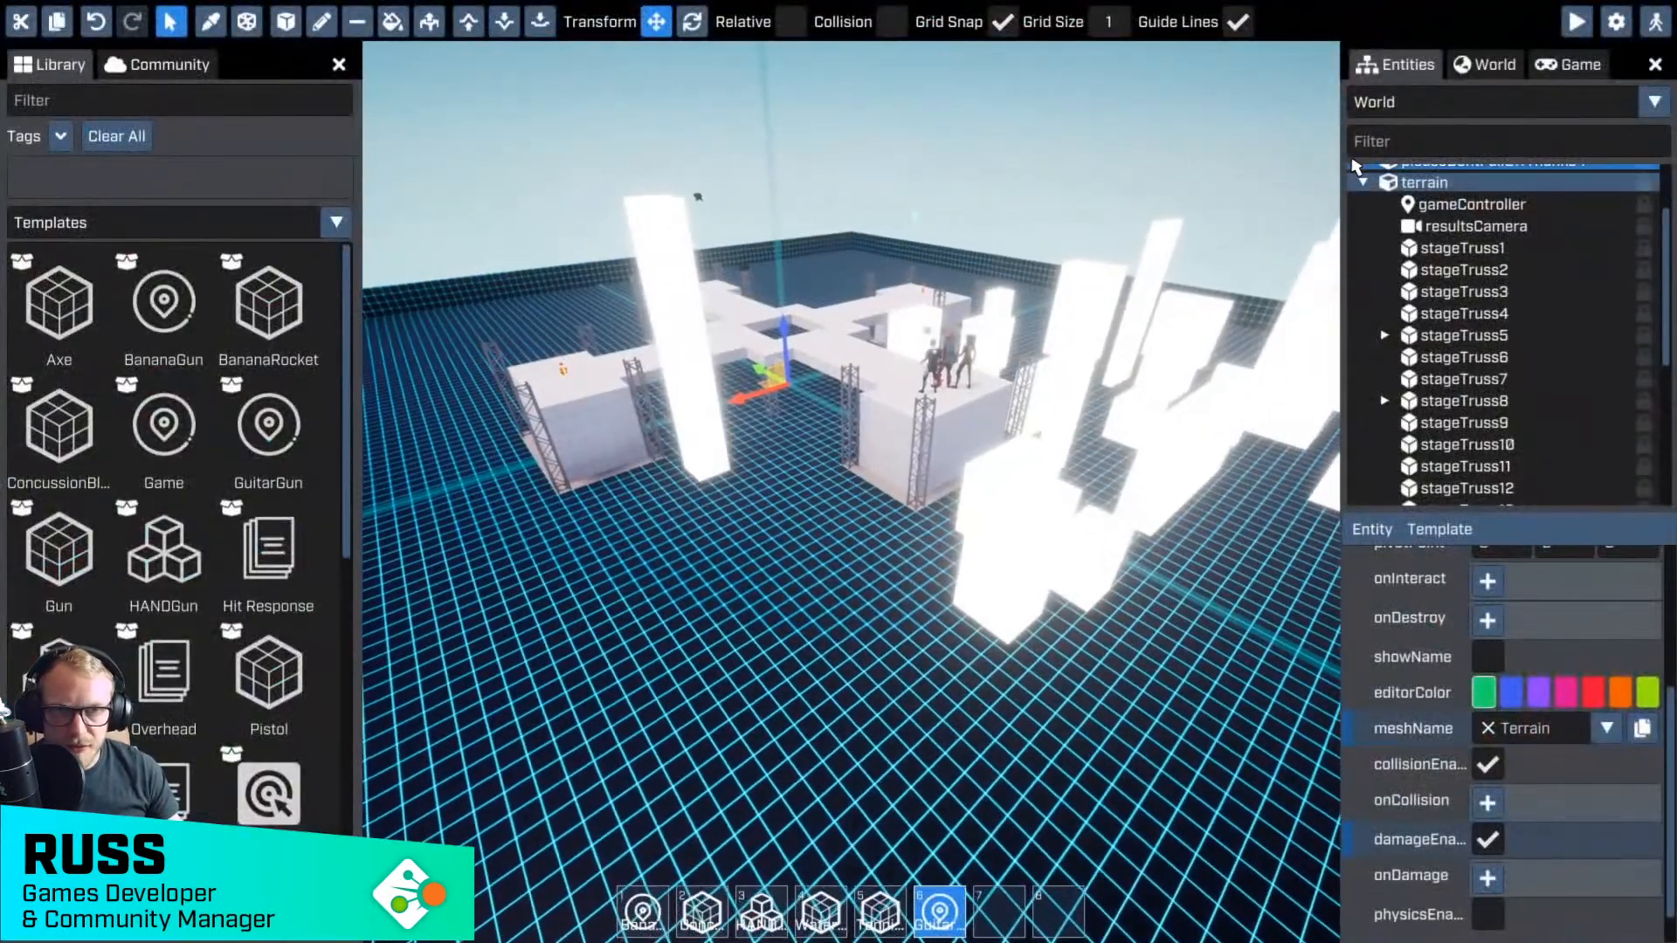
pyautogui.click(1389, 113)
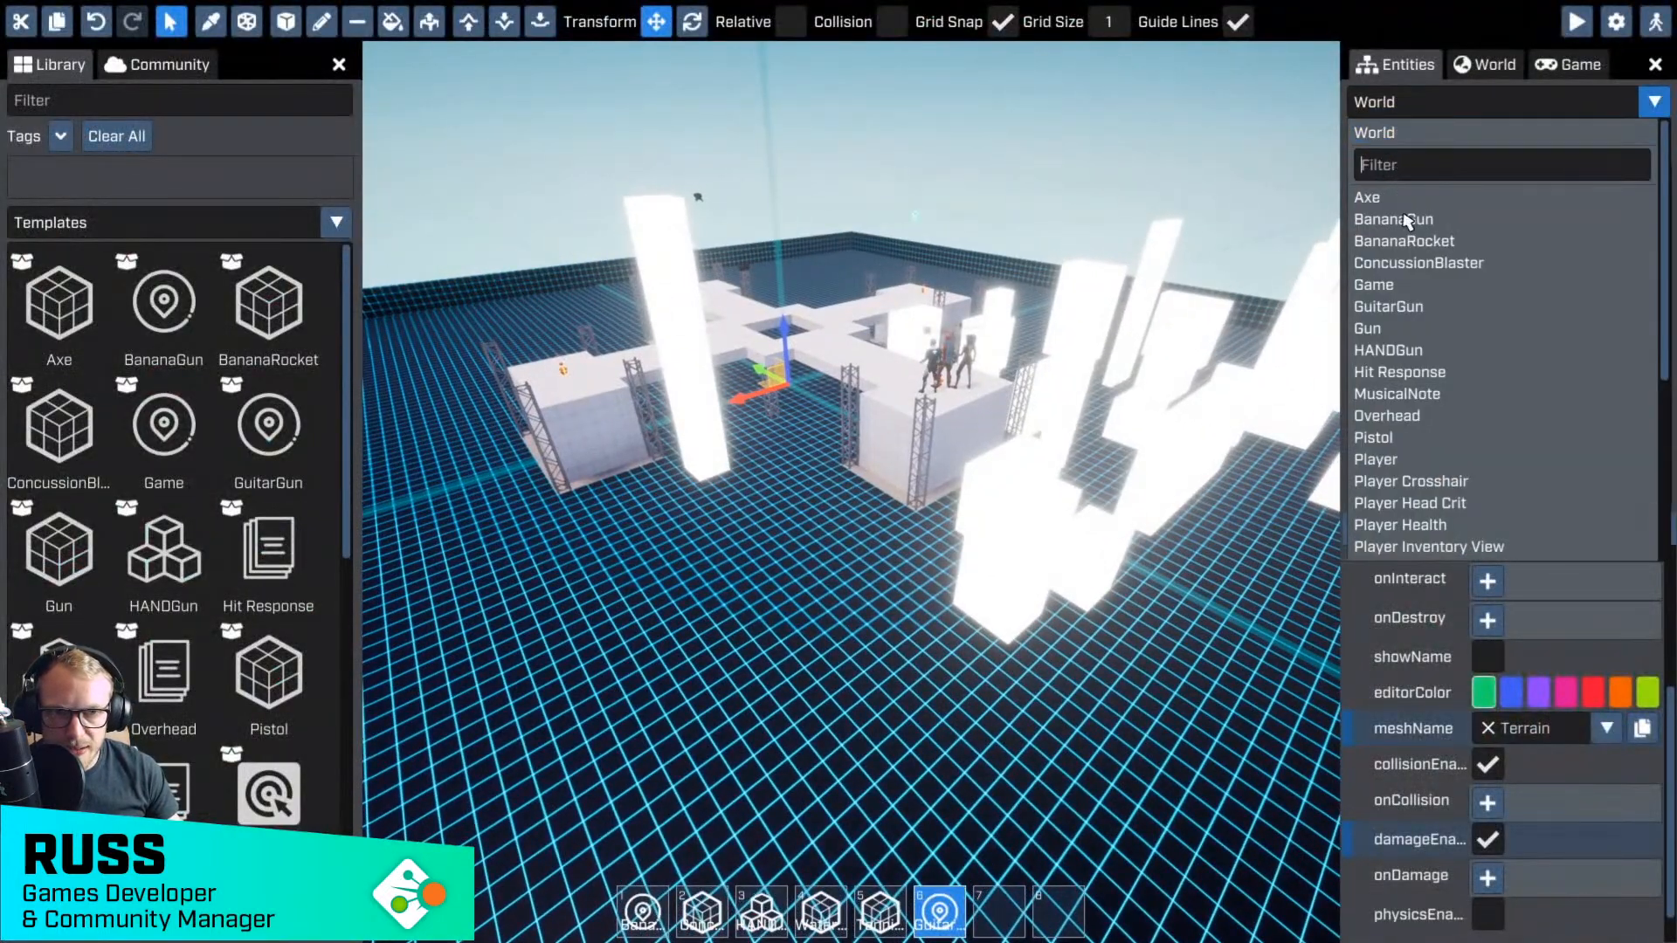
pyautogui.click(1395, 468)
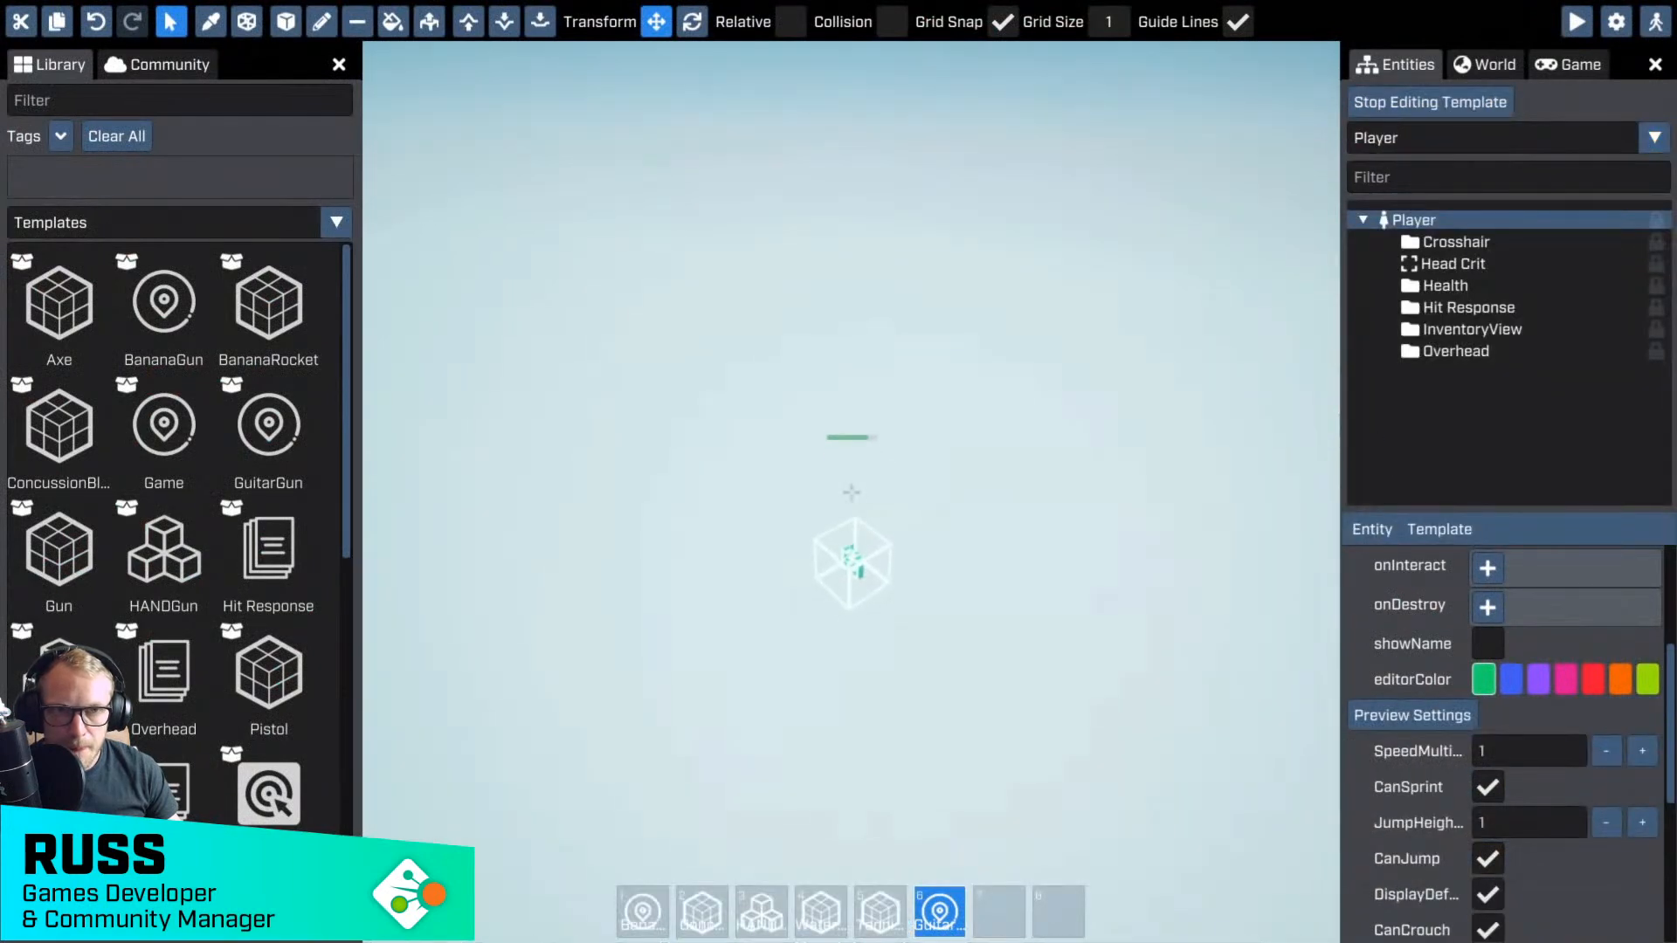
# - Set the Player template's camera type to Orbit and lock the camera angle
pyautogui.scroll(-5, 1506, 597)
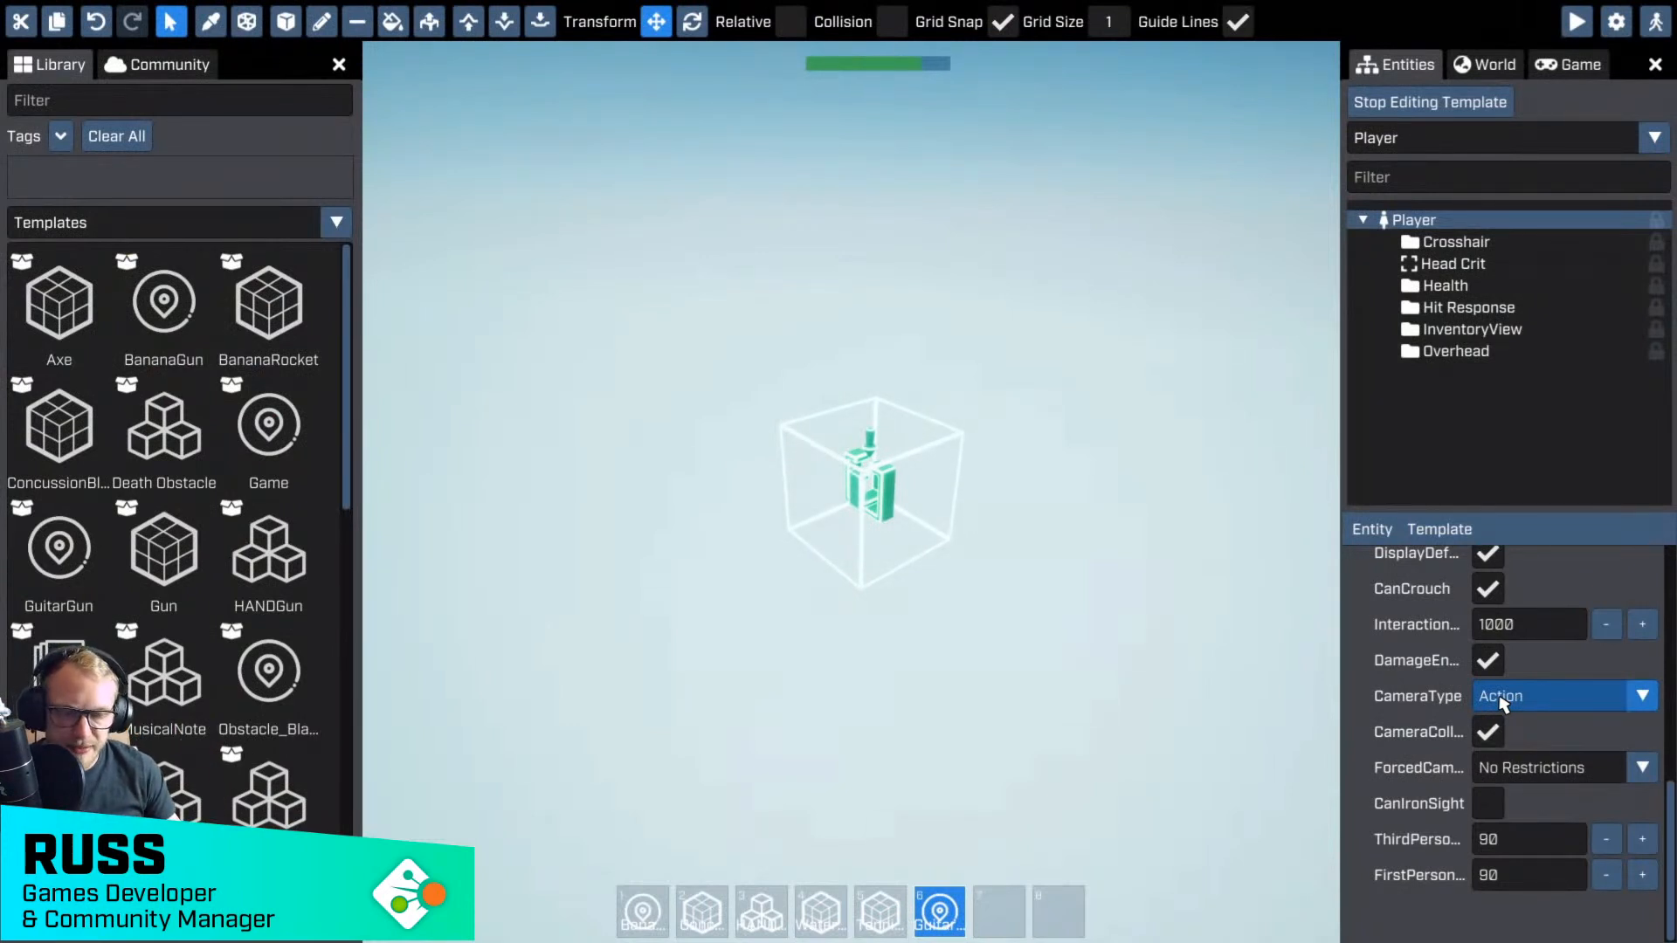
pyautogui.click(1501, 699)
pyautogui.click(1512, 749)
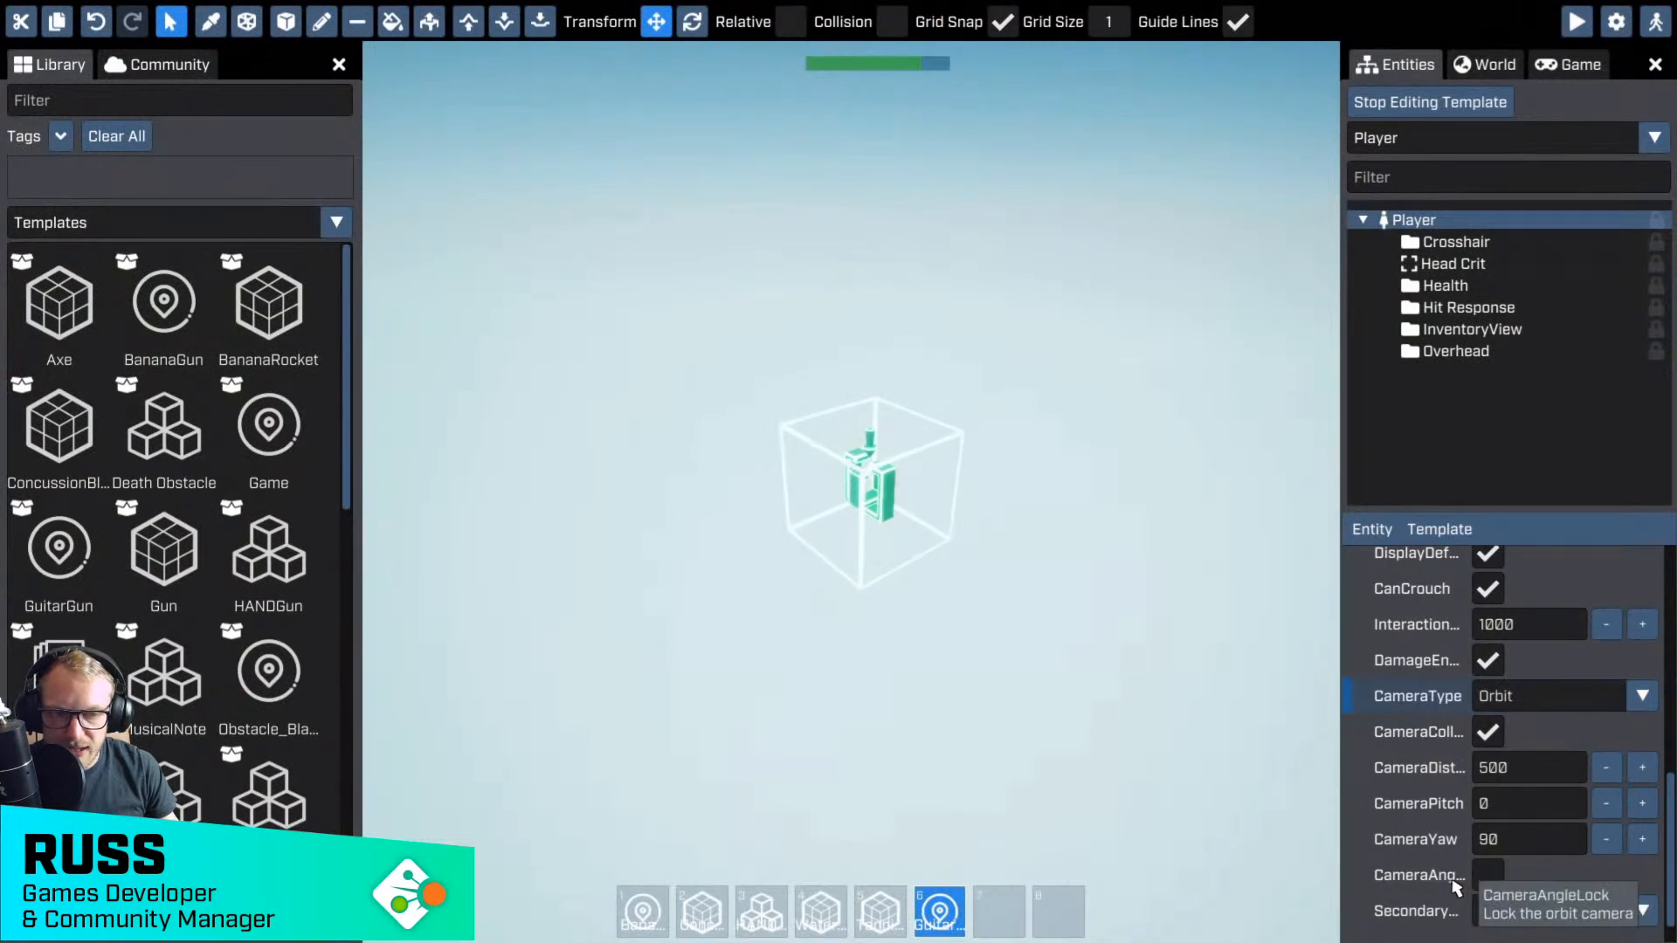
pyautogui.click(1487, 876)
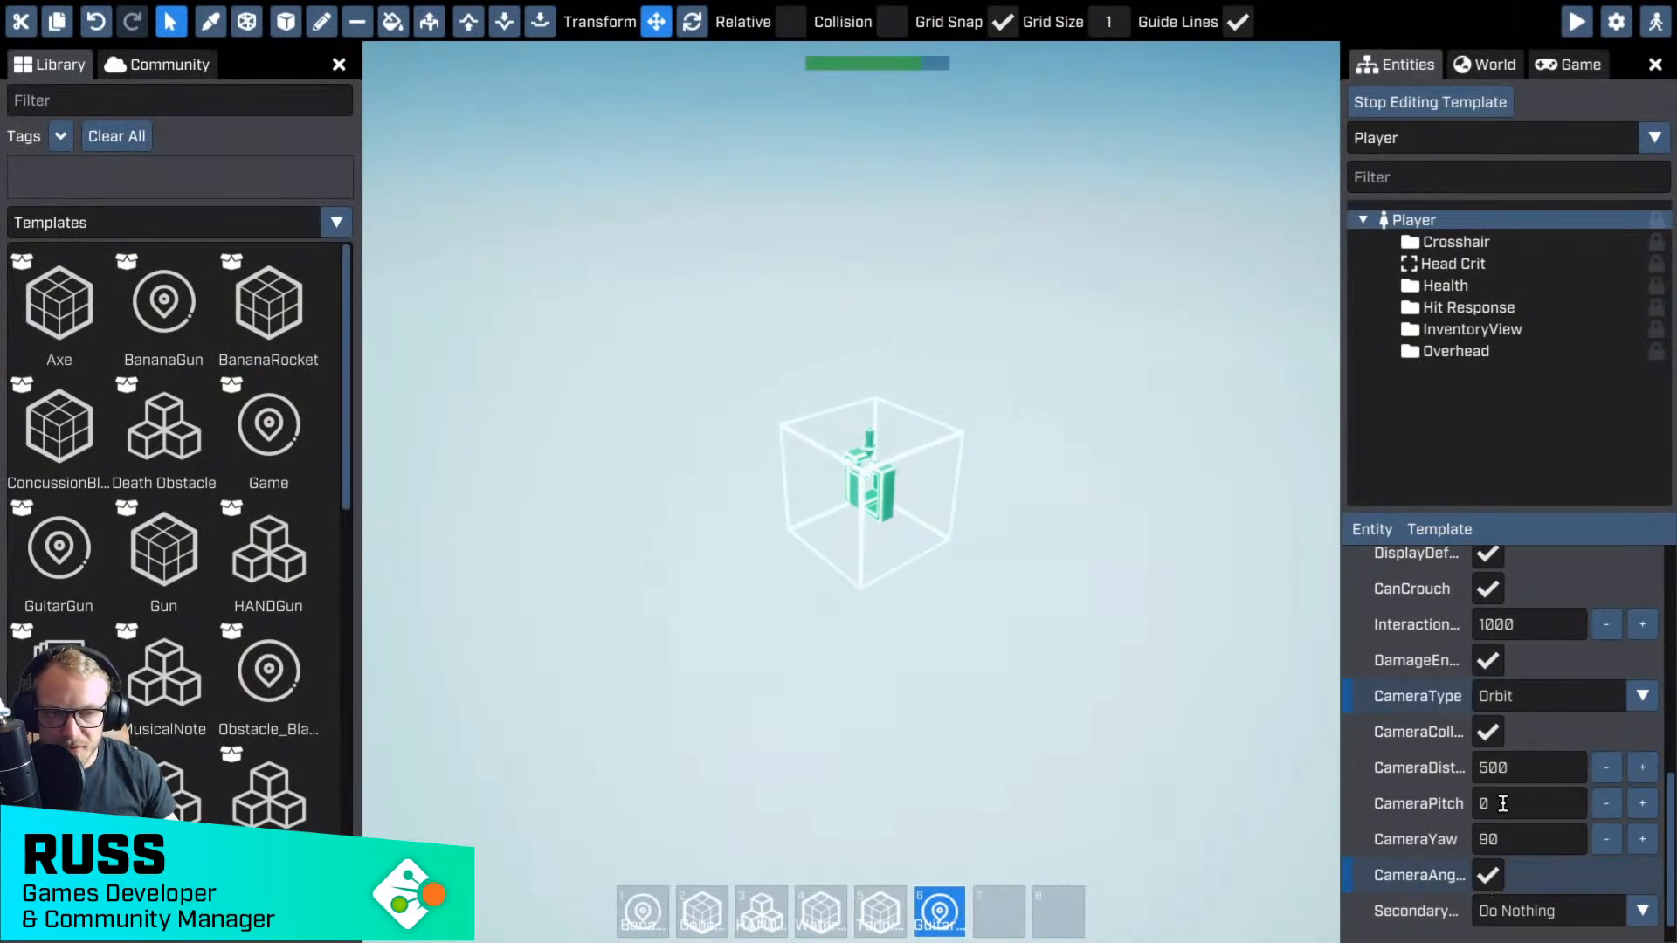
# - Set the Player's camera distance to 750, pitch to -45 and yaw to 45, and stop editing the template
pyautogui.click(1533, 765)
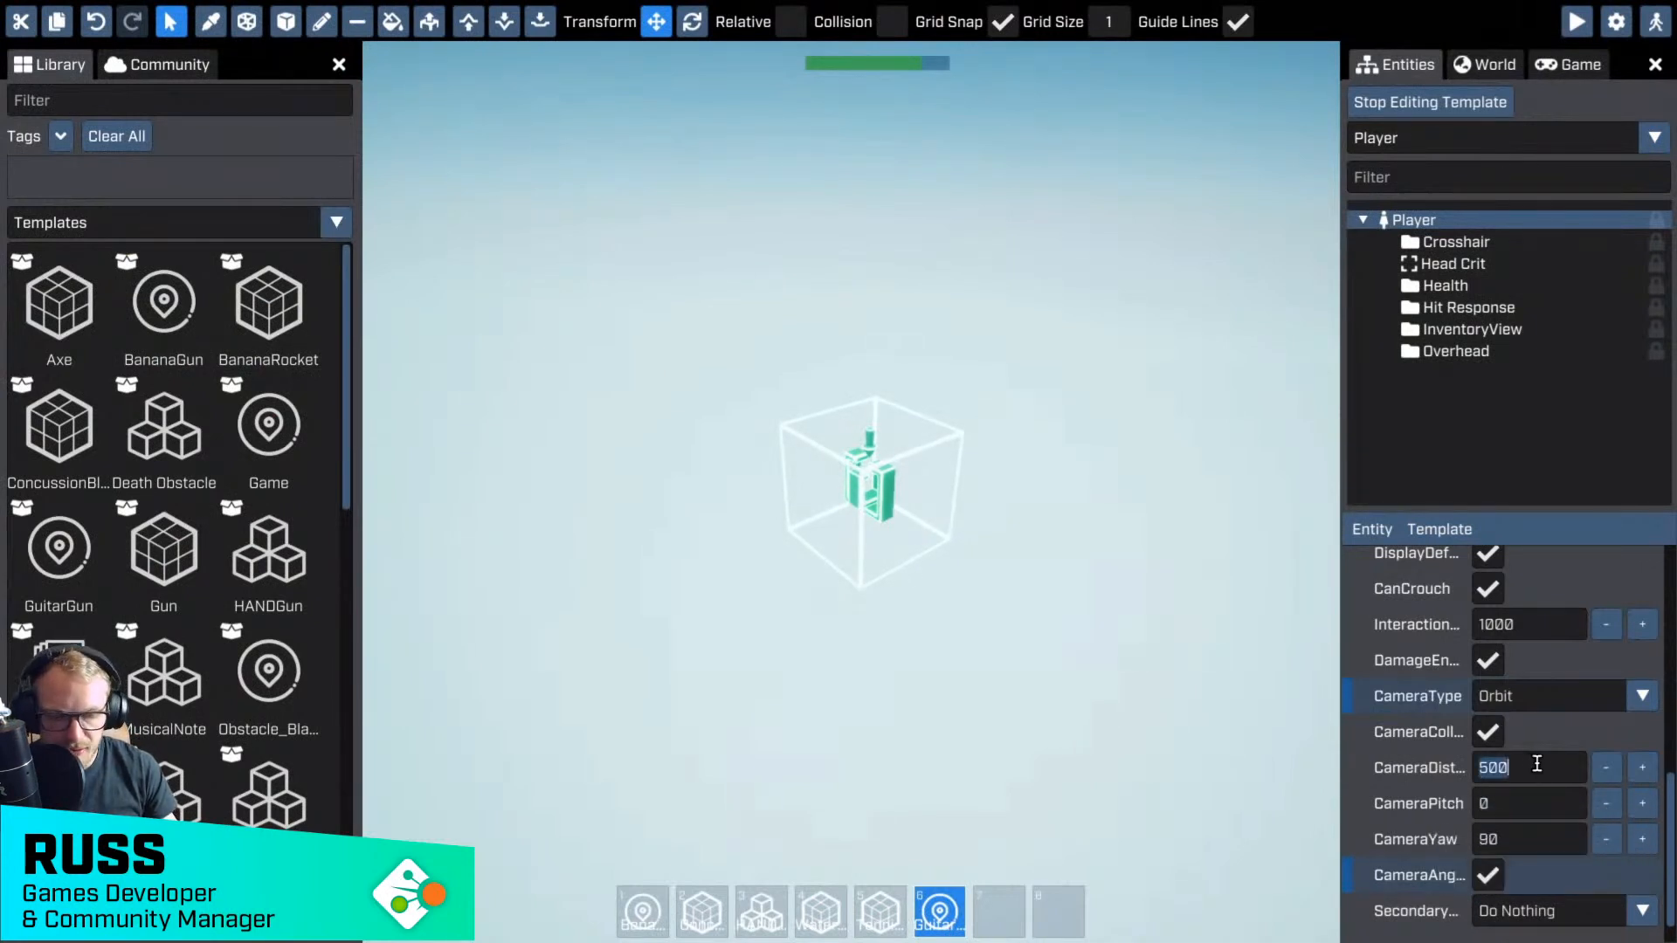
pyautogui.write('750')
pyautogui.press('Tab')
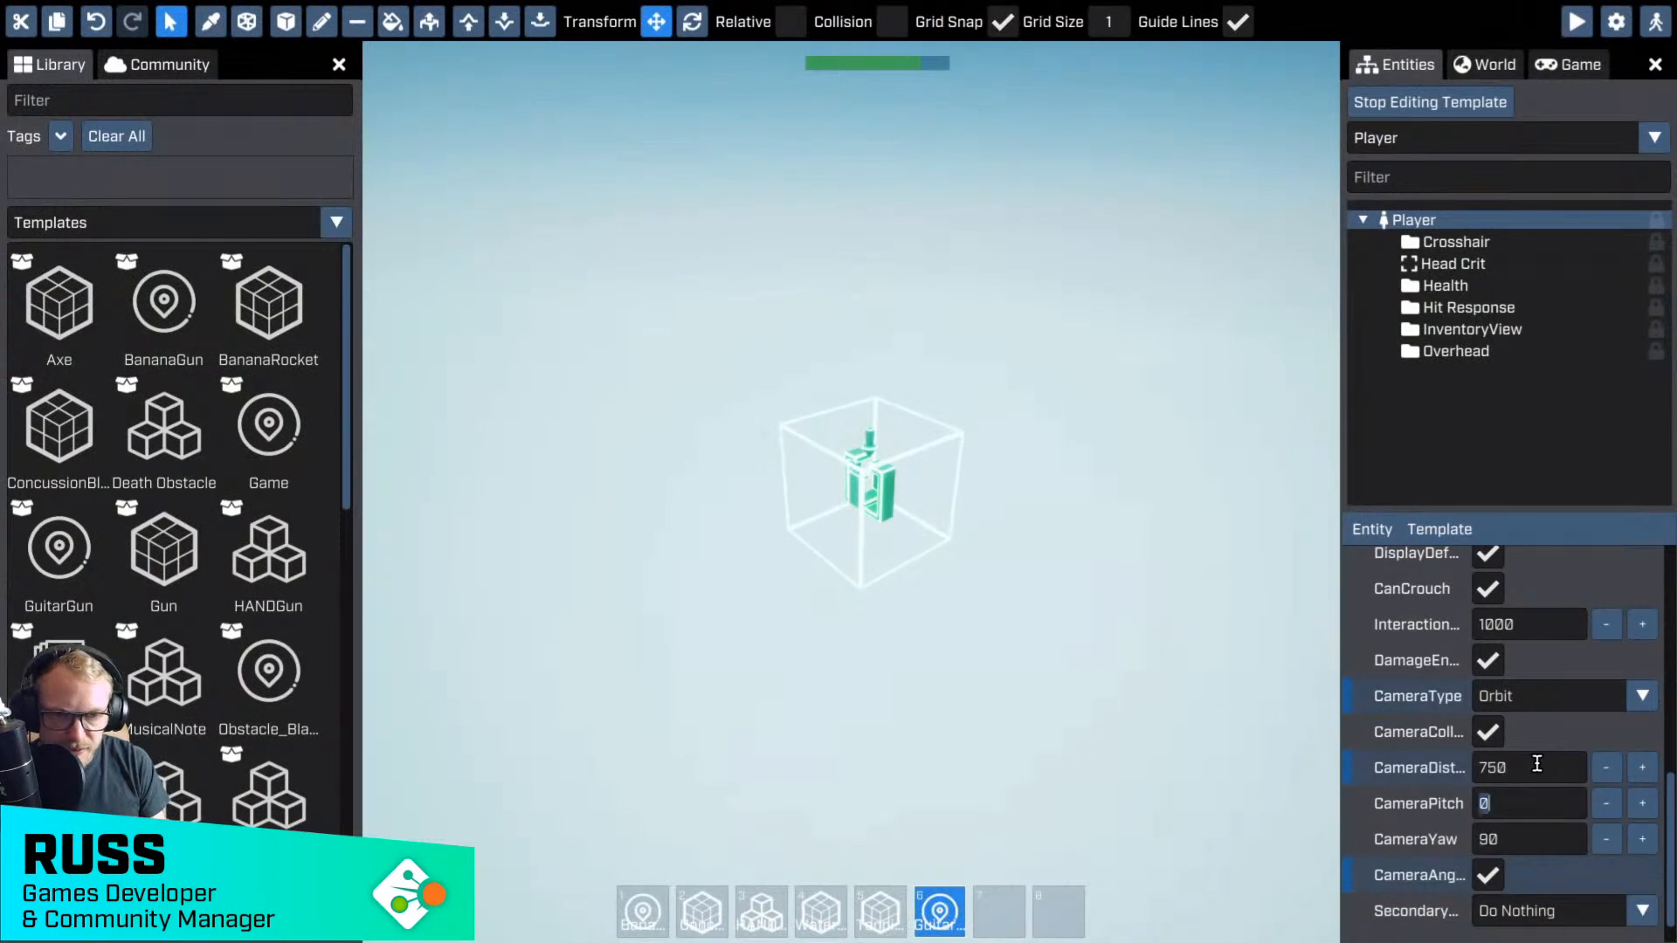
pyautogui.write('-45')
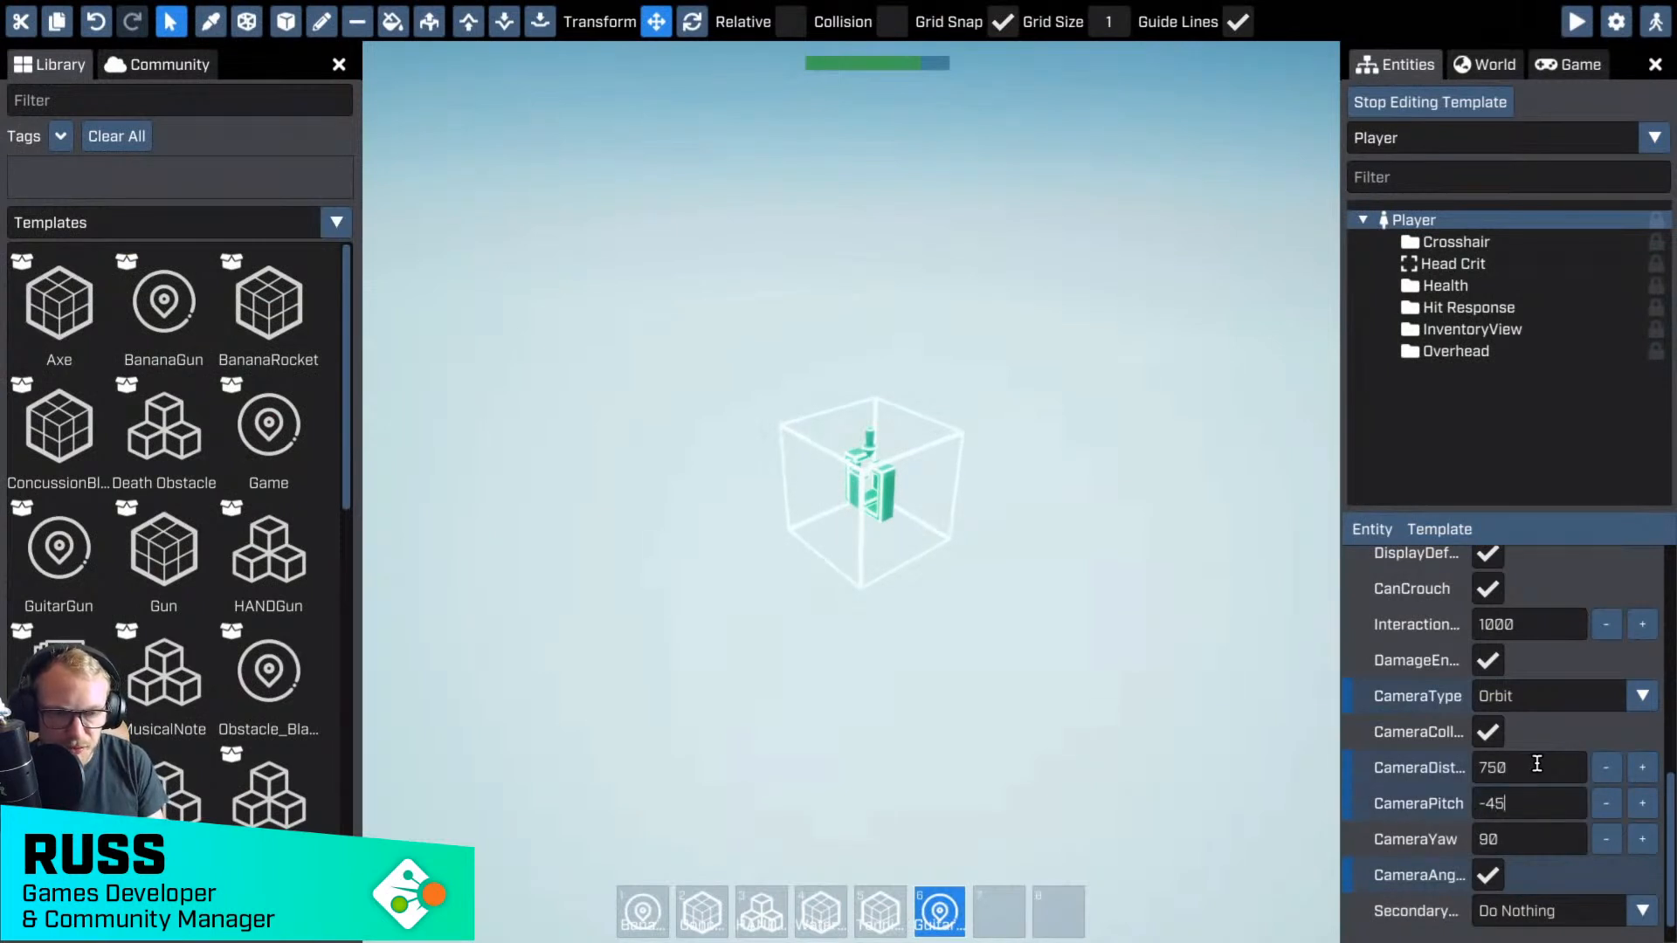
pyautogui.press('Tab')
pyautogui.write('45')
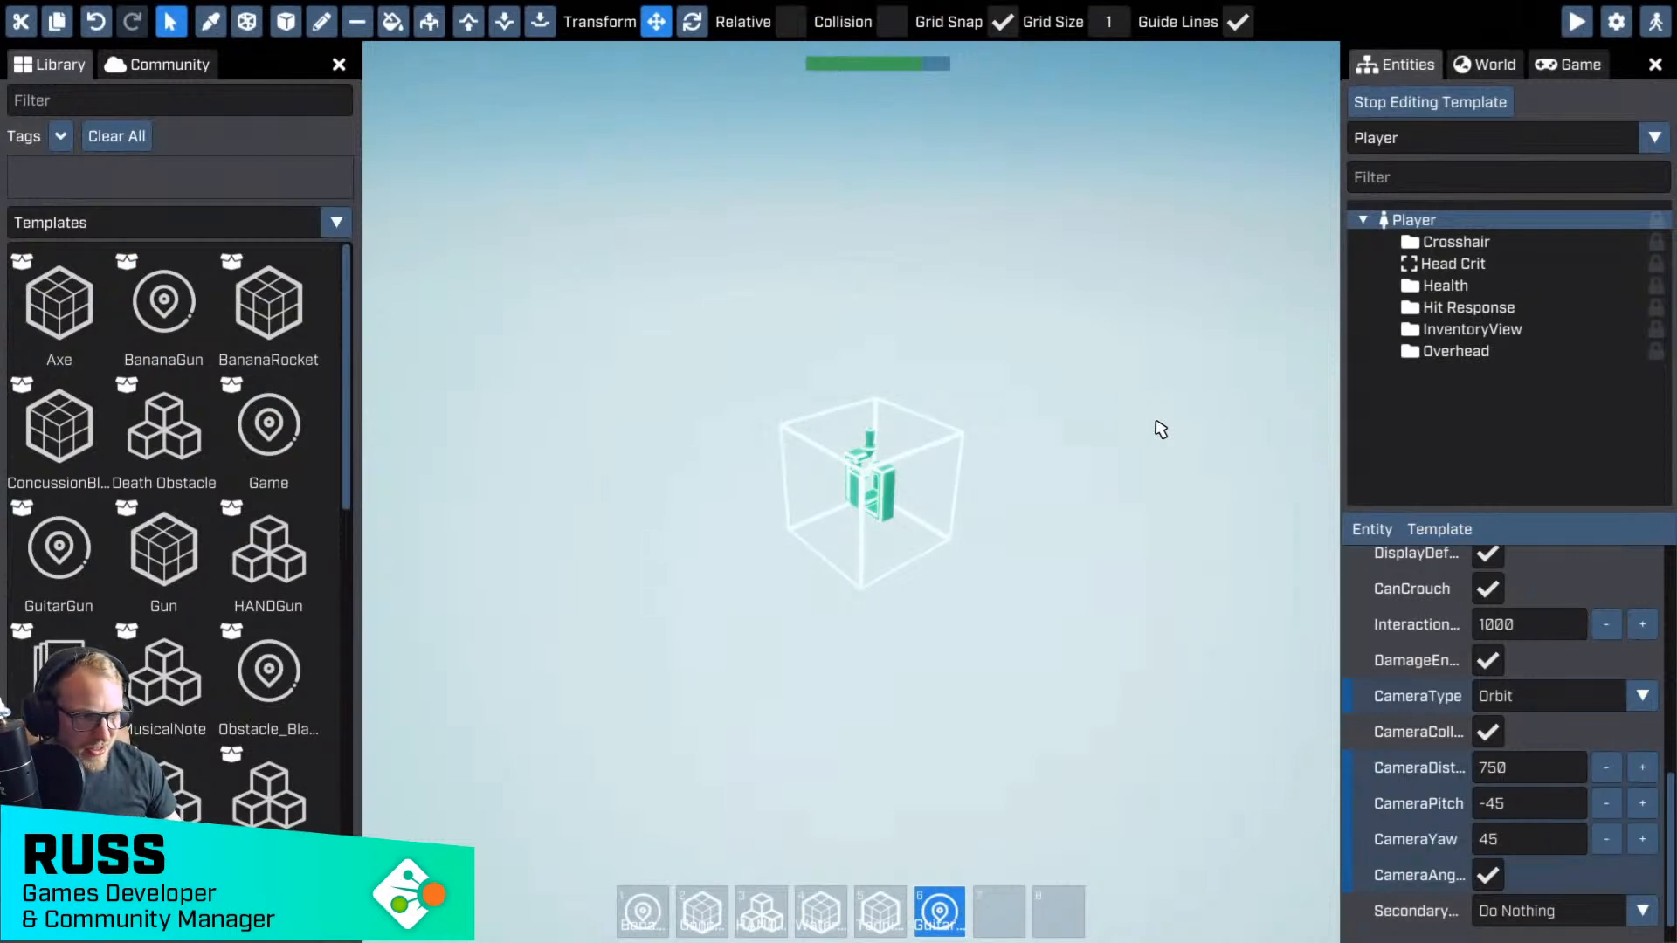
pyautogui.click(1408, 107)
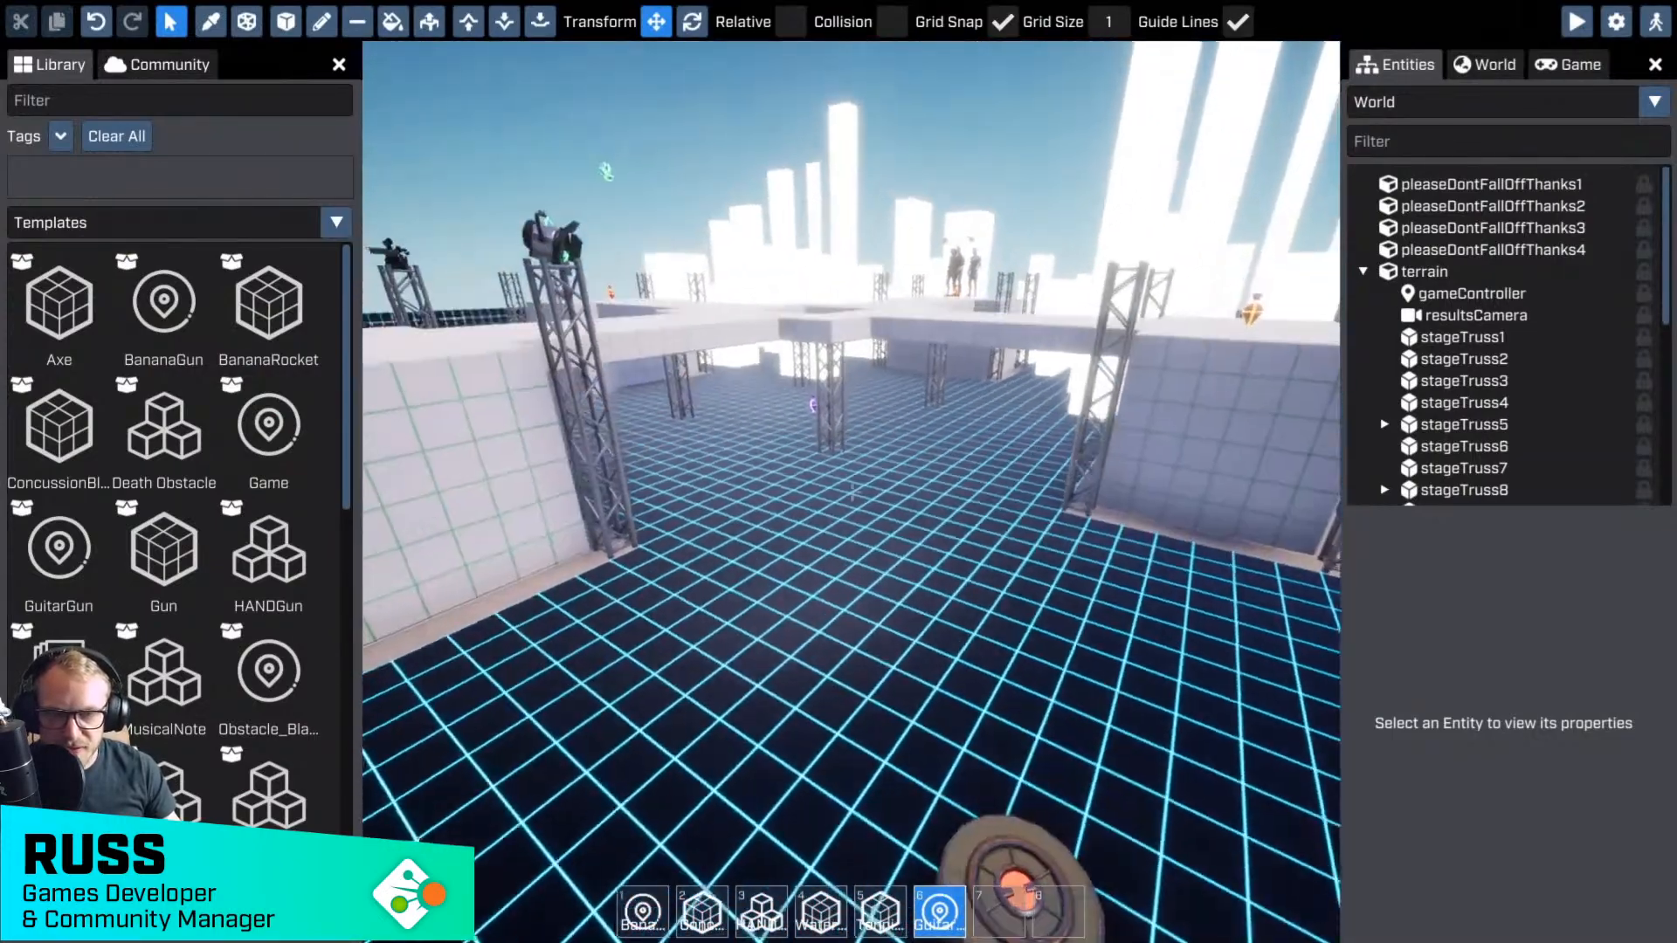
# - Survey the stages and the spotlights mounted on the trusses while rising above the arena
pyautogui.press('d')
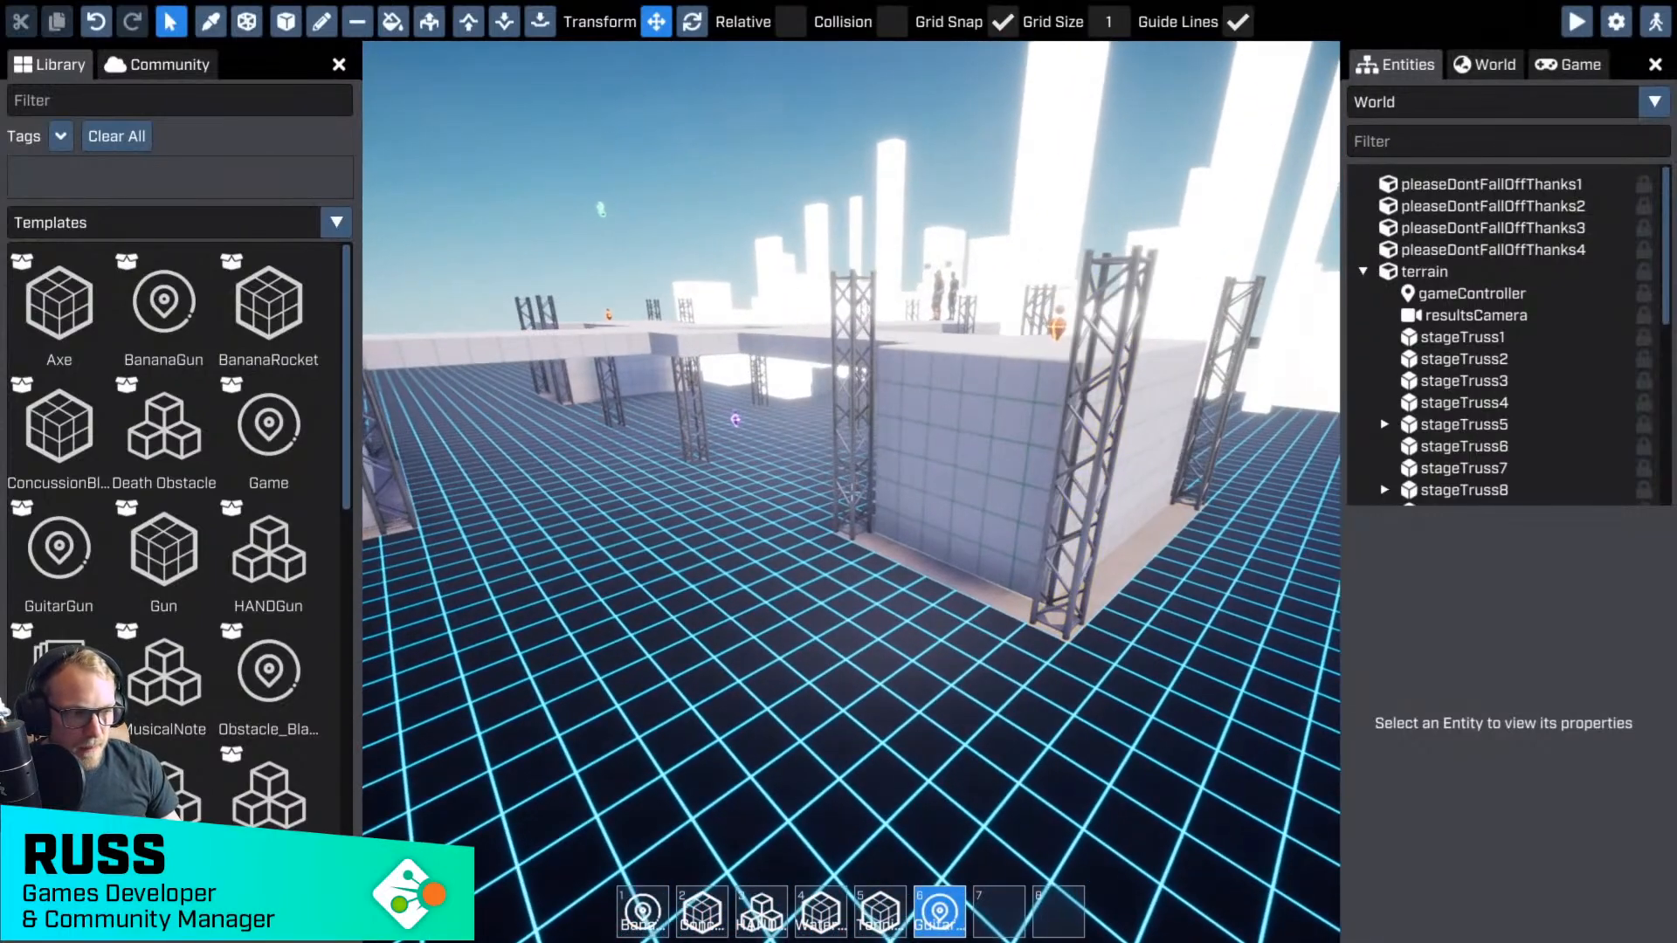
pyautogui.press('space')
pyautogui.press('w')
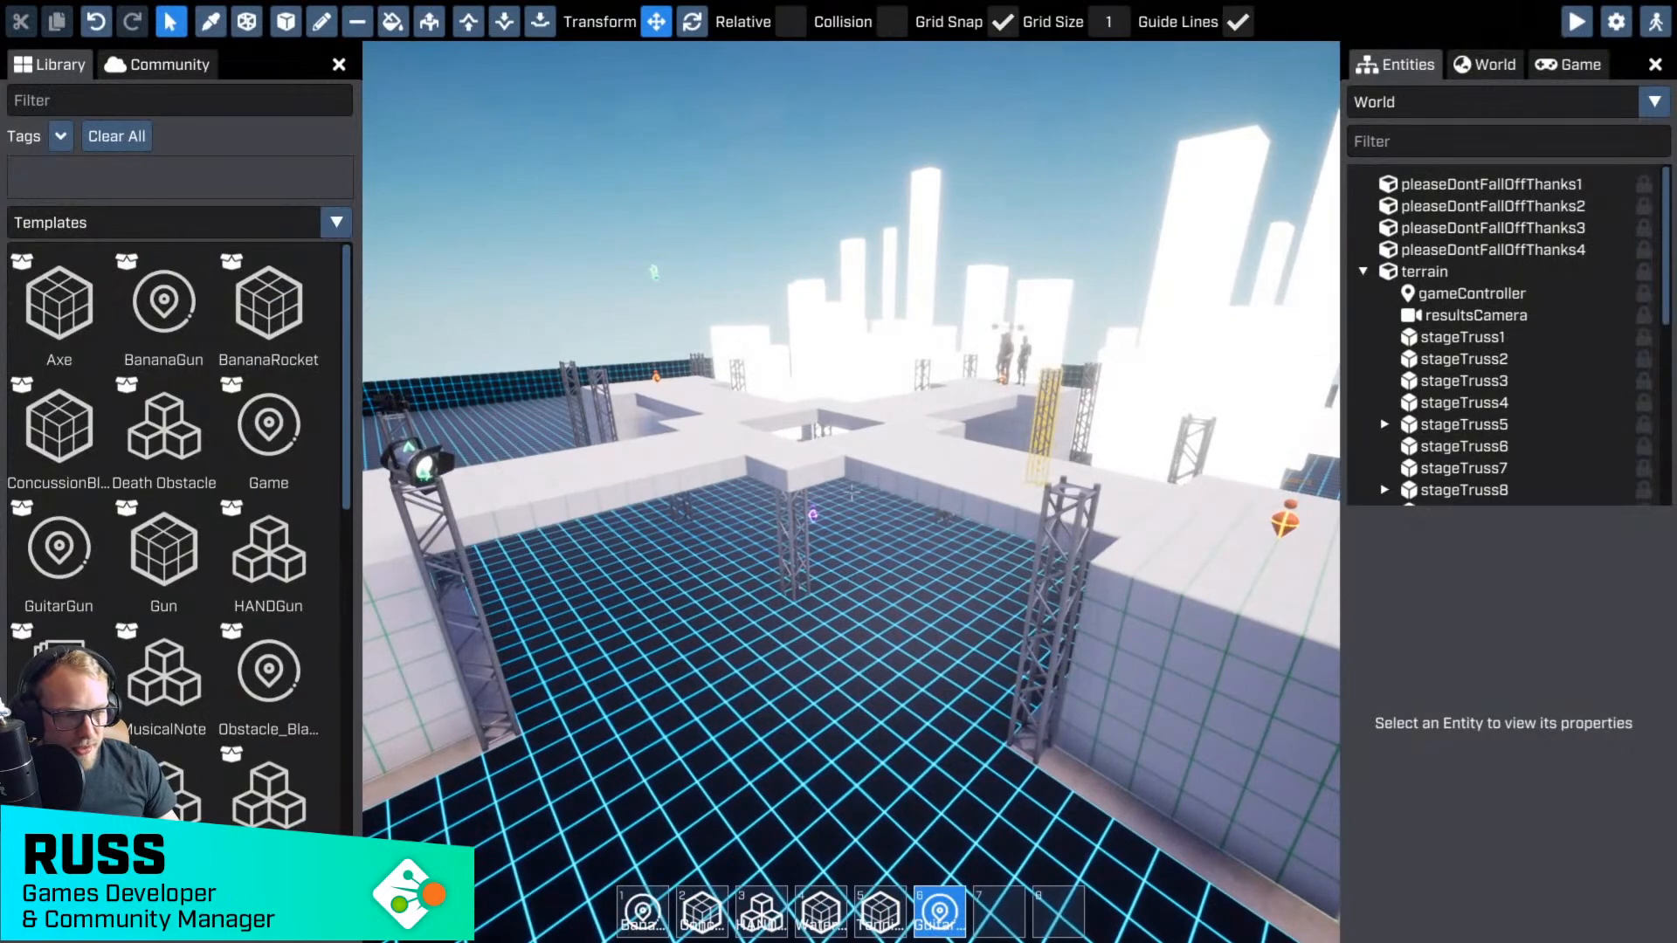
pyautogui.press('space')
pyautogui.press('w')
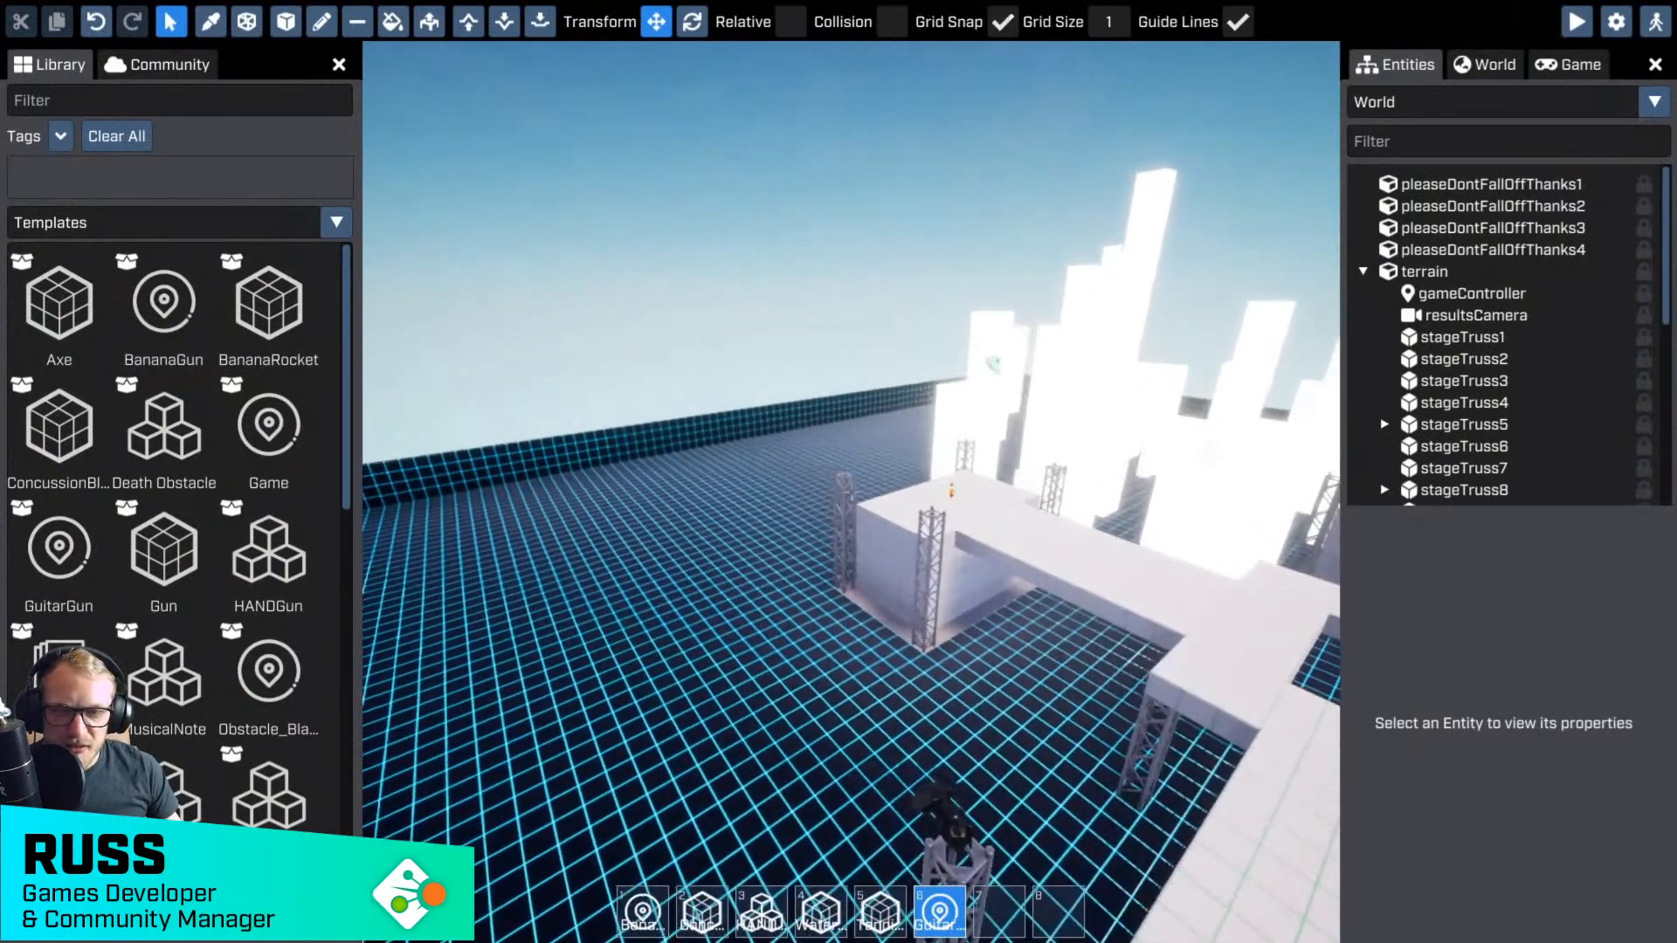
pyautogui.press('s')
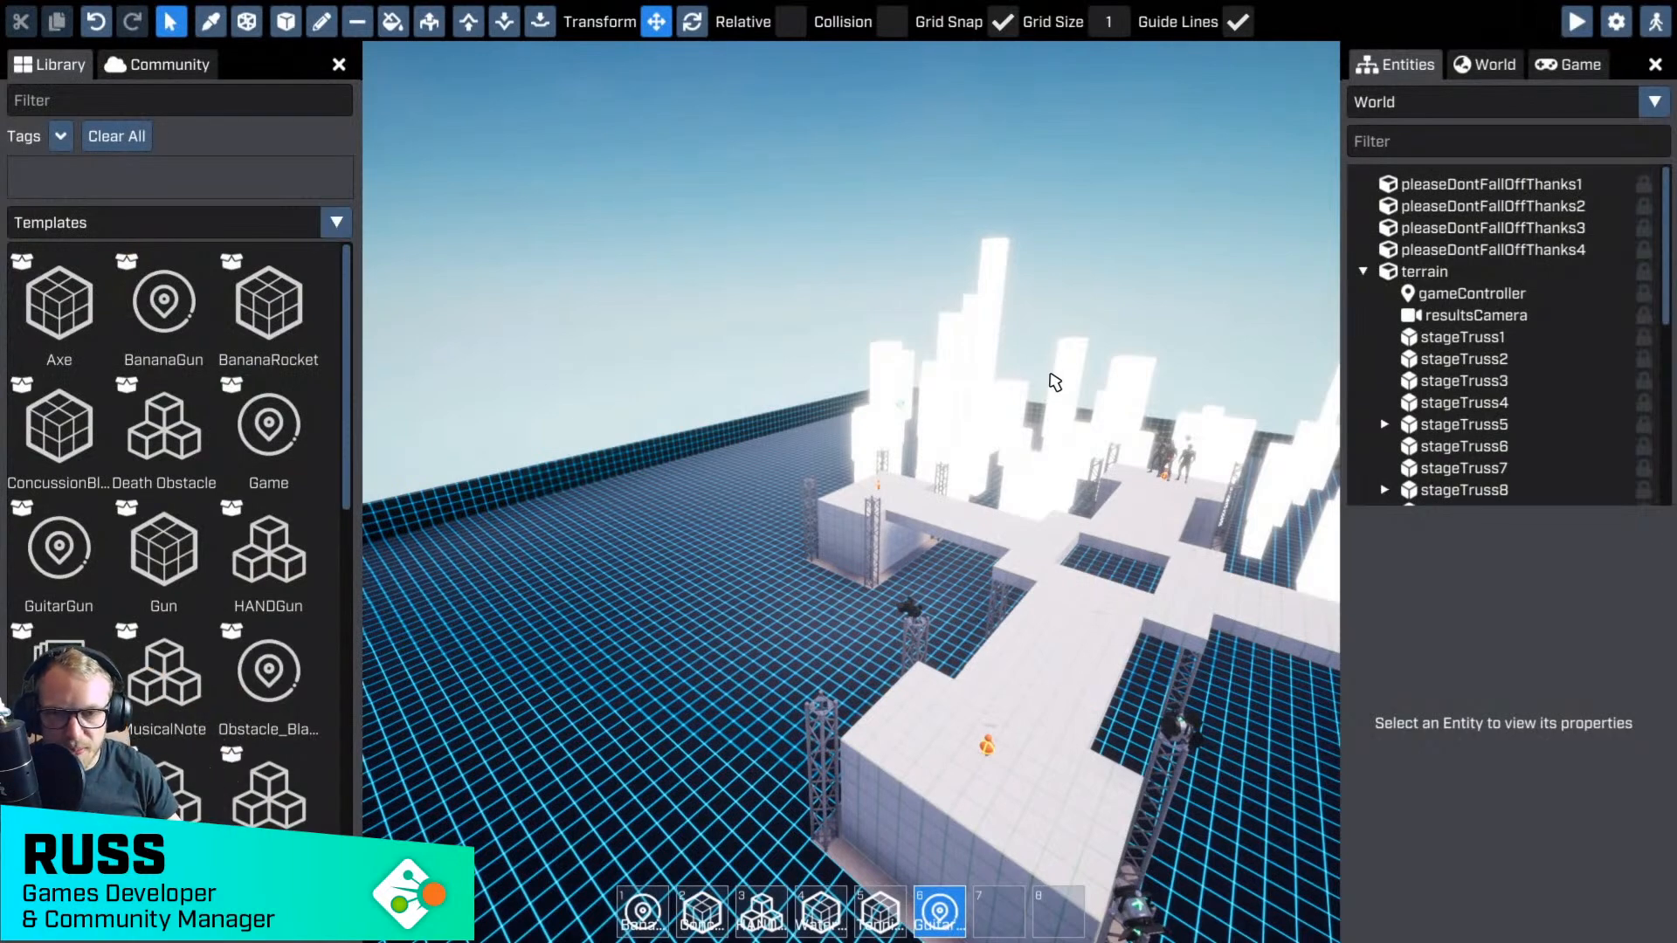
# - View the cross-shaped stage layout from above and look through the obstacle templates in the library
pyautogui.moveTo(789, 632); pyautogui.dragTo(1031, 524, button='right')
pyautogui.press('w')
pyautogui.press('g')
pyautogui.moveTo(852, 493); pyautogui.dragTo(851, 493, button='right')
pyautogui.press('g')
pyautogui.press('g')
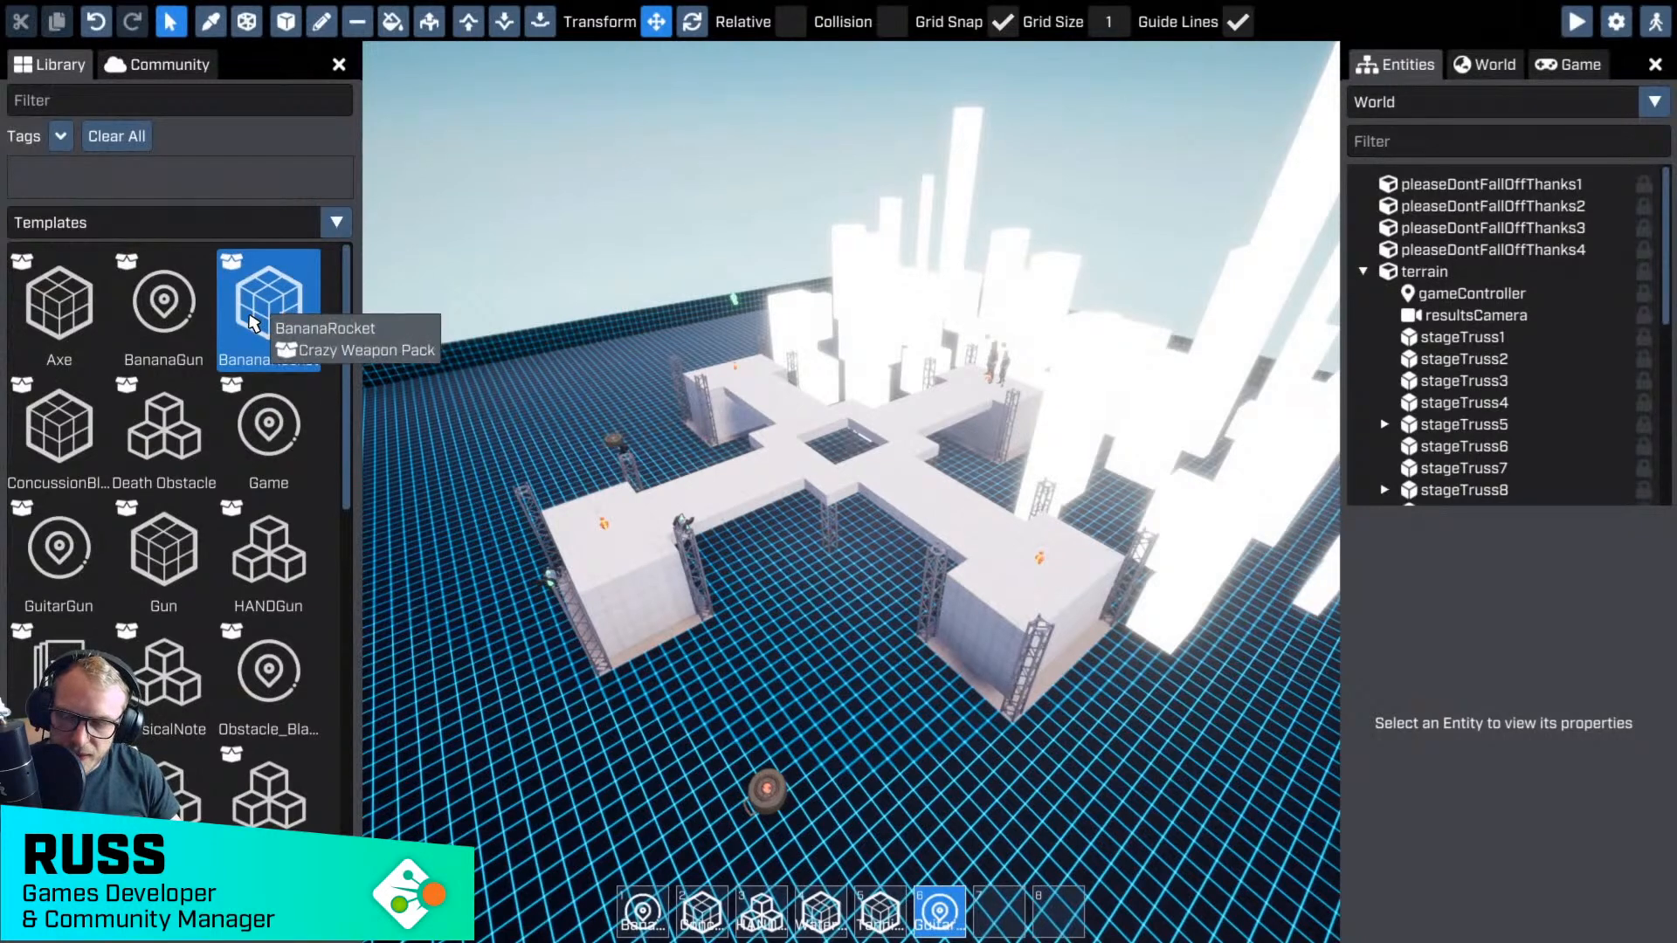
pyautogui.scroll(-3, 262, 349)
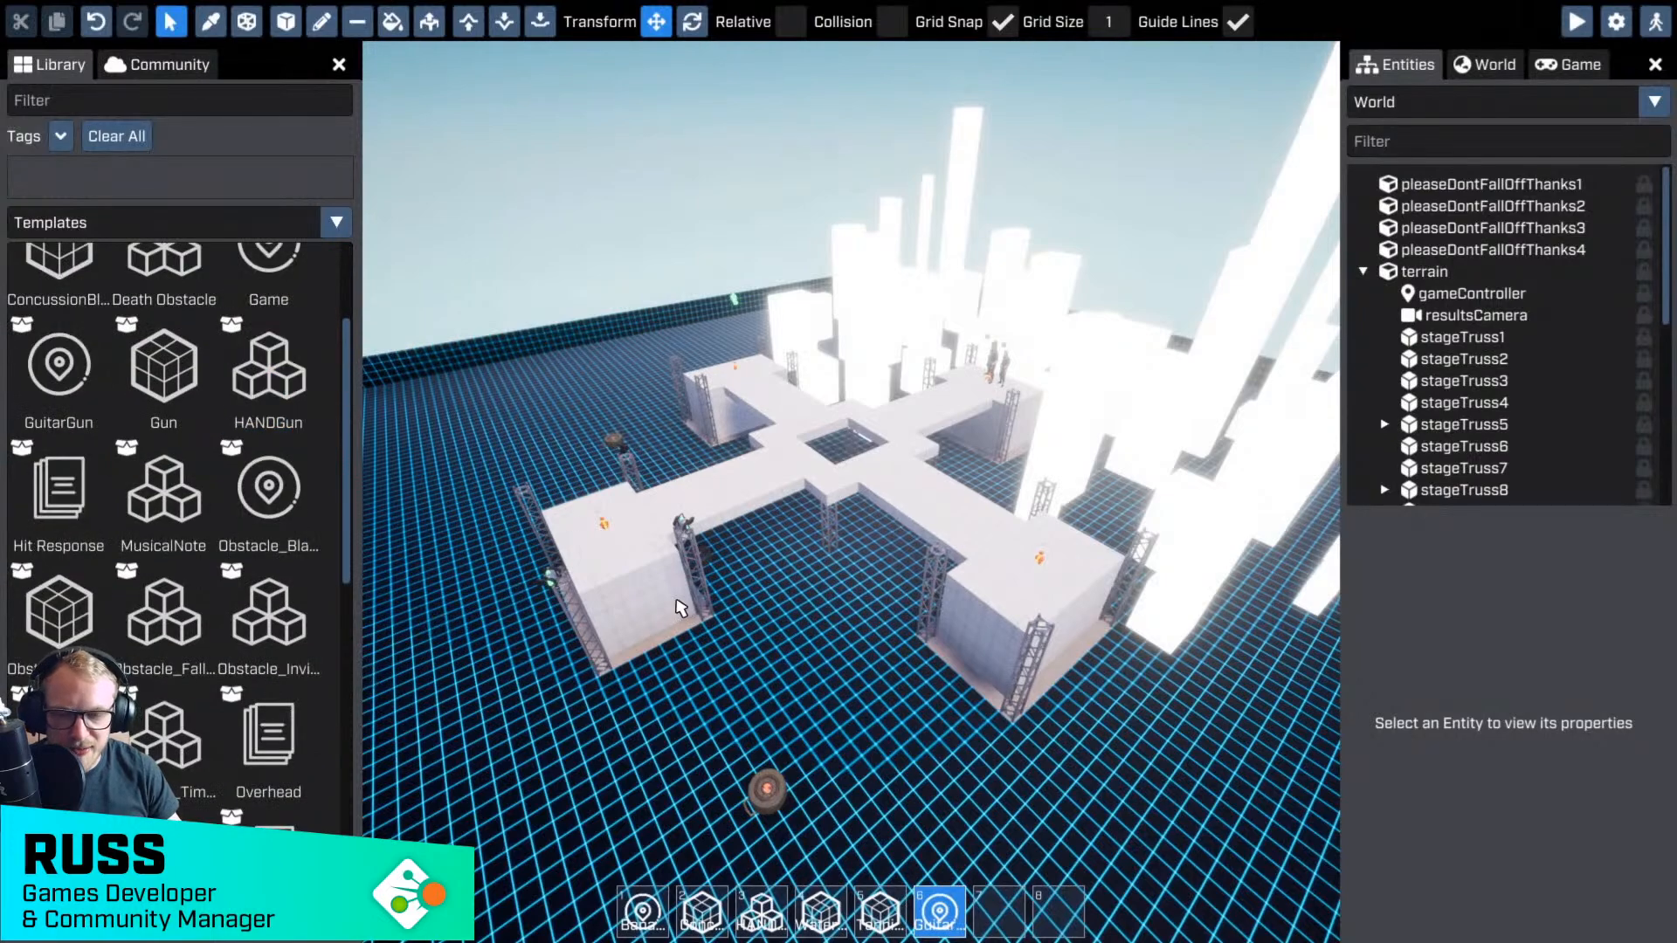
pyautogui.moveTo(681, 609); pyautogui.dragTo(749, 631, button='right')
pyautogui.press('w')
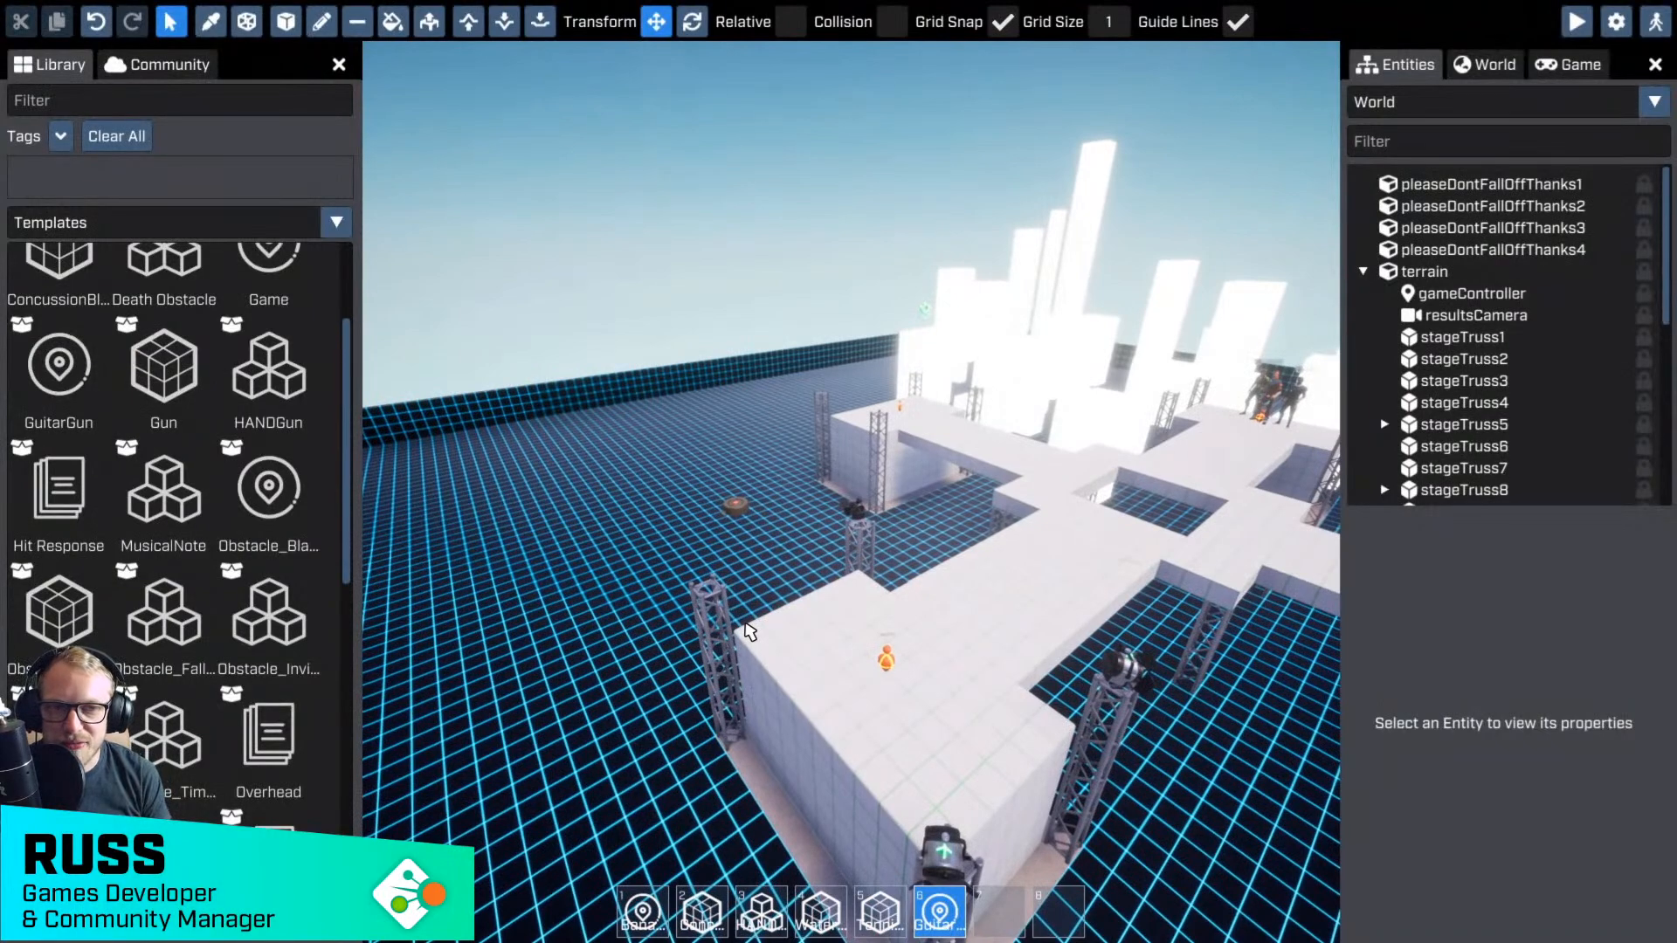
pyautogui.press('d')
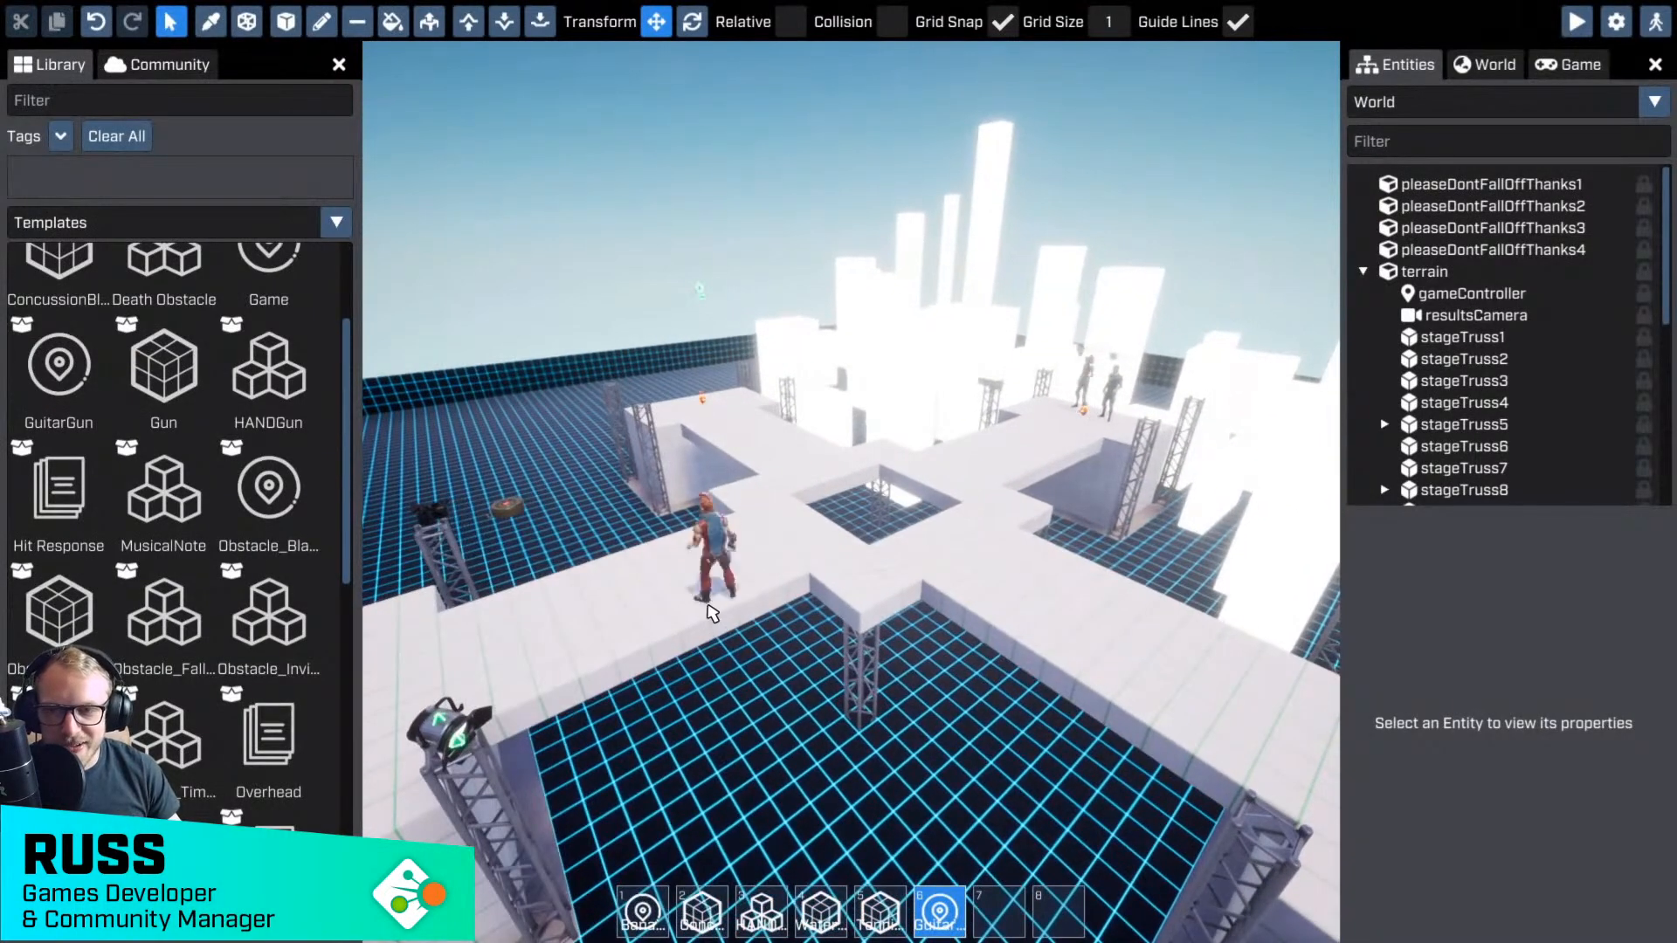
# - Leave advanced mode and run the character across the arena floor beneath the walkways
pyautogui.press('Tab')
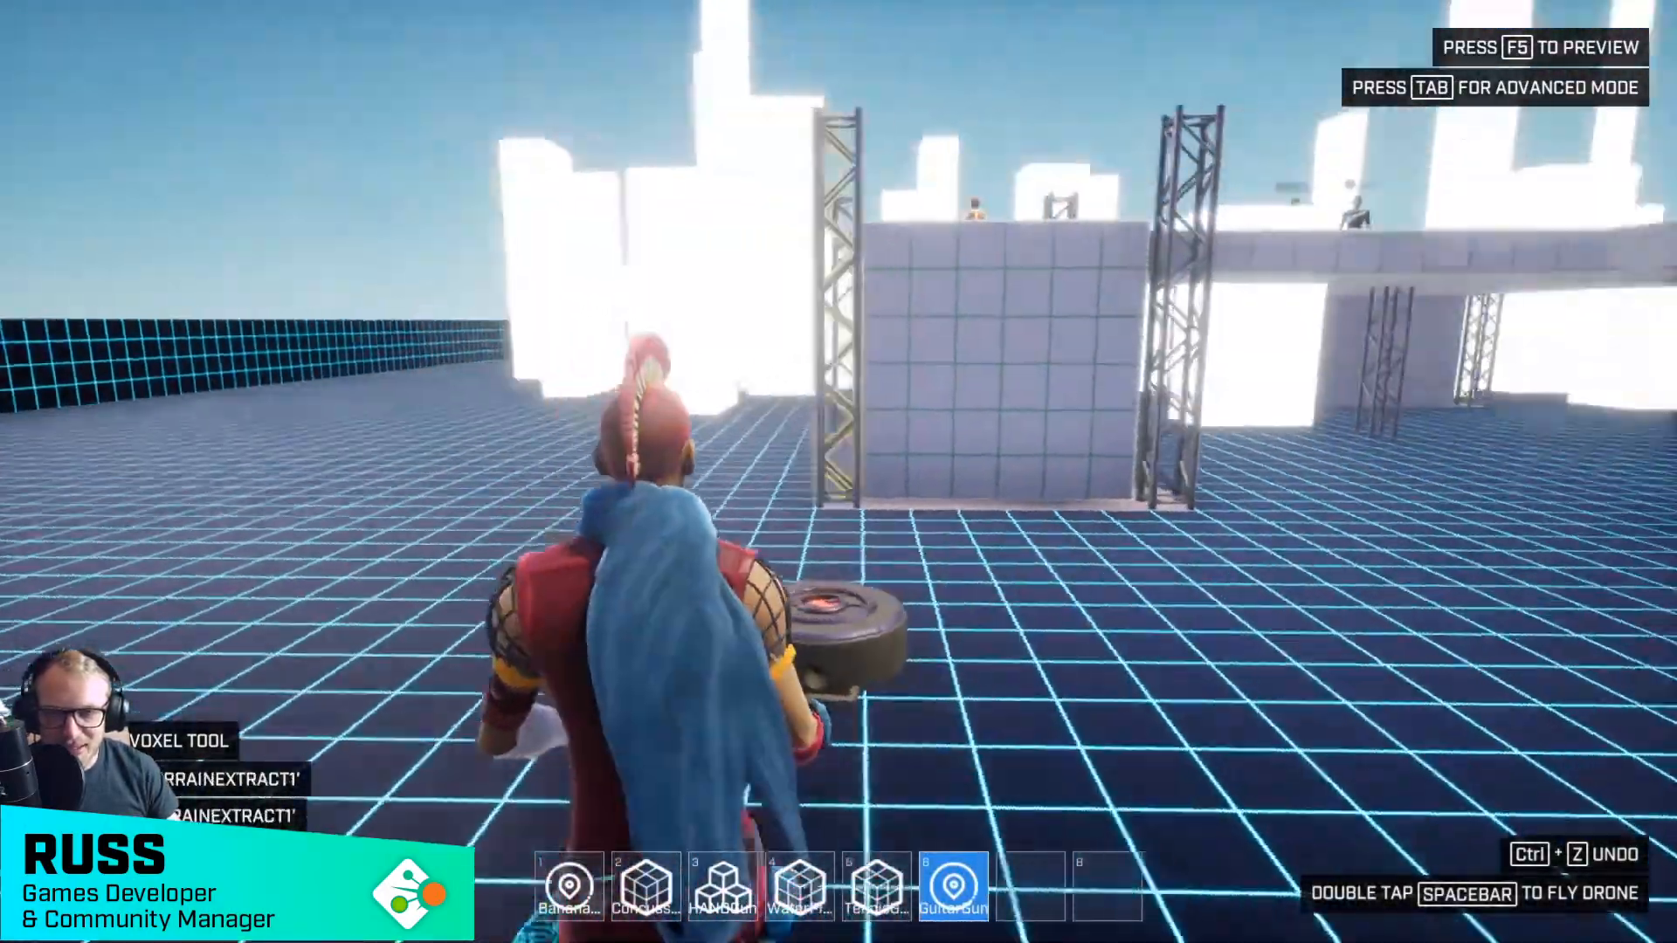
pyautogui.press('w')
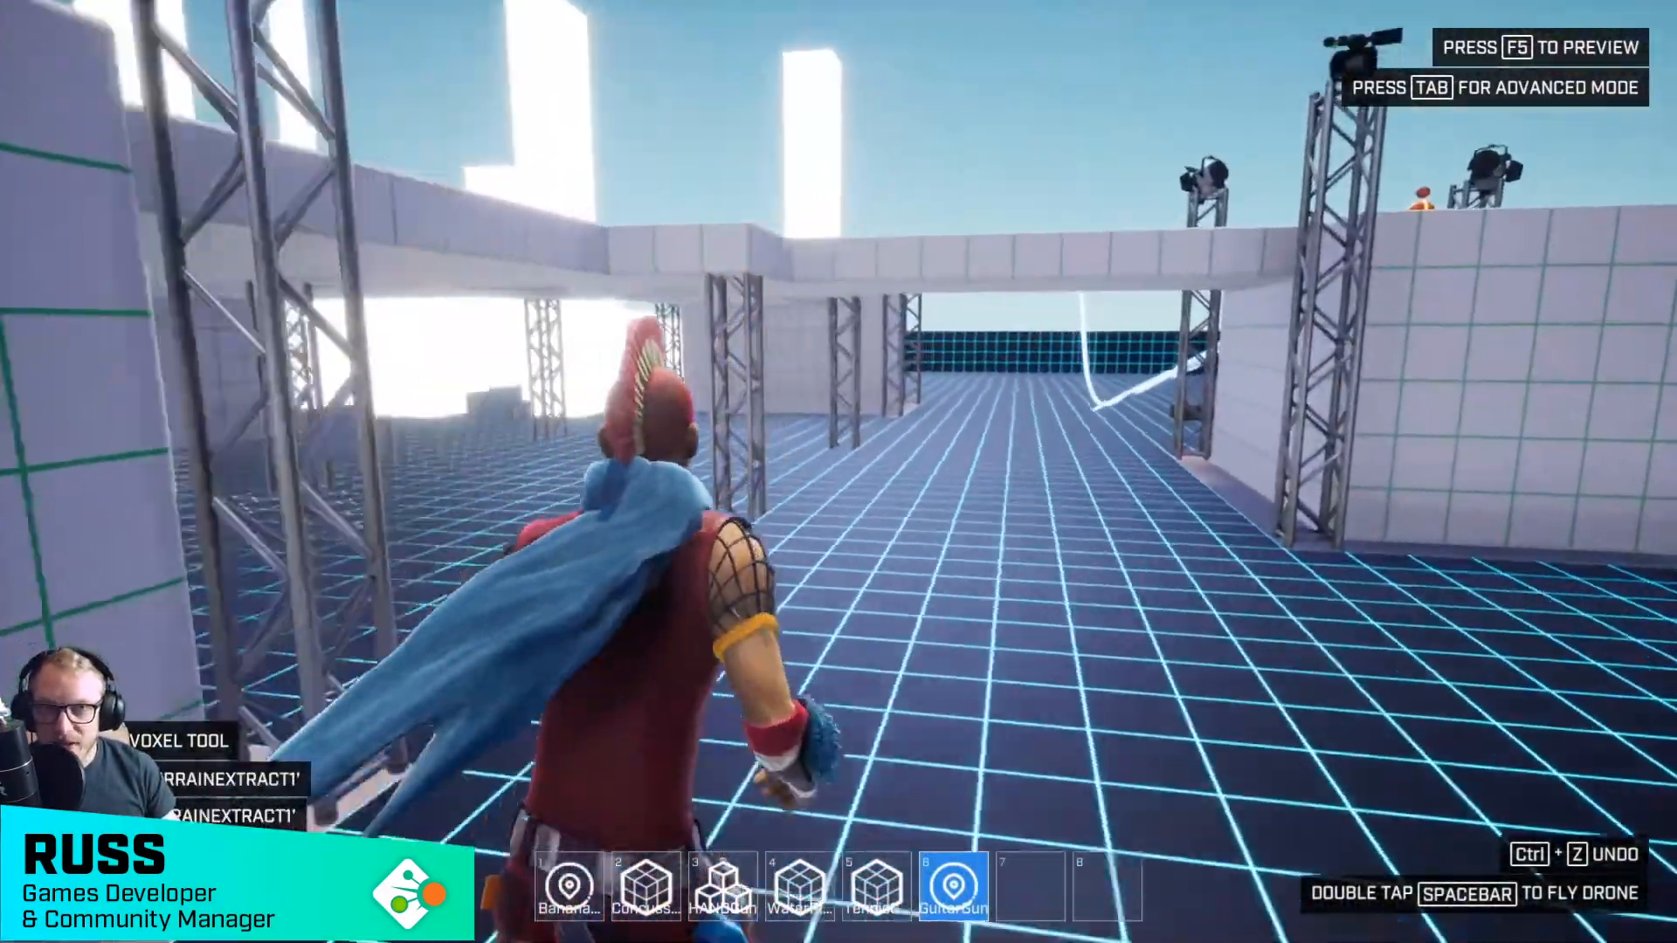
pyautogui.press('w')
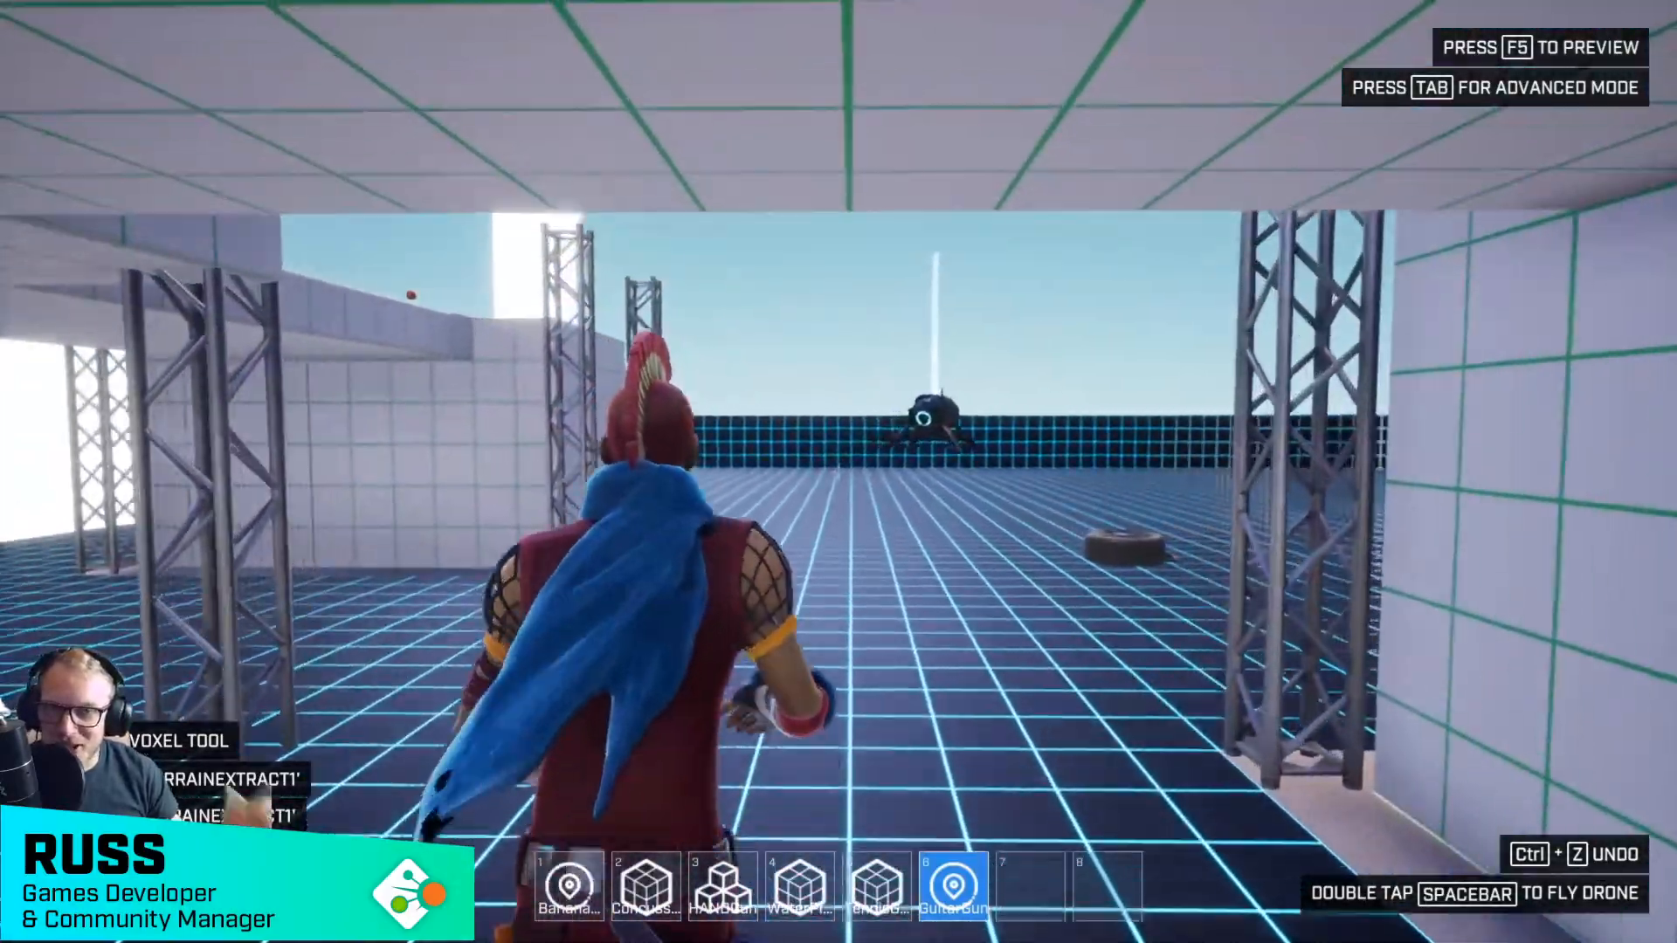
# - Run the character out from under the walkway, past the stage blocks and between the glowing white towers
pyautogui.press('w')
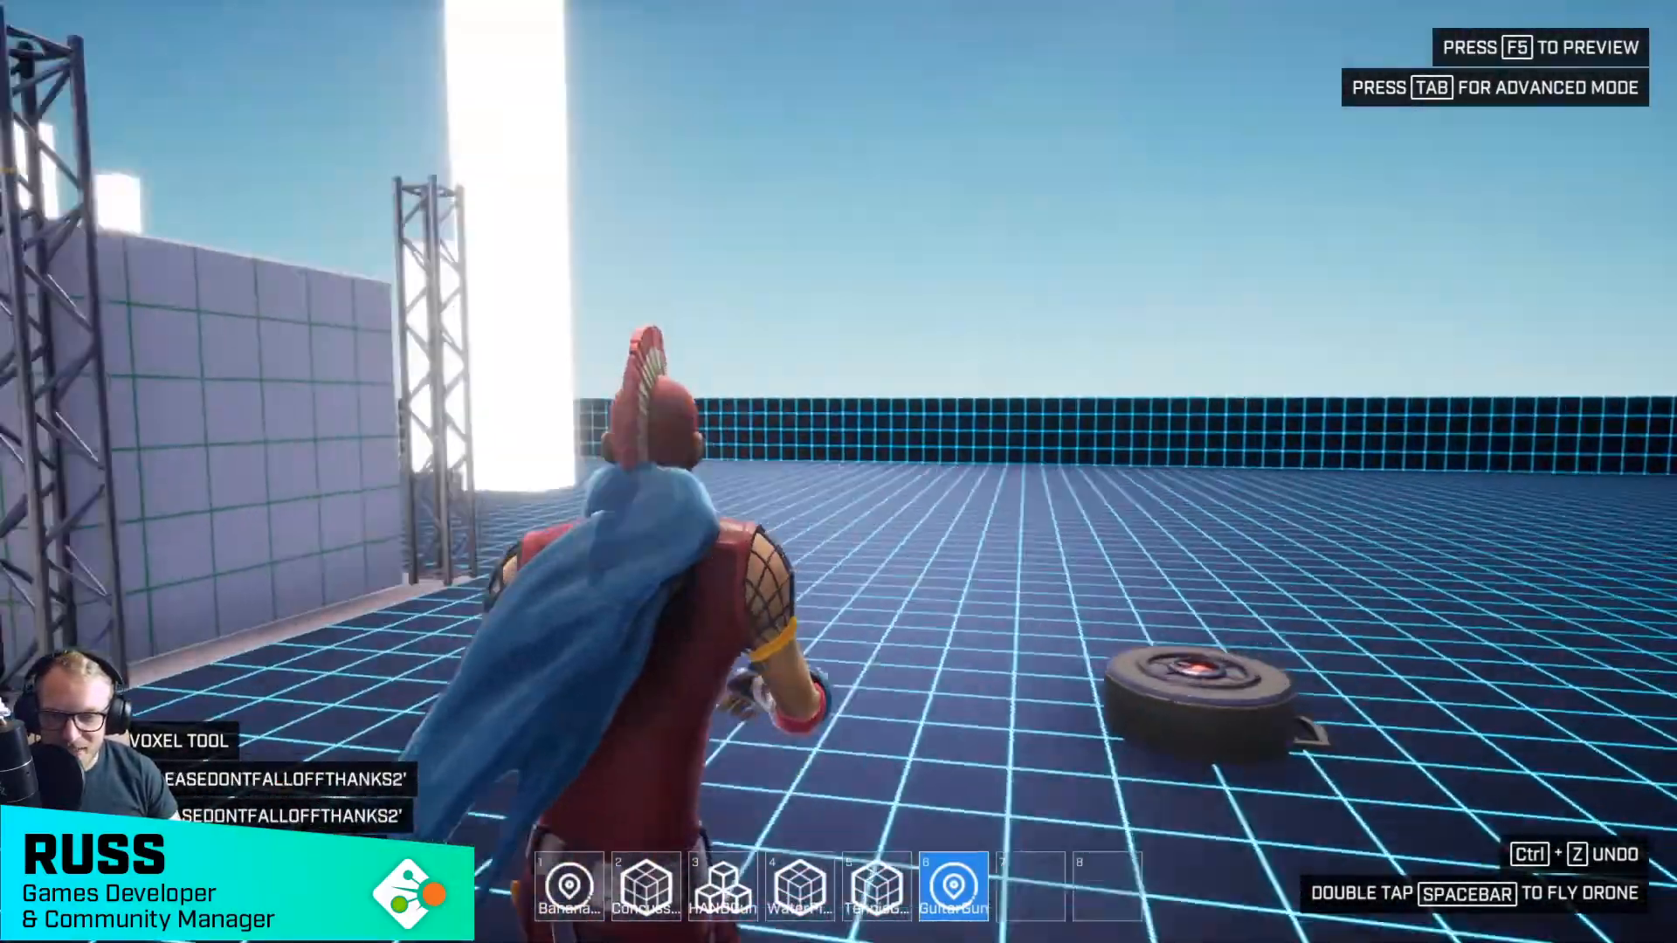
pyautogui.press('w')
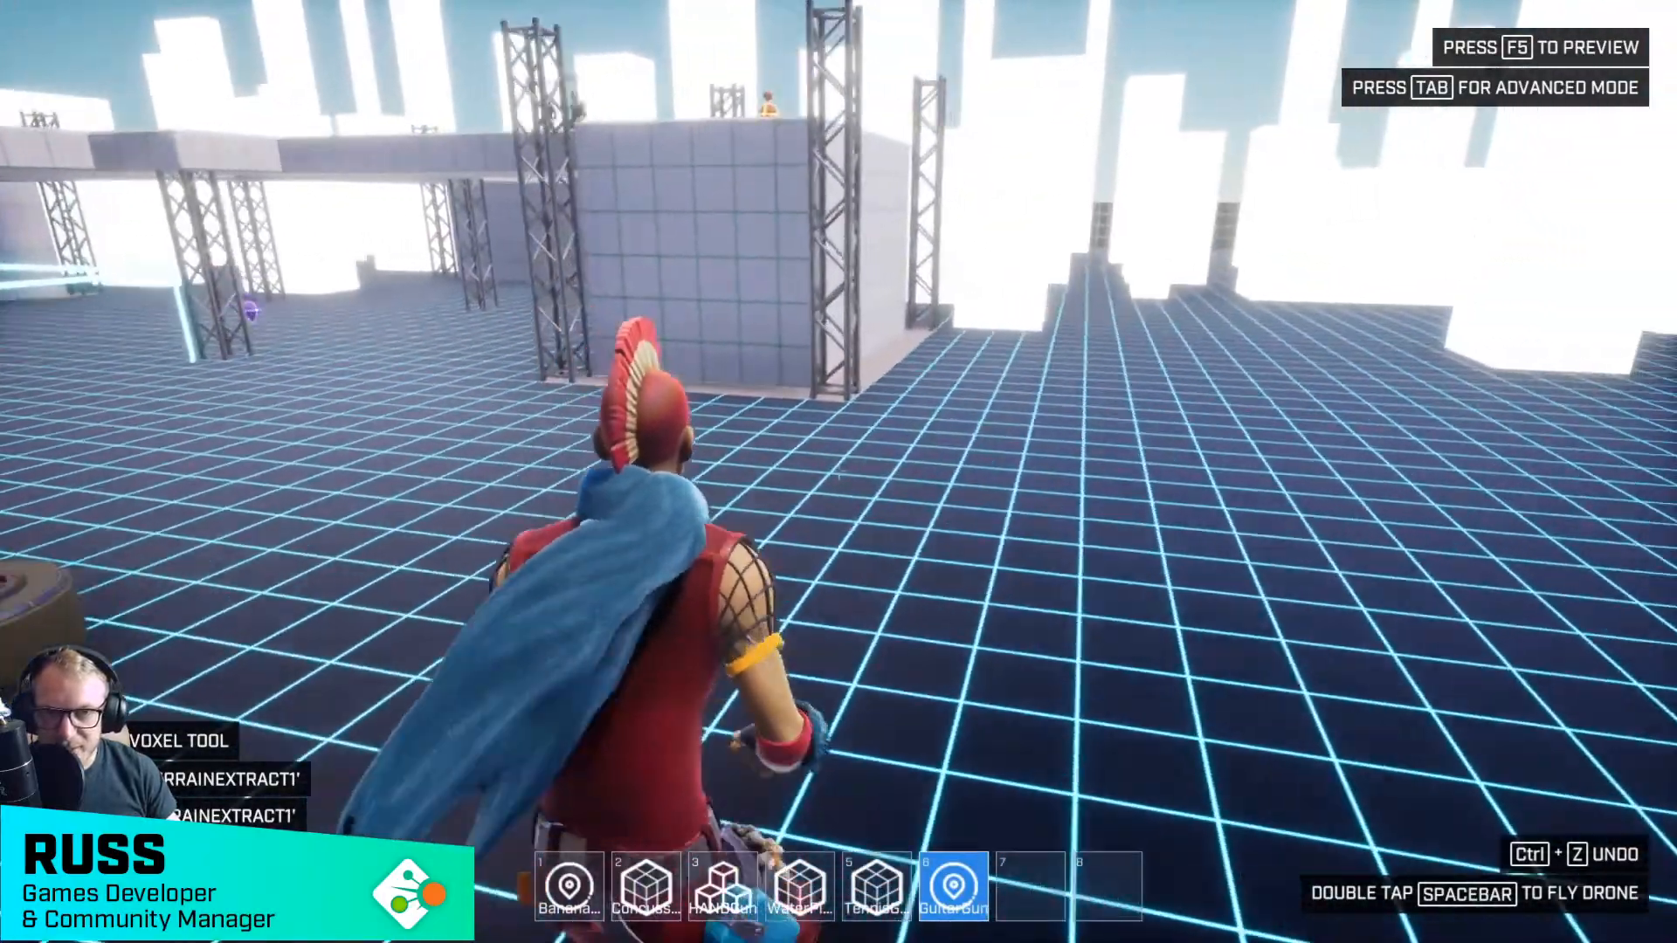
pyautogui.press('w')
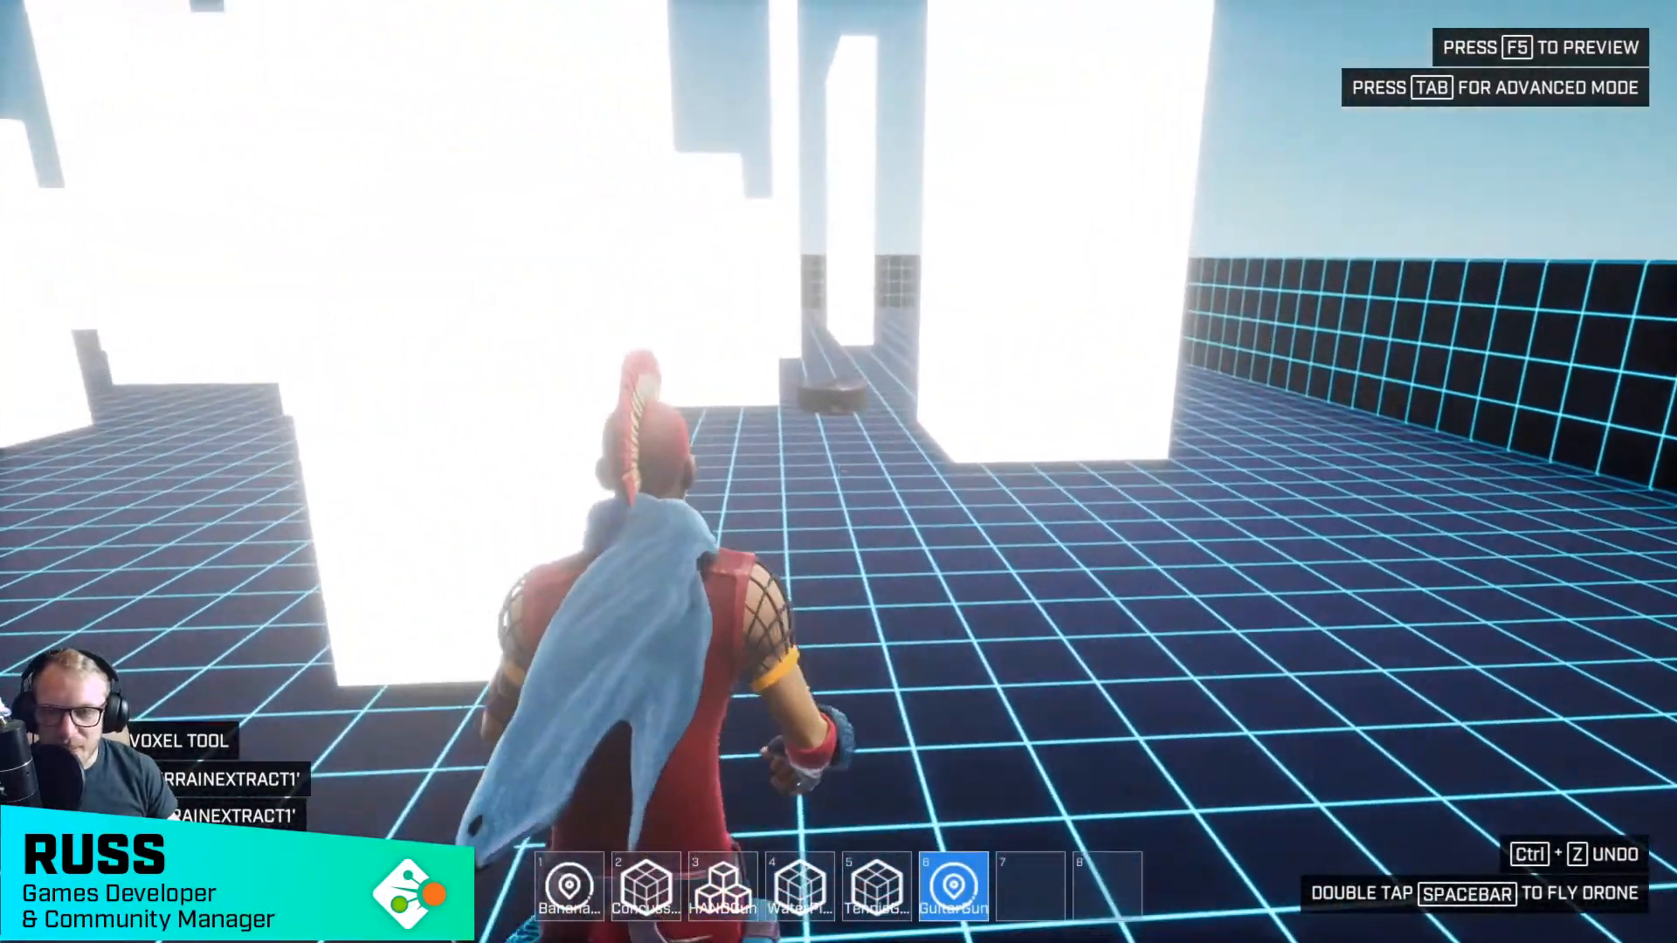
pyautogui.press('w')
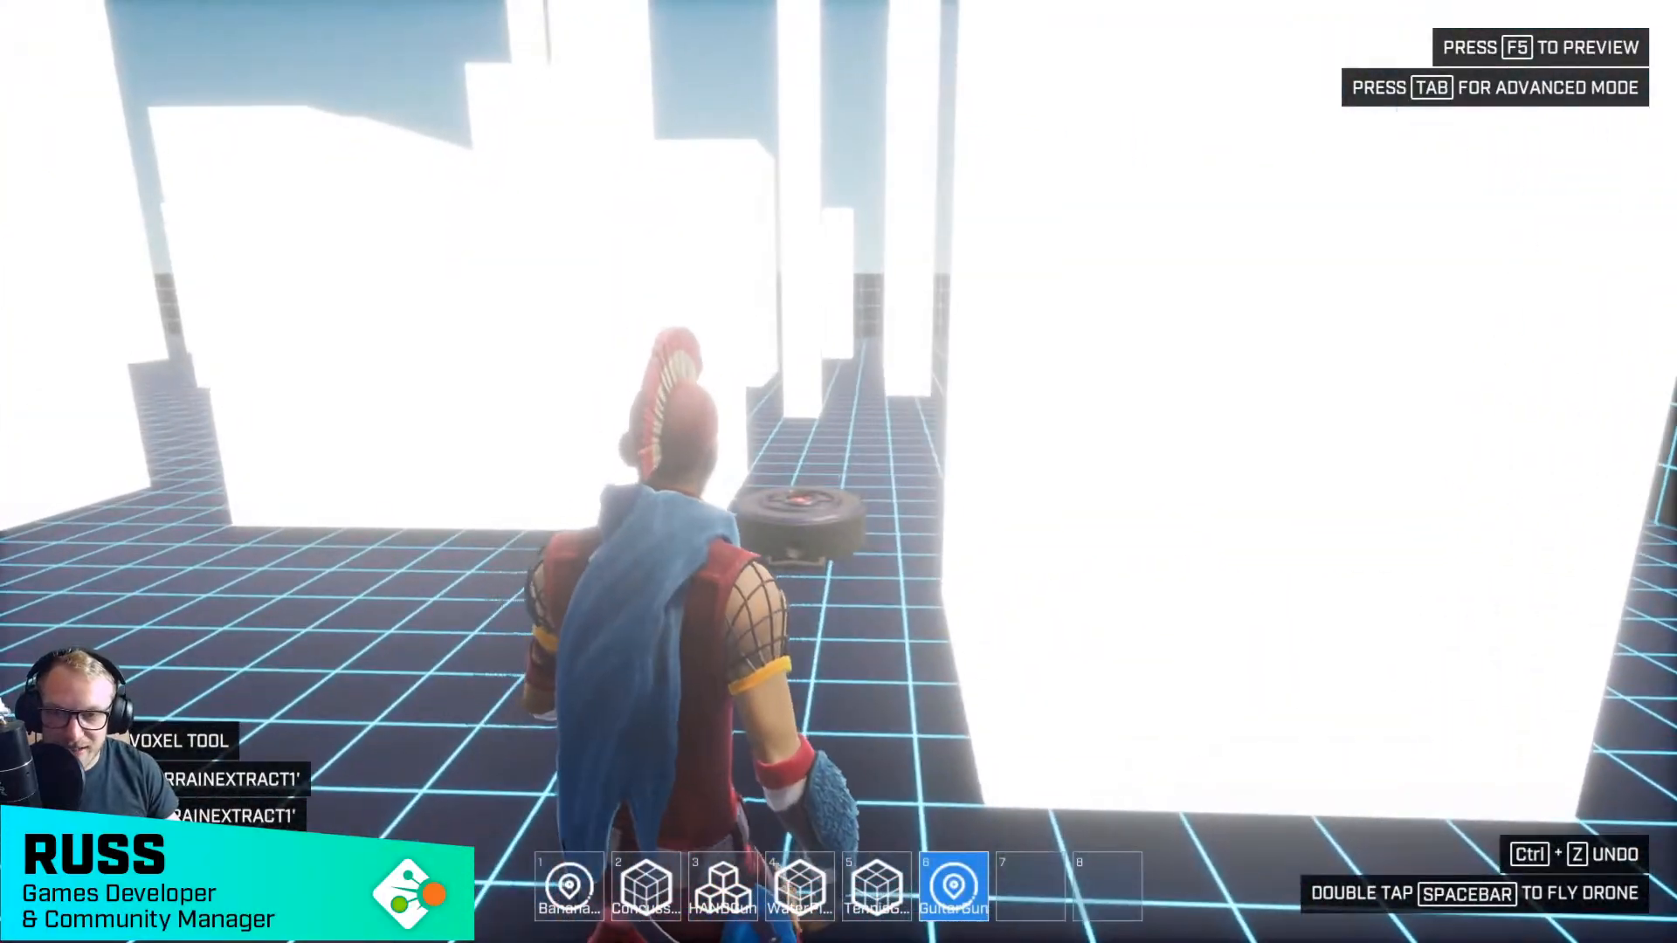
pyautogui.press('w')
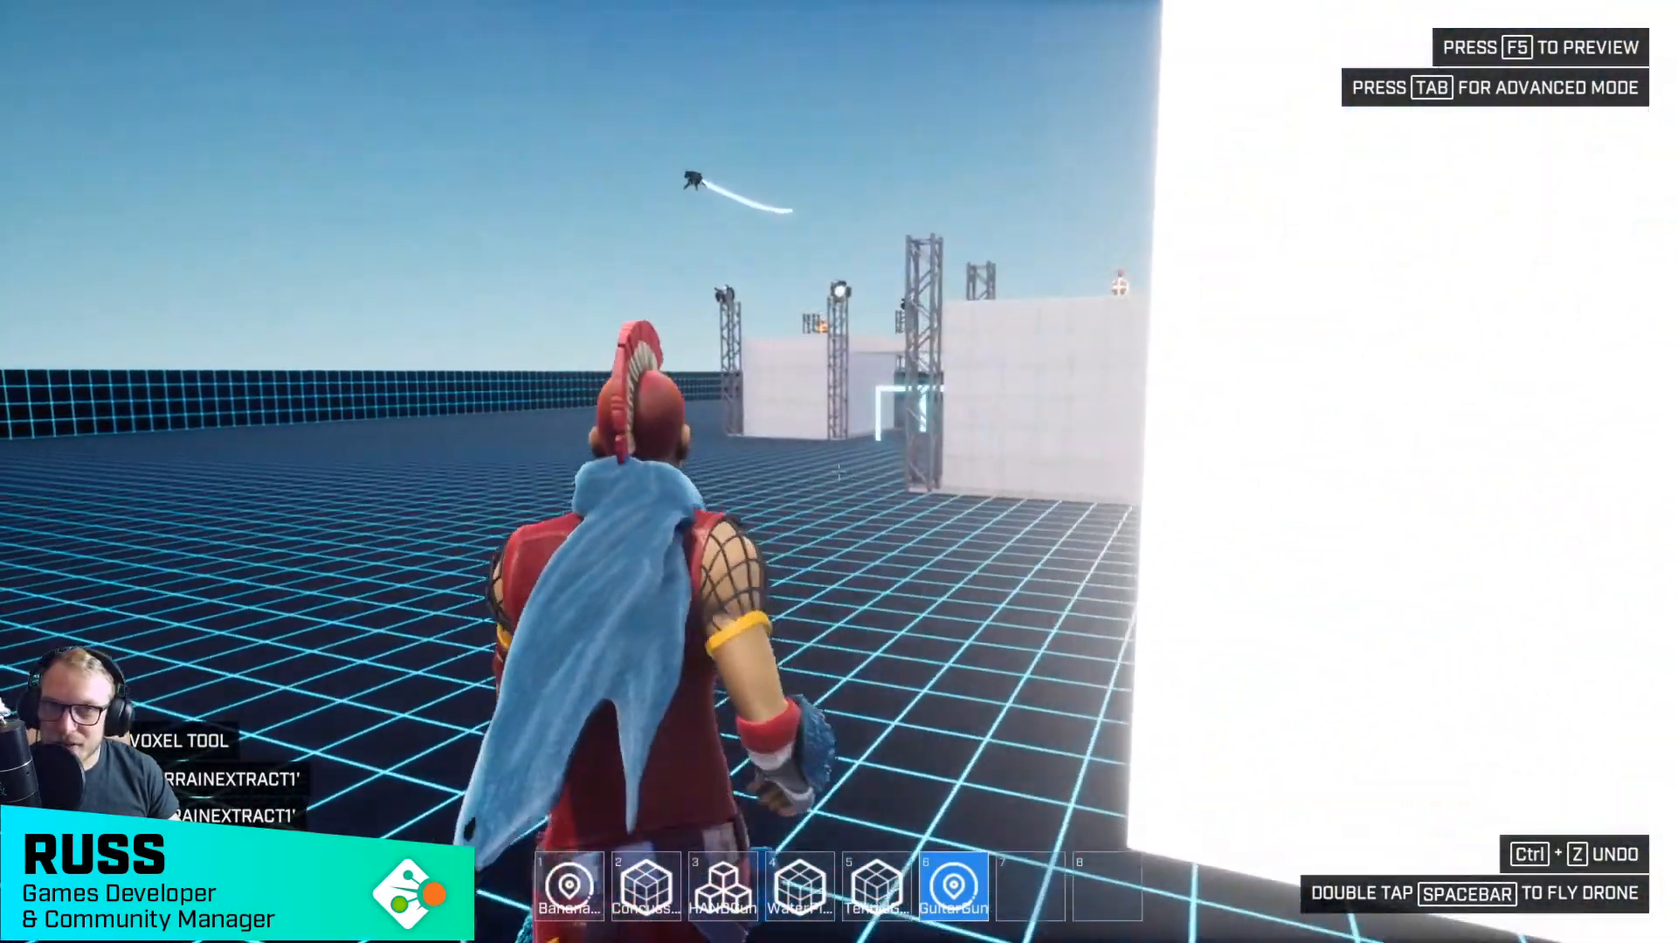
# - Run back to the stages and inspect the swinging axe, trusses and walkways from the arena floor
pyautogui.press('w')
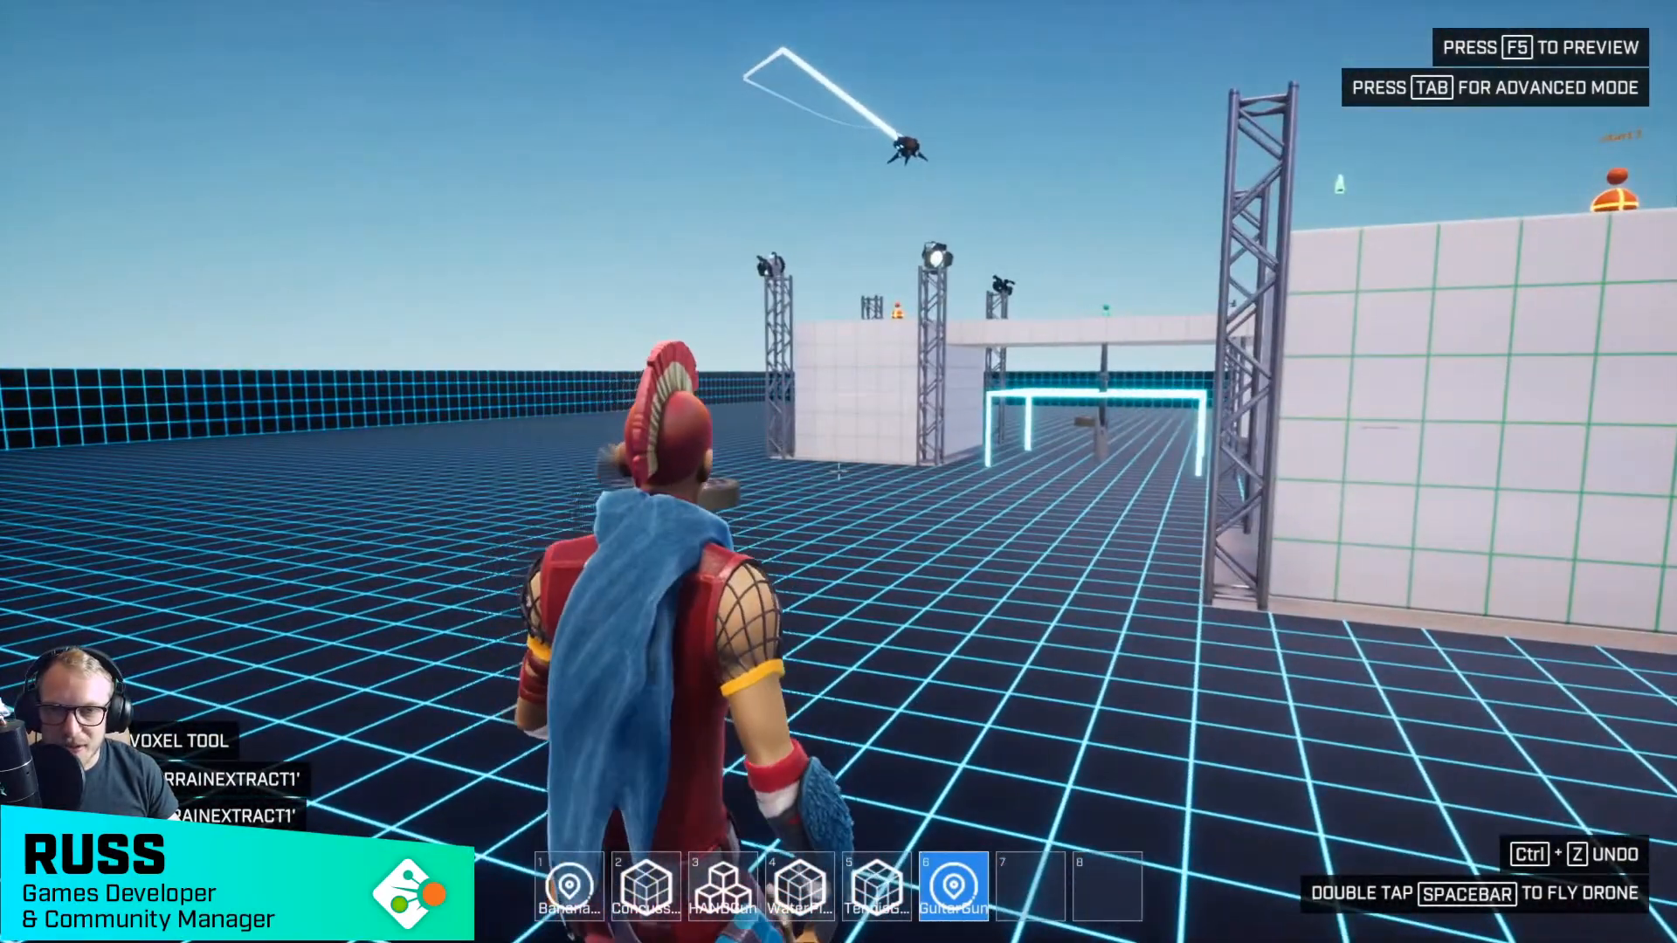
pyautogui.press('w')
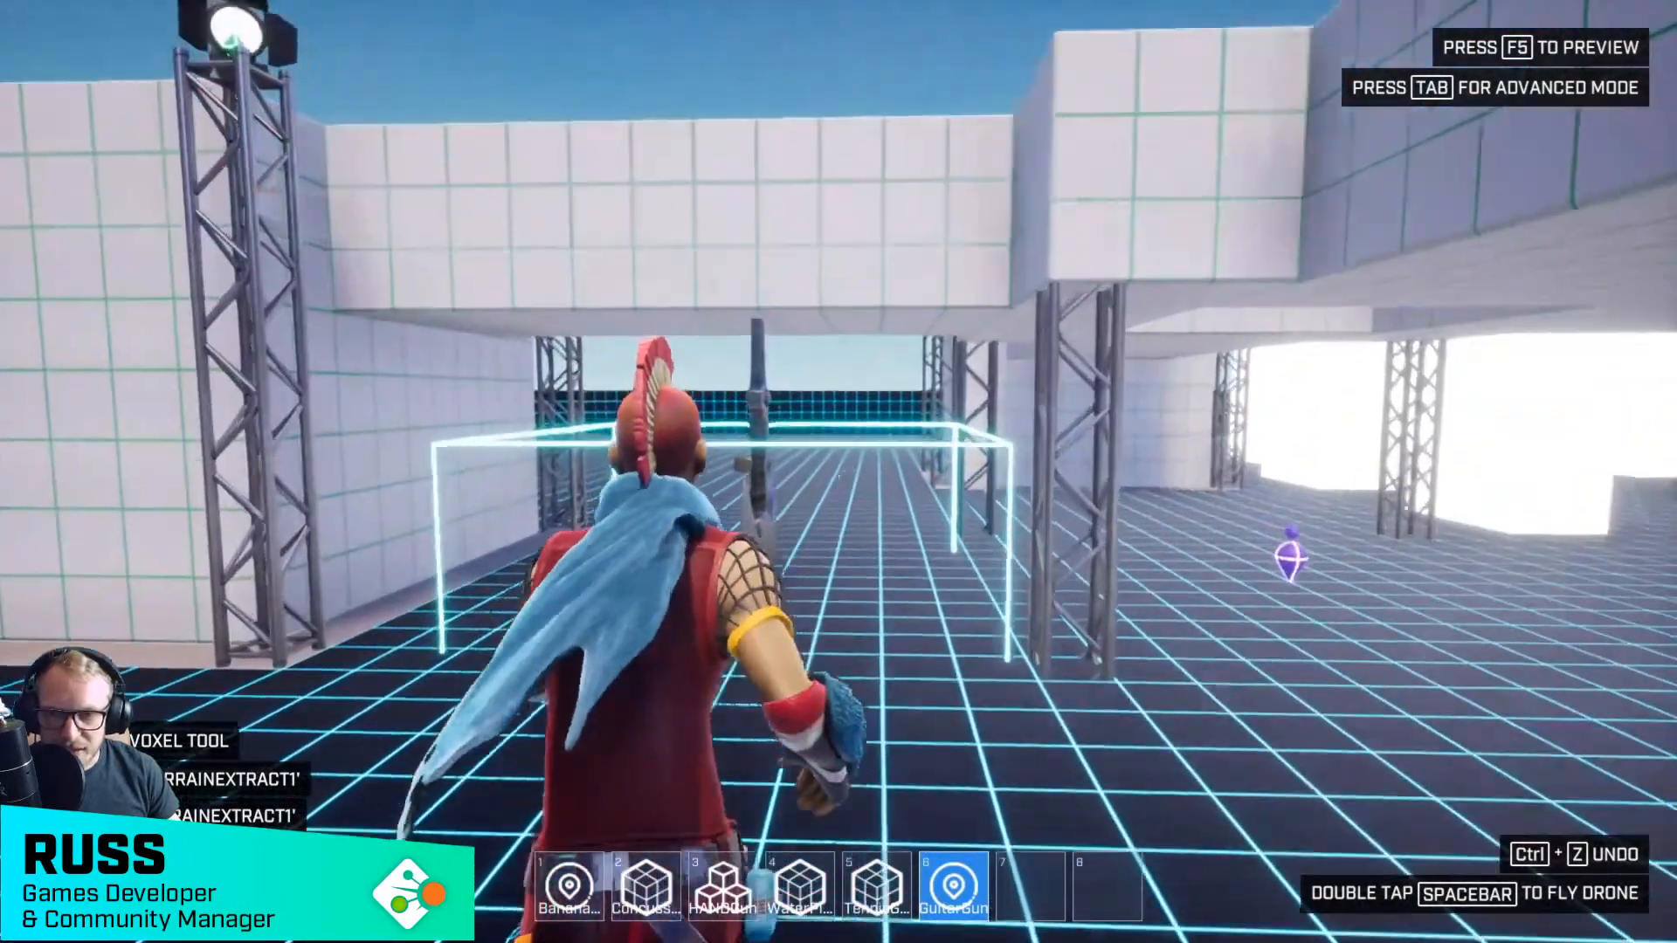
pyautogui.press('s')
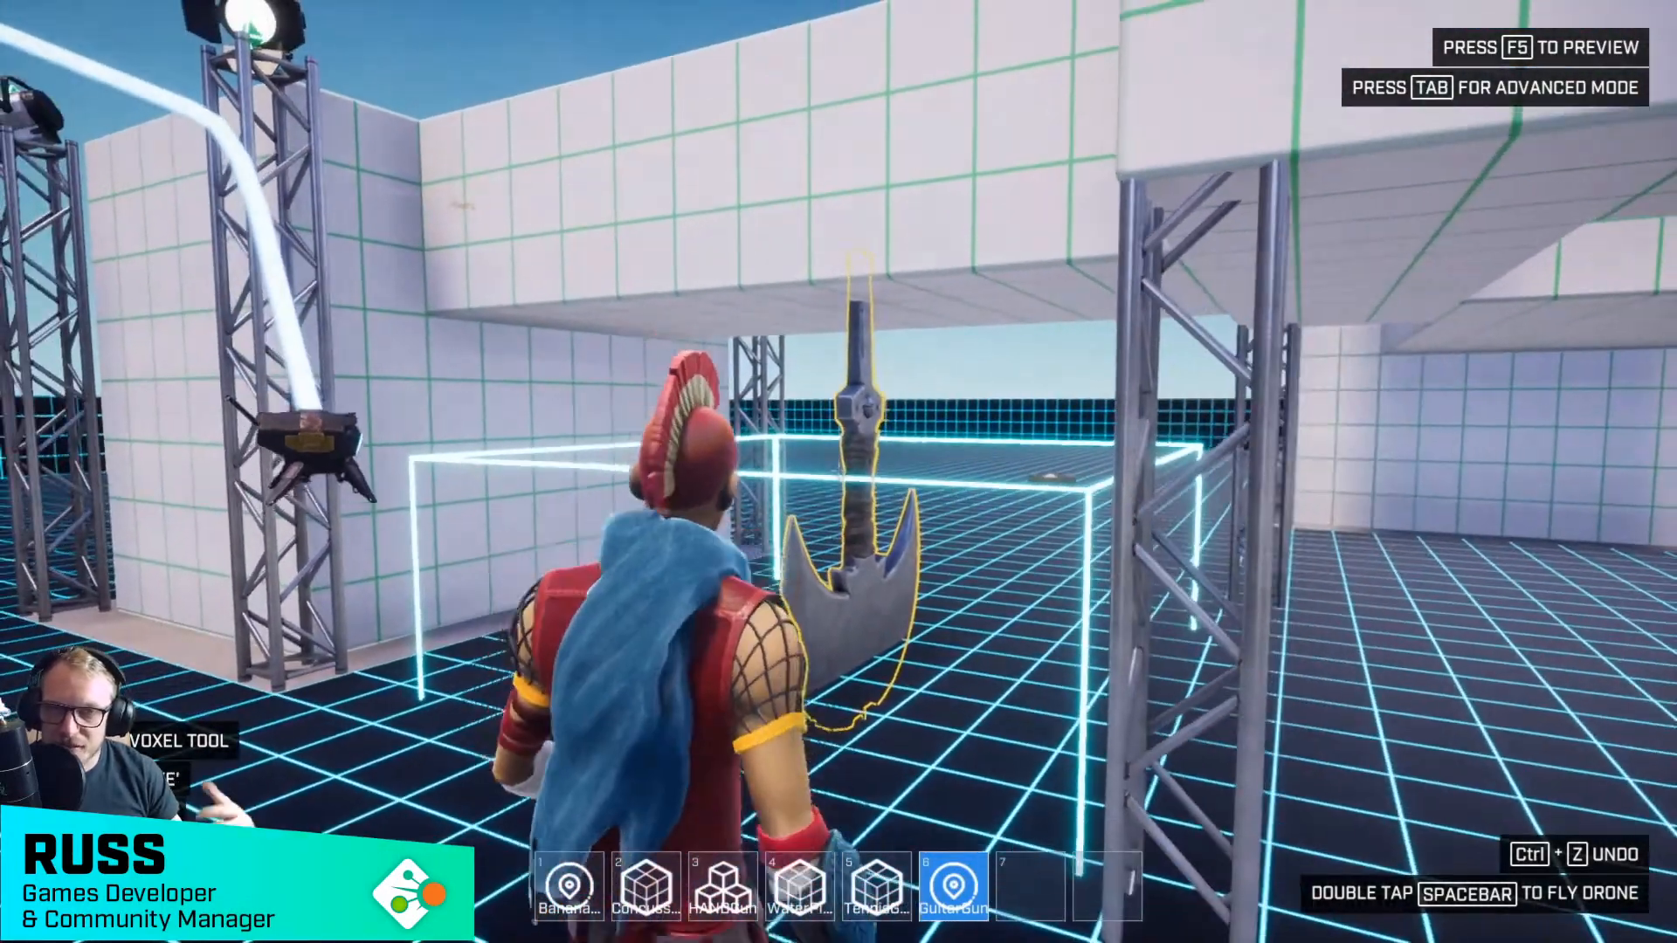
pyautogui.press('d')
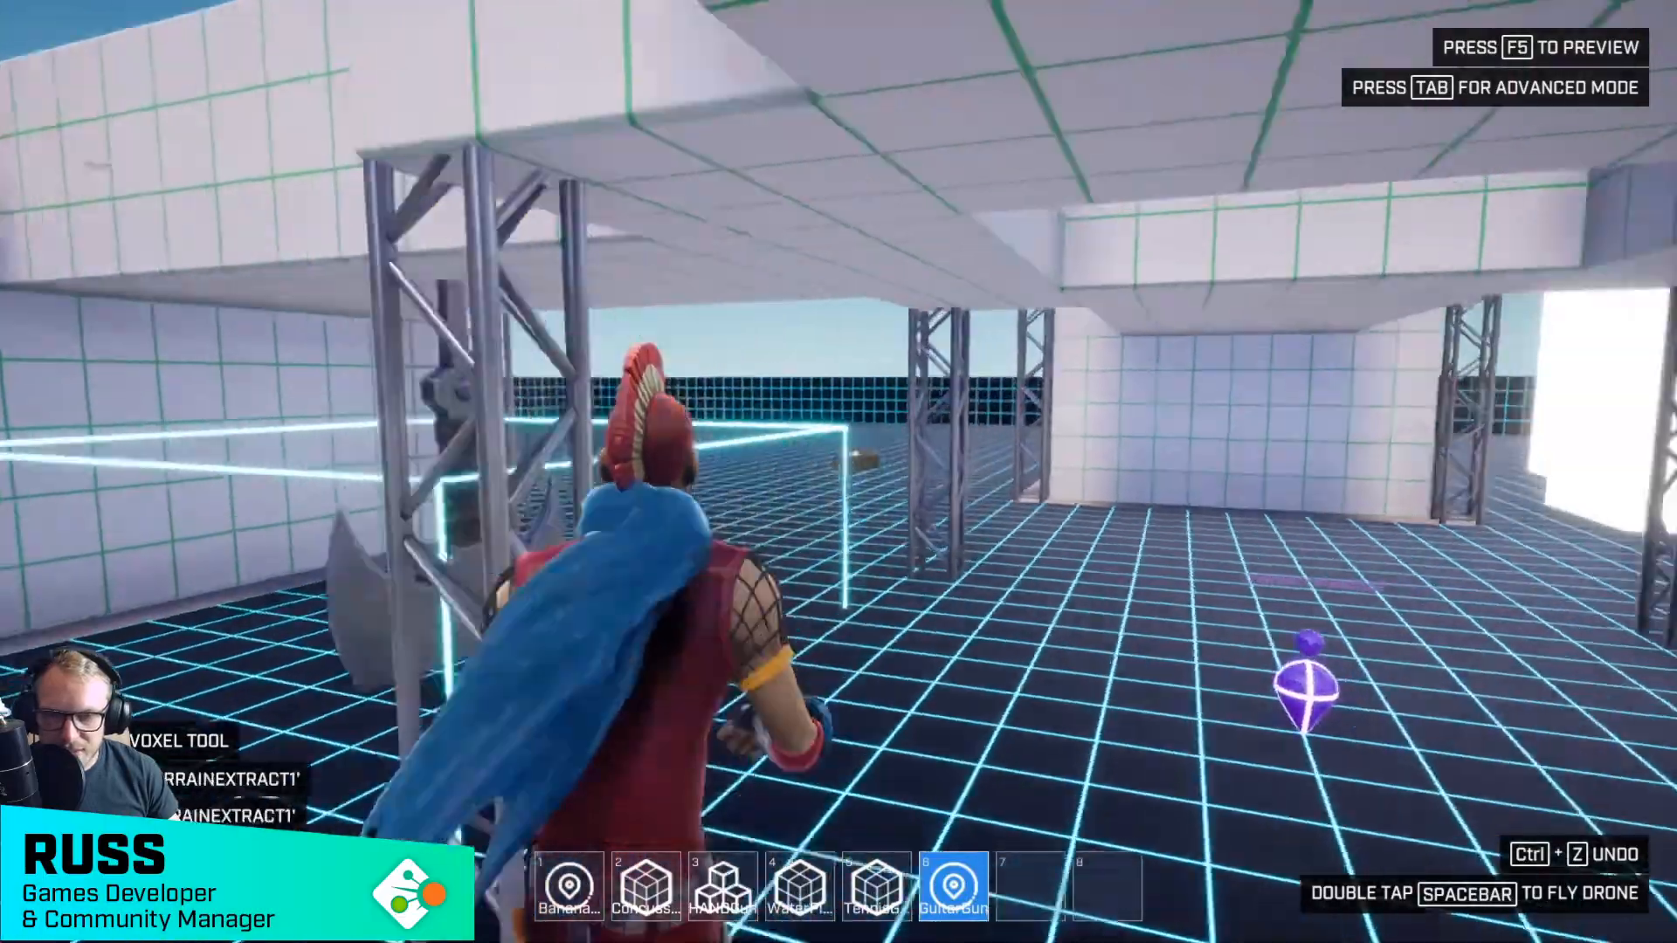
pyautogui.press('w')
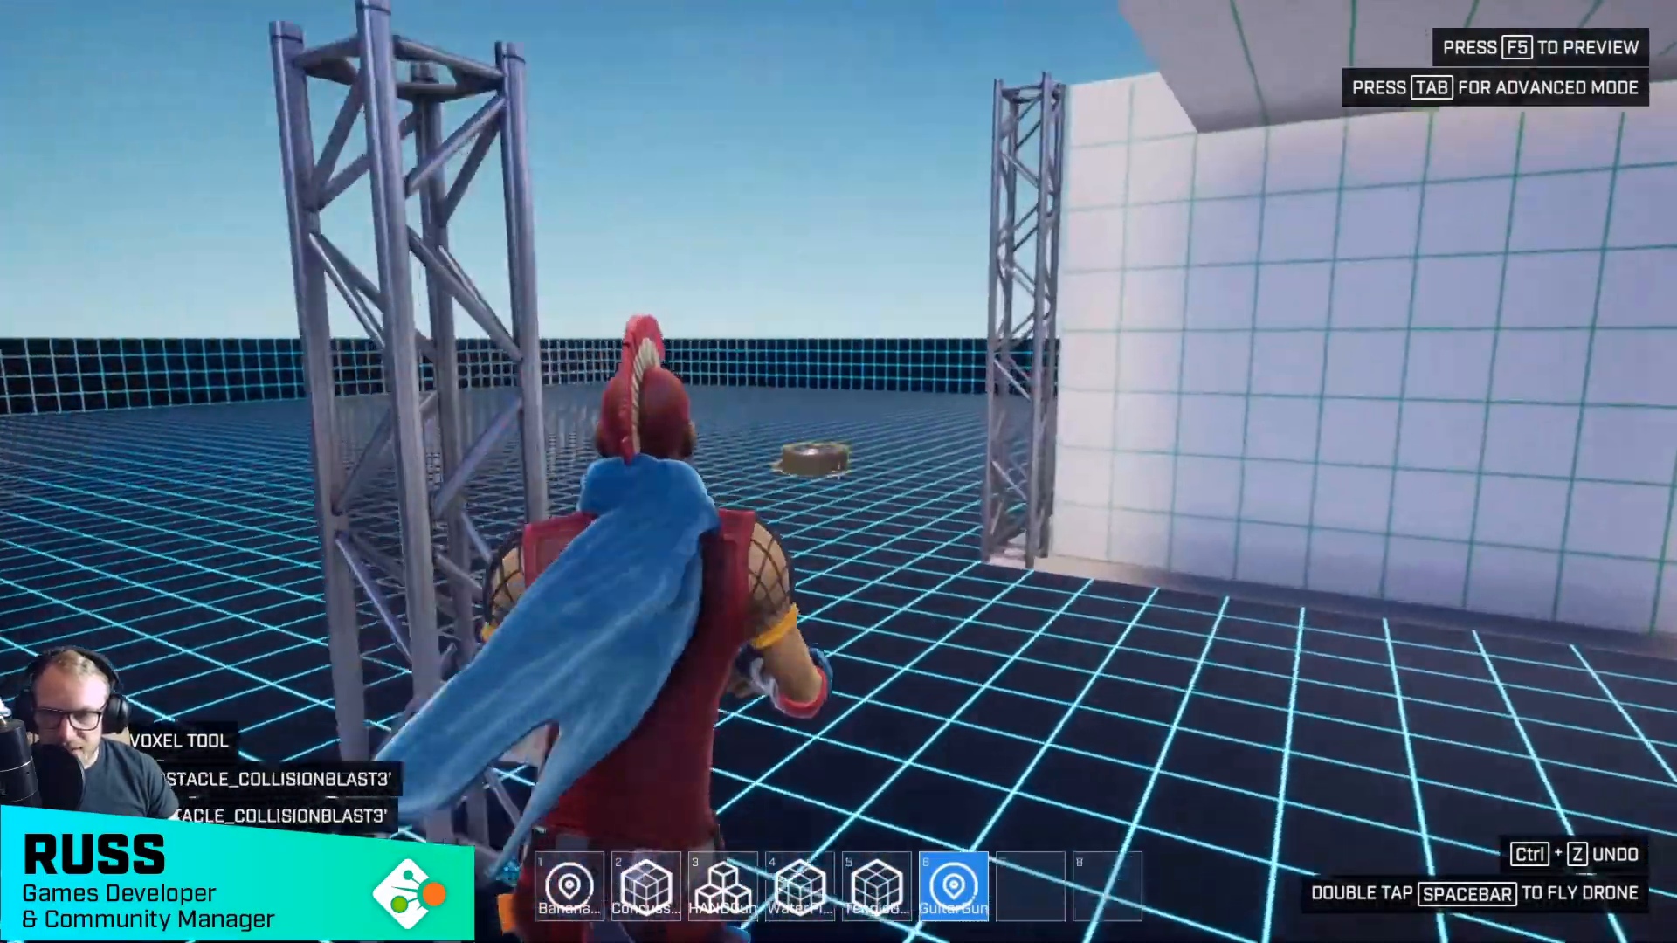
pyautogui.press('s')
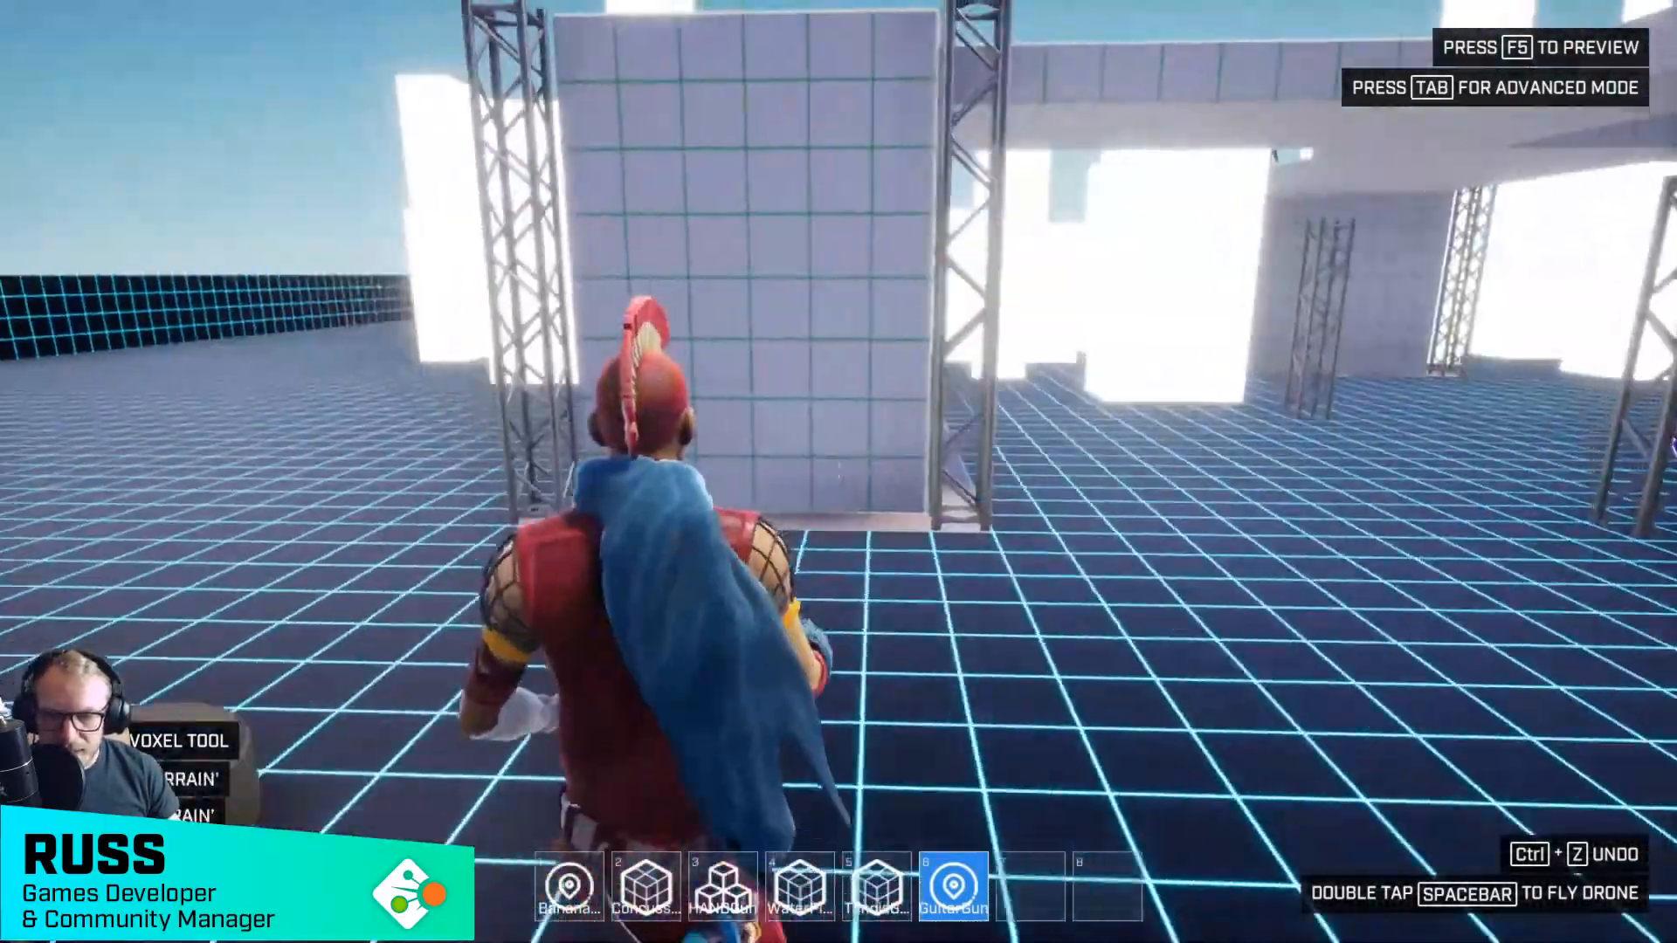
pyautogui.press('s')
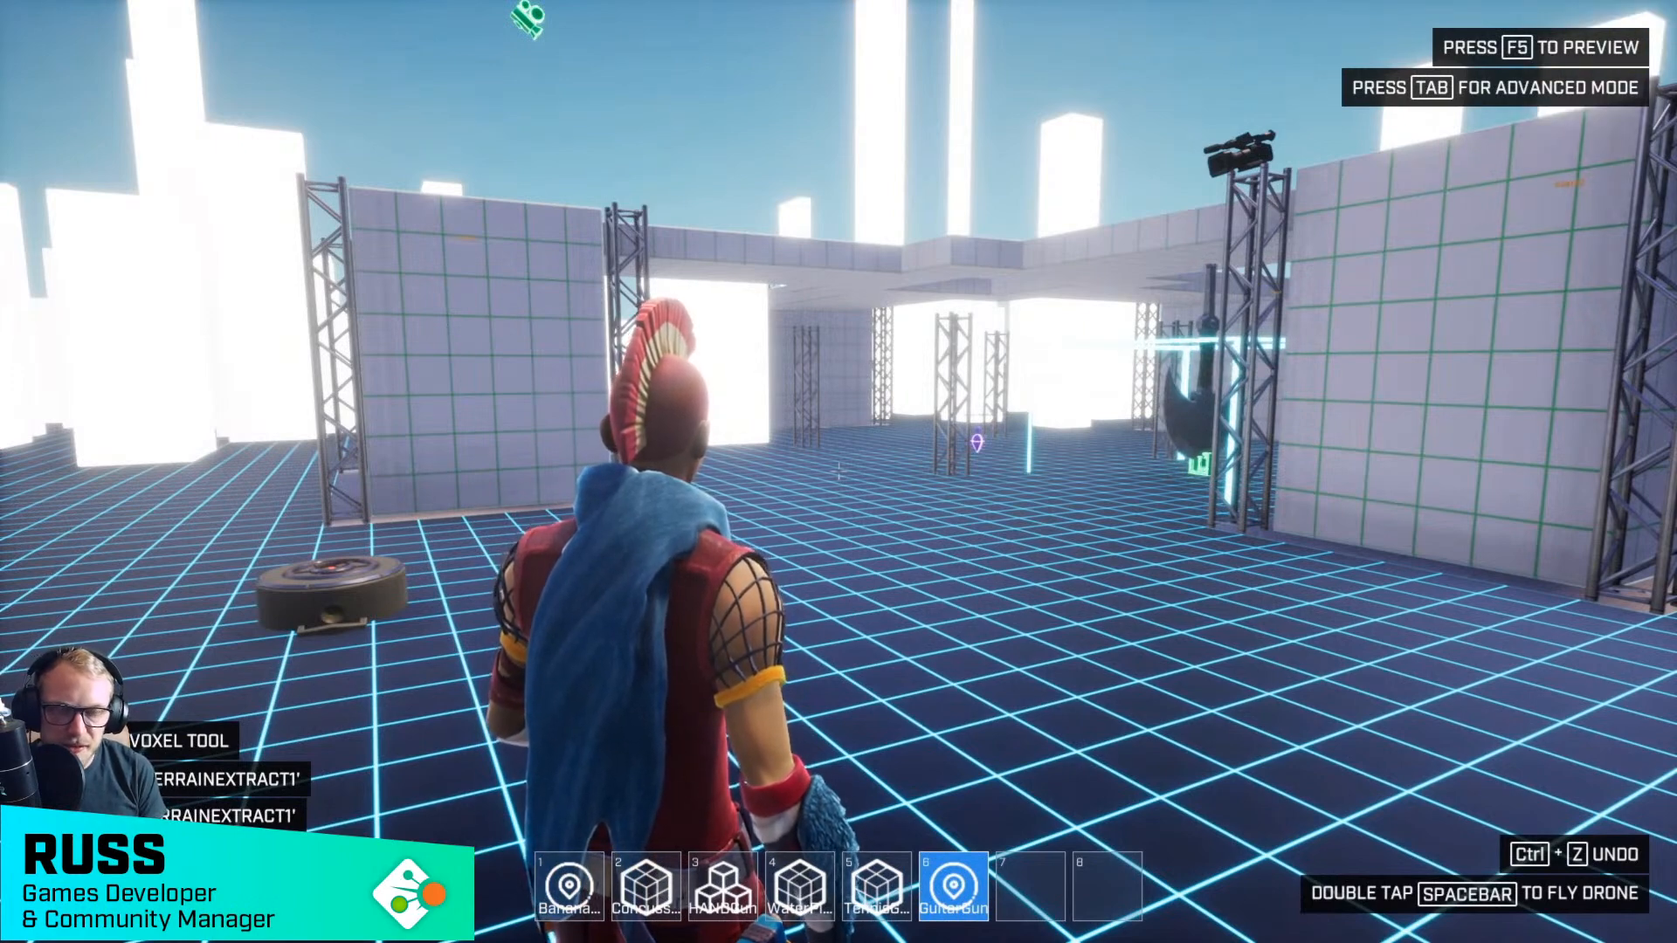
# - Return to advanced mode and look through the World entities, from the gameController down to the start locators
pyautogui.press('Tab')
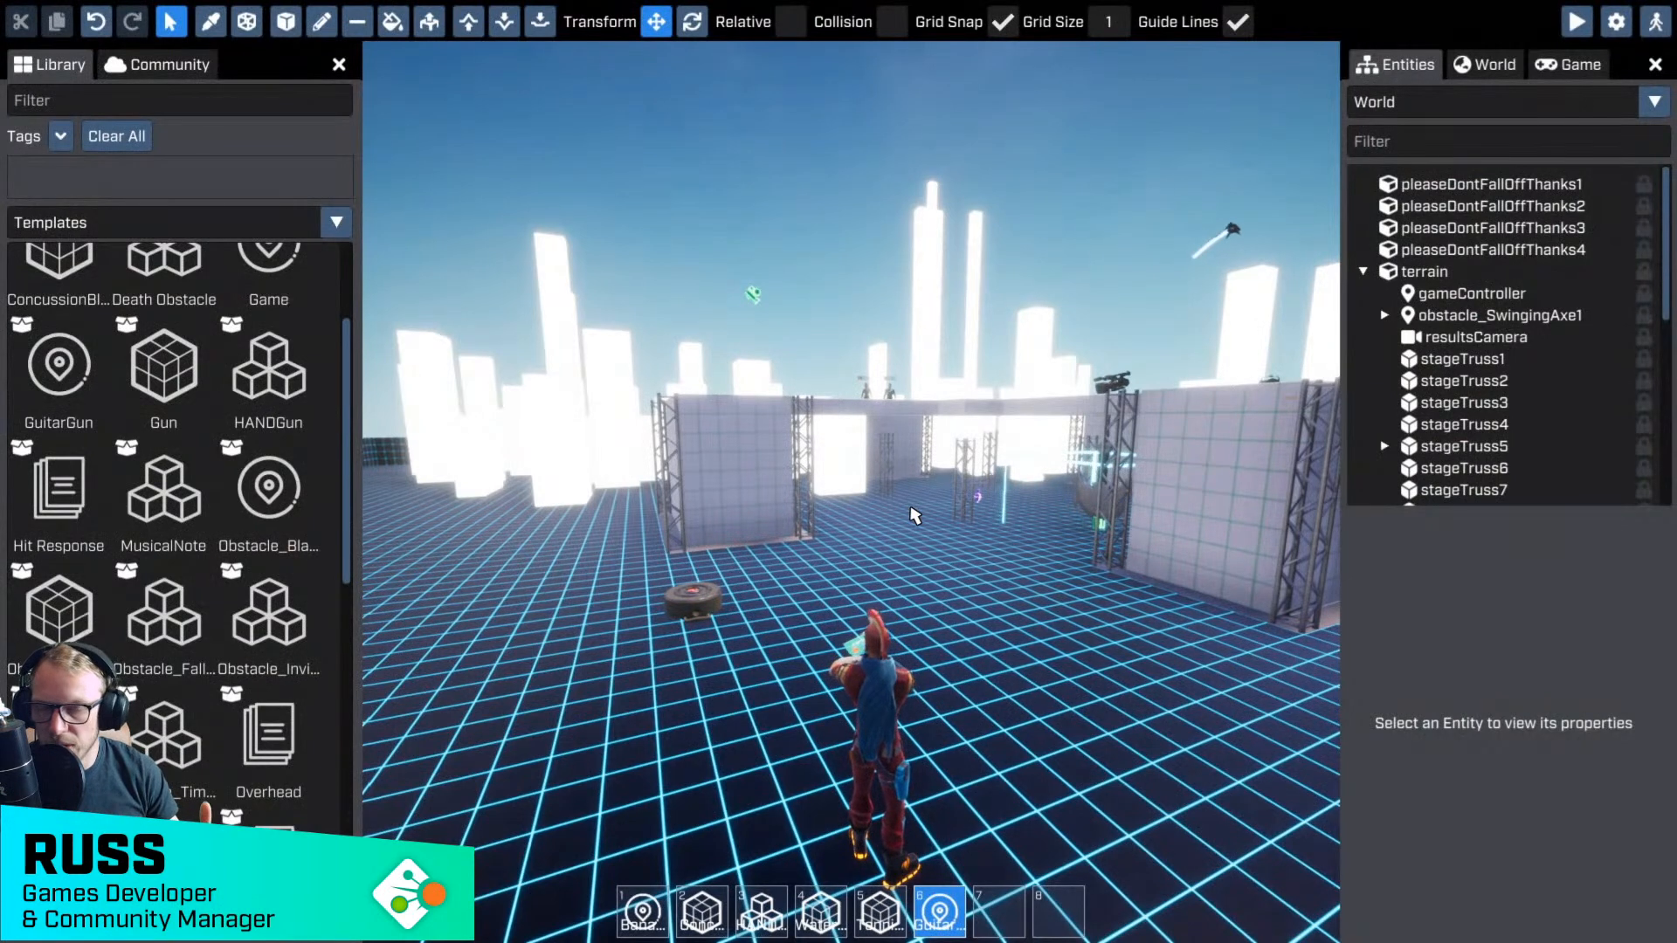
pyautogui.hotkey('ctrl', 'z')
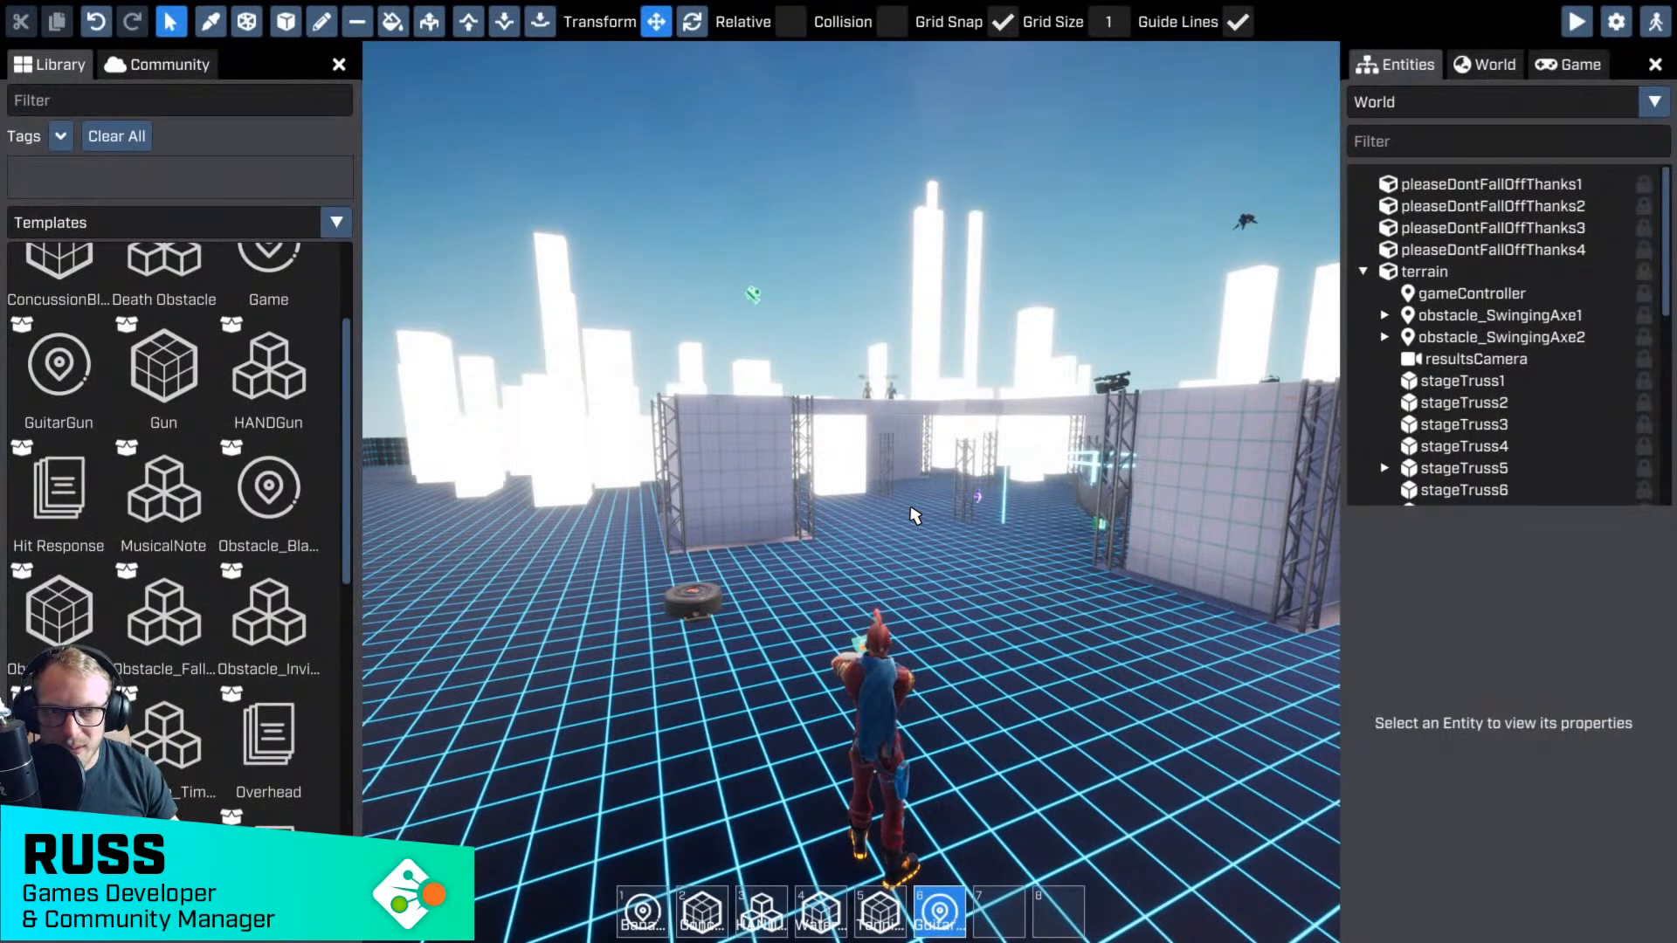
pyautogui.click(1569, 299)
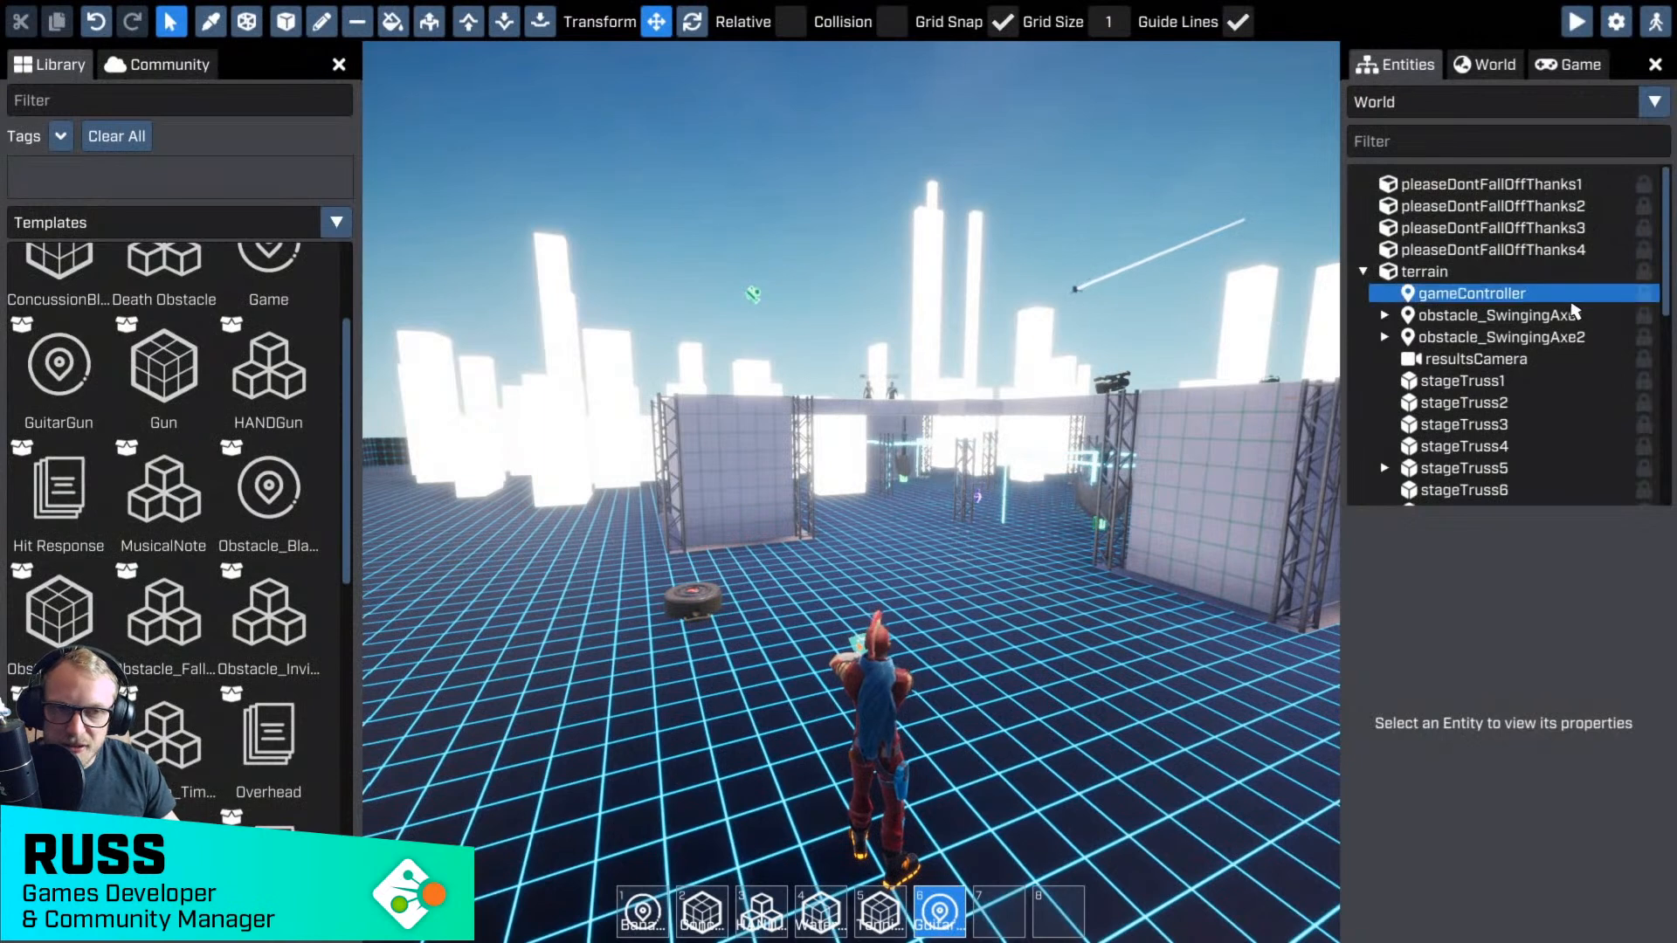
pyautogui.scroll(-2, 1537, 315)
pyautogui.scroll(-3, 1524, 319)
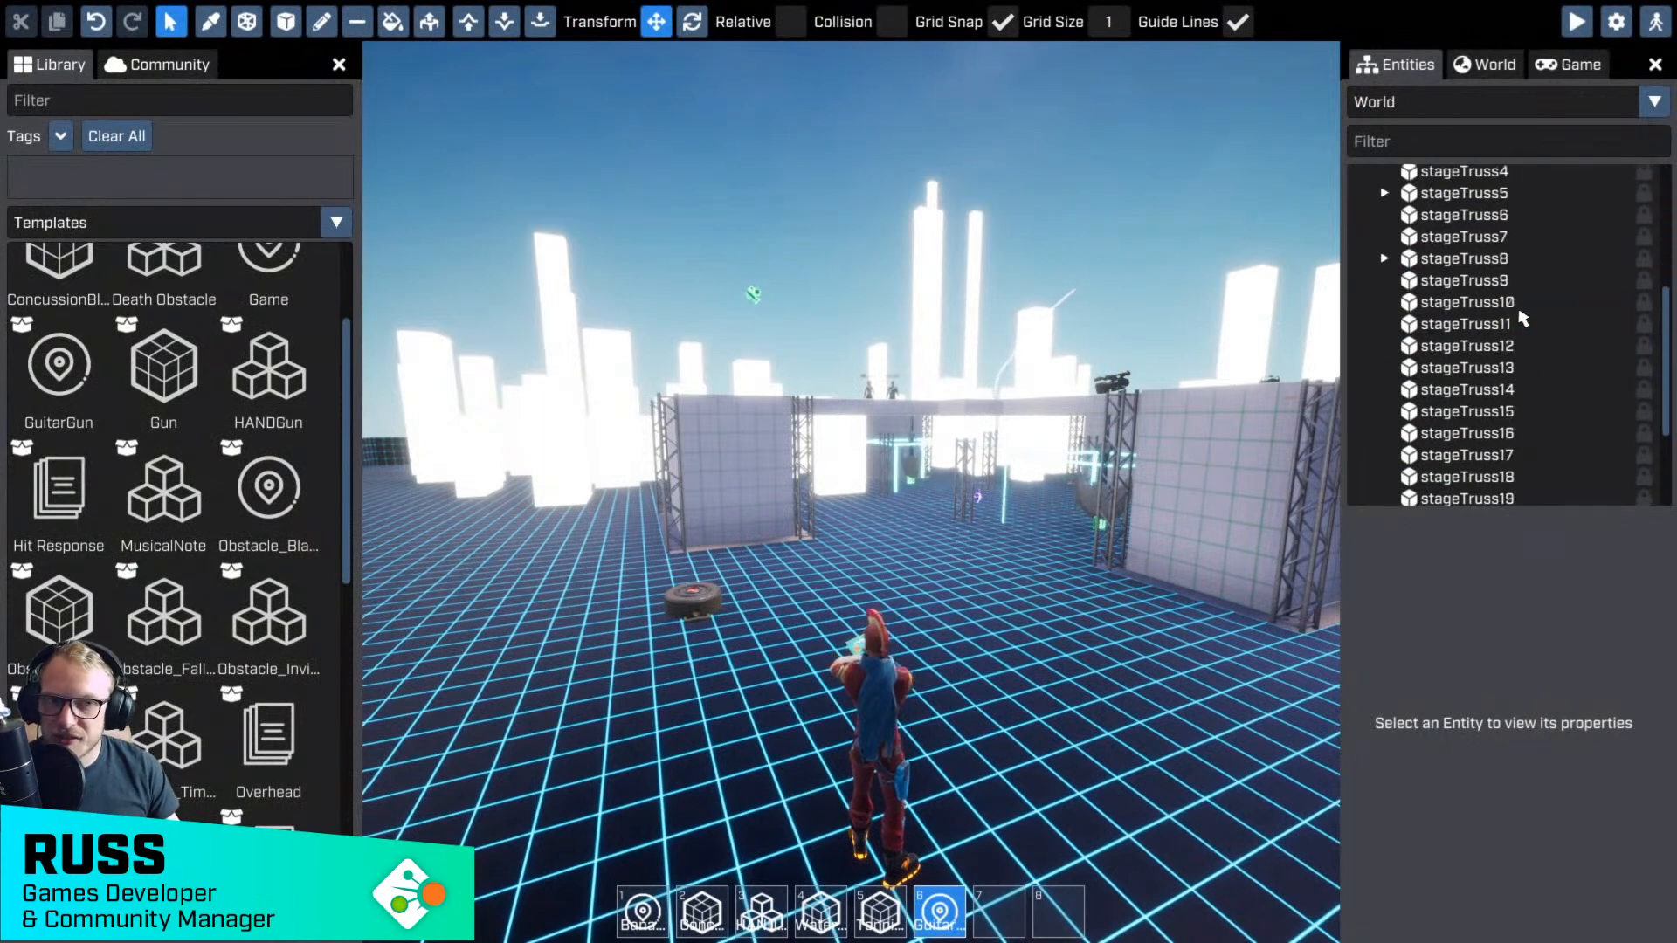
pyautogui.scroll(-3, 1524, 319)
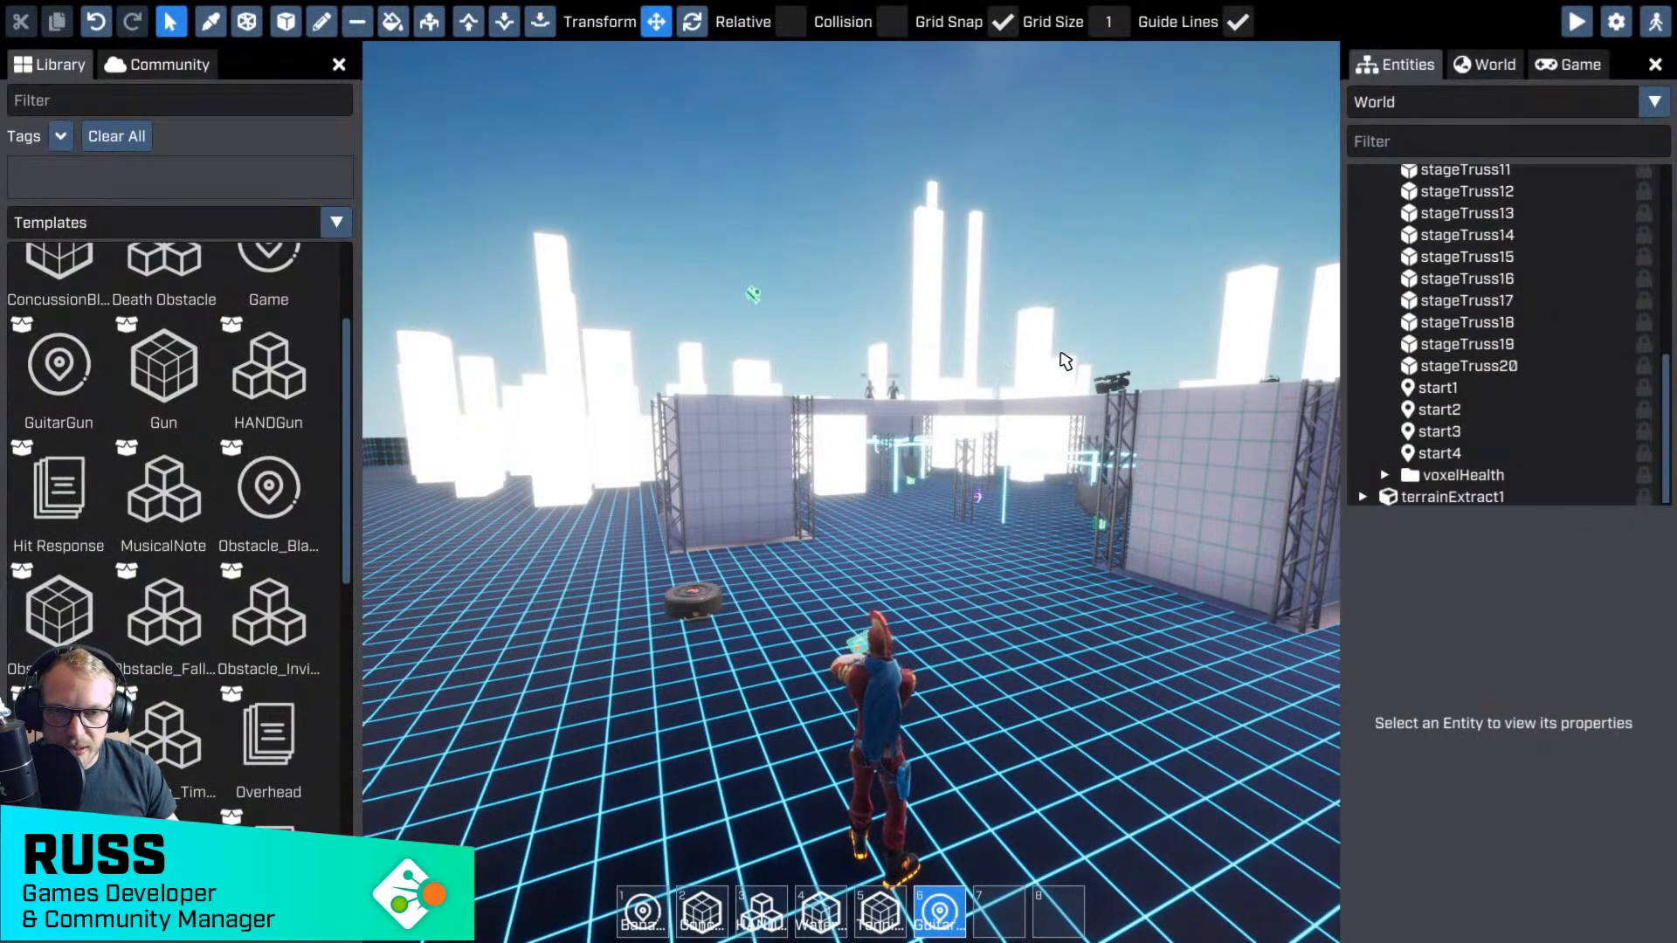
# - Find and open gunGameScript, enlarge the code text and bring up the OnUserDied function
pyautogui.hotkey('ctrl', 'f')
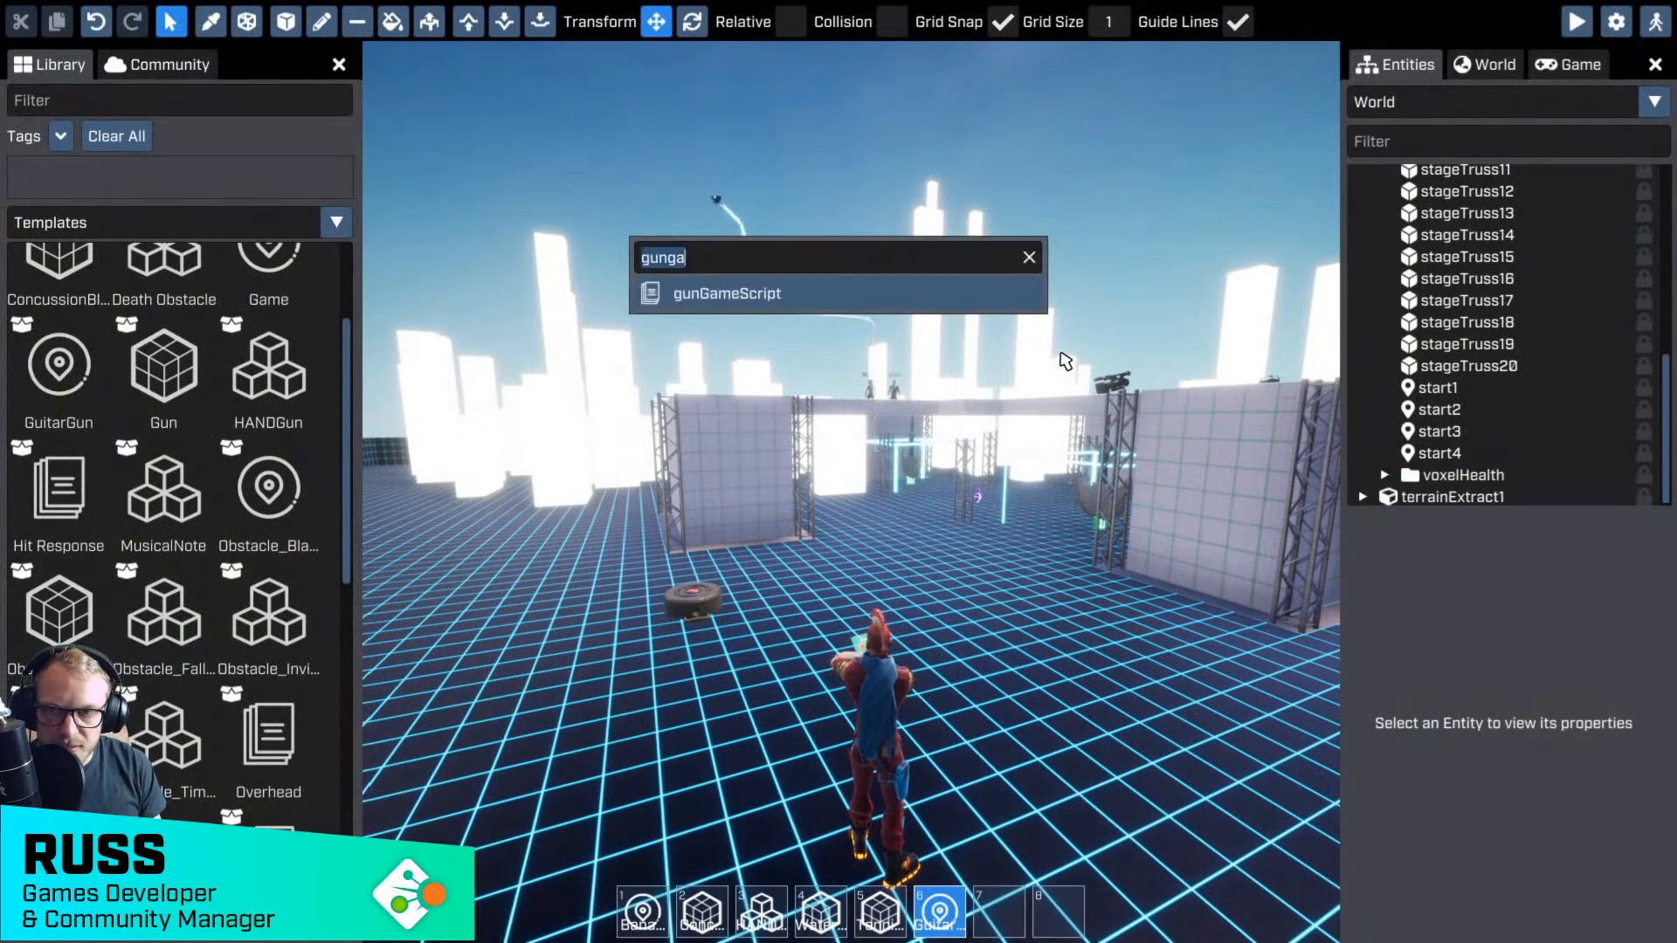
pyautogui.press('Return')
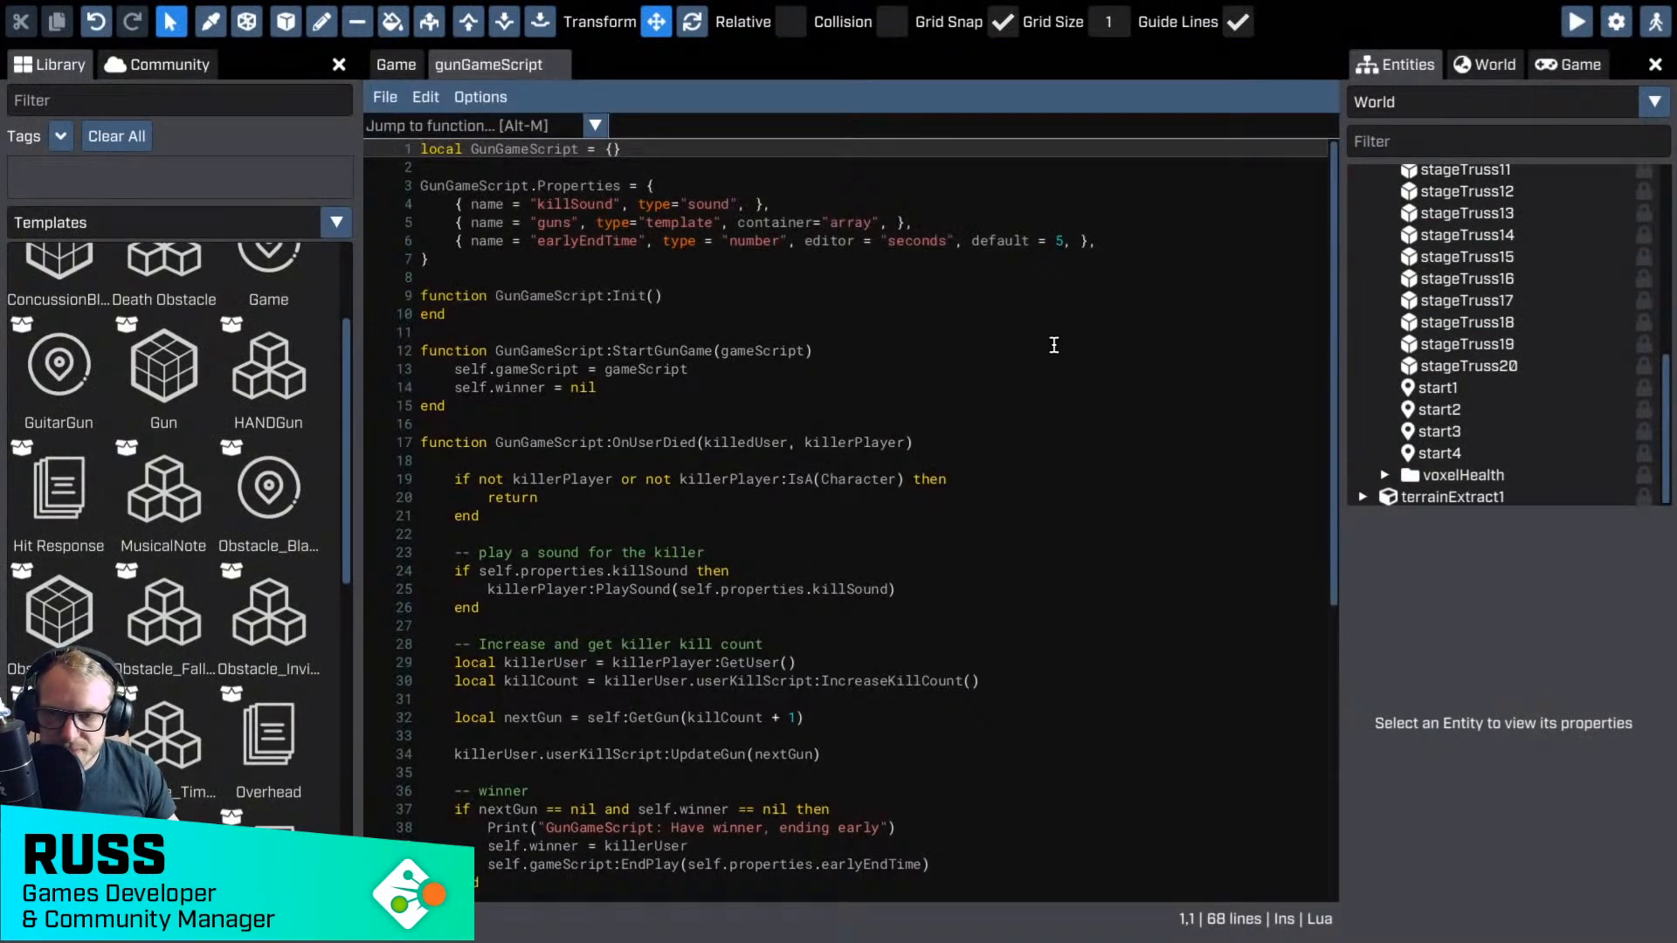
pyautogui.scroll(-2, 1054, 345)
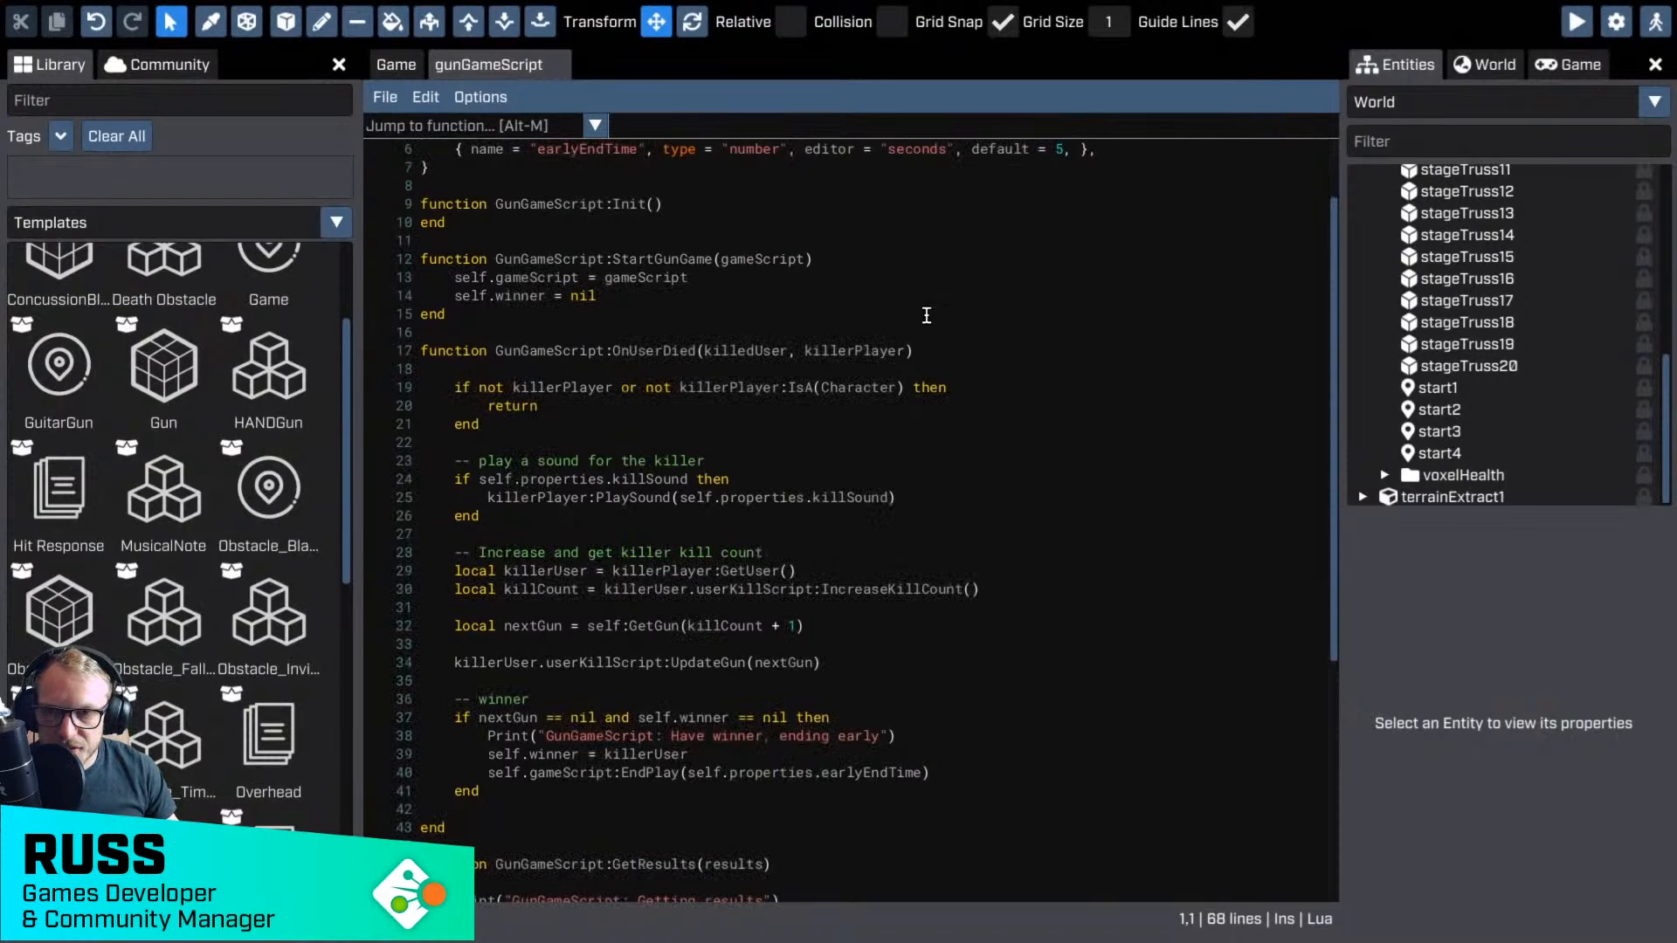
pyautogui.click(962, 338)
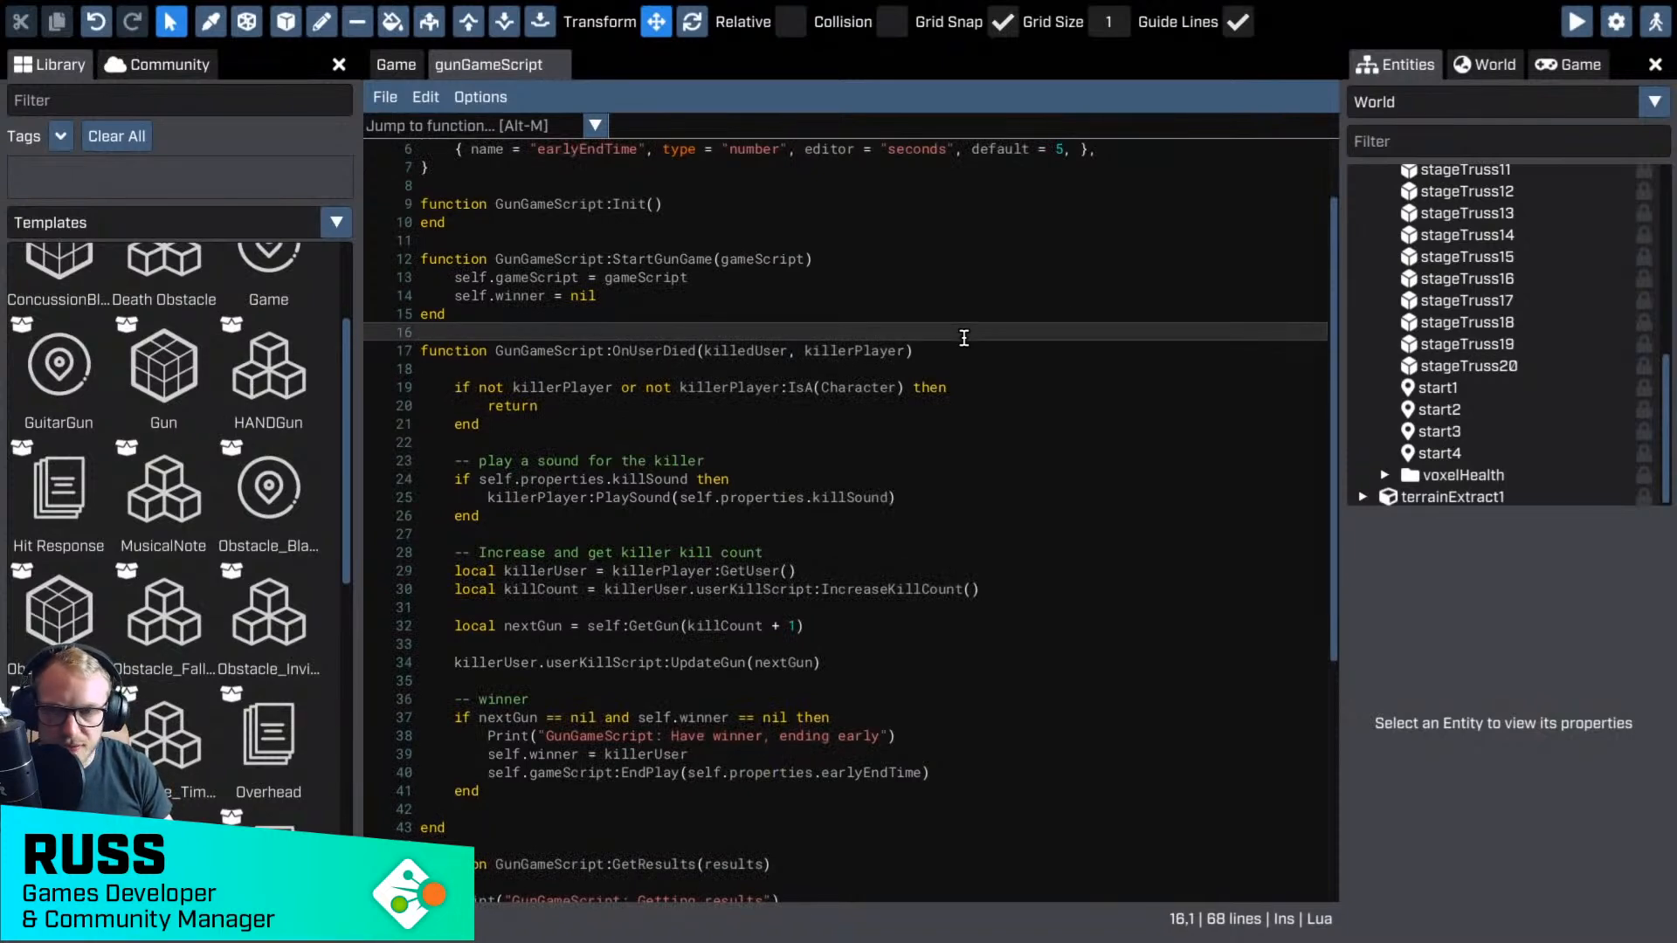
pyautogui.keyDown('ctrl'); pyautogui.scroll(3, 964, 338); pyautogui.keyUp('ctrl')
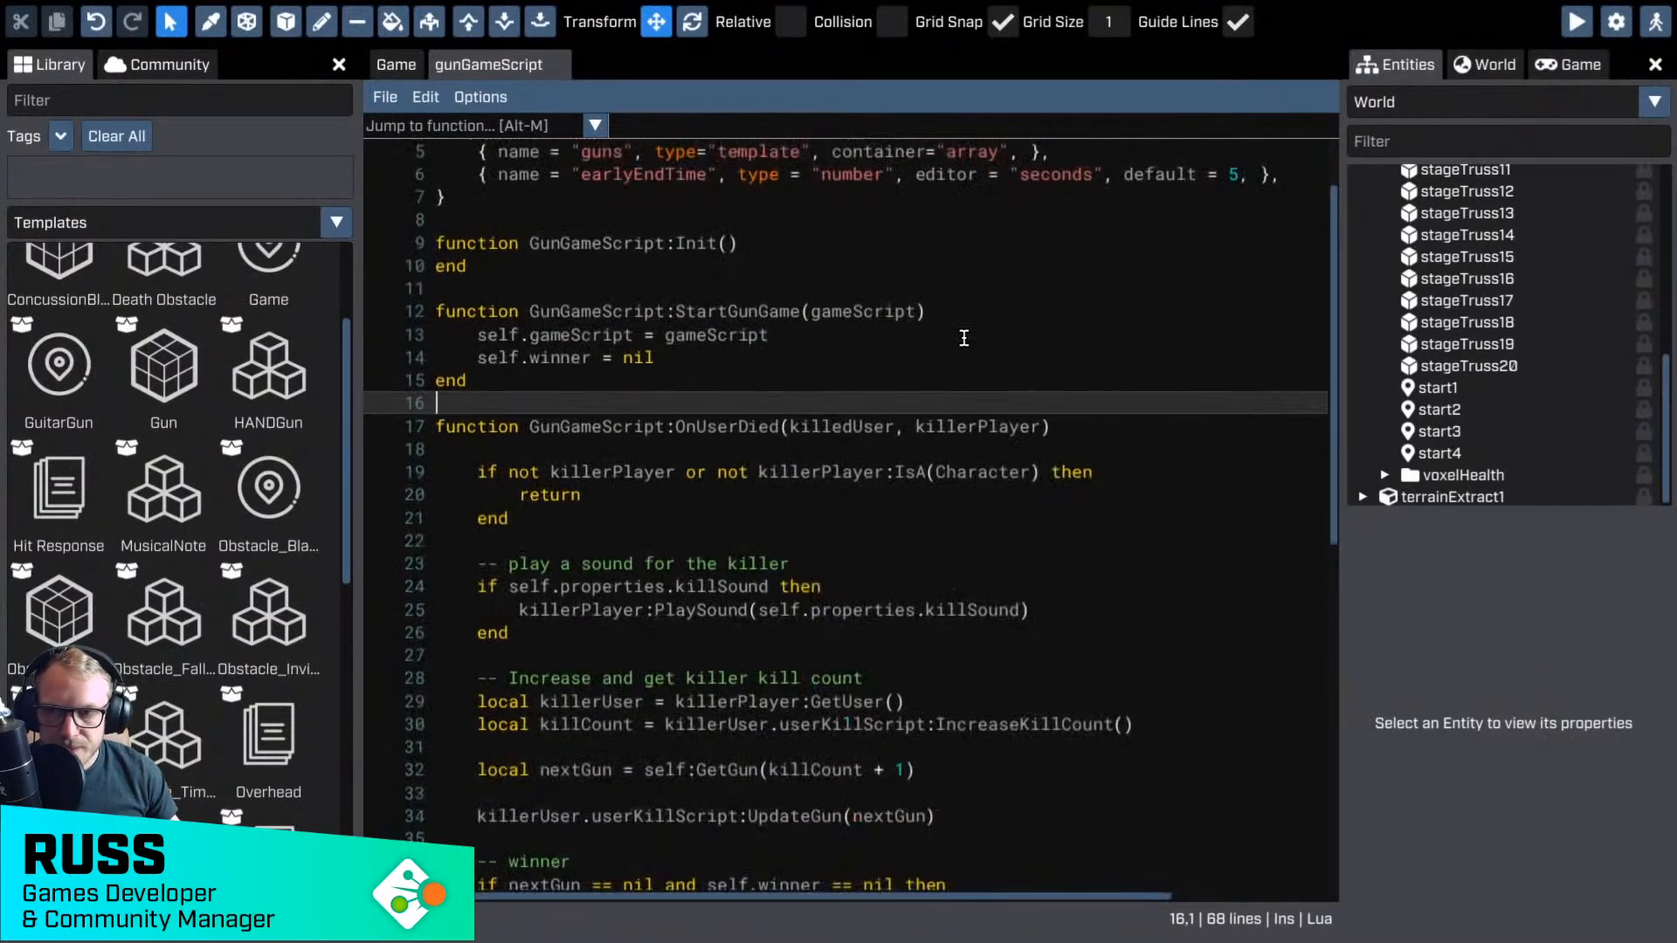
pyautogui.scroll(-2, 965, 338)
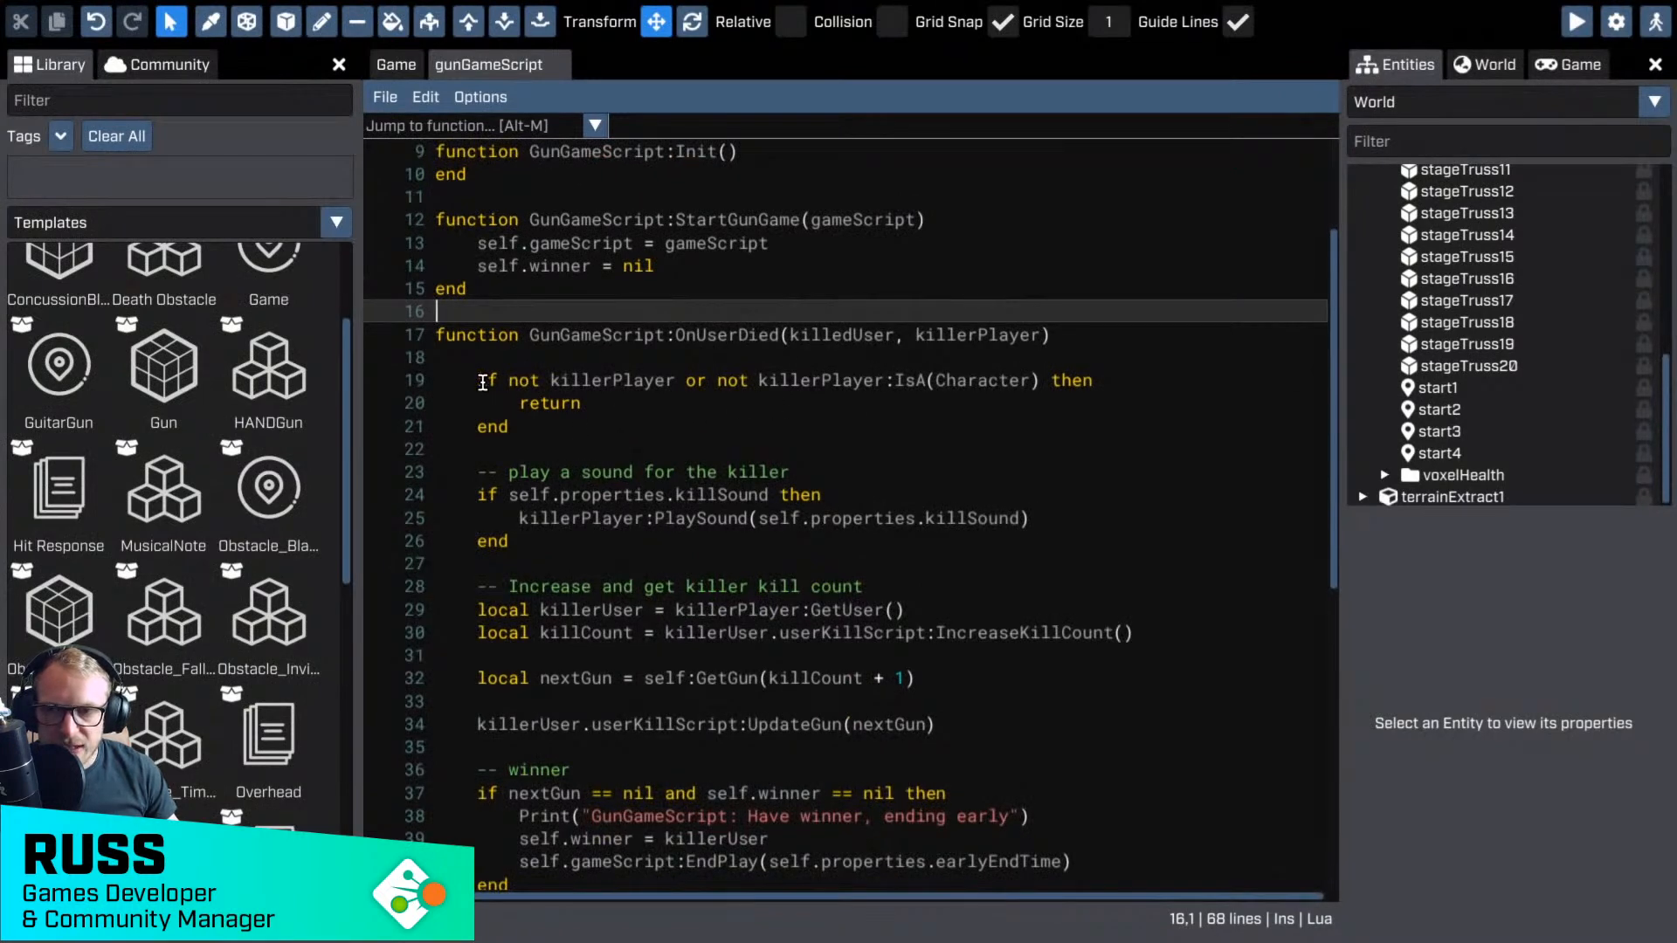
# - Examine the check in OnUserDied that handles a missing or non-Character killerPlayer
pyautogui.moveTo(483, 382); pyautogui.dragTo(530, 420)
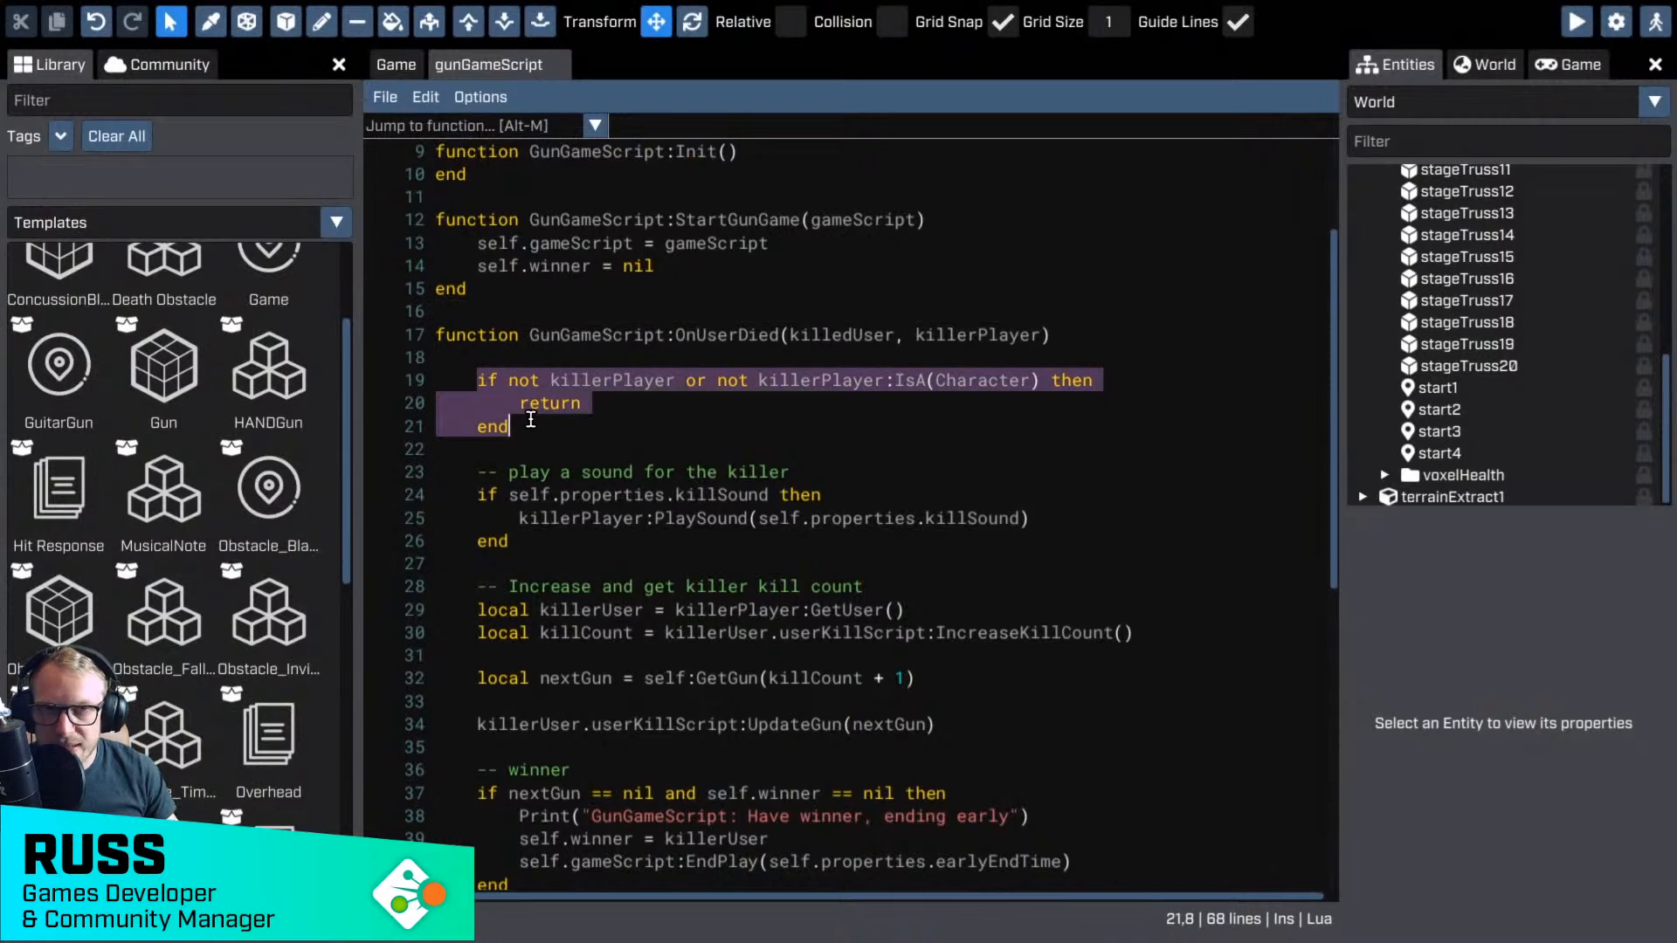
pyautogui.click(585, 404)
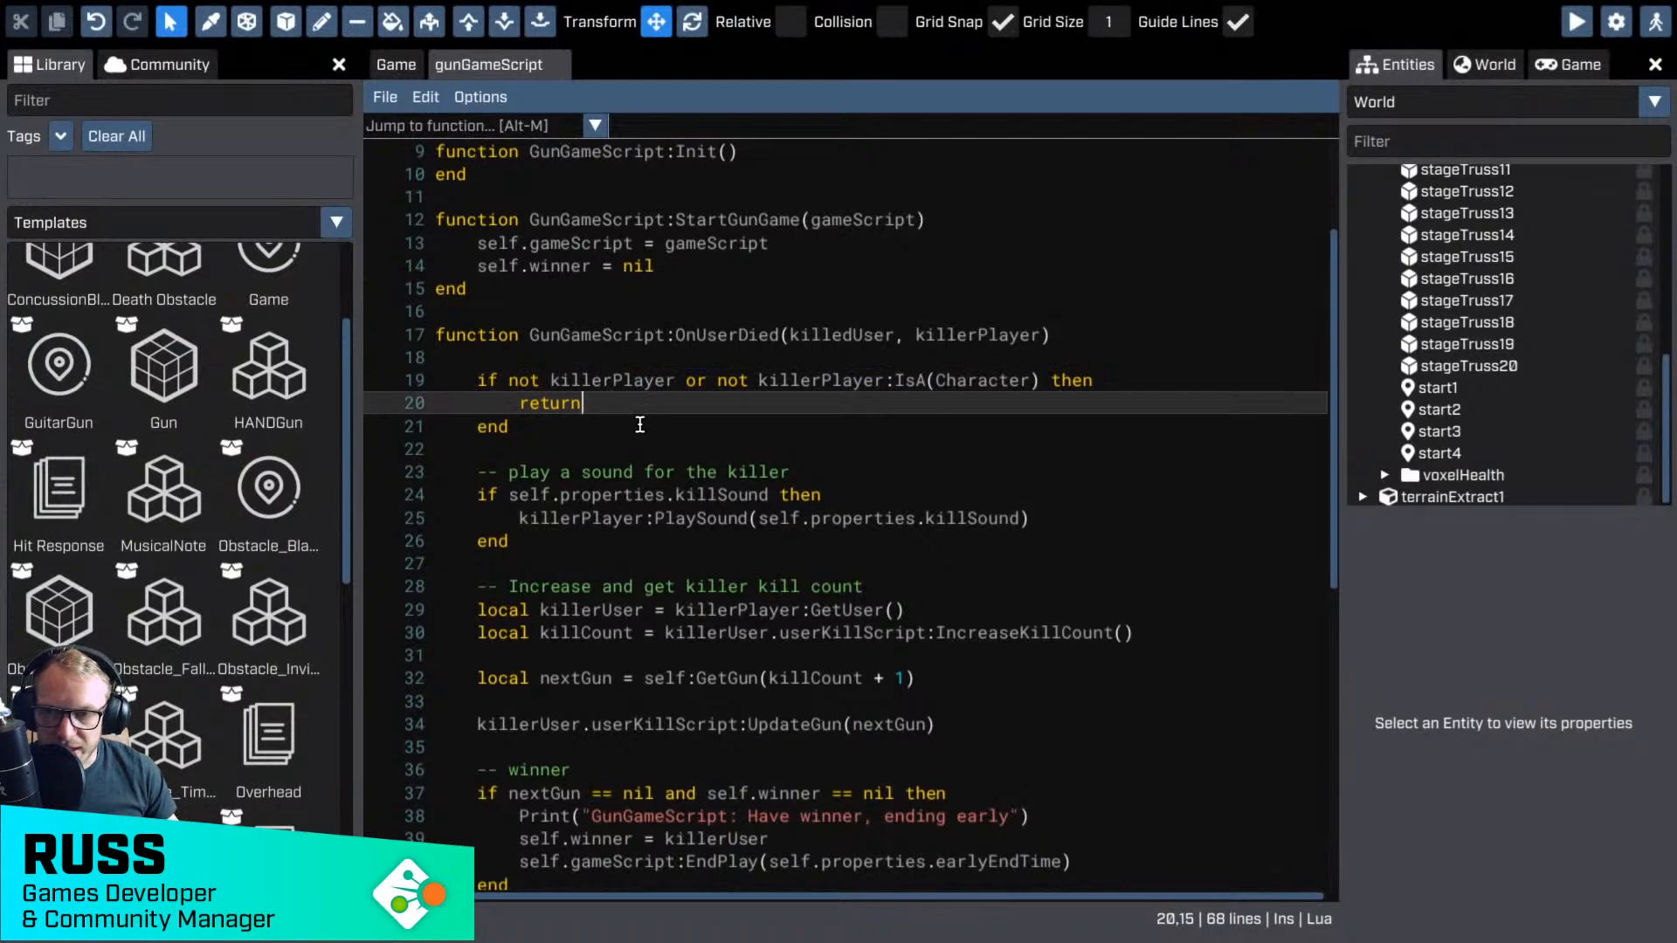
pyautogui.scroll(-2, 640, 425)
pyautogui.scroll(2, 690, 385)
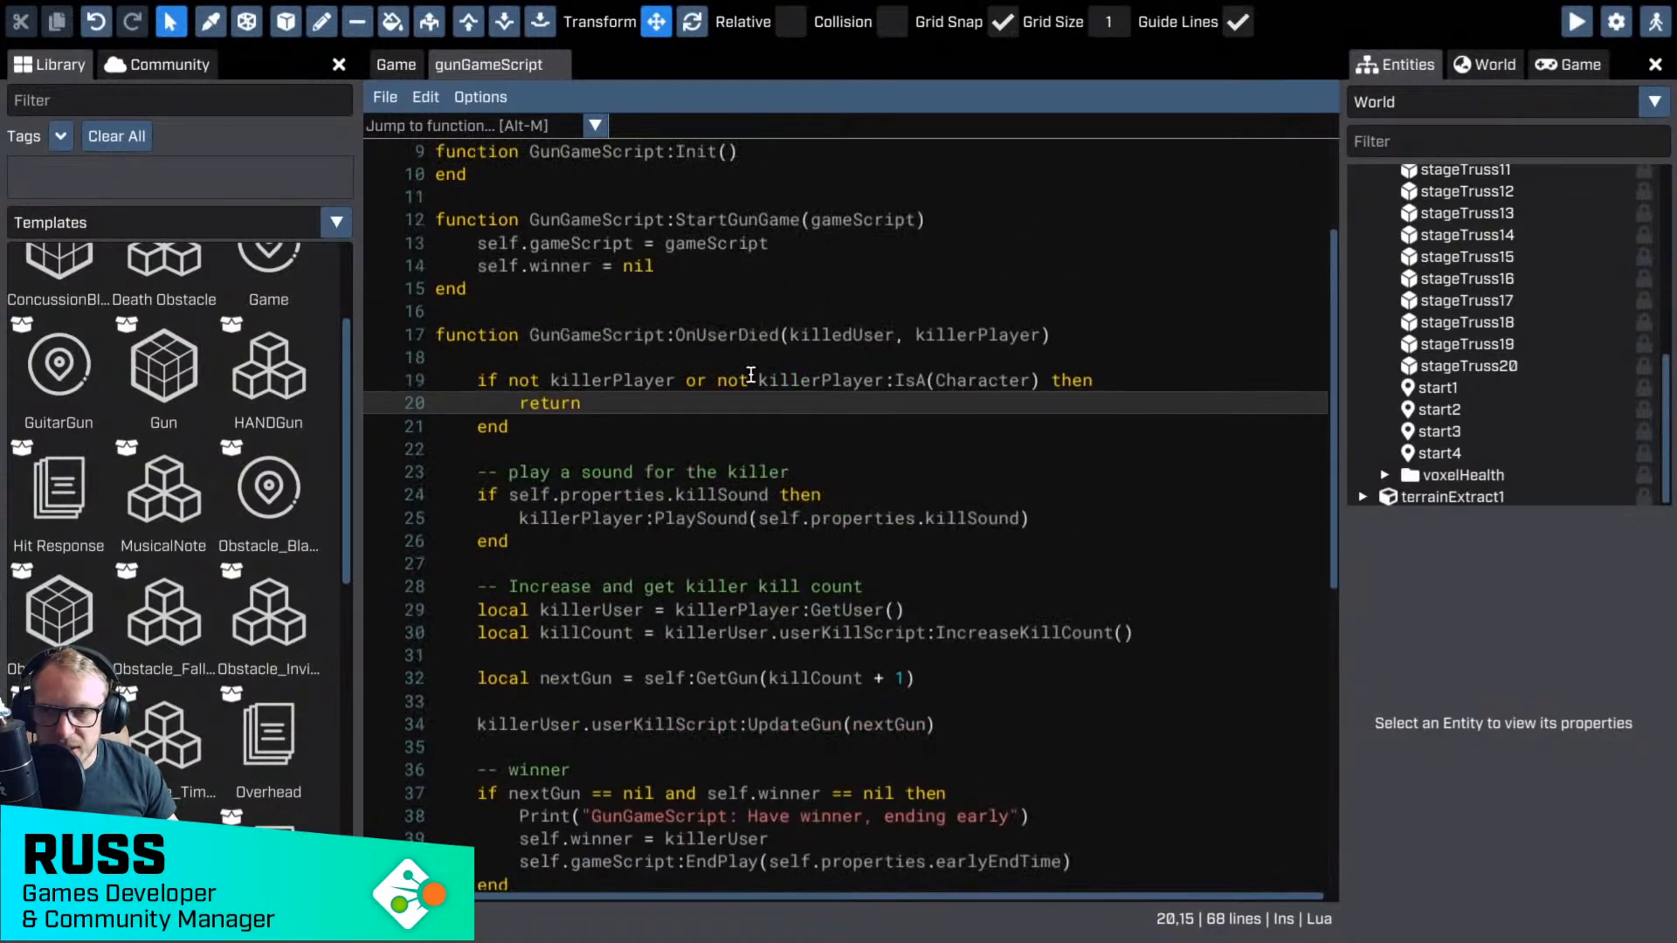
pyautogui.moveTo(478, 381); pyautogui.dragTo(1109, 381)
# - Remove the return statement from the killerPlayer check in OnUserDied and leave blank lines for new code
pyautogui.click(1101, 391)
pyautogui.click(1095, 403)
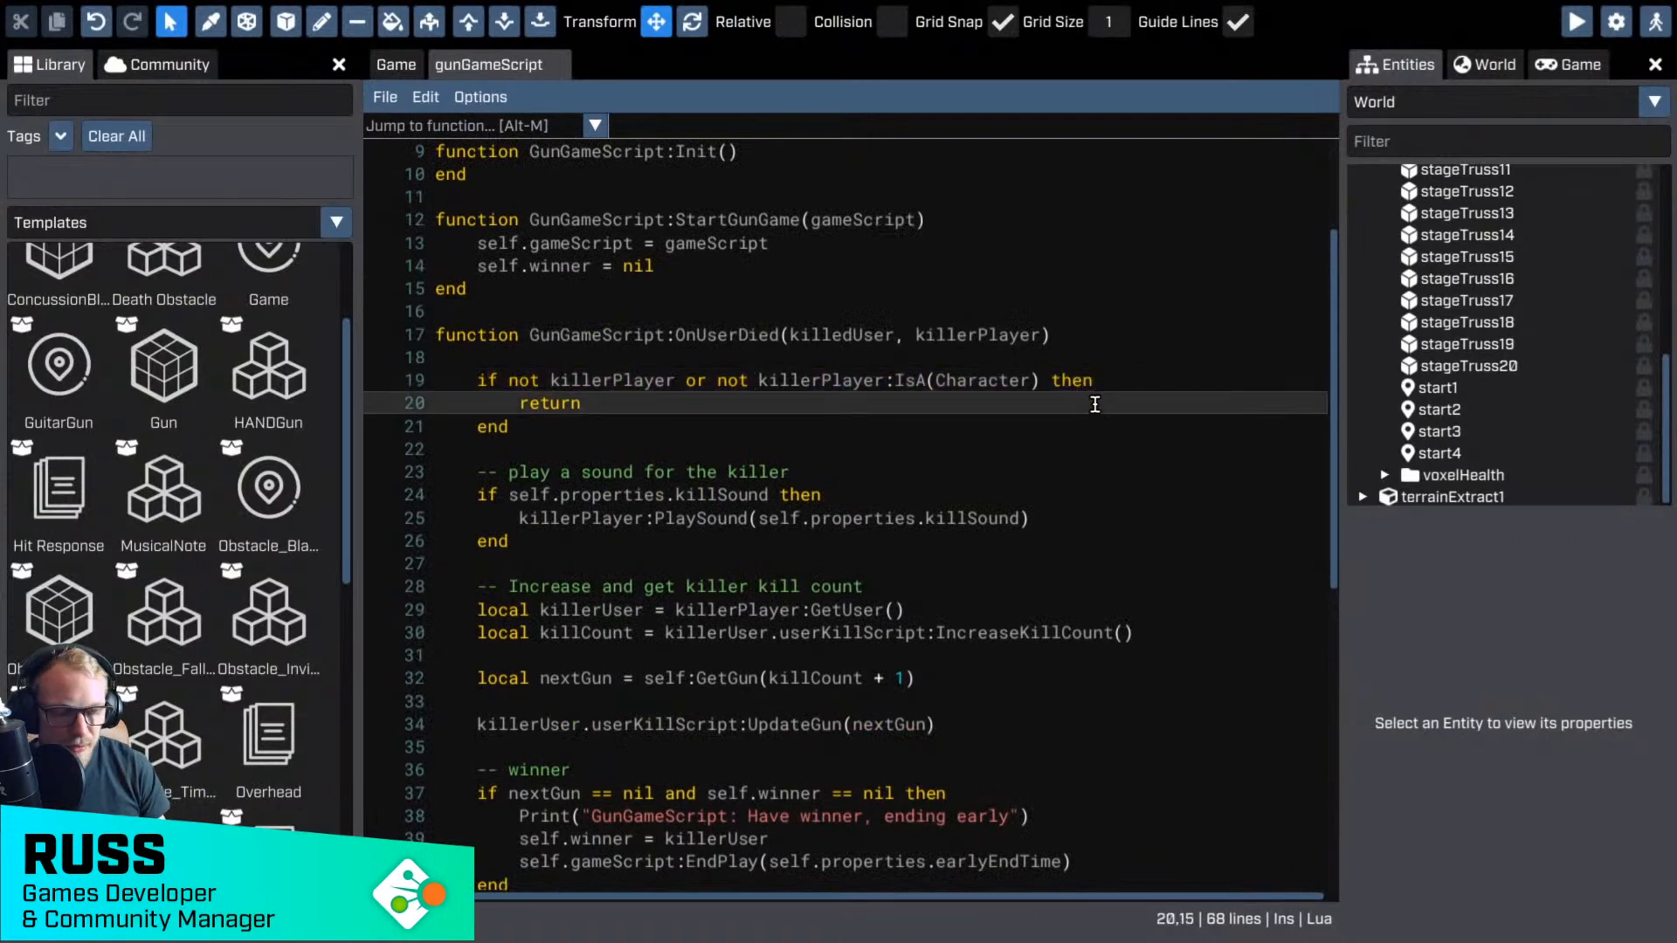
pyautogui.press('BackSpace')
pyautogui.press('BackSpace')
pyautogui.press('BackSpace')
pyautogui.press('BackSpace')
pyautogui.press('BackSpace')
pyautogui.press('BackSpace')
pyautogui.press('Return')
pyautogui.press('Return')
pyautogui.press('Up')
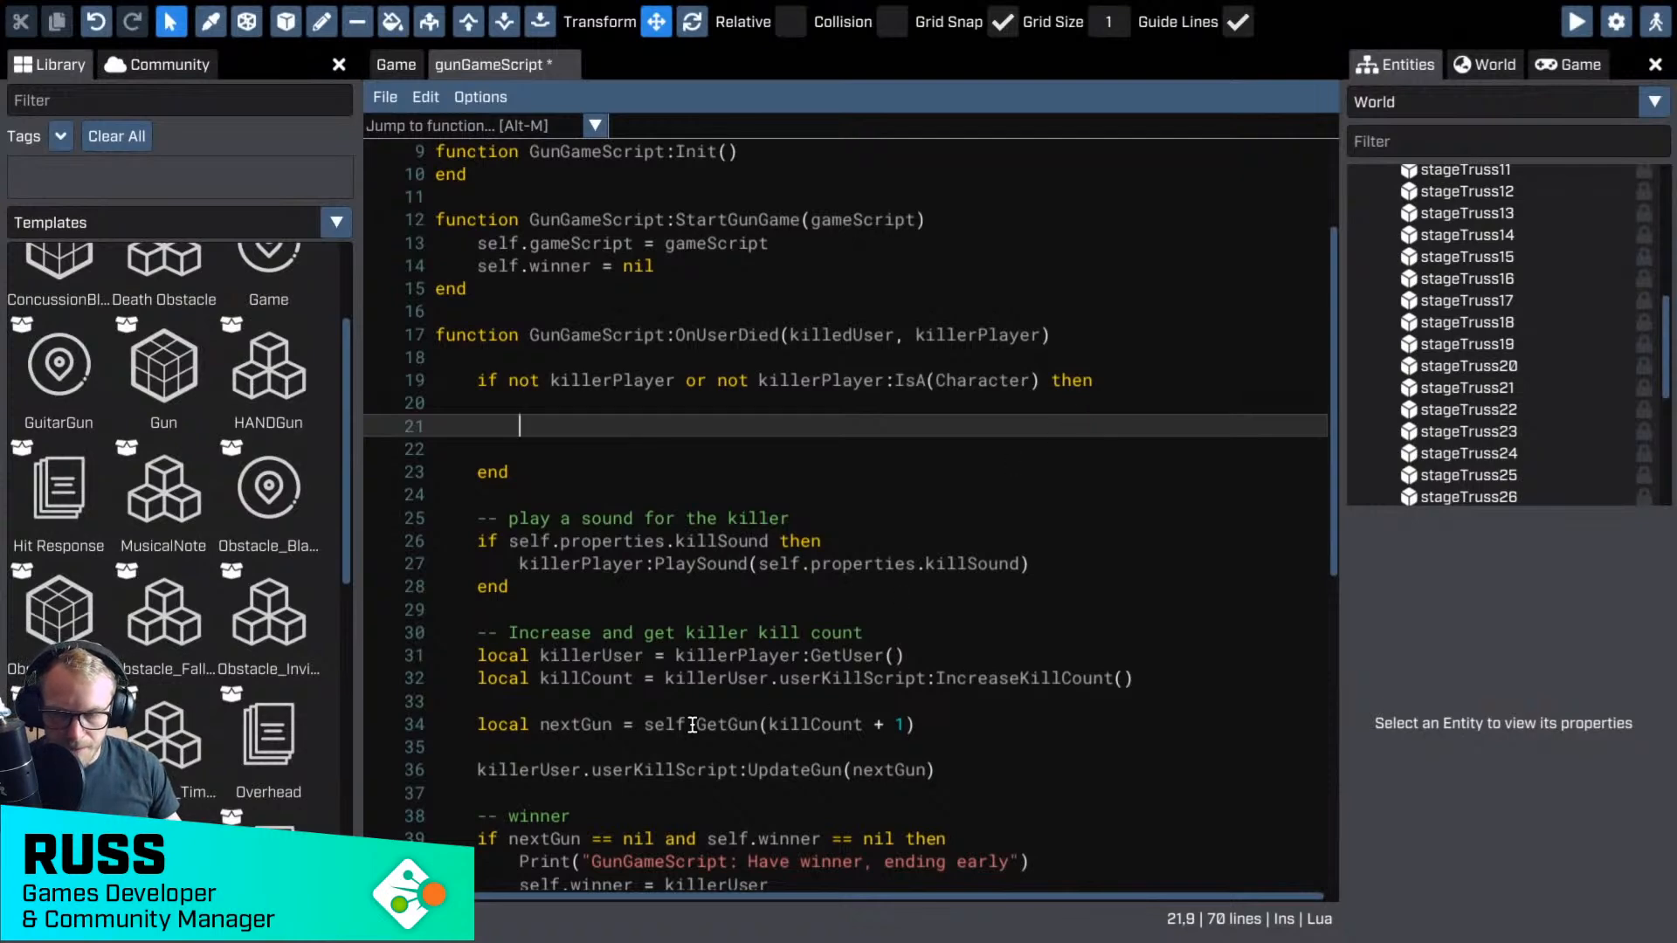
# - Copy the killCount, nextGun and UpdateGun lines into the emptied killerPlayer check, allowing clipboard access
pyautogui.scroll(-2, 529, 672)
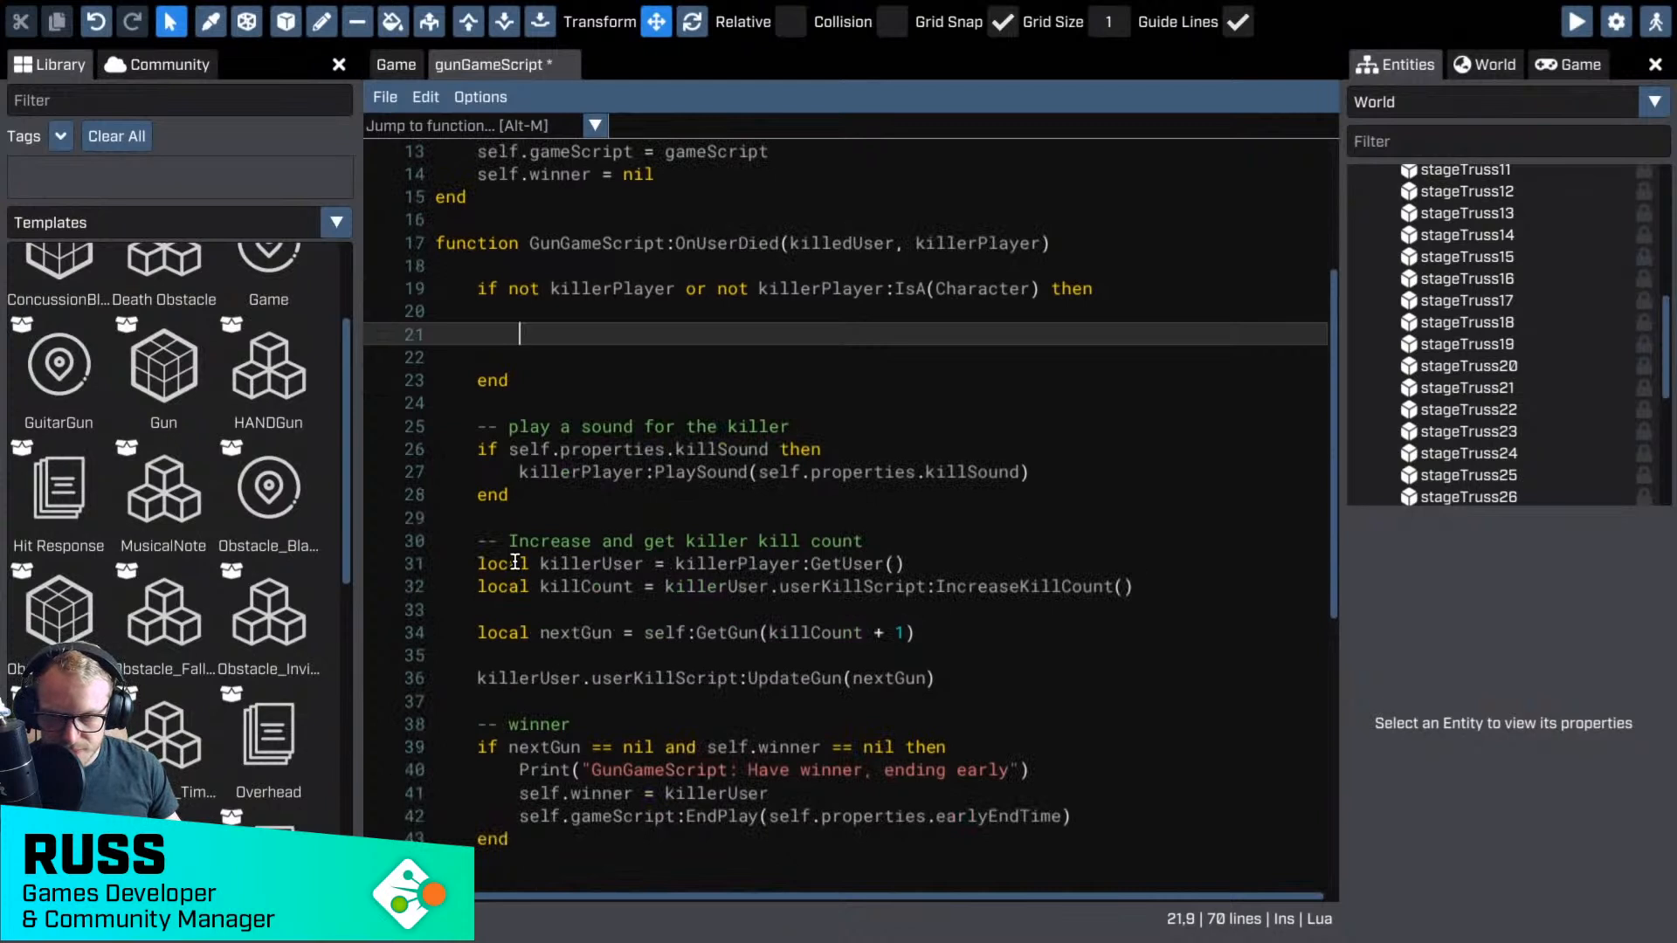
pyautogui.moveTo(476, 586); pyautogui.dragTo(959, 675)
pyautogui.hotkey('ctrl', 'c')
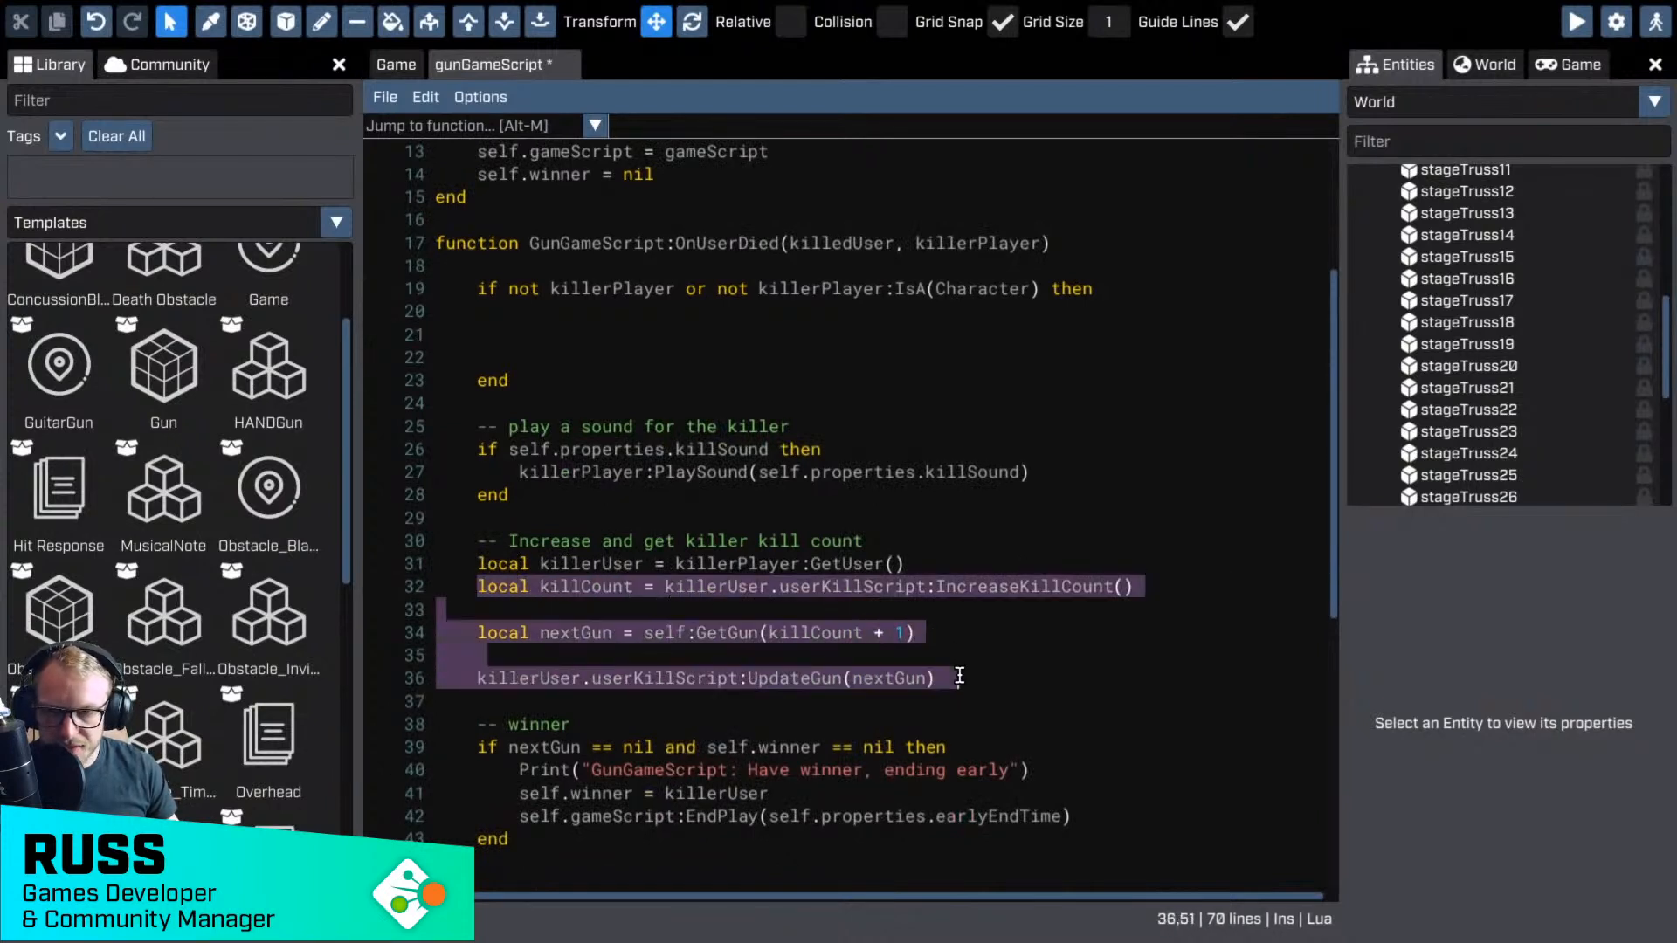
pyautogui.click(606, 335)
pyautogui.hotkey('ctrl', 'v')
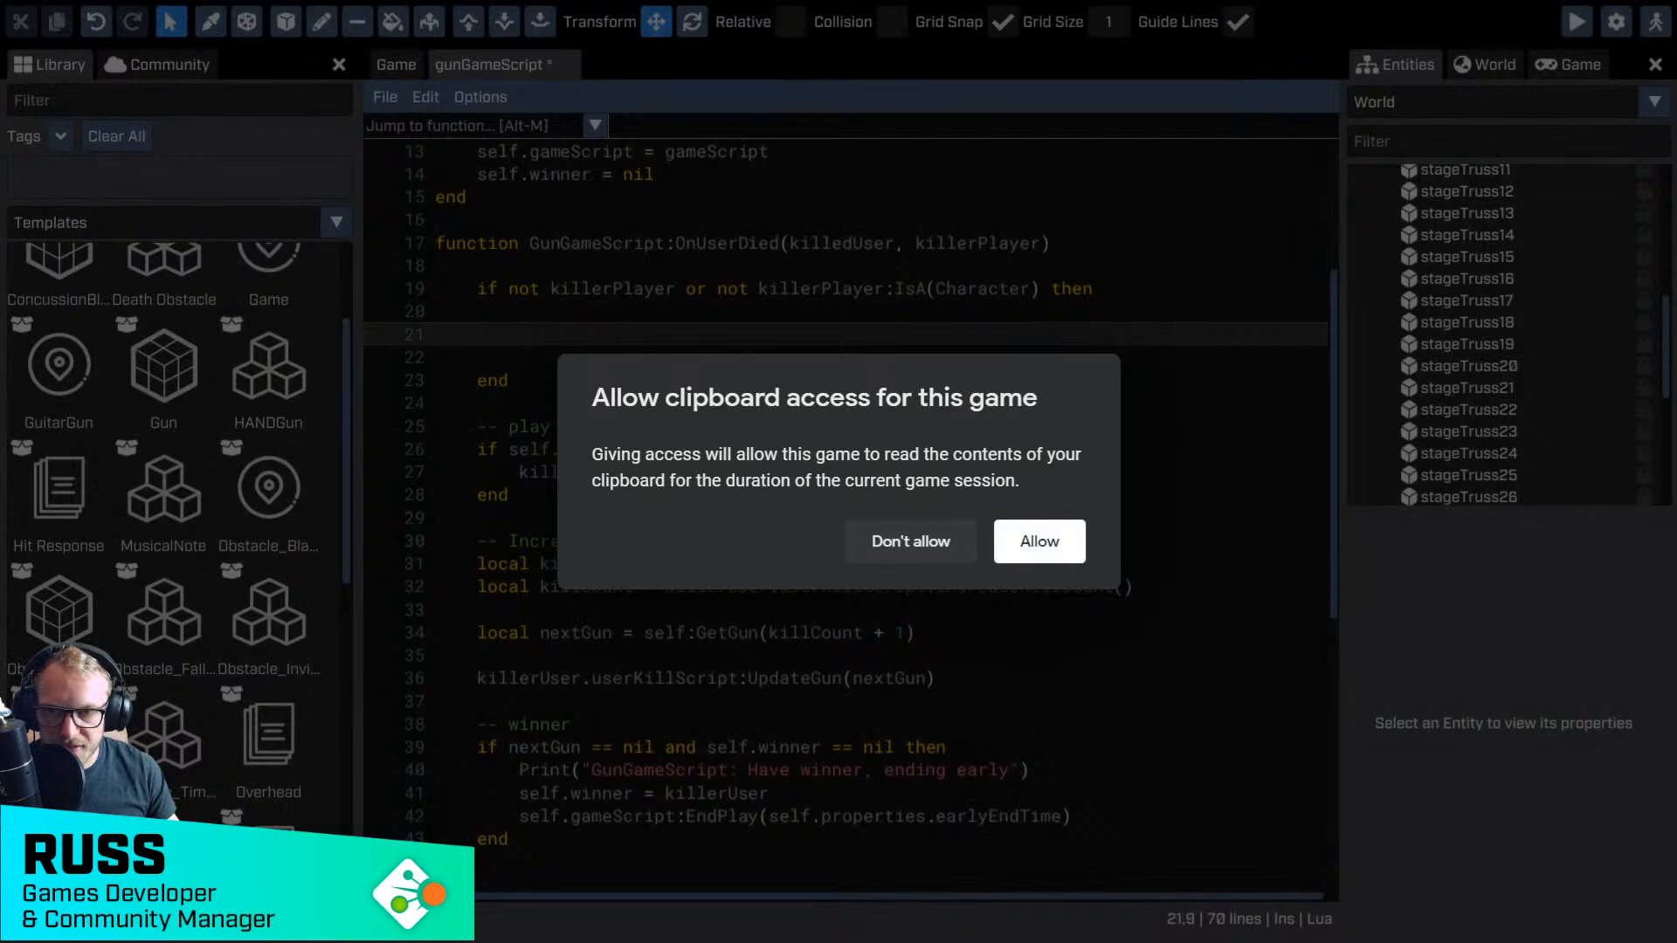
pyautogui.click(1039, 540)
# - Indent the pasted nextGun and UpdateGun lines to match the killCount line inside the if block
pyautogui.click(668, 380)
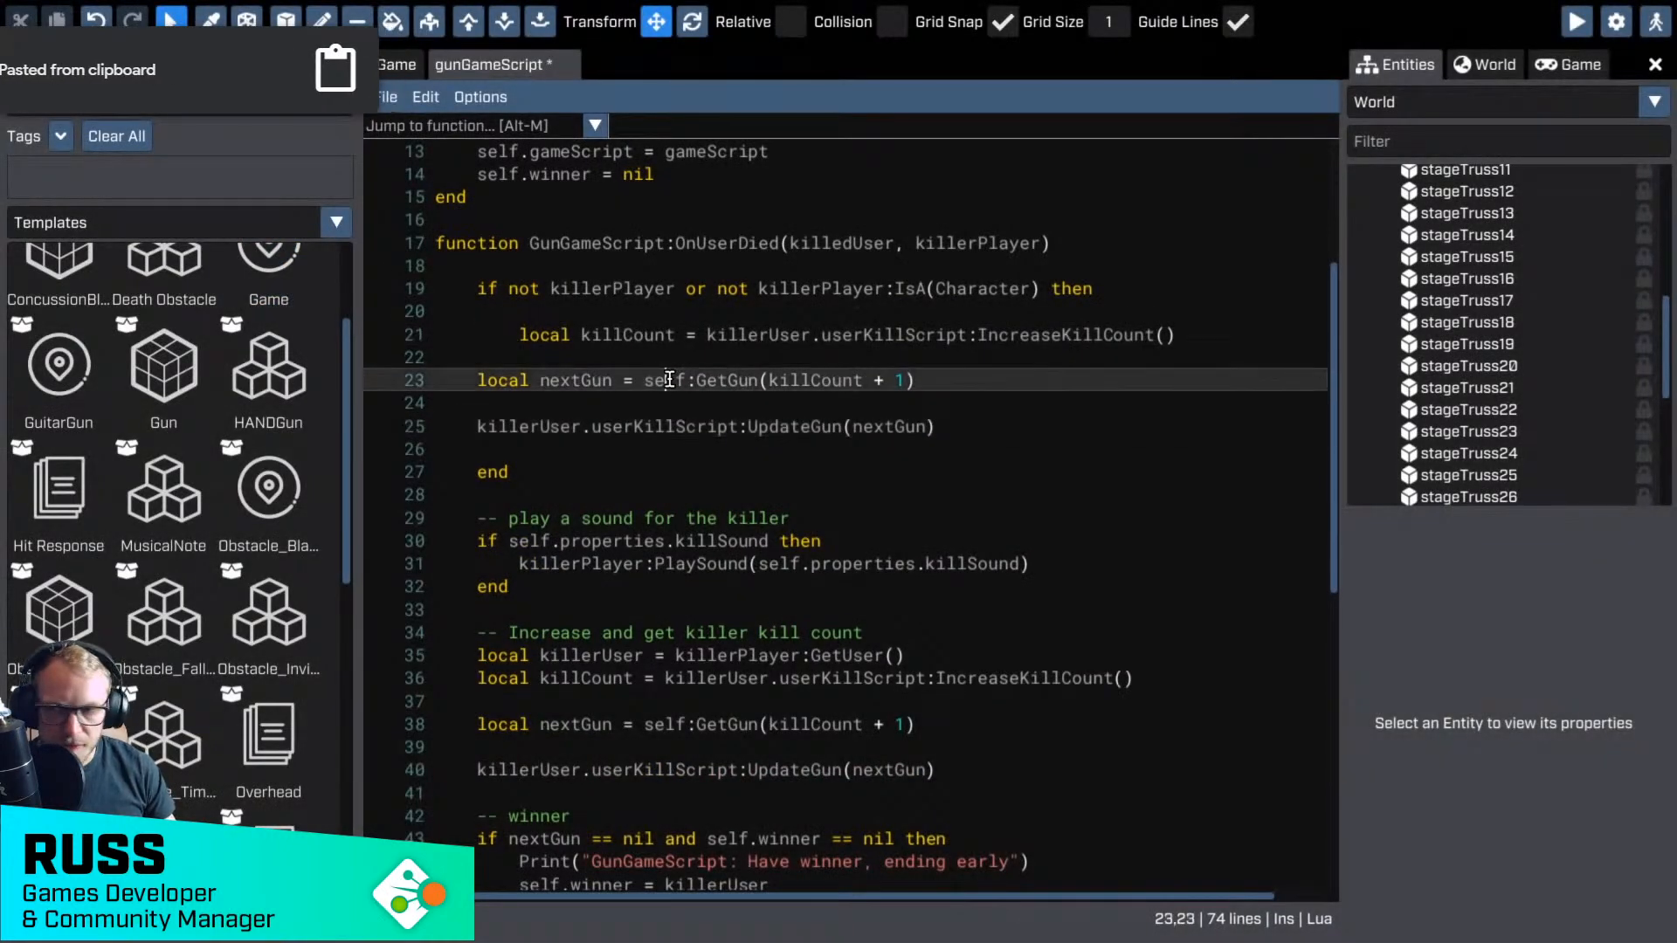
pyautogui.press('Home')
pyautogui.press('Tab')
pyautogui.press('Down')
pyautogui.press('Down')
pyautogui.press('Tab')
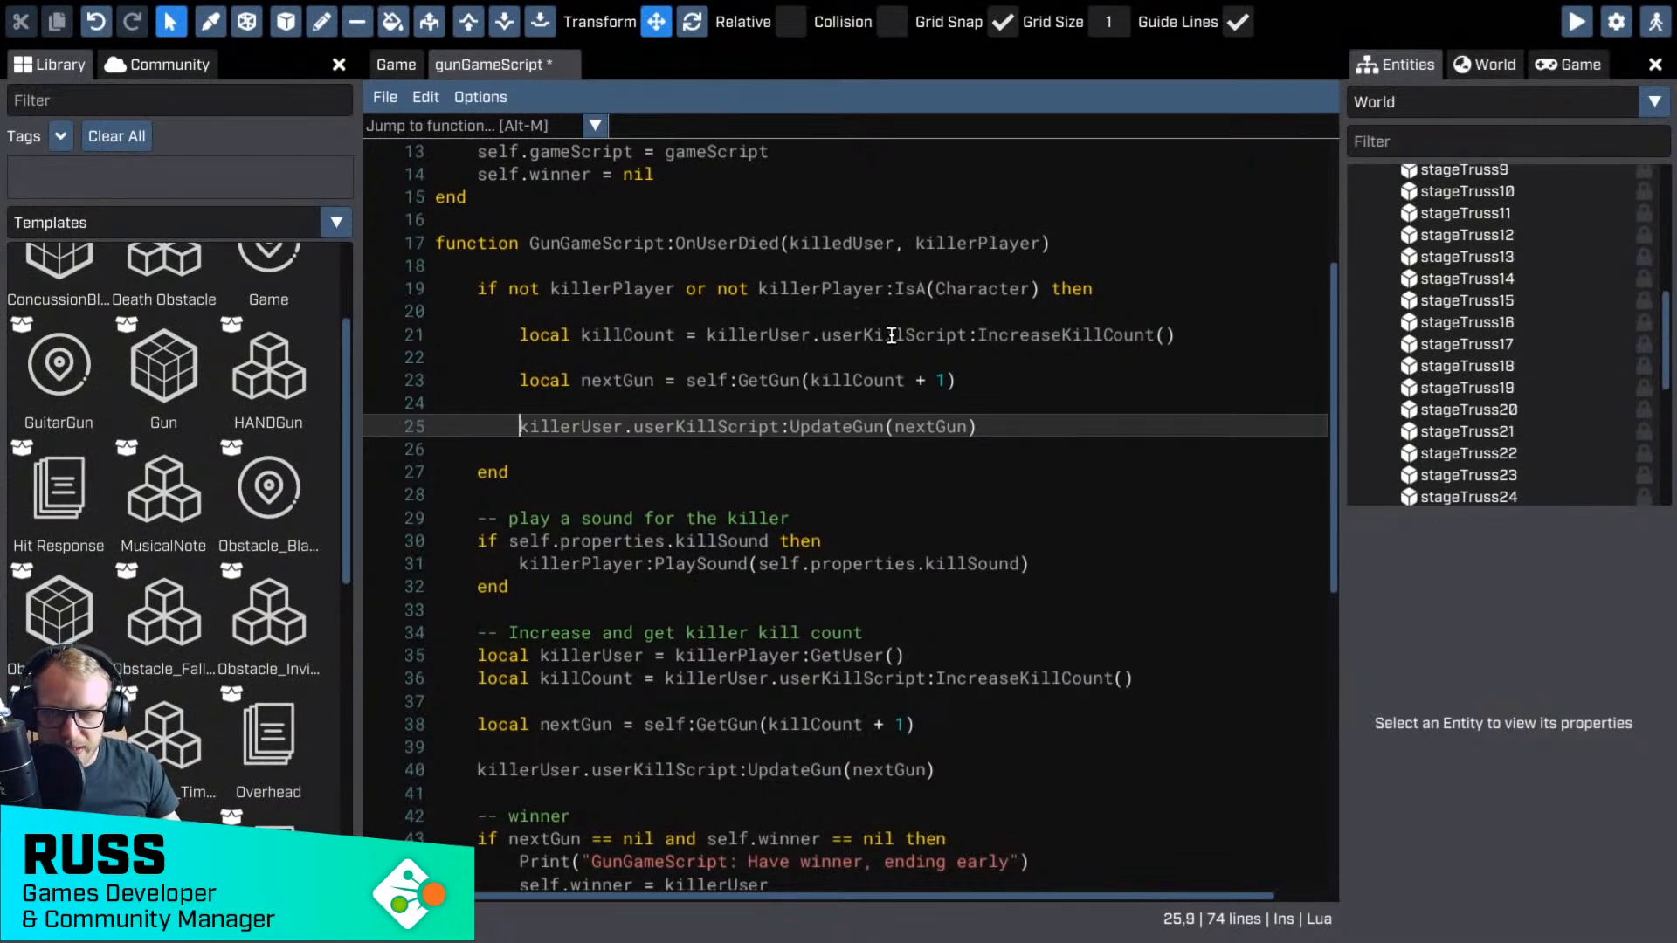
# - Put the pasted killCount and nextGun lines directly together, with one blank line before the UpdateGun call
pyautogui.click(958, 389)
pyautogui.press('Delete')
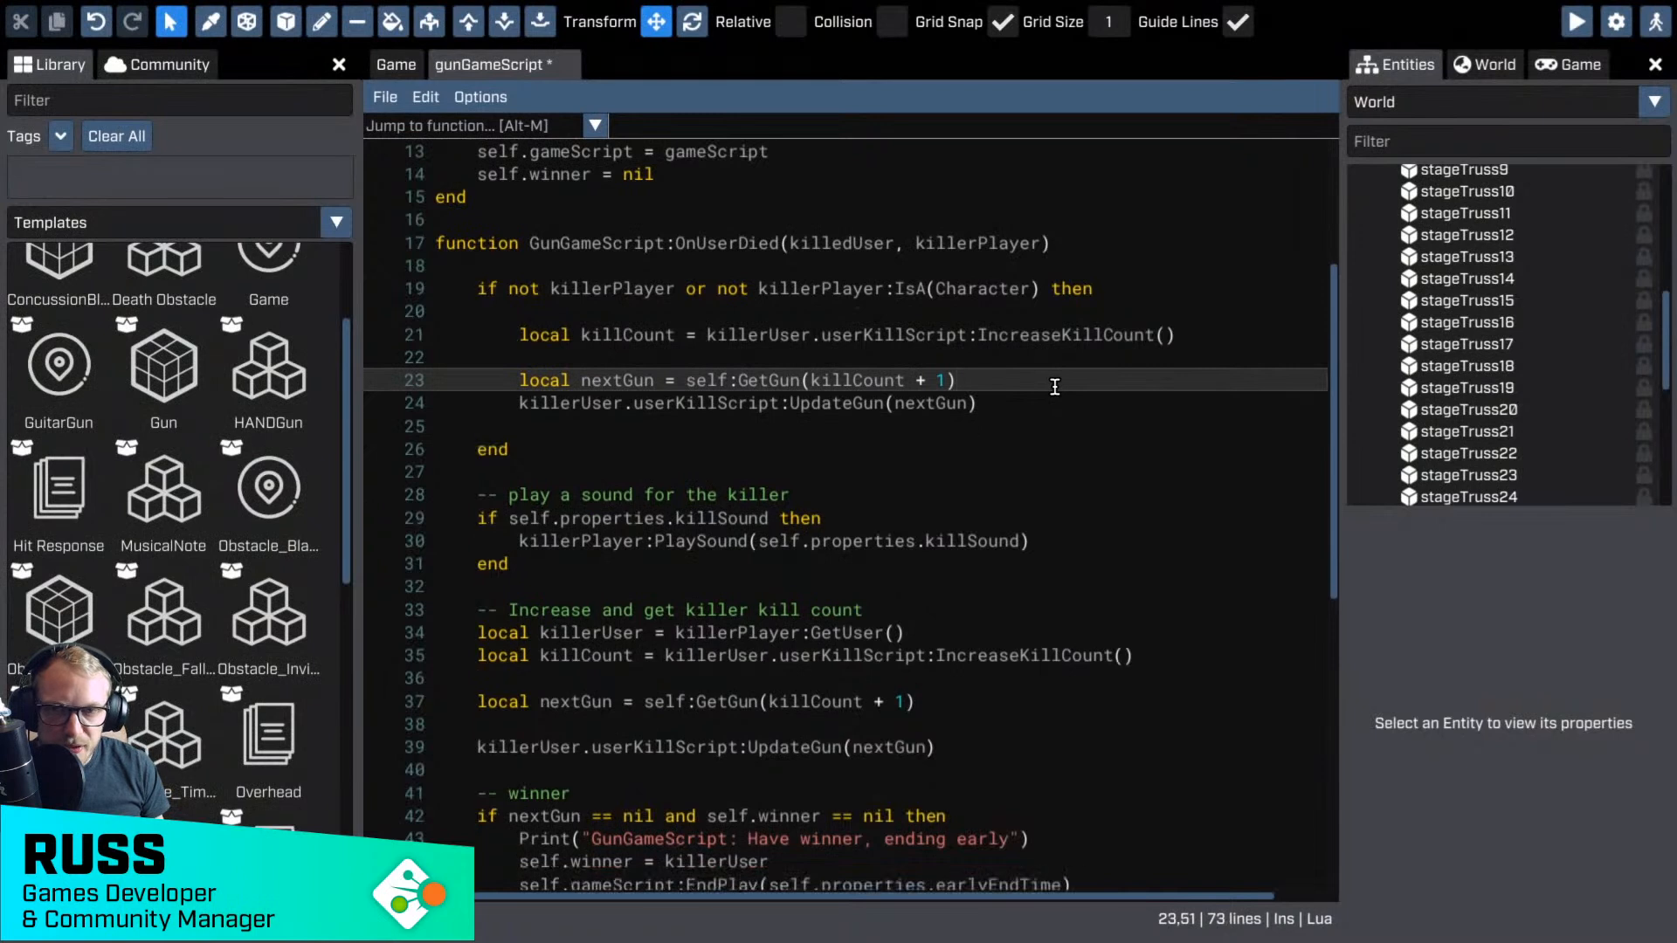
pyautogui.press('Up')
pyautogui.press('Up')
pyautogui.press('End')
pyautogui.press('Delete')
pyautogui.press('Down')
pyautogui.press('Return')
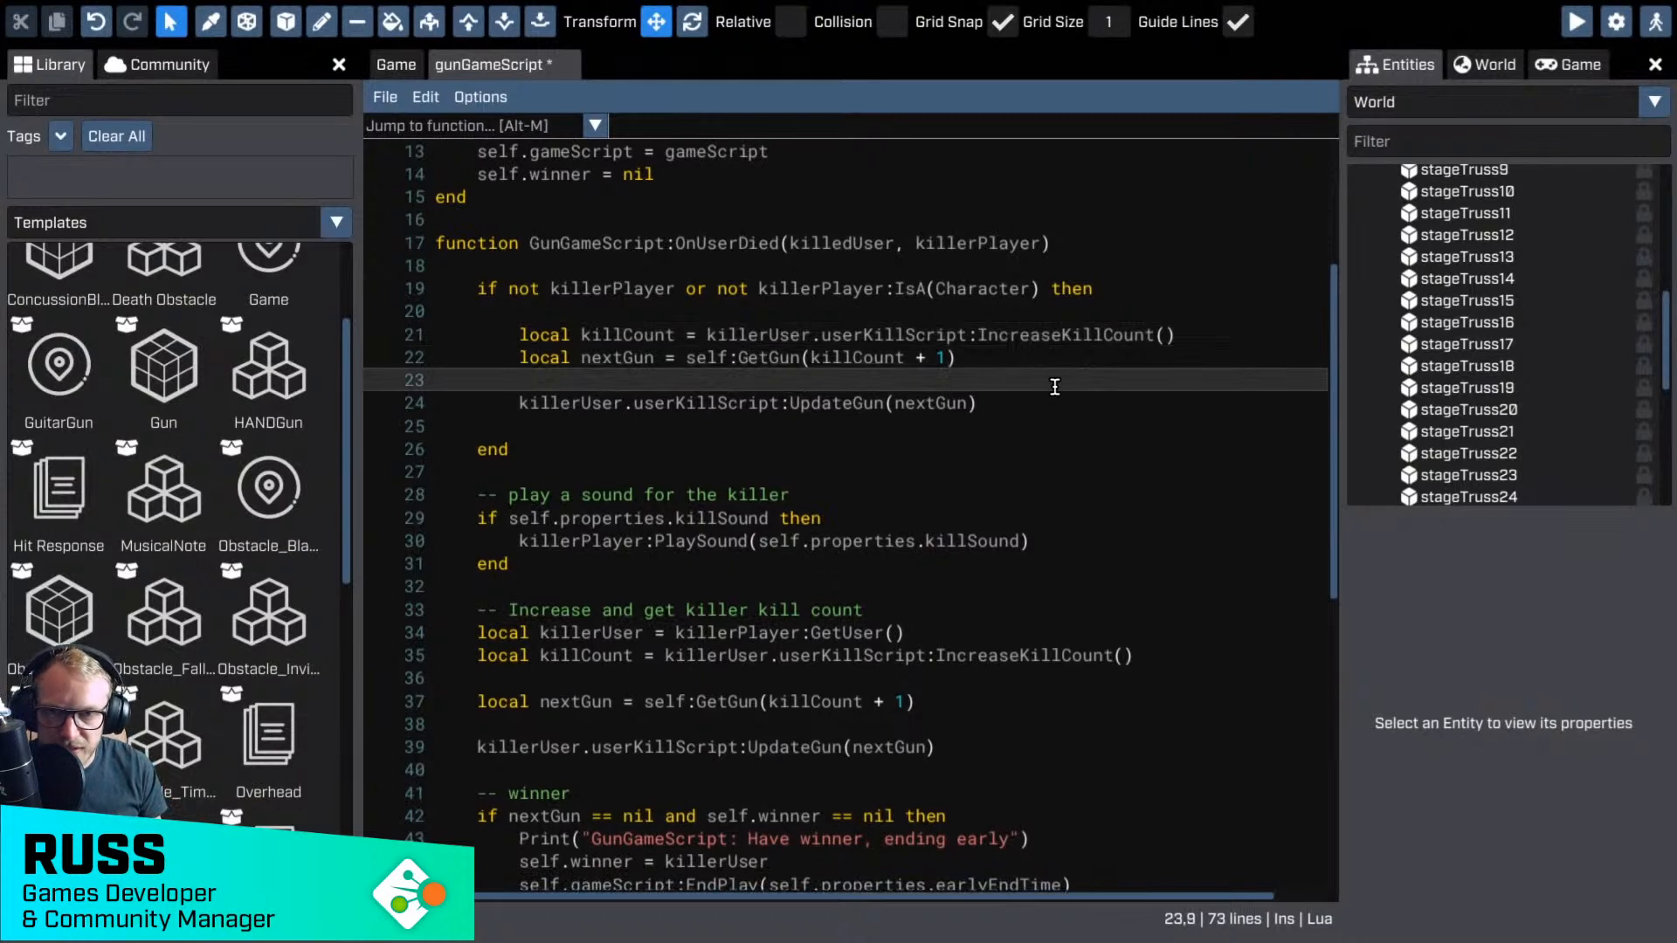
# - Change killerUser to killedUser in the killCount line inside the killerPlayer check
pyautogui.press('Up')
pyautogui.press('End')
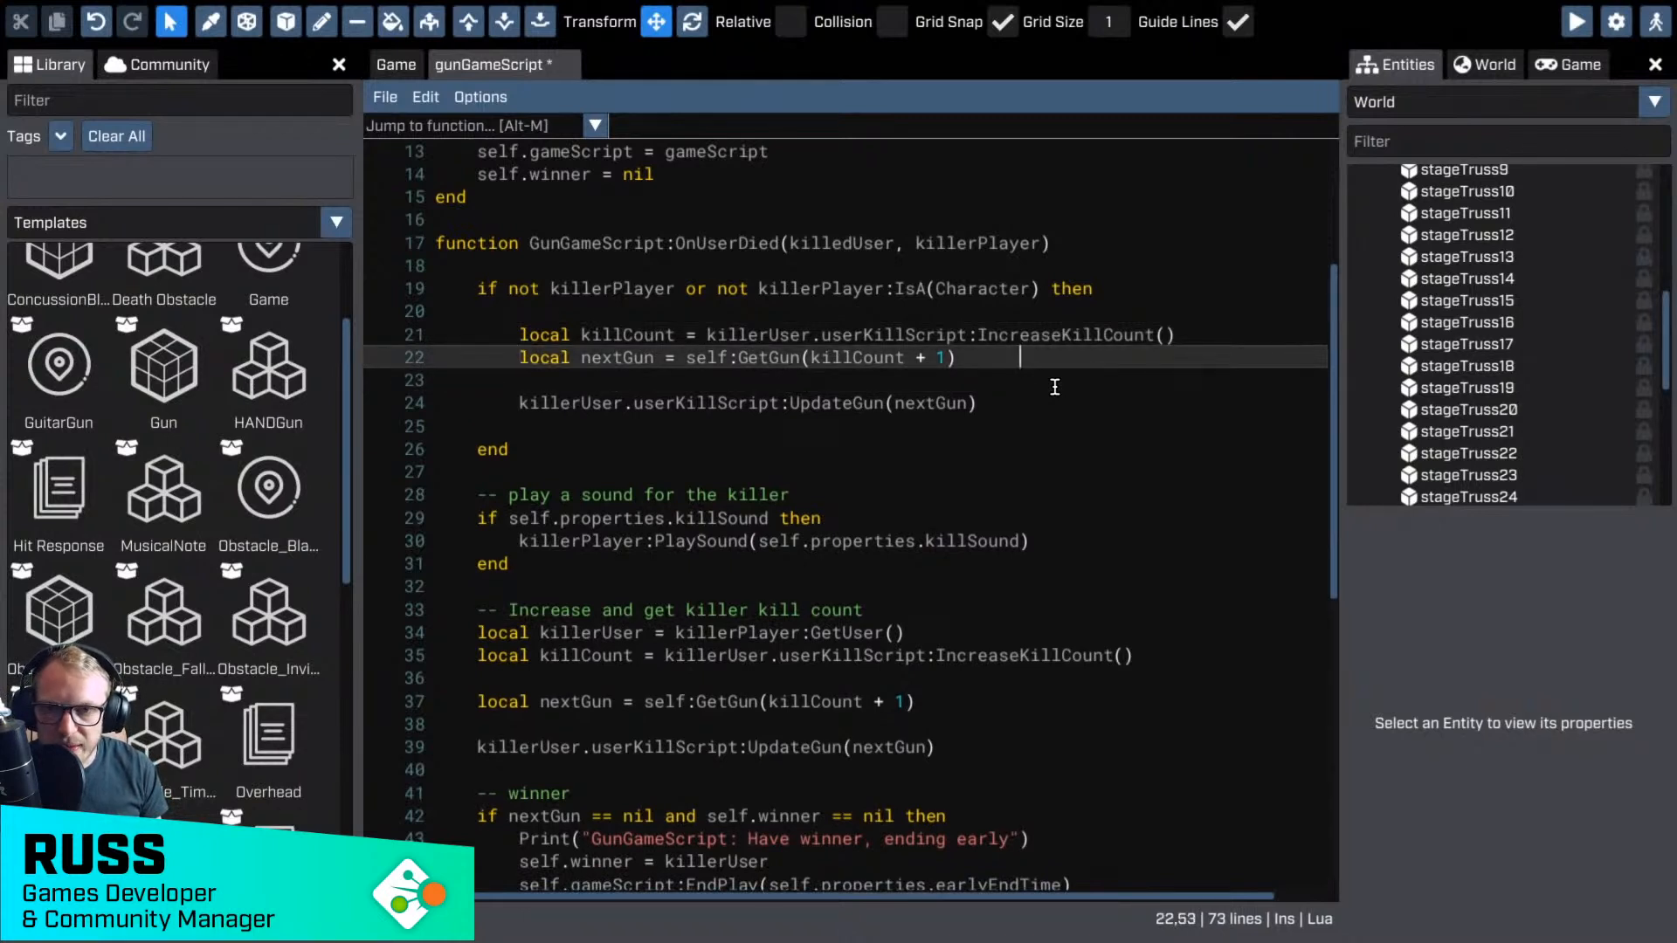
pyautogui.press('Up')
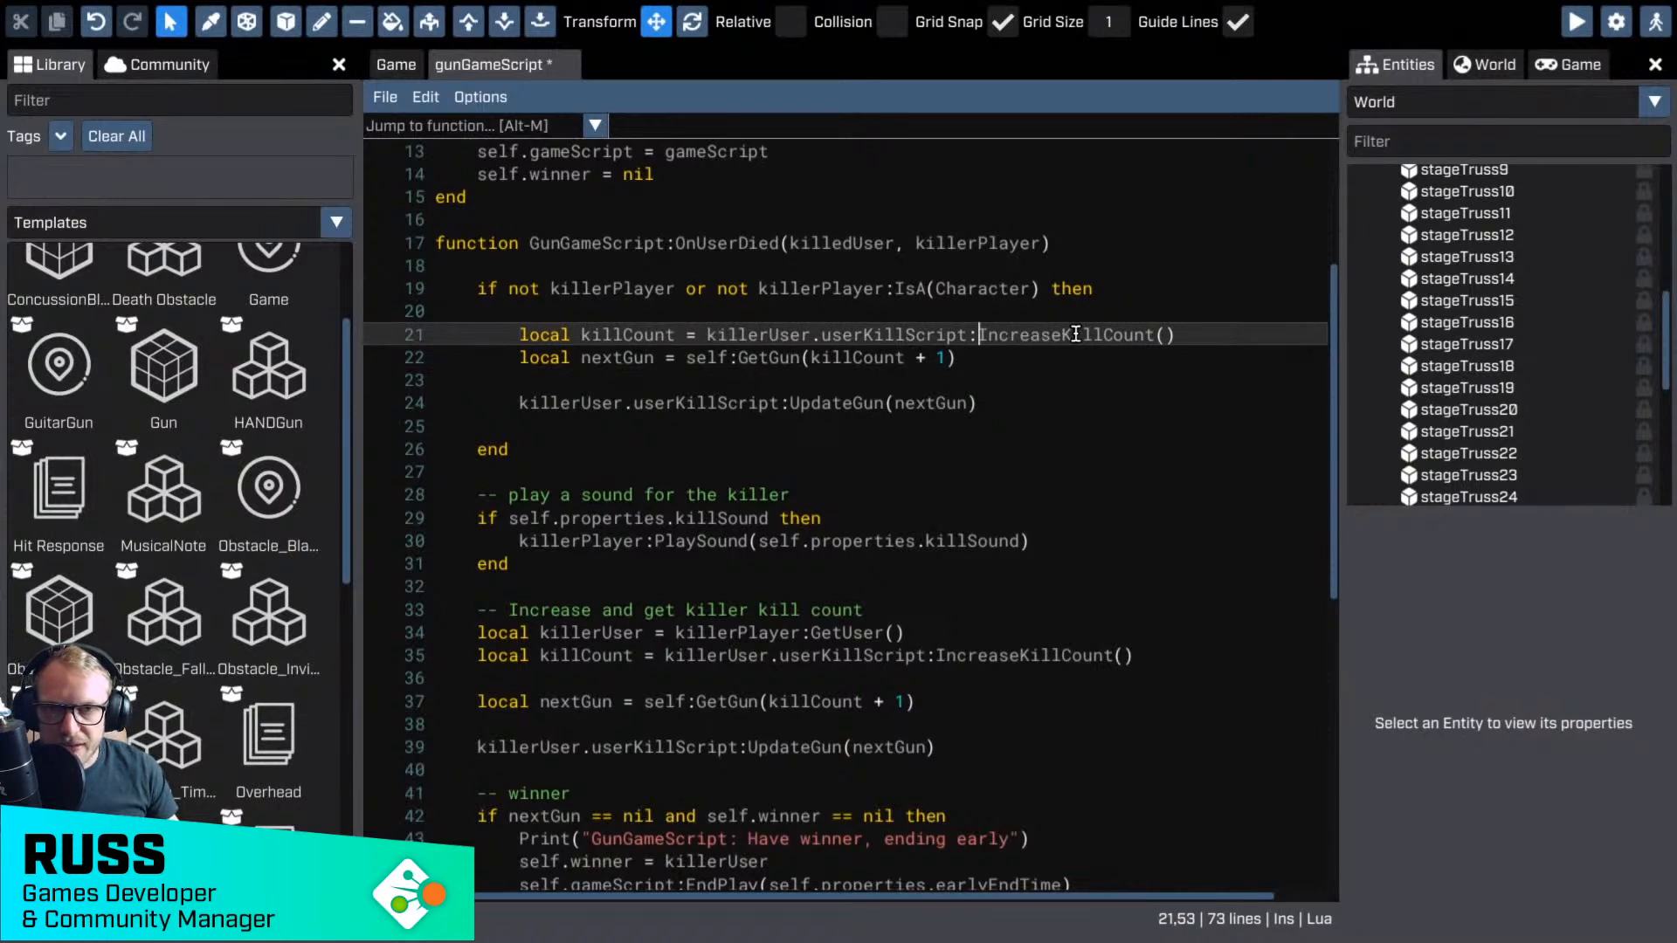
pyautogui.doubleClick(777, 336)
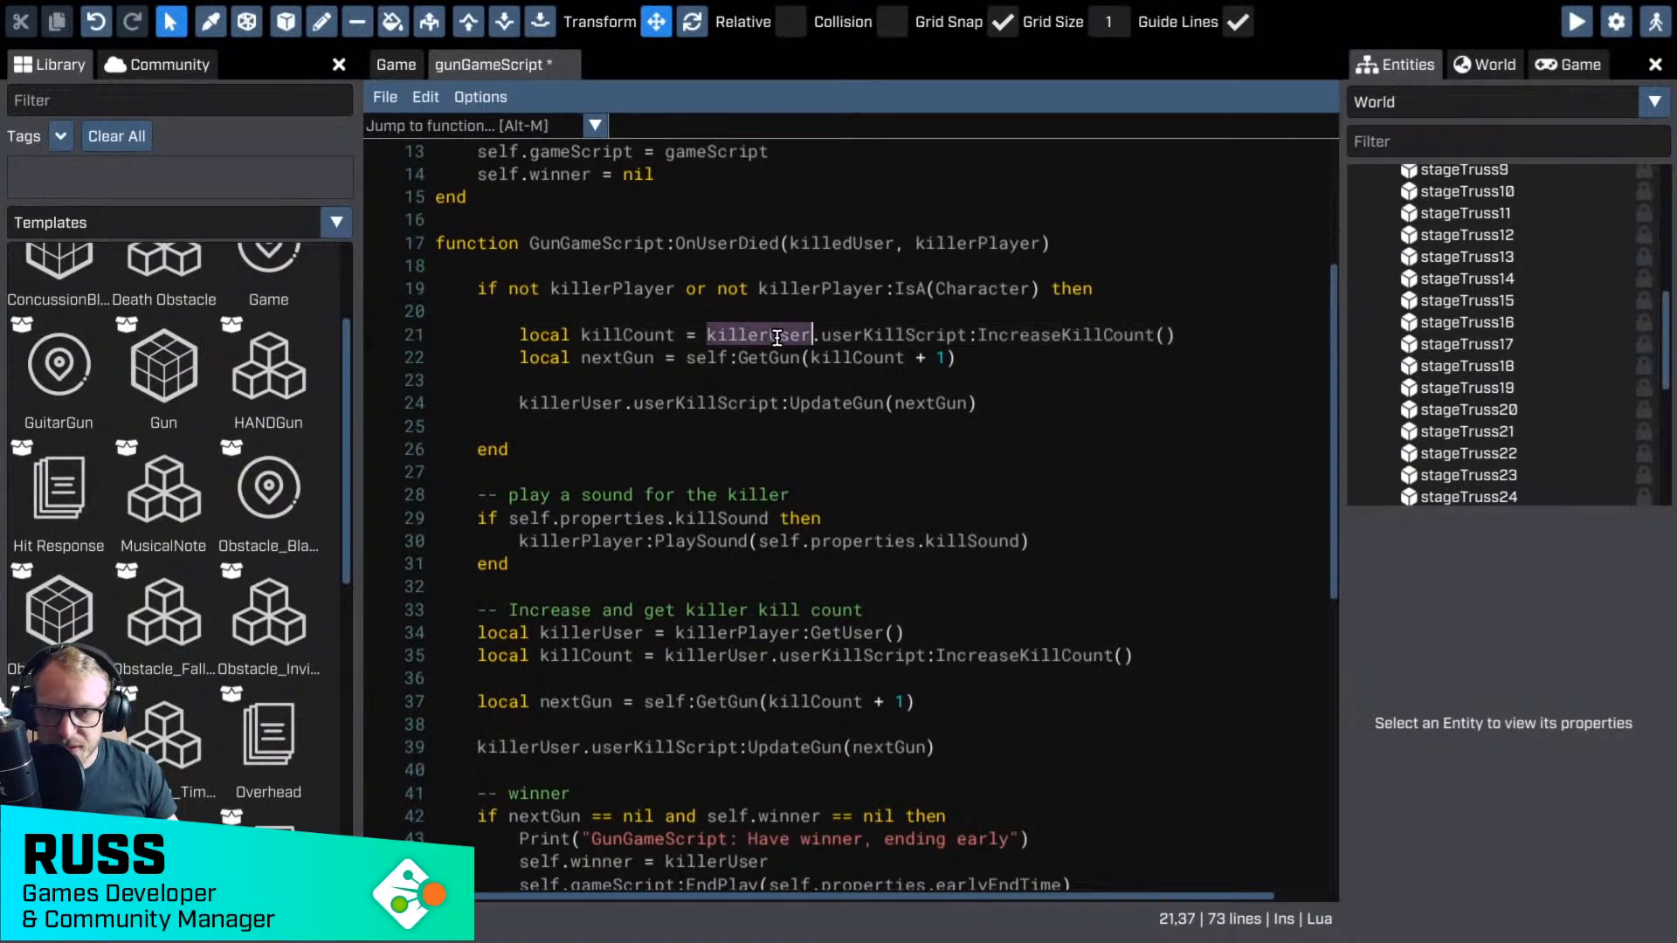
pyautogui.press('Left')
pyautogui.press('Left')
pyautogui.press('Left')
pyautogui.press('Left')
pyautogui.press('Left')
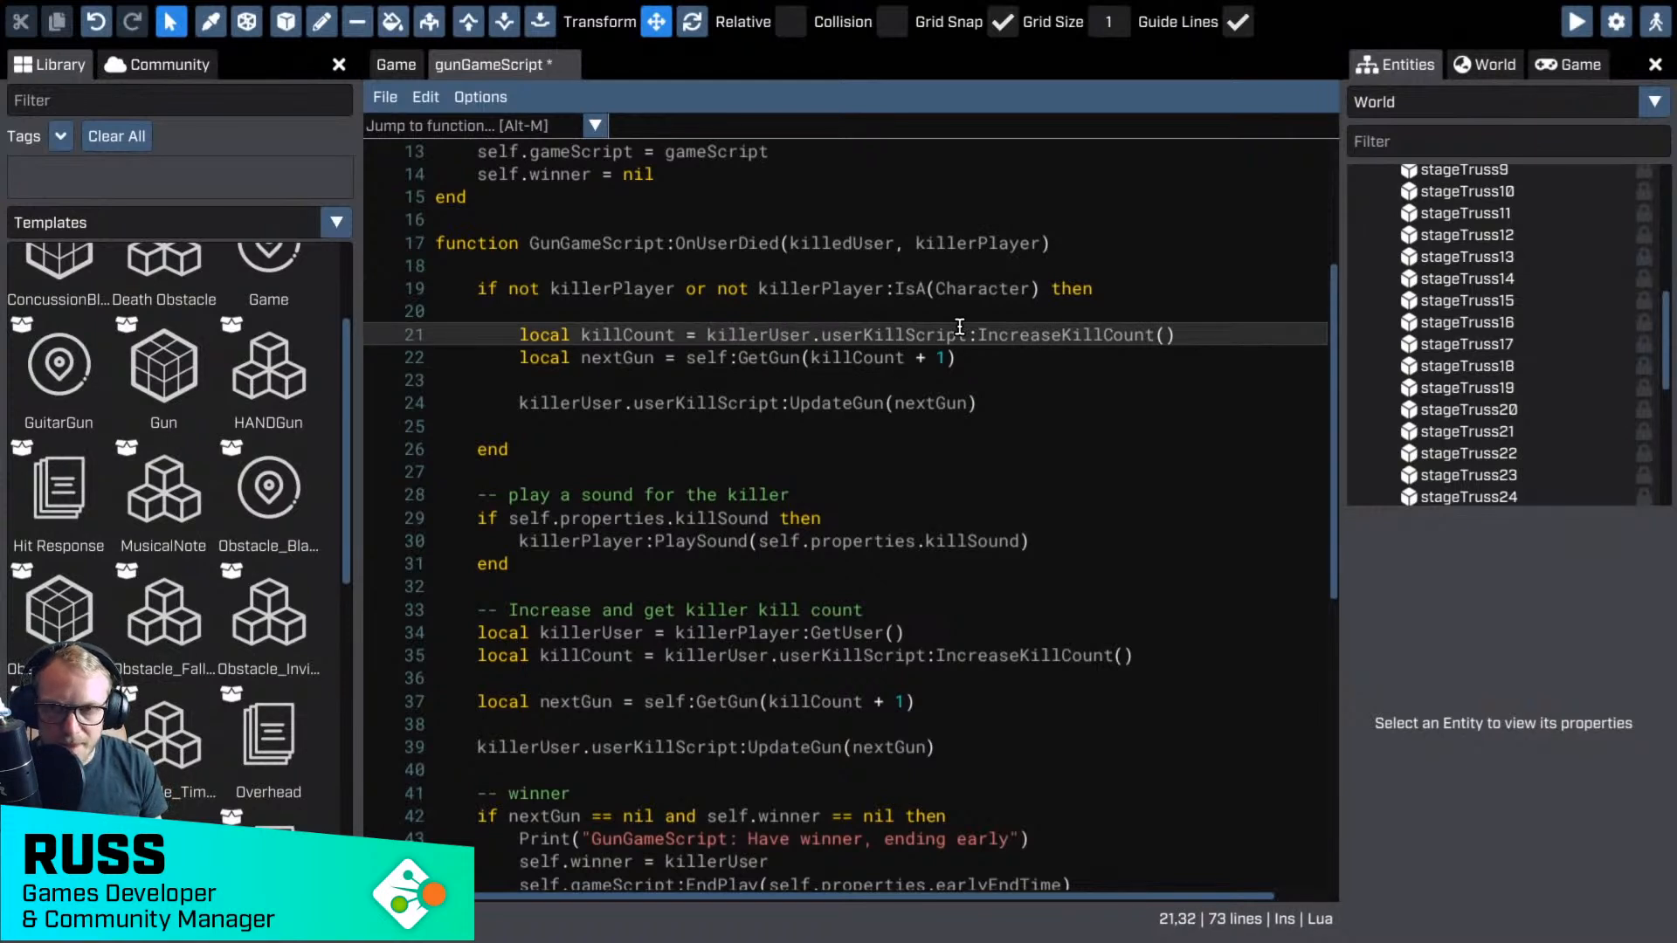
pyautogui.write('d')
pyautogui.press('Delete')
pyautogui.press('Right')
pyautogui.press('Right')
pyautogui.press('Right')
pyautogui.press('Right')
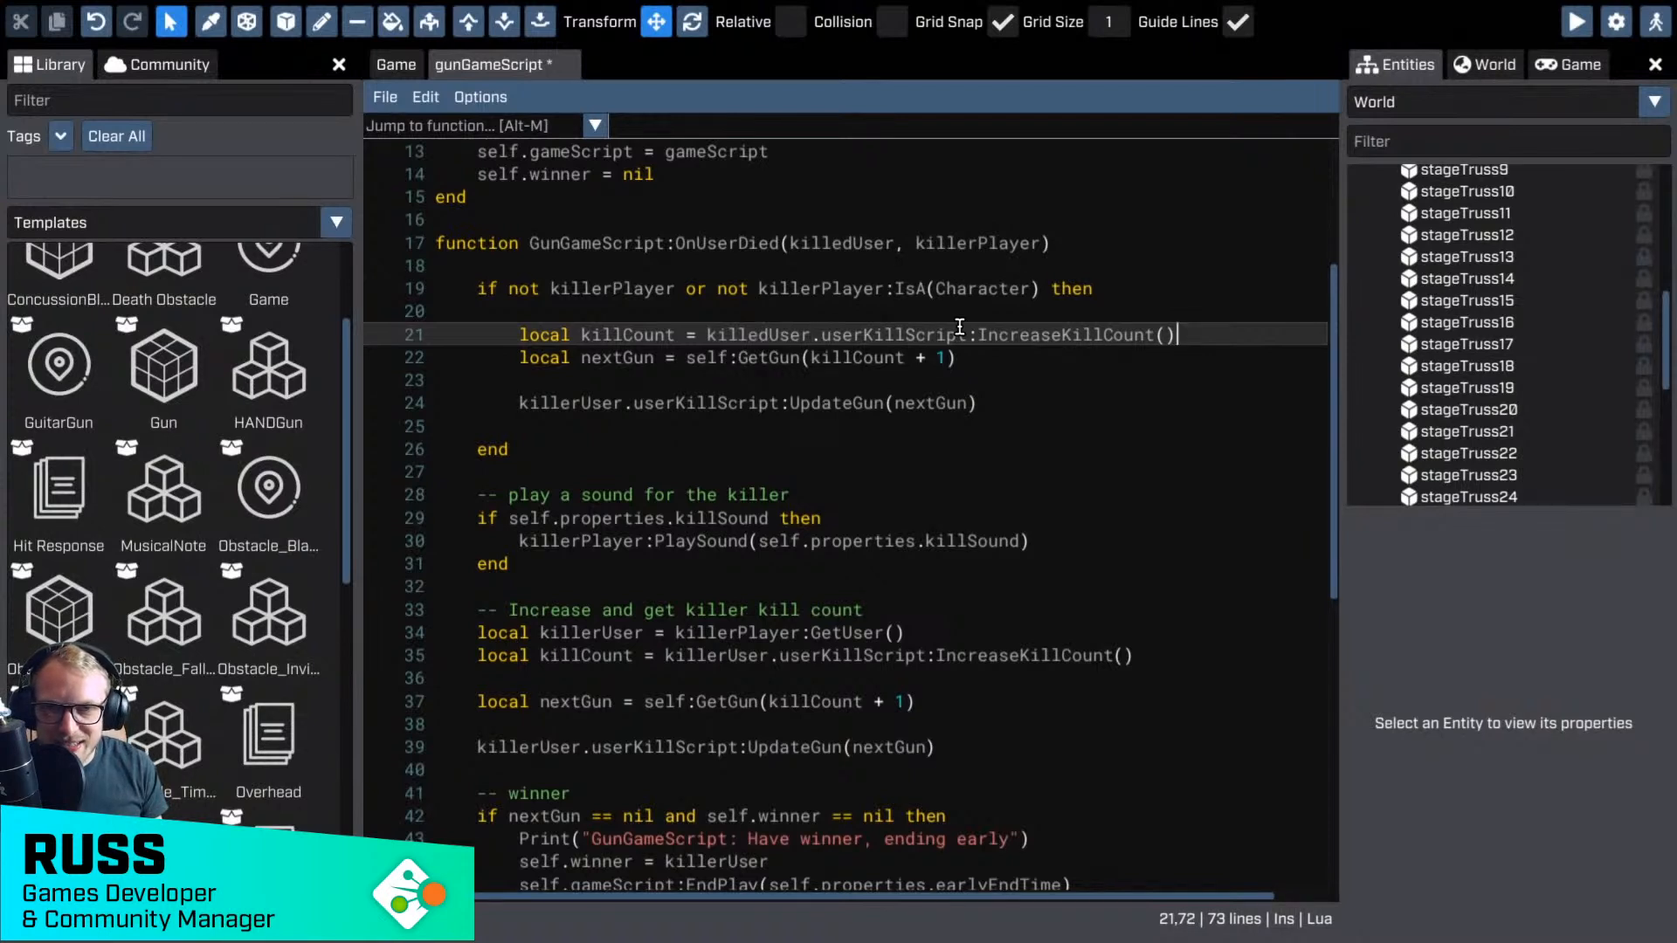
# - Replace the IncreaseKillCount call with DecreaseKillCount in the killCount line for killedUser
pyautogui.press('Left')
pyautogui.press('Left')
pyautogui.press('Left')
pyautogui.press('Left')
pyautogui.press('Left')
pyautogui.press('Left')
pyautogui.press('Left')
pyautogui.press('Left')
pyautogui.press('Left')
pyautogui.press('Left')
pyautogui.press('Left')
pyautogui.press('Left')
pyautogui.press('Left')
pyautogui.press('Left')
pyautogui.press('Left')
pyautogui.press('Left')
pyautogui.press('Left')
pyautogui.press('Left')
pyautogui.press('Left')
pyautogui.press('Delete')
pyautogui.press('Delete')
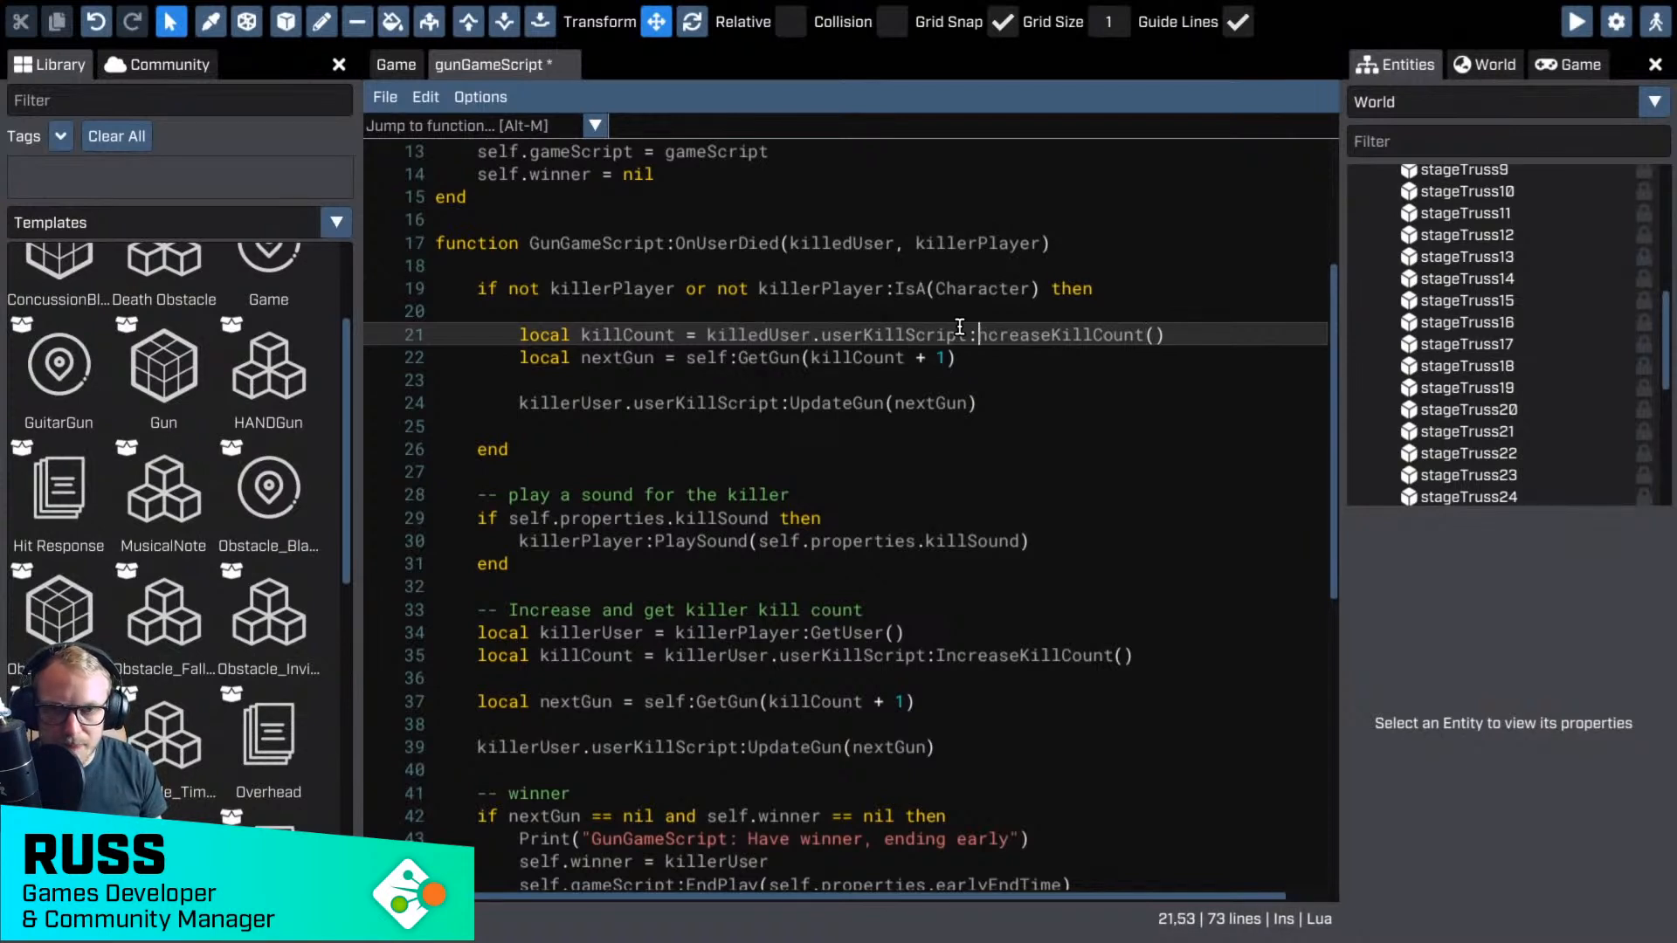
pyautogui.write('De')
pyautogui.press('Escape')
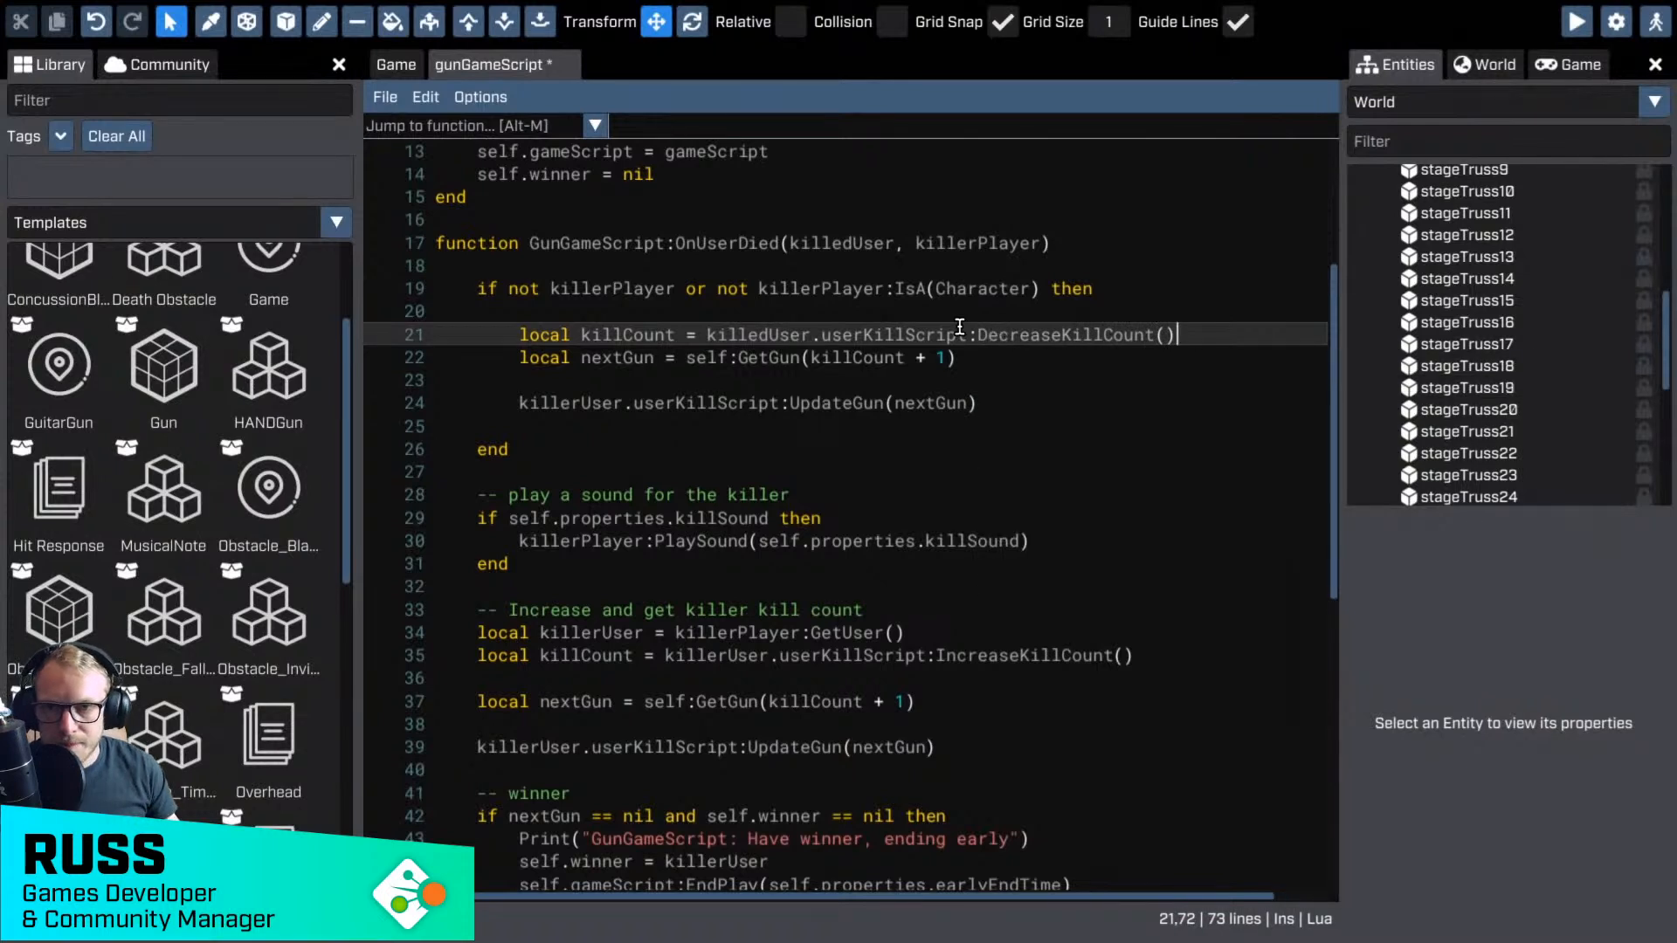
# - Change killerUser to killedUser in the UpdateGun call inside the killerPlayer check and save gunGameScript
pyautogui.click(1041, 347)
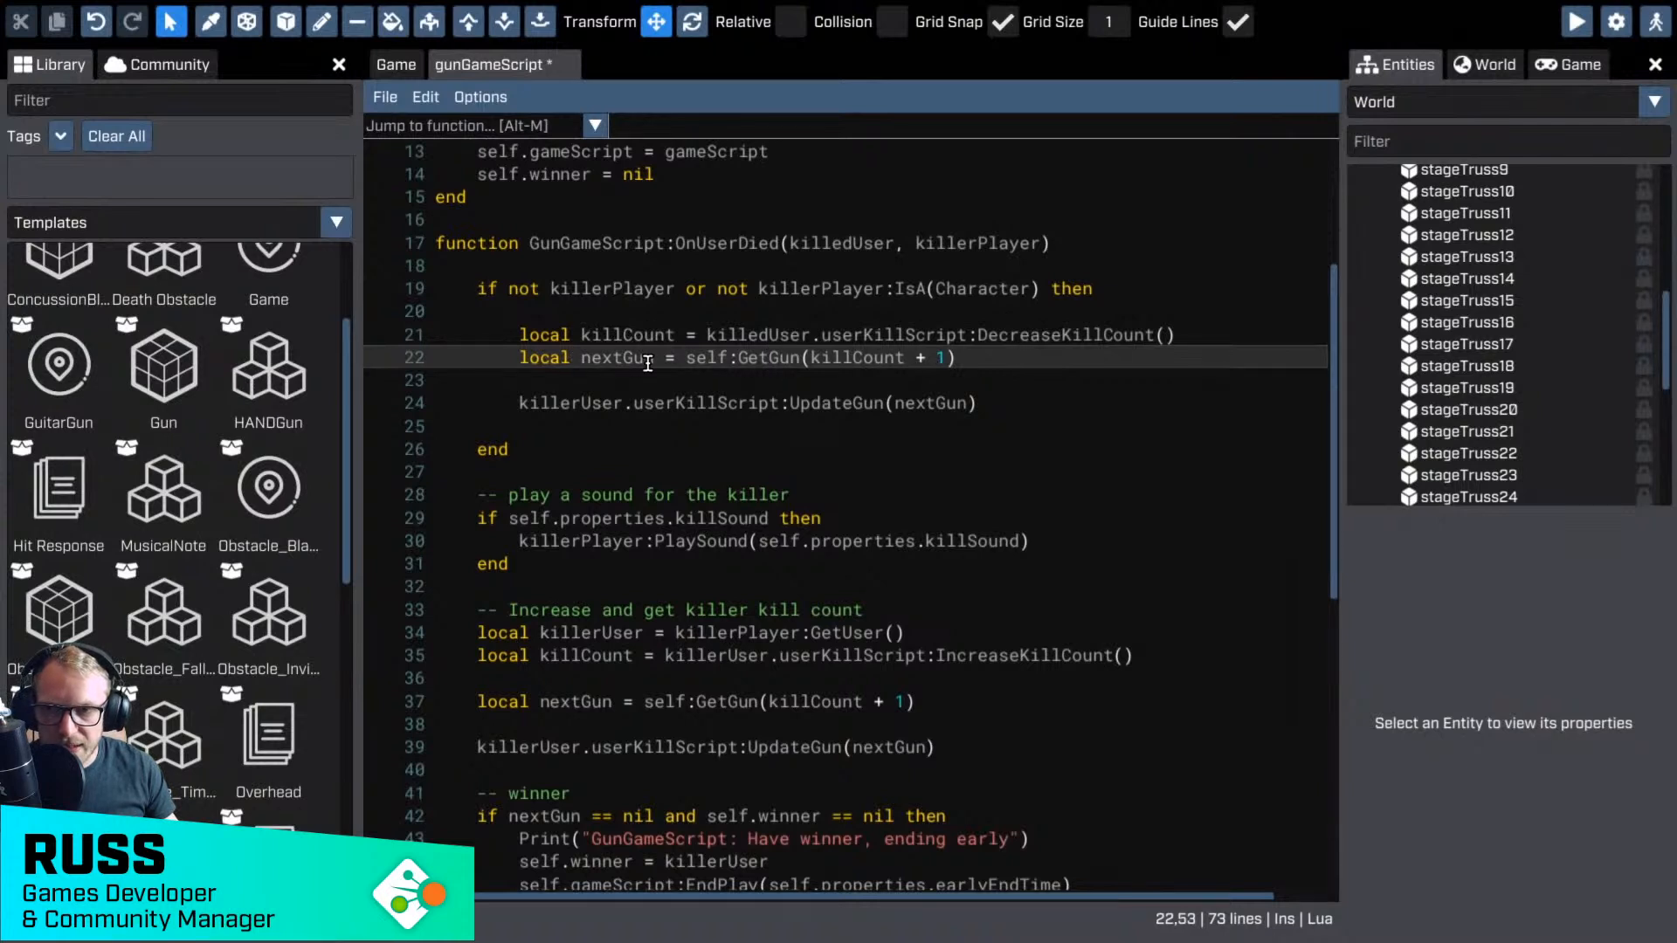
pyautogui.click(583, 403)
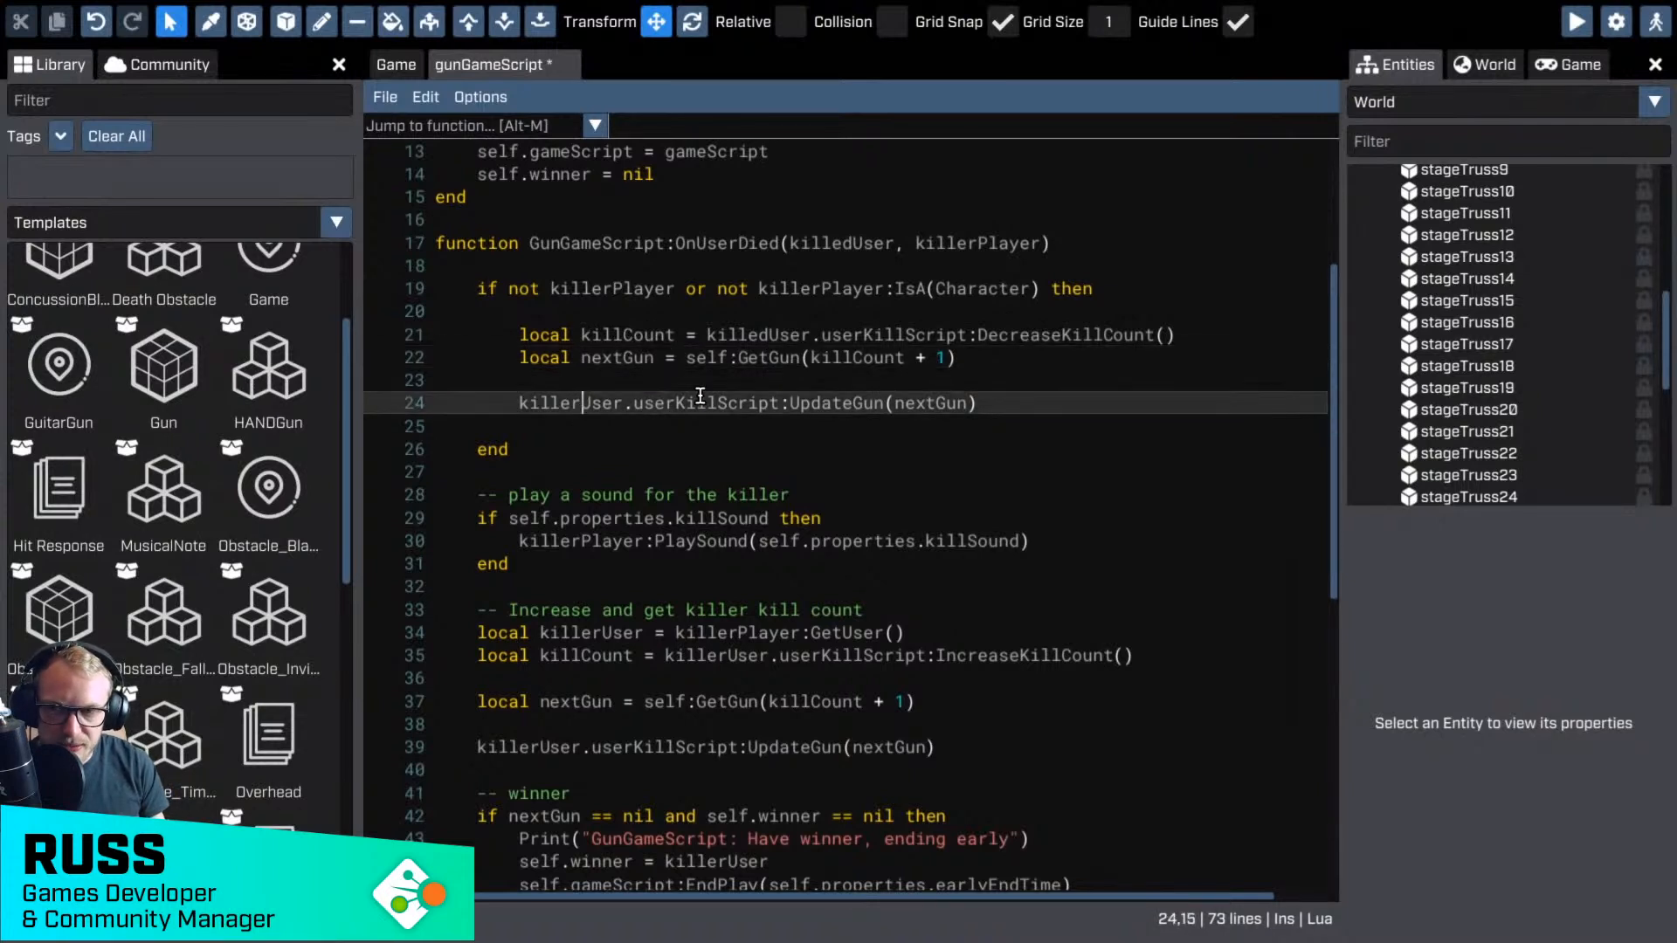
pyautogui.press('BackSpace')
pyautogui.write('d')
pyautogui.press('End')
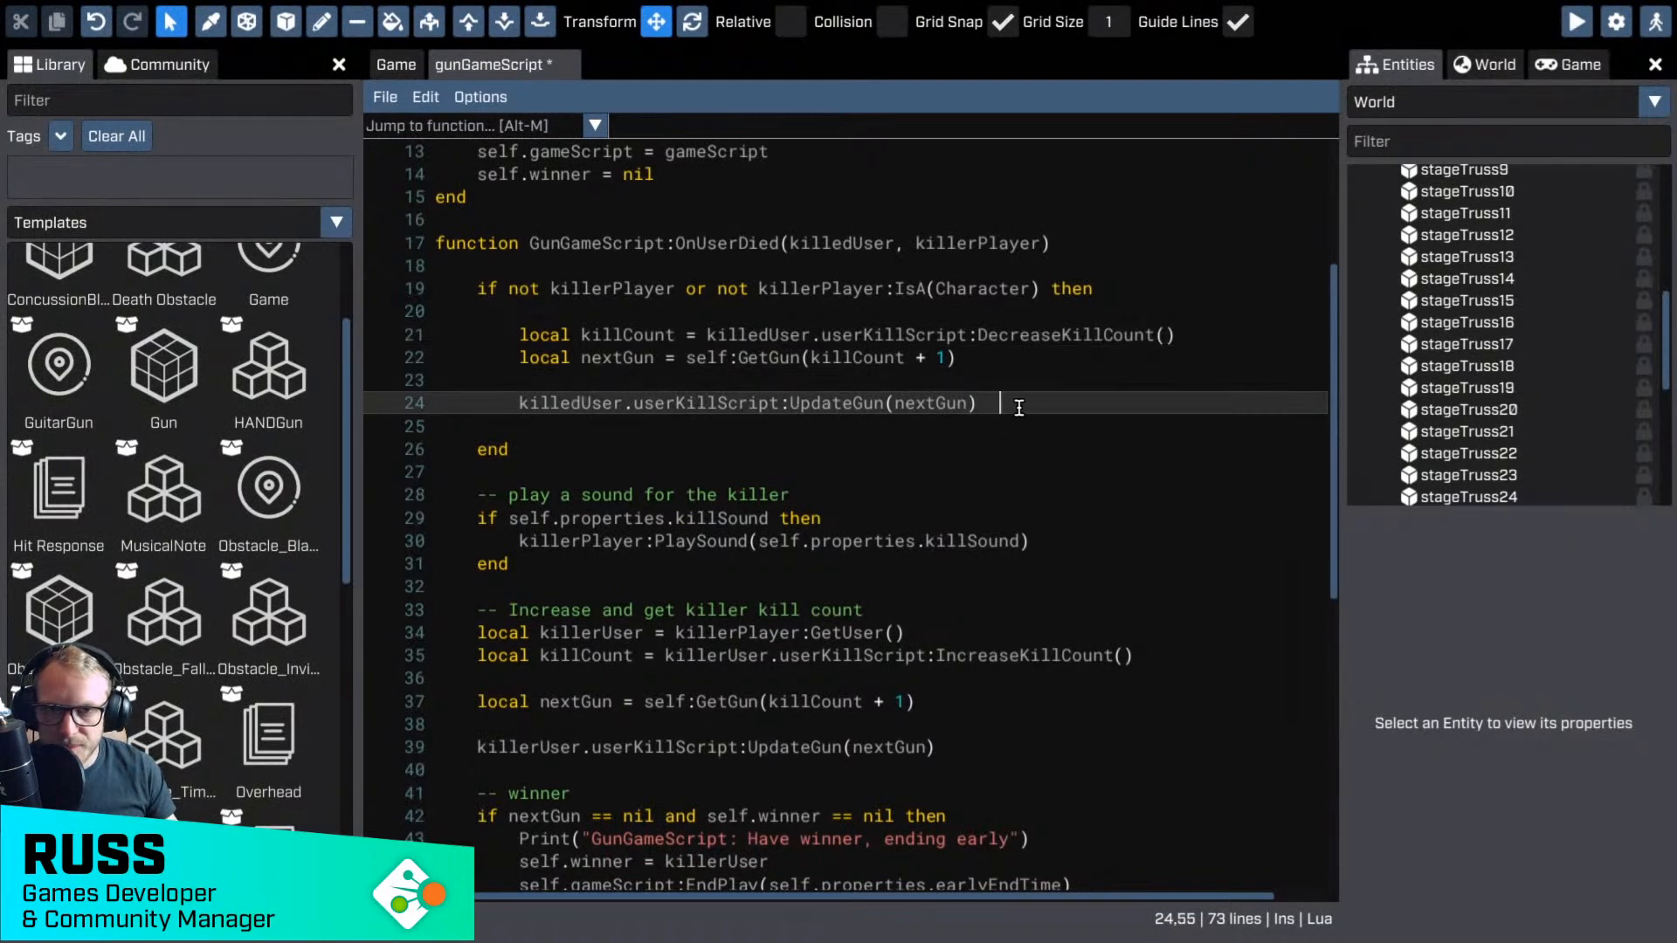
pyautogui.hotkey('ctrl', 's')
pyautogui.scroll(-2, 1029, 401)
pyautogui.scroll(2, 1001, 314)
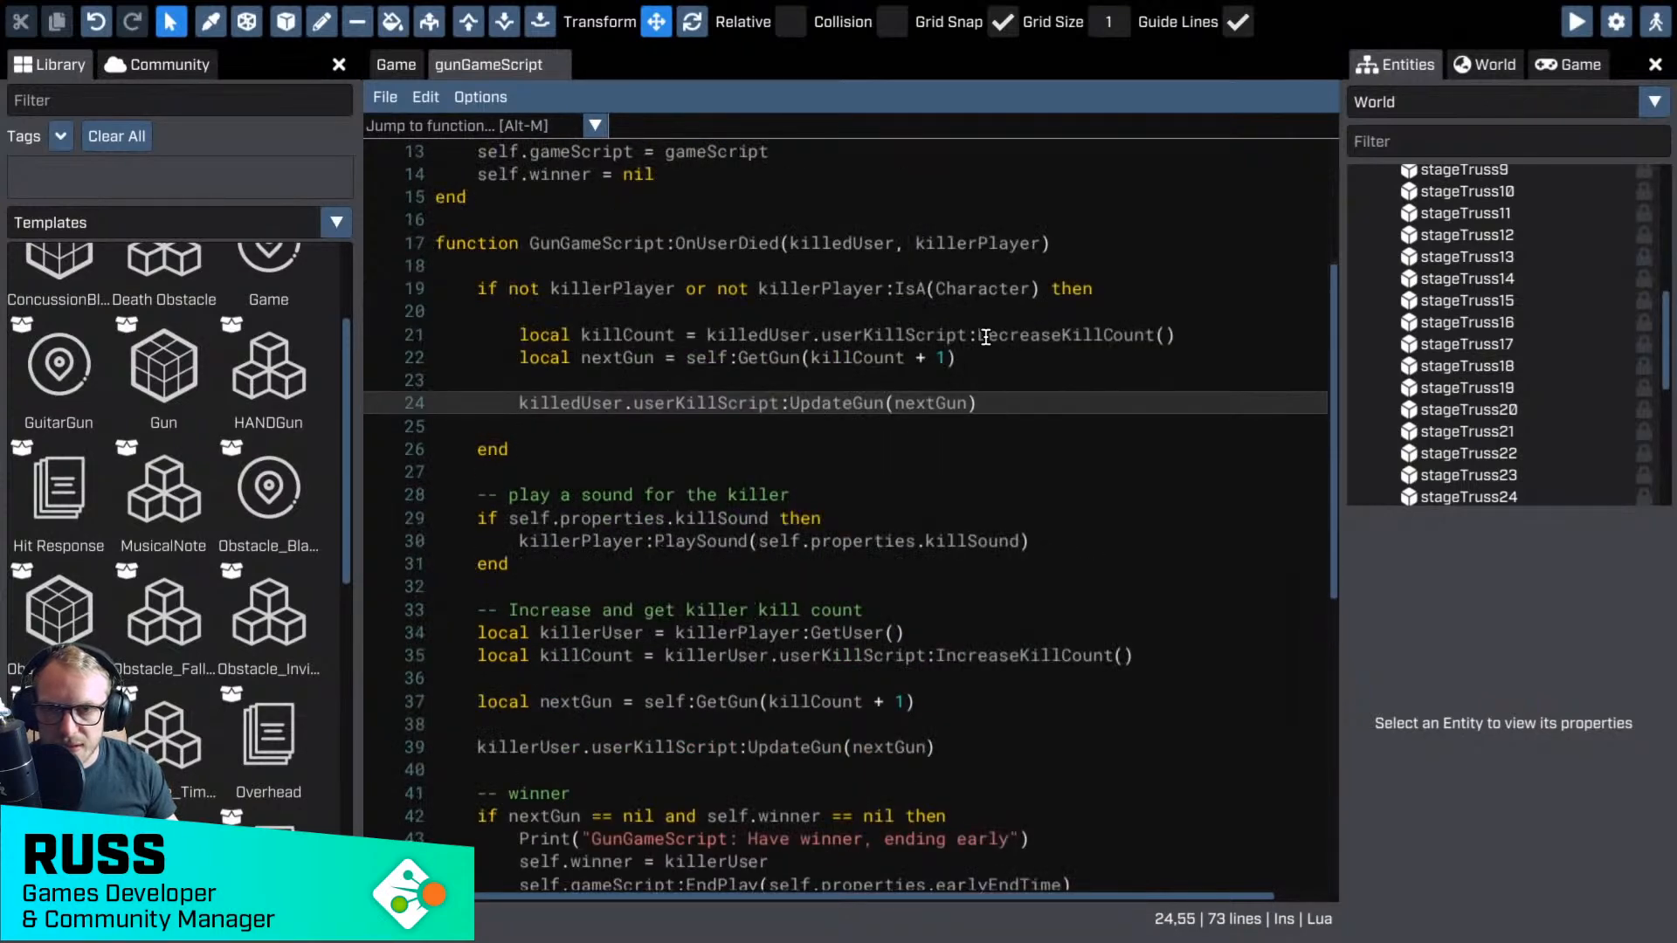
# - Find the userKillScript referenced in the killCount line by searching for "user" and open it
pyautogui.doubleClick(877, 335)
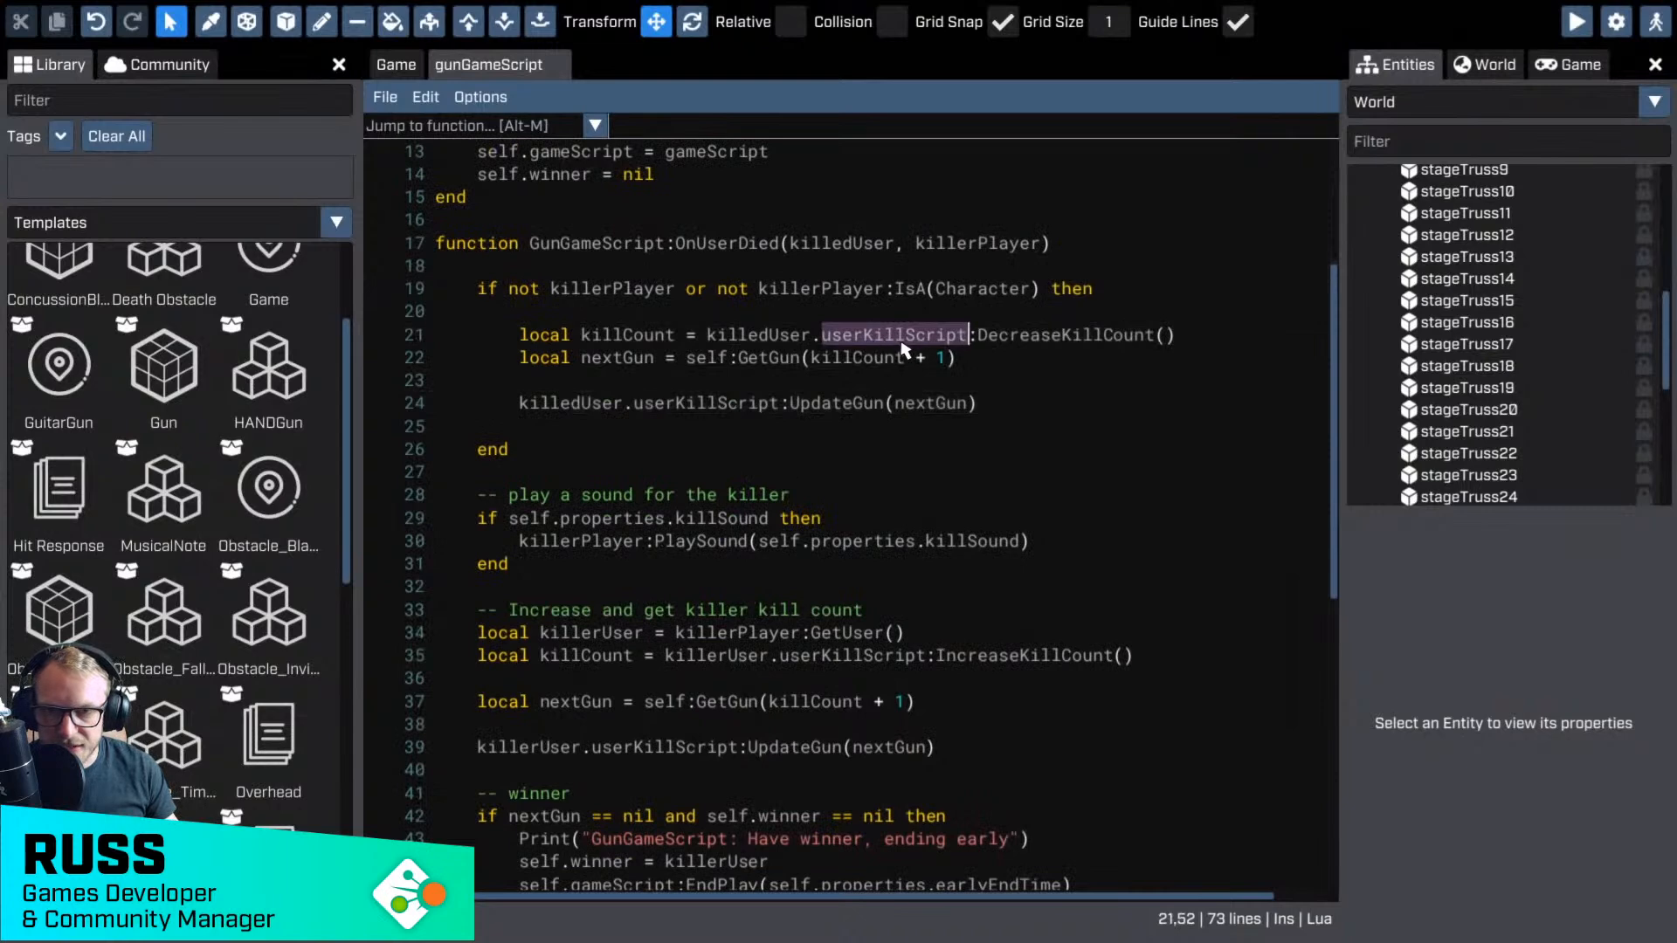
pyautogui.click(1001, 348)
pyautogui.hotkey('ctrl', 'p')
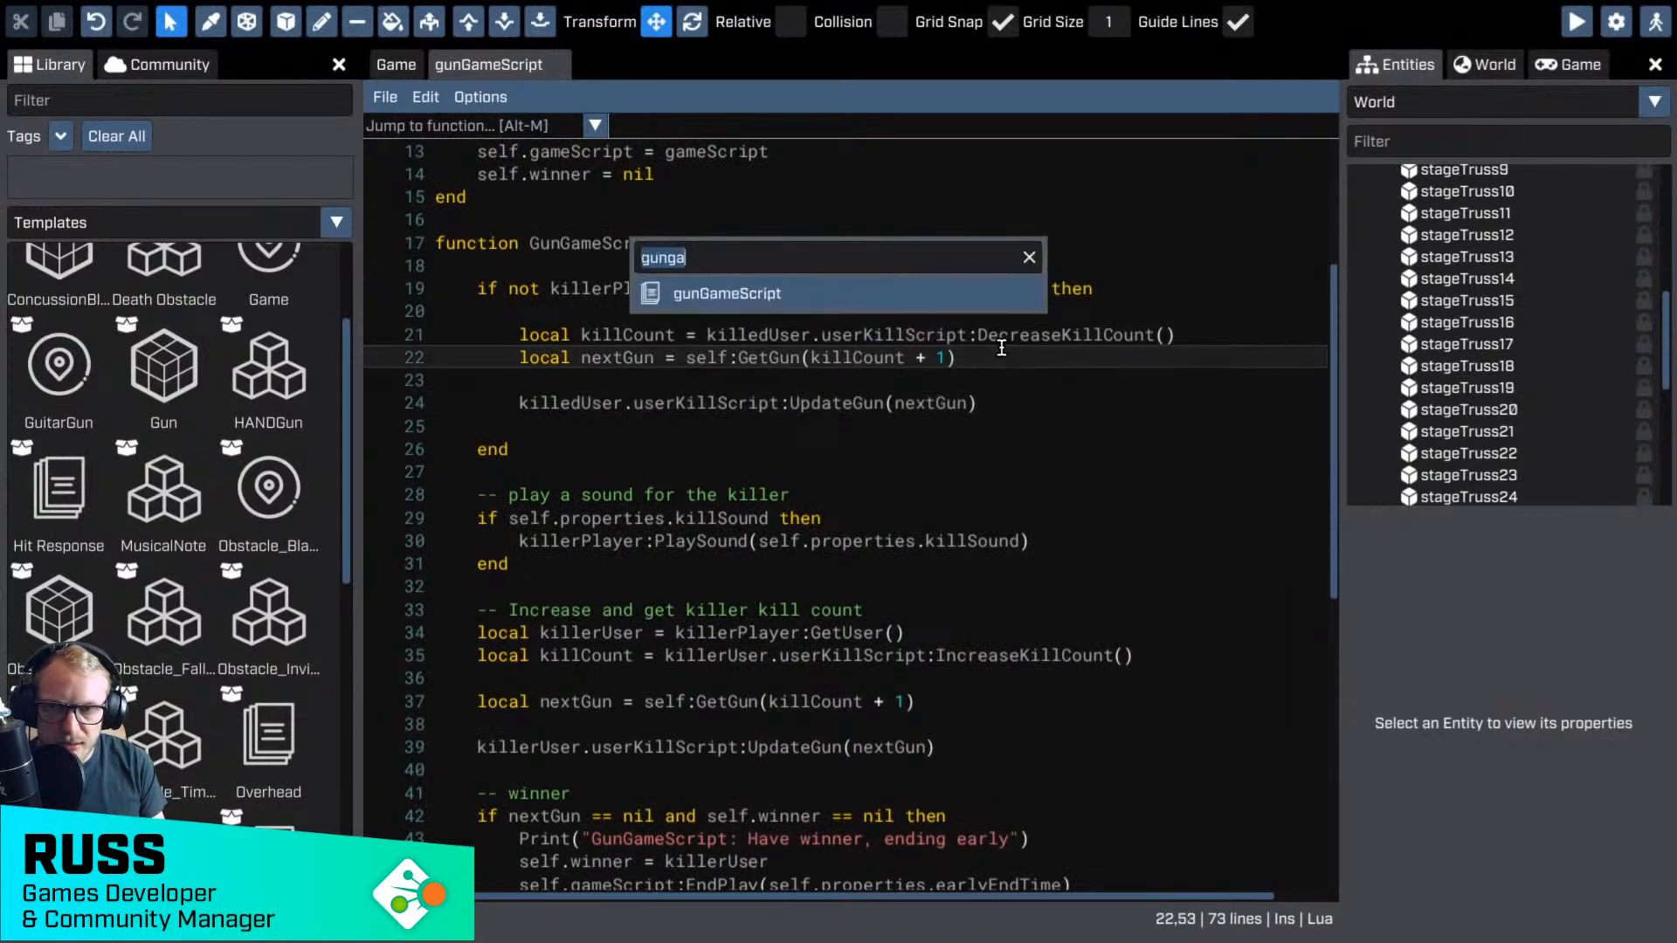
pyautogui.write('user')
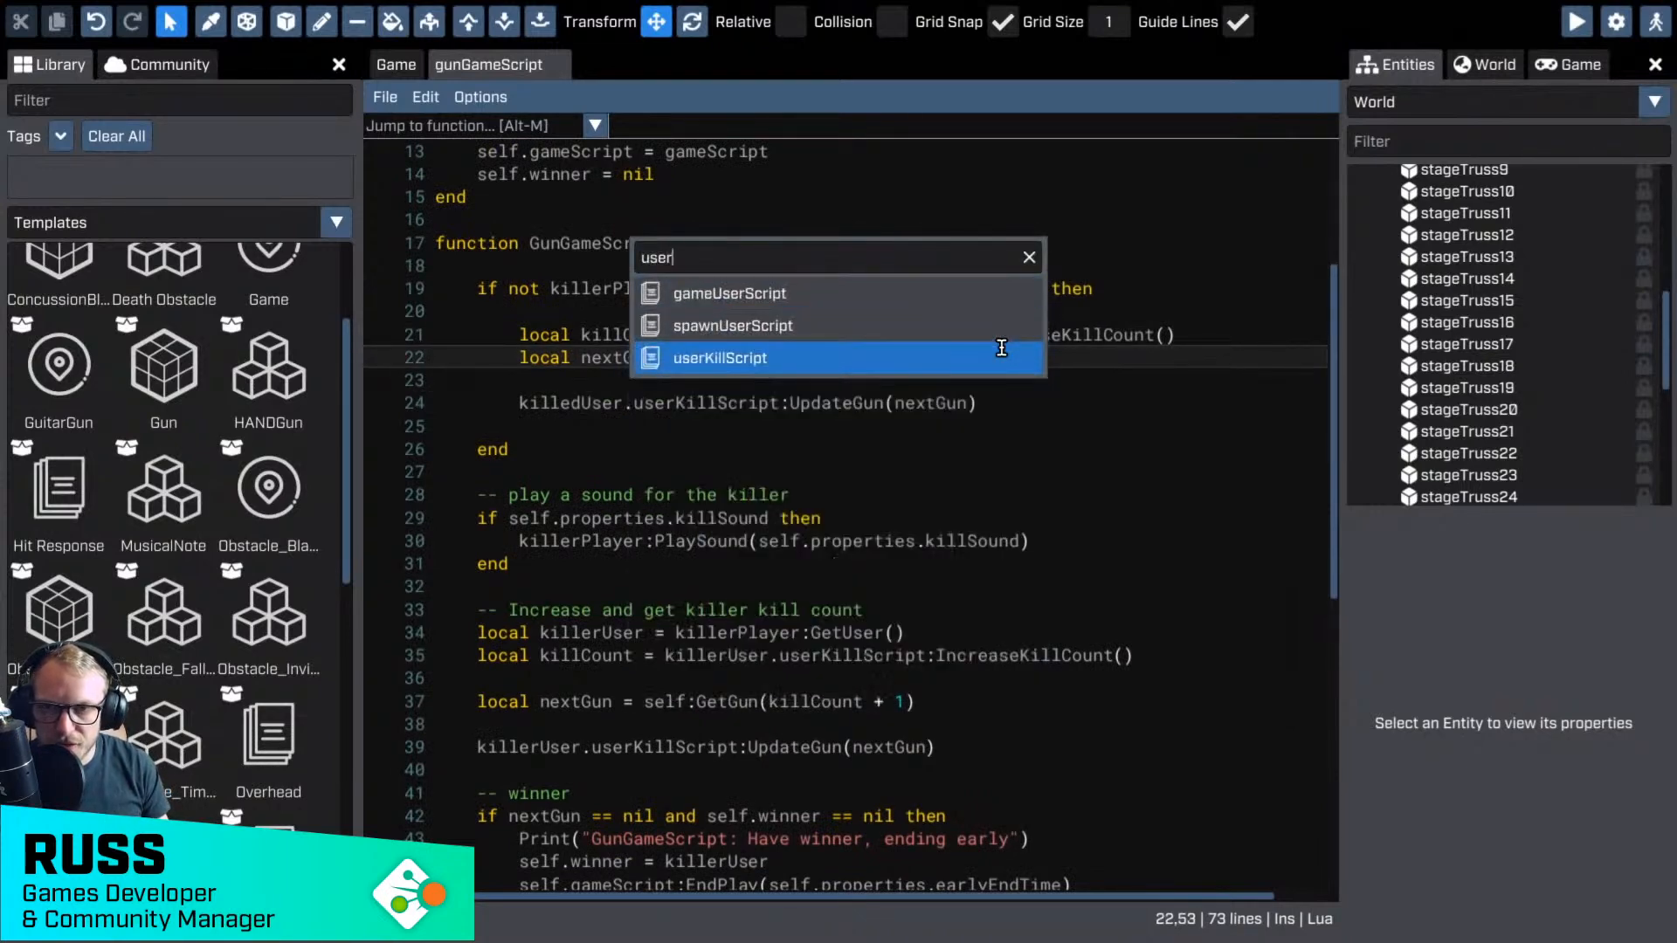
pyautogui.click(1002, 348)
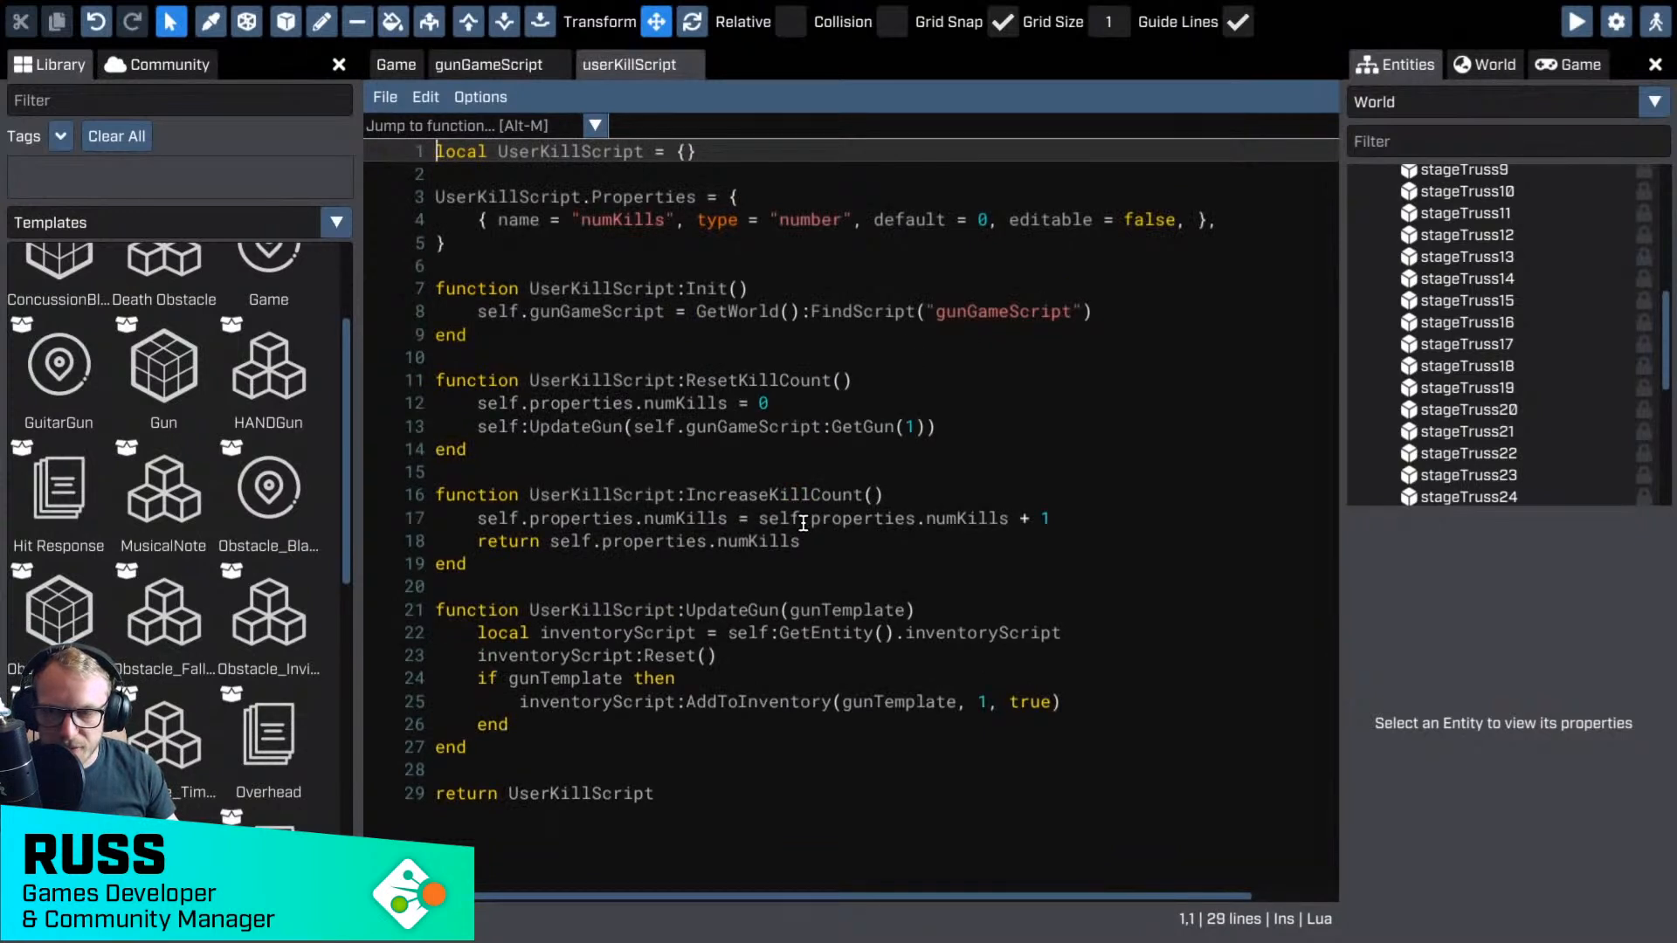
# - Add an empty function UserKillScript:DecreaseKillCount() directly below the IncreaseKillCount function
pyautogui.click(446, 495)
pyautogui.moveTo(465, 507); pyautogui.dragTo(533, 558)
pyautogui.click(563, 563)
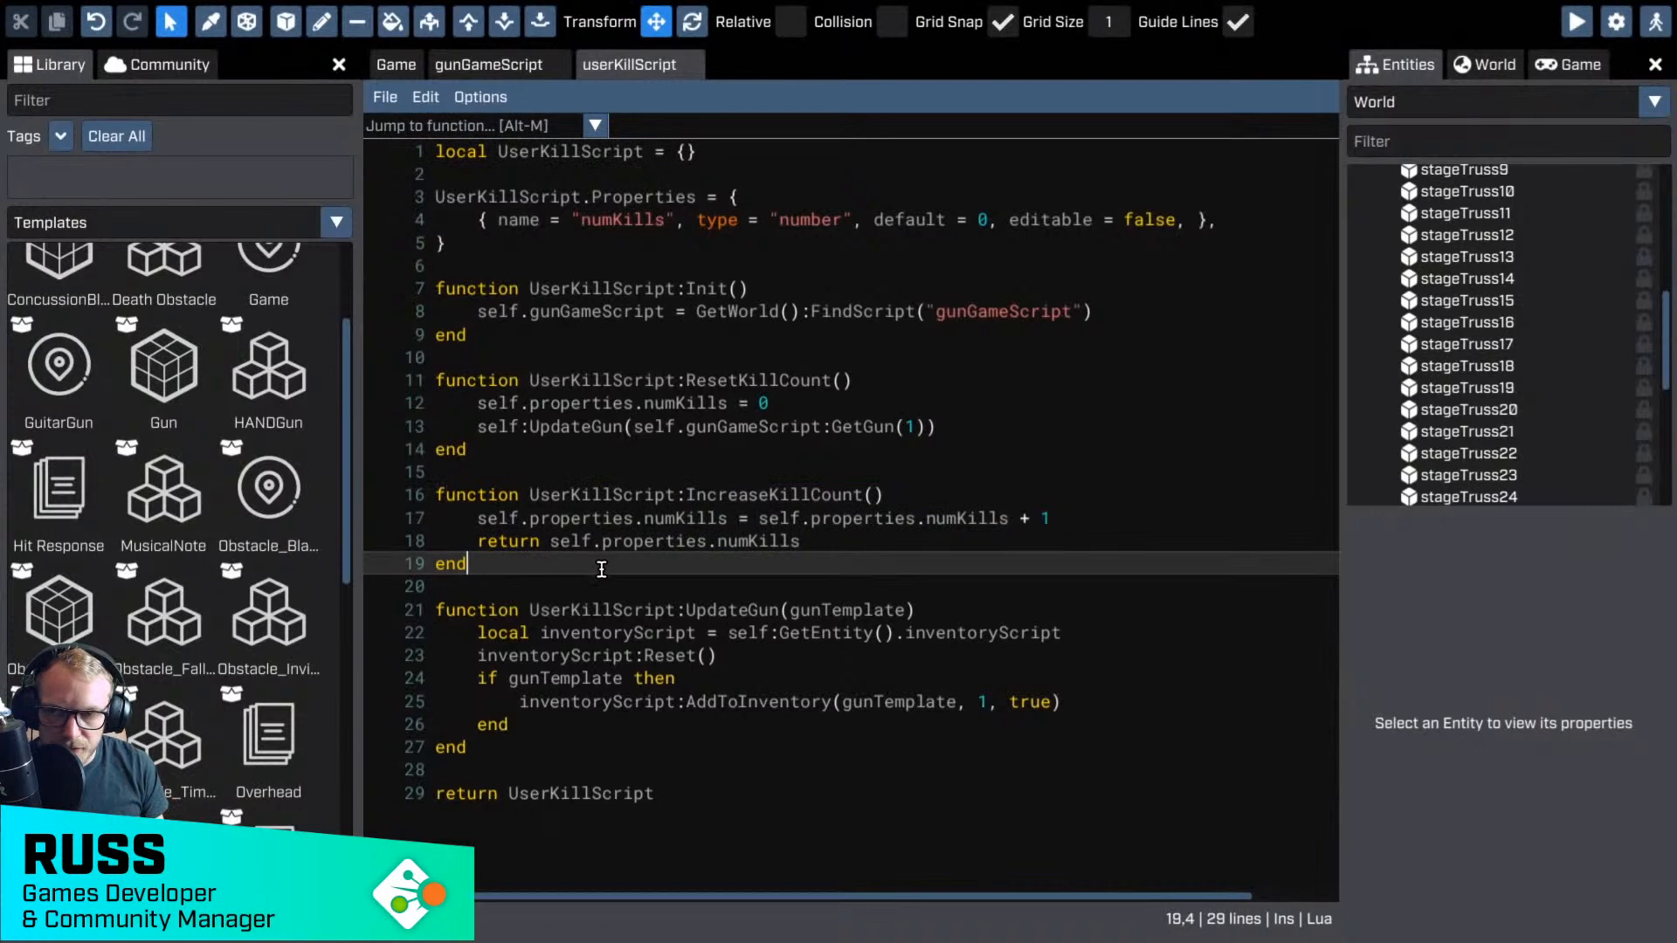
pyautogui.press('Return')
pyautogui.press('Return')
pyautogui.write('functio')
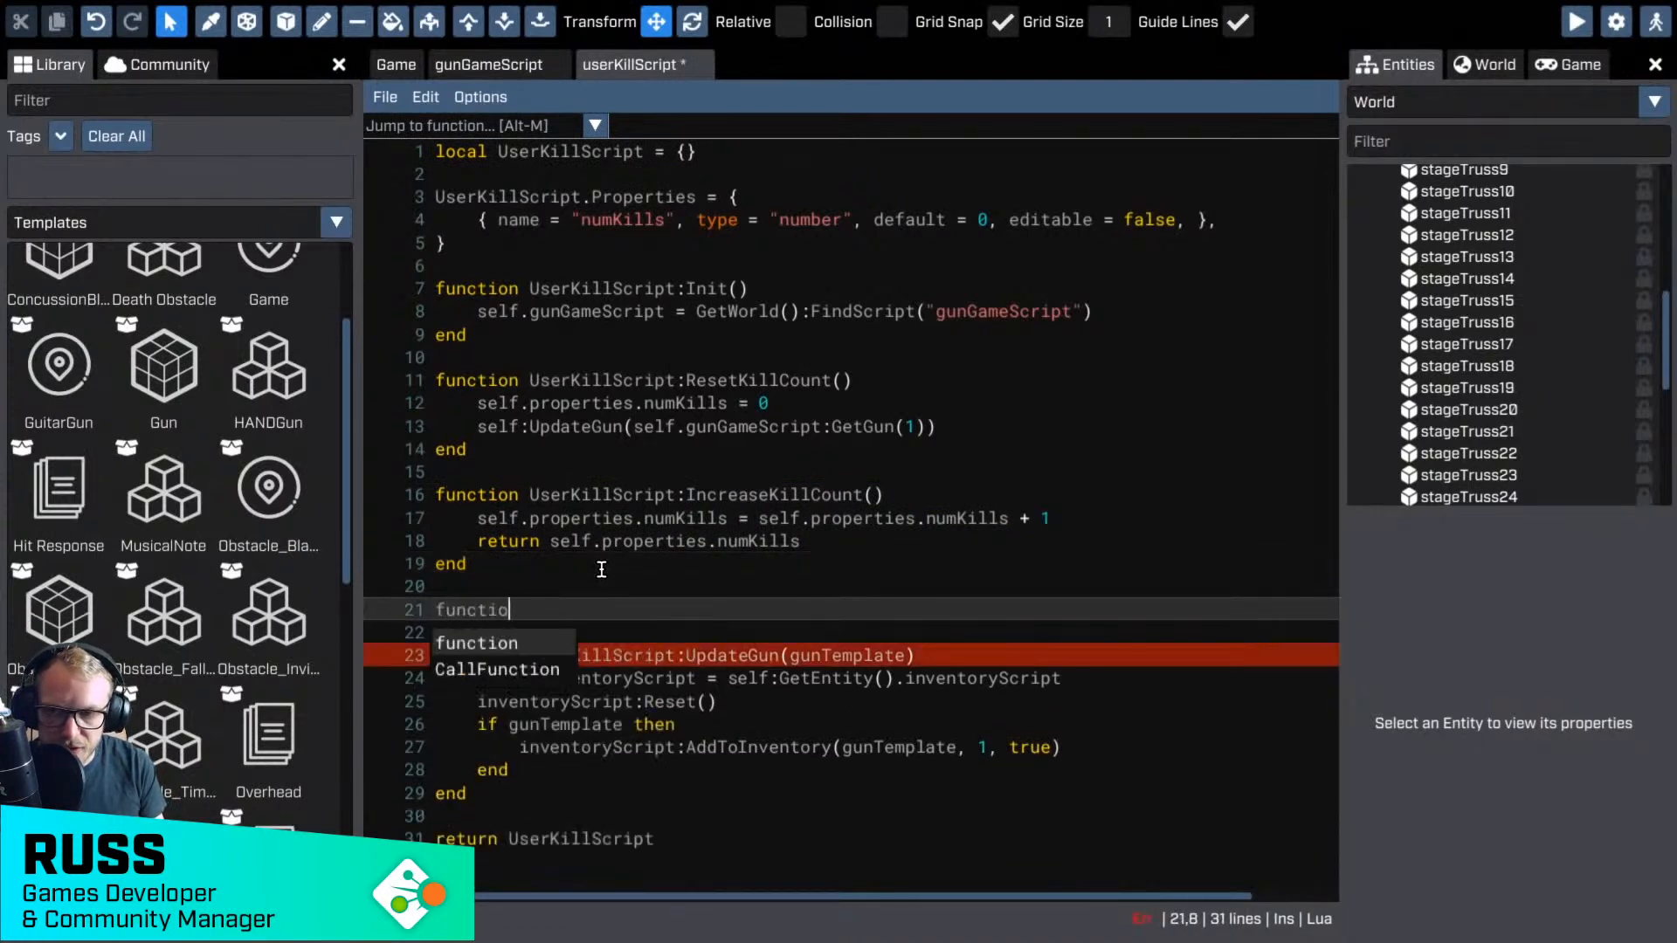
pyautogui.write('n ')
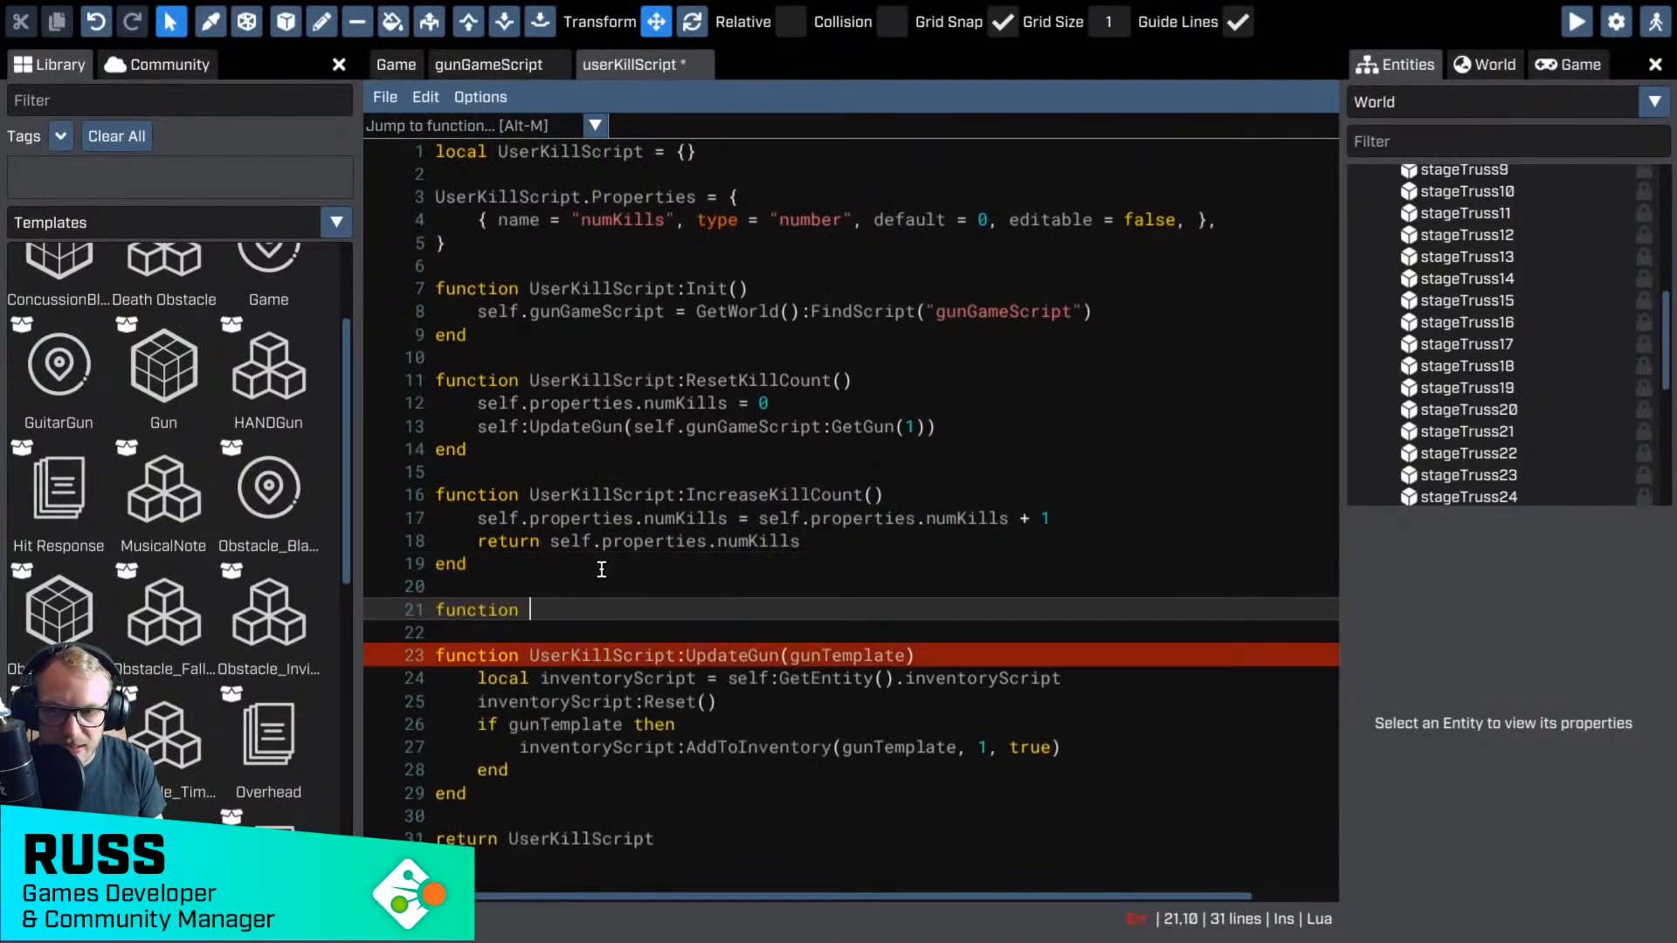
pyautogui.write('UserKillScript')
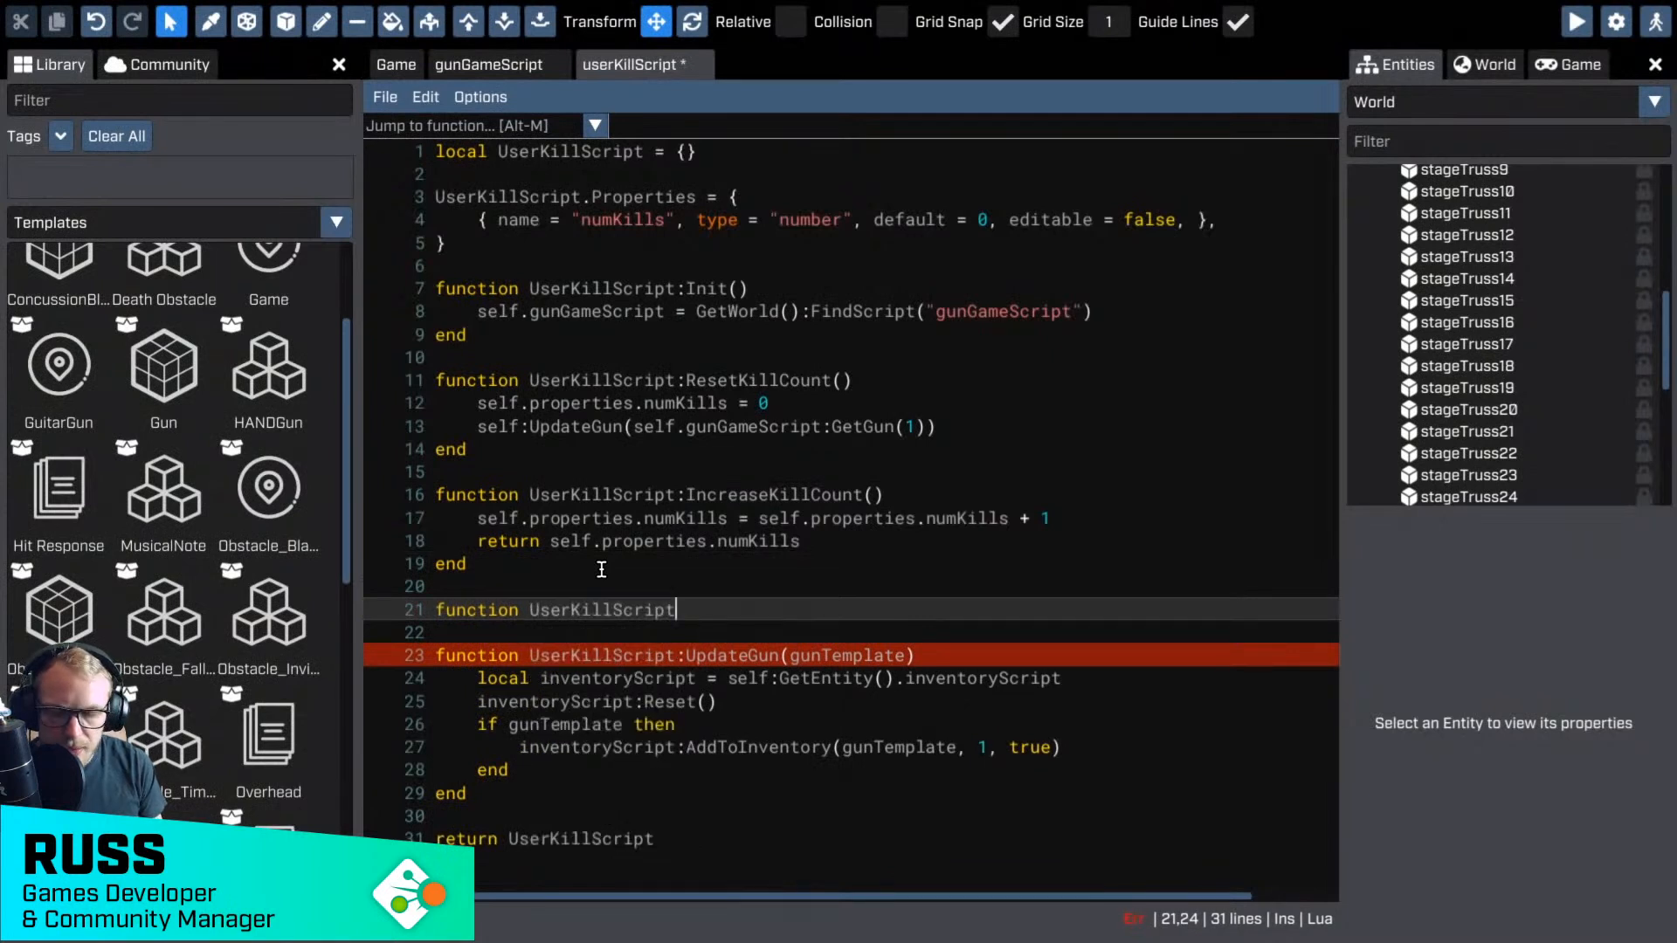
pyautogui.write(':DecreaseKi')
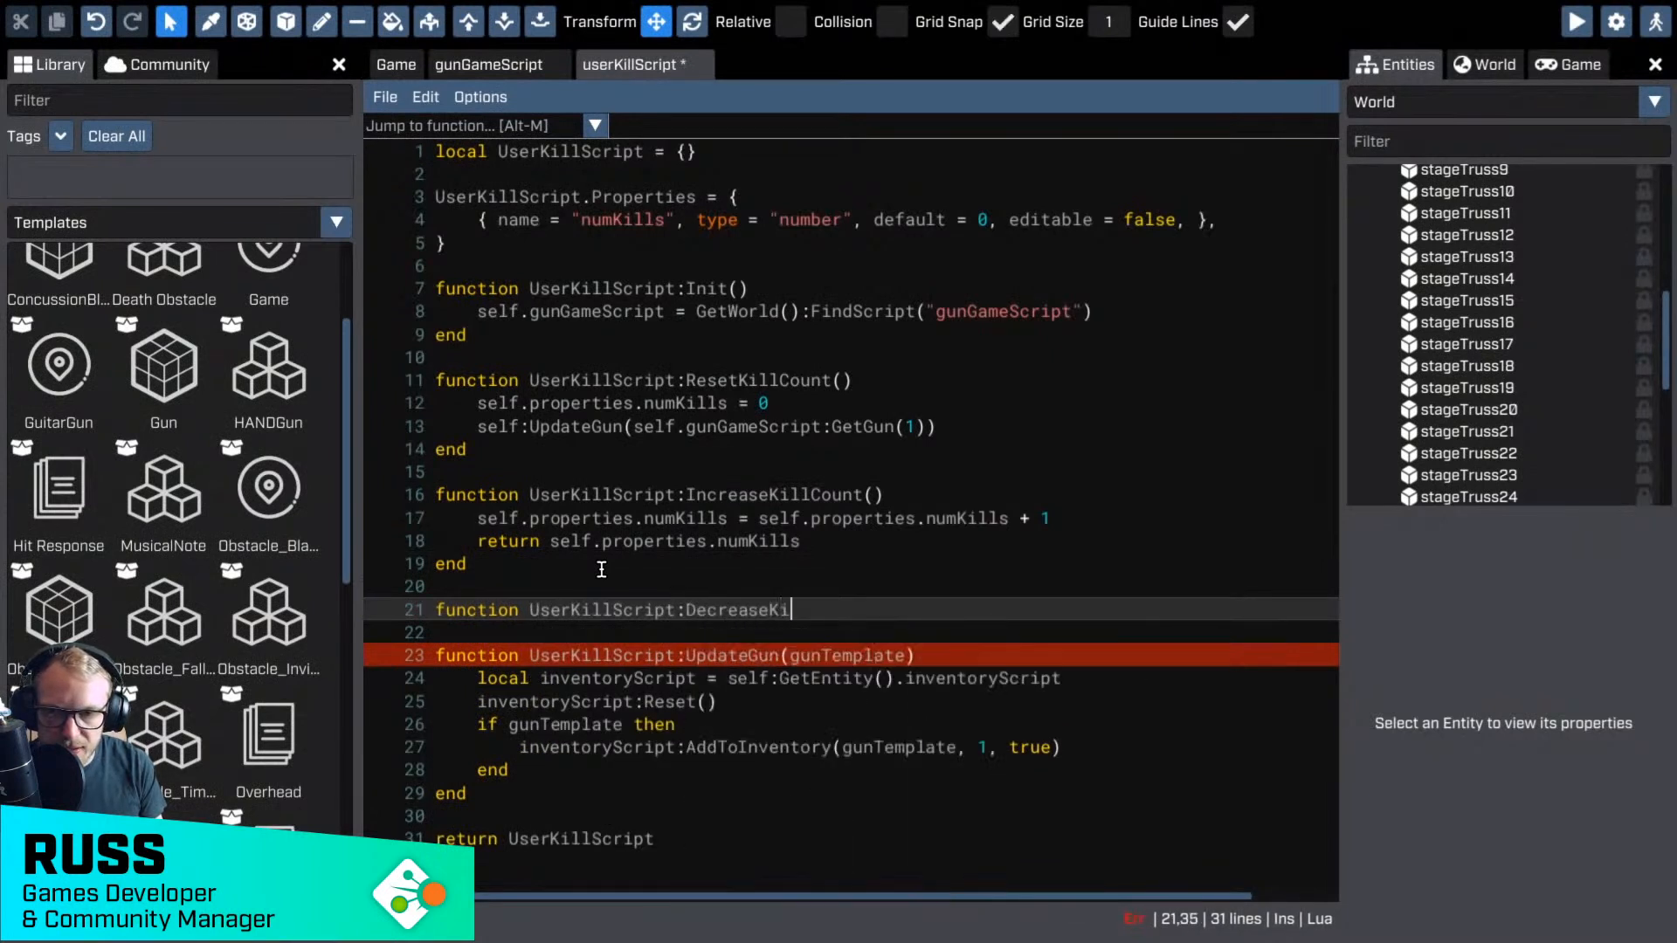
pyautogui.write('llCount()')
pyautogui.press('Return')
pyautogui.press('Return')
pyautogui.write('en')
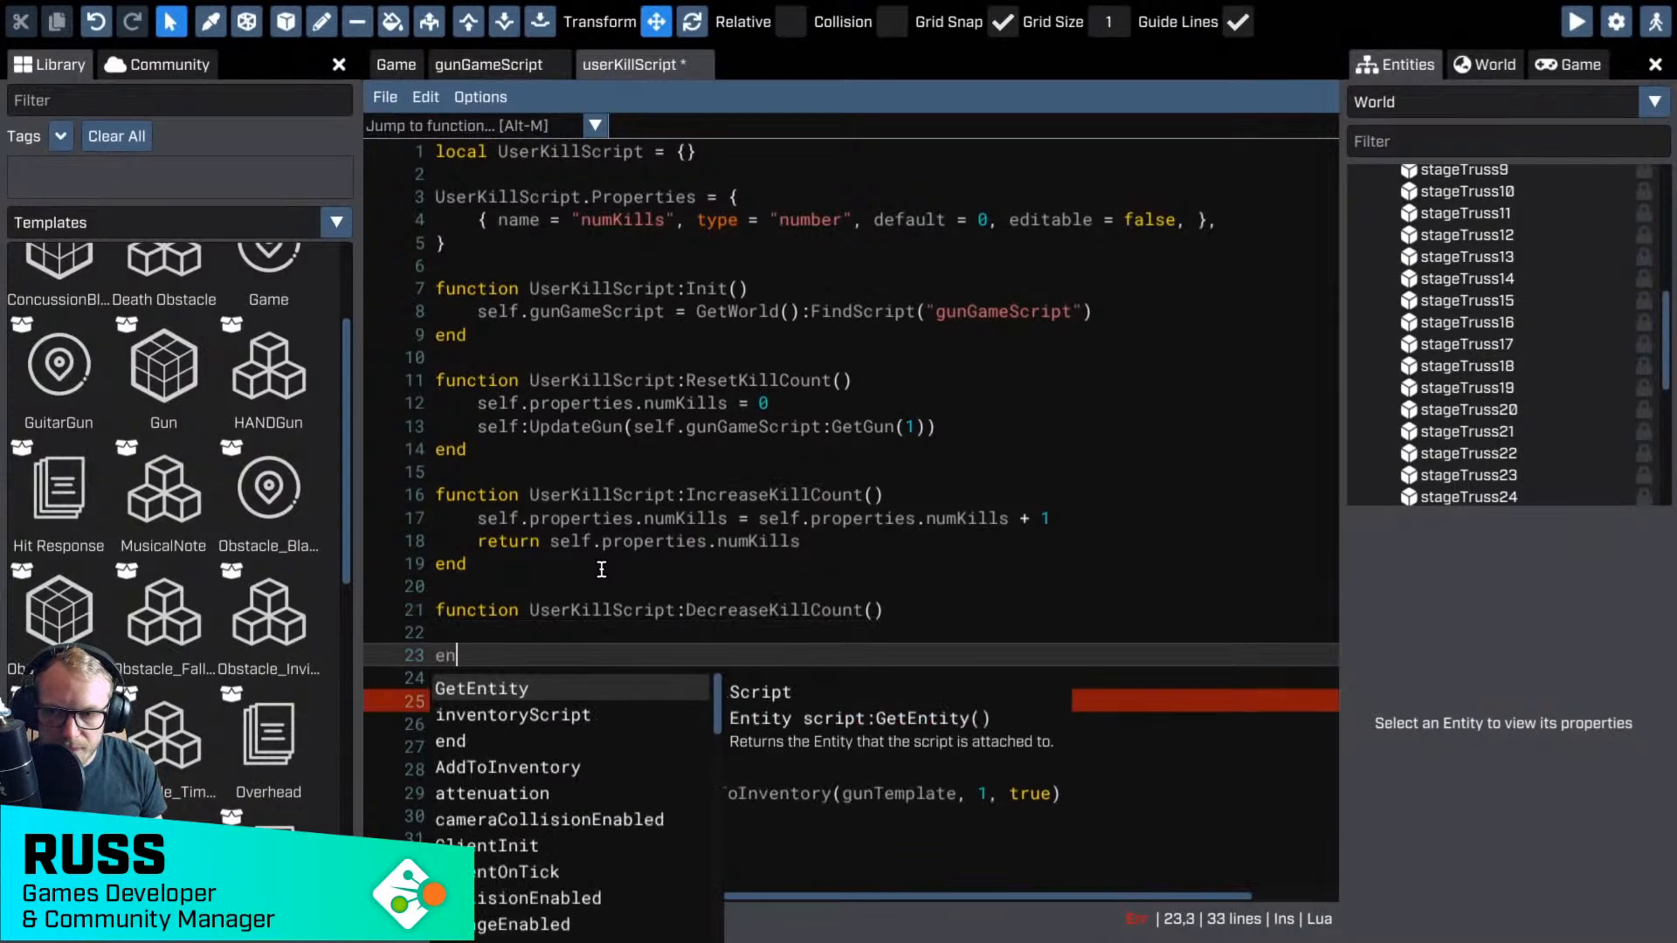
pyautogui.write('d')
# - Write self.properties.numKills = self.properties.numKills - 1 as the body of DecreaseKillCount
pyautogui.press('Up')
pyautogui.write('self')
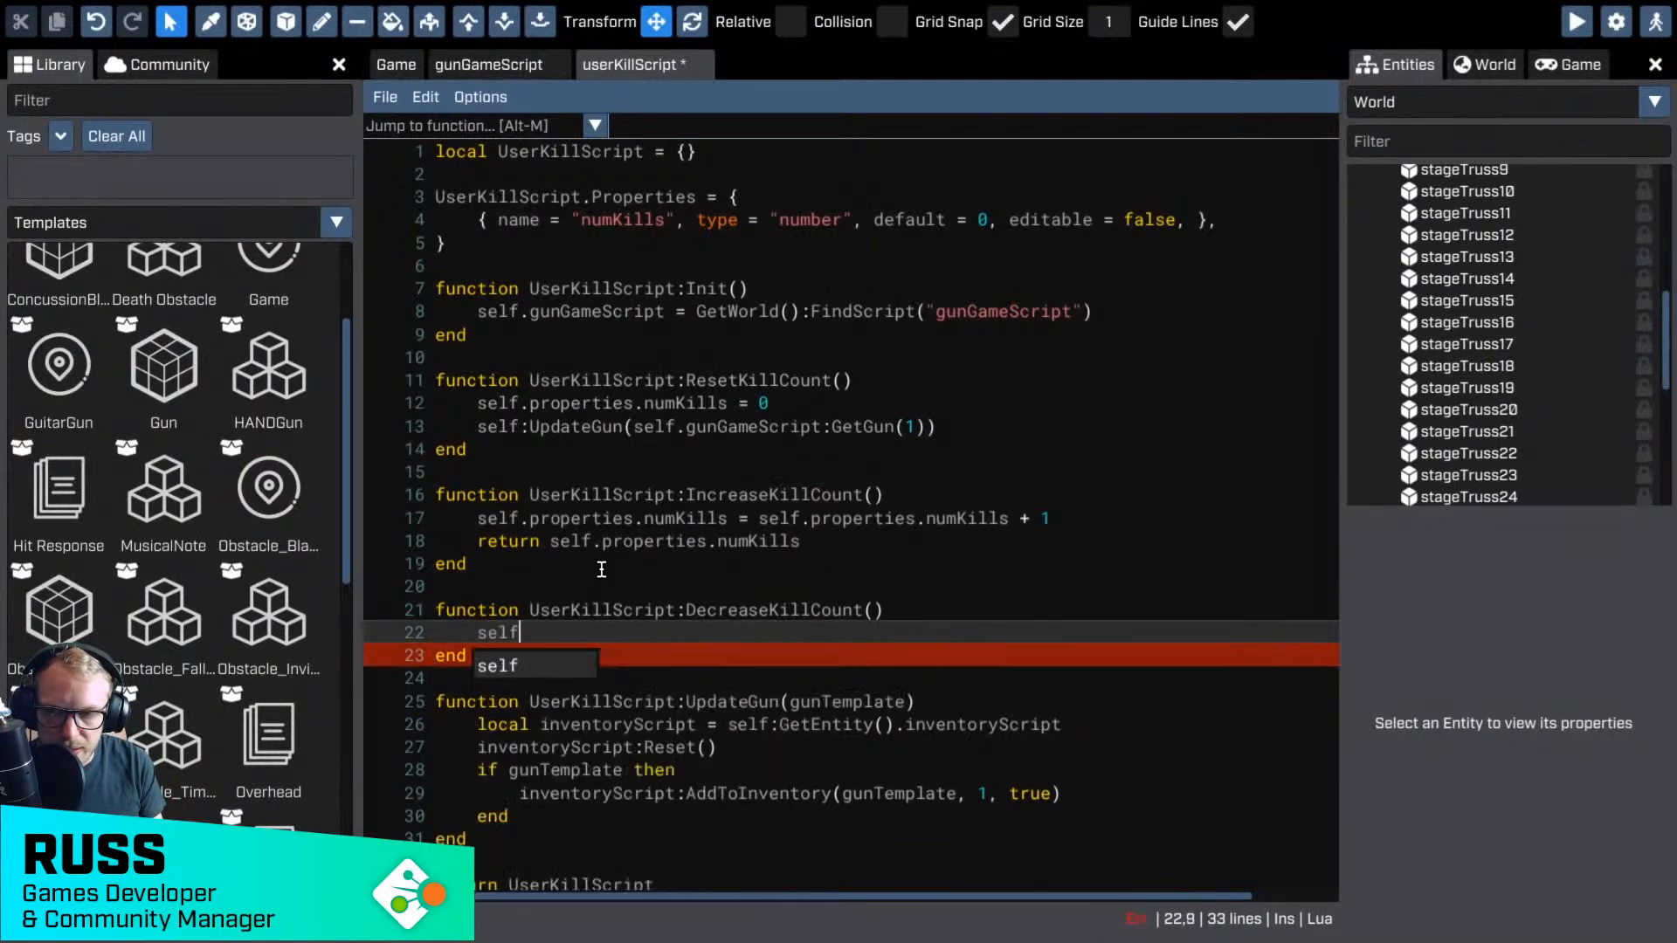
pyautogui.write('.properties.')
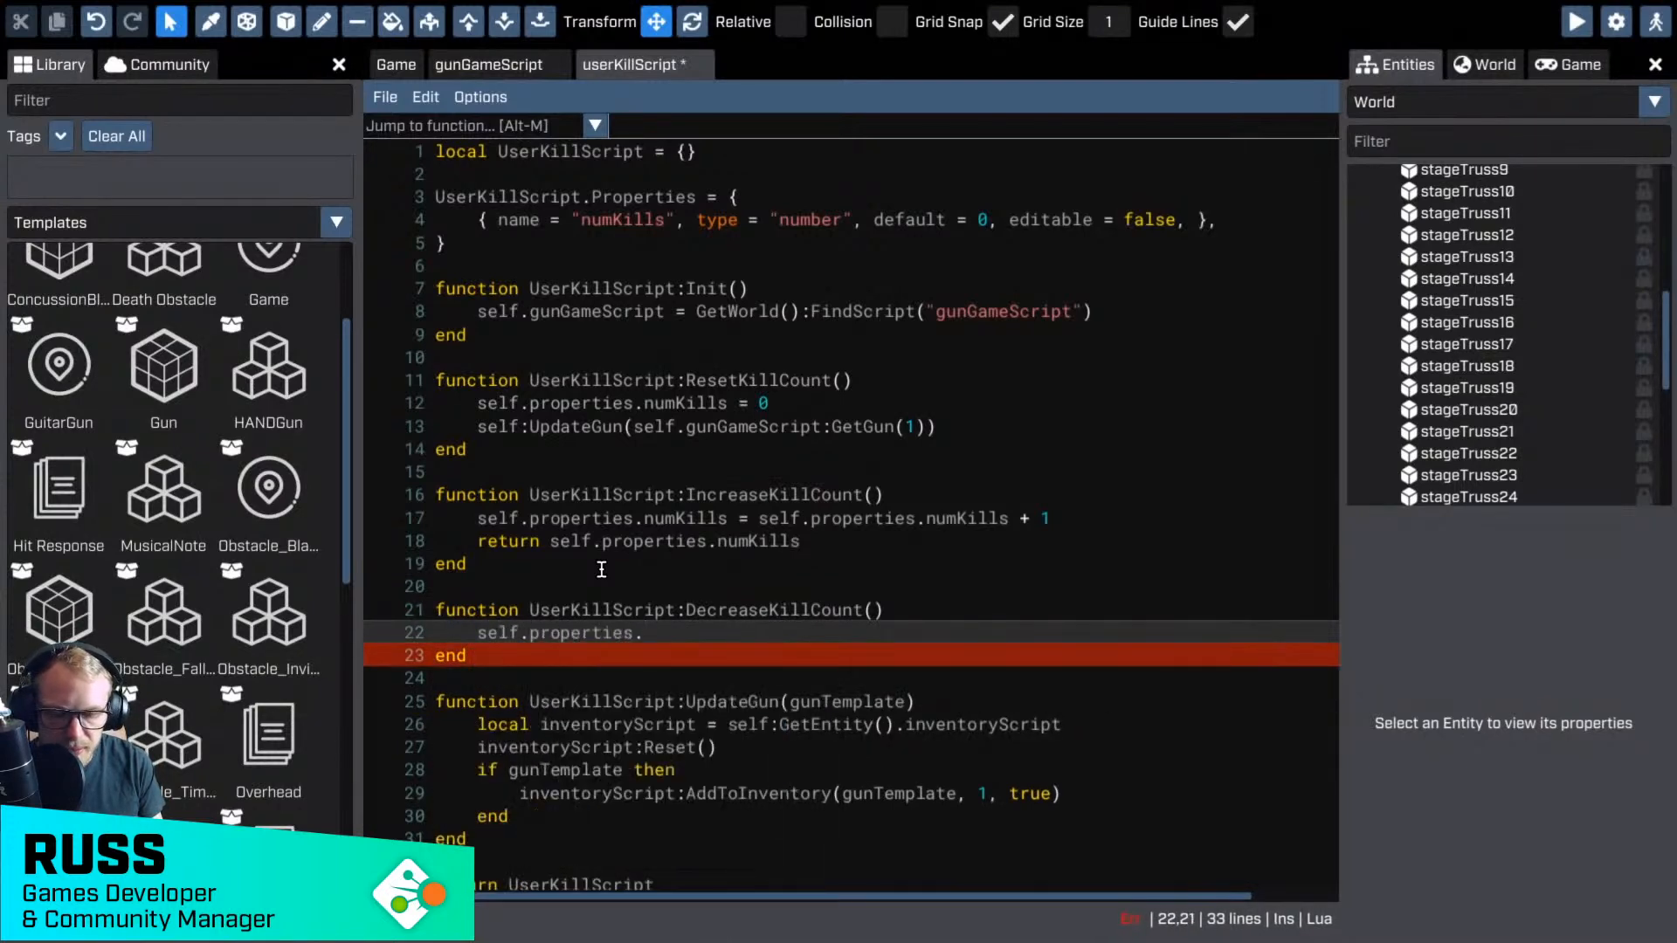
pyautogui.write('numKills = s')
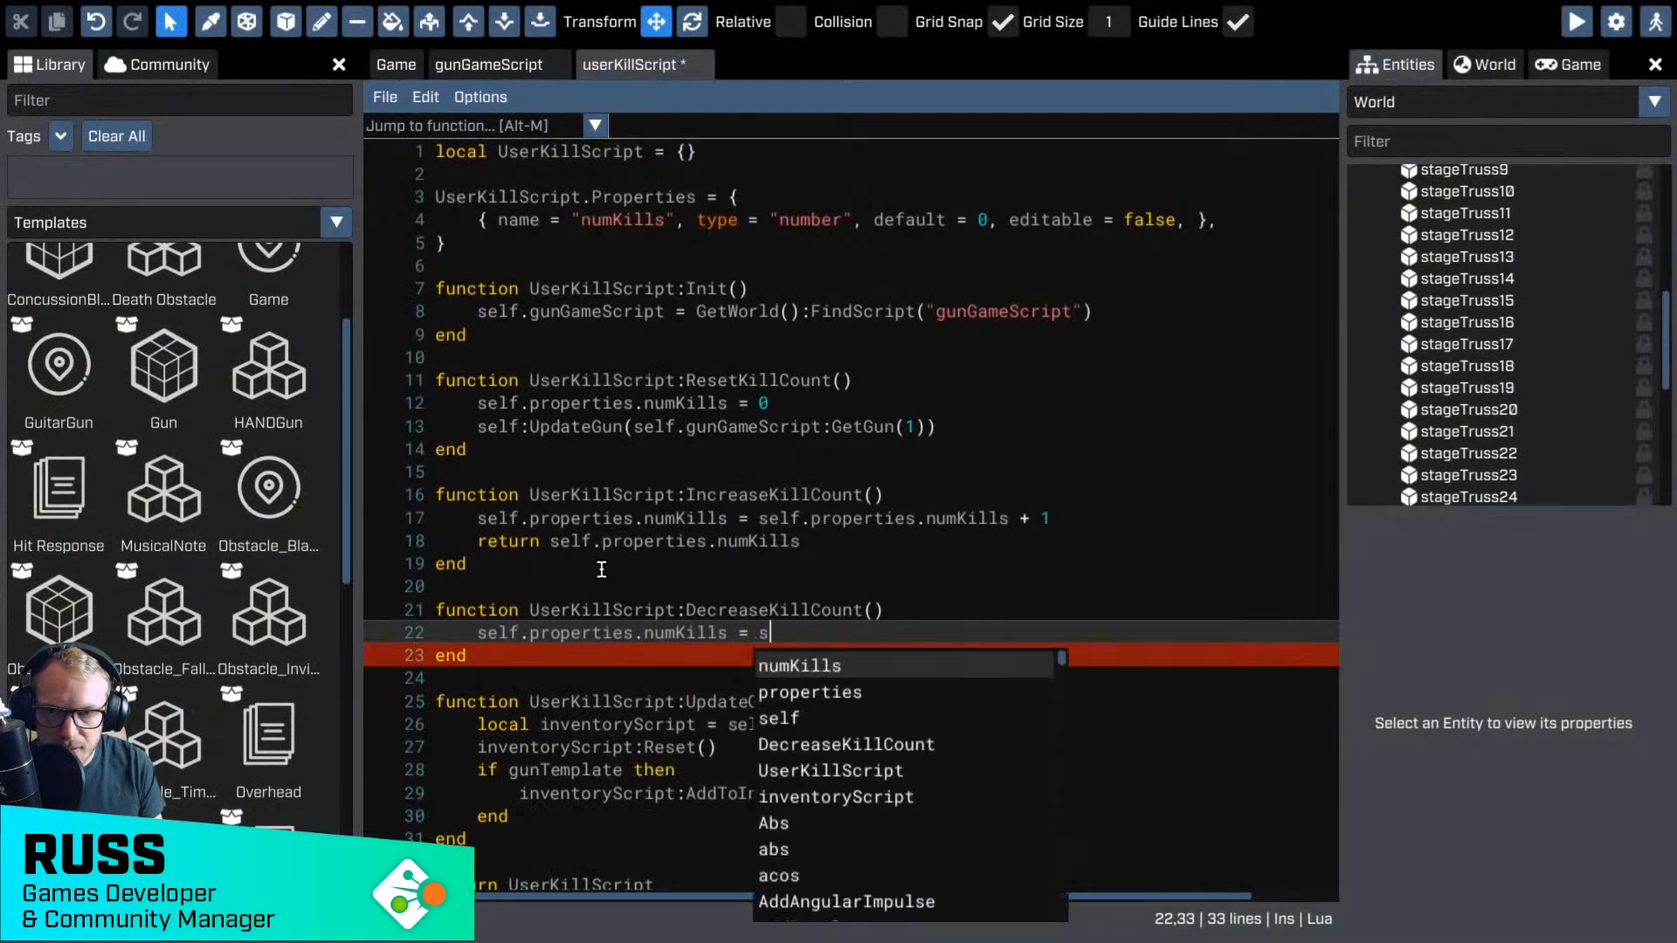
pyautogui.write('elf.properties.numKills')
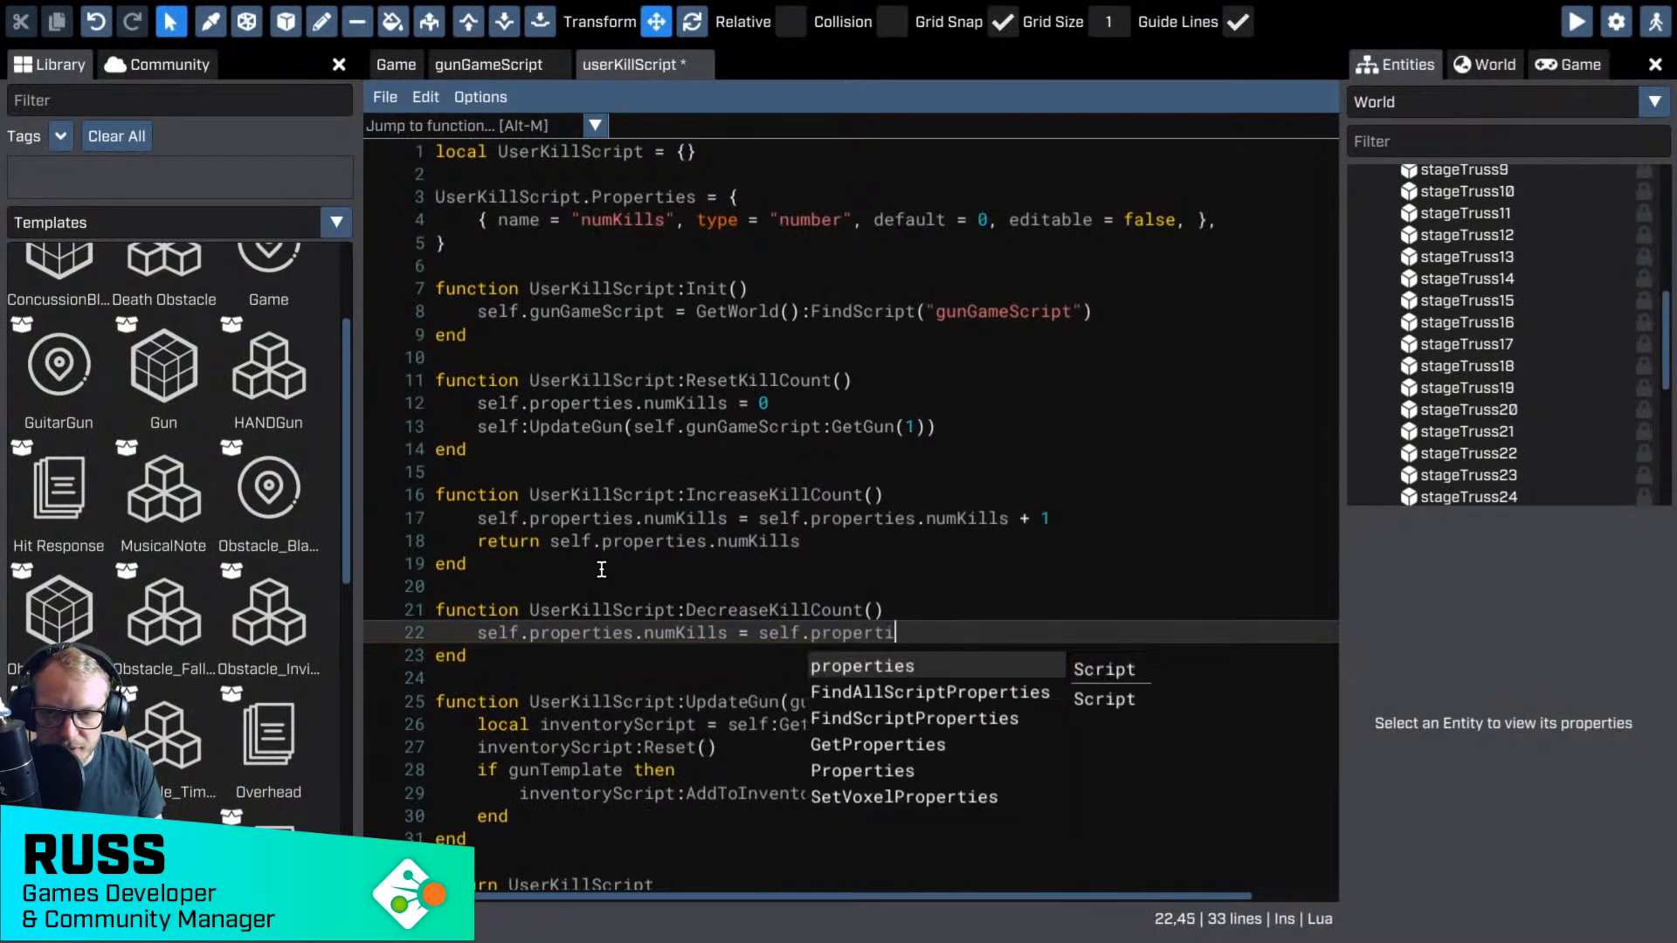
pyautogui.write(' - 1')
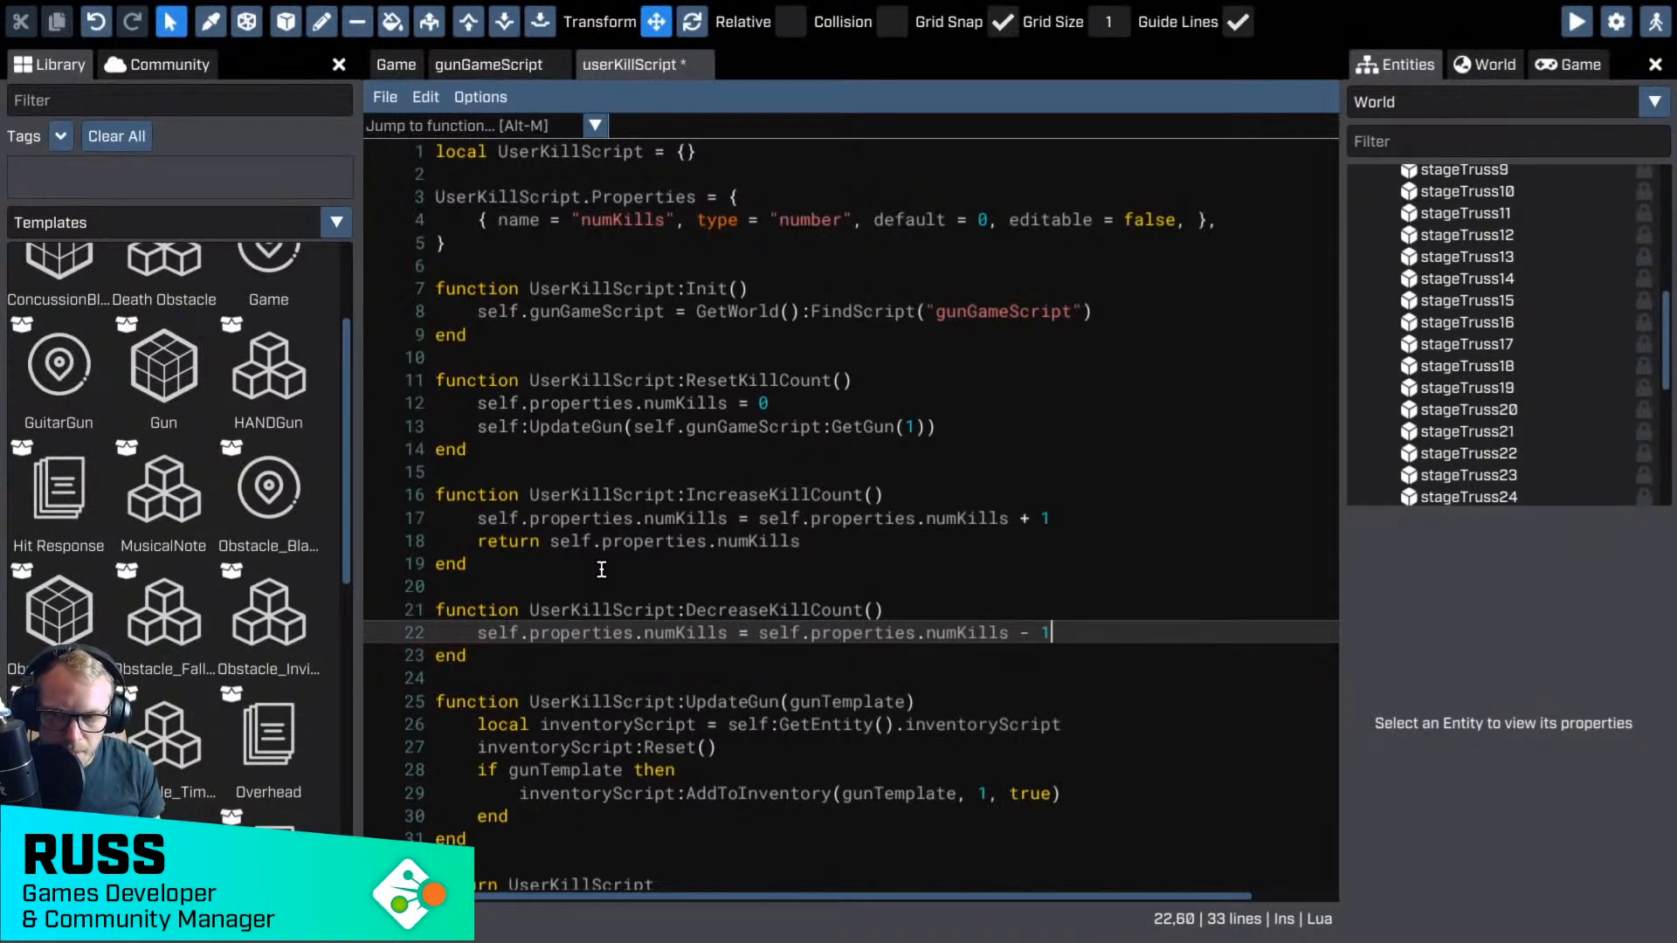
# - Make DecreaseKillCount return self.properties.numKills and save userKillScript
pyautogui.press('Return')
pyautogui.write('return ')
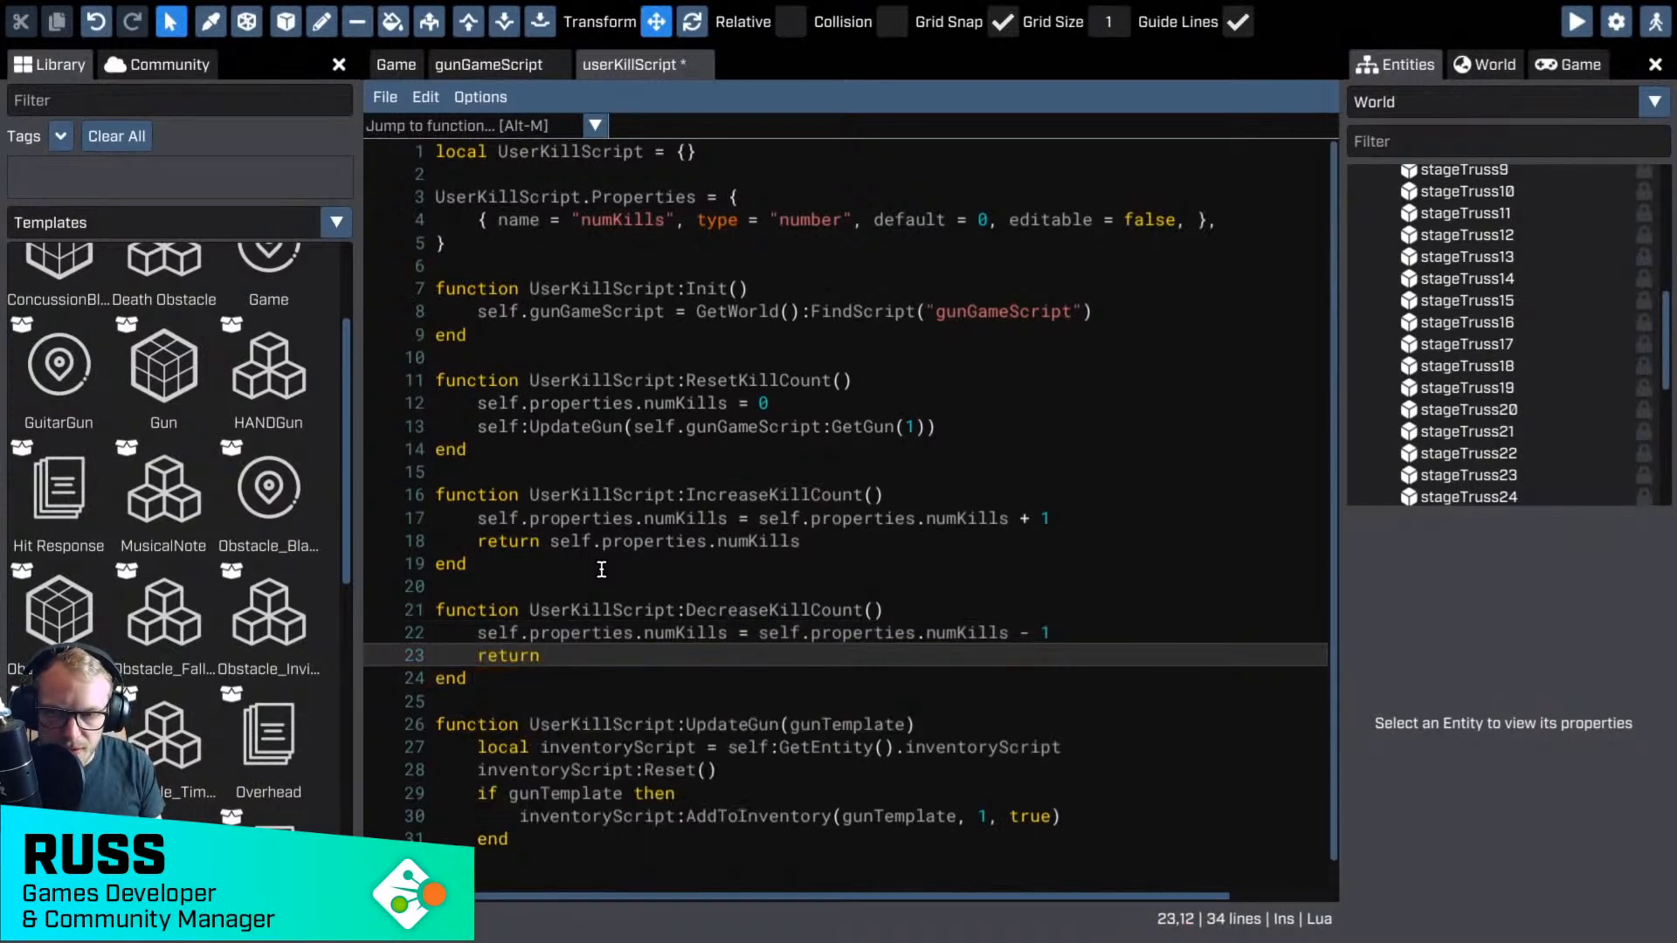
pyautogui.write('self.prop')
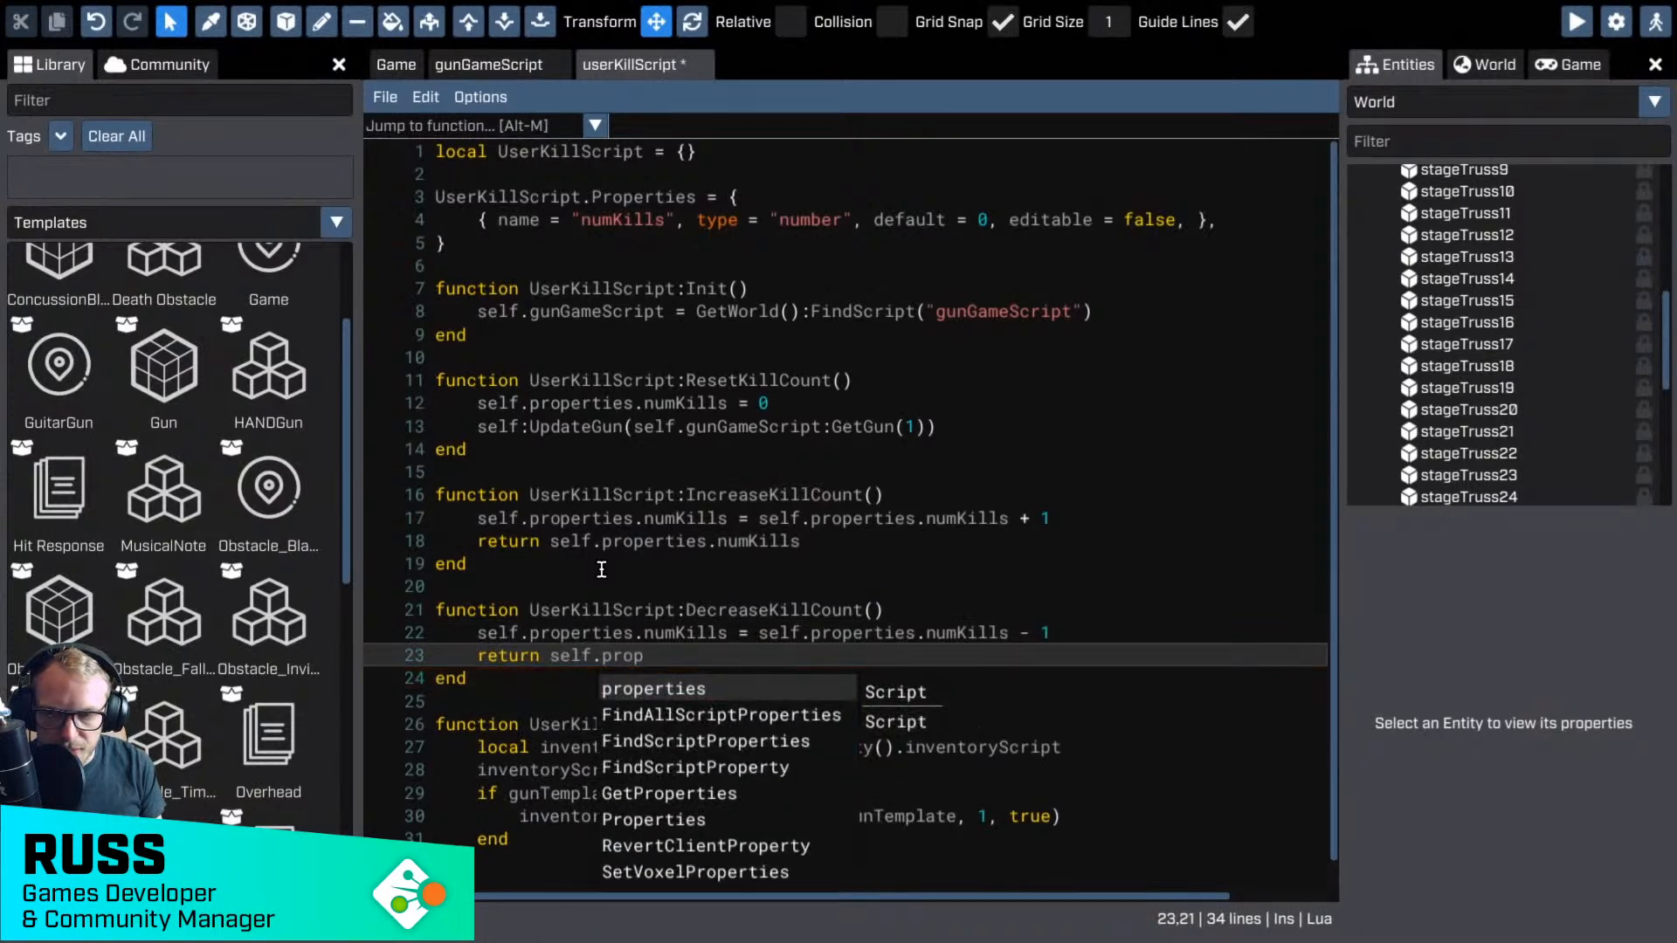
pyautogui.write('erties.numKills')
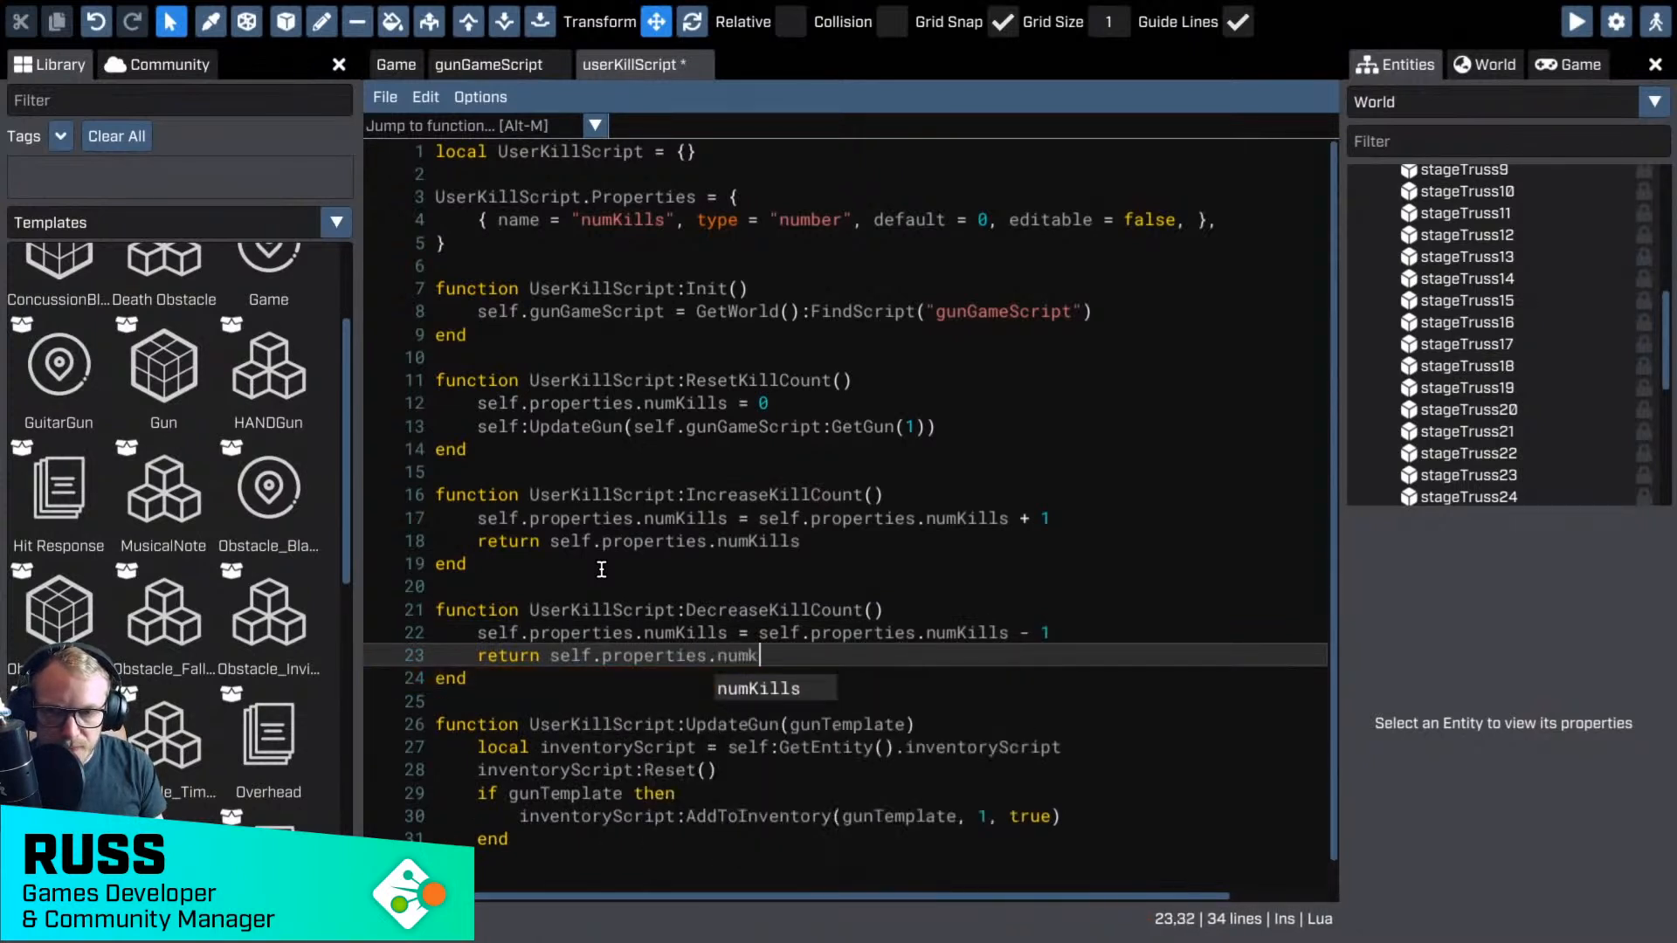
pyautogui.hotkey('ctrl', 's')
pyautogui.press('Left')
pyautogui.press('Up')
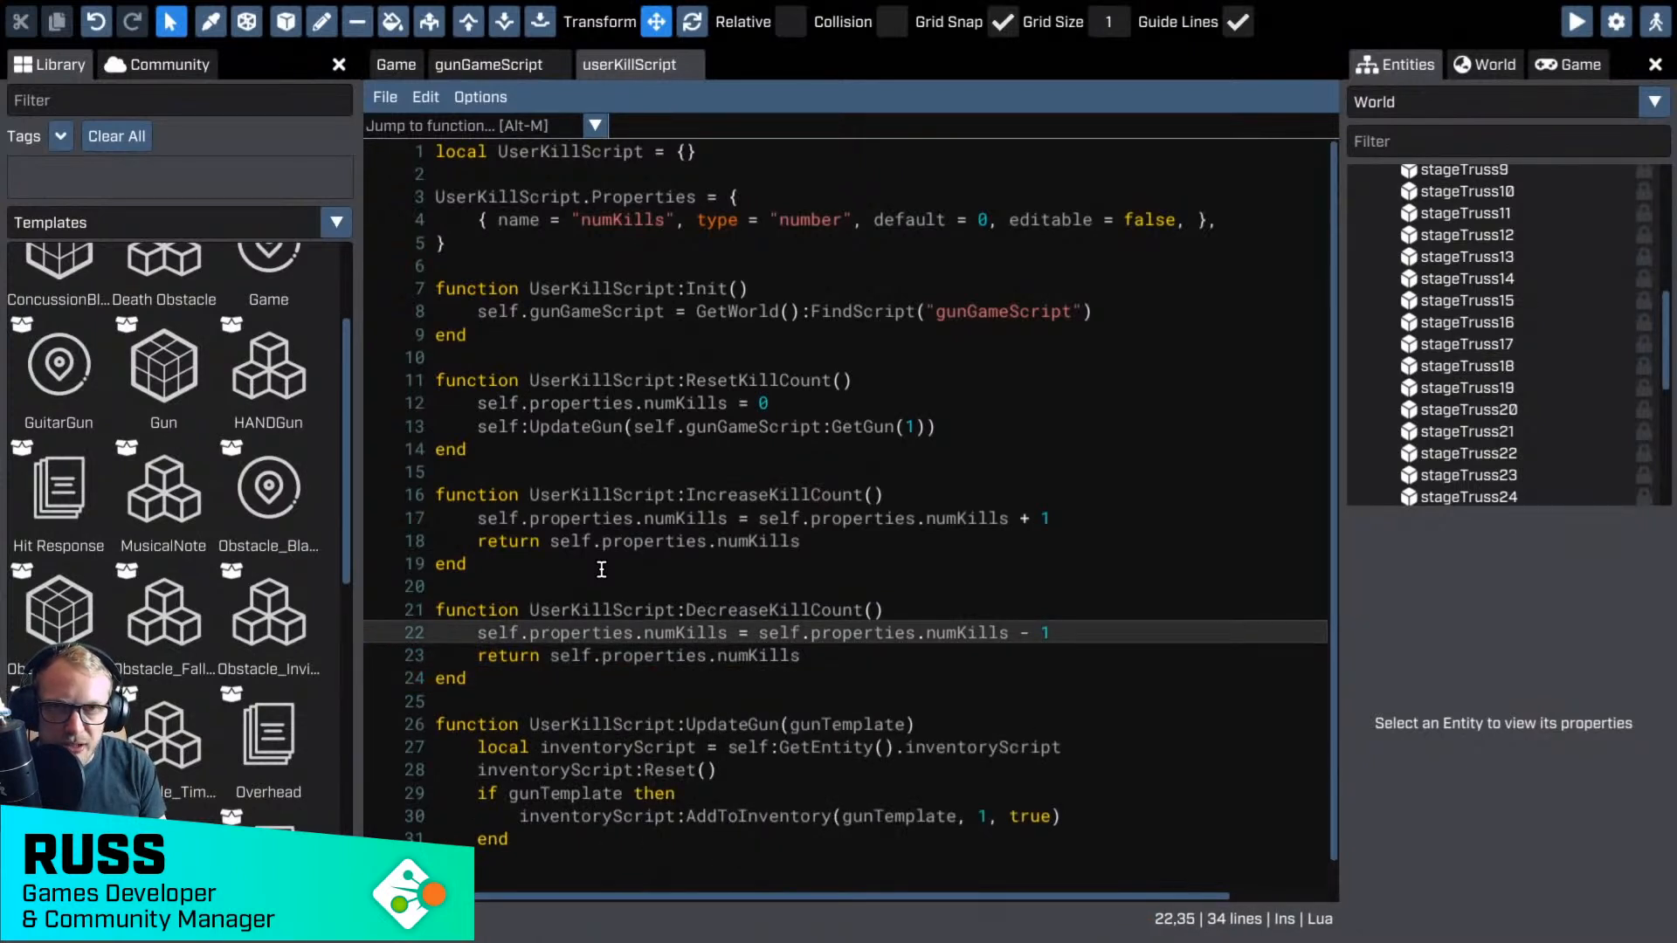
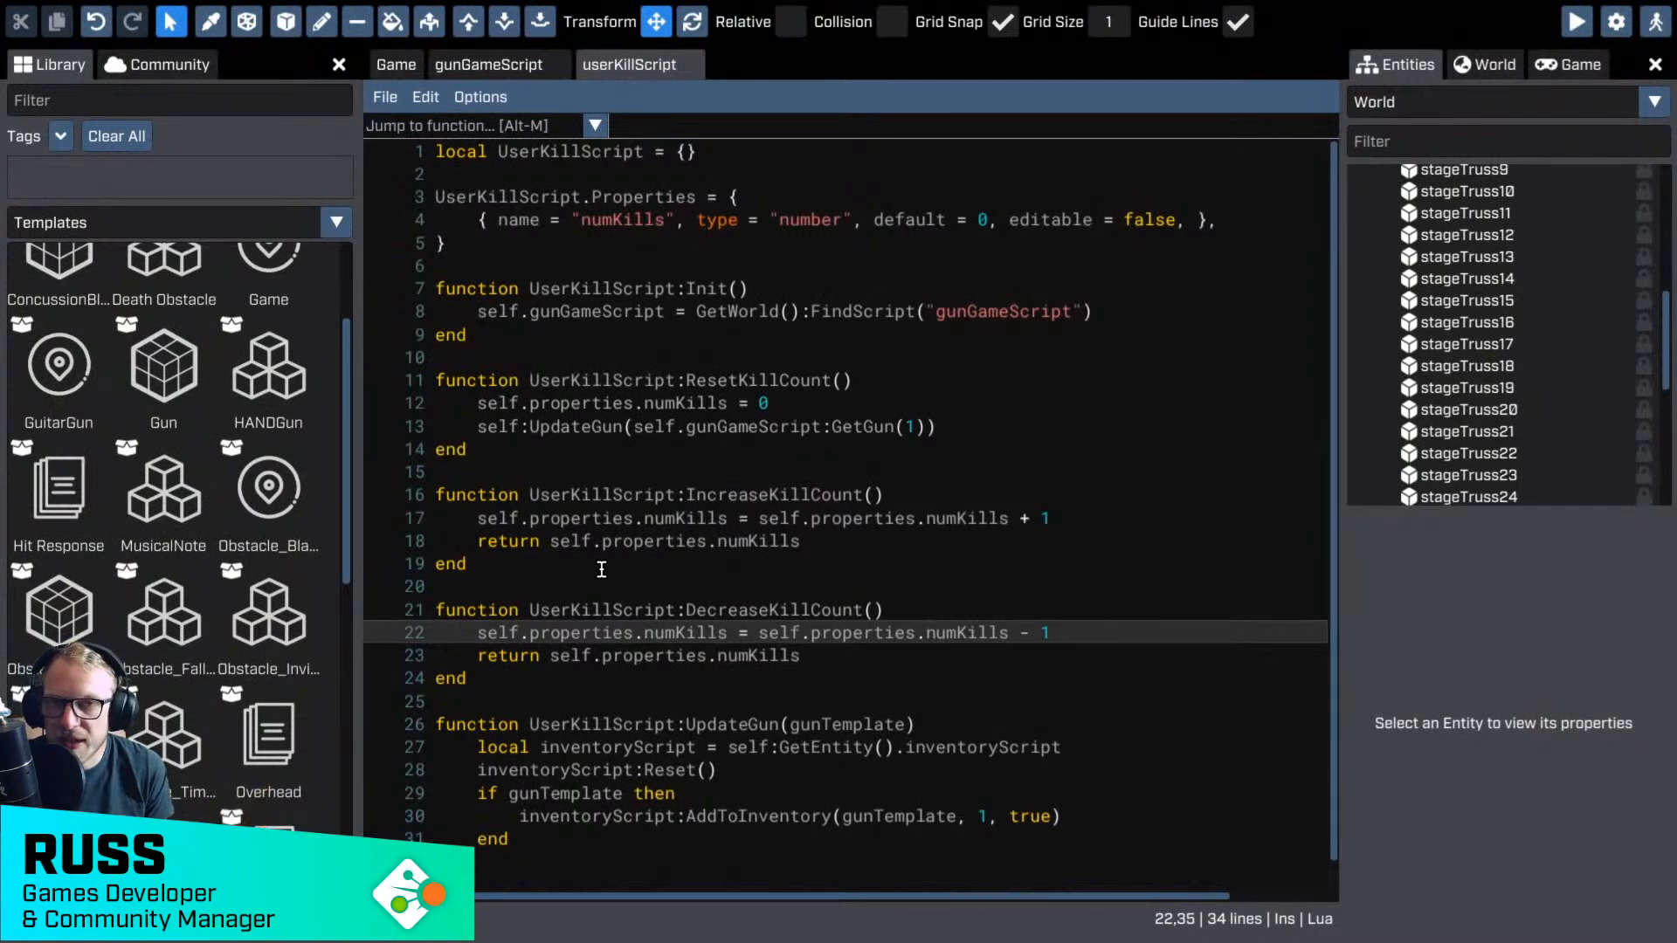
# - Wrap the subtraction in DecreaseKillCount as math.max(self.properties.numKills - 1, 0) so the kill count cannot drop below zero
pyautogui.press('Up')
pyautogui.press('Up')
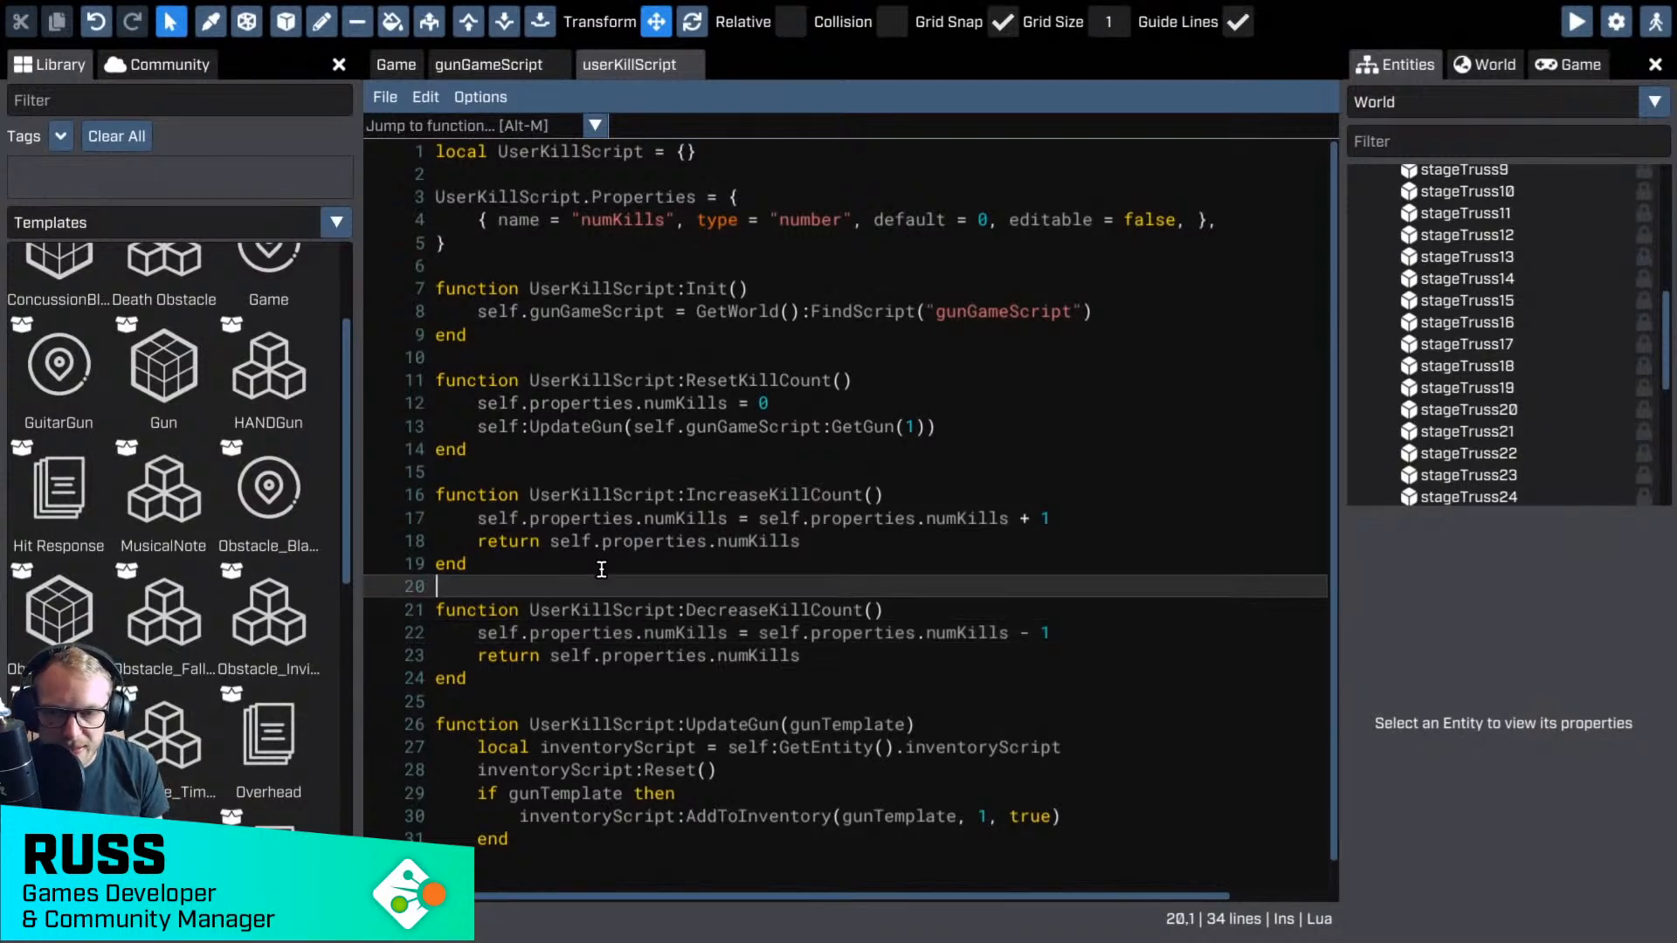
pyautogui.press('Down')
pyautogui.press('Down')
pyautogui.press('Home')
pyautogui.hotkey('ctrl', 'Right')
pyautogui.hotkey('ctrl', 'Right')
pyautogui.hotkey('ctrl', 'Right')
pyautogui.hotkey('ctrl', 'Right')
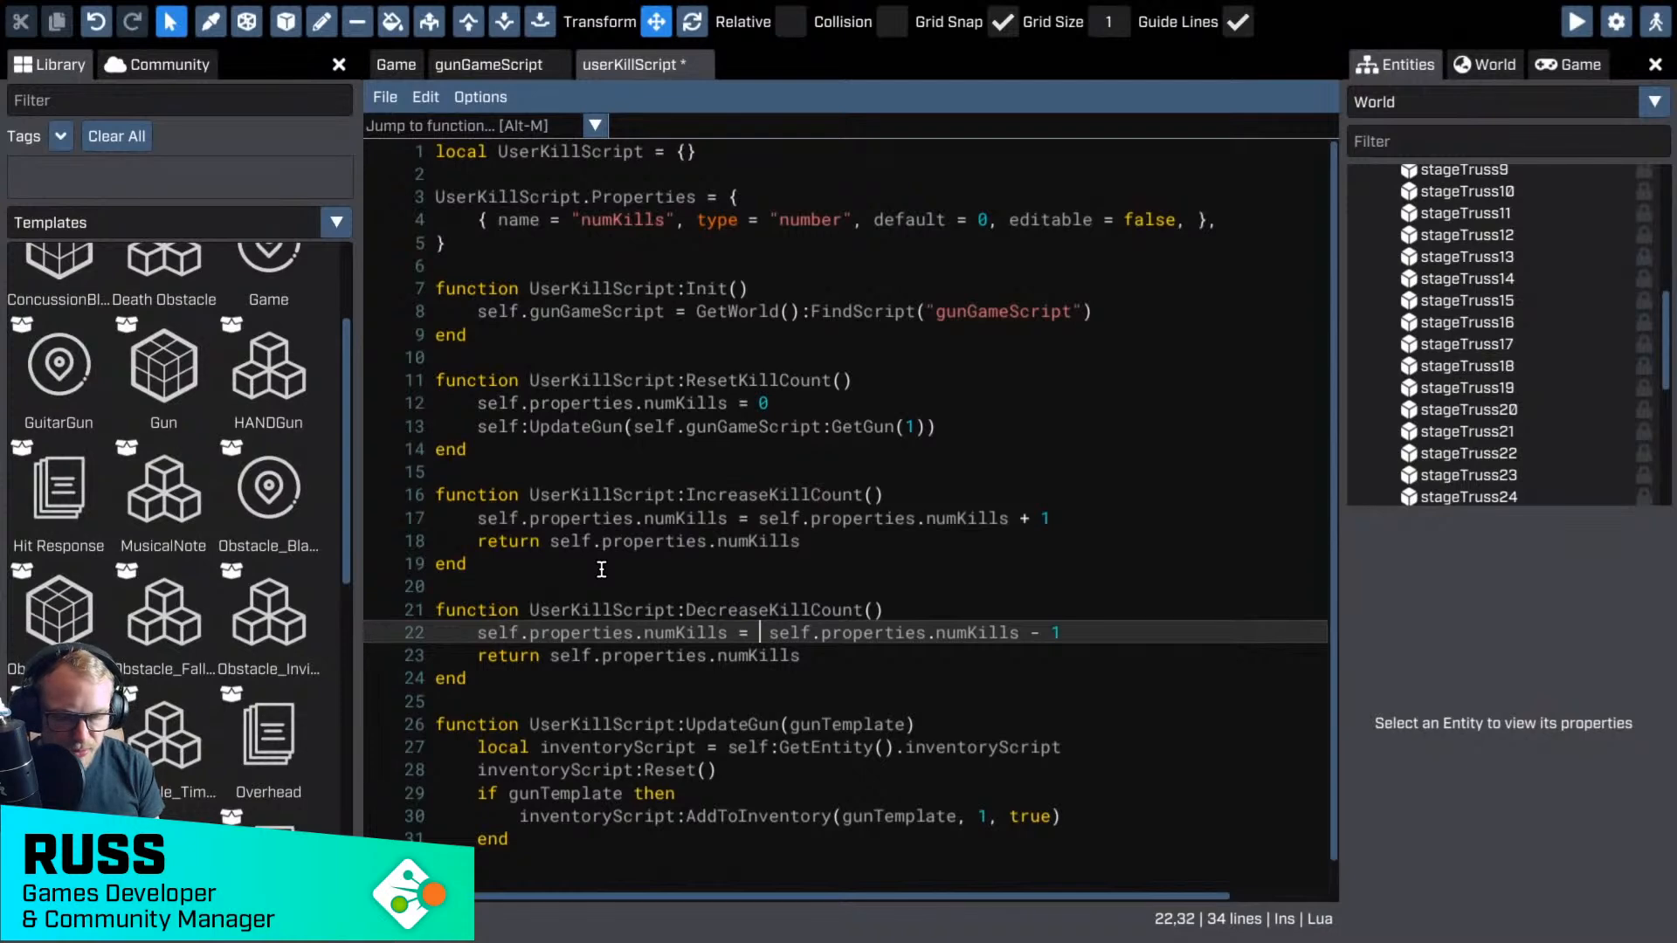
pyautogui.write('math.')
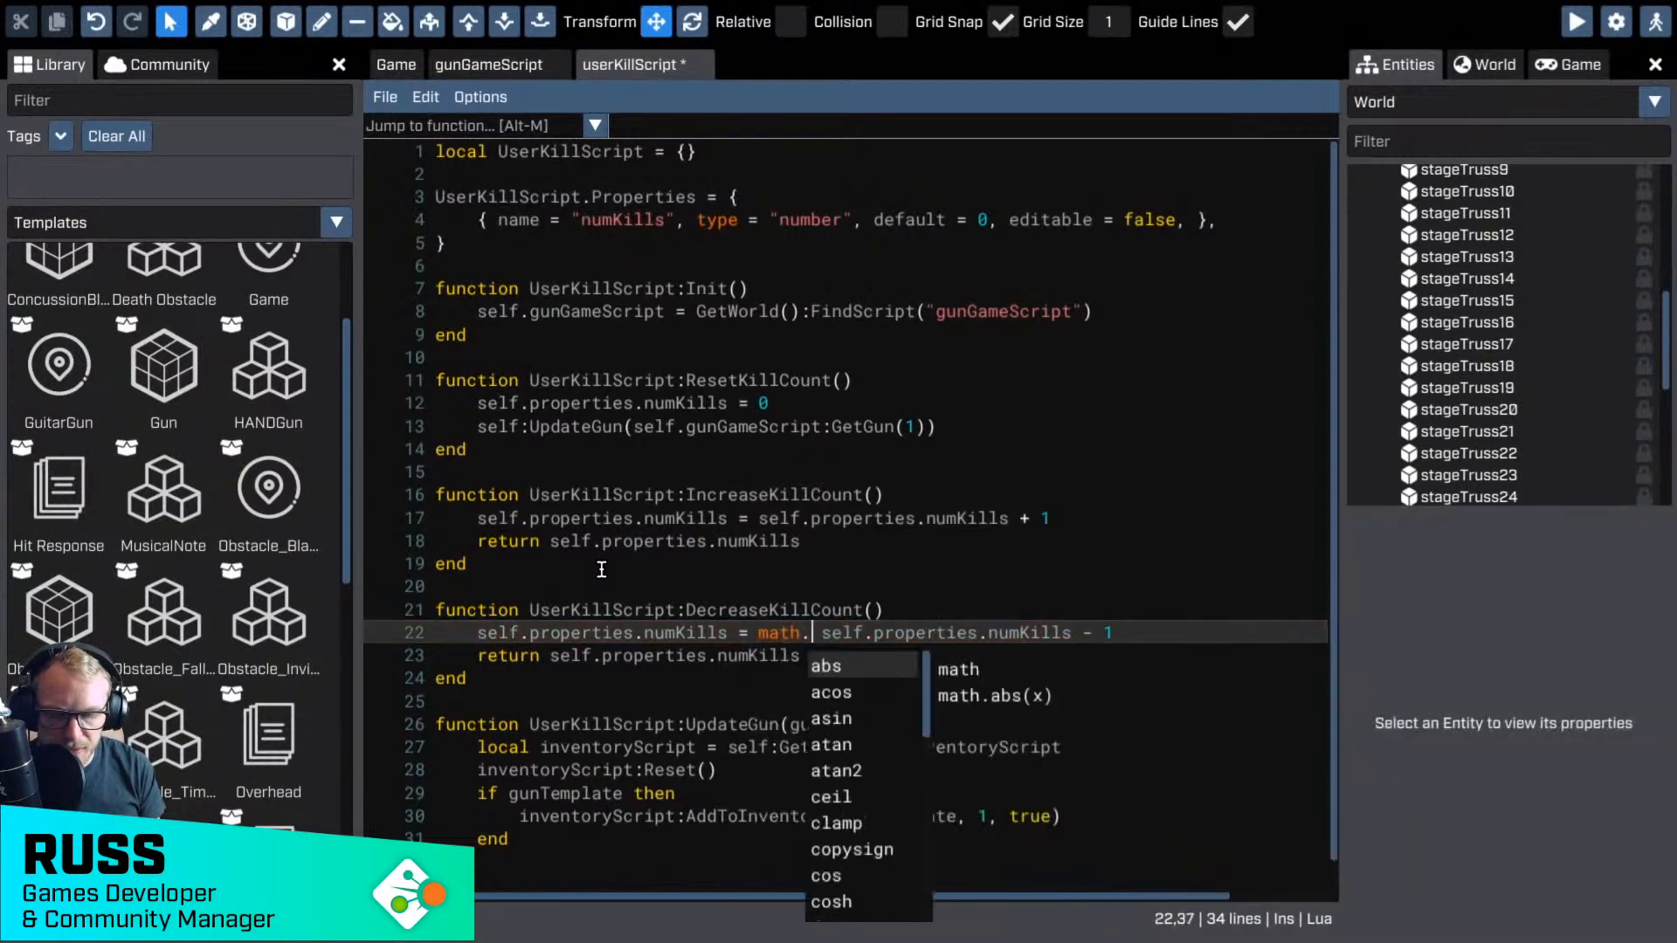
pyautogui.write('max')
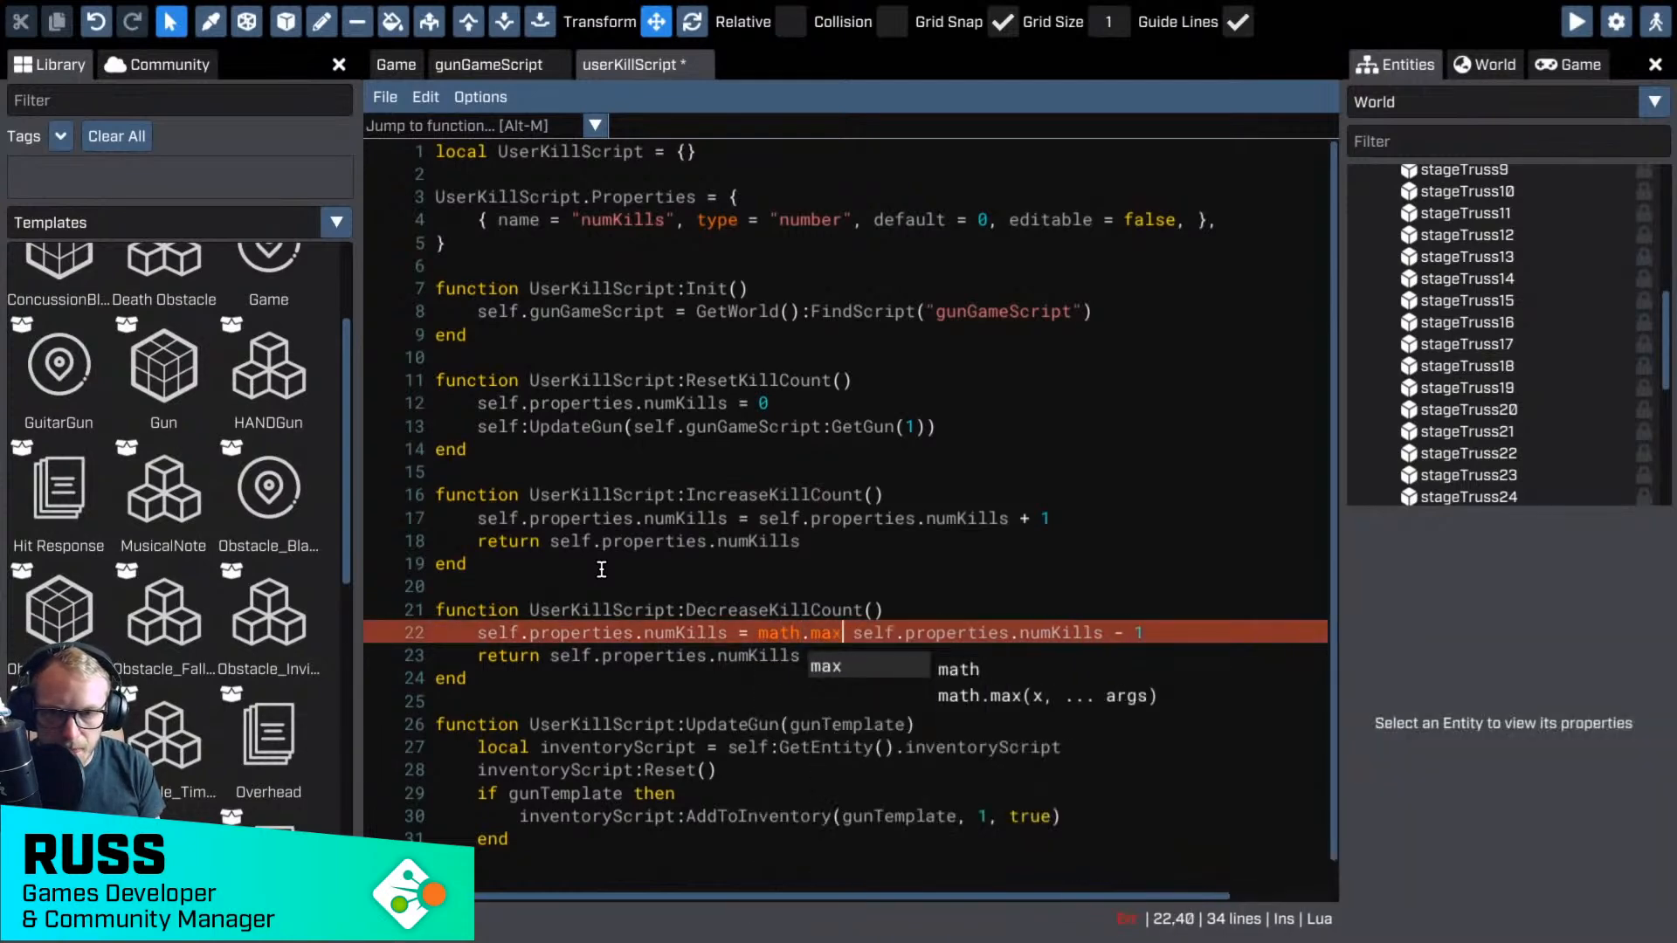
pyautogui.write('(')
pyautogui.press('Delete')
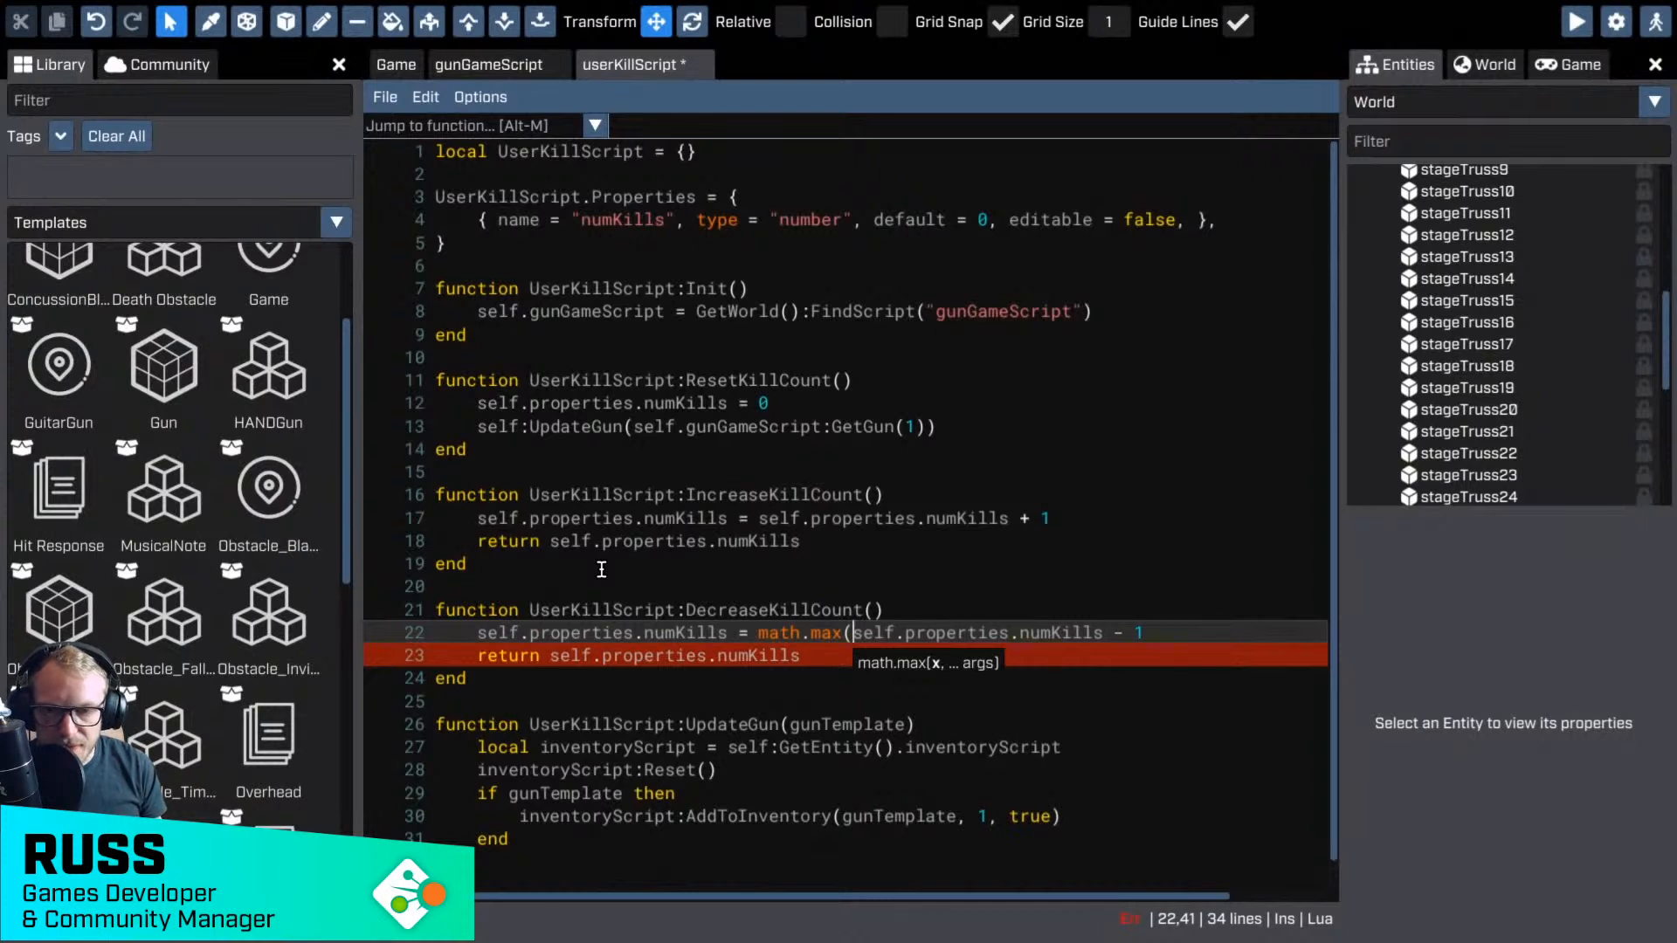
pyautogui.press('End')
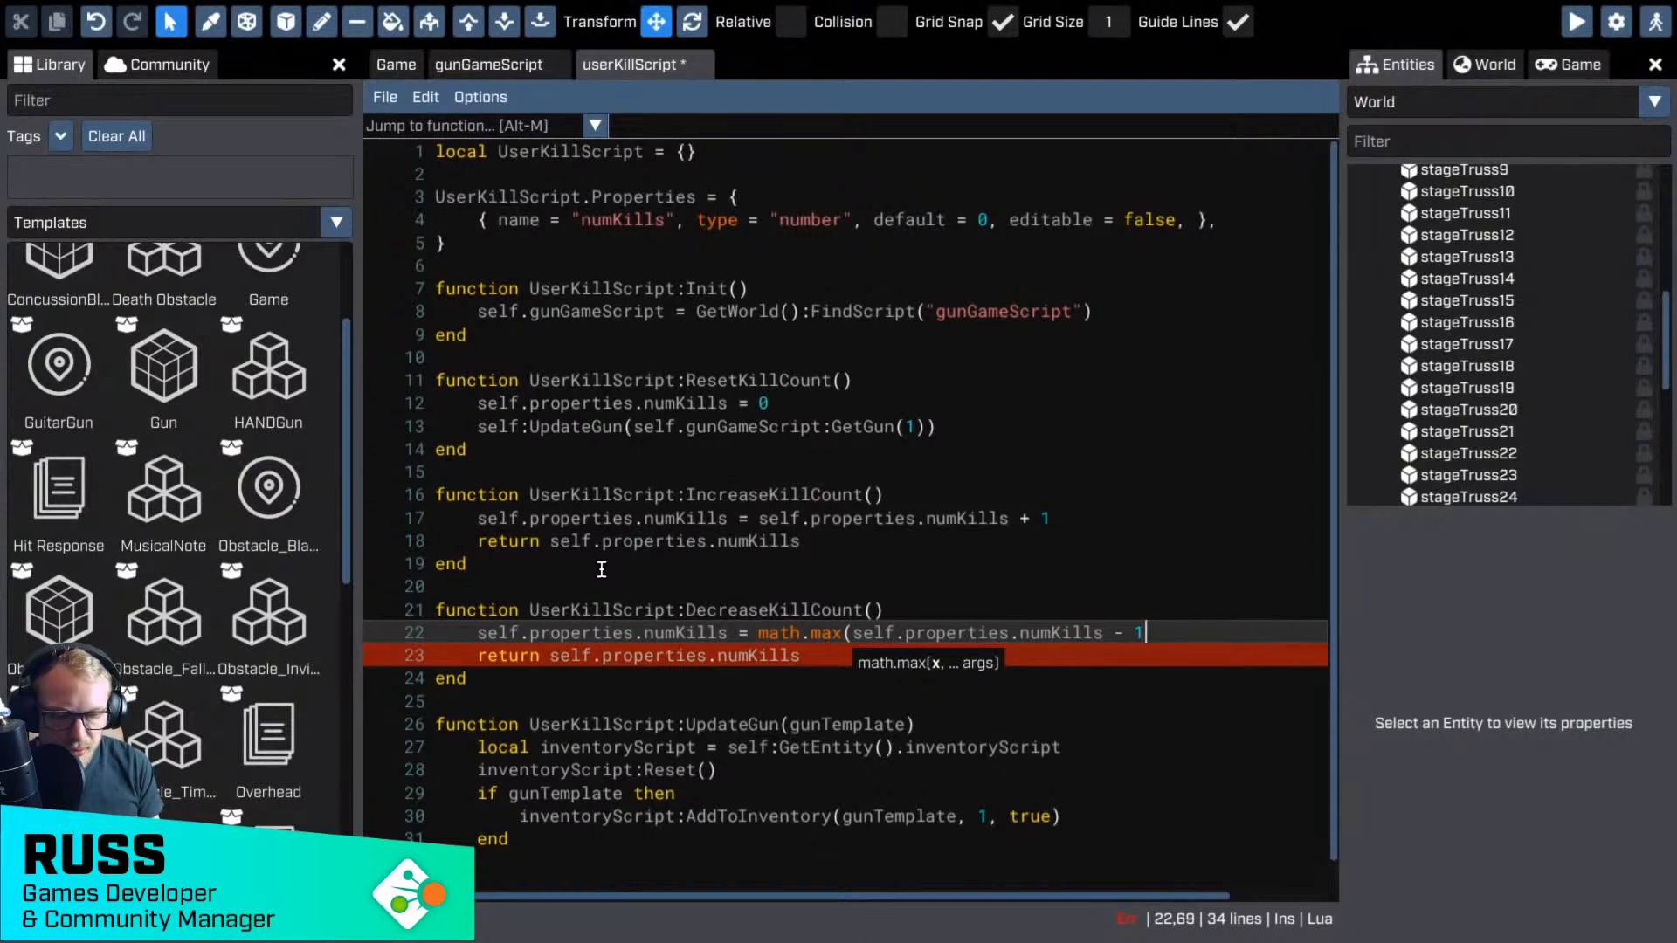
pyautogui.write(', 0)')
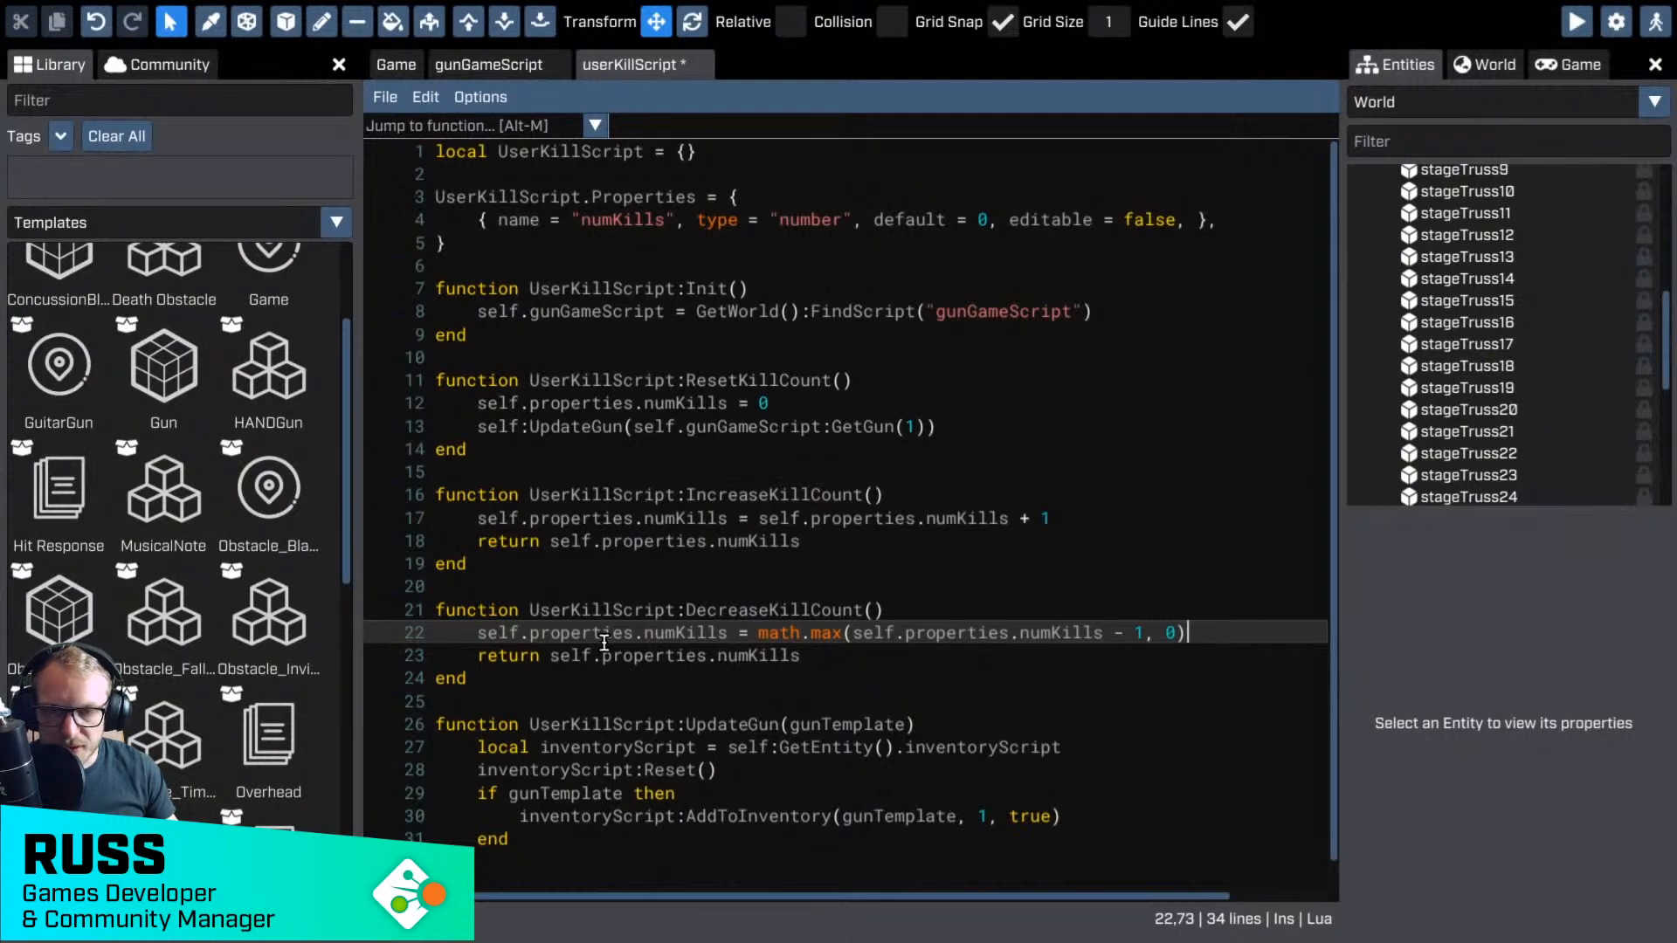
# - Check the parts of the math.max line in DecreaseKillCount and save userKillScript
pyautogui.moveTo(758, 639); pyautogui.dragTo(854, 638)
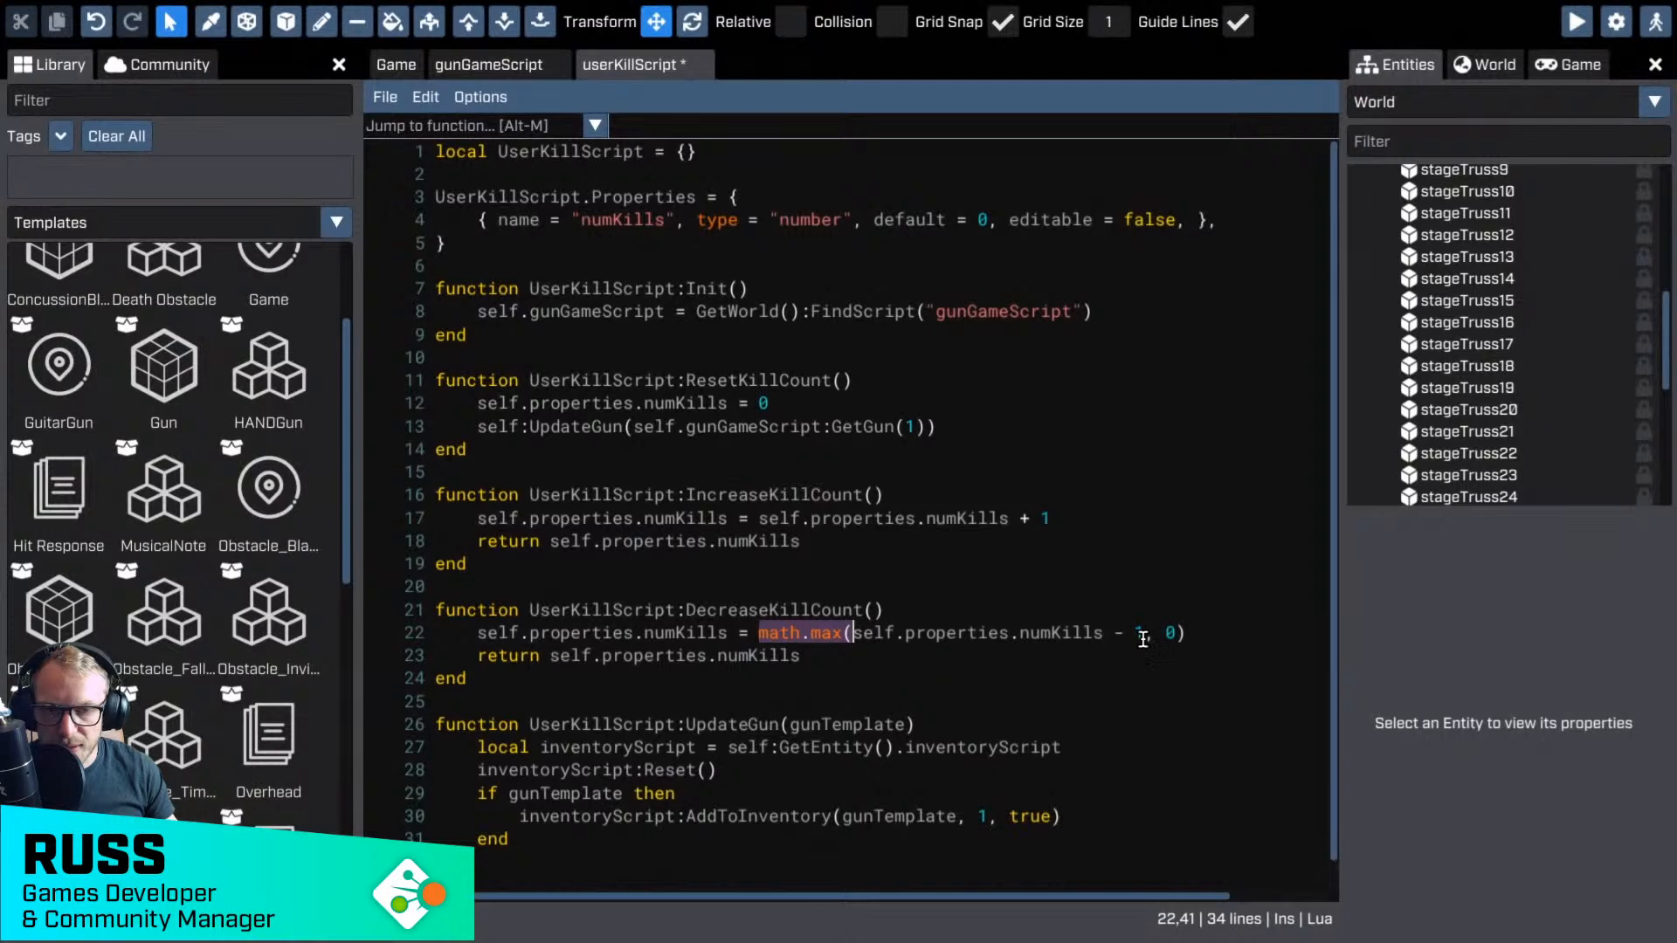
pyautogui.click(1037, 671)
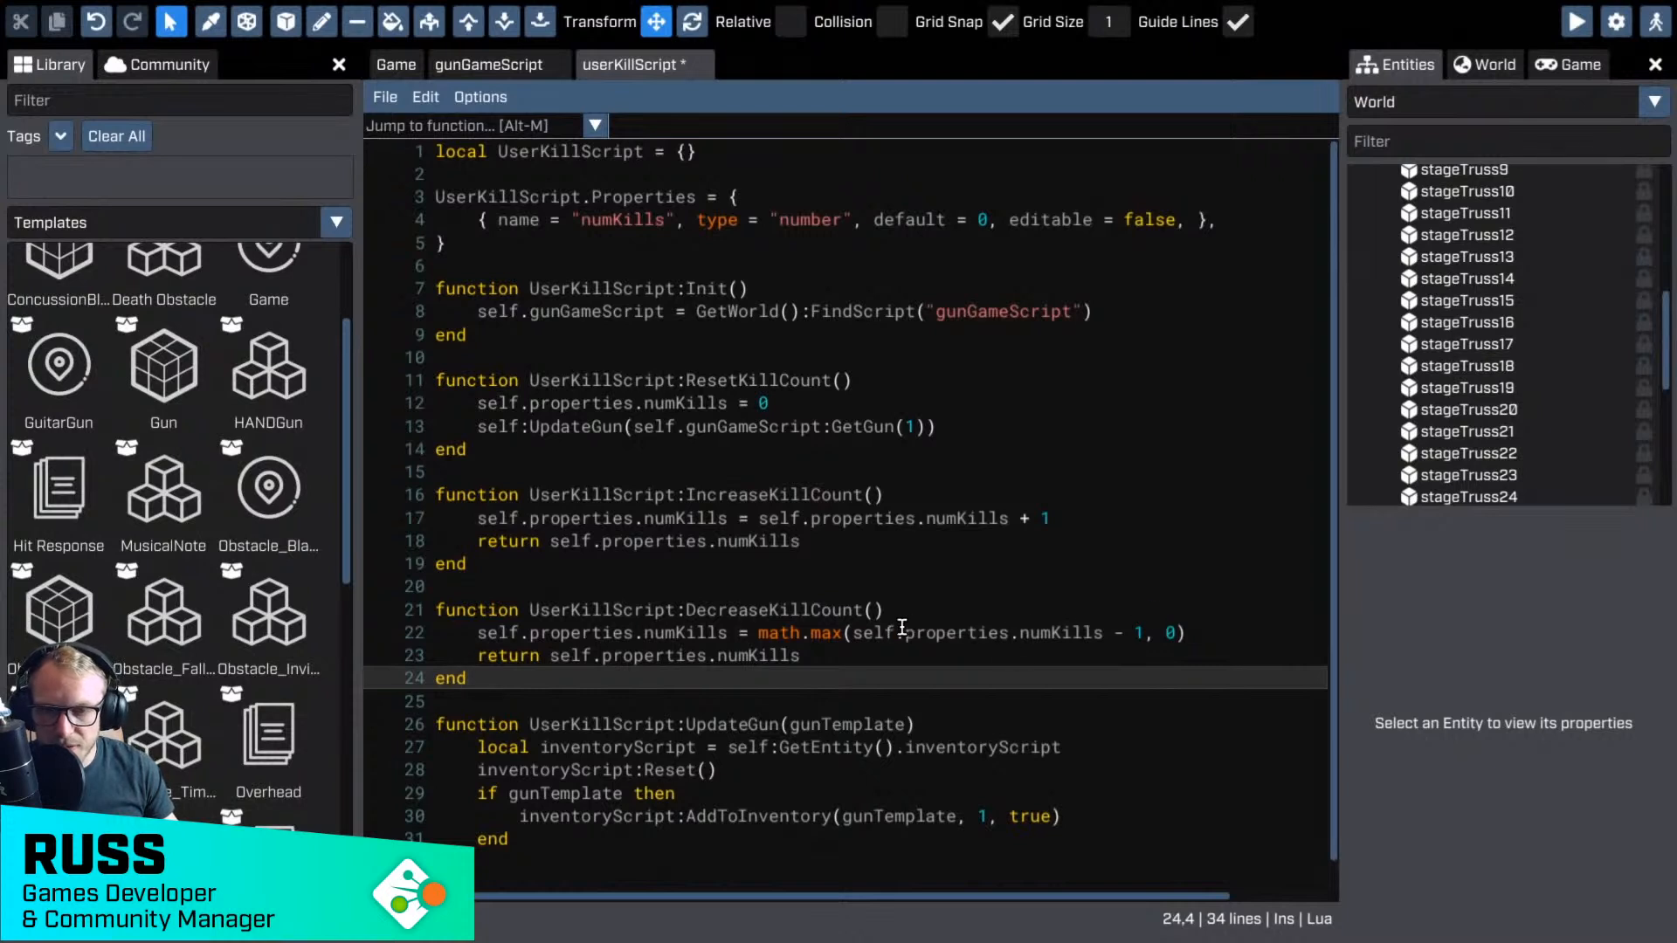
pyautogui.moveTo(858, 632); pyautogui.dragTo(1105, 632)
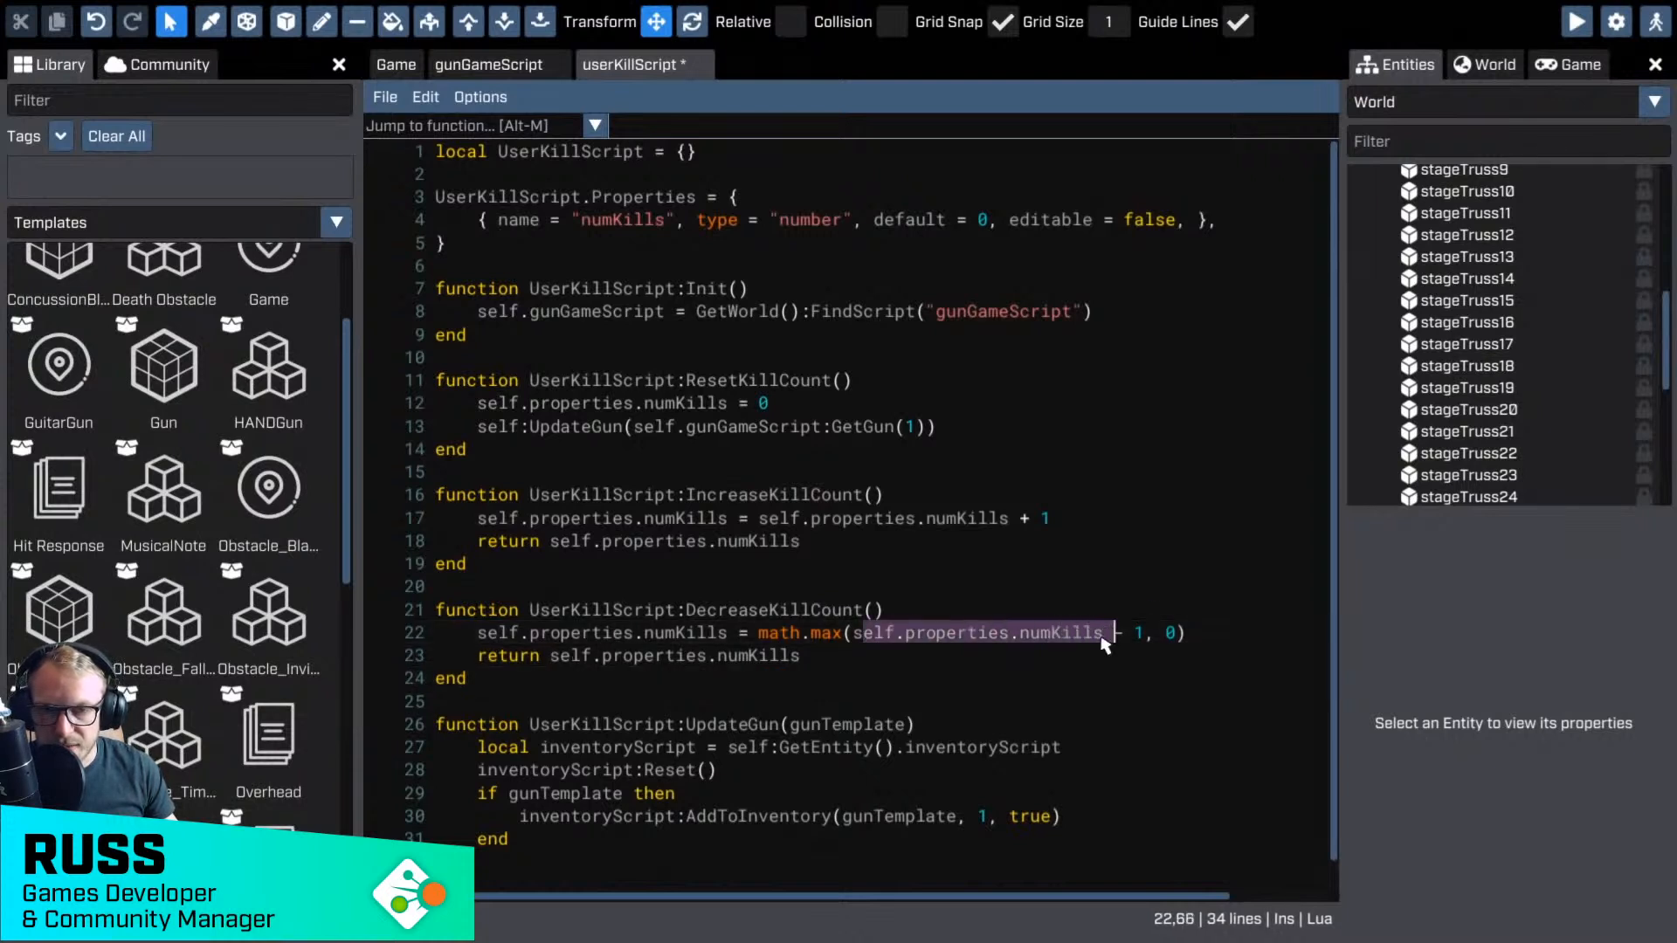
pyautogui.click(854, 633)
pyautogui.hotkey('shift', 'Down')
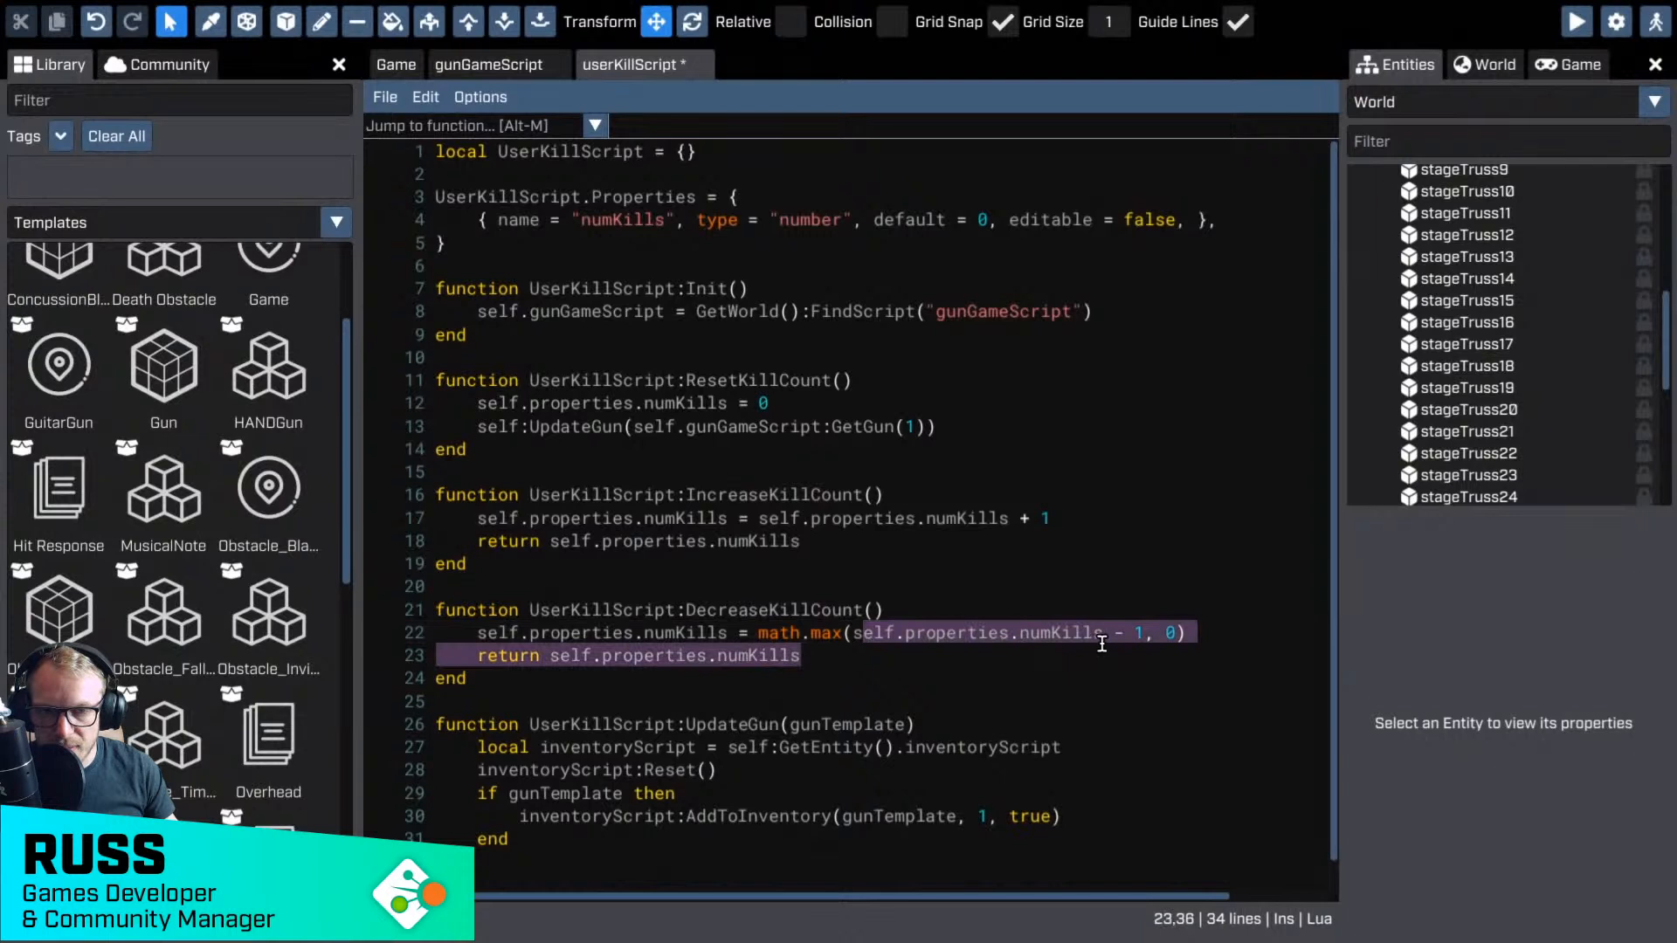
pyautogui.click(1202, 634)
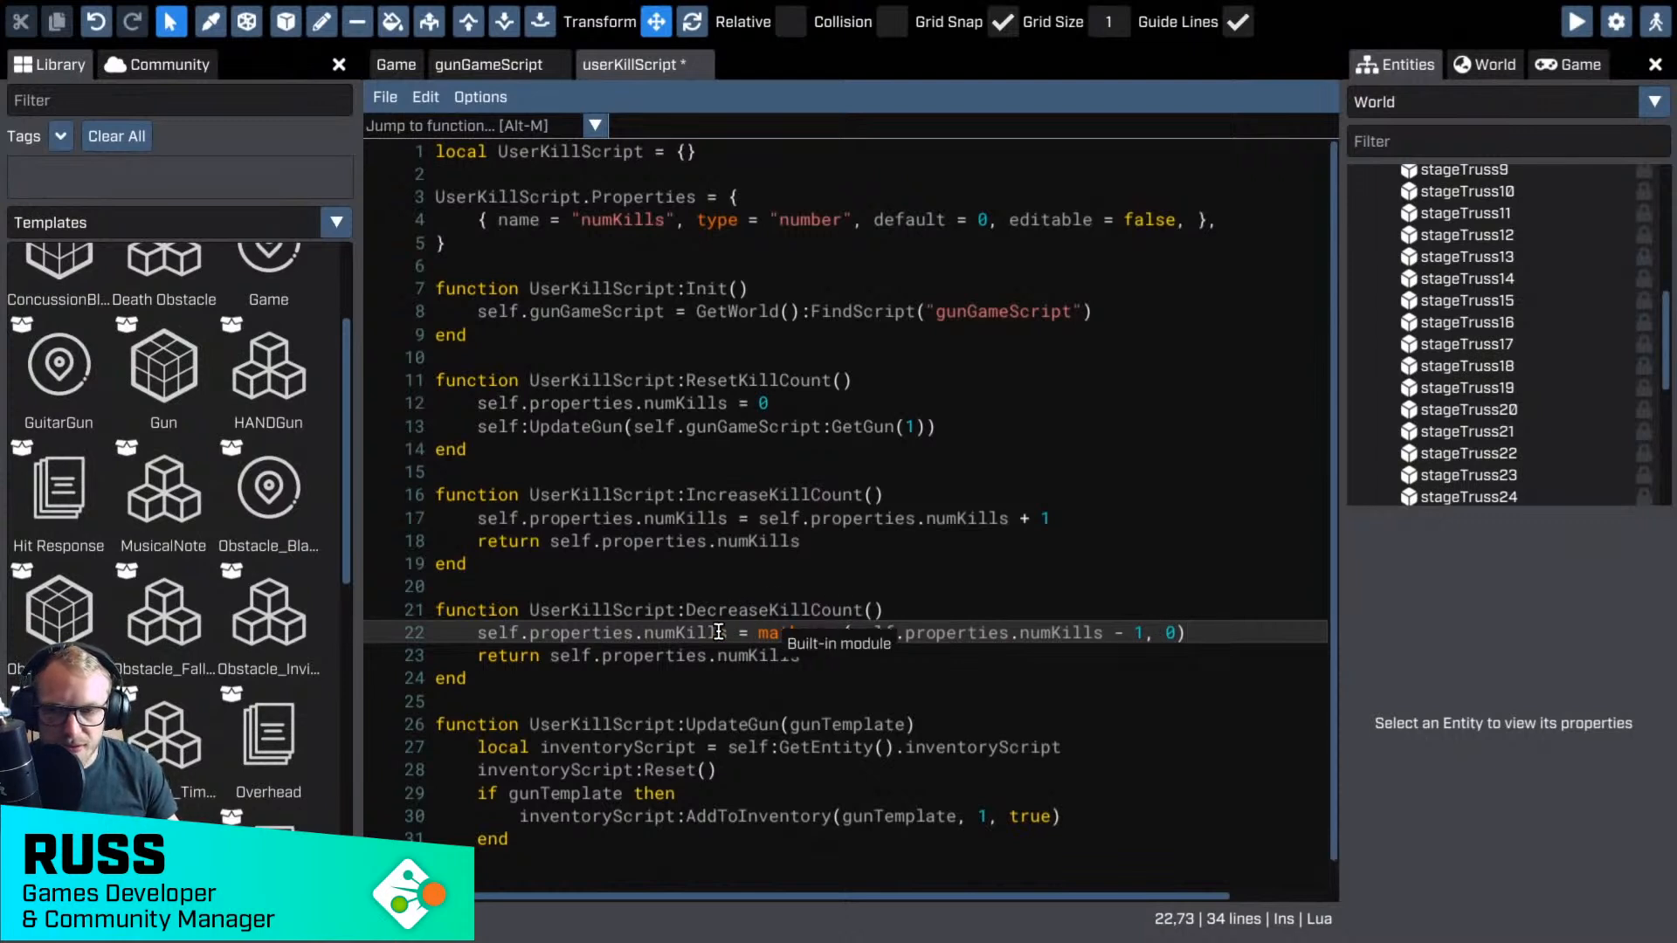
pyautogui.moveTo(738, 632); pyautogui.dragTo(506, 638)
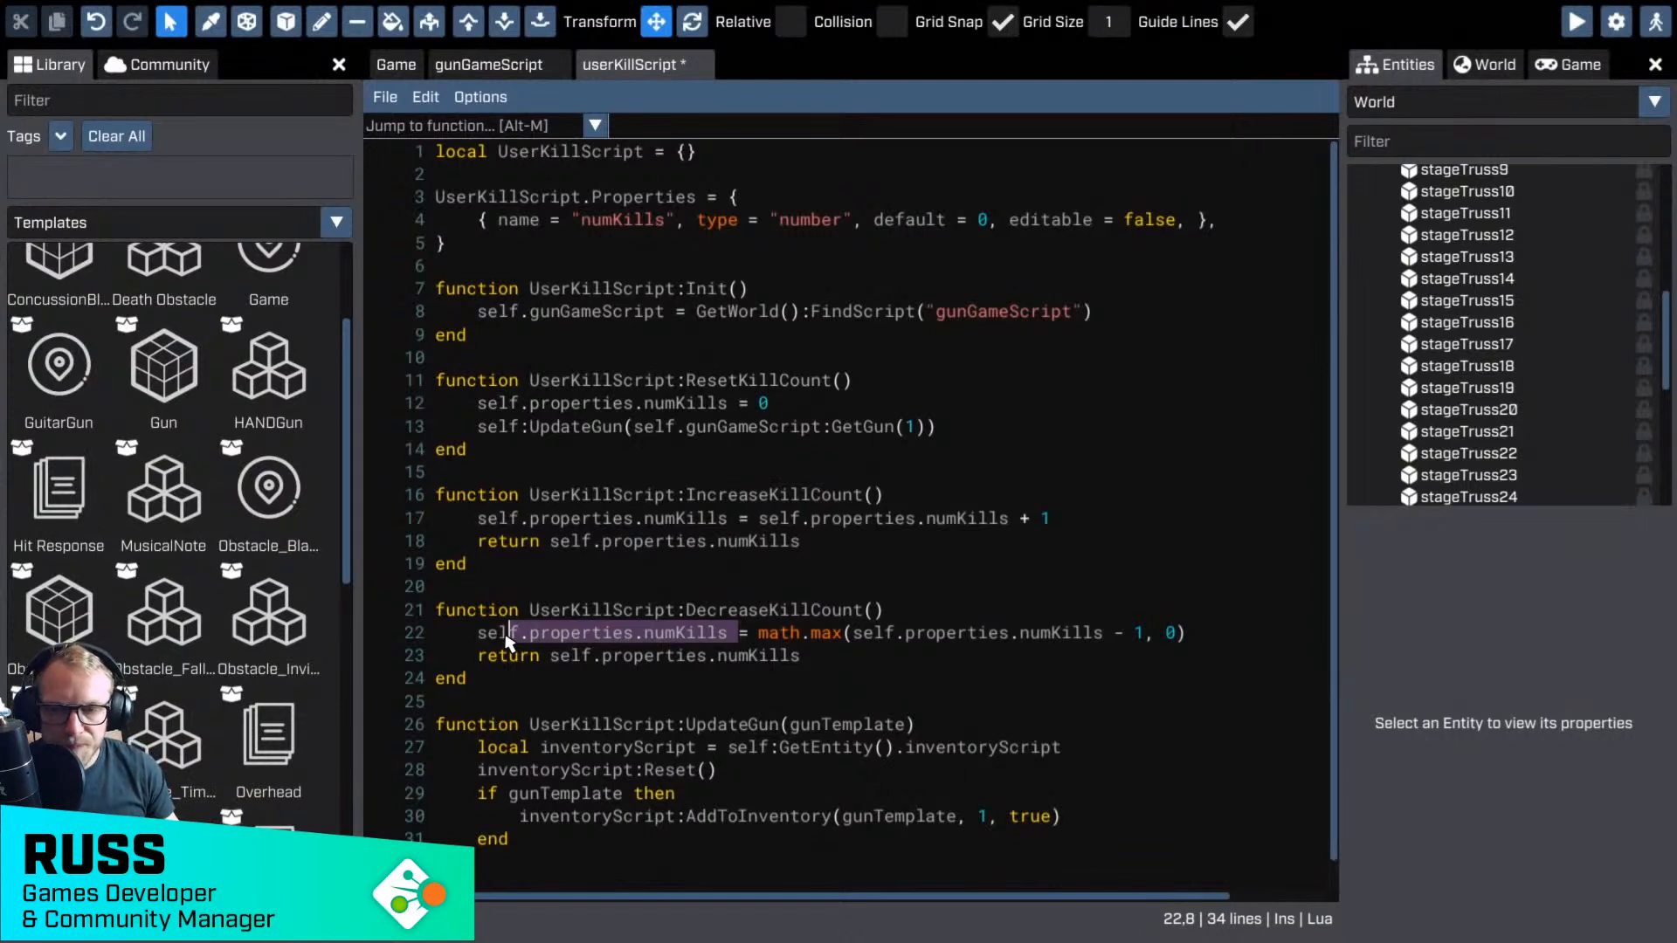
pyautogui.click(859, 650)
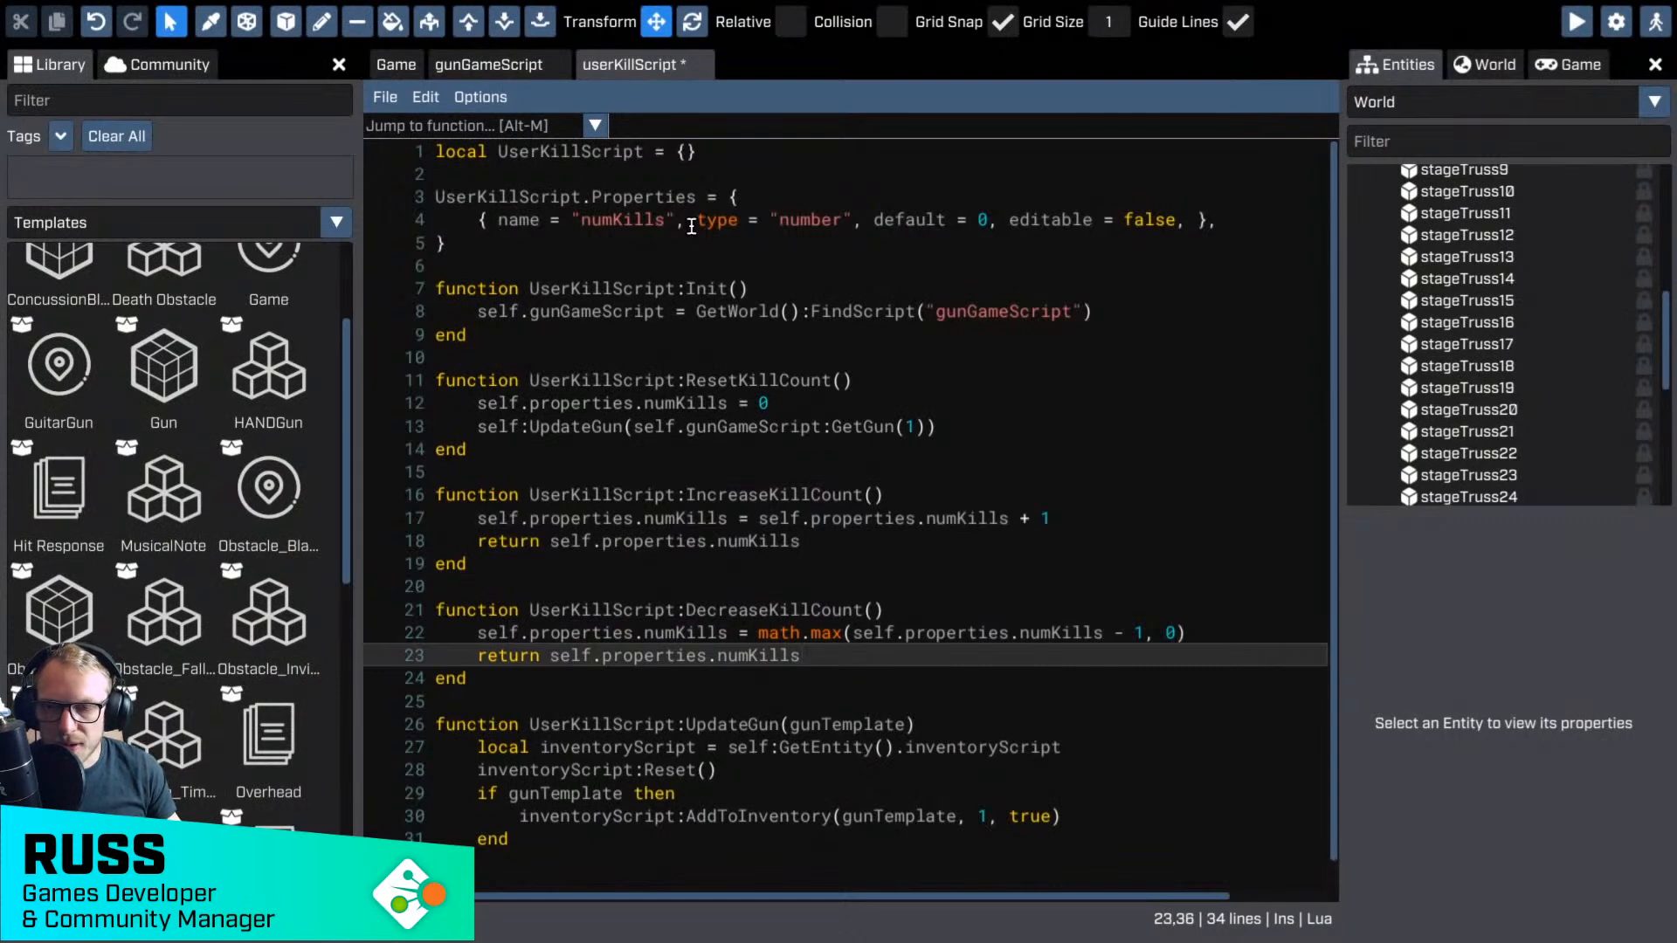
pyautogui.click(958, 517)
pyautogui.hotkey('ctrl', 's')
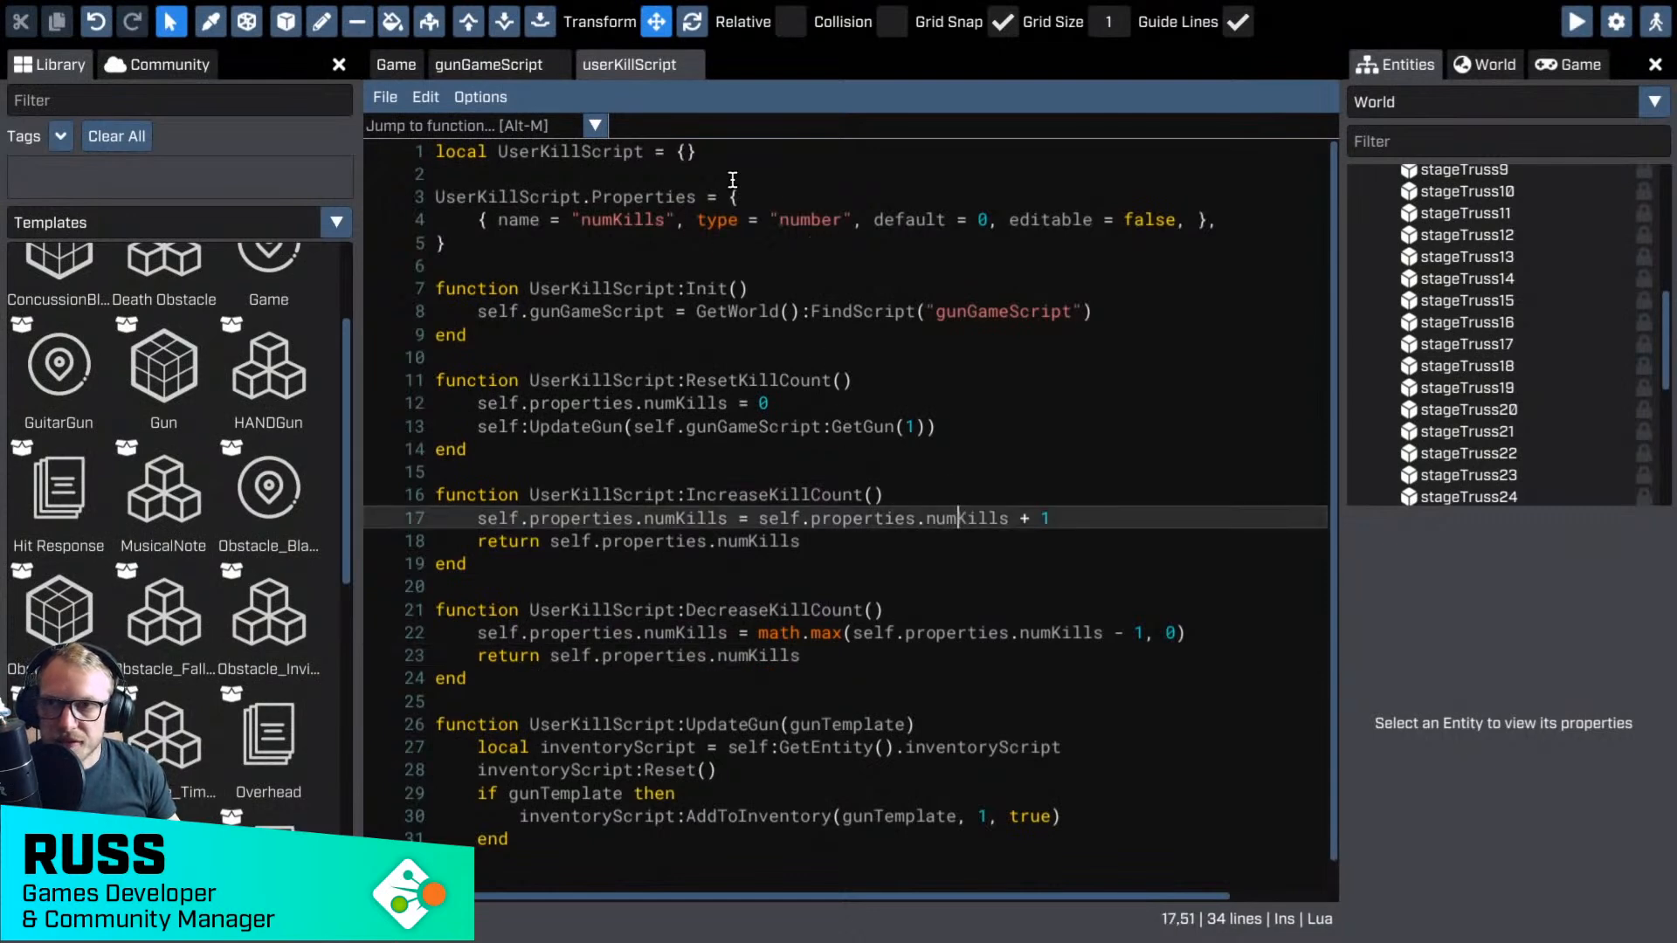
# - Review the OnUserDied function in gunGameScript and close both open scripts
pyautogui.click(488, 64)
pyautogui.click(940, 402)
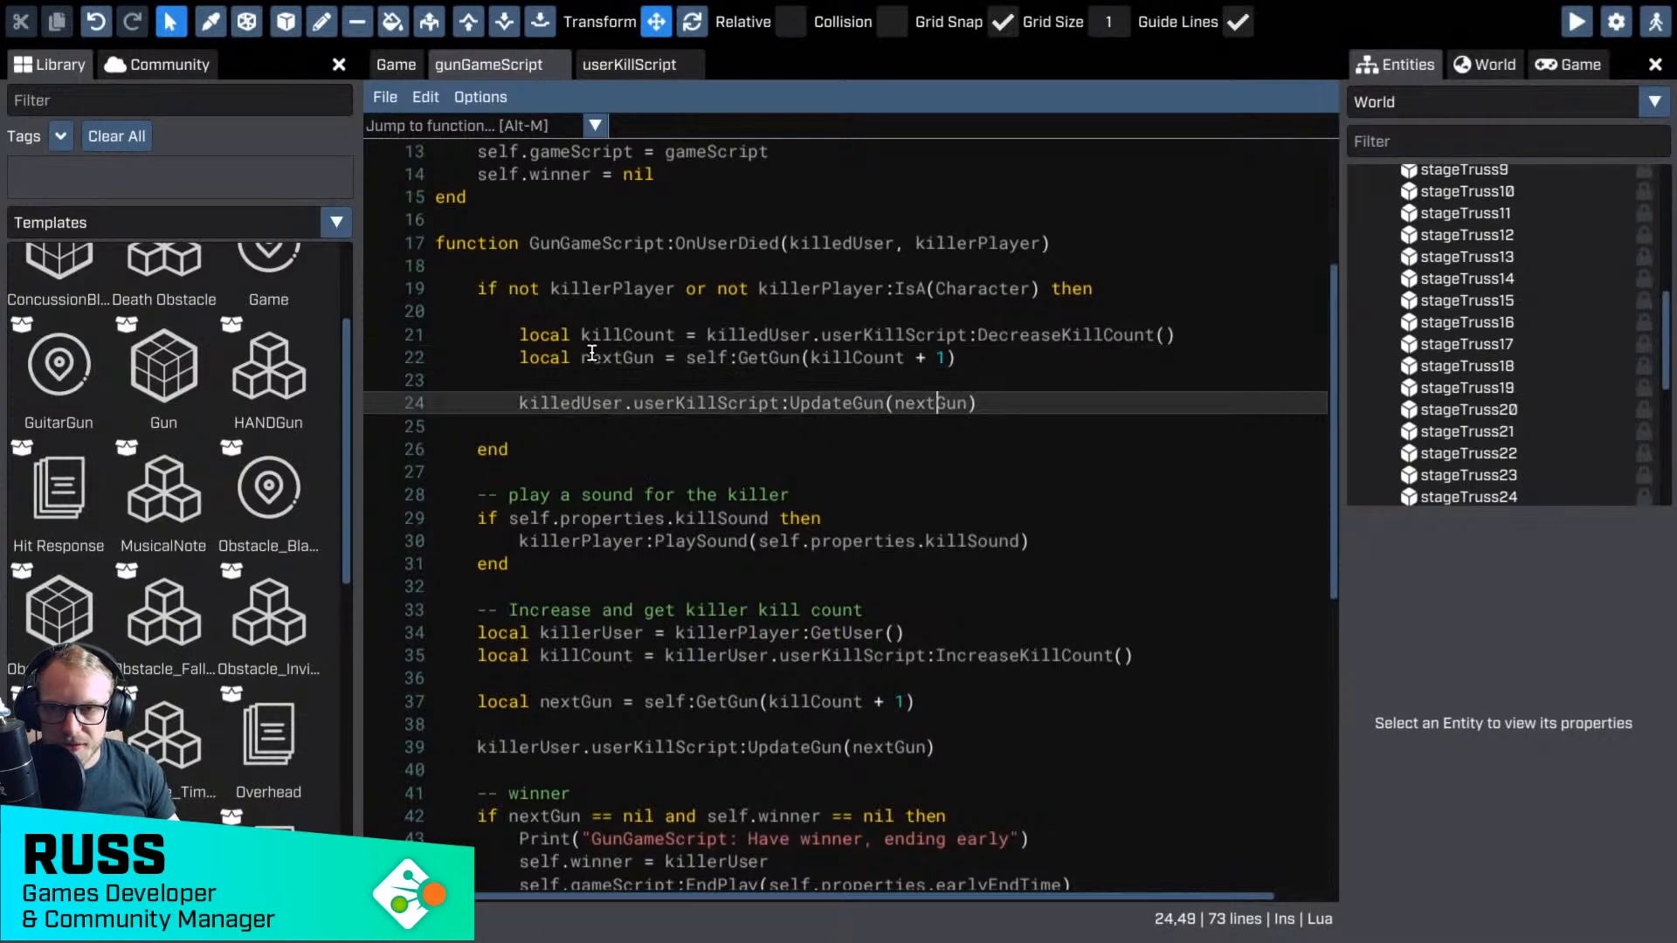
pyautogui.scroll(-2, 995, 350)
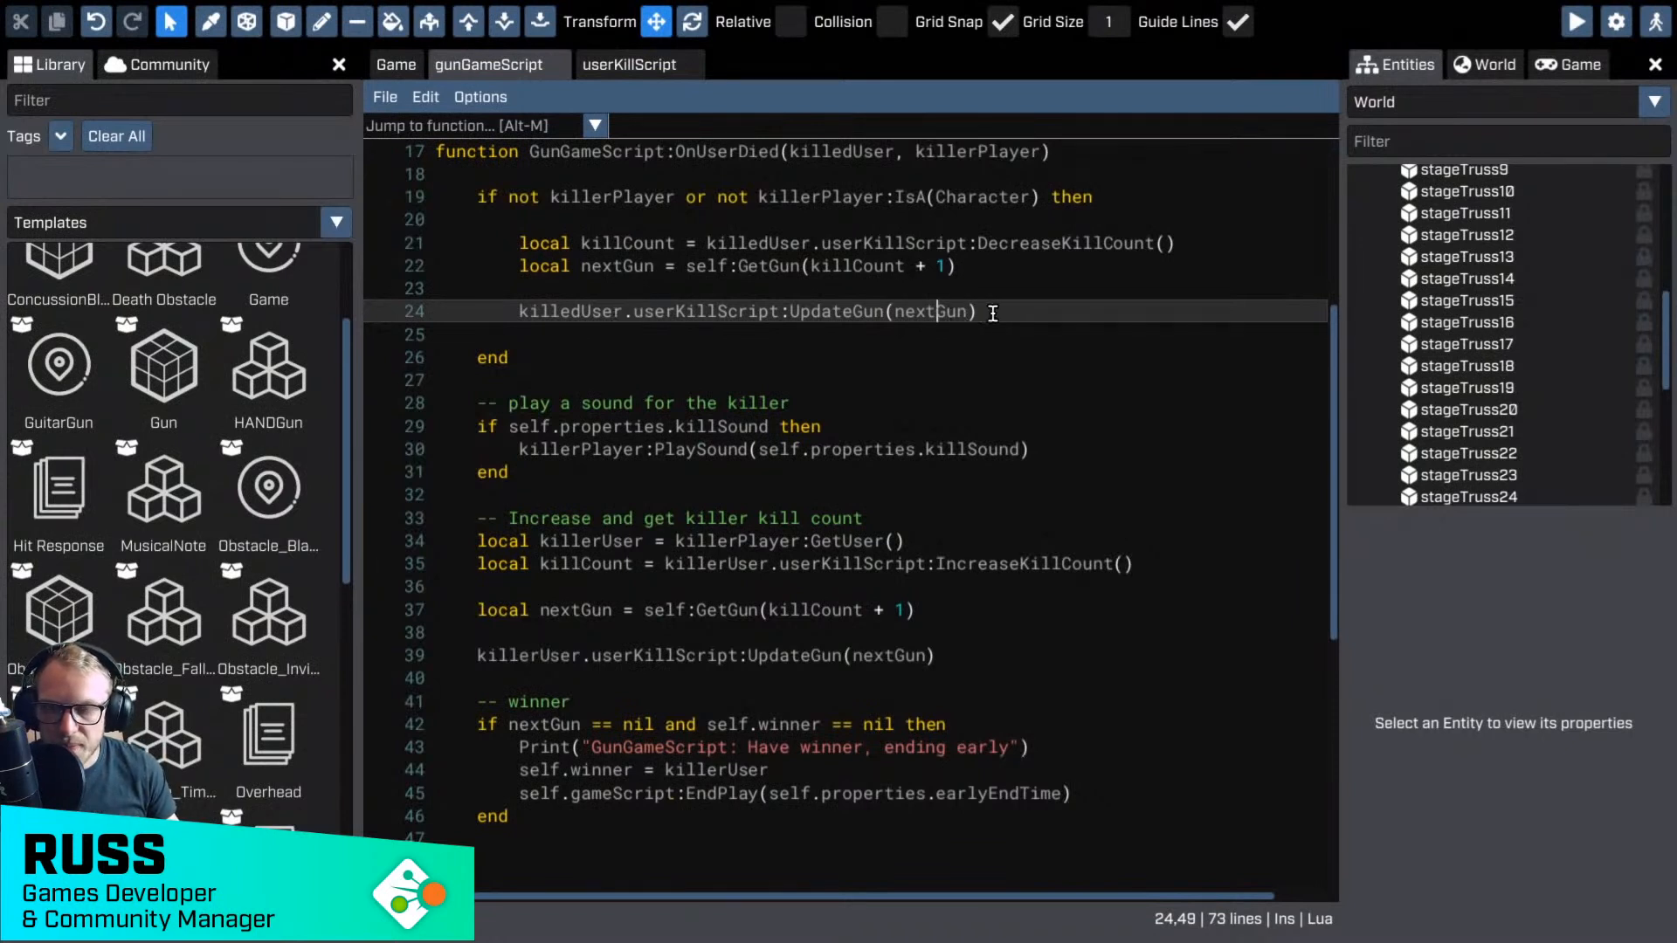
pyautogui.scroll(-2, 982, 293)
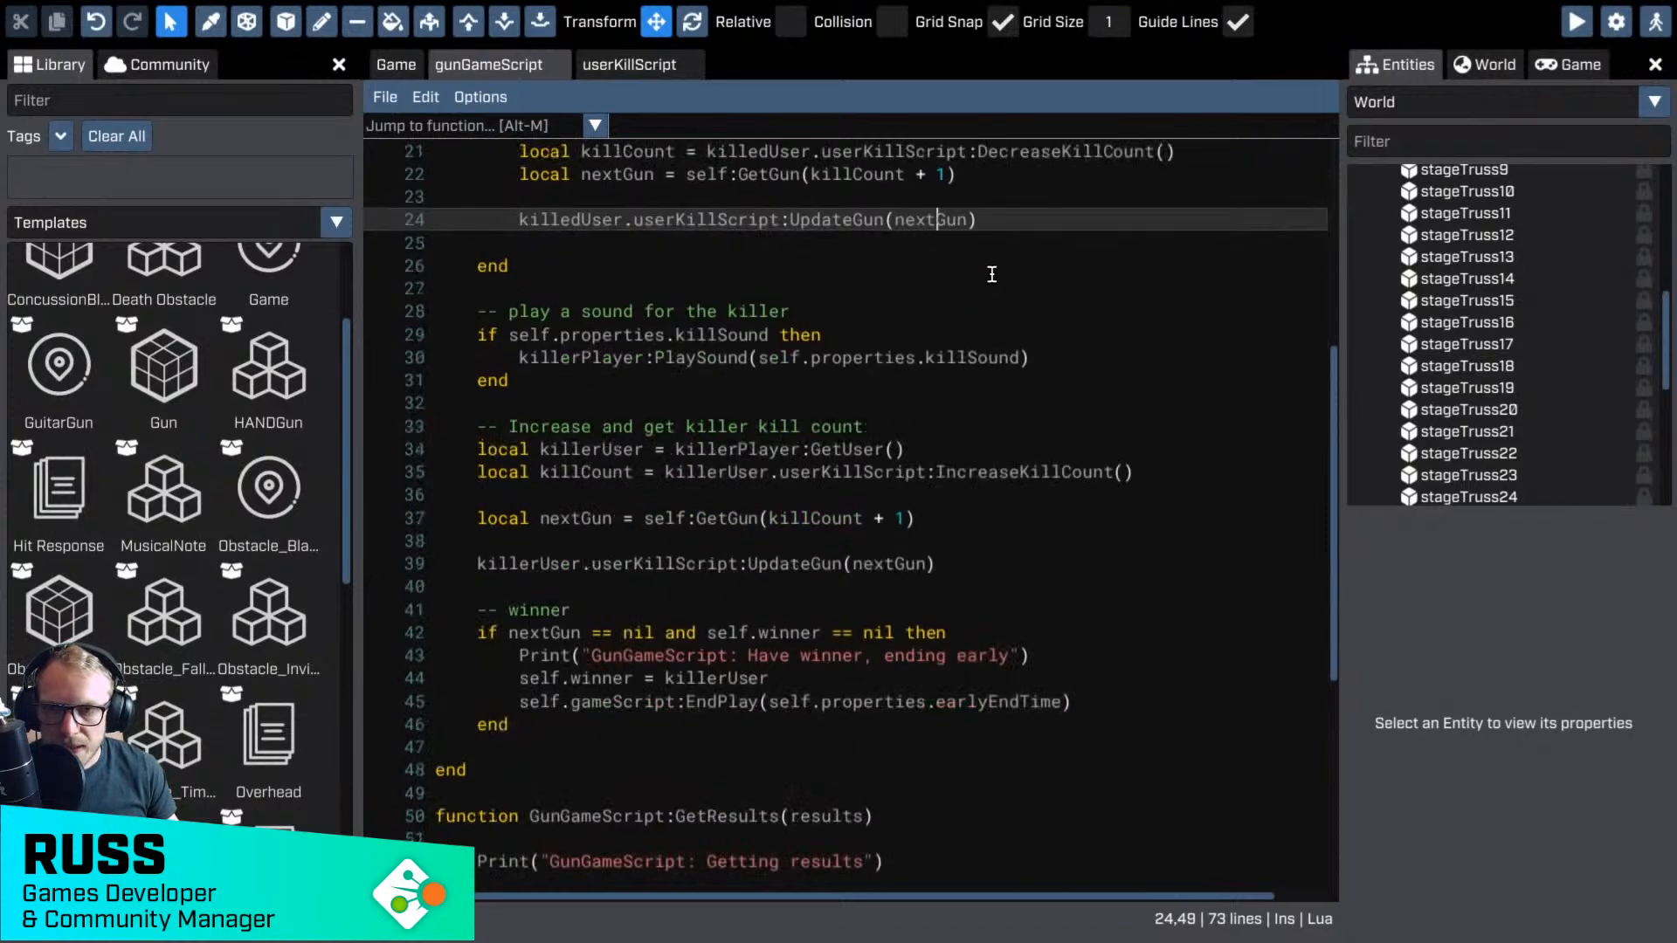
pyautogui.scroll(-1, 990, 275)
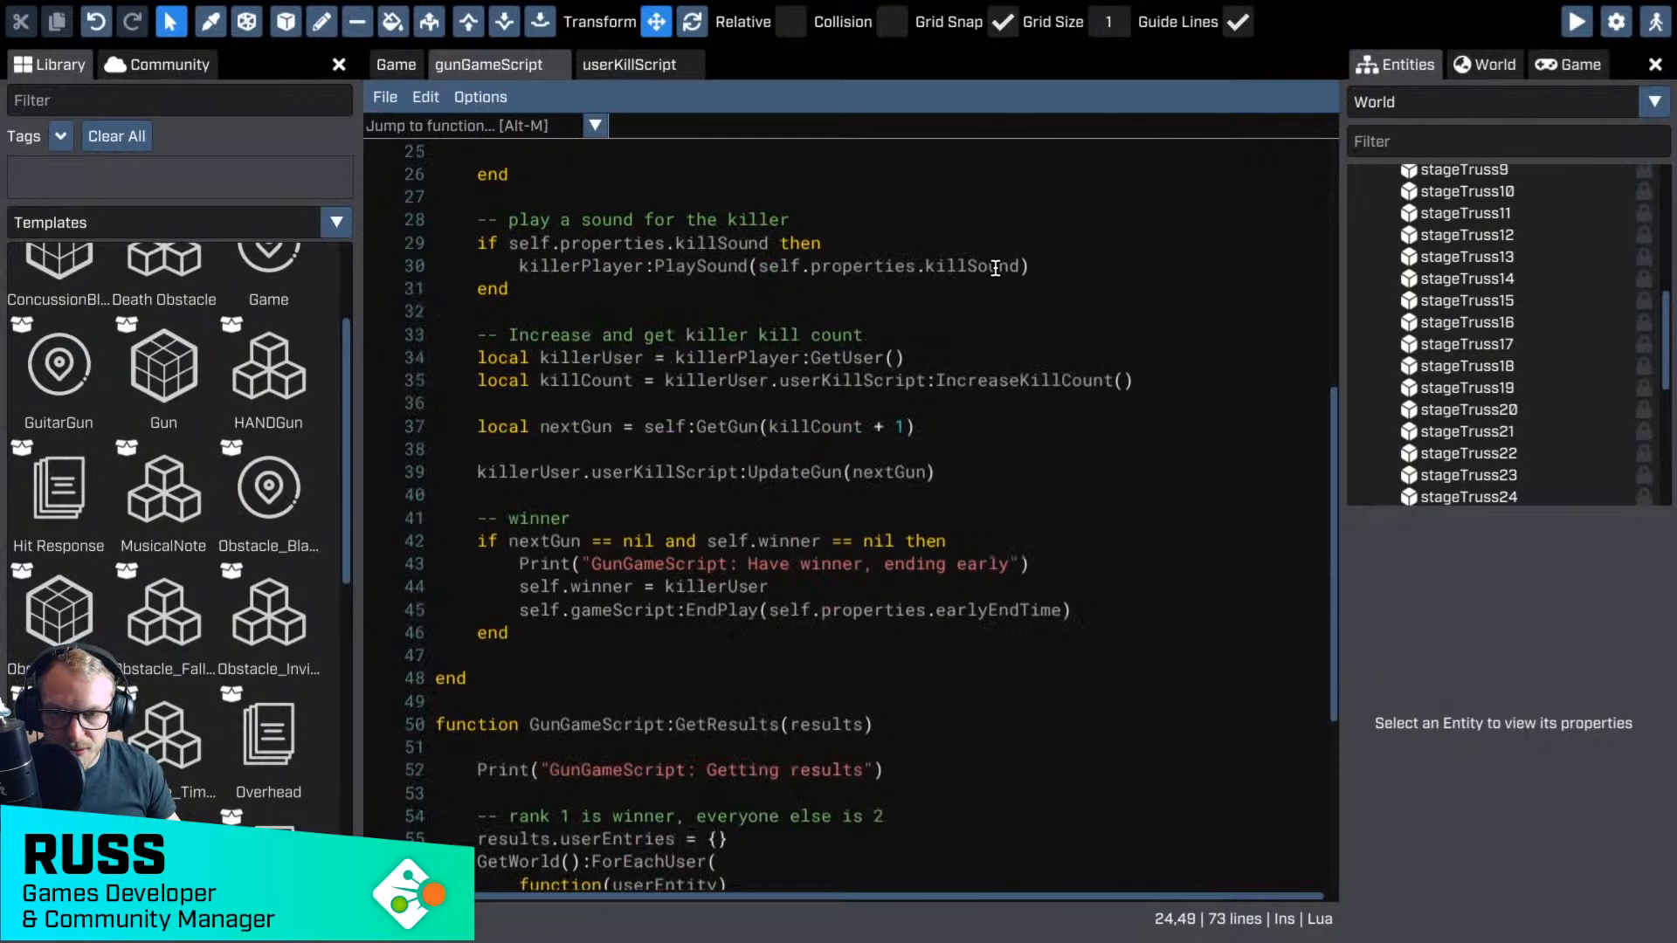
pyautogui.scroll(8, 996, 268)
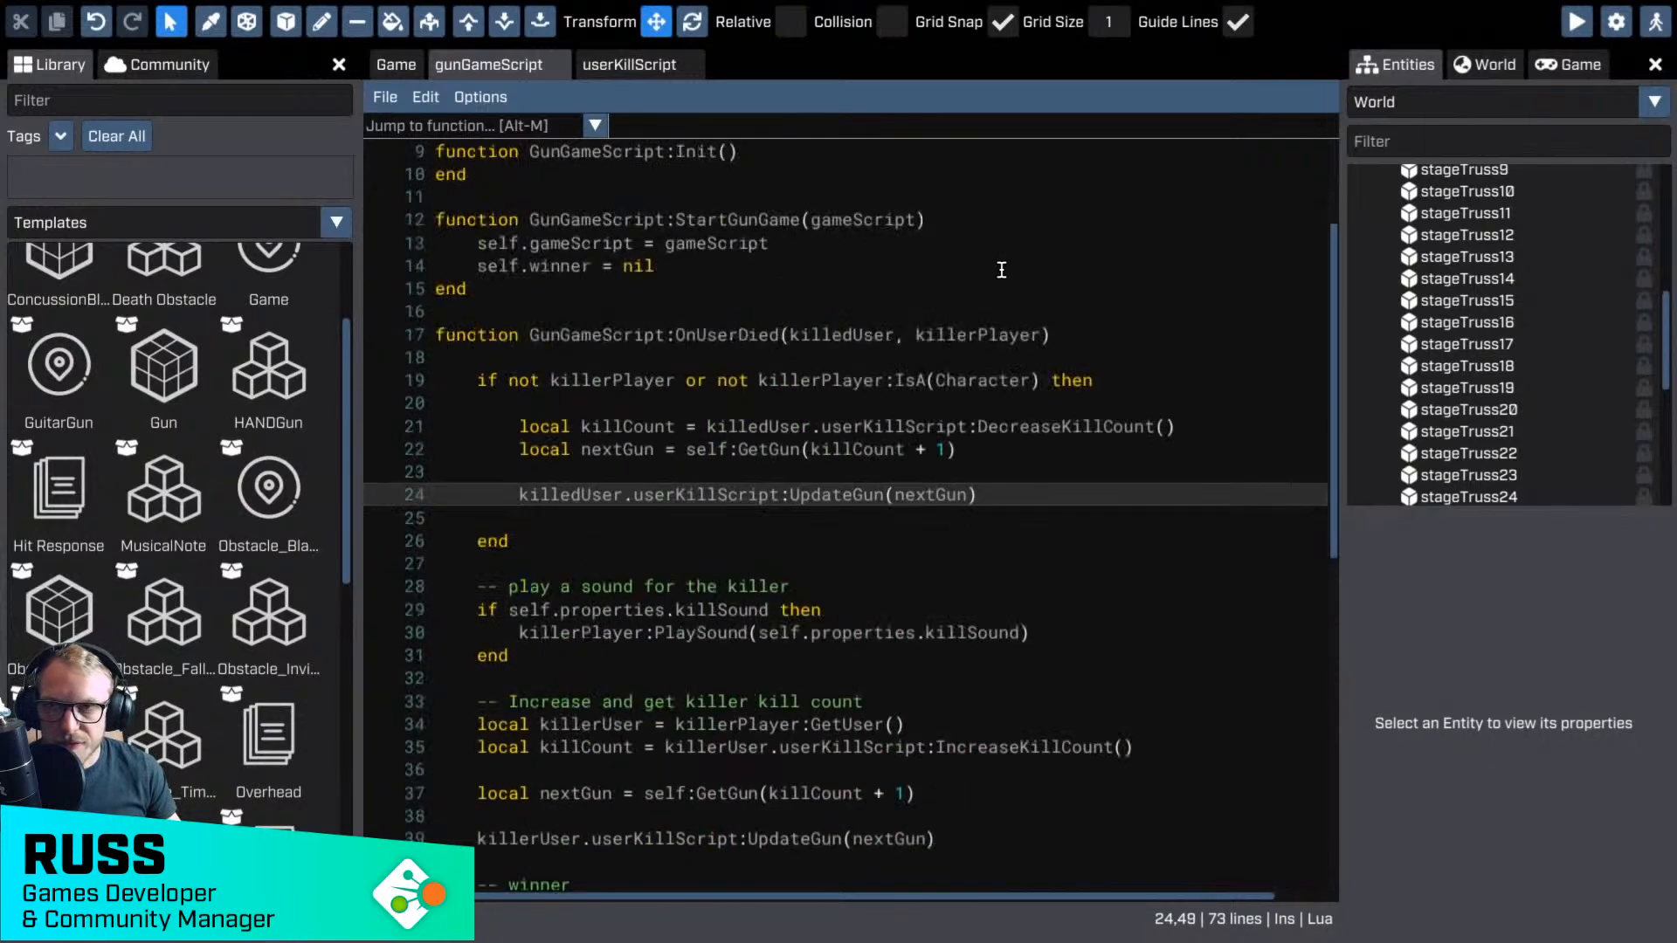
pyautogui.click(689, 64)
pyautogui.click(550, 64)
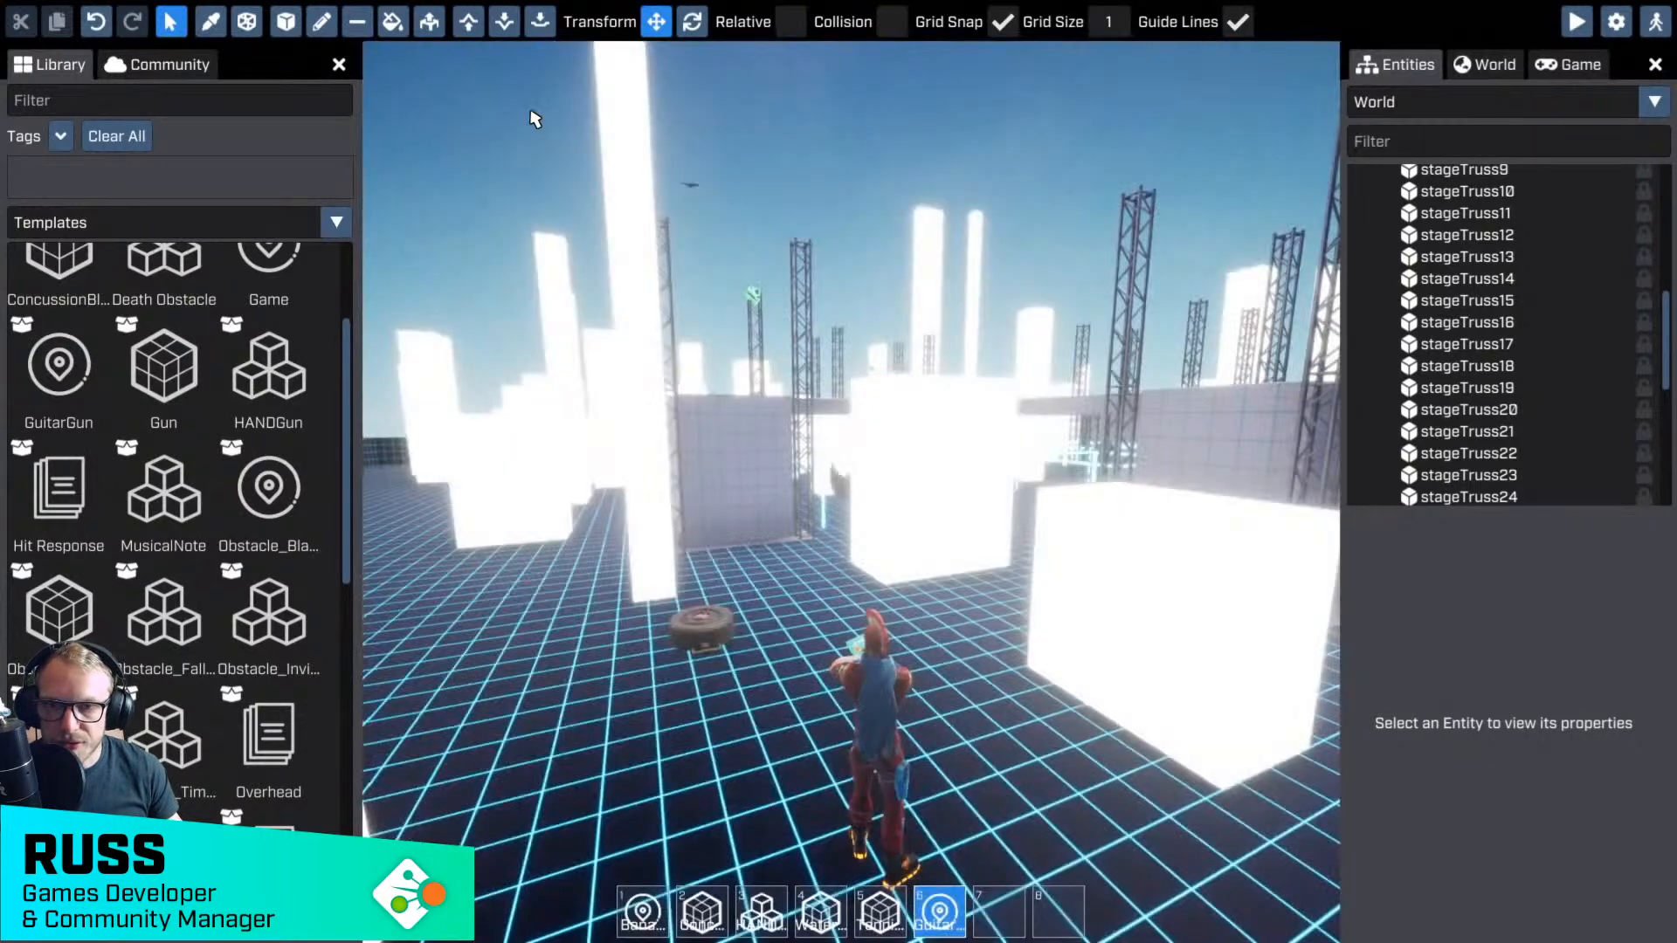
# - Inspect the arena's raised platforms, trusses and surrounding floor from several viewpoints
pyautogui.press('s')
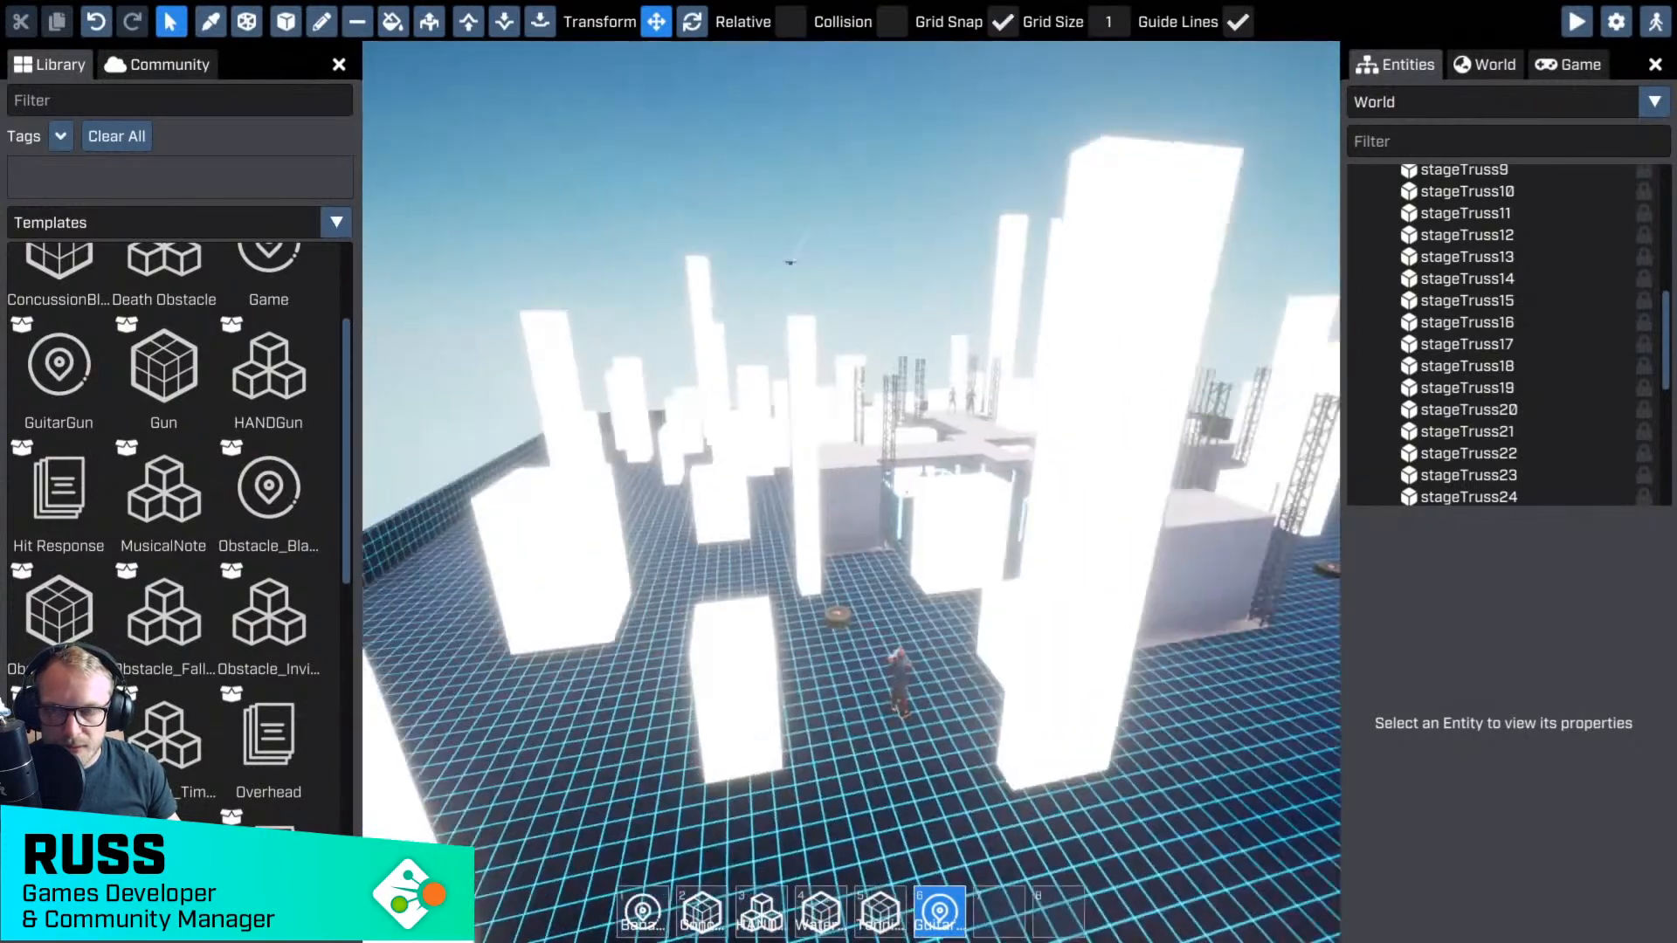
pyautogui.press('w')
pyautogui.moveTo(734, 378); pyautogui.dragTo(749, 388, button='right')
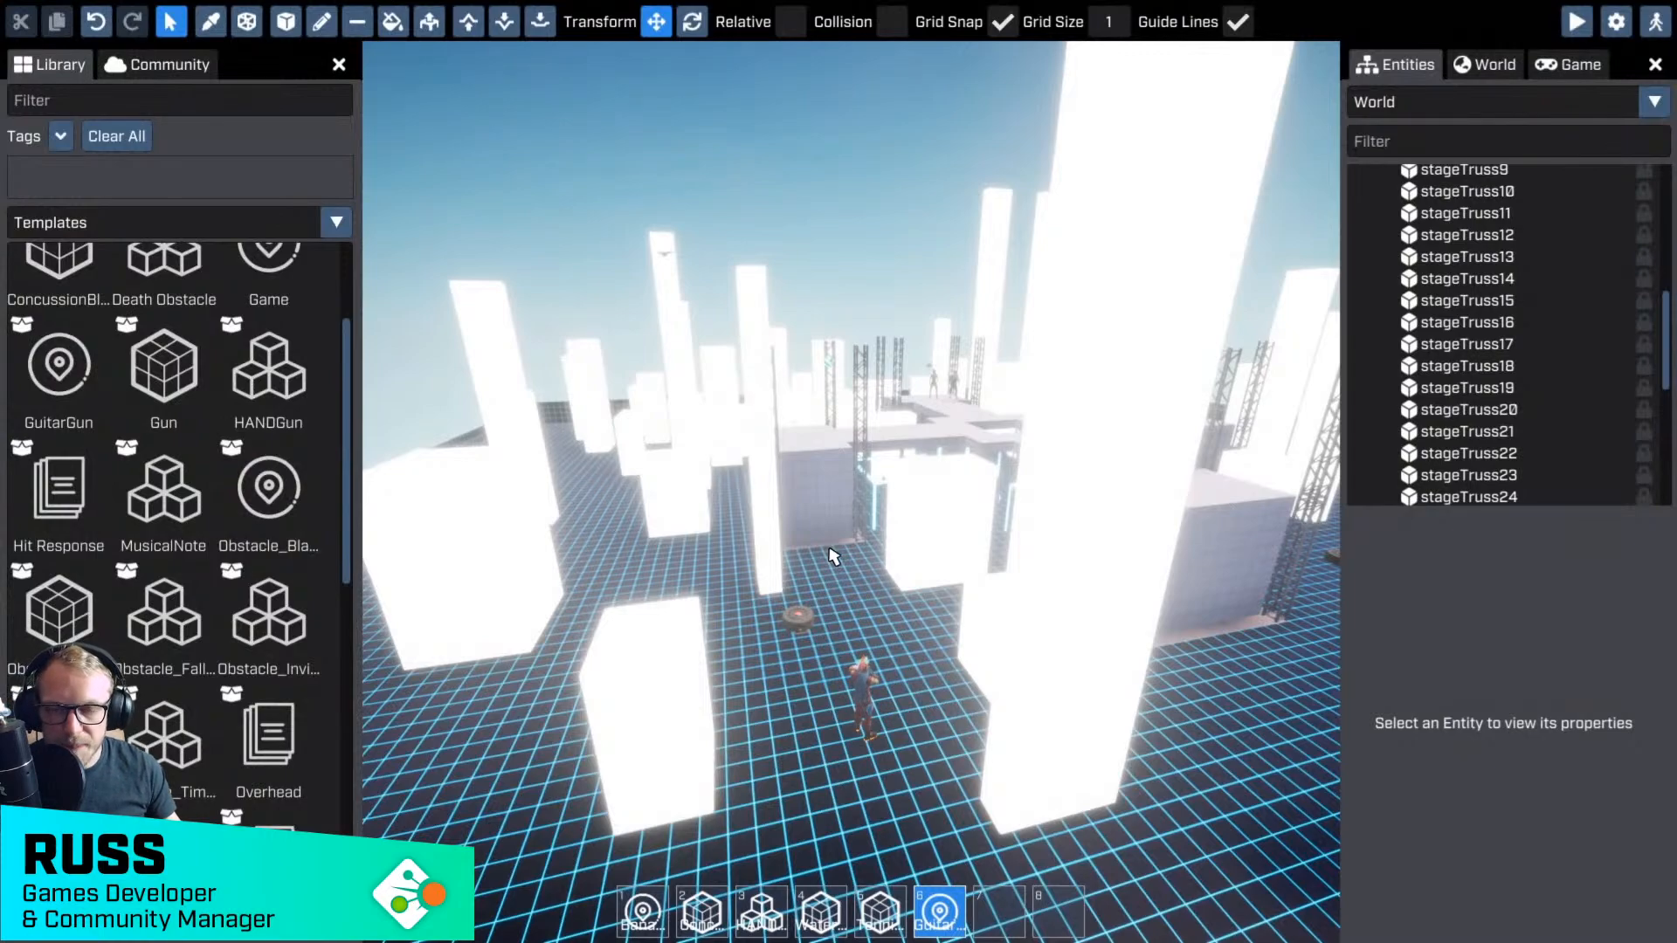
pyautogui.scroll(5, 754, 398)
pyautogui.scroll(8, 840, 564)
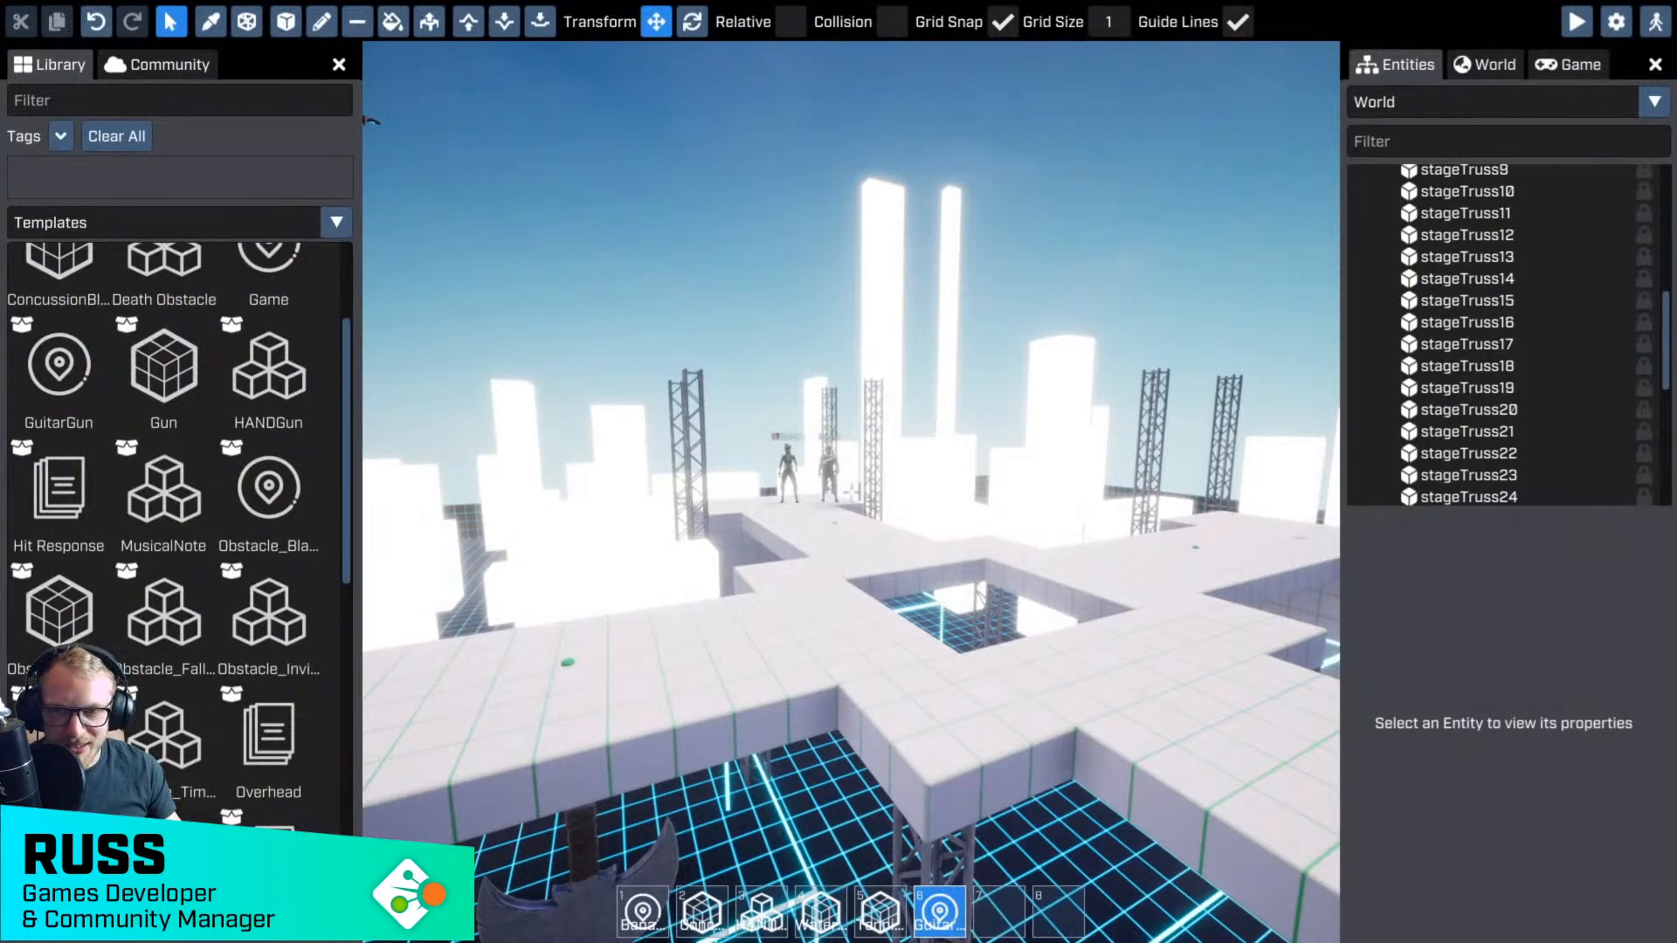
pyautogui.press('d')
pyautogui.moveTo(851, 492); pyautogui.dragTo(759, 485, button='right')
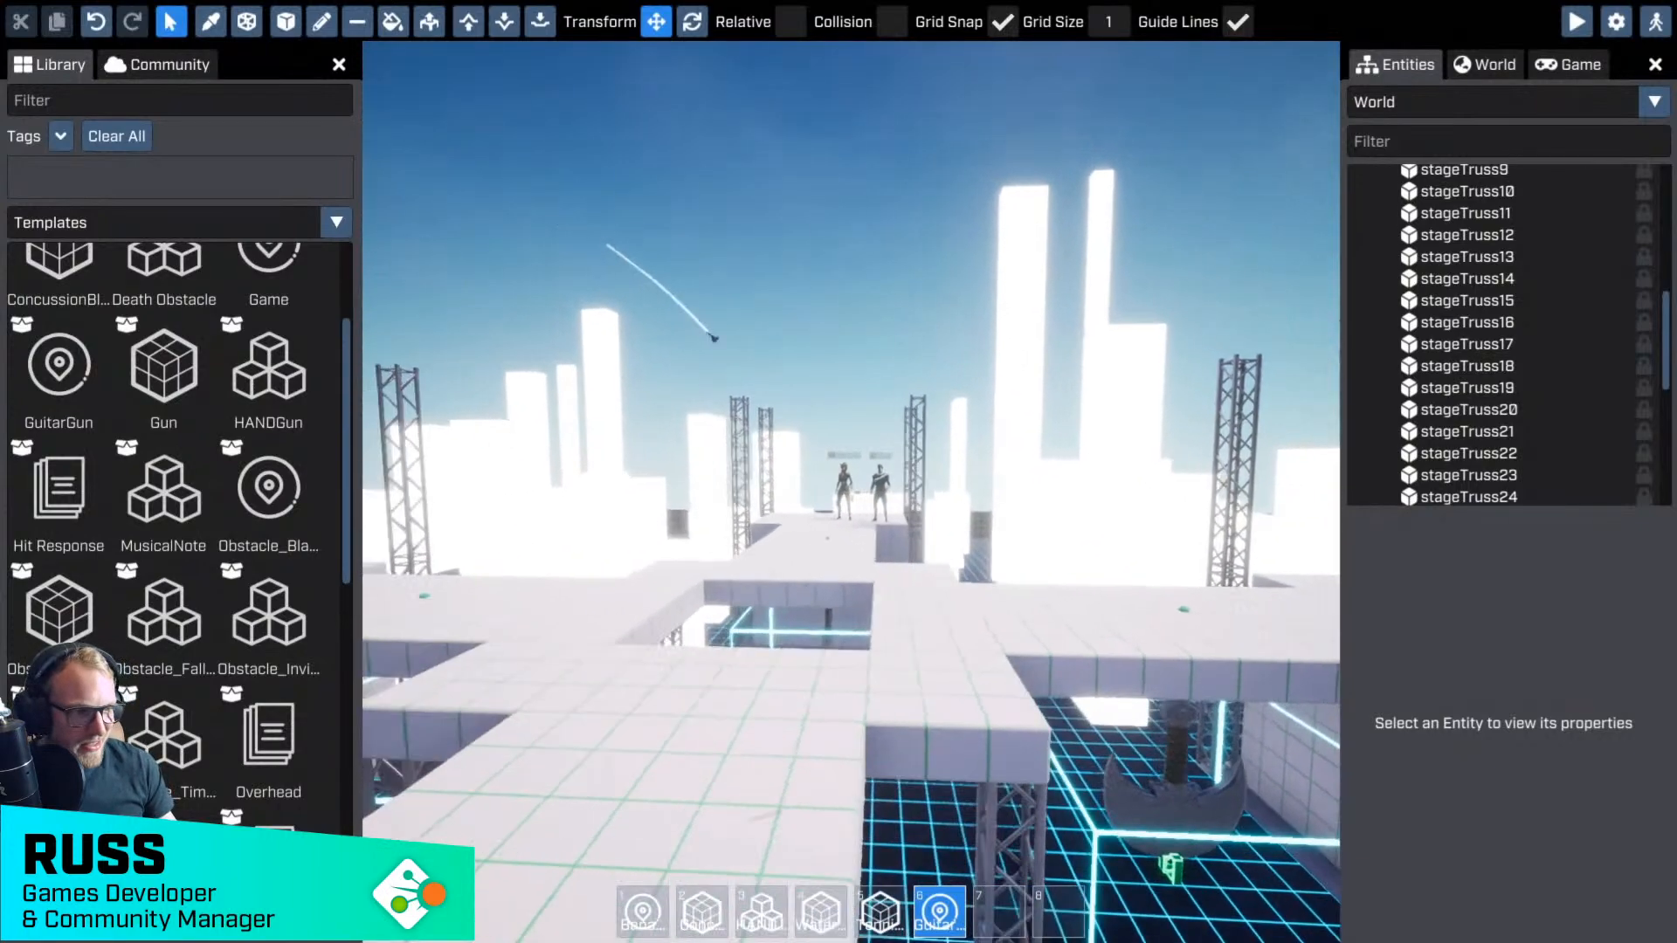
pyautogui.press('w')
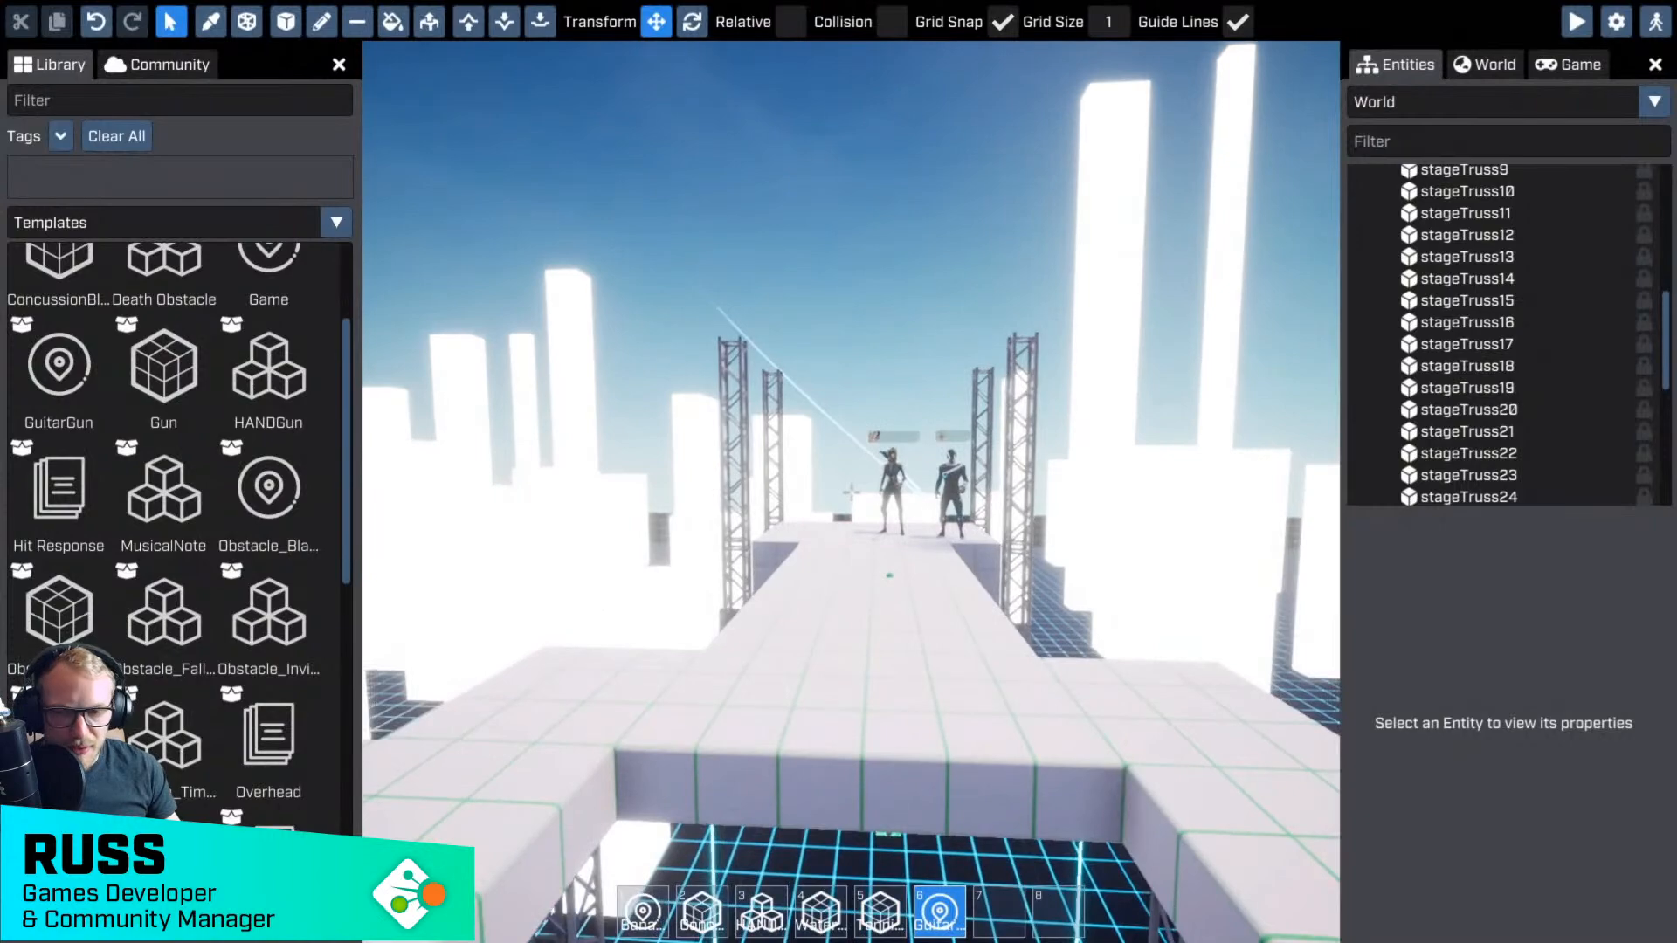
pyautogui.press('s')
pyautogui.press('a')
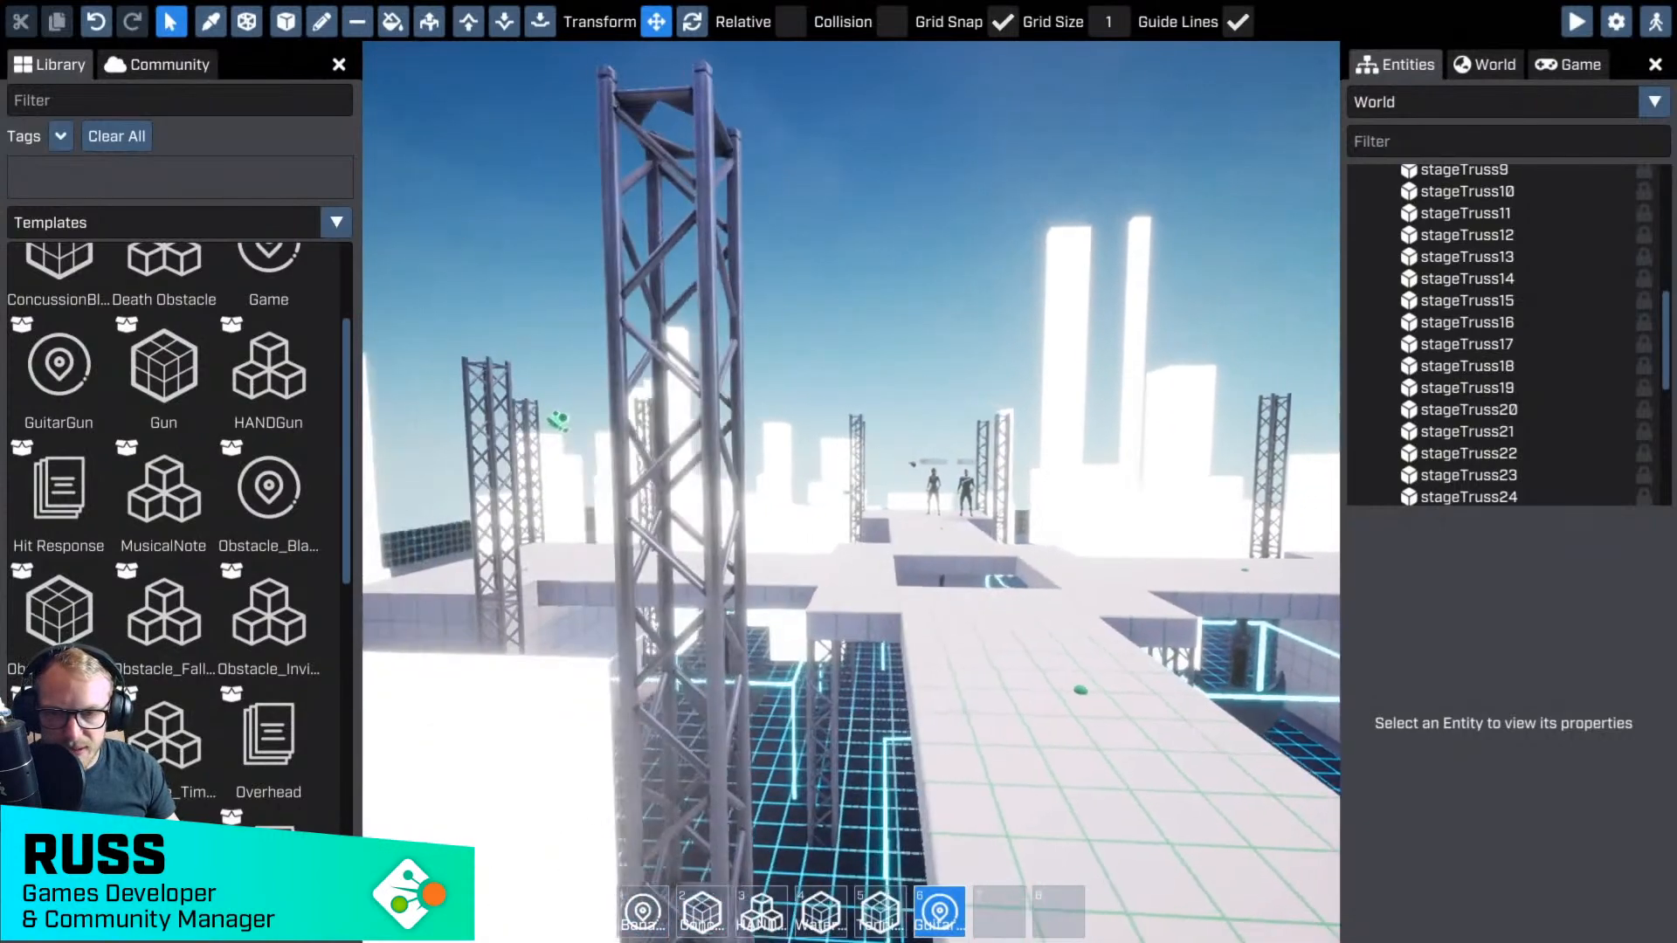
pyautogui.moveTo(851, 493); pyautogui.dragTo(873, 593, button='right')
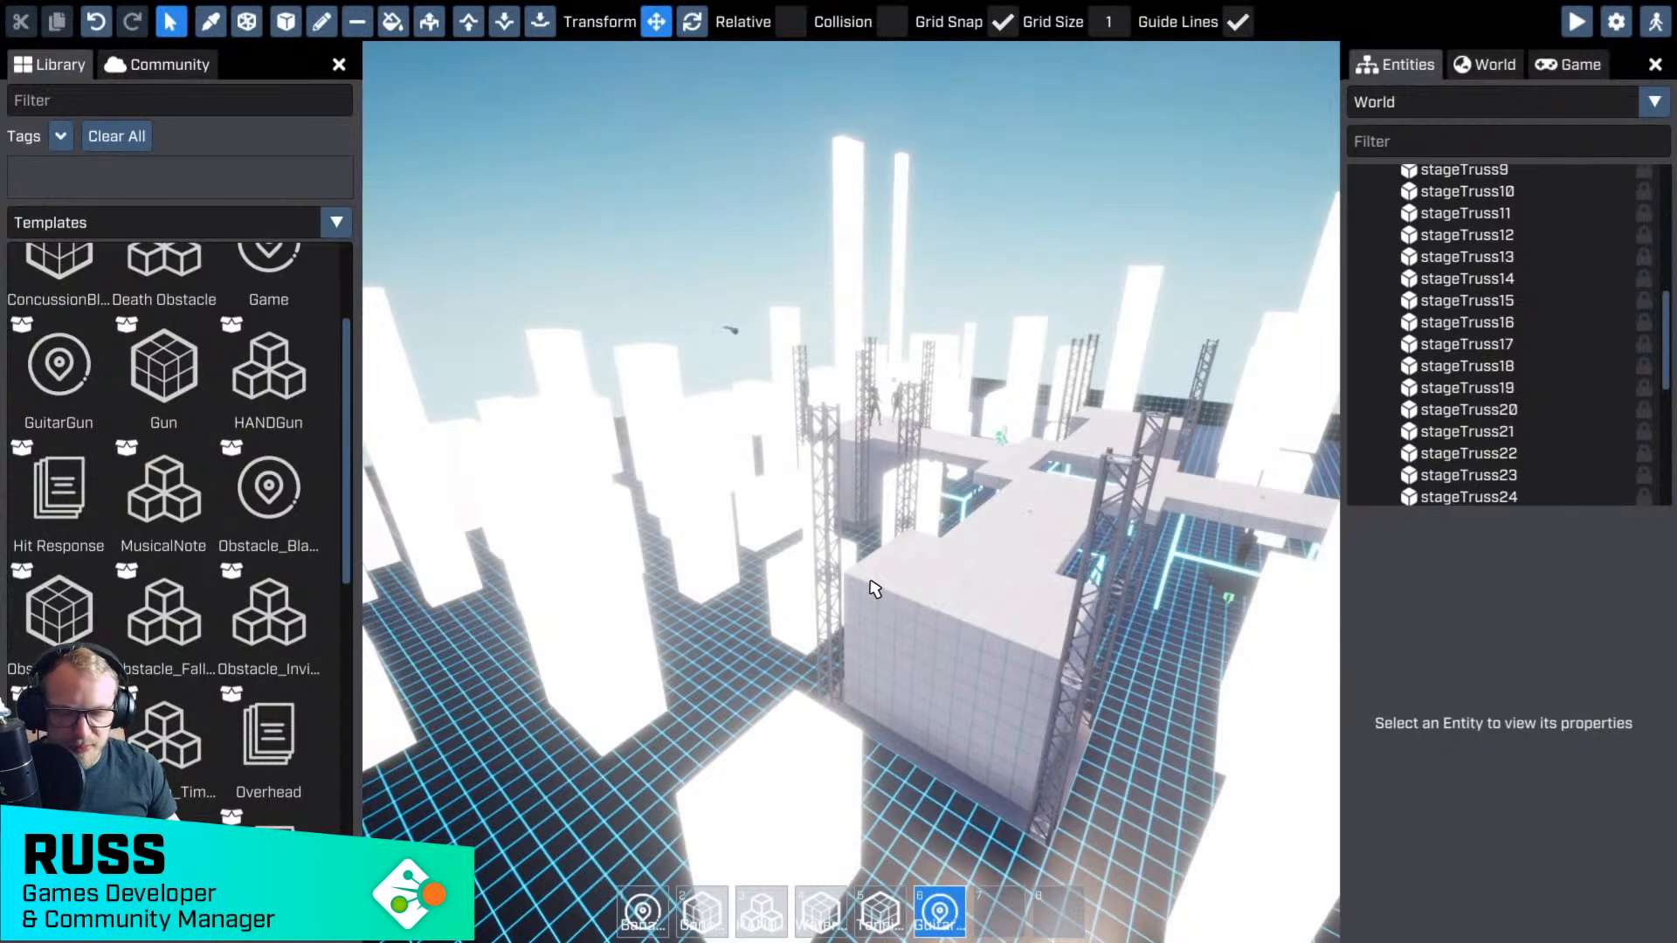
pyautogui.moveTo(891, 573); pyautogui.dragTo(891, 573, button='right')
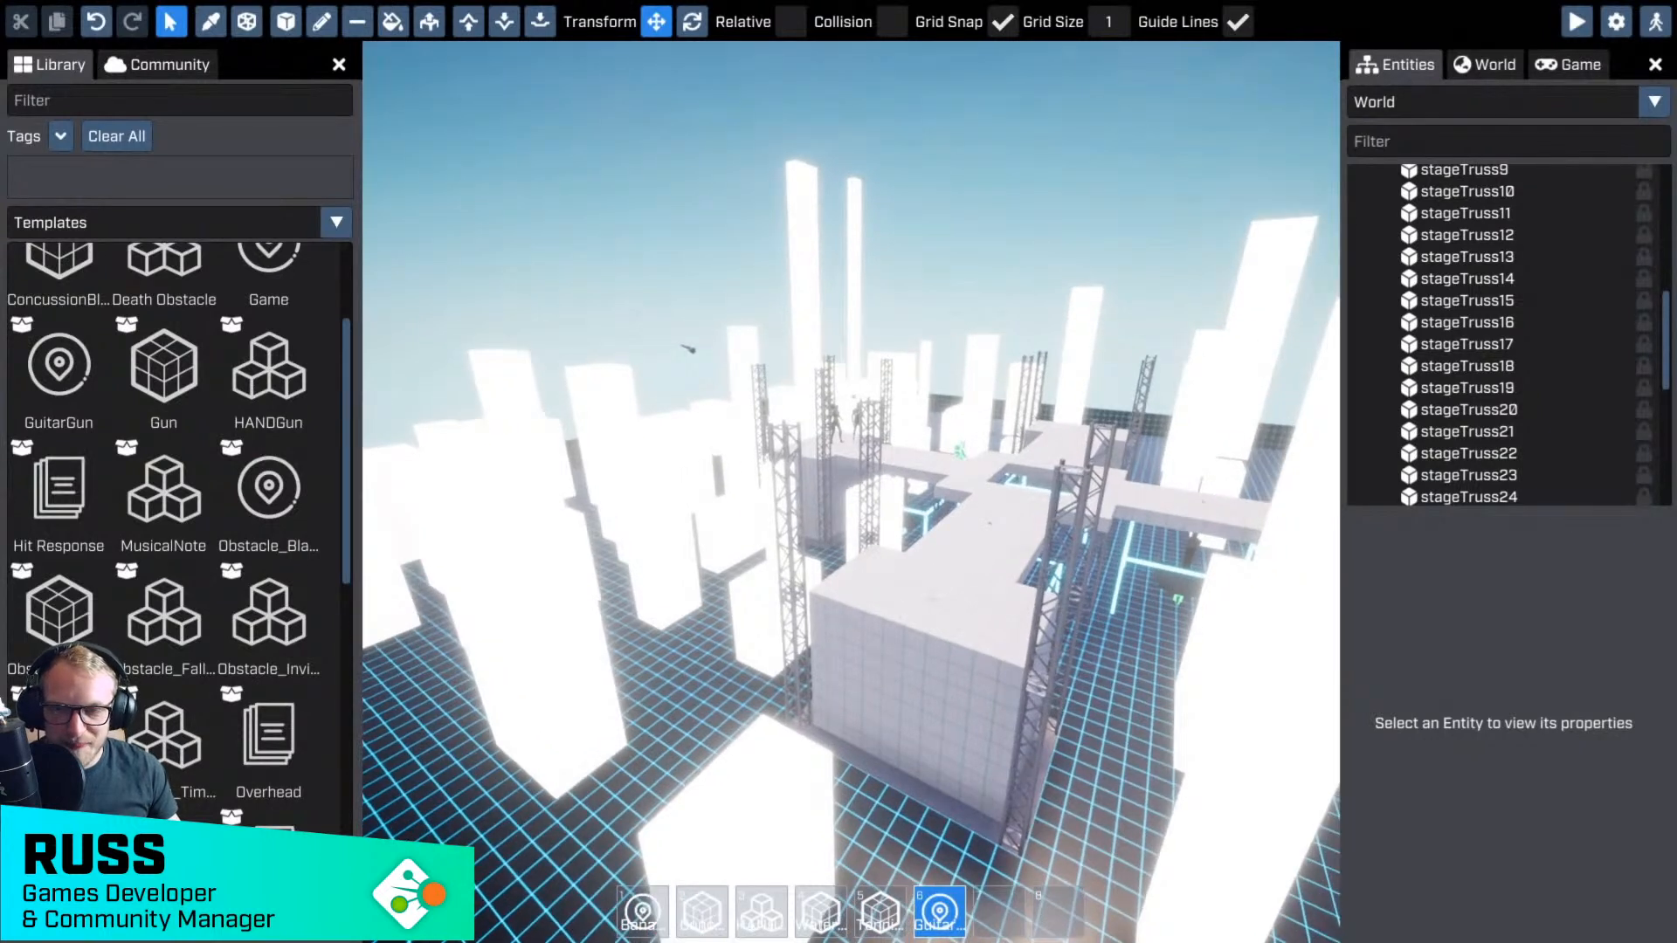
# - Start a playtest of the match and run from the raised platform onto the arena floor armed with the Banana Shooter
pyautogui.press('=')
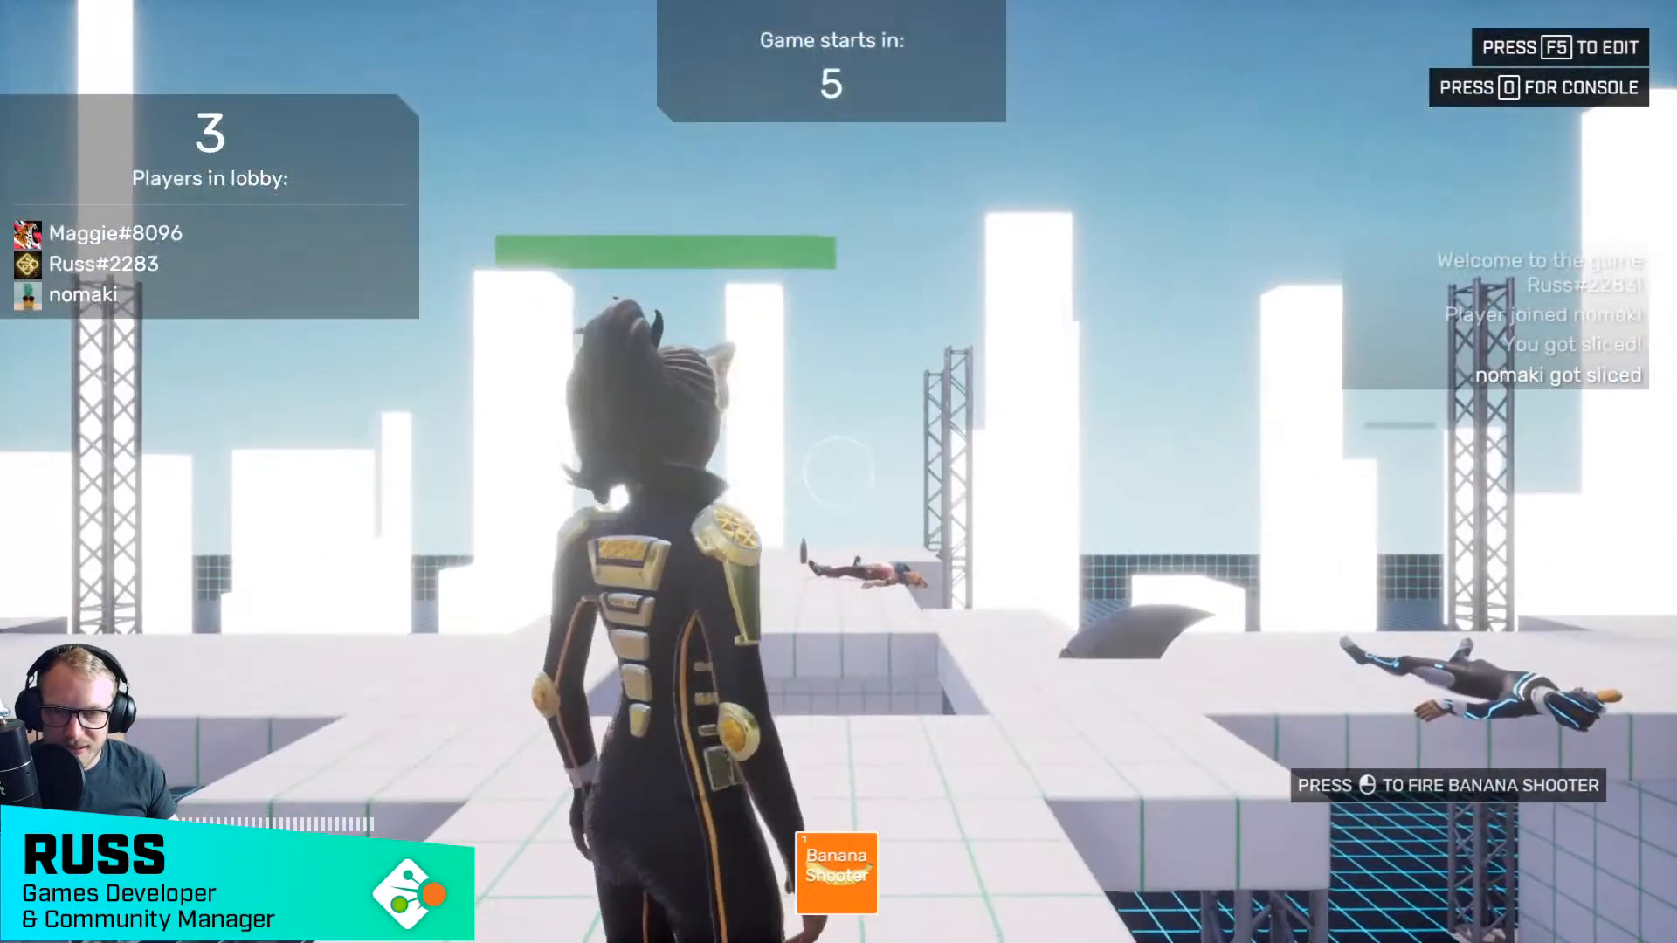
pyautogui.press('d')
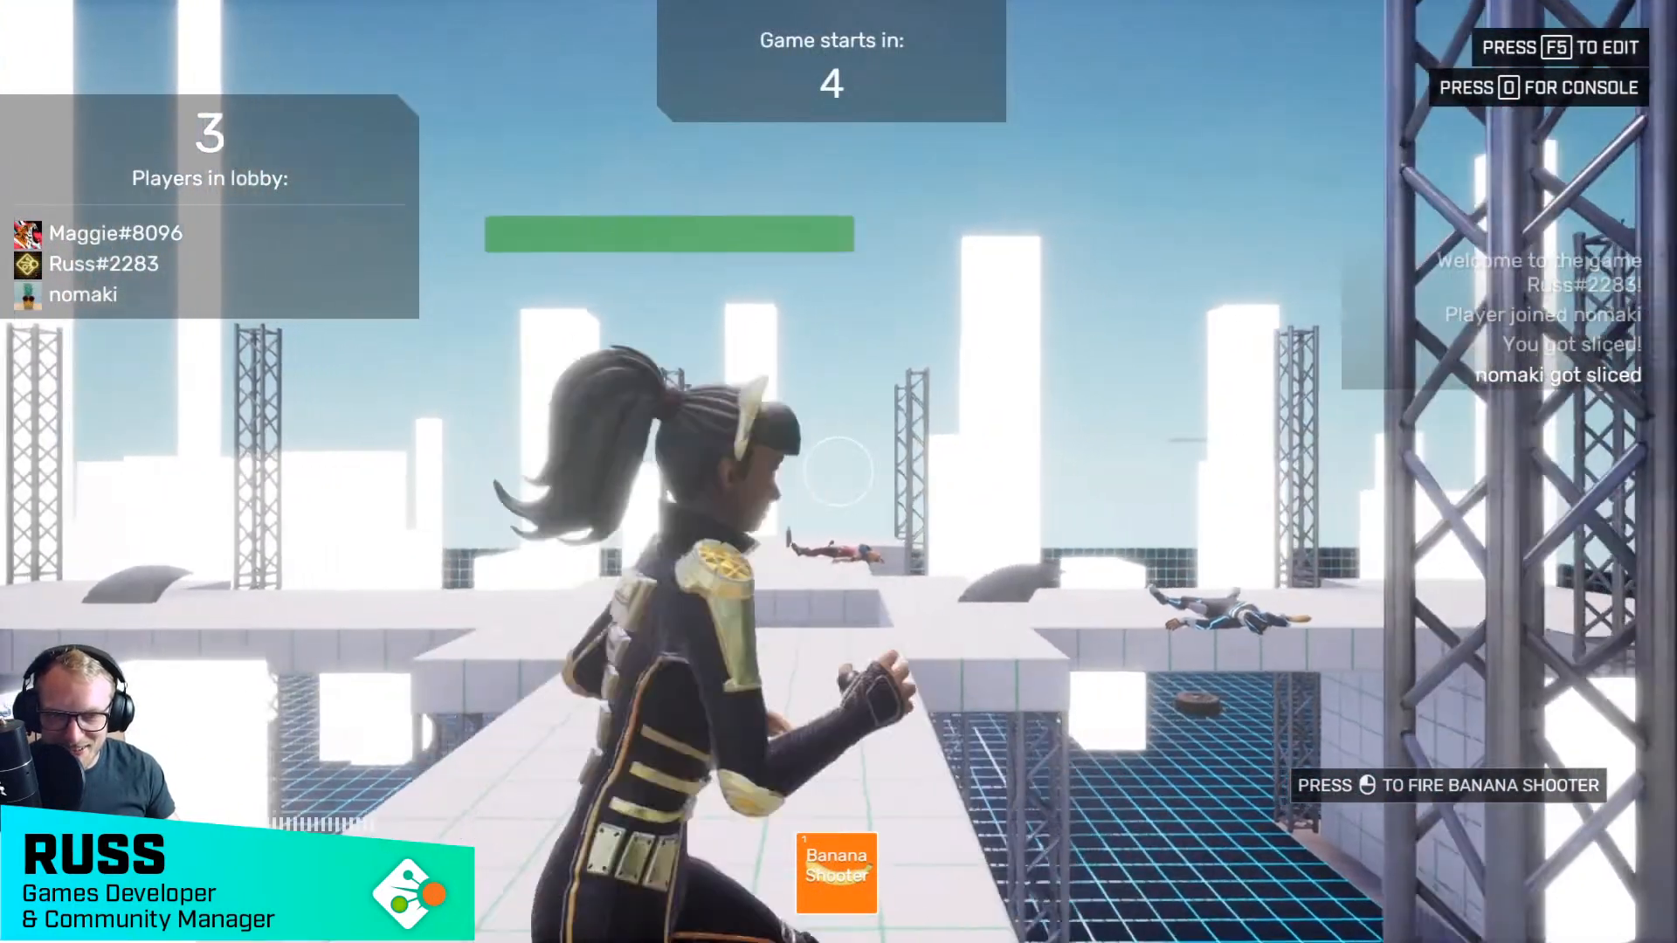
pyautogui.press('a')
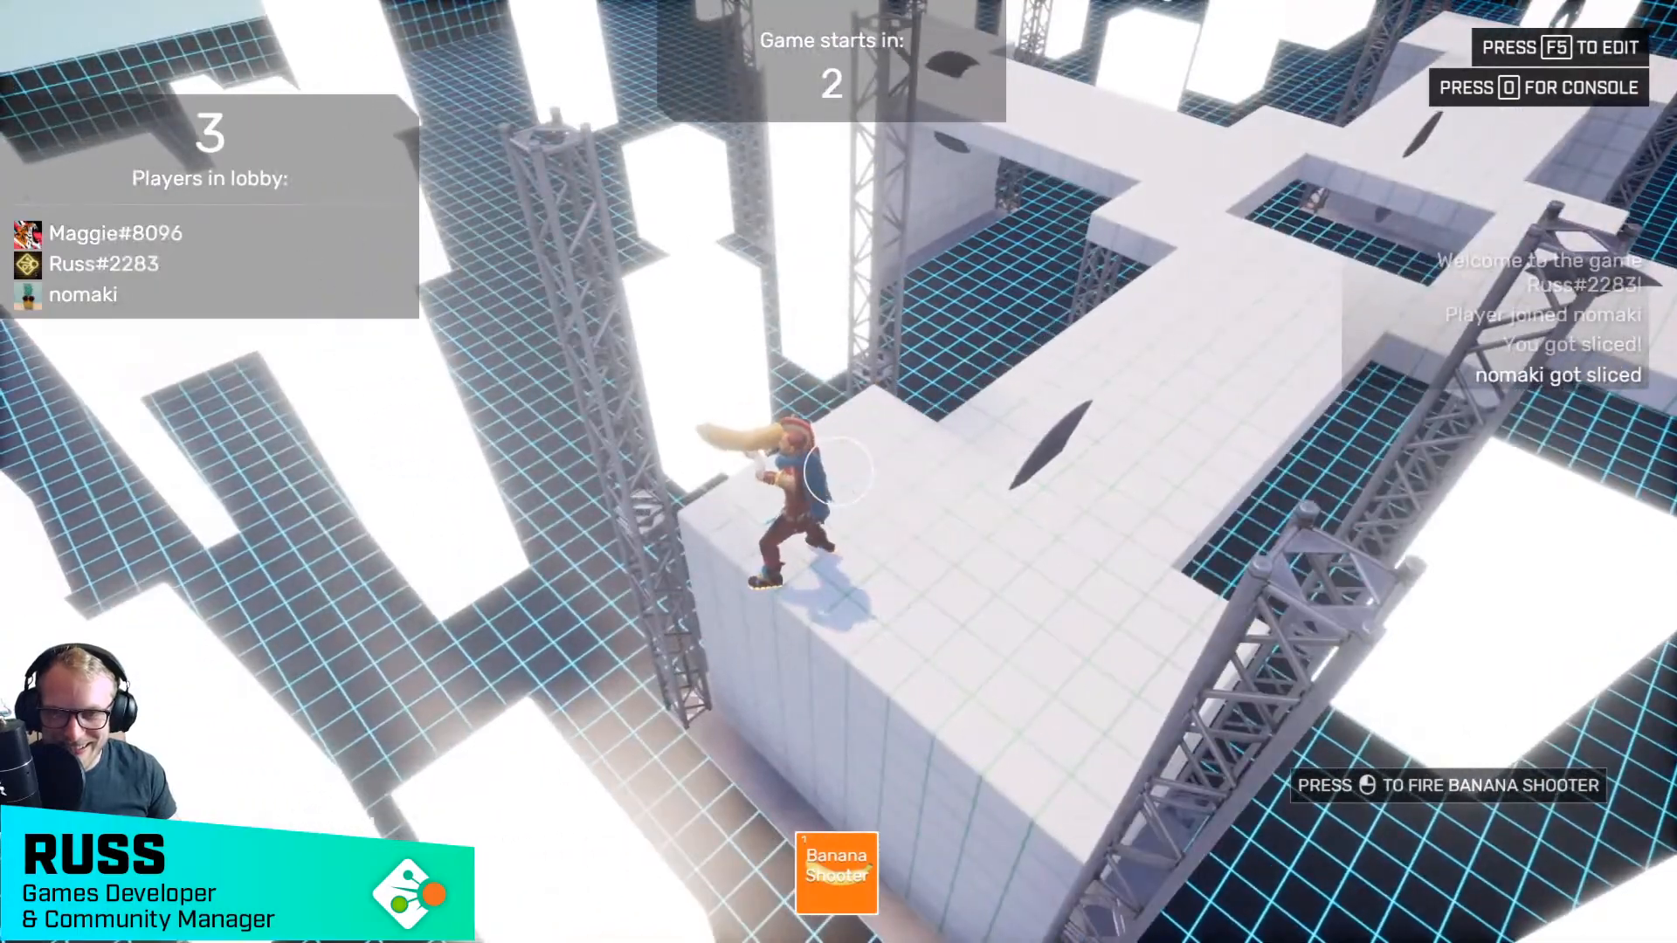
pyautogui.press('space')
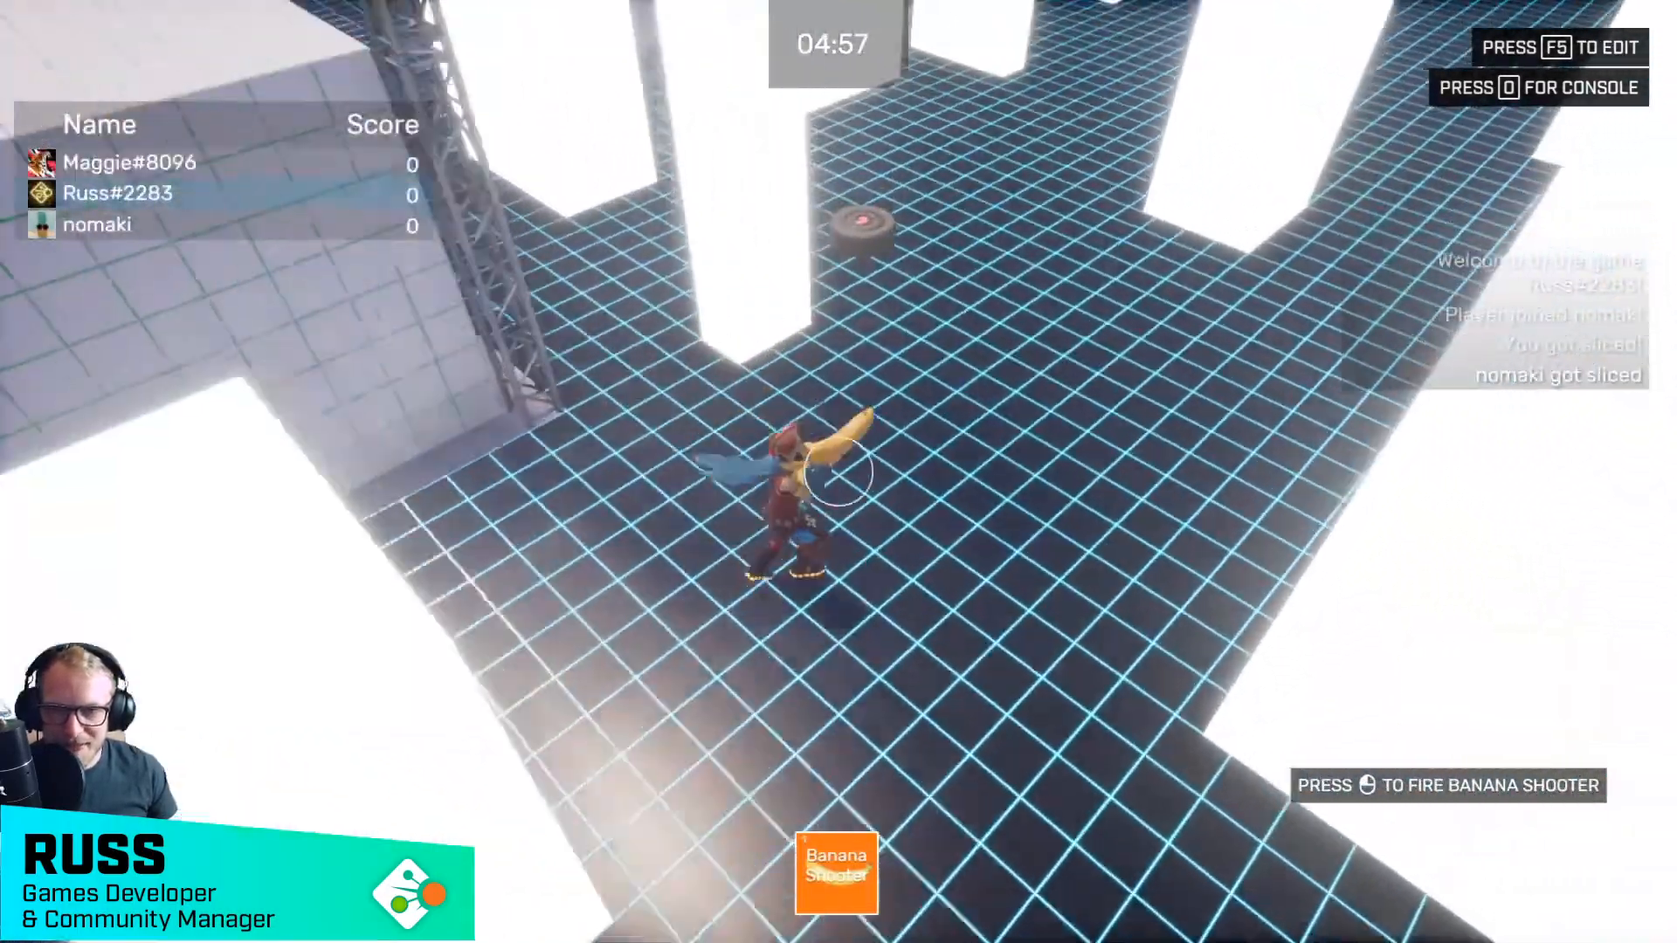
pyautogui.press('space')
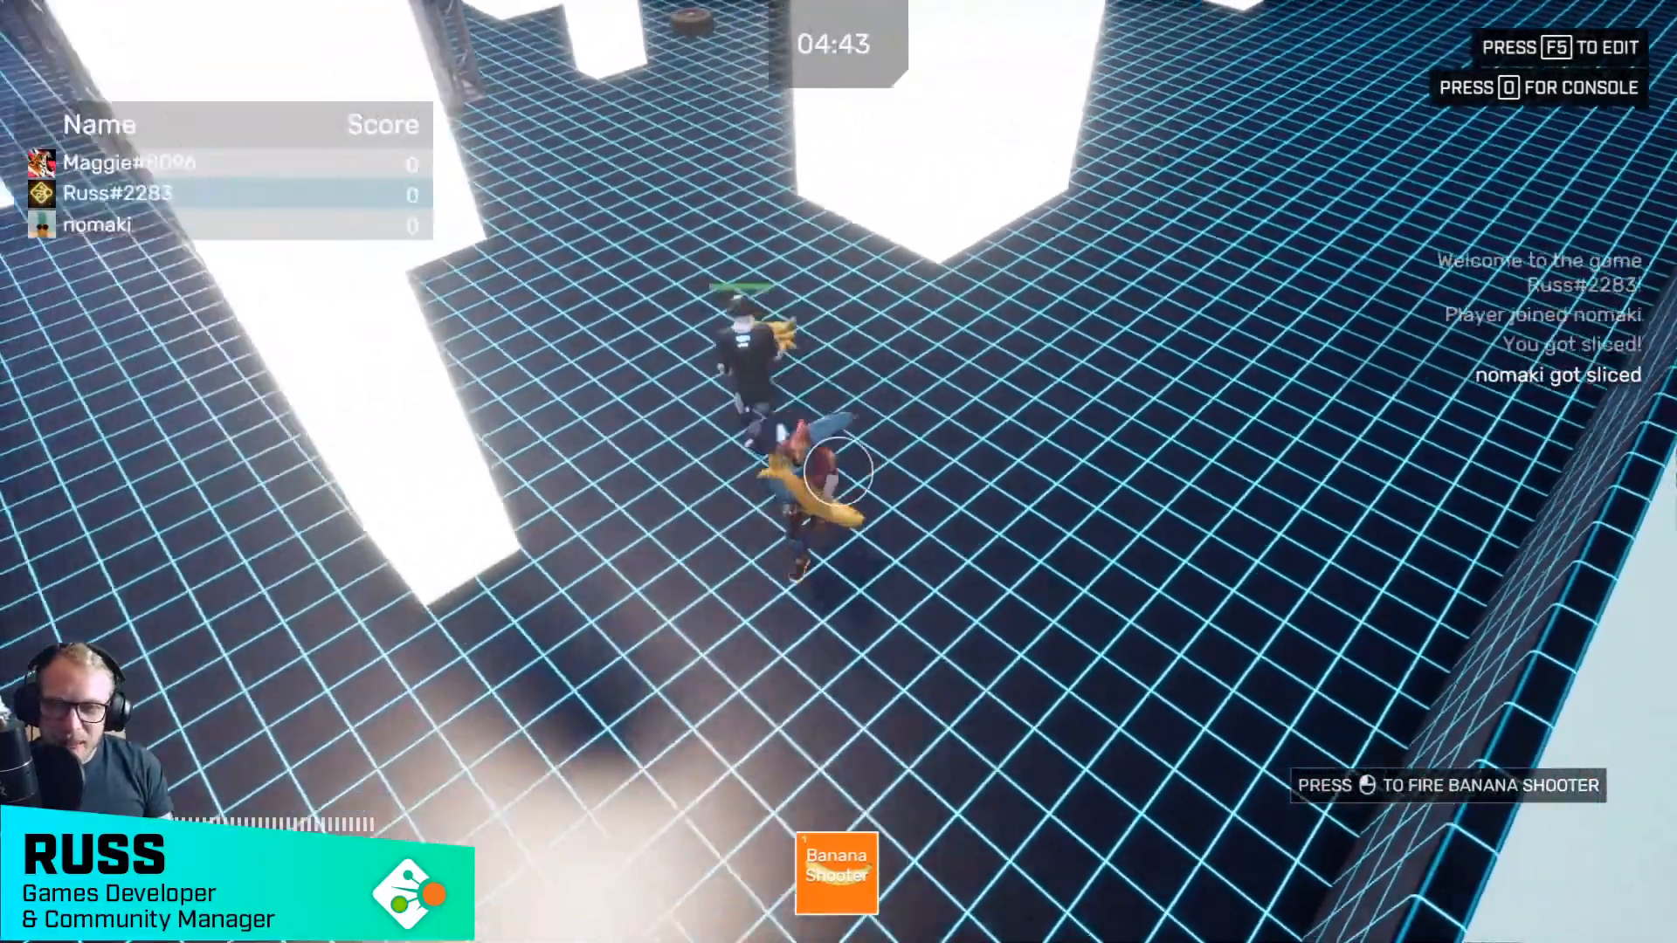
pyautogui.press('a')
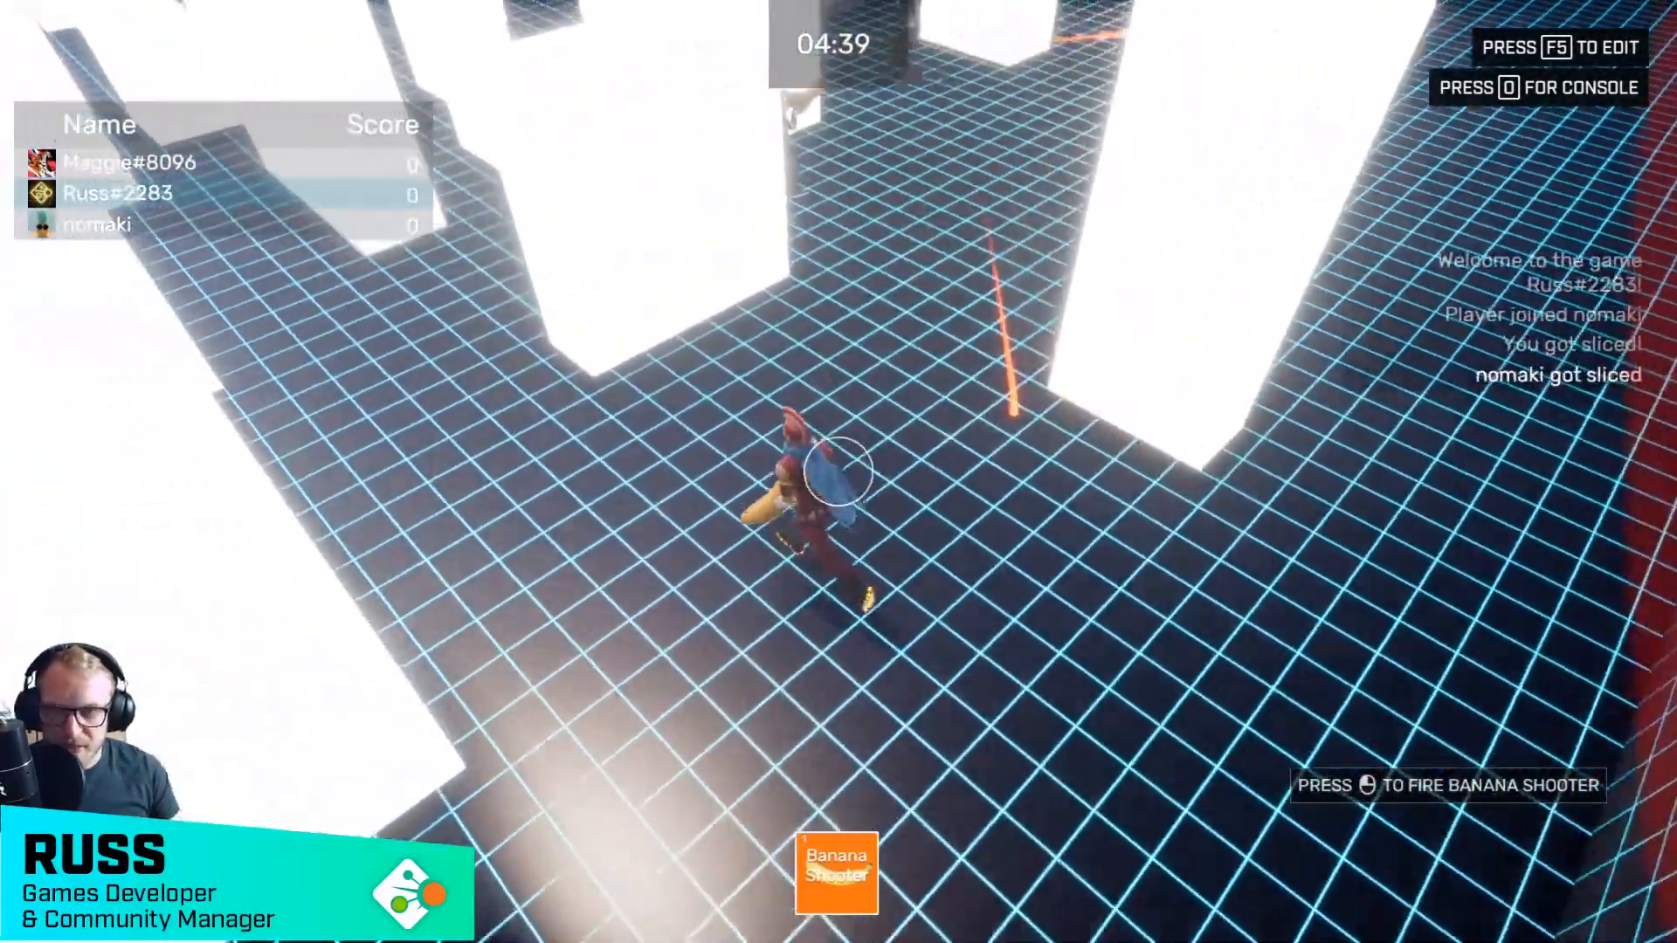
pyautogui.press('d')
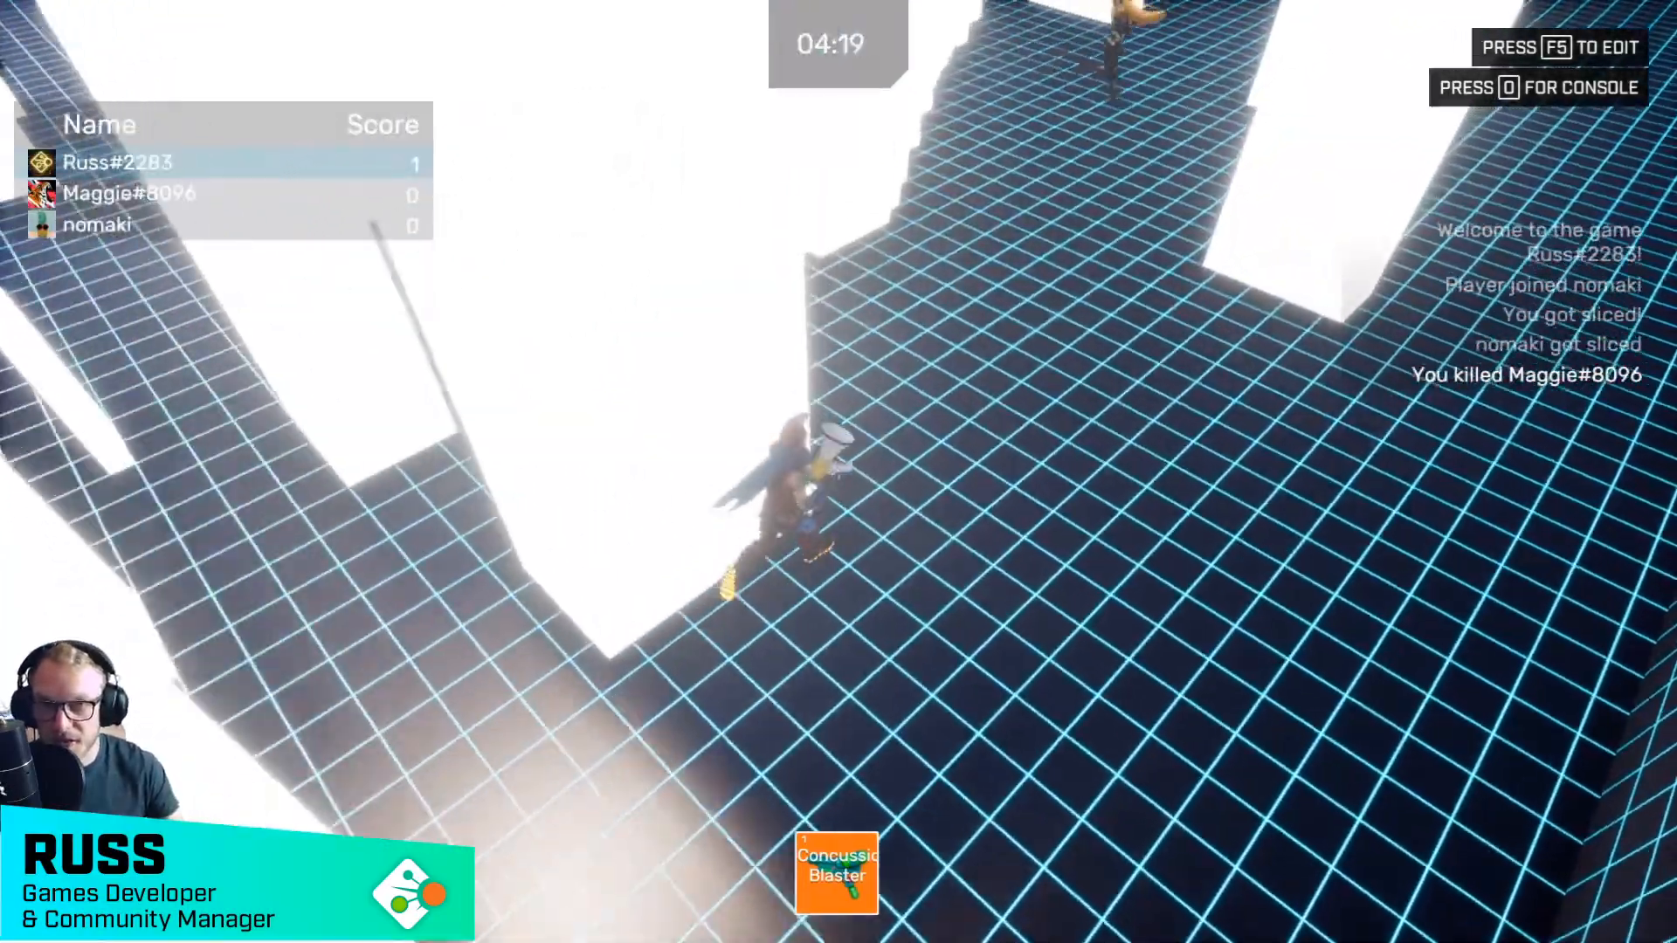
# - Roam the arena floor between the glowing pillars with the Concussion Blaster, hunting the other players
pyautogui.press('w')
pyautogui.press('d')
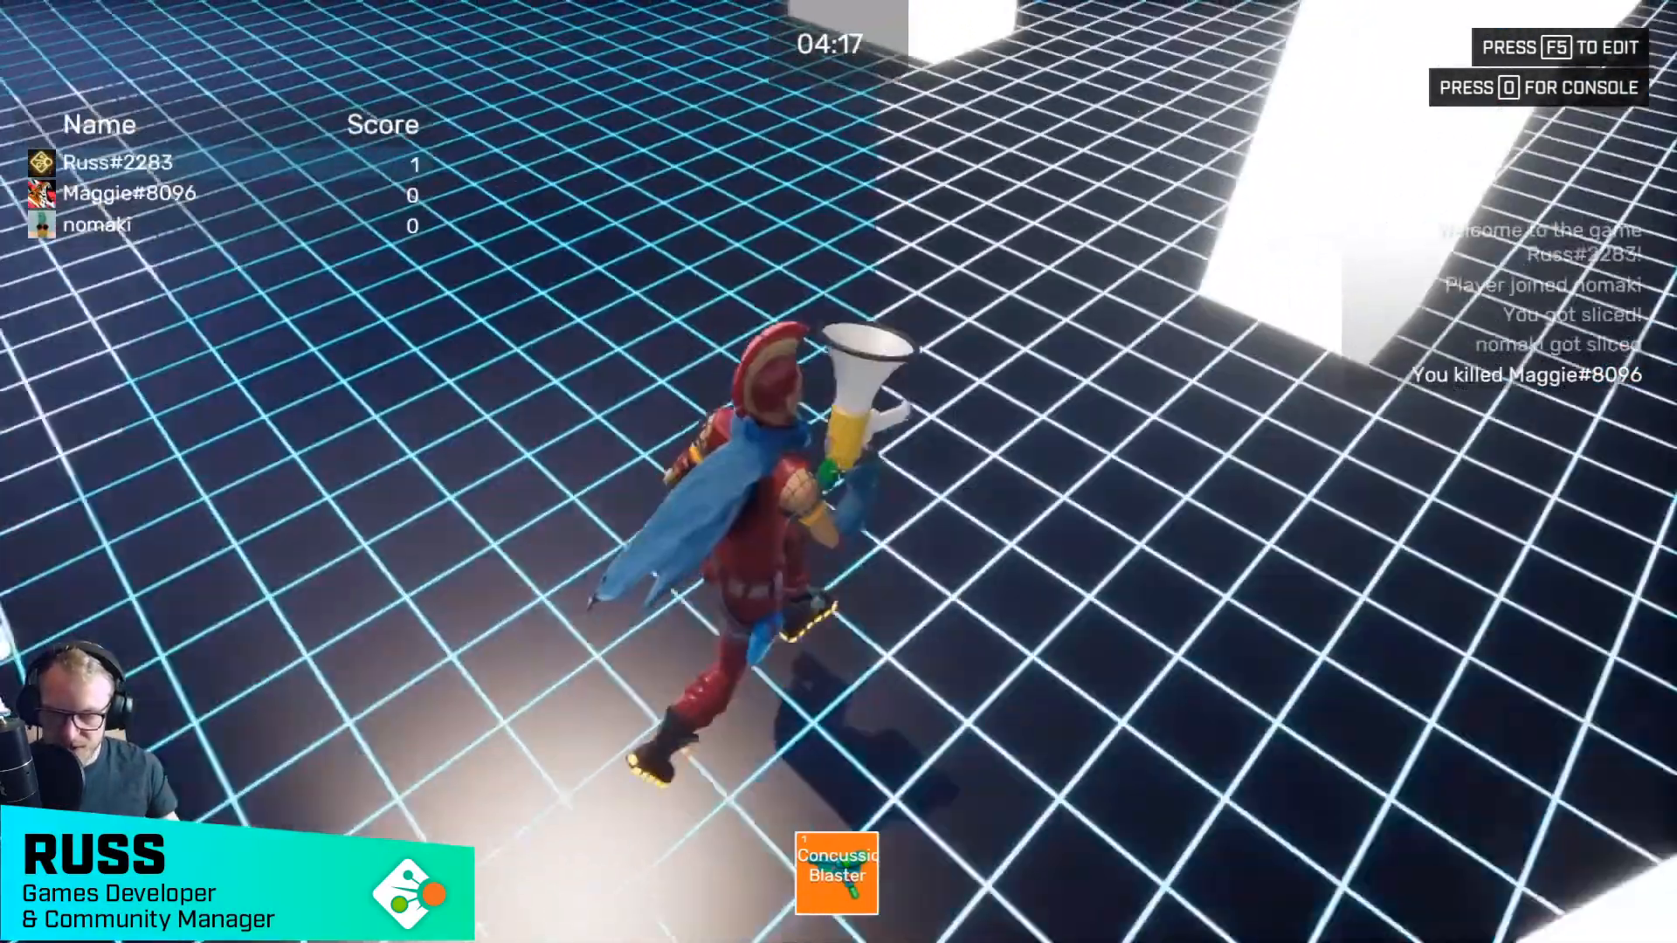
pyautogui.press('w')
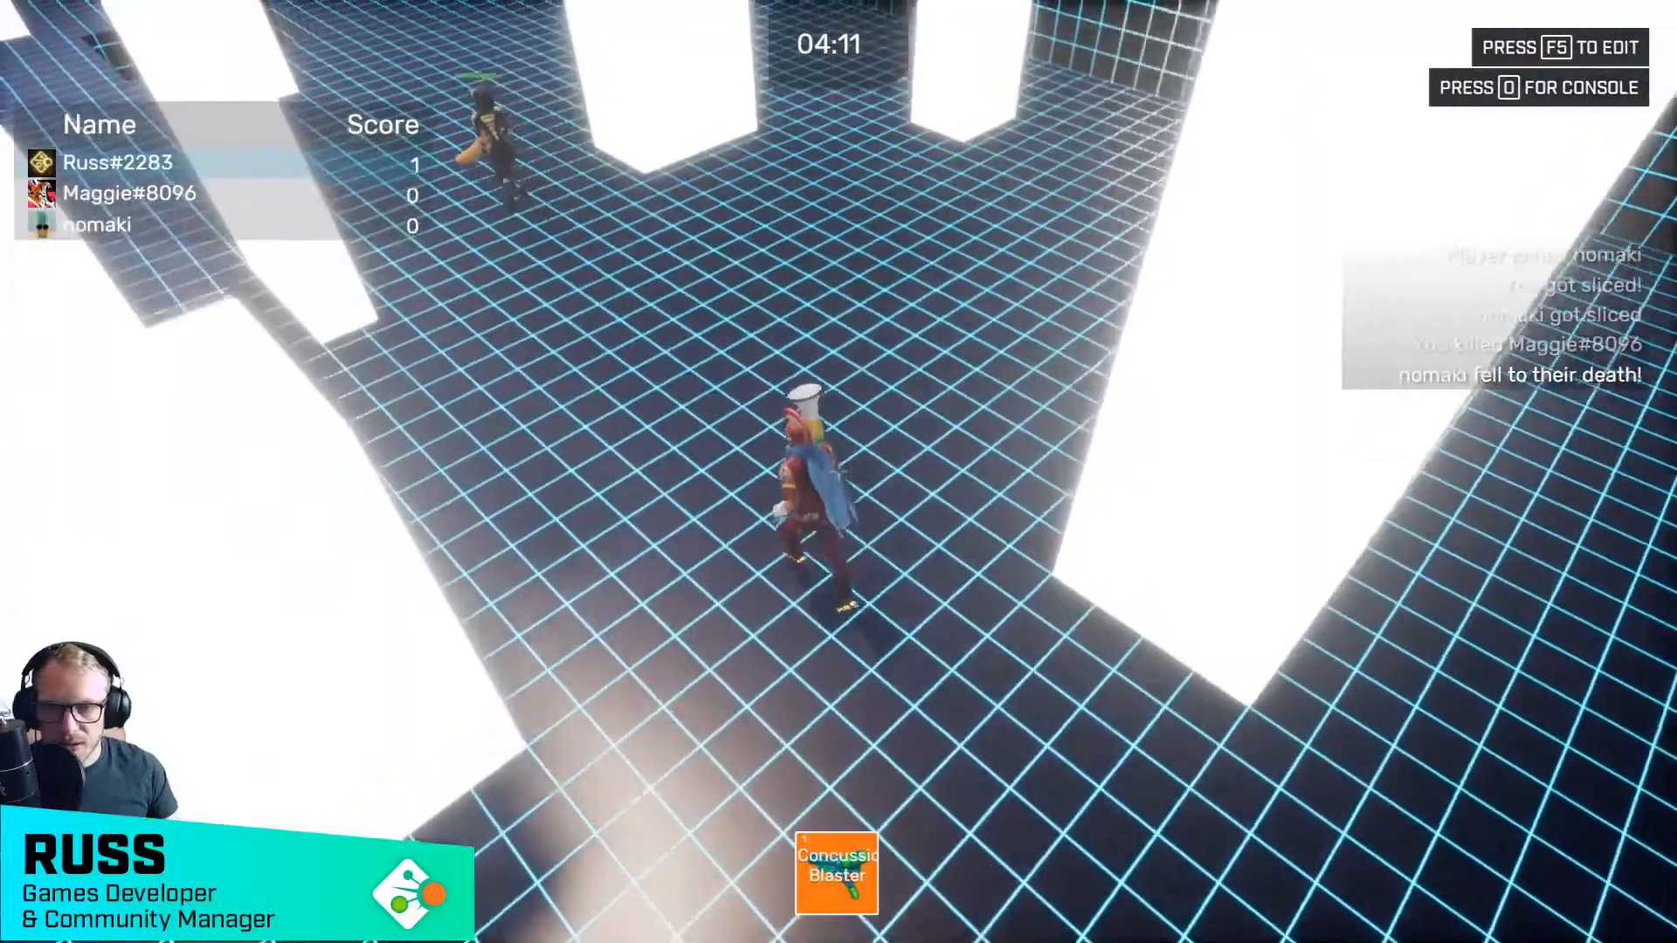
pyautogui.press('w')
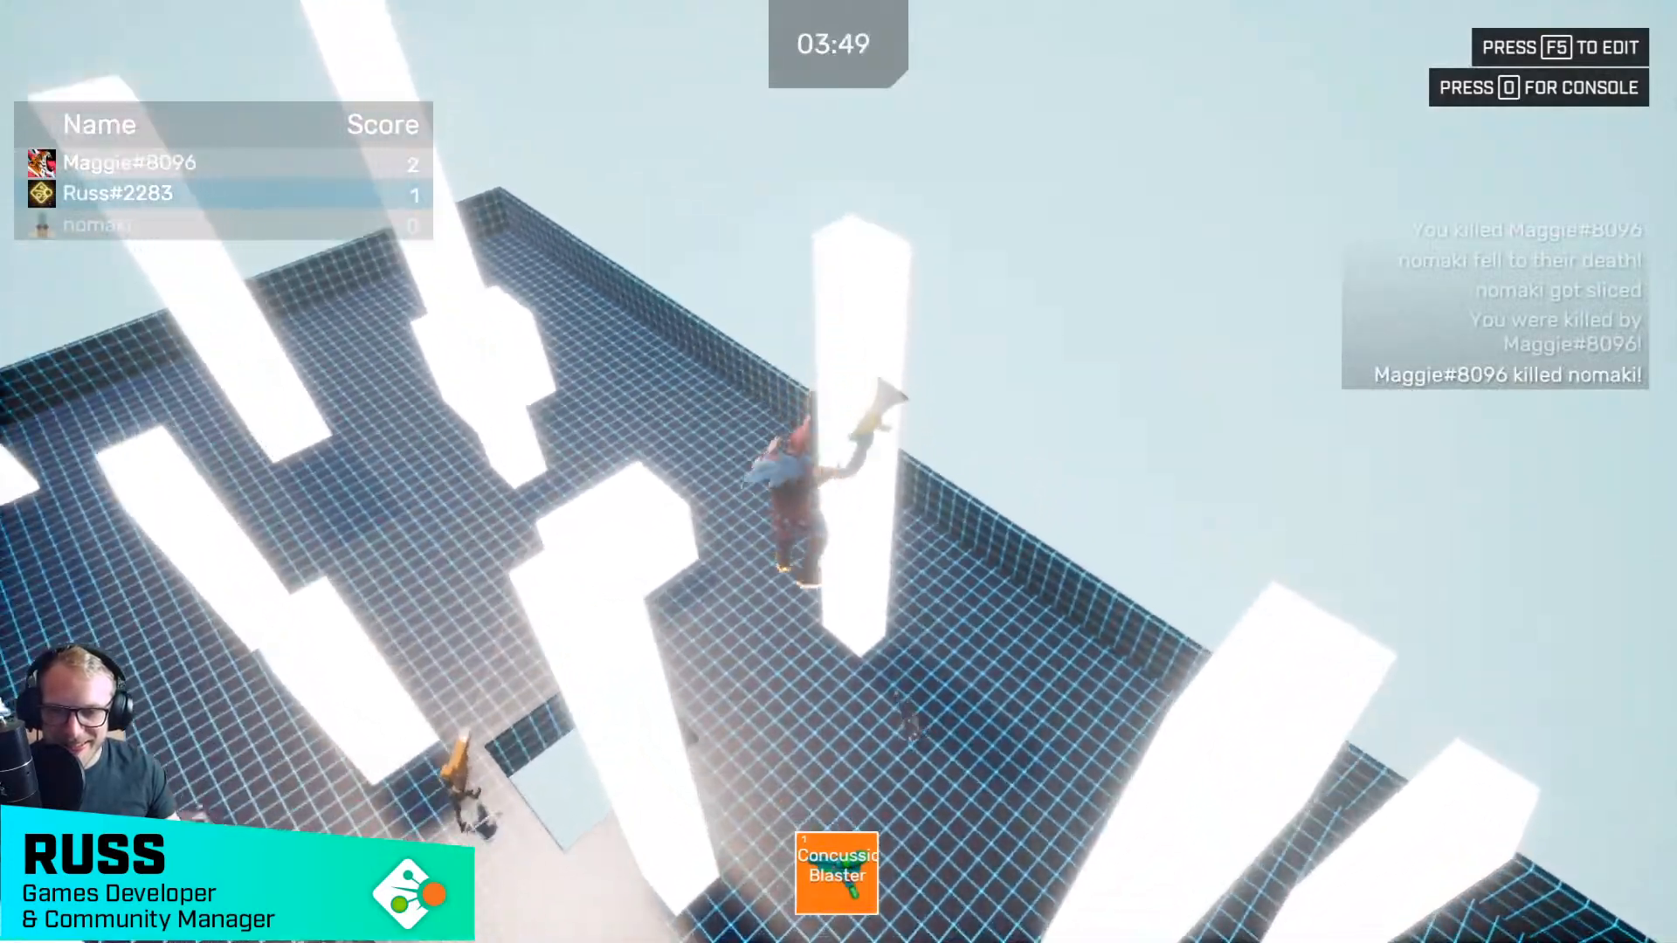
pyautogui.press('w')
pyautogui.press('a')
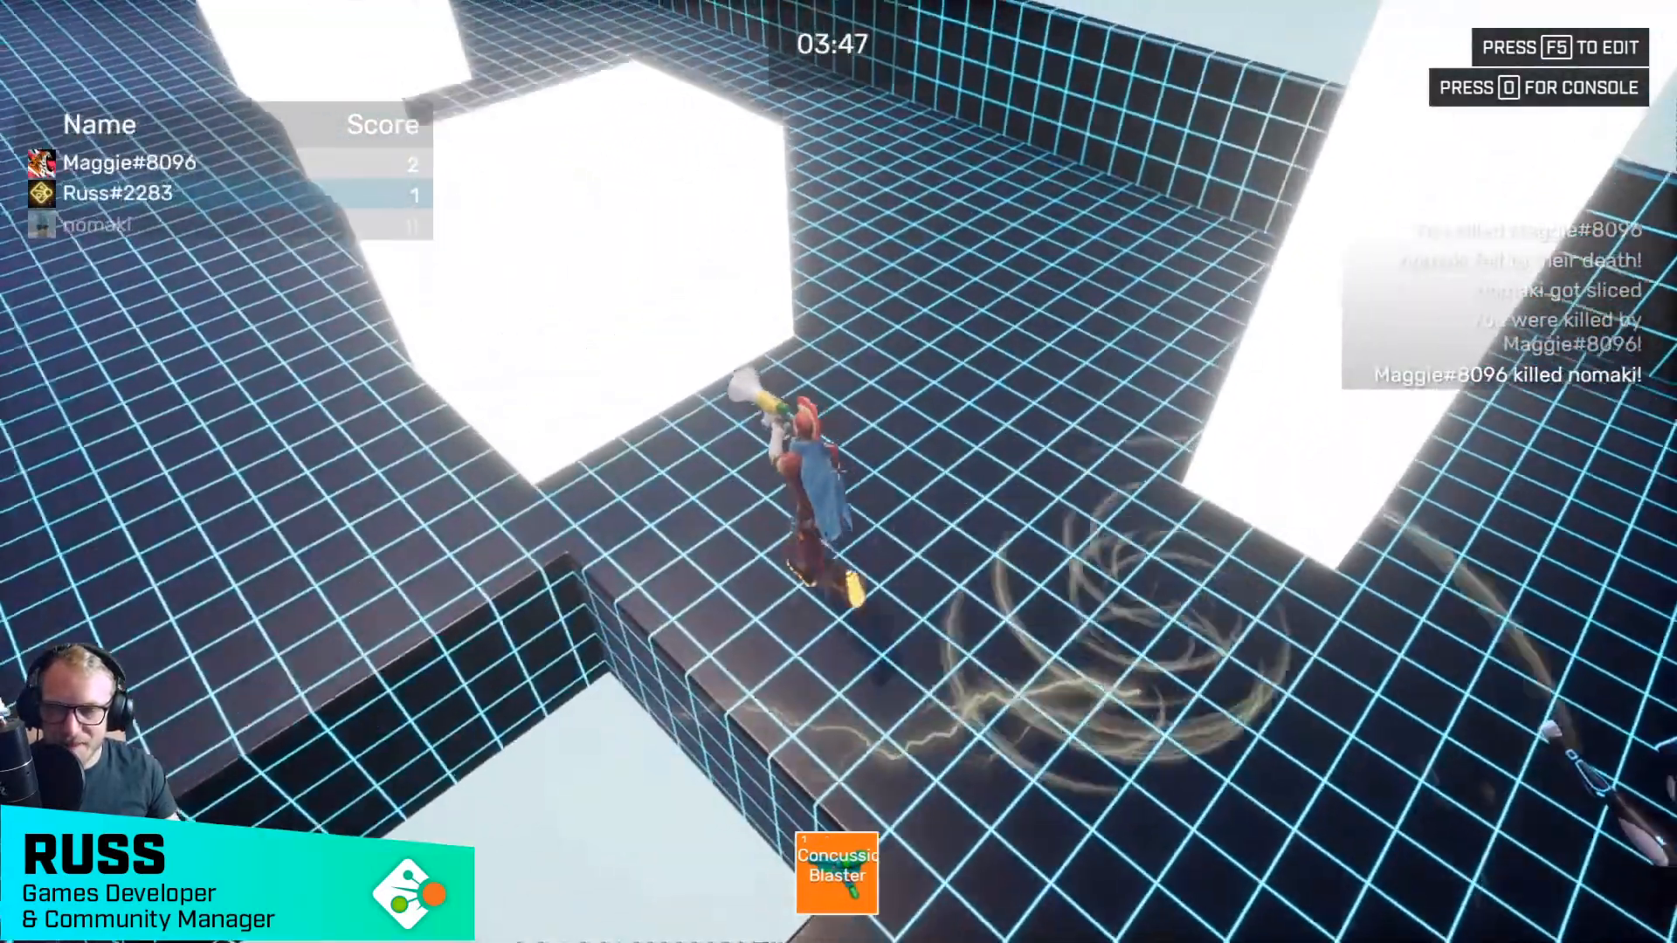
pyautogui.press('a')
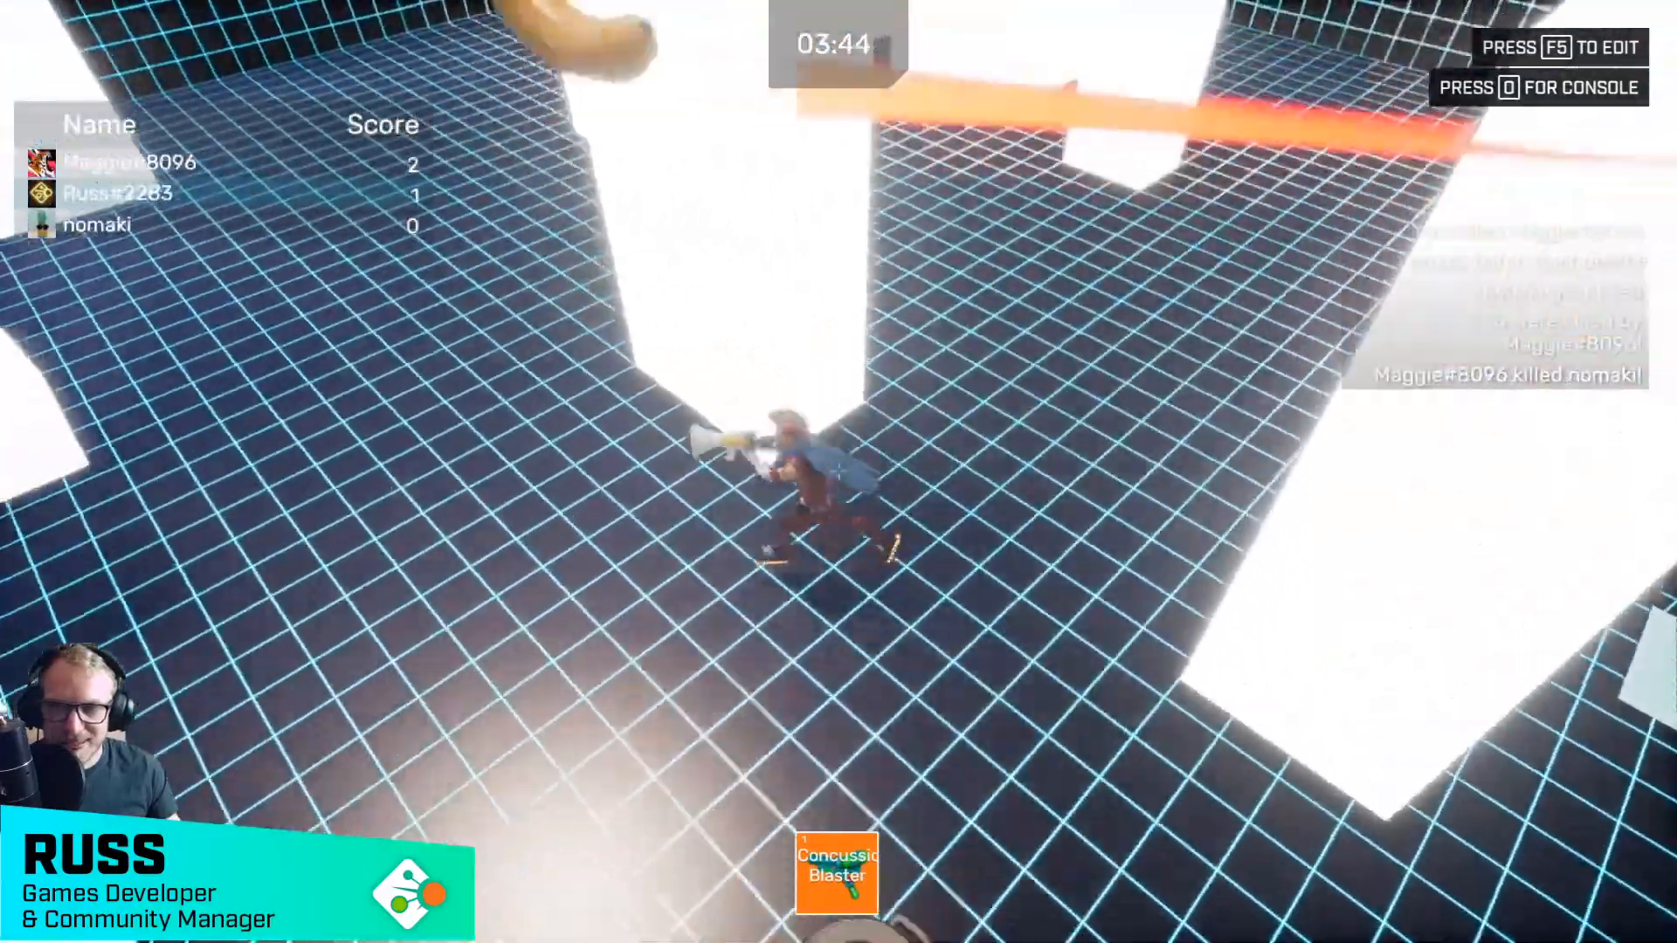
# - Fight opponents on the arena floor with the Concussion Blaster and the HANDgun to test the weapon upgrade on a kill
pyautogui.press('d')
pyautogui.press('w')
pyautogui.click(839, 472)
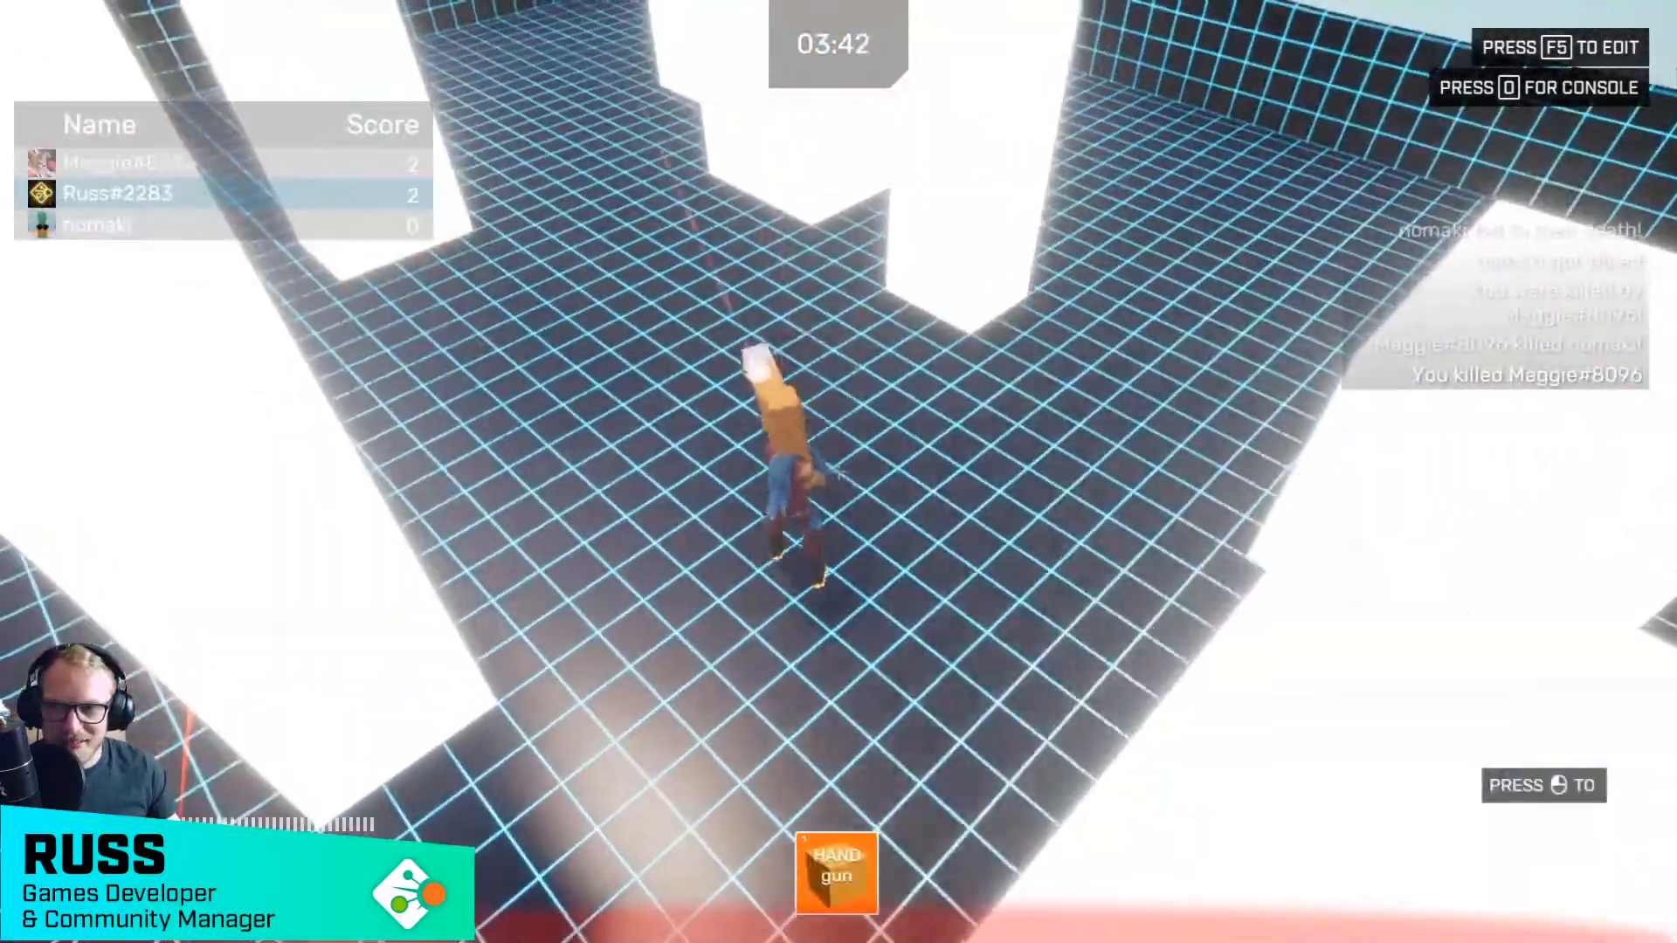
pyautogui.press('a')
pyautogui.press('w')
pyautogui.press('s')
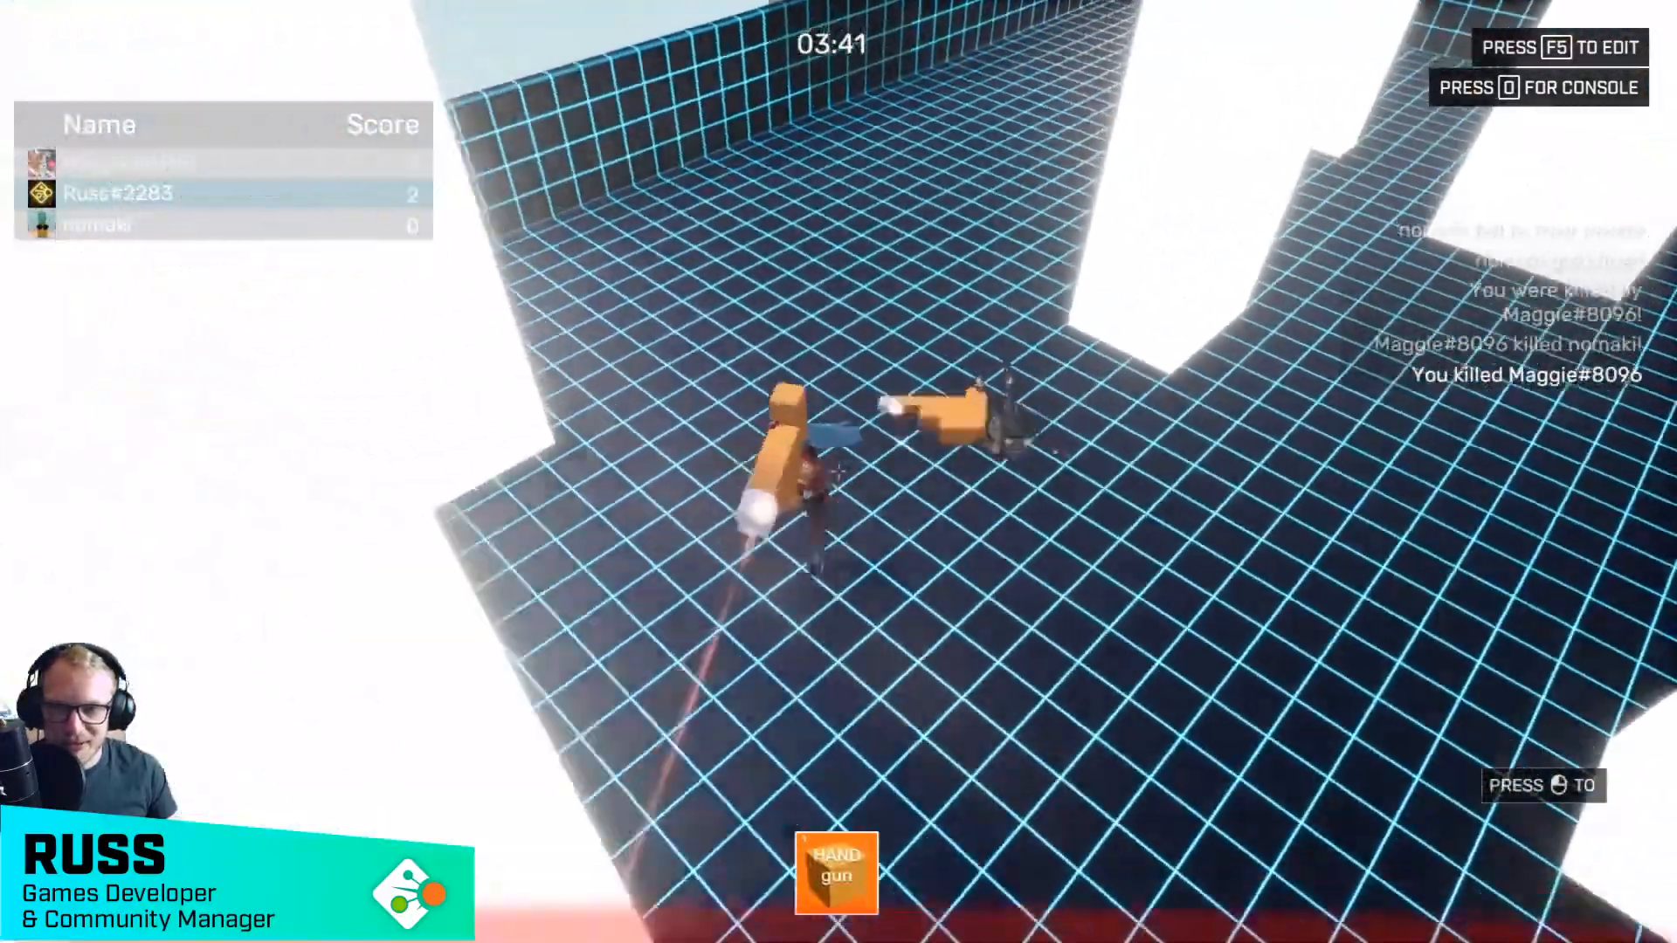
pyautogui.press('d')
pyautogui.click(838, 471)
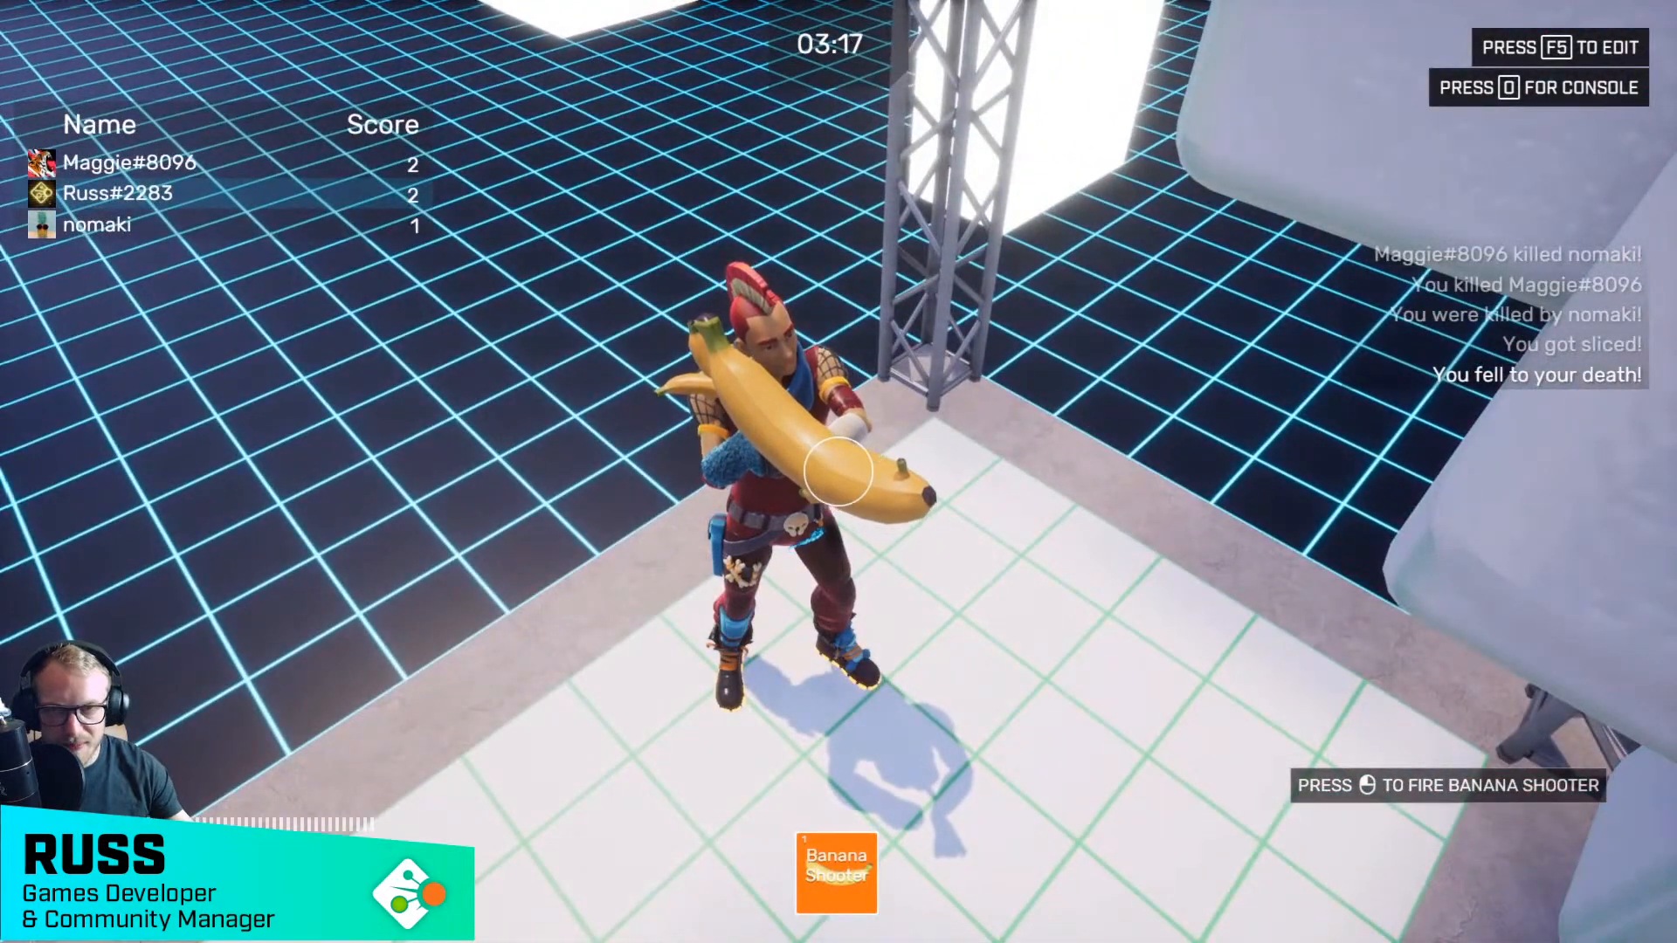
# - Run across the arena with the Banana Shooter towards the floor pit to test a fall death, and end the playtest
pyautogui.press('w')
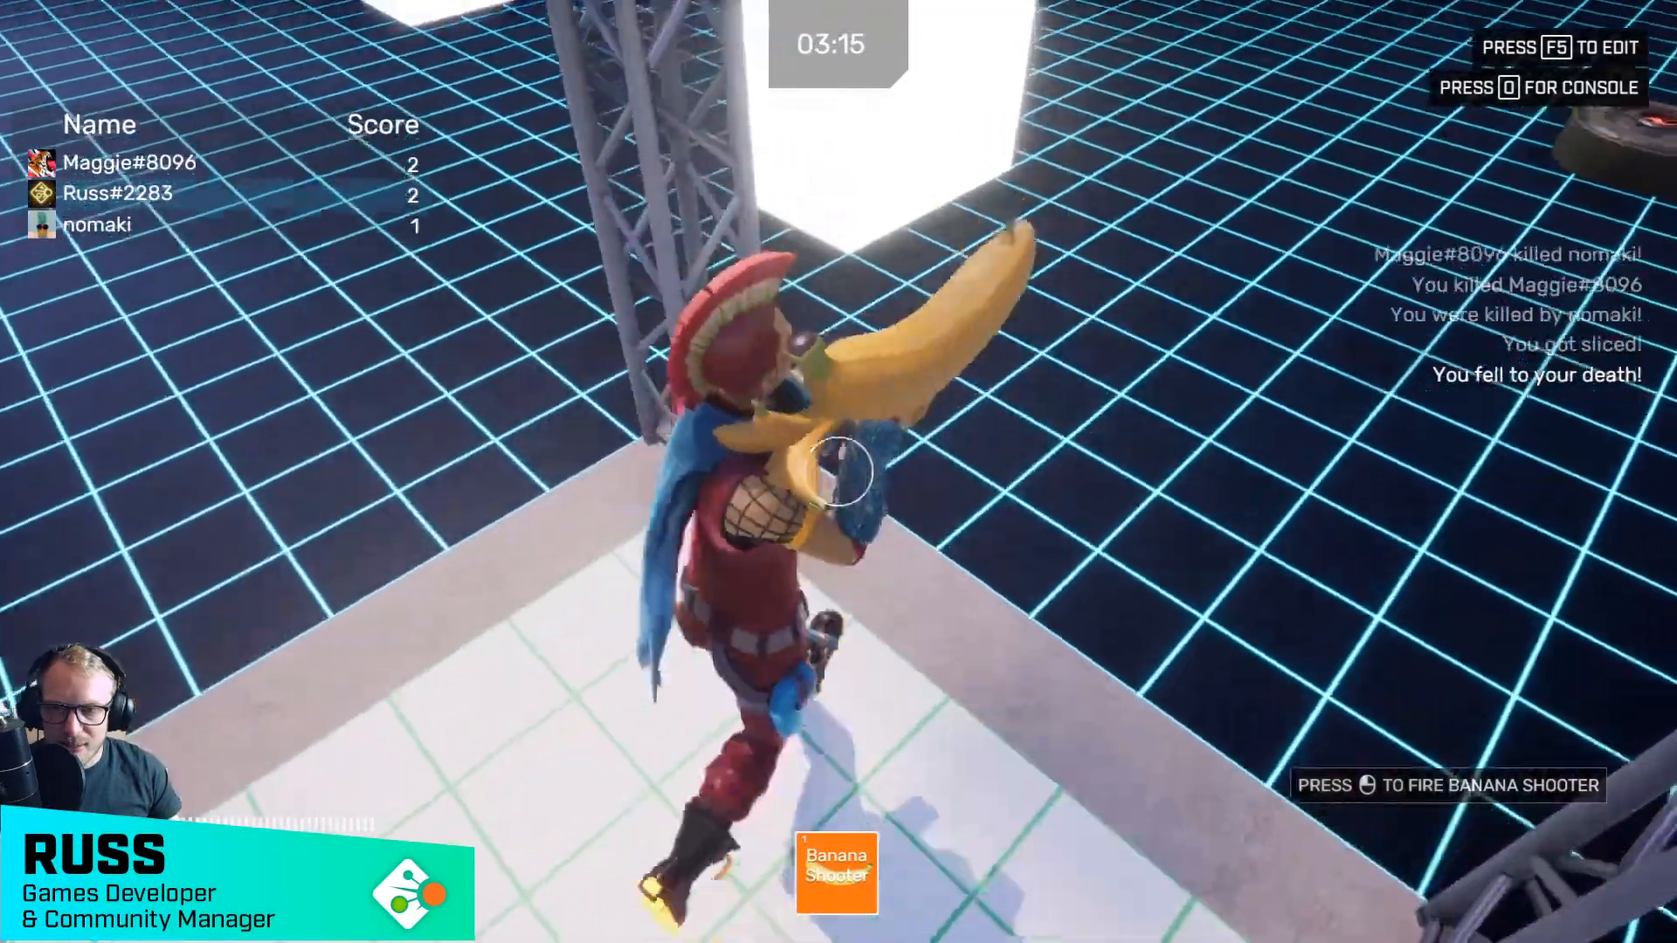
pyautogui.press('w')
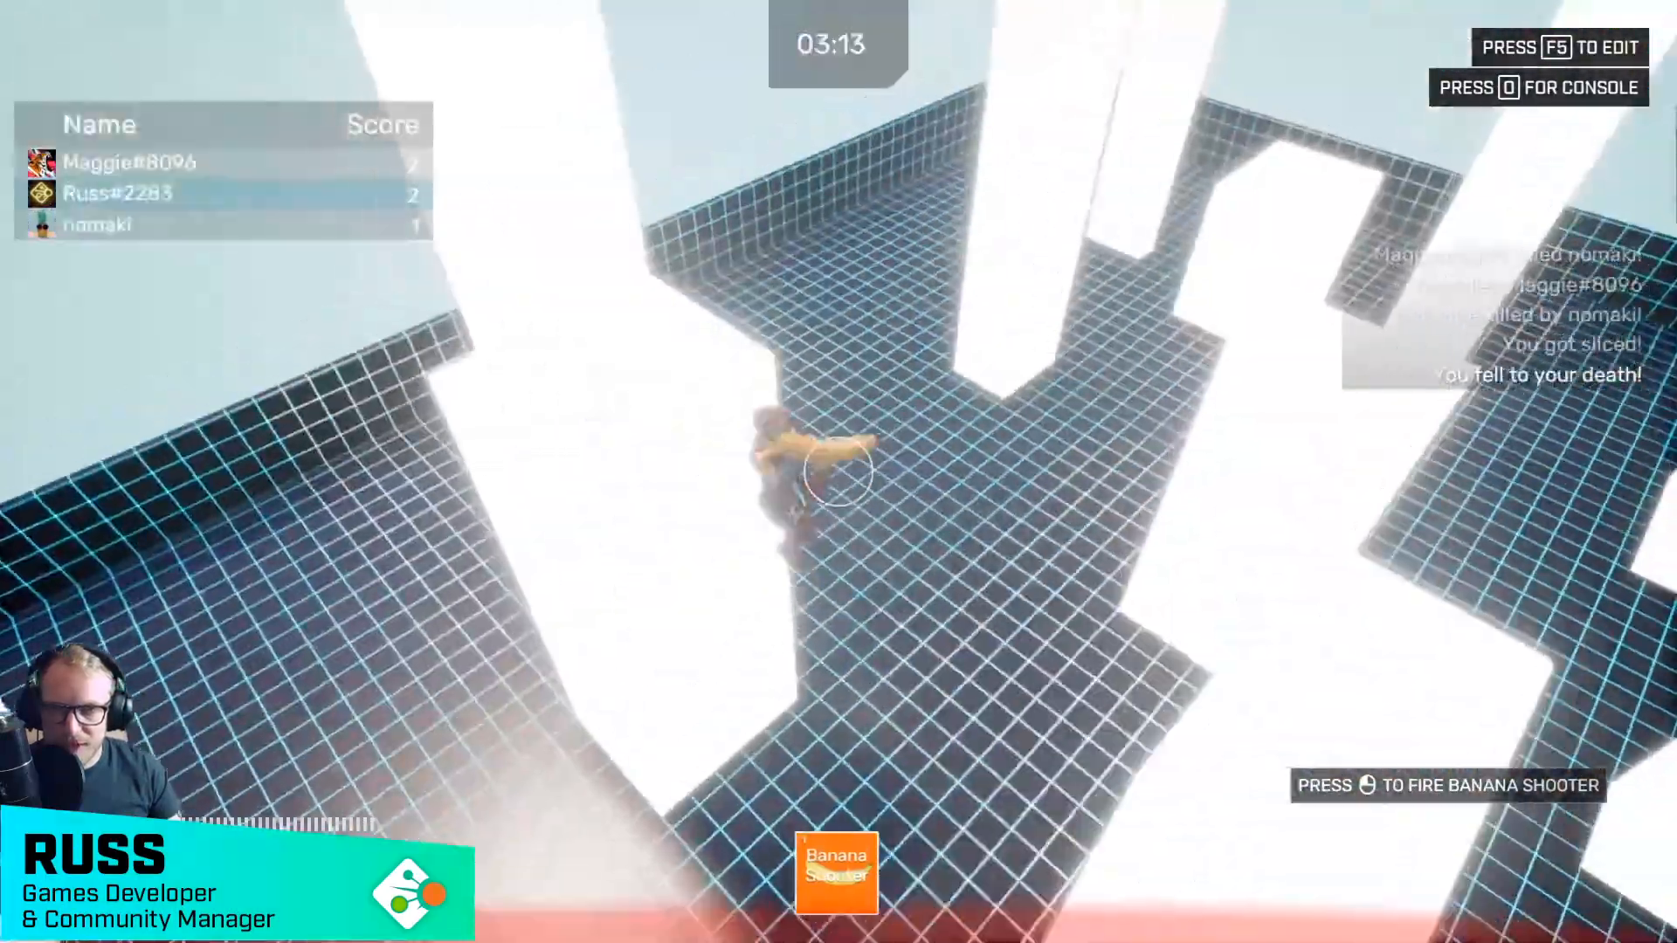
pyautogui.press('w')
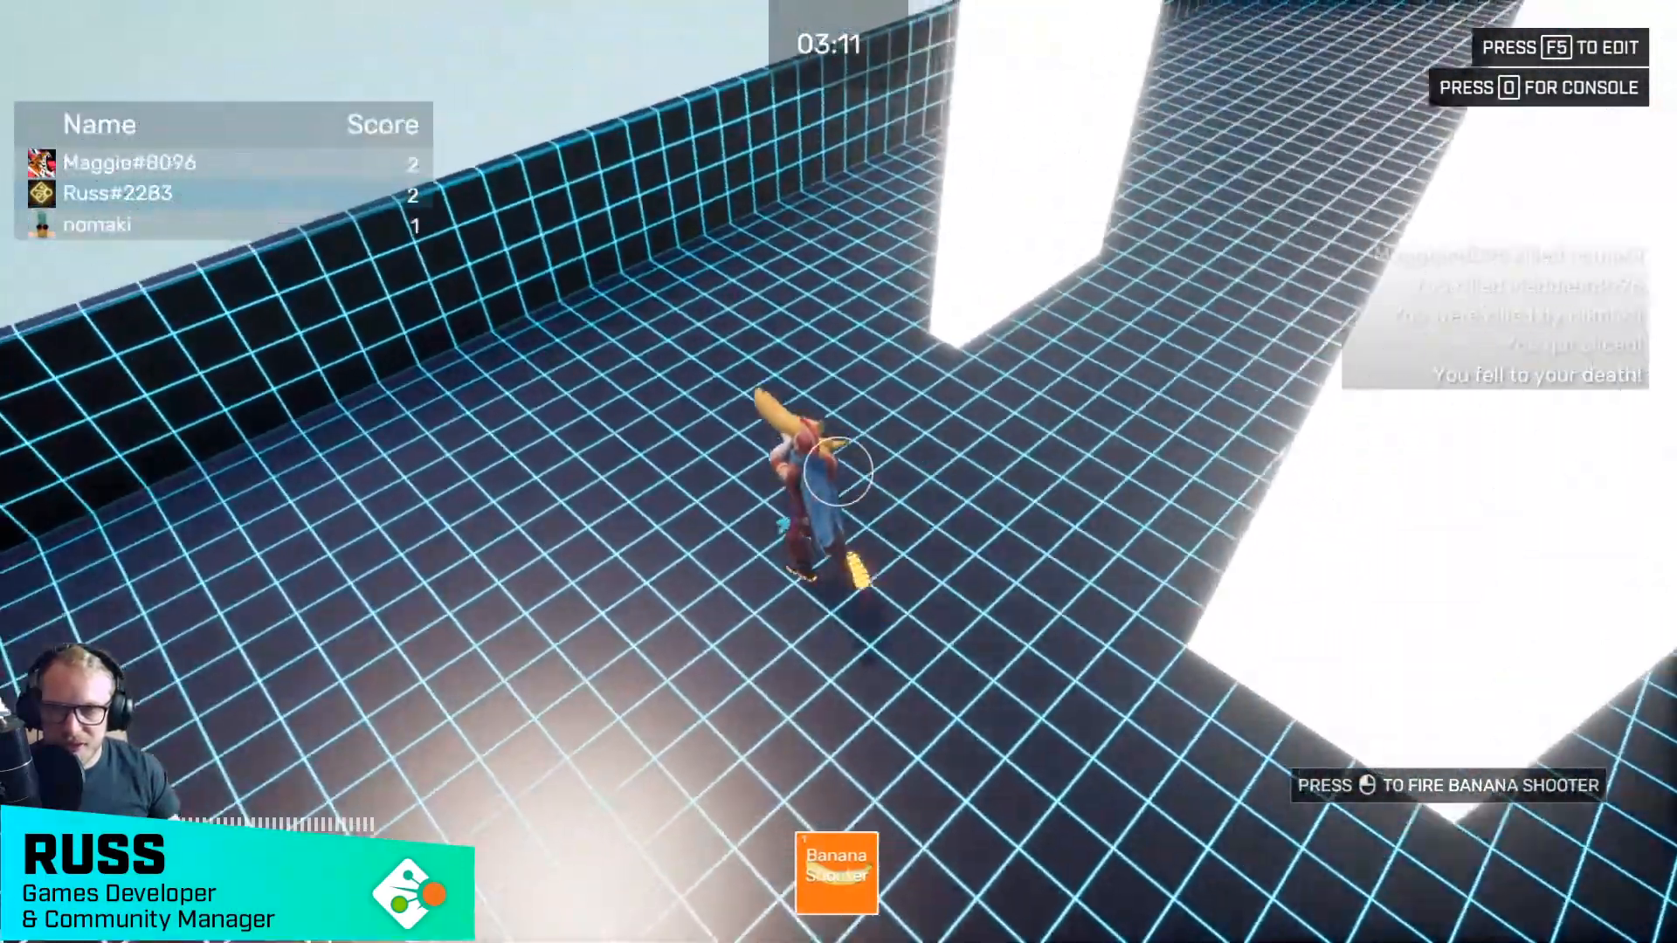
pyautogui.press('w')
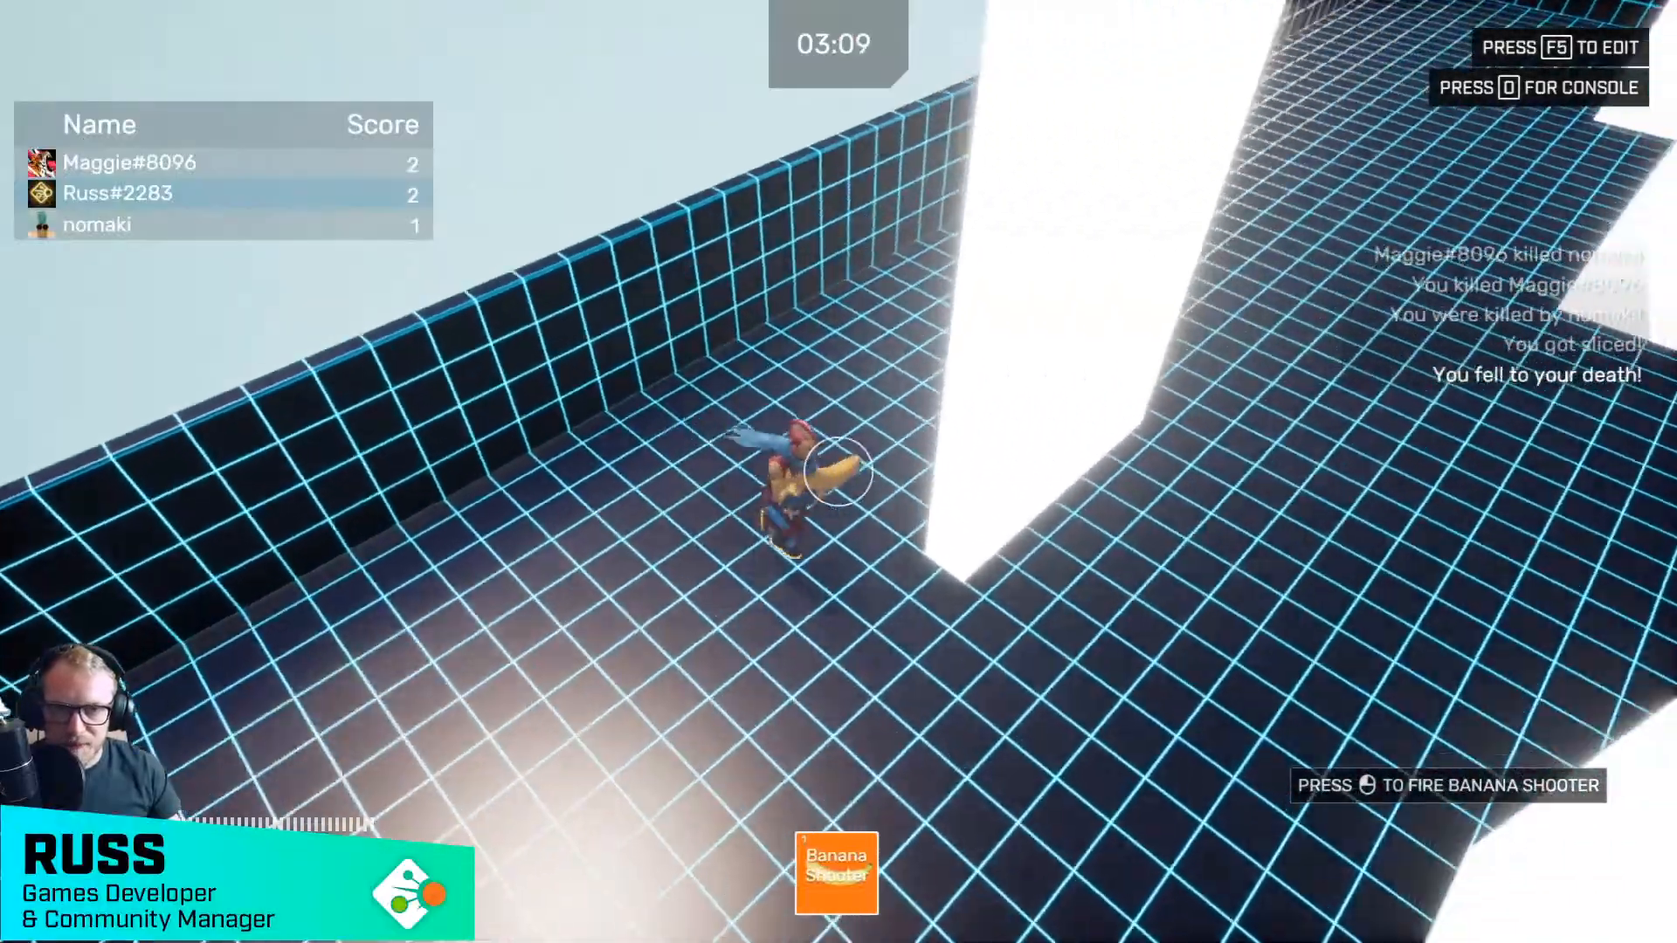
pyautogui.press('w')
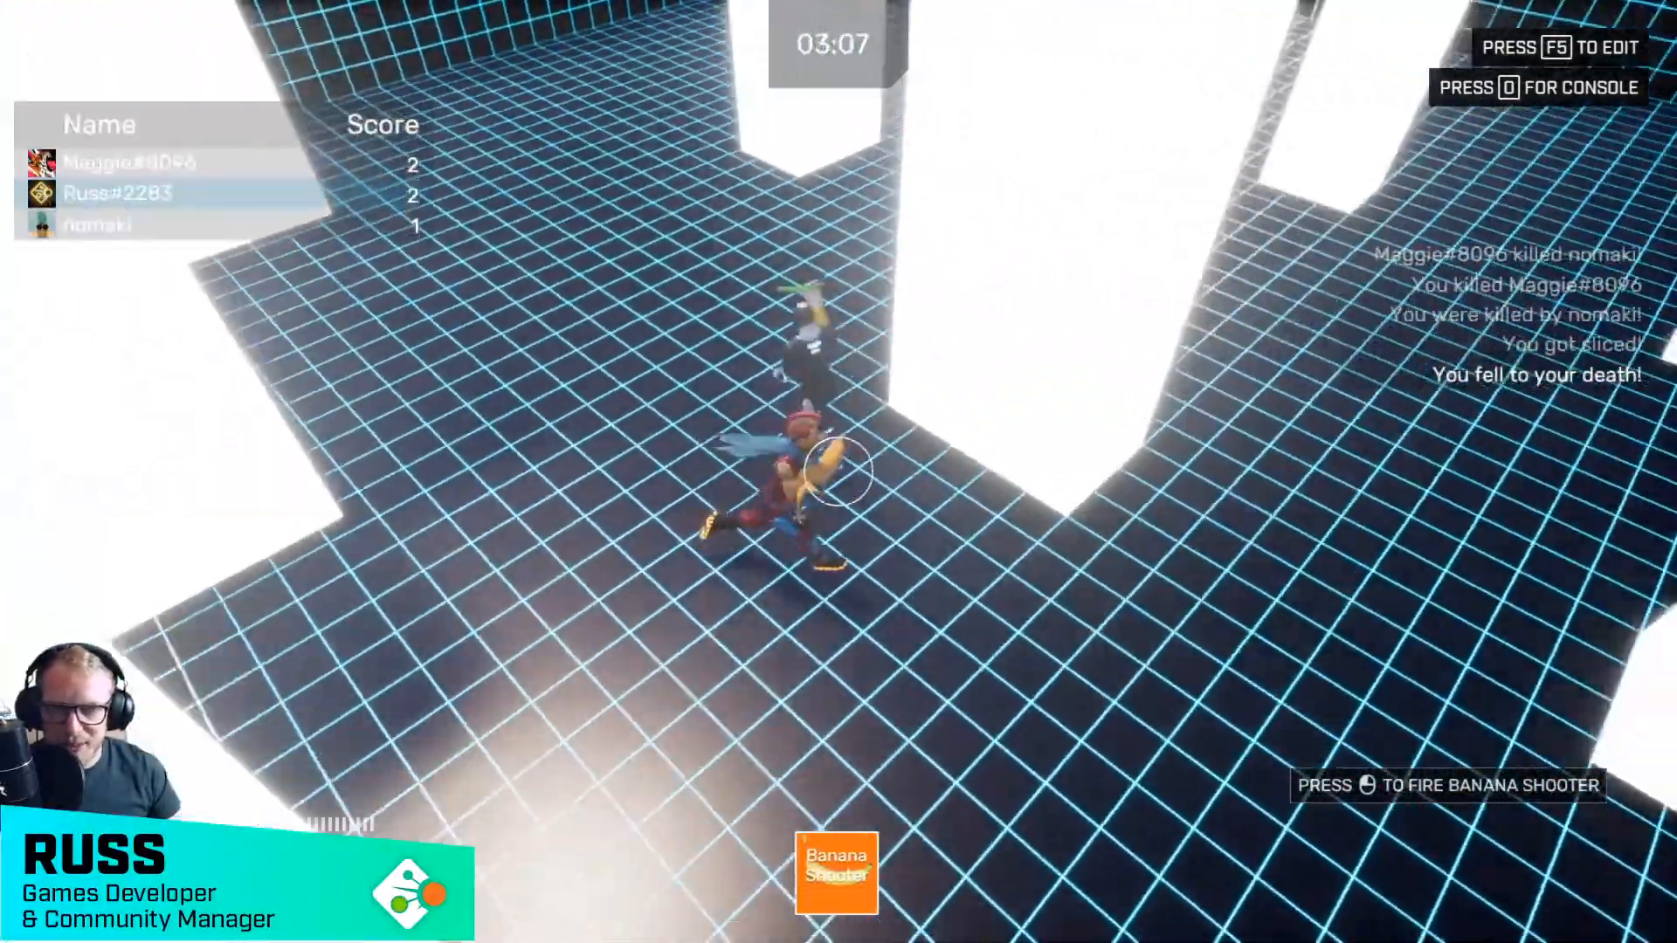
pyautogui.press('w')
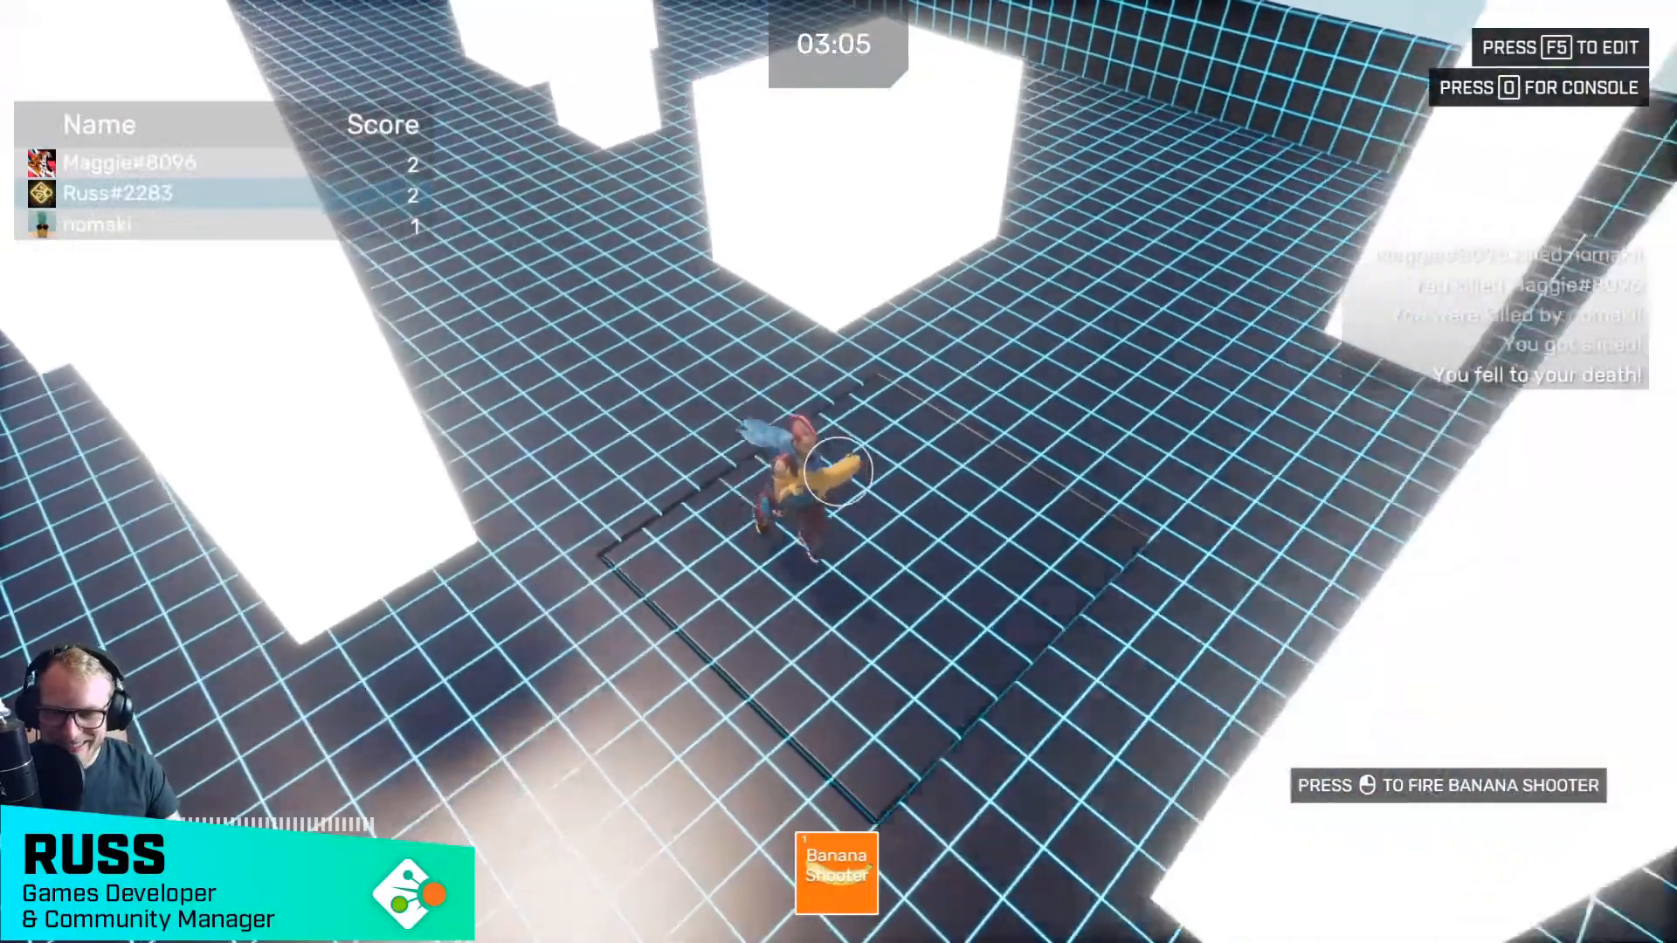
pyautogui.press('w')
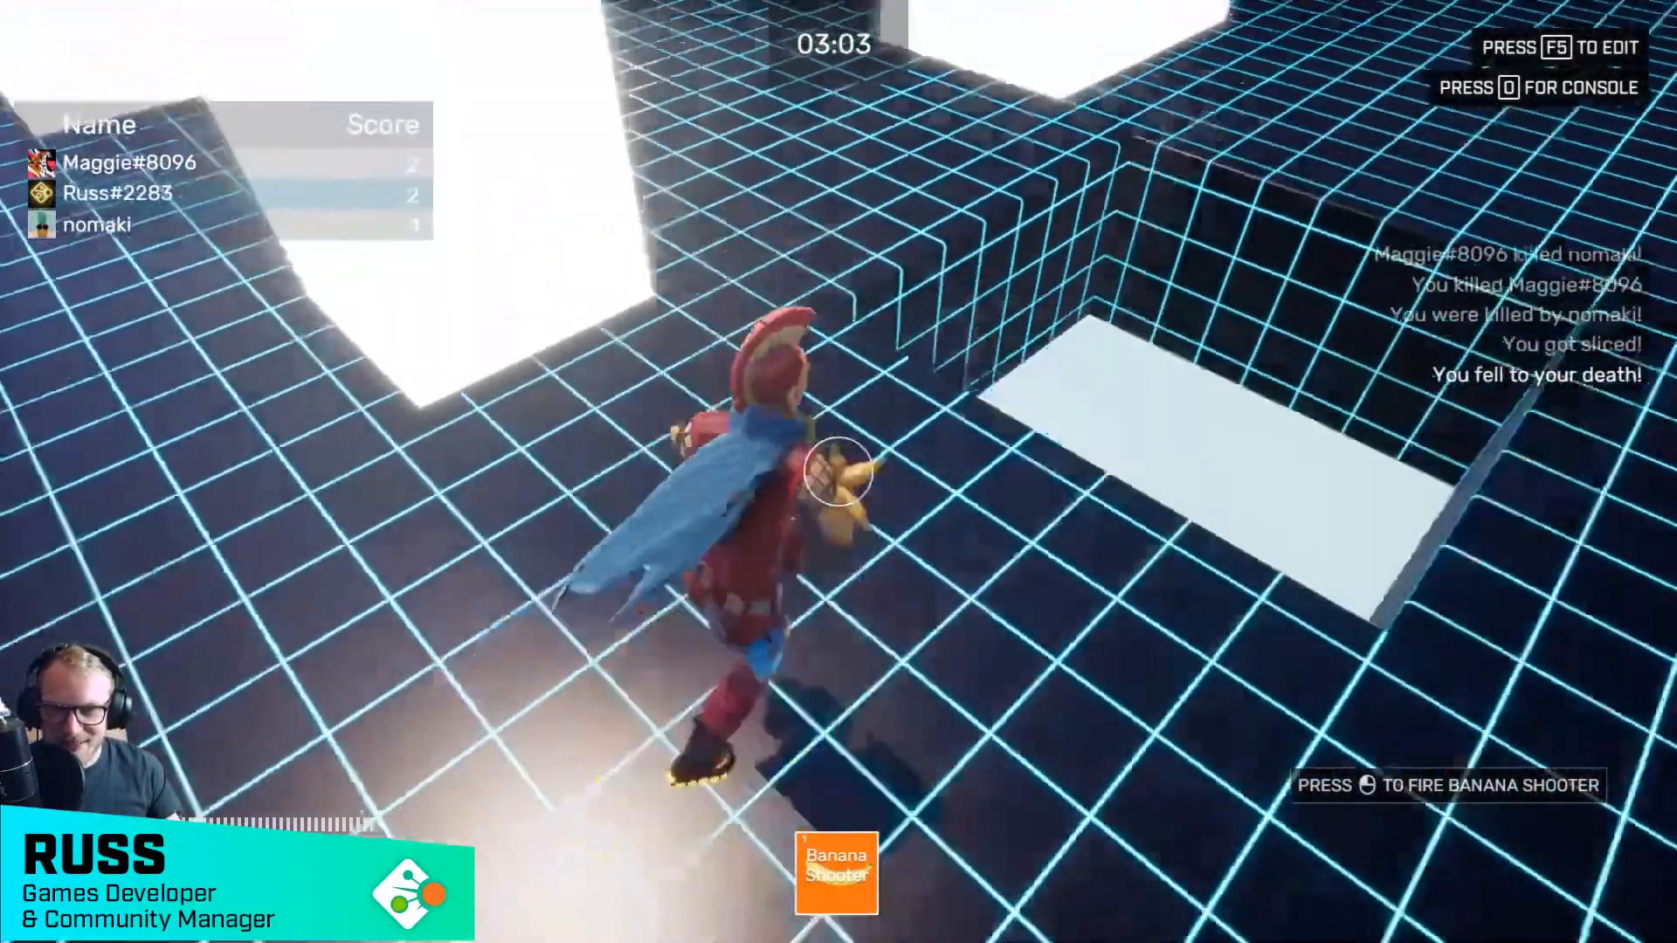
pyautogui.press('w')
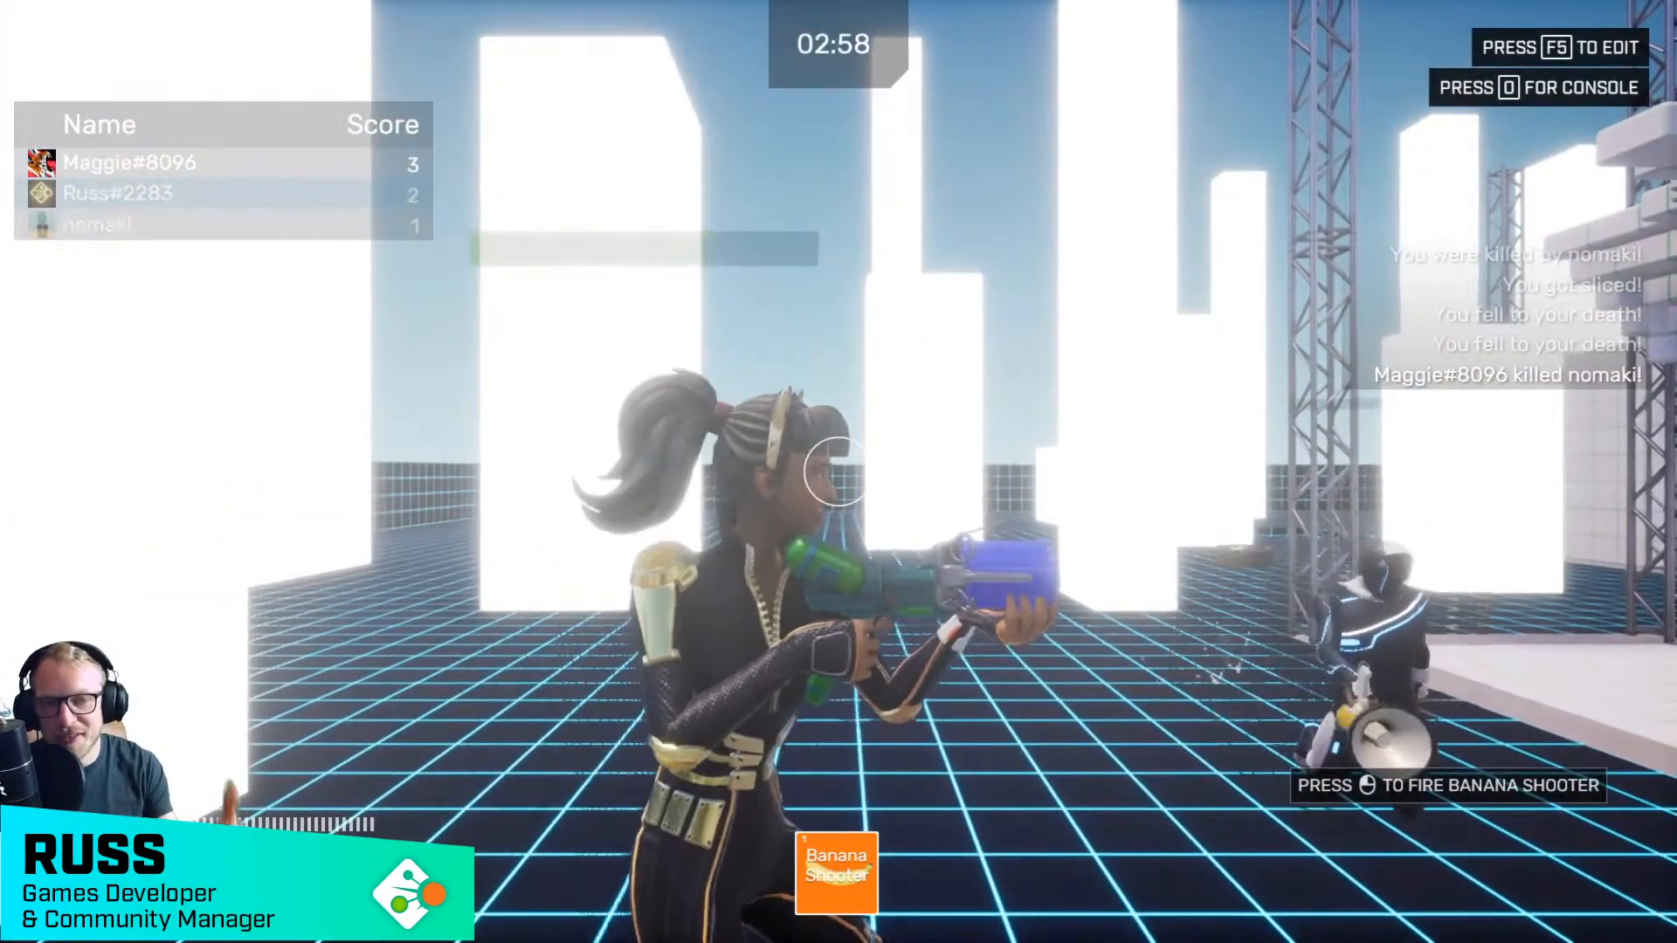
pyautogui.click(839, 472)
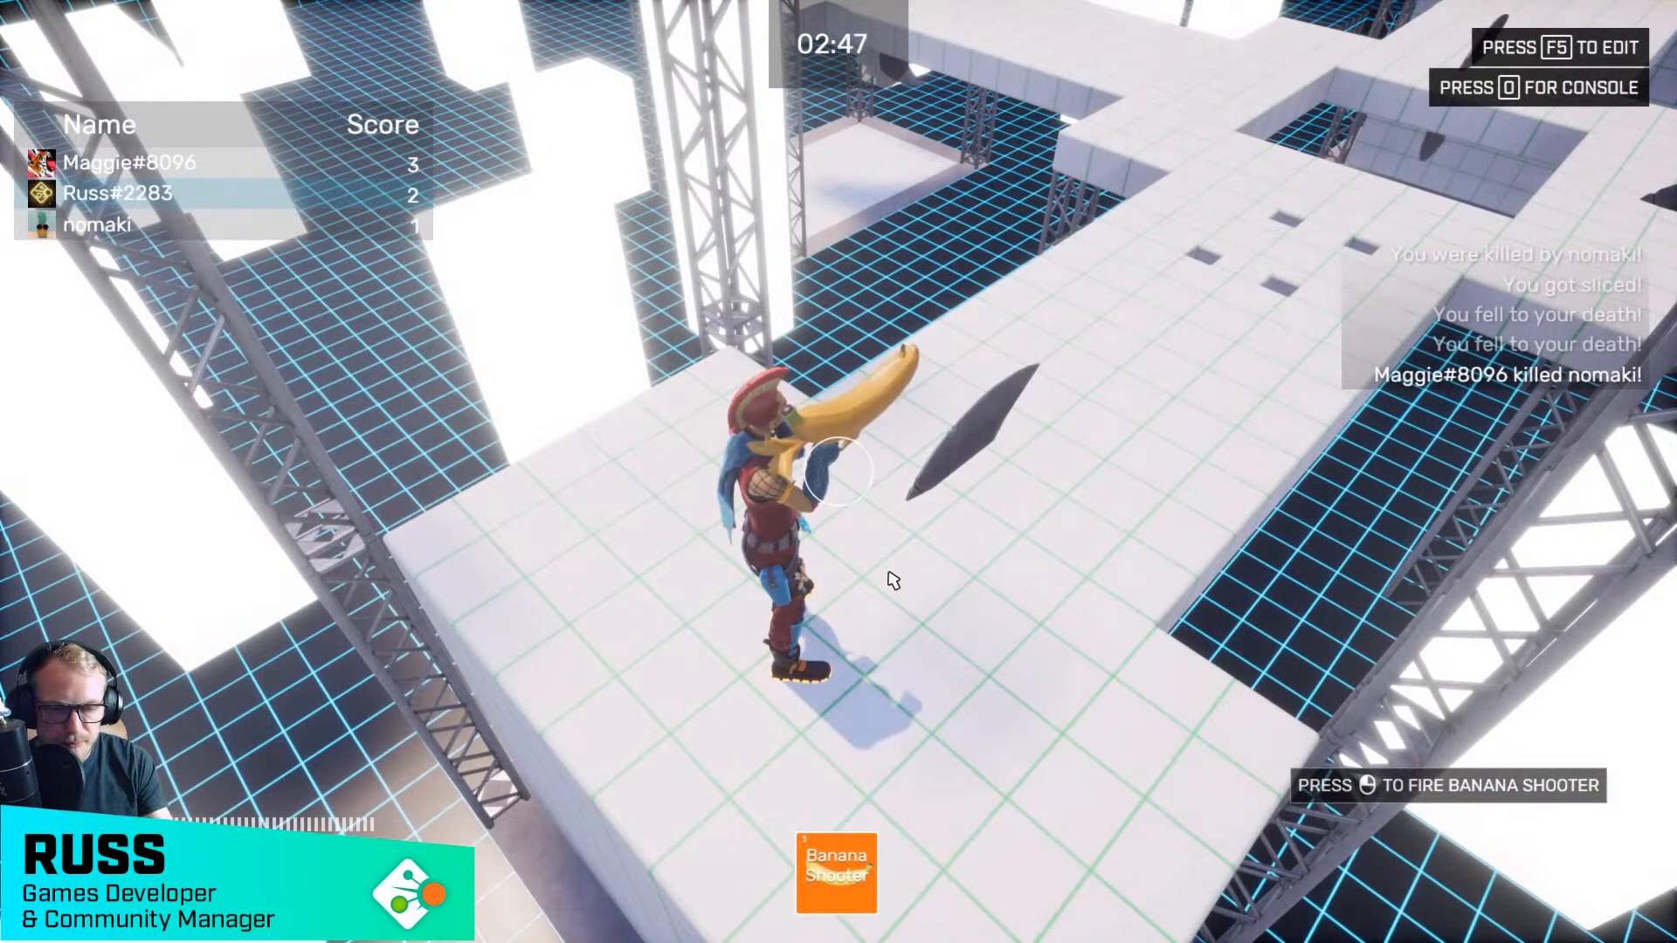
pyautogui.press('F5')
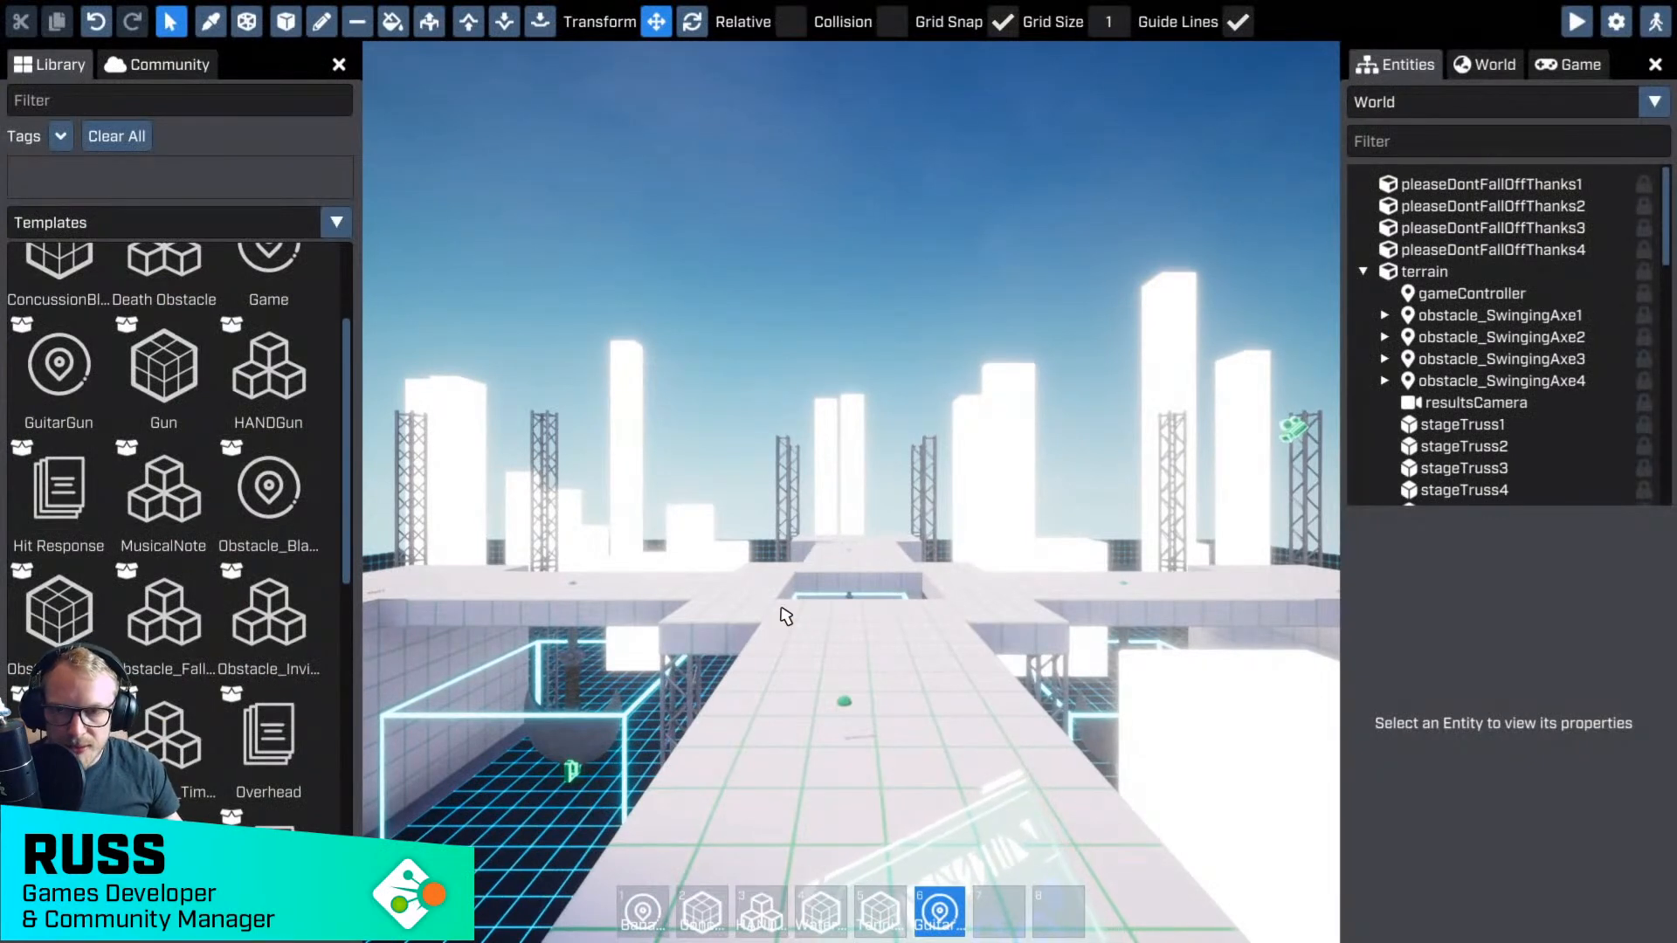
# - Open the Player template for editing
pyautogui.press('s')
pyautogui.moveTo(852, 493); pyautogui.dragTo(419, 206, button='right')
pyautogui.press('s')
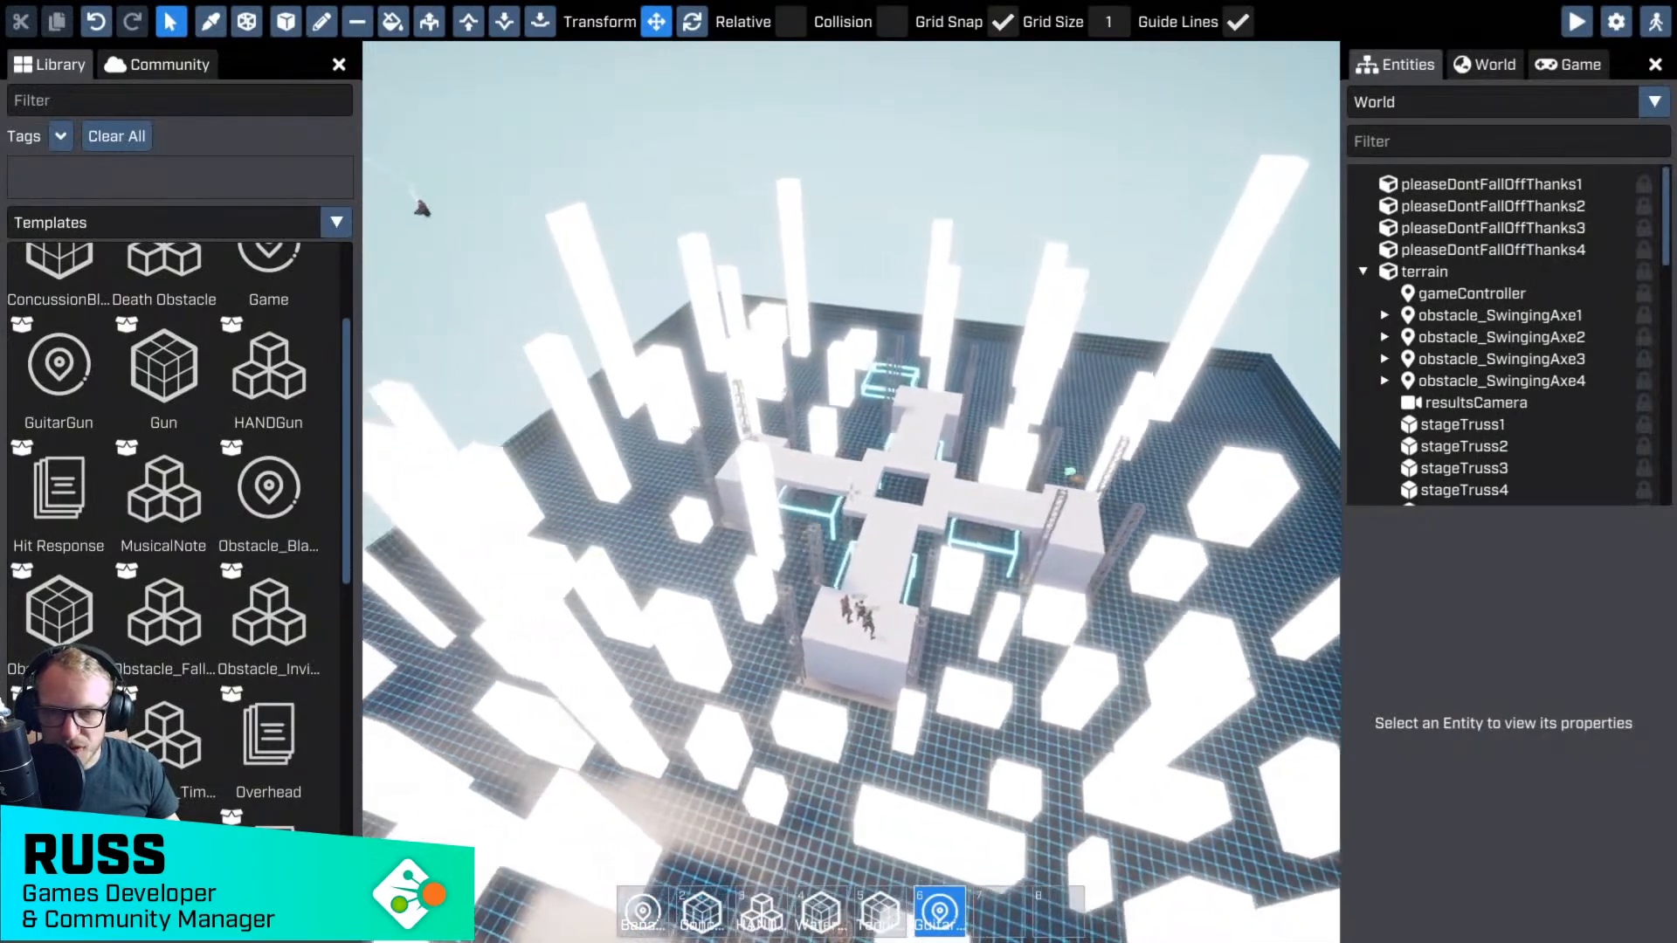
pyautogui.moveTo(544, 249); pyautogui.dragTo(889, 510, button='right')
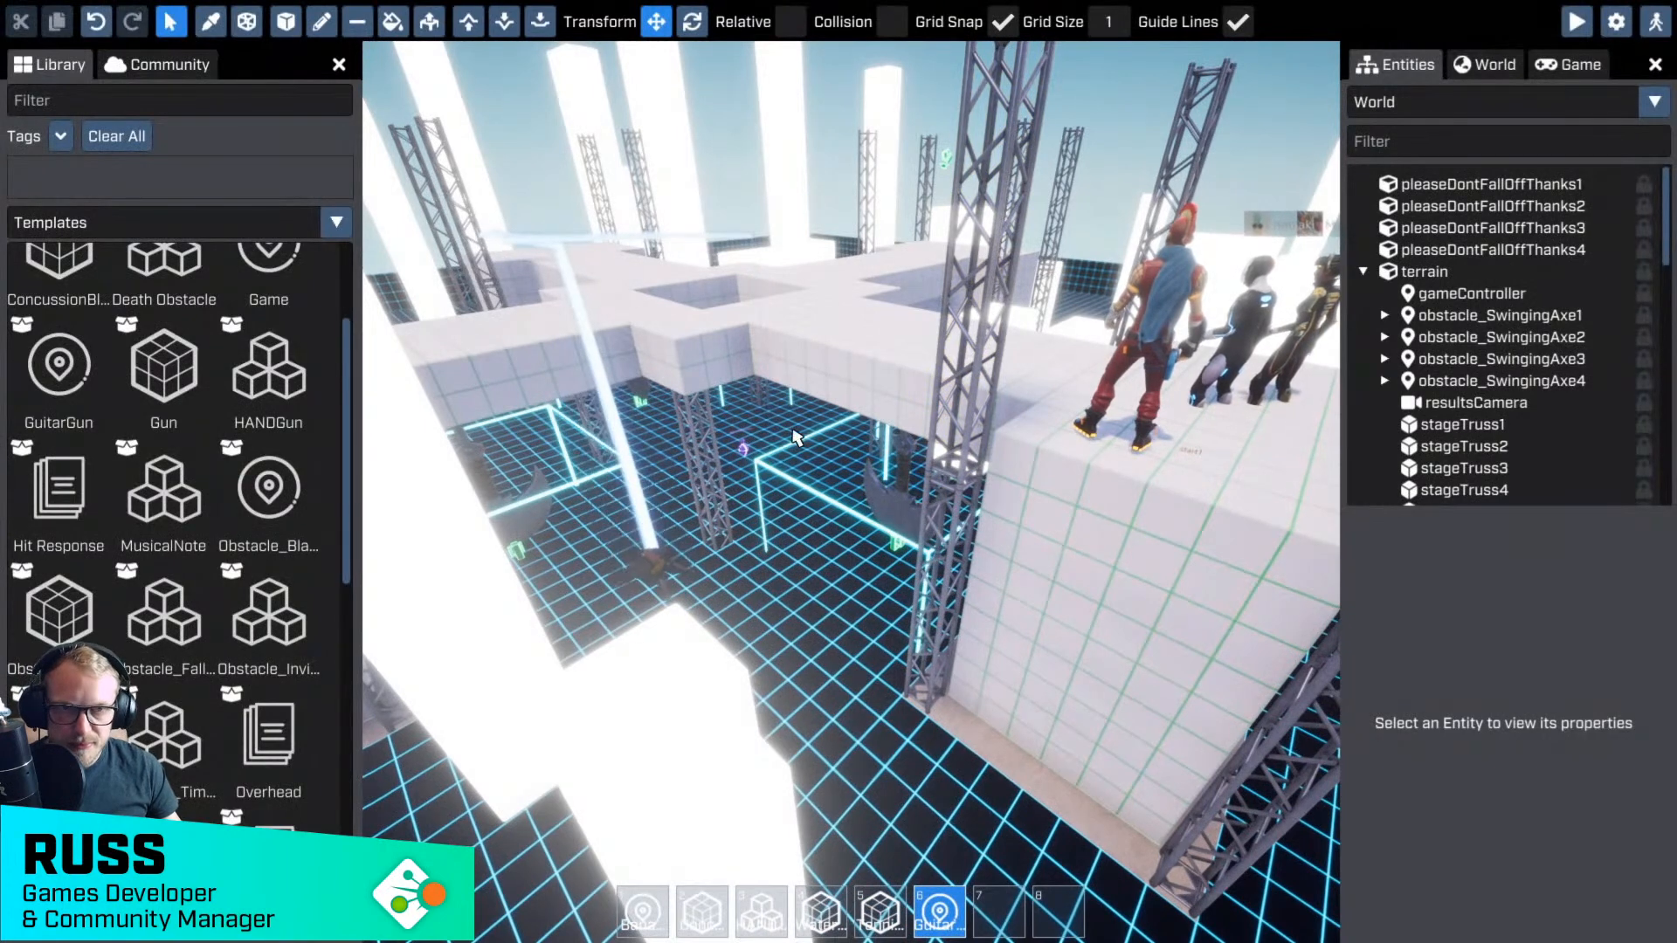
pyautogui.click(1467, 107)
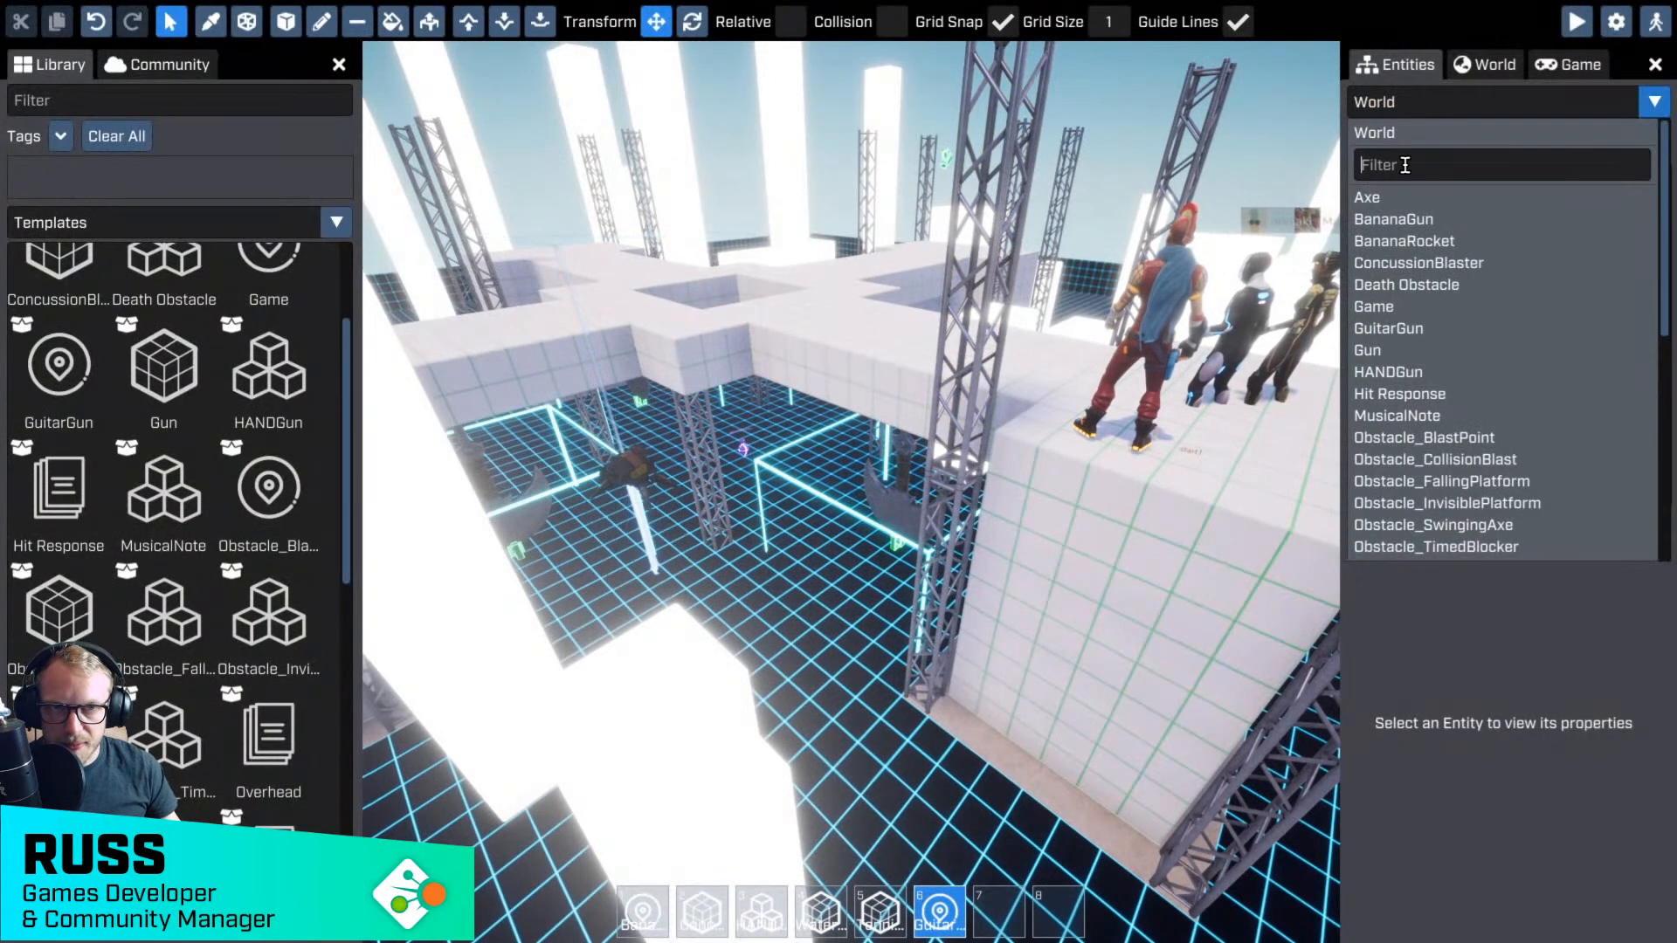
pyautogui.write('player')
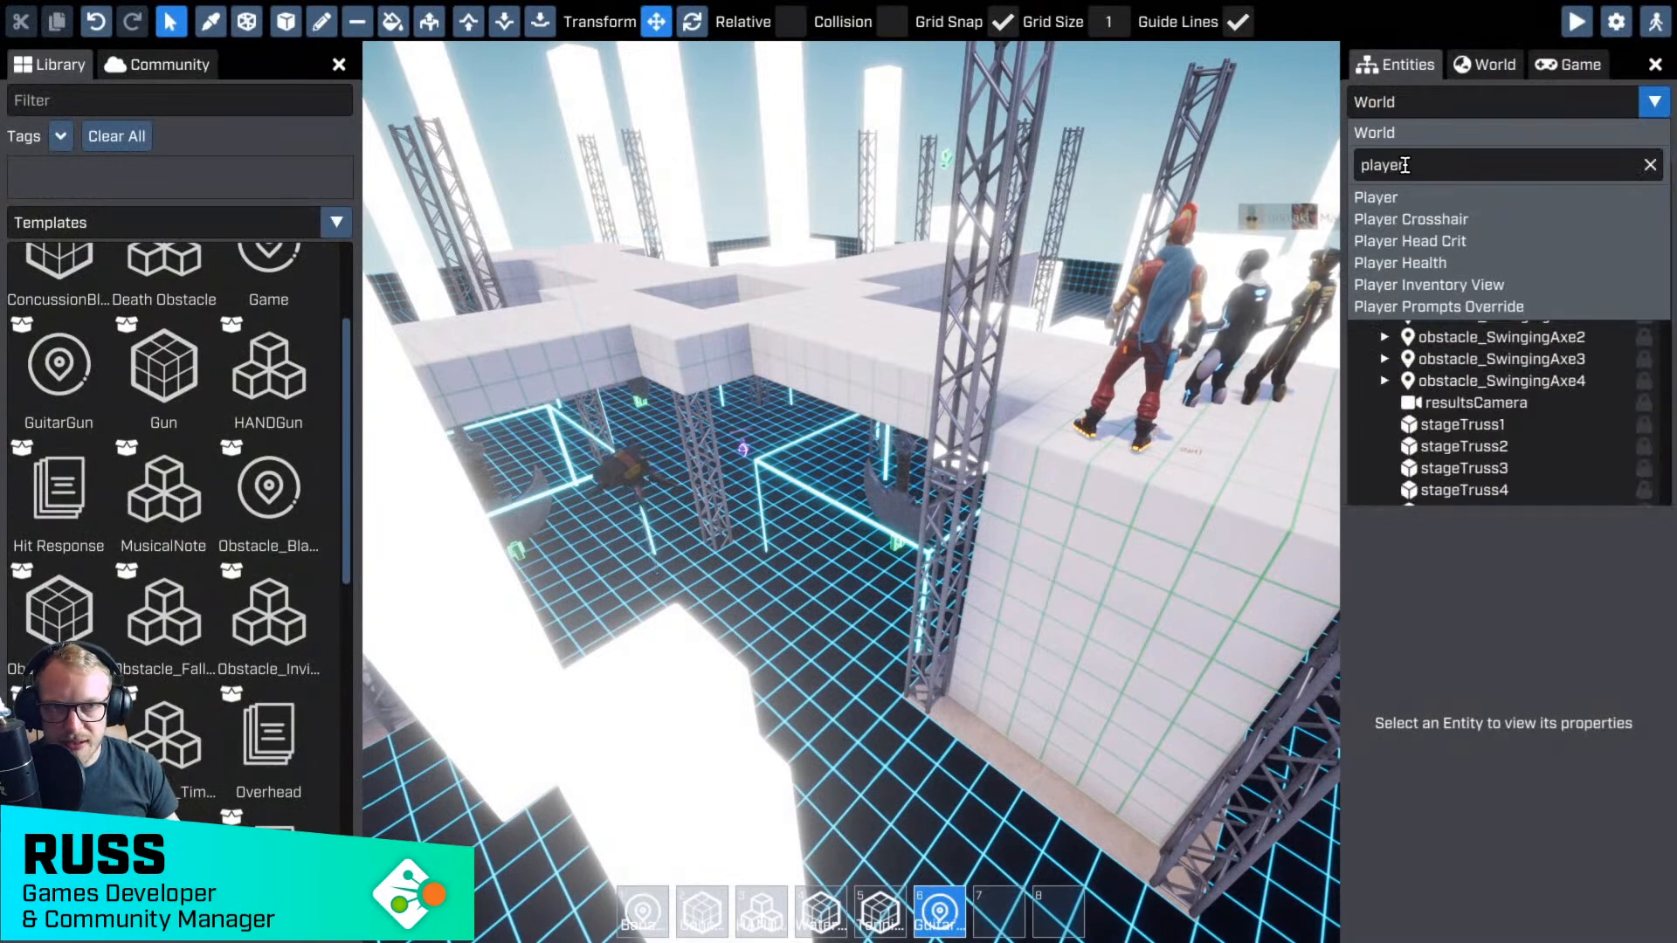
pyautogui.click(1411, 199)
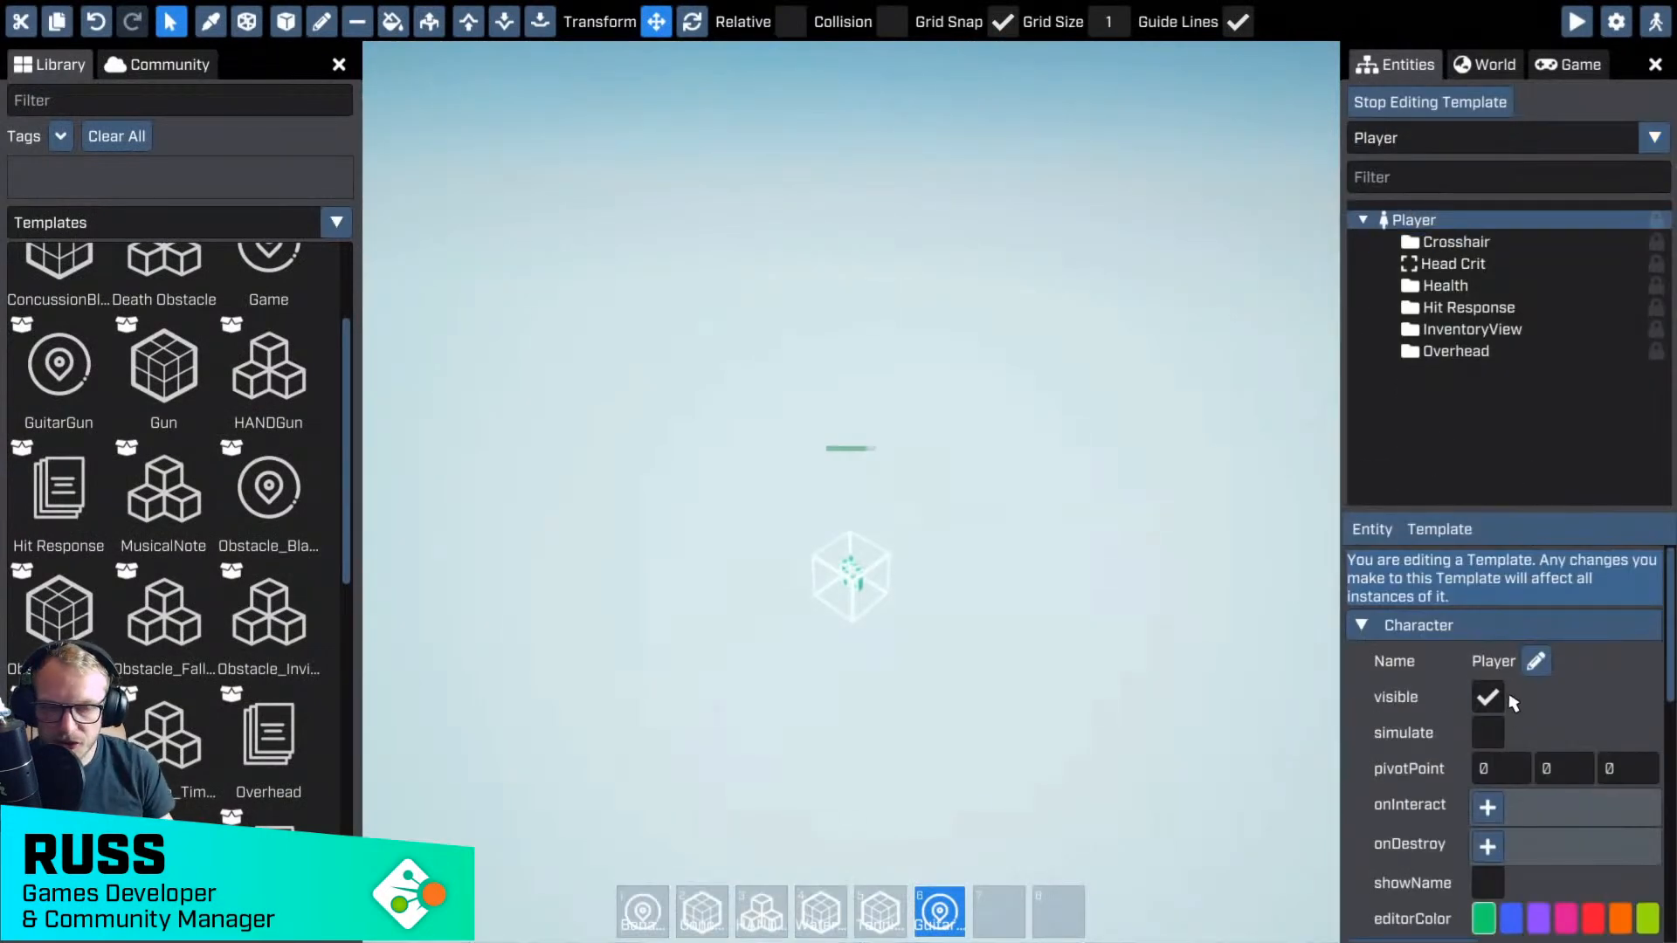
# - Add a new script named playerScript to the Player template
pyautogui.scroll(-8, 1513, 703)
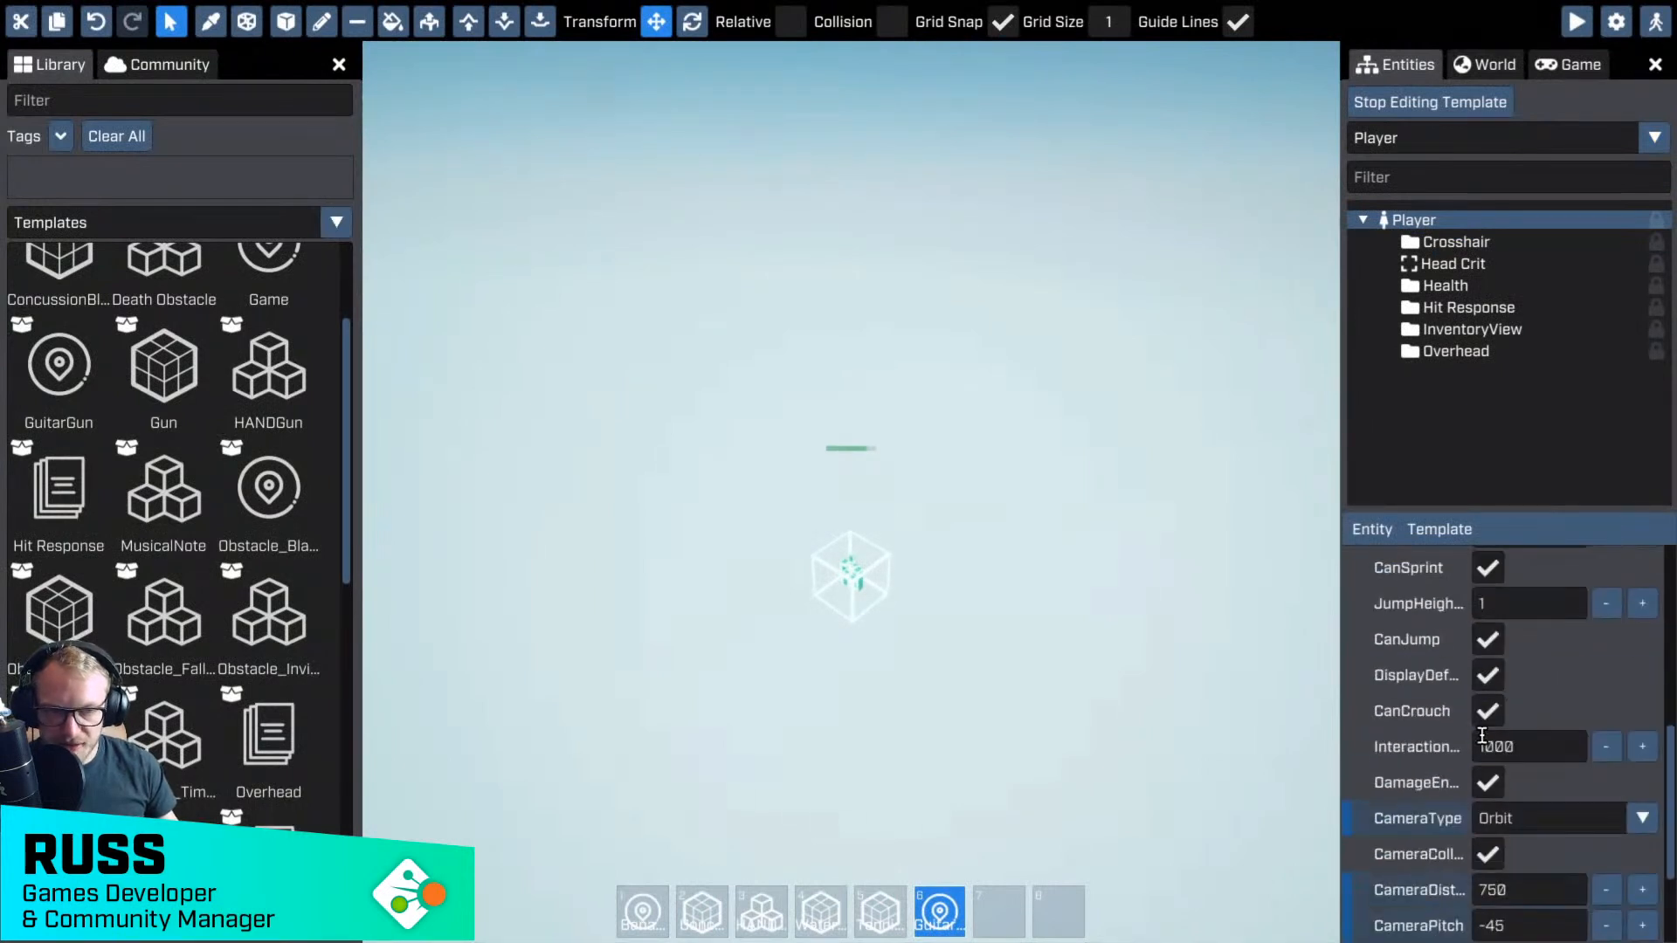
pyautogui.rightClick(1394, 548)
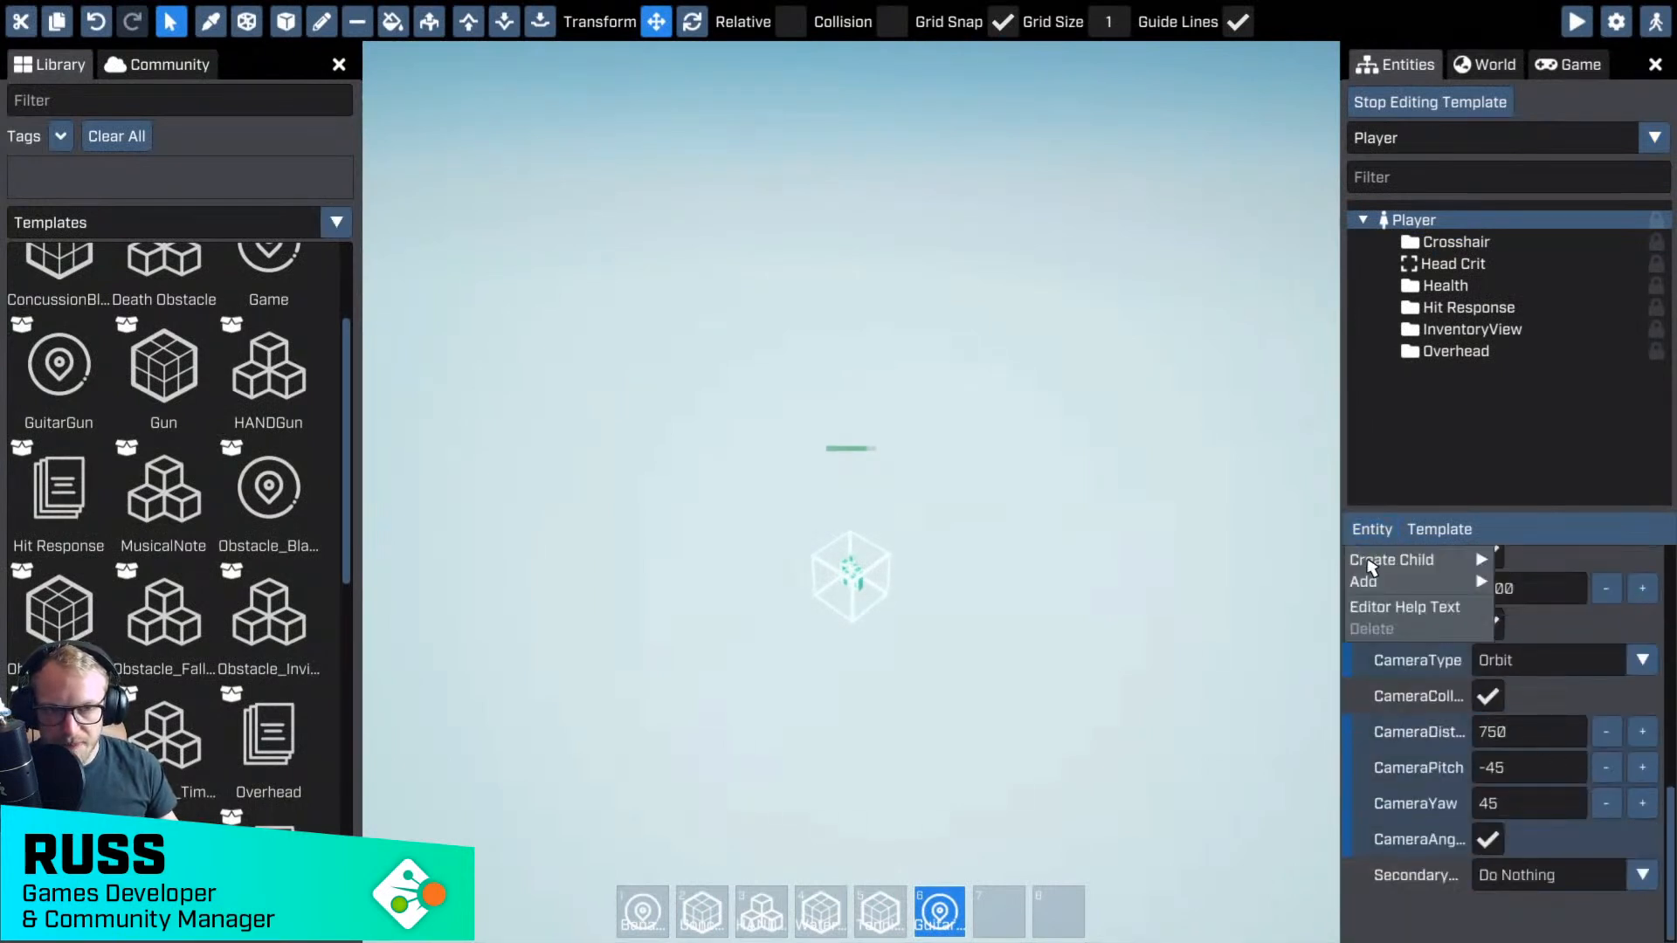
pyautogui.moveTo(1391, 582)
pyautogui.moveTo(1519, 582)
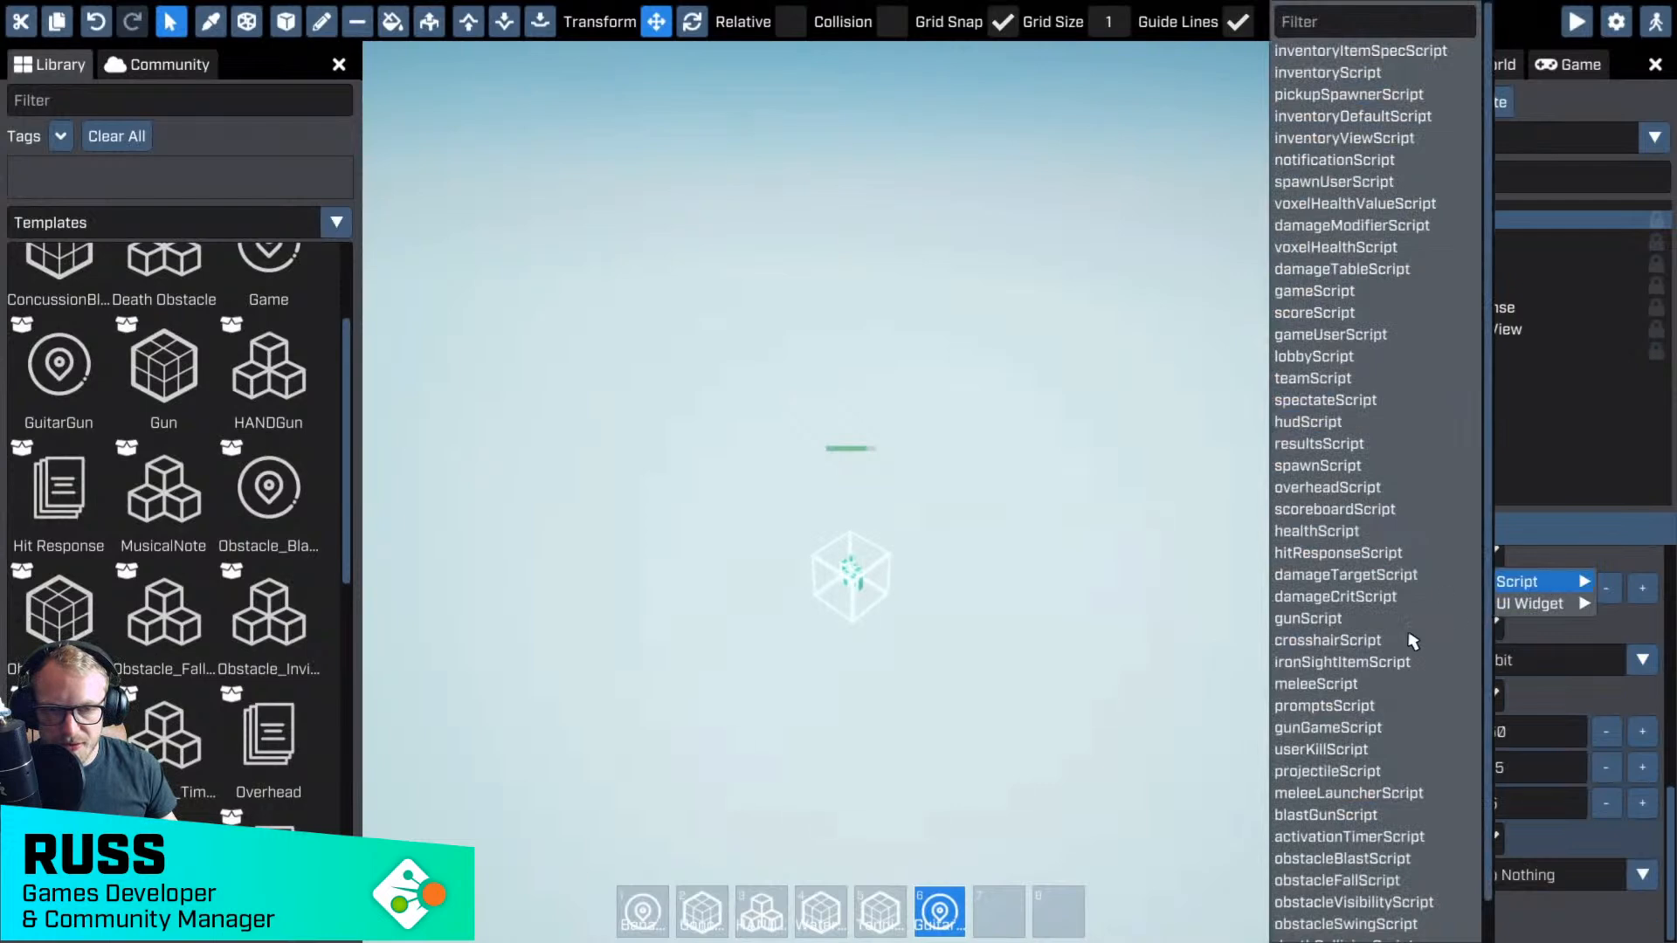
pyautogui.scroll(-1, 1351, 785)
pyautogui.click(1319, 928)
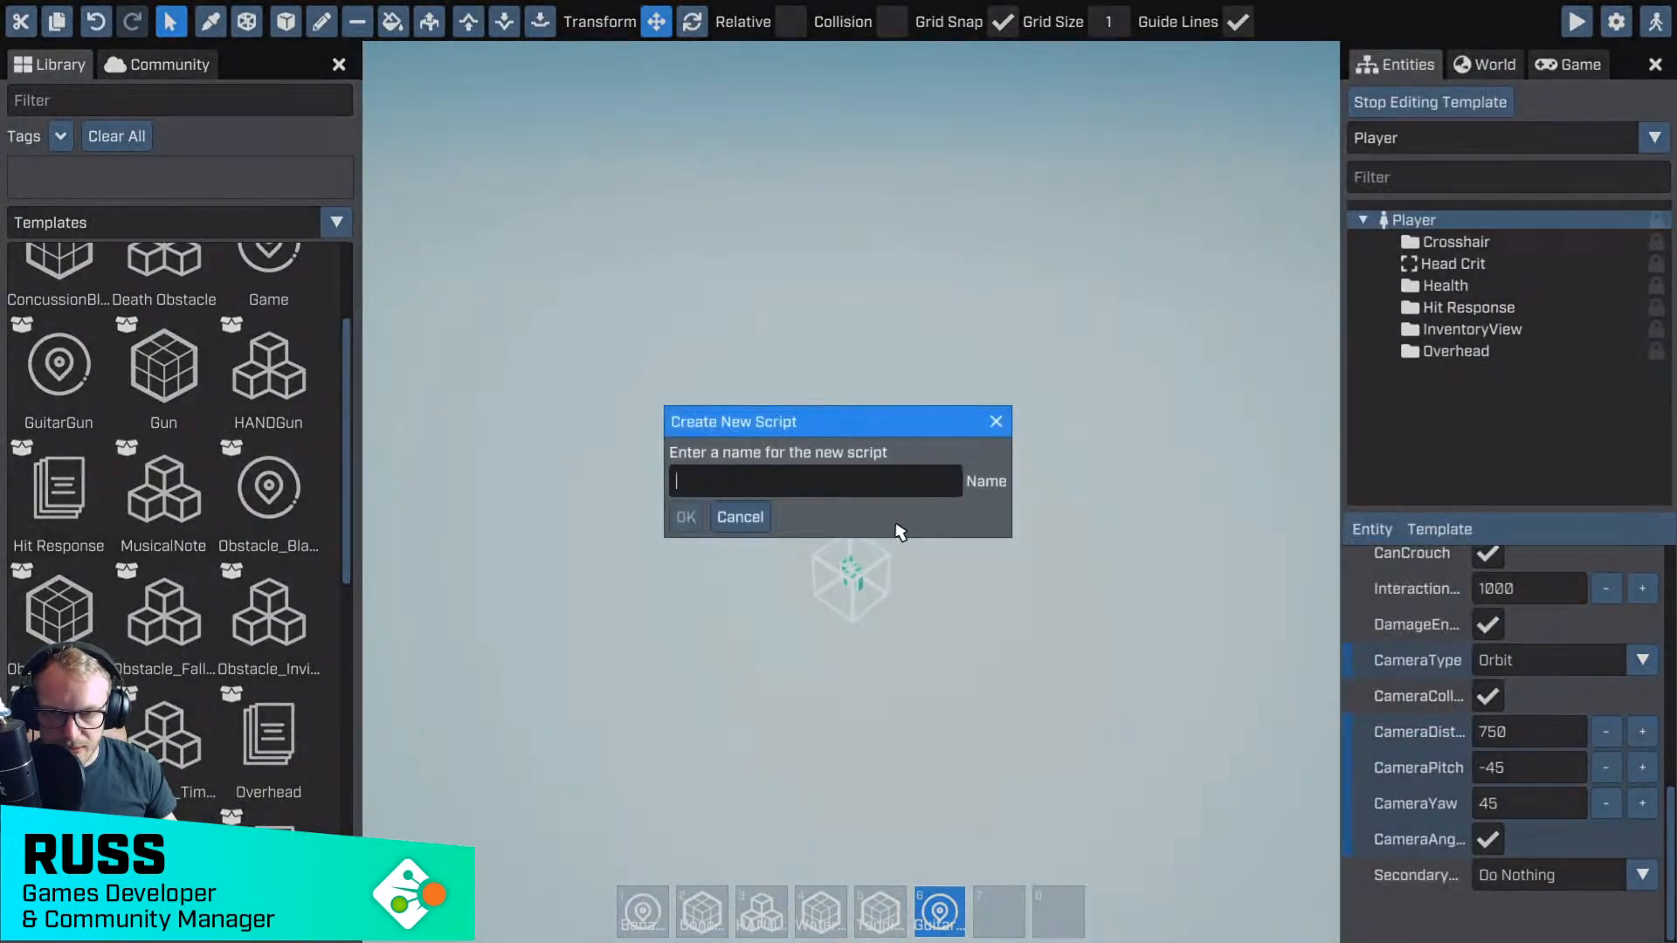
pyautogui.write('player')
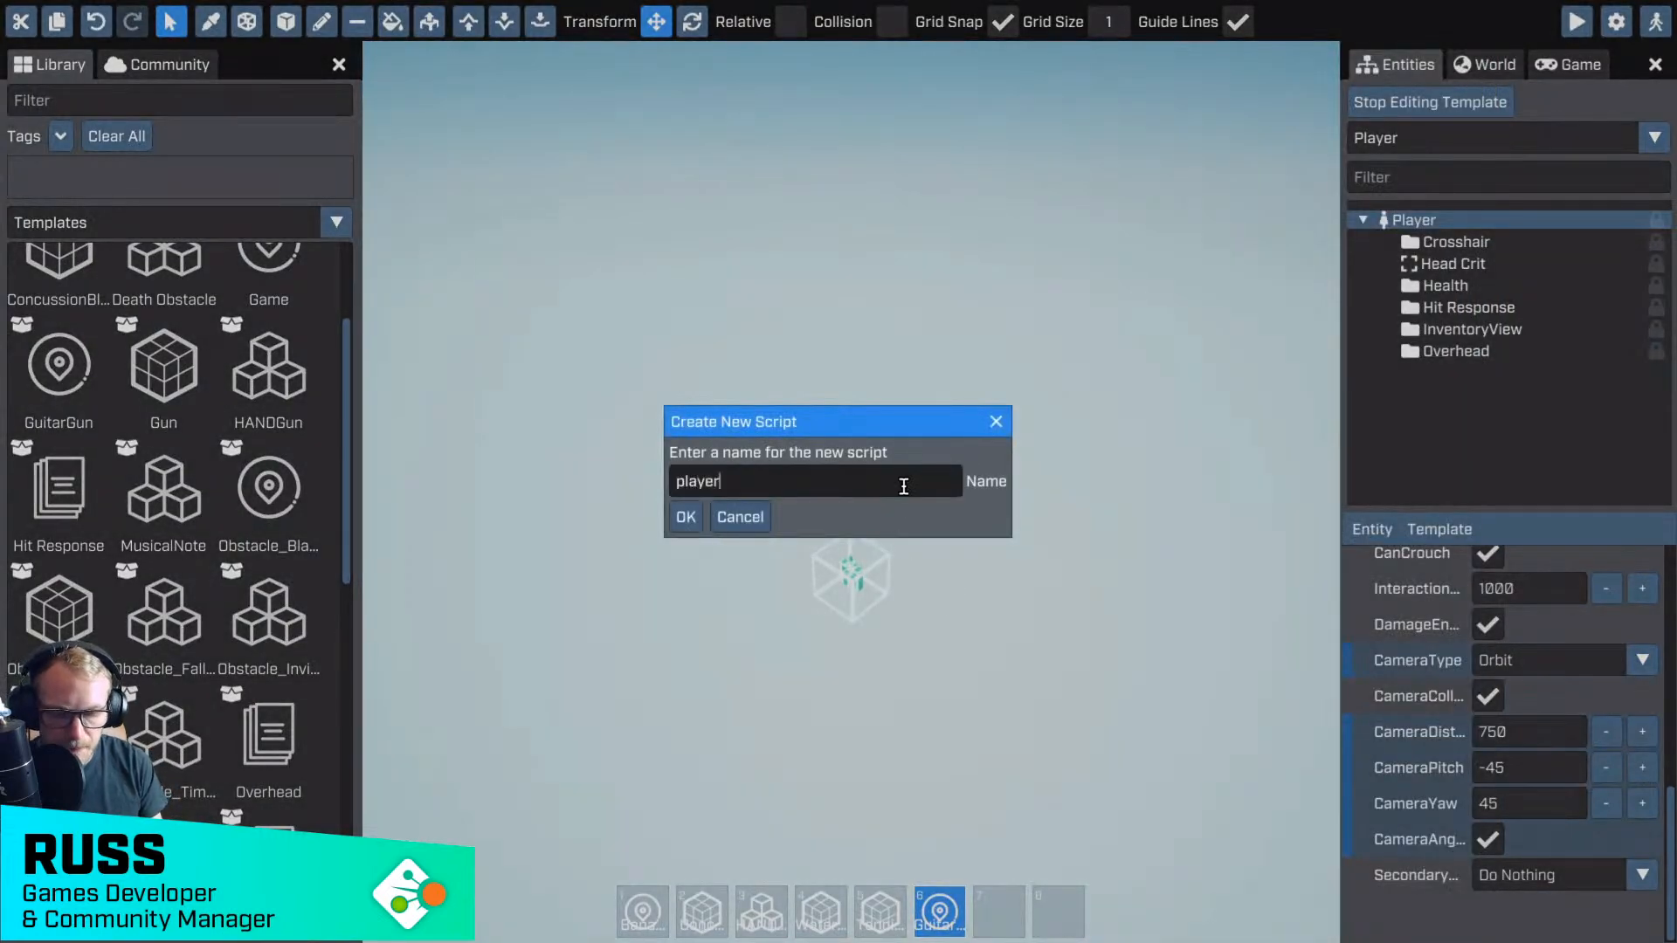
pyautogui.write('Script')
pyautogui.press('Return')
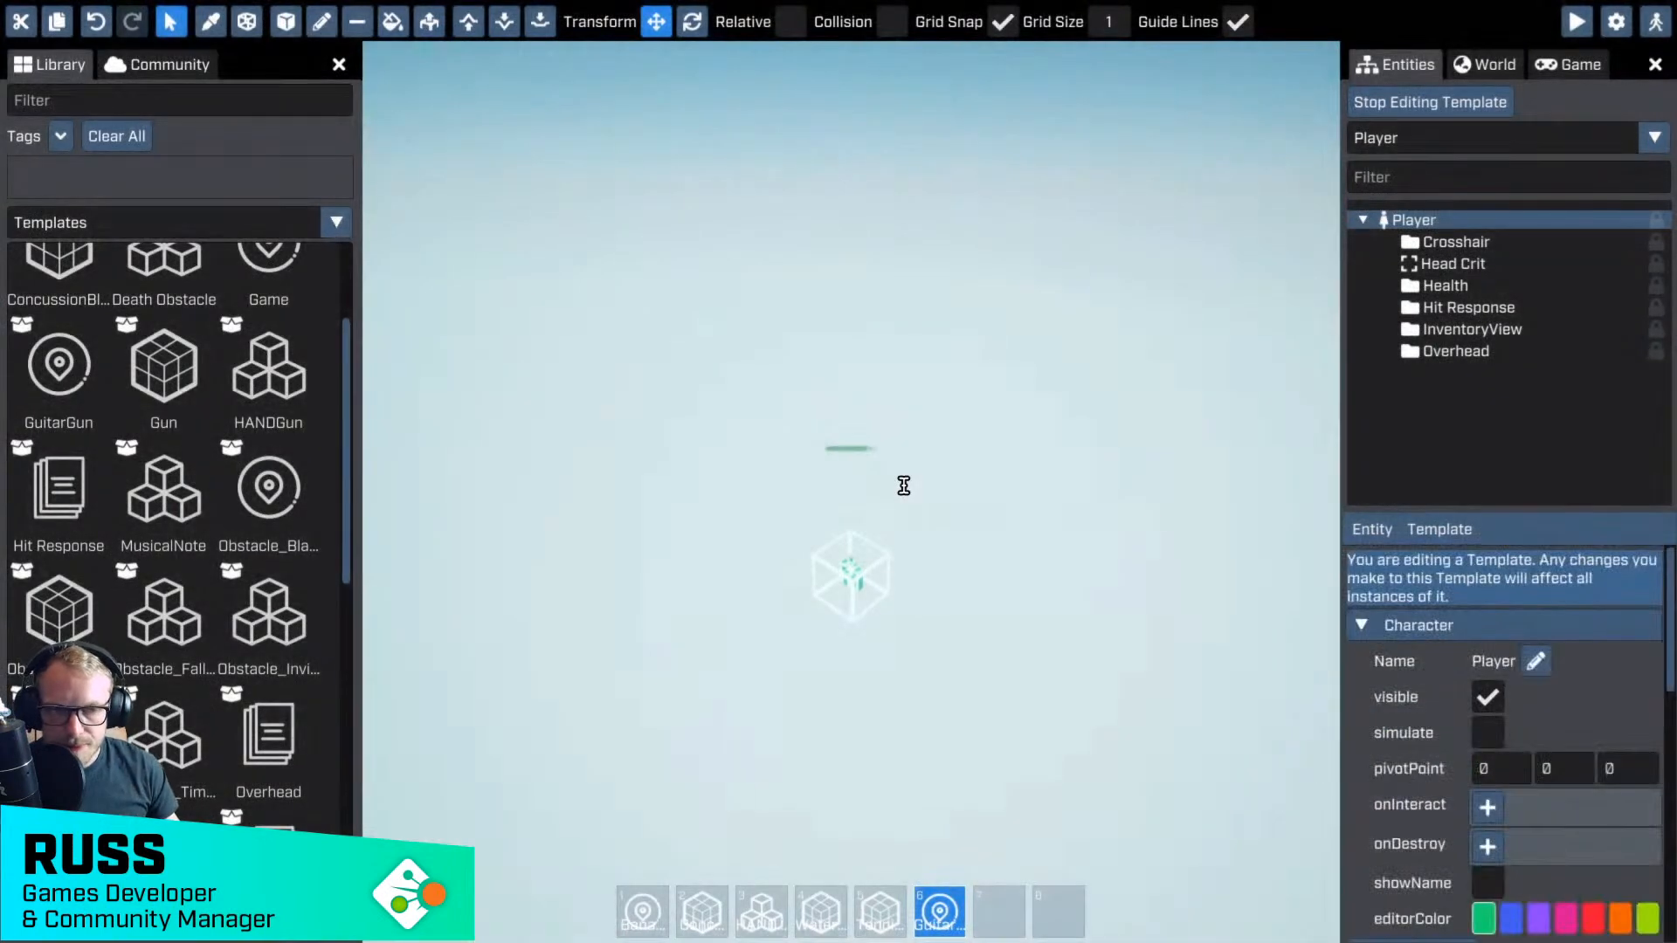
pyautogui.scroll(-1, 1441, 685)
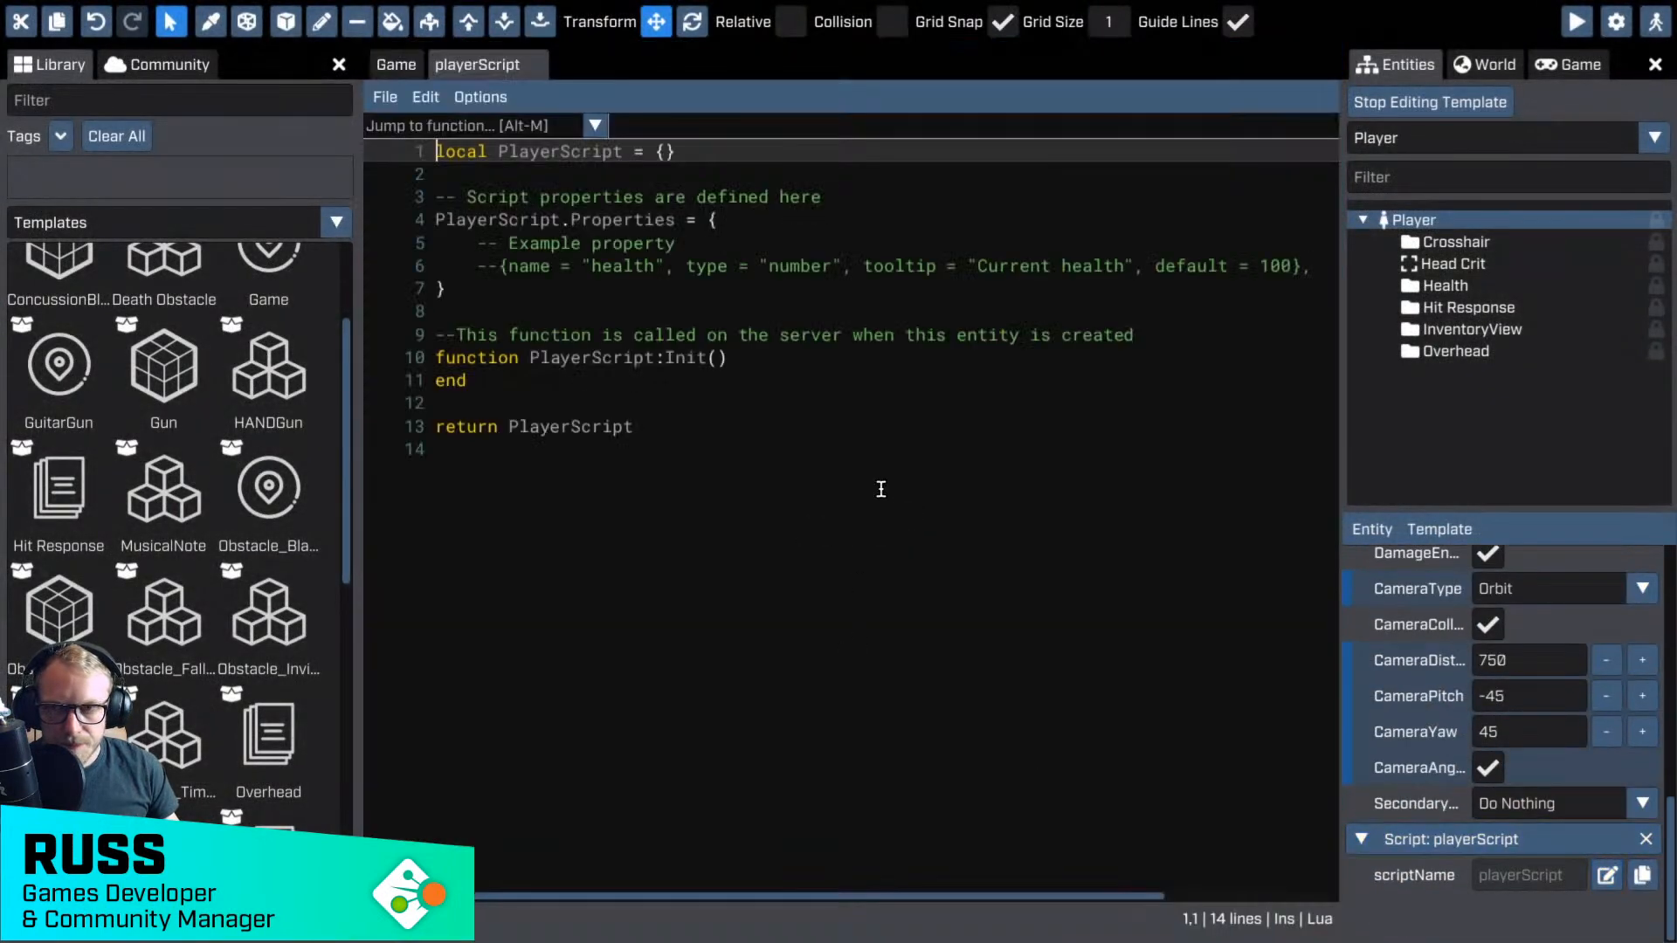
# - Below the Init function in playerScript, write an empty function PlayerScript:OnButtonPressed(button) closed with end
pyautogui.click(930, 382)
pyautogui.click(981, 368)
pyautogui.click(981, 370)
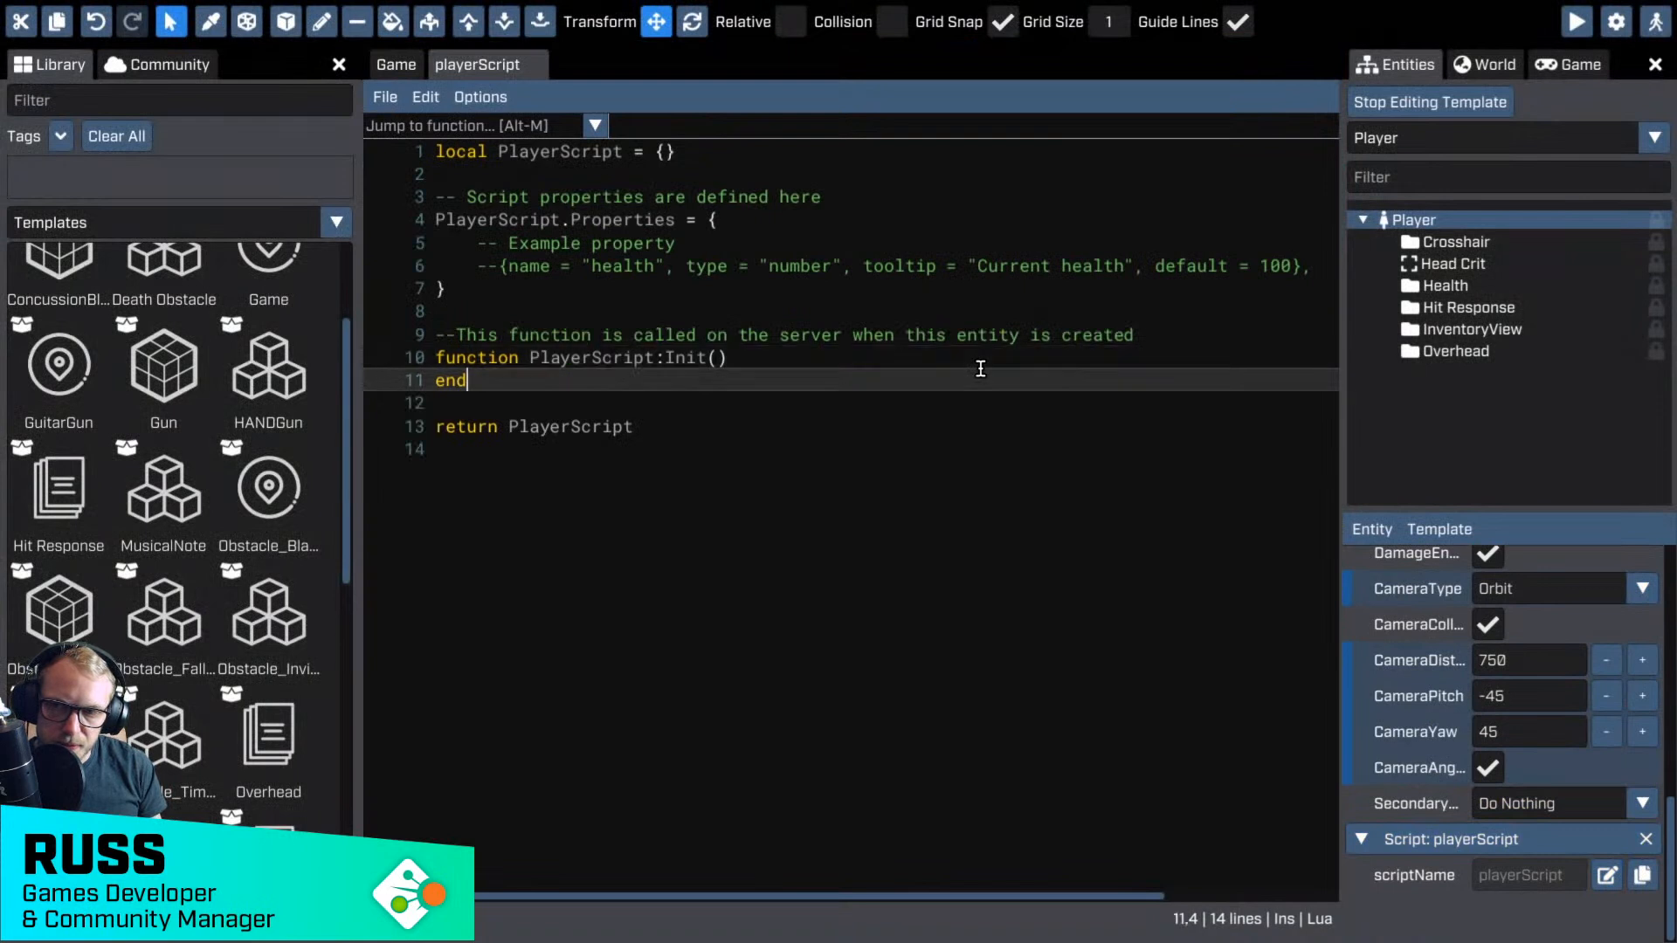
pyautogui.press('Return')
pyautogui.press('Return')
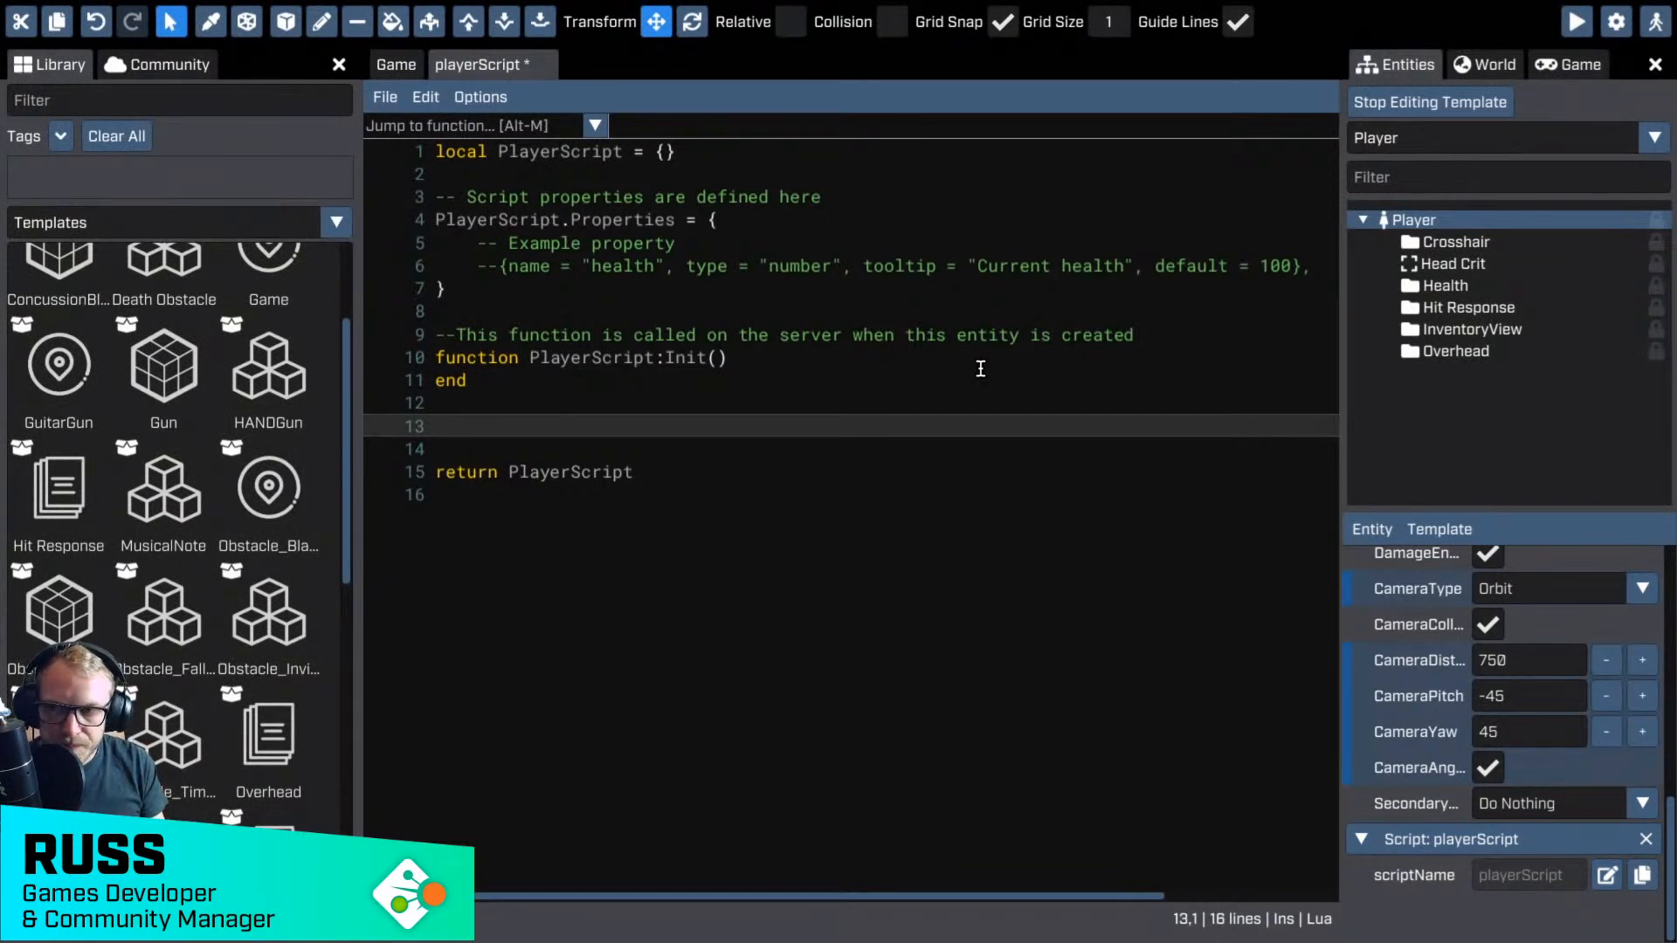
pyautogui.write('function Player')
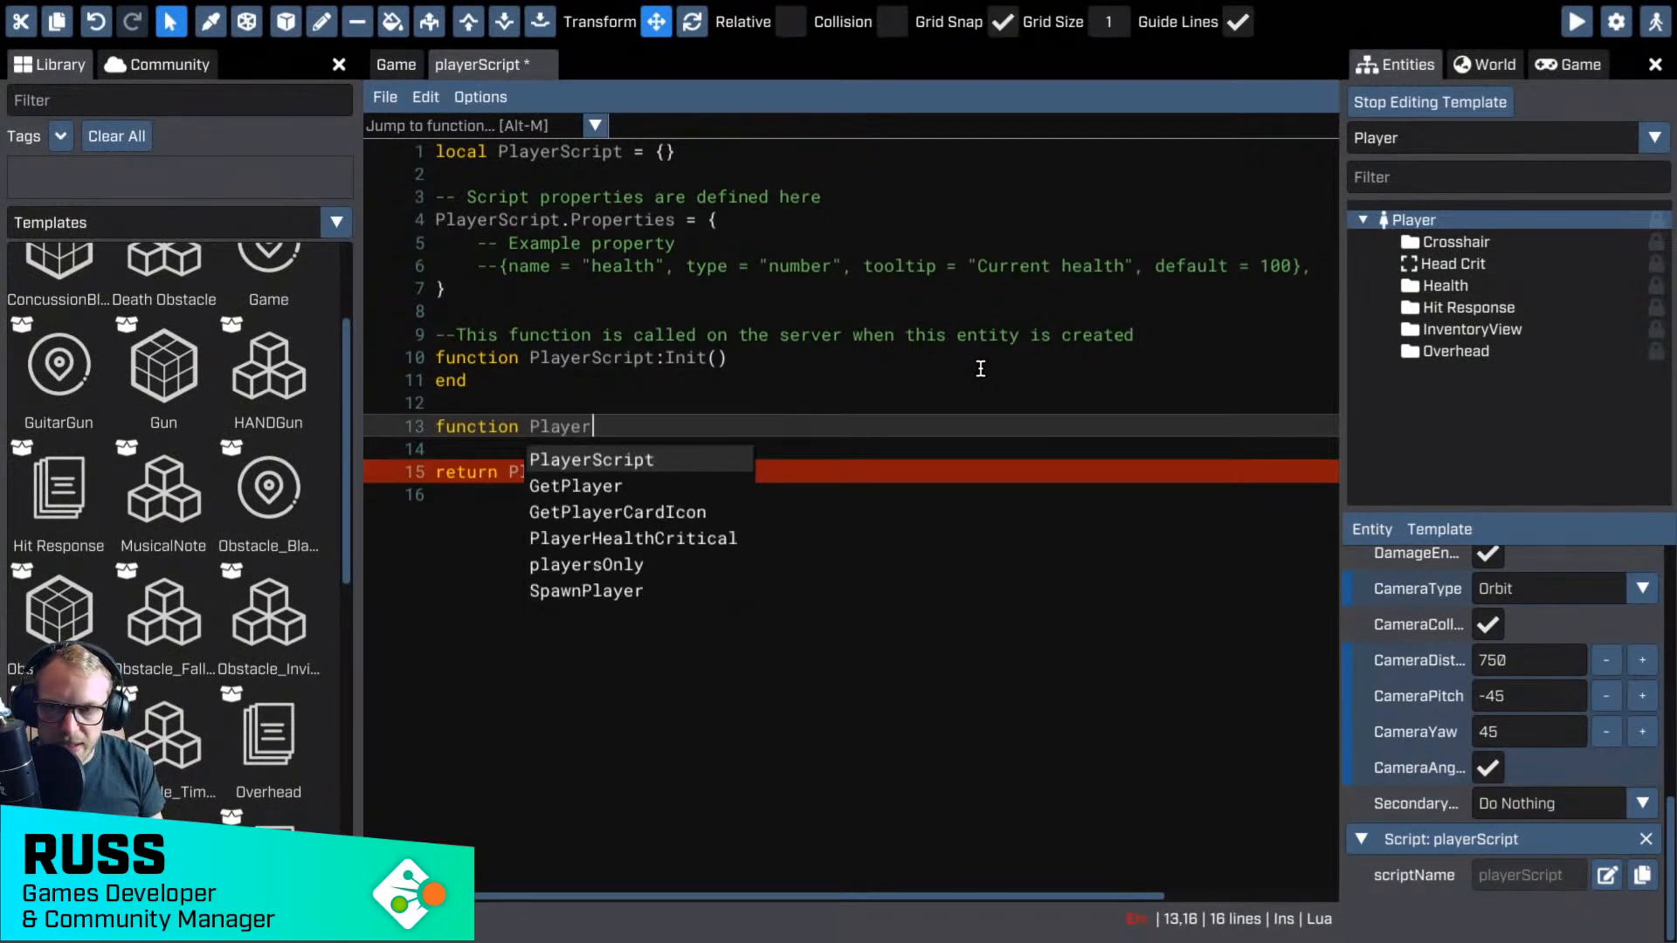
pyautogui.press('Return')
pyautogui.write(':On')
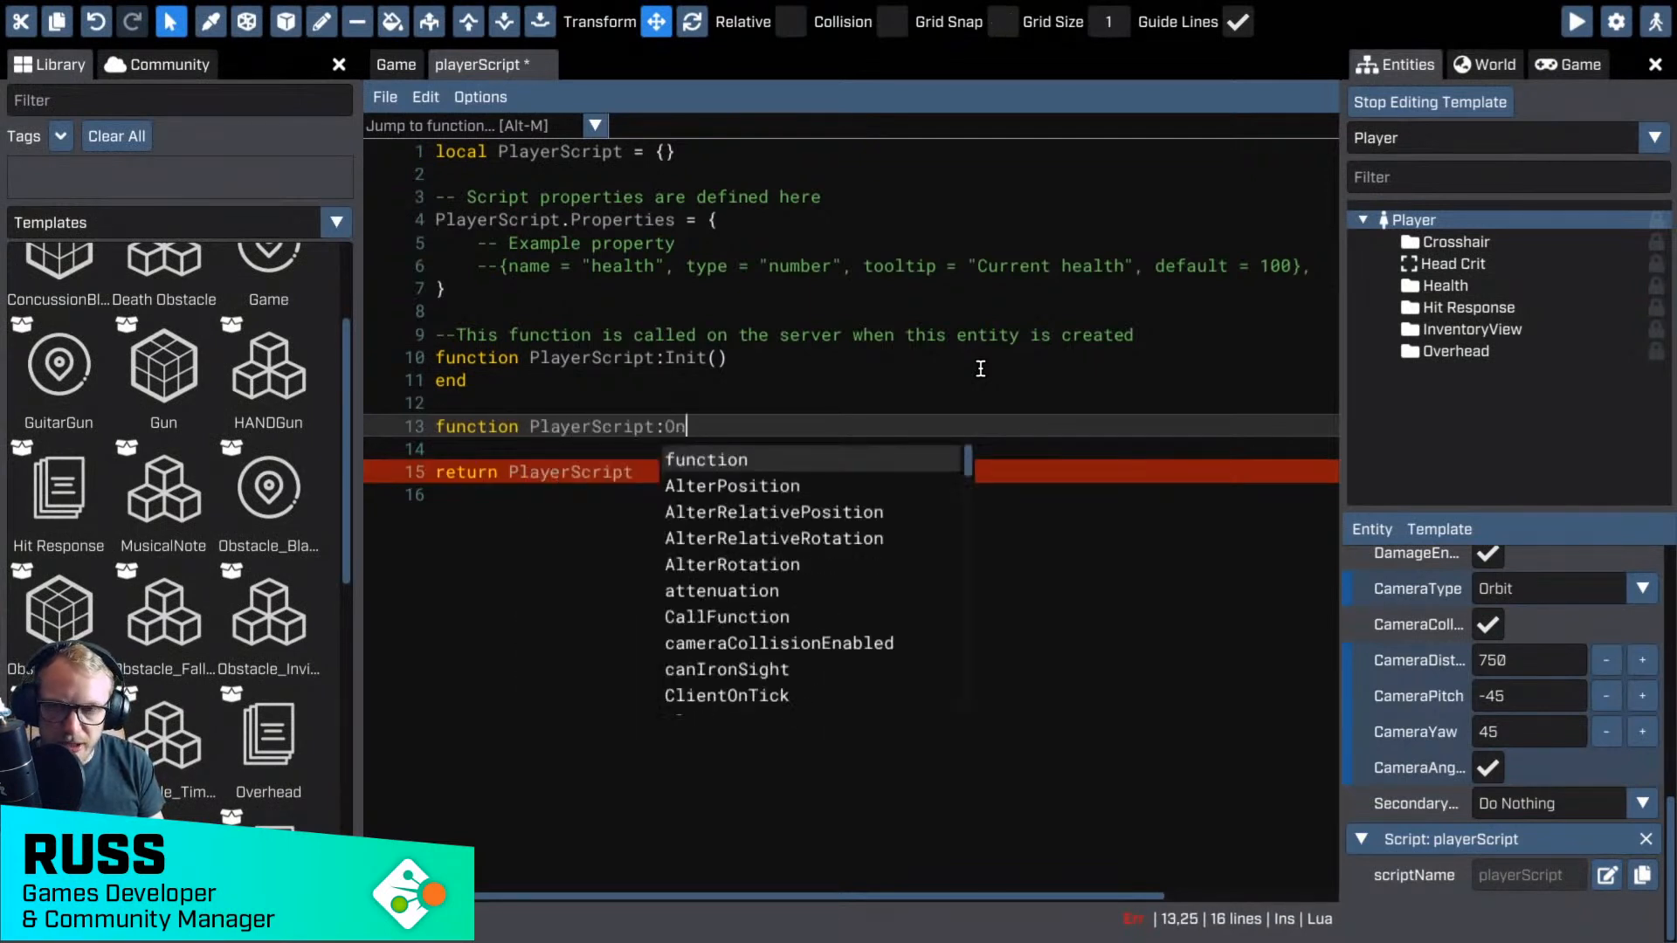
pyautogui.write('Butt')
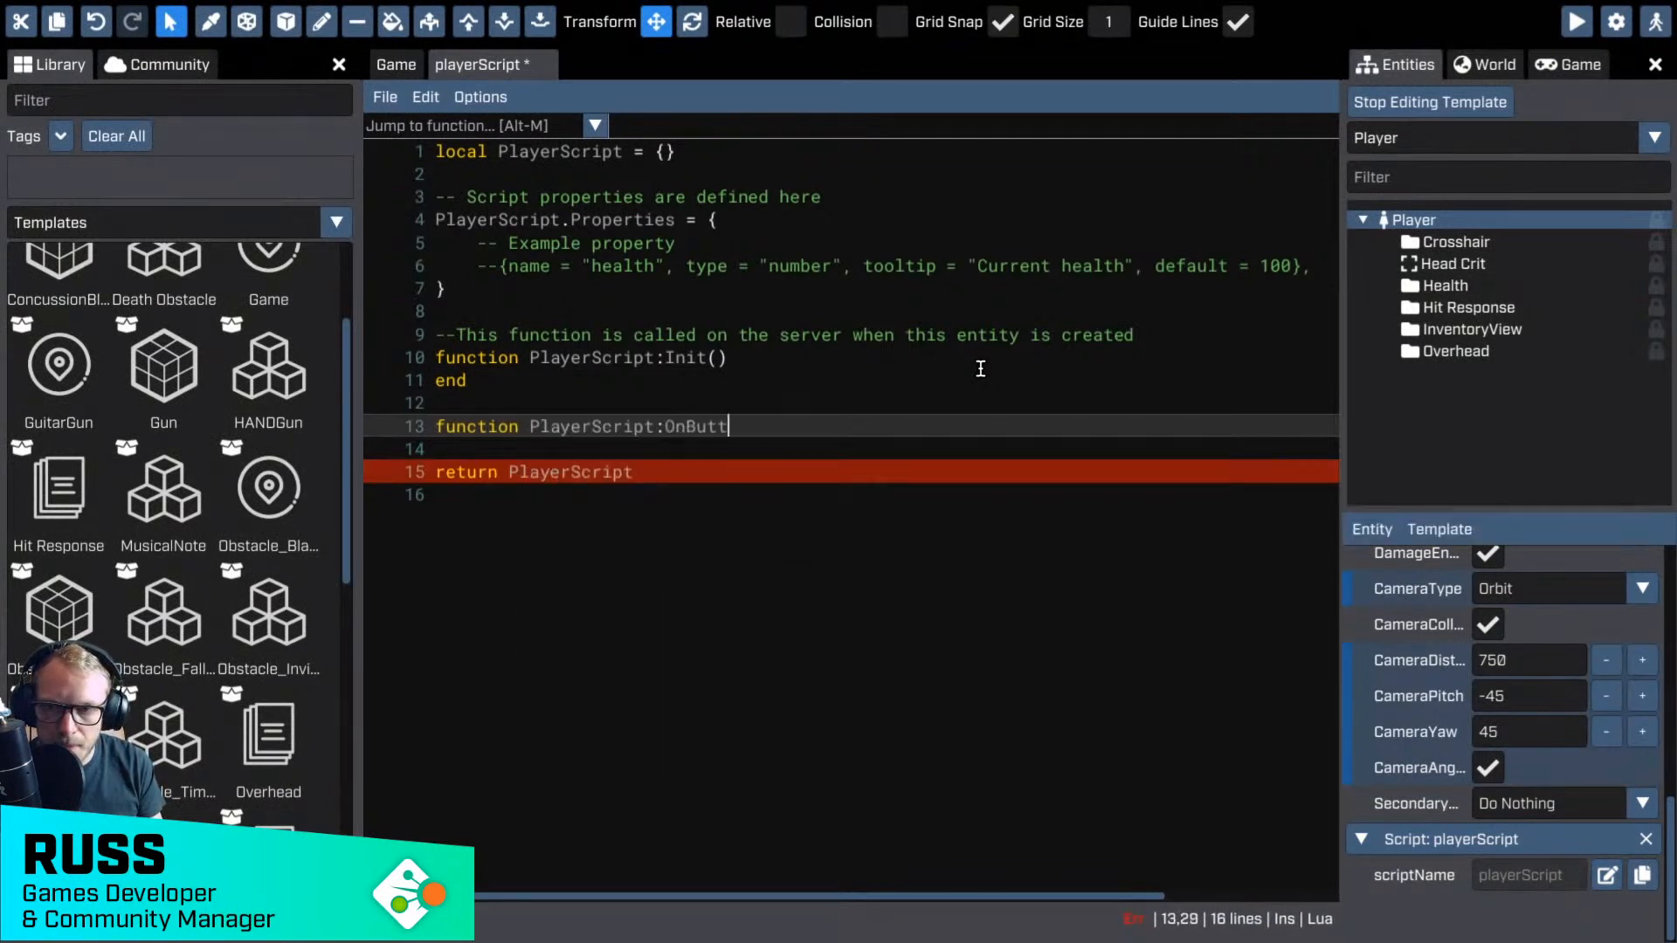
pyautogui.write('on')
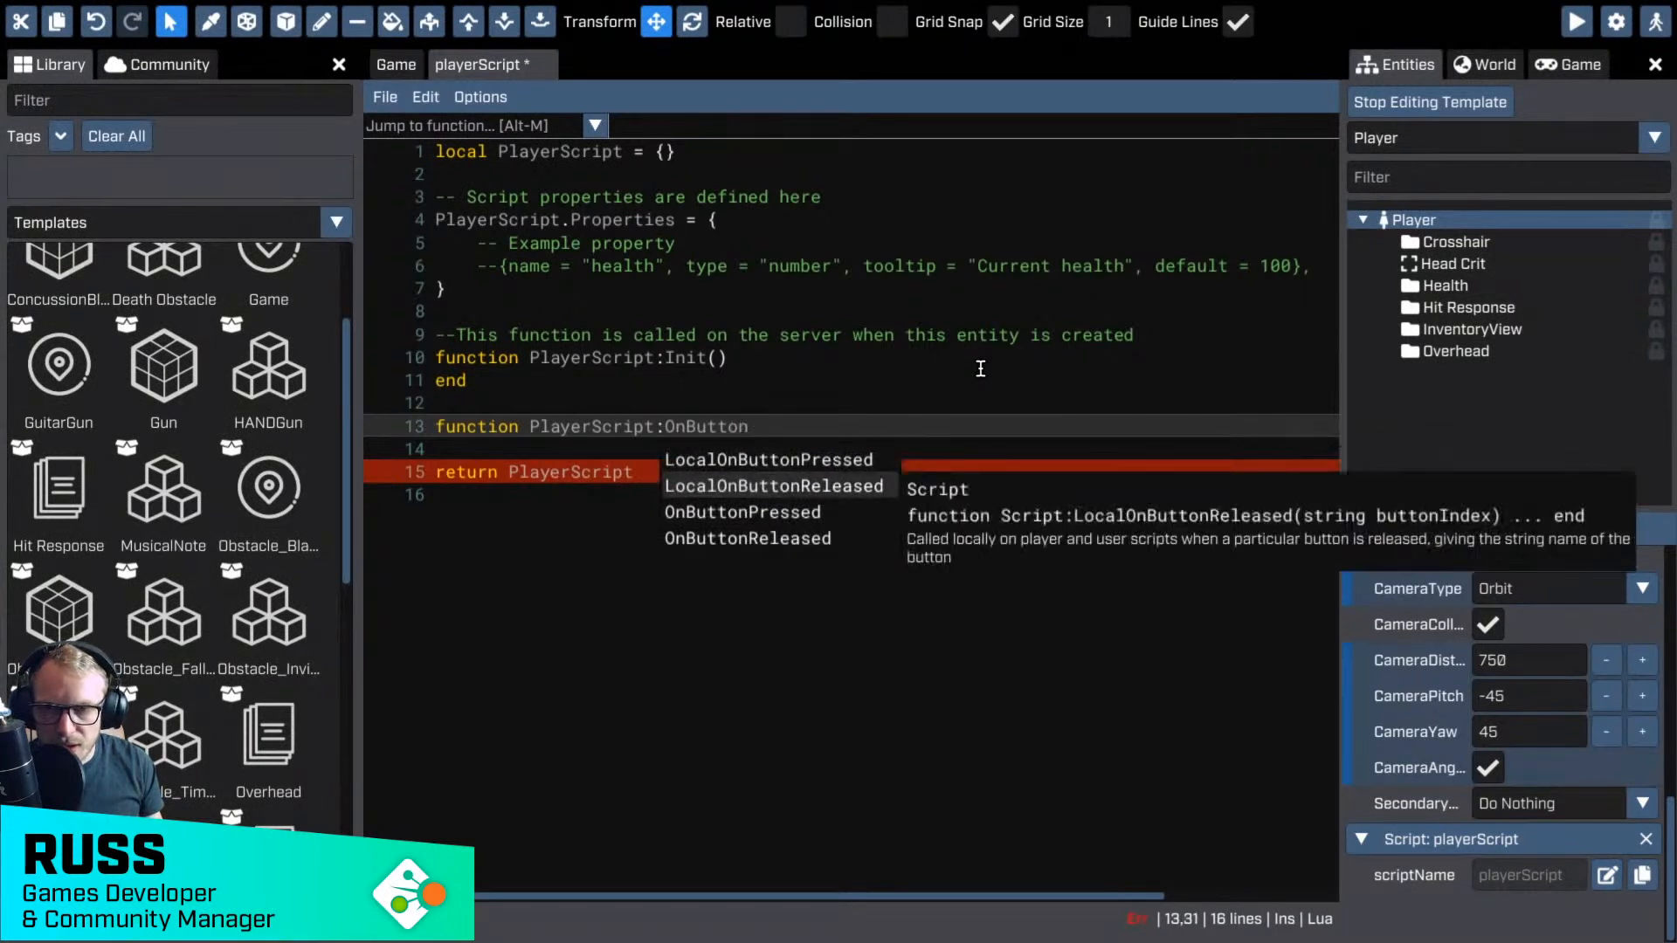
pyautogui.press('Down')
pyautogui.press('Down')
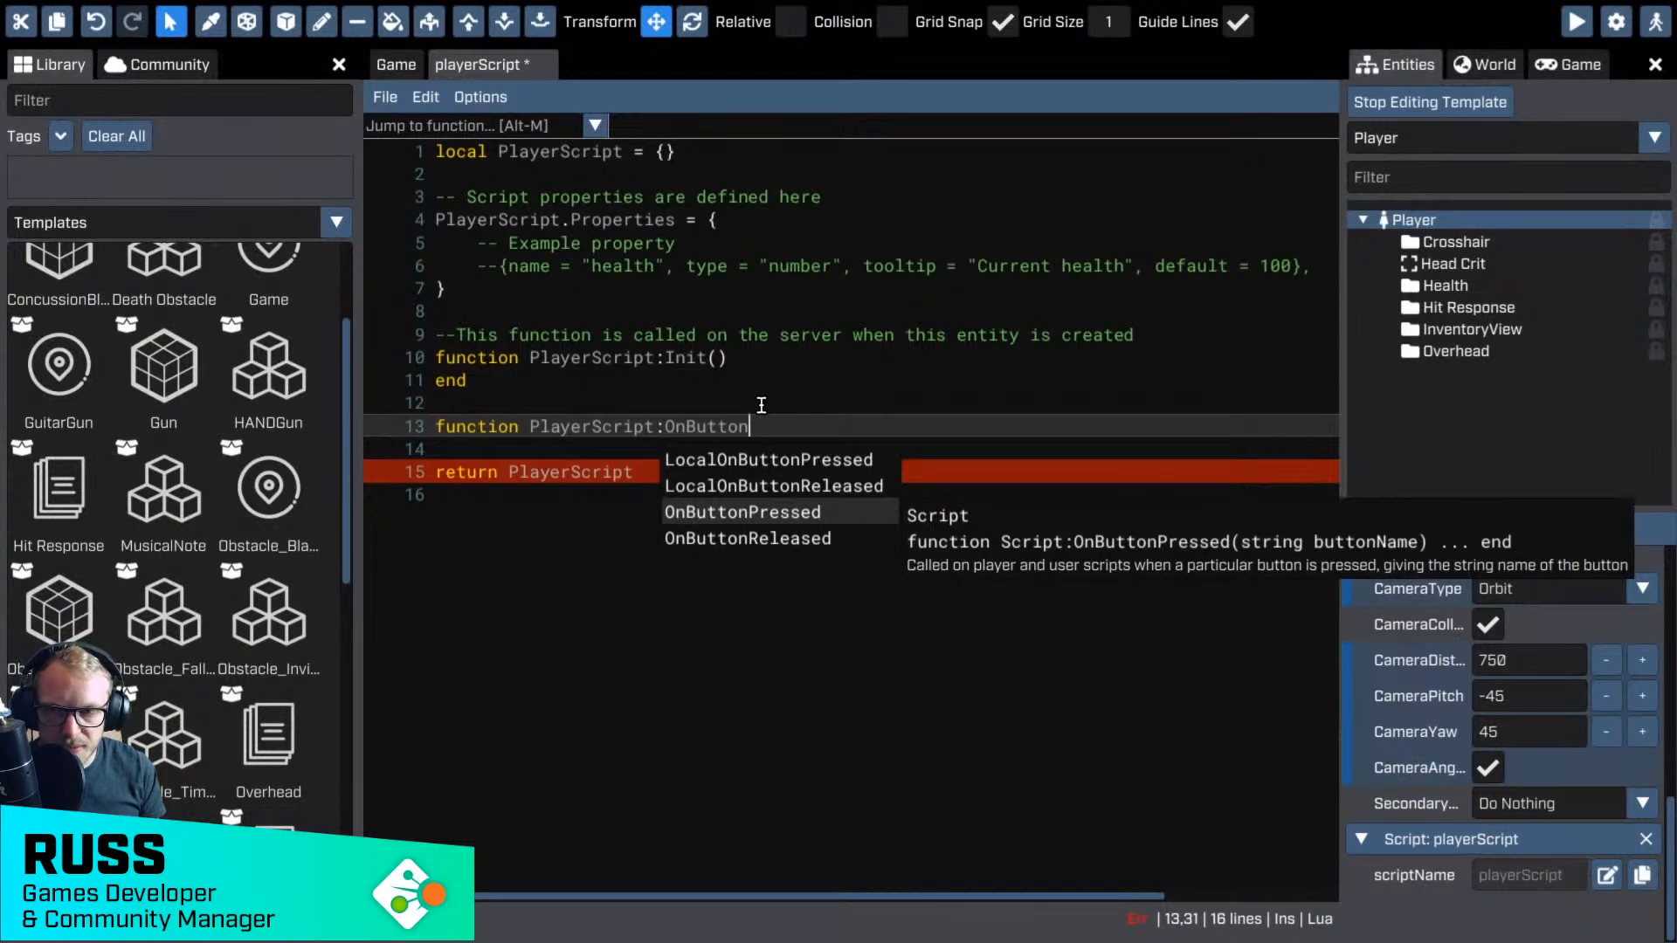
pyautogui.press('Return')
pyautogui.write('(but')
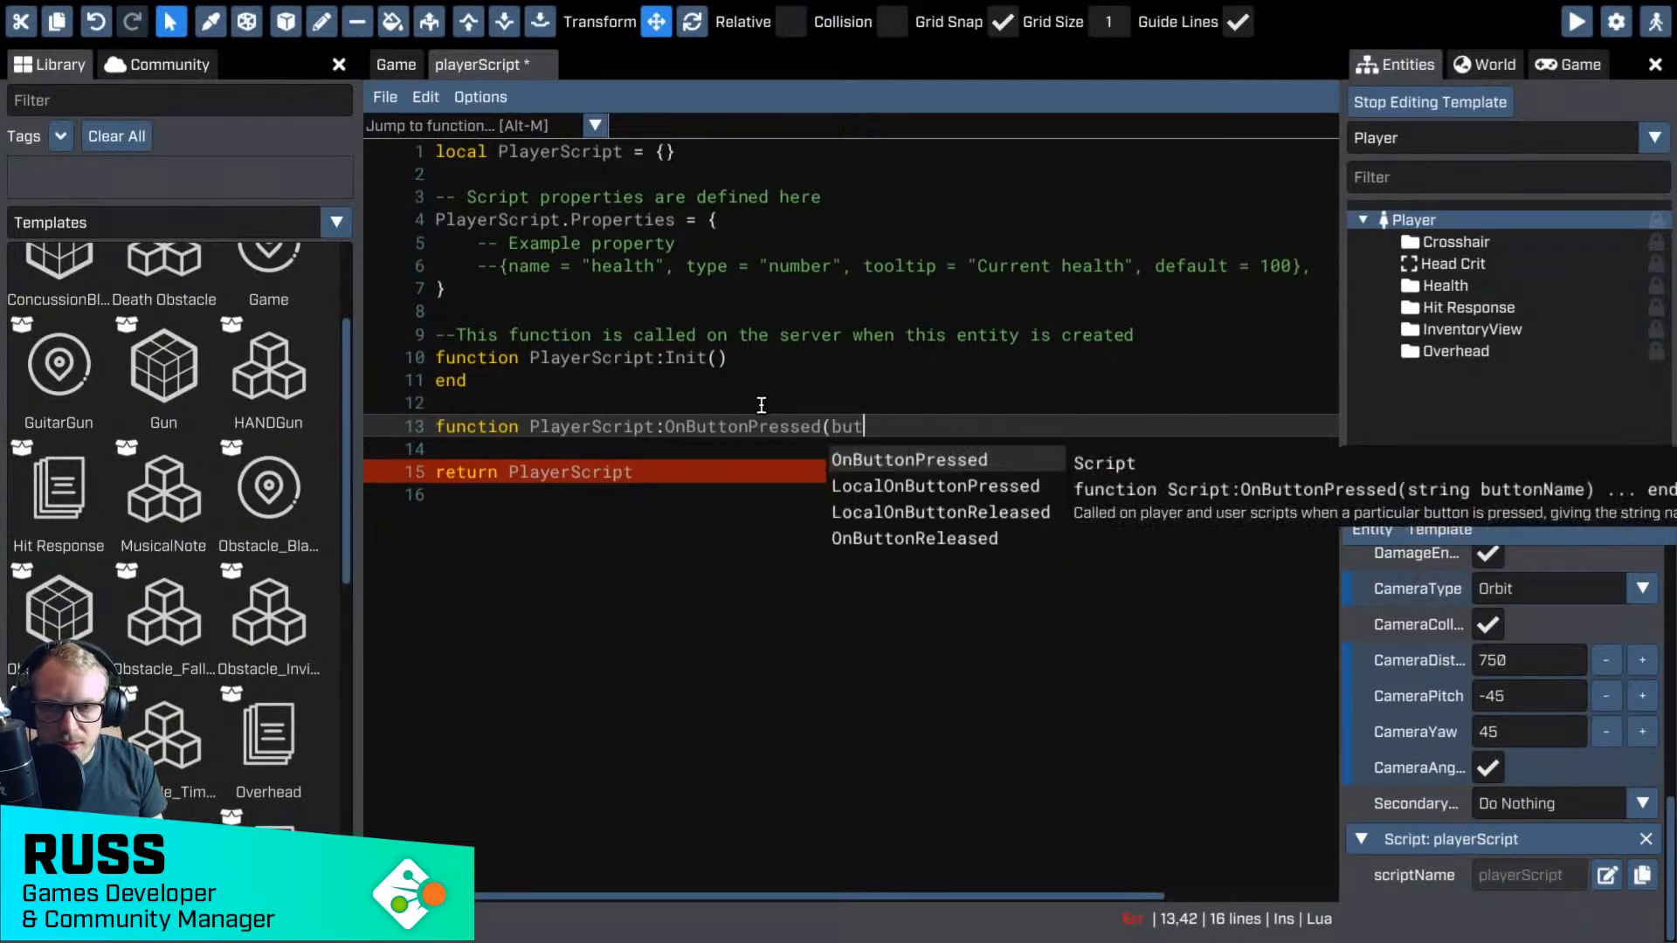
pyautogui.write('ton)')
pyautogui.press('Return')
pyautogui.press('Return')
pyautogui.write('end')
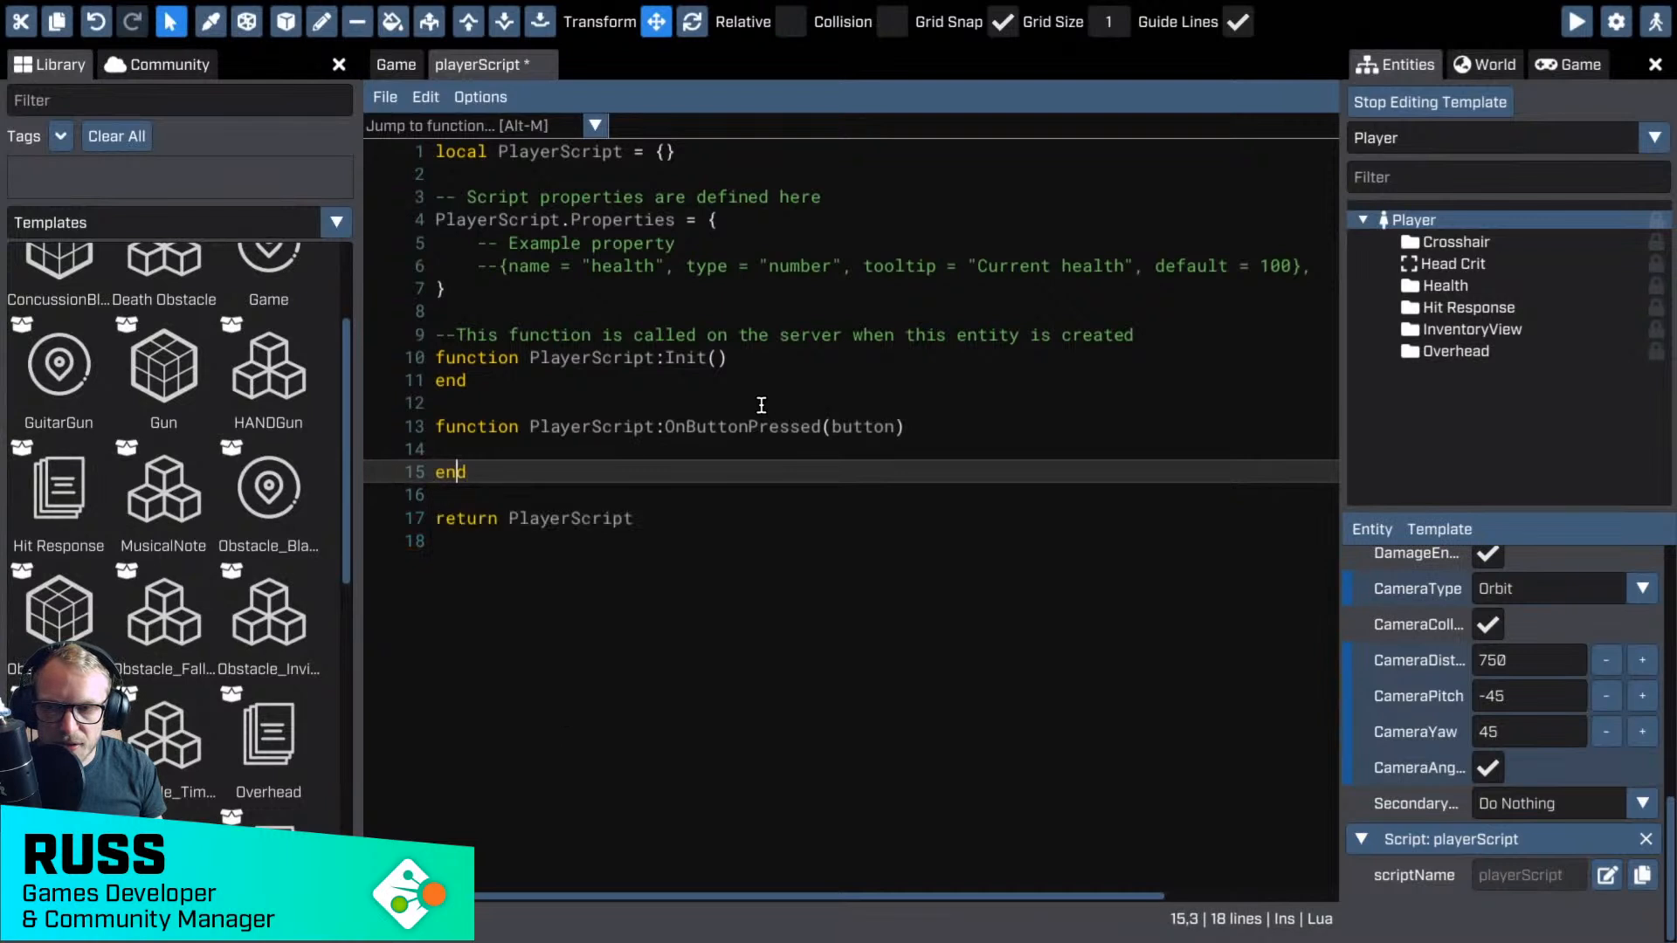
# - Make room for an indented line inside the OnButtonPressed body and save the script
pyautogui.press('Up')
pyautogui.press('Return')
pyautogui.press('Return')
pyautogui.press('Up')
pyautogui.press('Tab')
pyautogui.hotkey('ctrl', 's')
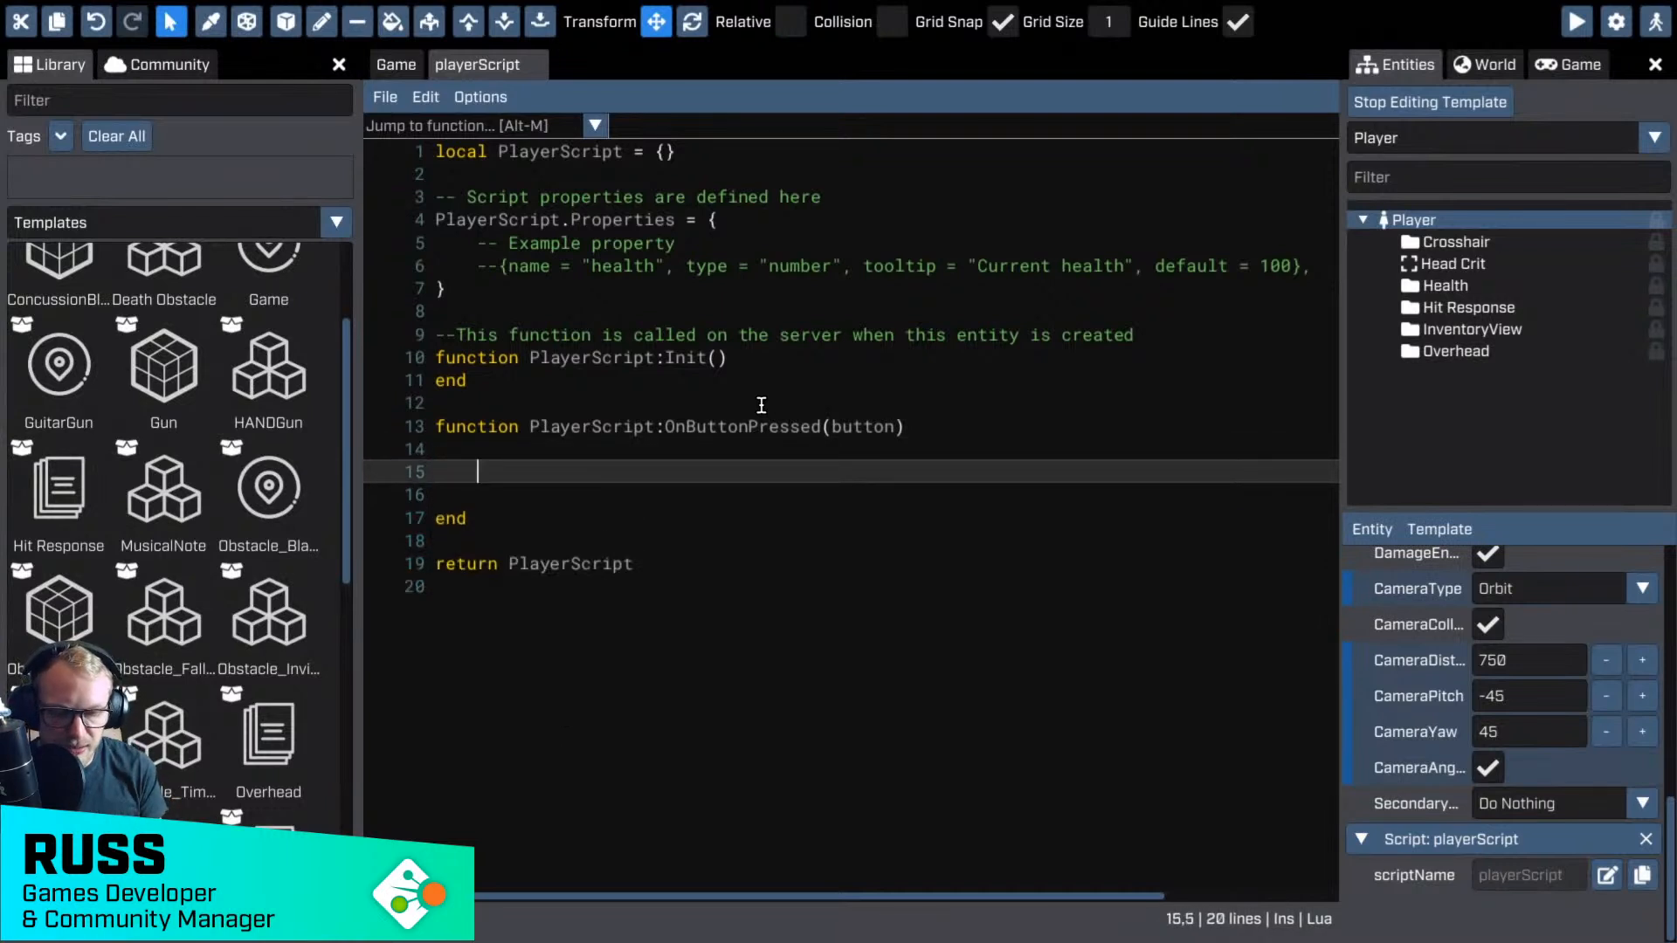
# - Write an if block in OnButtonPressed that checks button == "primary" and close it with end
pyautogui.write('if button')
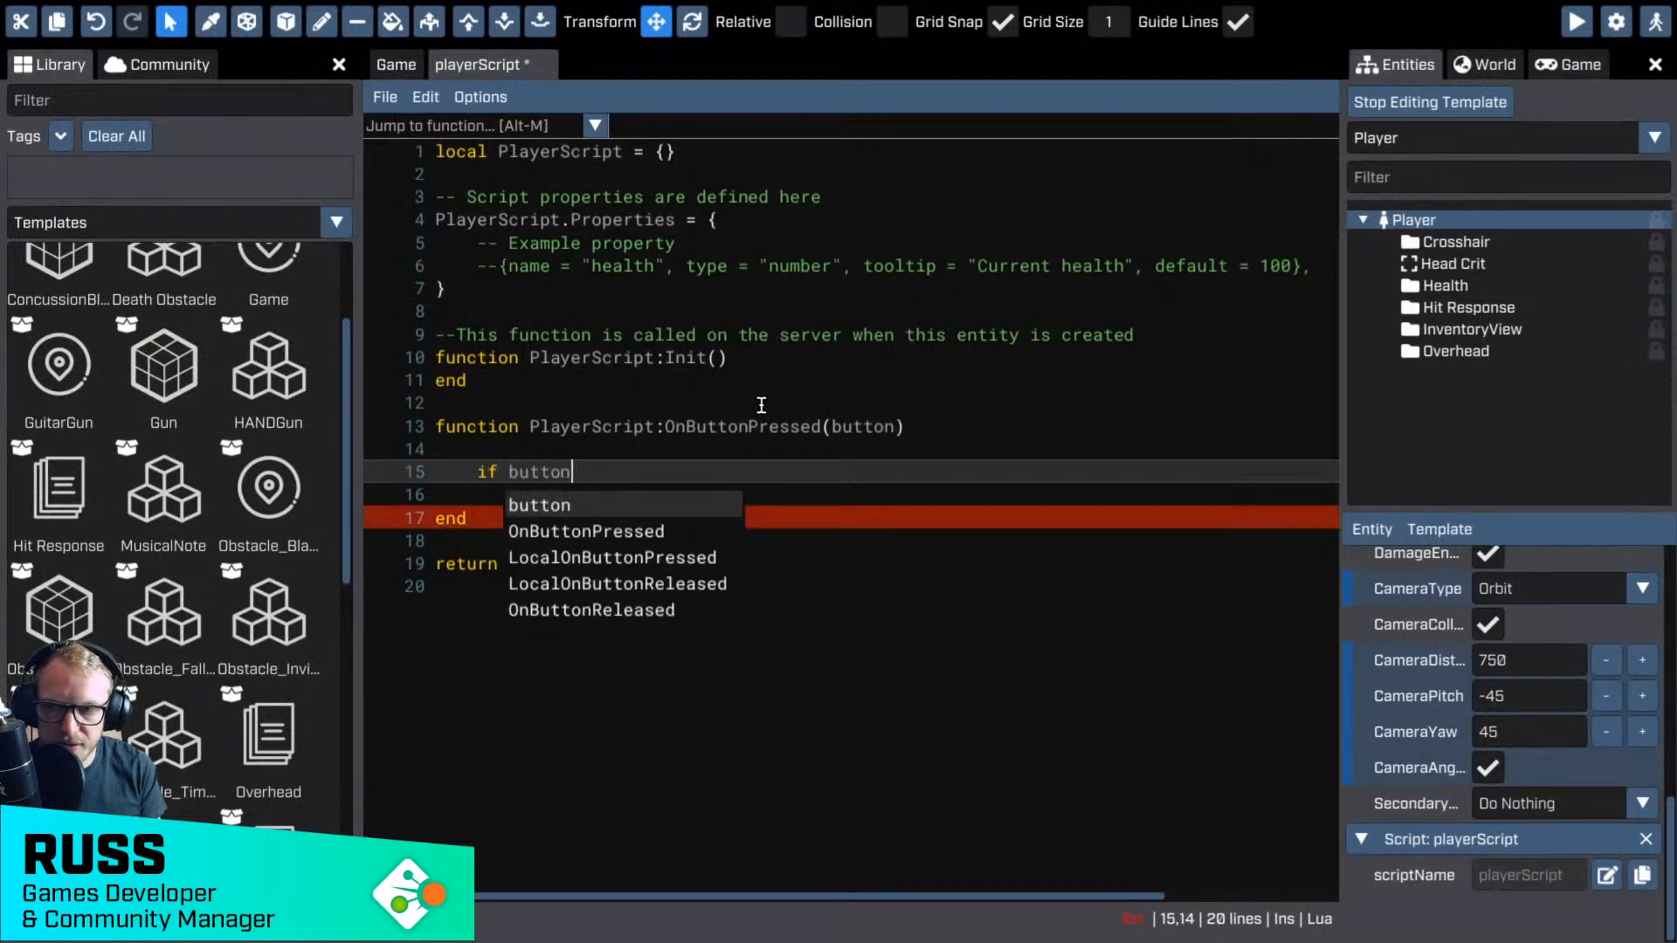
pyautogui.write(' == "prim')
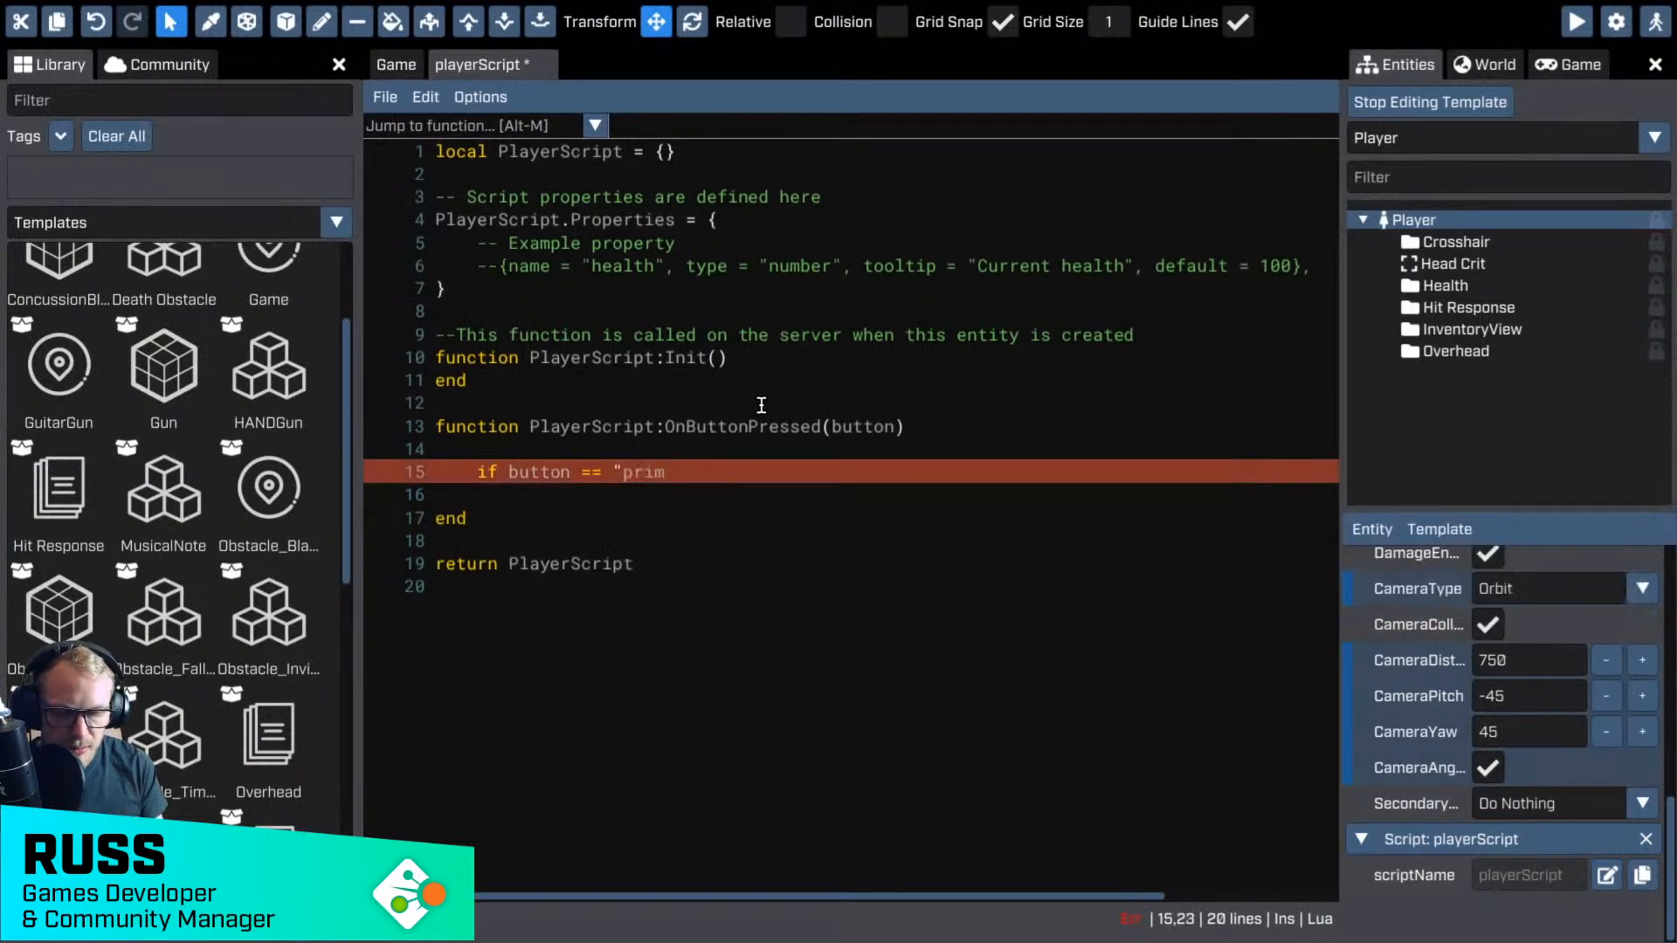
pyautogui.write('ary" then')
pyautogui.press('Return')
pyautogui.press('Return')
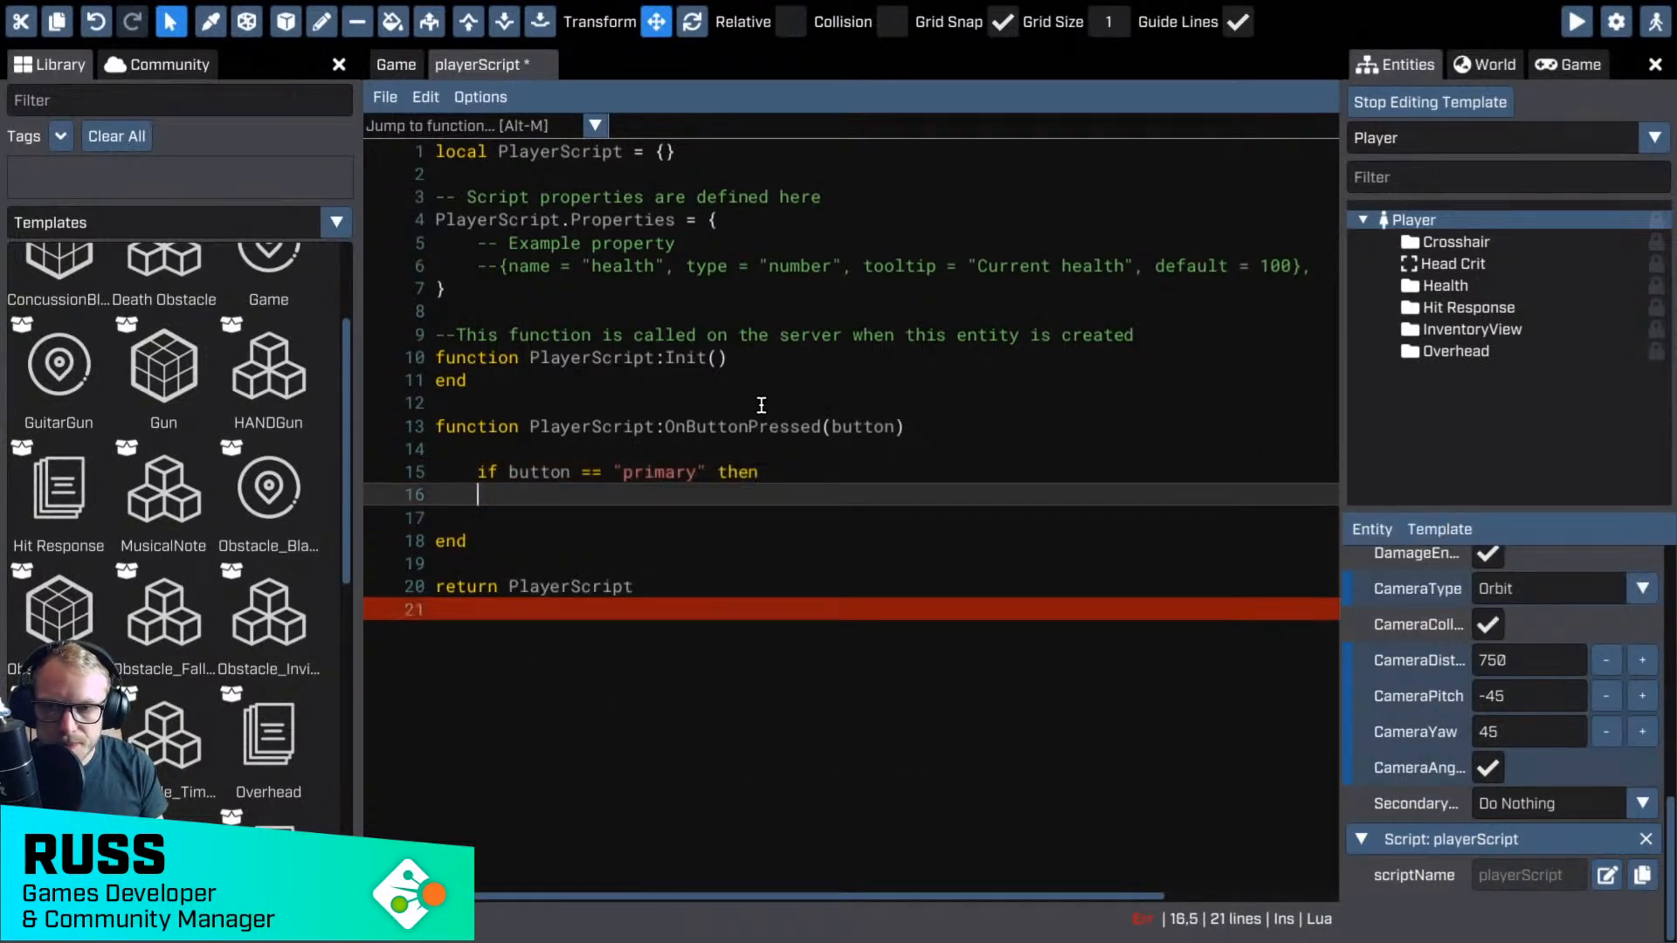
pyautogui.write('end')
pyautogui.press('Escape')
# - Change the button name in the if condition to "secondary"
pyautogui.press('Up')
pyautogui.press('Up')
pyautogui.press('End')
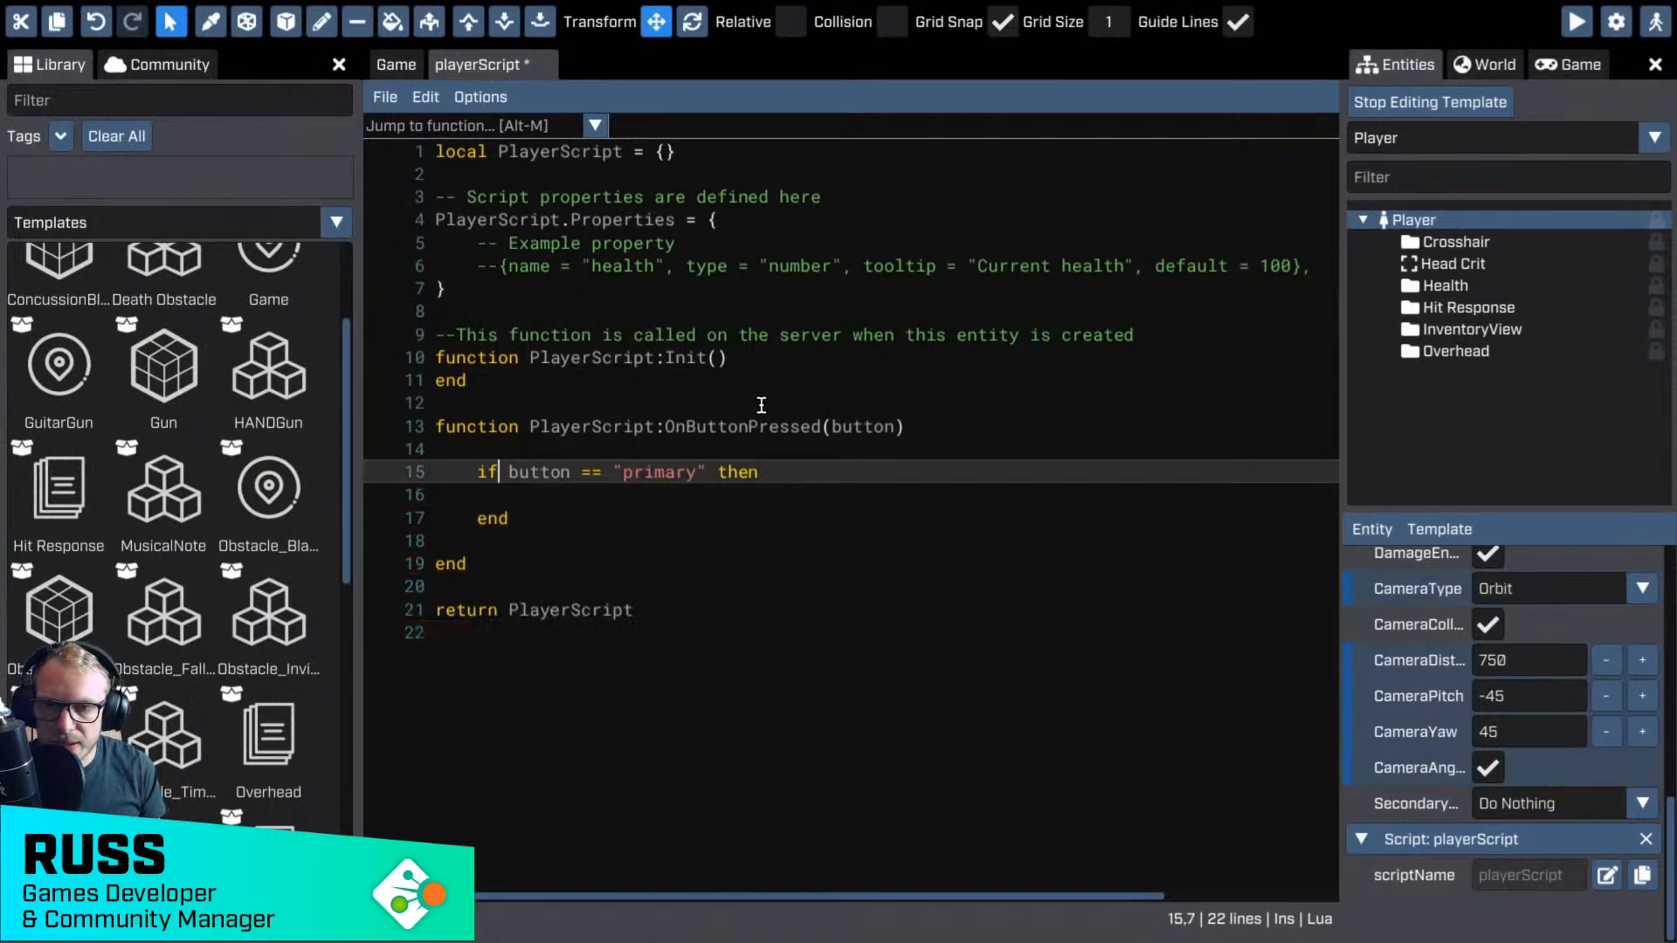
pyautogui.press('Left')
pyautogui.press('Left')
pyautogui.press('Left')
pyautogui.press('Left')
pyautogui.press('Left')
pyautogui.press('Left')
pyautogui.press('BackSpace')
pyautogui.press('BackSpace')
pyautogui.press('BackSpace')
pyautogui.press('BackSpace')
pyautogui.press('BackSpace')
pyautogui.press('BackSpace')
pyautogui.press('BackSpace')
pyautogui.write('secondary')
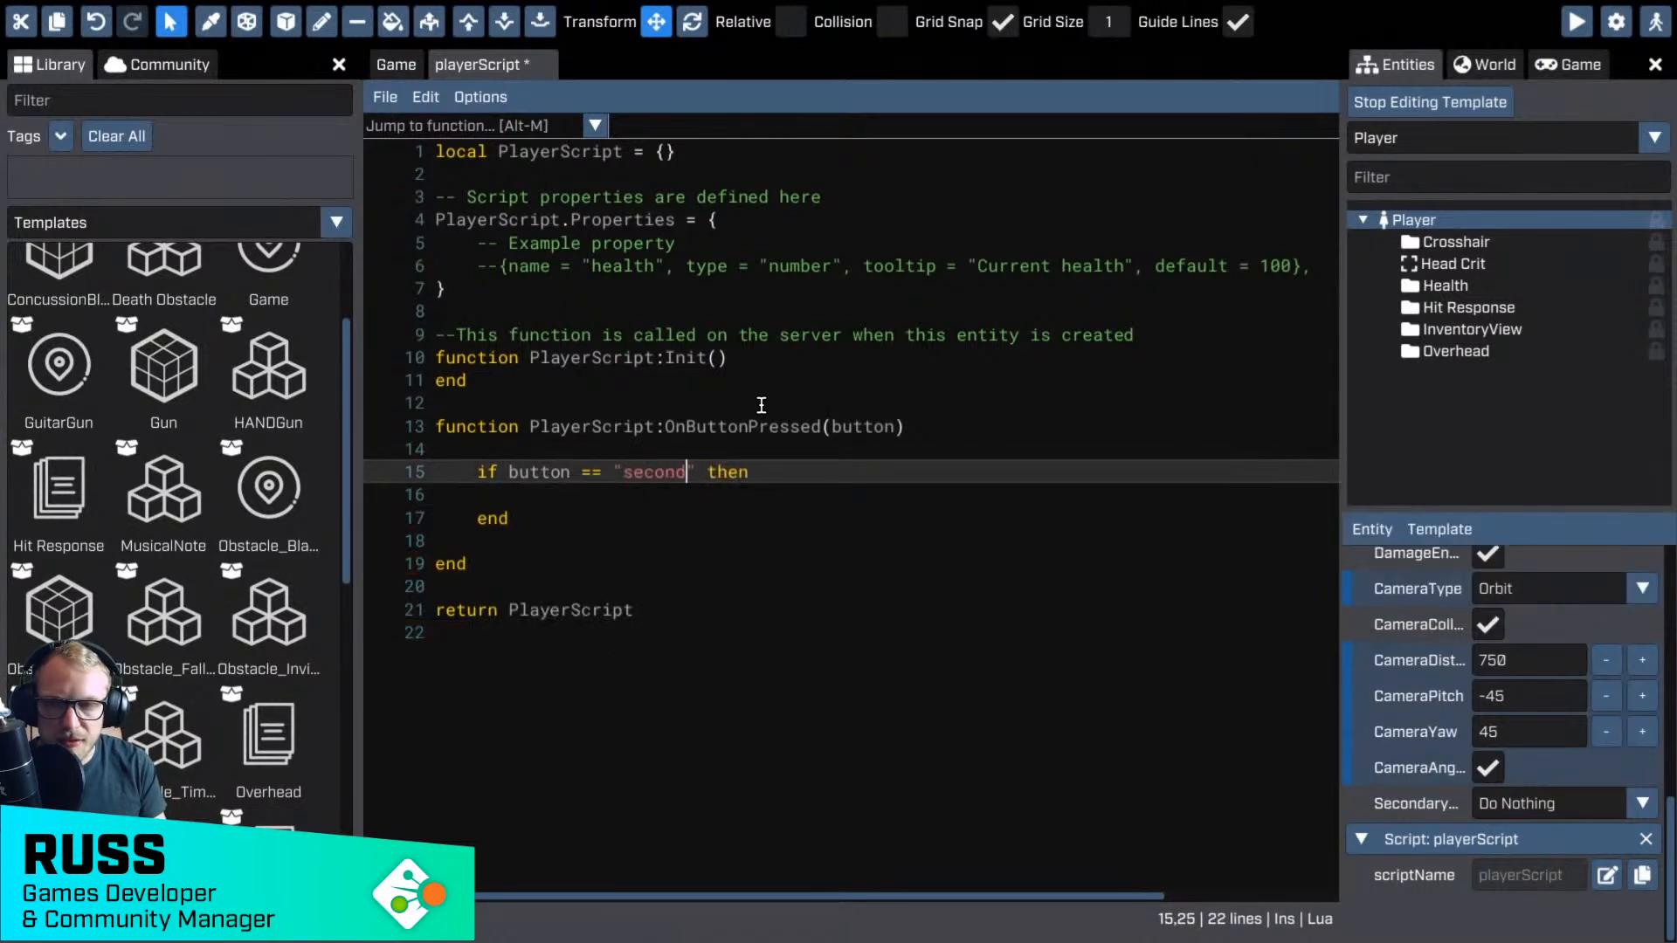
# - Inside the "secondary" block, add the line self:GetEntity().speedMultiplier = 0 with blank lines around it, and save the script
pyautogui.press('Down')
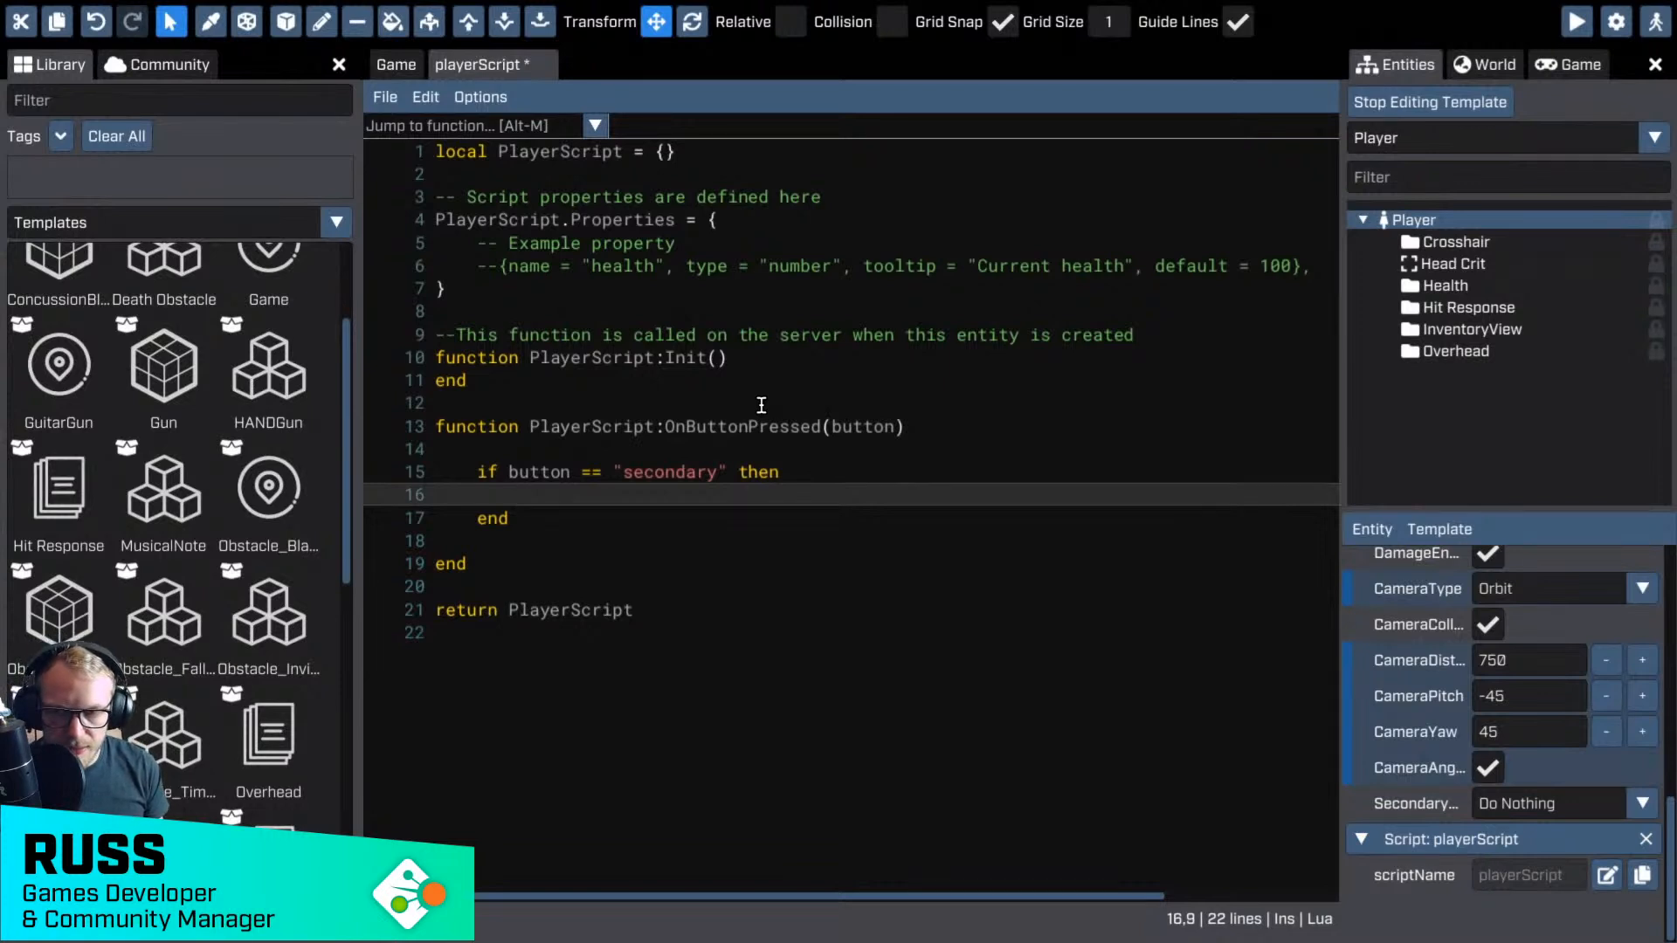
pyautogui.press('Return')
pyautogui.press('Return')
pyautogui.press('Up')
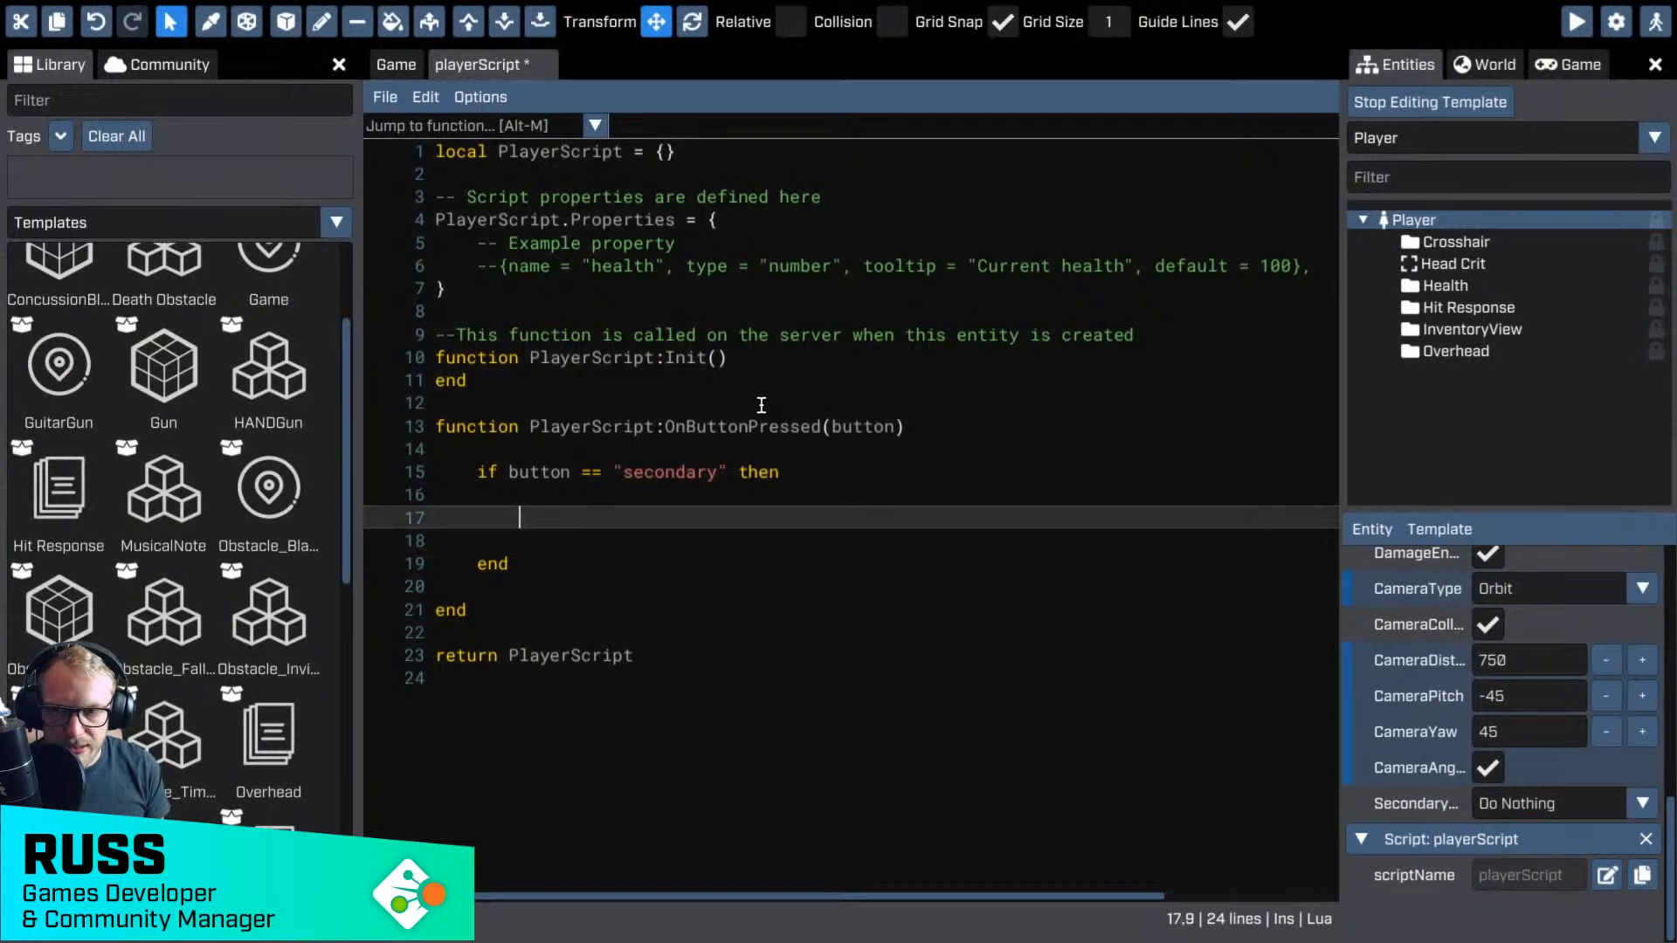
pyautogui.write('self')
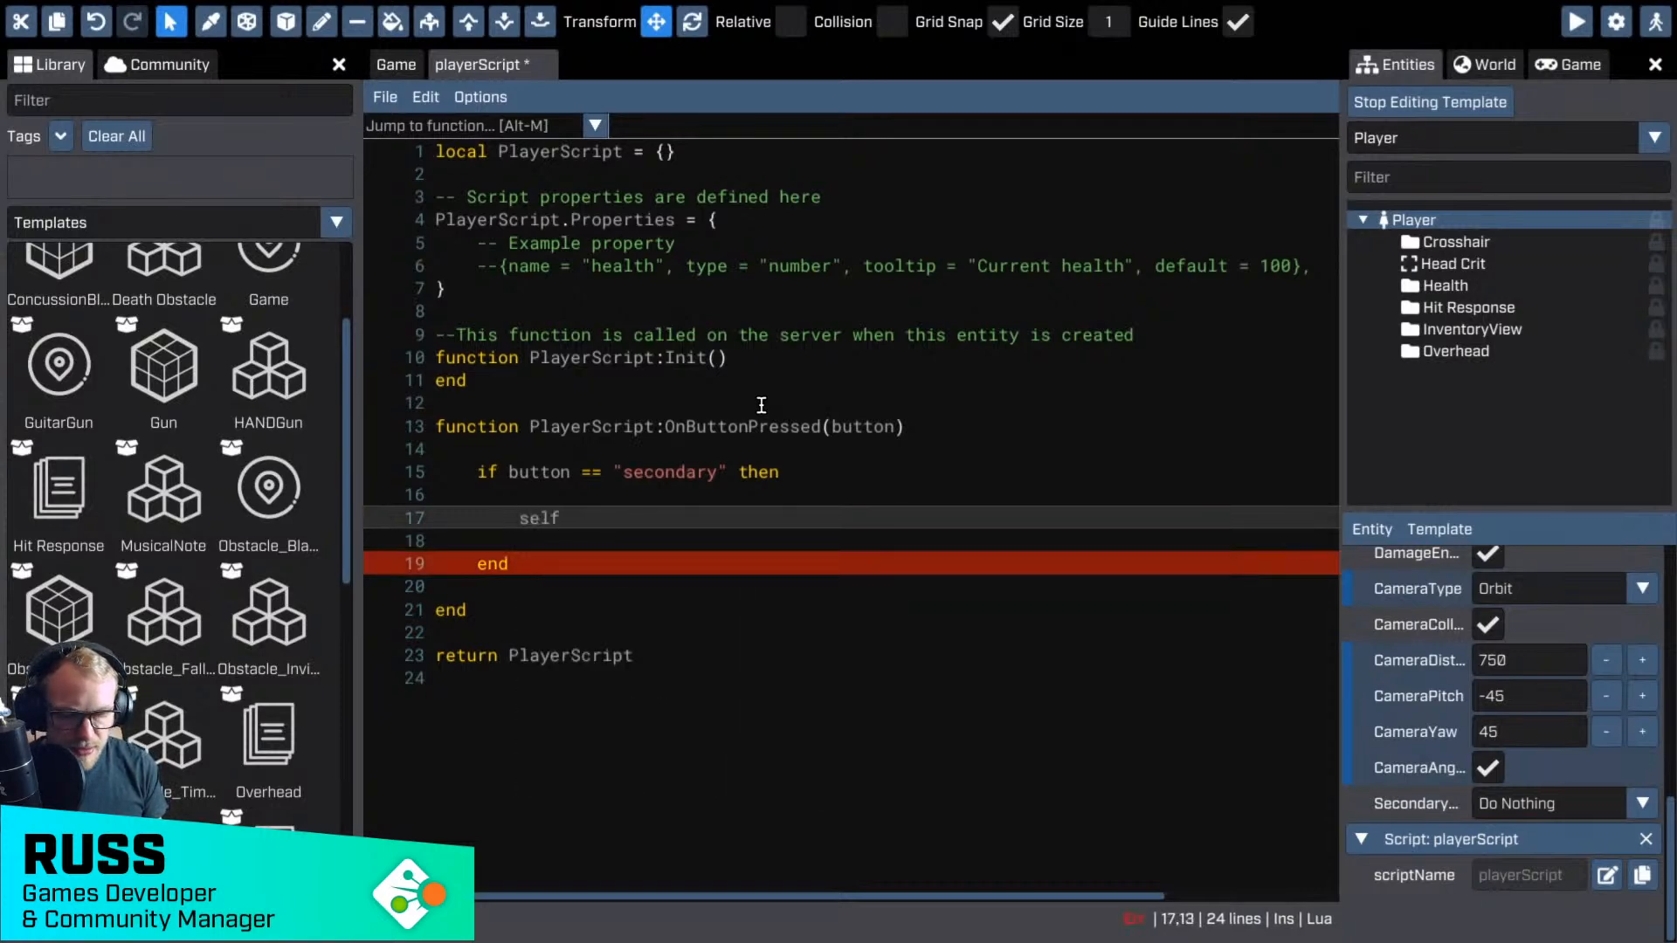
pyautogui.write(':GetEntity')
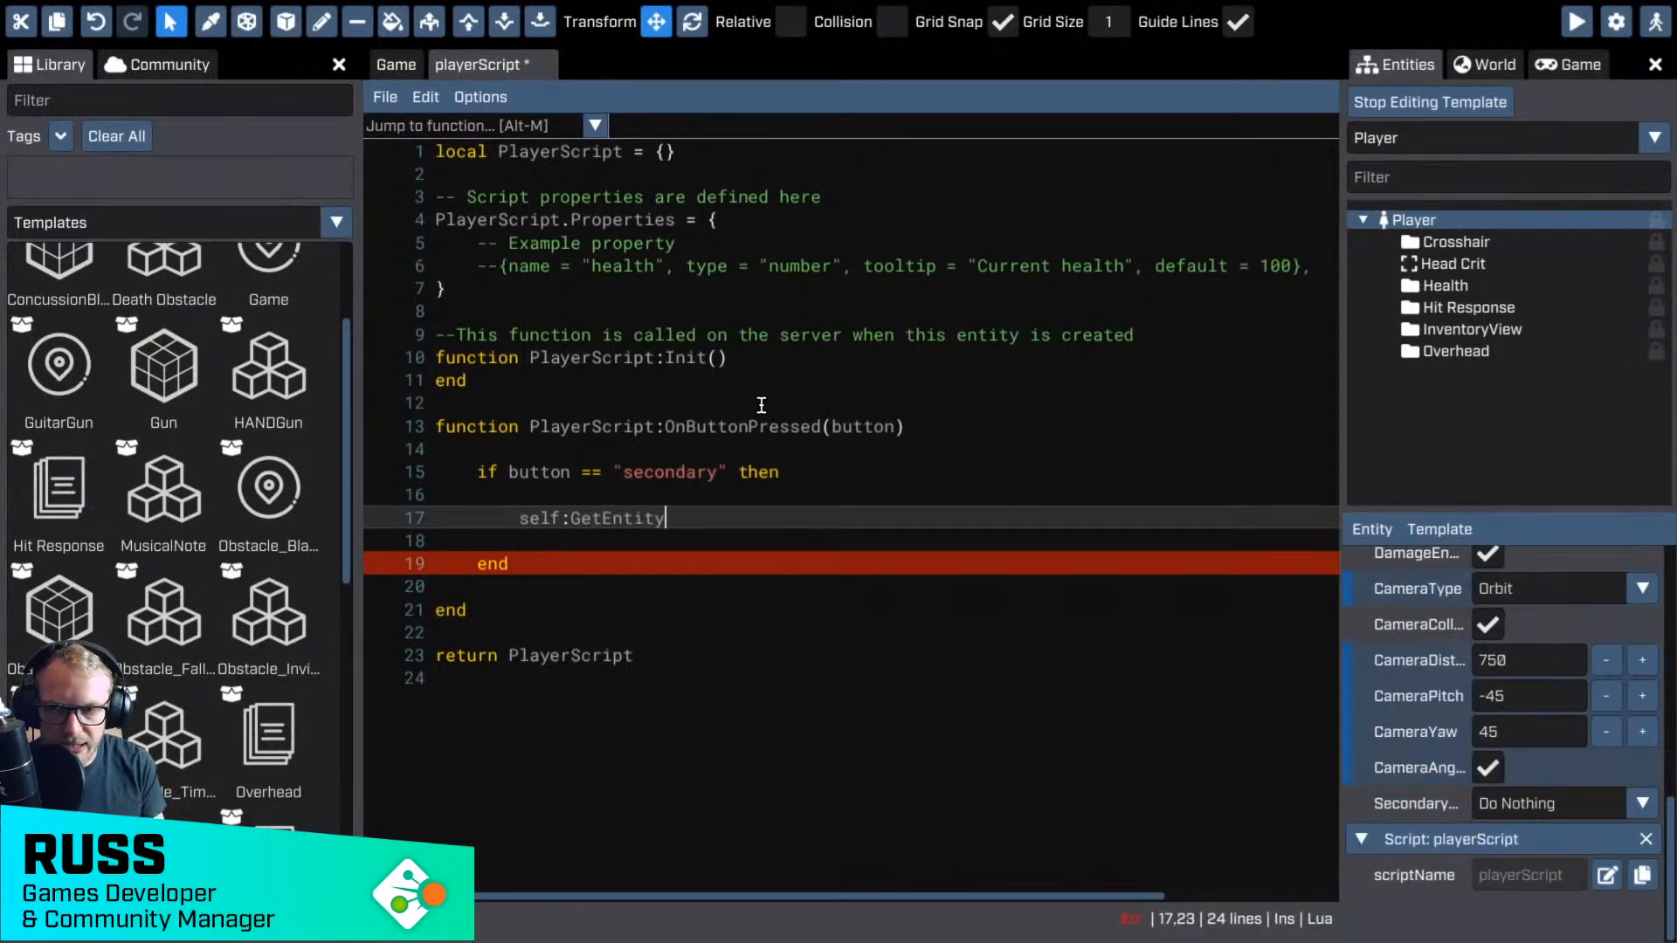
pyautogui.write('()')
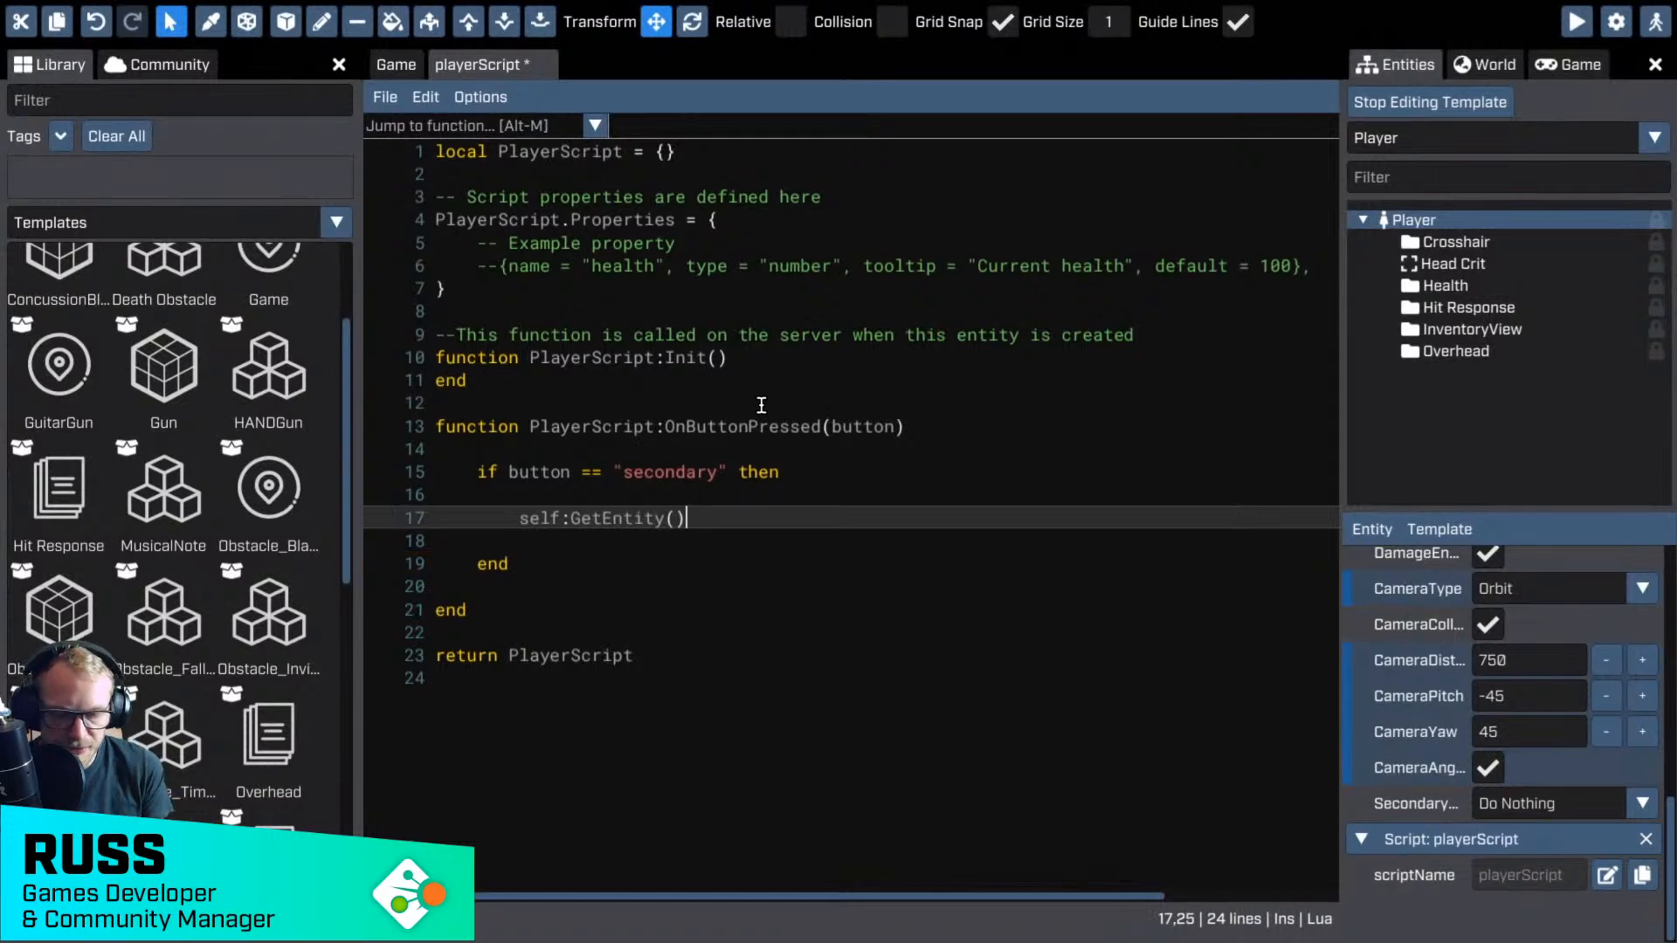
pyautogui.write('.spee')
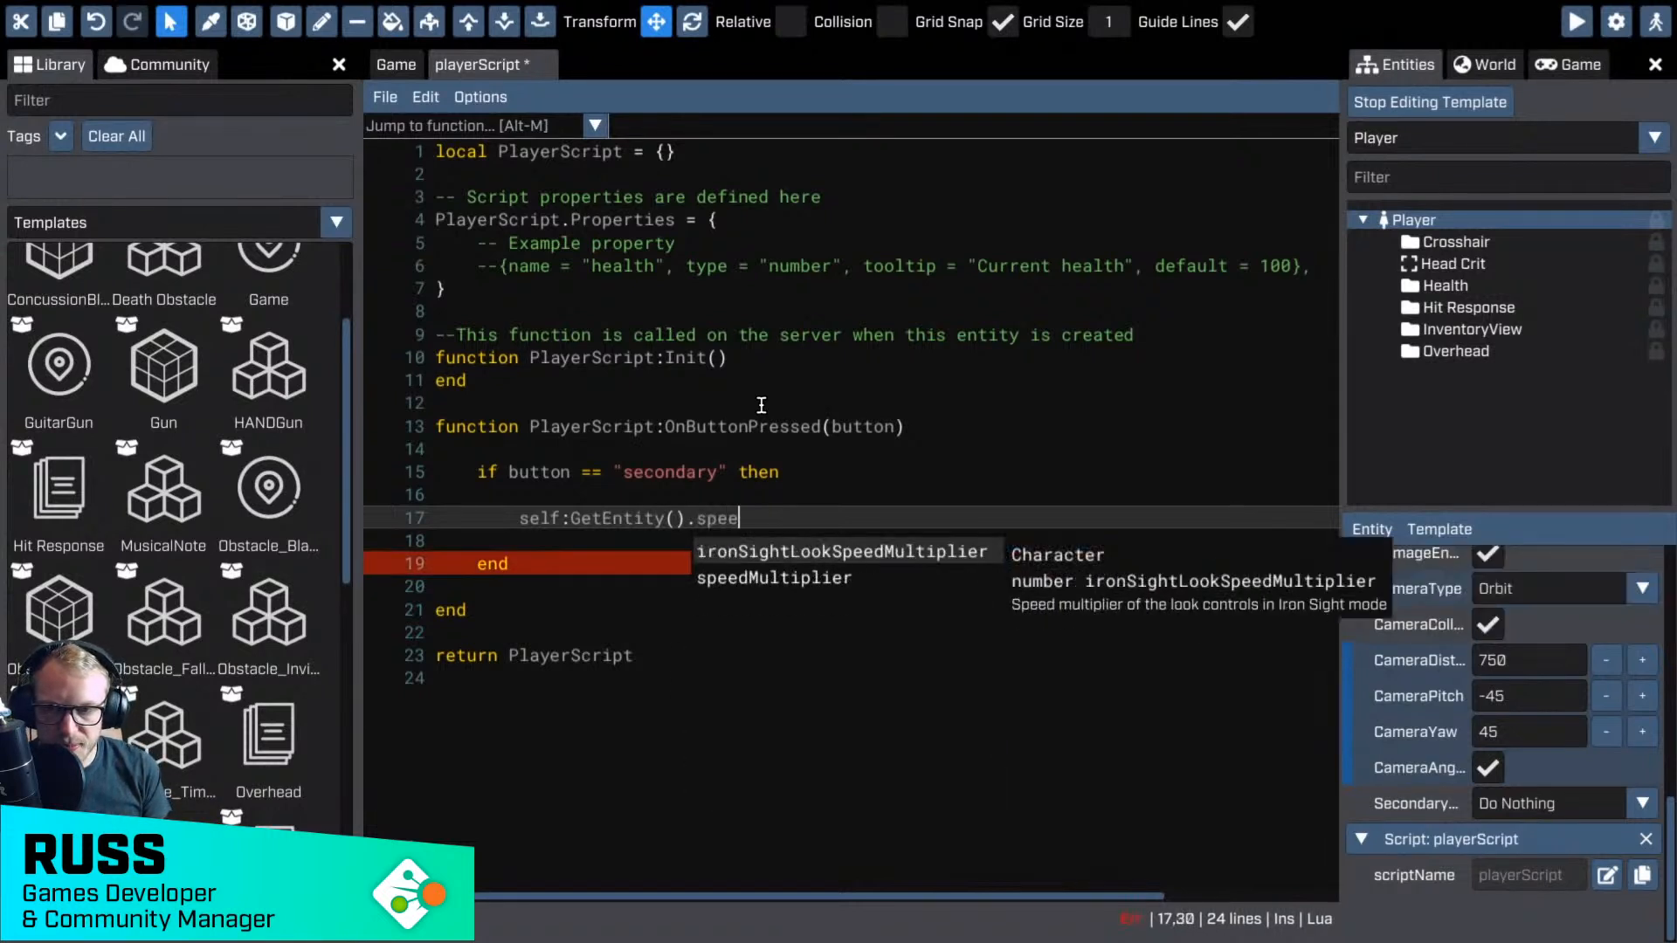
pyautogui.write('d')
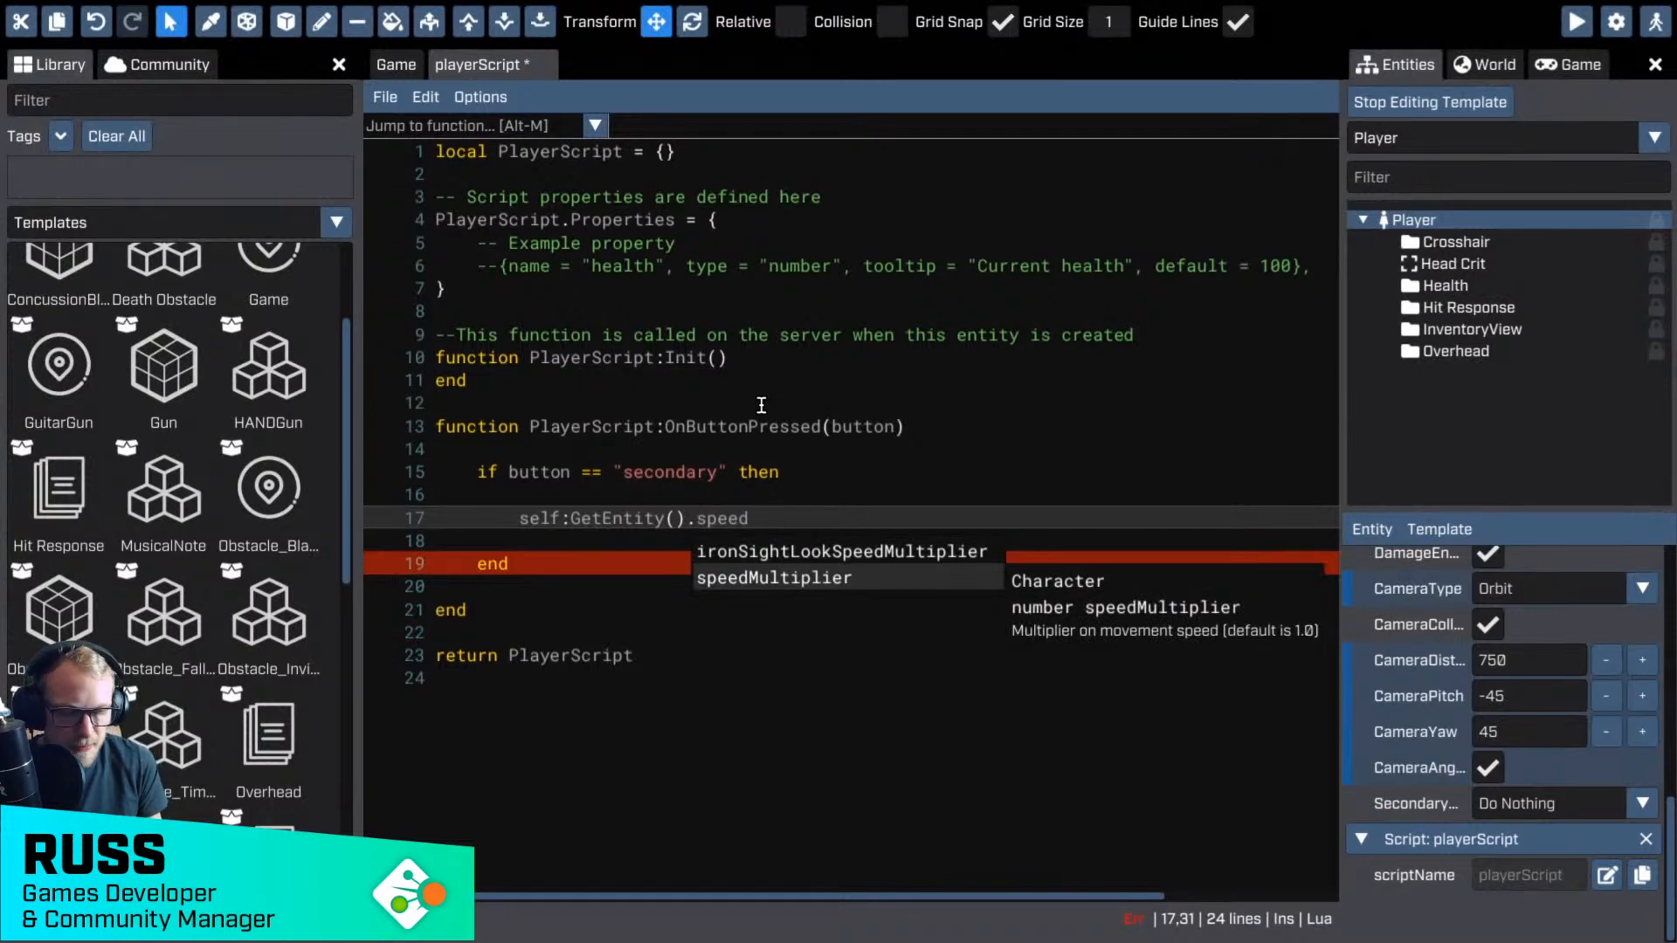
pyautogui.write('Multiplier = 0')
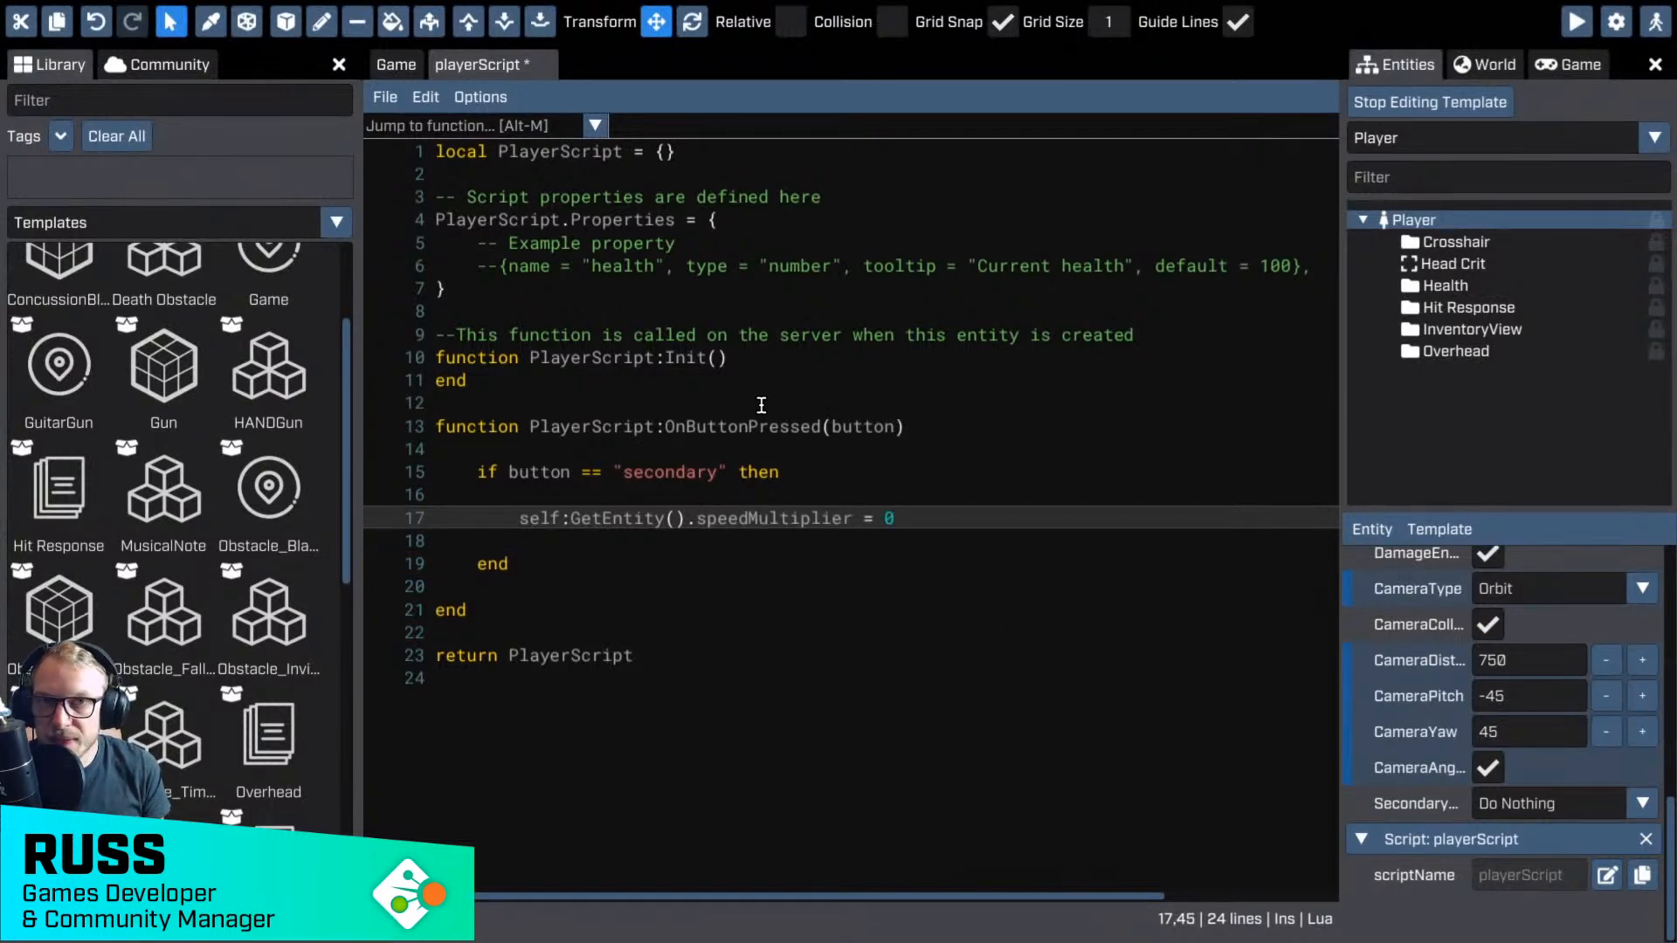
pyautogui.hotkey('ctrl', 's')
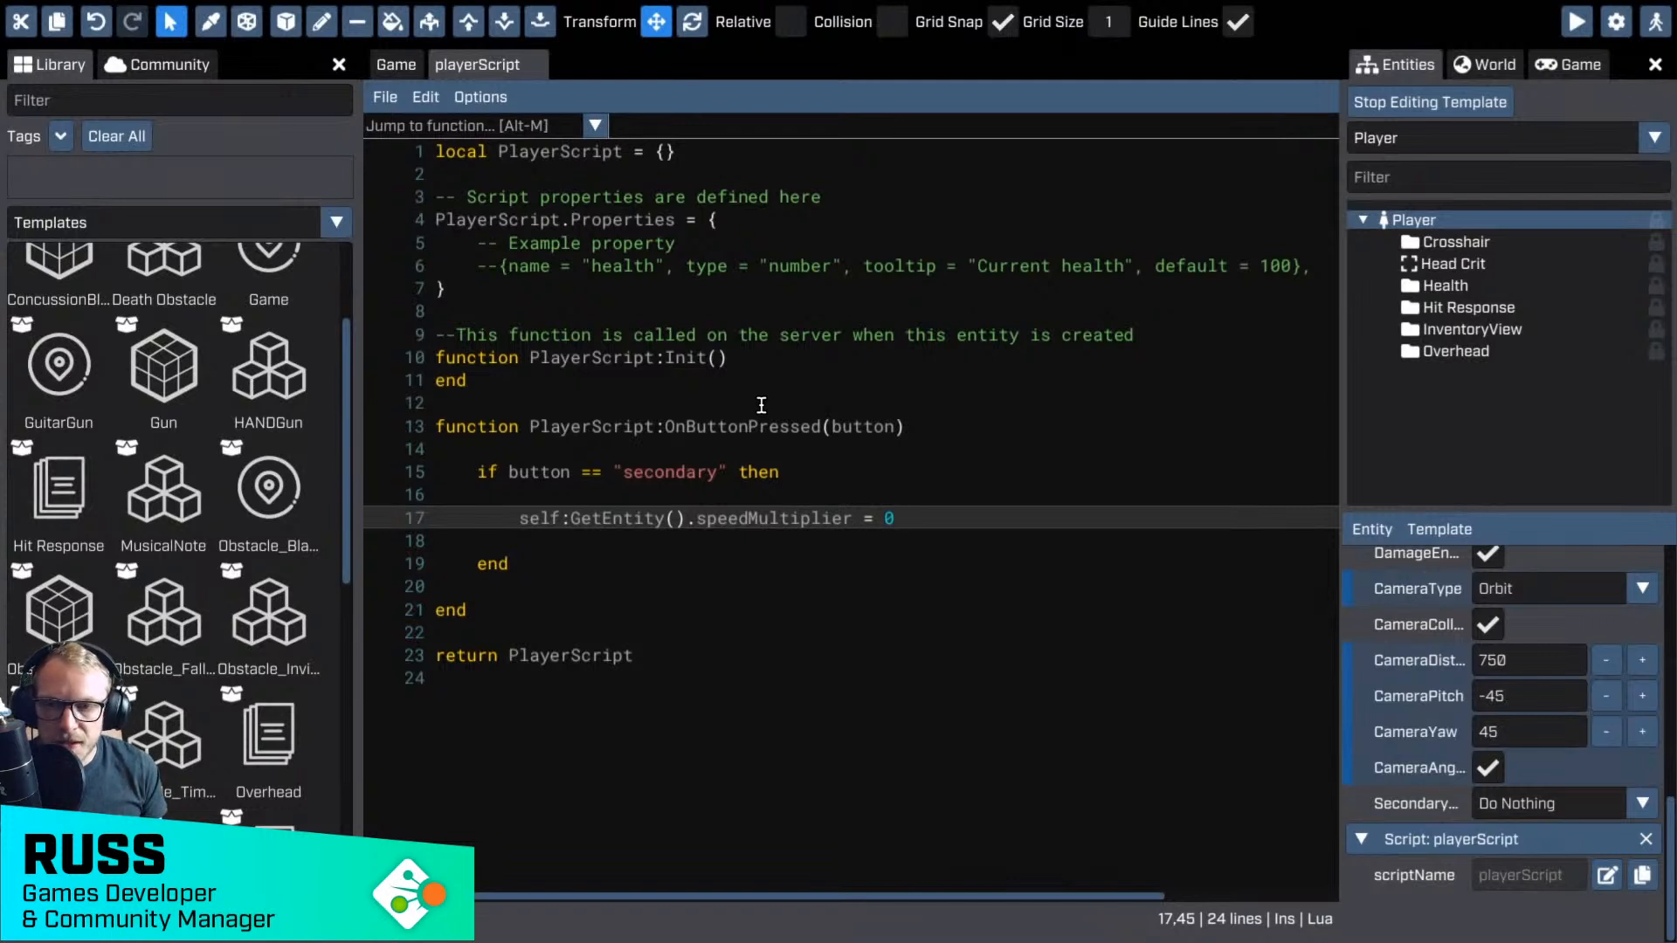
# - Open up an indented line with blank lines around it inside the body of PlayerScript:Init()
pyautogui.press('Up')
pyautogui.press('Up')
pyautogui.press('Up')
pyautogui.press('Up')
pyautogui.press('Up')
pyautogui.press('Up')
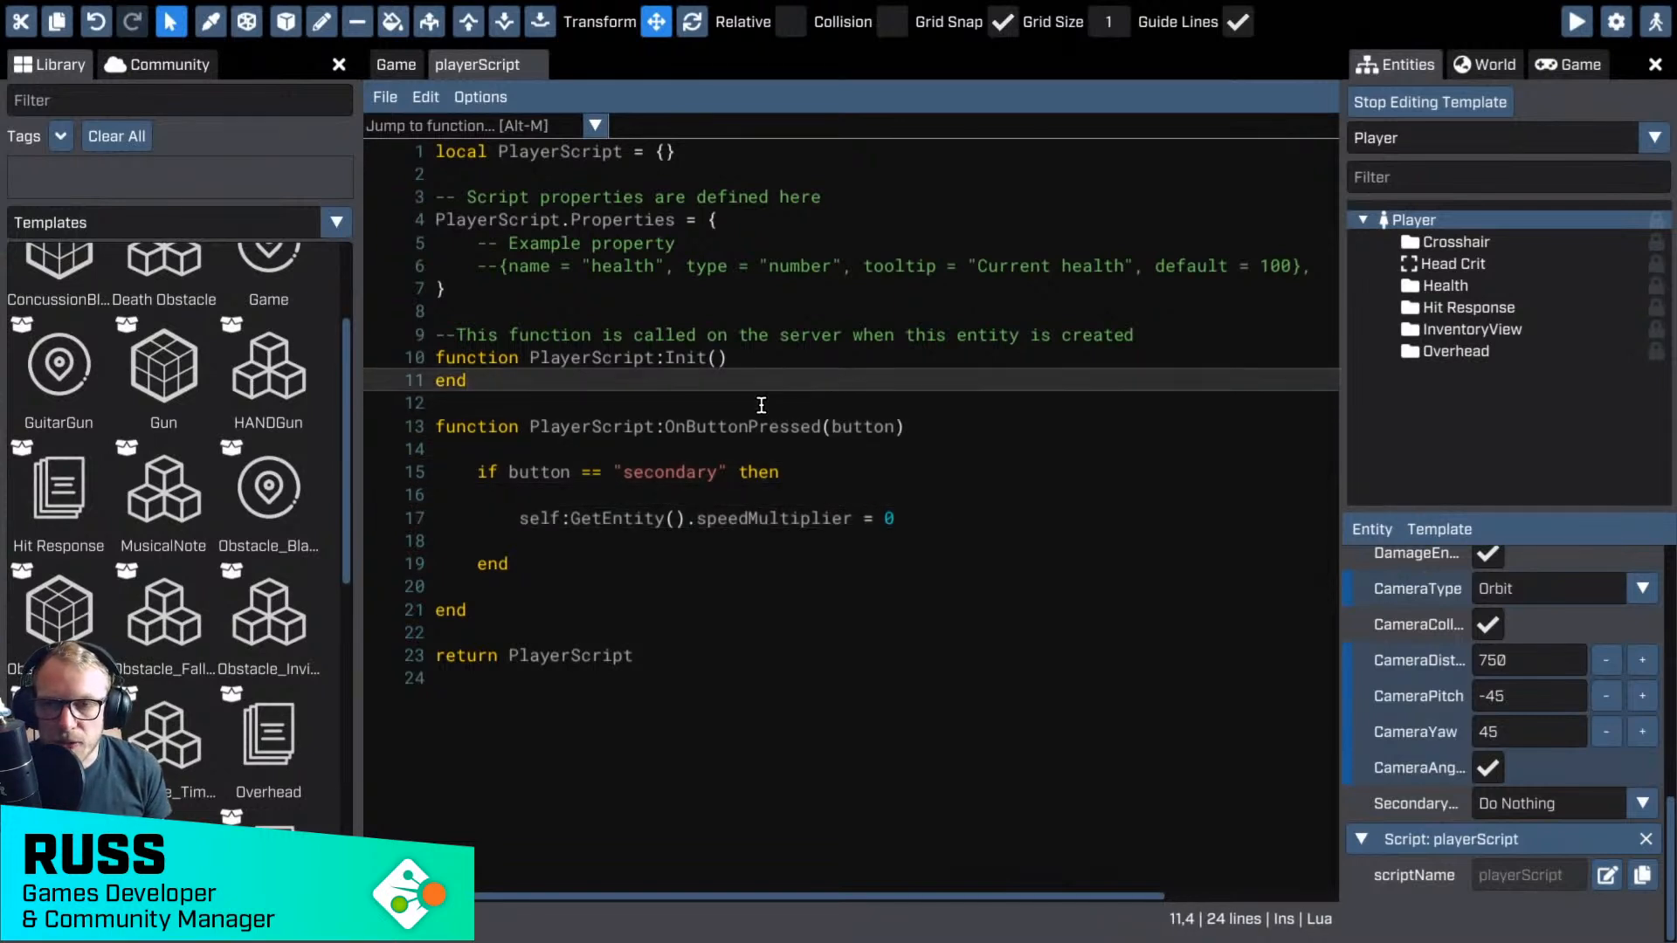
pyautogui.press('Up')
pyautogui.press('End')
pyautogui.press('Return')
pyautogui.press('Return')
pyautogui.press('Return')
pyautogui.press('Up')
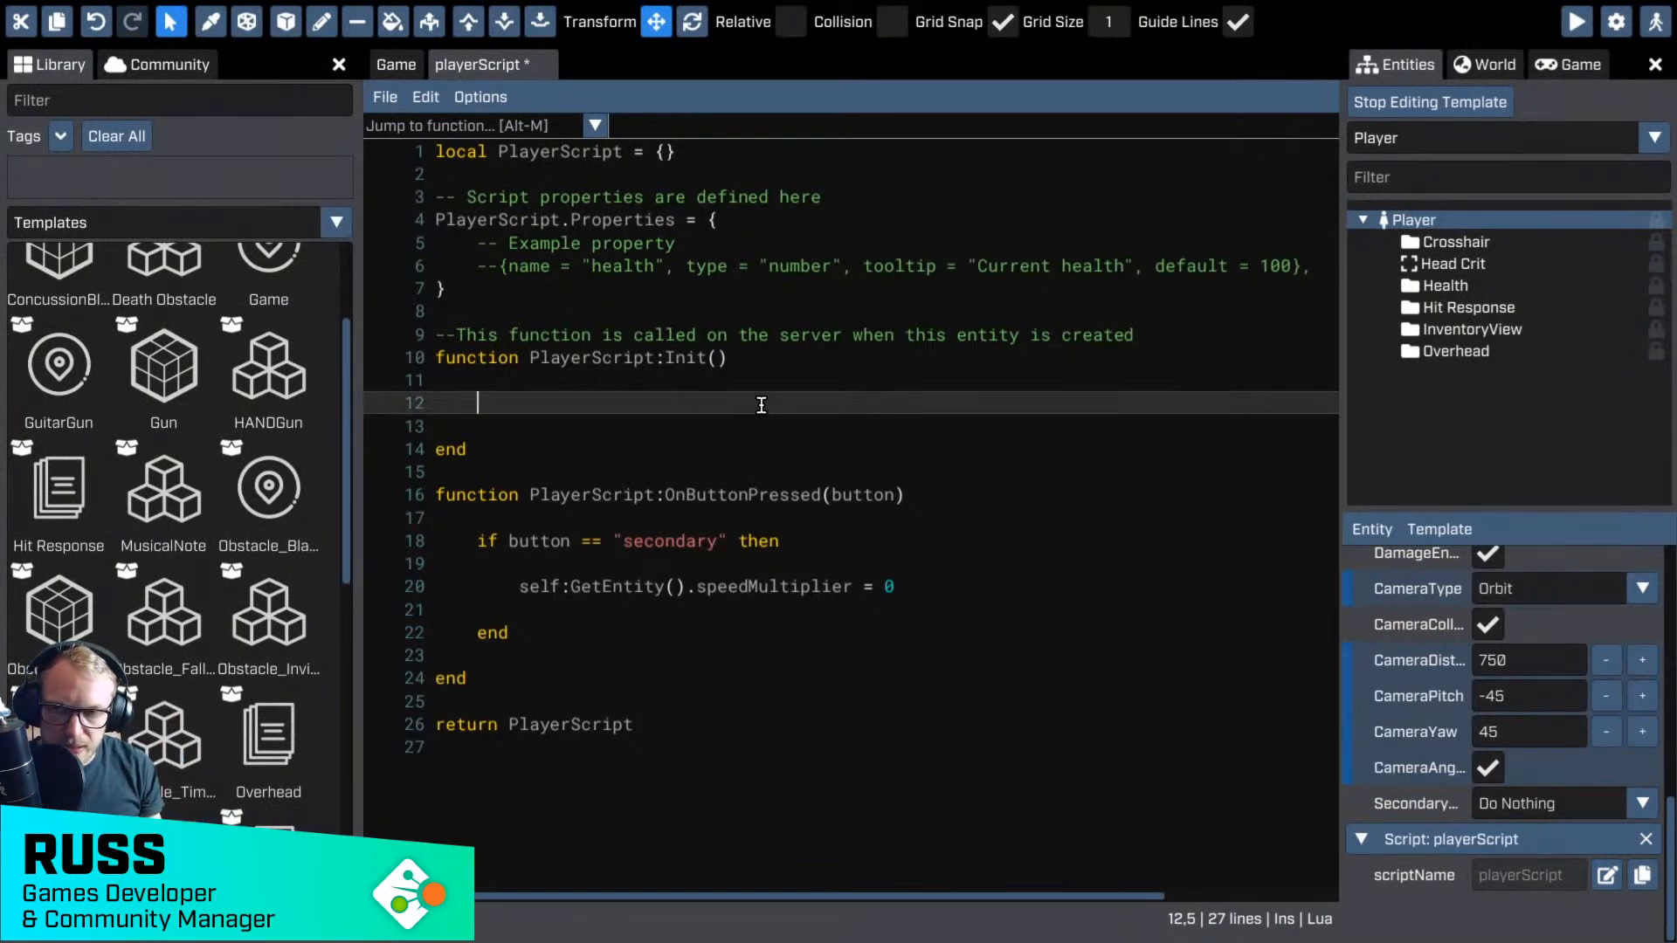
# - Store the player's initial speed in Init with the line self.startSpeed = self:GetEntity().speedMultiplier
pyautogui.write('self.')
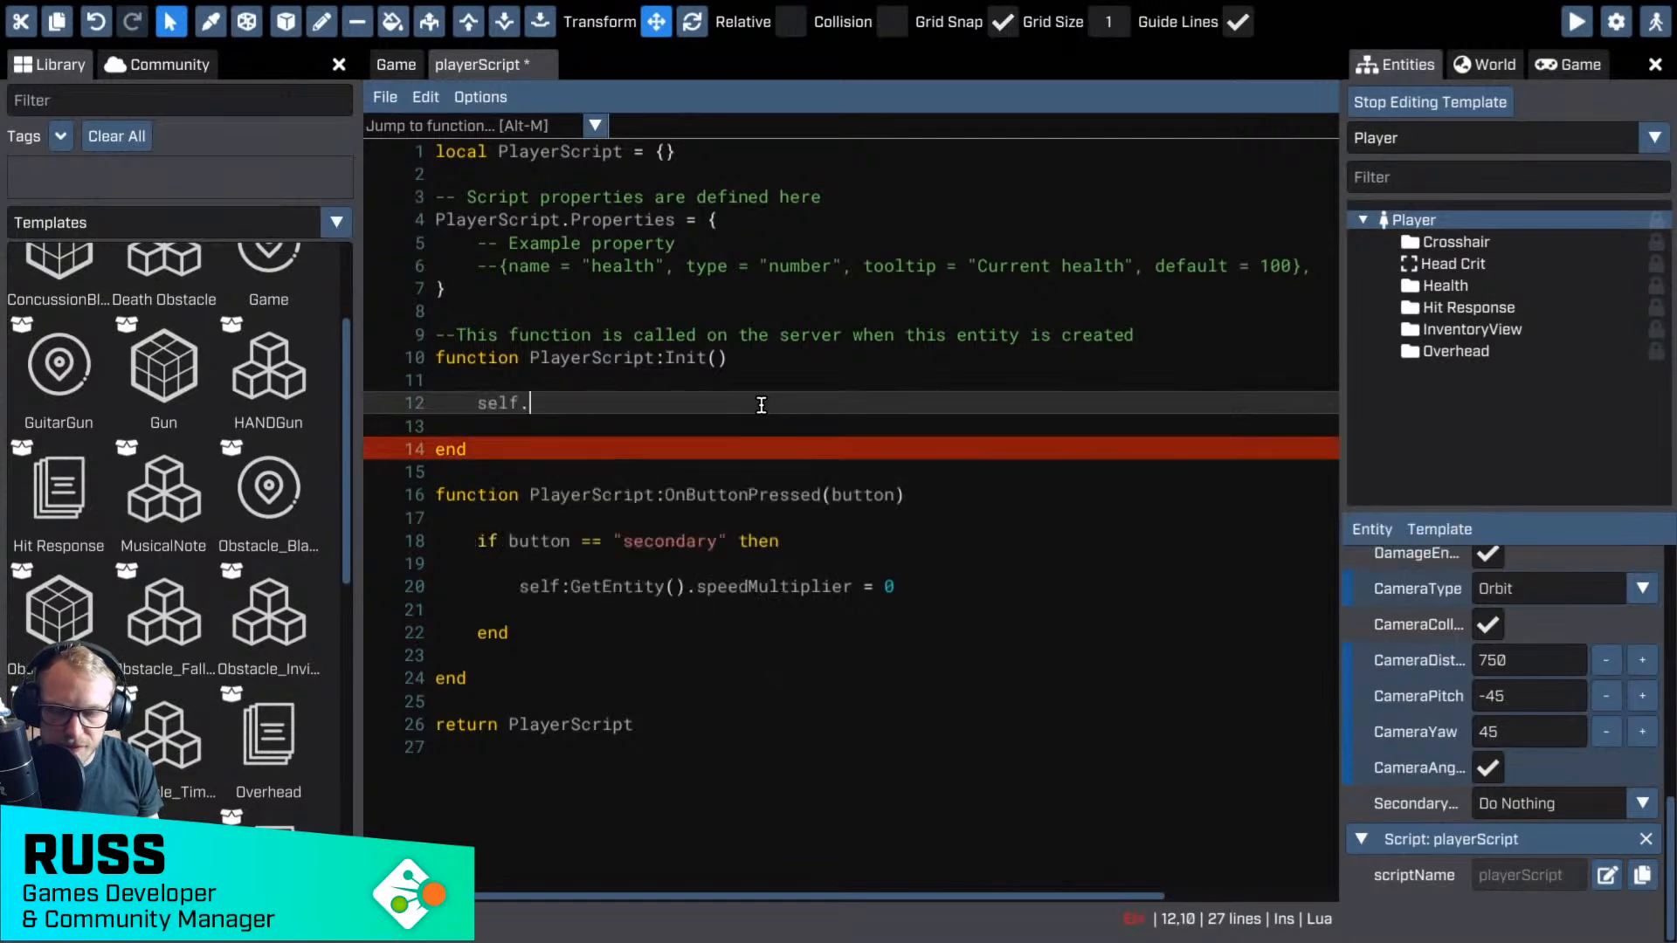
pyautogui.write('start')
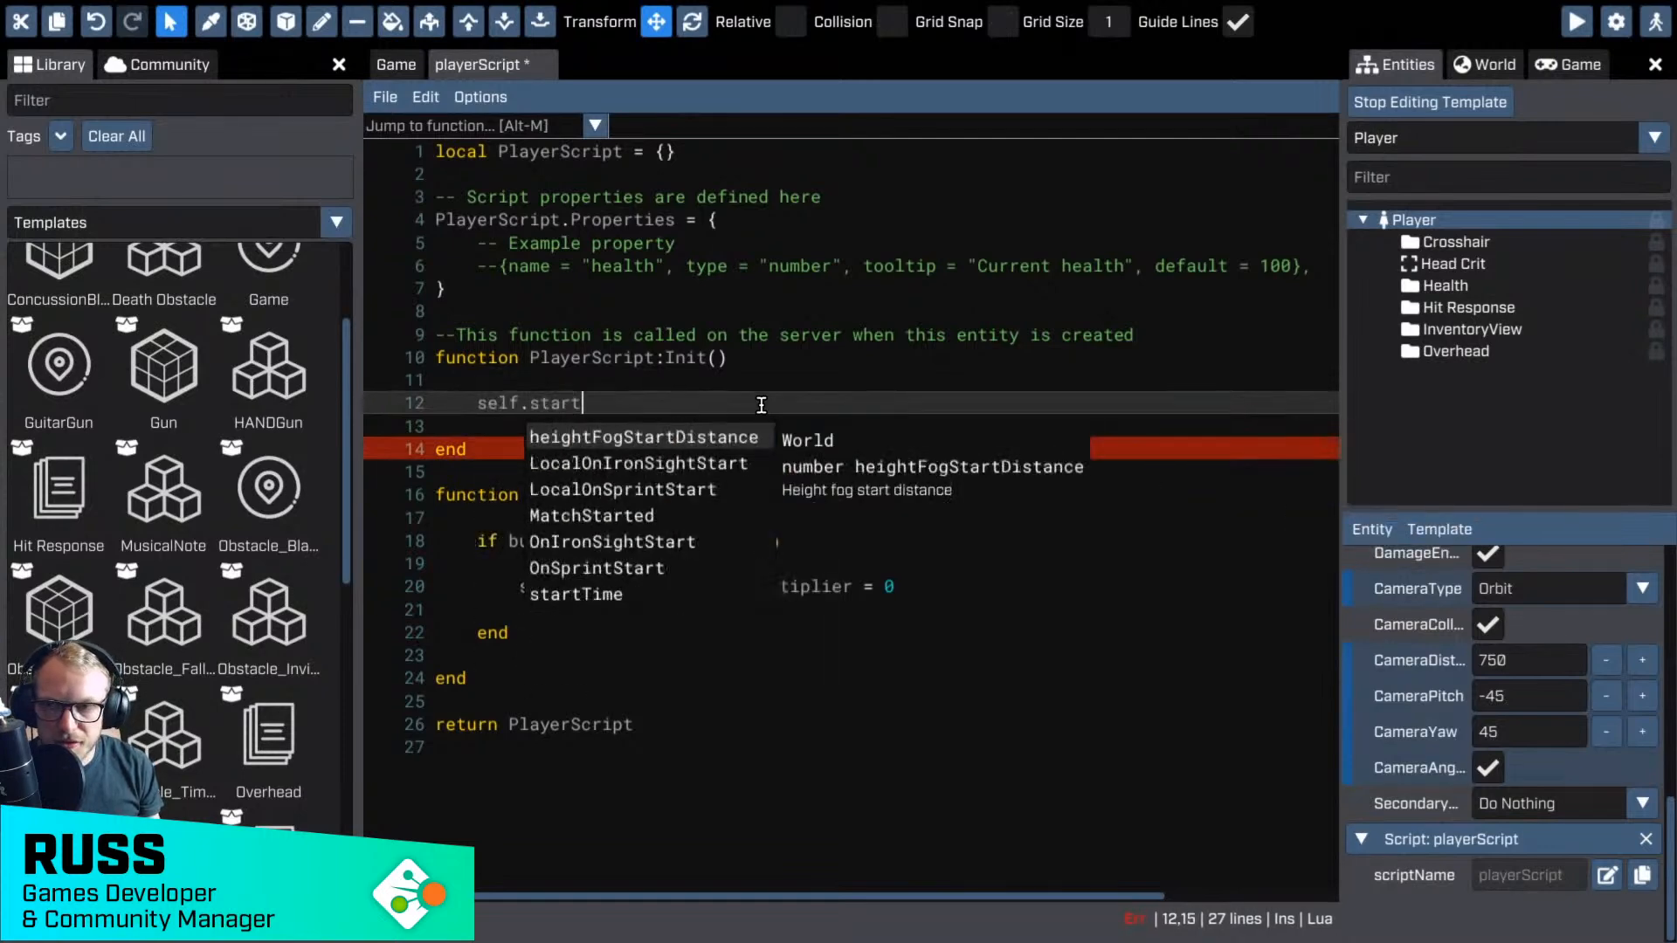
pyautogui.write('Speed = ')
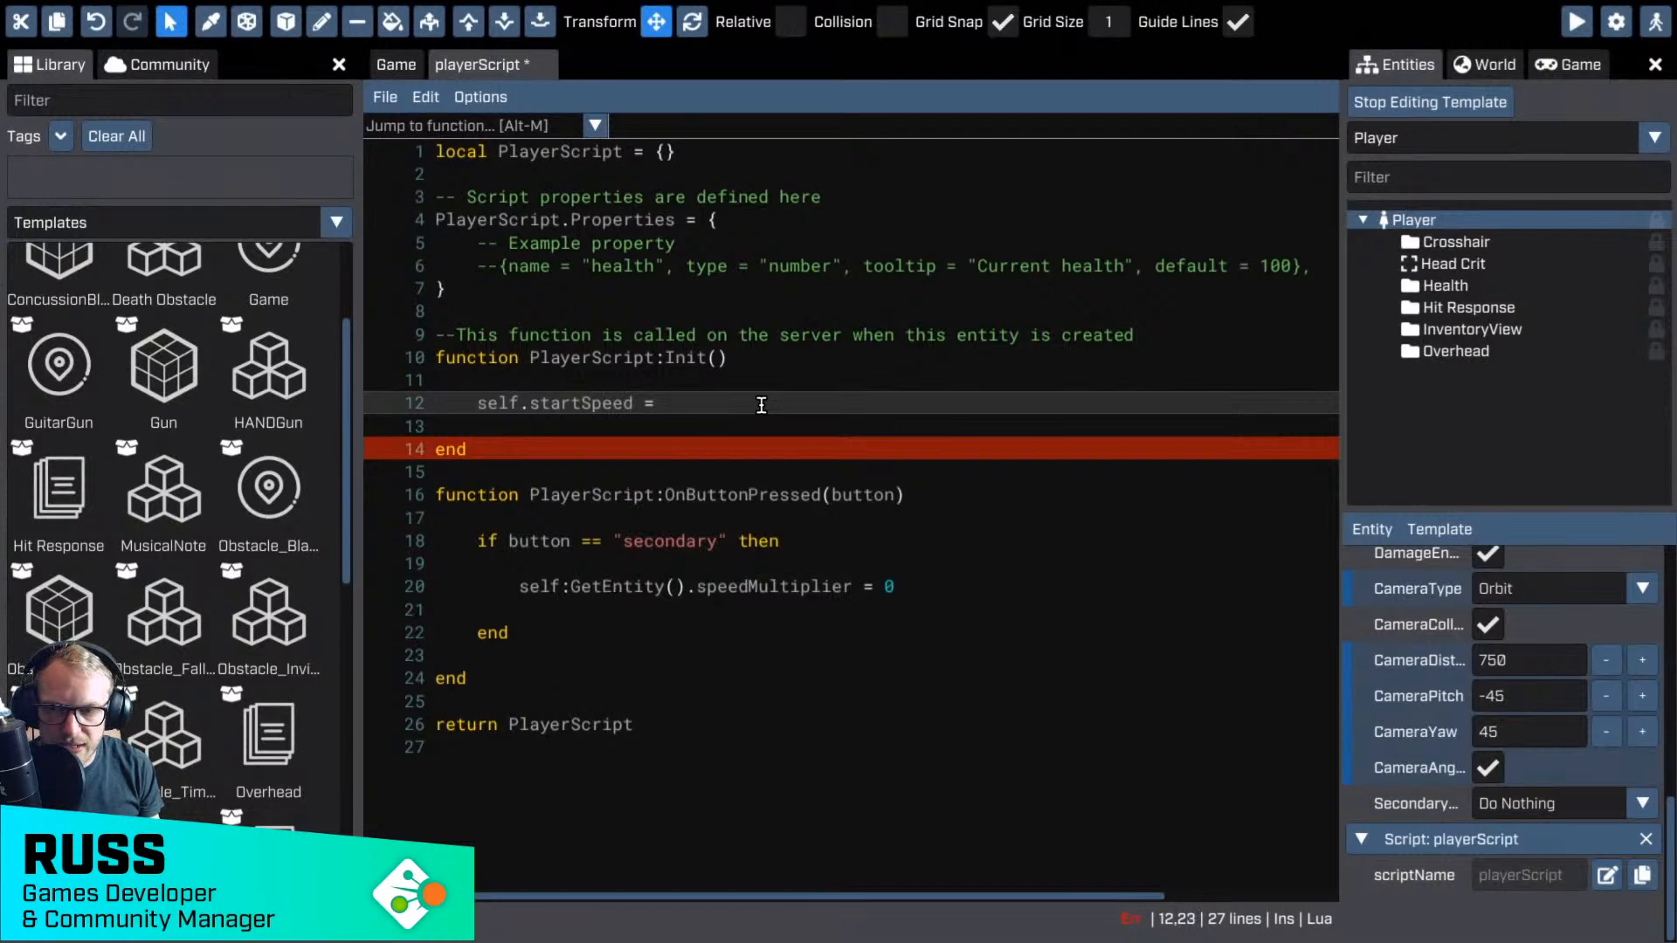
pyautogui.write('self:GetEntity')
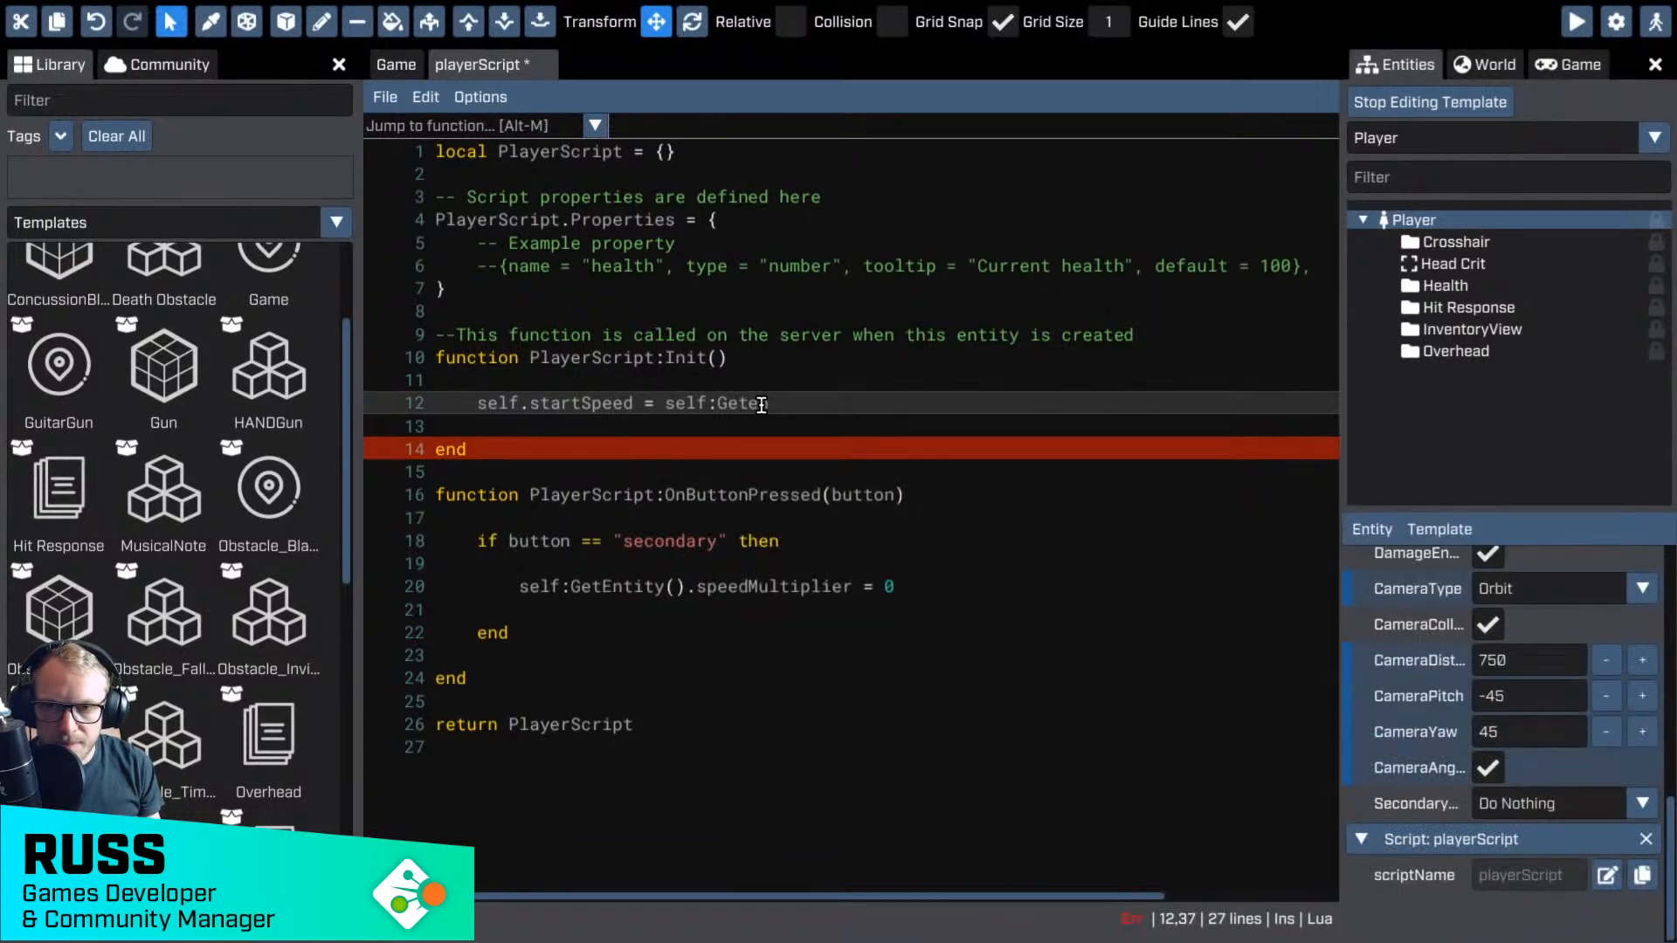
pyautogui.press('BackSpace')
pyautogui.press('BackSpace')
pyautogui.press('BackSpace')
pyautogui.press('BackSpace')
pyautogui.press('BackSpace')
pyautogui.write('ntity().s')
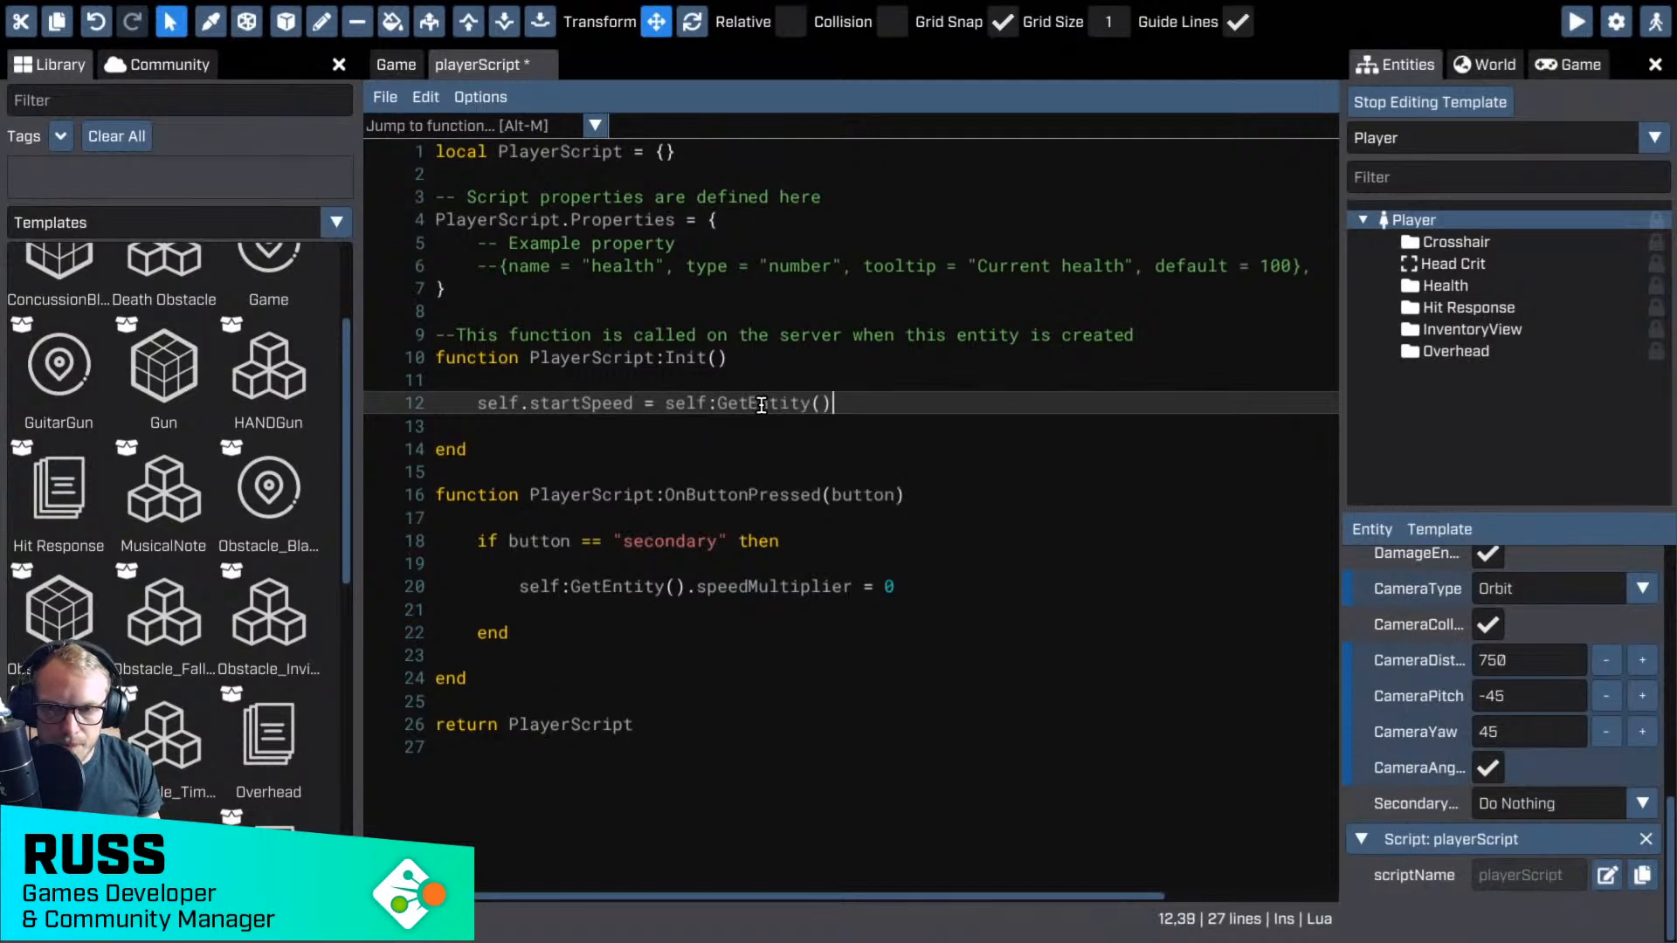
pyautogui.write('peedm')
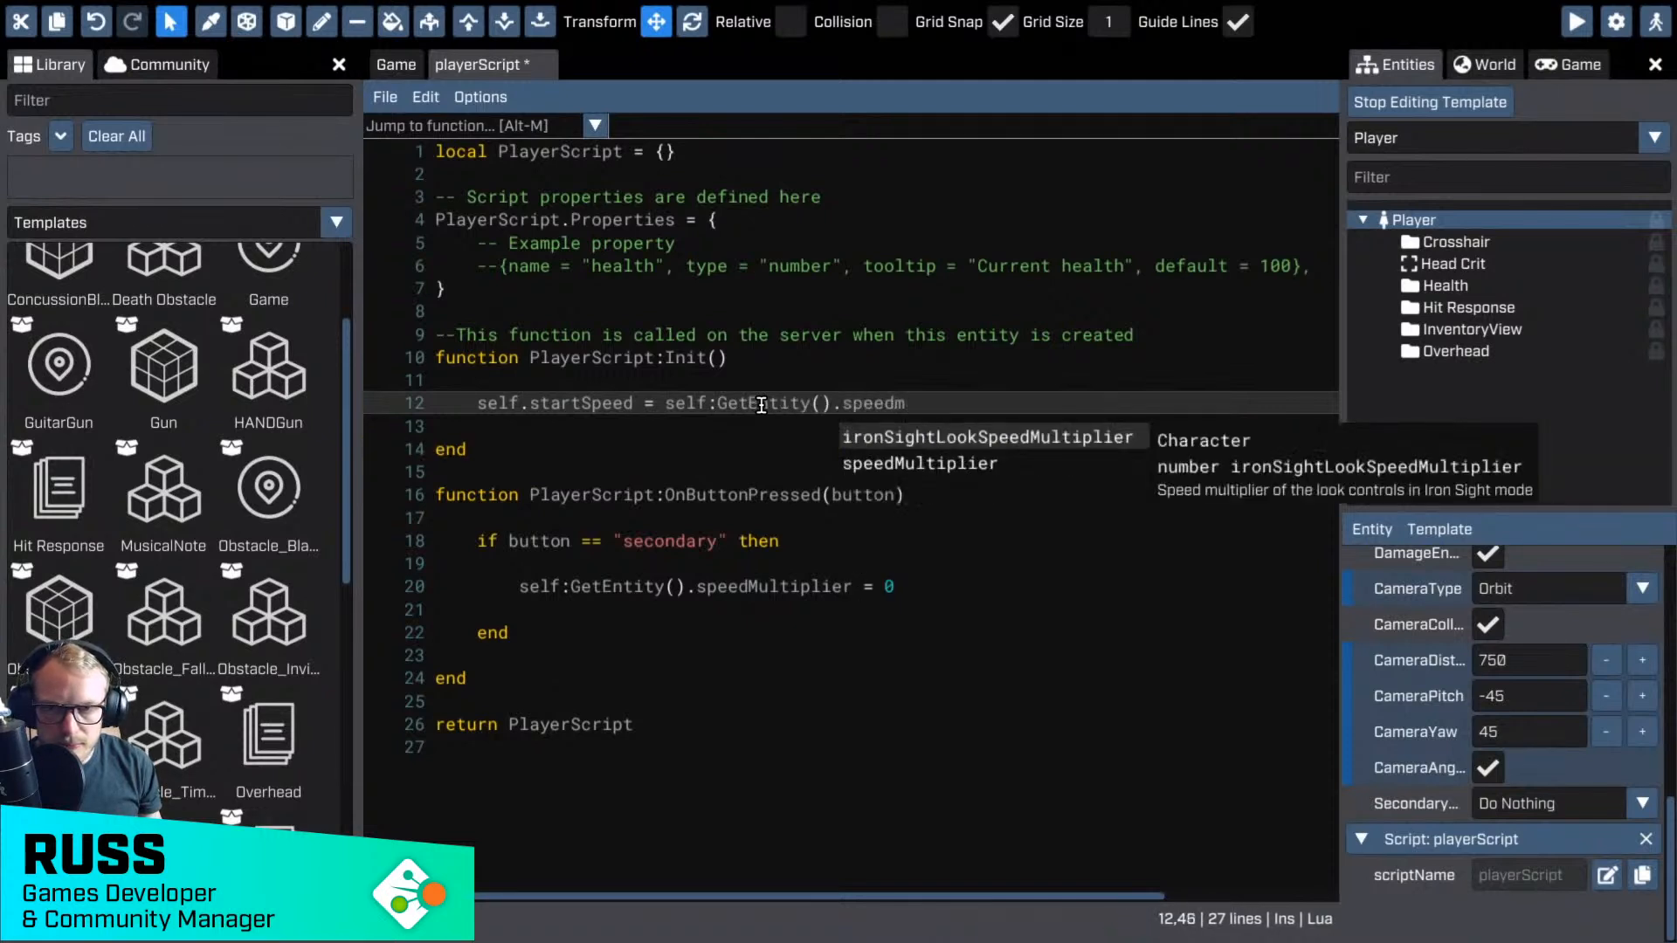
pyautogui.press('Down')
pyautogui.press('Return')
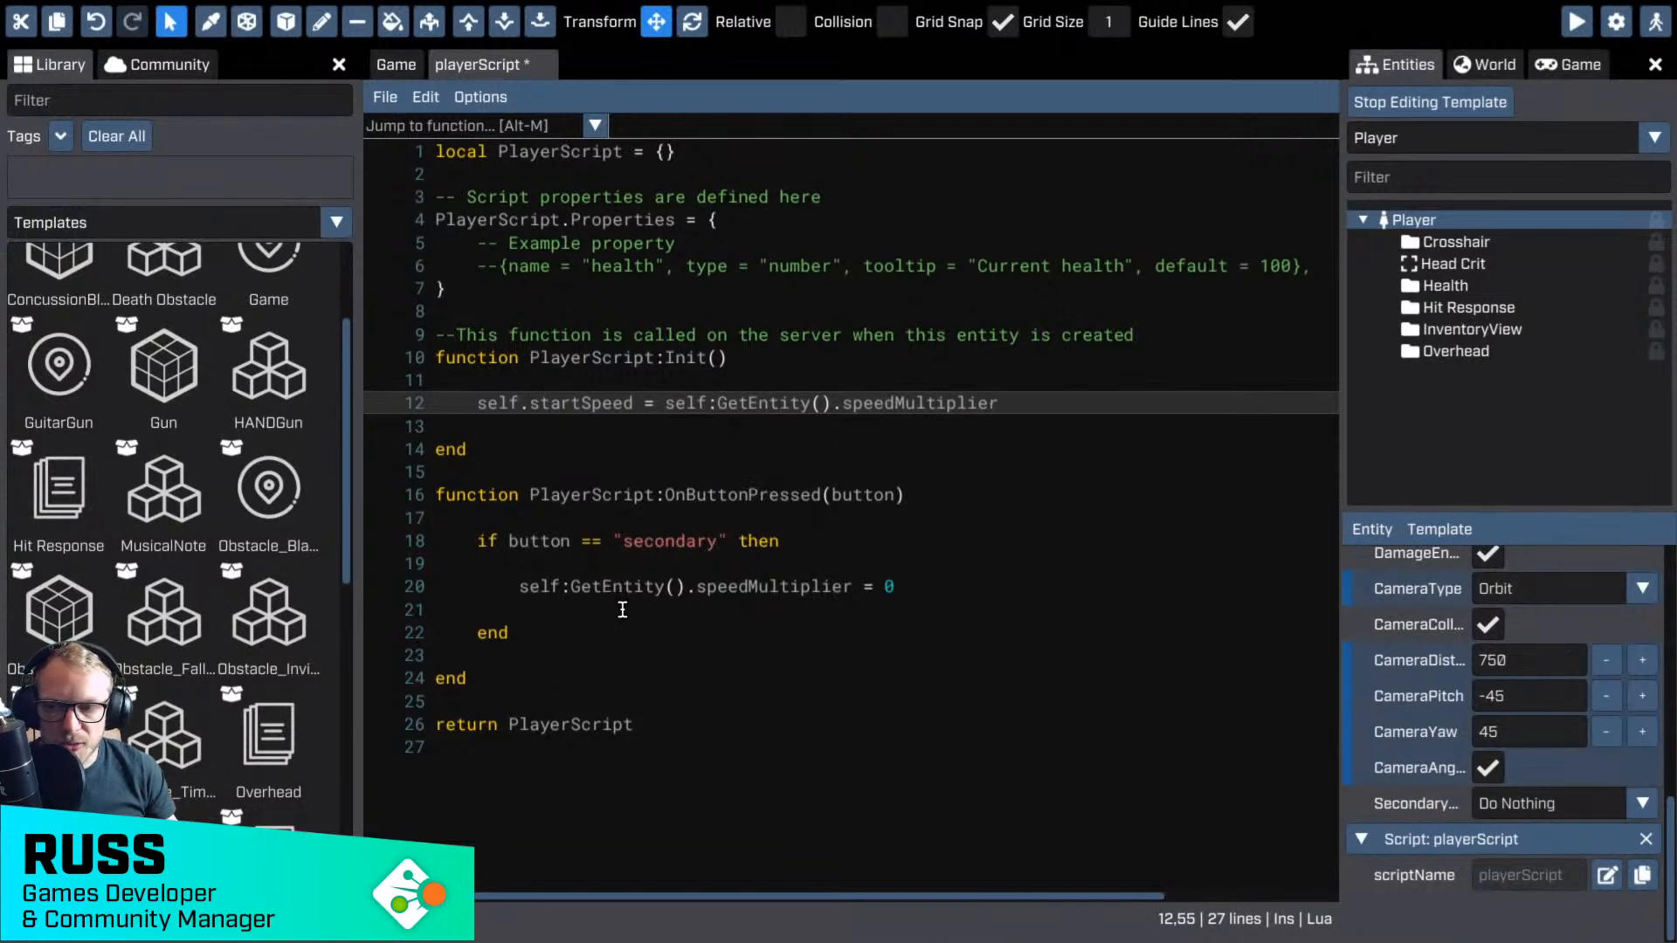
# - Below OnButtonPressed, add the function PlayerScript:OnButtonReleased(button) and close it with end
pyautogui.click(647, 677)
pyautogui.press('Return')
pyautogui.press('Return')
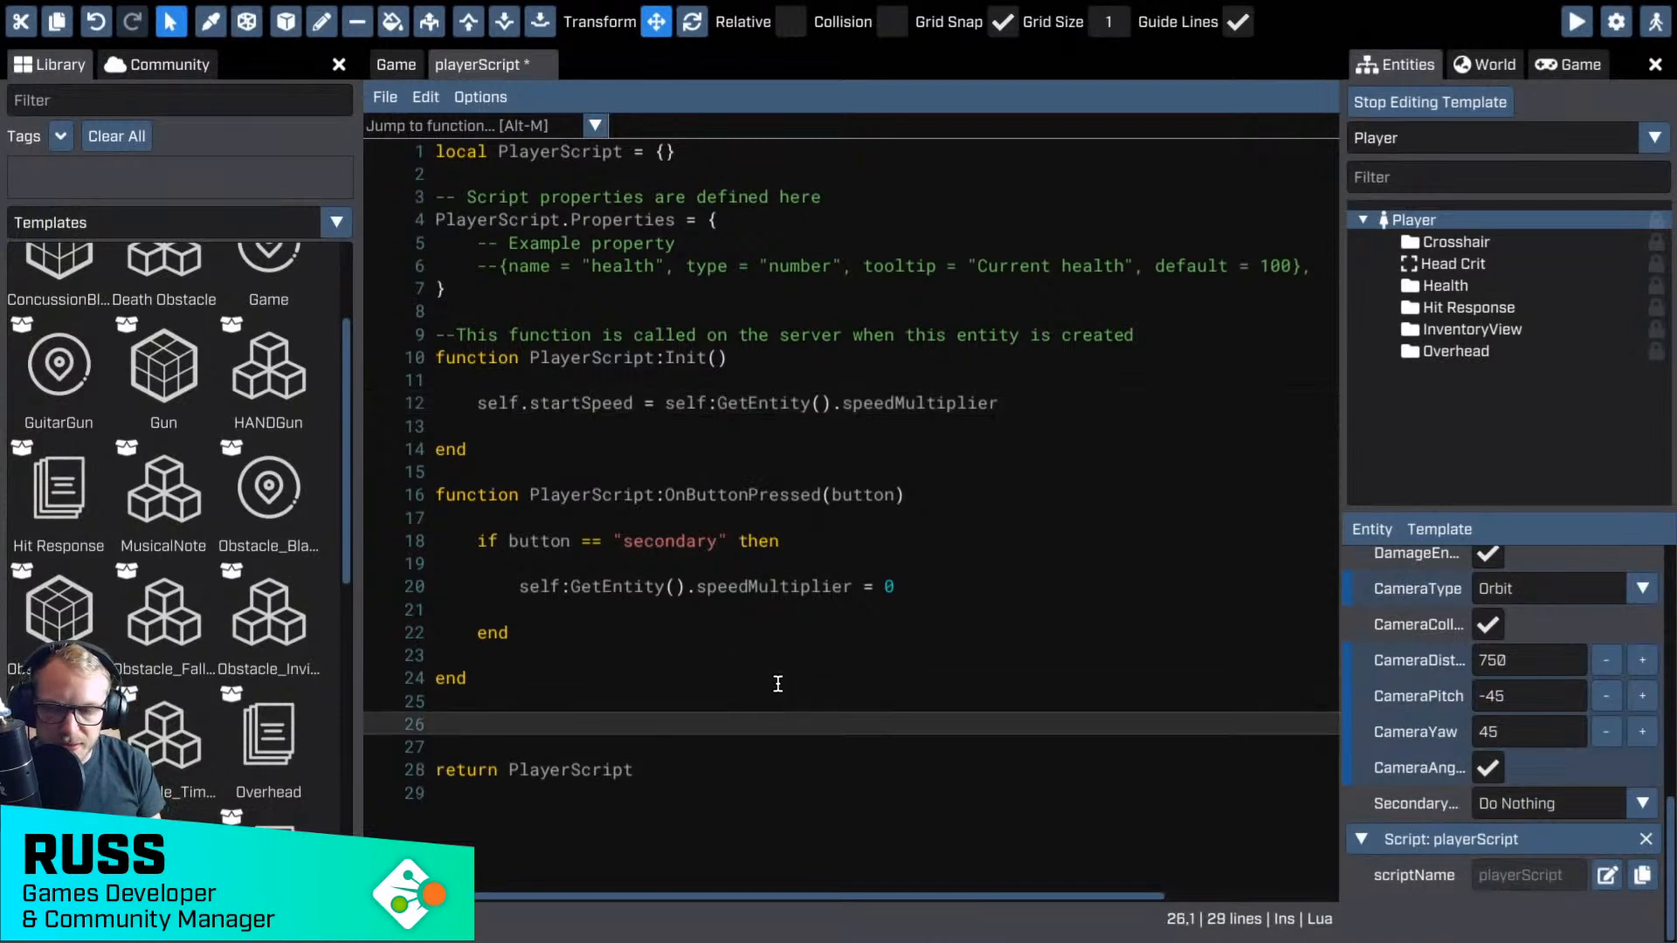
pyautogui.write('function P')
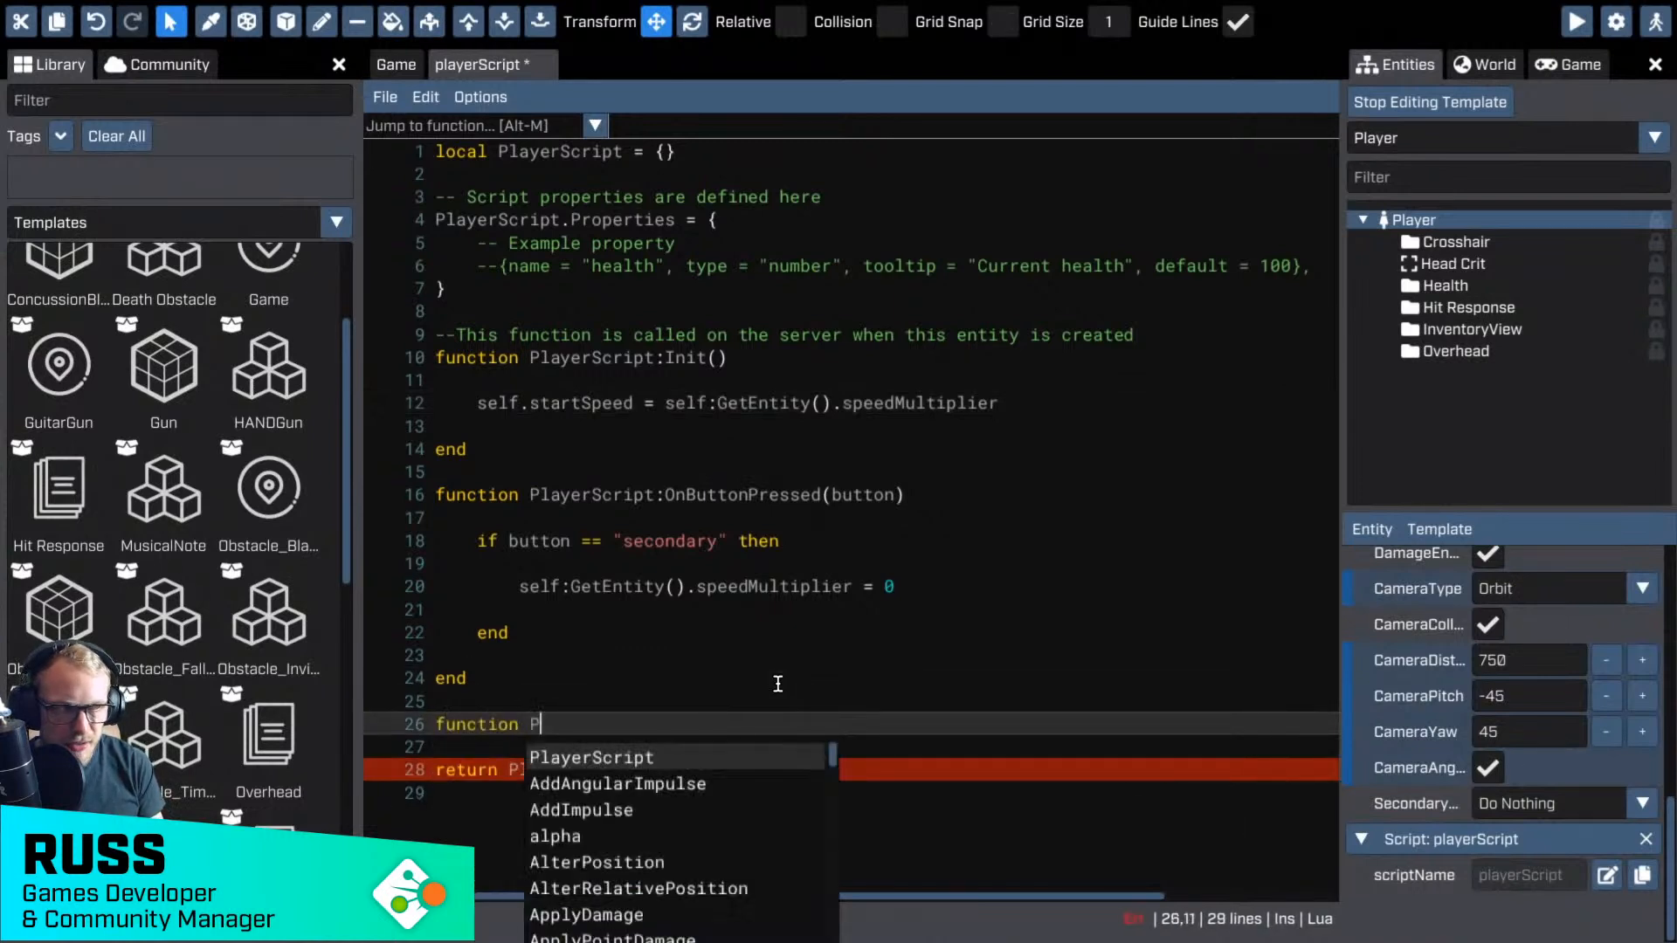
pyautogui.write('layer')
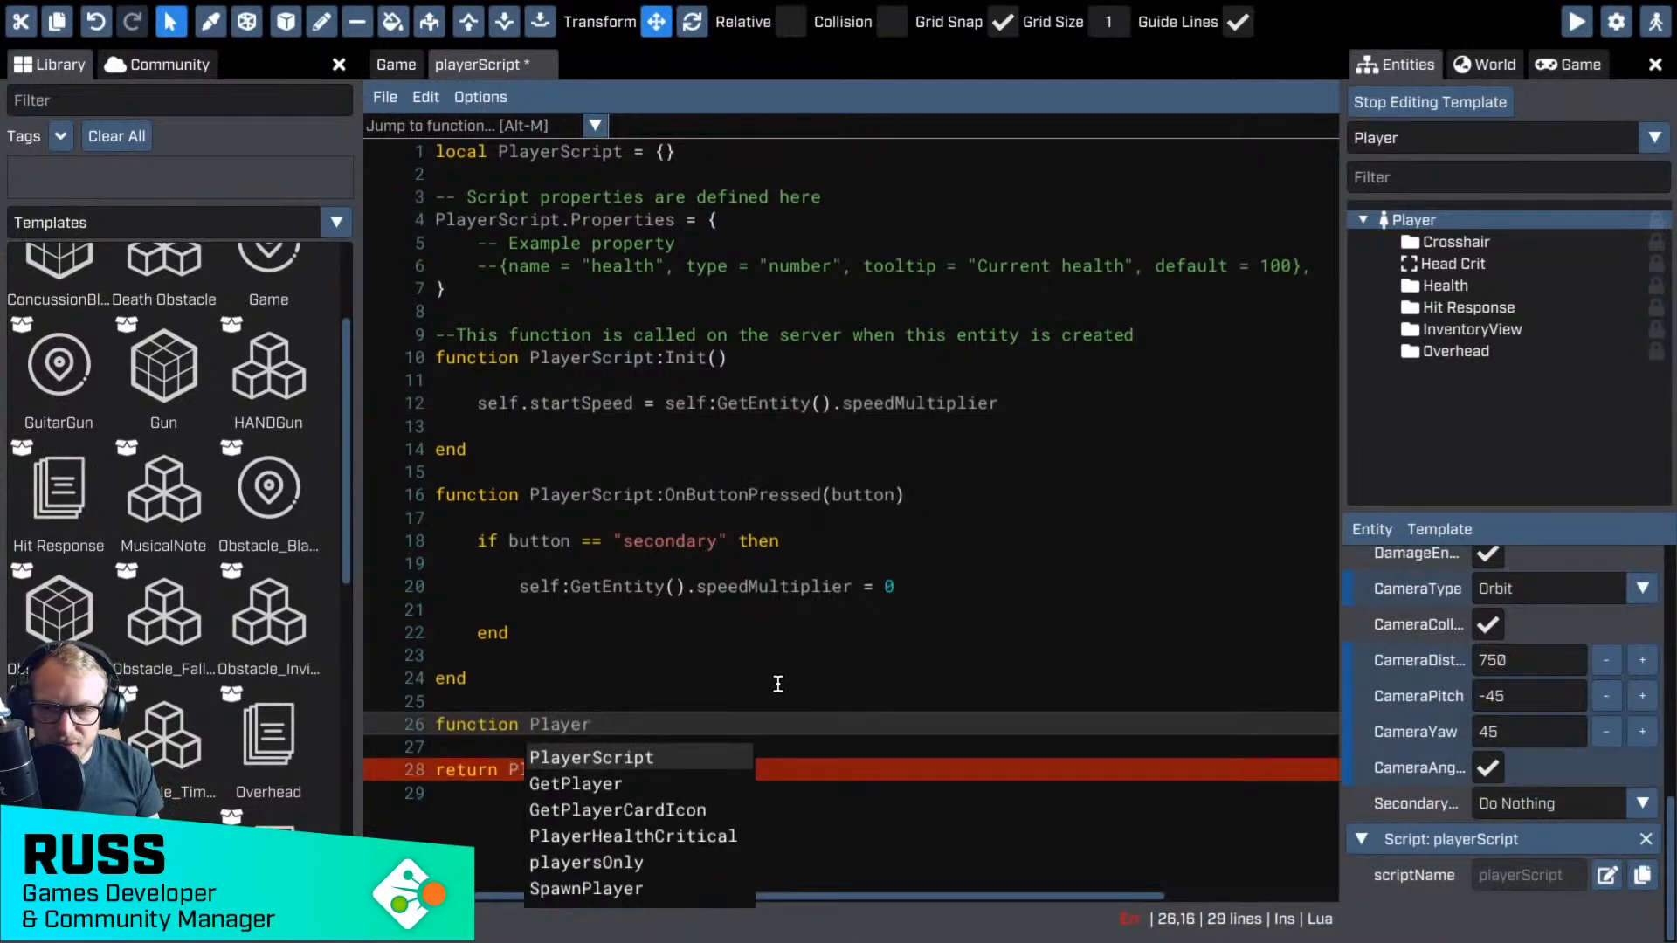
pyautogui.press('Return')
pyautogui.write(':')
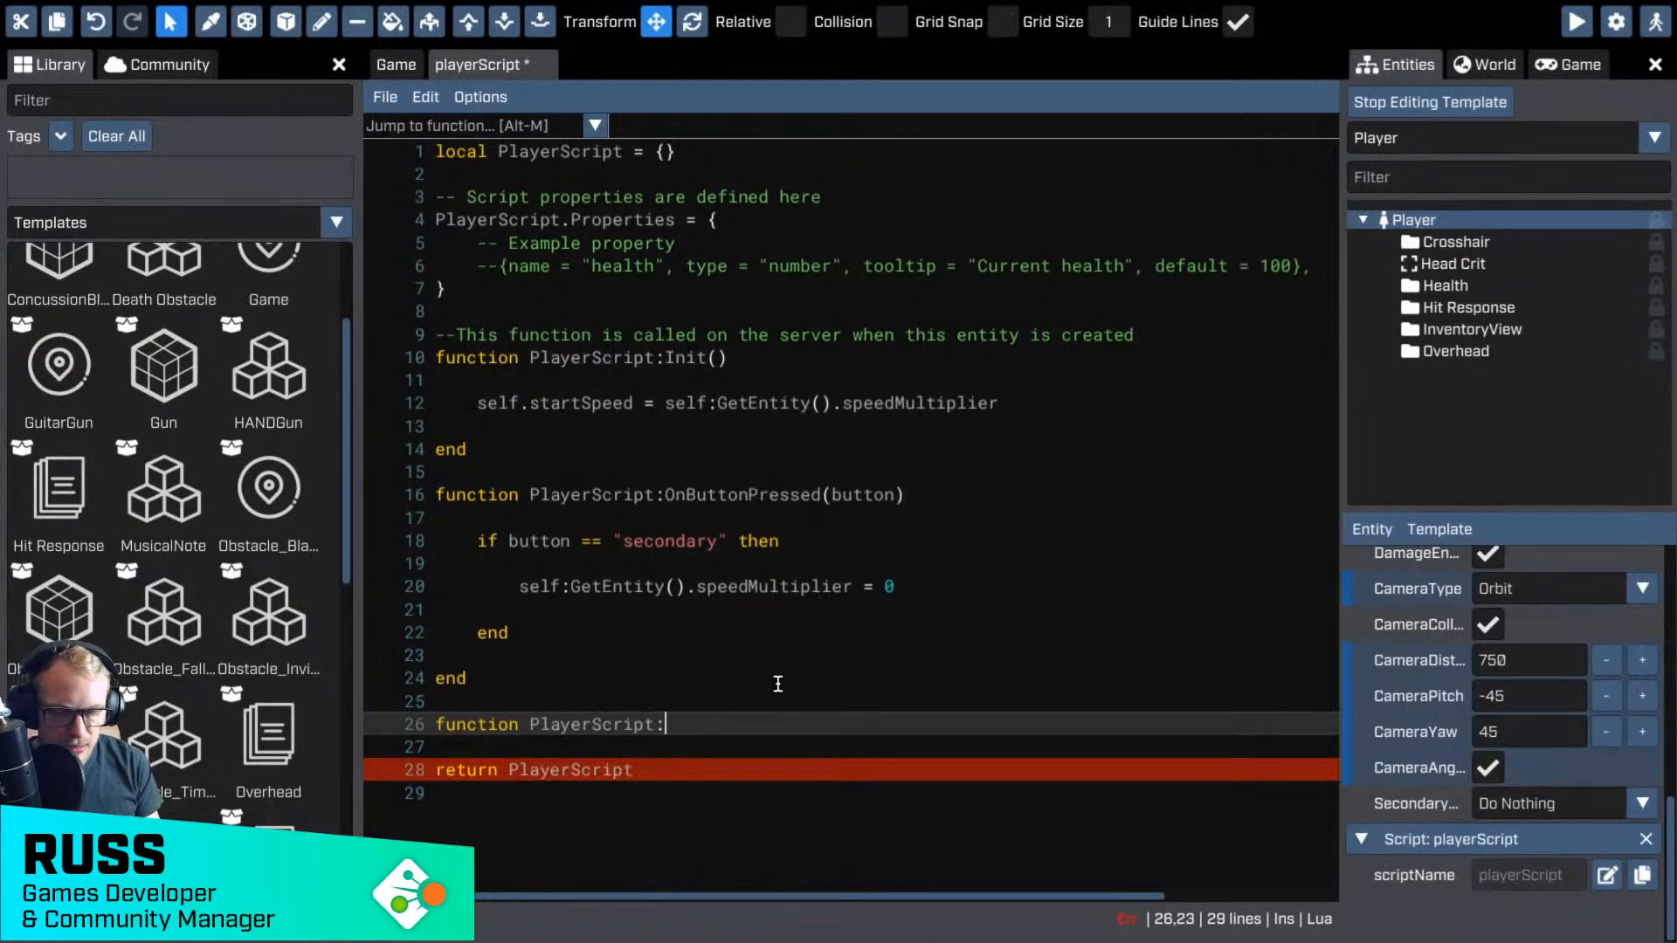
pyautogui.write('OnBut')
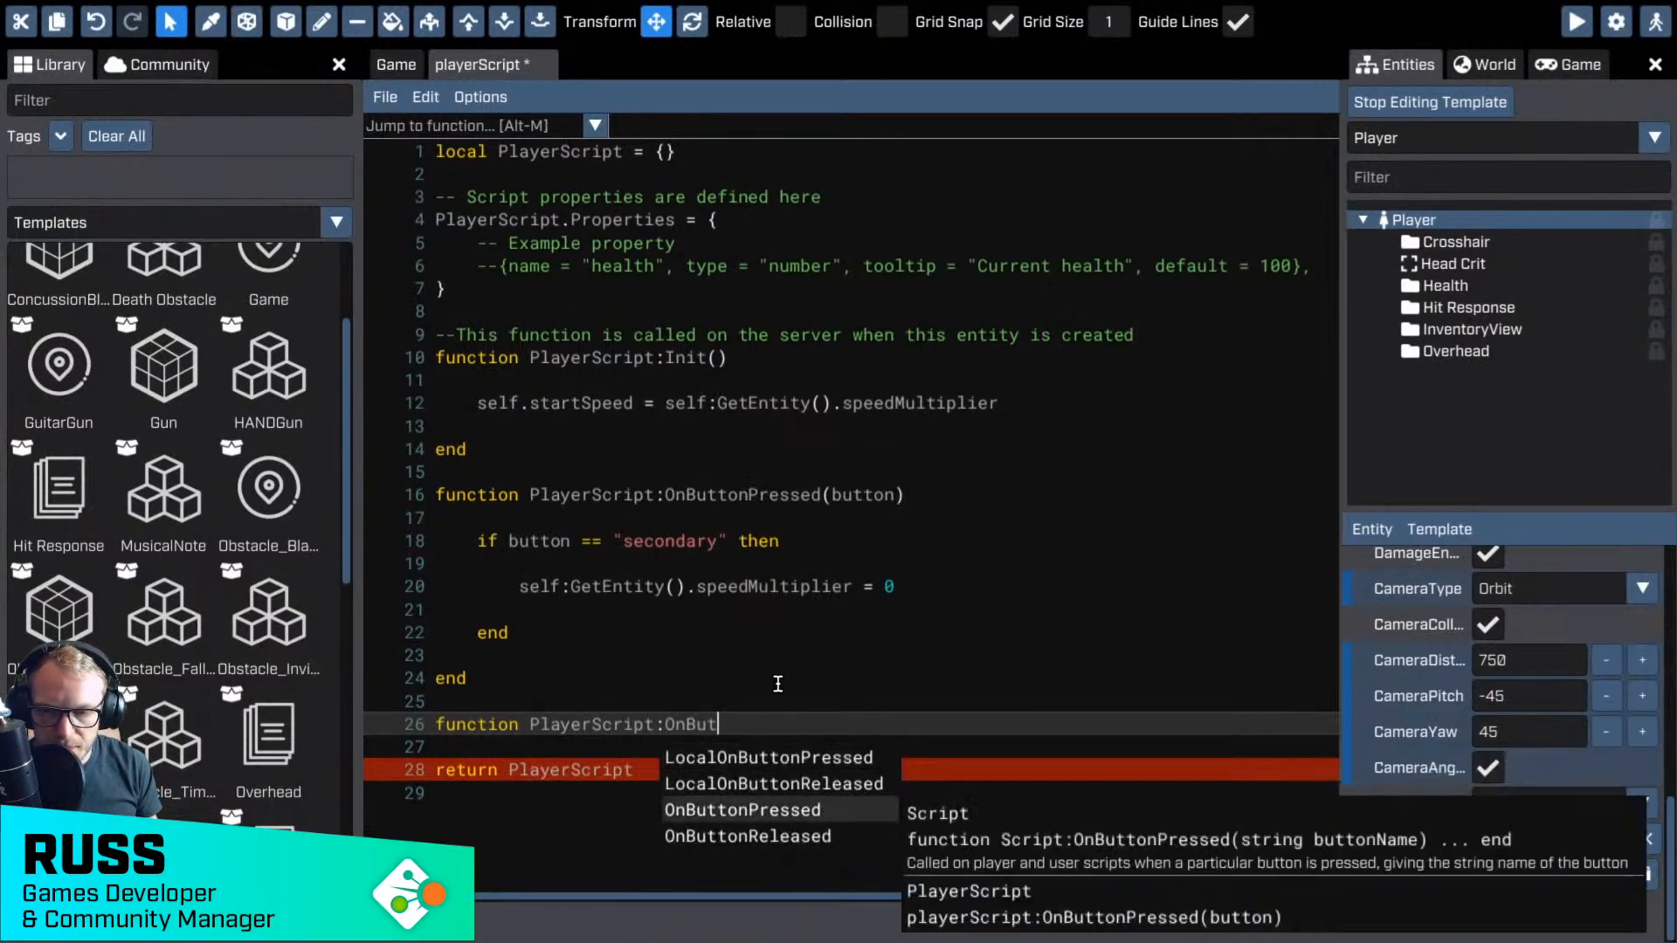
pyautogui.press('Down')
pyautogui.press('Return')
pyautogui.write('(')
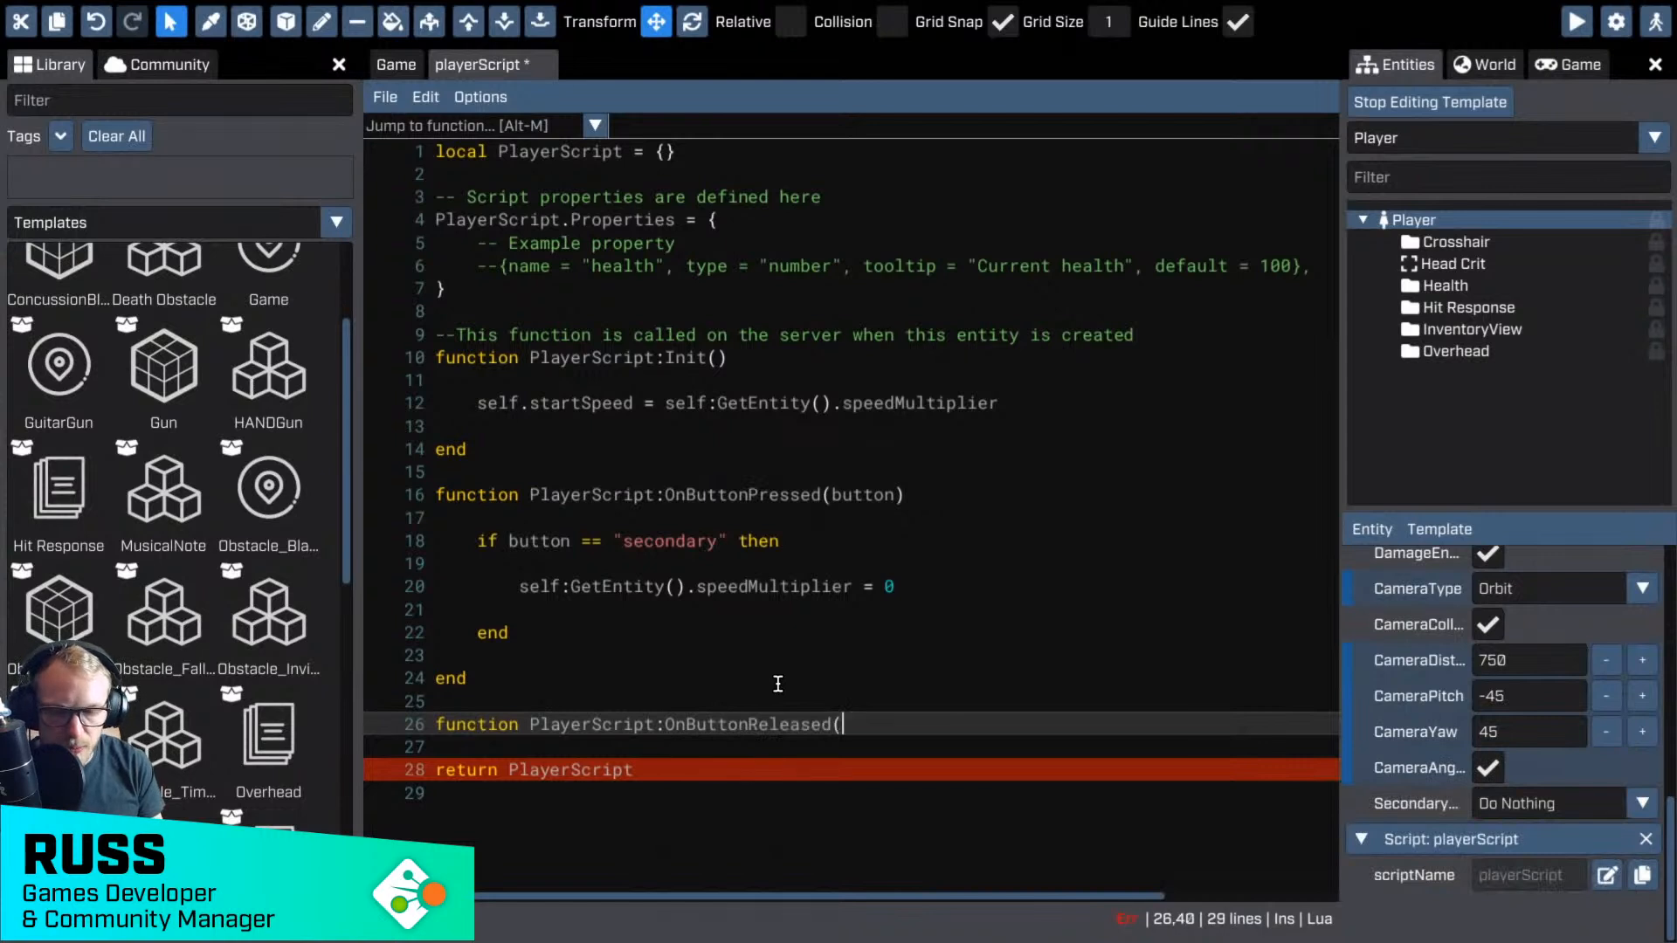
pyautogui.write('button)')
pyautogui.press('Return')
pyautogui.press('Return')
pyautogui.write('end')
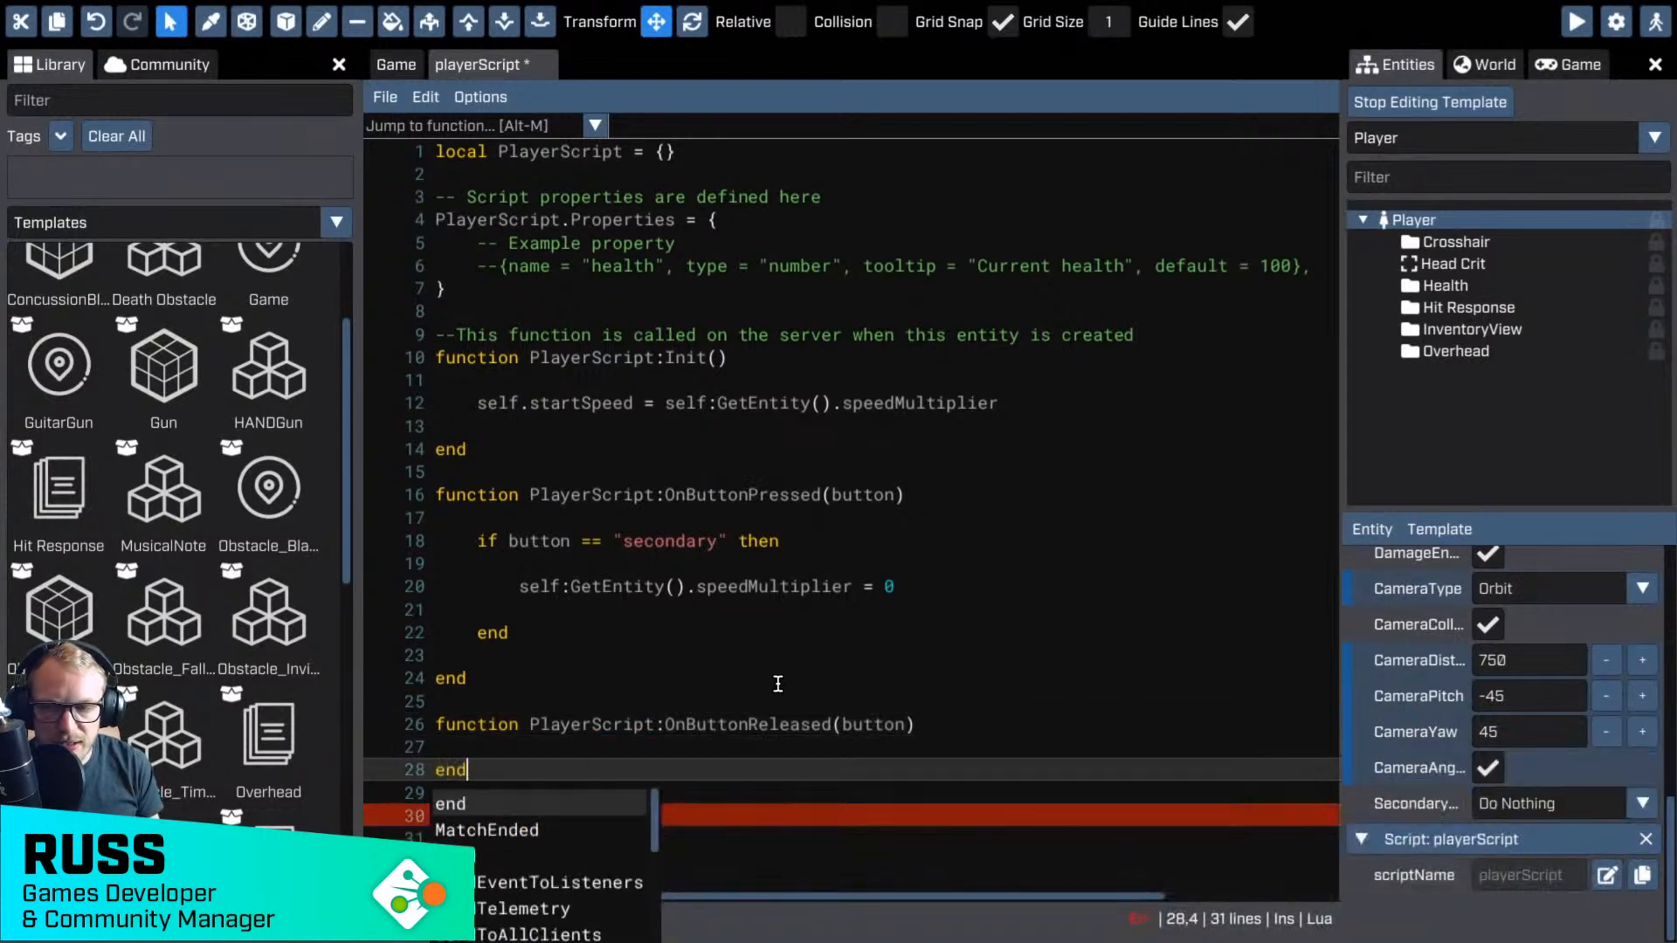
# - Make room for an indented line with blank lines around it inside the OnButtonReleased body
pyautogui.press('Escape')
pyautogui.press('Home')
pyautogui.press('Return')
pyautogui.press('Return')
pyautogui.press('Up')
pyautogui.press('Up')
pyautogui.press('Tab')
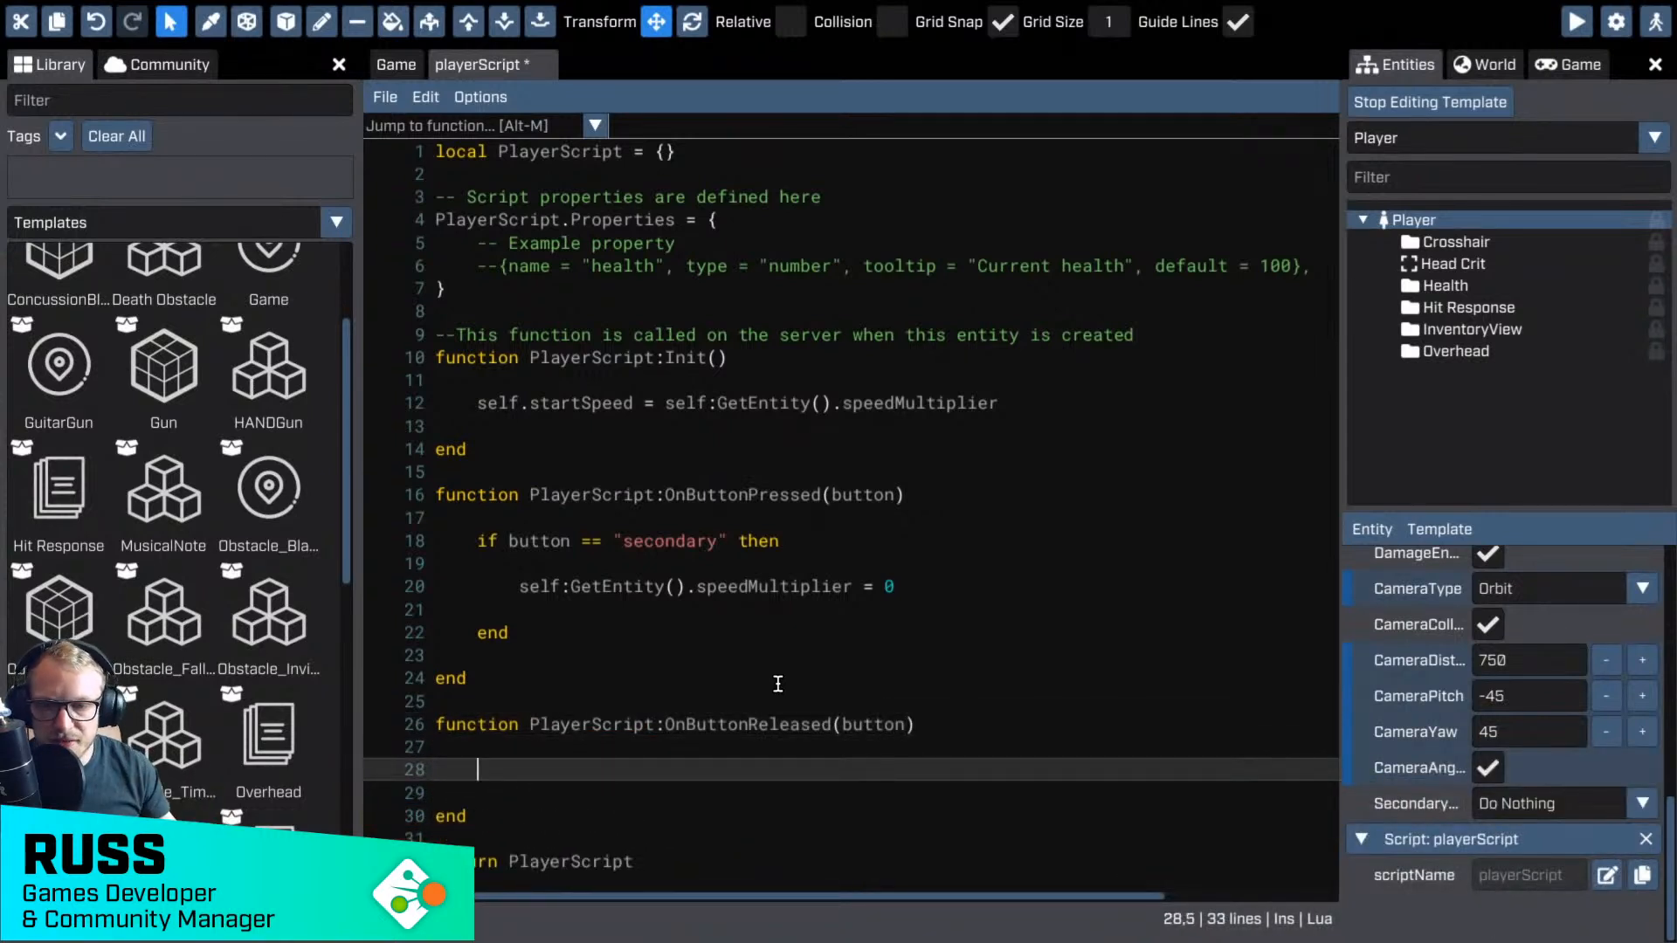
# - Start an if statement in OnButtonReleased that checks button == "secondary"
pyautogui.scroll(-1, 778, 666)
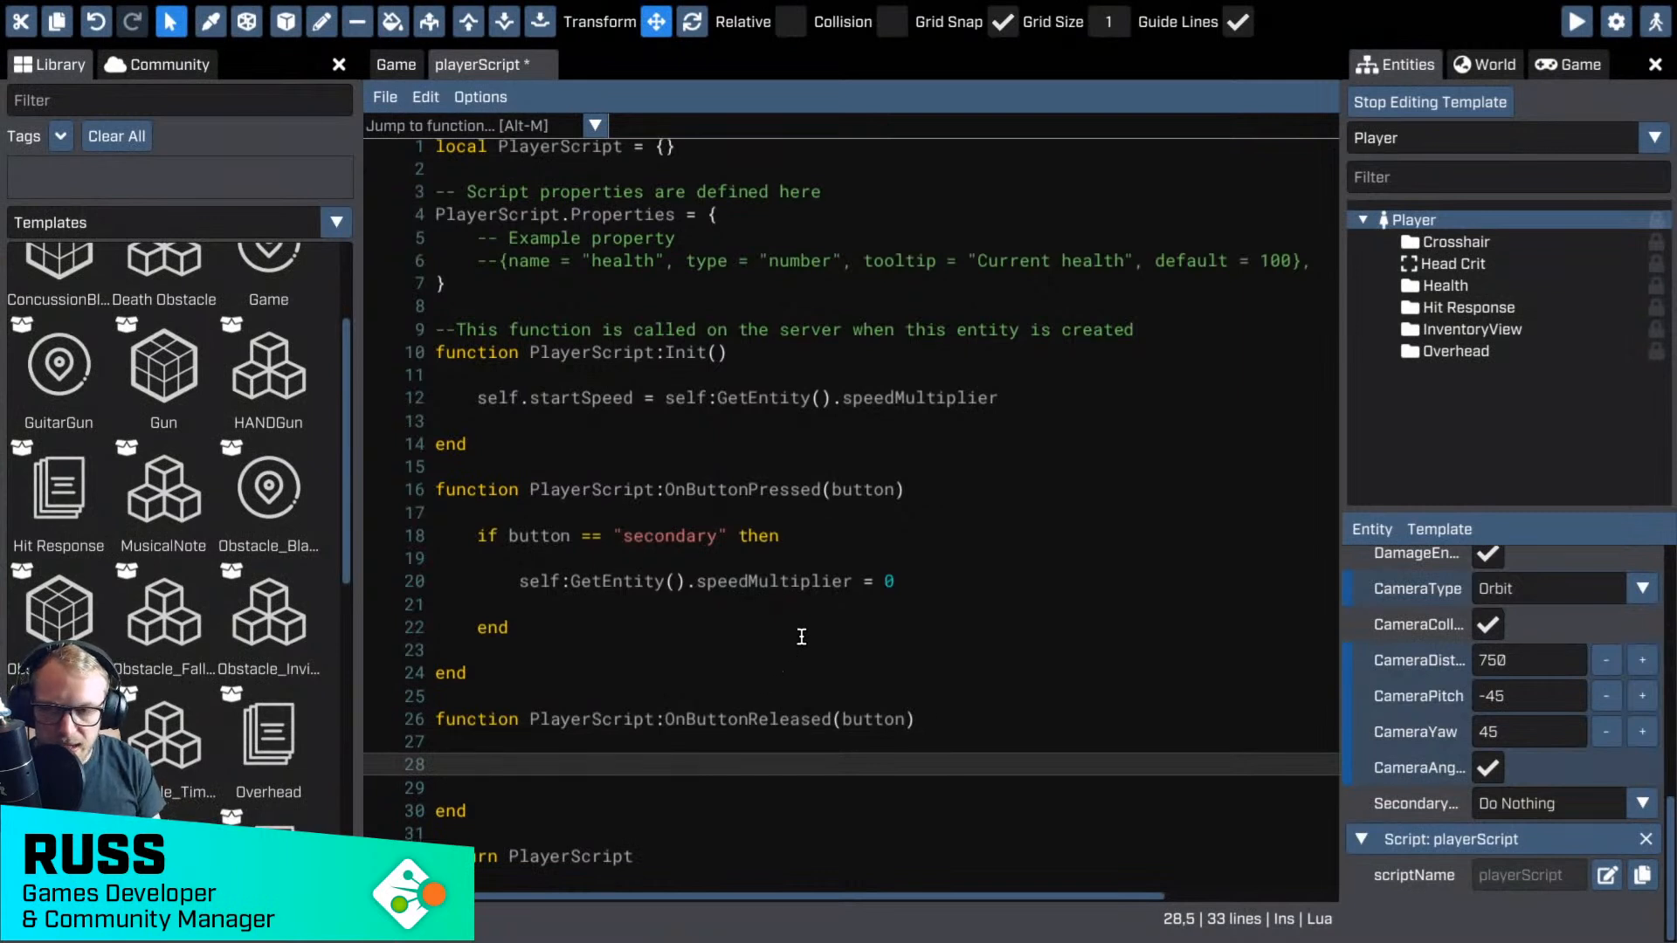
pyautogui.write('if button')
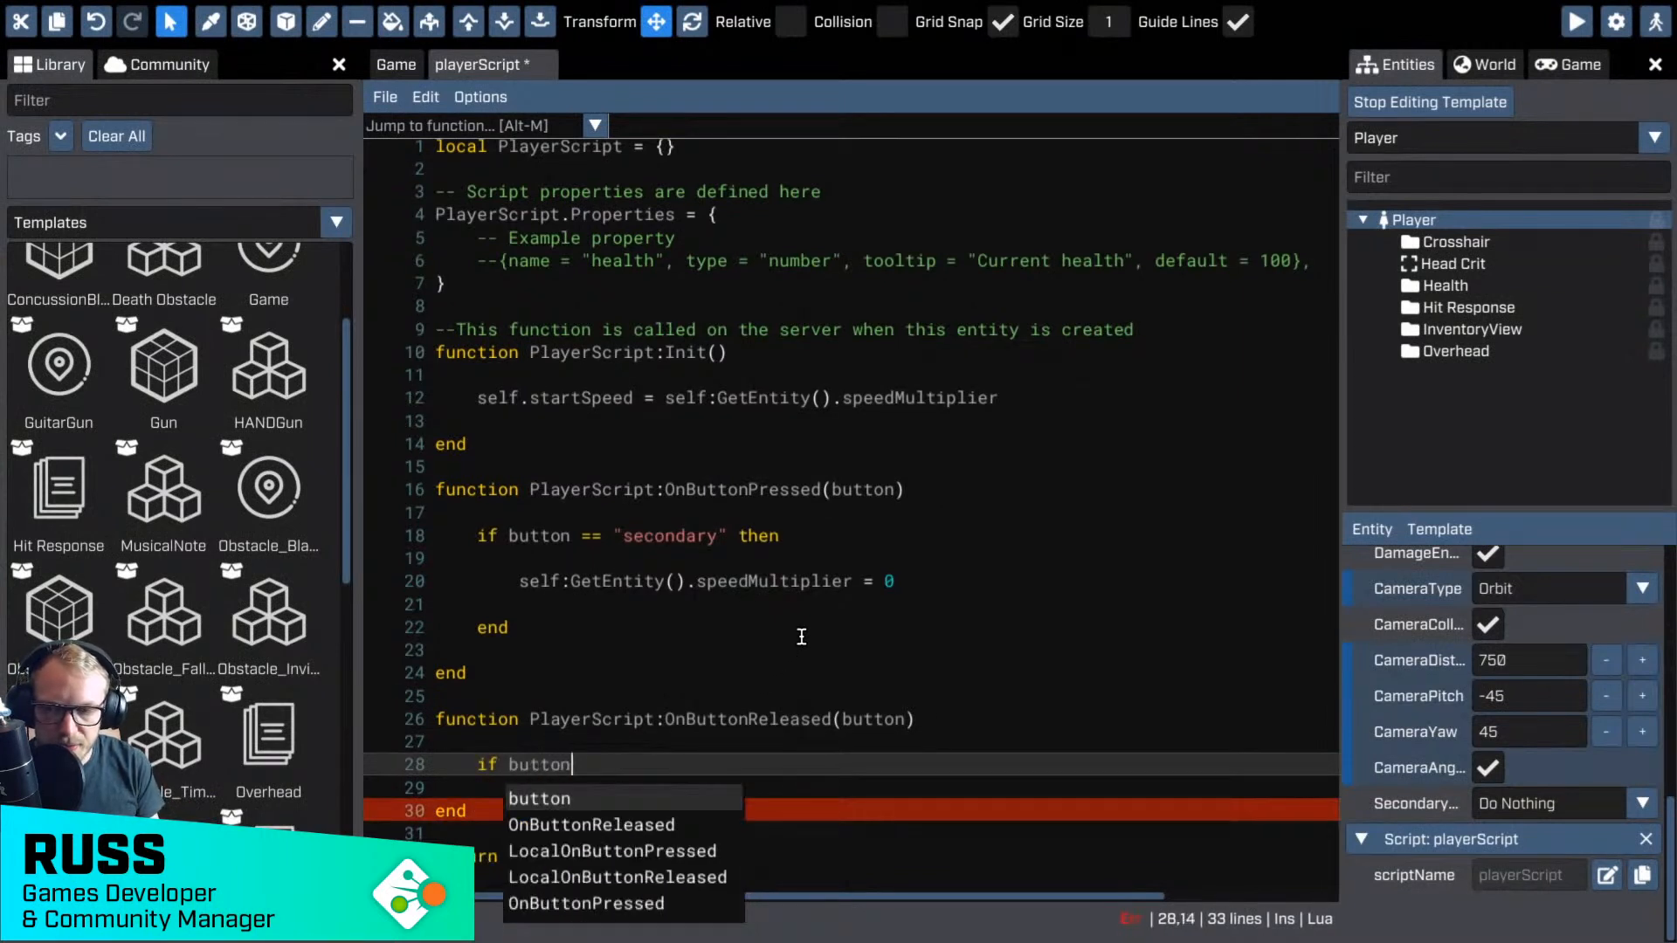
pyautogui.write(' == "secondary')
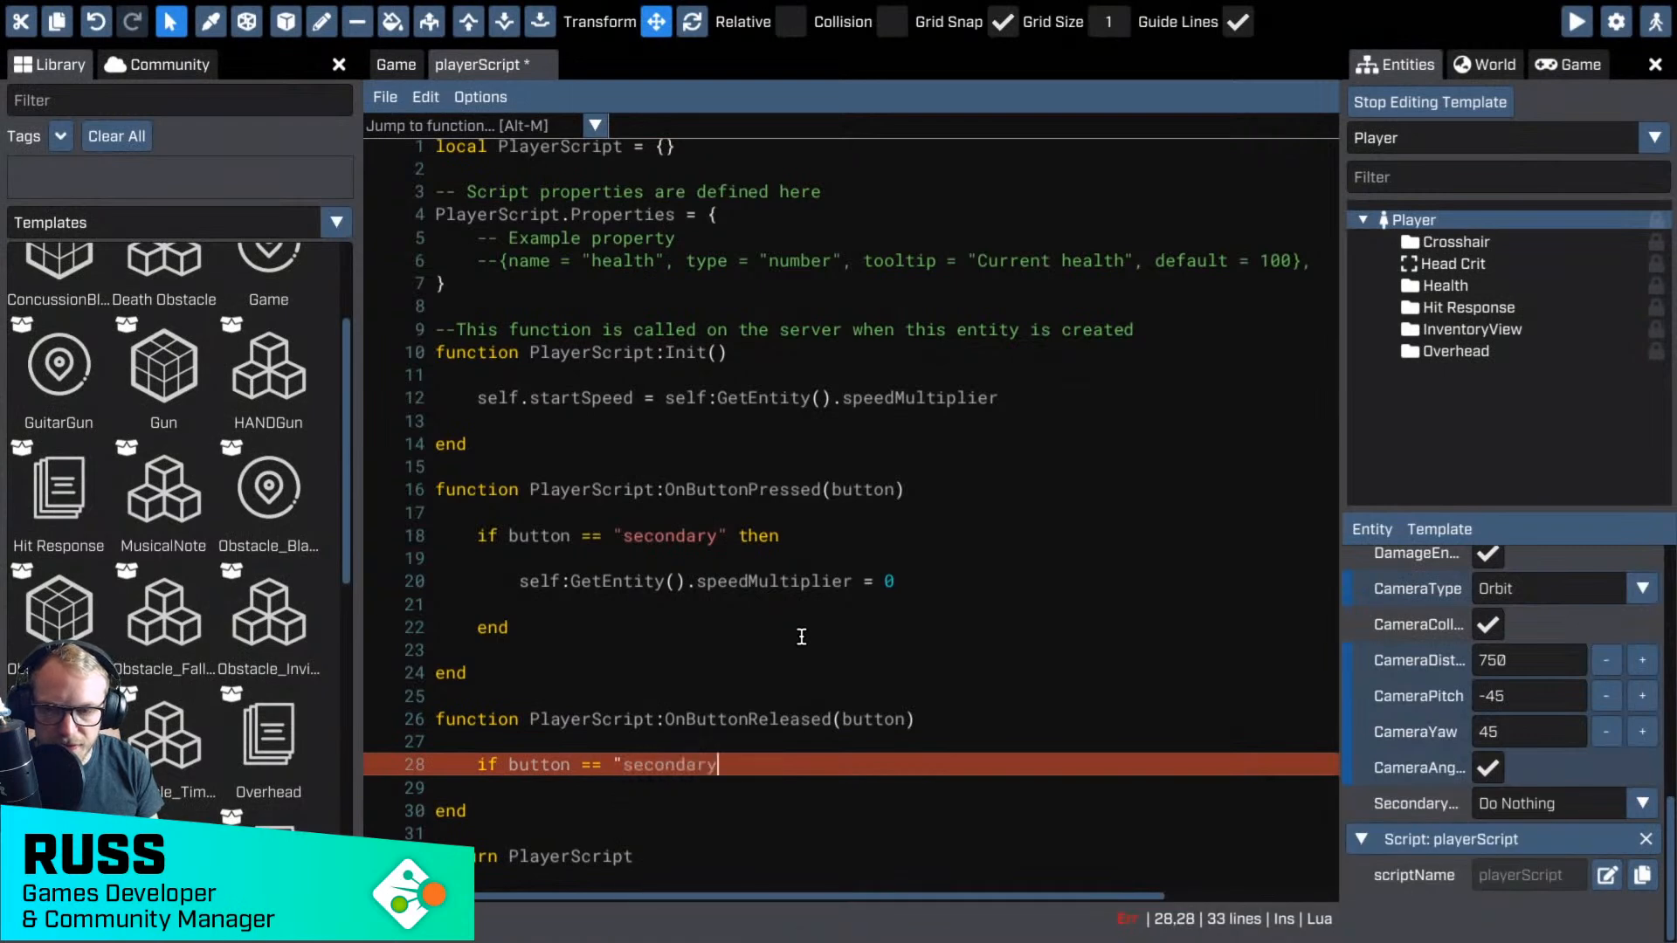
# - Complete the condition in OnButtonReleased as if button == "secondary" then, with a closing end and an empty line inside
pyautogui.write('" then')
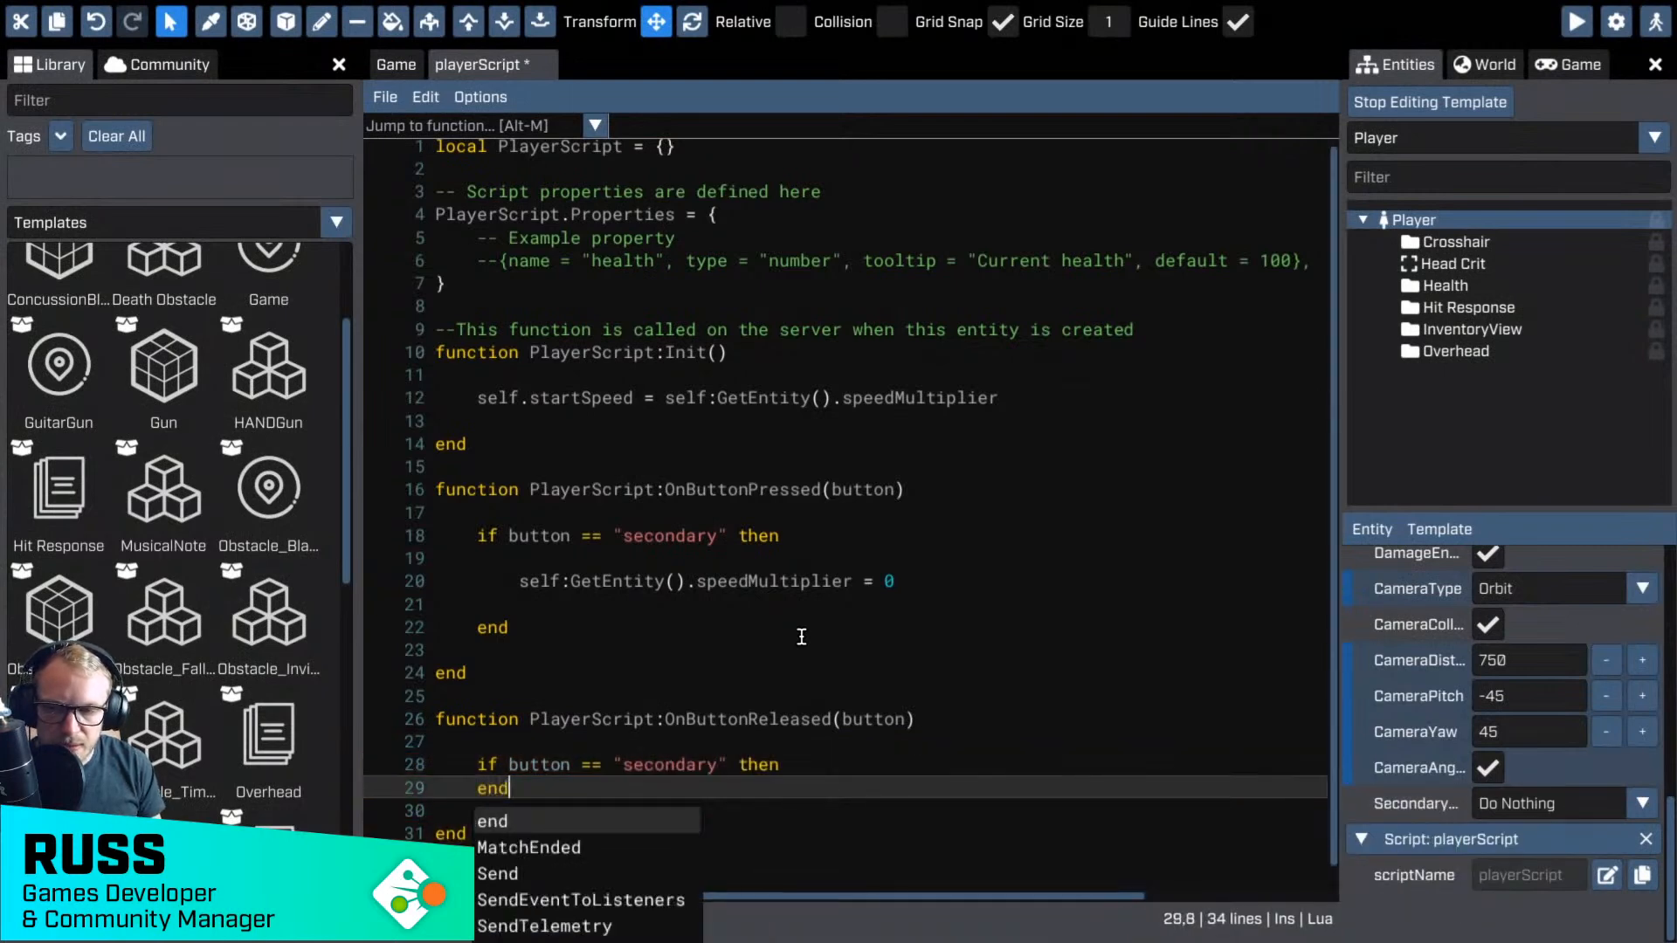
pyautogui.press('Return')
pyautogui.press('Return')
pyautogui.press('Return')
pyautogui.press('Up')
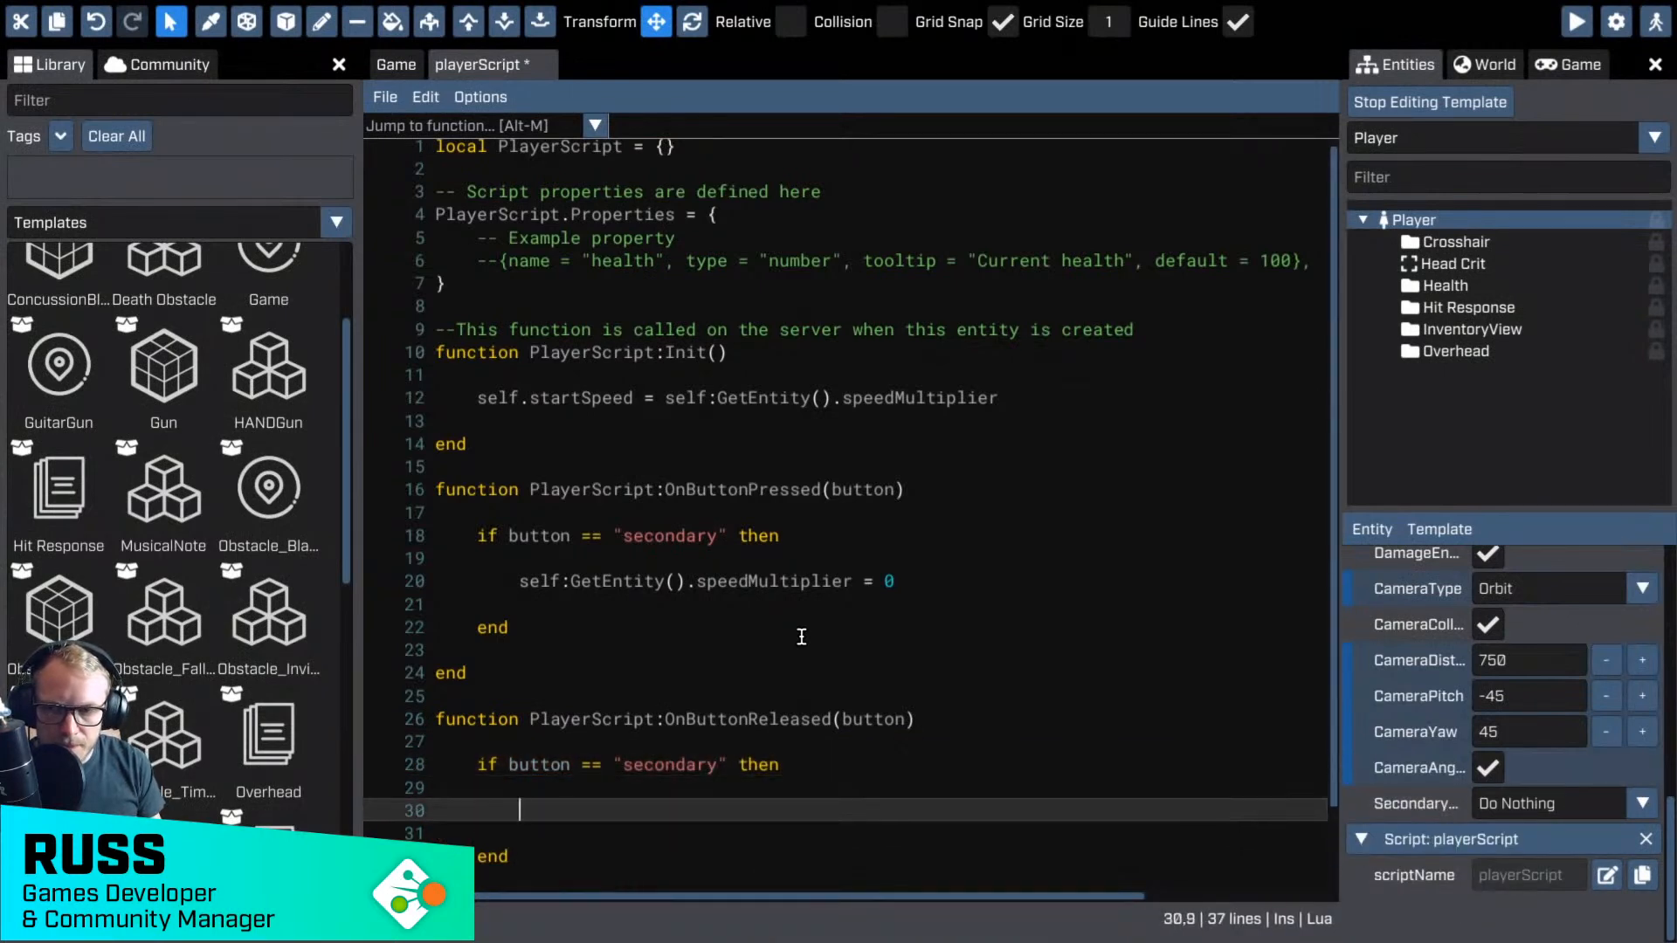
# - Inside the OnButtonReleased condition, add self:GetEntity().speedMultiplier = self.startSpeed and save the script
pyautogui.write('self:Get')
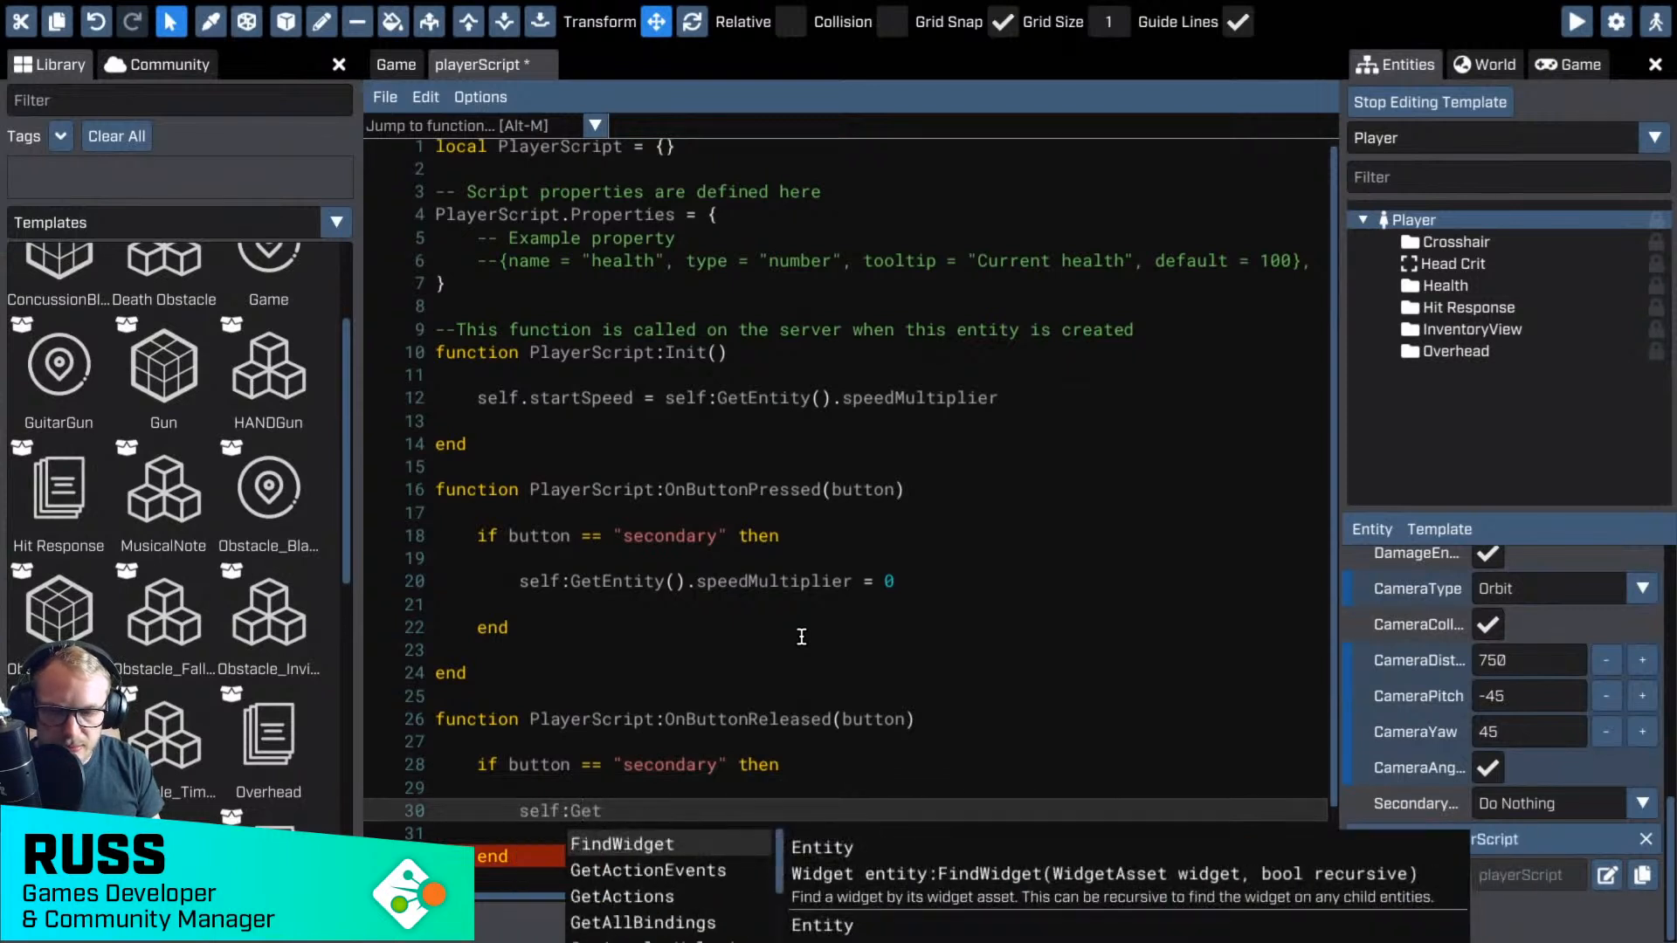
pyautogui.write('en')
pyautogui.press('Return')
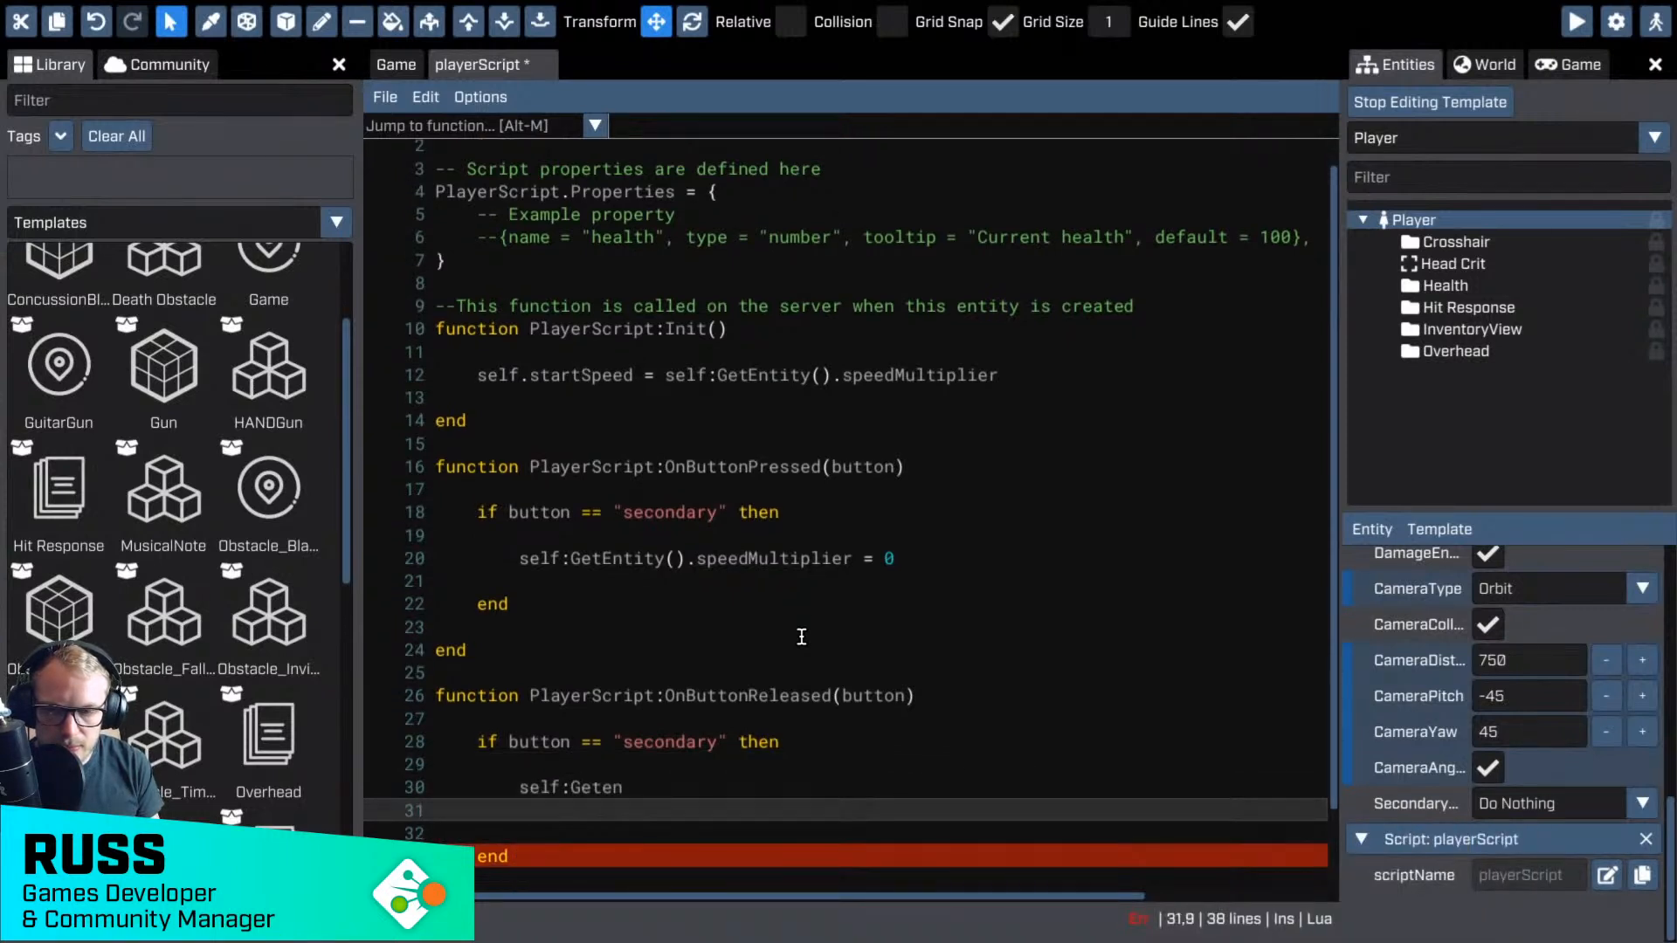
pyautogui.press('BackSpace')
pyautogui.hotkey('ctrl', 'space')
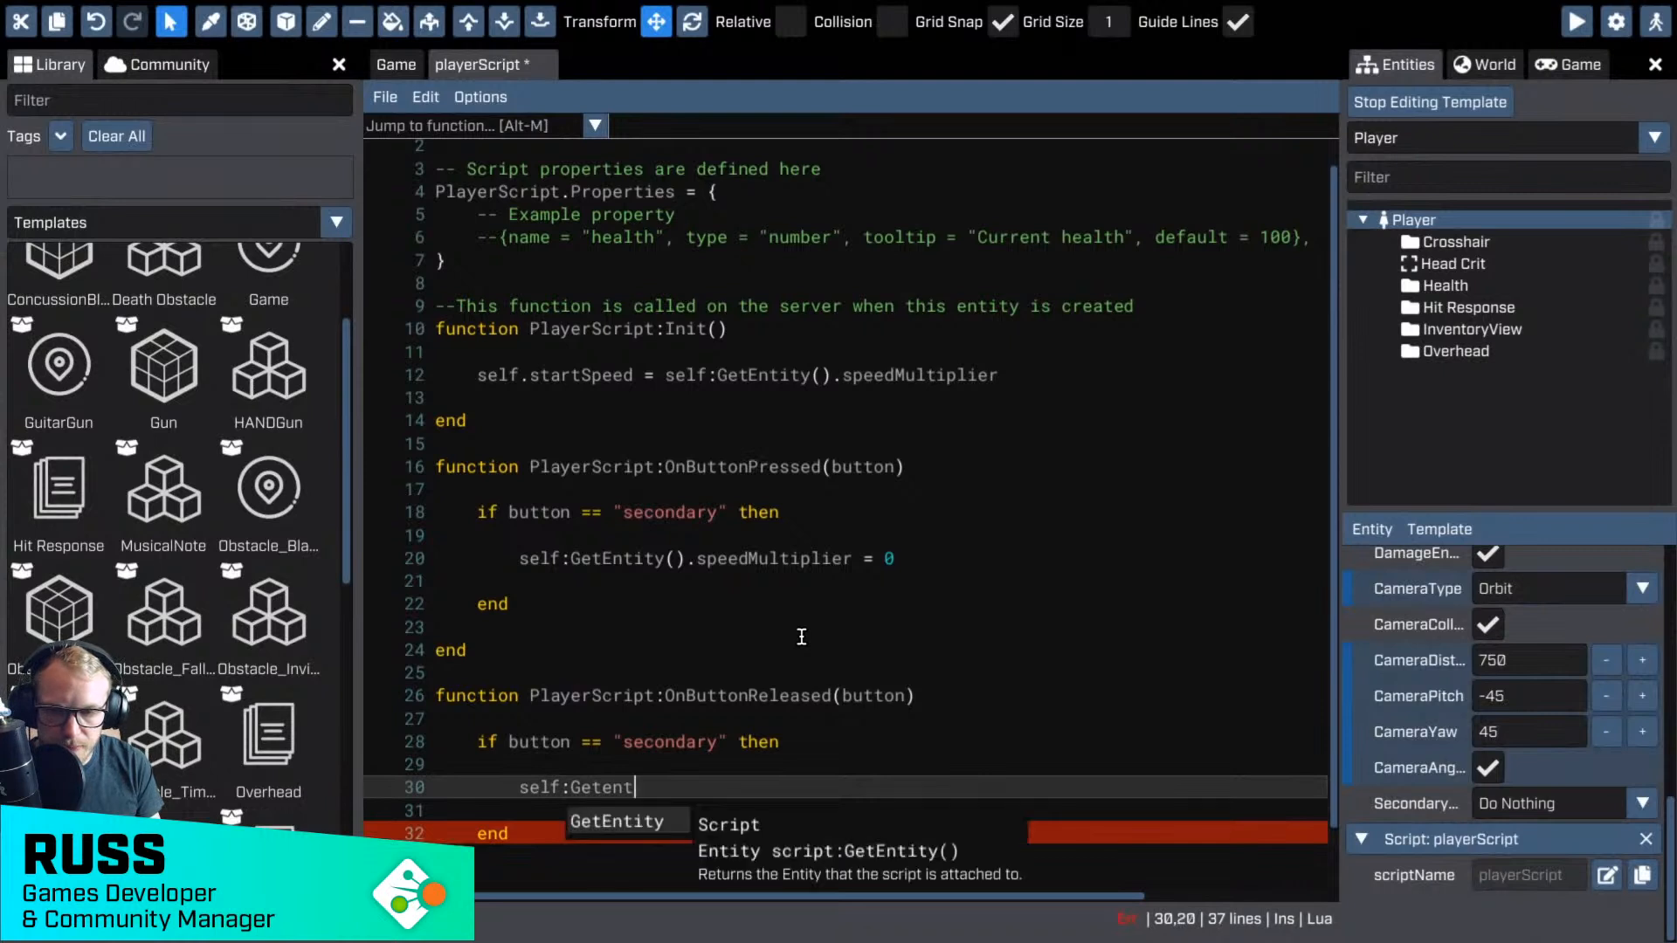
pyautogui.press('Tab')
pyautogui.write('().spe')
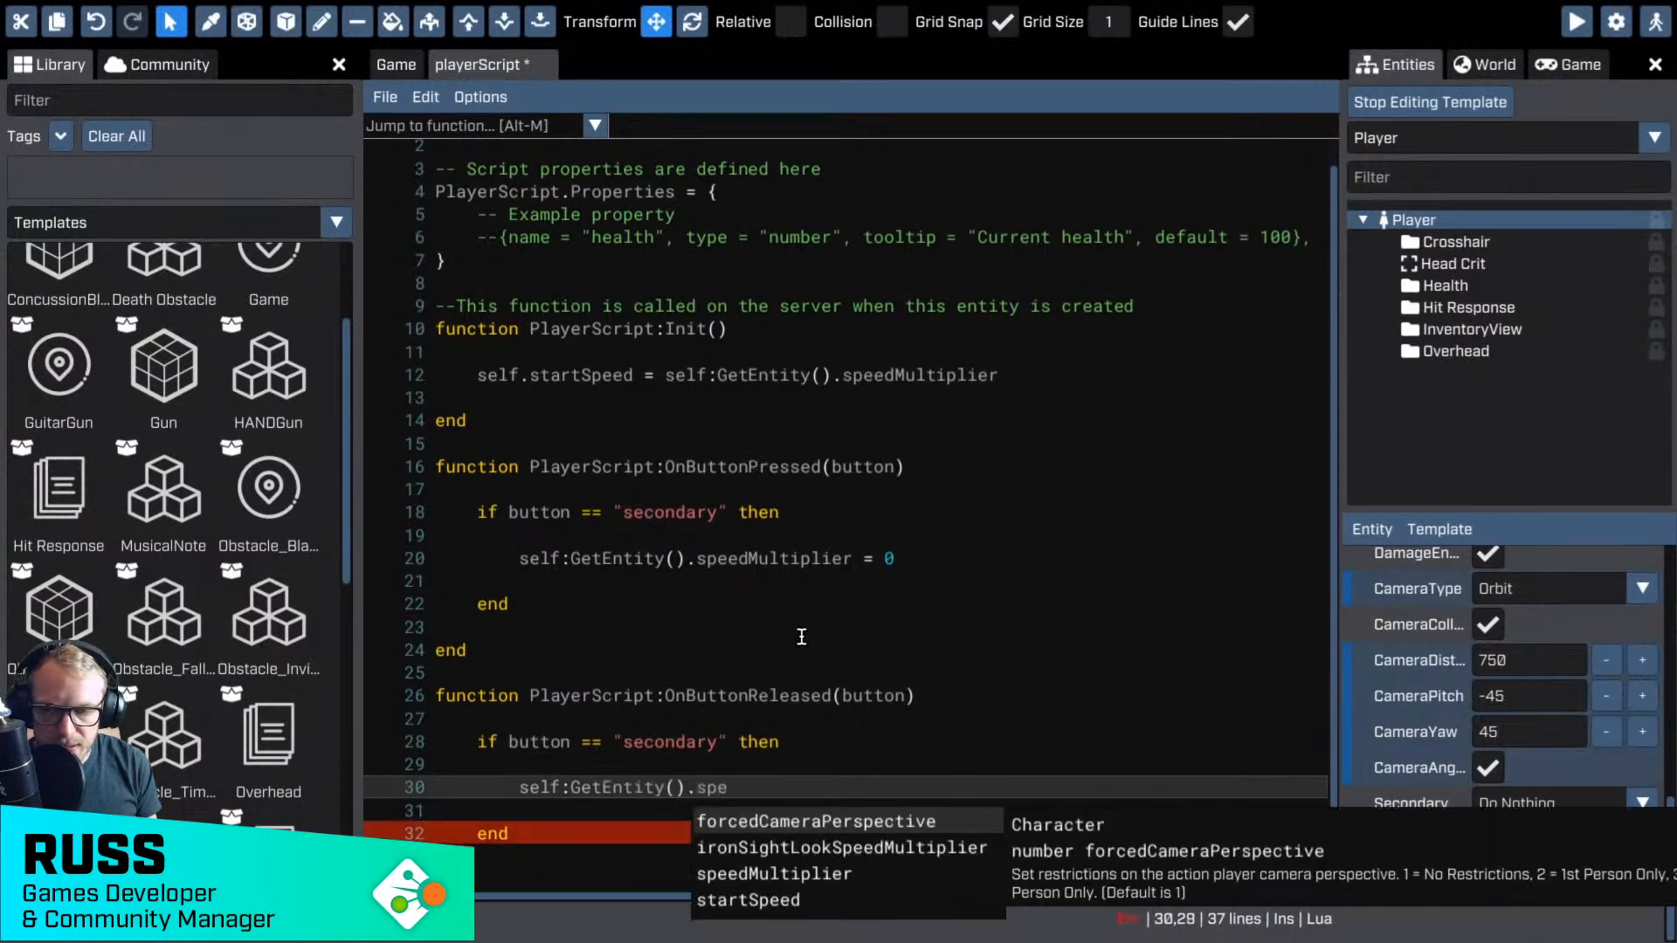
pyautogui.press('Down')
pyautogui.press('Down')
pyautogui.press('Tab')
pyautogui.write('= self')
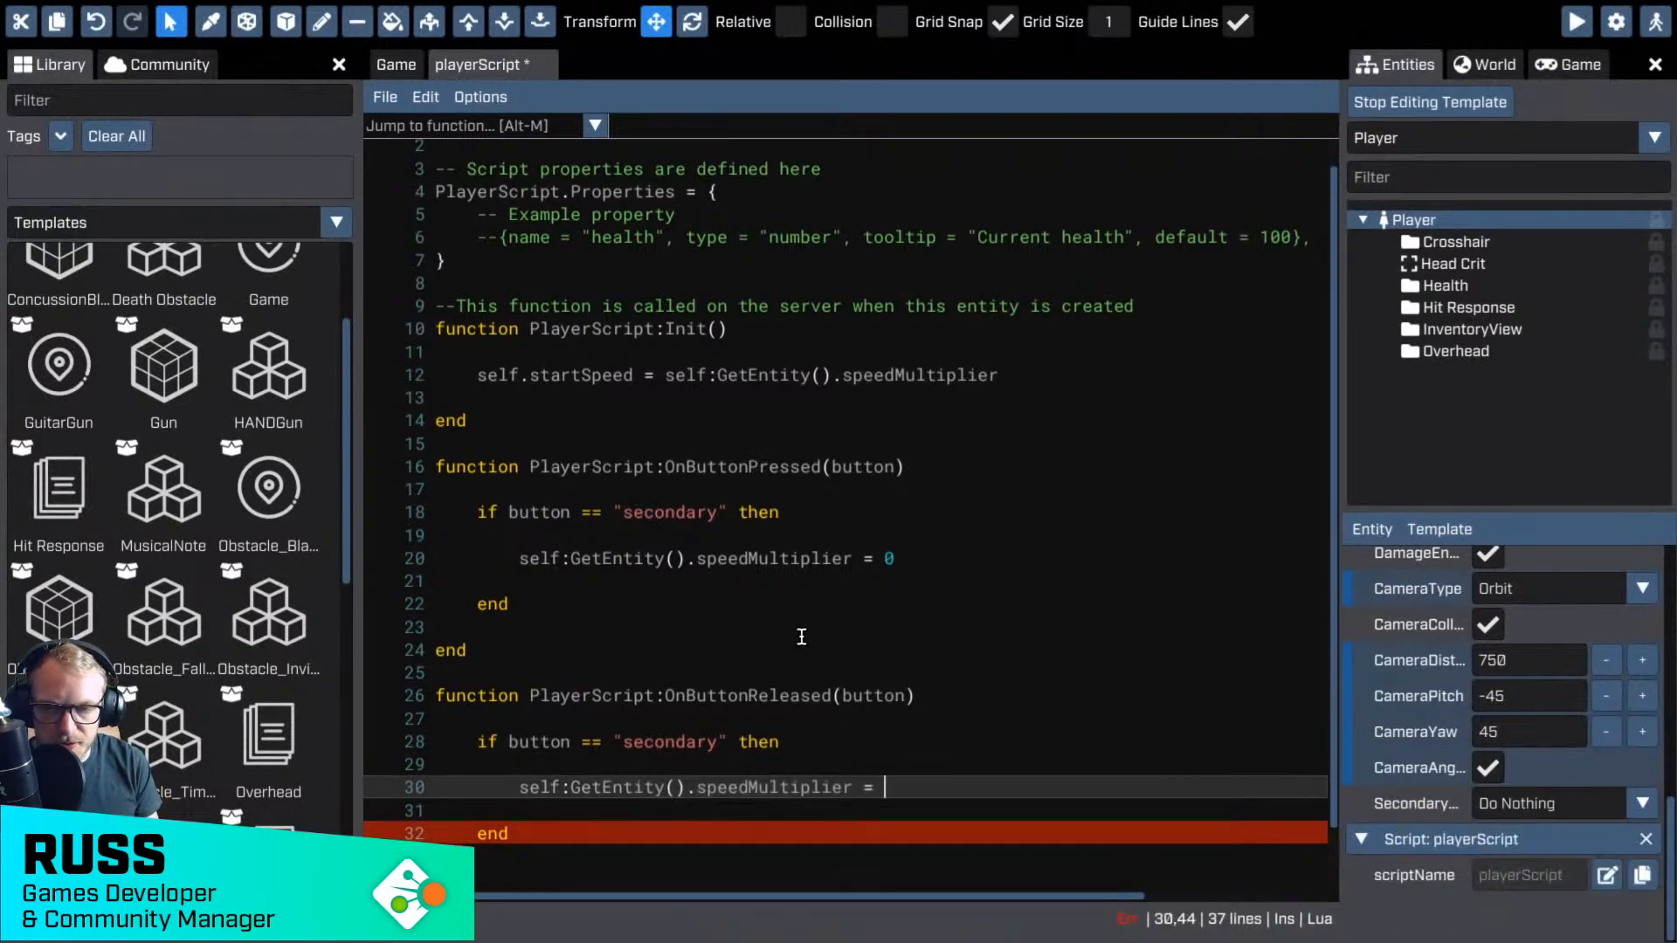
pyautogui.write('sta')
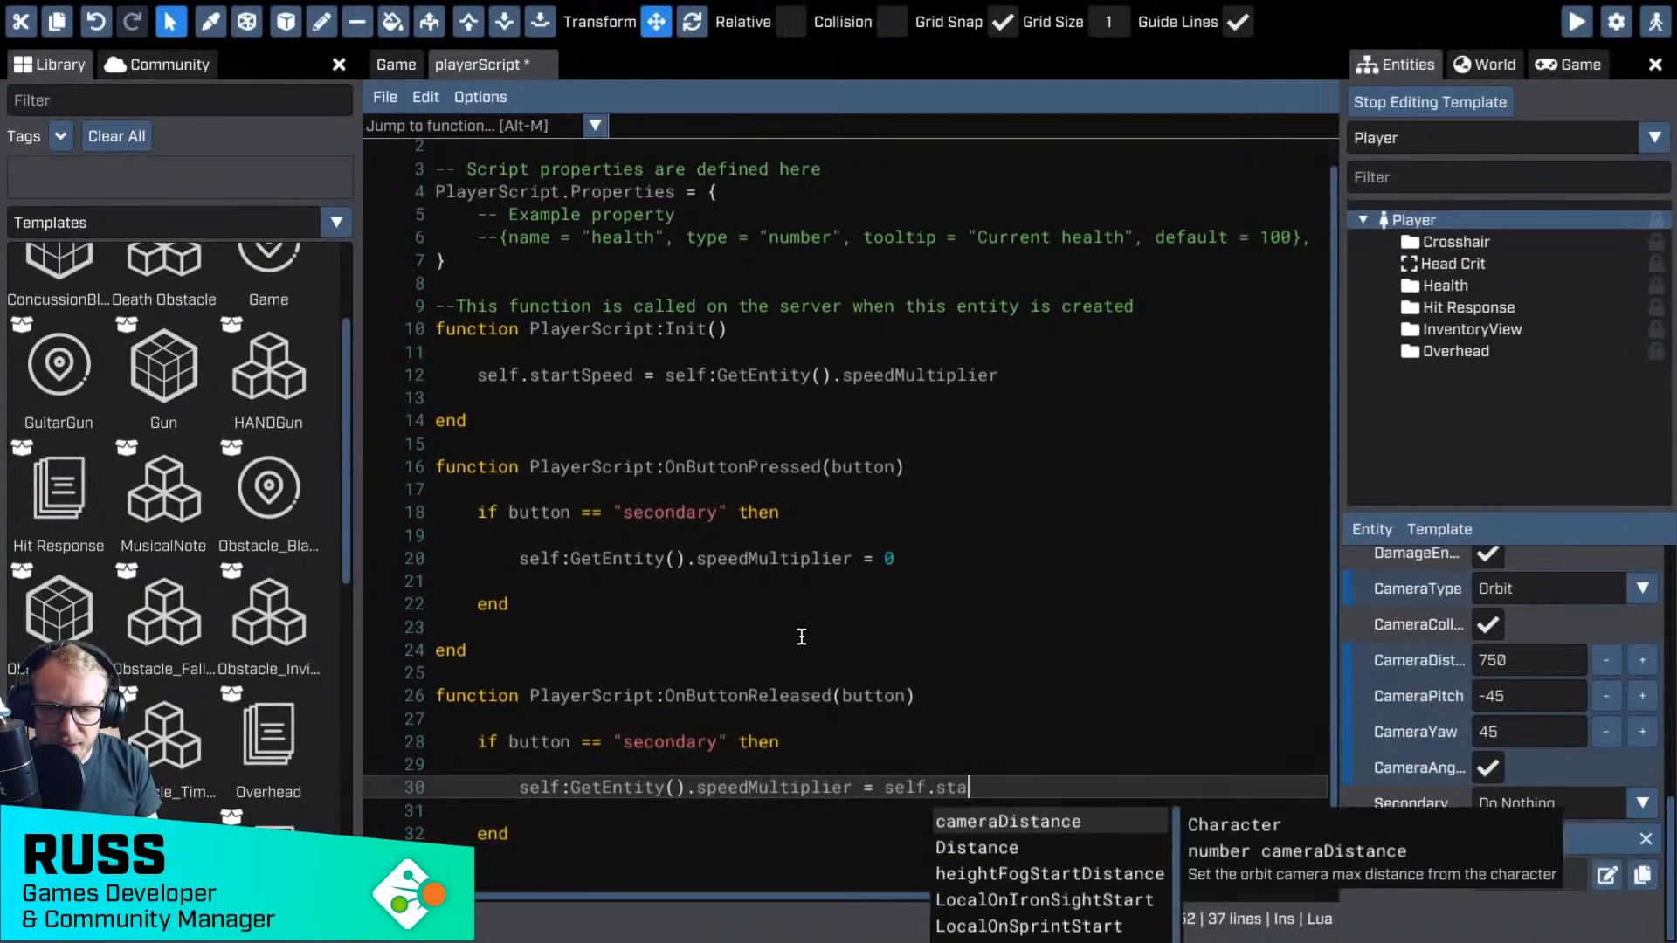
pyautogui.write('rtSpeed')
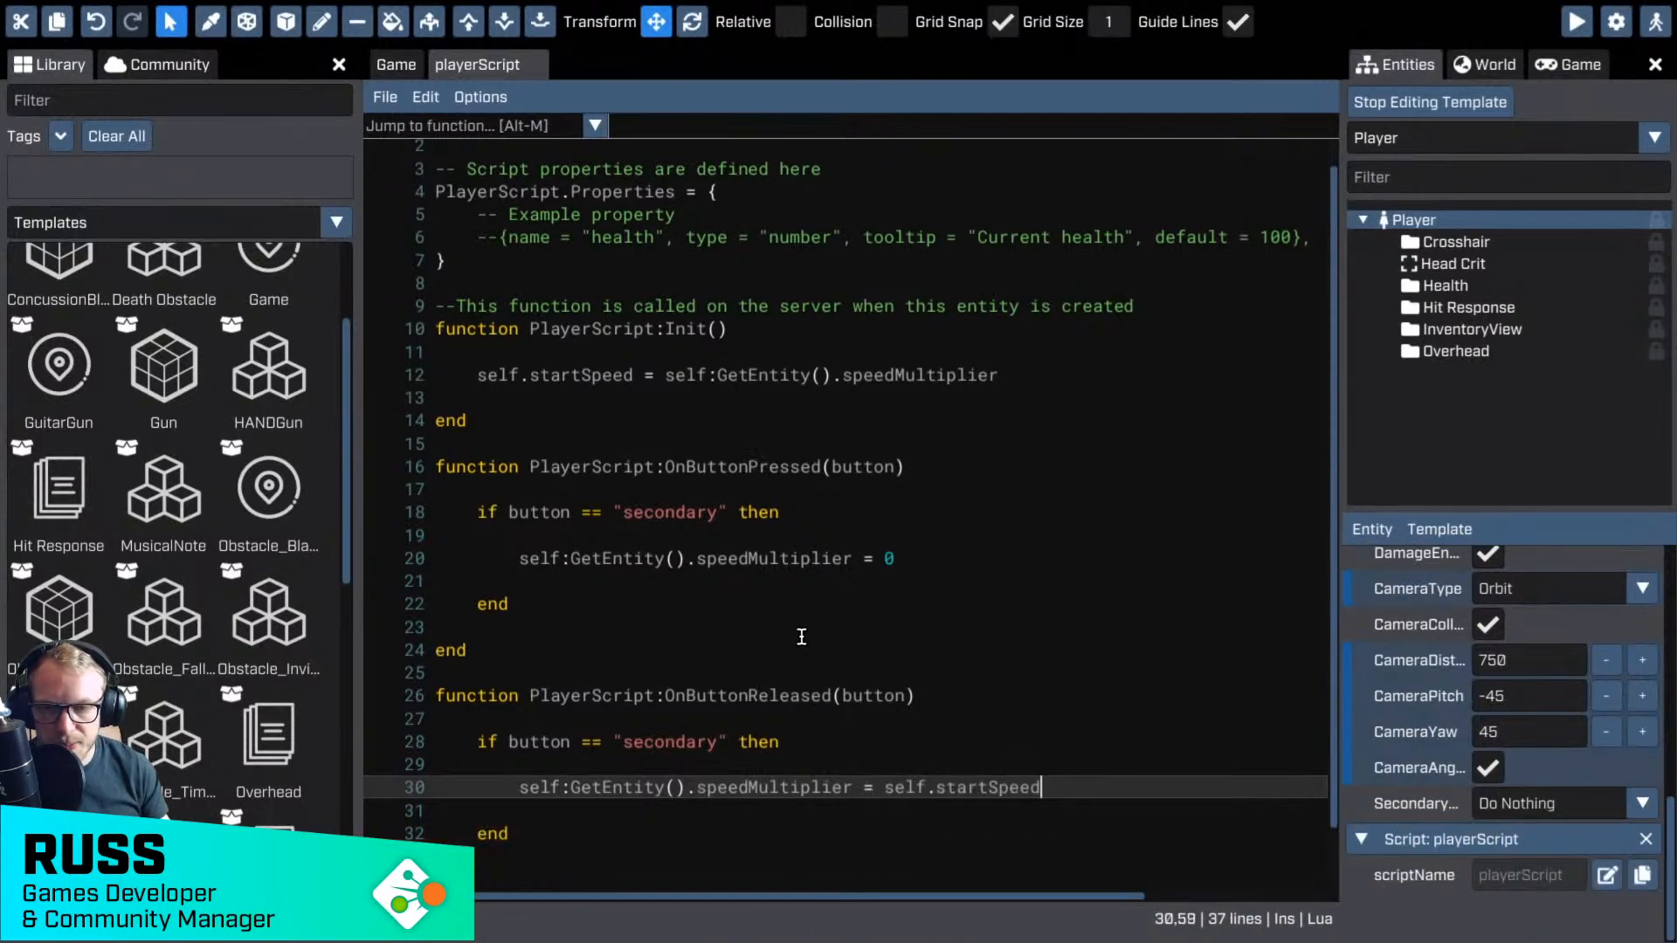
pyautogui.scroll(-1, 821, 625)
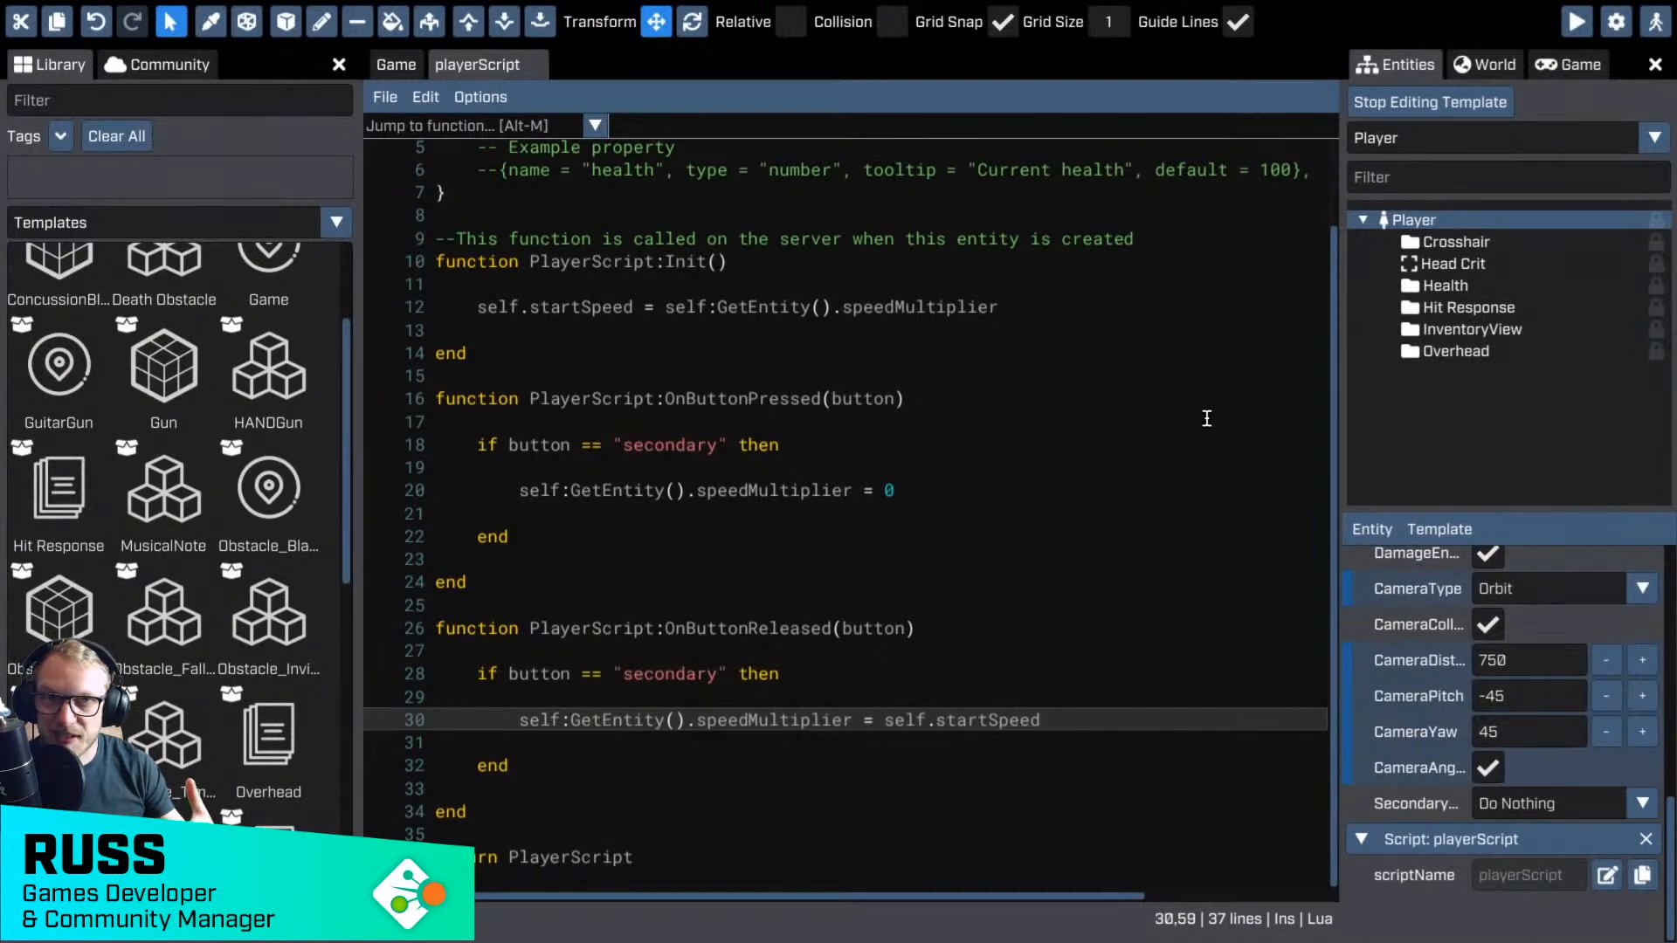
# - Find the User template by searching for user and open it for editing
pyautogui.click(1450, 138)
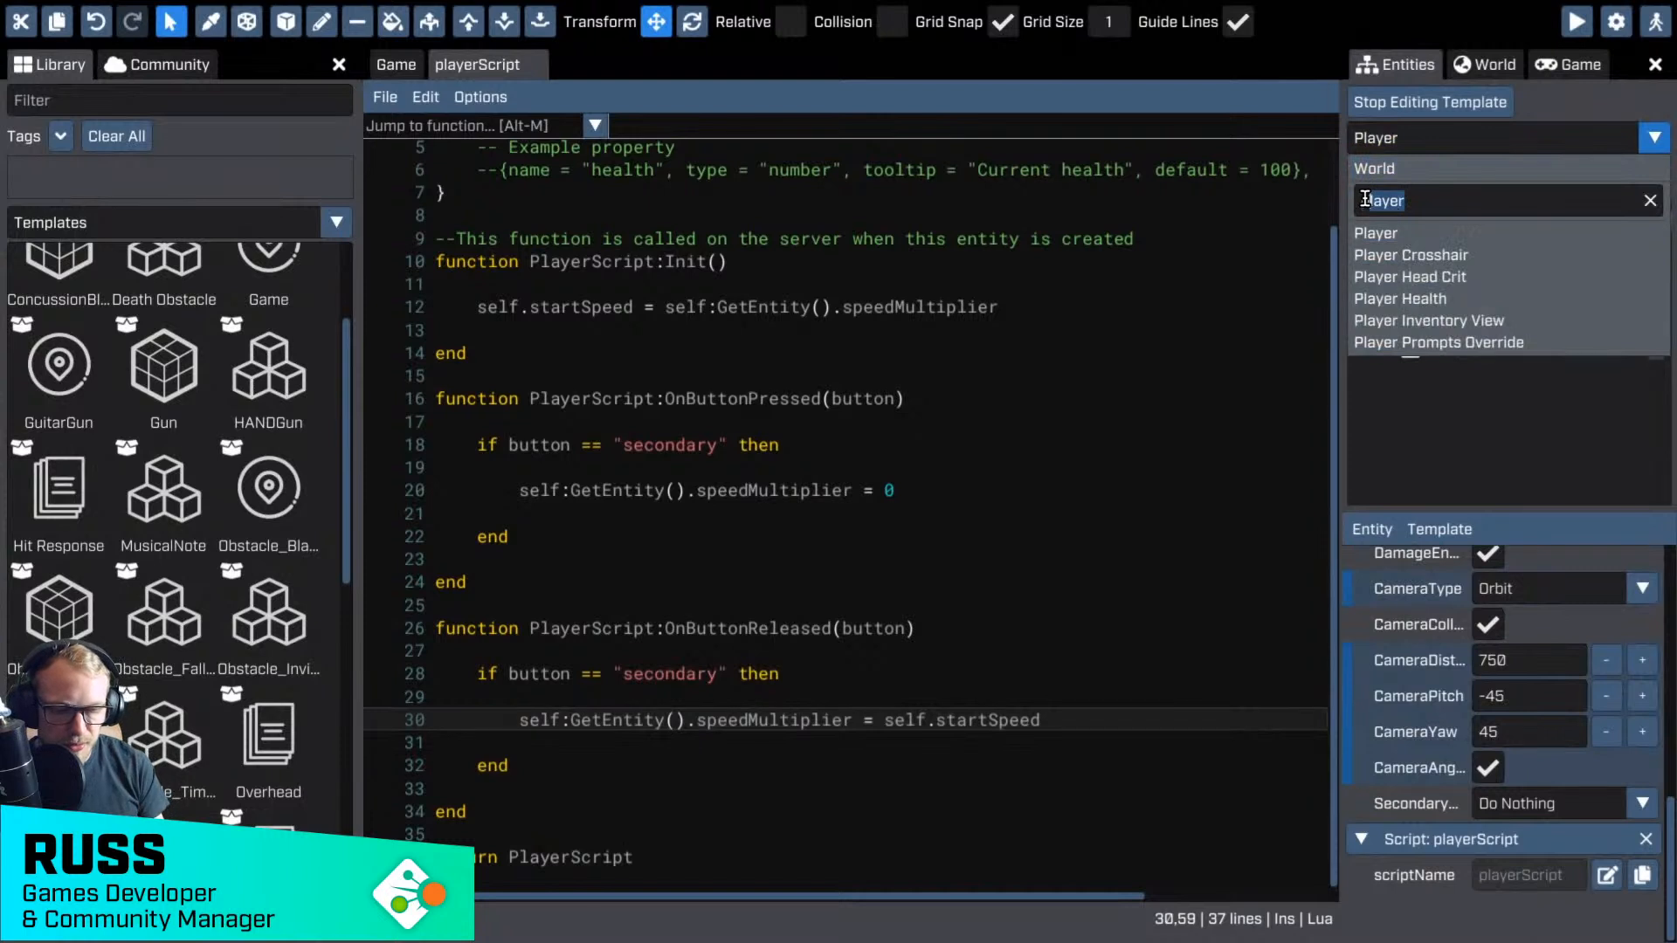
pyautogui.press('BackSpace')
pyautogui.write('user')
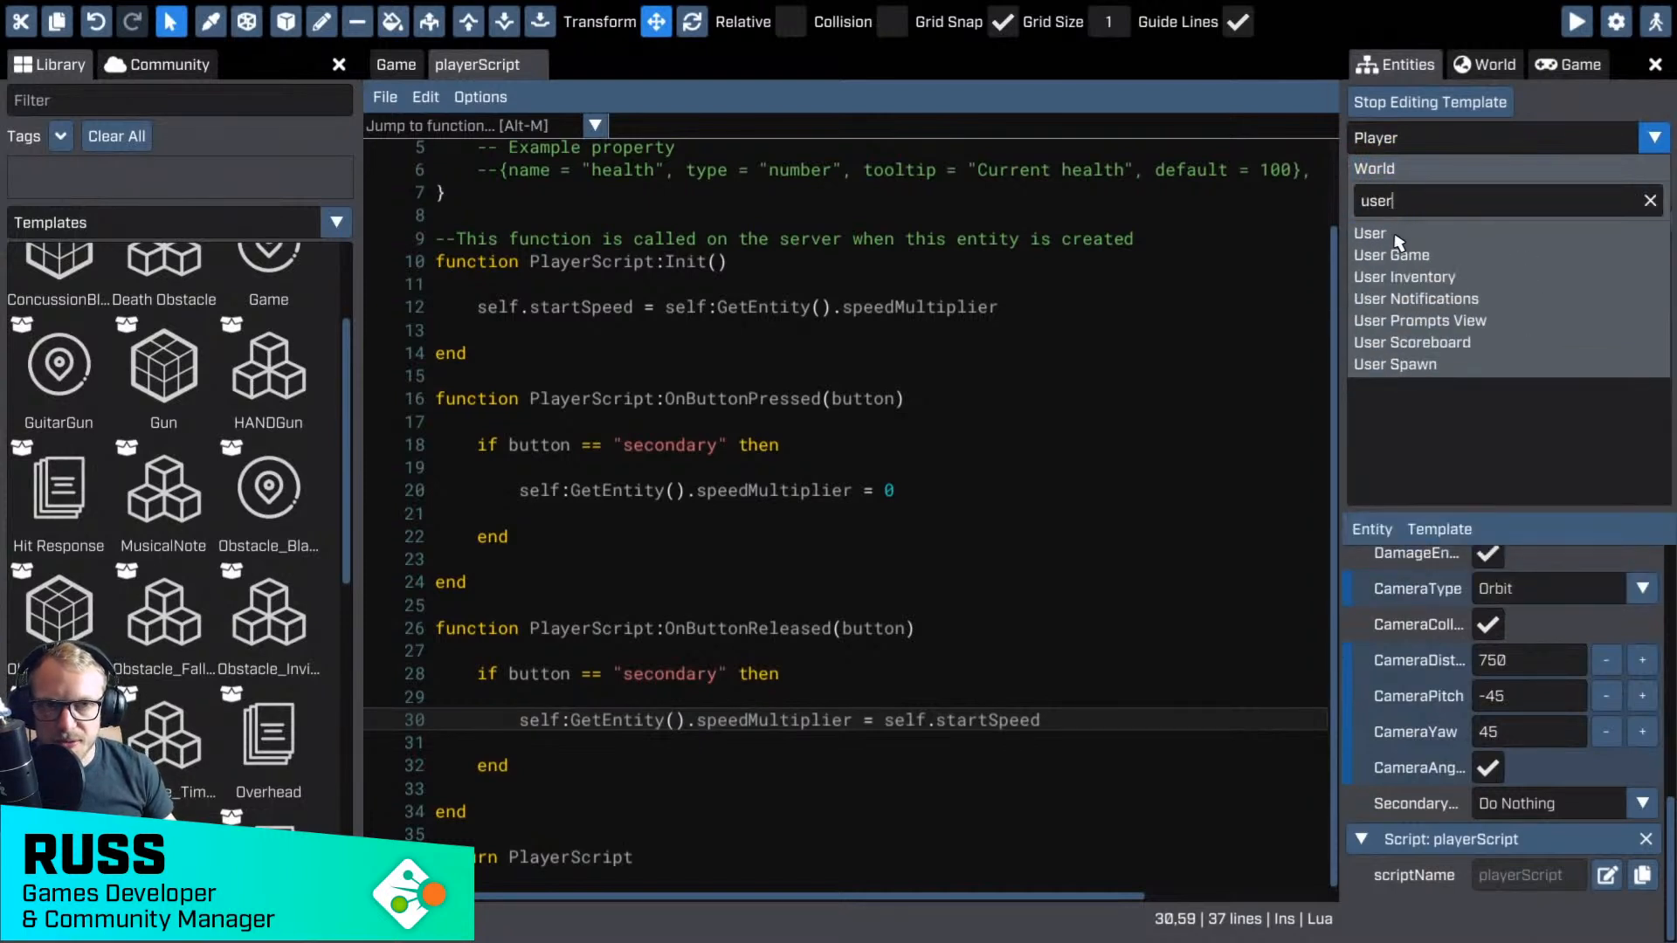
pyautogui.click(1369, 234)
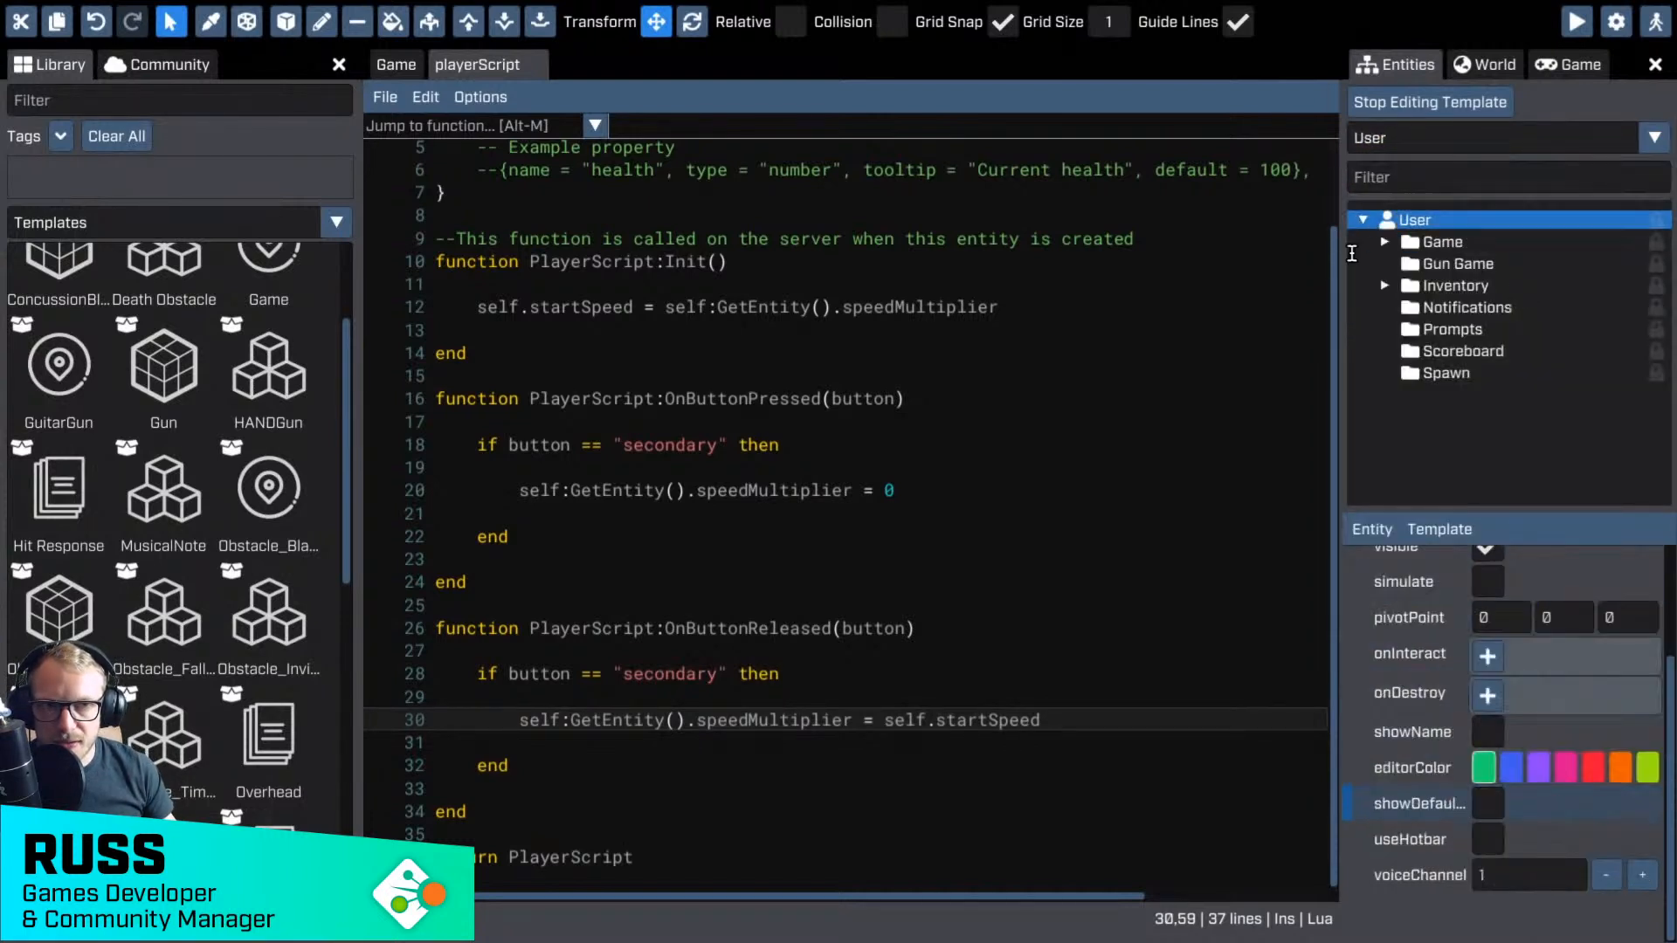
# - Set the secondary instruction of the User template's Prompts entity to aim
pyautogui.click(1457, 336)
pyautogui.scroll(-3, 1533, 731)
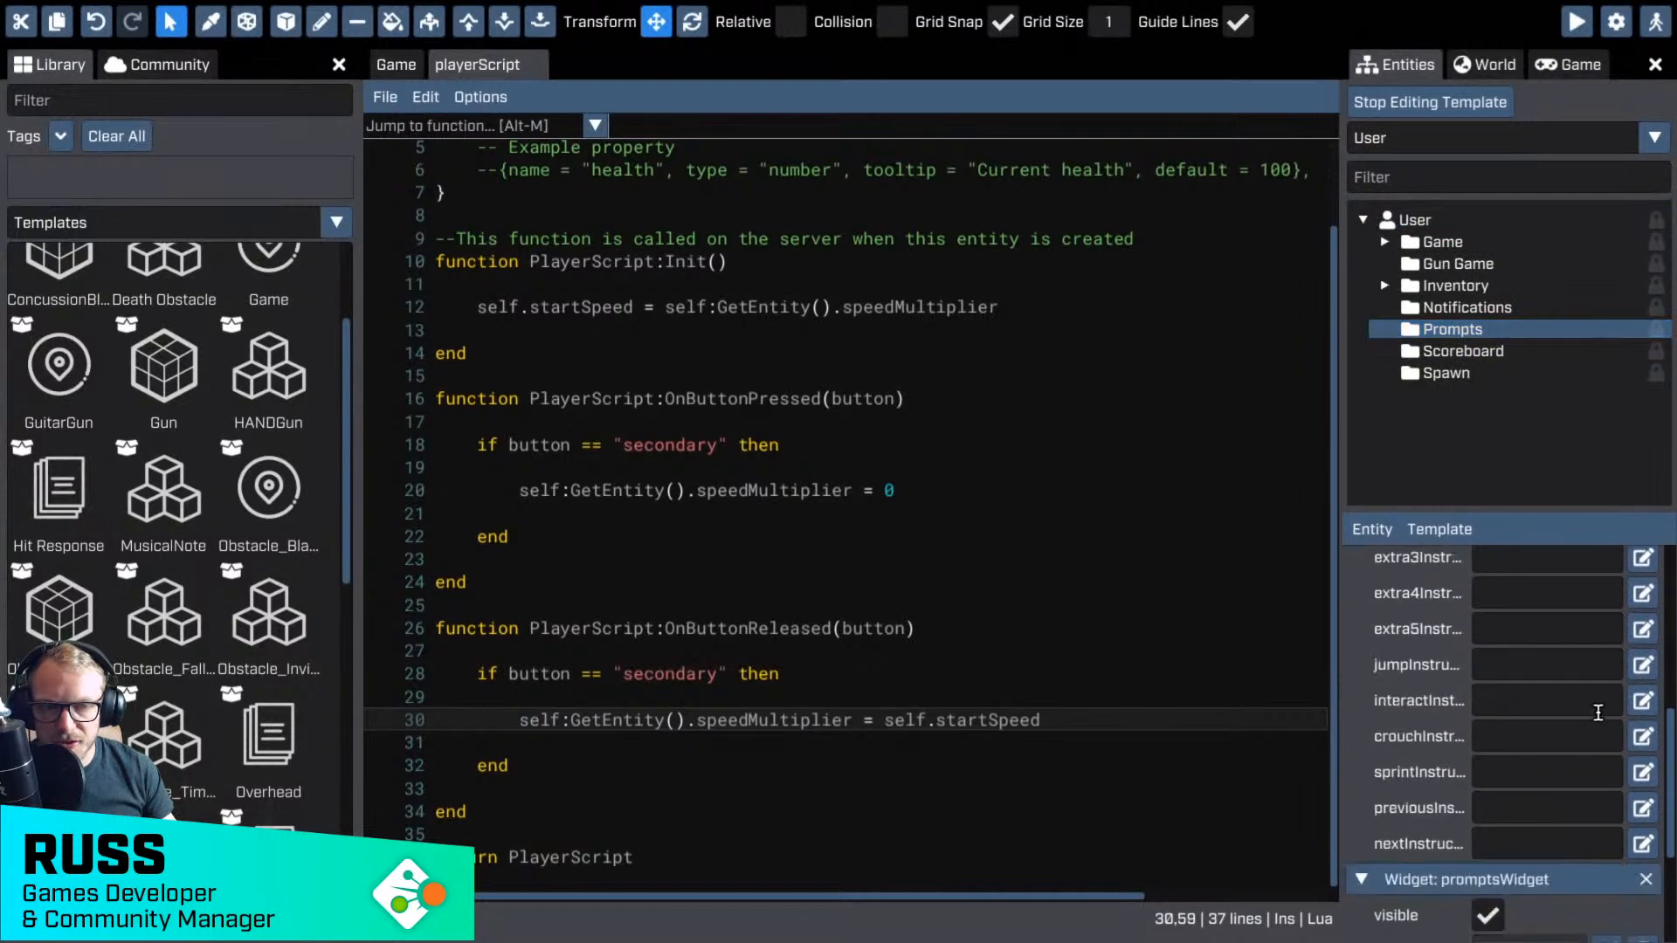
pyautogui.scroll(5, 1598, 712)
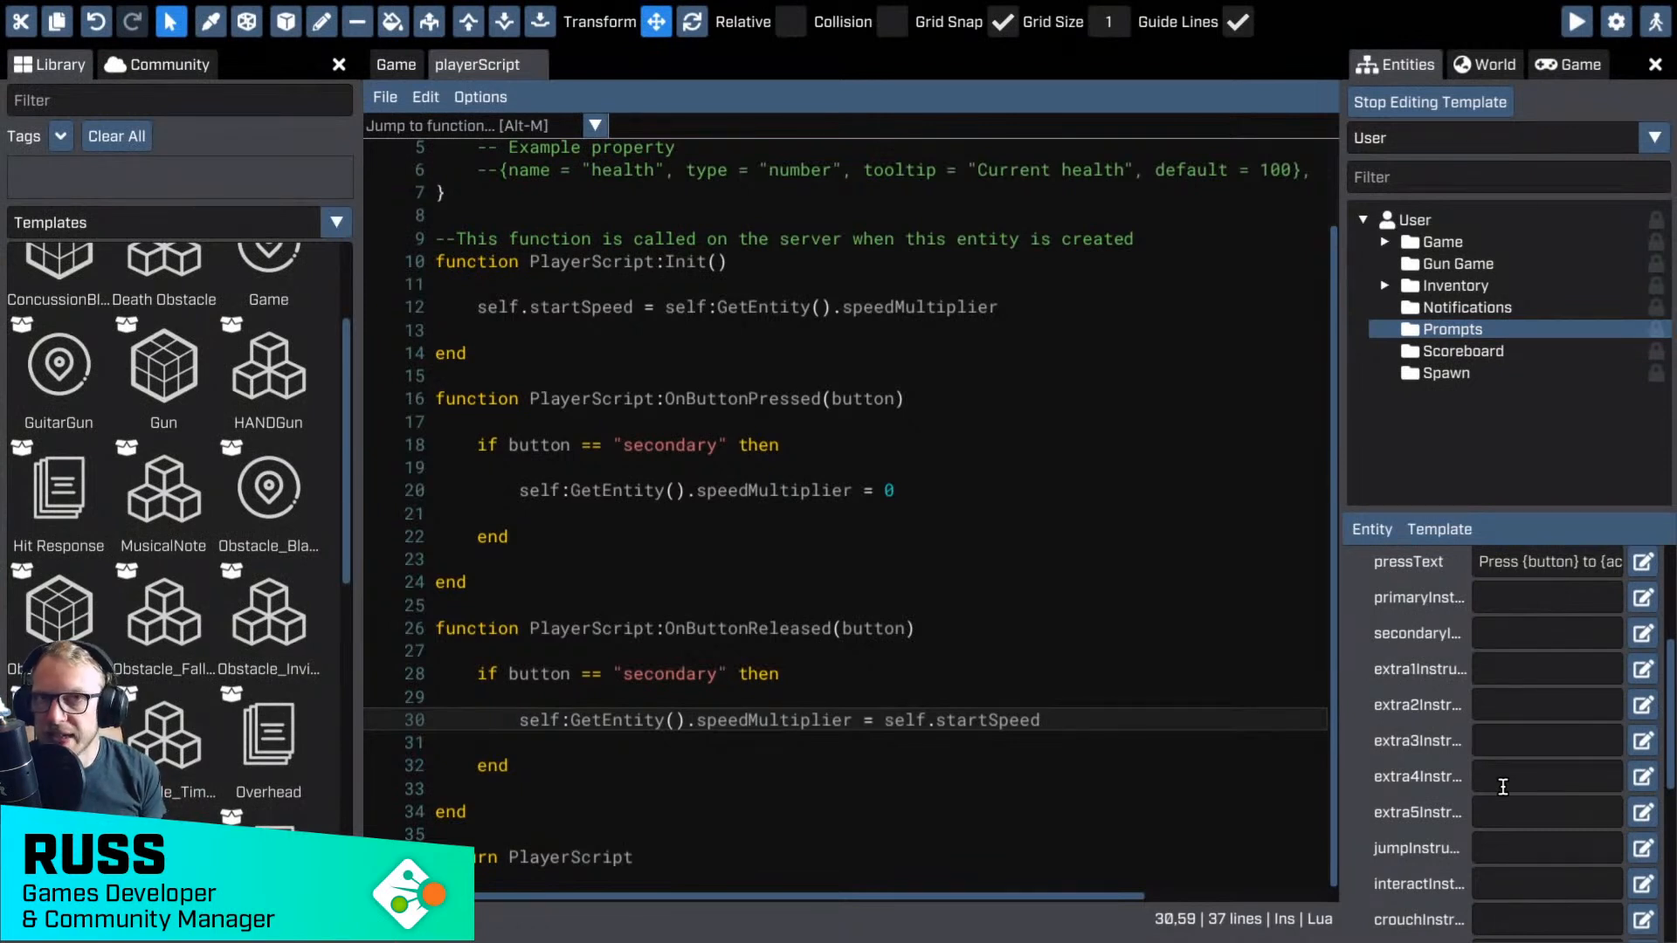
pyautogui.click(1528, 635)
pyautogui.write('aim')
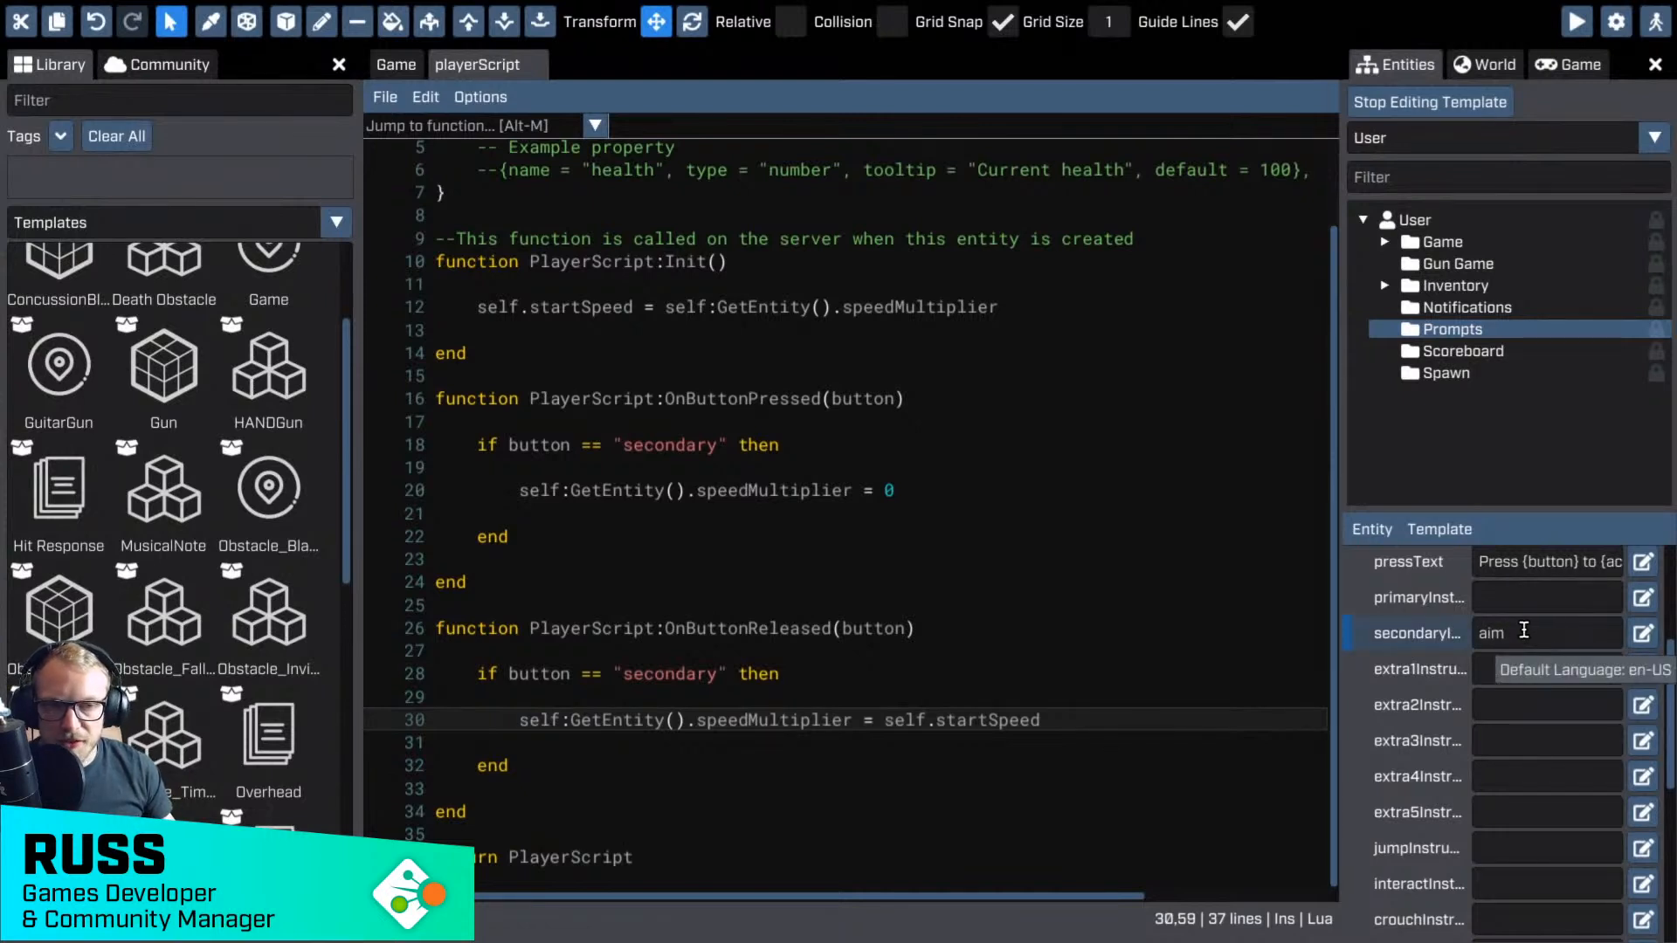
pyautogui.click(1472, 455)
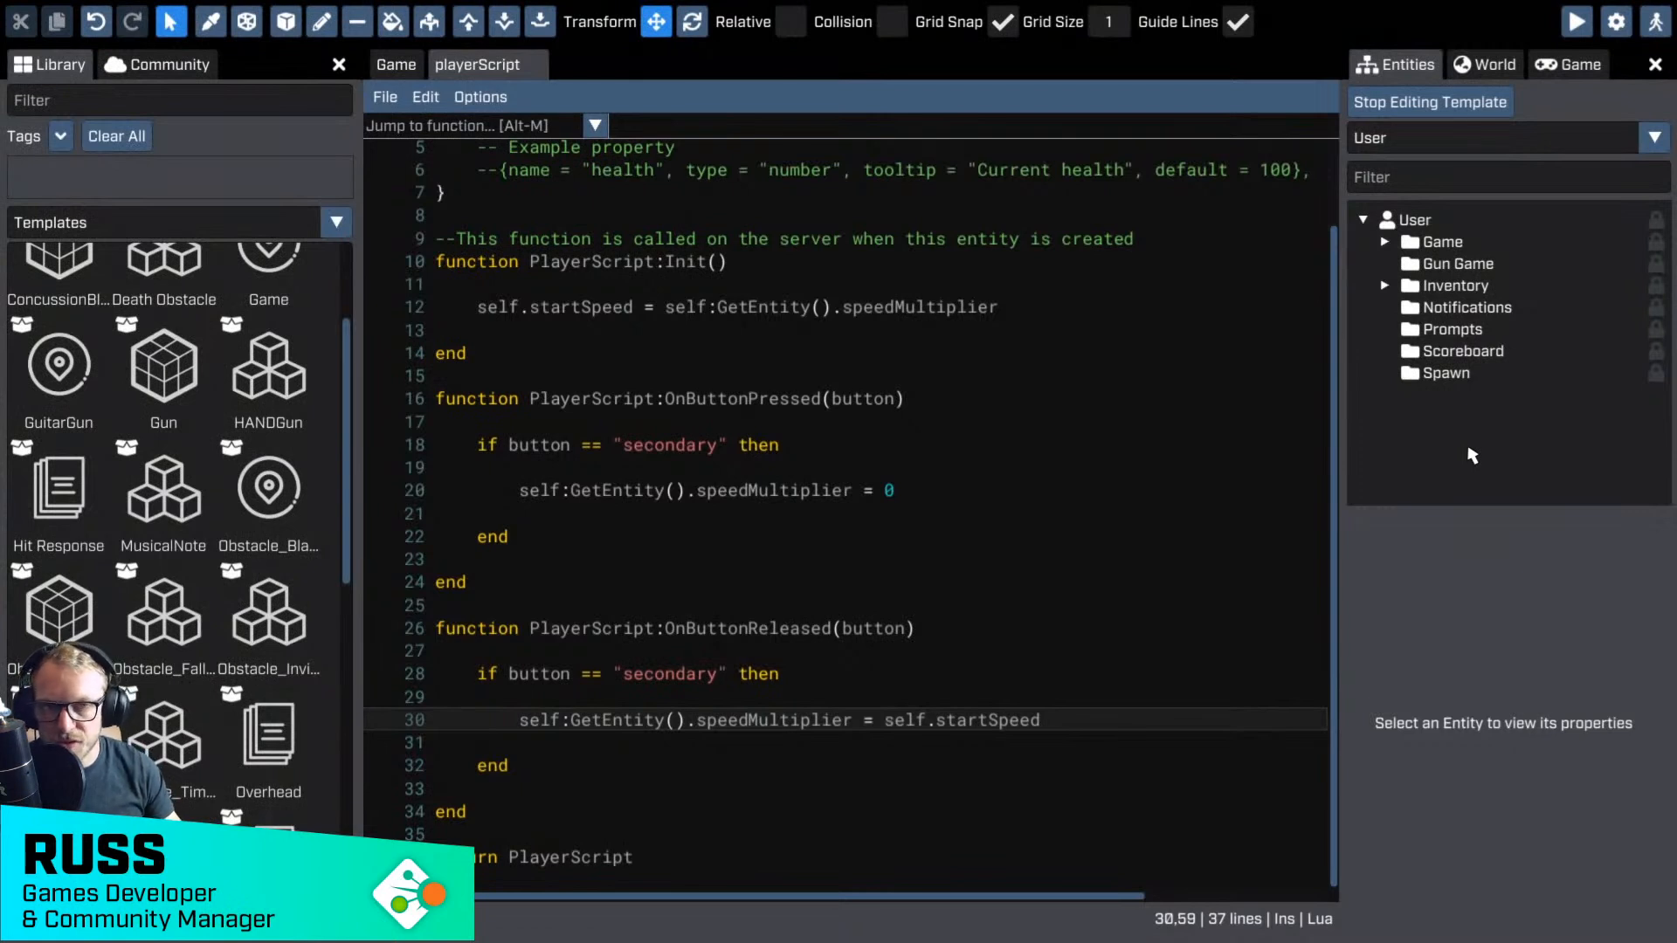
# - Switch from the script to the Game view and stop editing the User template to return to the world
pyautogui.click(395, 65)
pyautogui.click(1364, 105)
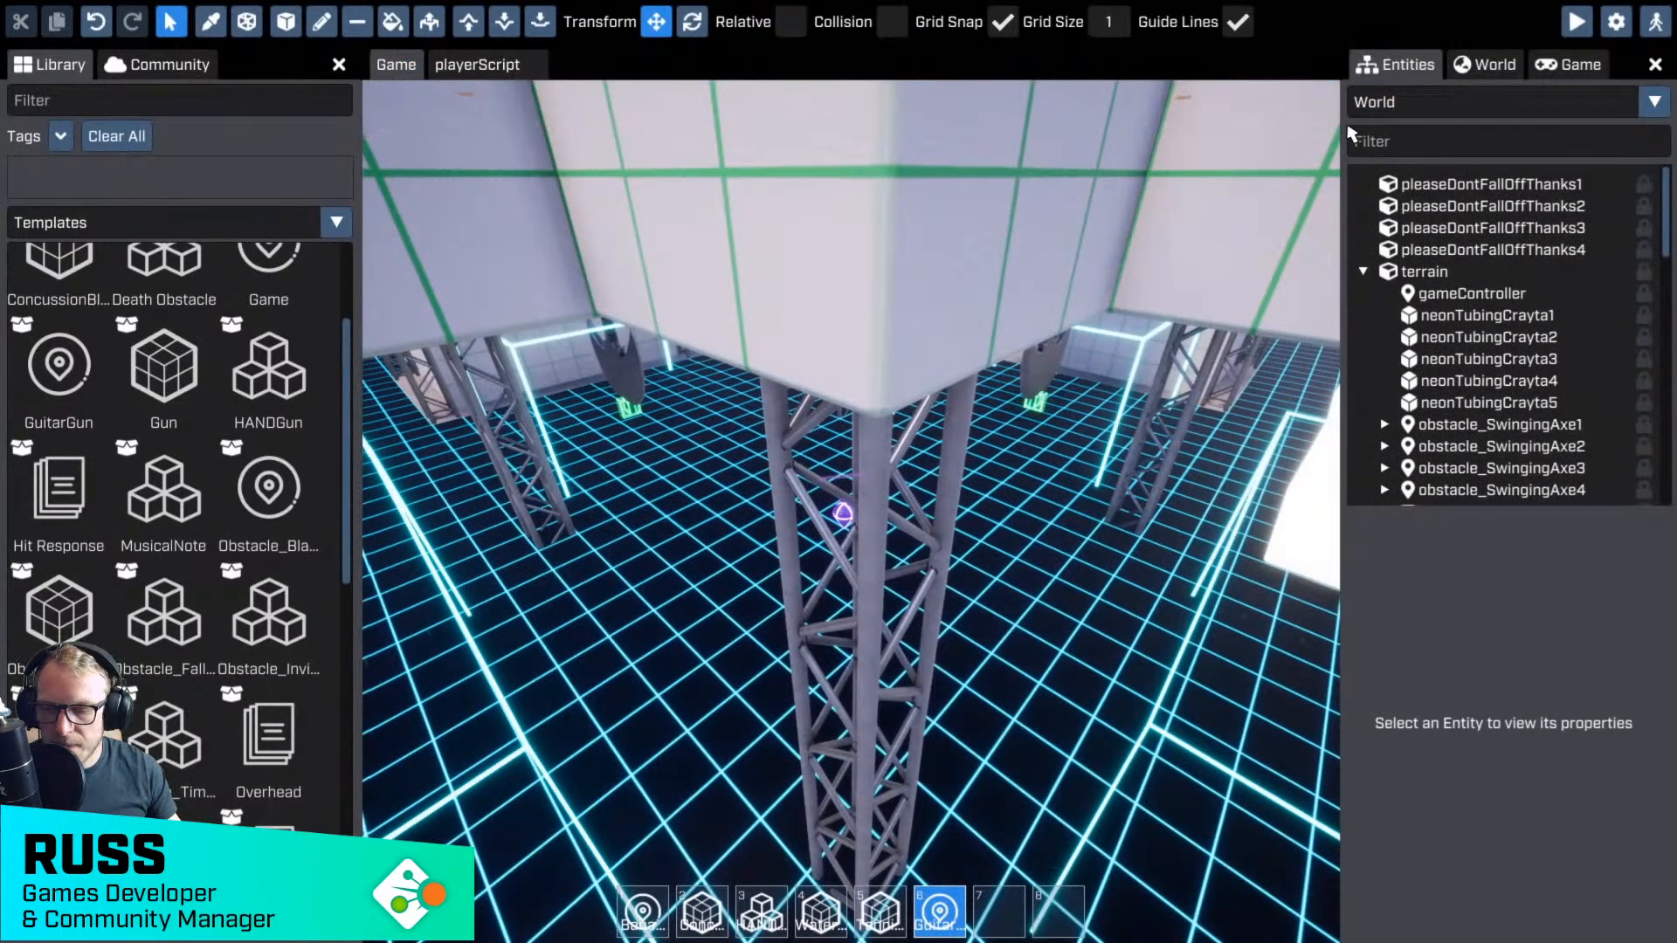
pyautogui.moveTo(984, 640); pyautogui.dragTo(891, 564, button='right')
pyautogui.press('s')
pyautogui.press('w')
pyautogui.hotkey('shift', 'w')
pyautogui.hotkey('shift', 's')
pyautogui.press('w')
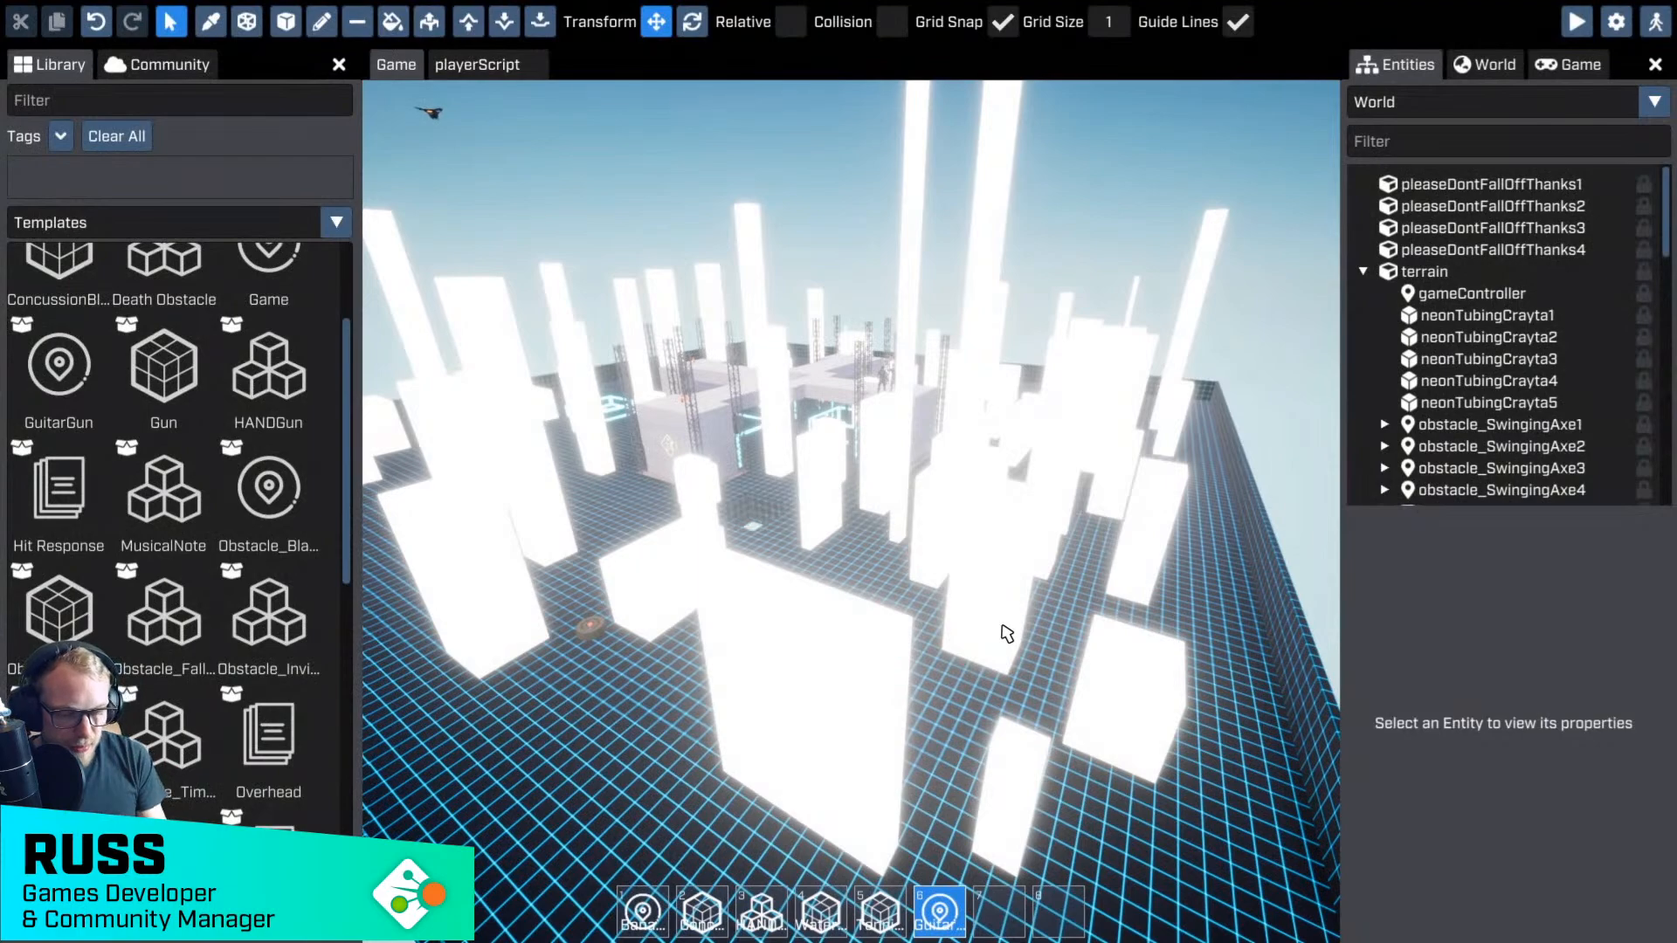
# - Playtest the game by running the character across the platforms and arena floor, checking the orbit camera and the aim prompt
pyautogui.press('F5')
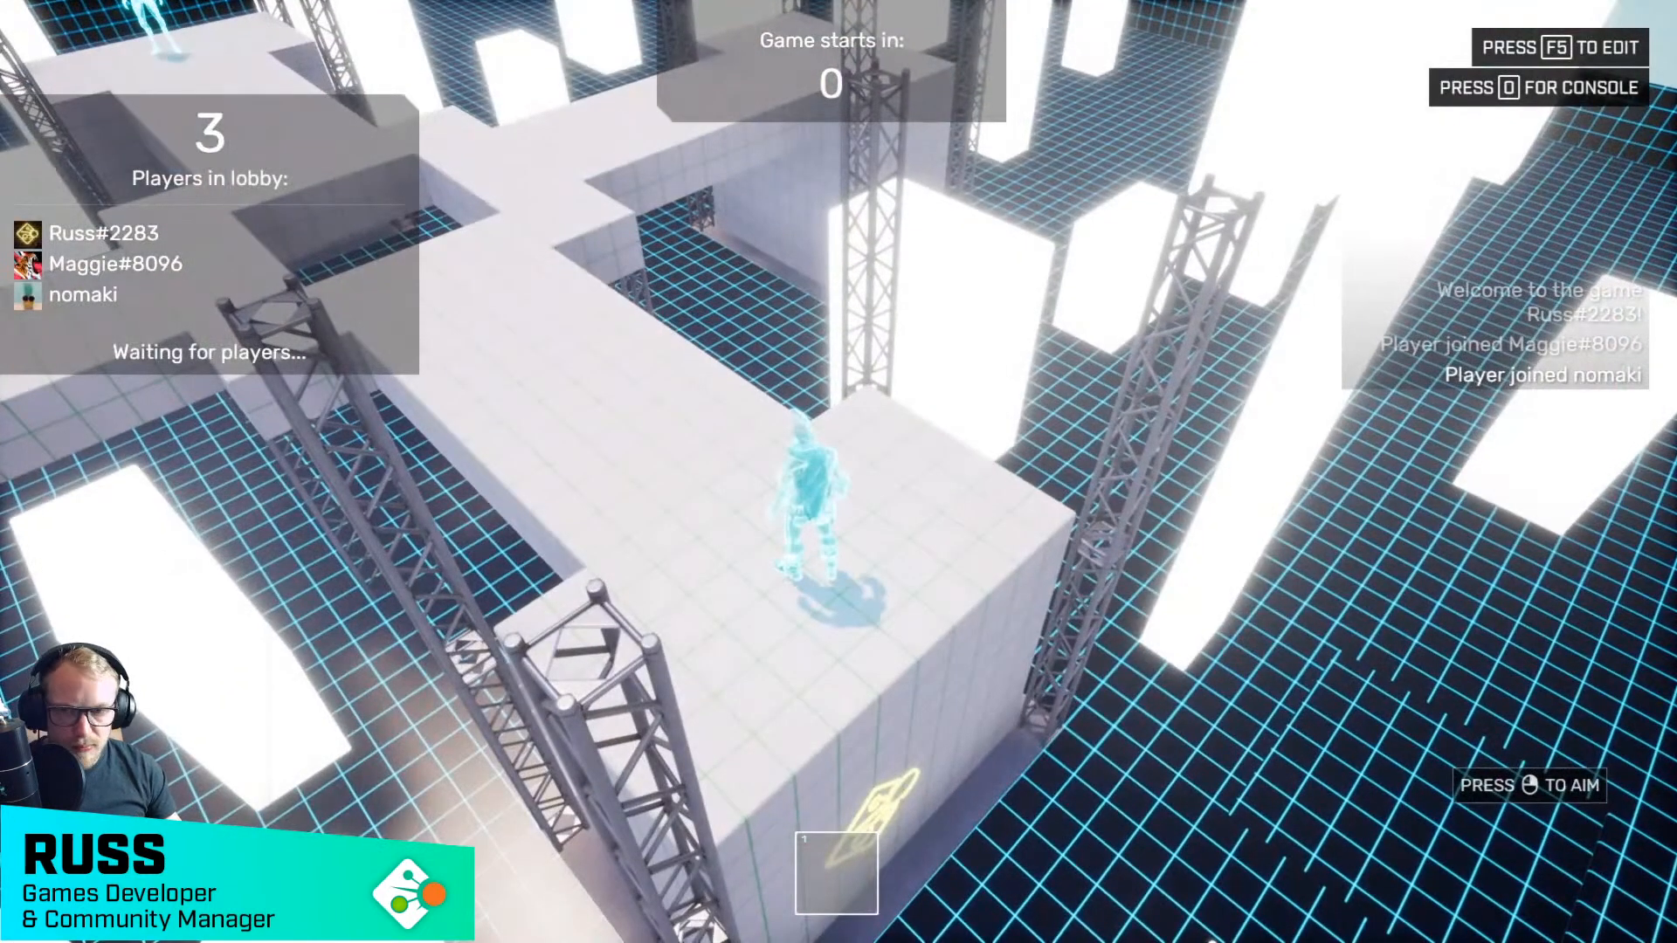
pyautogui.press('w')
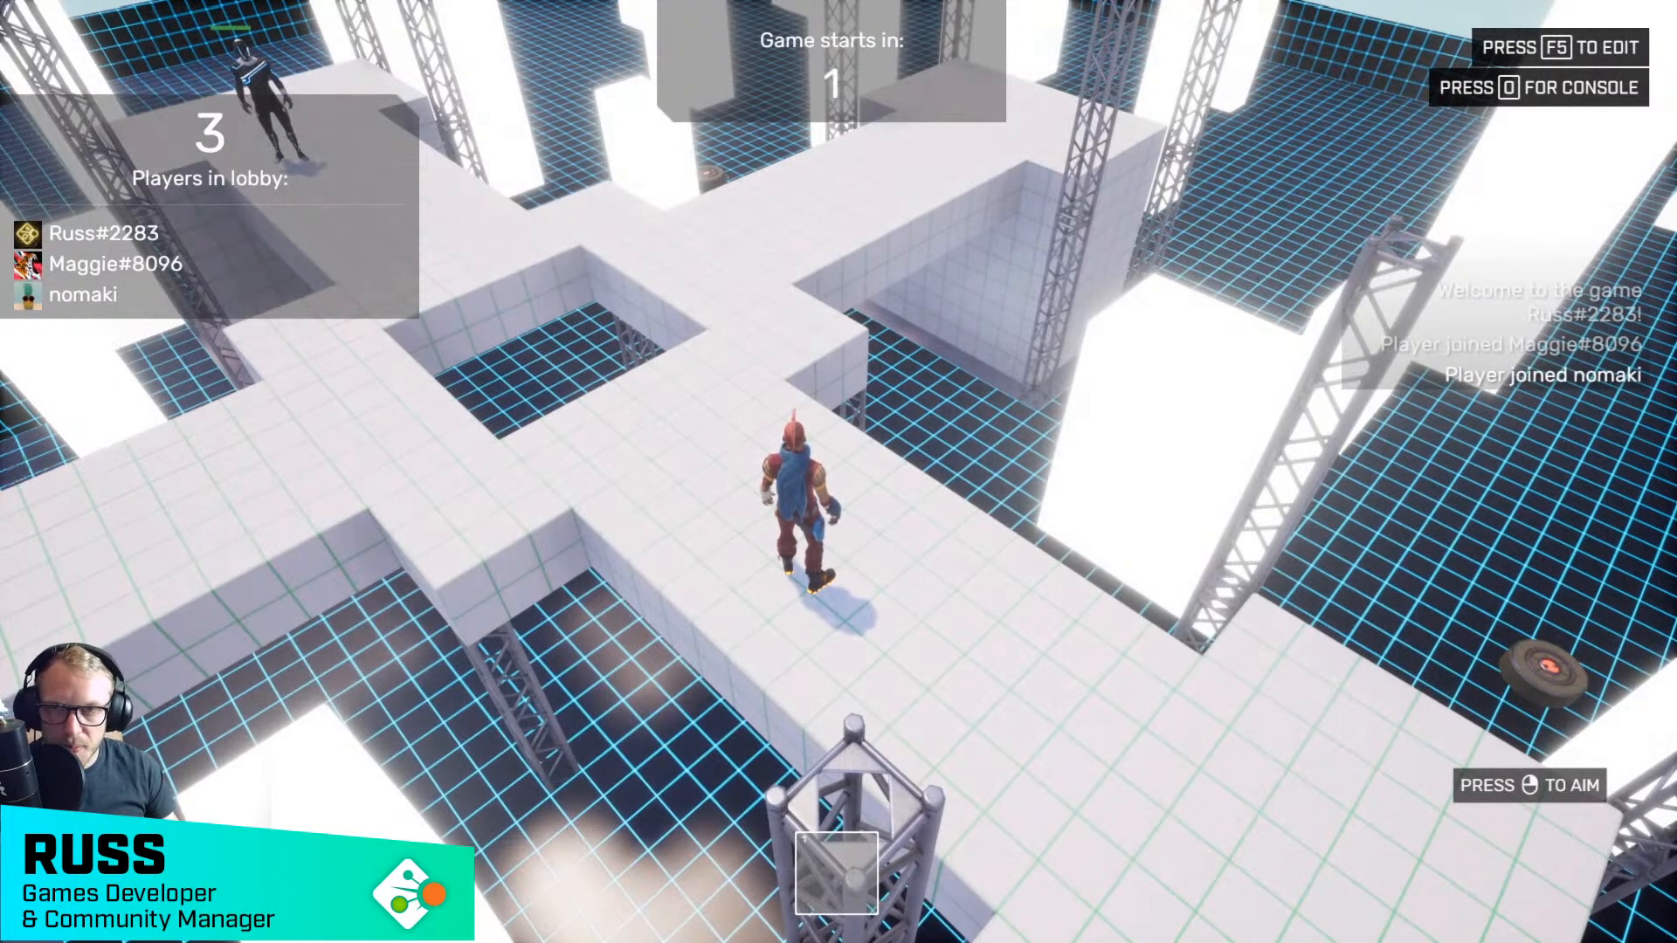
pyautogui.press('w')
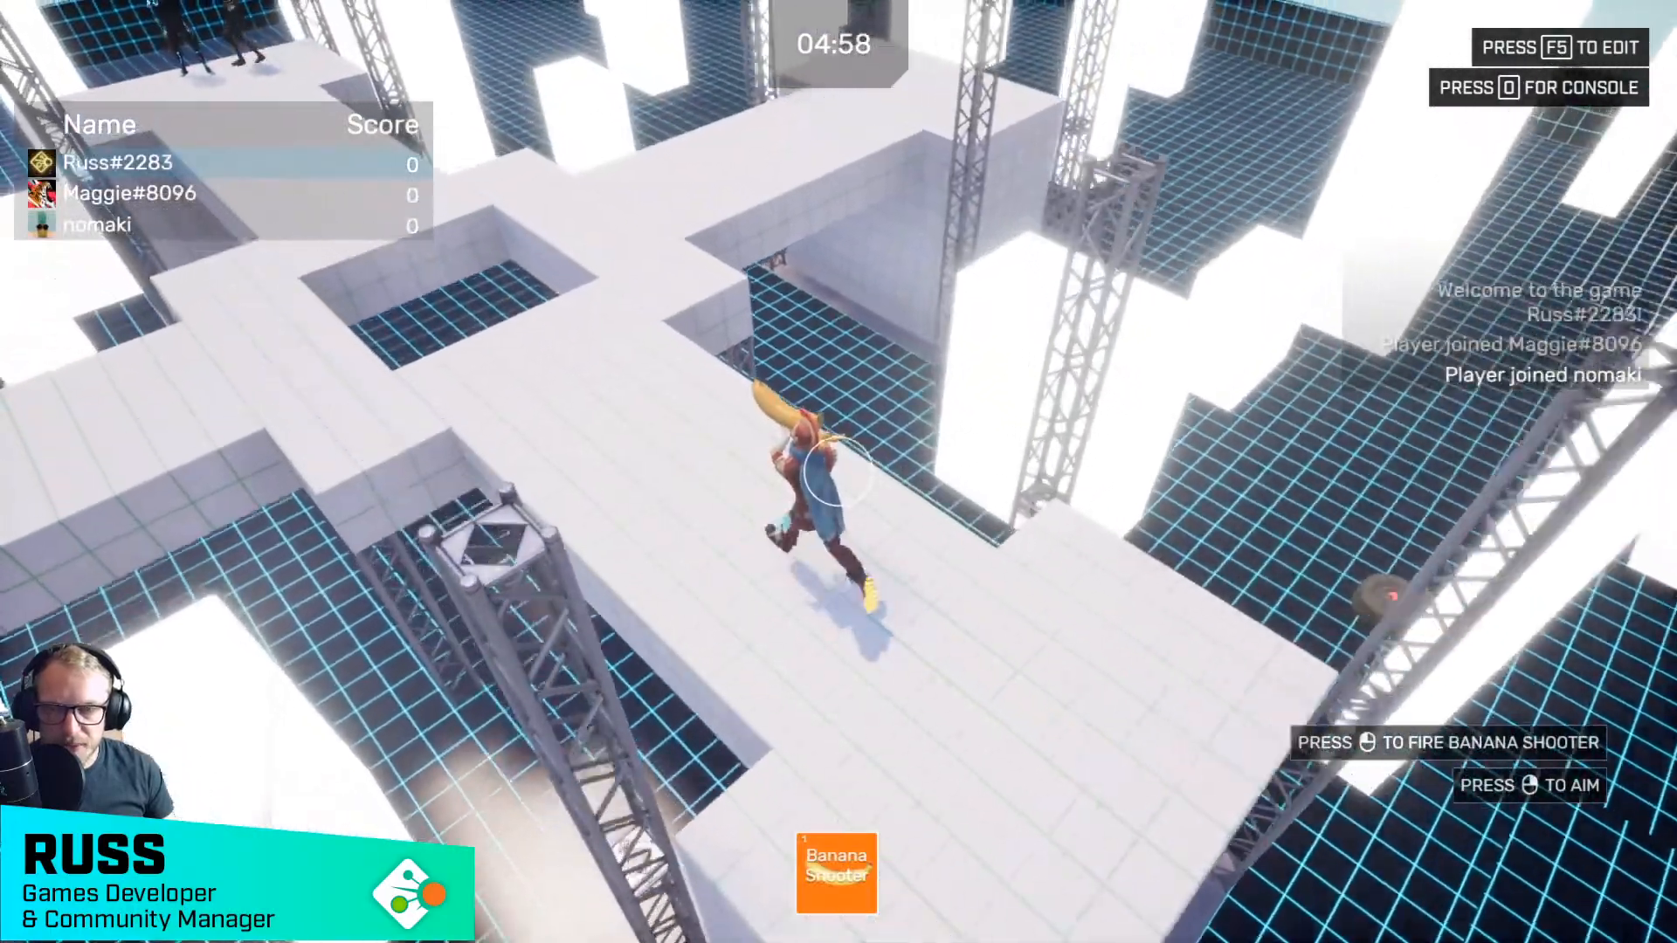
pyautogui.press('w')
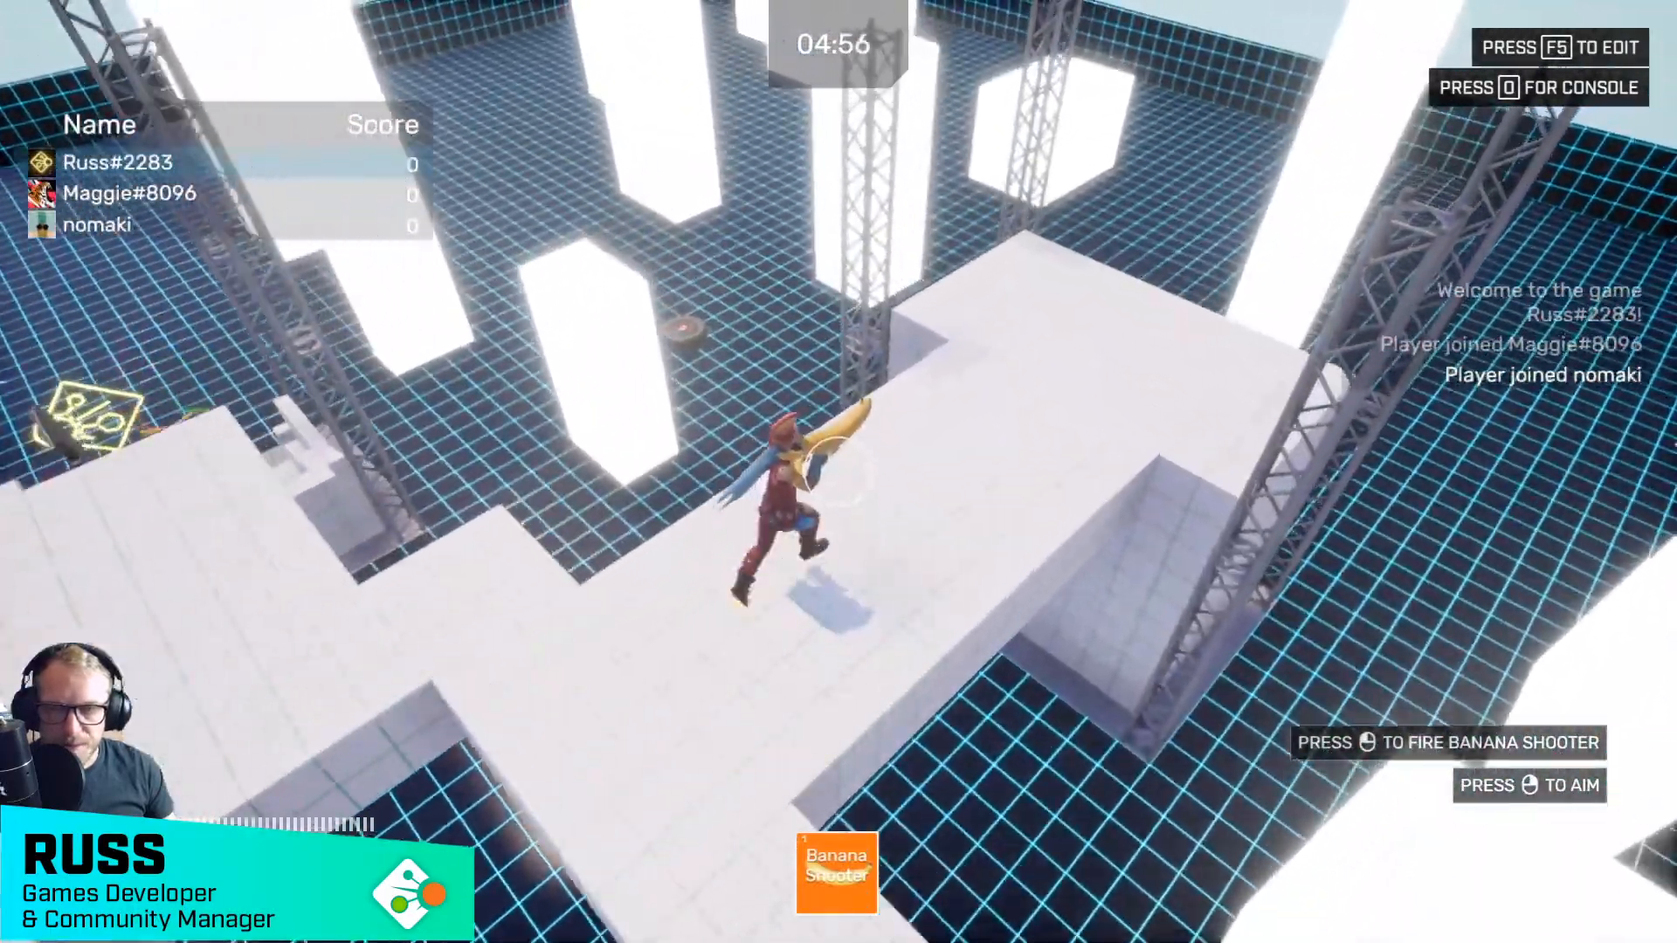
pyautogui.press('w')
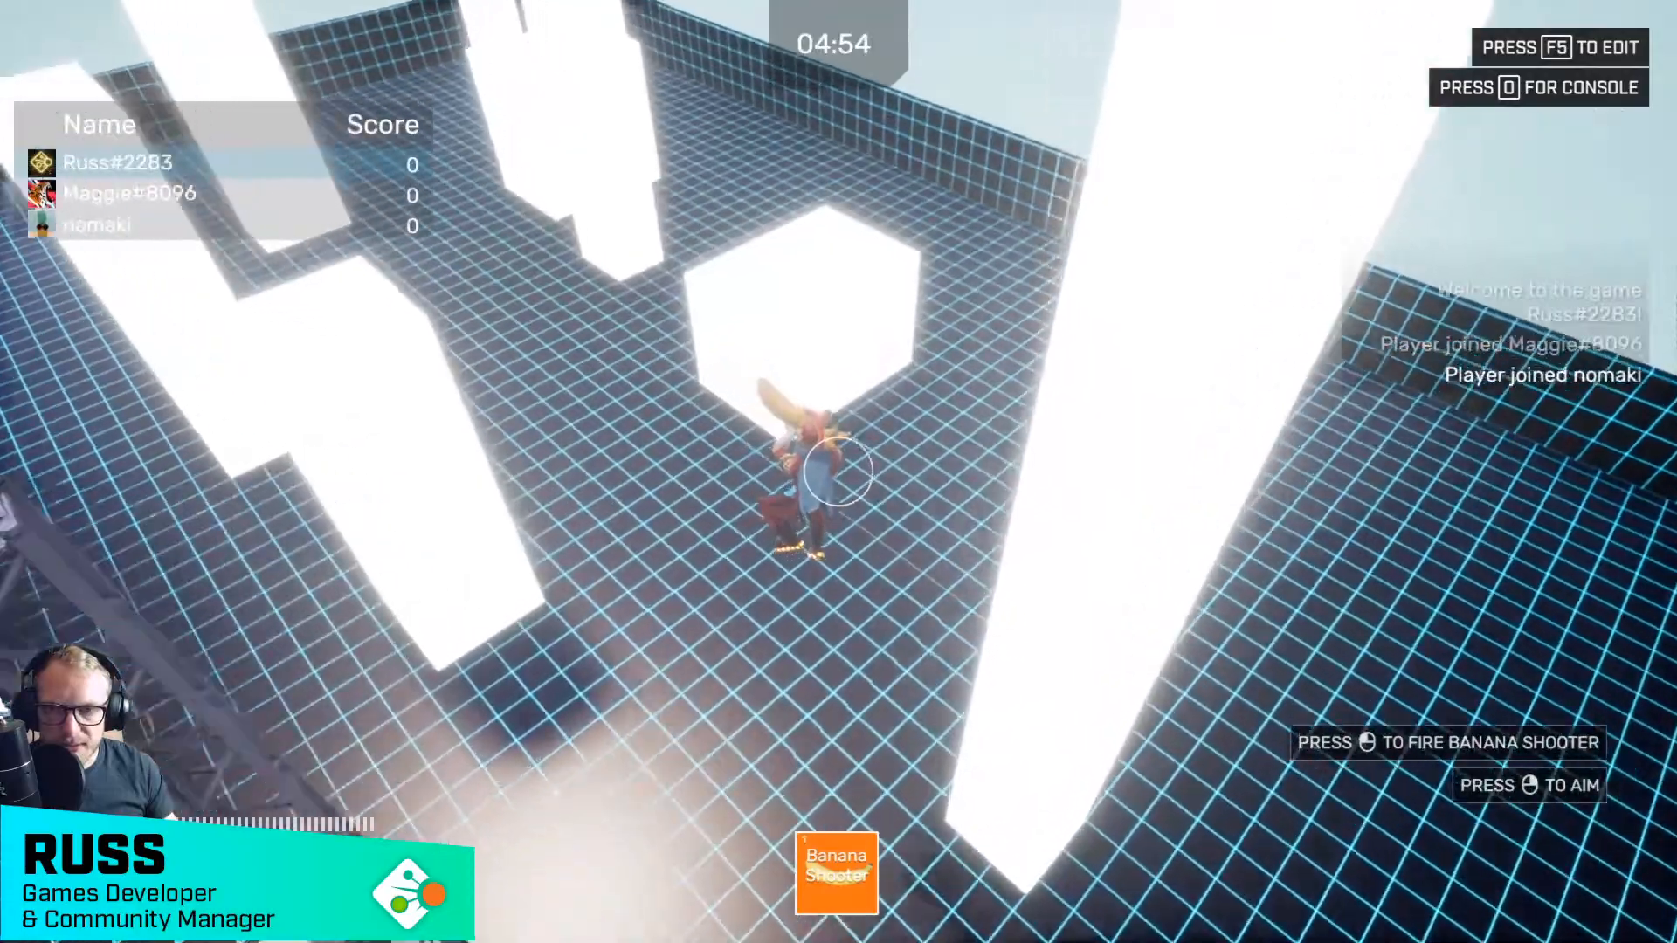
pyautogui.press('w')
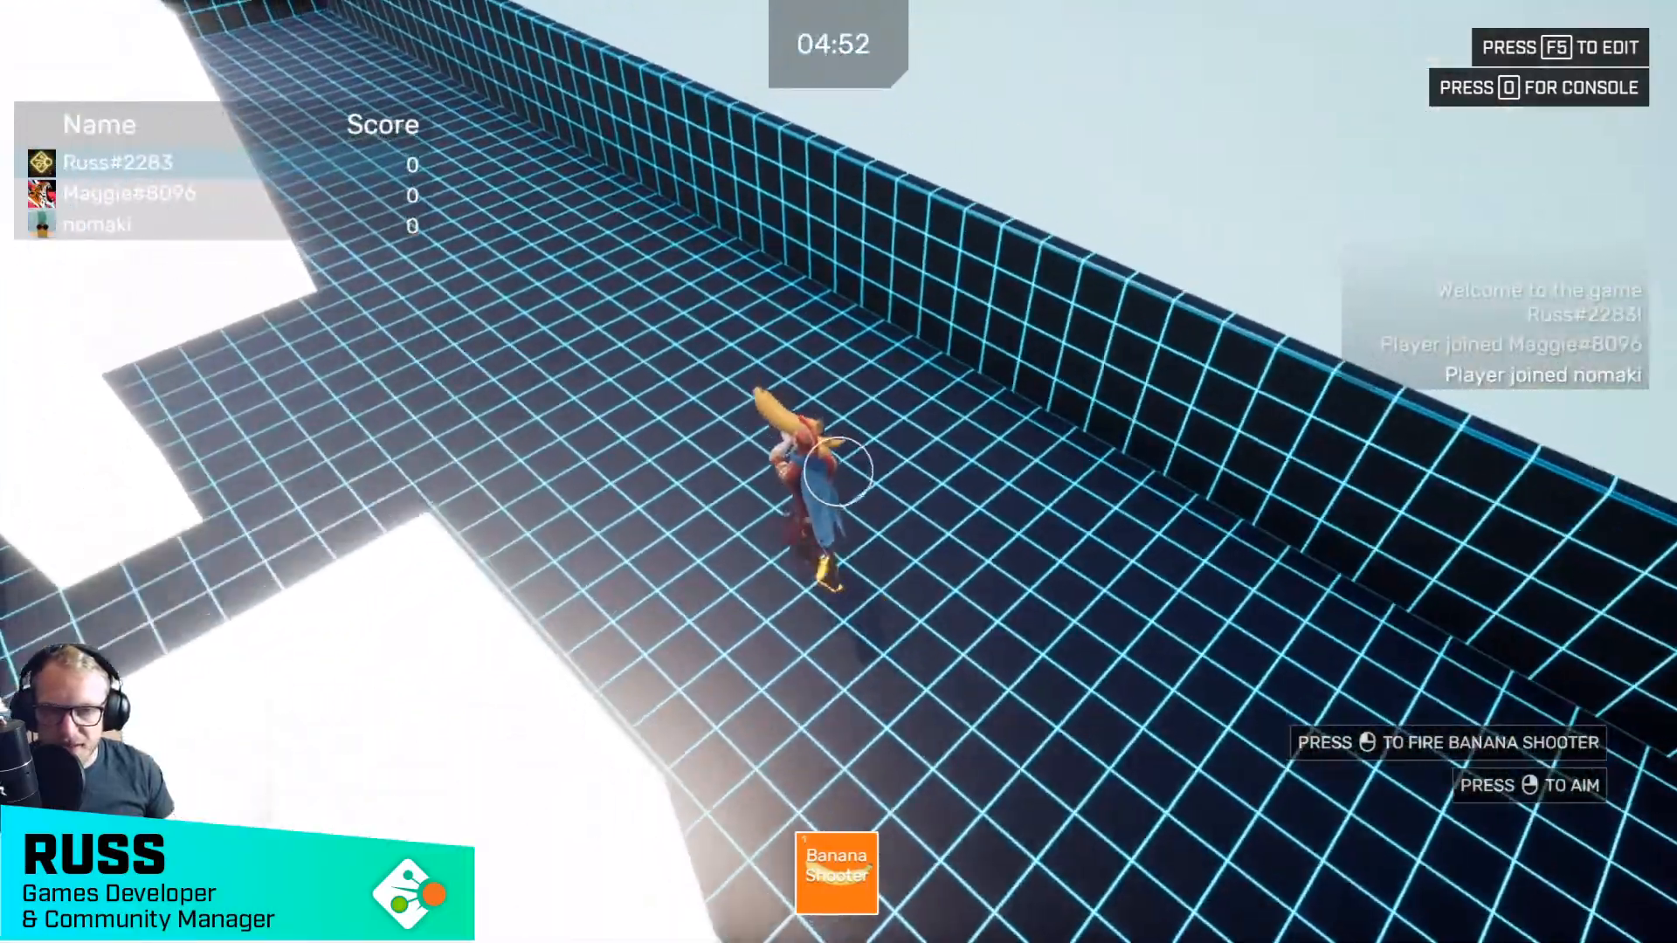
pyautogui.press('w')
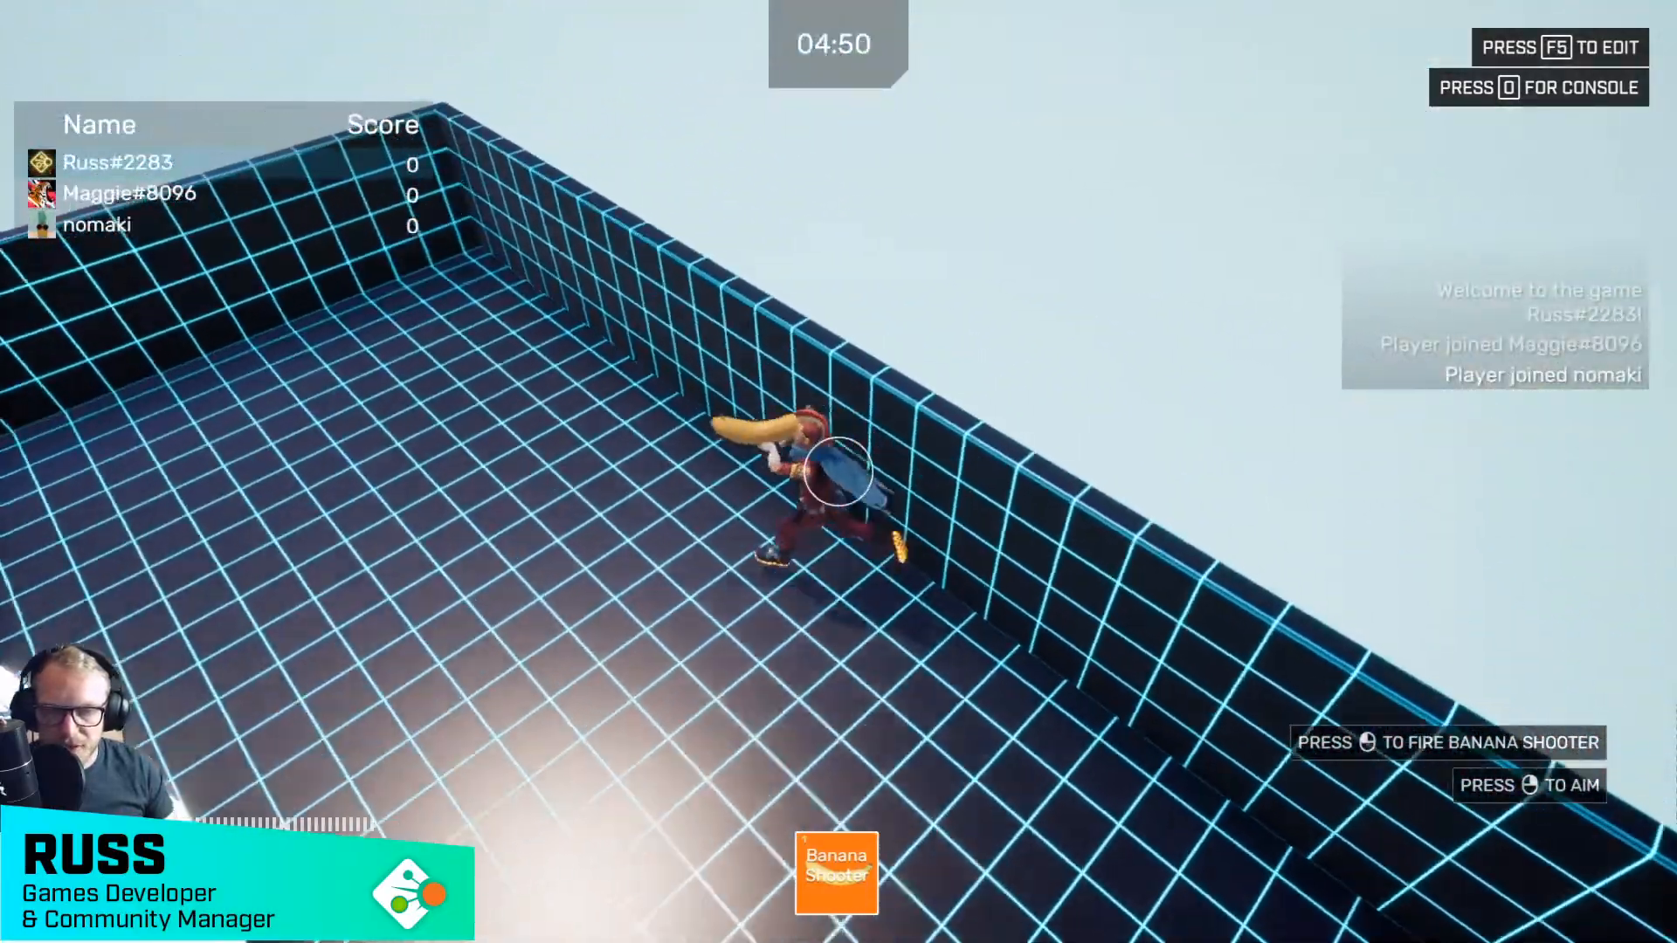
pyautogui.press('w')
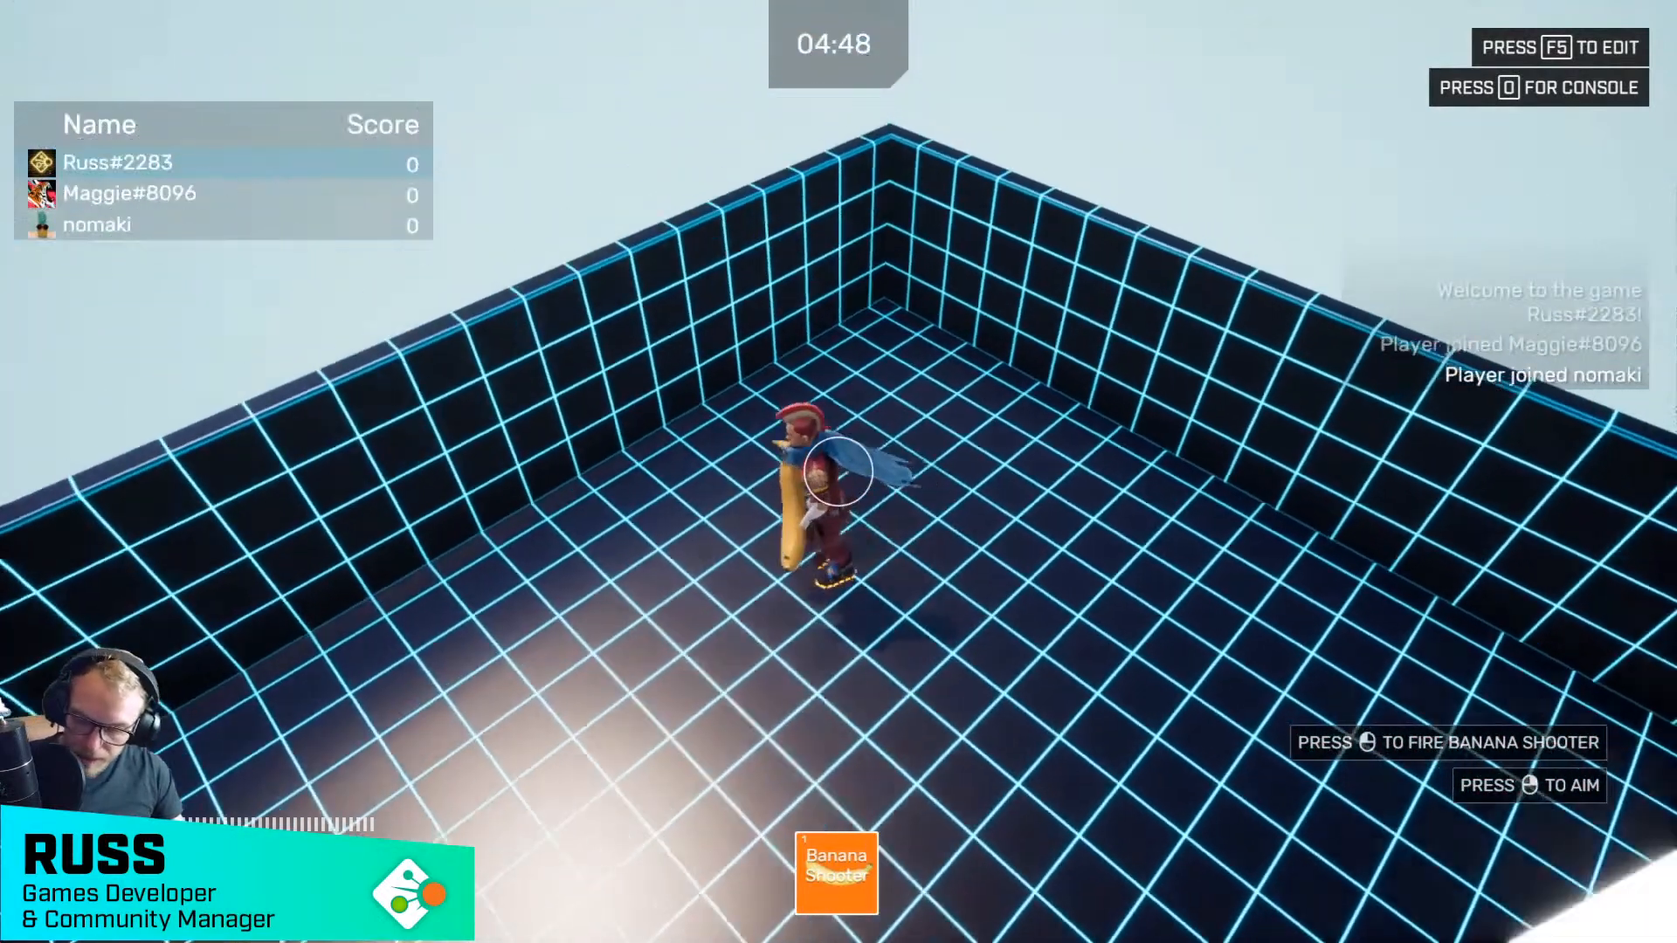
pyautogui.press('w')
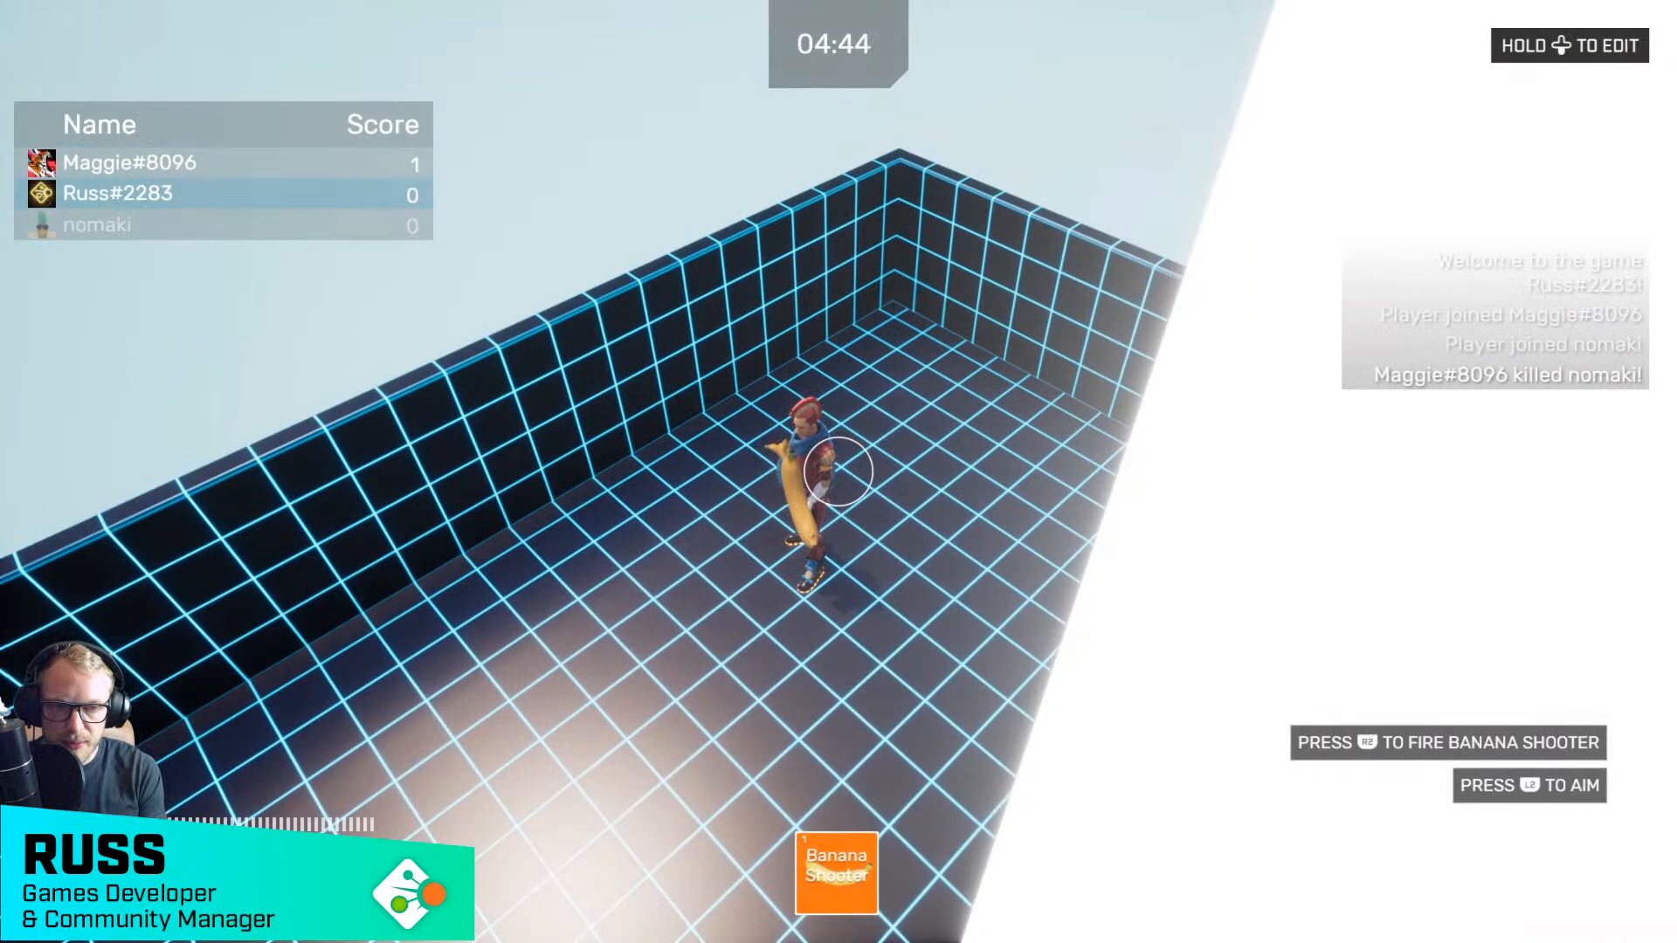
pyautogui.press('w')
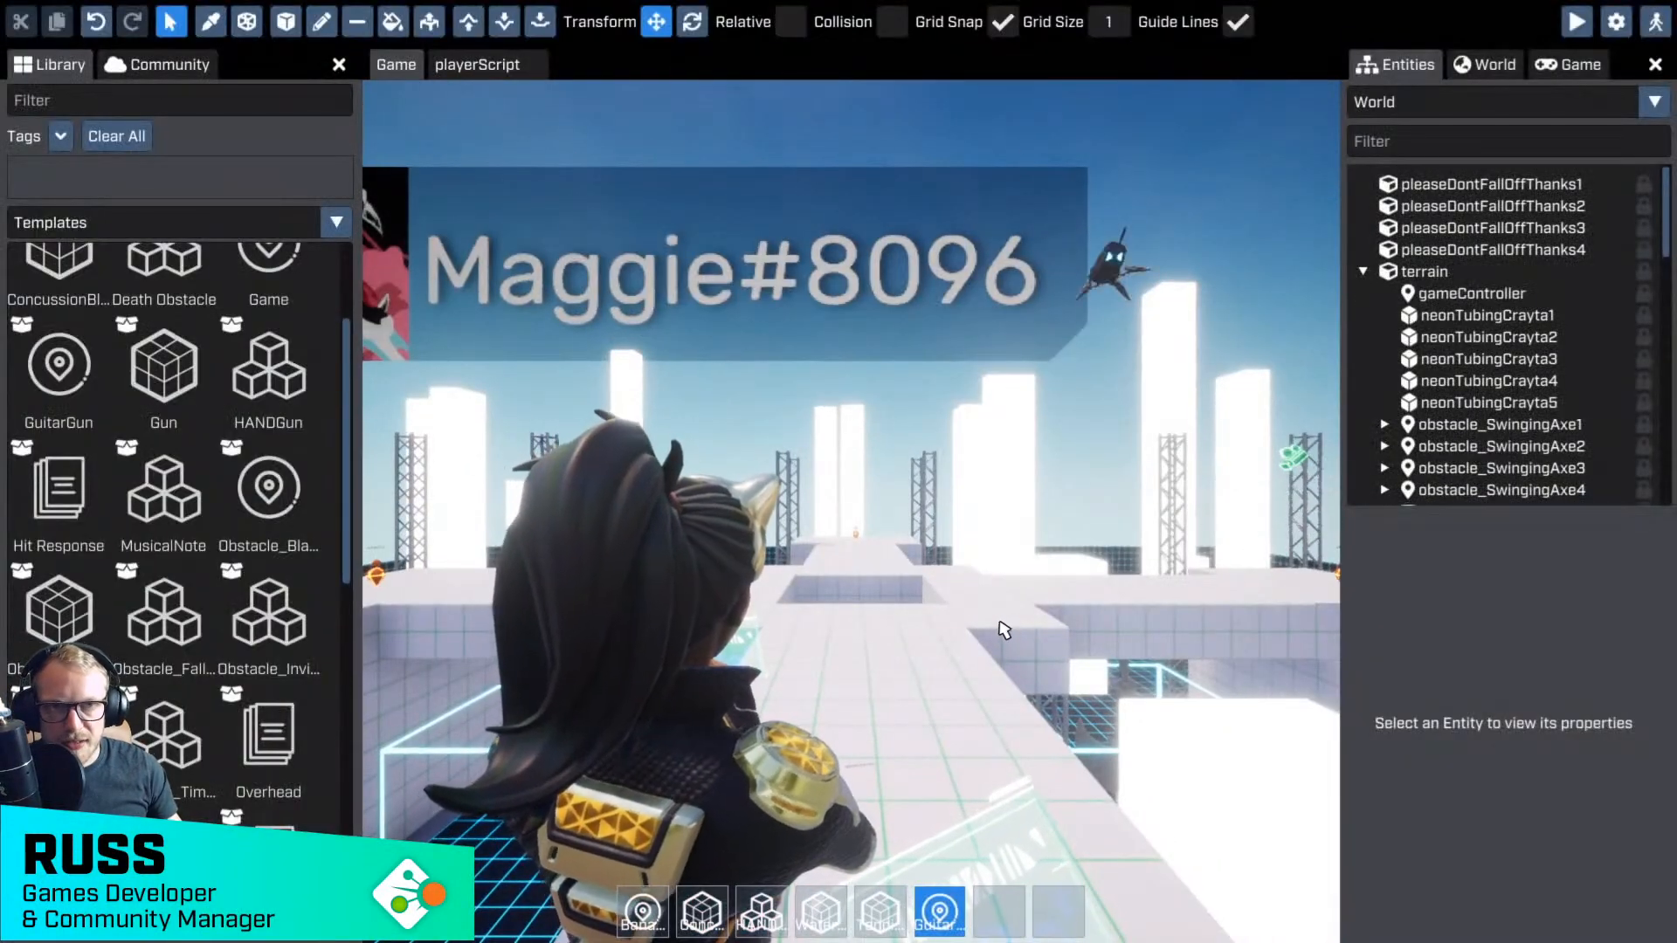
# - Open the Player template, turn off its camera collision, and stop editing the template
pyautogui.click(1410, 102)
pyautogui.press('BackSpace')
pyautogui.press('BackSpace')
pyautogui.press('BackSpace')
pyautogui.press('BackSpace')
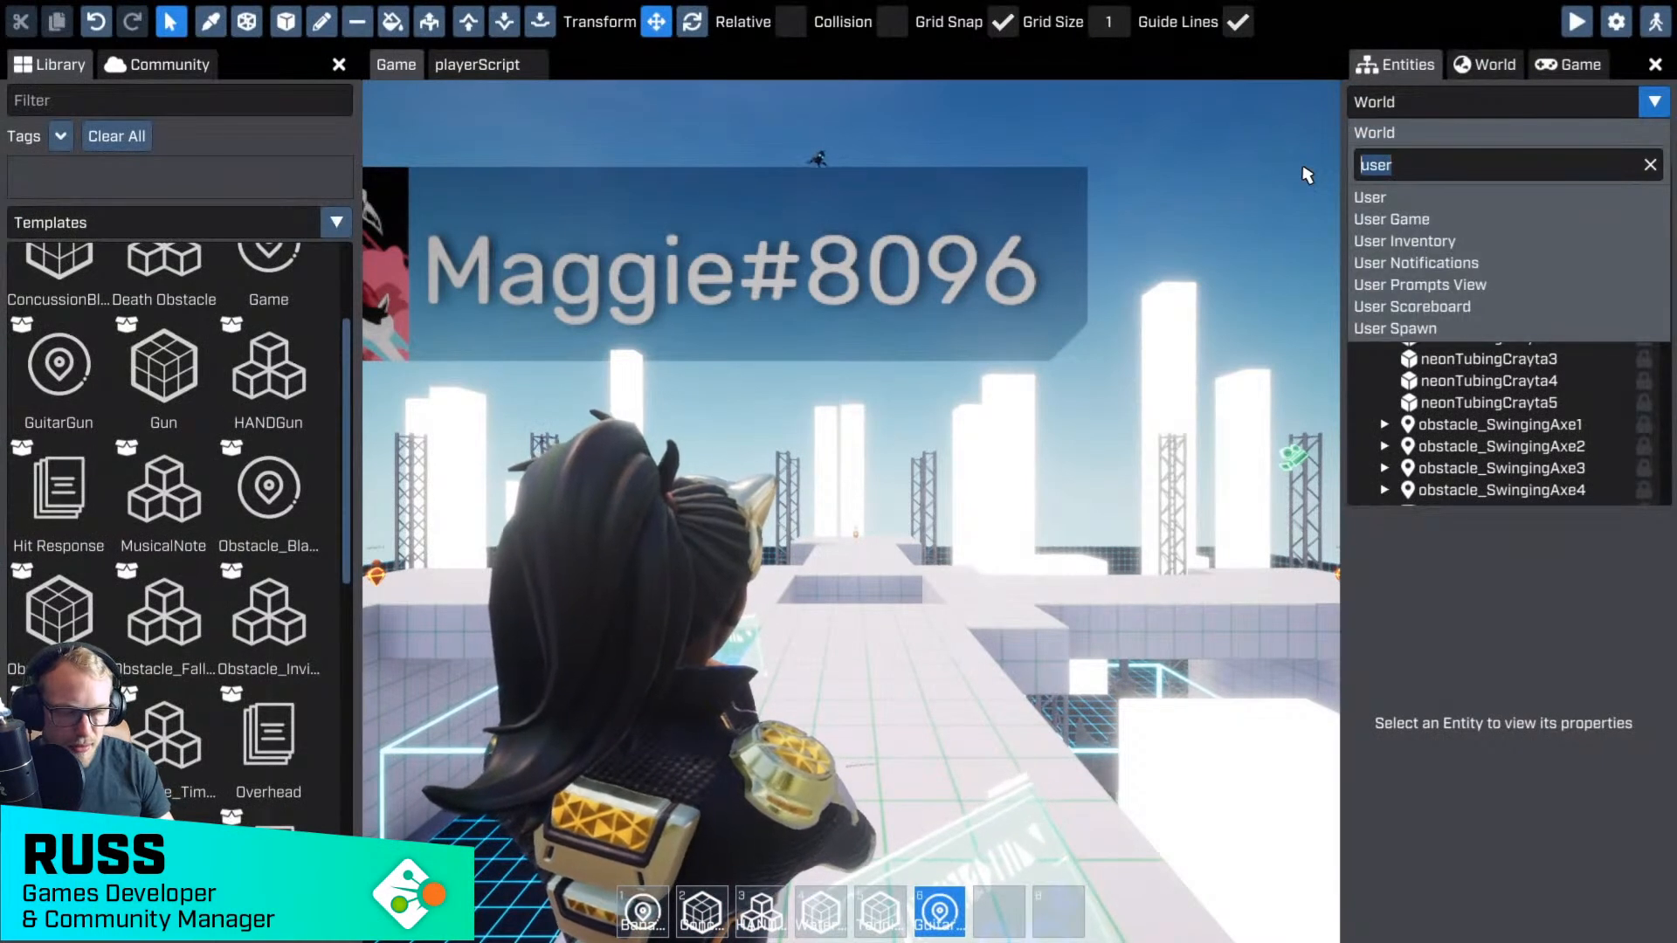
pyautogui.write('player')
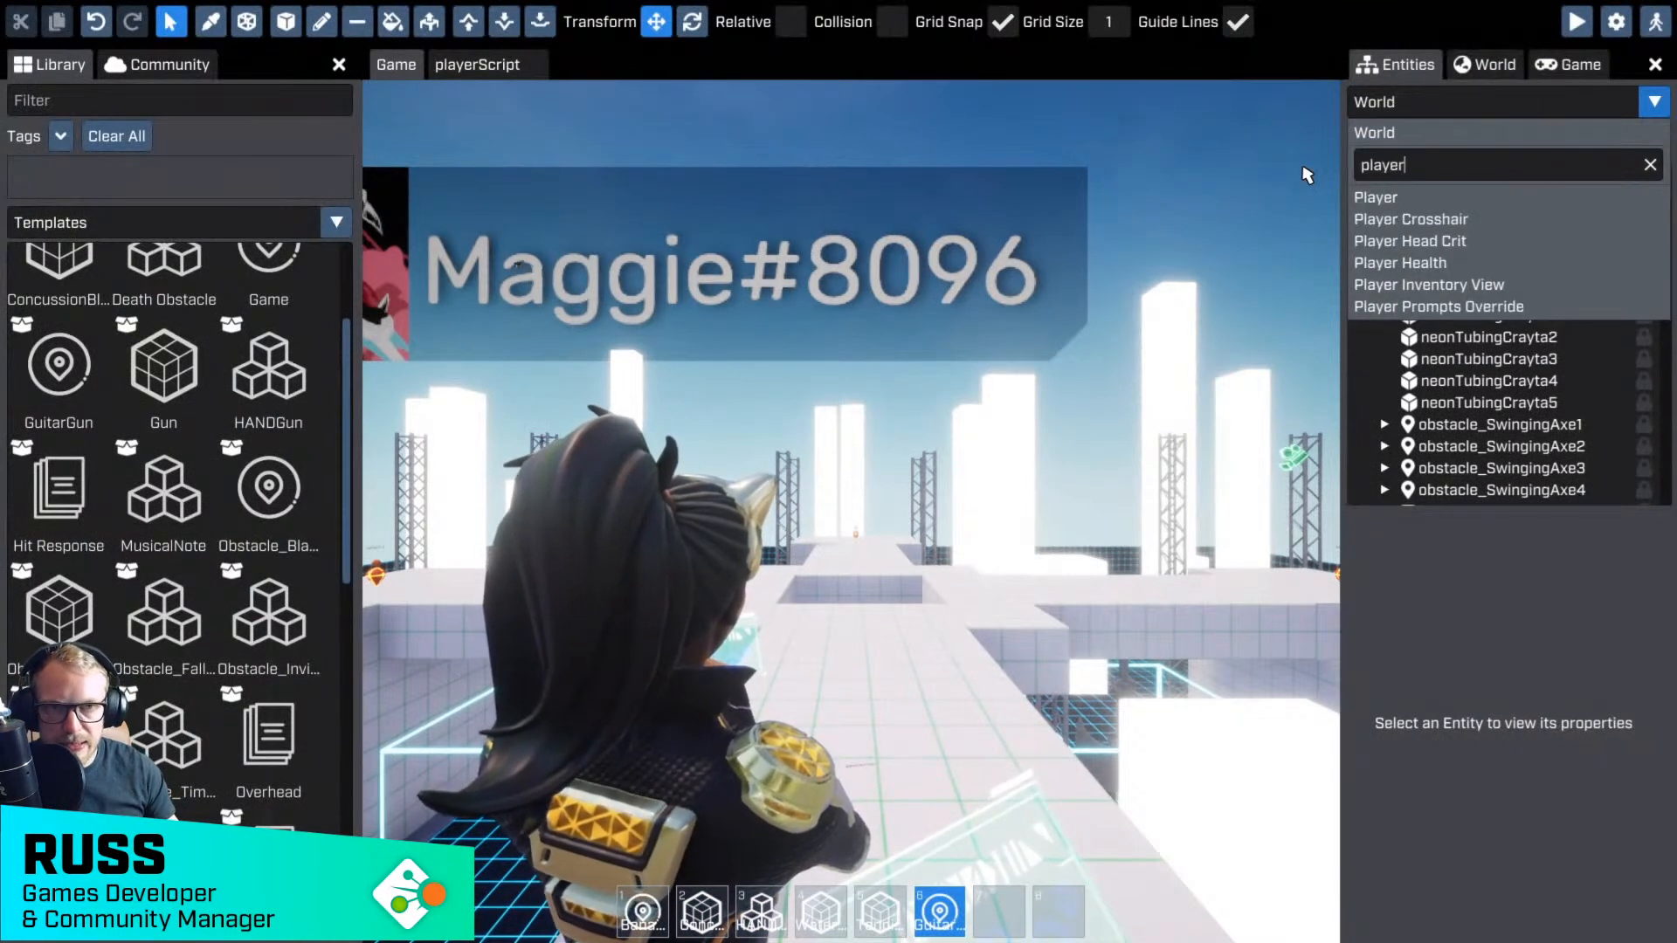
pyautogui.click(1375, 197)
pyautogui.scroll(-5, 1479, 811)
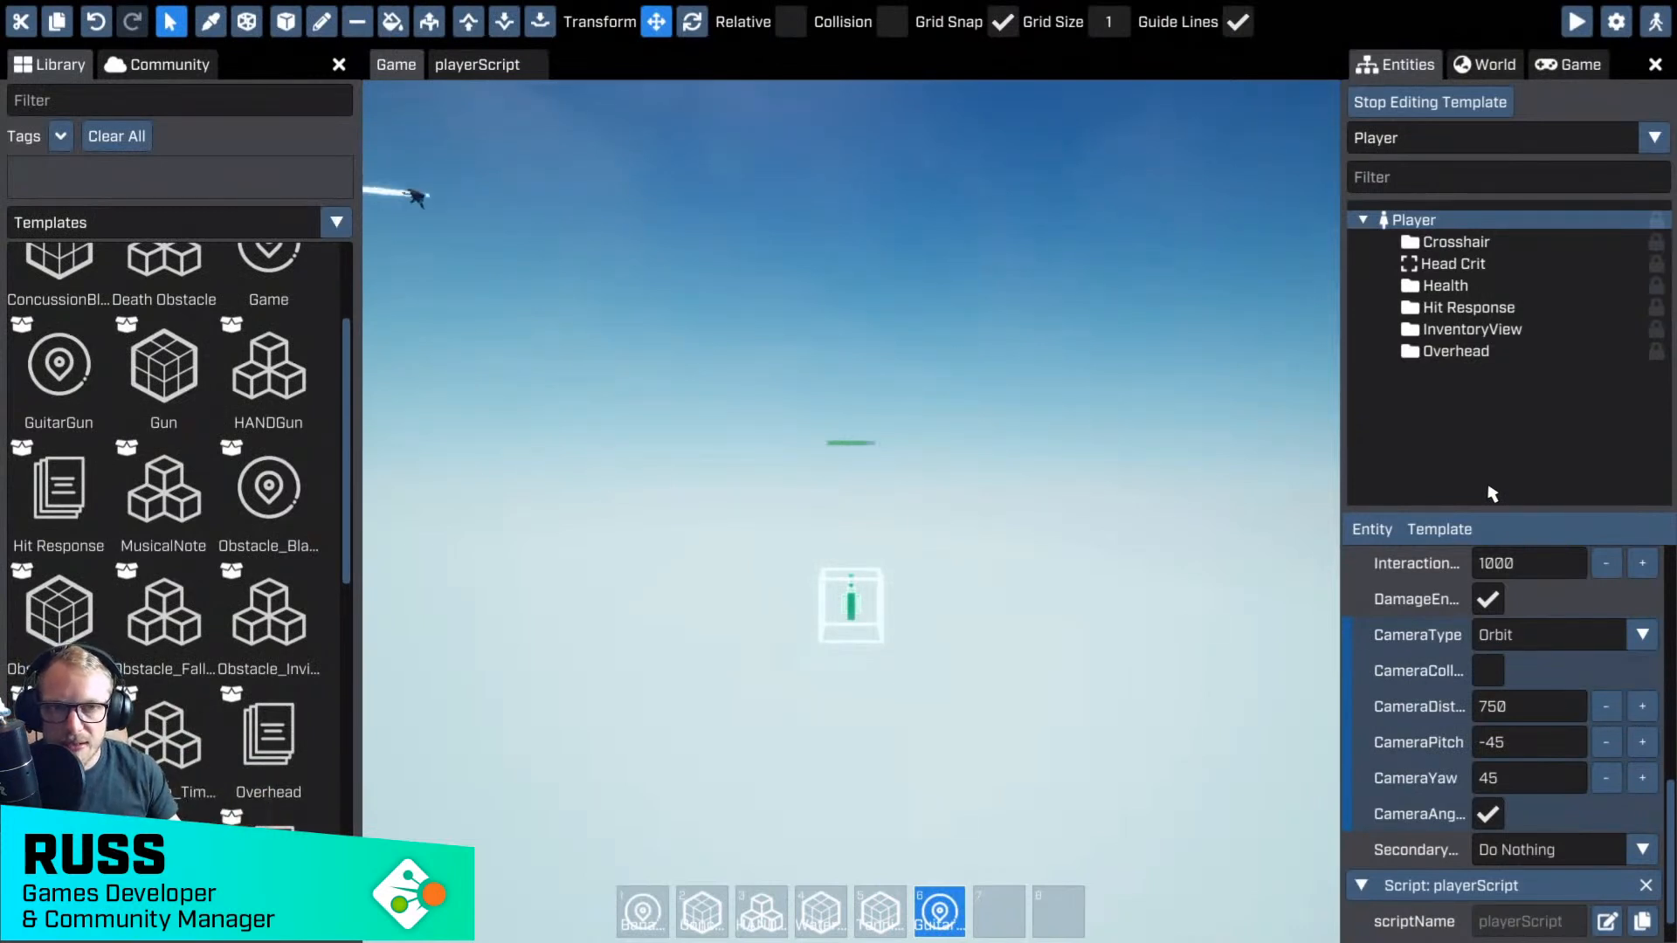
pyautogui.click(1397, 103)
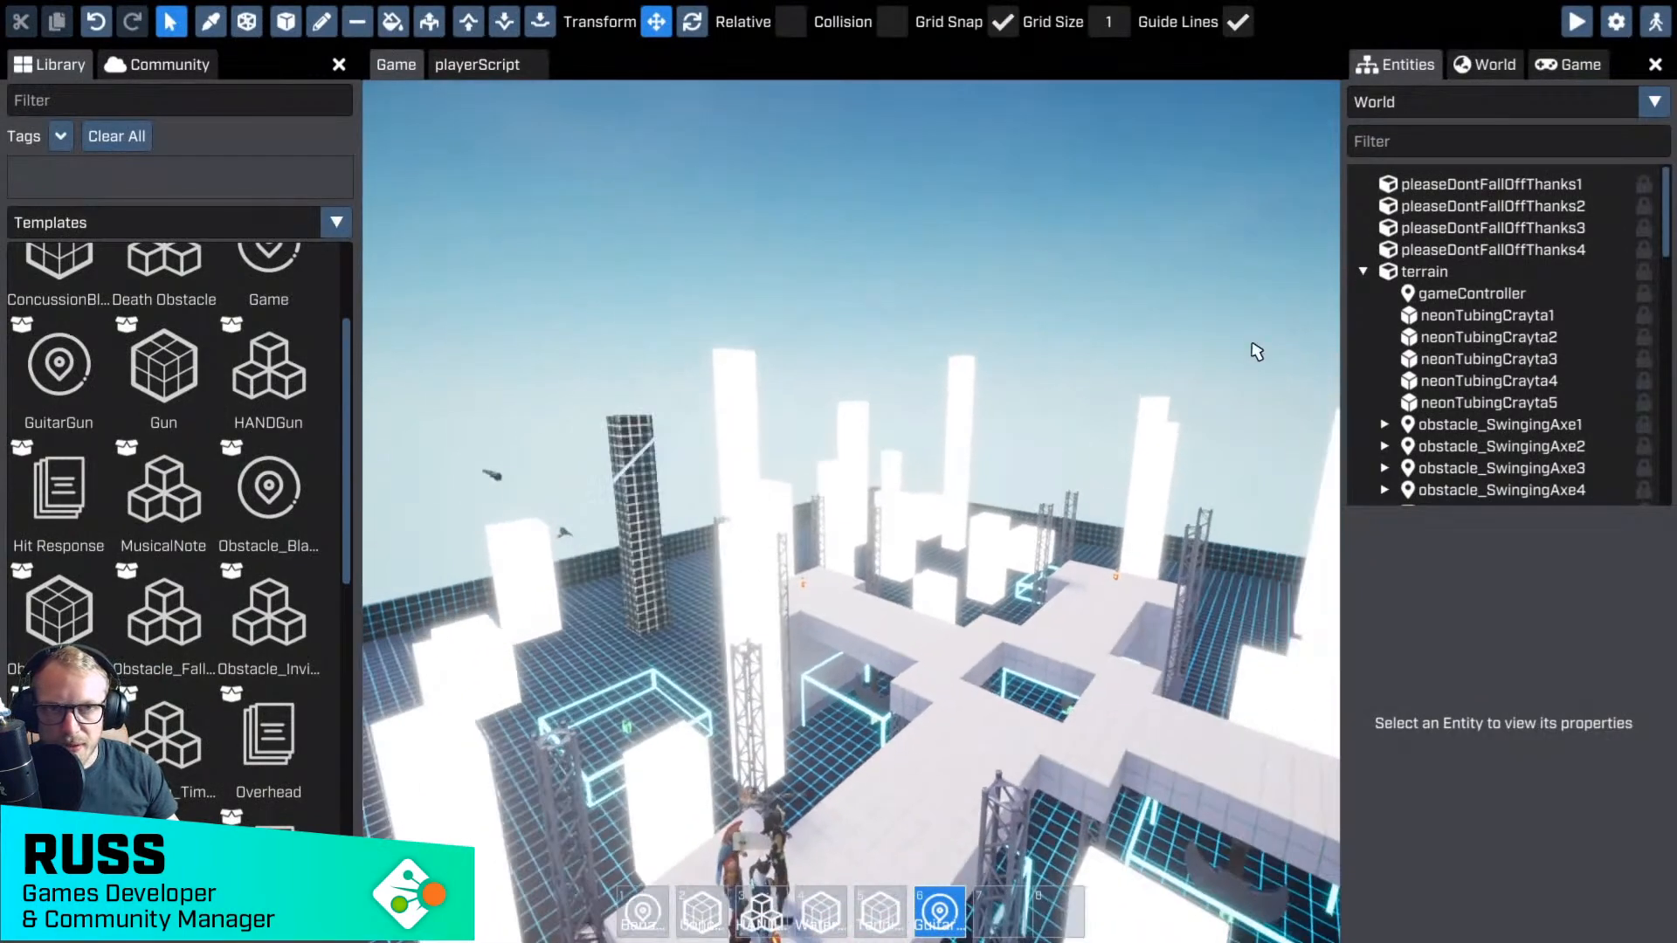
# - Search the templates for ban and open the BananaGun template for editing
pyautogui.click(1371, 102)
pyautogui.write('player')
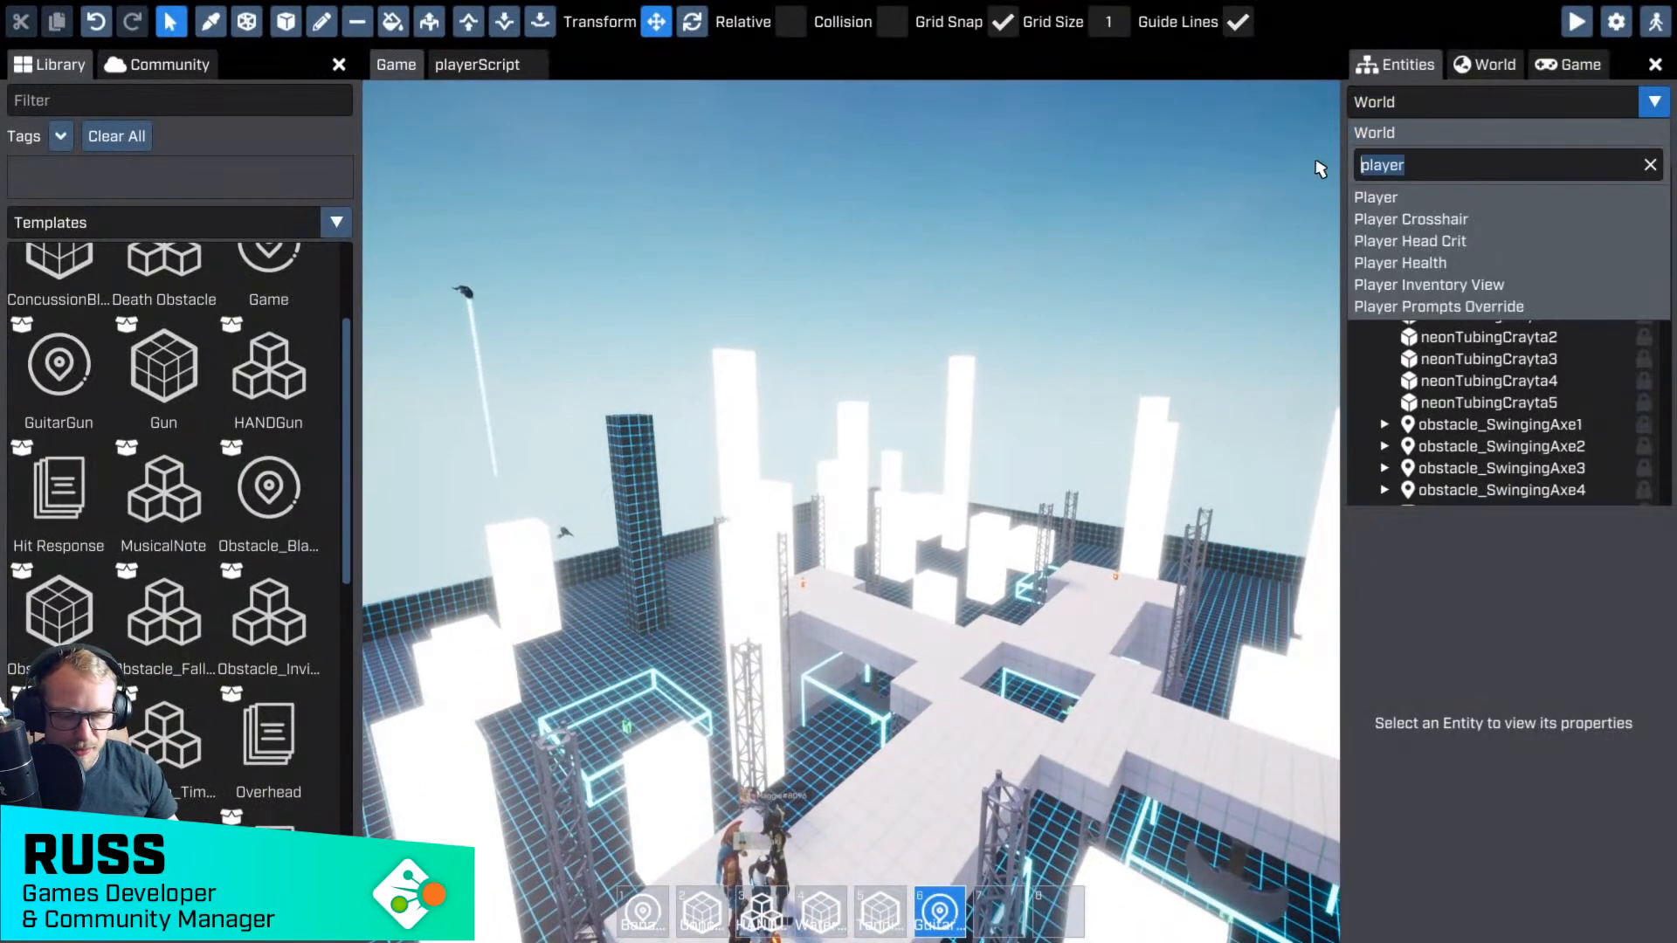
pyautogui.hotkey('ctrl', 'a')
pyautogui.write('ban')
pyautogui.click(1402, 198)
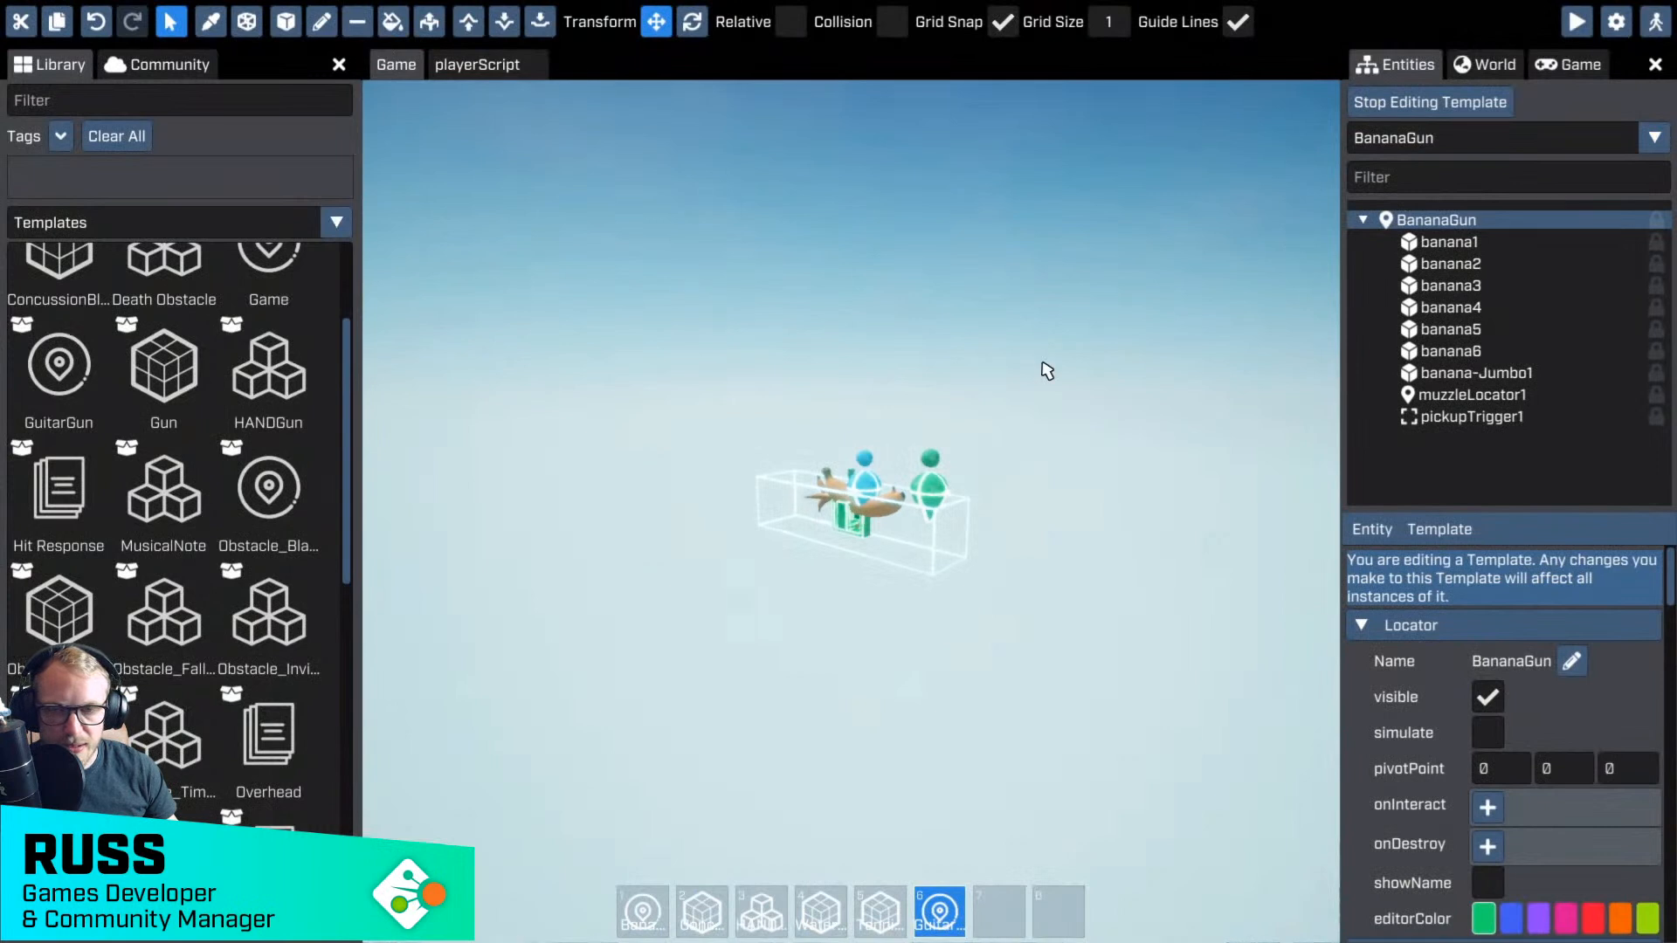
# - Collapse the BananaGun template's other script sections and remove its ironSightItemScript
pyautogui.scroll(-5, 1513, 694)
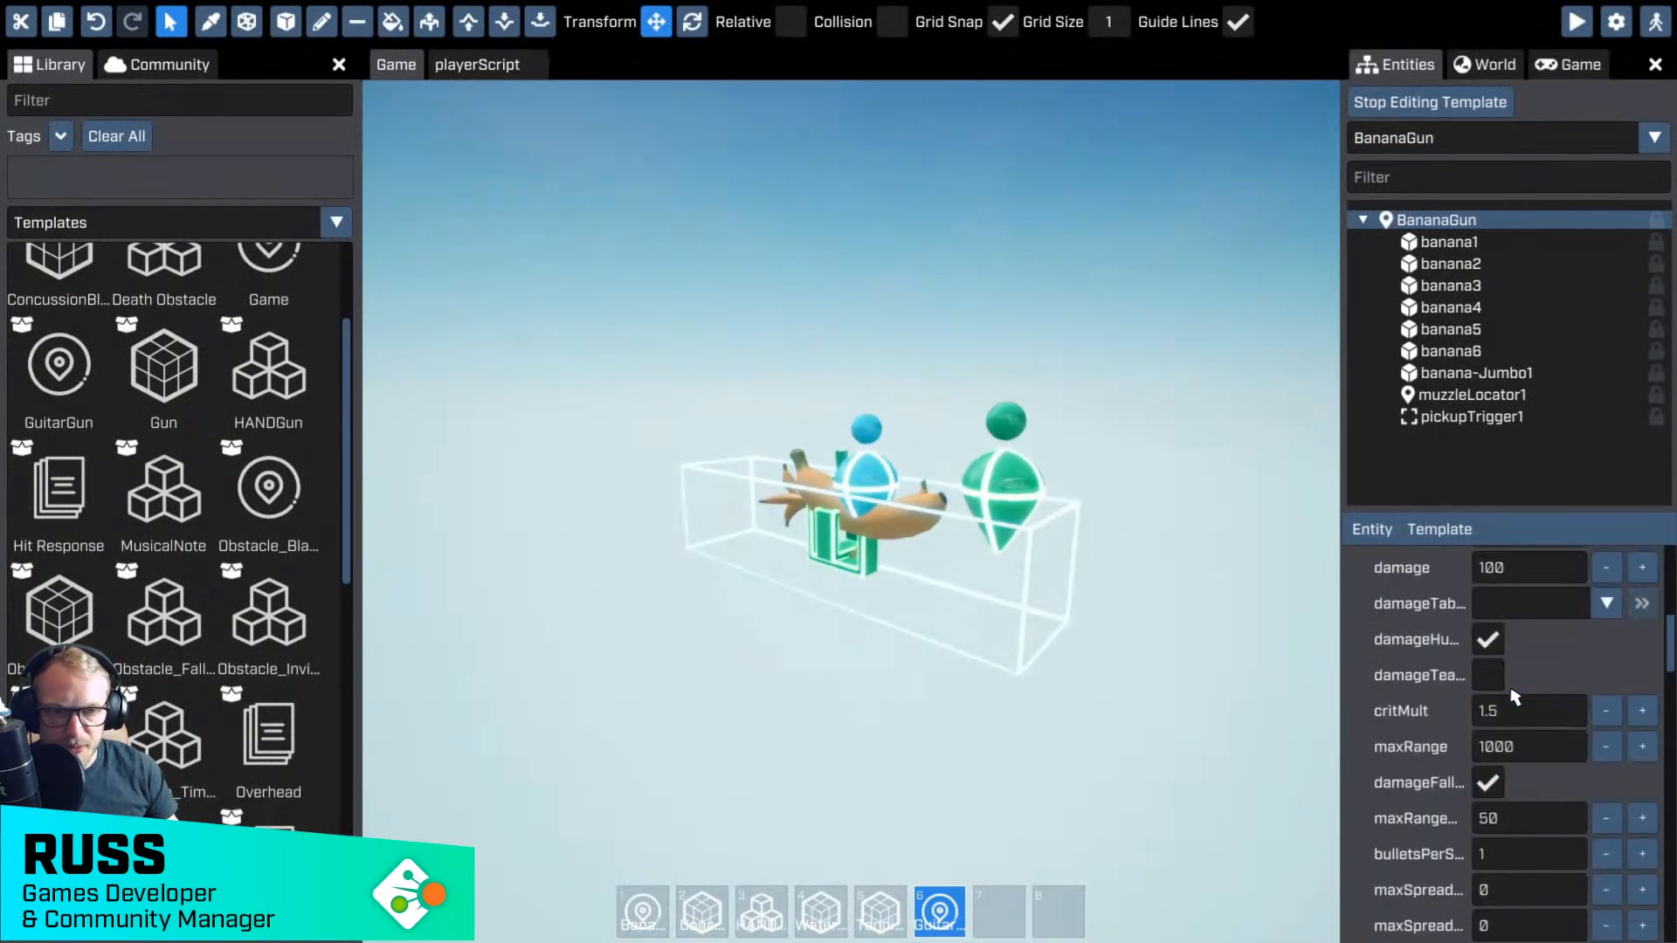
pyautogui.scroll(2, 1489, 642)
pyautogui.click(1450, 589)
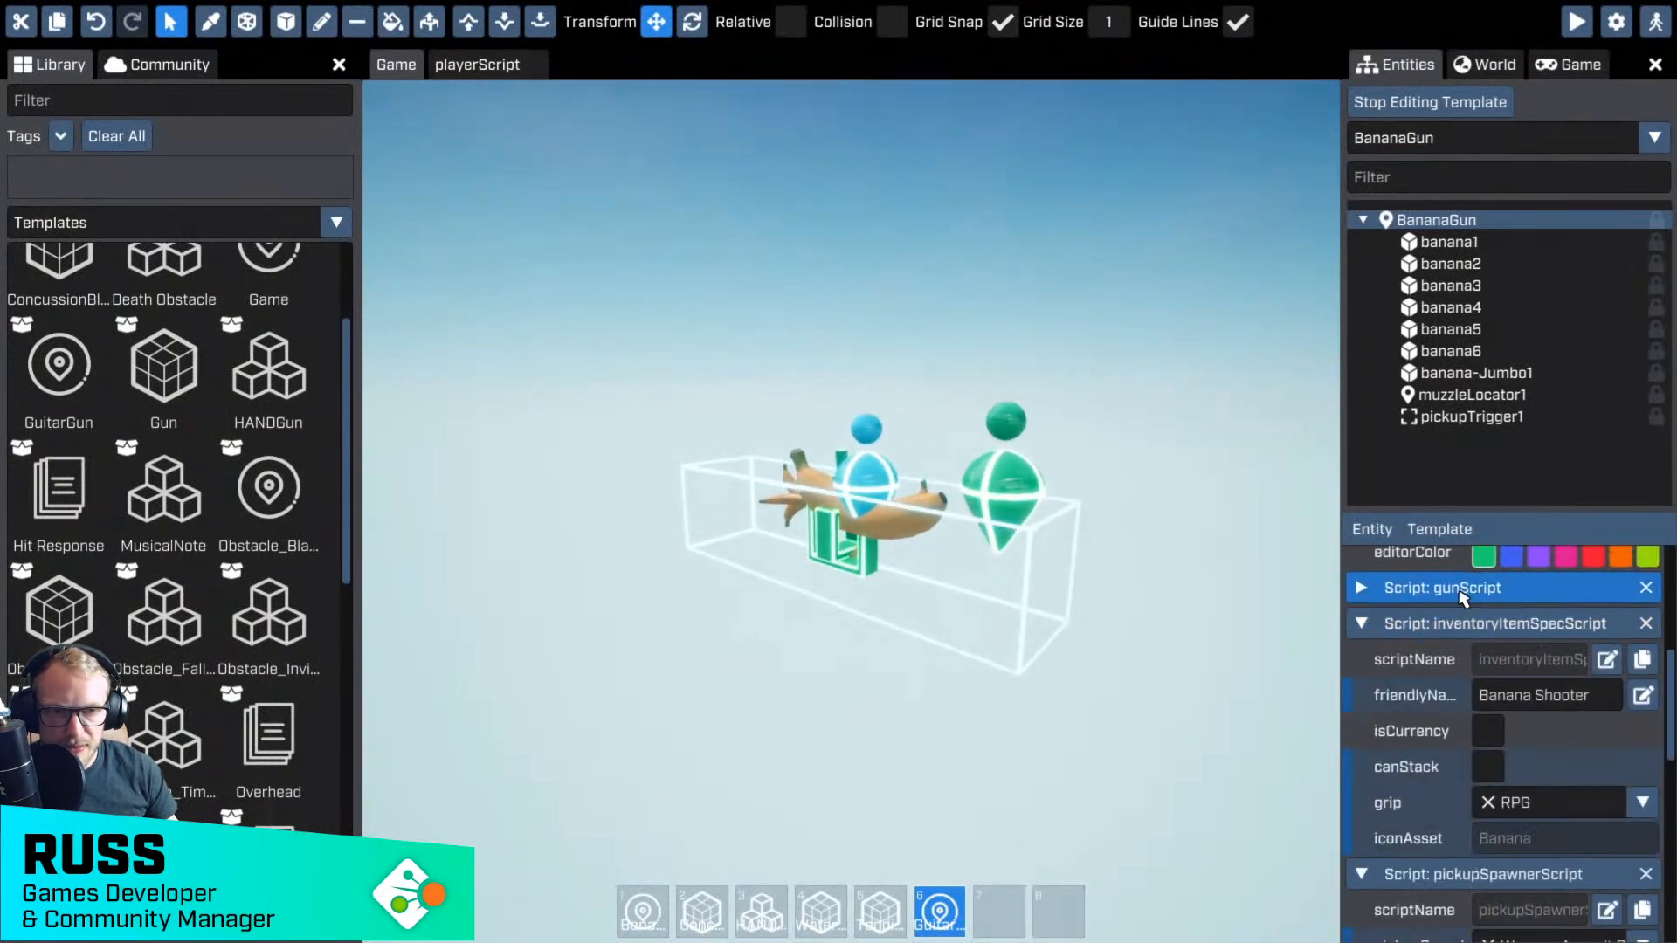
pyautogui.click(1402, 625)
pyautogui.click(1364, 659)
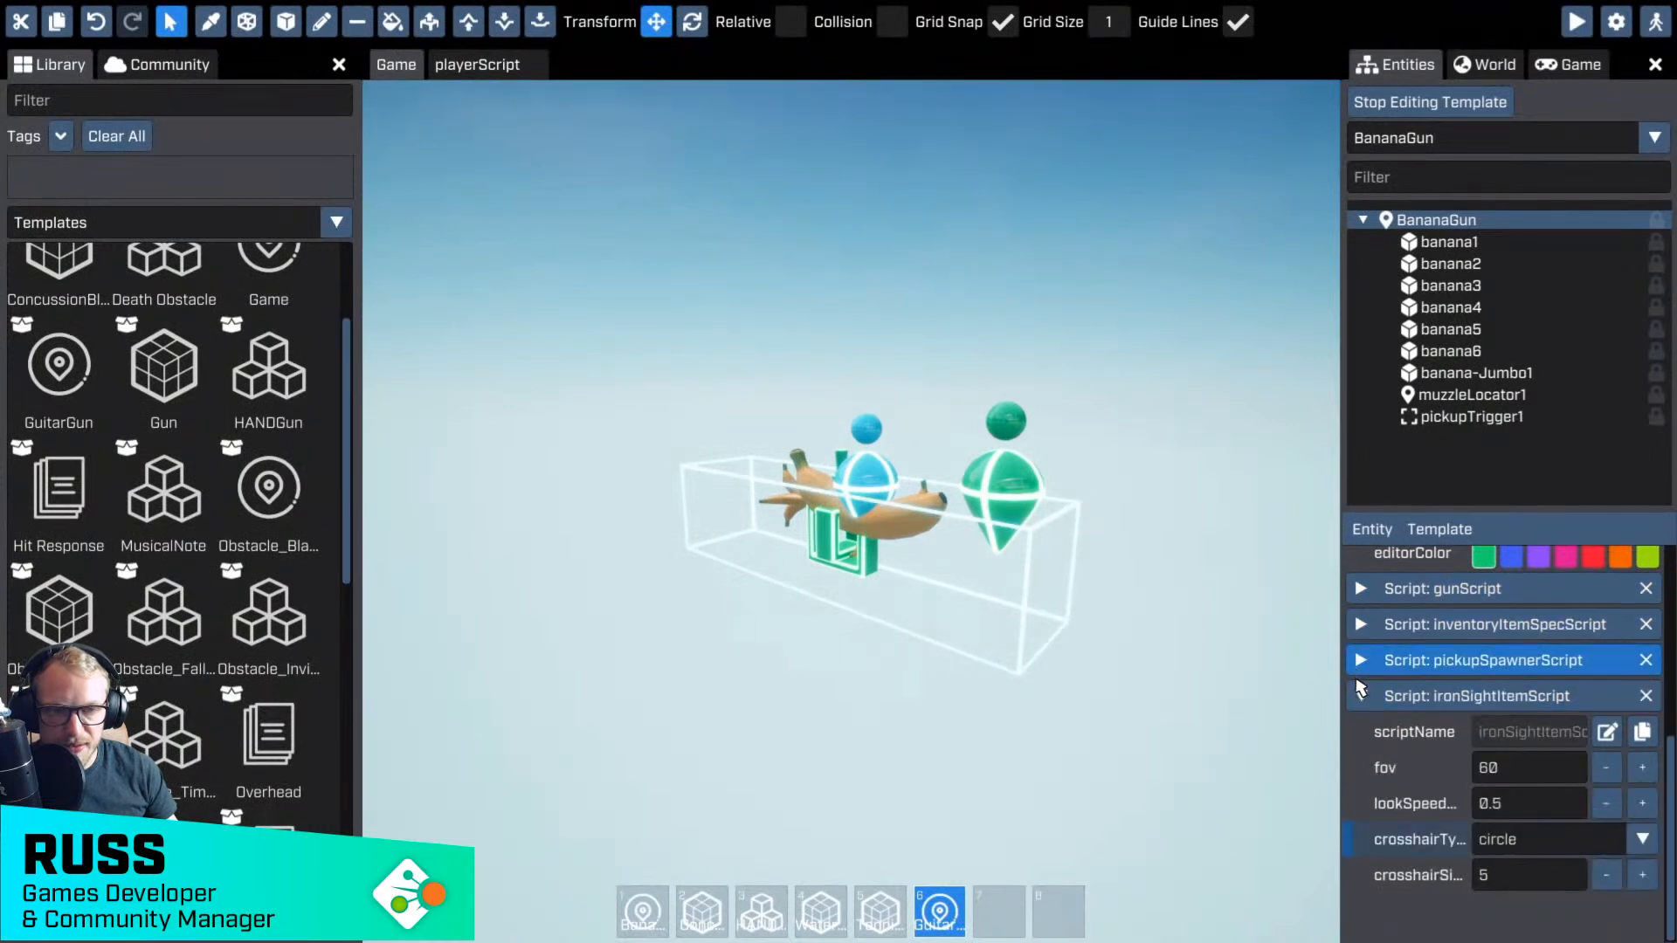
pyautogui.click(1358, 687)
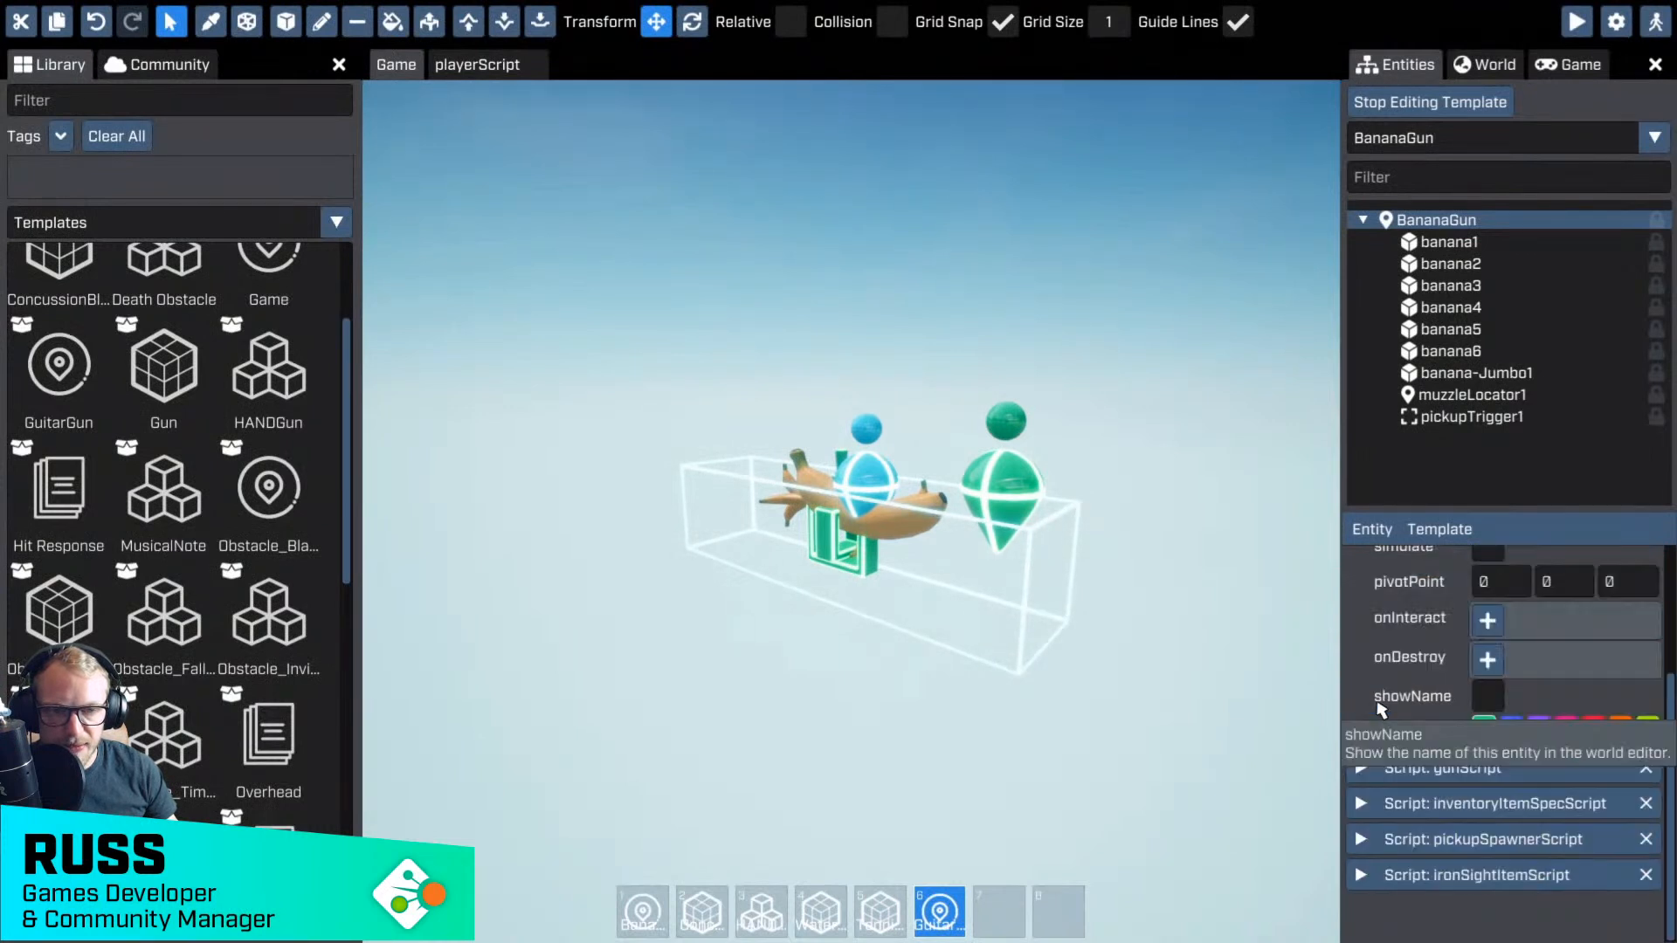
pyautogui.click(1364, 875)
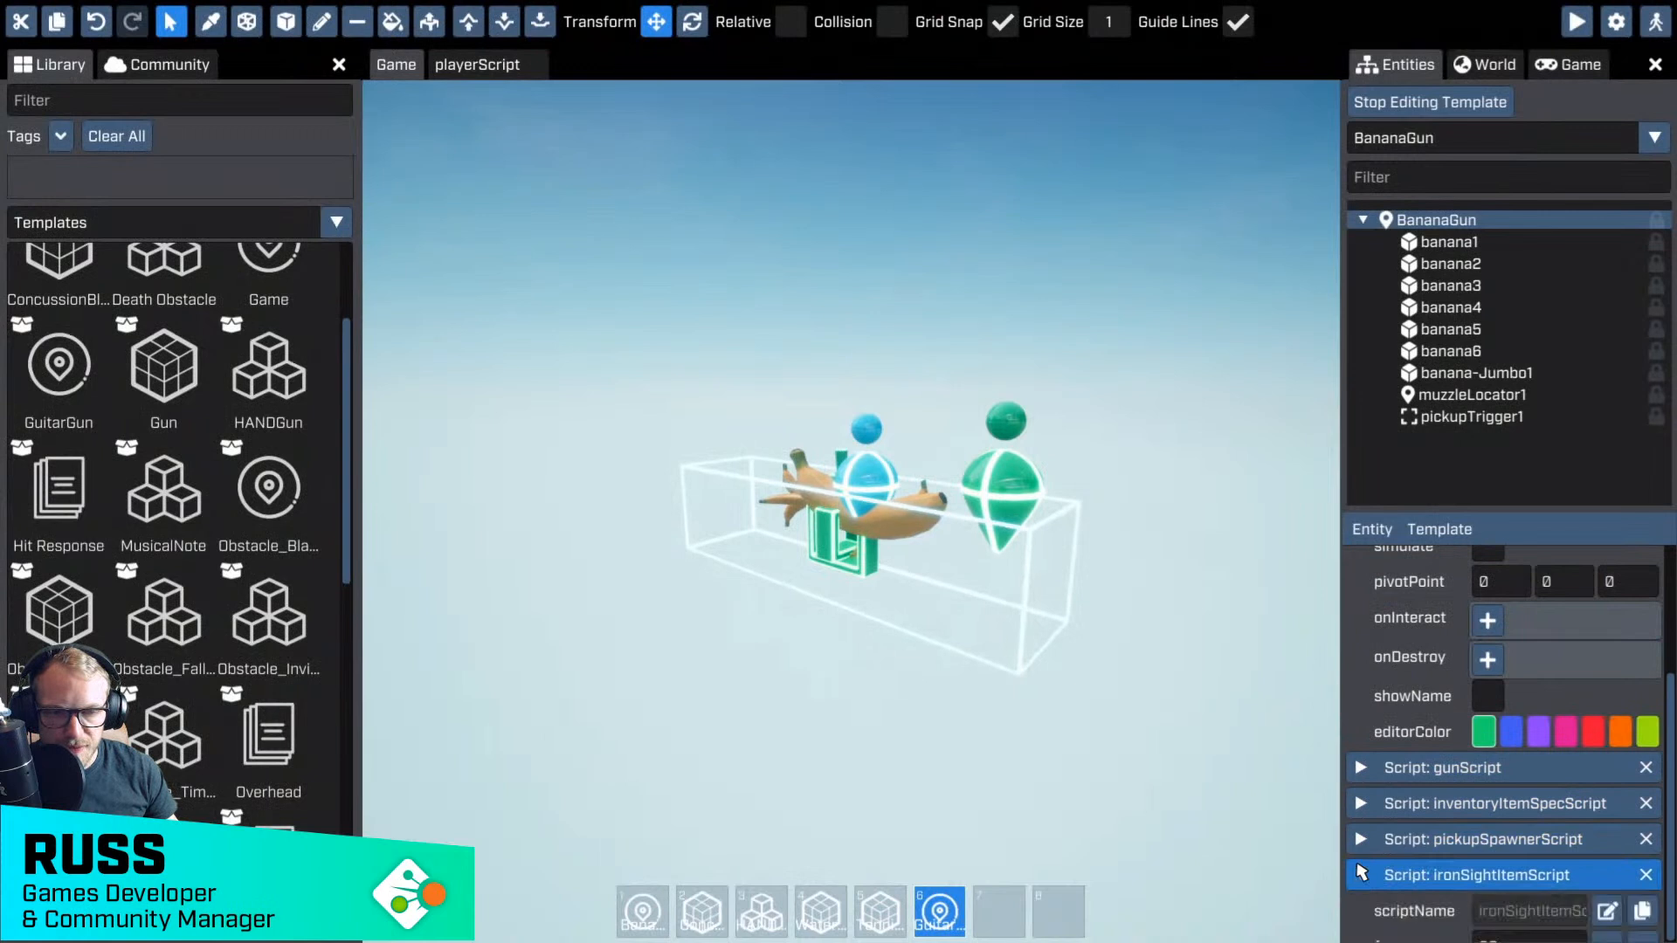
pyautogui.scroll(-3, 1635, 878)
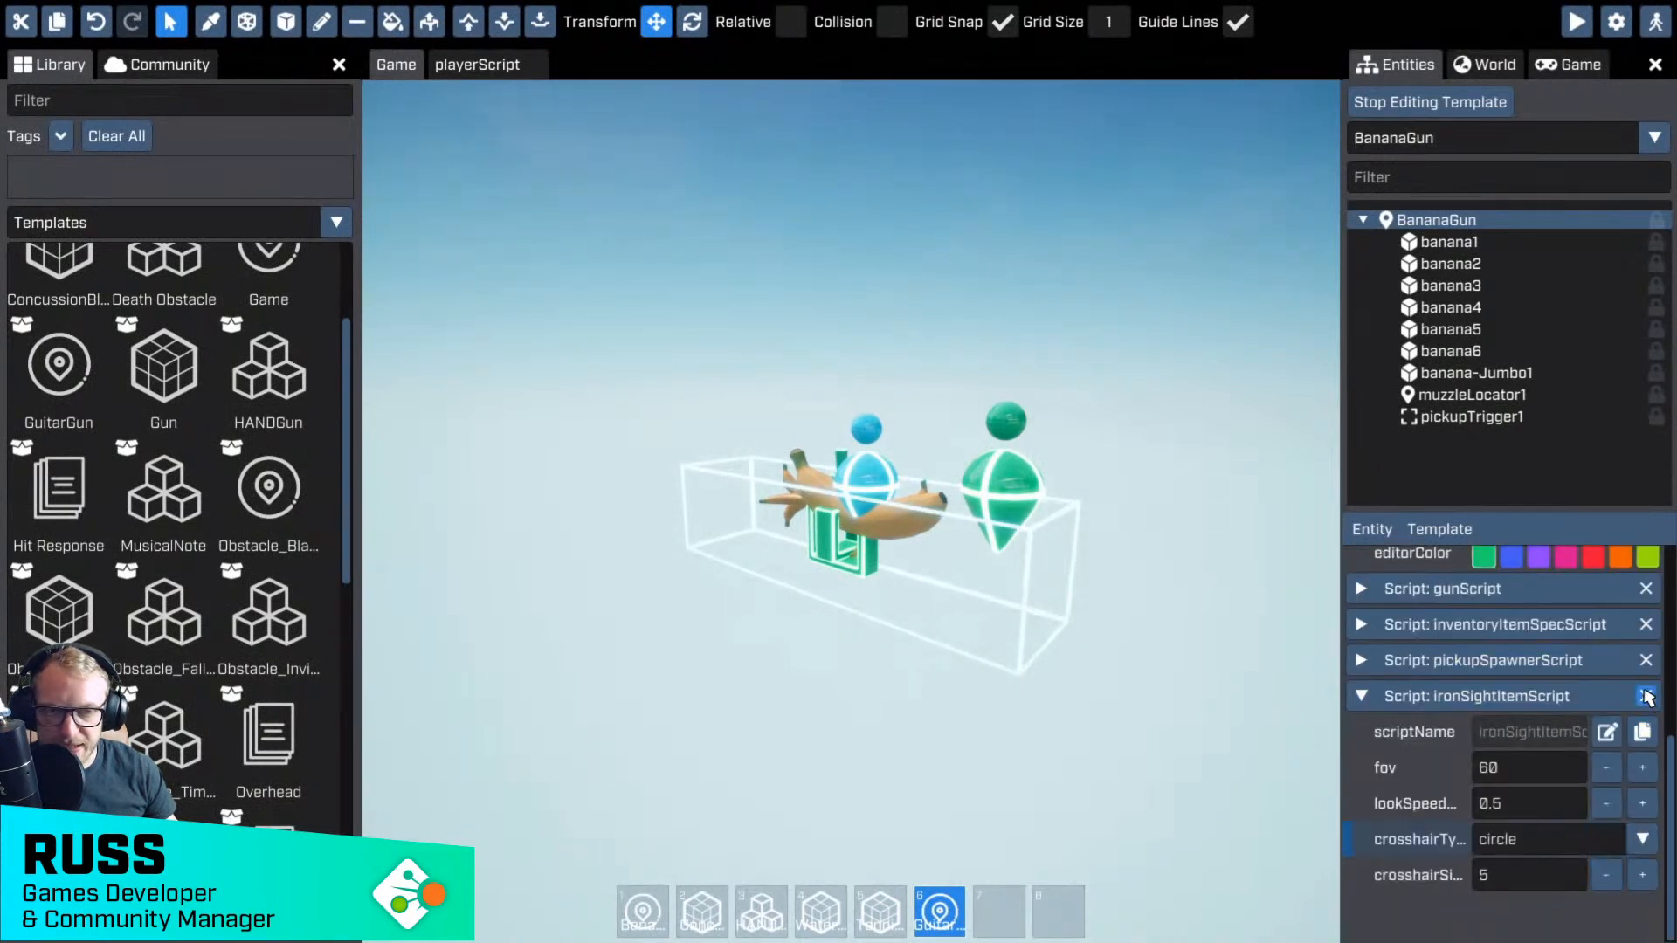
pyautogui.click(1645, 696)
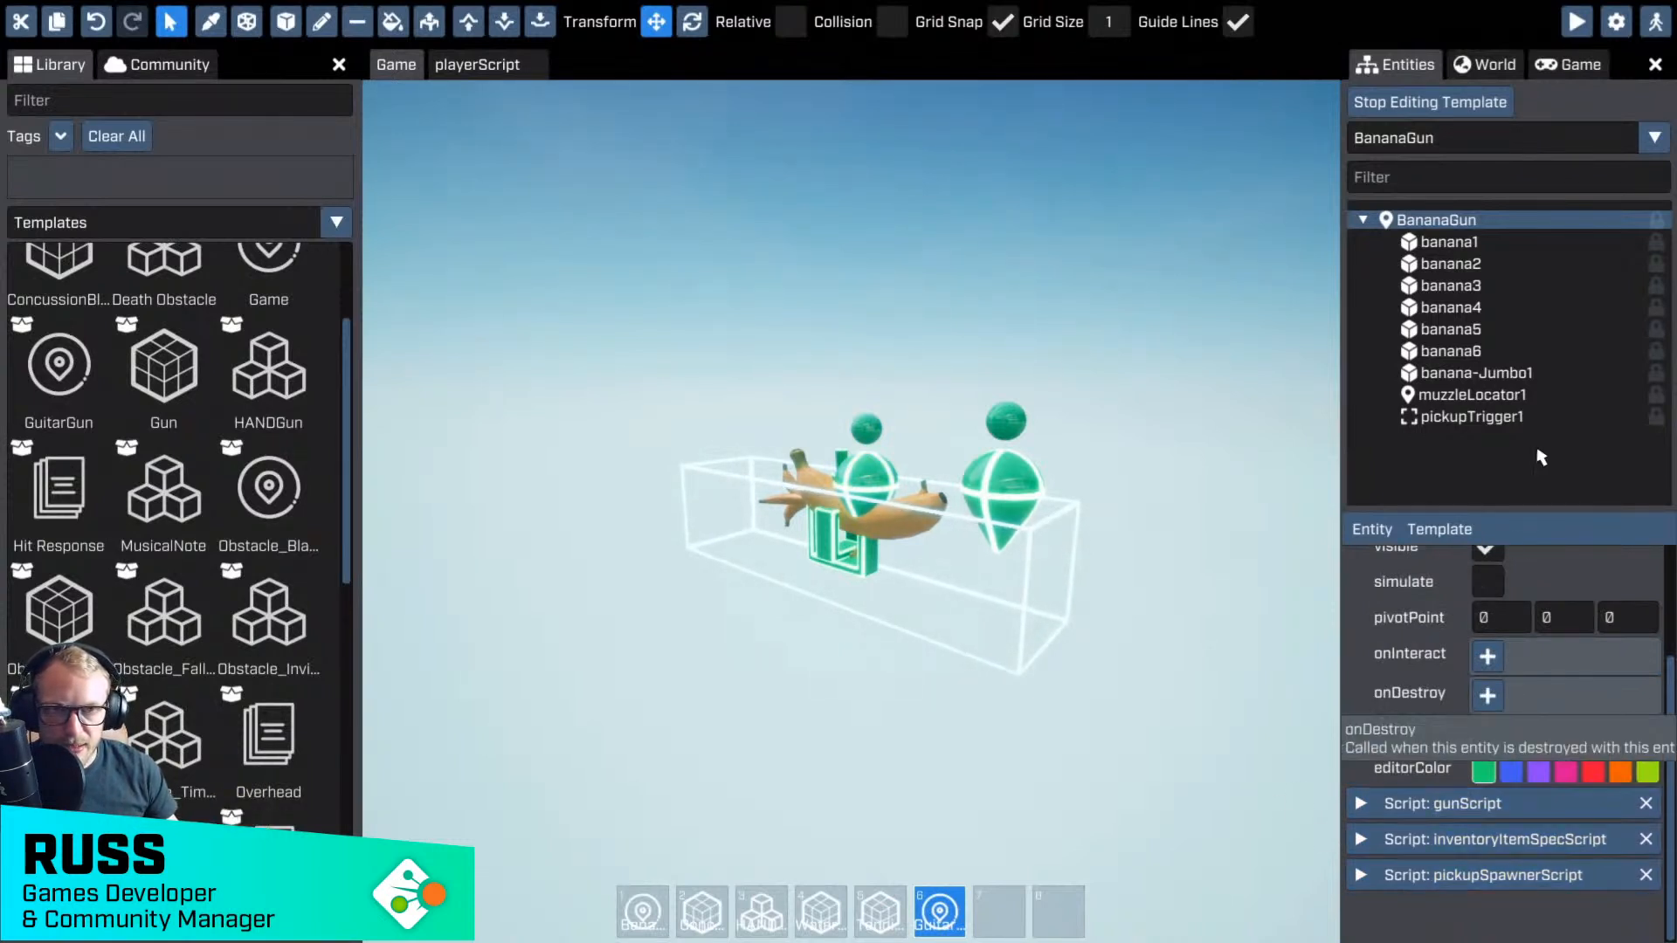
# - Open the BananaRocket template for editing and bring up its projectileScript properties
pyautogui.click(1449, 395)
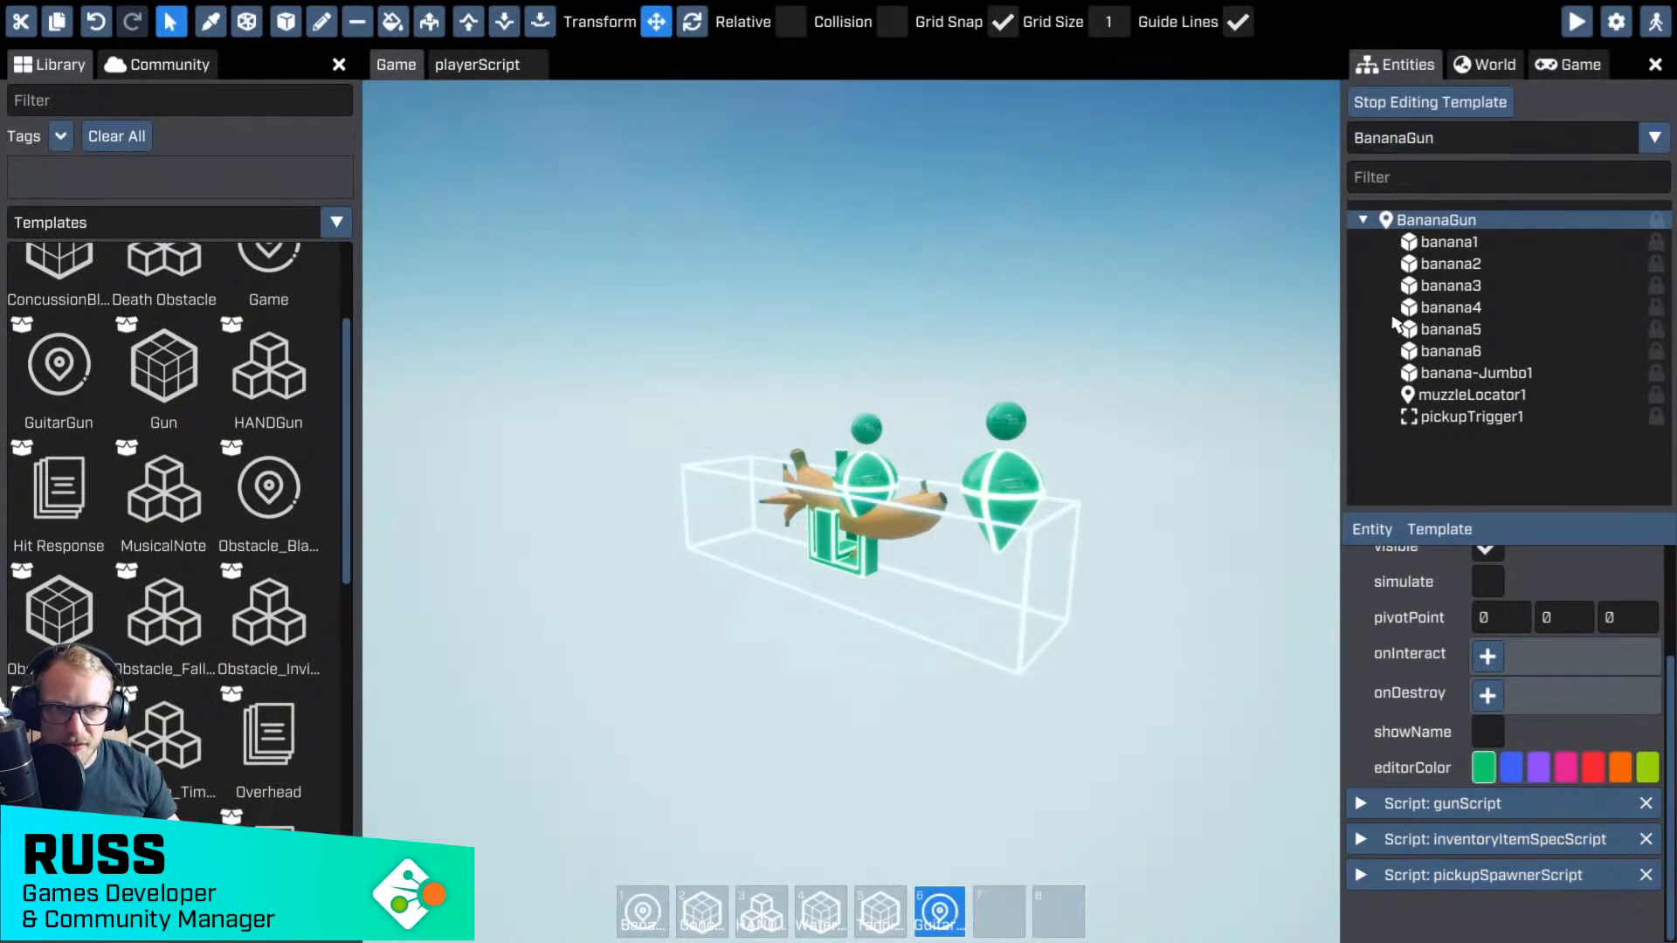
pyautogui.click(1424, 254)
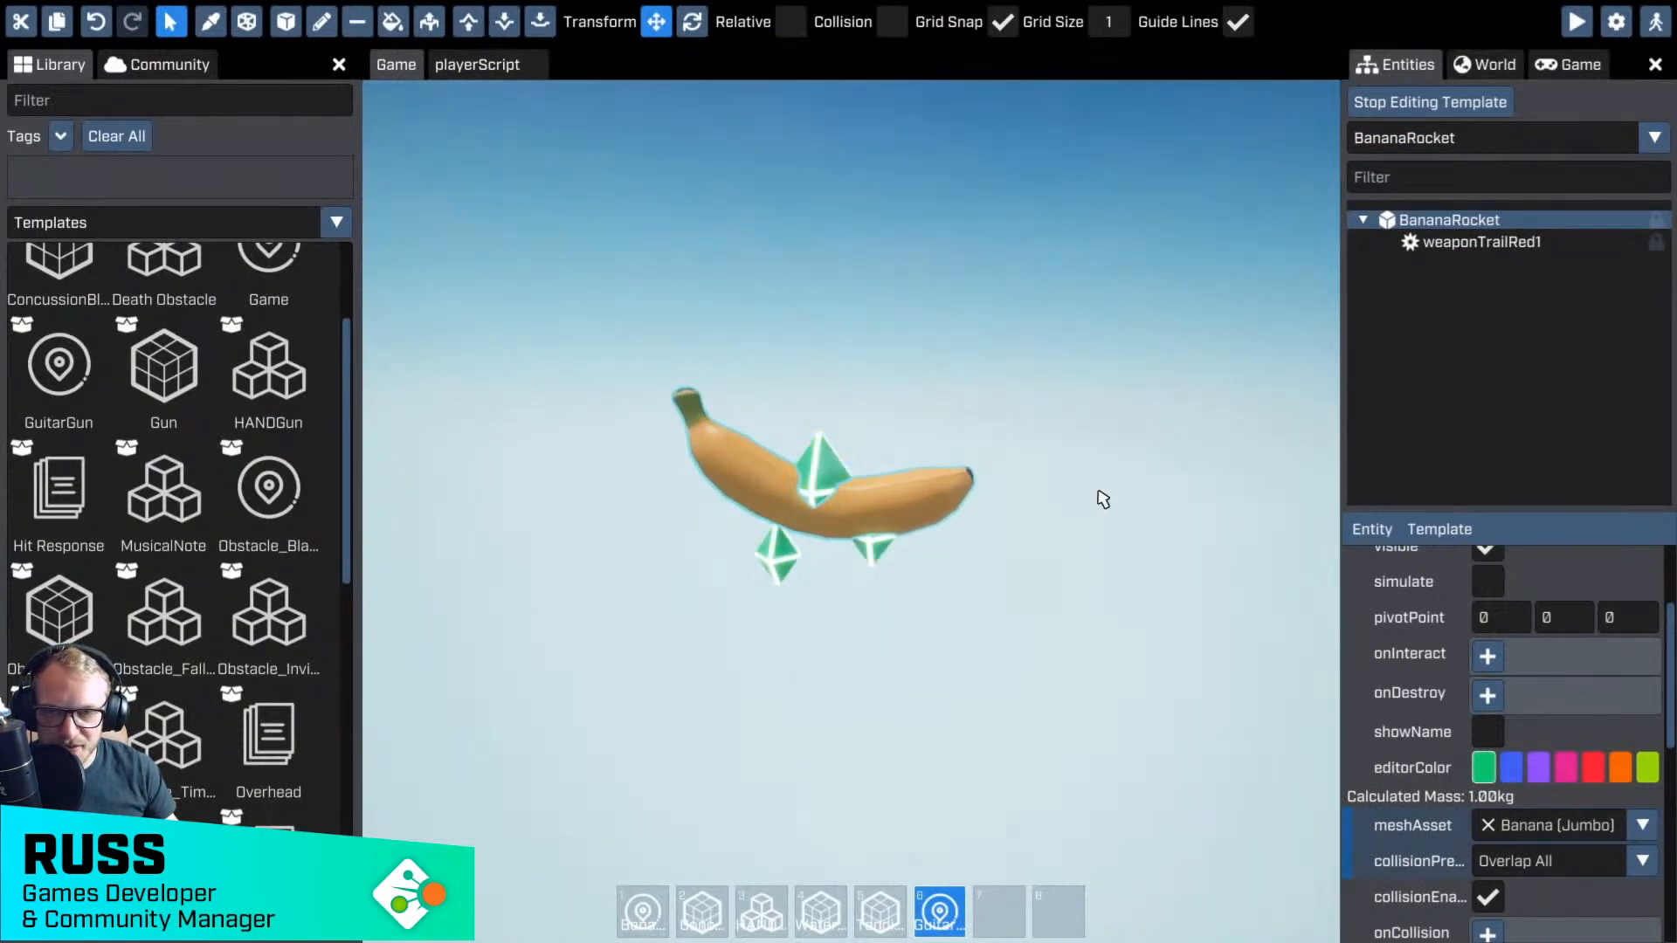
pyautogui.scroll(2, 1104, 497)
pyautogui.scroll(-2, 856, 471)
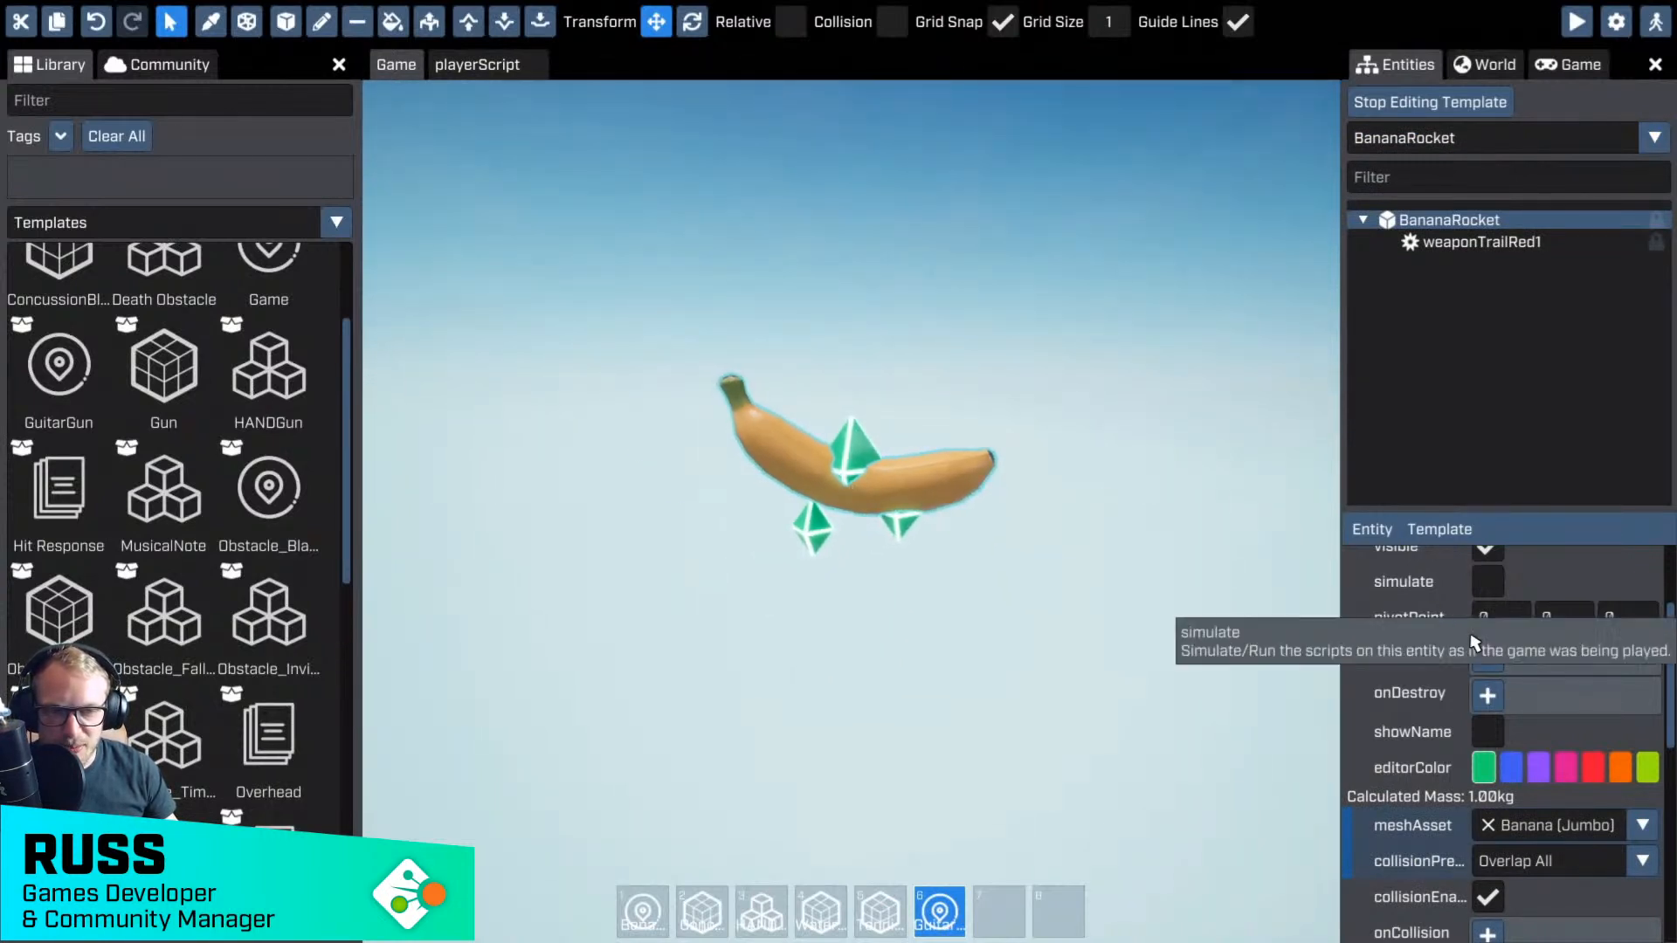
pyautogui.scroll(-4, 1537, 734)
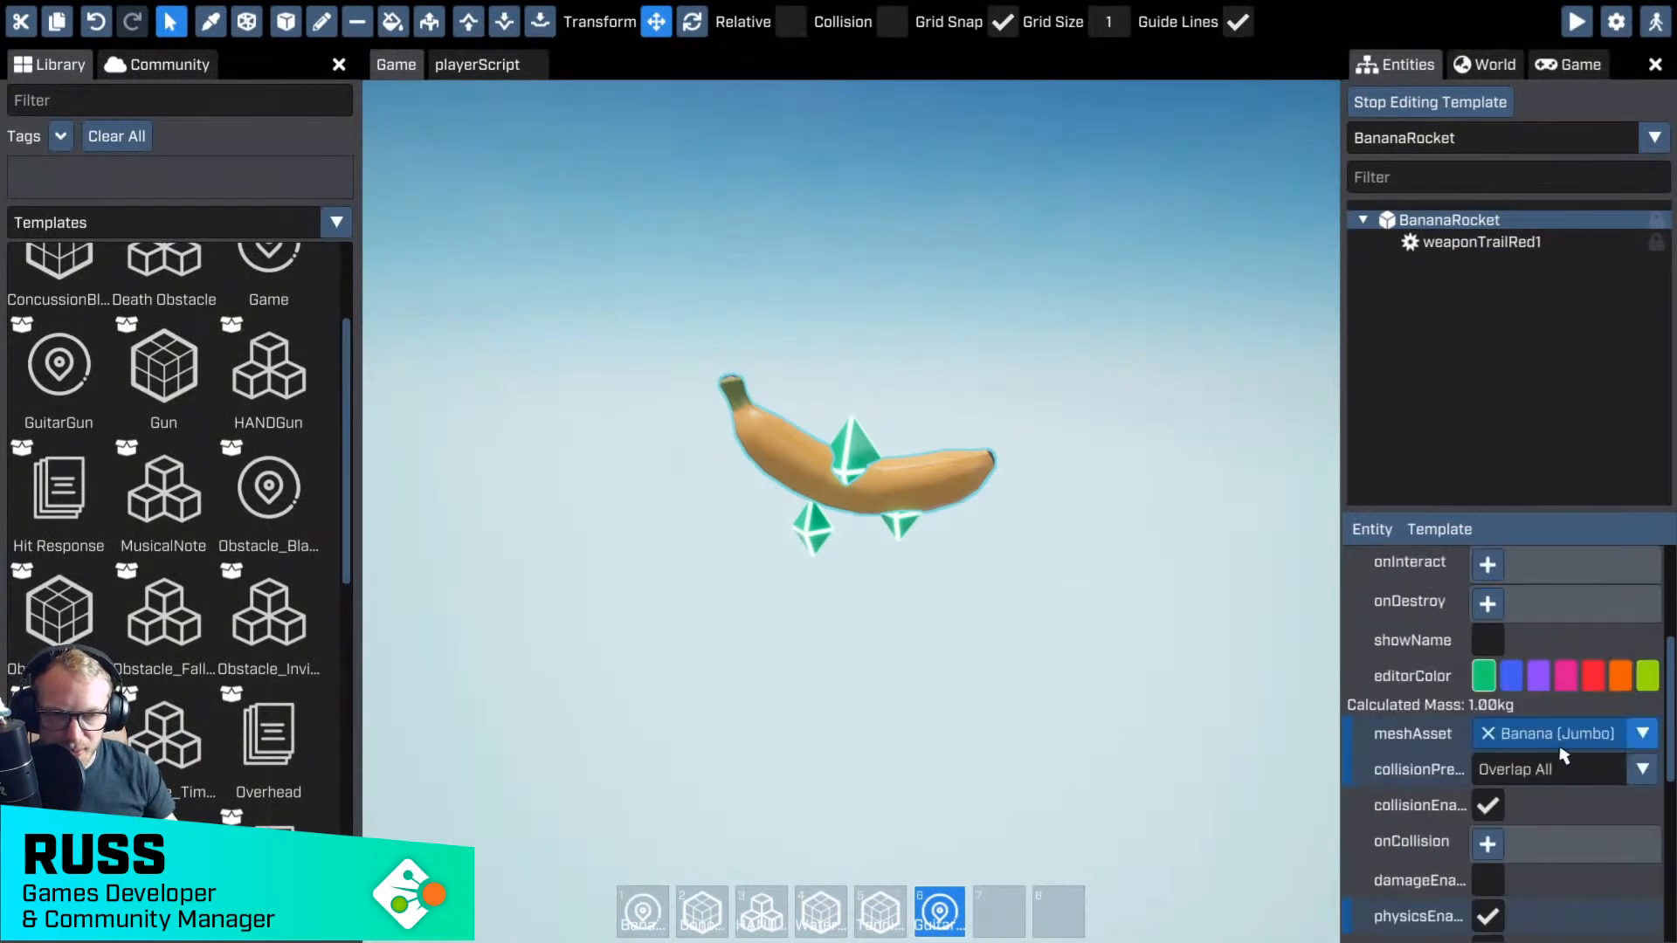
pyautogui.scroll(-2, 1566, 753)
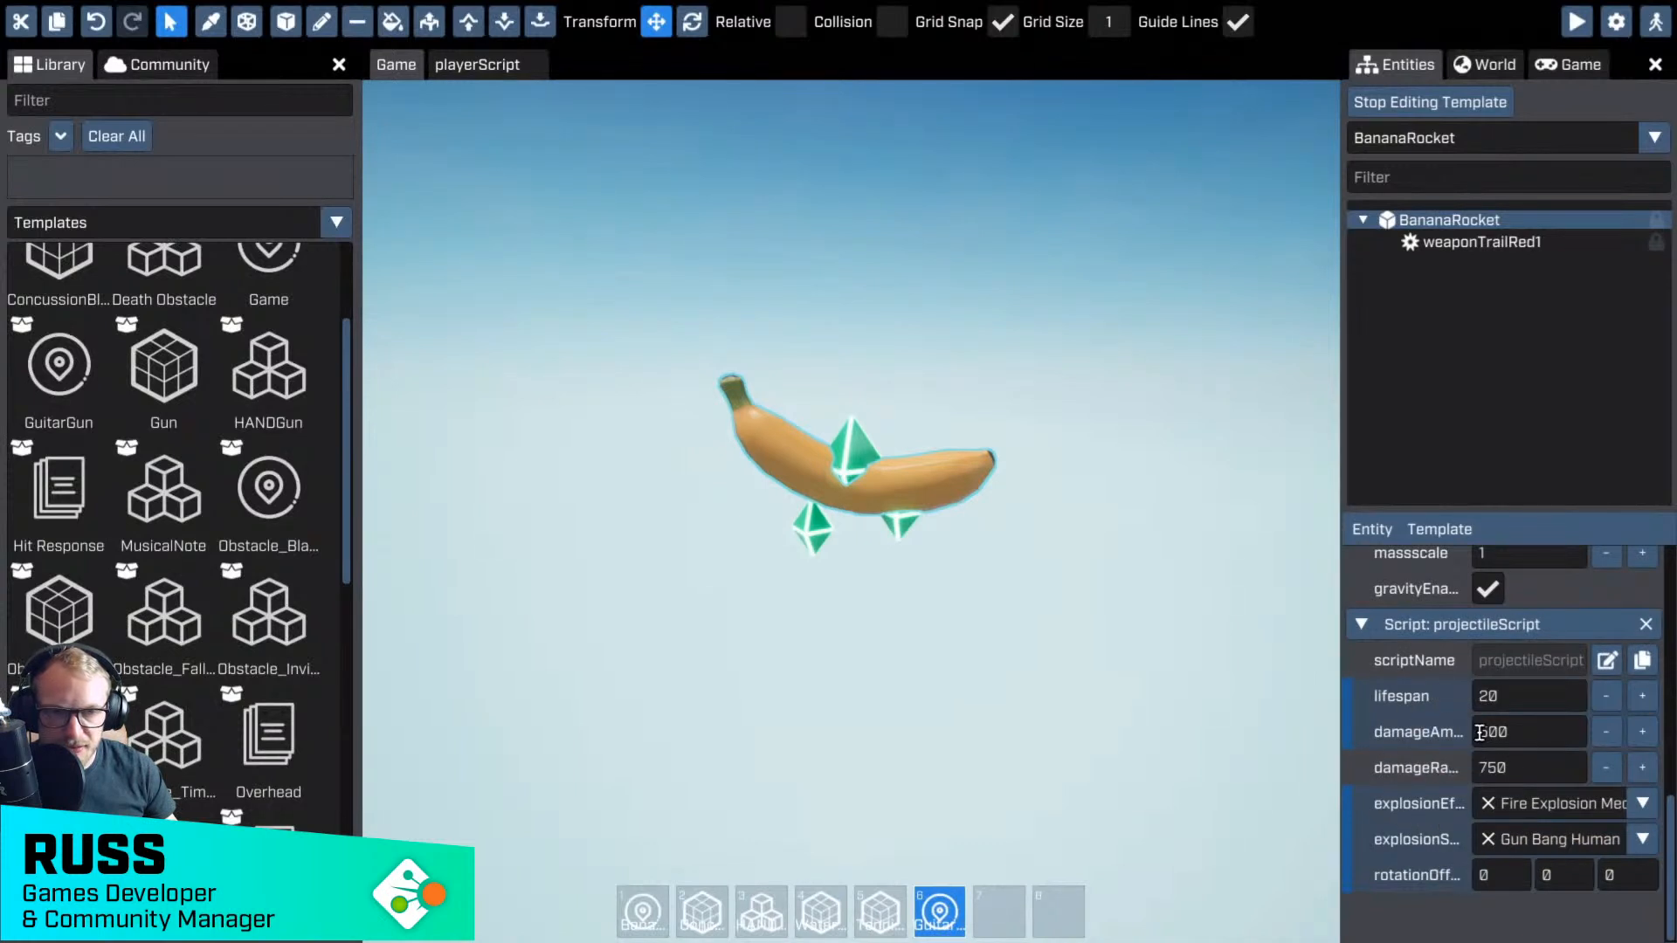
# - Set BananaRocket's projectile damageRadius to 500, change its damageAmount, and stop editing the template
pyautogui.click(1523, 738)
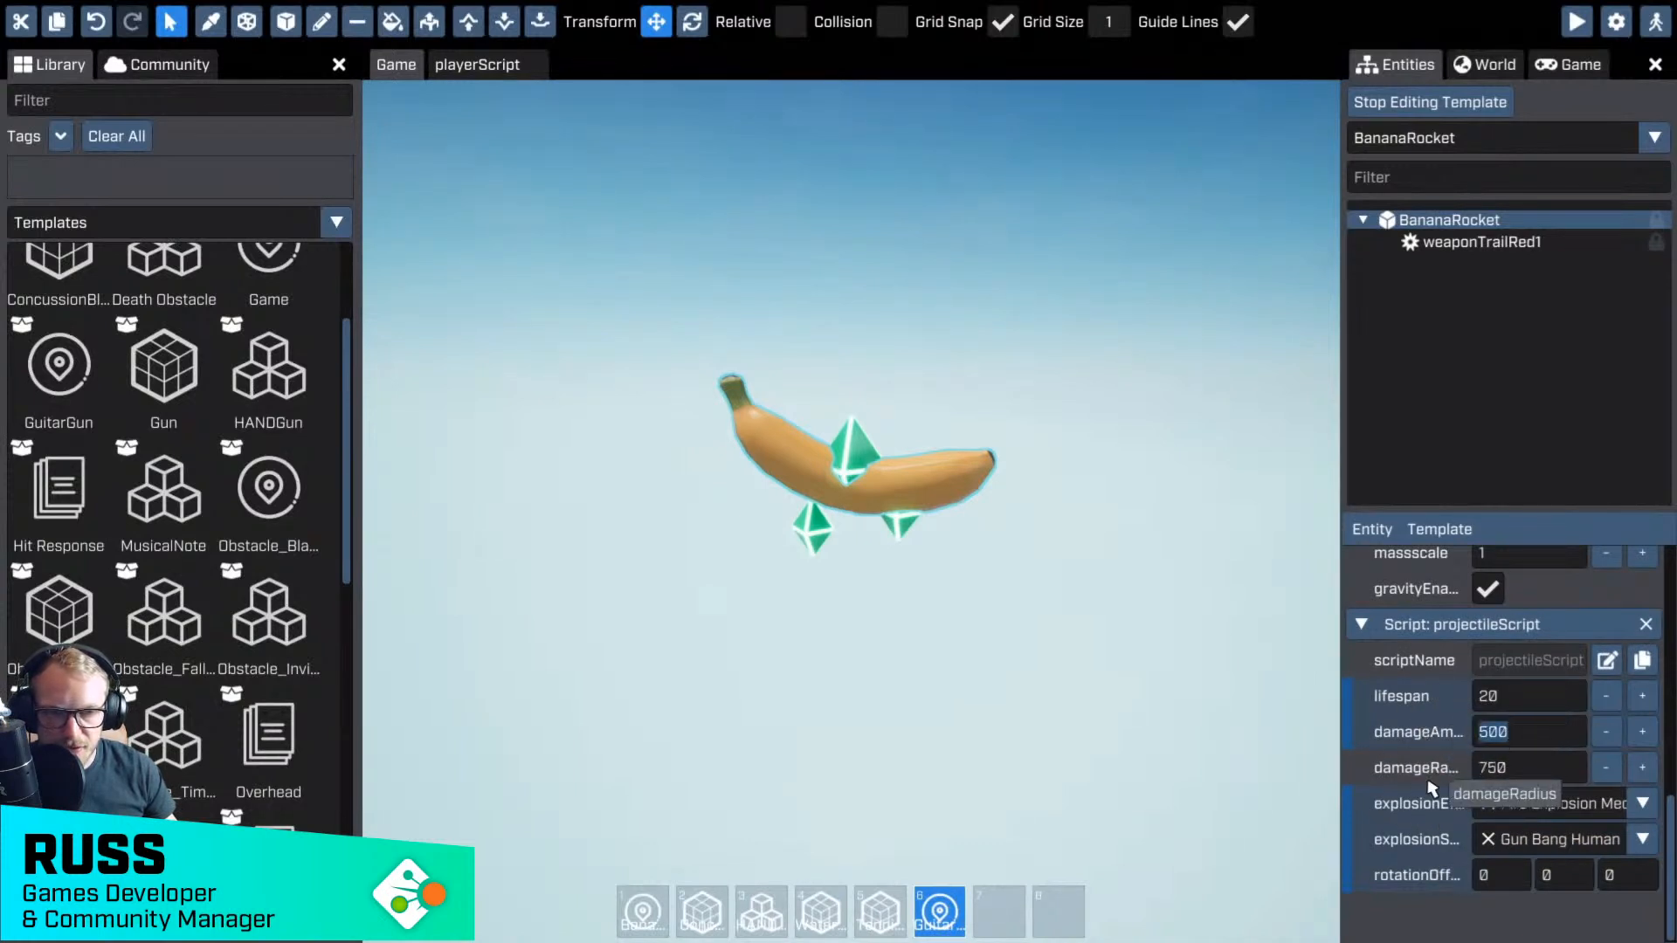
pyautogui.click(1516, 766)
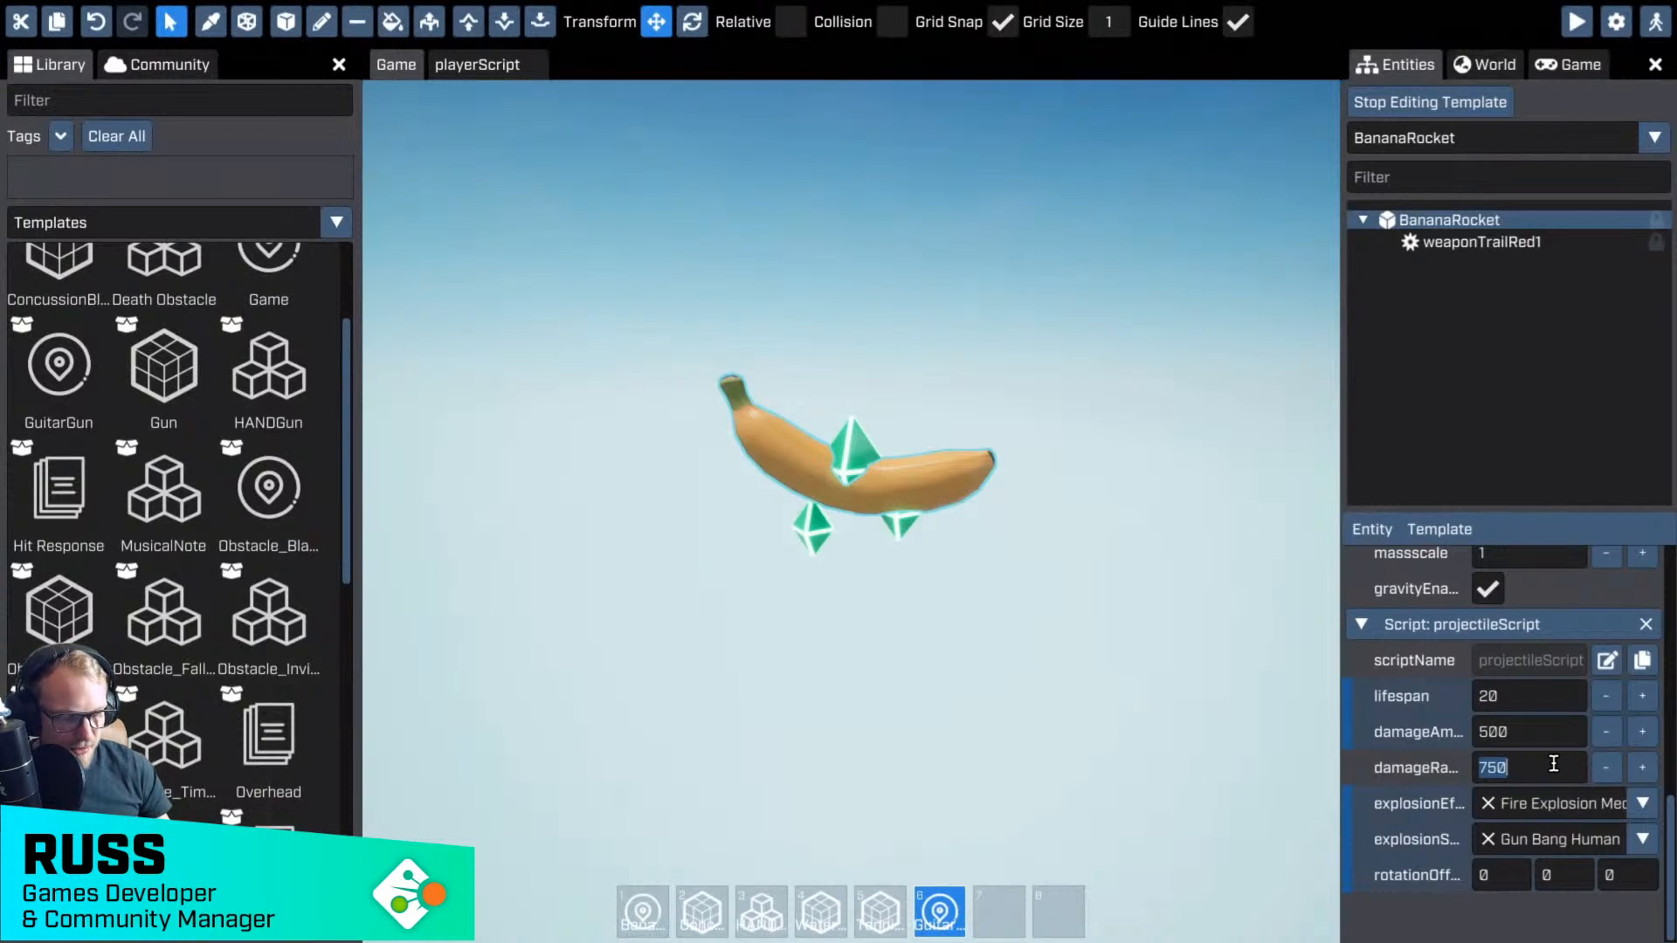
pyautogui.write('50')
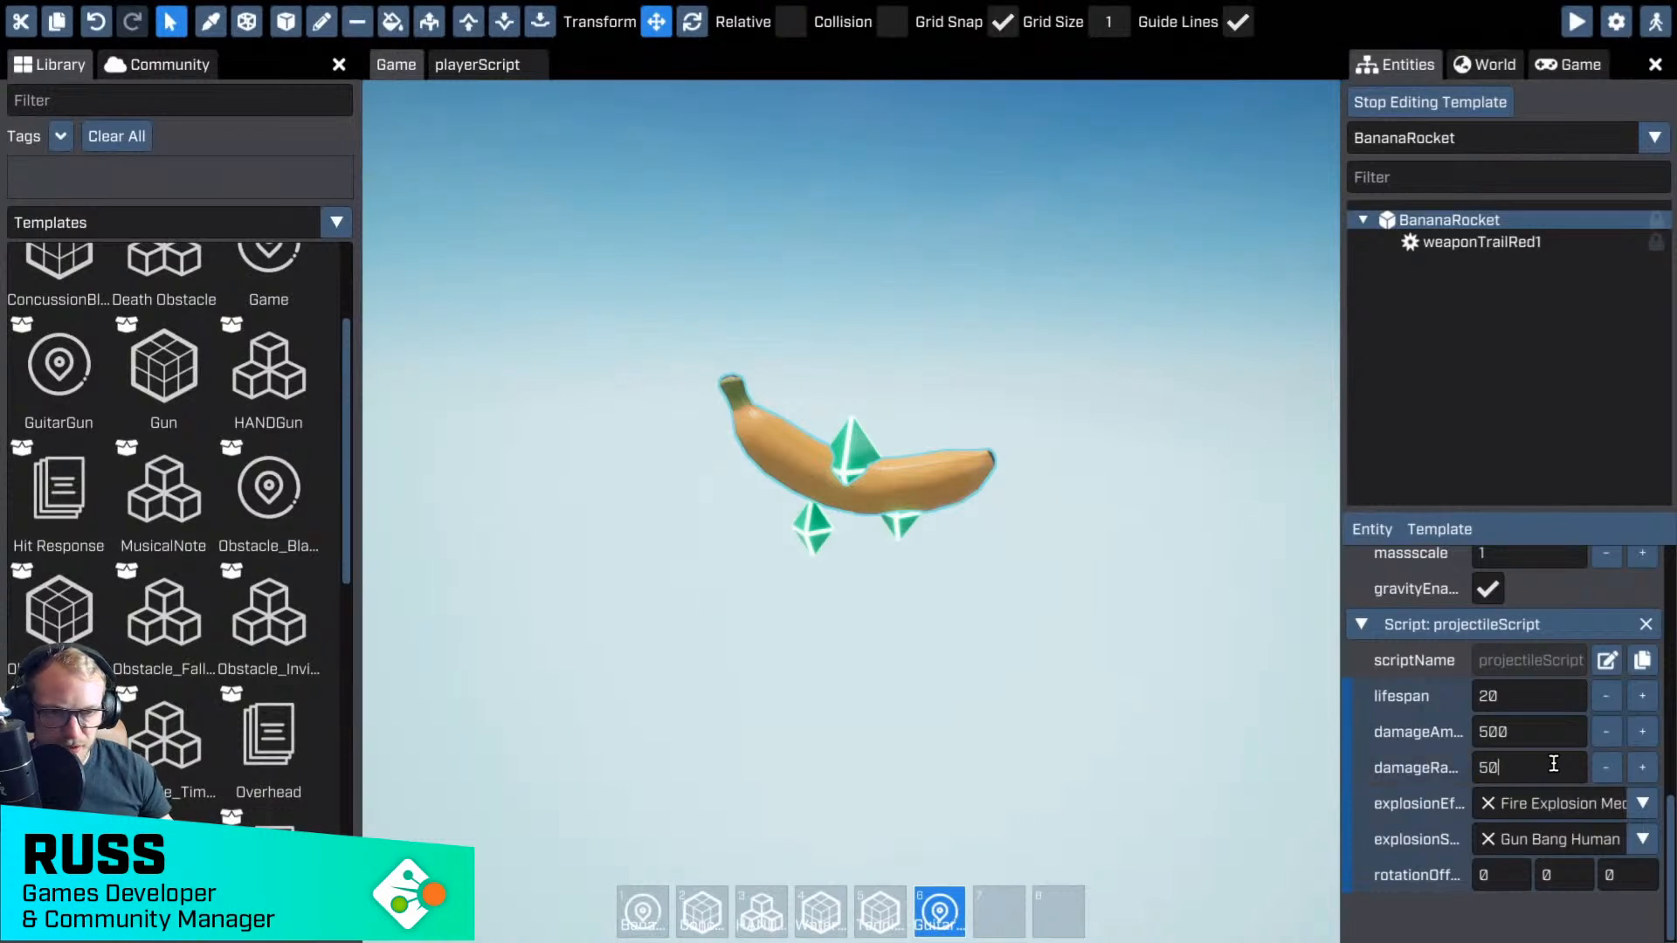
pyautogui.click(1535, 738)
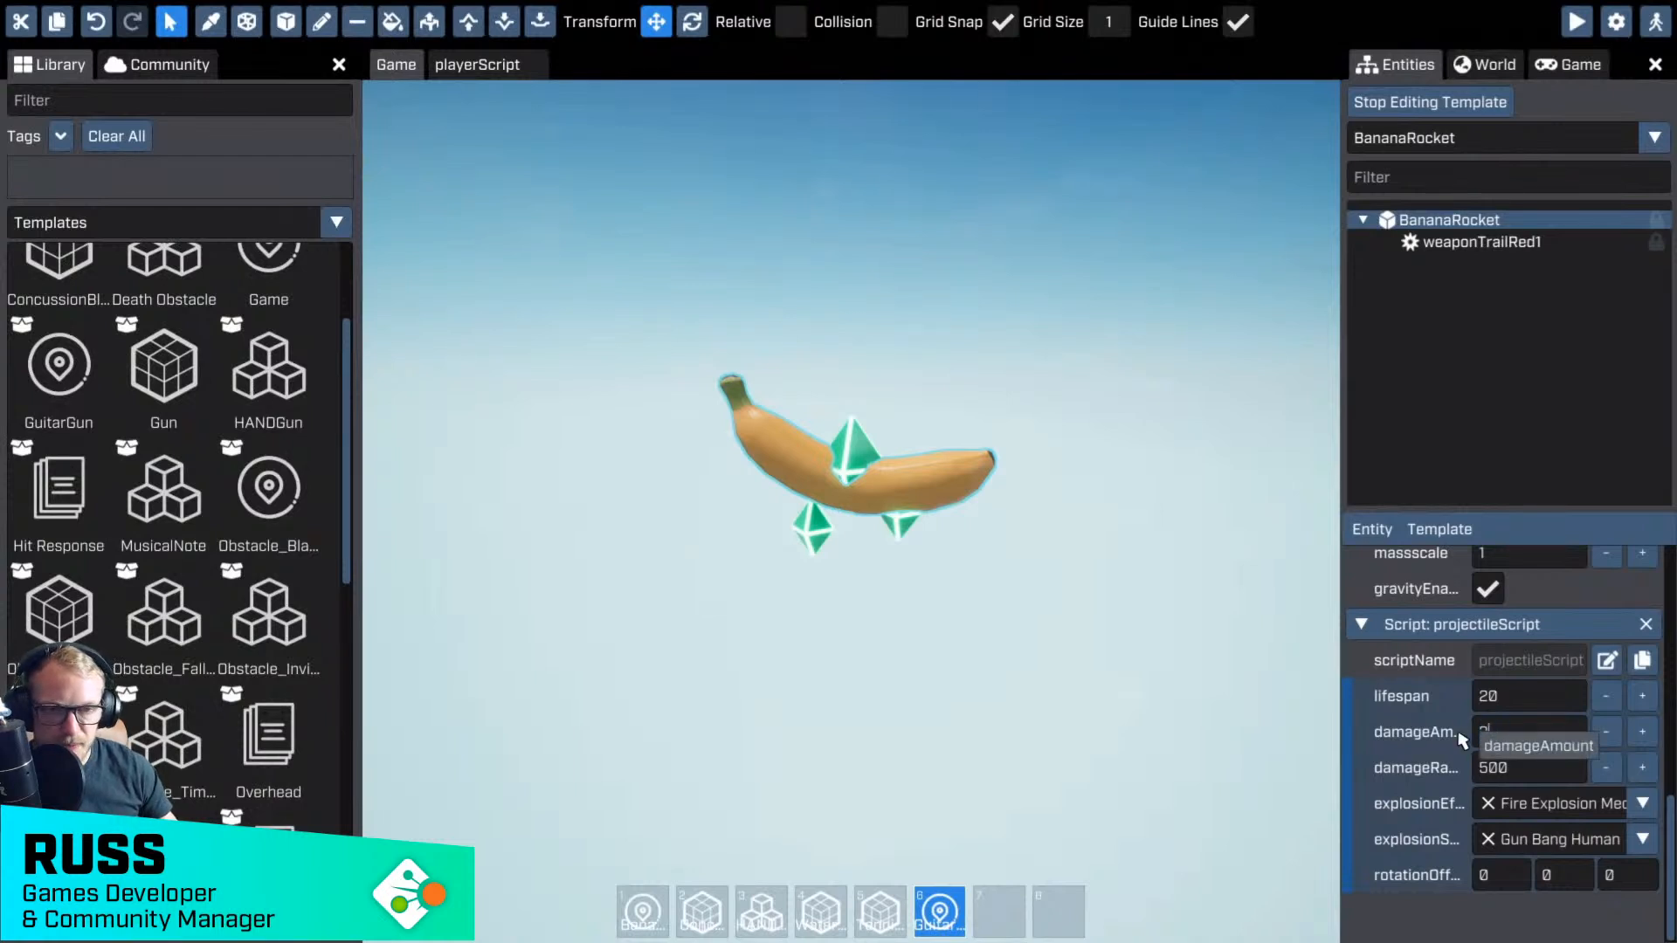
pyautogui.click(1184, 645)
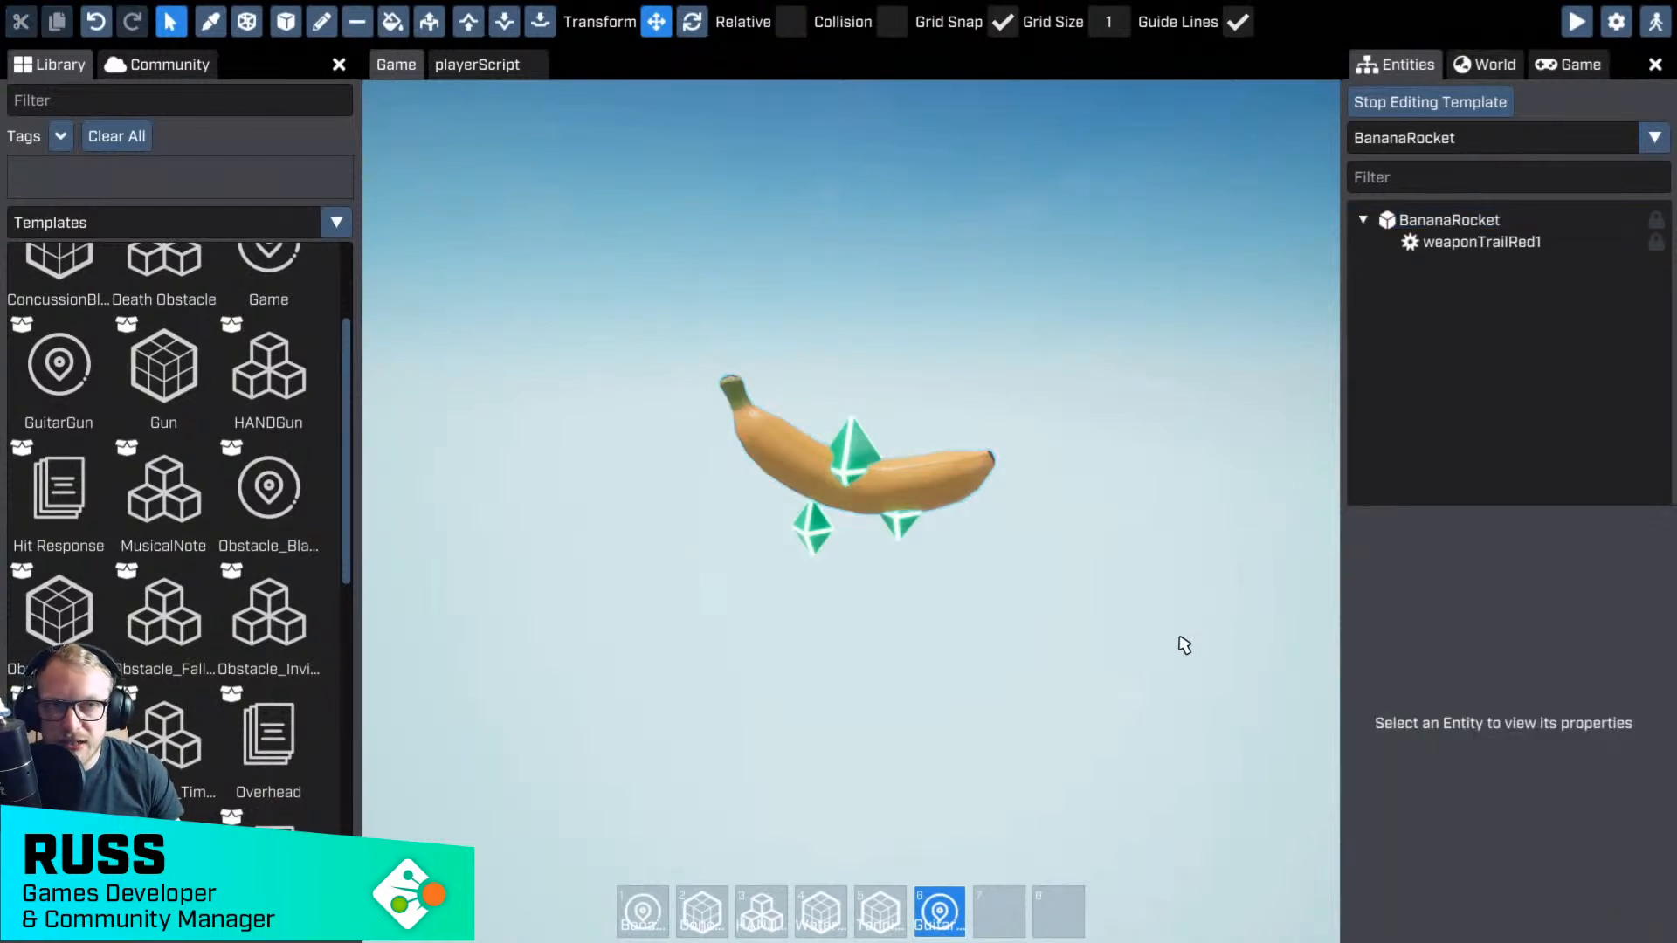
pyautogui.click(1474, 221)
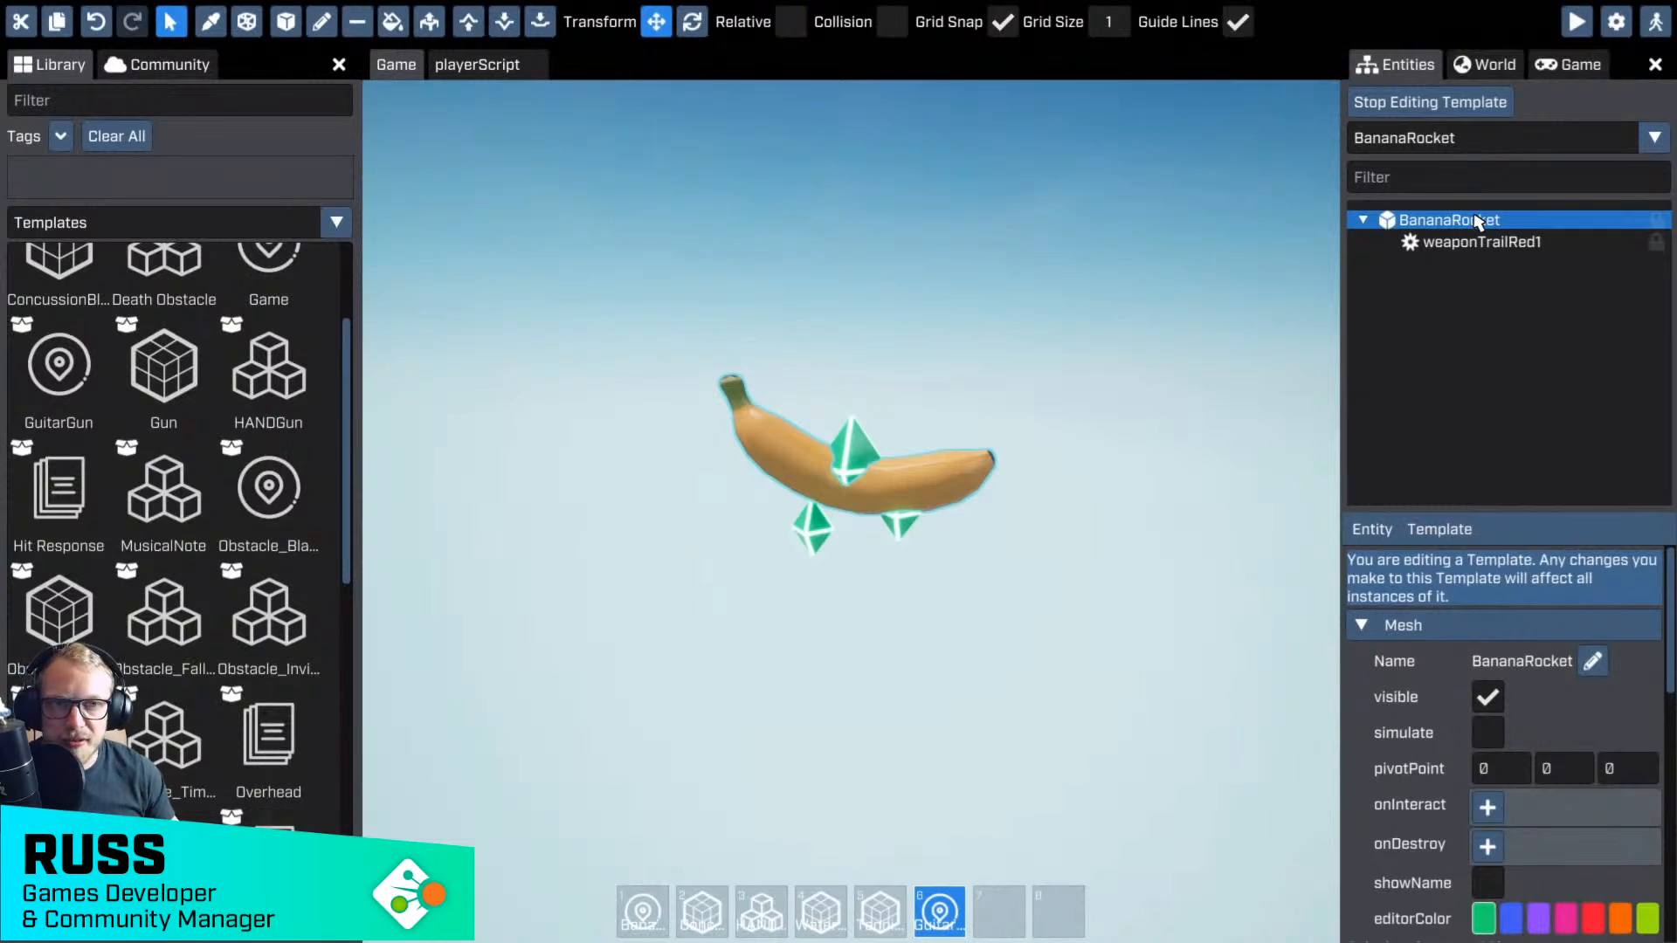
pyautogui.click(1476, 103)
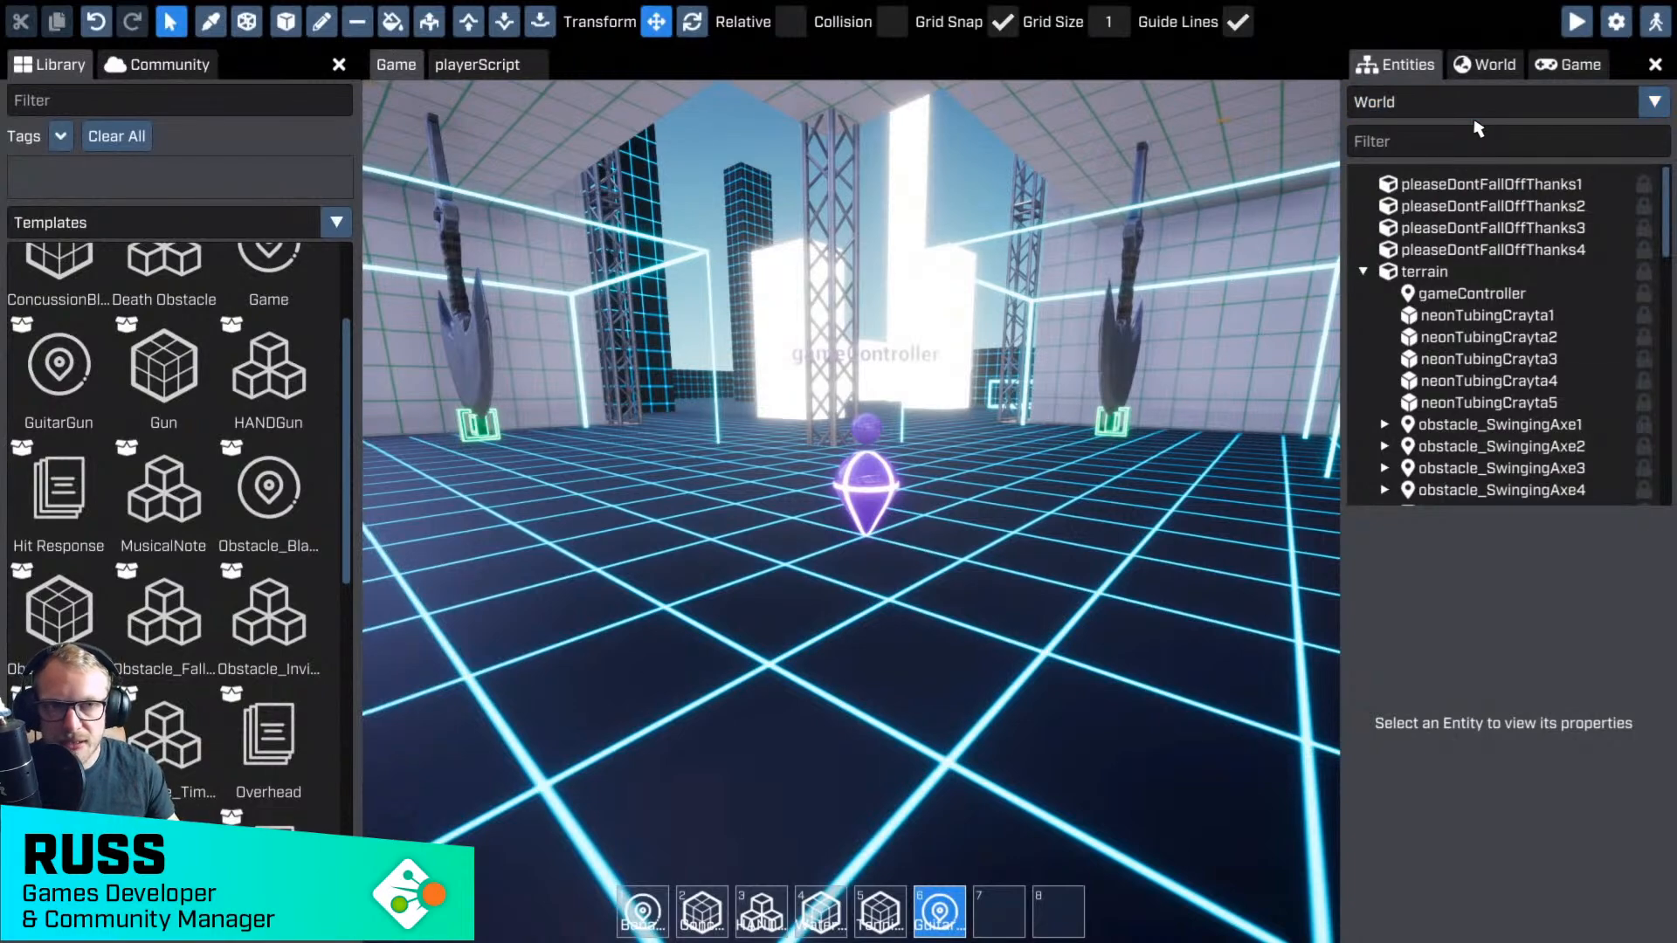
# - Search the meshes for cr and place a Crate on the raised white platform at about 425, 25, 450
pyautogui.hotkey('shift', 's')
pyautogui.moveTo(1136, 437)
pyautogui.mouseDown(button='right')
pyautogui.moveTo(853, 493)
pyautogui.moveTo(852, 524)
pyautogui.moveTo(851, 498)
pyautogui.moveTo(882, 493)
pyautogui.moveTo(851, 491)
pyautogui.moveTo(1061, 494)
pyautogui.mouseUp(button='right')
pyautogui.hotkey('shift', 's')
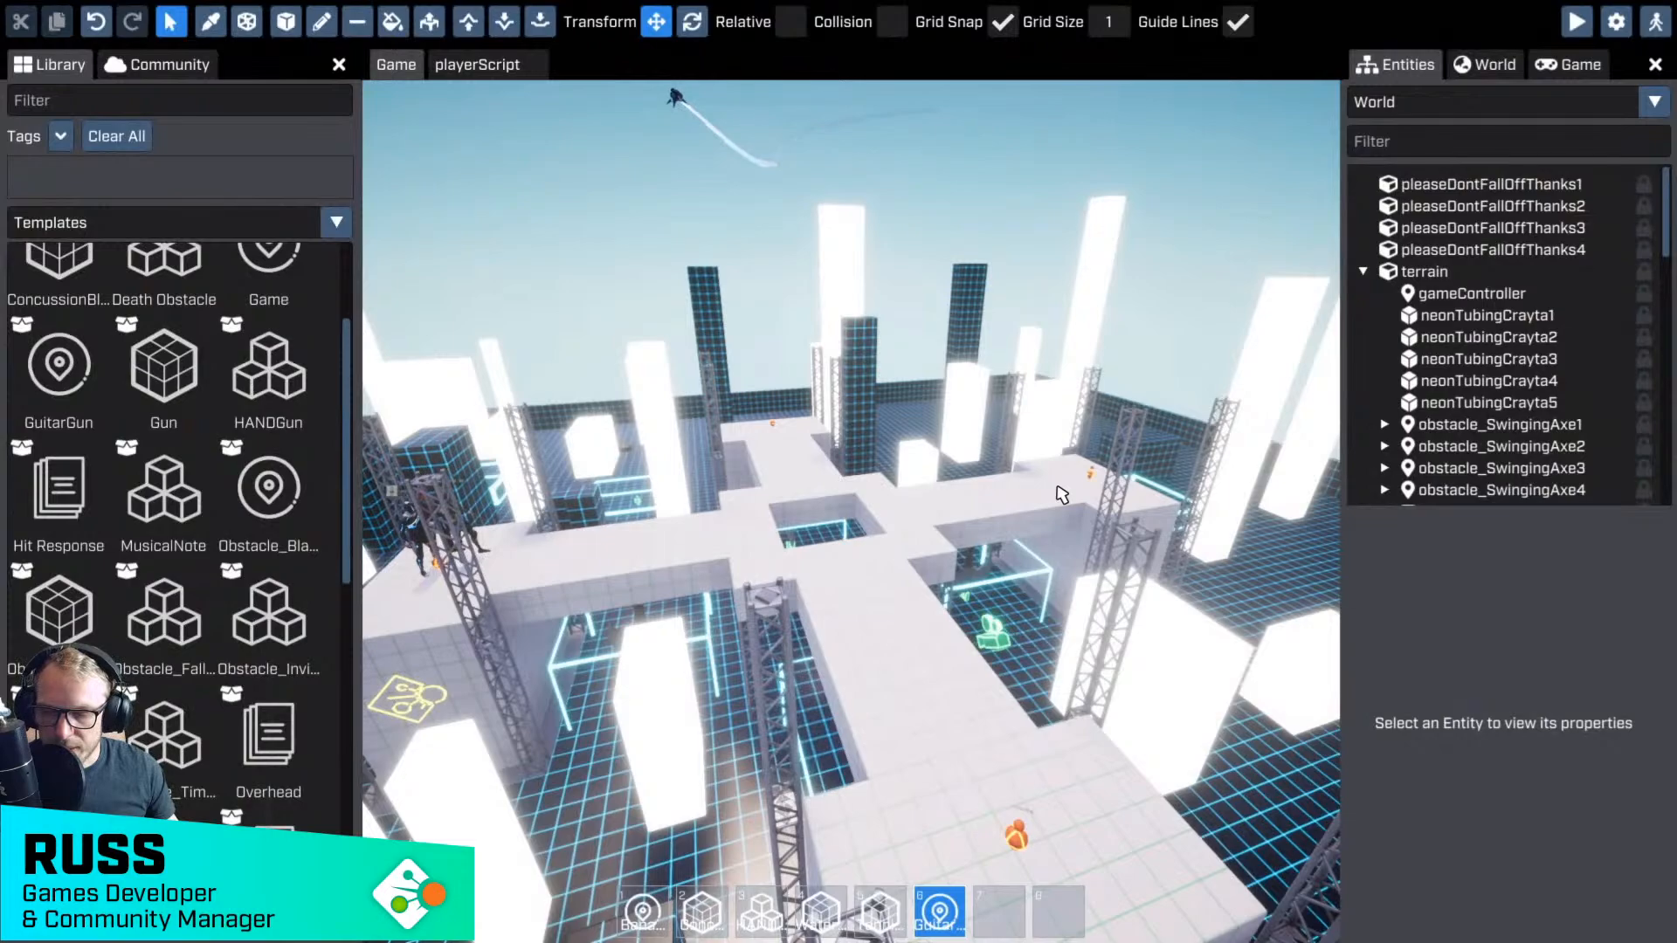
pyautogui.moveTo(857, 669); pyautogui.dragTo(856, 668, button='right')
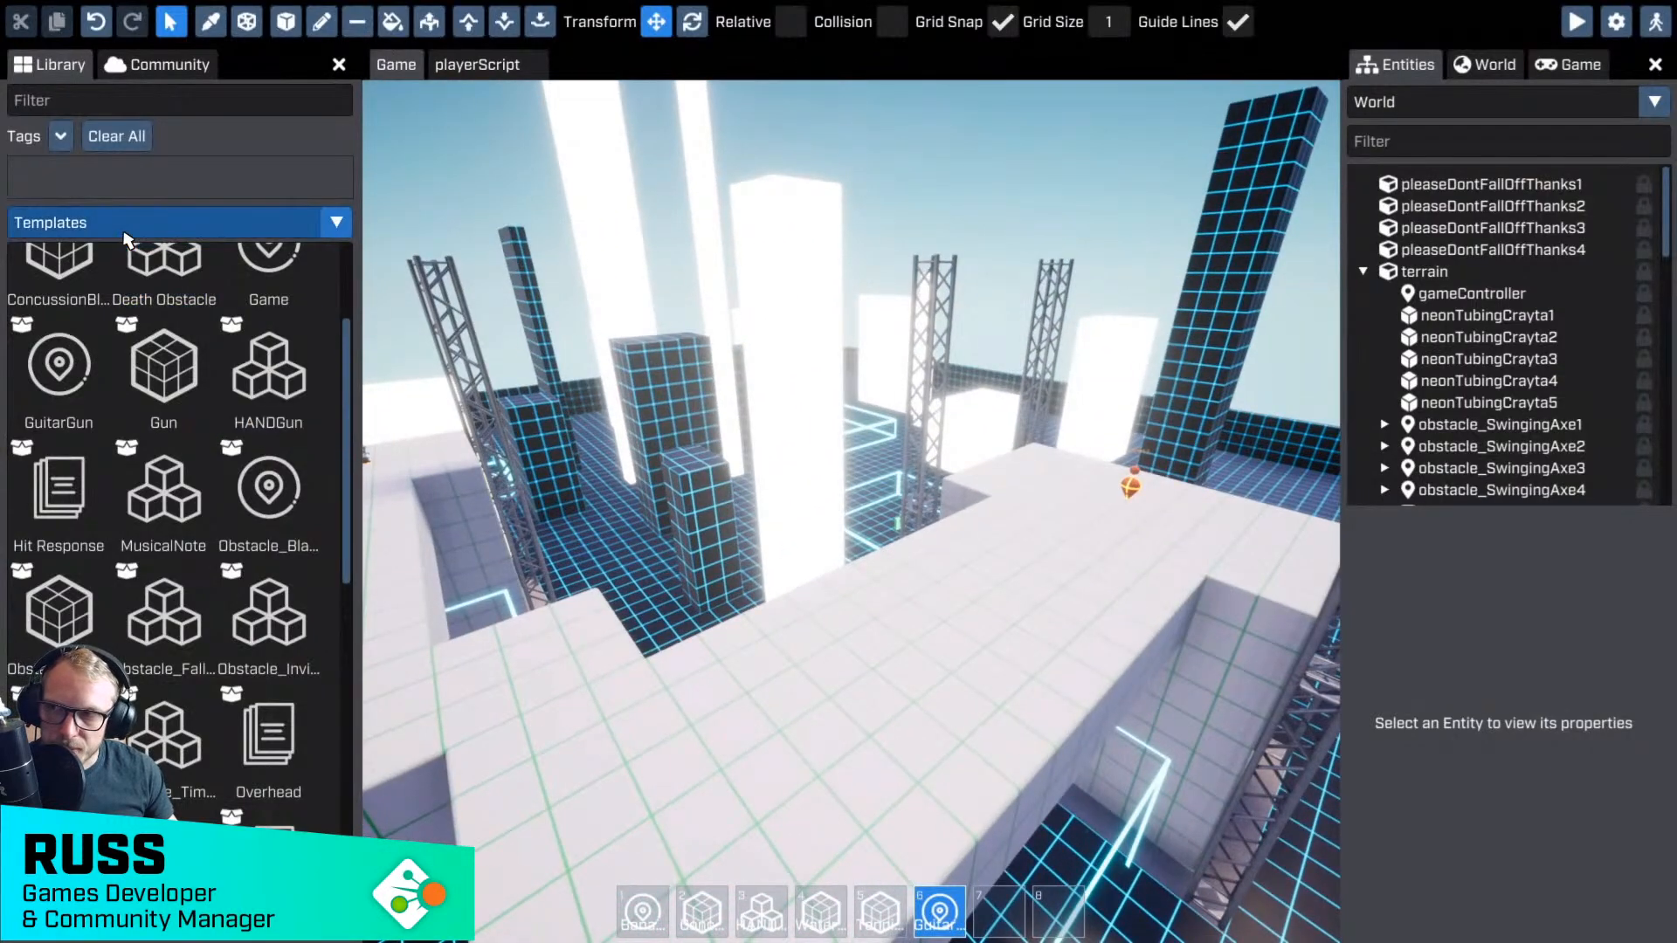
pyautogui.click(125, 229)
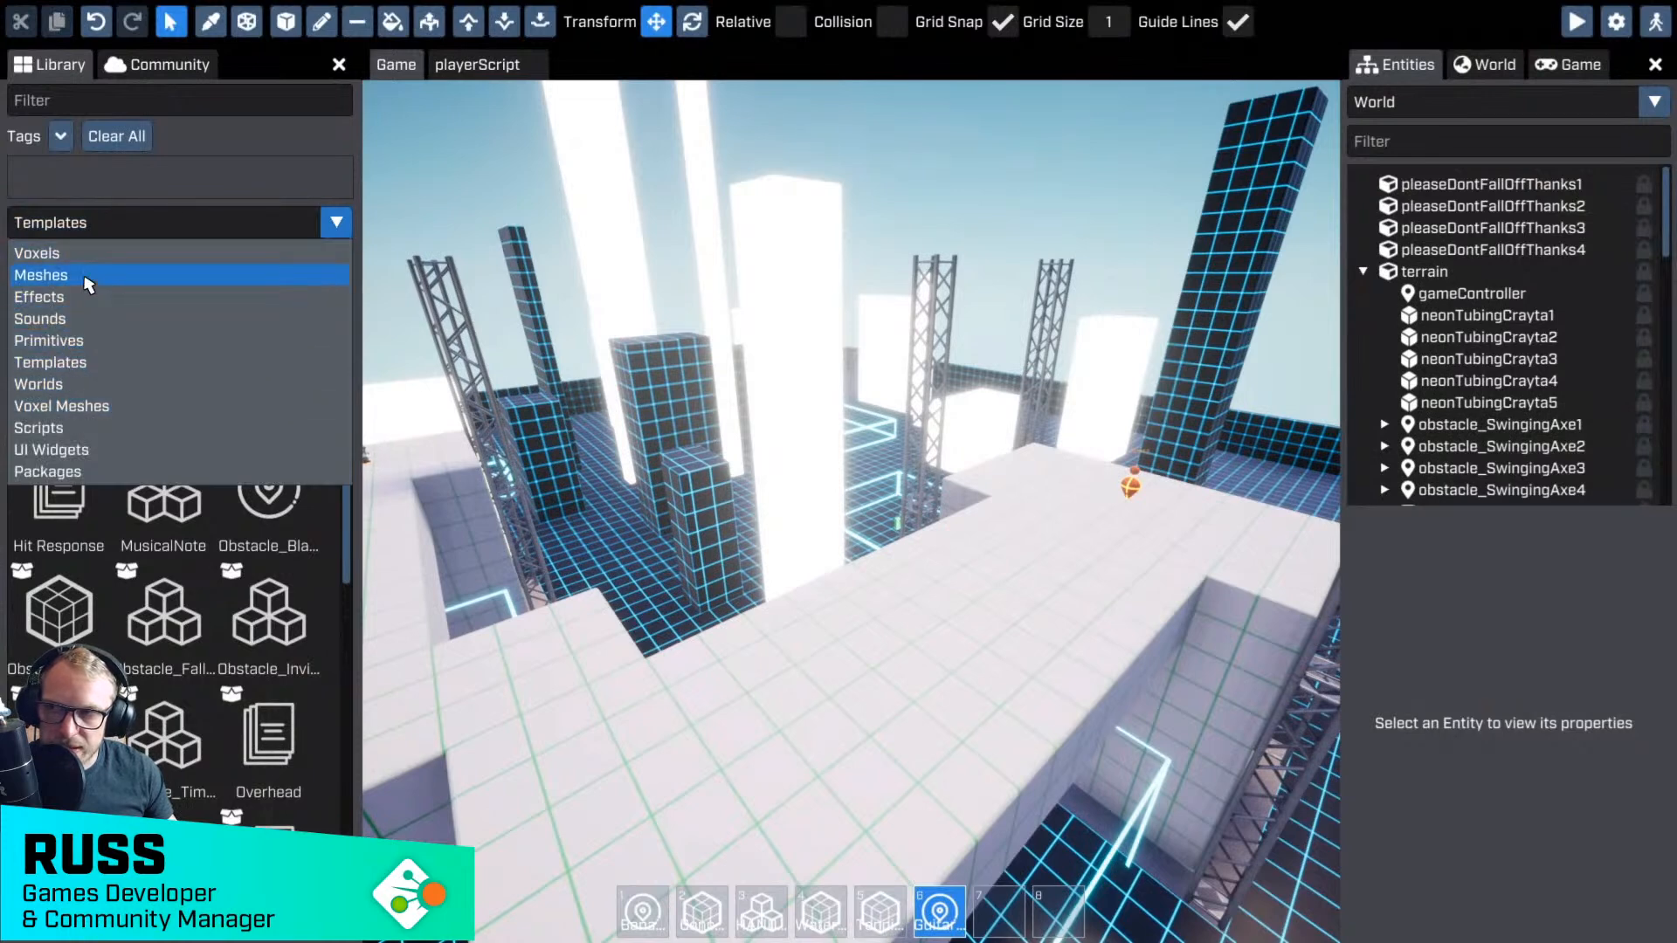
pyautogui.click(88, 276)
pyautogui.click(135, 101)
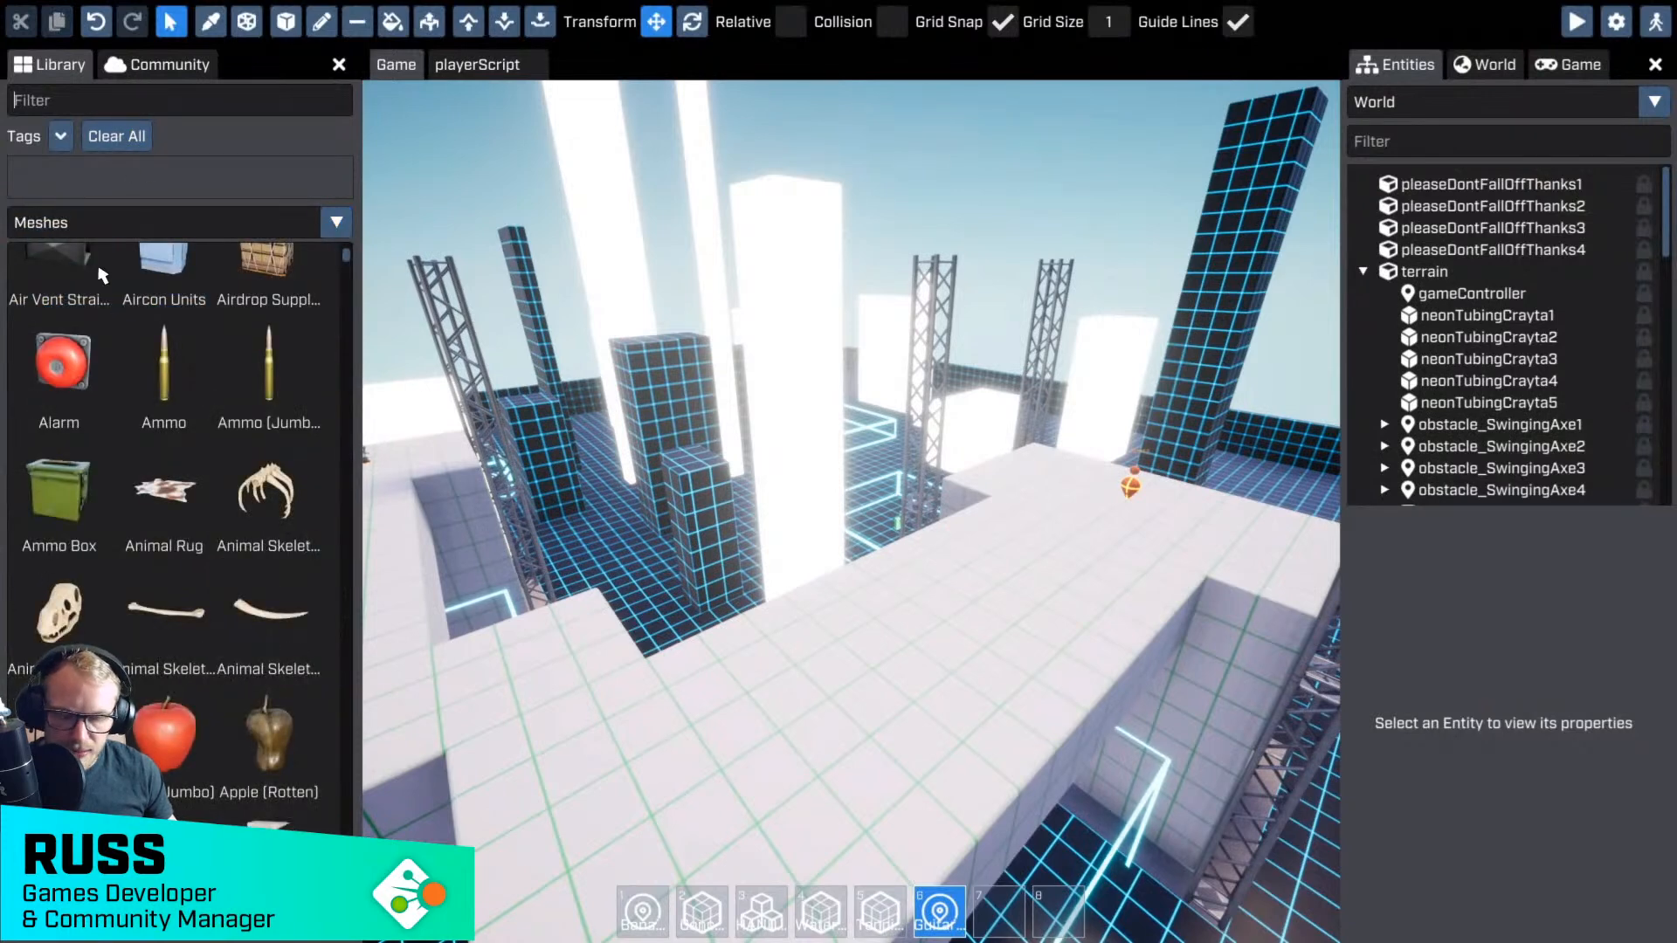
pyautogui.write('cr')
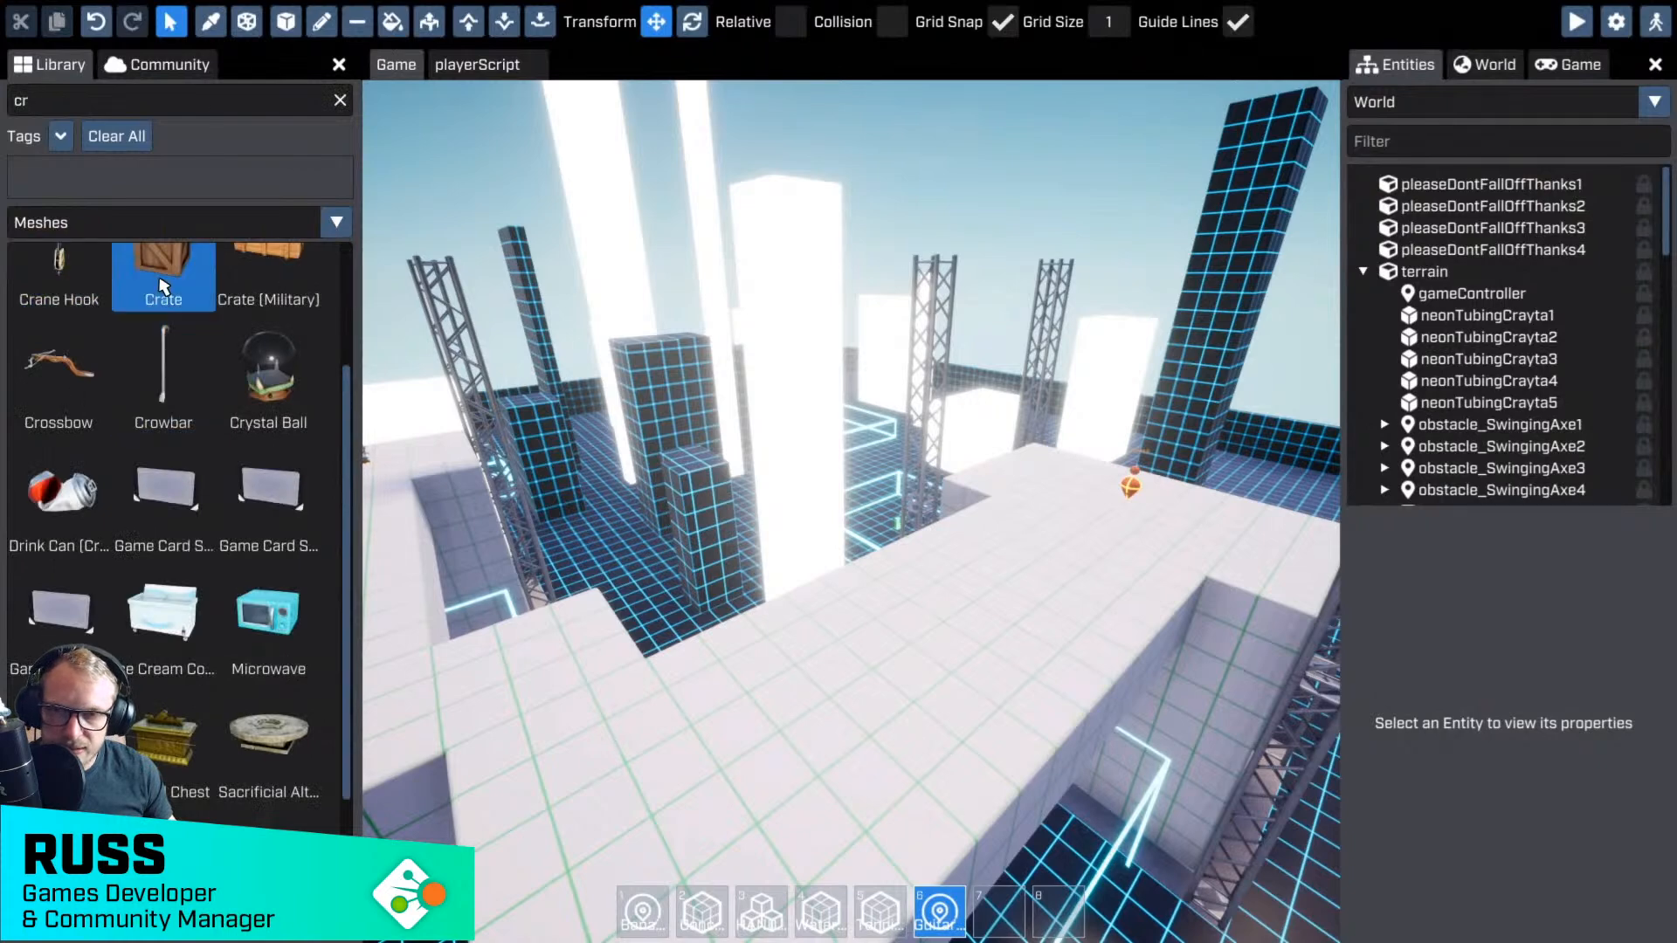
pyautogui.moveTo(162, 286); pyautogui.dragTo(865, 709)
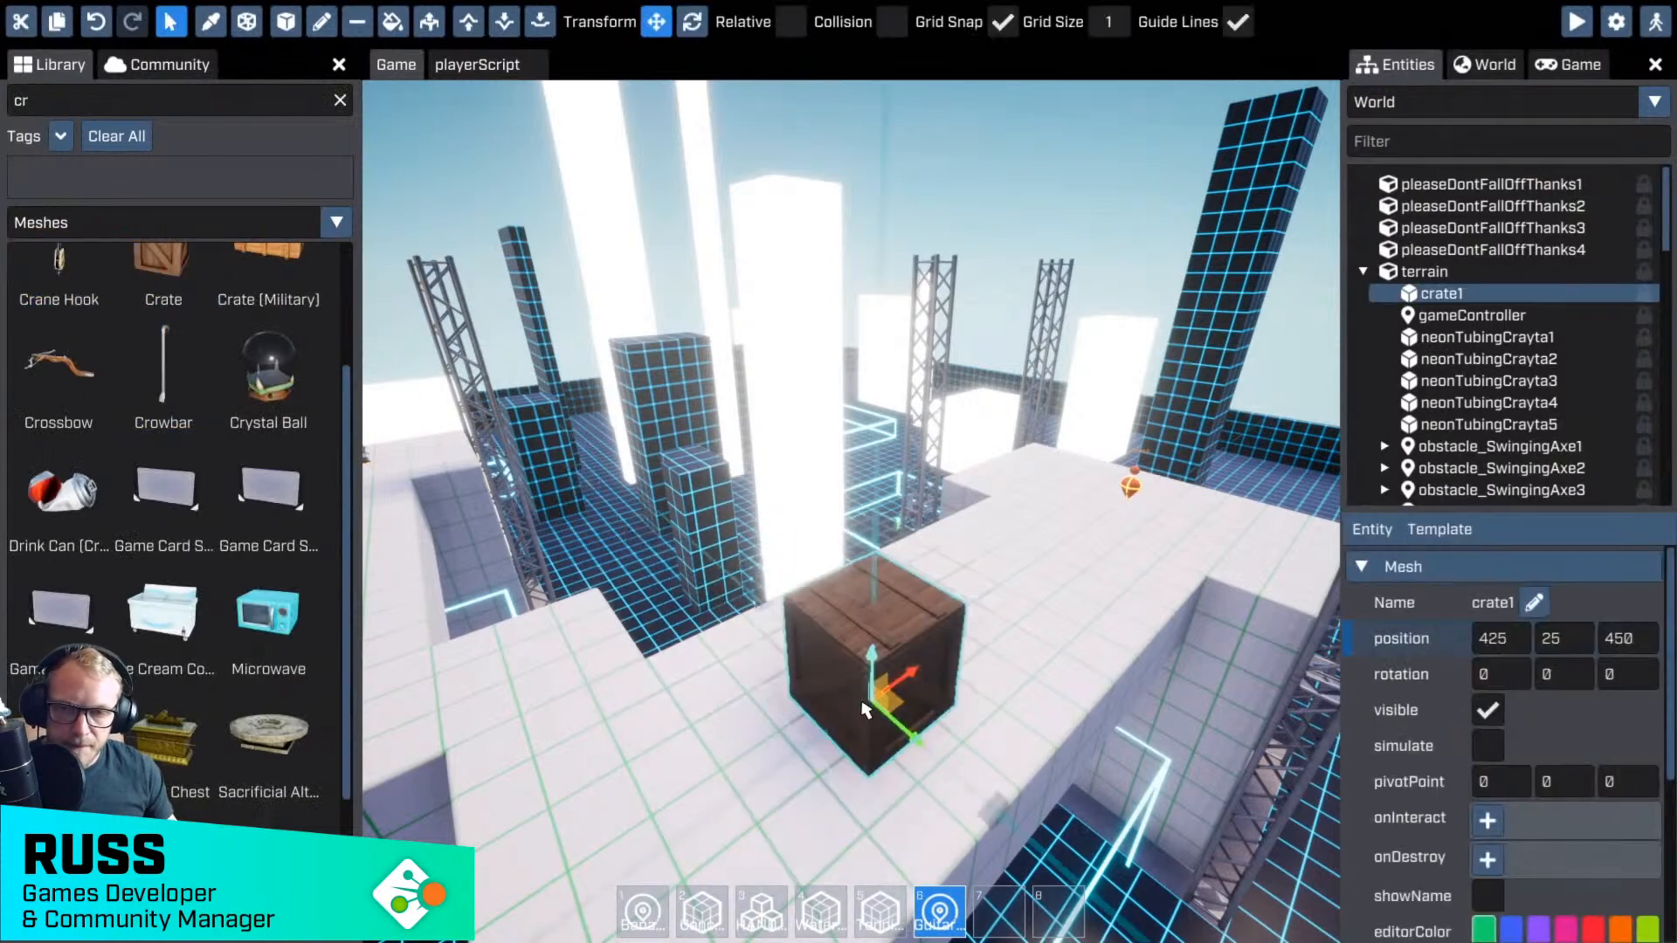
# - Rename the placed crate as DangerCrate
pyautogui.press('w')
pyautogui.moveTo(865, 709); pyautogui.dragTo(865, 687, button='right')
pyautogui.press('s')
pyautogui.click(1535, 602)
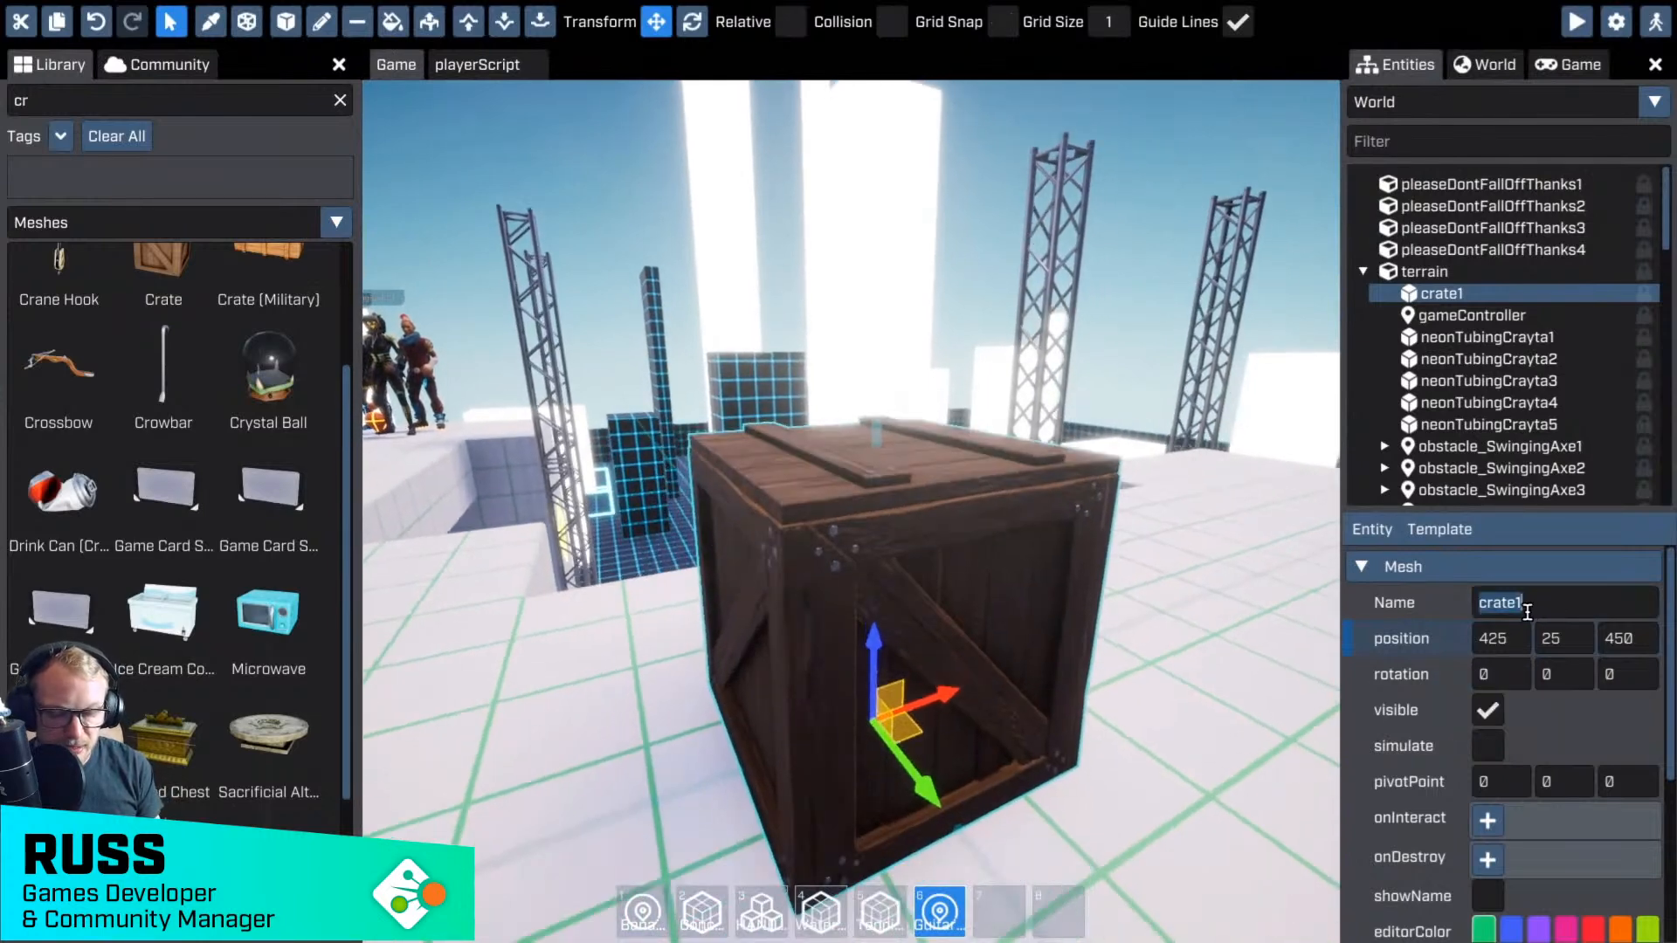
pyautogui.write('DangerCrate')
pyautogui.press('Return')
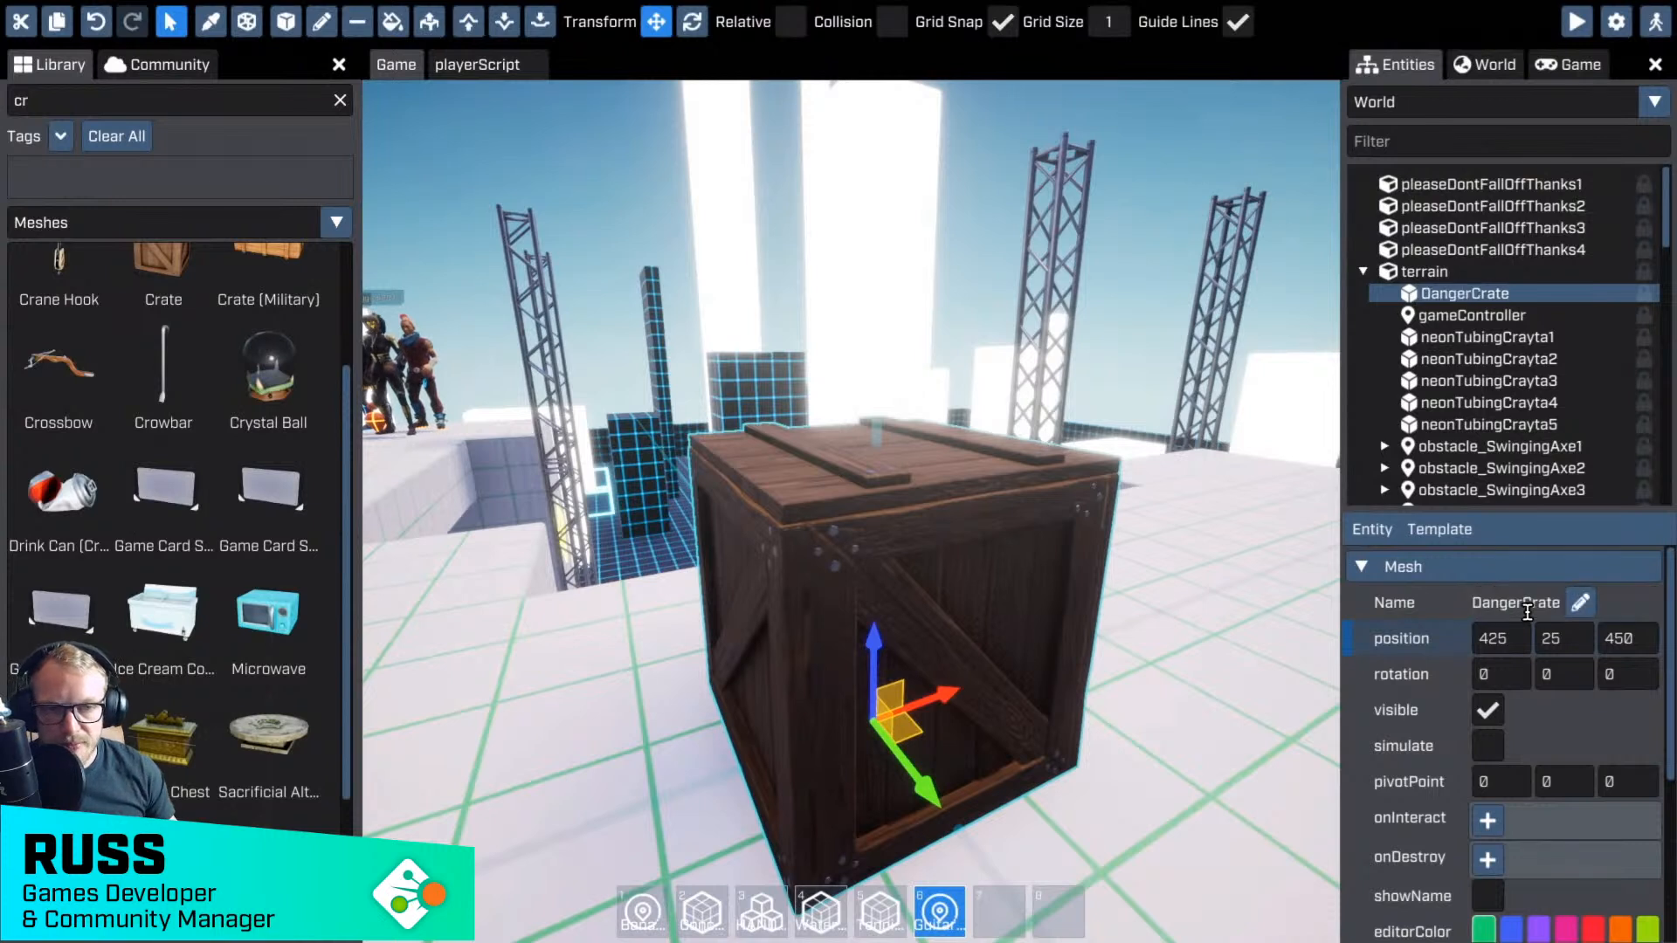
# - Enable physics on DangerCrate
pyautogui.scroll(-3, 1540, 677)
pyautogui.scroll(-1, 1539, 676)
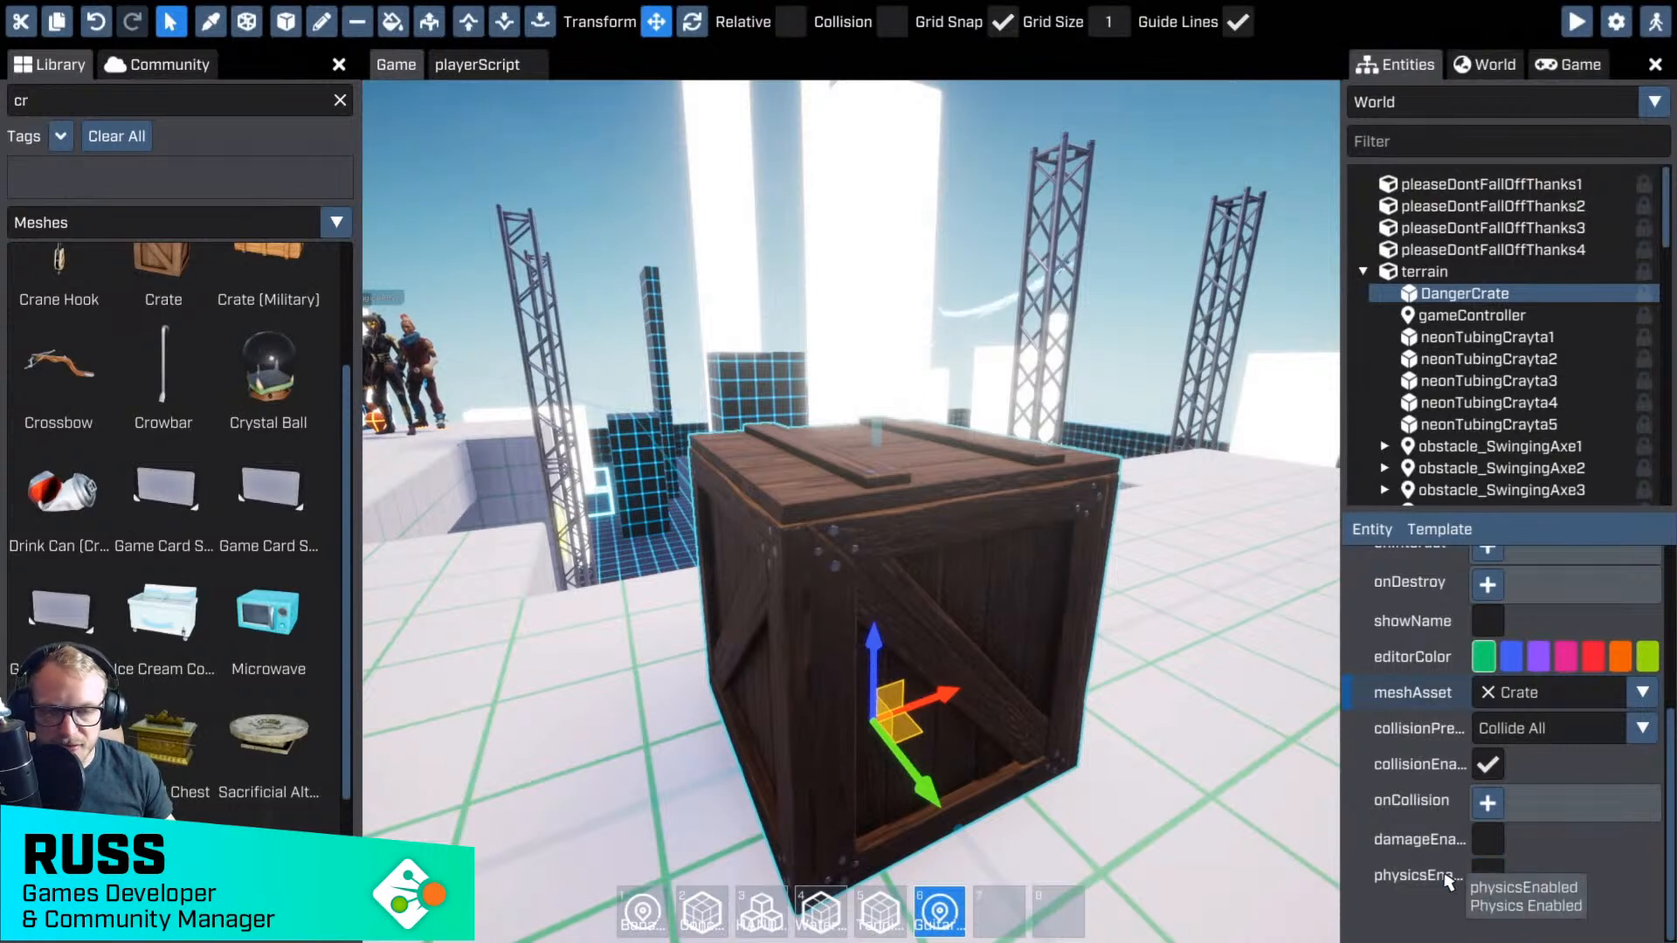
pyautogui.click(1491, 875)
pyautogui.scroll(-3, 1499, 877)
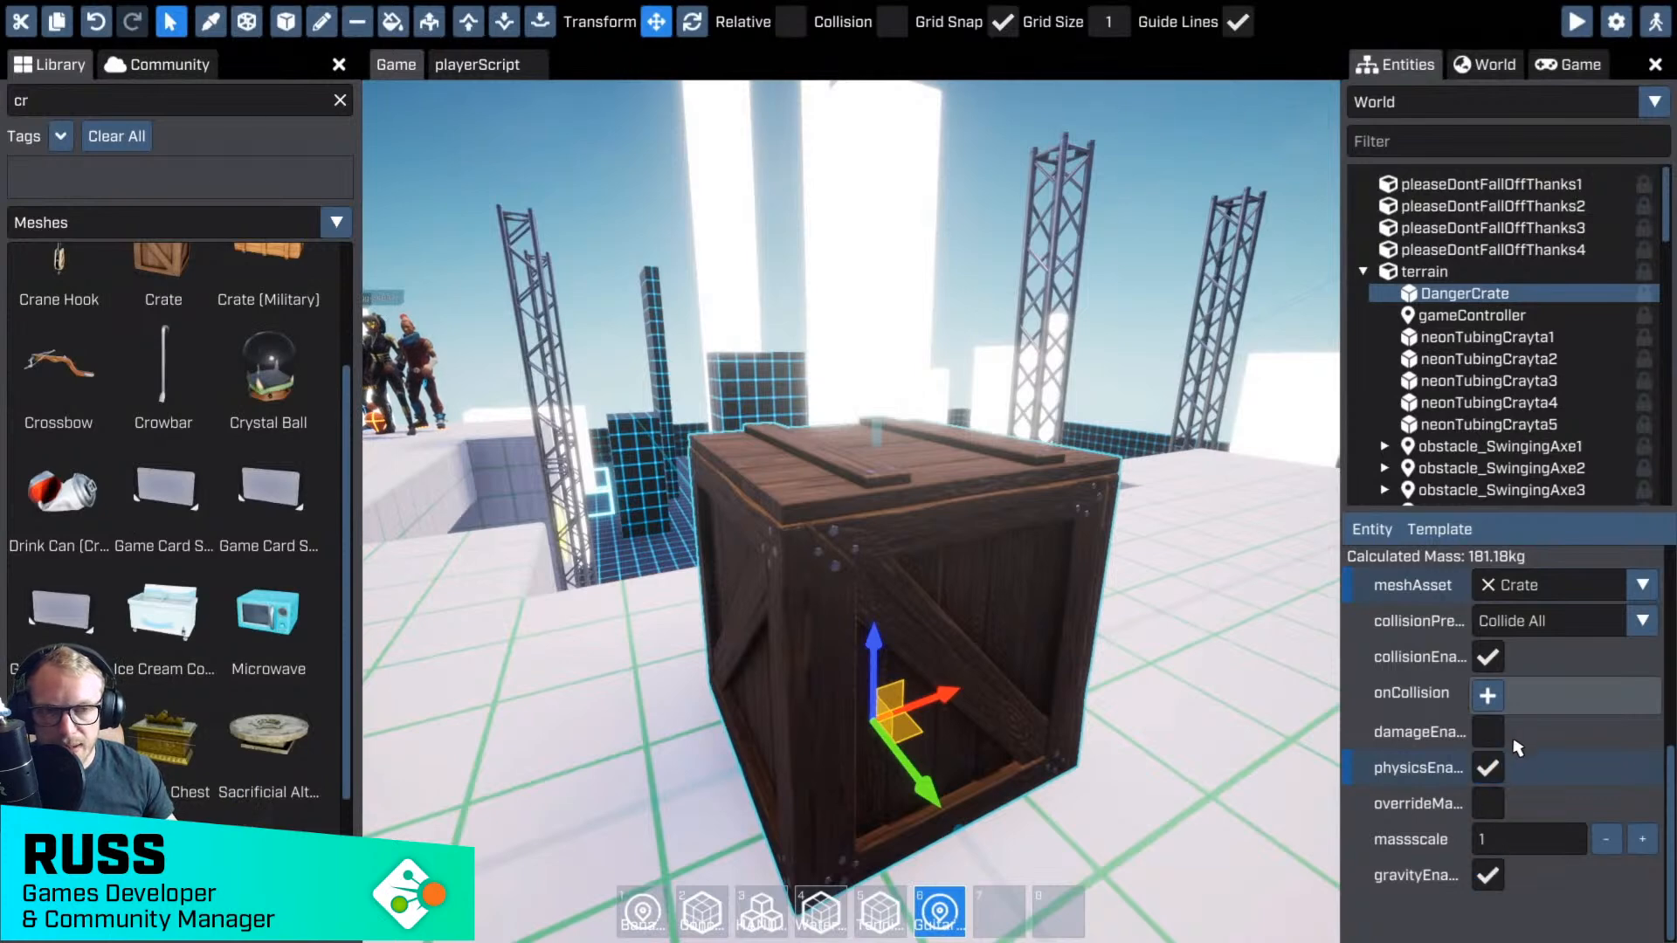
pyautogui.scroll(4, 1524, 747)
pyautogui.scroll(3, 1585, 672)
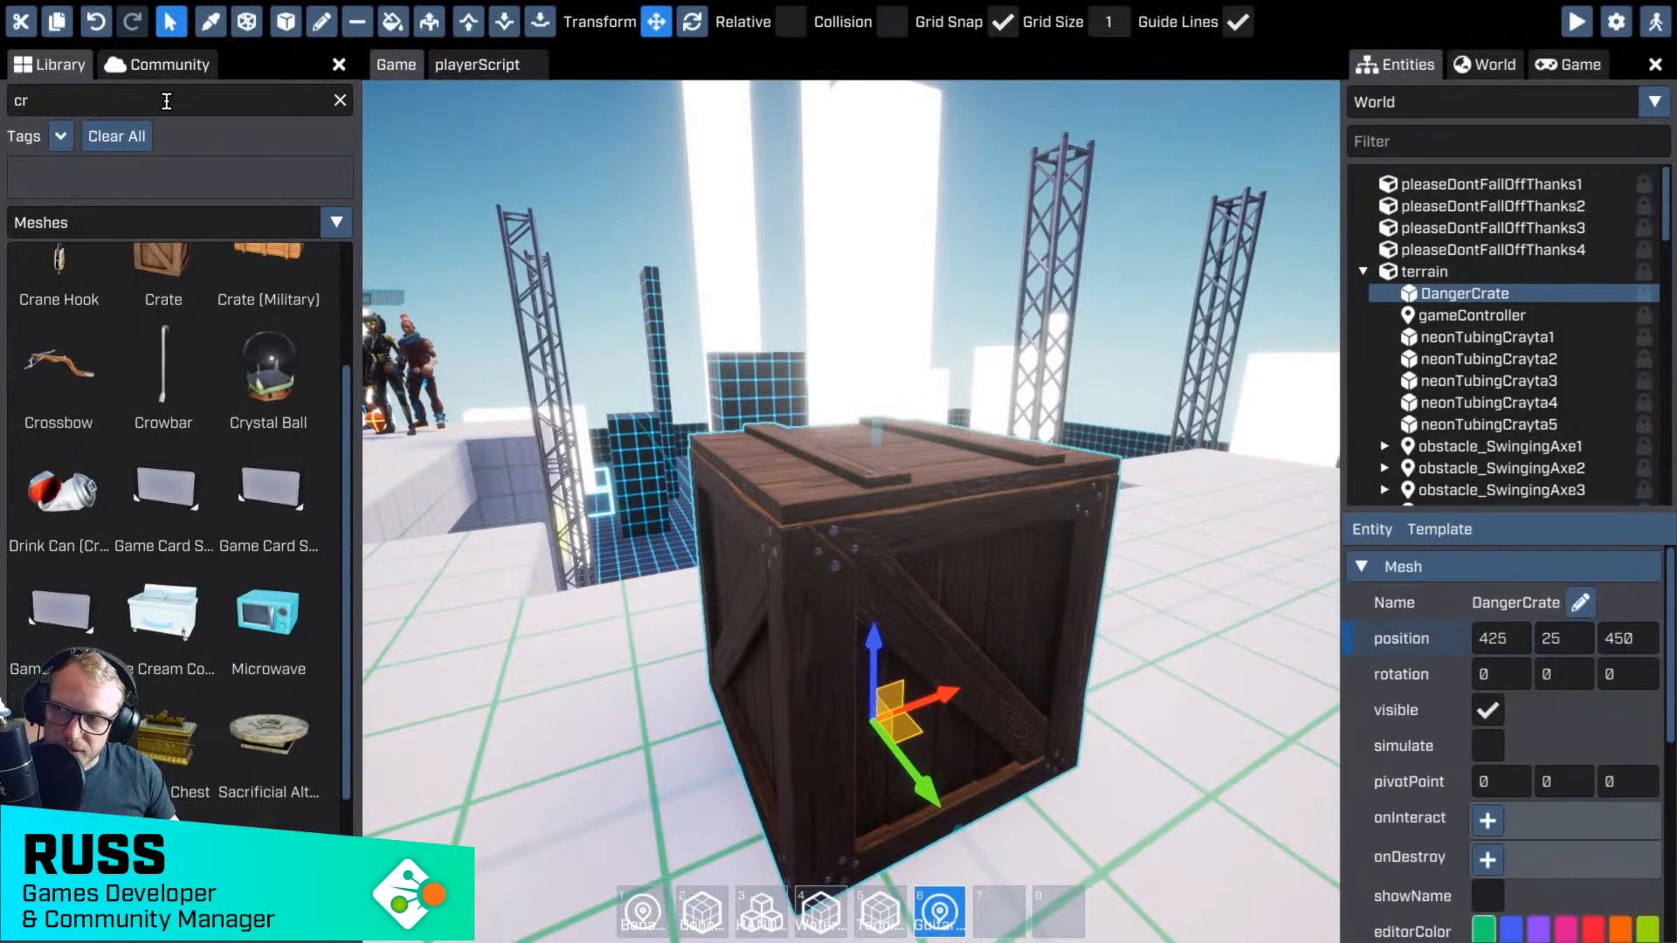
# - Search the community packages for reset and install the Reset entity script package
pyautogui.click(158, 65)
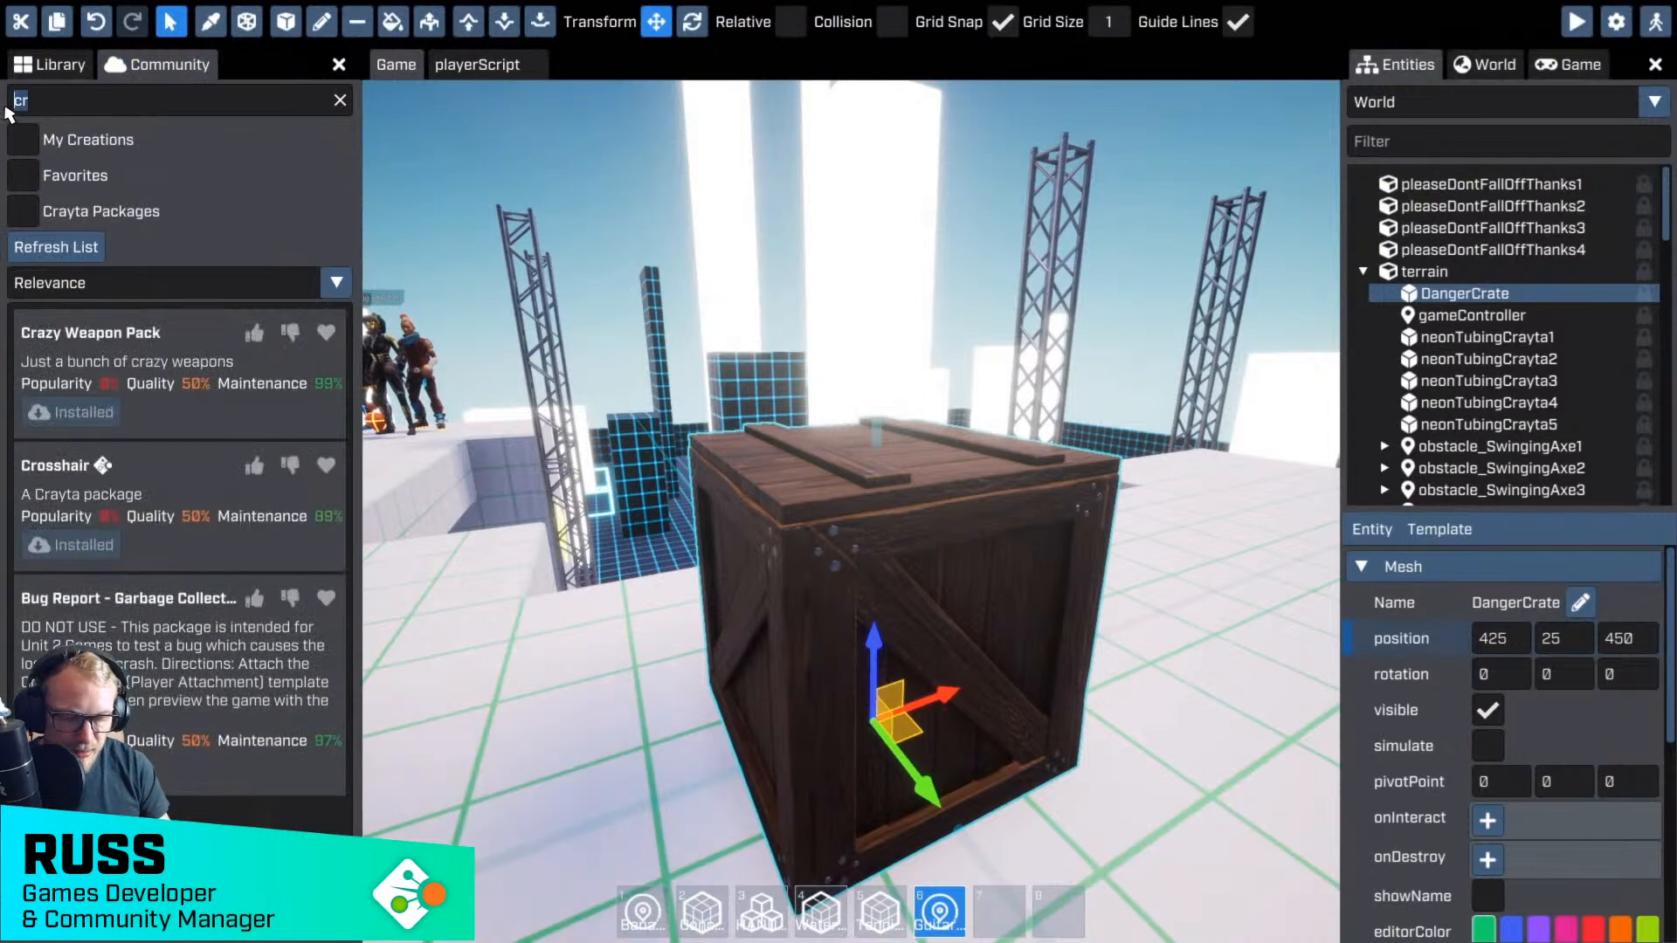
pyautogui.write('reset')
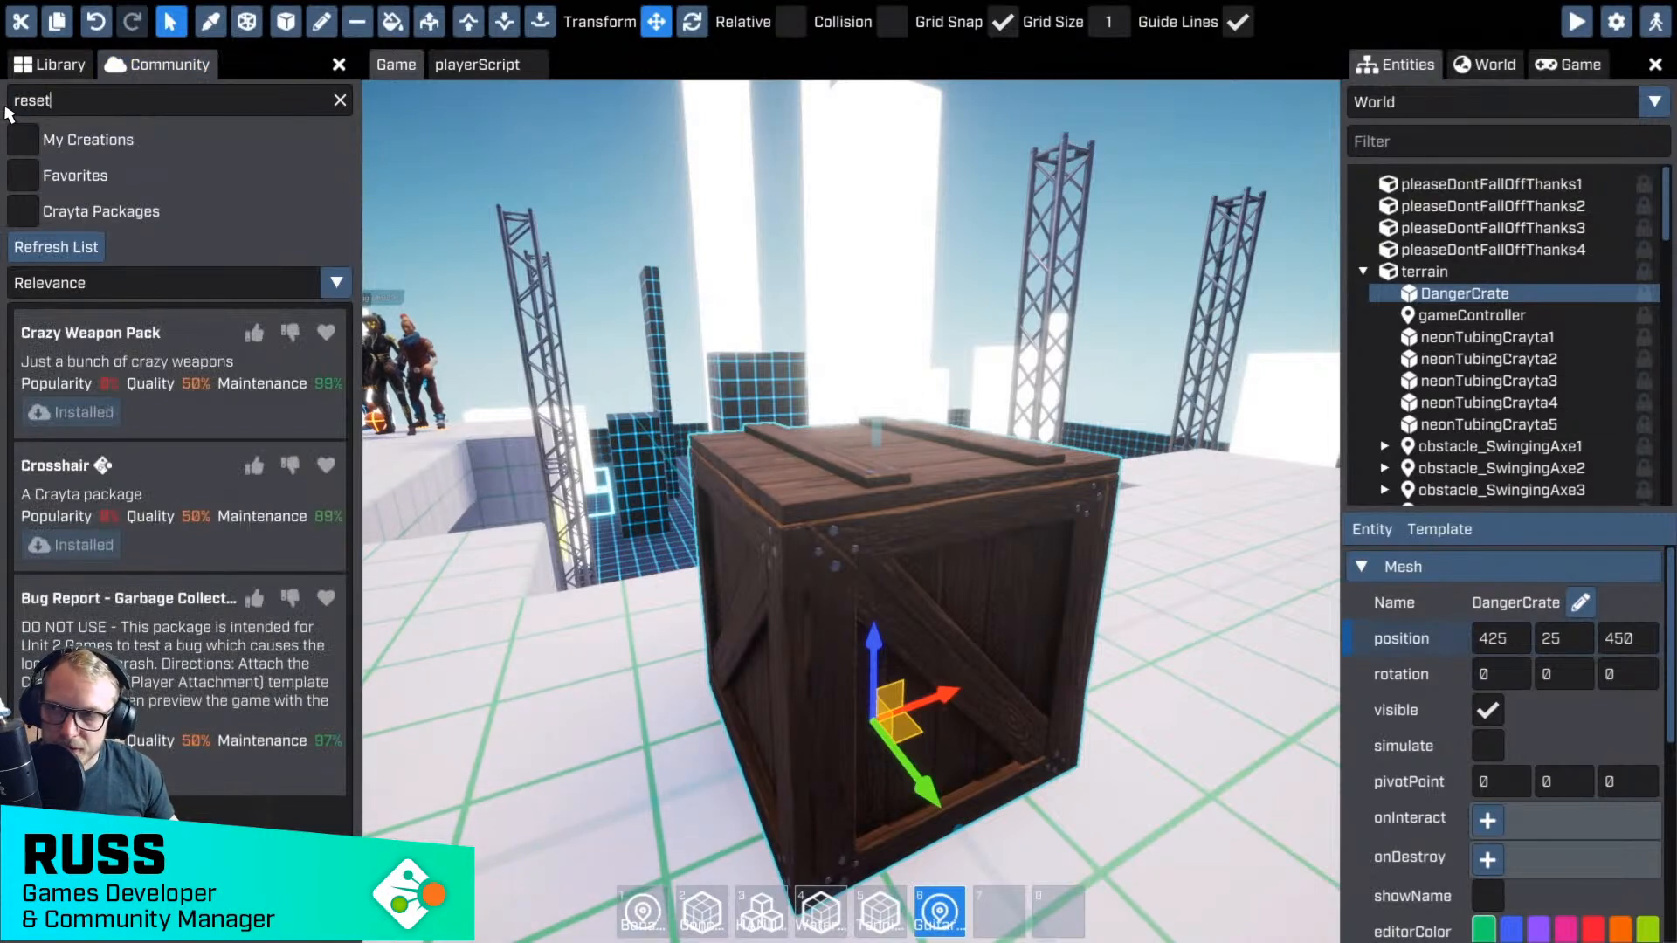
pyautogui.press('Return')
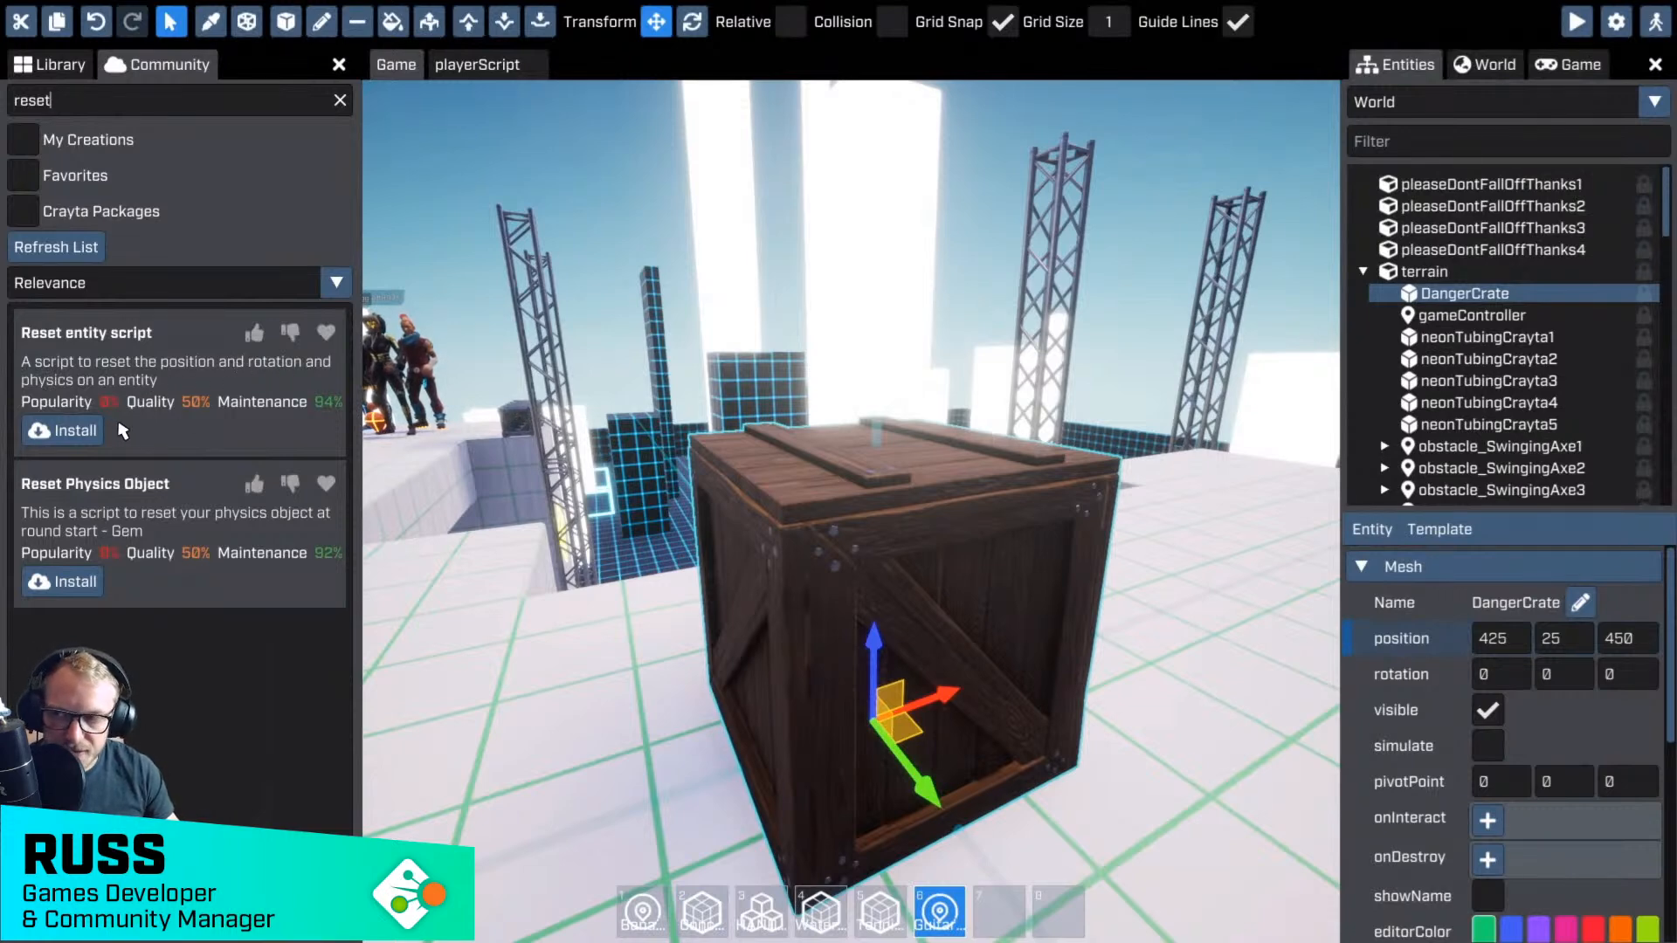
pyautogui.click(87, 430)
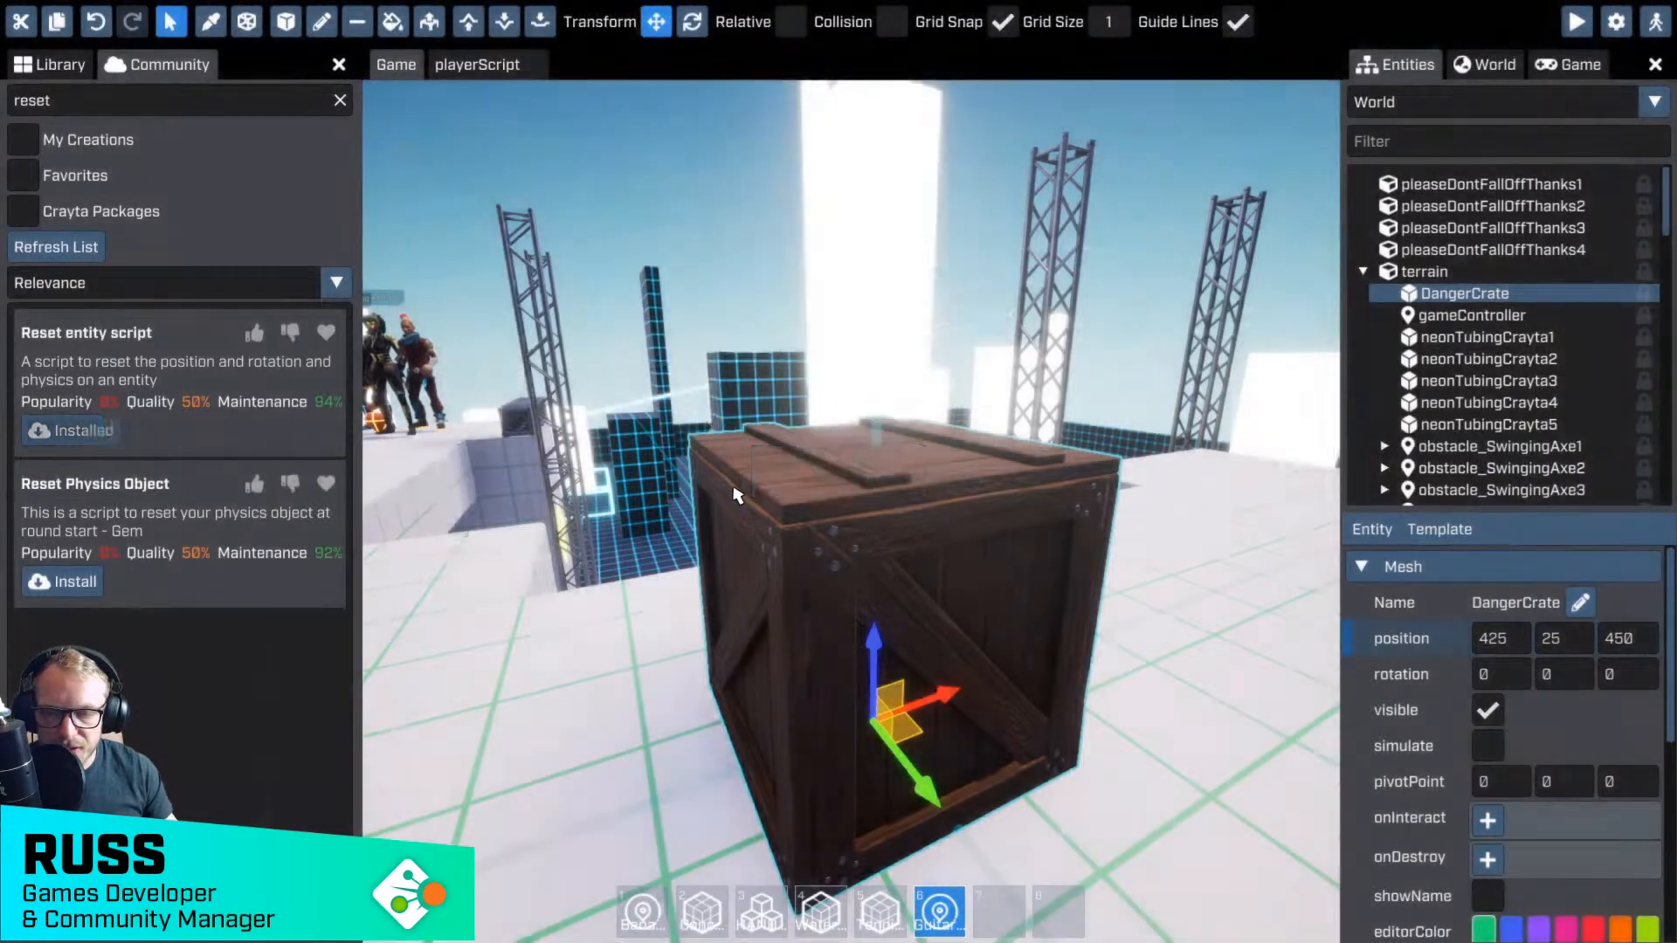
pyautogui.scroll(-5, 1074, 678)
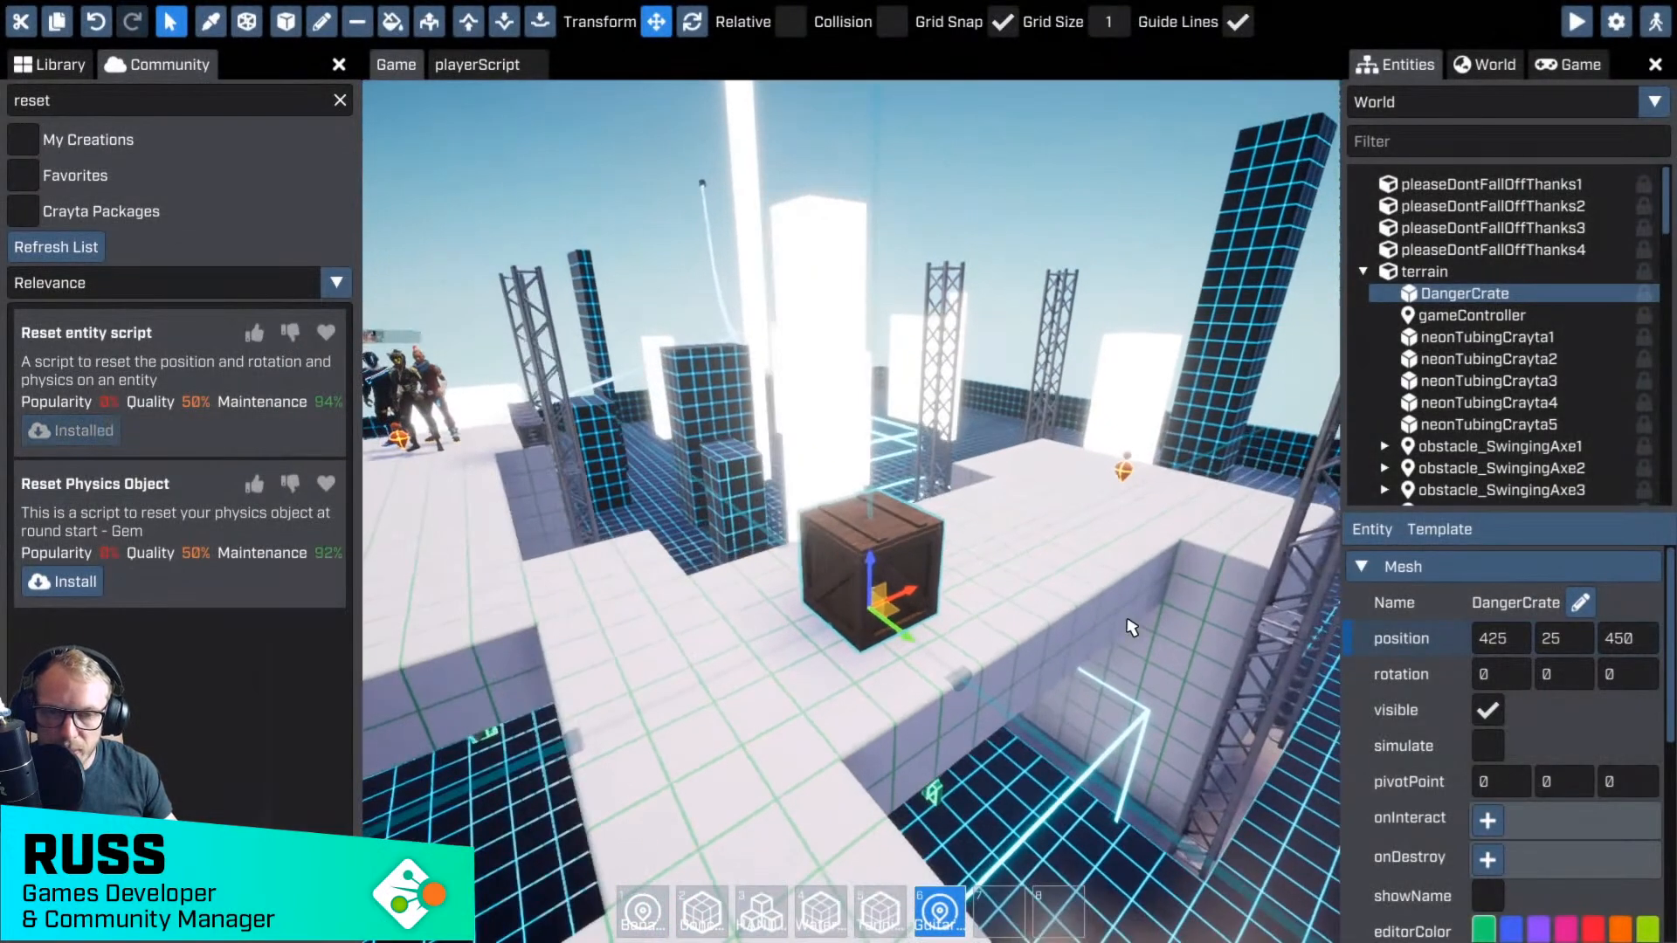
# - Attach physicsResetScript to DangerCrate
pyautogui.scroll(-2, 1615, 758)
pyautogui.scroll(-4, 1616, 758)
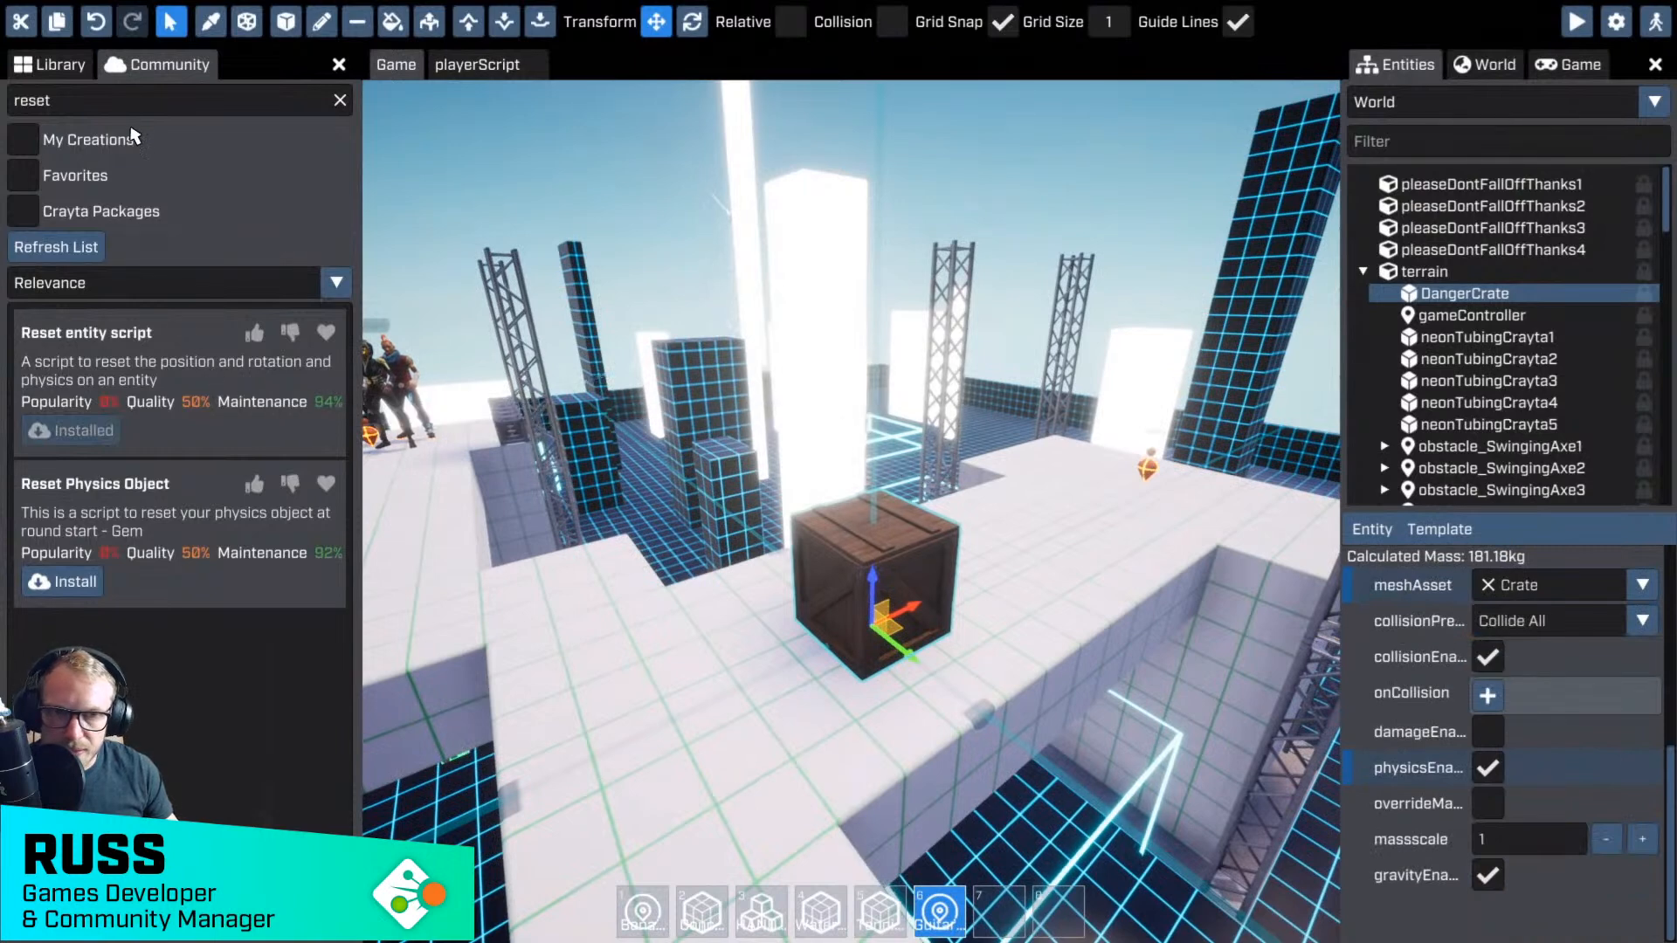
pyautogui.click(1372, 529)
pyautogui.moveTo(1430, 585)
pyautogui.moveTo(1517, 584)
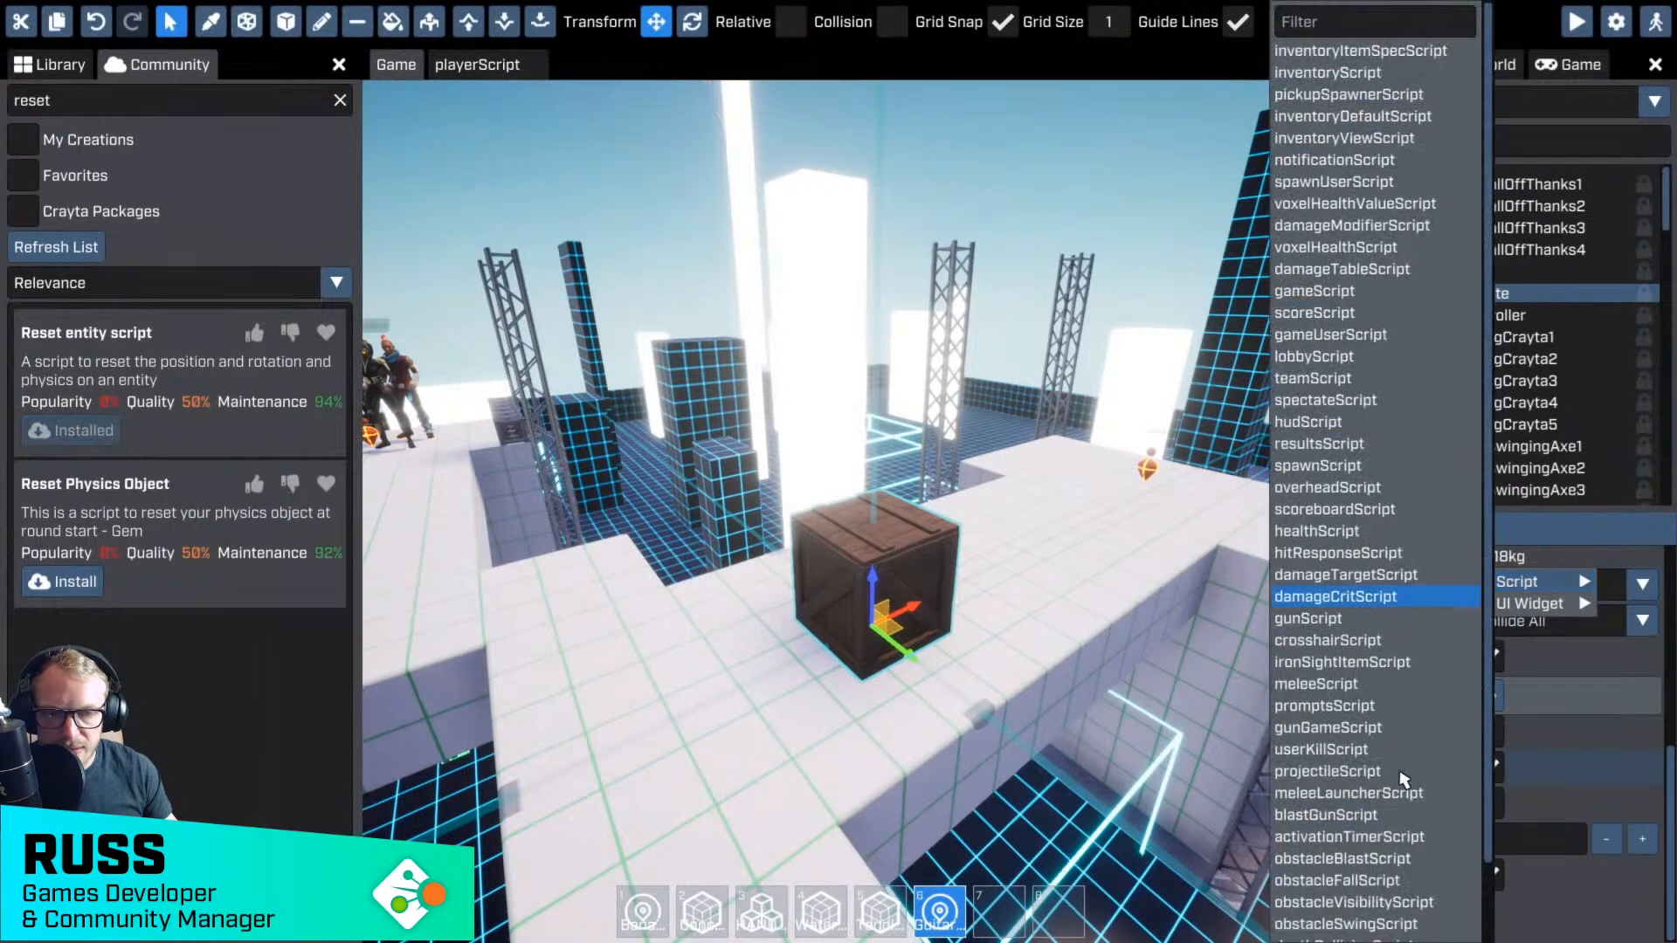
pyautogui.click(1341, 903)
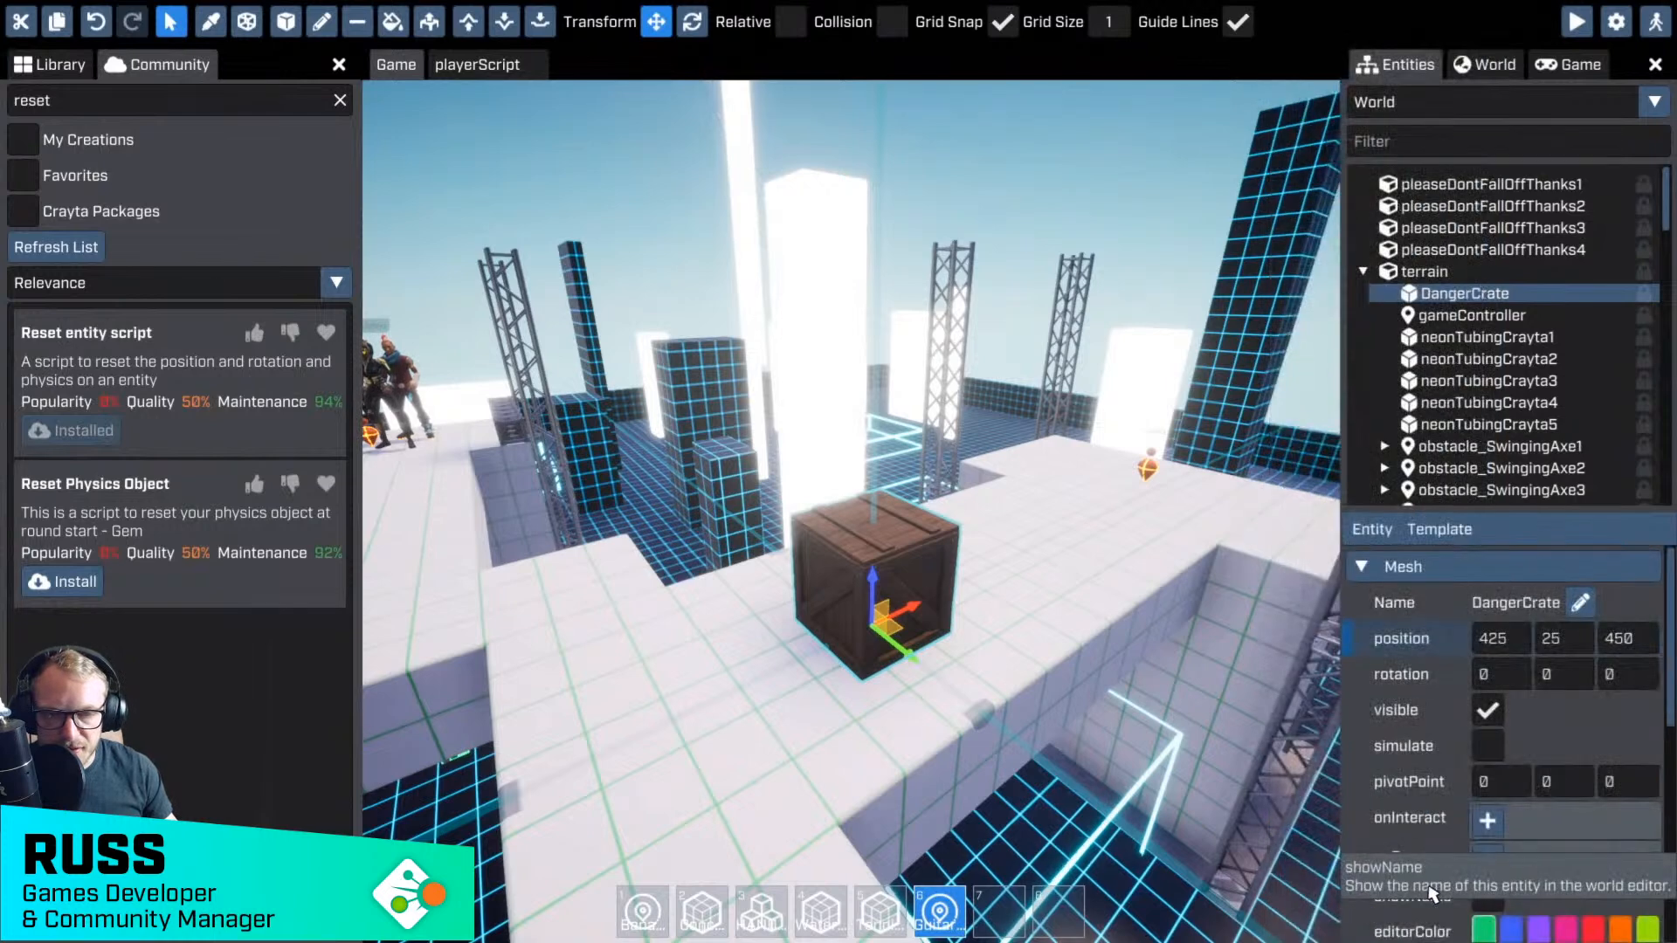
pyautogui.scroll(-5, 1530, 908)
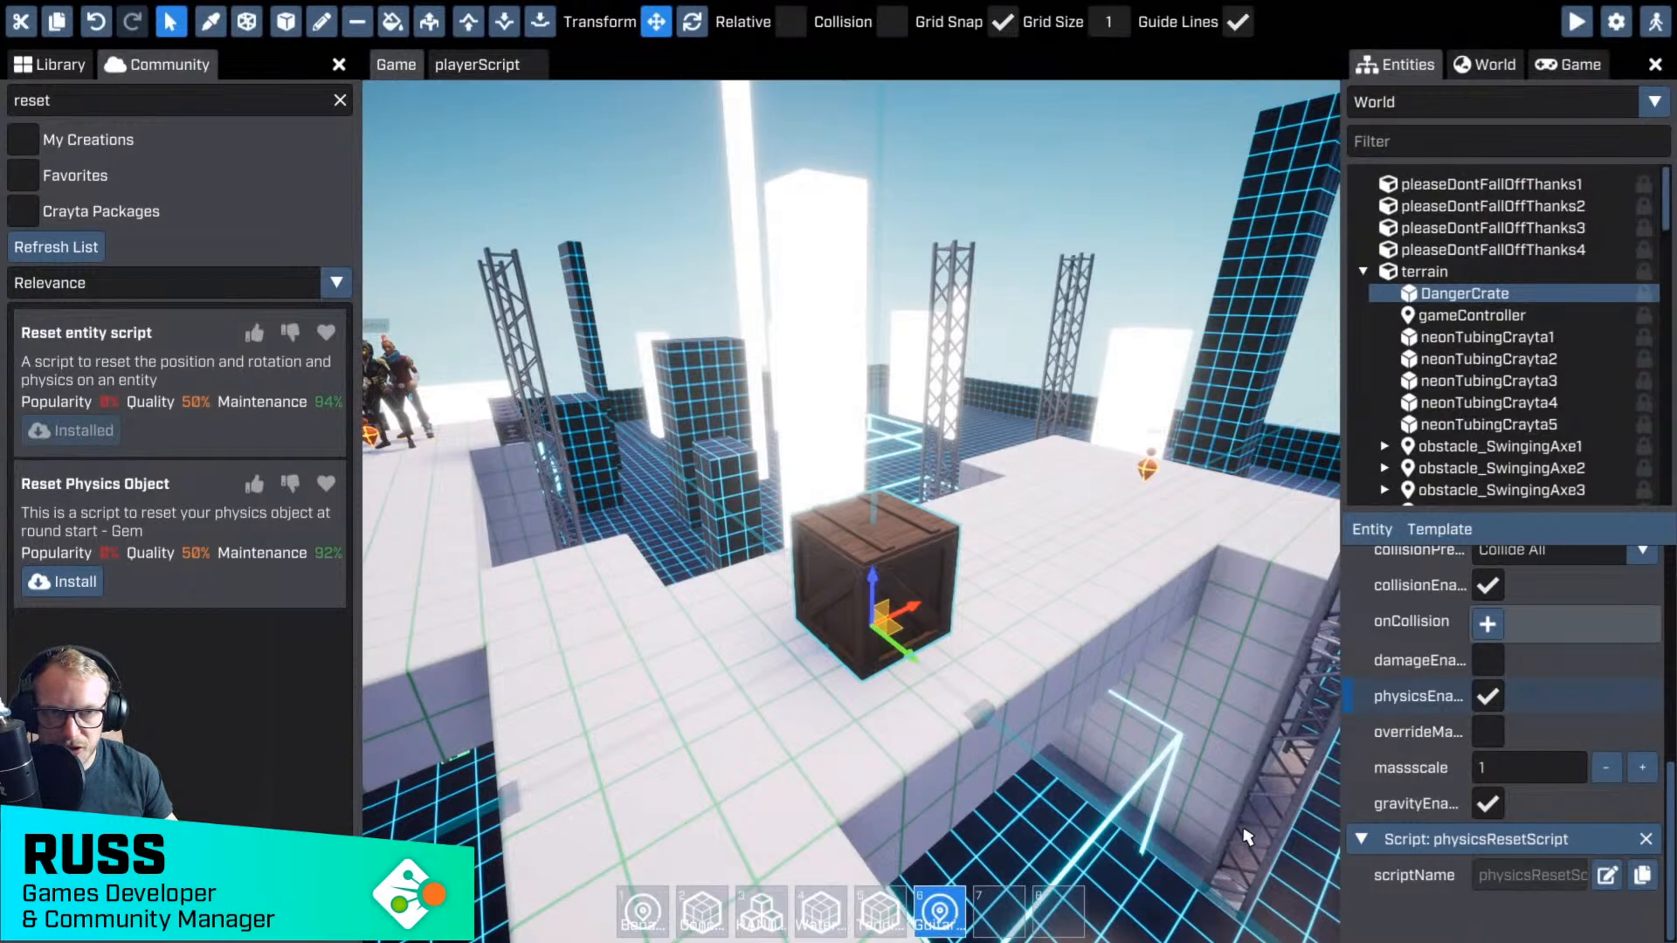
# - Add a new event entry to the round-start event of gameController's gameScript and expand it for editing
pyautogui.click(1422, 322)
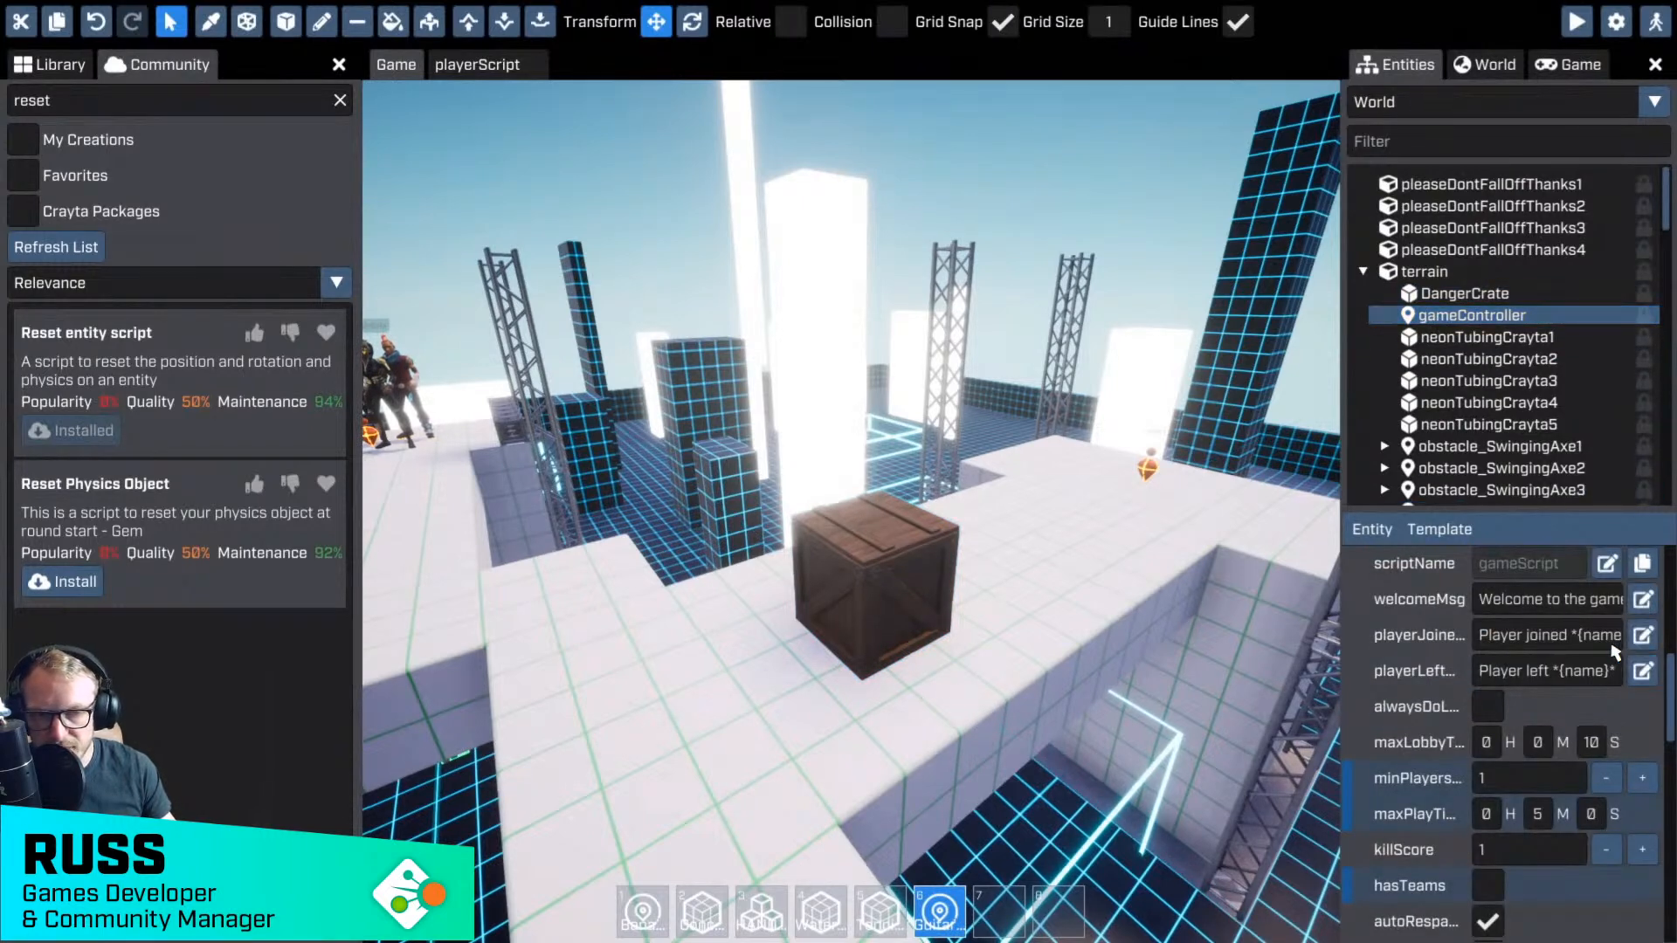
pyautogui.scroll(-10, 1615, 656)
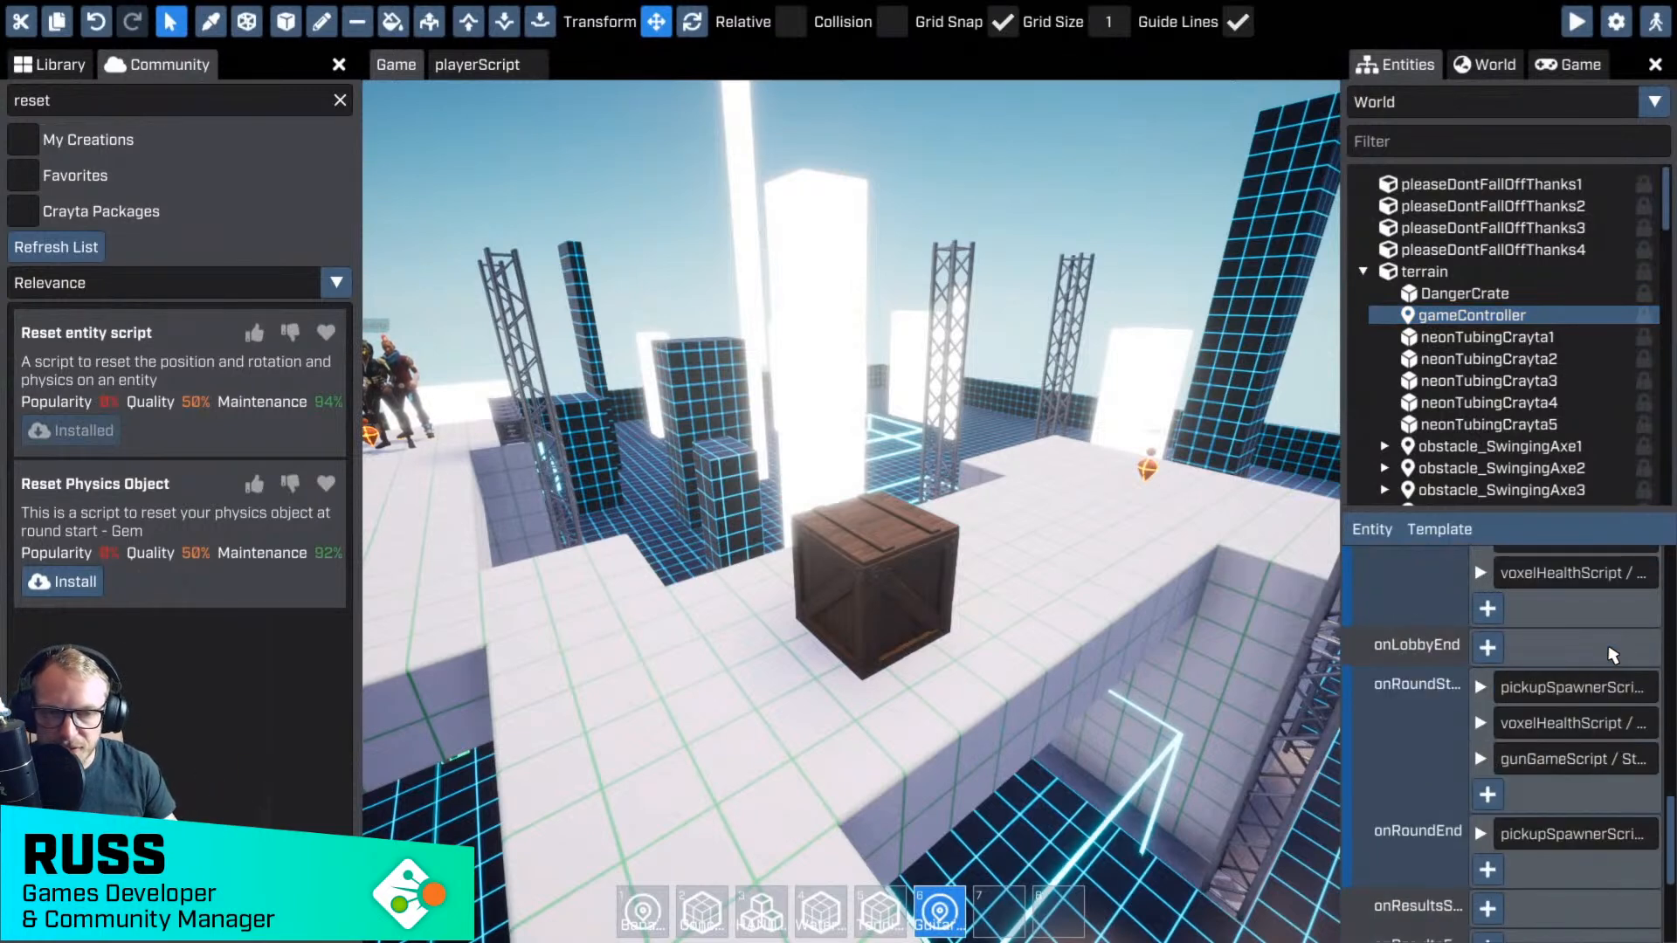
pyautogui.scroll(-2, 1616, 655)
pyautogui.scroll(2, 1623, 655)
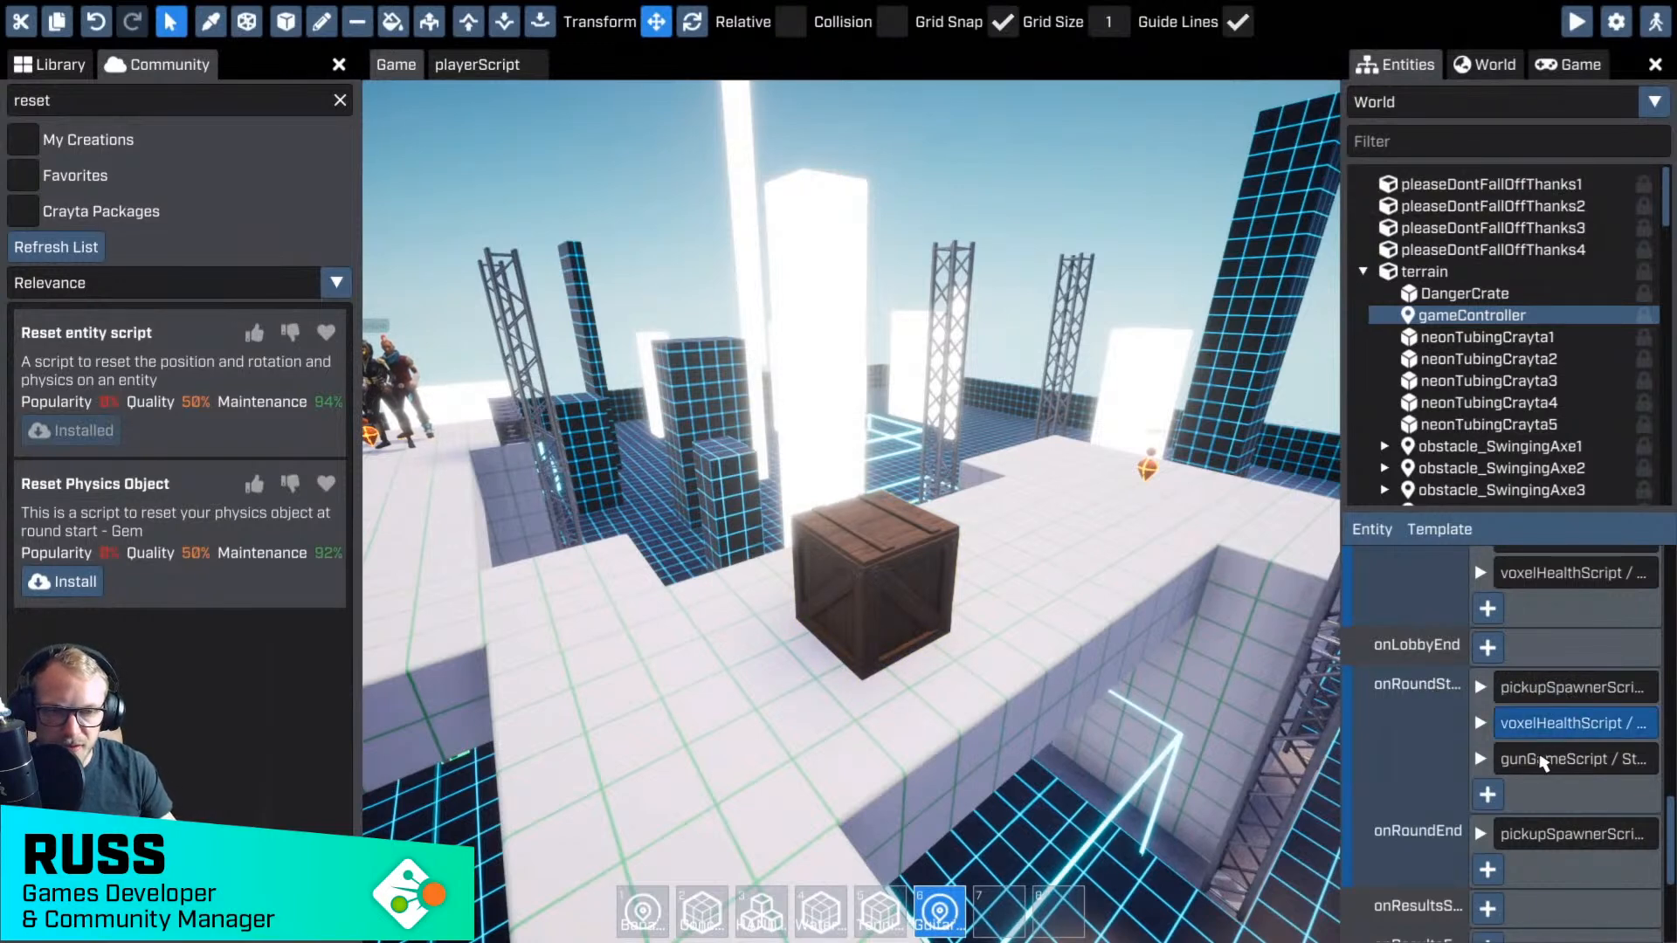
pyautogui.click(1488, 795)
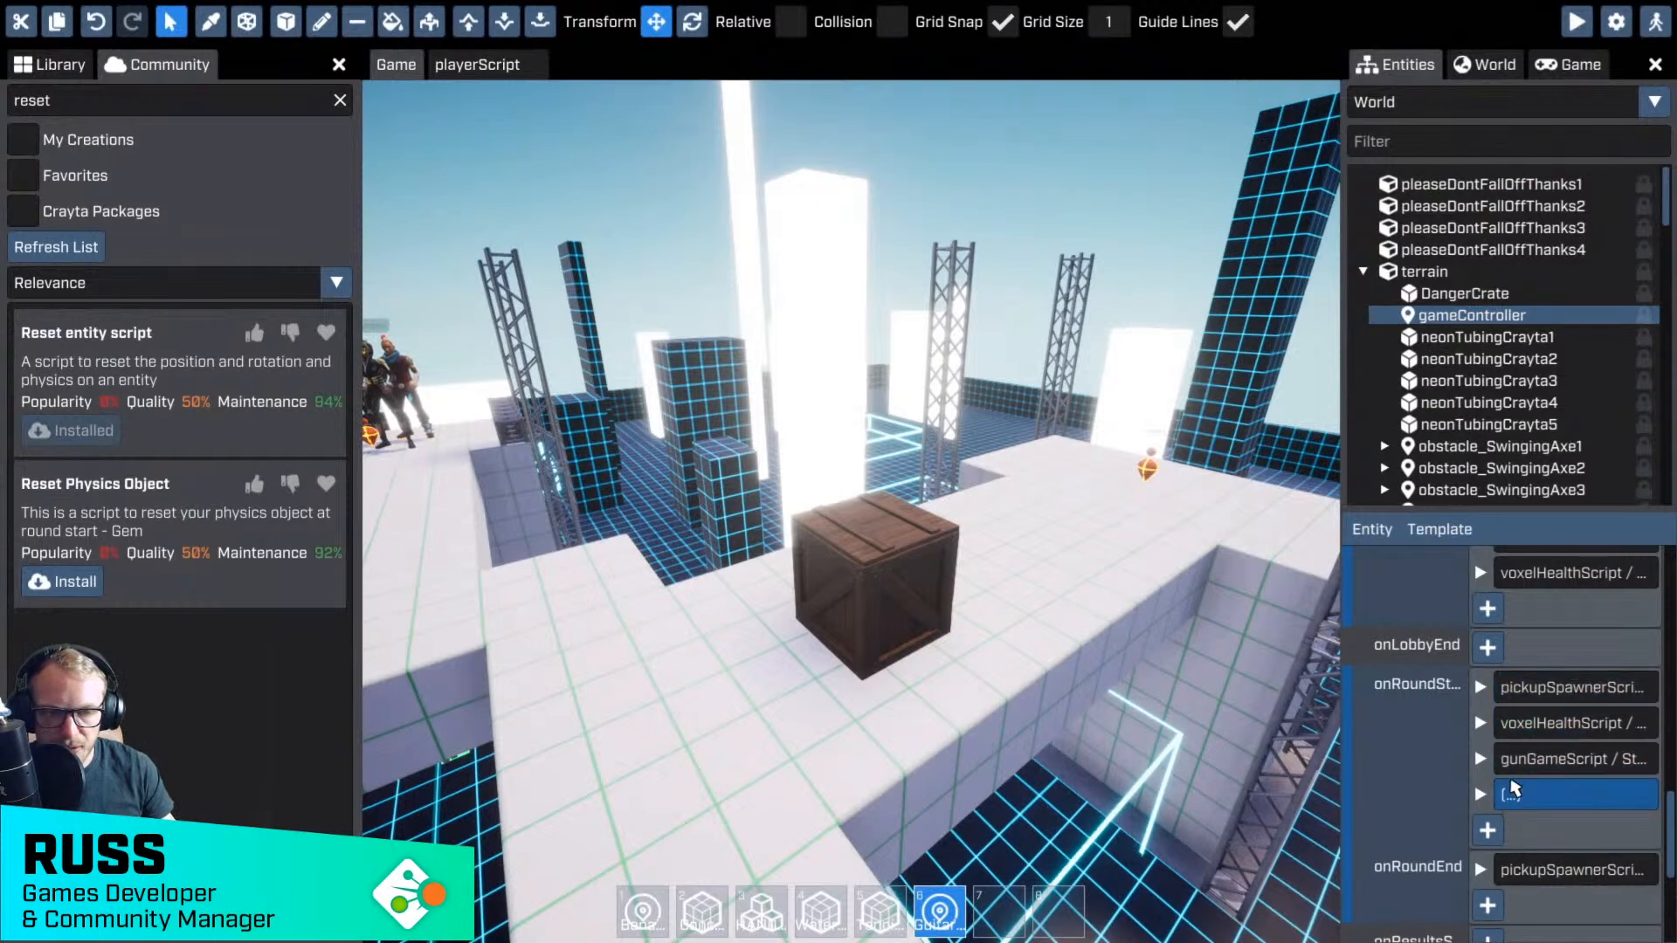
pyautogui.moveTo(1519, 795); pyautogui.dragTo(1537, 801)
pyautogui.click(1537, 802)
pyautogui.scroll(-2, 1537, 802)
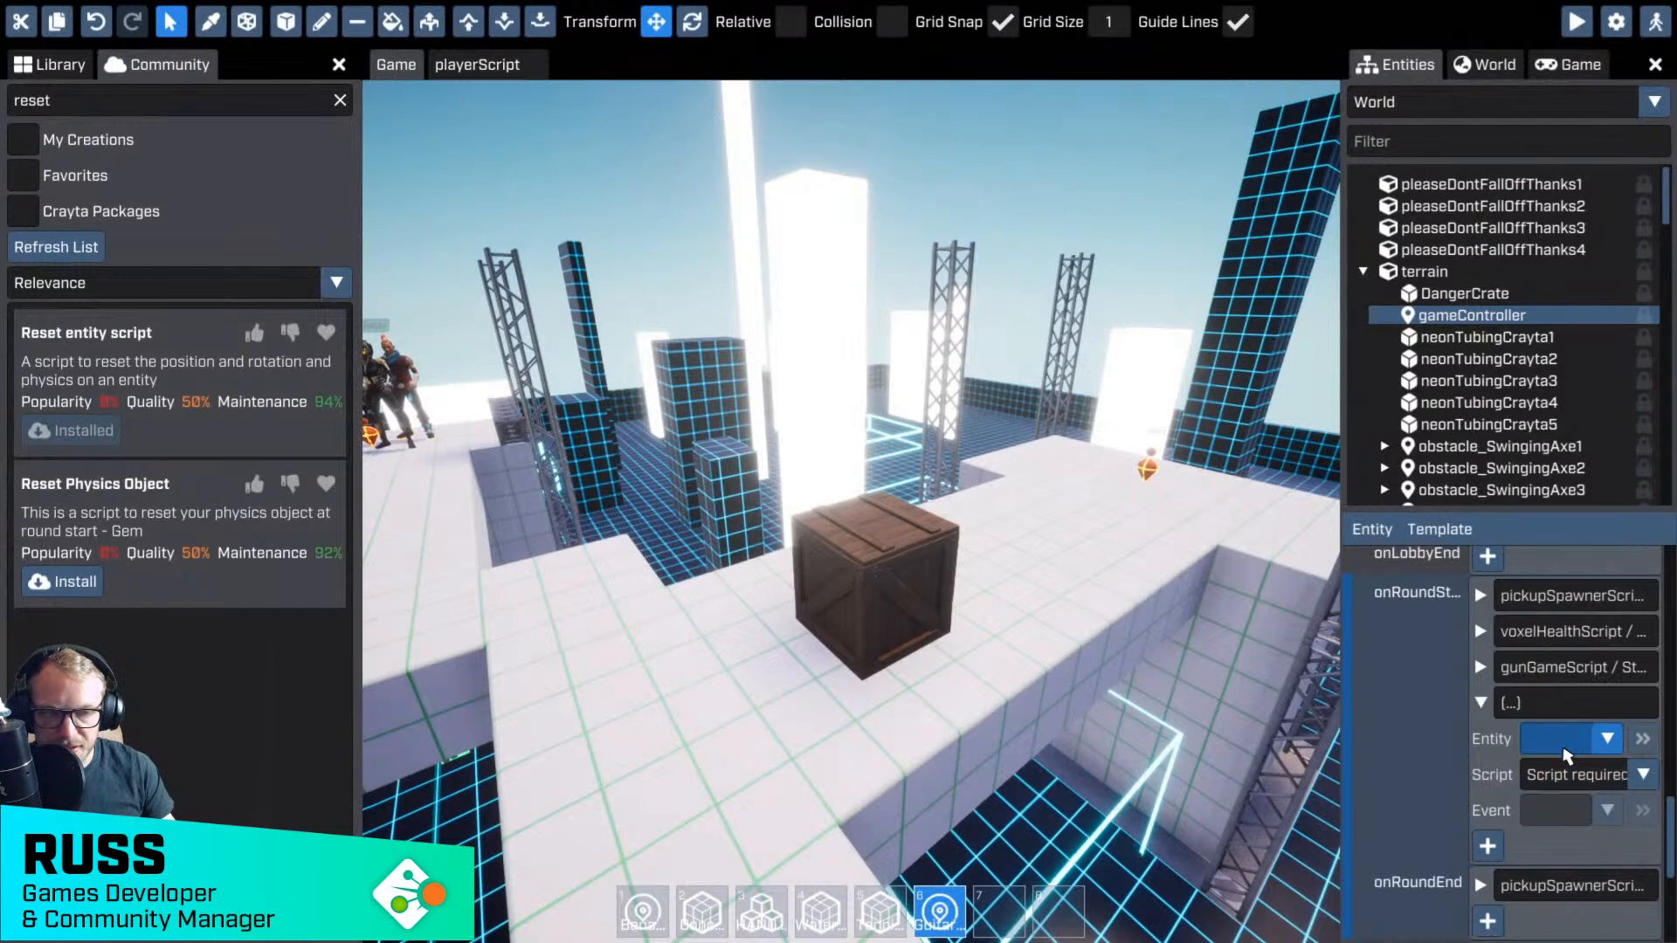
# - Set the new round-start entry to call the Reset event of physicsResetScript, with no entity assigned
pyautogui.click(1610, 777)
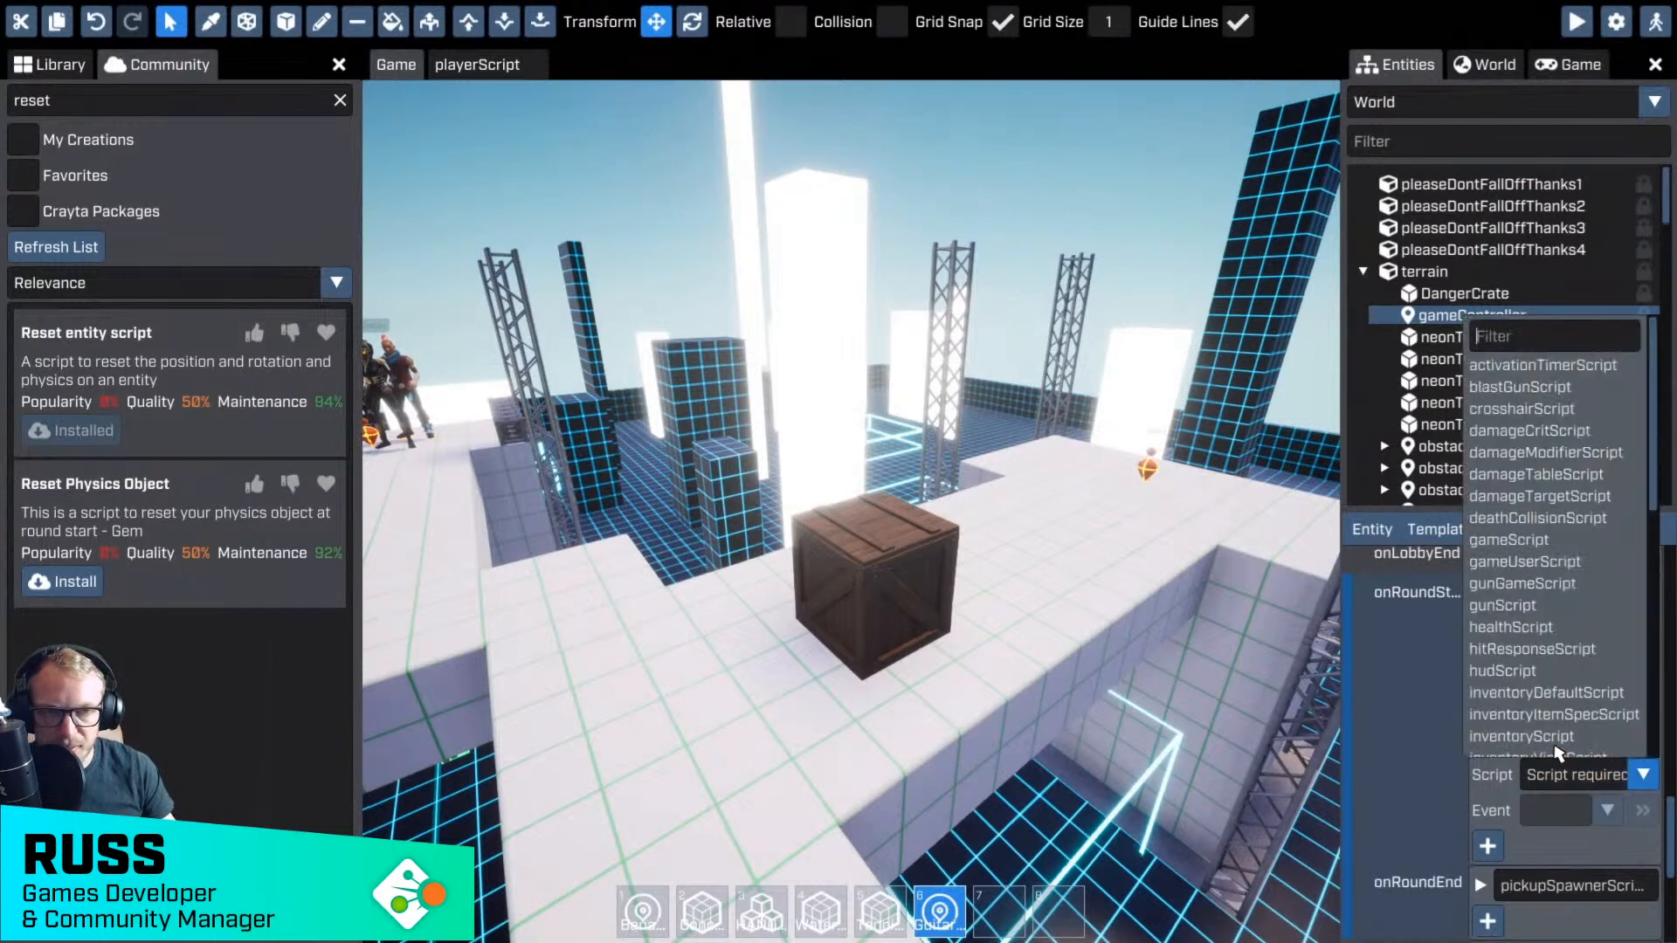
pyautogui.scroll(-5, 1557, 752)
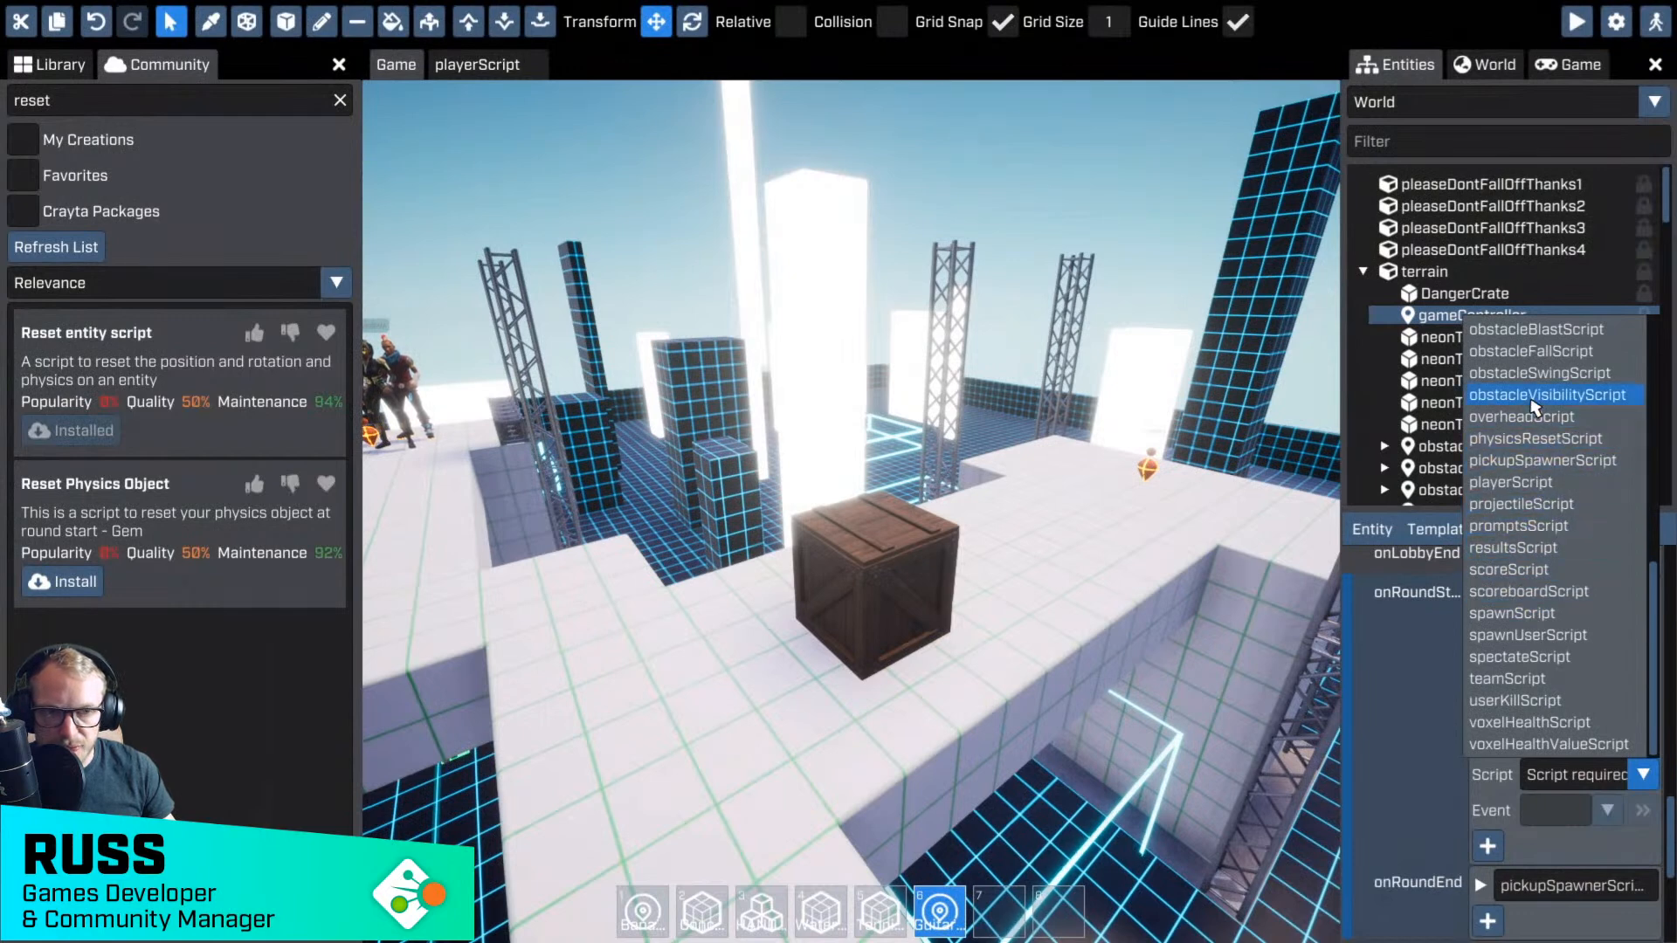
pyautogui.scroll(5, 1545, 548)
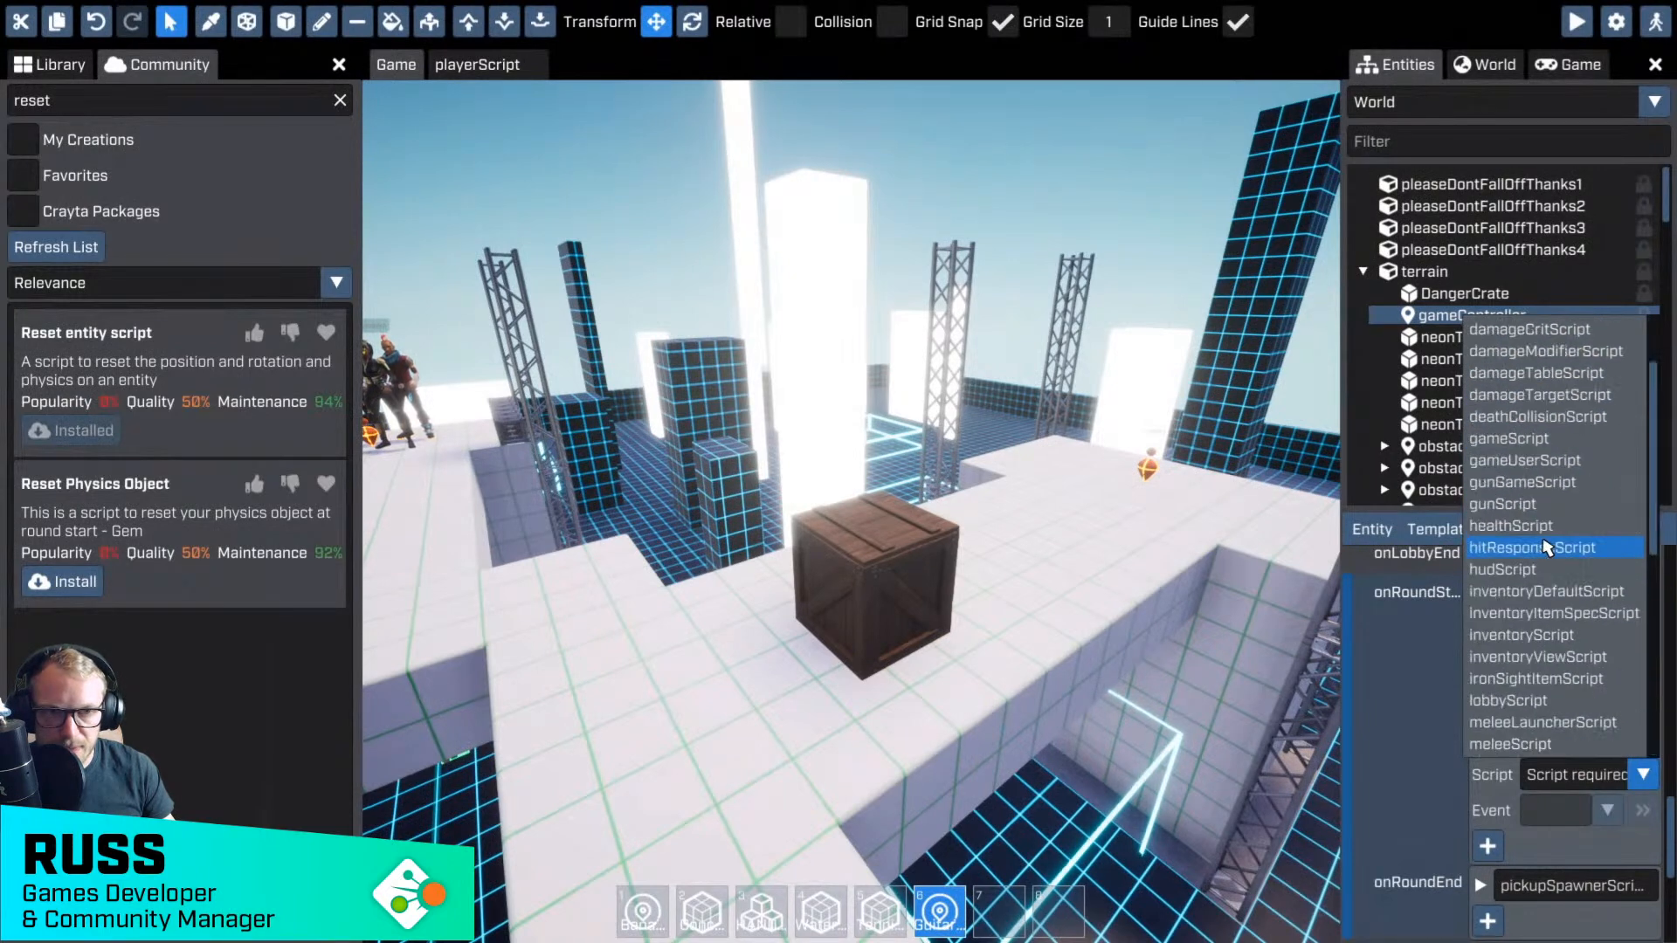
pyautogui.scroll(3, 1546, 541)
pyautogui.click(1537, 332)
pyautogui.write('reset')
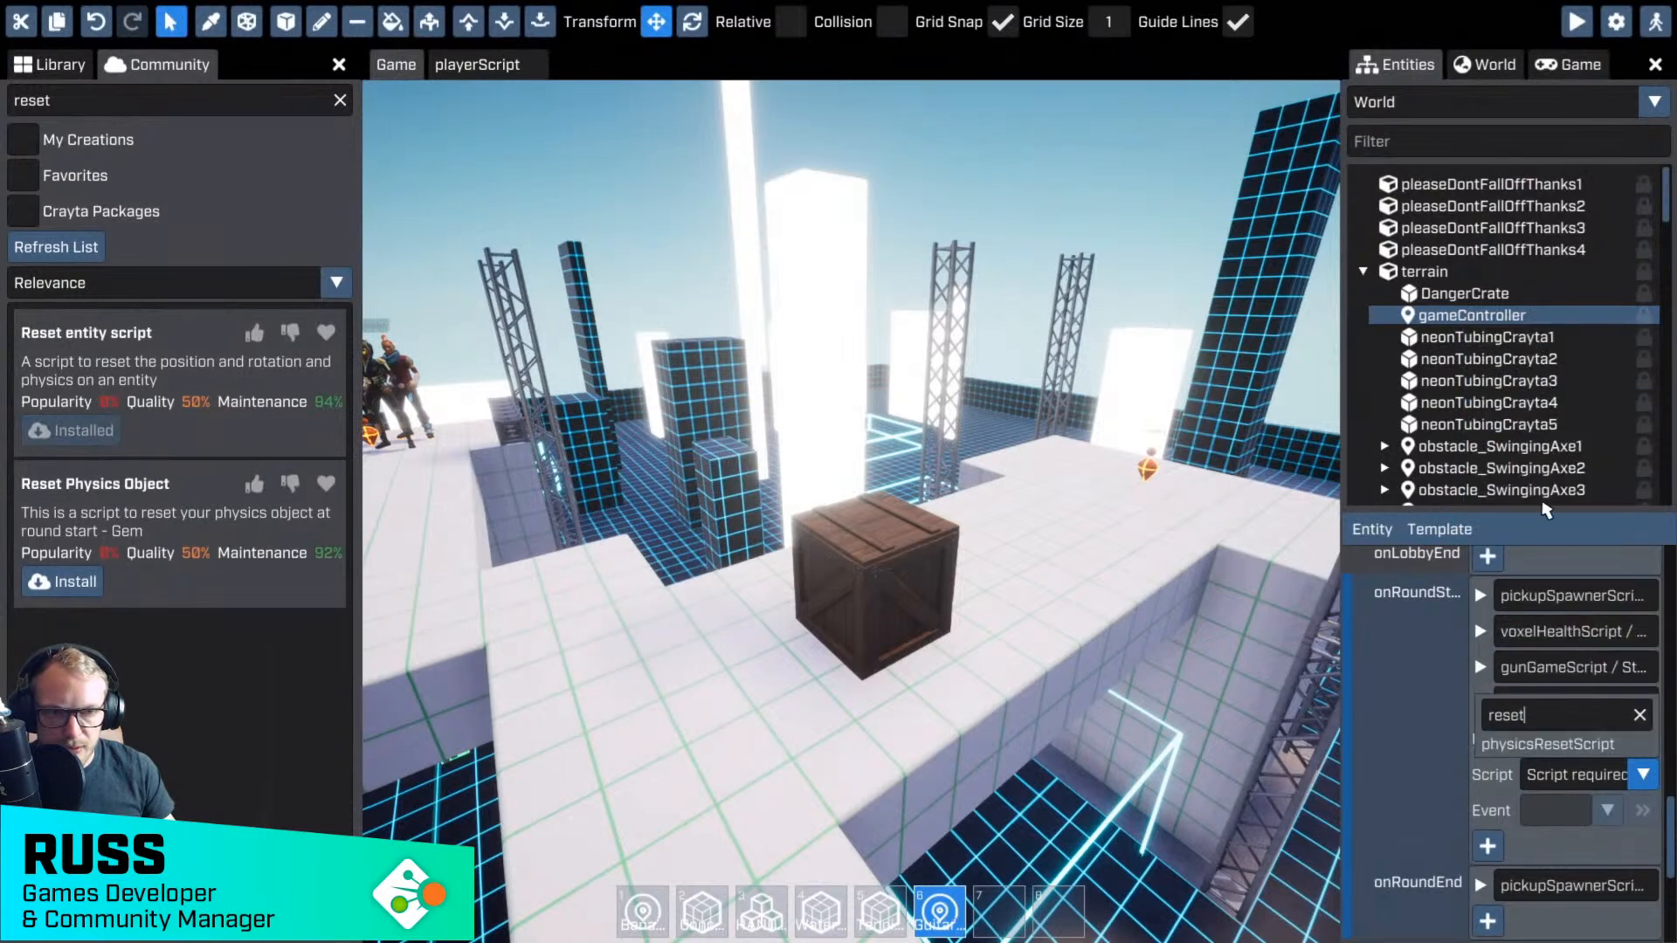
pyautogui.click(1547, 744)
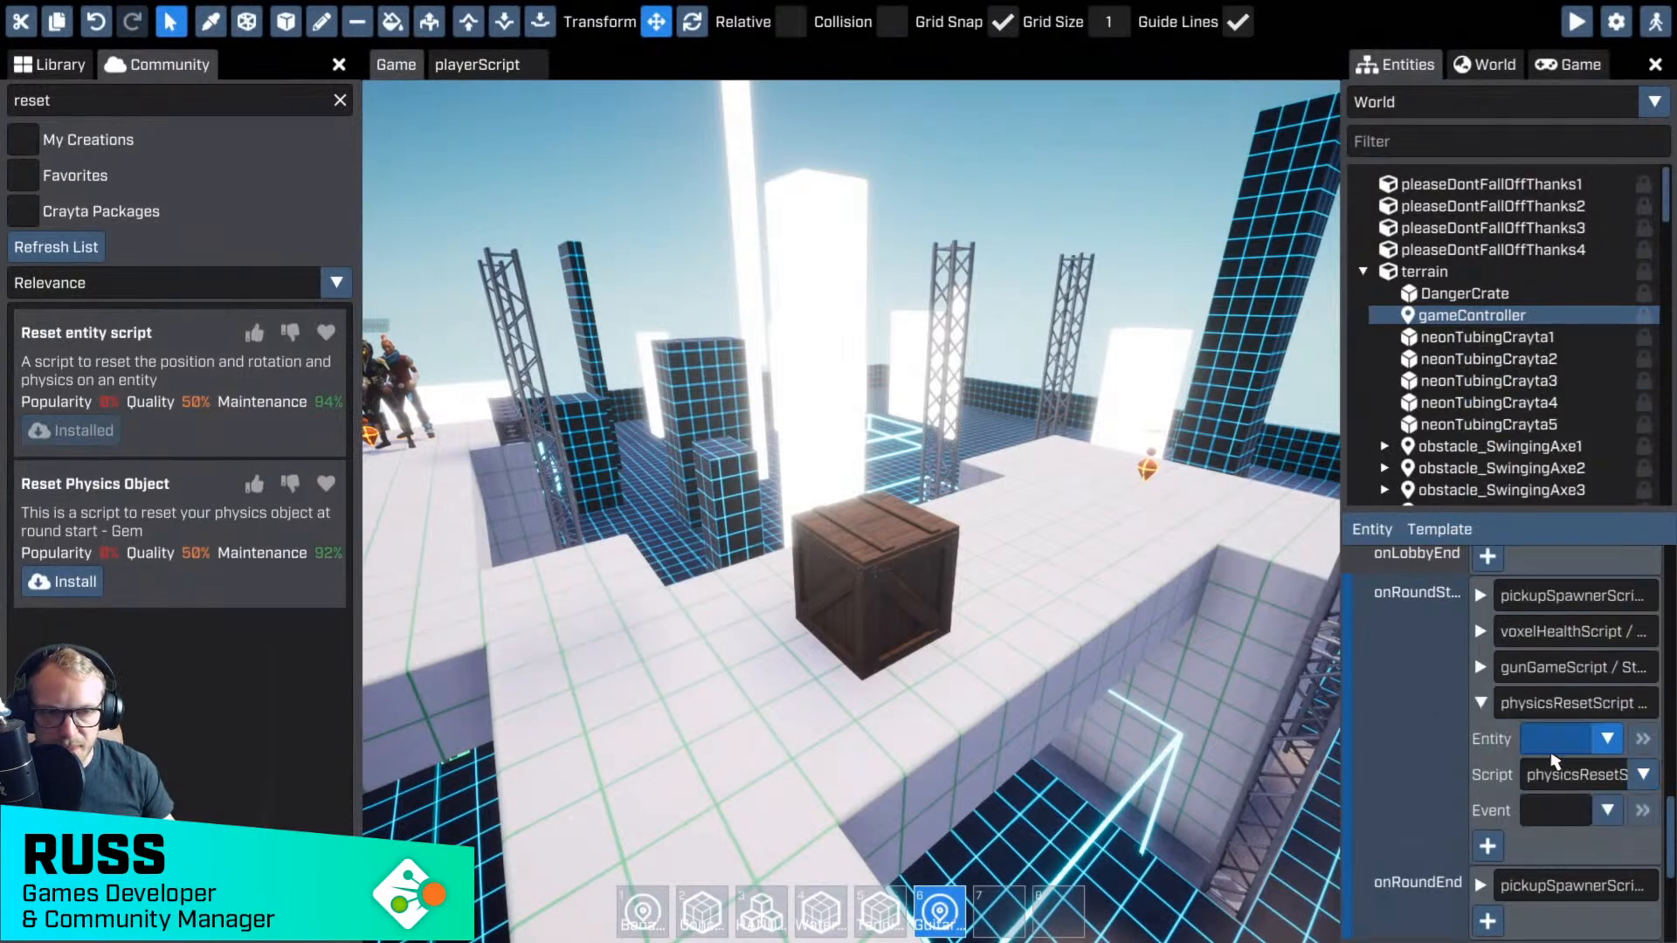
pyautogui.click(1605, 812)
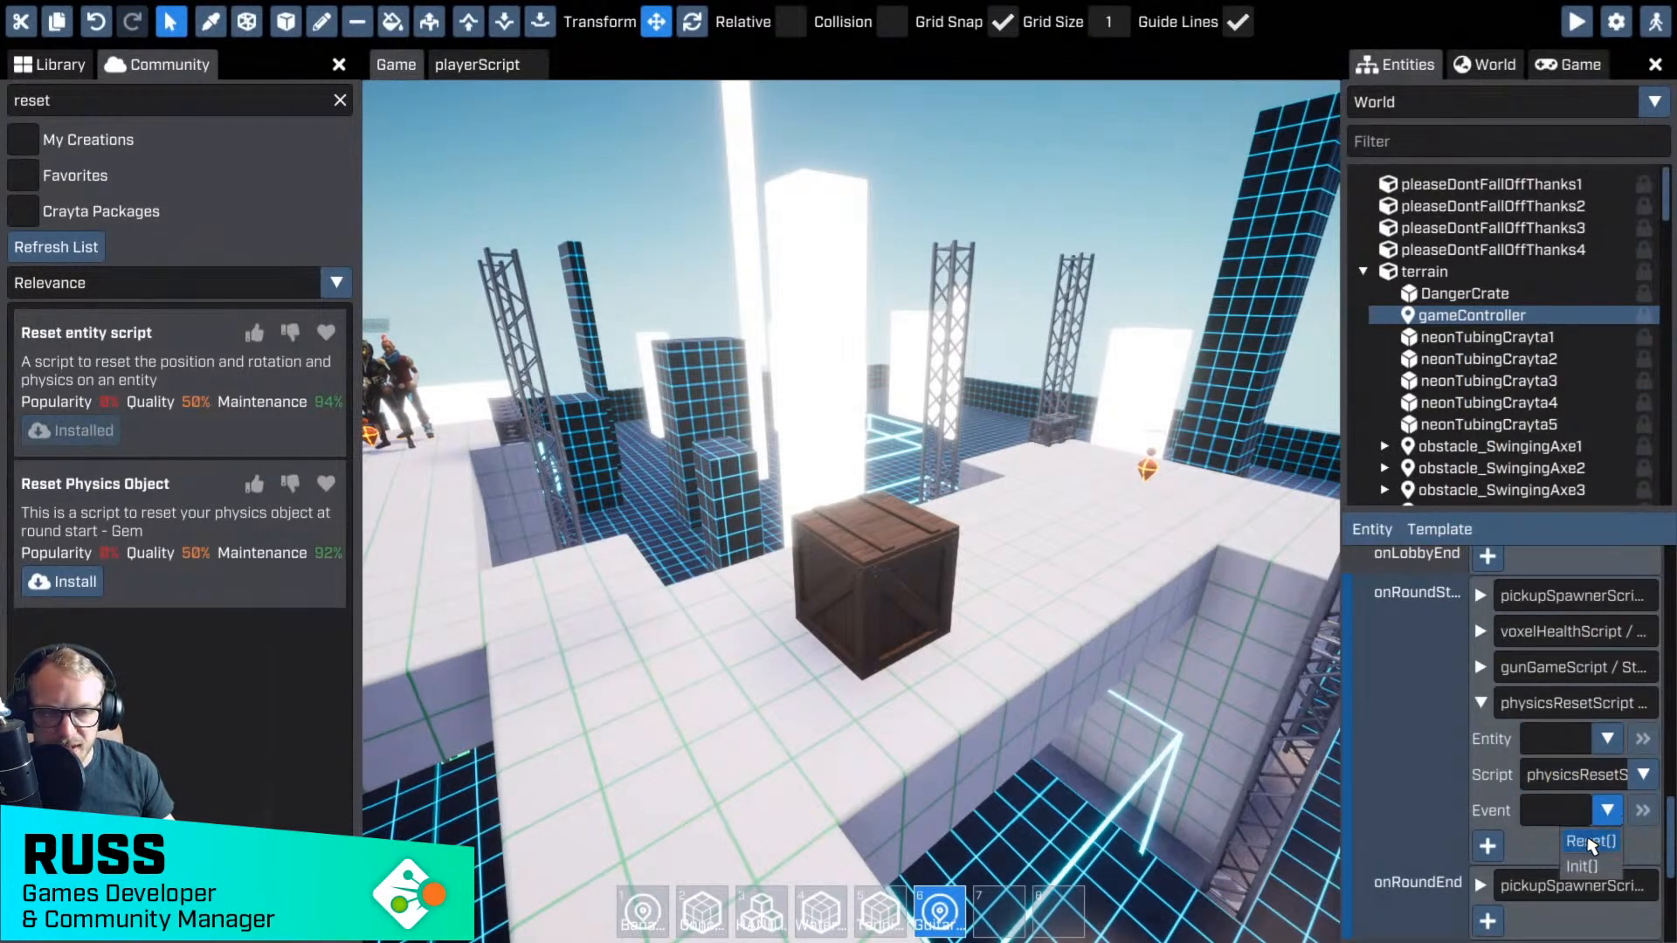
pyautogui.click(1589, 842)
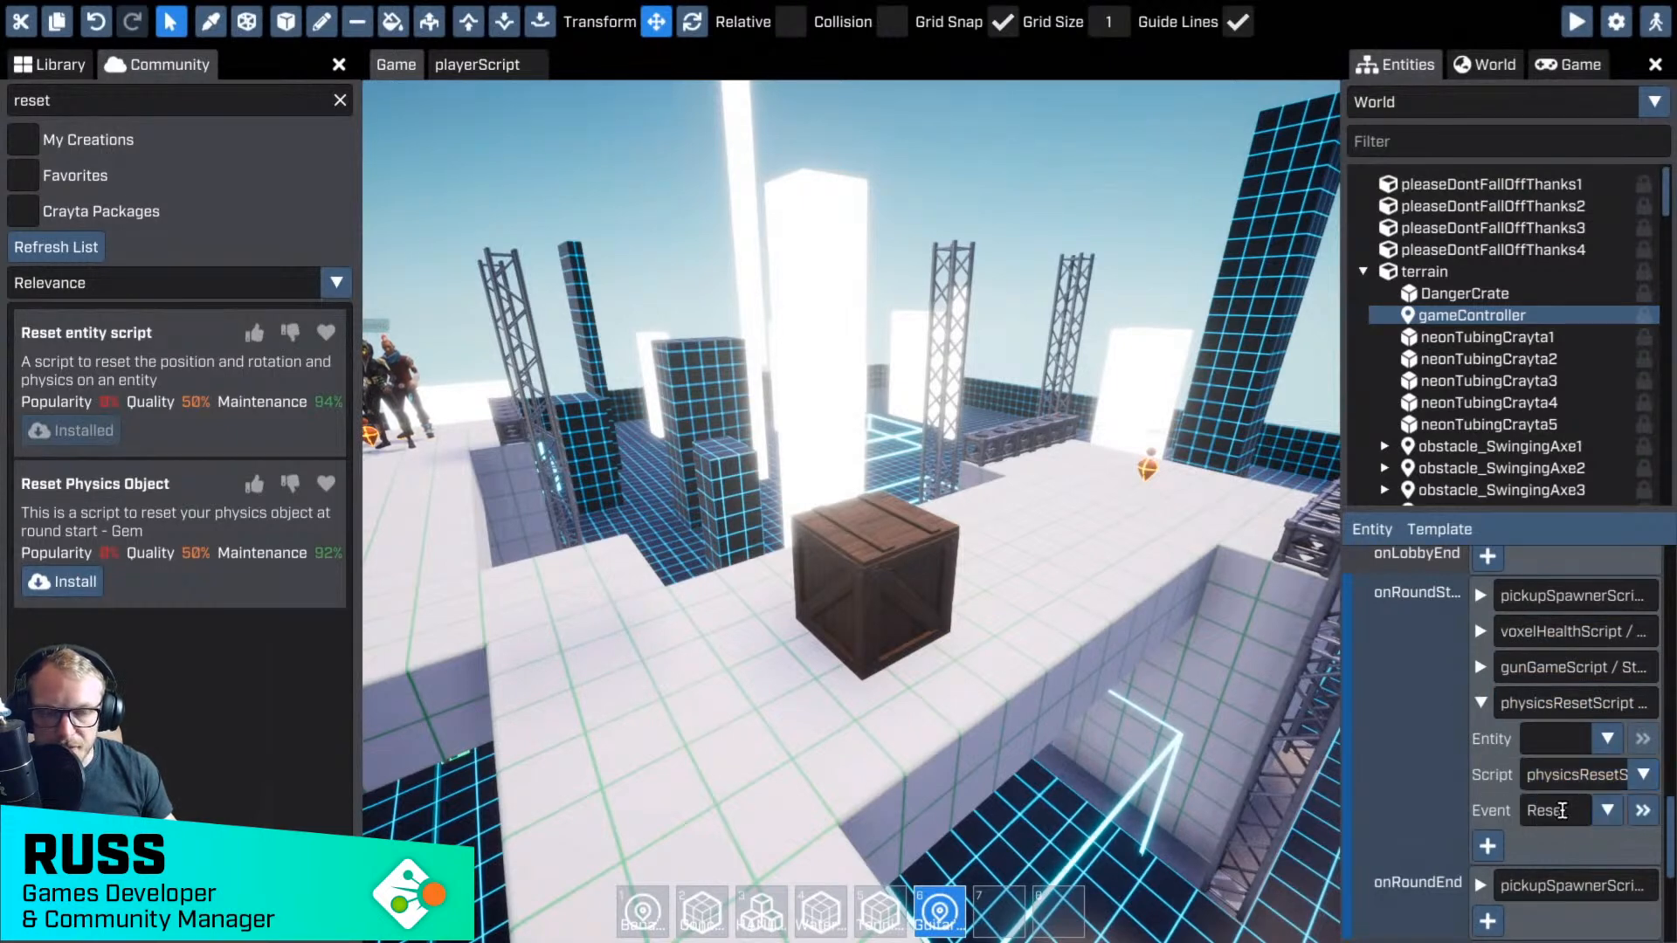
pyautogui.click(1481, 704)
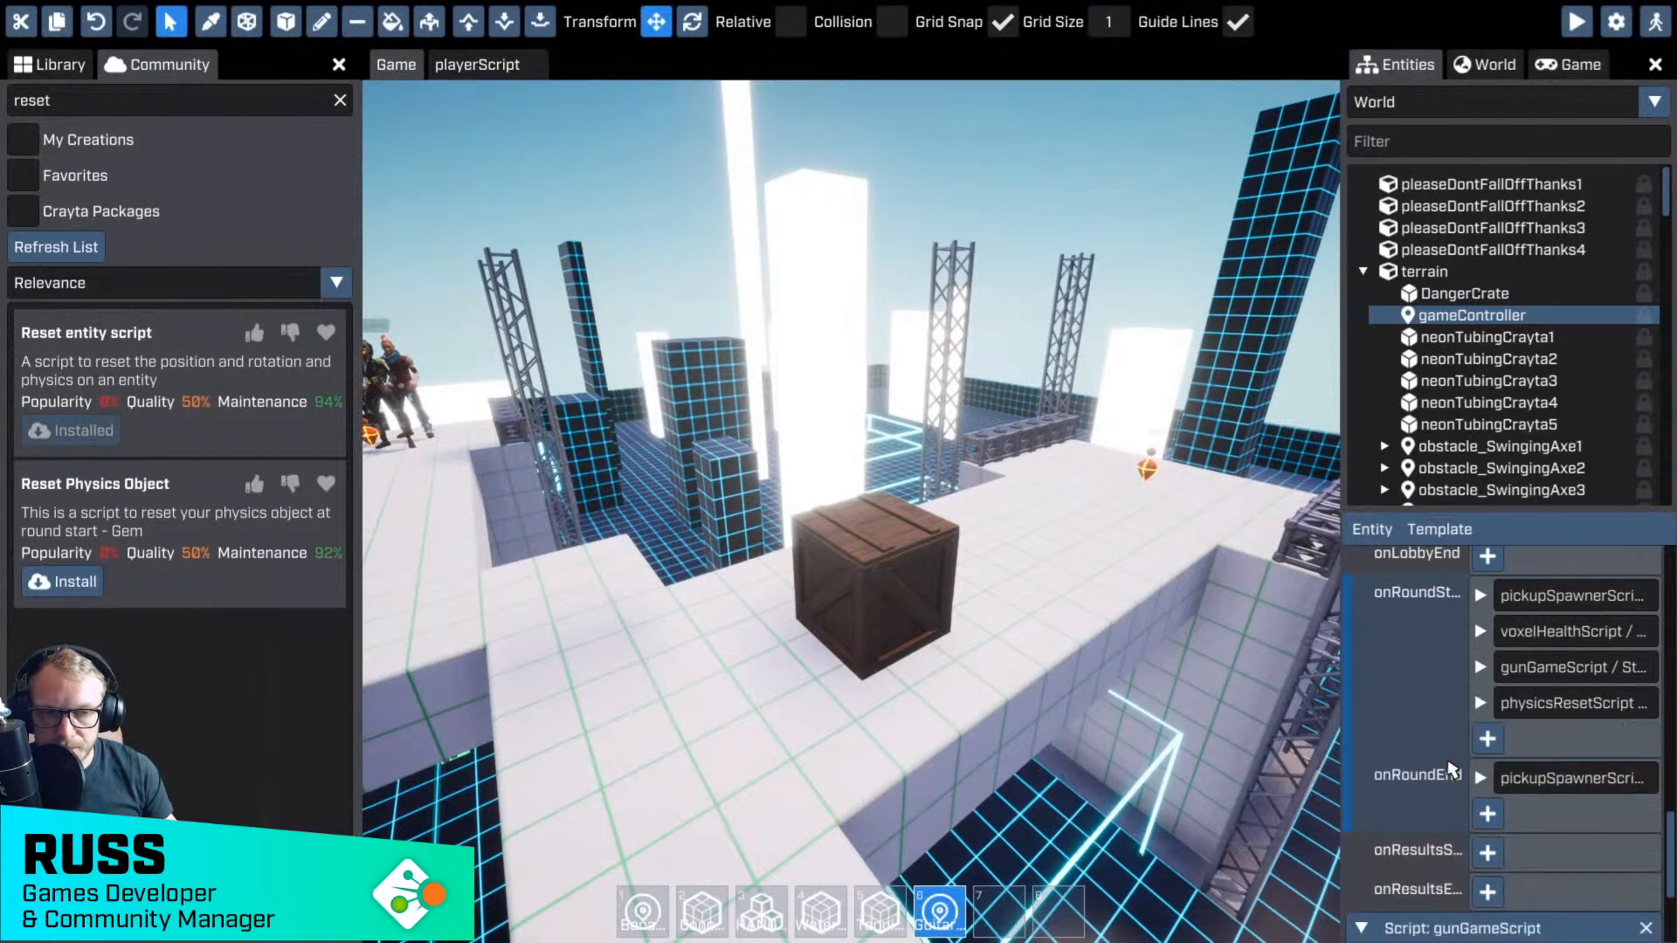
# - Create a new template named DangerCrate from the DangerCrate entity
pyautogui.click(1454, 293)
pyautogui.scroll(10, 1577, 611)
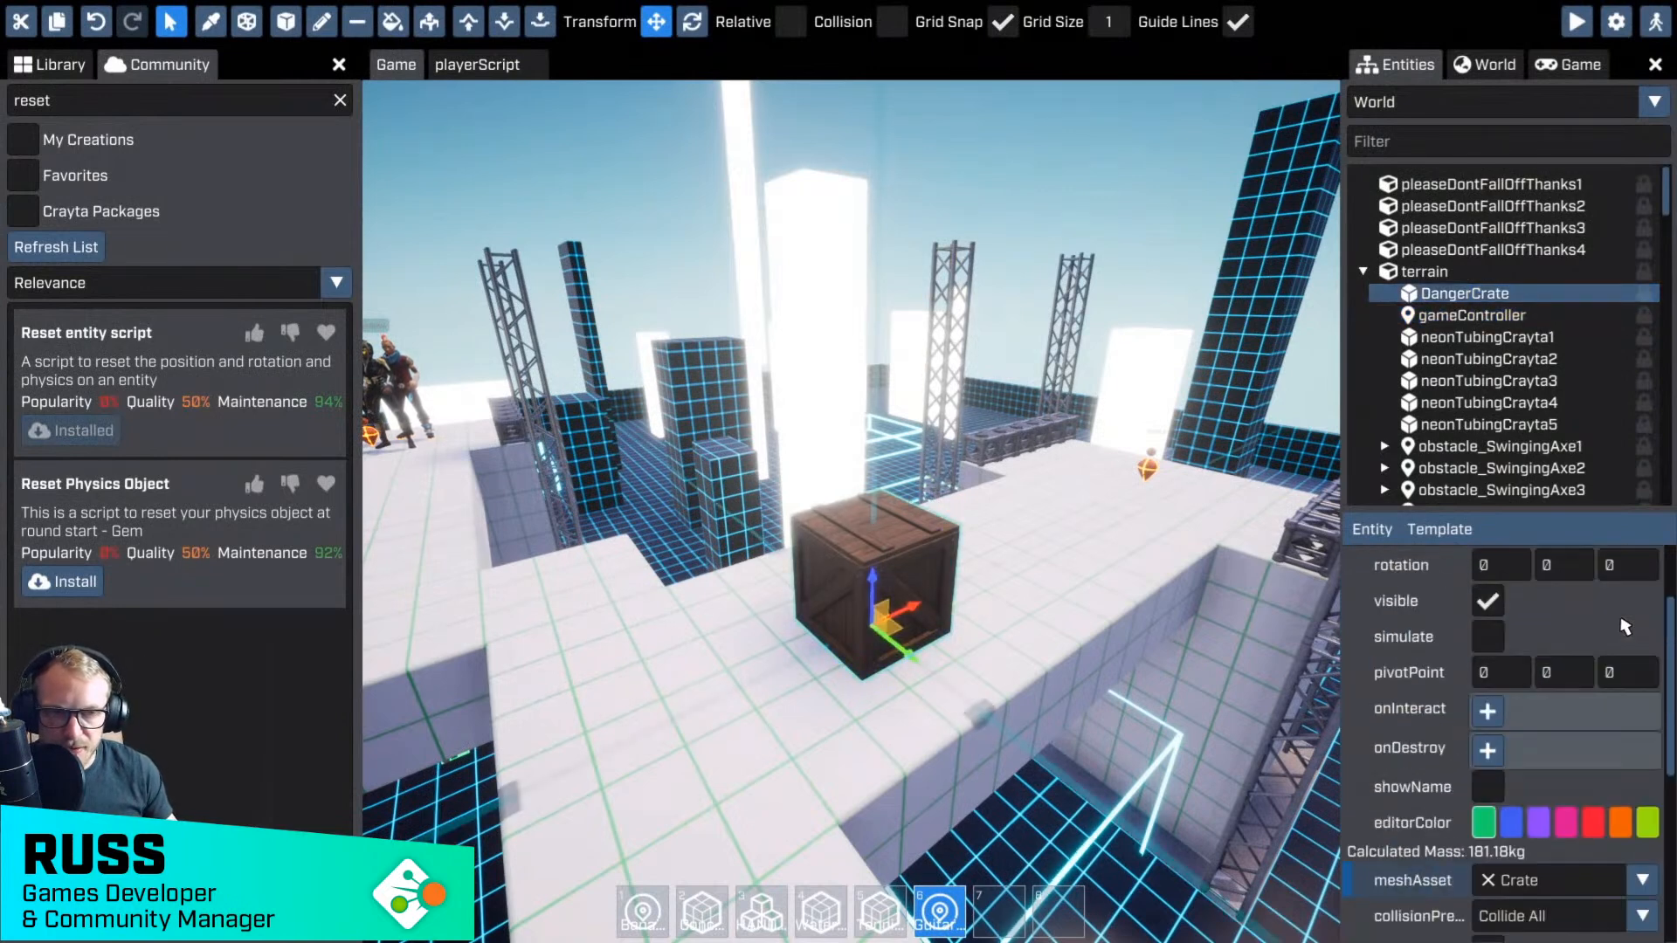
pyautogui.click(1439, 529)
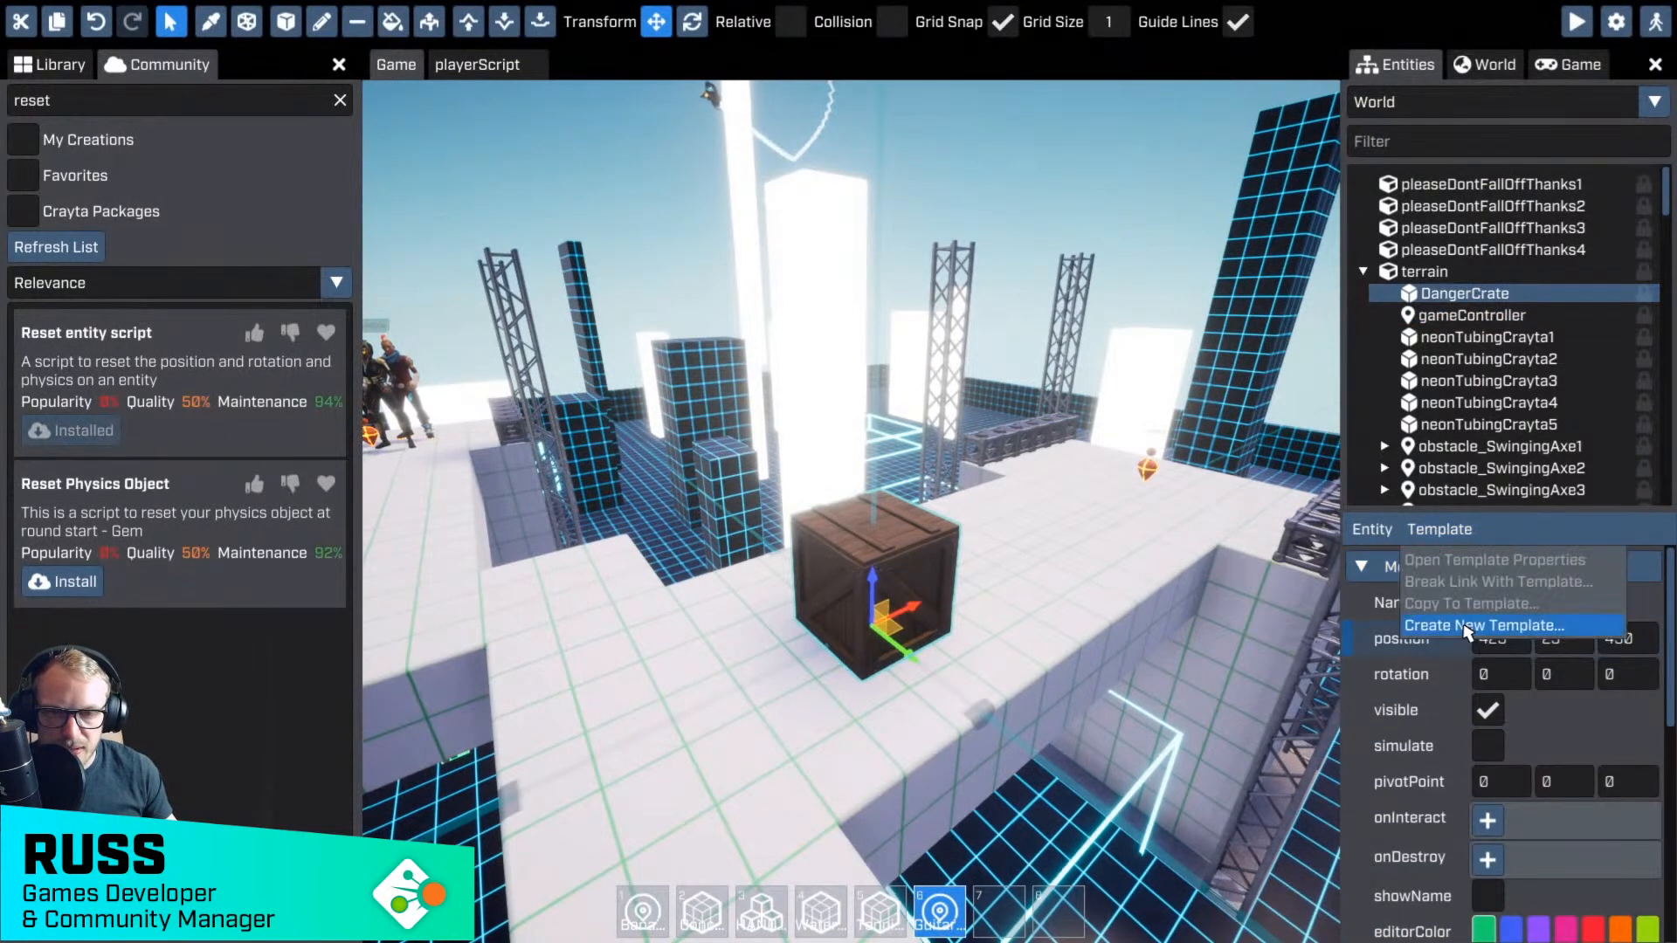
pyautogui.click(1466, 625)
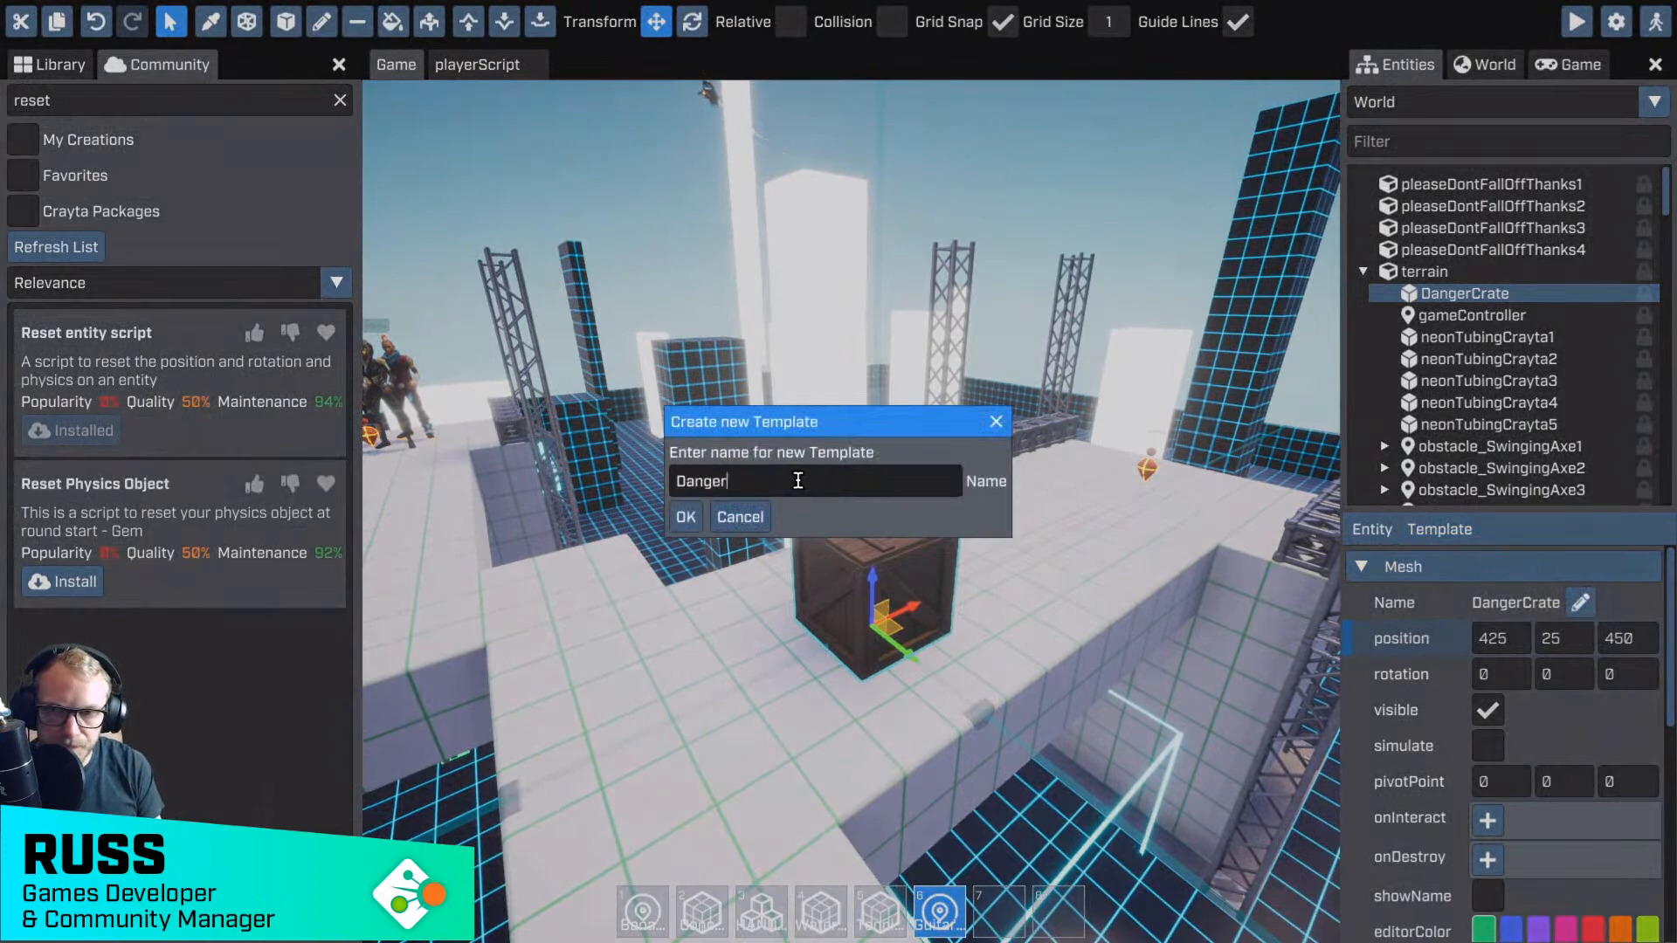
pyautogui.press('Return')
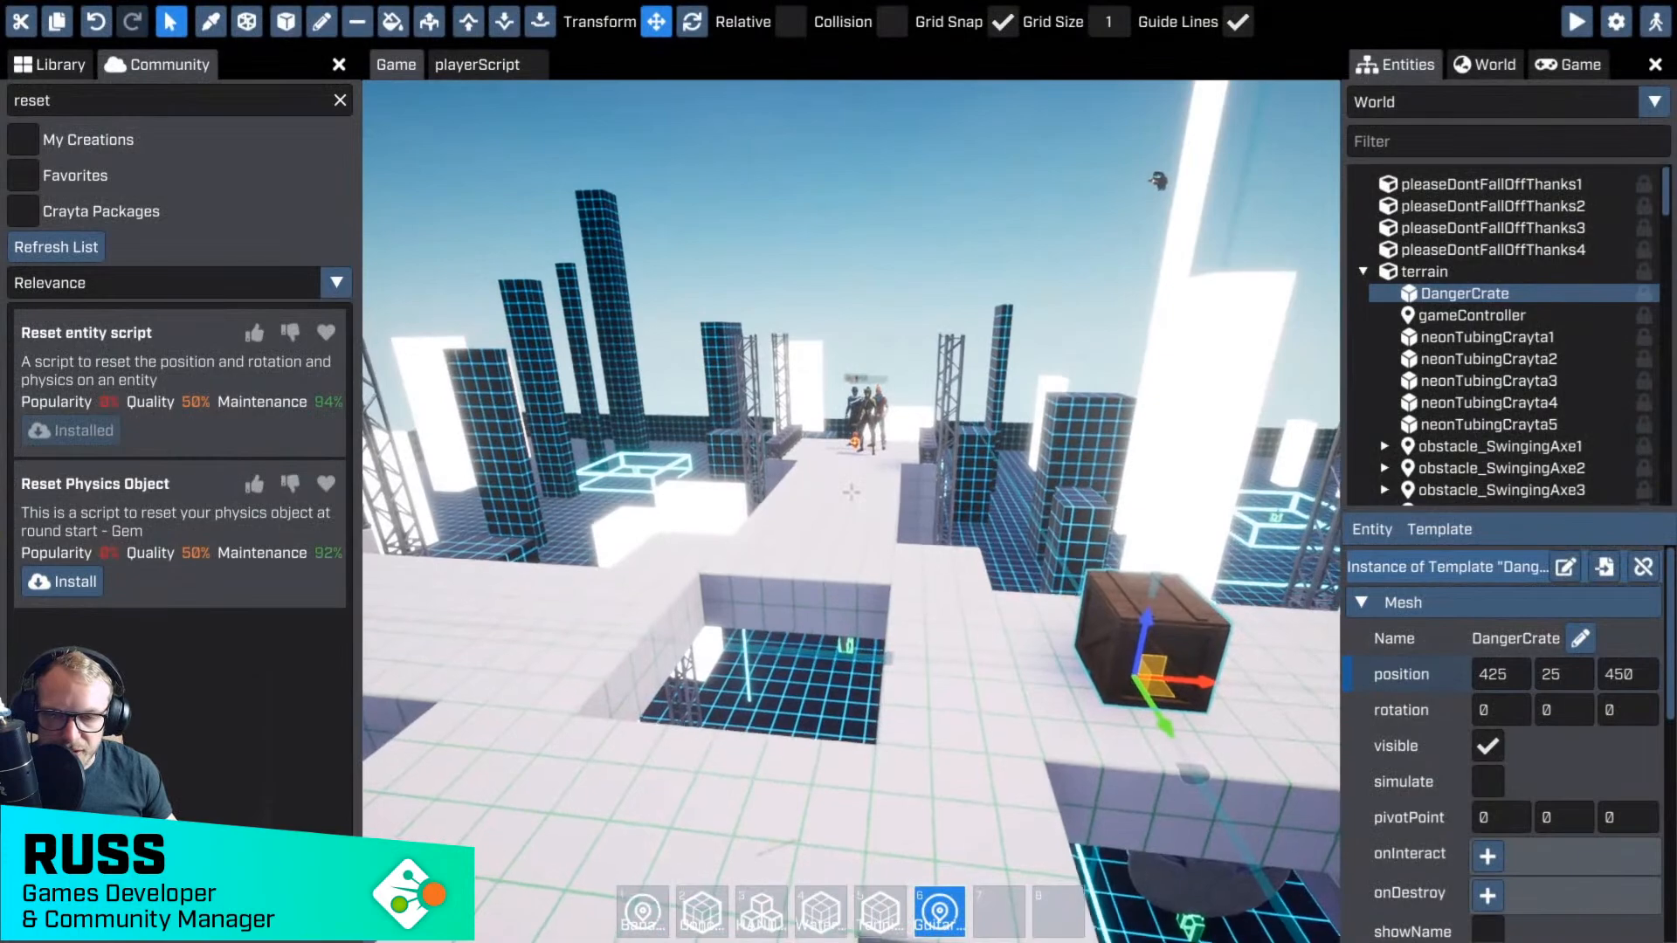
# - Clear the library's reset filter and list the Templates instead of the Meshes
pyautogui.press('Tab')
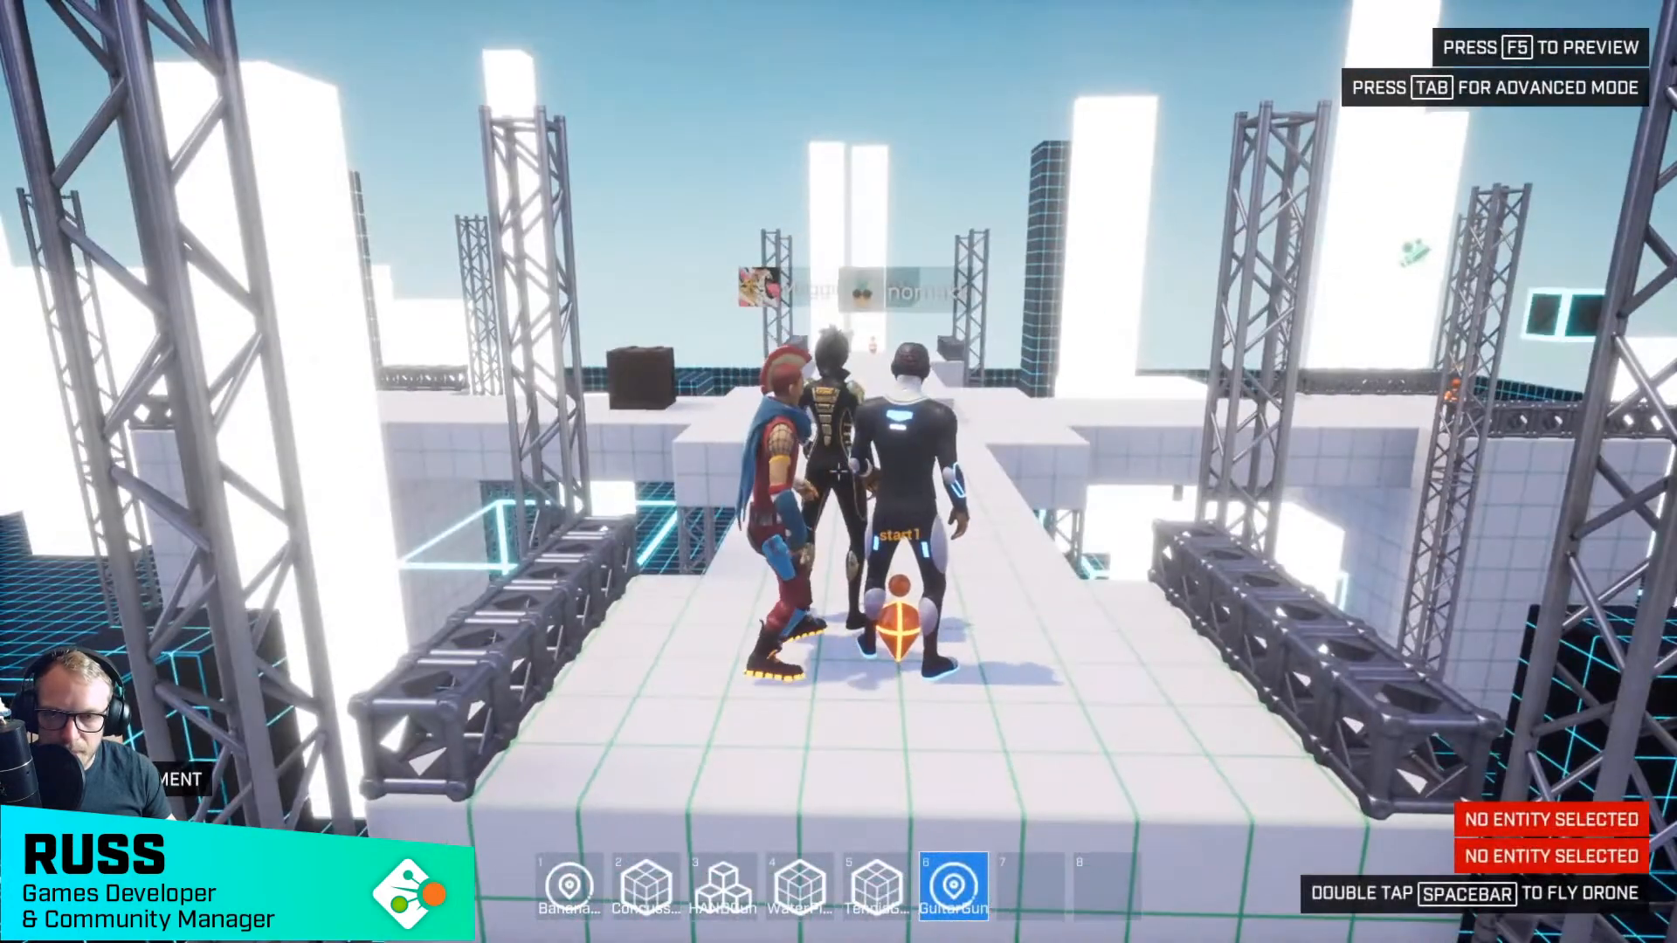
pyautogui.press('Tab')
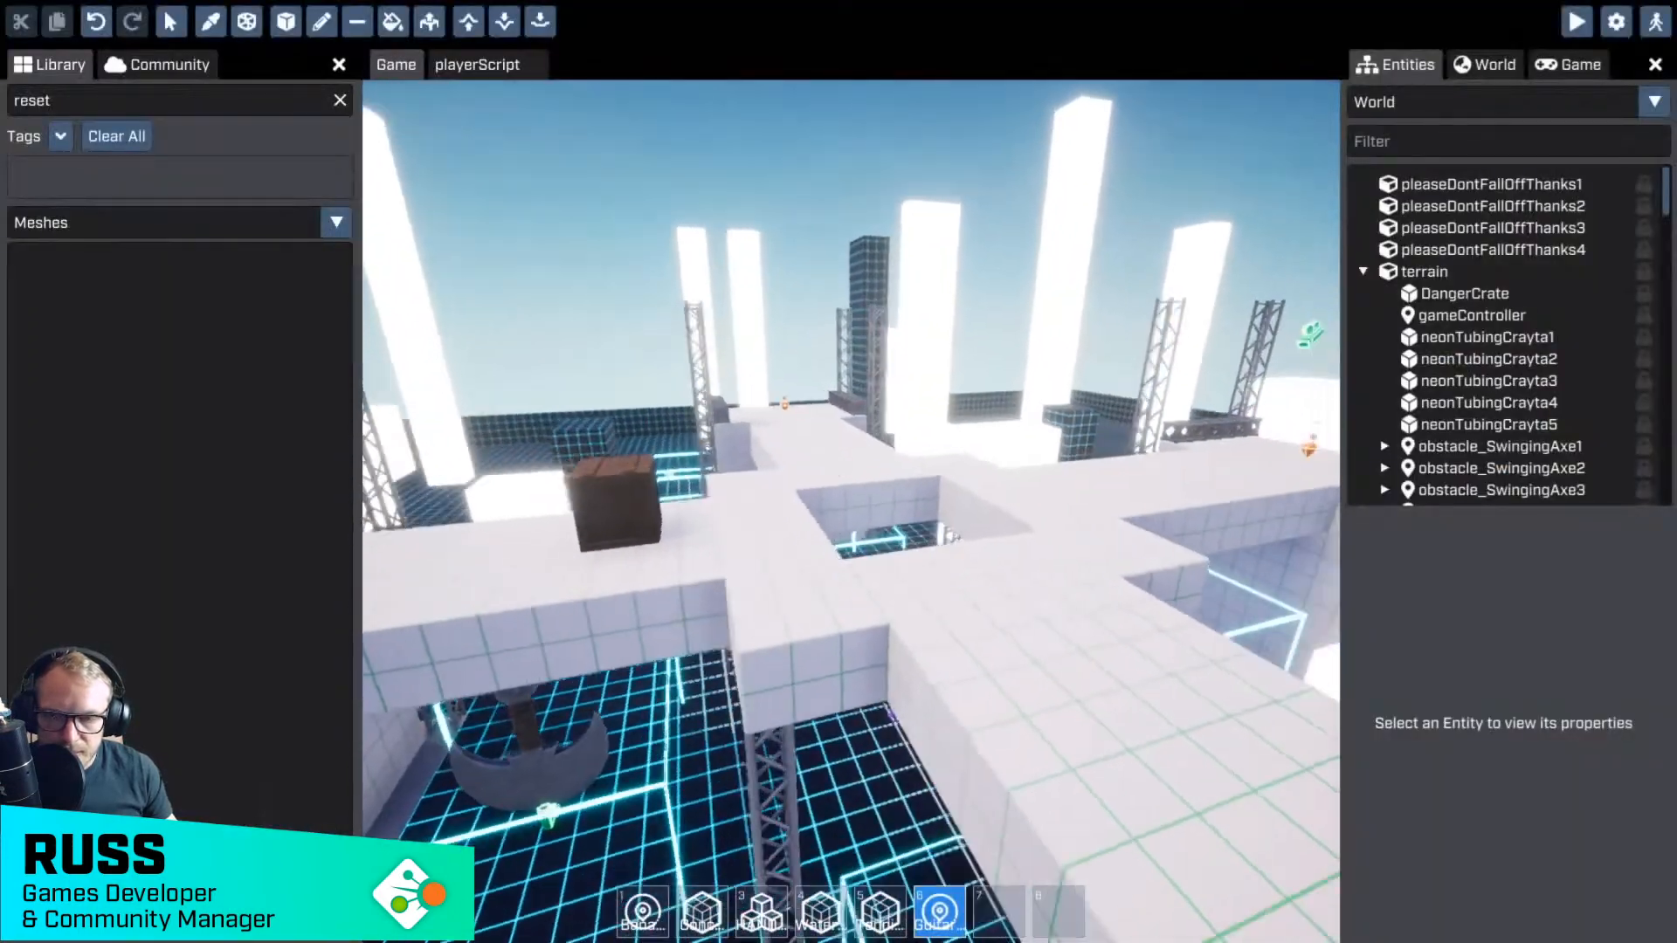
pyautogui.moveTo(755, 612); pyautogui.dragTo(755, 613, button='right')
pyautogui.moveTo(851, 492); pyautogui.dragTo(812, 602, button='right')
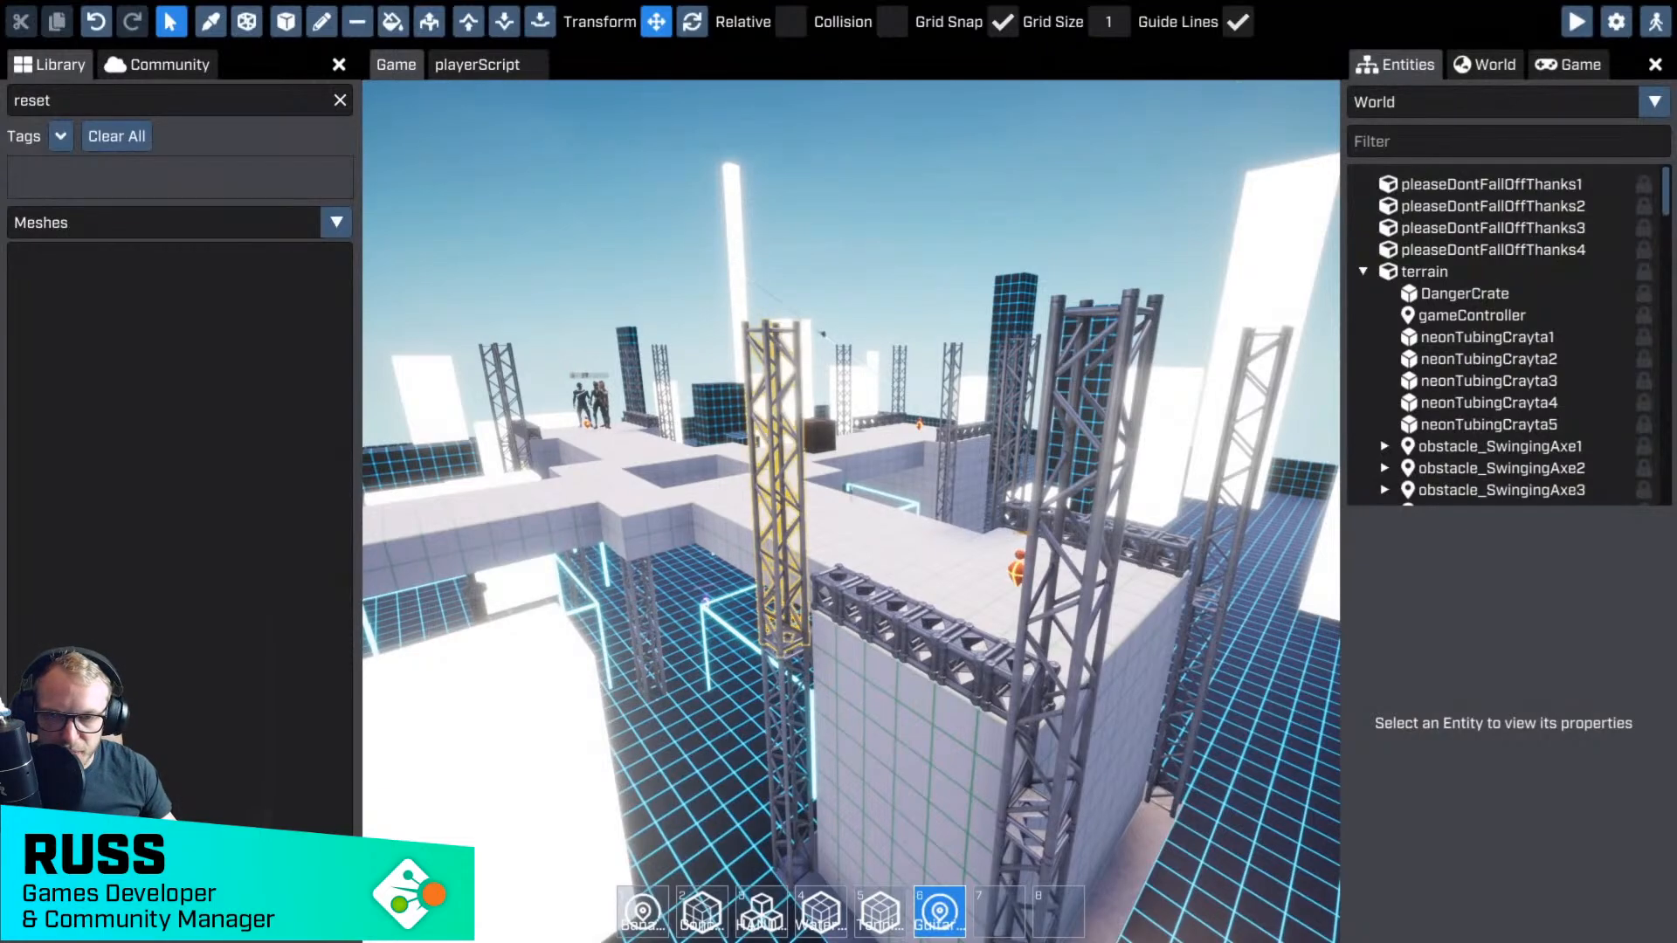
pyautogui.press('w')
pyautogui.moveTo(781, 559); pyautogui.dragTo(786, 644, button='right')
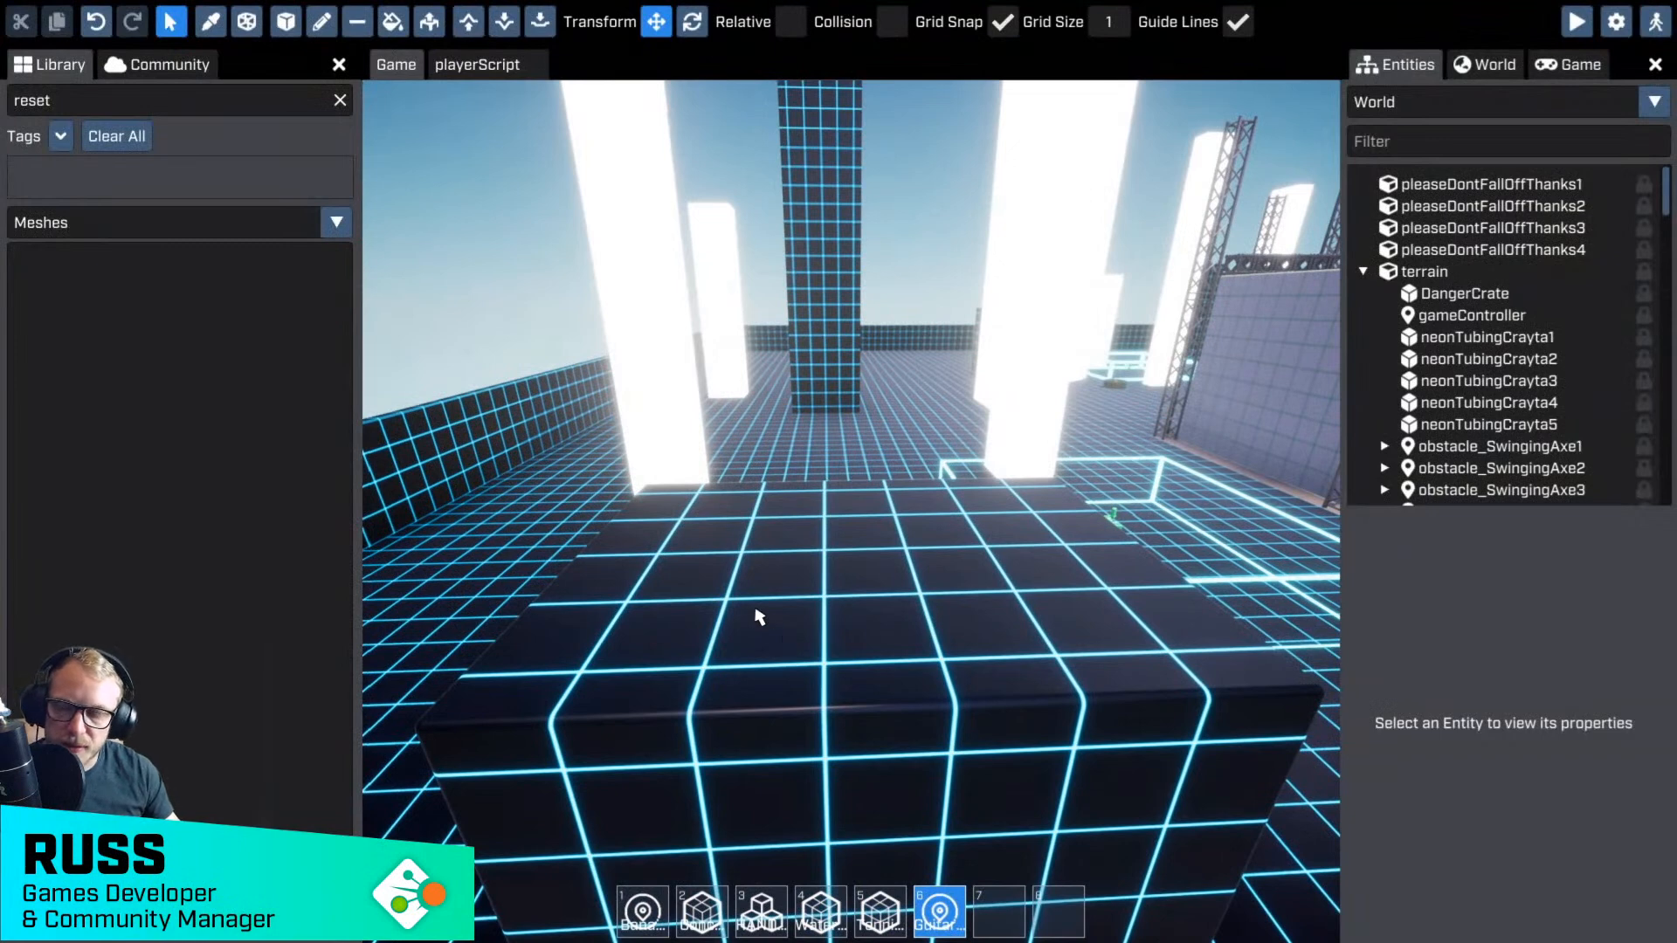
pyautogui.click(337, 103)
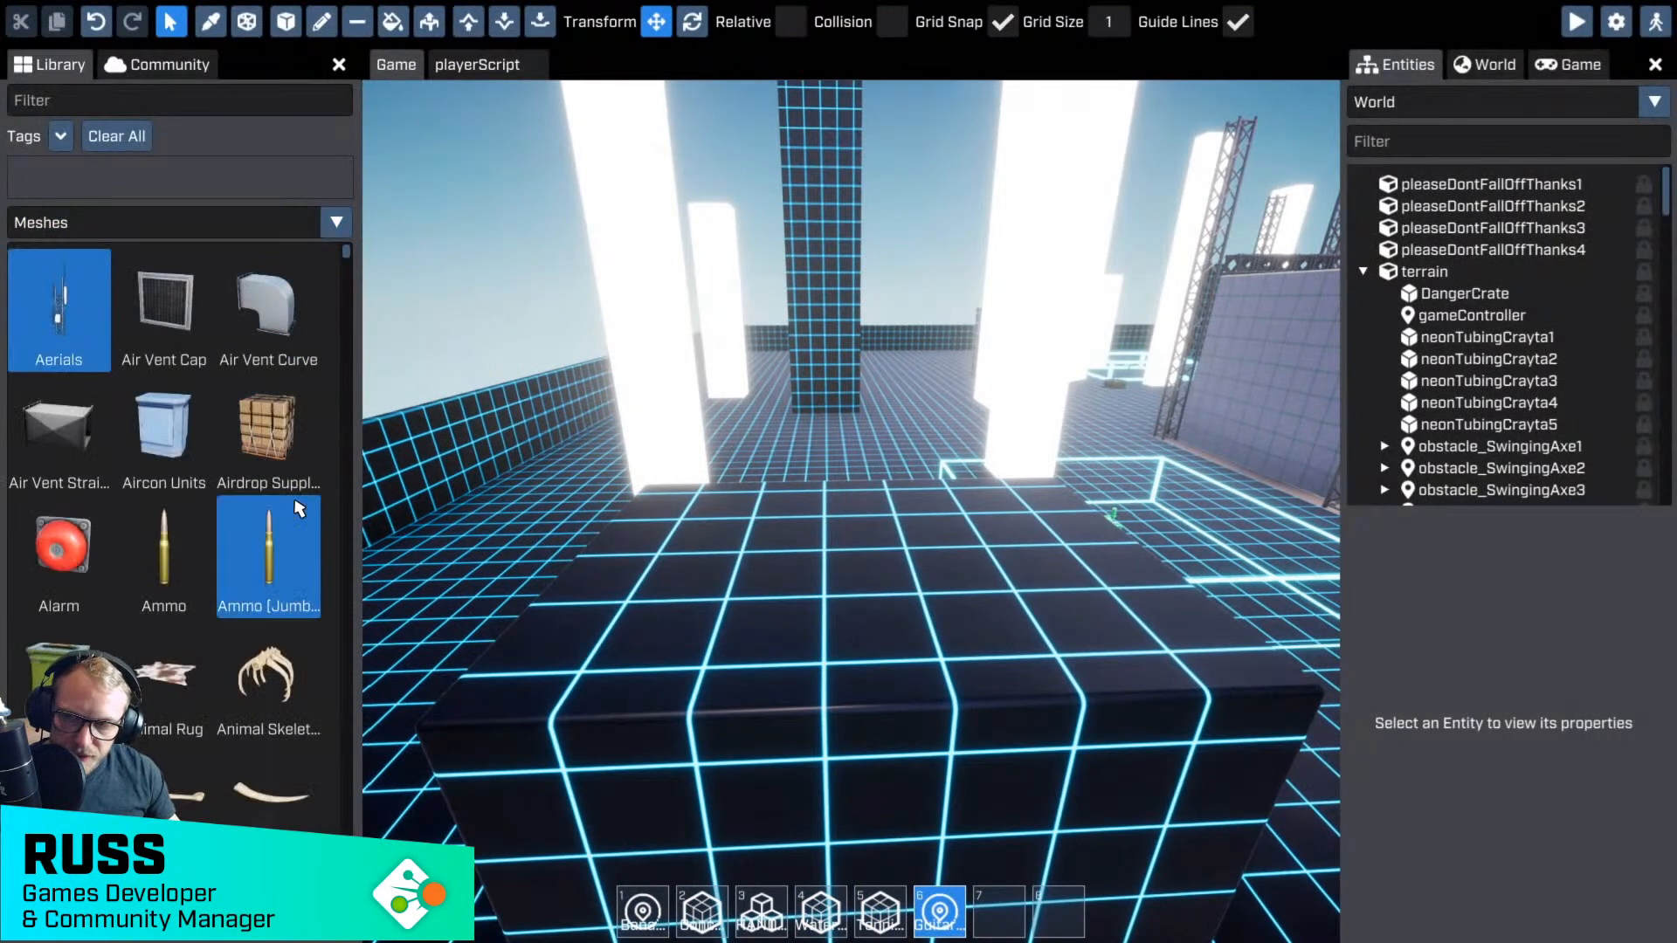
pyautogui.moveTo(699, 441)
pyautogui.mouseDown(button='right')
pyautogui.moveTo(677, 411)
pyautogui.moveTo(704, 460)
pyautogui.mouseUp(button='right')
pyautogui.press('s')
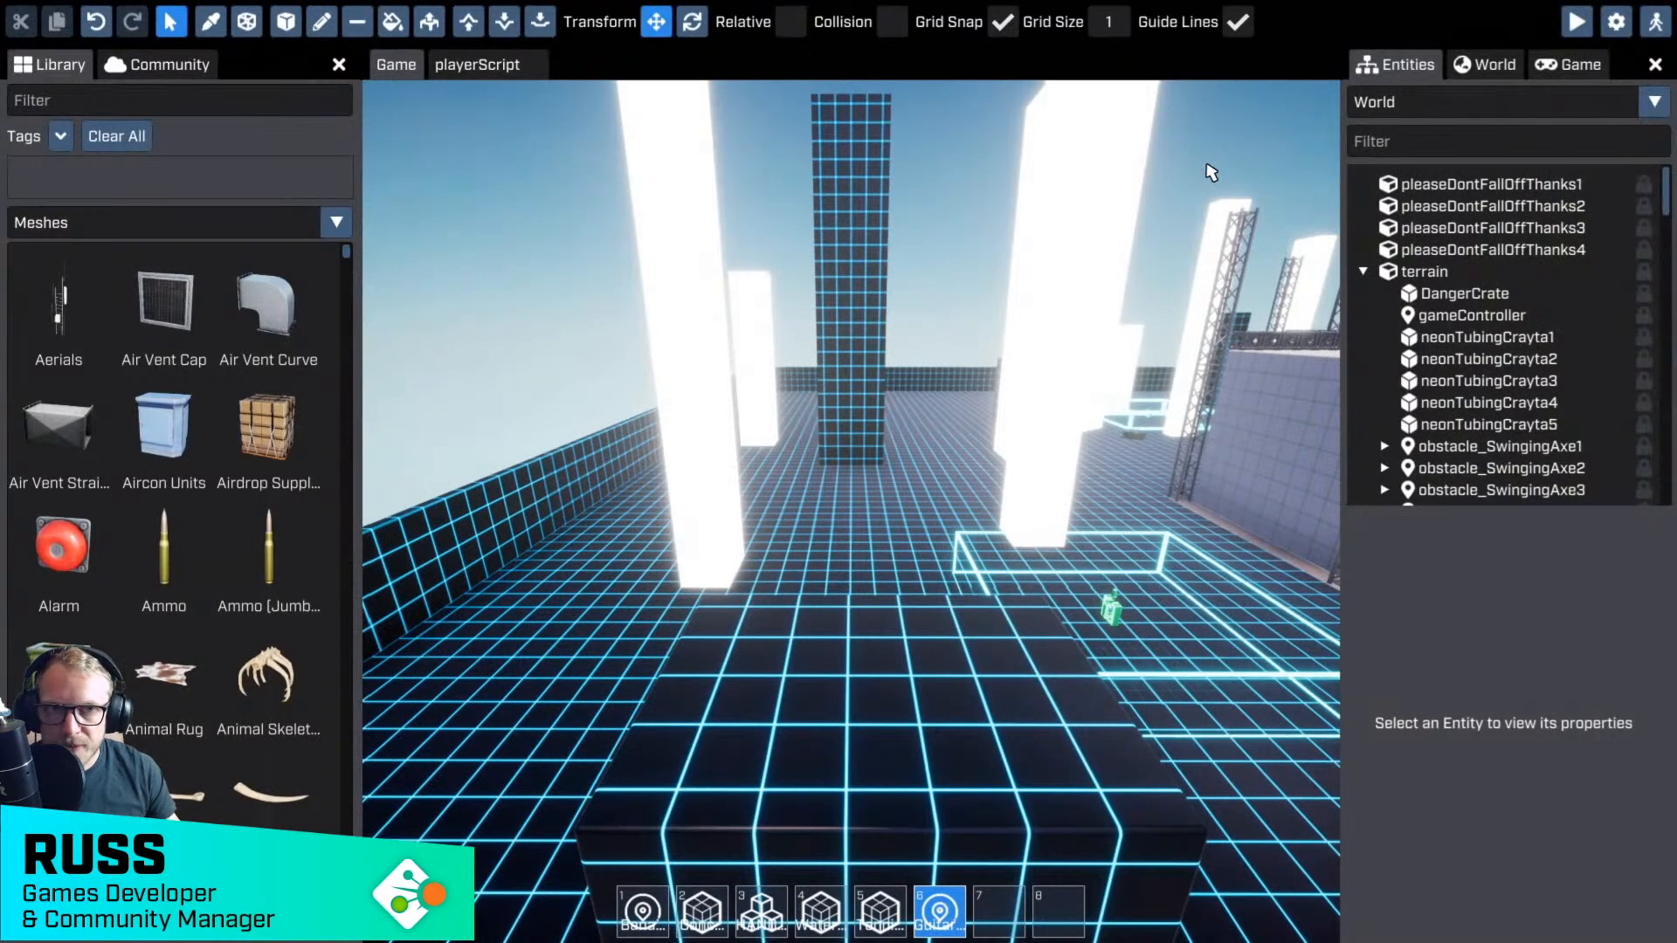
pyautogui.click(83, 220)
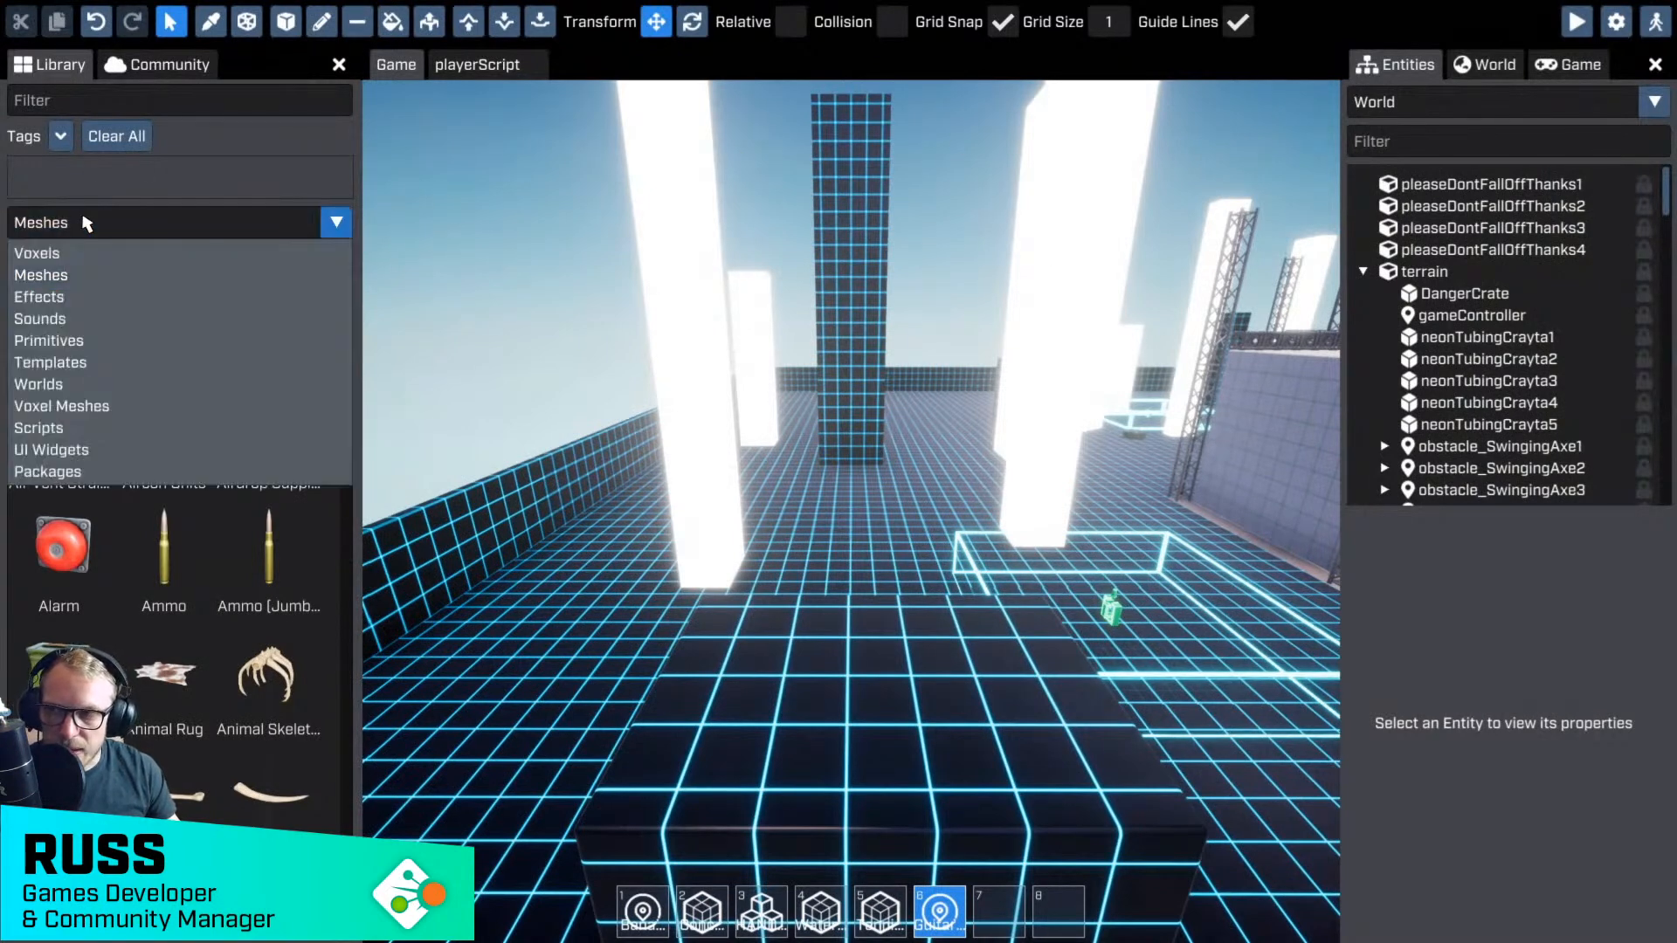
pyautogui.click(57, 364)
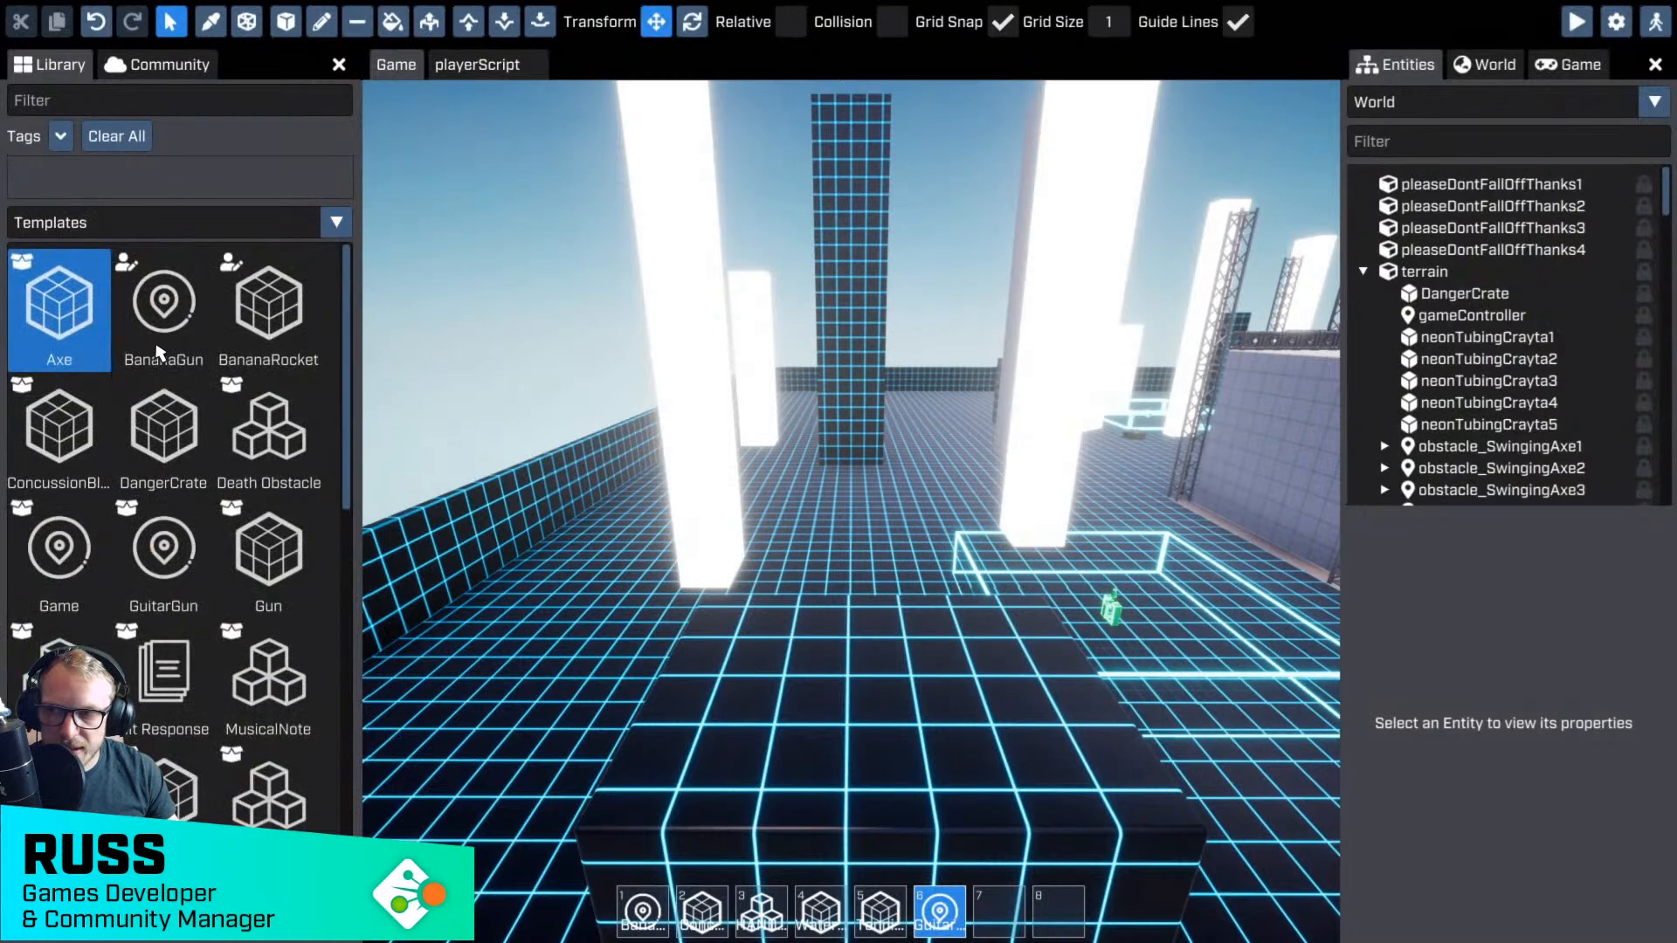
# - Place an instance of the Gun template above the dark grid block at 862.5, 2150, 550
pyautogui.moveTo(266, 559); pyautogui.dragTo(926, 424)
pyautogui.press('w')
pyautogui.moveTo(902, 738); pyautogui.dragTo(926, 569, button='right')
pyautogui.press('w')
pyautogui.press('d')
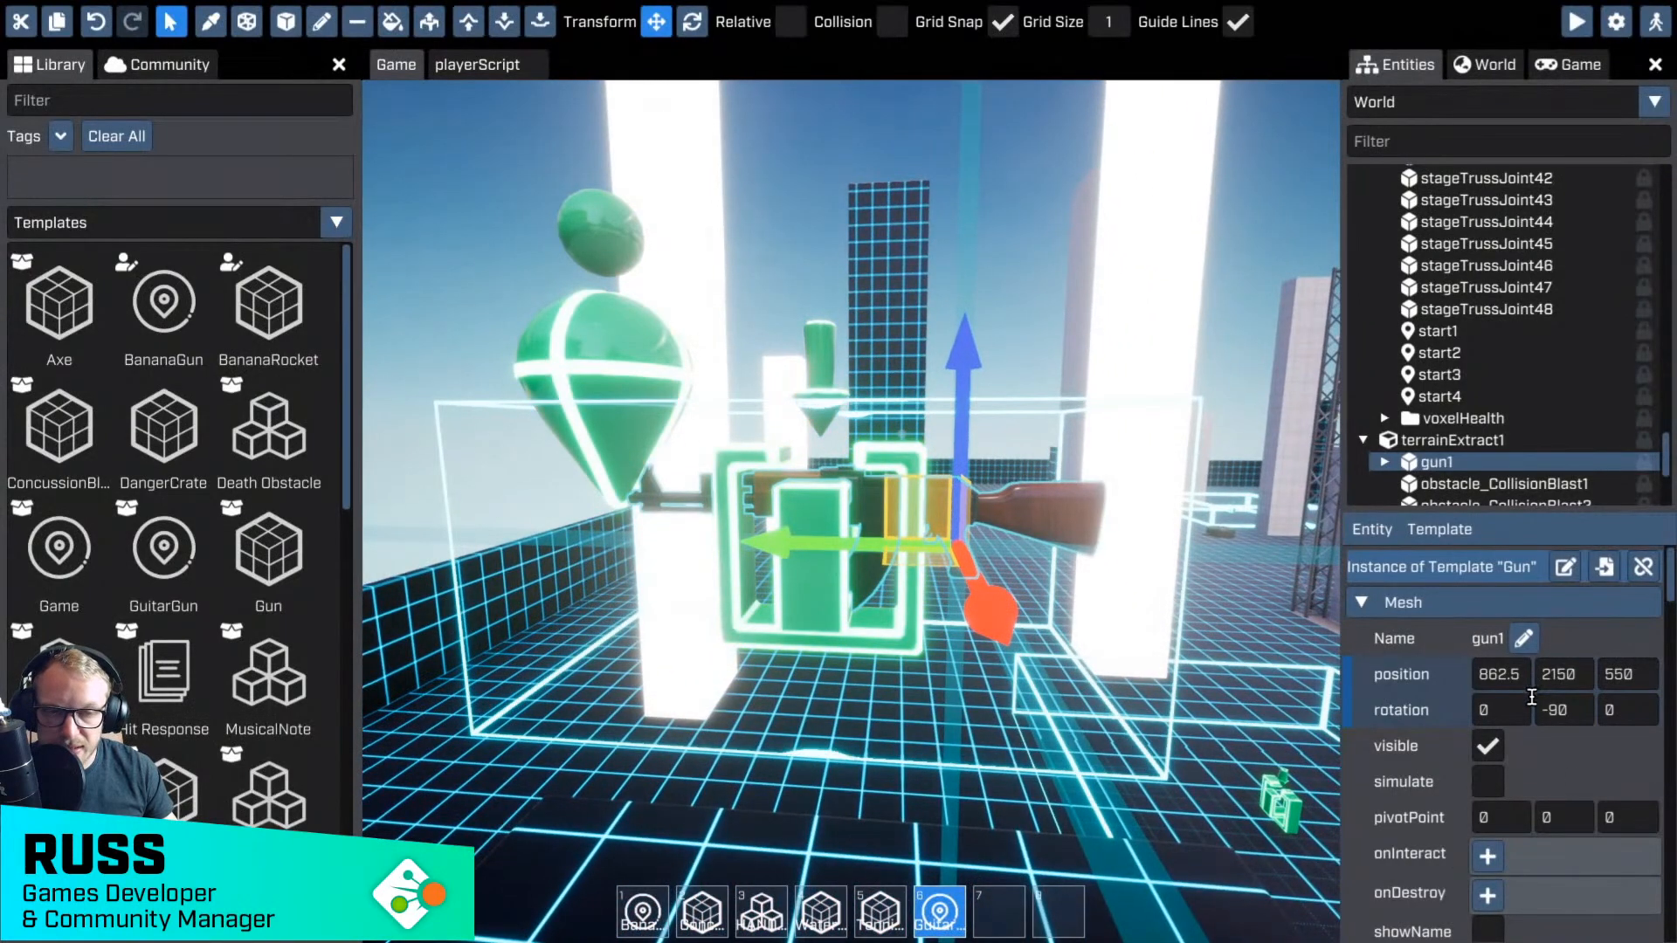
# - Break the placed gun's link with the Gun template
pyautogui.scroll(-4, 1541, 803)
pyautogui.scroll(3, 1548, 817)
pyautogui.scroll(1, 1537, 811)
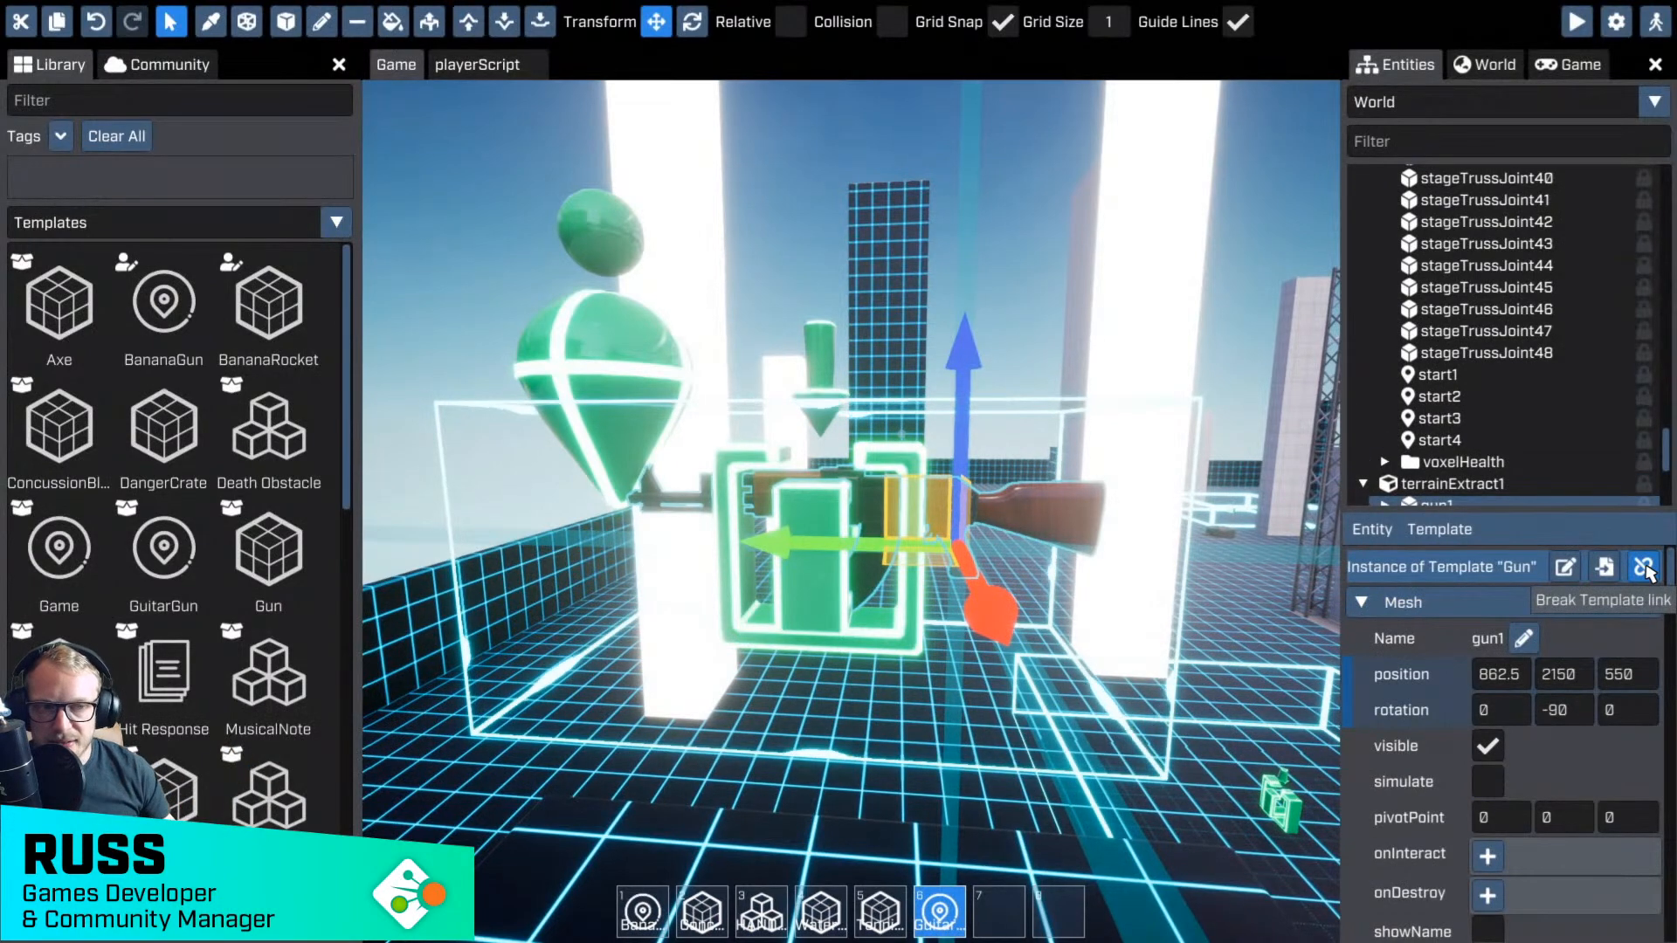
pyautogui.click(1644, 568)
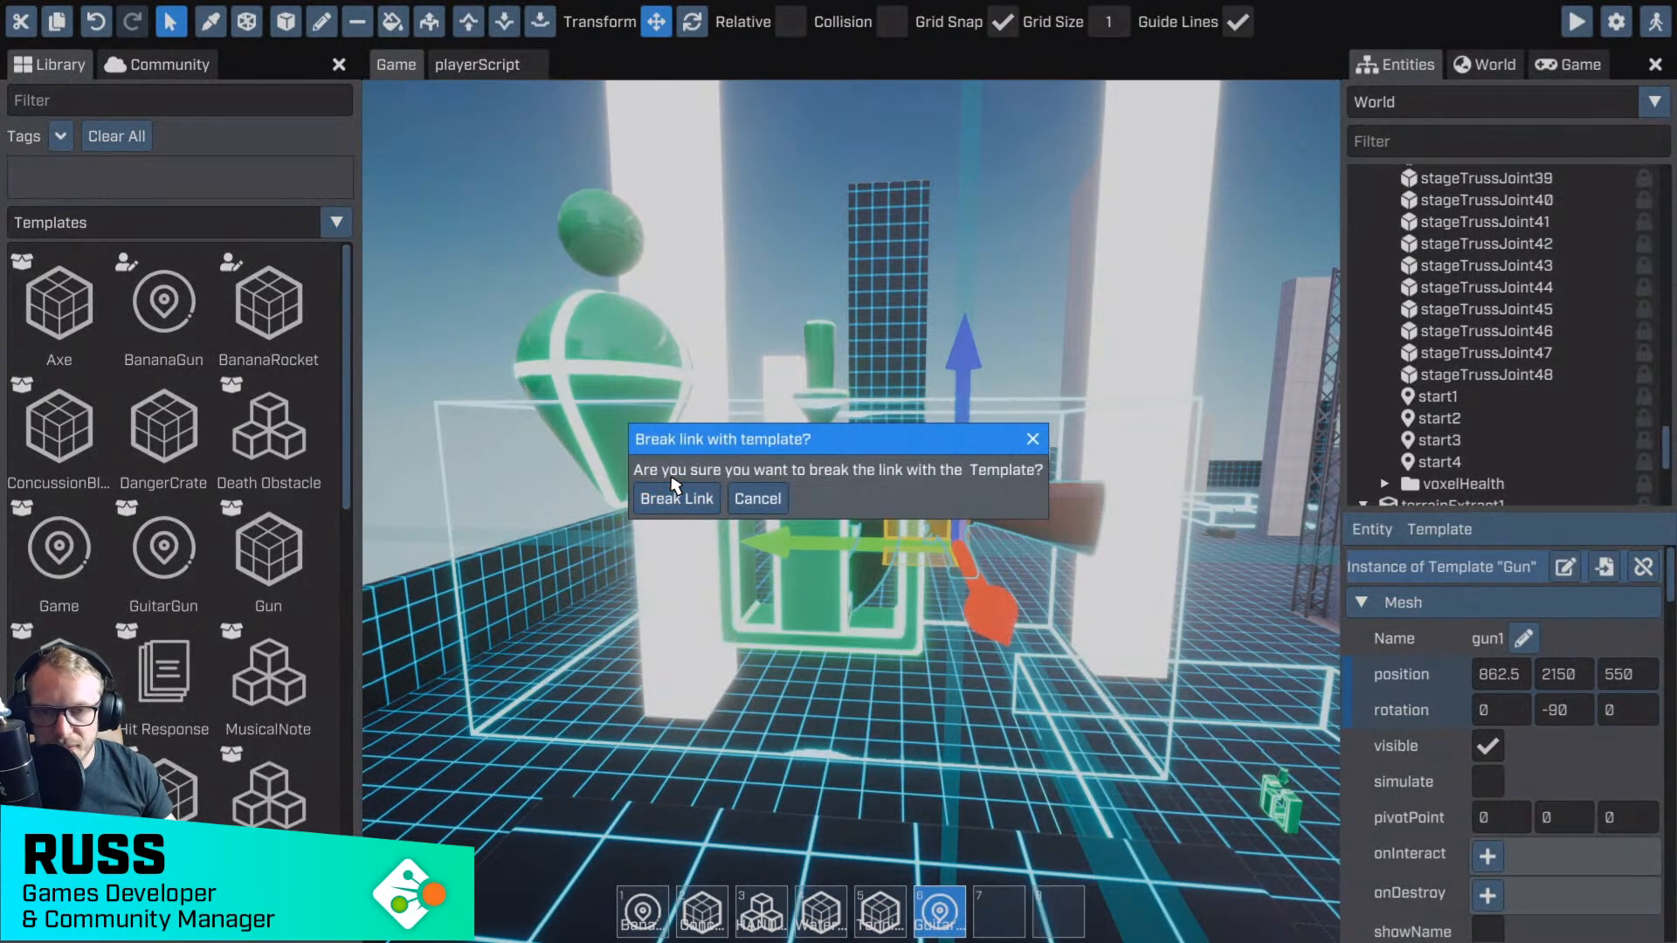
pyautogui.click(695, 498)
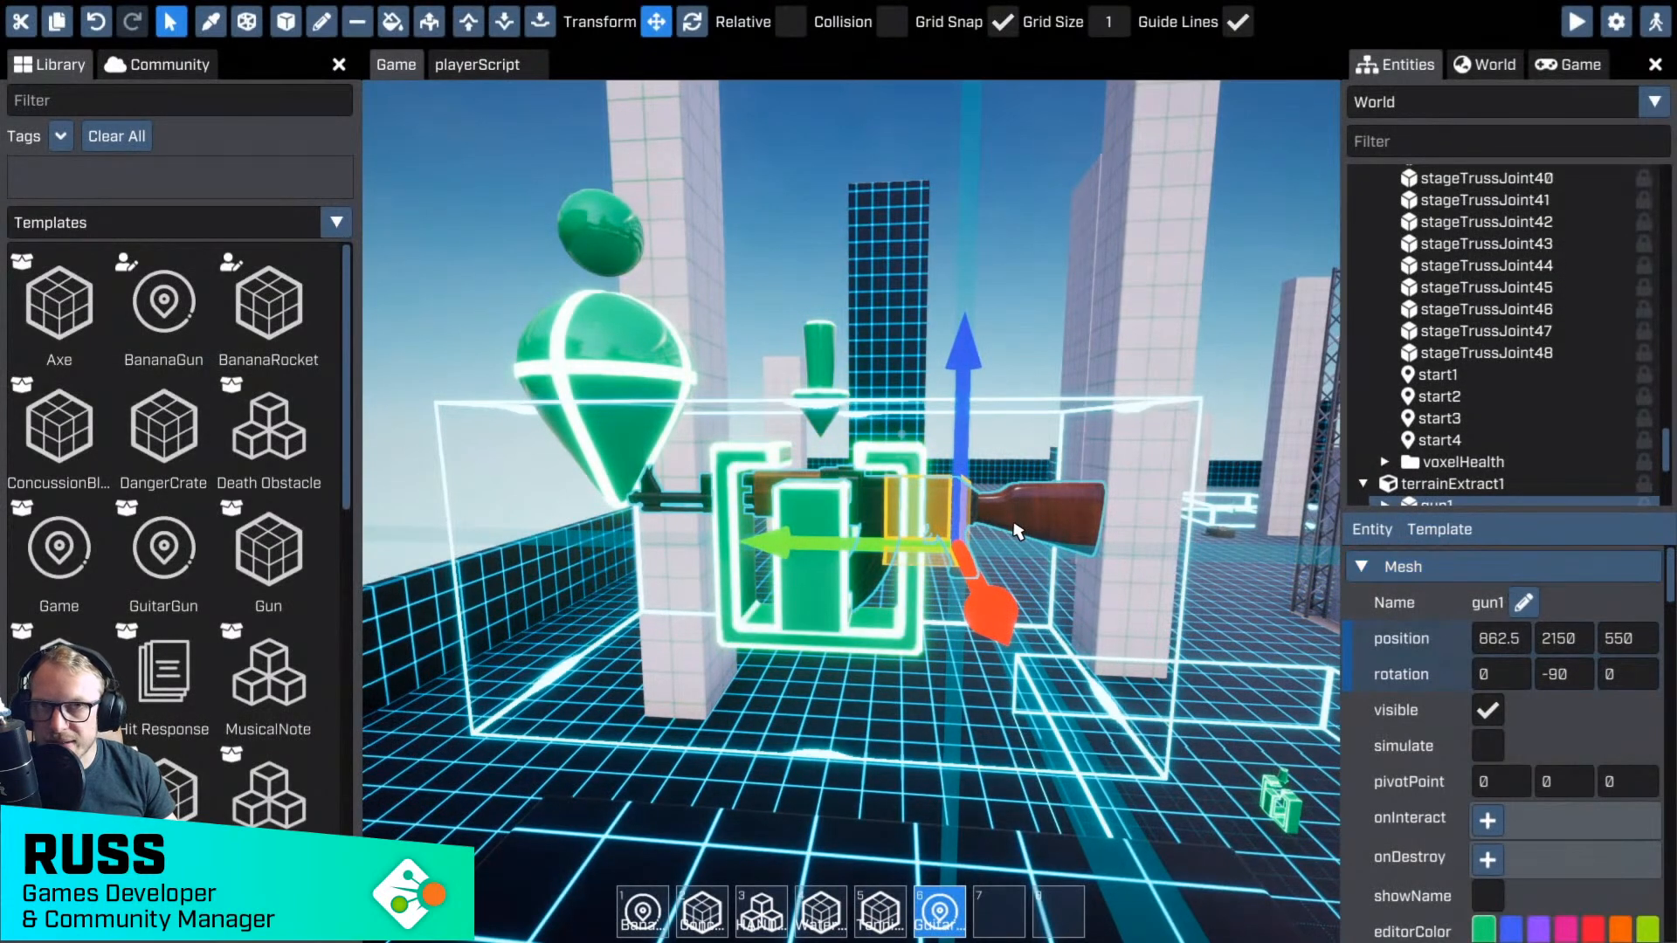
# - Lower the gun to a height of about 542 with grid snapping temporarily turned off, and restore snapping
pyautogui.press('d')
pyautogui.moveTo(1005, 578); pyautogui.dragTo(890, 459, button='right')
pyautogui.press('s')
pyautogui.press('g')
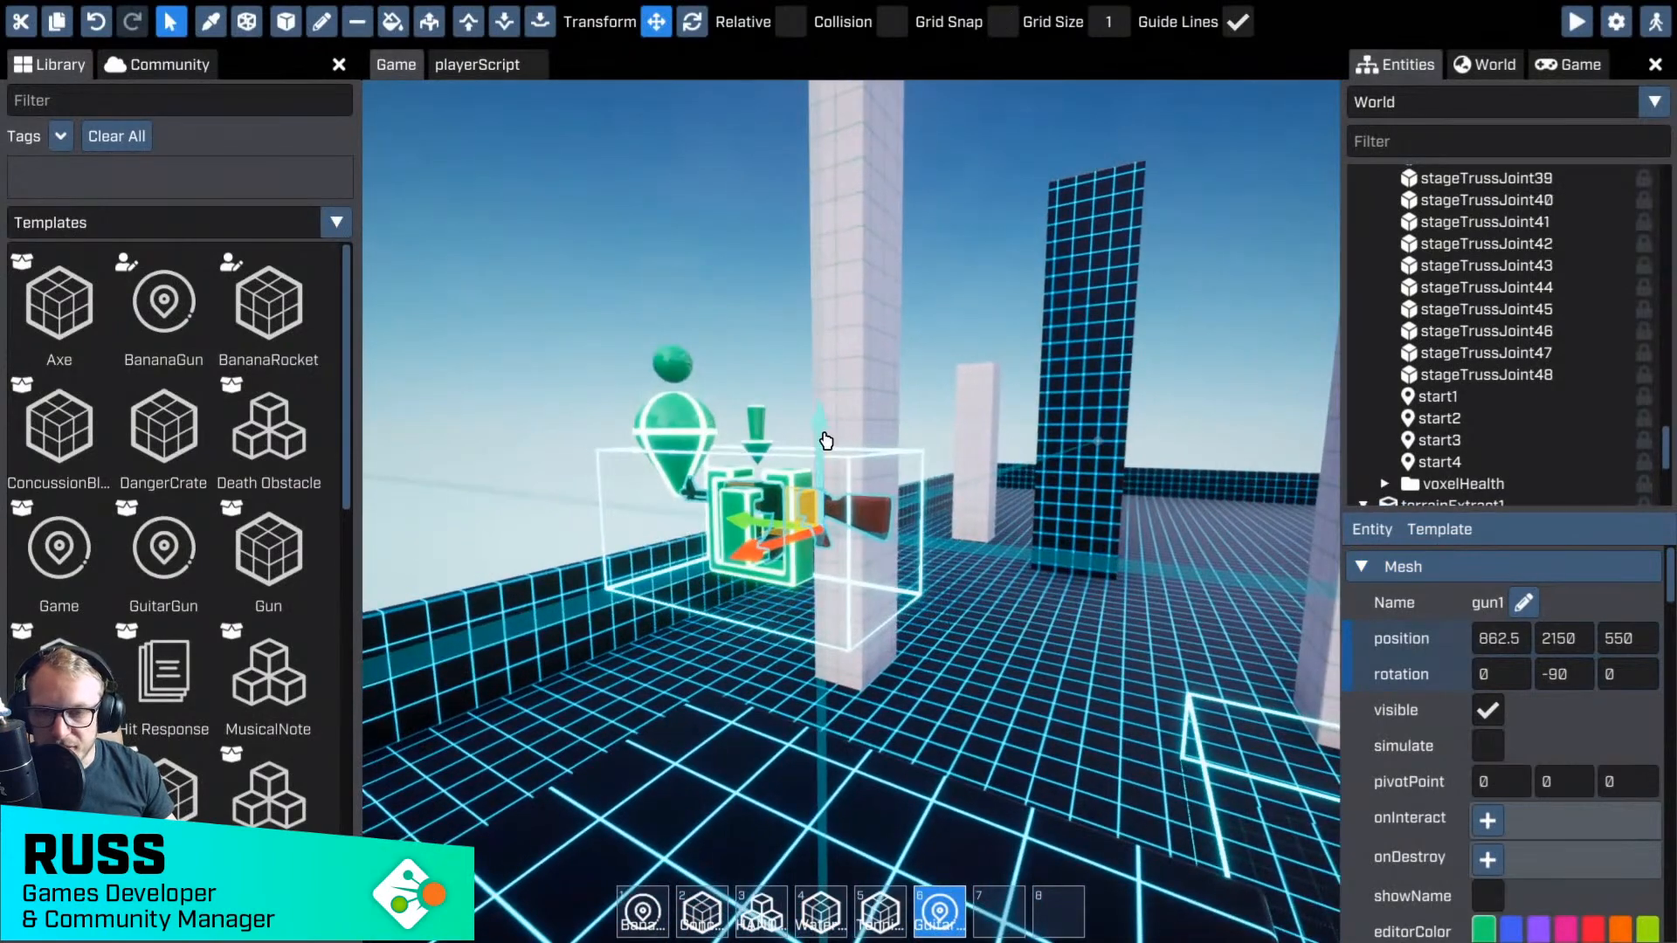
pyautogui.moveTo(826, 440)
pyautogui.mouseDown()
pyautogui.moveTo(813, 472)
pyautogui.moveTo(815, 455)
pyautogui.mouseUp()
pyautogui.press('g')
pyautogui.moveTo(815, 456); pyautogui.dragTo(980, 560, button='right')
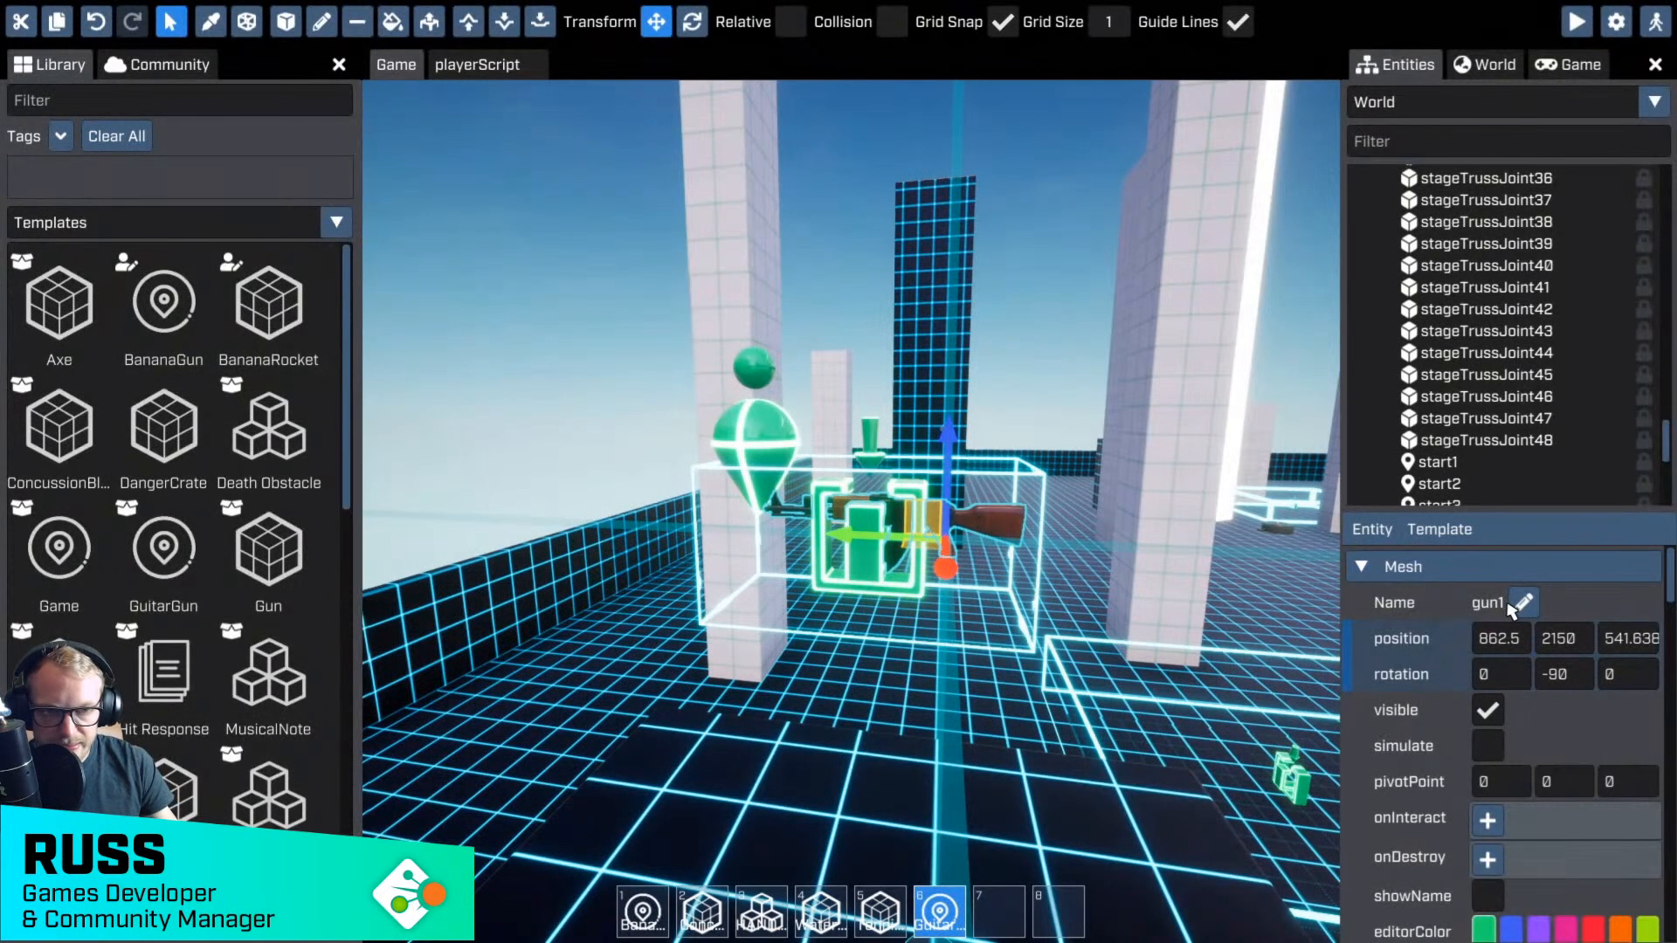
# - Rename the placed gun entity to BulletGun
pyautogui.click(1523, 603)
pyautogui.click(1561, 604)
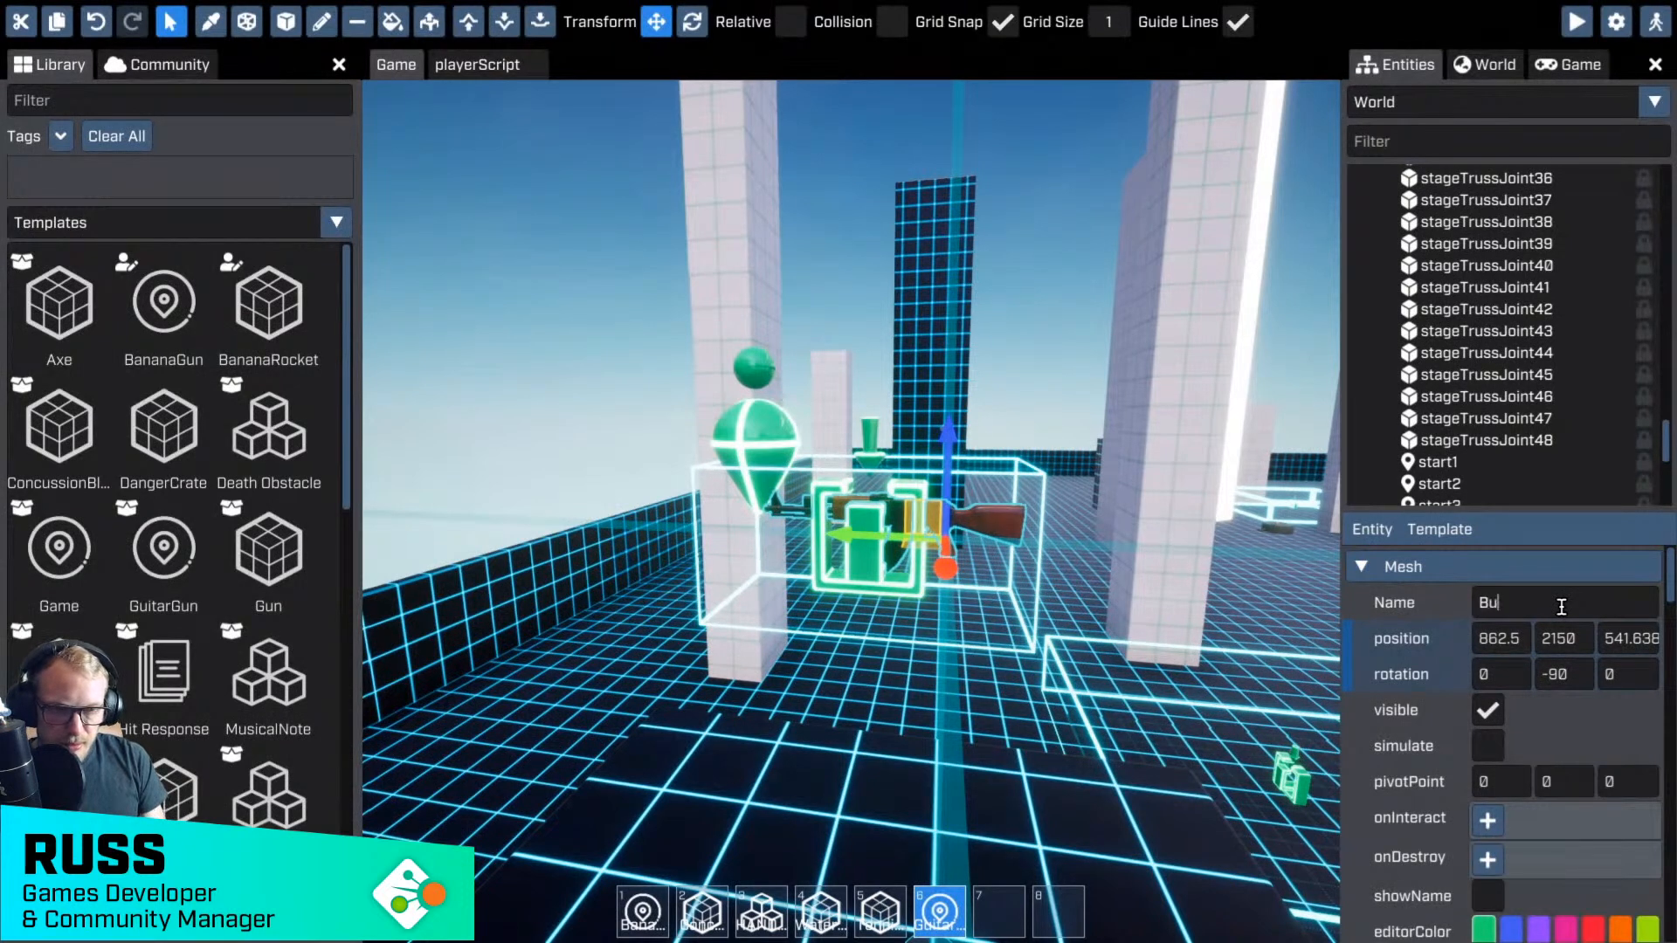
pyautogui.write('Bullet')
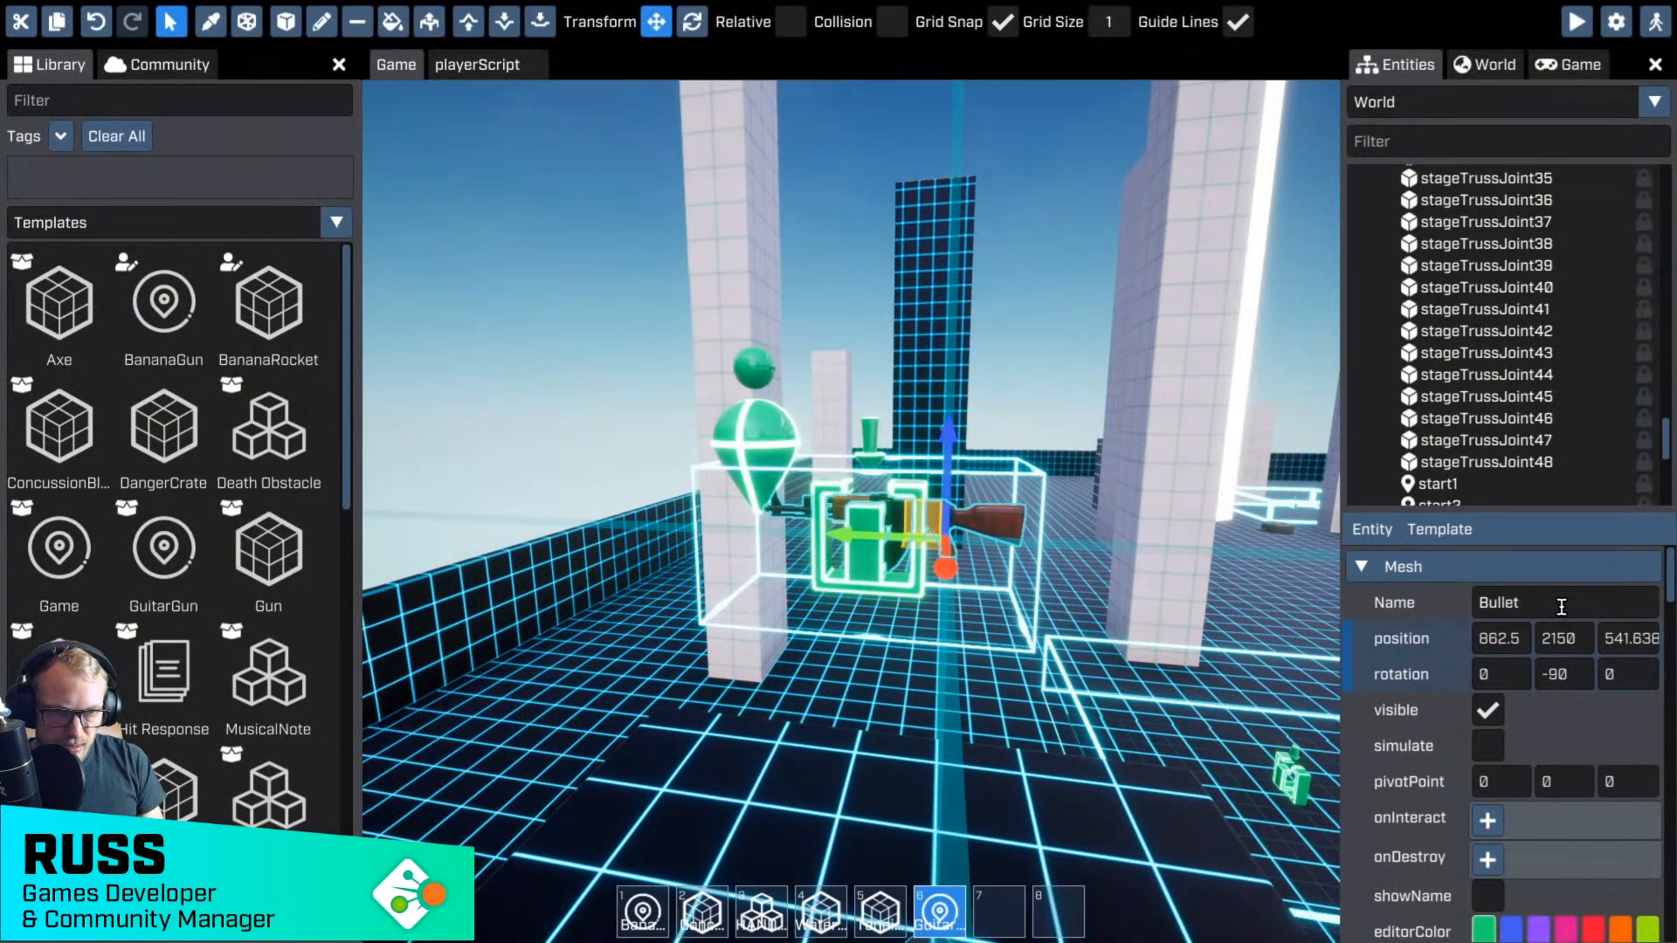
pyautogui.press('Return')
pyautogui.write('Gun')
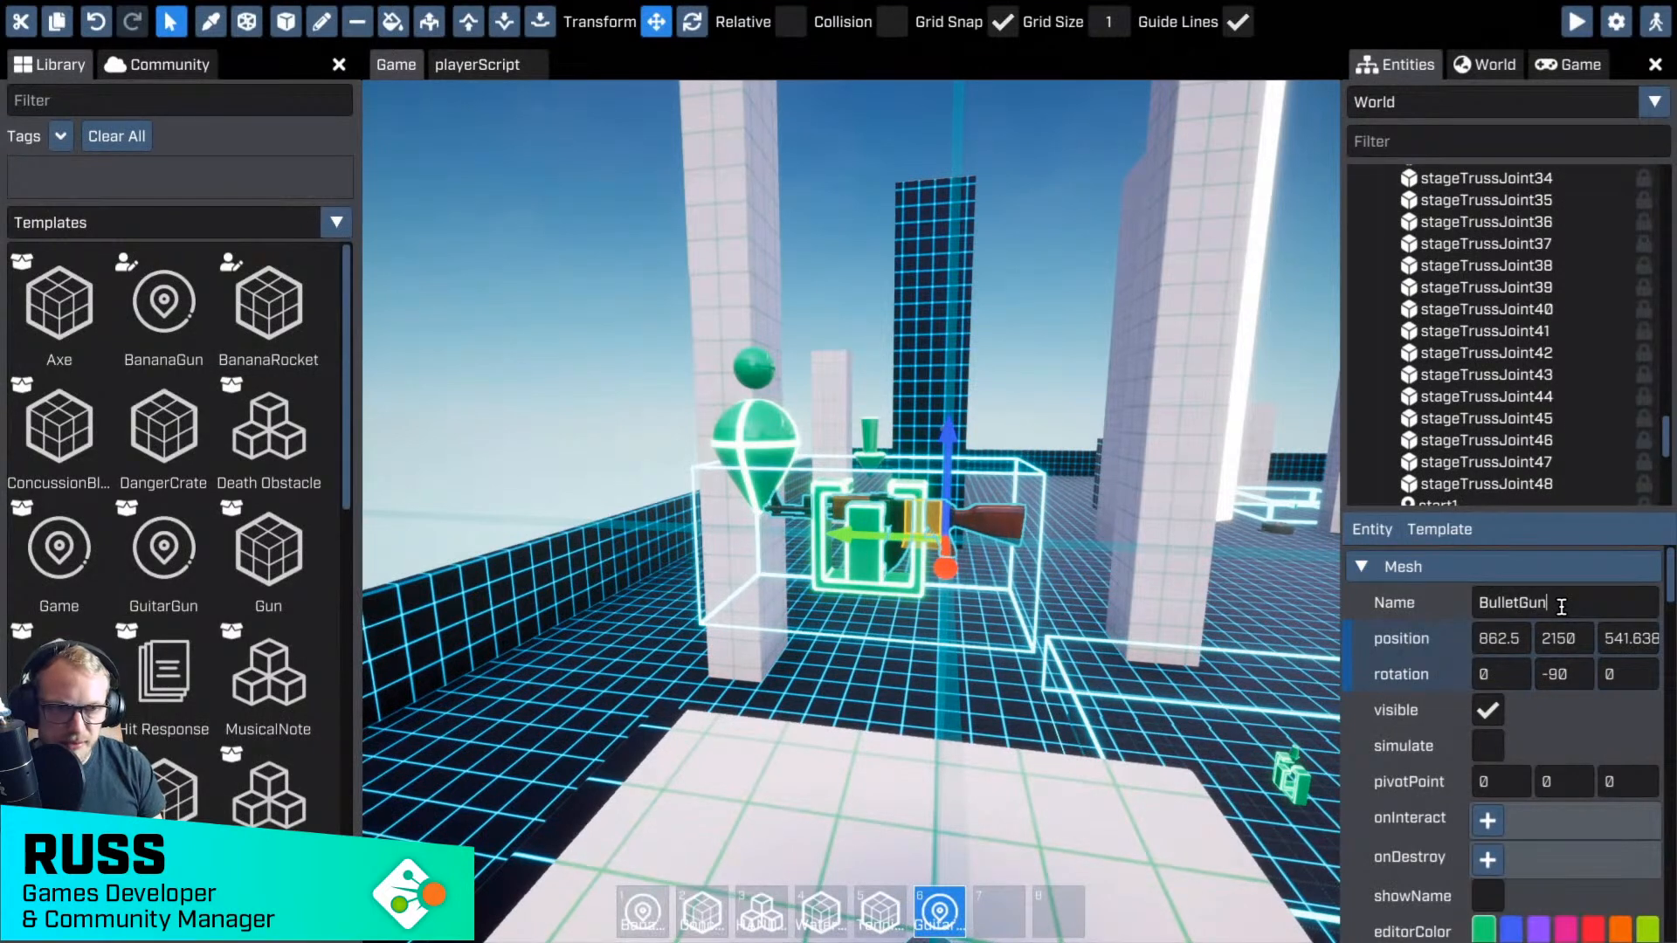
pyautogui.press('Return')
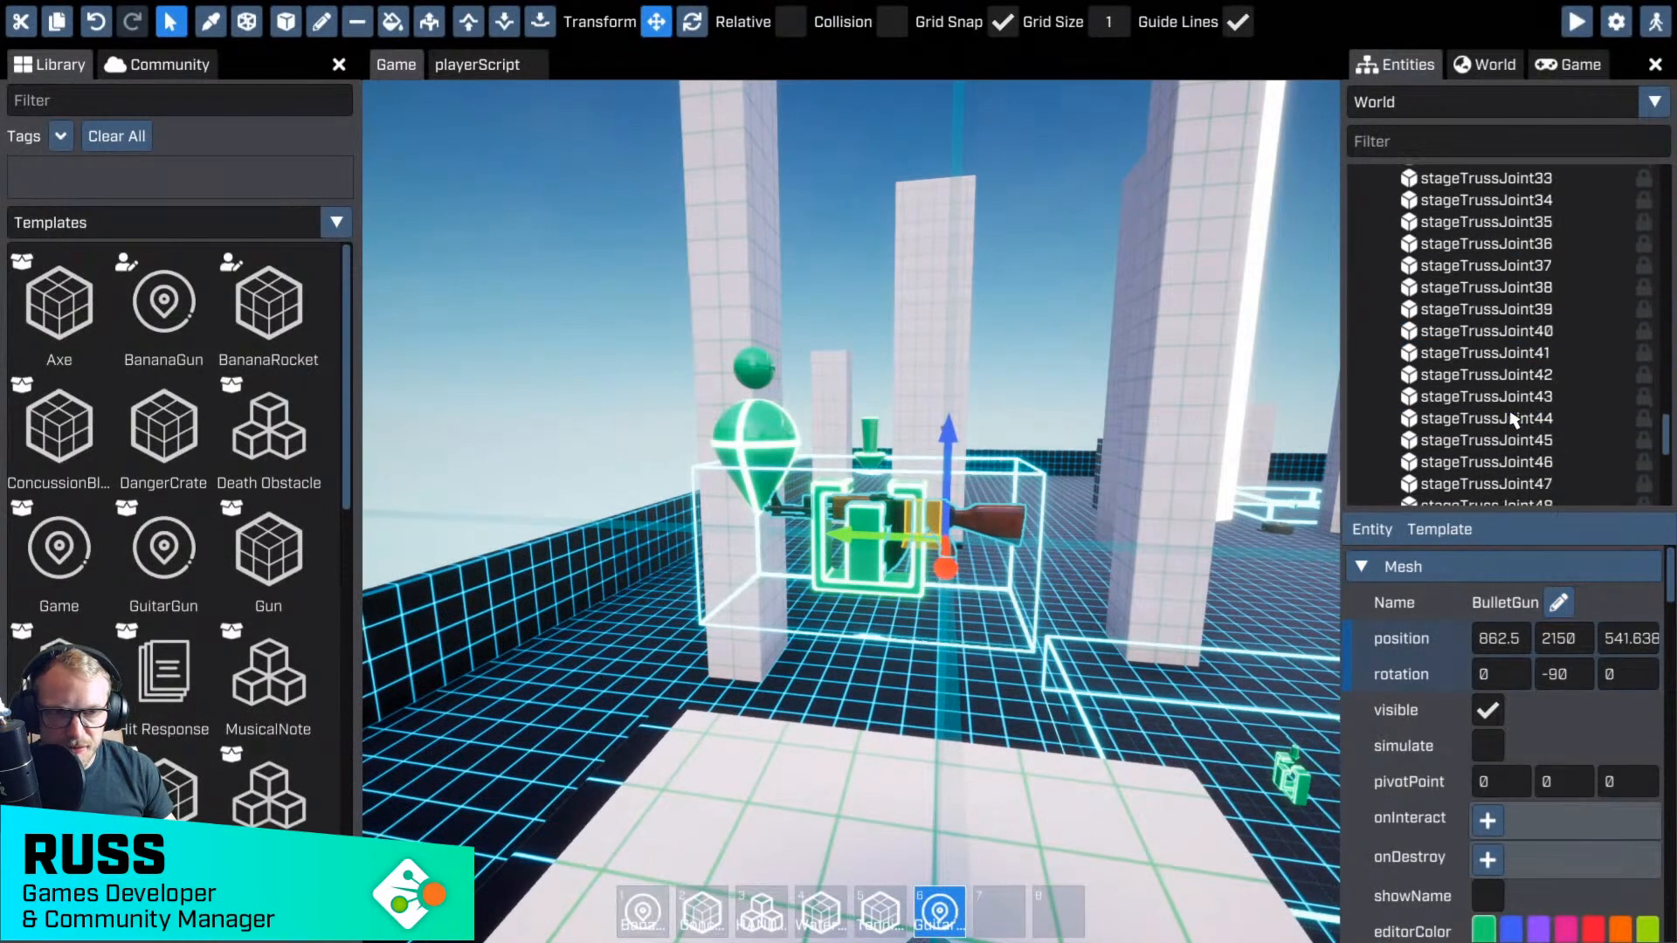
# - Expand BulletGun in the entity list and change its mesh asset to Ammo (Jumbo)
pyautogui.click(1389, 258)
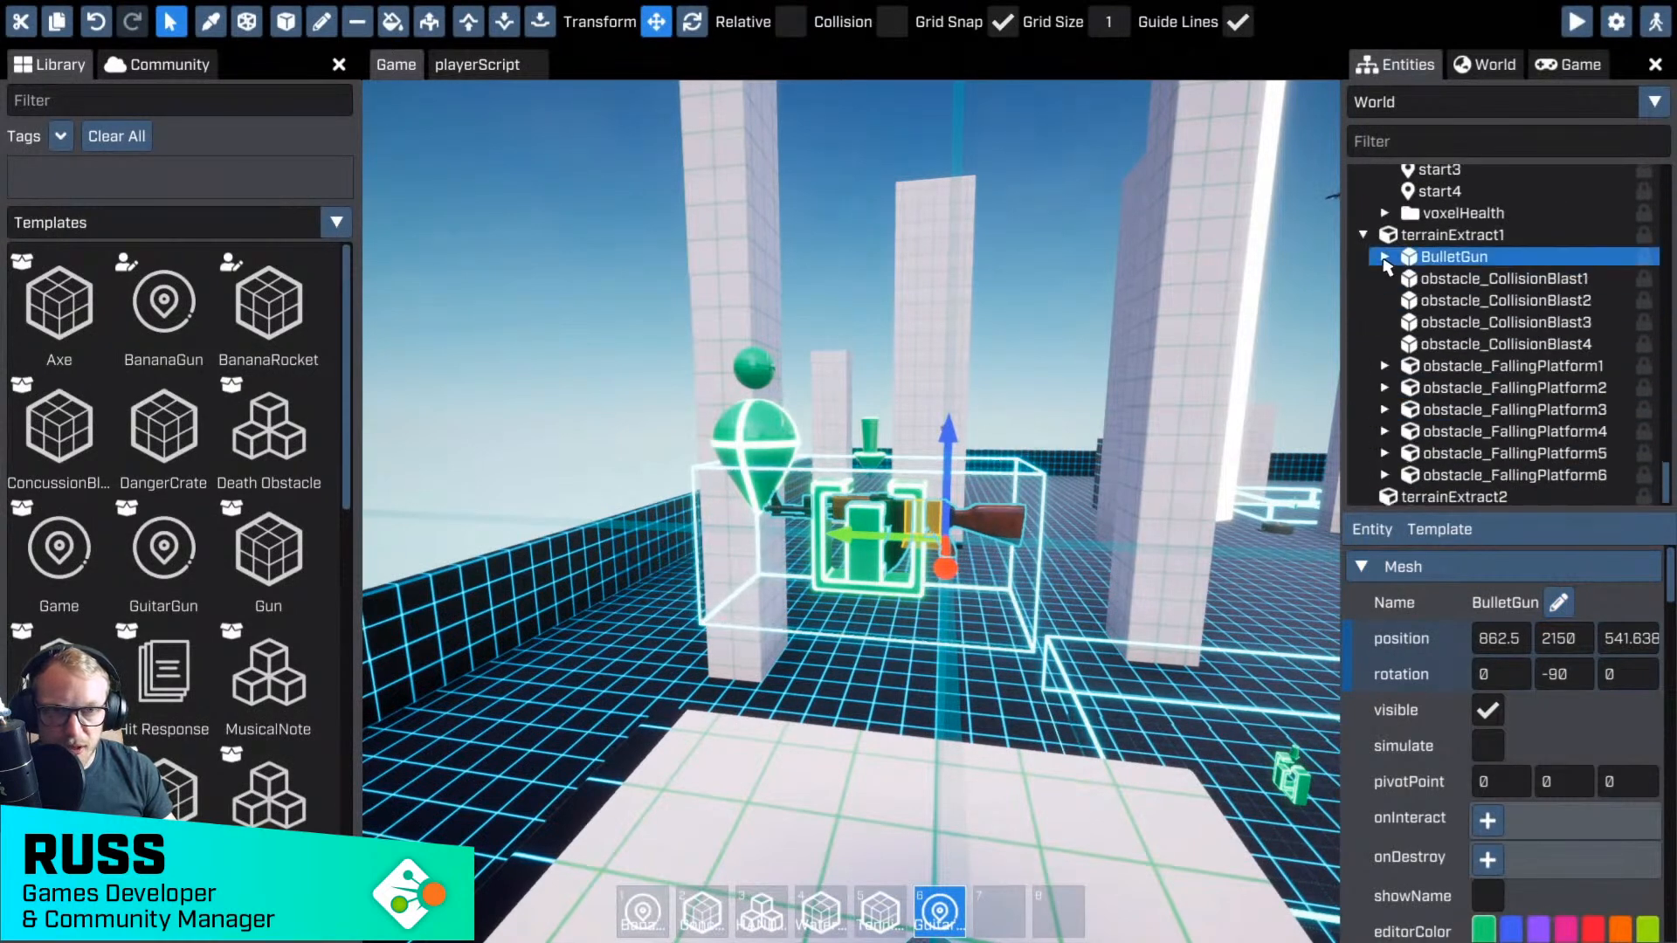
pyautogui.click(1385, 256)
pyautogui.scroll(1, 1432, 460)
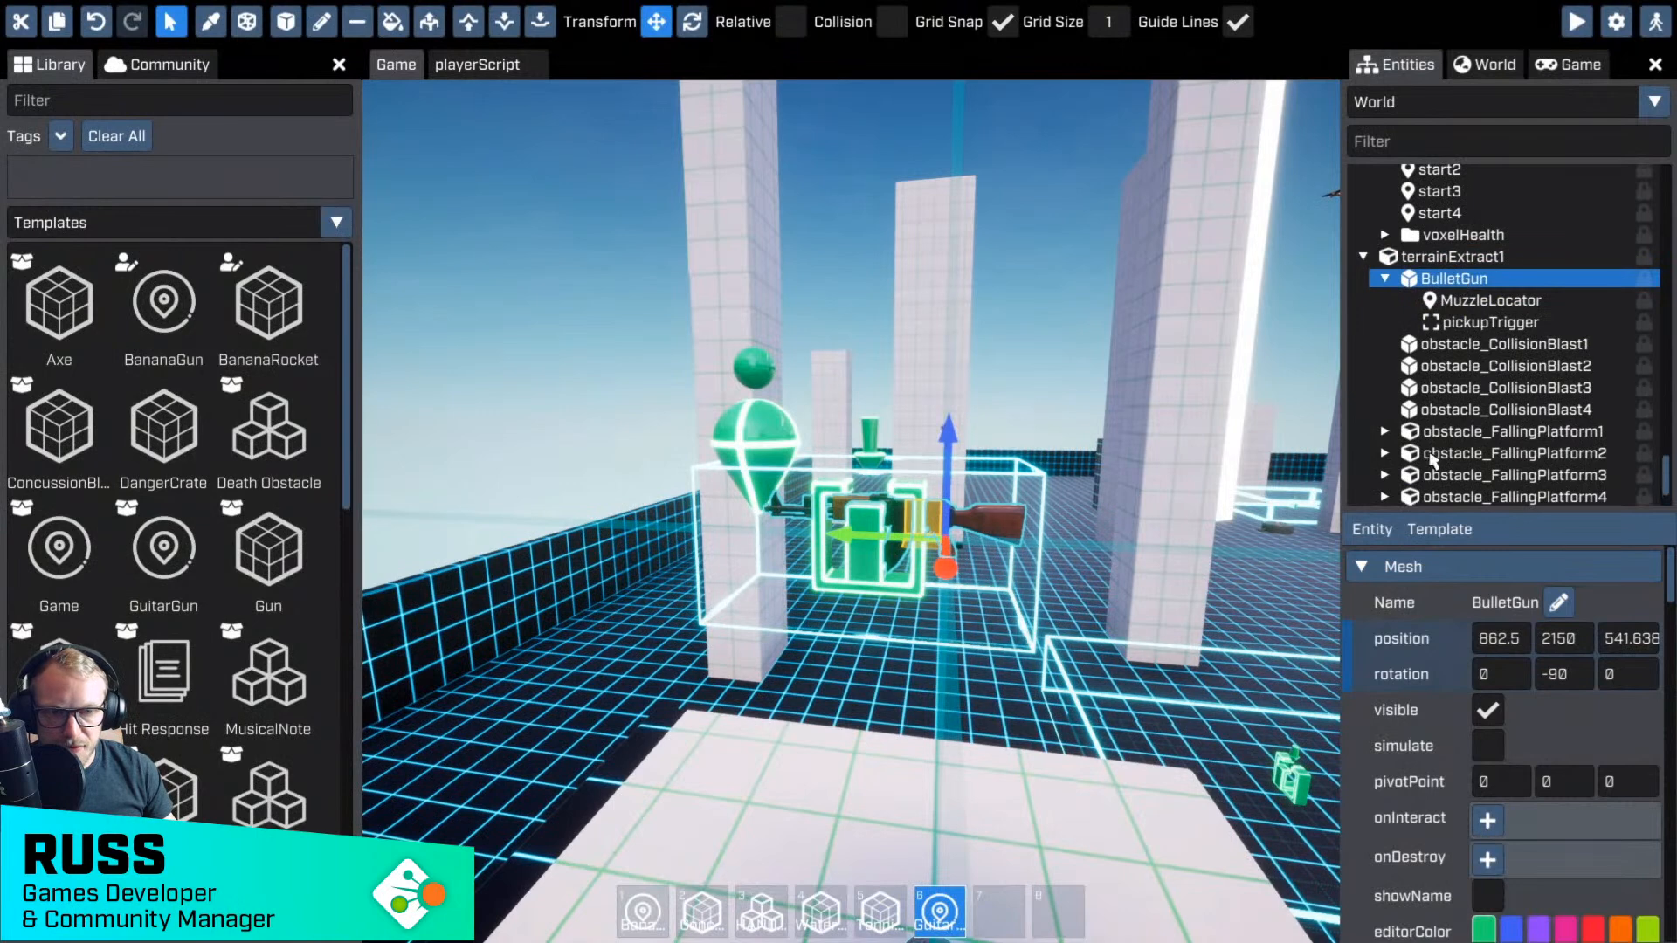
pyautogui.scroll(-5, 1502, 699)
pyautogui.click(1611, 790)
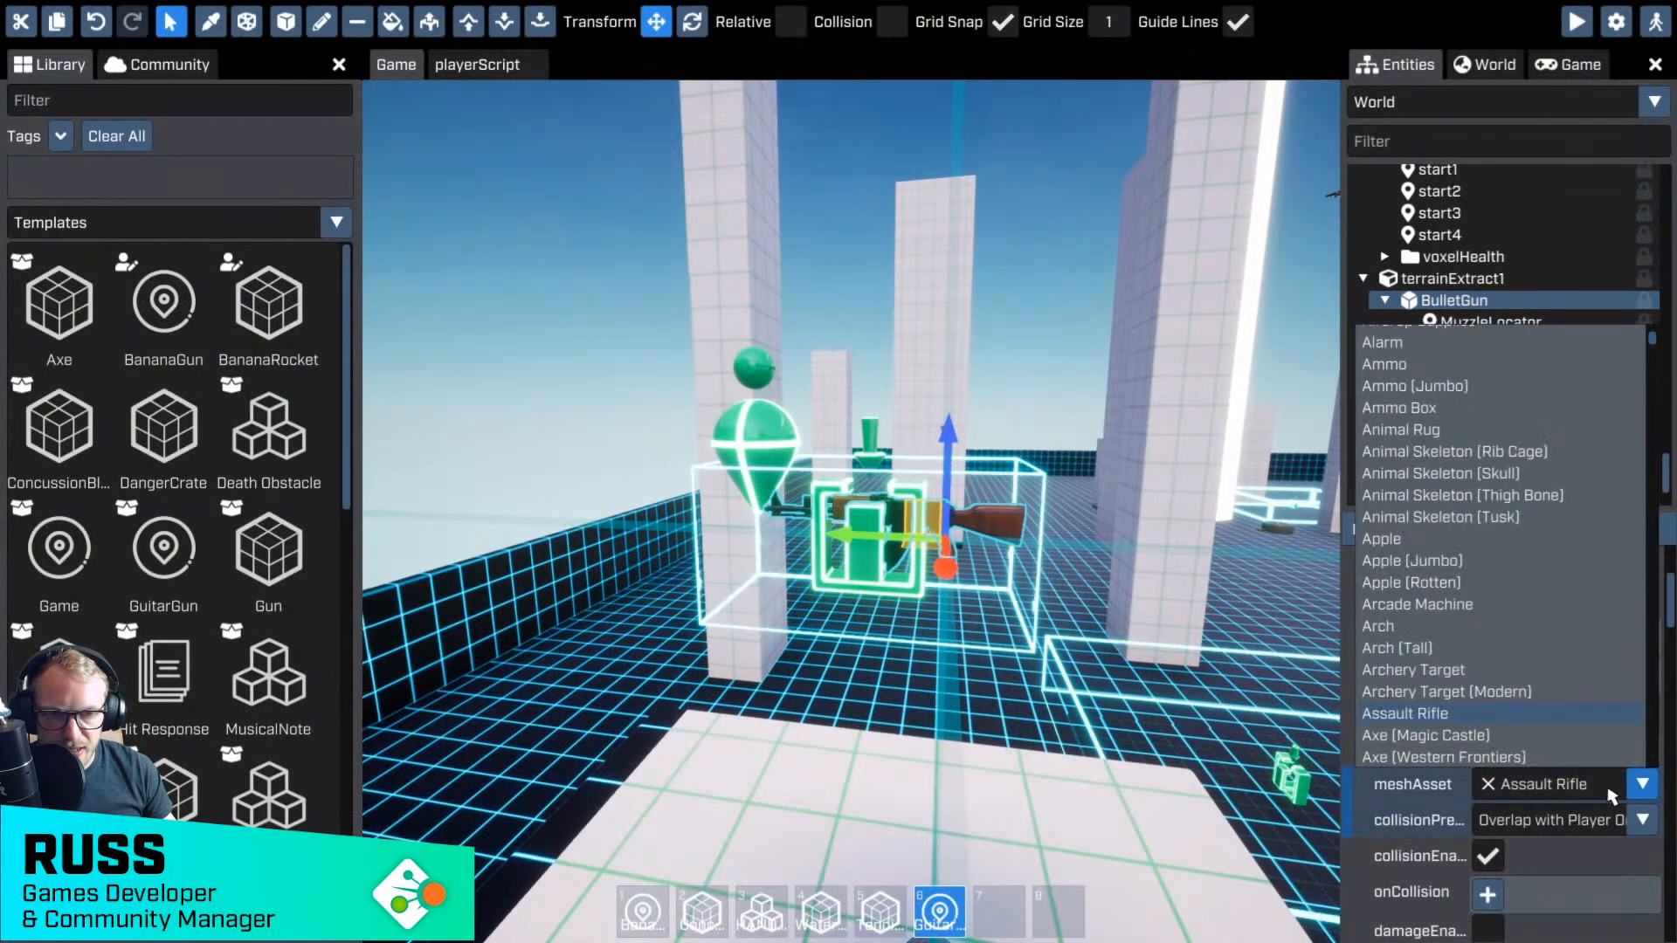
pyautogui.scroll(3, 1409, 351)
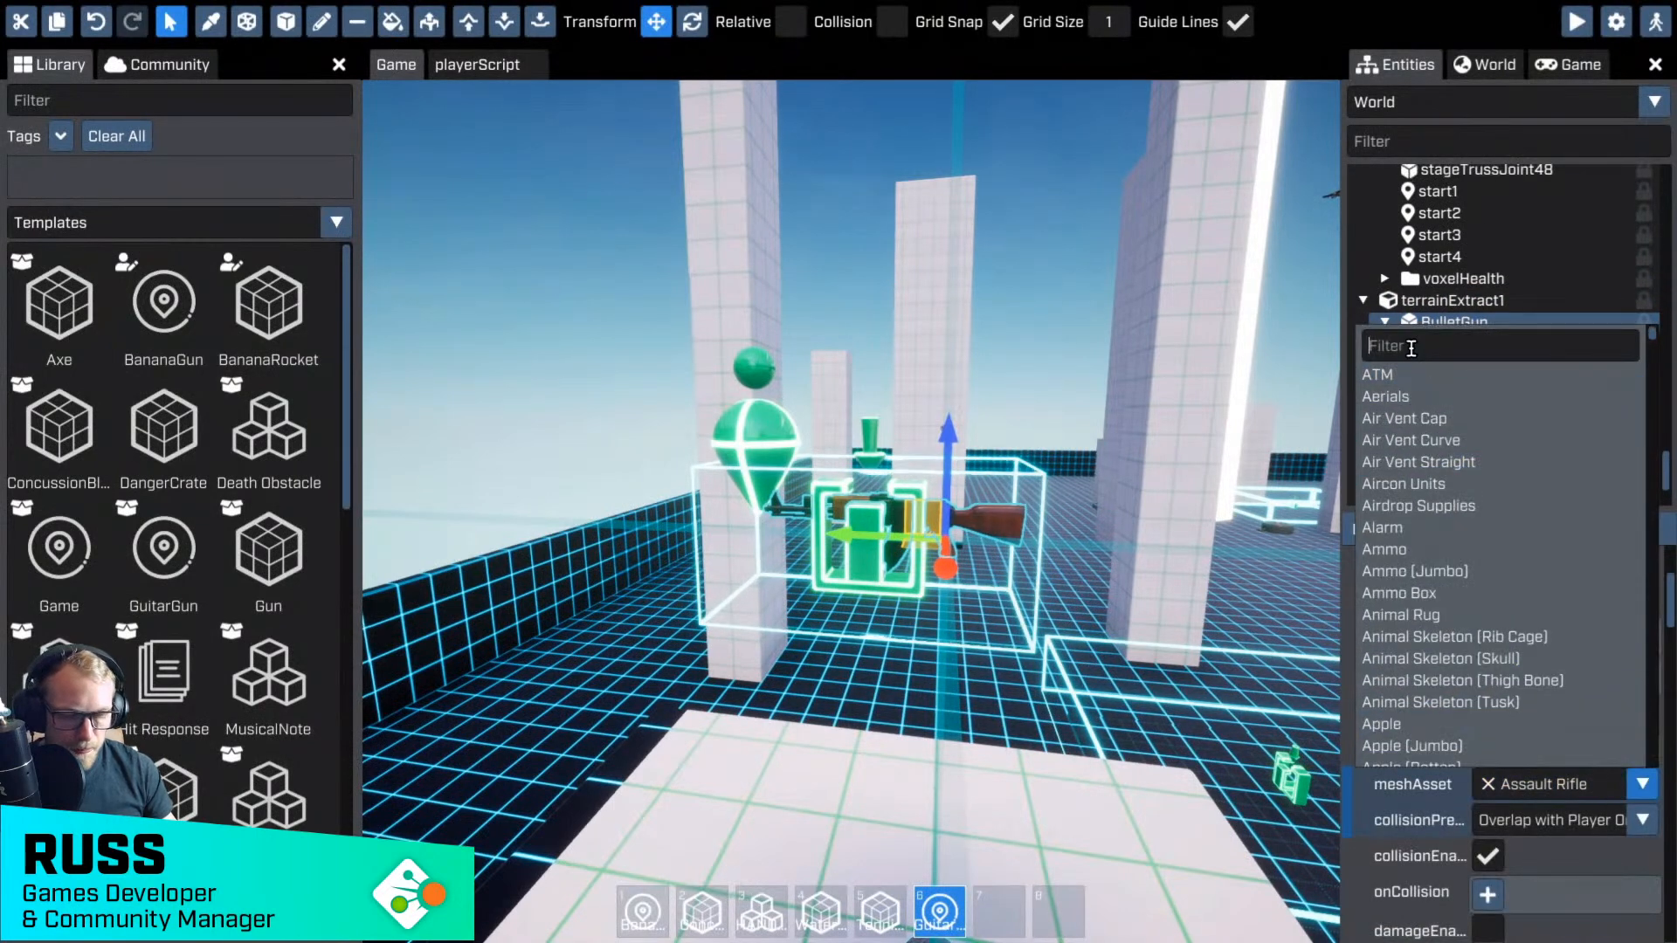
pyautogui.write('bull')
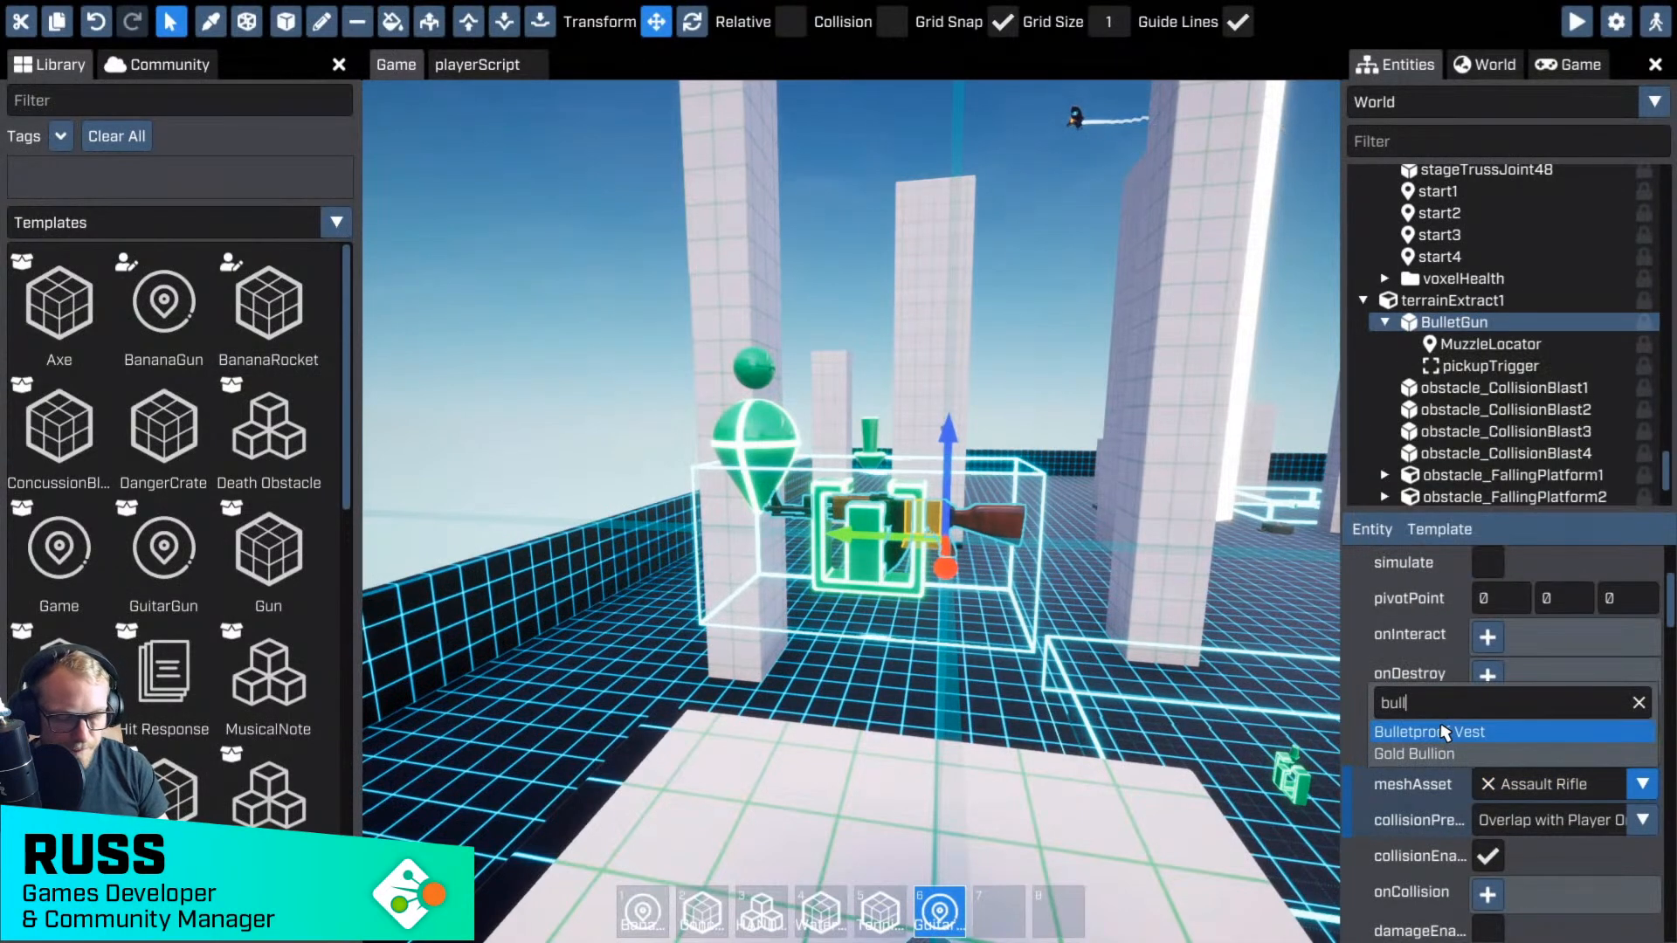
pyautogui.press('BackSpace')
pyautogui.press('BackSpace')
pyautogui.press('BackSpace')
pyautogui.press('BackSpace')
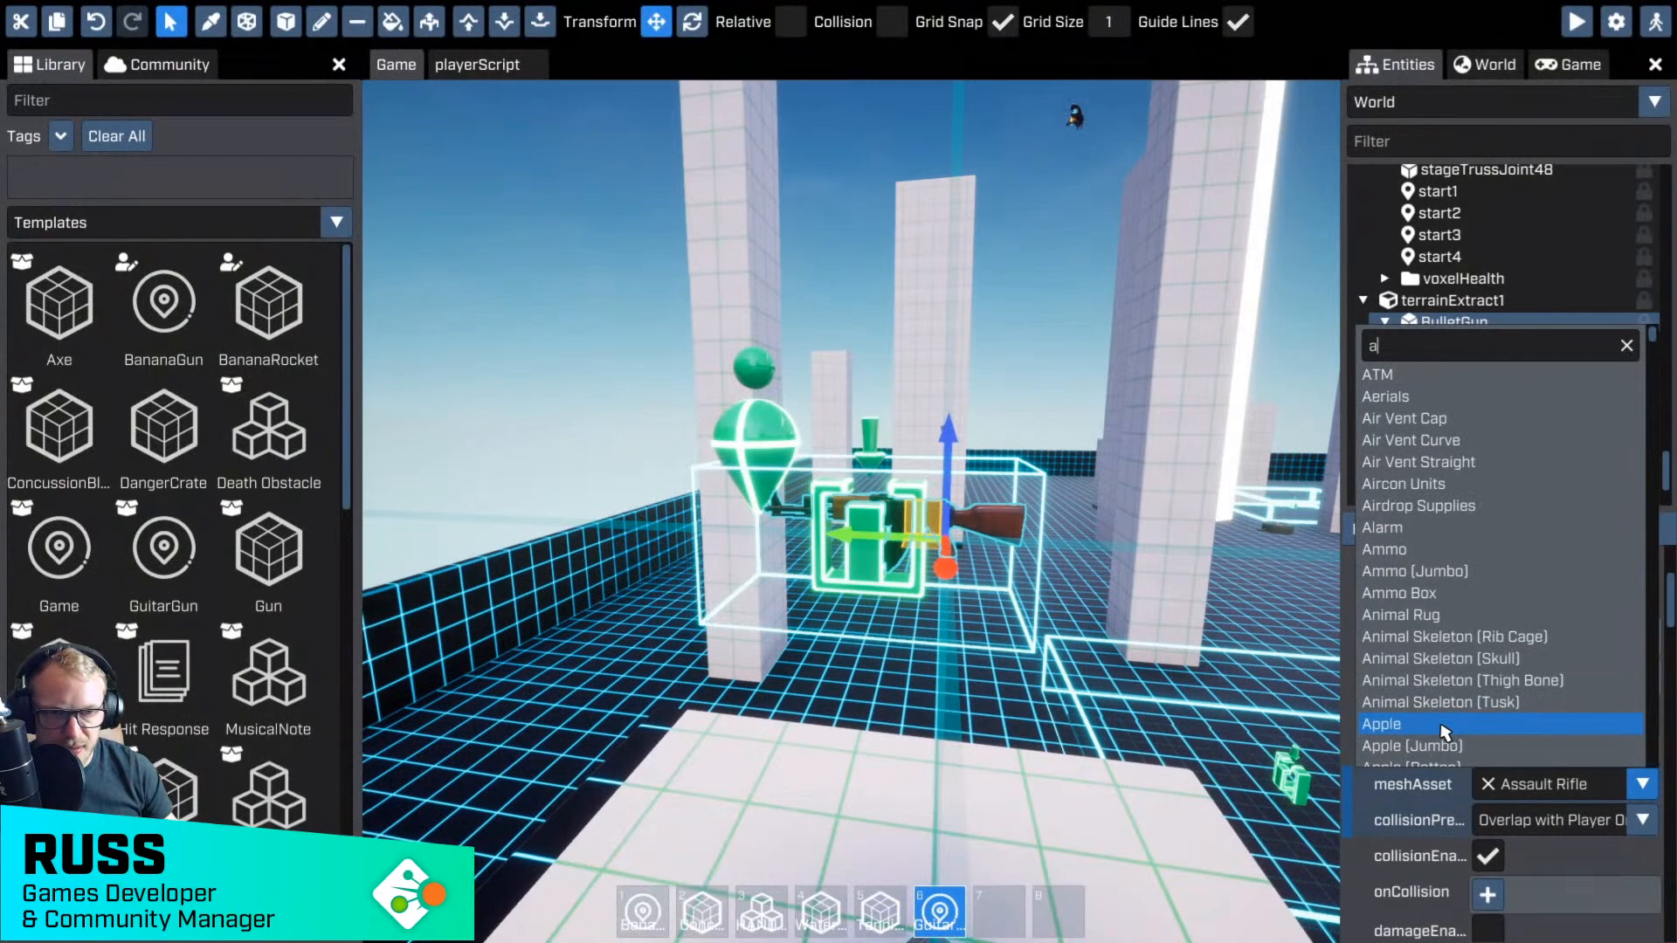
pyautogui.write('amm')
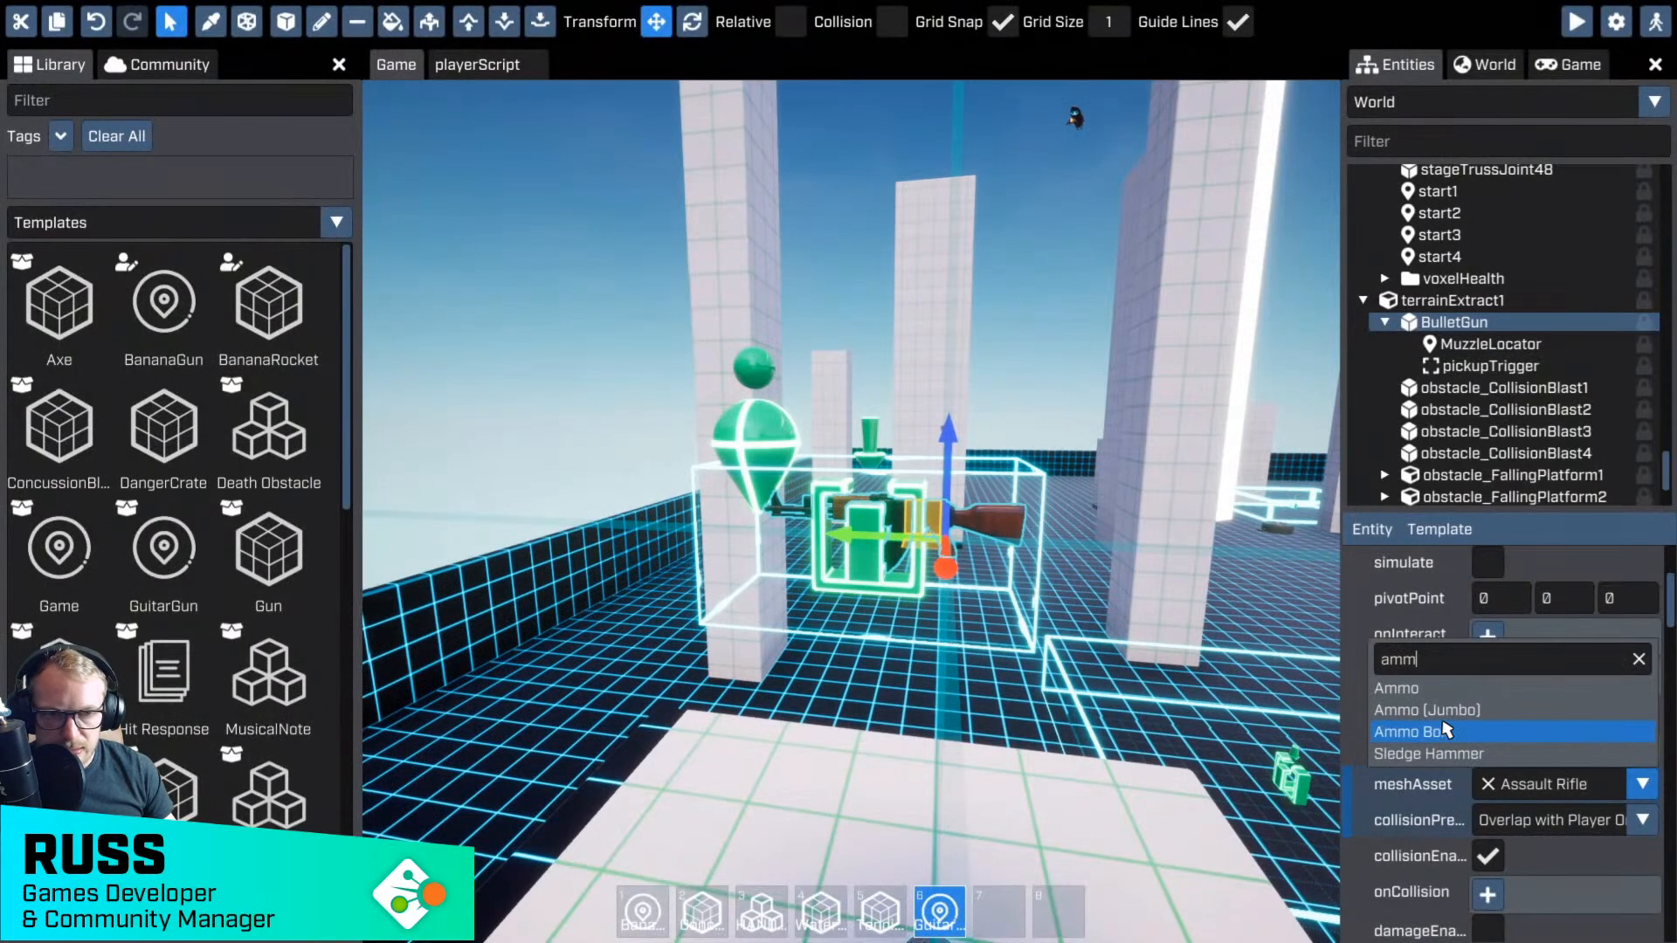
pyautogui.click(1428, 710)
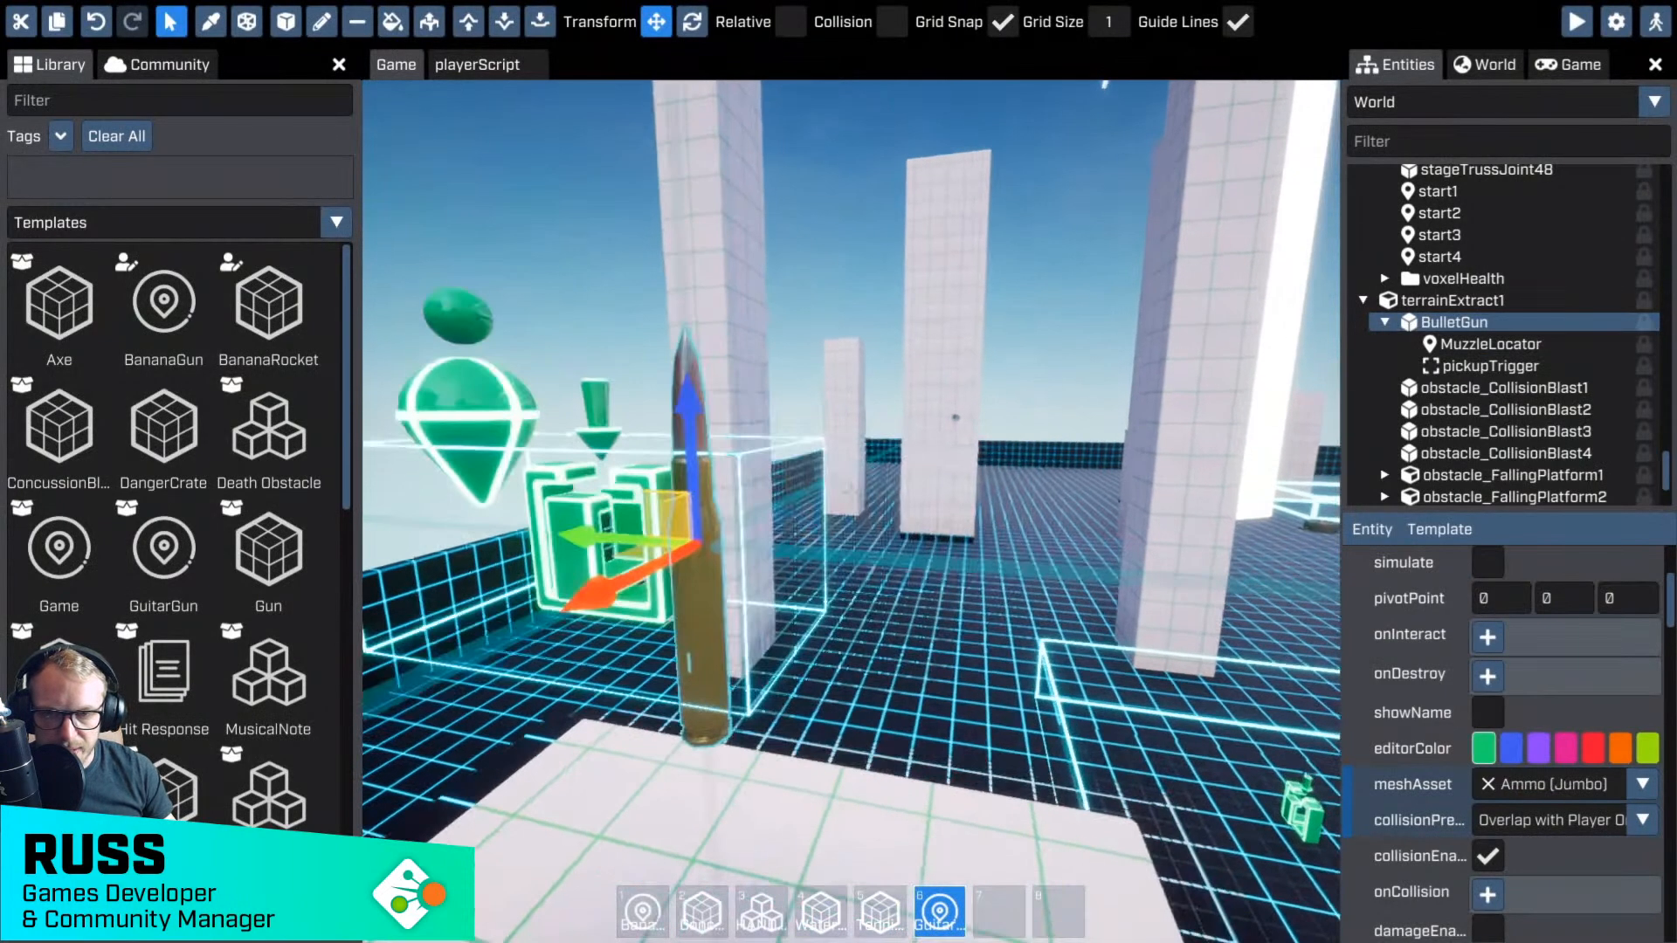
# - Try to rotate the upright bullet mesh with the rotate tool at 45° snapping
pyautogui.press('f')
pyautogui.press('e')
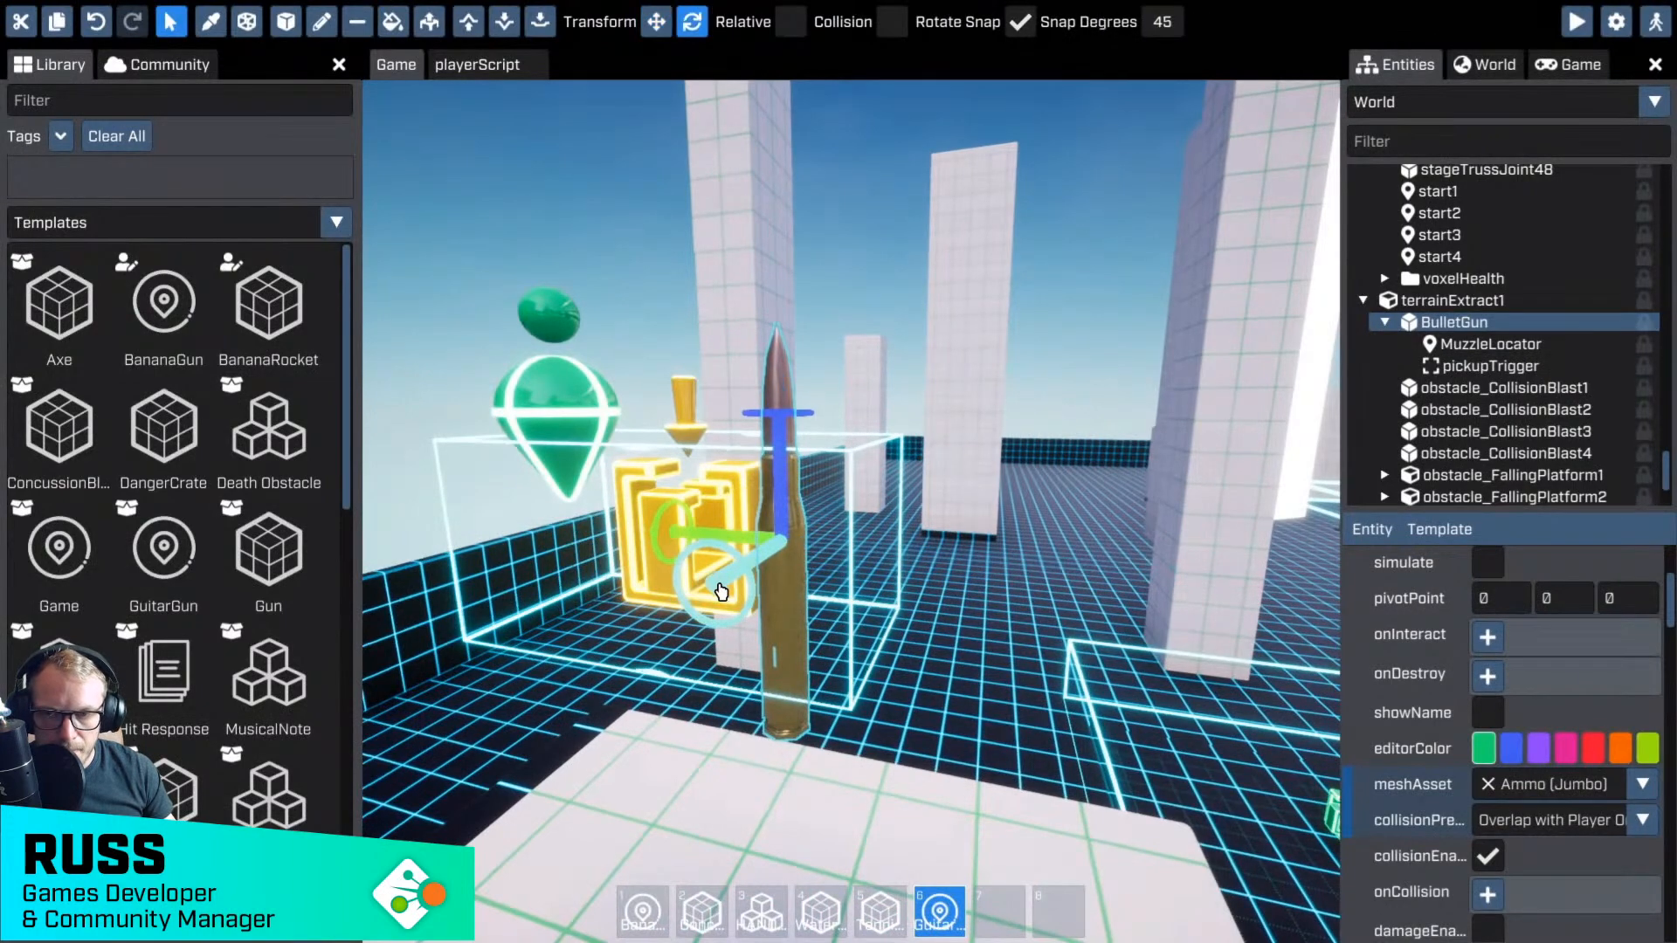
pyautogui.moveTo(722, 592)
pyautogui.mouseDown()
pyautogui.moveTo(734, 625)
pyautogui.moveTo(689, 587)
pyautogui.moveTo(729, 580)
pyautogui.mouseUp()
pyautogui.press('w')
pyautogui.press('a')
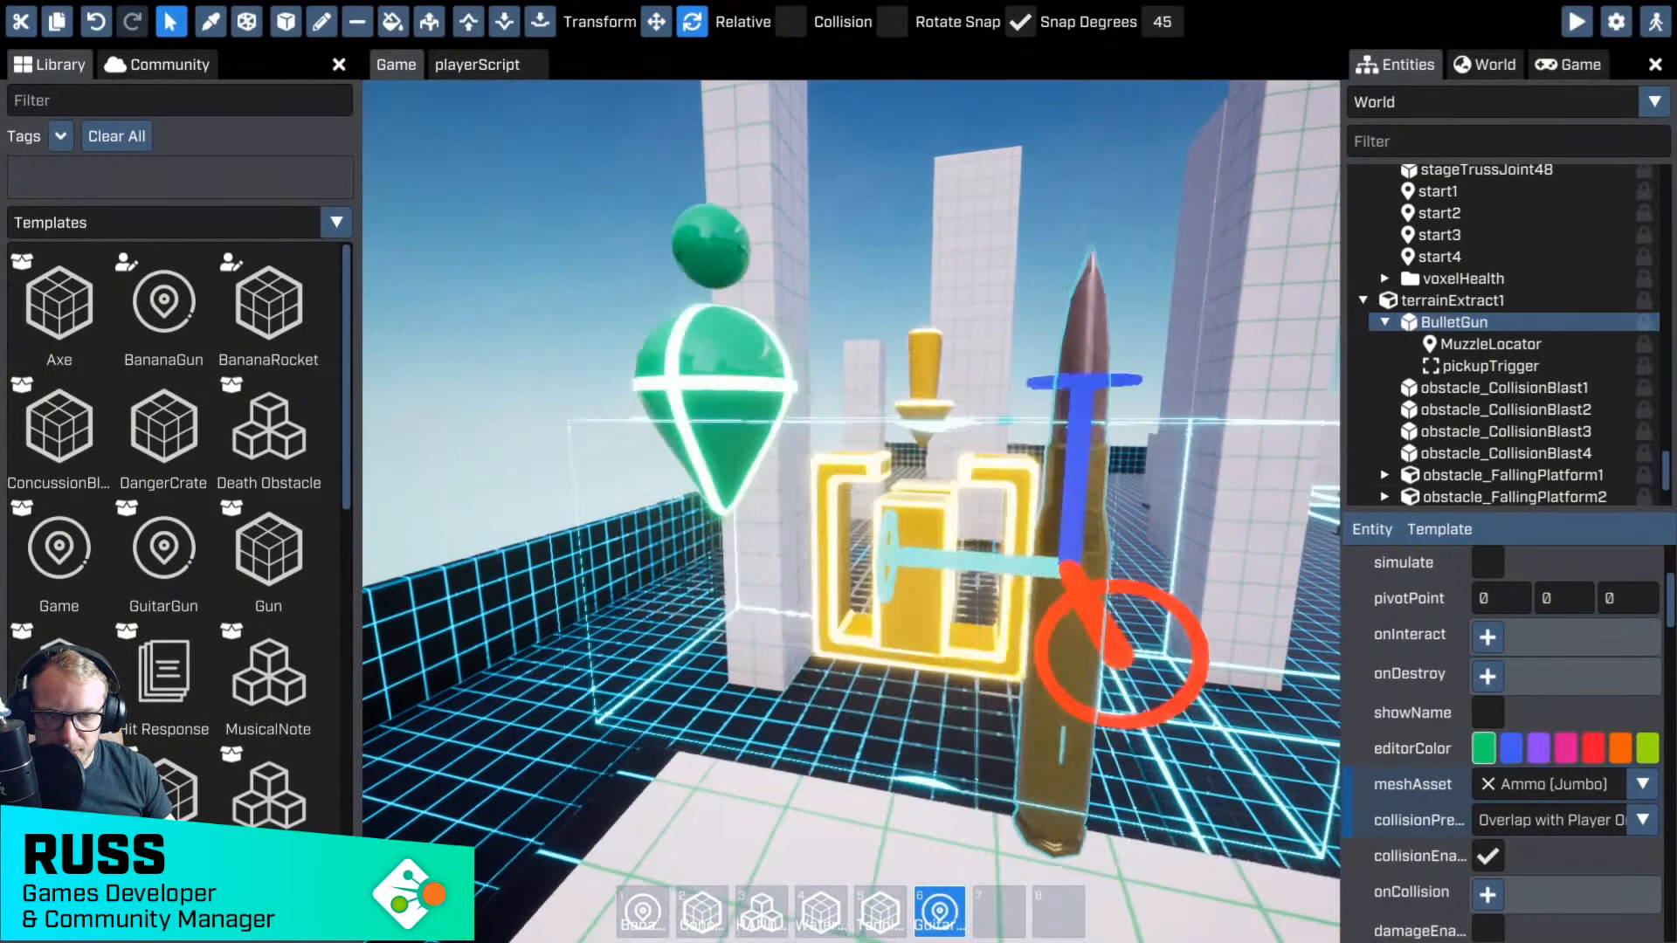
pyautogui.moveTo(728, 580); pyautogui.dragTo(730, 599, button='right')
pyautogui.press('s')
pyautogui.press('d')
pyautogui.moveTo(666, 583)
pyautogui.mouseDown()
pyautogui.moveTo(585, 579)
pyautogui.moveTo(668, 581)
pyautogui.mouseUp()
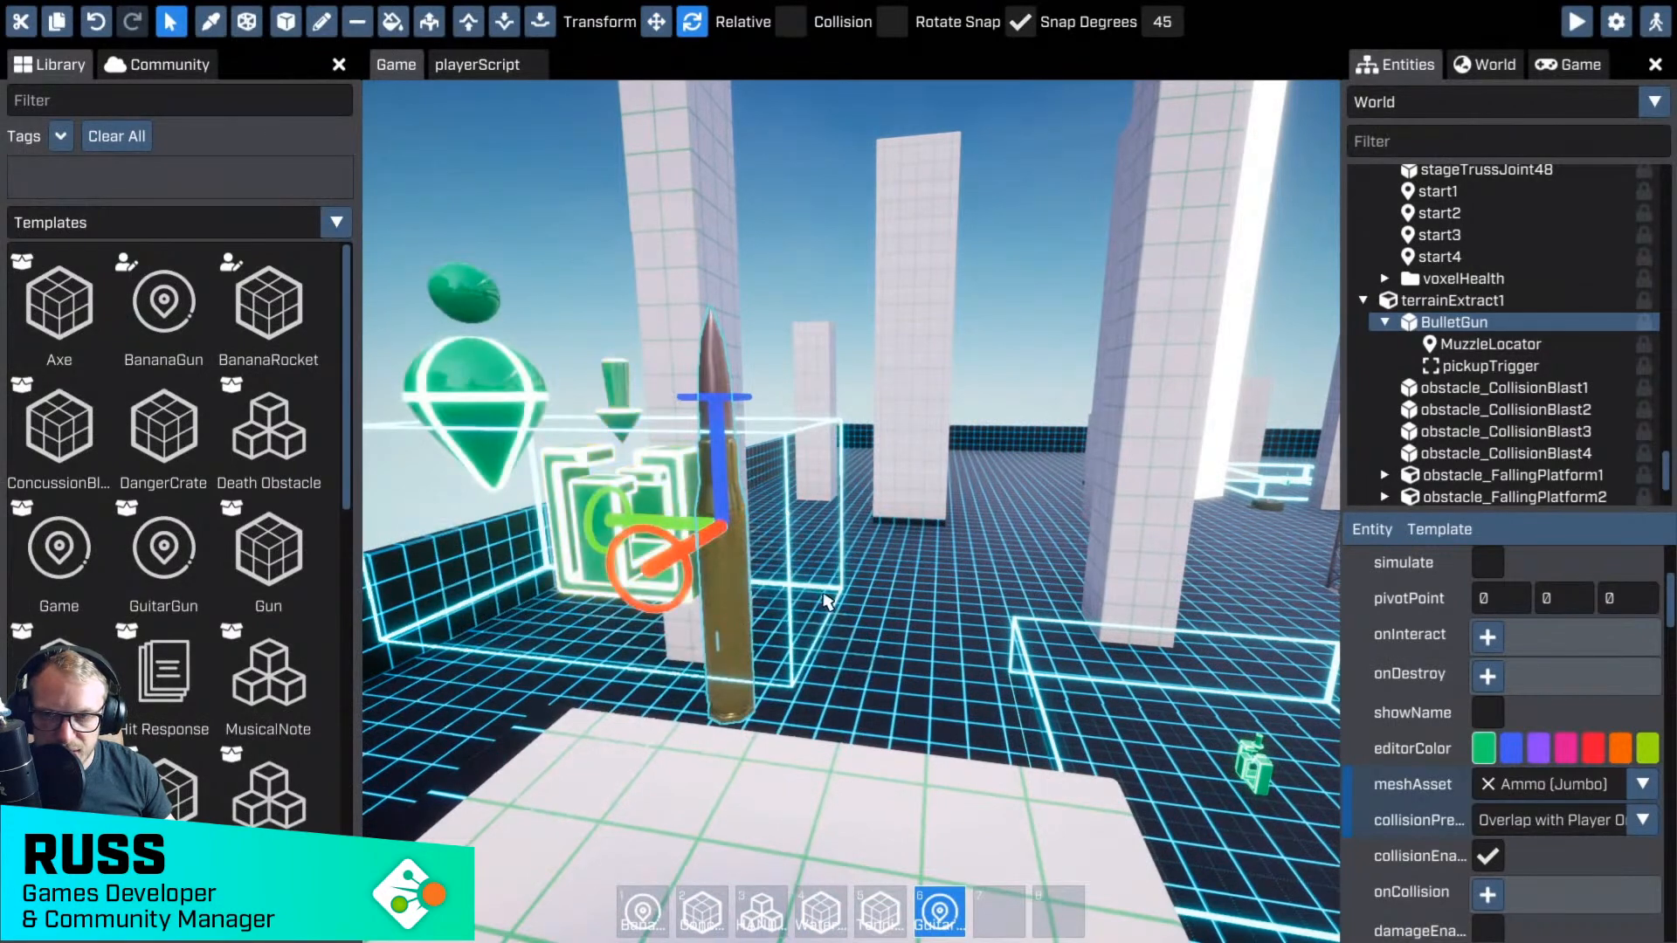
pyautogui.moveTo(668, 581); pyautogui.dragTo(642, 581, button='right')
pyautogui.press('w')
pyautogui.press('s')
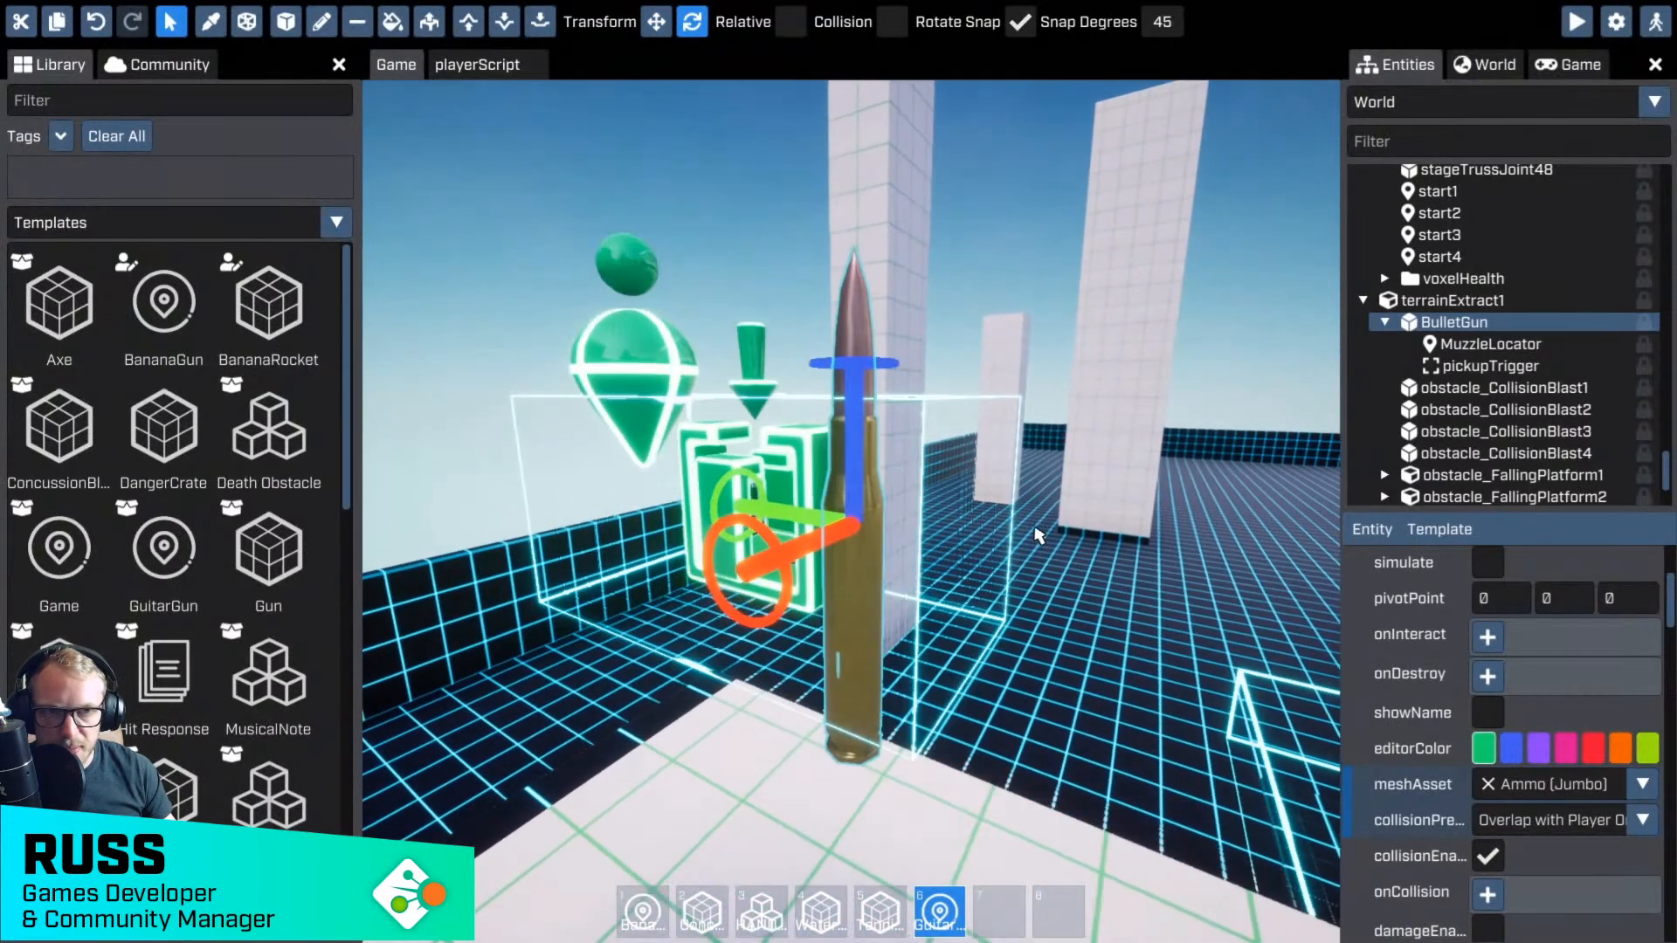
# - Create a new locator as a child of BulletGun and un-parent it to the root of the world
pyautogui.click(1432, 343)
pyautogui.rightClick(1428, 329)
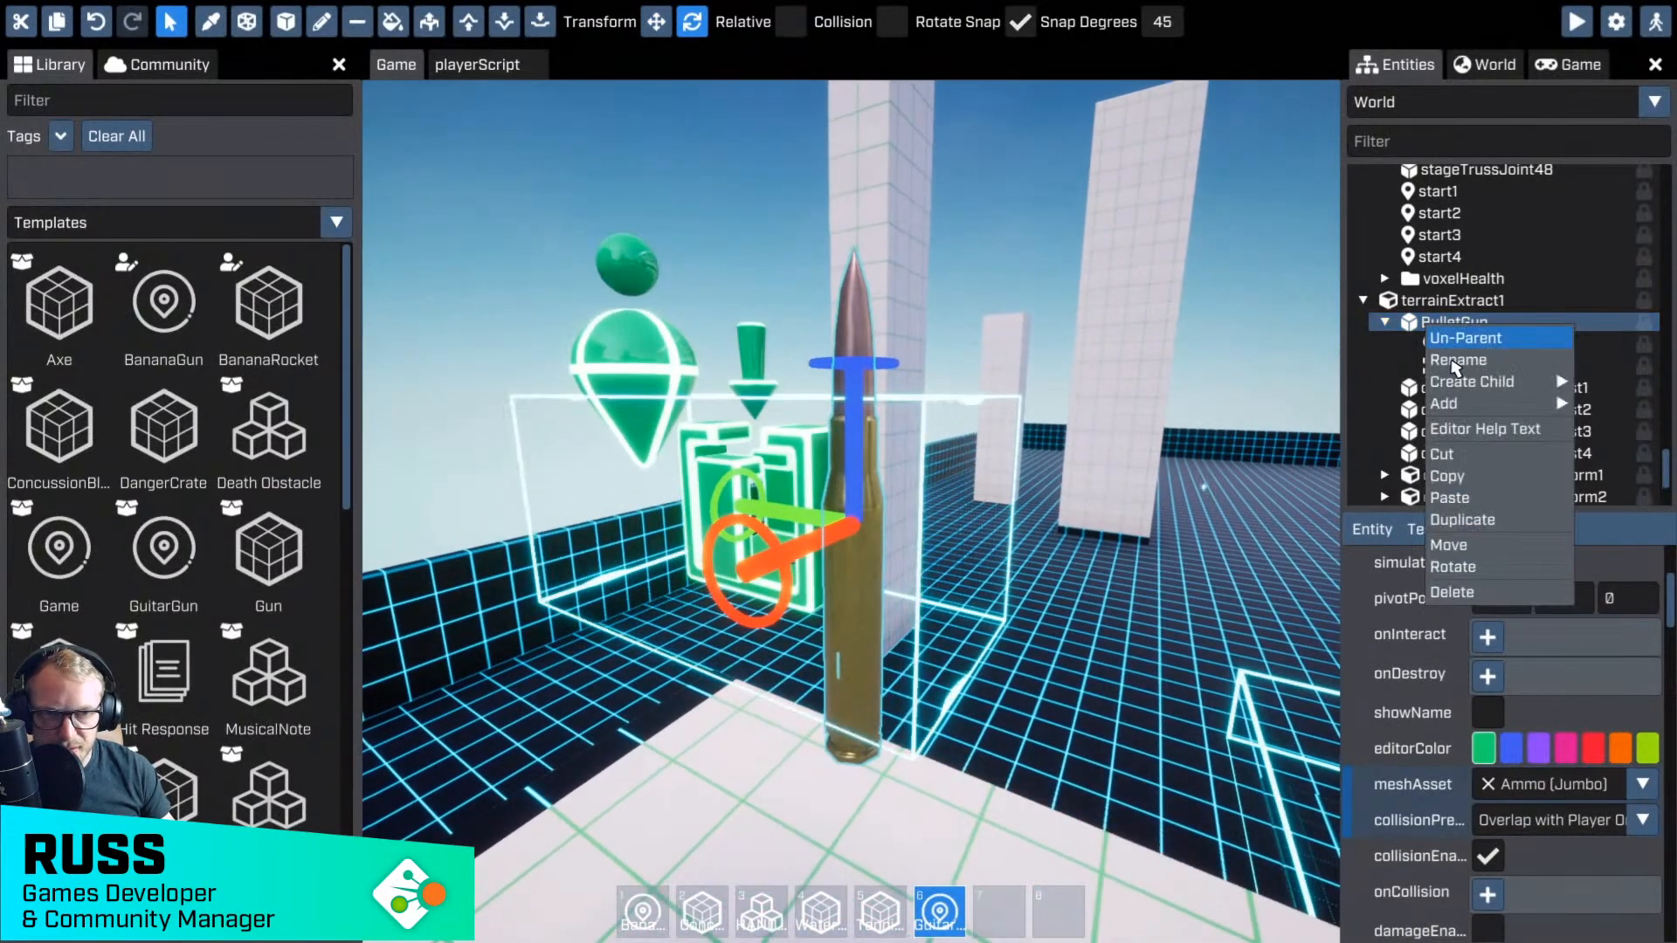
pyautogui.moveTo(1476, 381)
pyautogui.moveTo(1378, 541)
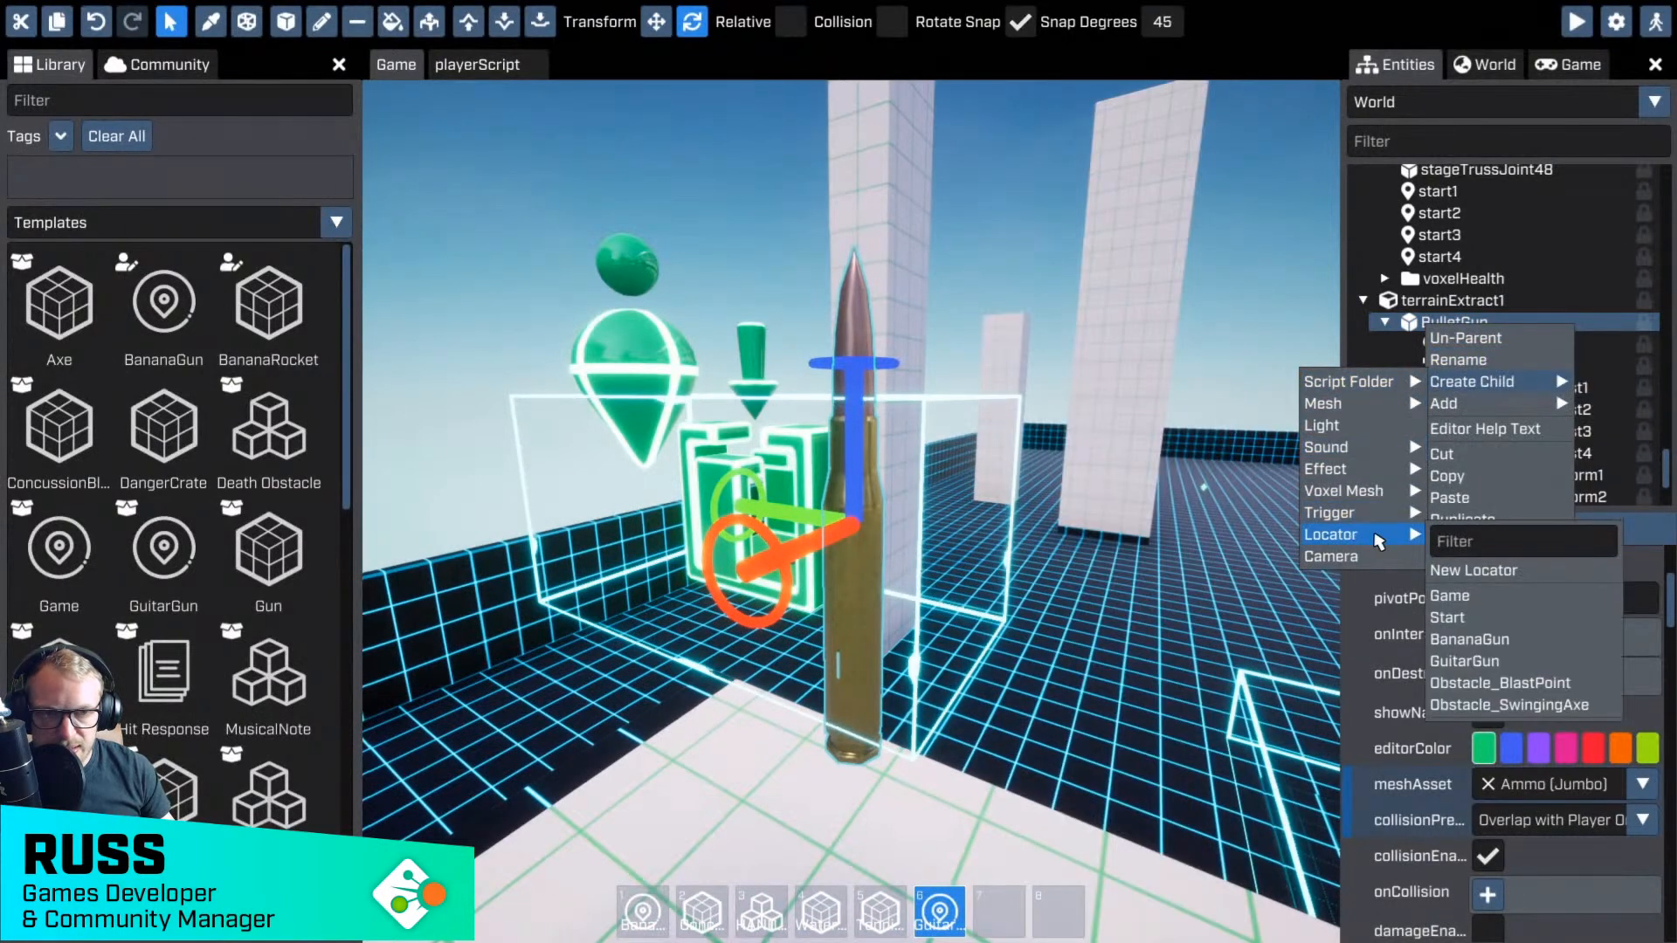
pyautogui.click(1472, 571)
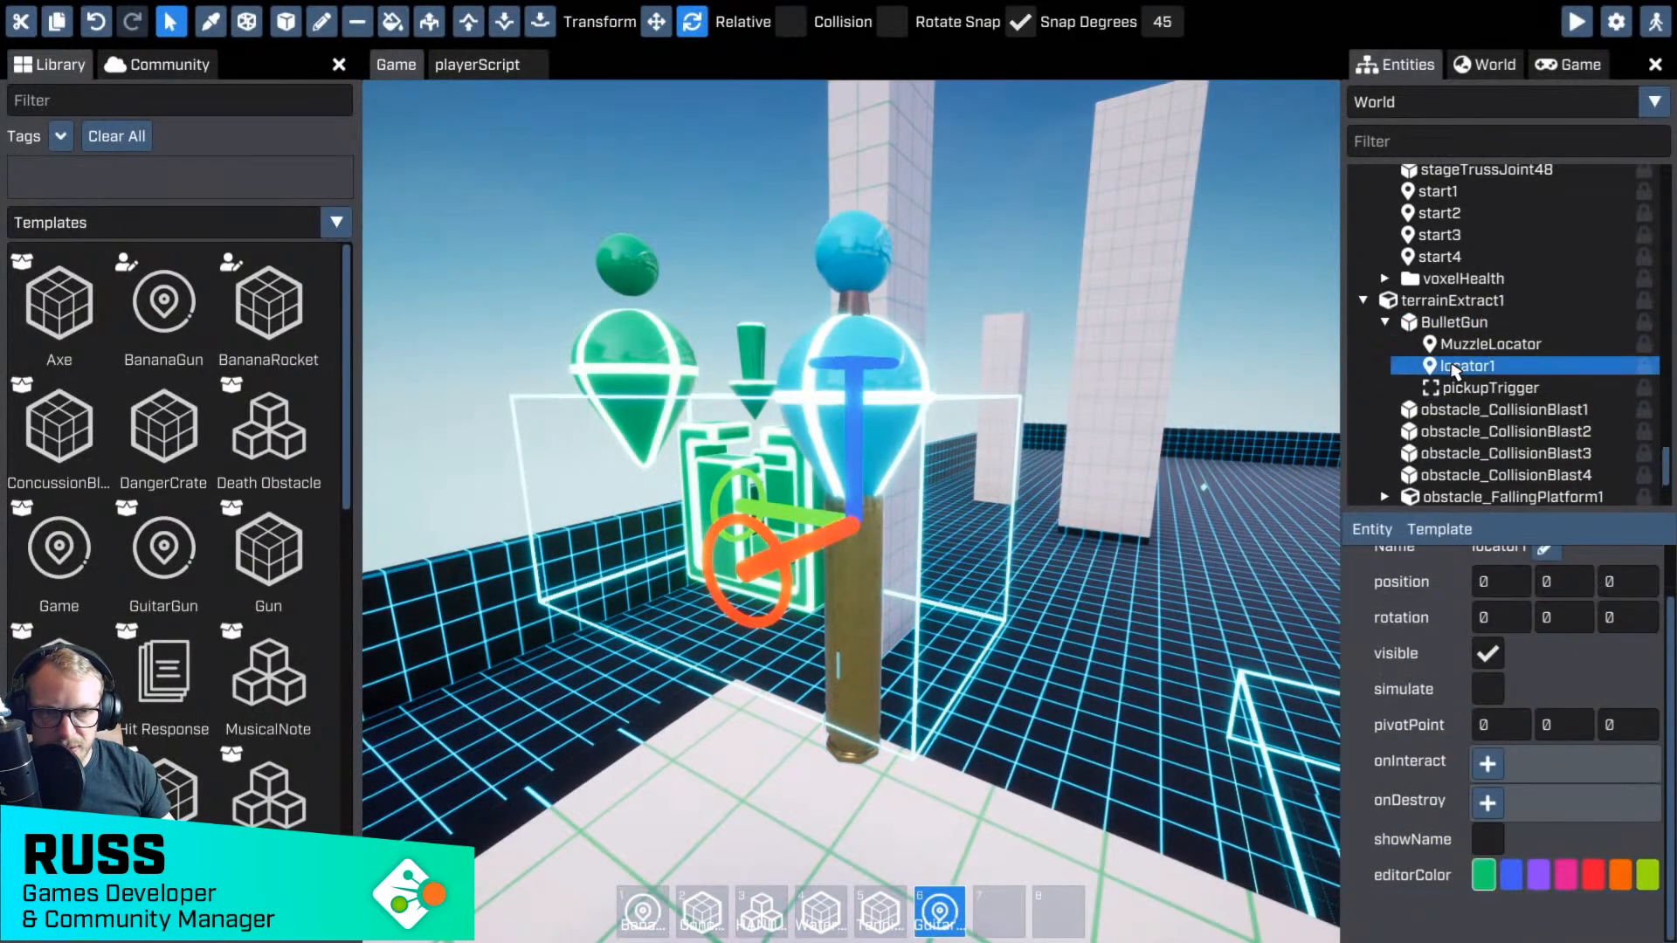
pyautogui.moveTo(1454, 371)
pyautogui.mouseDown()
pyautogui.moveTo(1467, 329)
pyautogui.moveTo(1449, 369)
pyautogui.mouseUp()
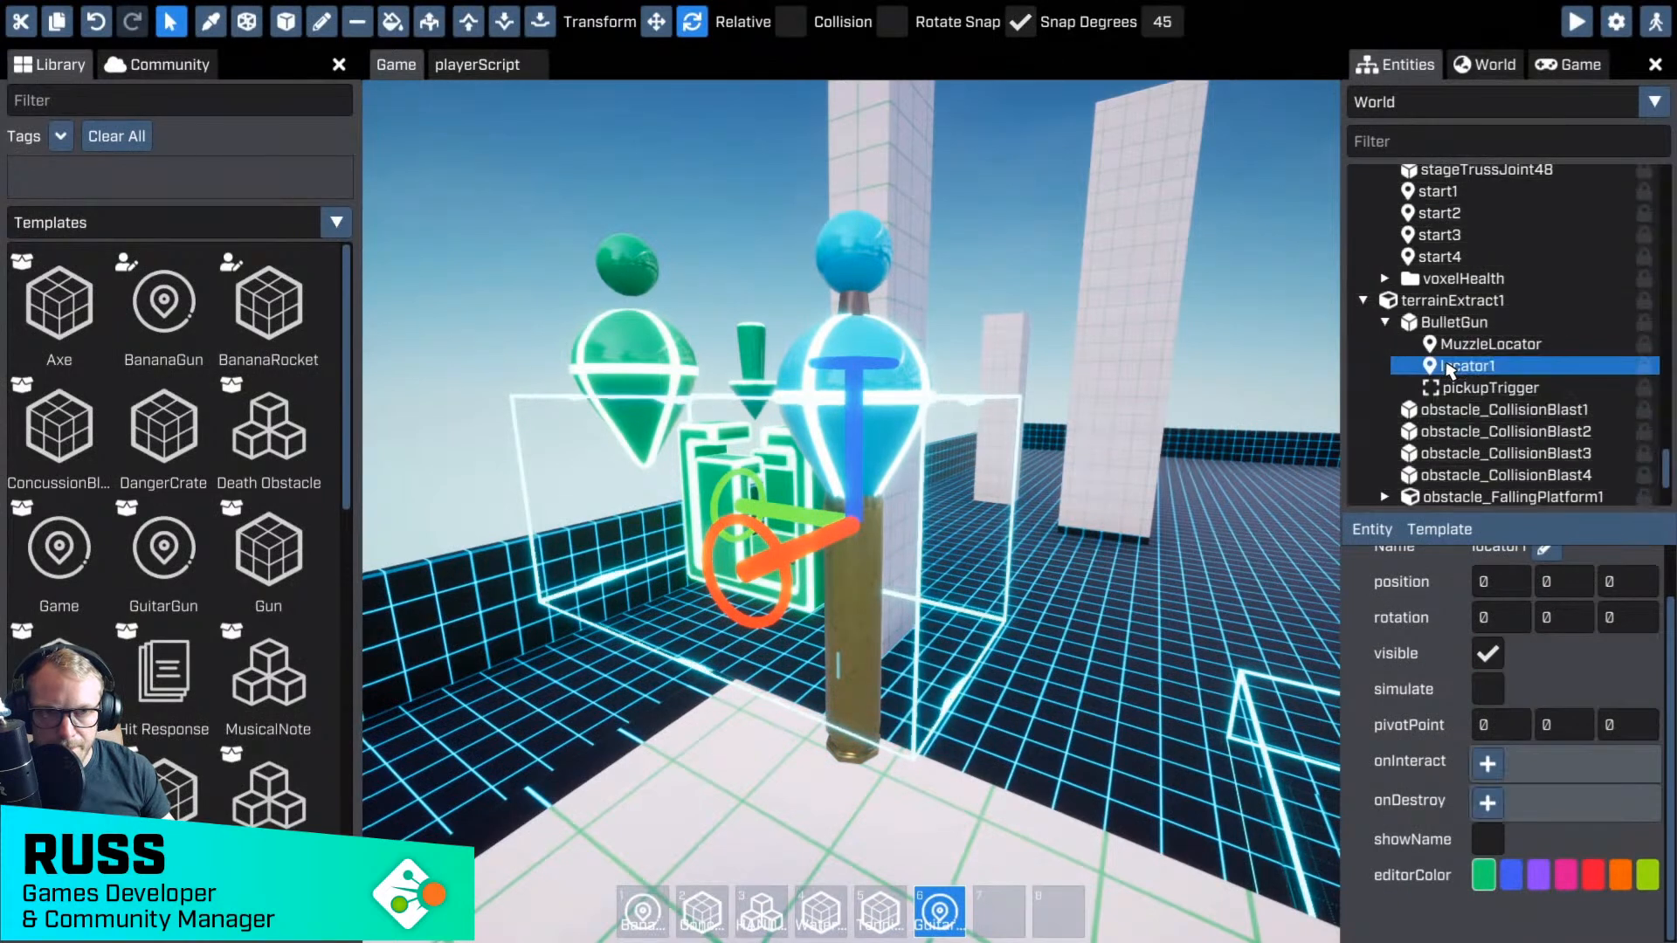
pyautogui.rightClick(1450, 368)
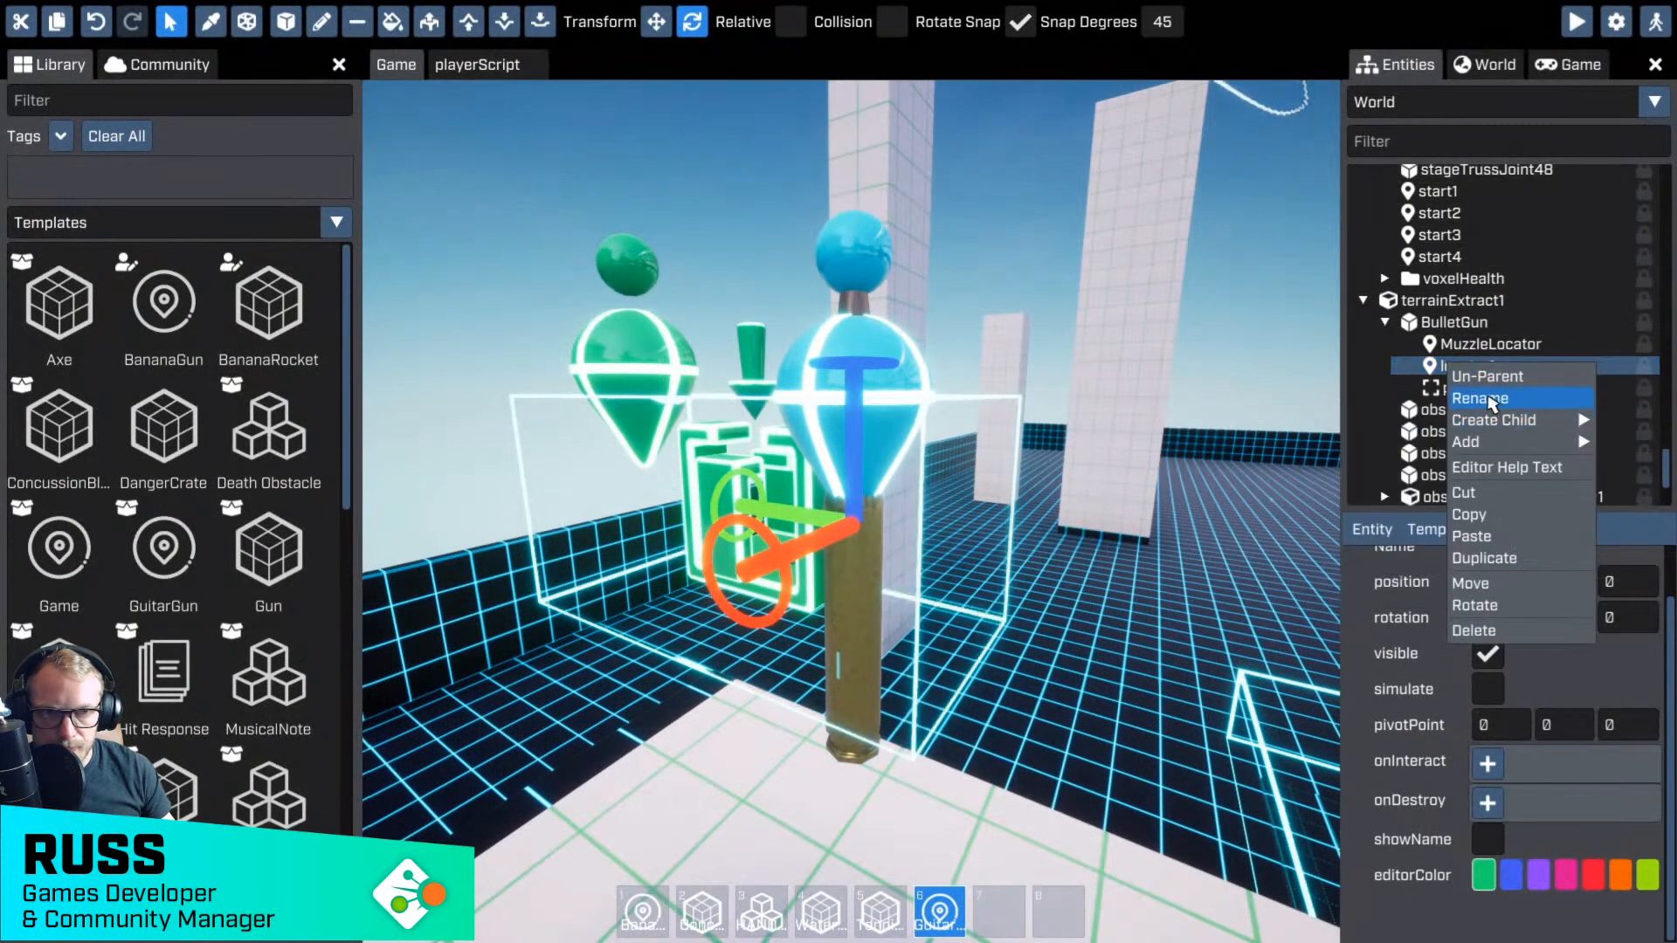
pyautogui.click(1488, 376)
# - Collapse the terrain group and parent BulletGun under the new locator
pyautogui.click(1452, 346)
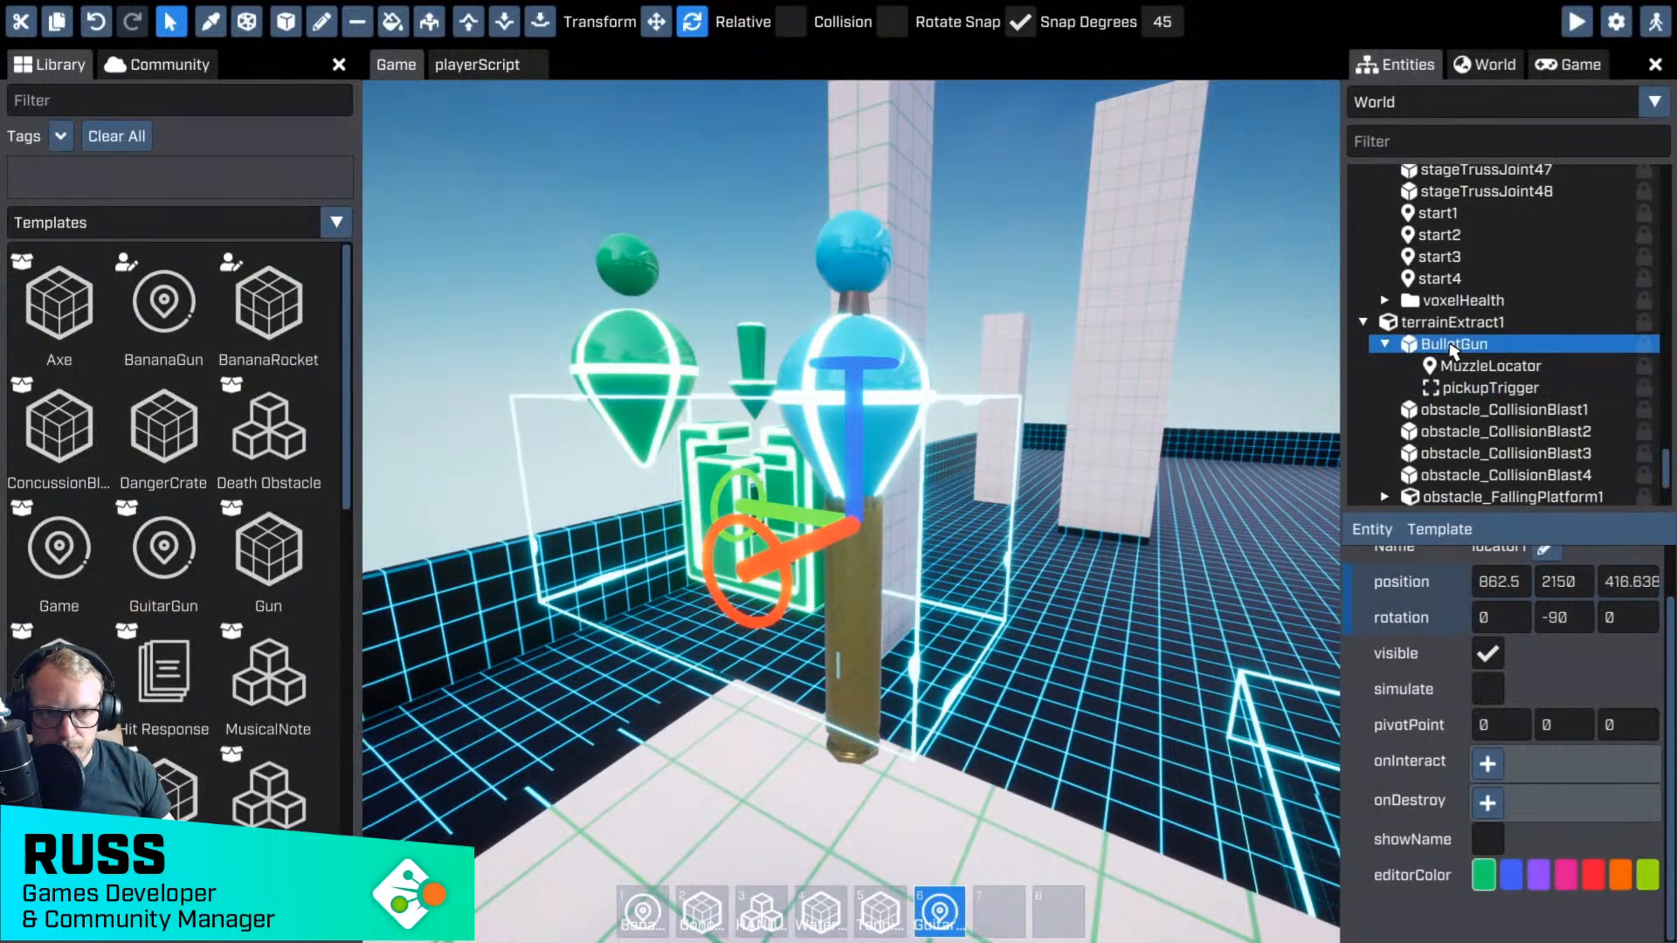
pyautogui.scroll(15, 1441, 323)
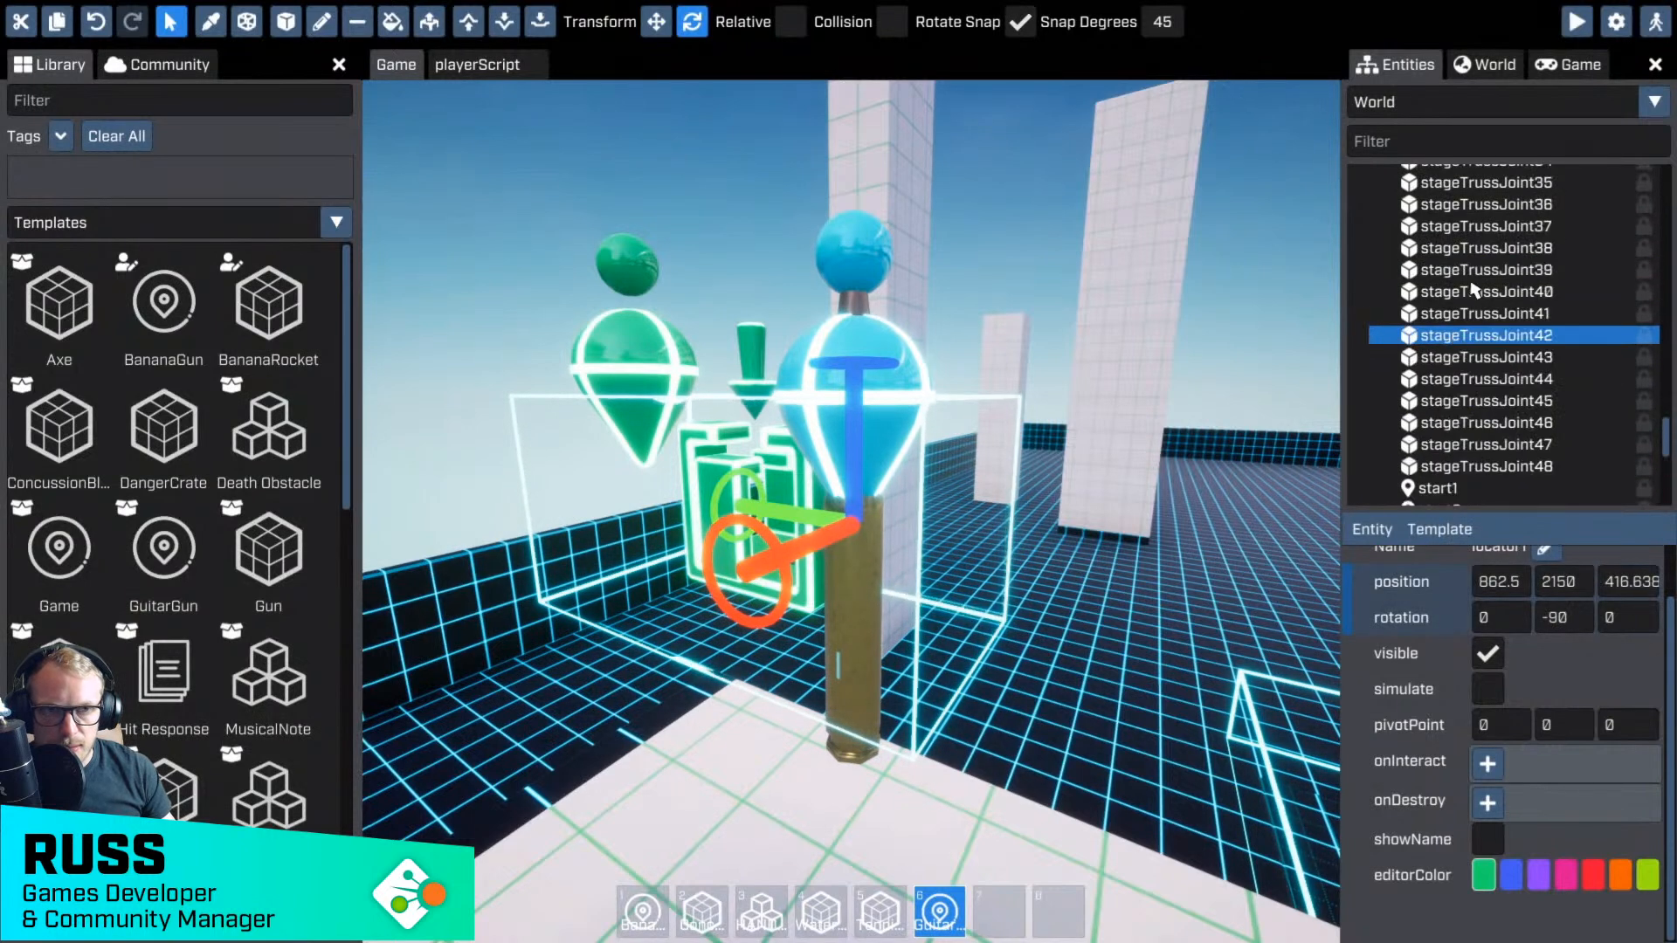
pyautogui.moveTo(1668, 302); pyautogui.dragTo(1668, 185)
pyautogui.click(1367, 297)
pyautogui.click(1365, 295)
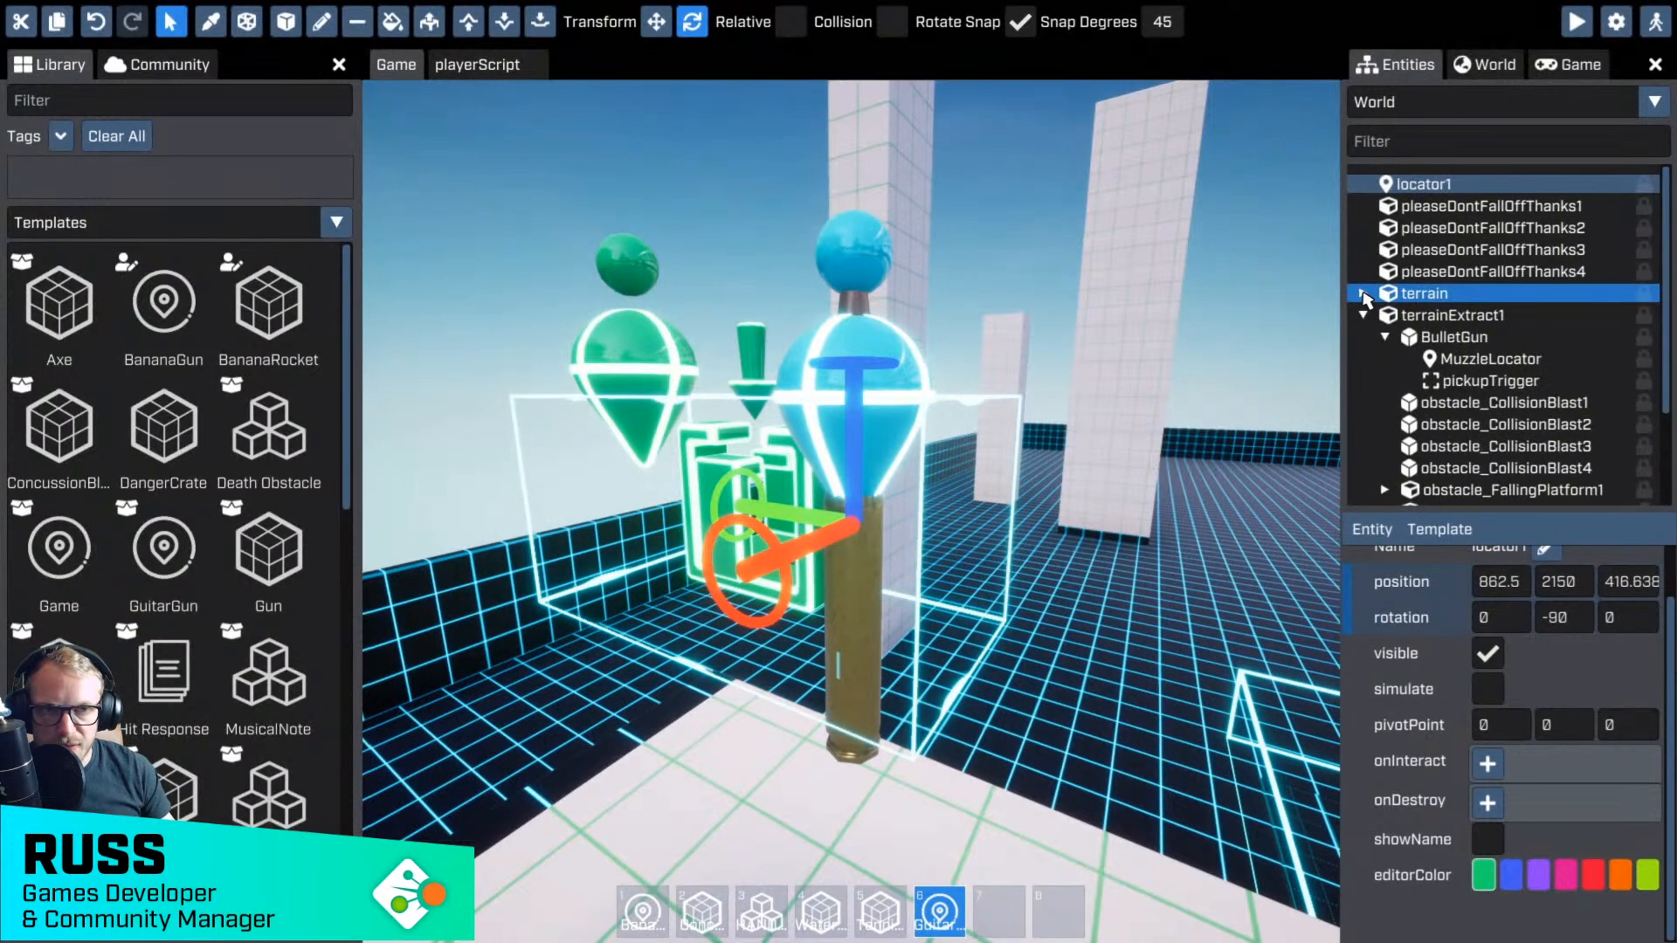
pyautogui.moveTo(1451, 337); pyautogui.dragTo(1421, 188)
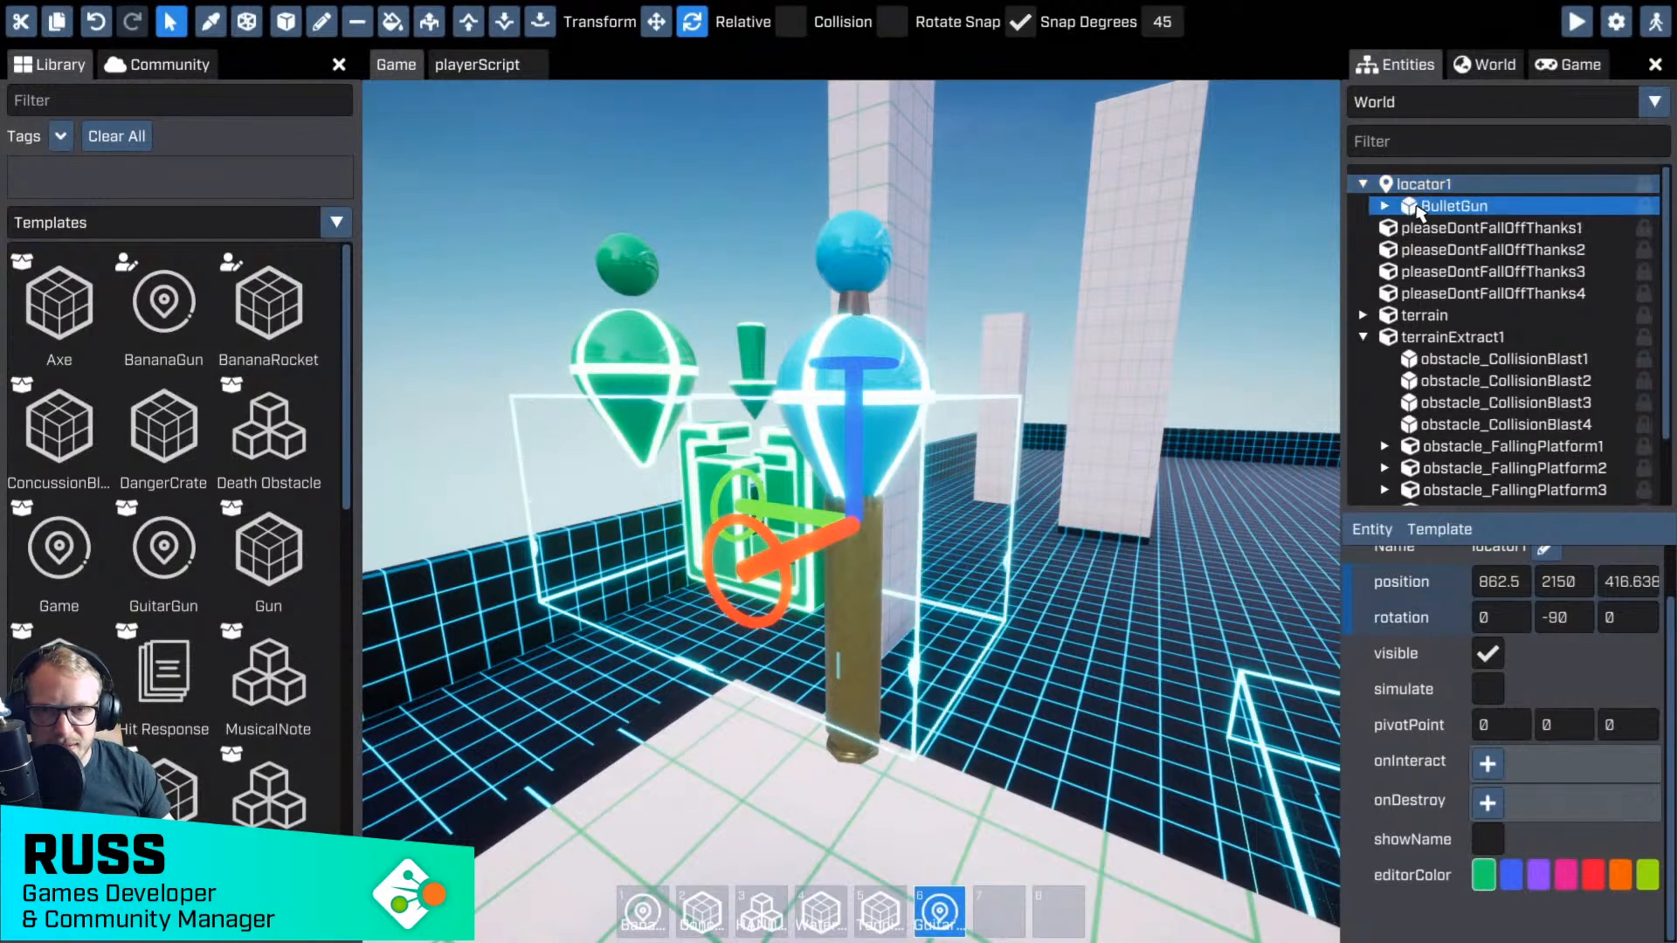
# - Rotate BulletGun 90° to lie horizontally and offset it from its parent locator by about -39.2, -1.4, 8.5
pyautogui.click(1454, 206)
pyautogui.moveTo(881, 556); pyautogui.dragTo(865, 393)
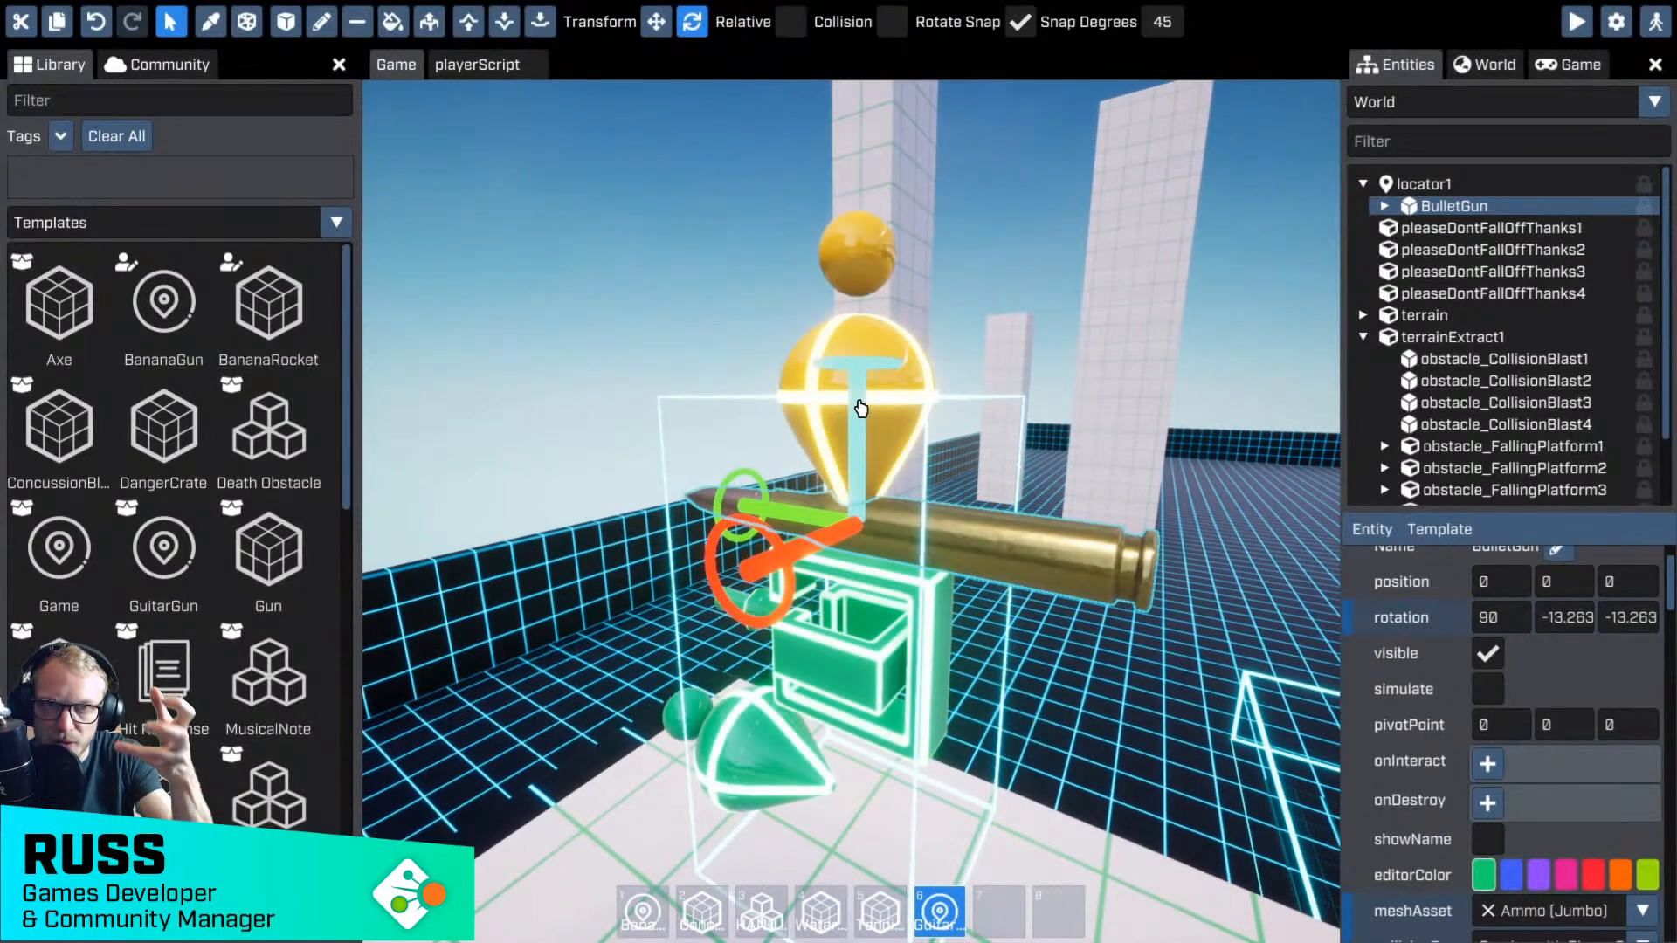
pyautogui.press('w')
pyautogui.press('g')
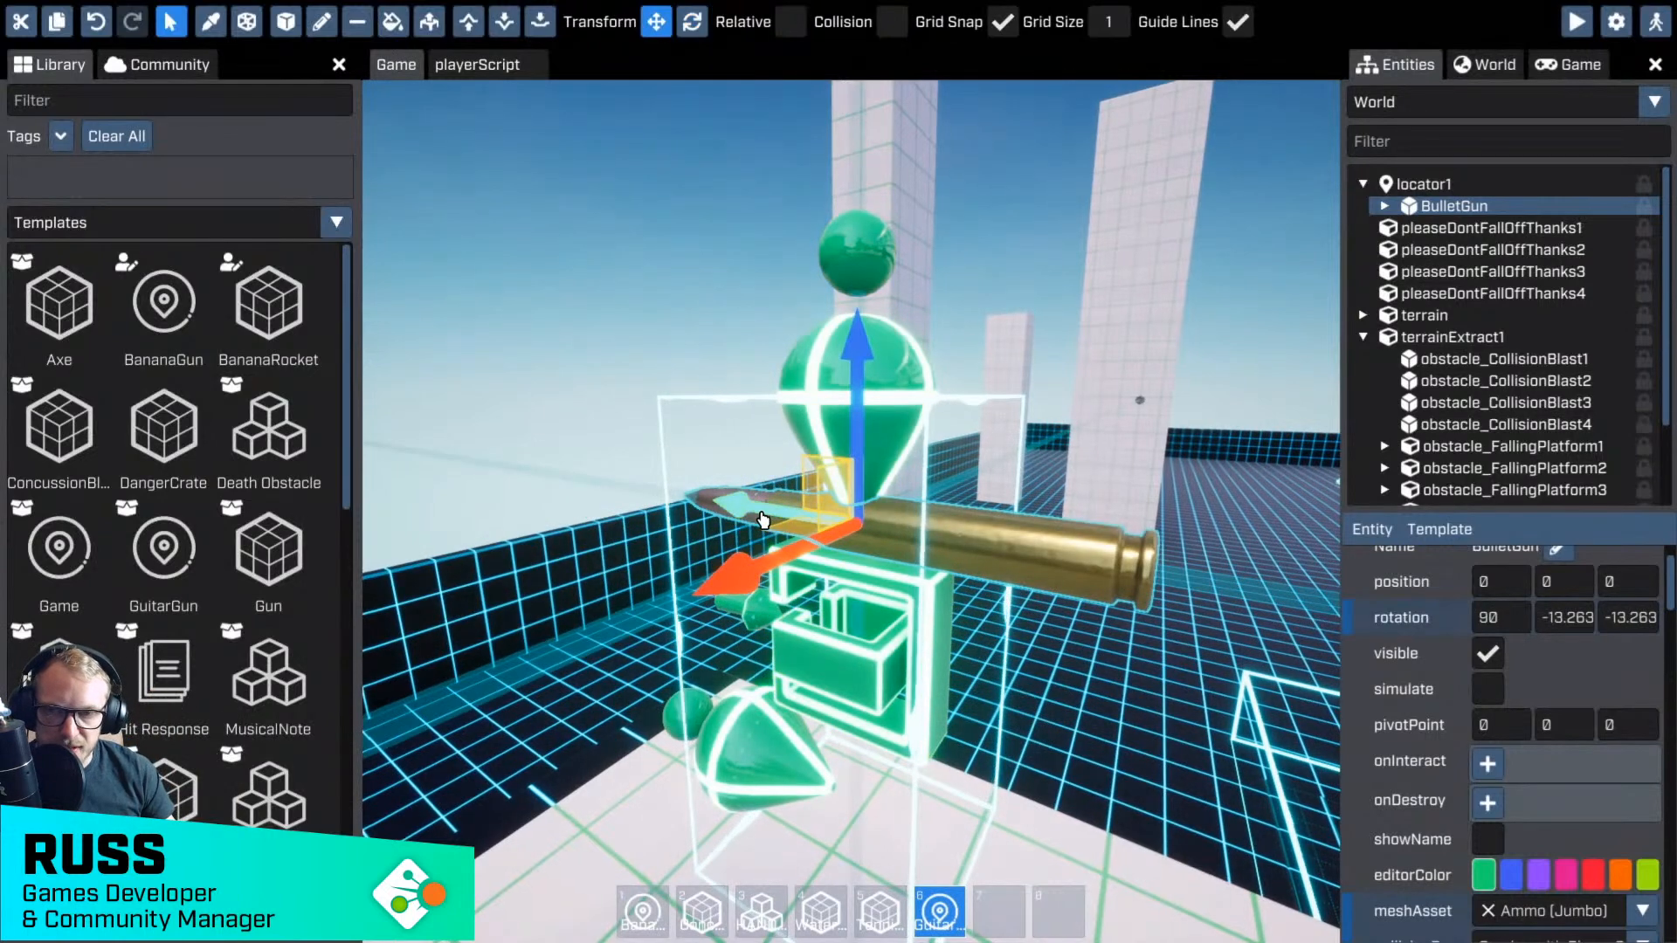
pyautogui.moveTo(816, 522); pyautogui.dragTo(634, 514)
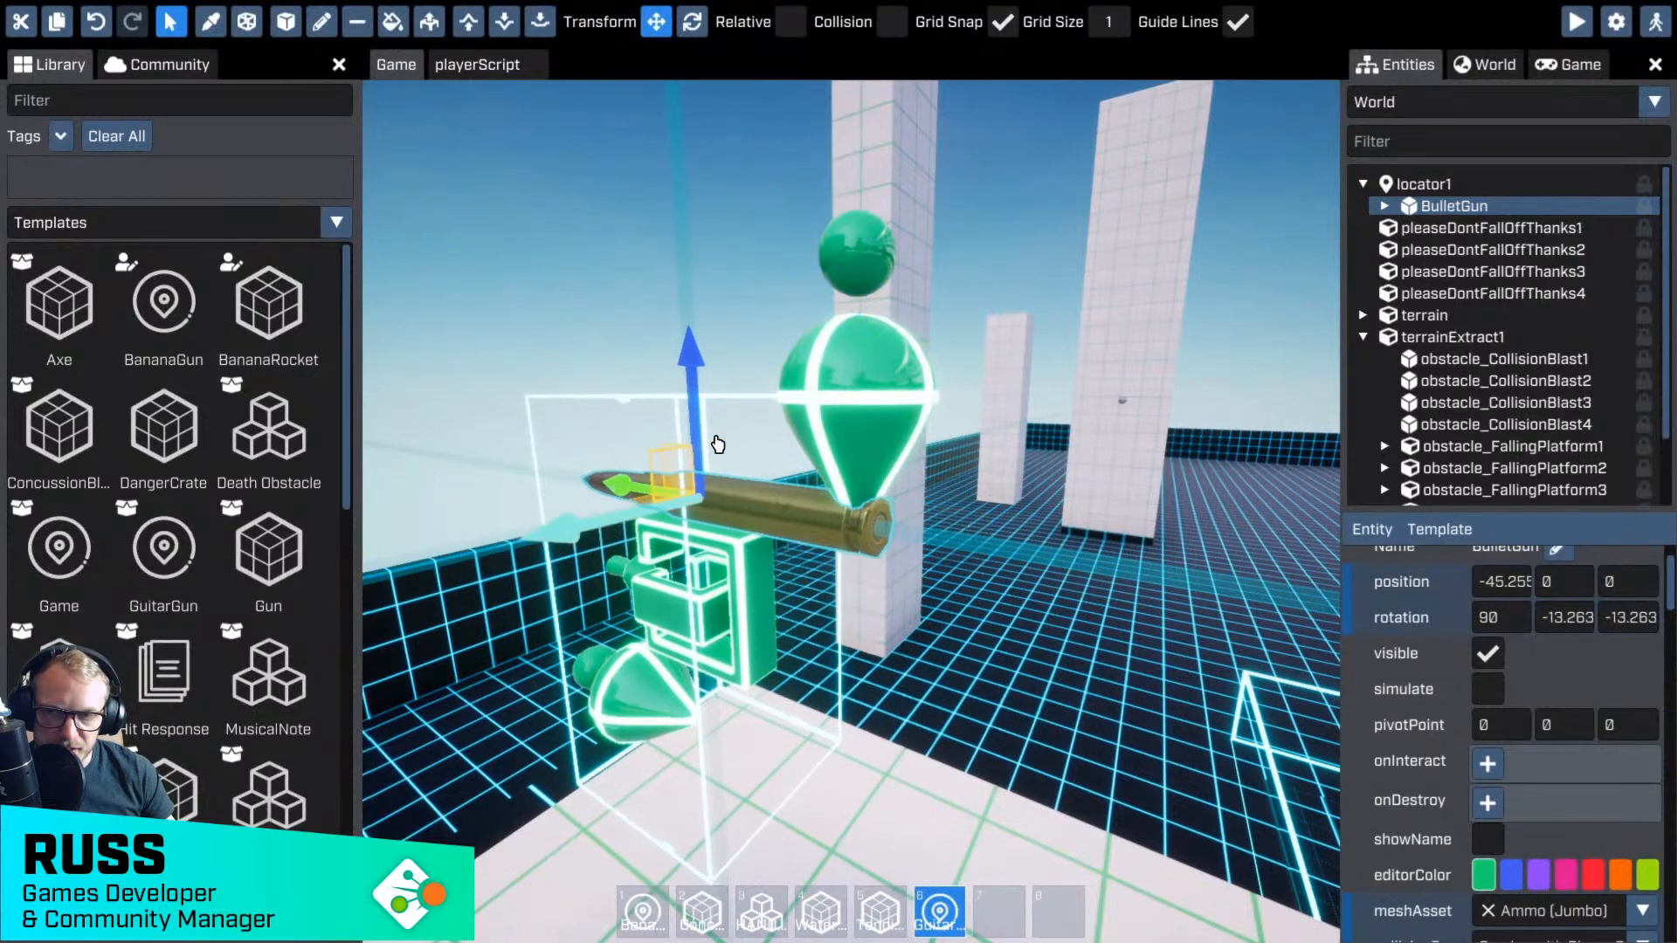
pyautogui.moveTo(696, 404); pyautogui.dragTo(692, 367)
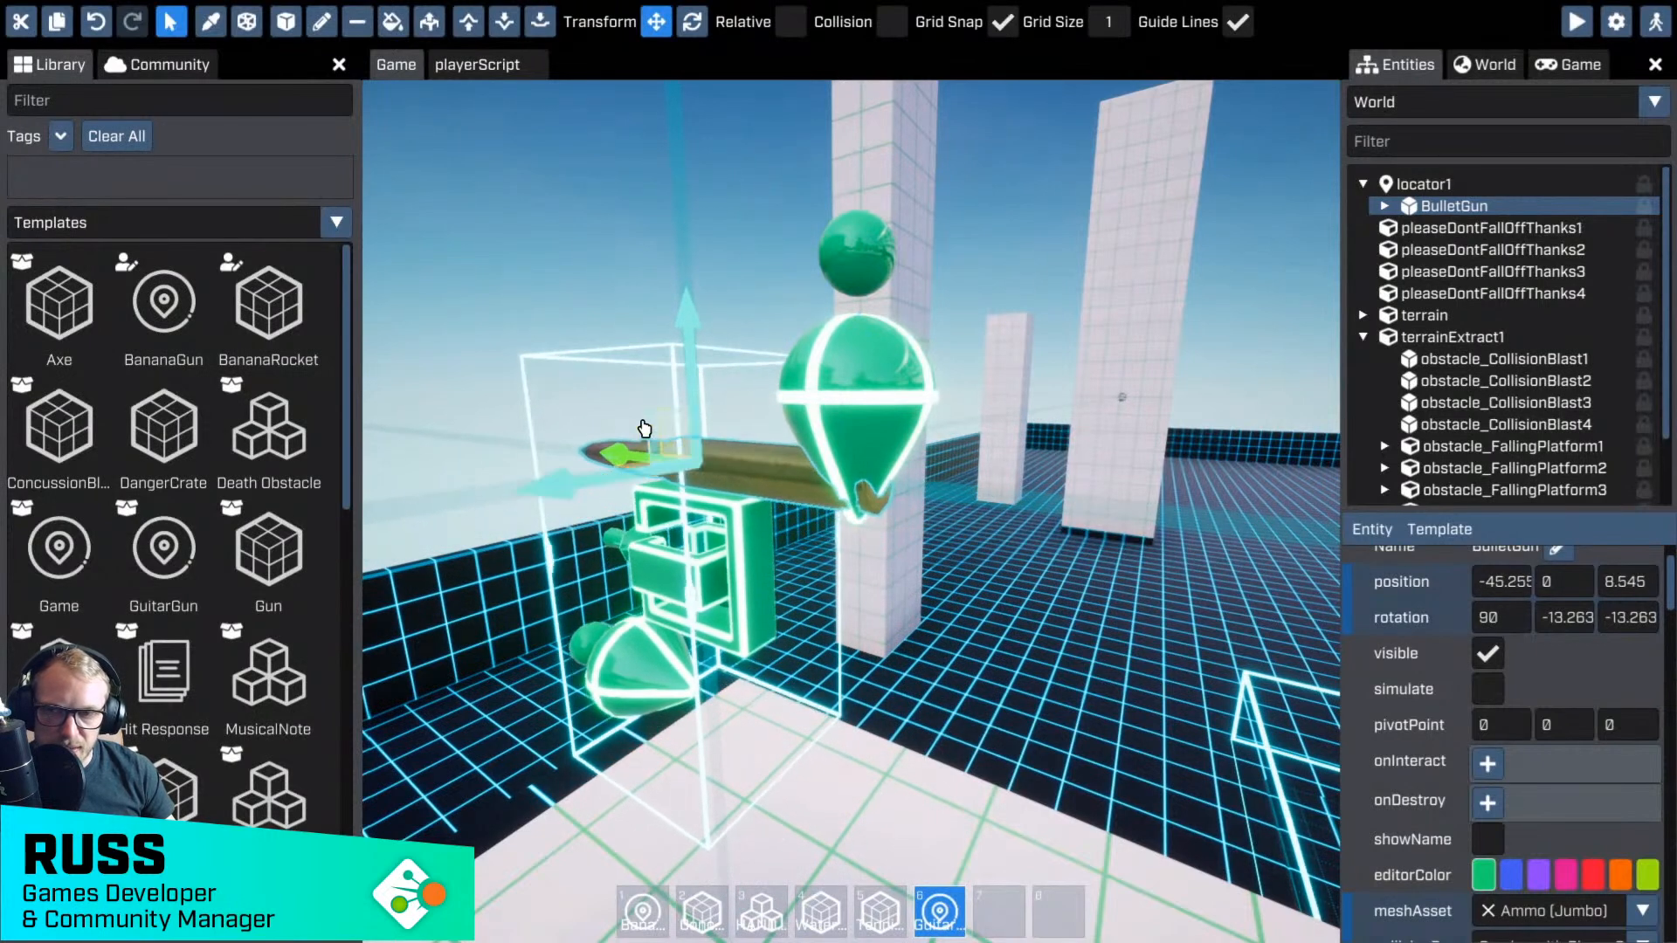
pyautogui.moveTo(616, 457); pyautogui.dragTo(633, 449)
pyautogui.press('g')
pyautogui.press('g')
pyautogui.press('g')
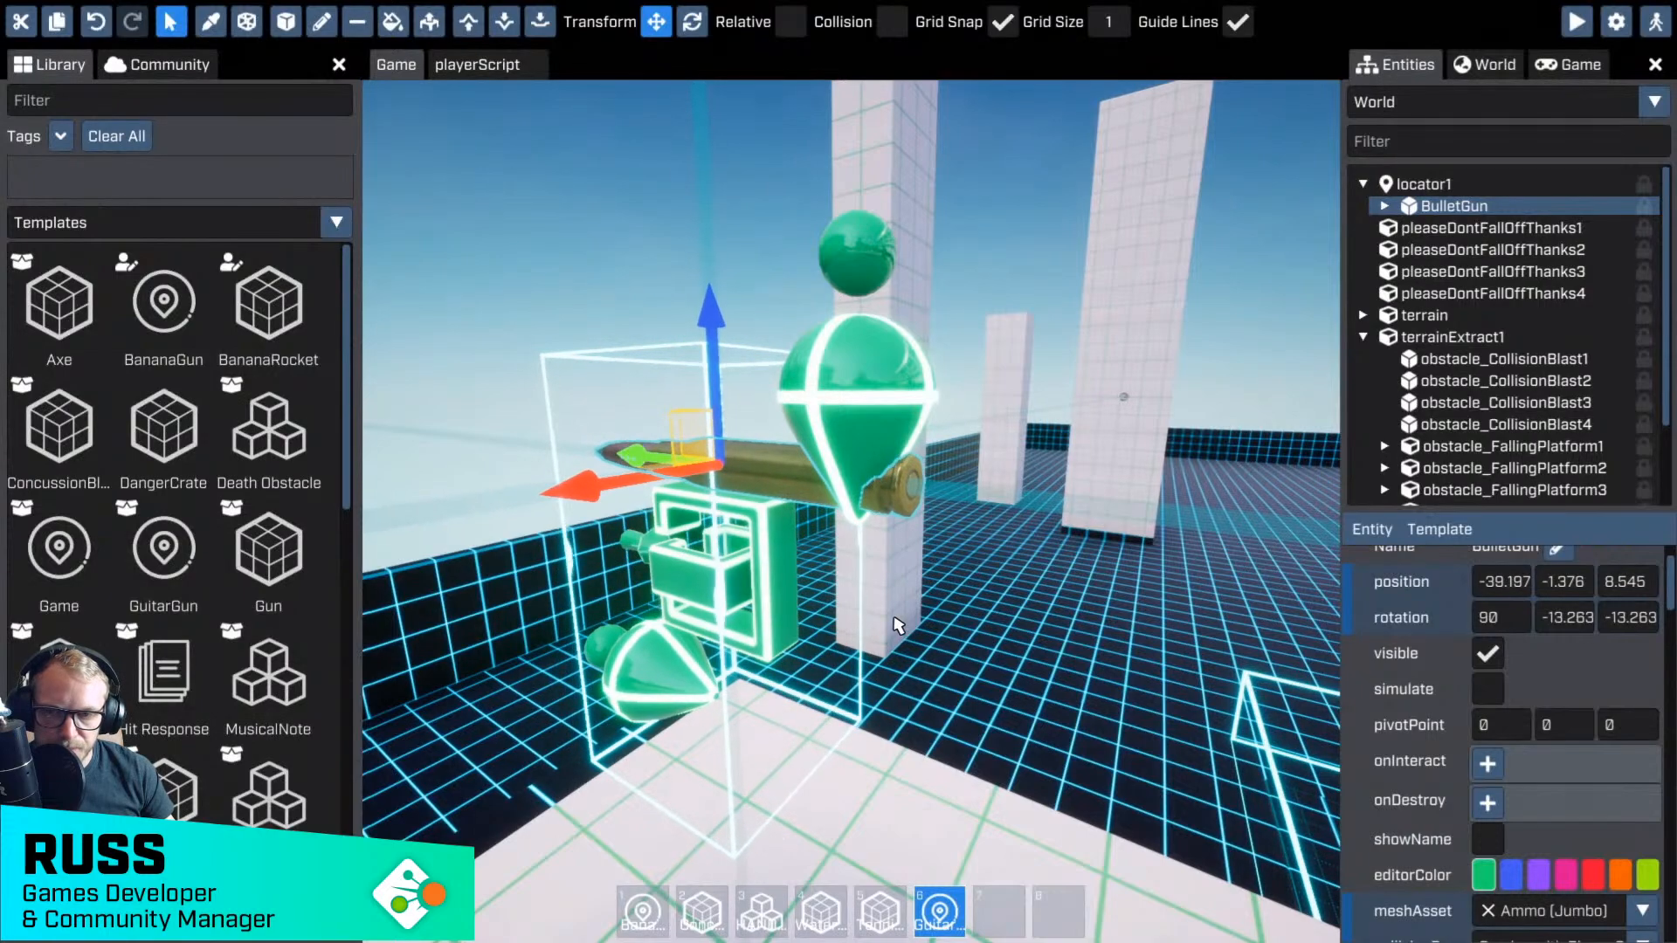
# - Expand BulletGun's children, collapse its gunScript settings, and remove the pickupSpawnerScript from it
pyautogui.press('a')
pyautogui.moveTo(898, 625)
pyautogui.mouseDown(button='right')
pyautogui.moveTo(1136, 626)
pyautogui.moveTo(897, 625)
pyautogui.mouseUp(button='right')
pyautogui.press('w')
pyautogui.press('d')
pyautogui.press('s')
pyautogui.doubleClick(1432, 207)
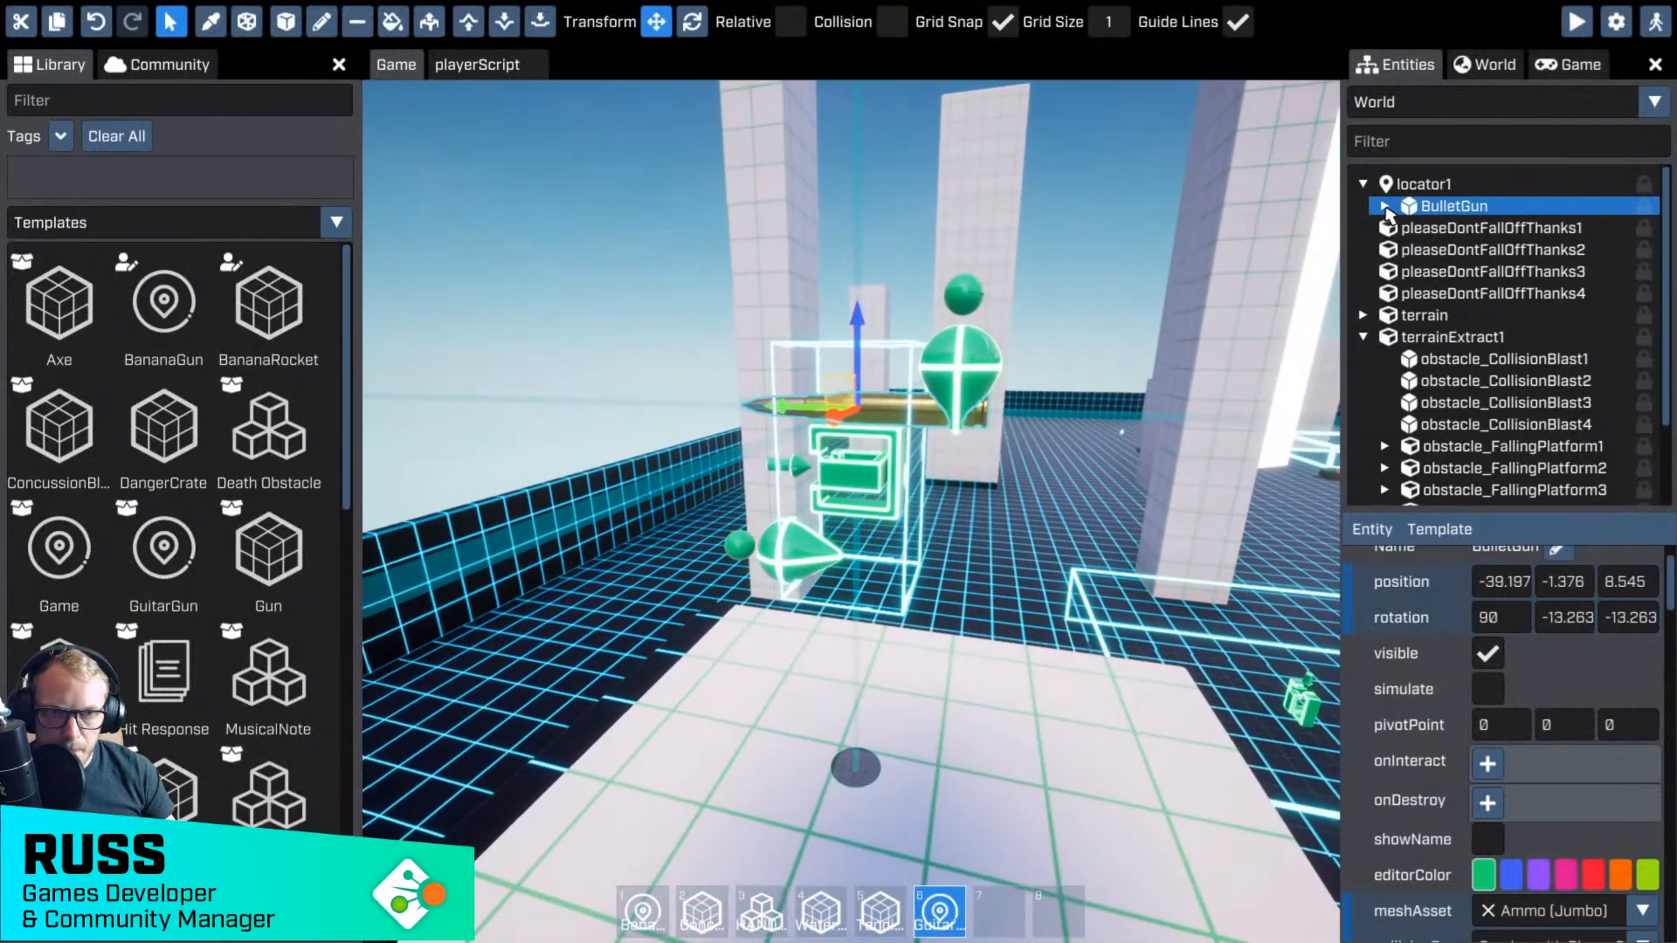
pyautogui.scroll(-6, 1414, 698)
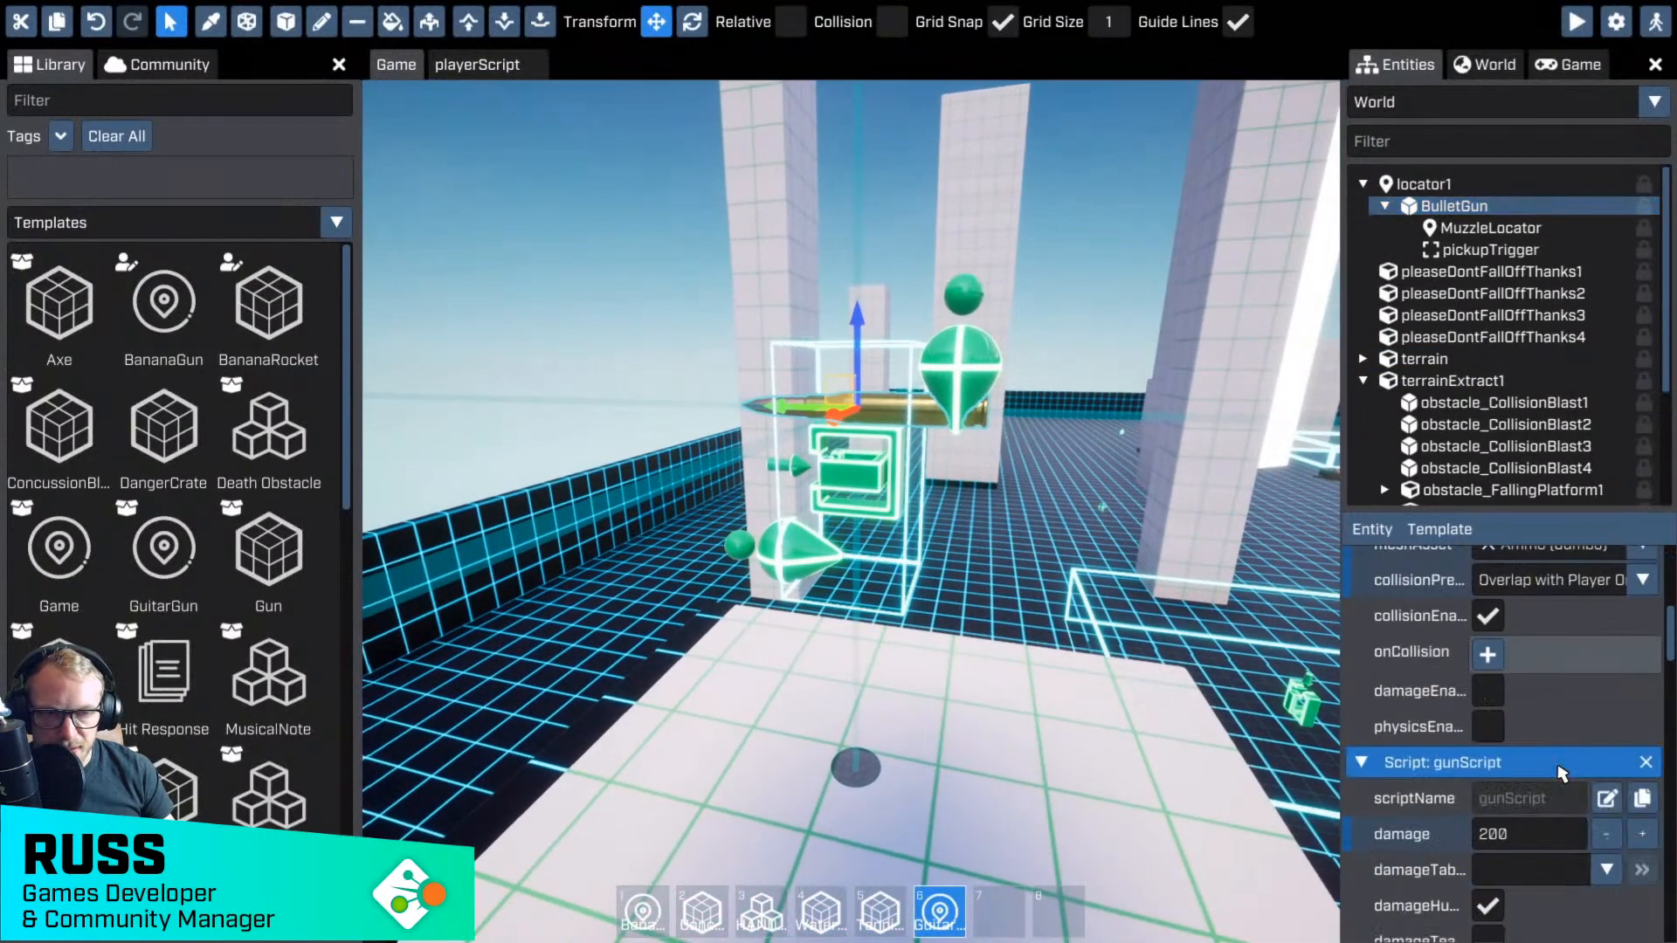
pyautogui.click(1359, 581)
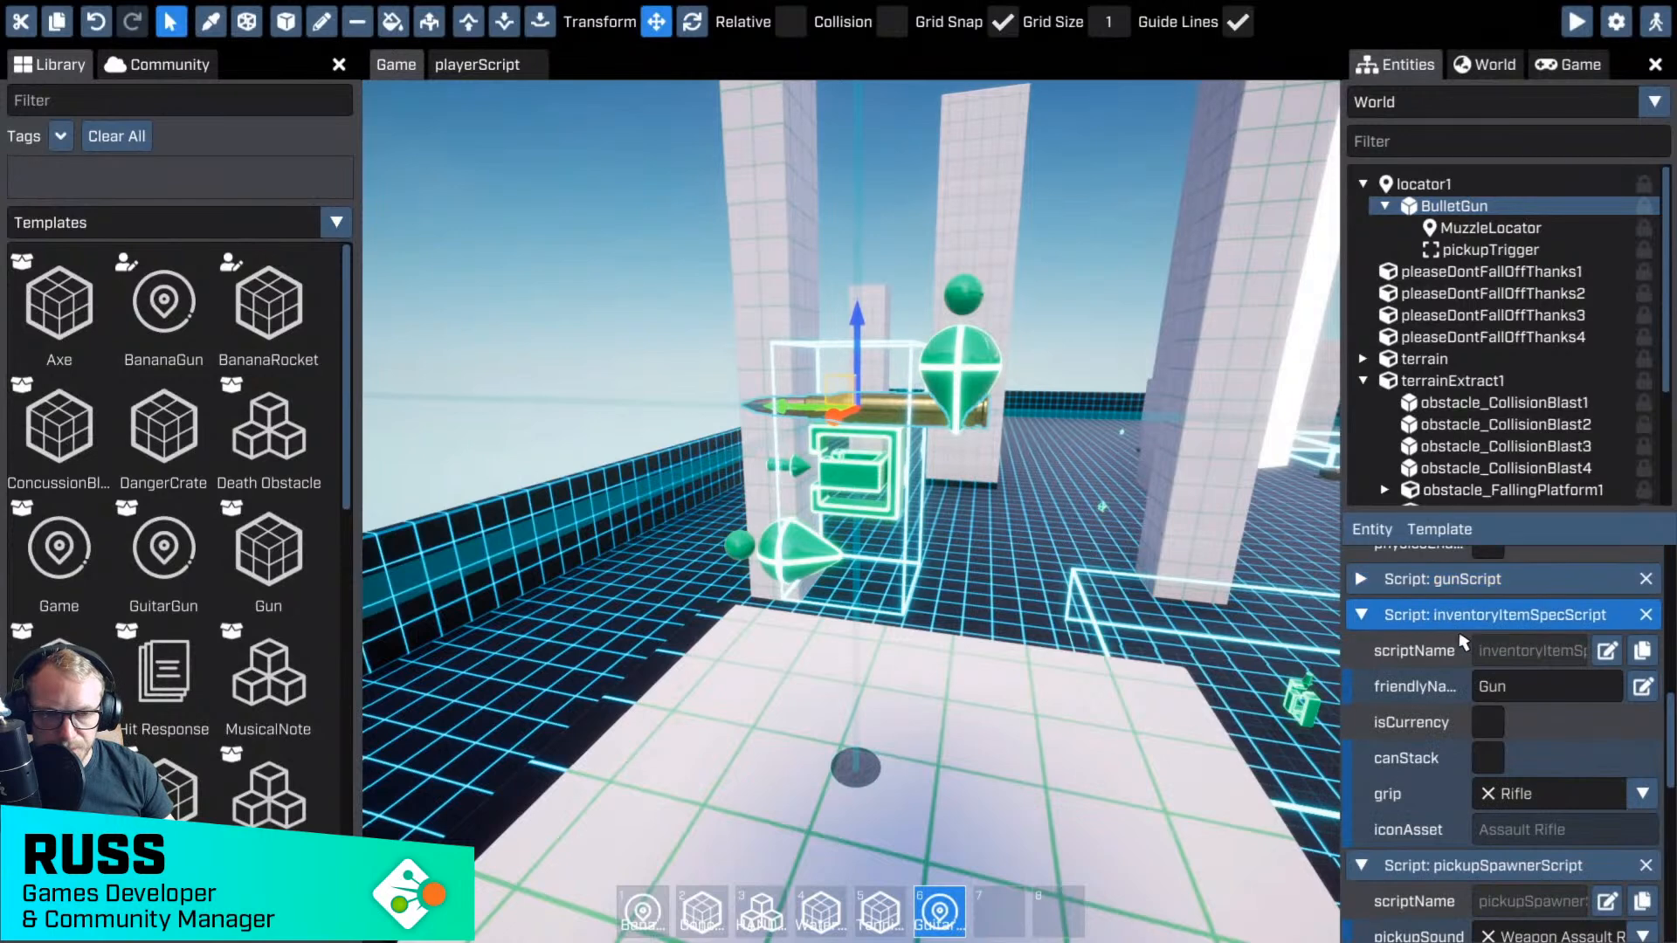
pyautogui.scroll(-3, 1487, 786)
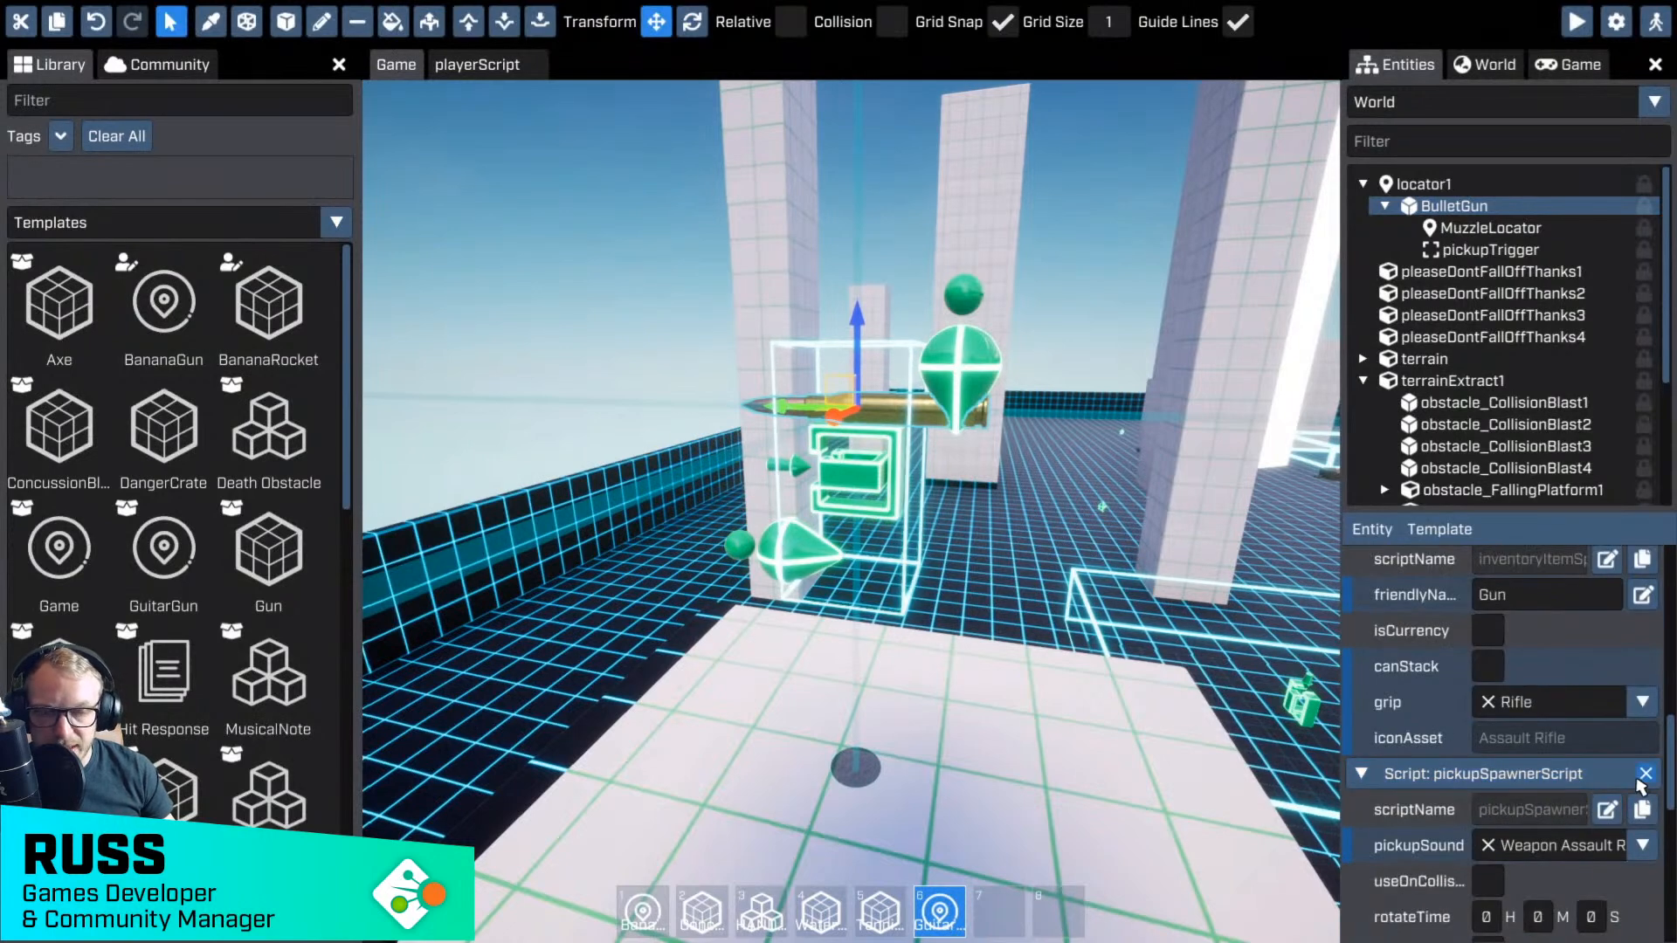
pyautogui.click(1645, 777)
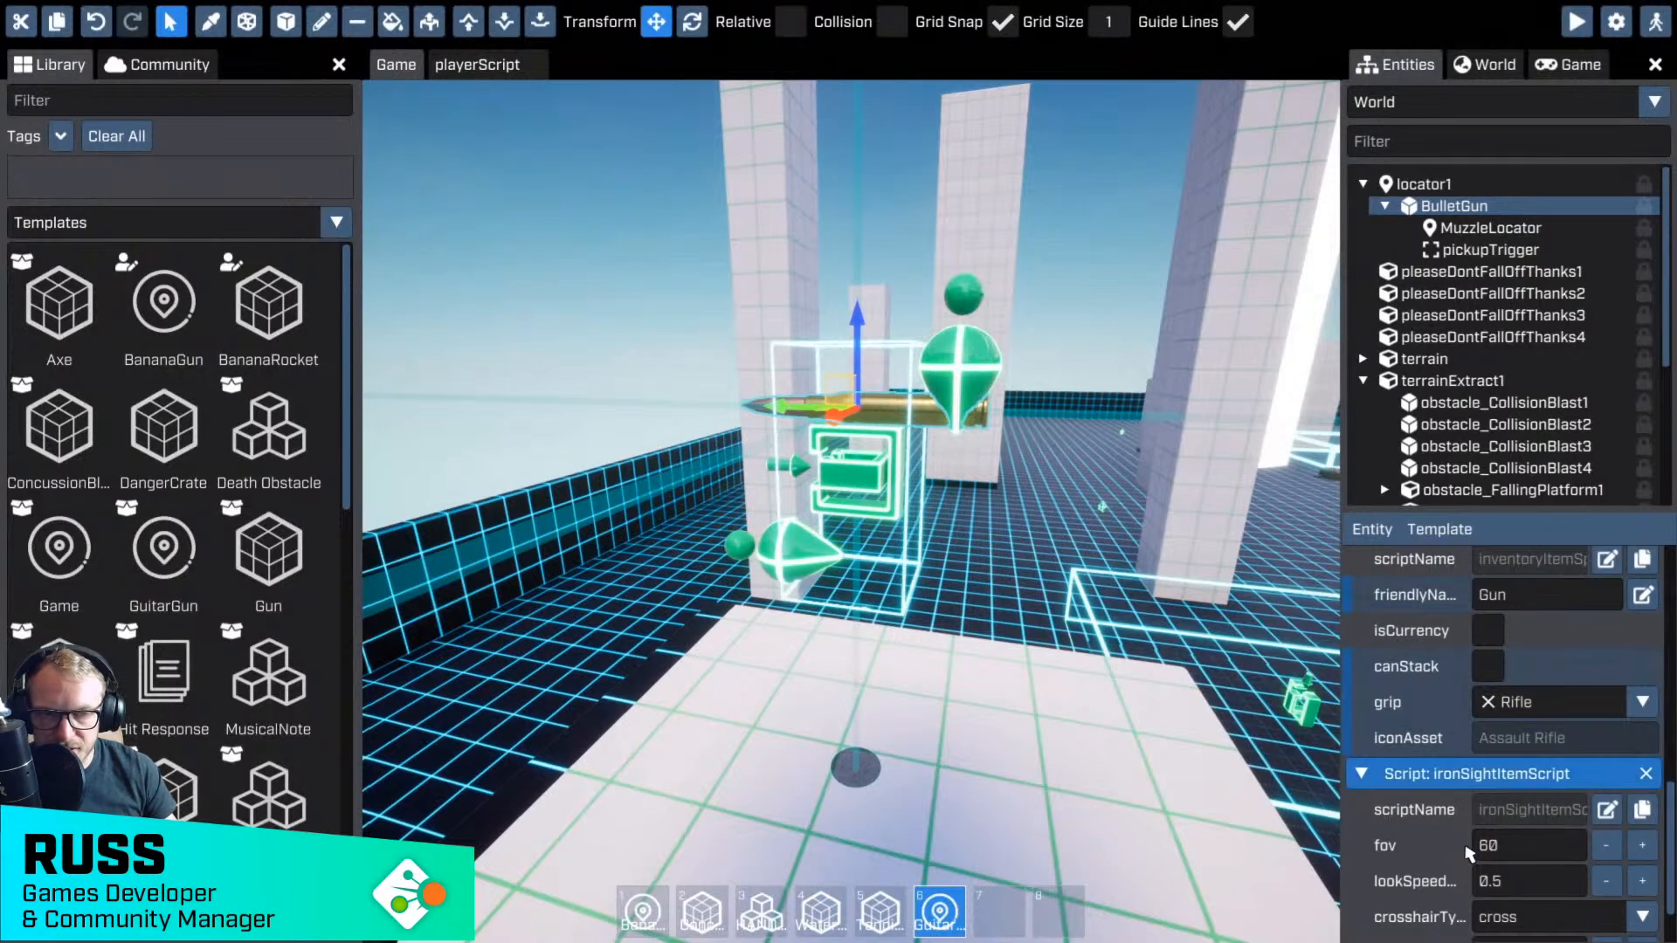
# - Remove the ironSightItemScript from BulletGun and set its inventory friendly name to "Bullet Gun"
pyautogui.click(1645, 774)
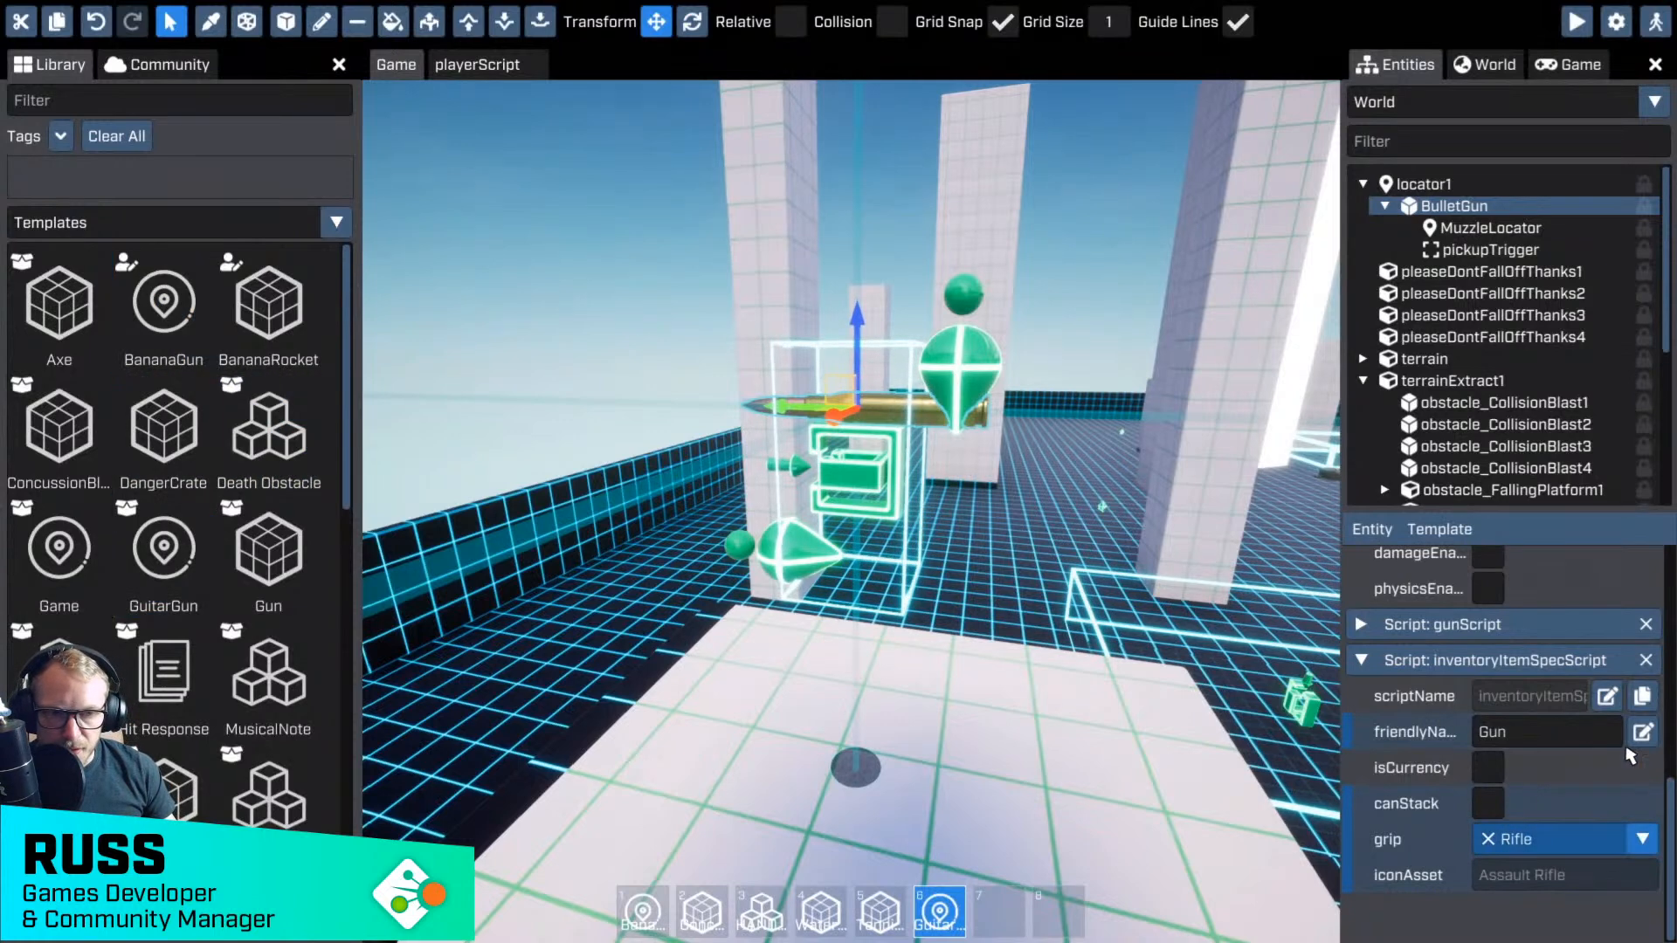
pyautogui.click(1524, 729)
pyautogui.write('Bullet')
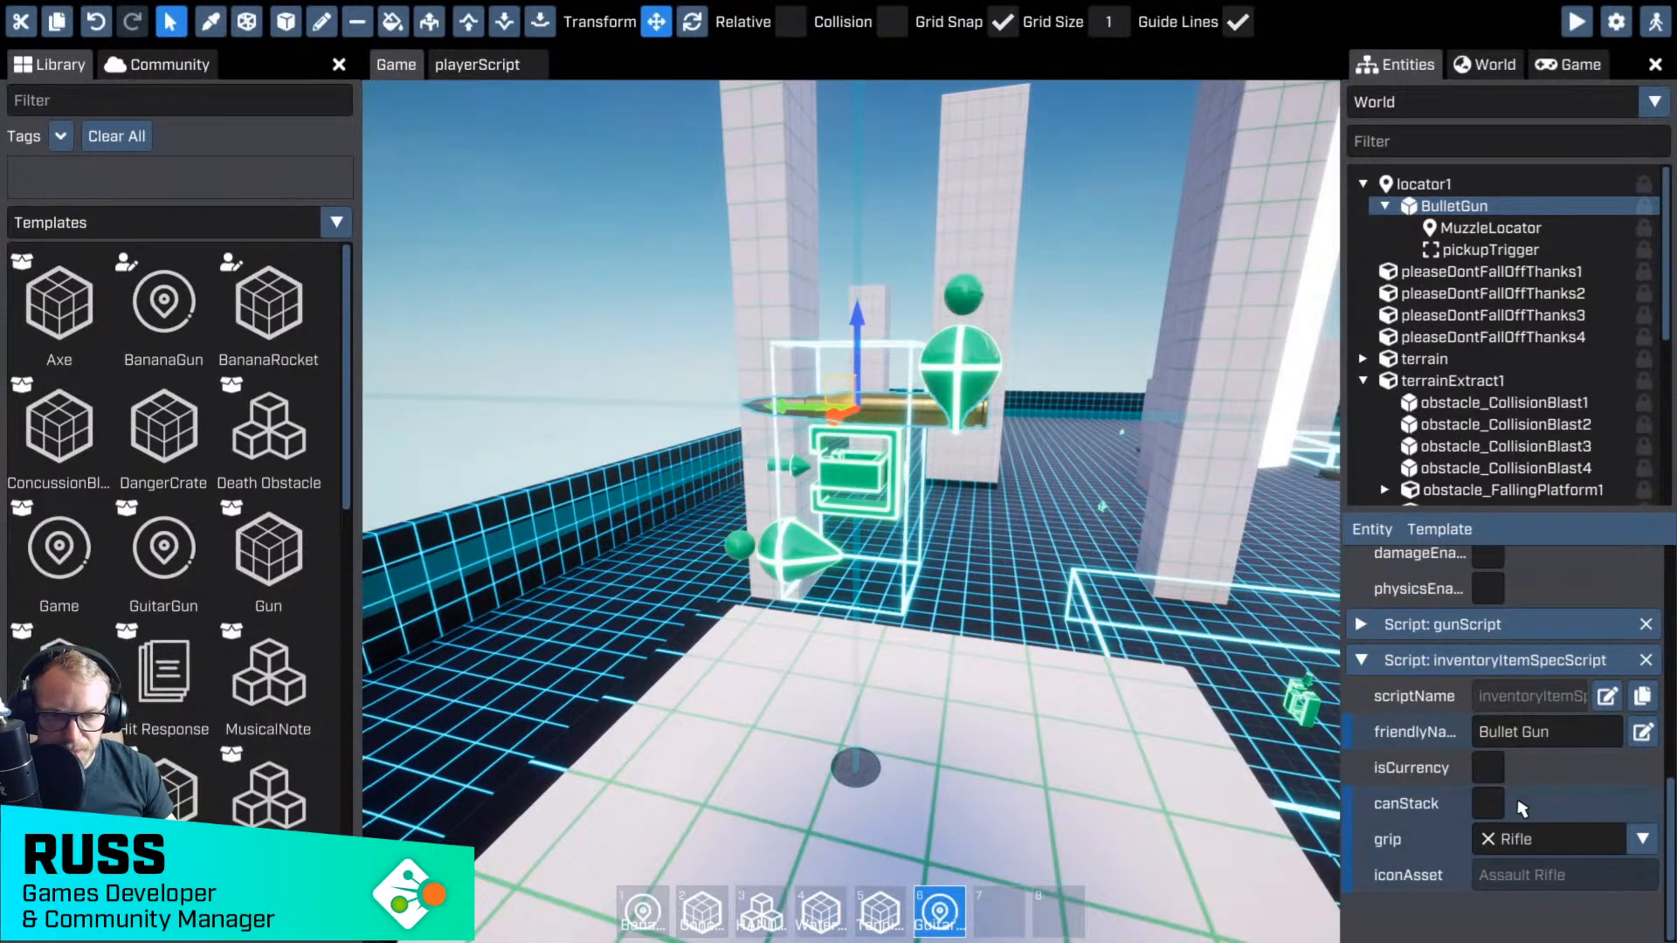
pyautogui.press('Tab')
pyautogui.write('amm')
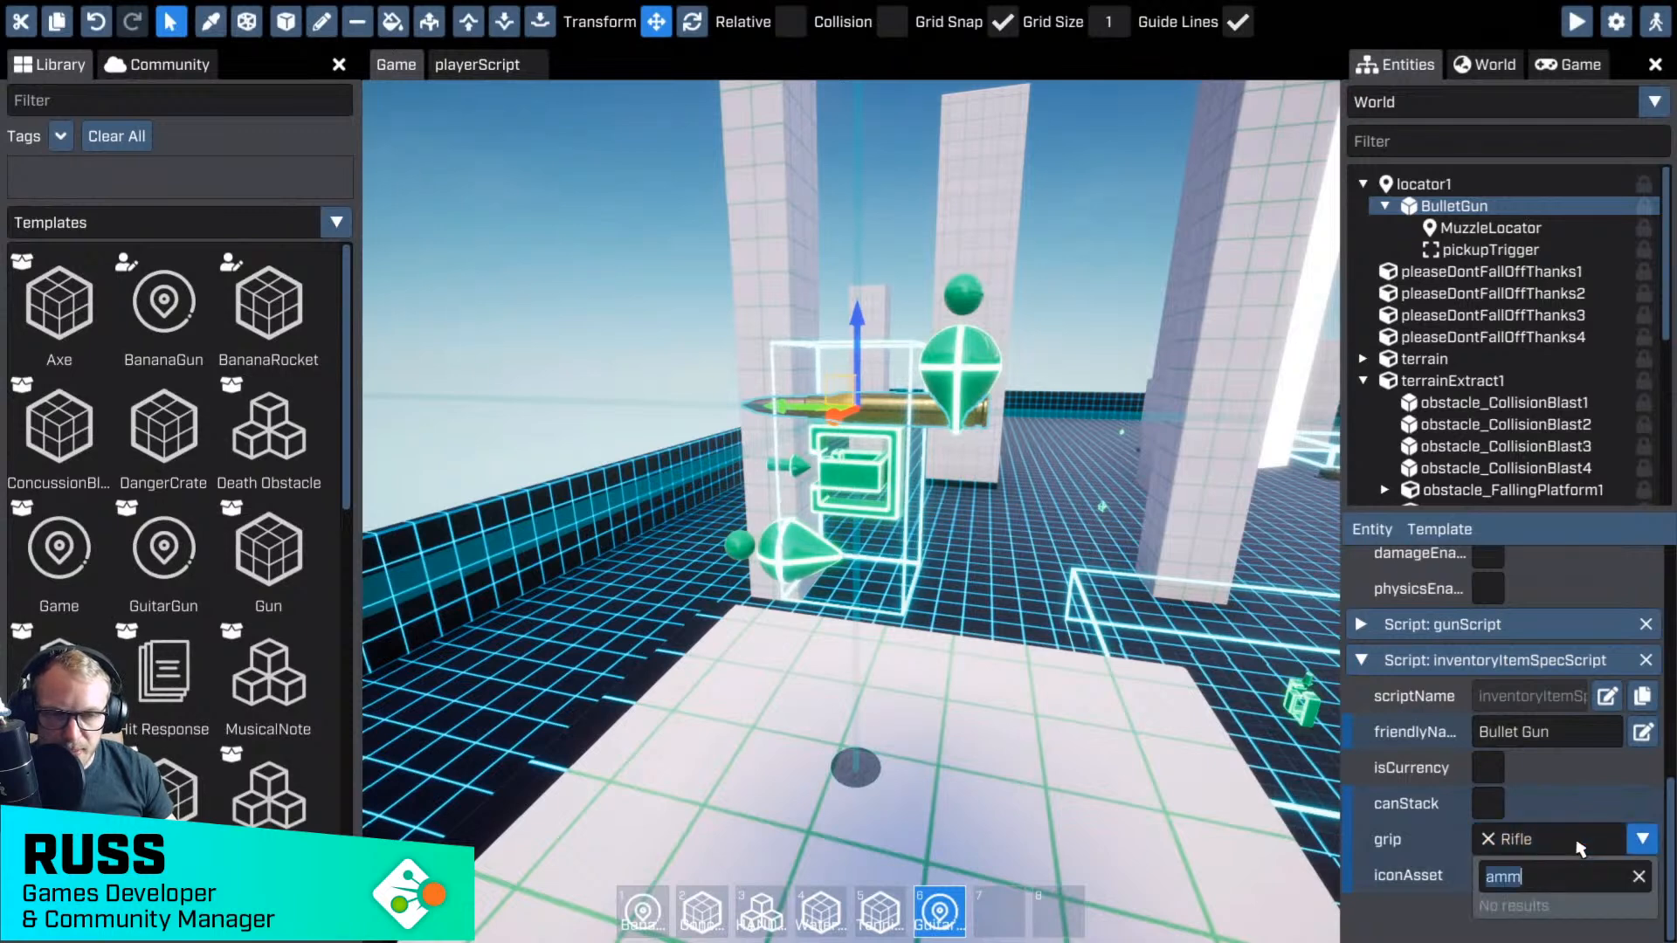
pyautogui.click(1641, 839)
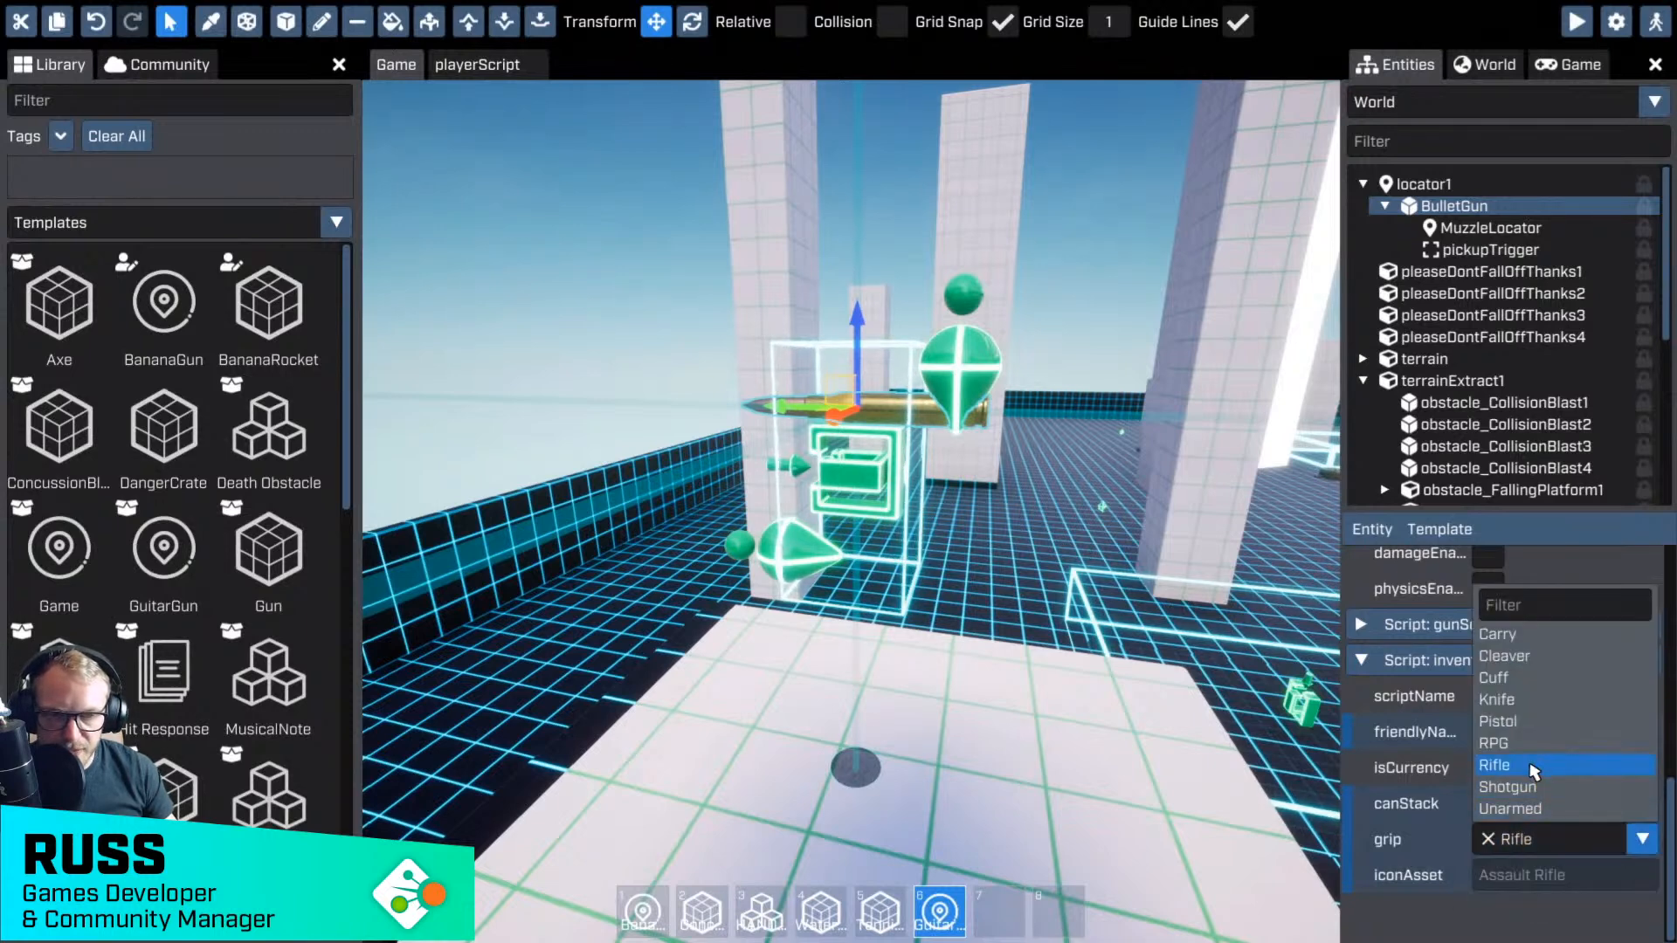
pyautogui.click(1517, 722)
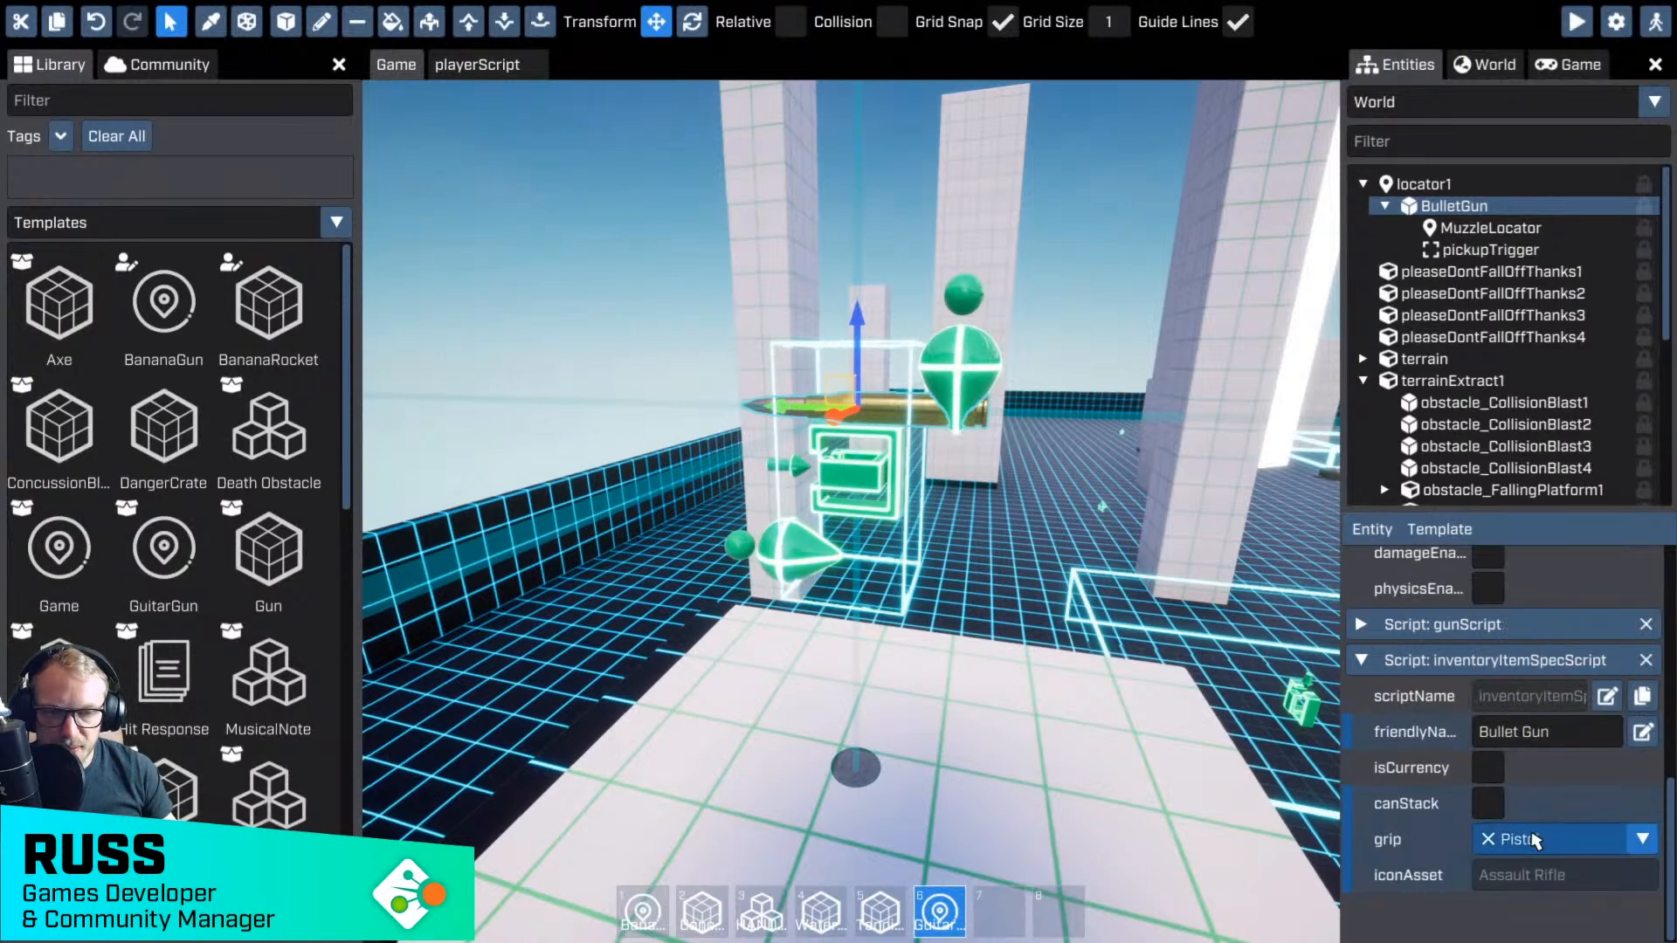
pyautogui.click(1535, 837)
pyautogui.click(1541, 765)
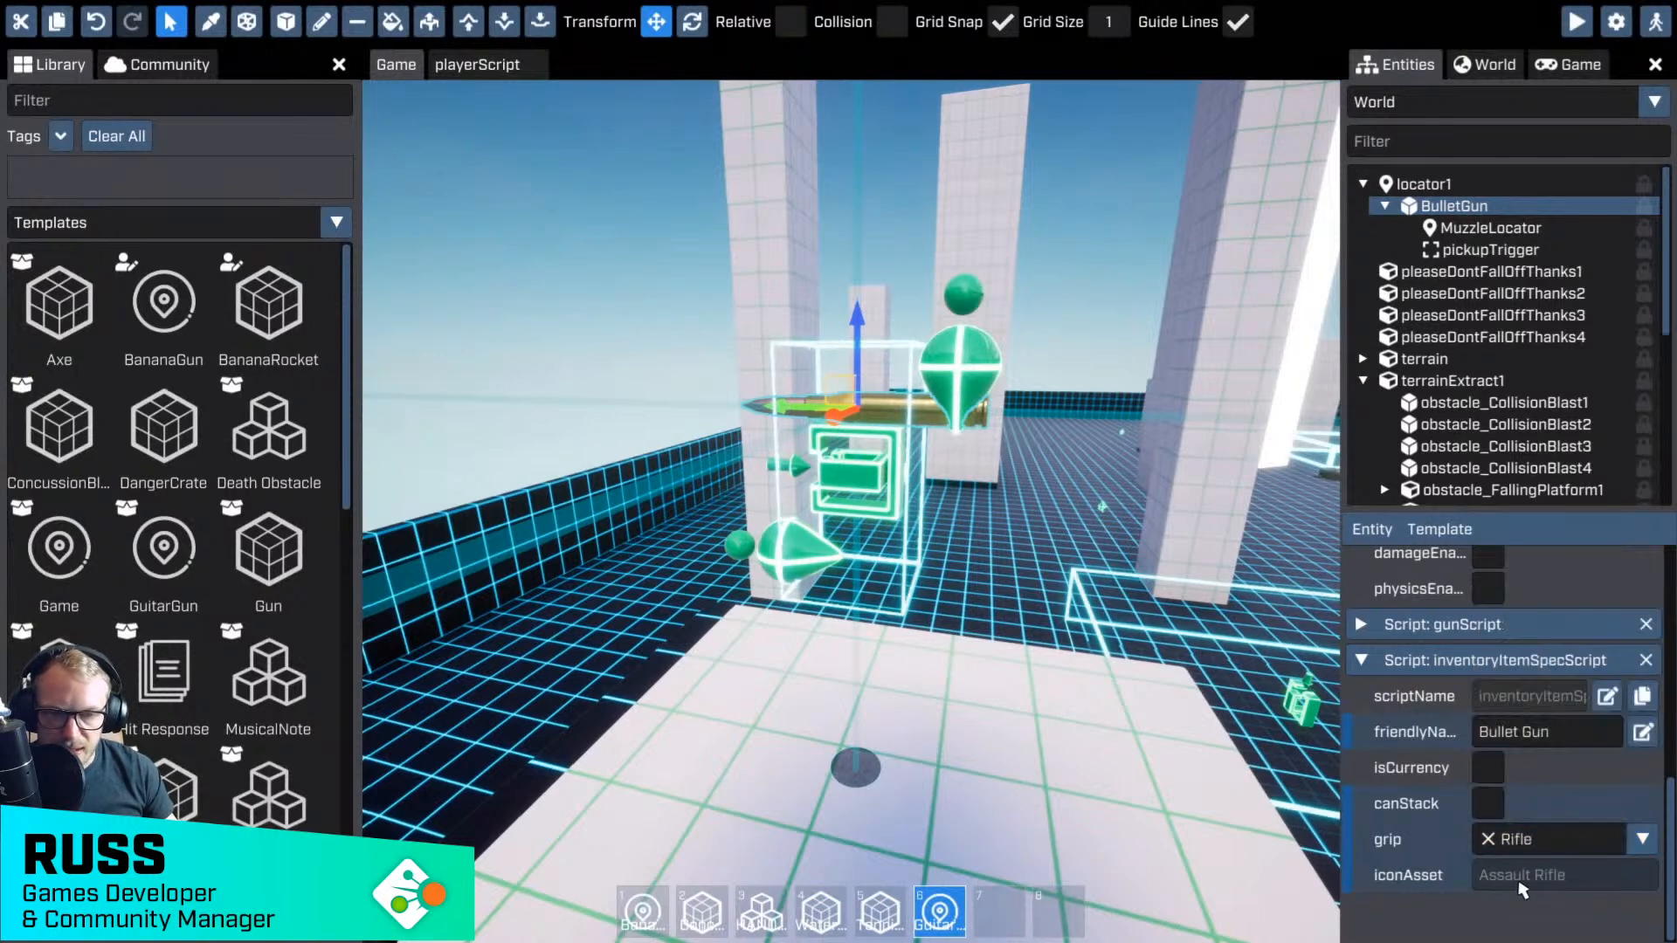
# - Assign the Ammo (Jumbo) mesh from the library as BulletGun's icon asset and collapse its inventoryItemSpecScript settings
pyautogui.click(141, 225)
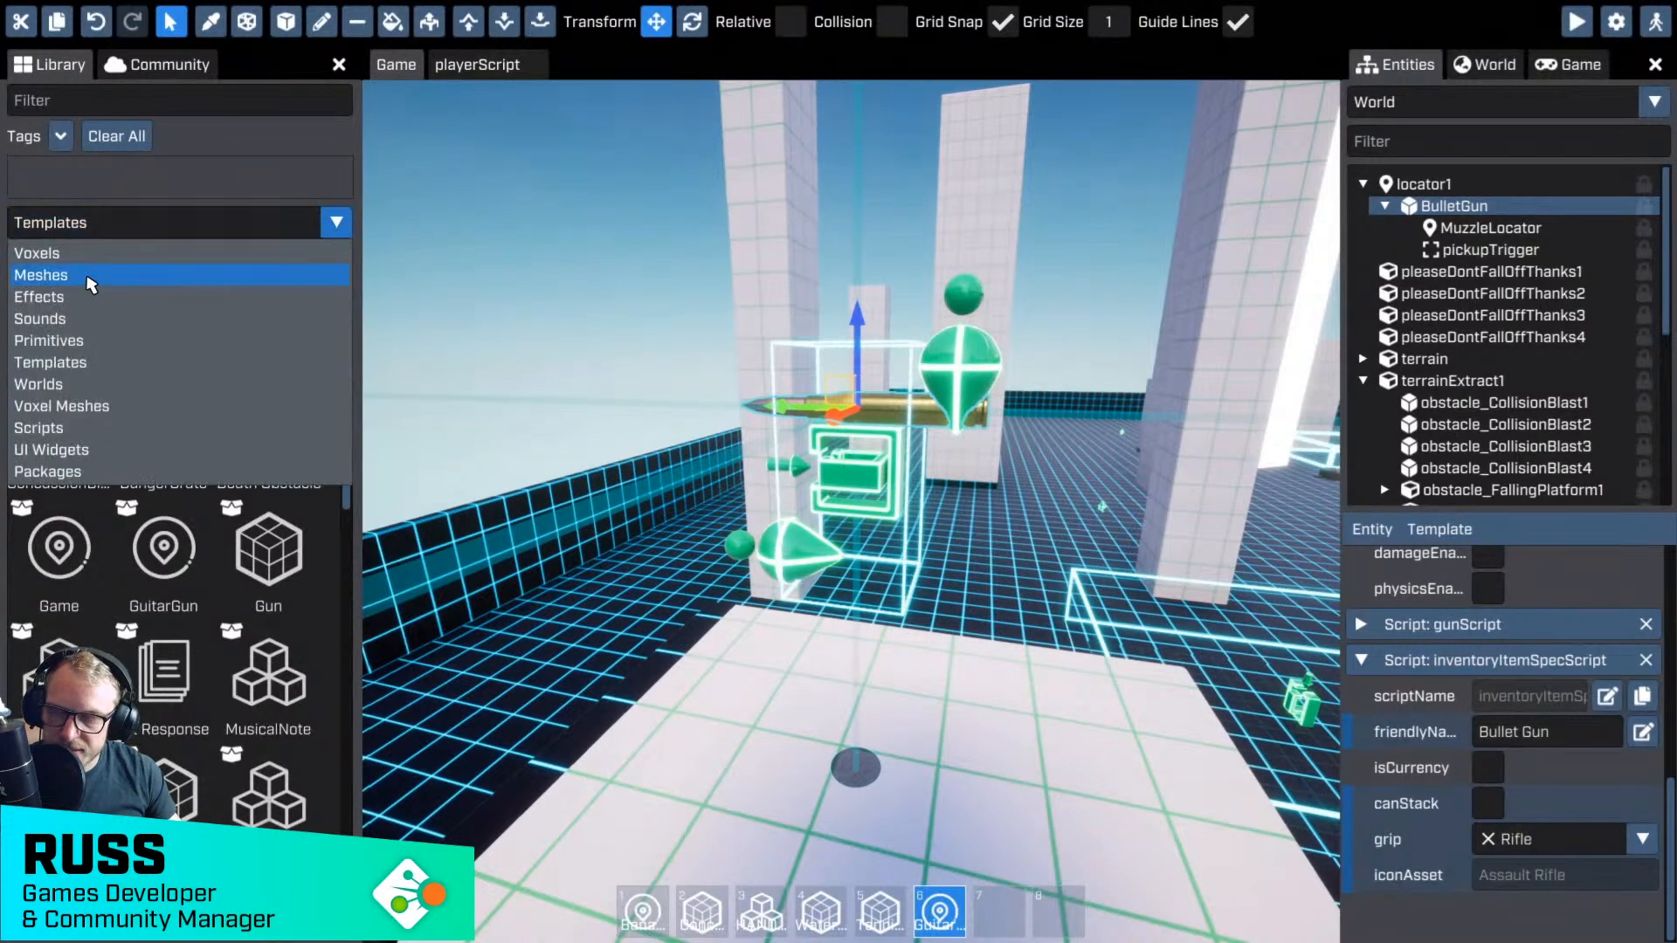
pyautogui.click(40, 275)
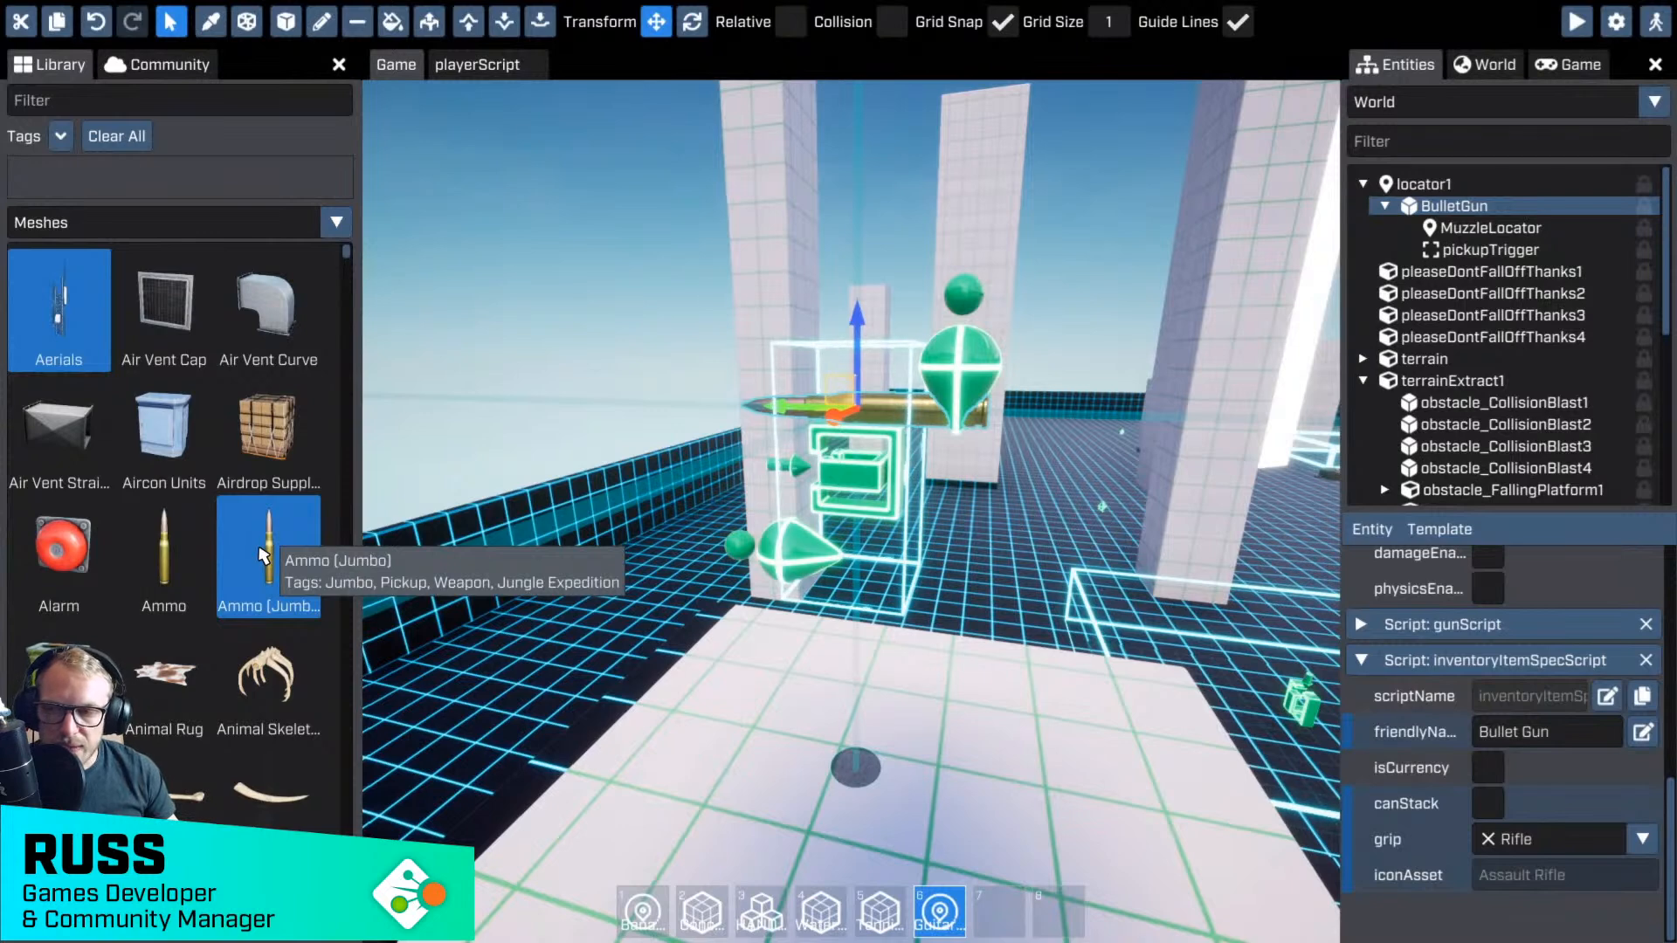
pyautogui.moveTo(262, 557); pyautogui.dragTo(1528, 896)
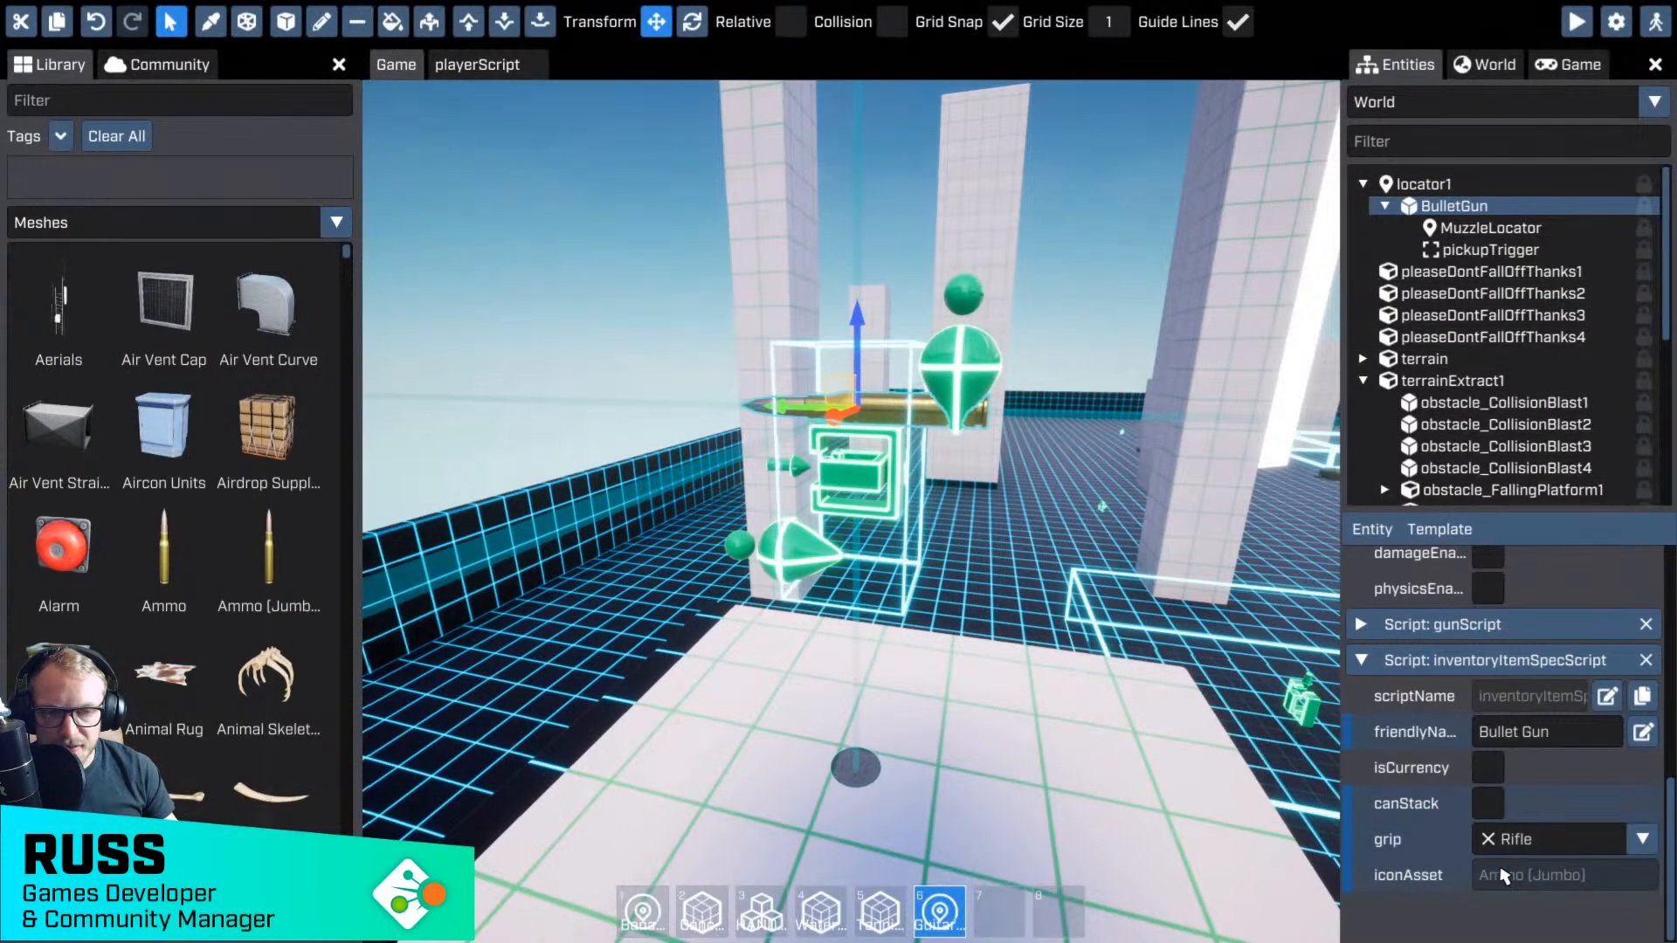
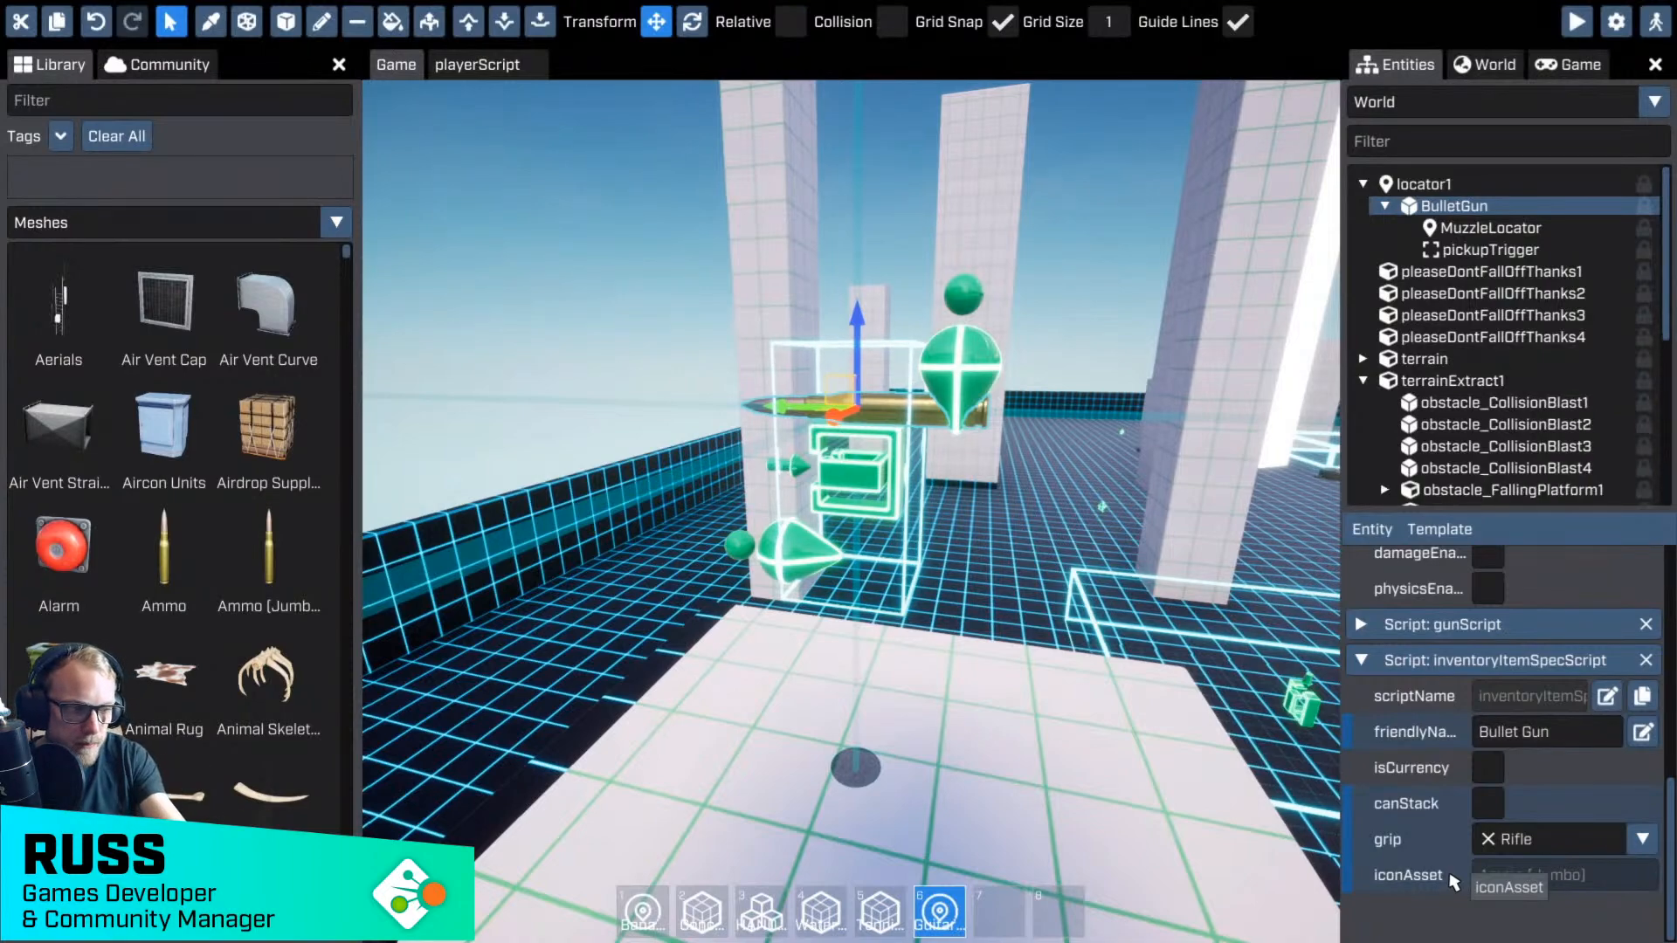
pyautogui.press('f')
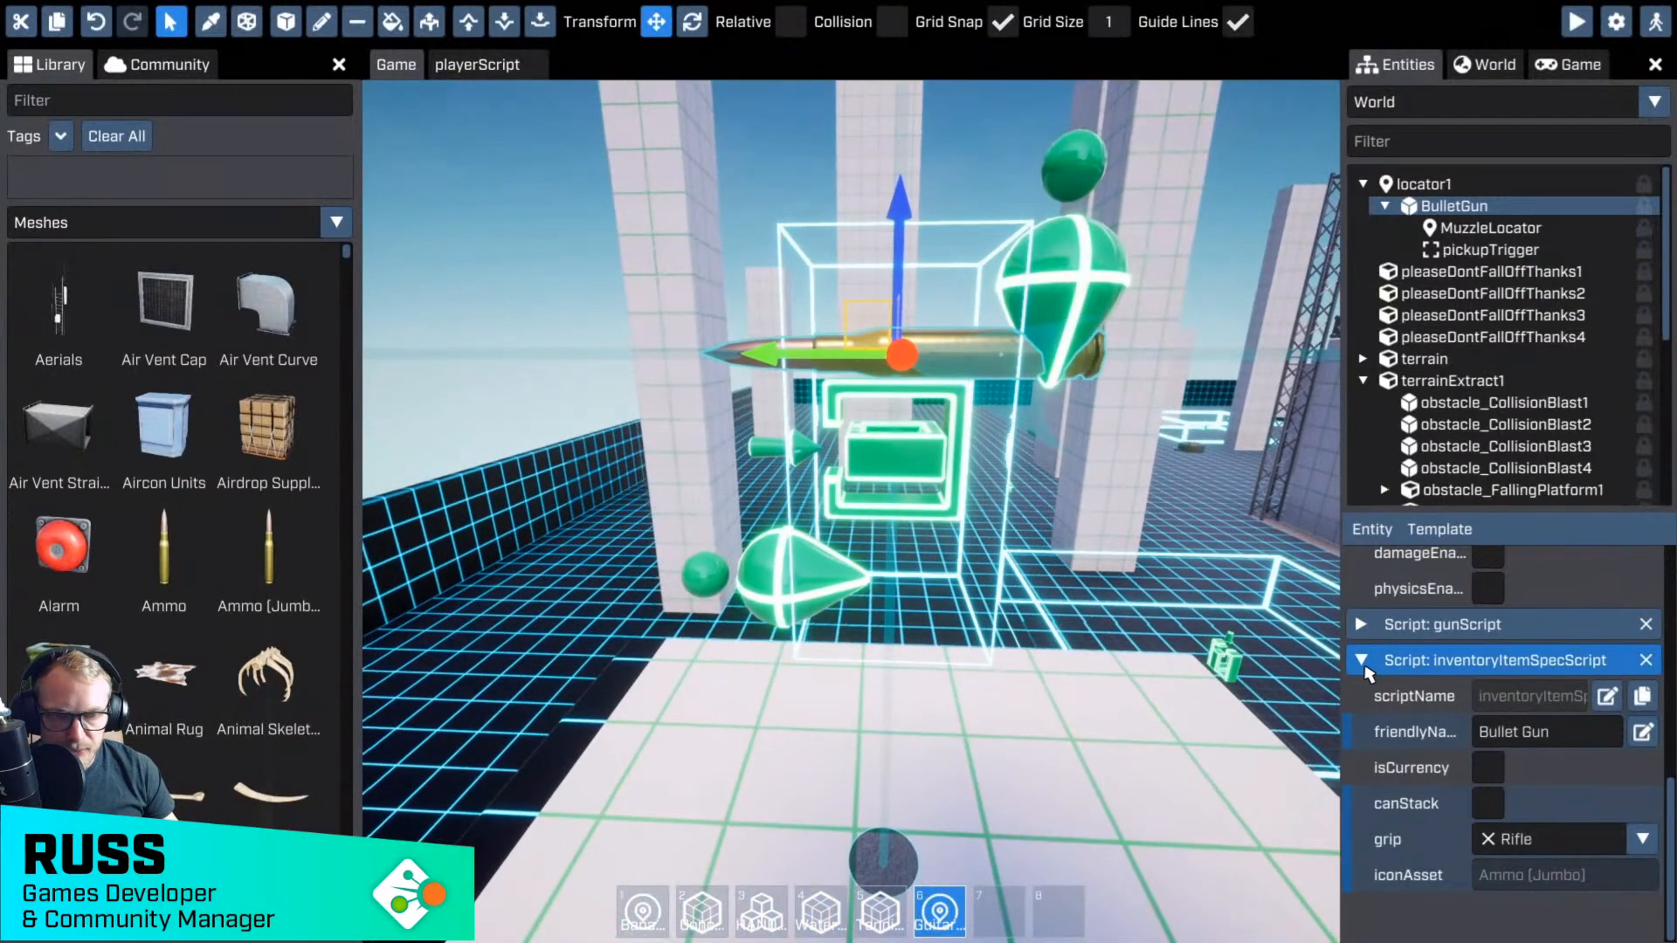
pyautogui.click(1362, 660)
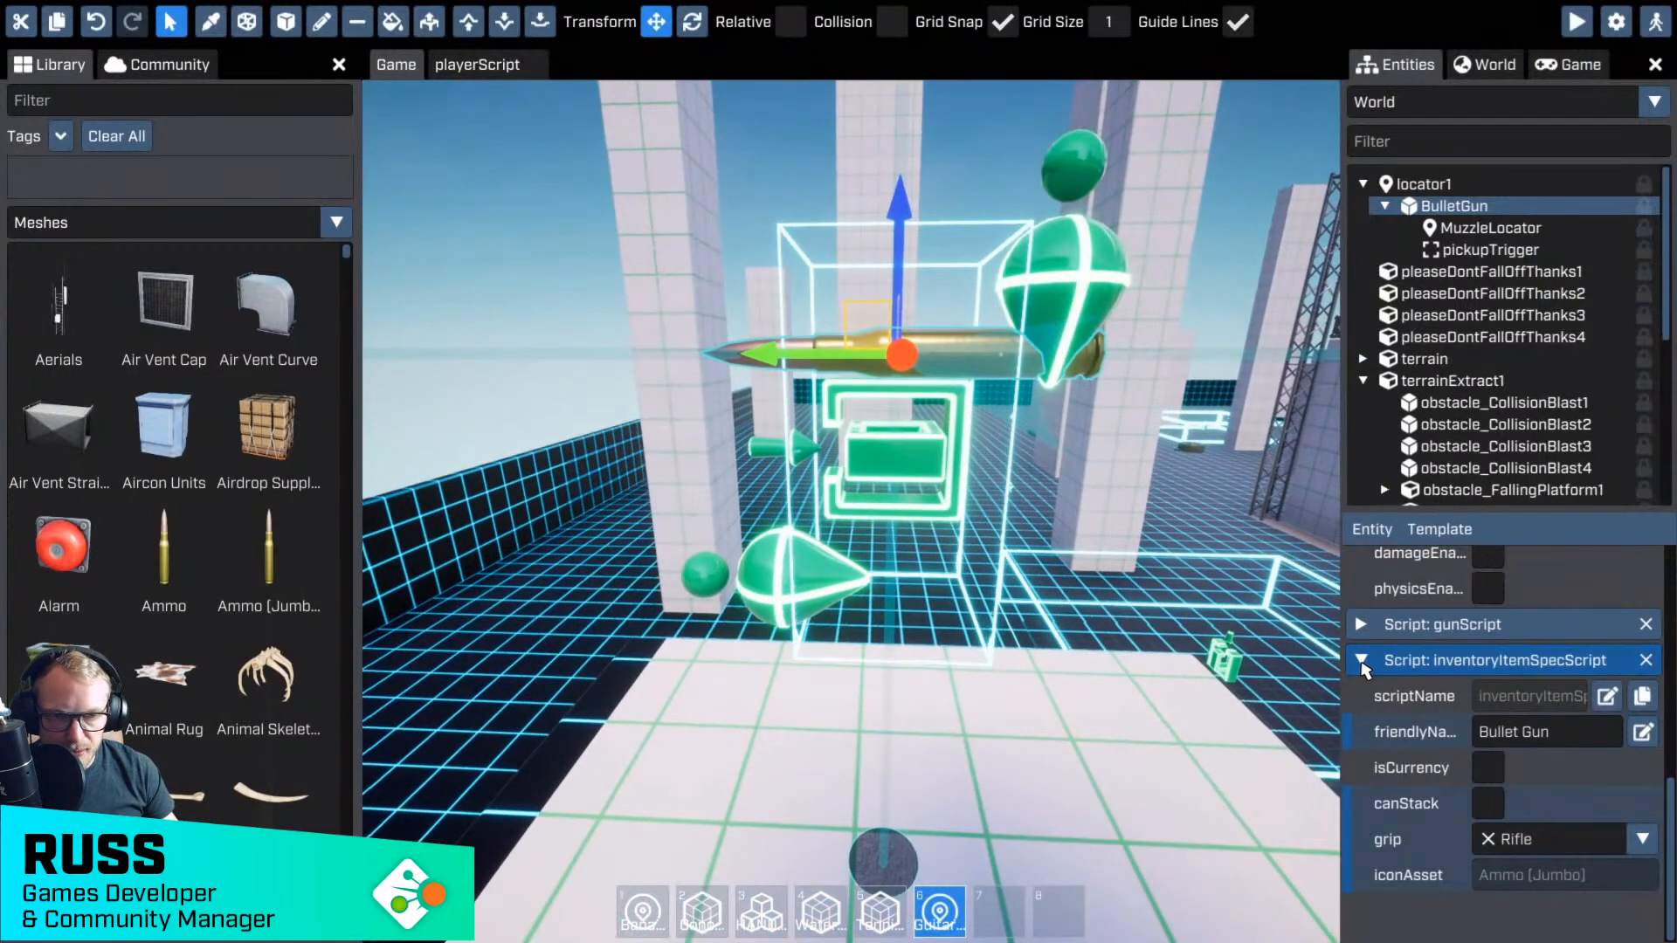
# - Rotate MuzzleLocator so its marker stands upright and move it to the tip of the bullet
pyautogui.click(753, 582)
pyautogui.press('r')
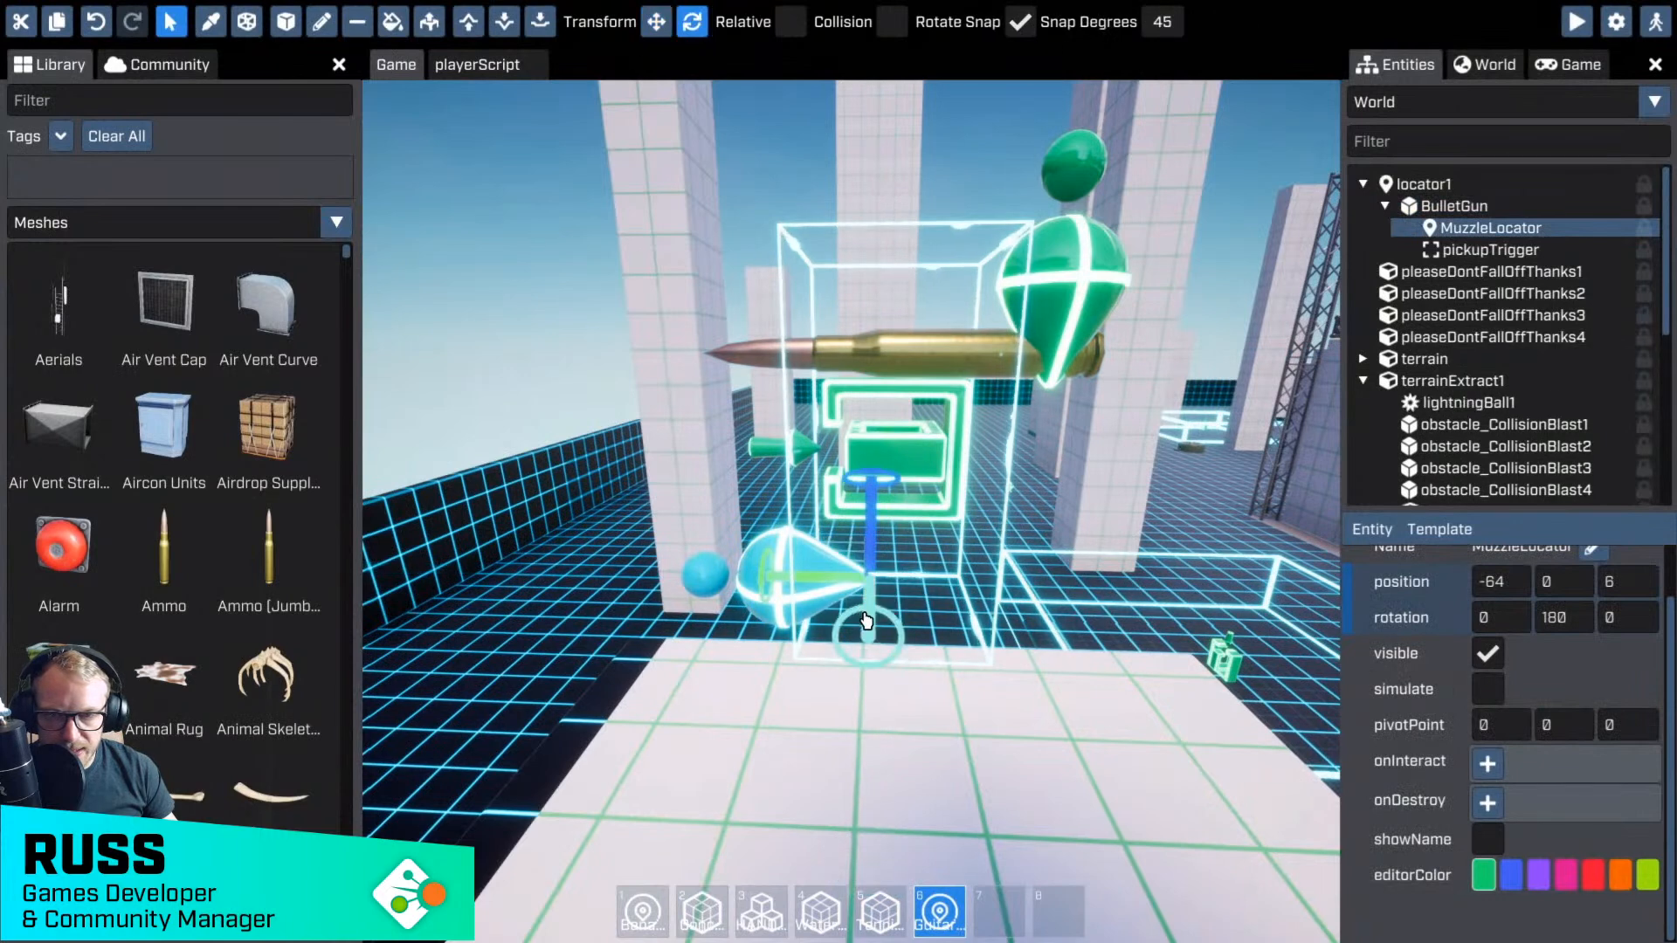
pyautogui.moveTo(799, 603); pyautogui.dragTo(915, 610)
pyautogui.press('t')
pyautogui.moveTo(849, 554); pyautogui.dragTo(684, 321)
# - Delete the pickupTrigger from BulletGun
pyautogui.press('a')
pyautogui.moveTo(934, 450)
pyautogui.mouseDown(button='right')
pyautogui.moveTo(1004, 449)
pyautogui.moveTo(935, 450)
pyautogui.mouseUp(button='right')
pyautogui.press('d')
pyautogui.click(938, 455)
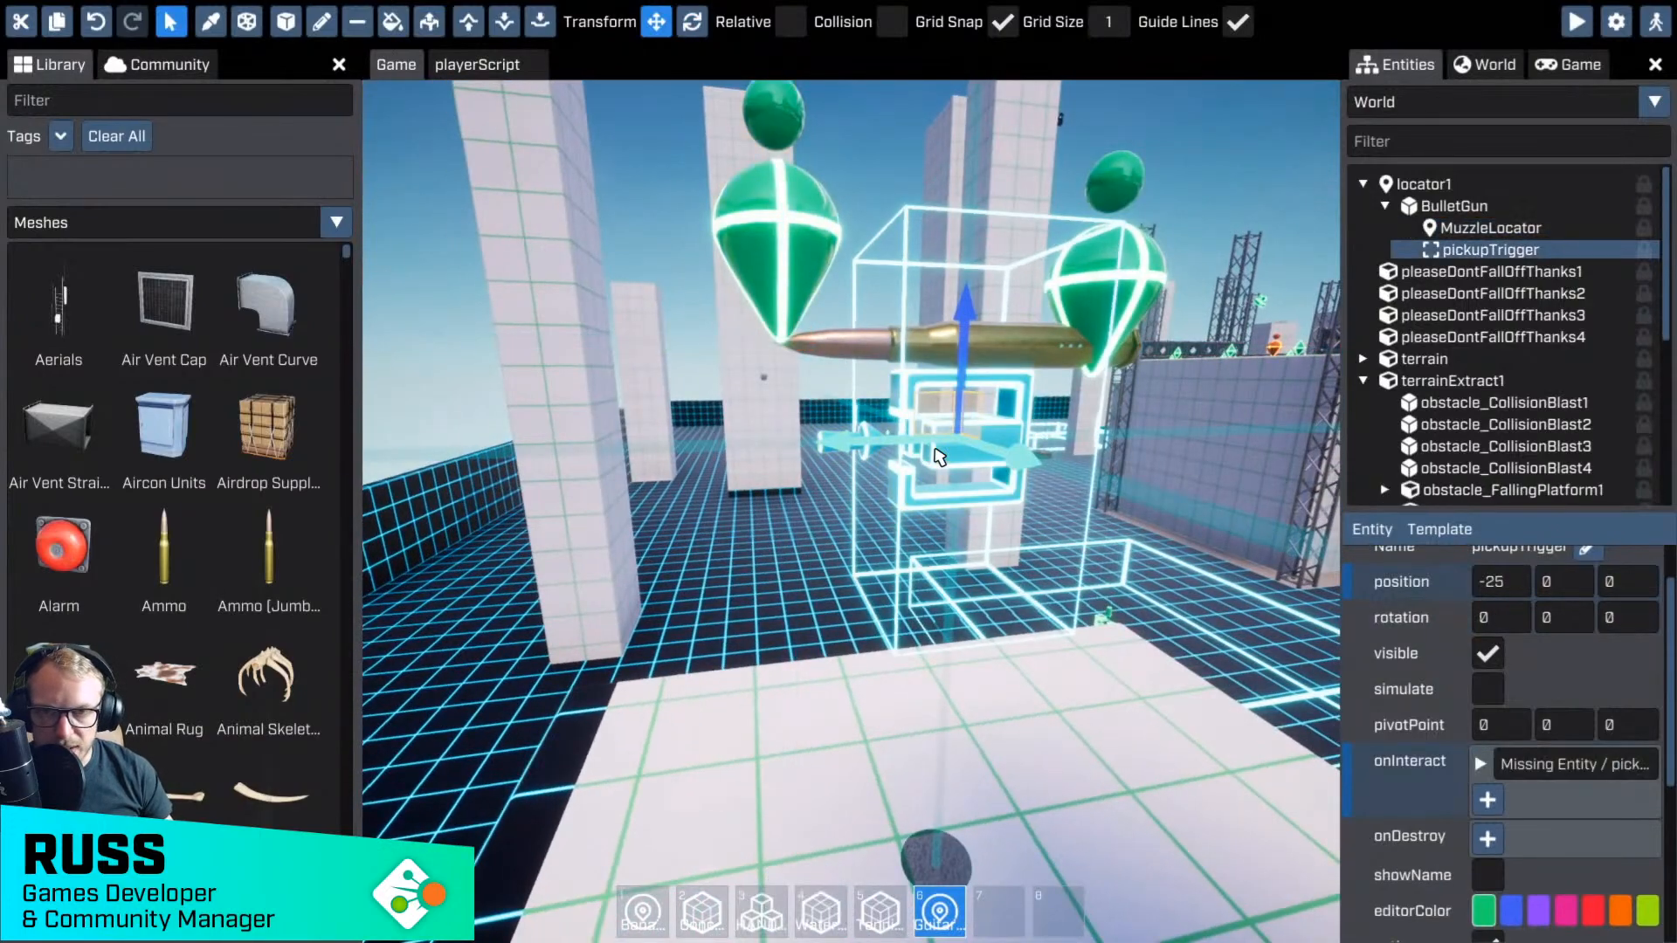
pyautogui.press('Delete')
# - Rename the parent locator of the bullet mesh to BulletGun
pyautogui.press('d')
pyautogui.moveTo(939, 456)
pyautogui.mouseDown(button='right')
pyautogui.moveTo(828, 459)
pyautogui.moveTo(925, 471)
pyautogui.mouseUp(button='right')
pyautogui.press('w')
pyautogui.press('s')
pyautogui.click(1450, 207)
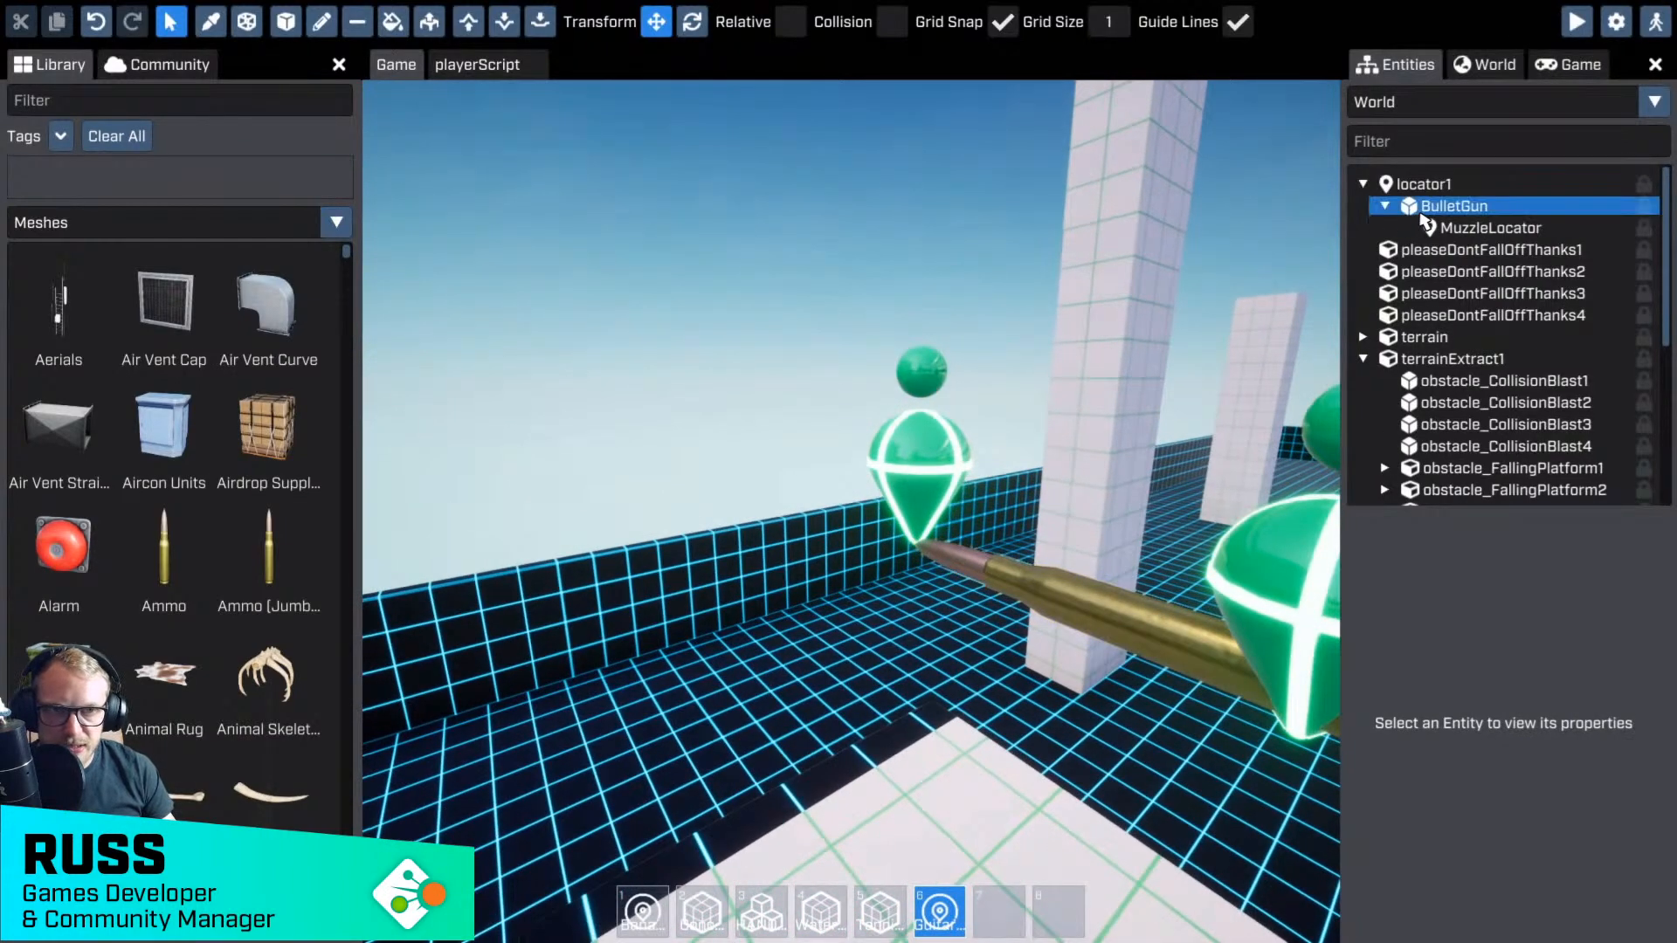
pyautogui.moveTo(1013, 594); pyautogui.dragTo(987, 593, button='right')
pyautogui.click(1433, 185)
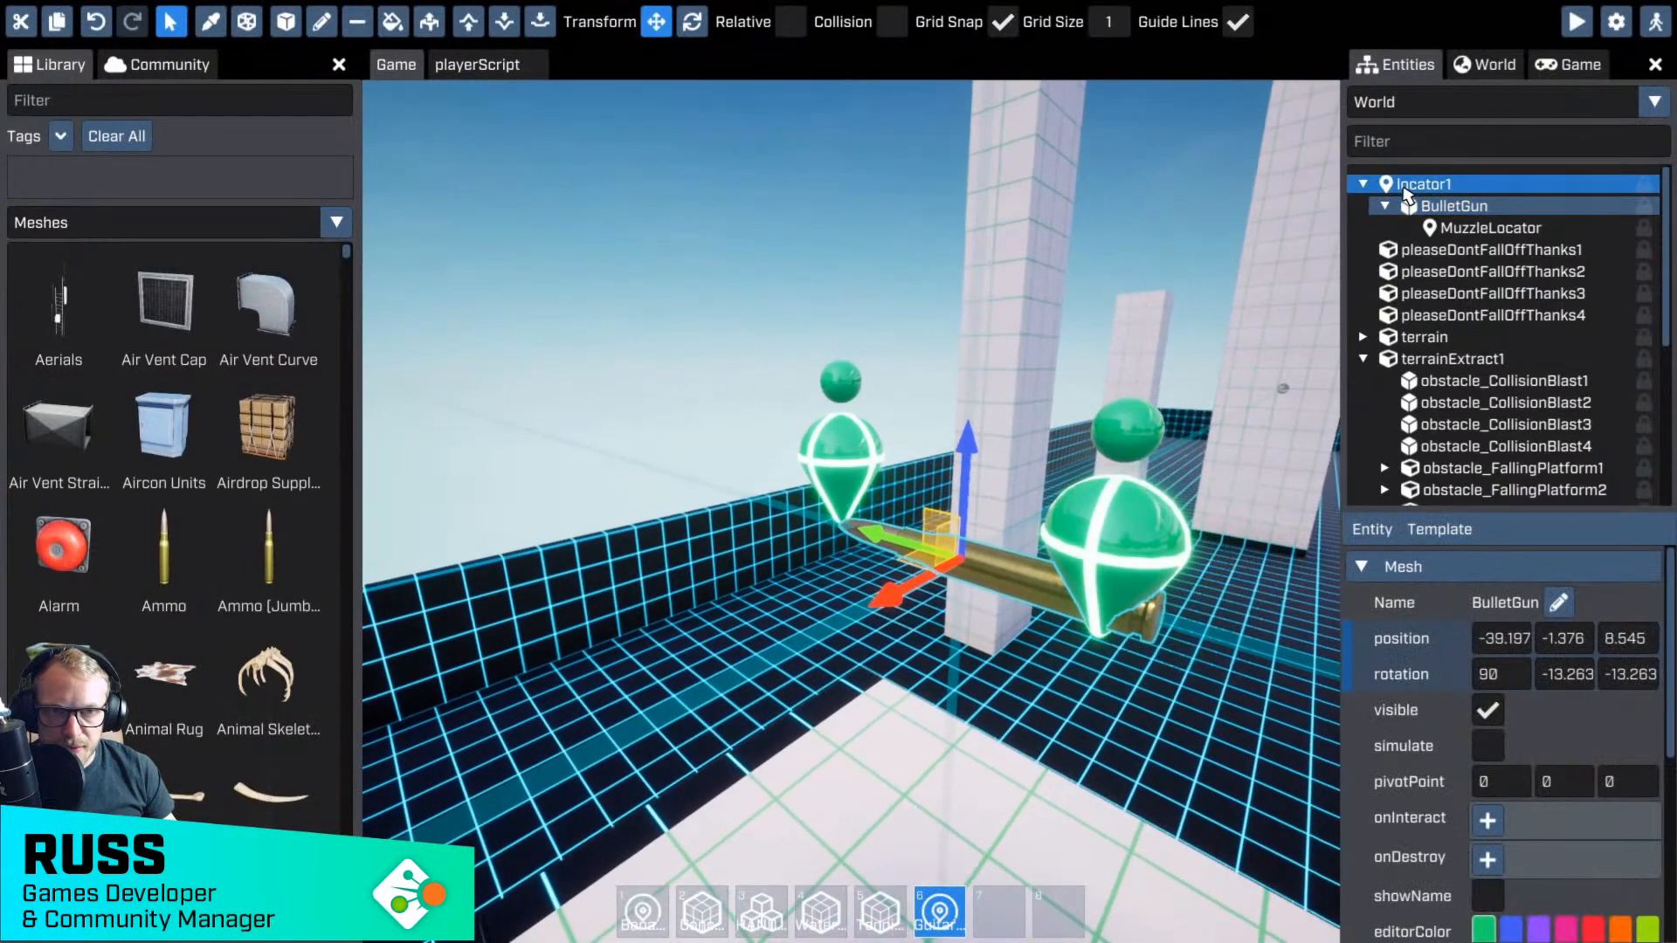
pyautogui.press('r')
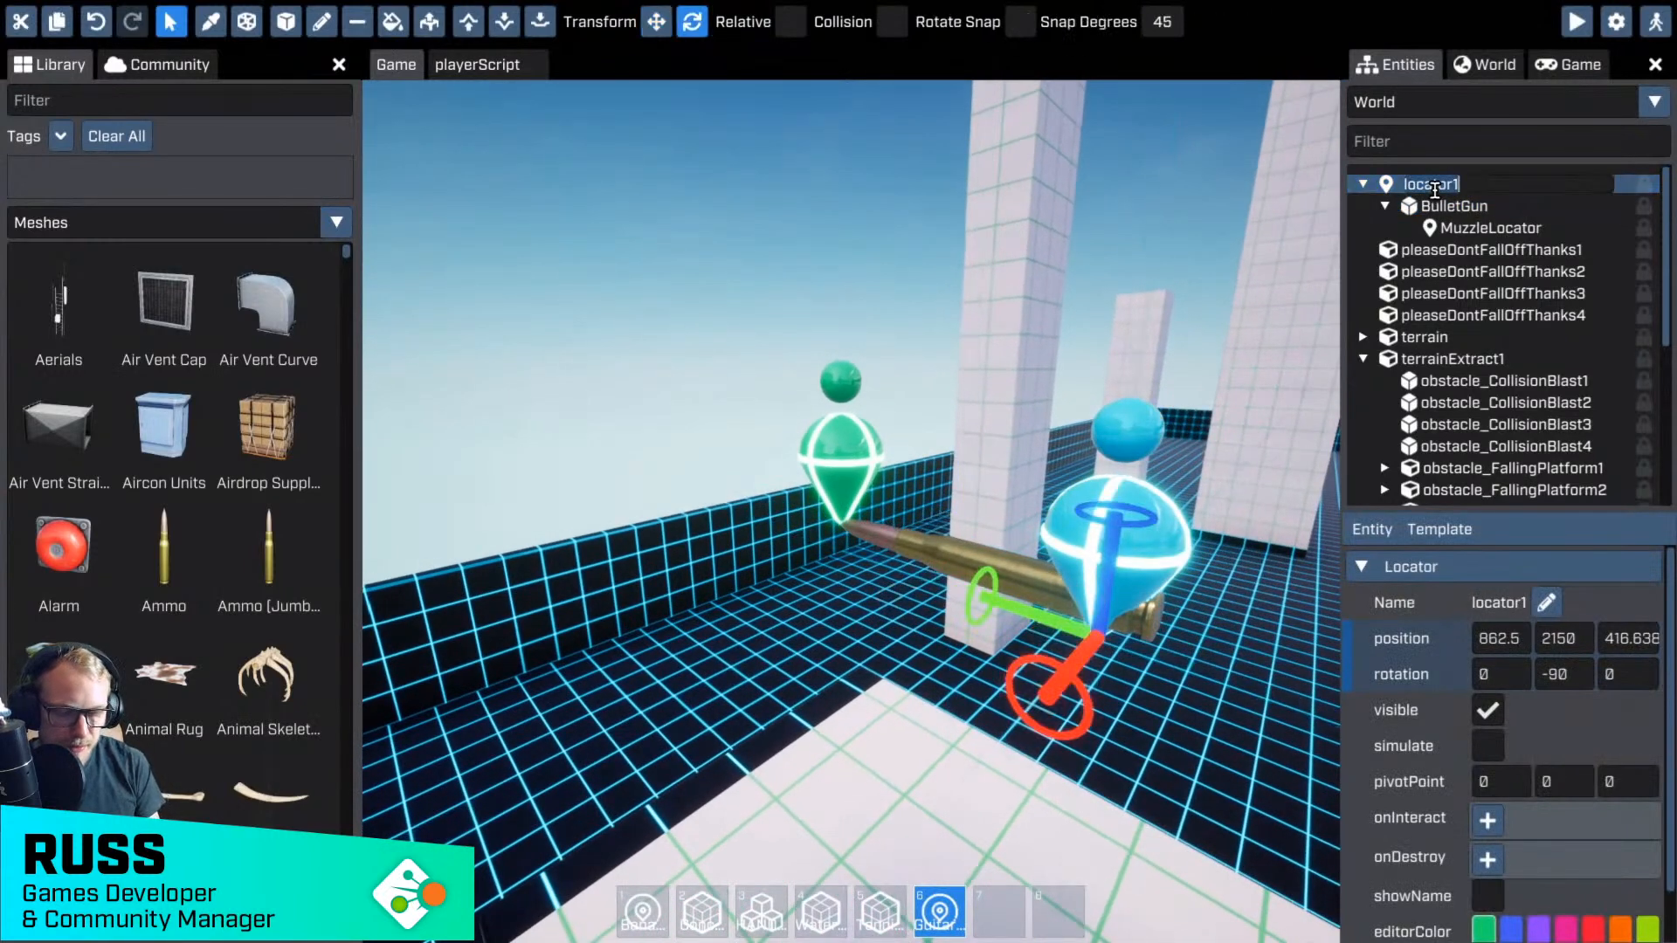
pyautogui.click(1435, 189)
pyautogui.write('BulletGun')
pyautogui.press('Return')
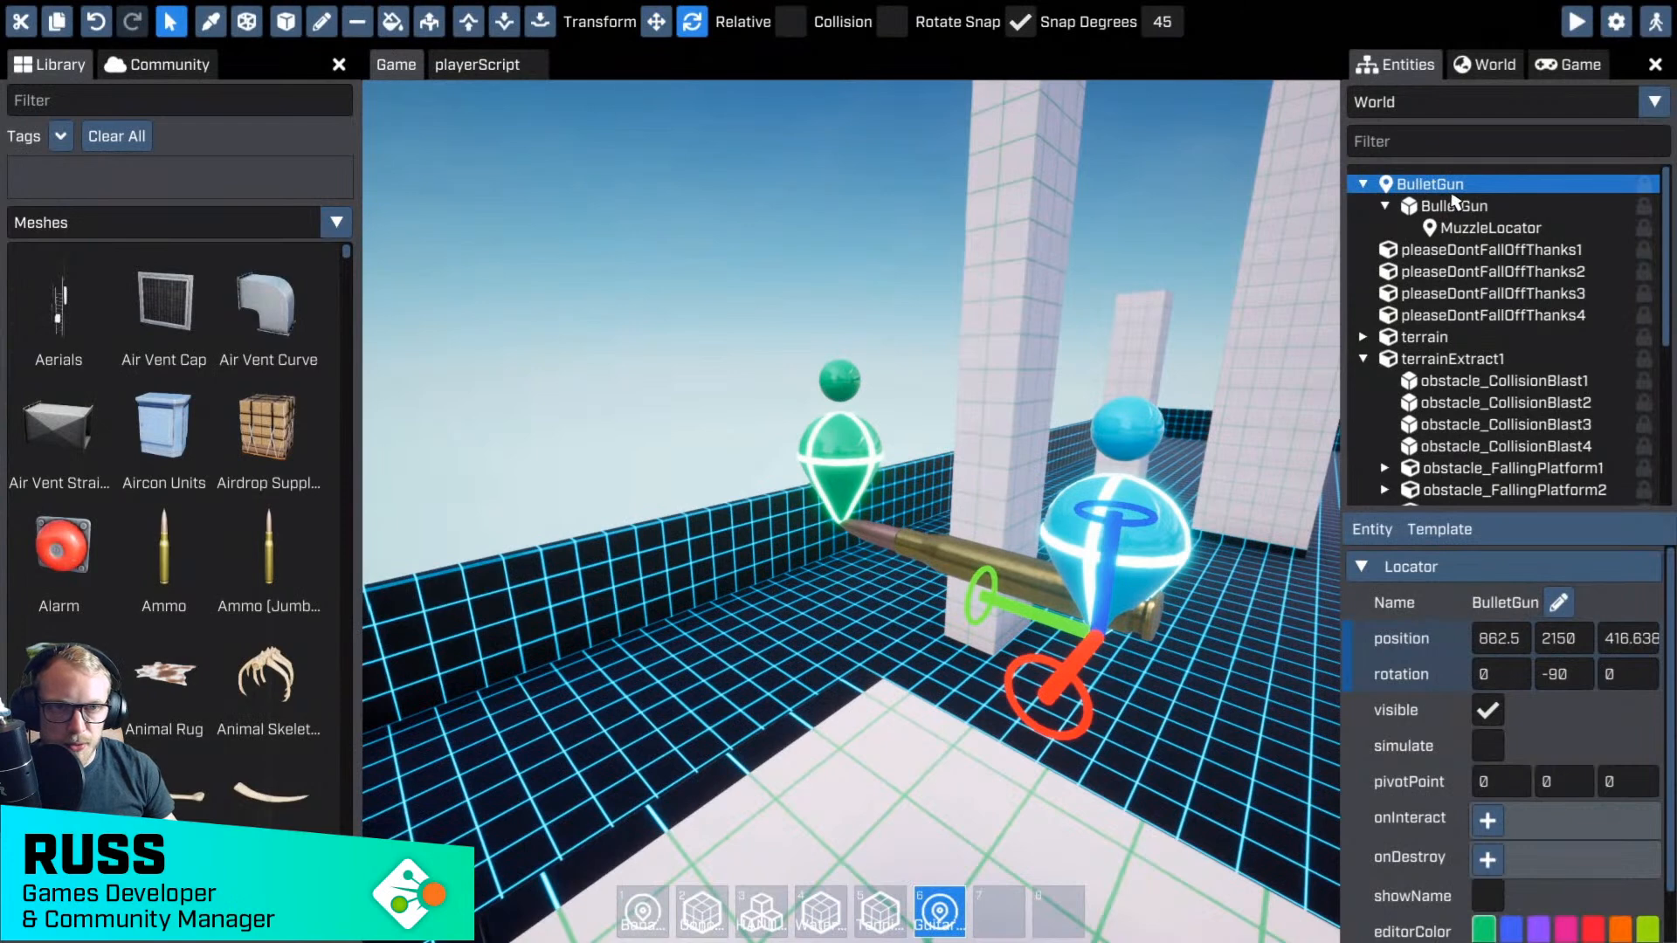
# - Rename the child bullet mesh to BulletGunMesh and collapse its children
pyautogui.click(1454, 206)
pyautogui.click(1492, 204)
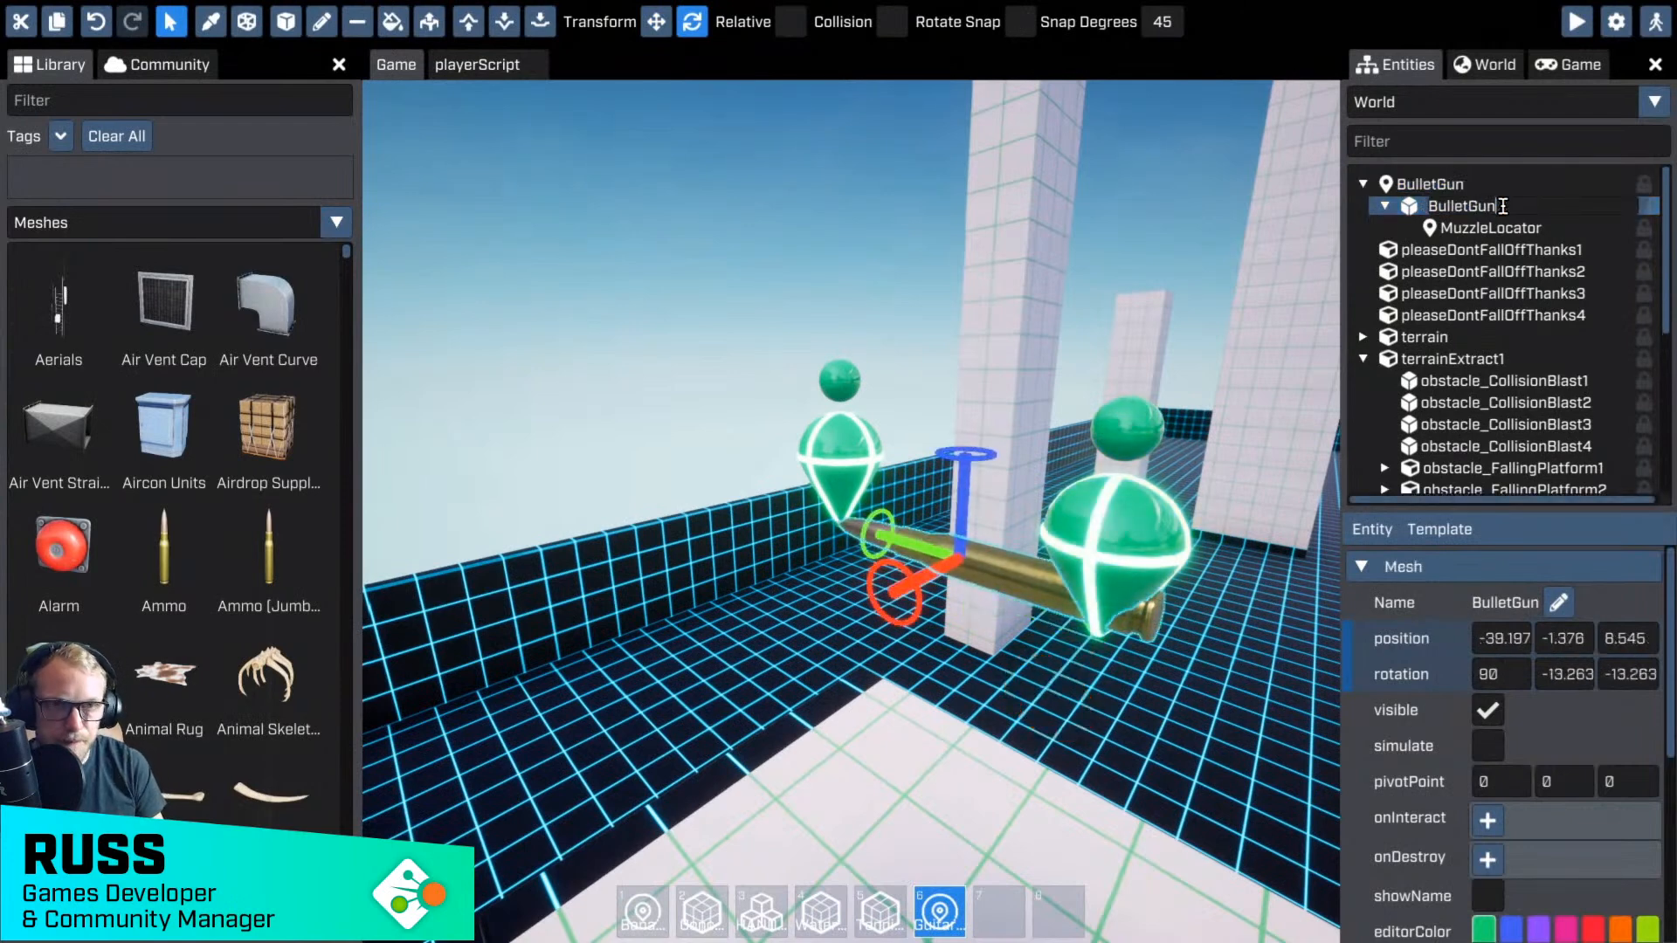
pyautogui.press('Return')
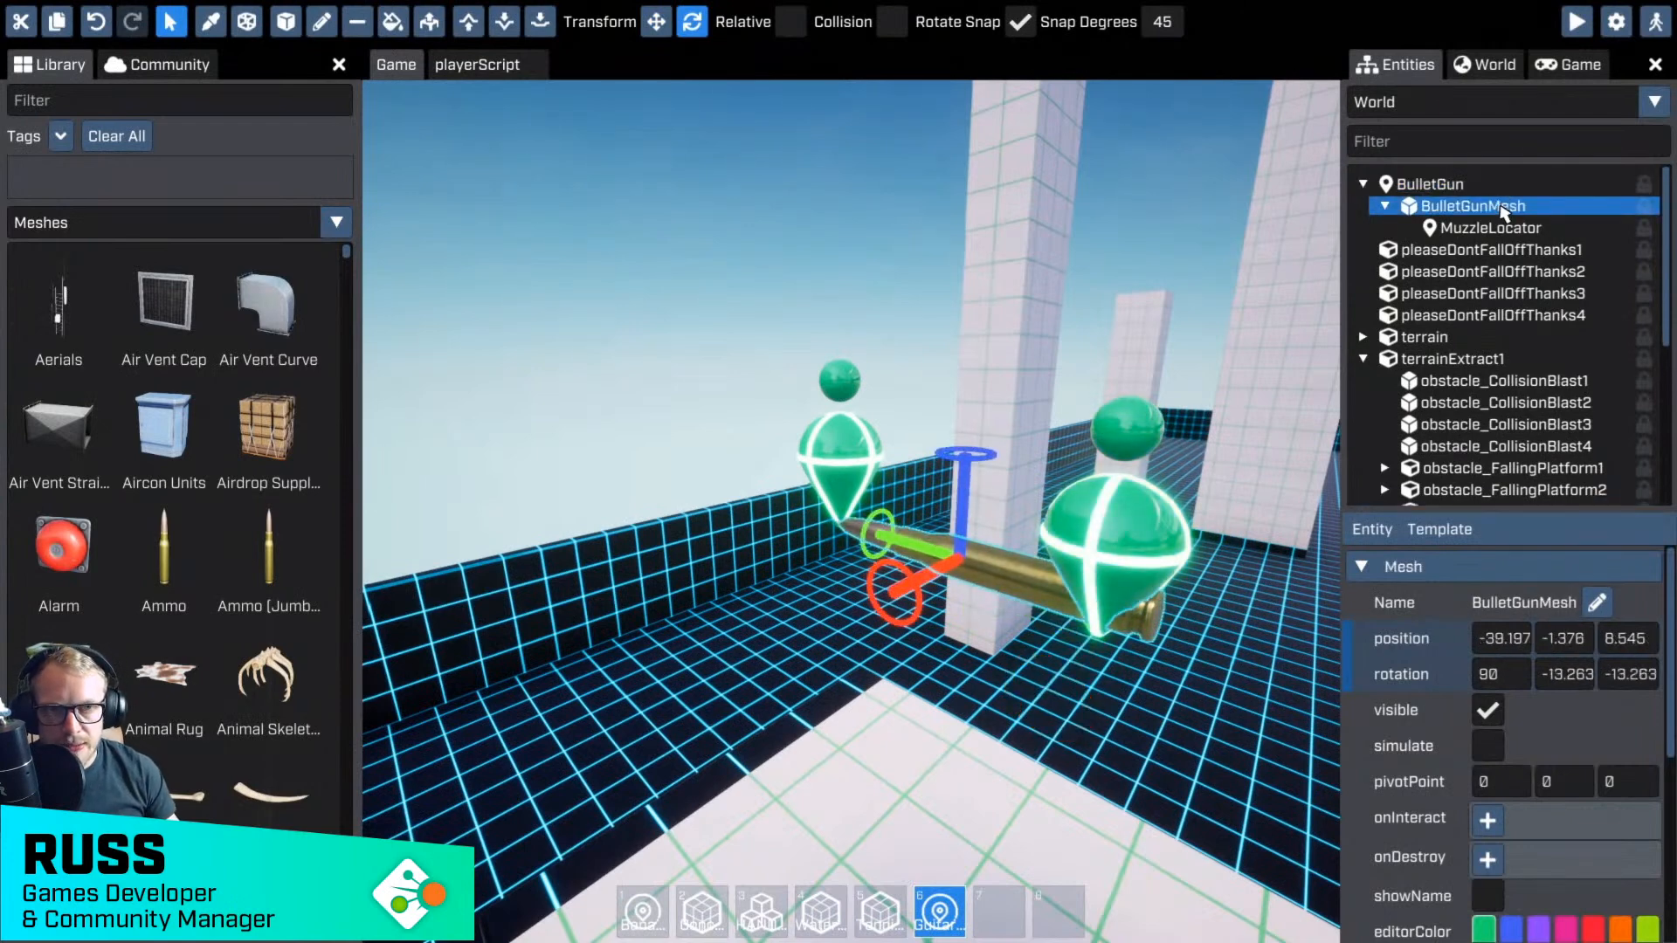
pyautogui.click(1385, 206)
# - Remove the gunScript and inventoryItemSpecScript from BulletGunMesh
pyautogui.click(1432, 183)
pyautogui.press('f')
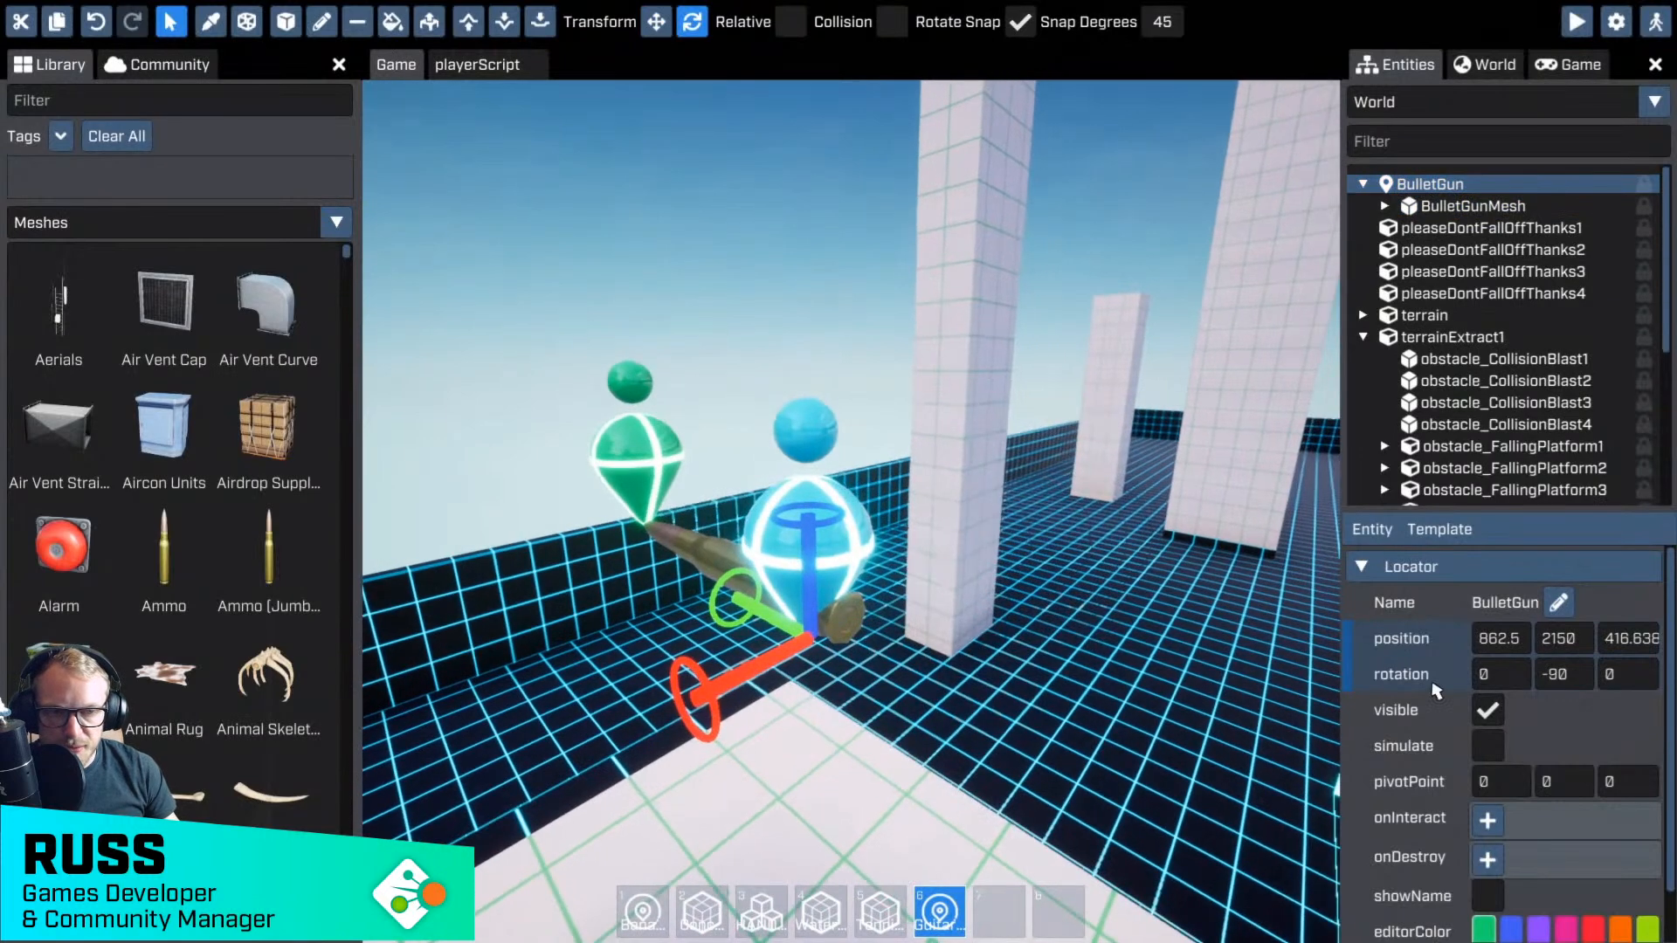
pyautogui.scroll(-1, 1582, 679)
pyautogui.click(1467, 206)
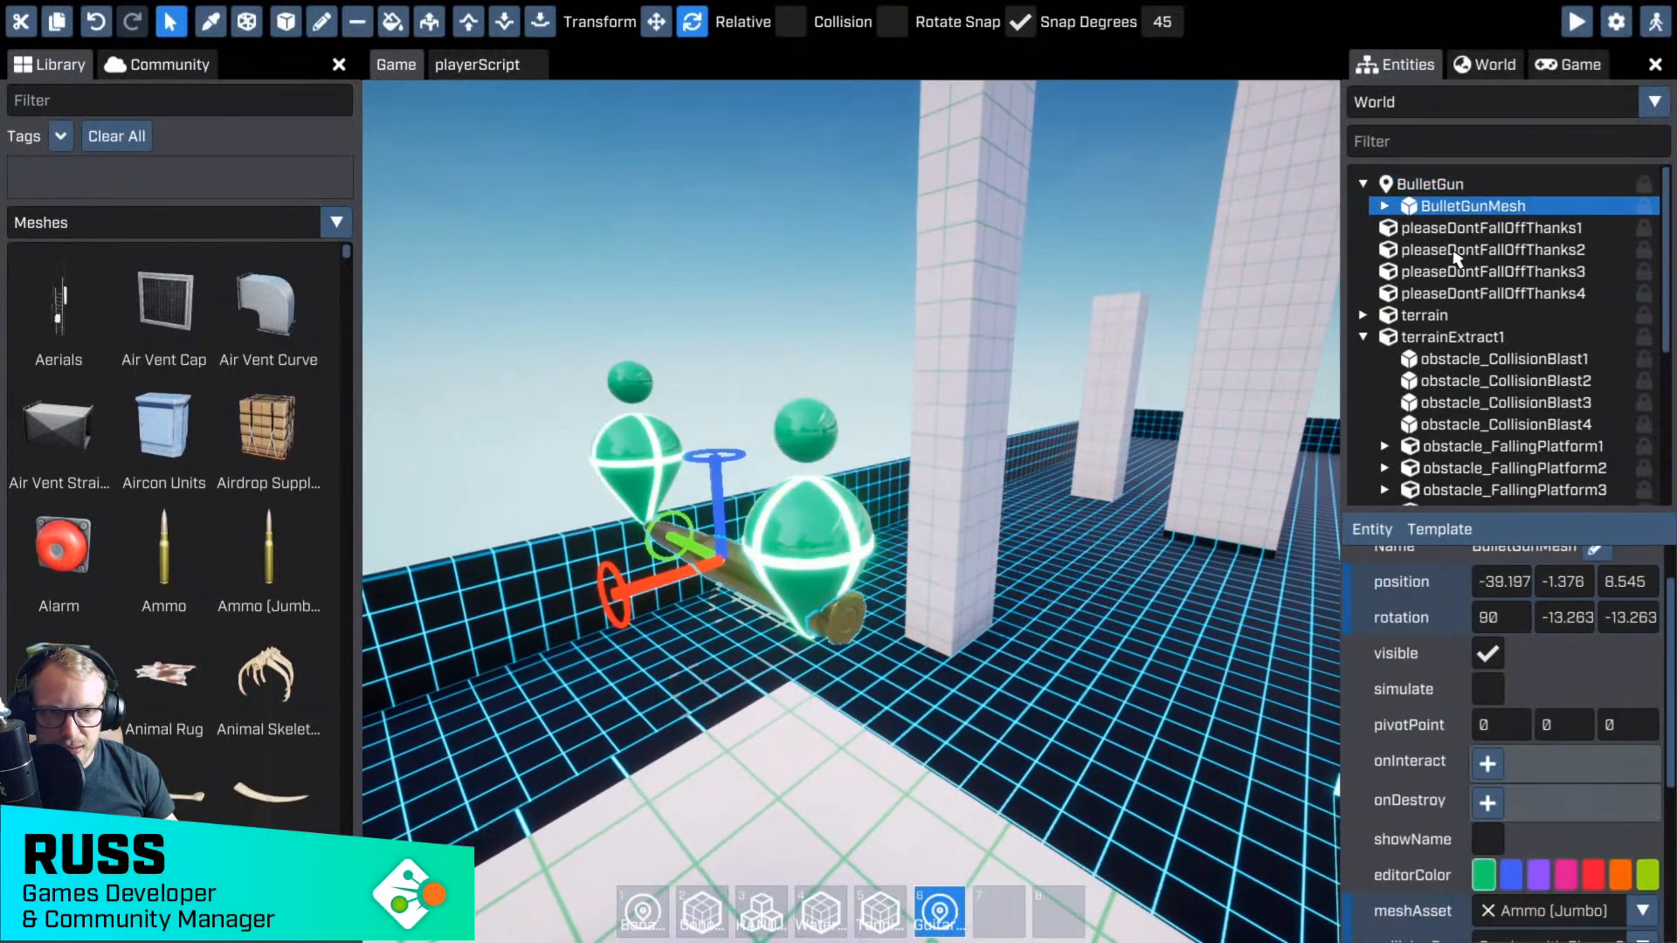
pyautogui.click(1385, 206)
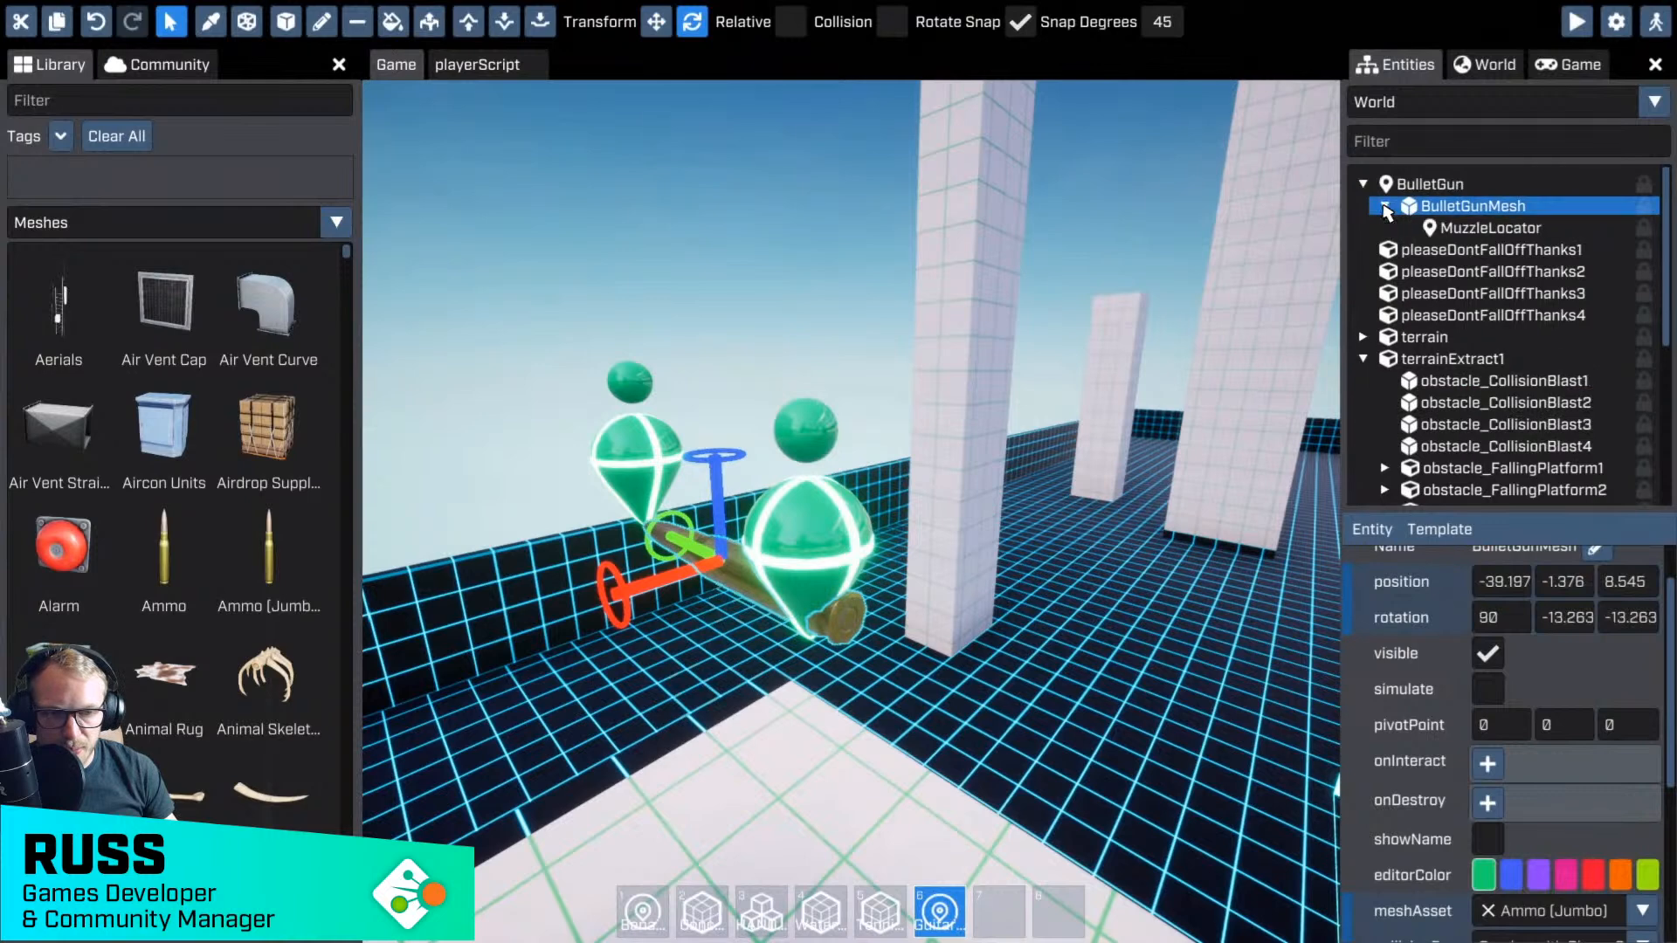
pyautogui.scroll(-5, 1570, 812)
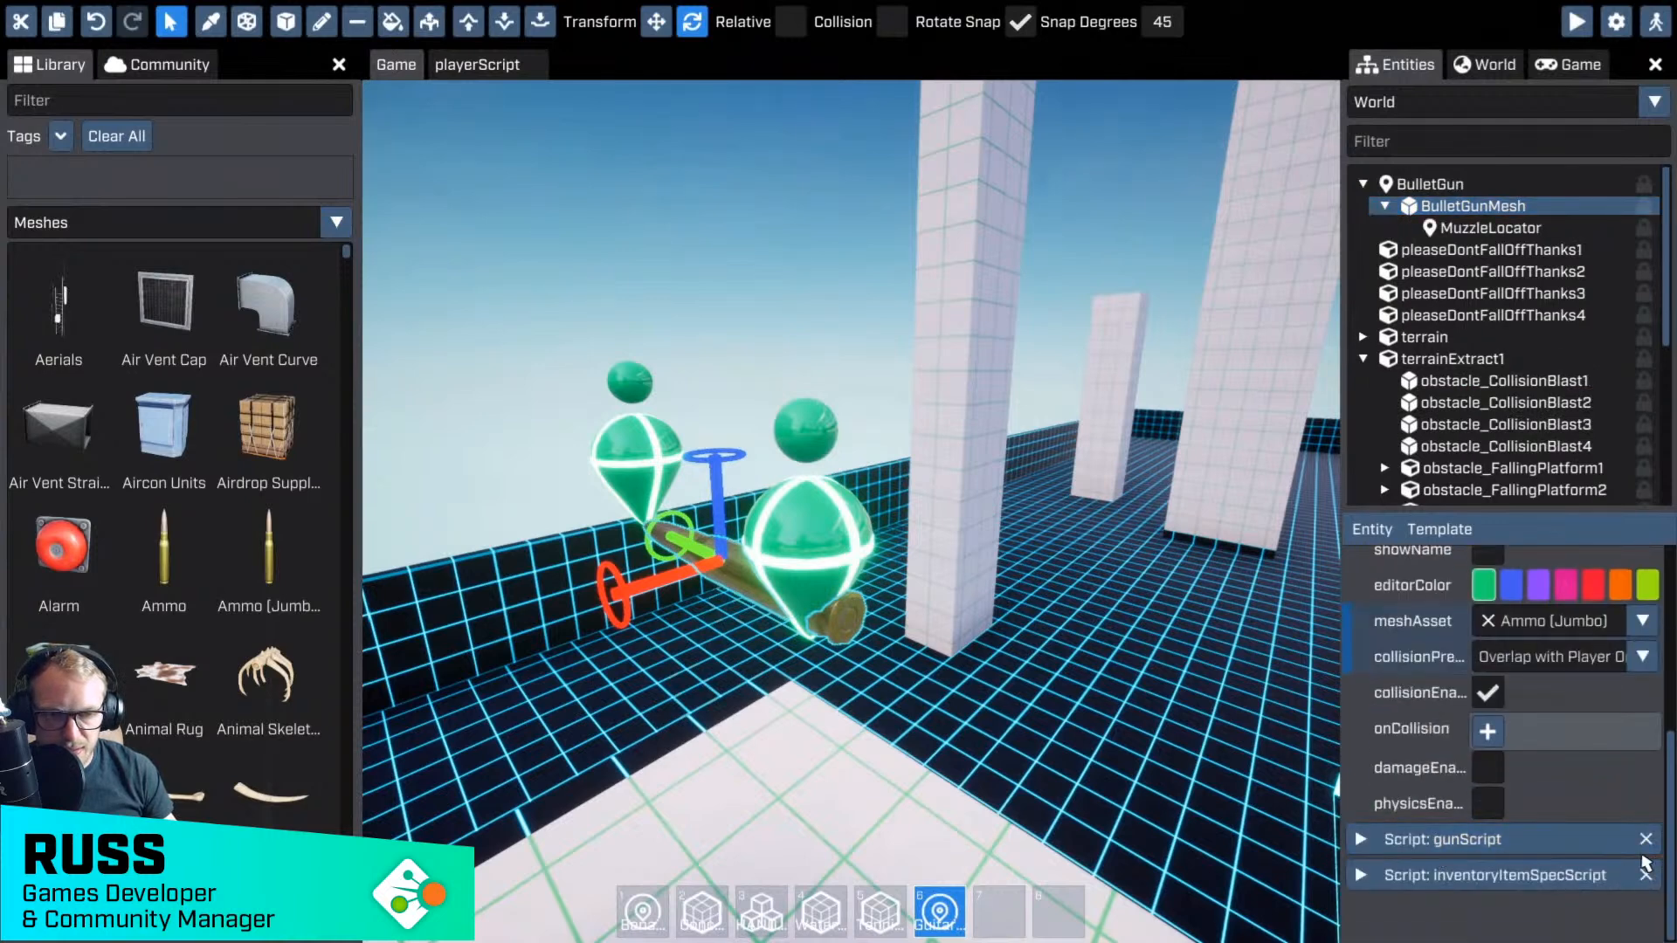
pyautogui.click(1645, 839)
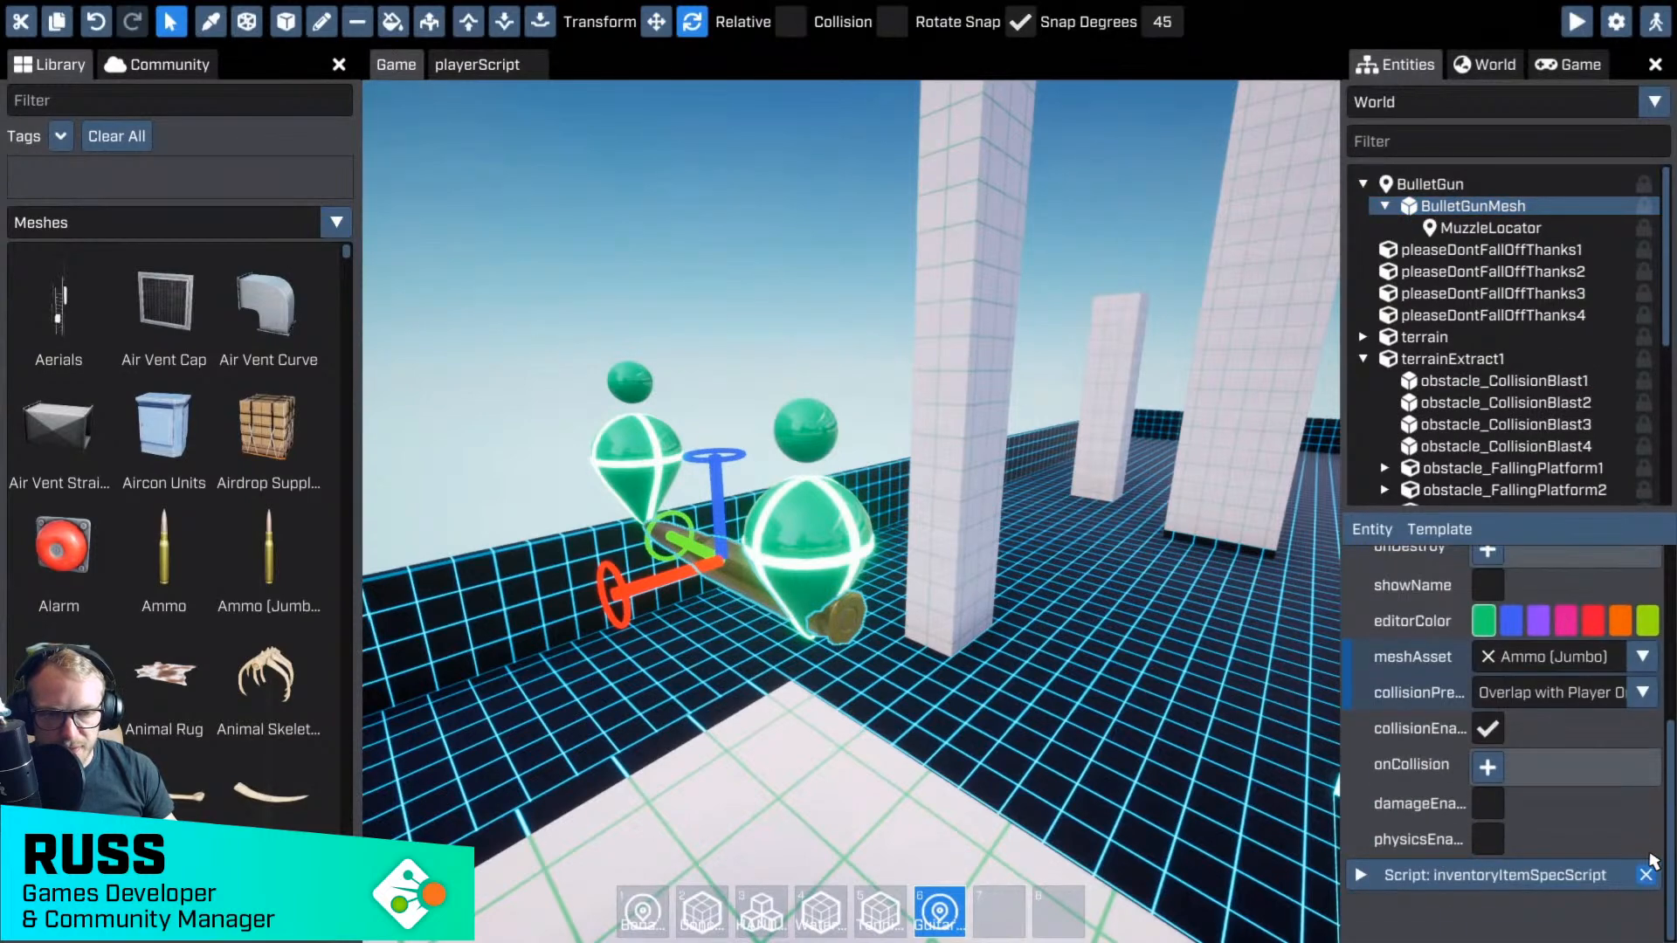
pyautogui.click(1645, 874)
pyautogui.click(1385, 206)
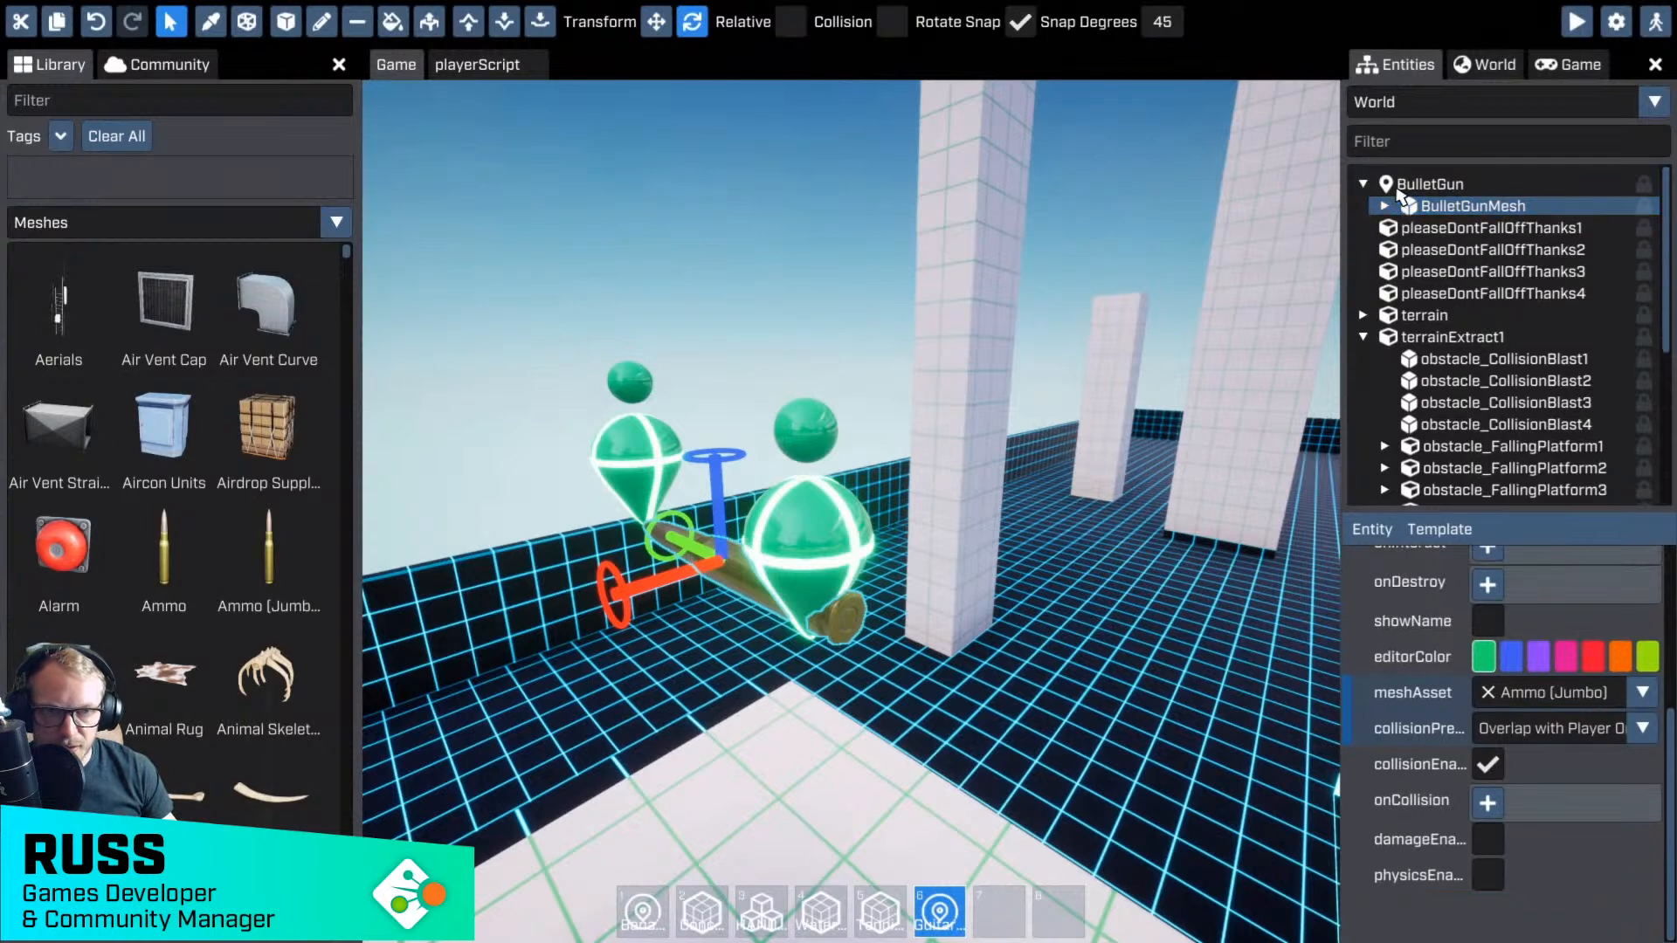
# - Add a gunScript to the BulletGun parent locator and collapse the script's settings
pyautogui.click(1430, 185)
pyautogui.click(1383, 529)
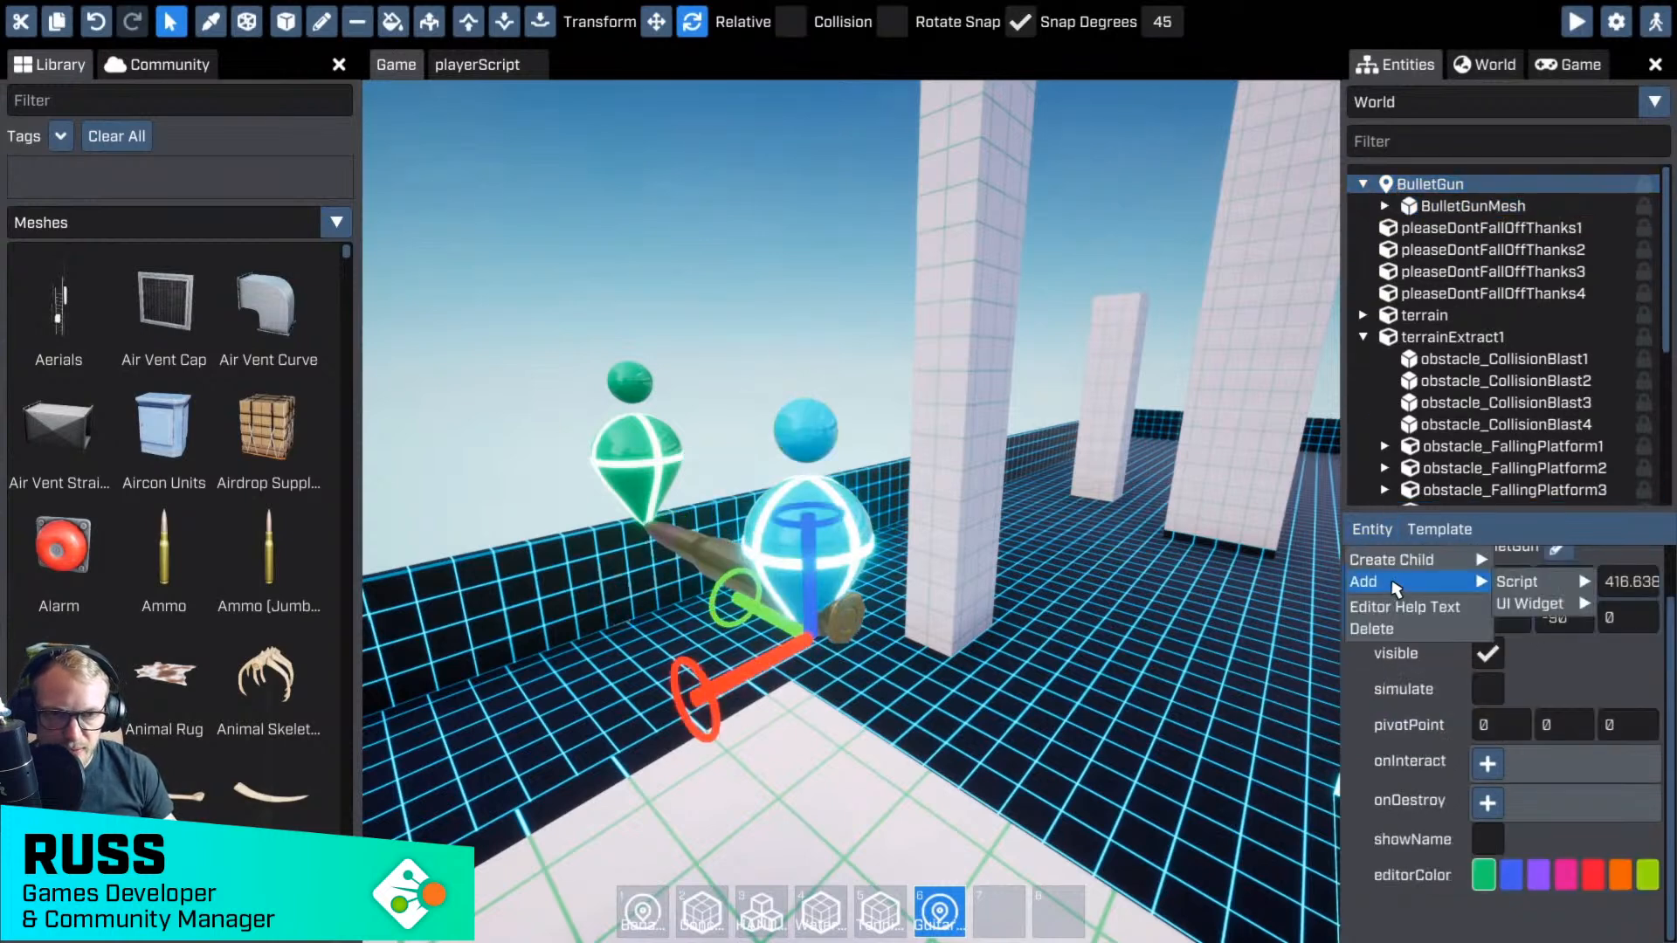
pyautogui.moveTo(1392, 580)
pyautogui.moveTo(1517, 581)
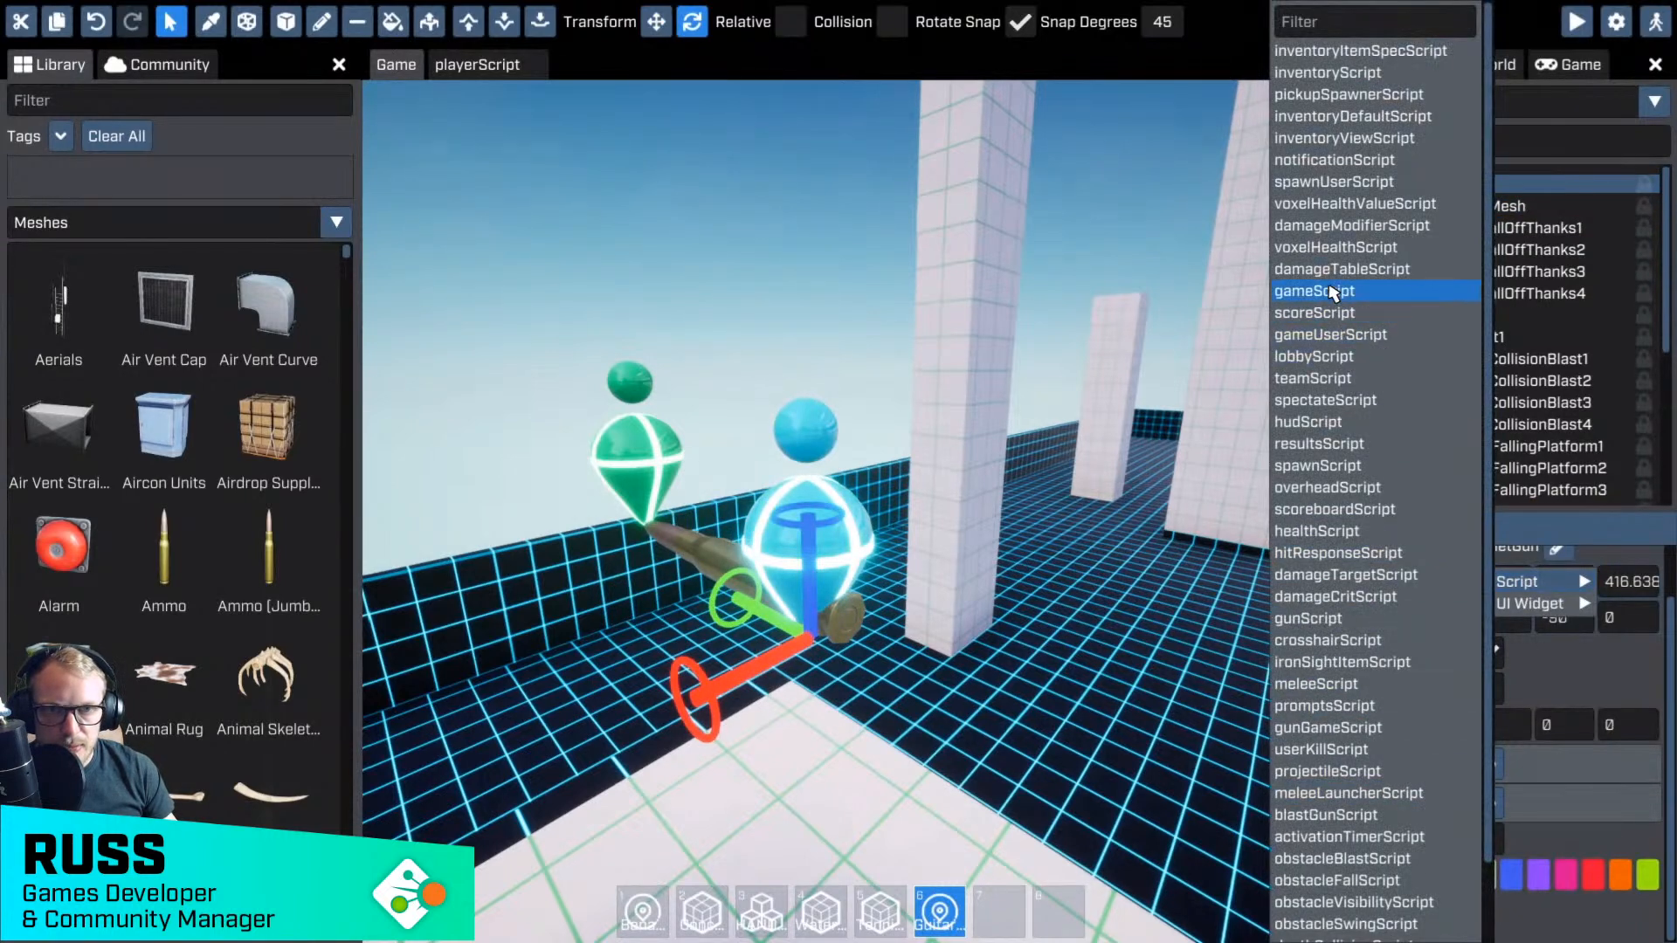
pyautogui.click(1302, 617)
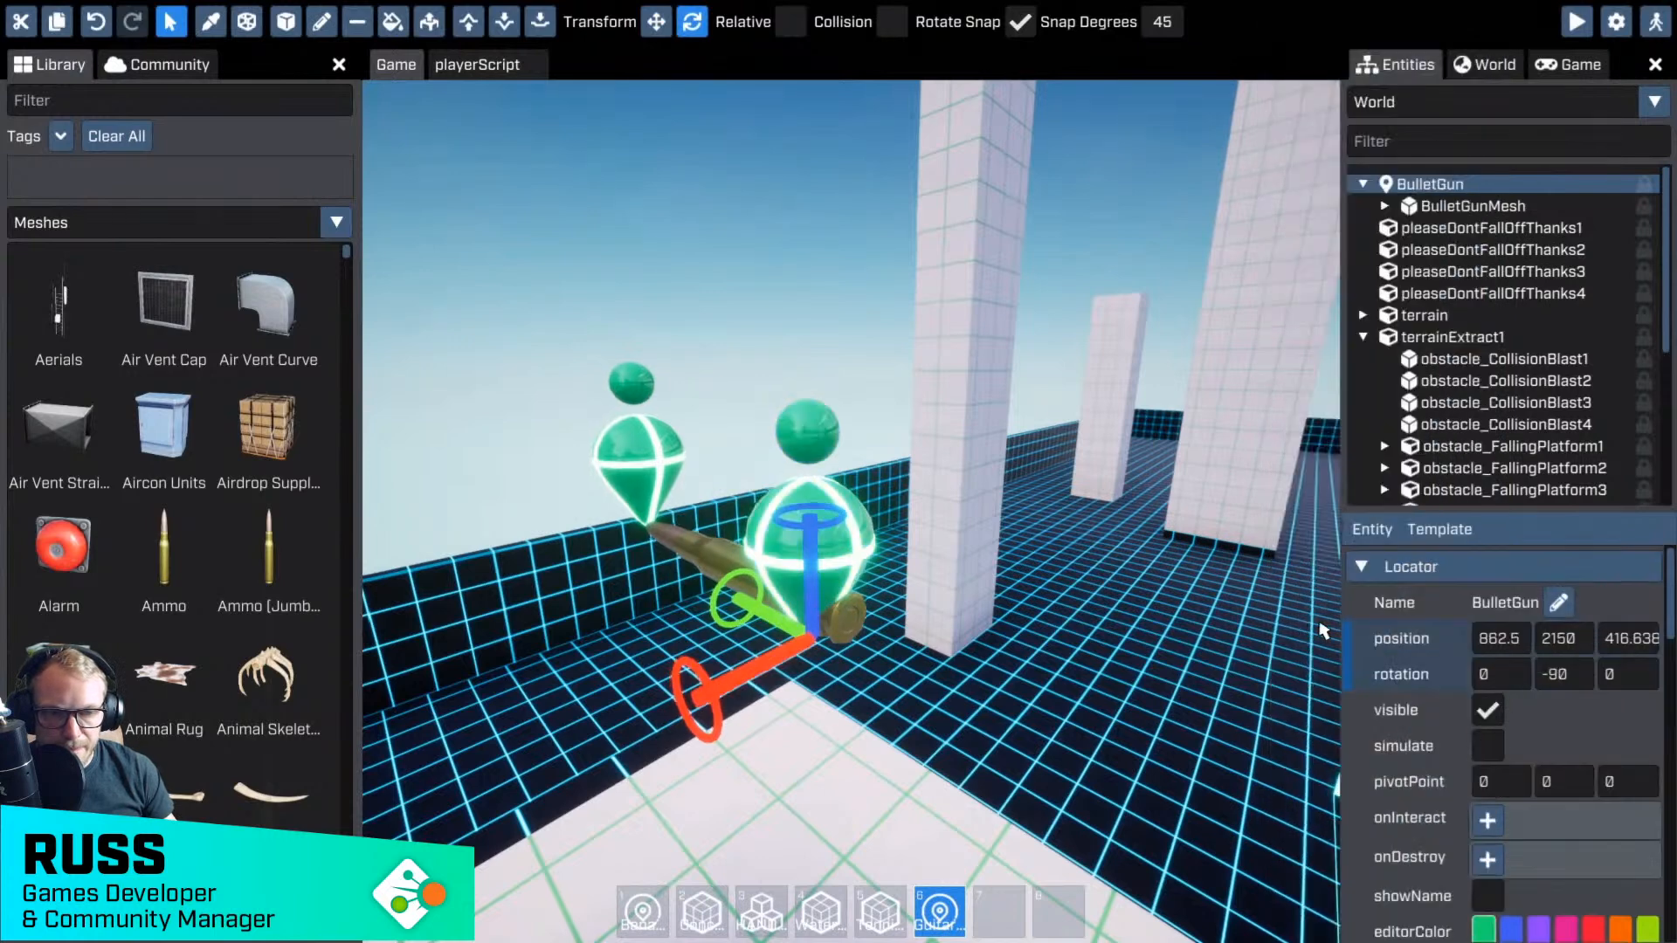
pyautogui.scroll(-3, 1383, 651)
pyautogui.scroll(2, 1382, 651)
pyautogui.scroll(3, 1382, 664)
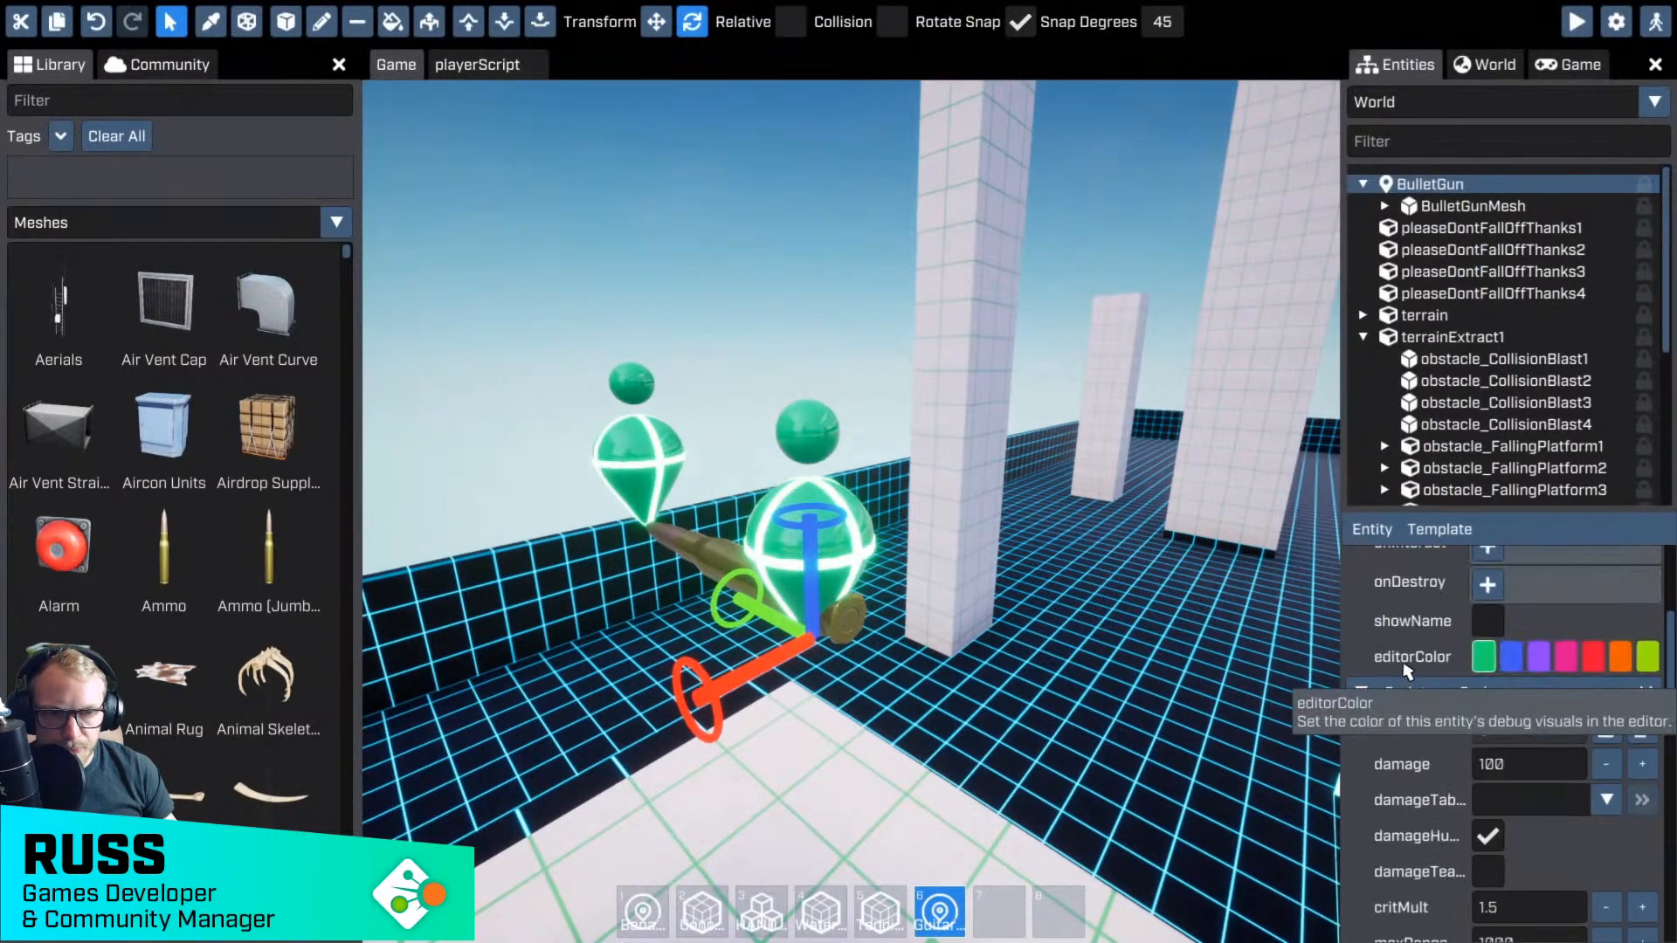
pyautogui.click(1382, 692)
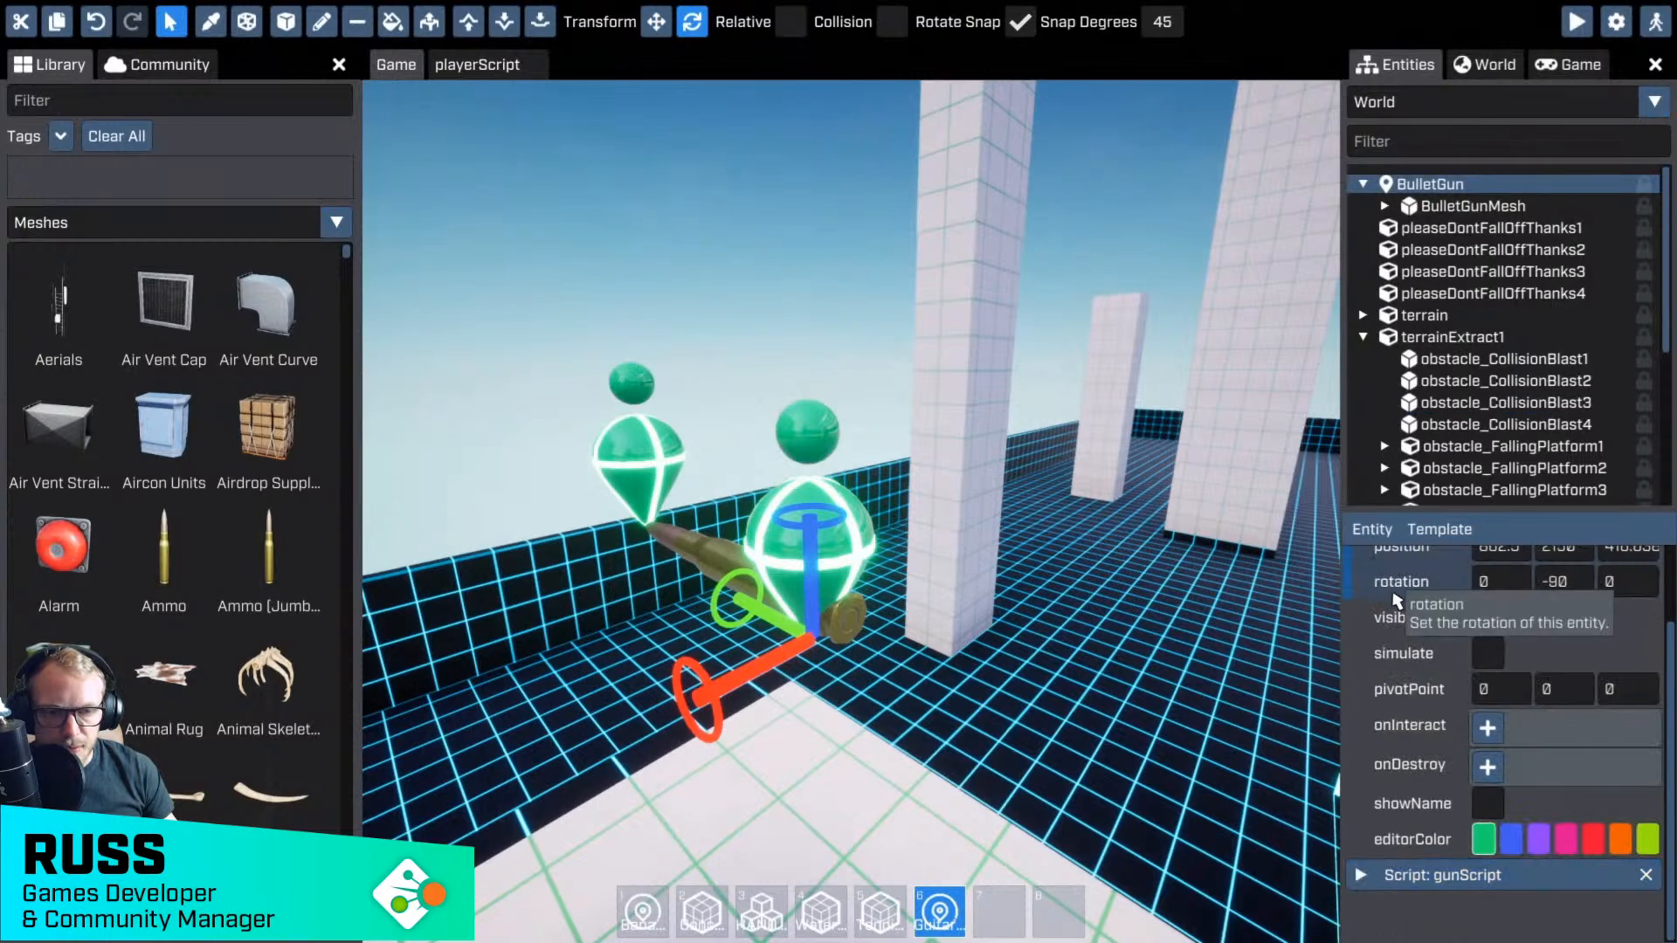
# - Add an inventoryViewScript to the BulletGun locator and check its showCurrency options
pyautogui.rightClick(1359, 533)
pyautogui.moveTo(1406, 587)
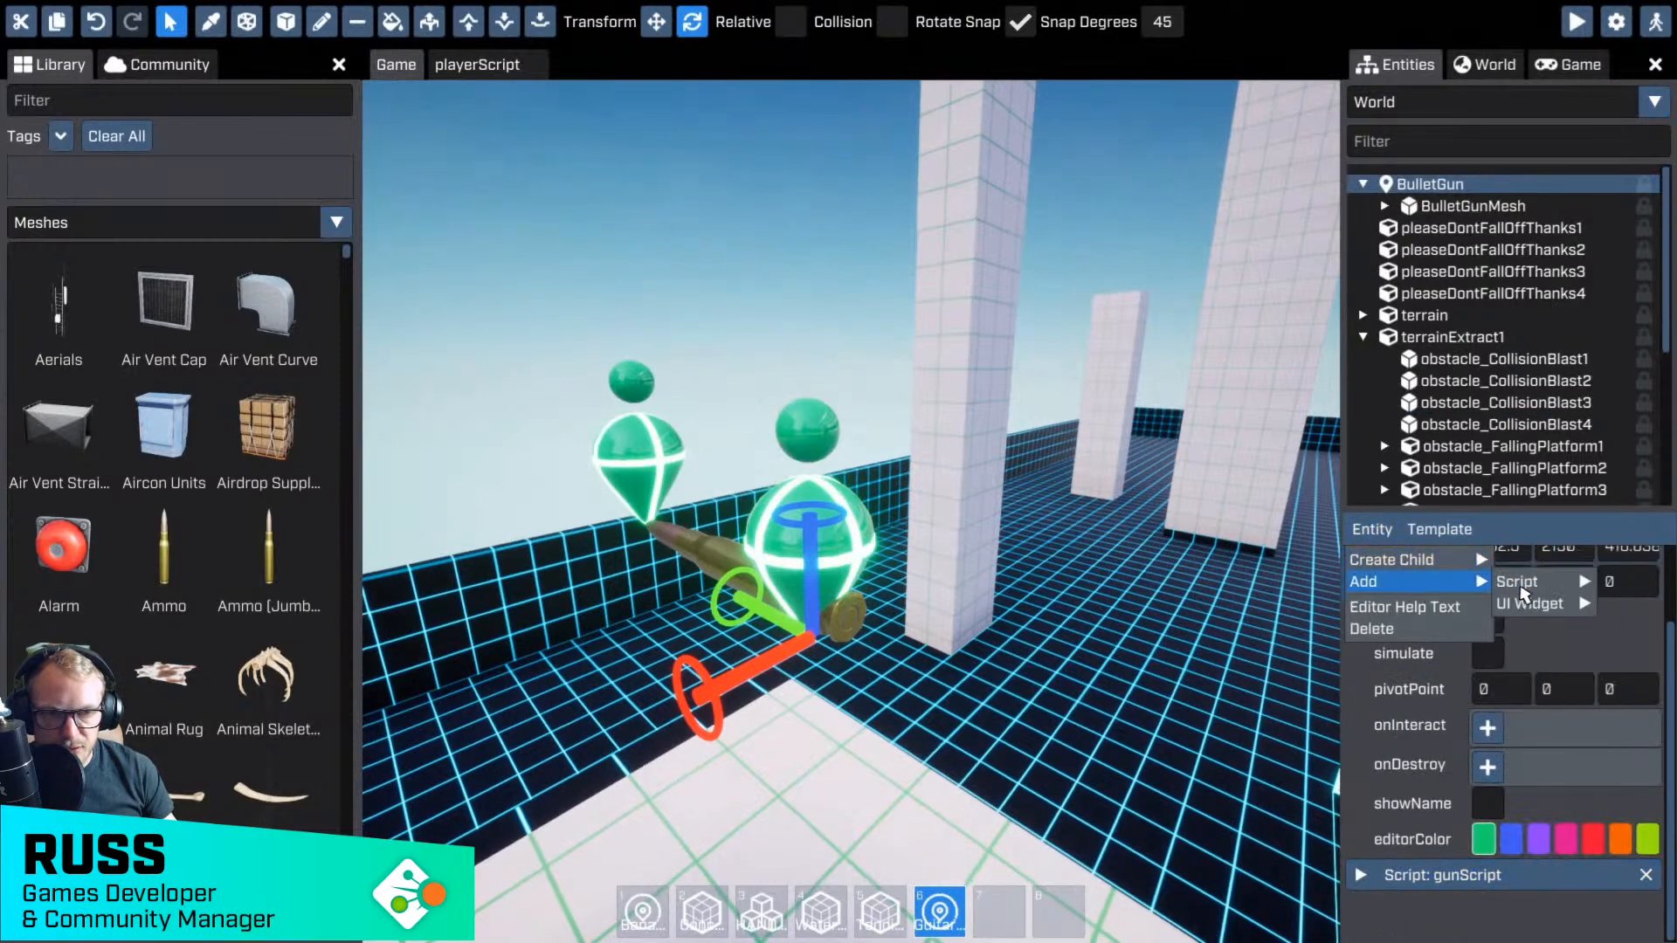
pyautogui.moveTo(1524, 583)
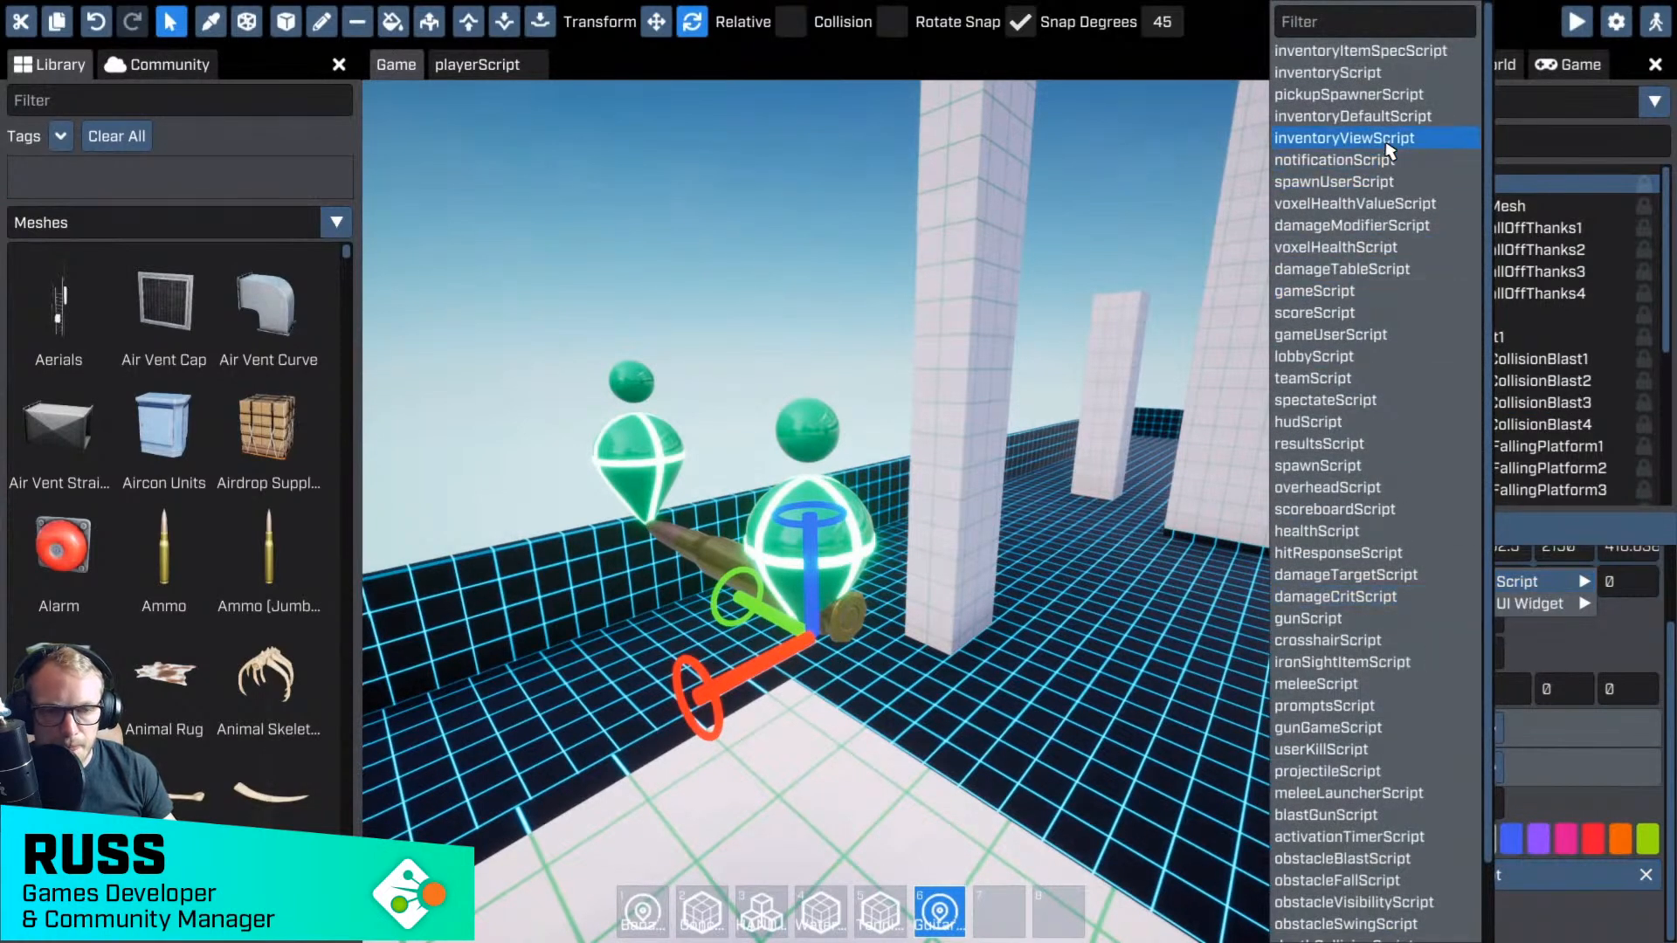
pyautogui.click(1344, 138)
pyautogui.scroll(-5, 1467, 738)
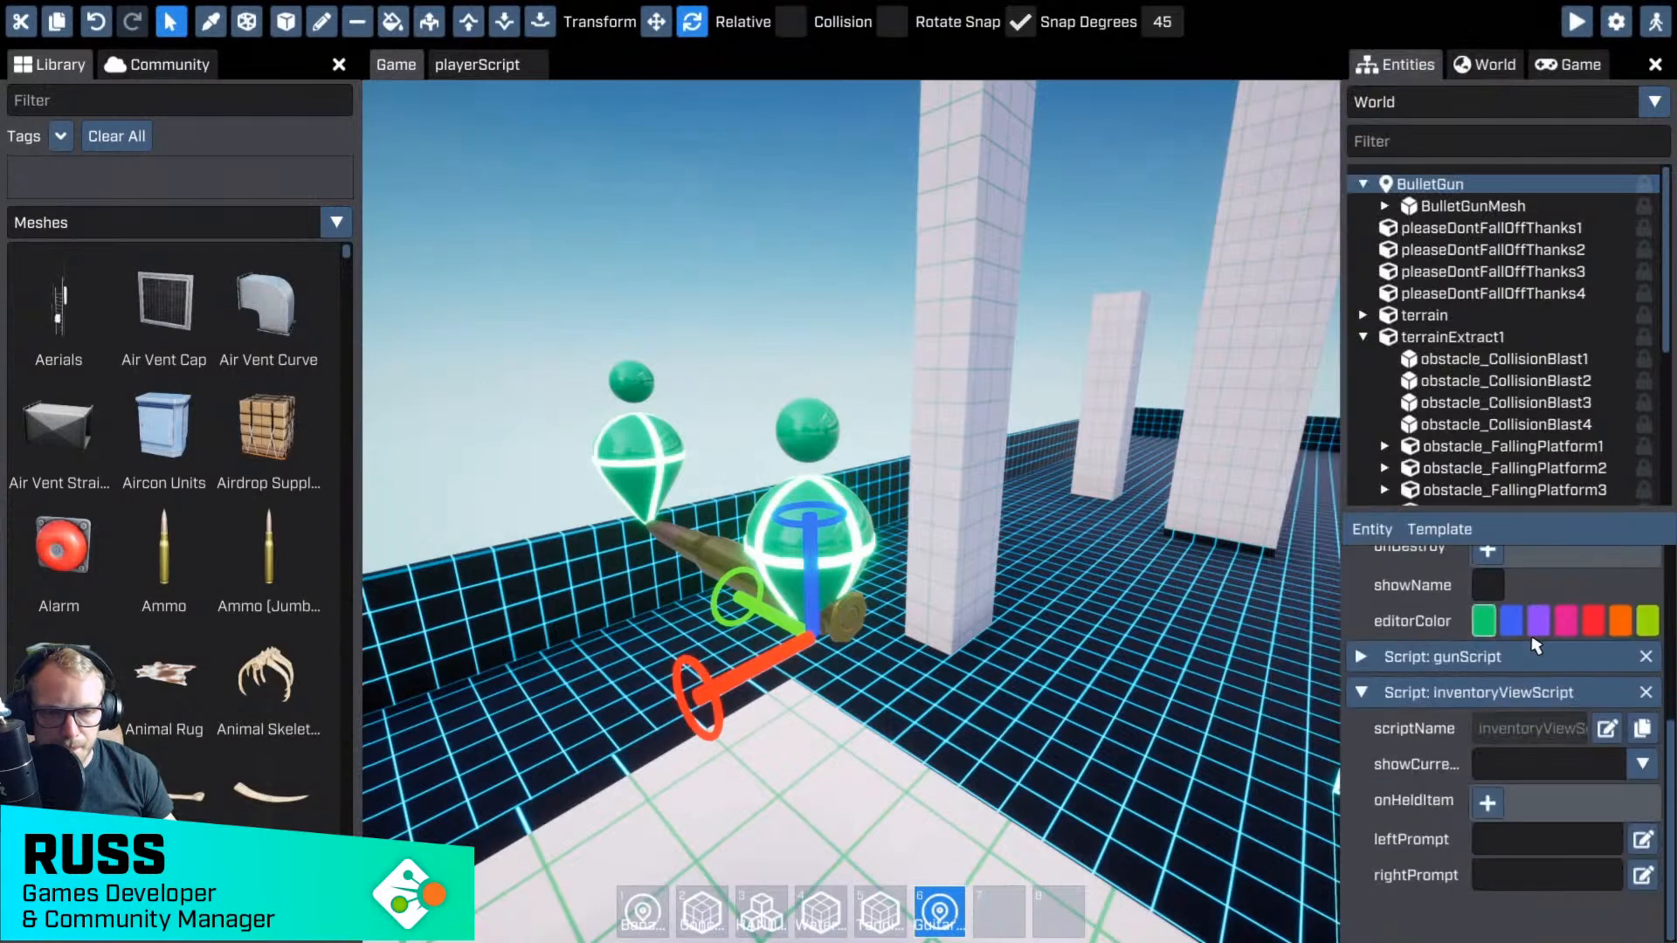
pyautogui.click(1633, 765)
pyautogui.click(1594, 804)
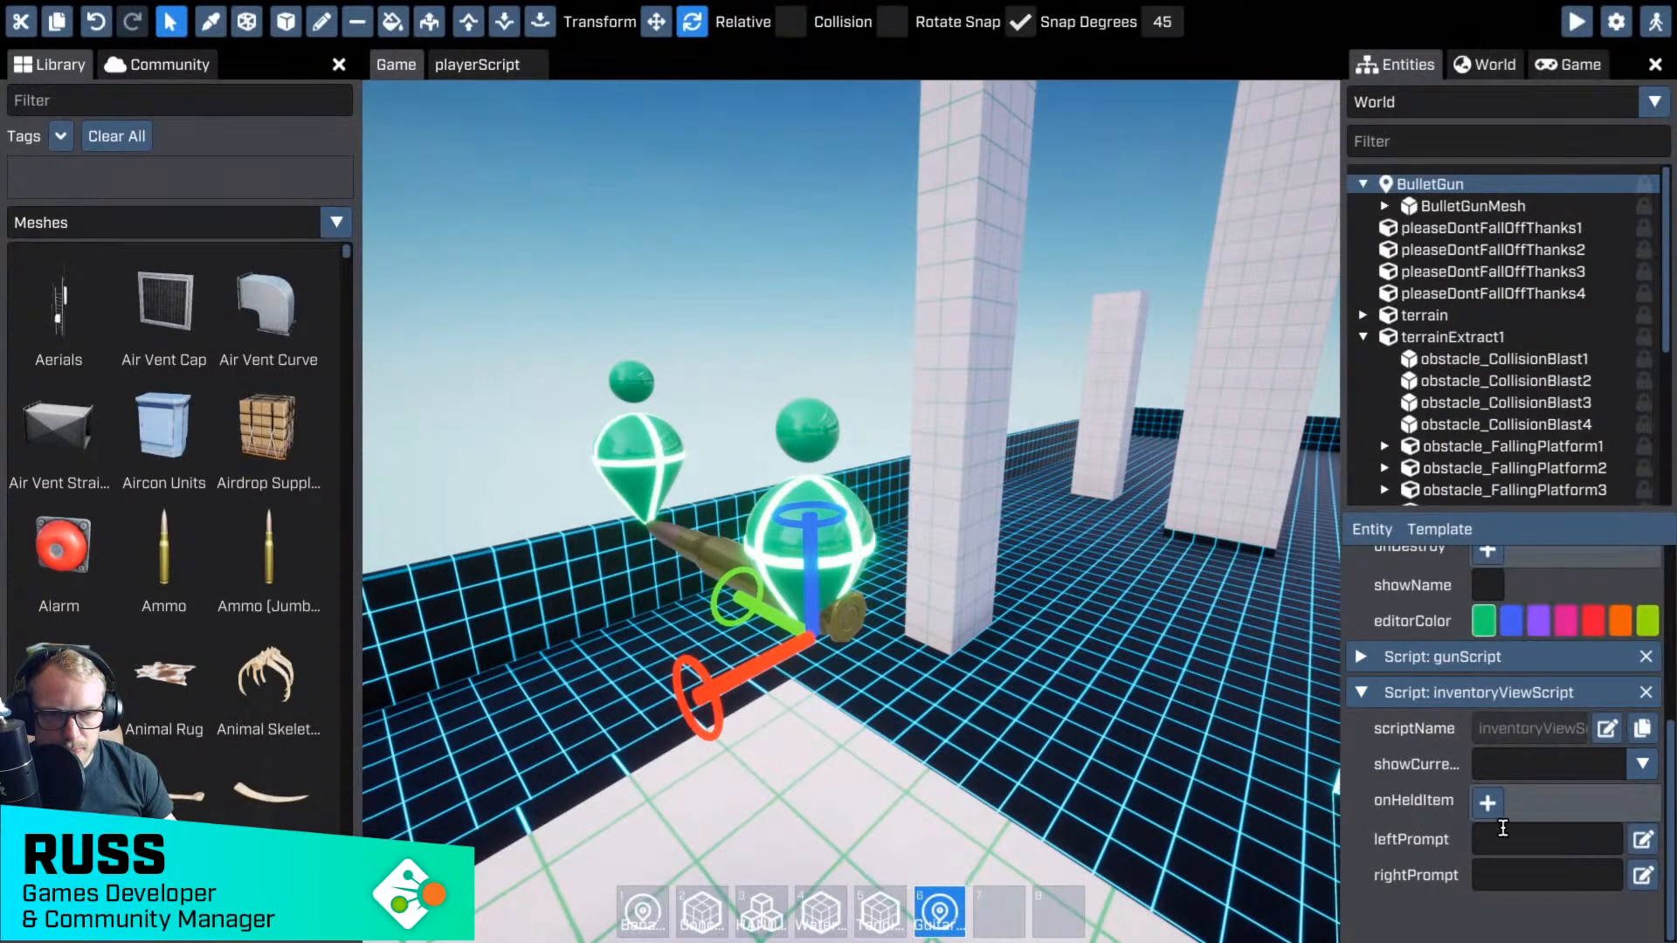
# - Replace the inventoryViewScript on the BulletGun locator with an inventoryItemSpecScript
pyautogui.click(1645, 693)
pyautogui.rightClick(1389, 541)
pyautogui.moveTo(1385, 581)
pyautogui.moveTo(1517, 580)
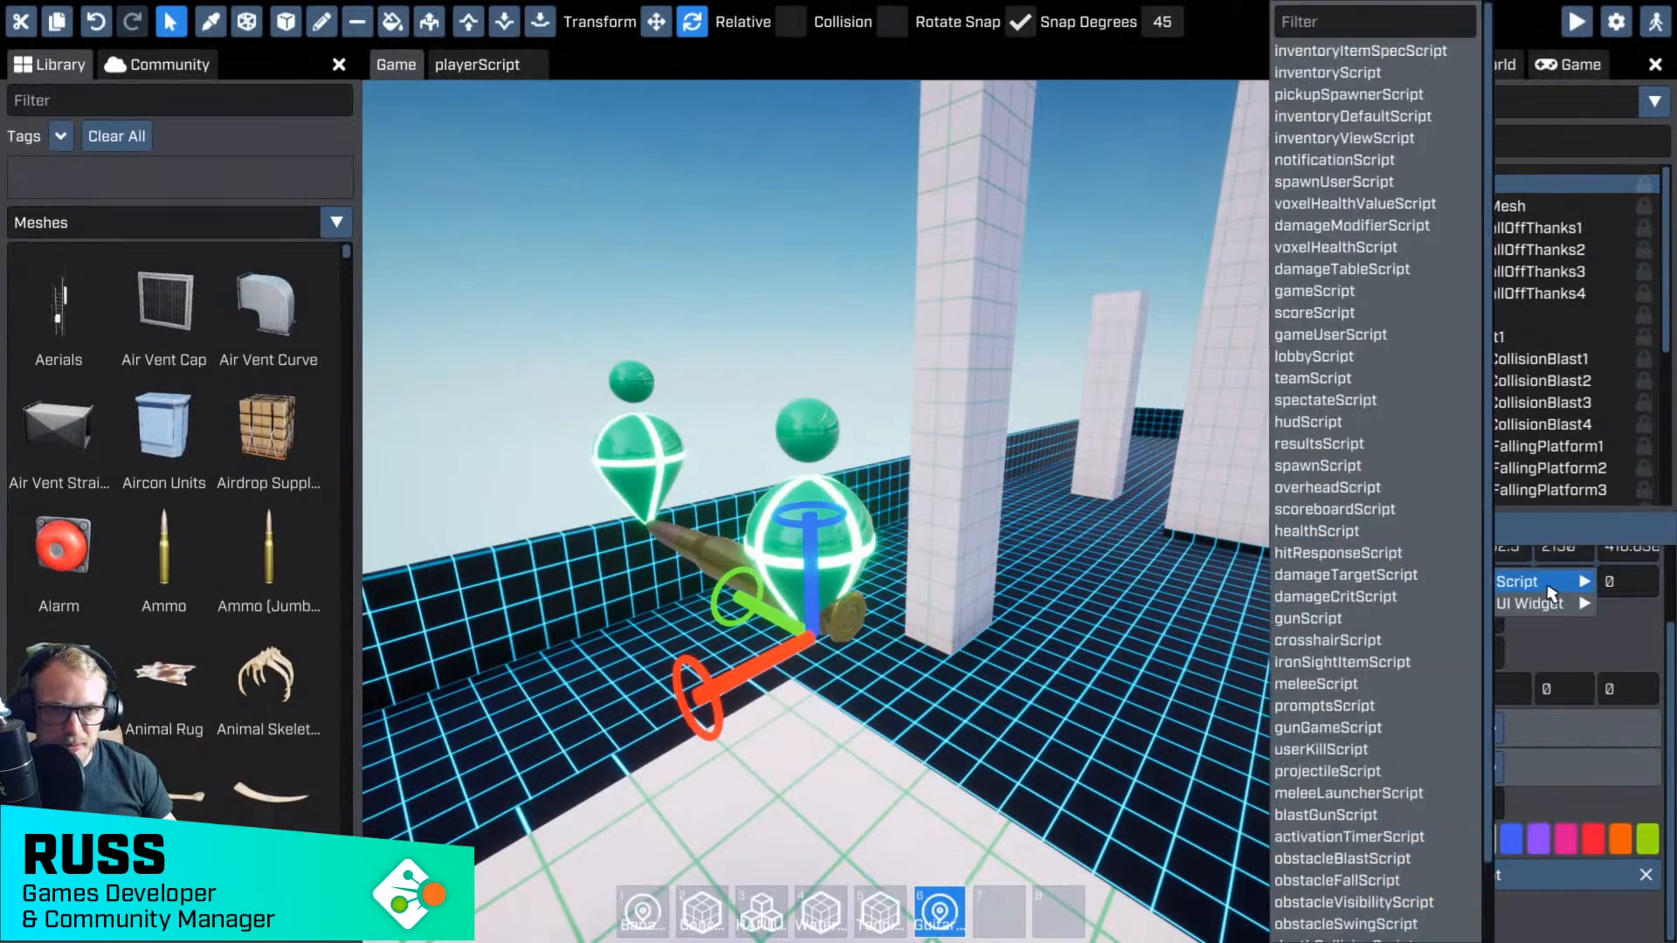
pyautogui.click(1385, 51)
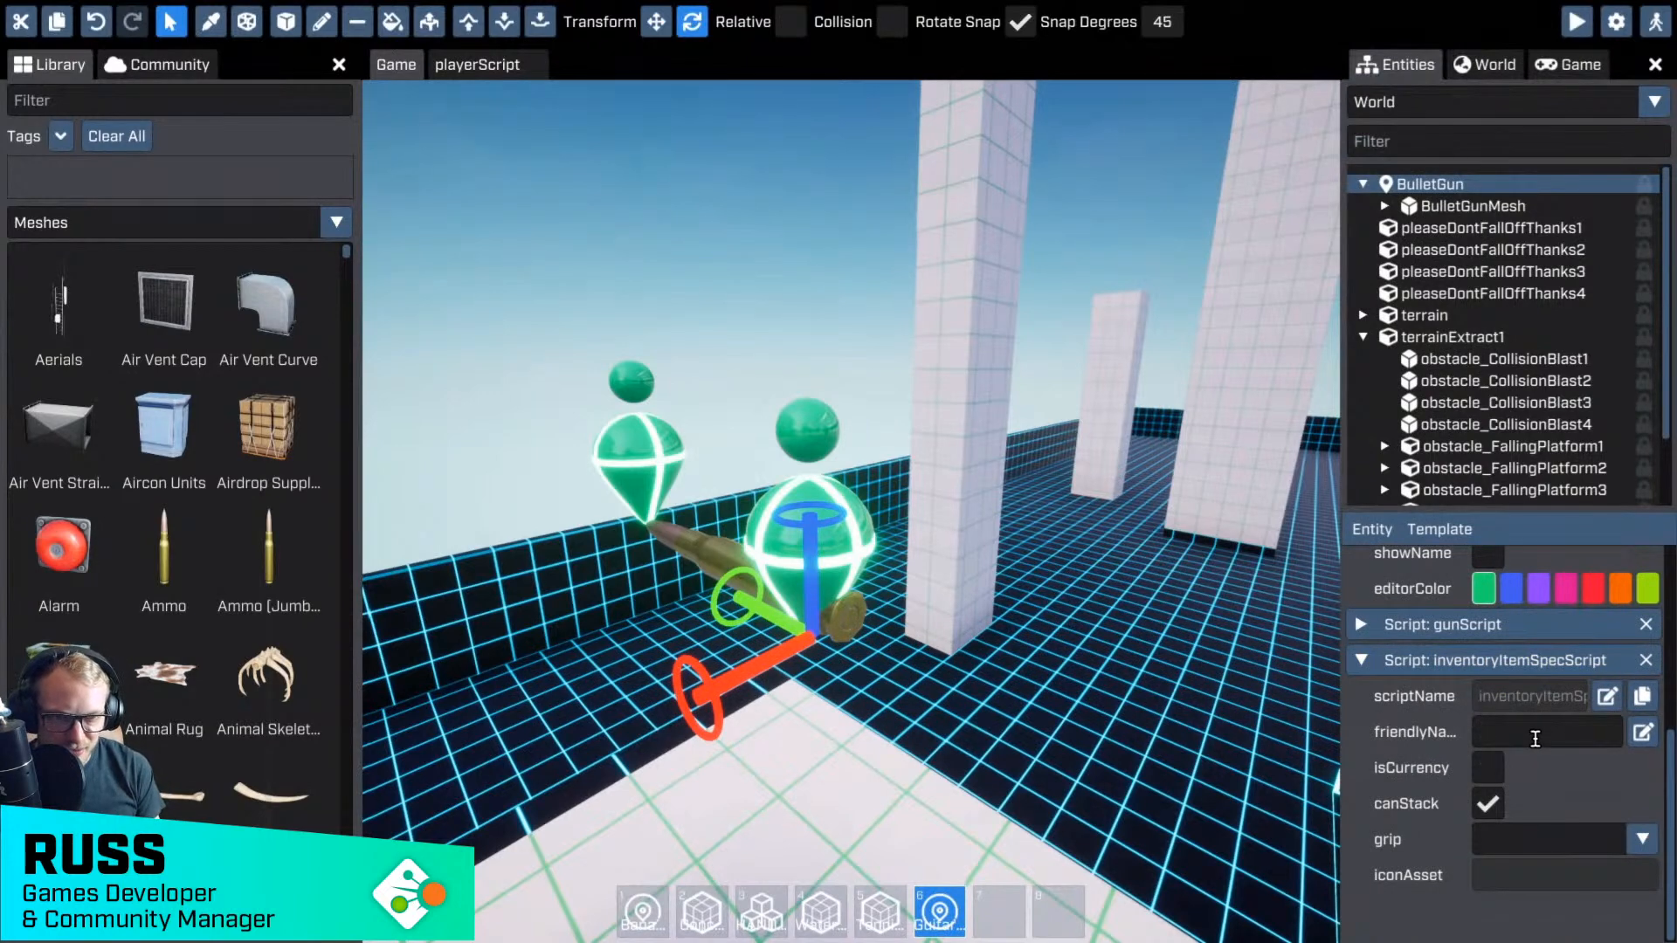
# - Give the inventoryItemSpecScript the friendly name "Bullet Gun", the Rifle grip and the Ammo (Jumbo) mesh as icon asset, and collapse it
pyautogui.click(1534, 738)
pyautogui.write('B')
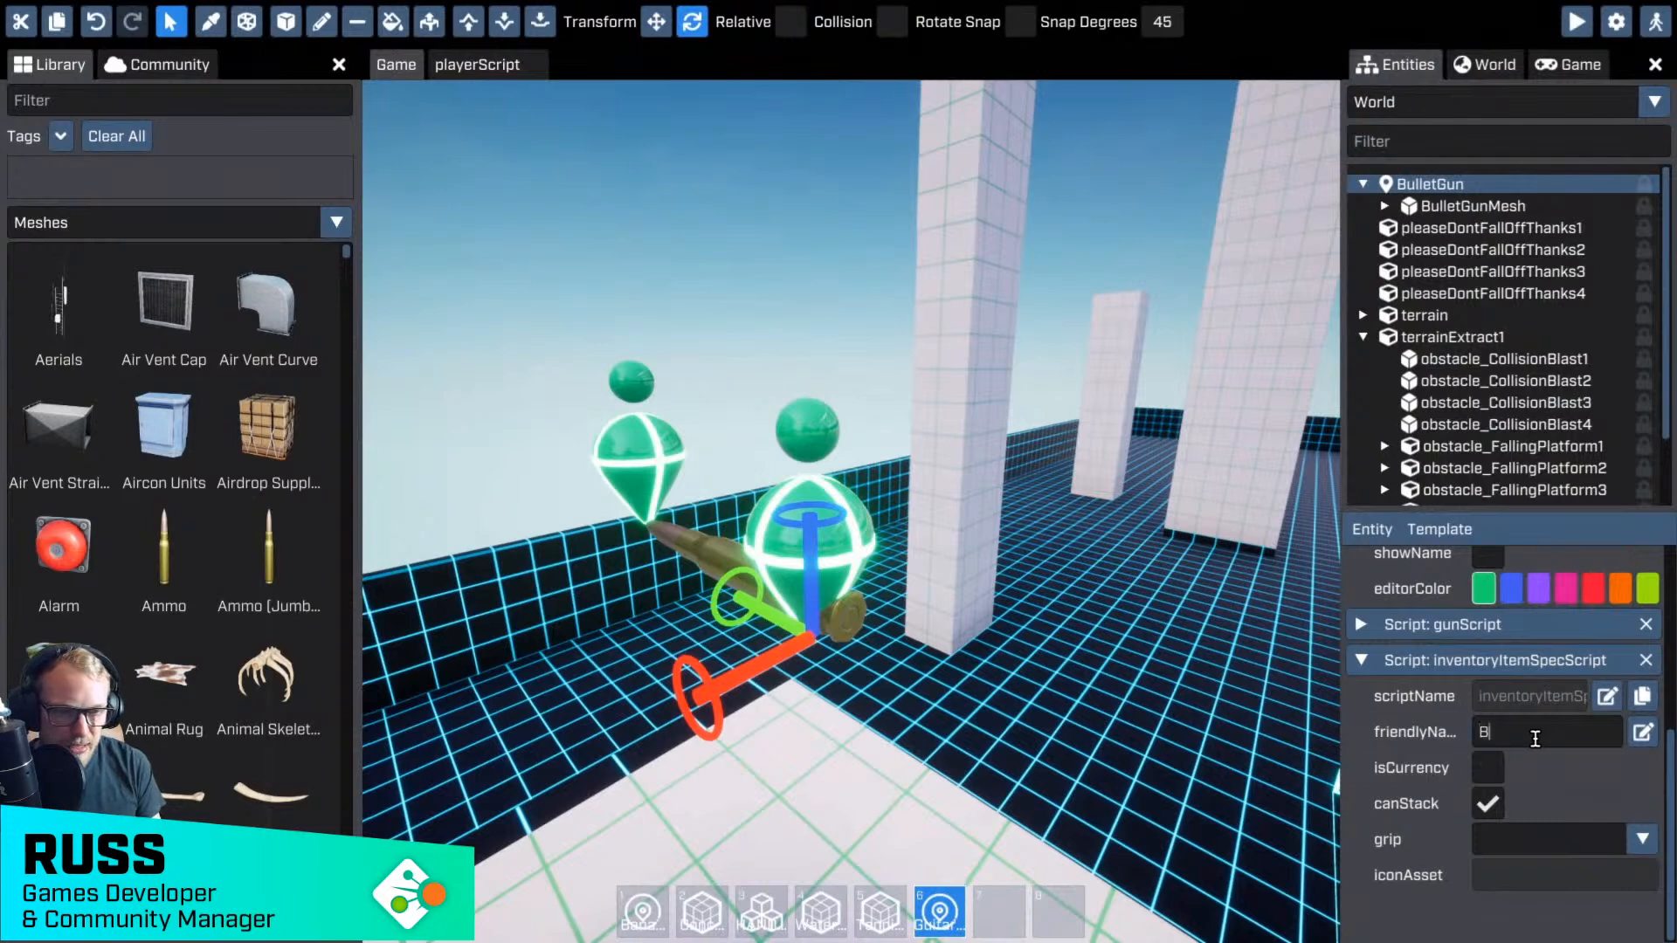
pyautogui.write('ullet Gun')
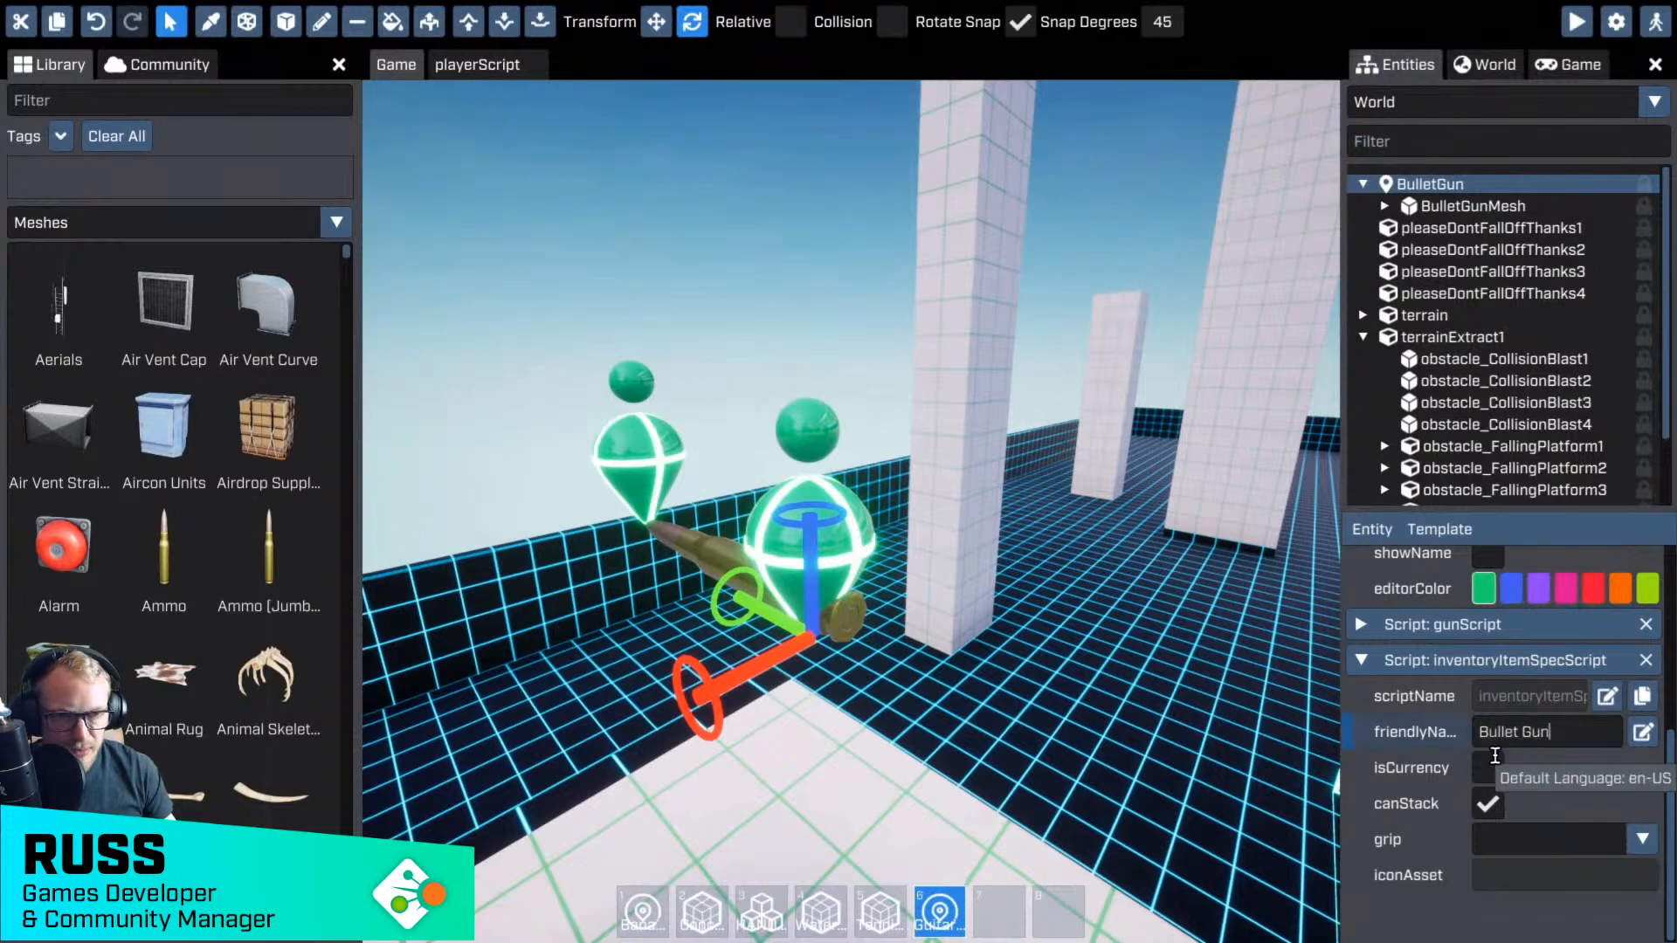
pyautogui.click(1511, 840)
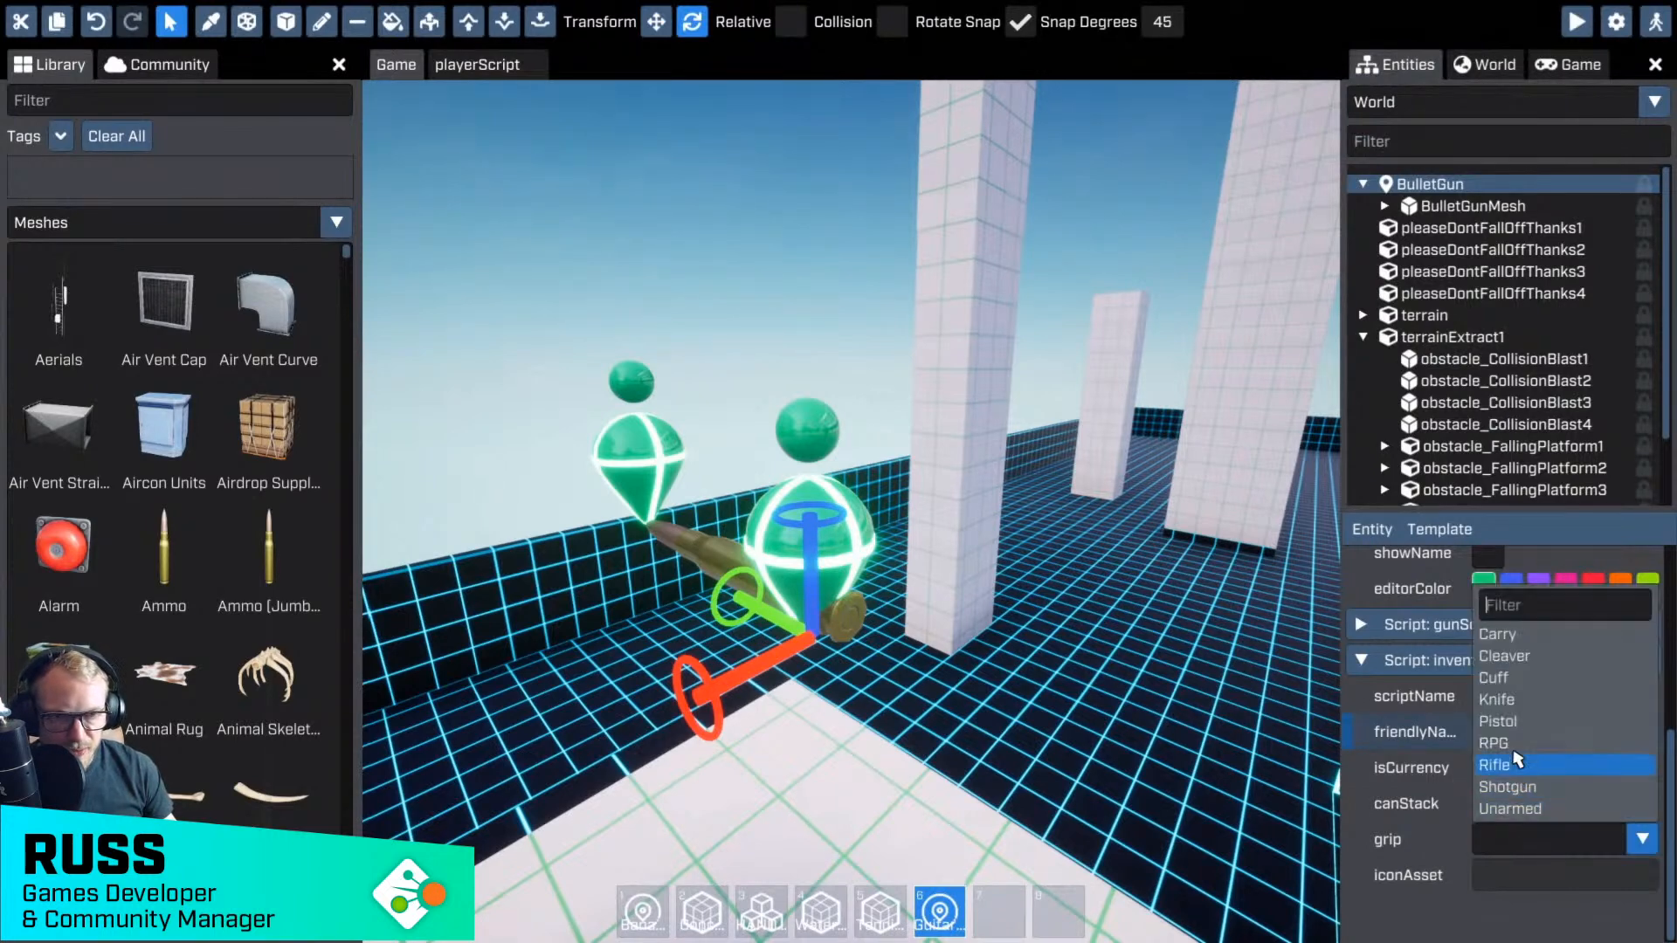
pyautogui.click(1508, 766)
pyautogui.moveTo(279, 576); pyautogui.dragTo(1499, 879)
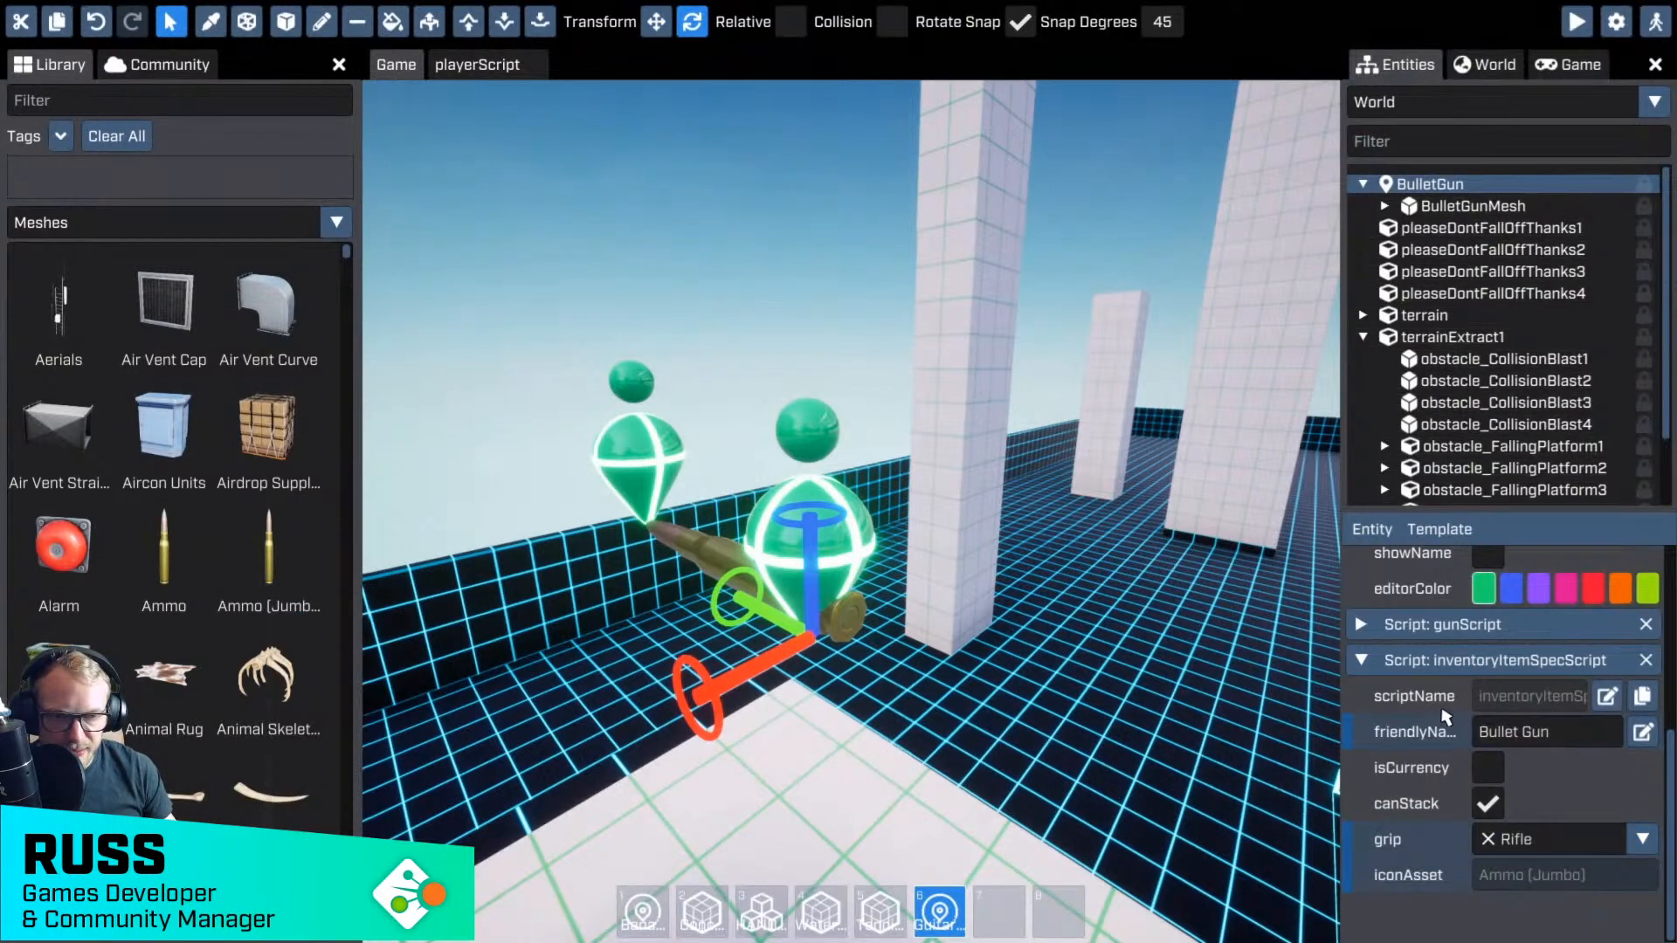
pyautogui.click(1363, 662)
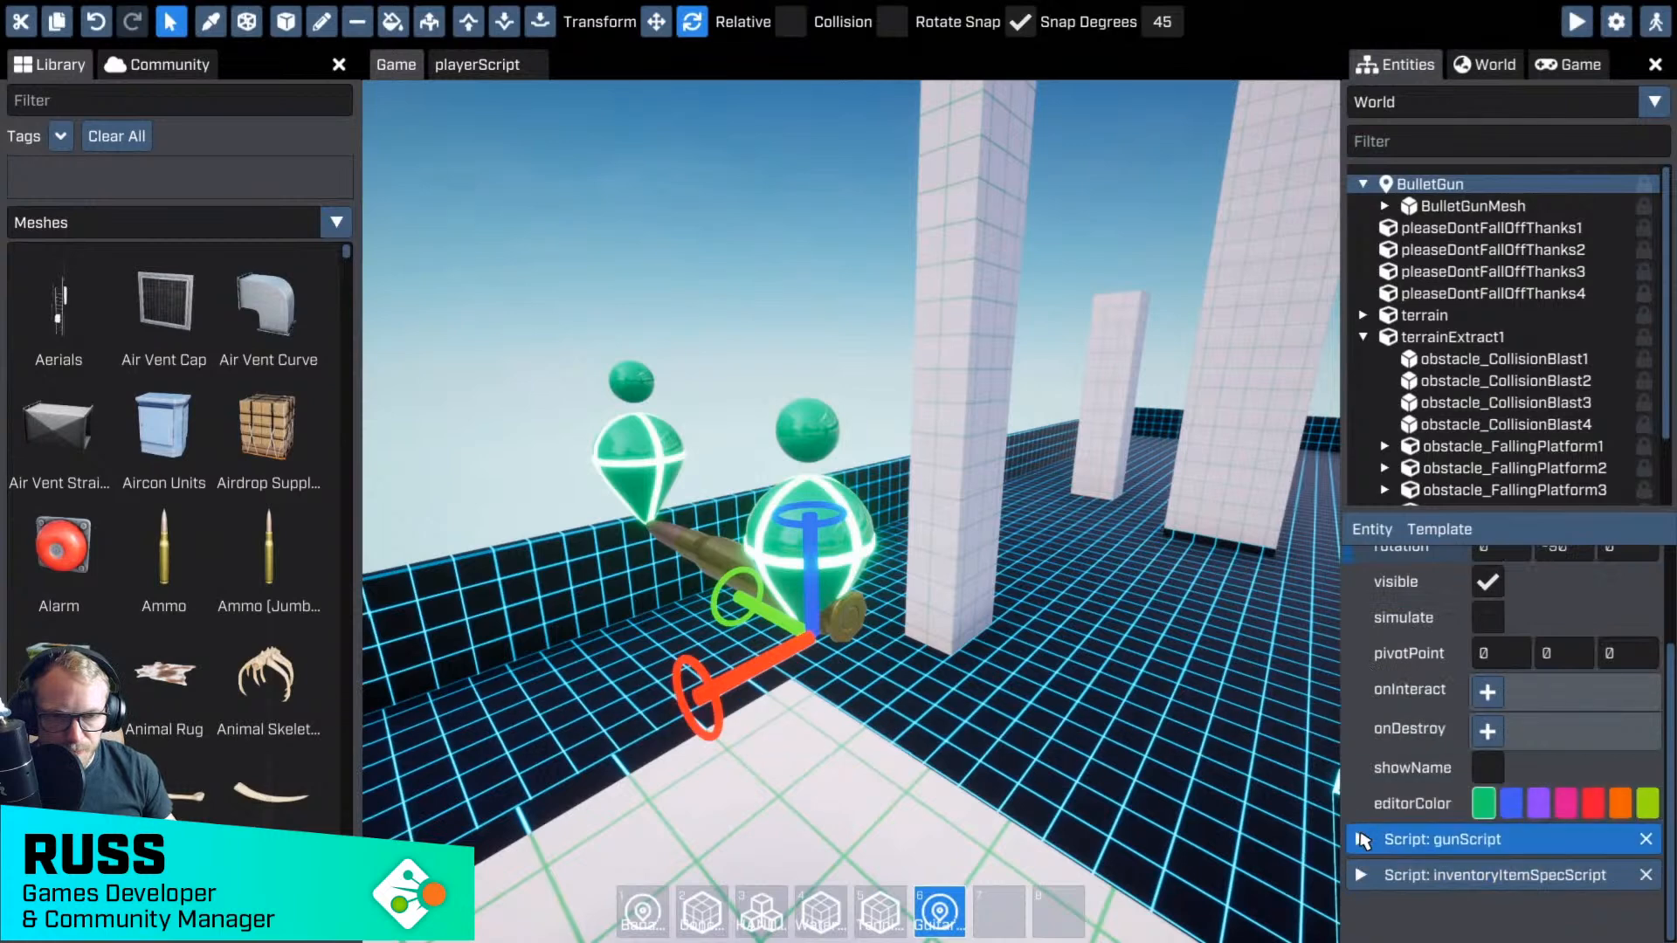
# - Set the shotSound of BulletGun's gunScript to Player shotgun reload
pyautogui.click(1423, 835)
pyautogui.scroll(-5, 1537, 647)
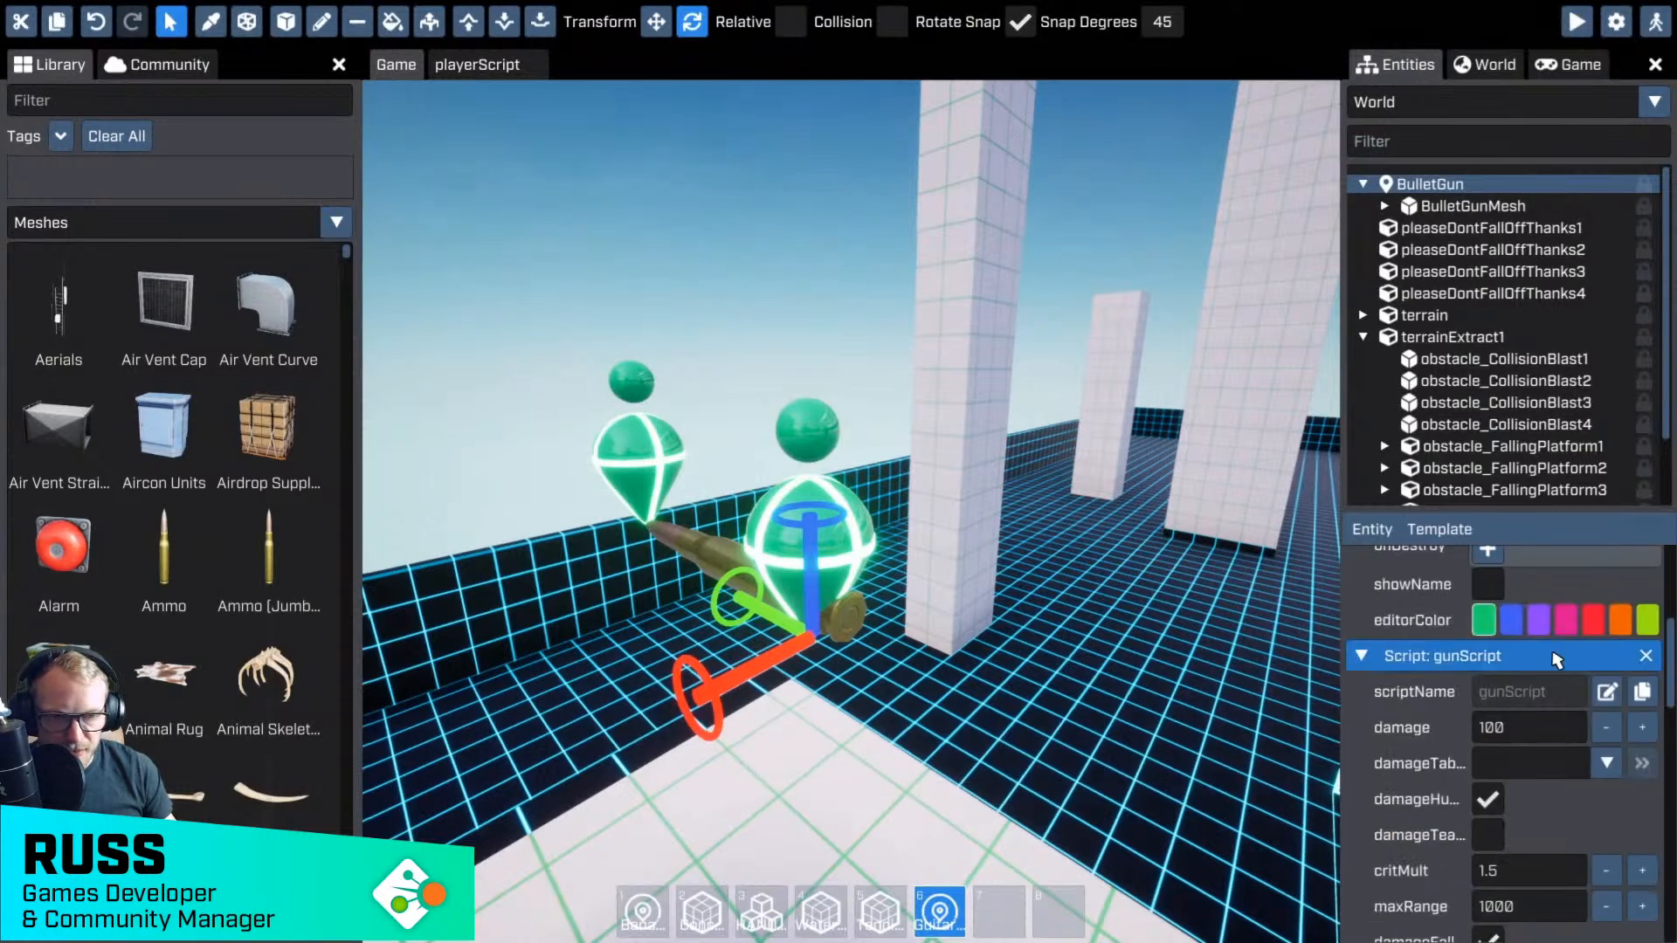
pyautogui.scroll(-2, 1519, 629)
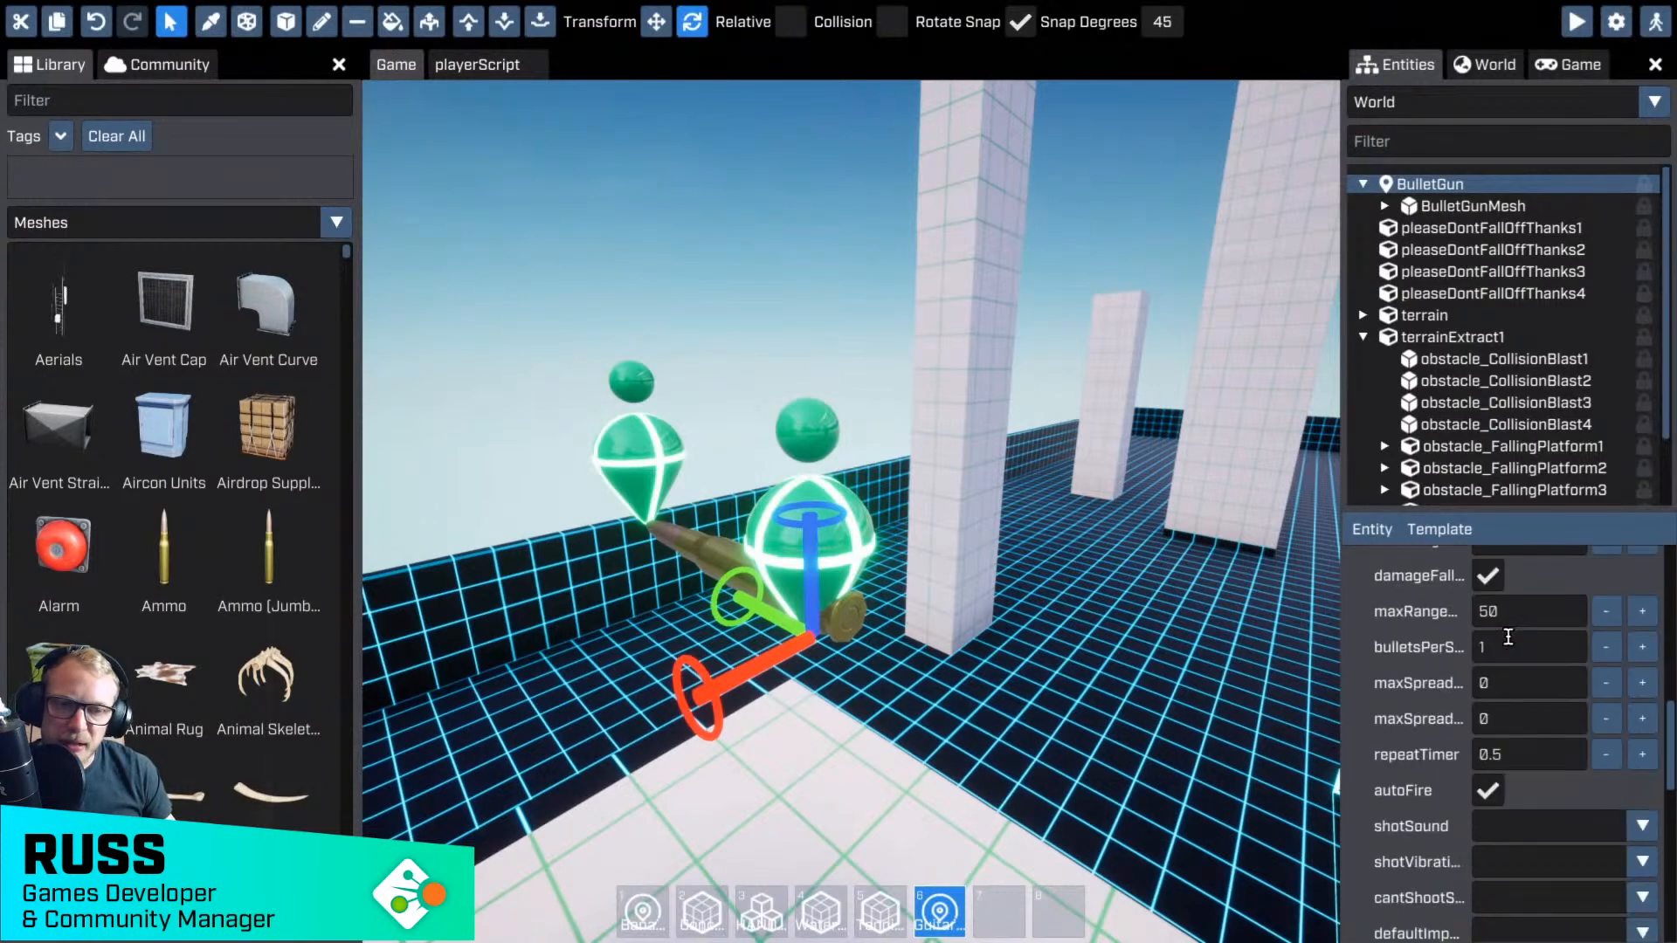
pyautogui.scroll(-3, 1512, 637)
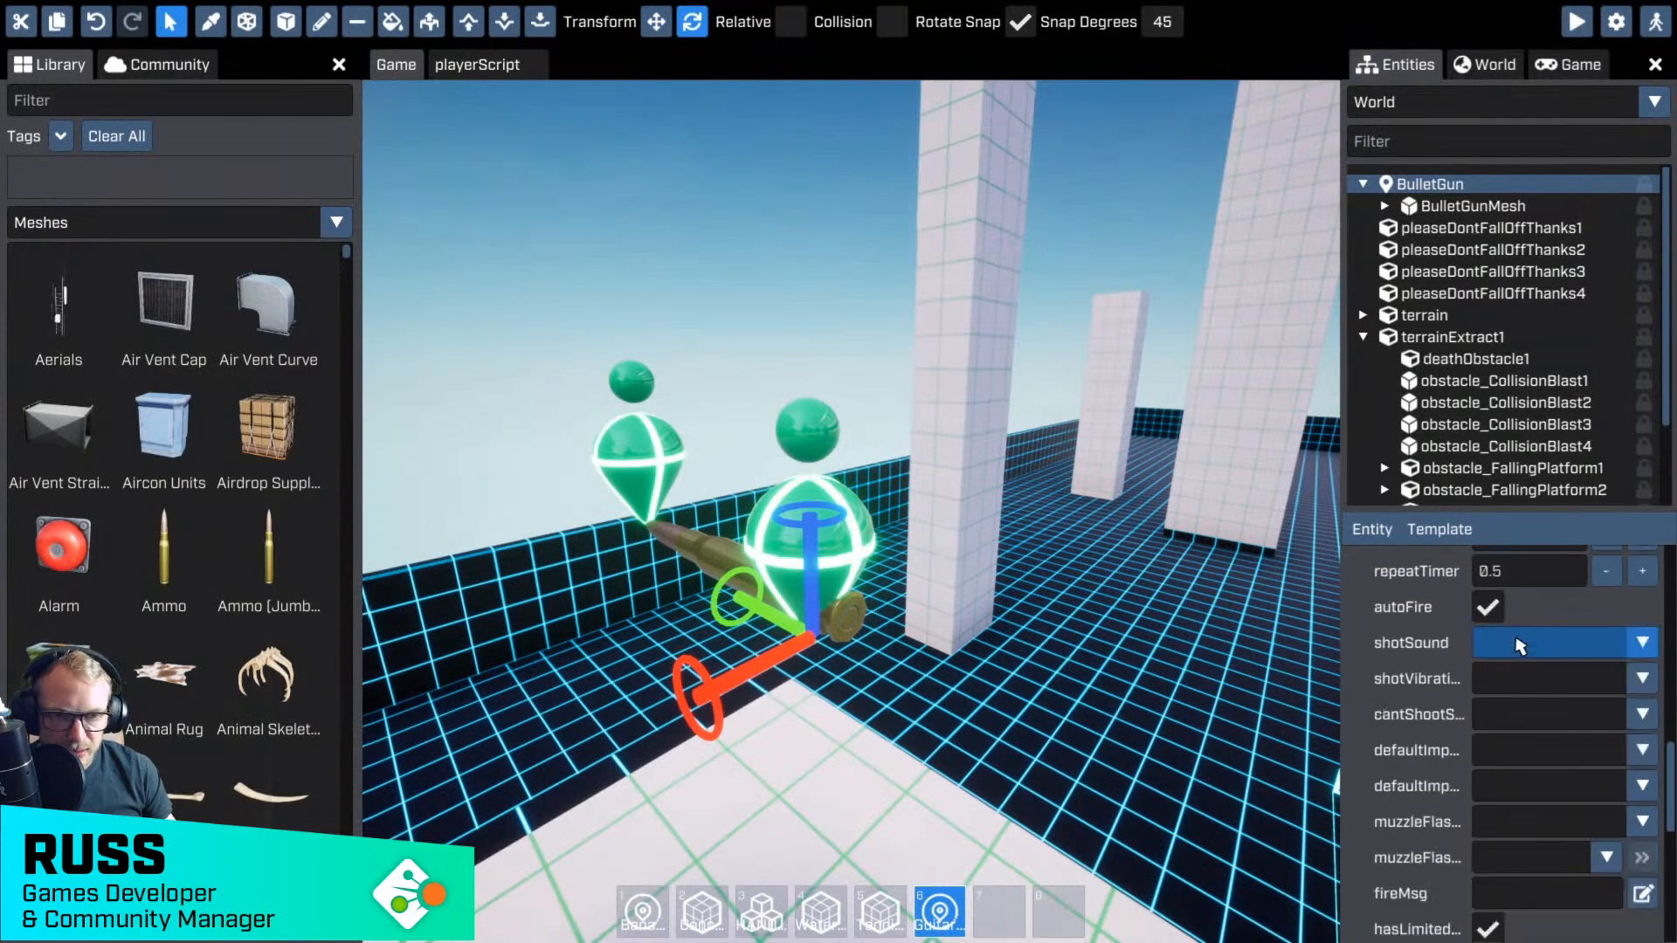
pyautogui.scroll(1, 1450, 629)
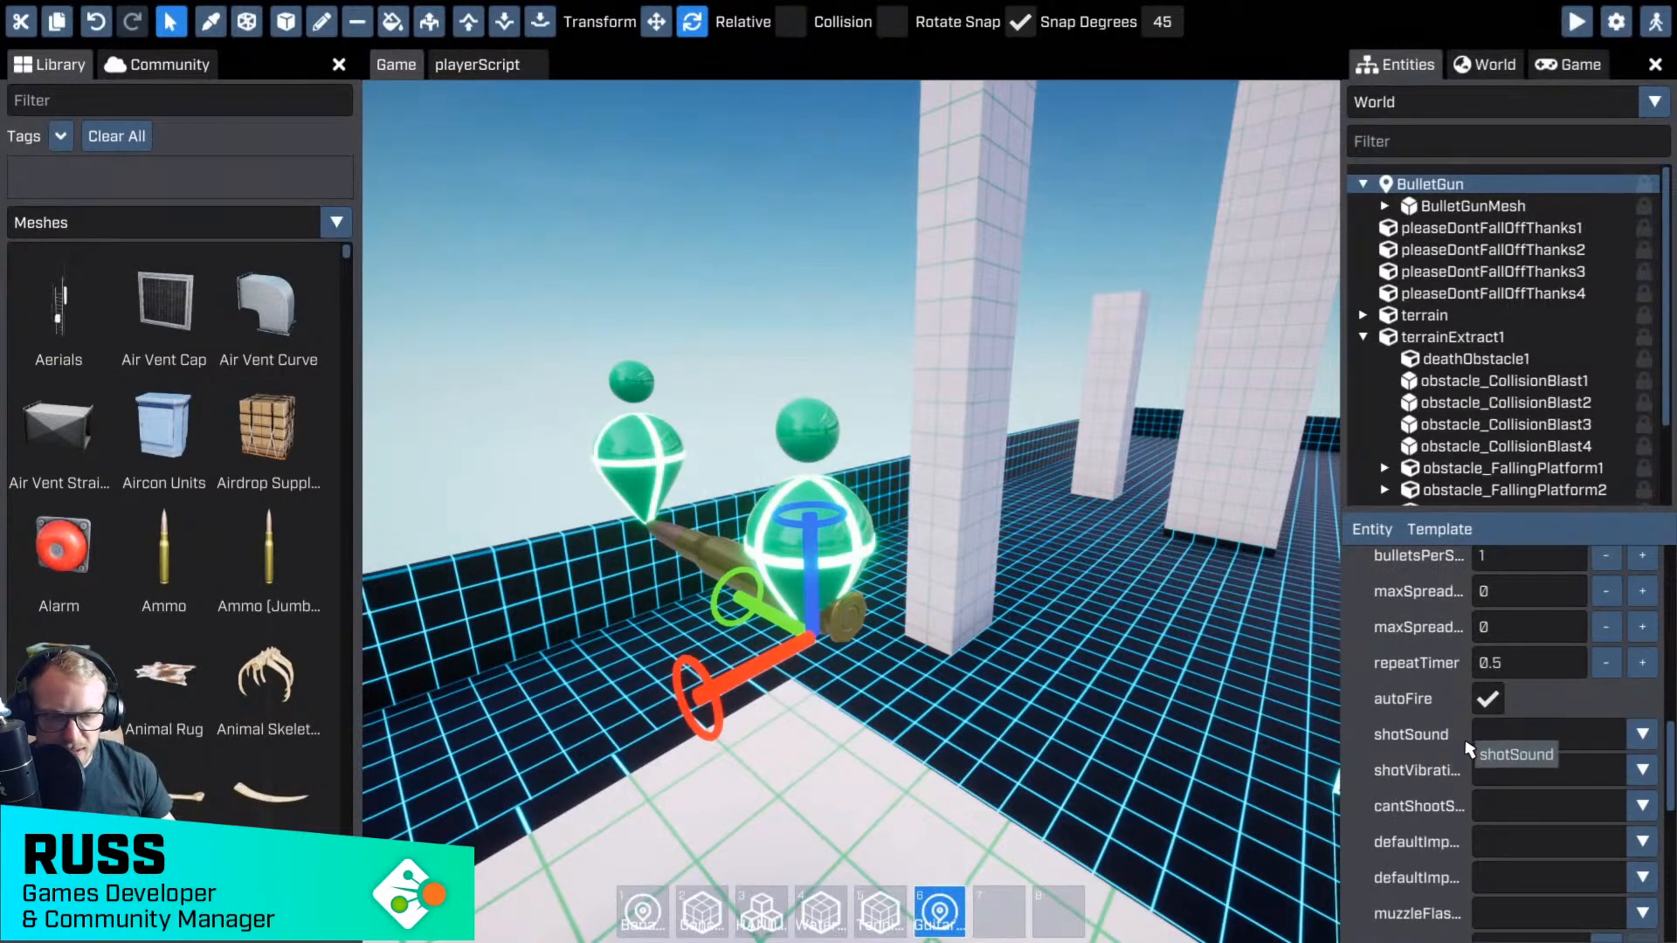
pyautogui.click(1496, 741)
pyautogui.click(1515, 742)
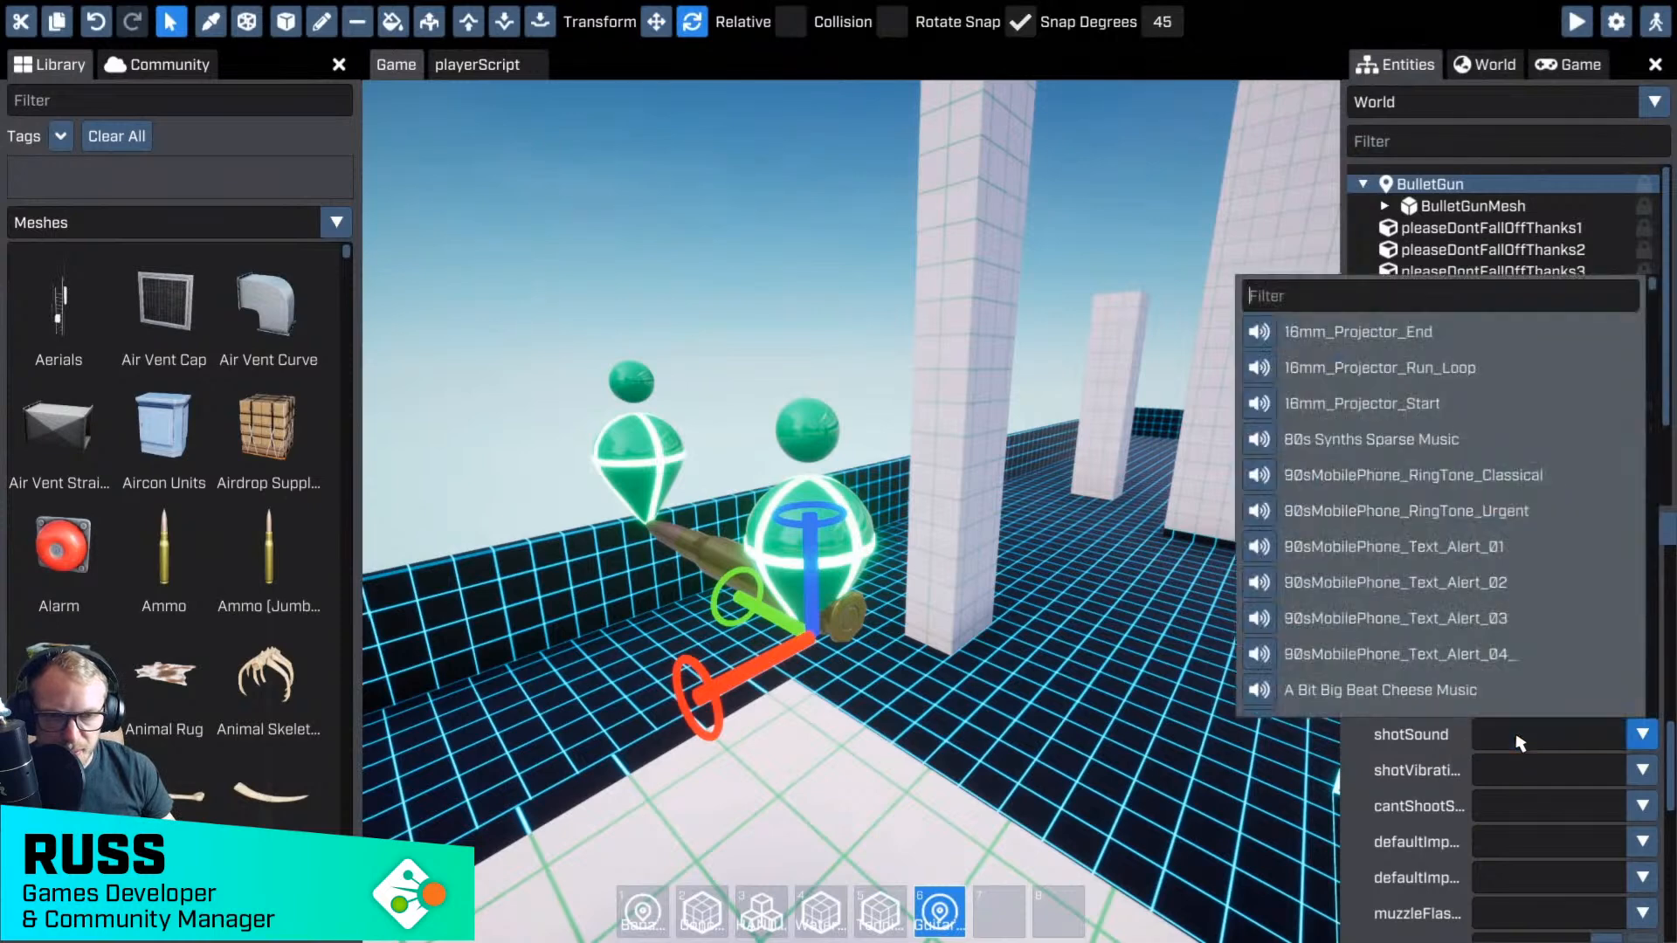
pyautogui.click(1309, 296)
pyautogui.write('rel')
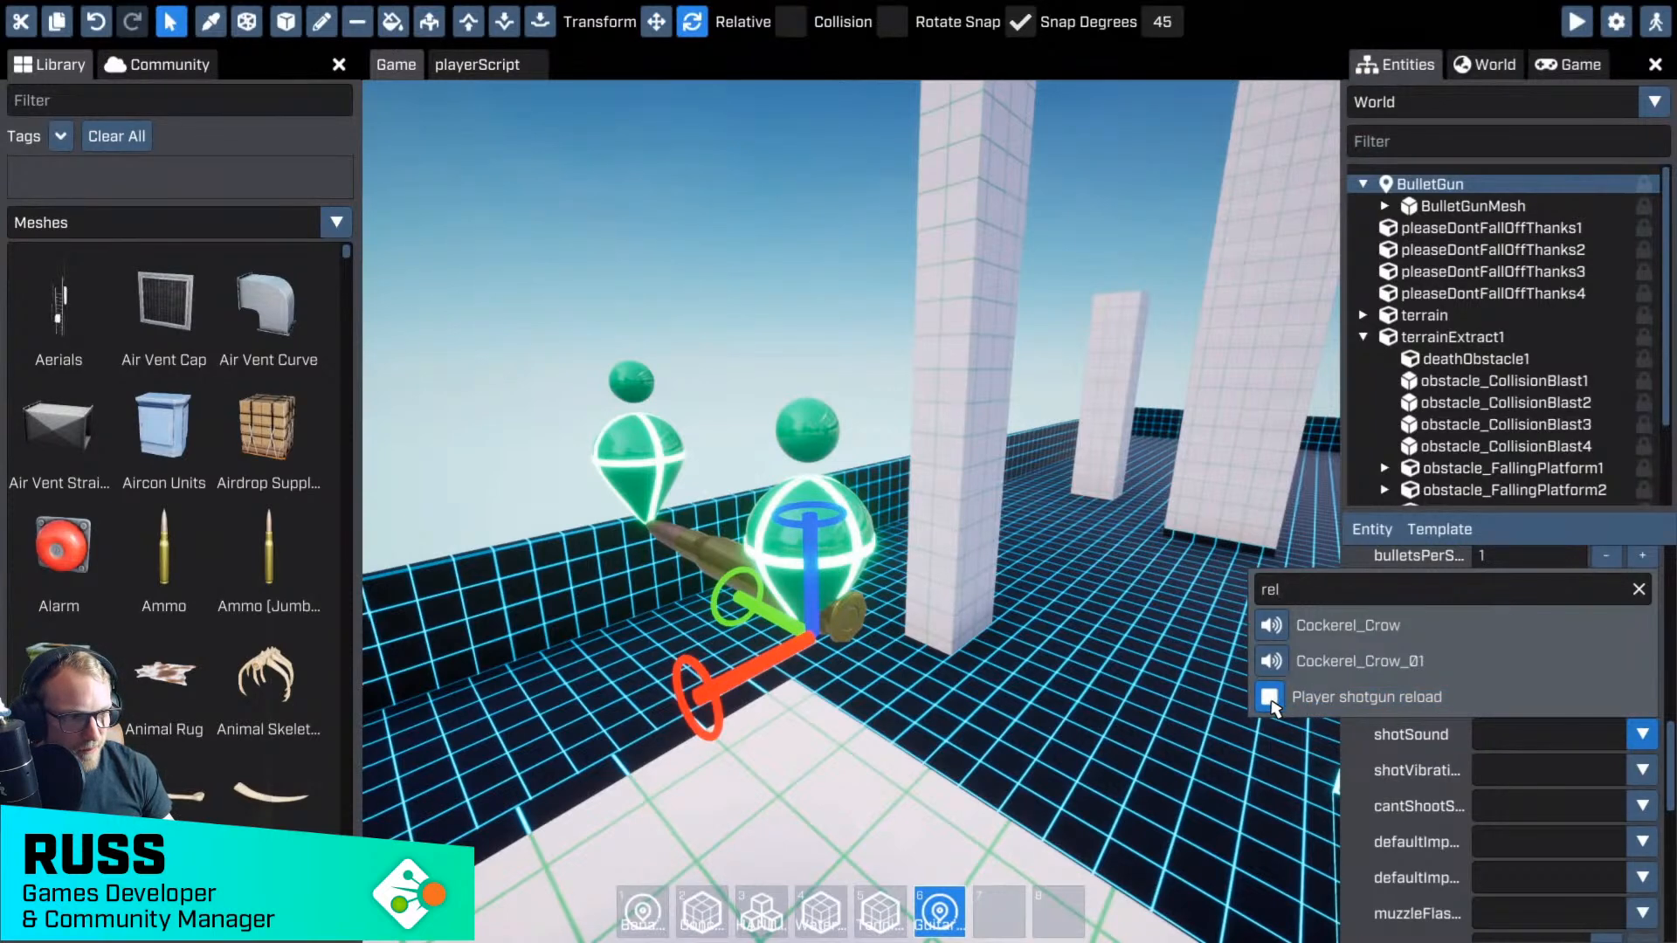
pyautogui.click(1326, 699)
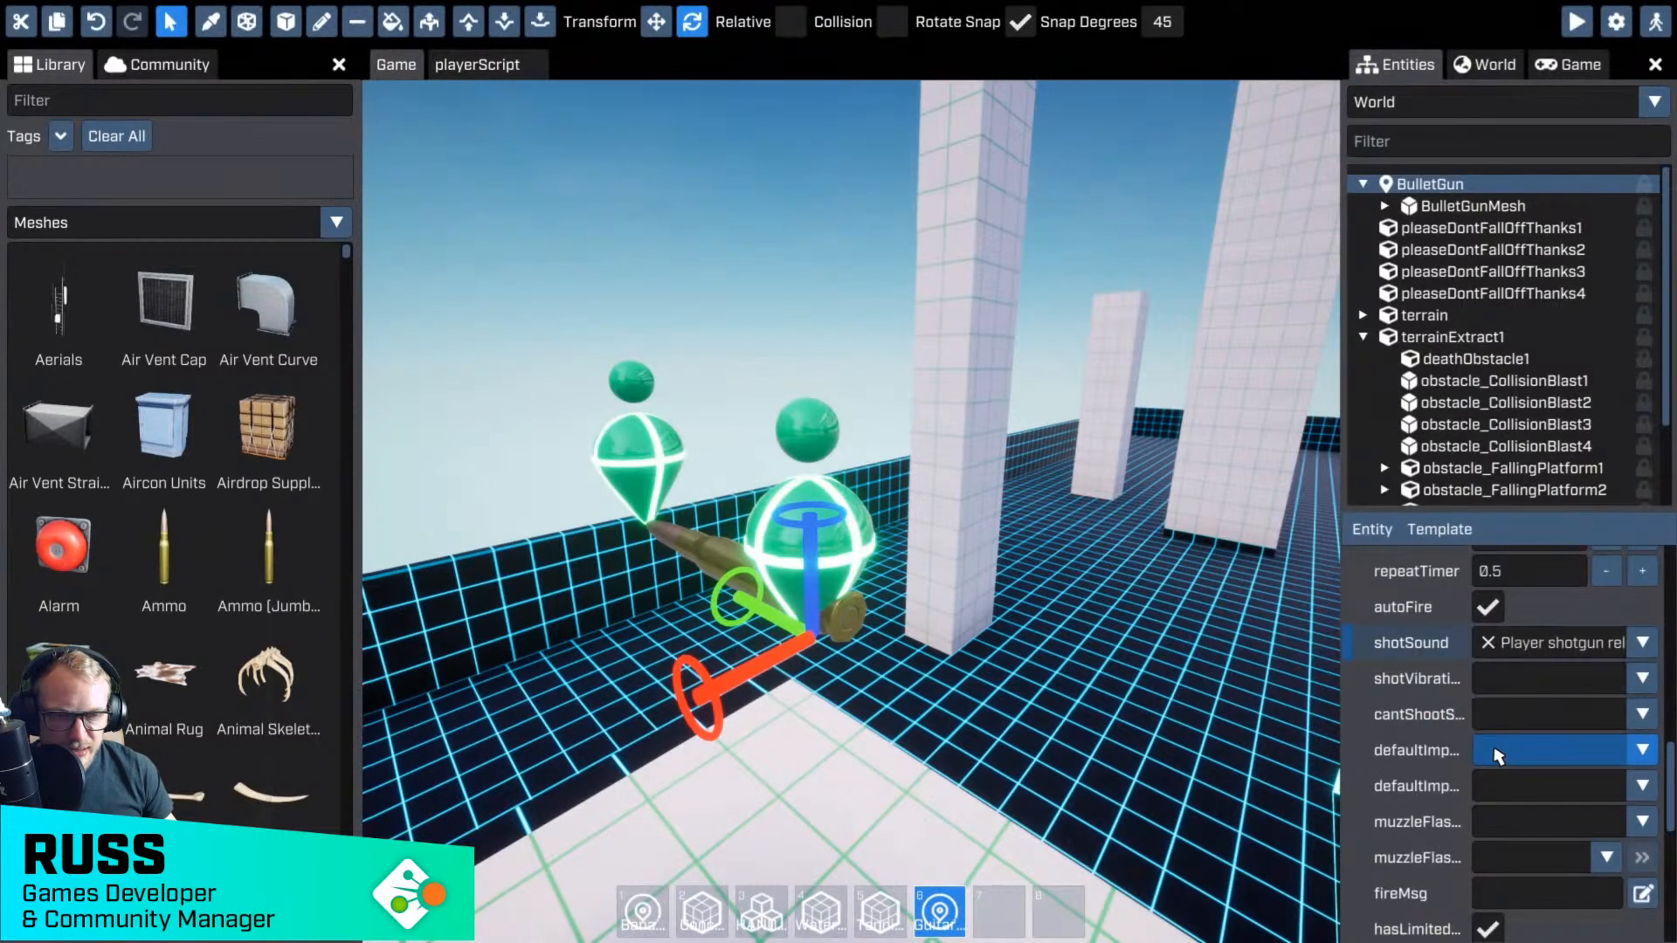
# - Enable shouldFireProjectile in BulletGun's gunScript and locate its projectile template setting
pyautogui.scroll(-5, 1500, 752)
pyautogui.scroll(-7, 1508, 738)
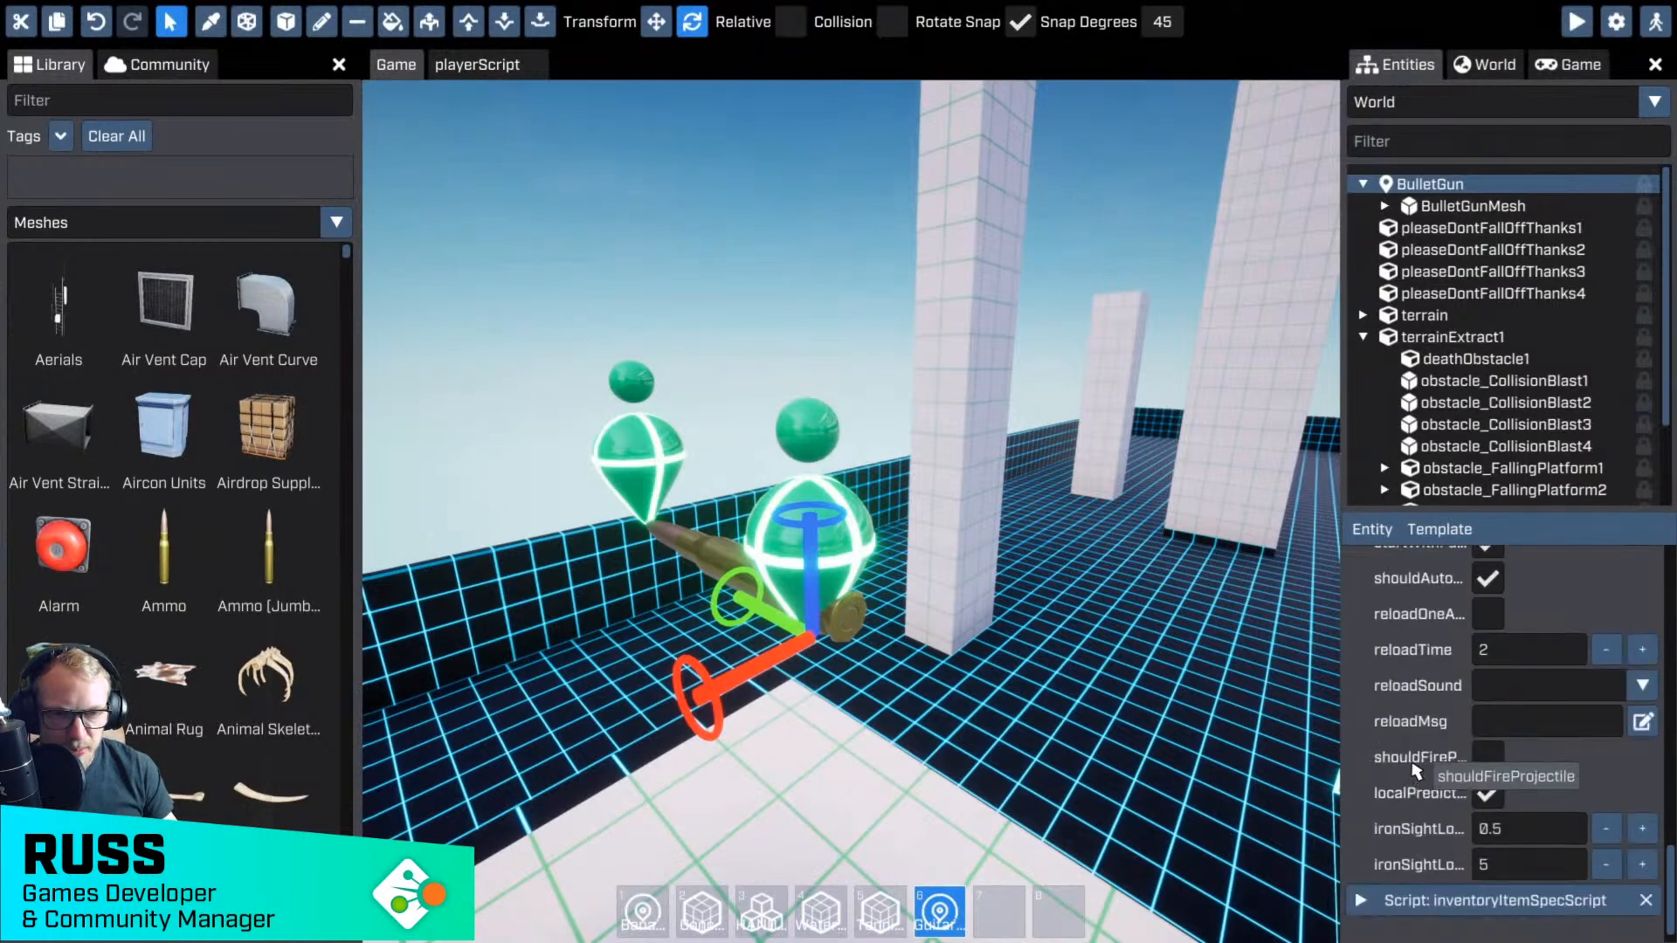
pyautogui.click(1487, 756)
pyautogui.scroll(-2, 1546, 756)
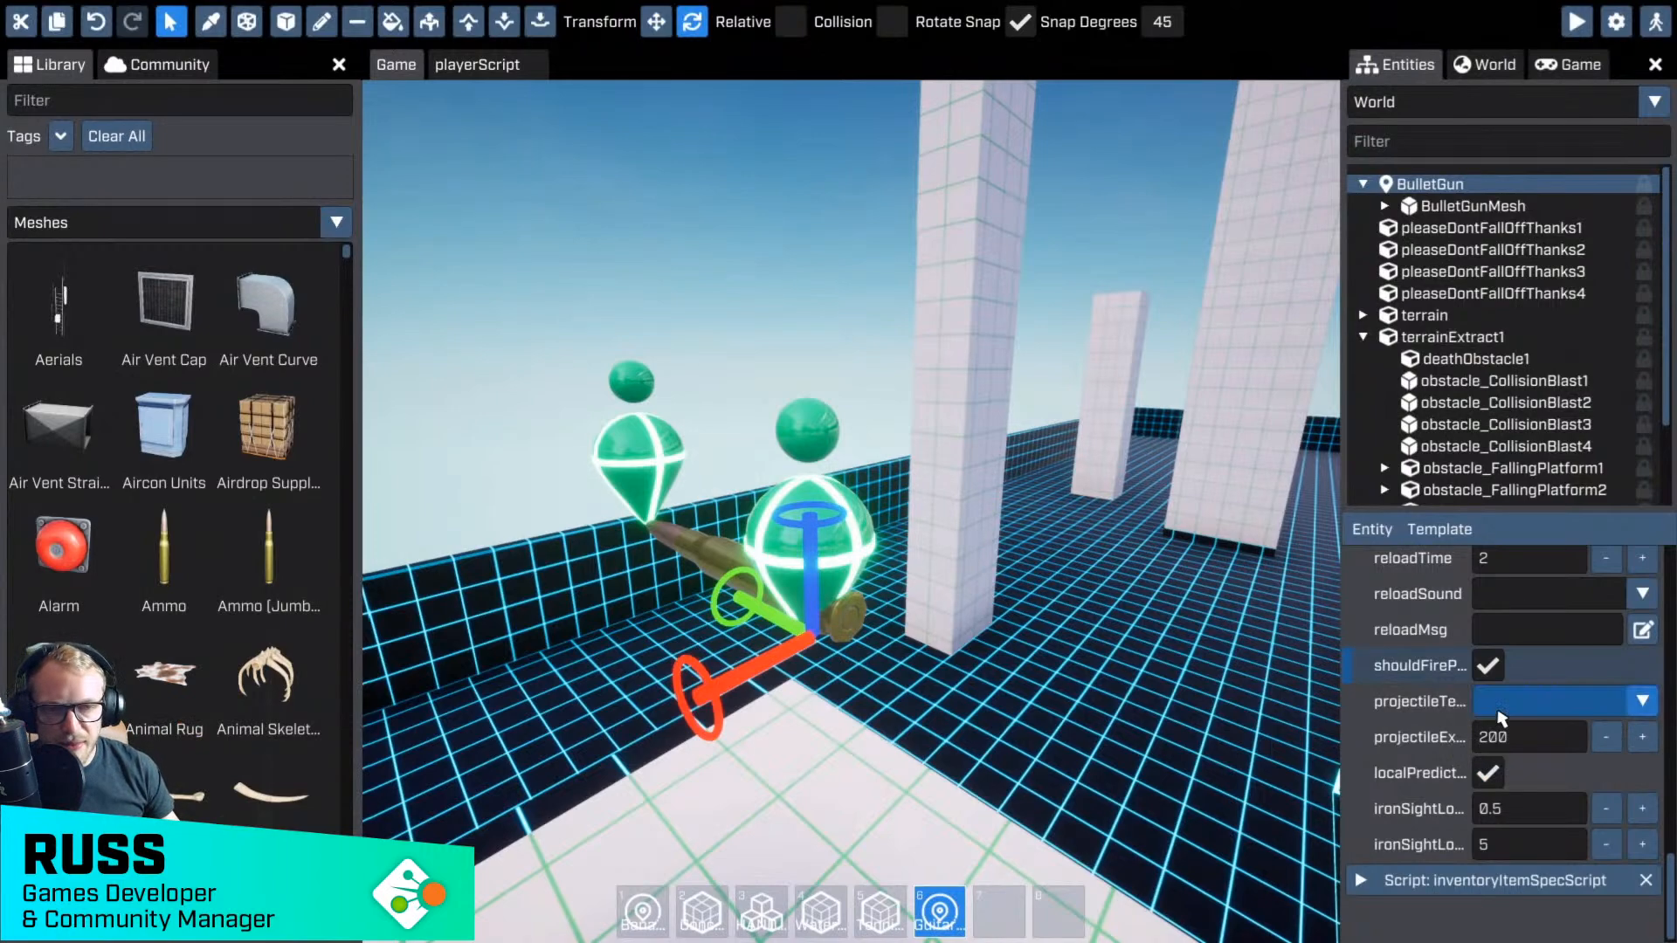
# - Place an instance of the BananaRocket template on top of the white block near the BulletGun
pyautogui.press('s')
pyautogui.moveTo(1026, 718)
pyautogui.mouseDown(button='right')
pyautogui.moveTo(969, 718)
pyautogui.moveTo(1048, 729)
pyautogui.moveTo(1025, 717)
pyautogui.mouseUp(button='right')
pyautogui.click(140, 223)
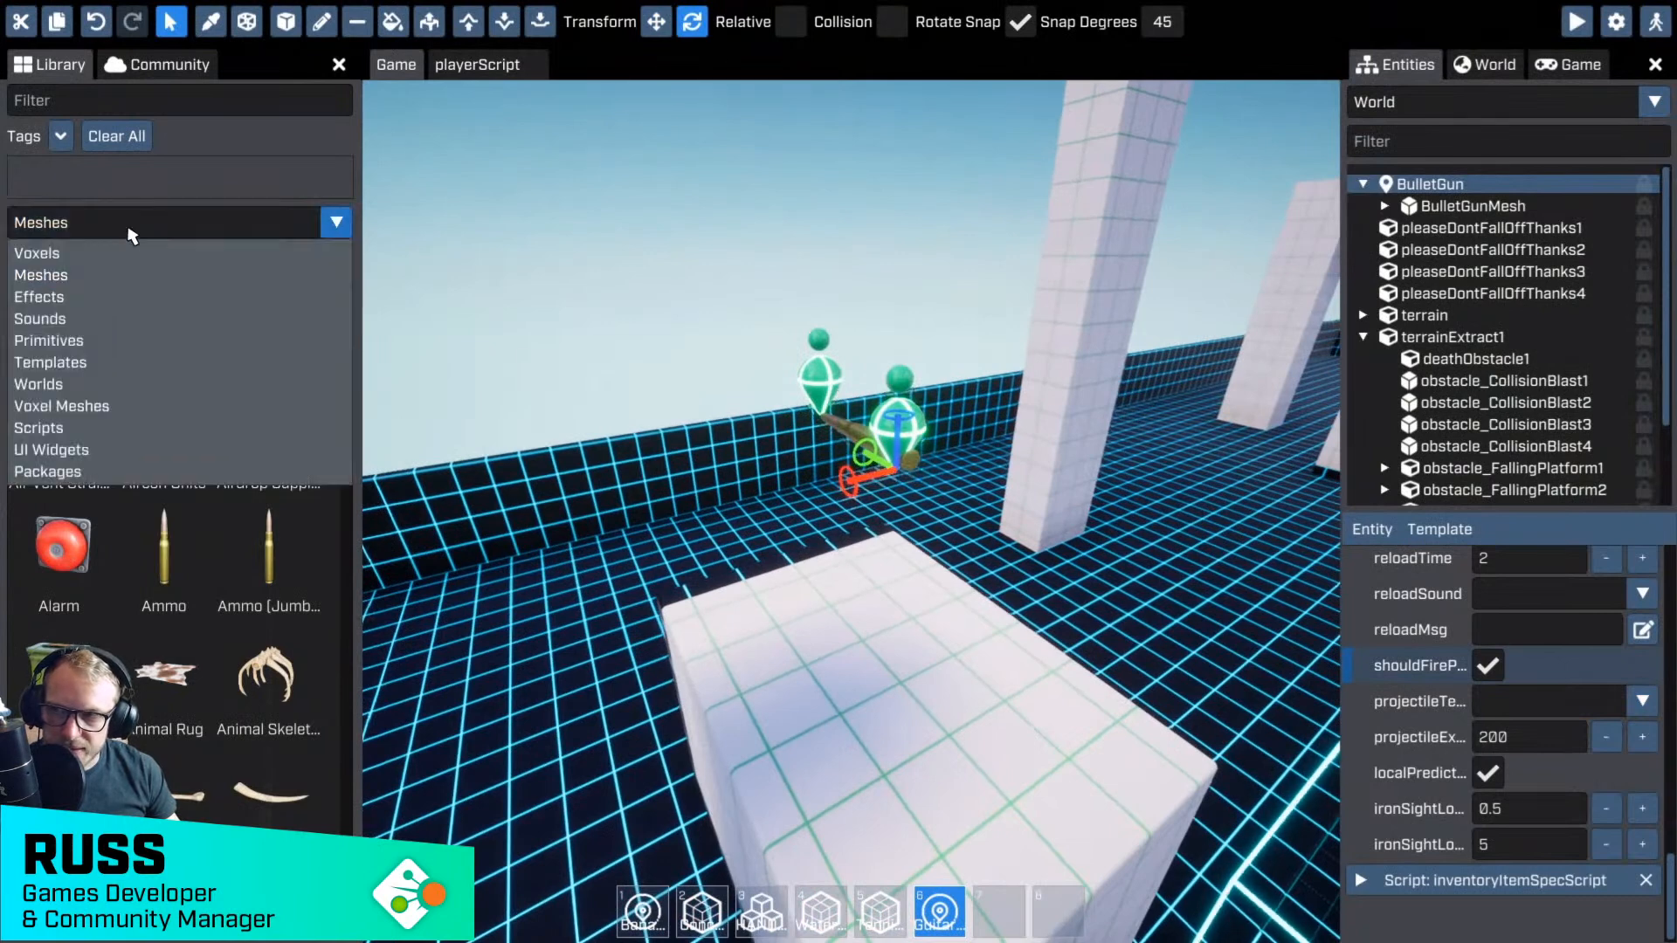
pyautogui.click(83, 363)
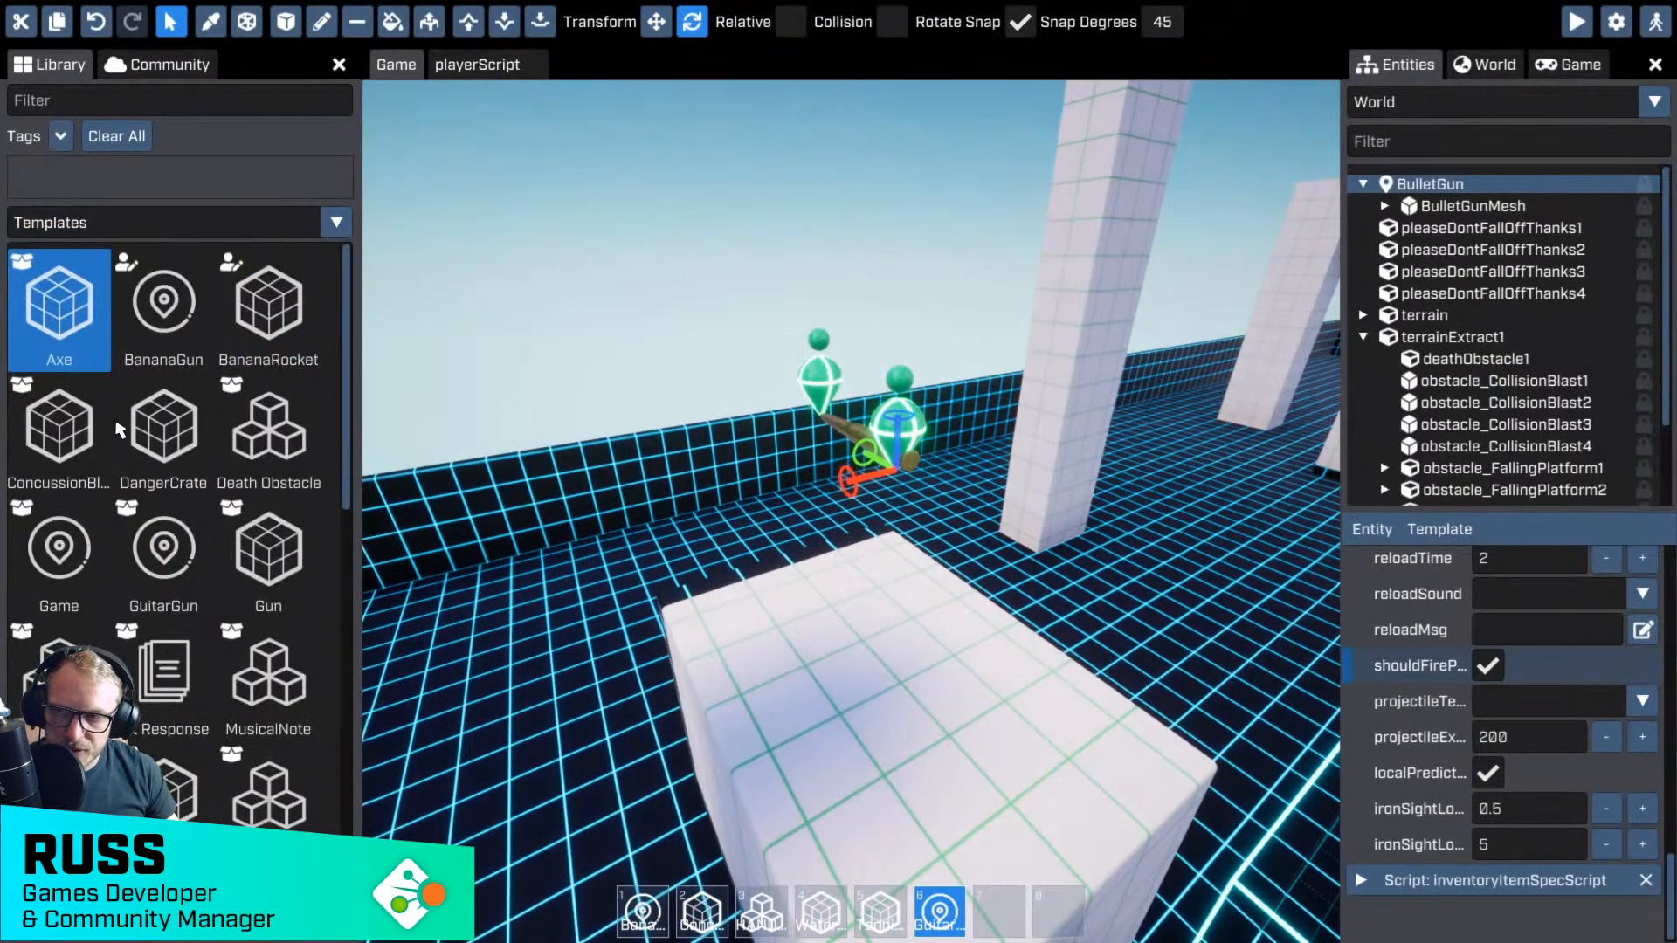
pyautogui.keyDown('ctrl'); pyautogui.click(297, 340); pyautogui.keyUp('ctrl')
pyautogui.moveTo(297, 341); pyautogui.dragTo(851, 690)
pyautogui.scroll(6, 838, 646)
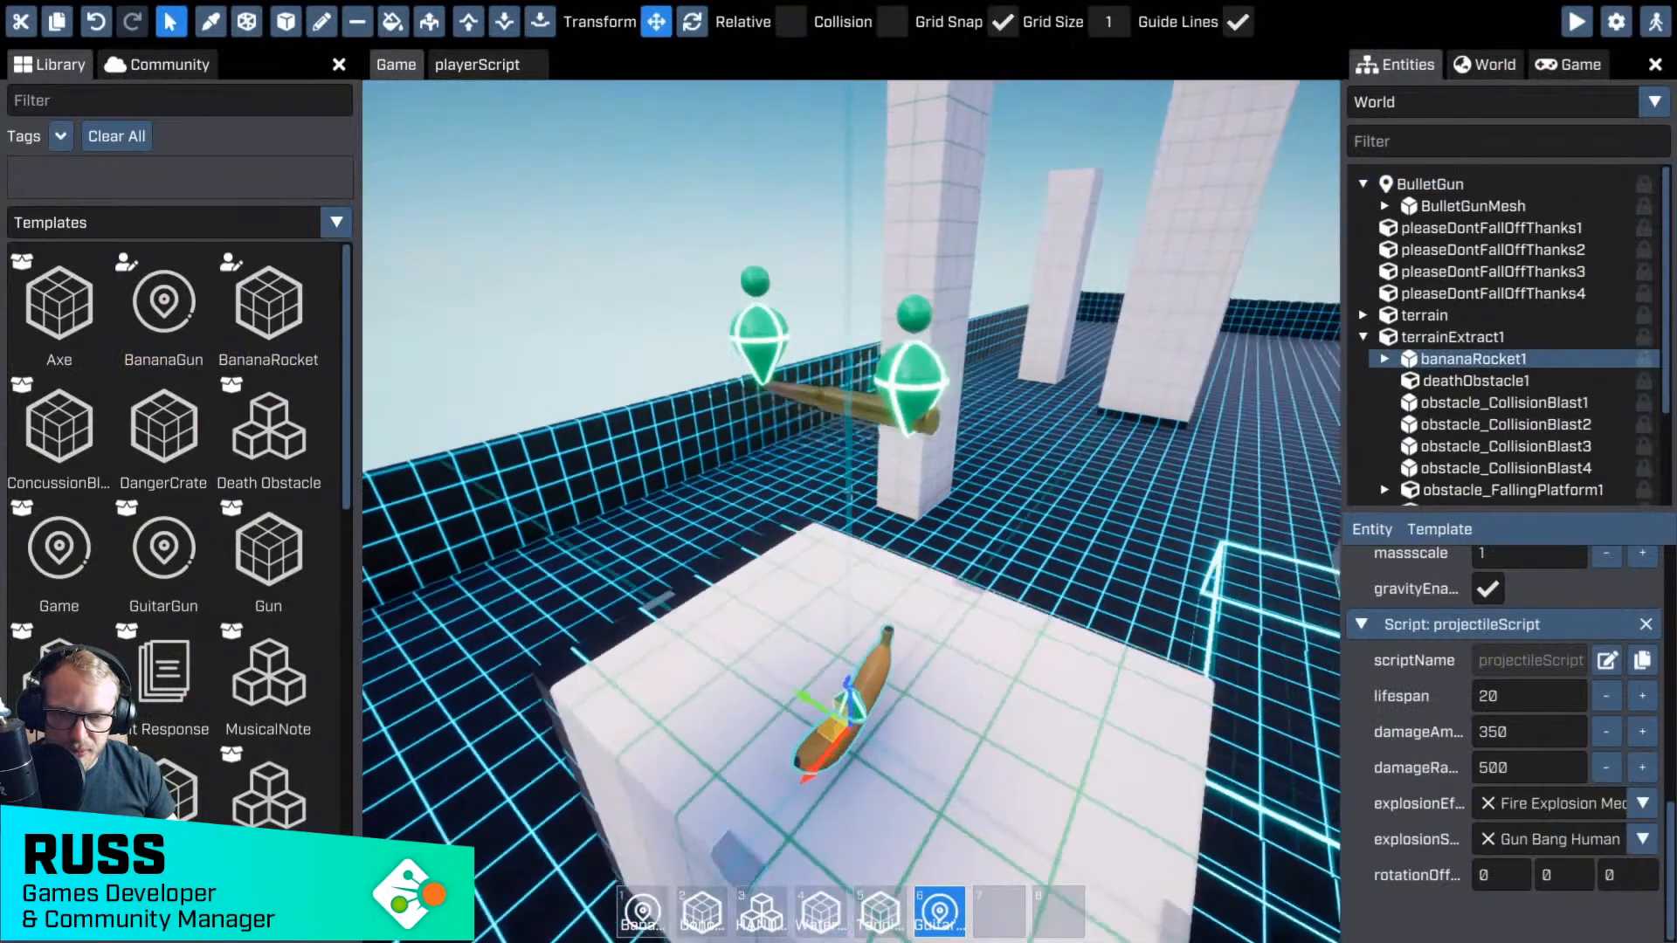
# - Raise the placed banana rocket above the block to a height of 500
pyautogui.moveTo(800, 611); pyautogui.dragTo(973, 292)
pyautogui.press('d')
pyautogui.moveTo(975, 290); pyautogui.dragTo(760, 262, button='right')
pyautogui.press('w')
# - Break the banana rocket's link with its template and rename the entity GunBullet
pyautogui.scroll(10, 1631, 576)
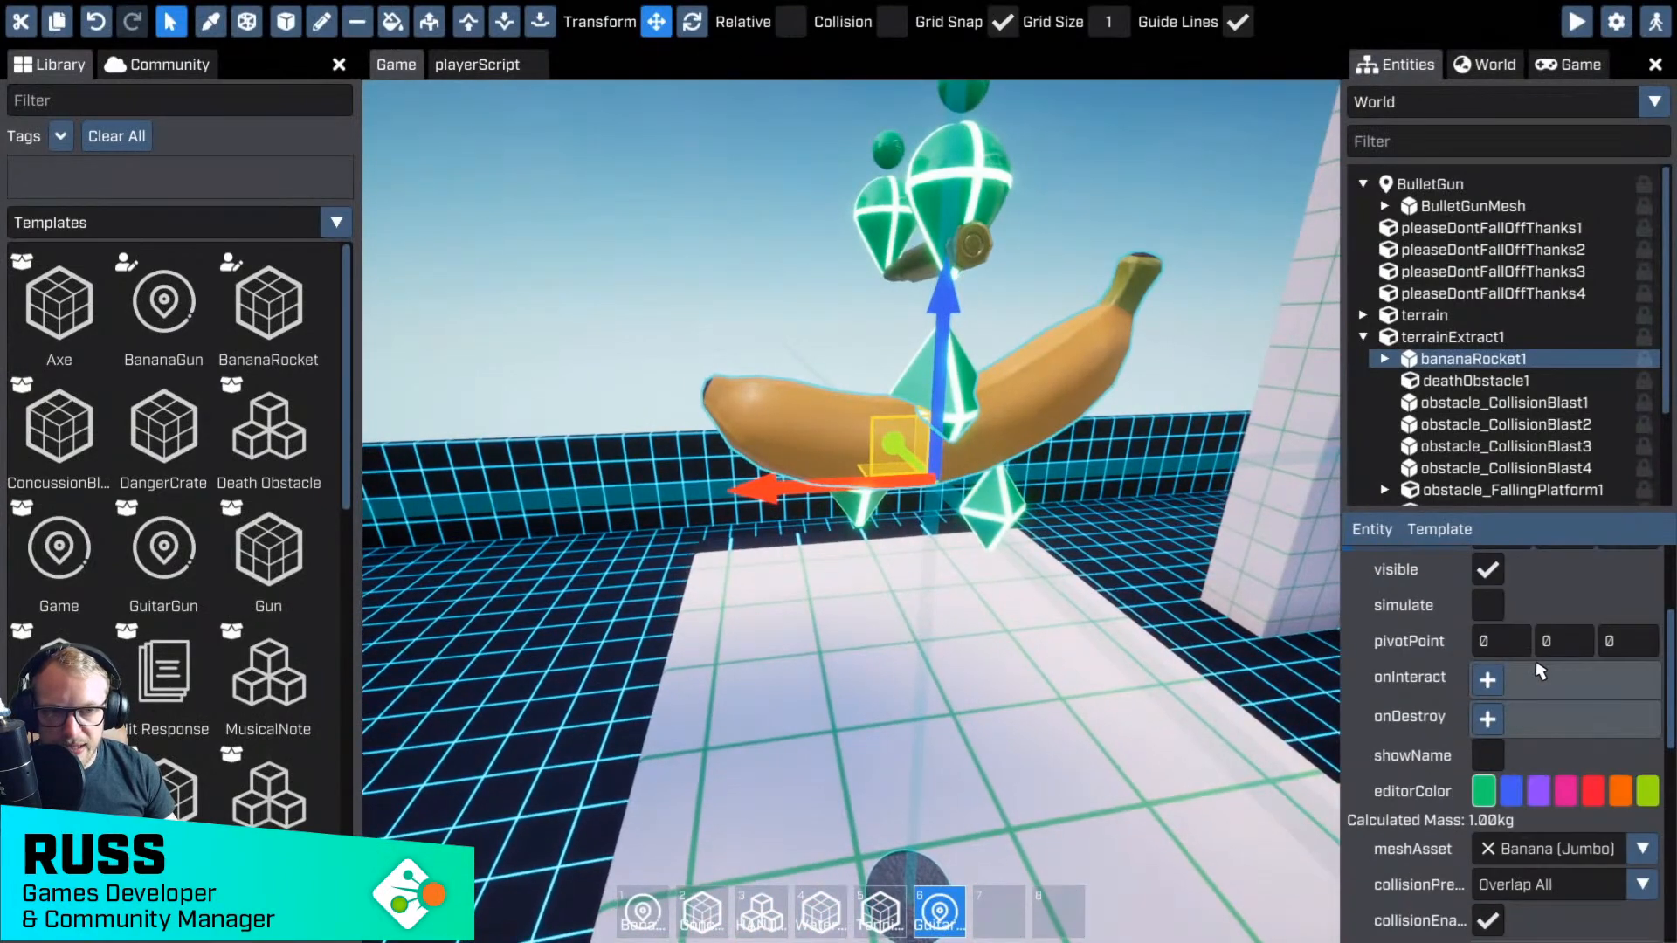
pyautogui.click(1641, 568)
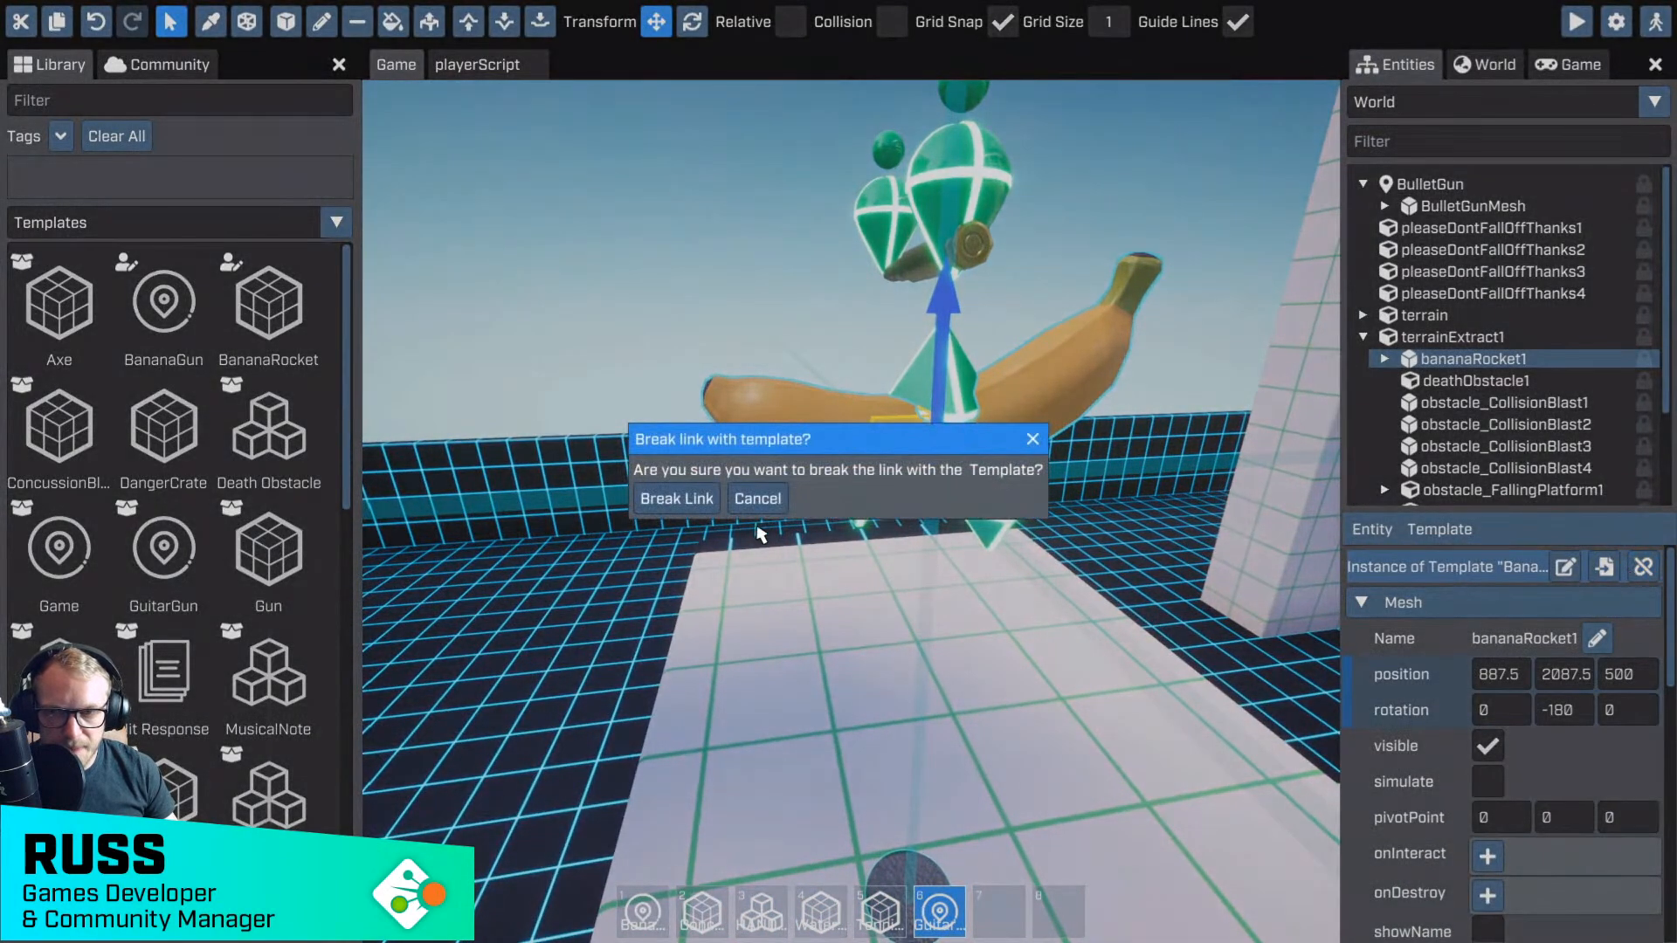
pyautogui.click(690, 498)
pyautogui.click(1594, 603)
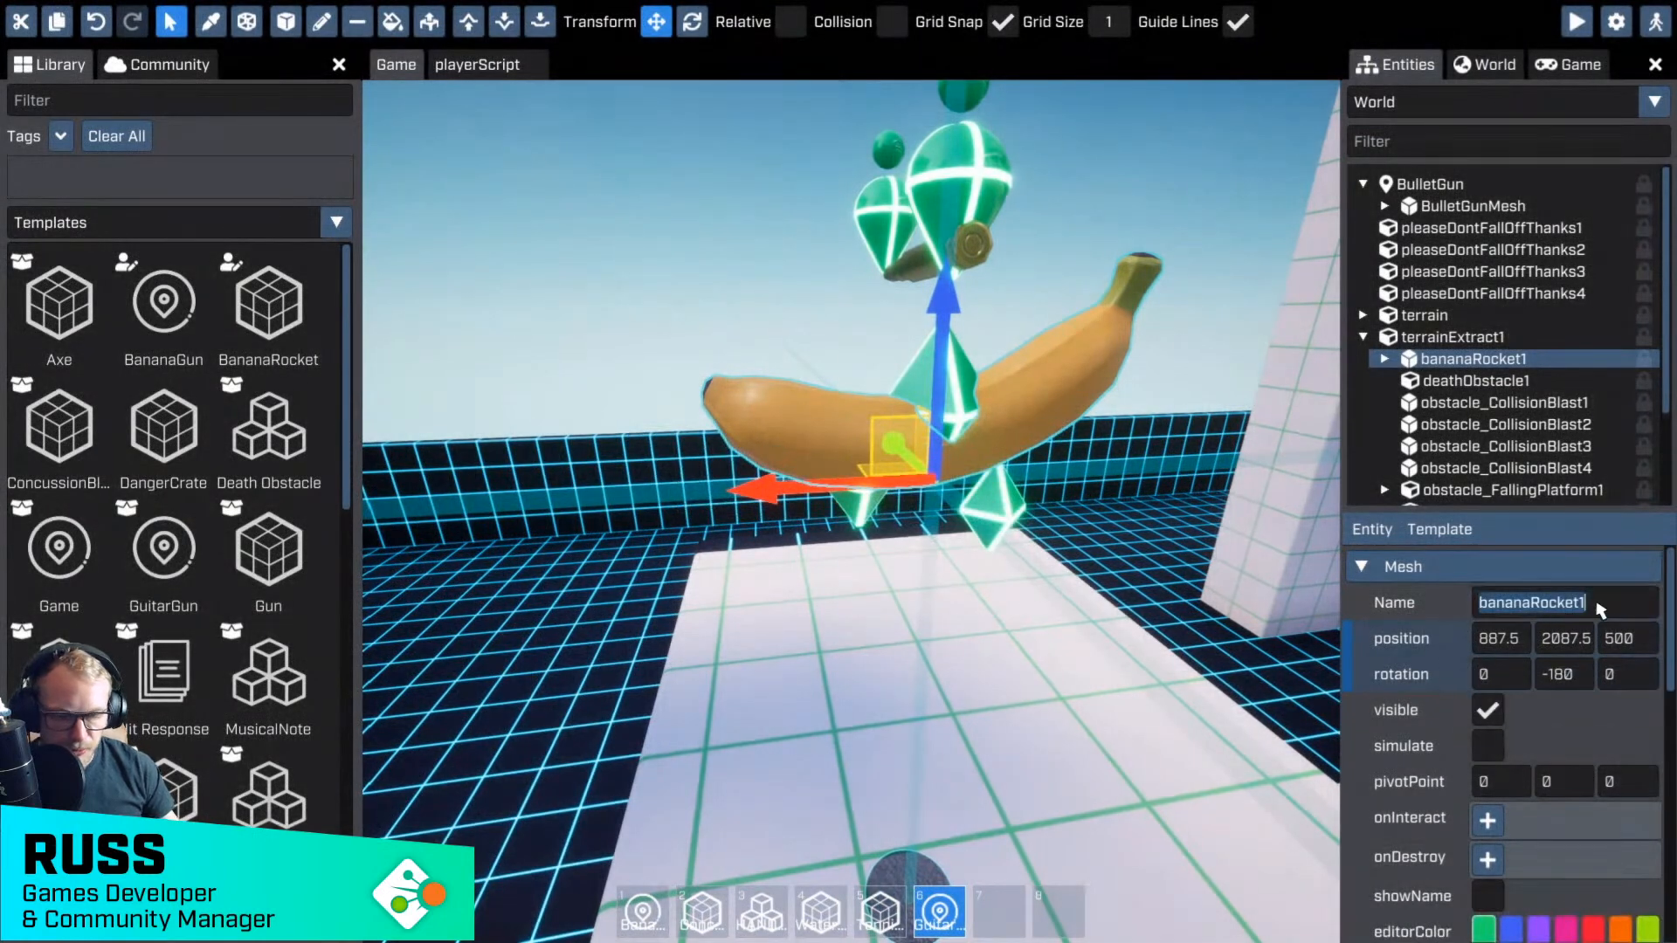
pyautogui.write('GUnBullet')
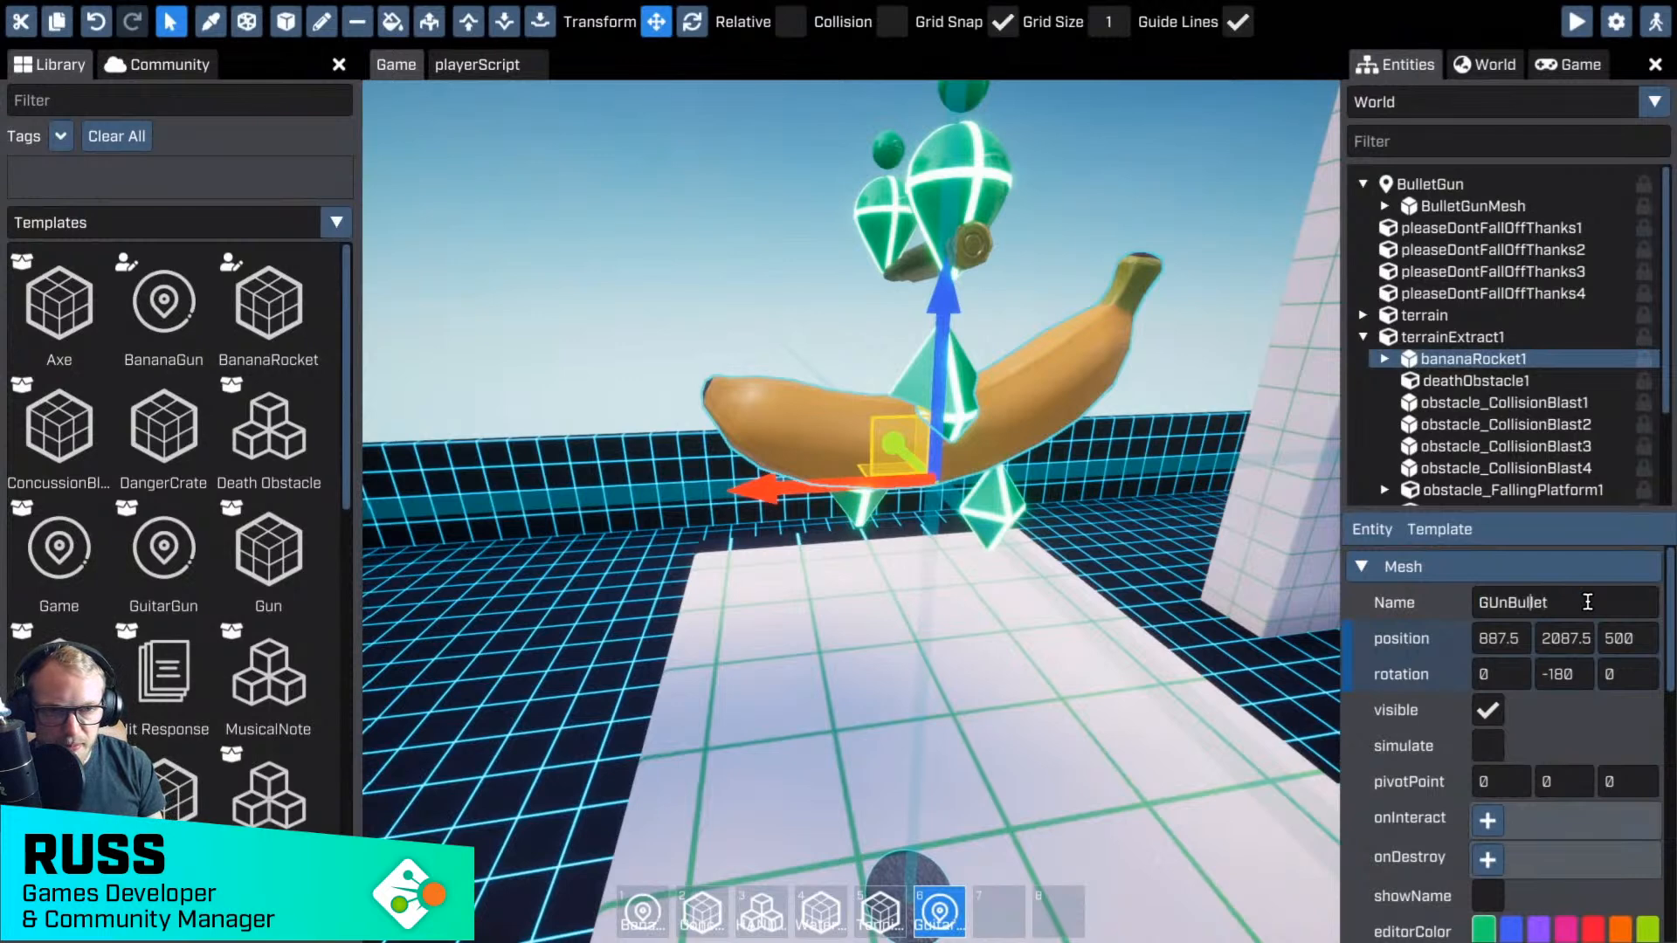
pyautogui.press('Delete')
pyautogui.write('u')
pyautogui.press('Return')
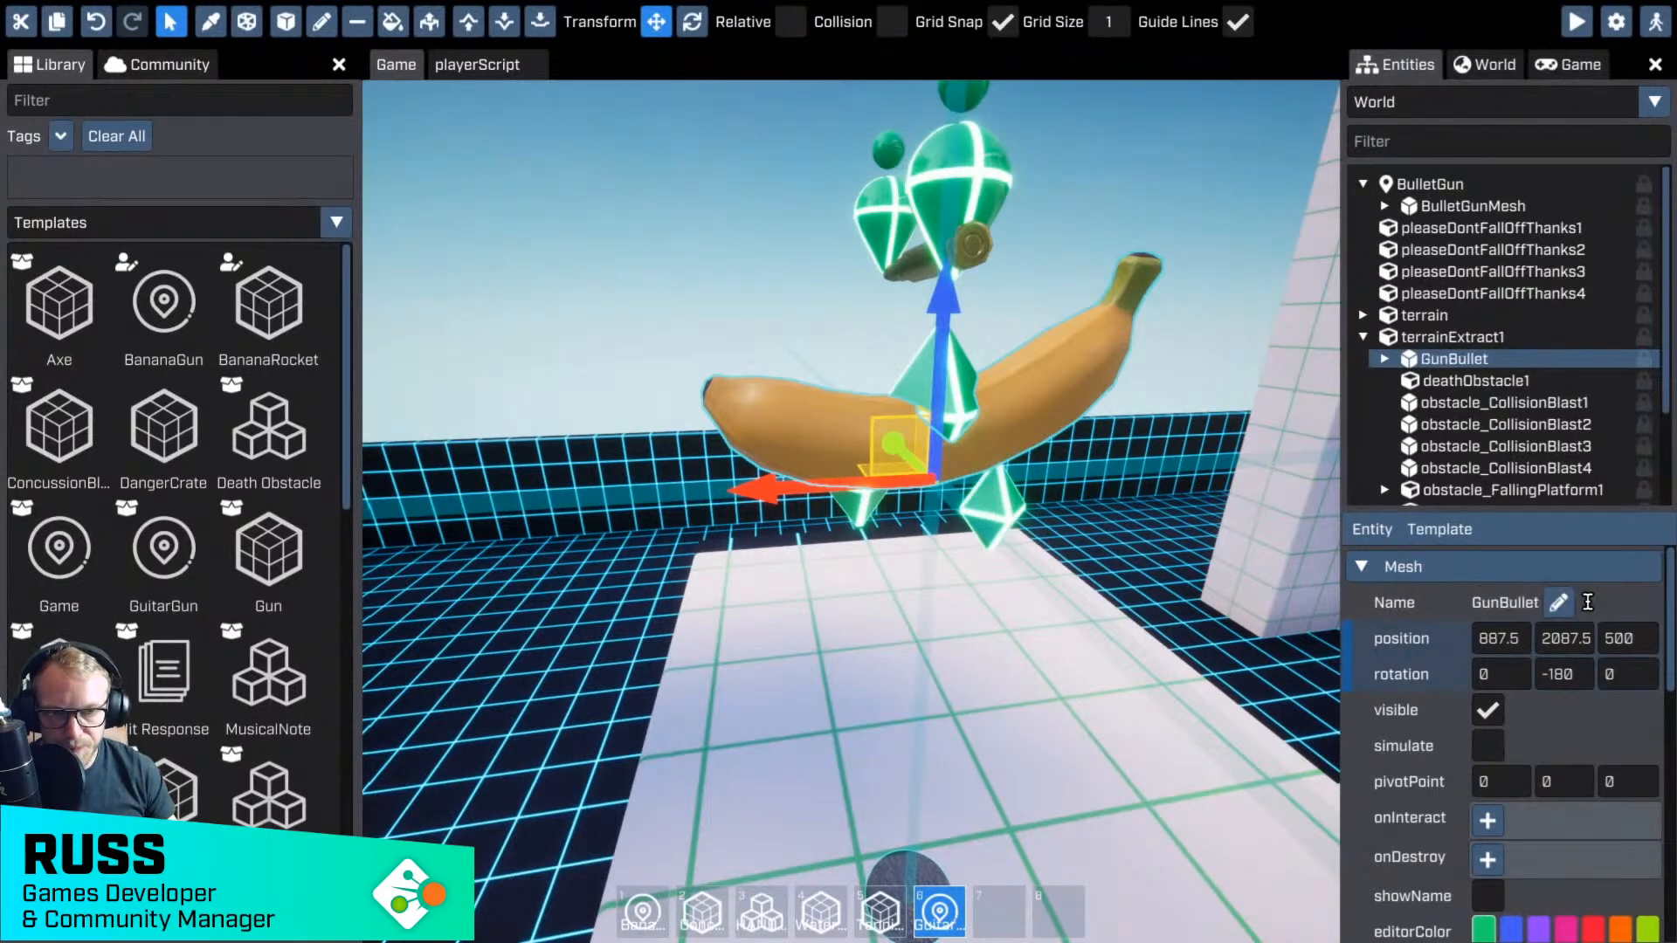
# - Change GunBullet's mesh asset to Assault Rifle
pyautogui.scroll(-5, 1572, 702)
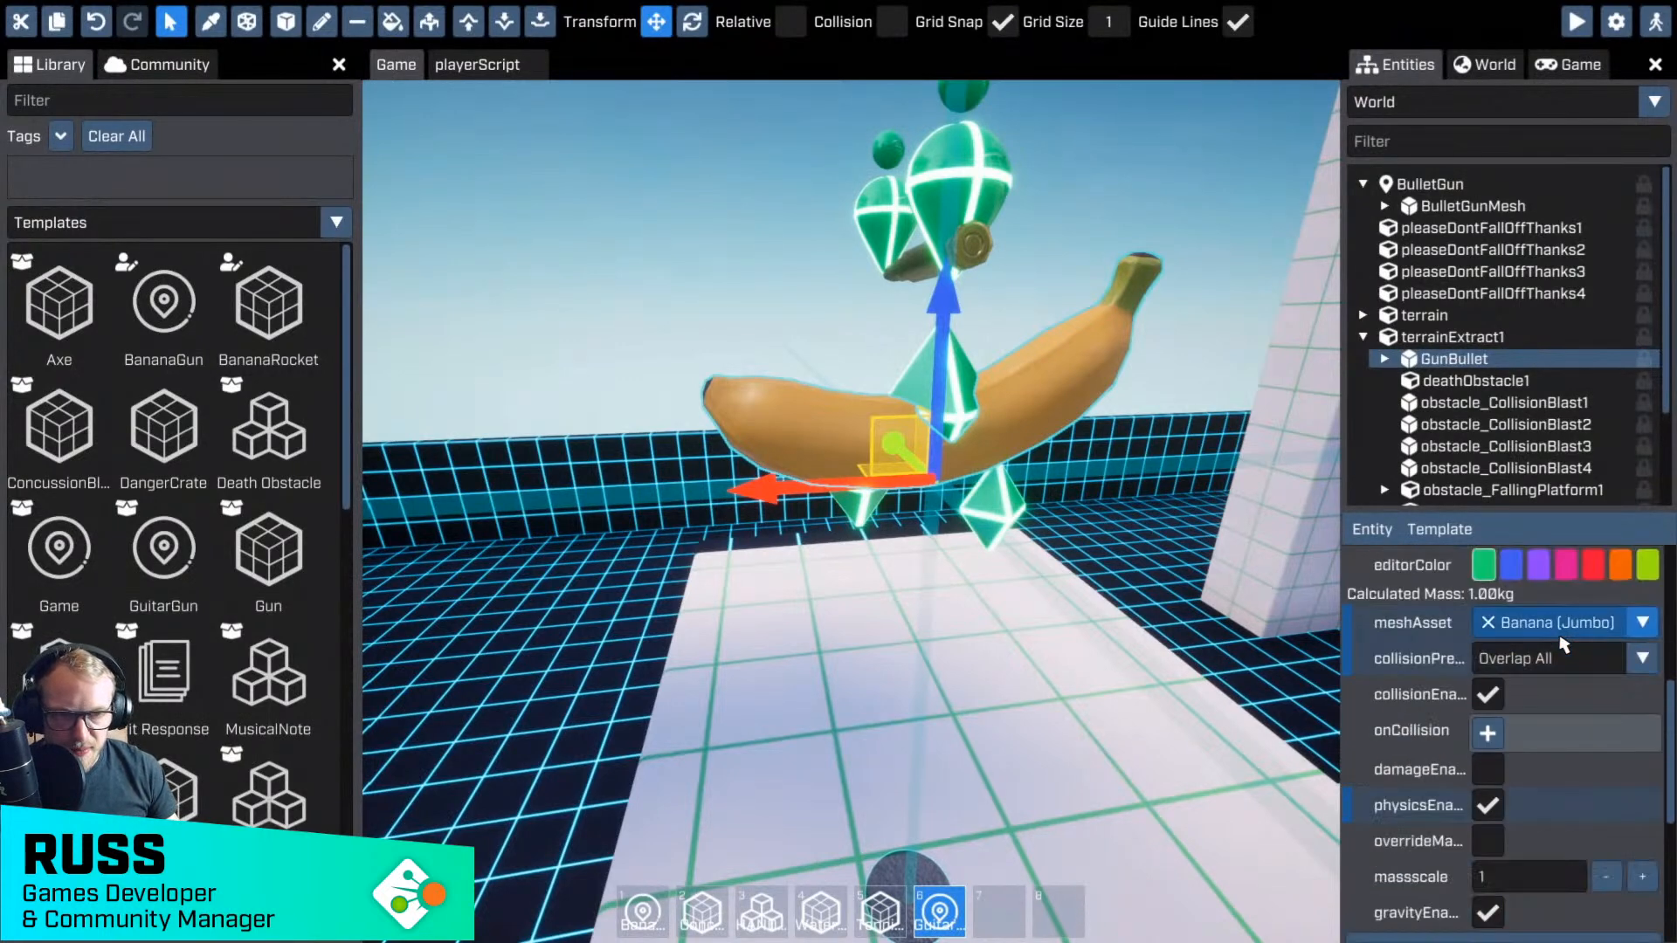
pyautogui.click(1568, 659)
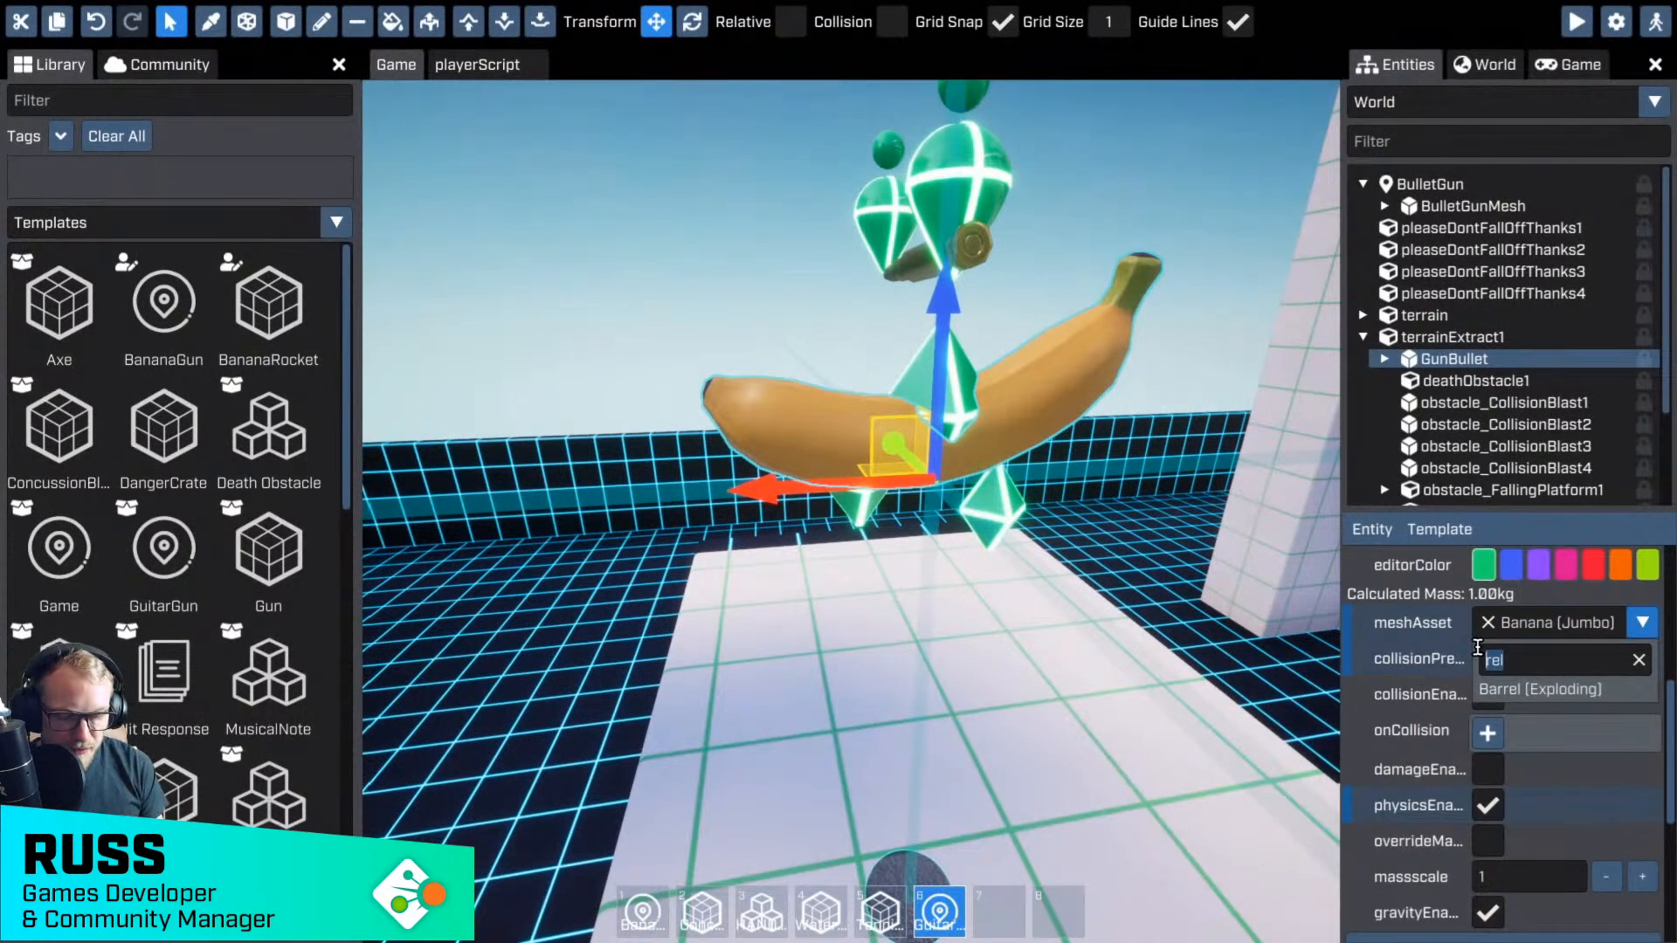
pyautogui.write('ass')
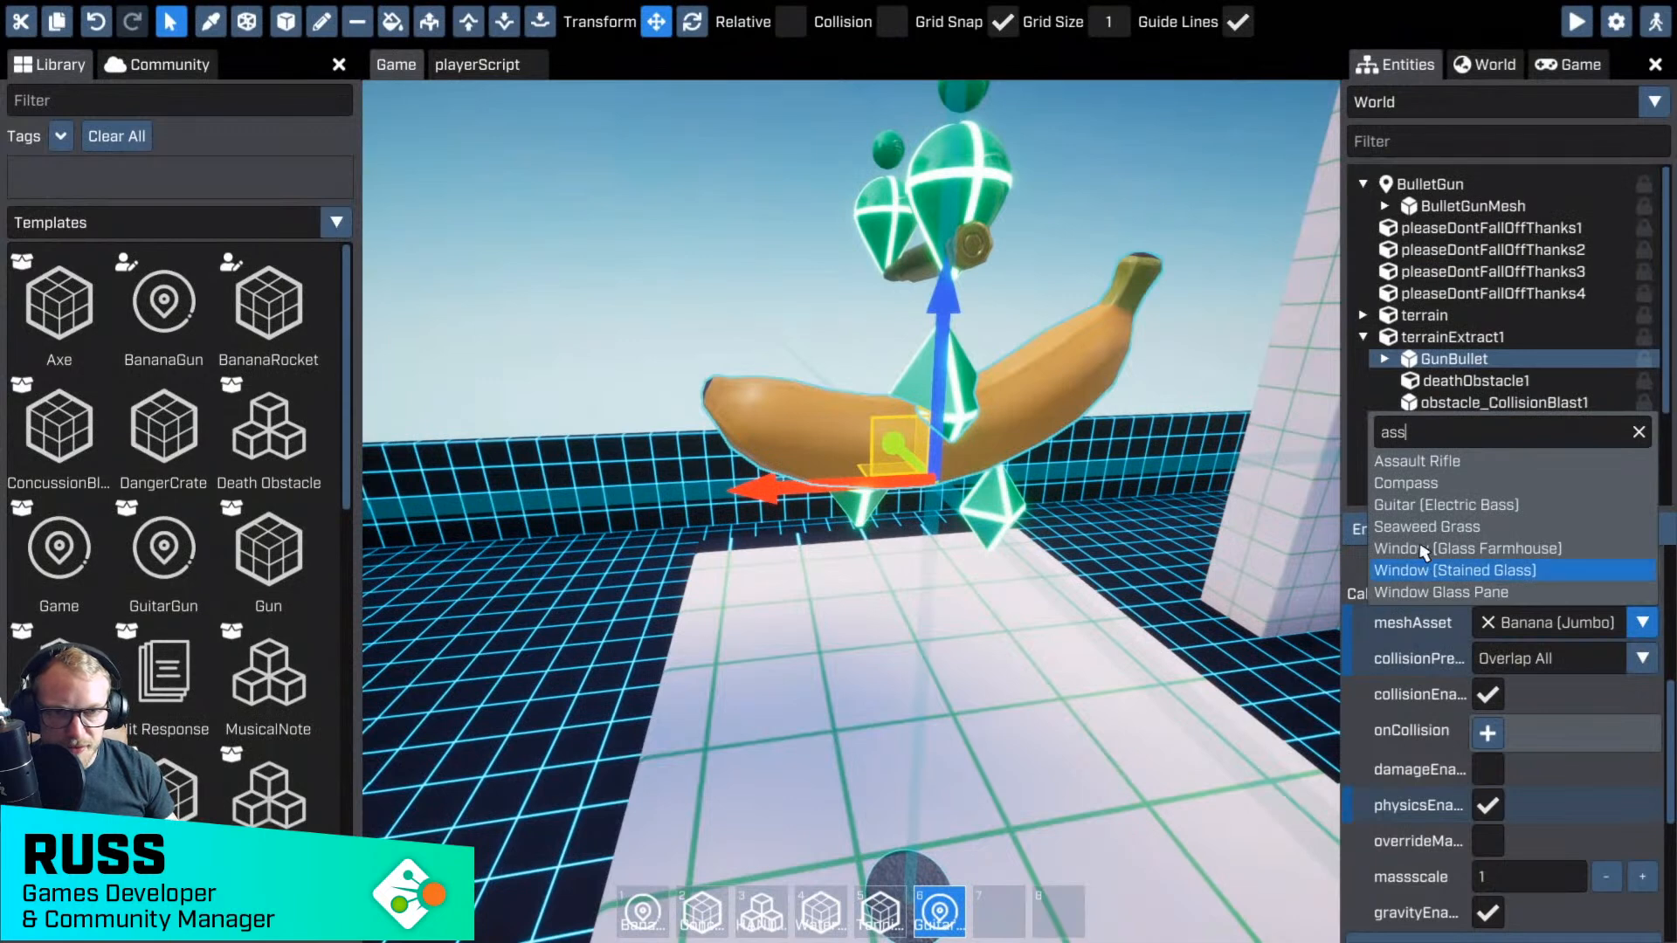
pyautogui.click(1417, 460)
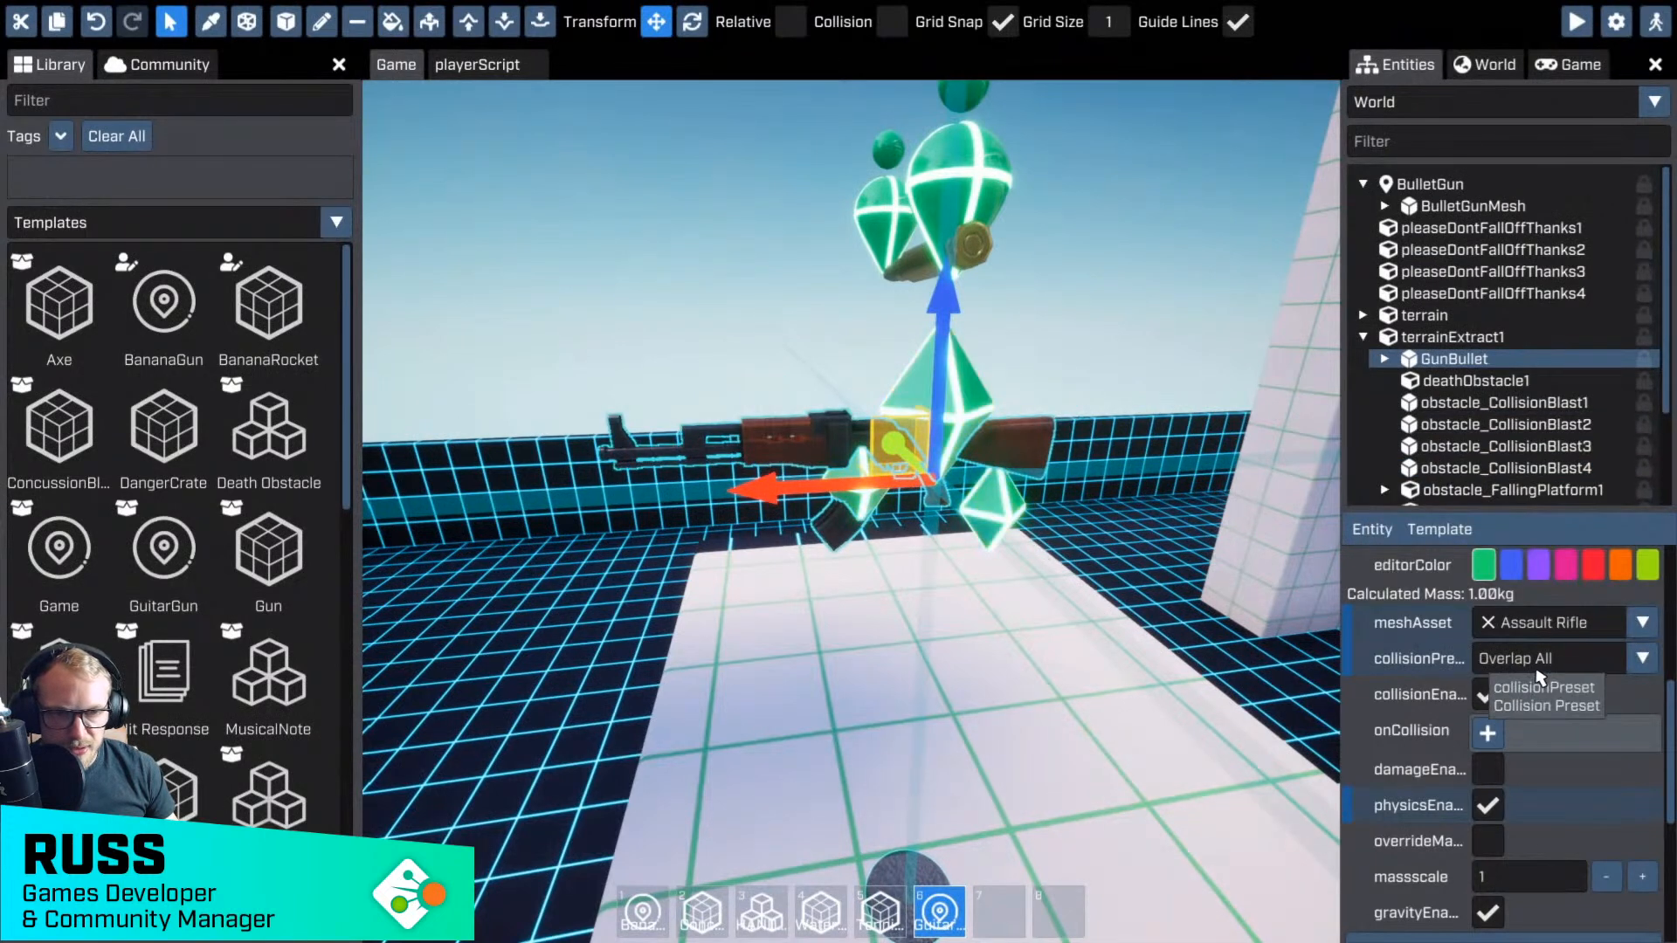
# - Preview Weapon Assault Rifle Fire One Shot 01 and set it as the explosion sound in GunBullet's projectileScript
pyautogui.scroll(-1, 1560, 676)
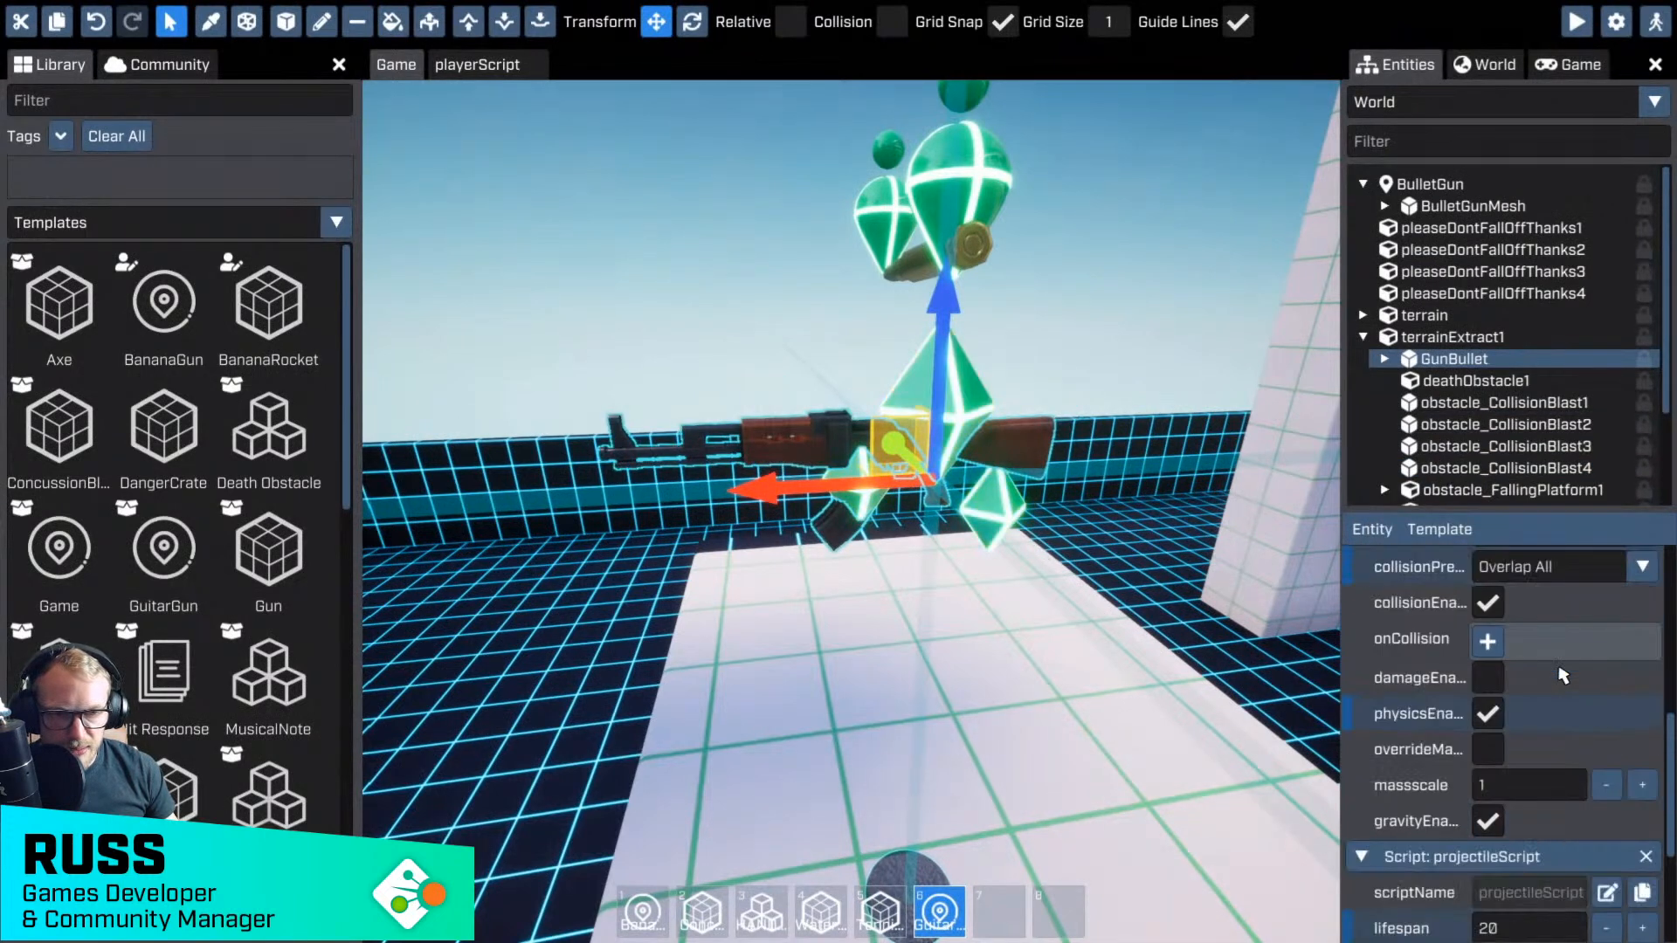
pyautogui.scroll(-1, 1562, 675)
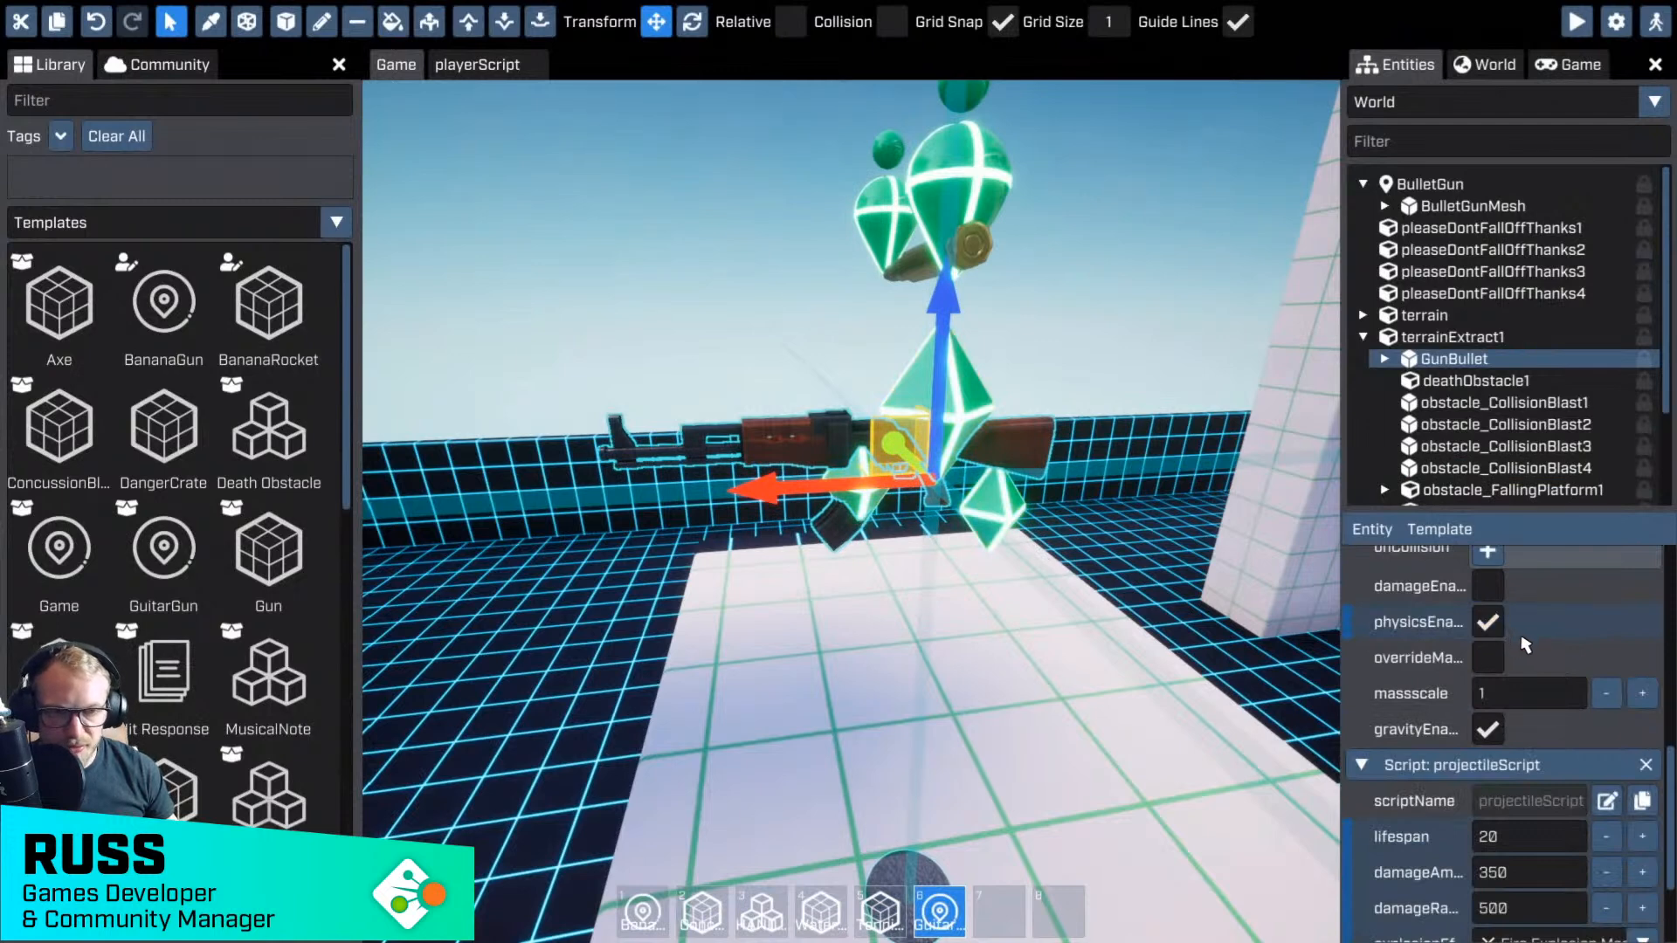
pyautogui.scroll(-1, 1524, 644)
pyautogui.scroll(-1, 1525, 647)
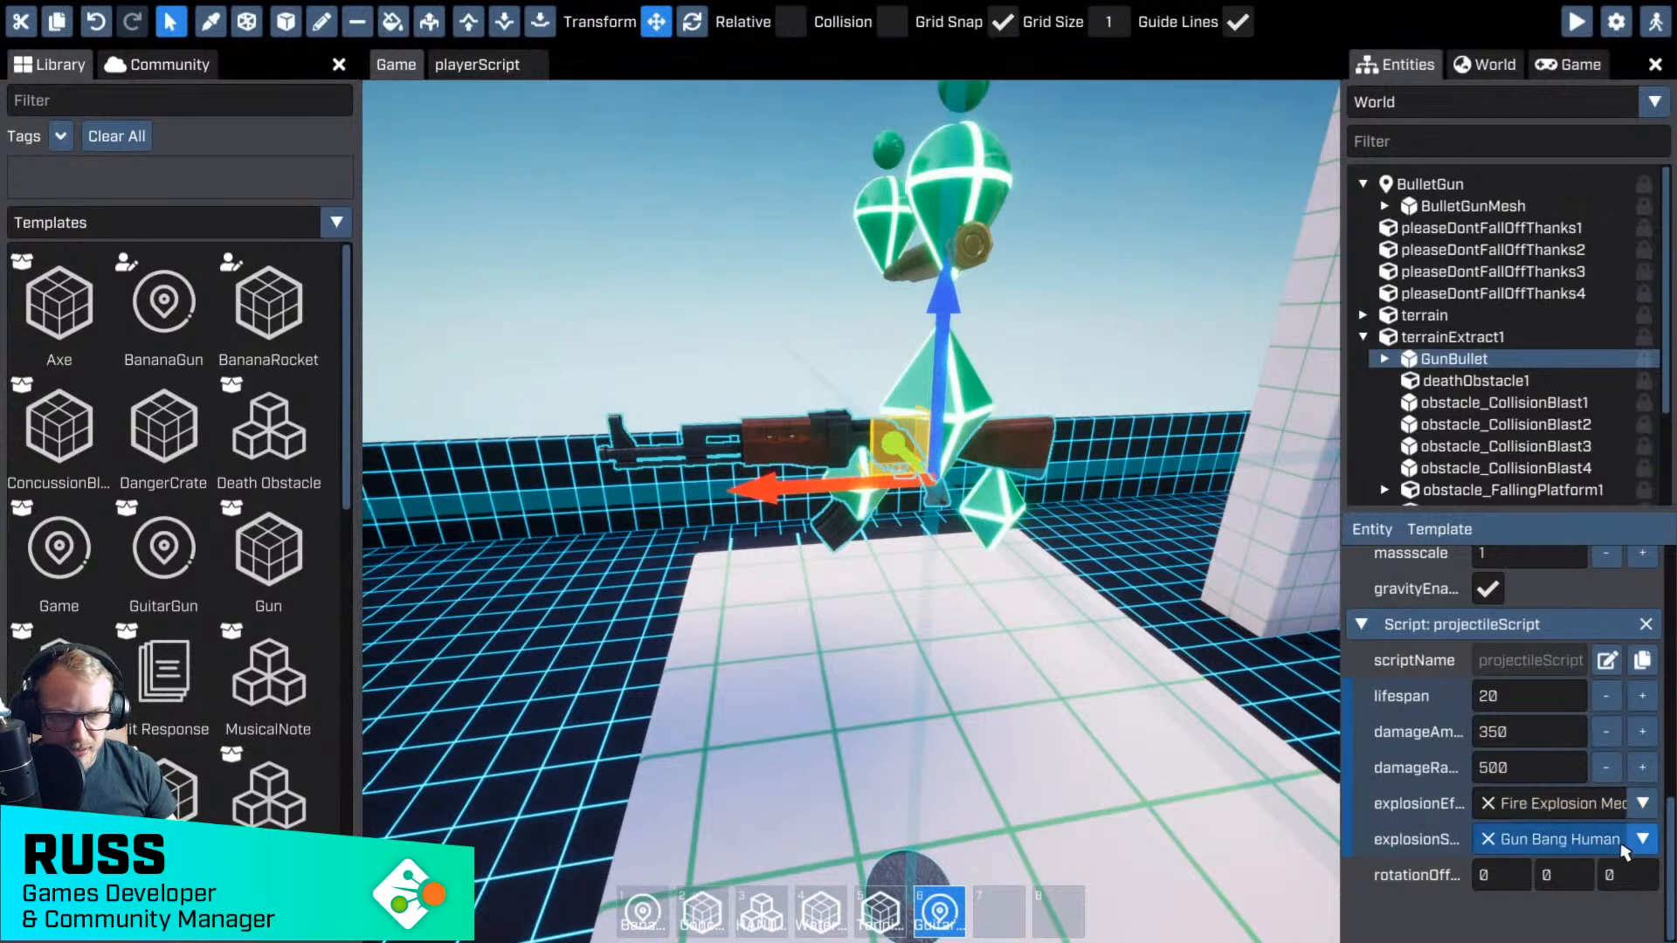
pyautogui.click(1633, 841)
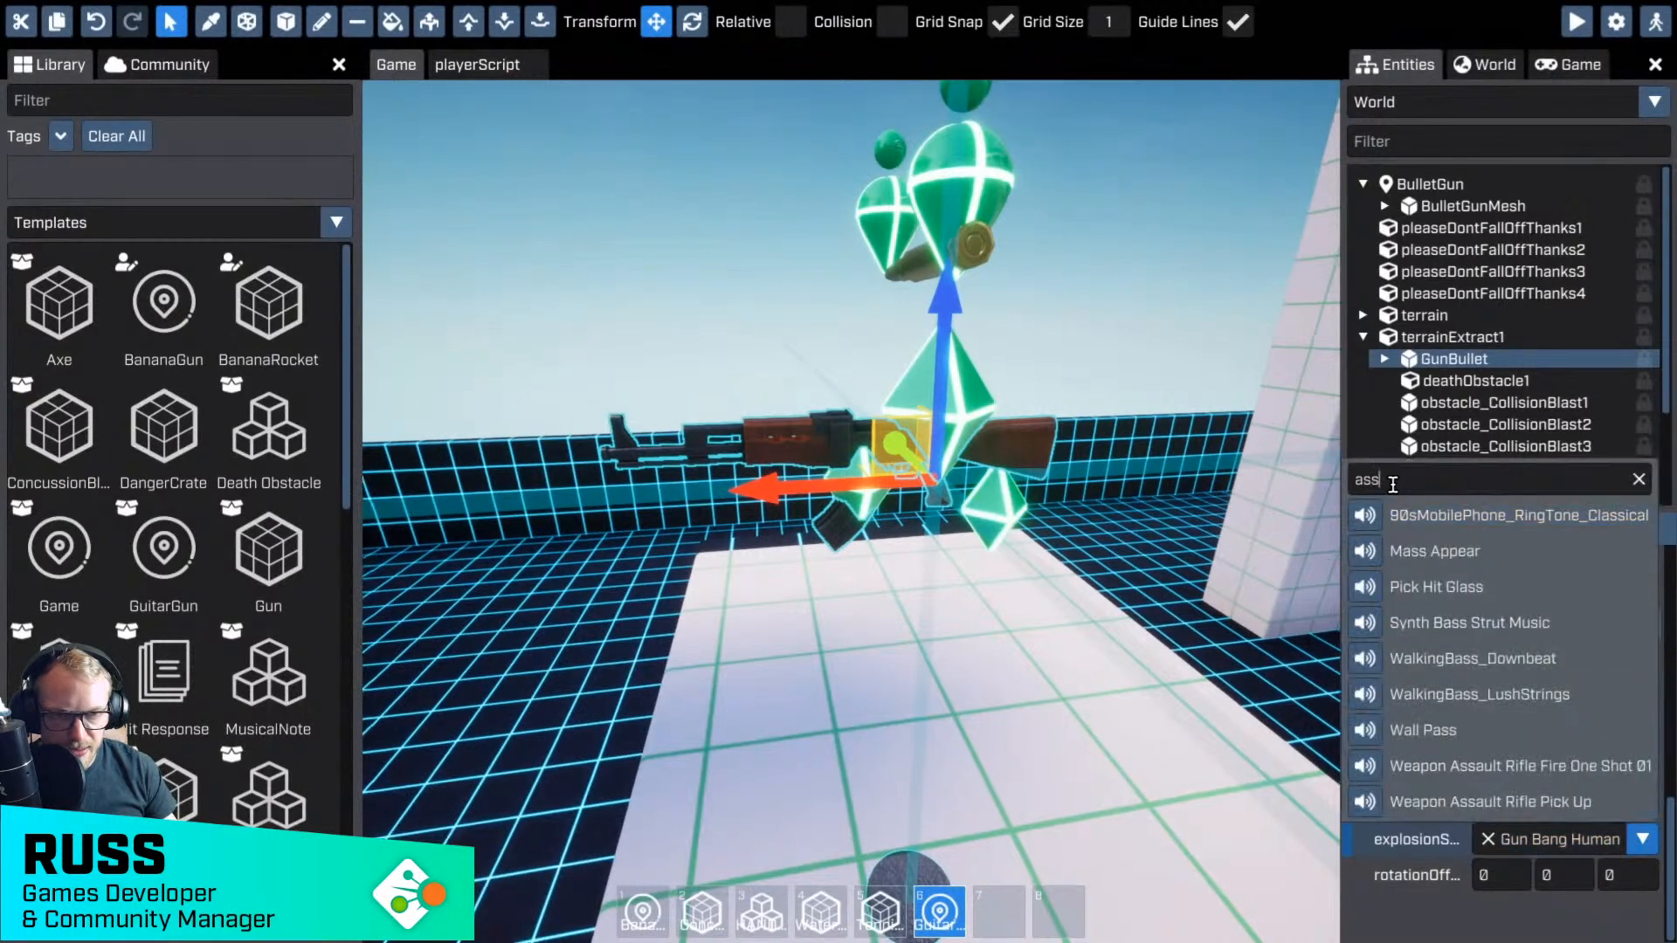
pyautogui.write('assaul')
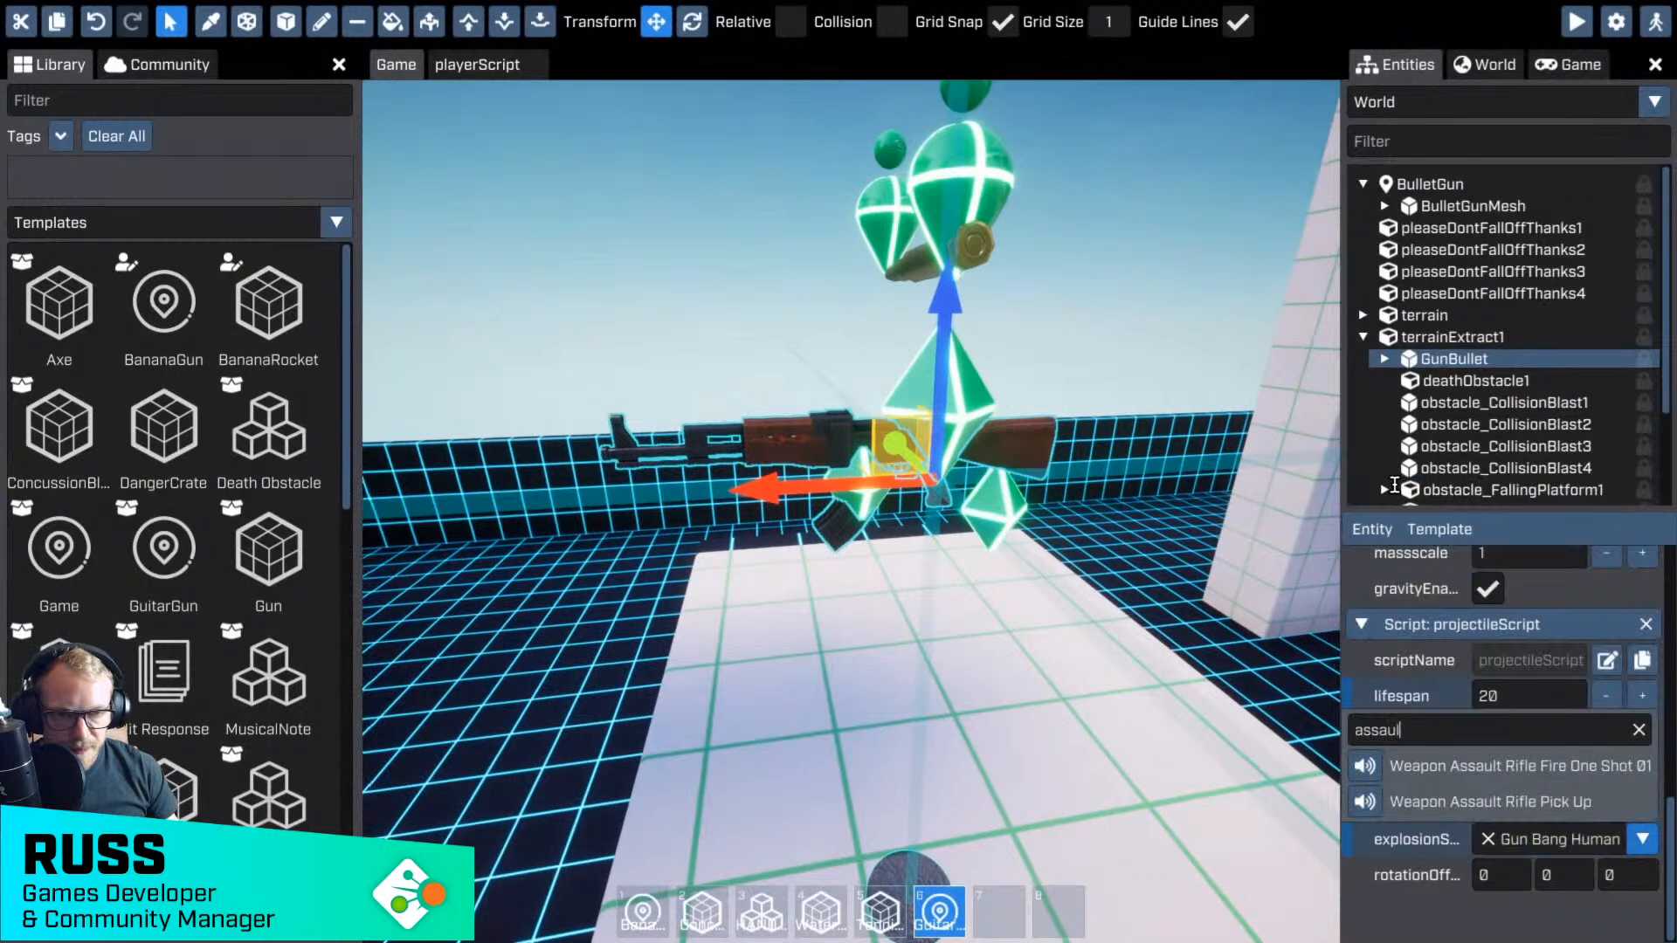
pyautogui.click(1366, 766)
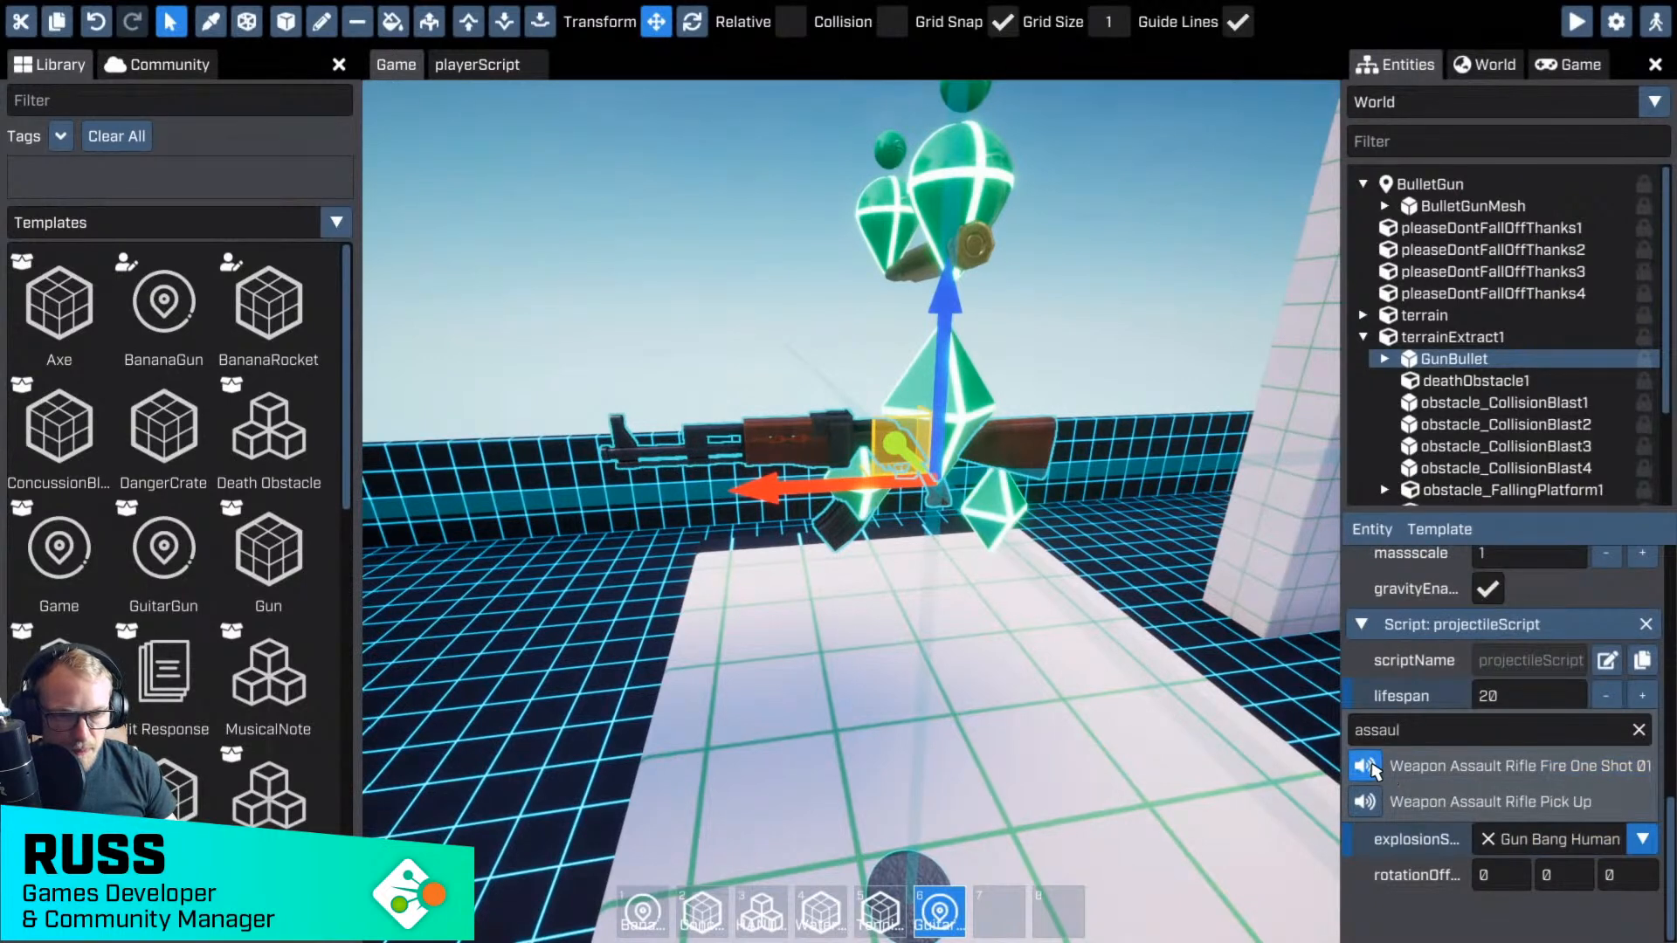
pyautogui.click(1489, 768)
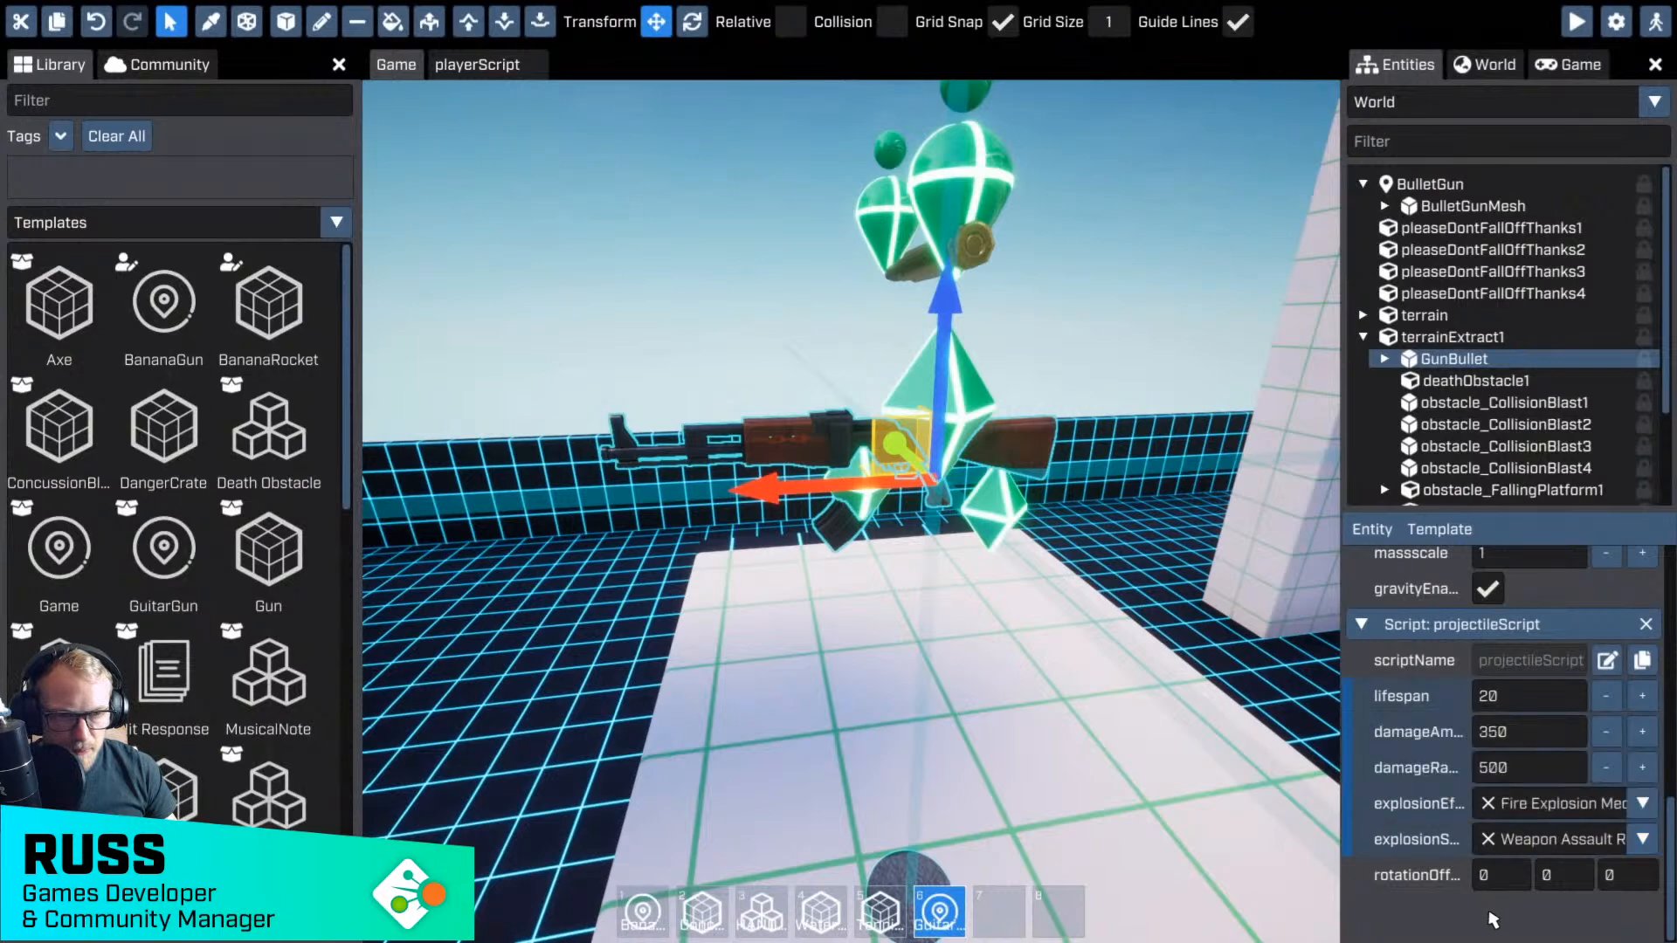
# - Save the GunBullet entity as a new template named GunBullet and delete its placed copy from the world
pyautogui.scroll(-5, 1225, 671)
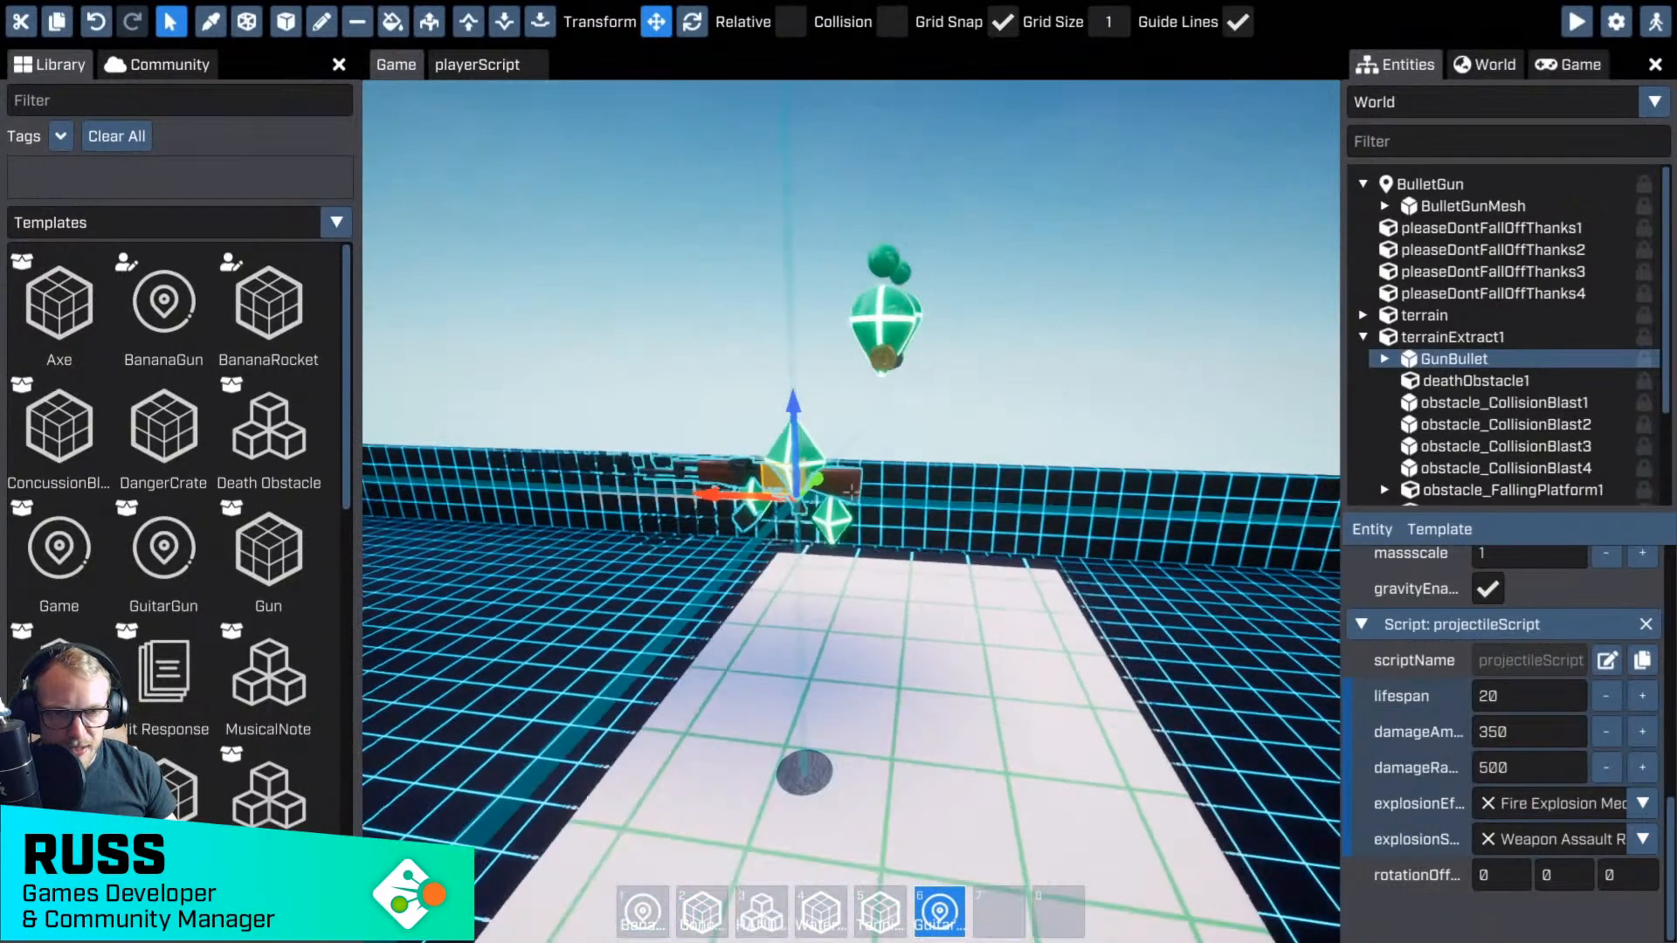
pyautogui.scroll(5, 1572, 664)
pyautogui.scroll(4, 1621, 635)
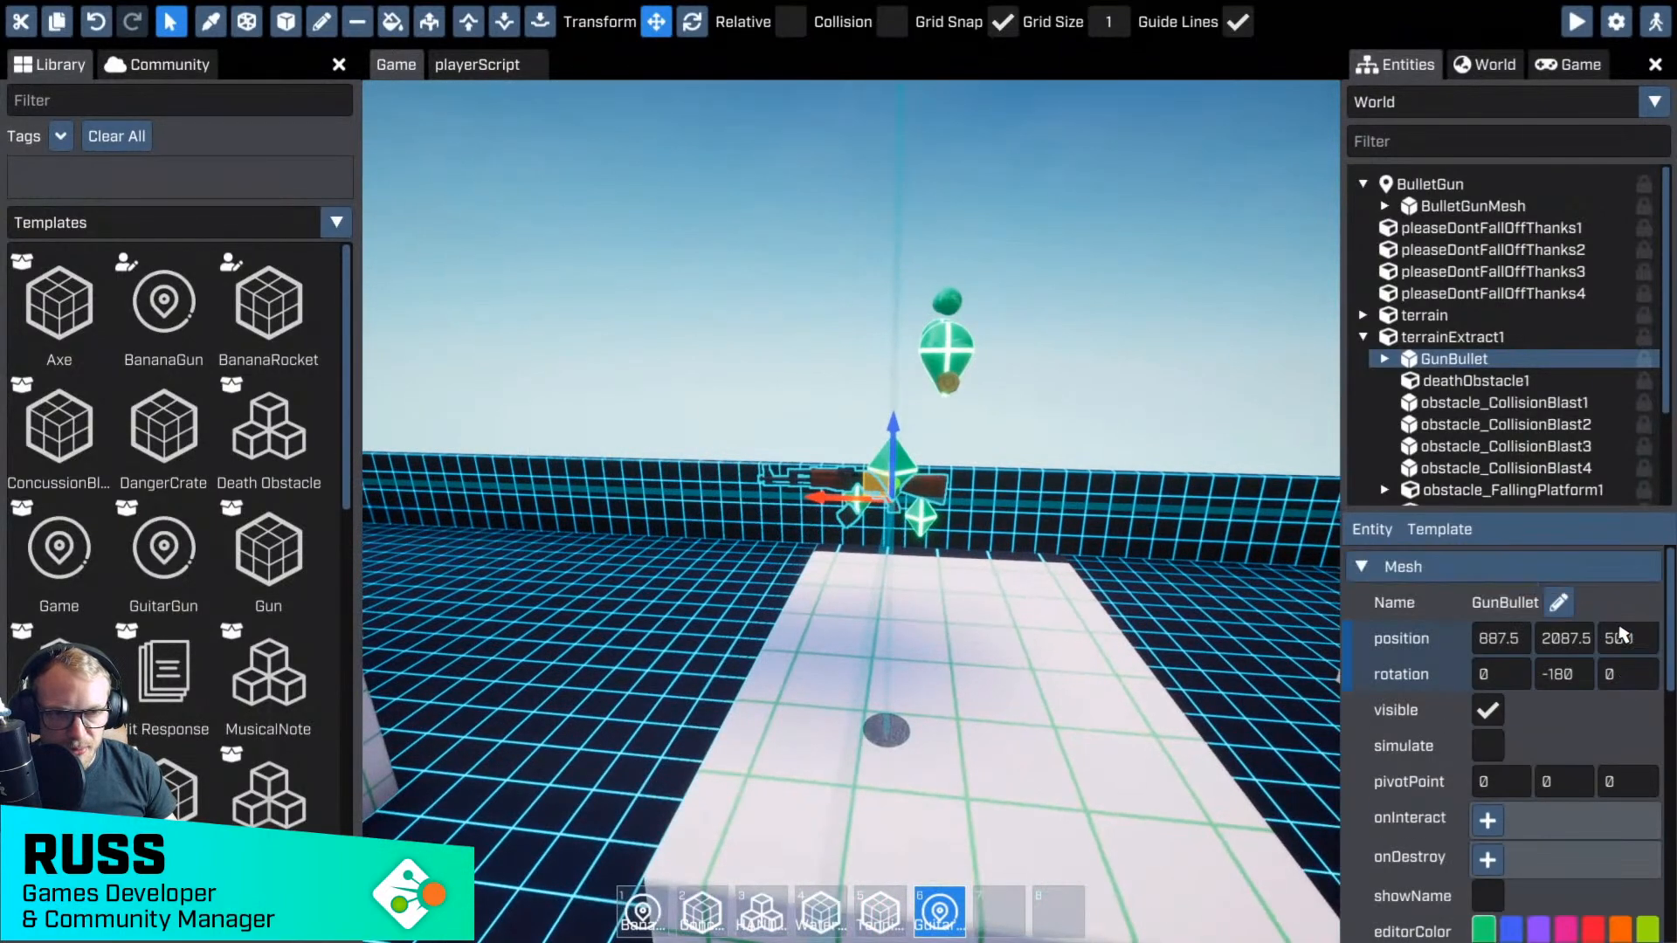
pyautogui.click(1439, 530)
pyautogui.click(1476, 625)
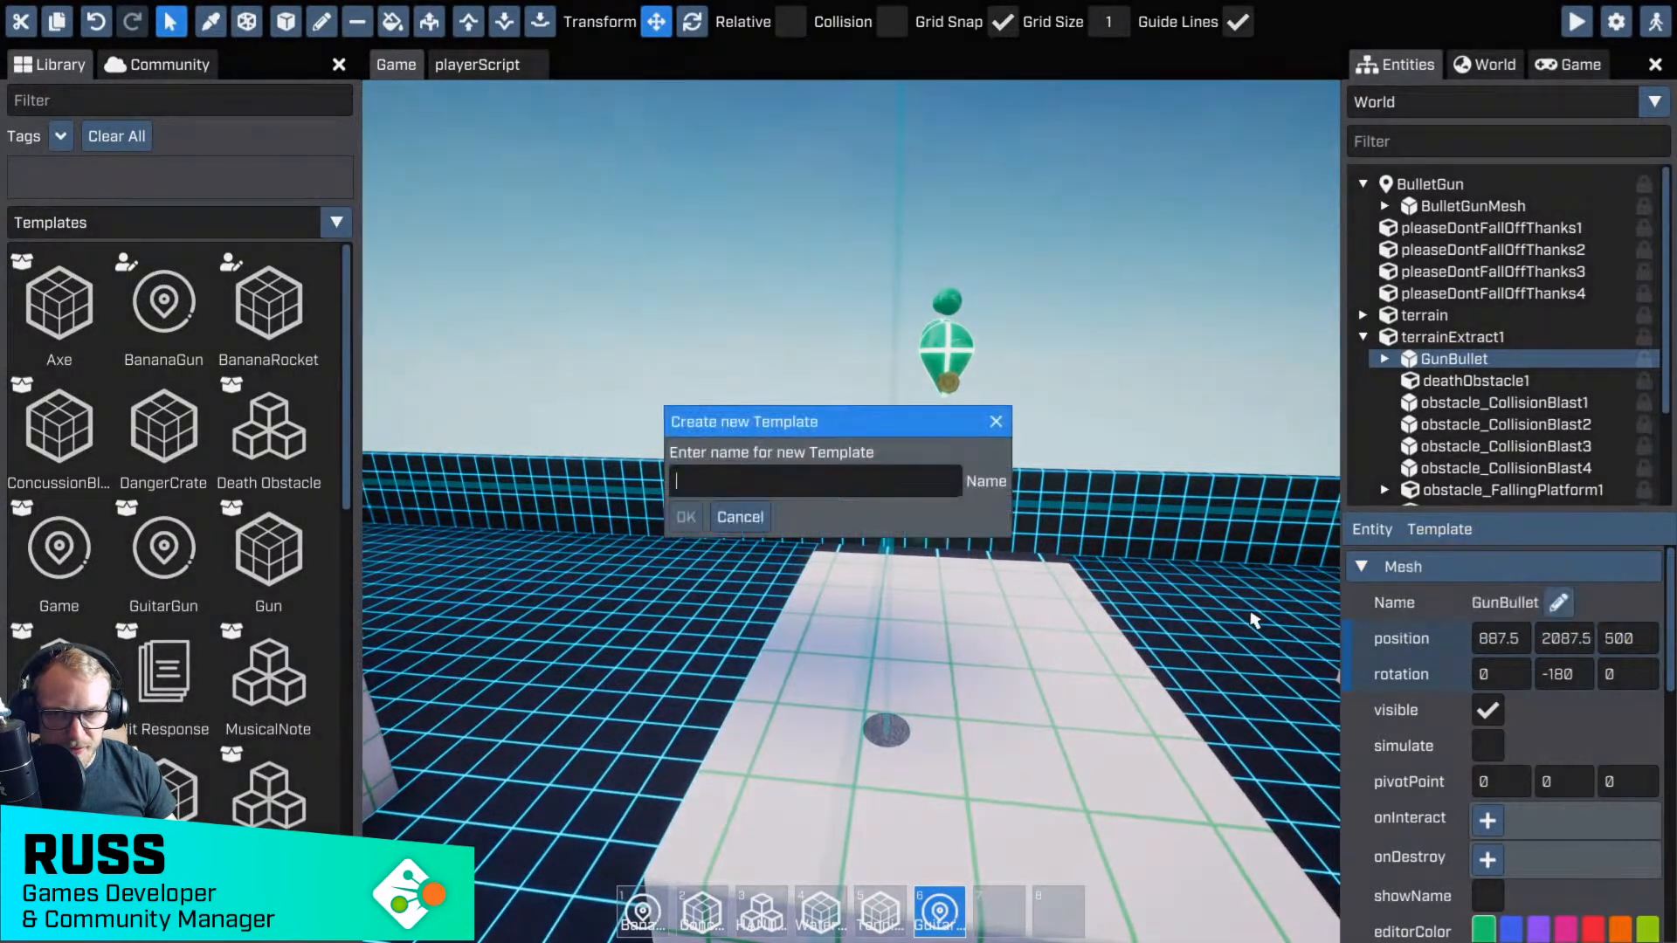
pyautogui.write('GunB')
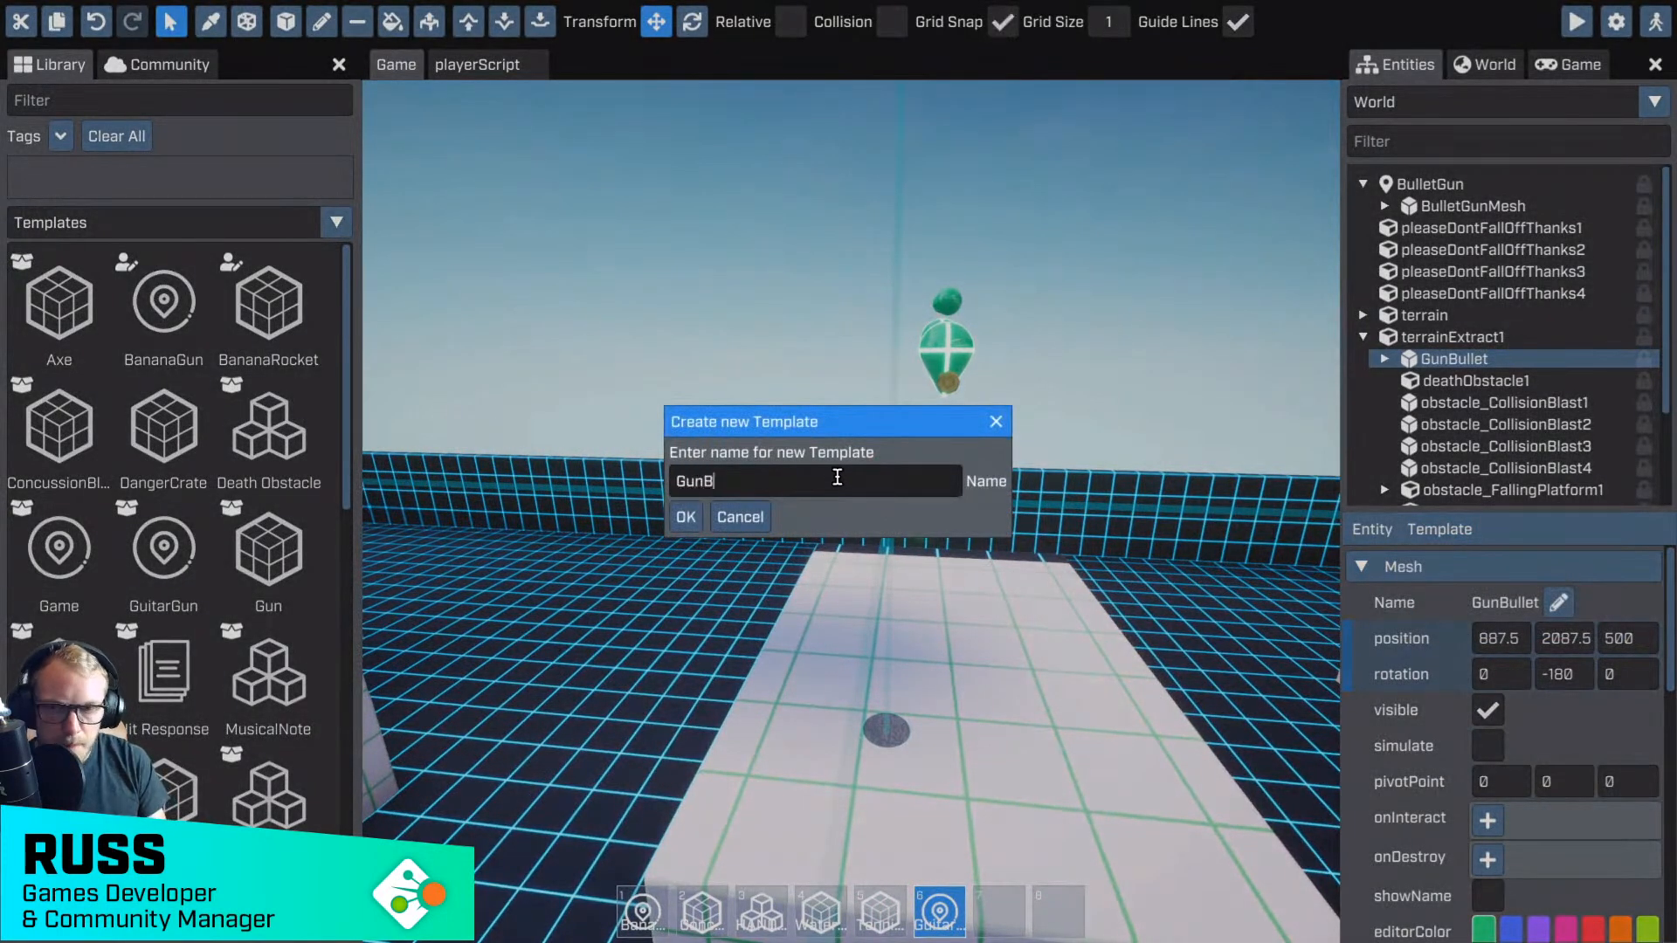
pyautogui.write('ullet')
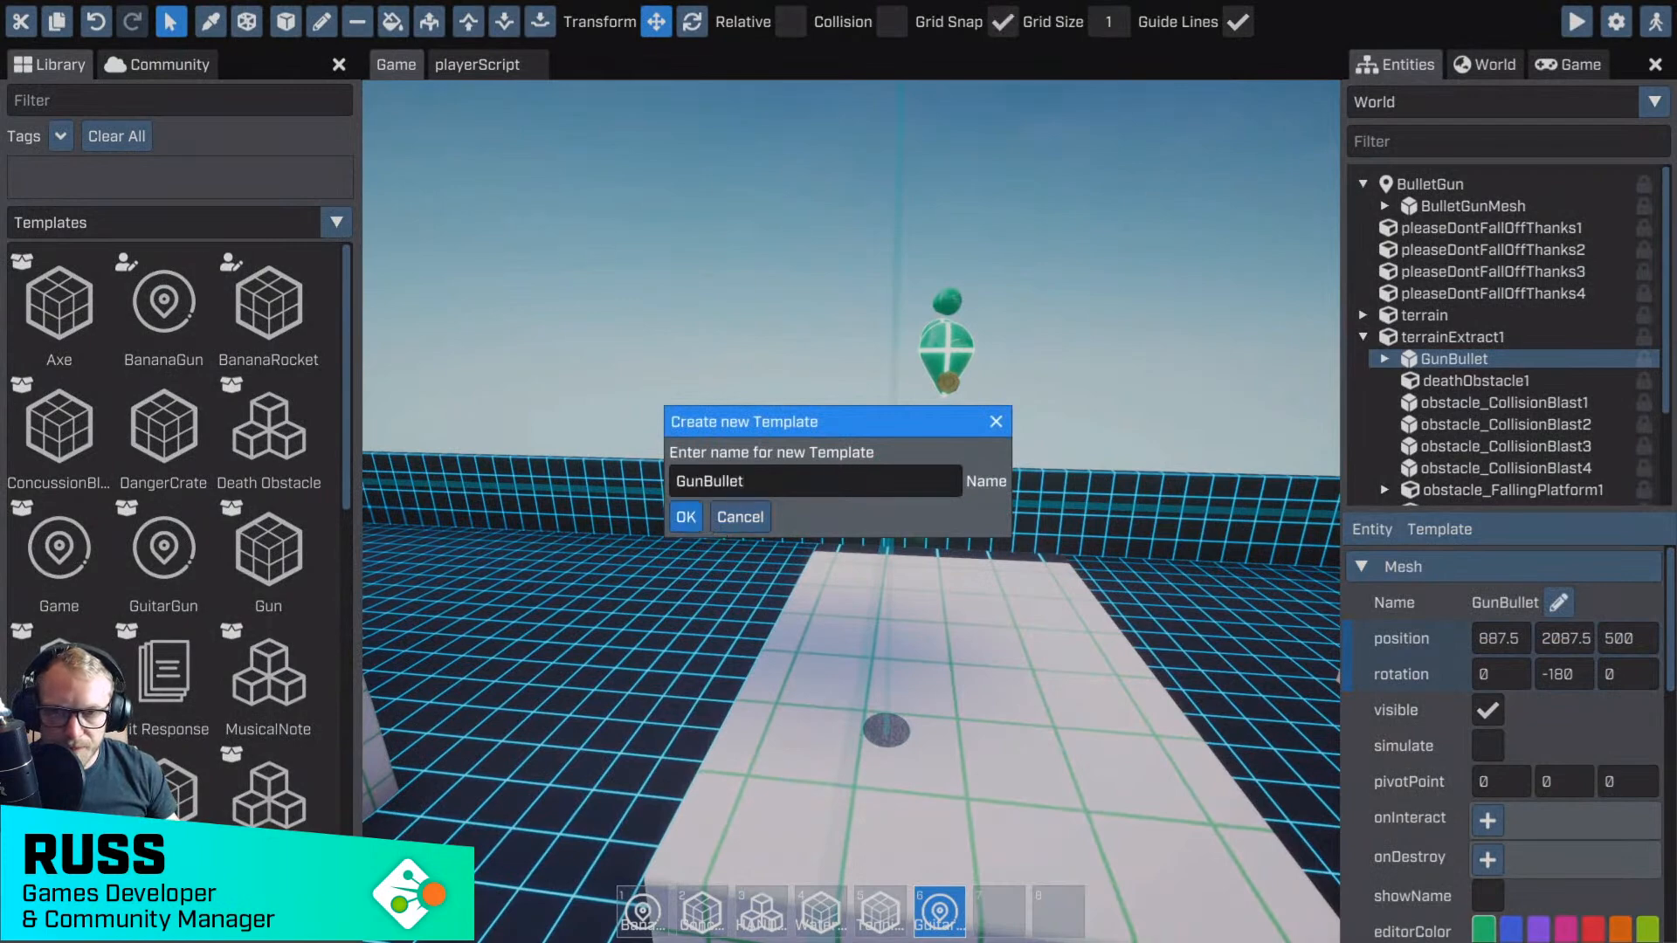
pyautogui.click(686, 516)
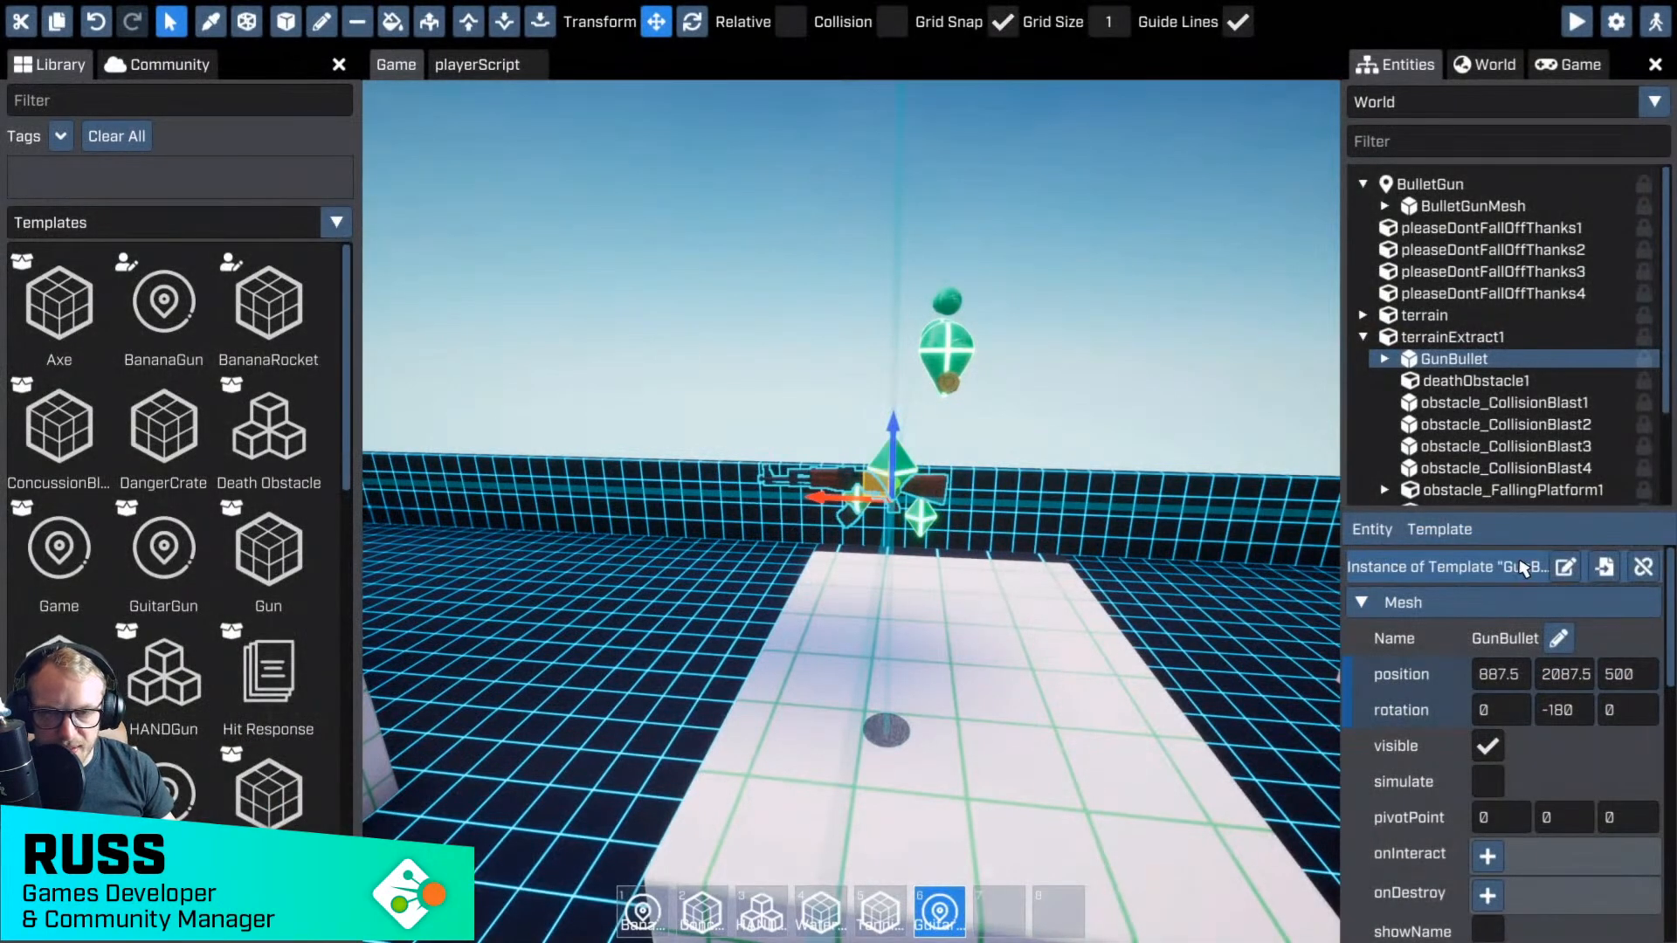
pyautogui.press('Delete')
# - In BulletGun's gunScript, set the projectile template to GunBullet and the projectile exit value below it to 600
pyautogui.moveTo(940, 588); pyautogui.dragTo(940, 568, button='right')
pyautogui.press('w')
pyautogui.press('a')
pyautogui.moveTo(852, 490); pyautogui.dragTo(1035, 528, button='right')
pyautogui.click(1166, 635)
pyautogui.press('d')
pyautogui.scroll(-3, 1492, 763)
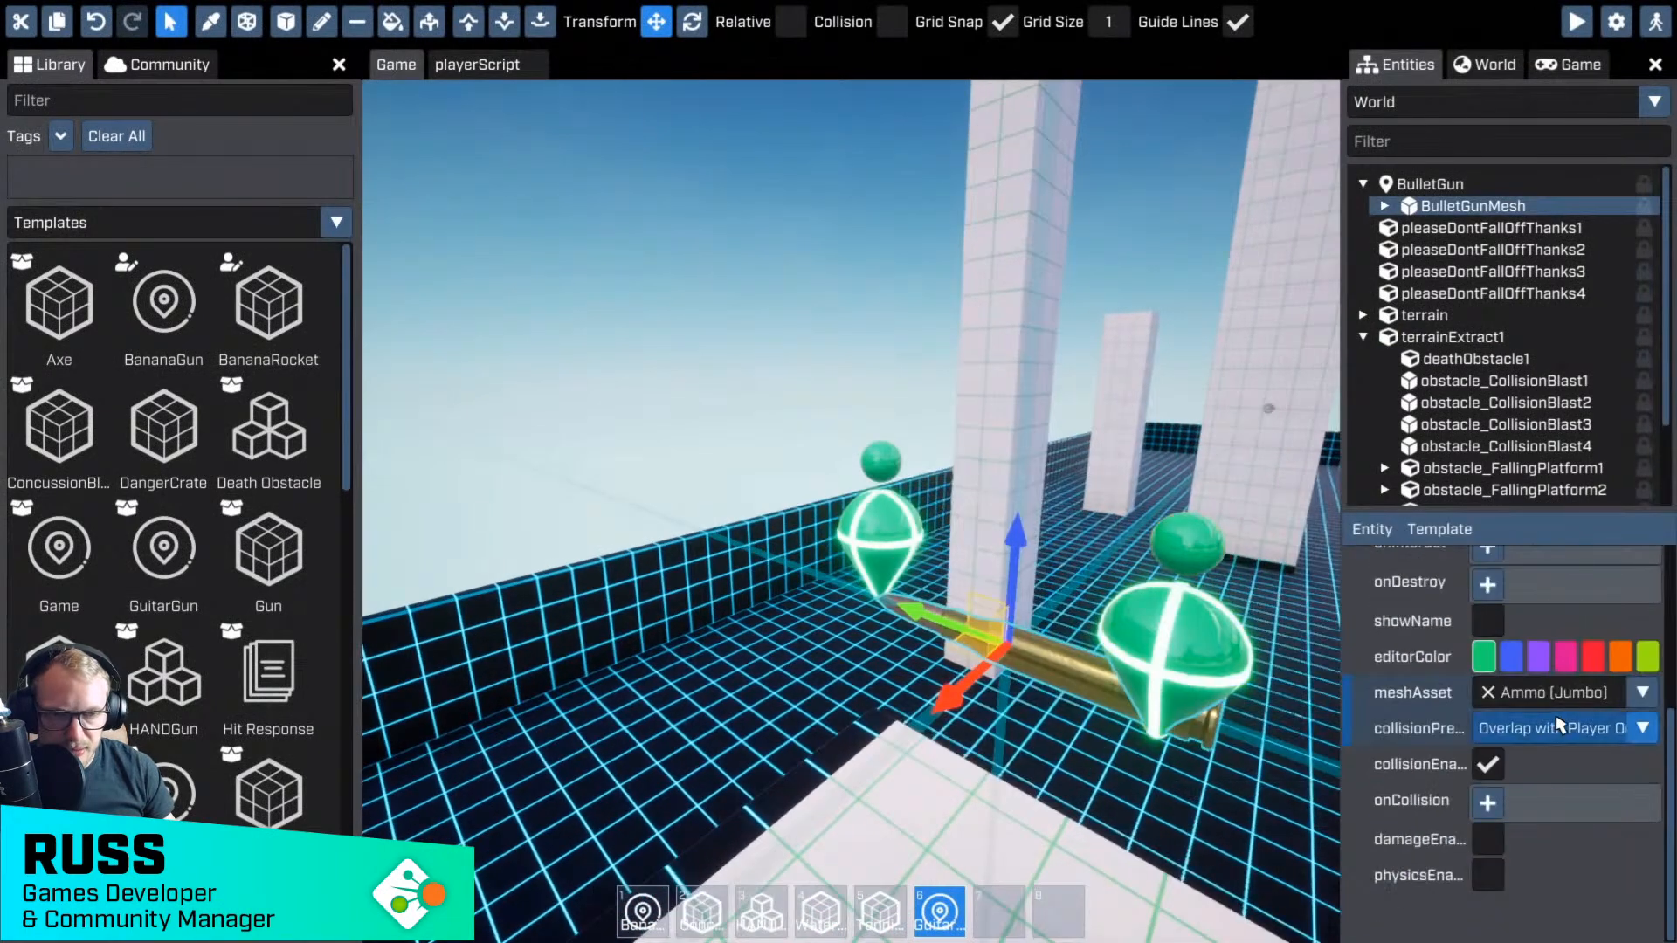
pyautogui.click(1450, 185)
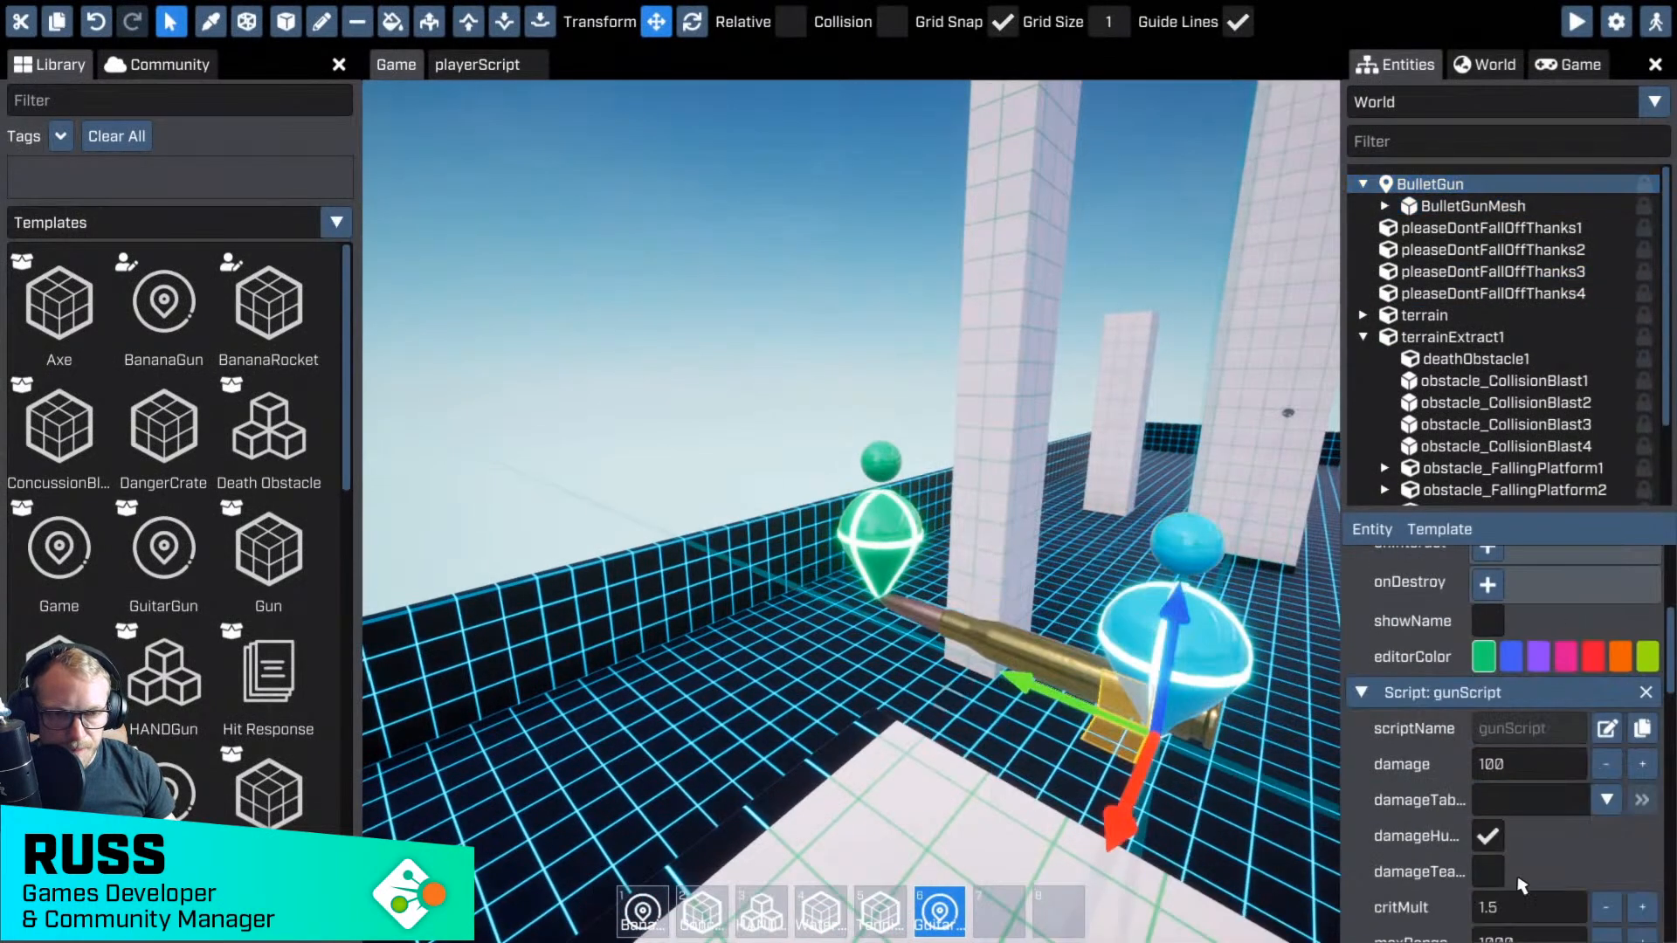
pyautogui.scroll(-10, 1563, 873)
pyautogui.scroll(-8, 1586, 841)
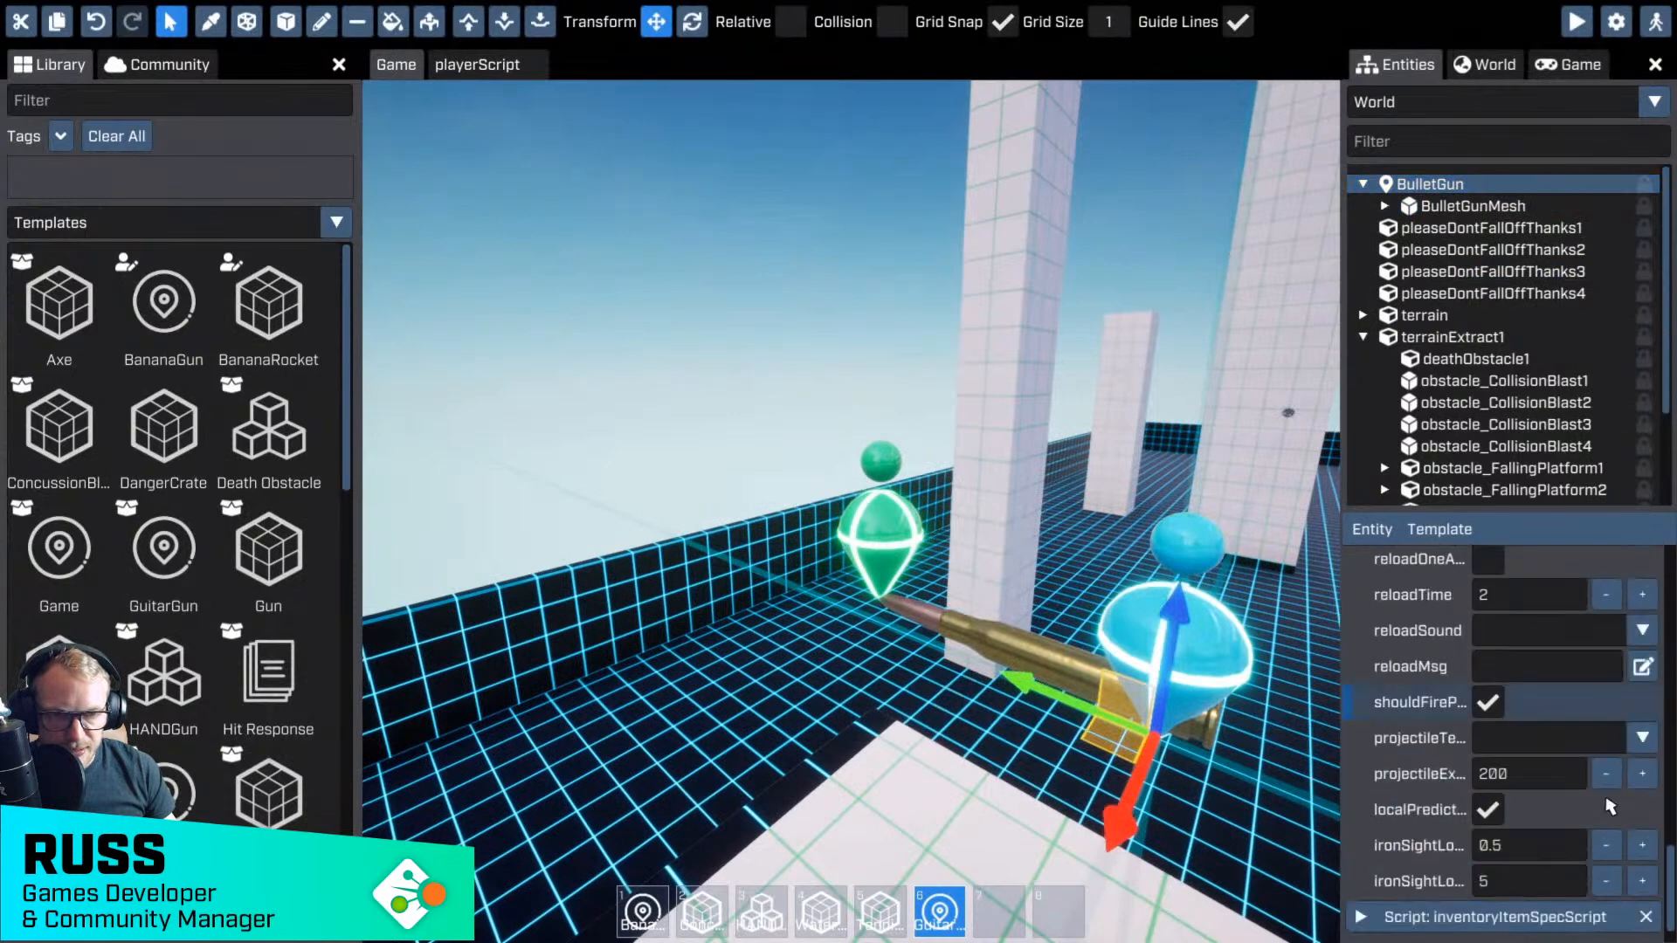
pyautogui.click(1496, 696)
pyautogui.write('assaul')
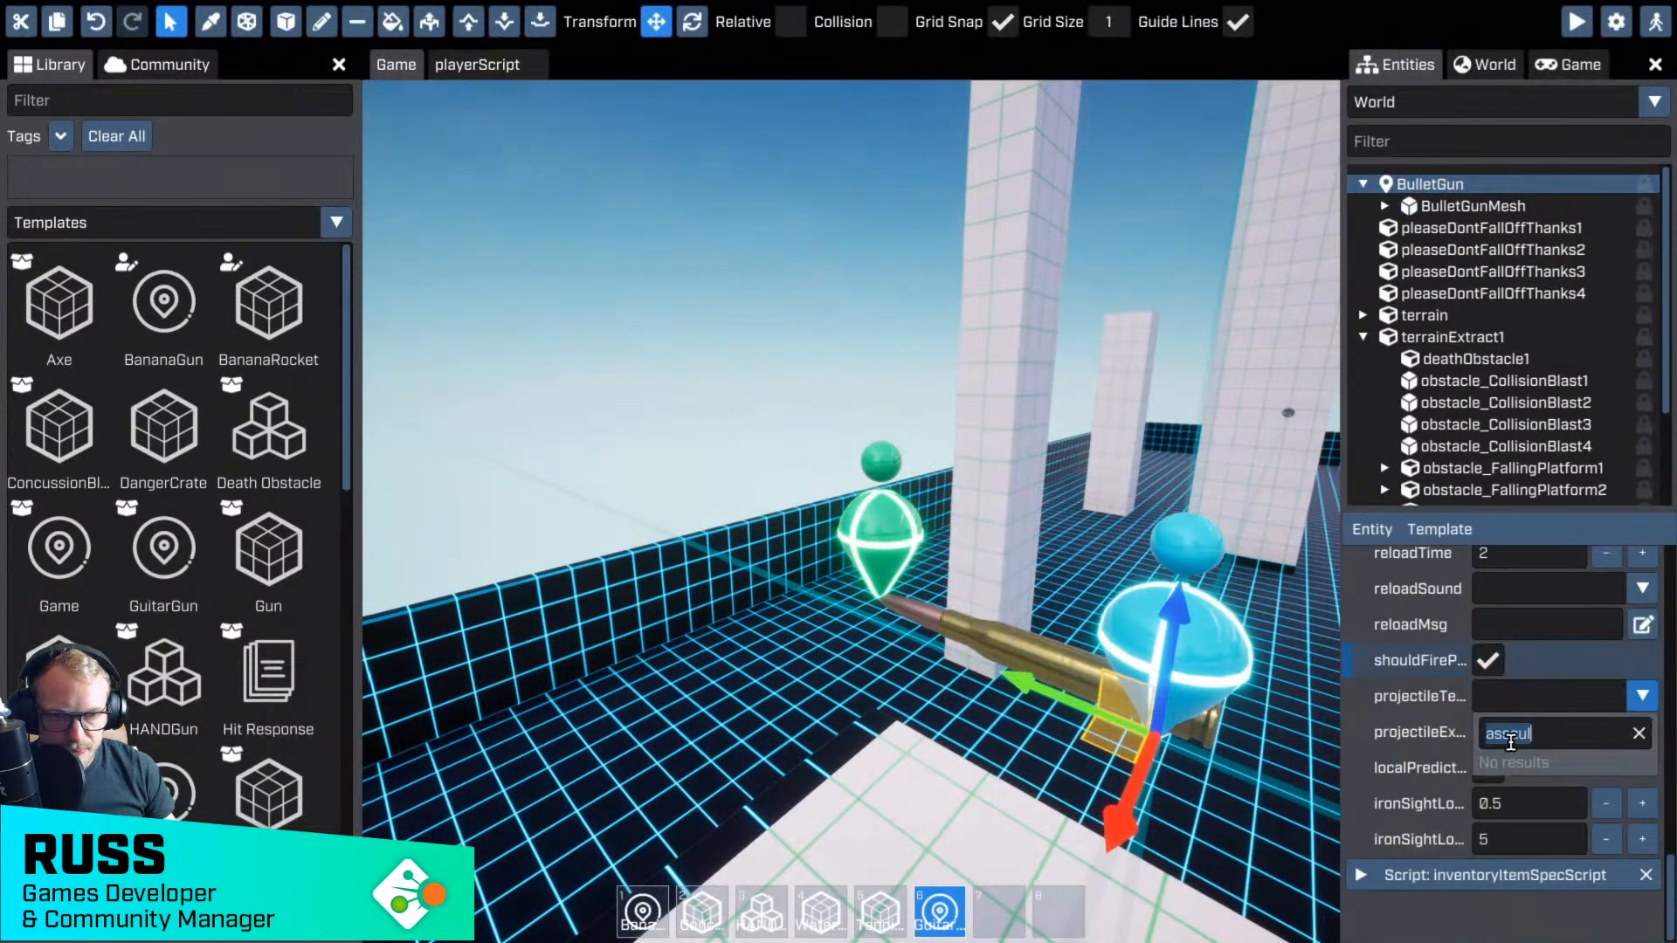
pyautogui.press('BackSpace')
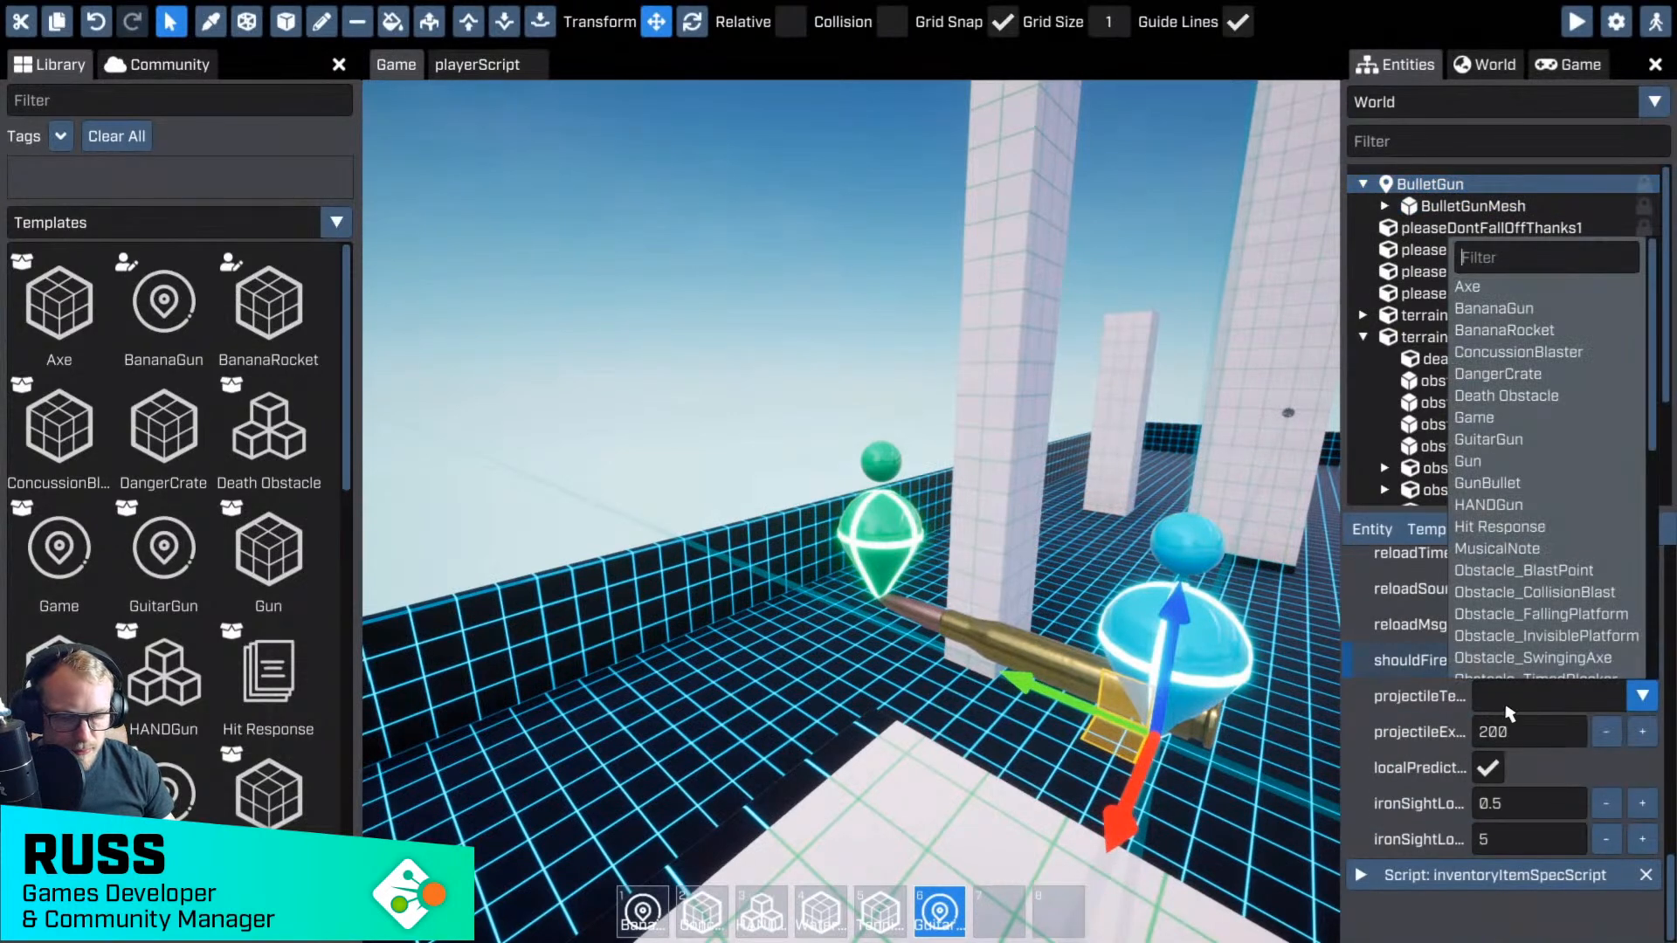
pyautogui.write('gun')
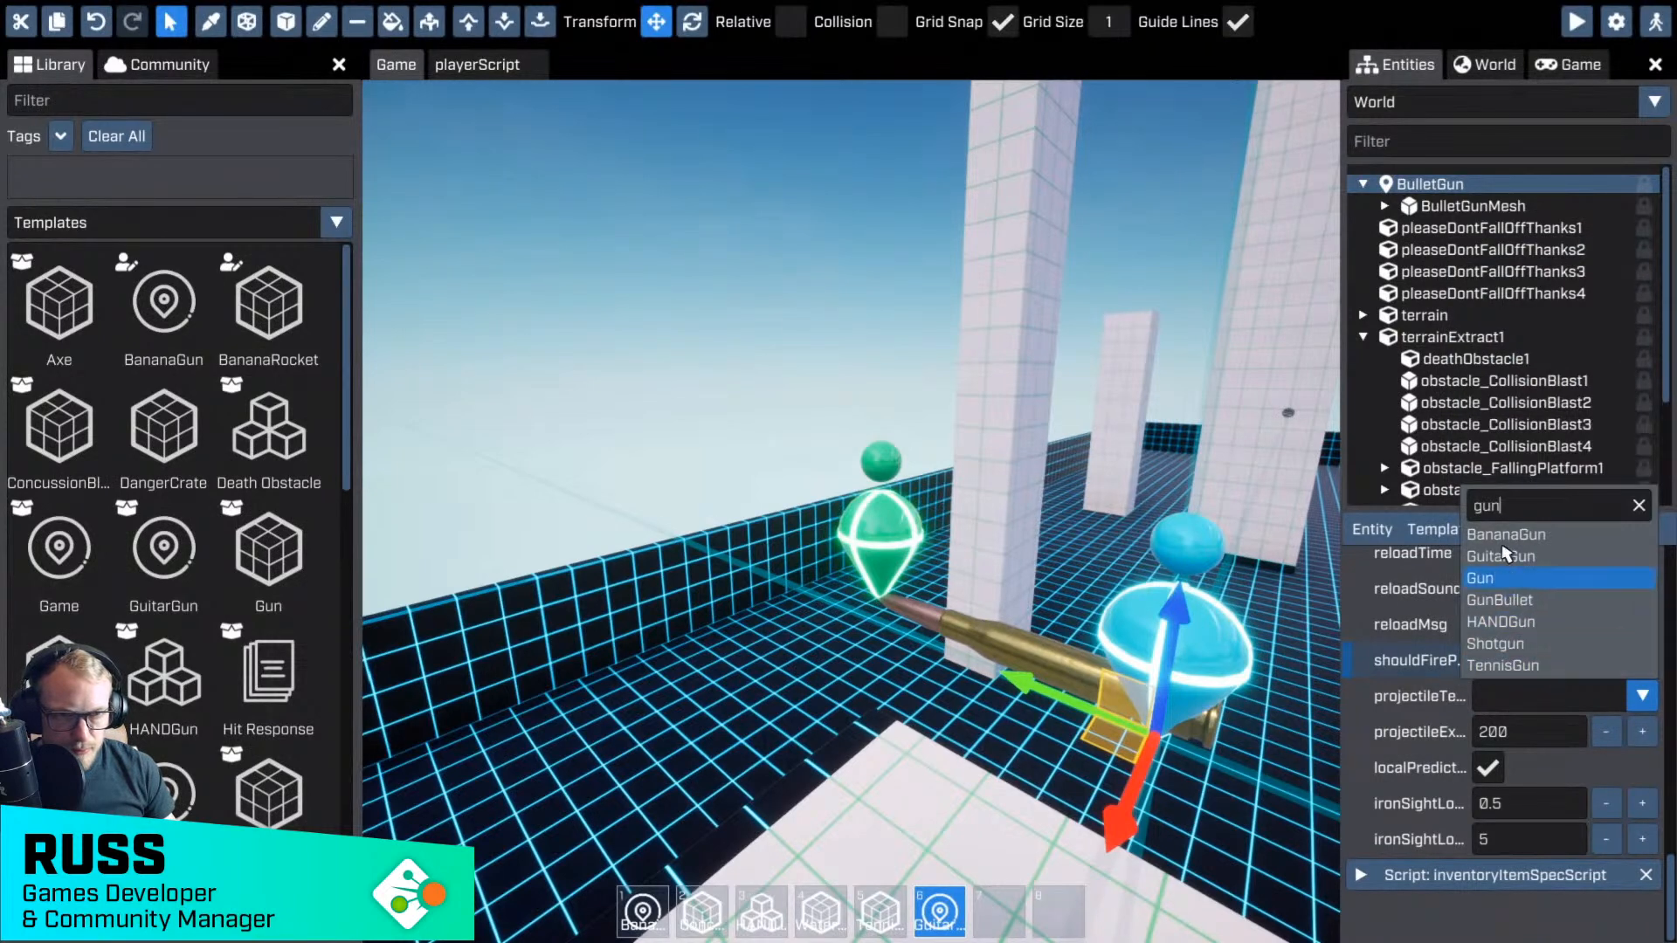
pyautogui.click(1513, 602)
pyautogui.click(1531, 726)
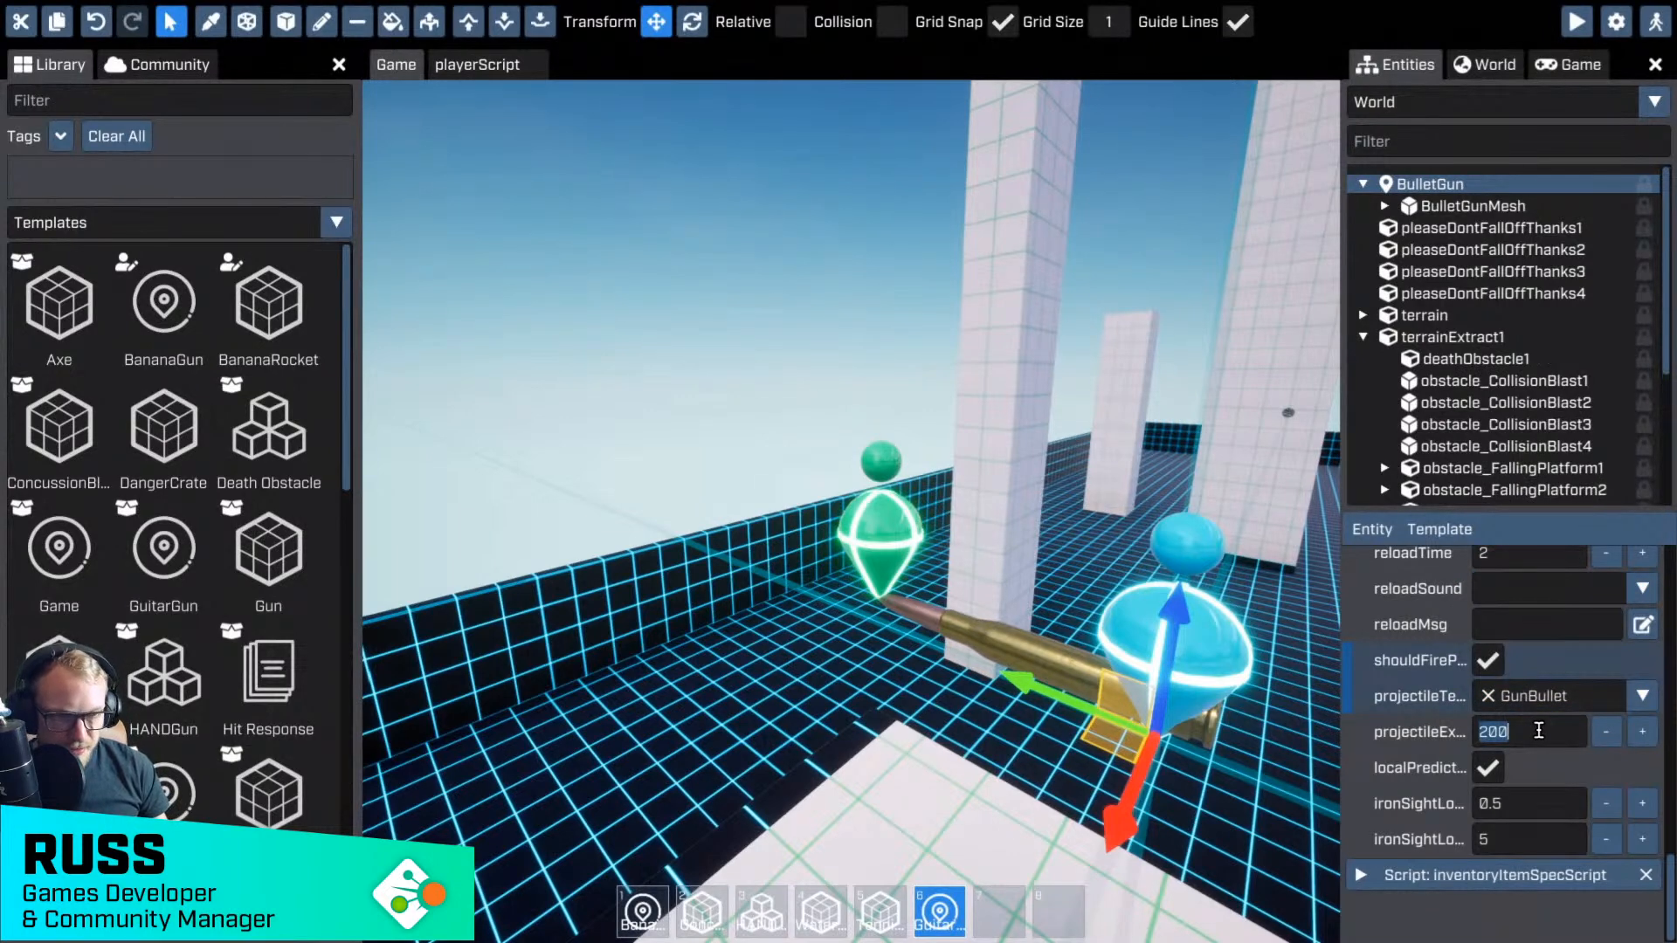
pyautogui.write('6')
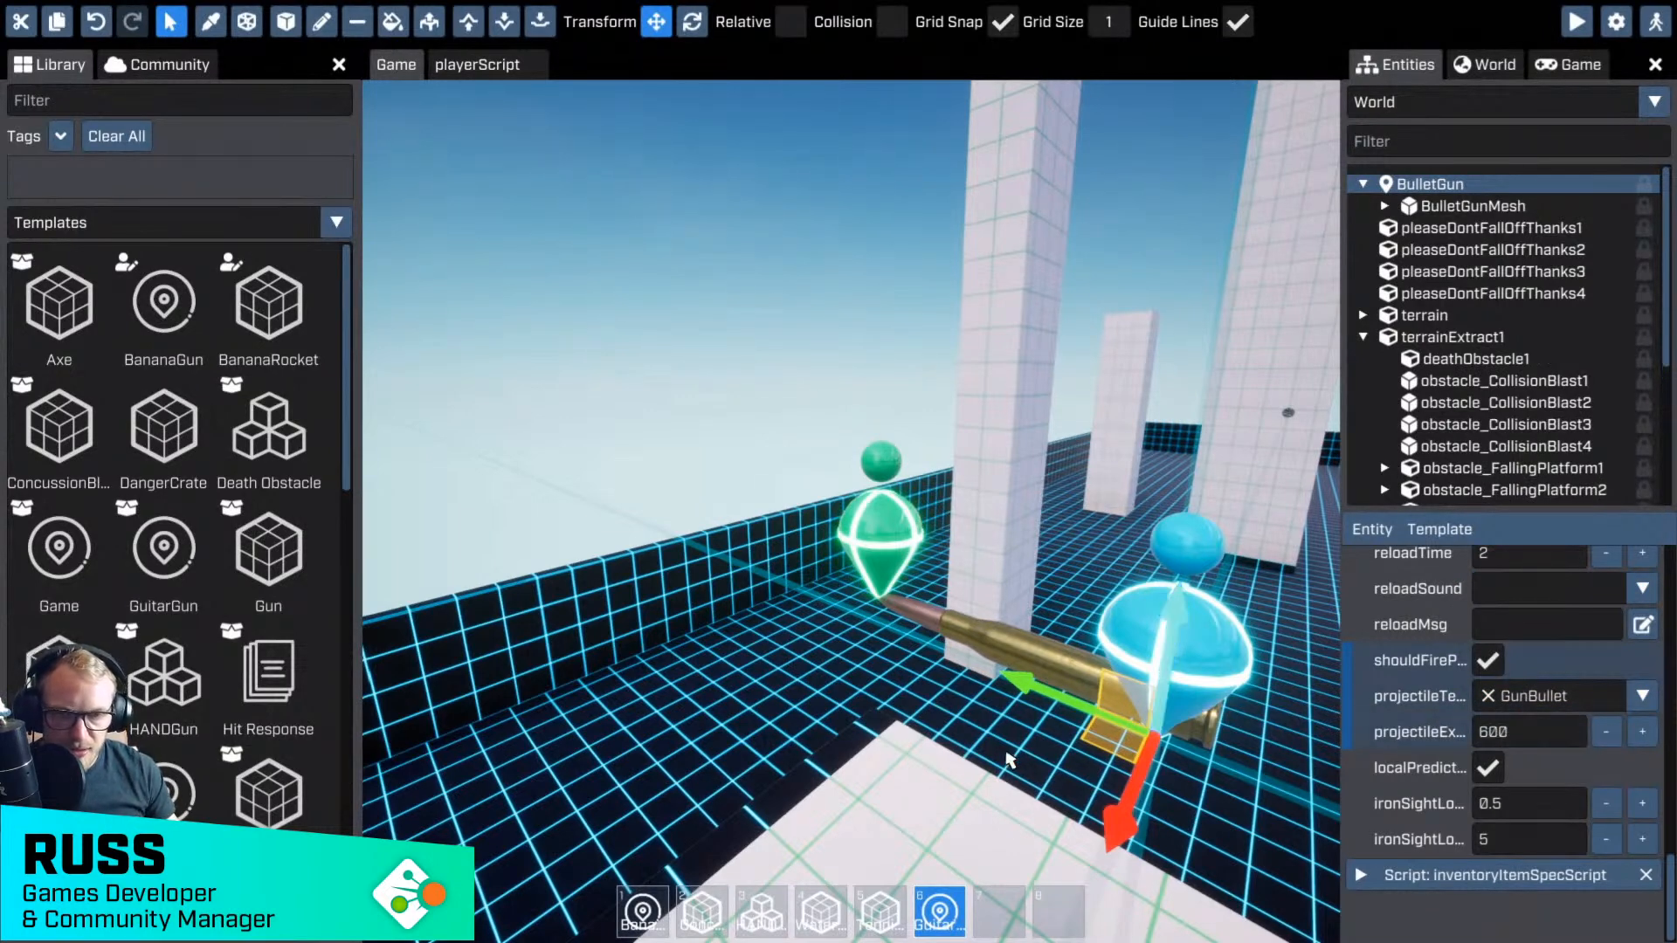
# - Save the BulletGun entity as a new template named BulletGun and remove the placed gun from the world
pyautogui.scroll(-5, 1007, 761)
pyautogui.scroll(5, 1583, 691)
pyautogui.scroll(10, 1583, 691)
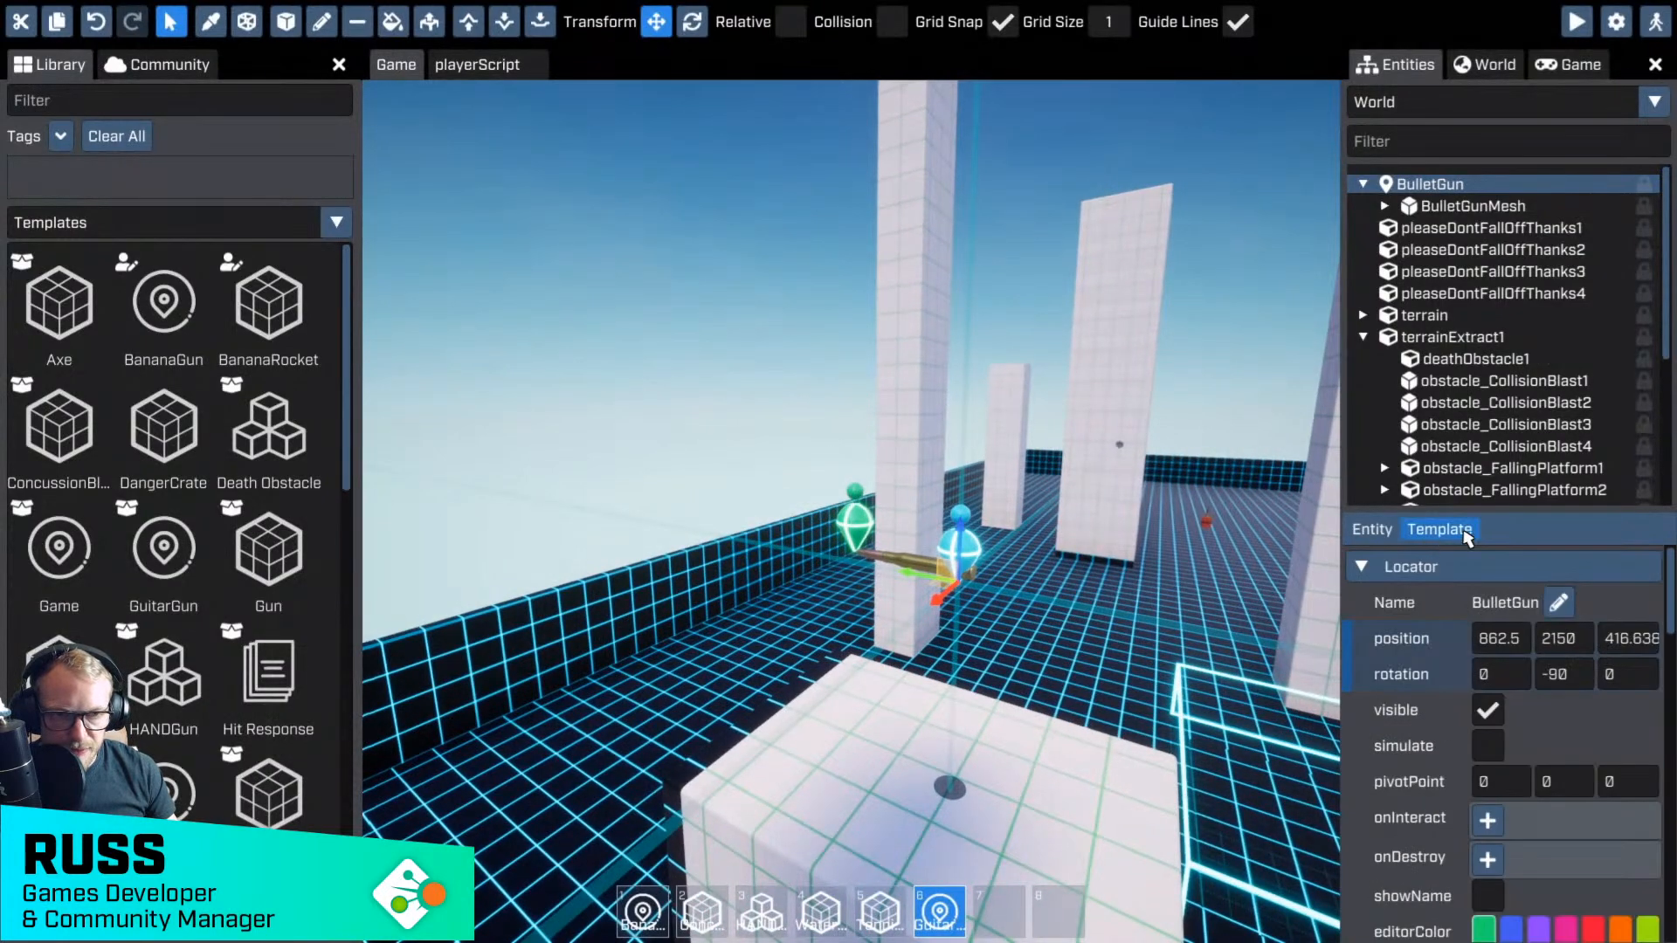
pyautogui.click(1371, 529)
pyautogui.click(1439, 529)
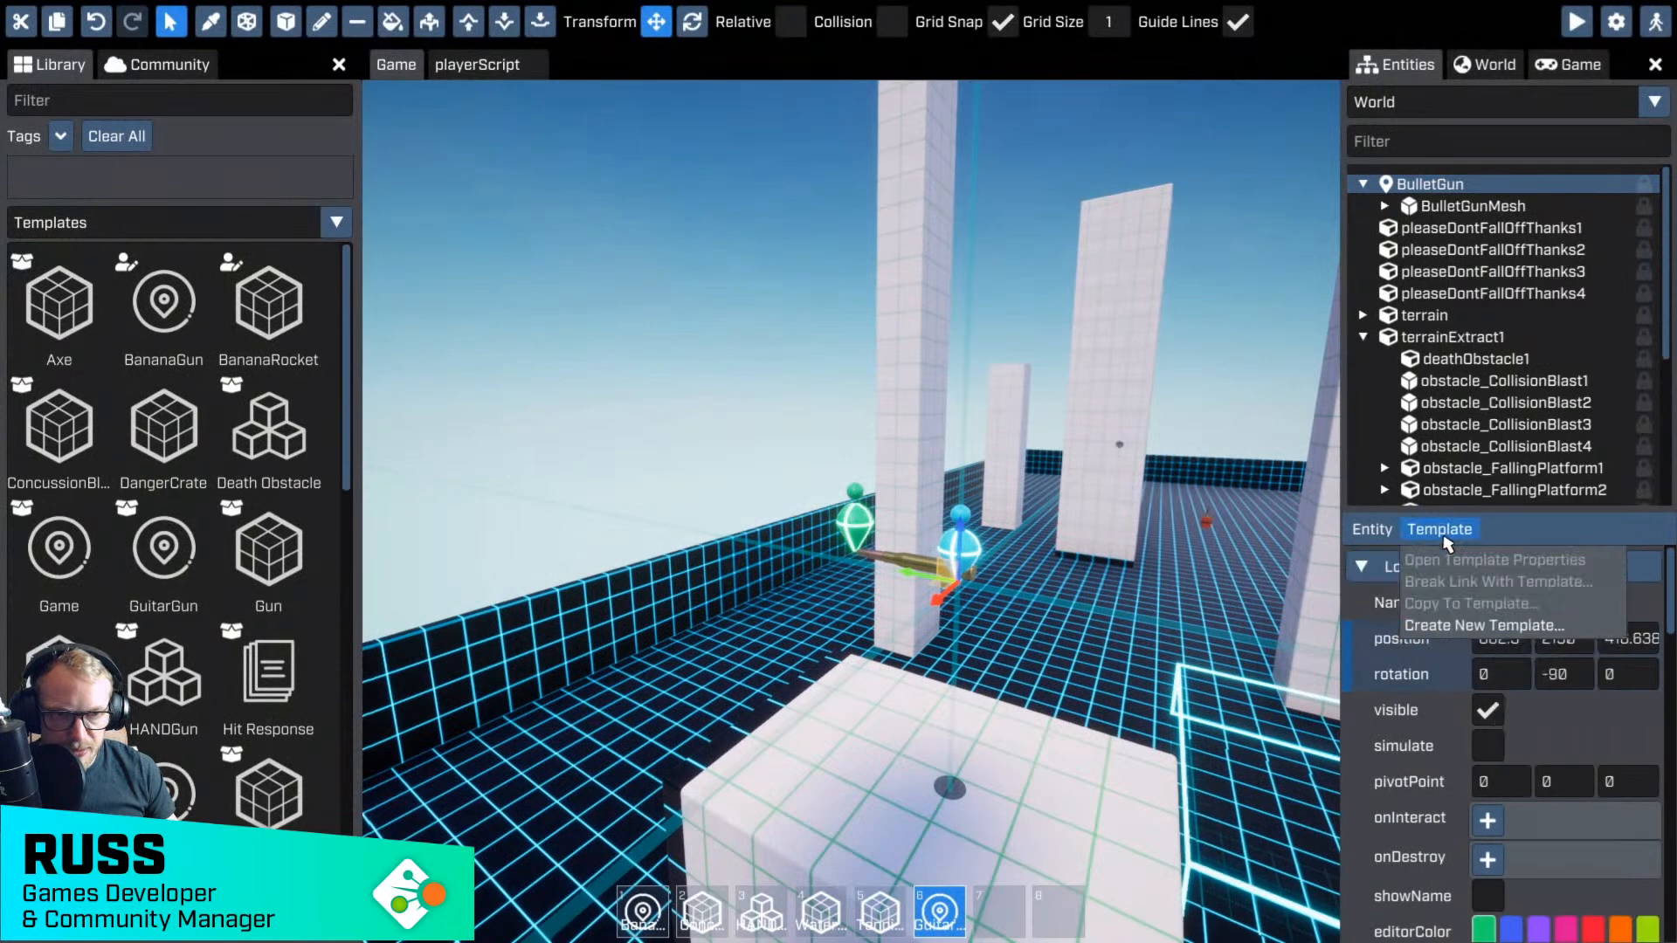
pyautogui.click(1432, 624)
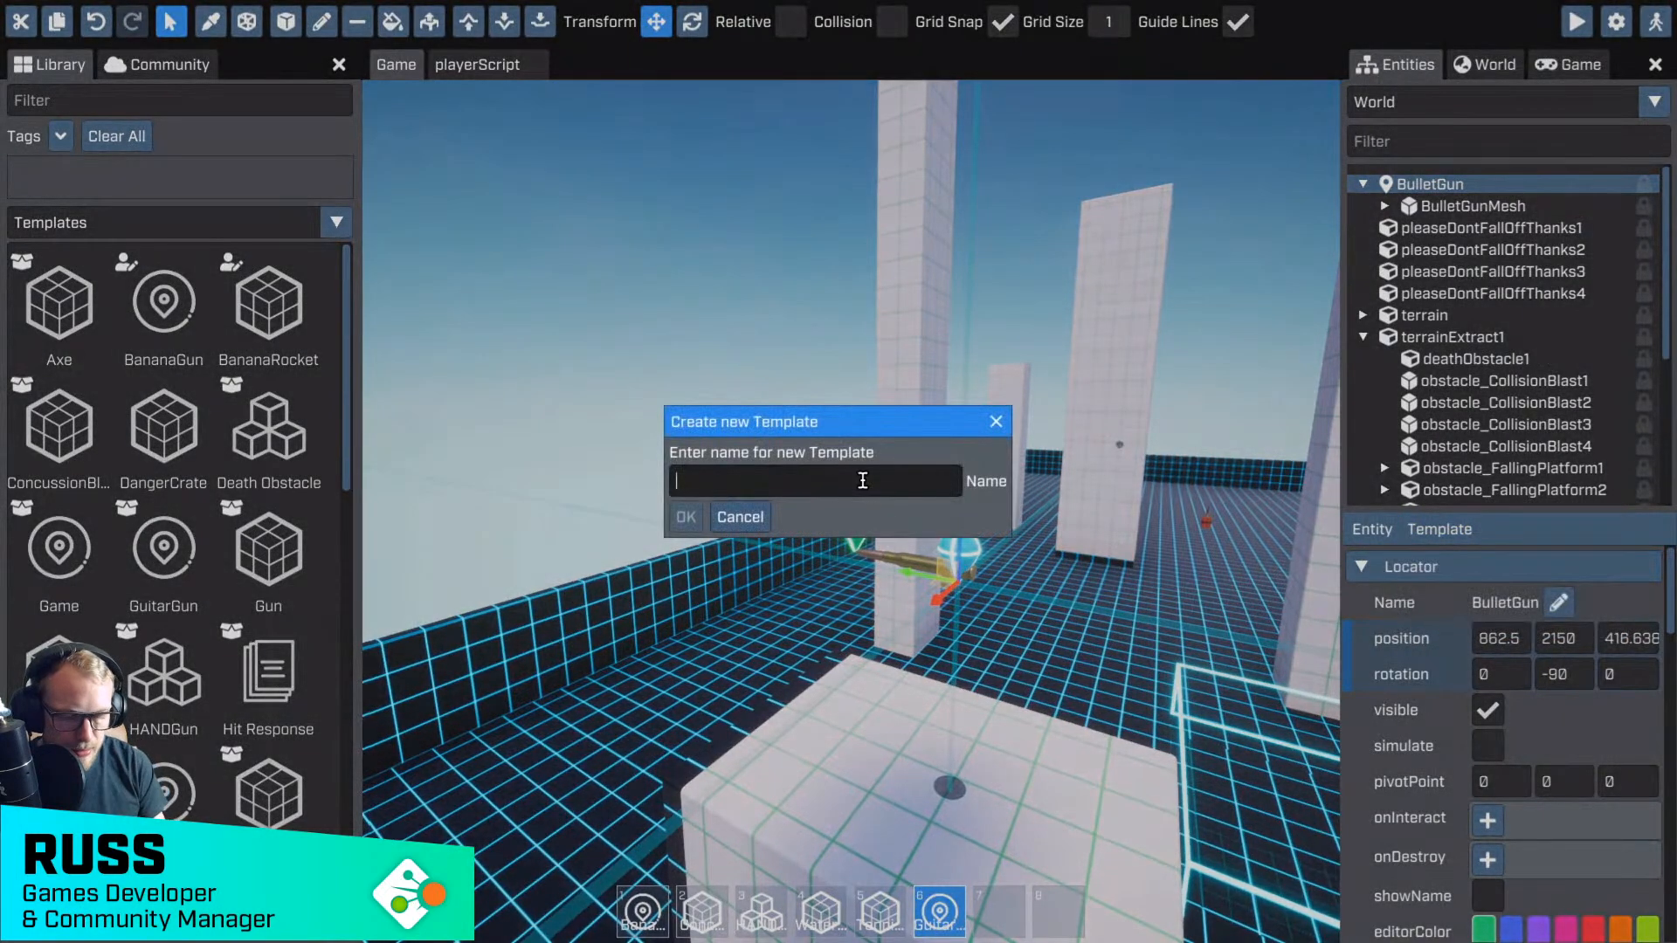
pyautogui.write('BulletGun')
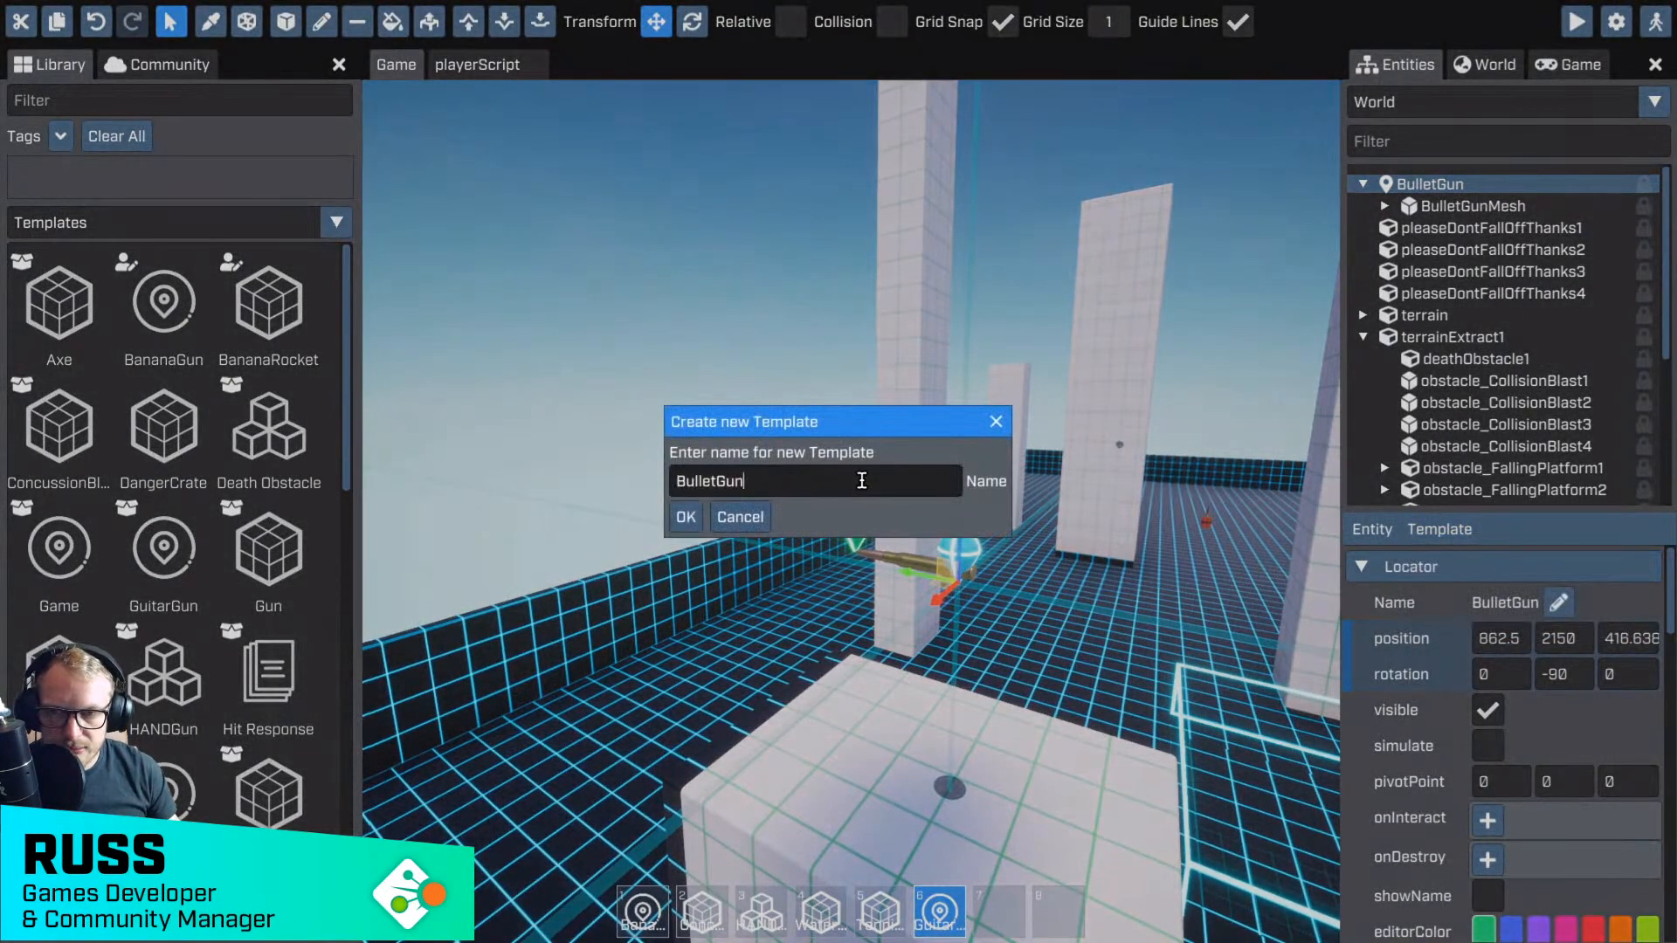
pyautogui.click(685, 516)
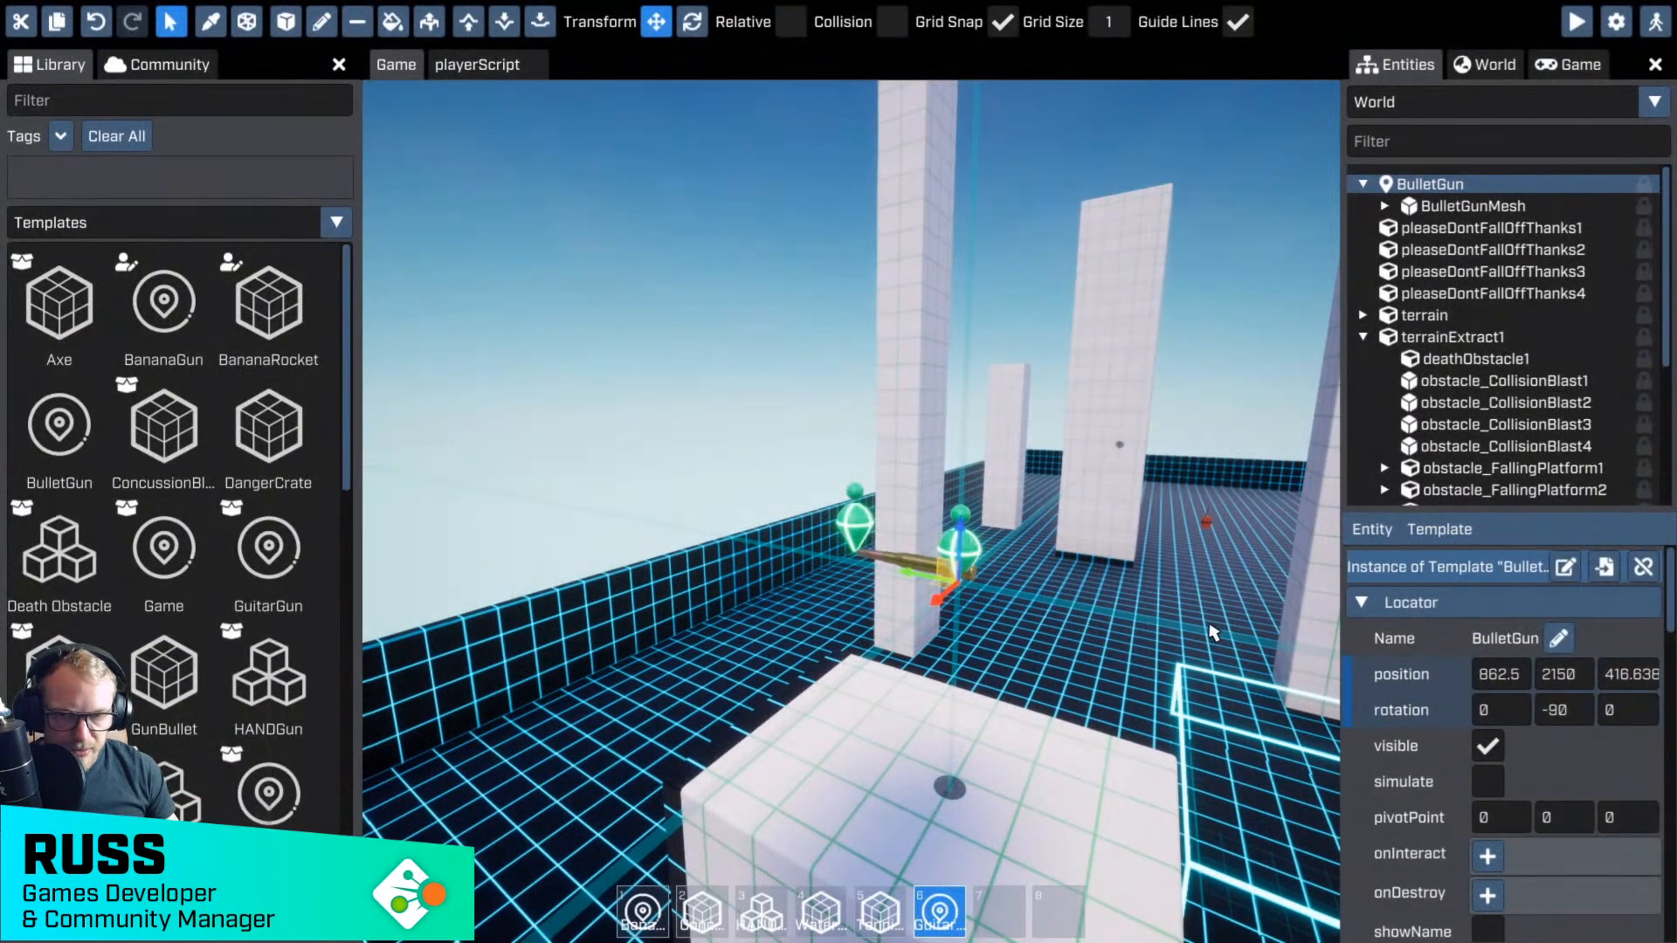
pyautogui.click(994, 623)
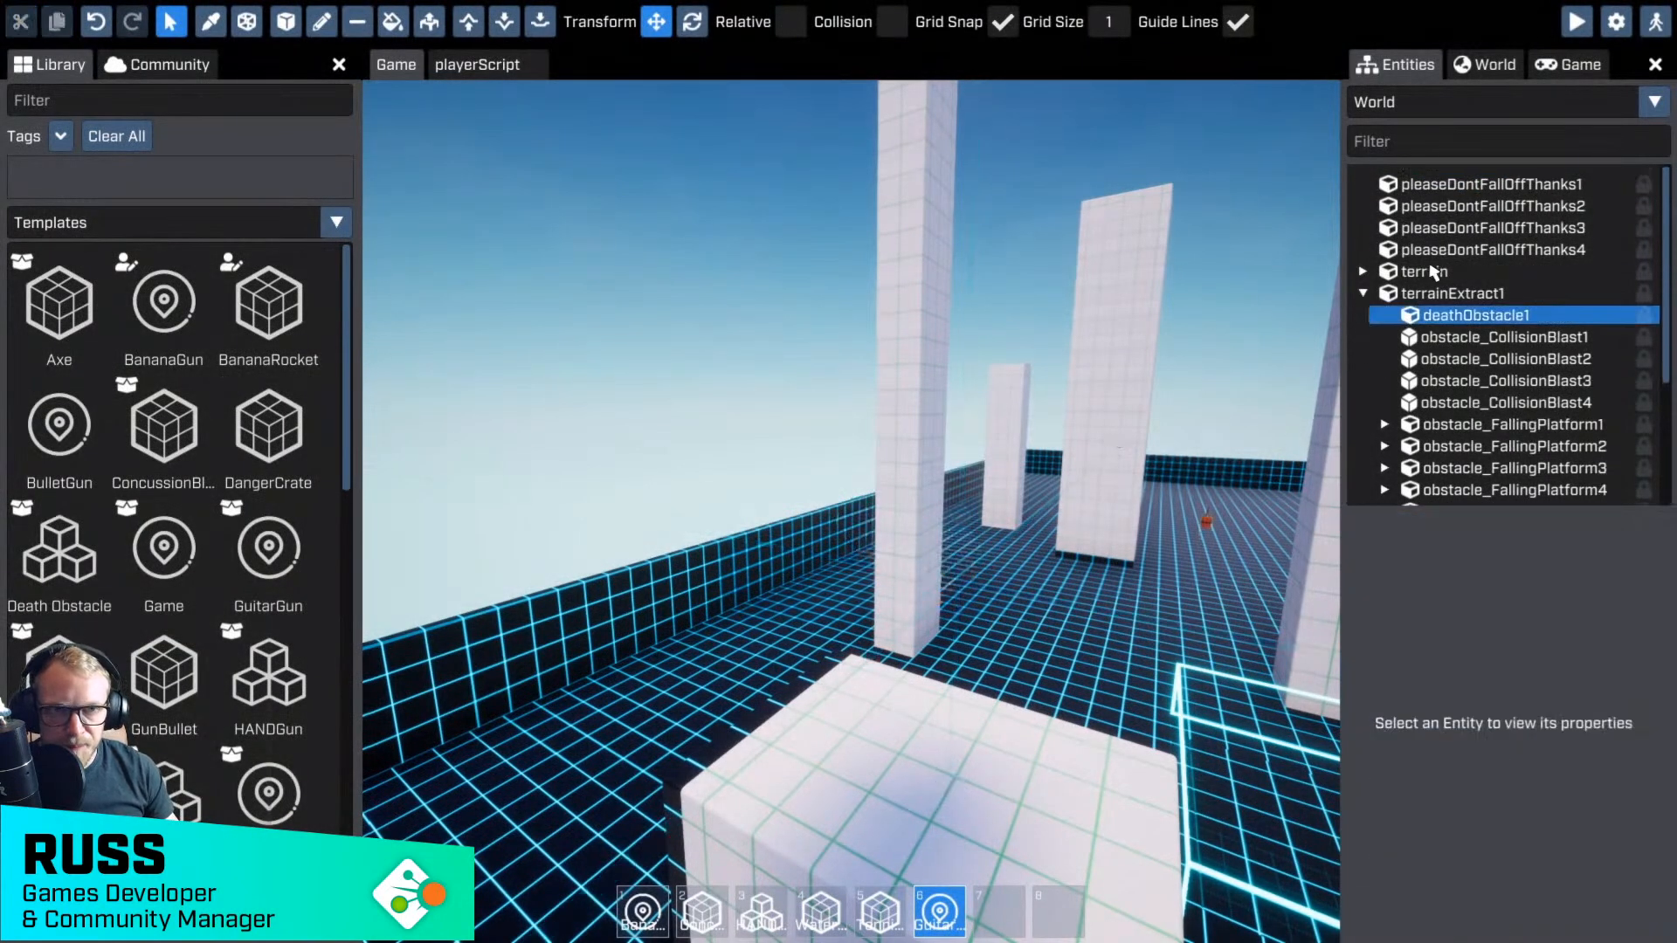
# - Insert a new first element in the guns array of gameController's gunGameScript and set it to BulletGun
pyautogui.click(1364, 294)
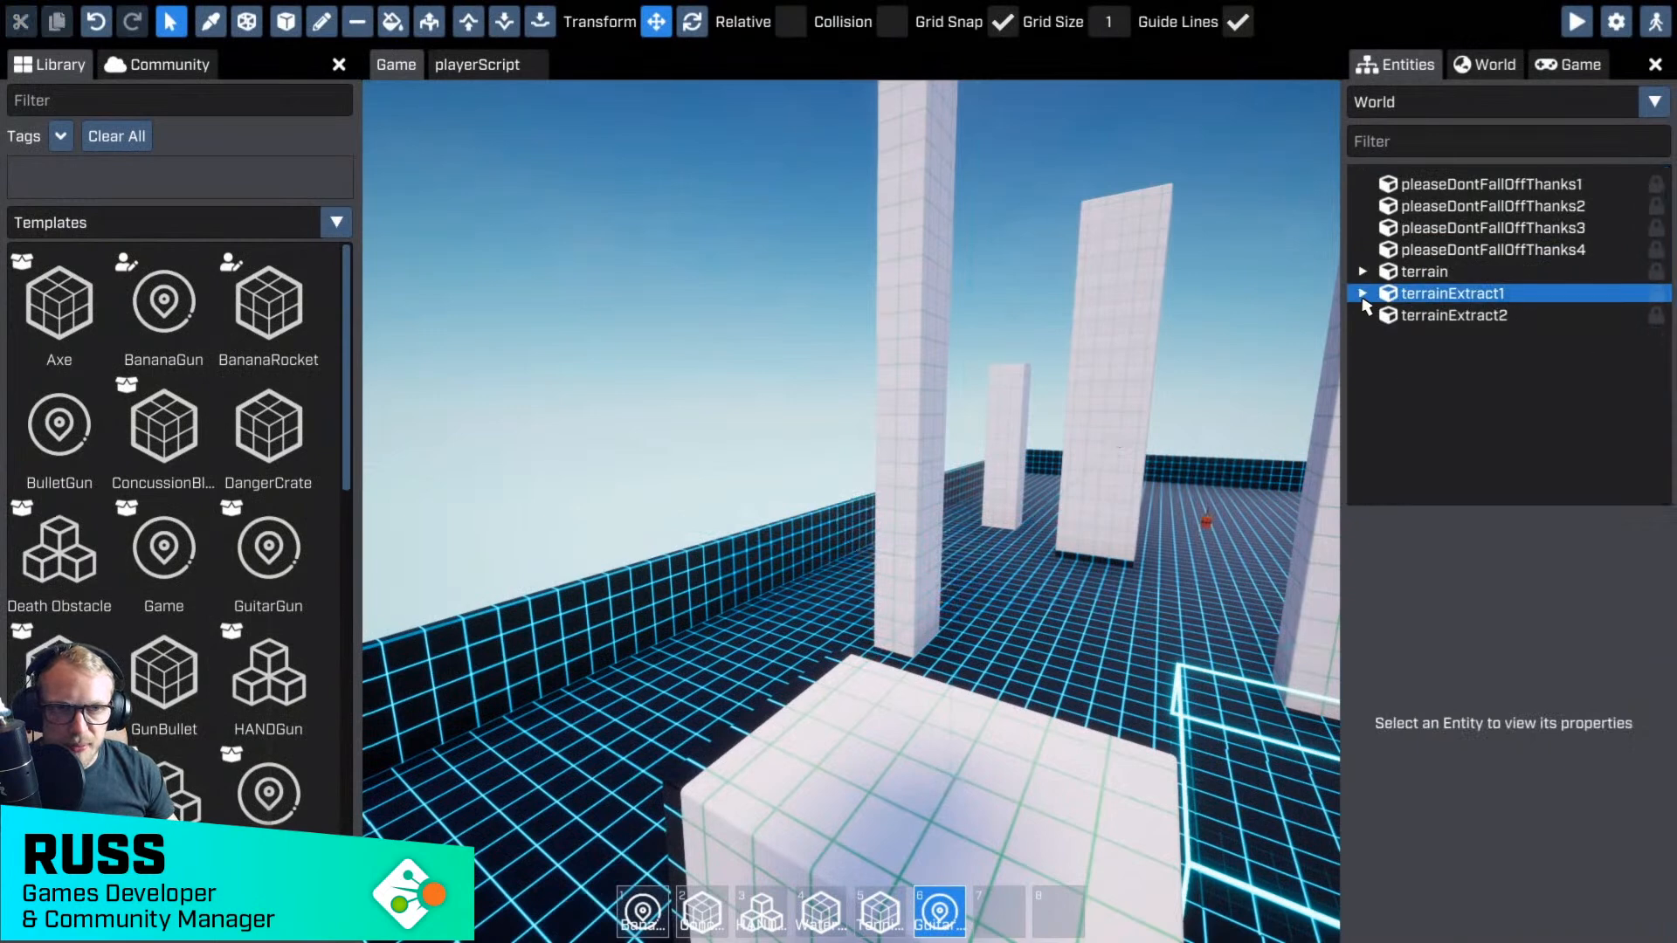
pyautogui.click(1363, 271)
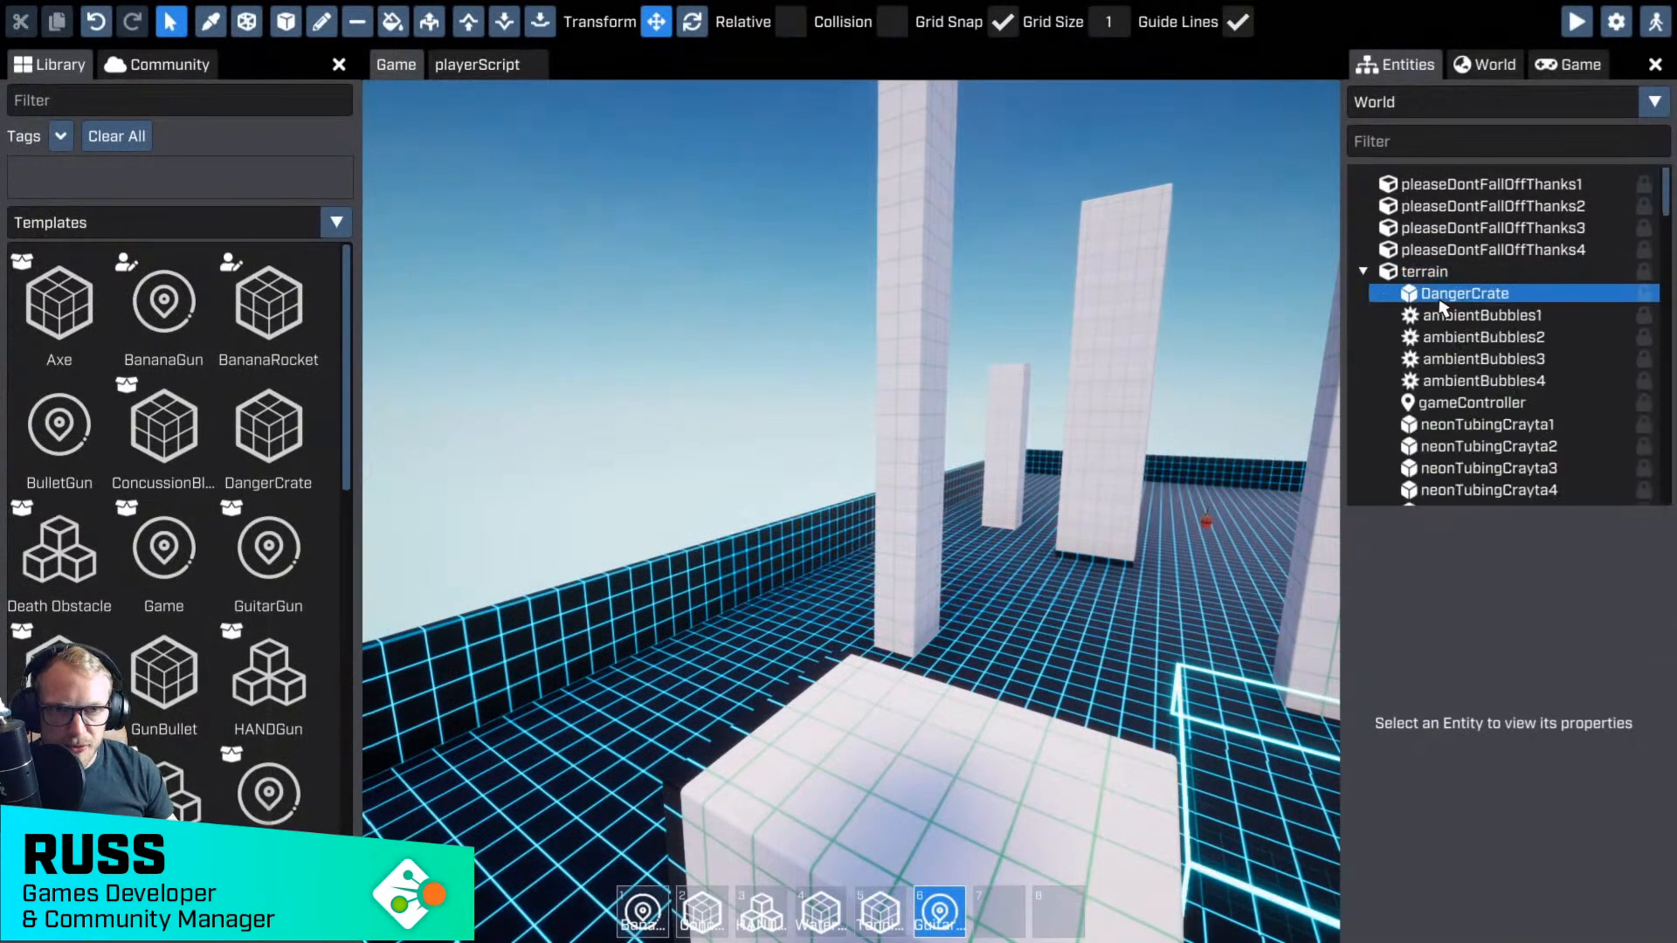
pyautogui.click(1467, 403)
pyautogui.scroll(-10, 1505, 703)
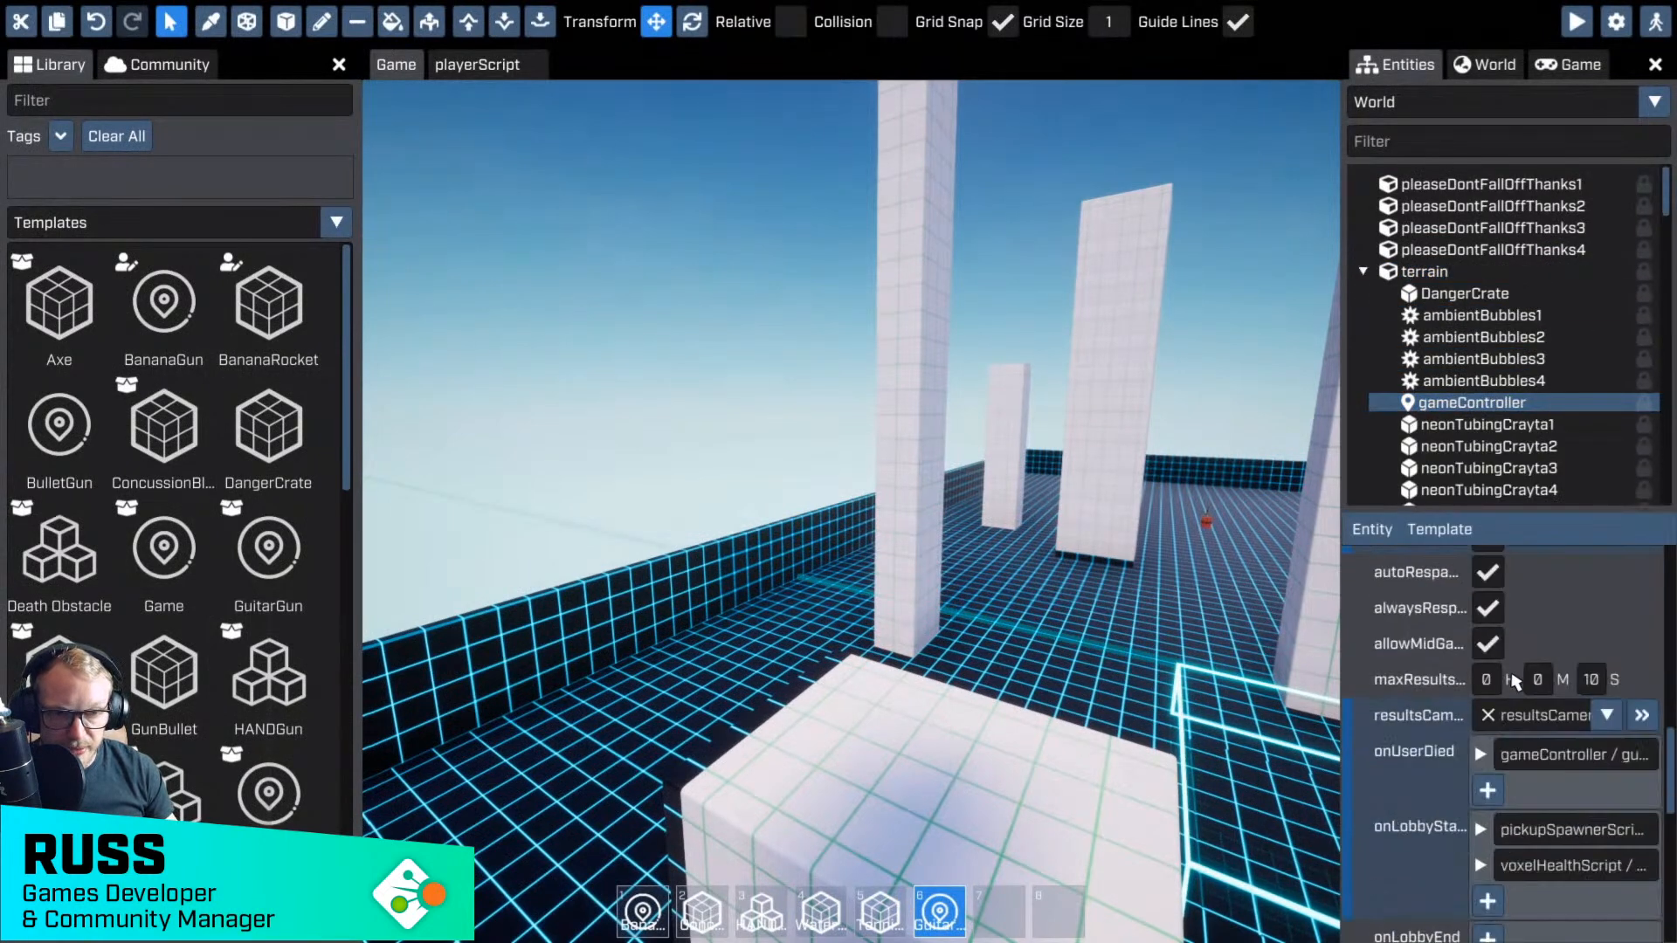
pyautogui.scroll(-5, 1506, 704)
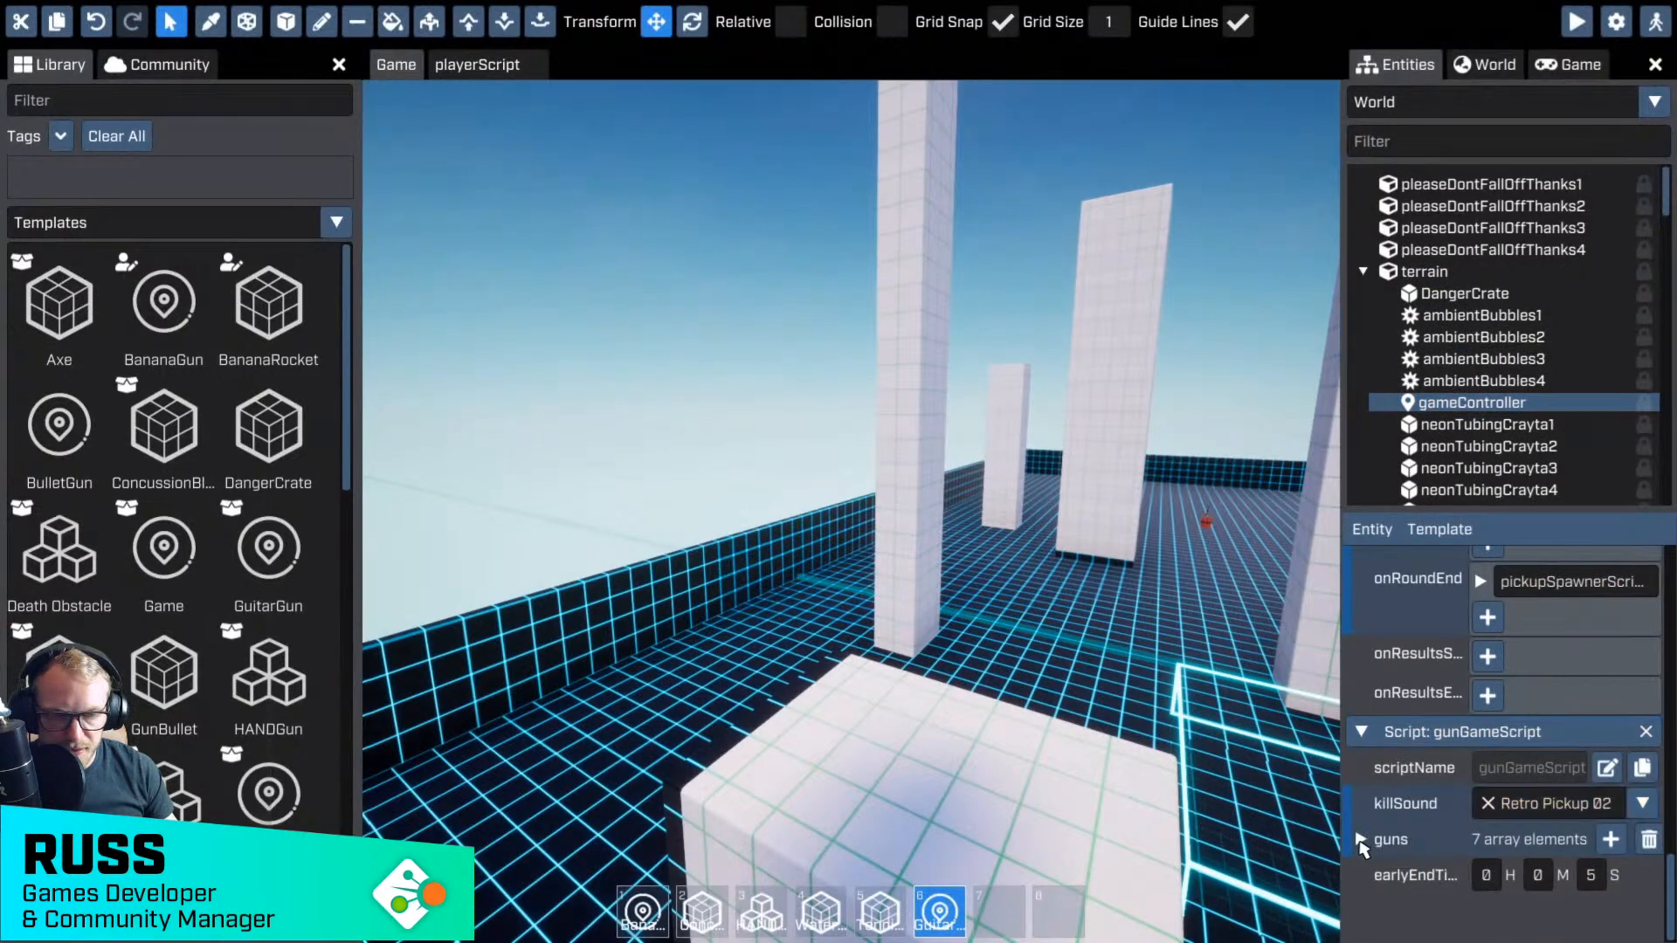
pyautogui.rightClick(1509, 625)
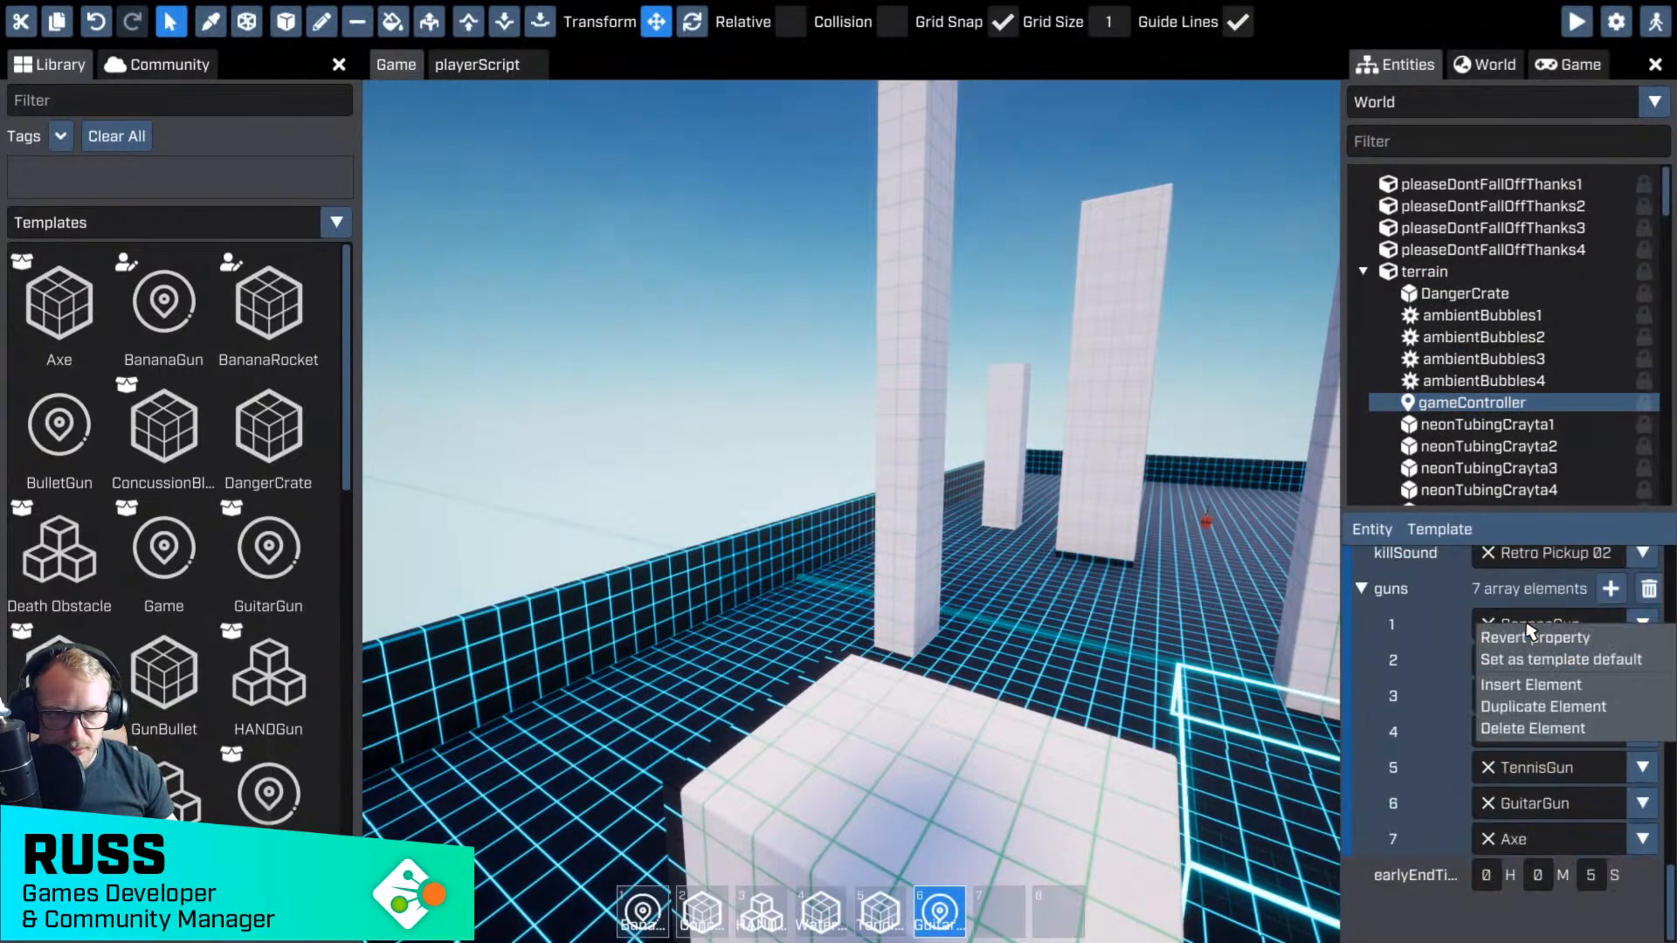
pyautogui.click(1528, 695)
pyautogui.click(1569, 626)
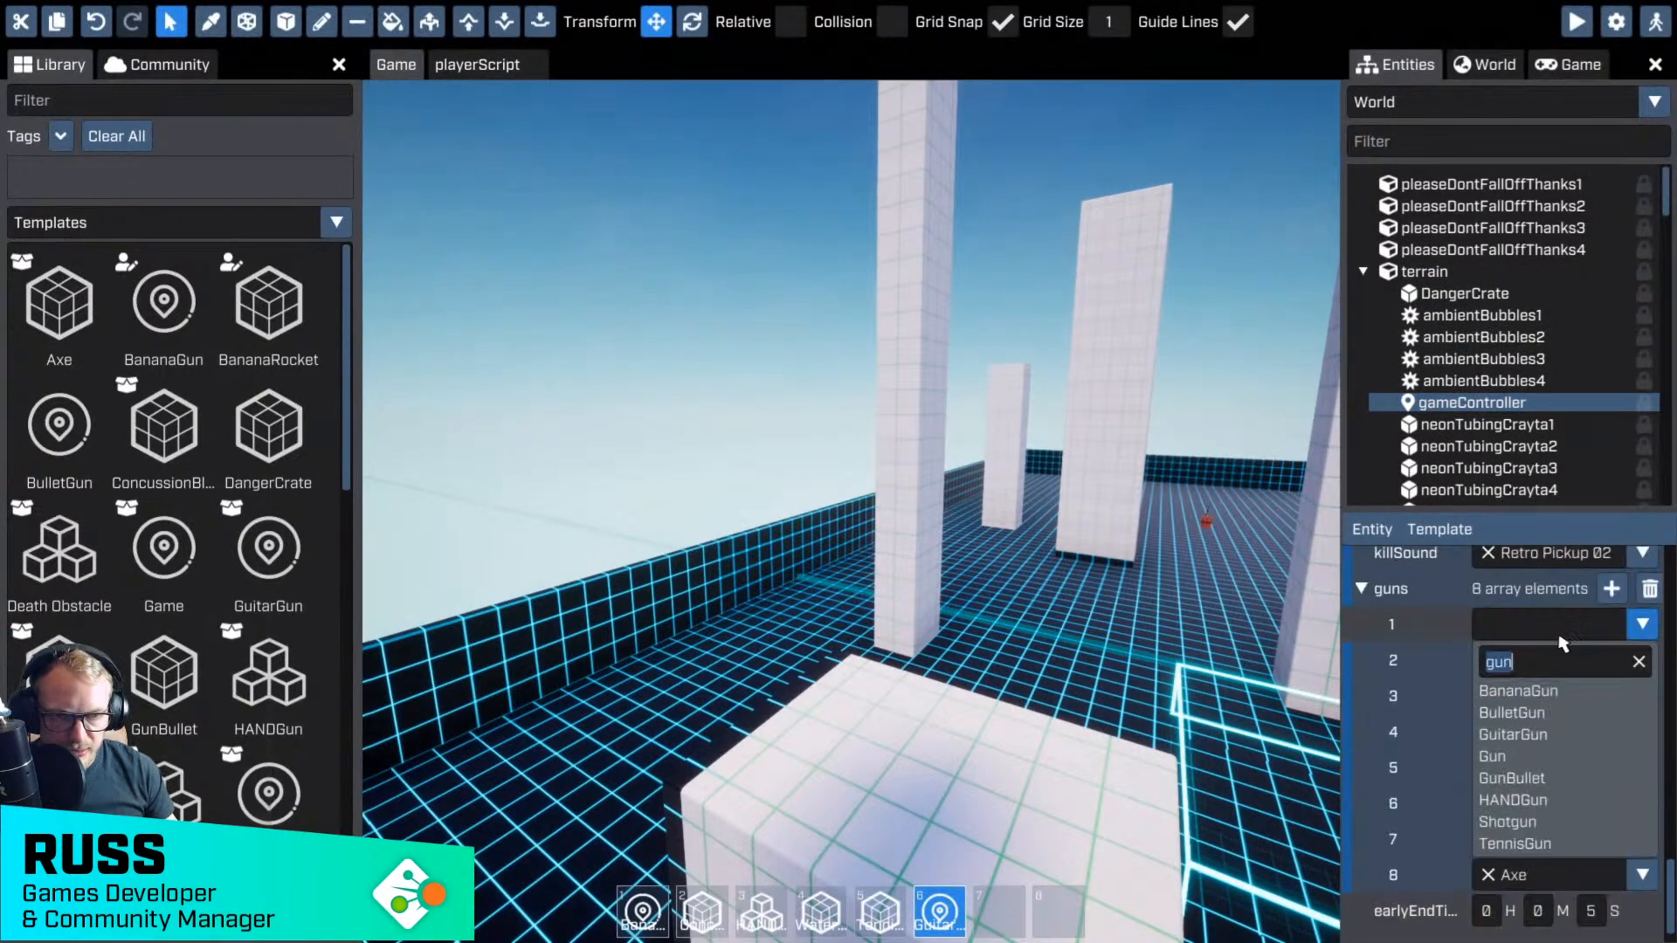
pyautogui.click(1512, 713)
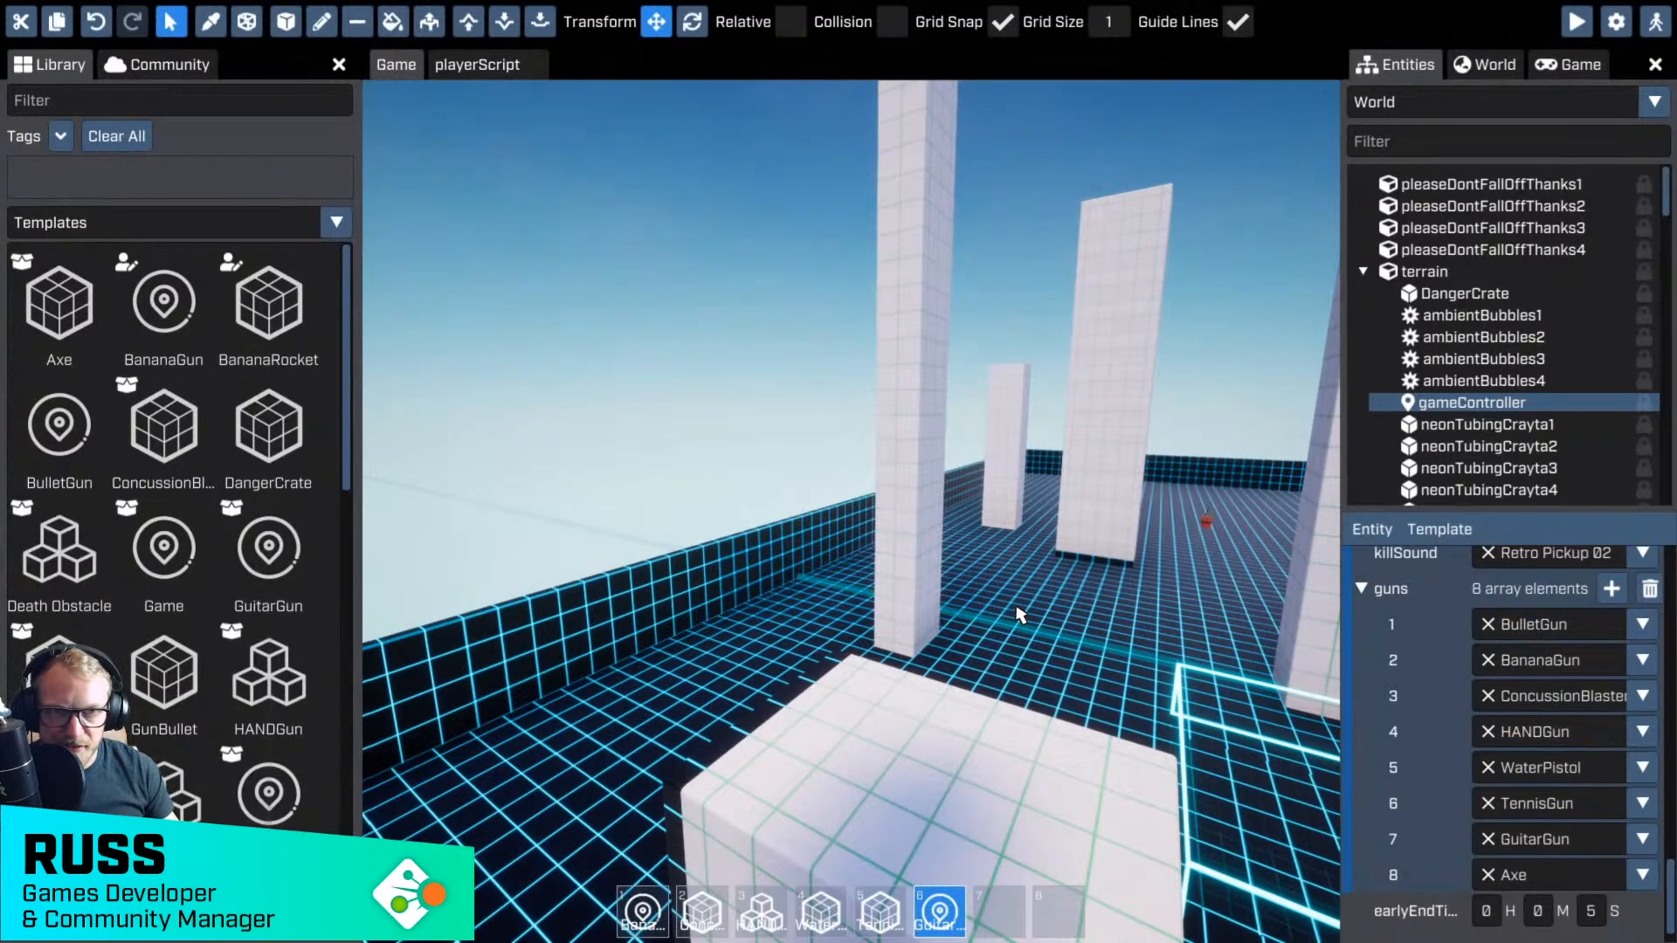
# - Start a preview of the game to test the new gun
pyautogui.moveTo(1113, 393); pyautogui.dragTo(1047, 419, button='right')
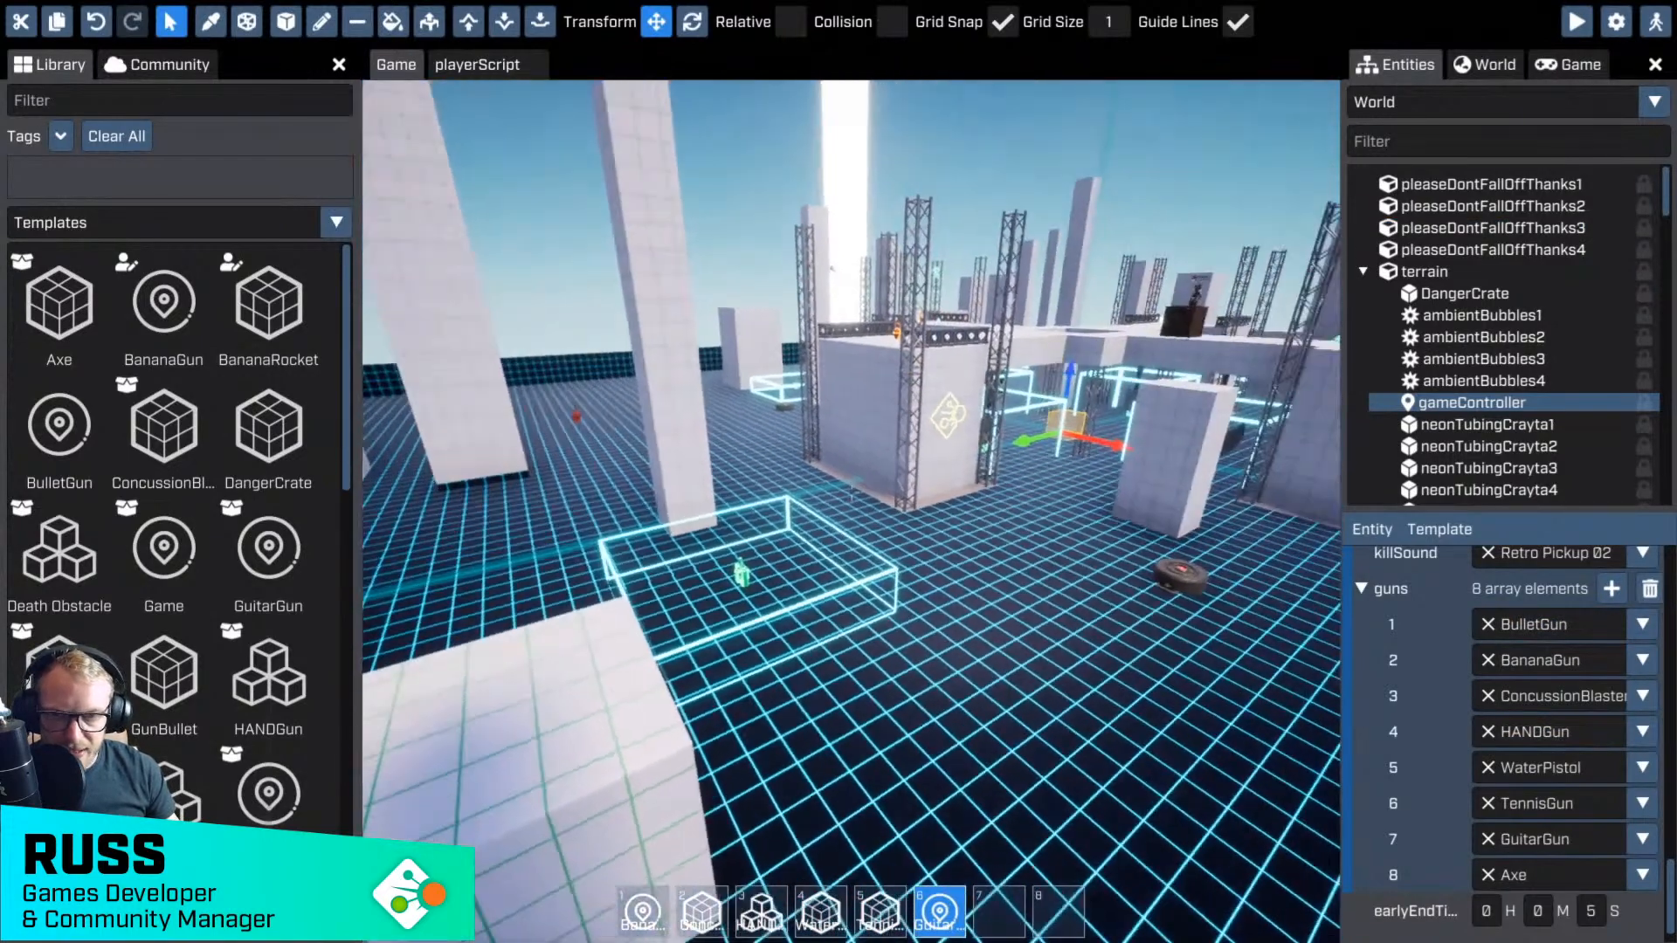
pyautogui.press('Tab')
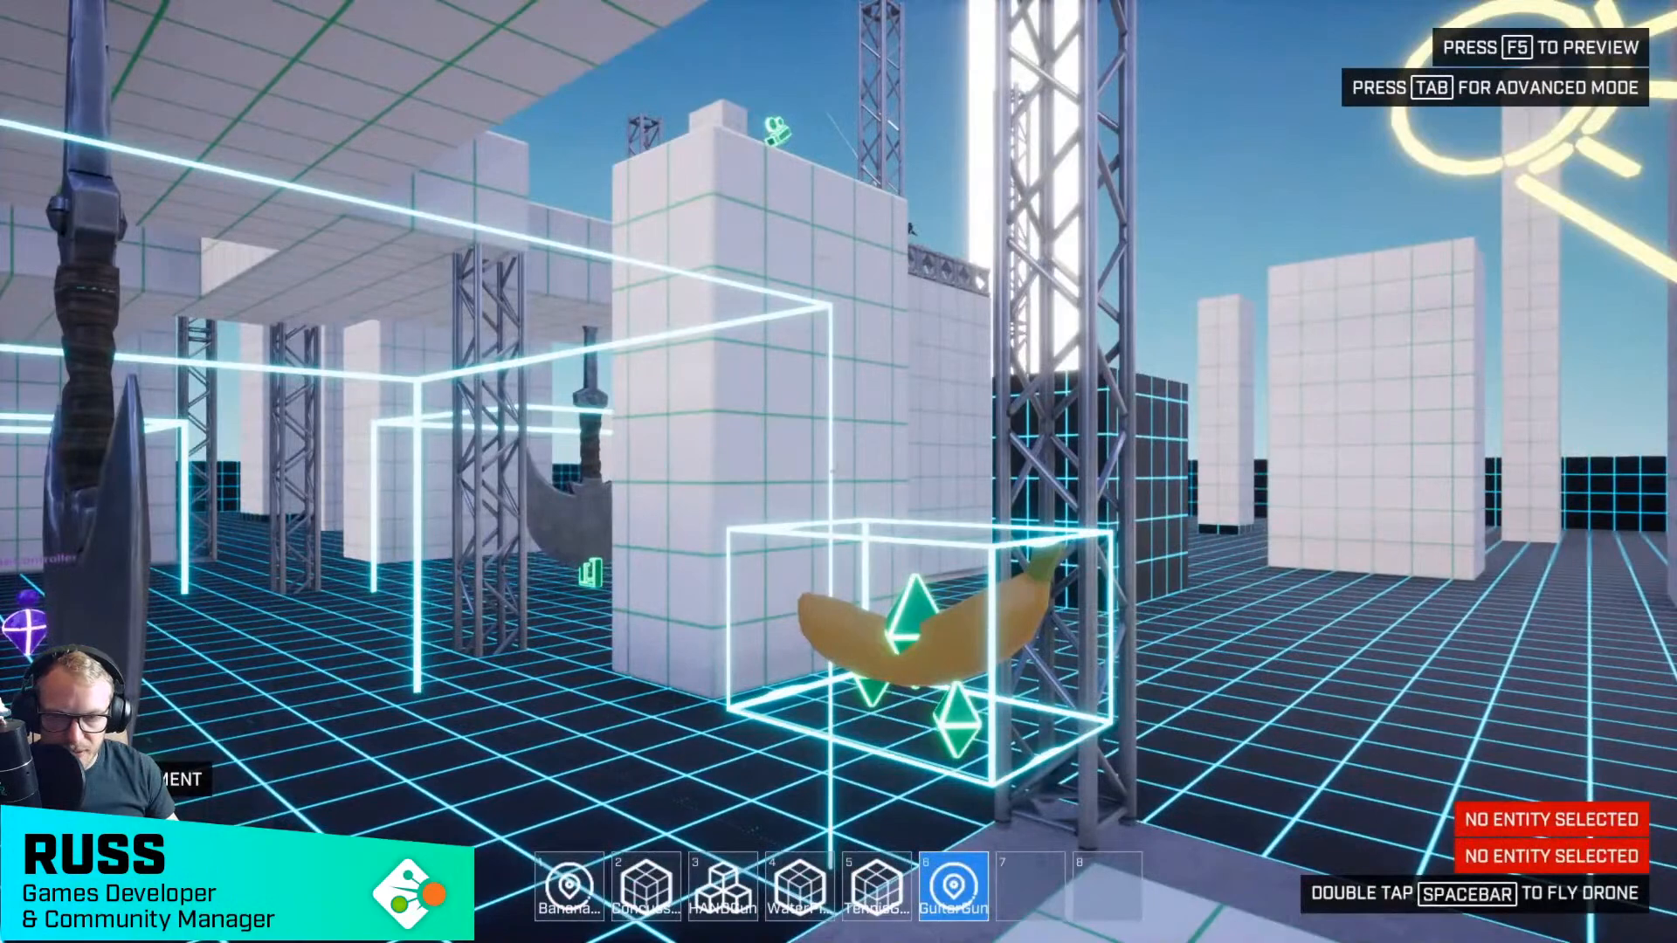
pyautogui.press('Tab')
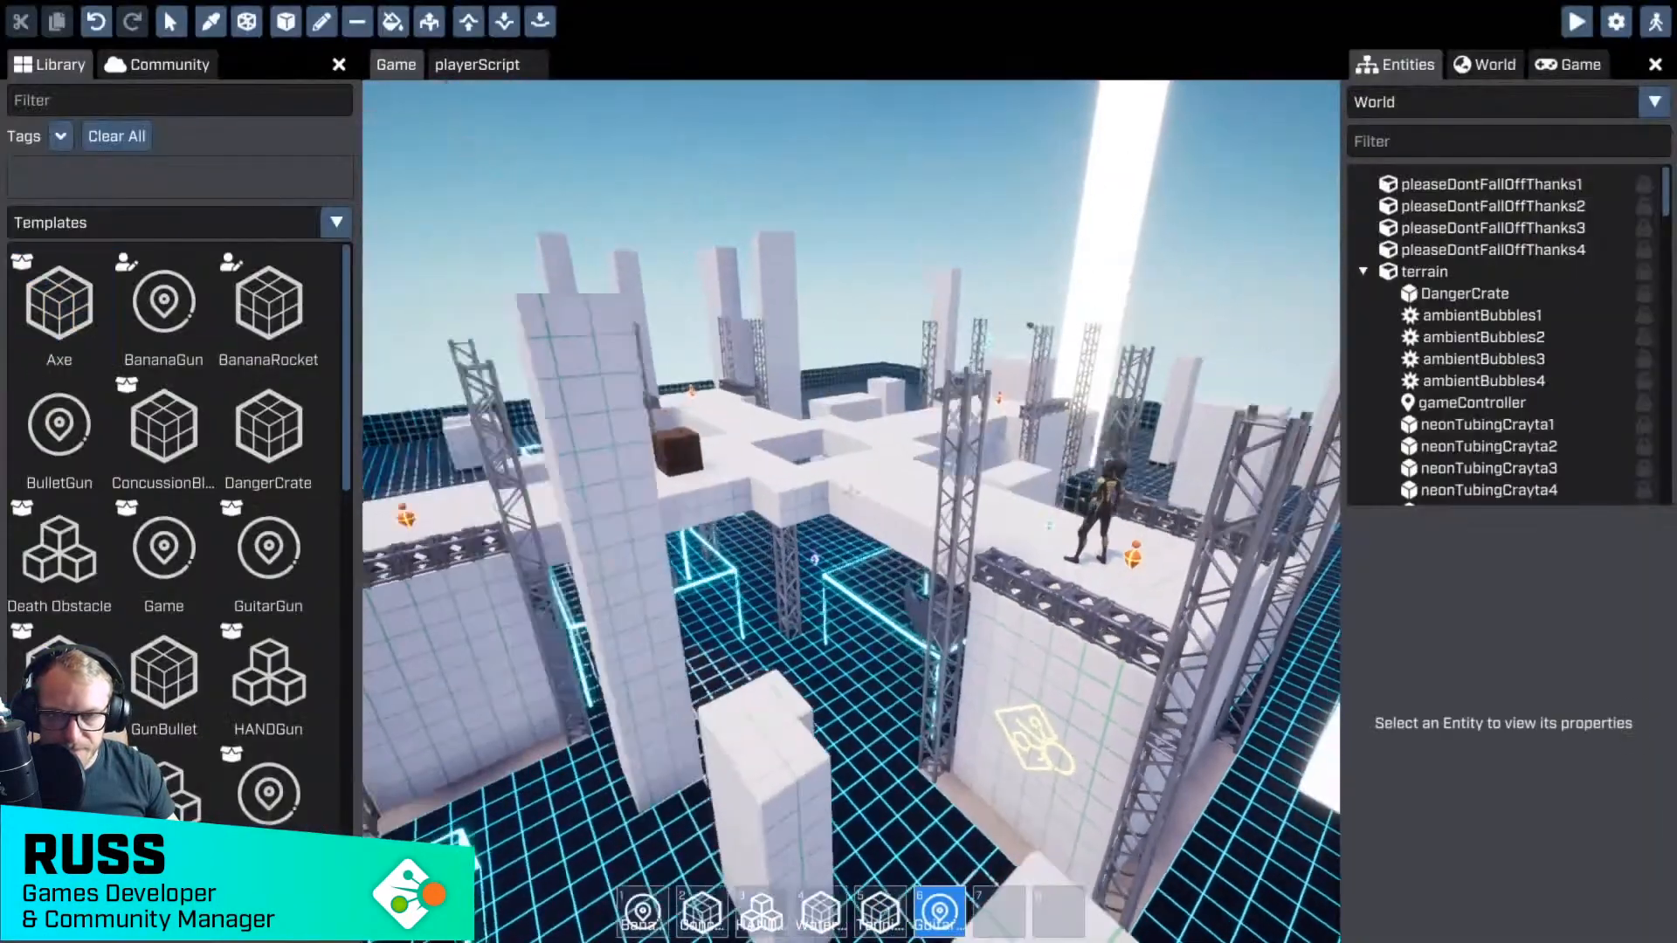
pyautogui.press('s')
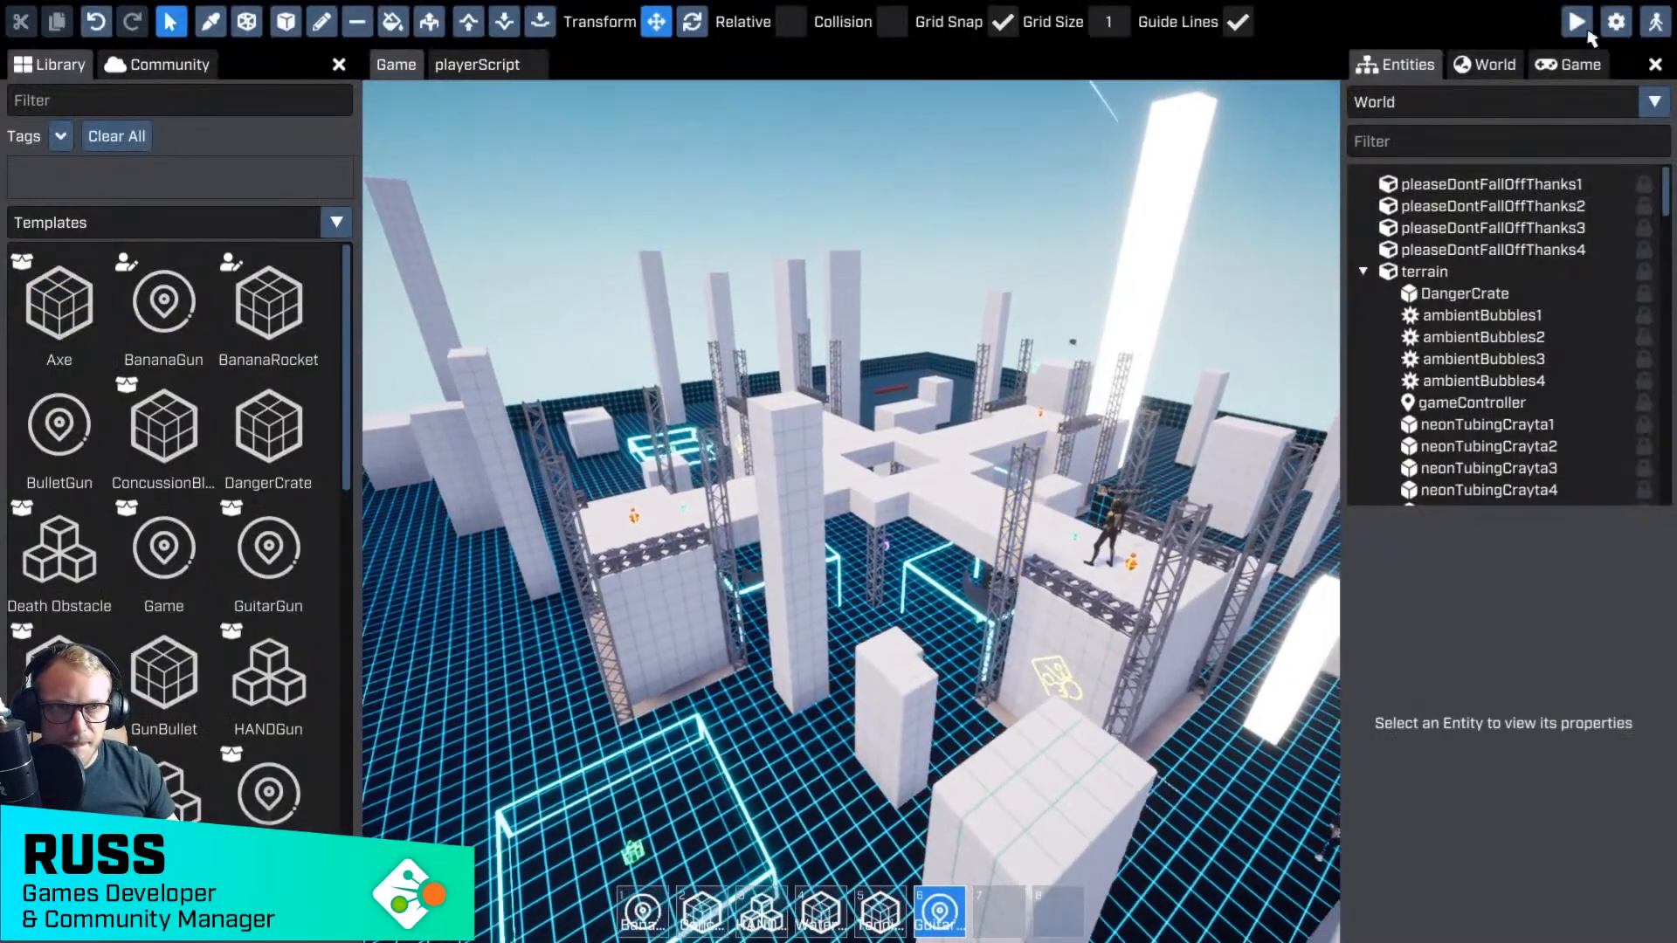
pyautogui.click(1583, 26)
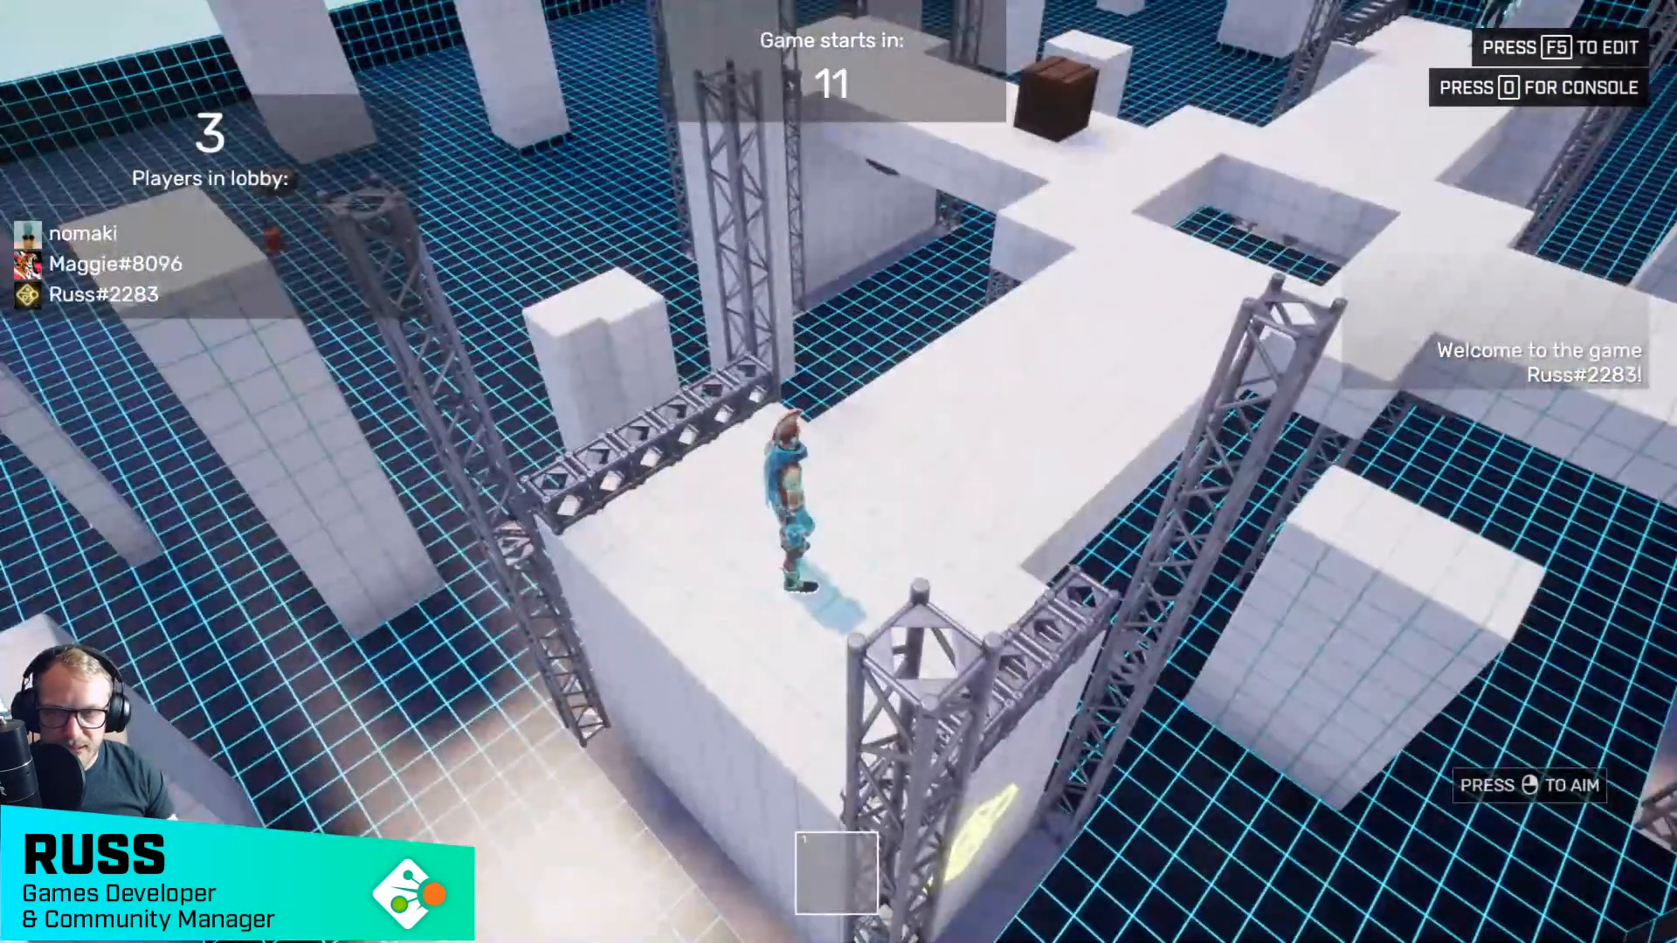
# - Move the character around the arena during the lobby countdown of the preview
pyautogui.press('w')
pyautogui.press('d')
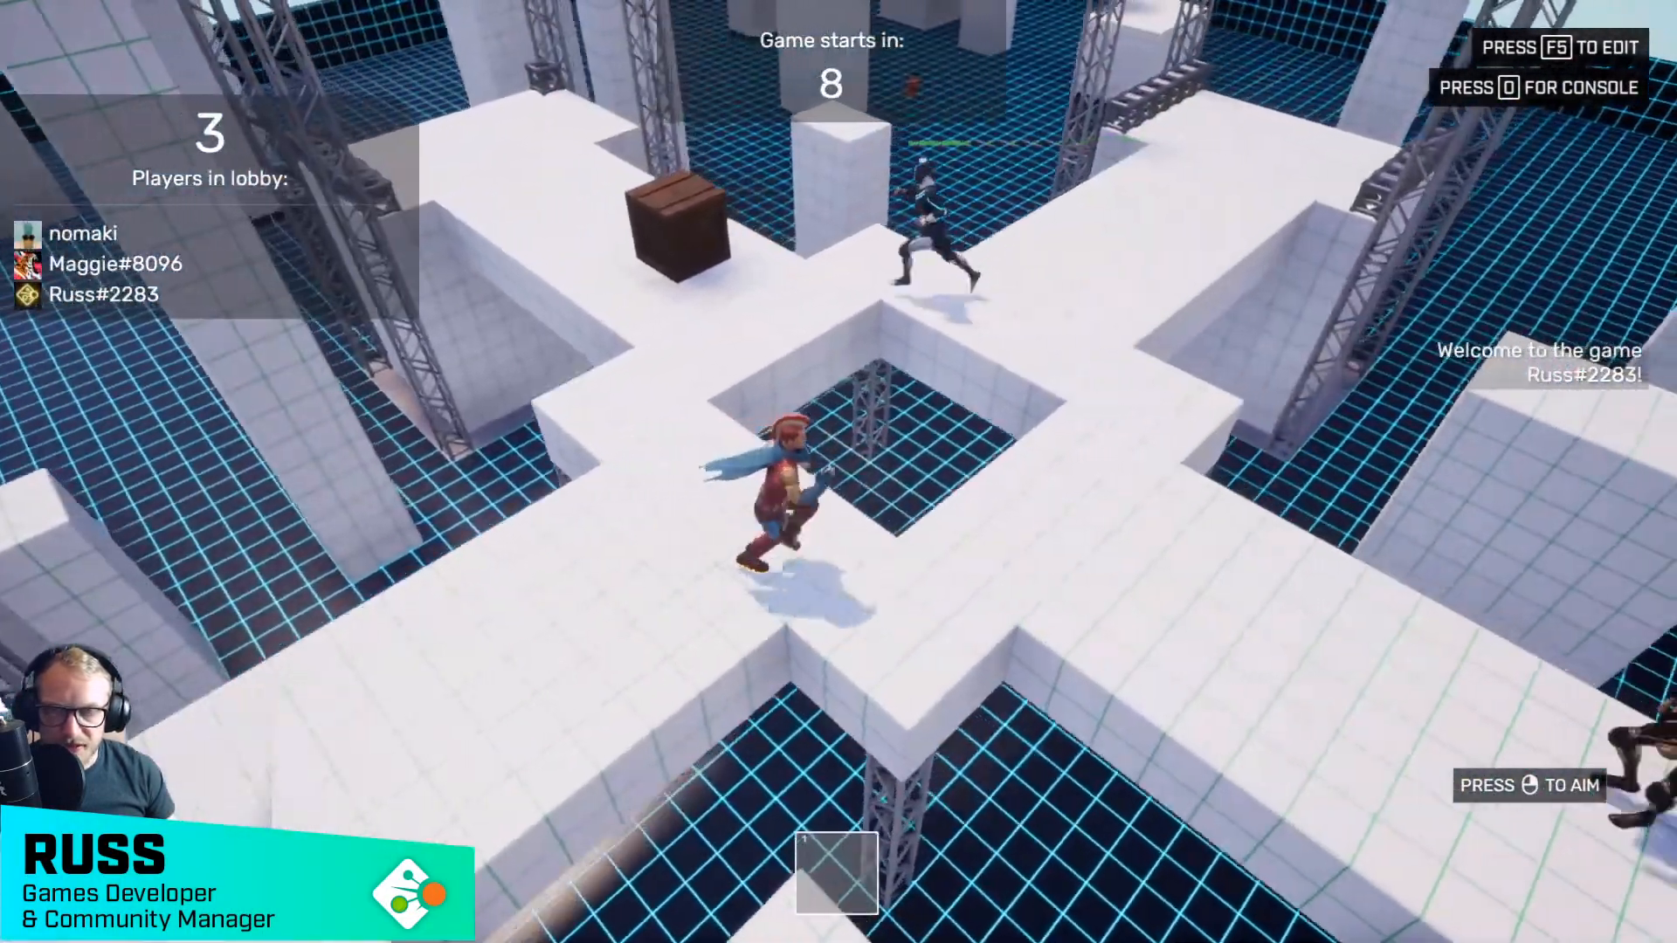
pyautogui.press('w')
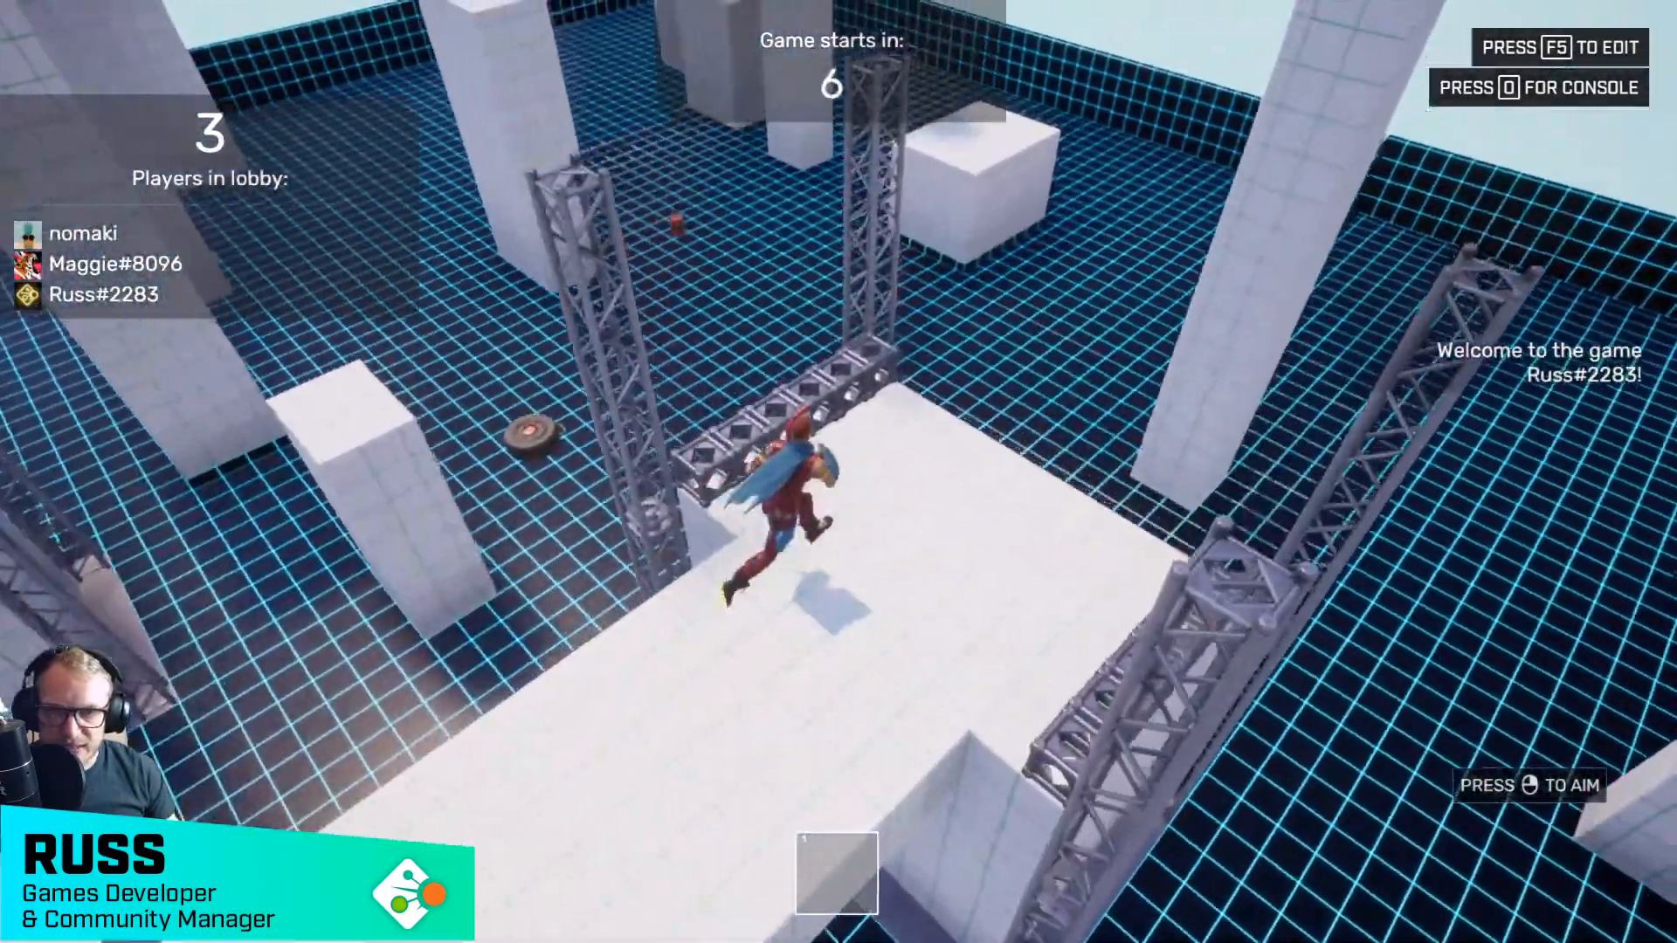
pyautogui.press('w')
pyautogui.press('space')
pyautogui.press('a')
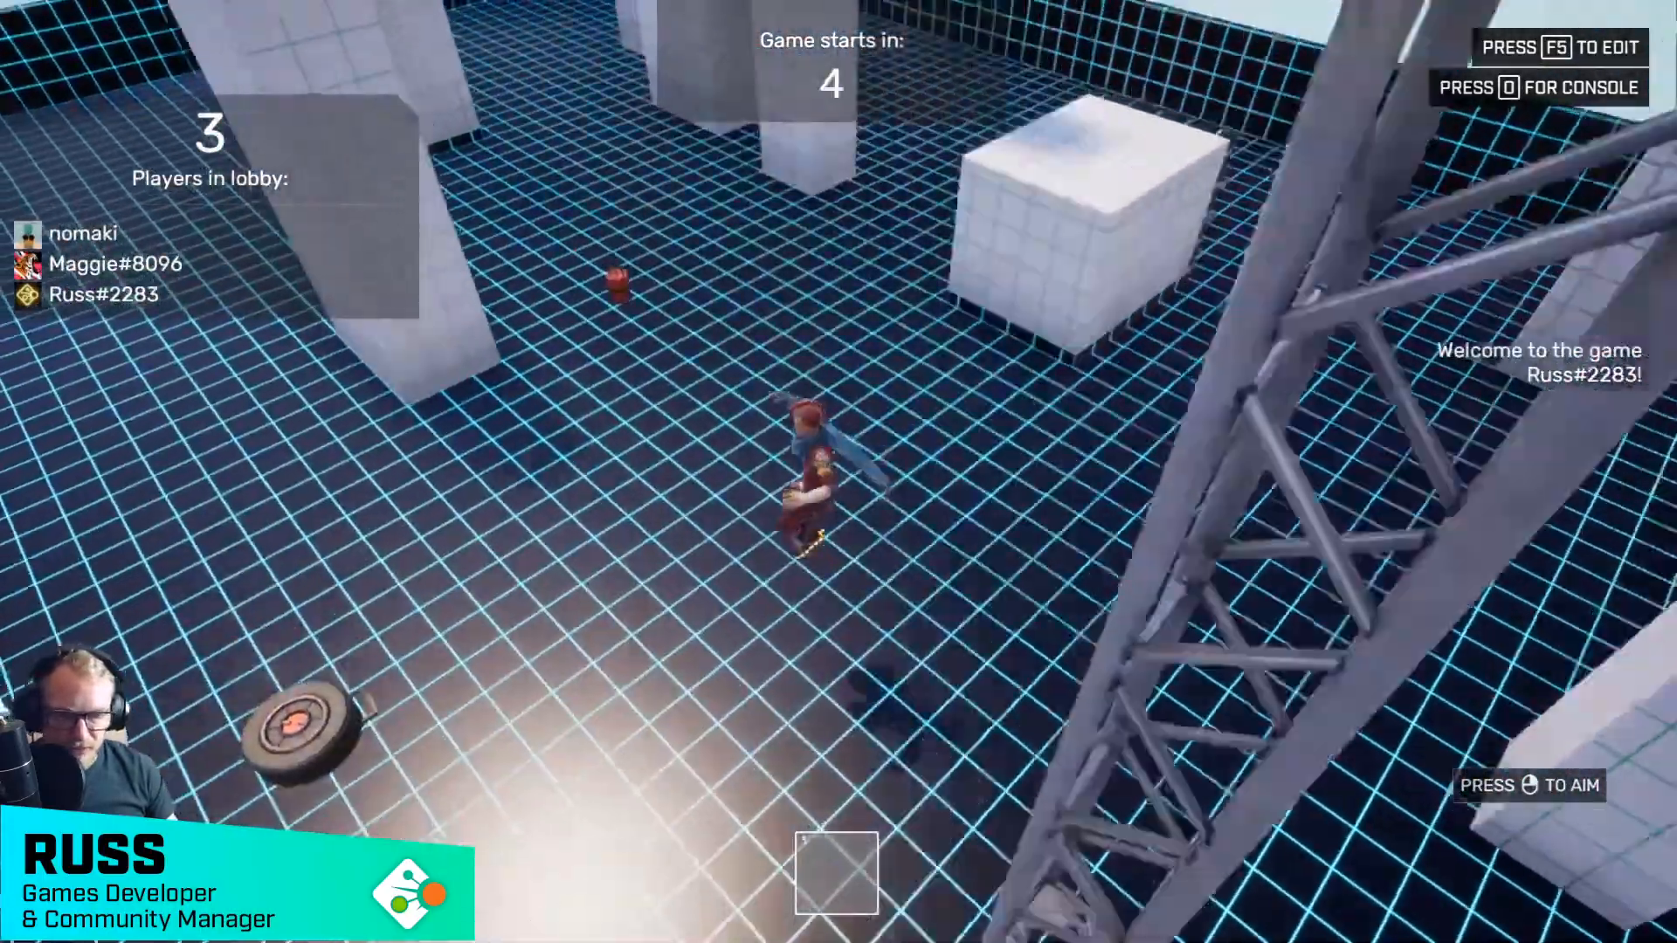
pyautogui.press('0')
pyautogui.press('0')
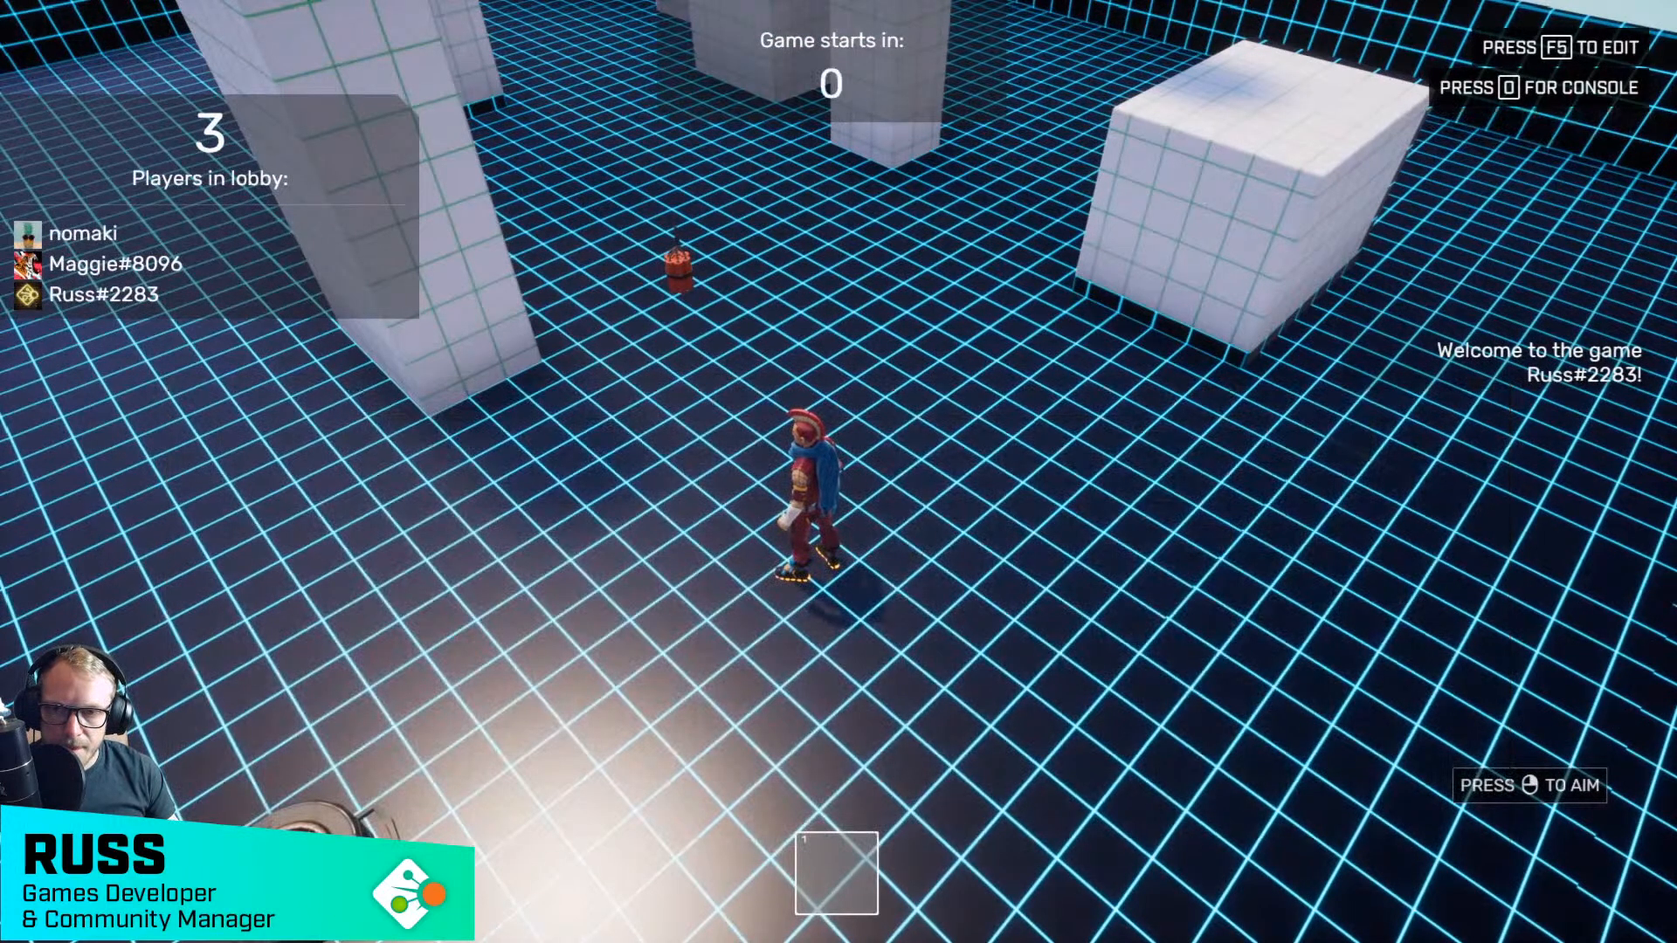
# - Playtest the match with the BulletGun, moving and jumping around the arena while fighting the other players
pyautogui.press('w')
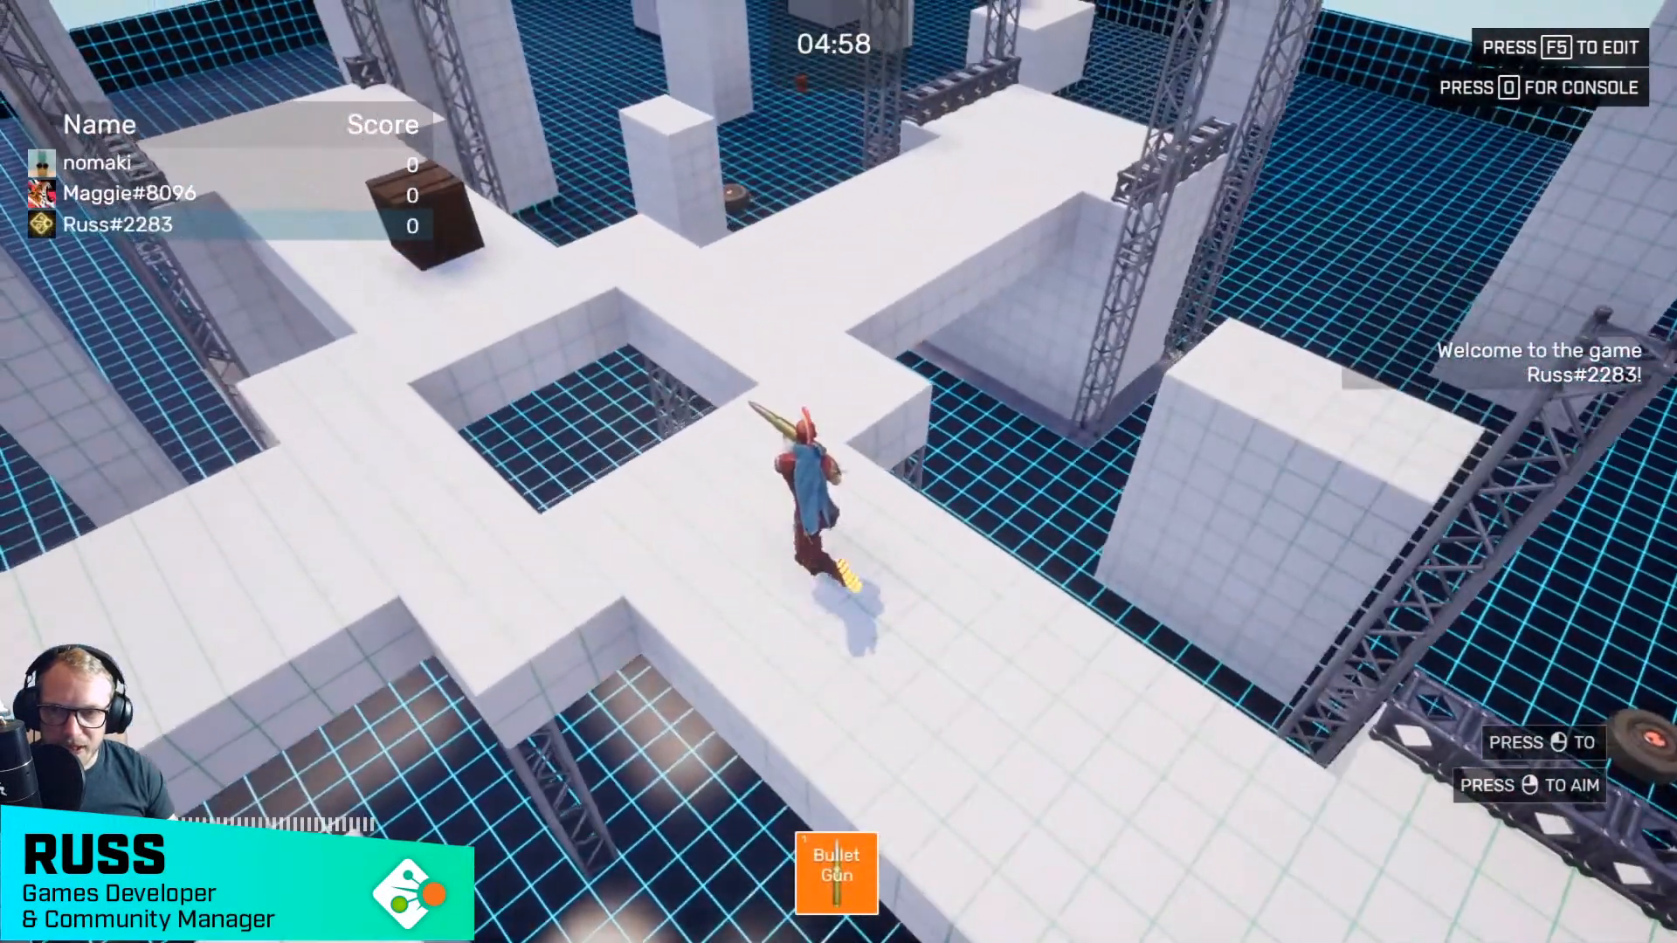
pyautogui.press('space')
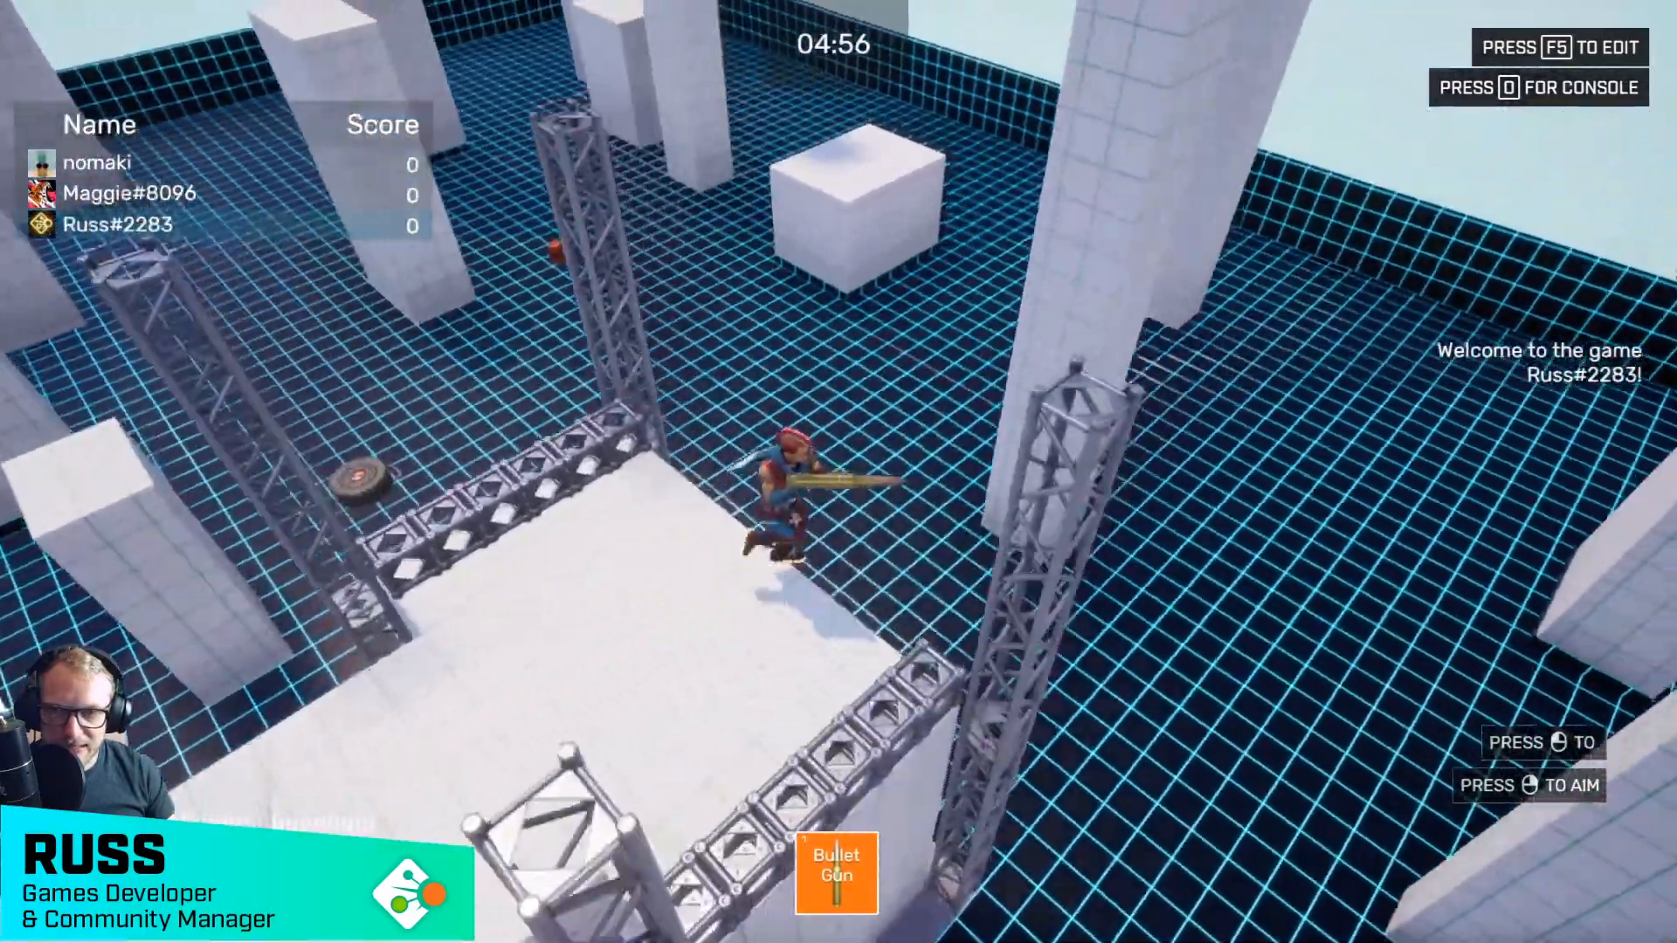
pyautogui.press('w')
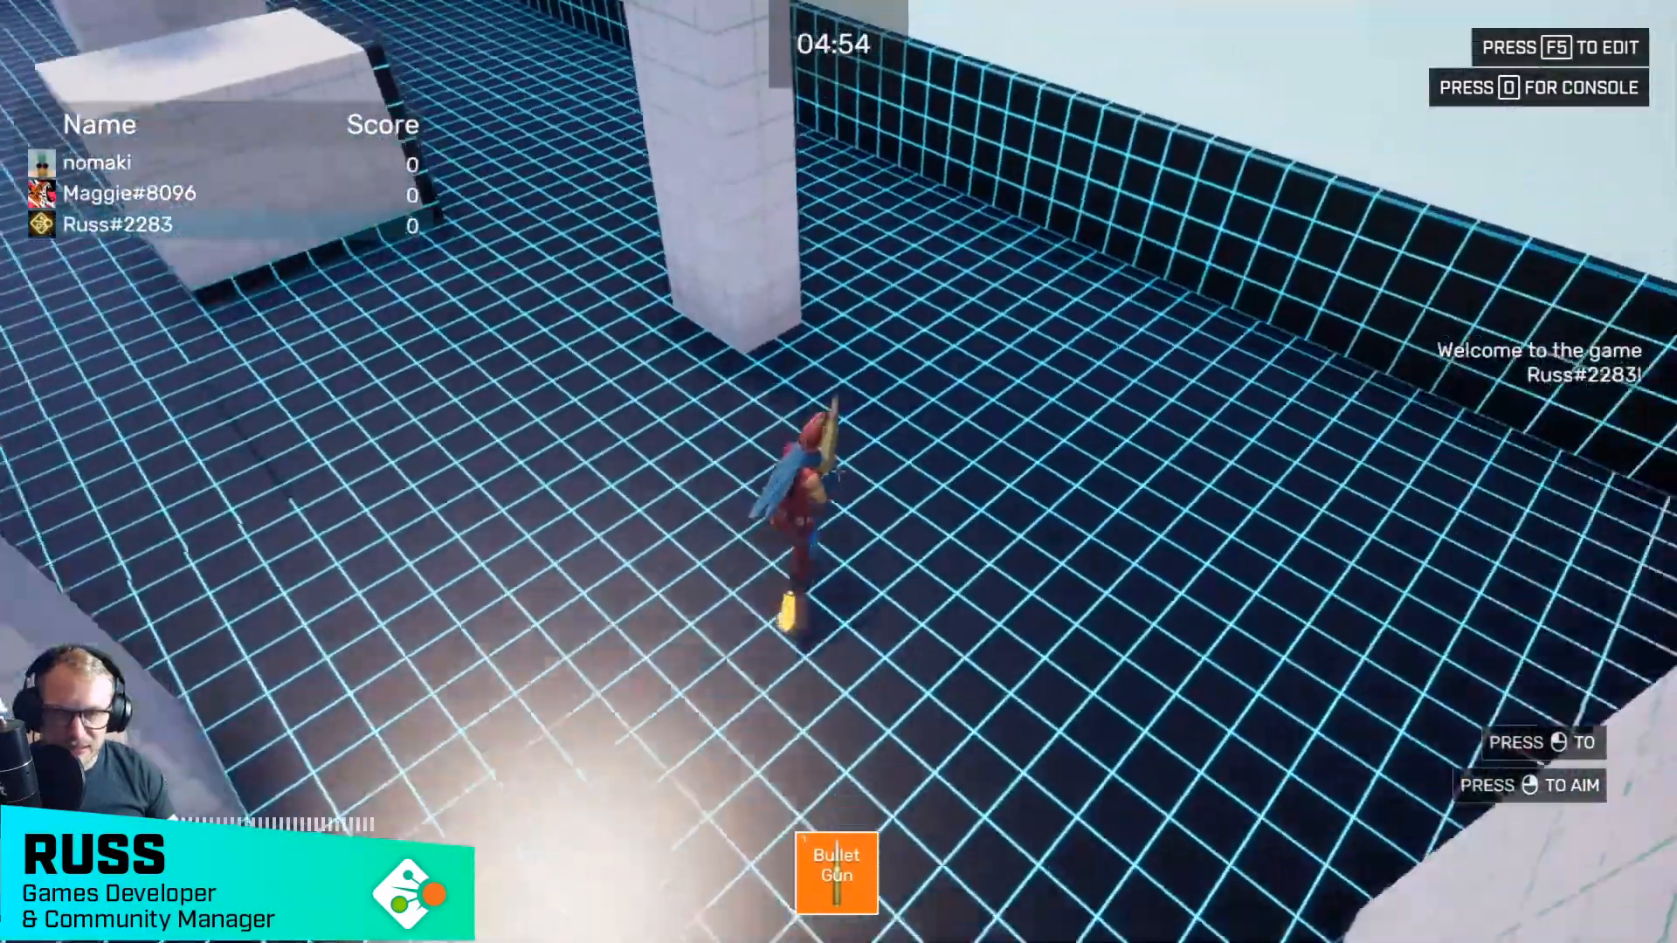
pyautogui.press('w')
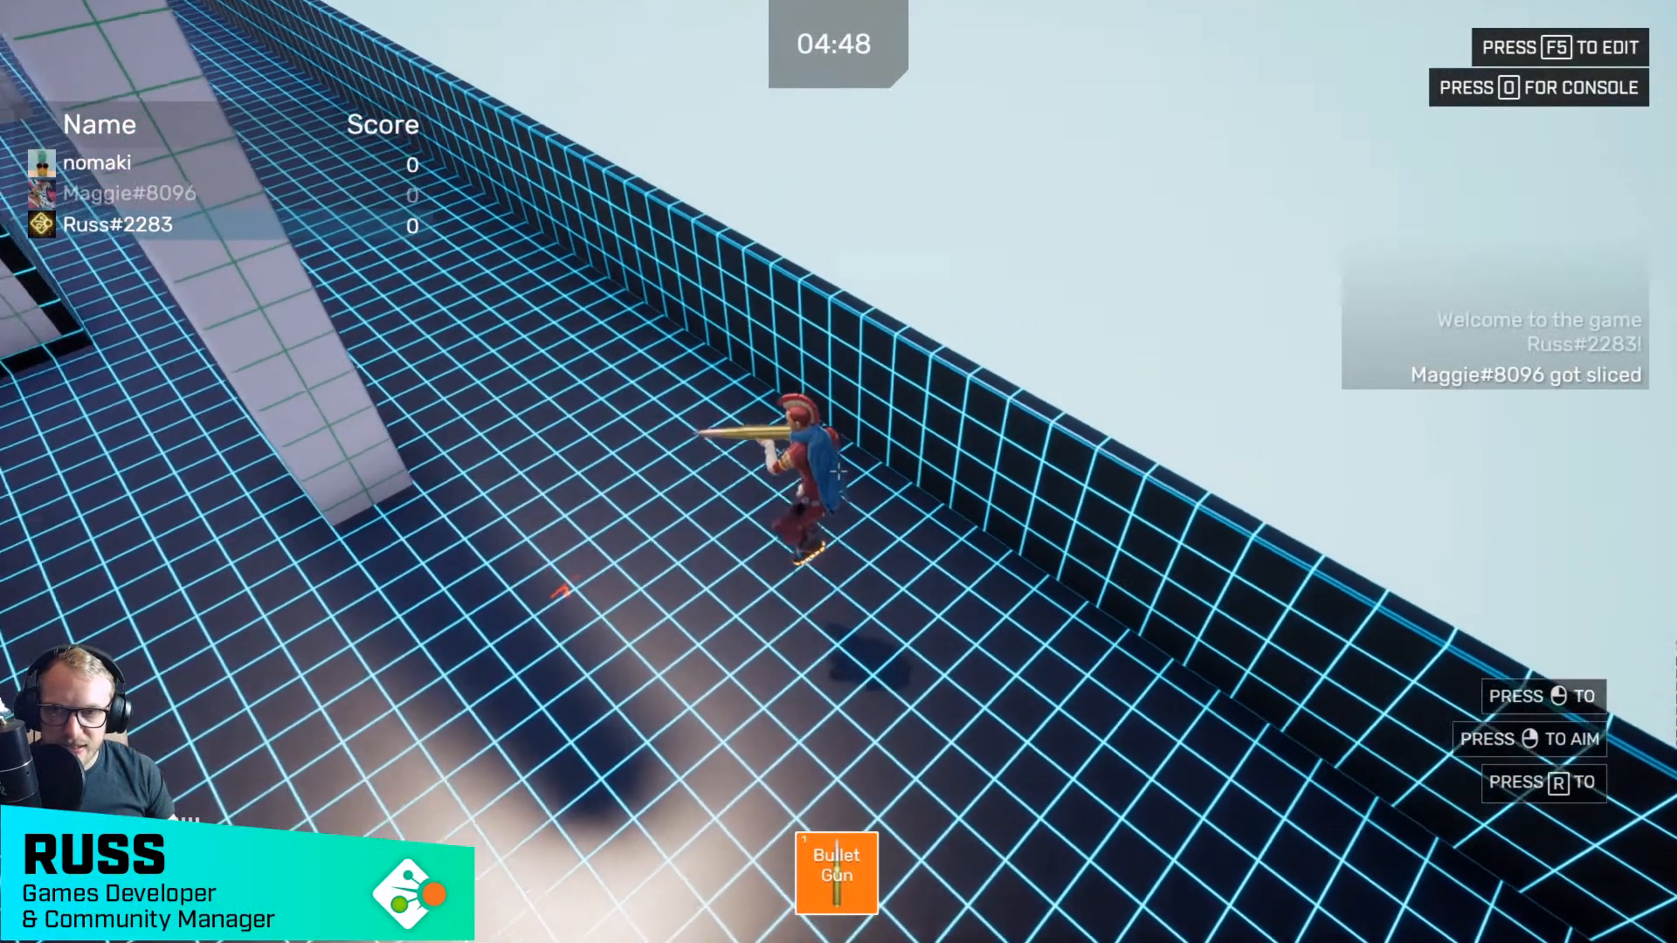
pyautogui.press('a')
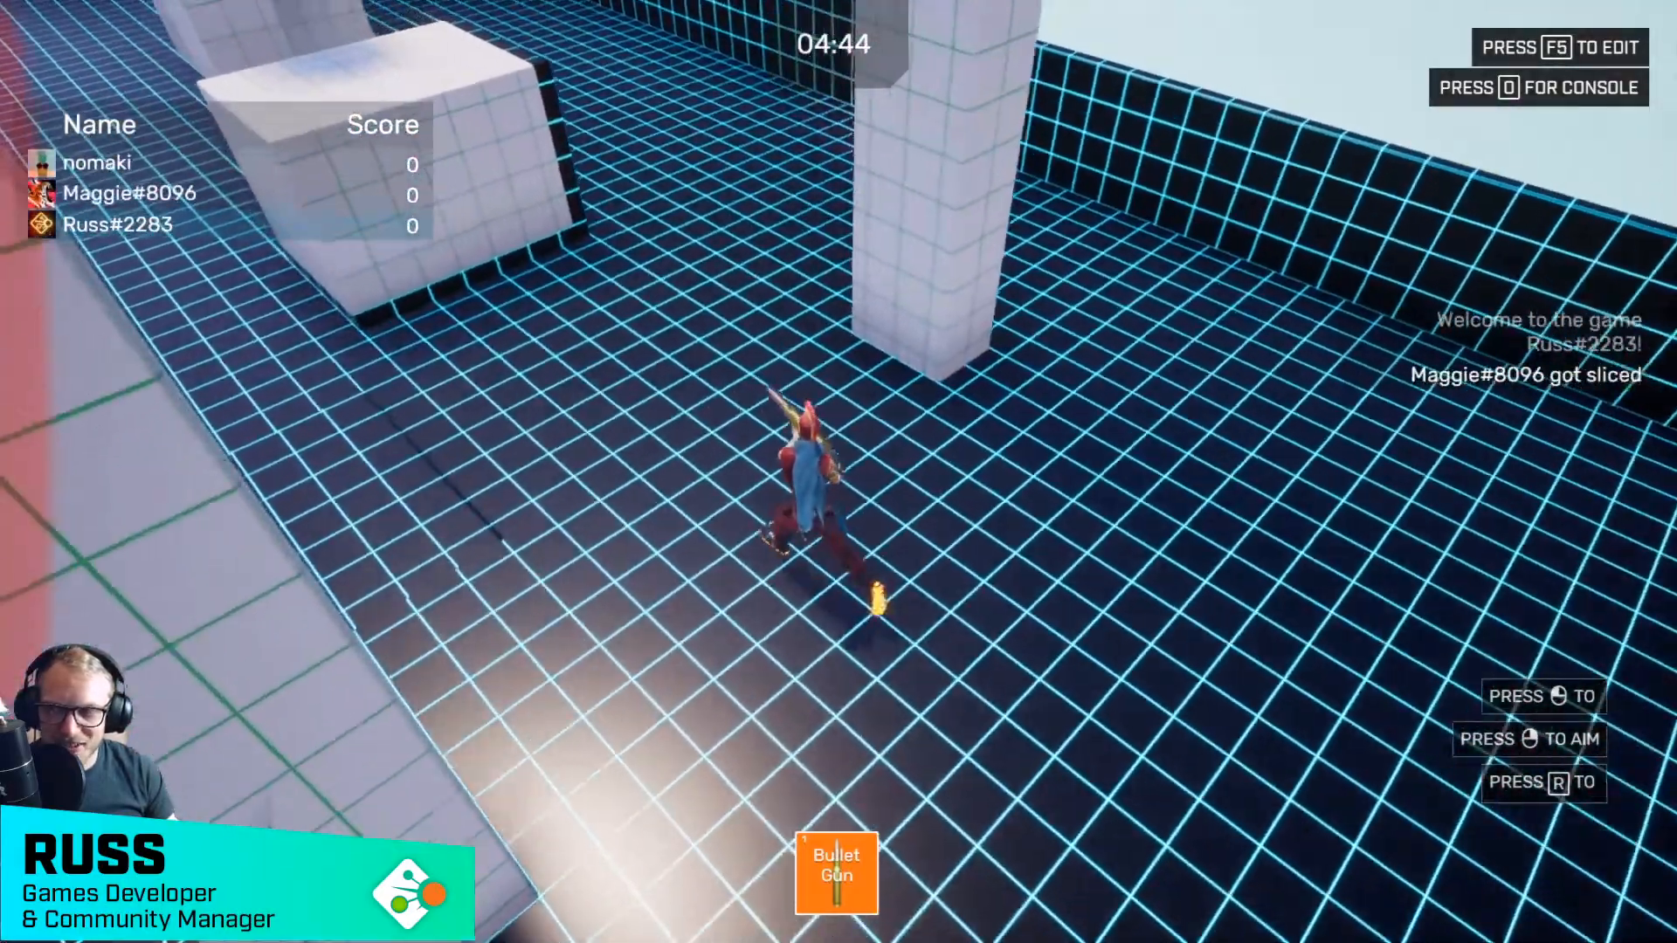
pyautogui.press('a')
pyautogui.press('w')
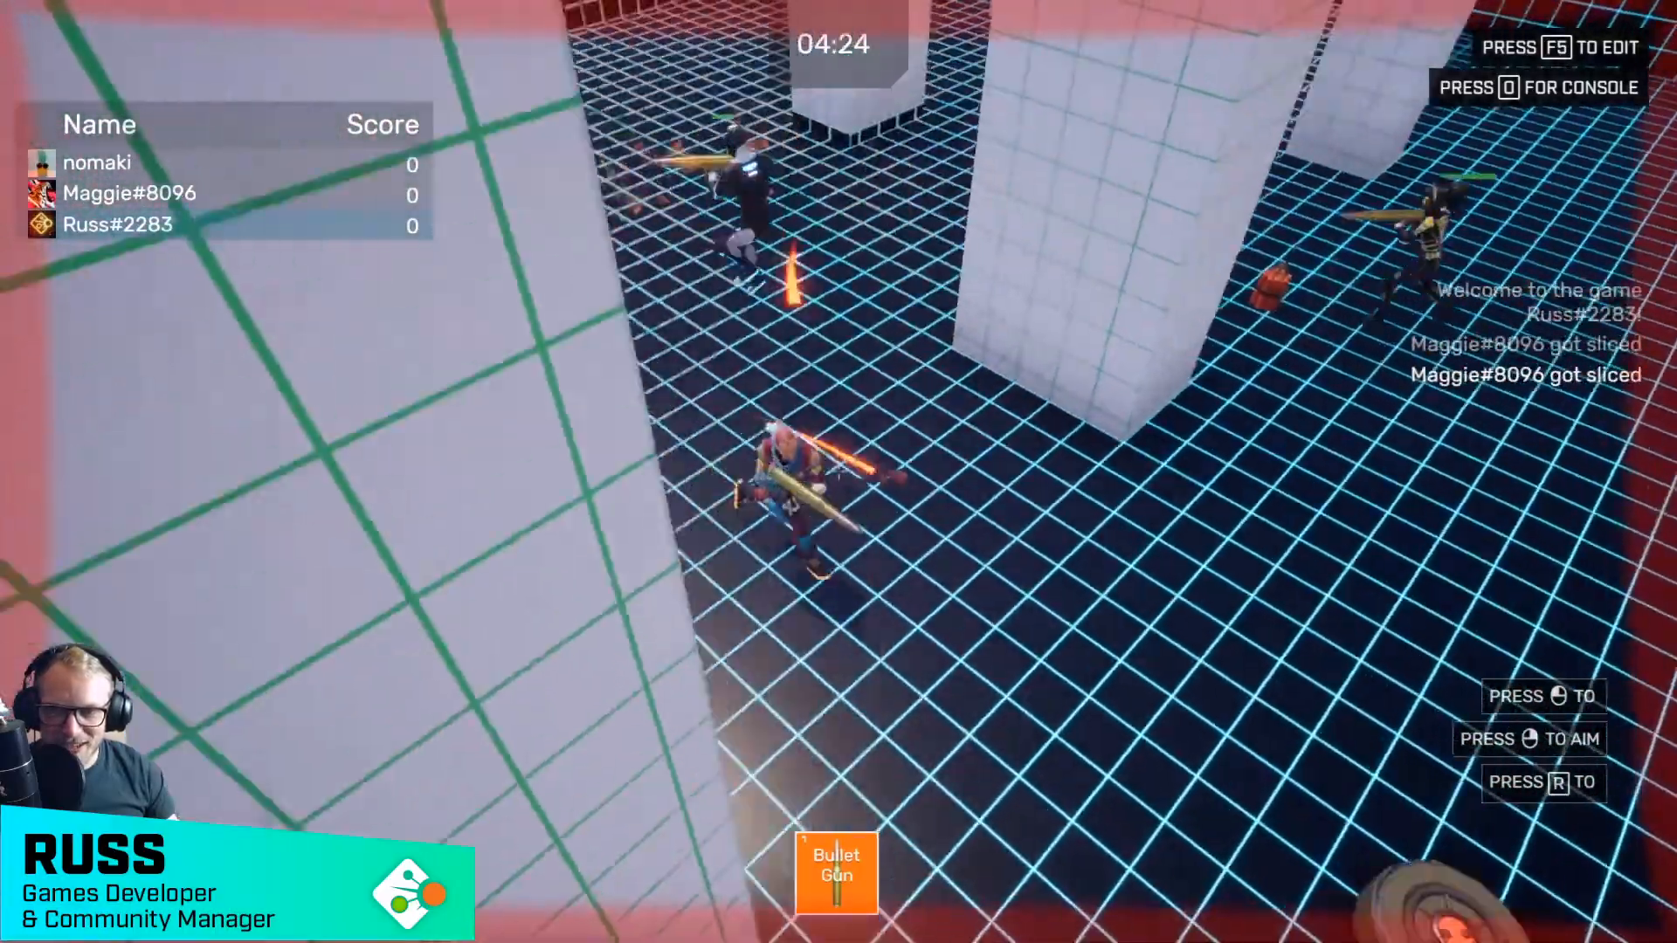
pyautogui.press('d')
pyautogui.press('a')
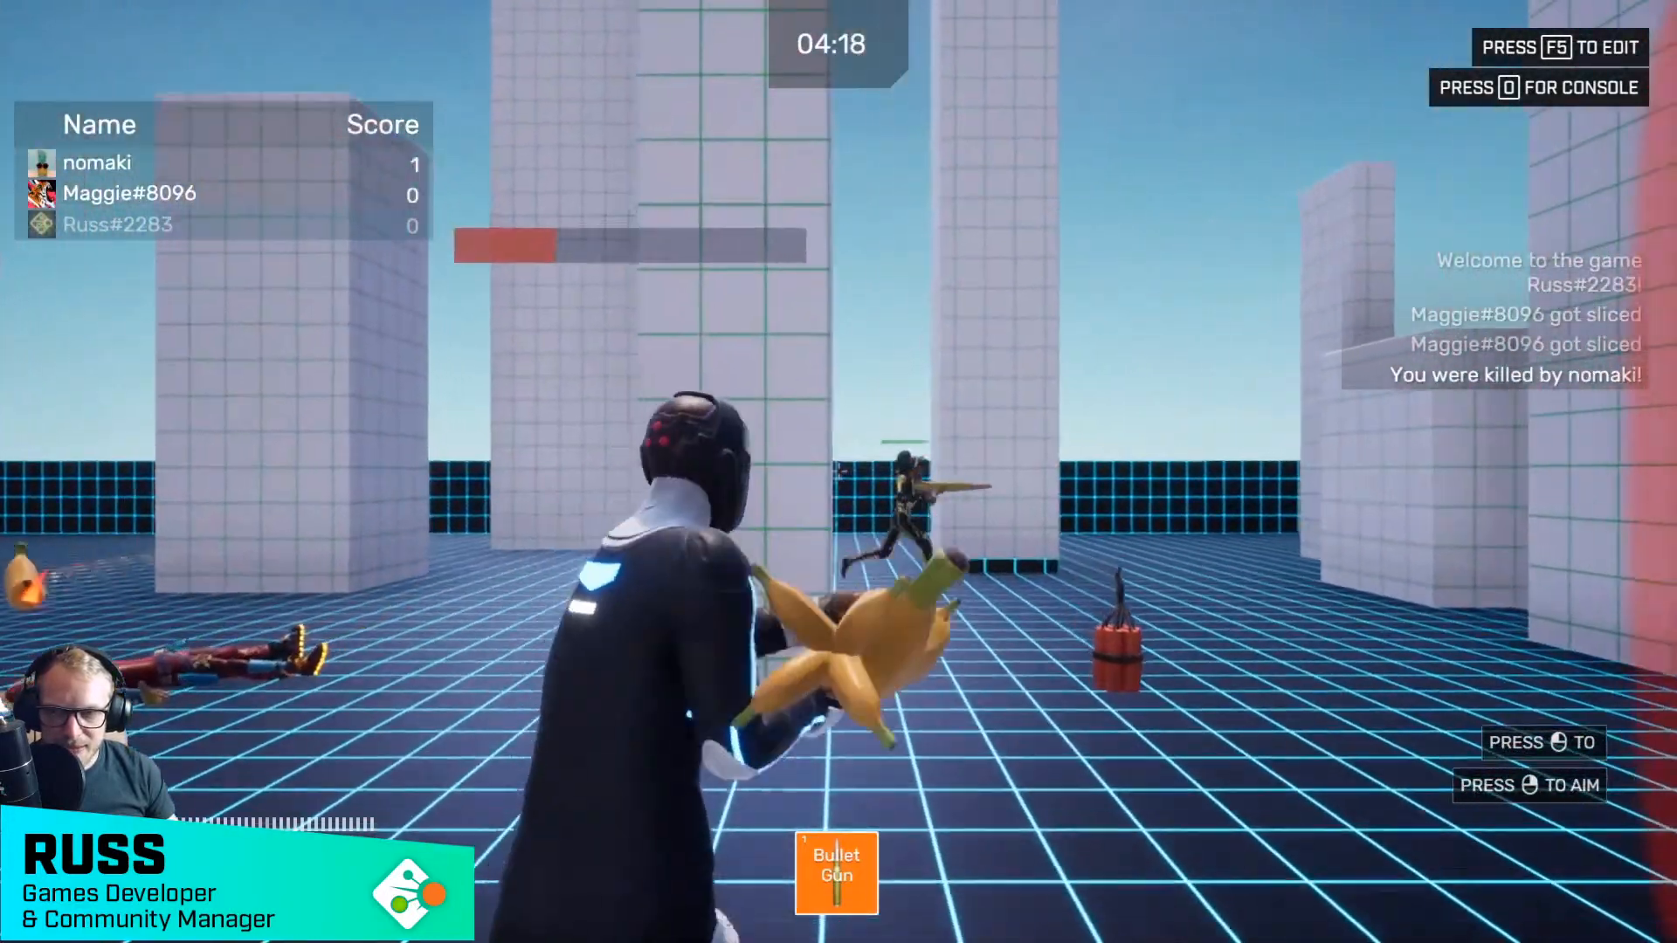
pyautogui.press('w')
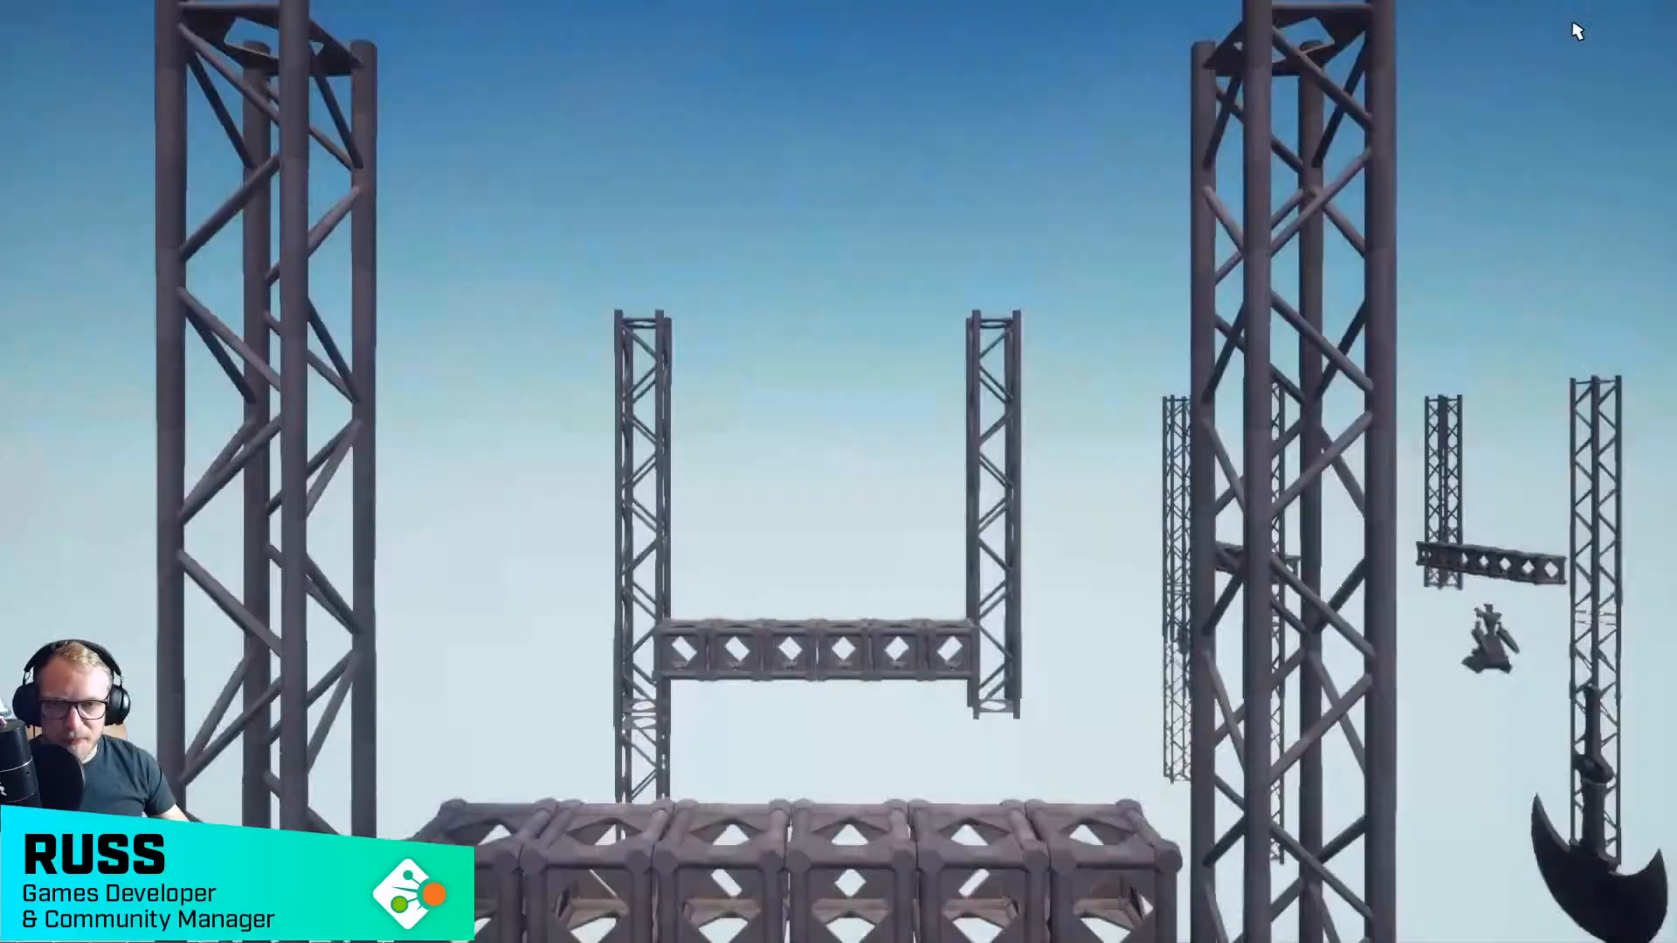
# - Back in the editor, close the playerScript and open the BulletGun template for editing
pyautogui.click(1576, 28)
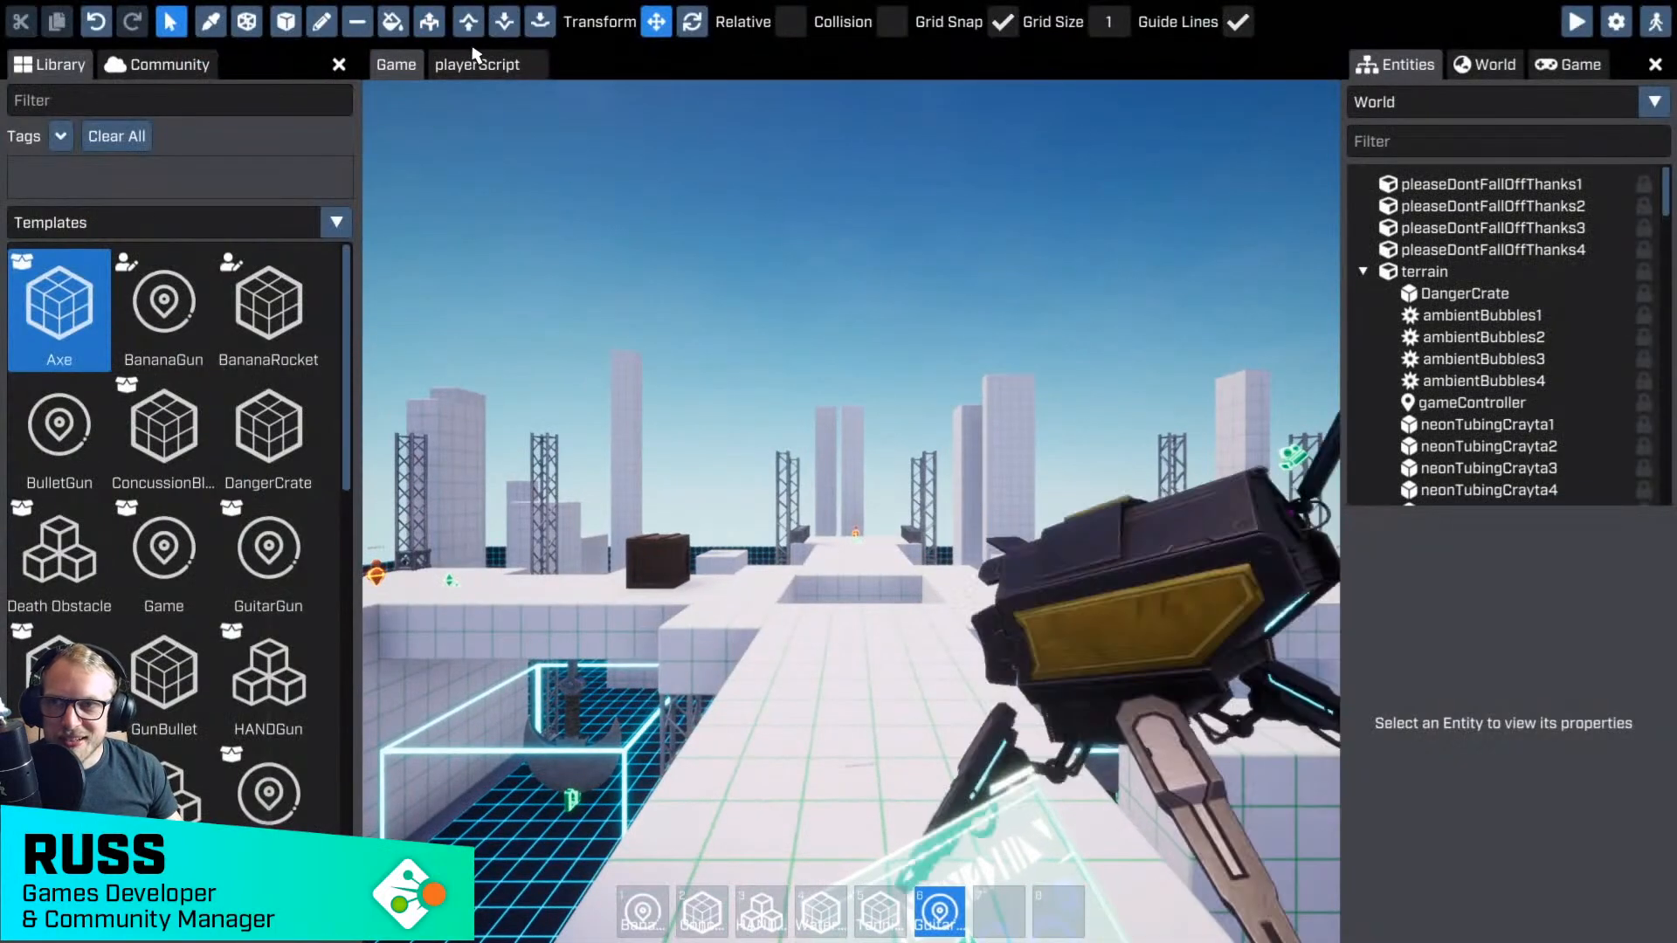
pyautogui.click(535, 65)
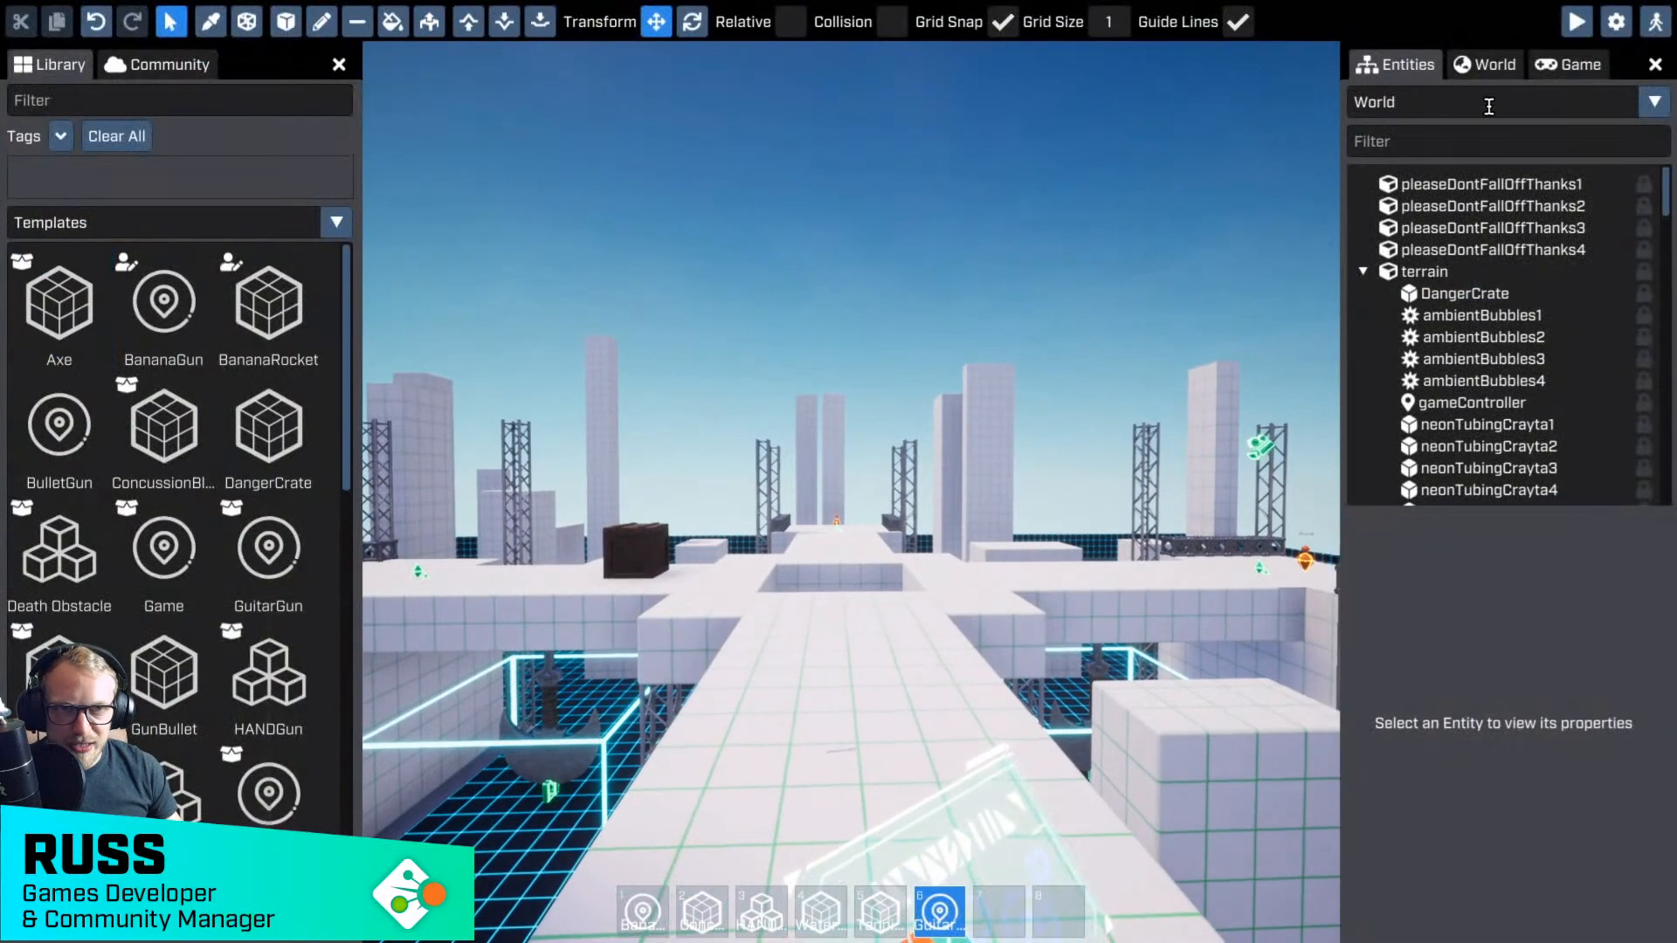
pyautogui.click(1489, 106)
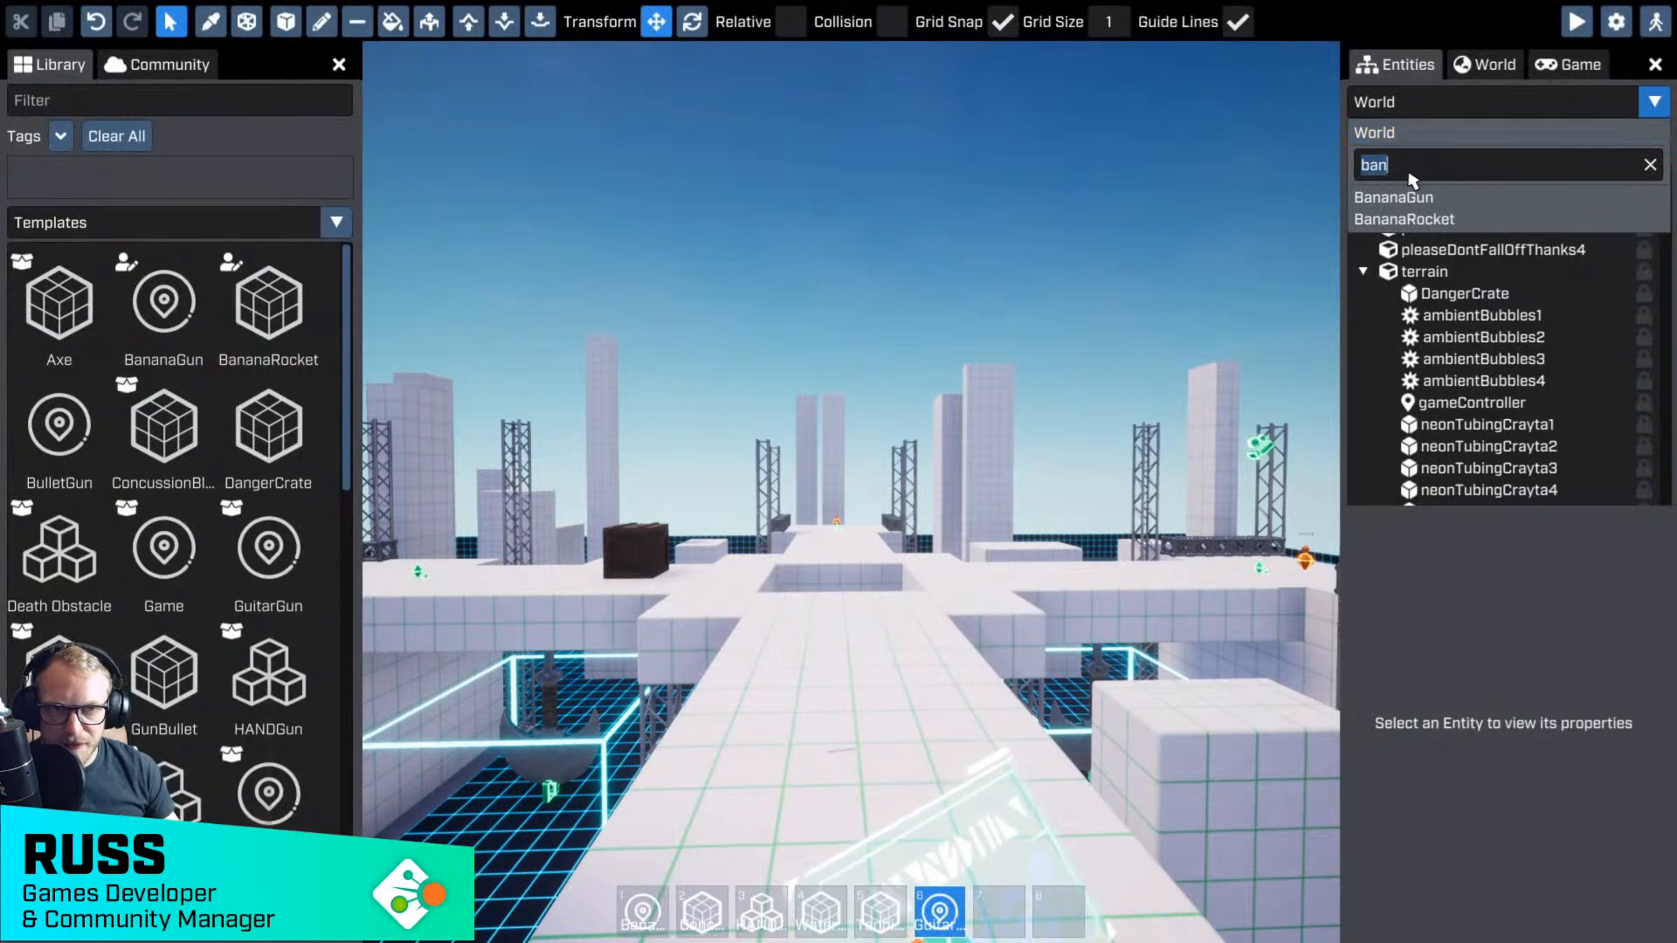
pyautogui.write('bull')
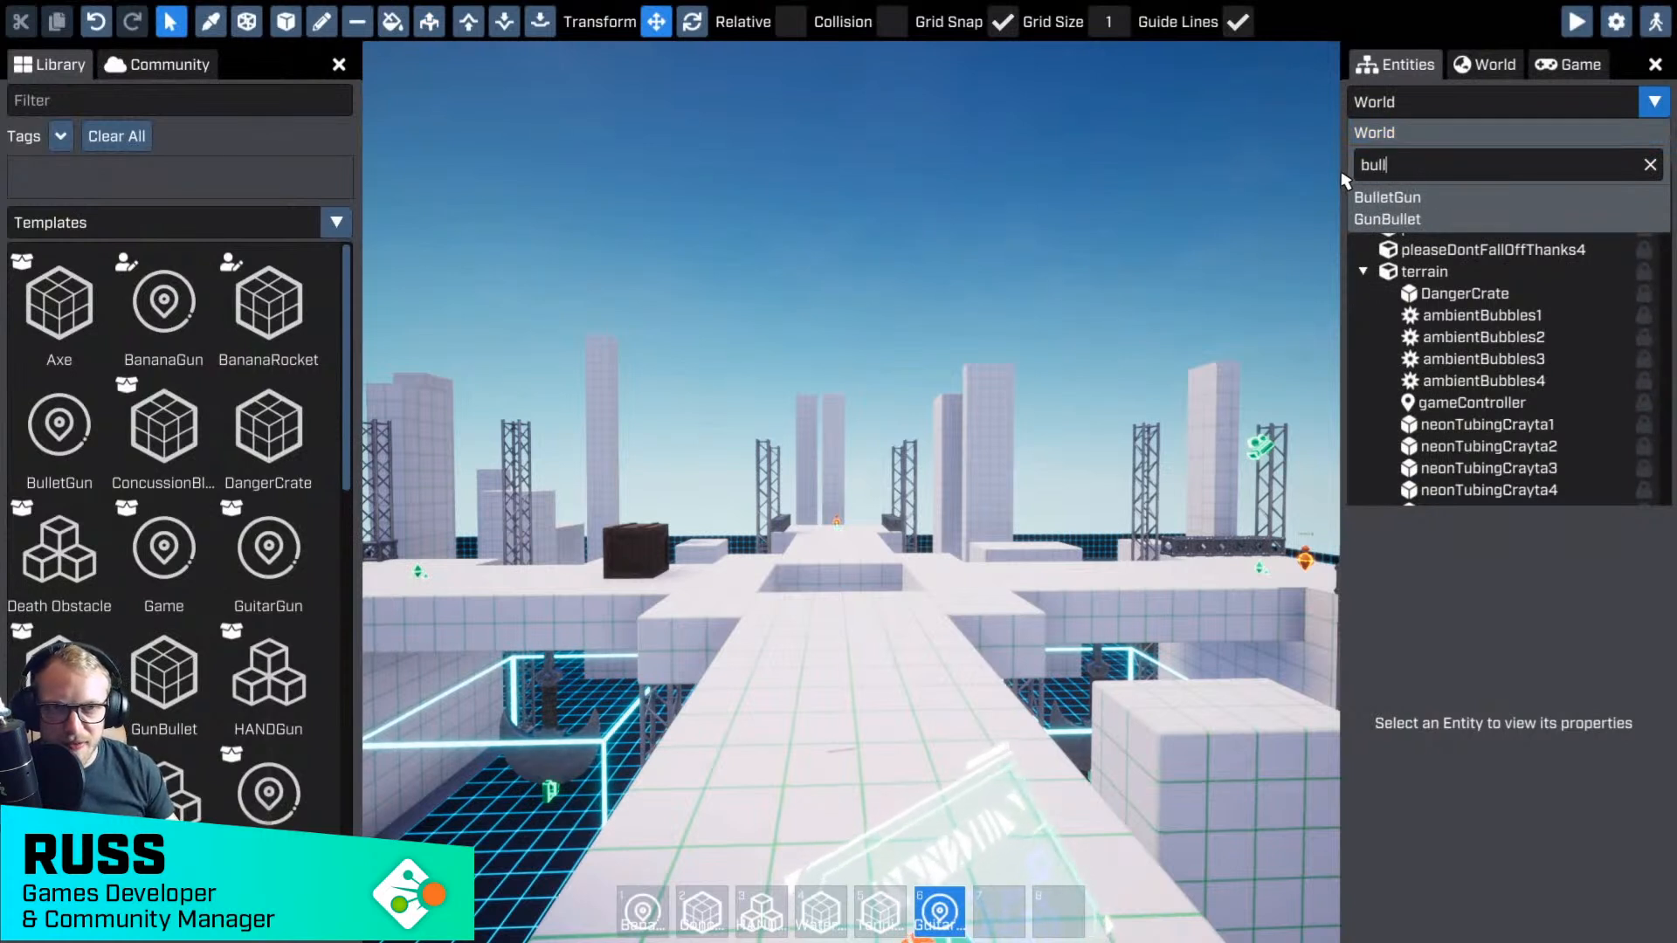
pyautogui.click(1397, 198)
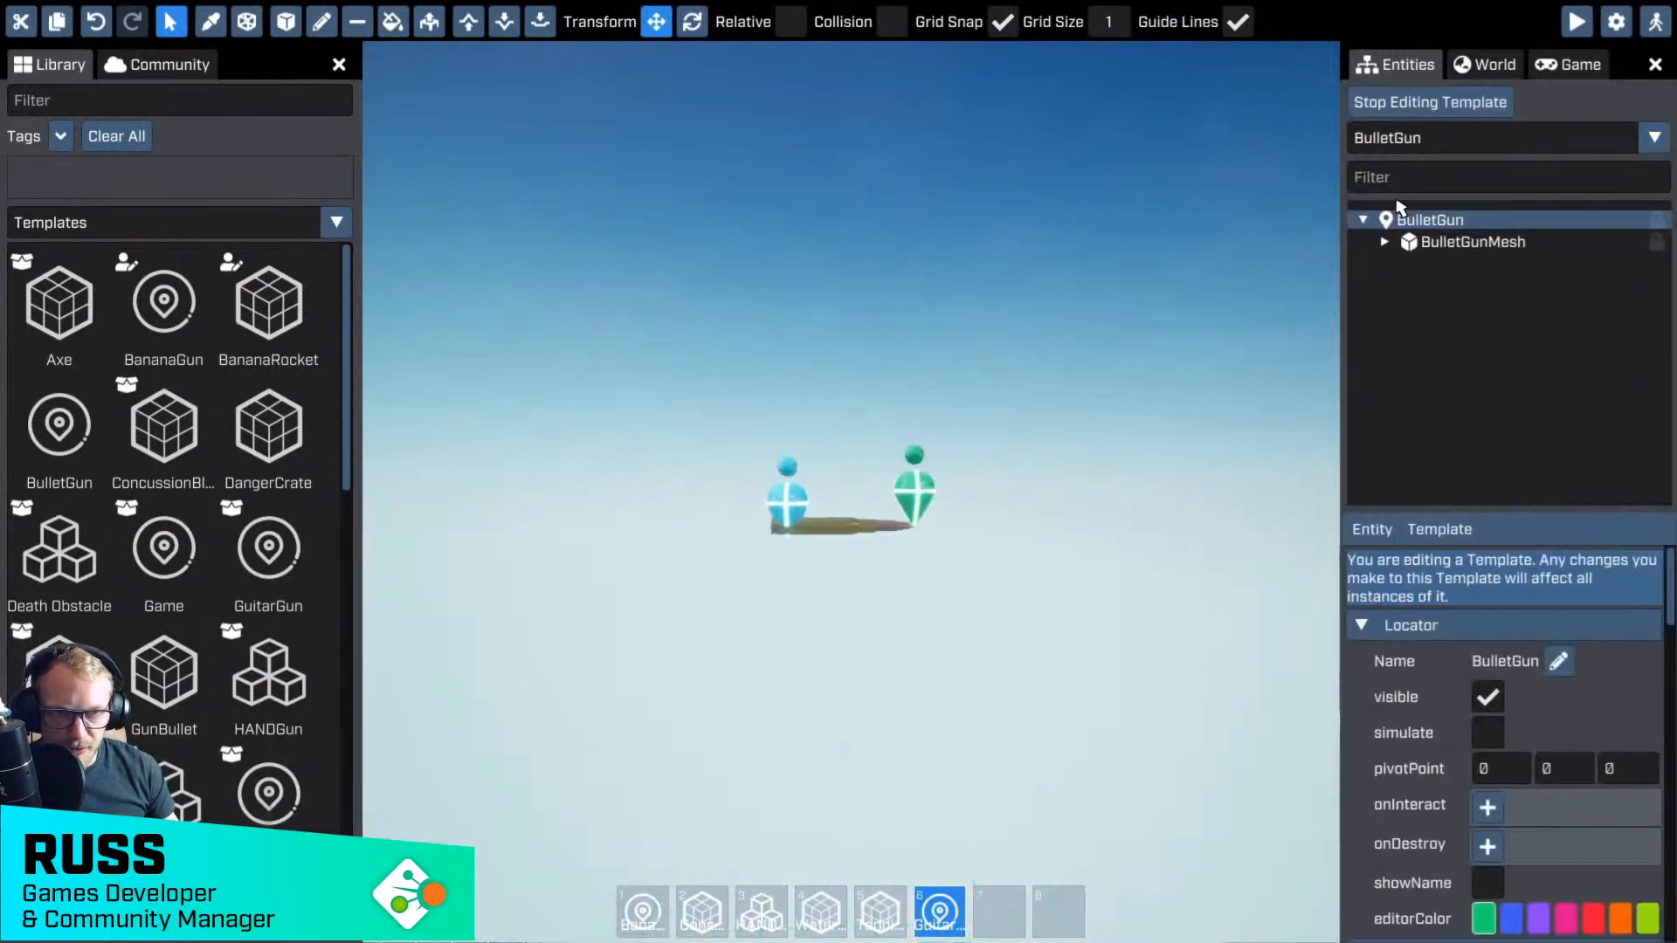
# - Set the projectile exit value in the BulletGun template's gun script to 2500 and stop editing the template
pyautogui.click(1437, 244)
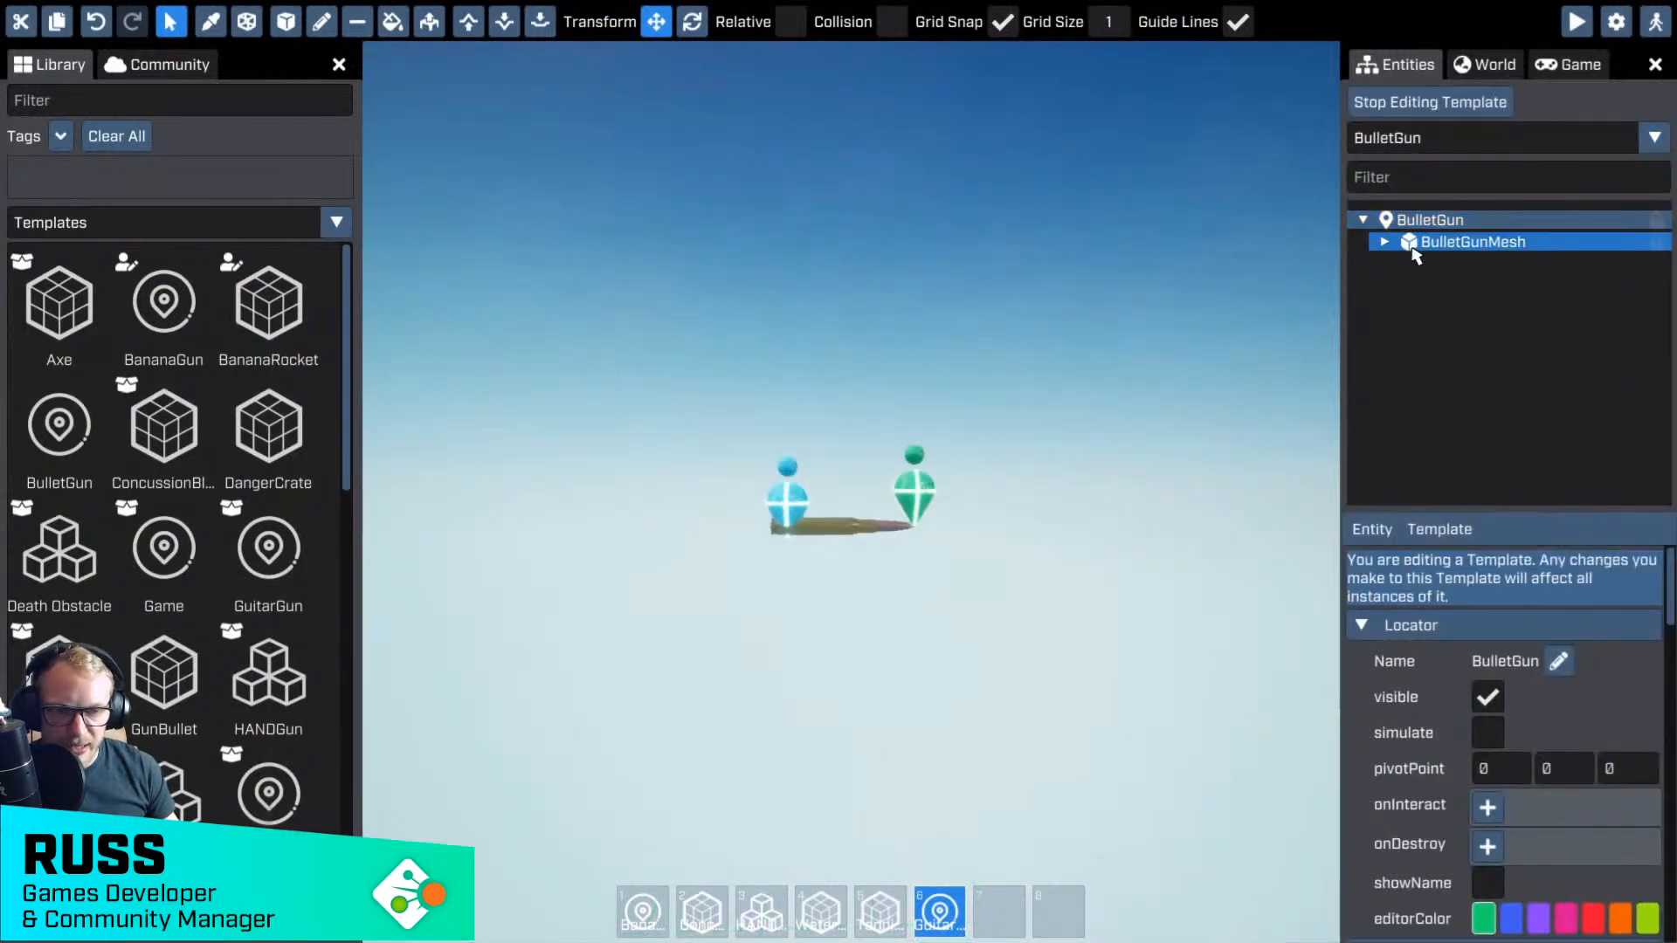
pyautogui.scroll(-10, 1537, 760)
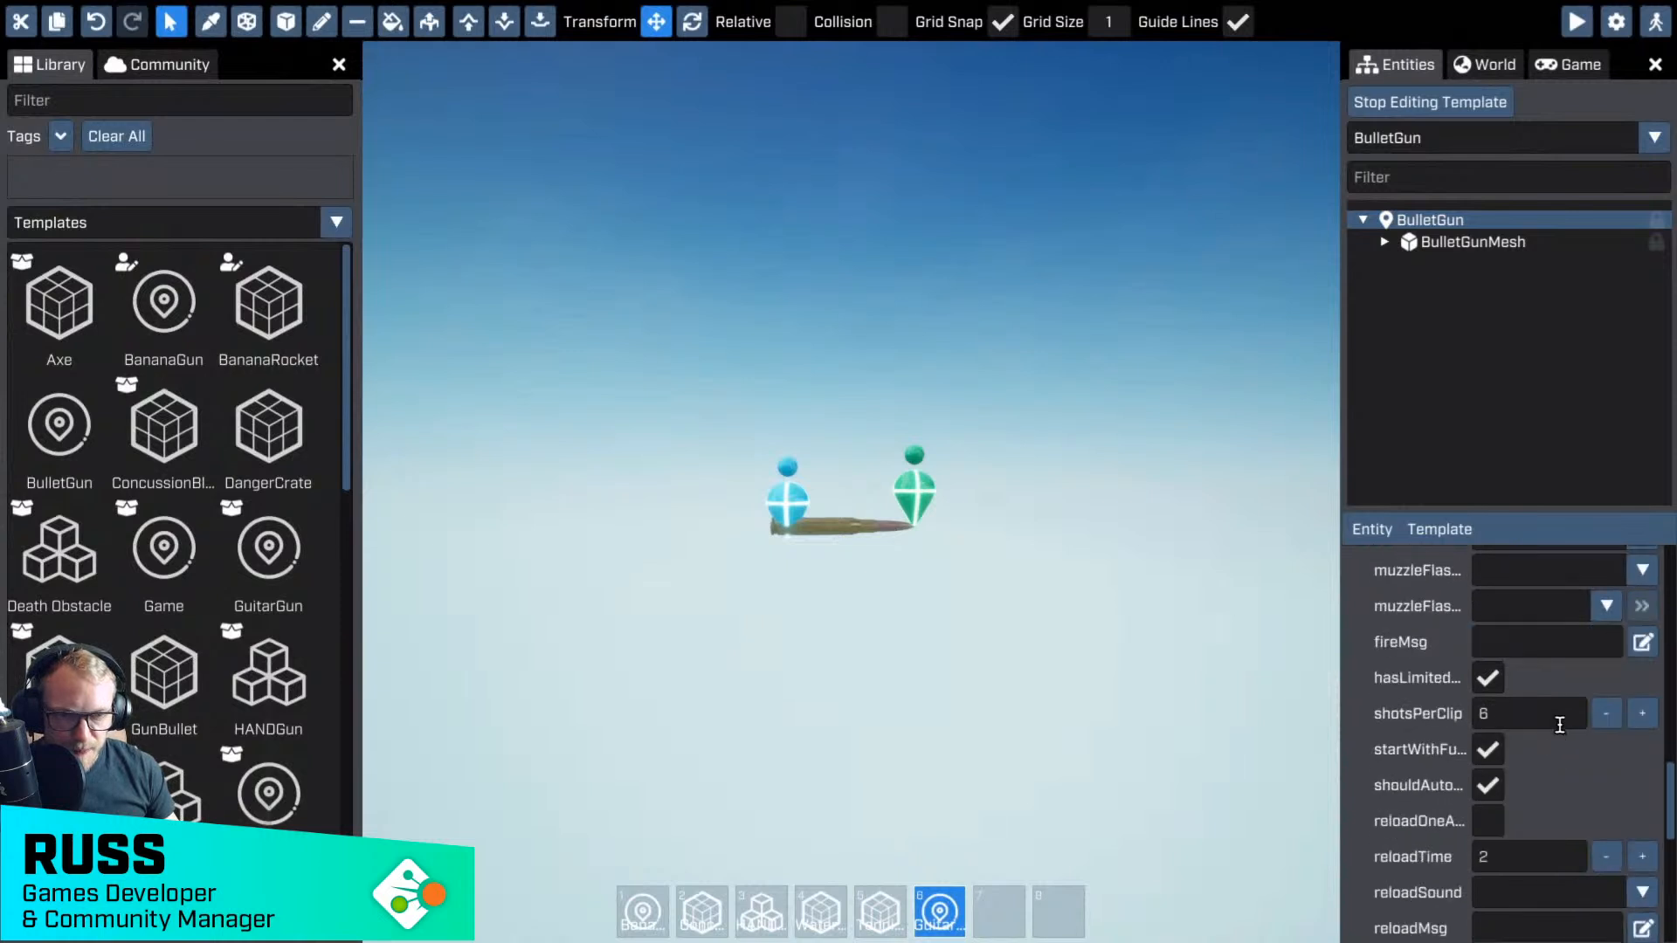
pyautogui.scroll(-3, 1560, 725)
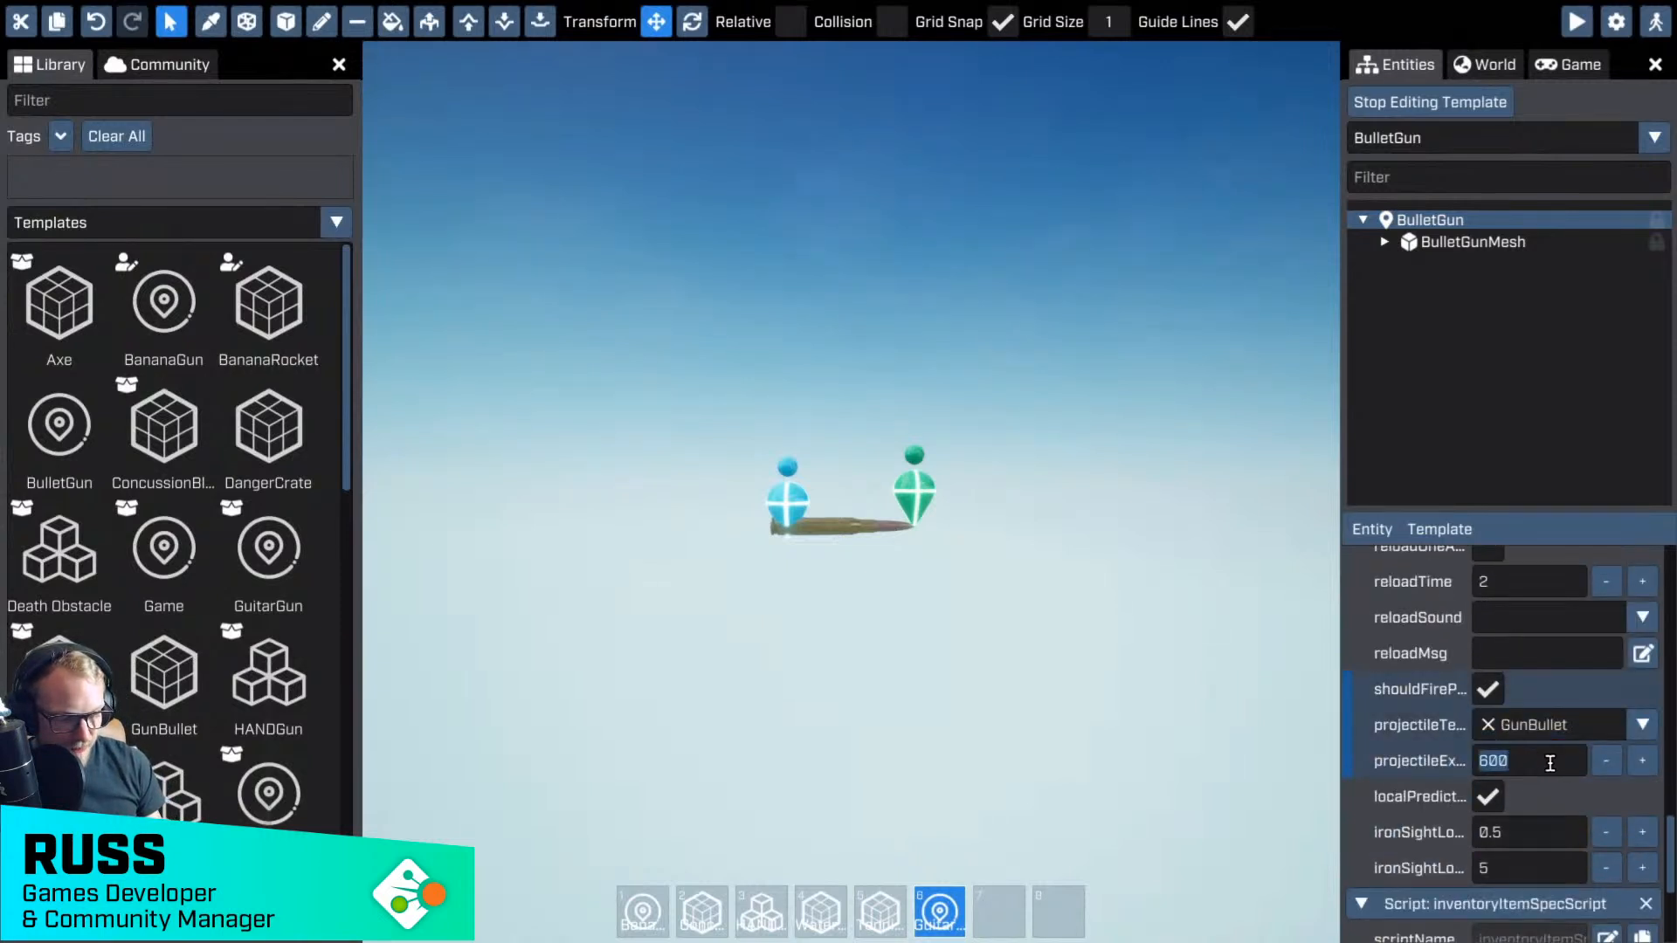
pyautogui.write('2500')
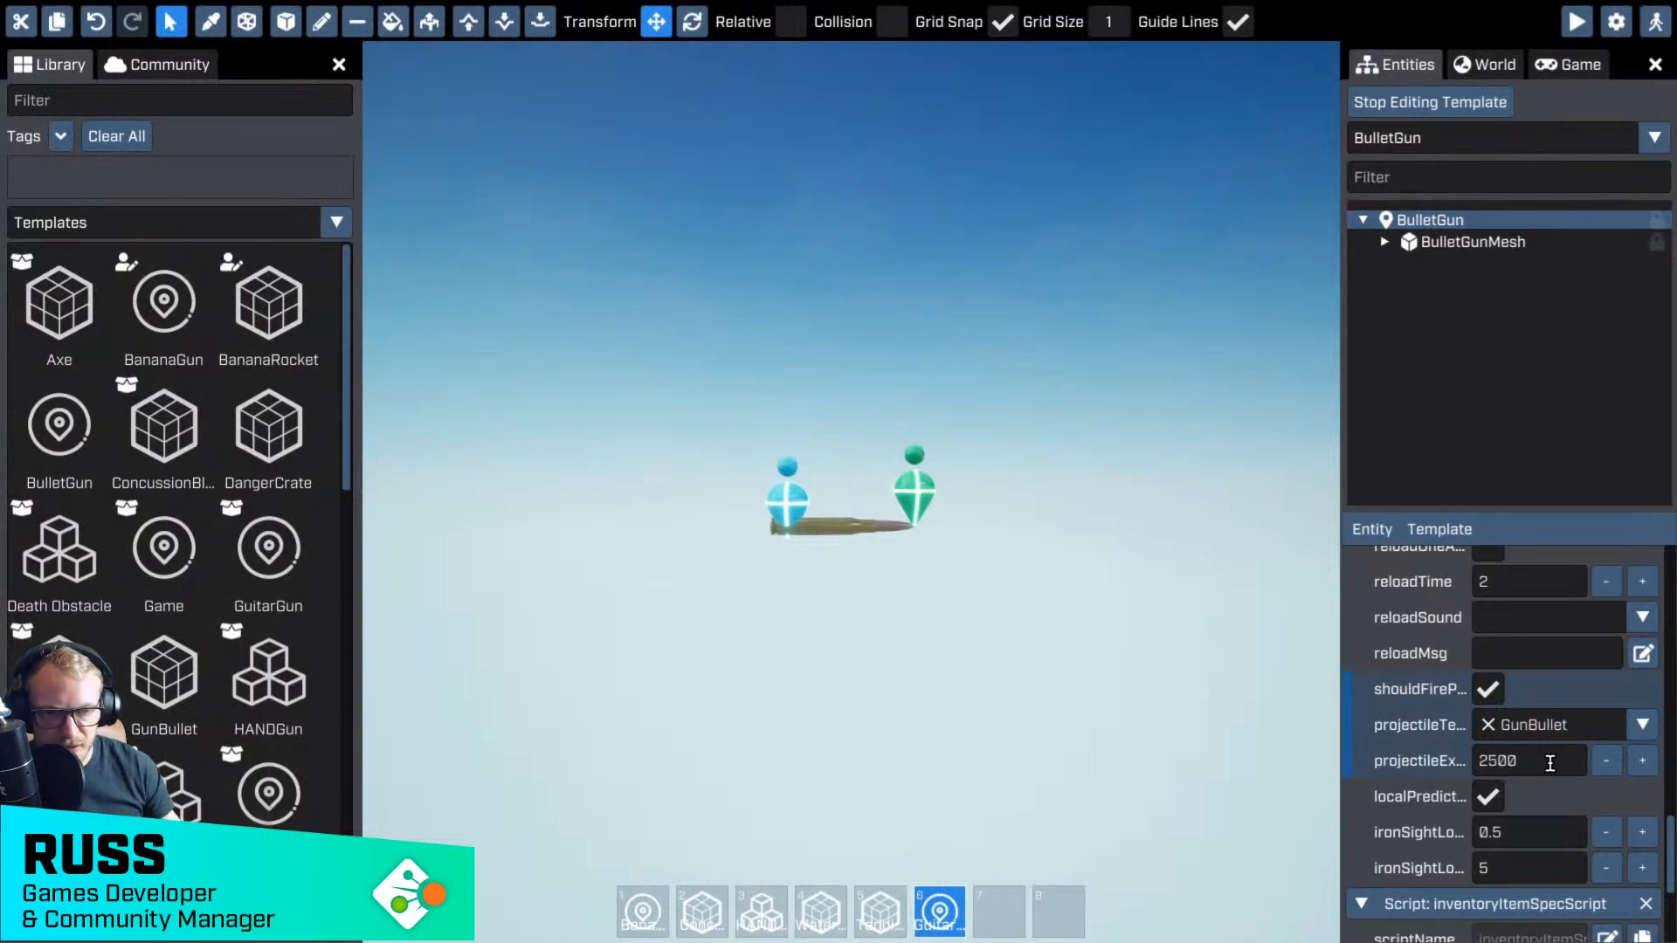
pyautogui.click(1534, 344)
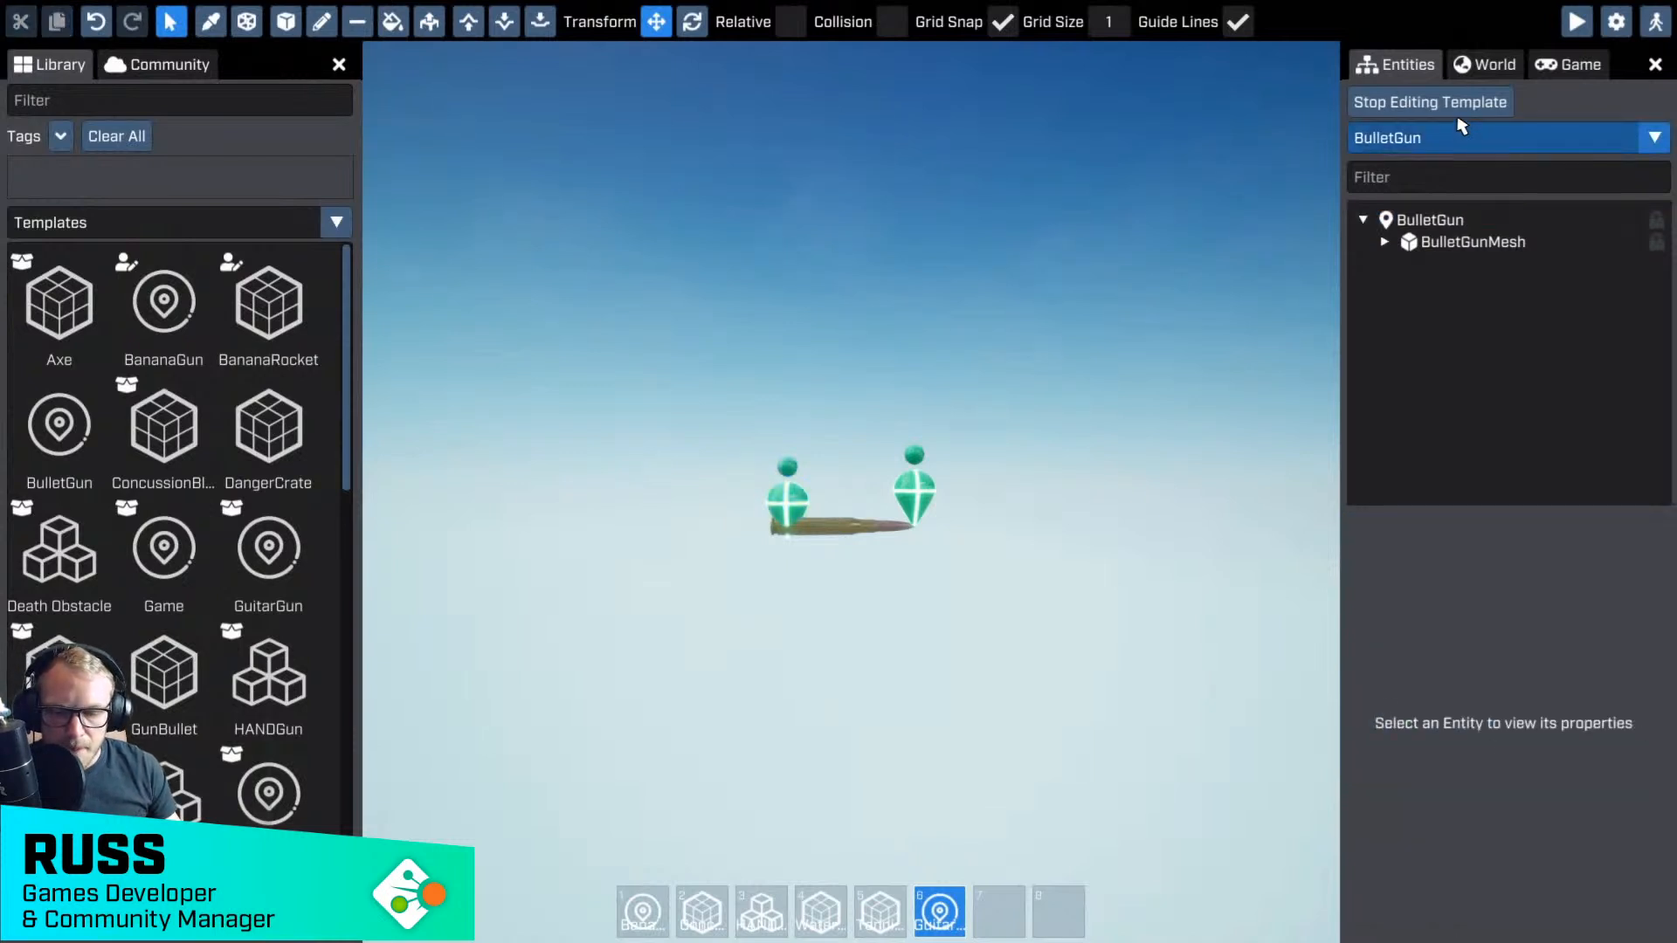
pyautogui.click(1454, 112)
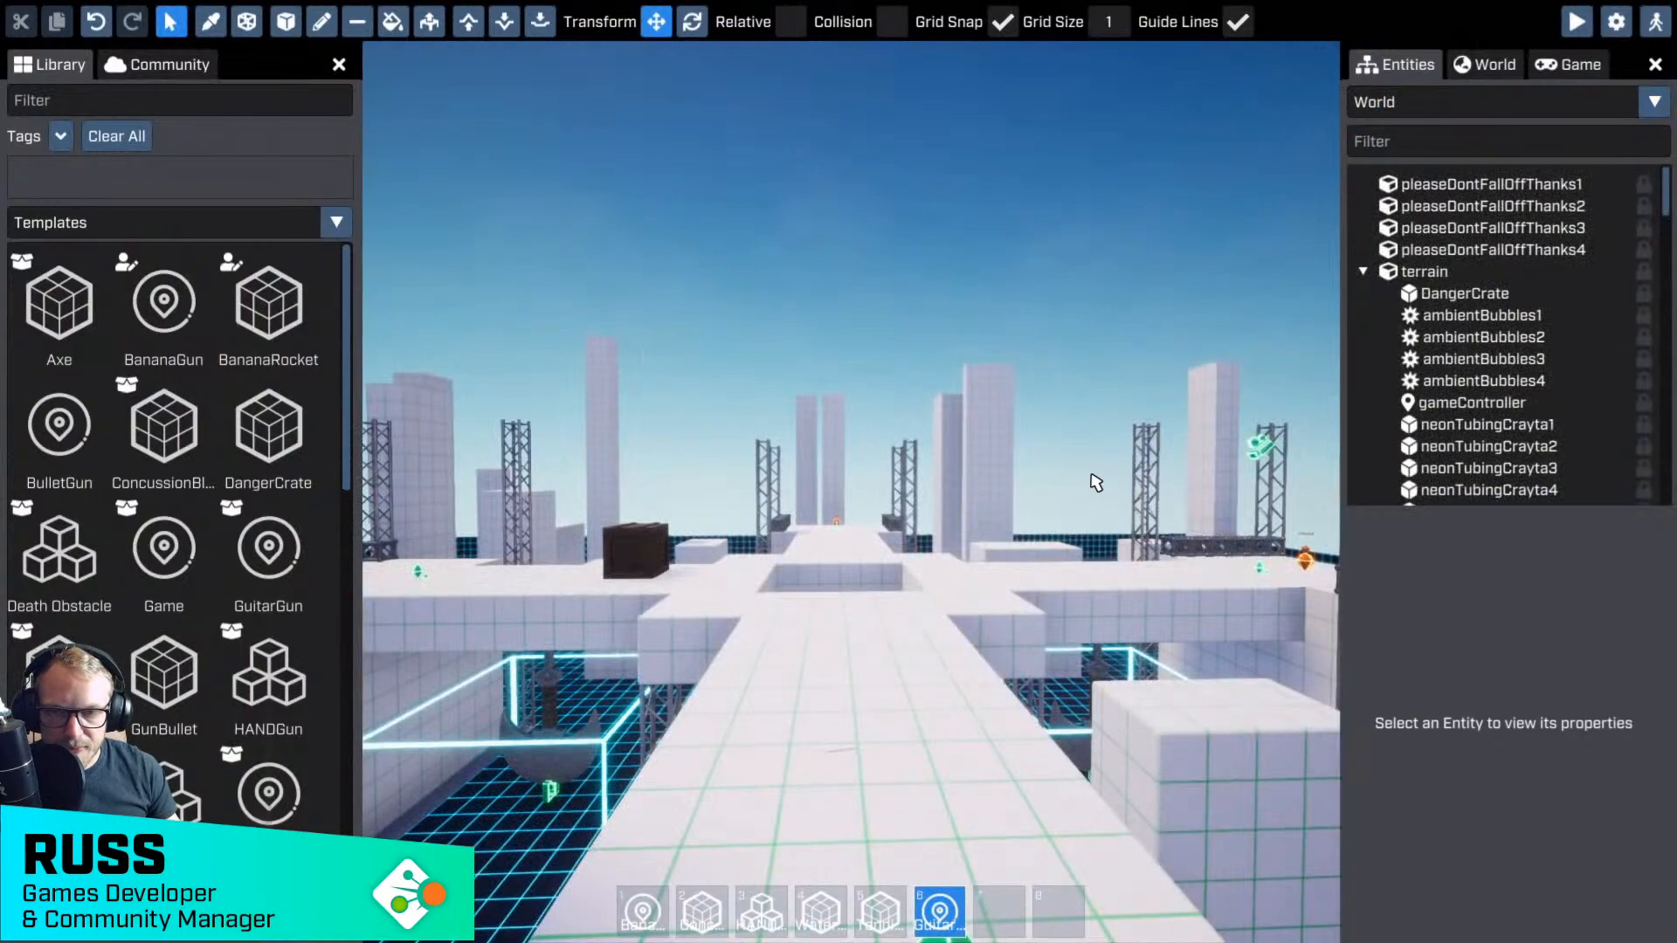
# - Go to the low free-standing block on the arena floor and browse the library's Meshes for a gun model
pyautogui.press('s')
pyautogui.moveTo(1096, 483)
pyautogui.mouseDown(button='right')
pyautogui.moveTo(1005, 515)
pyautogui.moveTo(969, 537)
pyautogui.moveTo(1013, 532)
pyautogui.moveTo(974, 554)
pyautogui.moveTo(746, 629)
pyautogui.moveTo(926, 621)
pyautogui.moveTo(1083, 483)
pyautogui.mouseUp(button='right')
pyautogui.press('d')
pyautogui.press('w')
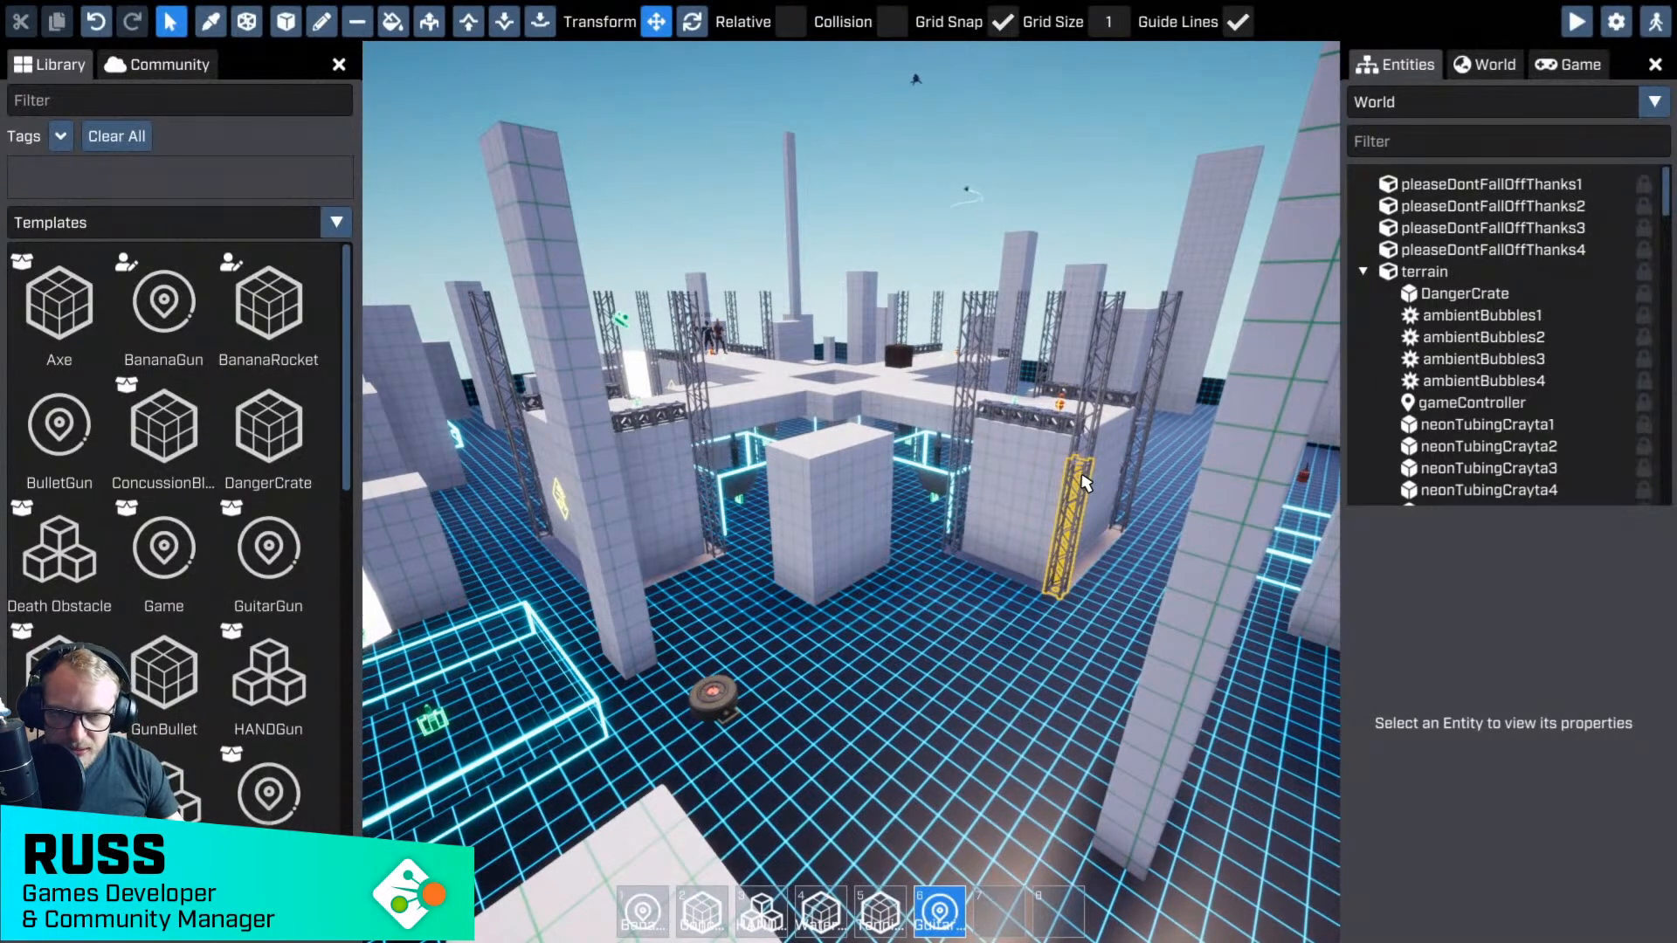
pyautogui.press('w')
pyautogui.moveTo(1076, 490); pyautogui.dragTo(524, 367, button='right')
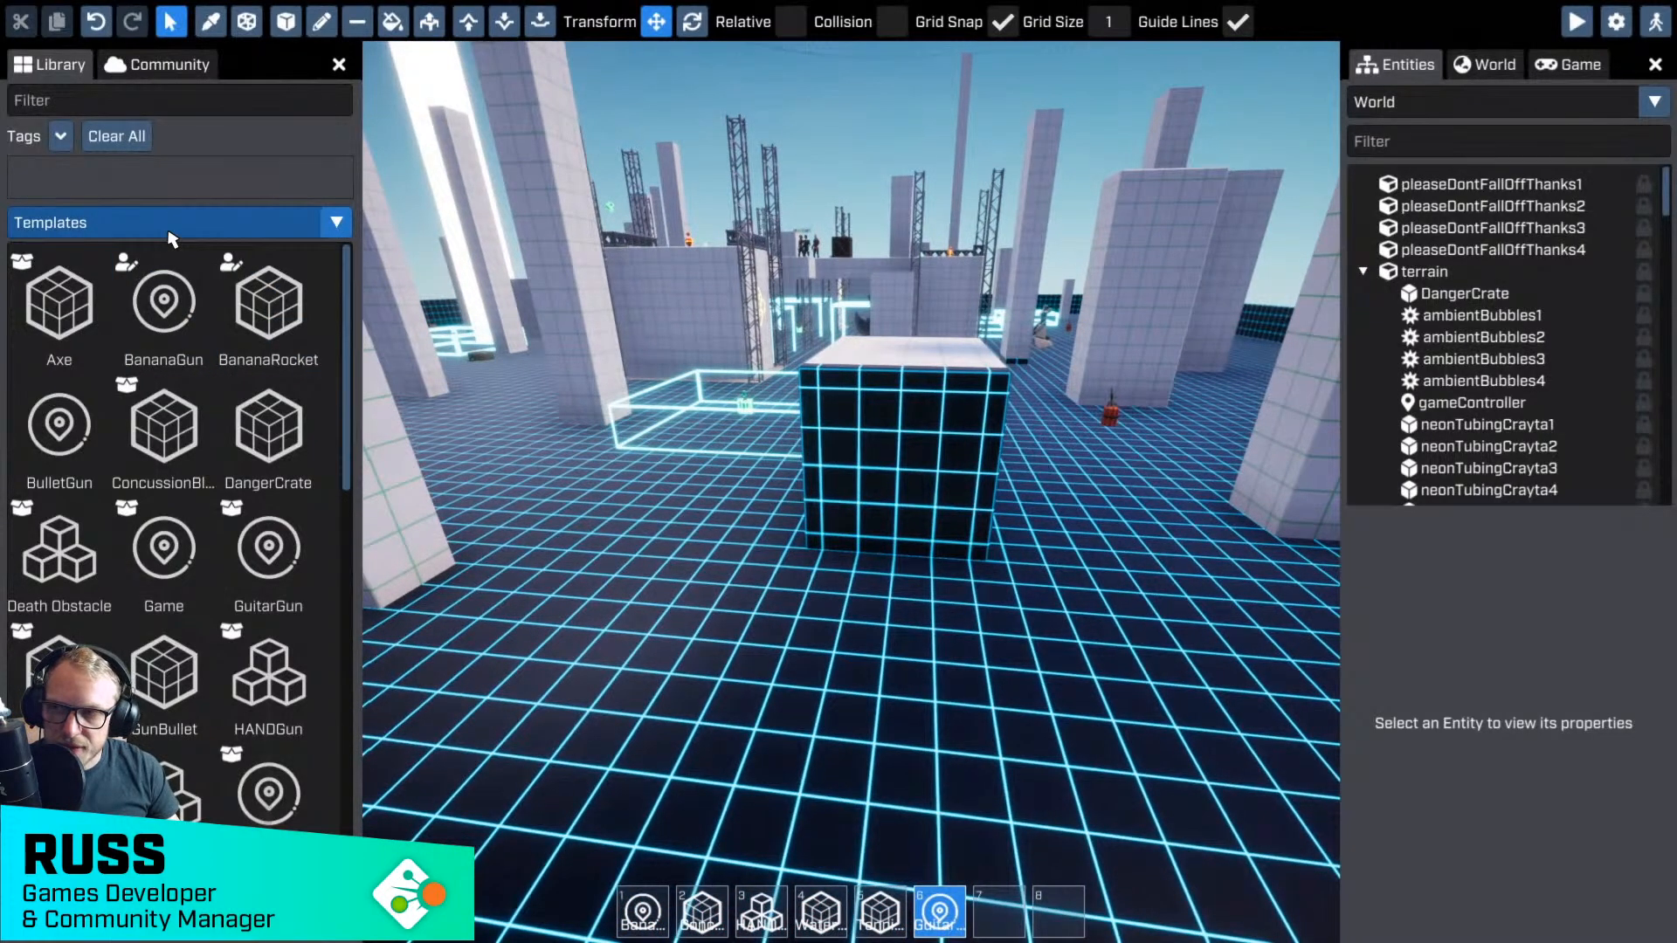
pyautogui.click(171, 232)
pyautogui.click(68, 276)
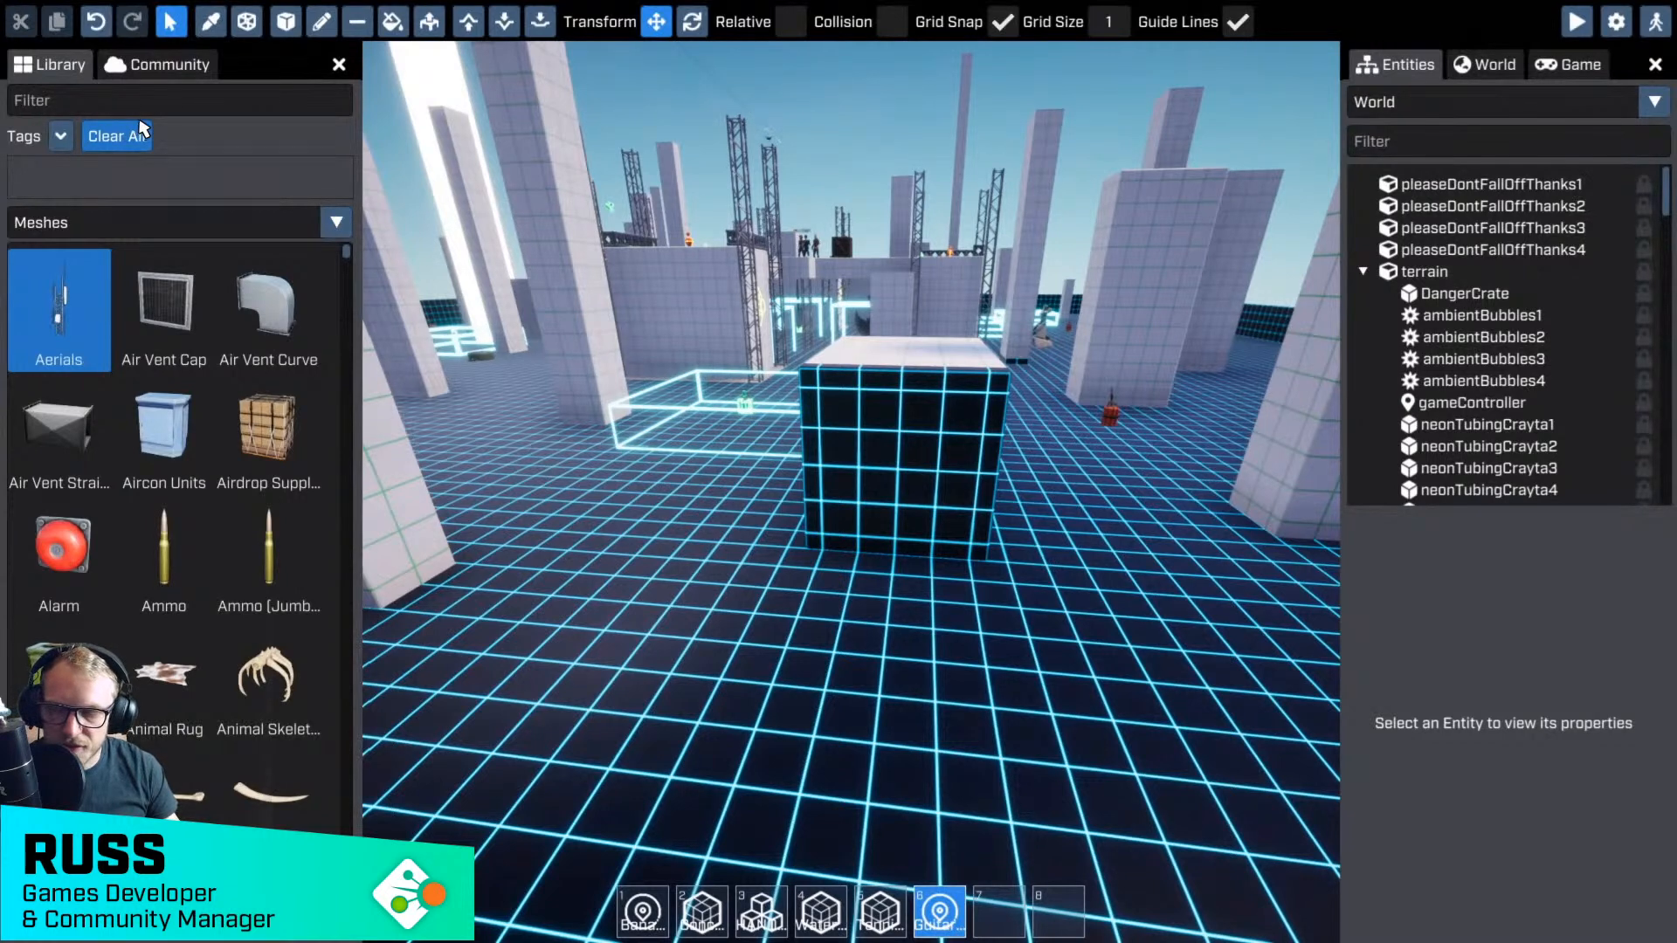
pyautogui.scroll(-7, 254, 402)
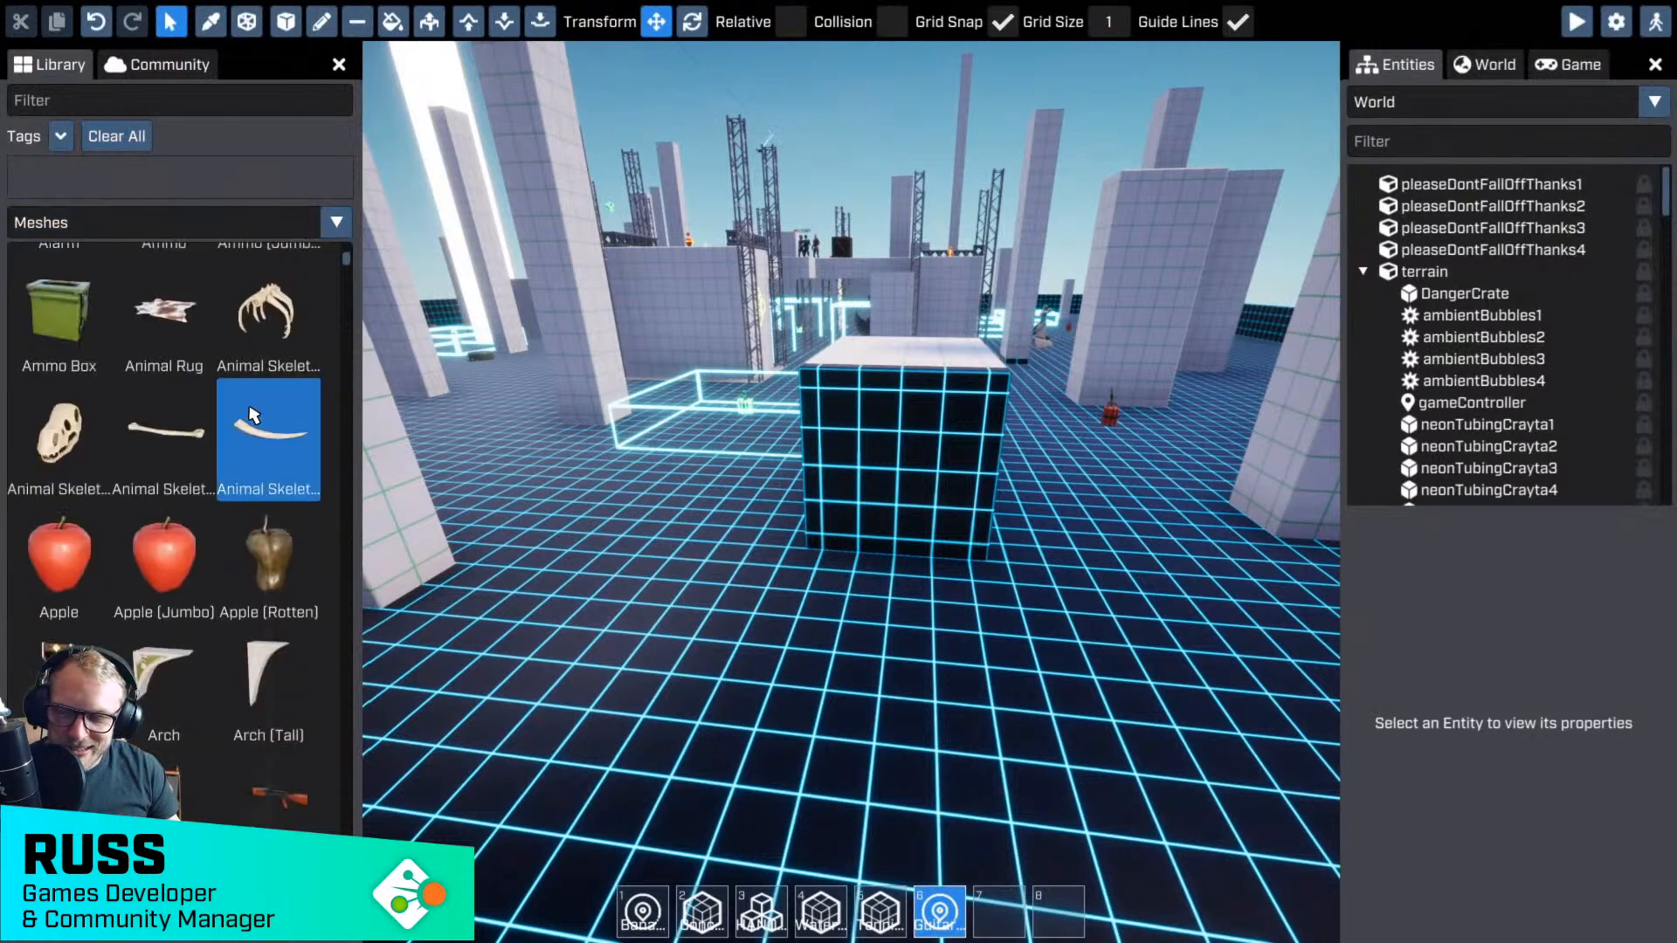
pyautogui.scroll(-8, 253, 400)
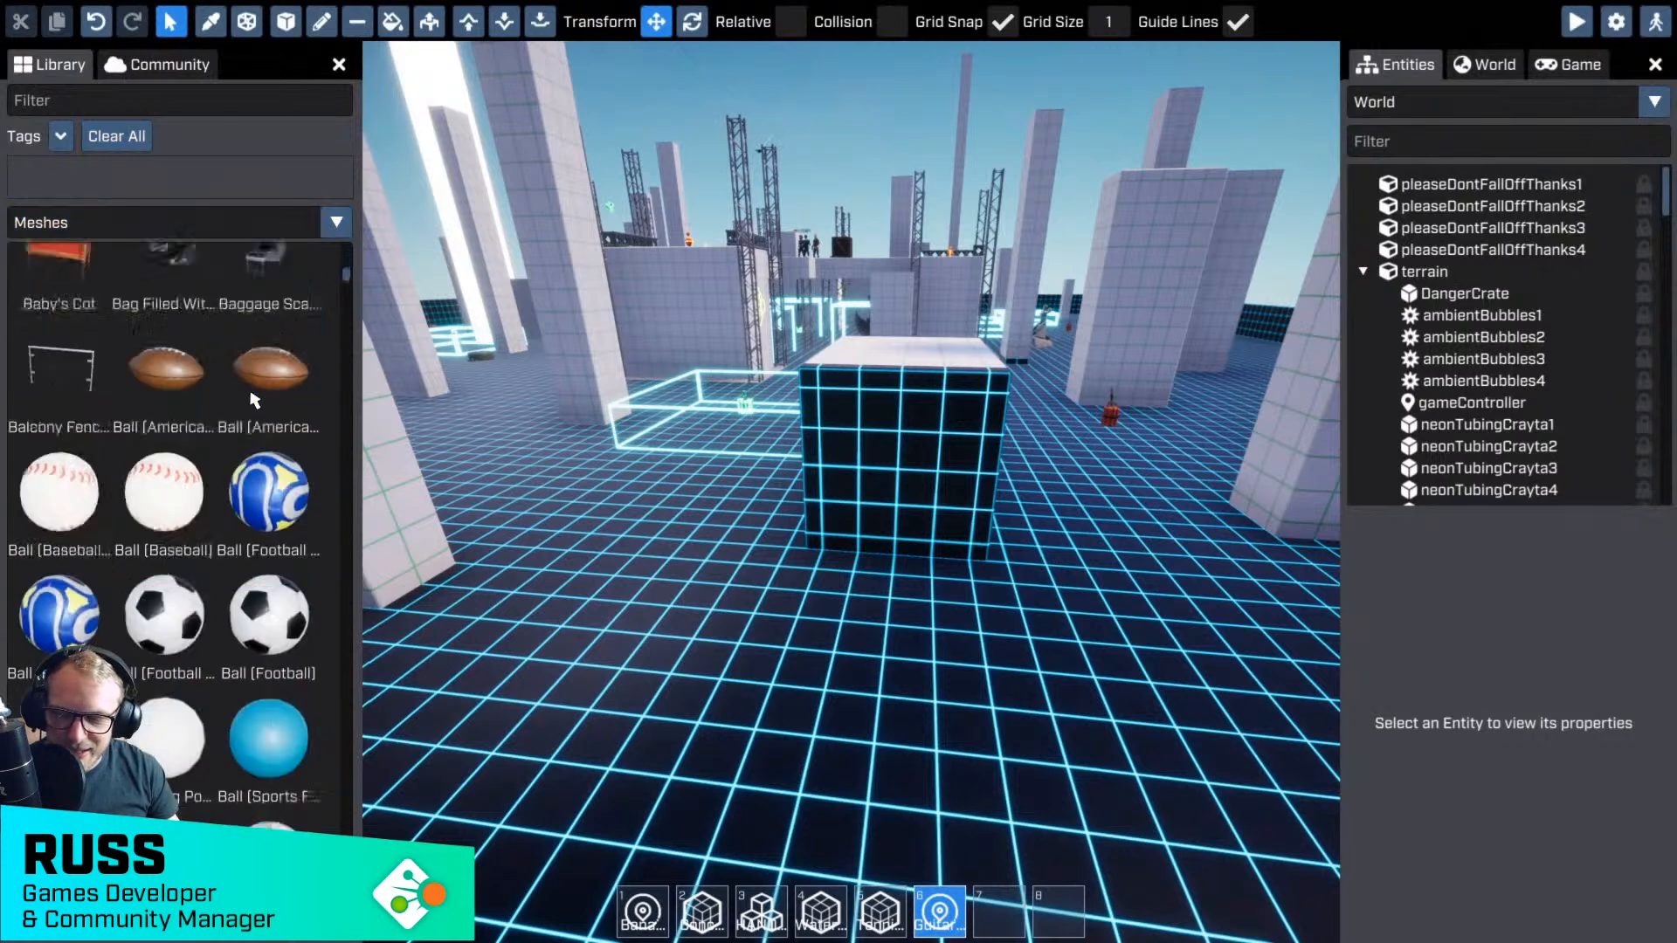
pyautogui.scroll(-8, 254, 397)
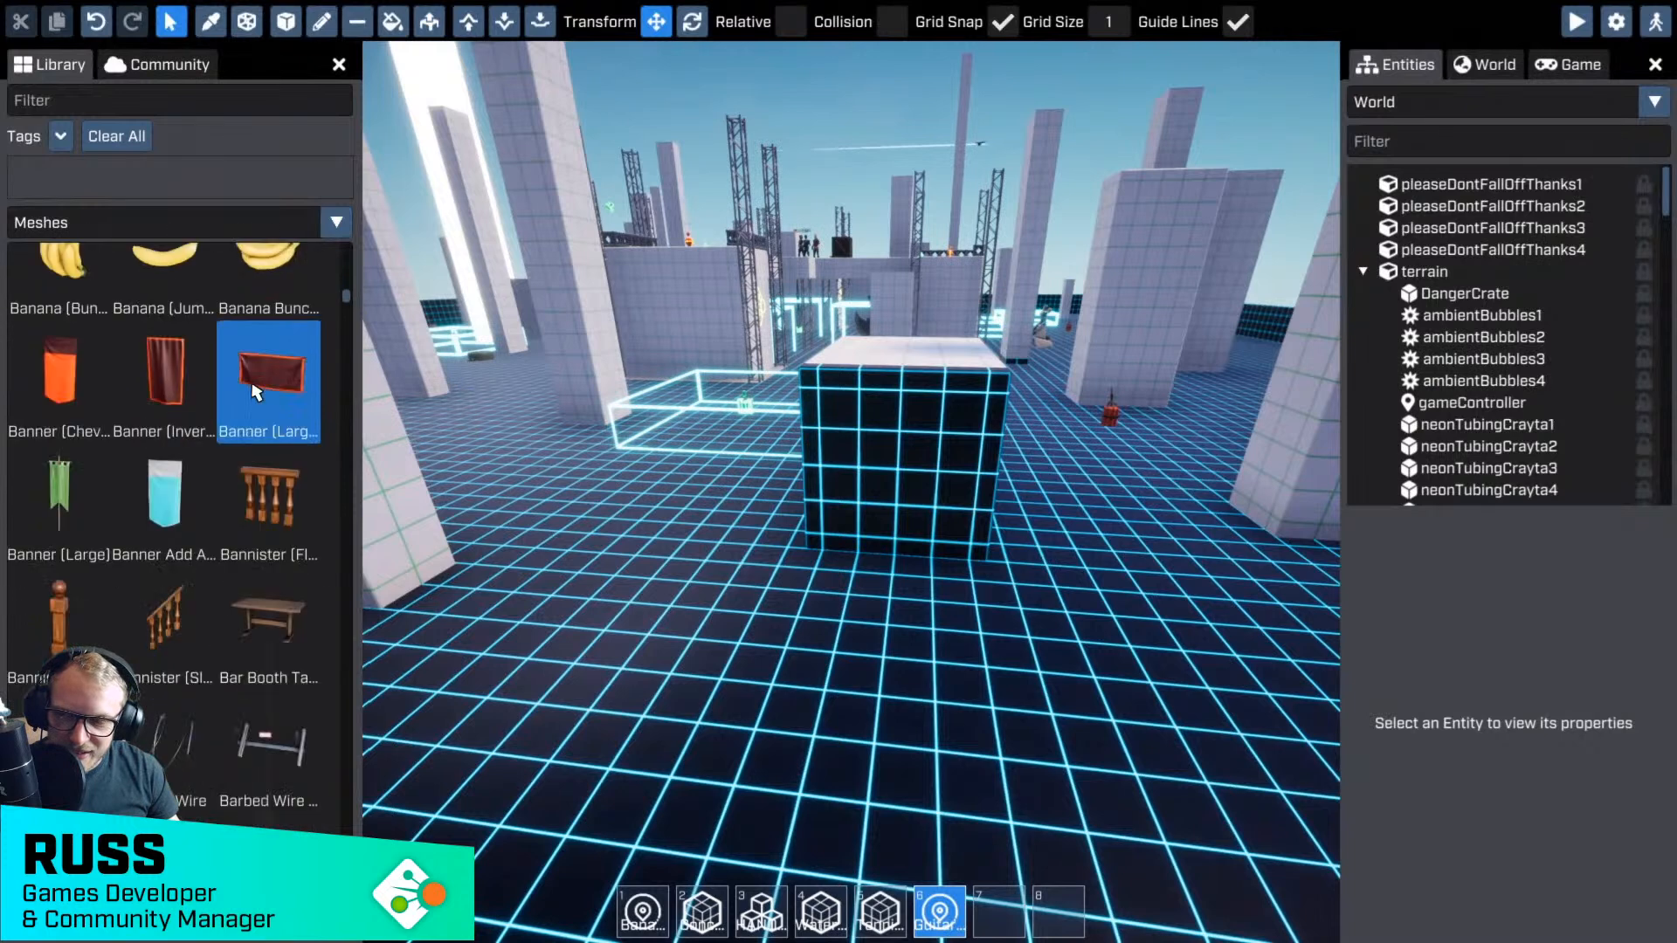
pyautogui.scroll(-2, 253, 391)
pyautogui.scroll(2, 253, 390)
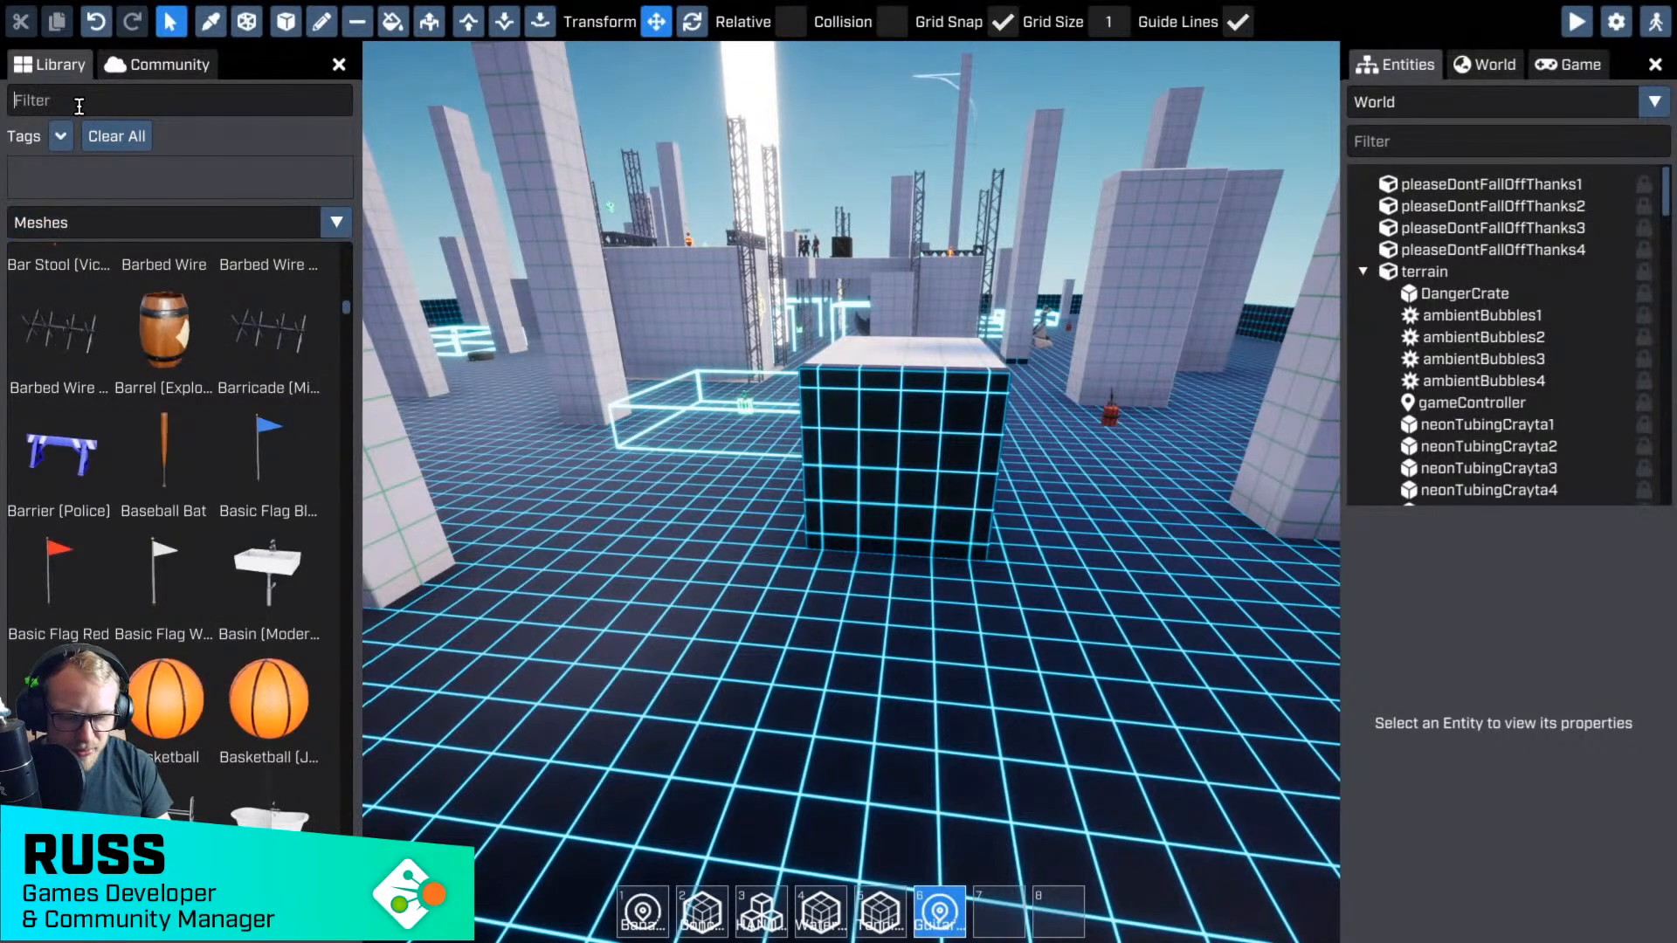
# - Filter the meshes by "rail", place the Railgun on top of the low block and raise it to height 425
pyautogui.write('rail')
pyautogui.click(271, 555)
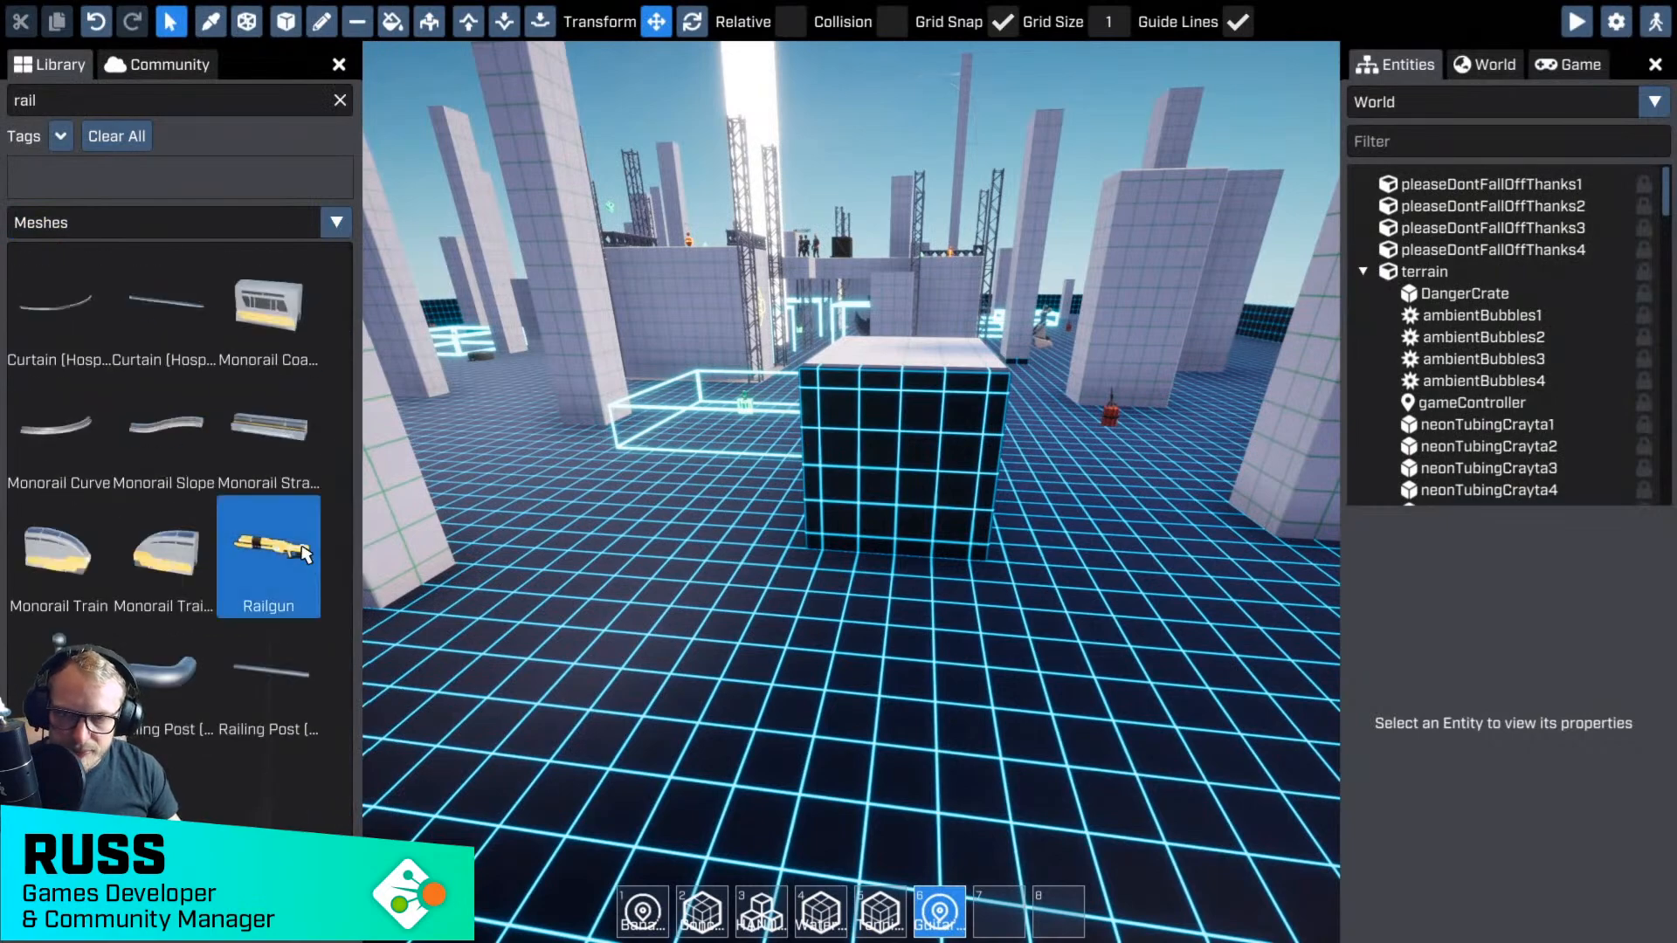
pyautogui.press('w')
pyautogui.press('e')
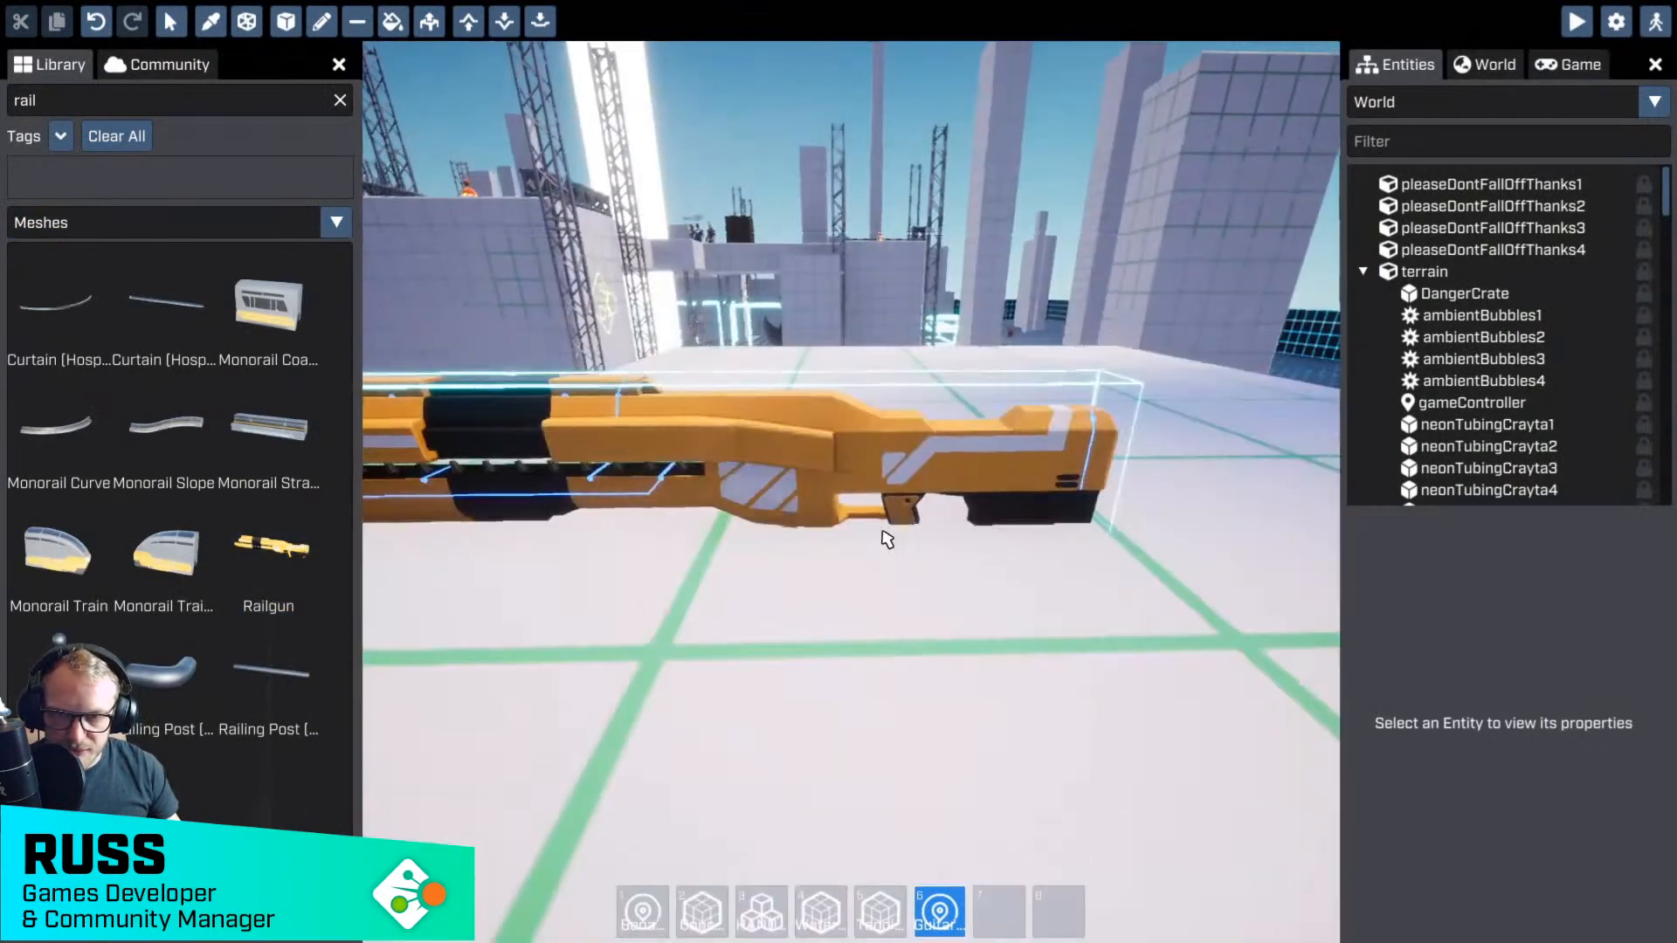
pyautogui.click(982, 515)
pyautogui.moveTo(980, 476); pyautogui.dragTo(980, 280)
# - Examine the shape of the placed railgun mesh from its side and its muzzle end
pyautogui.press('w')
pyautogui.press('s')
pyautogui.press('a')
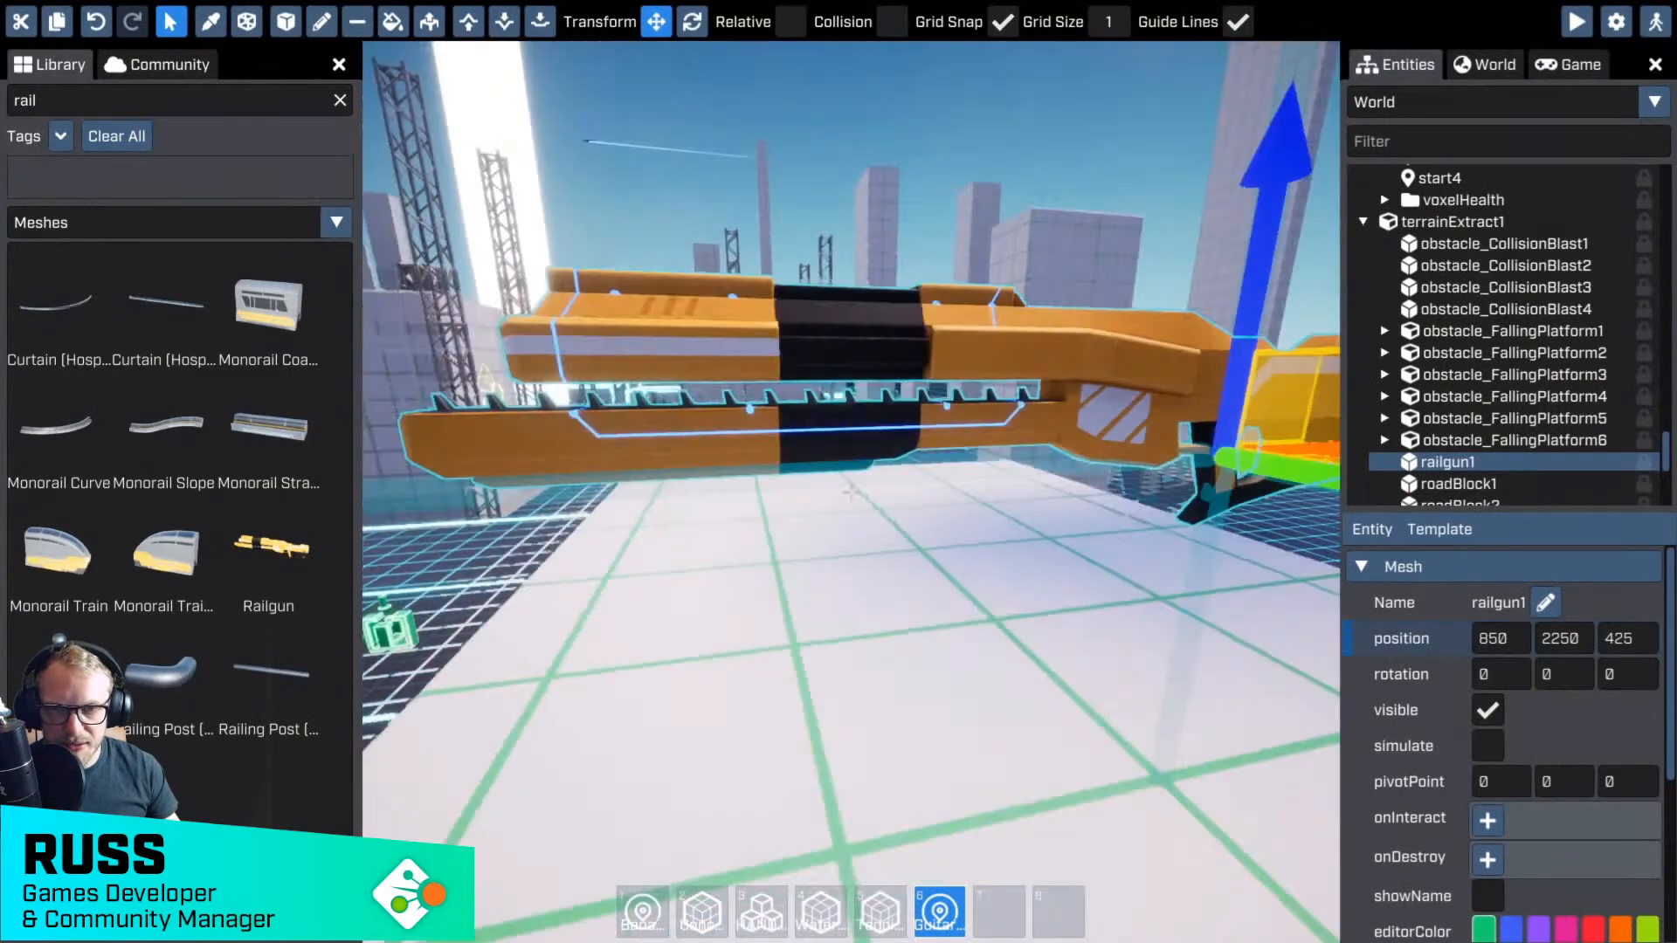
pyautogui.moveTo(852, 493); pyautogui.dragTo(1031, 492, button='right')
pyautogui.press('s')
pyautogui.moveTo(852, 492); pyautogui.dragTo(629, 492, button='right')
pyautogui.press('d')
pyautogui.press('a')
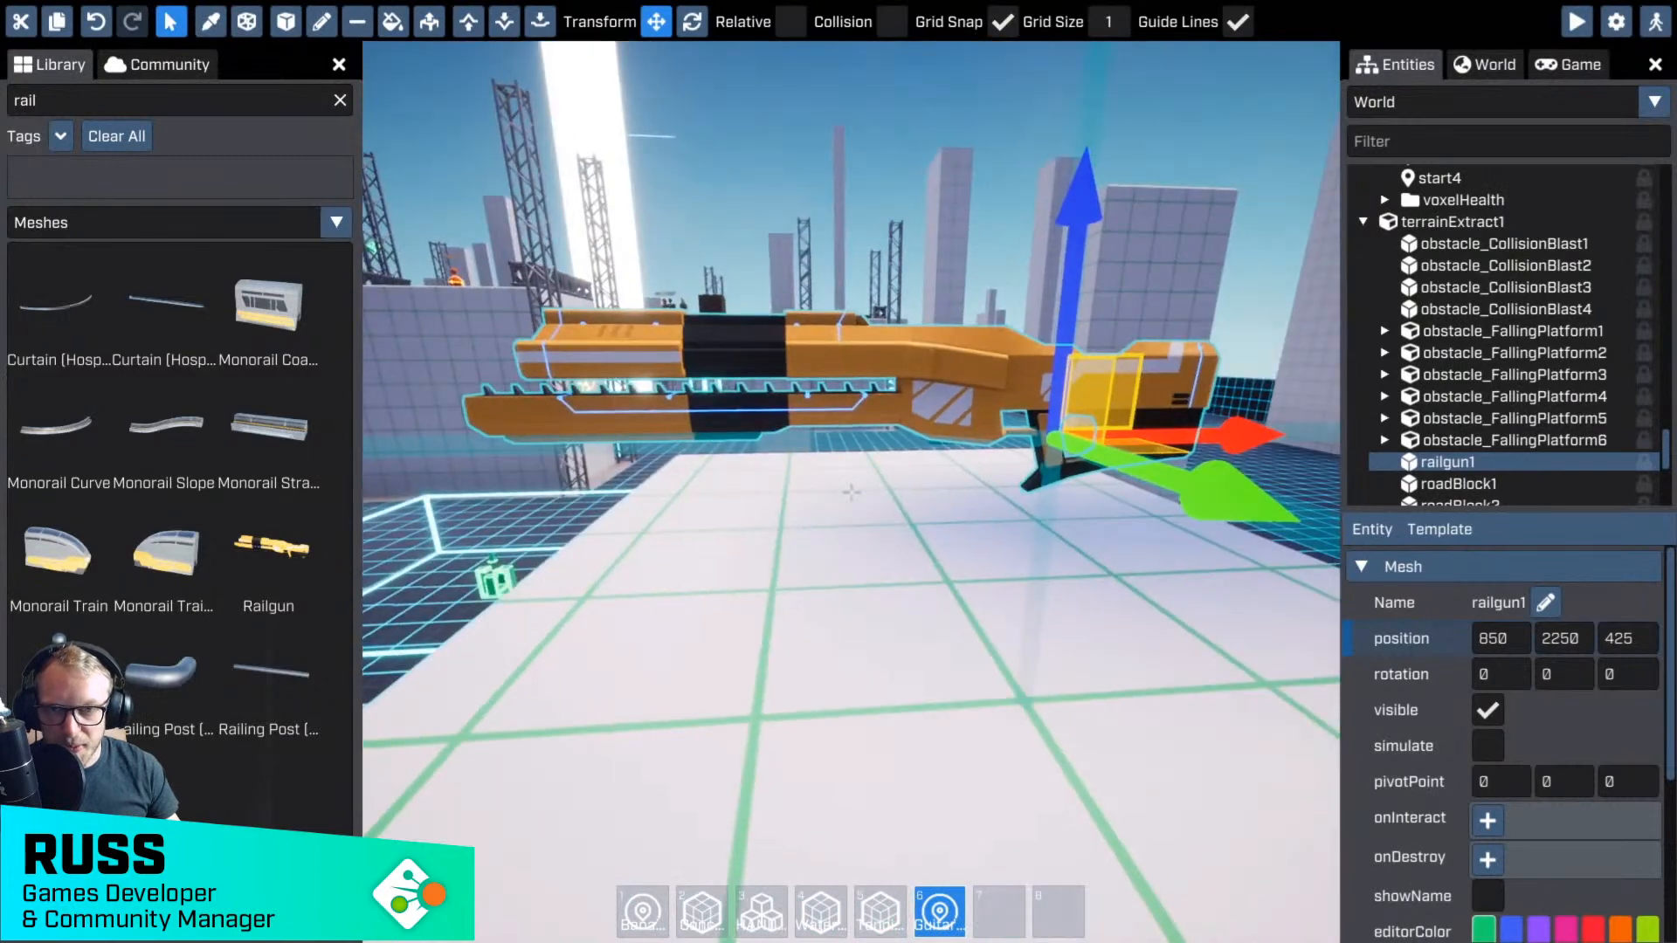
pyautogui.moveTo(852, 493); pyautogui.dragTo(970, 426, button='right')
pyautogui.press('e')
pyautogui.moveTo(603, 428); pyautogui.dragTo(812, 431, button='right')
pyautogui.press('q')
pyautogui.press('w')
pyautogui.press('e')
pyautogui.press('a')
pyautogui.press('s')
pyautogui.moveTo(851, 494); pyautogui.dragTo(821, 486, button='right')
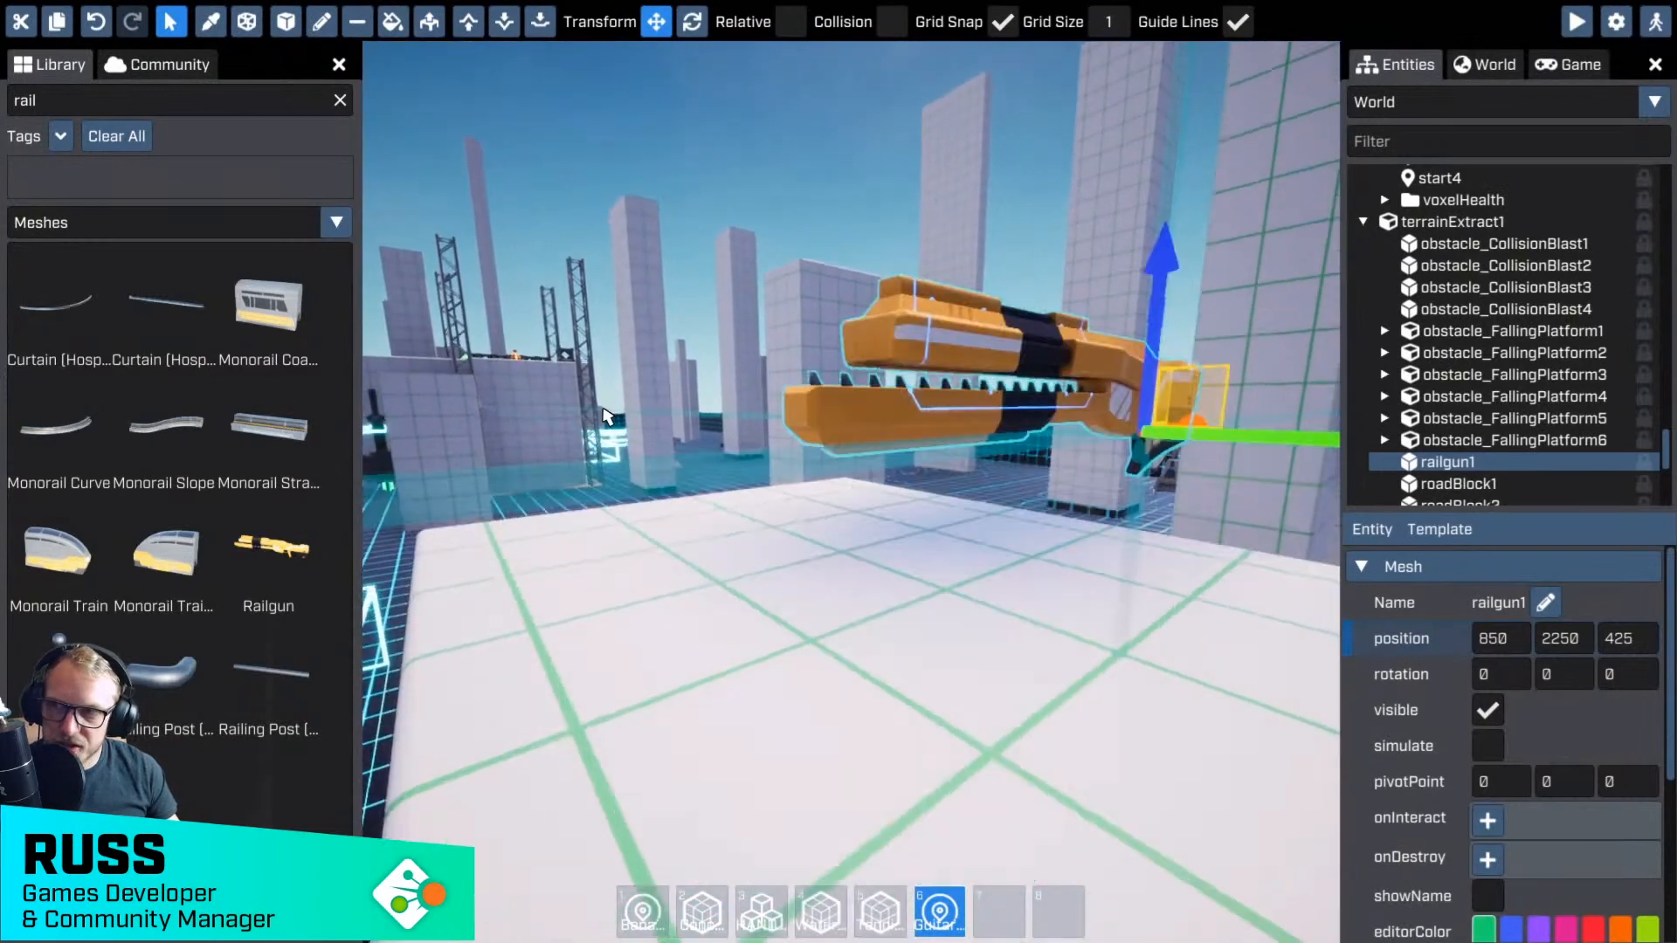
# - Filter the meshes by "caul", place the Cauldron at the railgun's muzzle as its child and rotate it 90 degrees
pyautogui.write('cau')
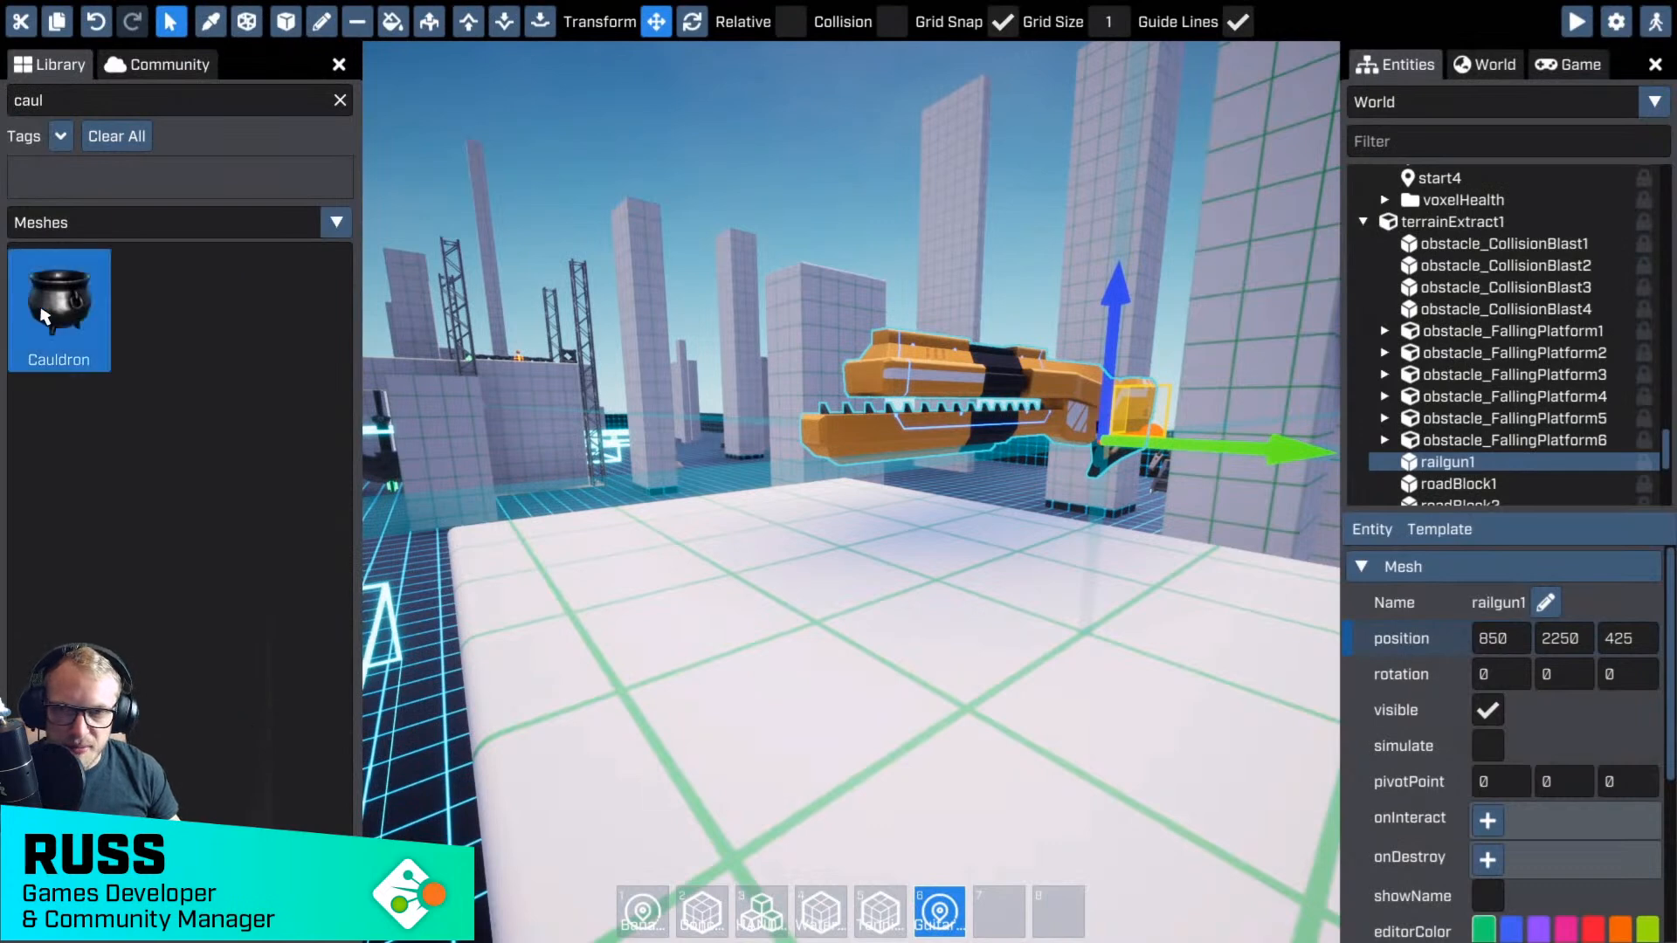
pyautogui.moveTo(42, 316); pyautogui.dragTo(865, 407)
pyautogui.press('e')
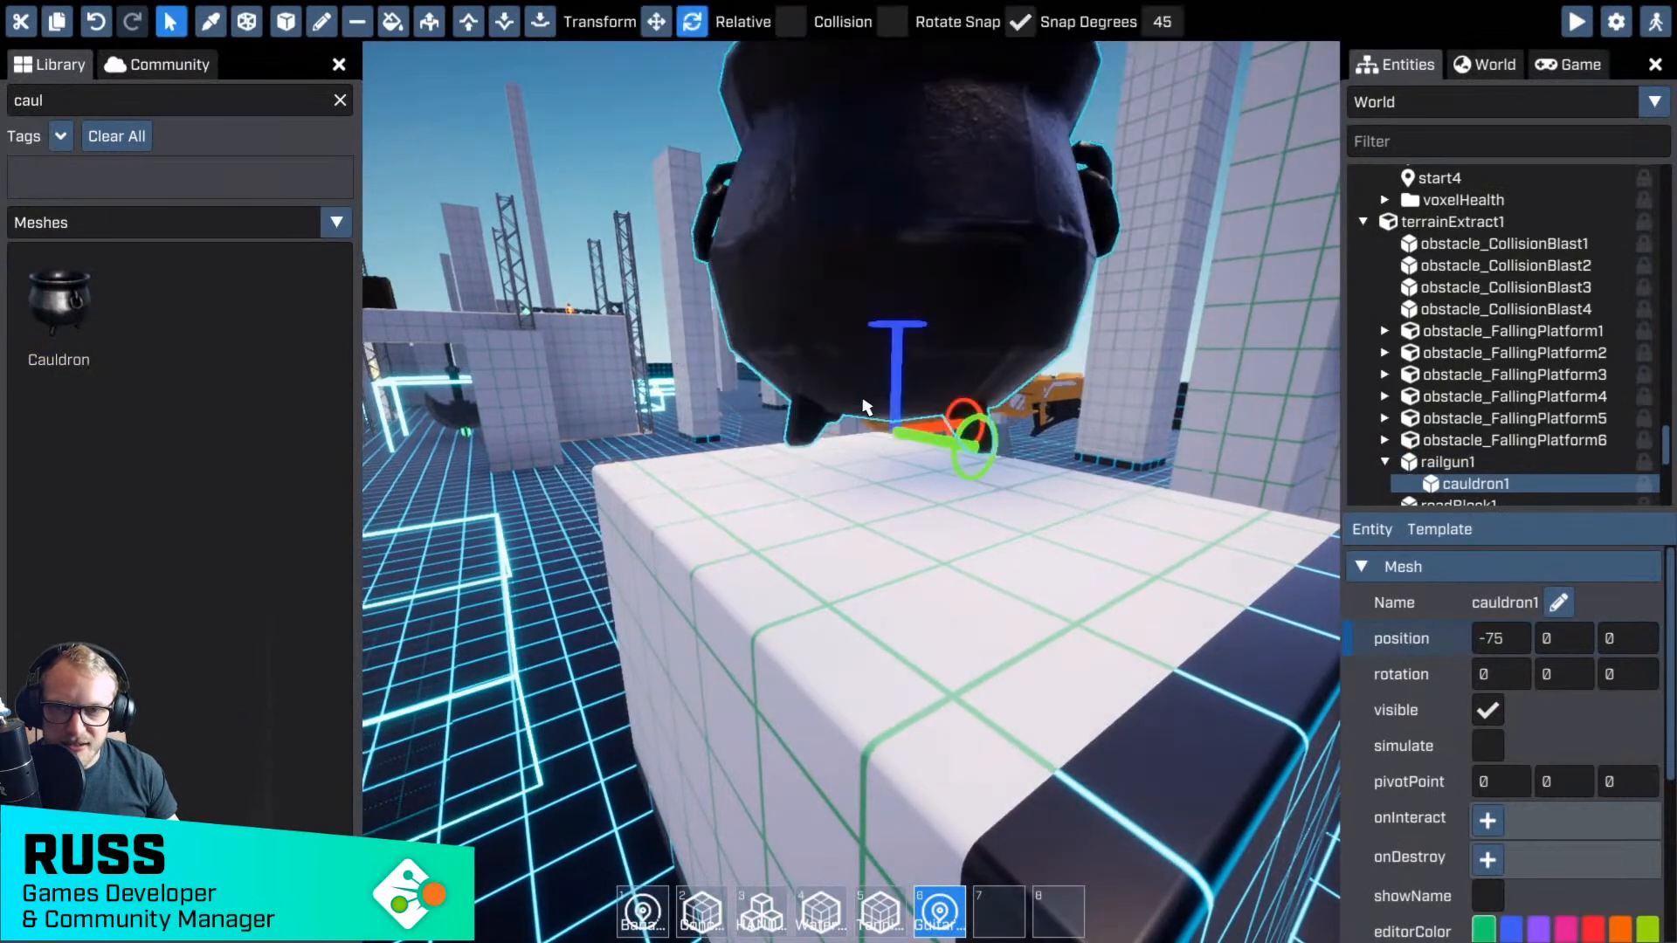
pyautogui.moveTo(969, 459); pyautogui.dragTo(966, 465)
# - Shift the cauldron off-grid against the railgun's muzzle, to a position of about -71, -10, 7
pyautogui.press('w')
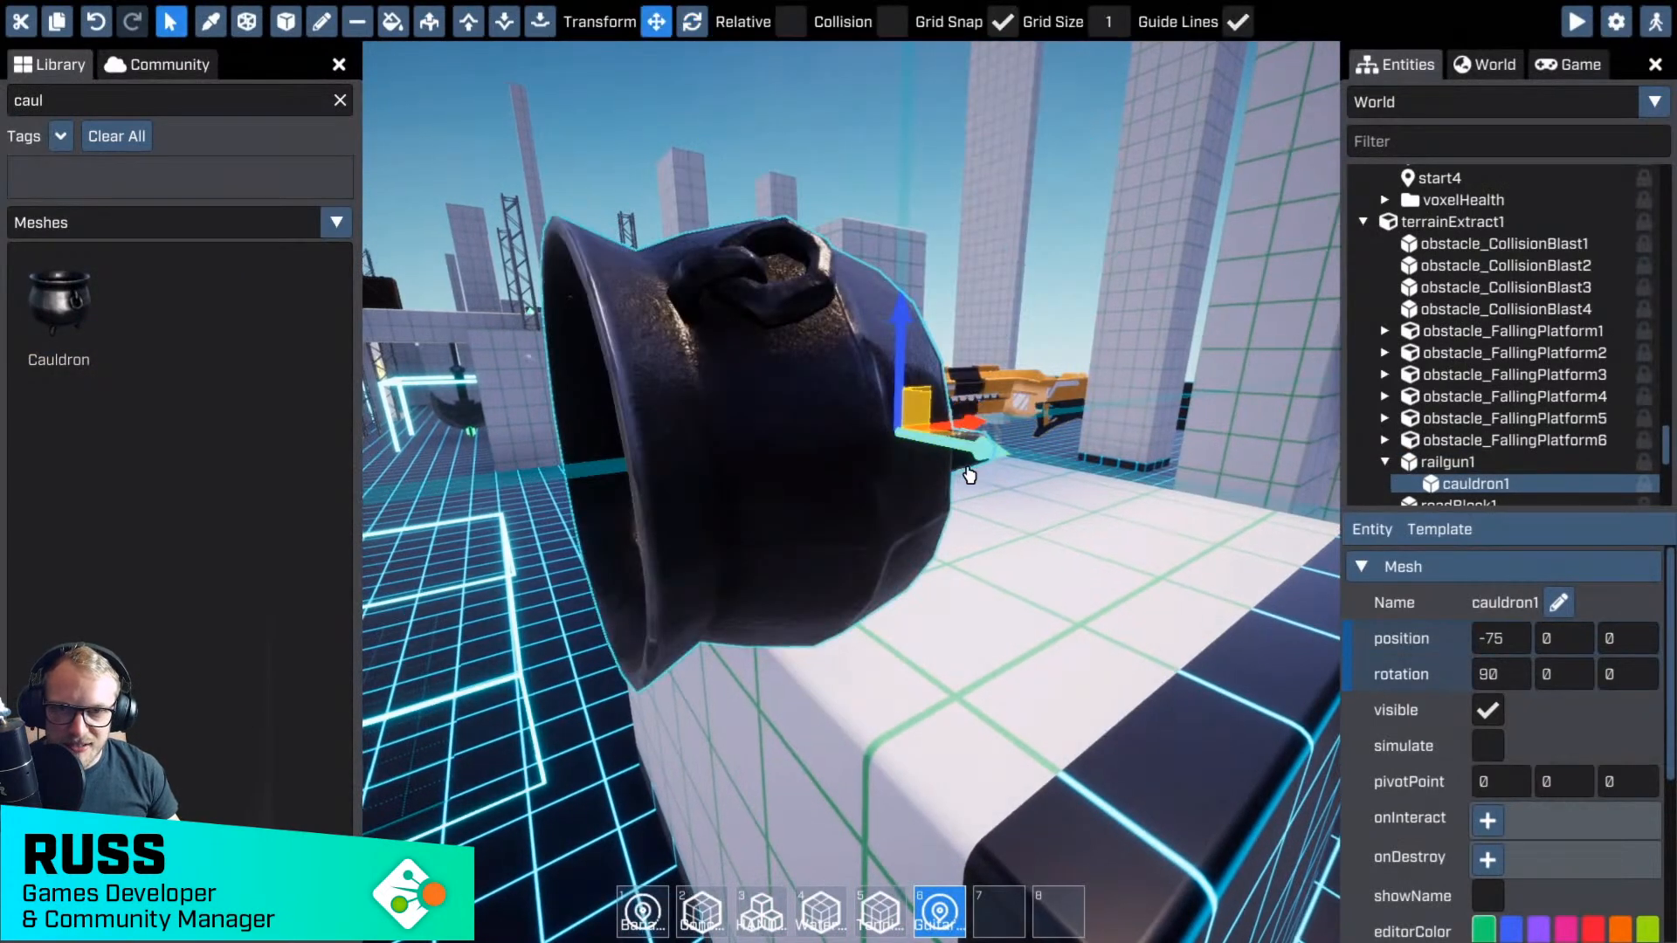
pyautogui.moveTo(966, 464); pyautogui.dragTo(977, 354, button='right')
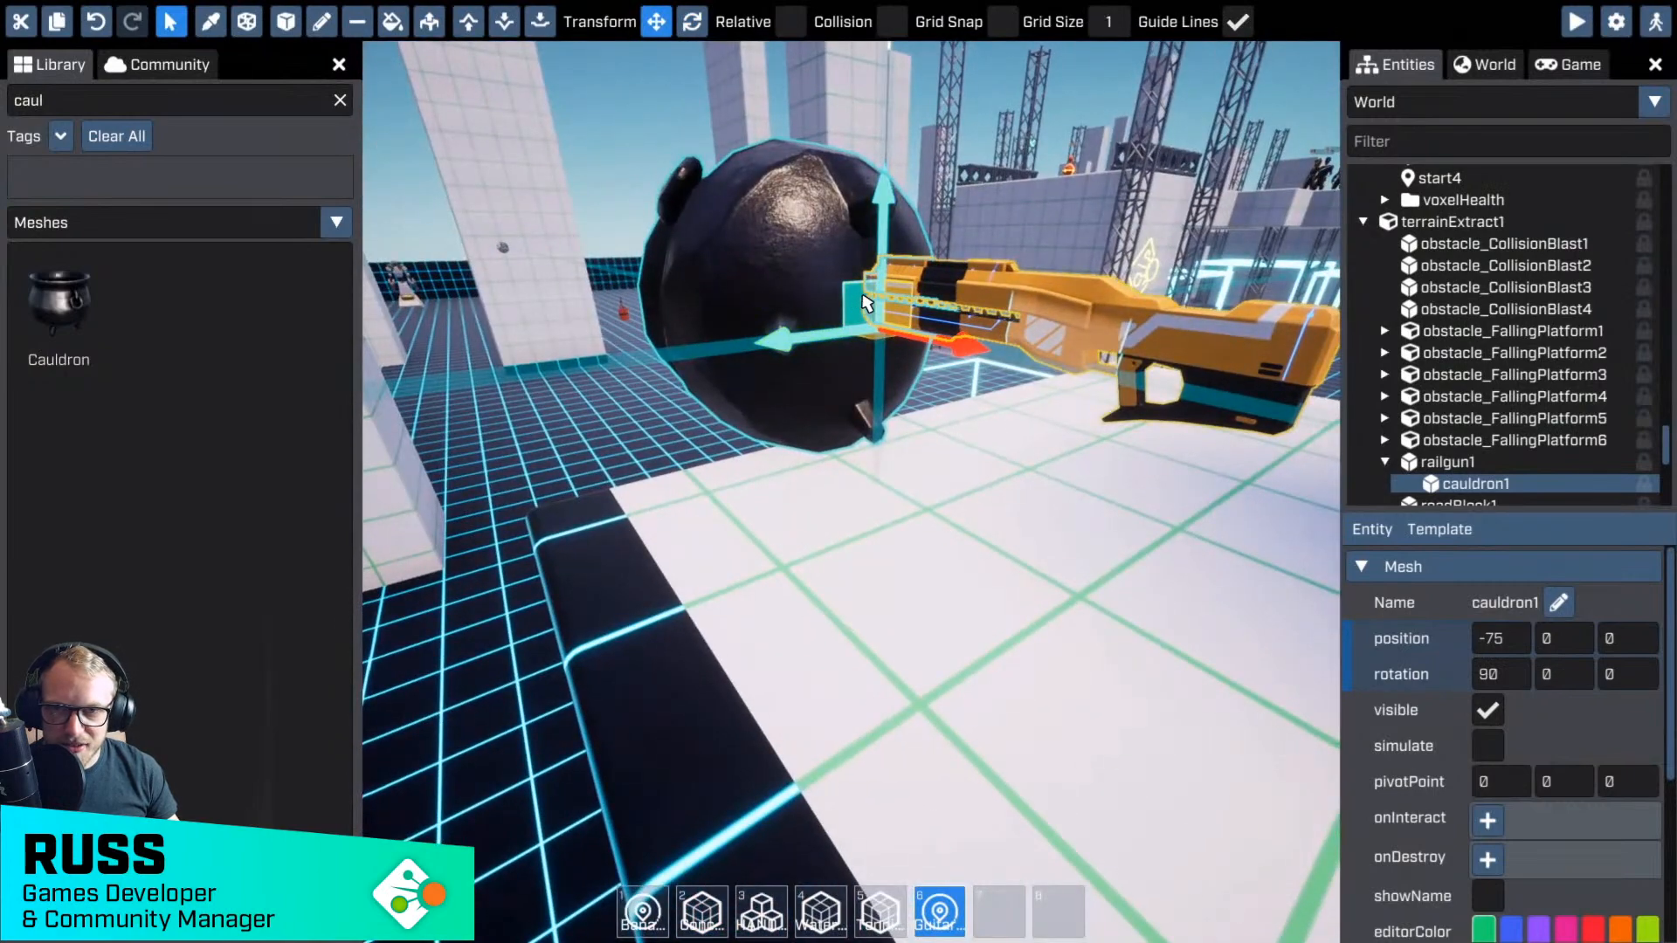
pyautogui.press('g')
pyautogui.moveTo(893, 276); pyautogui.dragTo(895, 275)
pyautogui.click(1092, 507)
pyautogui.moveTo(1092, 506); pyautogui.dragTo(1123, 465, button='right')
pyautogui.click(913, 393)
pyautogui.moveTo(913, 393); pyautogui.dragTo(831, 408, button='right')
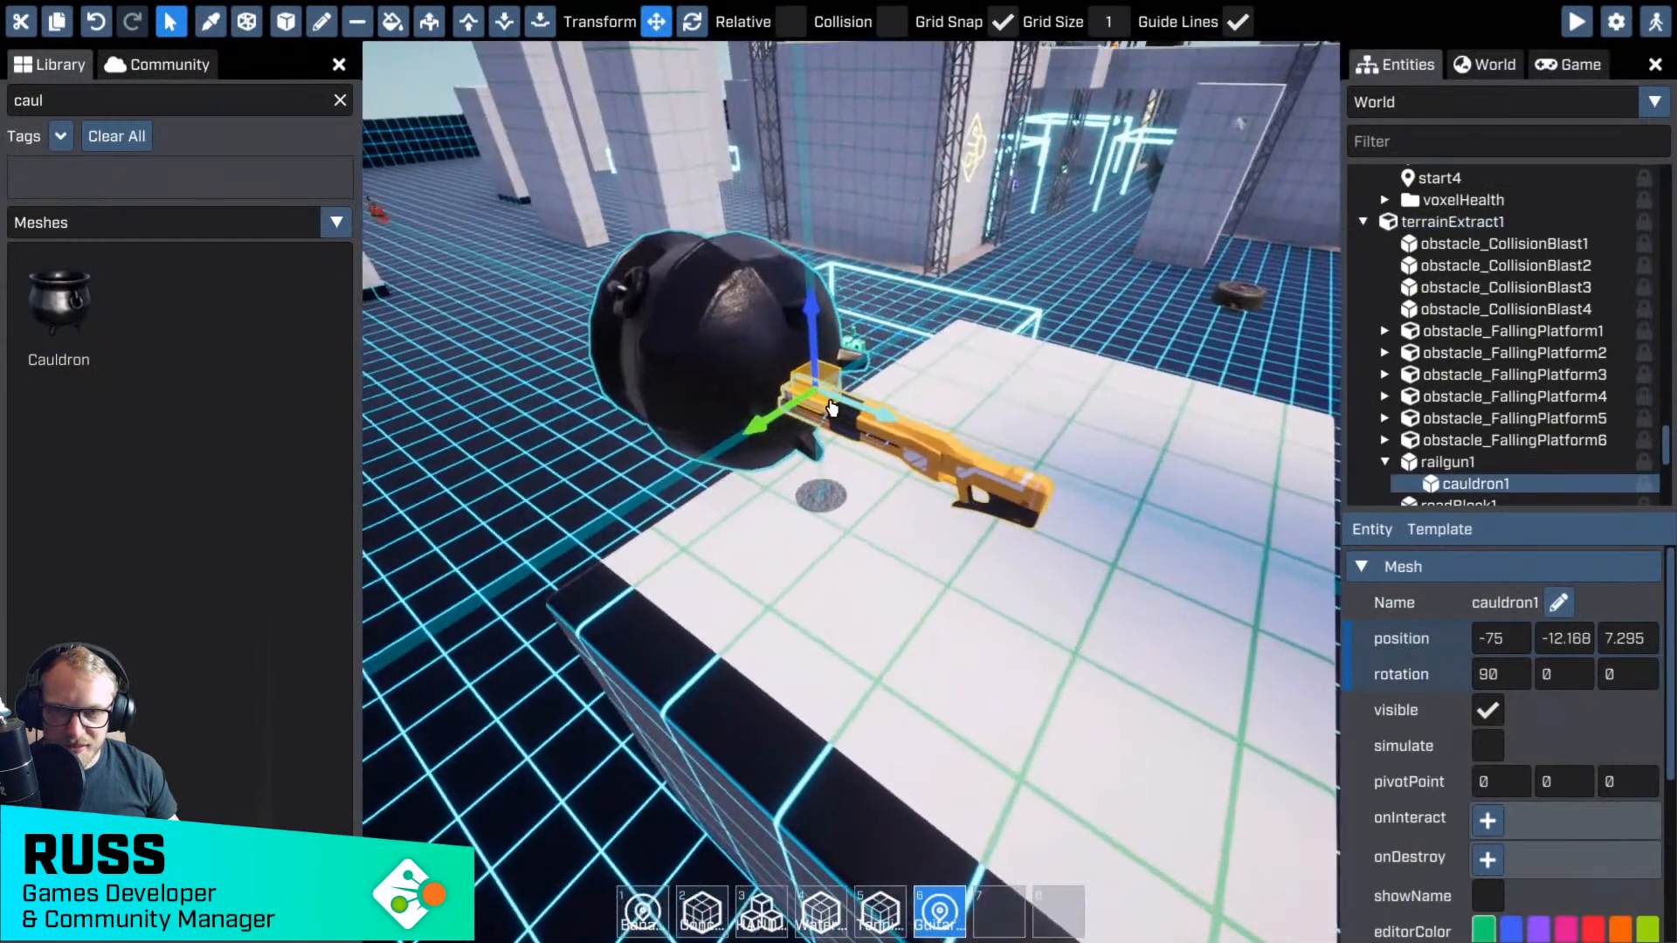
pyautogui.moveTo(816, 408); pyautogui.dragTo(824, 417)
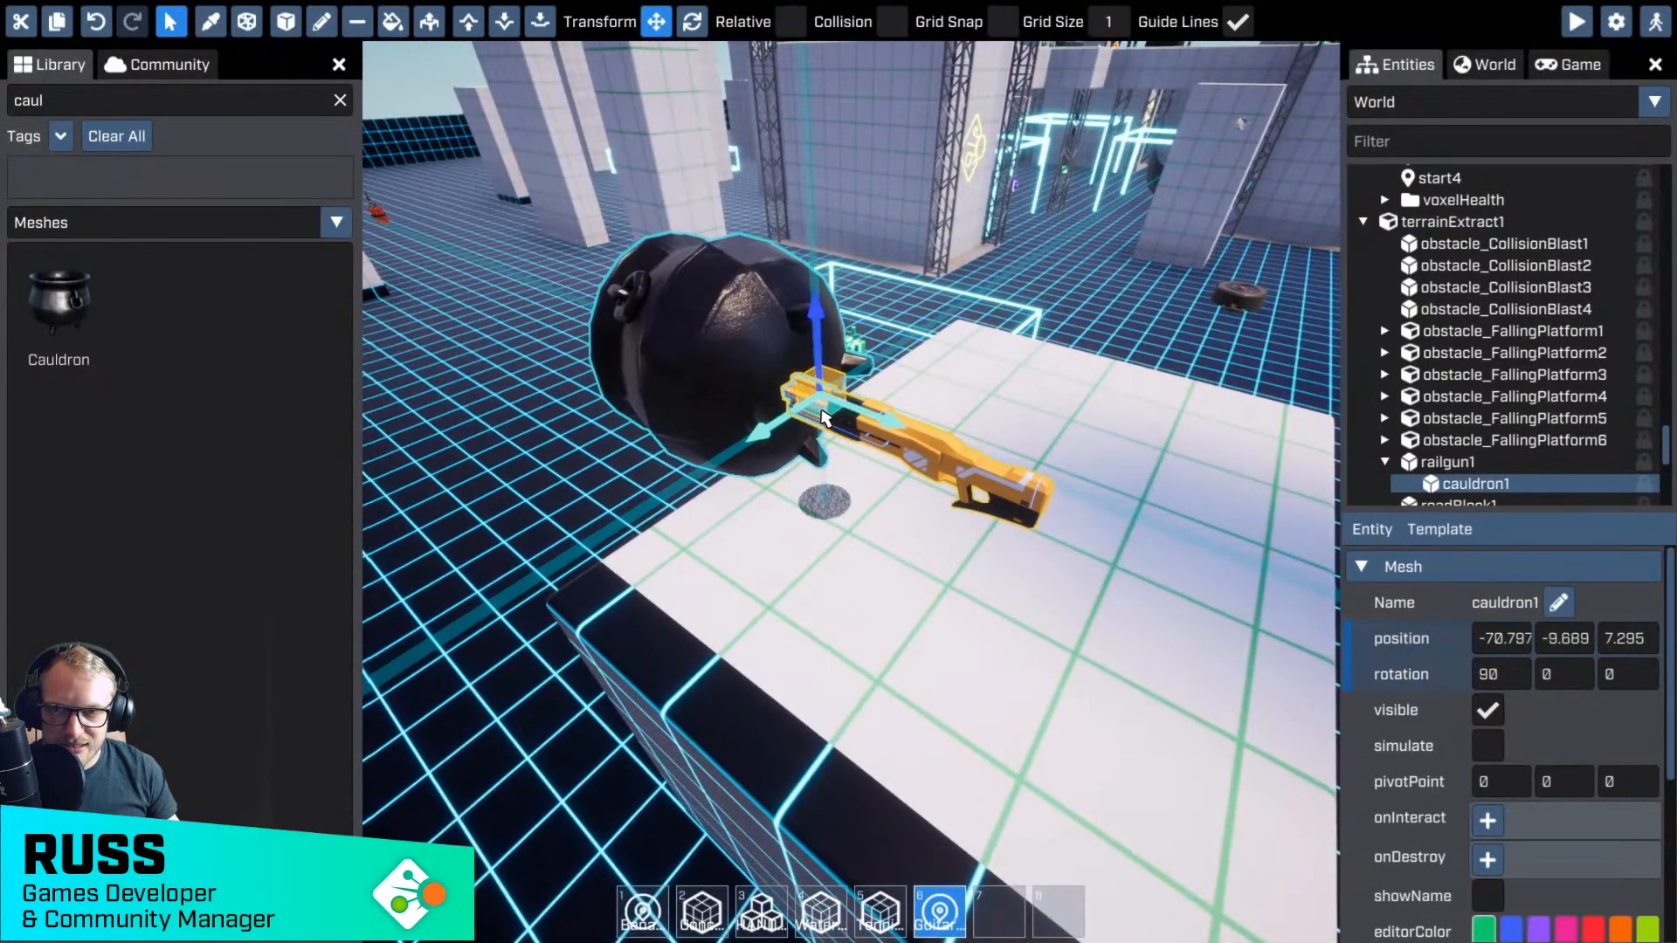
# - Centre the cauldron sideways on the railgun's barrel, to a position of about -69, -2, 7
pyautogui.click(1020, 487)
pyautogui.moveTo(1021, 487); pyautogui.dragTo(993, 342, button='right')
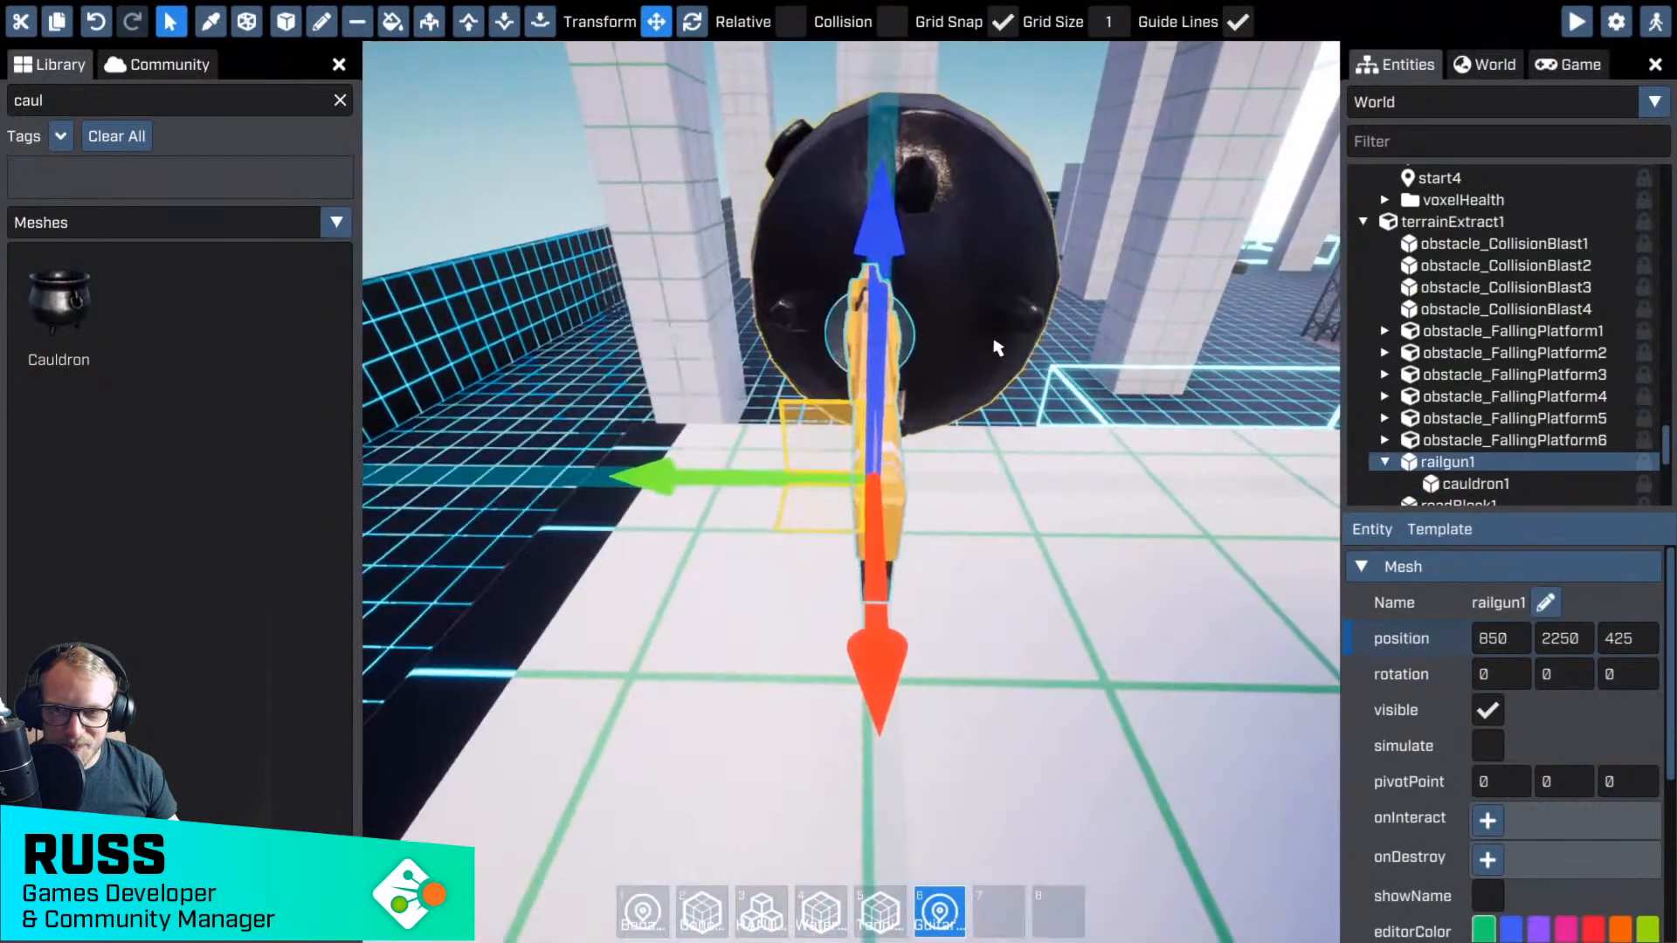
pyautogui.click(989, 290)
pyautogui.press('s')
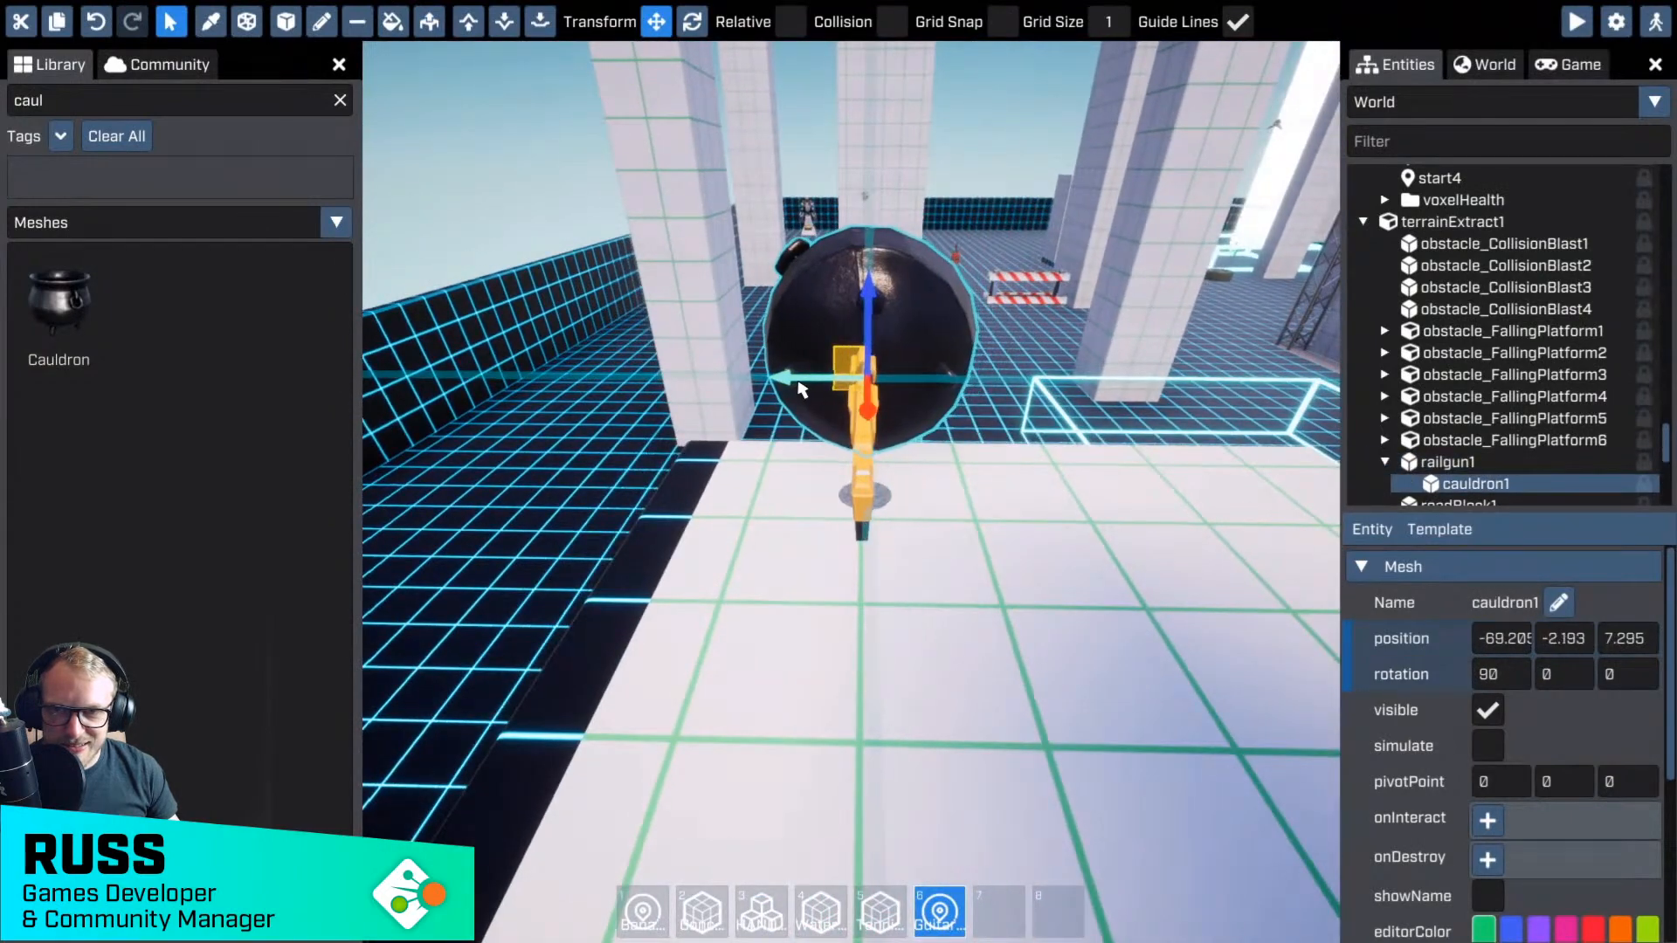
pyautogui.moveTo(797, 389); pyautogui.dragTo(1000, 430, button='right')
# - Disable collision on the cauldron and set the railgun's collision preset to the Overlap with Player option
pyautogui.scroll(-3, 1517, 736)
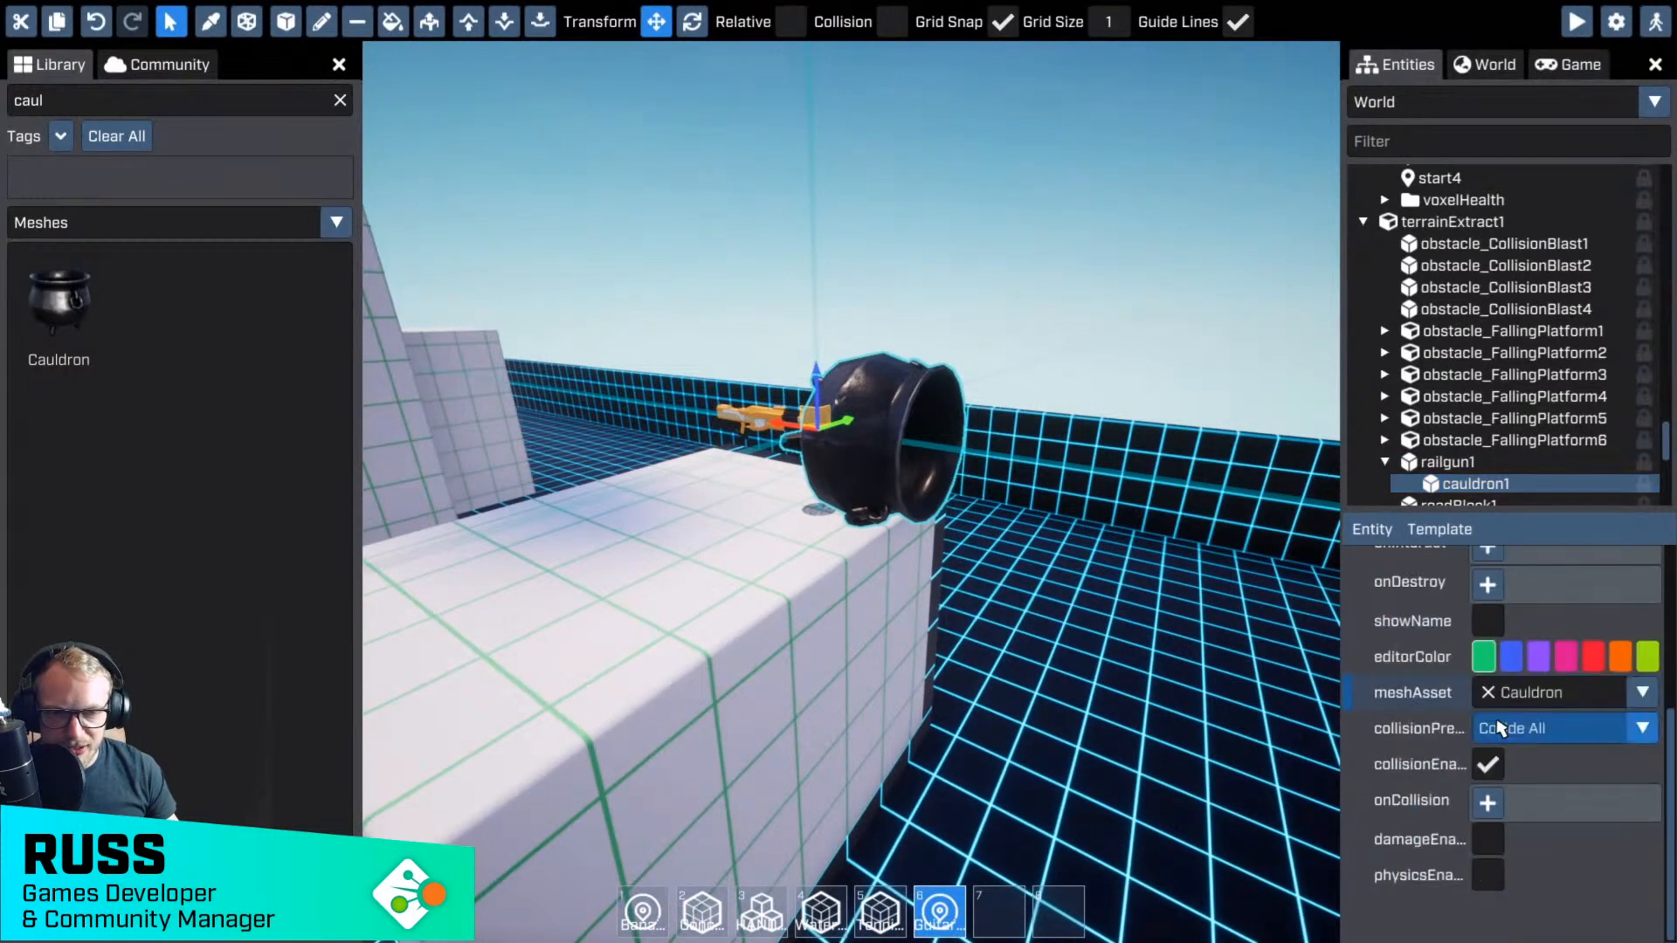
pyautogui.click(1488, 764)
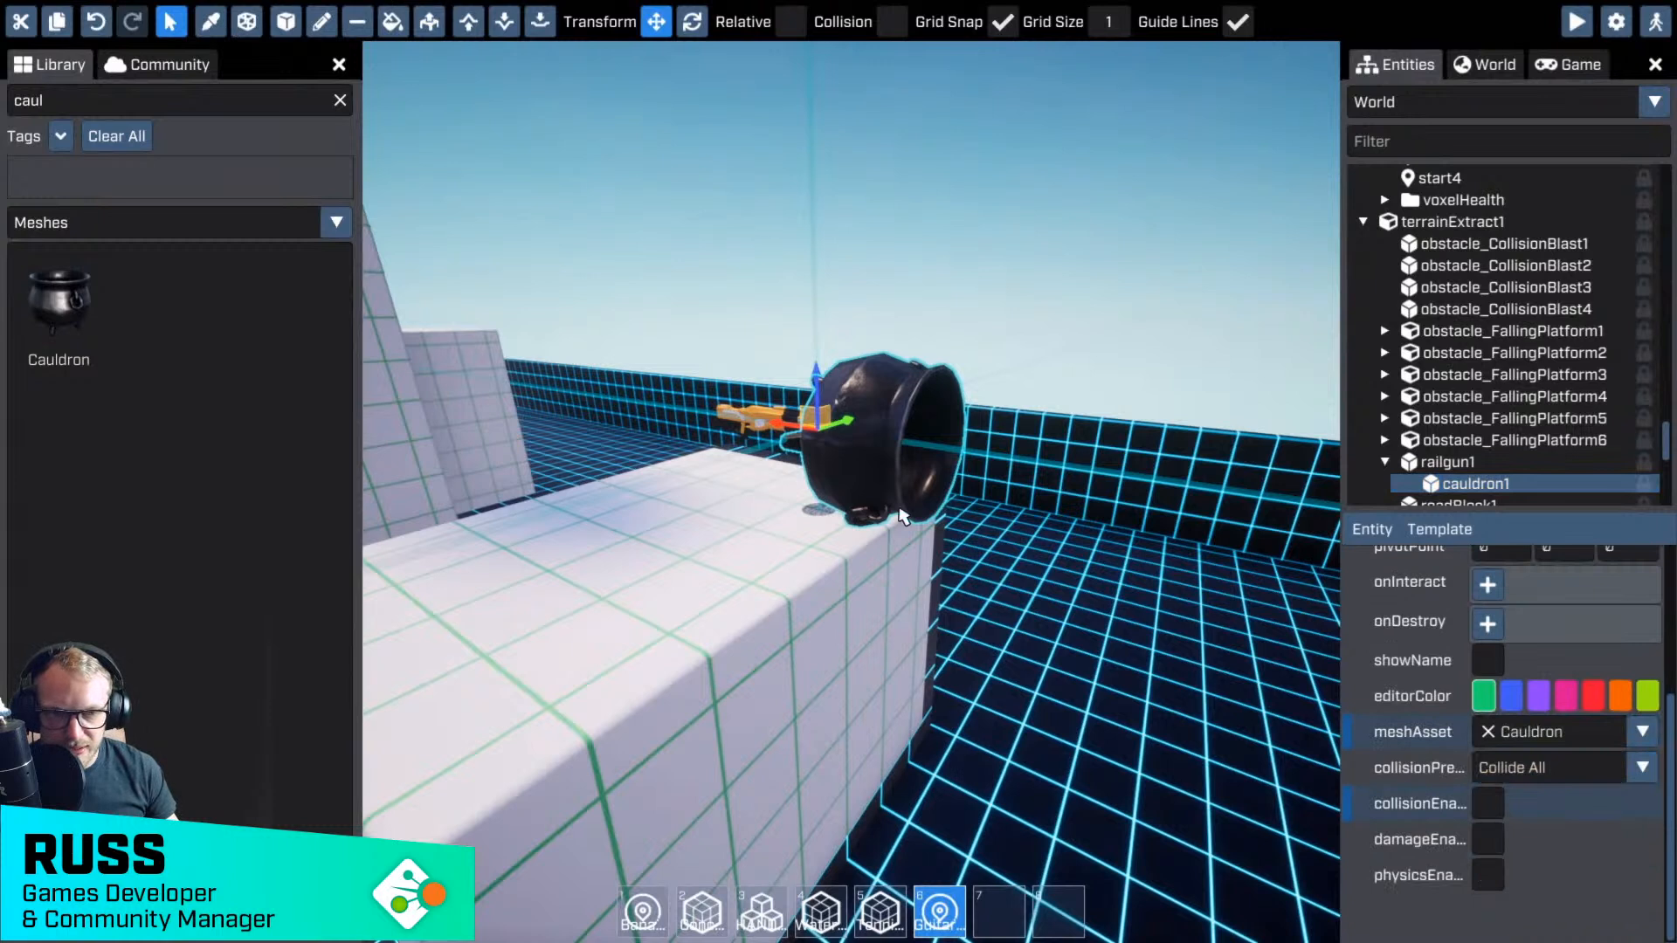
pyautogui.click(767, 418)
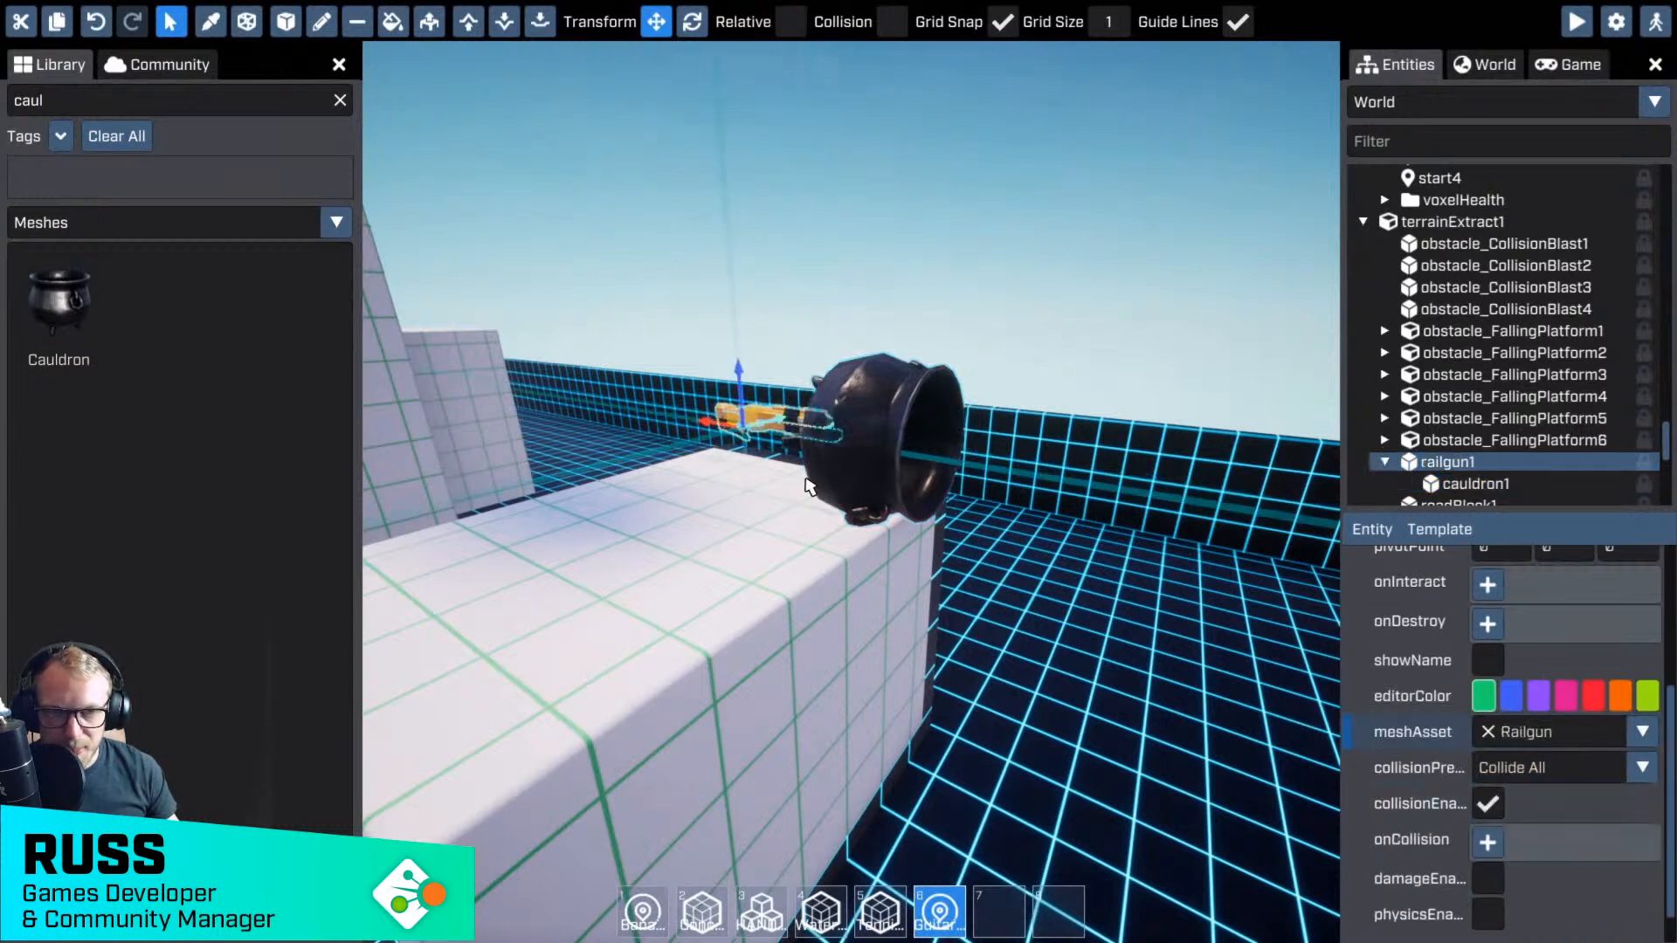
pyautogui.click(1459, 485)
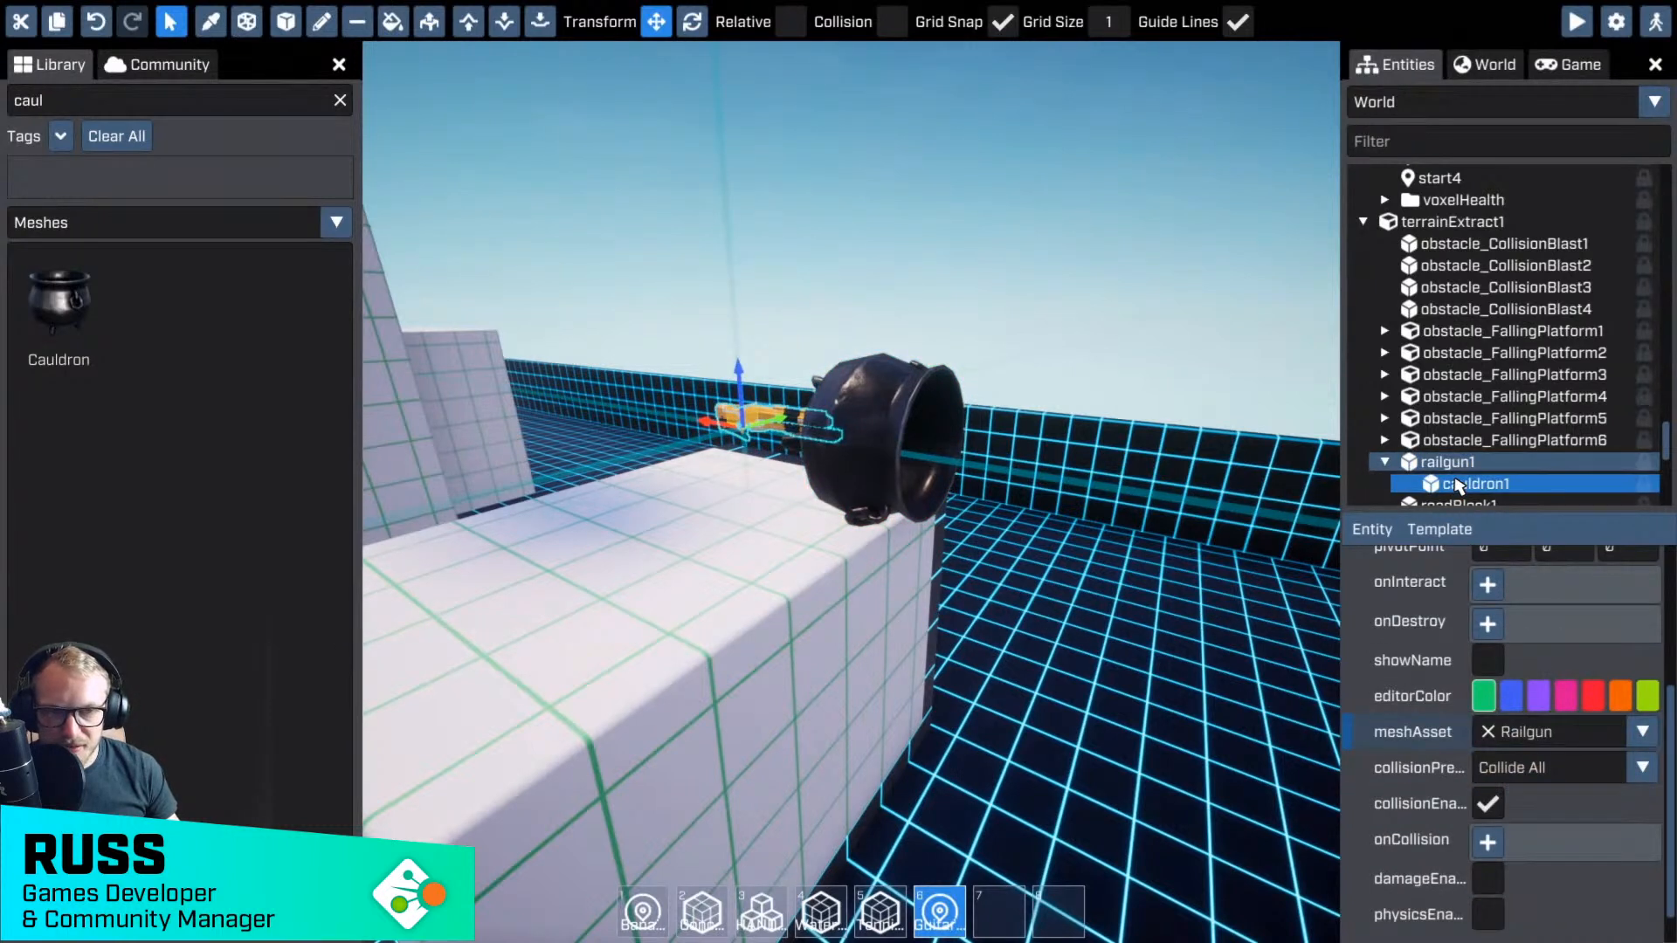
pyautogui.click(1494, 777)
pyautogui.click(1512, 887)
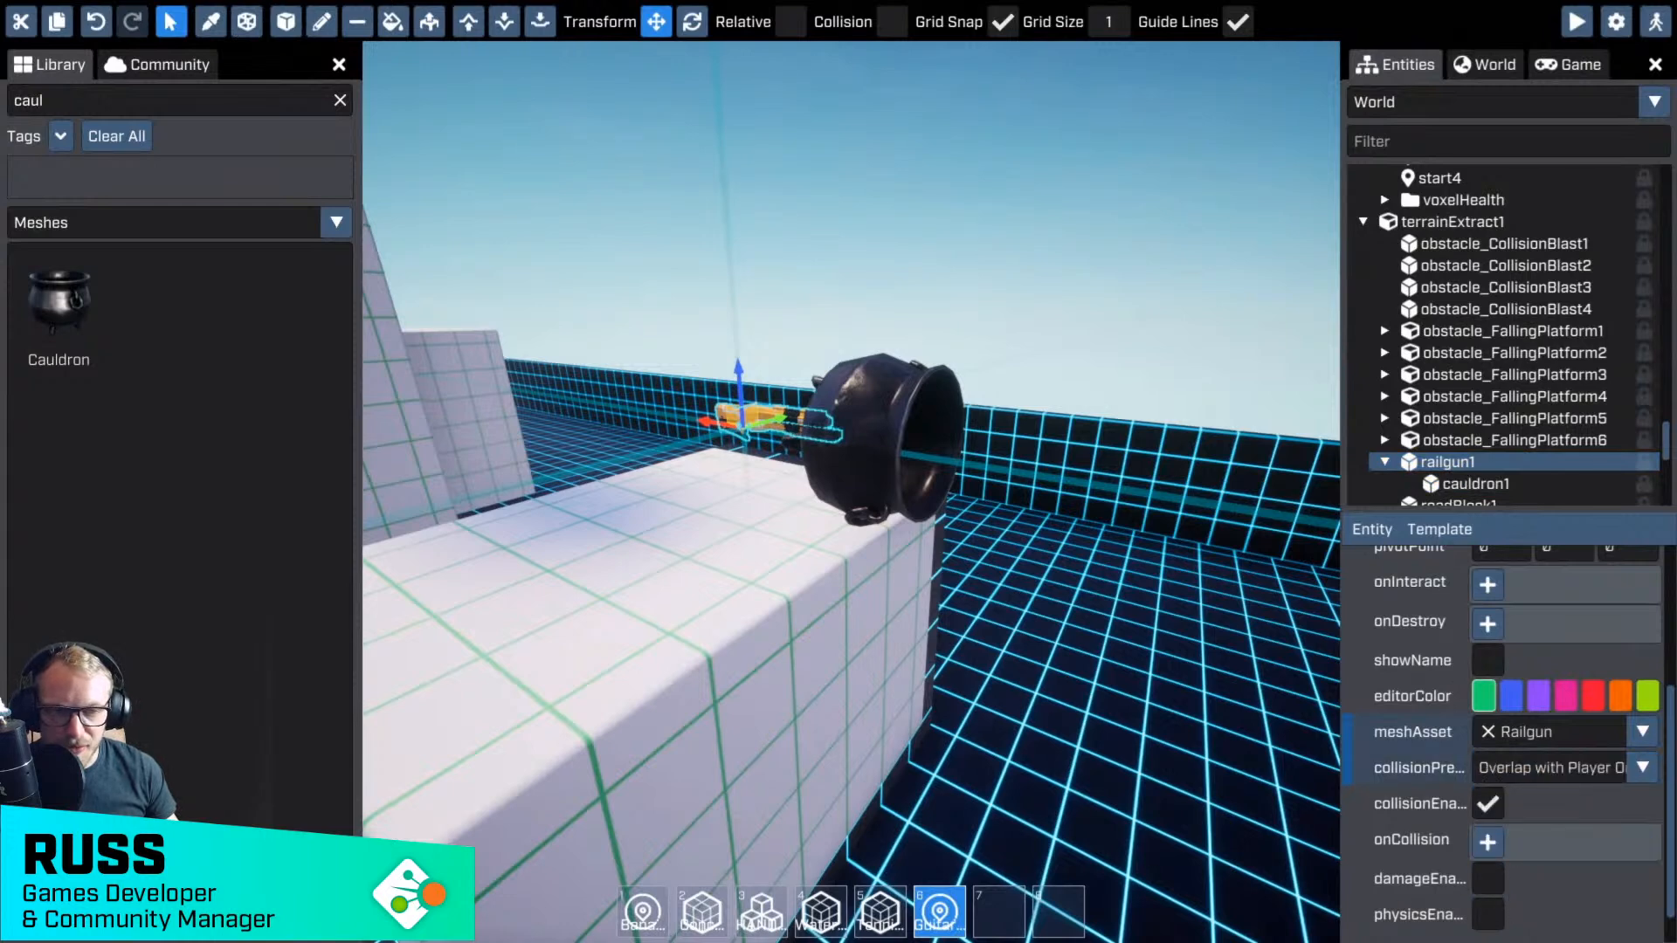
pyautogui.moveTo(952, 730); pyautogui.dragTo(936, 724, button='right')
pyautogui.press('w')
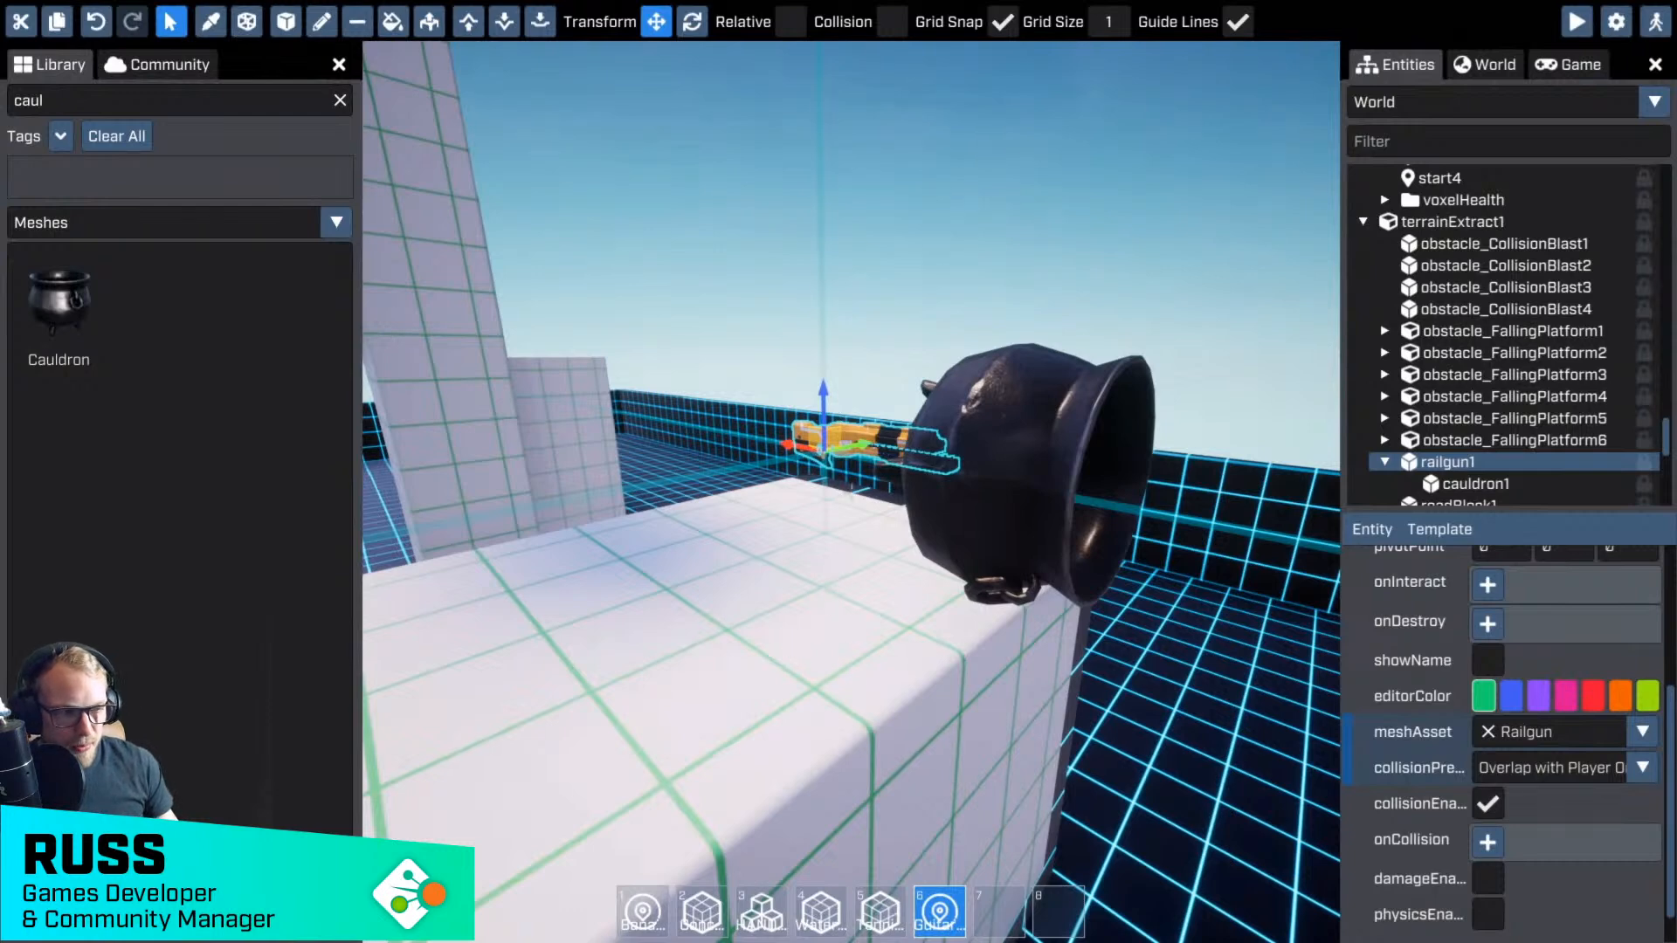
pyautogui.moveTo(852, 492); pyautogui.dragTo(847, 490, button='right')
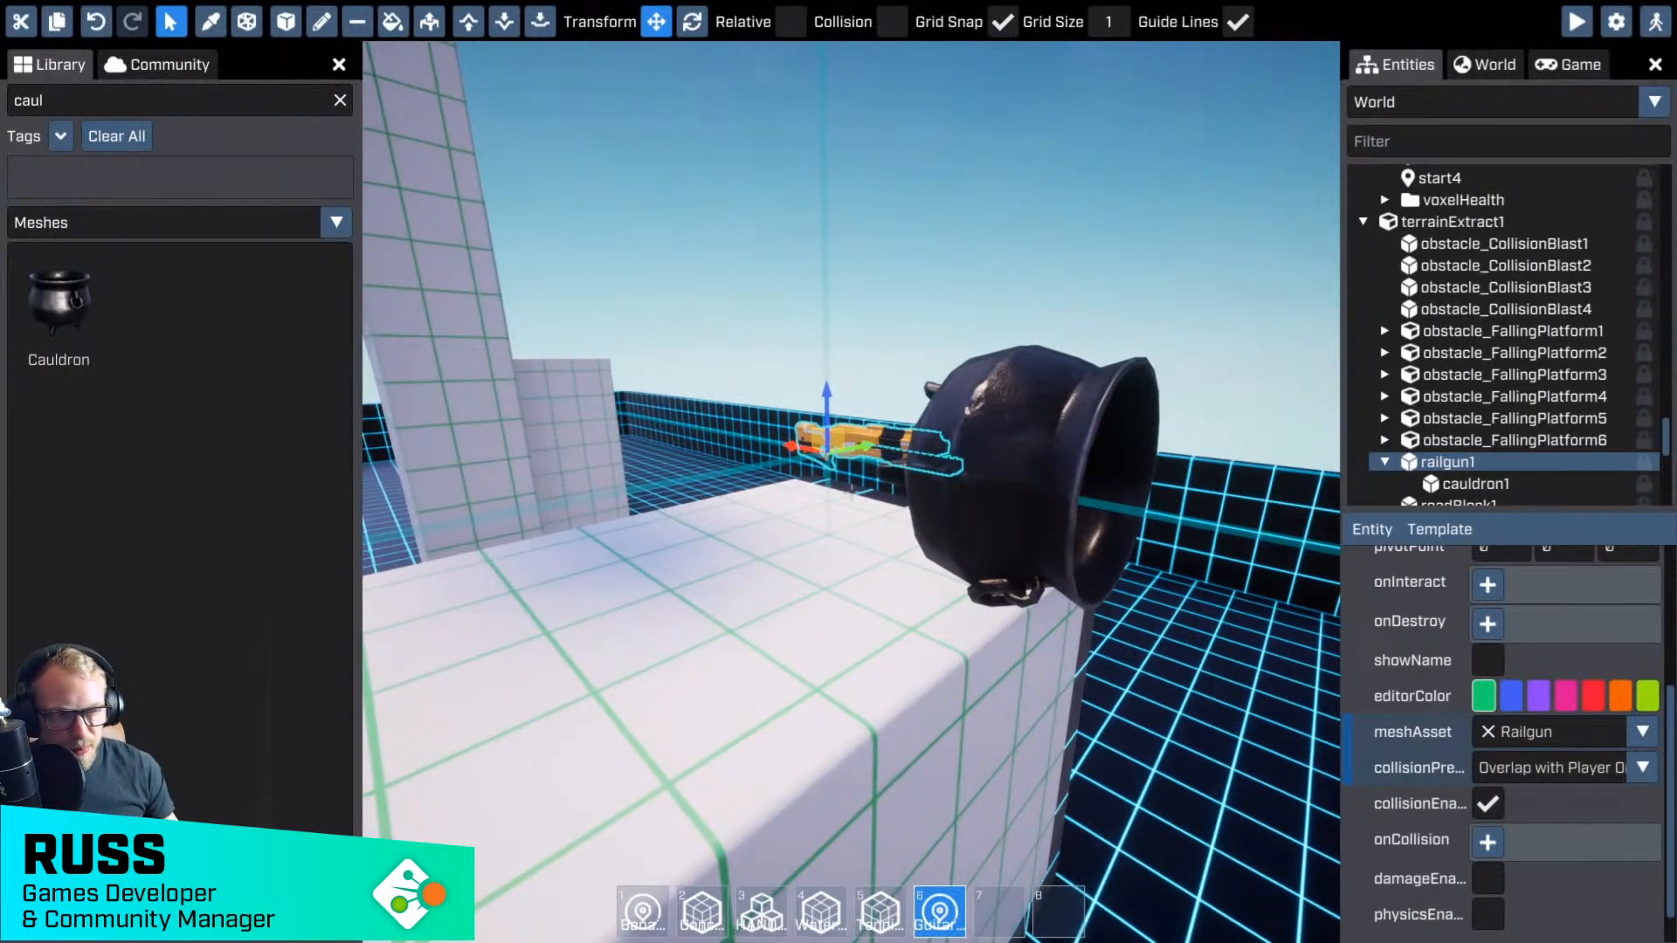
pyautogui.moveTo(852, 489); pyautogui.dragTo(899, 665, button='right')
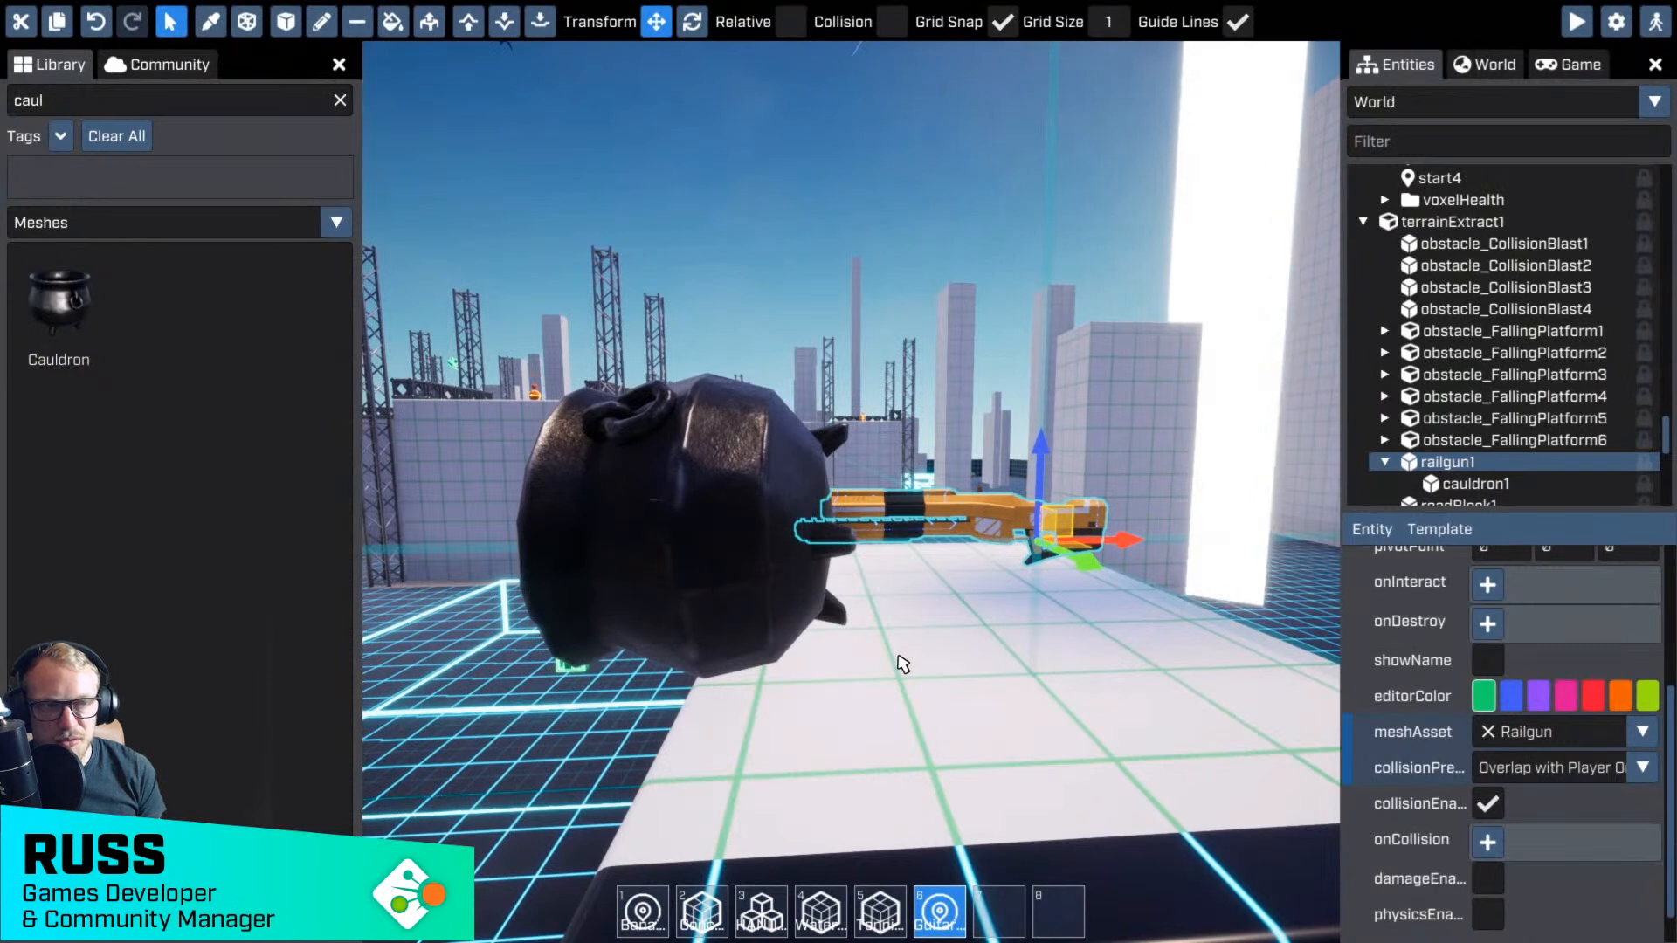
pyautogui.press('a')
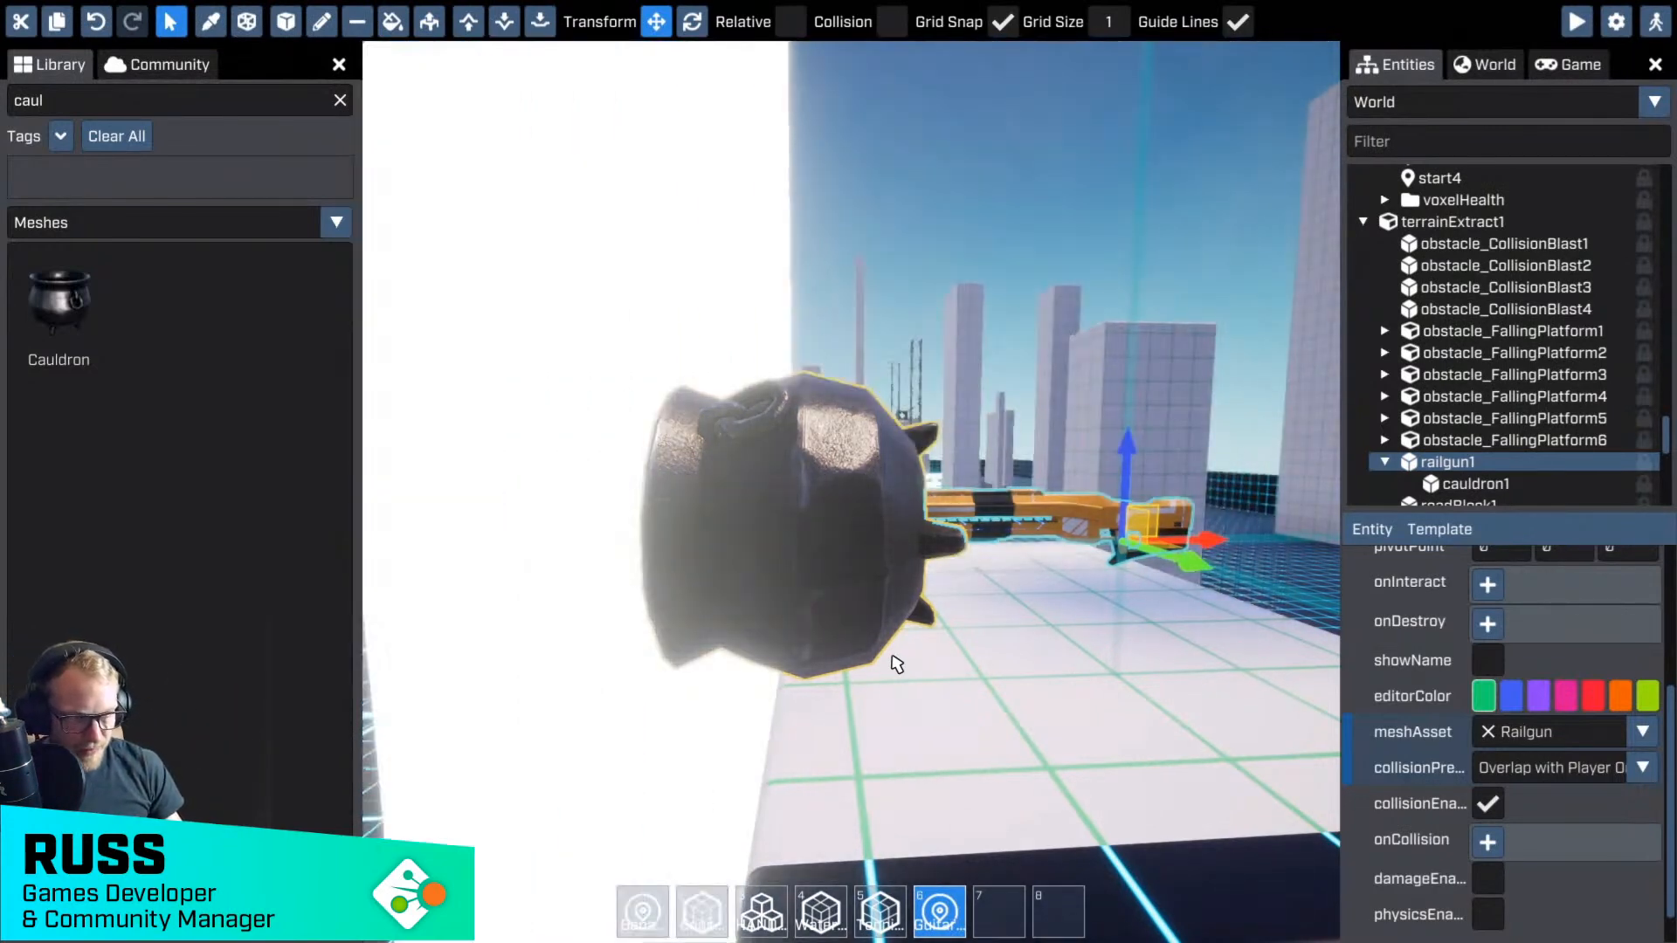
pyautogui.press('d')
pyautogui.moveTo(819, 723); pyautogui.dragTo(646, 720, button='right')
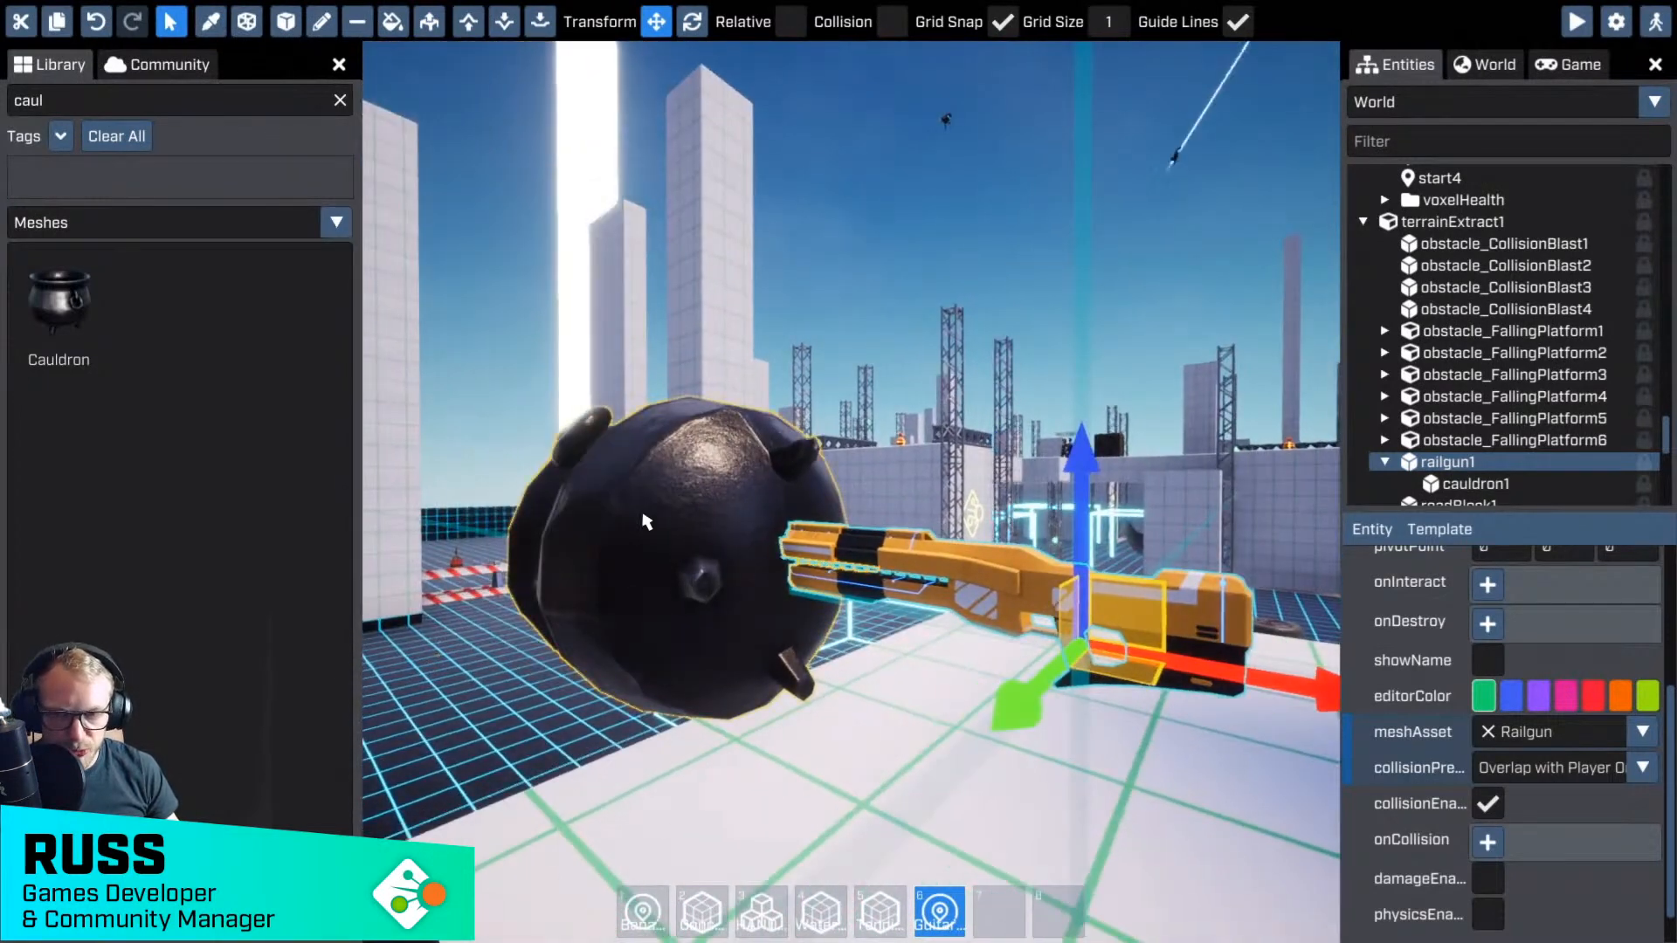
# - Raise the cauldron slightly, off-grid, on the railgun's muzzle
pyautogui.click(786, 650)
pyautogui.scroll(-2, 950, 568)
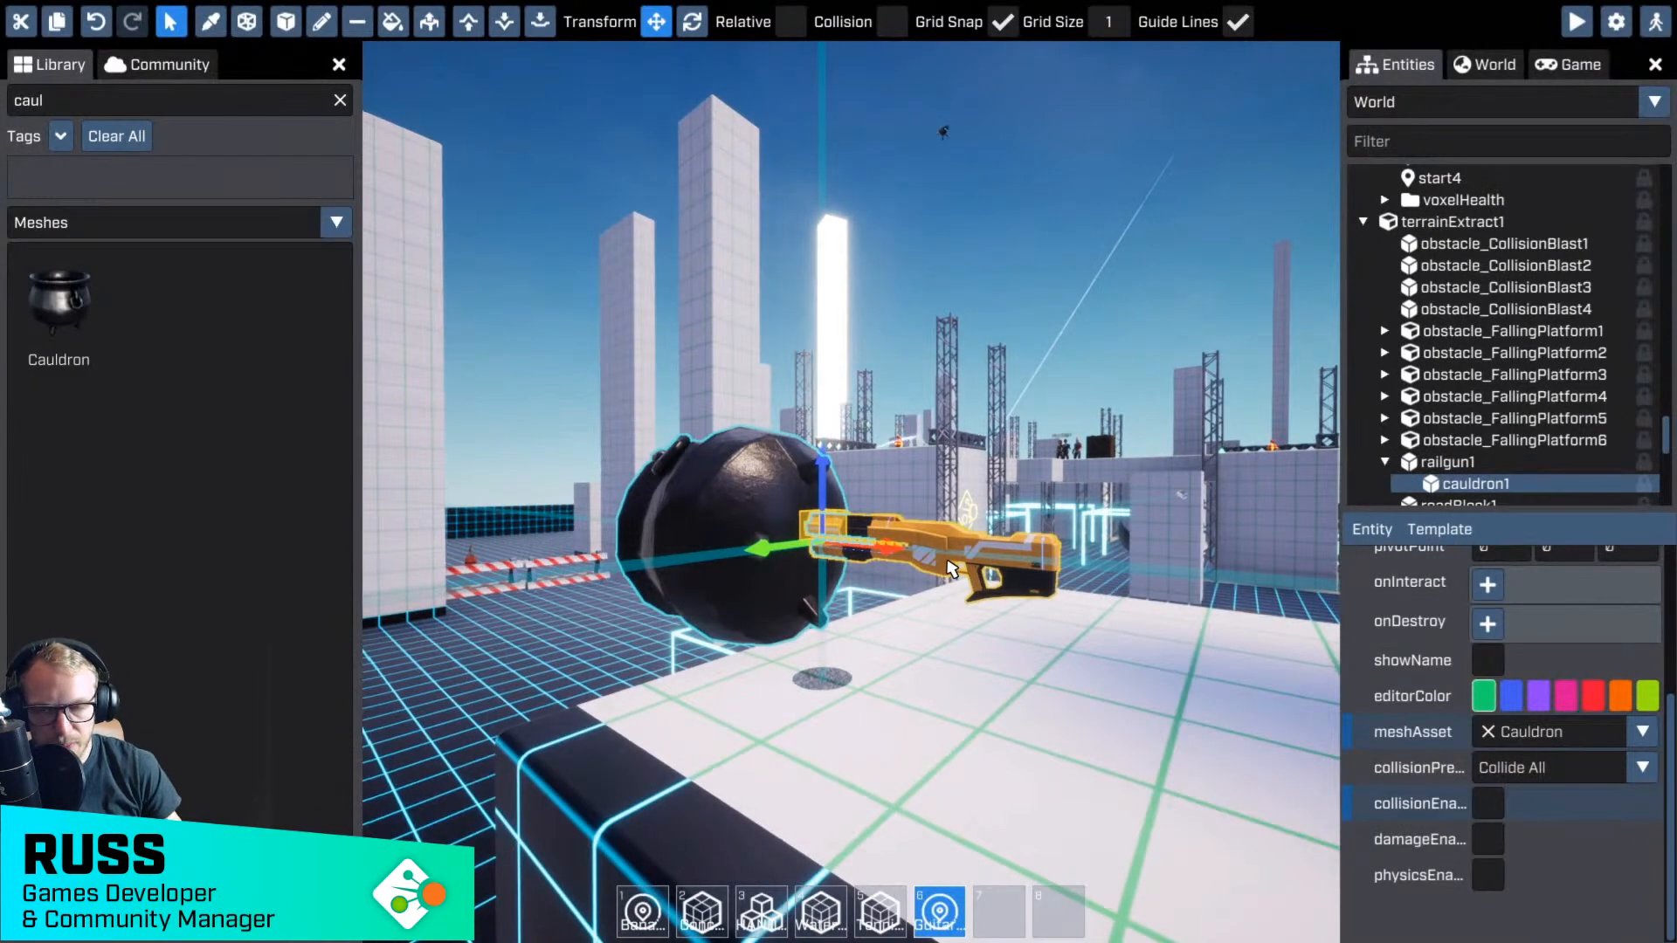
pyautogui.press('w')
pyautogui.moveTo(950, 568); pyautogui.dragTo(852, 493, button='right')
pyautogui.press('a')
pyautogui.press('d')
pyautogui.press('g')
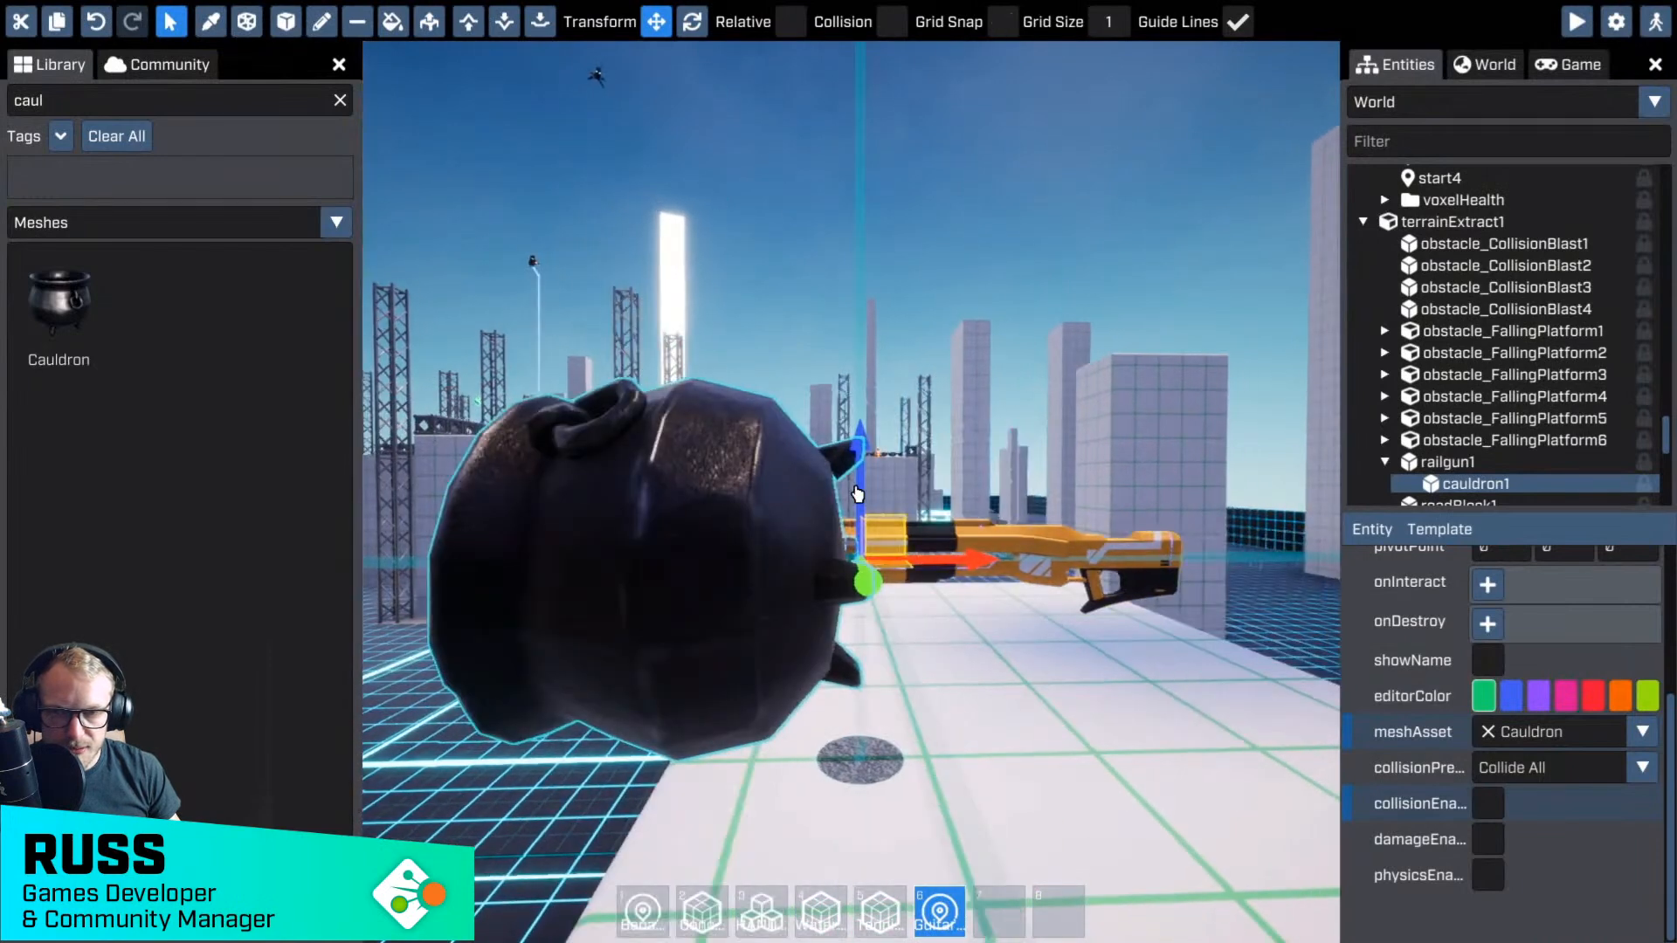
pyautogui.moveTo(860, 491); pyautogui.dragTo(871, 467)
pyautogui.press('g')
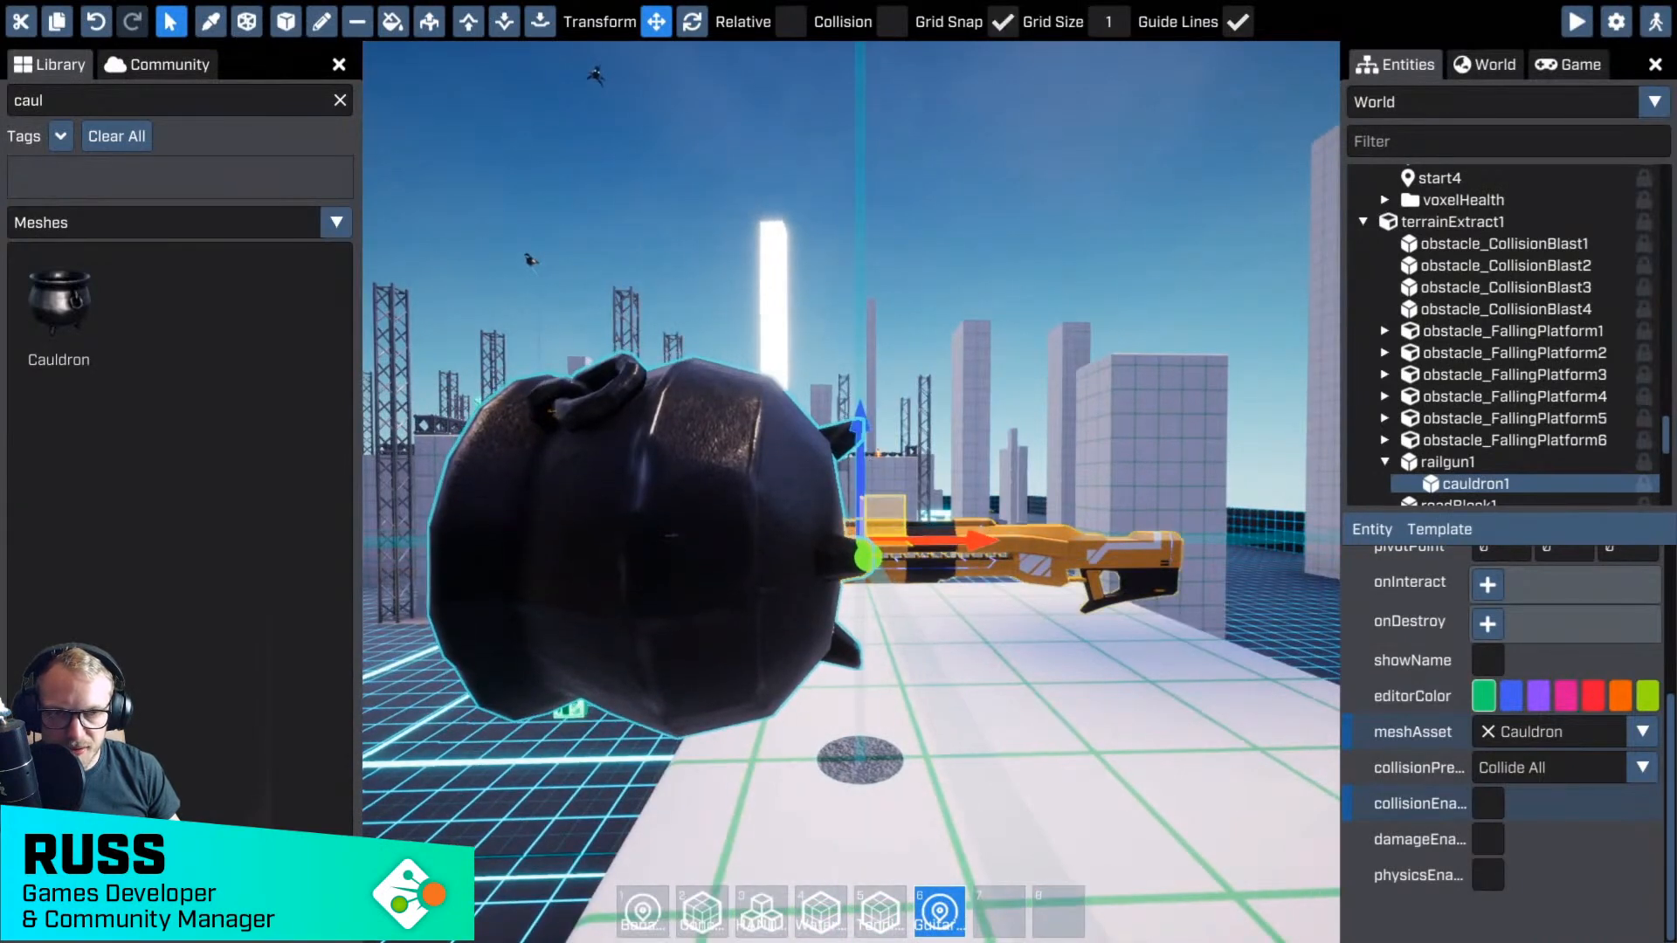
# - Create a light as a child of the cauldron
pyautogui.moveTo(852, 493); pyautogui.dragTo(961, 493, button='right')
pyautogui.press('a')
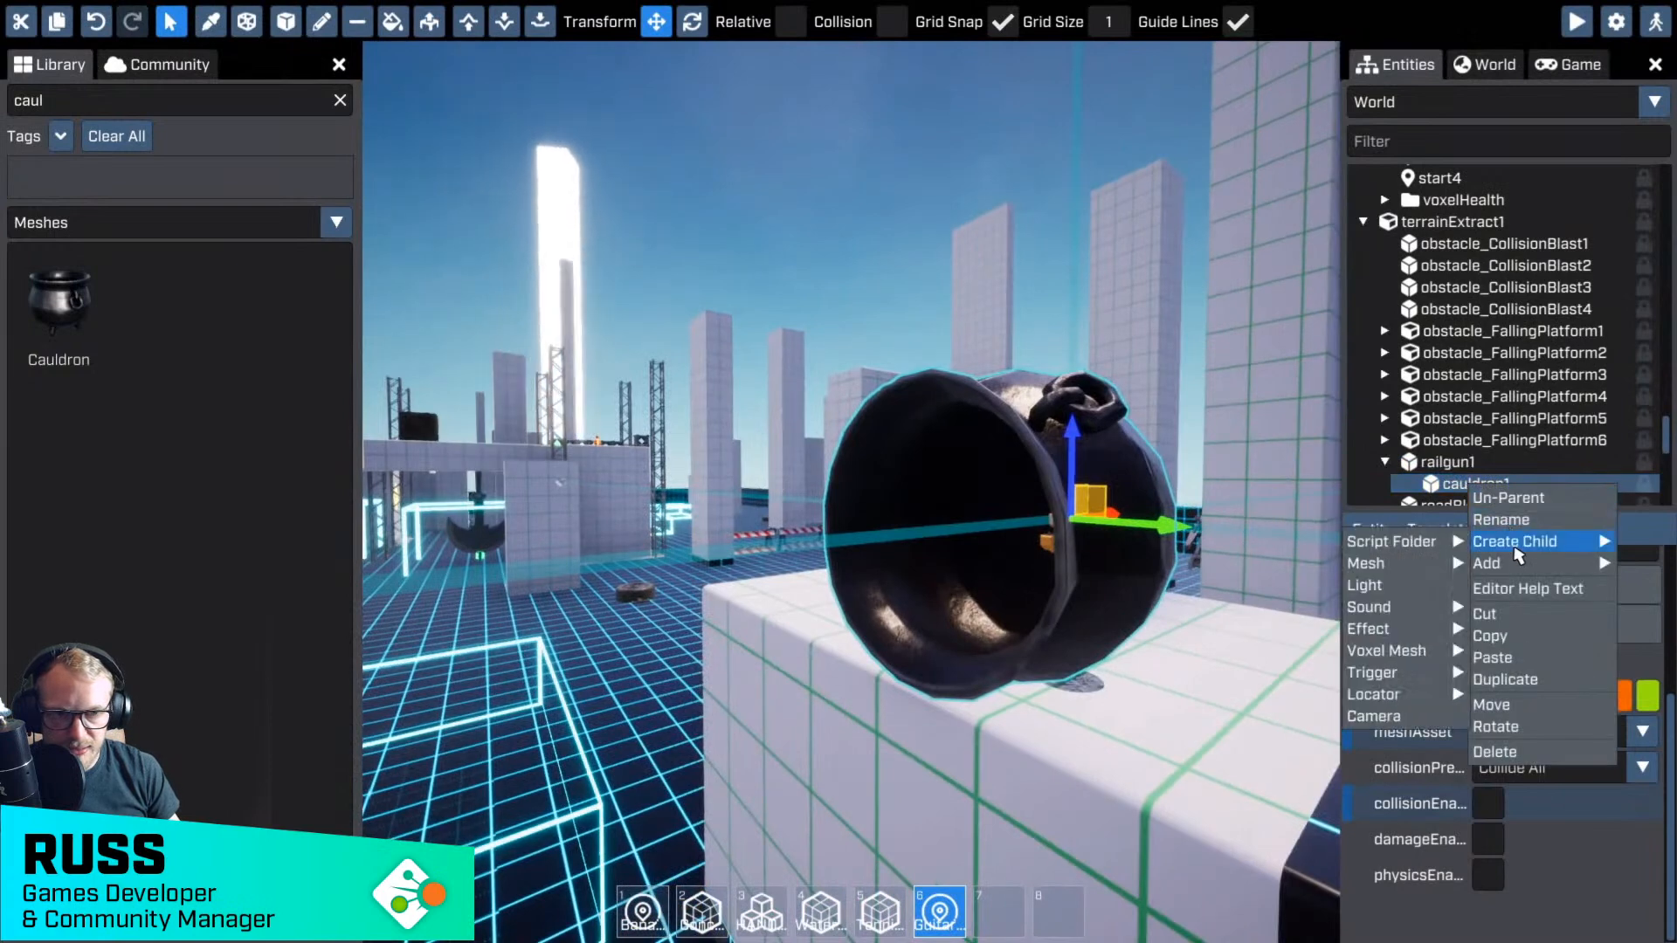
pyautogui.press('Escape')
pyautogui.press('d')
pyautogui.moveTo(1004, 542); pyautogui.dragTo(947, 531, button='right')
pyautogui.press('g')
pyautogui.moveTo(936, 514); pyautogui.dragTo(903, 514)
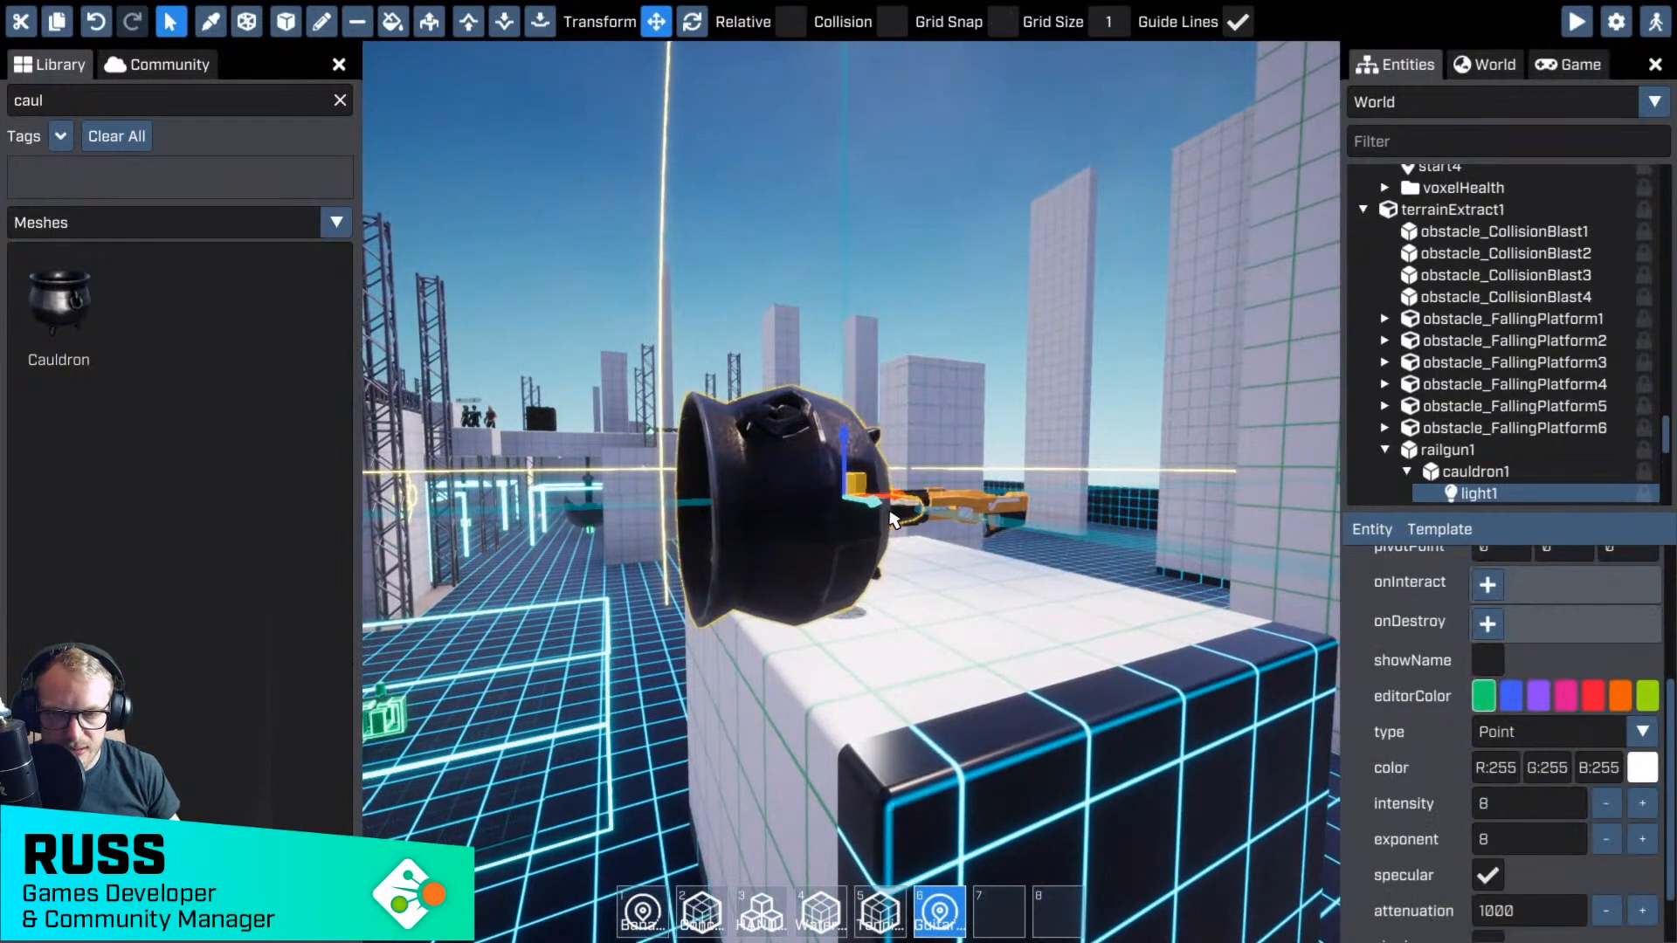
pyautogui.hotkey('ctrl', 'z')
# - Move the light along the gun's axis into the hollow of the cauldron near its opening
pyautogui.press('g')
pyautogui.press('w')
pyautogui.moveTo(912, 509); pyautogui.dragTo(986, 551, button='right')
pyautogui.press('s')
pyautogui.press('g')
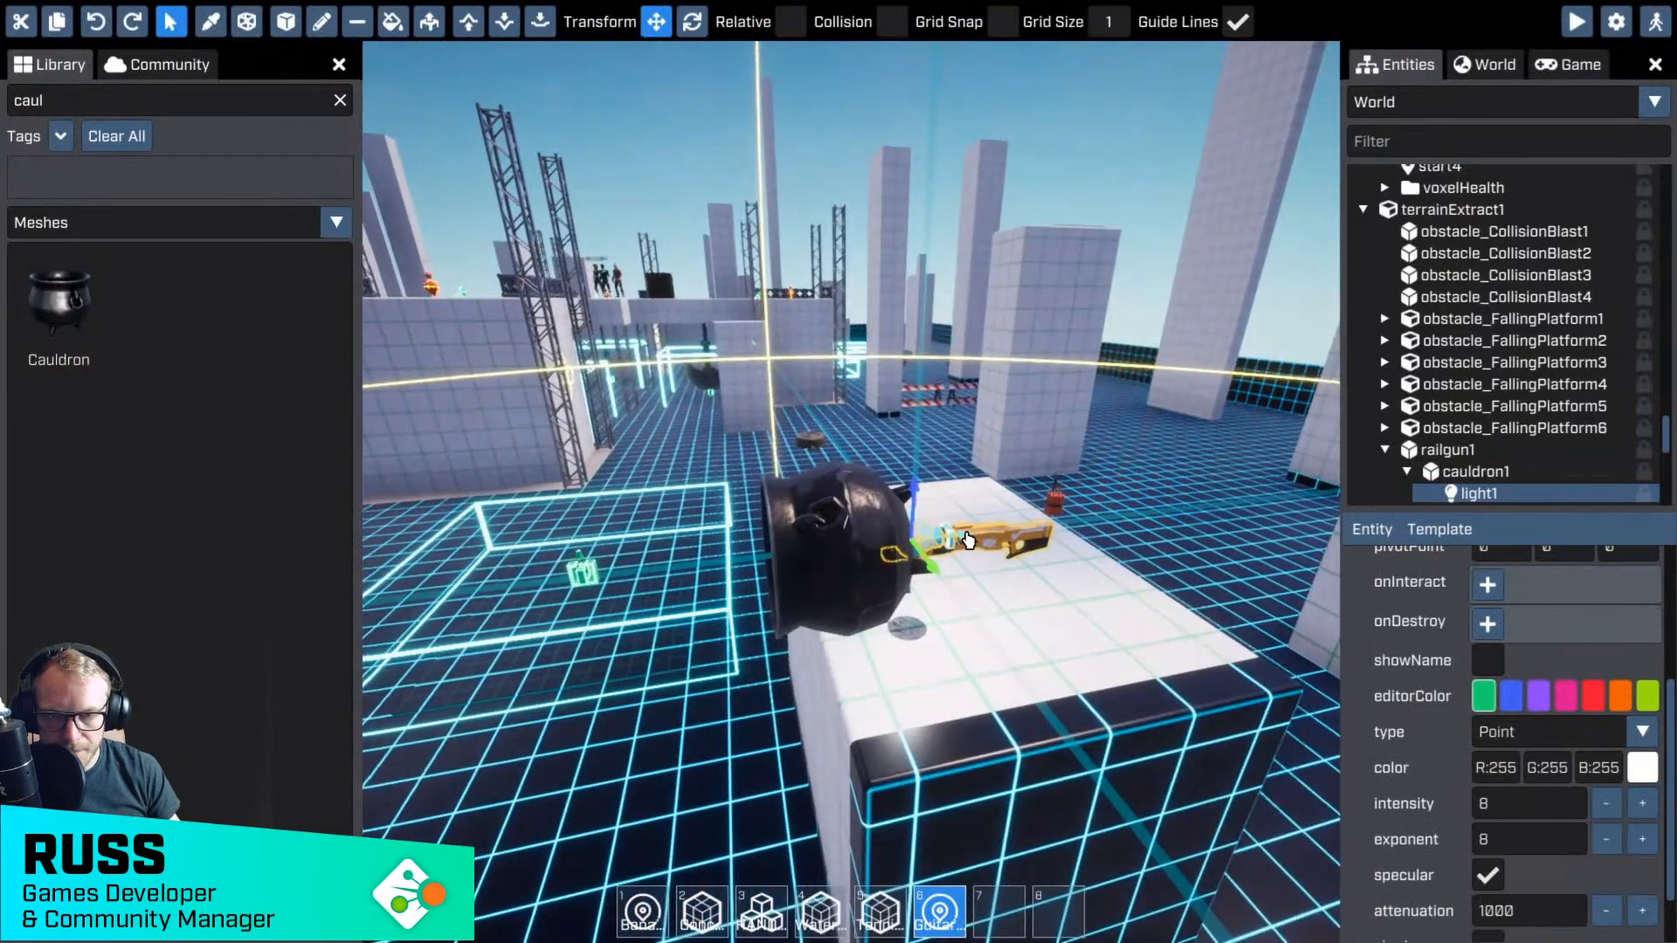
pyautogui.moveTo(986, 551); pyautogui.dragTo(867, 556)
pyautogui.press('g')
pyautogui.press('a')
pyautogui.moveTo(867, 556); pyautogui.dragTo(1011, 618, button='right')
pyautogui.press('w')
pyautogui.press('s')
# - Enable shadows for the cauldron's light and set its intensity to 150
pyautogui.scroll(-2, 1512, 843)
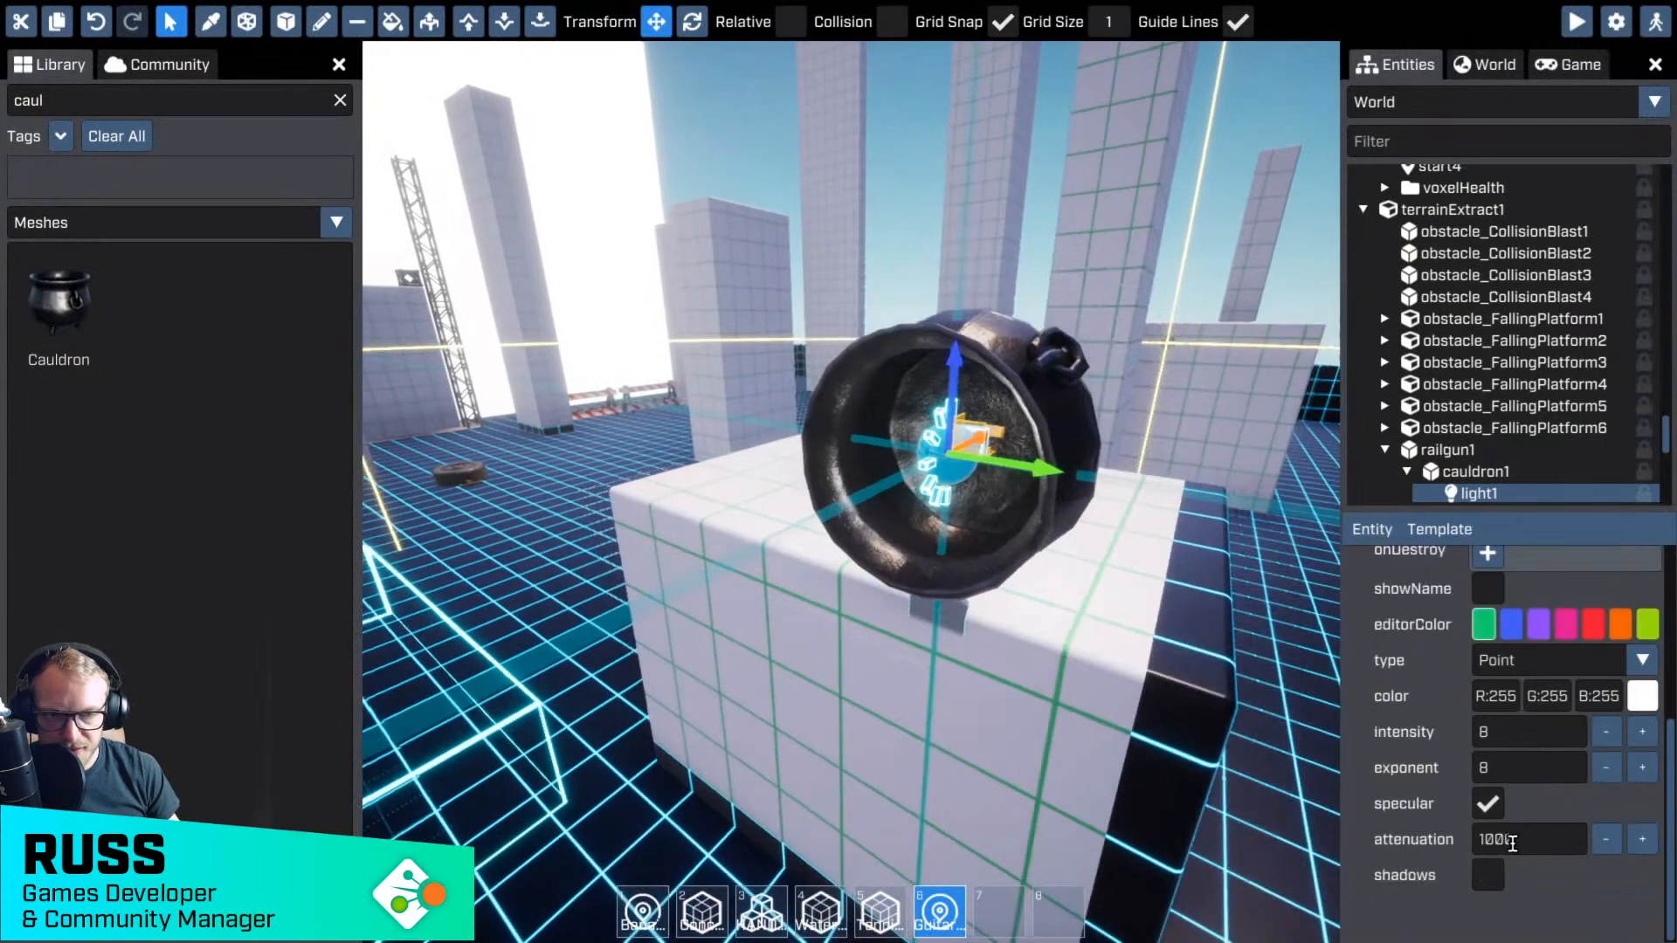
pyautogui.click(1488, 875)
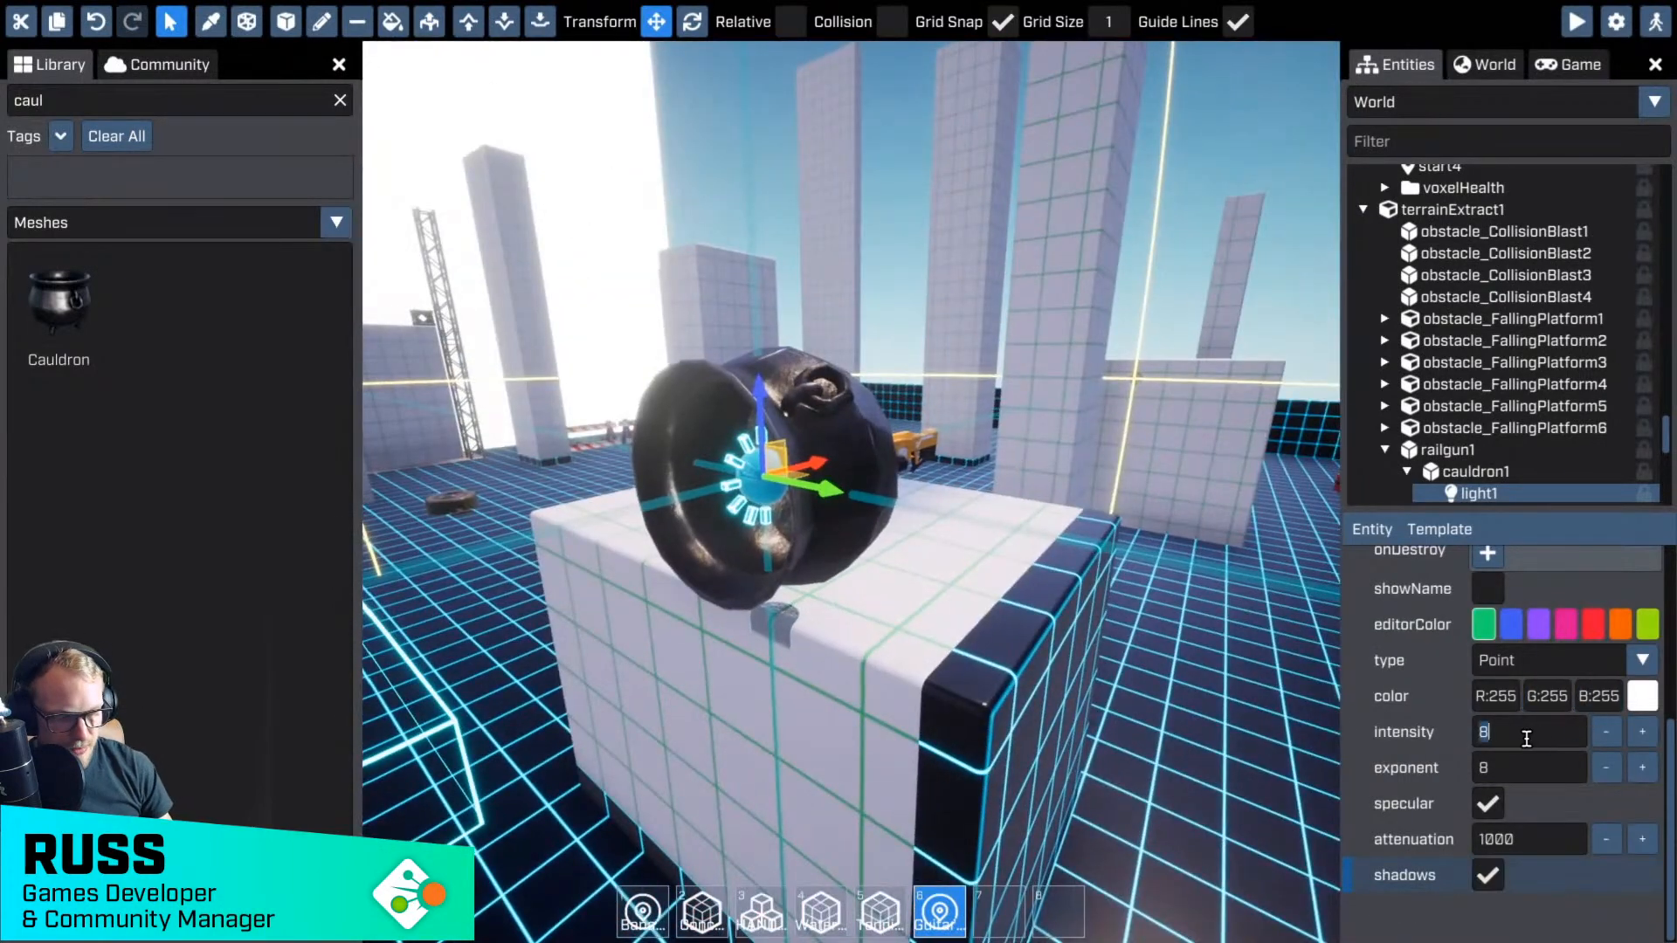
pyautogui.write('150')
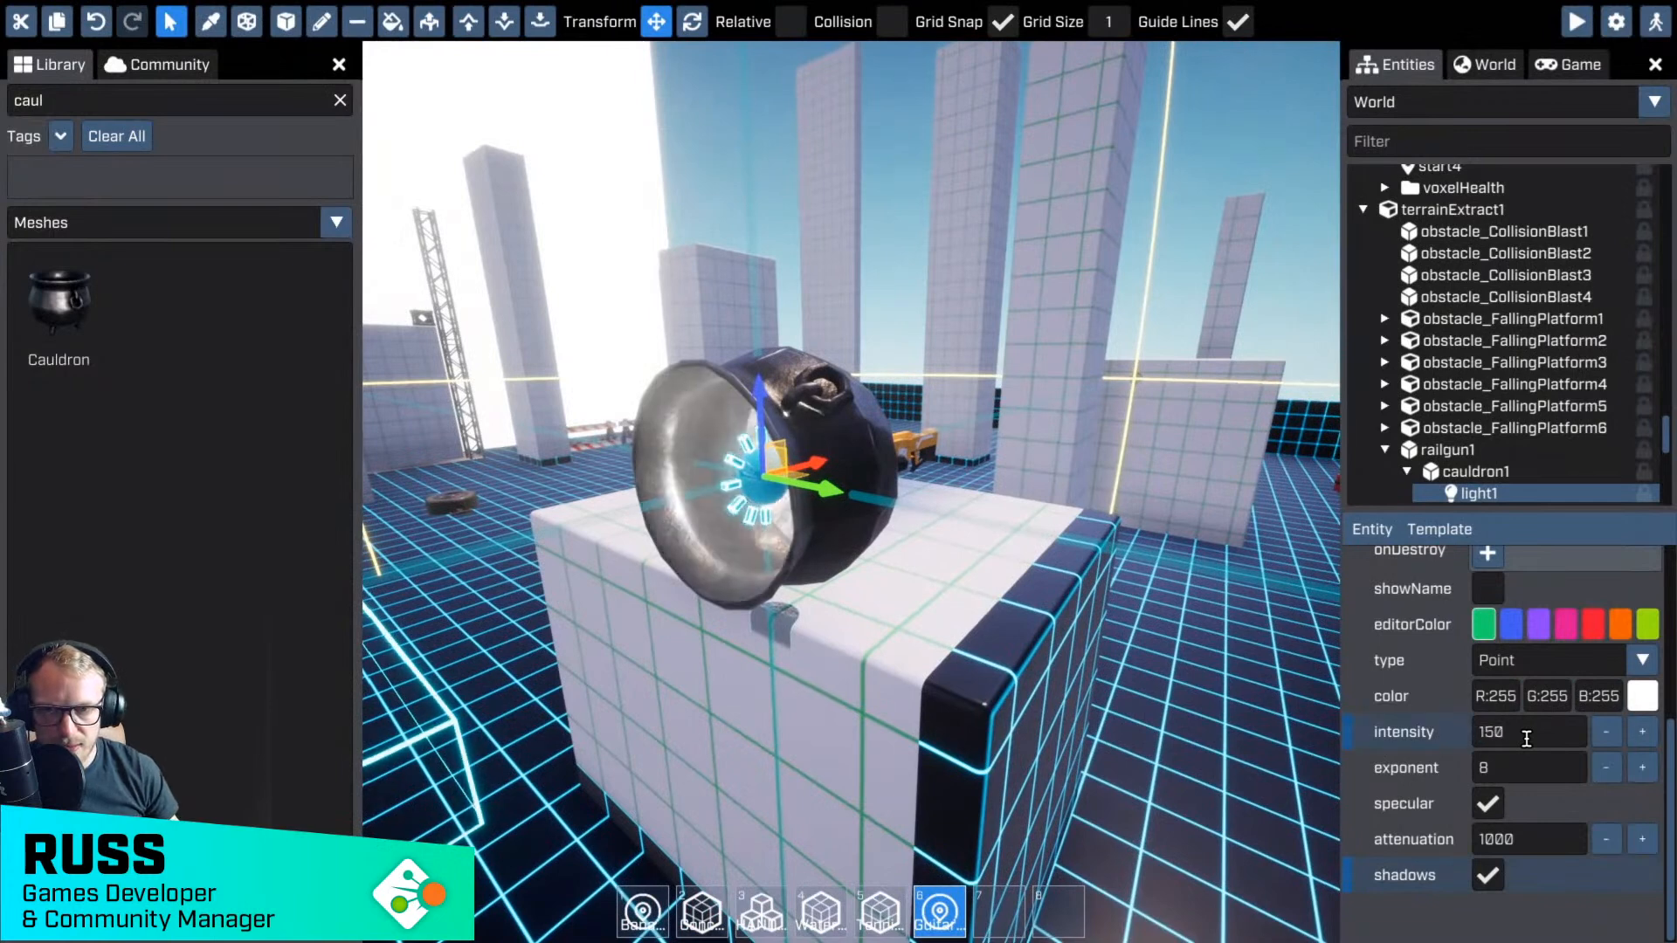
# - Set the light's color to pure blue, #0000FF
pyautogui.click(1641, 696)
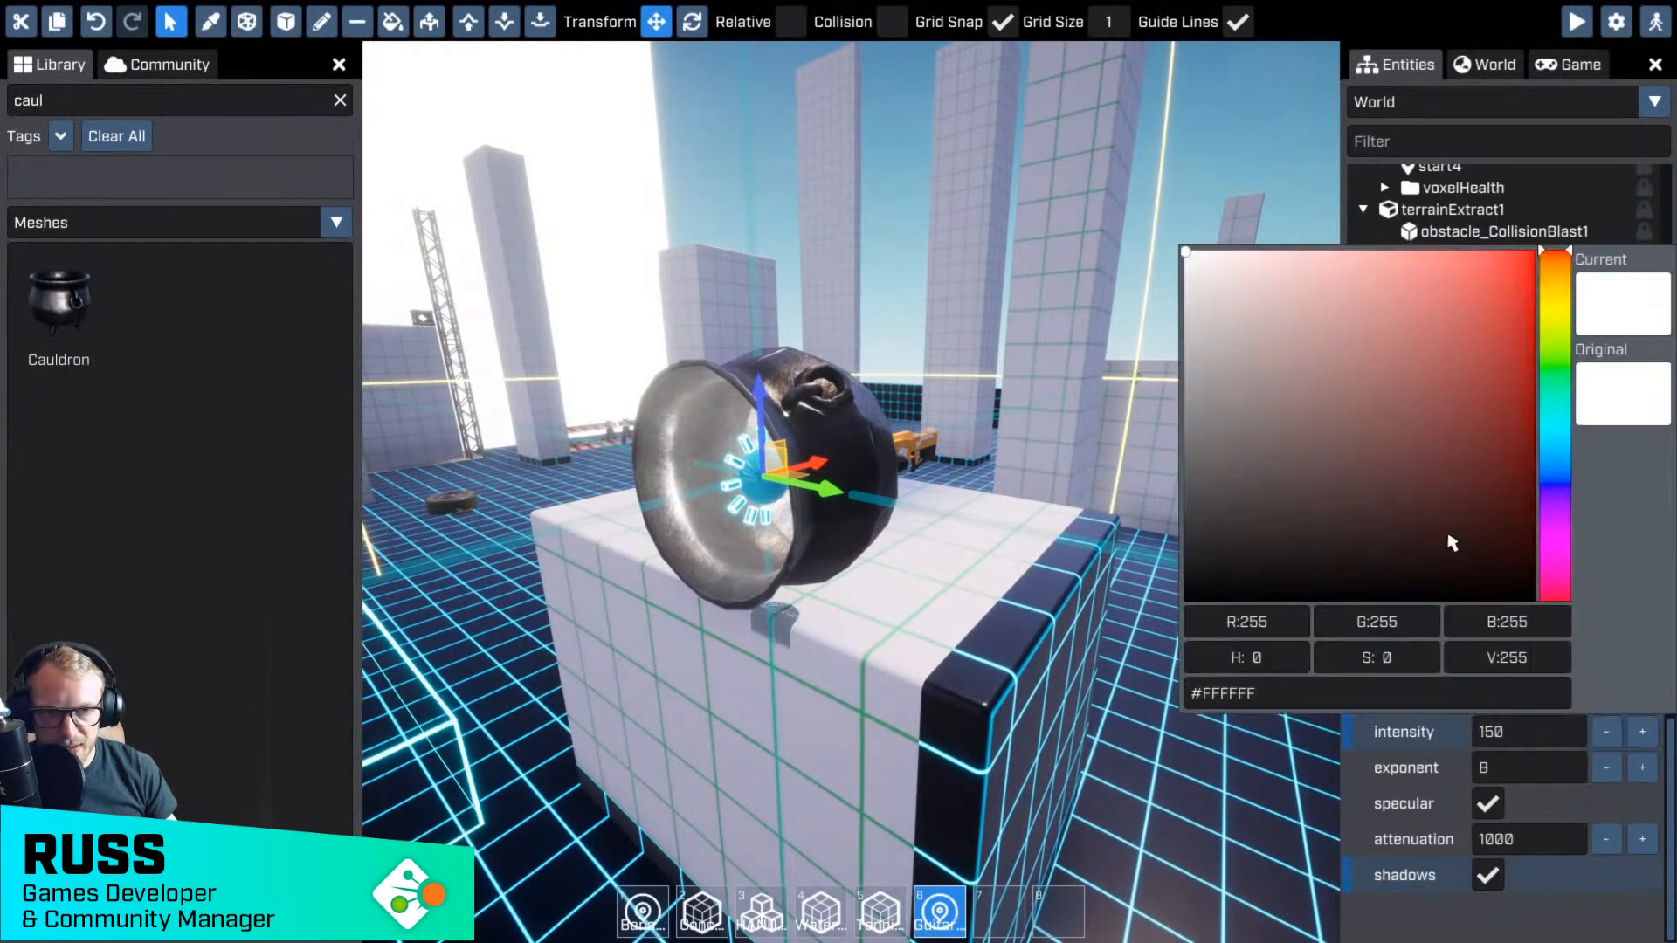
pyautogui.click(1474, 538)
pyautogui.moveTo(1544, 525); pyautogui.dragTo(1544, 485)
pyautogui.moveTo(1369, 495); pyautogui.dragTo(1533, 252)
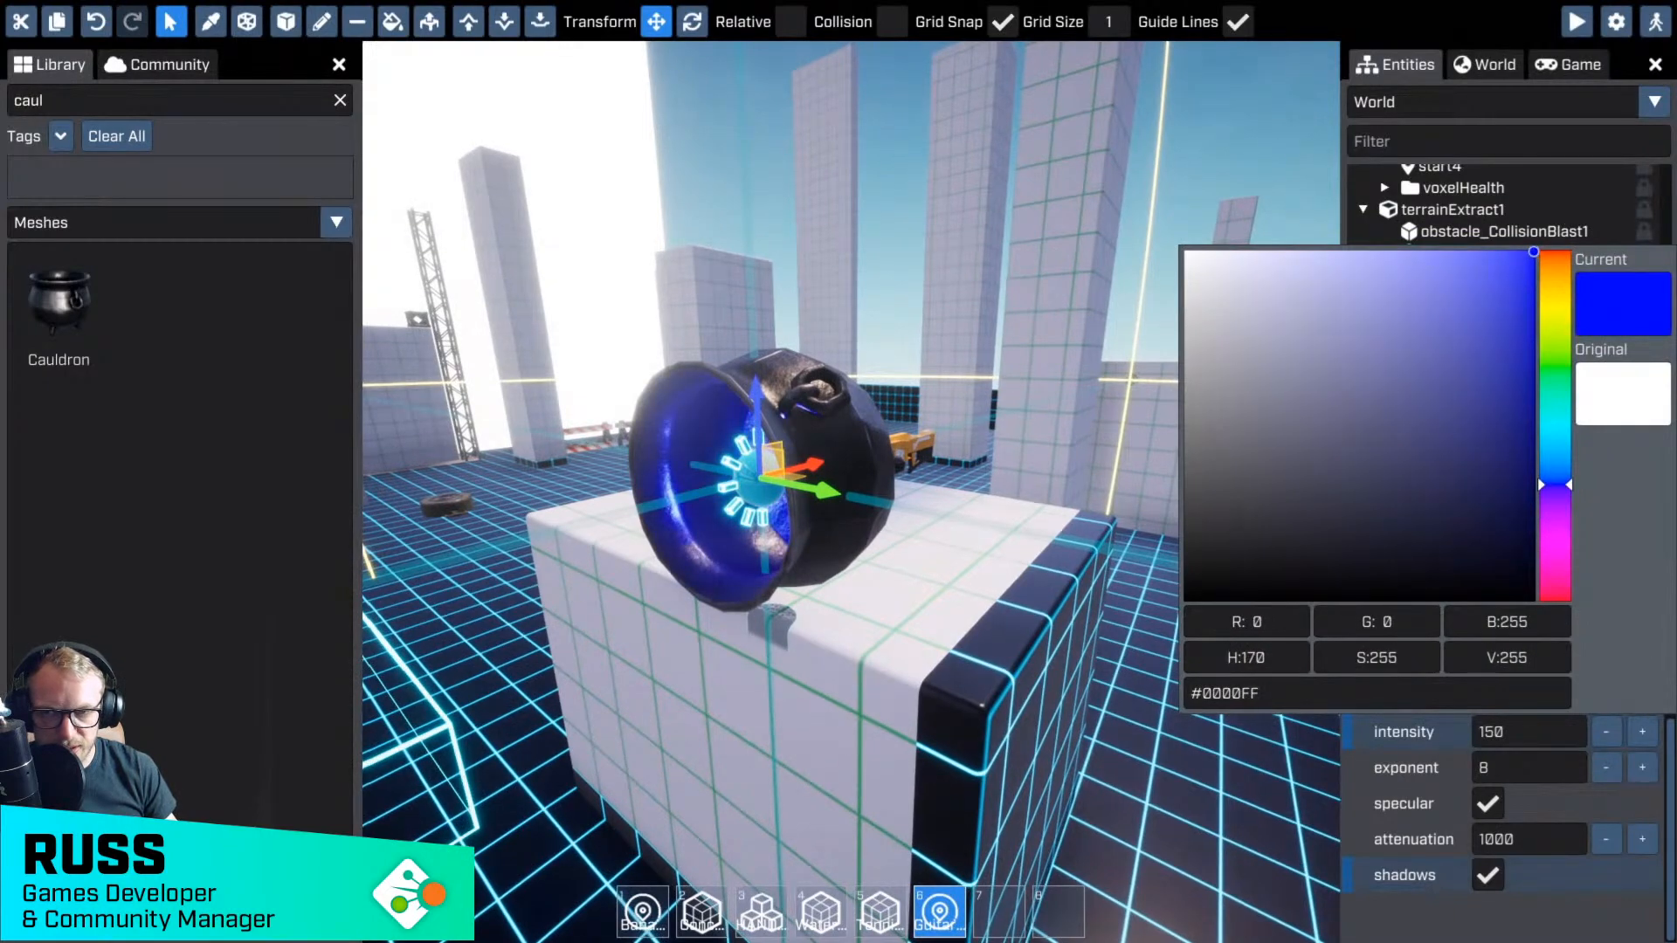
# - Rename the railgun entity to CarGun and collapse its cauldron child in the entity list
pyautogui.moveTo(851, 493); pyautogui.dragTo(972, 527, button='right')
pyautogui.click(972, 528)
pyautogui.click(967, 547)
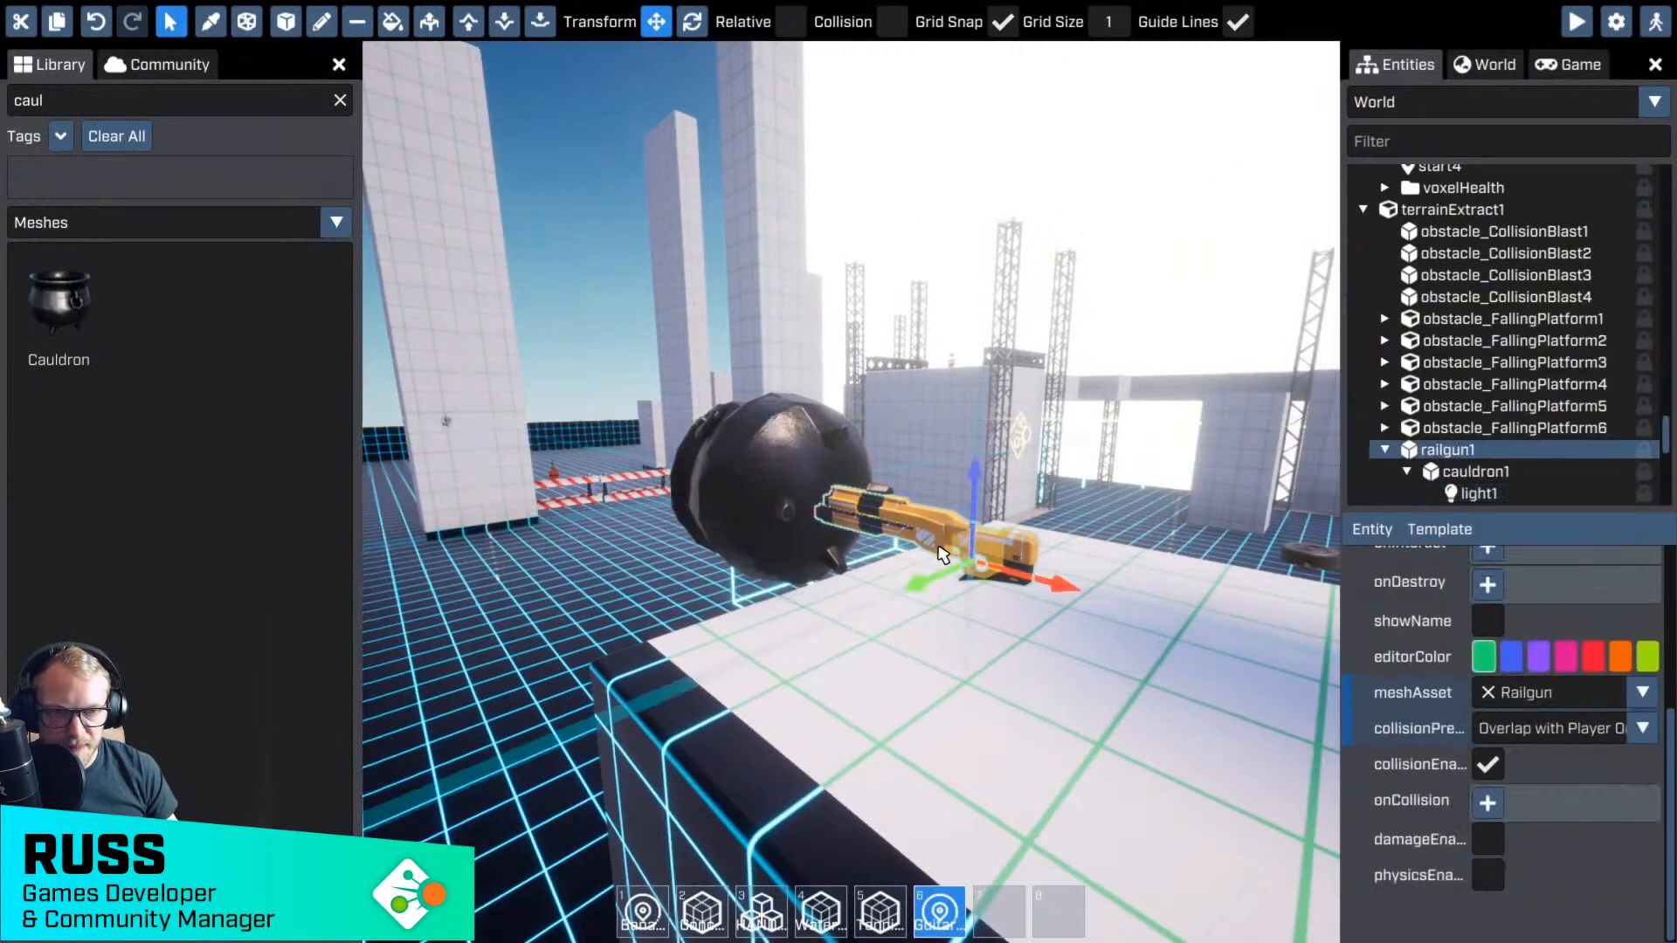
pyautogui.press('e')
pyautogui.doubleClick(1454, 450)
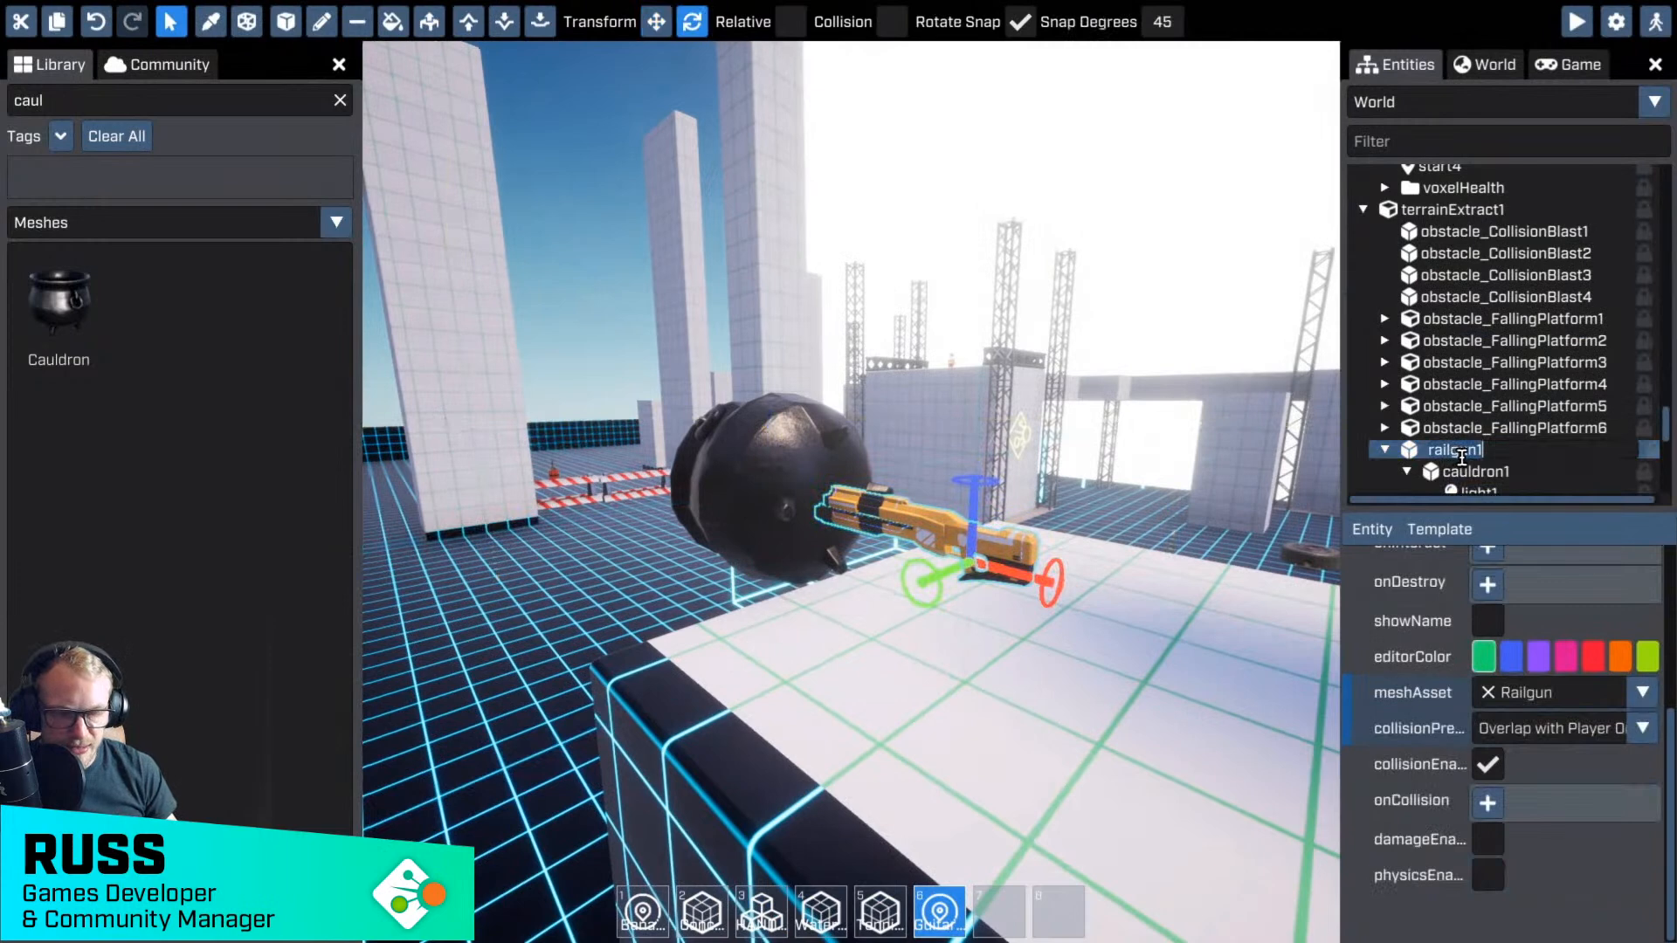
pyautogui.write('CarGun')
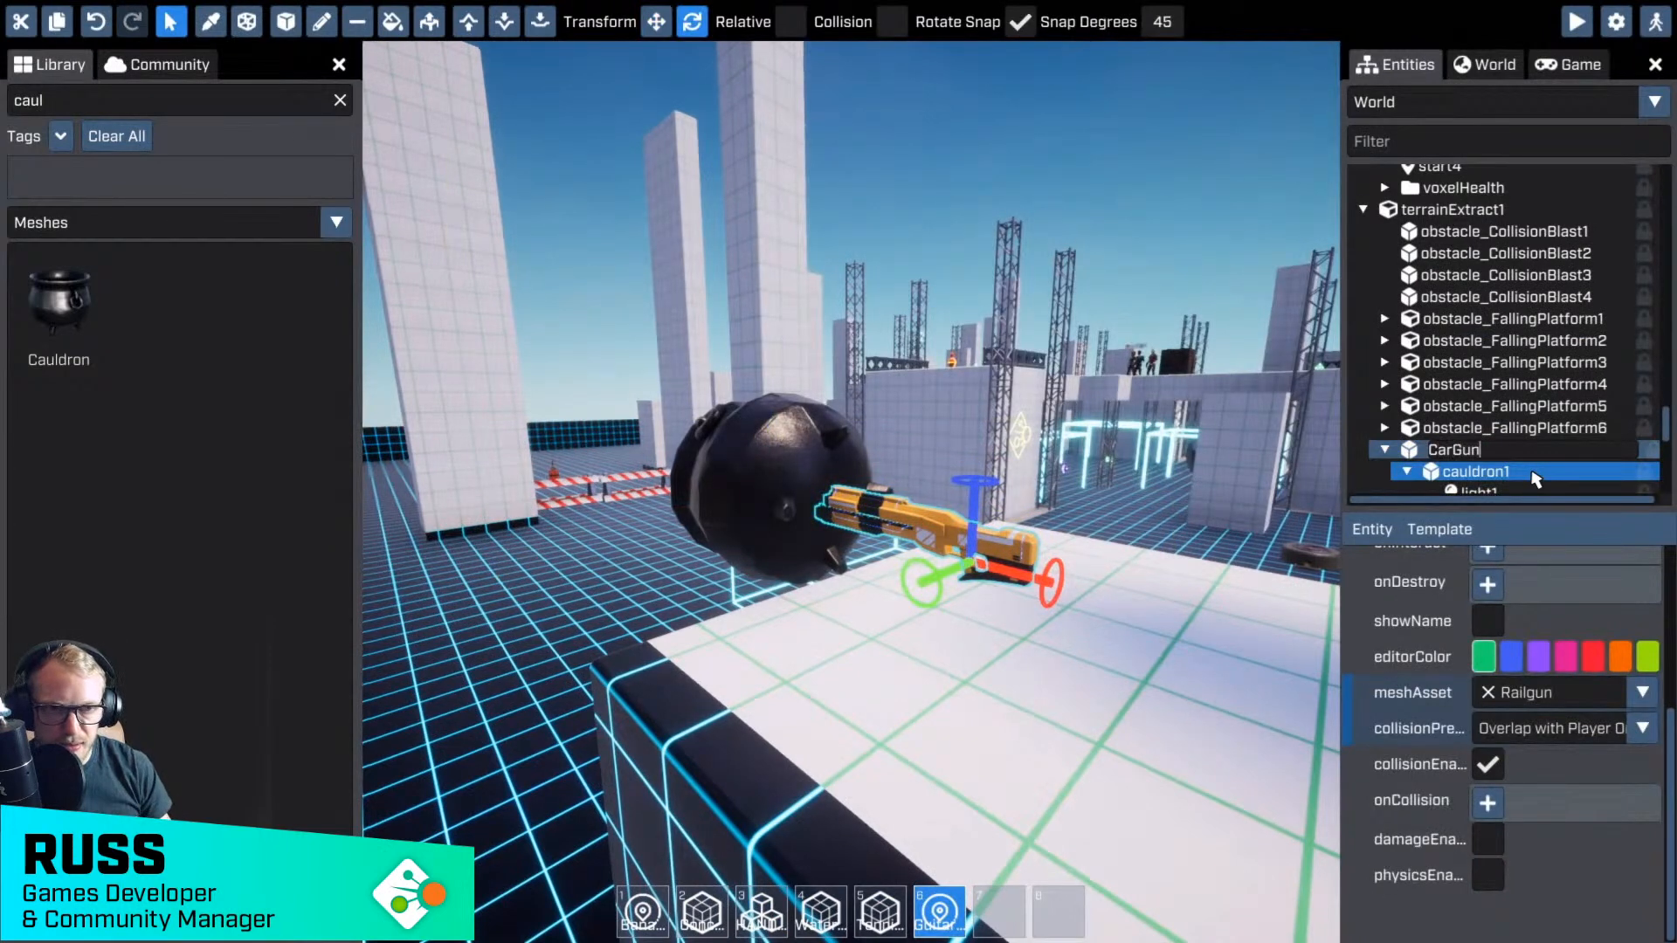
pyautogui.press('Return')
pyautogui.click(1432, 253)
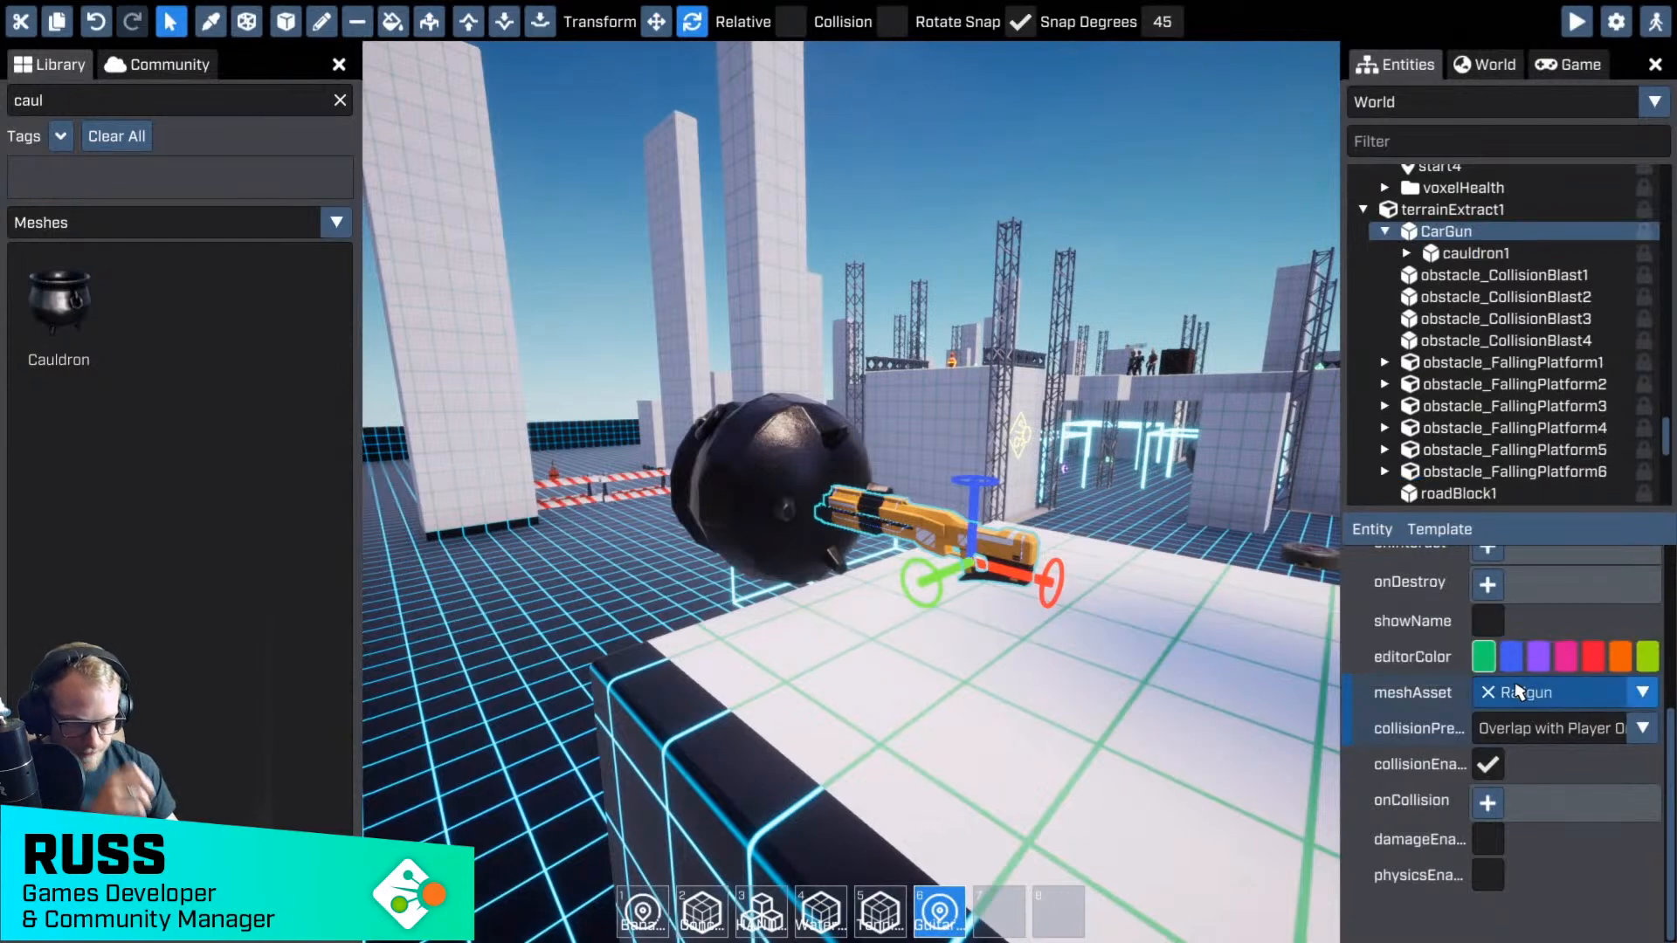
# - Add the gunScript to the CarGun entity
pyautogui.scroll(5, 1517, 692)
pyautogui.rightClick(1349, 543)
pyautogui.moveTo(1388, 588)
pyautogui.moveTo(1539, 592)
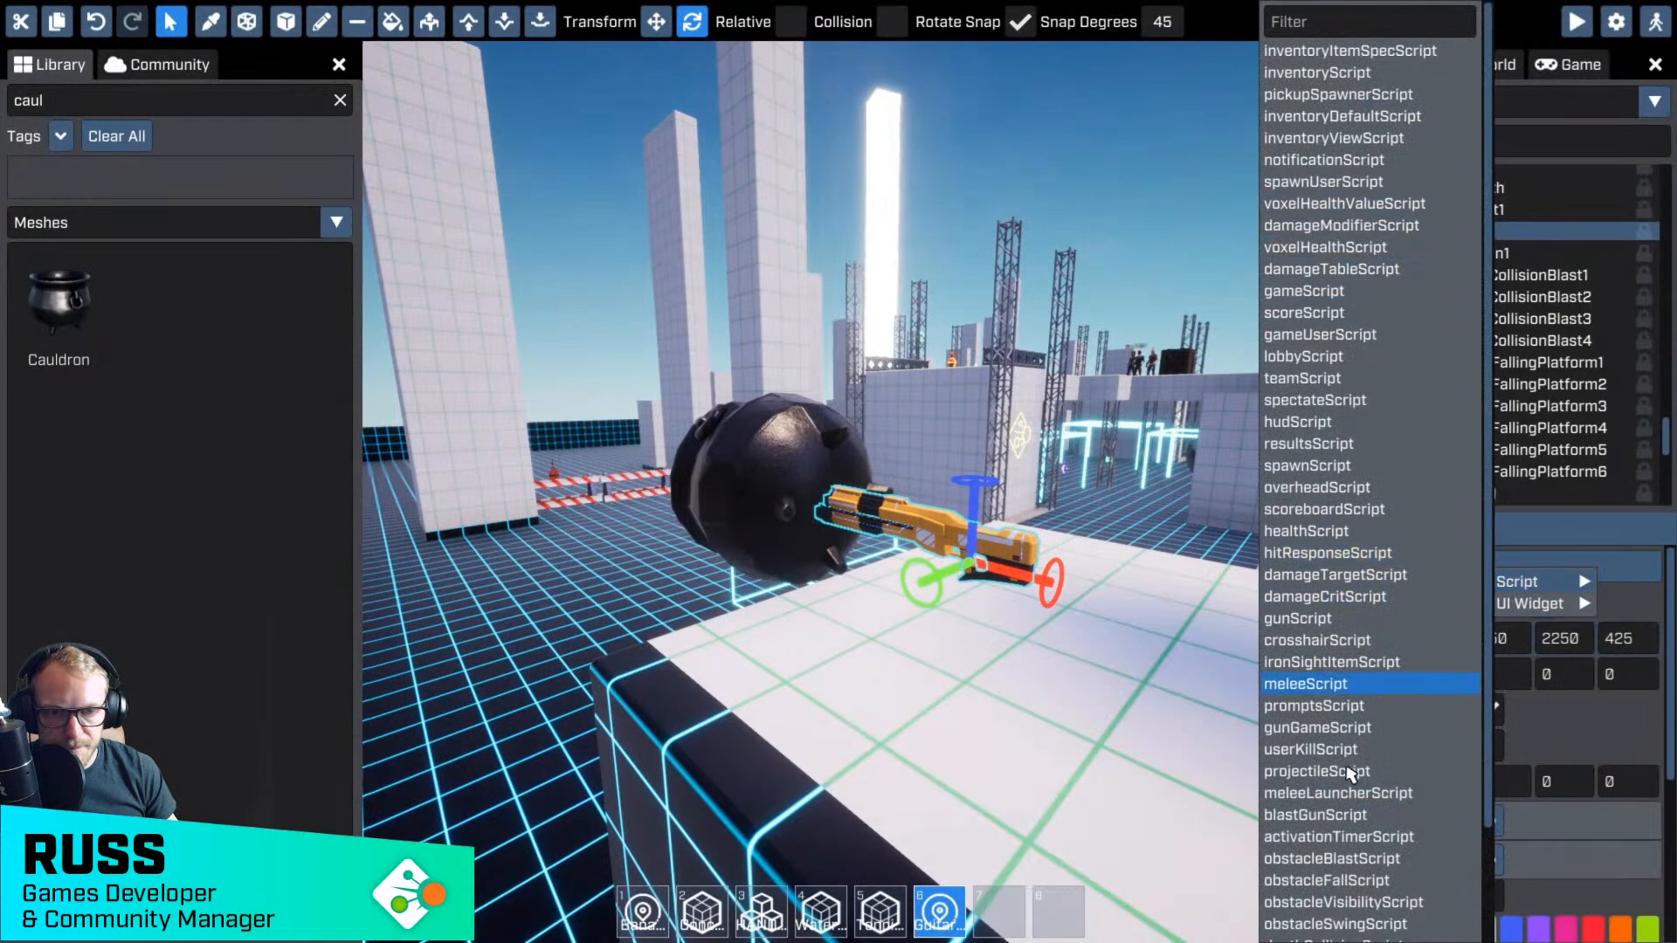
pyautogui.click(1350, 618)
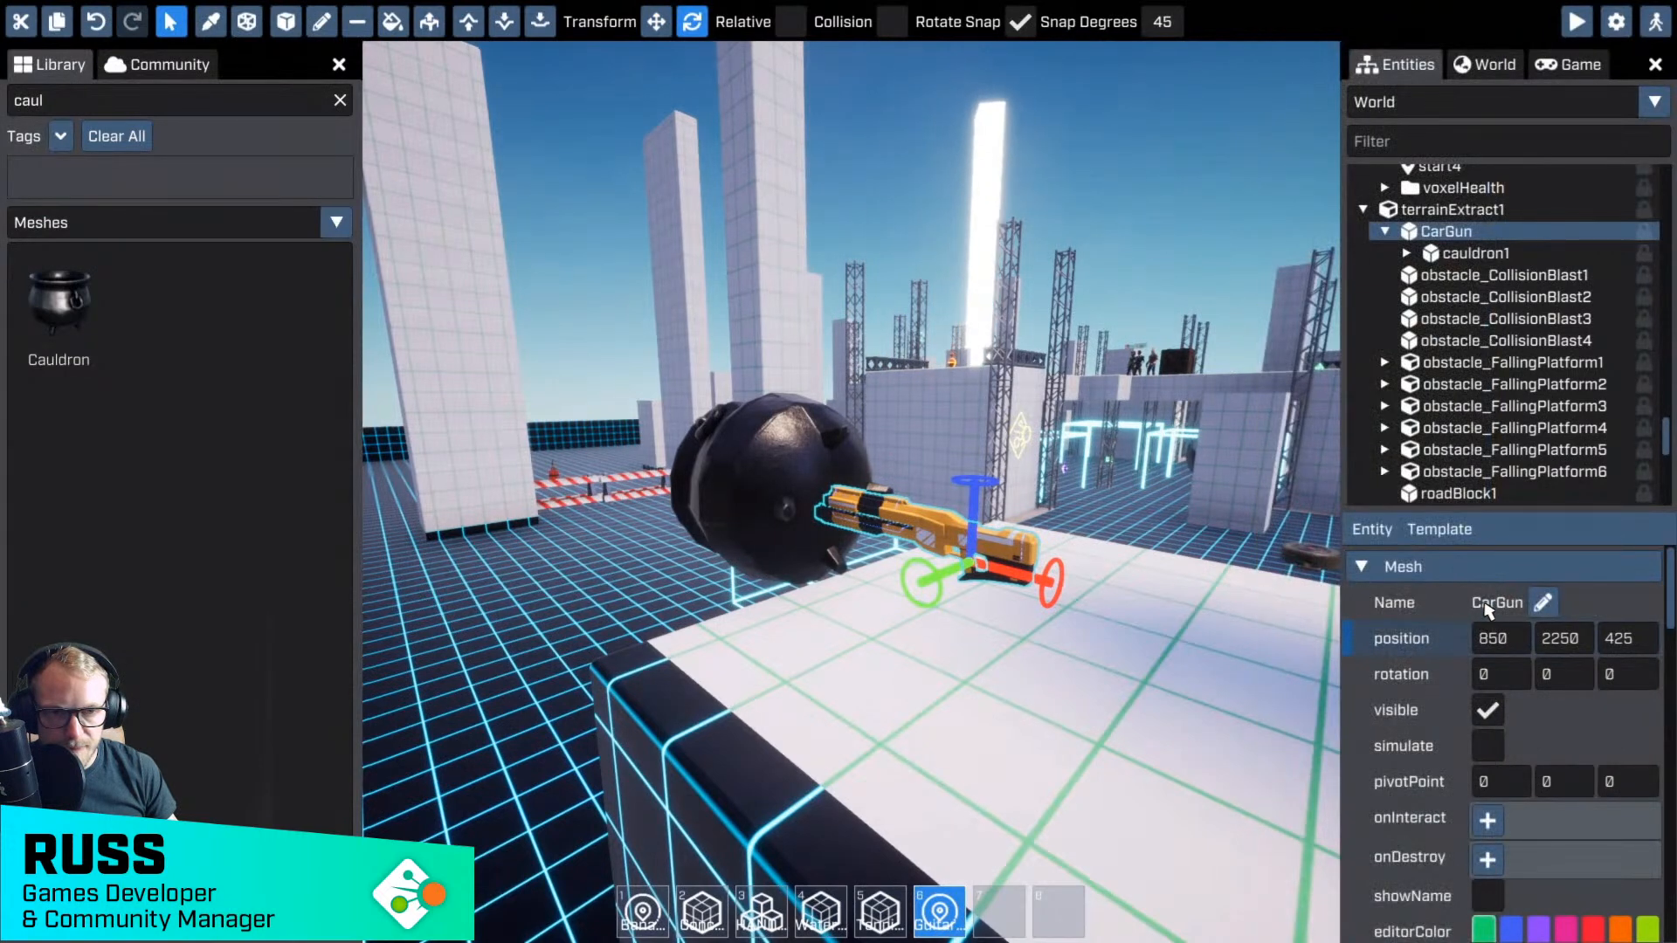
# - Add the inventoryItemSpecScript to the CarGun entity and collapse its gunScript section
pyautogui.rightClick(1352, 540)
pyautogui.moveTo(1380, 580)
pyautogui.moveTo(1519, 581)
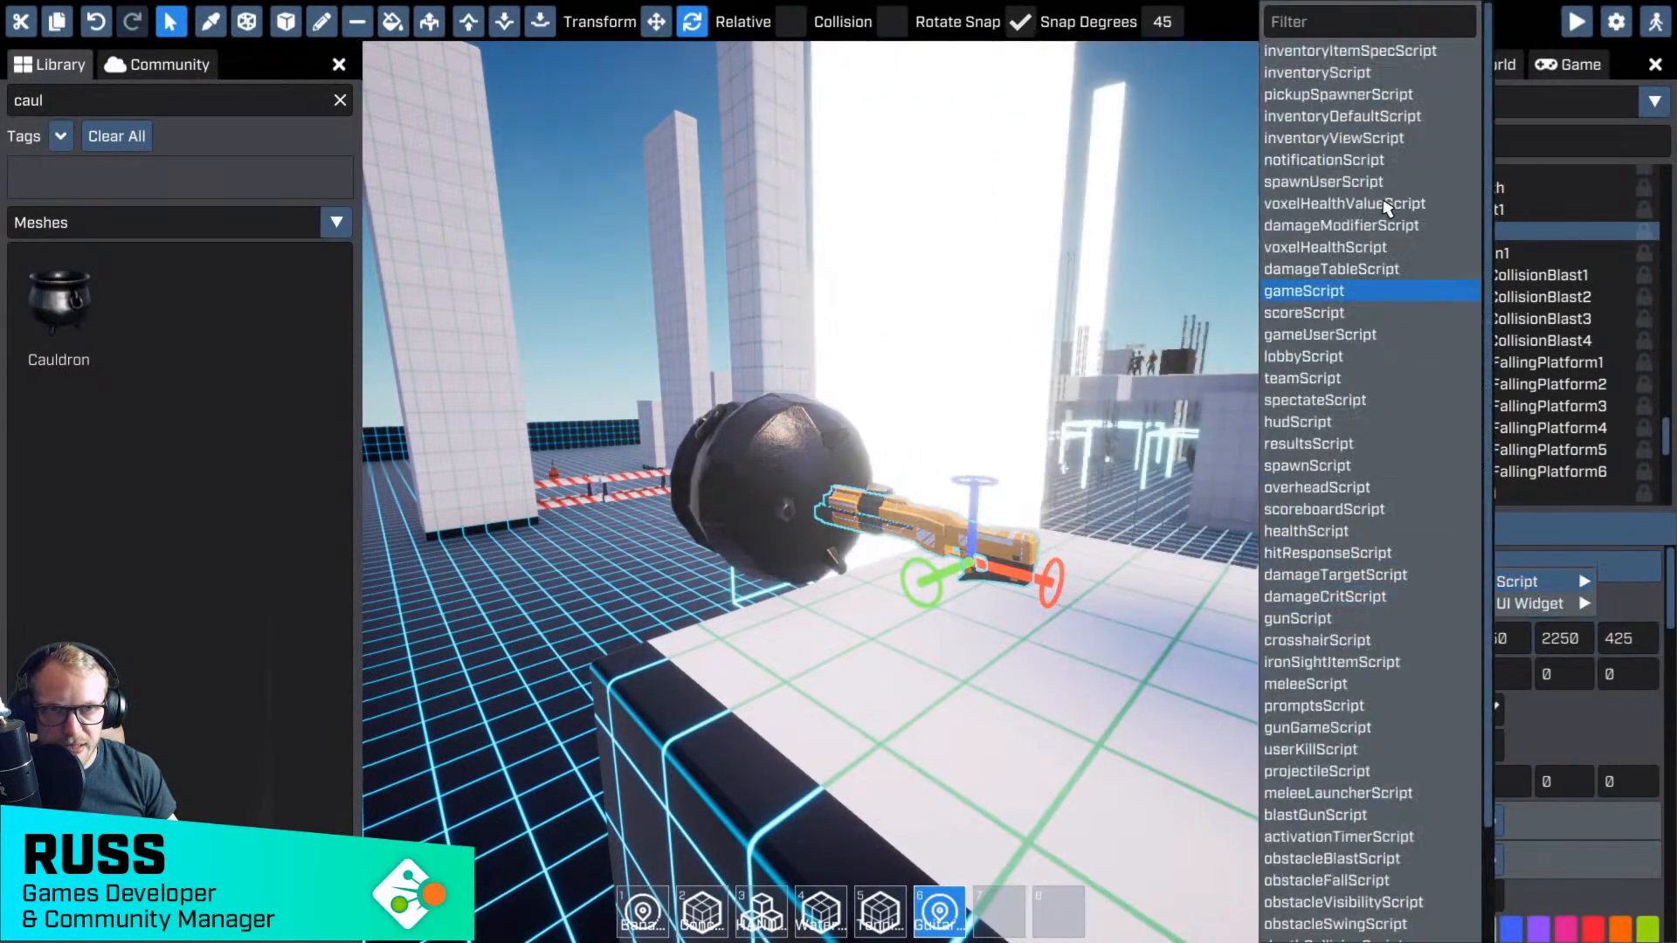
pyautogui.click(1350, 51)
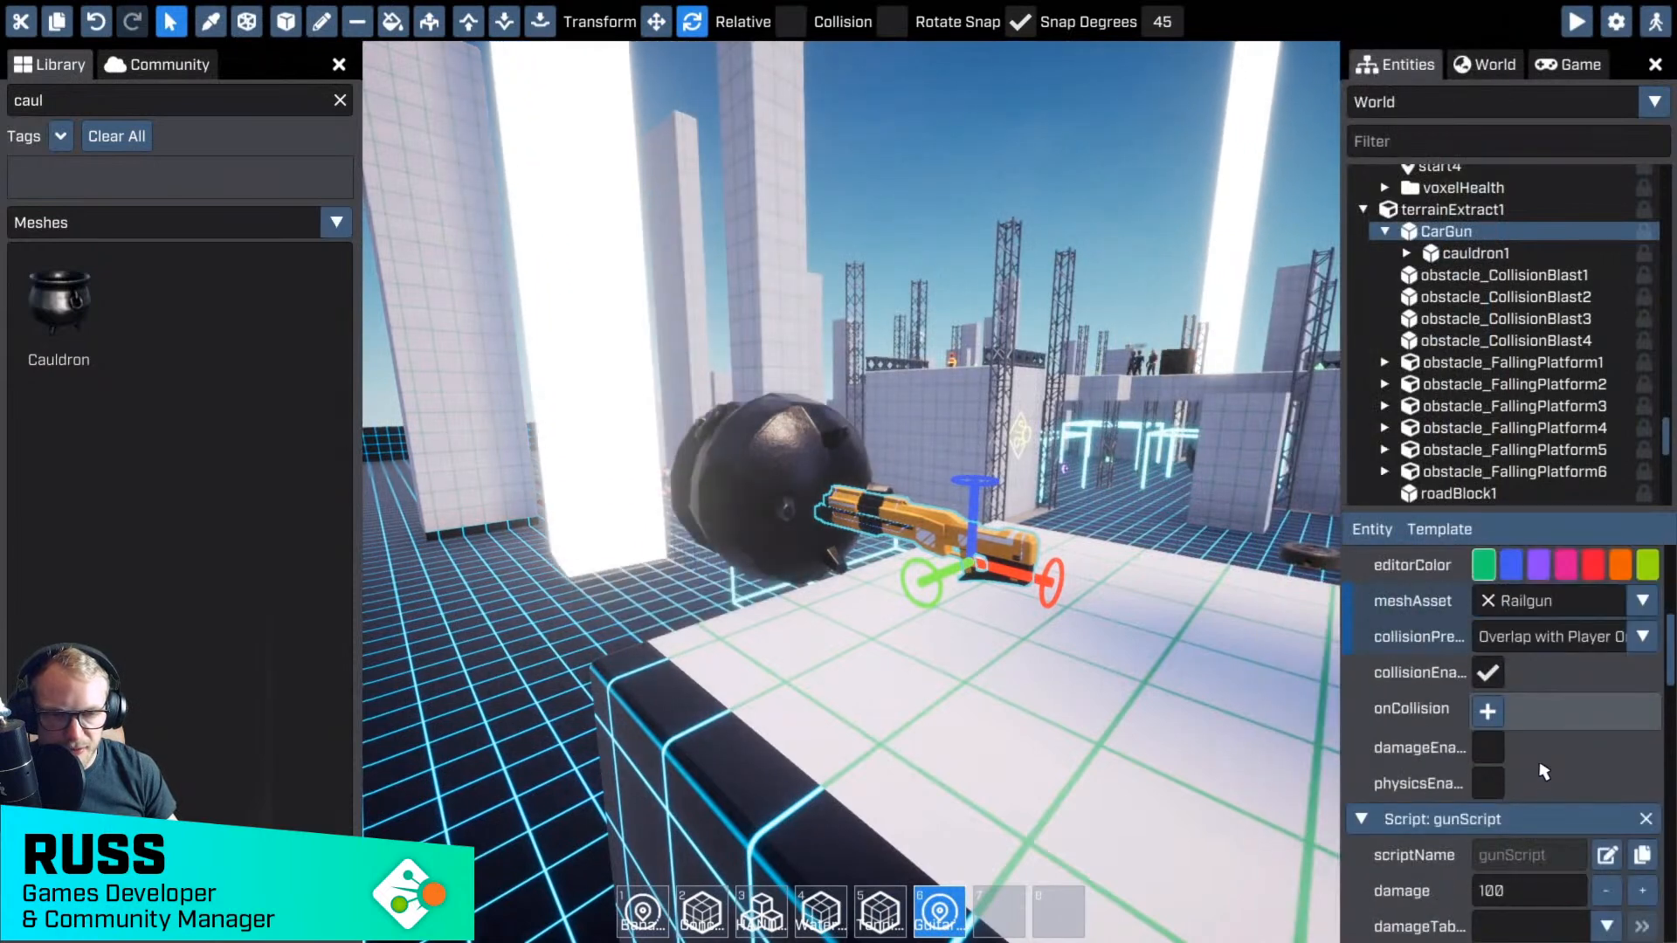
pyautogui.scroll(-1, 1543, 772)
pyautogui.click(1524, 730)
pyautogui.scroll(-1, 1524, 699)
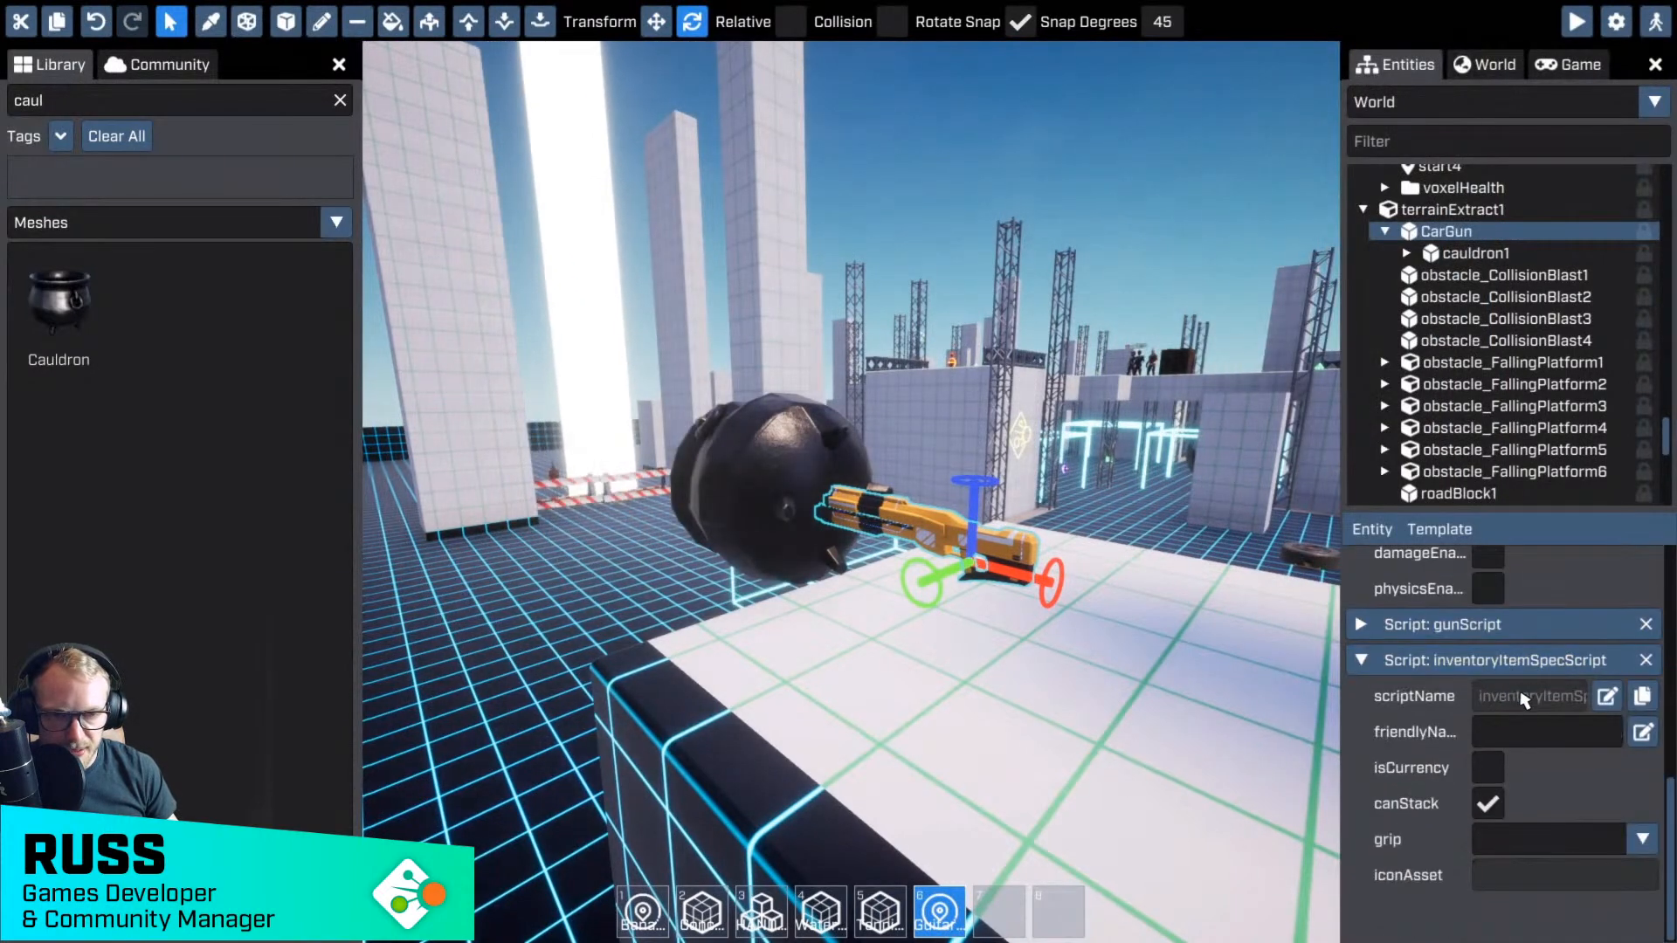
# - Set the CarGun's inventory friendly name to Car Gun and its grip to Rifle
pyautogui.click(1502, 732)
pyautogui.write('CarGun')
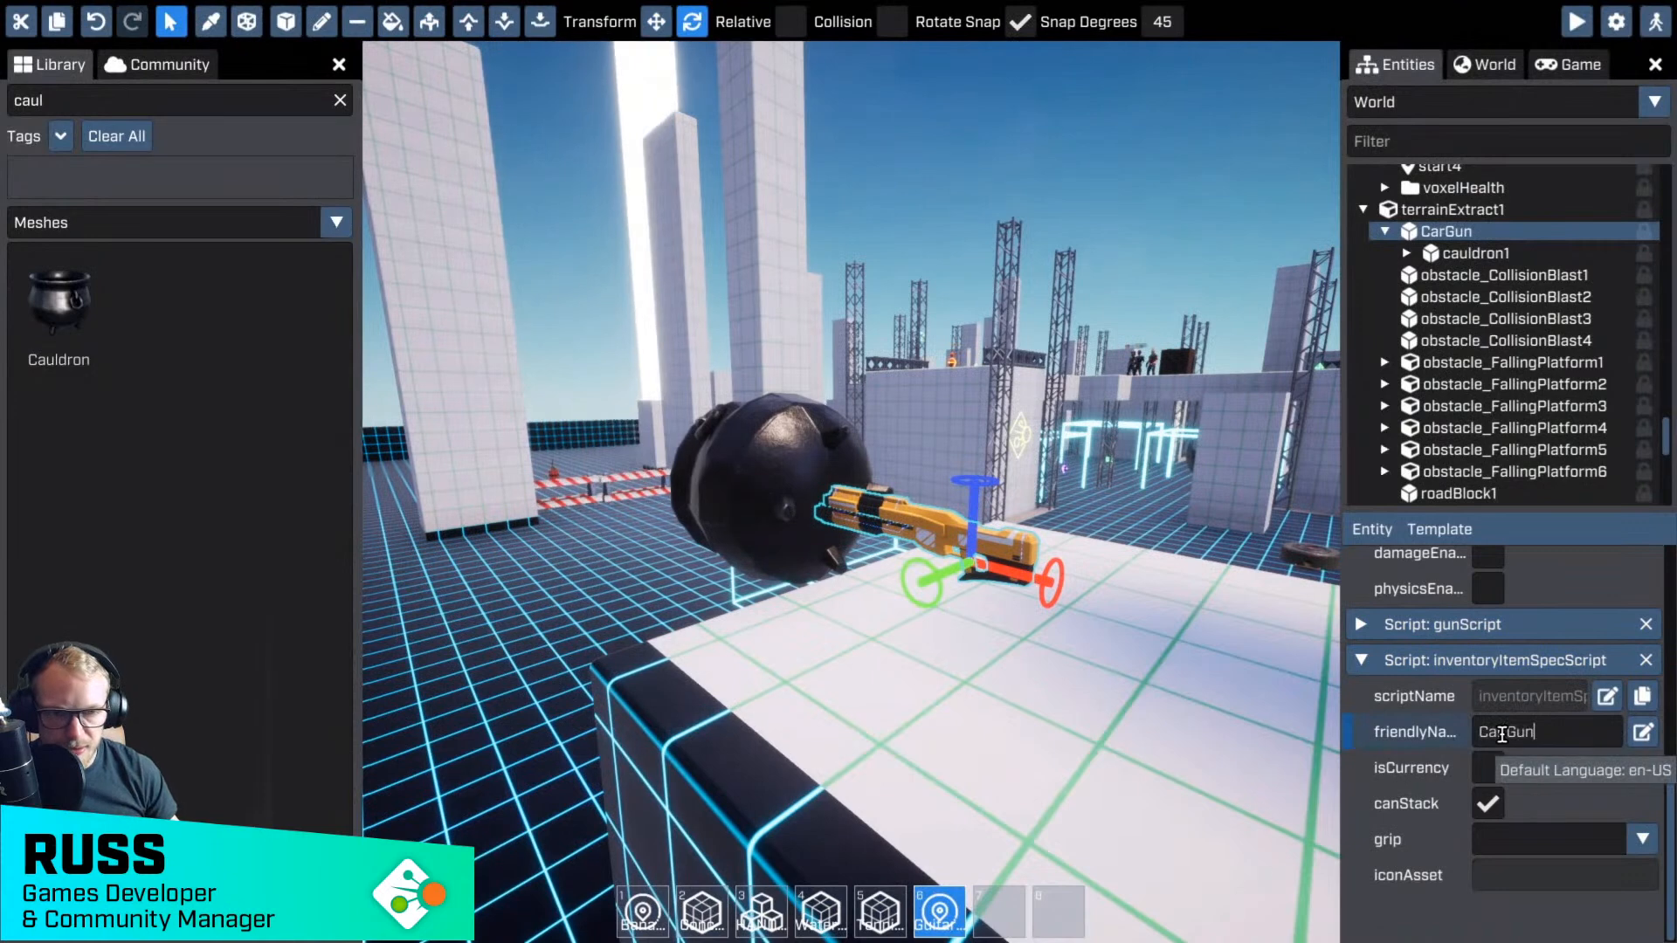
pyautogui.click(1502, 732)
pyautogui.press('Return')
pyautogui.click(1510, 840)
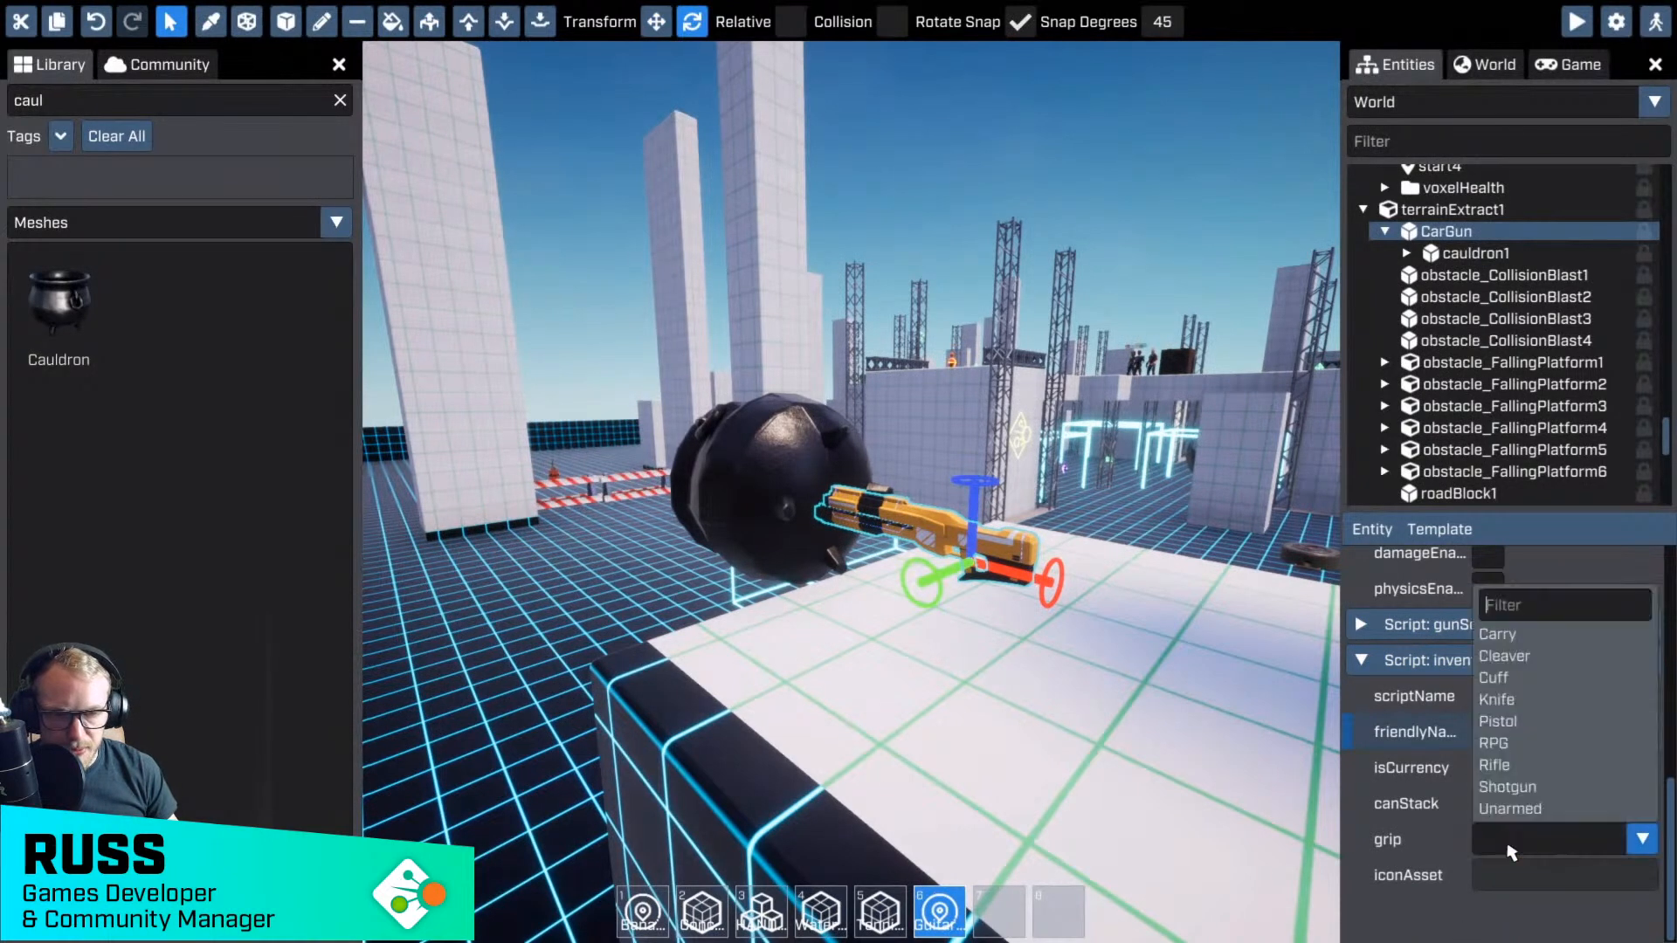
pyautogui.click(1495, 765)
pyautogui.click(1490, 811)
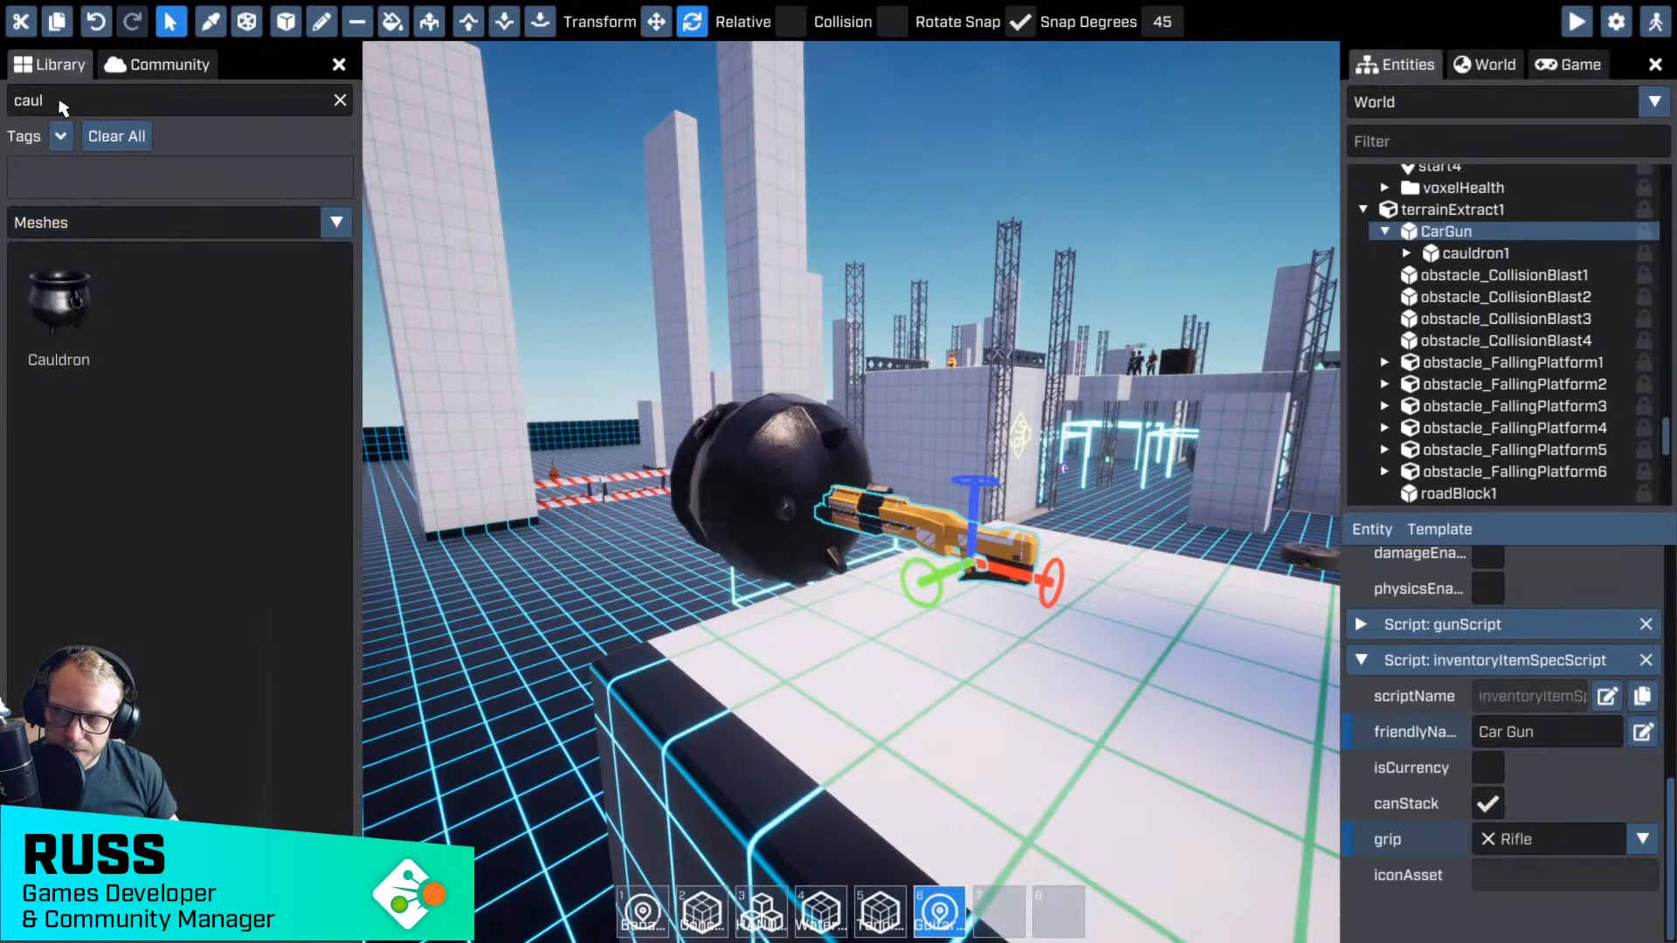
# - Search the library meshes for car, assign Car (80s Saloon) as the CarGun's icon asset and collapse the inventory script
pyautogui.write('car')
pyautogui.moveTo(164, 306); pyautogui.dragTo(1520, 889)
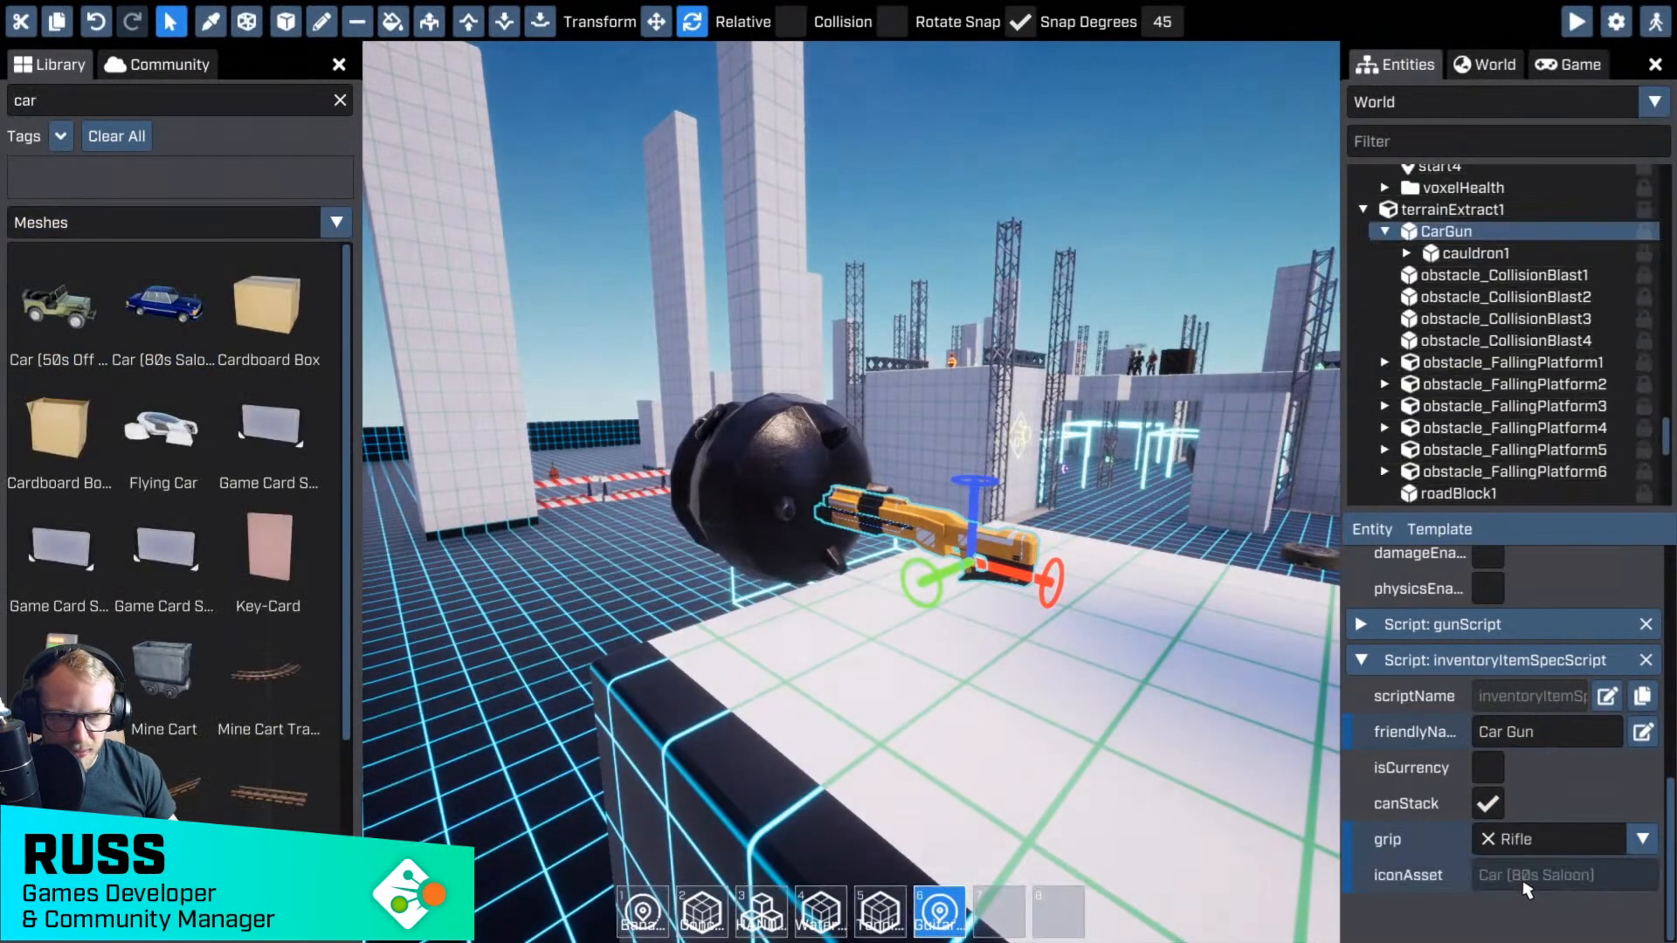
pyautogui.click(1360, 661)
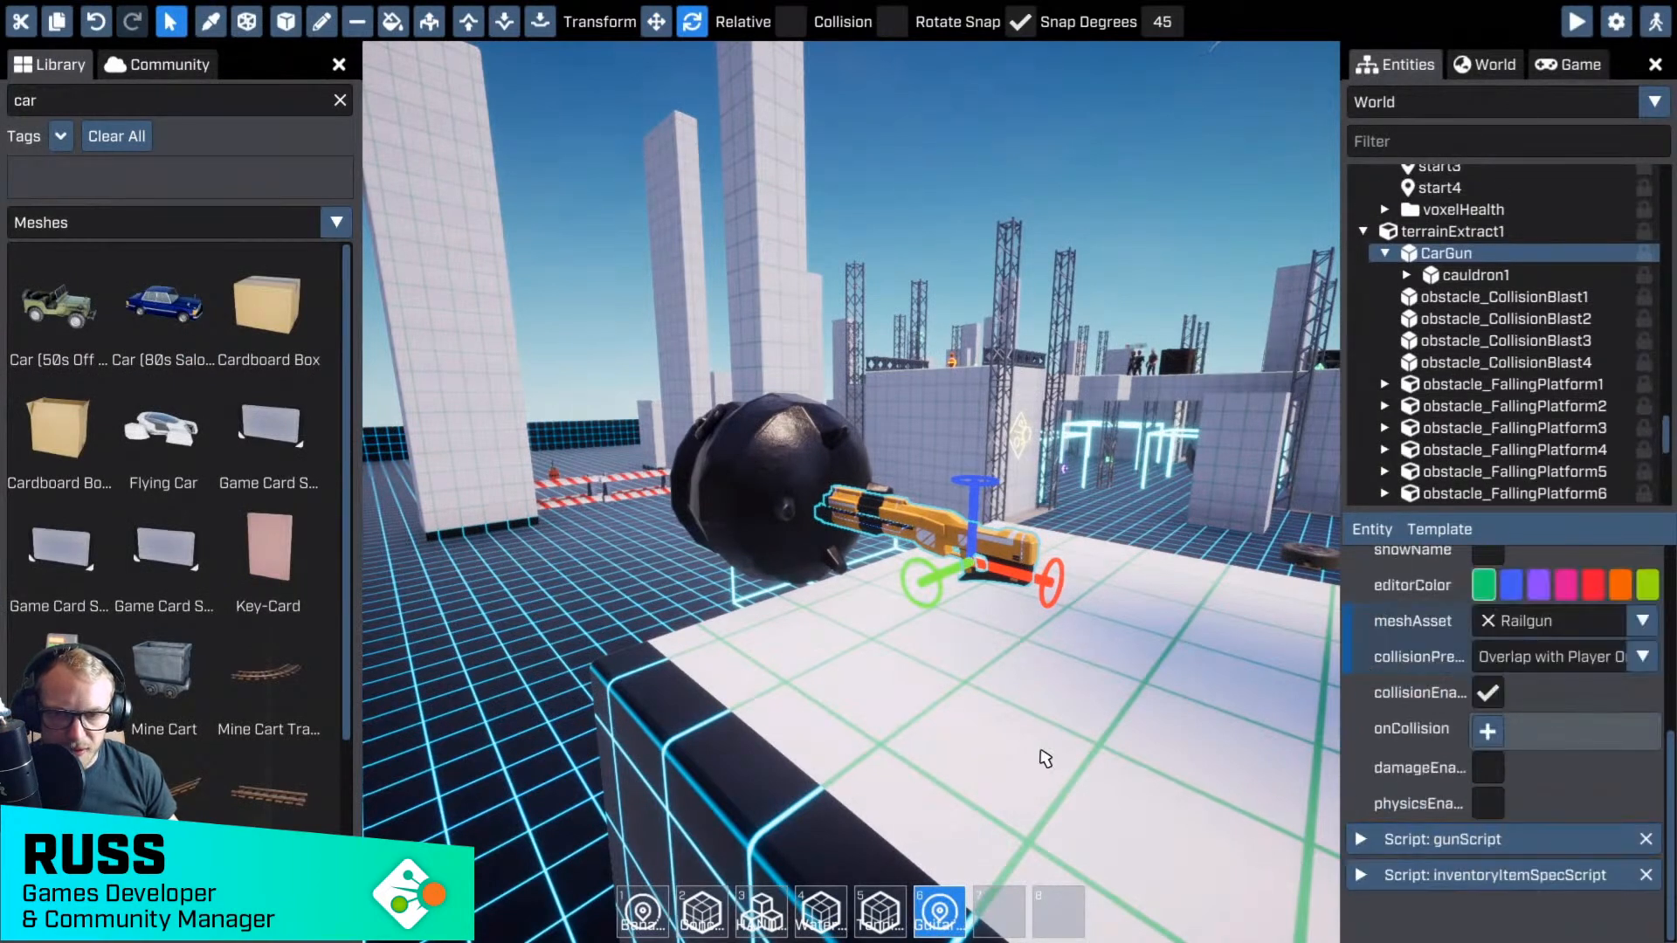
# - List the library's templates and place a BananaRocket on the white platform beside the CarGun
pyautogui.scroll(-5, 1045, 758)
pyautogui.press('w')
pyautogui.keyDown('alt'); pyautogui.moveTo(1045, 758); pyautogui.dragTo(1138, 73); pyautogui.keyUp('alt')
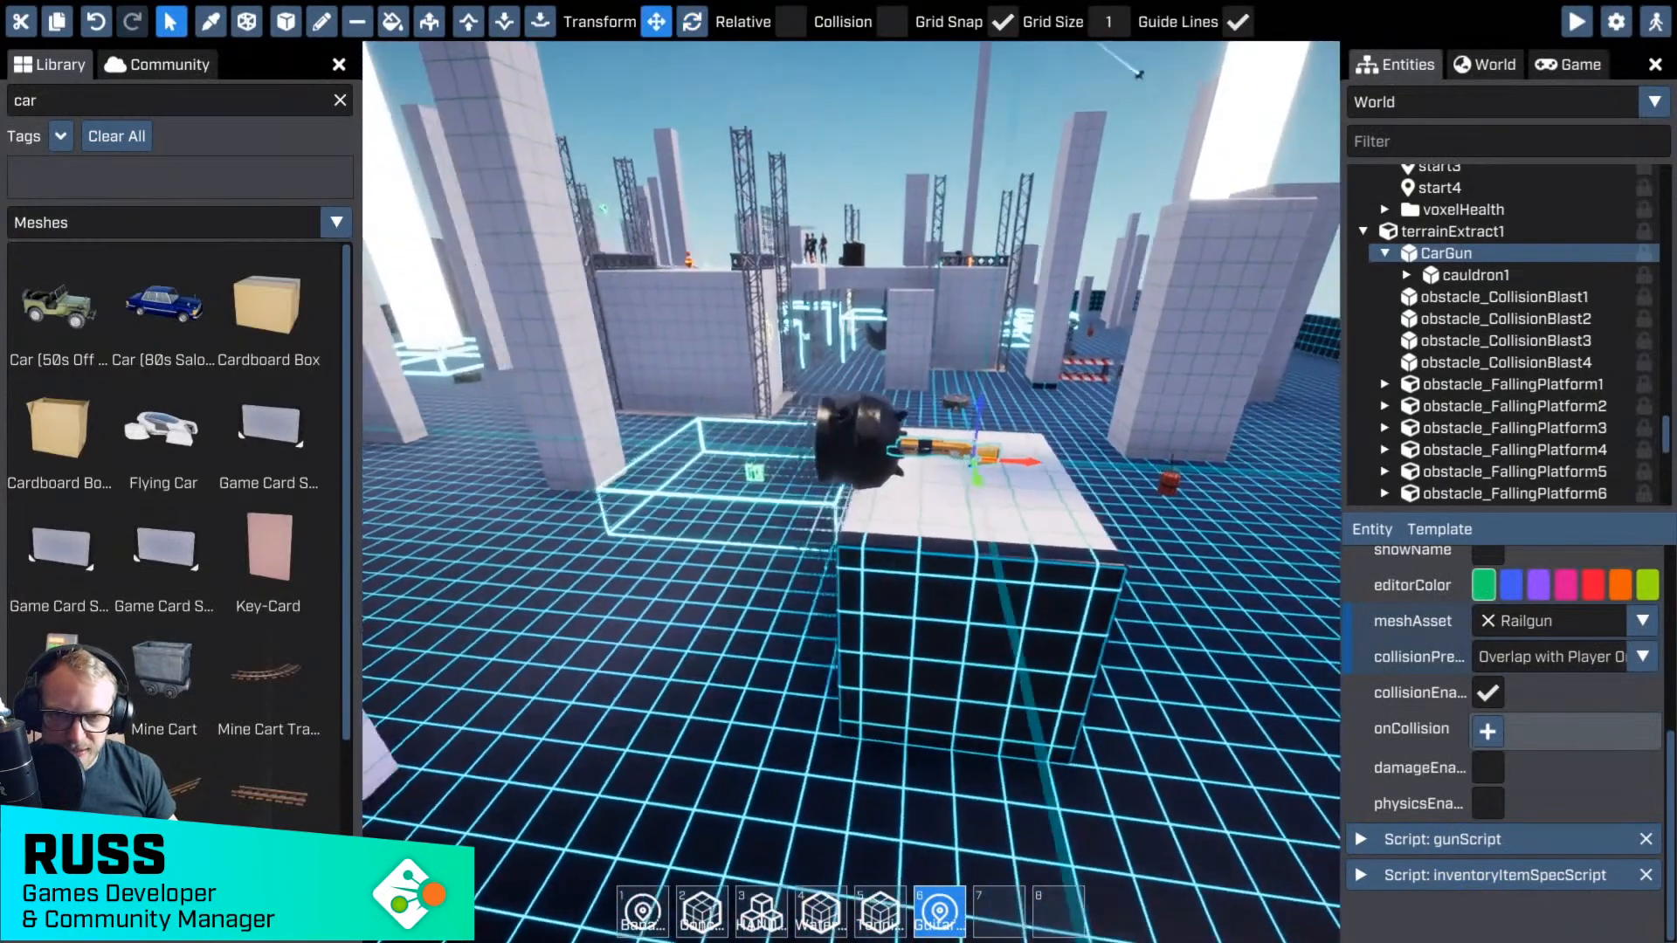
pyautogui.press('a')
pyautogui.press('d')
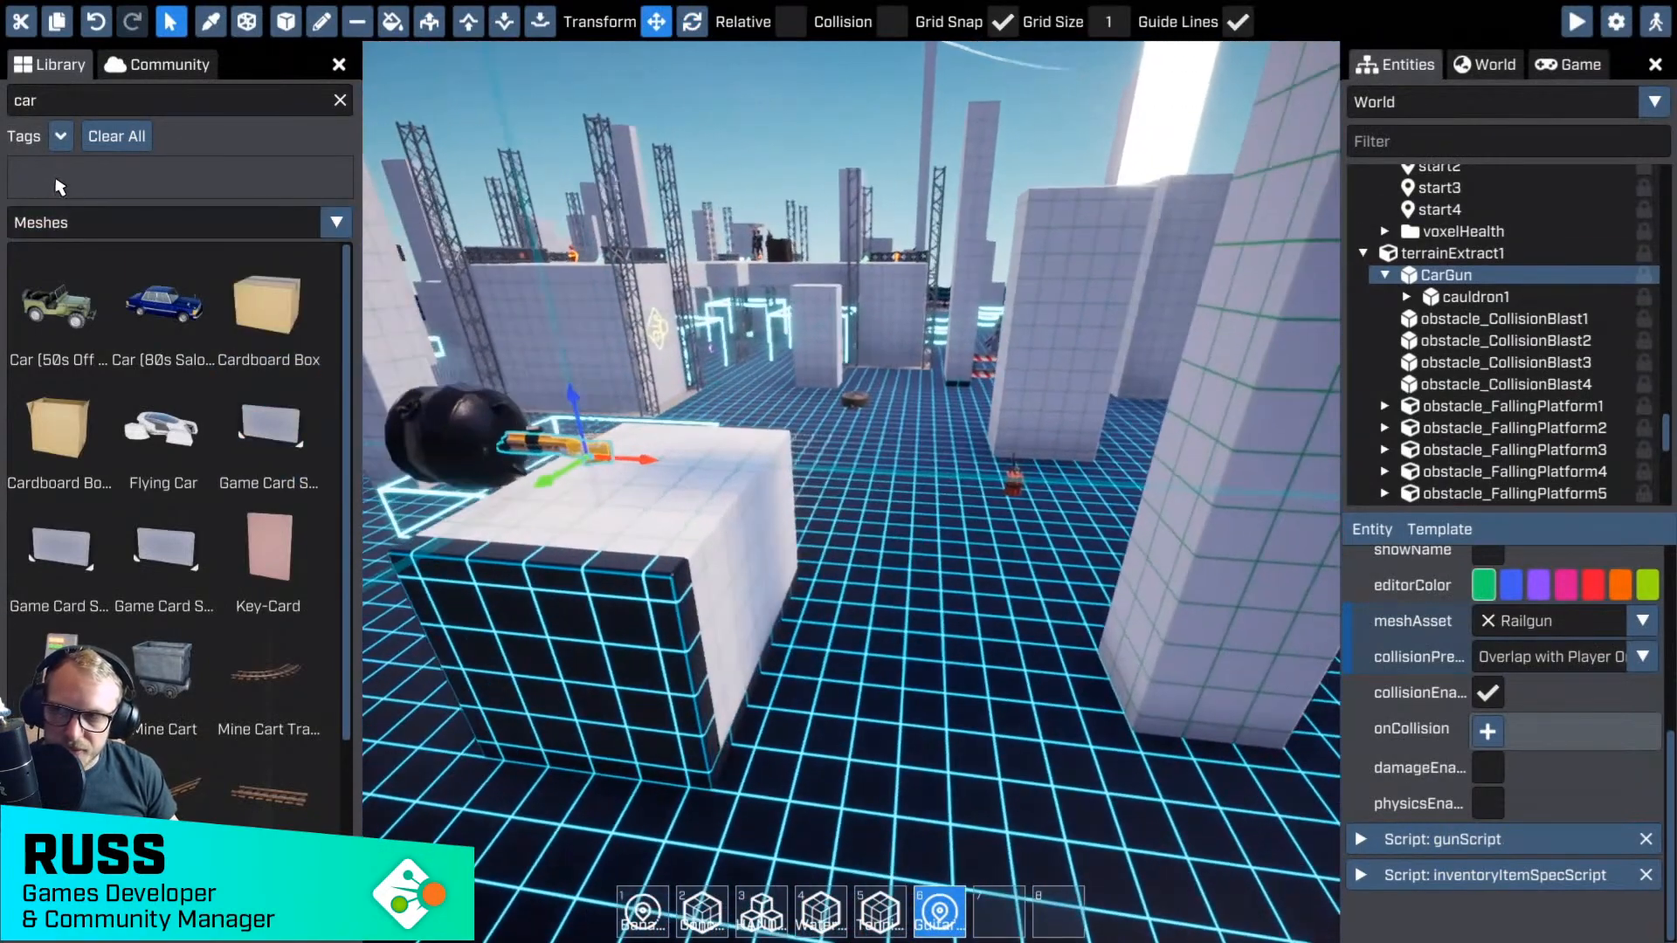
pyautogui.press('BackSpace')
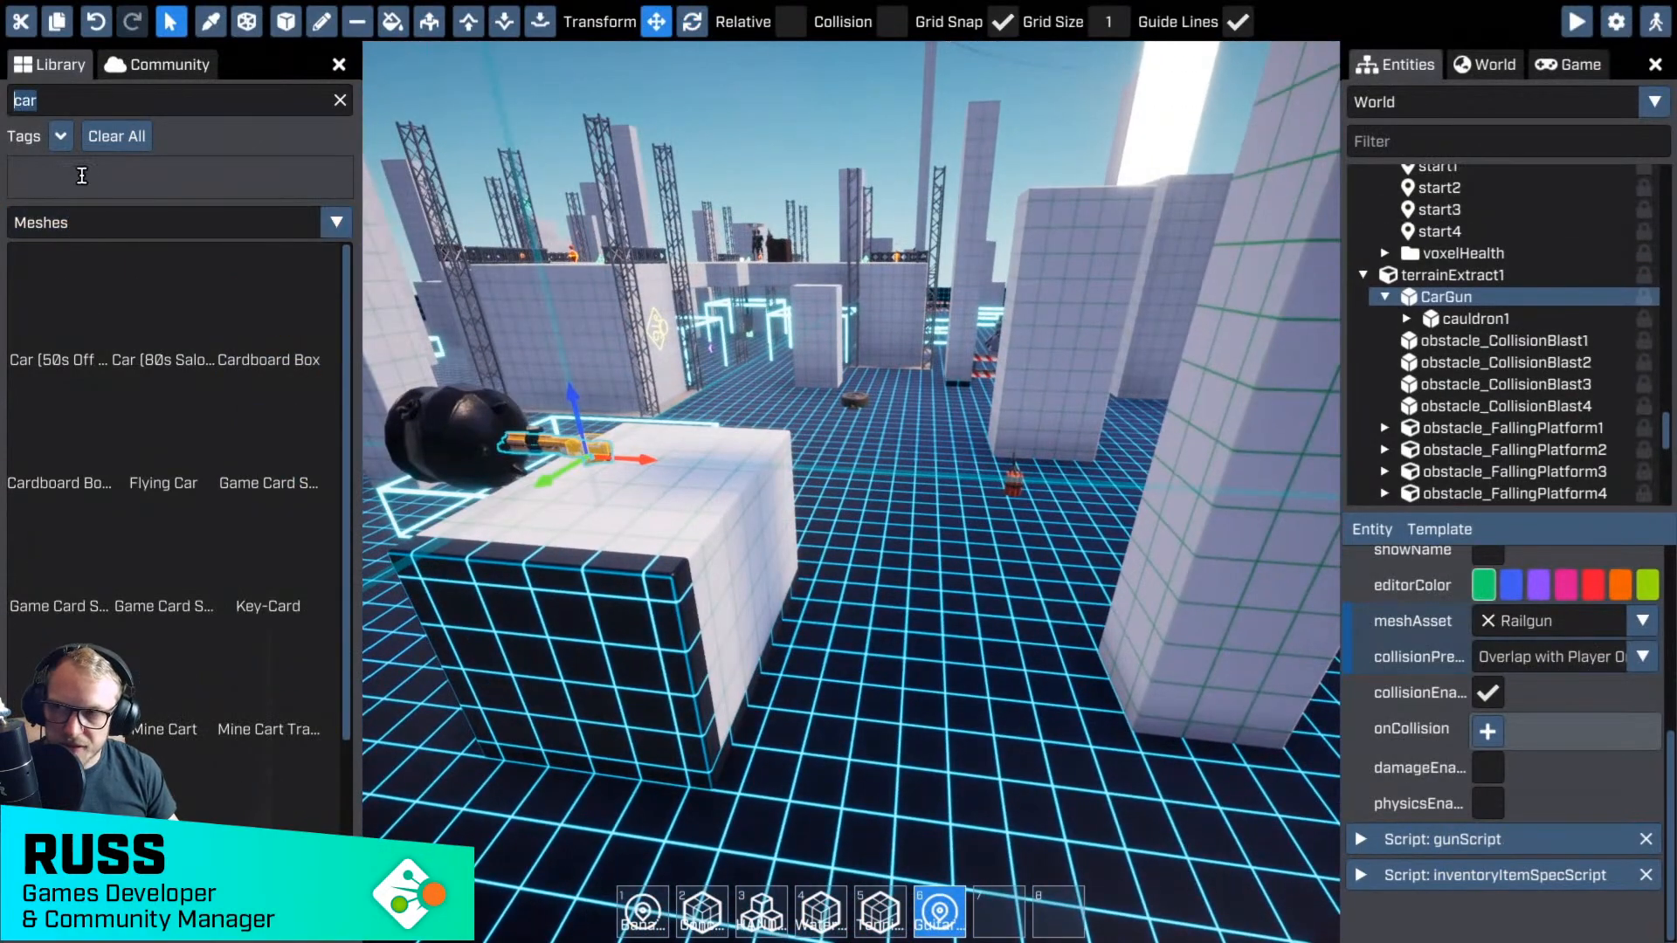
pyautogui.click(110, 227)
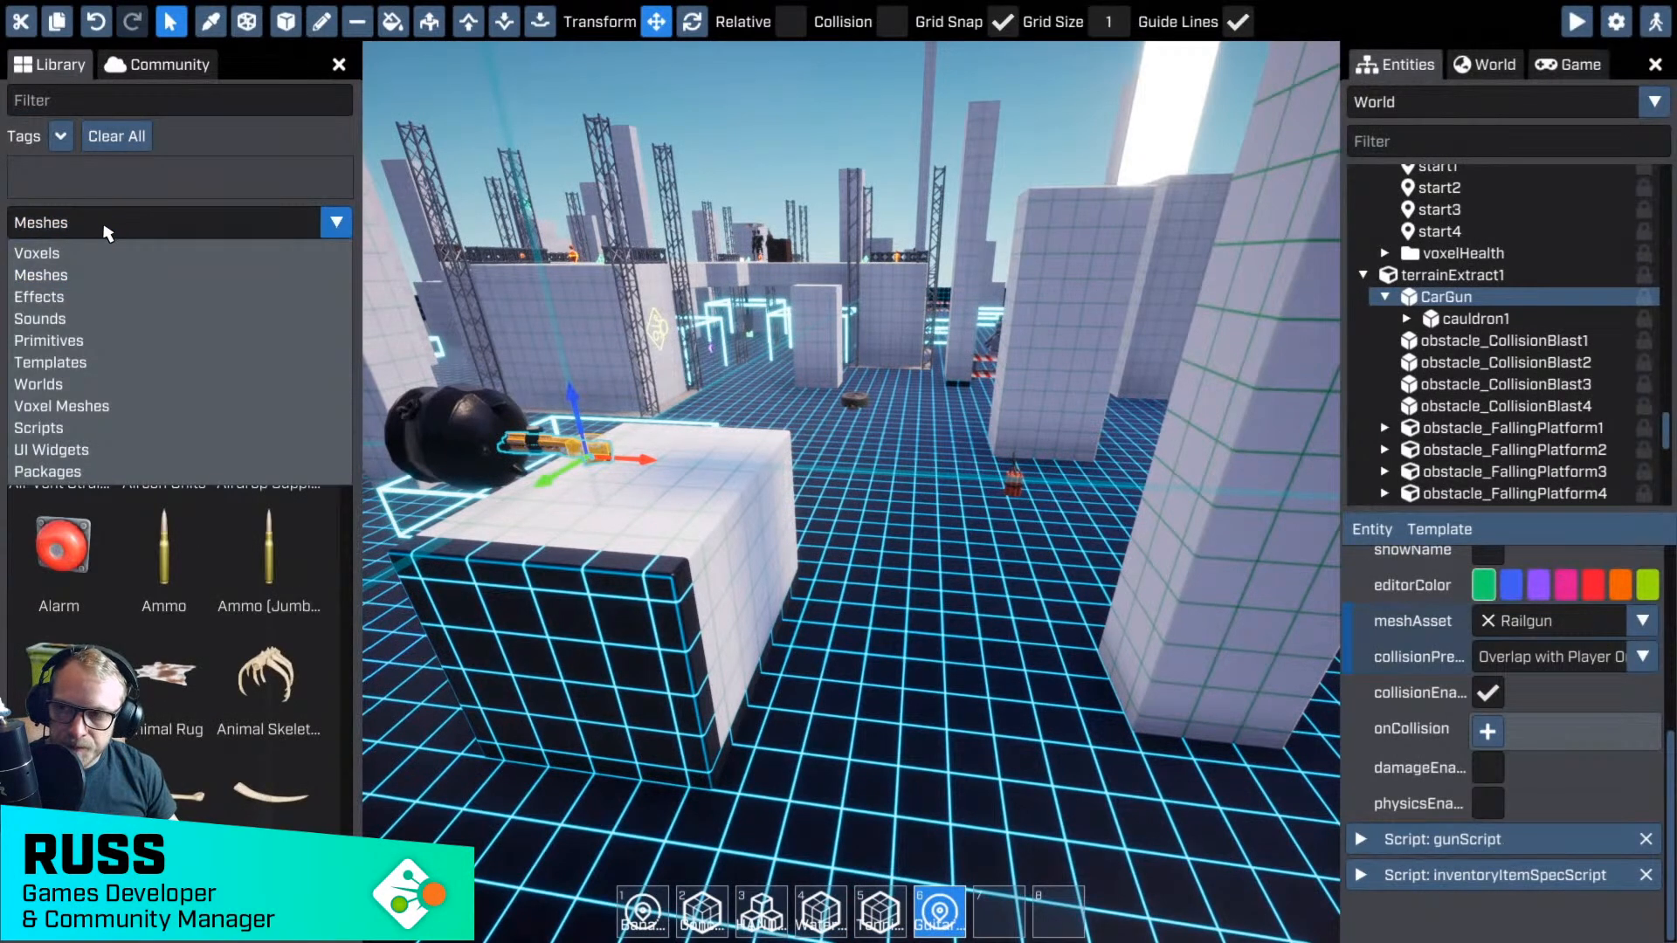
pyautogui.click(73, 361)
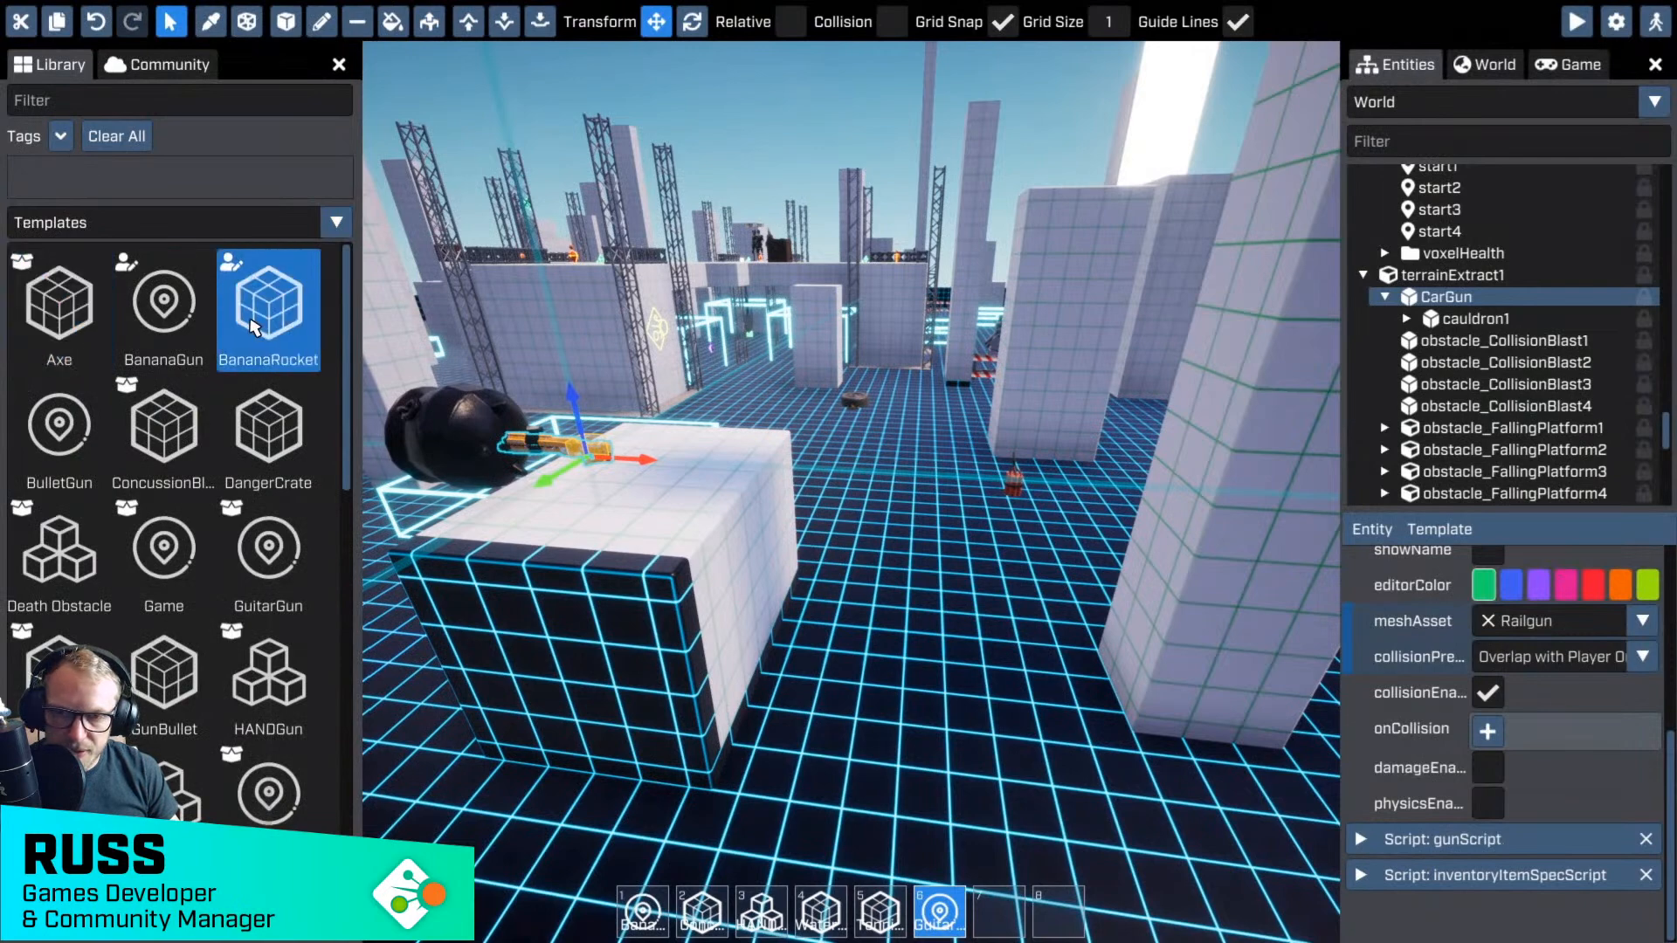
pyautogui.moveTo(269, 302); pyautogui.dragTo(659, 535)
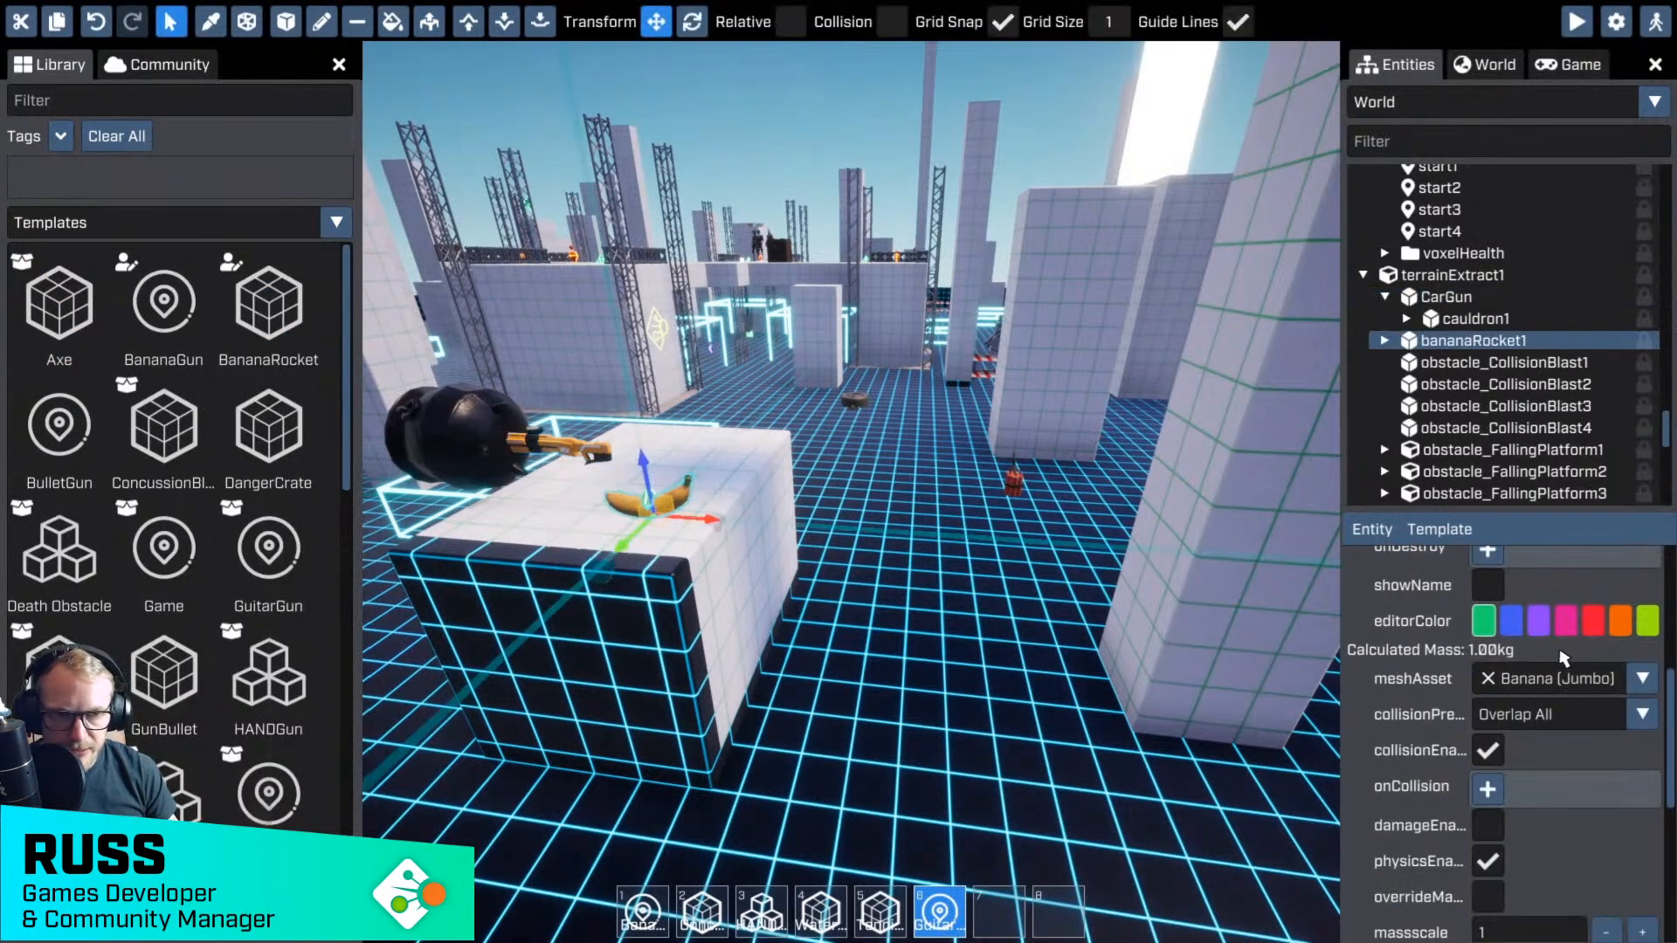
# - Break the placed banana rocket's link with its template and rename the entity CarRocket
pyautogui.scroll(5, 1563, 659)
pyautogui.click(1643, 567)
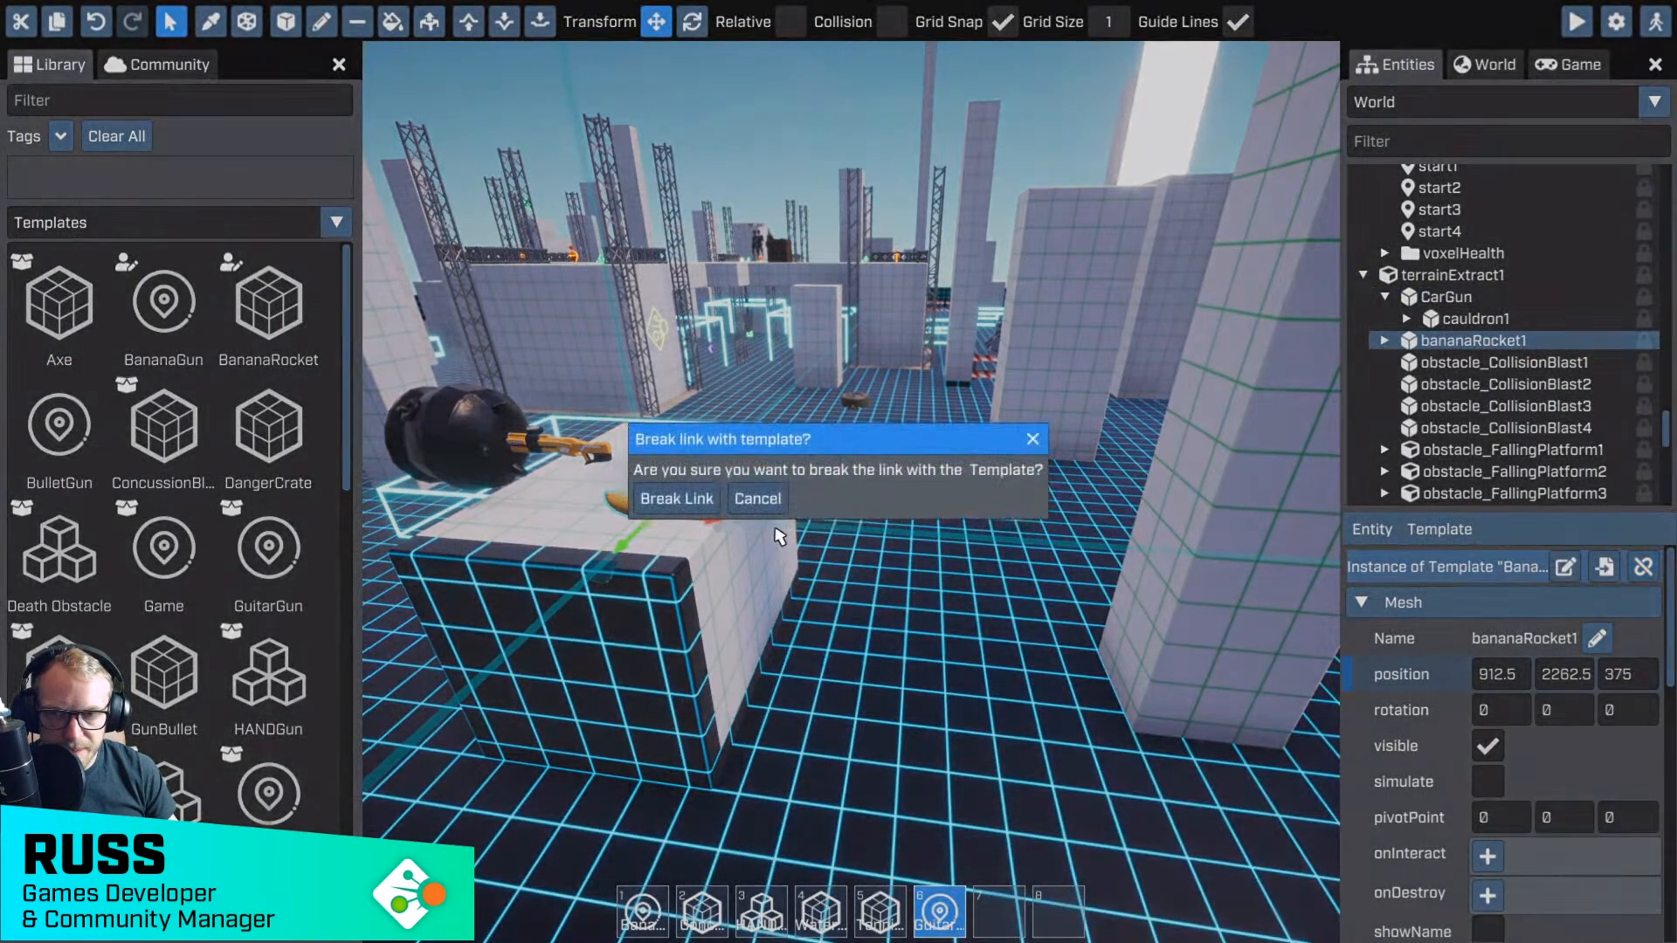
pyautogui.click(677, 499)
pyautogui.click(1597, 603)
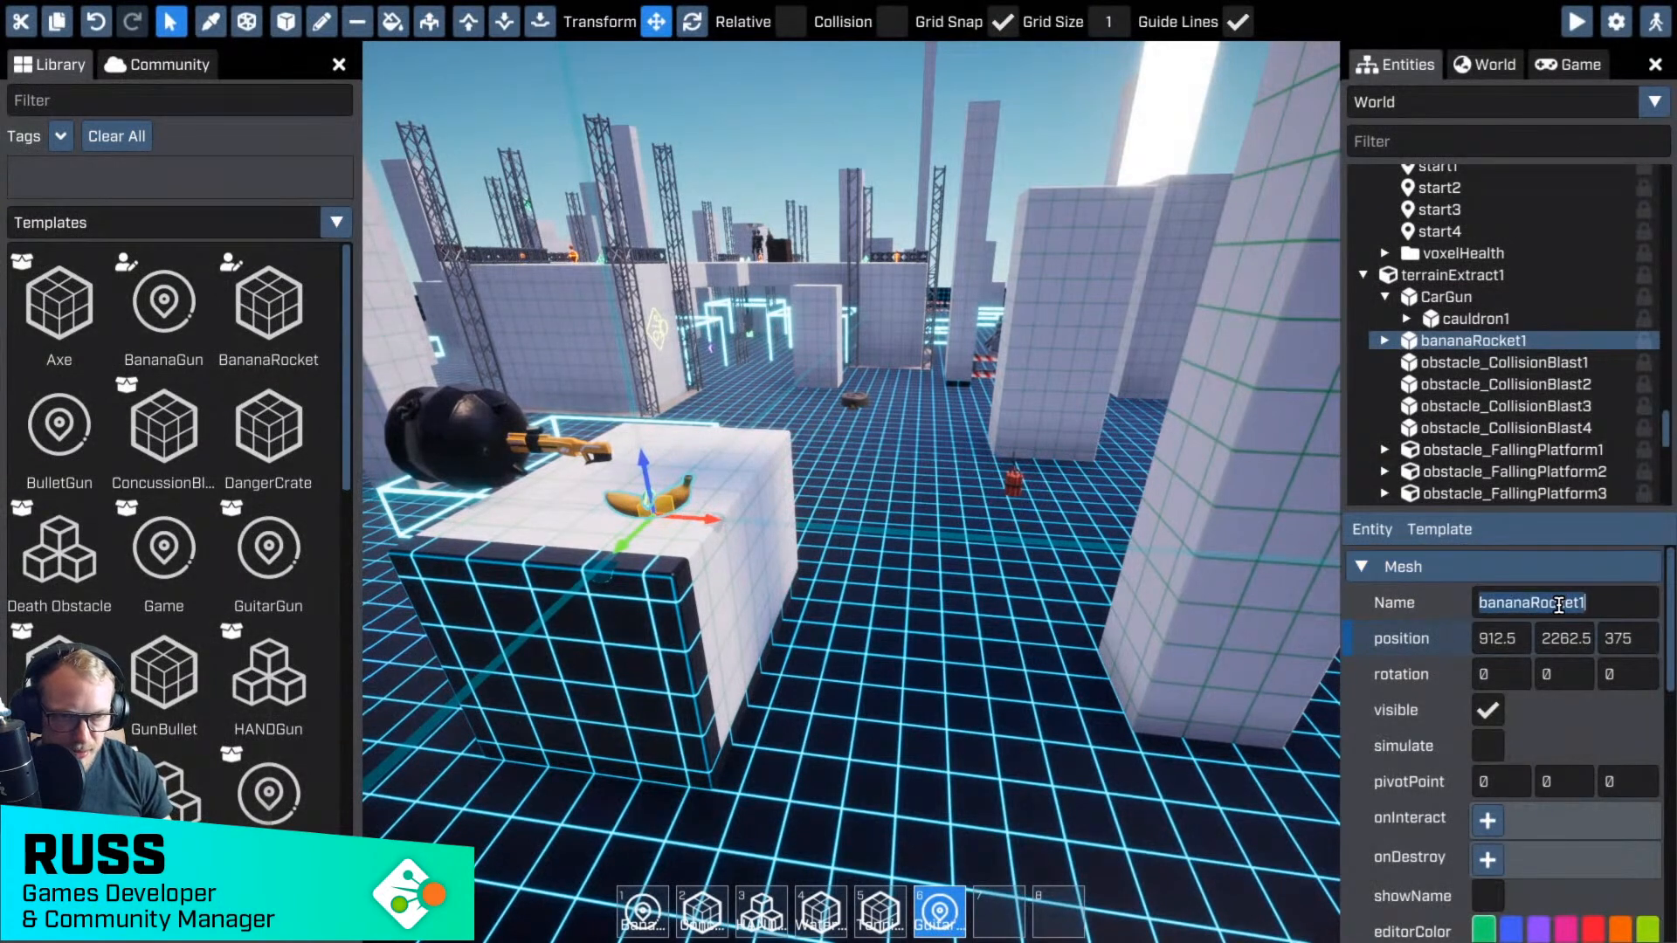
pyautogui.hotkey('shift', 'Left')
pyautogui.hotkey('shift', 'Left')
pyautogui.hotkey('shift', 'Left')
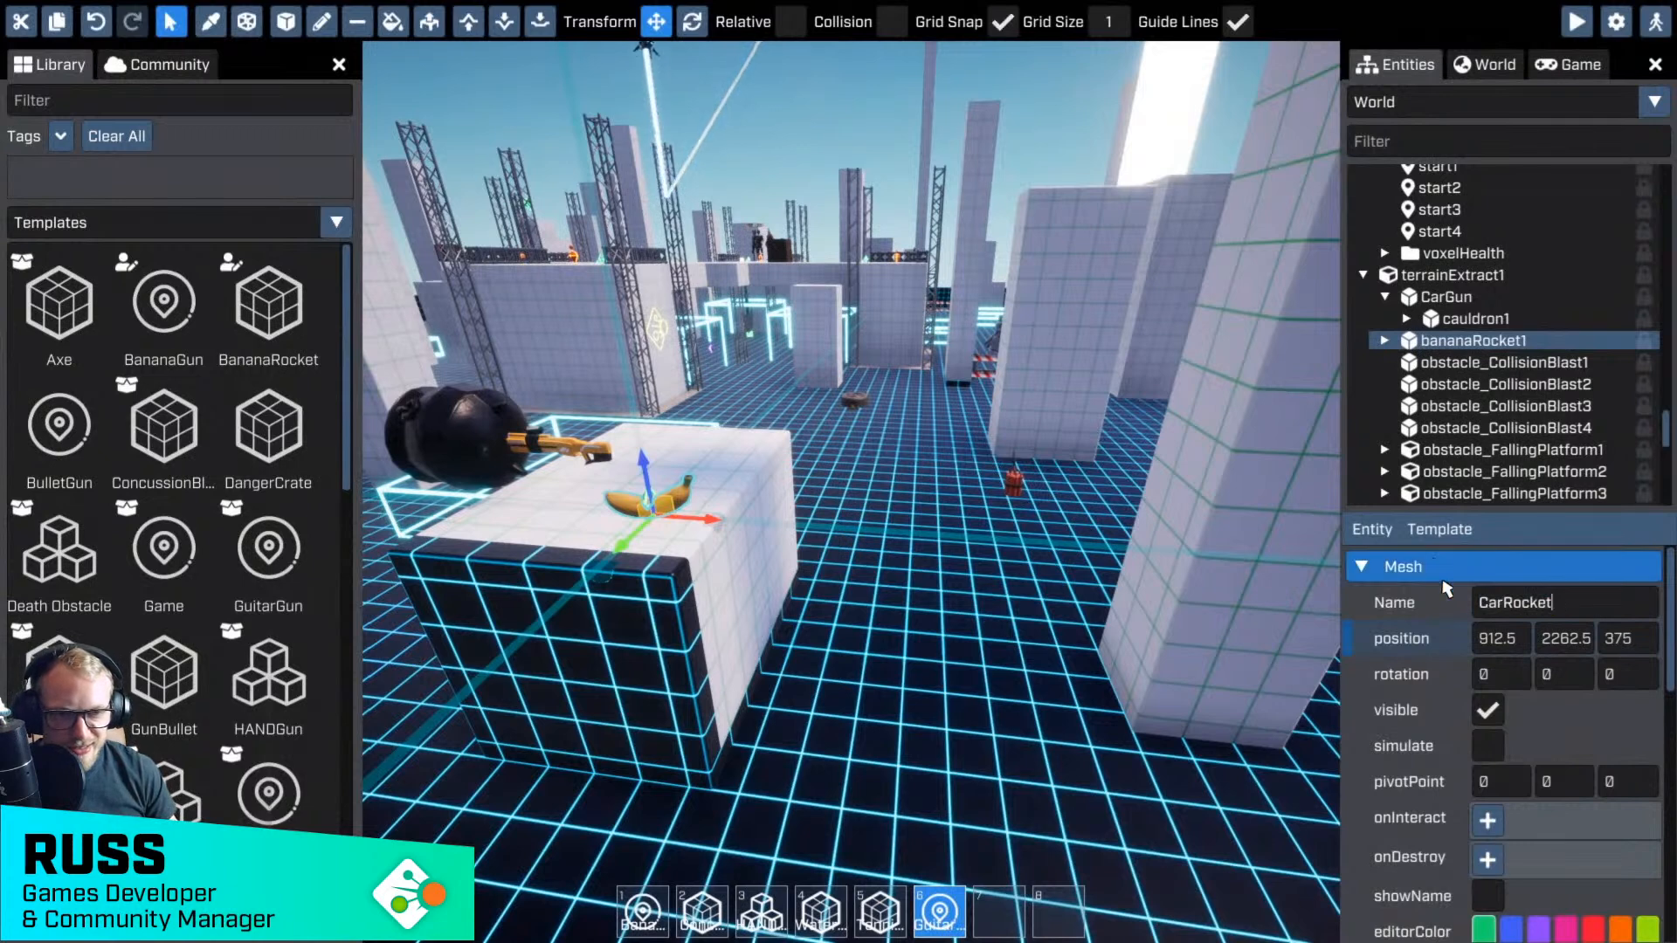
# - Change the CarRocket's mesh asset to Car (80s Saloon)
pyautogui.scroll(-3, 1561, 624)
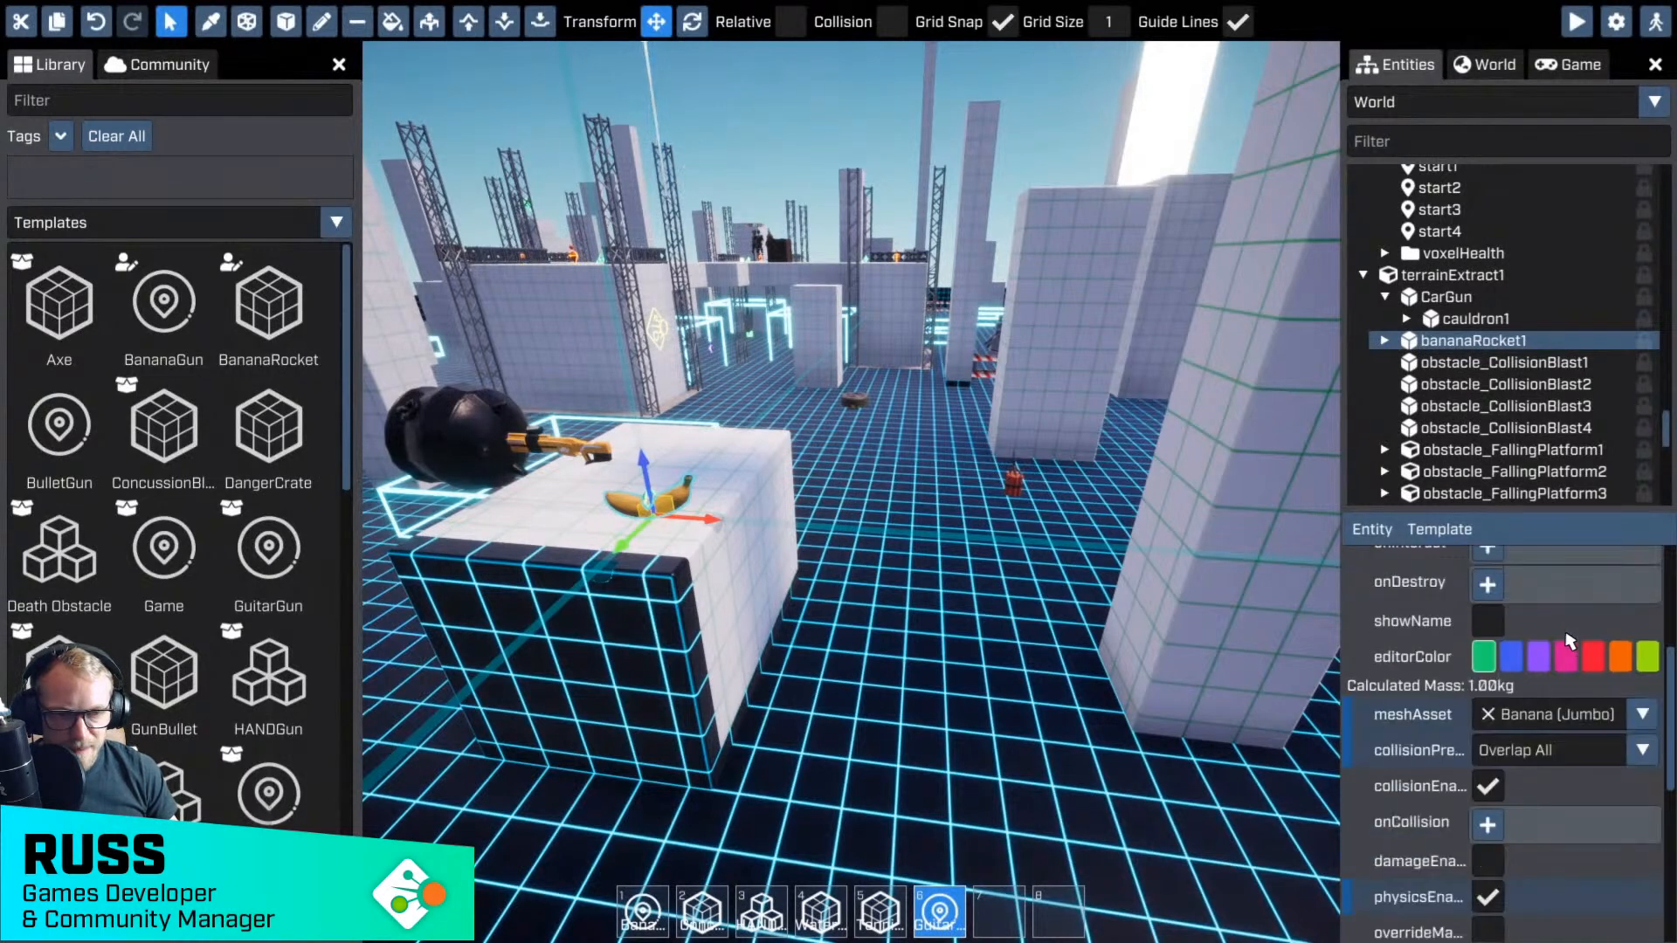
pyautogui.click(1559, 714)
pyautogui.scroll(-3, 1443, 623)
pyautogui.scroll(-3, 1444, 623)
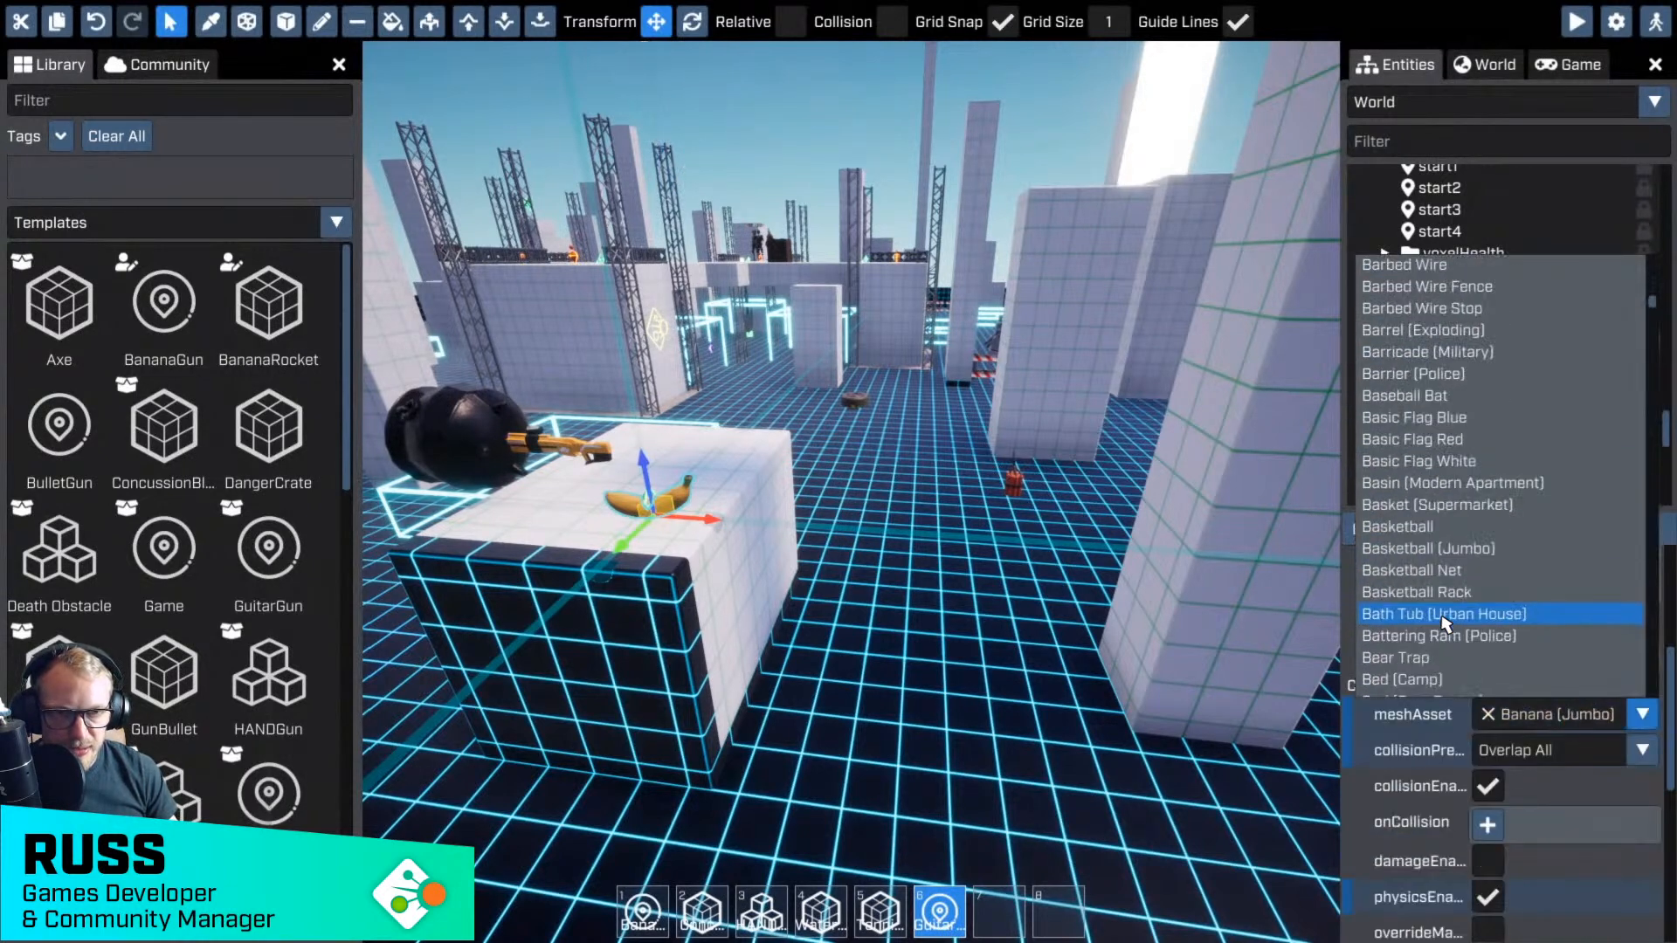
pyautogui.scroll(15, 1443, 623)
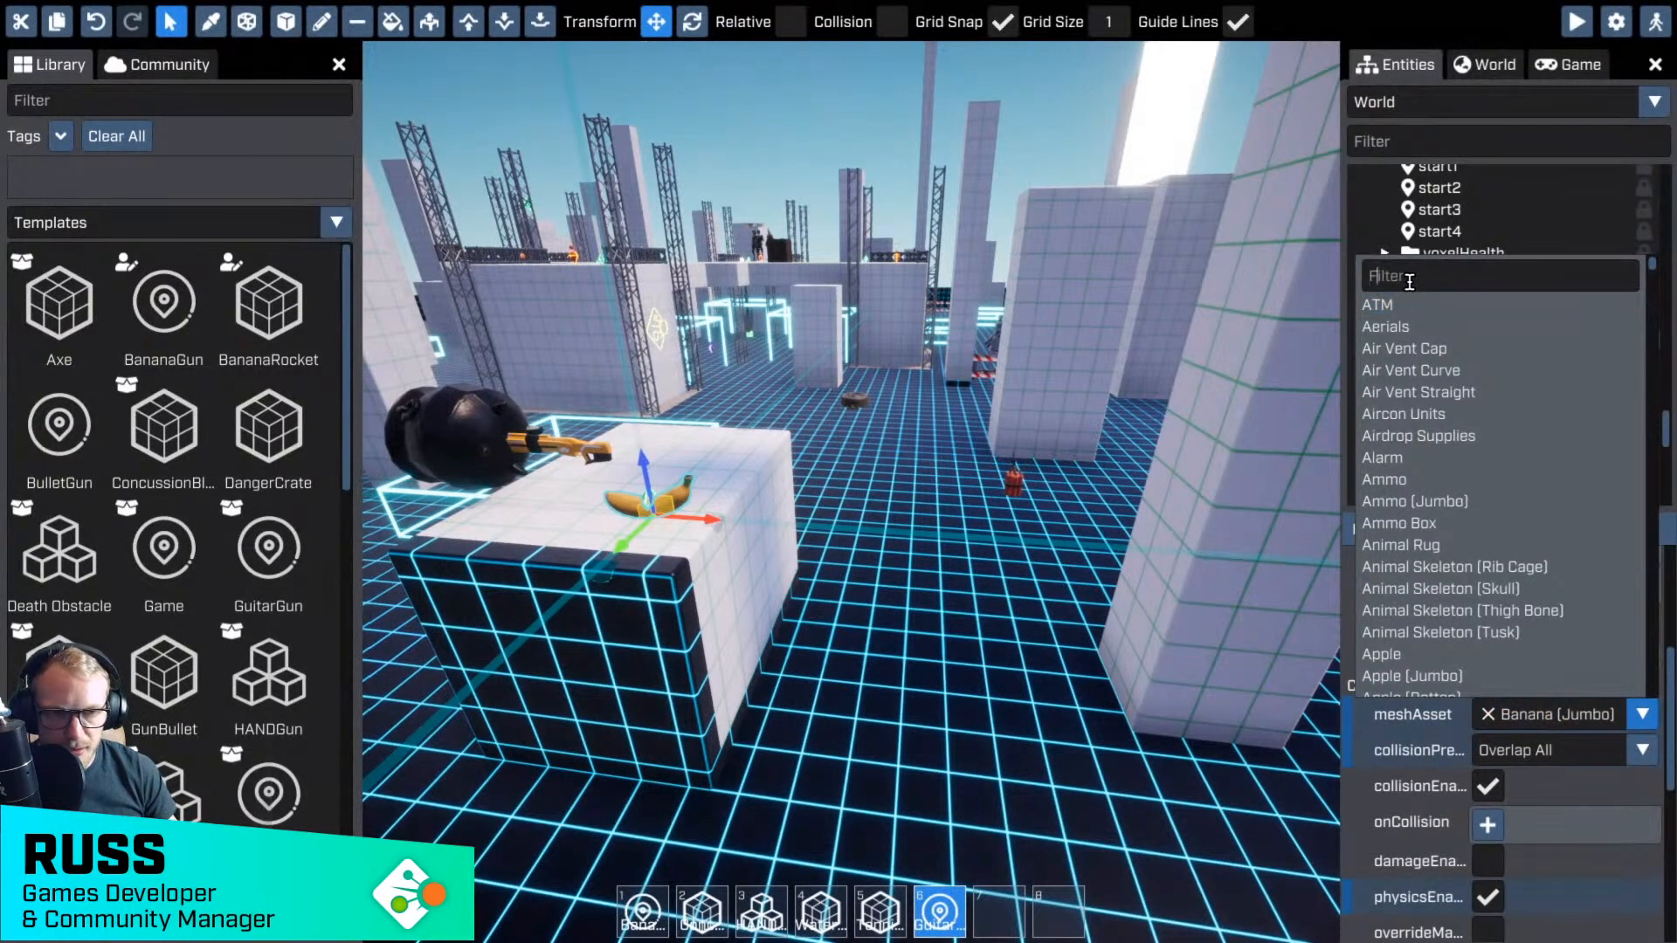
pyautogui.write('car')
pyautogui.click(1430, 326)
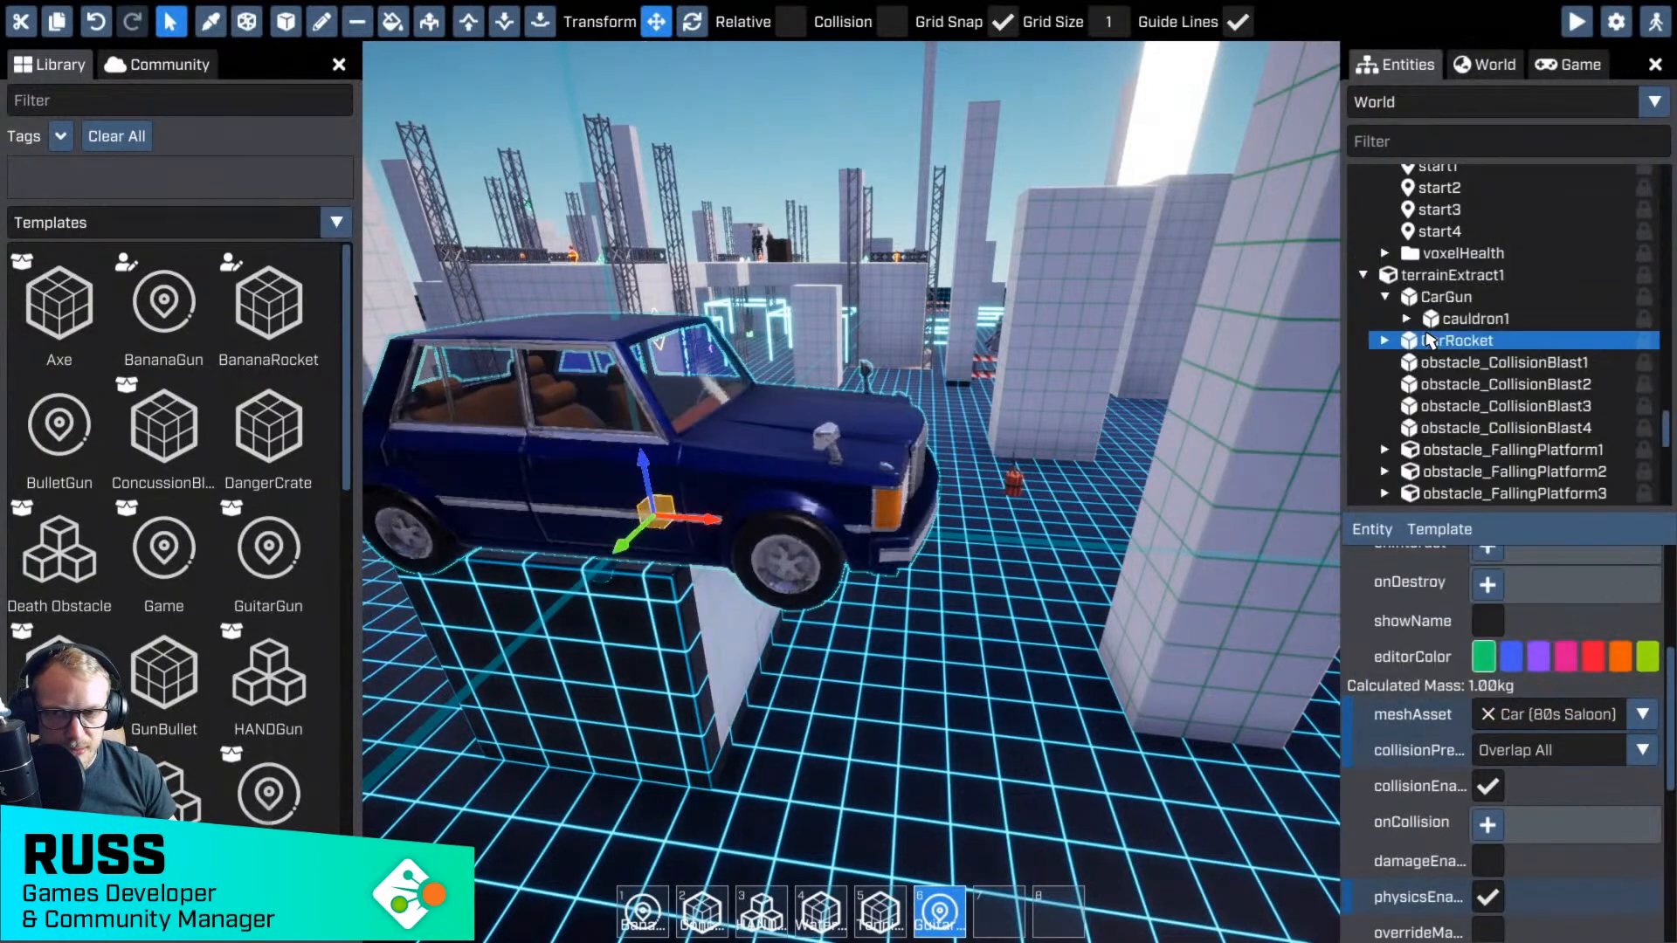
# - Set the CarRocket projectileScript's damage amount to 1000 and its damage radius to 750
pyautogui.press('a')
pyautogui.moveTo(851, 494)
pyautogui.mouseDown(button='right')
pyautogui.moveTo(978, 489)
pyautogui.moveTo(1100, 454)
pyautogui.moveTo(900, 494)
pyautogui.moveTo(1004, 502)
pyautogui.moveTo(839, 494)
pyautogui.mouseUp(button='right')
pyautogui.press('a')
pyautogui.press('d')
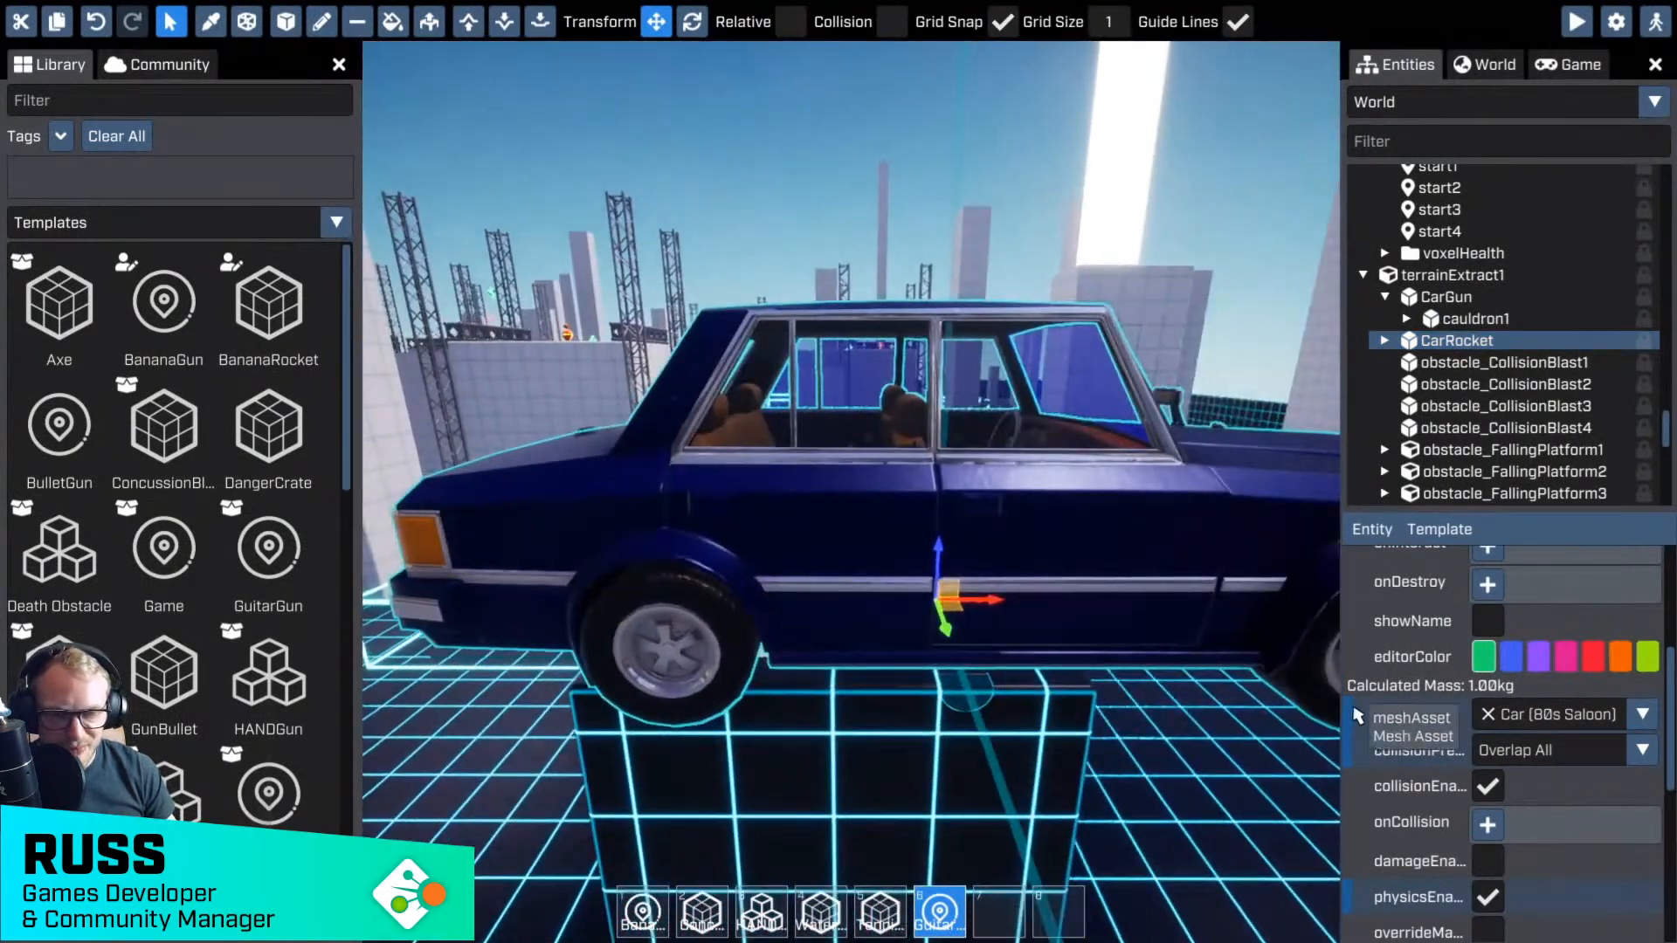
pyautogui.scroll(-5, 1559, 729)
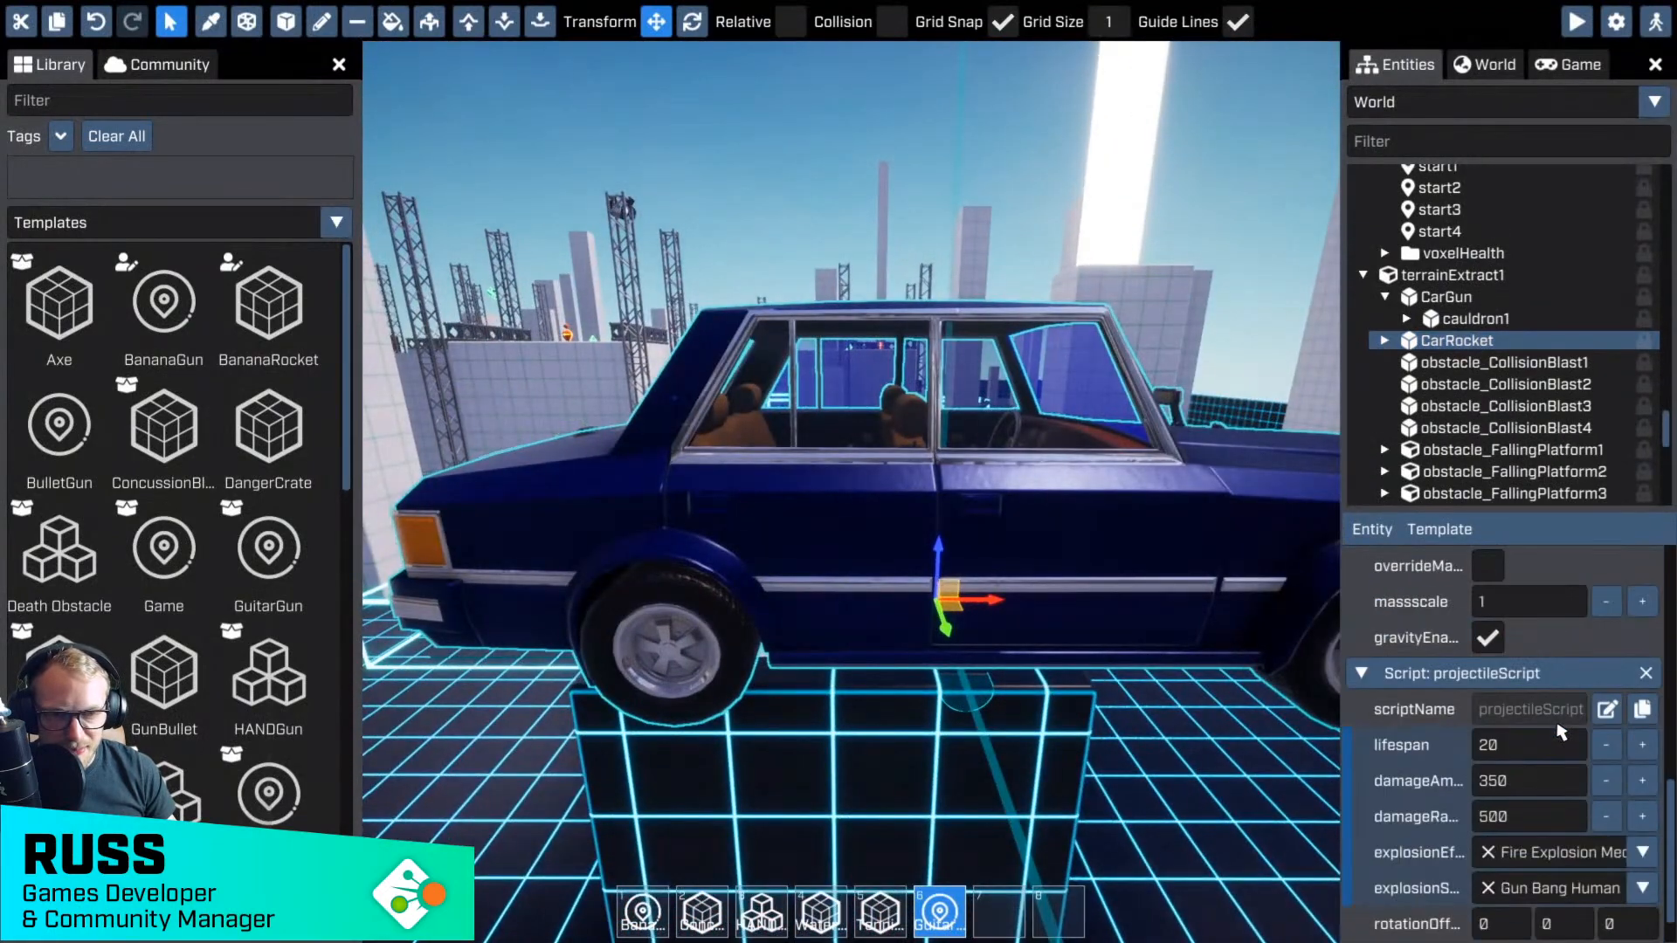
pyautogui.scroll(-1, 1560, 730)
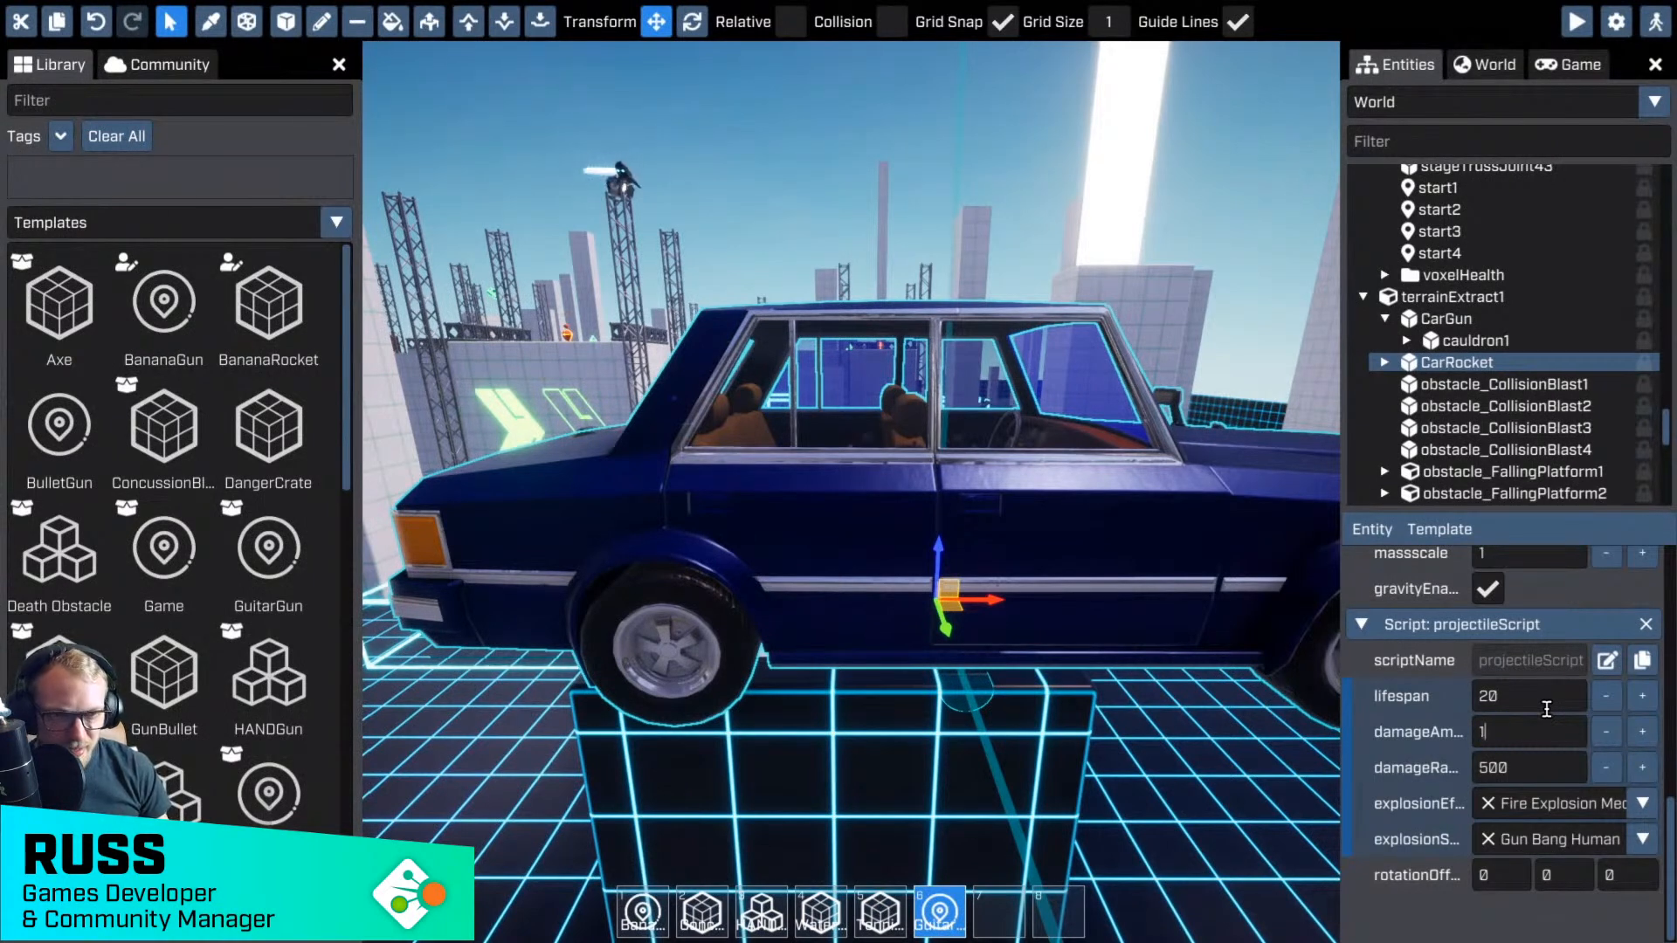
pyautogui.click(1535, 769)
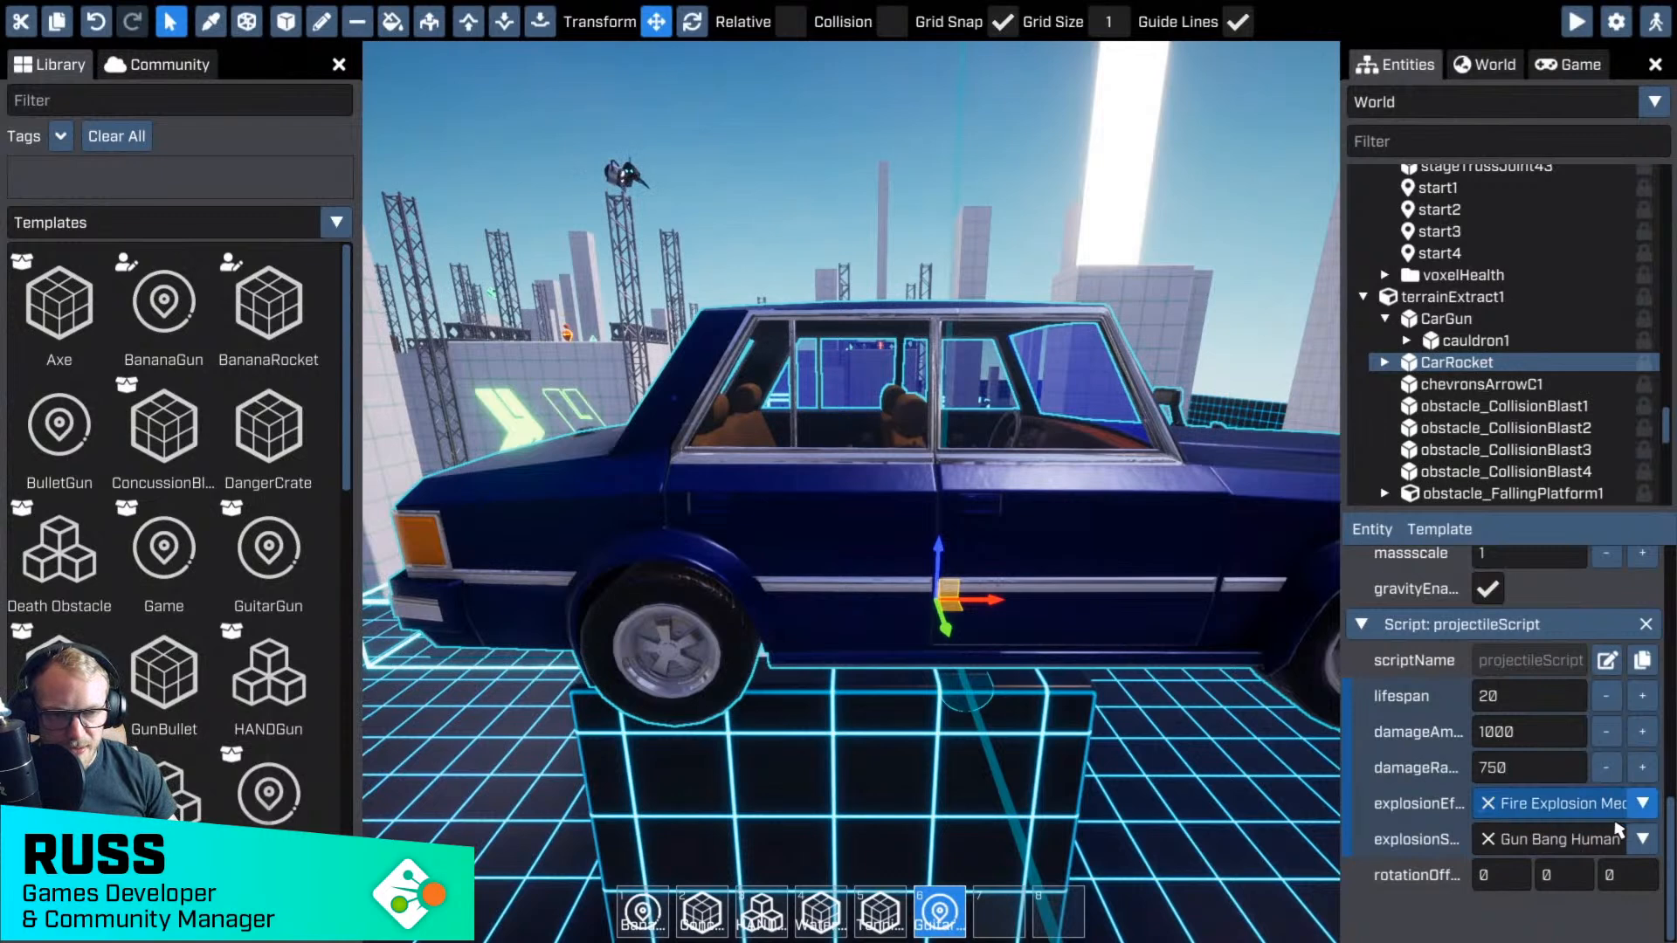
# - Preview the Cartoon Boing sound and set it as the CarRocket's explosion sound
pyautogui.click(1642, 839)
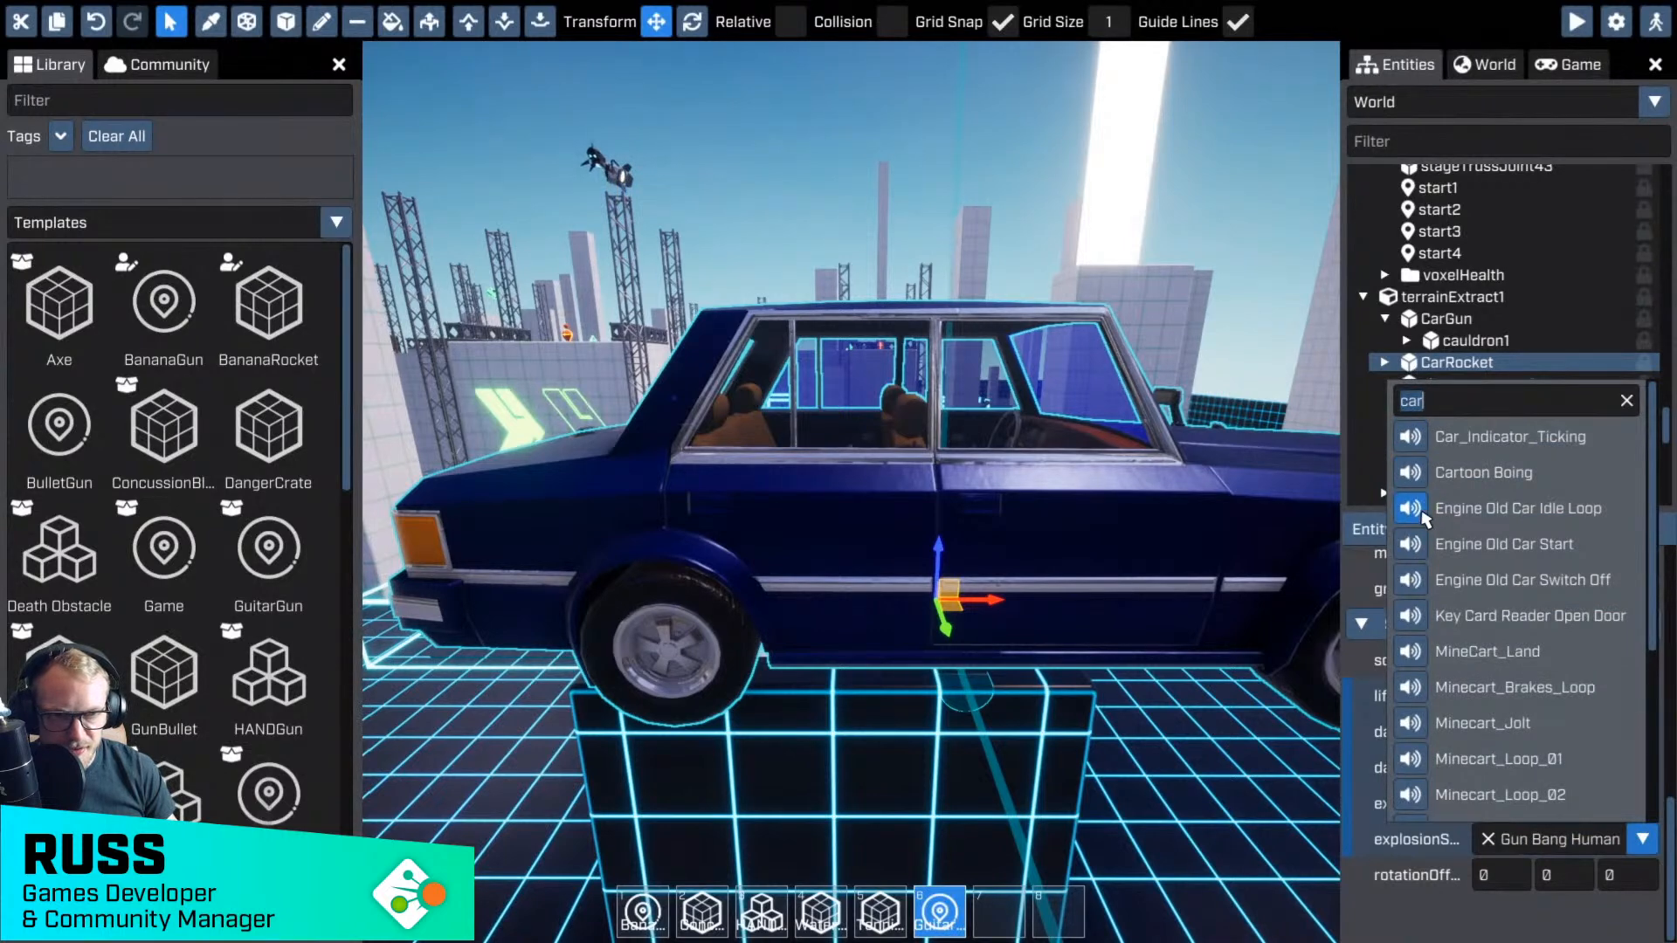
pyautogui.click(1422, 480)
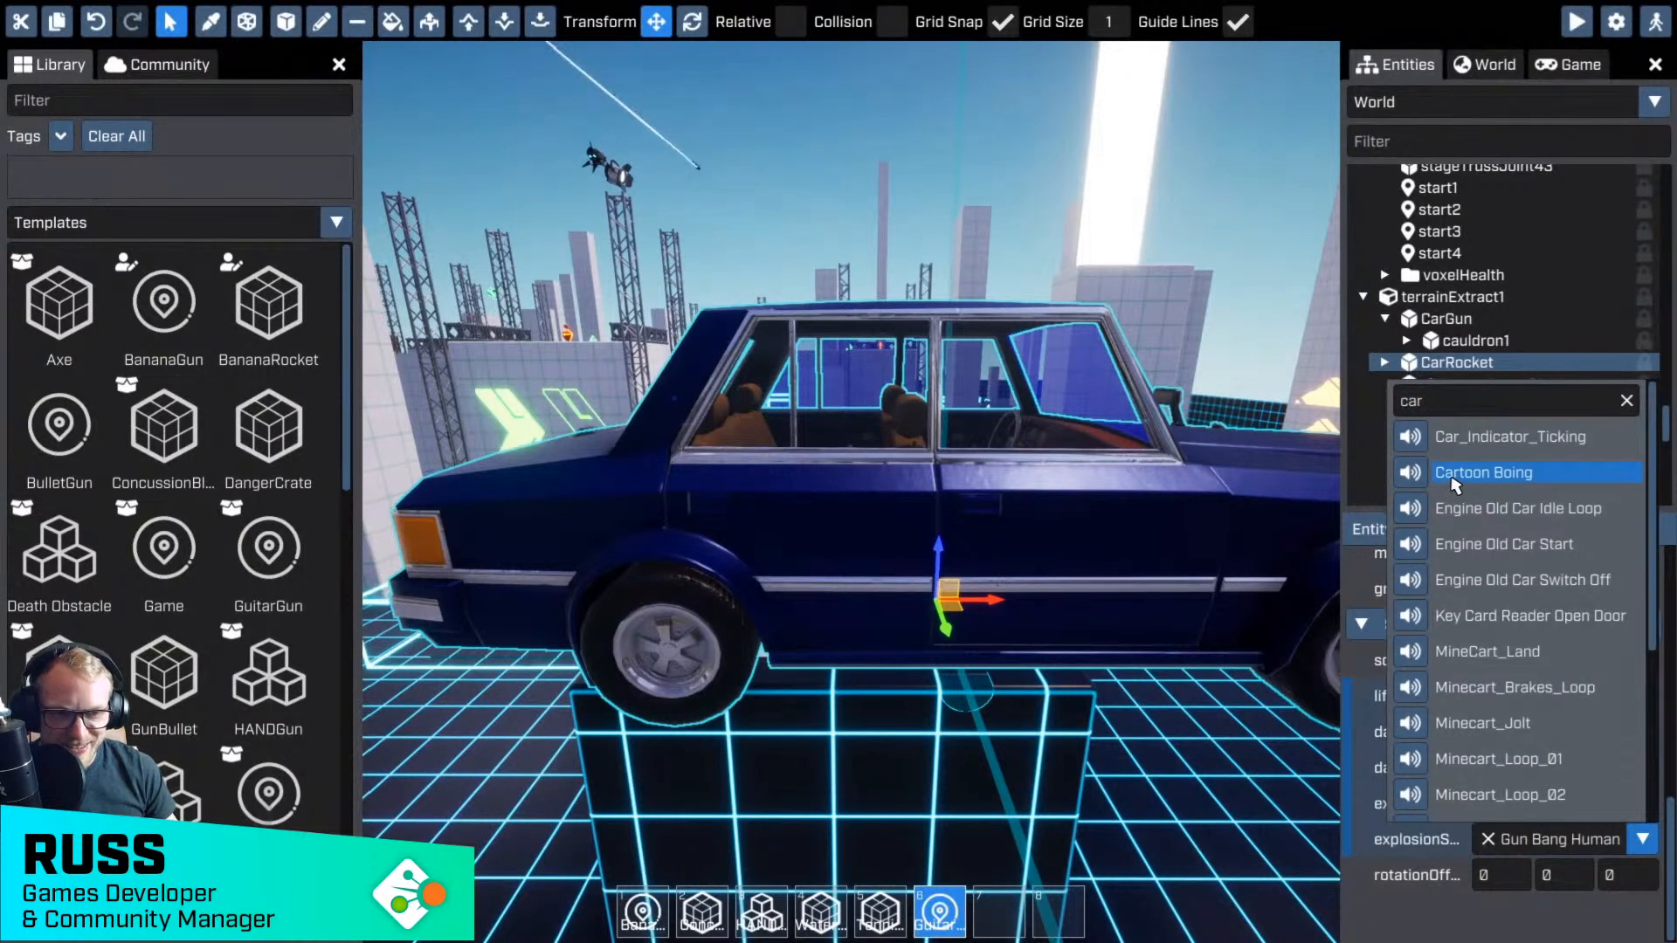
pyautogui.click(1454, 480)
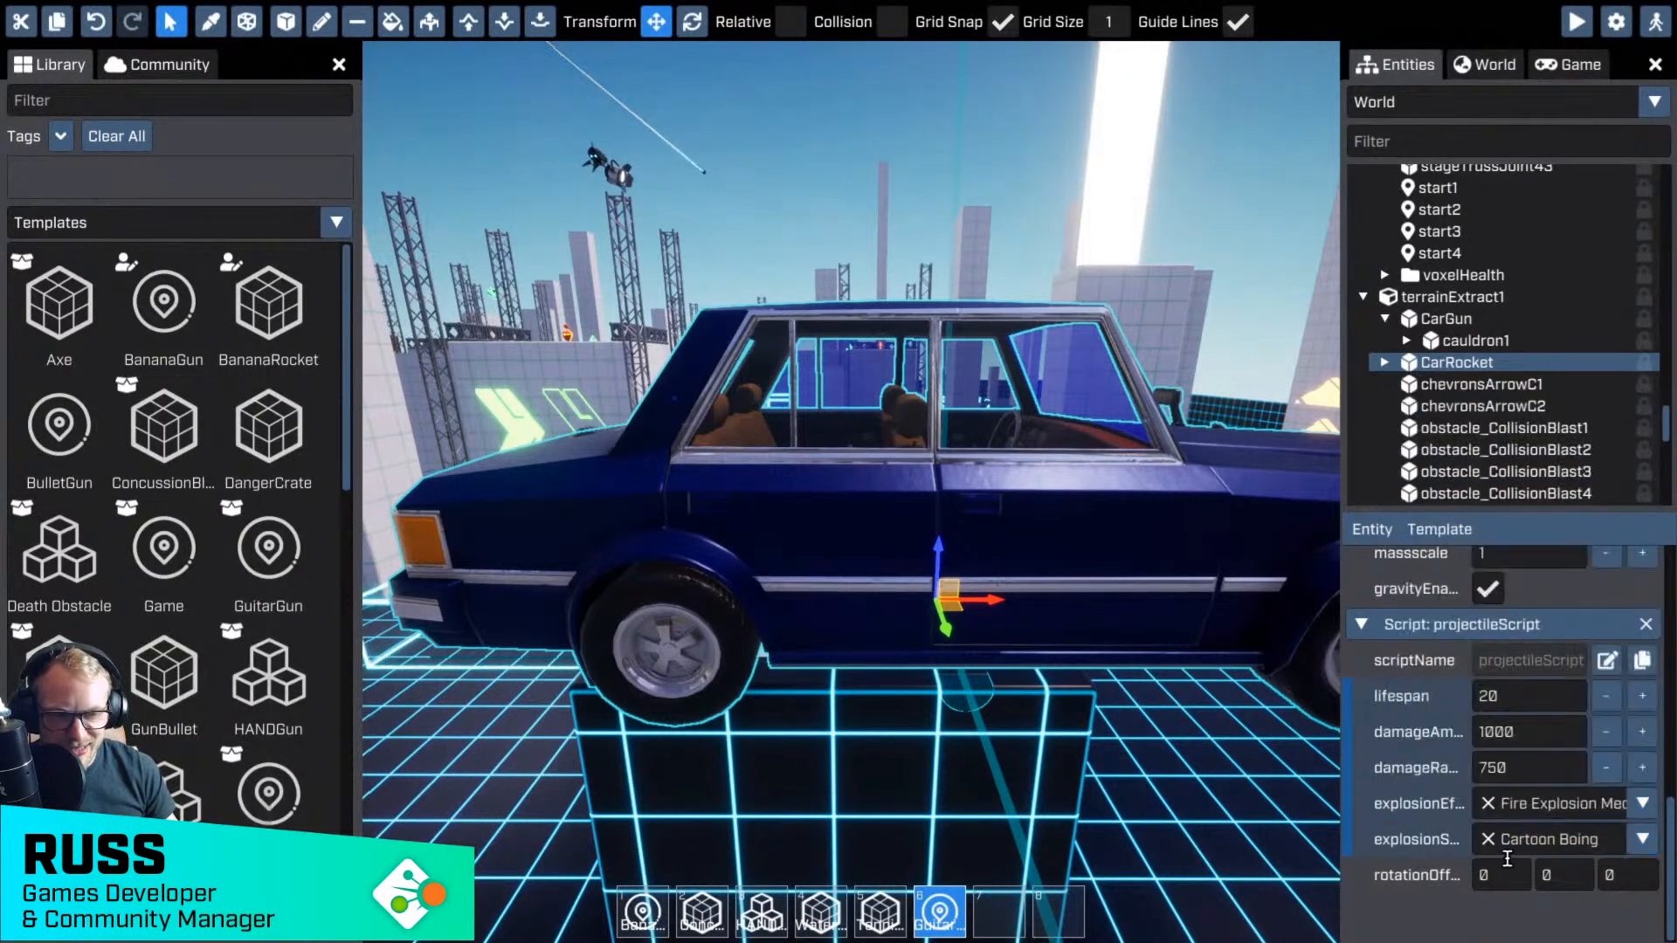
# - Set the CarRocket's explosion effect to Fire Explosion Large
pyautogui.click(1582, 805)
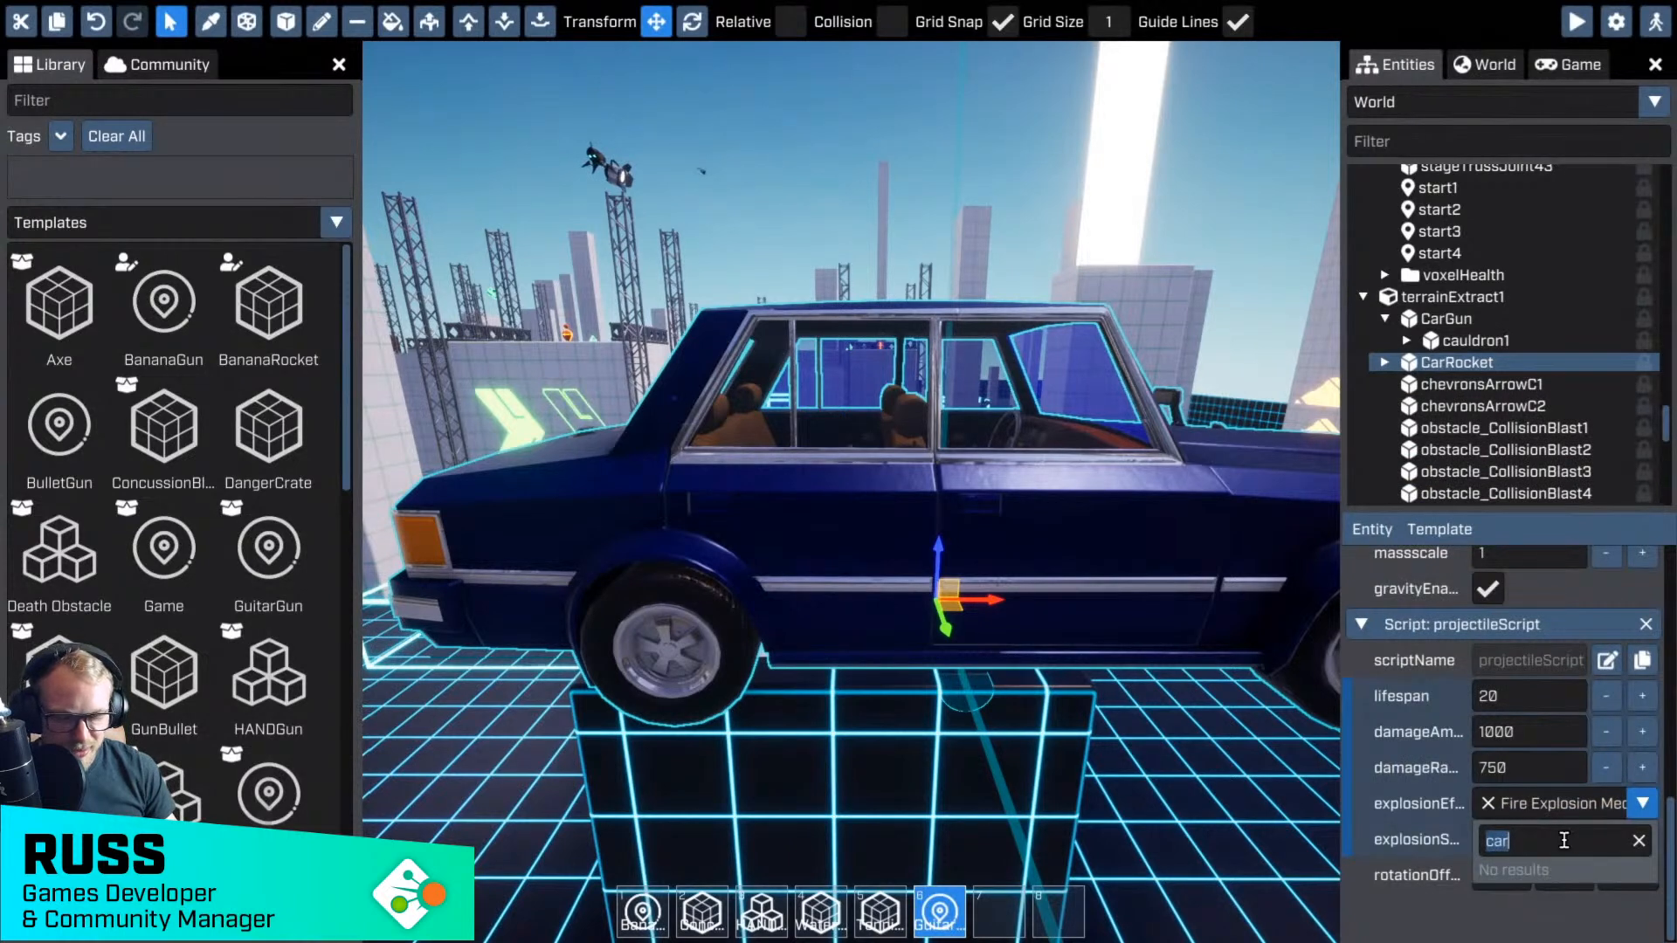
pyautogui.write('fire')
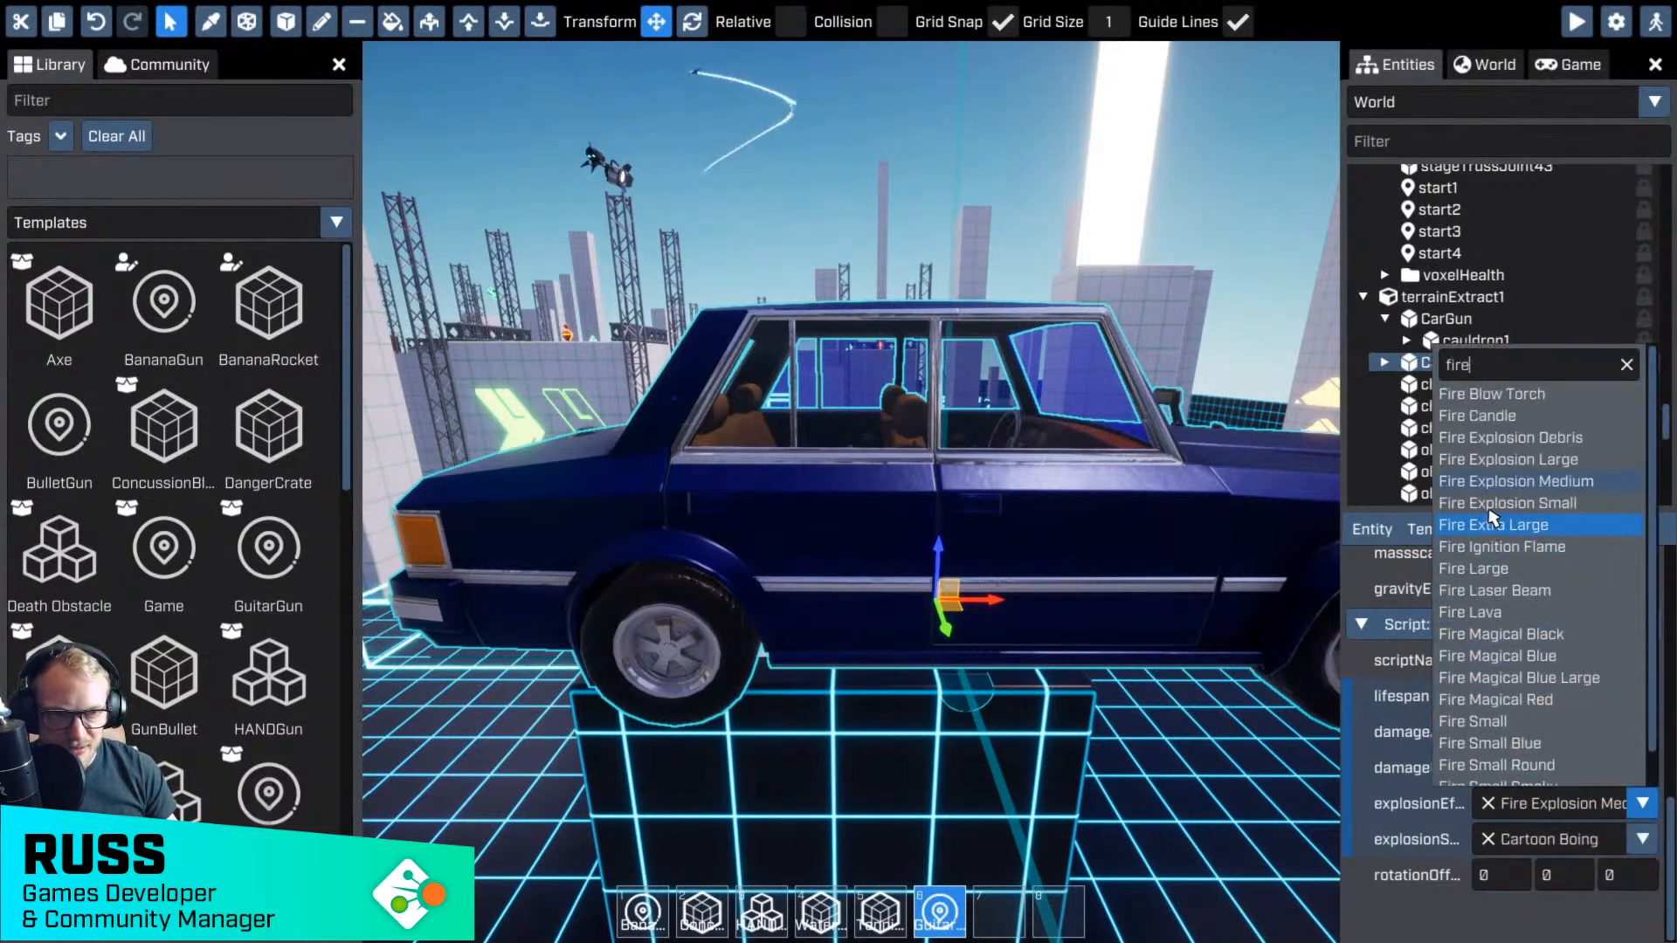
pyautogui.click(1495, 459)
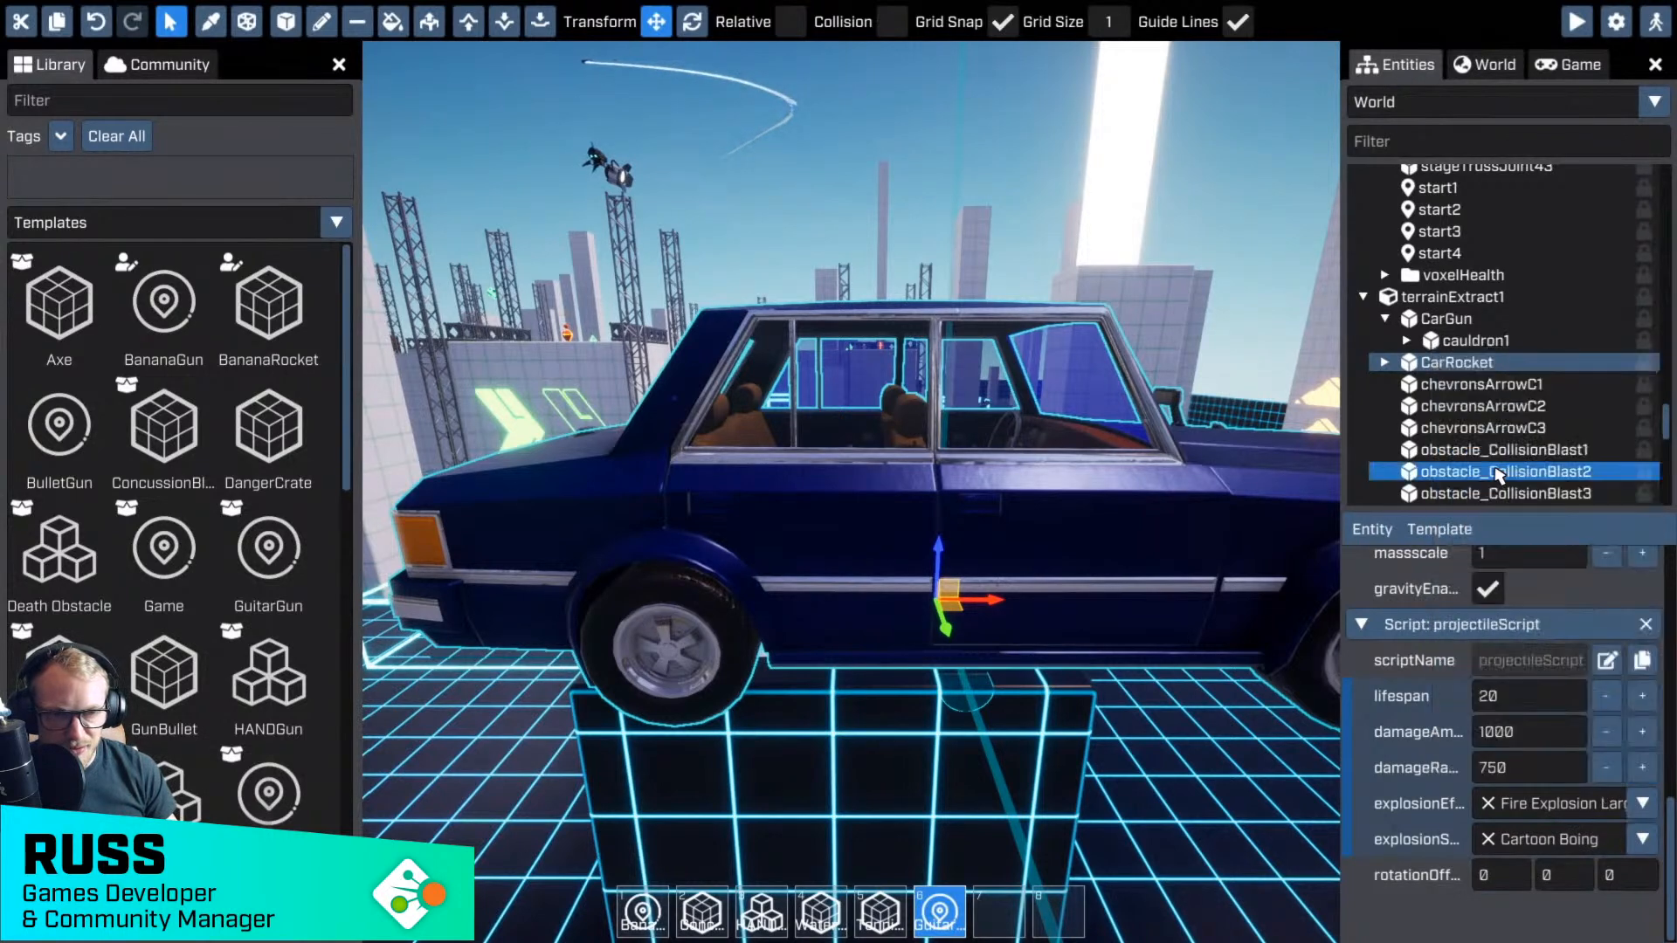
# - Try Fire Explosion Debris as the CarRocket's explosion effect and switch back to Fire Explosion Large
pyautogui.click(1642, 803)
pyautogui.click(1554, 441)
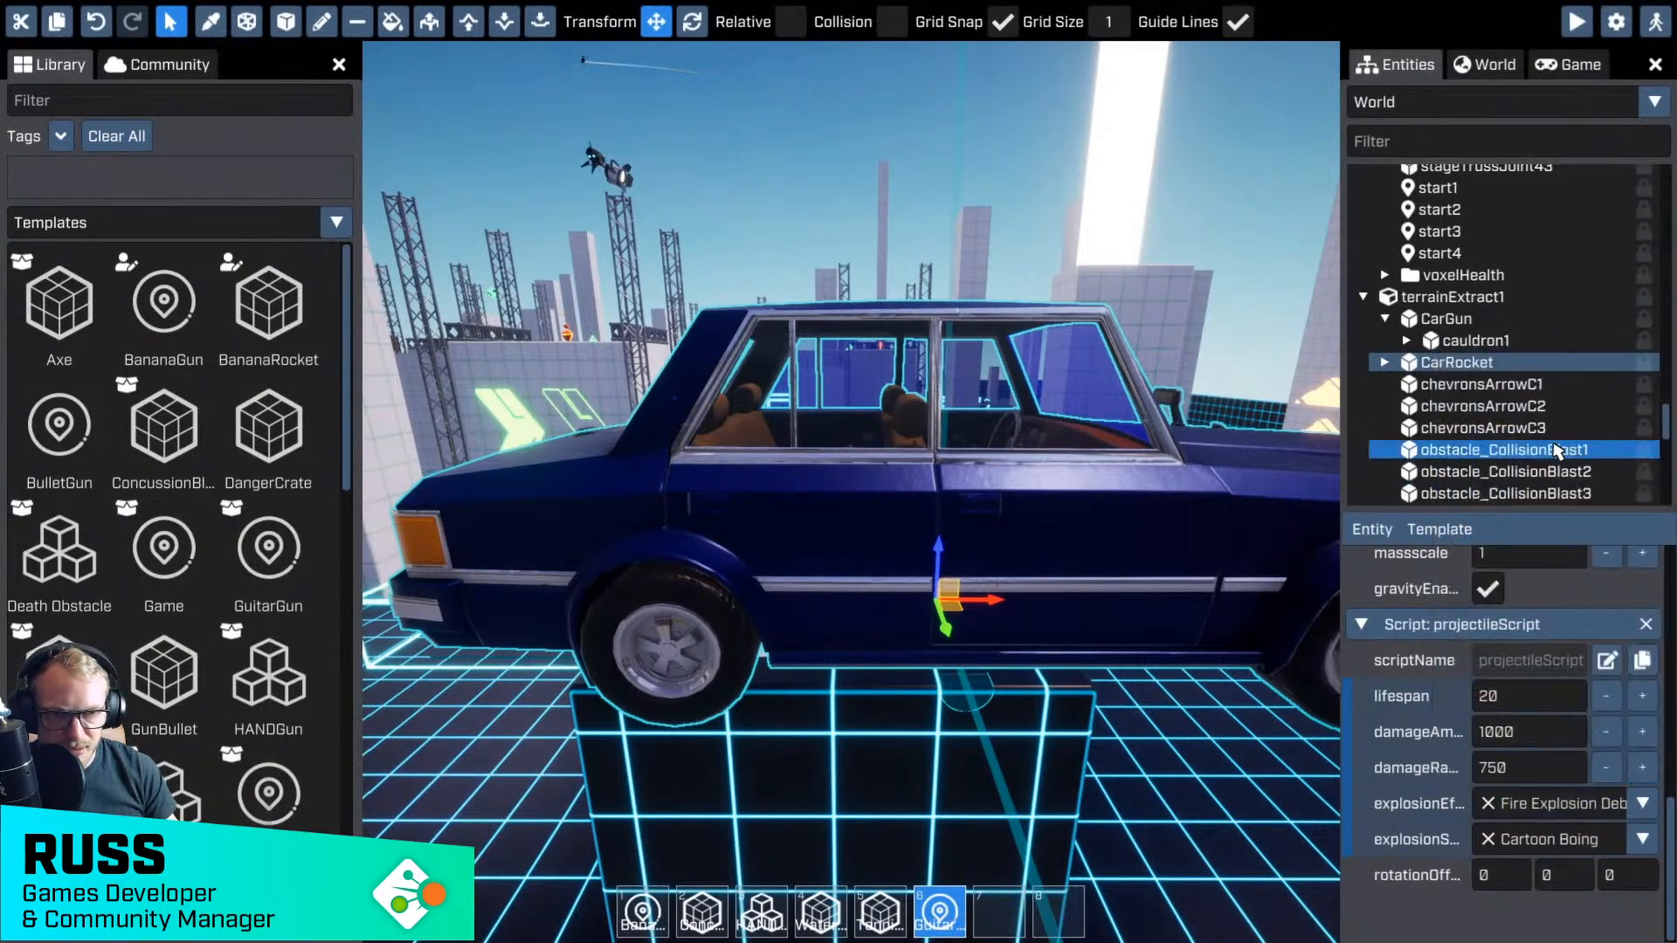
pyautogui.click(1641, 804)
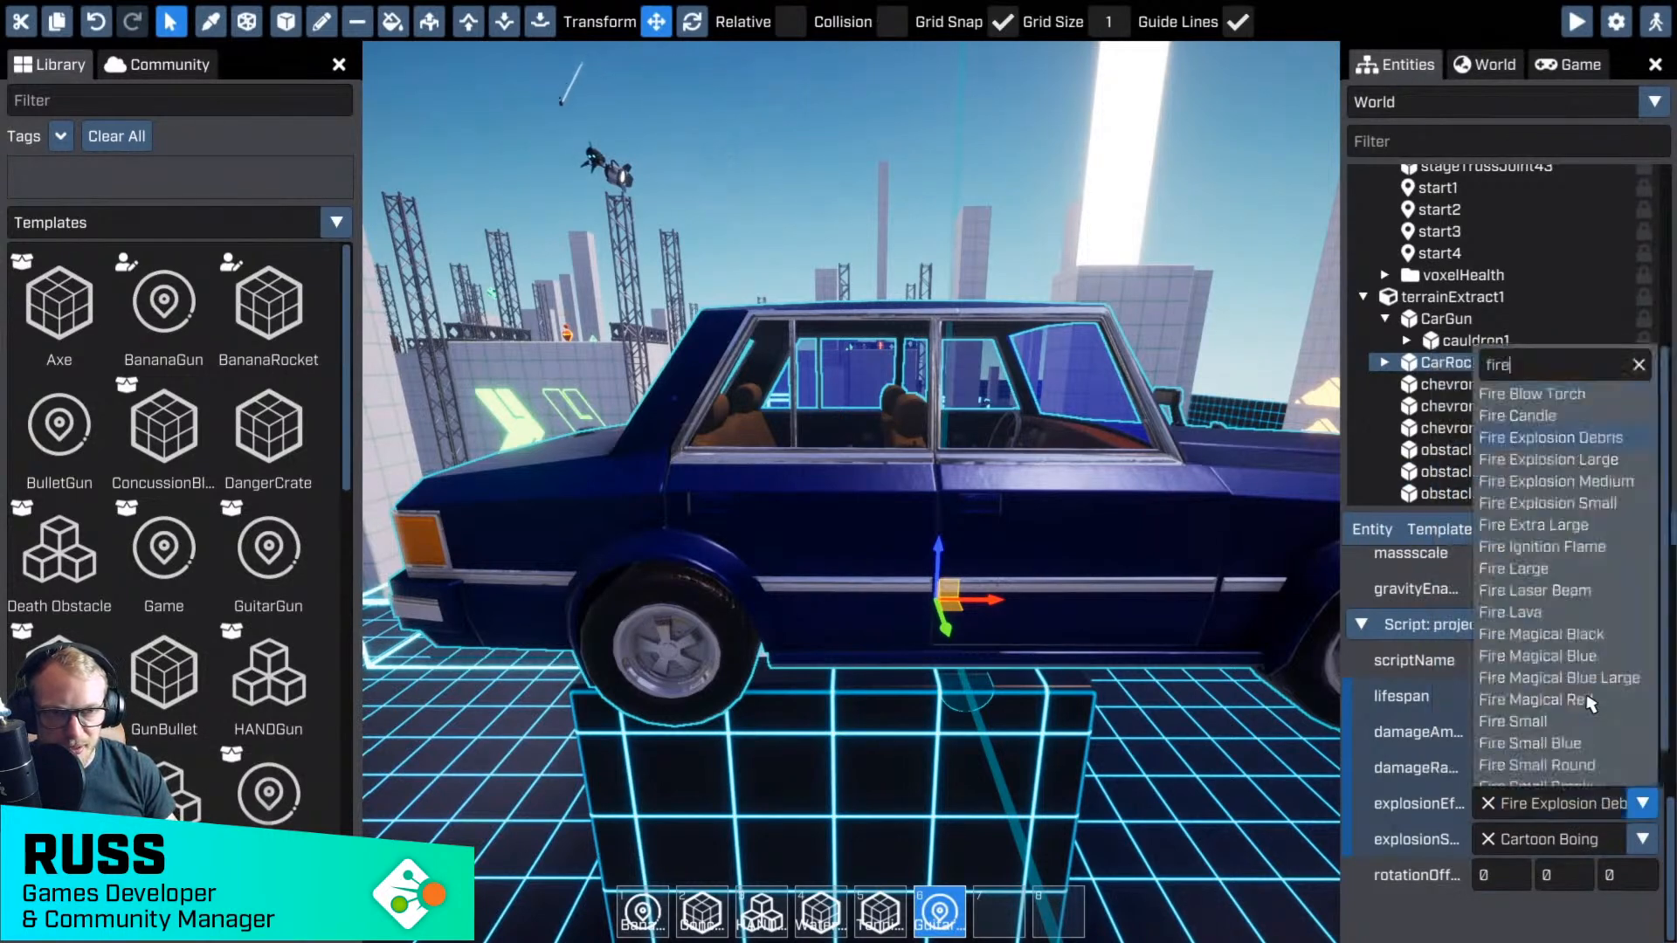
pyautogui.click(1555, 460)
pyautogui.moveTo(1091, 594); pyautogui.dragTo(1140, 608, button='right')
pyautogui.scroll(8, 1604, 729)
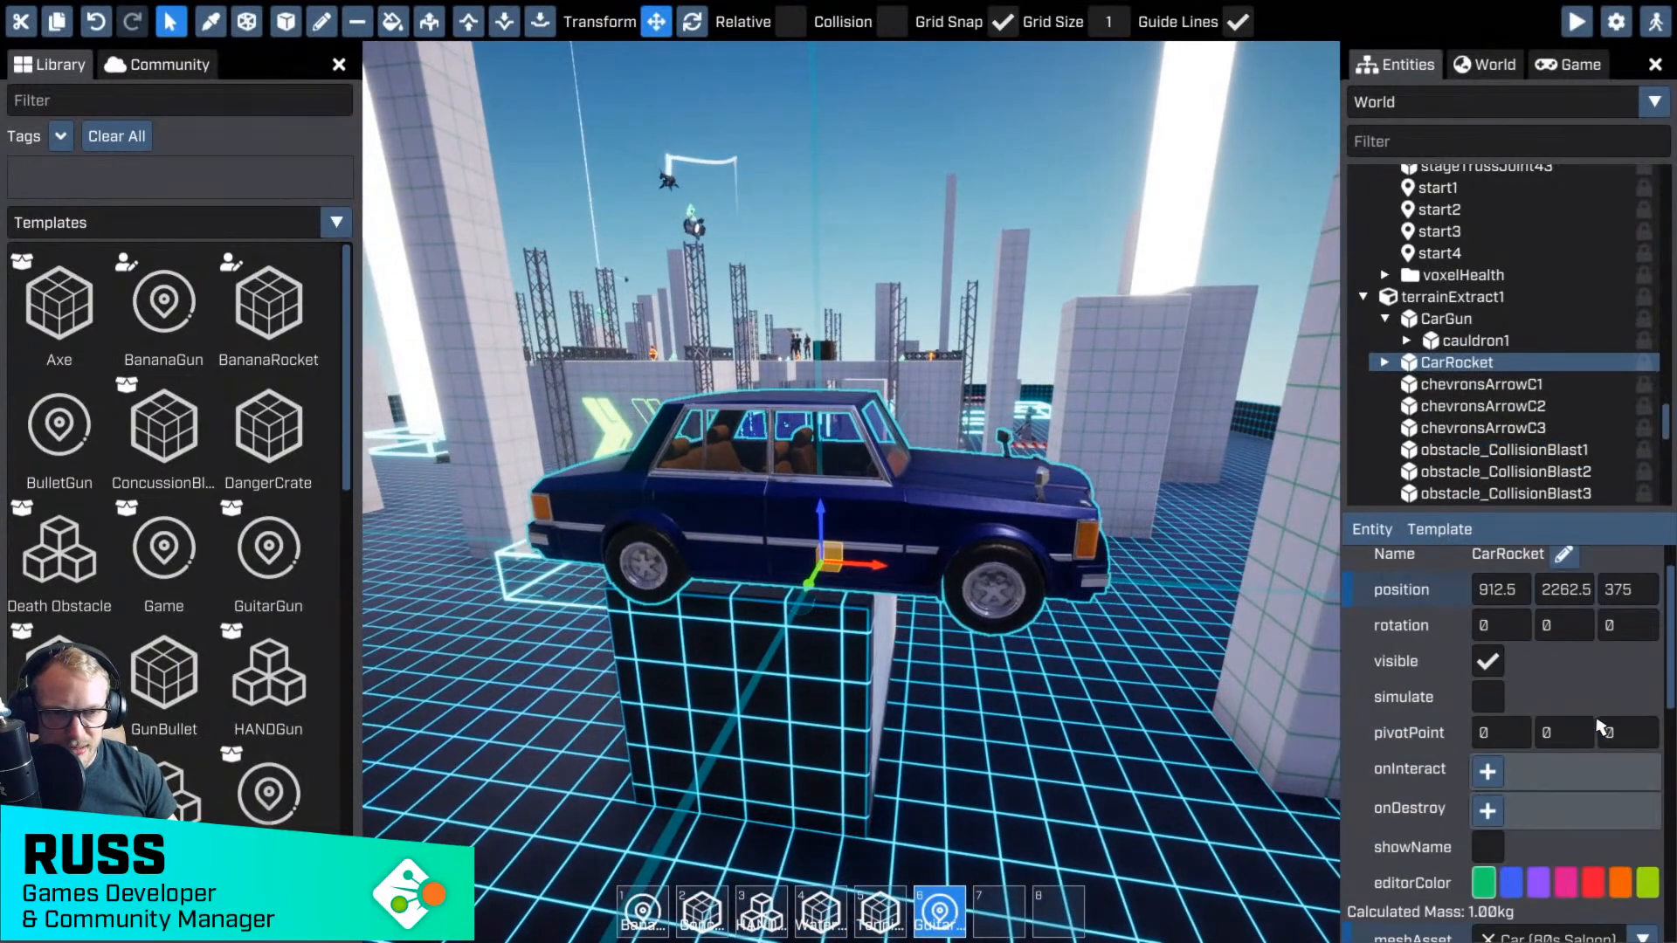
pyautogui.scroll(1, 1601, 728)
pyautogui.click(1438, 529)
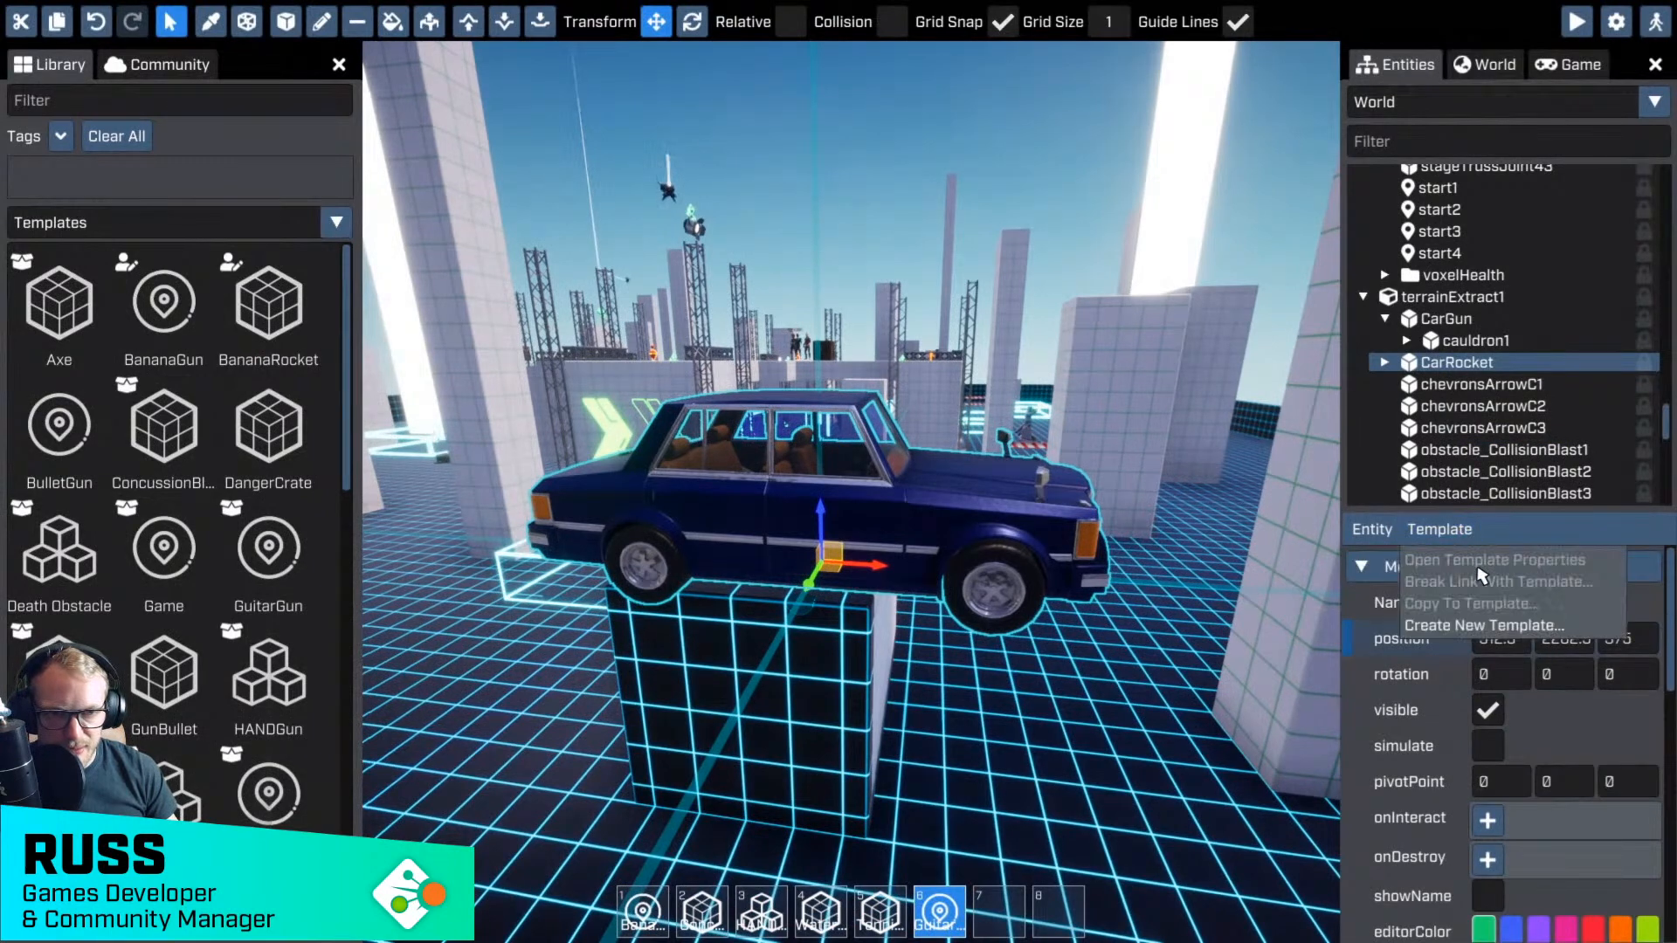
pyautogui.click(1482, 626)
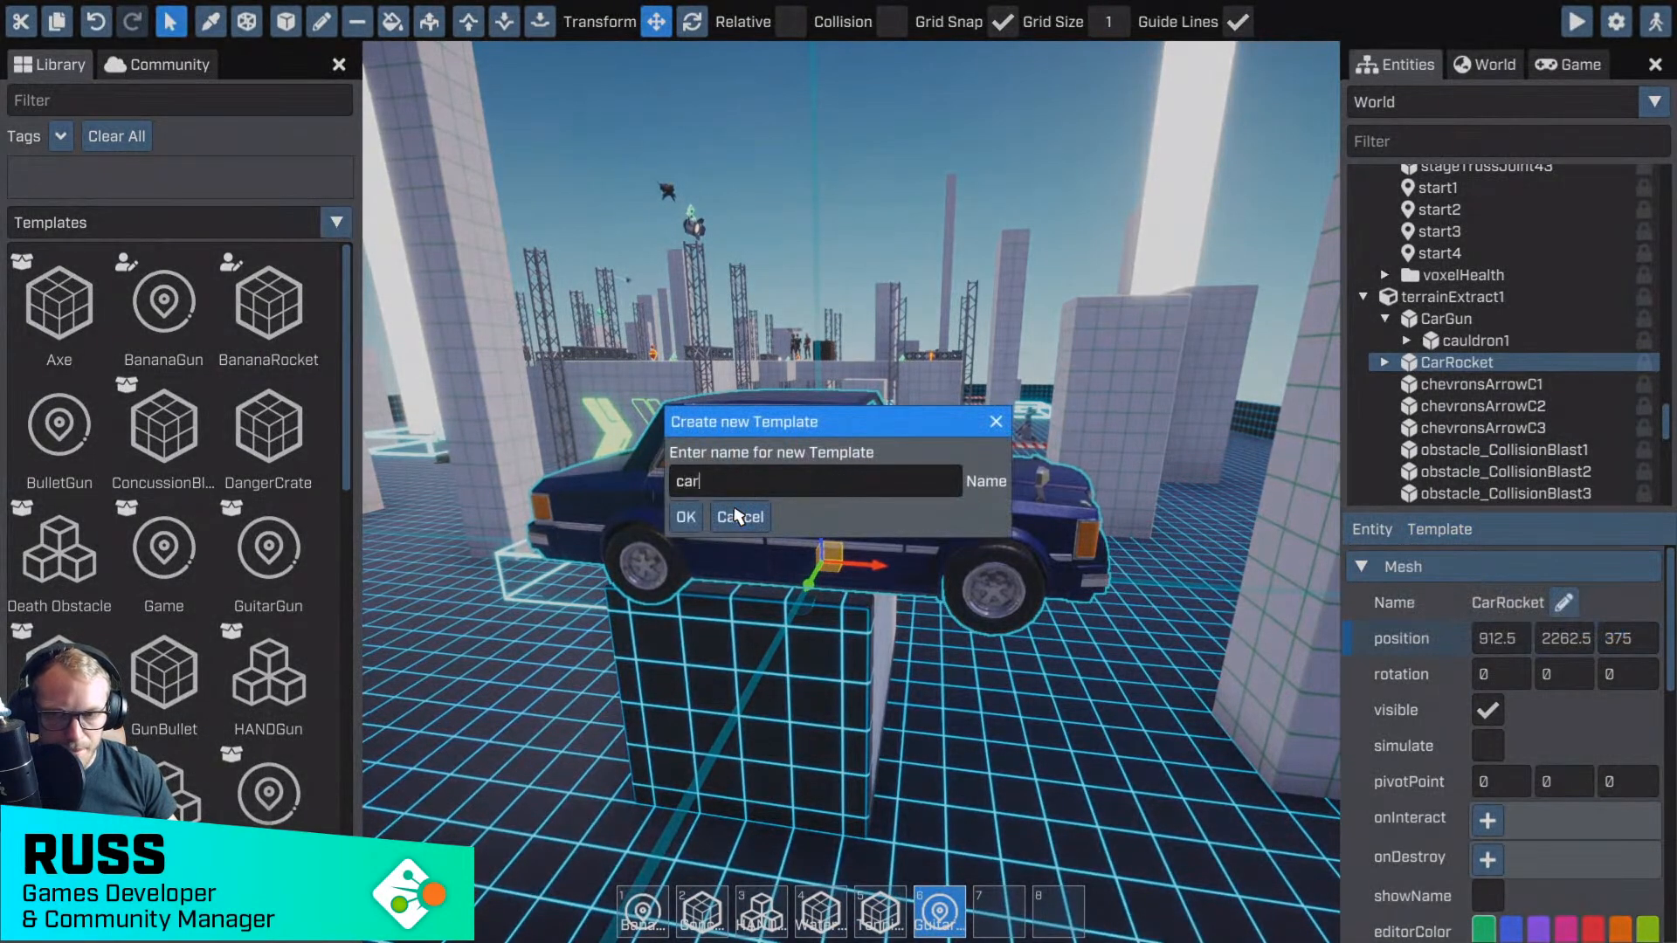
pyautogui.click(723, 517)
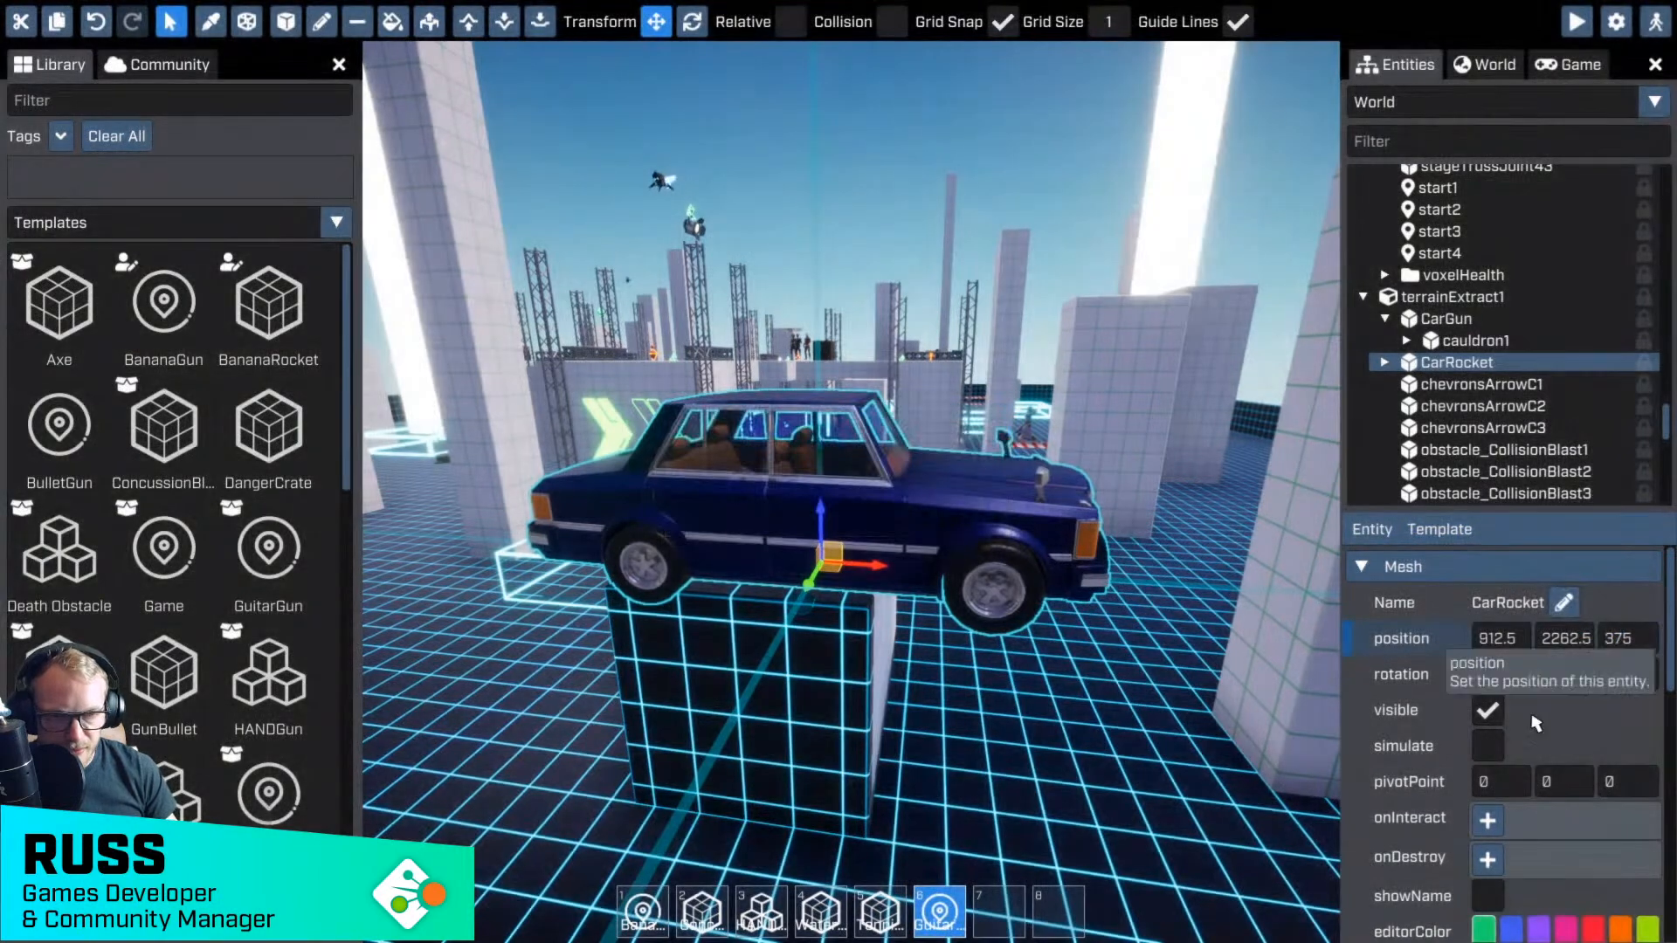
# - Set the lifespan in the CarRocket's projectileScript to 3
pyautogui.scroll(-4, 1564, 762)
pyautogui.scroll(-2, 1563, 763)
pyautogui.scroll(-1, 1529, 786)
pyautogui.click(1515, 745)
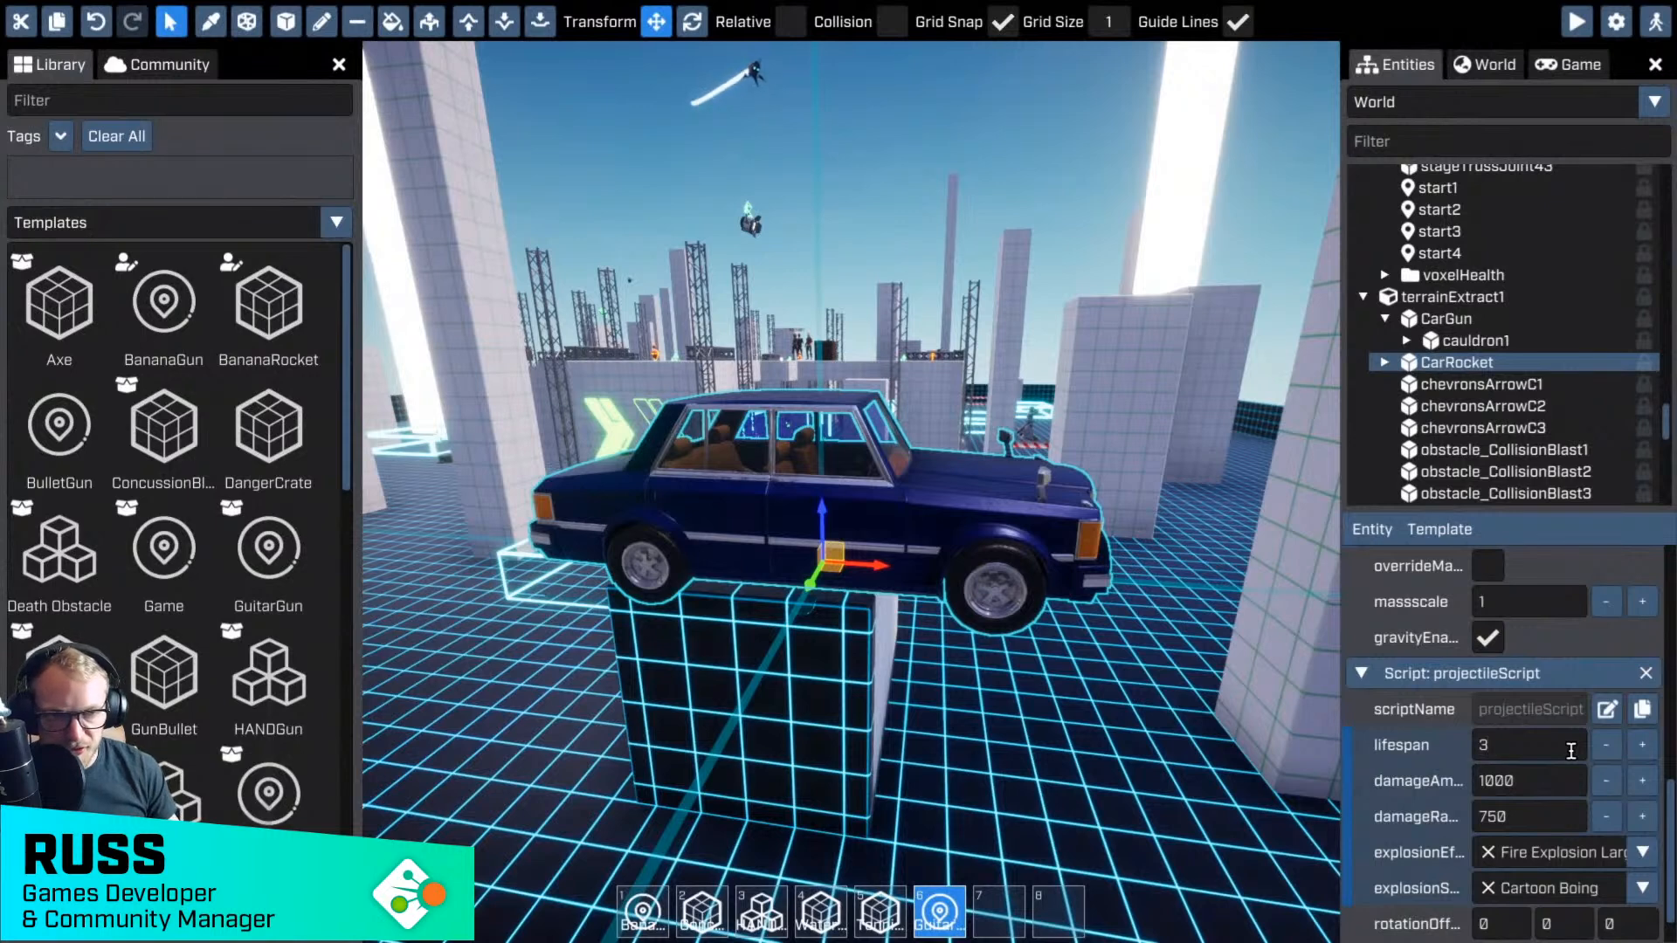
# - Create a new template named CarRocket from the car entity and delete the car from the world
pyautogui.scroll(4, 1555, 733)
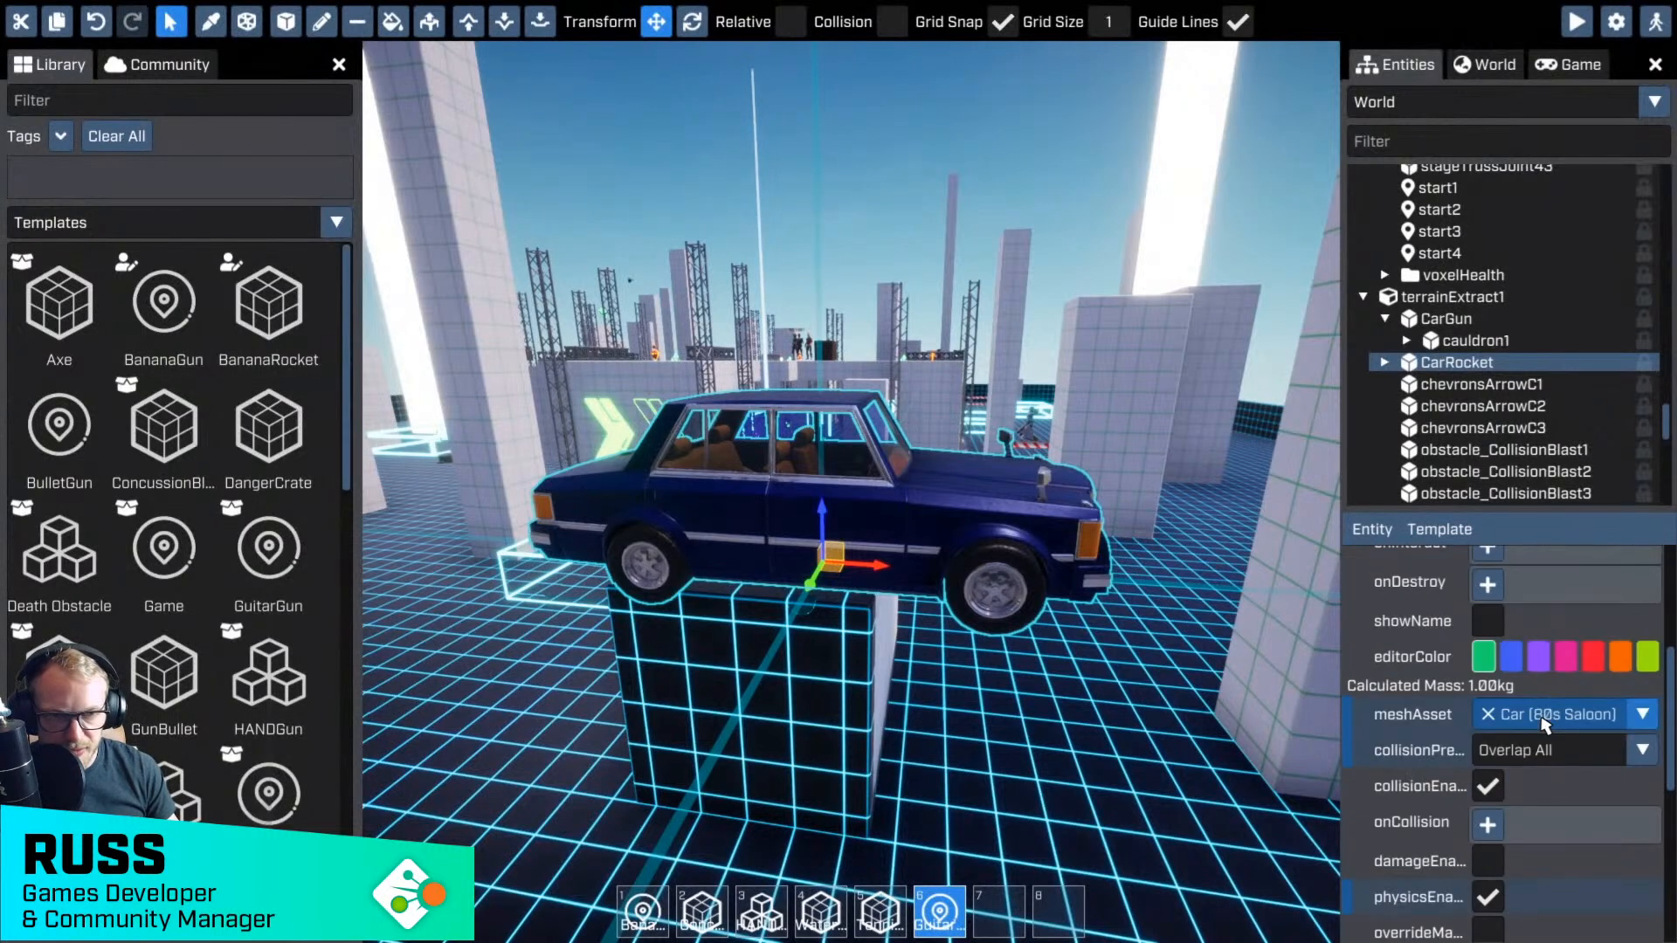
pyautogui.scroll(3, 1544, 725)
pyautogui.click(1439, 529)
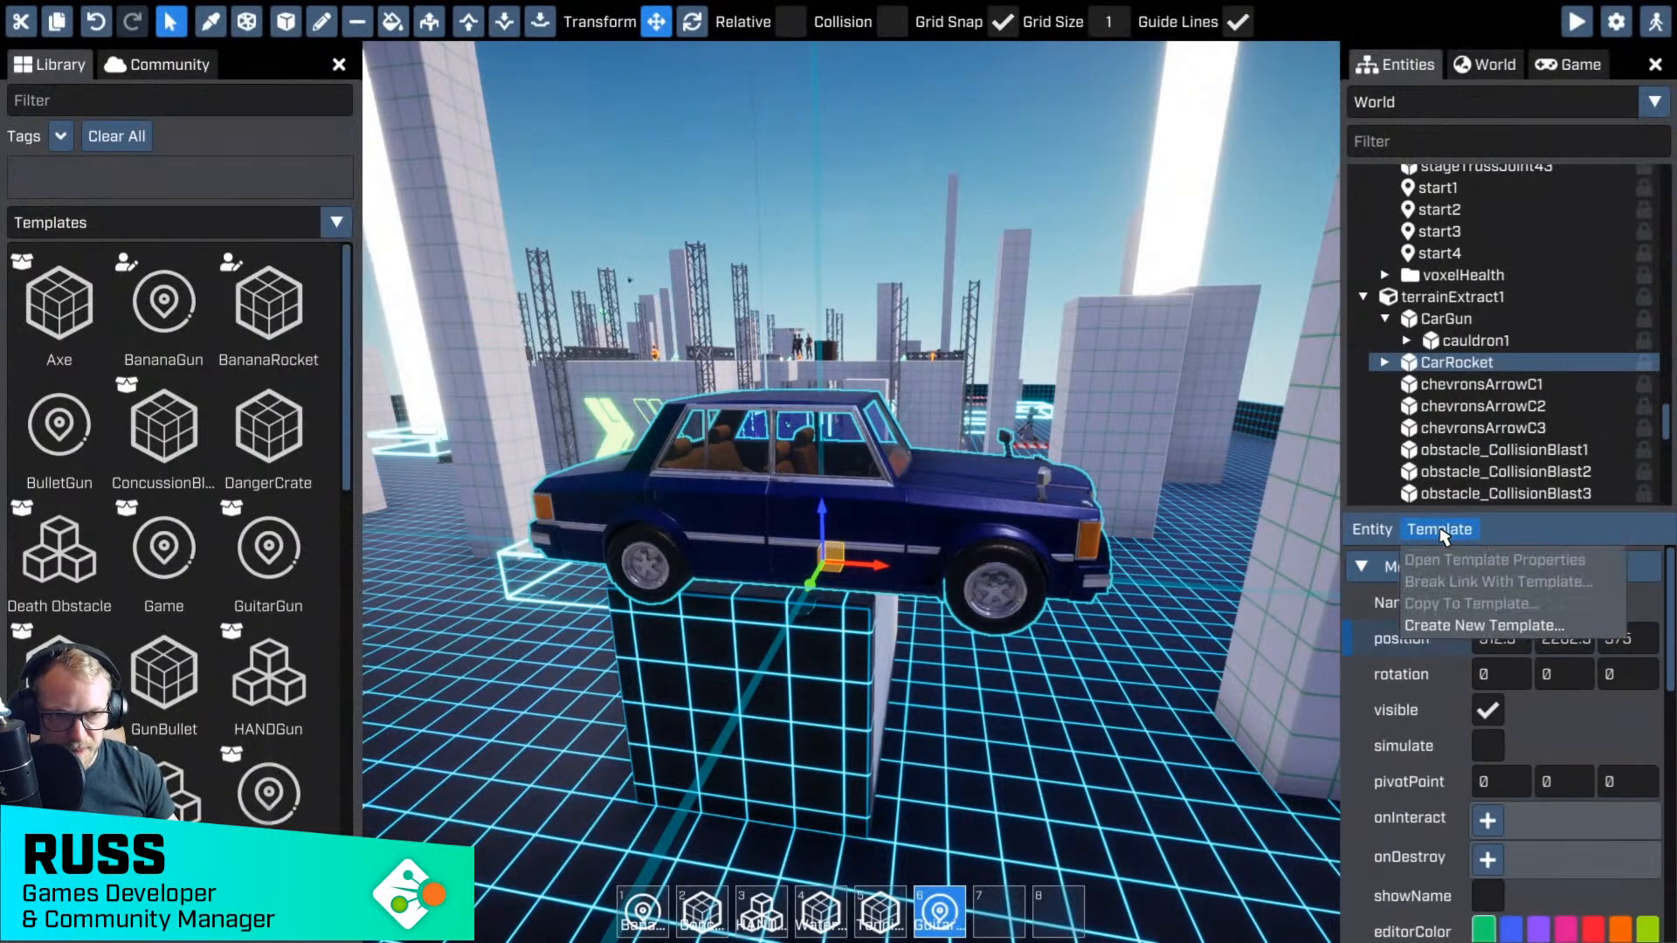
pyautogui.click(1455, 633)
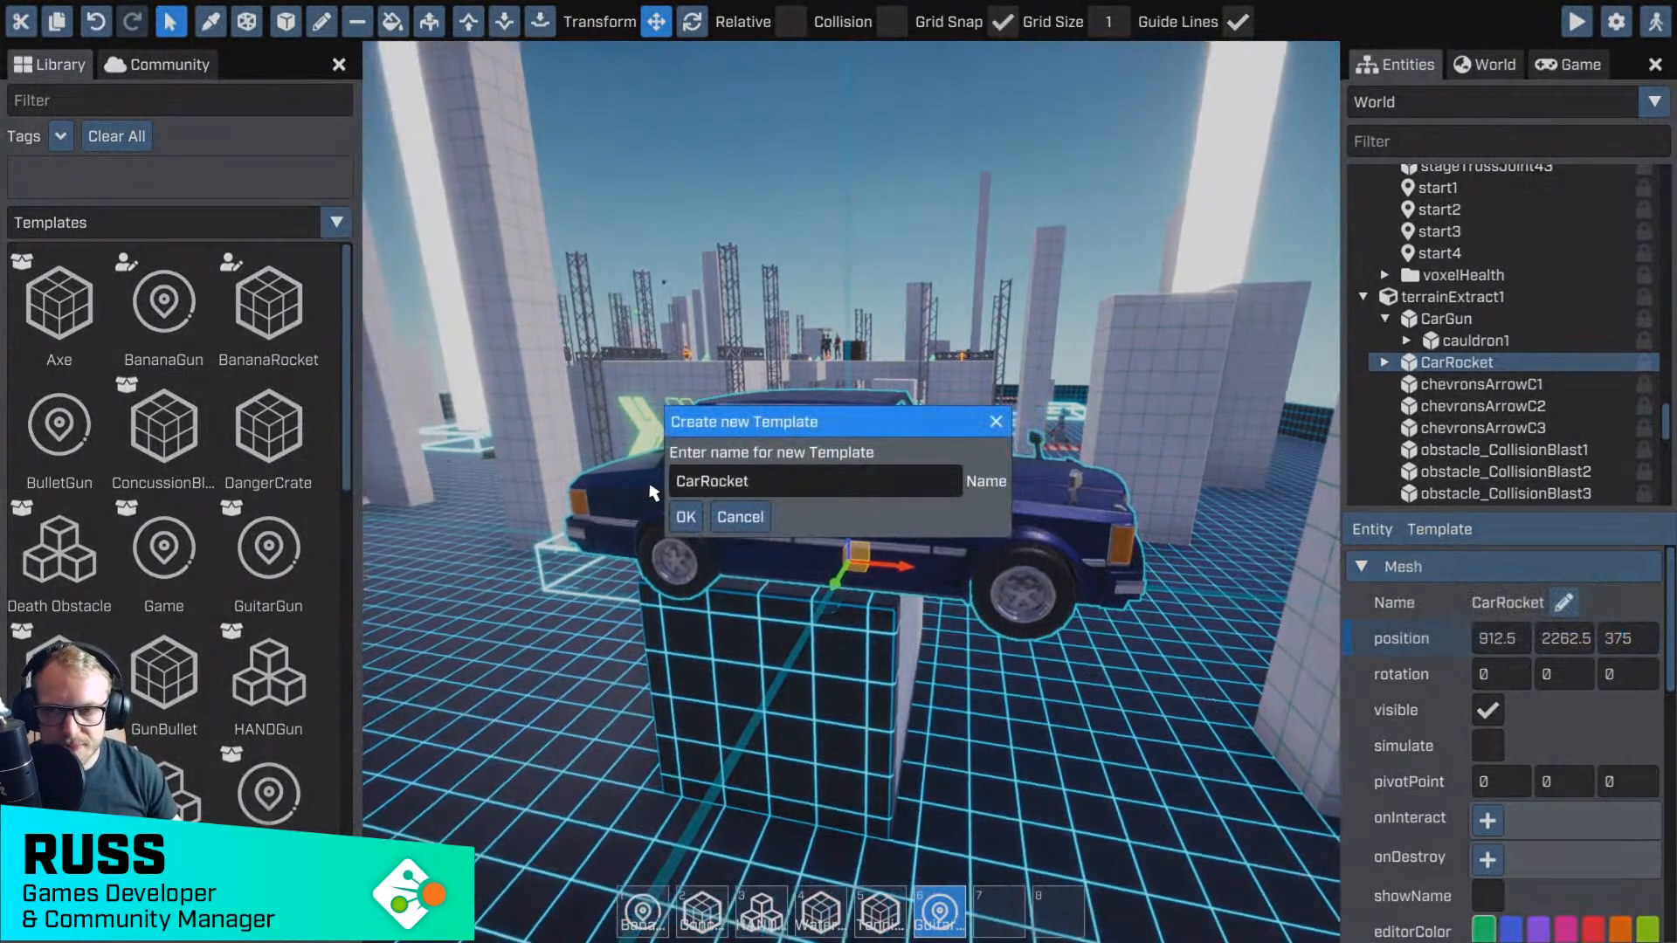
pyautogui.click(687, 517)
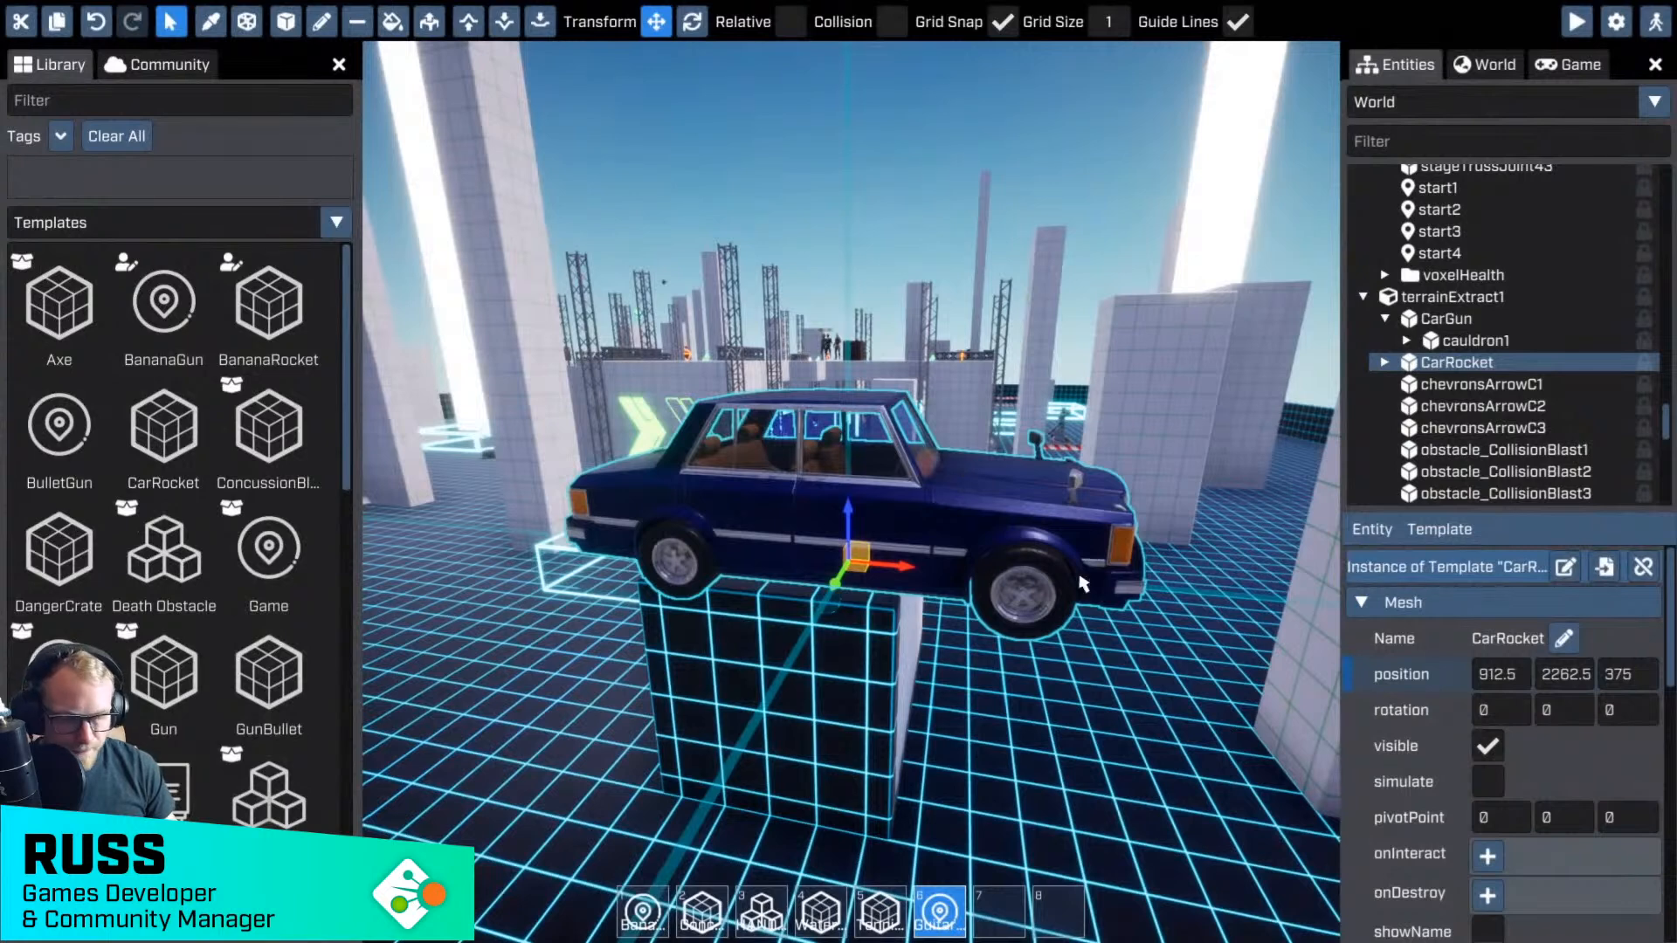
pyautogui.press('Delete')
# - Set the shot sound in the CarGun's gunScript to Clown Horn Parp
pyautogui.click(768, 500)
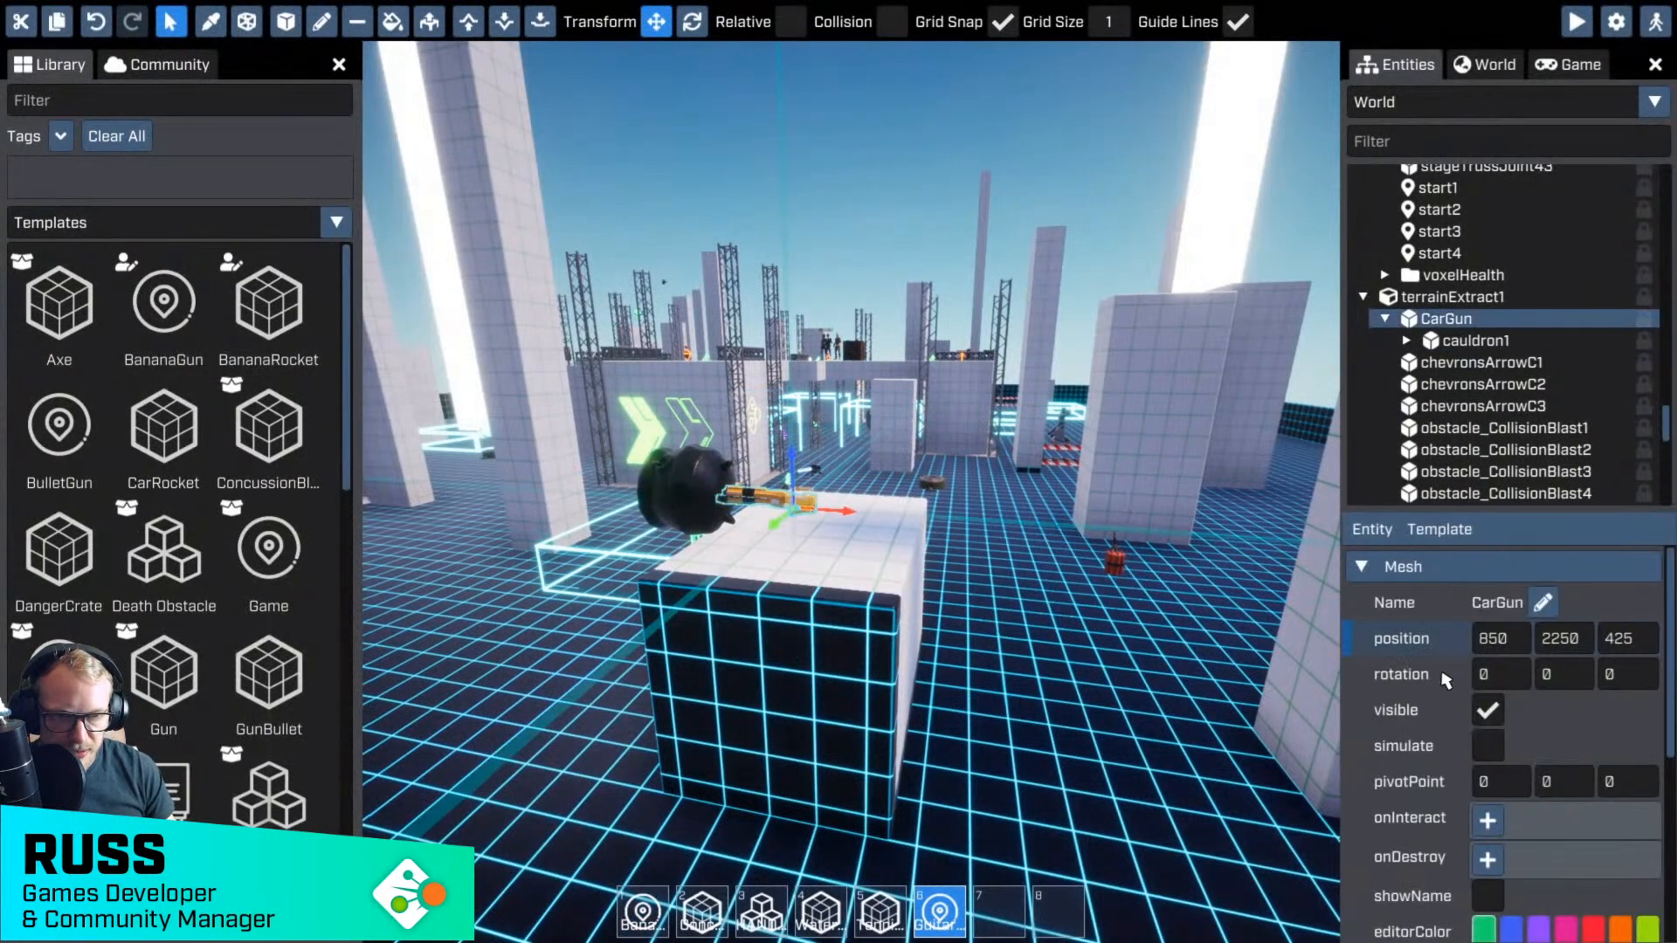
pyautogui.scroll(-5, 1519, 746)
pyautogui.click(1487, 767)
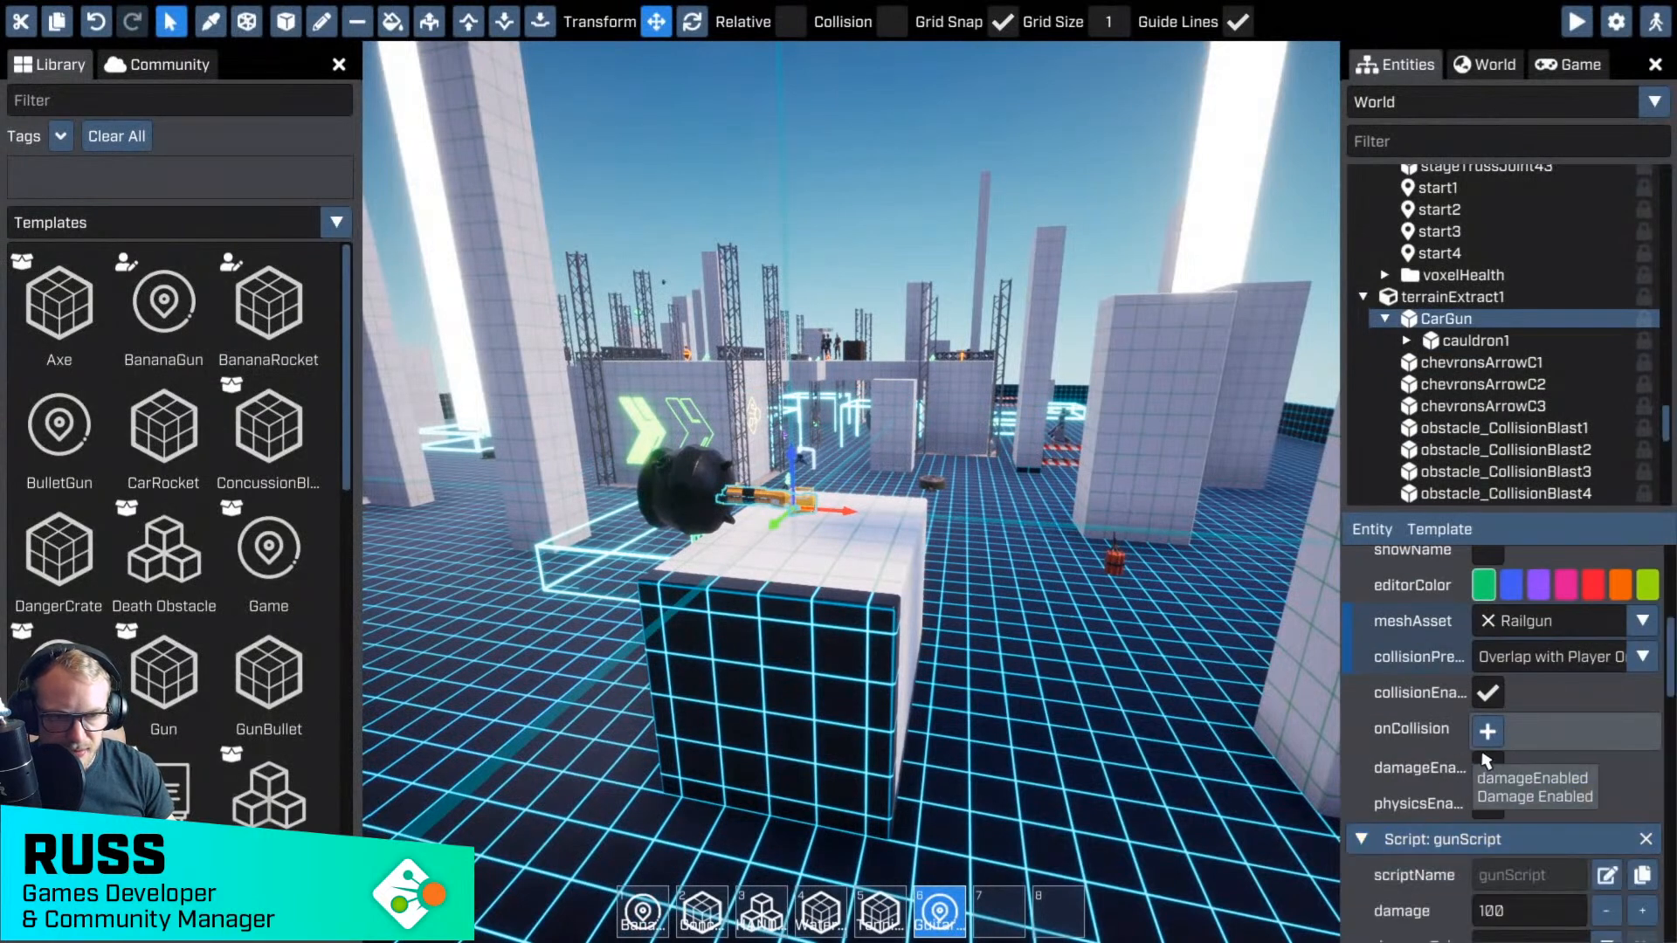
pyautogui.scroll(-3, 1563, 699)
pyautogui.scroll(-6, 1583, 645)
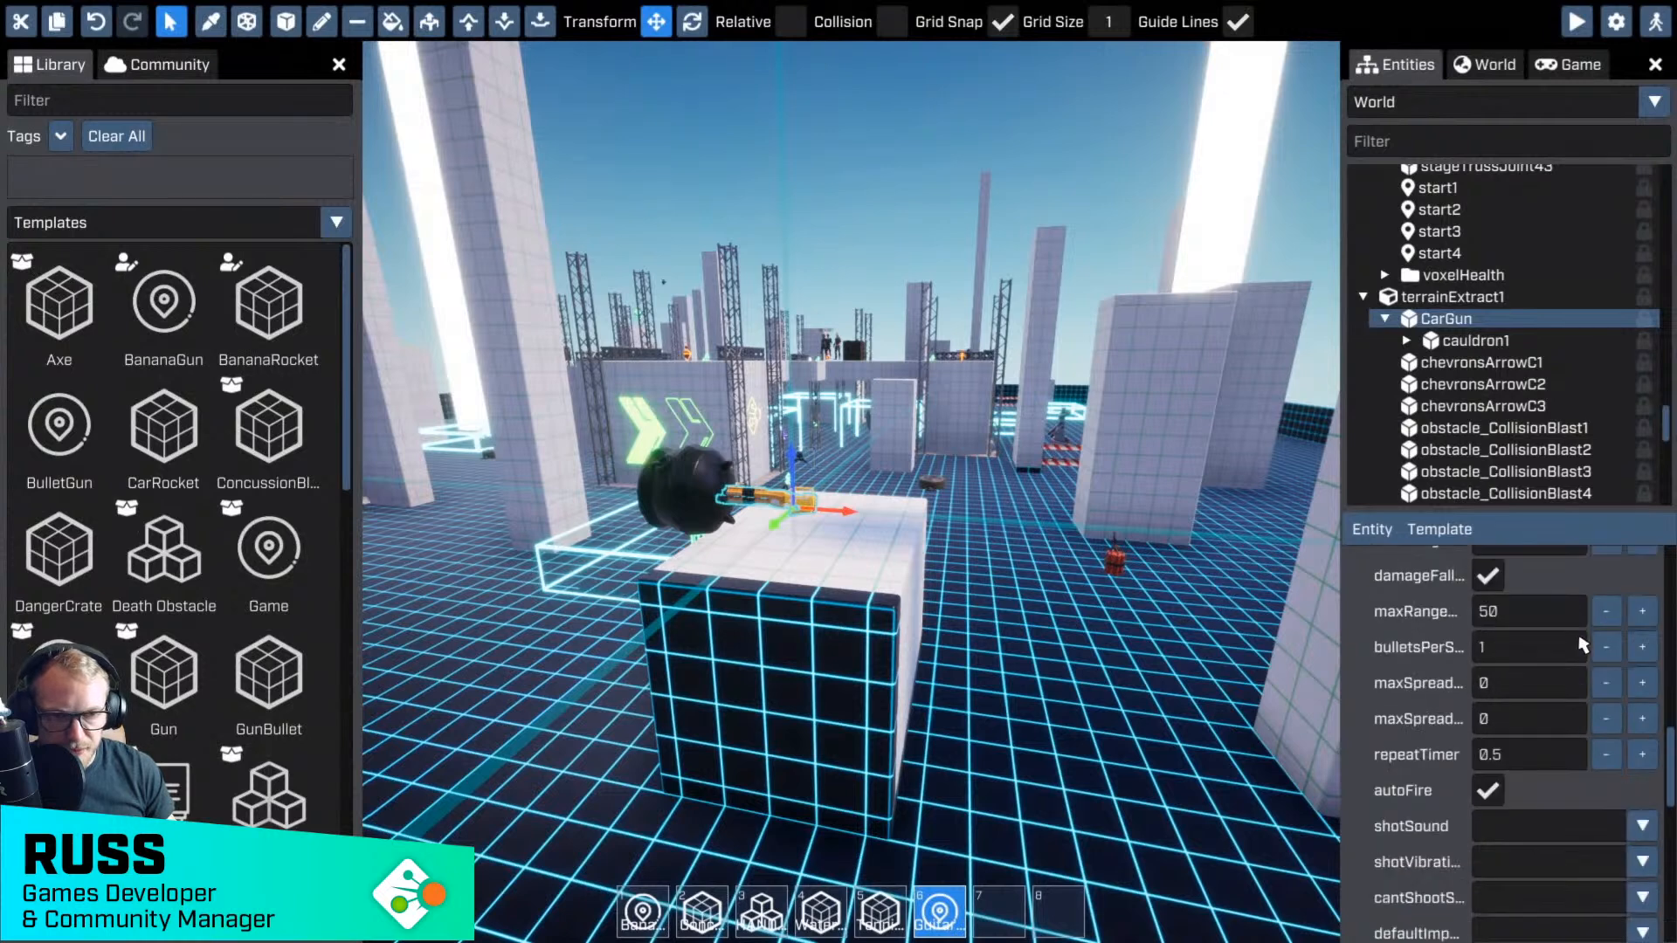
pyautogui.click(1519, 736)
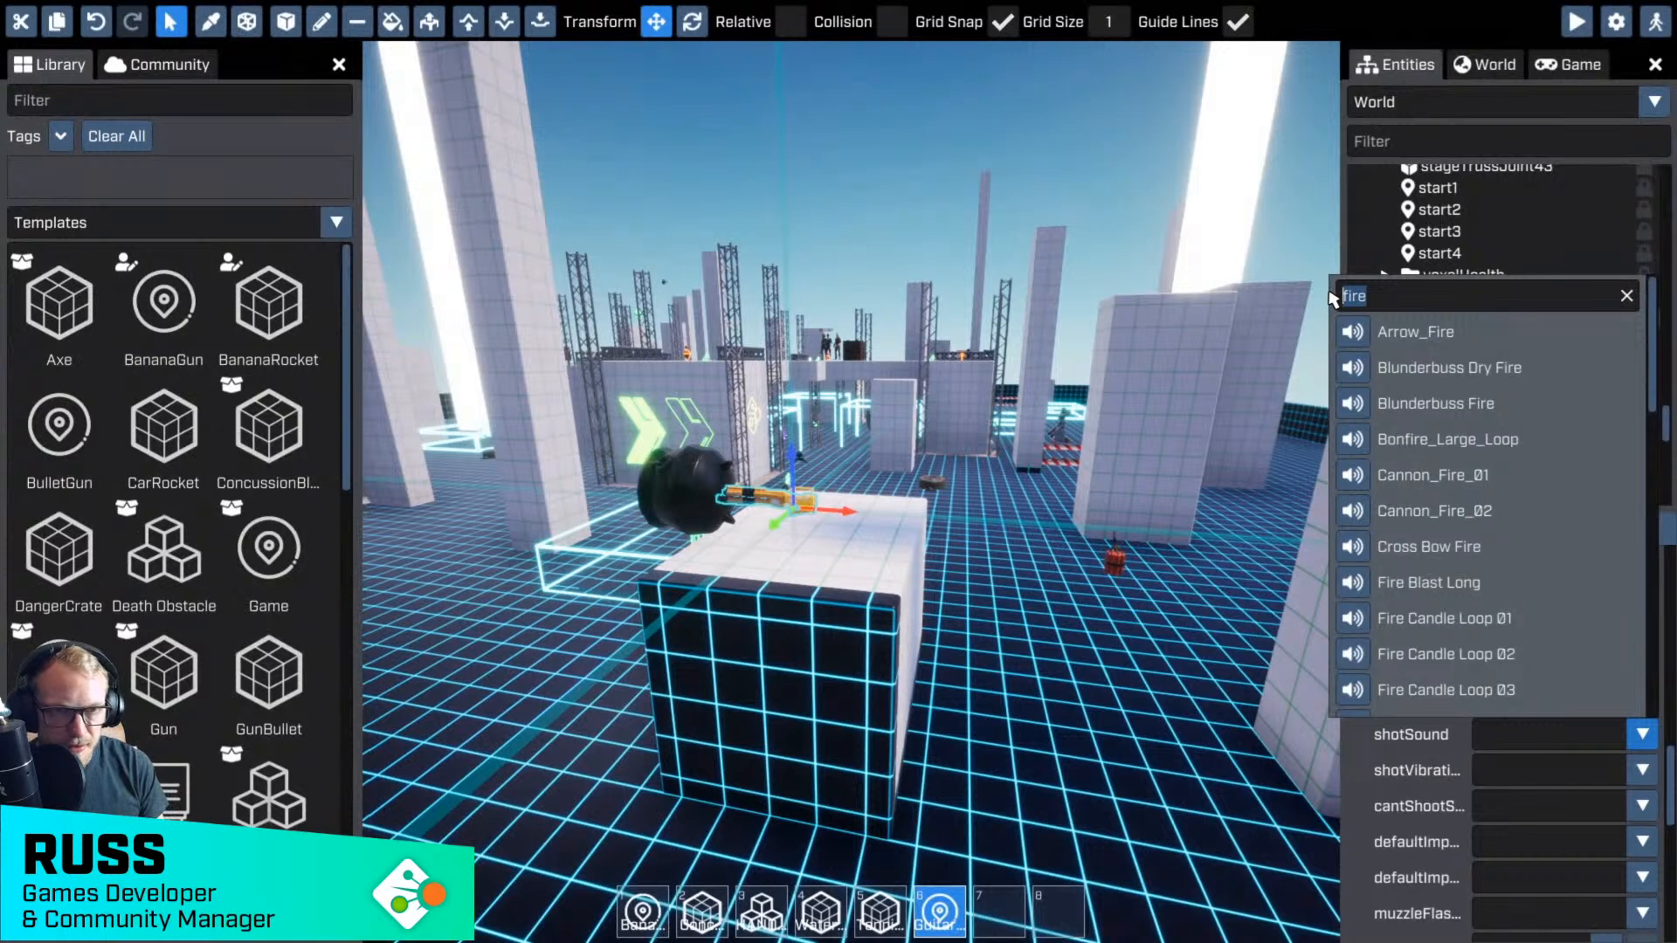
pyautogui.write('hor')
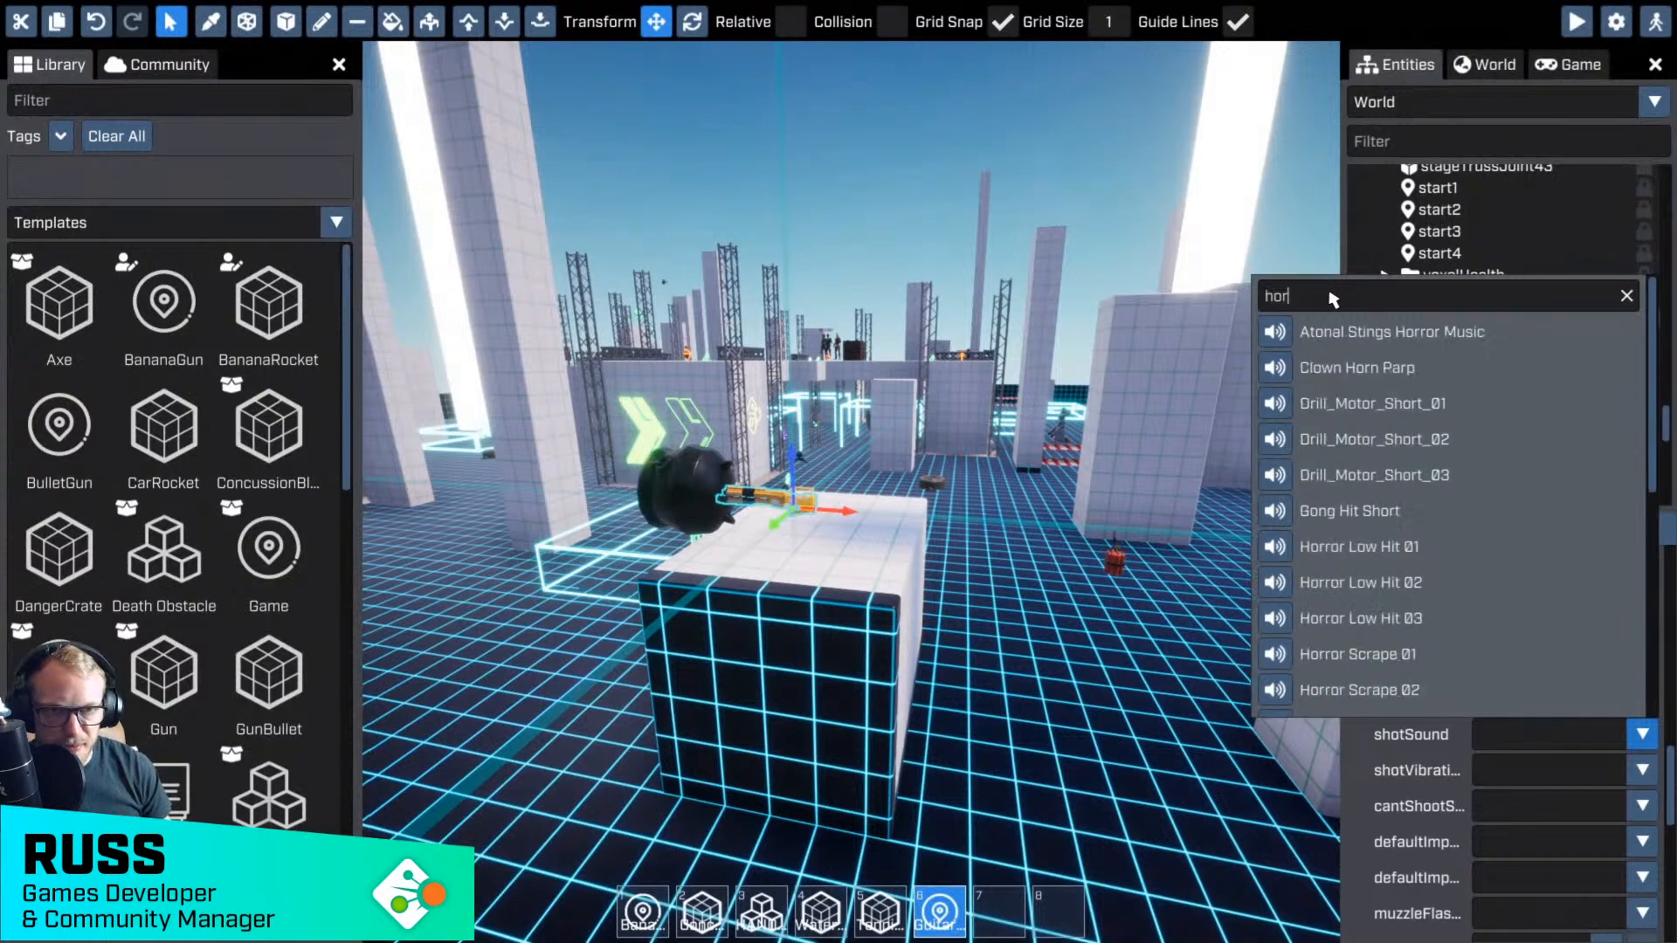
pyautogui.click(1326, 374)
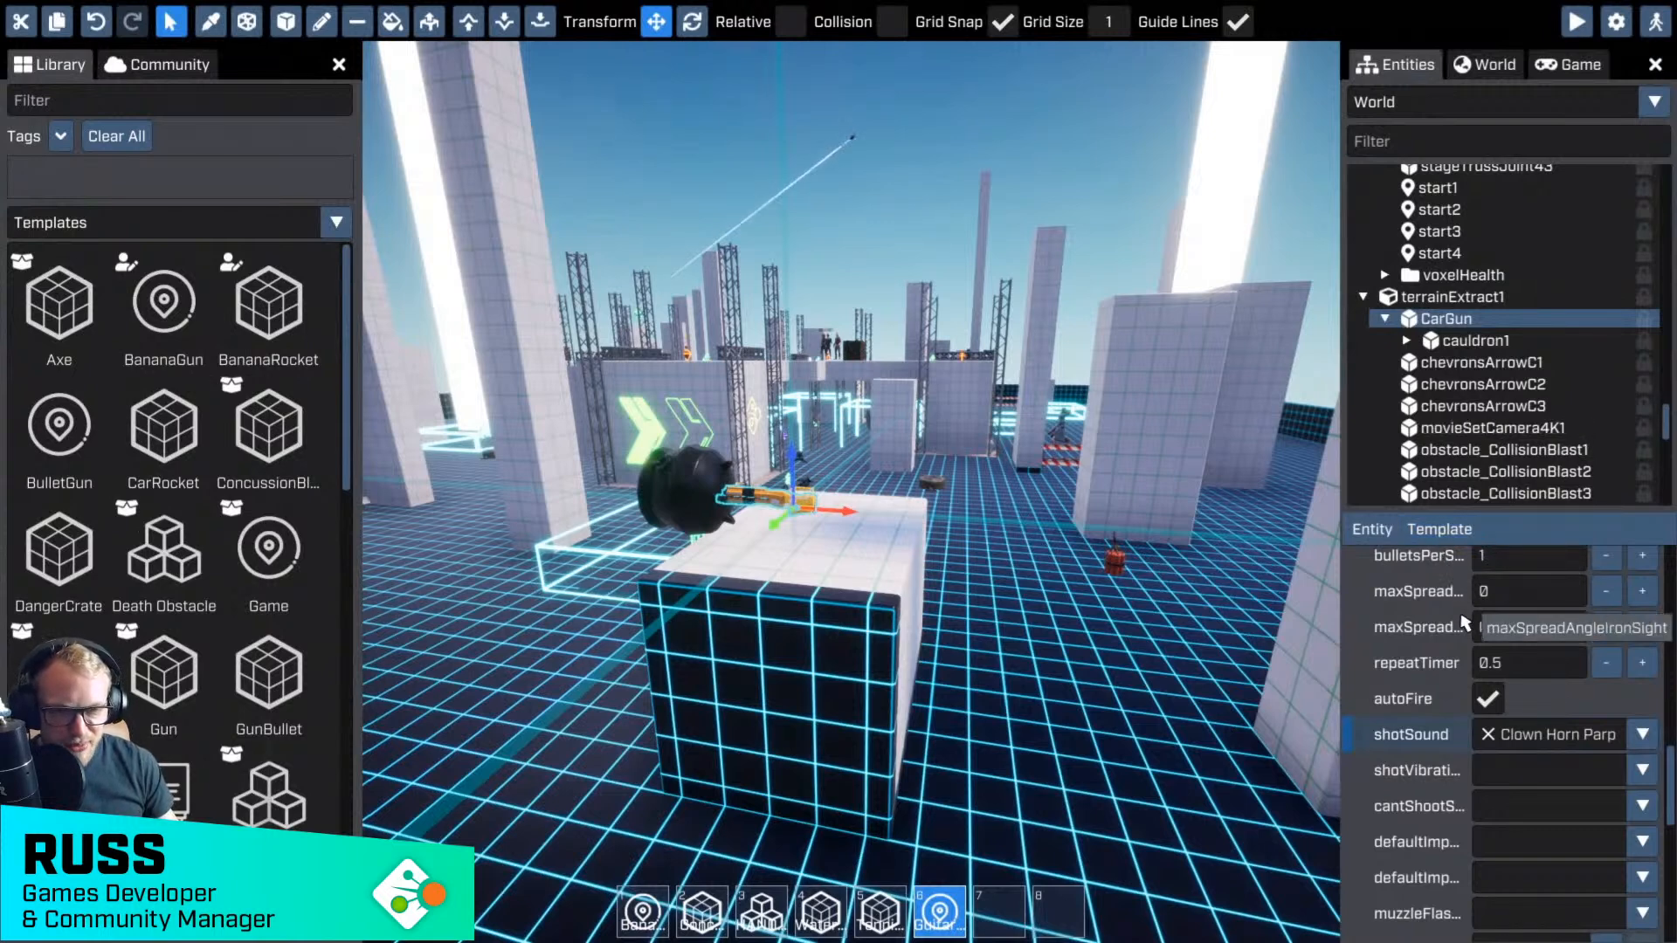
# - Add a new locator as a child of the CarGun and move it in front of the cauldron barrel, to about -387.5 in X
pyautogui.scroll(-5, 1502, 642)
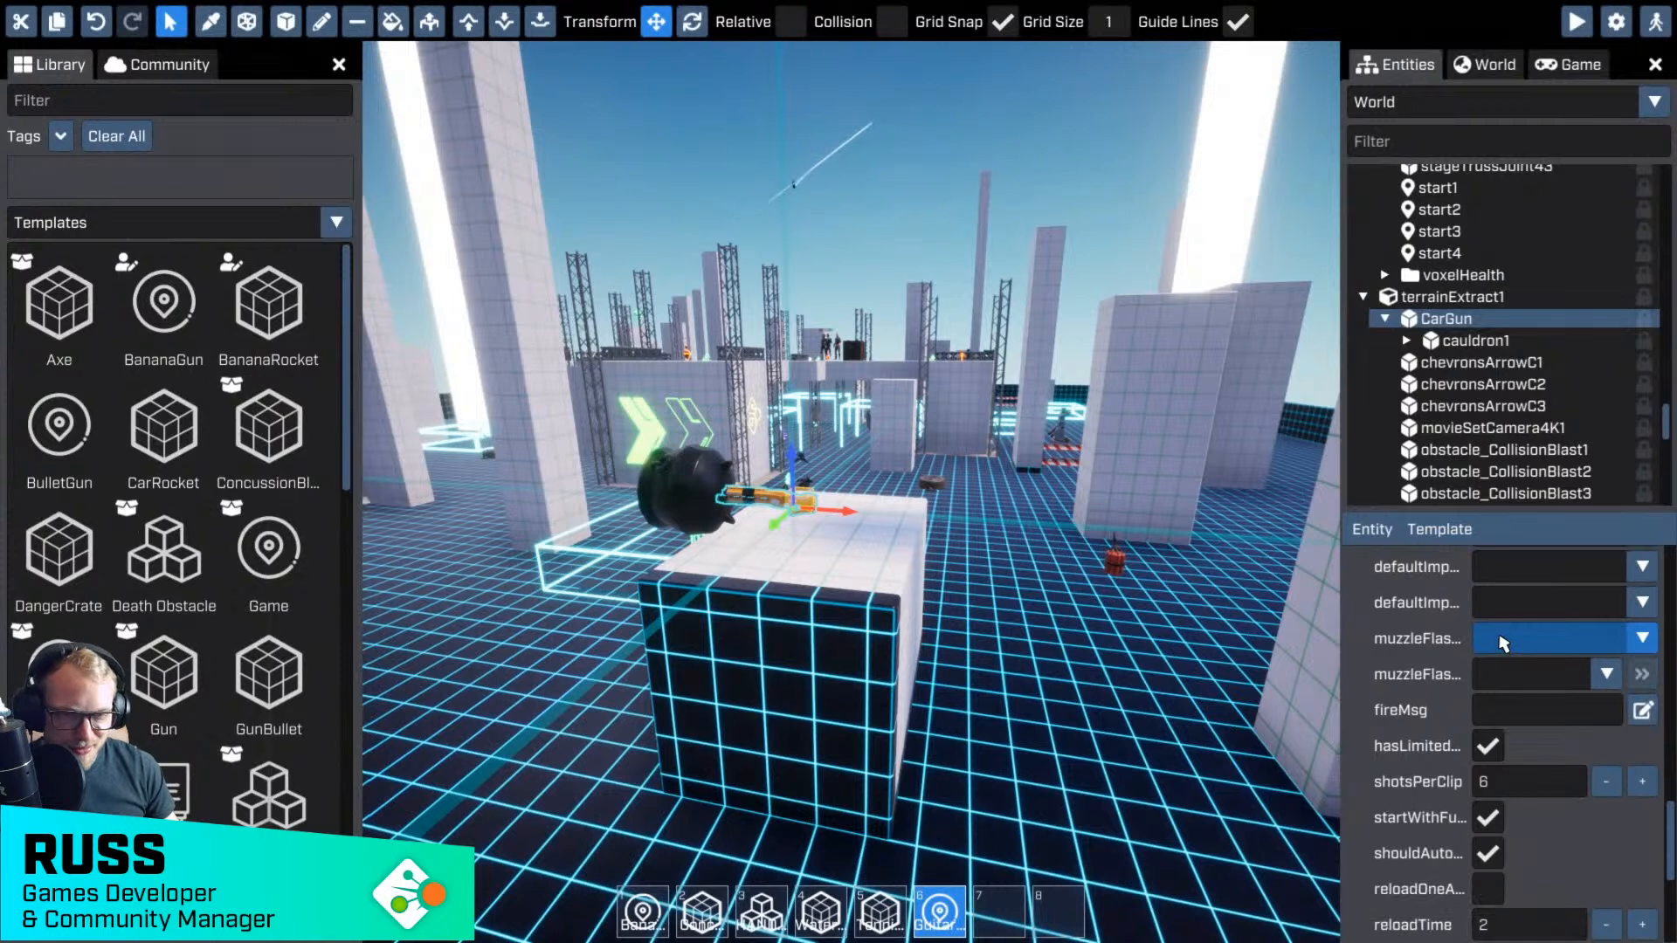
pyautogui.scroll(-3, 1506, 637)
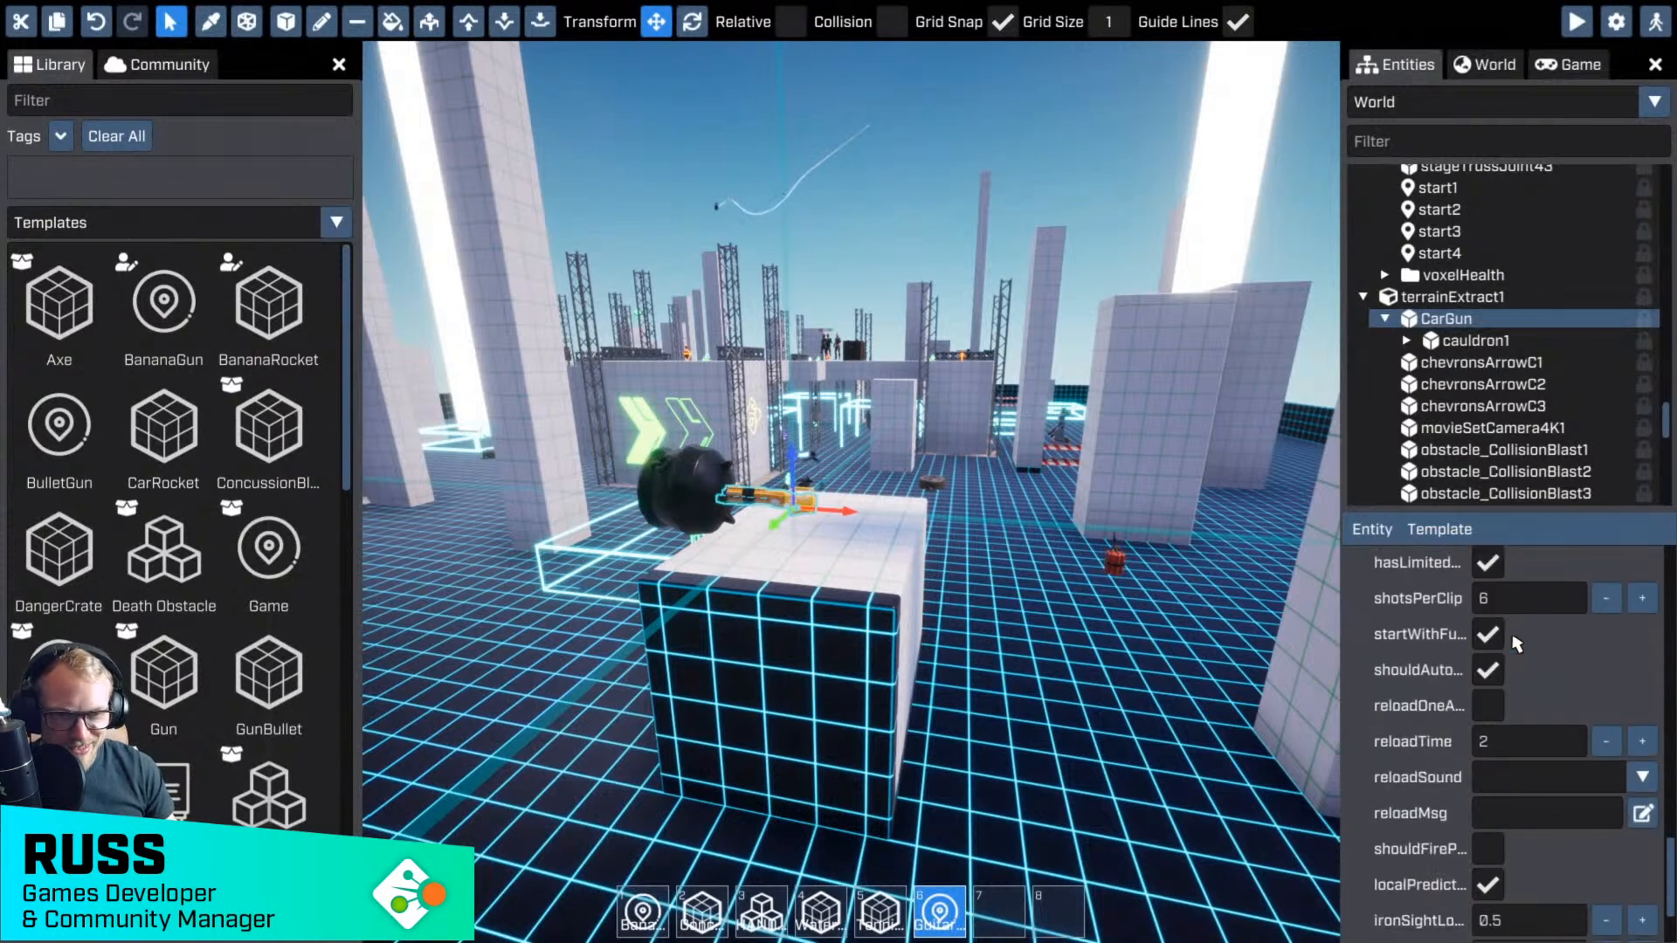
pyautogui.scroll(5, 1515, 646)
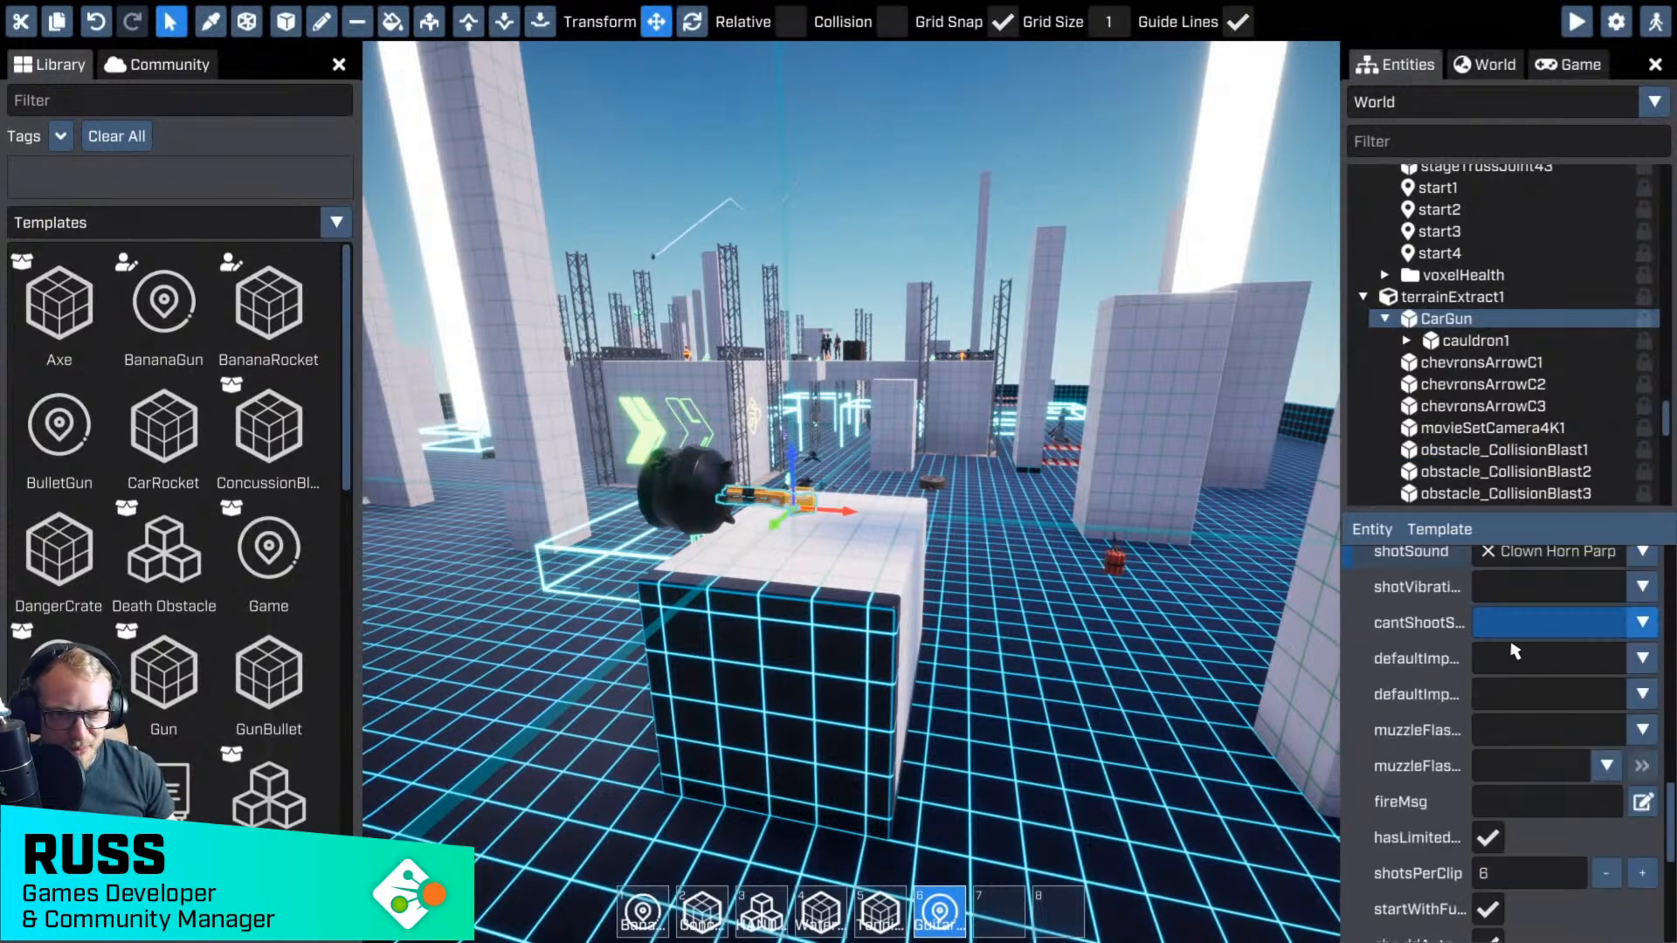
pyautogui.scroll(-2, 1509, 732)
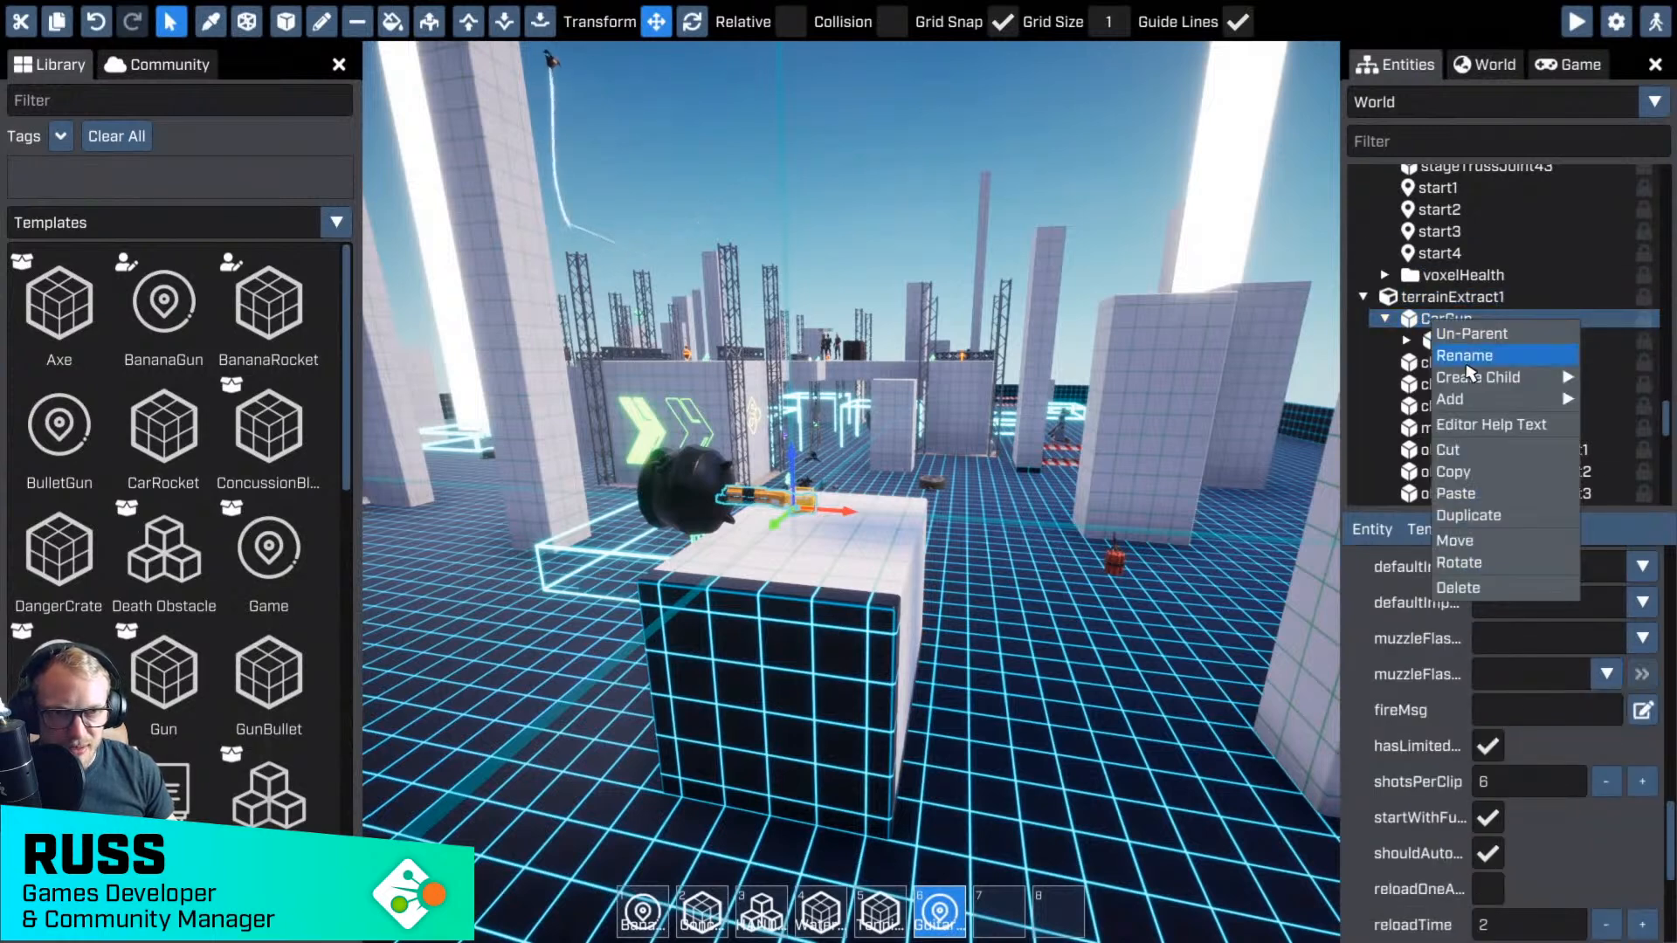
pyautogui.moveTo(1484, 377)
pyautogui.moveTo(1366, 535)
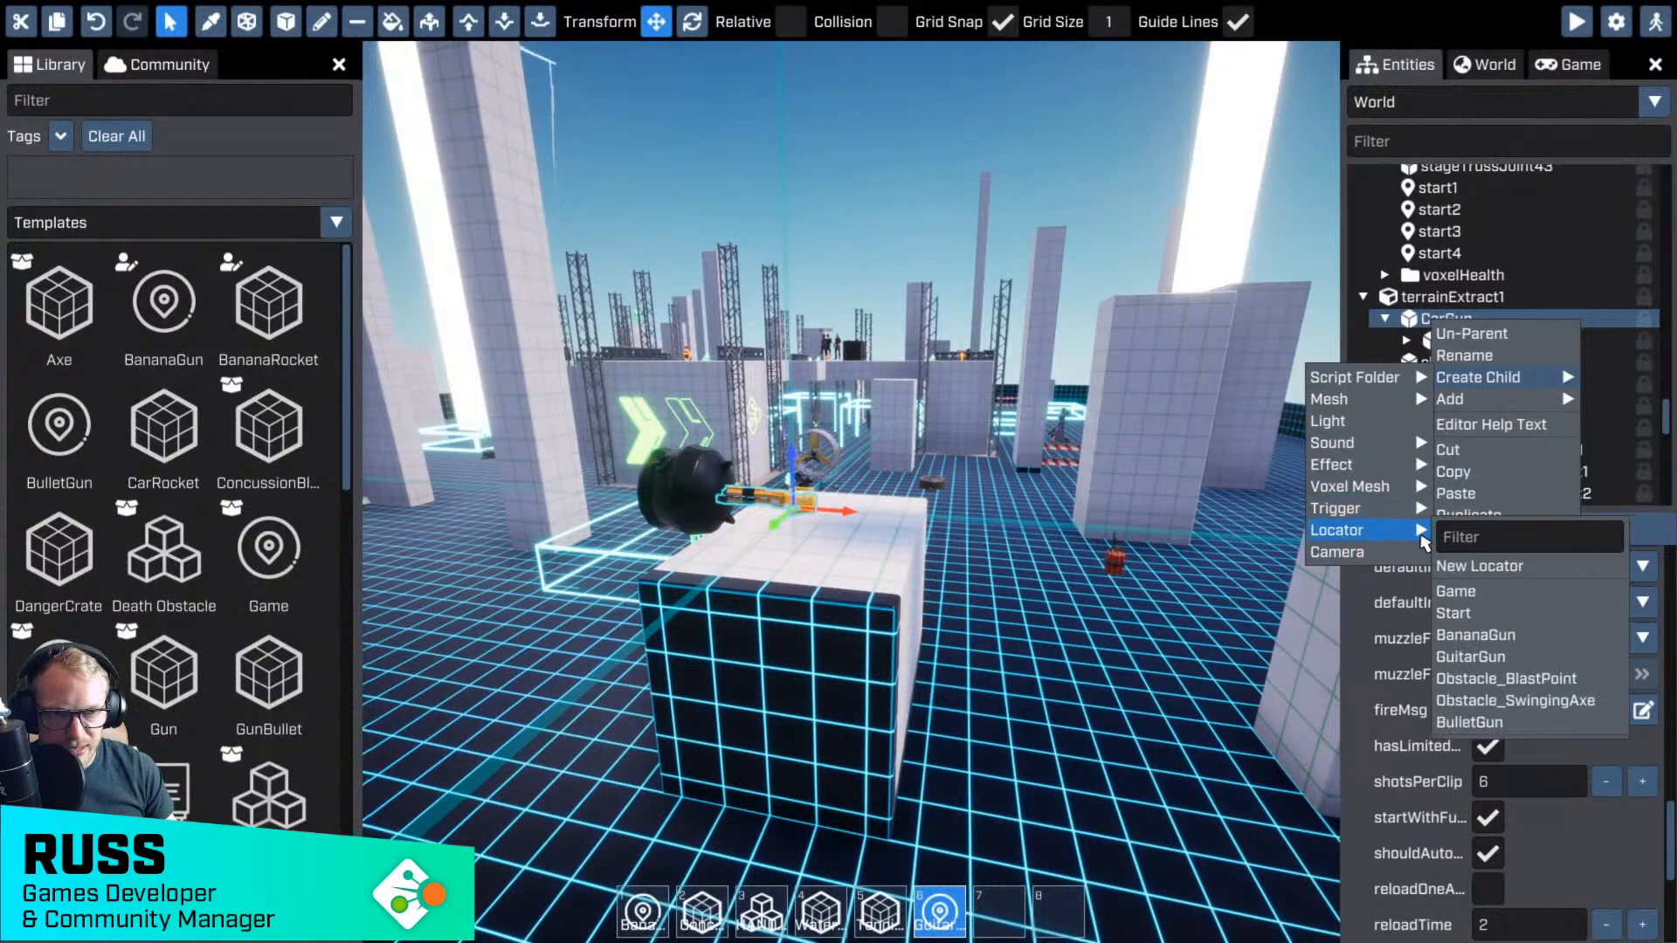
pyautogui.click(1479, 566)
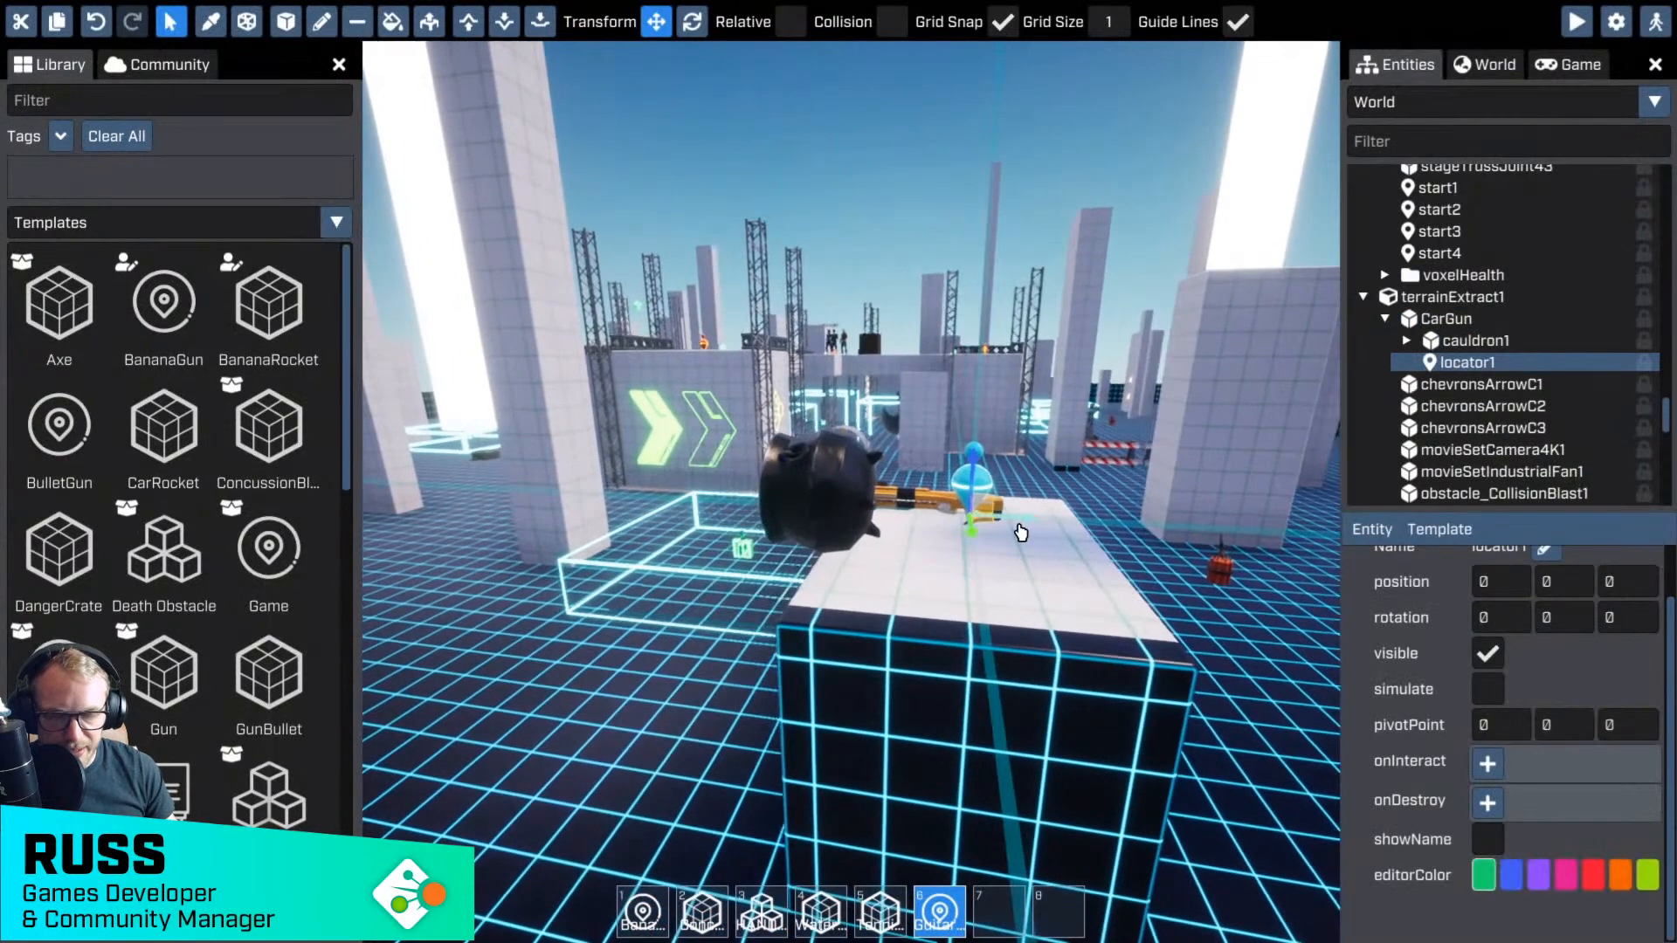
pyautogui.moveTo(1020, 532); pyautogui.dragTo(840, 517)
pyautogui.press('s')
pyautogui.moveTo(836, 517)
pyautogui.mouseDown(button='right')
pyautogui.moveTo(909, 601)
pyautogui.moveTo(860, 531)
pyautogui.mouseUp(button='right')
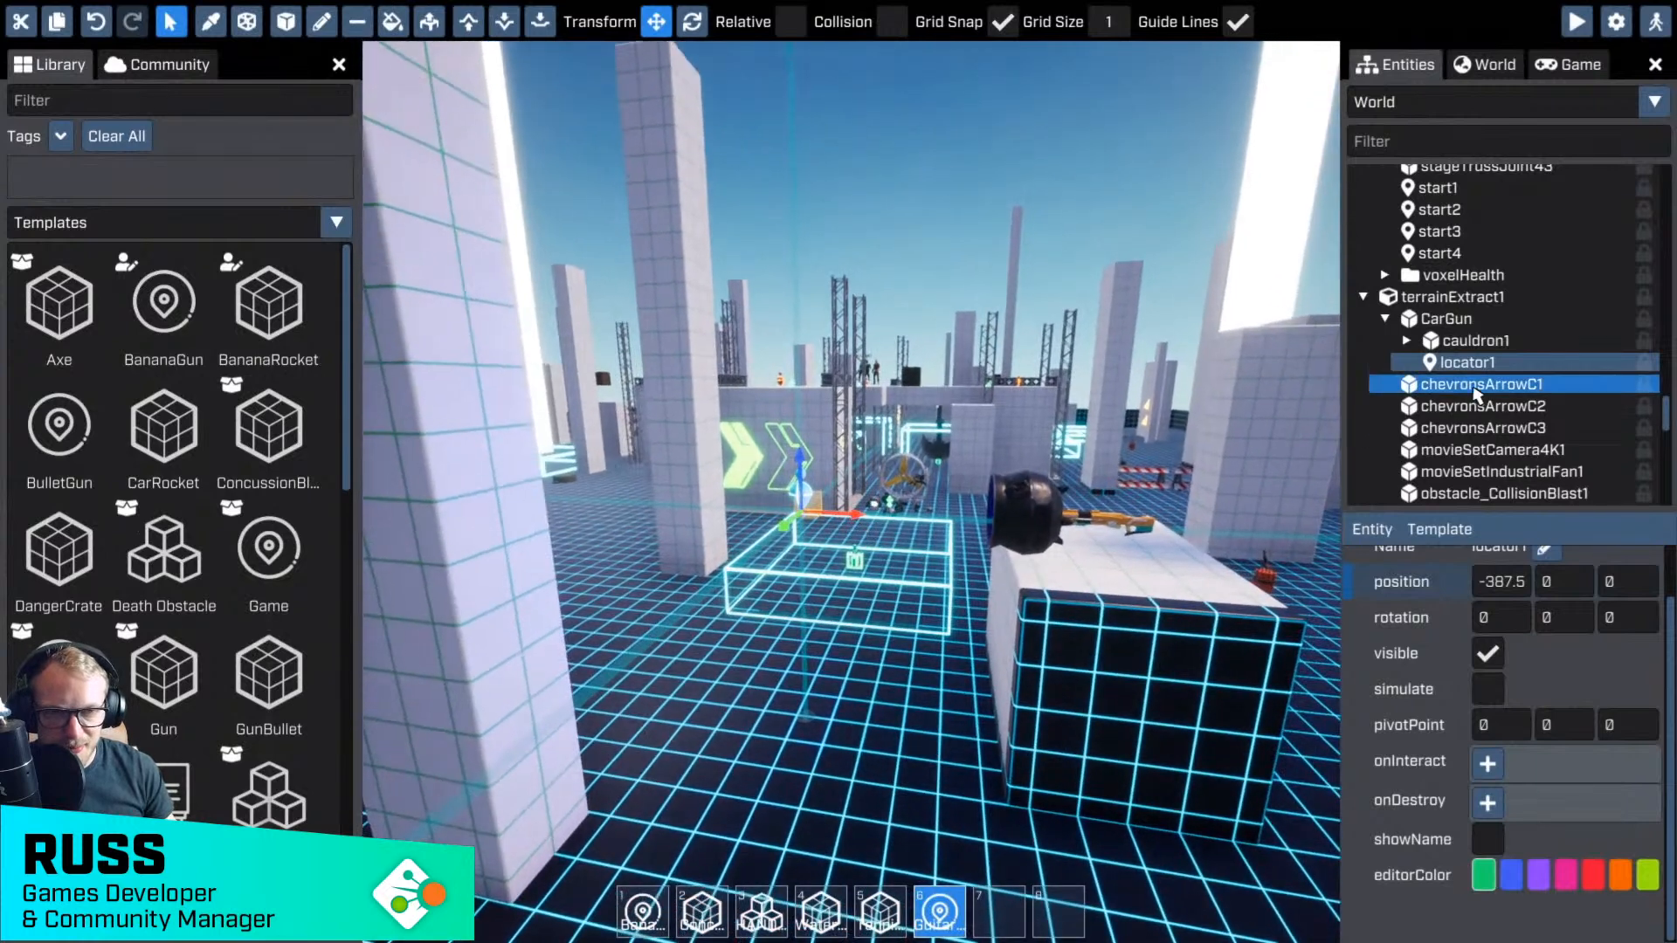
# - Rename the CarGun's new child locator as Muzzle
pyautogui.doubleClick(1473, 363)
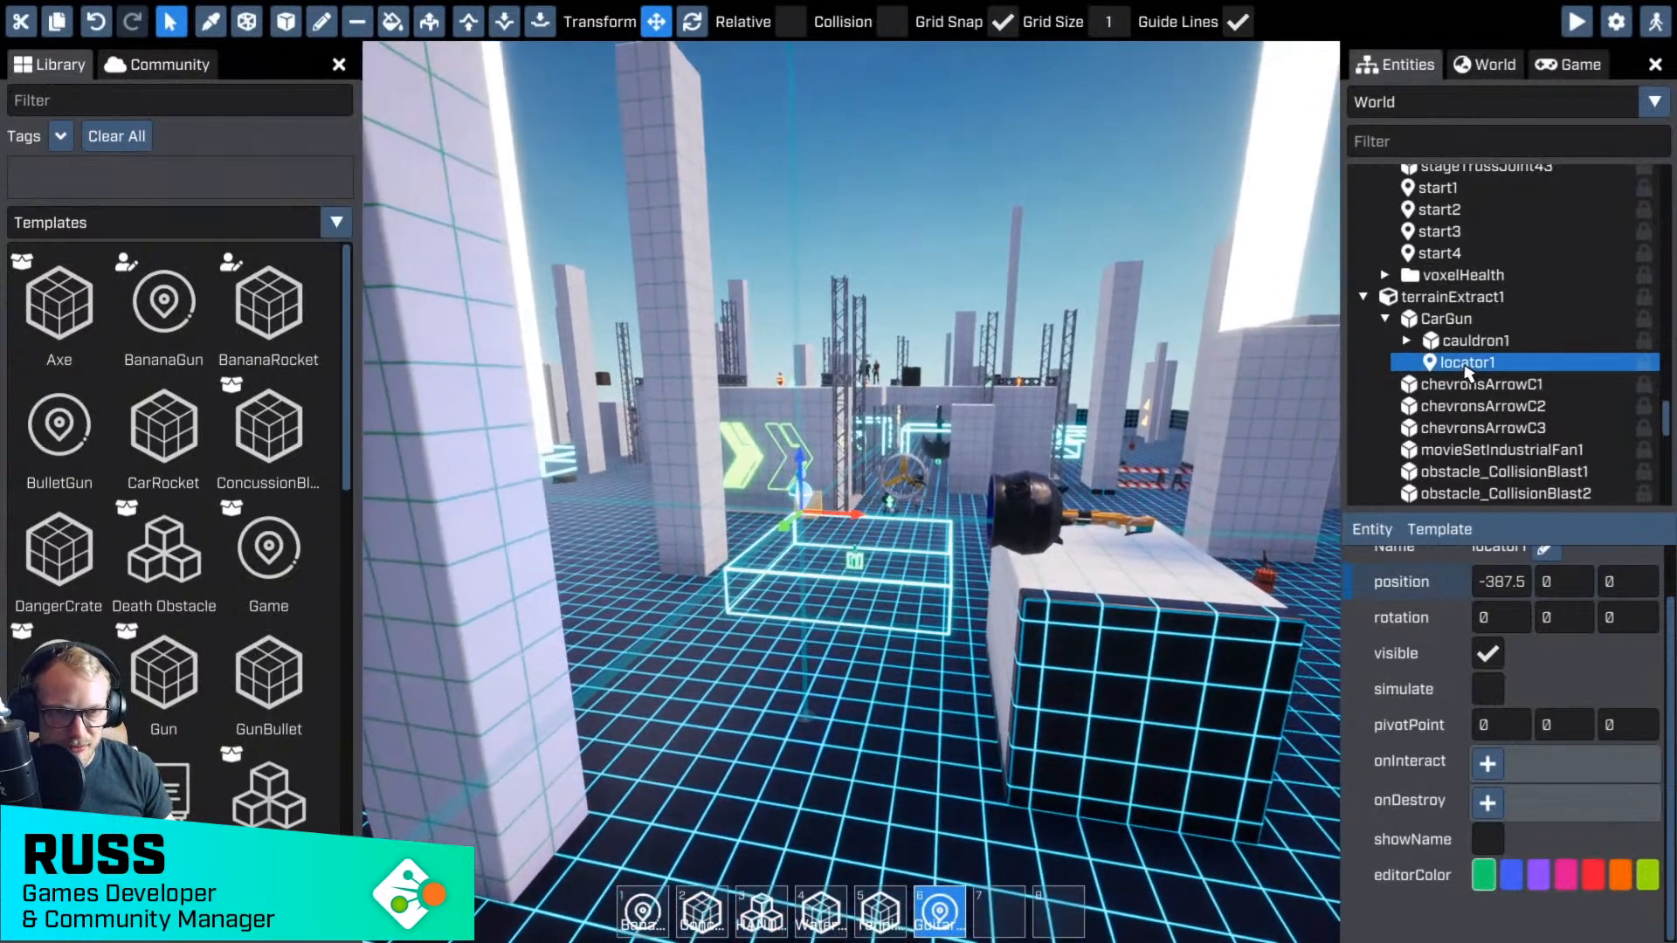
pyautogui.press('e')
pyautogui.write('Muz')
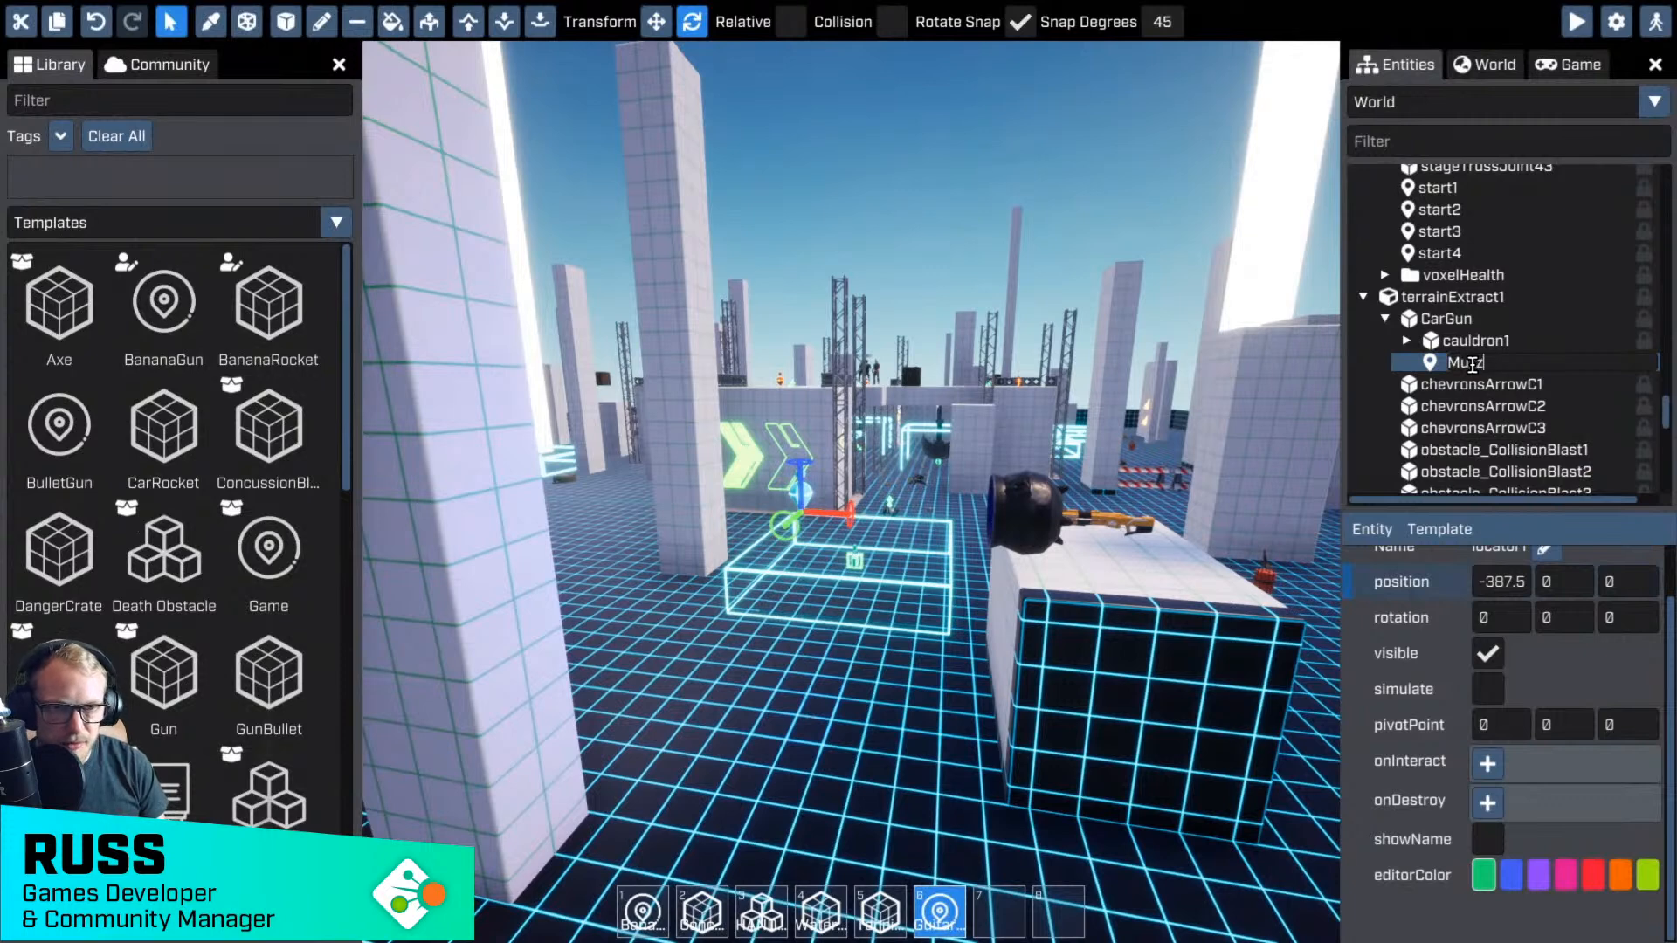
pyautogui.write('zle')
pyautogui.press('Return')
# - Assign the Muzzle locator as the CarGun's muzzleFlashLocatorChild and set its fireMsg to "fire {name}"
pyautogui.moveTo(1468, 361); pyautogui.dragTo(1448, 320)
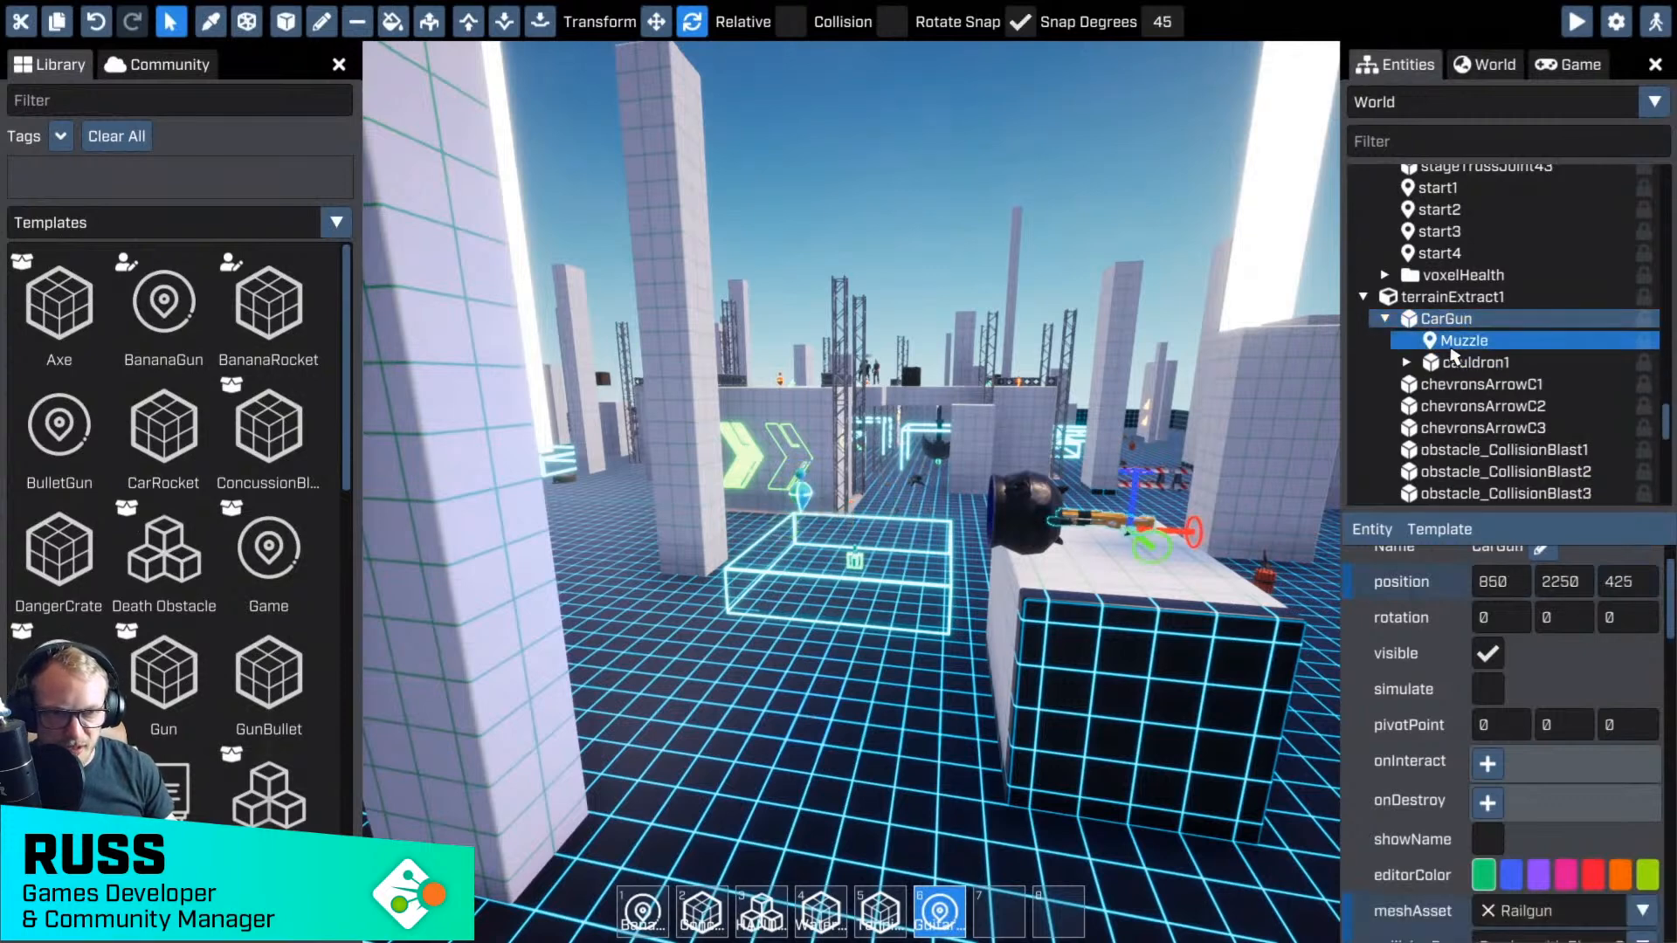
pyautogui.scroll(-10, 1581, 815)
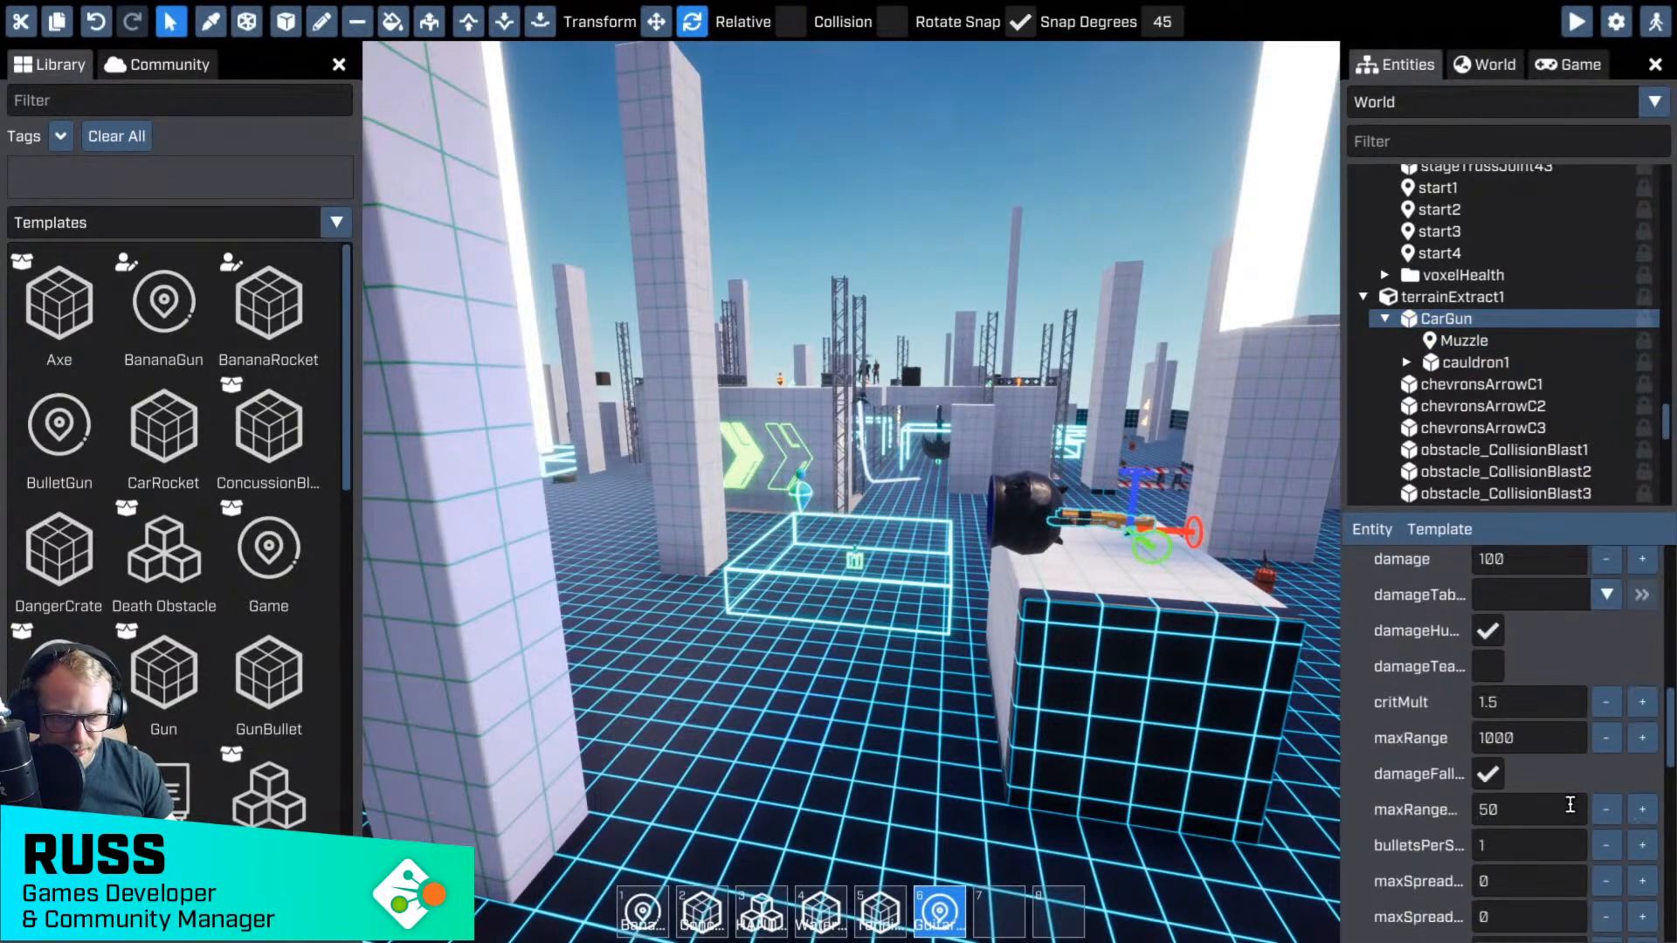
pyautogui.scroll(-3, 1581, 816)
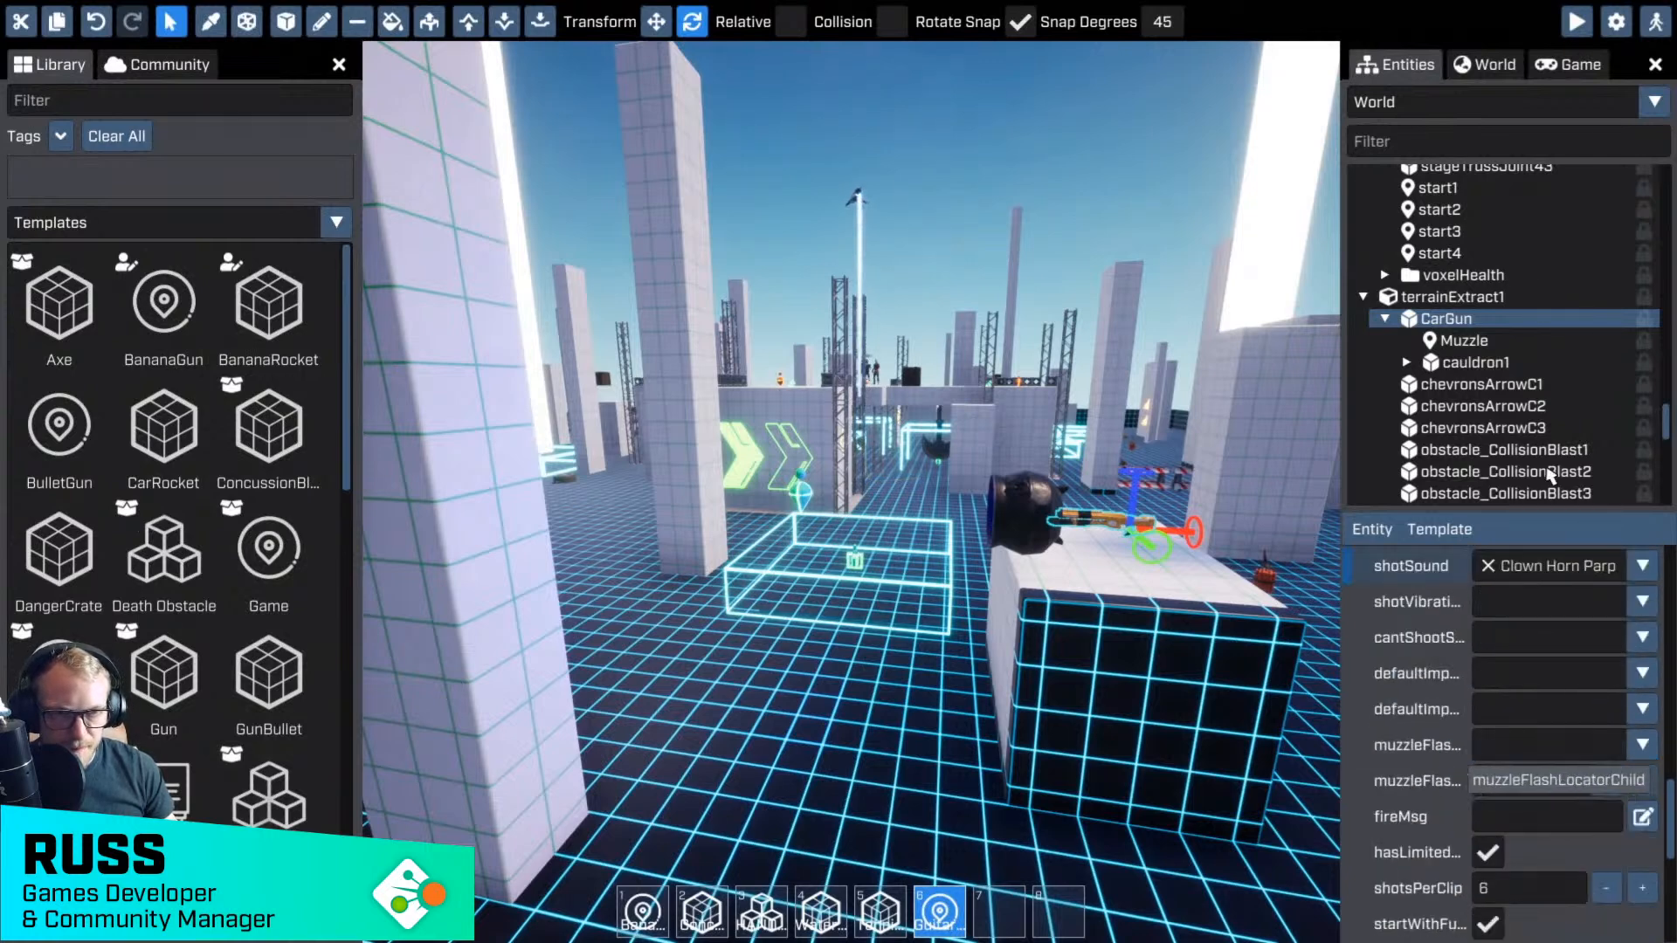
pyautogui.moveTo(1443, 339); pyautogui.dragTo(1542, 780)
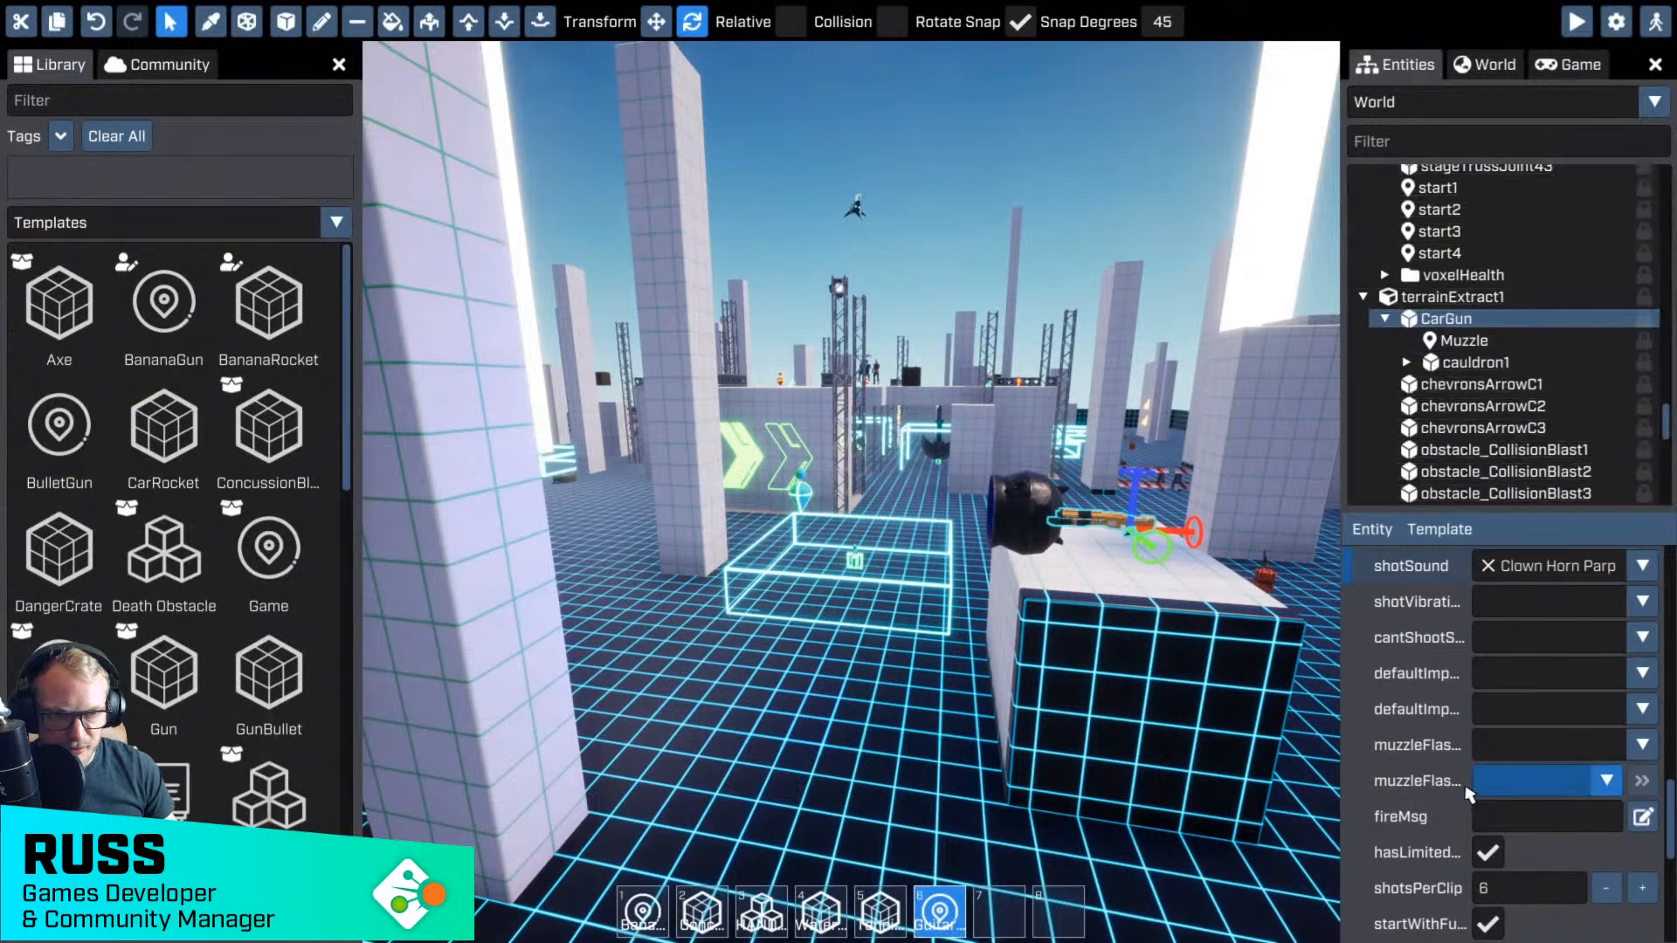
pyautogui.scroll(-4, 1526, 795)
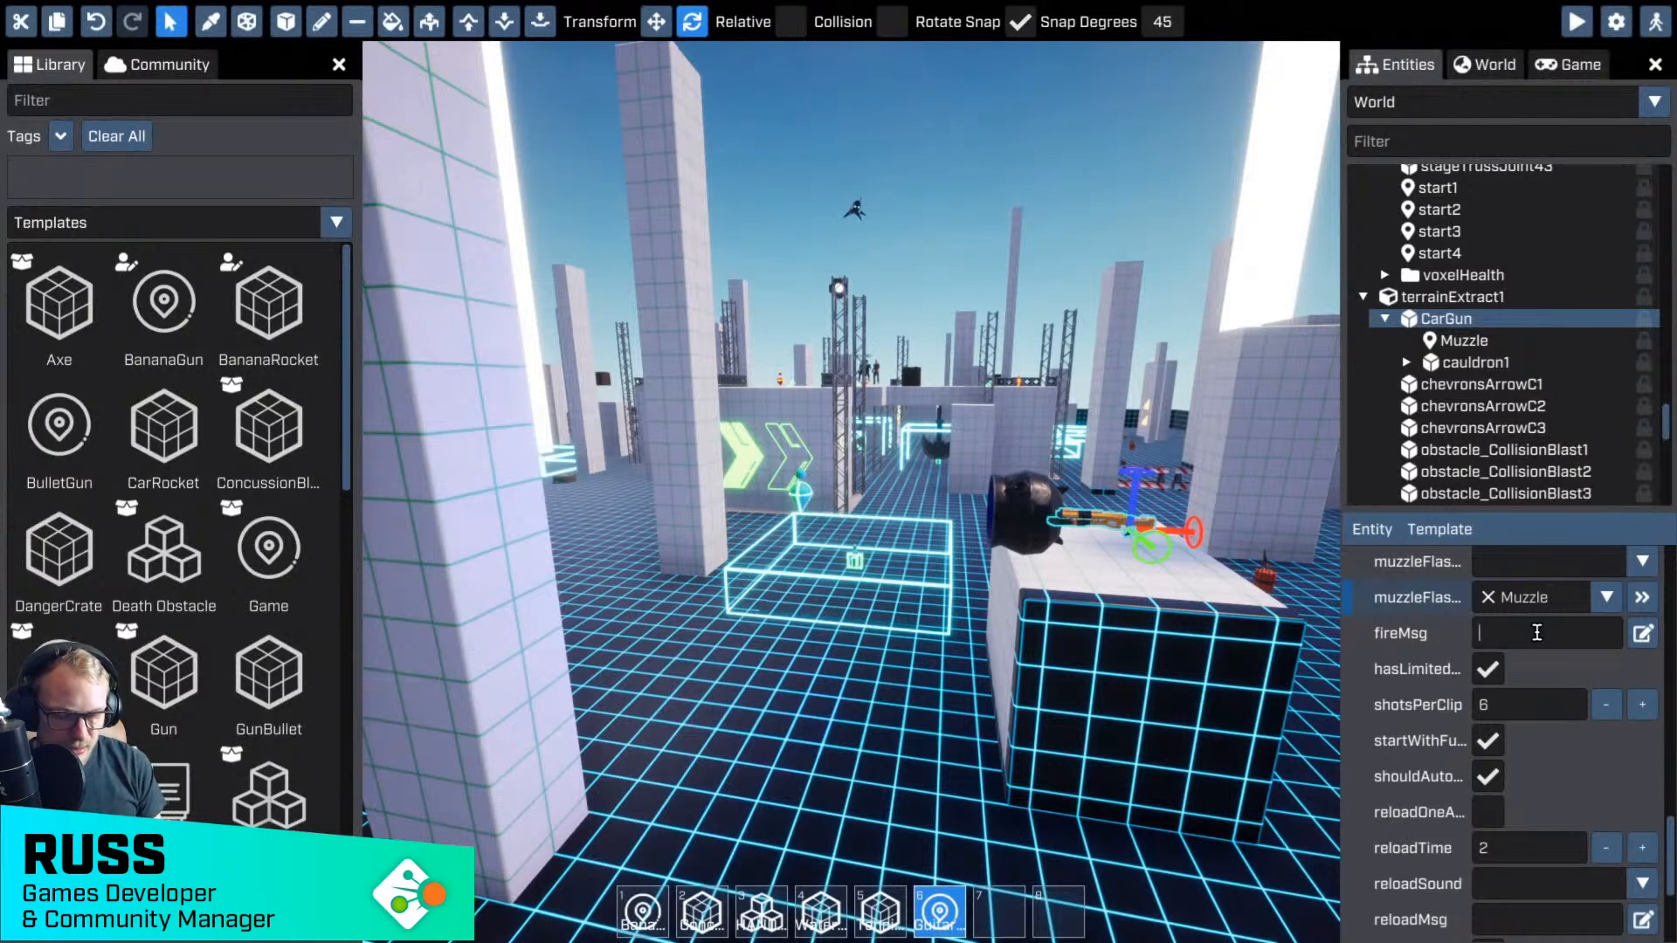
pyautogui.write('fire {name')
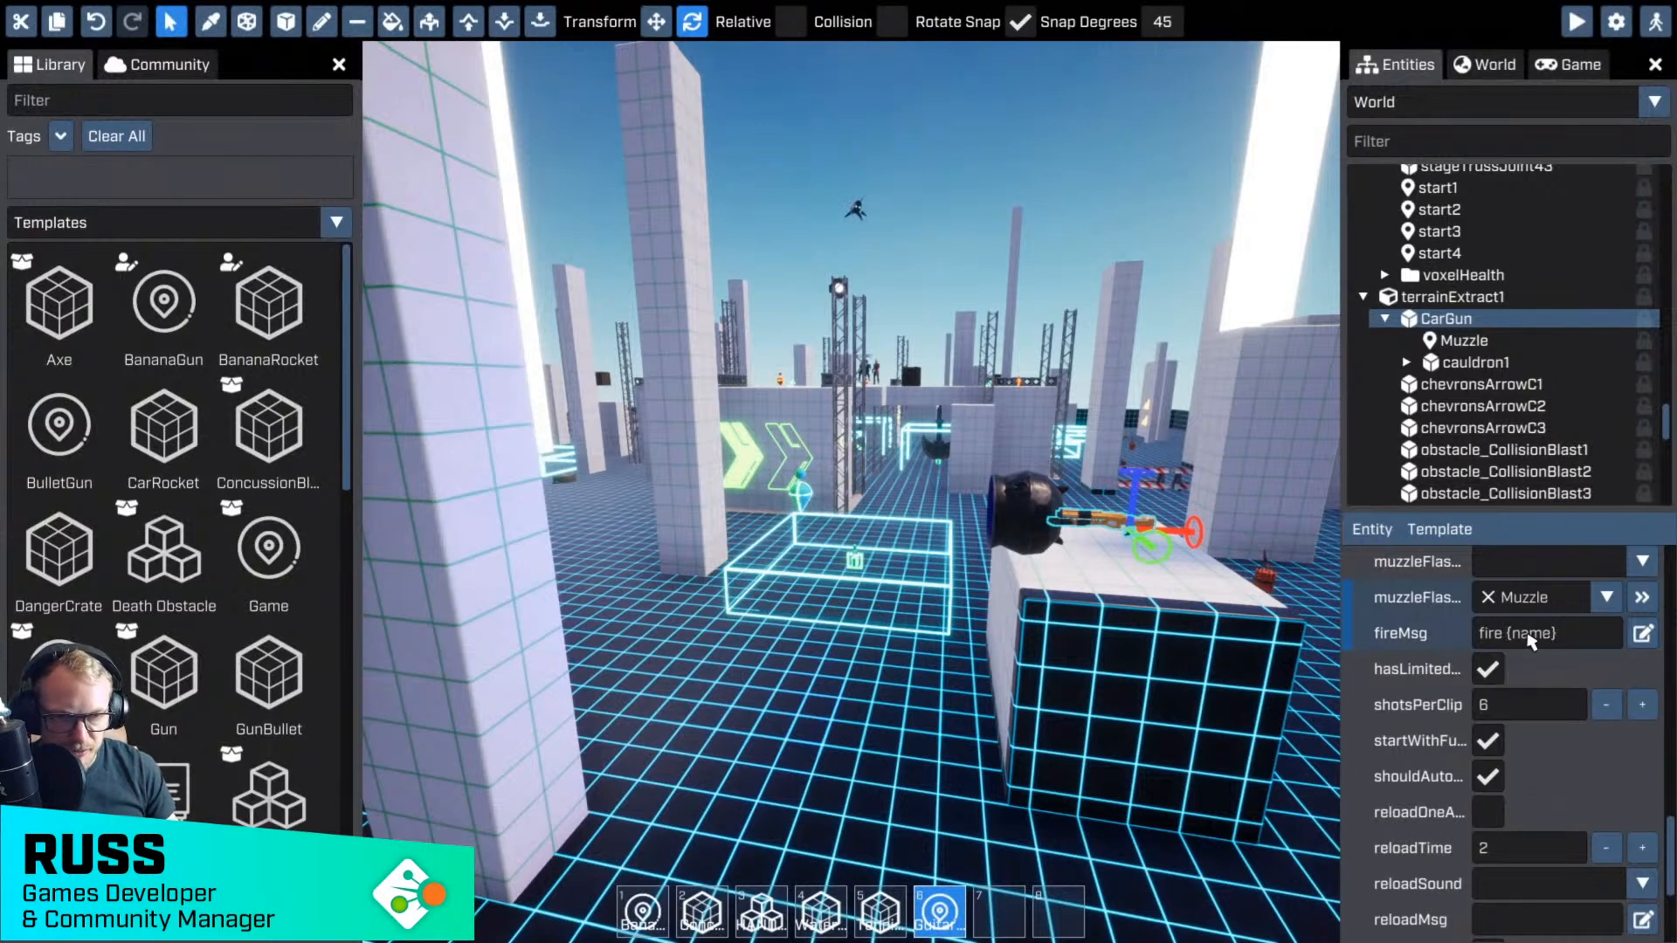
# - Make the CarGun fire projectiles using the CarRocket template, with the projectile exit setting at 3000
pyautogui.scroll(-3, 1530, 637)
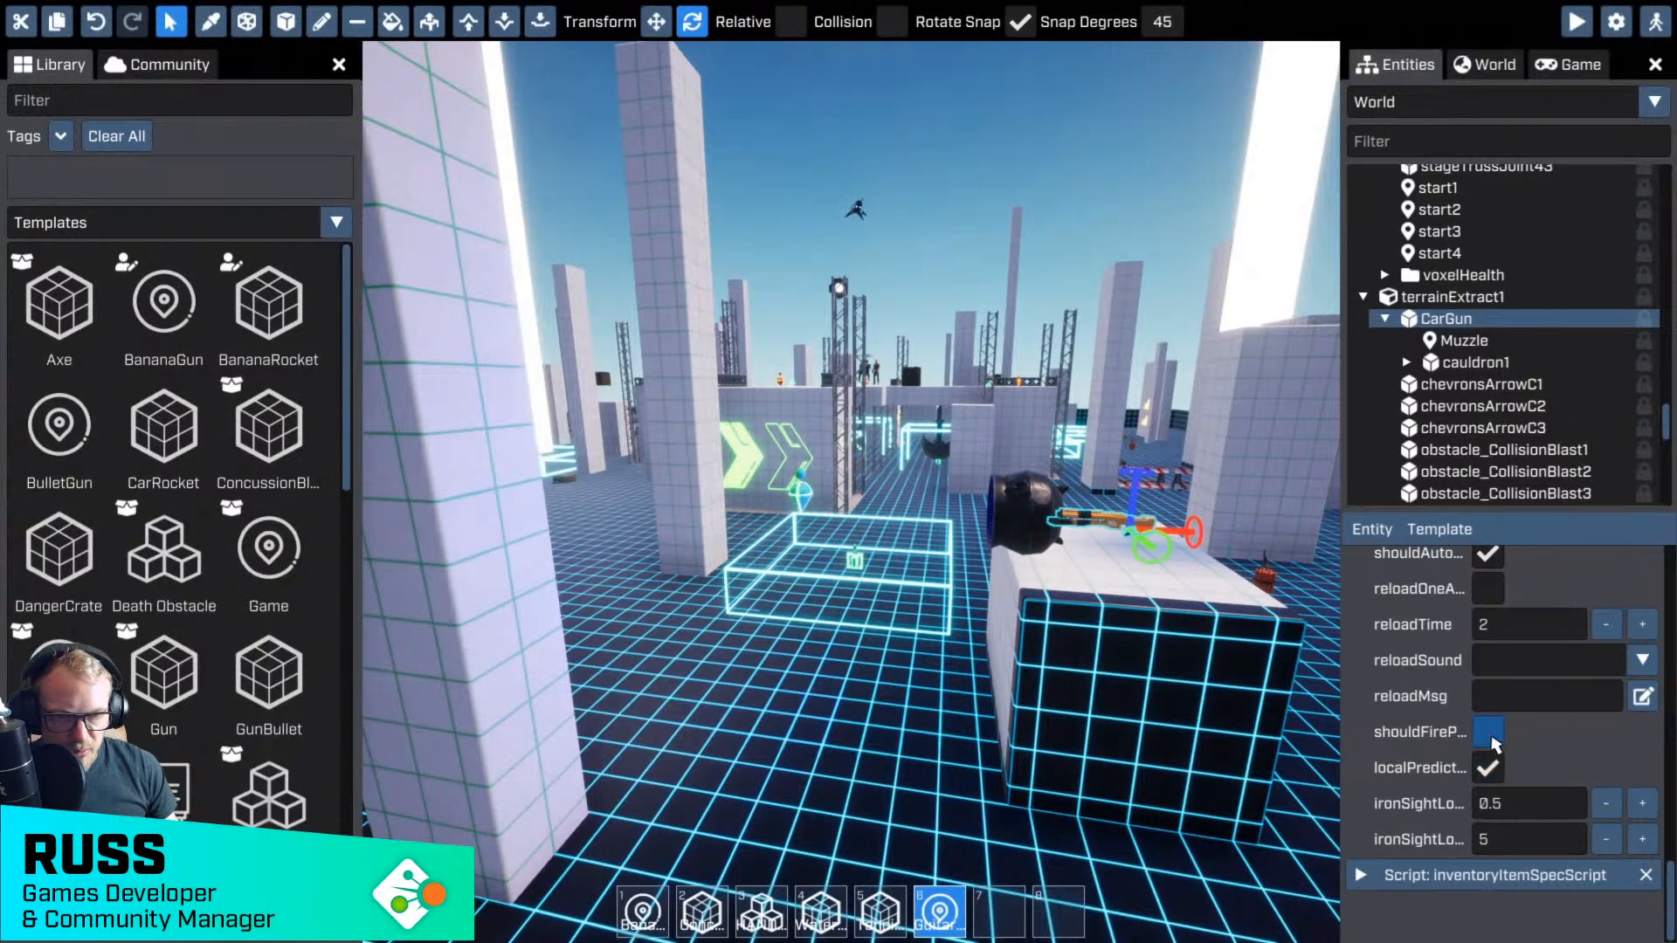
pyautogui.click(1489, 732)
pyautogui.click(1542, 772)
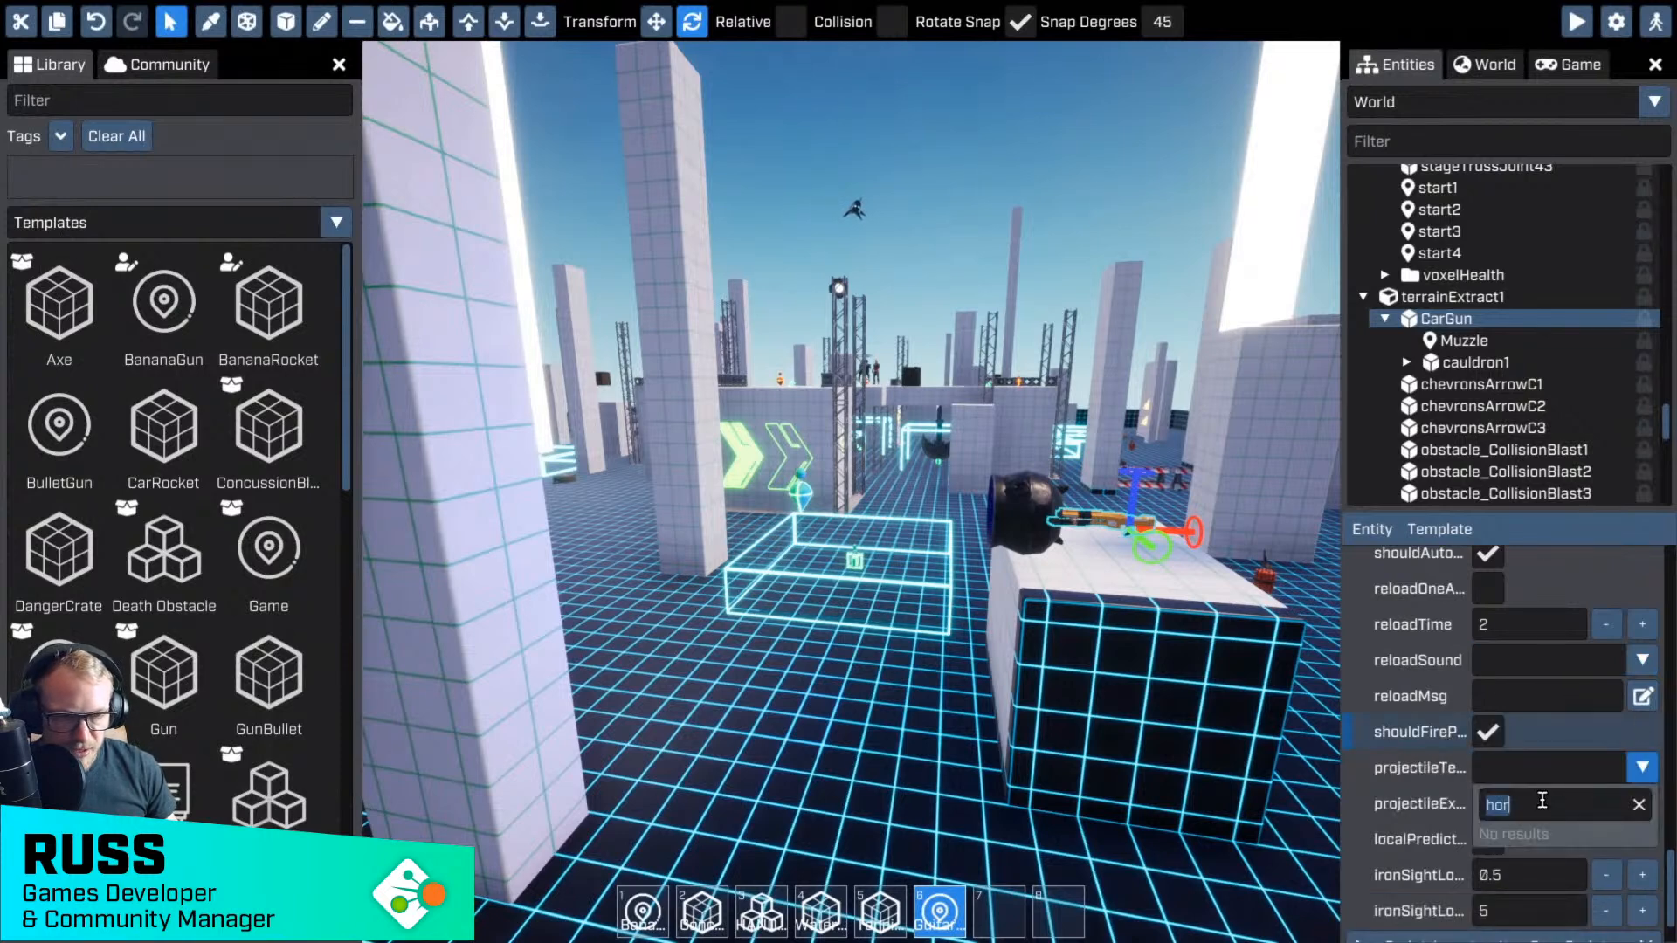
pyautogui.write('car')
pyautogui.press('Return')
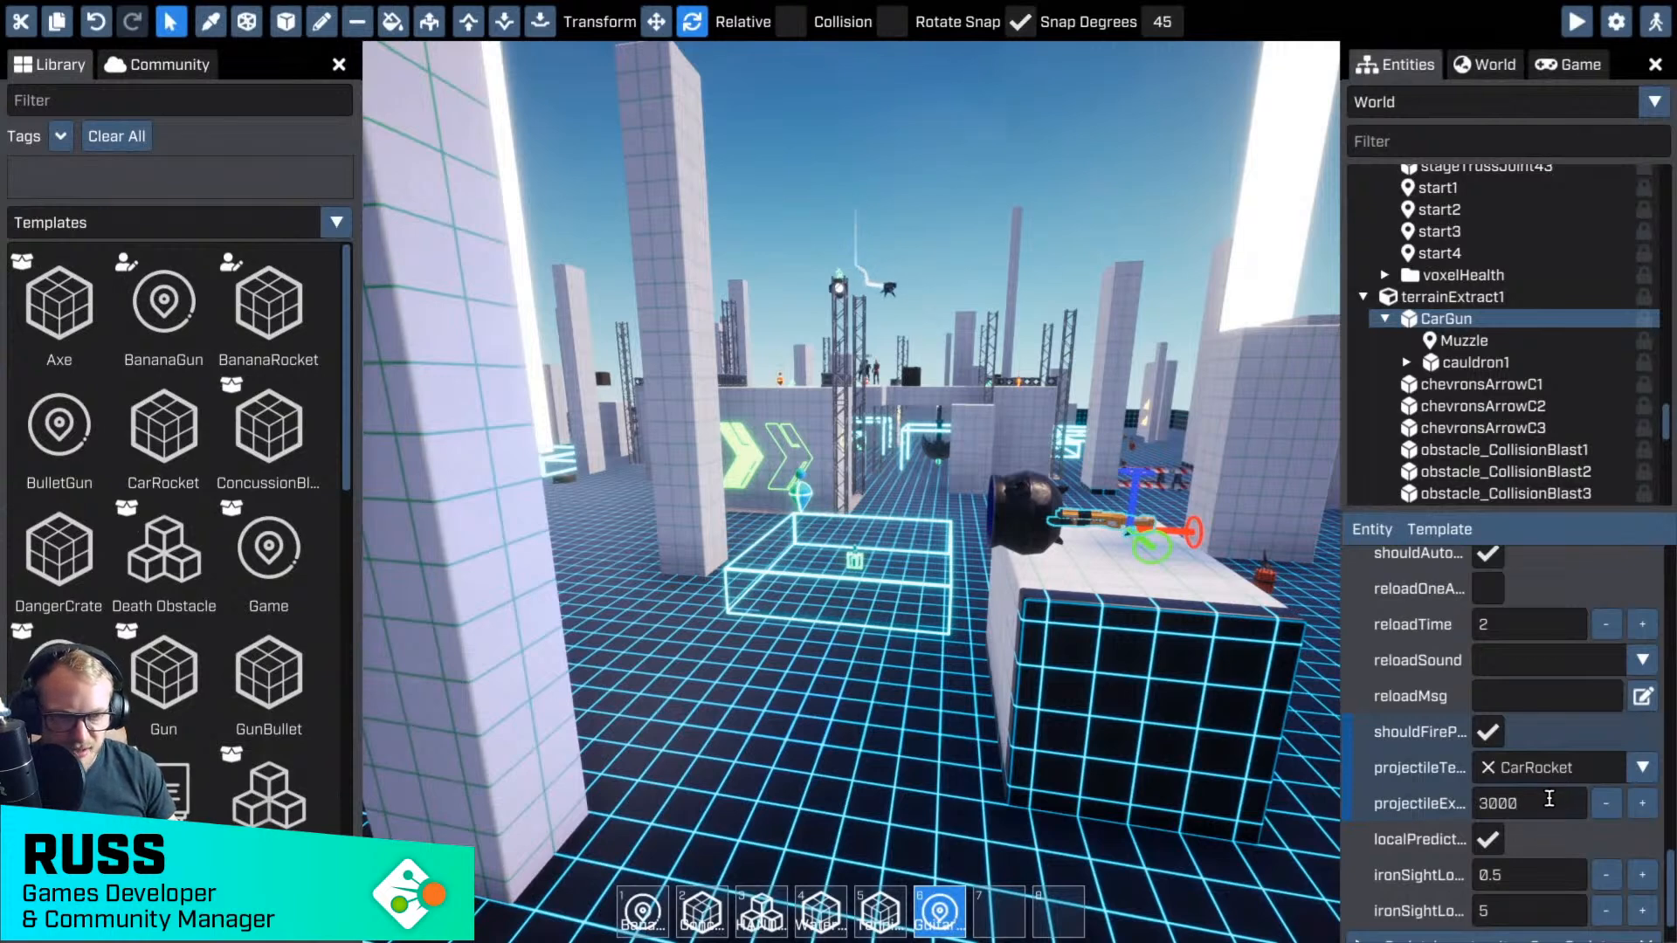
pyautogui.scroll(-2, 1544, 841)
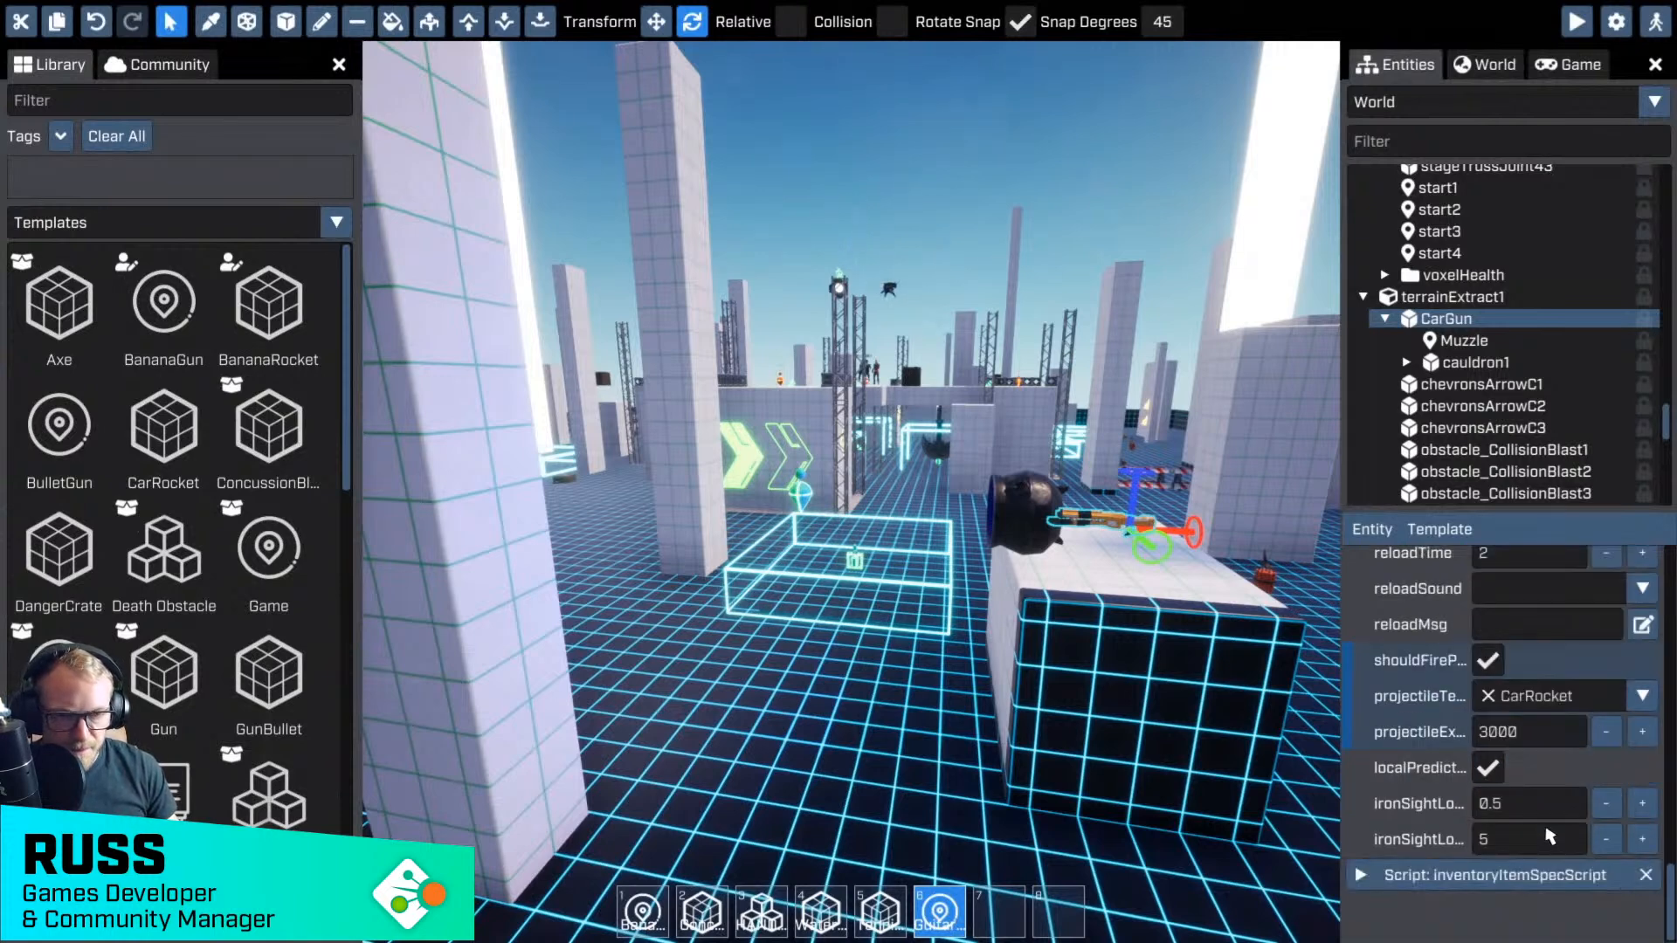
pyautogui.scroll(15, 1549, 834)
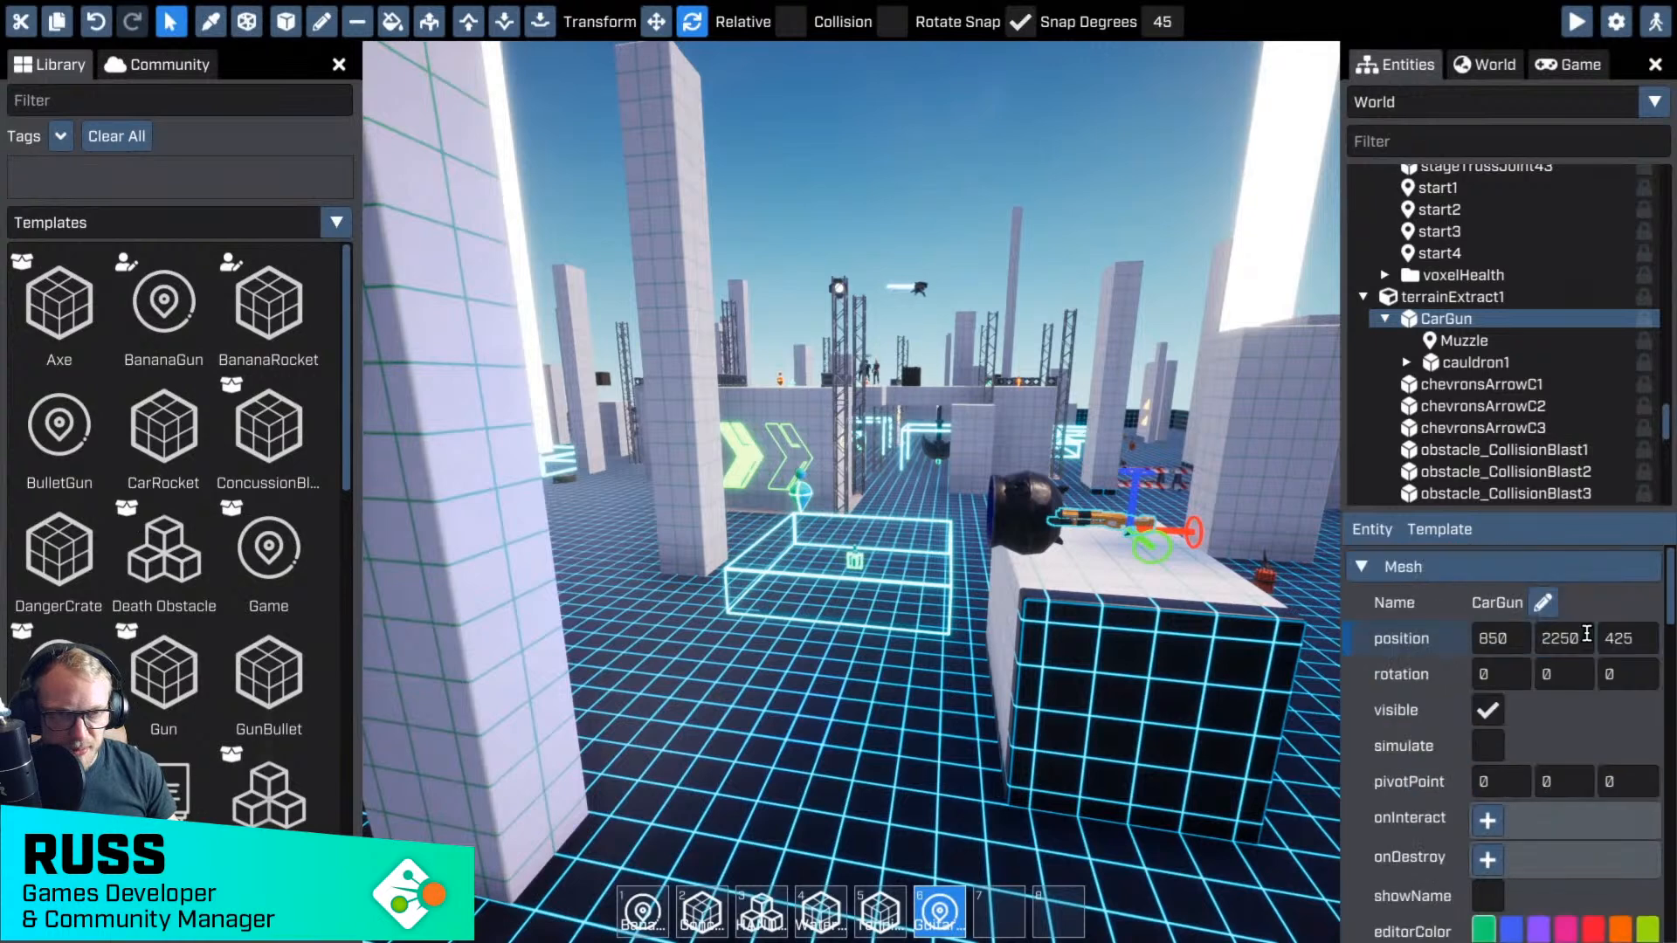
# - Create a new template named CarGun from the selected CarGun entity, and delete the entity from the world
pyautogui.click(1442, 530)
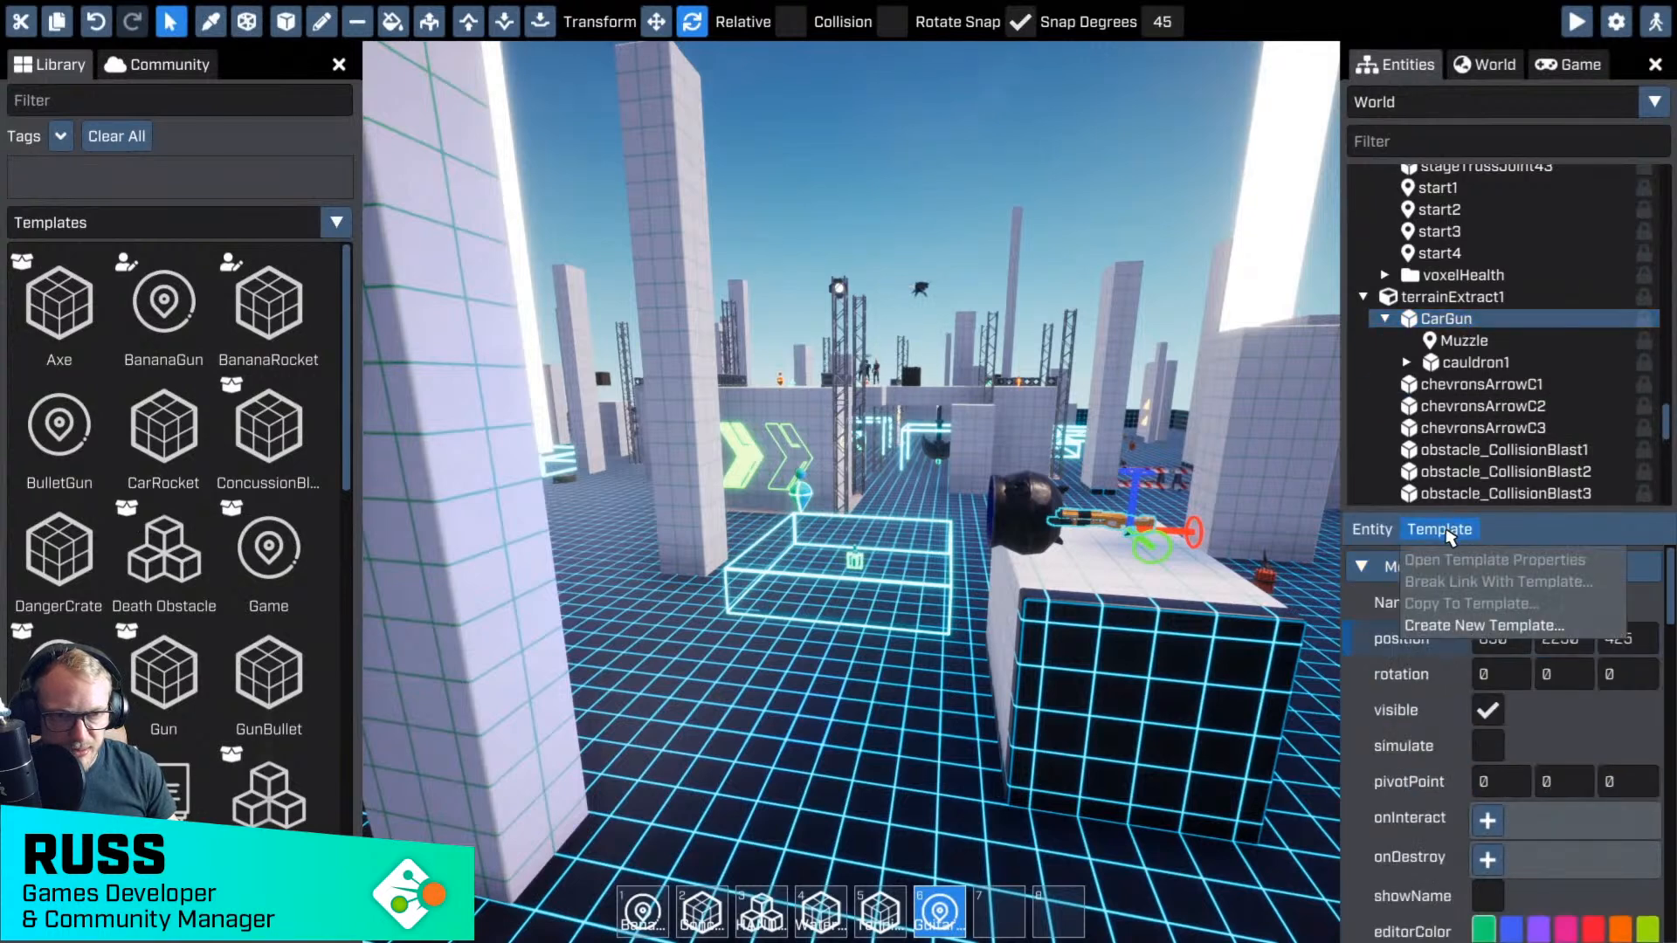
pyautogui.click(1452, 625)
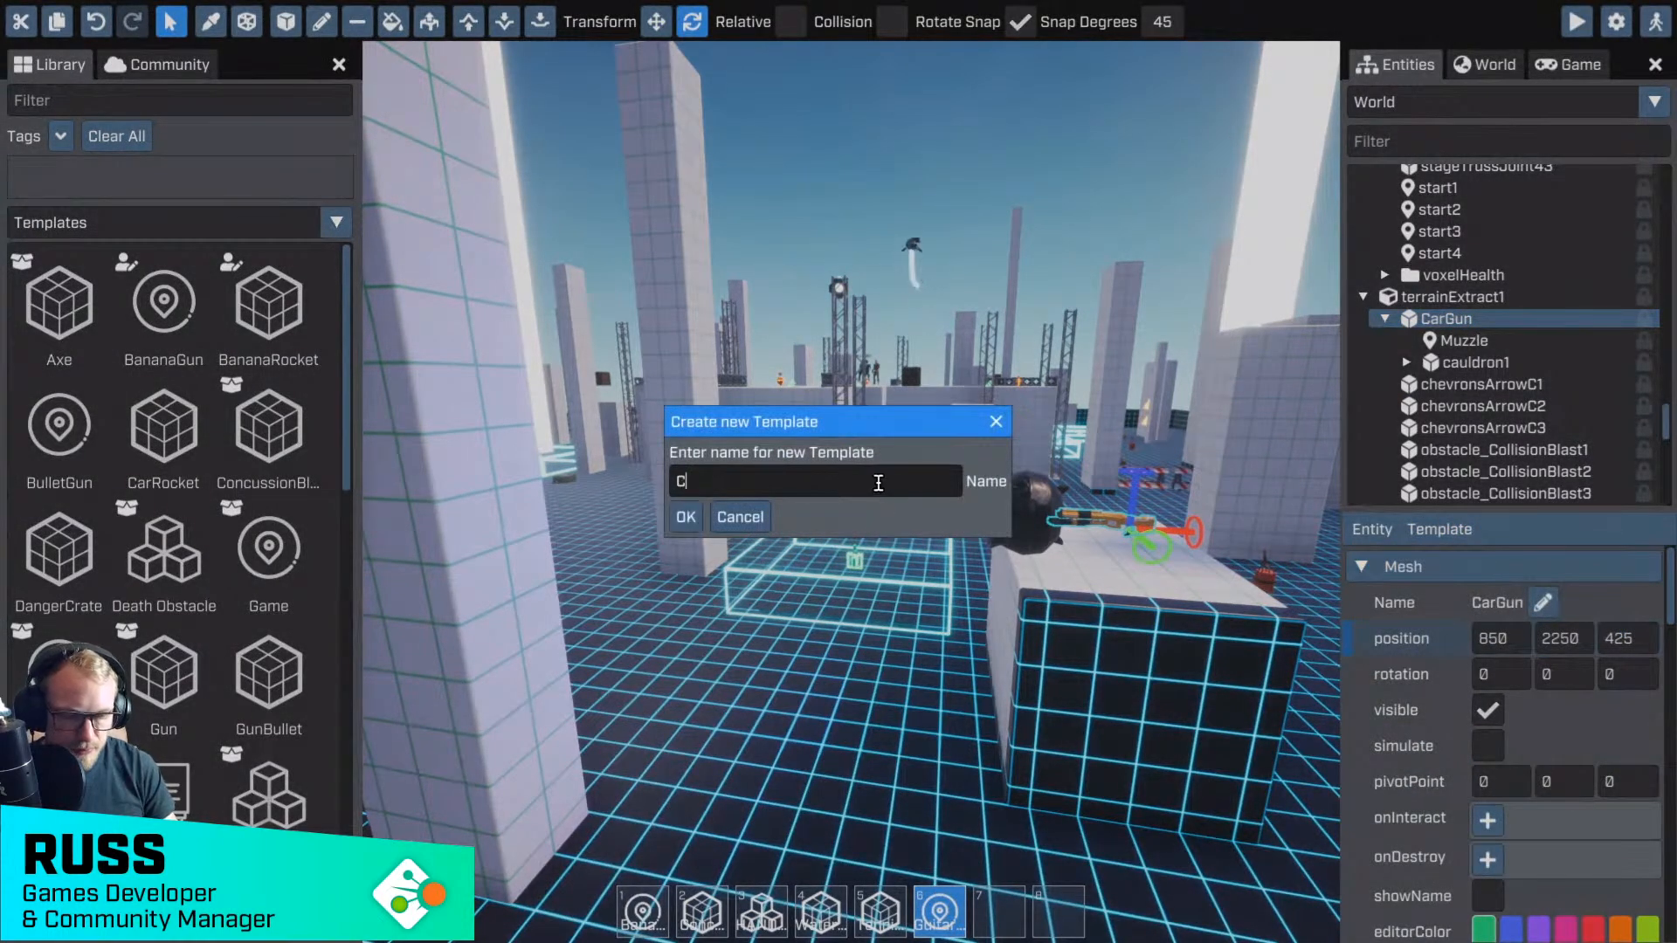
pyautogui.click(686, 516)
pyautogui.press('Delete')
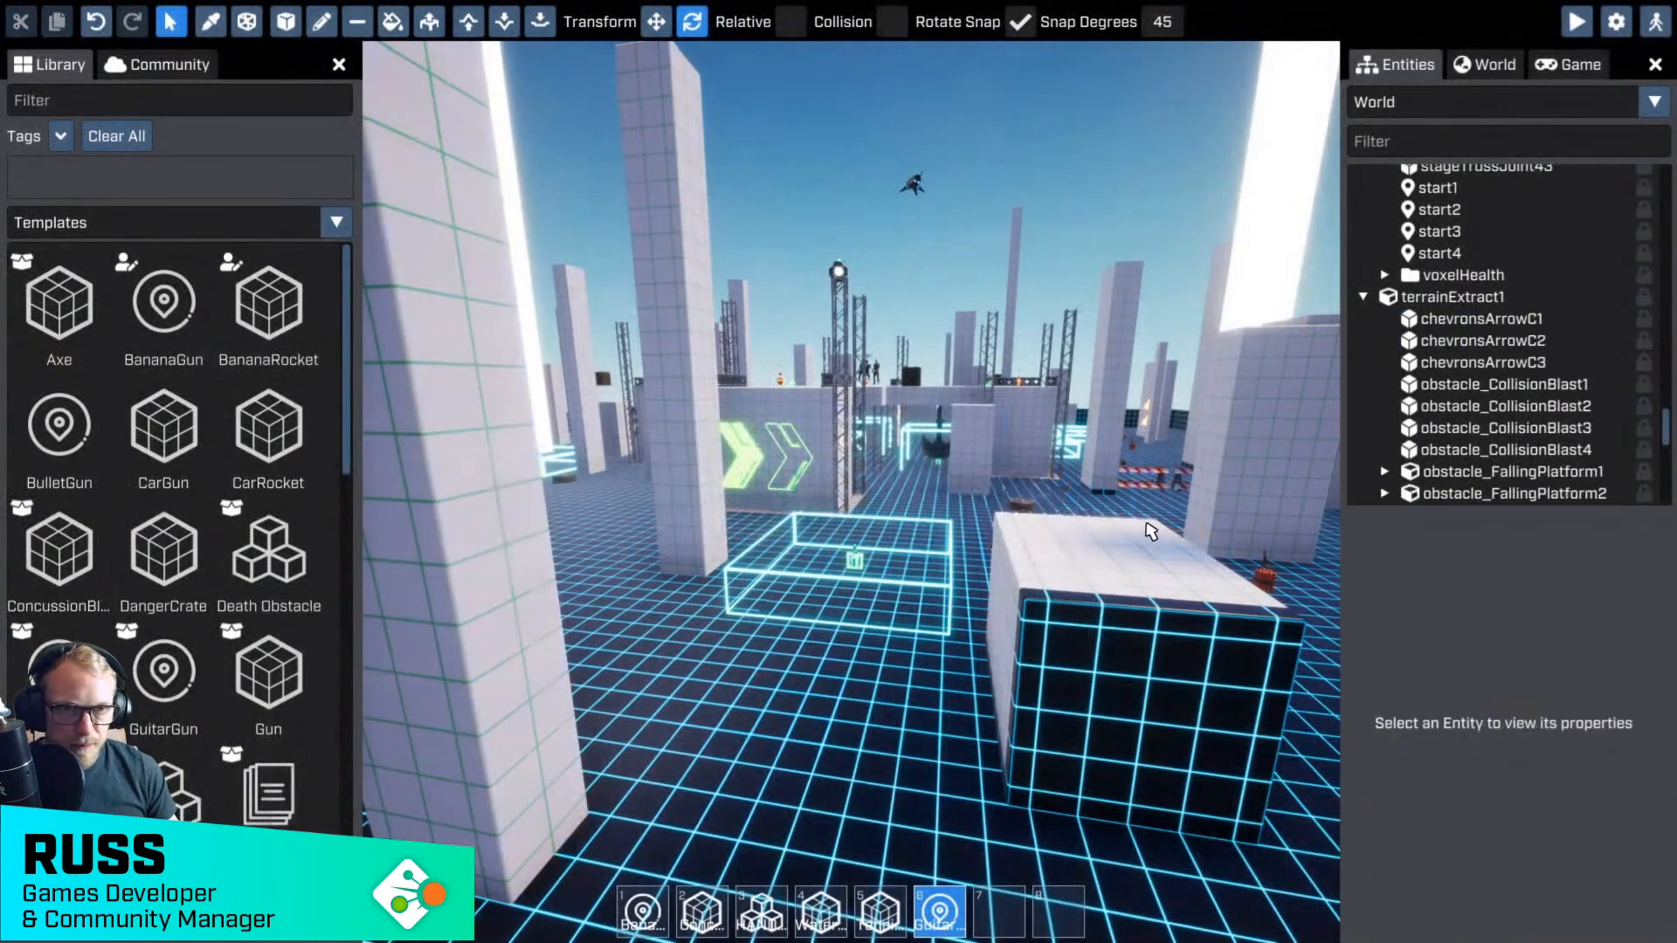
# - Filter the world entities by "ga", select gameController and expand the guns array in its gunGameScript properties
pyautogui.scroll(5, 1484, 332)
pyautogui.scroll(15, 1467, 252)
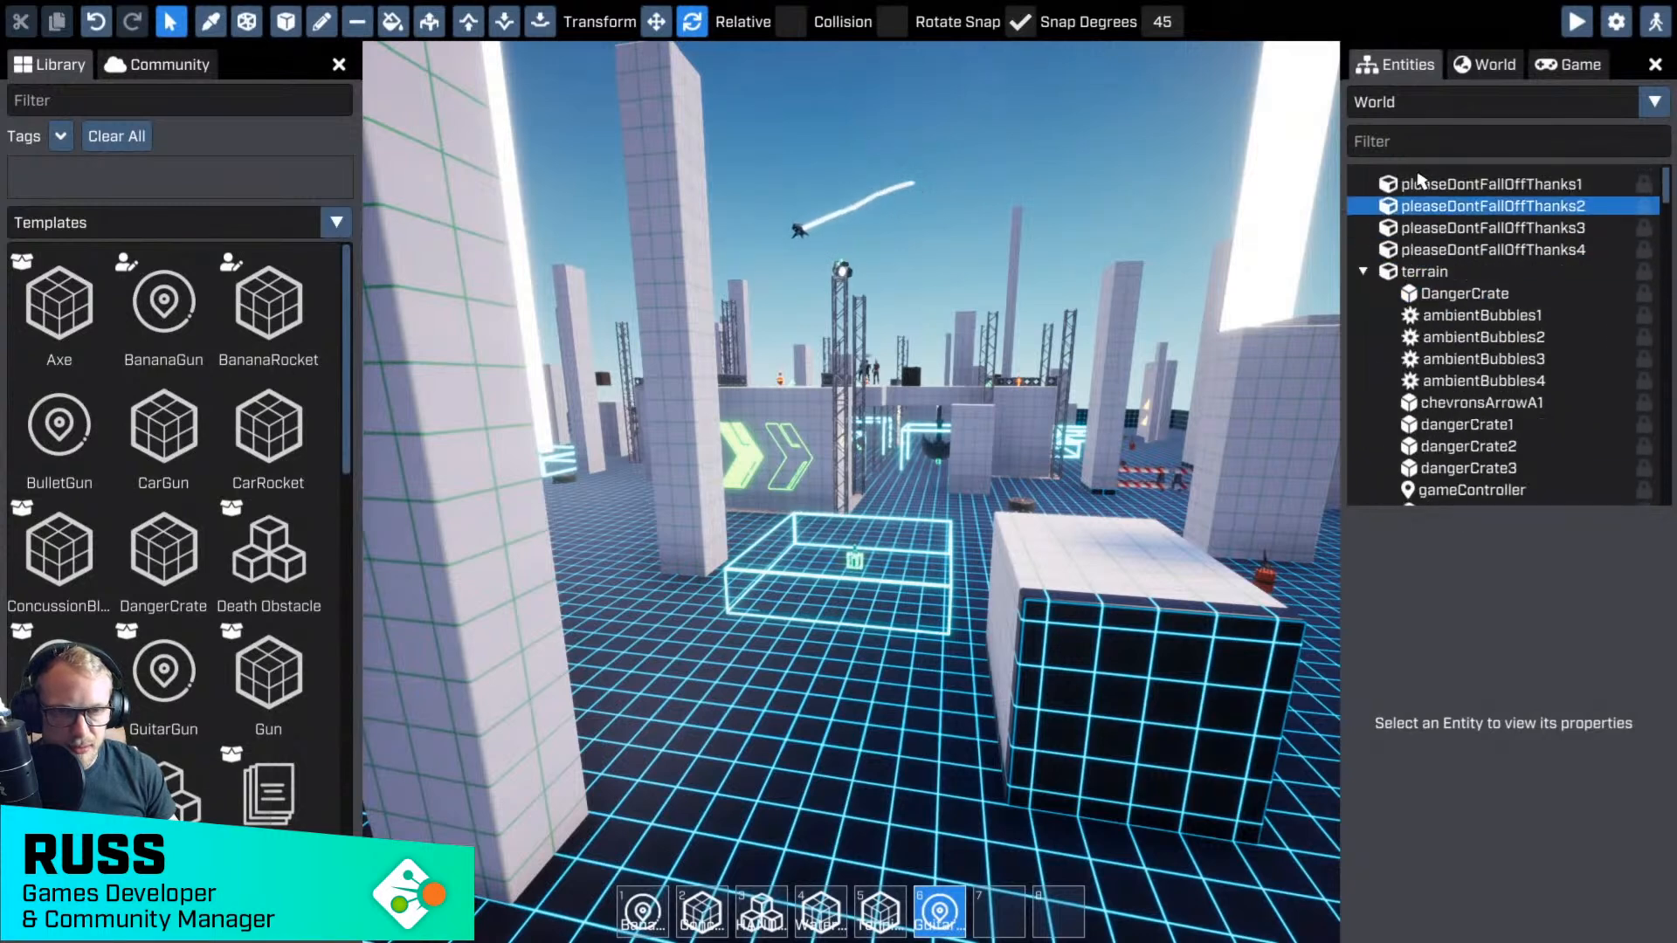
pyautogui.click(1432, 141)
pyautogui.write('ga')
pyautogui.click(1441, 210)
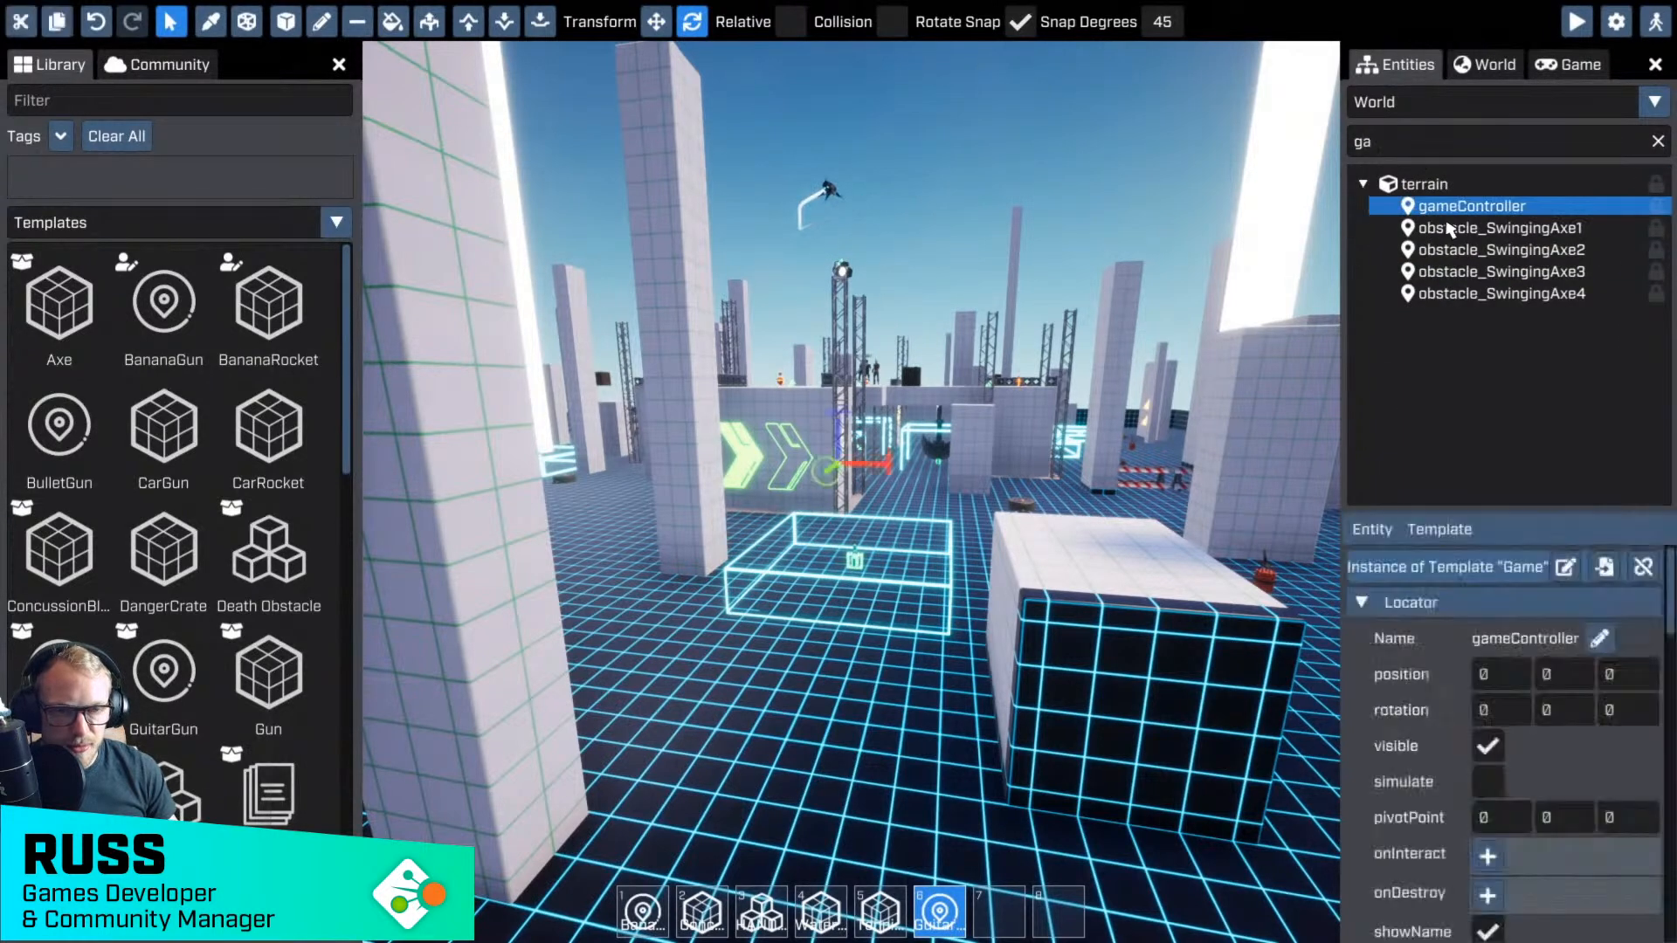
pyautogui.scroll(-10, 1537, 786)
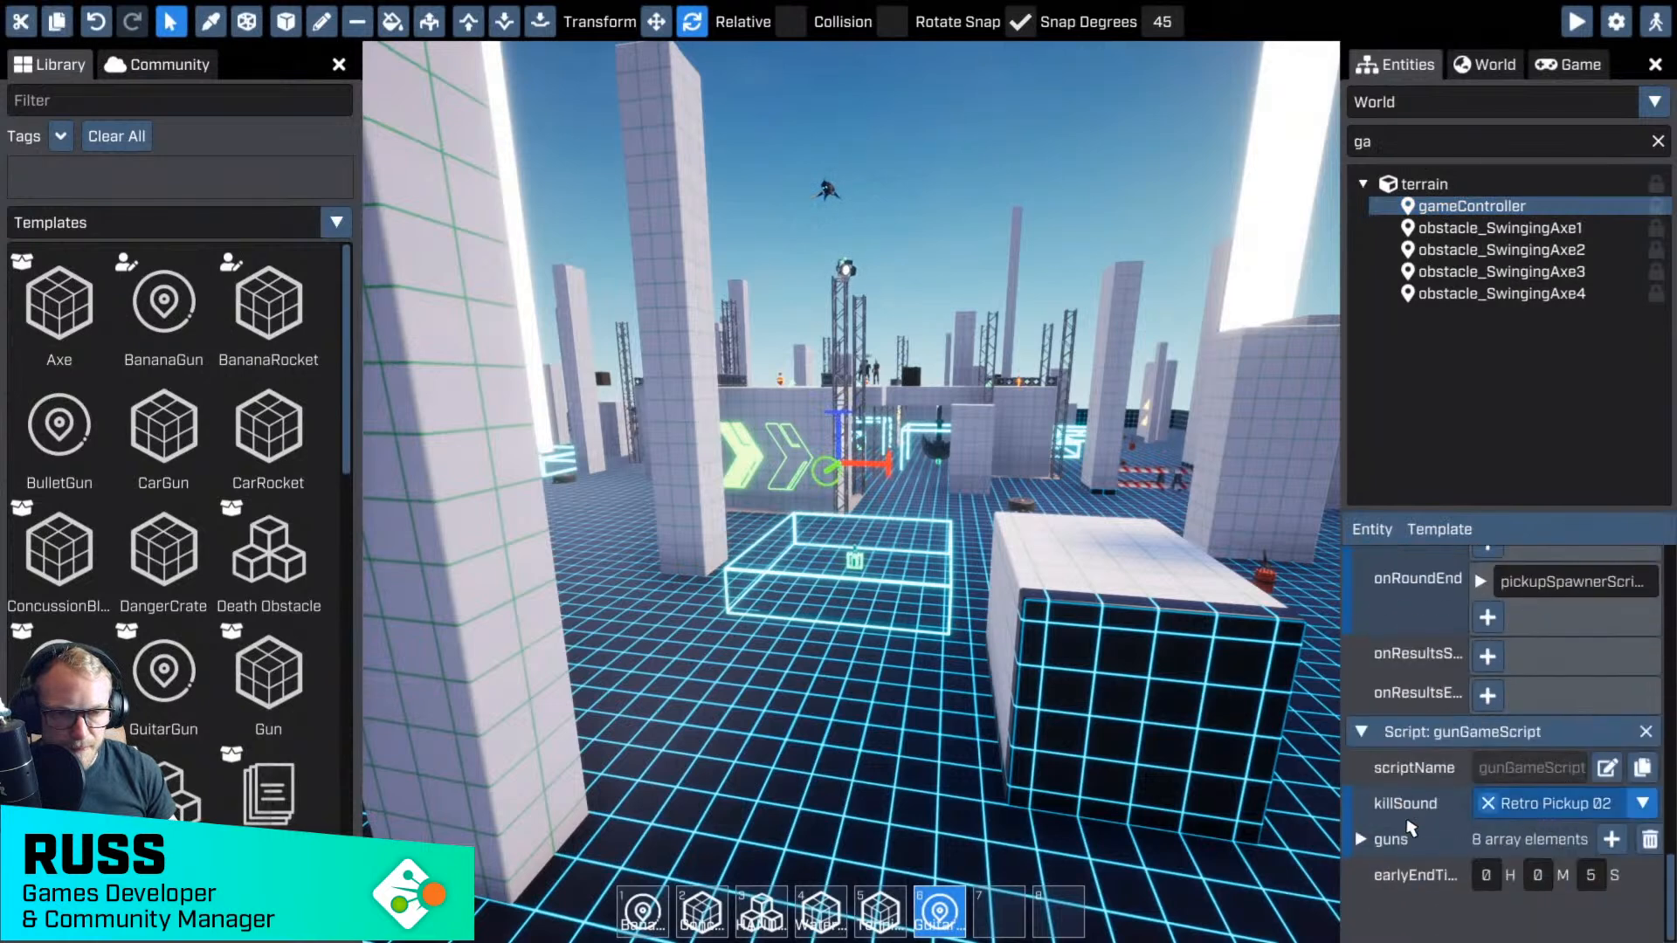
pyautogui.click(1360, 839)
pyautogui.scroll(-2, 1495, 780)
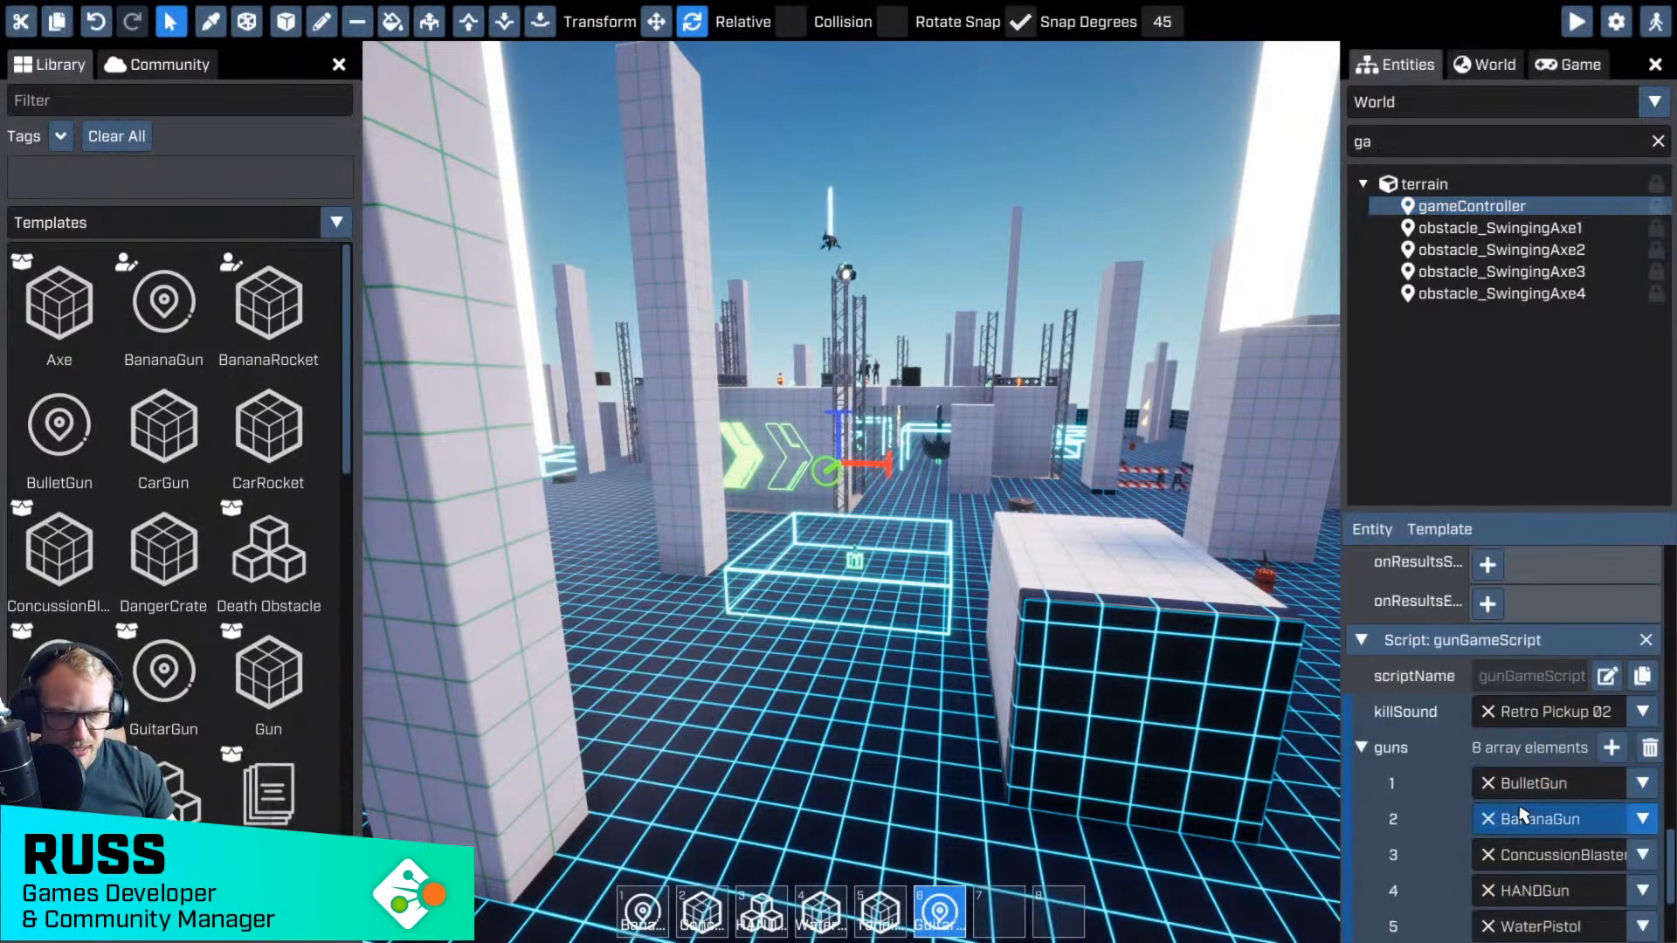
pyautogui.scroll(-2, 1528, 813)
# - Insert a new first element in the guns array and assign the CarGun template to it
pyautogui.rightClick(1532, 692)
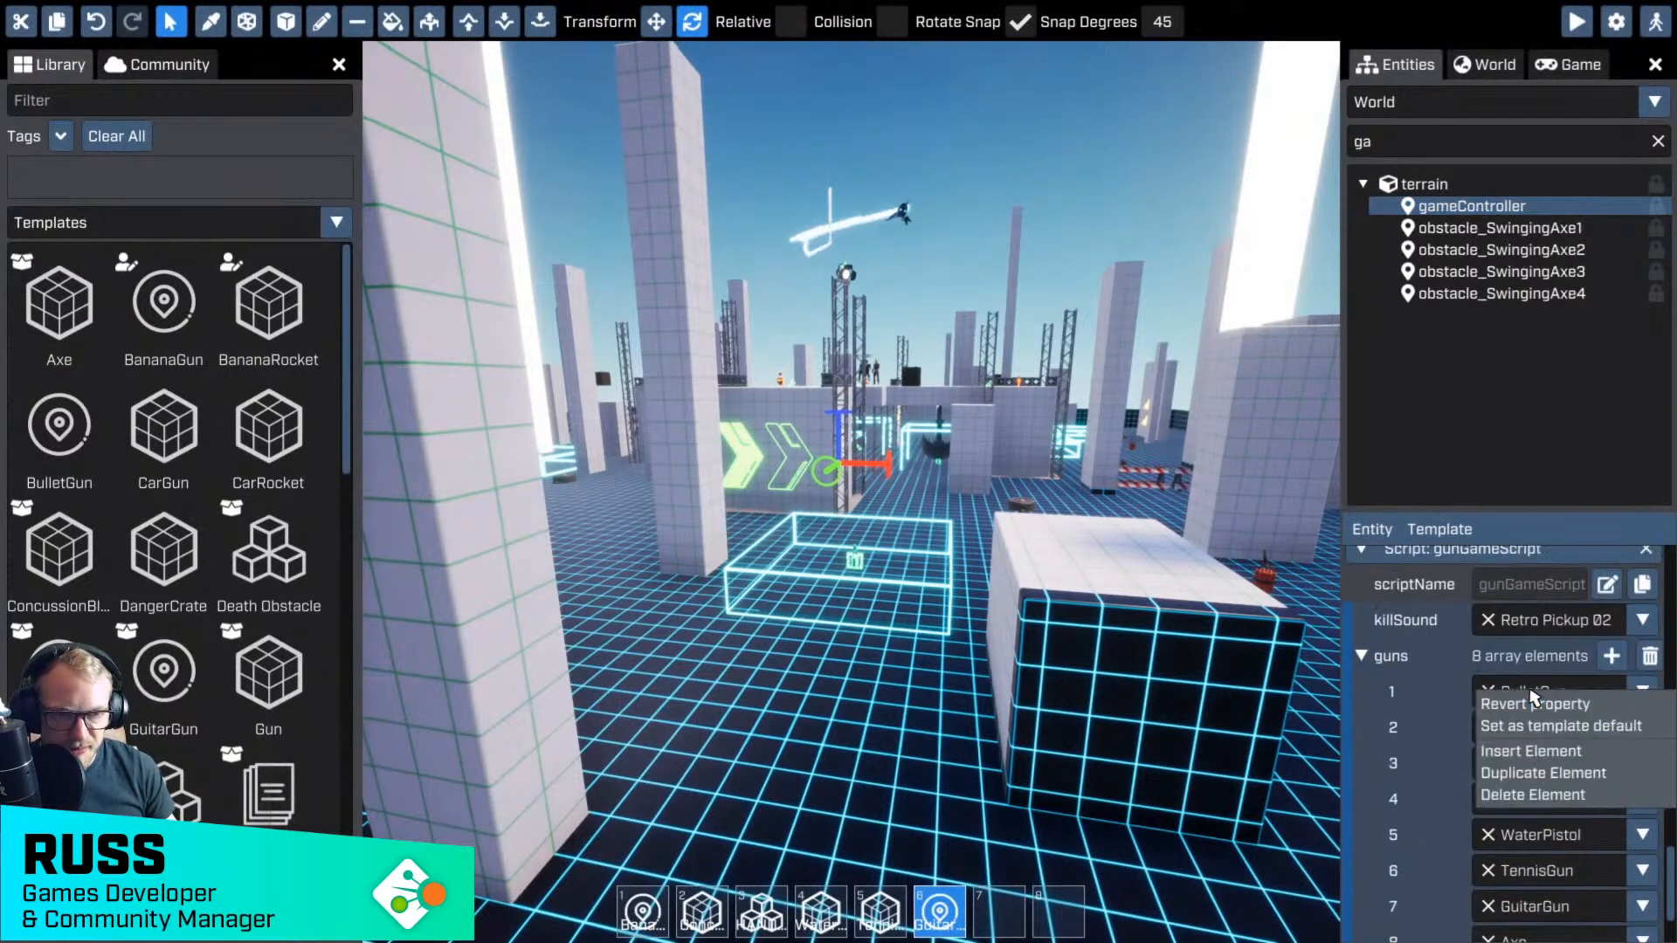
pyautogui.click(1530, 751)
pyautogui.click(1528, 691)
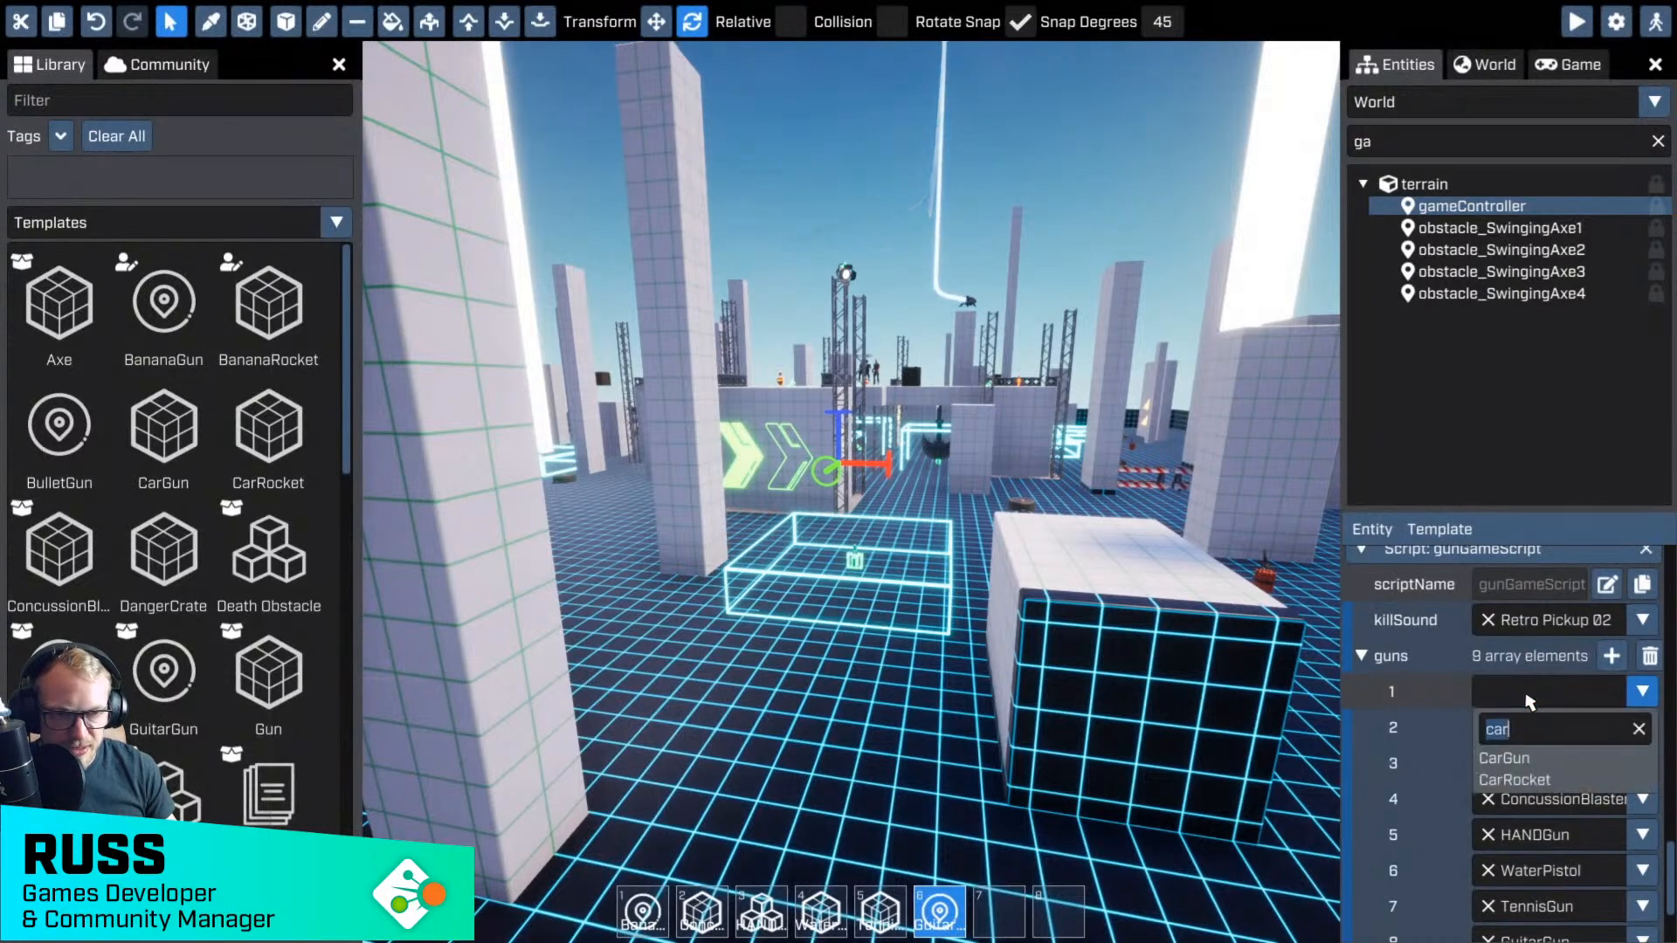
pyautogui.click(1507, 757)
pyautogui.scroll(-2, 1550, 699)
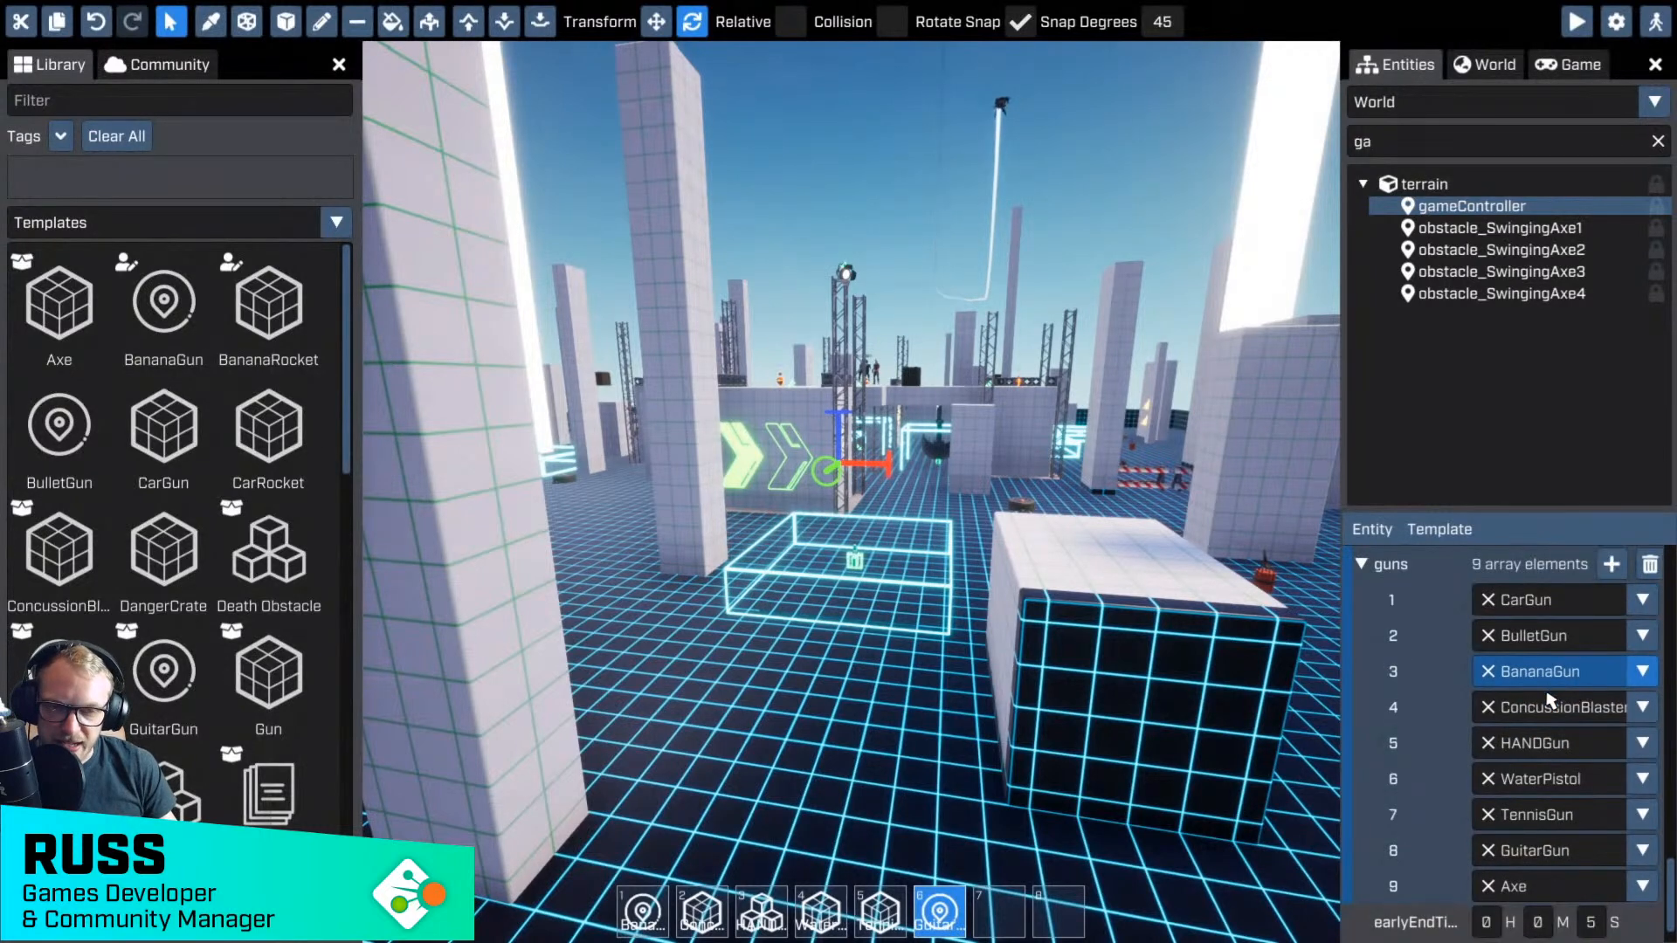
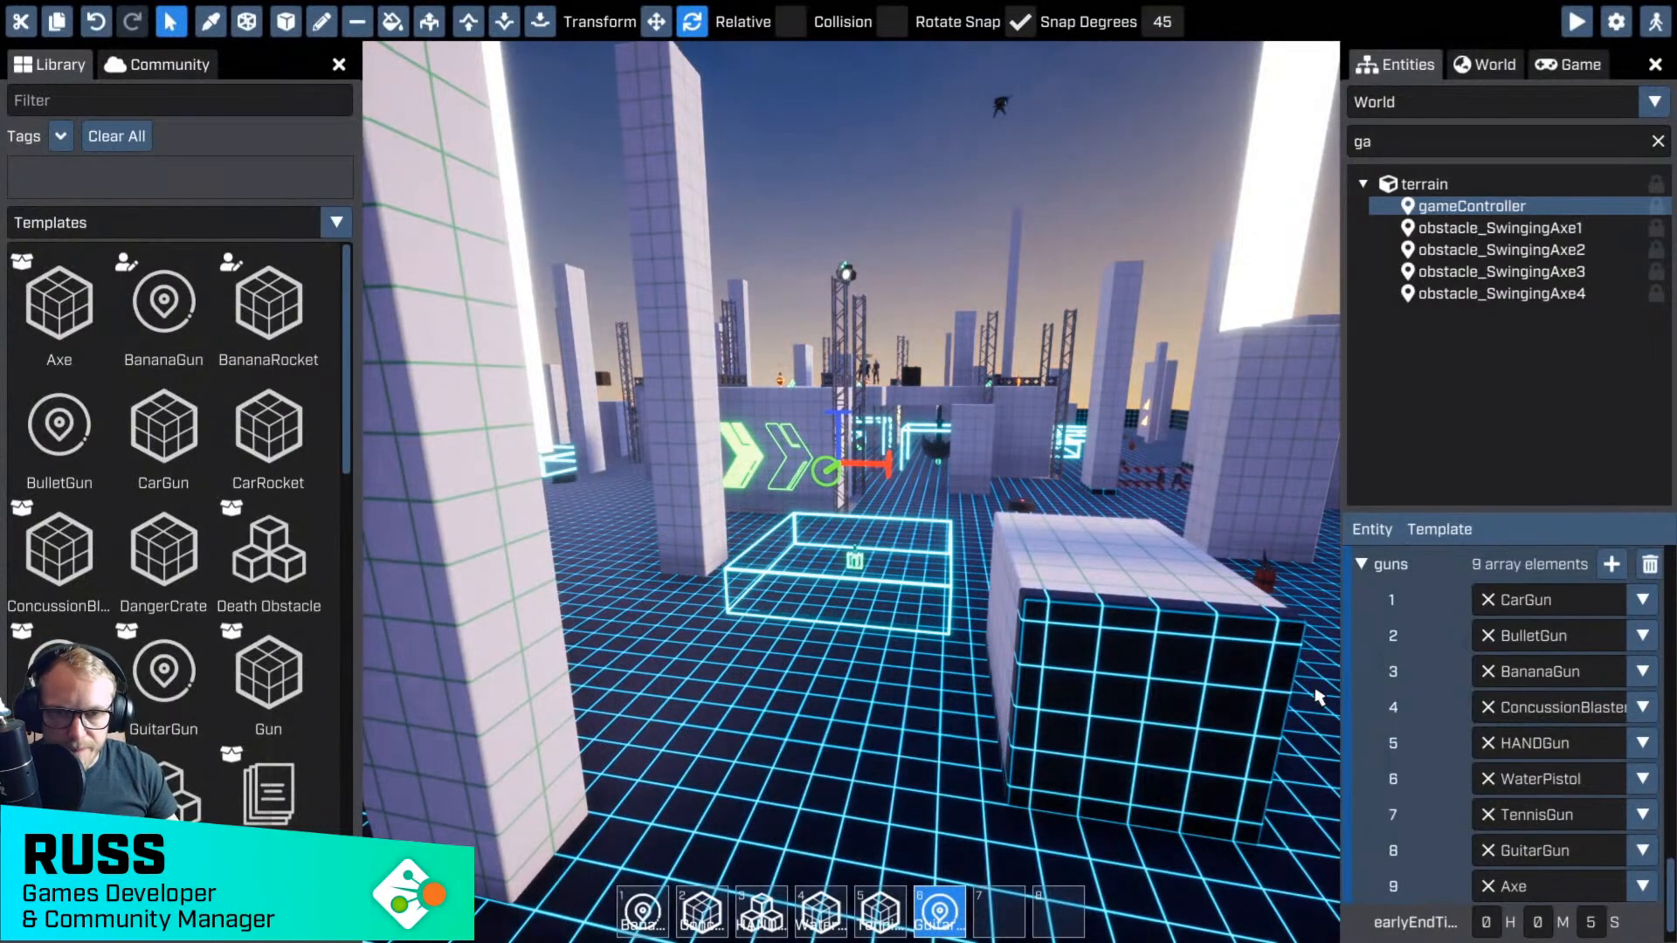
# - Place an instance of the CarGun template above the white block in the world
pyautogui.press('w')
pyautogui.press('space')
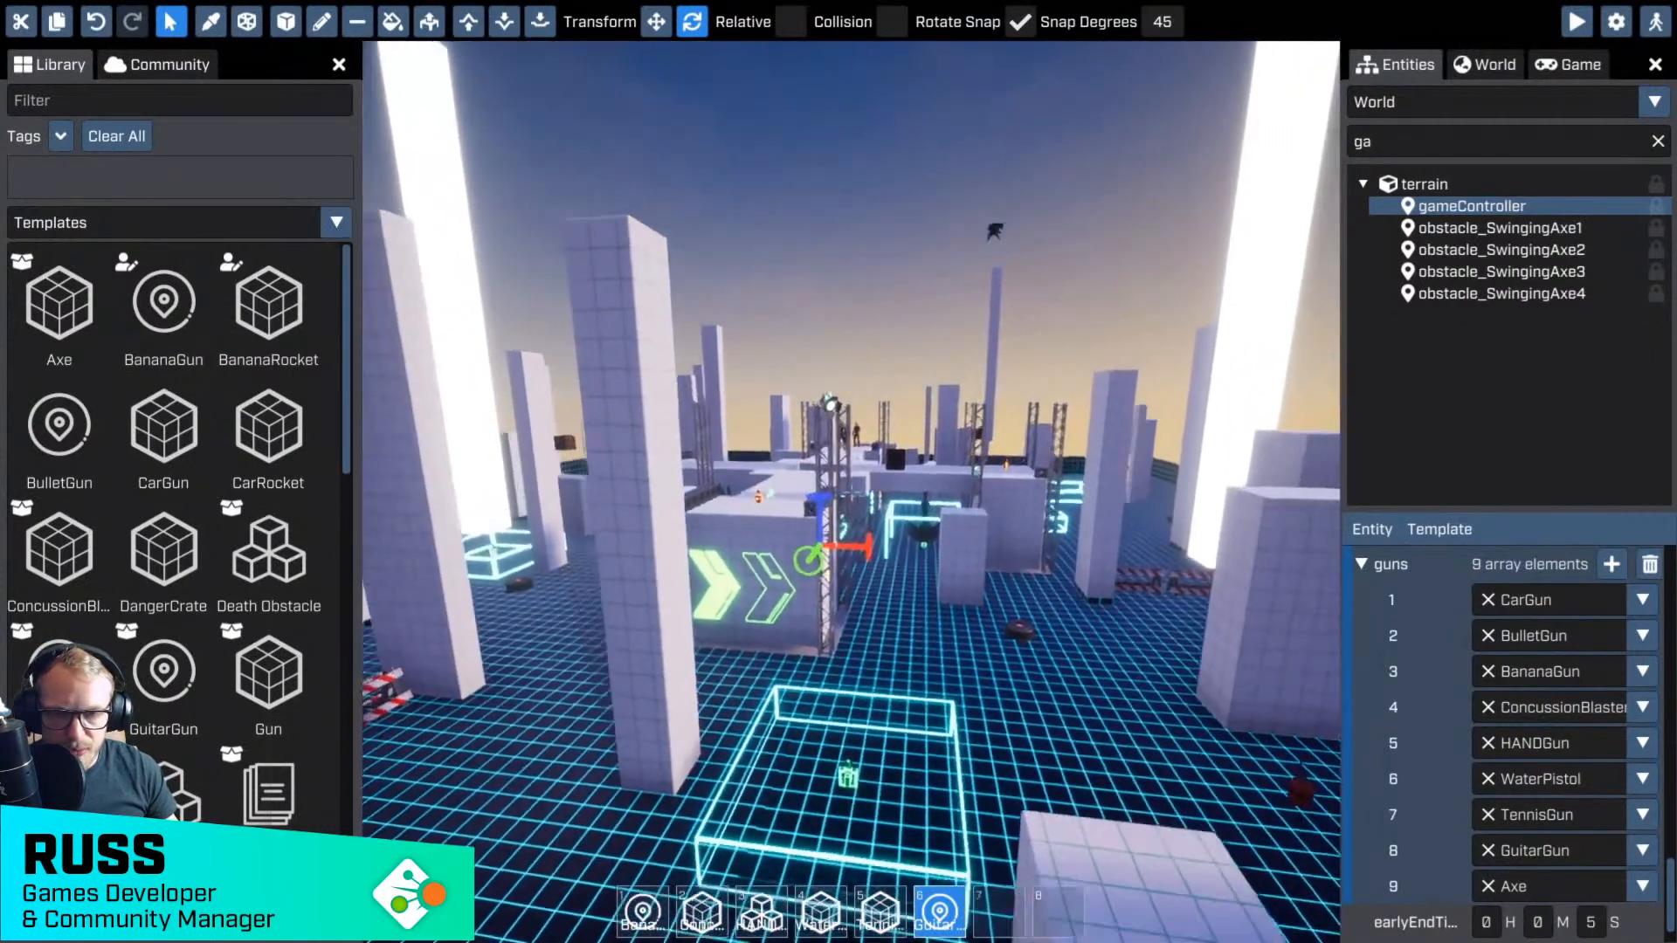
pyautogui.moveTo(1002, 692); pyautogui.dragTo(1002, 692, button='right')
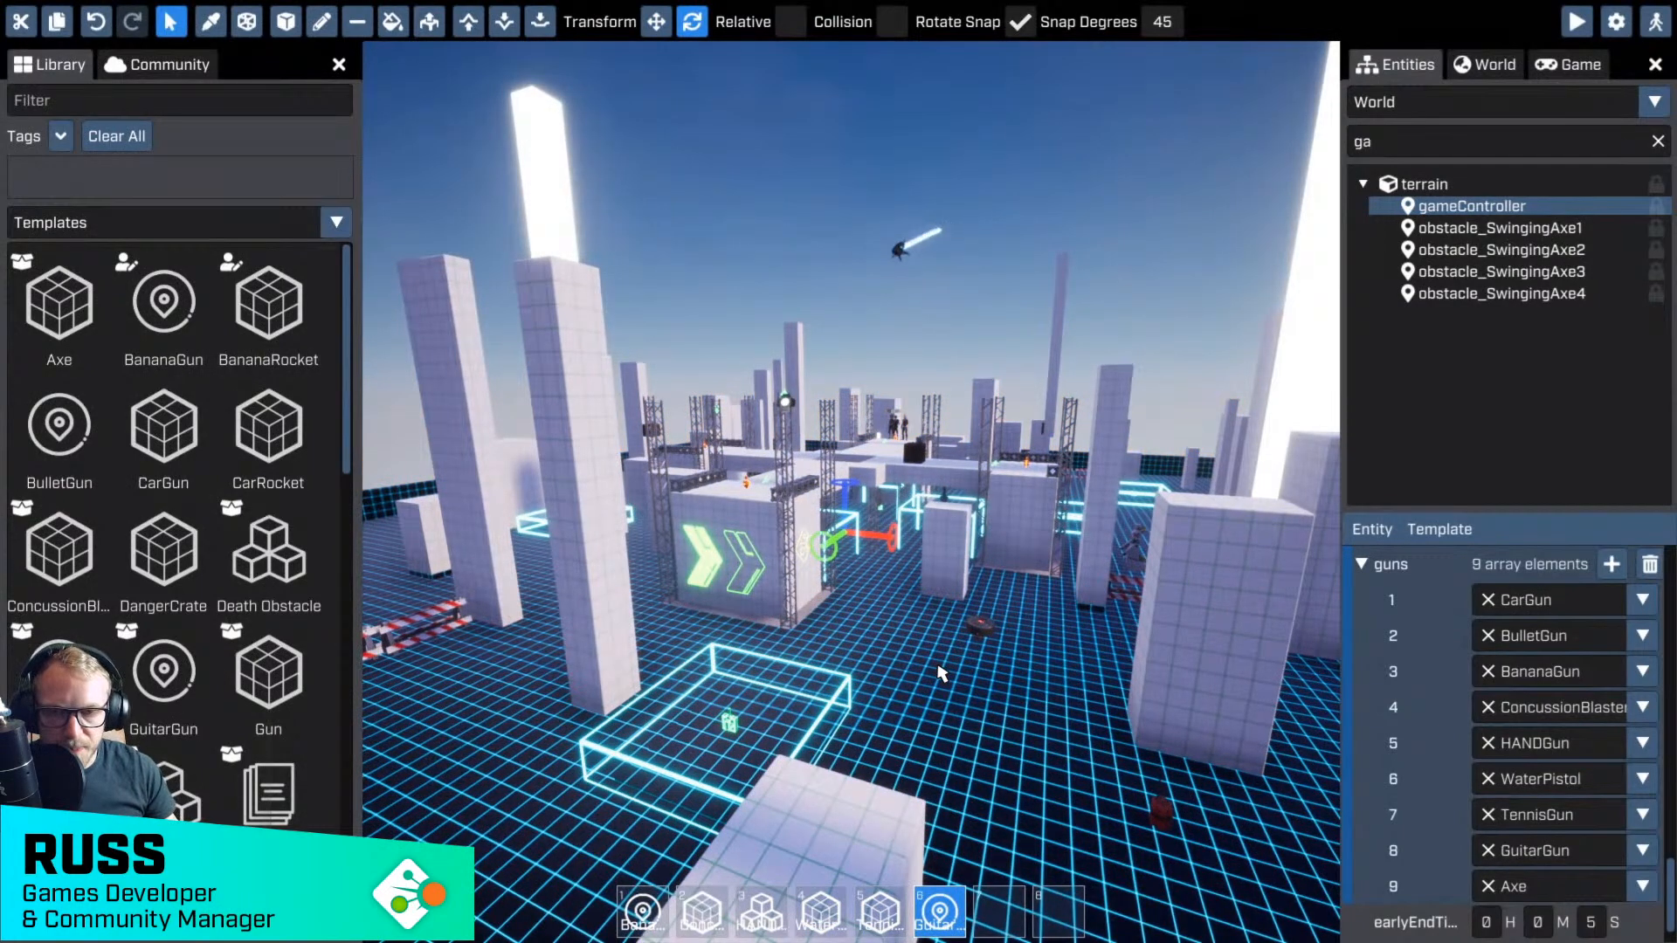
pyautogui.press('w')
pyautogui.moveTo(941, 673); pyautogui.dragTo(941, 673, button='right')
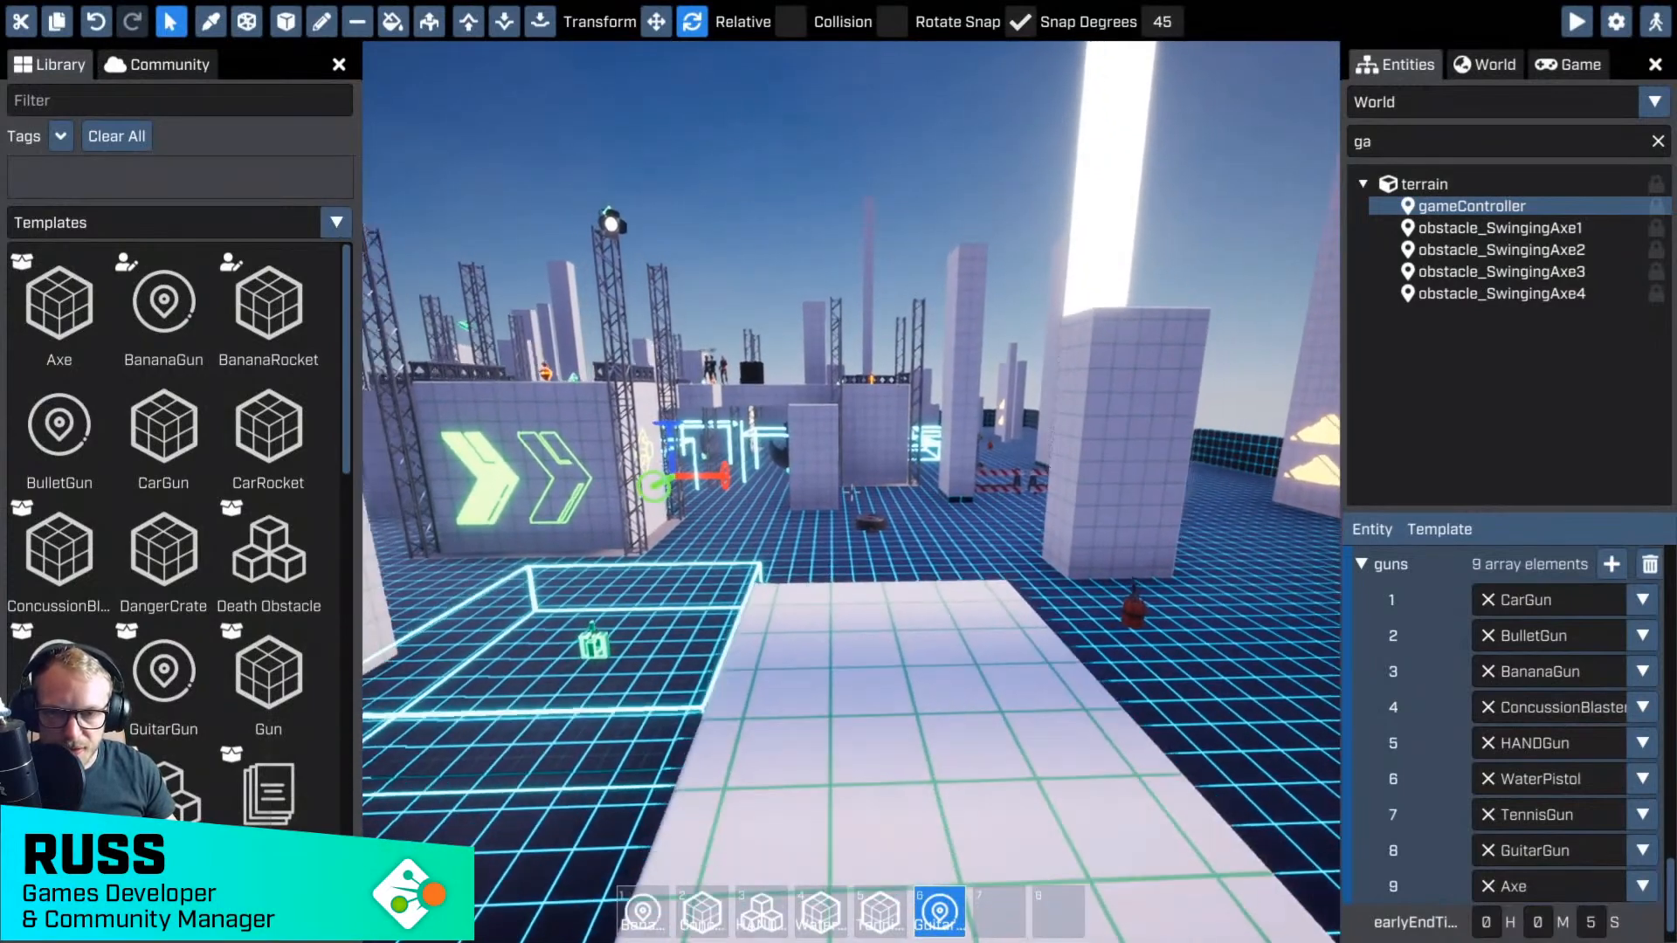
pyautogui.moveTo(852, 539); pyautogui.dragTo(852, 538, button='right')
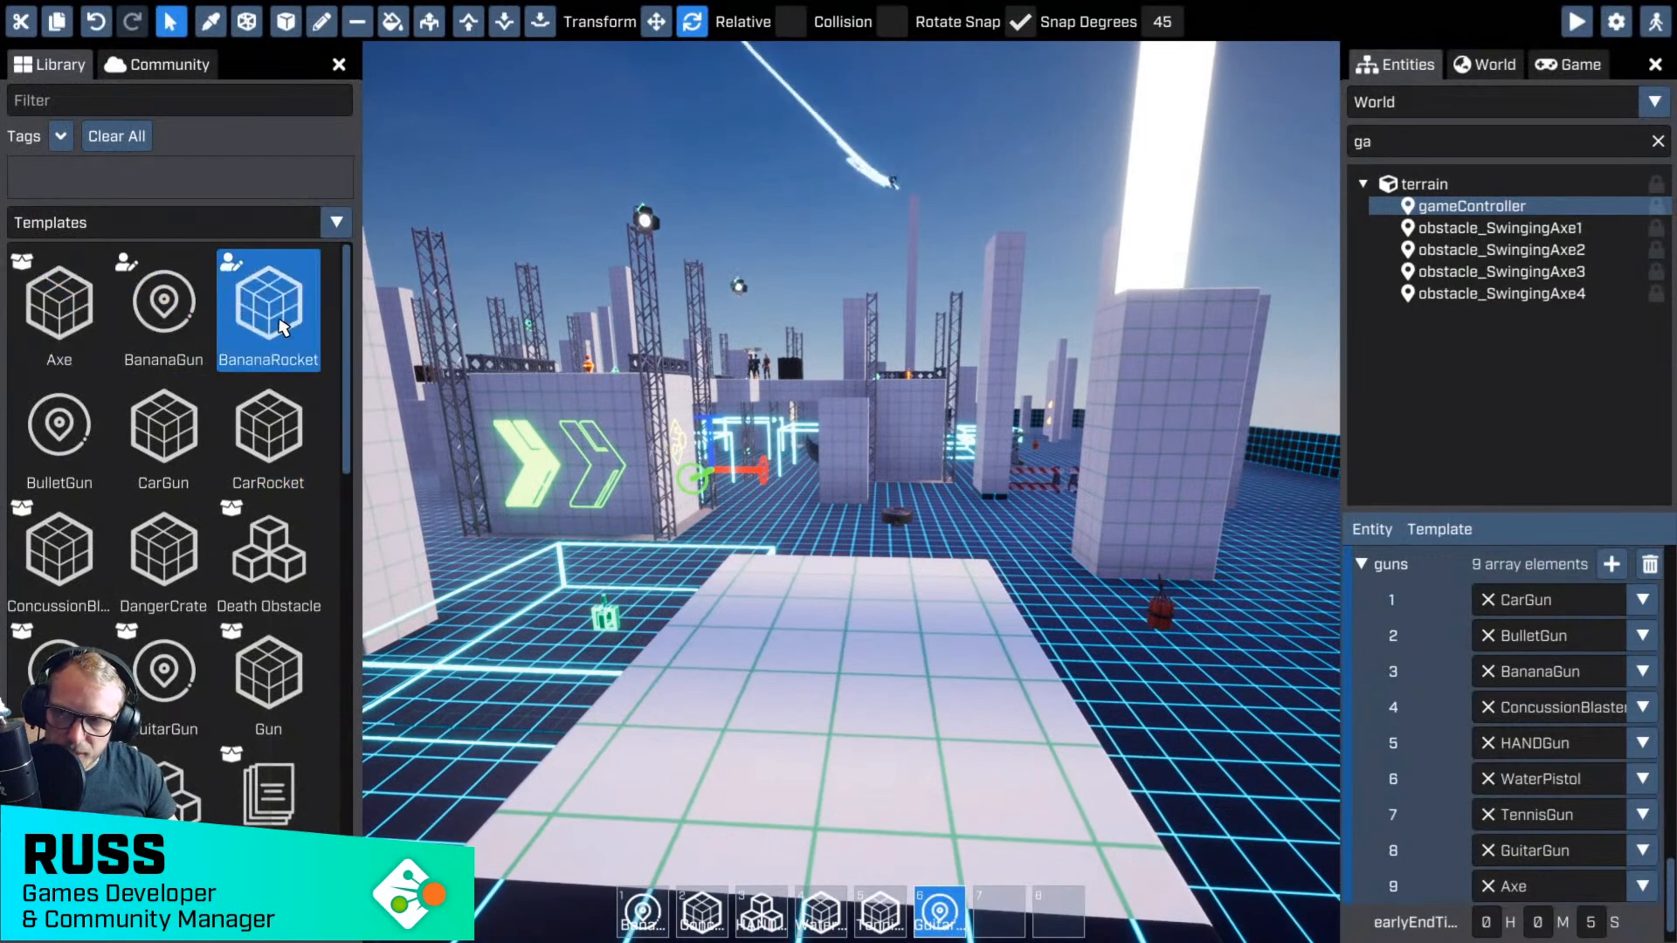
pyautogui.moveTo(262, 434); pyautogui.dragTo(893, 675)
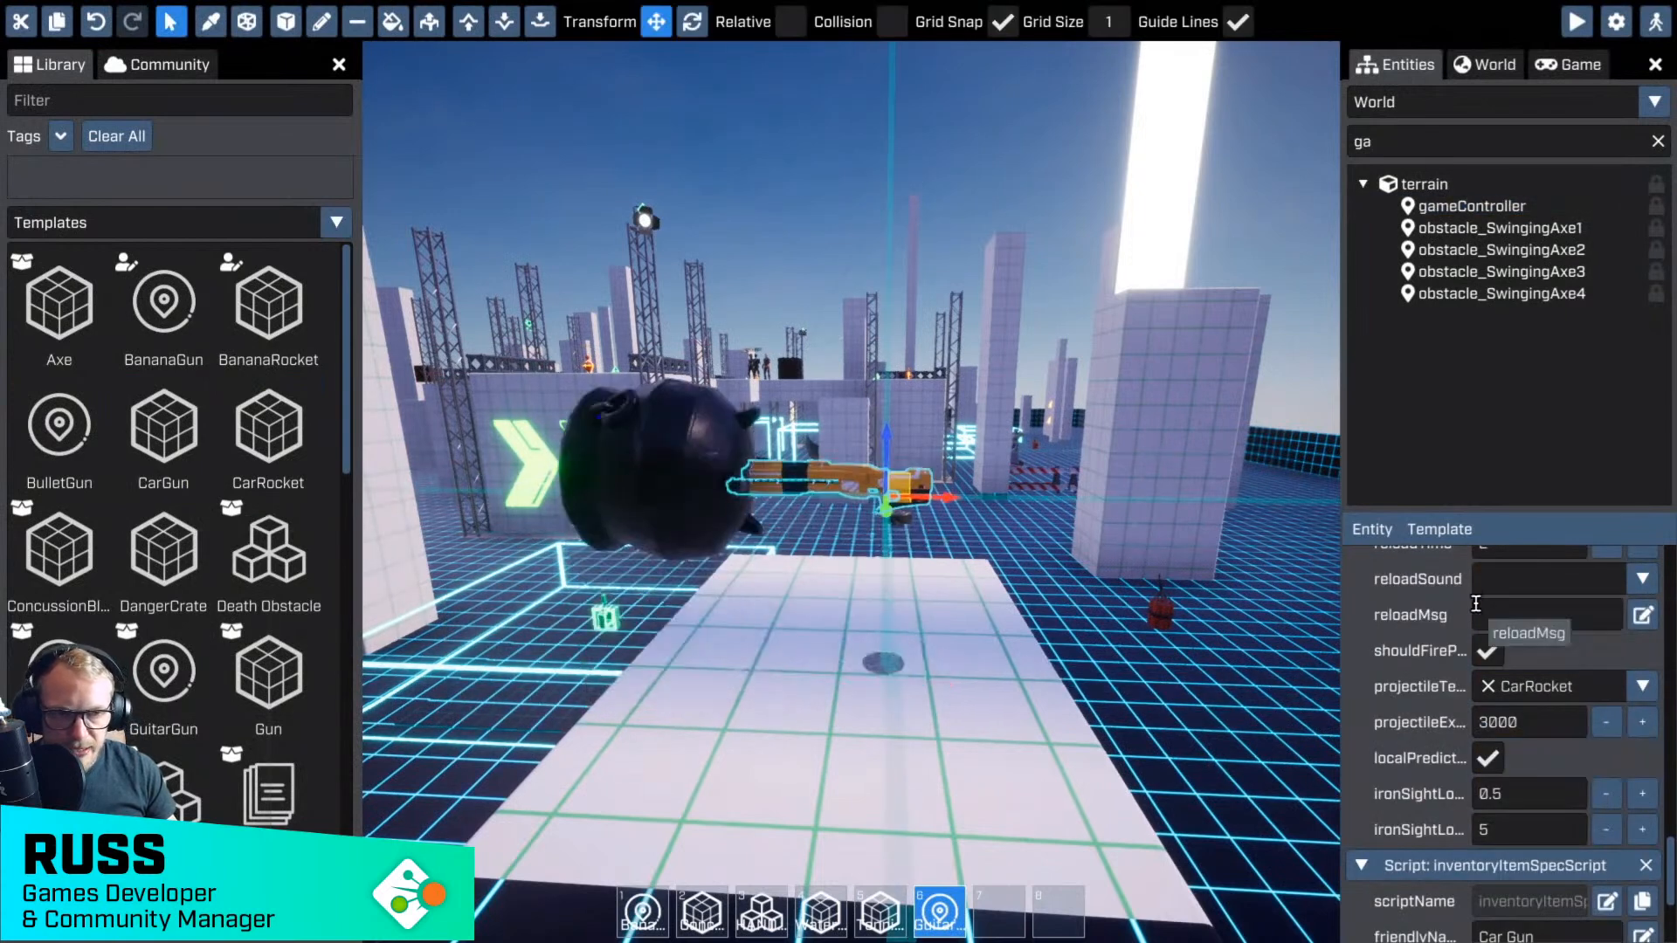
# - Break the placed gun's link with its template and delete the cauldron mesh attached to it
pyautogui.scroll(10, 1636, 592)
pyautogui.click(1645, 567)
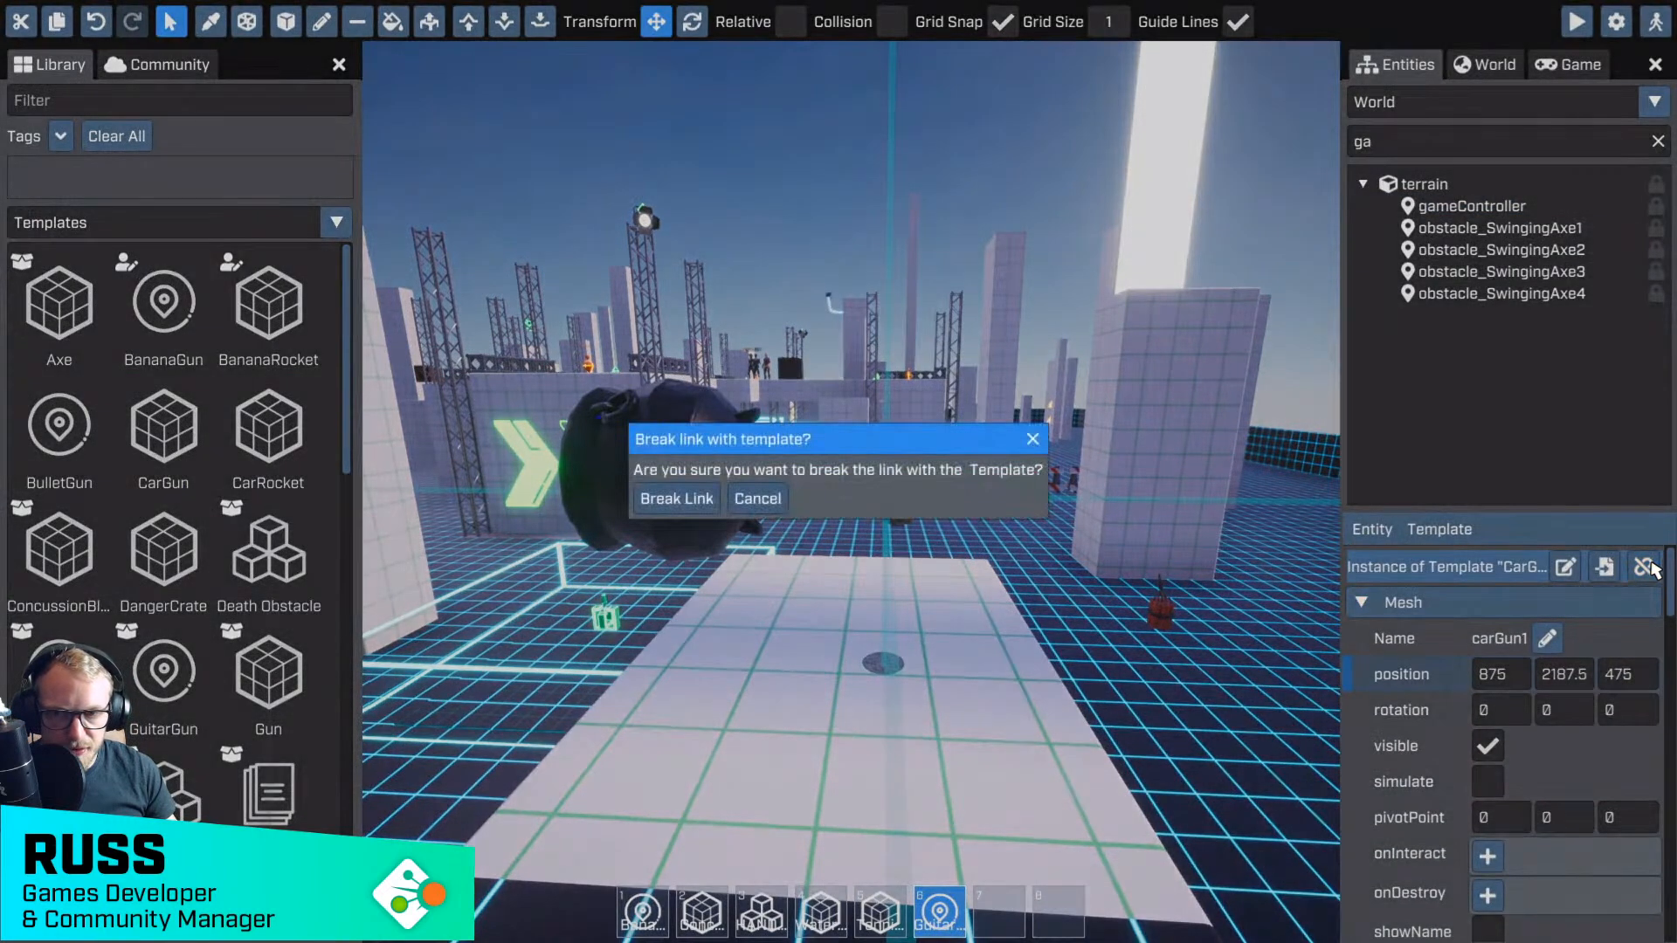
pyautogui.click(677, 499)
pyautogui.click(711, 513)
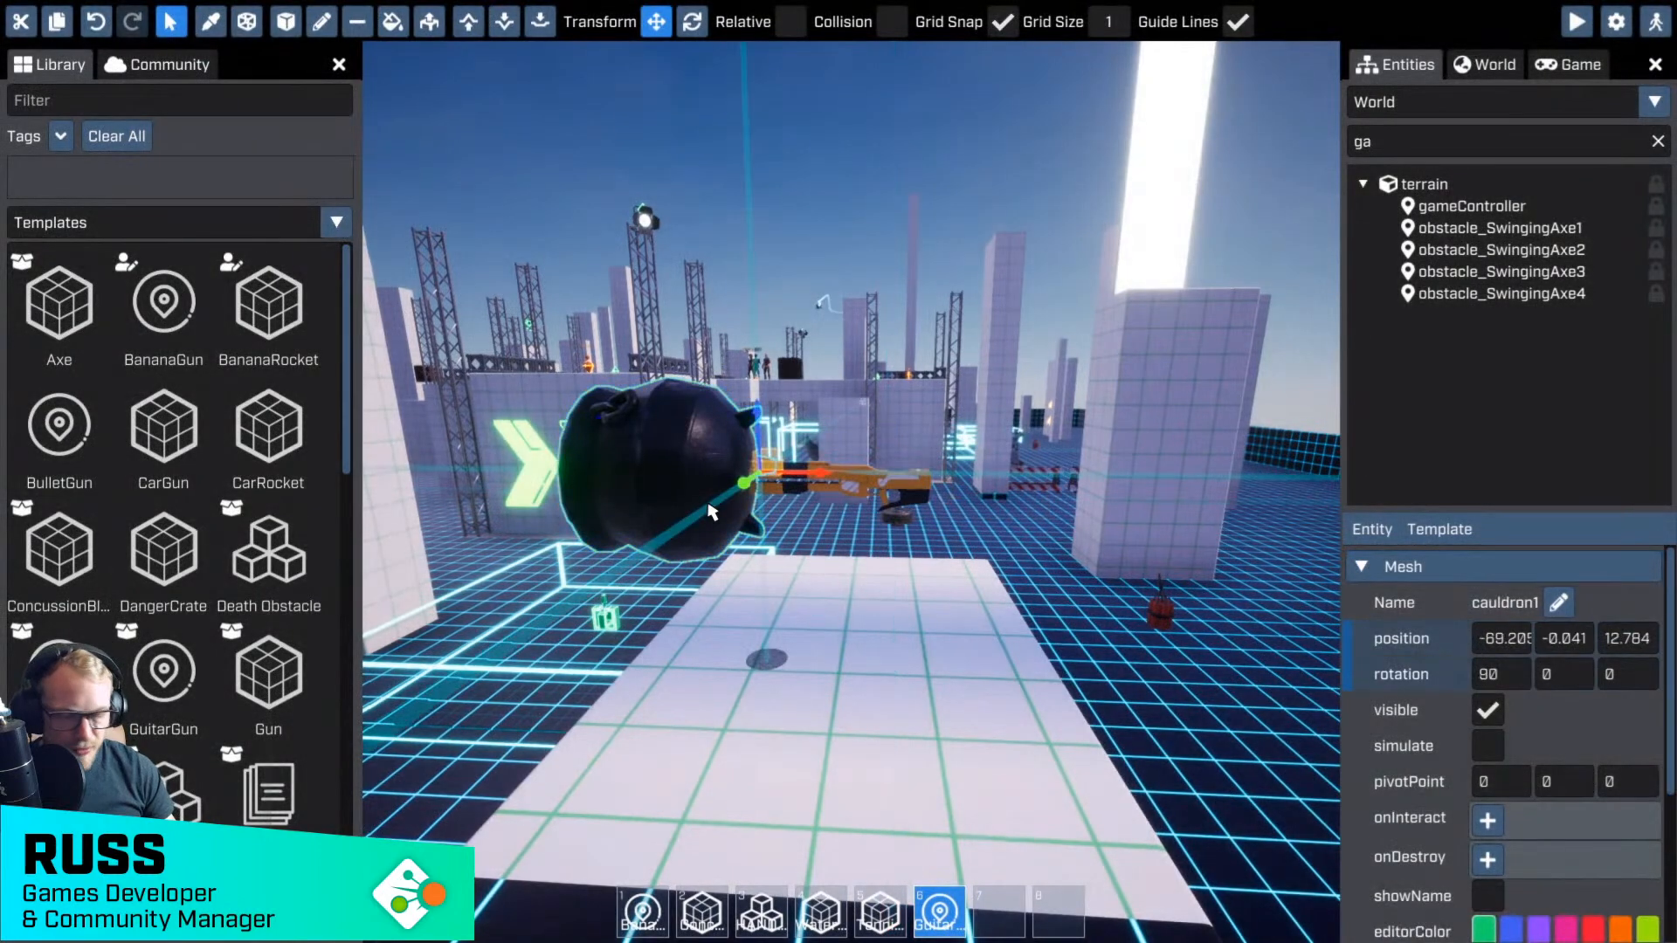
pyautogui.press('Delete')
# - Search the library meshes for "flas" and attach the Torch (Flashlight) mesh to the railgun
pyautogui.press('w')
pyautogui.moveTo(711, 509); pyautogui.dragTo(852, 493, button='right')
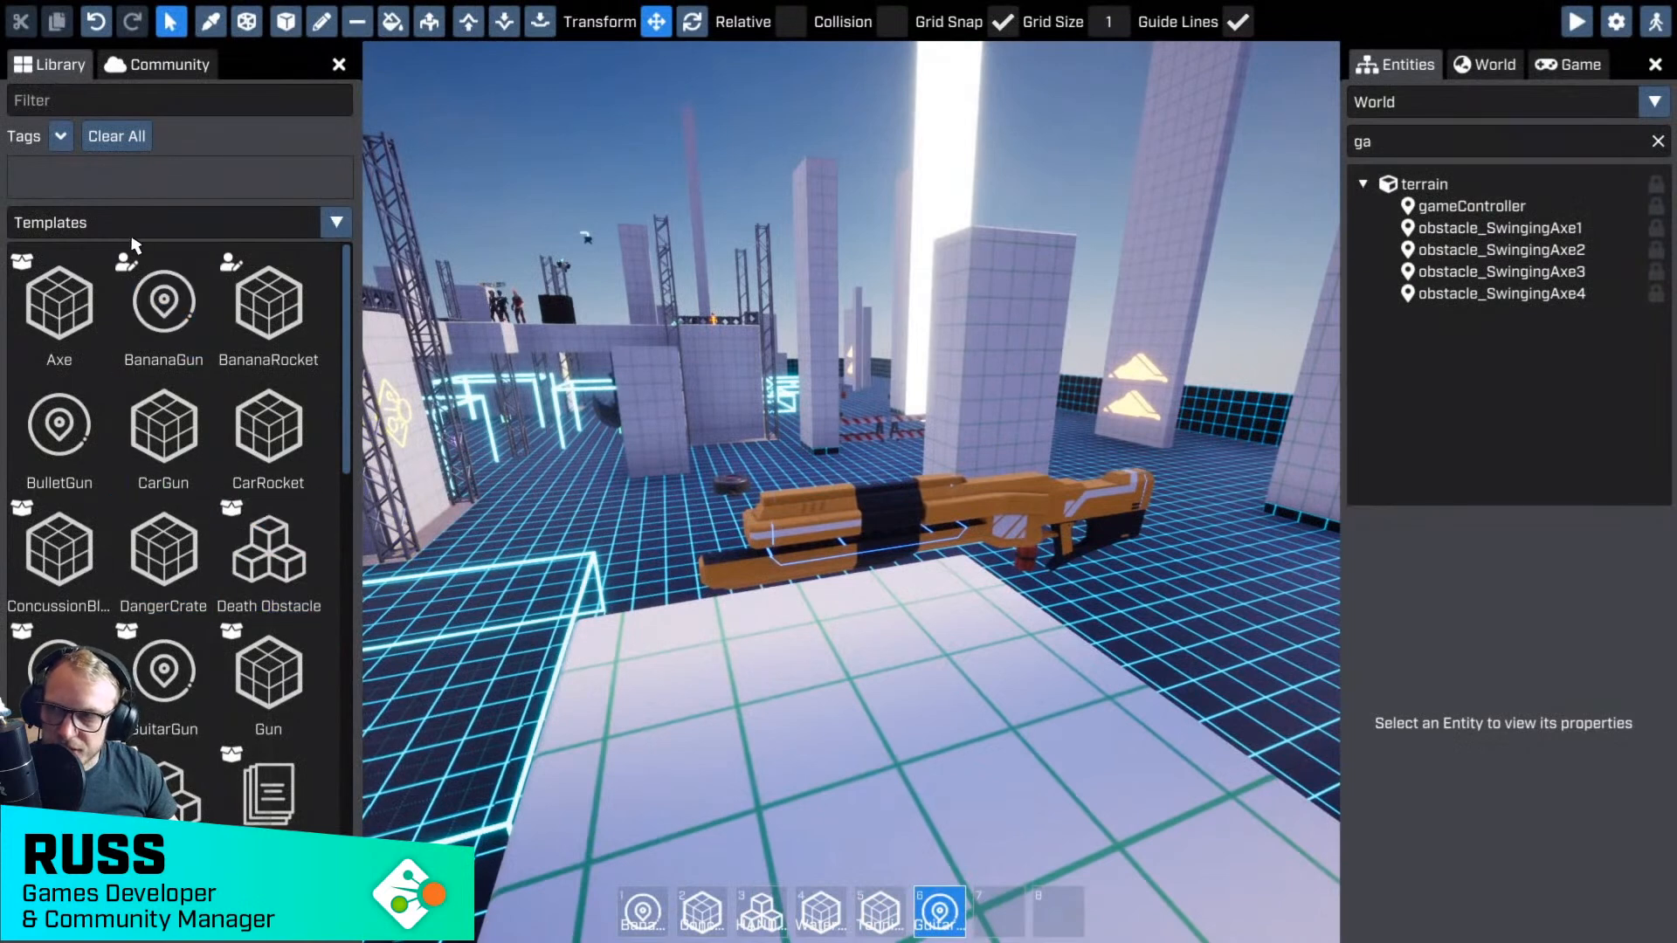
pyautogui.click(79, 223)
pyautogui.click(73, 276)
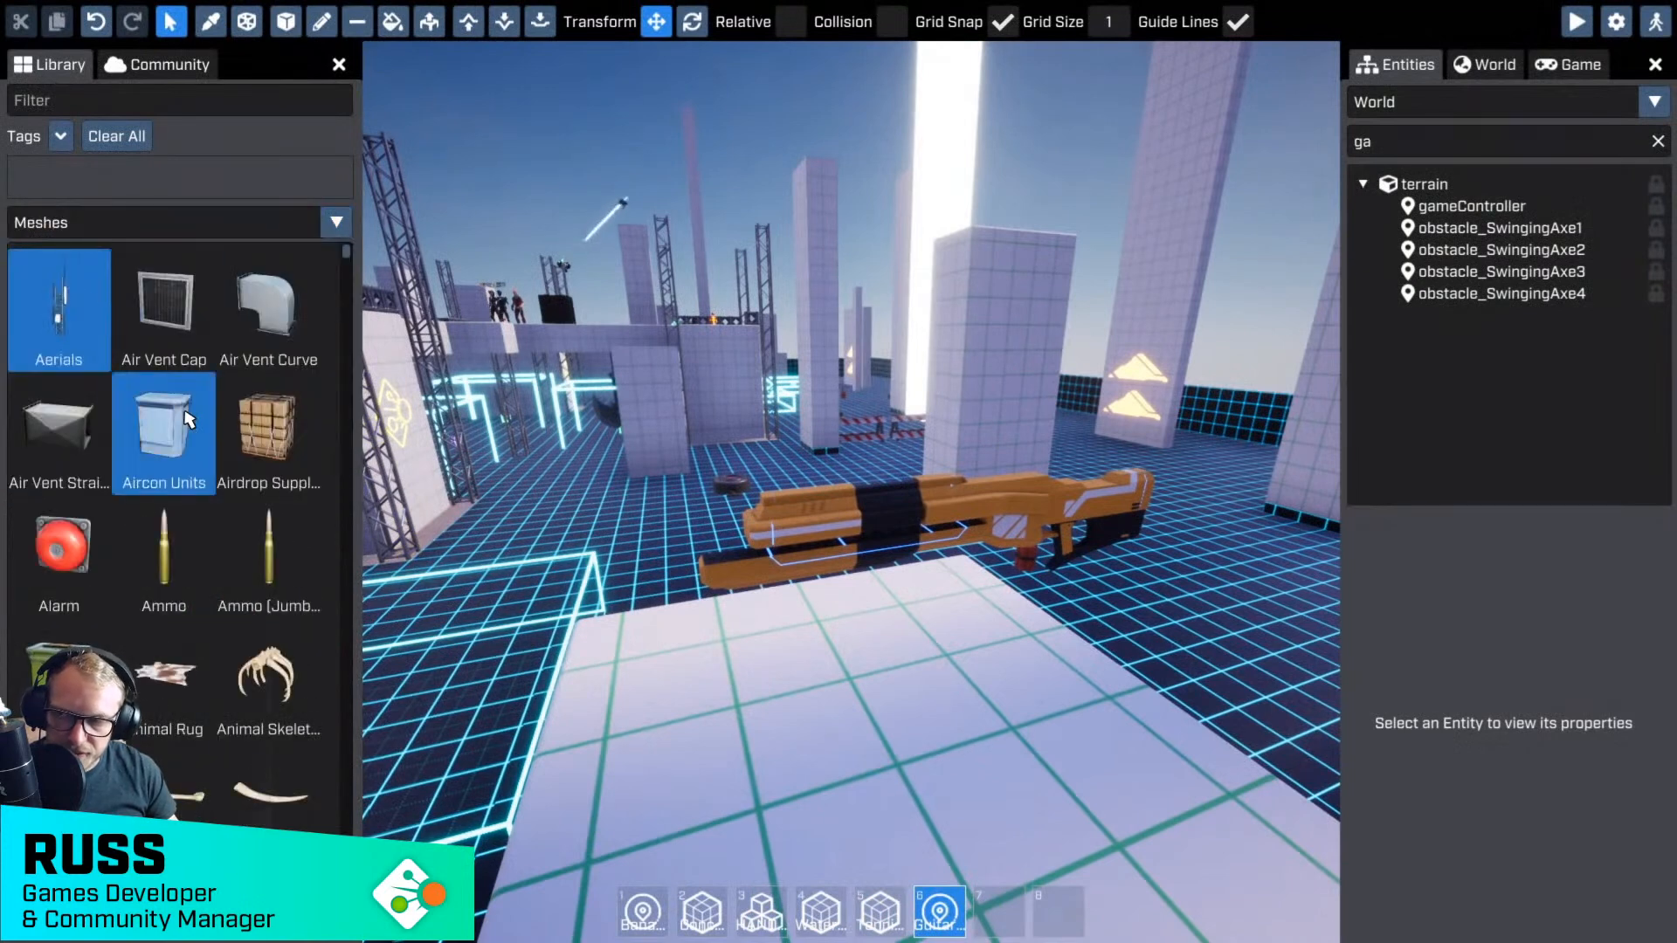
pyautogui.scroll(-1, 193, 442)
pyautogui.scroll(-7, 193, 442)
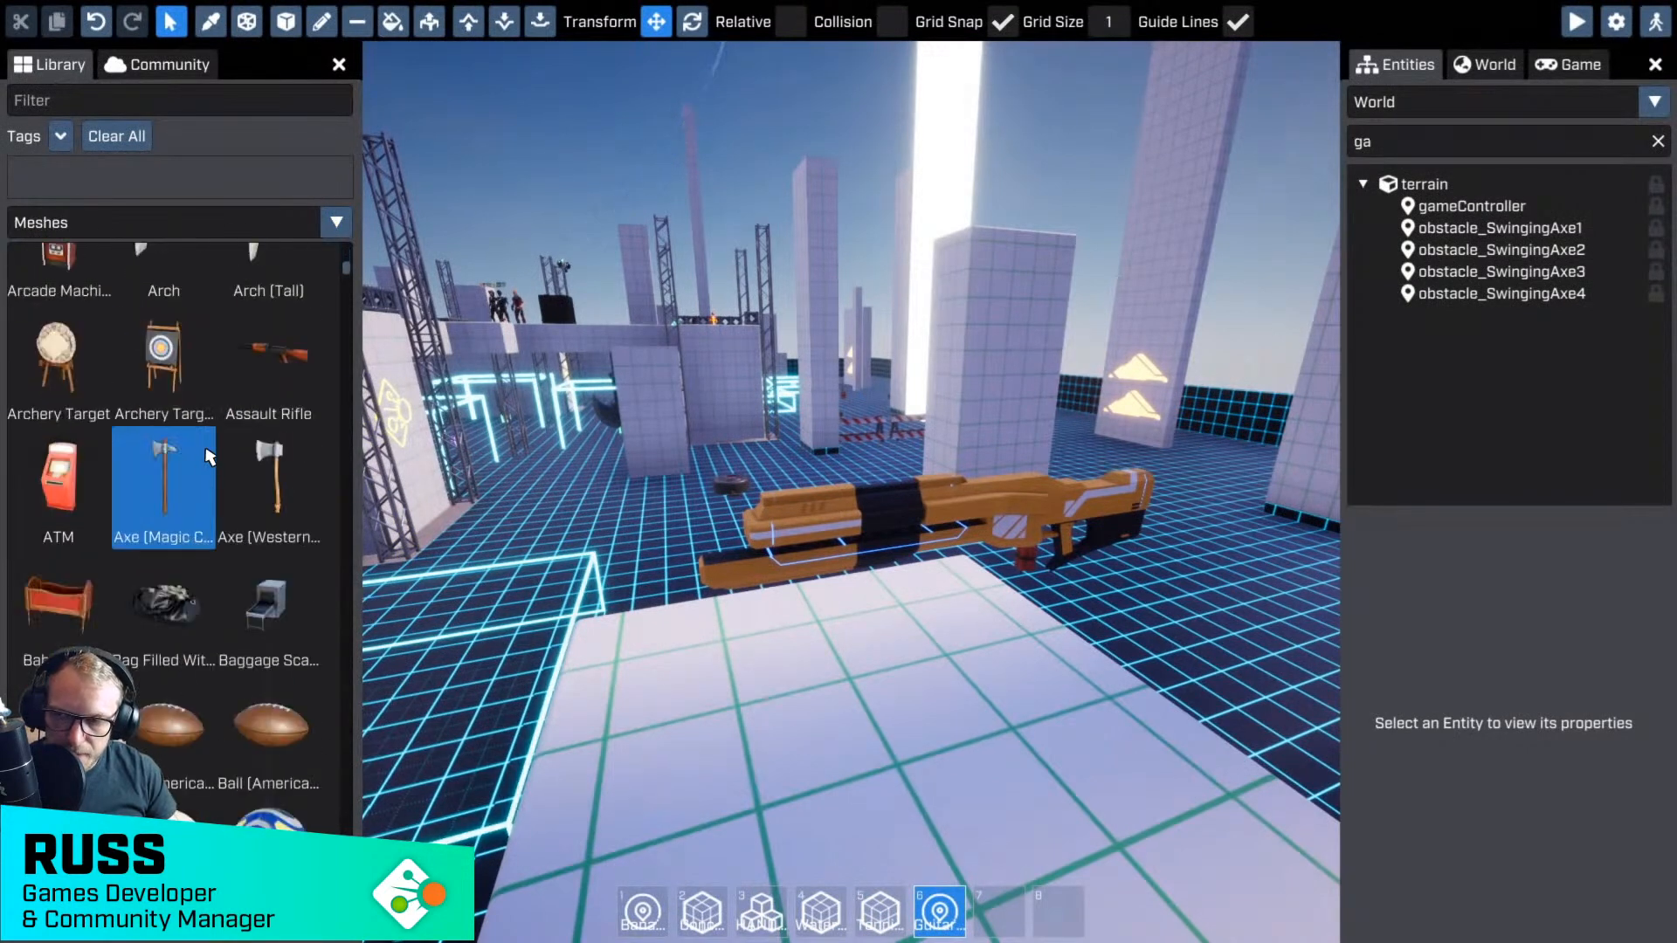
pyautogui.scroll(-9, 232, 439)
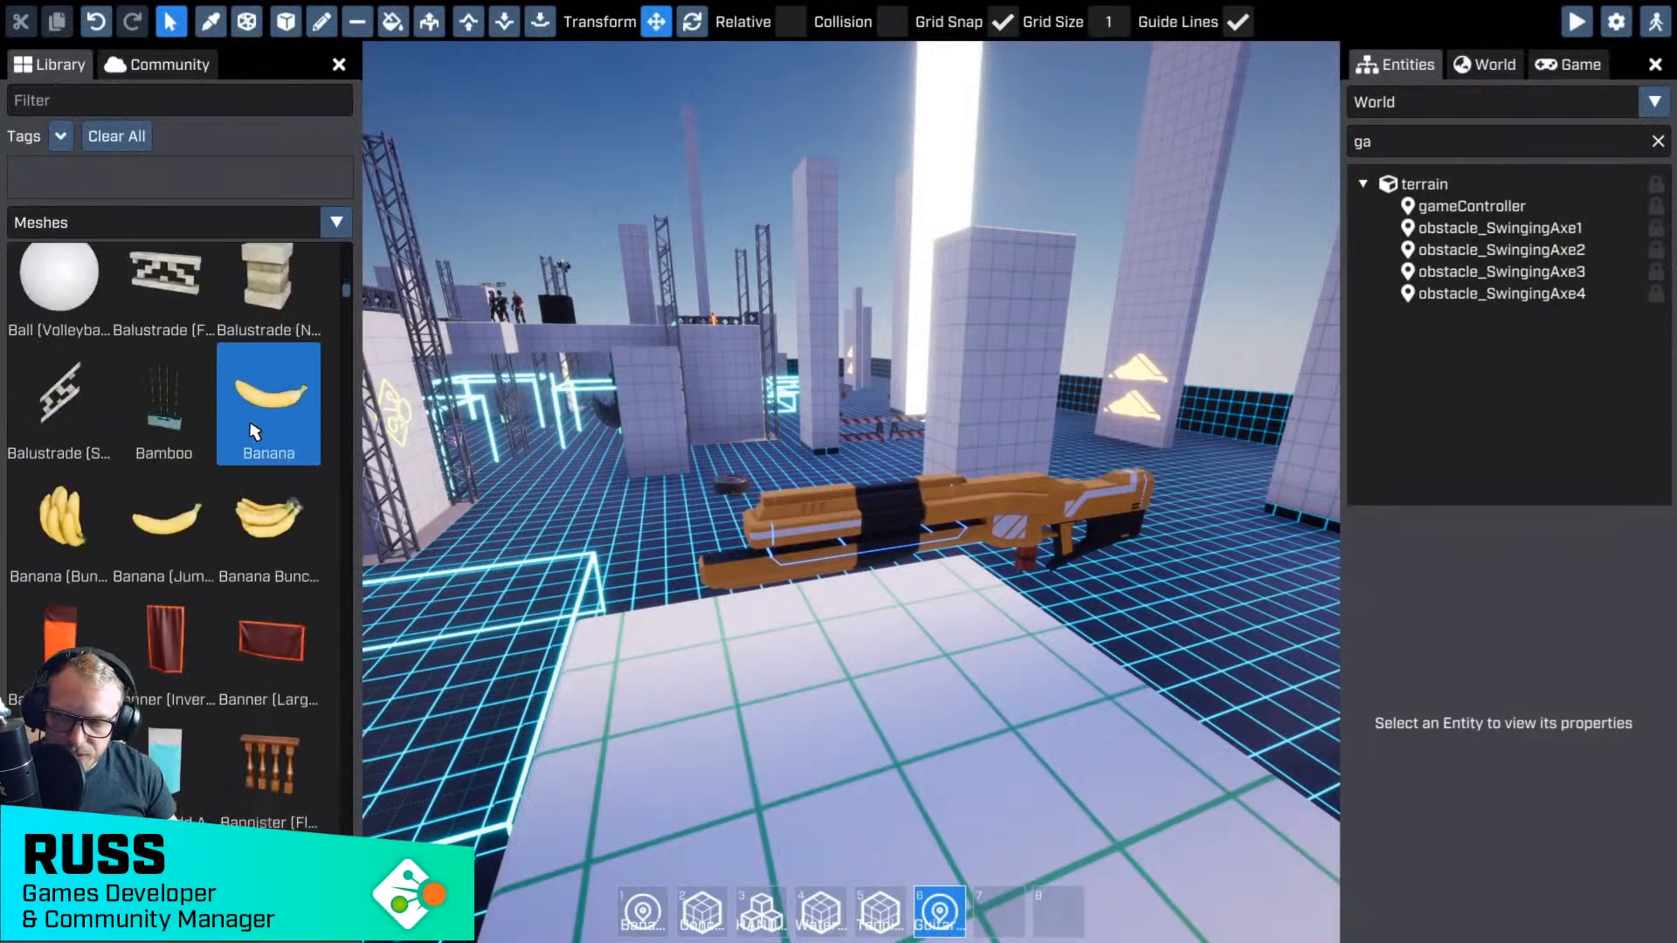
pyautogui.scroll(-5, 253, 434)
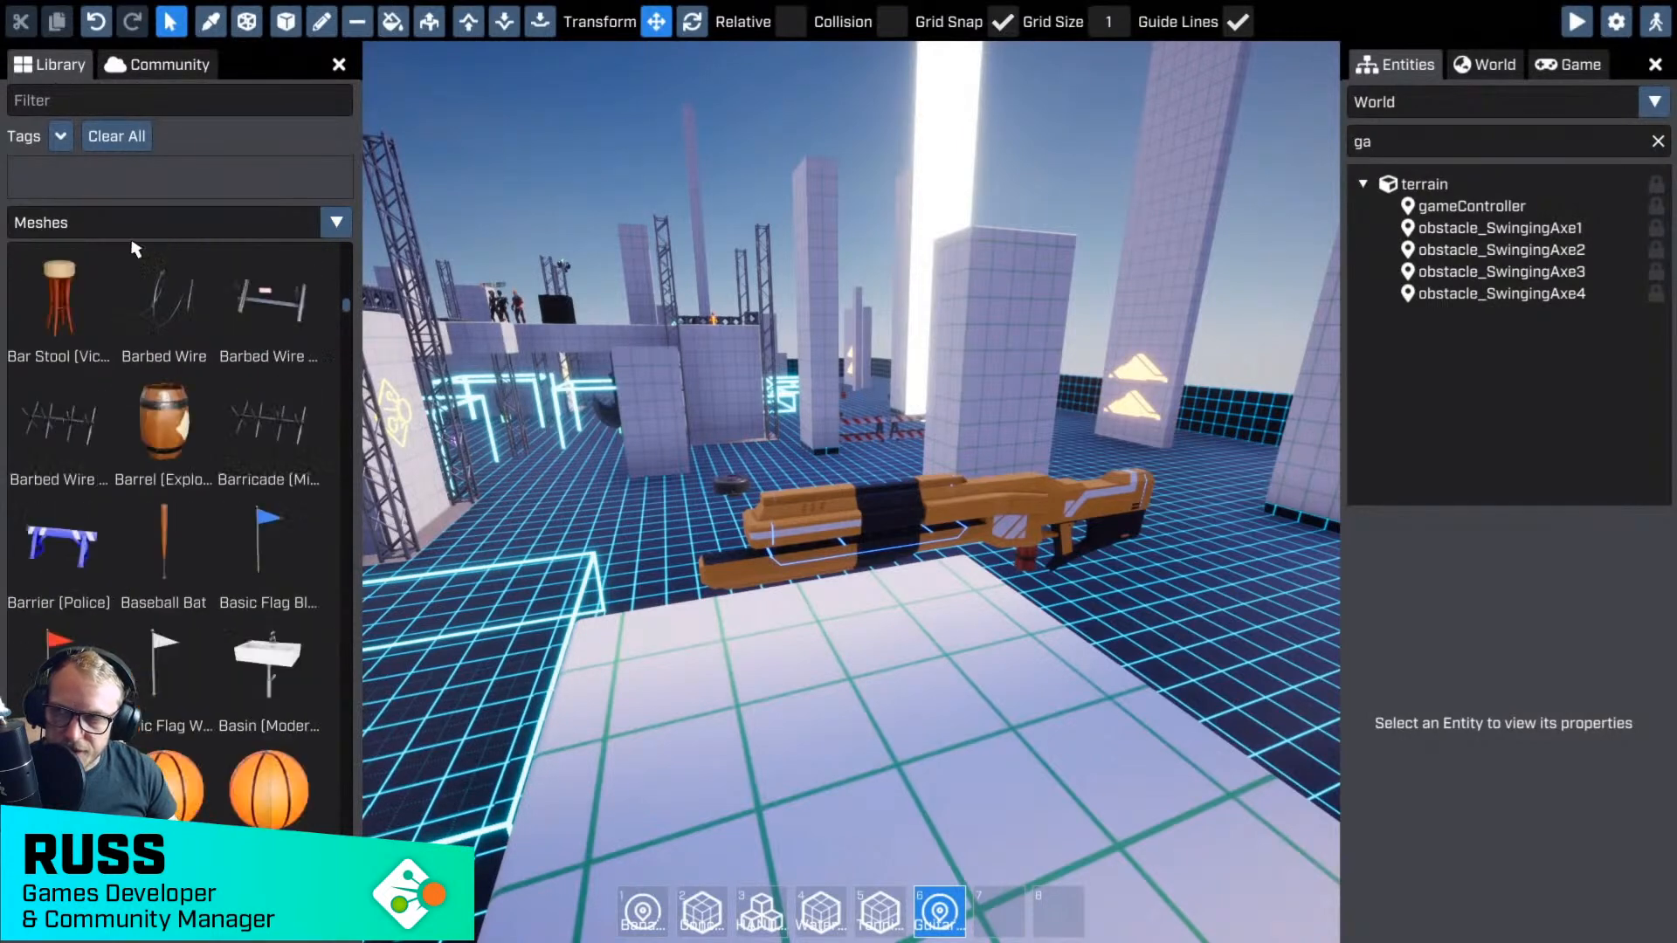
pyautogui.write('flas')
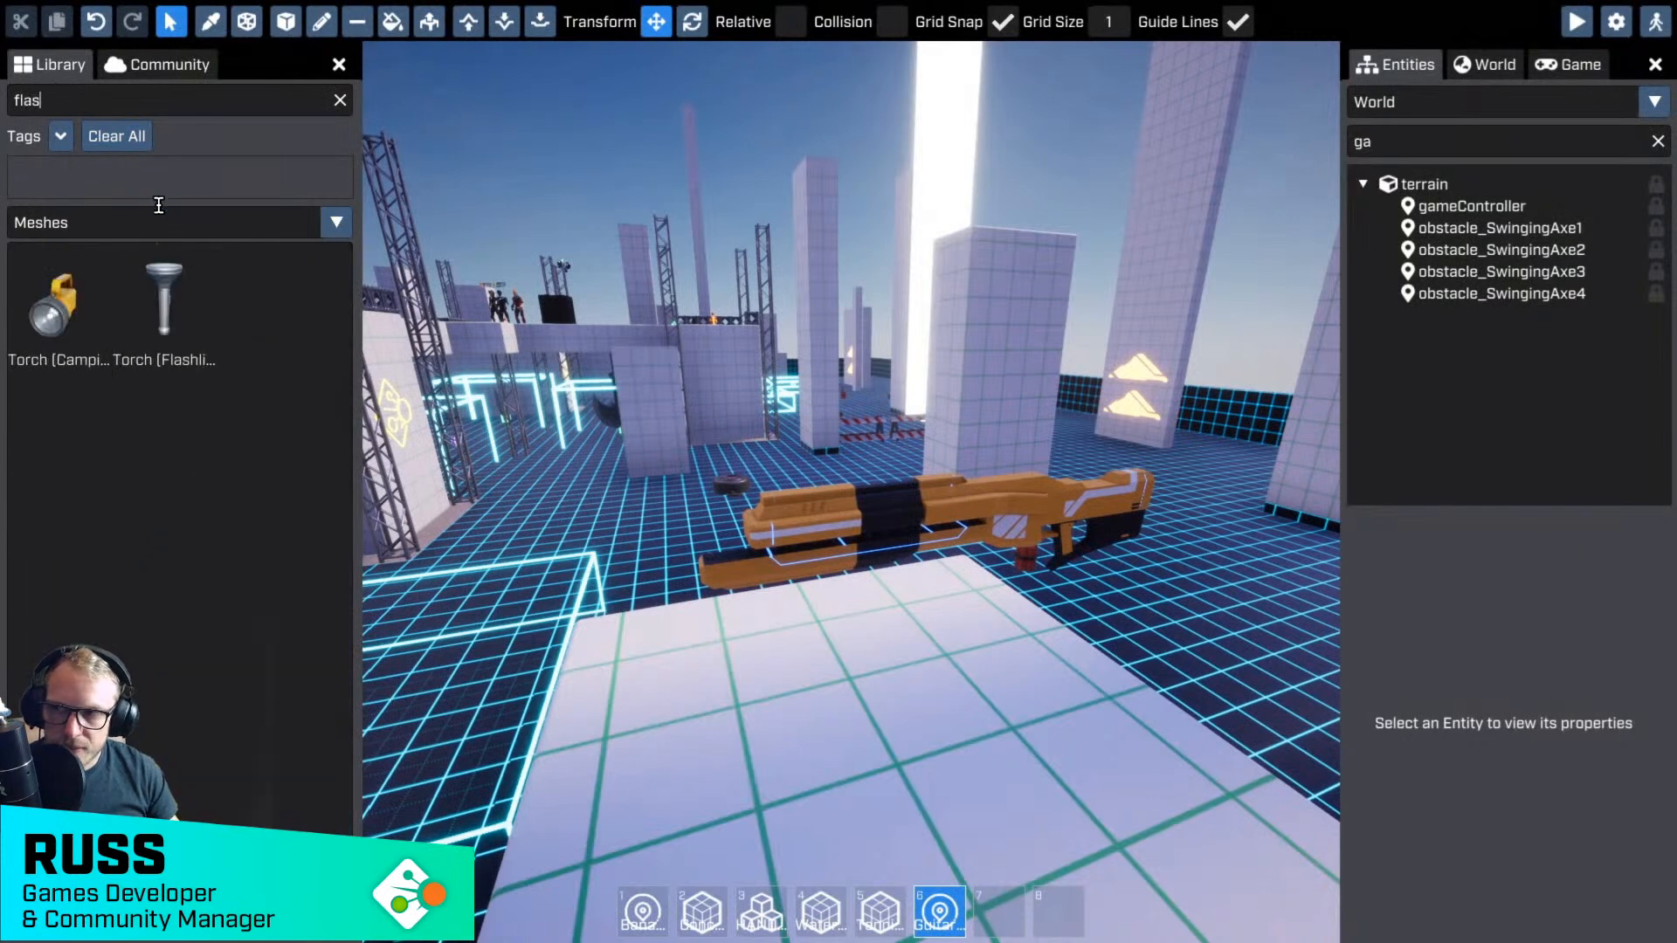
pyautogui.moveTo(164, 301); pyautogui.dragTo(909, 568)
pyautogui.press('w')
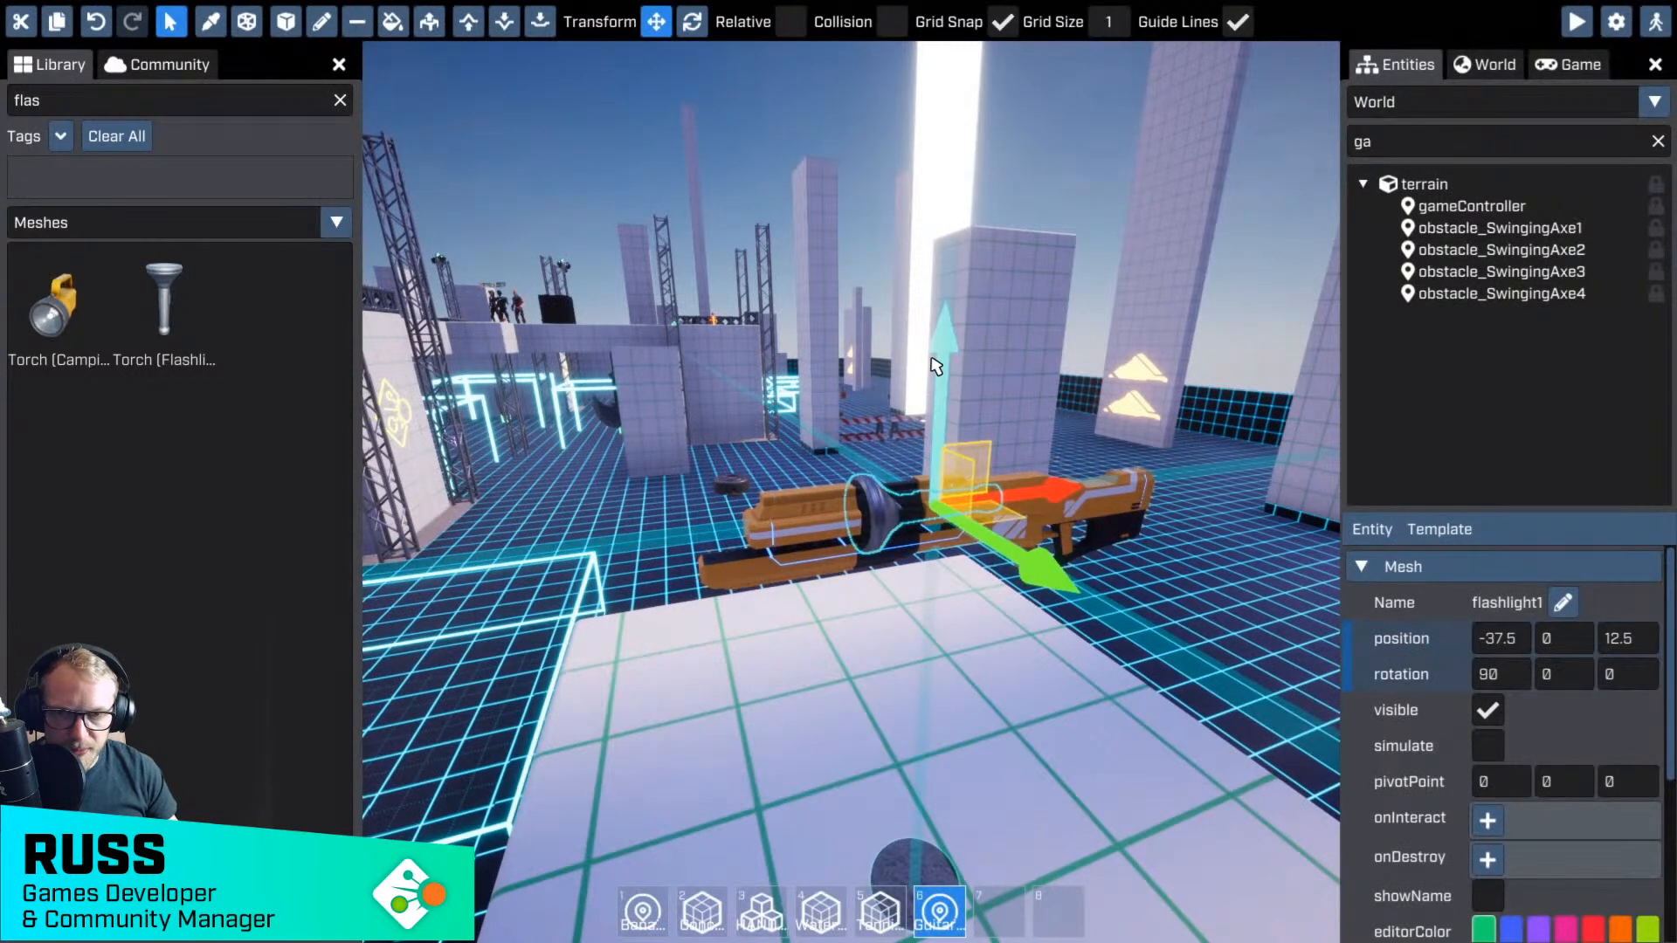
# - Move the flashlight onto the top of the railgun, at about X -23.6 and Z 23.2
pyautogui.moveTo(935, 365)
pyautogui.mouseDown()
pyautogui.moveTo(932, 297)
pyautogui.moveTo(942, 393)
pyautogui.mouseUp()
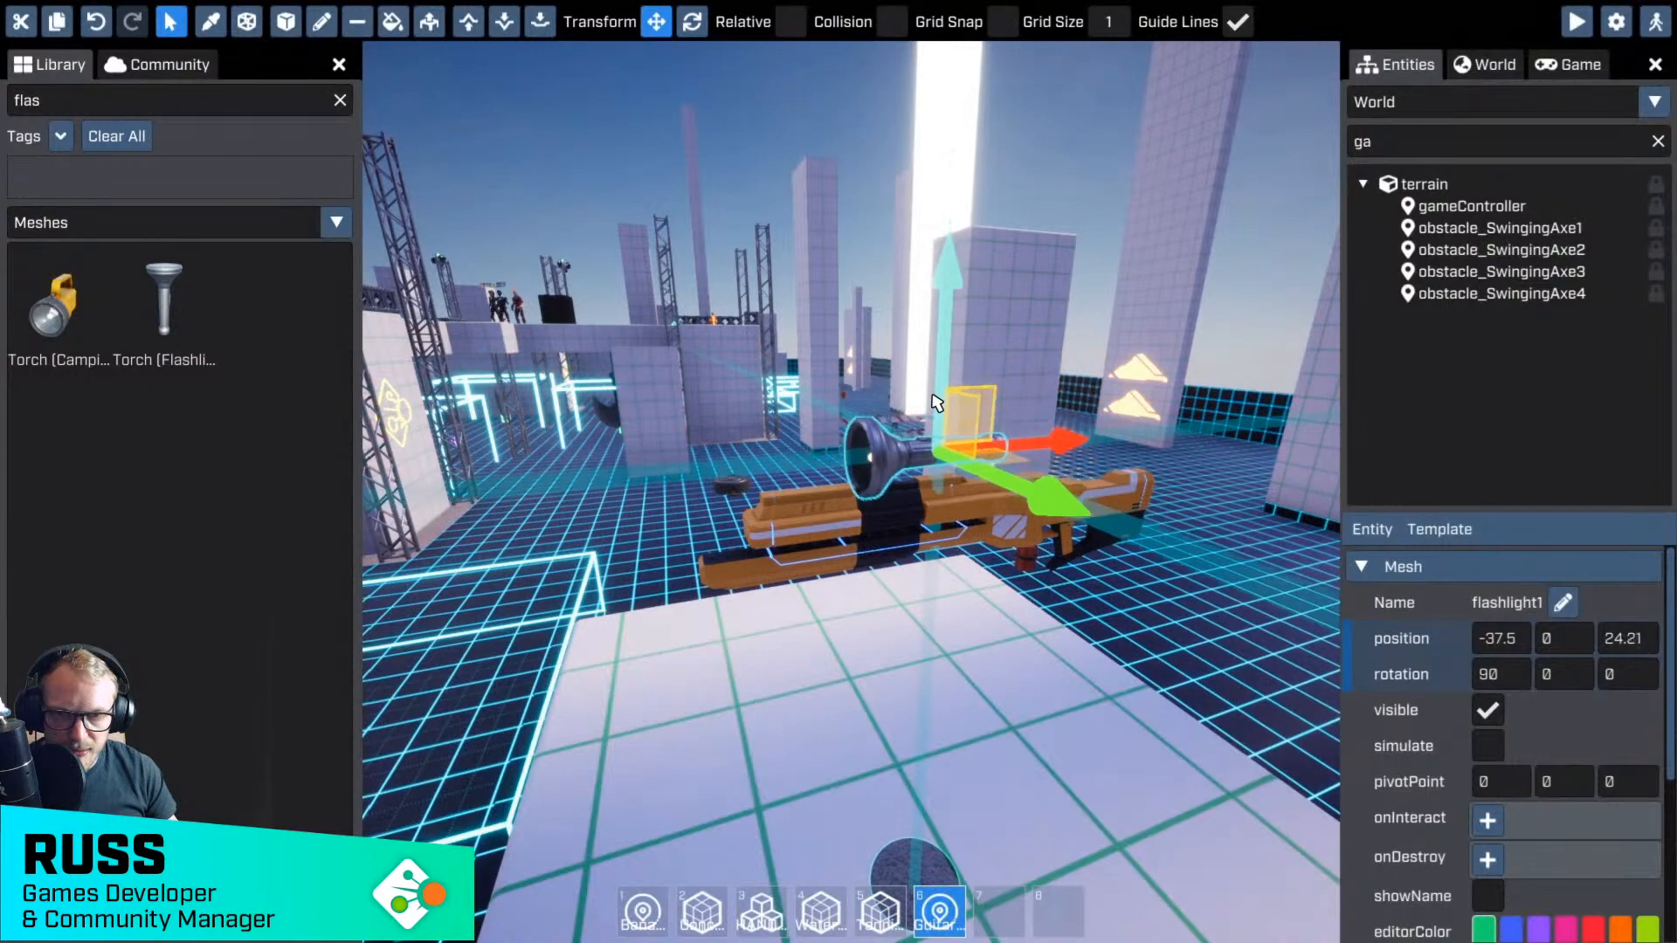
pyautogui.keyDown('ctrl'); pyautogui.moveTo(1059, 450); pyautogui.dragTo(1108, 445); pyautogui.keyUp('ctrl')
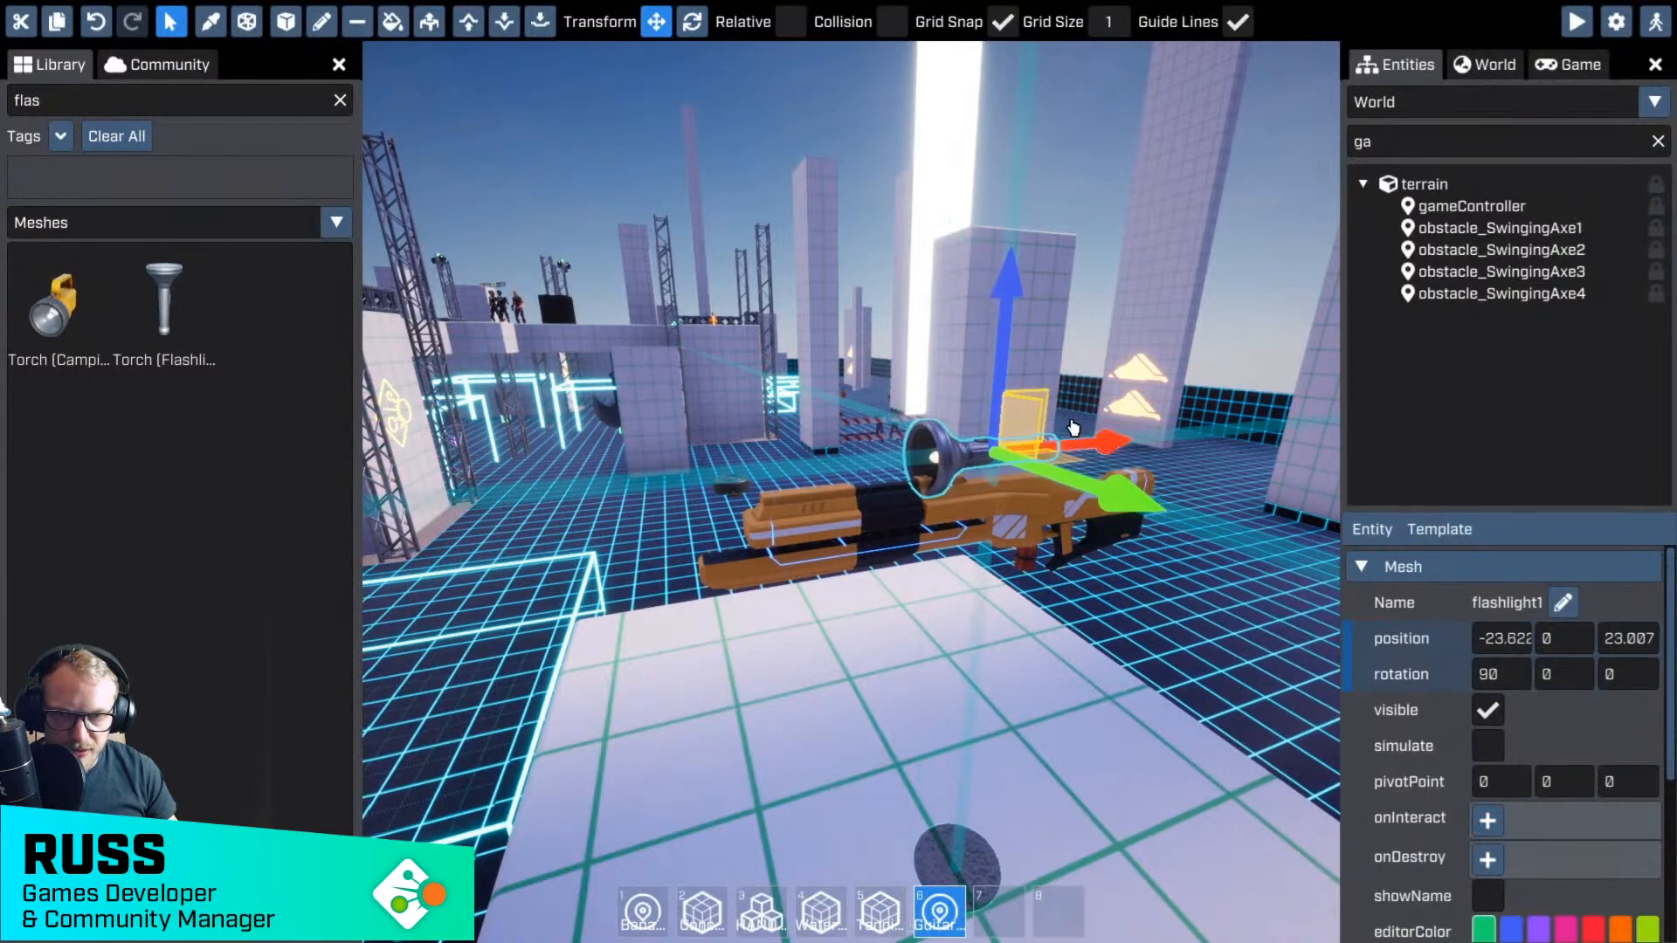
pyautogui.keyDown('ctrl'); pyautogui.moveTo(1005, 360); pyautogui.dragTo(1009, 379); pyautogui.keyUp('ctrl')
pyautogui.click(887, 677)
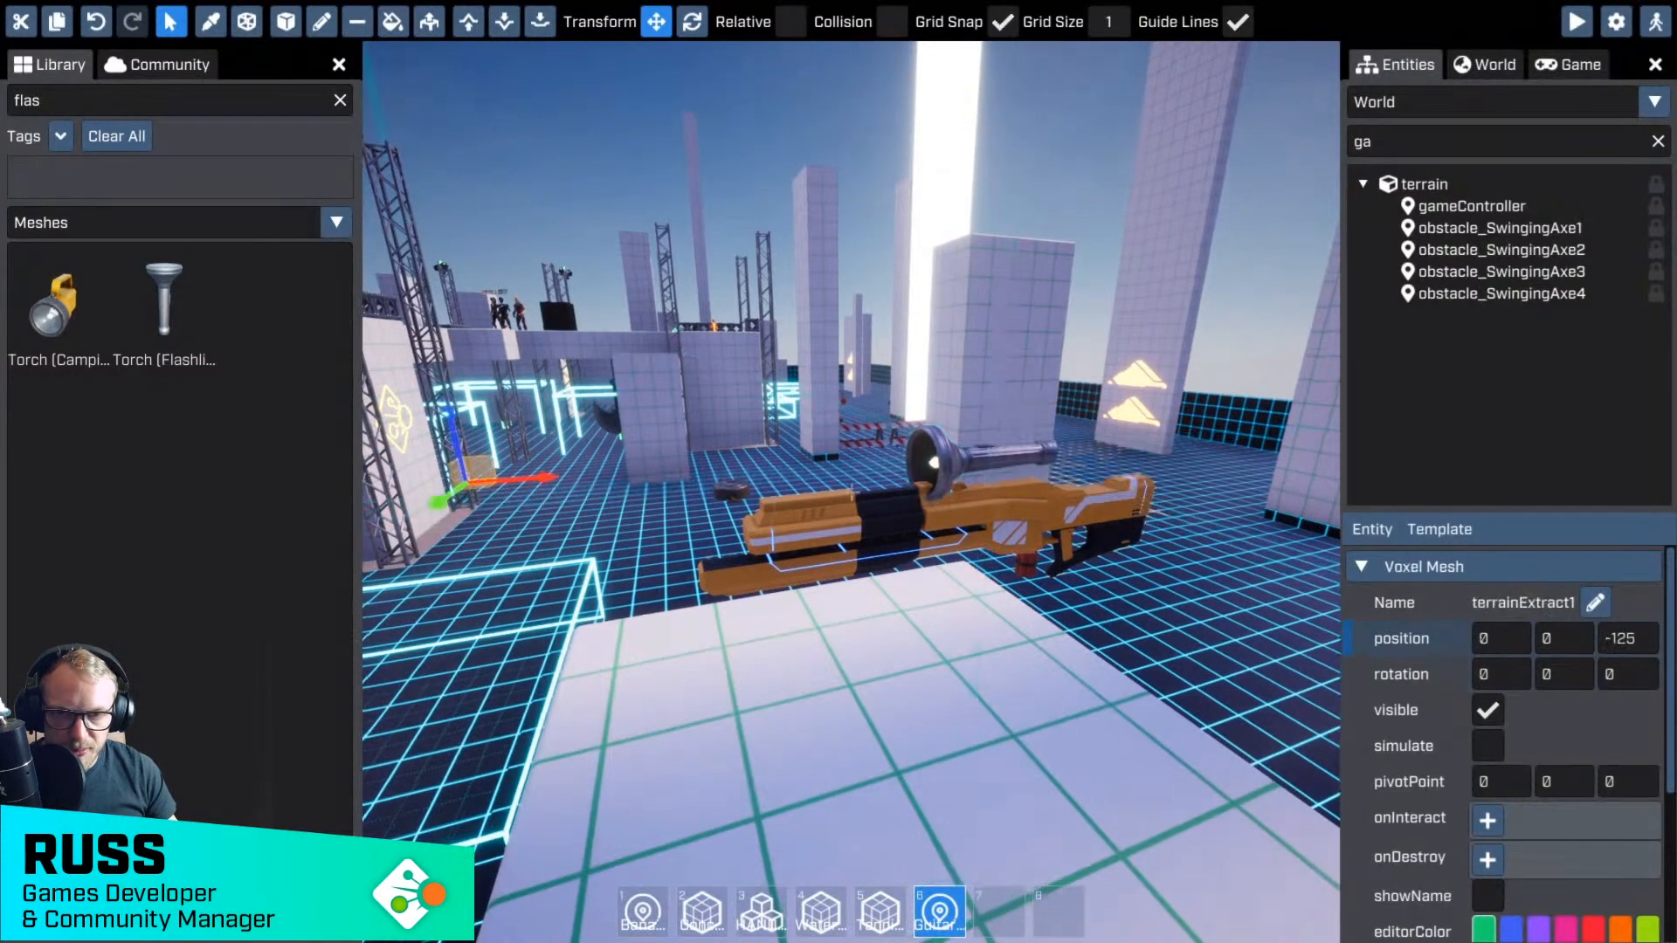
# - Clear the entity filter and examine the mesh and collision properties of the gun's flashlight
pyautogui.press('w')
pyautogui.moveTo(886, 676); pyautogui.dragTo(852, 629, button='right')
pyautogui.press('s')
pyautogui.moveTo(847, 494); pyautogui.dragTo(928, 504, button='right')
pyautogui.click(928, 504)
pyautogui.press('s')
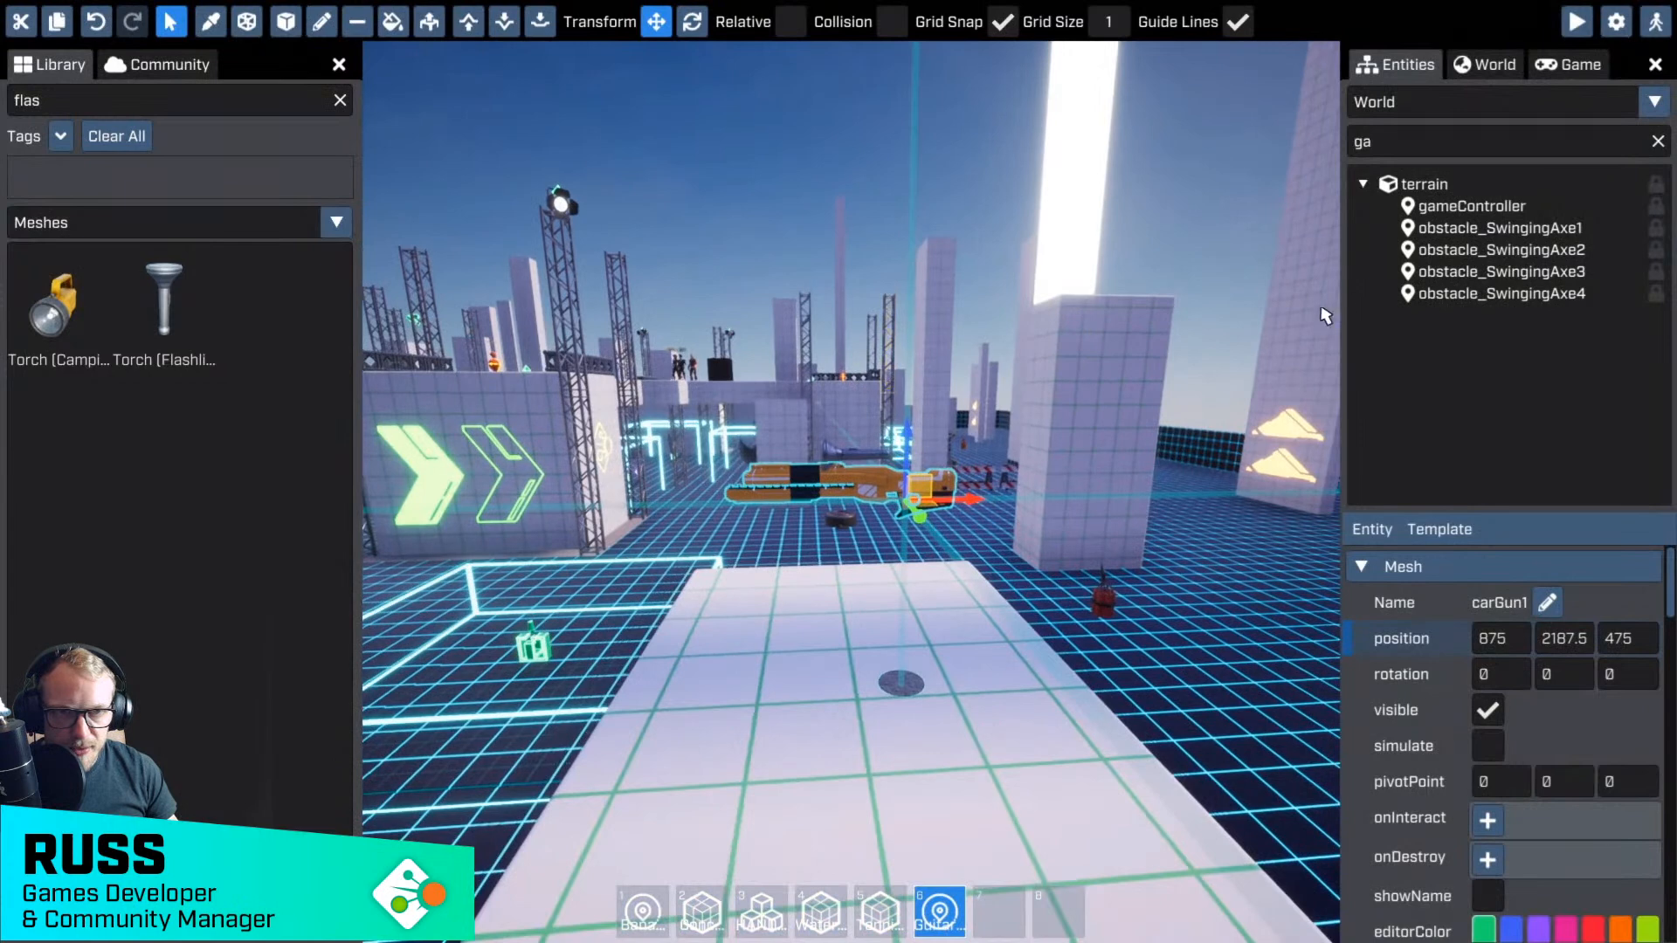
pyautogui.click(1658, 141)
pyautogui.click(873, 441)
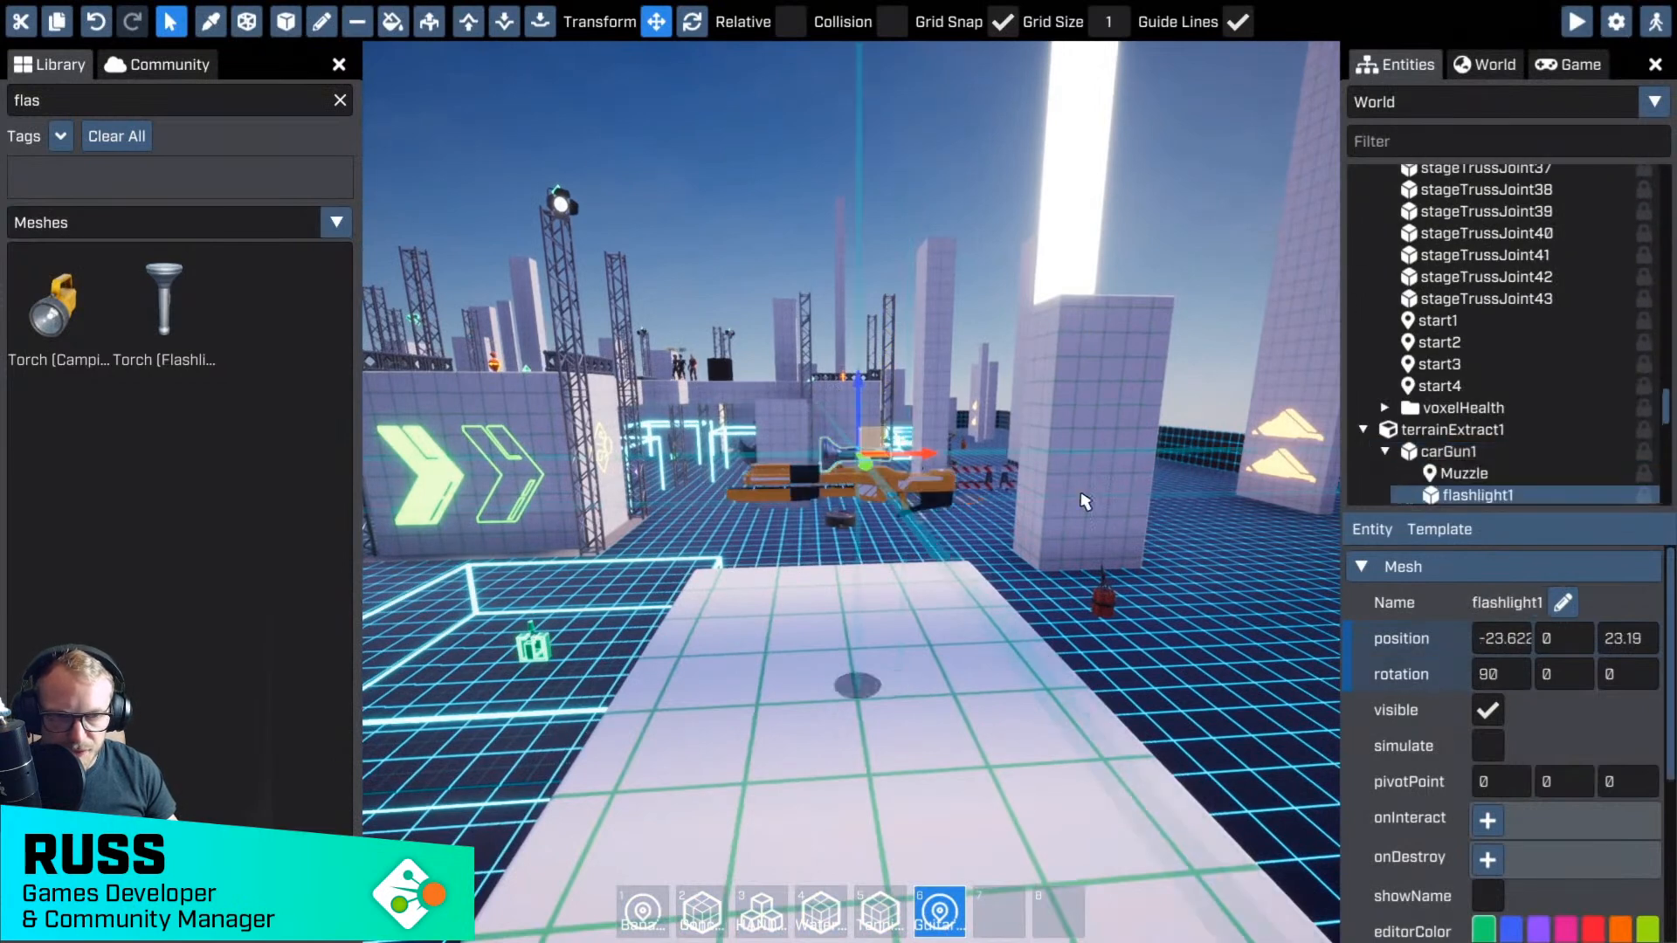
pyautogui.scroll(-3, 1520, 765)
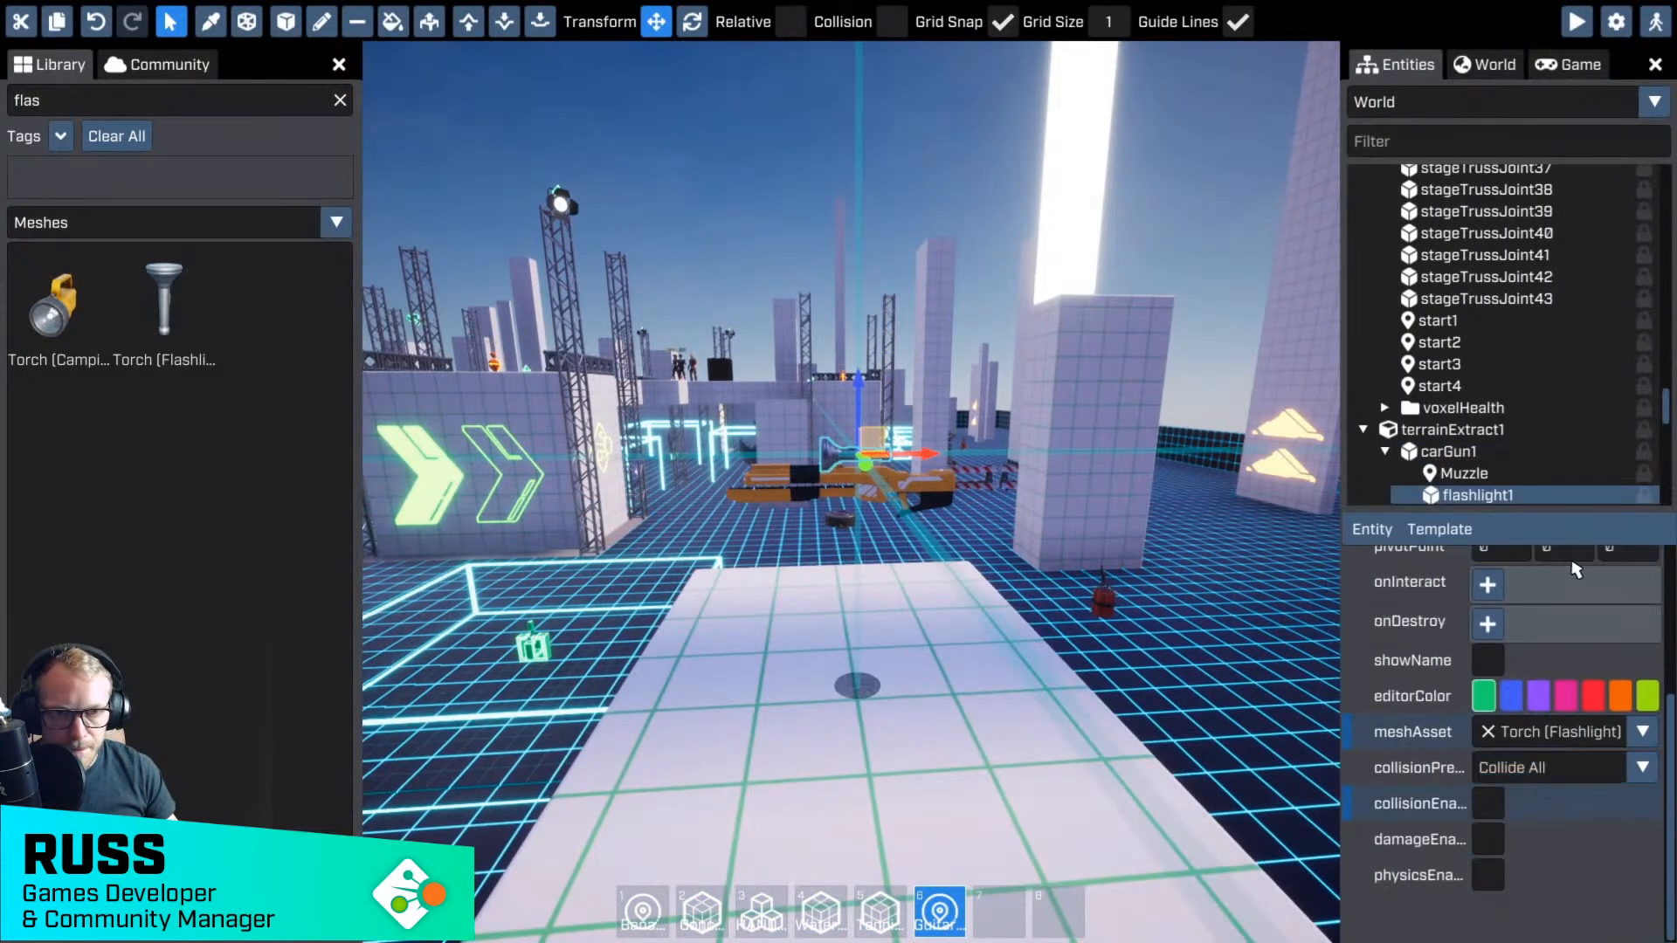
pyautogui.scroll(1, 1537, 664)
# - Rename the gun entity that holds the flashlight to NeonBlaster
pyautogui.click(1454, 453)
pyautogui.click(1468, 495)
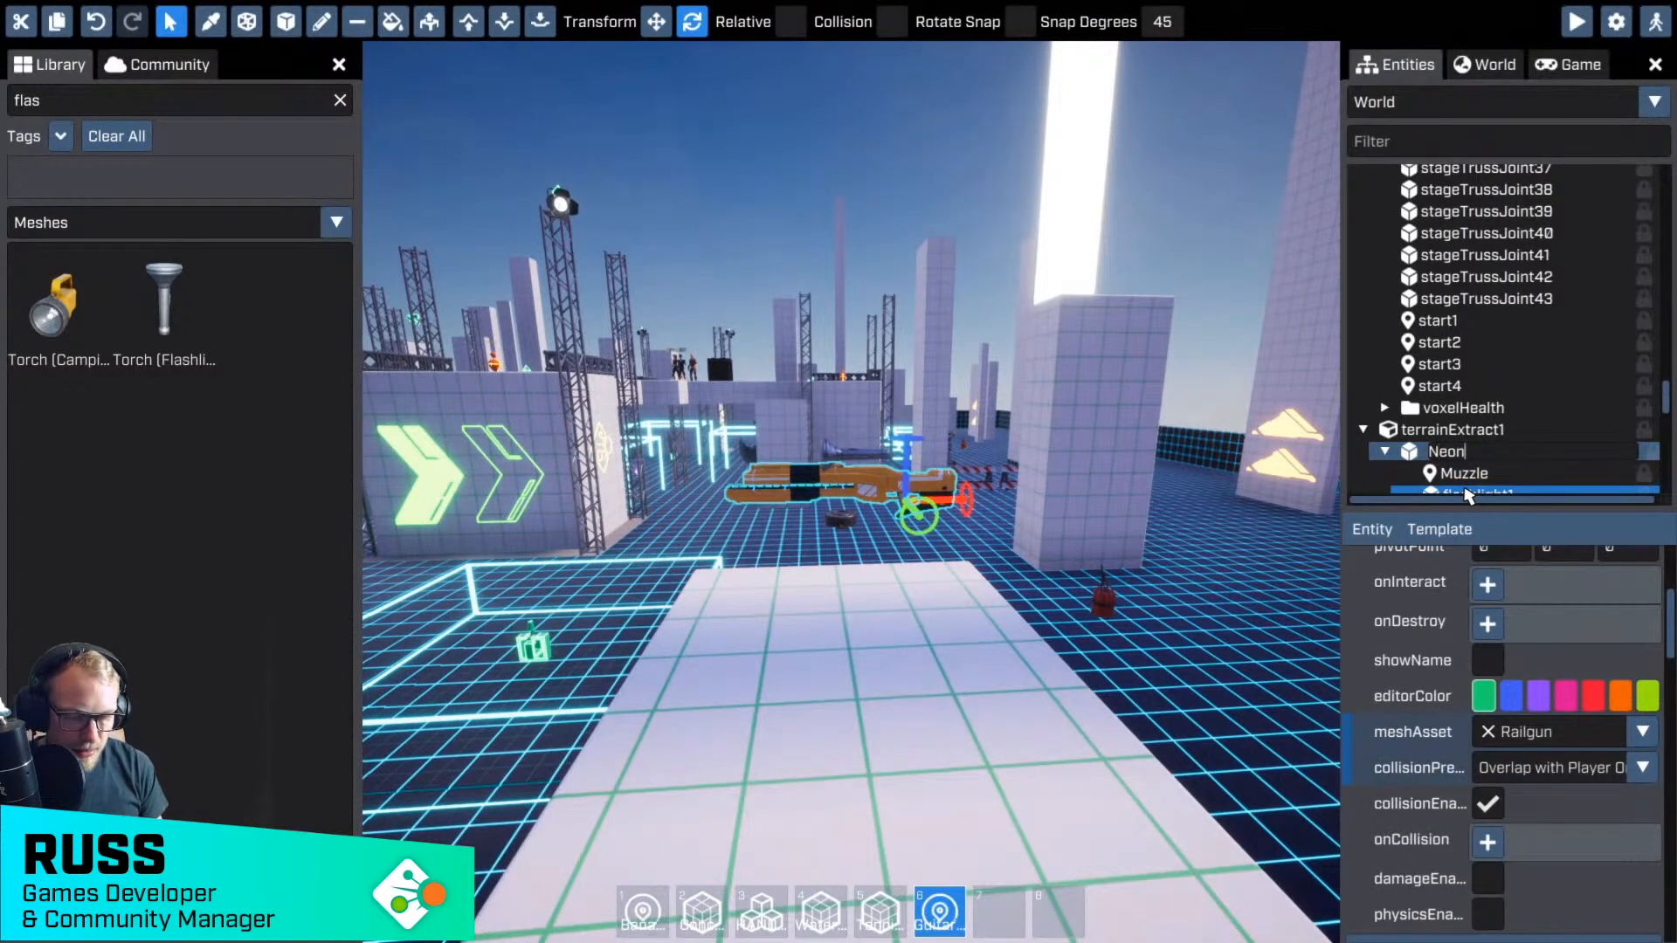
pyautogui.write('NeonBlaster')
pyautogui.press('Return')
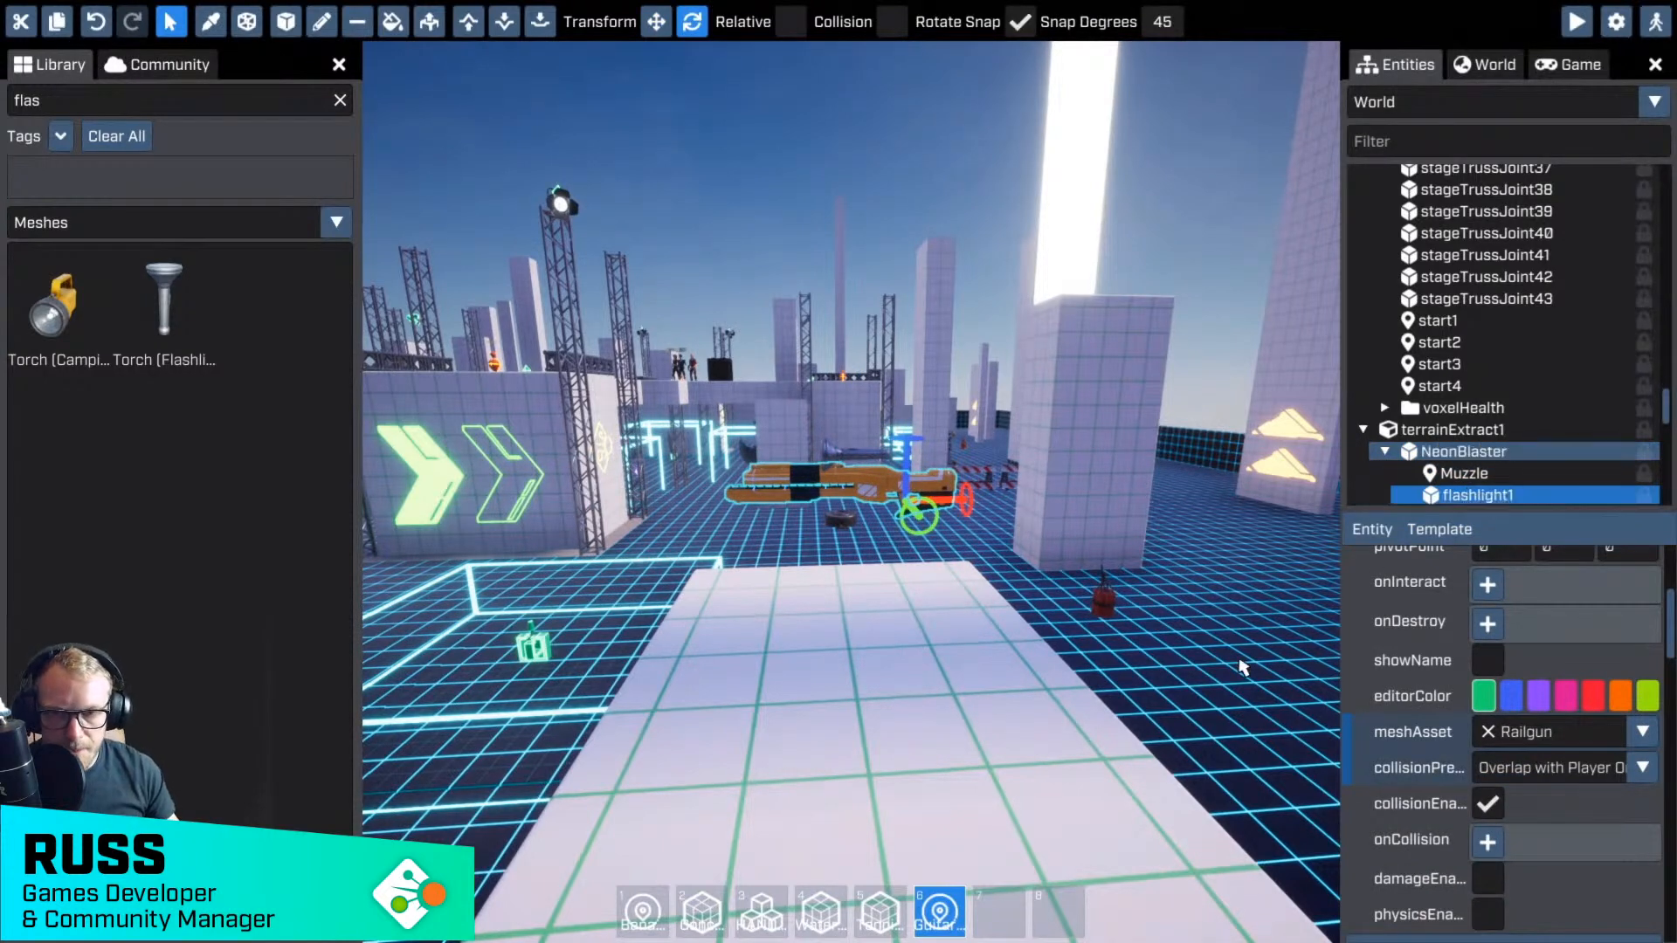
pyautogui.moveTo(1242, 668); pyautogui.dragTo(1327, 703, button='right')
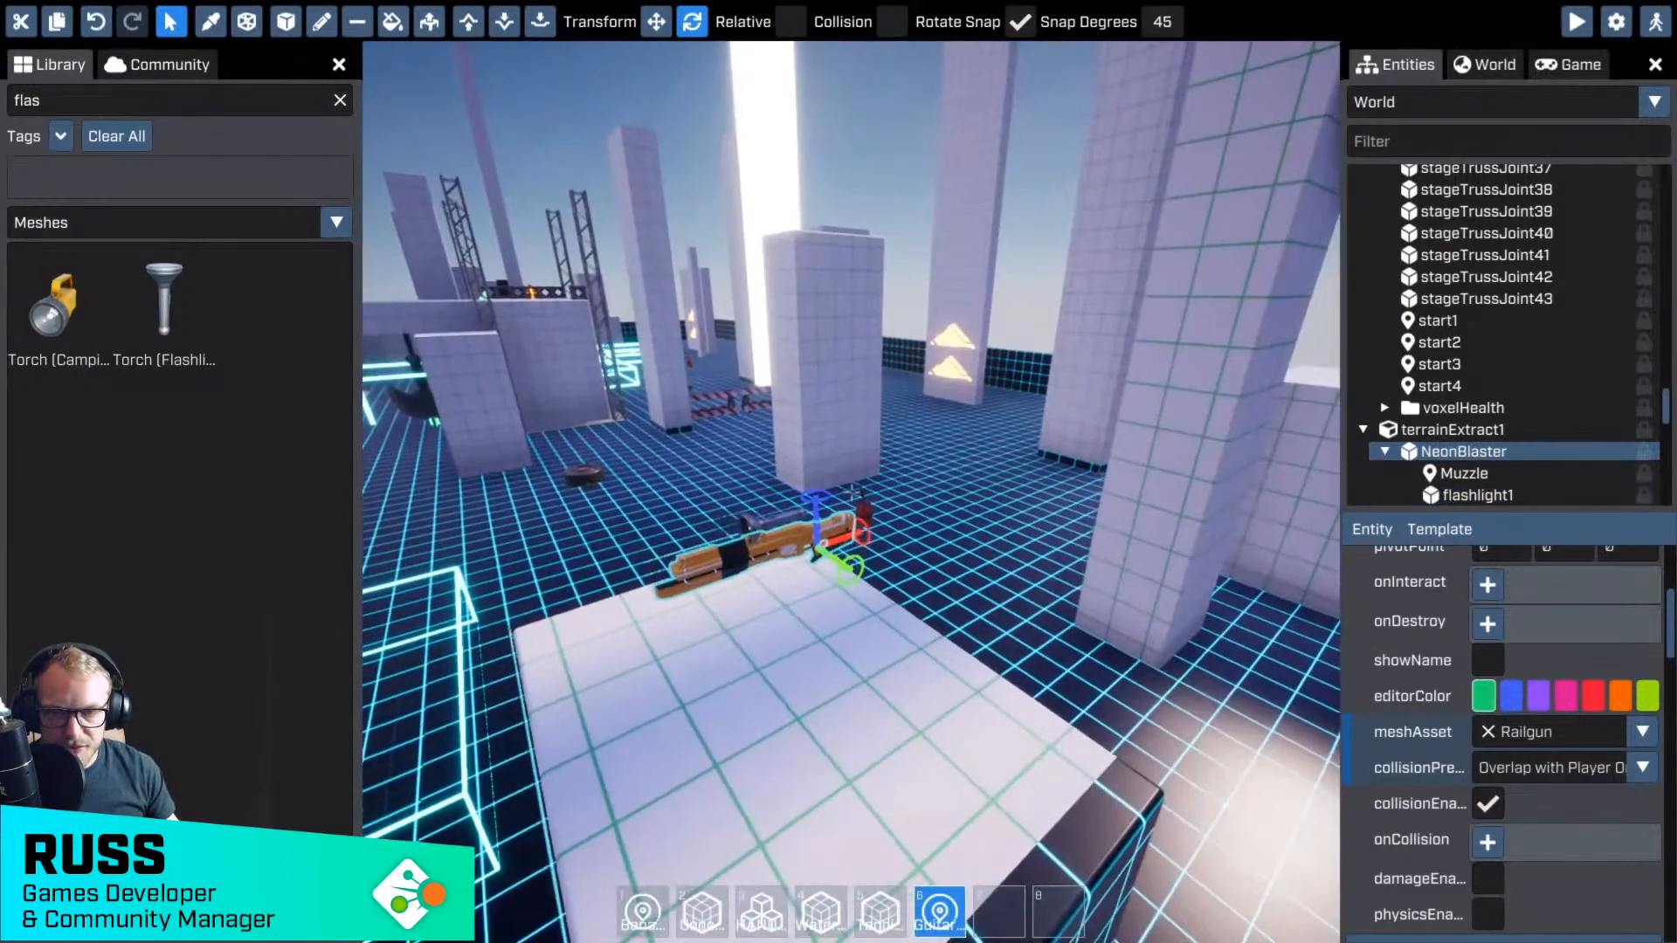
pyautogui.moveTo(1044, 663); pyautogui.dragTo(1054, 668, button='right')
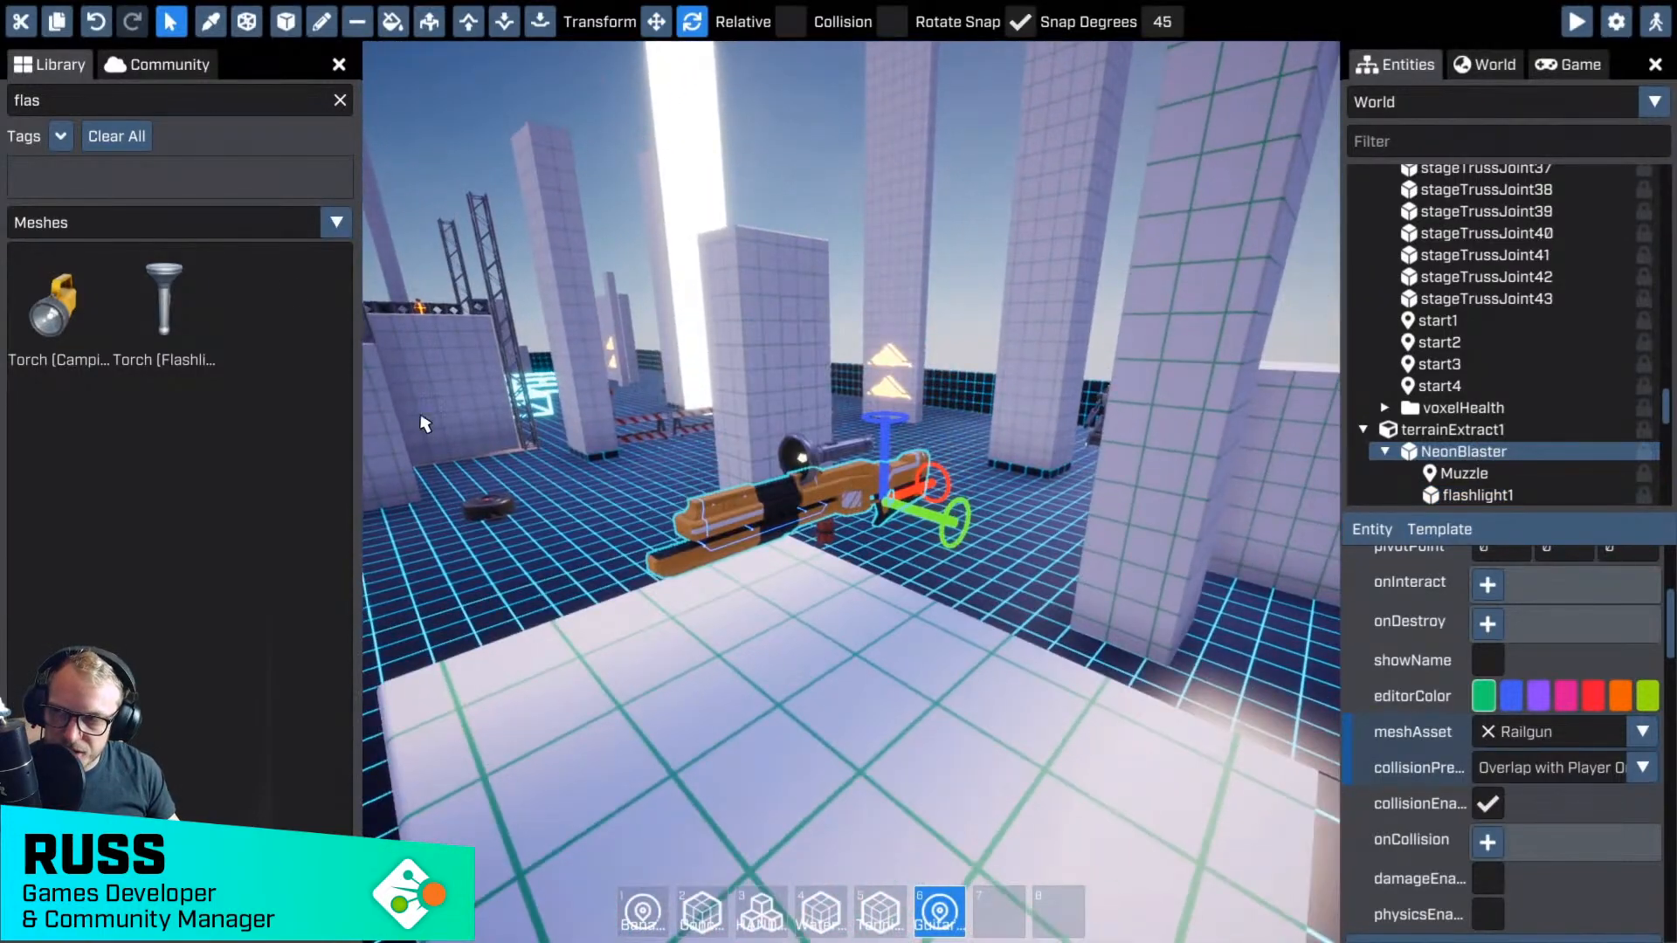
# - Create a new voxel mesh asset named NeonBullet in the library
pyautogui.click(118, 227)
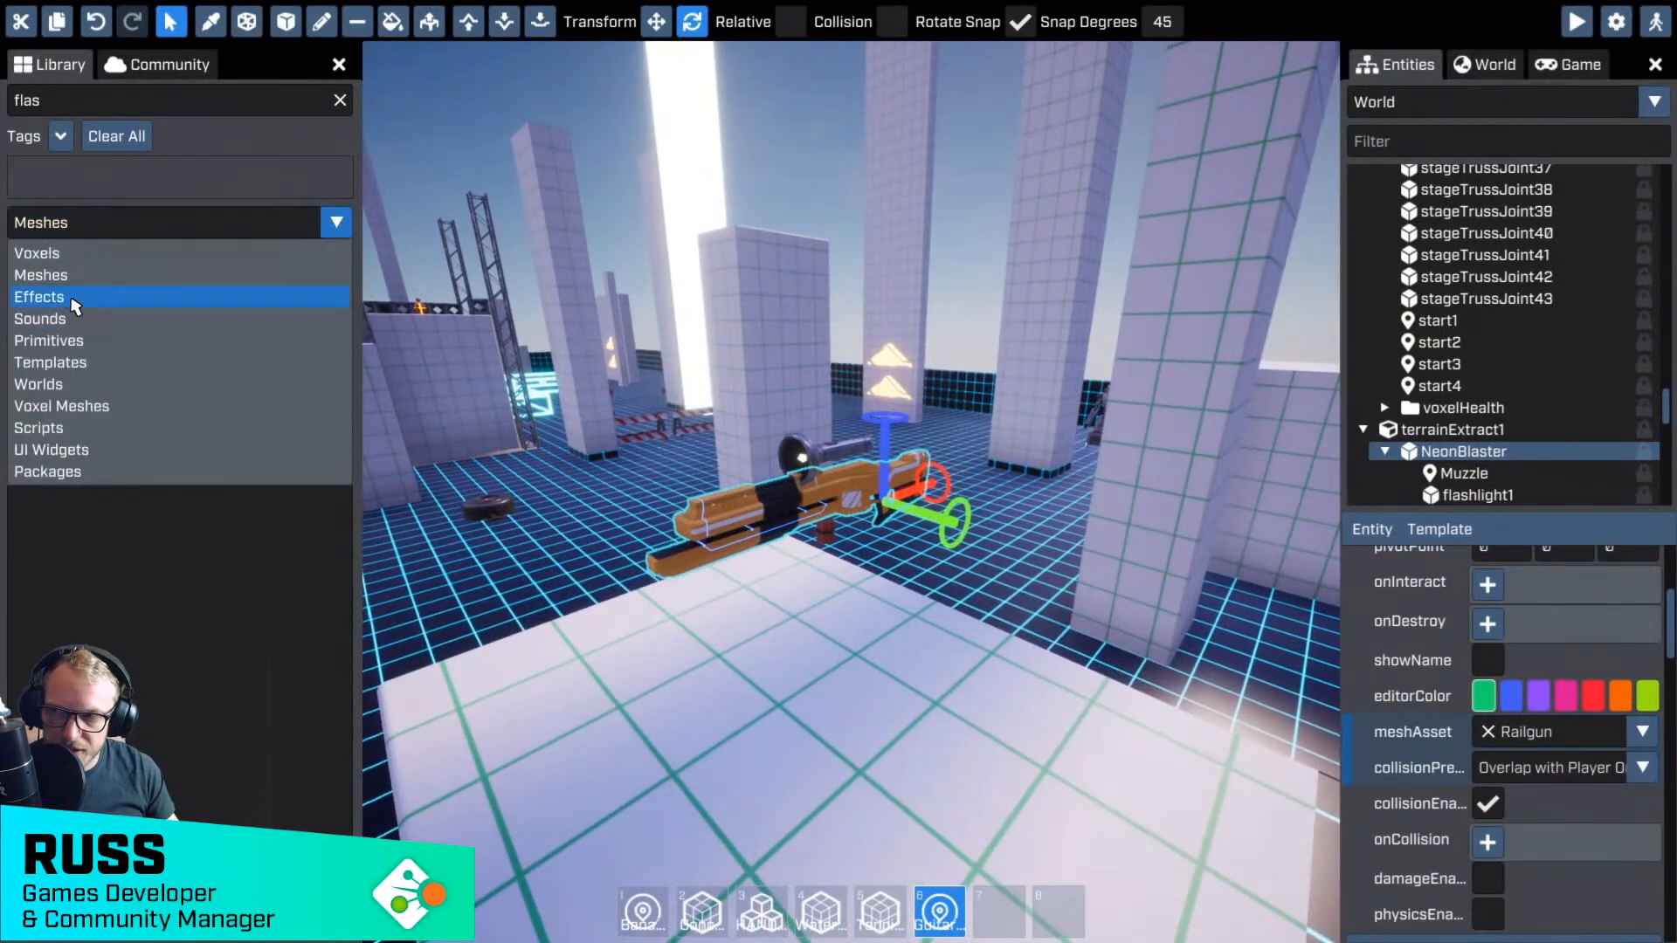
pyautogui.click(78, 407)
pyautogui.click(104, 259)
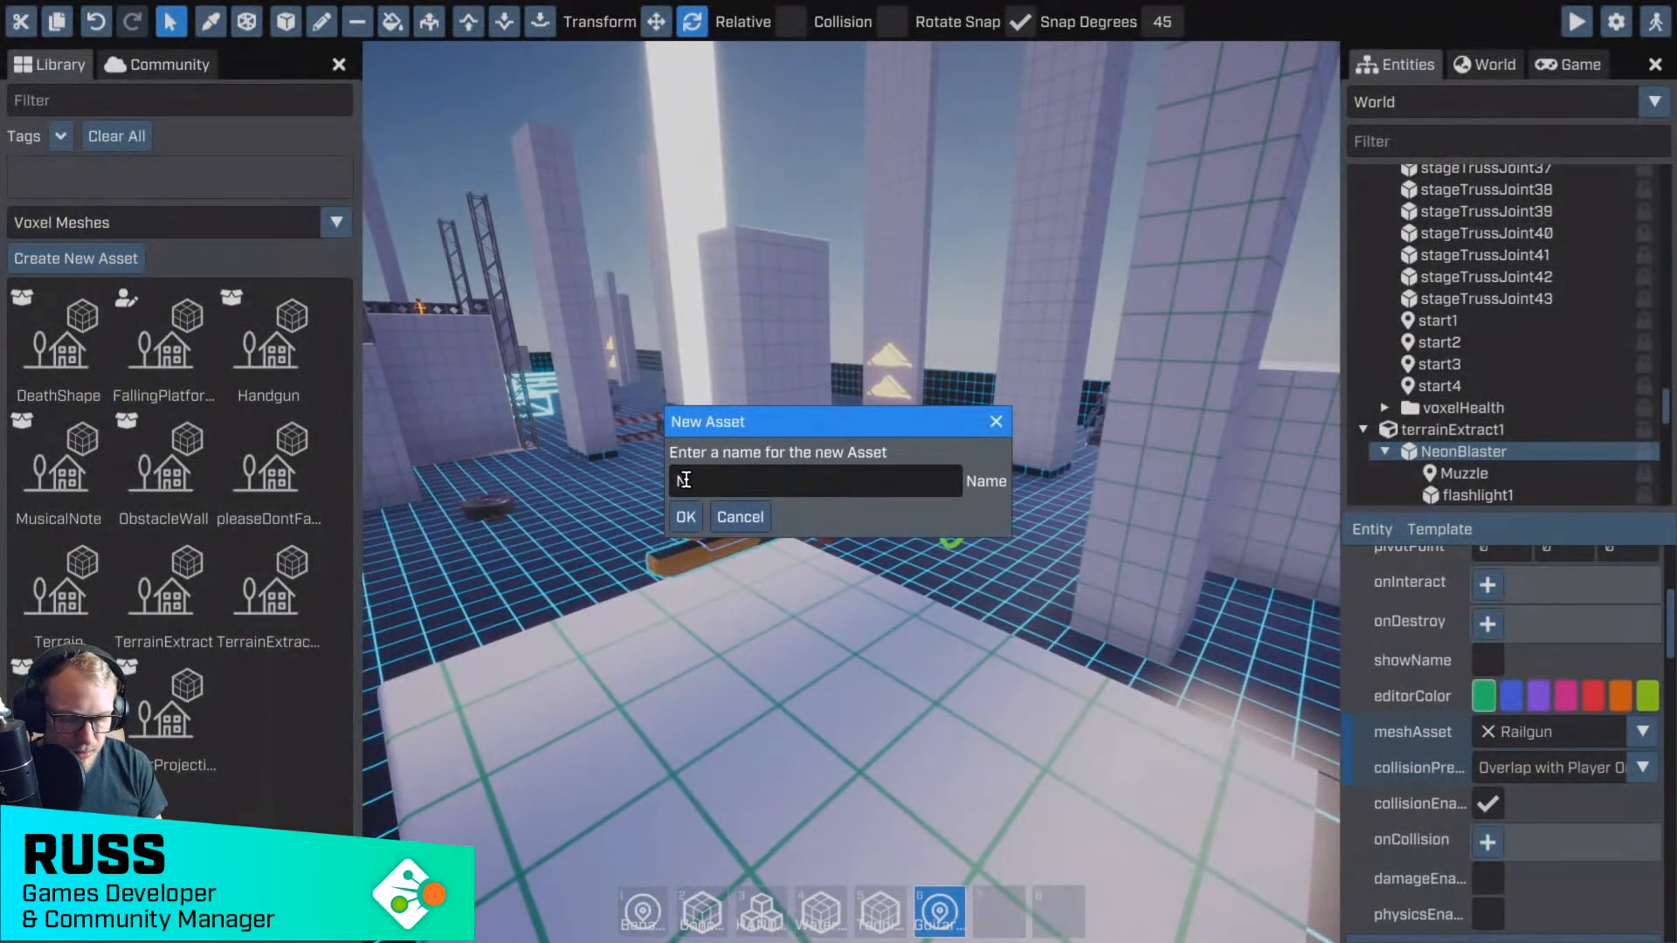
pyautogui.write('NeonBullet')
pyautogui.press('Return')
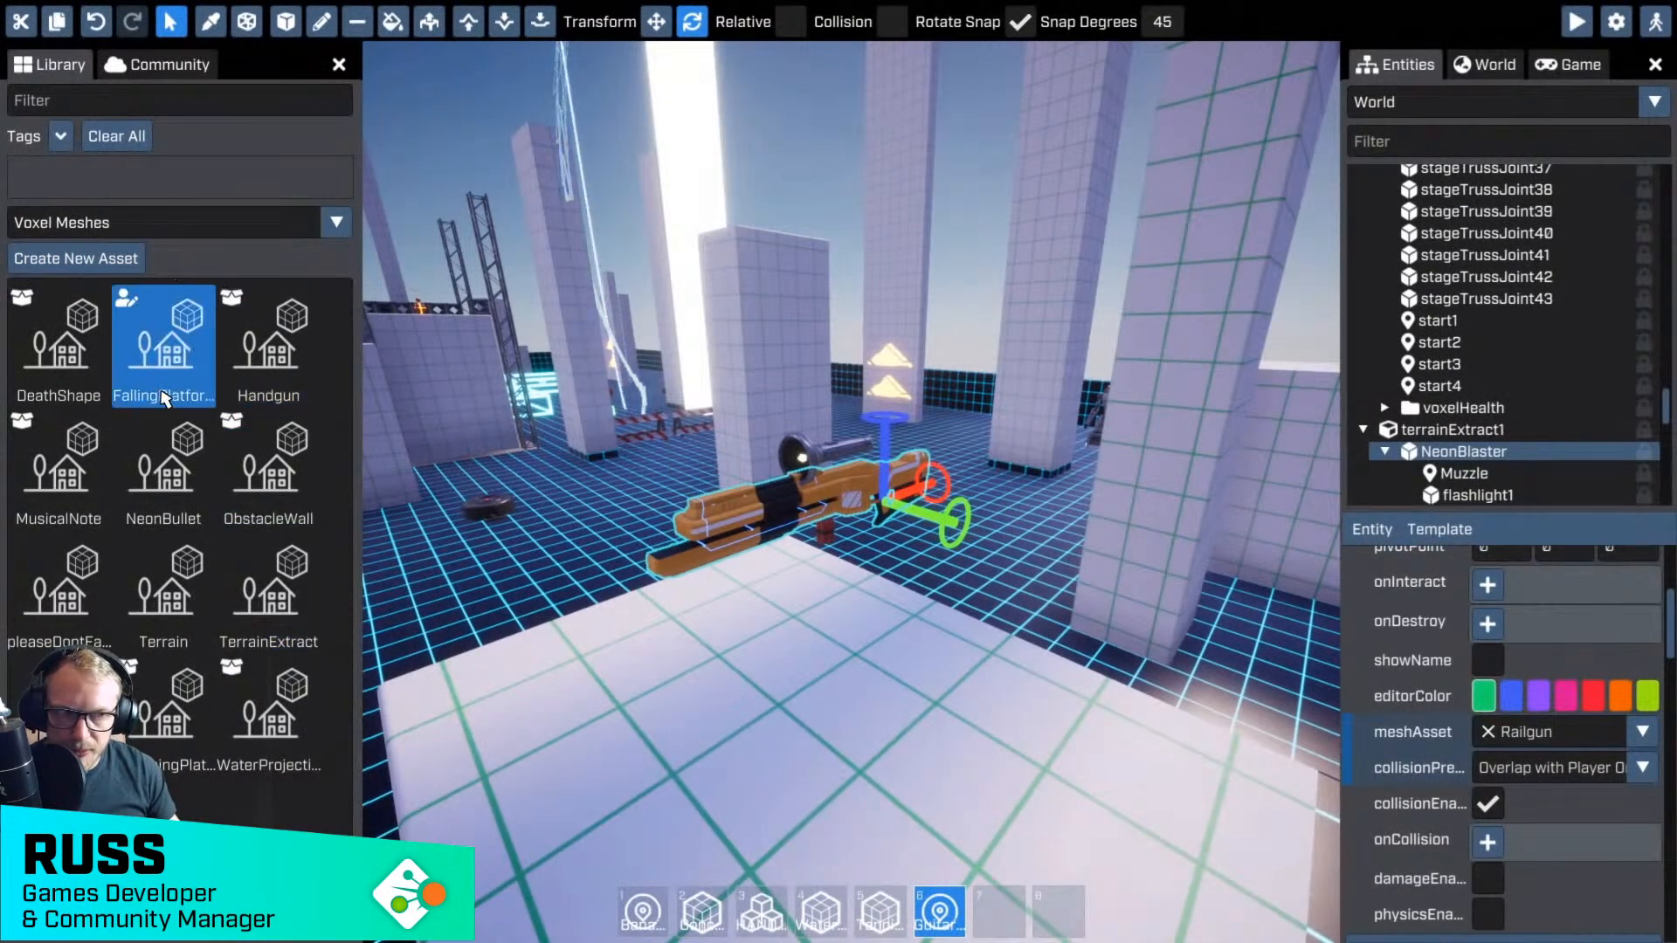
# - Place the NeonBullet voxel mesh in the world at the end of the gun and rename its entity to NeonBullet
pyautogui.moveTo(174, 441); pyautogui.dragTo(1105, 567)
pyautogui.moveTo(1105, 568); pyautogui.dragTo(850, 493, button='right')
pyautogui.click(1467, 463)
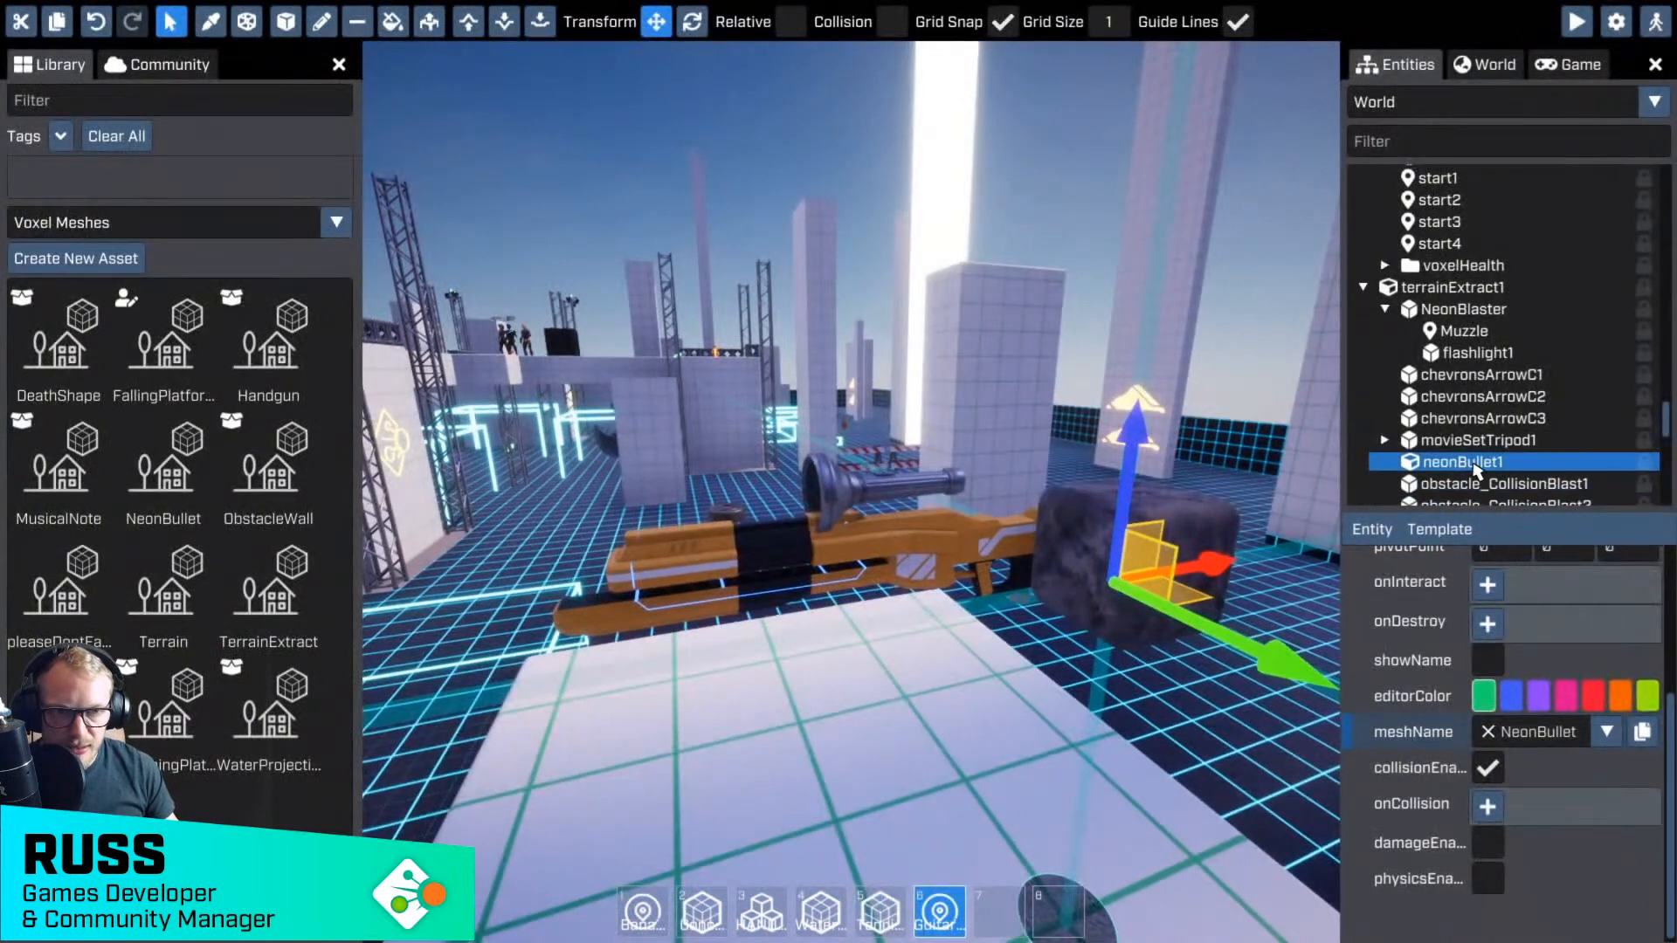
pyautogui.doubleClick(1487, 467)
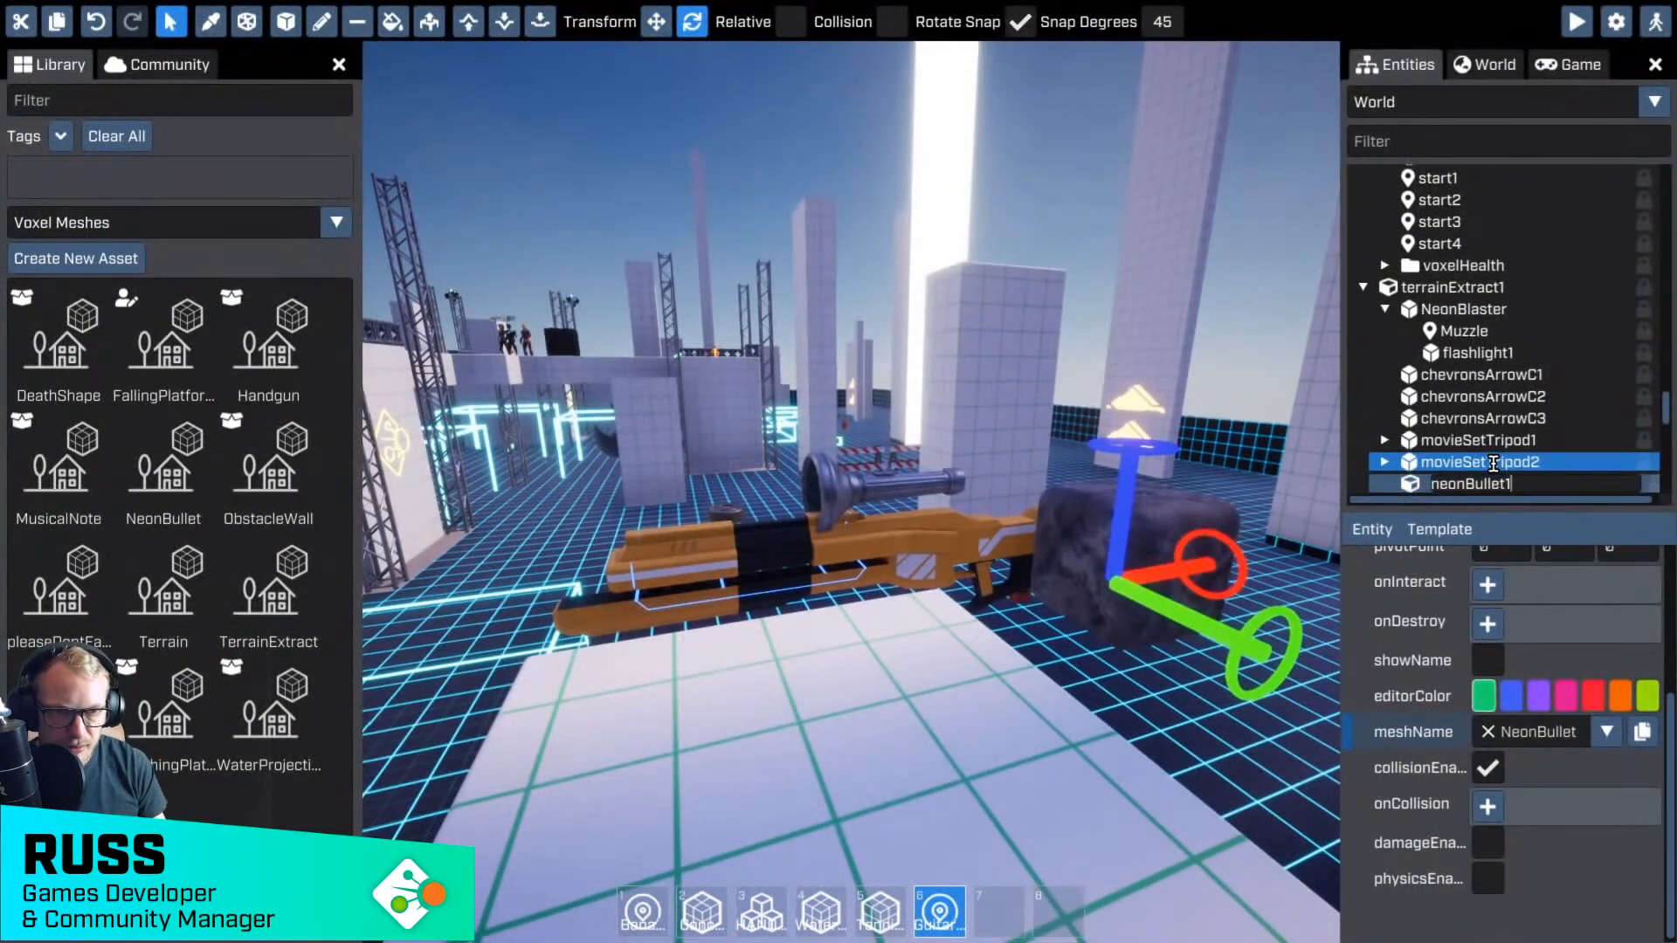
pyautogui.hotkey('ctrl', 'a')
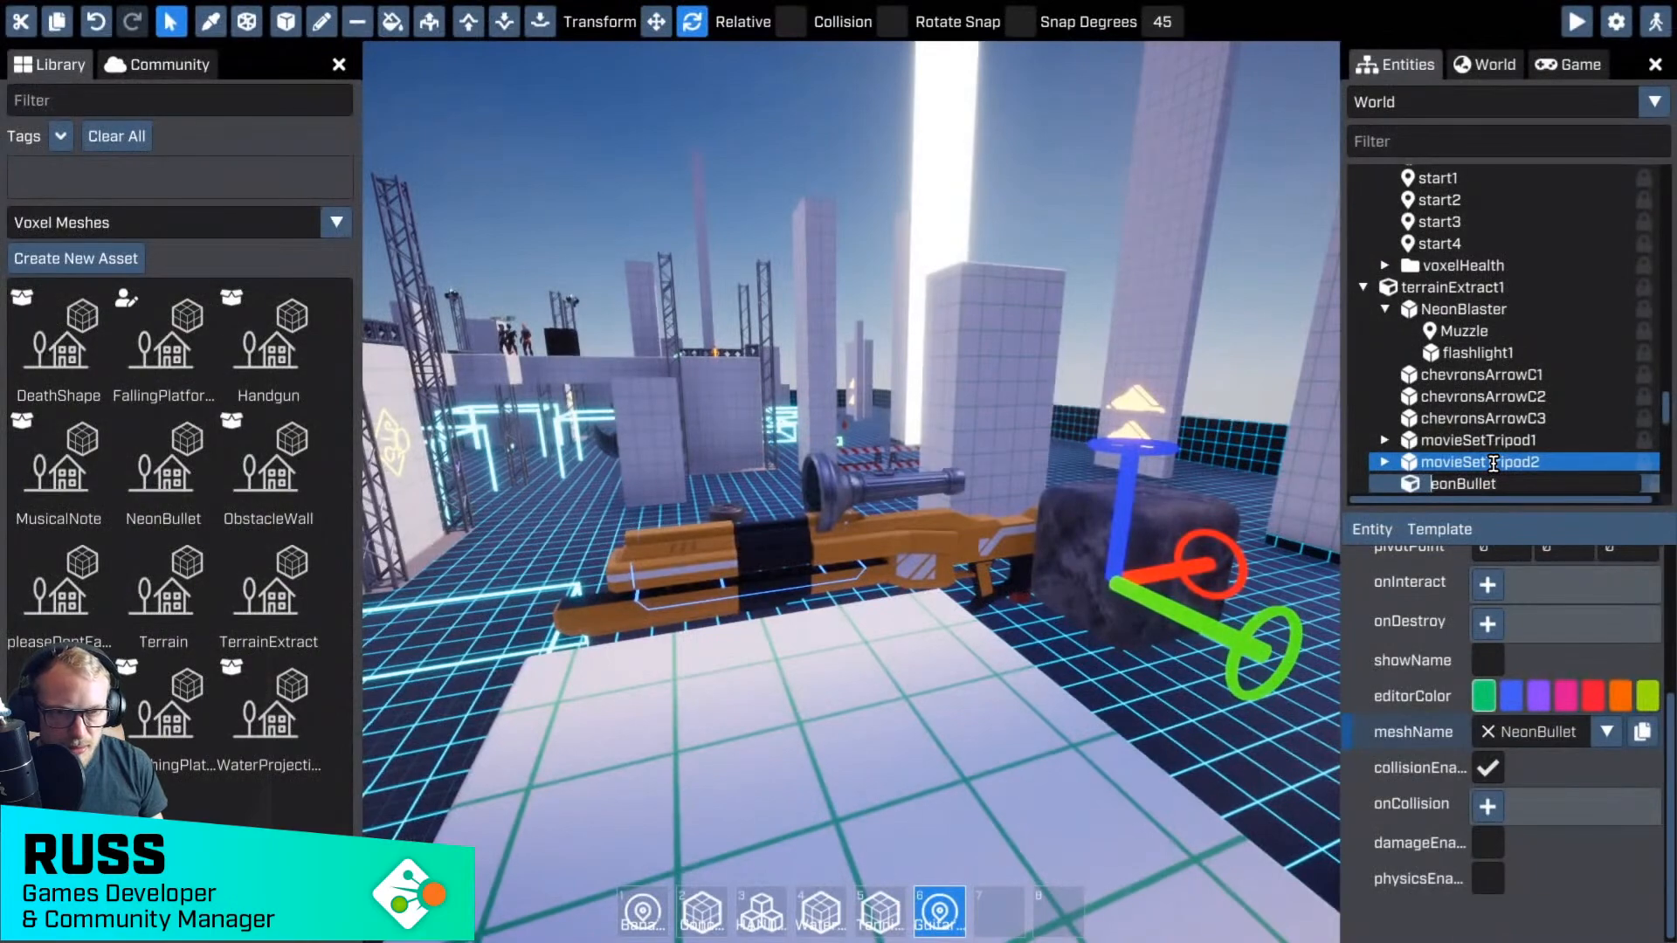
pyautogui.write('NeonBullet')
pyautogui.press('Return')
pyautogui.press('f')
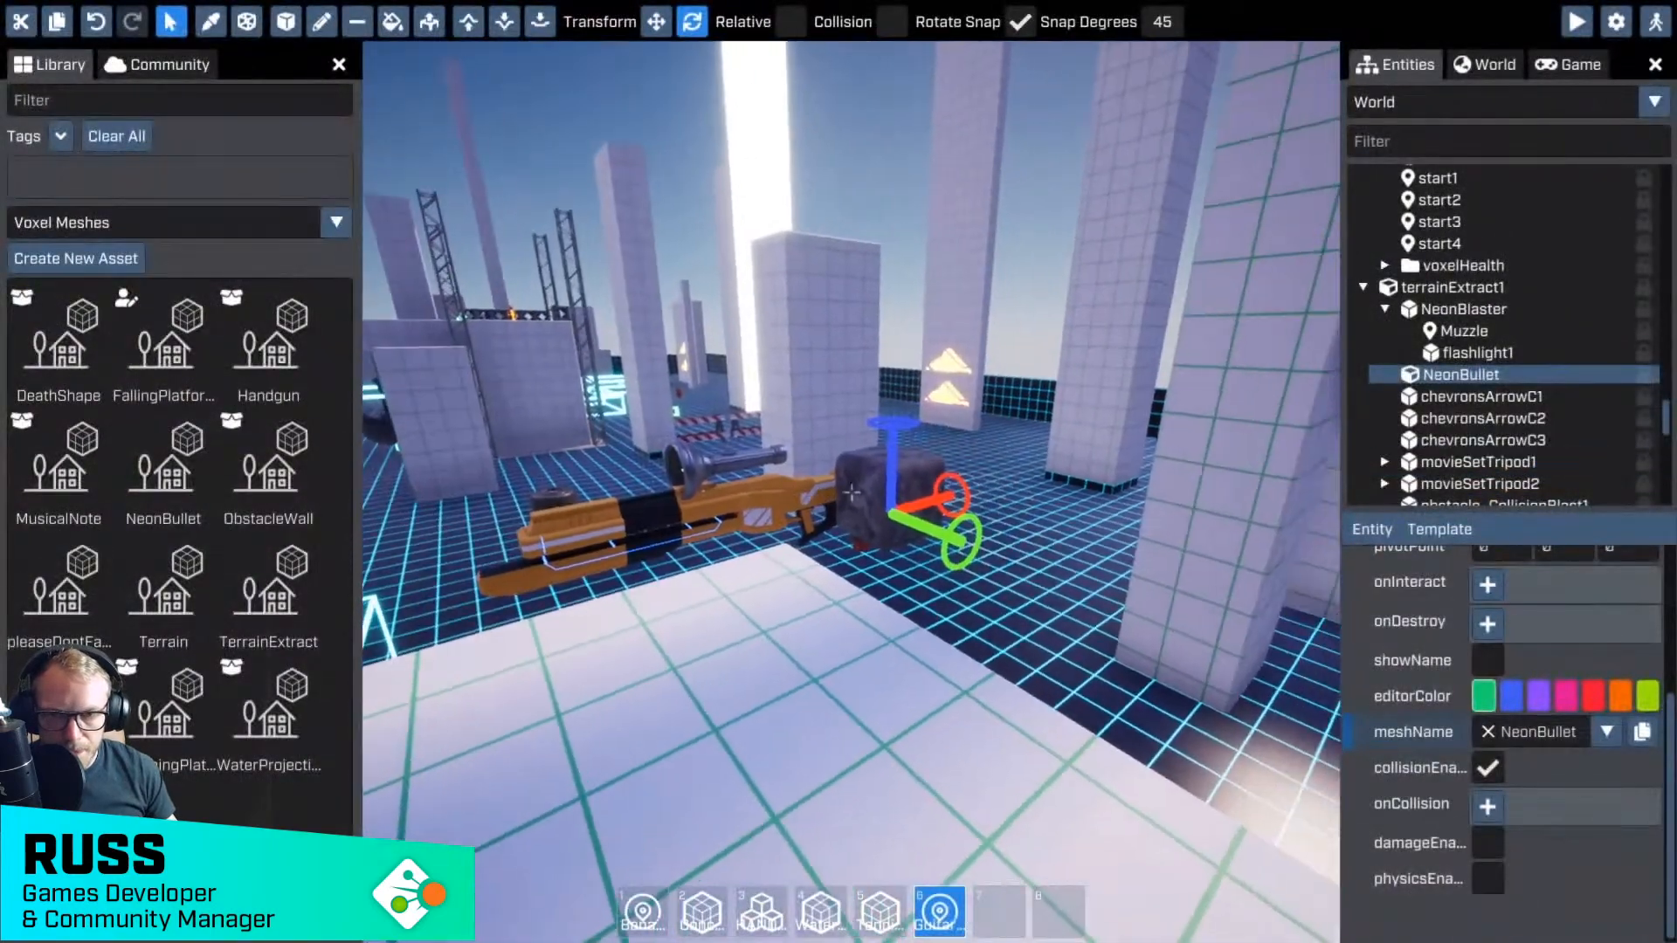
# - Set the NeonBullet entity's pivot point to 12.5 on all three axes
pyautogui.scroll(2, 1515, 671)
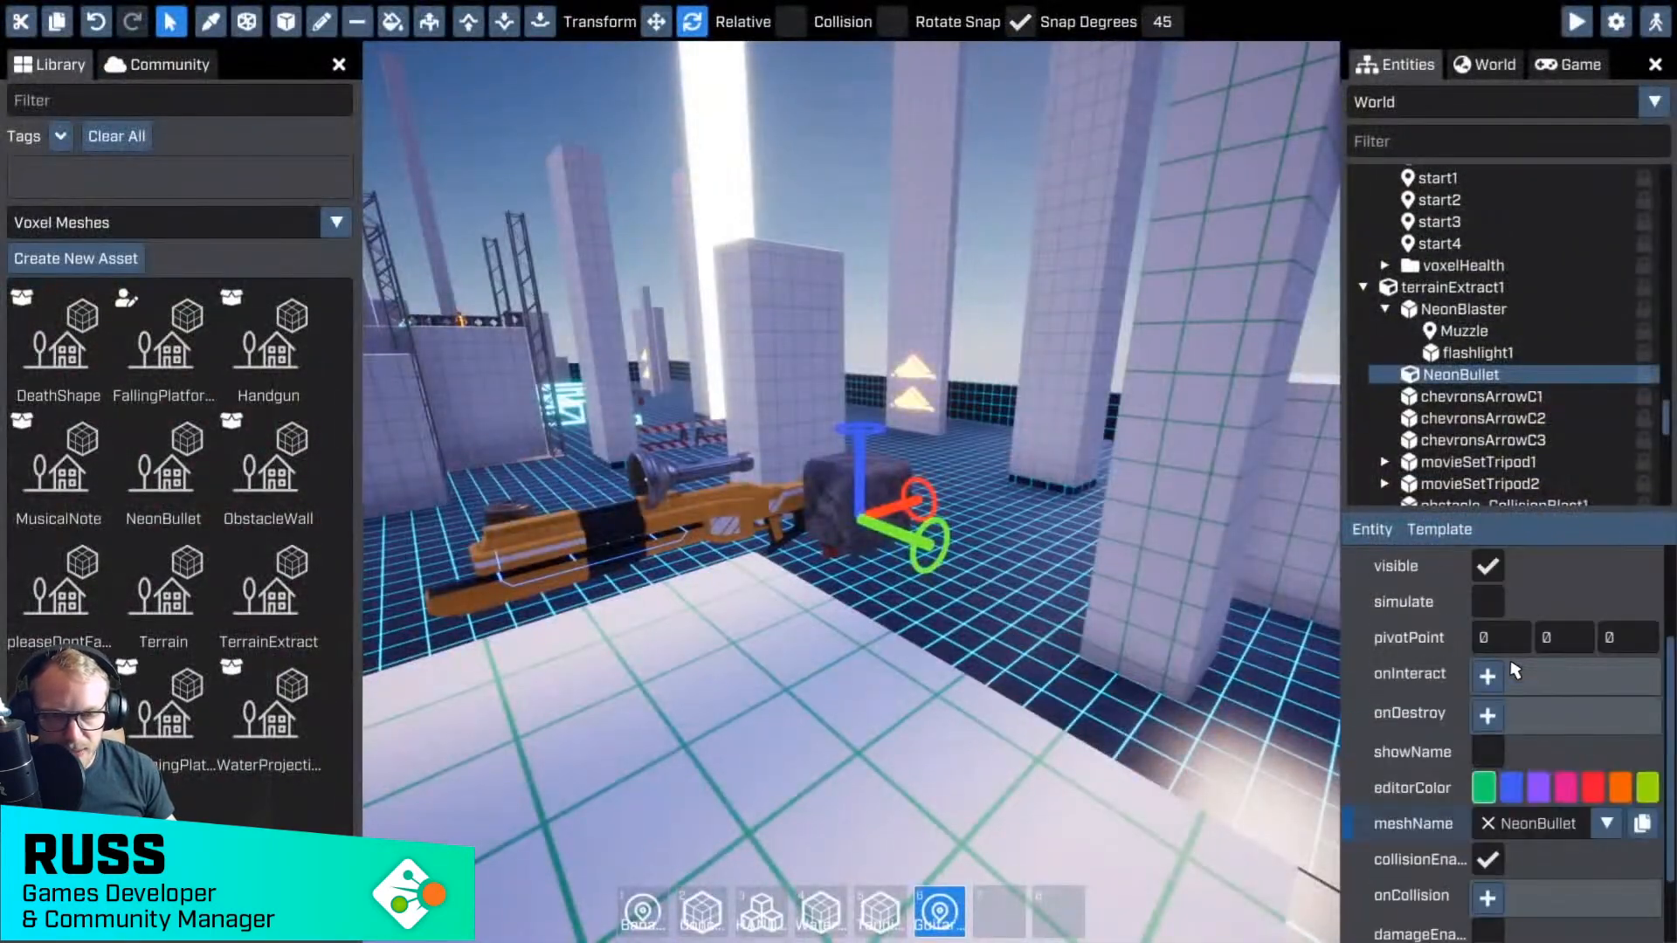
pyautogui.scroll(2, 1520, 655)
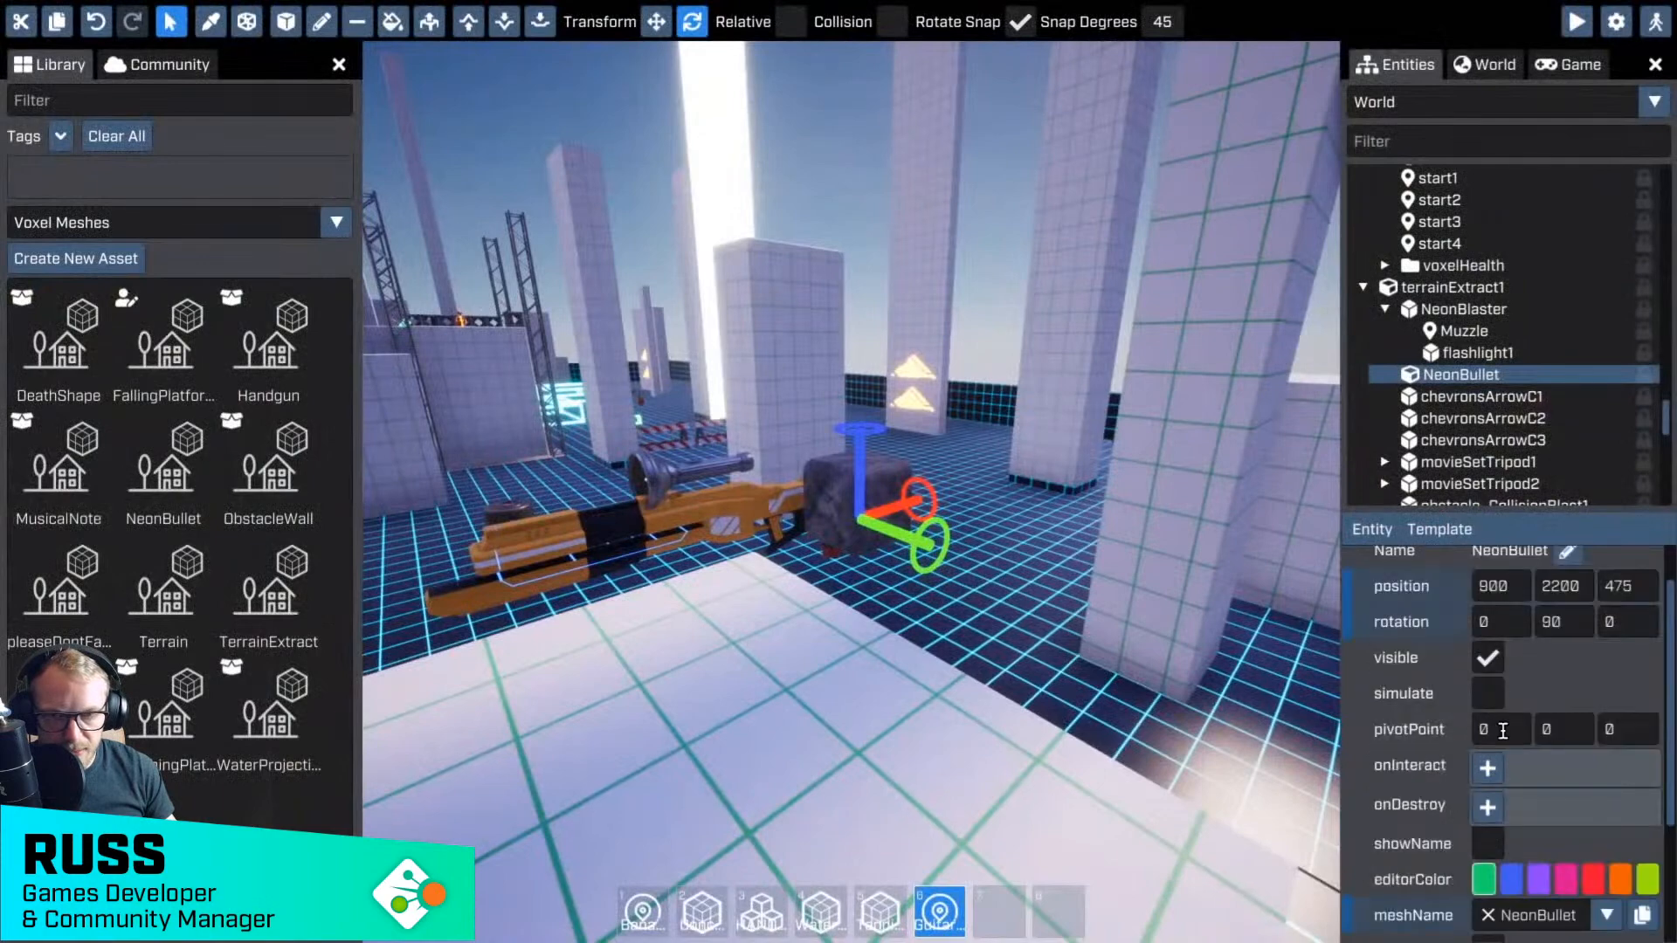
pyautogui.press('a')
pyautogui.moveTo(1101, 594); pyautogui.dragTo(1275, 568, button='right')
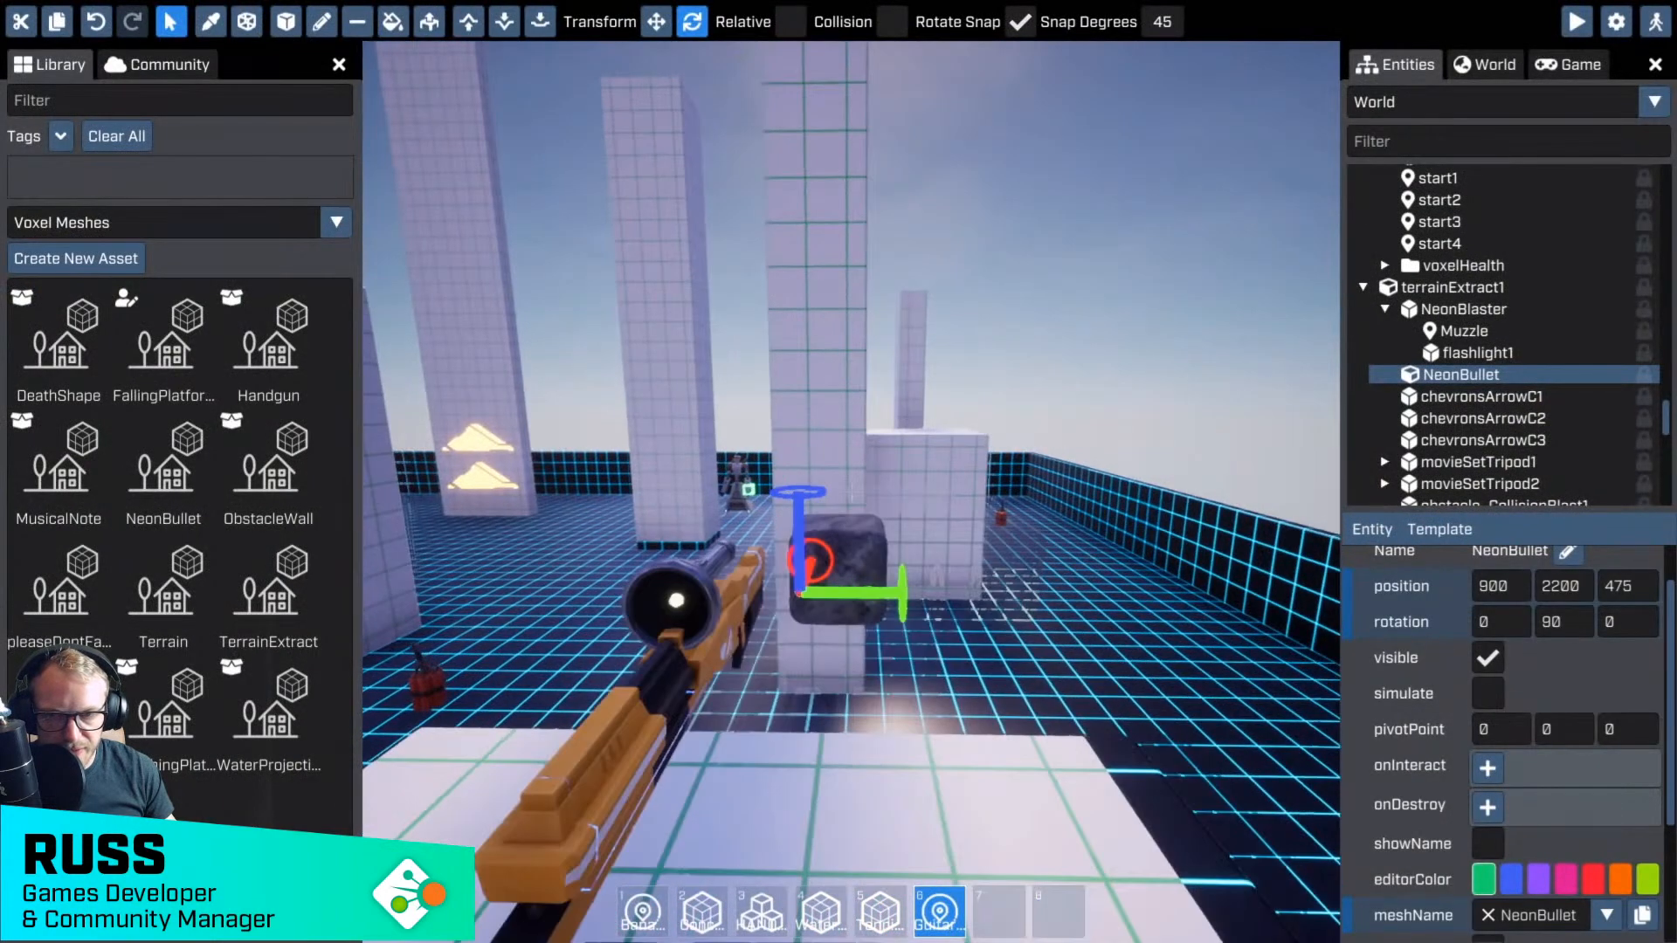
pyautogui.press('w')
pyautogui.press('d')
pyautogui.moveTo(944, 587); pyautogui.dragTo(951, 553, button='right')
pyautogui.press('s')
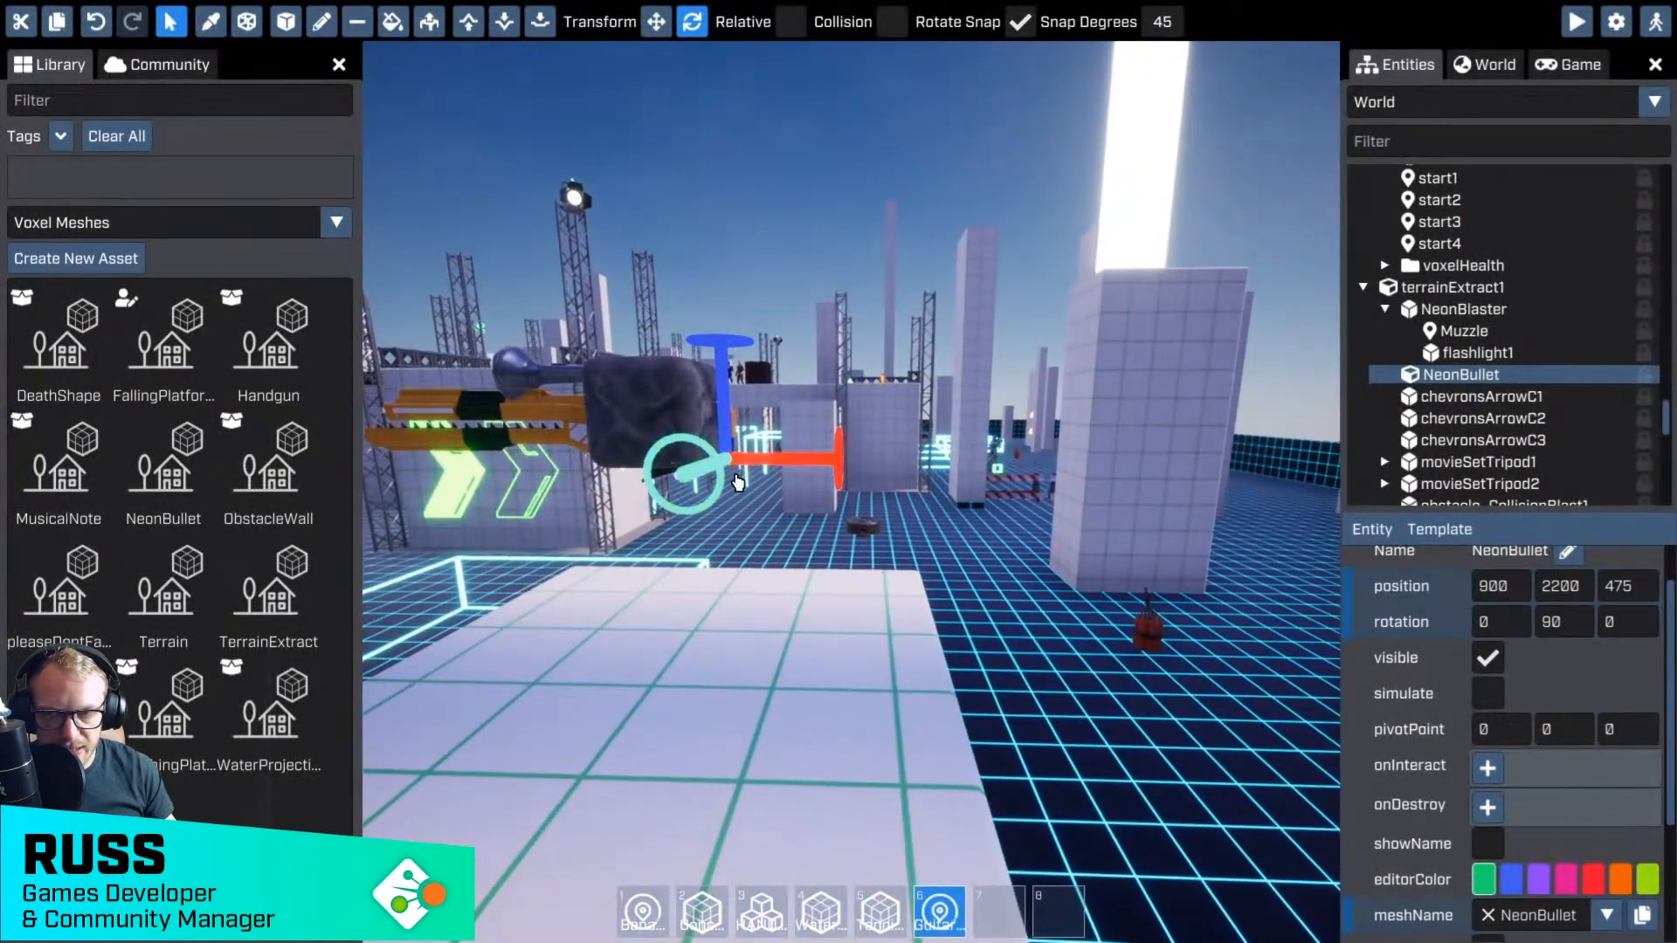
pyautogui.moveTo(738, 482); pyautogui.dragTo(940, 476, button='right')
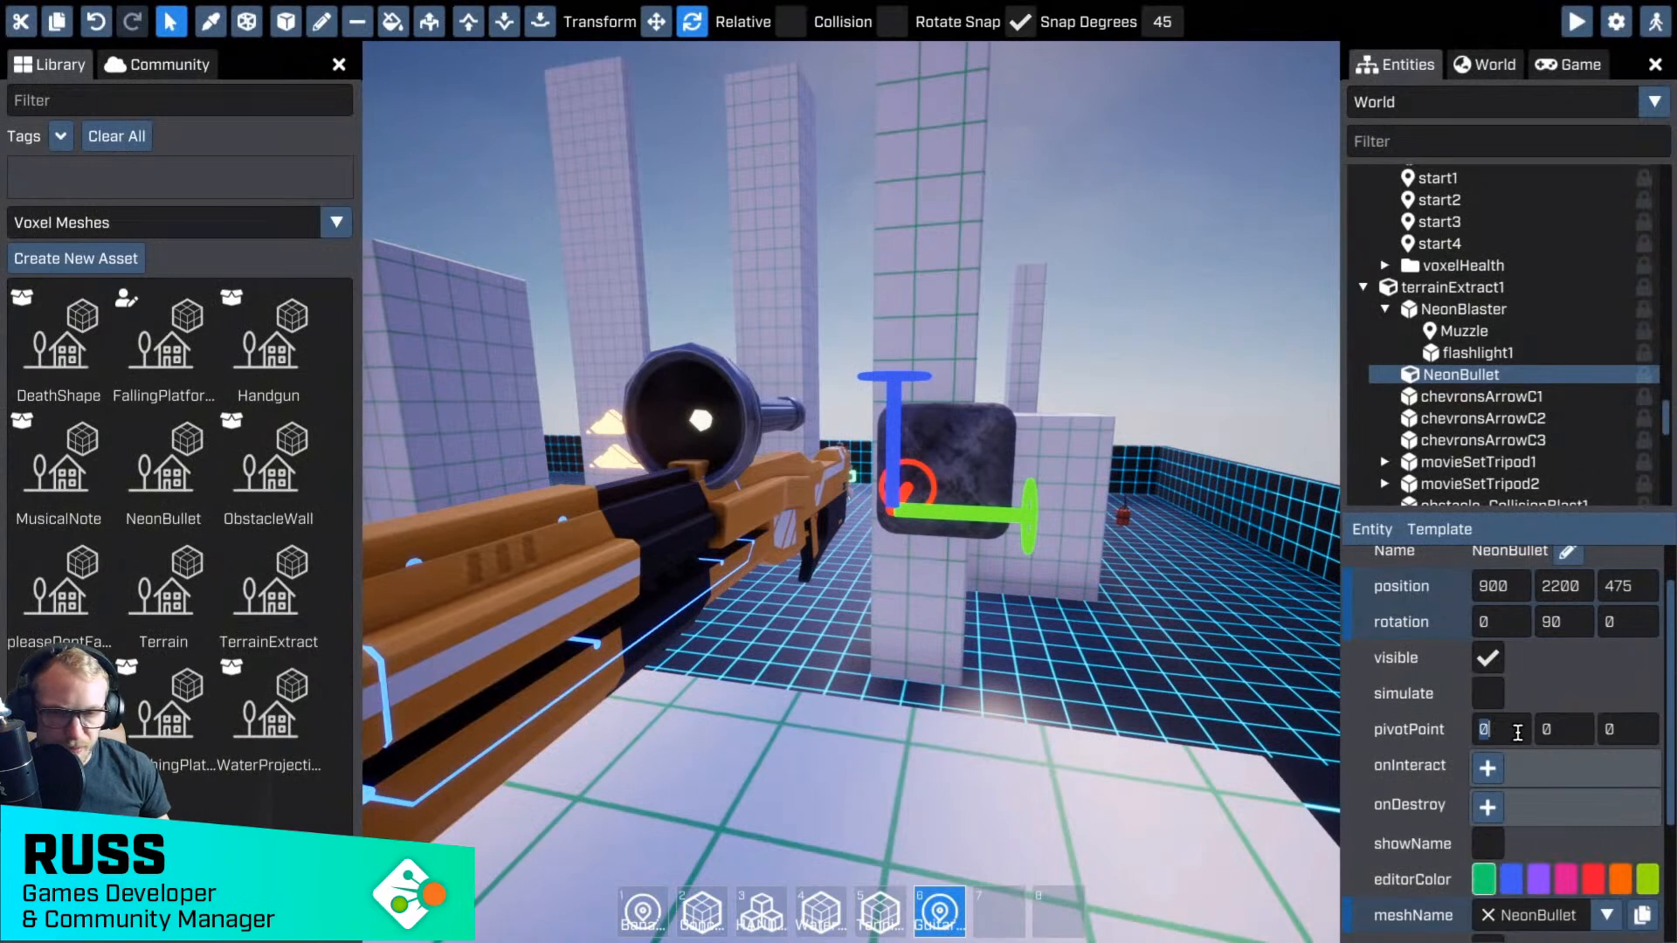
pyautogui.write('12.5')
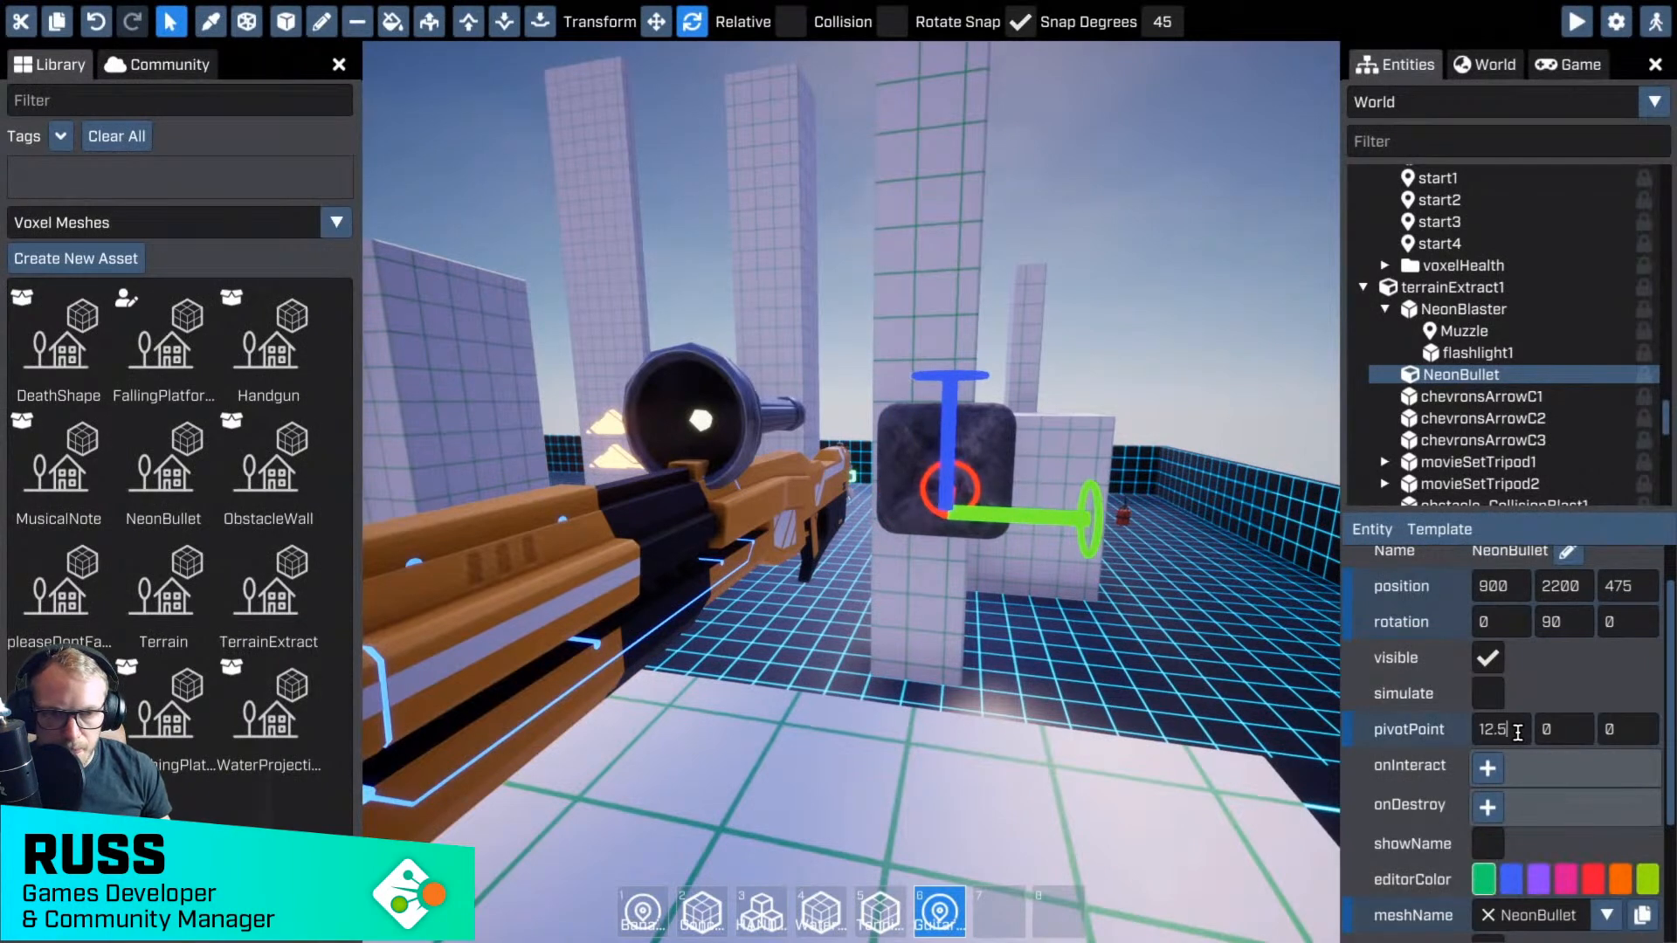
pyautogui.write('12.5')
pyautogui.press('Tab')
pyautogui.write('12.5')
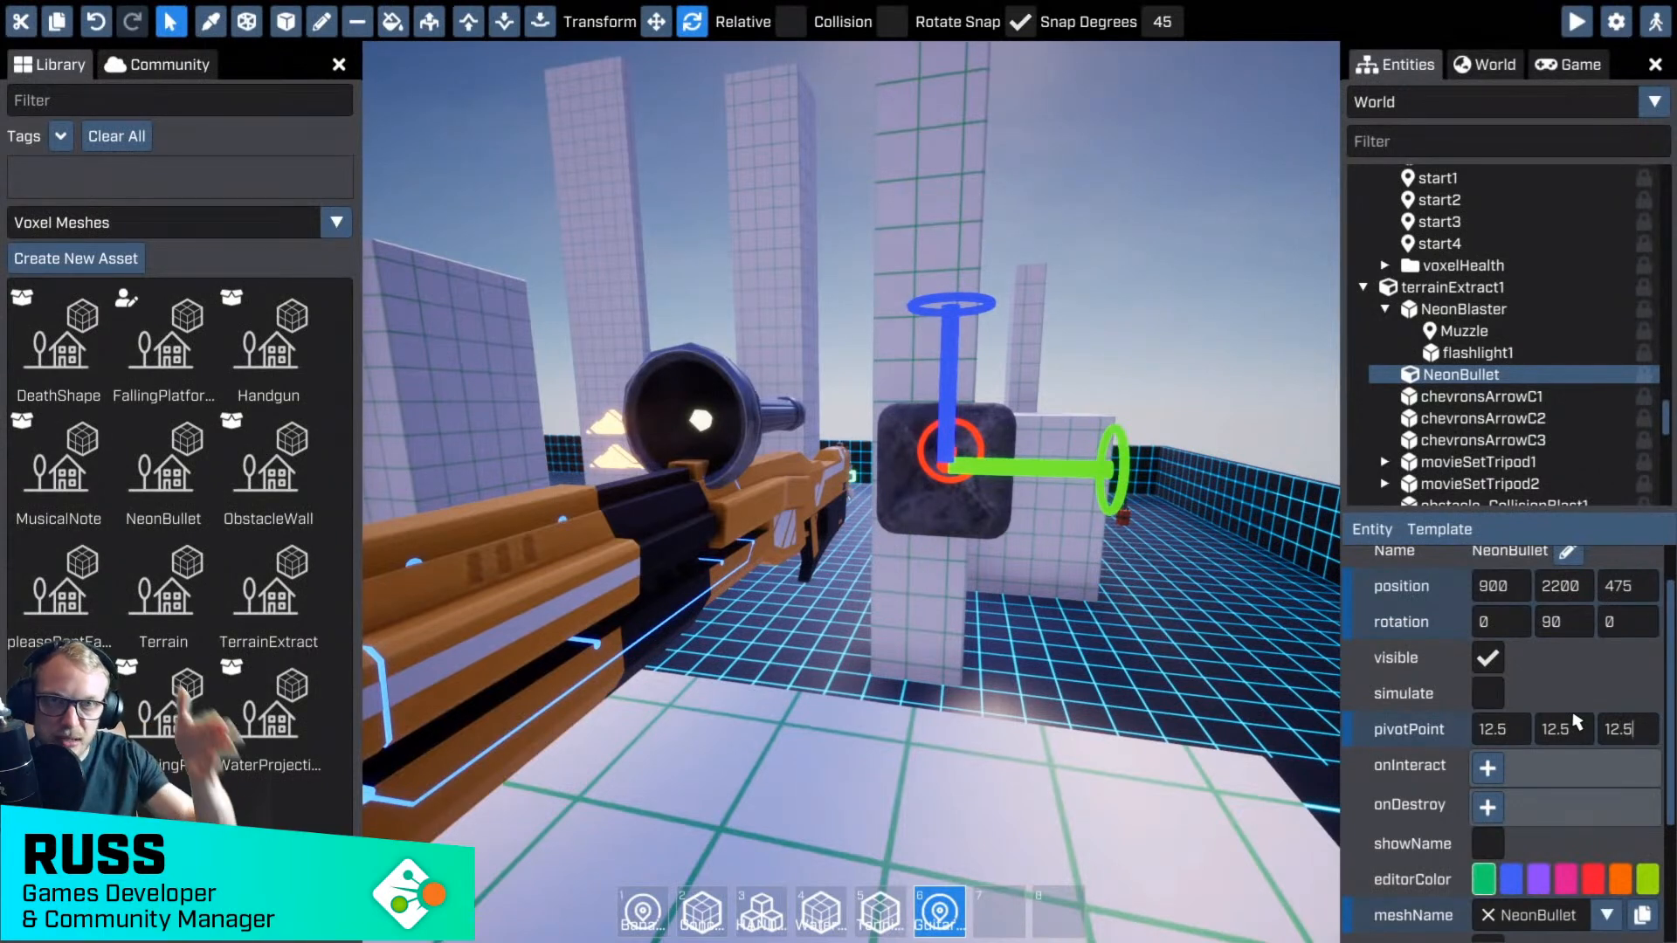
# - Try rotating the NeonBullet block about its new pivot point and undo the rotation
pyautogui.click(1122, 519)
pyautogui.moveTo(1096, 466); pyautogui.dragTo(1094, 467, button='right')
pyautogui.click(832, 476)
pyautogui.press('r')
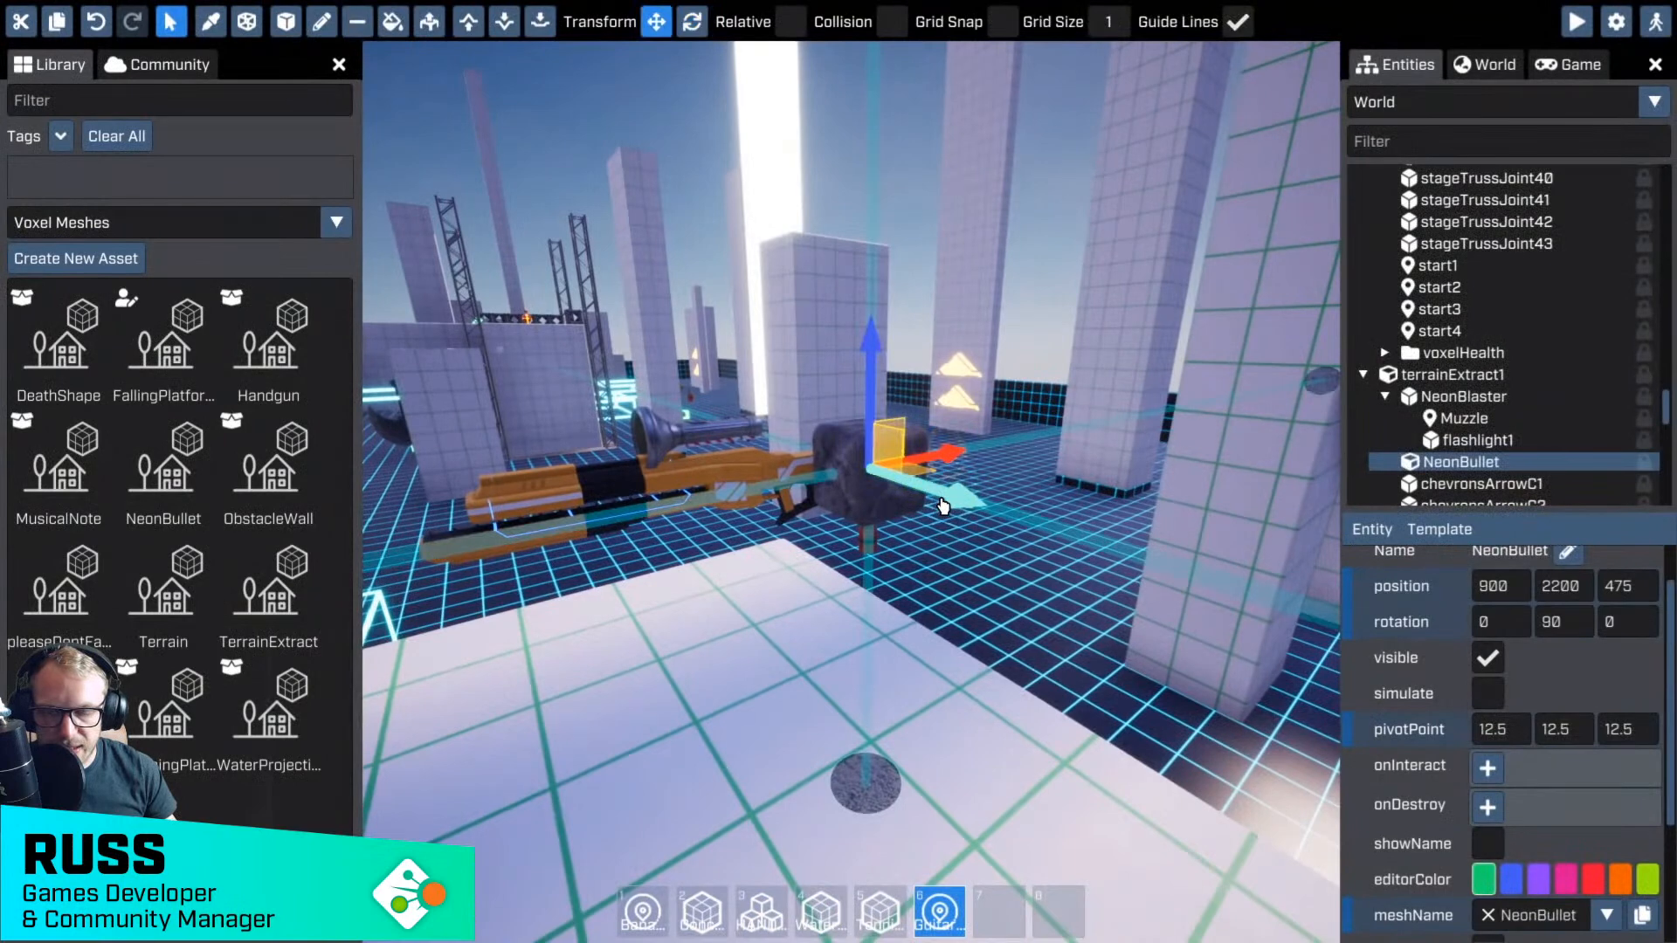
pyautogui.press('r')
pyautogui.moveTo(941, 505); pyautogui.dragTo(937, 435)
pyautogui.hotkey('ctrl', 'z')
pyautogui.press('r')
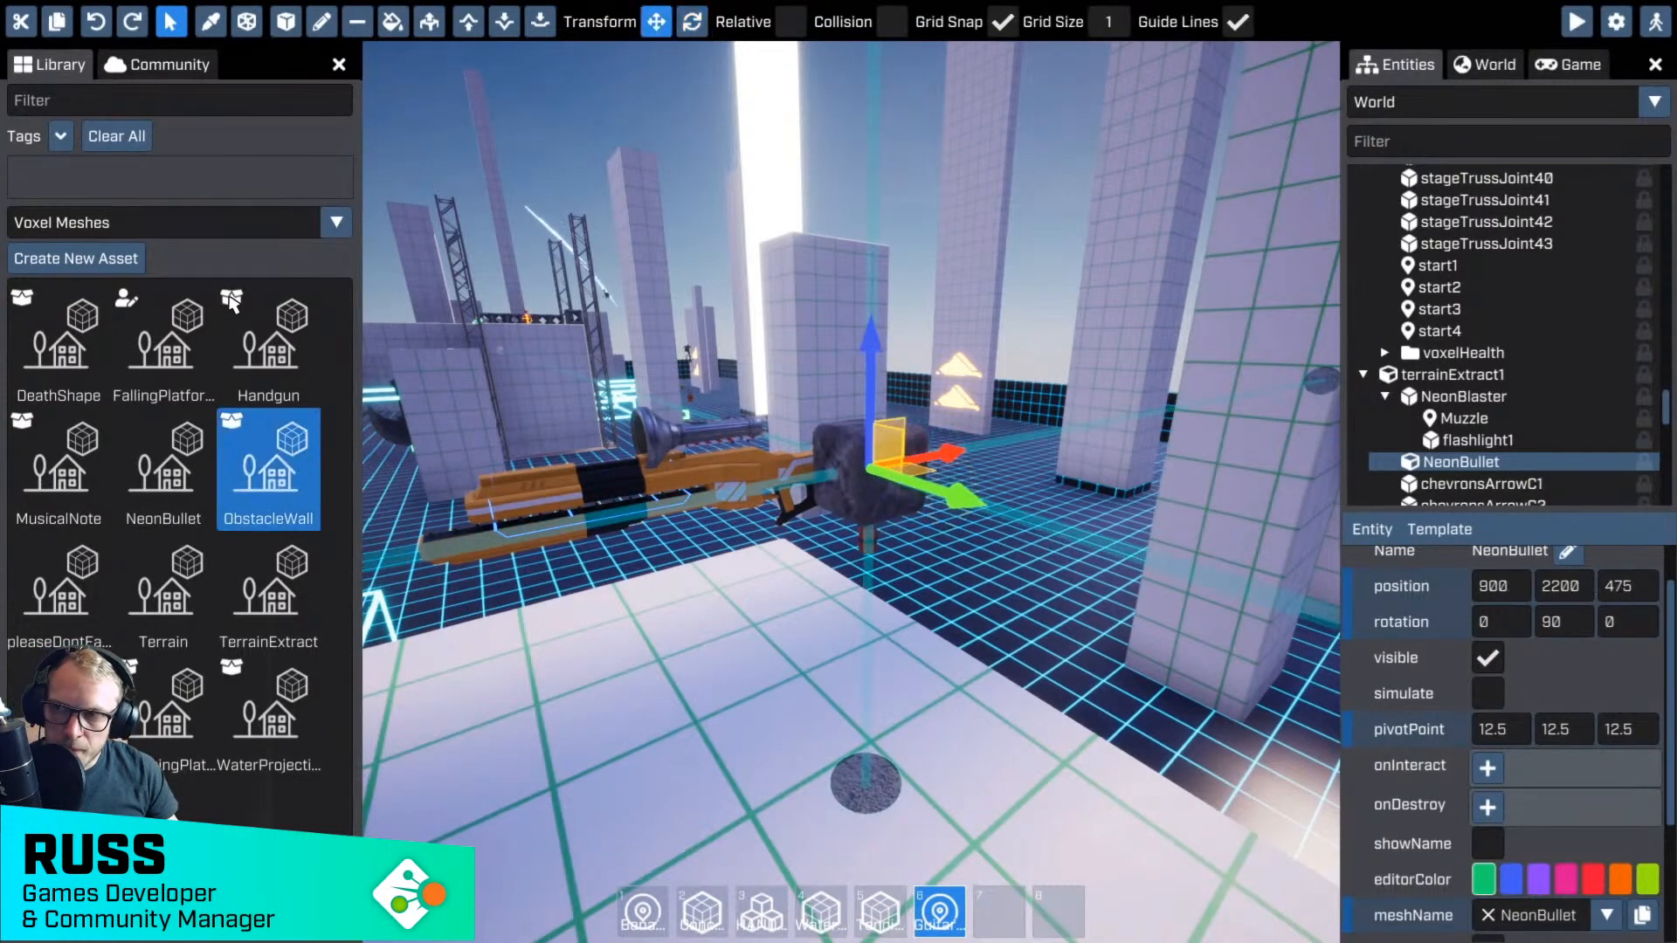
# - Find the Neon voxel in the library and paint the NeonBullet block with it
pyautogui.click(165, 229)
pyautogui.click(35, 251)
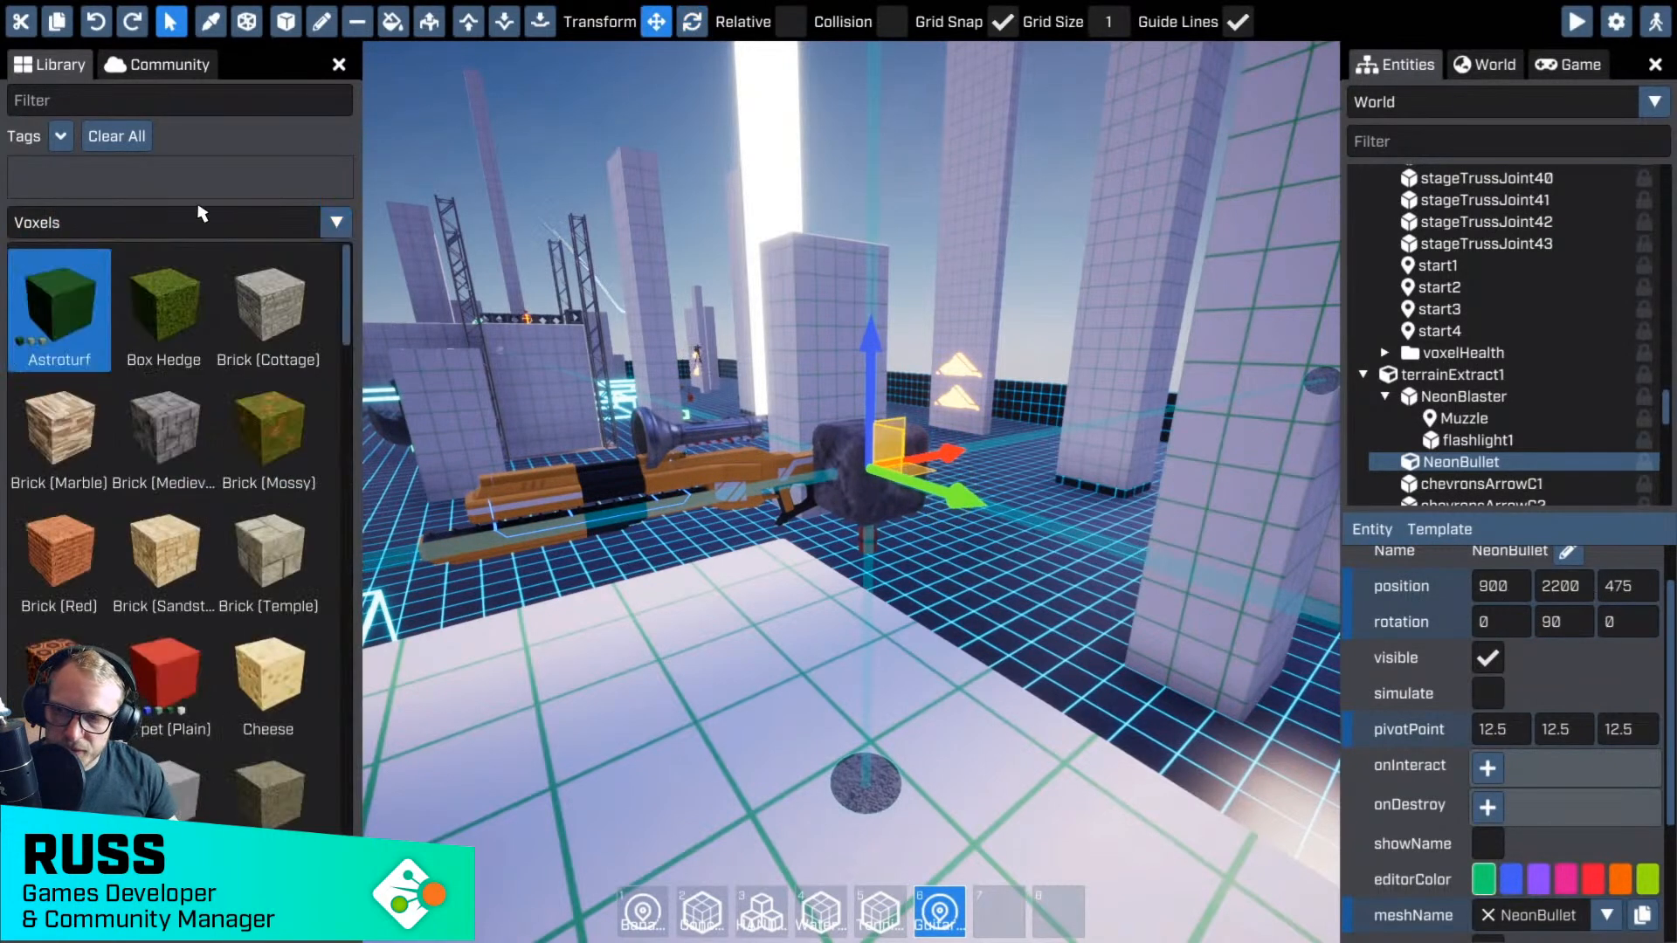
pyautogui.scroll(-12, 227, 515)
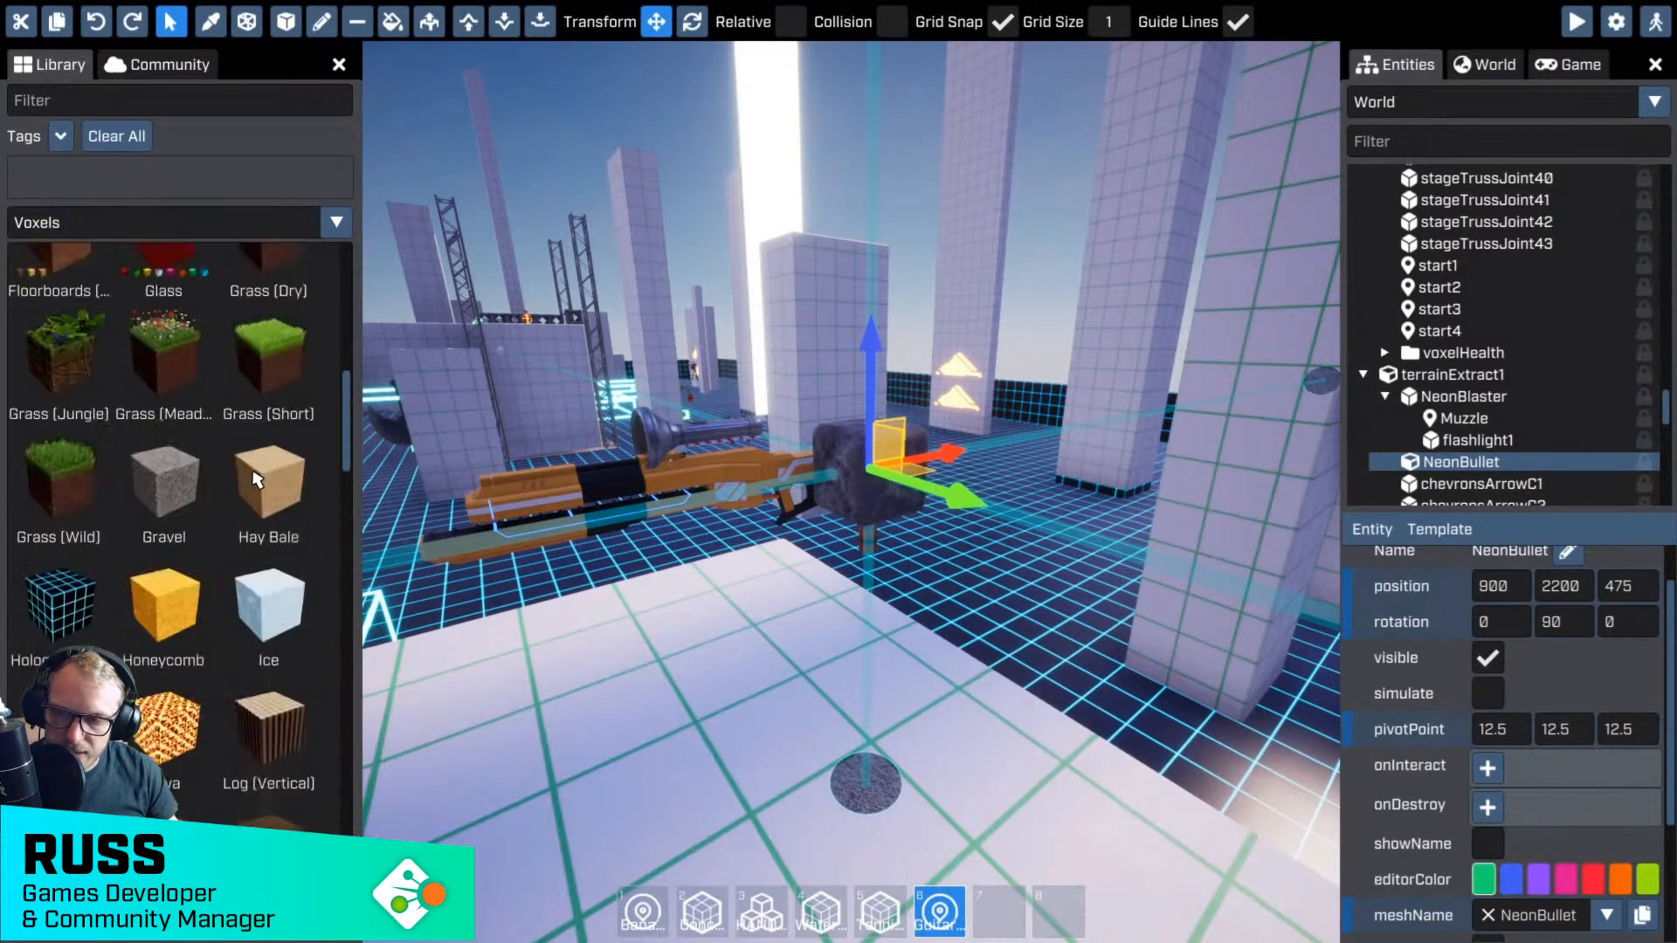
pyautogui.scroll(-3, 247, 479)
pyautogui.moveTo(283, 595)
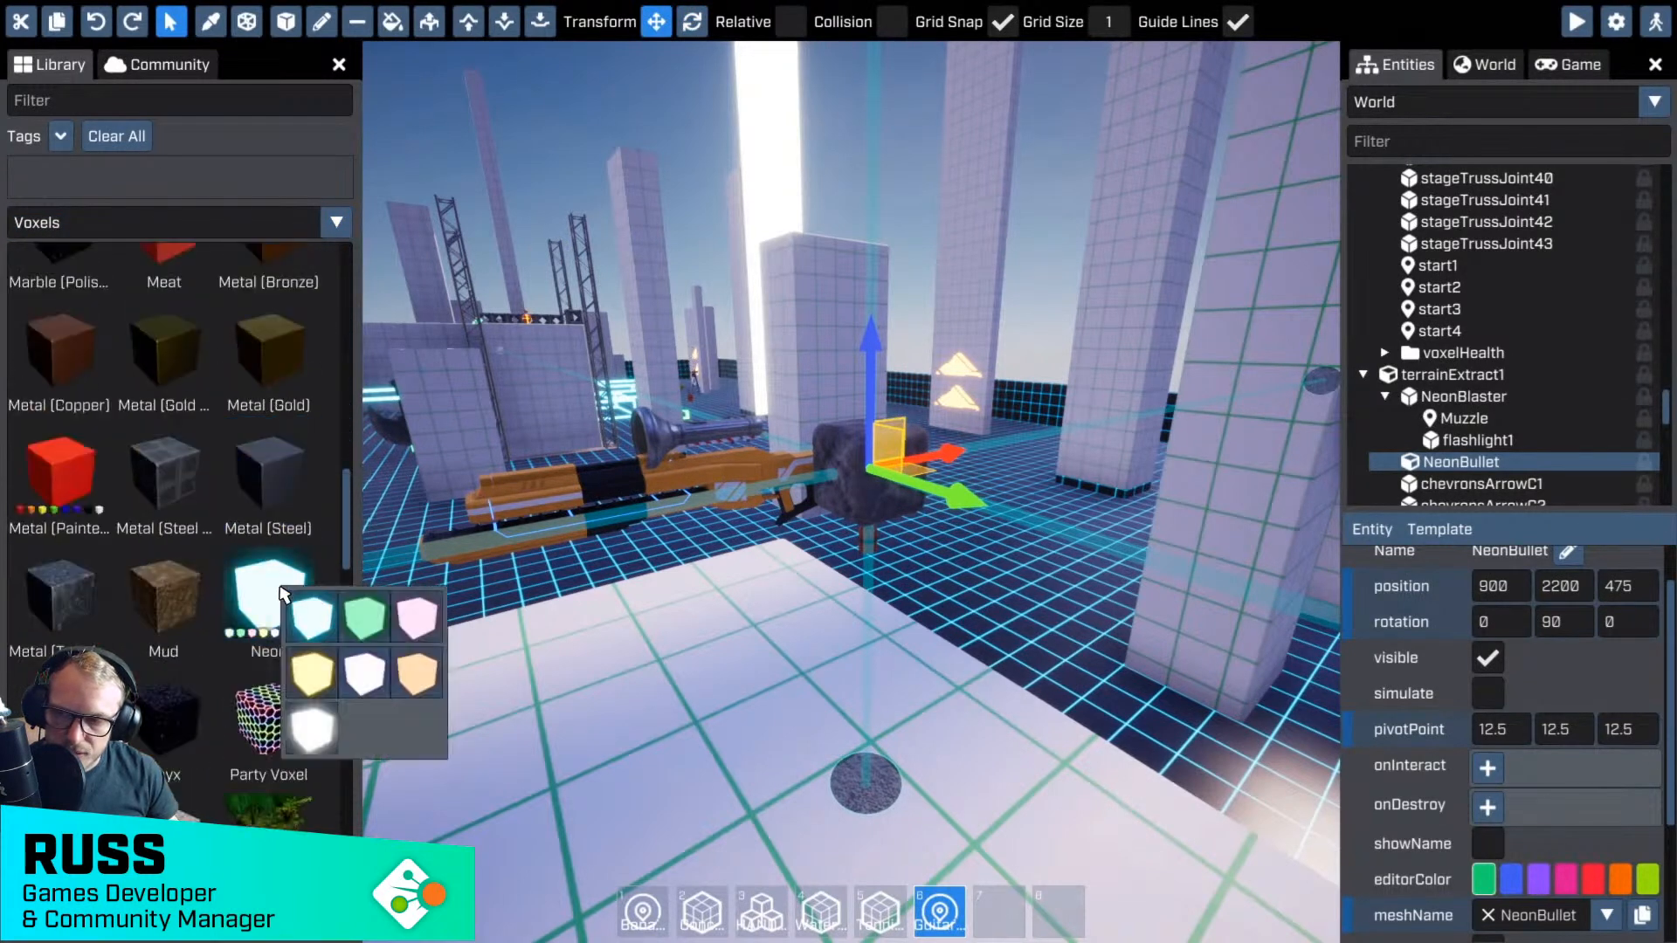
pyautogui.click(315, 731)
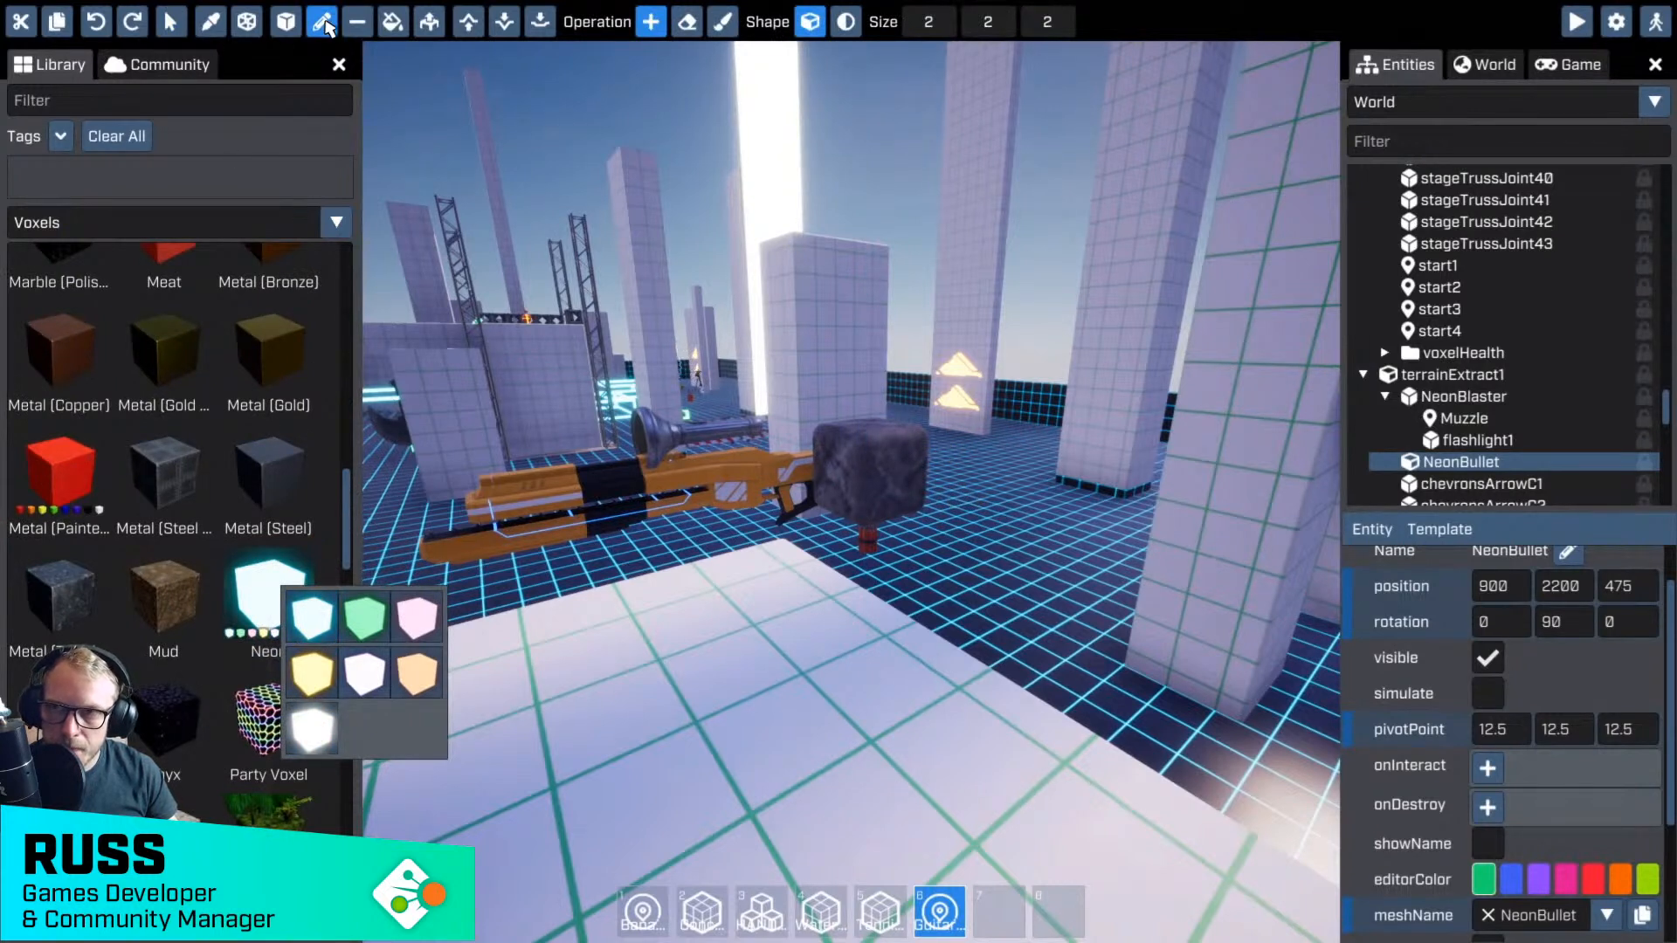
pyautogui.click(722, 22)
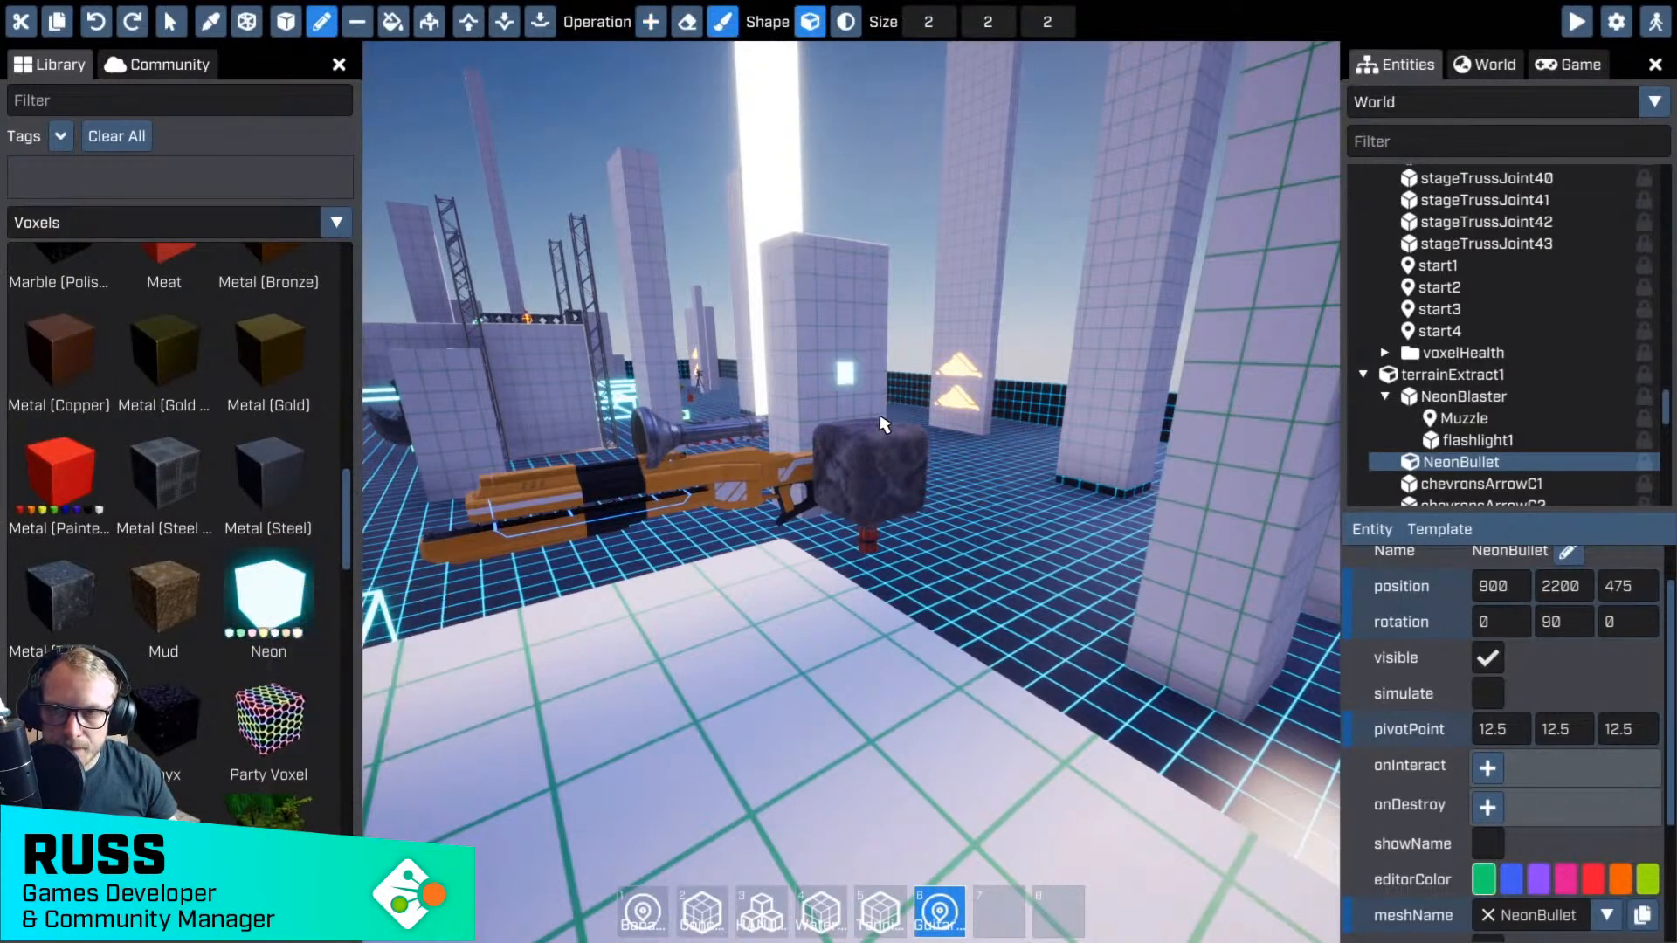
pyautogui.click(899, 465)
pyautogui.press('Escape')
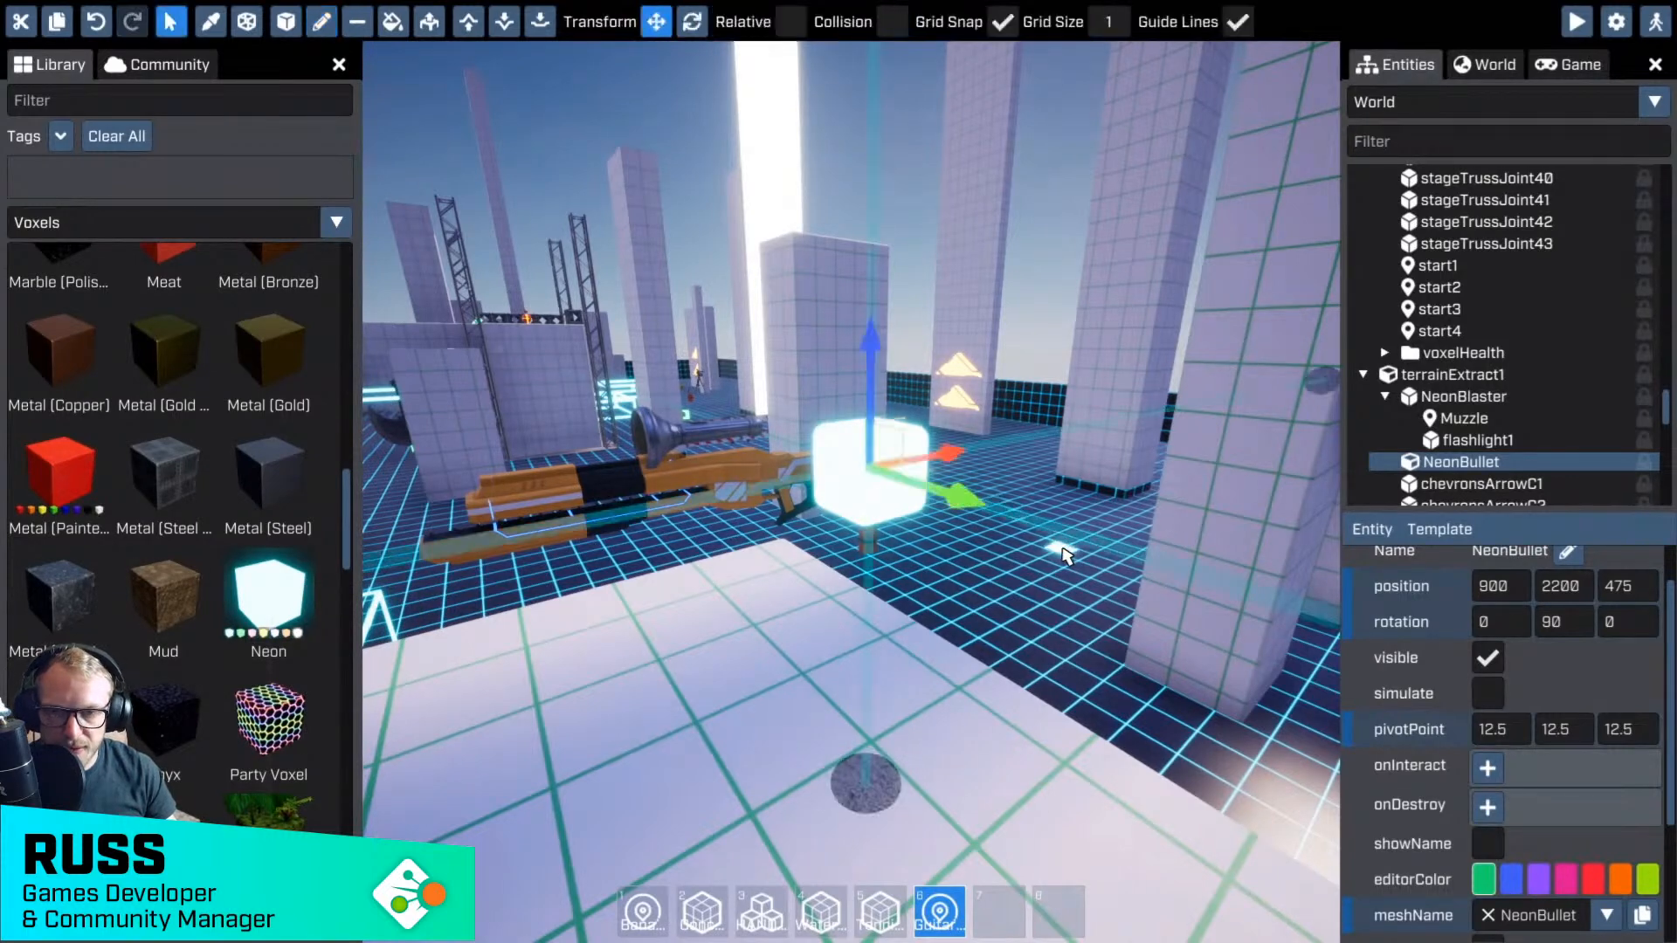
# - Search the library effects for "trail" and attach the Weapon Trail Cyan Short effect to the NeonBullet entity
pyautogui.moveTo(1063, 550)
pyautogui.mouseDown(button='right')
pyautogui.moveTo(1044, 543)
pyautogui.moveTo(1135, 543)
pyautogui.moveTo(1039, 559)
pyautogui.moveTo(1060, 567)
pyautogui.mouseUp(button='right')
pyautogui.press('w')
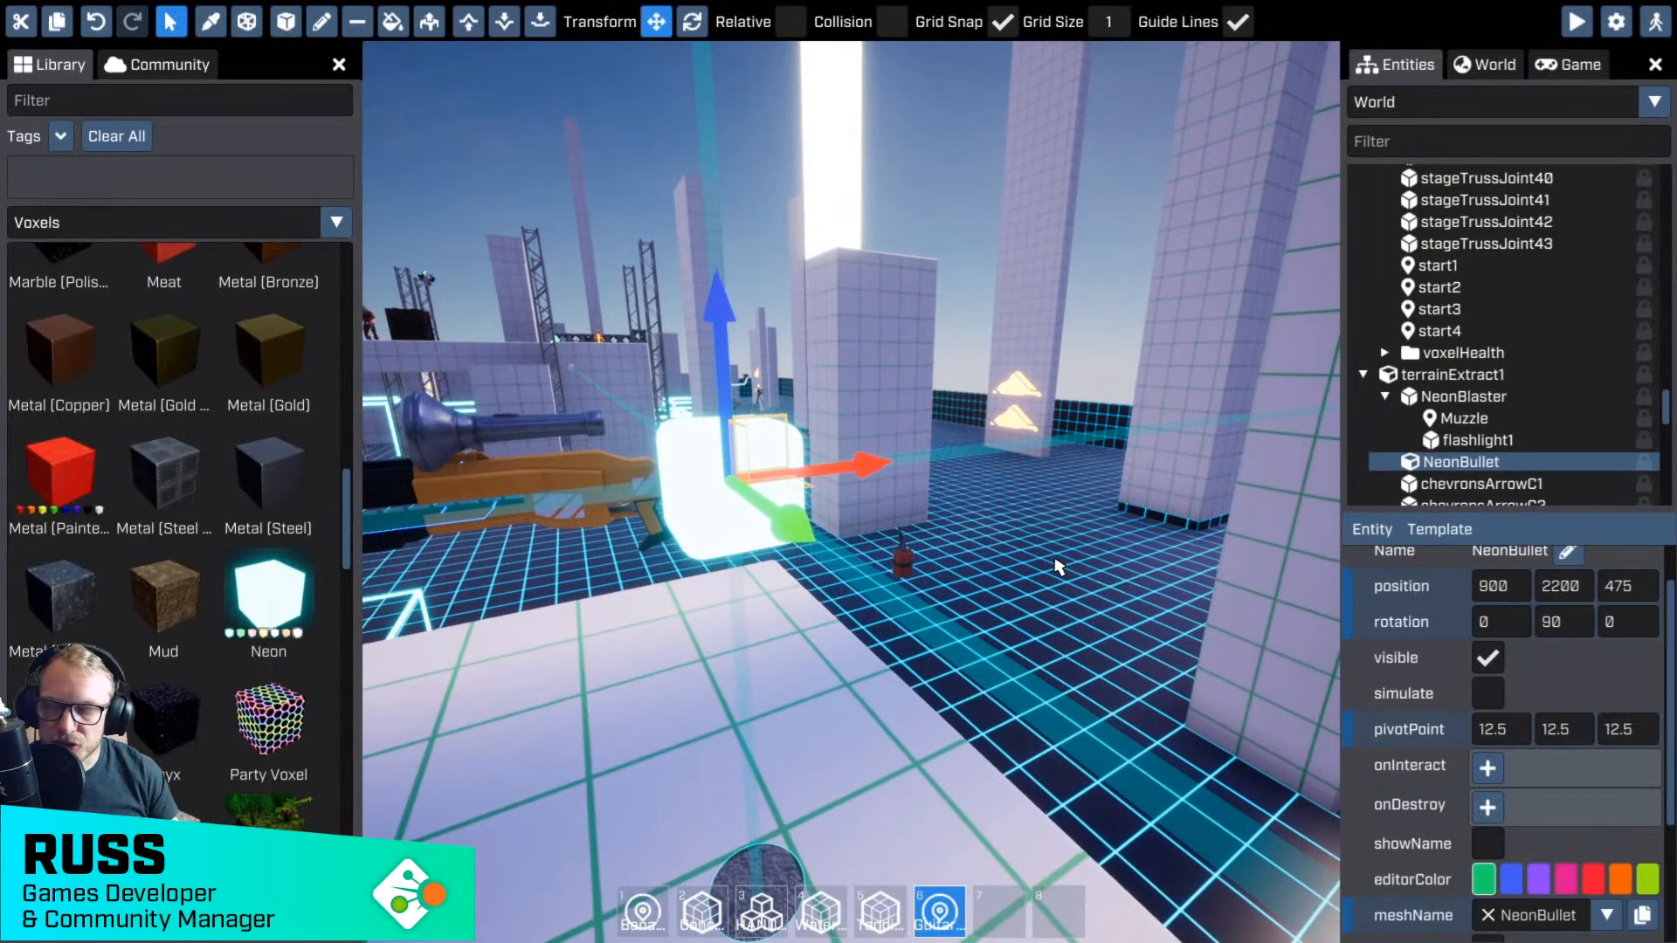
pyautogui.click(336, 222)
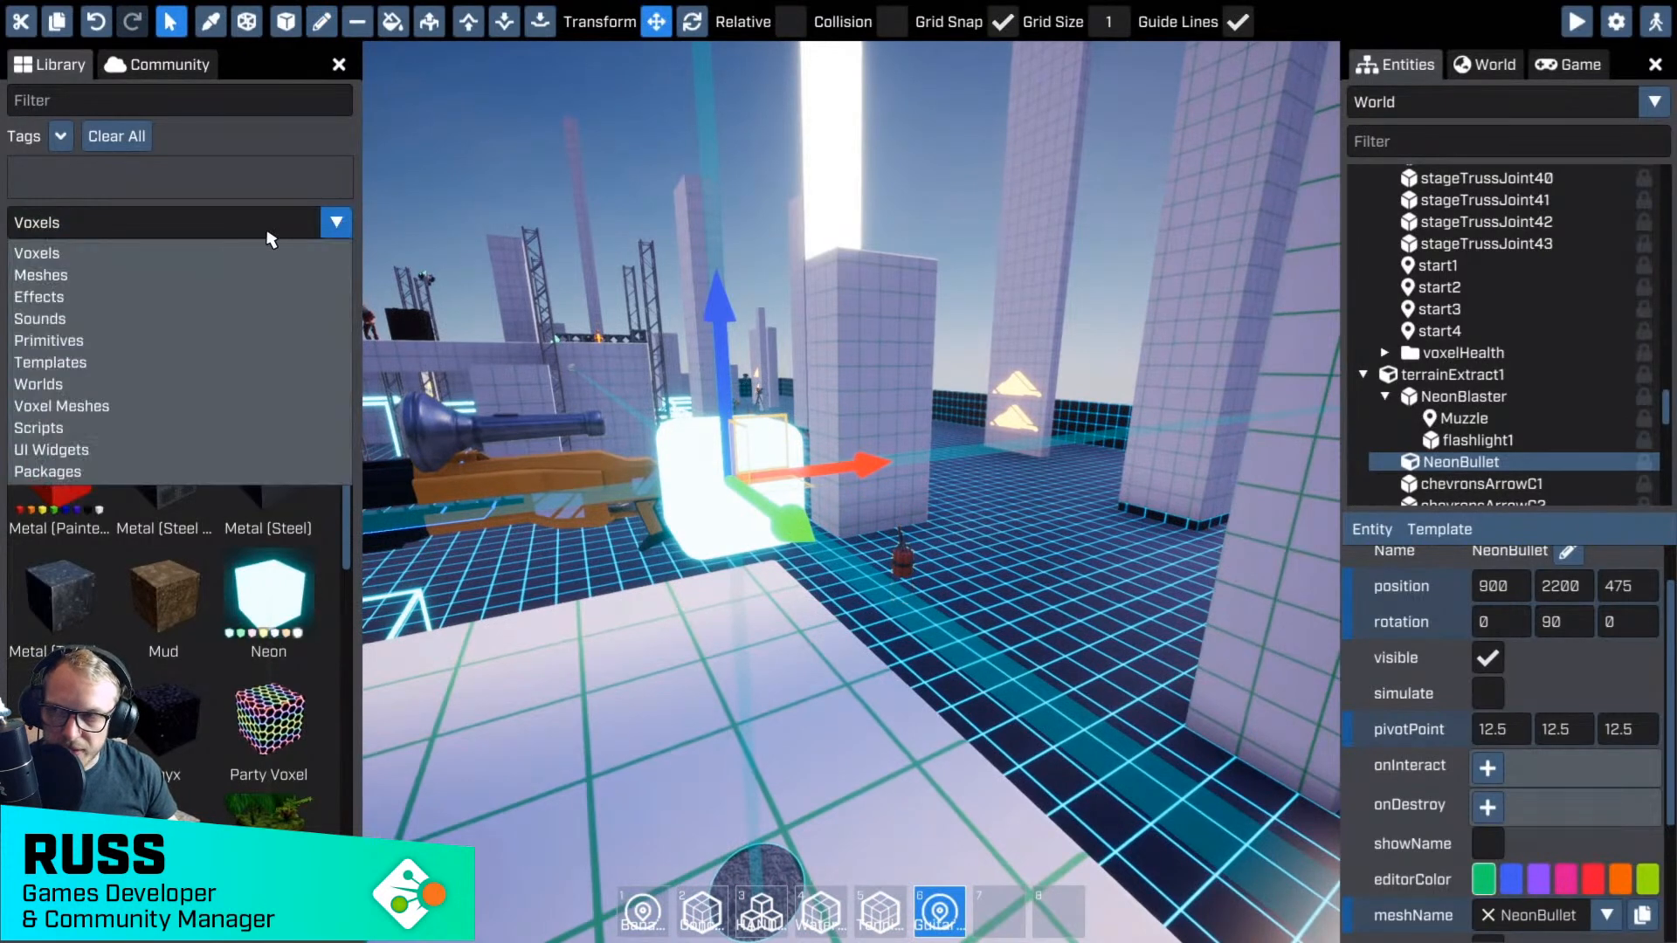
pyautogui.click(38, 296)
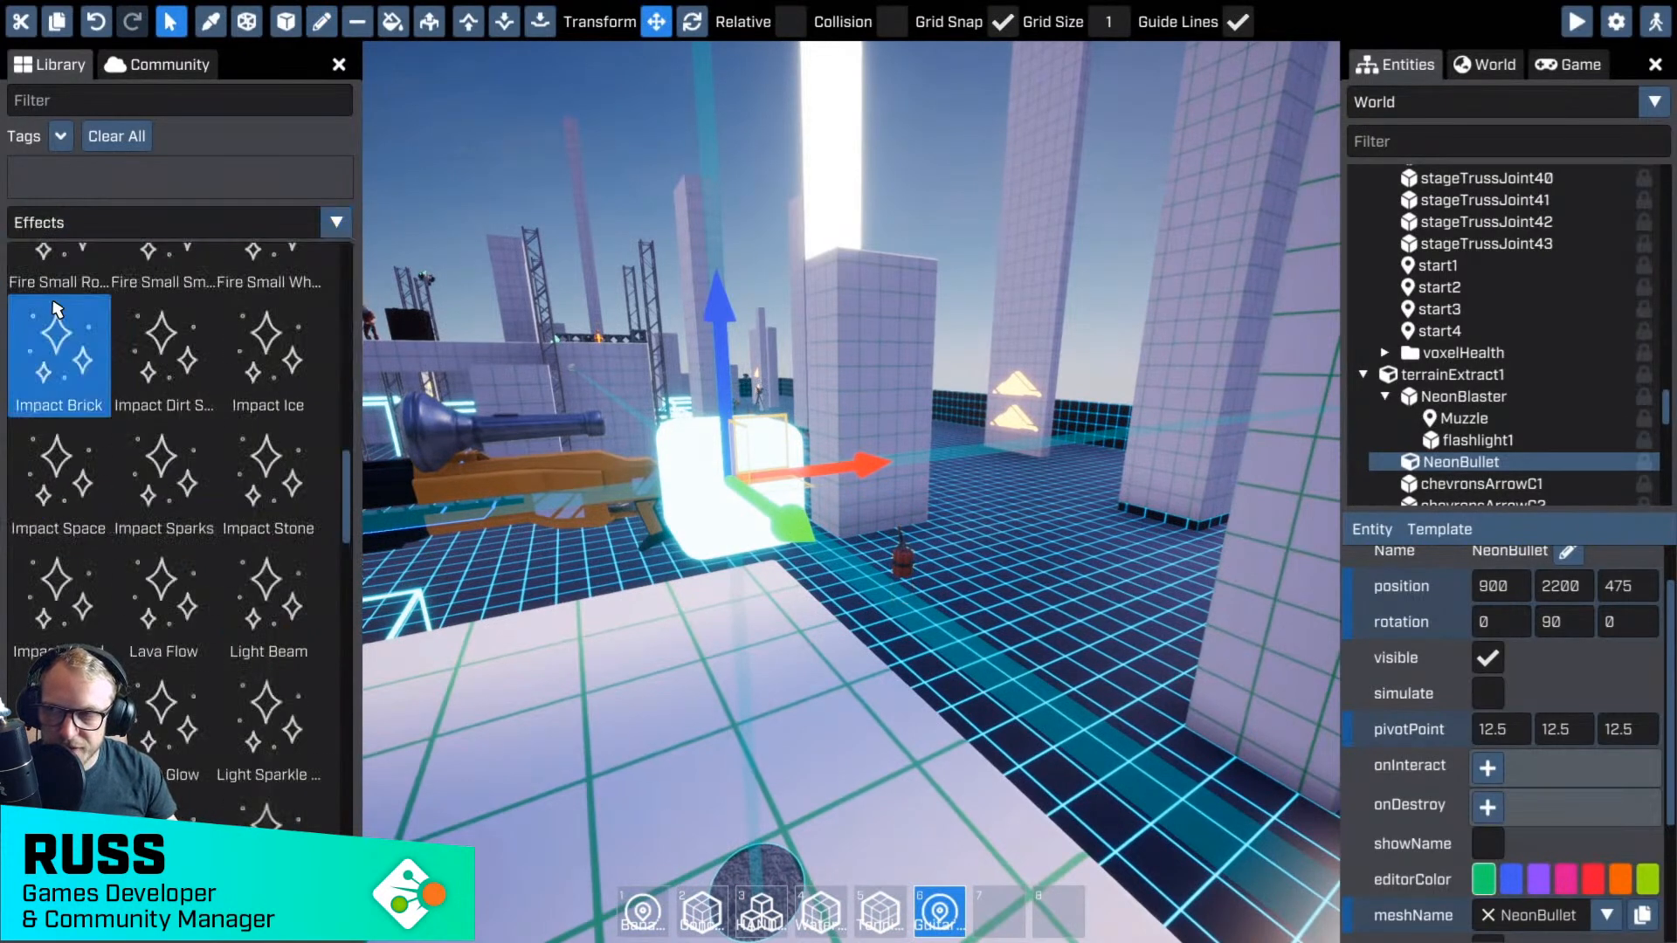
pyautogui.click(105, 102)
pyautogui.write('trail')
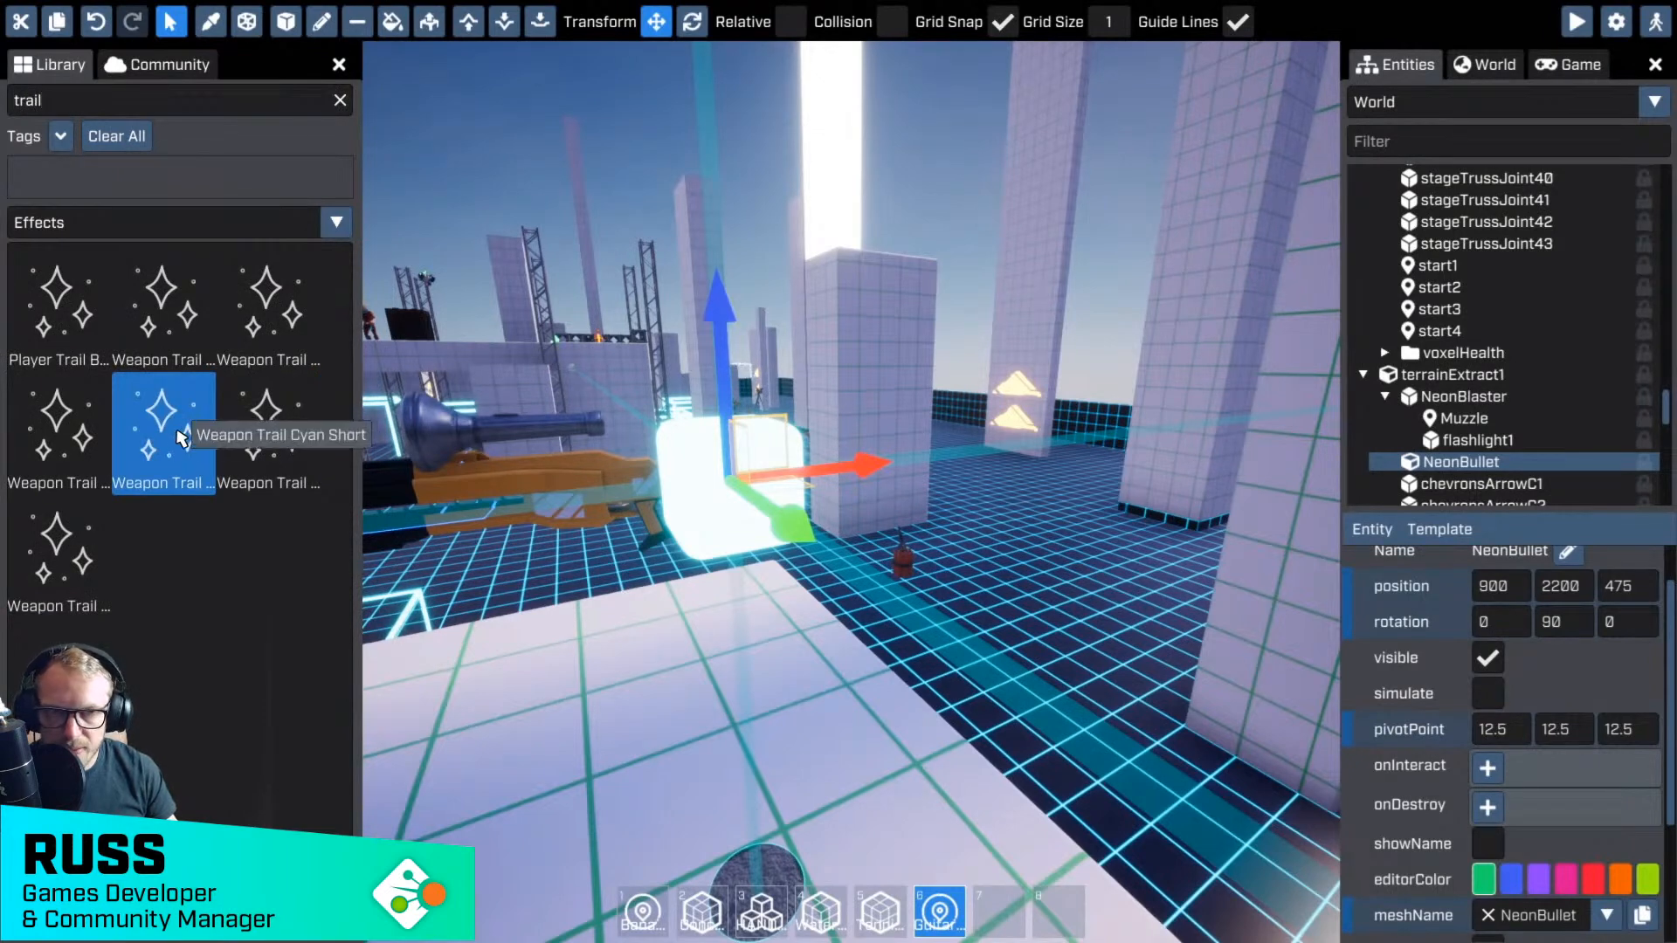
pyautogui.moveTo(172, 426); pyautogui.dragTo(1448, 465)
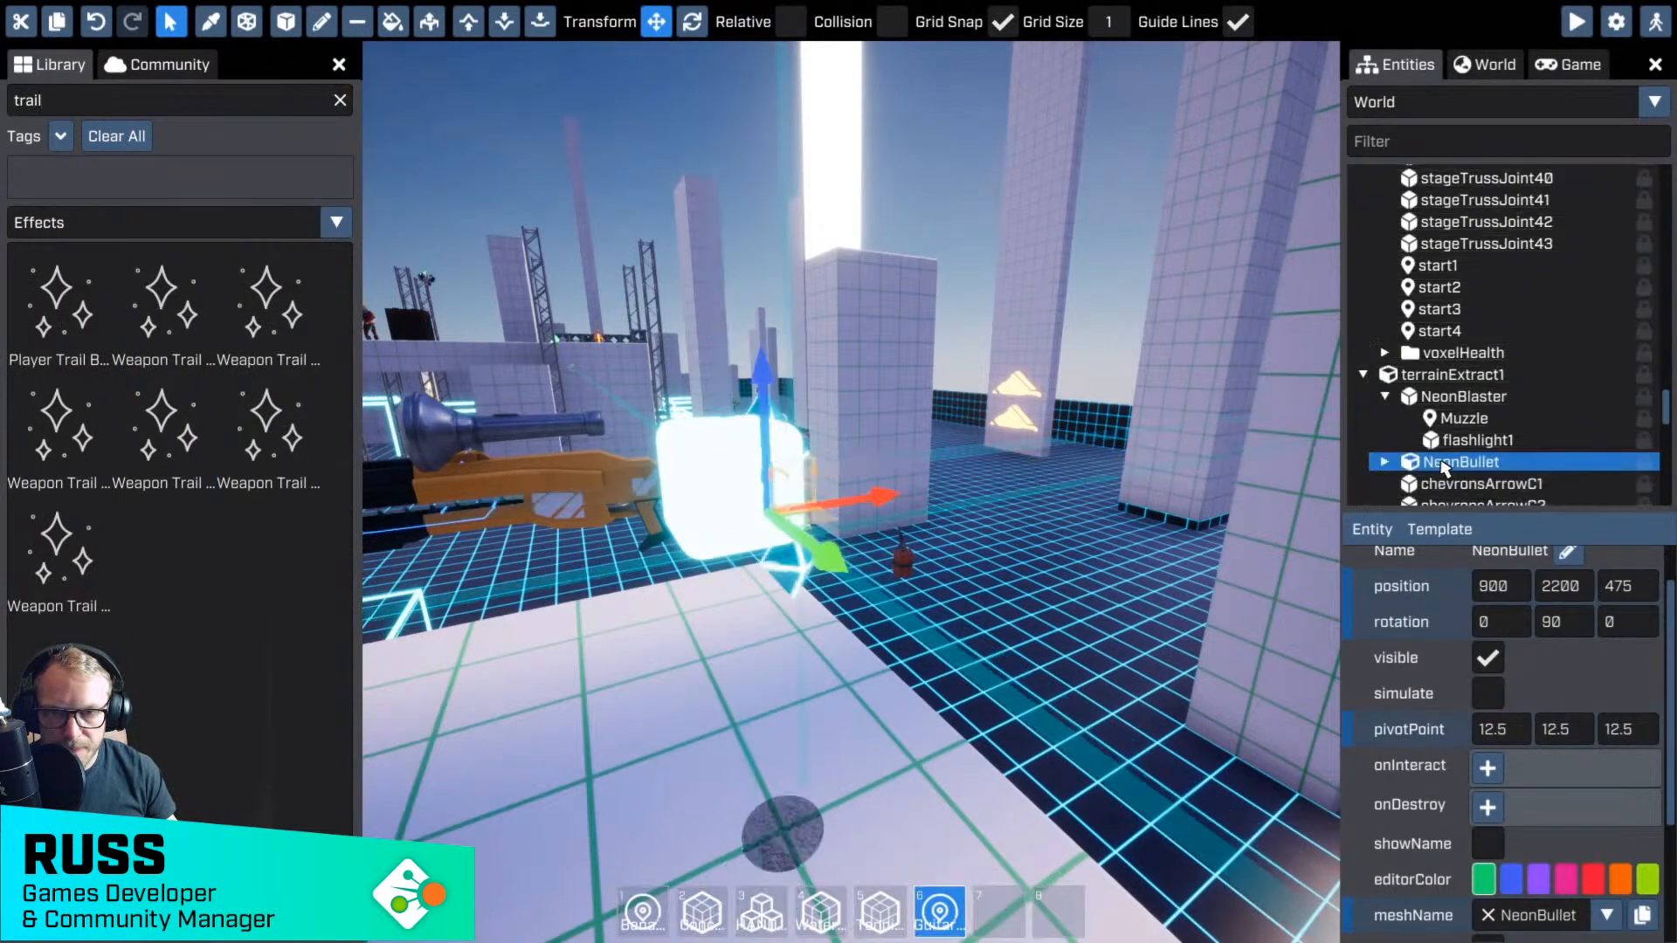
# - Try moving the newly attached trail effect and undo the move
pyautogui.moveTo(739, 153); pyautogui.dragTo(721, 239)
pyautogui.hotkey('ctrl', 'z')
pyautogui.moveTo(773, 376); pyautogui.dragTo(690, 393, button='right')
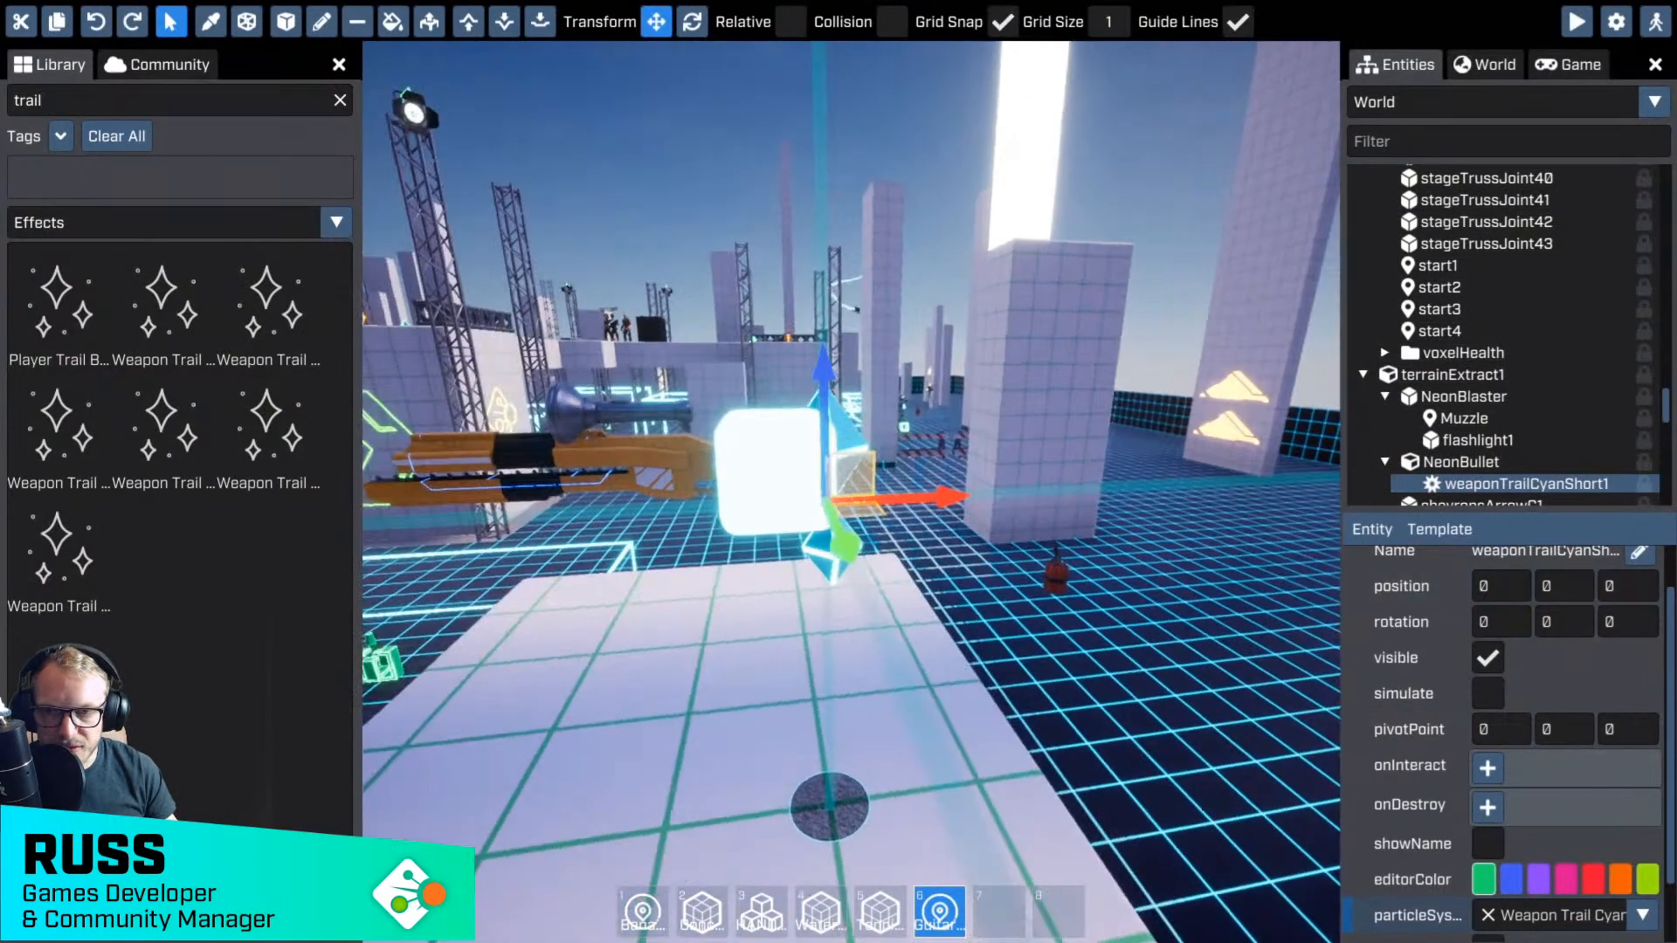
pyautogui.moveTo(981, 479); pyautogui.dragTo(1135, 482, button='right')
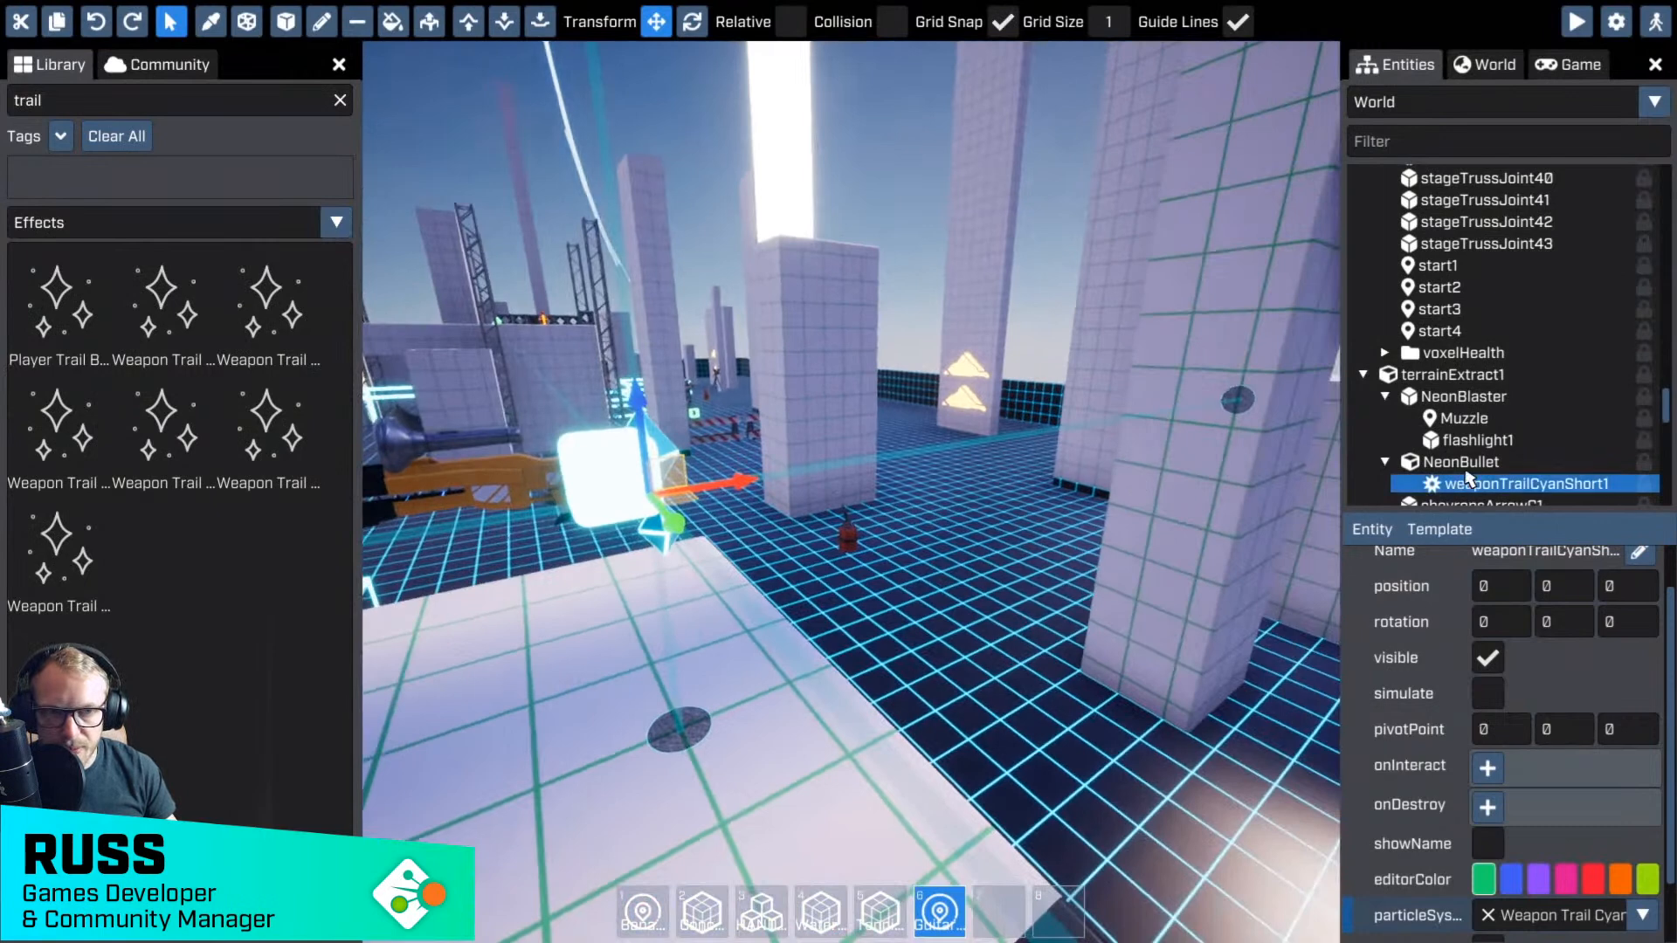
# - Move the NeonBullet entity together with its trail, without grid snapping, to about X 894.9
pyautogui.click(1461, 461)
pyautogui.moveTo(852, 494); pyautogui.dragTo(808, 534, button='right')
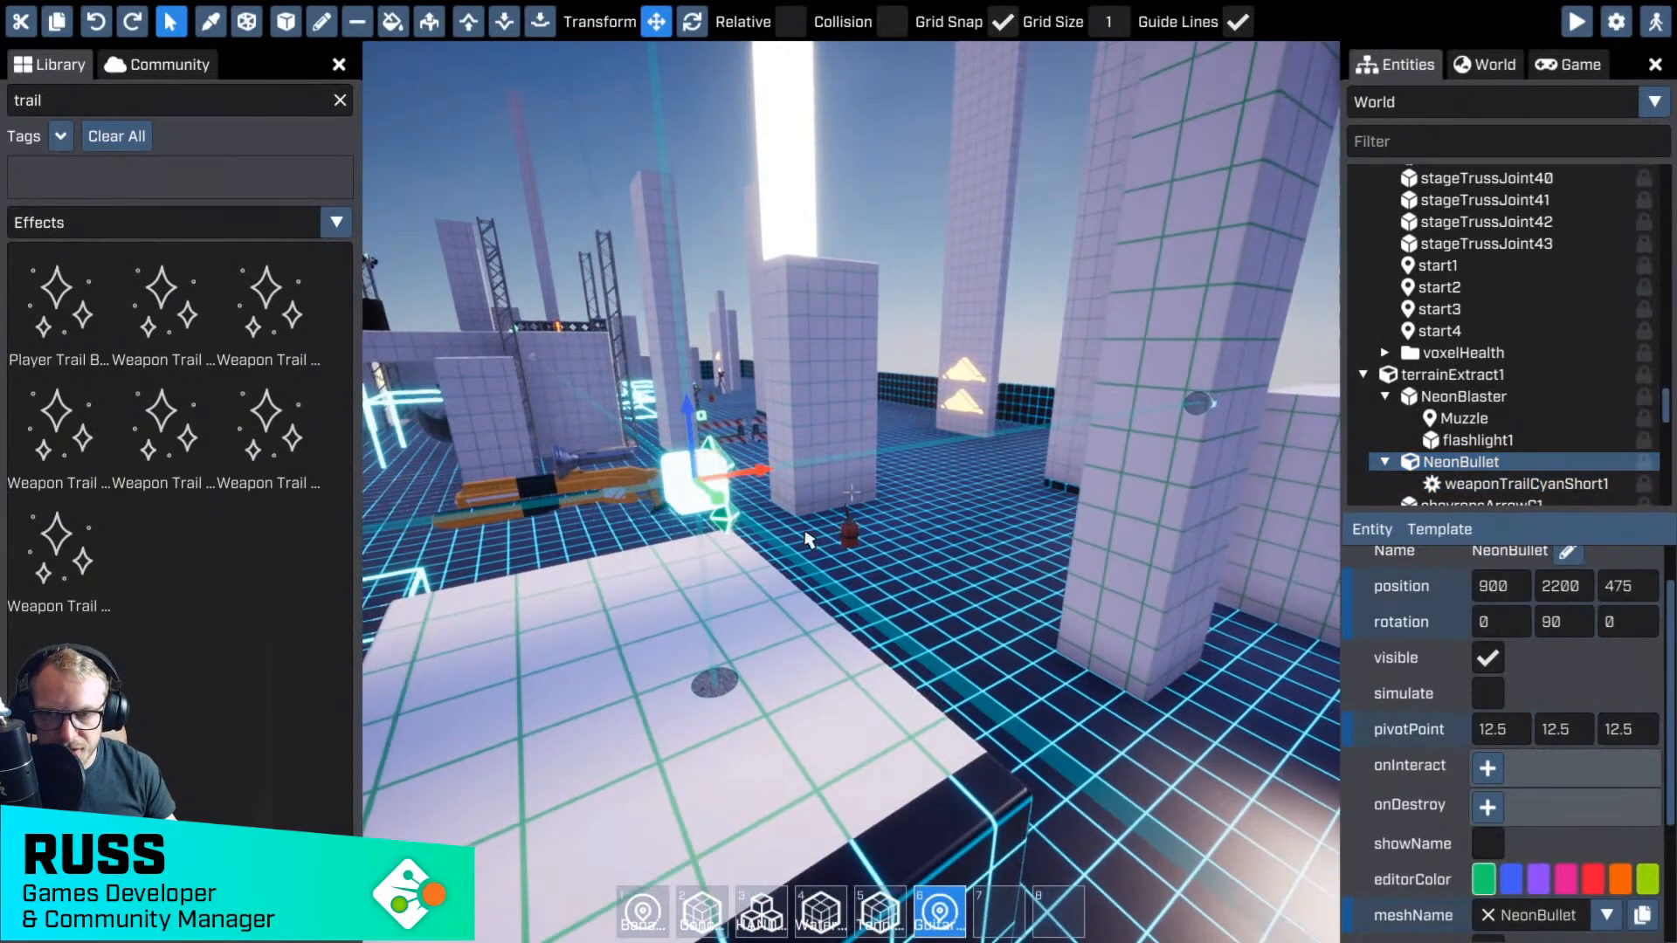
pyautogui.press('g')
pyautogui.moveTo(785, 482)
pyautogui.mouseDown()
pyautogui.moveTo(499, 519)
pyautogui.moveTo(880, 468)
pyautogui.moveTo(1216, 393)
pyautogui.moveTo(910, 487)
pyautogui.moveTo(489, 517)
pyautogui.moveTo(857, 472)
pyautogui.moveTo(799, 478)
pyautogui.mouseUp()
pyautogui.press('g')
pyautogui.moveTo(799, 479); pyautogui.dragTo(839, 491, button='right')
pyautogui.press('a')
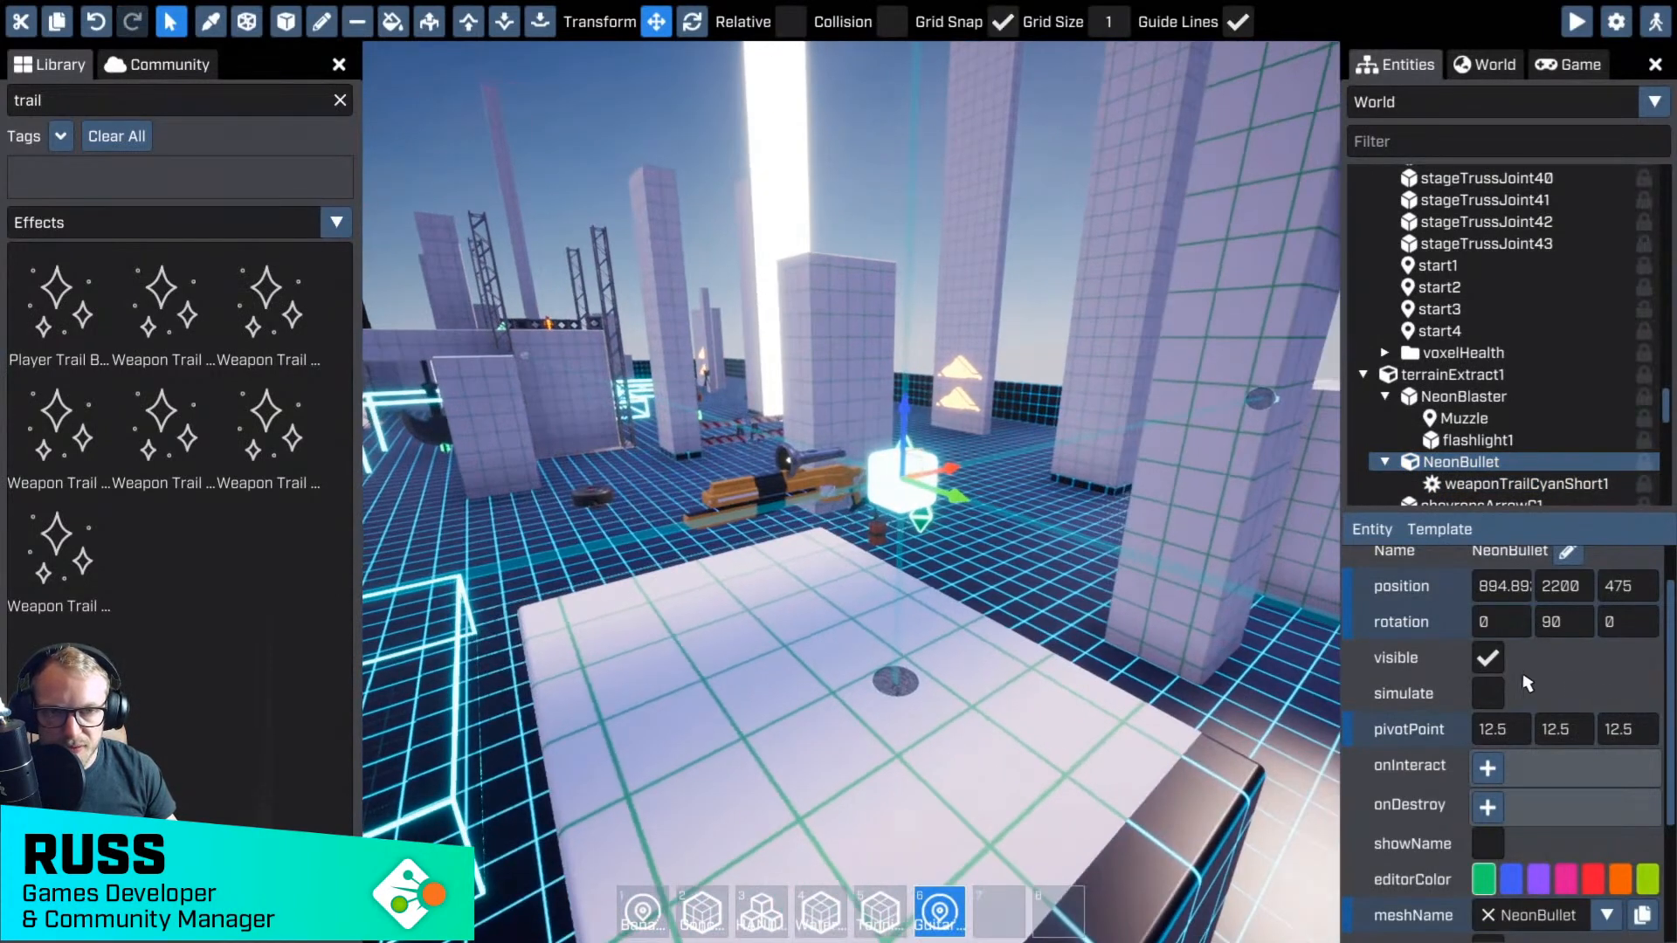
pyautogui.scroll(1, 1587, 689)
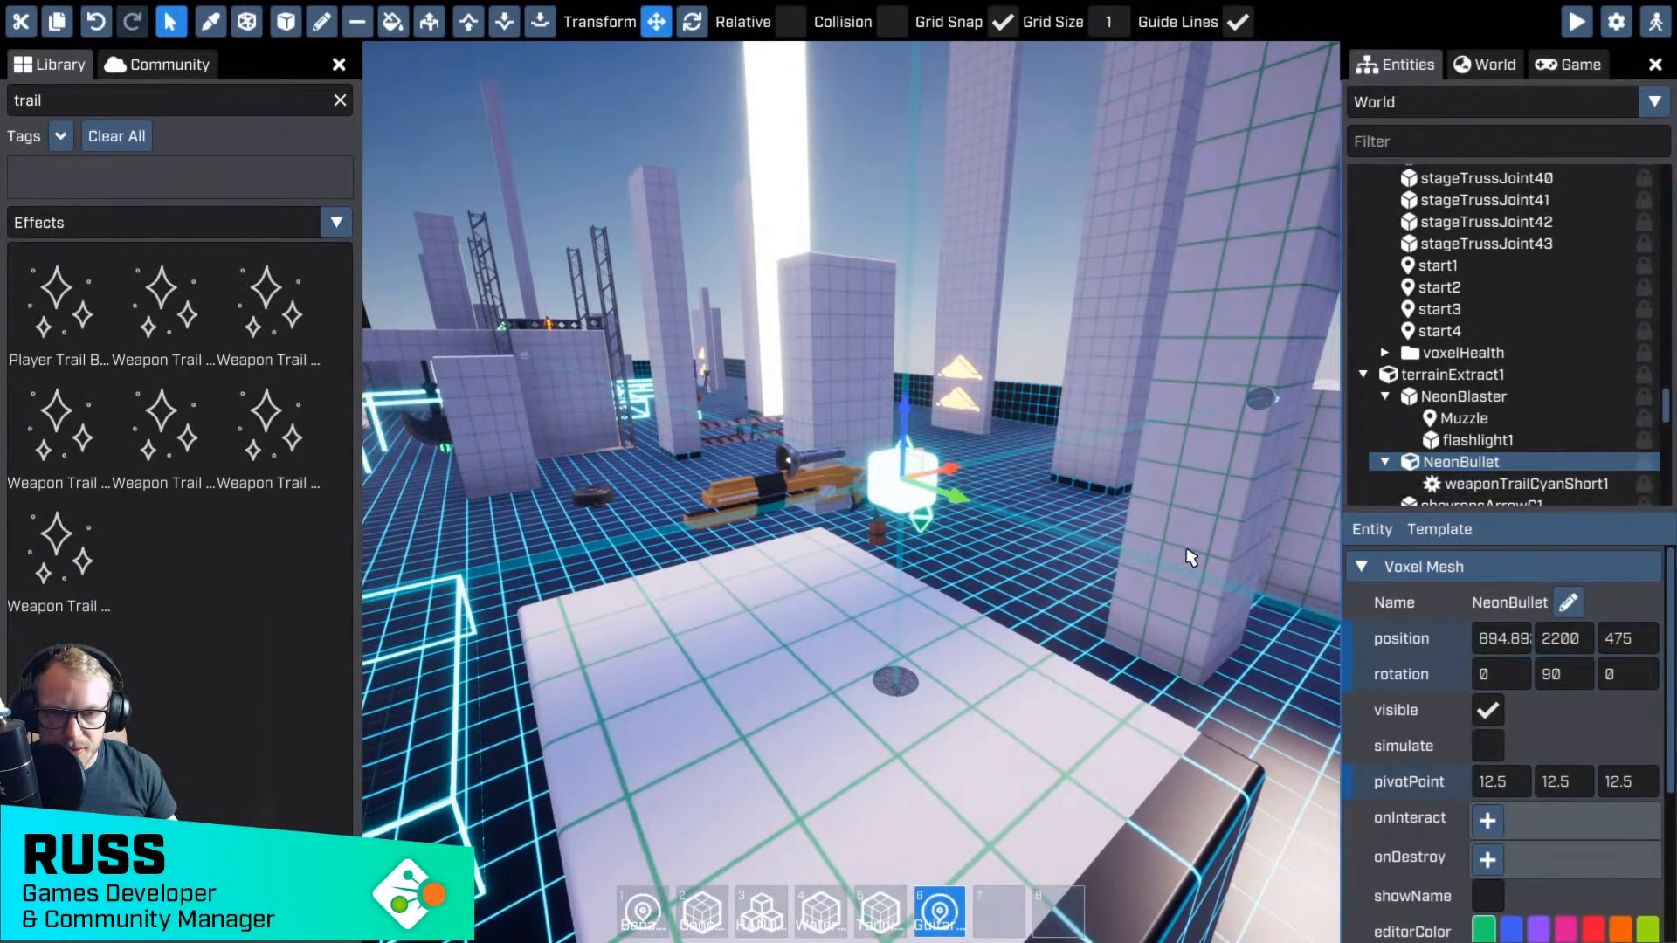
# - Place a BananaRocket template on the platform near the NeonBullet and examine the settings of its projectileScript
pyautogui.click(174, 222)
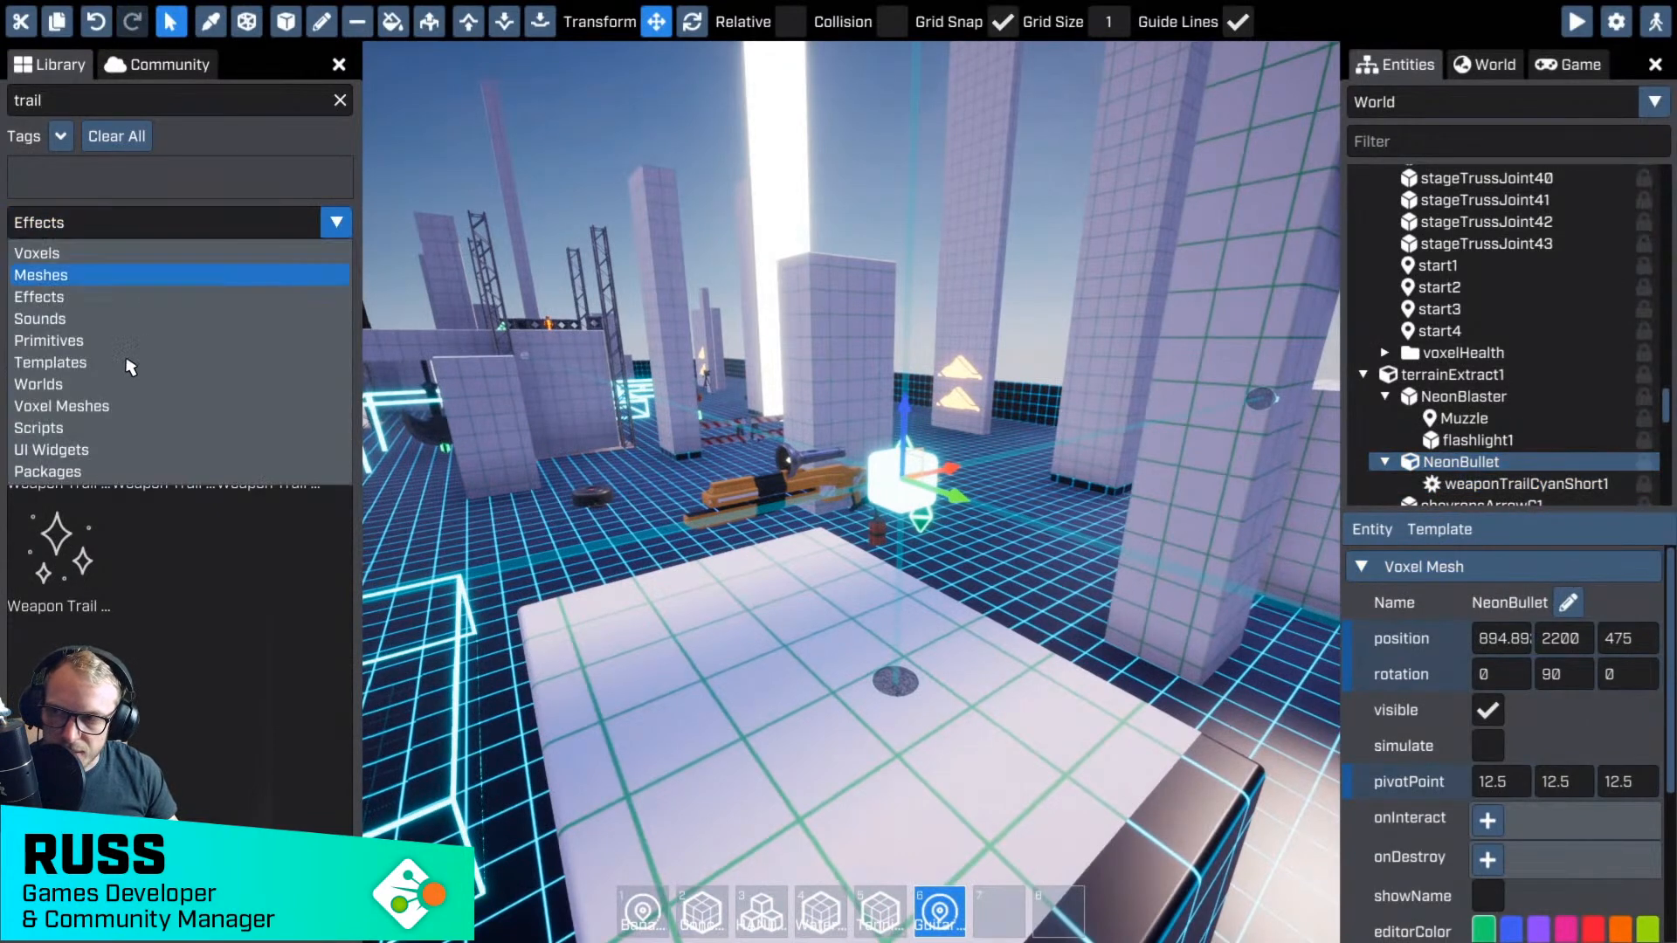
pyautogui.click(53, 346)
pyautogui.moveTo(283, 289); pyautogui.dragTo(821, 709)
pyautogui.moveTo(906, 699); pyautogui.dragTo(855, 694, button='right')
pyautogui.scroll(-10, 1509, 714)
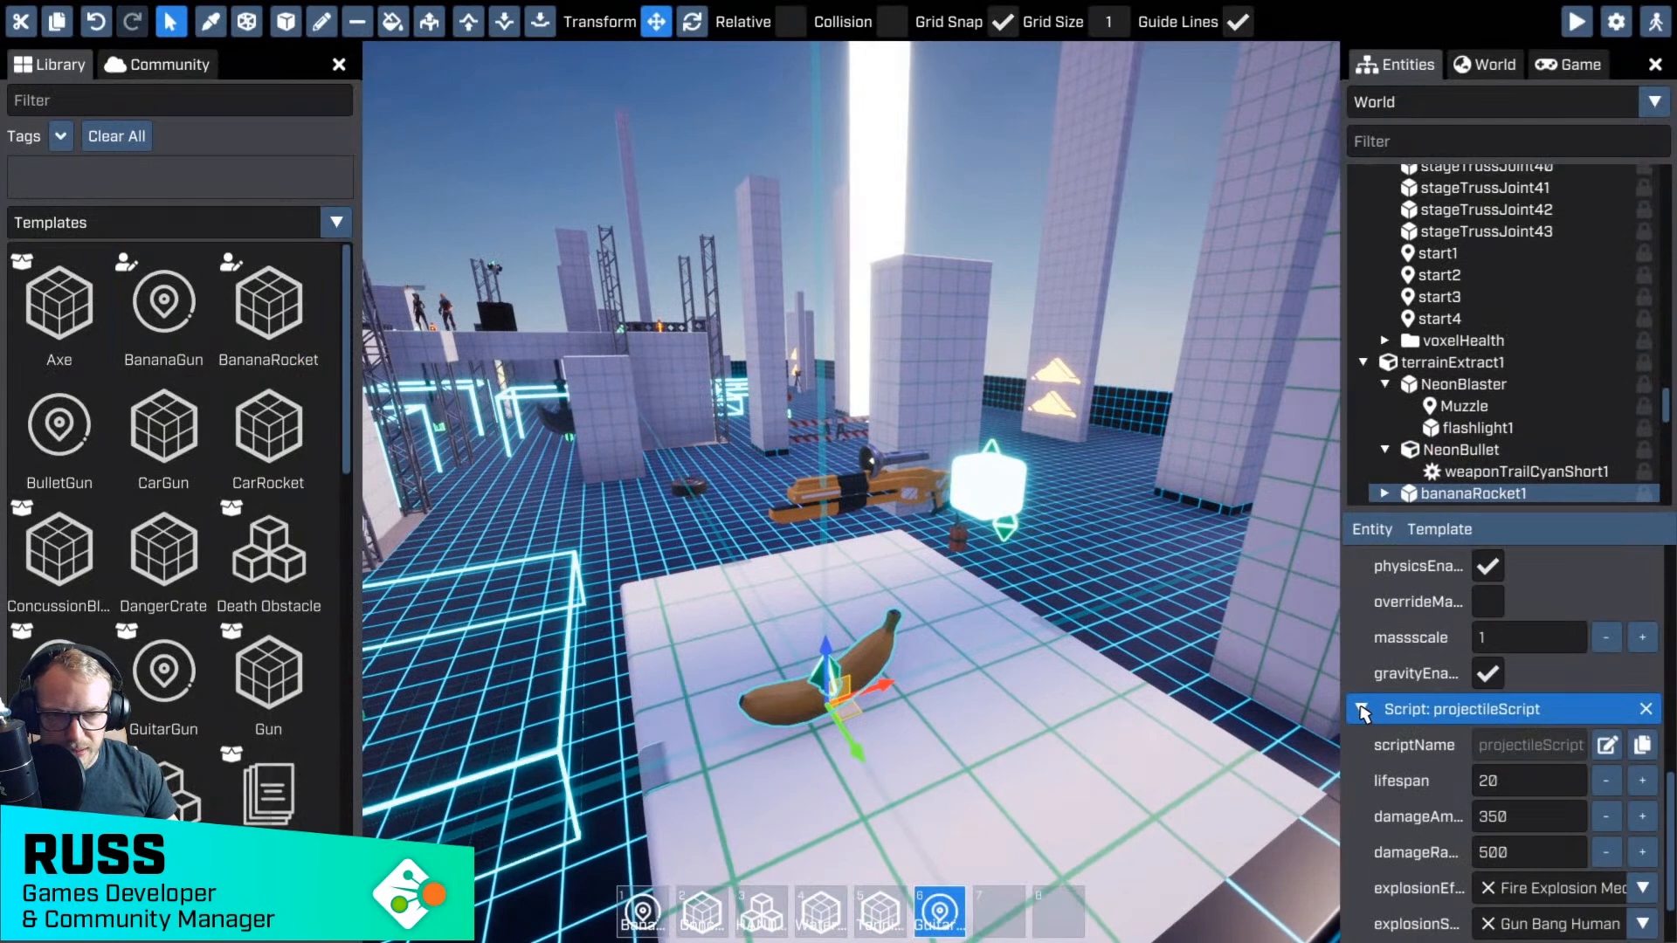
pyautogui.click(1362, 712)
pyautogui.click(1364, 873)
pyautogui.scroll(-2, 1448, 784)
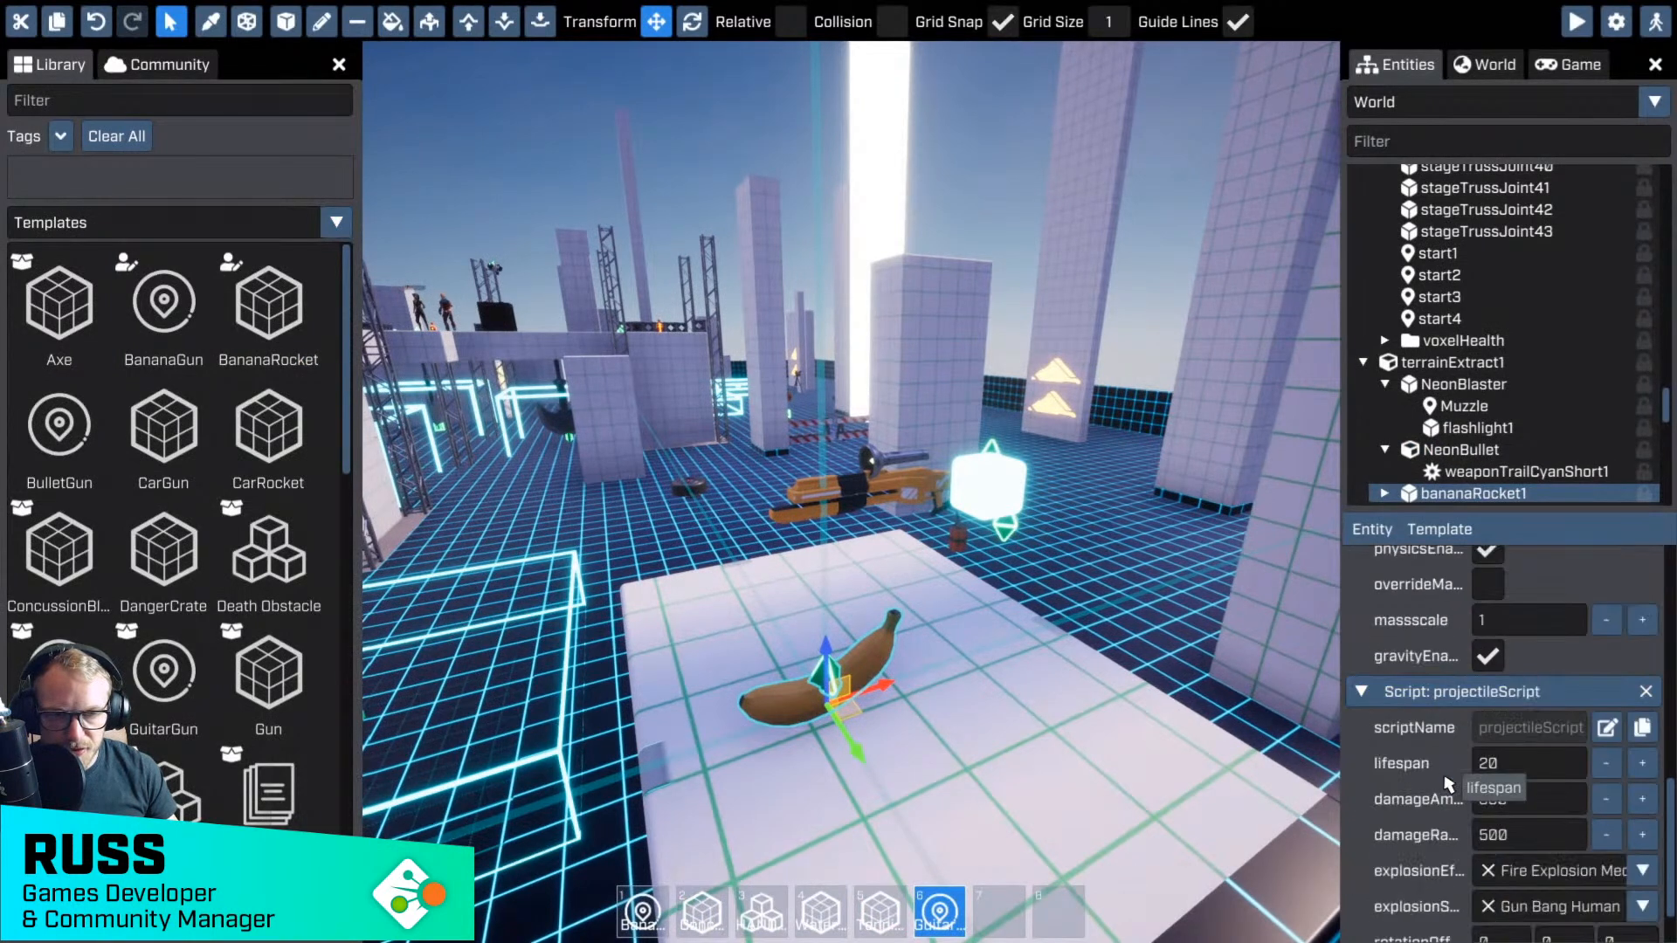
# - Add the projectileScript to the NeonBullet entity
pyautogui.scroll(-2, 1447, 783)
pyautogui.moveTo(1018, 568); pyautogui.dragTo(1049, 566, button='right')
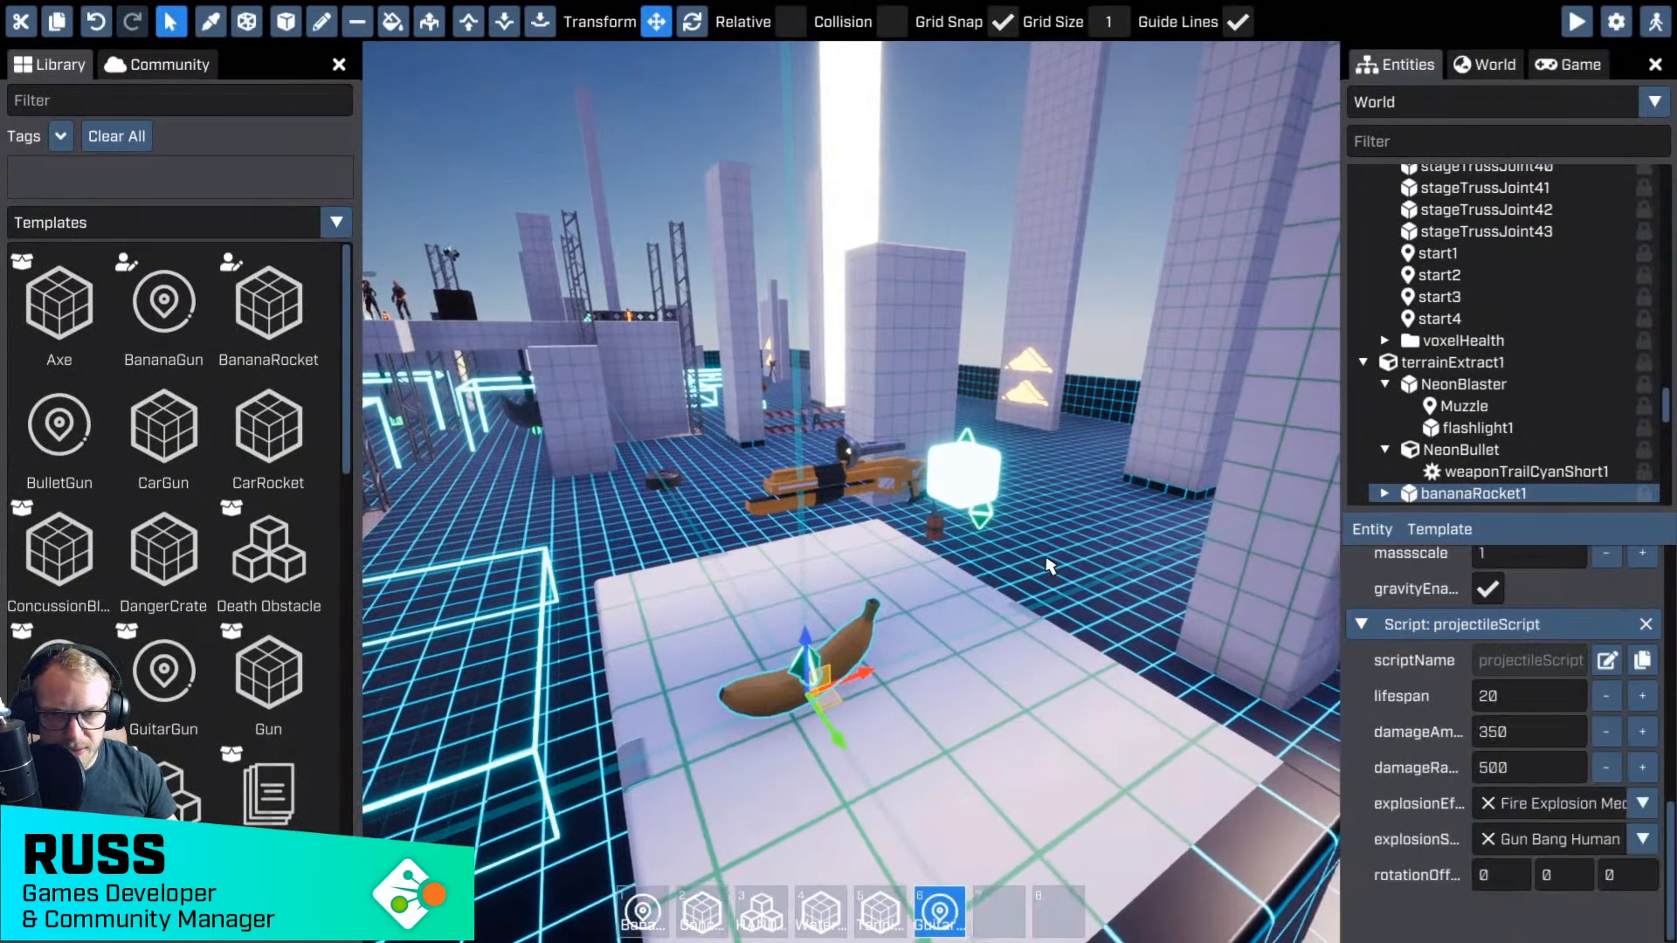
pyautogui.click(978, 487)
pyautogui.click(1372, 528)
pyautogui.moveTo(1432, 578)
pyautogui.moveTo(1515, 594)
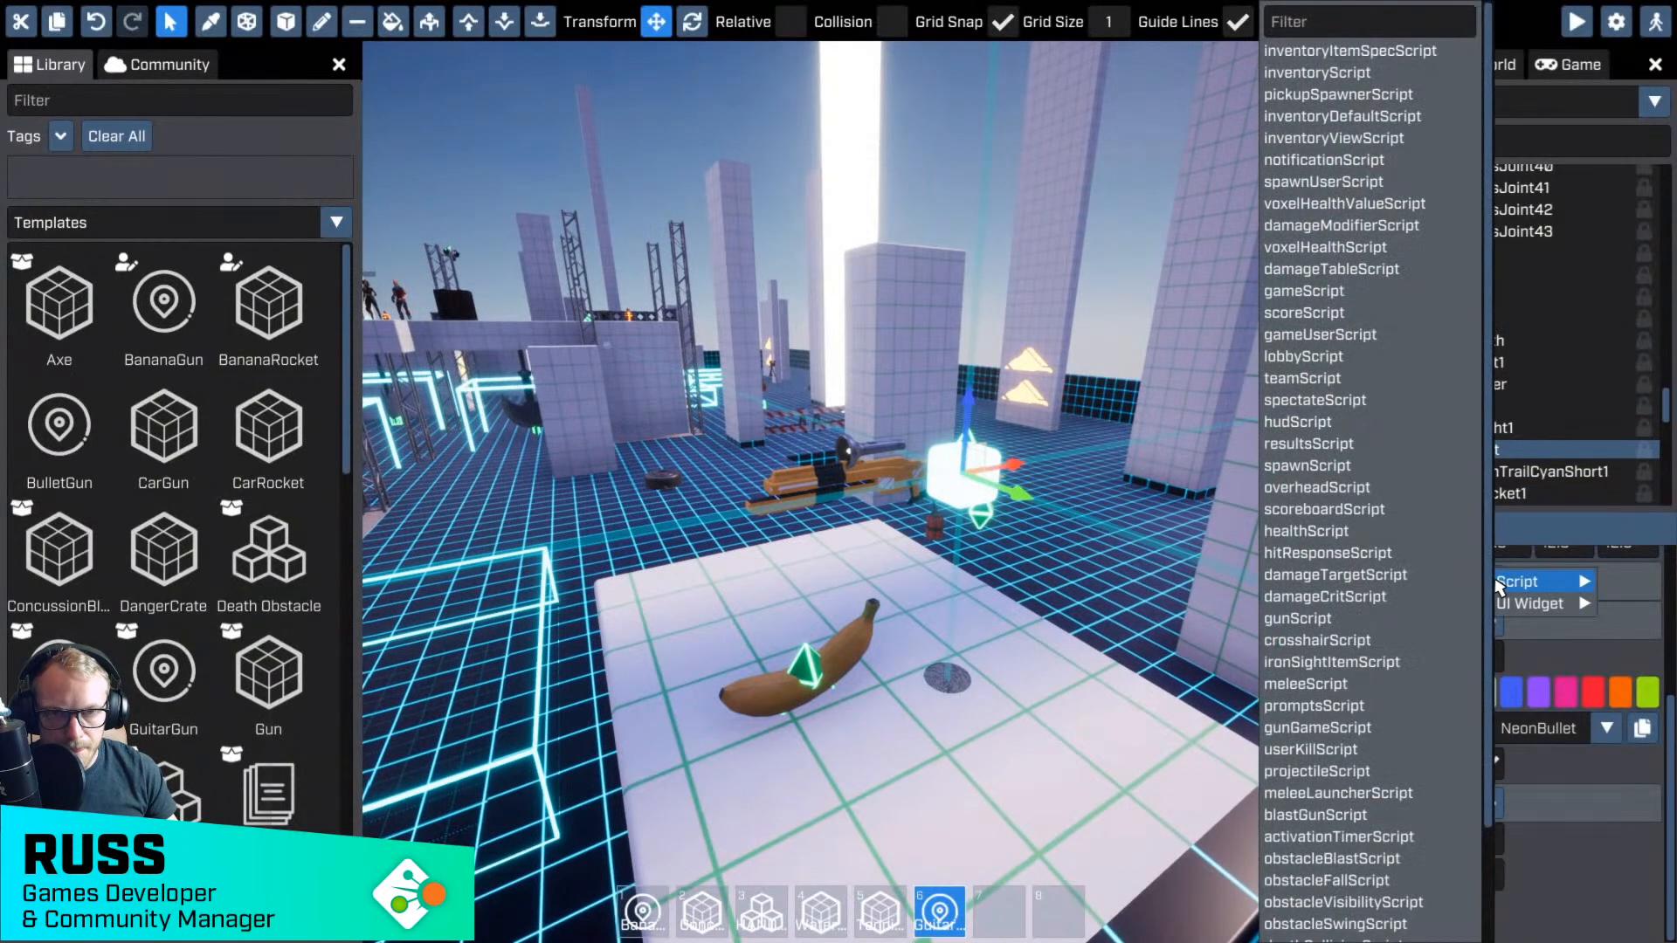
pyautogui.click(1340, 26)
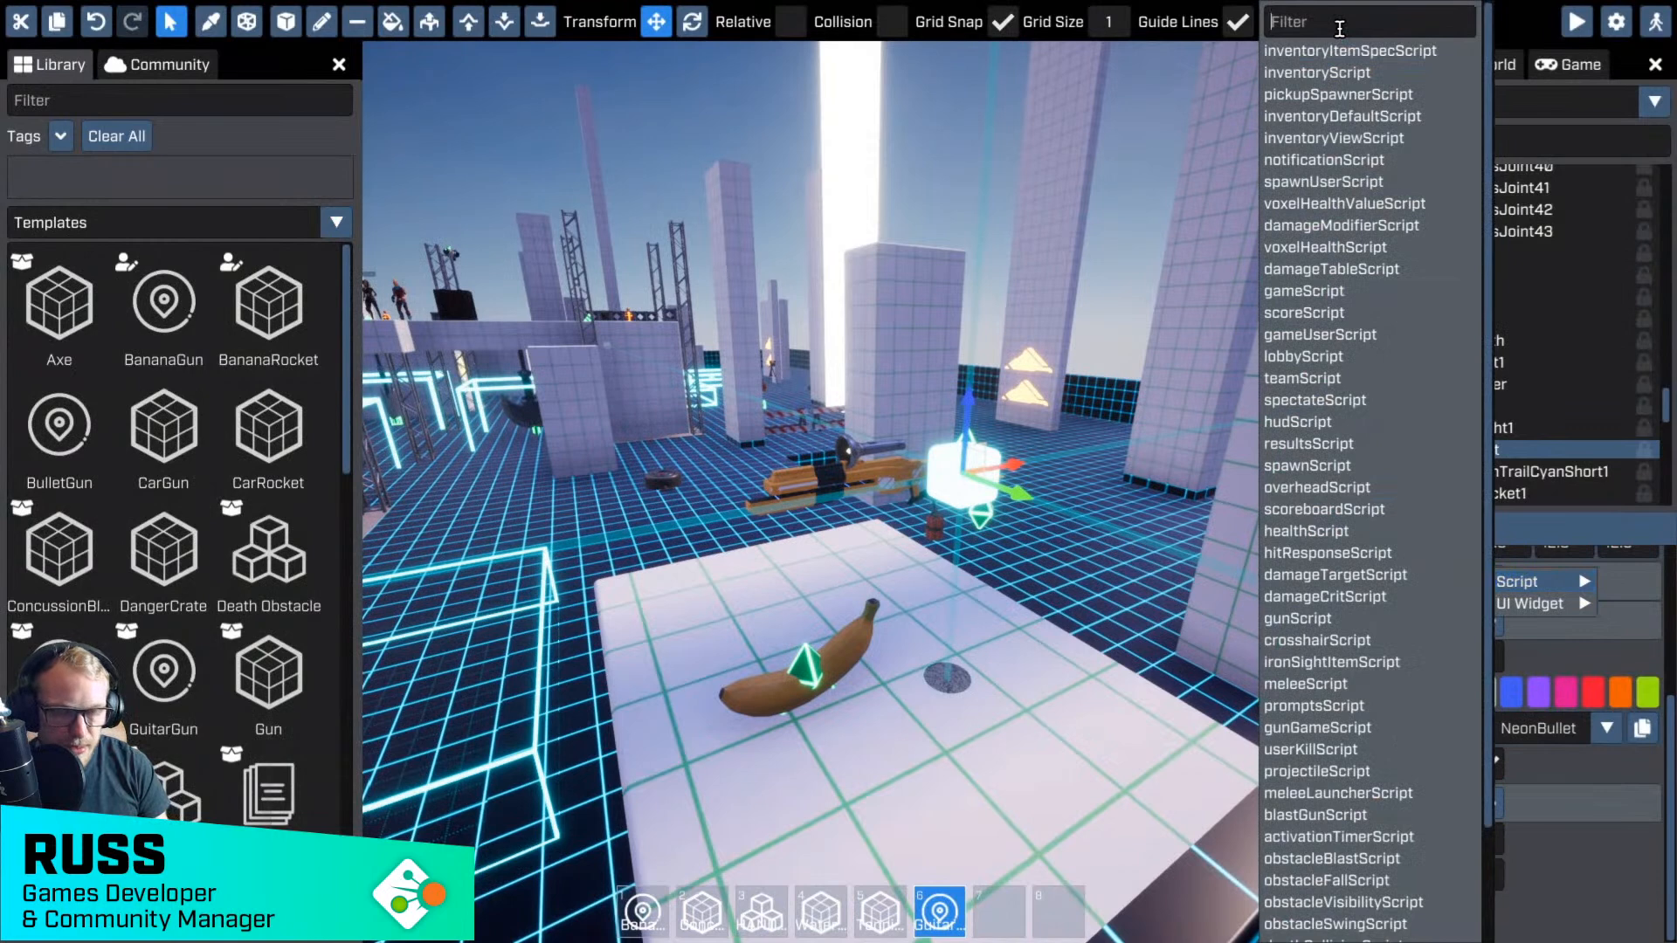
pyautogui.write('prox')
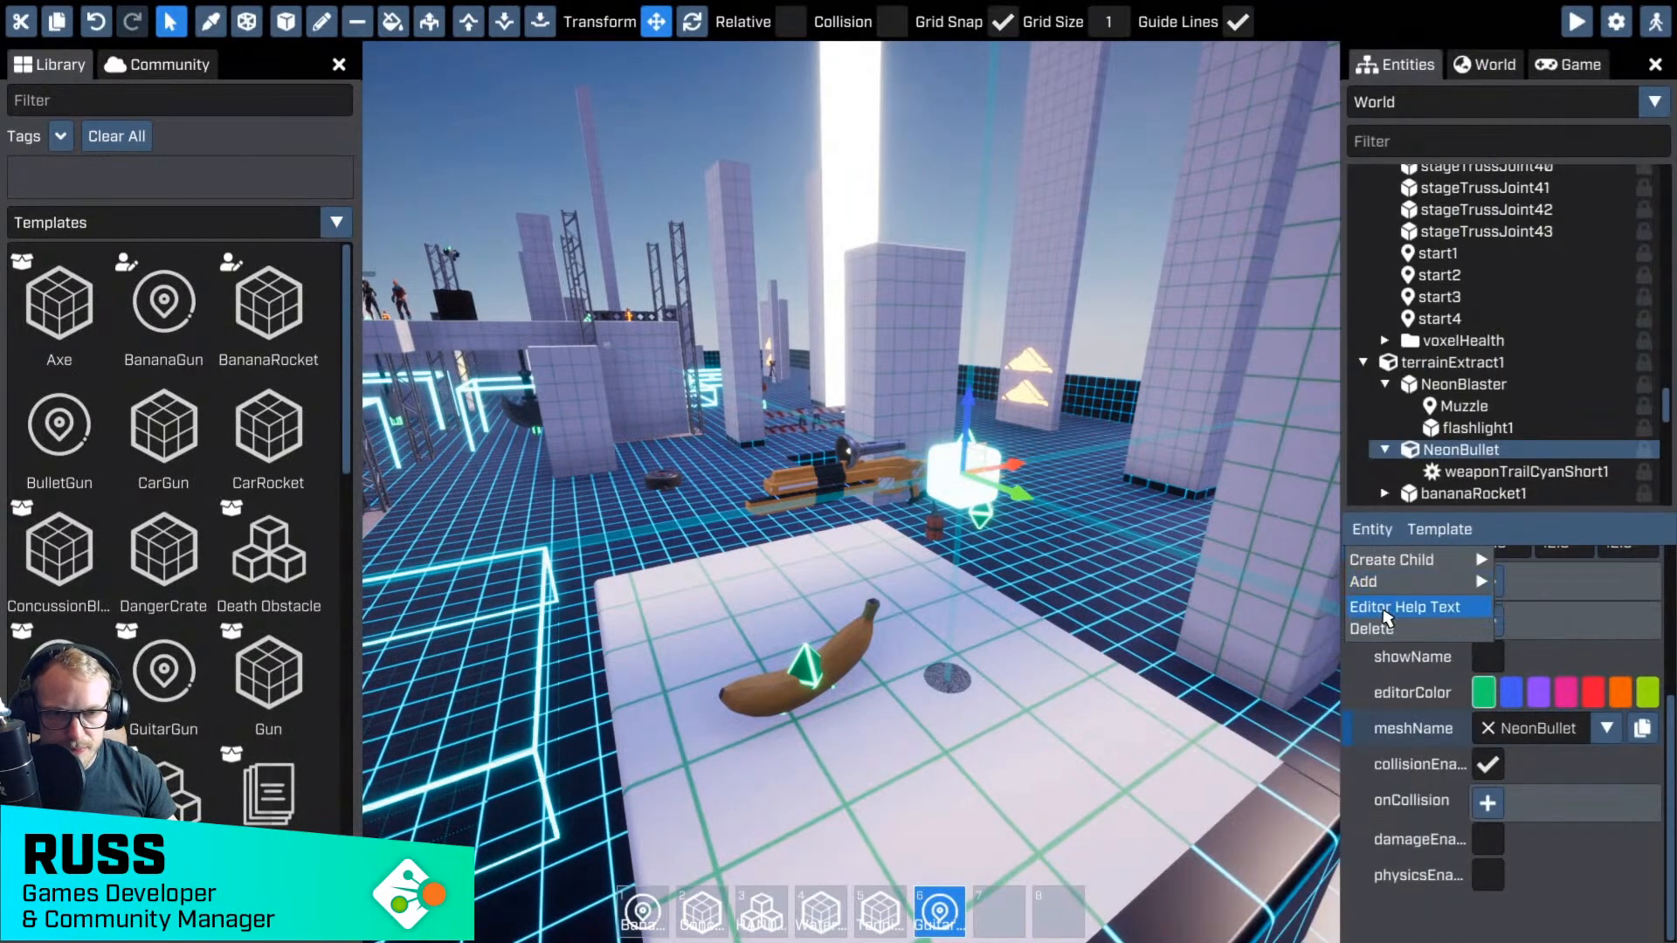
pyautogui.moveTo(1362, 581)
pyautogui.moveTo(1524, 580)
pyautogui.click(1397, 618)
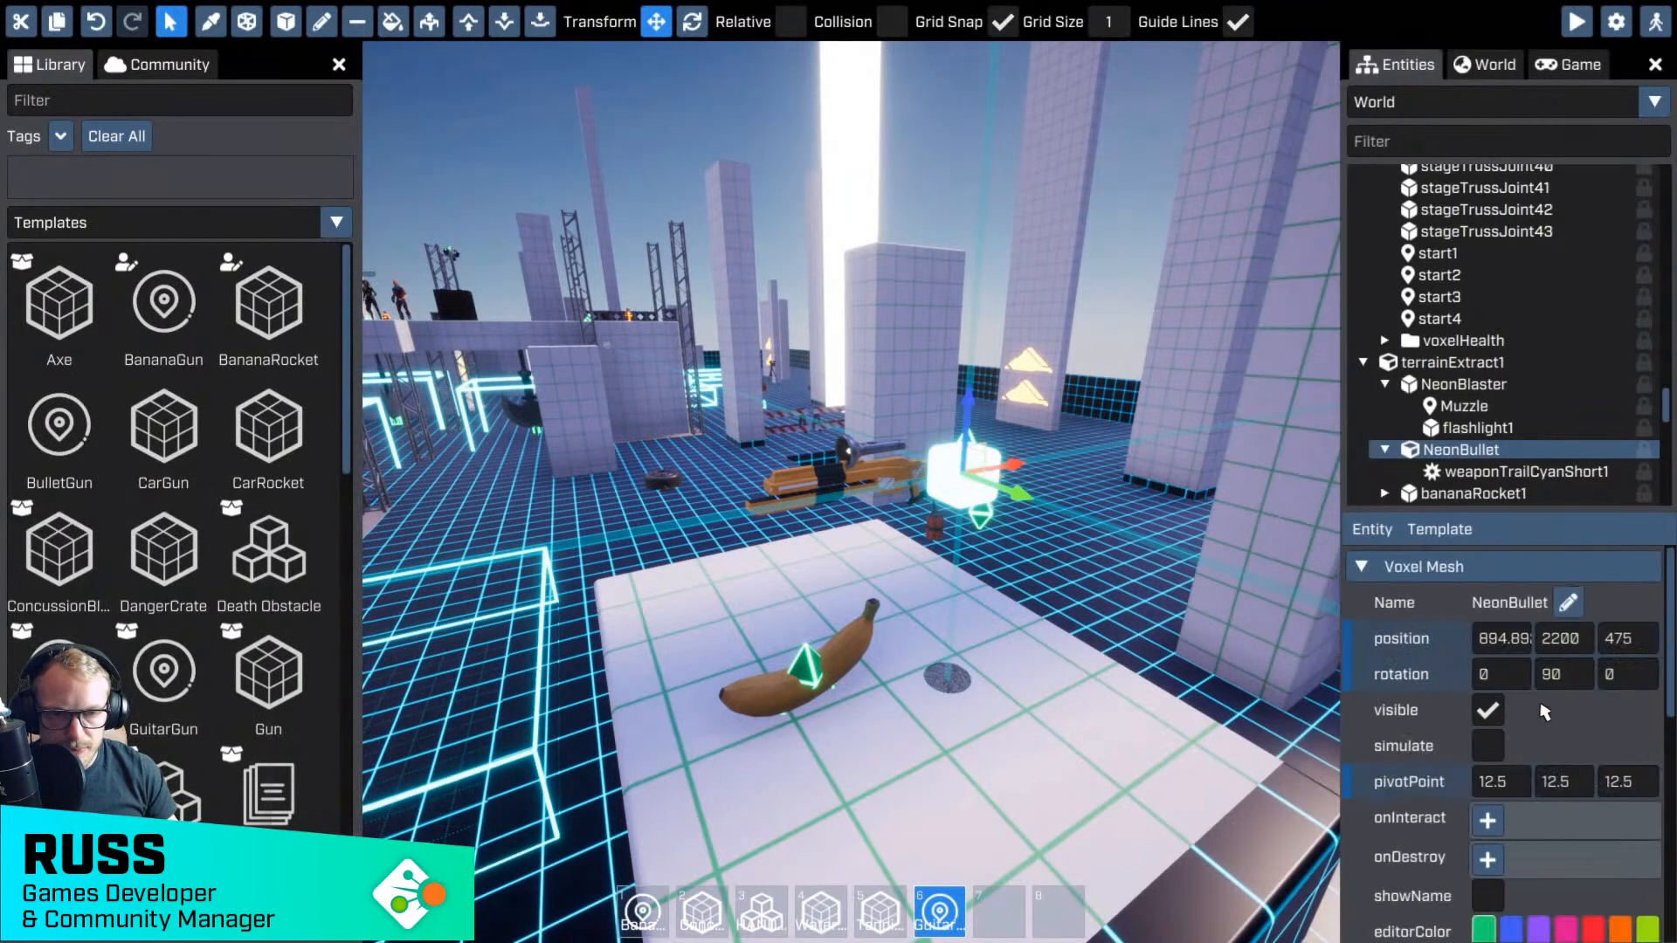
pyautogui.scroll(-5, 1559, 725)
# - Set the NeonBullet projectileScript's lifespan to 10, damage amount to 250 and damage radius to 150
pyautogui.click(797, 692)
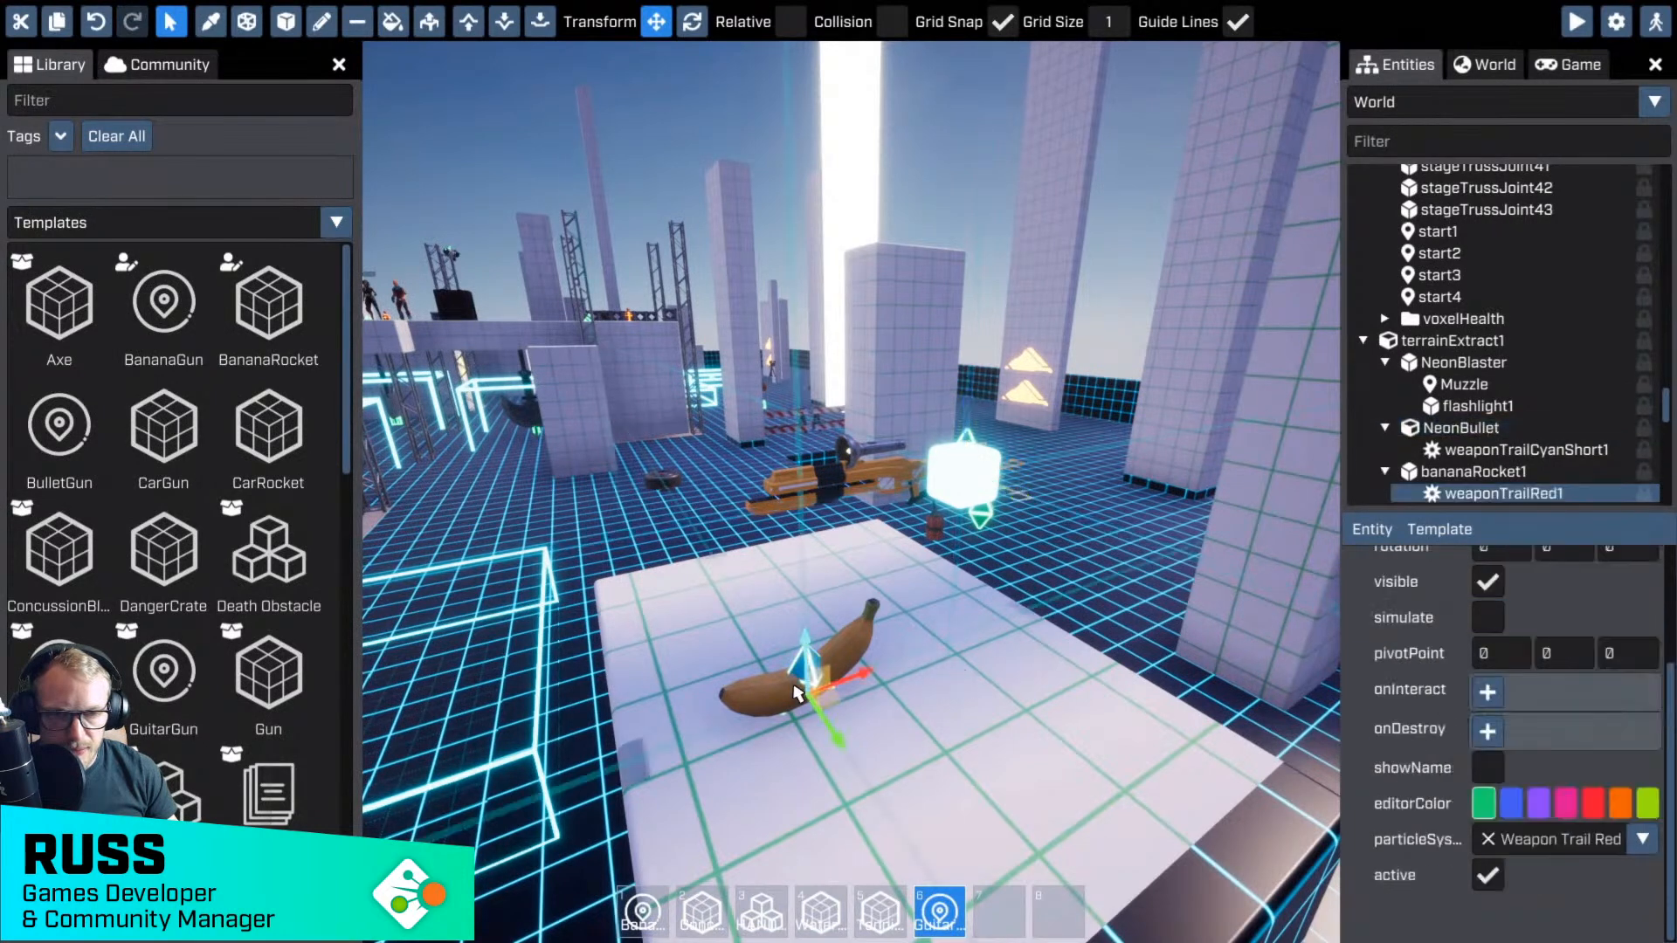
pyautogui.scroll(-3, 1485, 472)
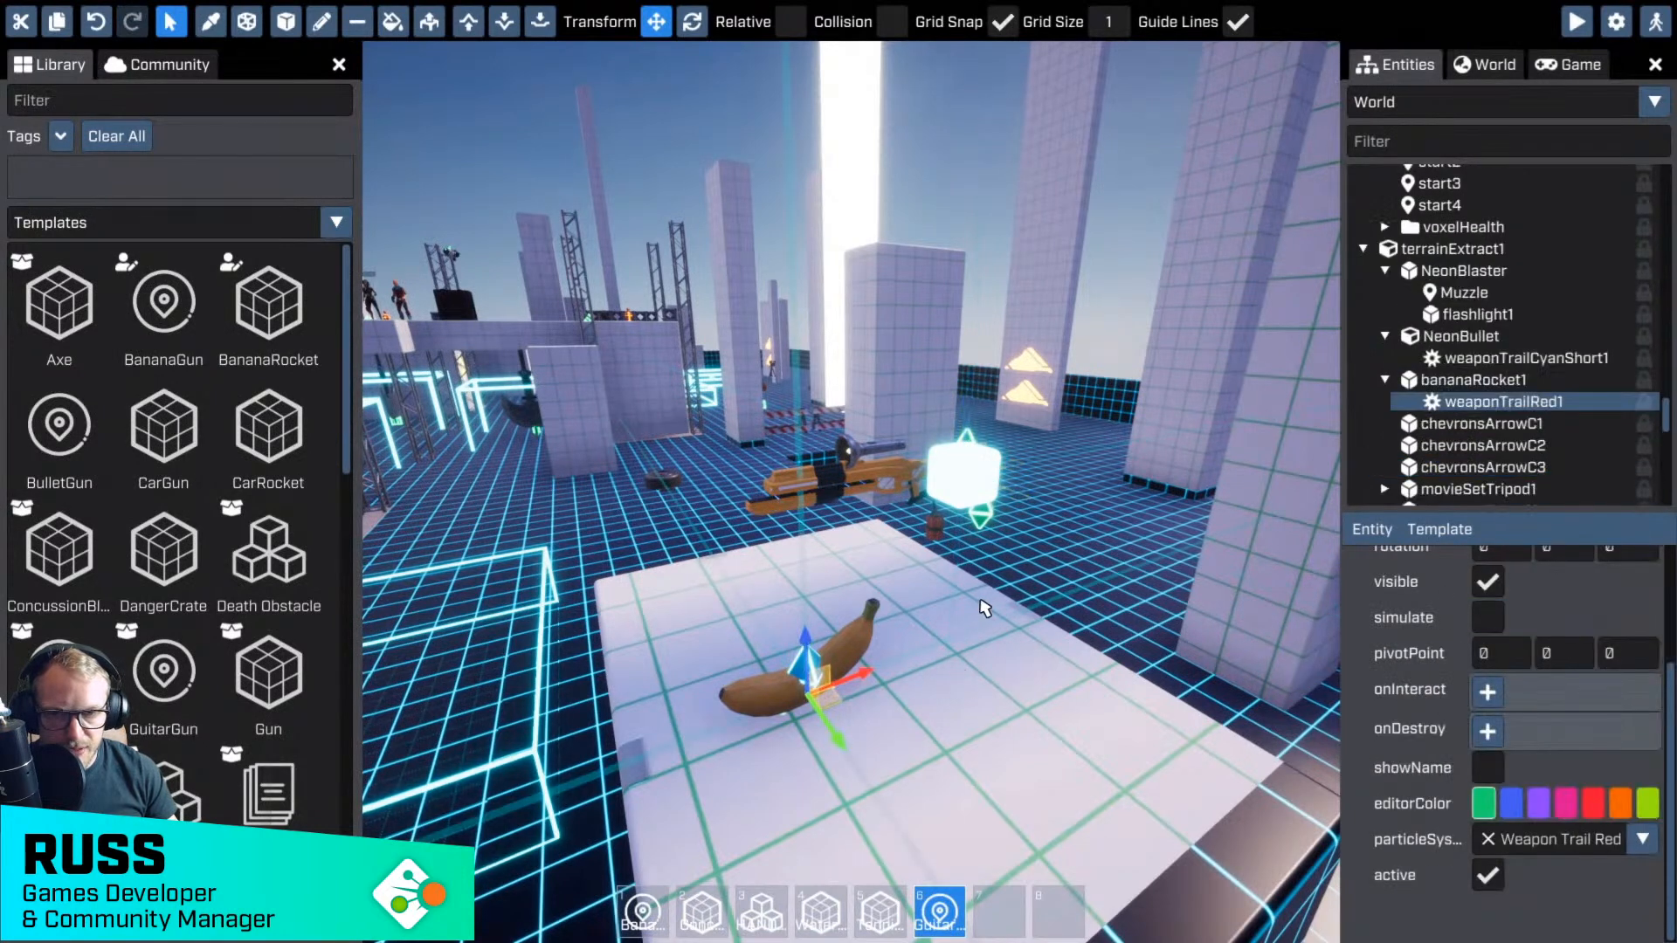
pyautogui.click(969, 481)
pyautogui.scroll(-5, 1509, 738)
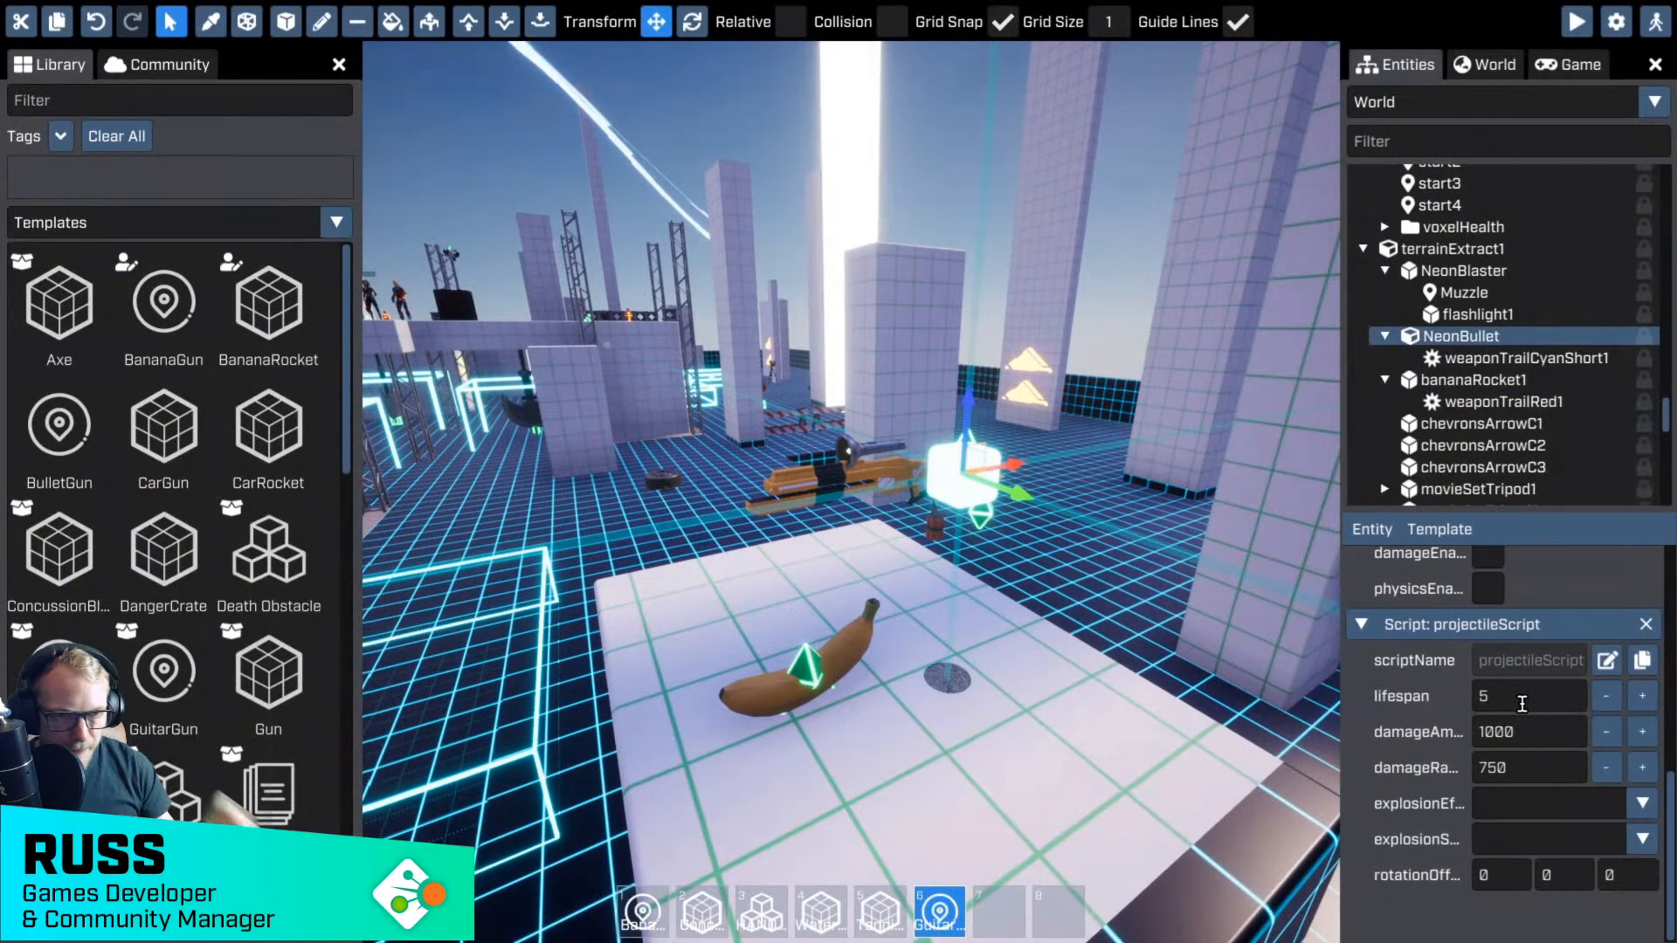
pyautogui.click(1521, 704)
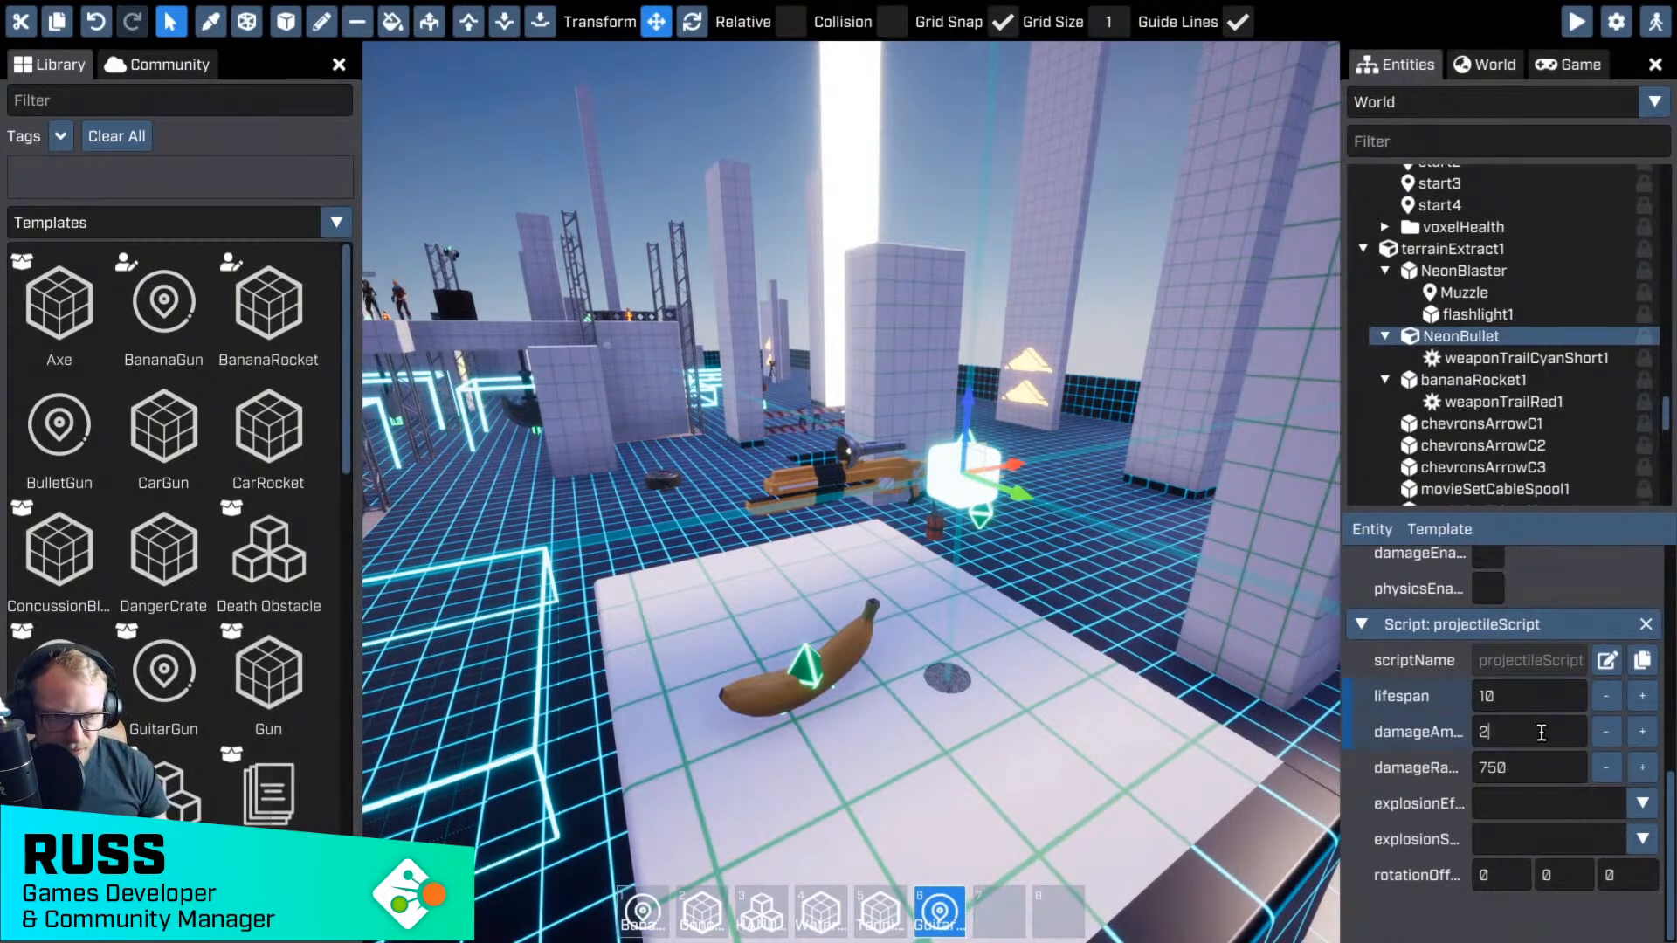
pyautogui.click(1530, 775)
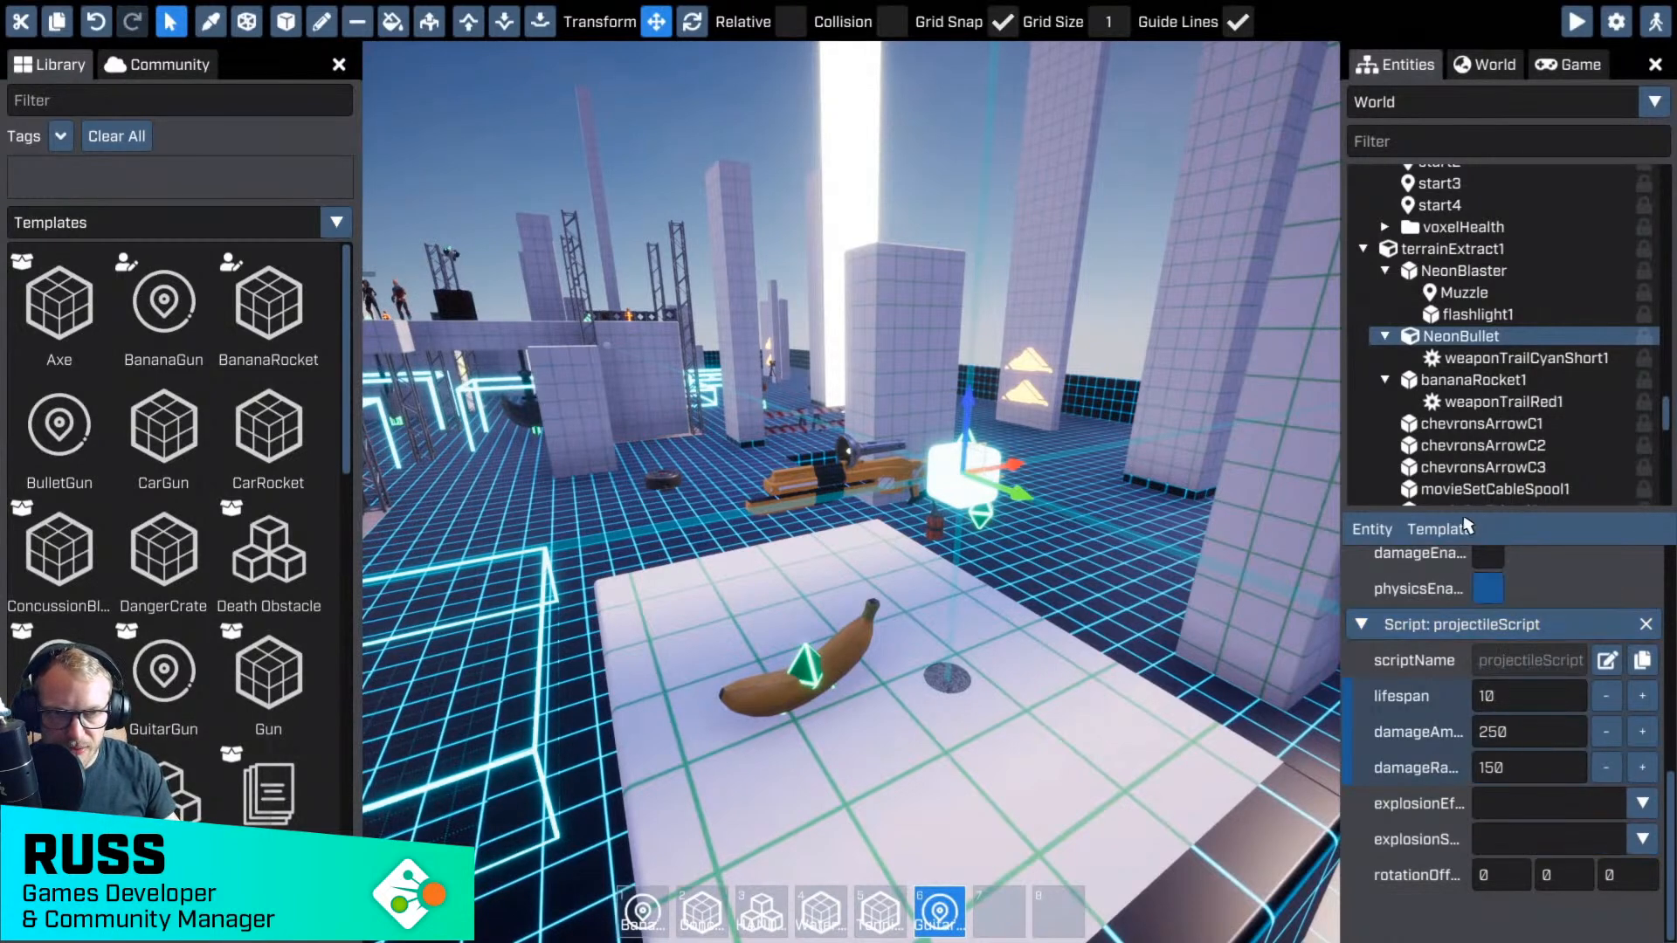
# - Create a new template named NeonBullet from the NeonBullet entity and its trail
pyautogui.click(1471, 343)
pyautogui.scroll(5, 1480, 559)
pyautogui.click(1440, 529)
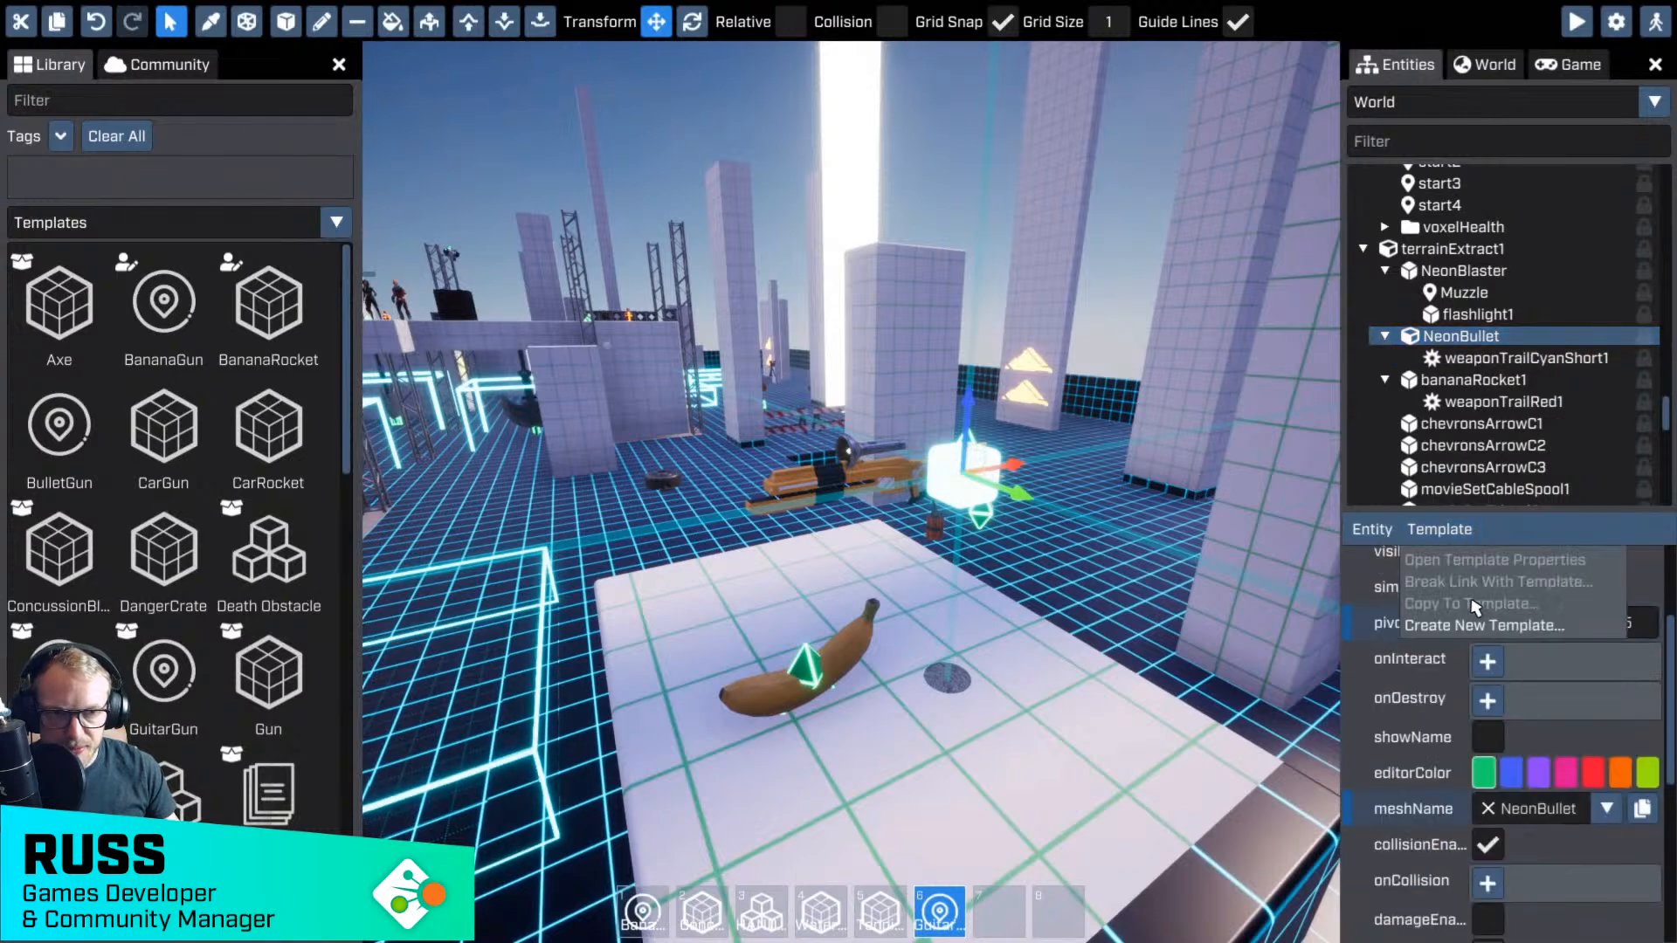
pyautogui.click(1432, 621)
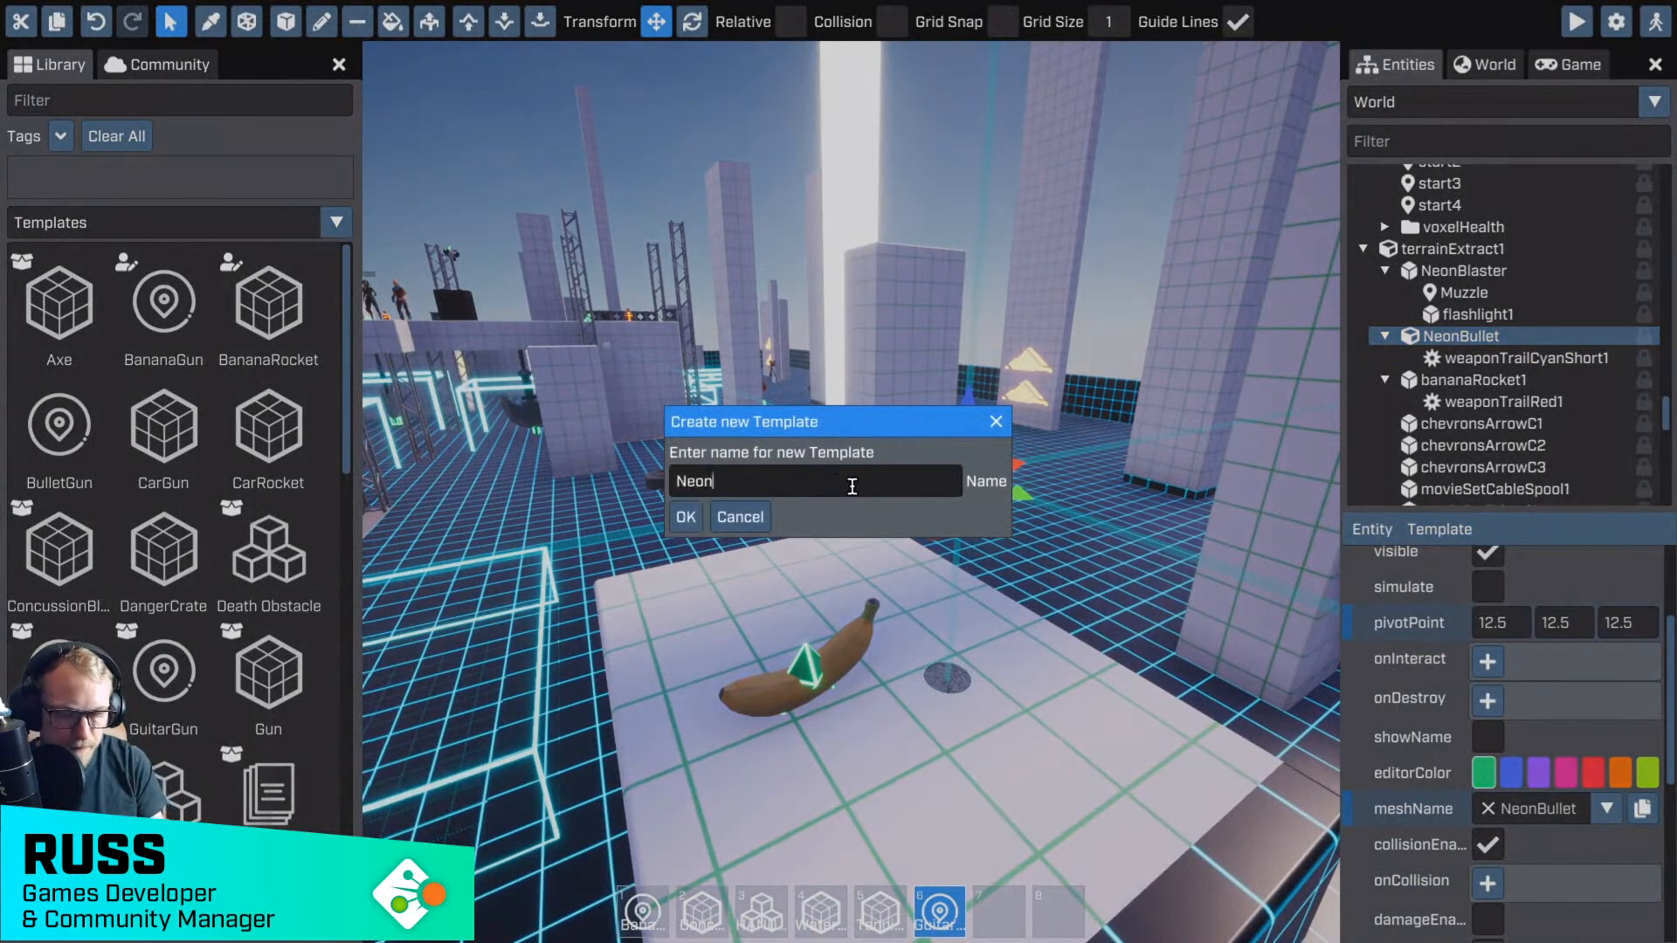
pyautogui.click(688, 518)
# - Delete the placed NeonBullet and the bananaRocket1 reference object, including its red trail, from the world
pyautogui.click(808, 666)
pyautogui.press('Delete')
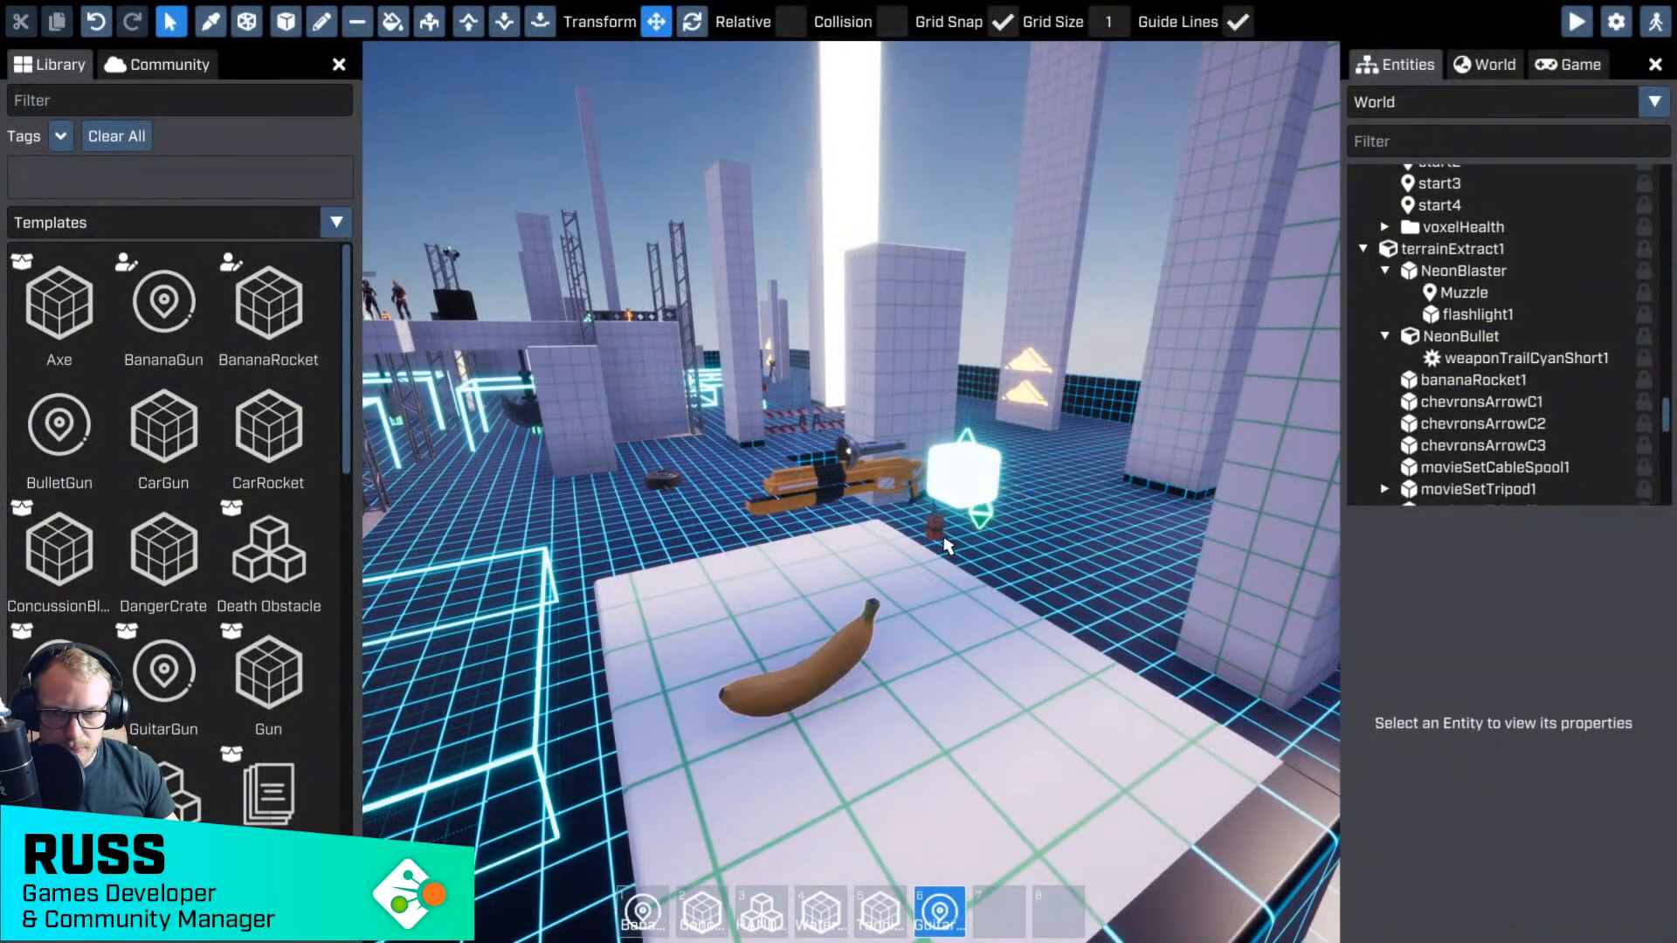
pyautogui.click(945, 545)
pyautogui.press('Delete')
pyautogui.click(841, 662)
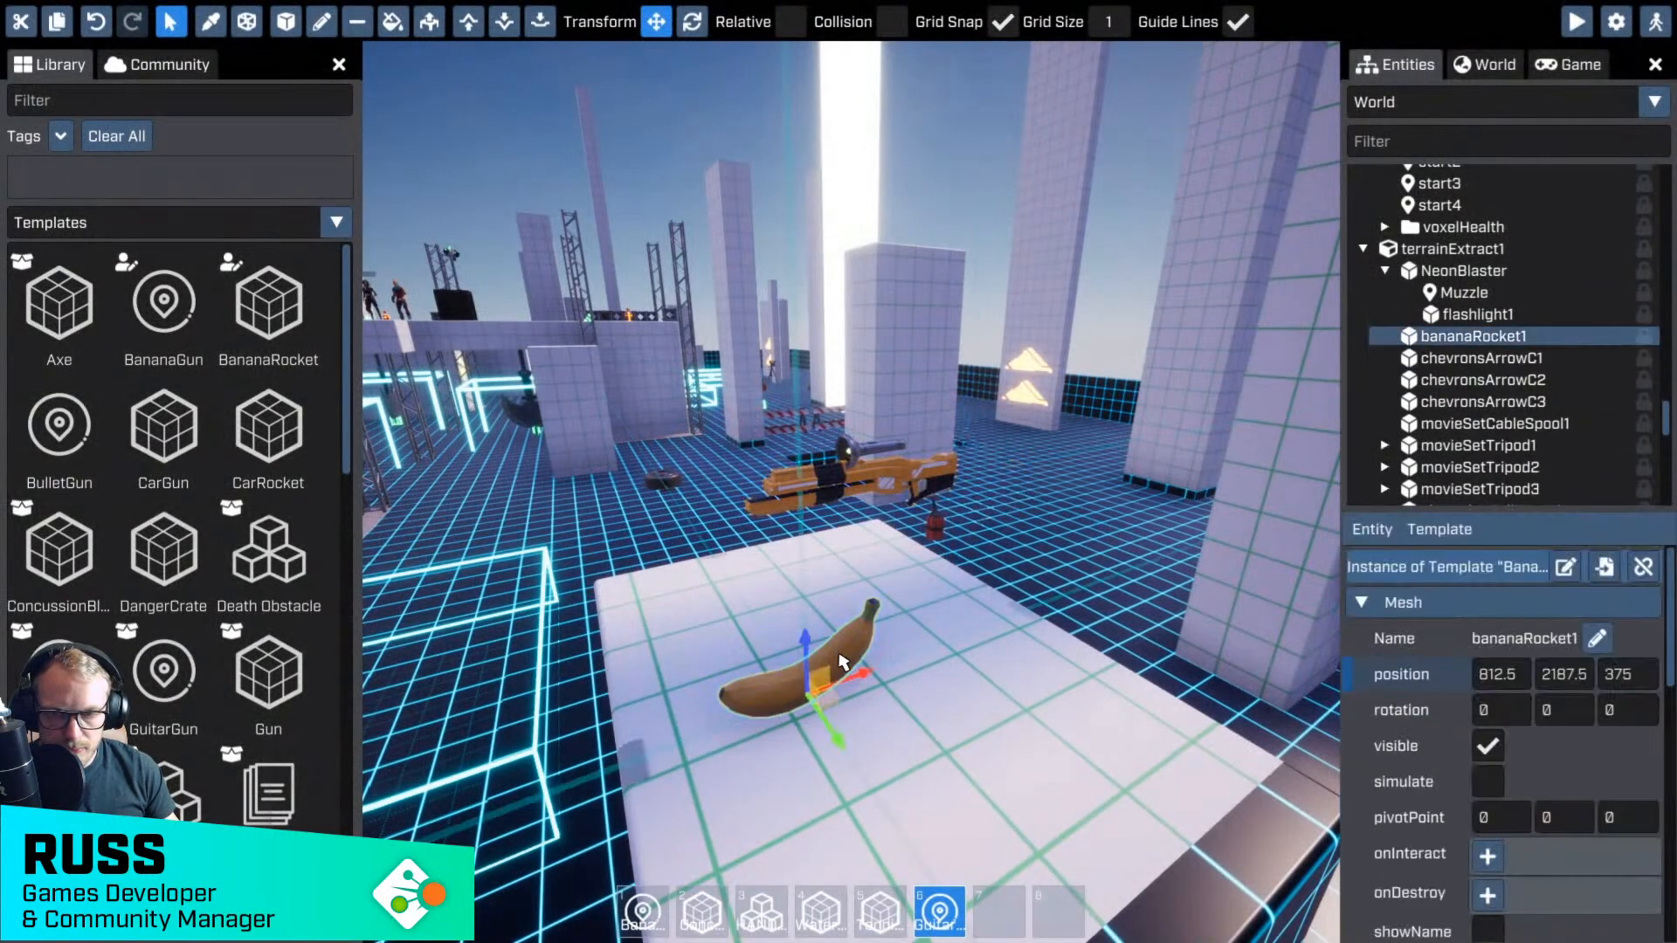
pyautogui.press('Delete')
# - Set the NeonBlaster's projectile template to NeonBullet and the projectileEx… value directly below it to 1000
pyautogui.click(908, 485)
pyautogui.scroll(-15, 1495, 666)
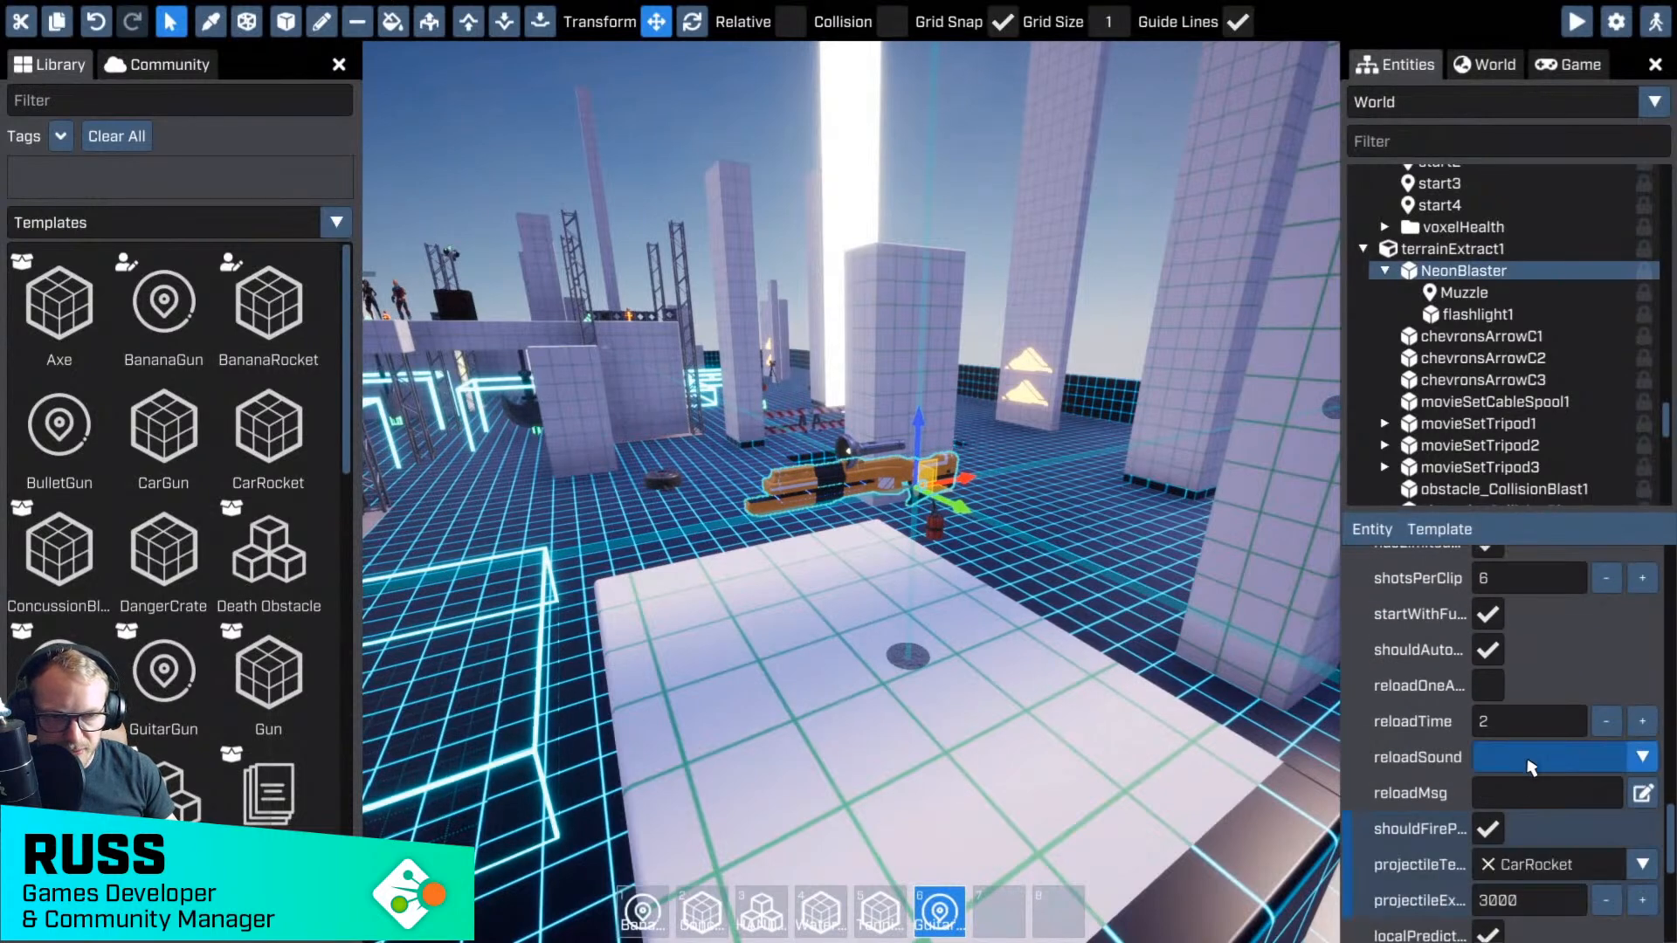
pyautogui.scroll(-5, 1519, 777)
pyautogui.click(1560, 692)
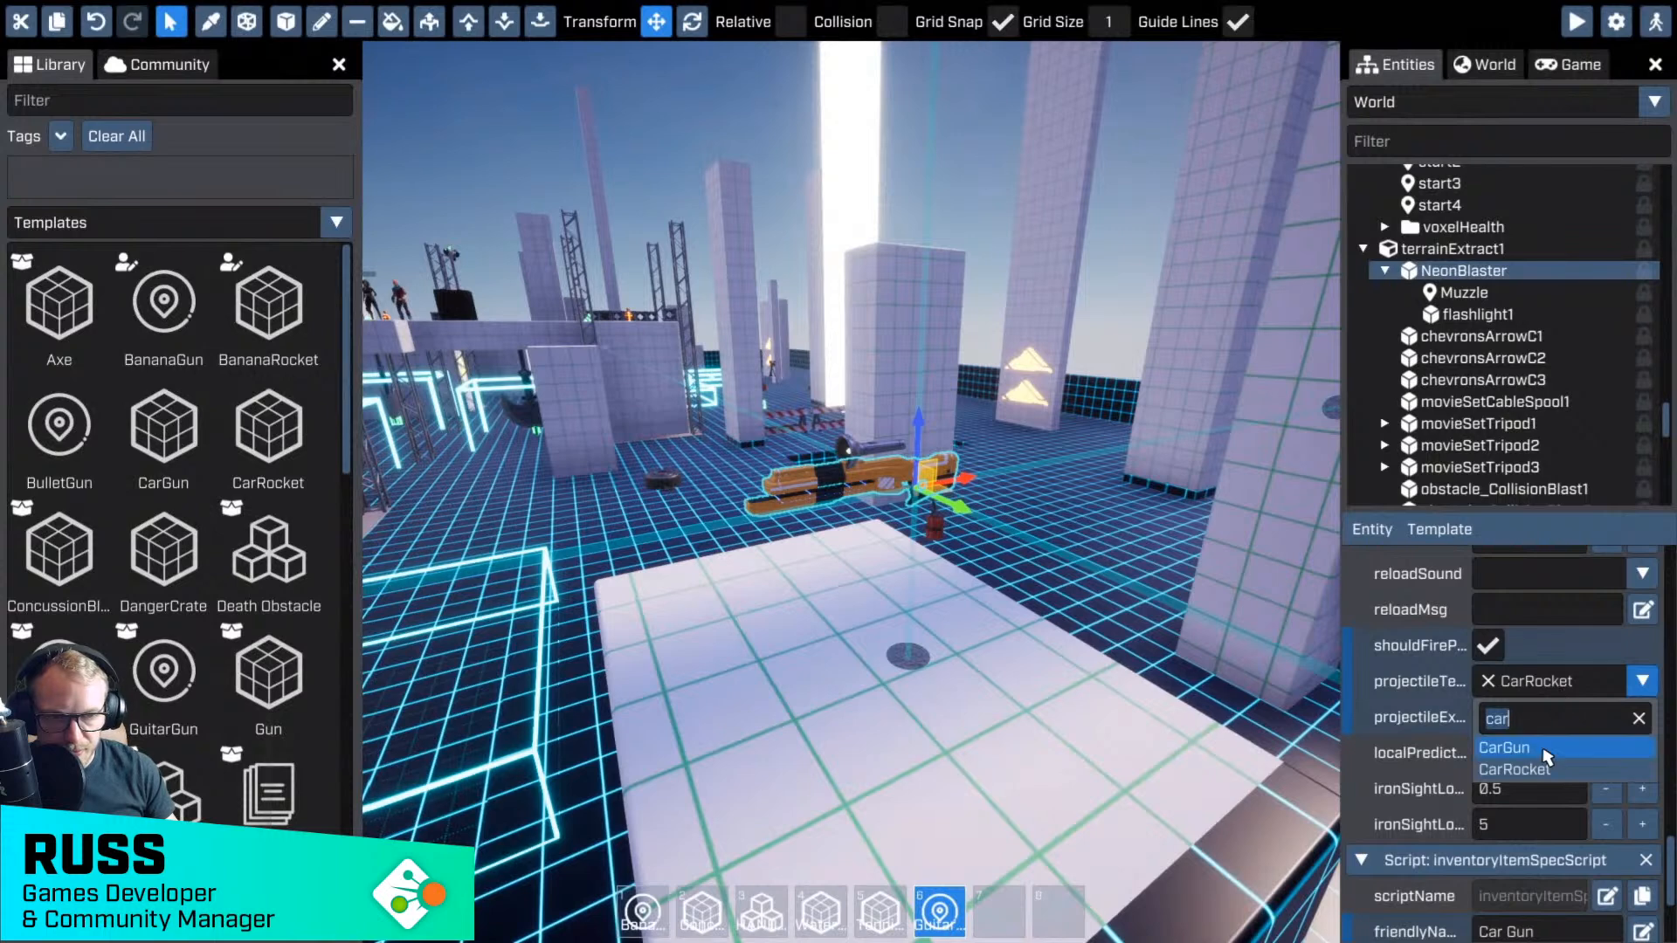
pyautogui.write('neo')
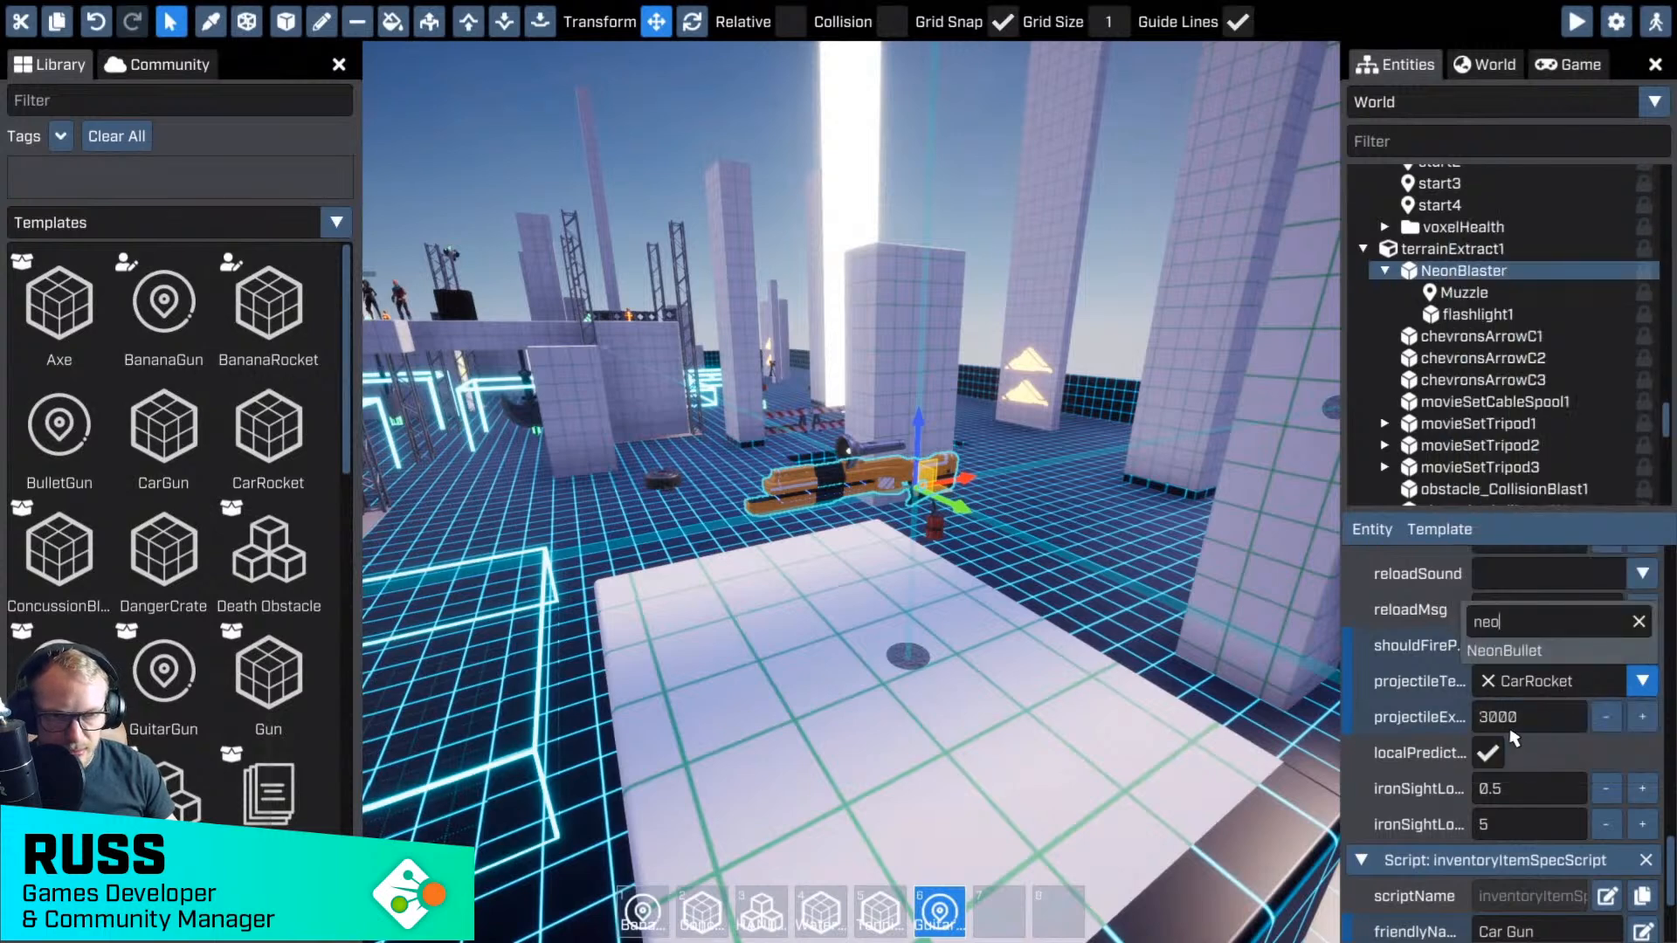
pyautogui.click(1502, 652)
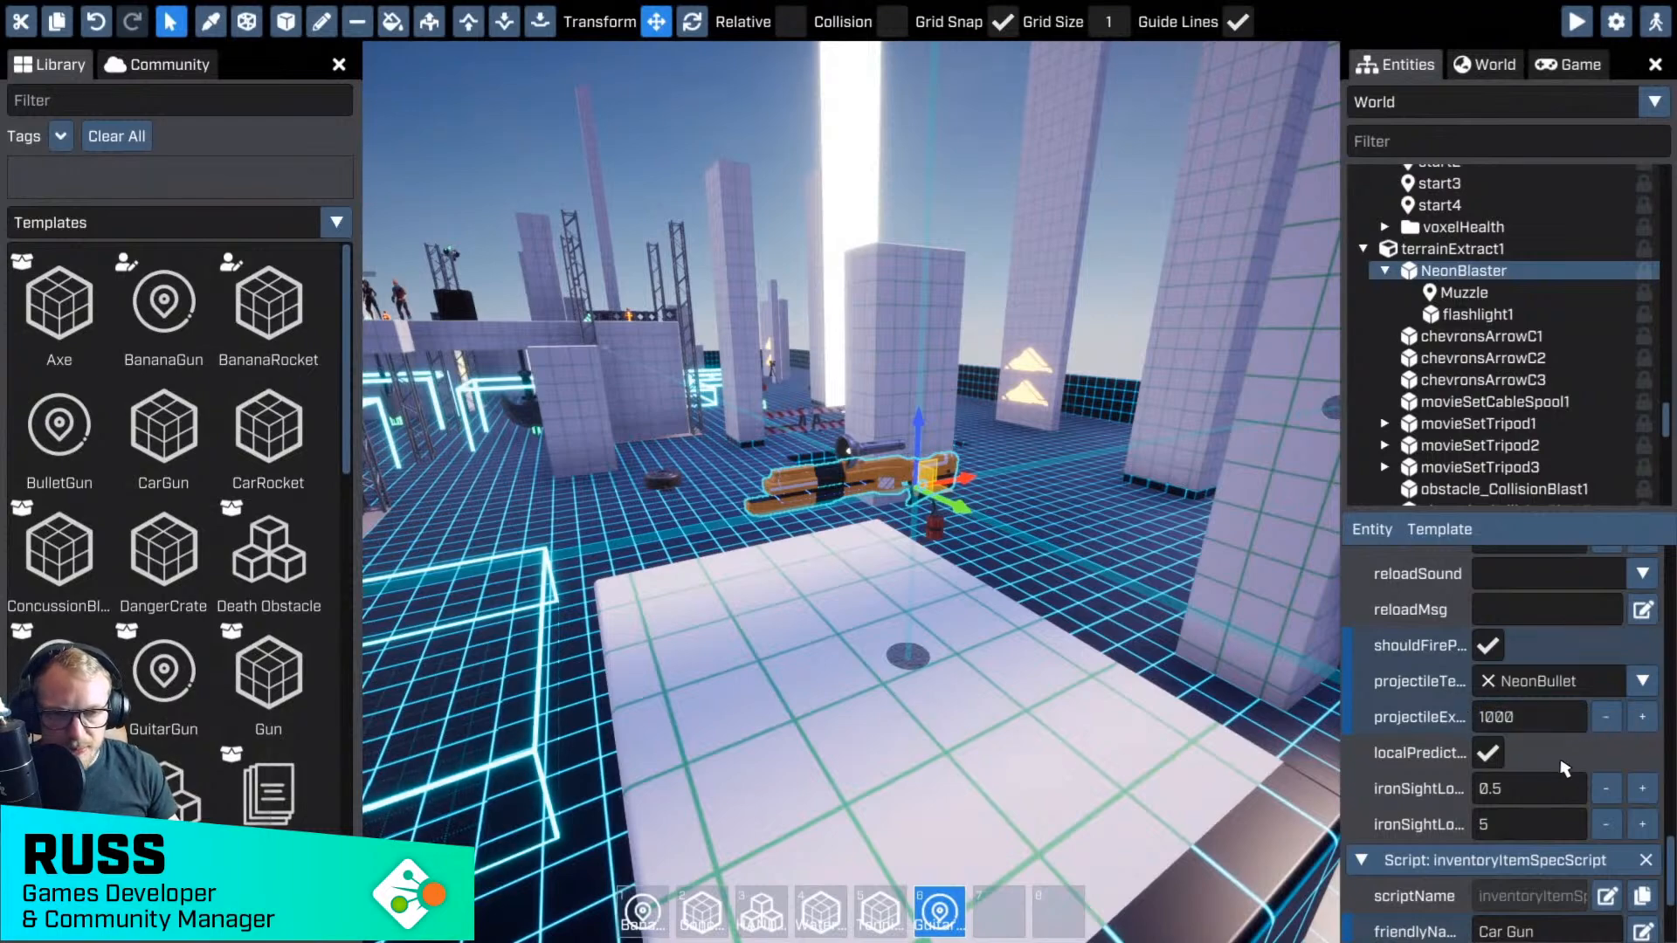
# - Create a new template named NeonBlaster from the NeonBlaster entity and delete the placed gun from the world
pyautogui.press('d')
pyautogui.moveTo(1059, 732); pyautogui.dragTo(891, 690, button='right')
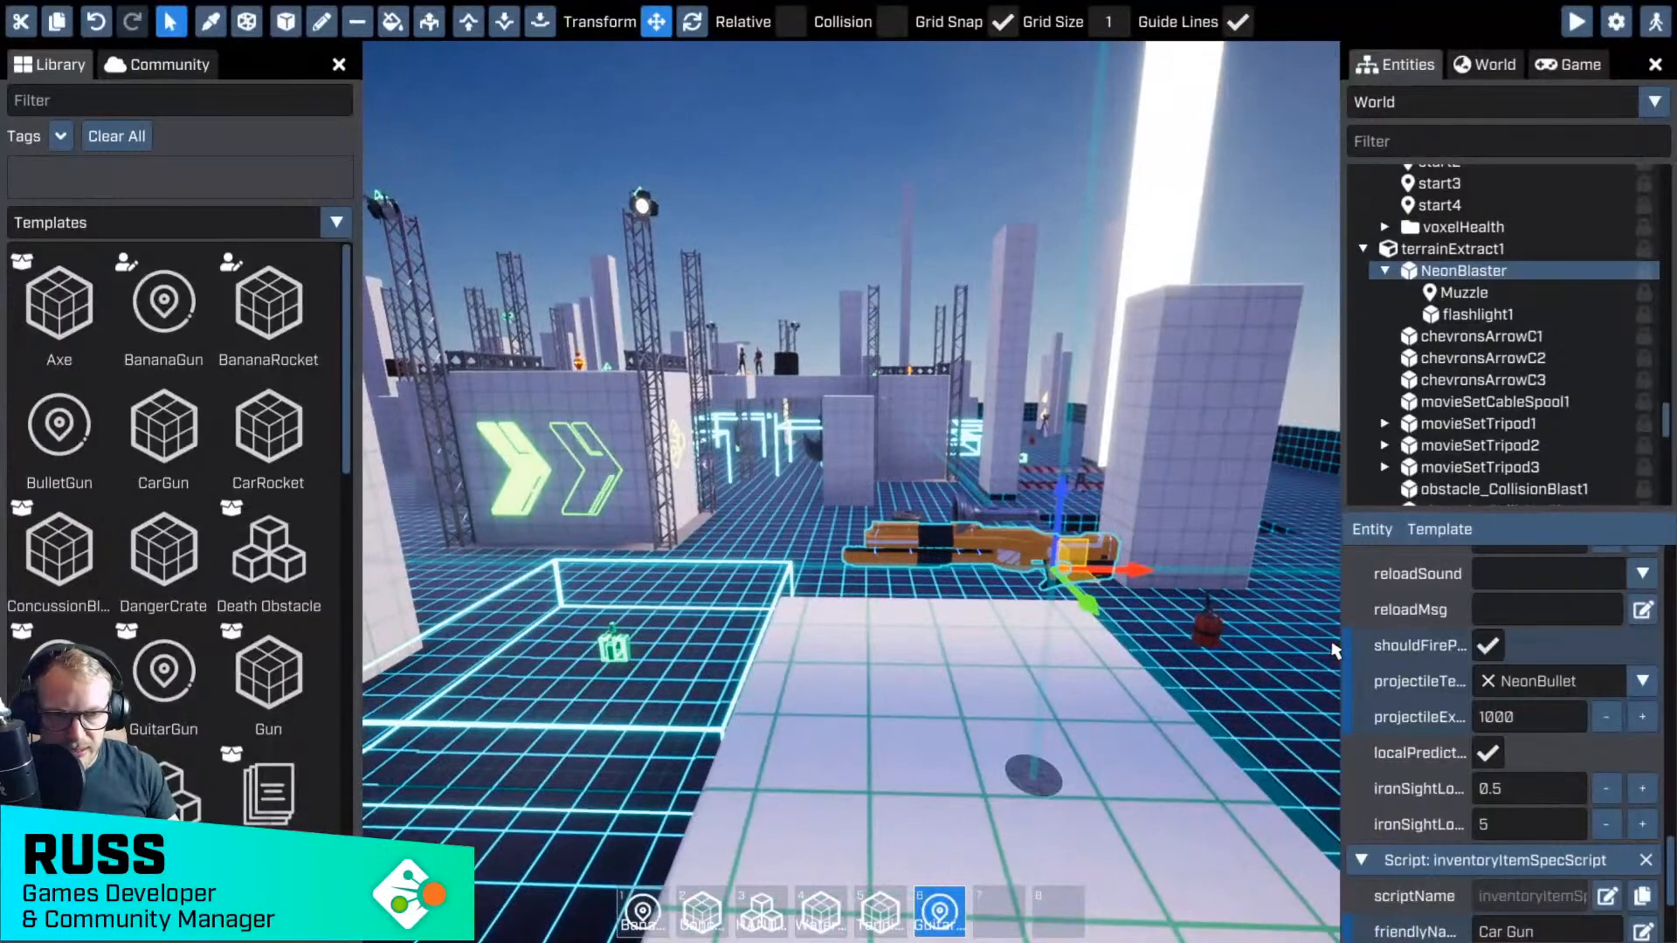
pyautogui.scroll(15, 1508, 647)
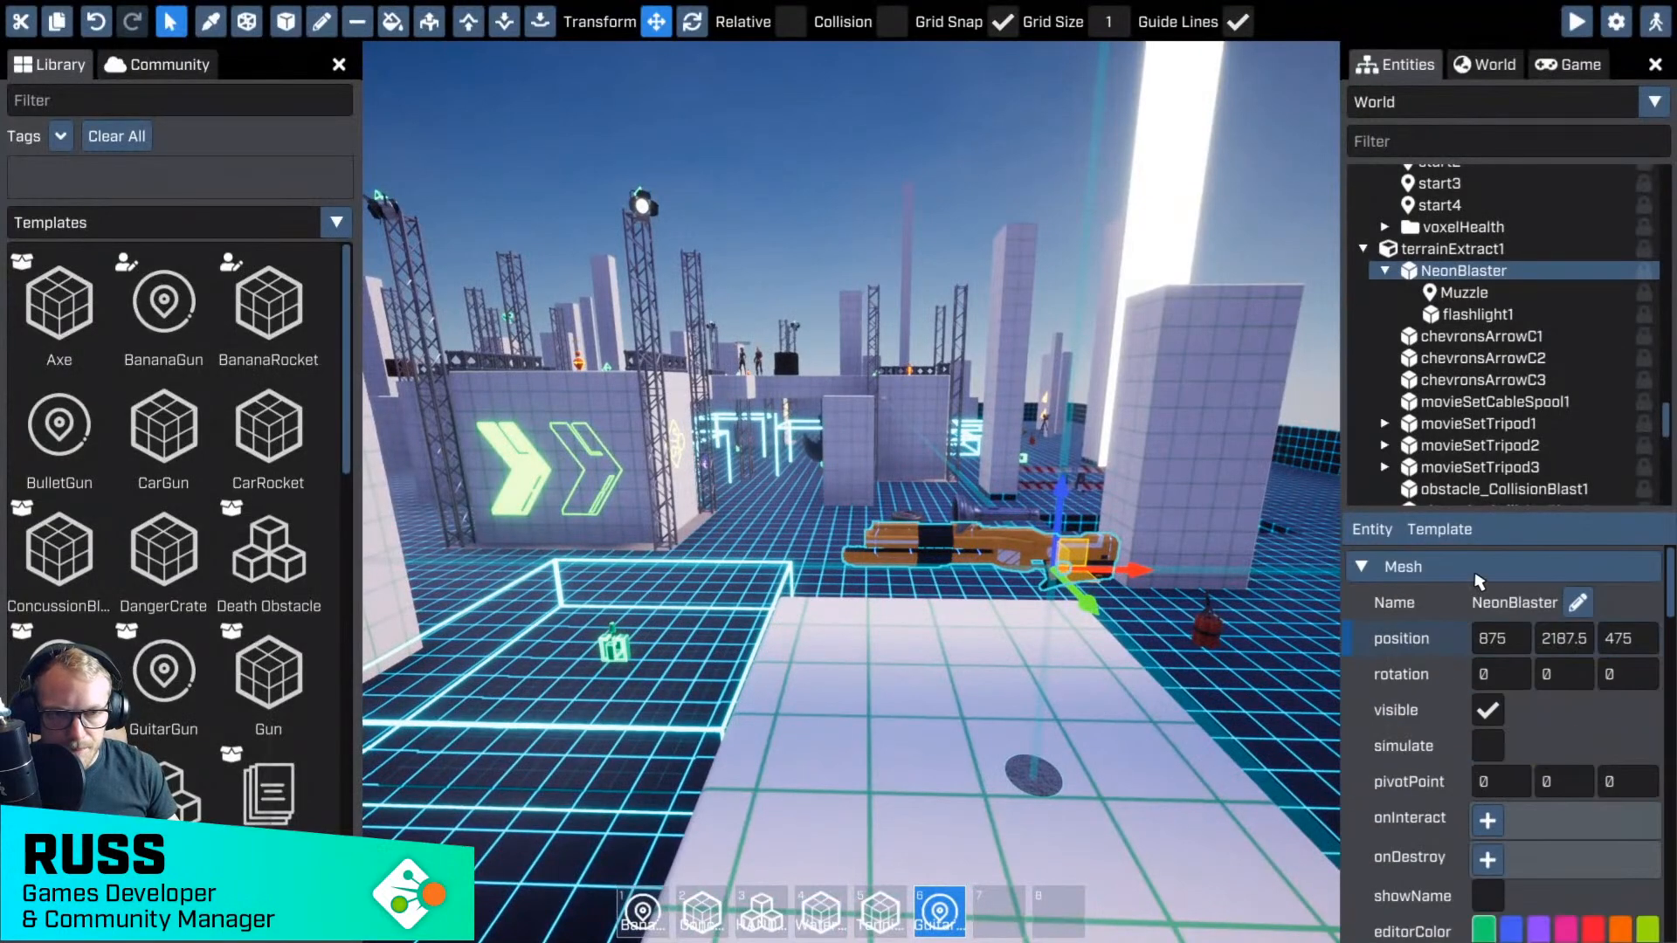
pyautogui.click(1445, 533)
pyautogui.click(1419, 623)
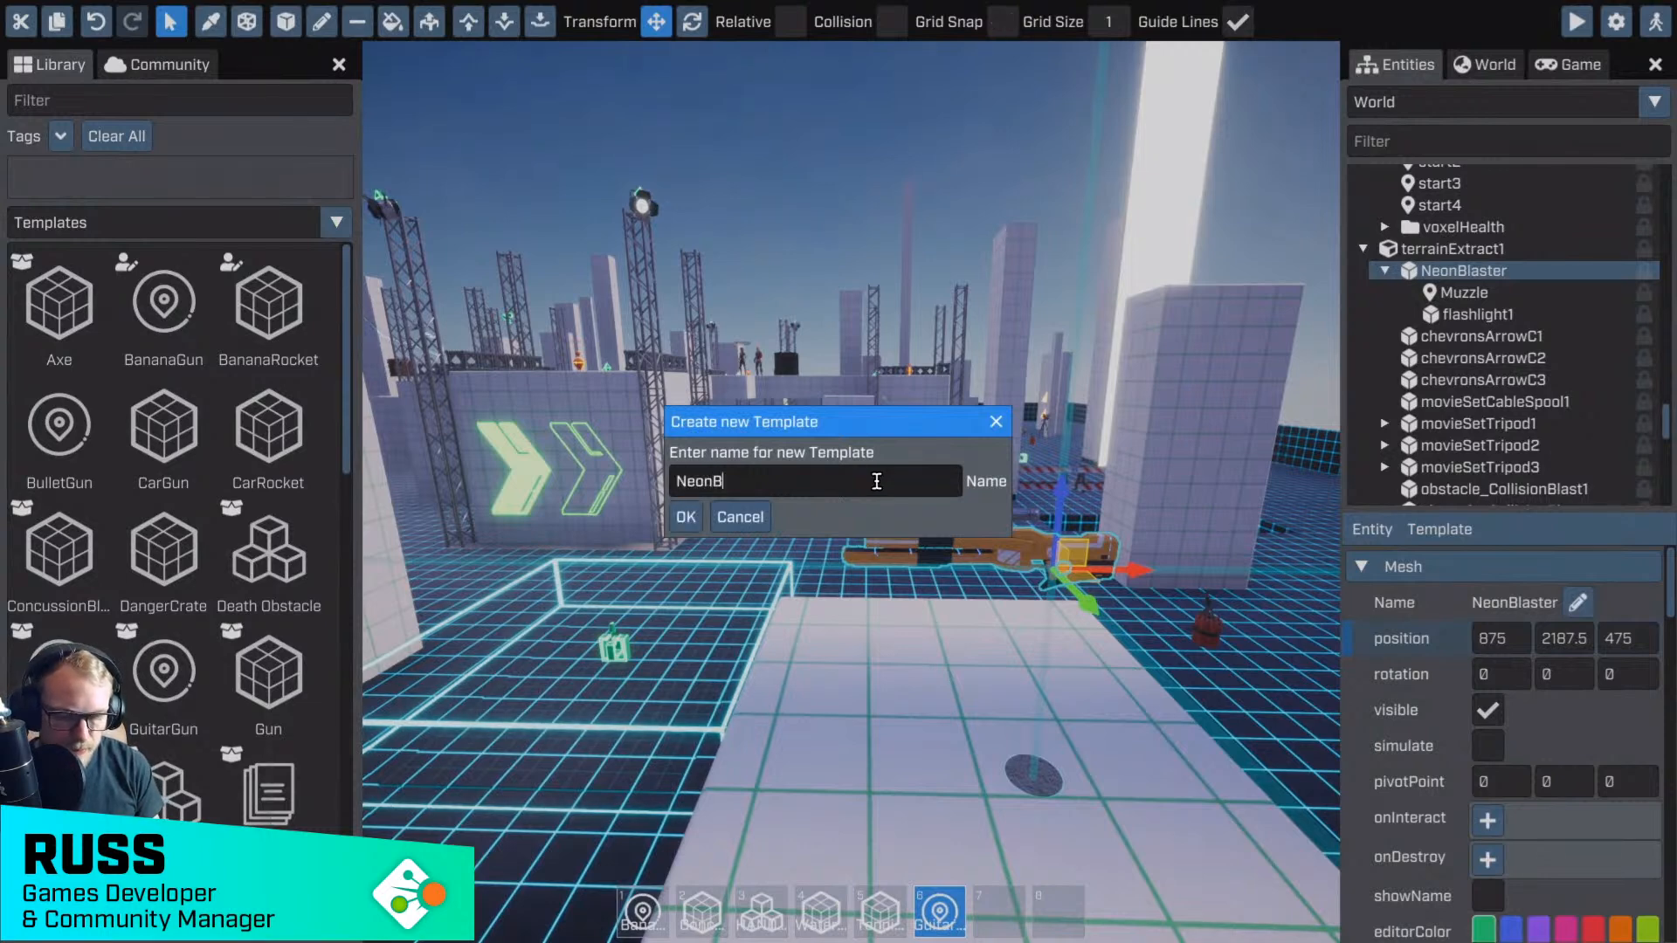
pyautogui.click(687, 517)
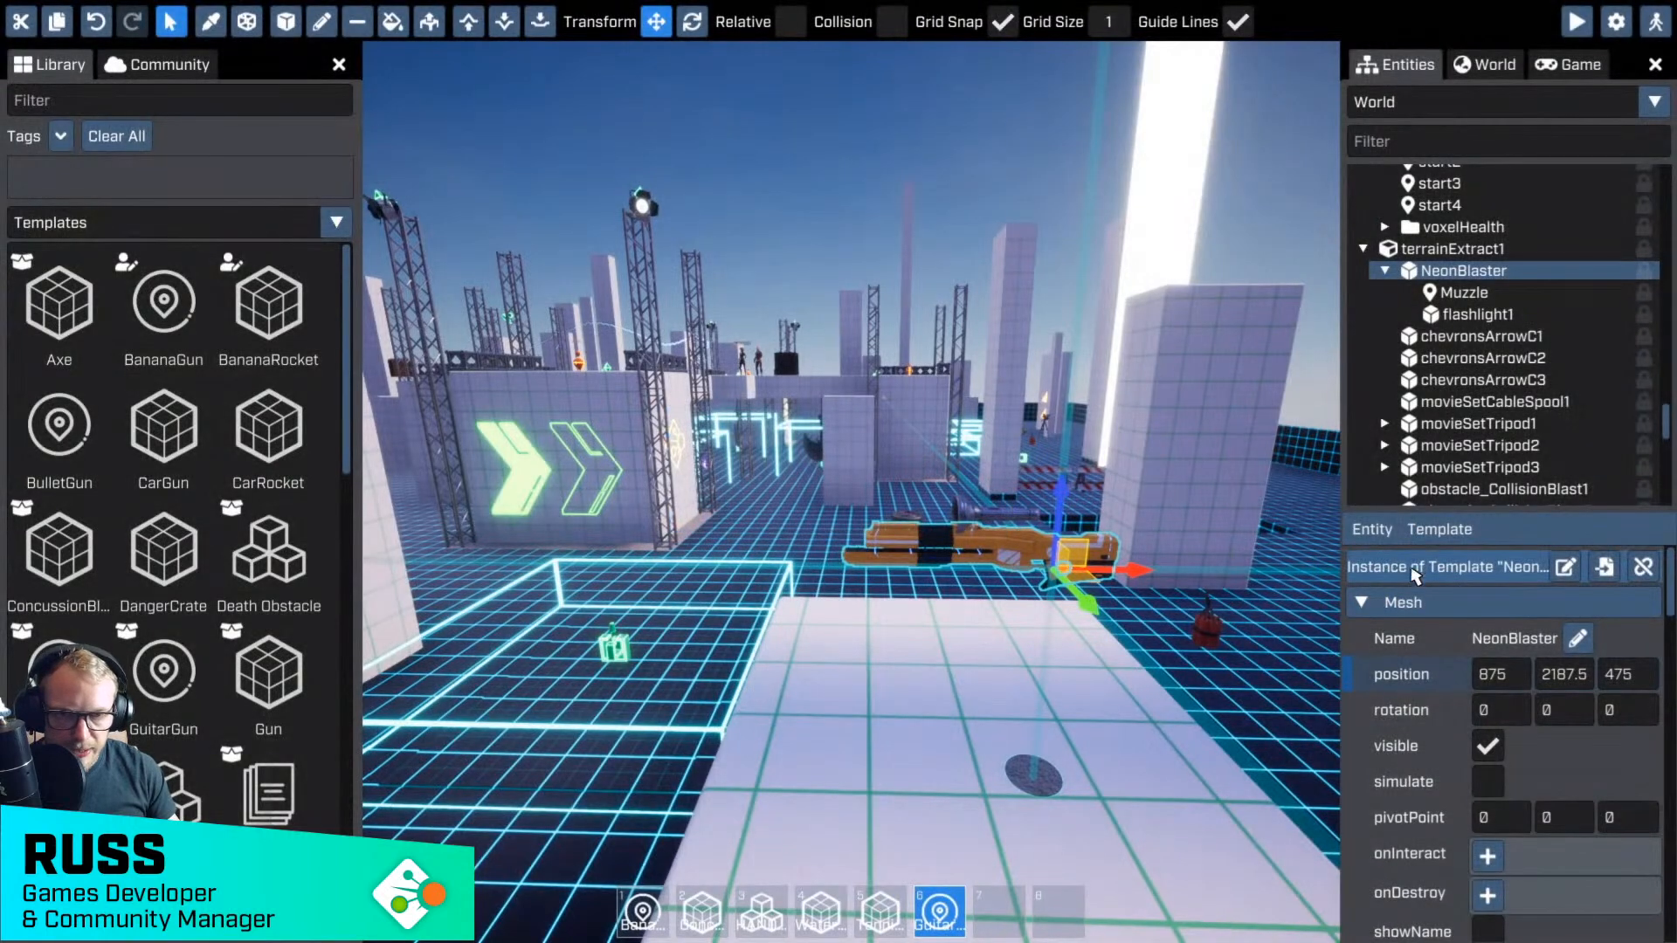
pyautogui.press('Delete')
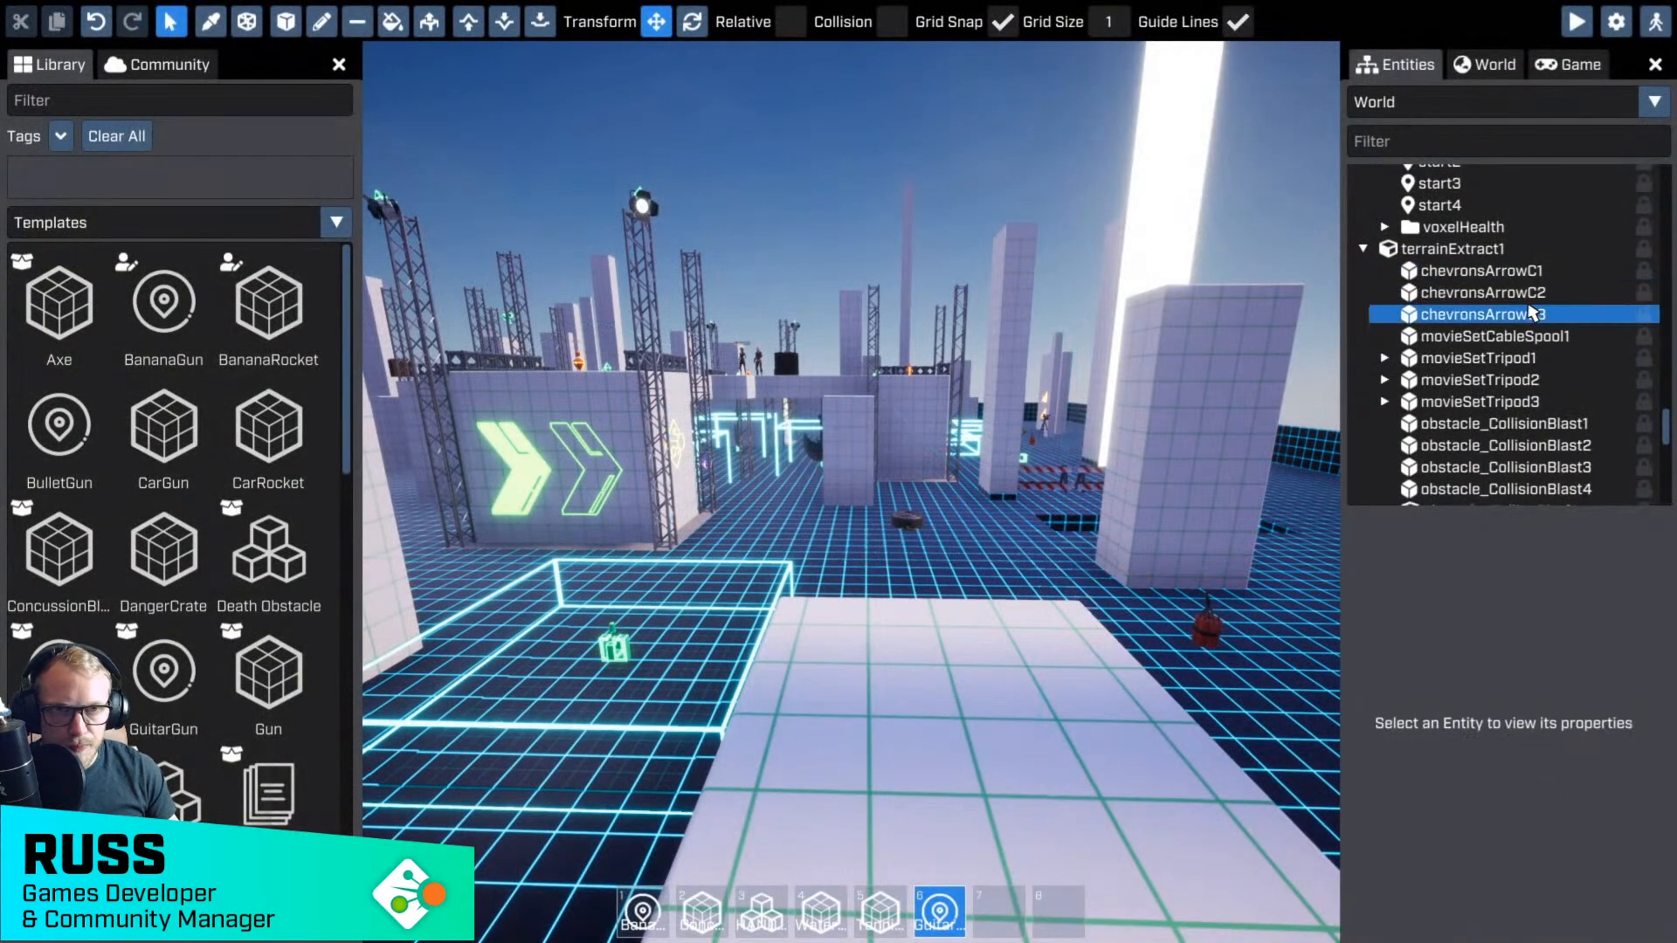
# - Insert NeonBlaster as the second element of the guns array in the gameController's gunGameScript
pyautogui.scroll(10, 1530, 312)
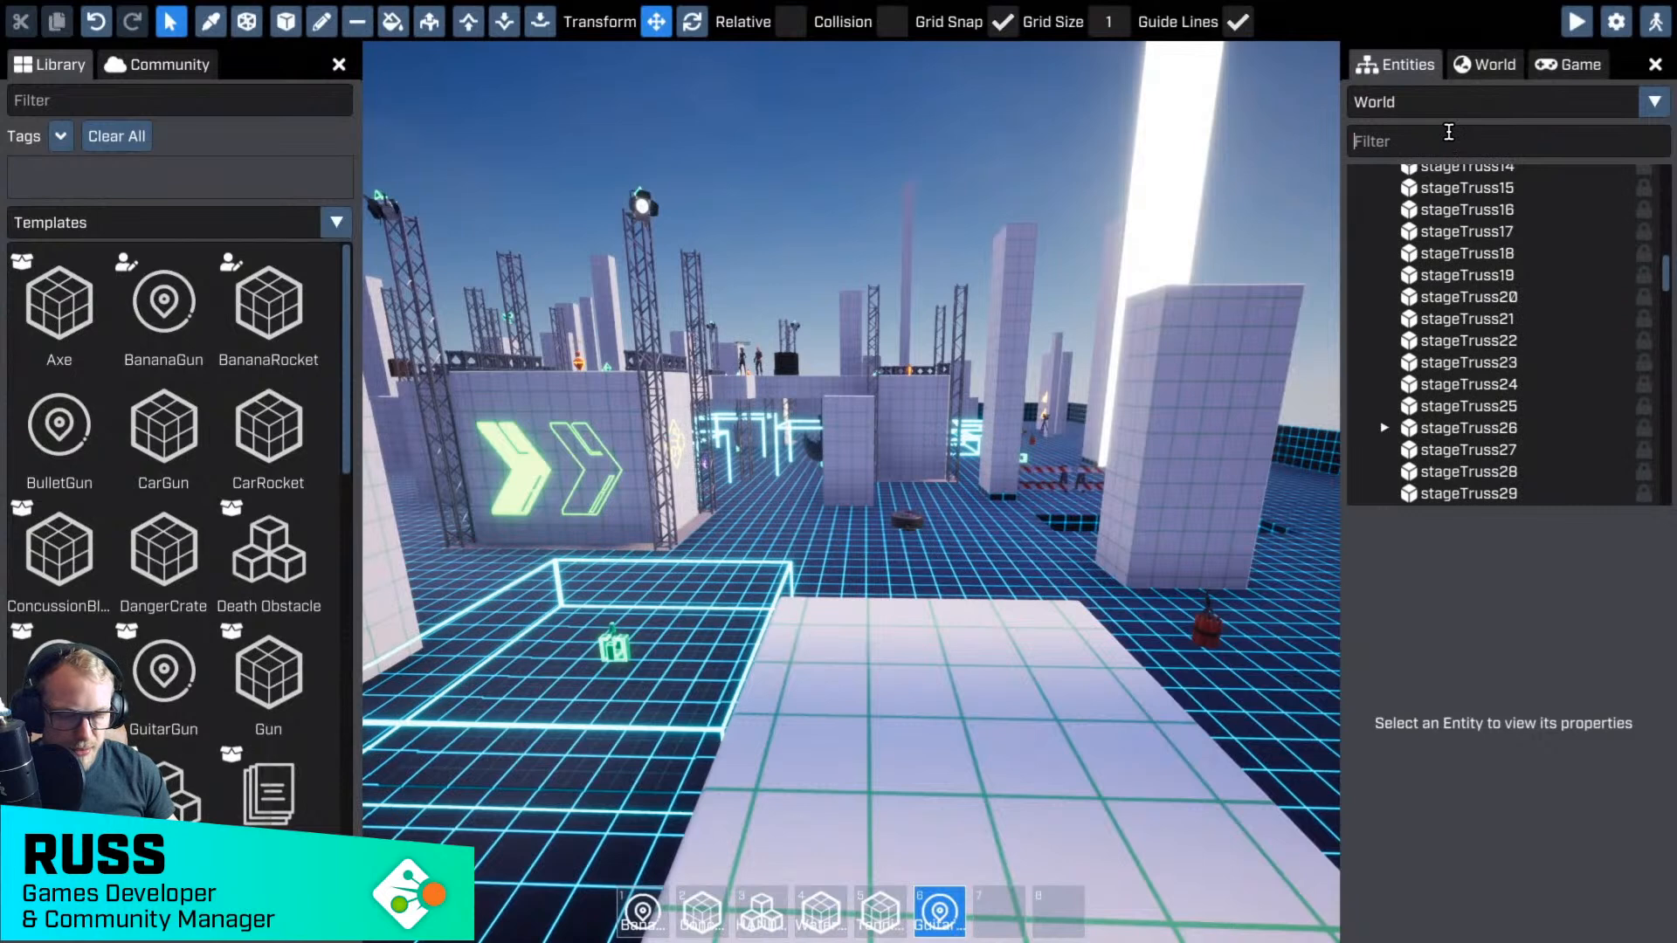
pyautogui.write('game')
pyautogui.click(1471, 206)
pyautogui.scroll(-4, 1516, 756)
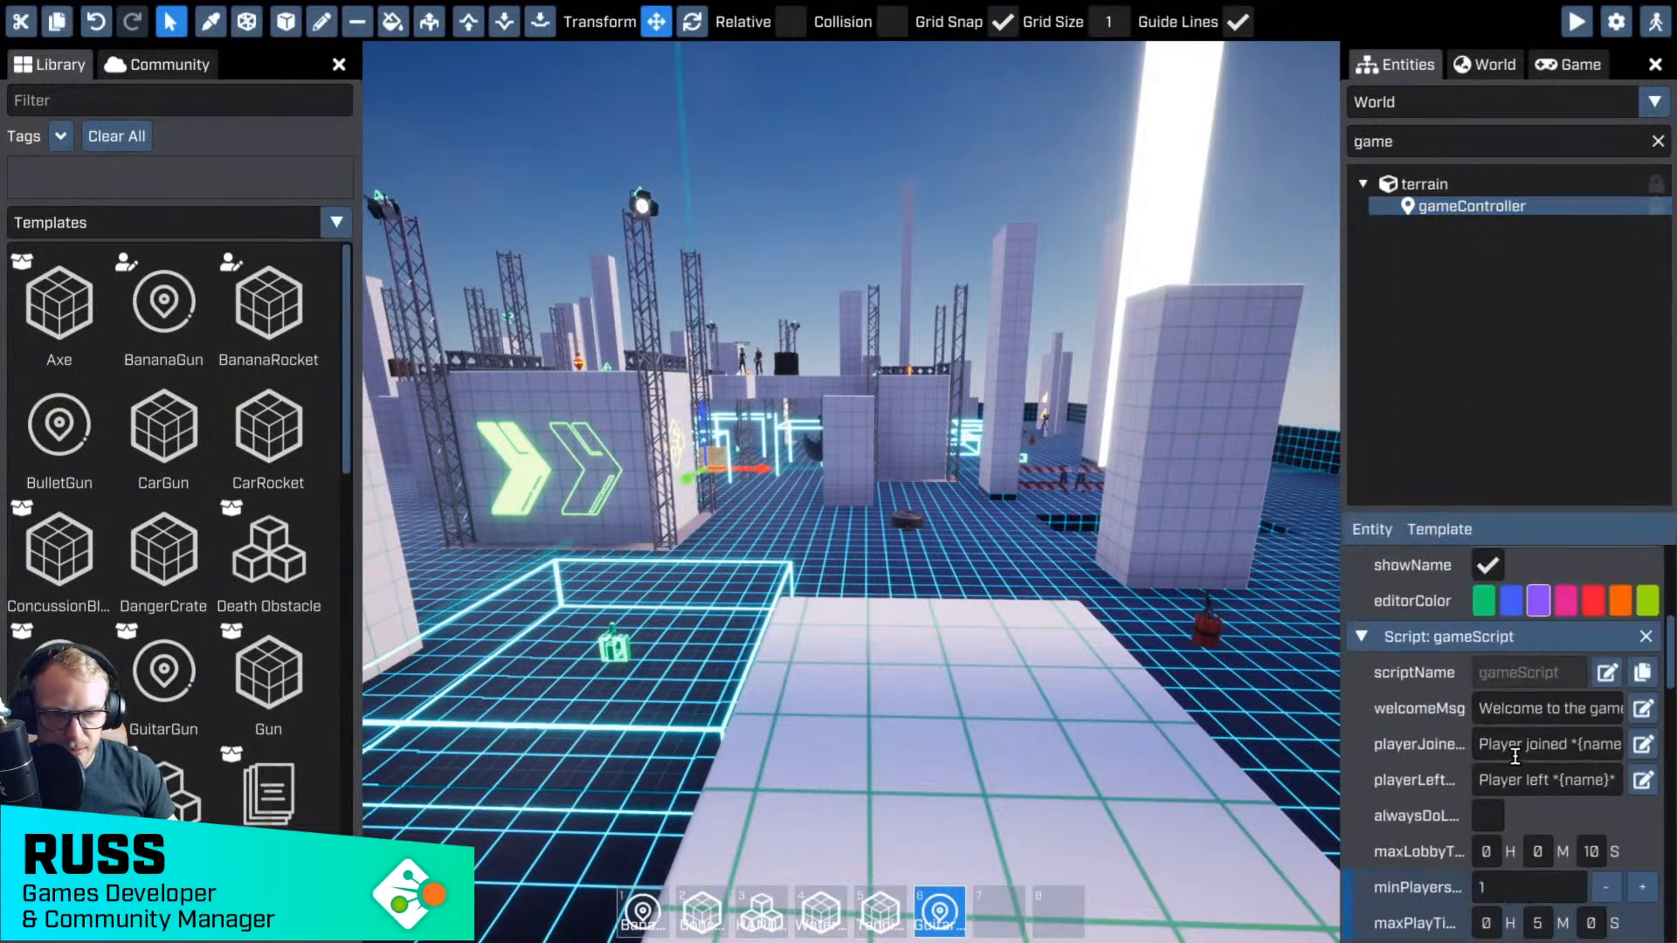
pyautogui.scroll(-10, 1519, 769)
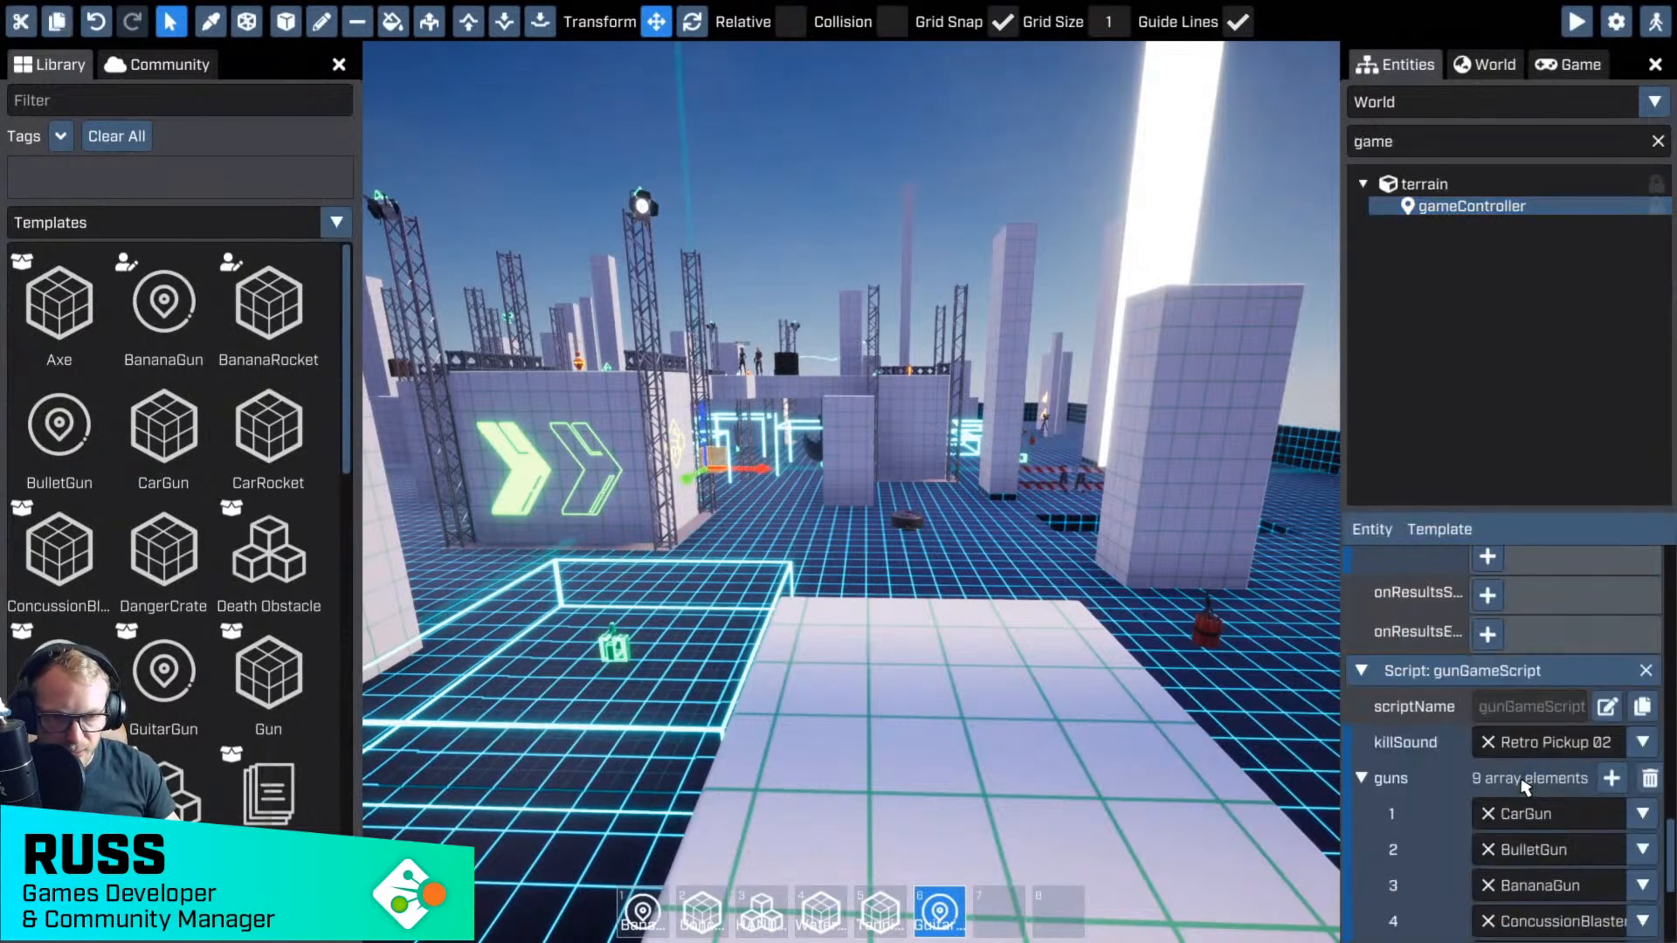
pyautogui.scroll(-3, 1524, 786)
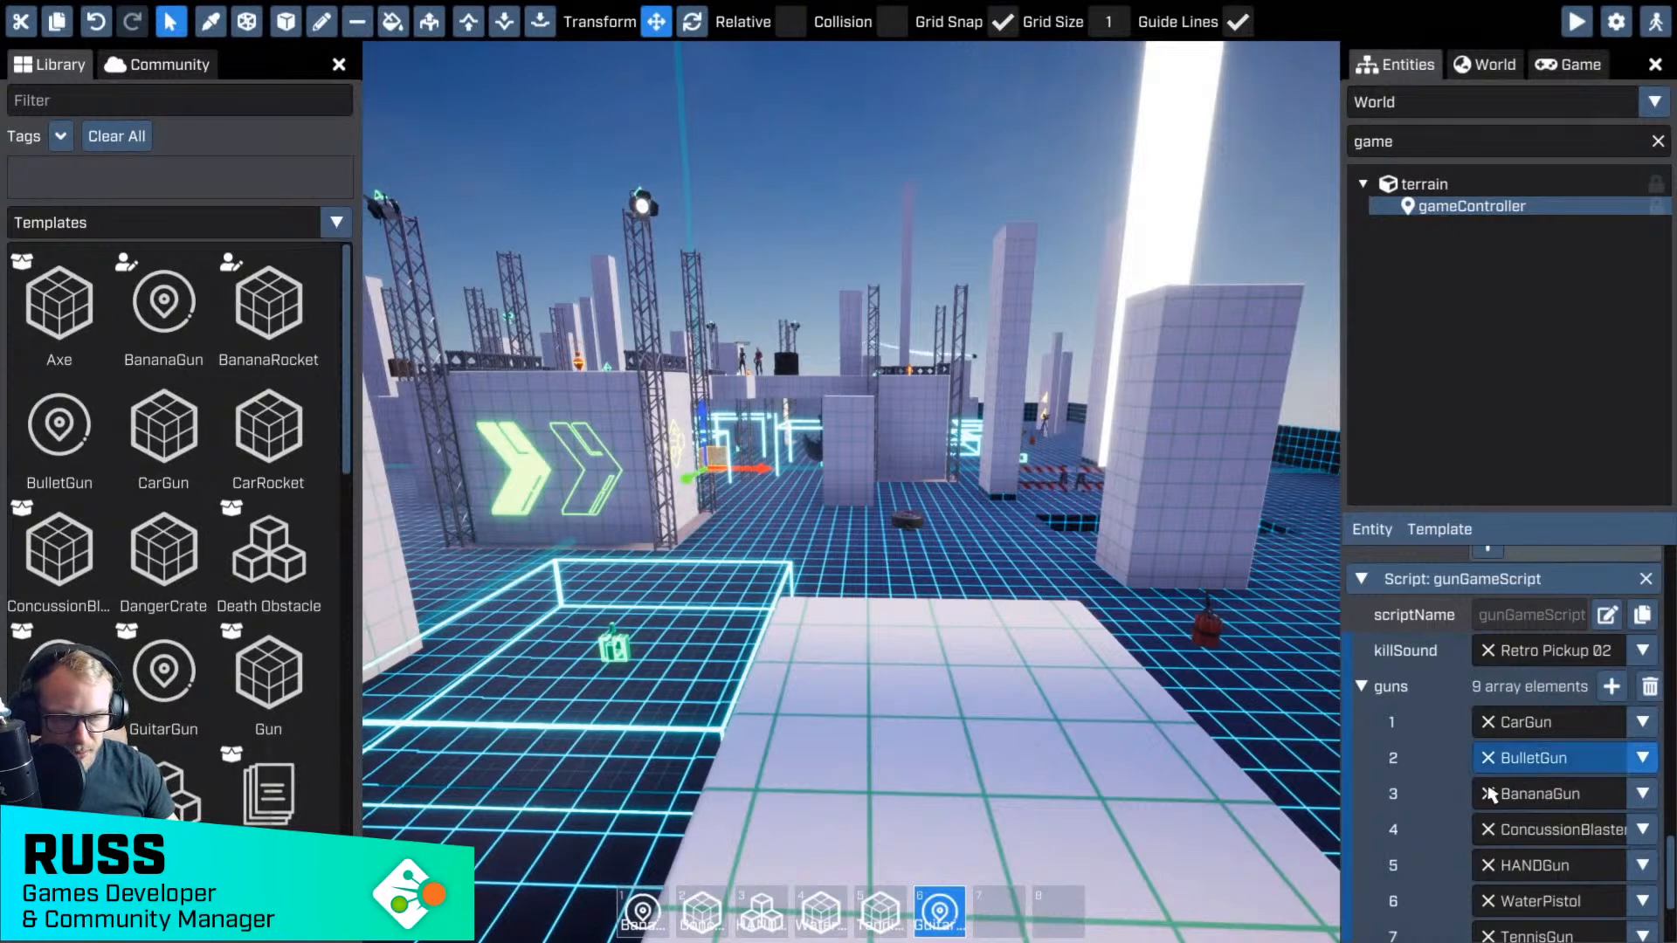
pyautogui.rightClick(1528, 770)
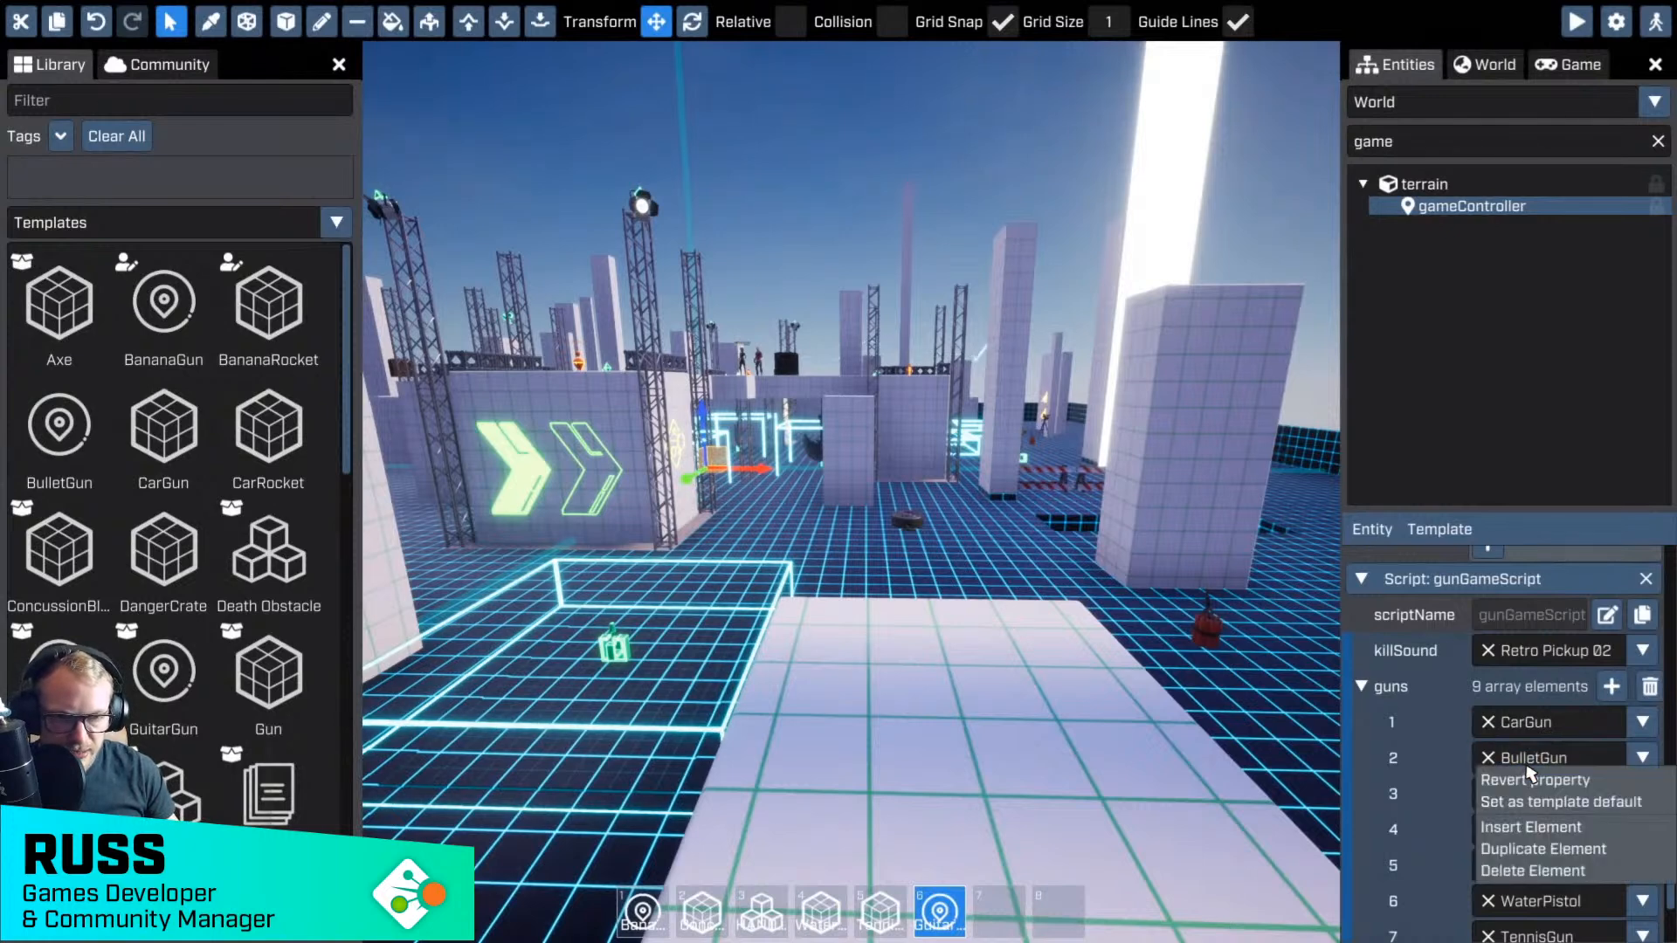
pyautogui.click(1530, 826)
pyautogui.click(1570, 760)
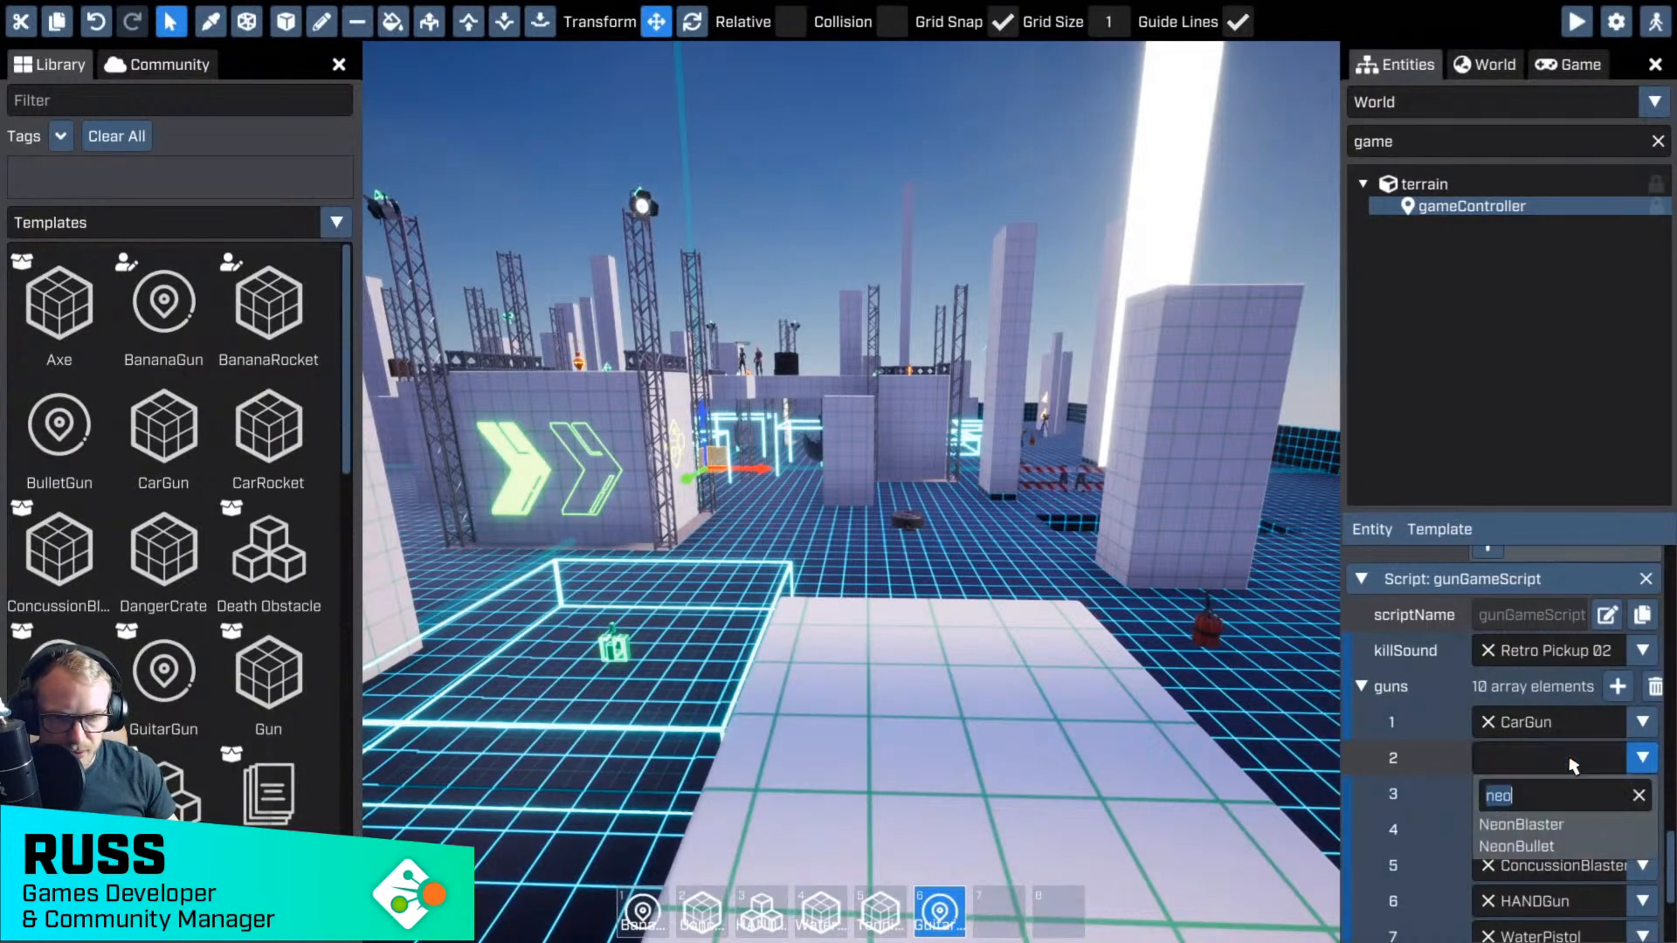
pyautogui.click(1533, 825)
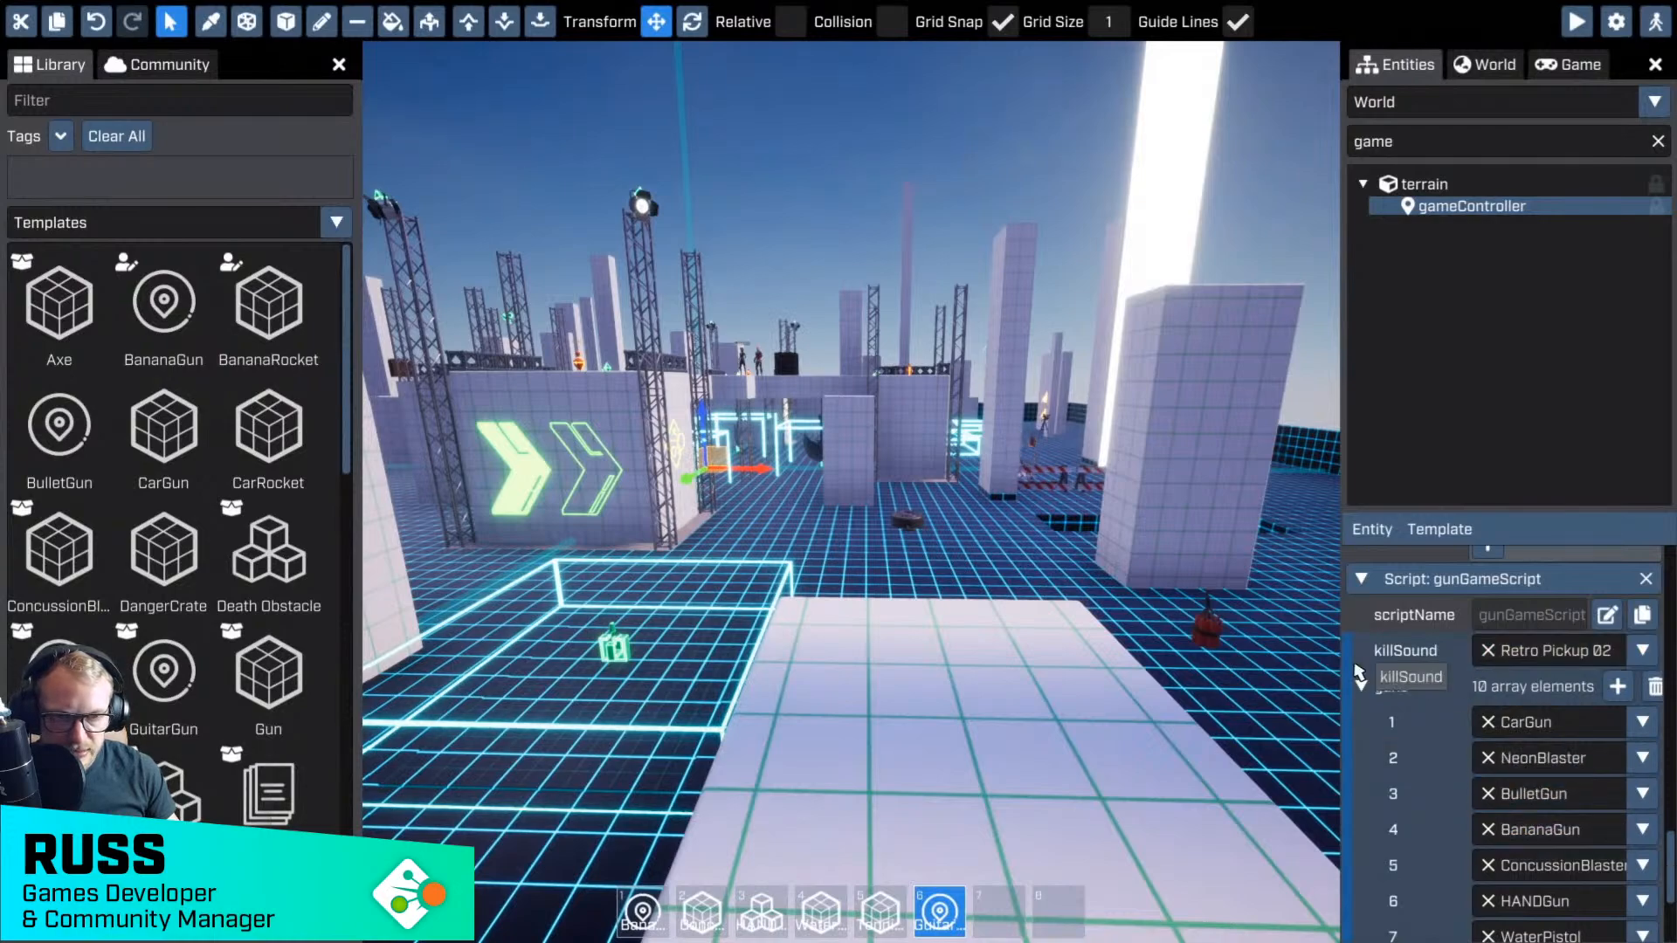
# - Start a playtest and run the character across the raised platforms during the lobby countdown
pyautogui.press('s')
pyautogui.moveTo(1093, 716); pyautogui.dragTo(983, 724, button='right')
pyautogui.press('d')
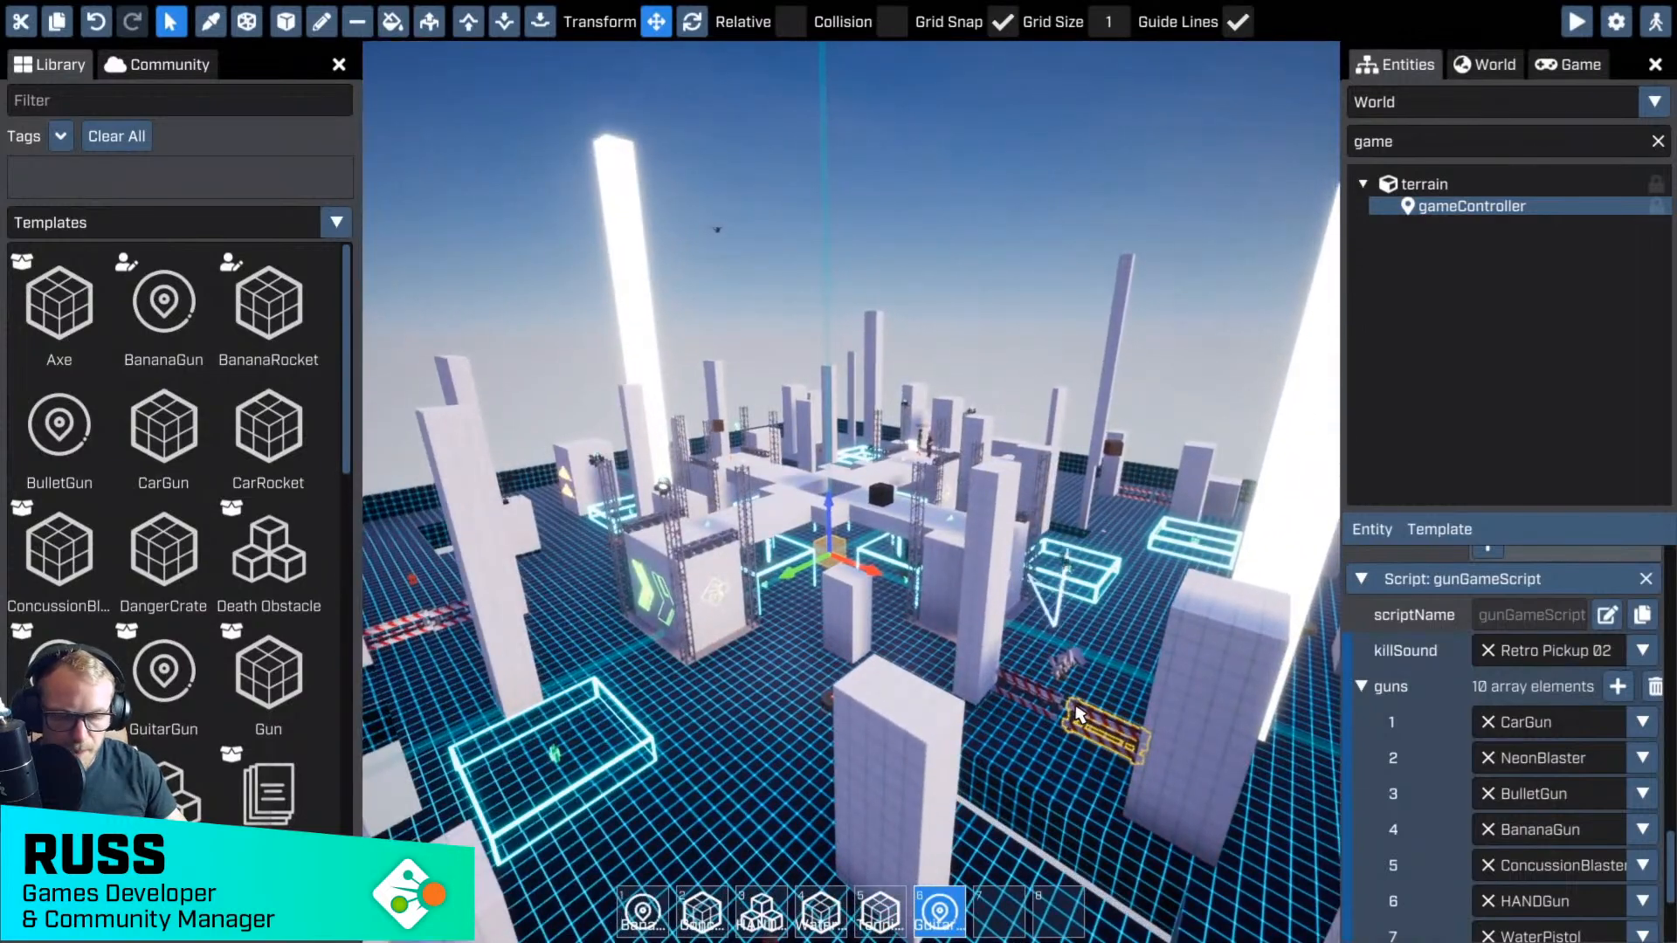
pyautogui.press('=')
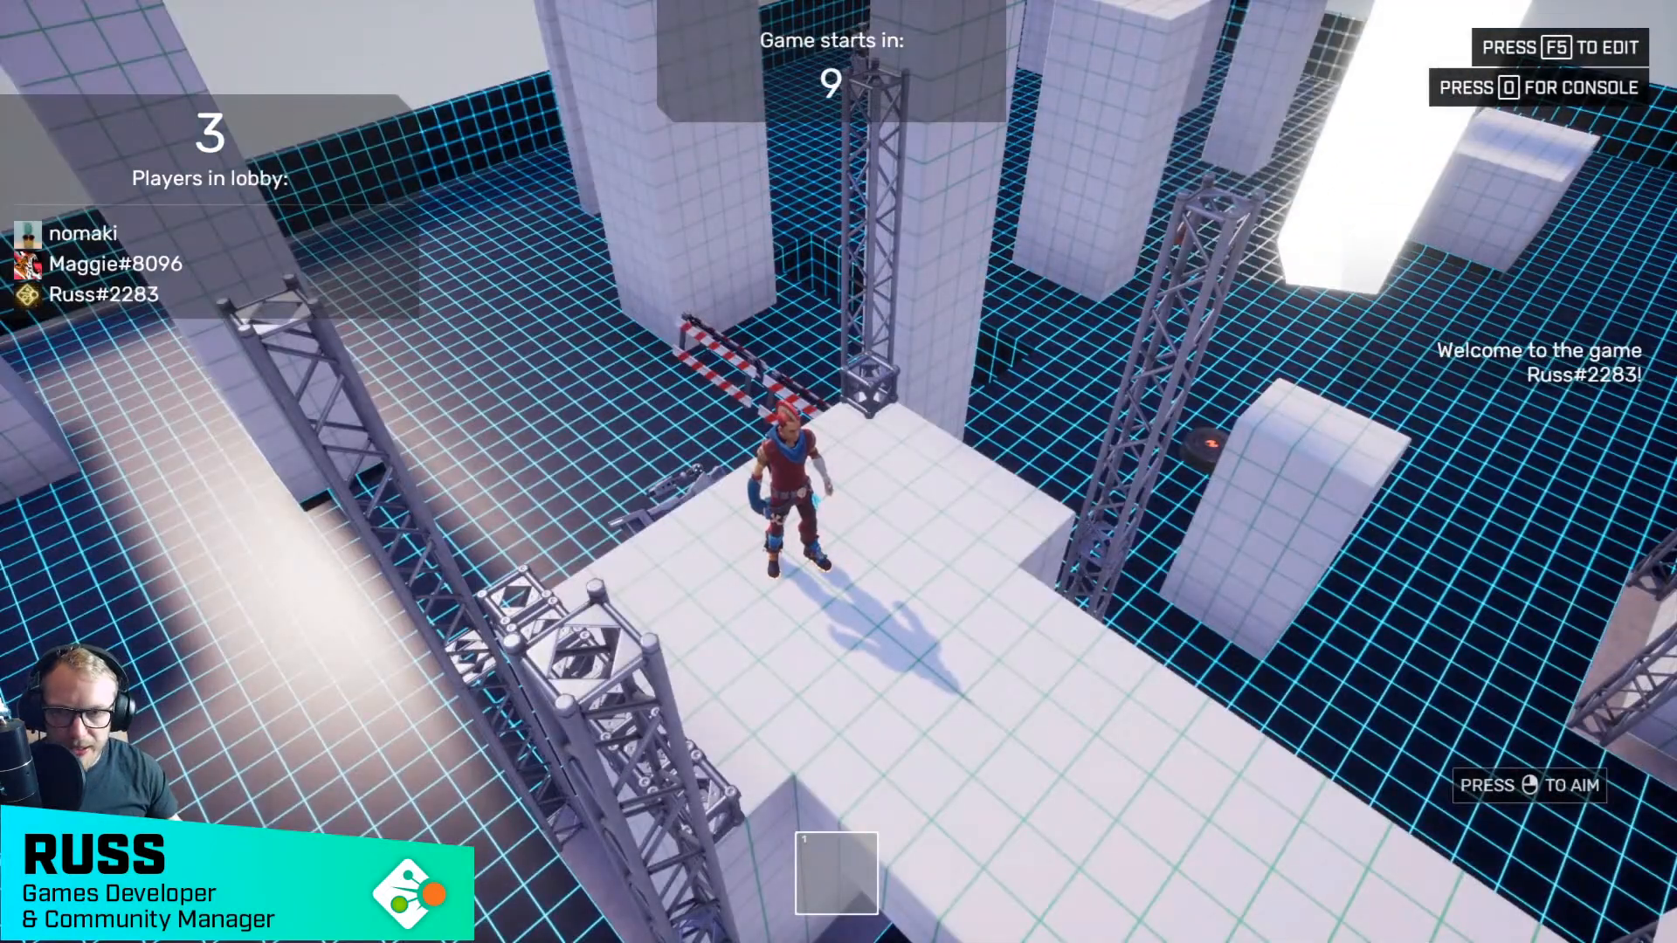
pyautogui.press('w')
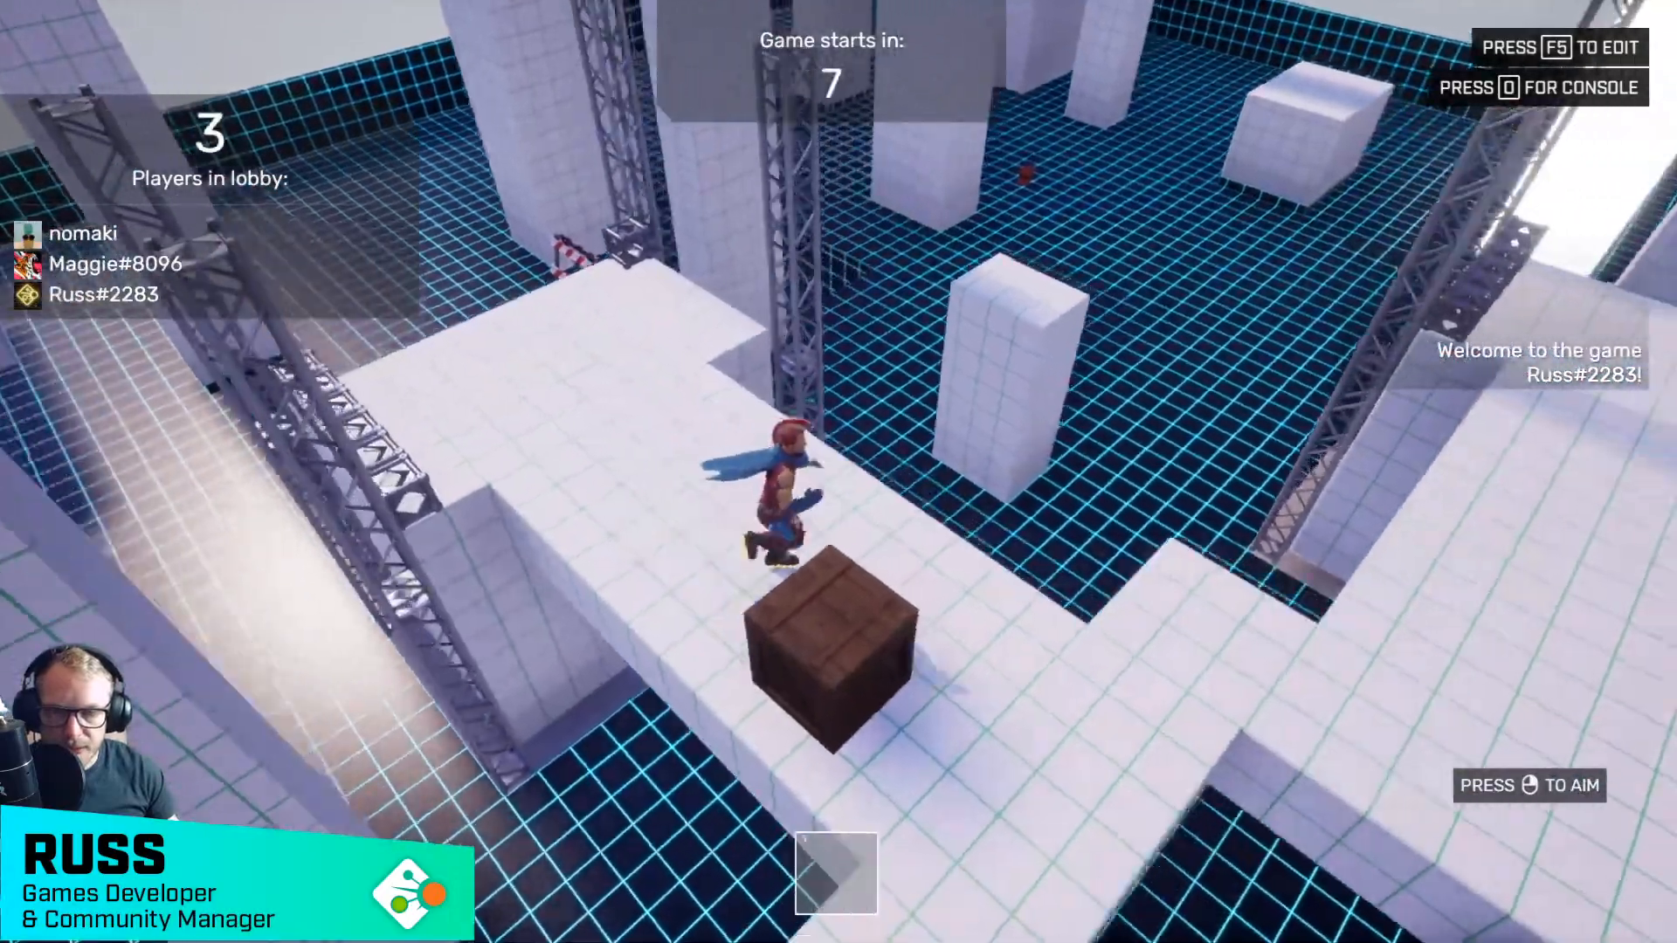
pyautogui.press('w')
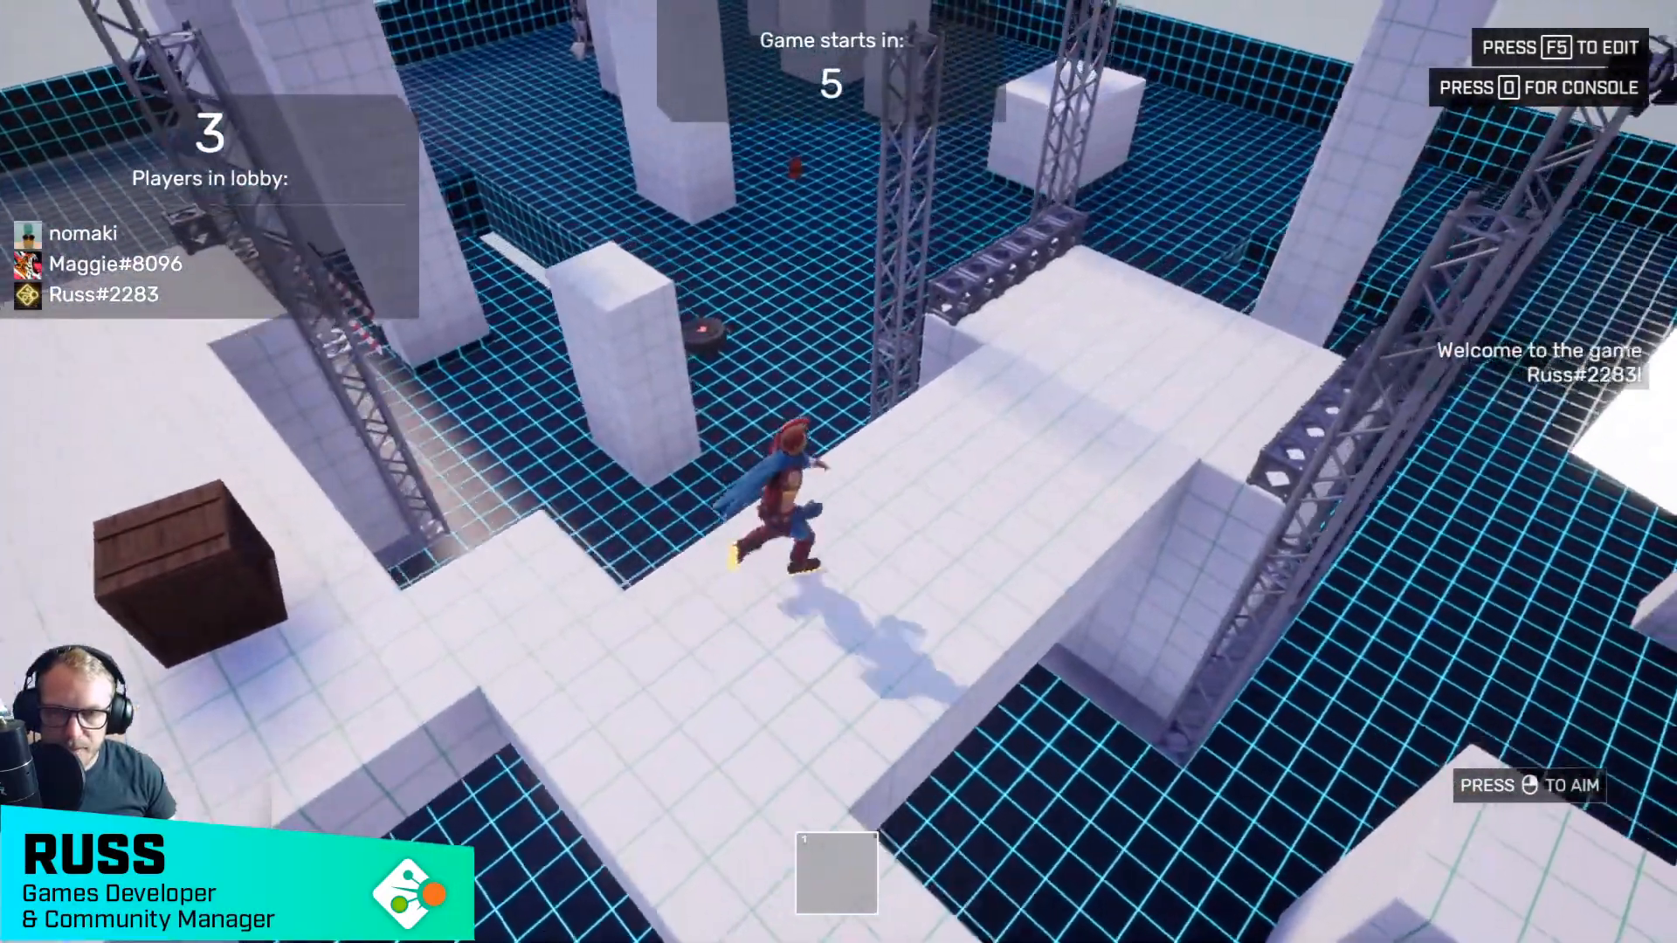
pyautogui.press('w')
pyautogui.press('space')
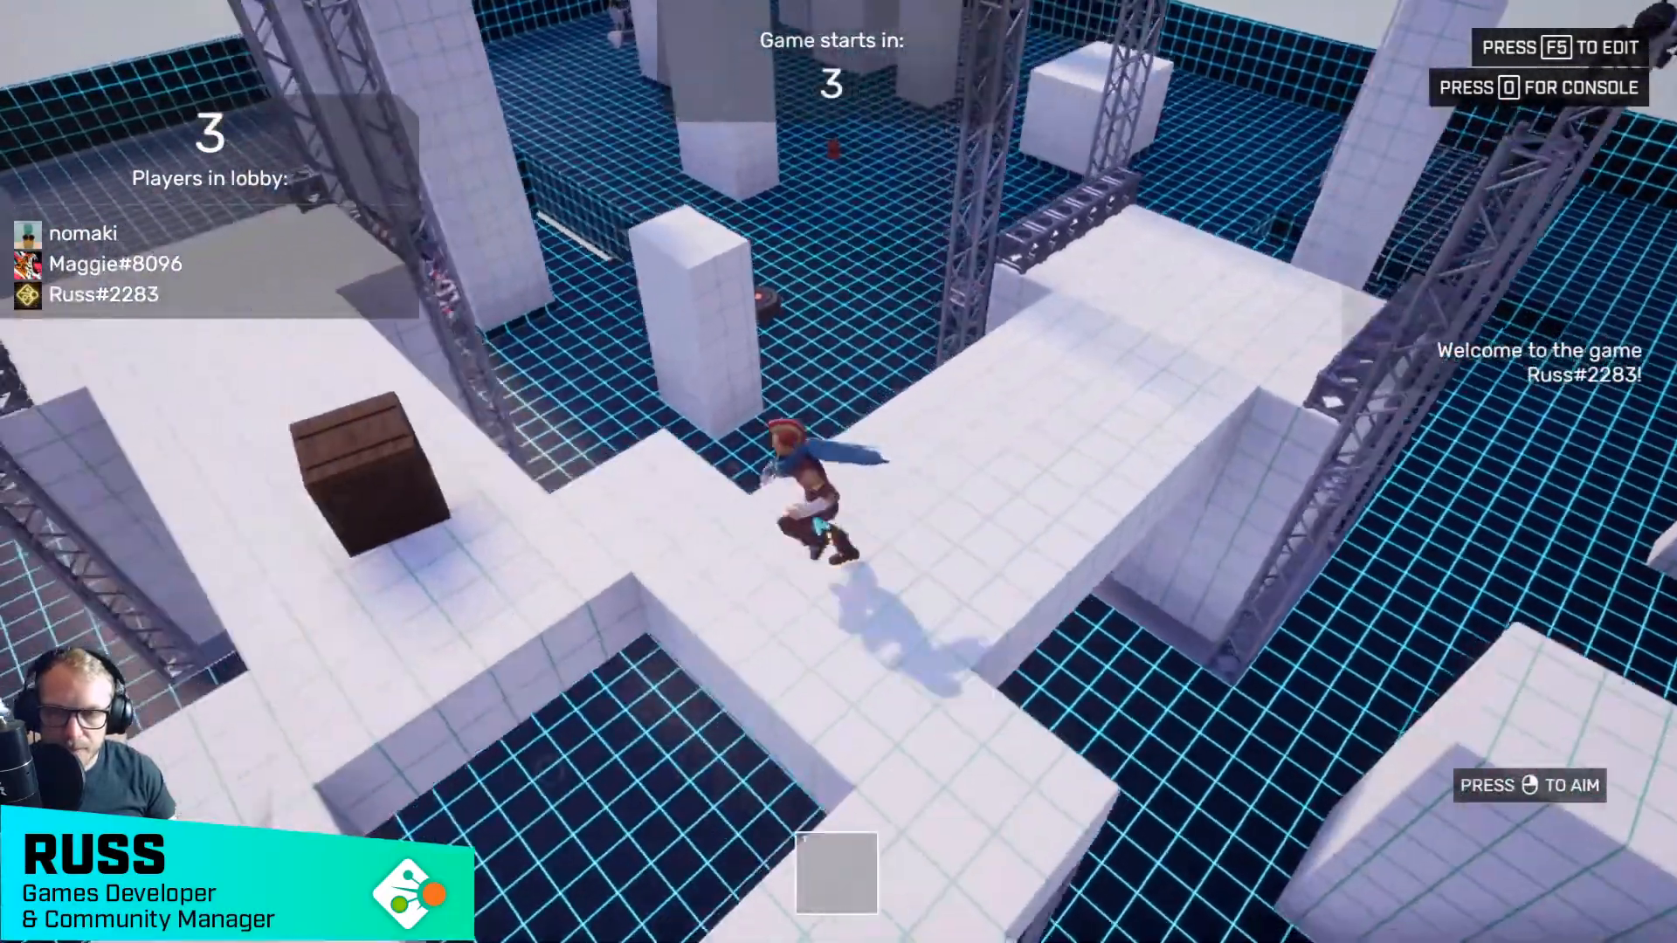
pyautogui.press('w')
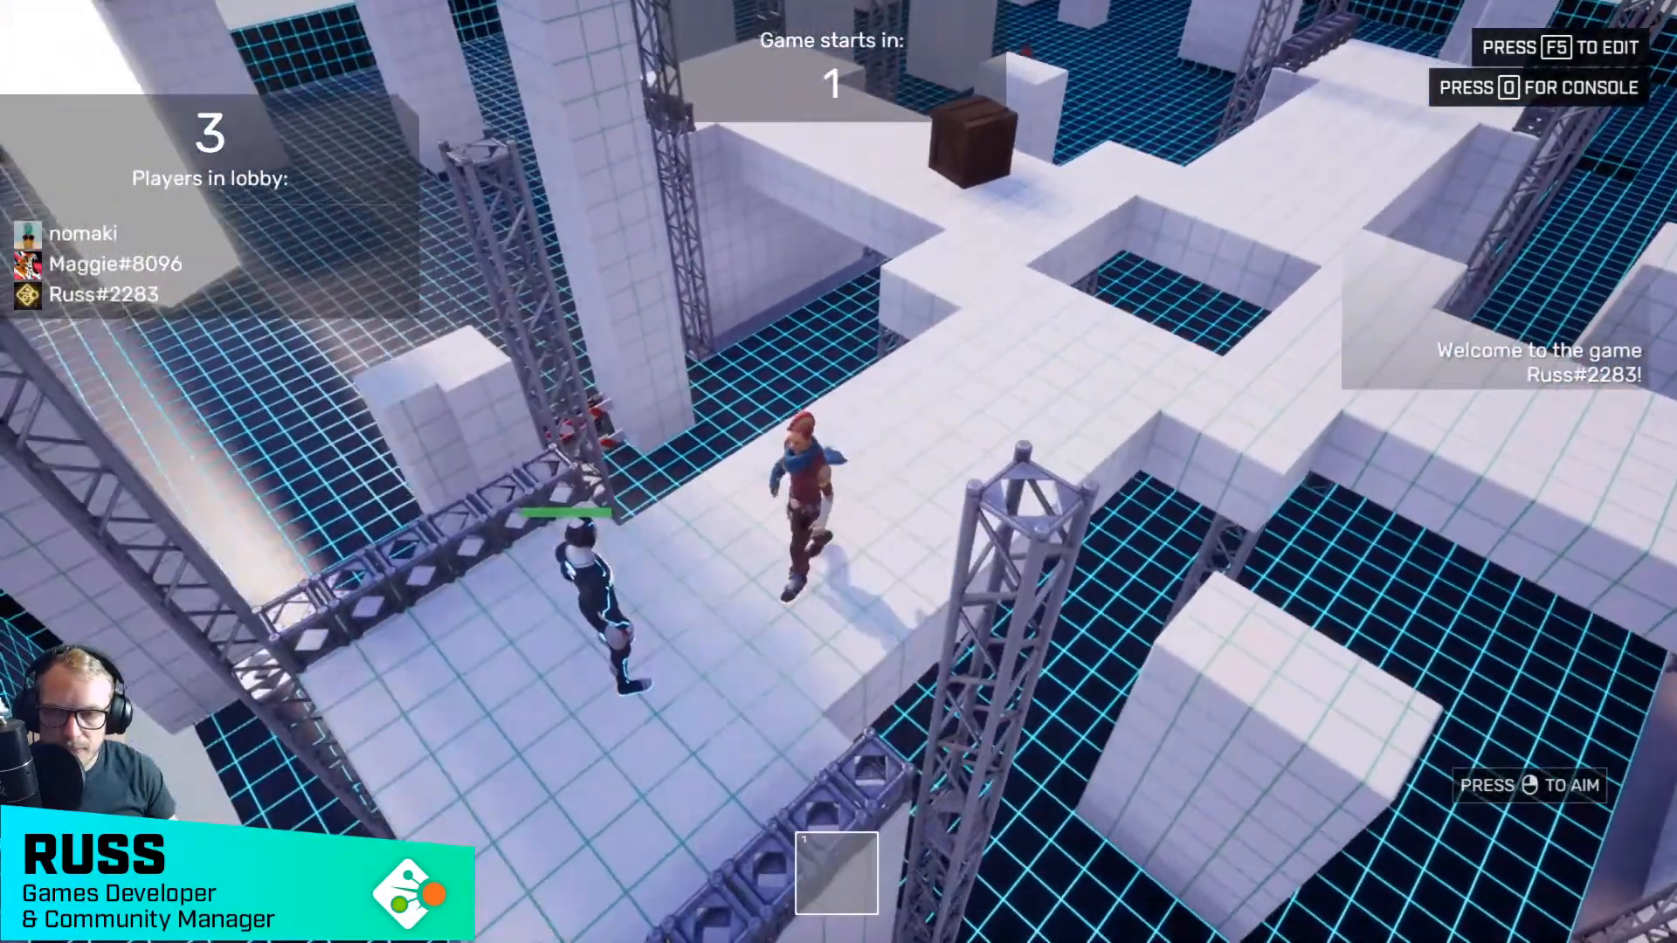
pyautogui.press('s')
pyautogui.press('d')
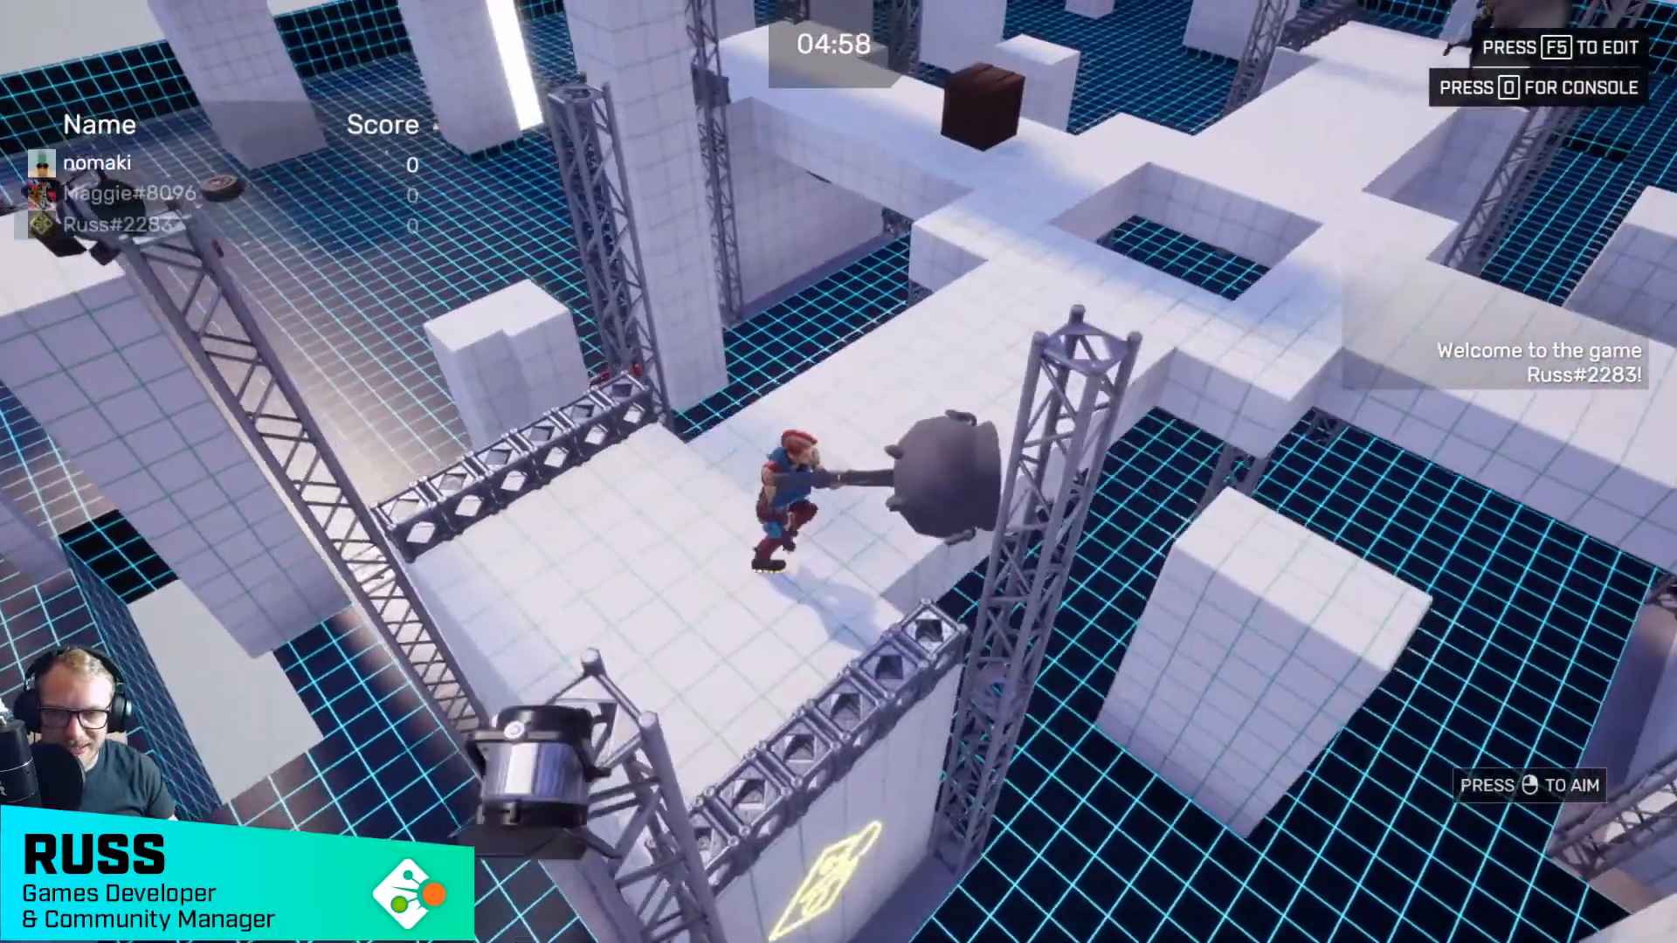
# - Playtest the round with the Car Gun, moving from the raised platforms down to the grid floor among the opponents
pyautogui.press('w')
pyautogui.press('w')
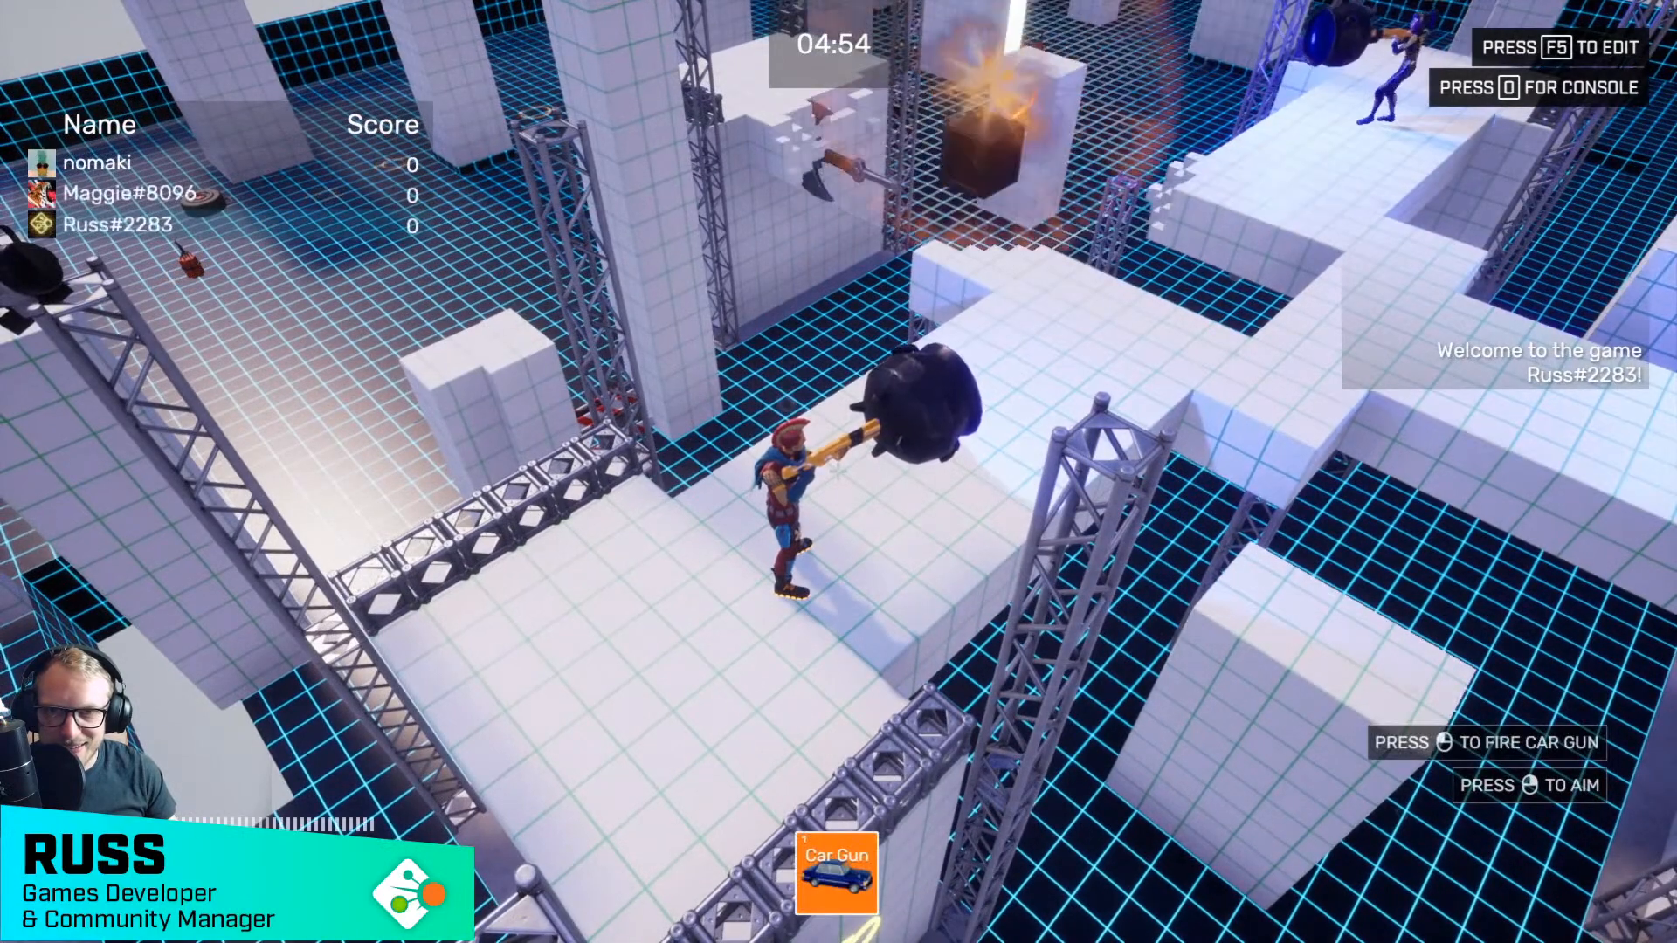
pyautogui.press('w')
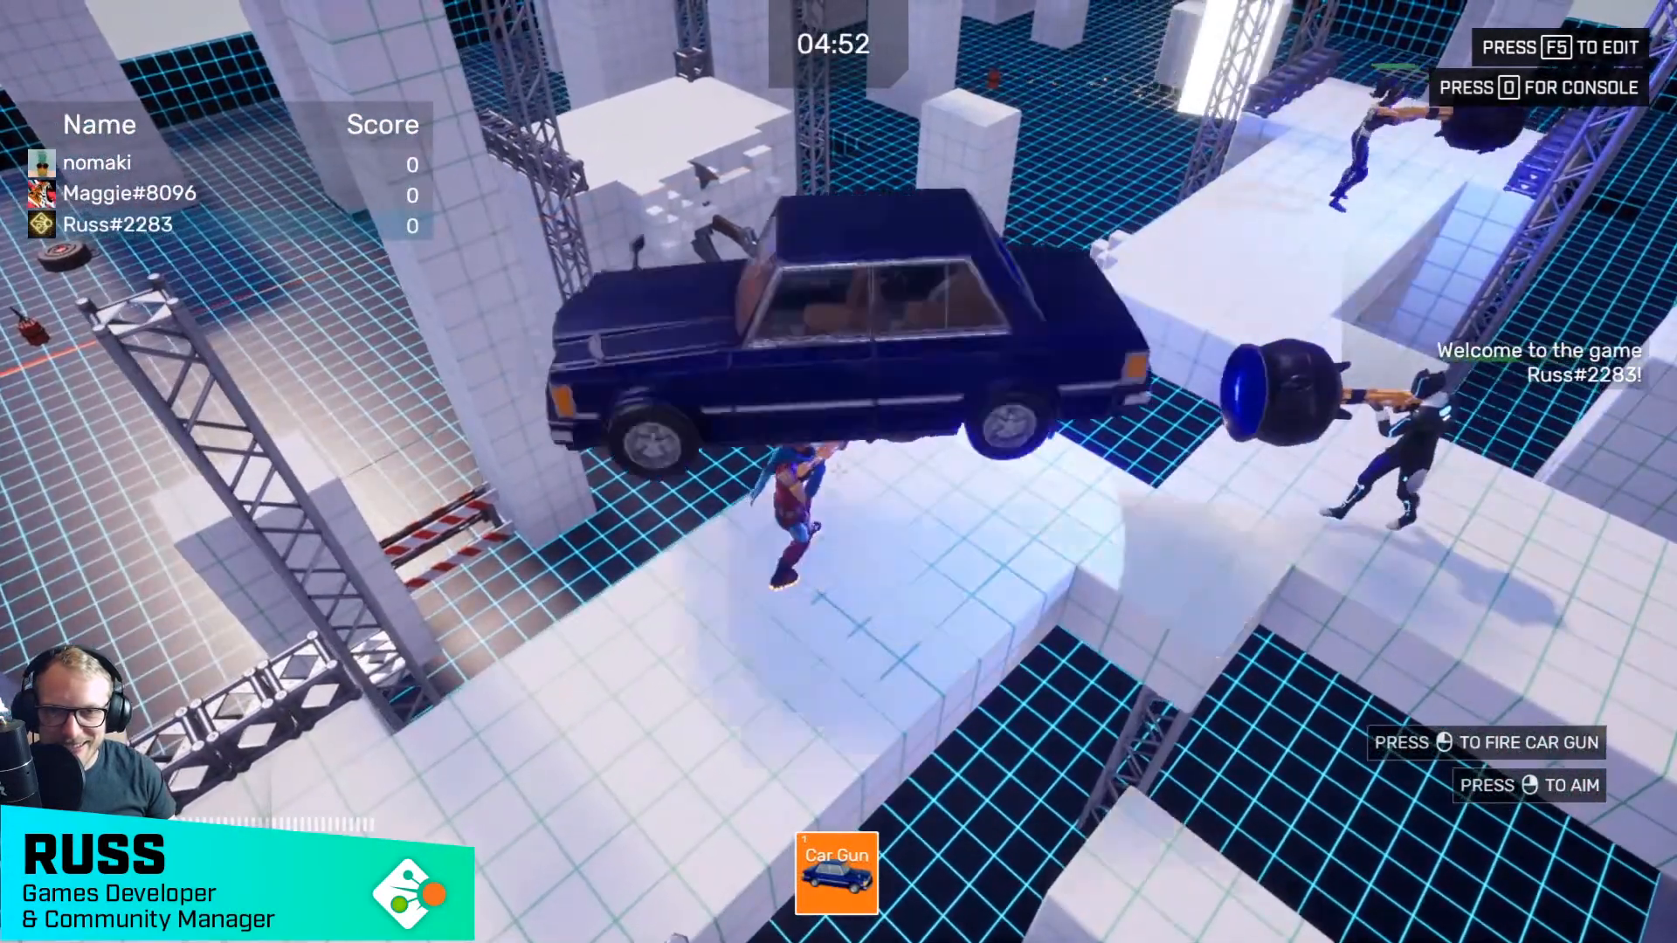
pyautogui.press('a')
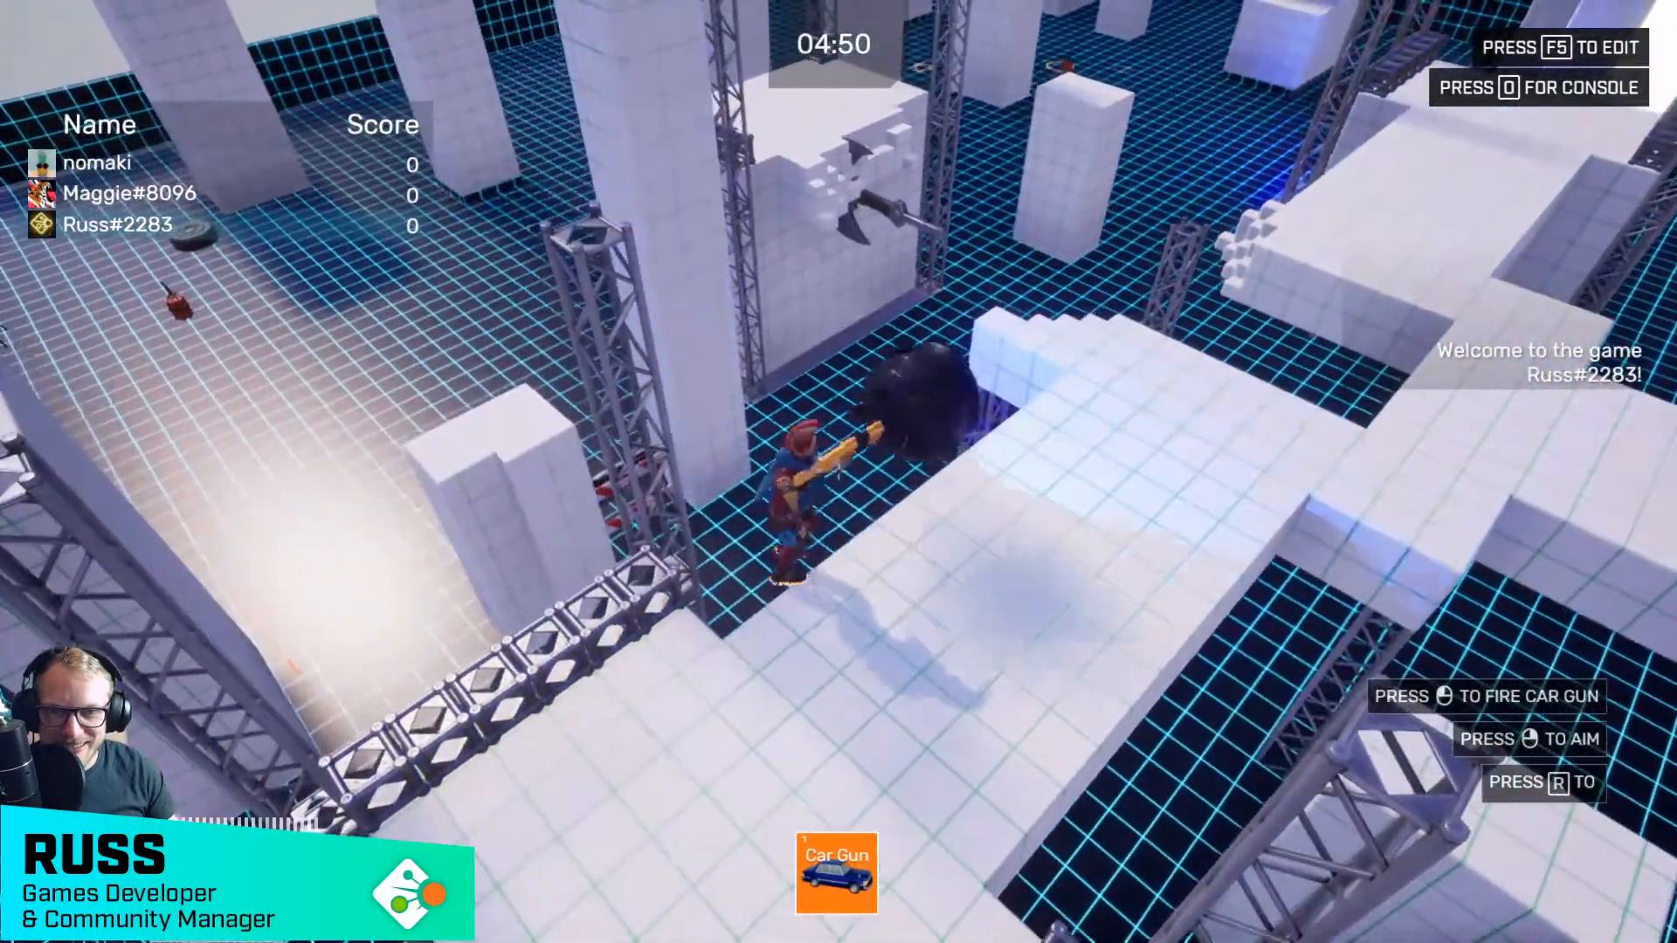
pyautogui.press('w')
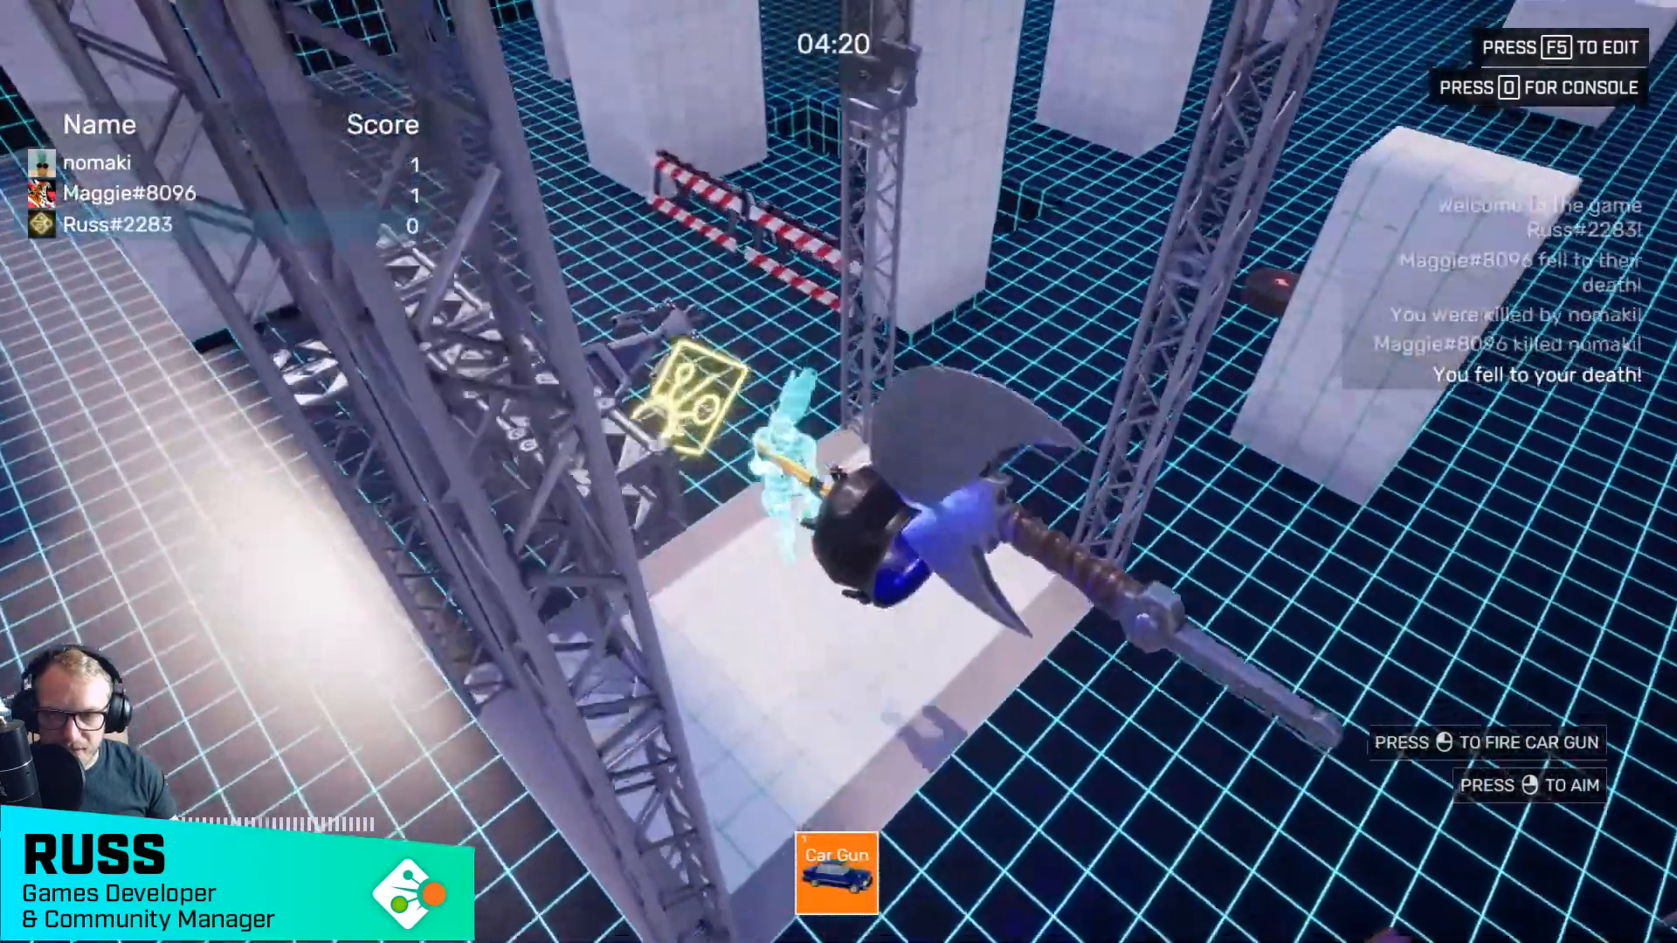
pyautogui.press('d')
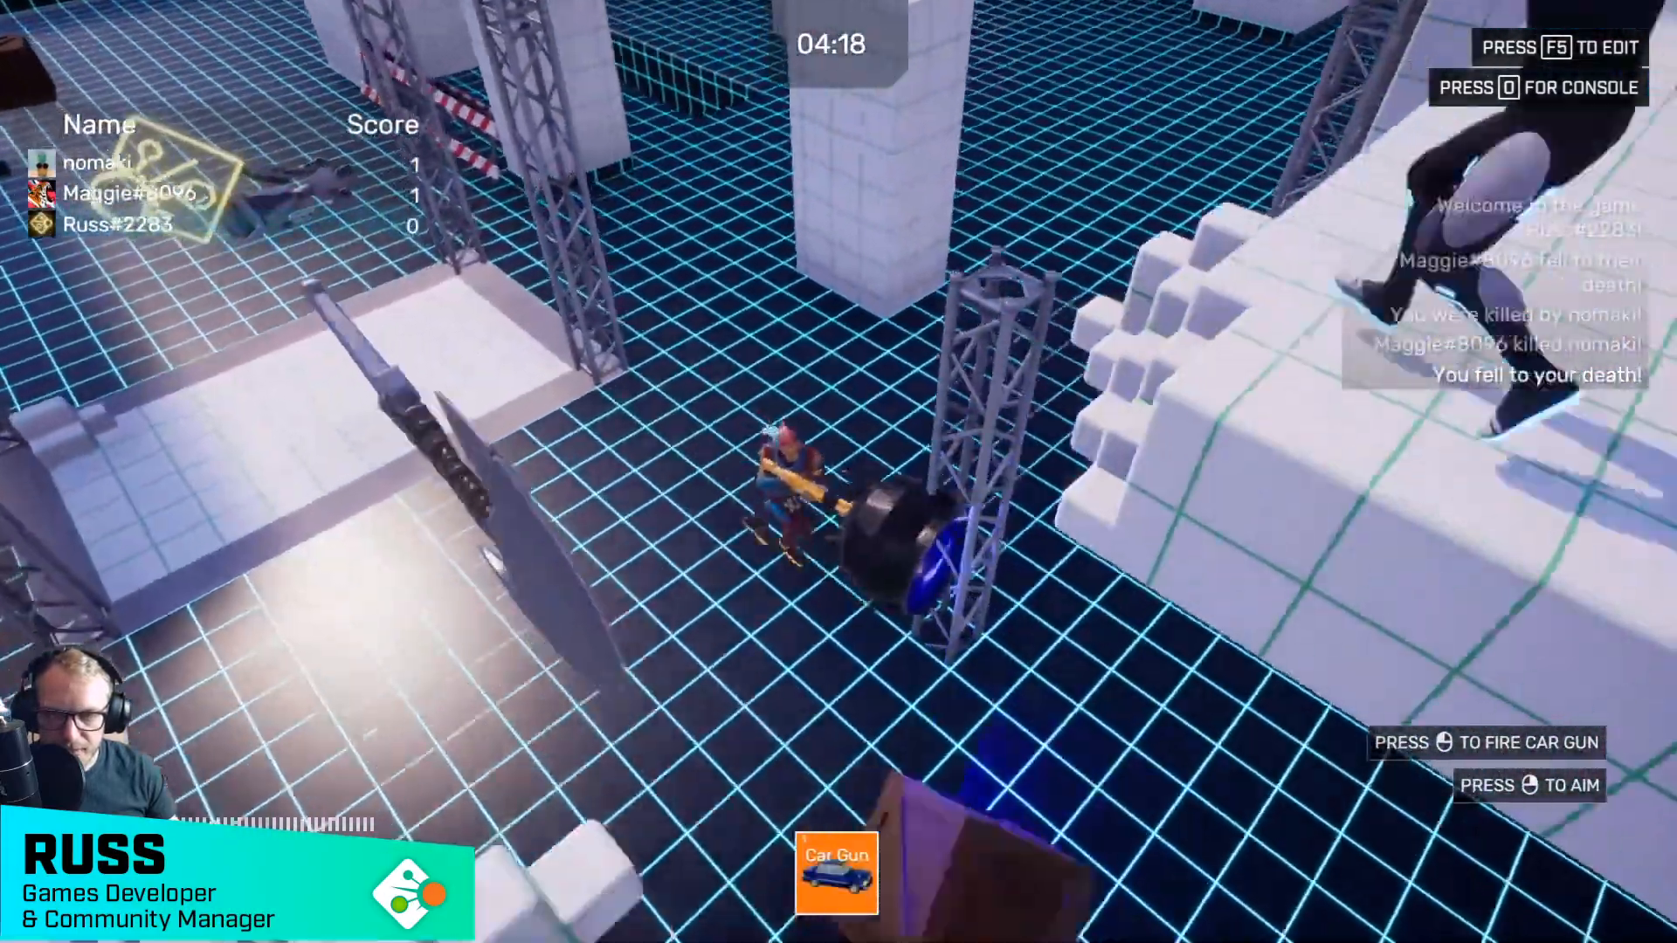
pyautogui.press('s')
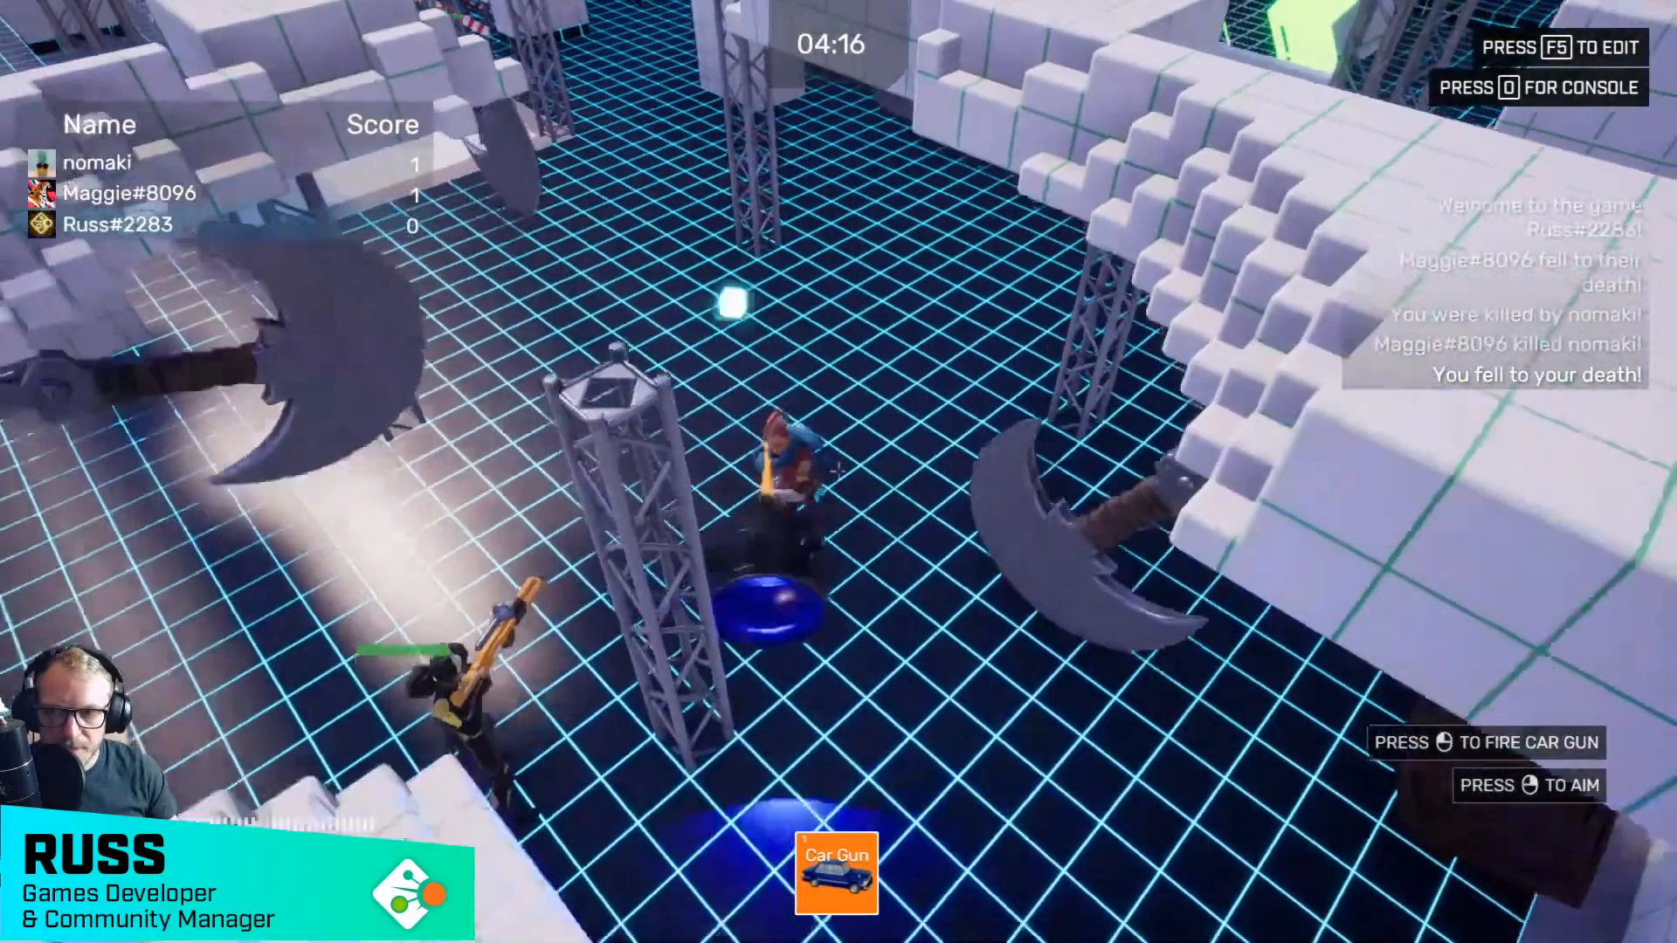
pyautogui.press('w')
pyautogui.press('a')
pyautogui.press('w')
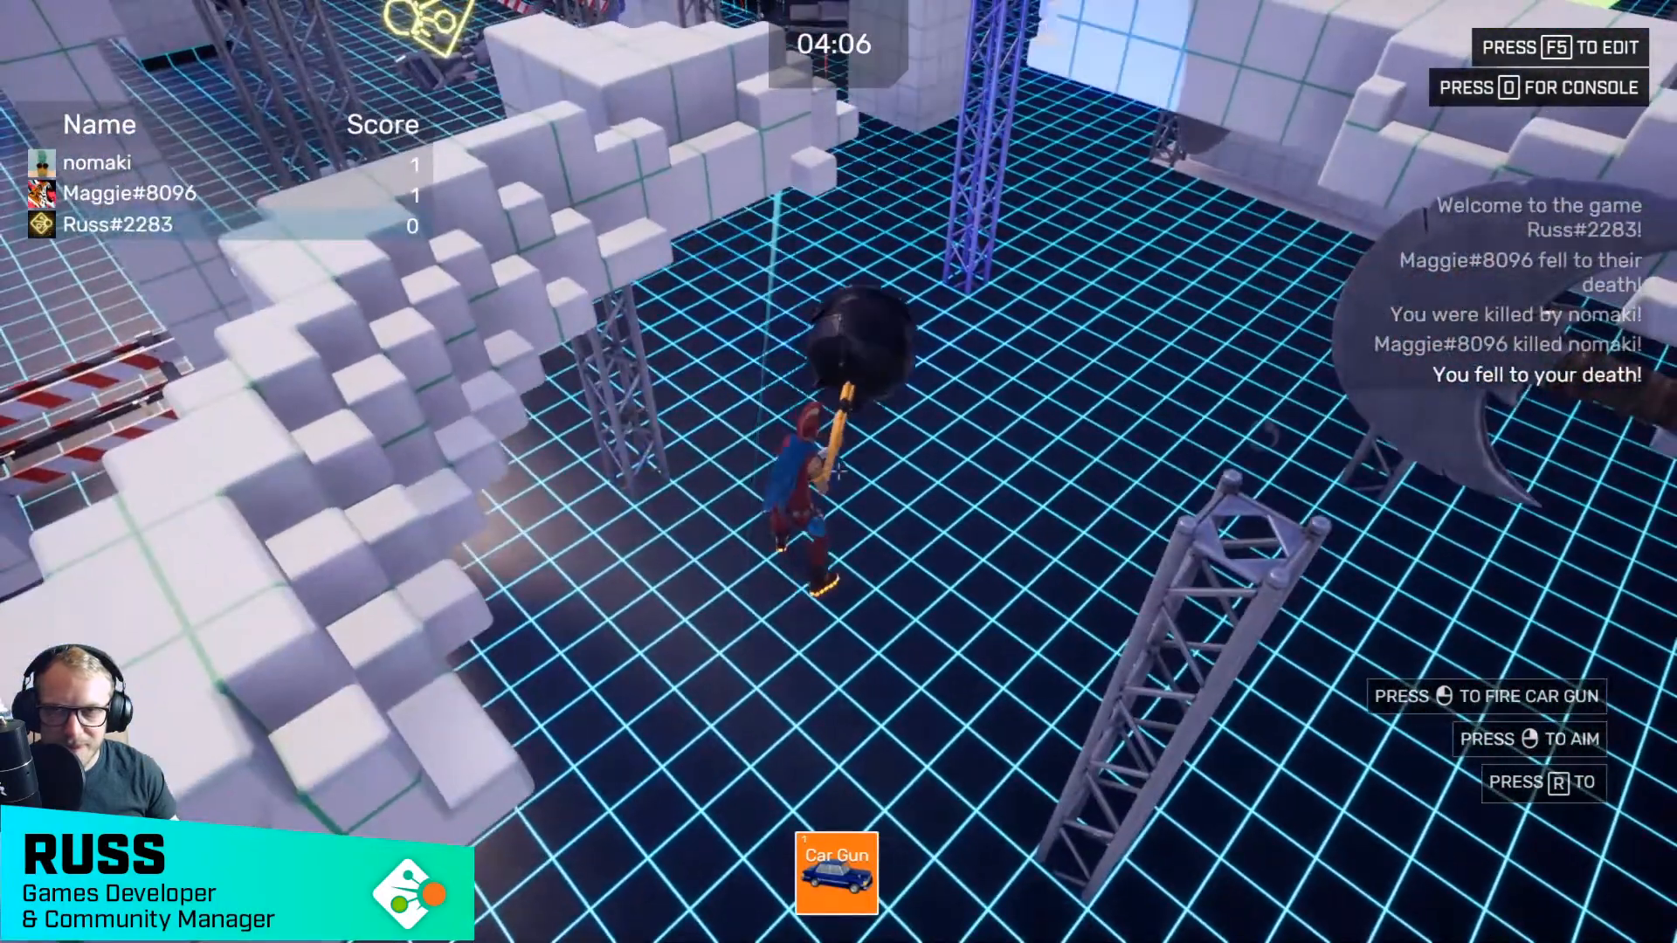
# - Cross the open grid floor past the glowing pillar with the Car Gun and reload it
pyautogui.press('w')
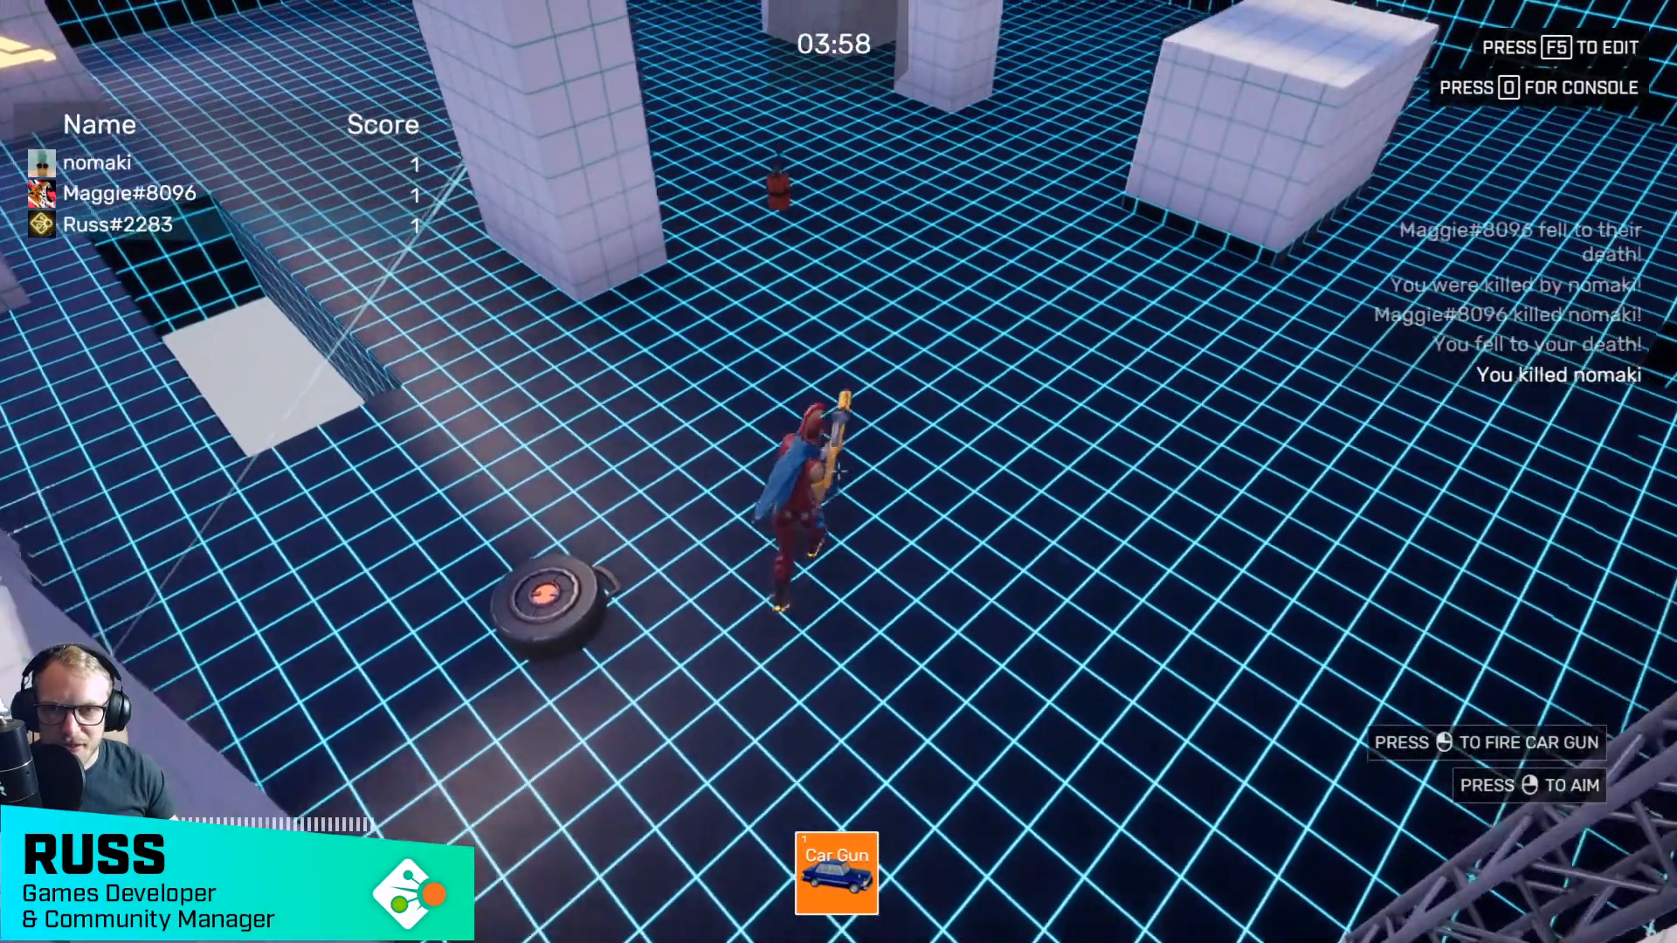
pyautogui.press('d')
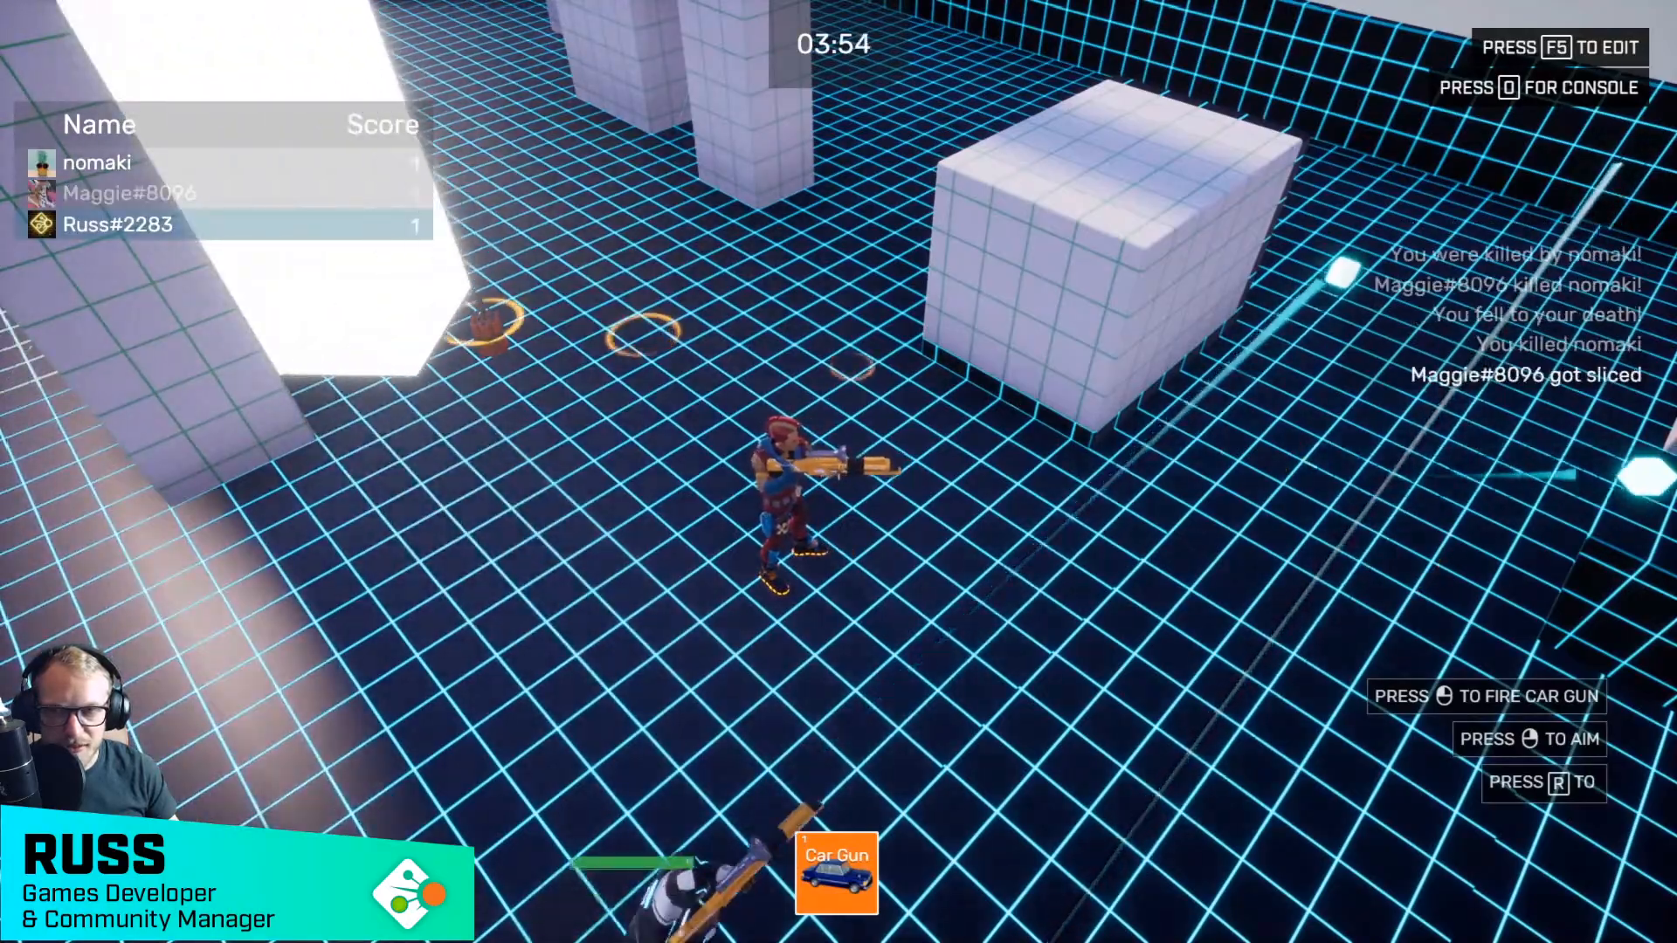
pyautogui.press('d')
pyautogui.press('w')
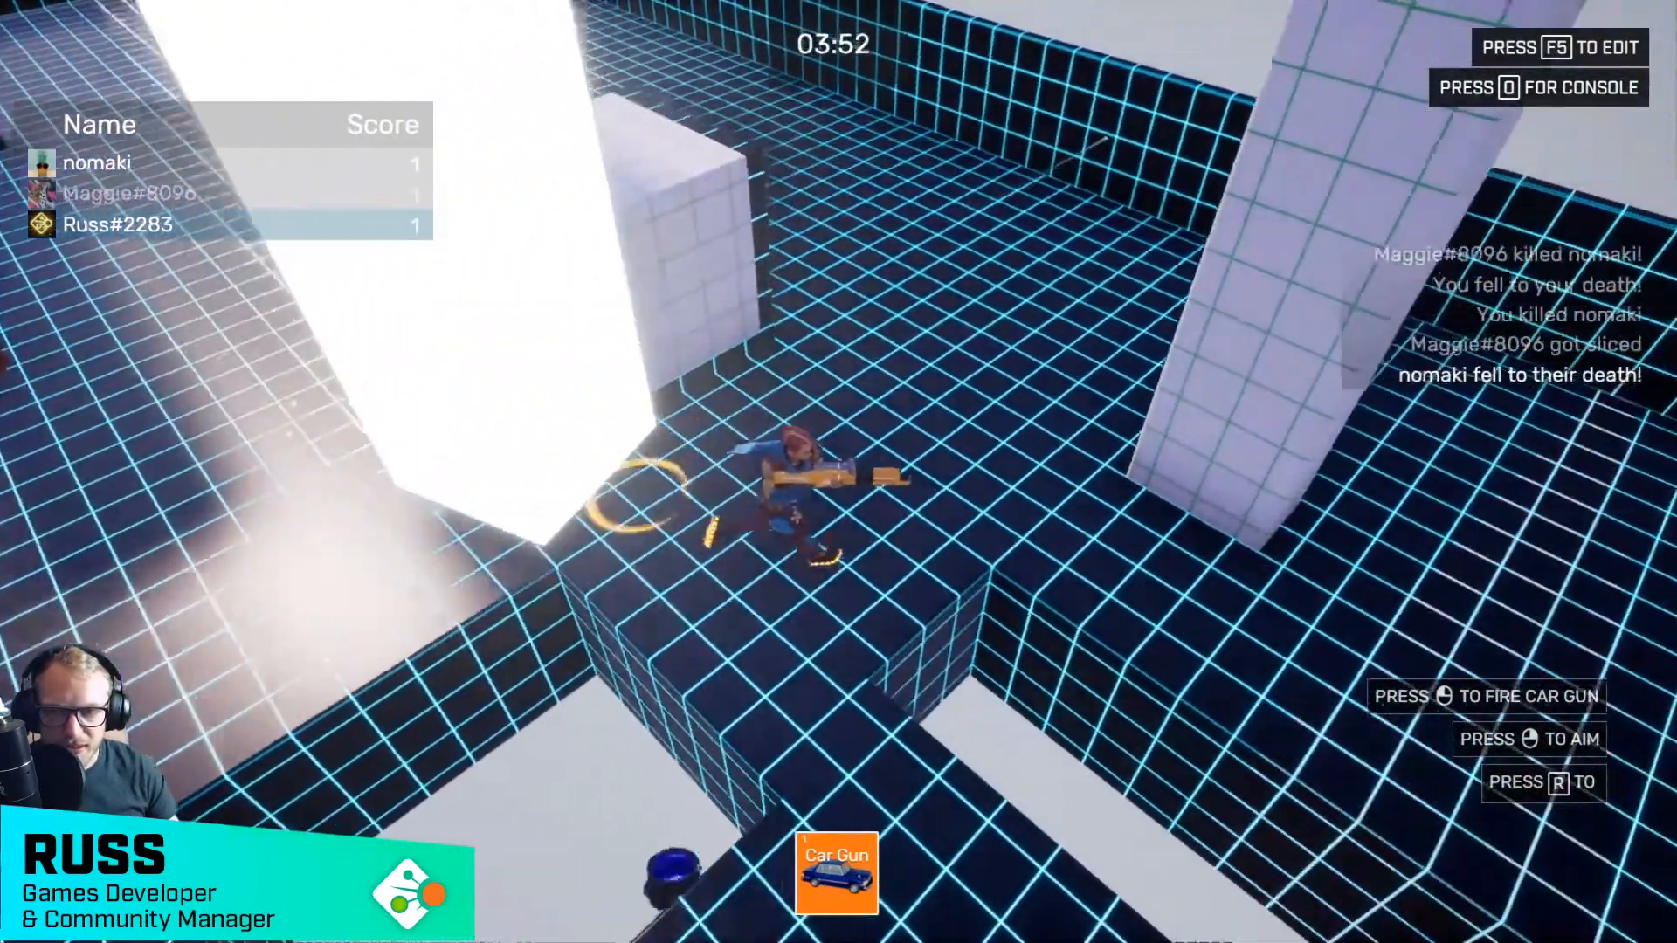
pyautogui.press('w')
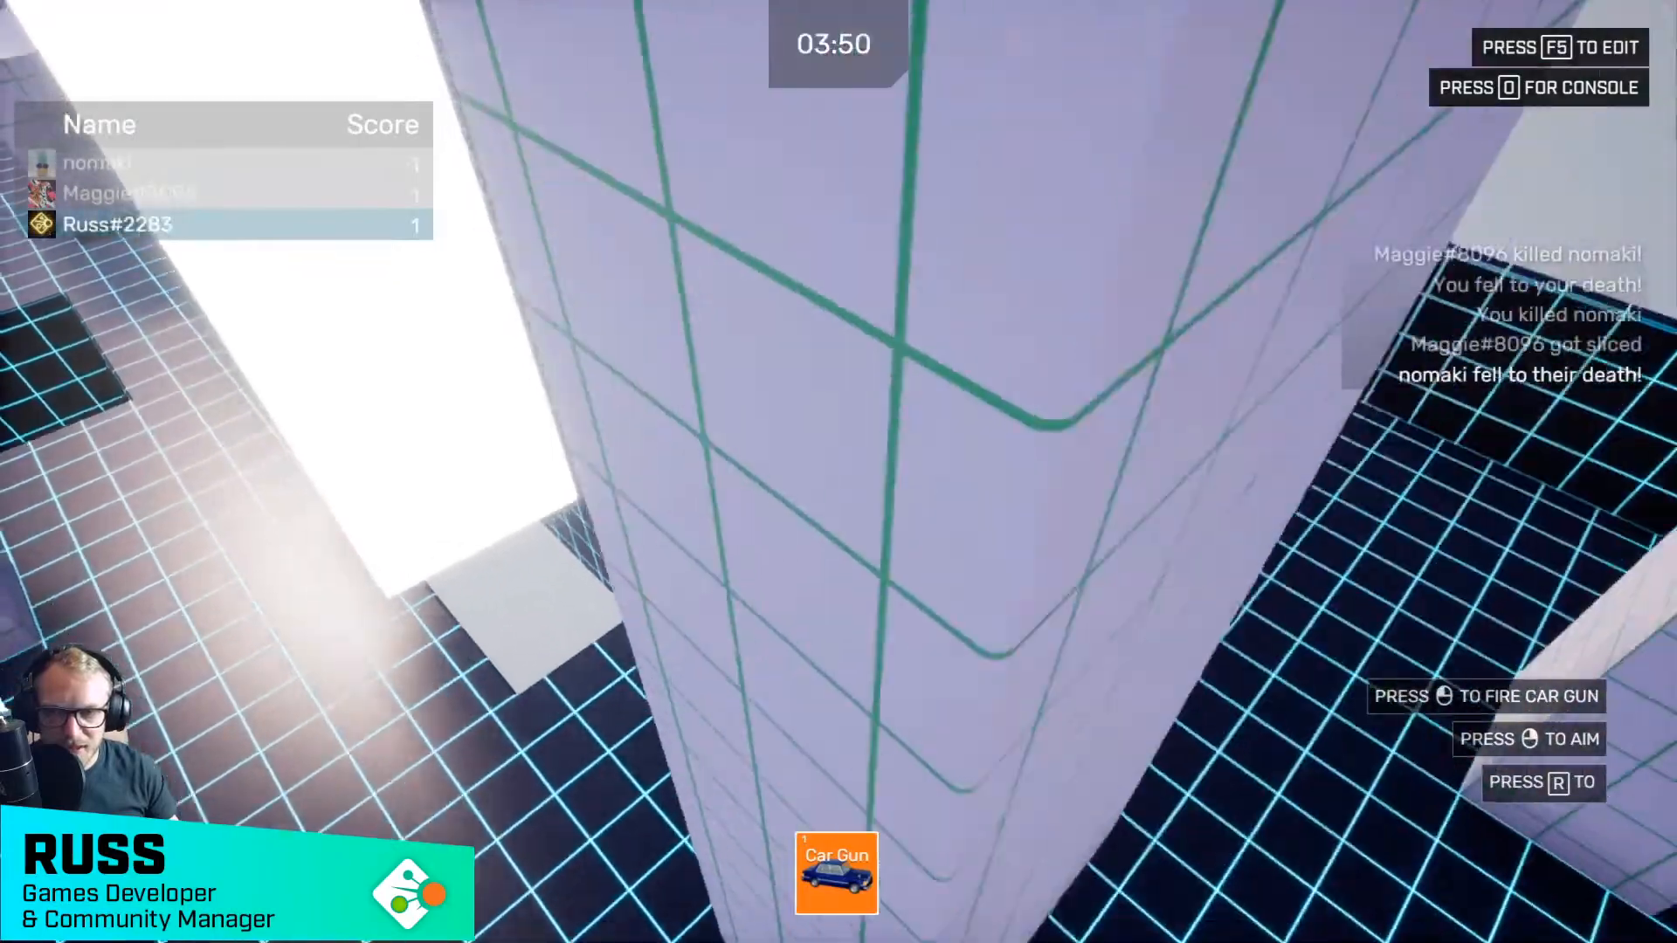
pyautogui.press('r')
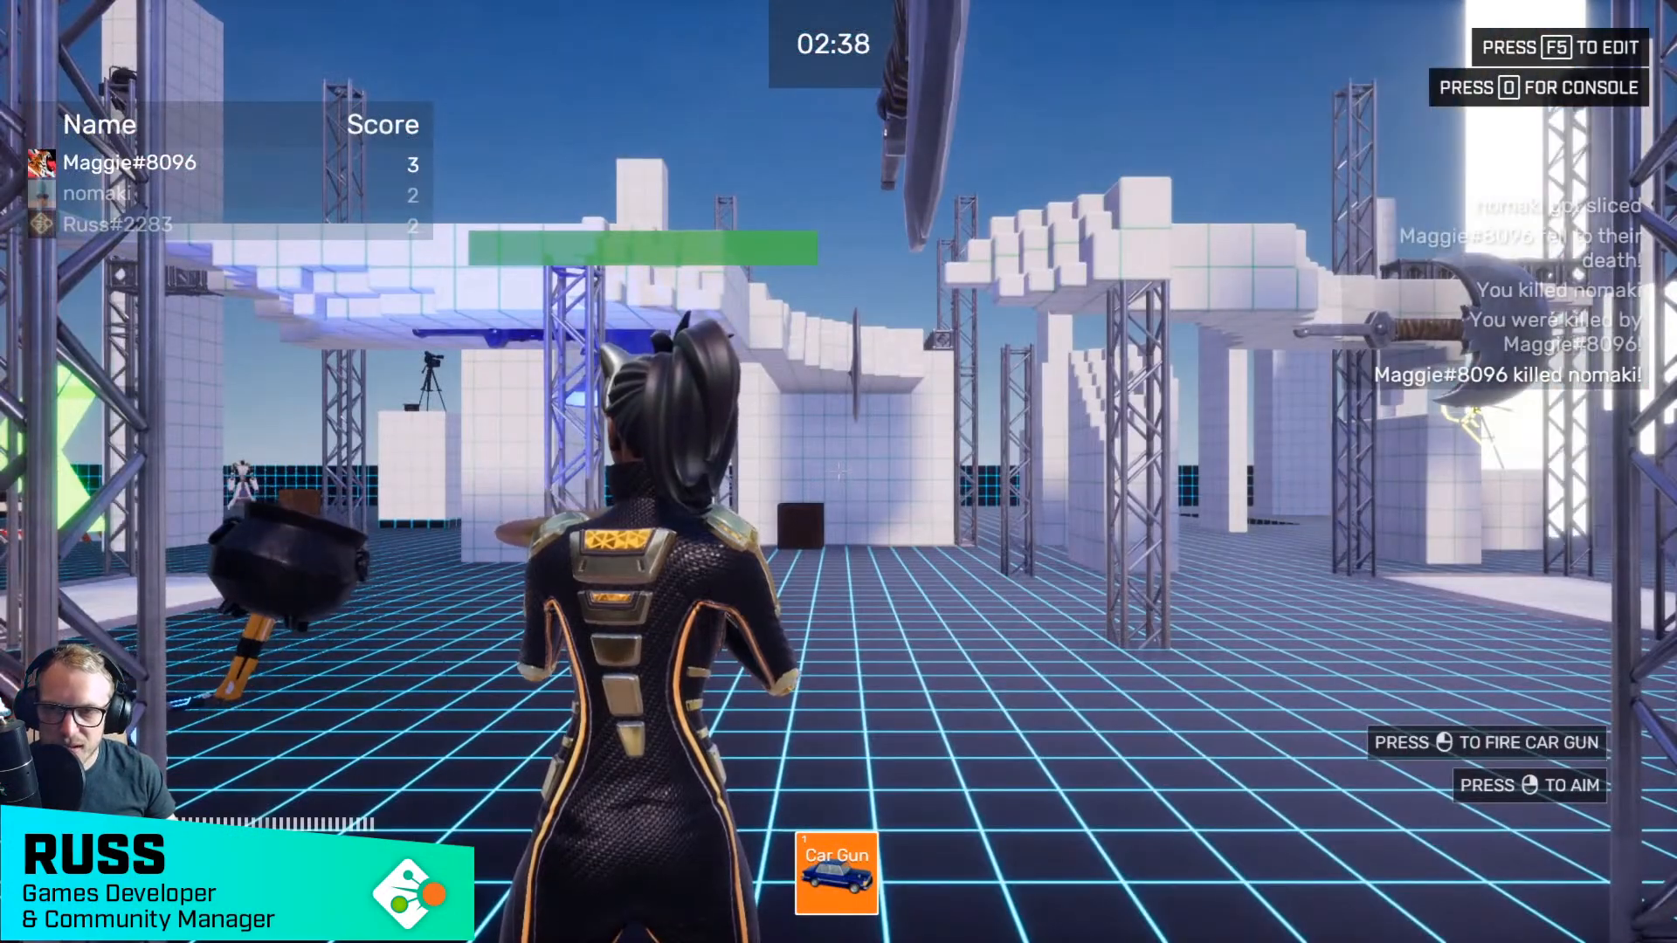
# - Keep playing after respawning, moving down to the opponents near the trusses and aiming the Car Gun
pyautogui.press('a')
pyautogui.press('s')
pyautogui.press('d')
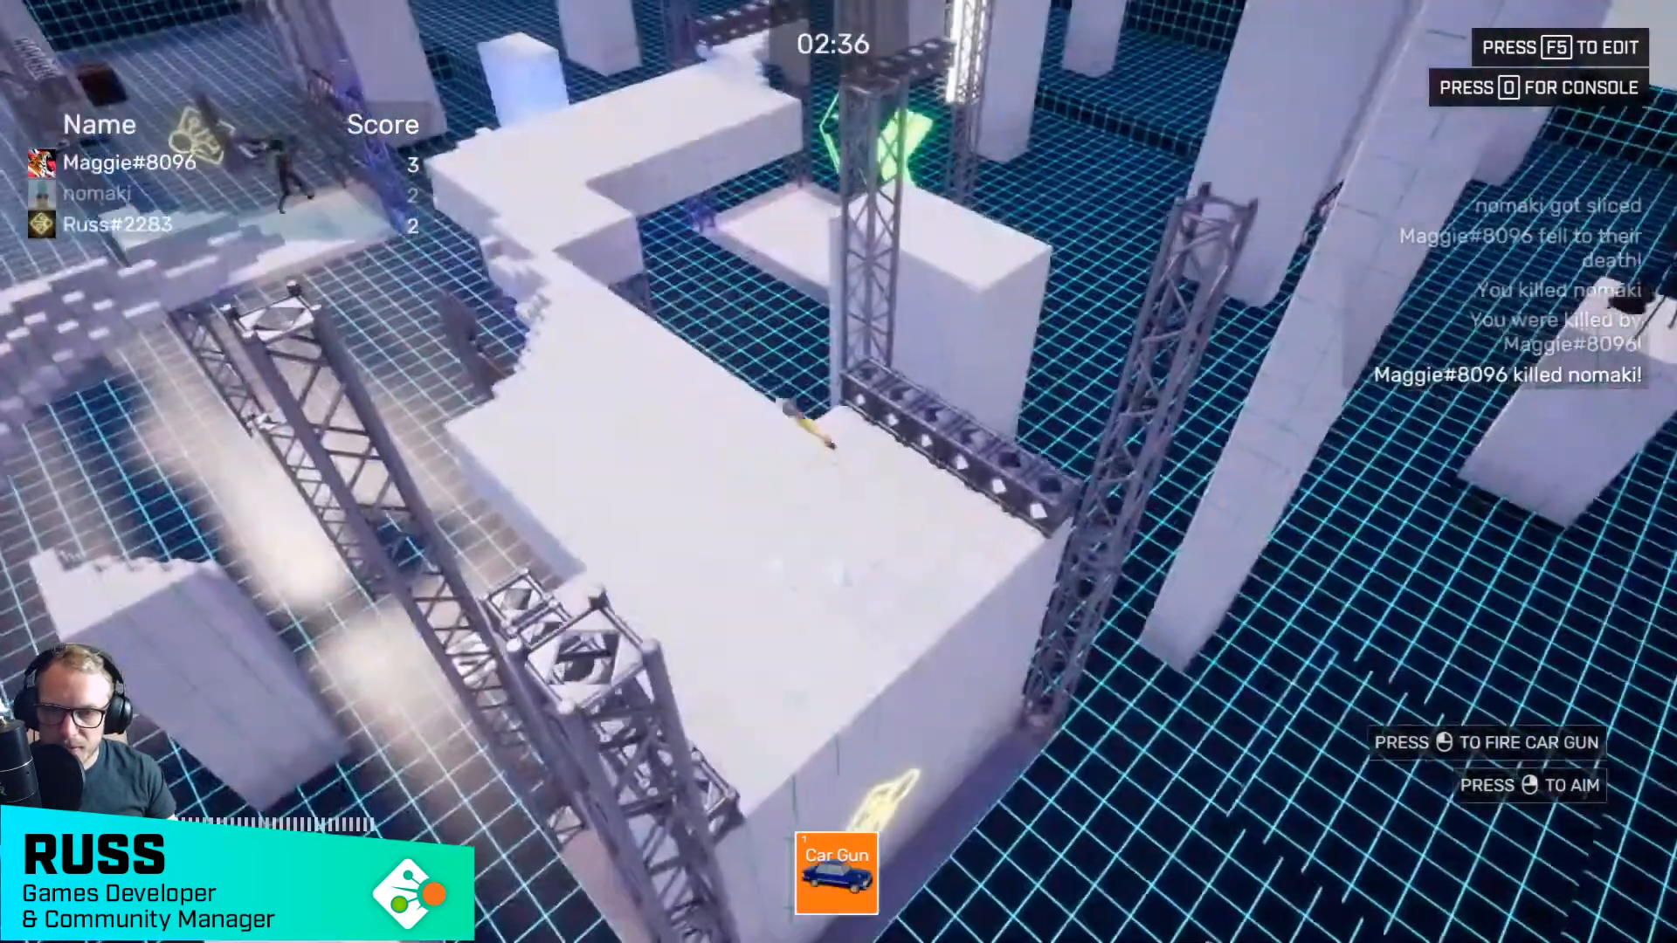
pyautogui.press('w')
pyautogui.press('w')
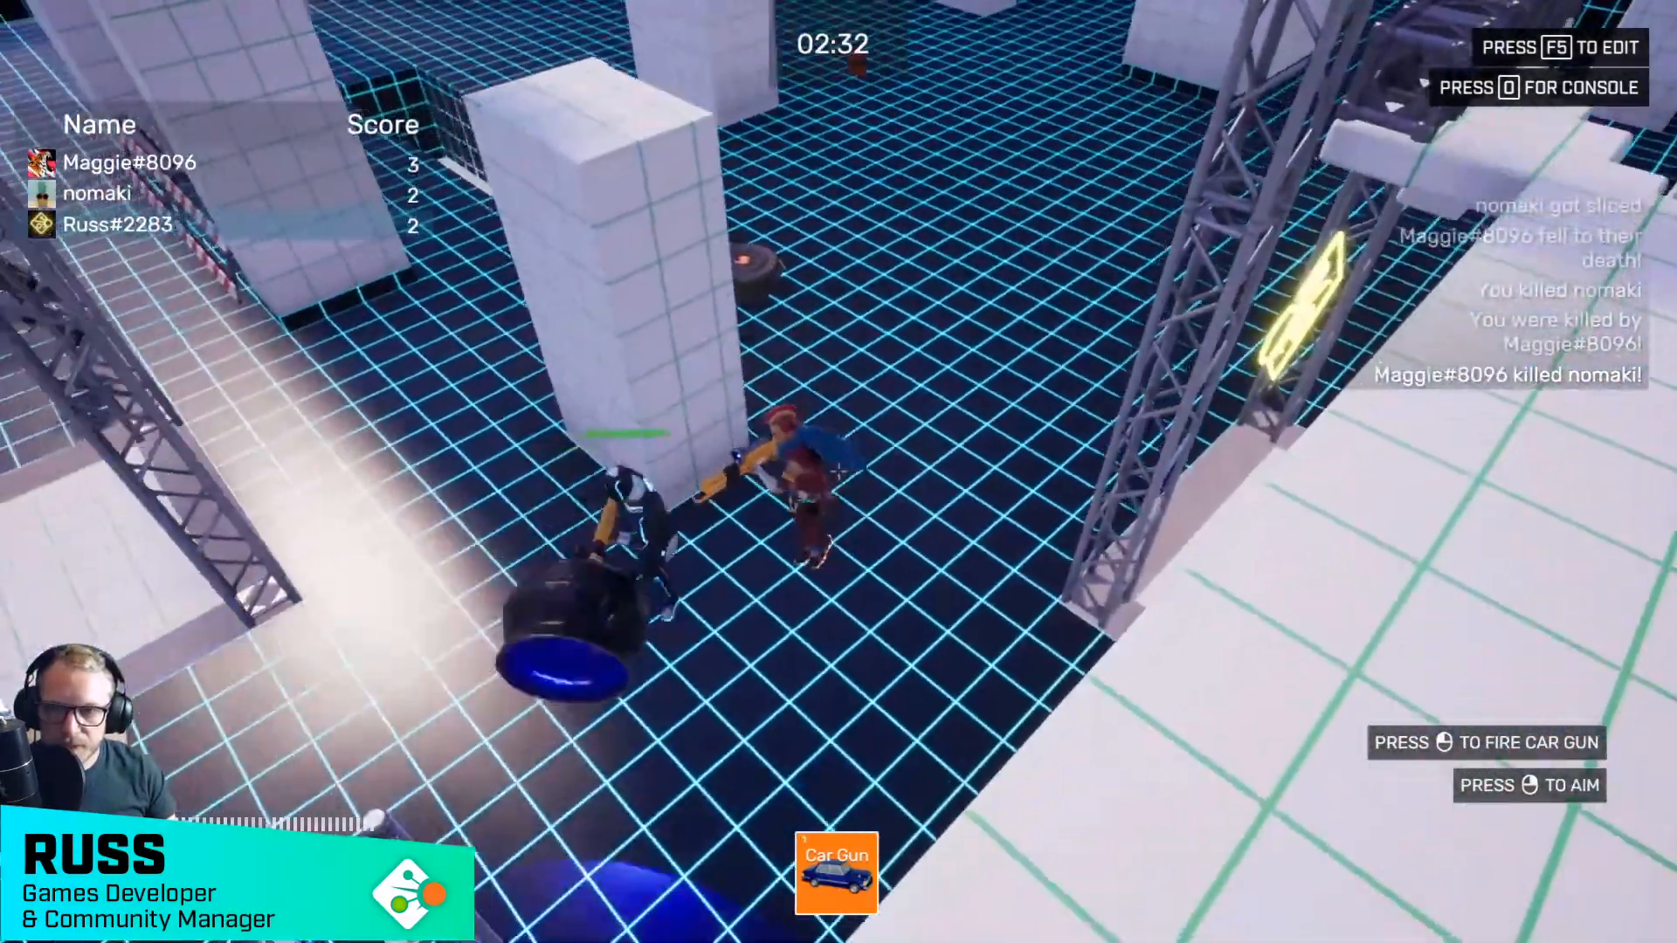
pyautogui.rightClick(837, 472)
pyautogui.press('w')
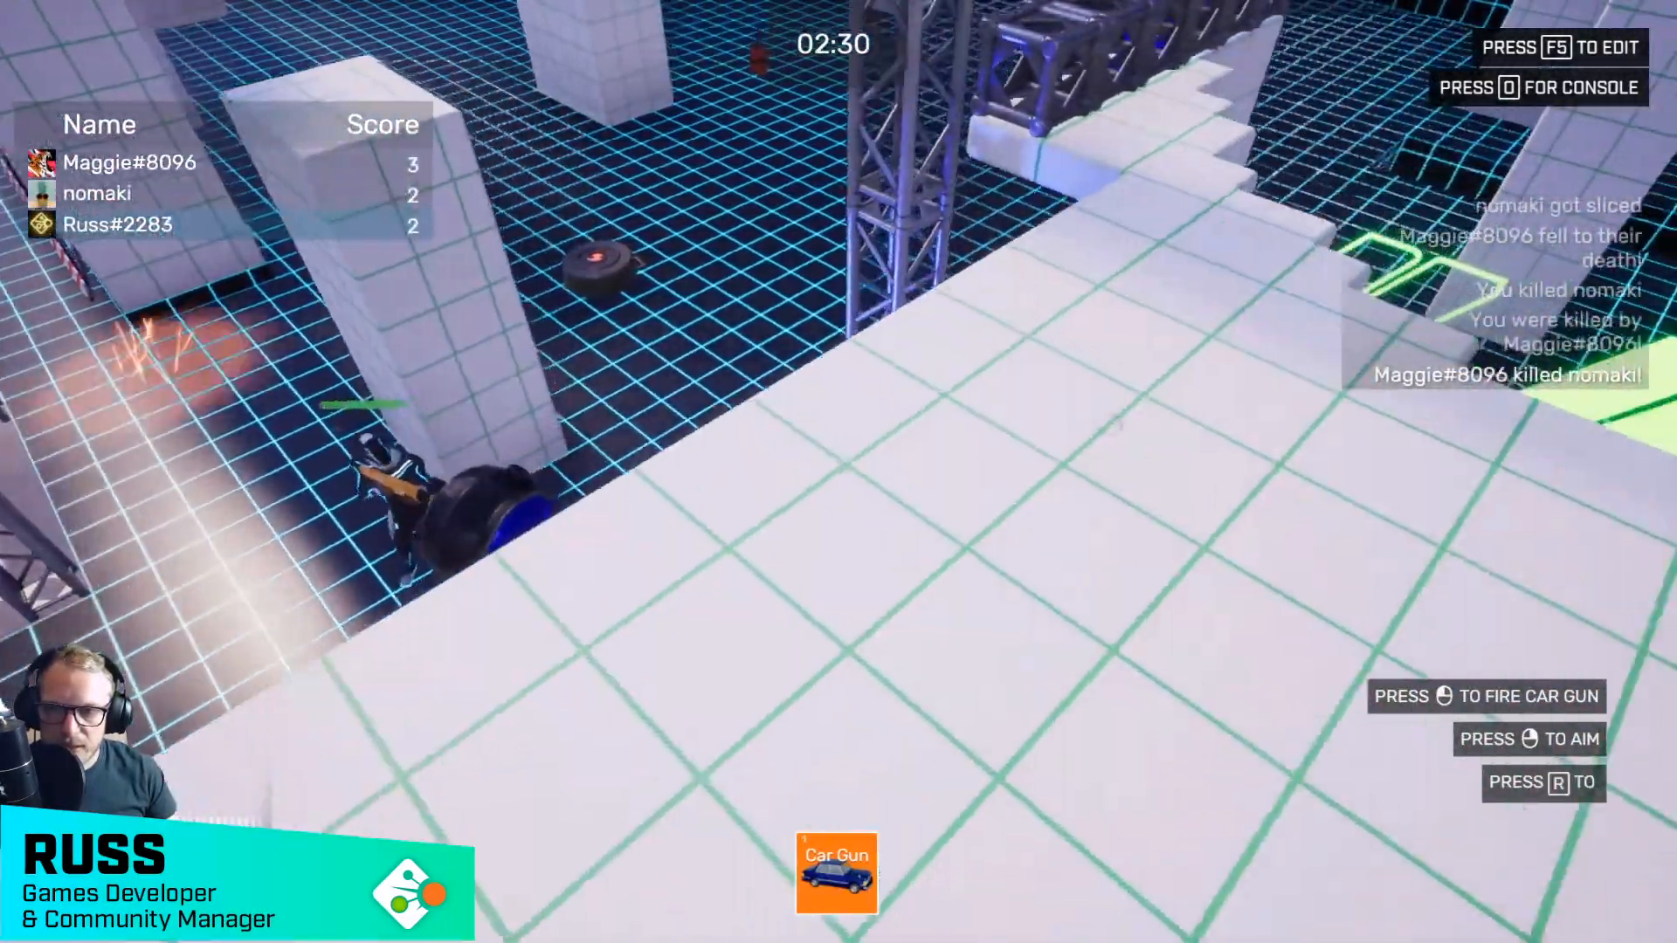
pyautogui.press('w')
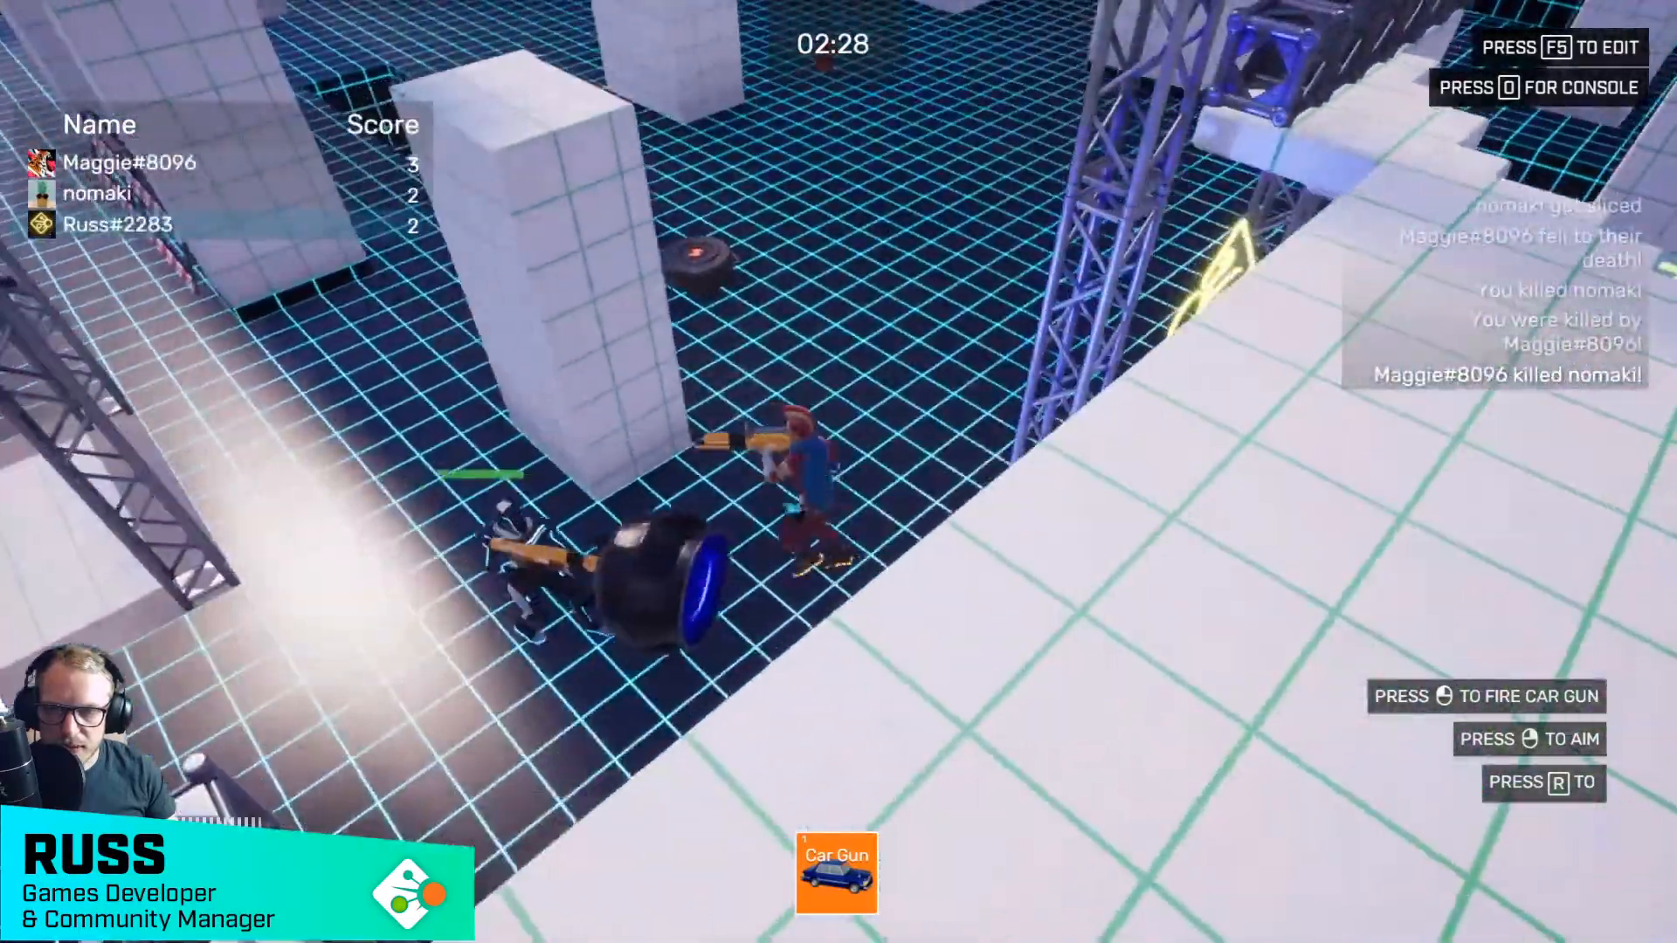
pyautogui.press('w')
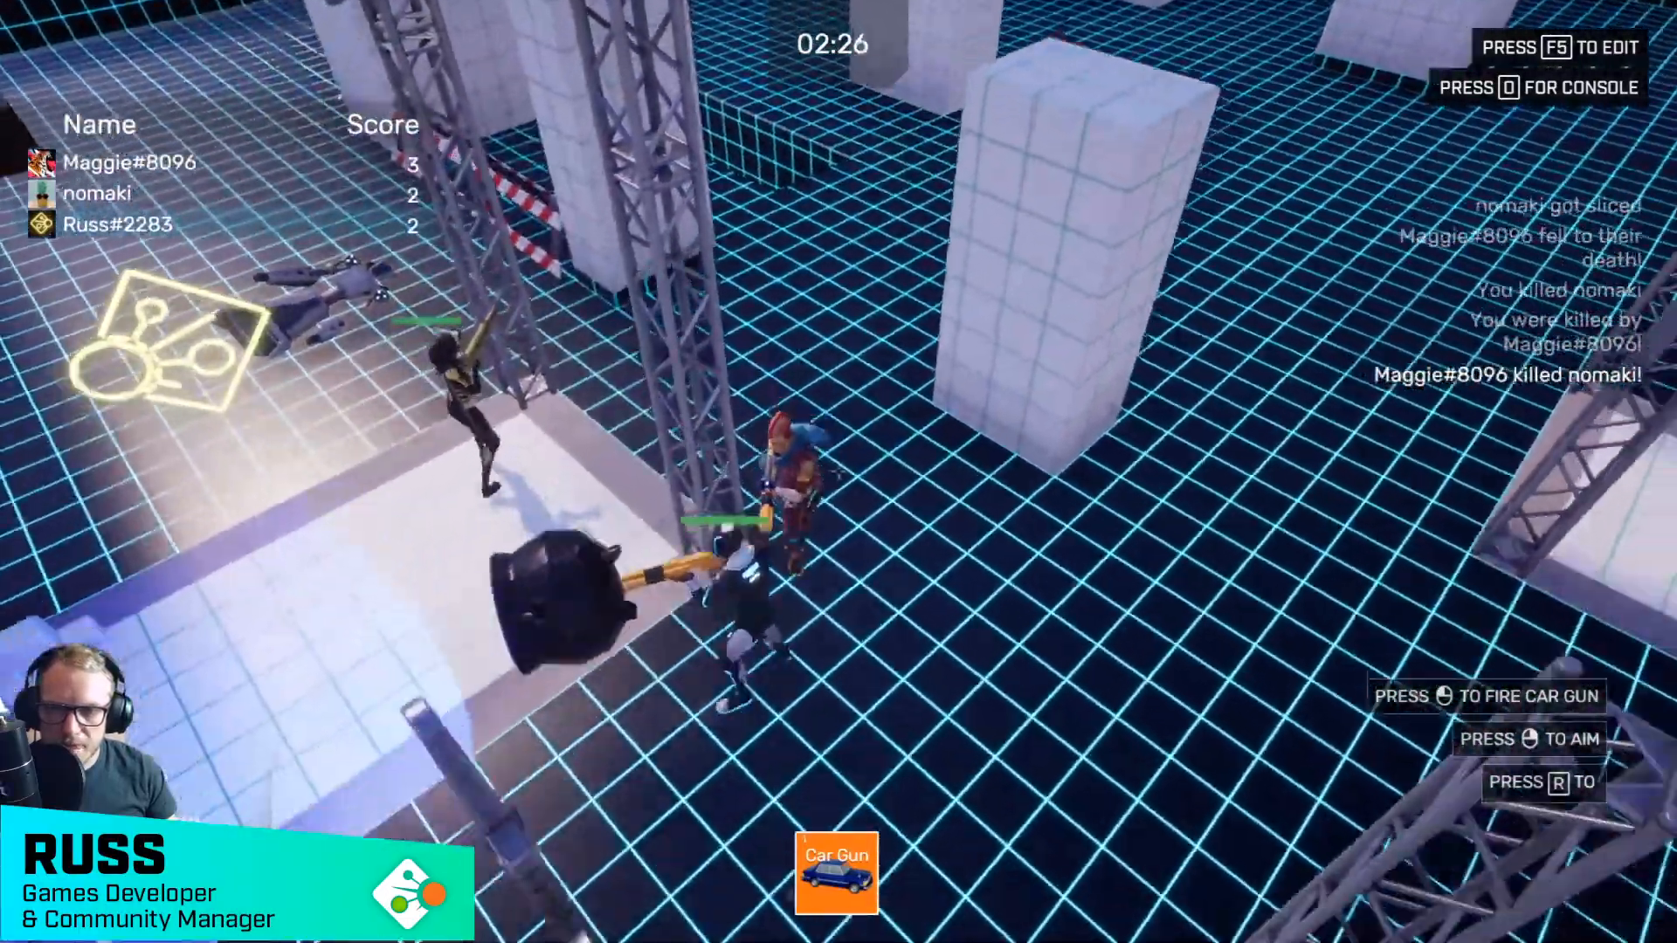
pyautogui.press('w')
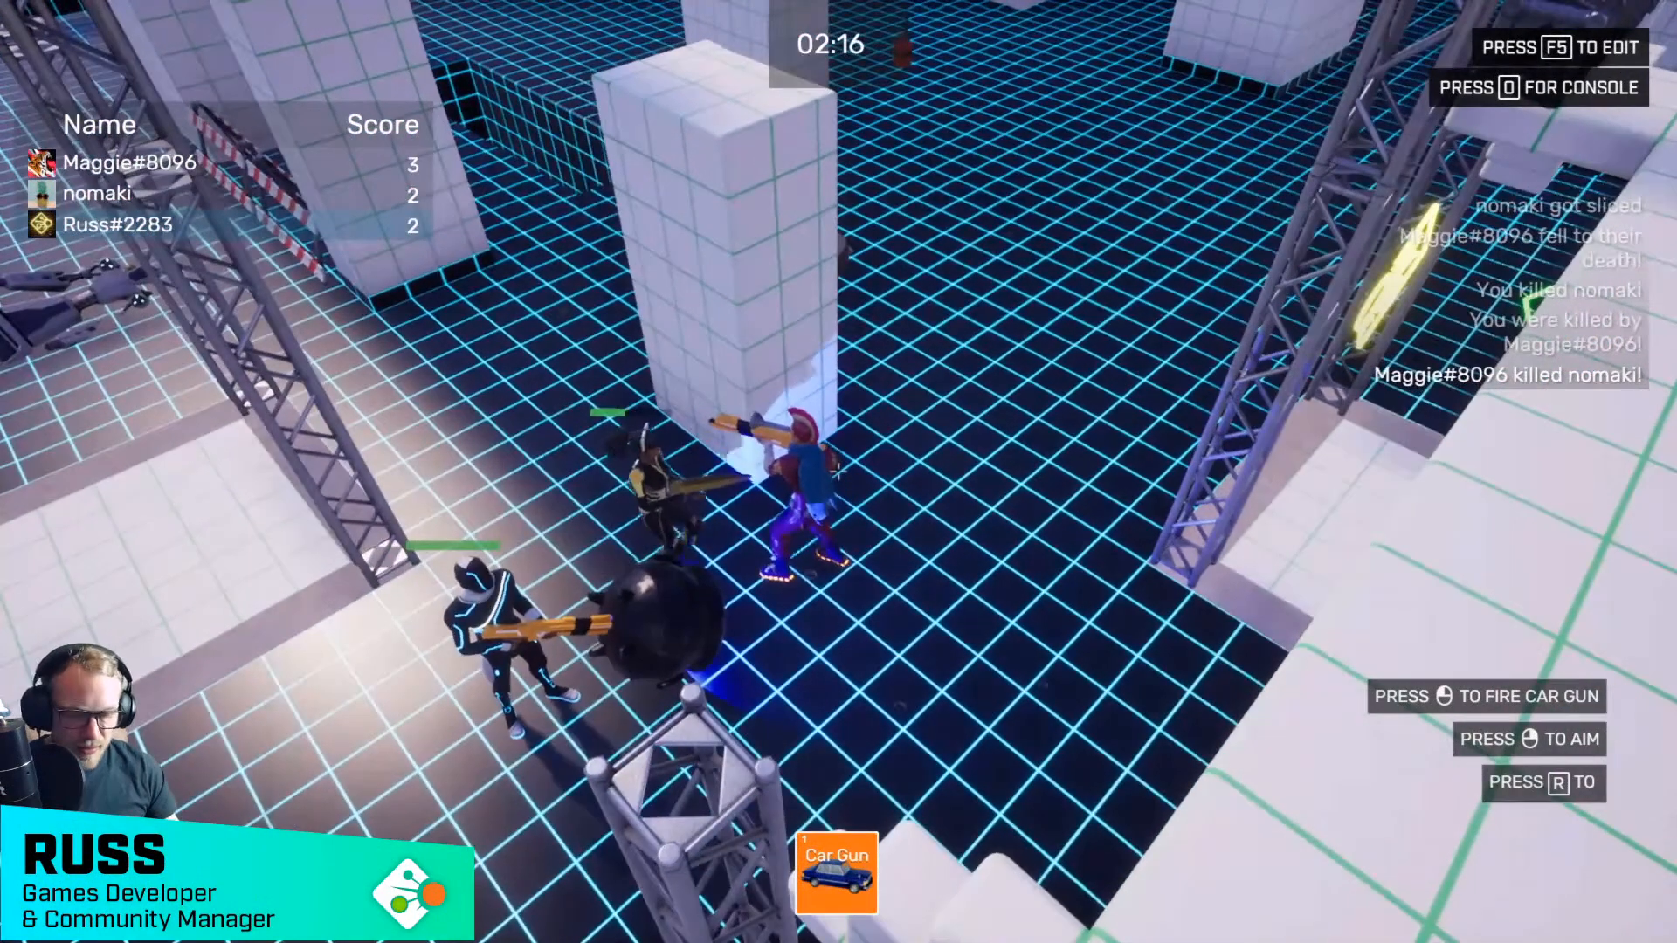
# - Check the server log in the console and test firing and reloading the Car Gun
pyautogui.press('0')
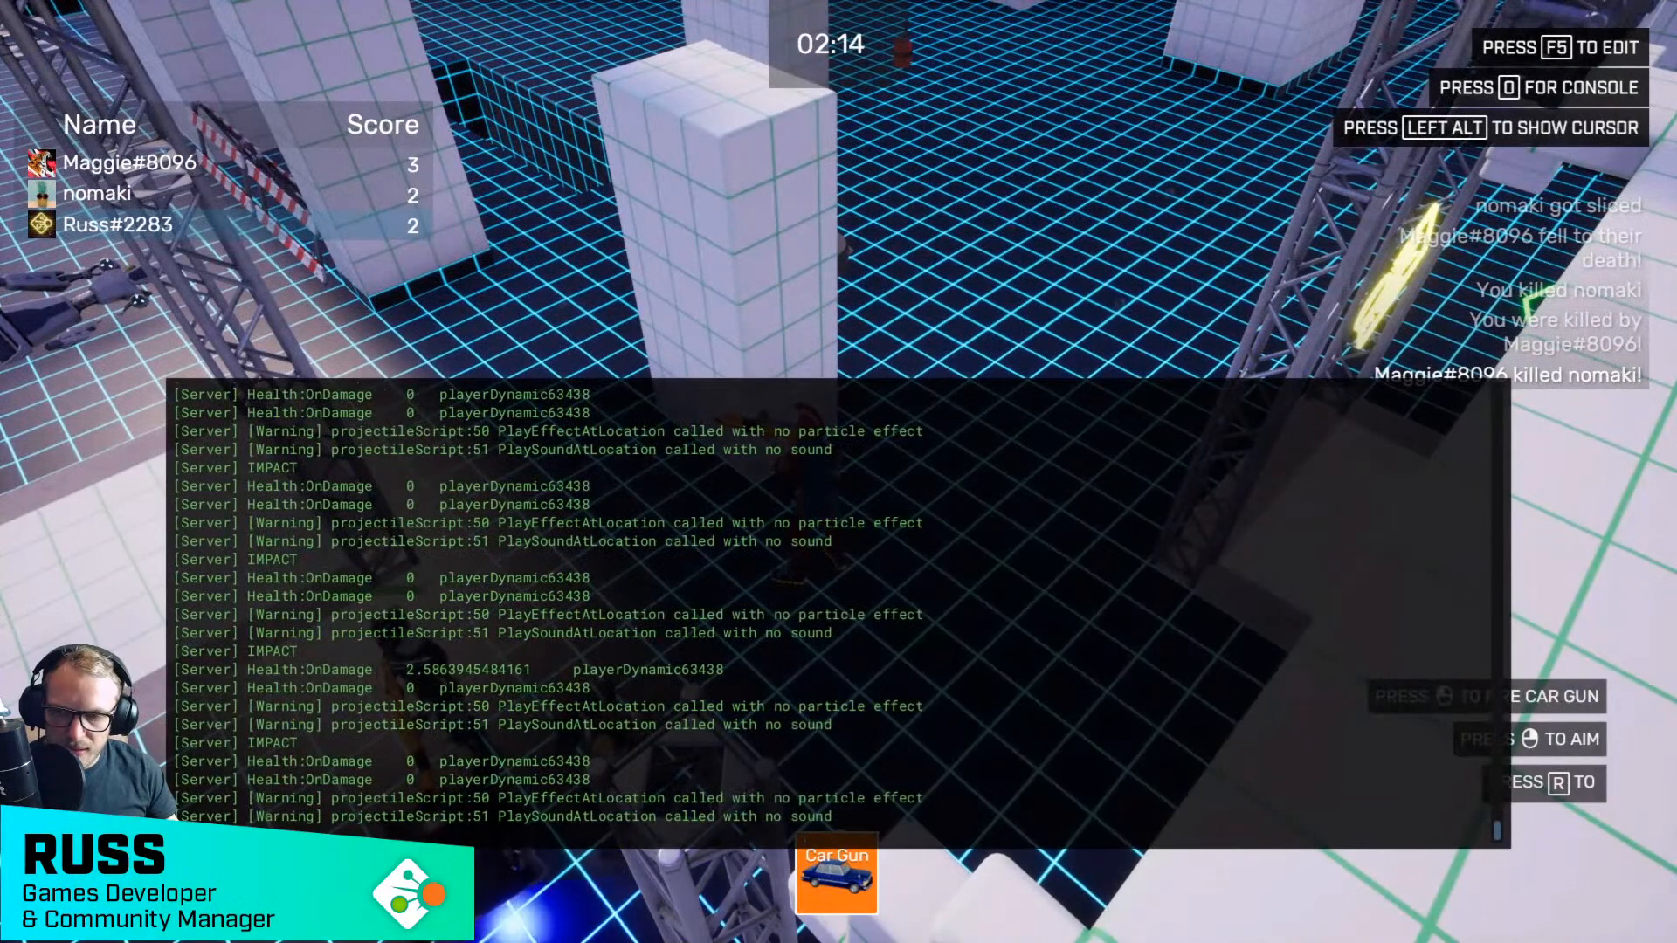
pyautogui.press('0')
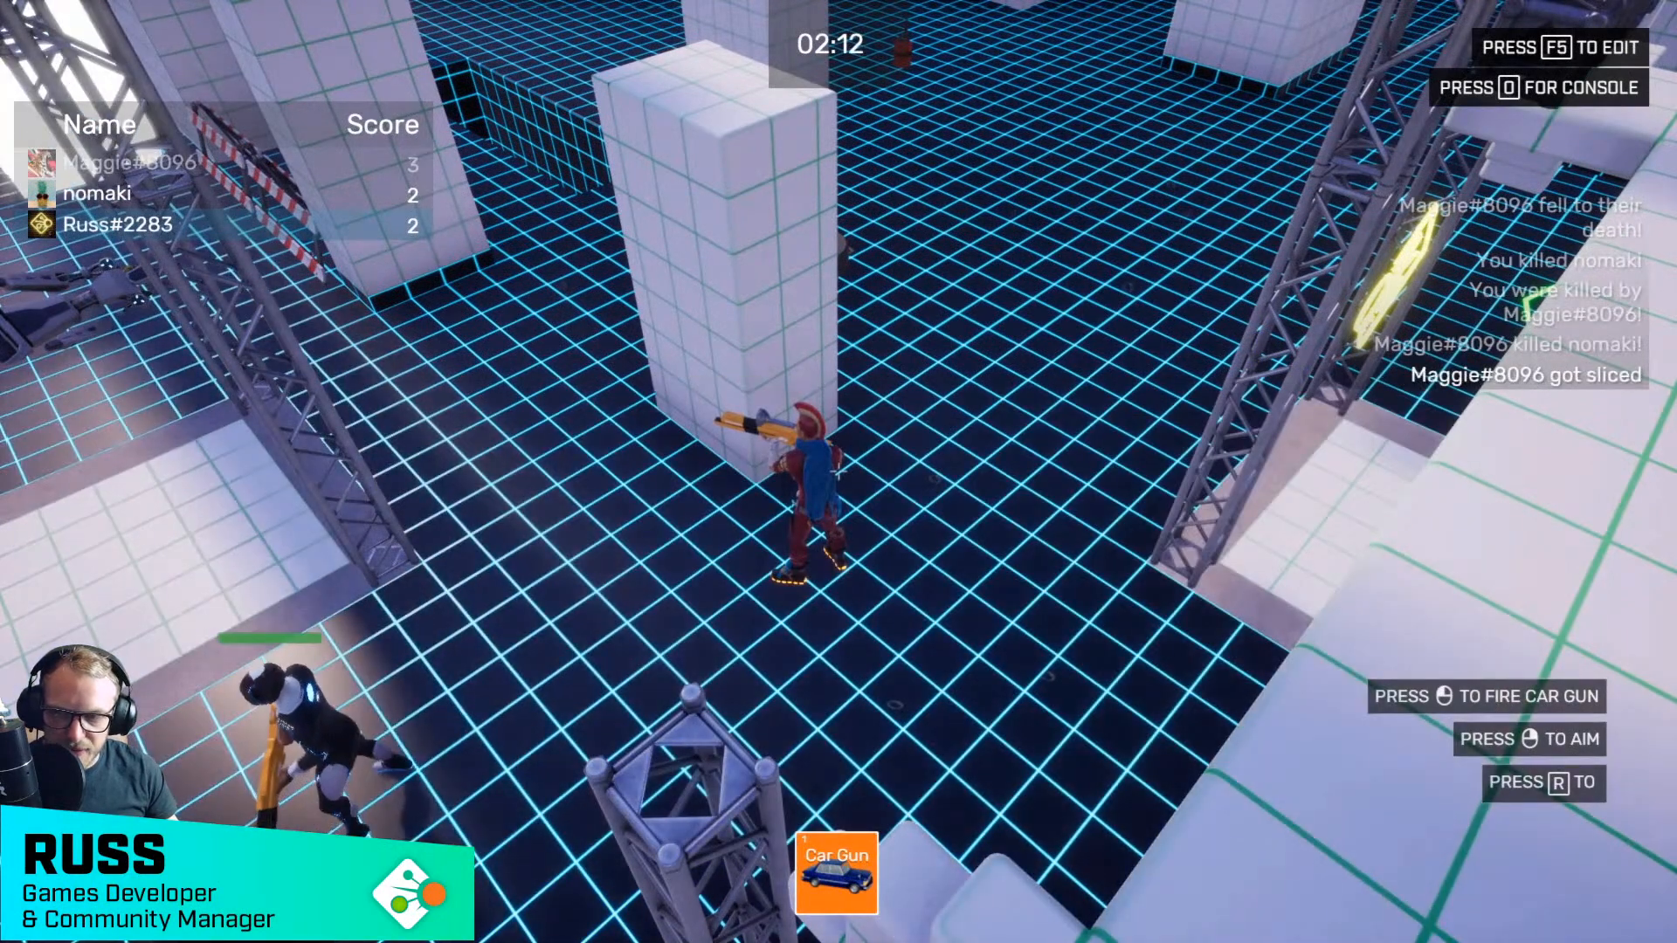
pyautogui.press('r')
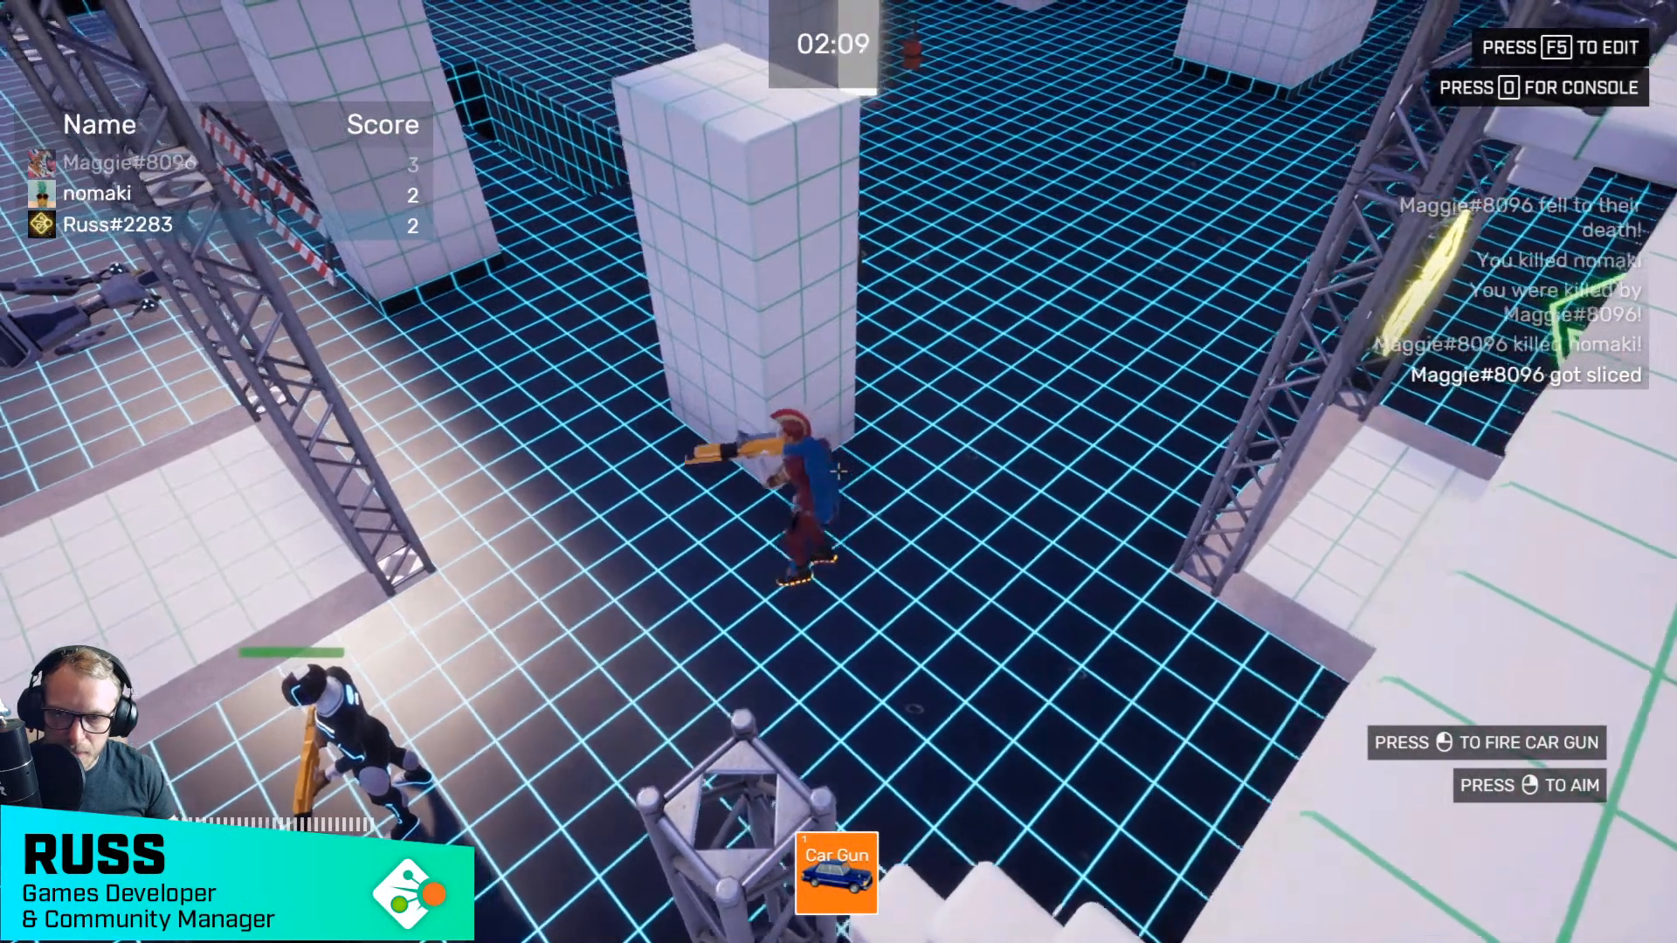
pyautogui.click(839, 471)
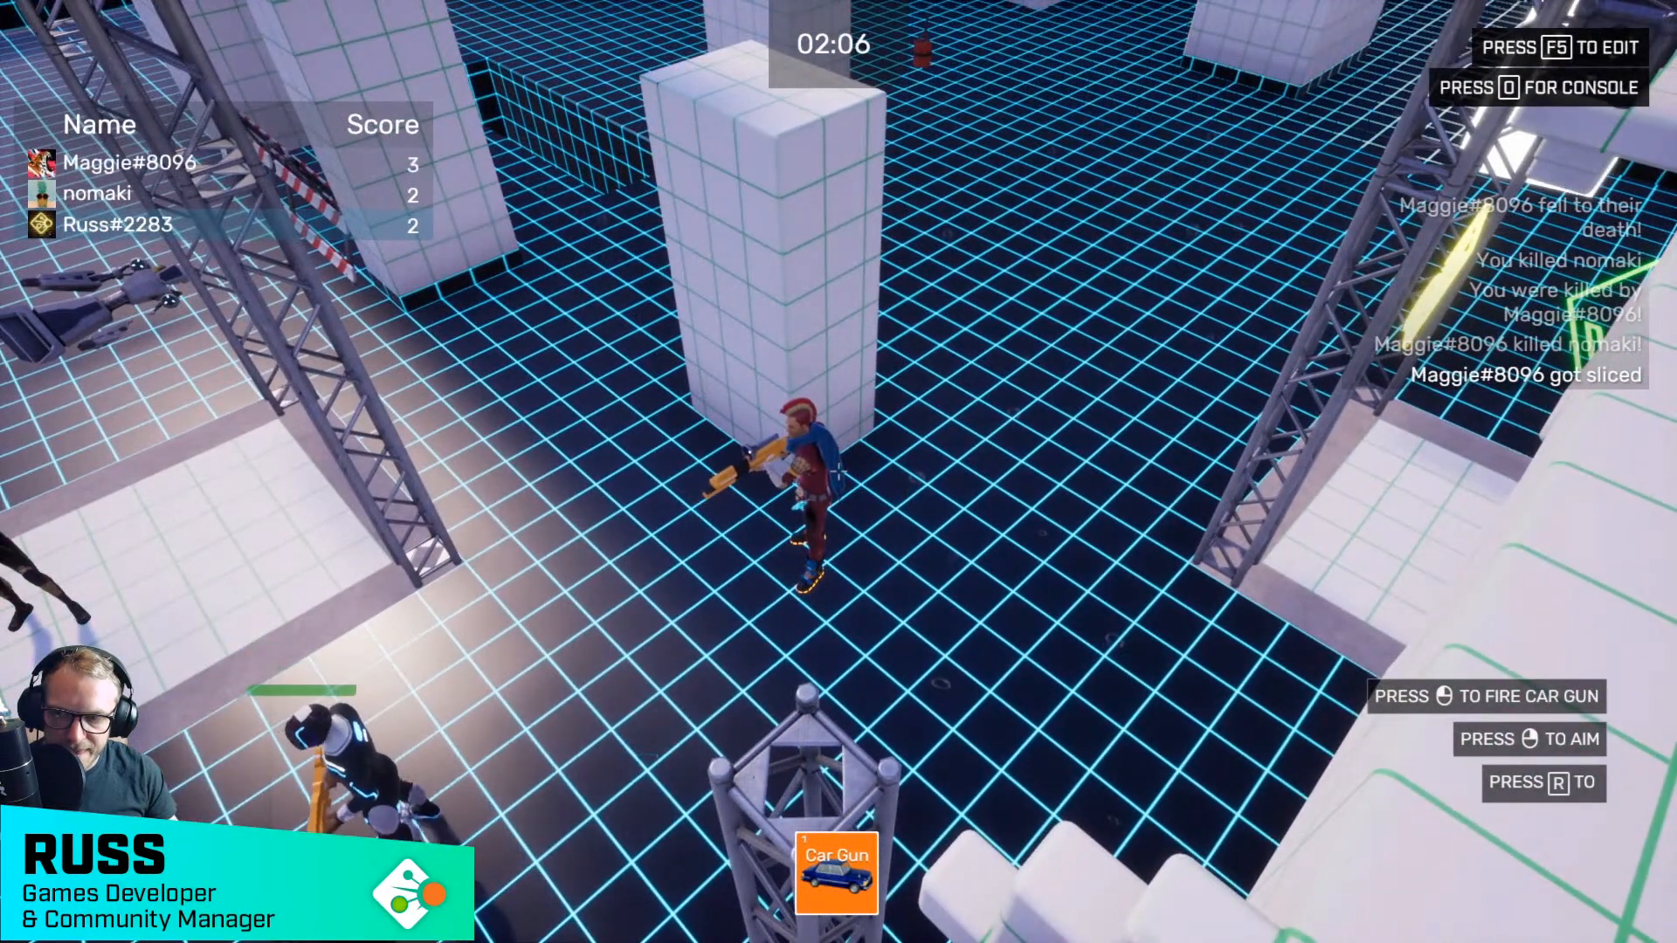
pyautogui.press('r')
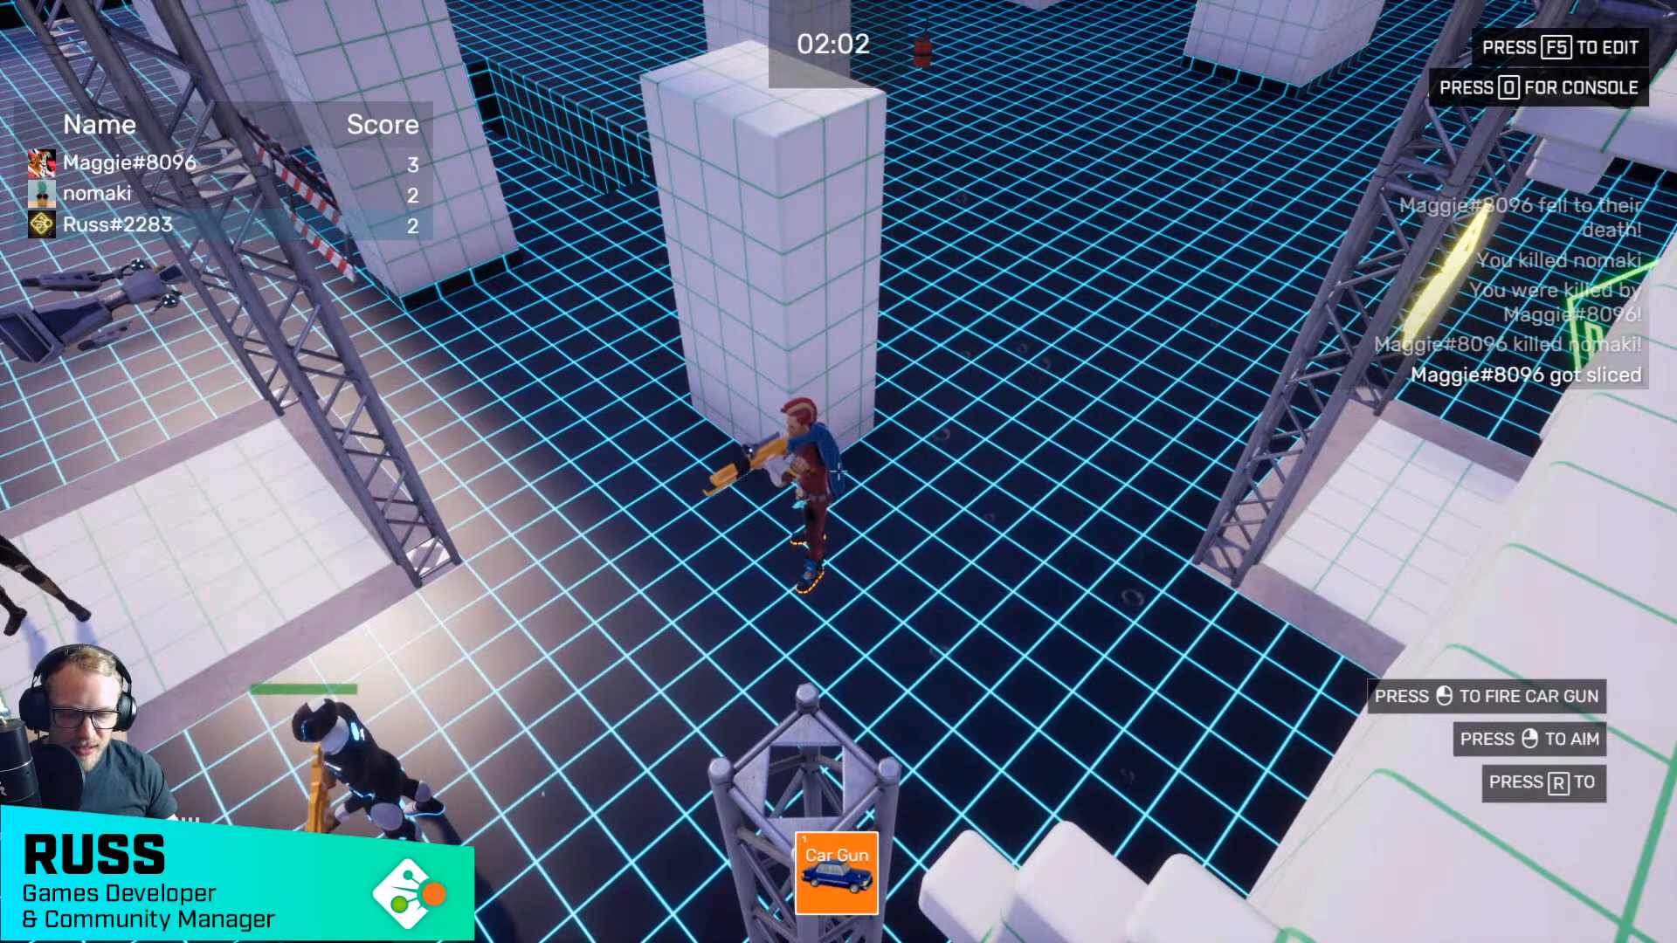
# - End the playtest by returning to edit mode, and look over the arena and the template library
pyautogui.press('F5')
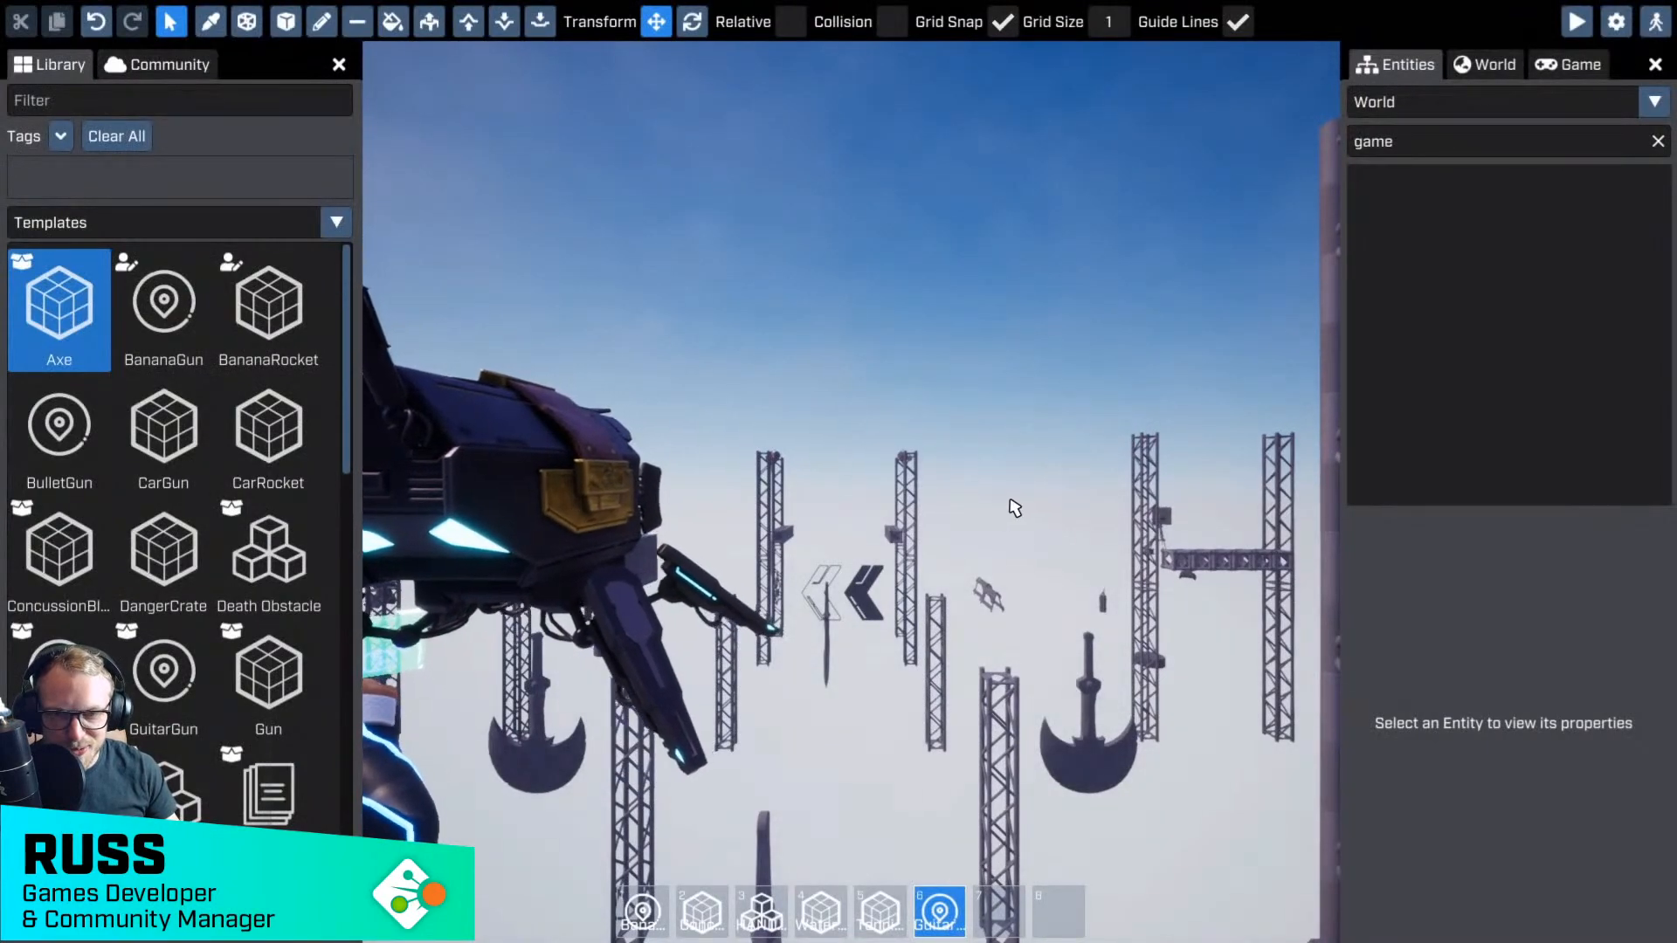
pyautogui.press('s')
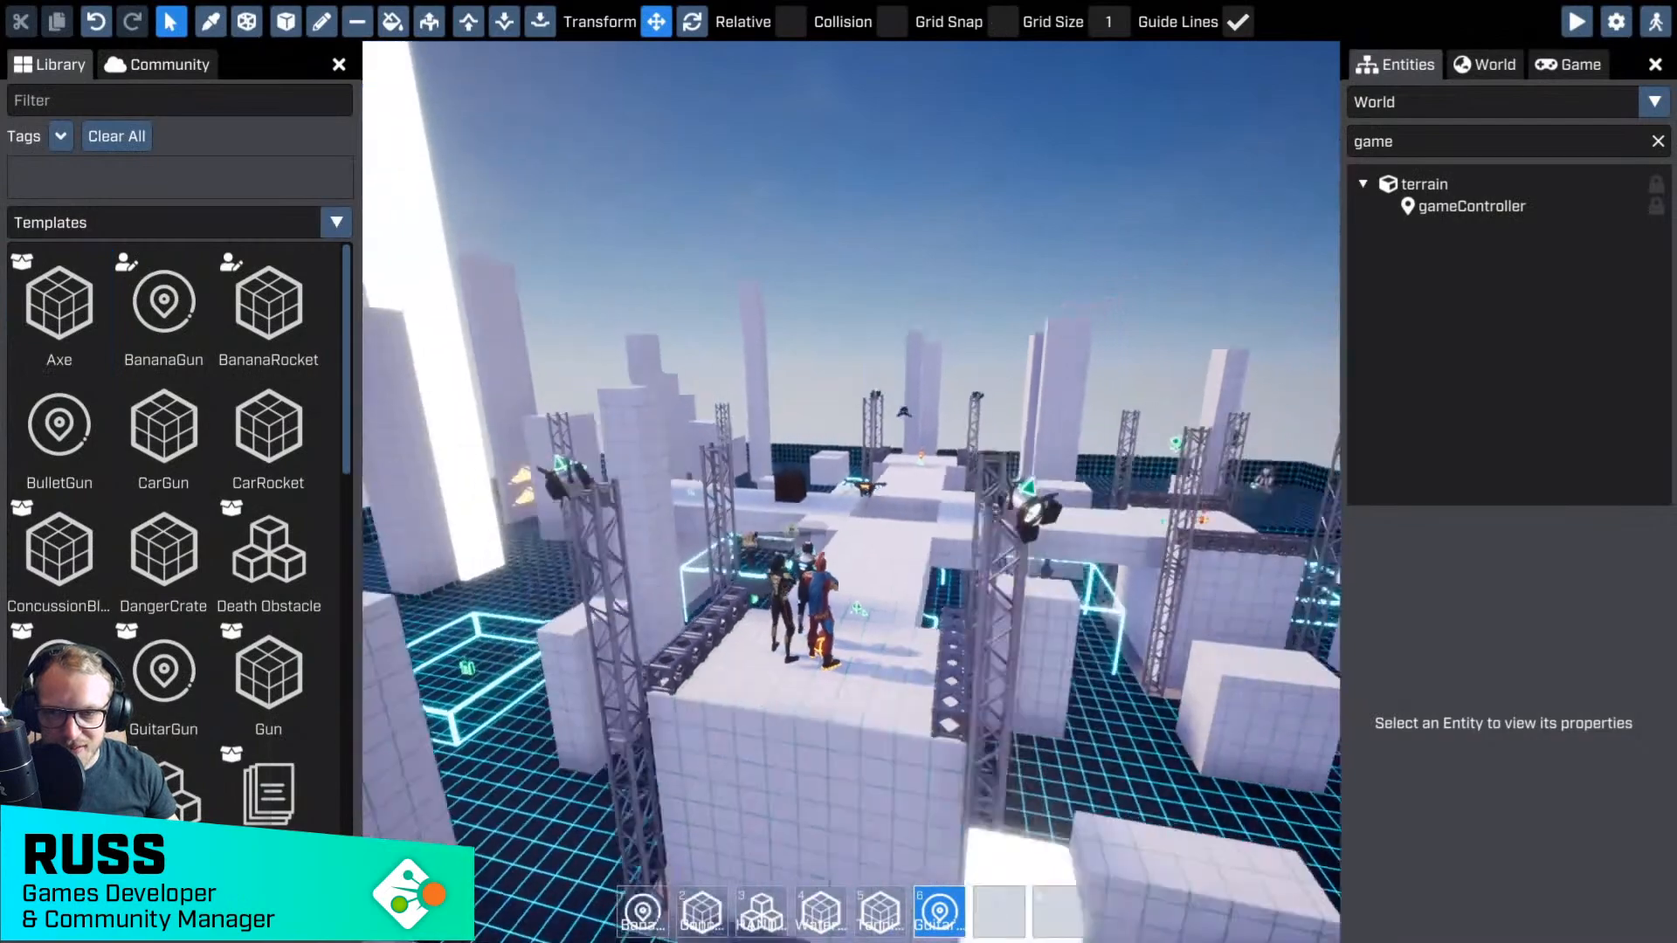
pyautogui.press('s')
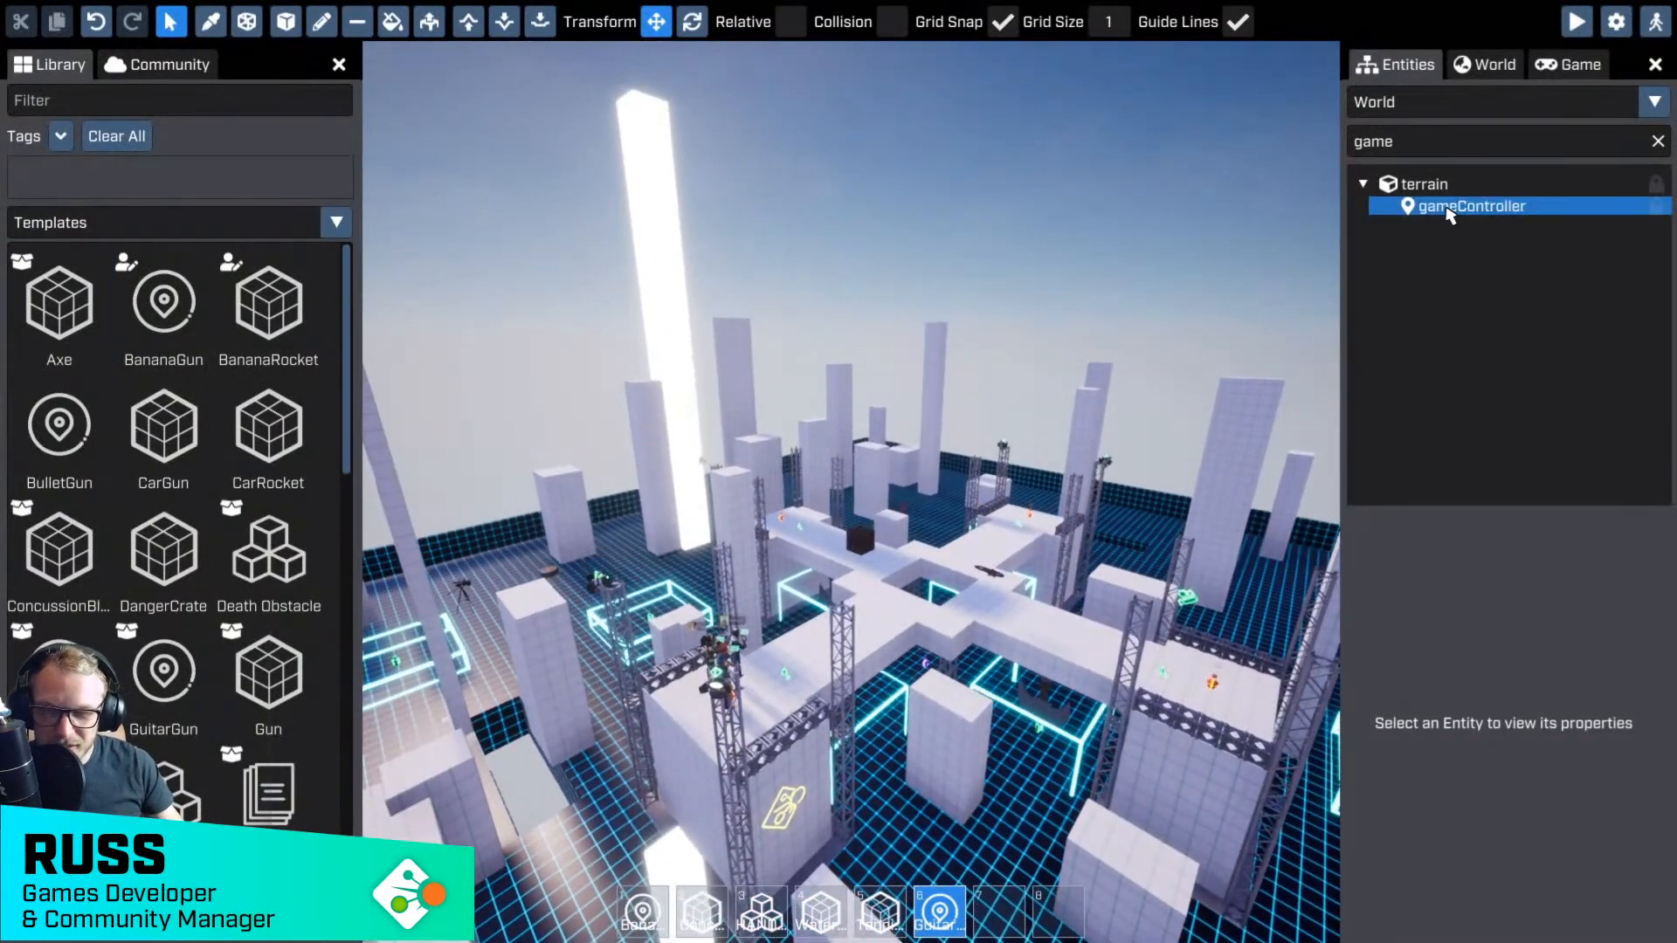
pyautogui.click(243, 354)
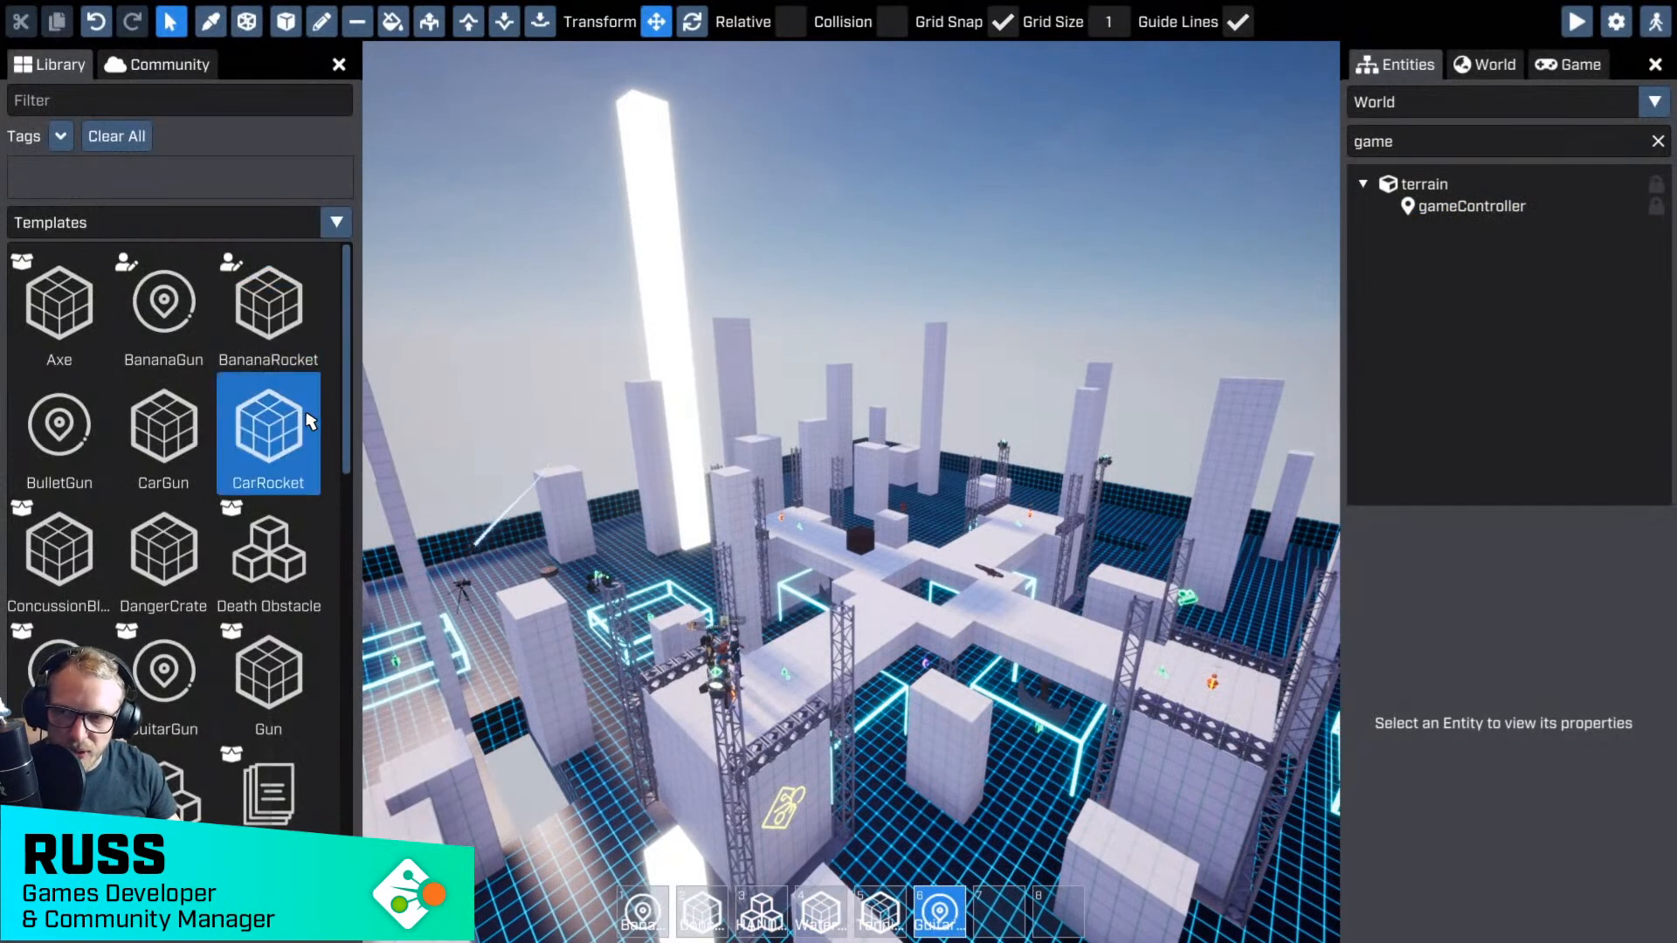
pyautogui.scroll(-1, 354, 487)
pyautogui.scroll(1, 354, 487)
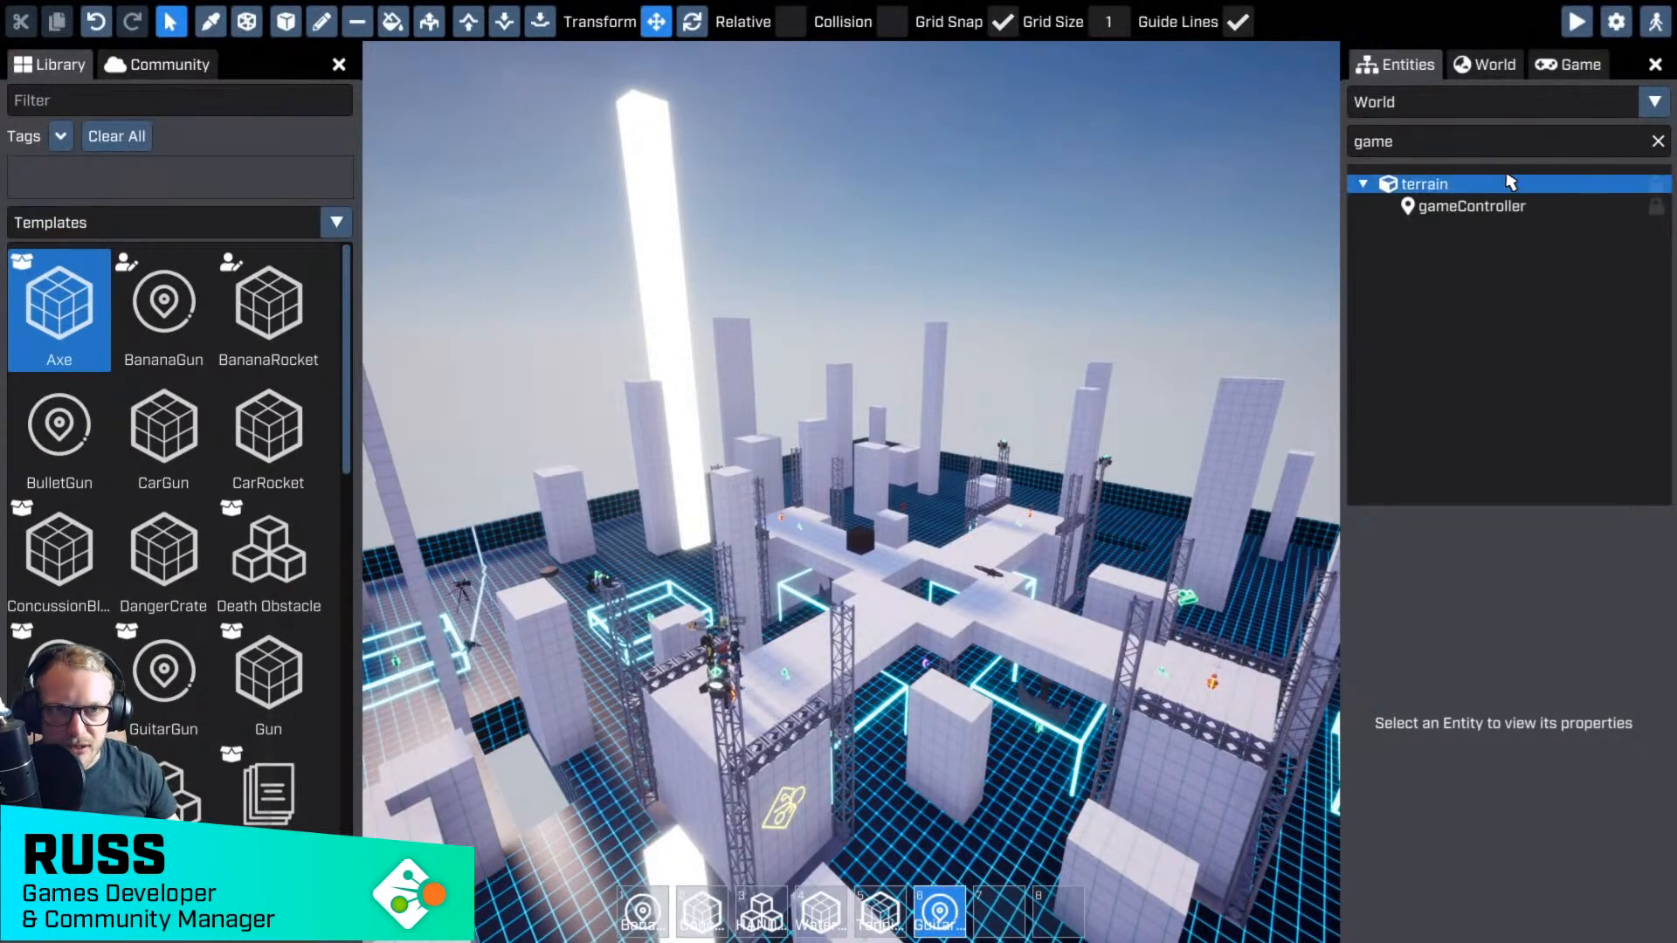
# - Open the NeonBullet template and set its projectileScript explosion effect to Electric Spark Explode
pyautogui.click(1415, 106)
pyautogui.write('bull')
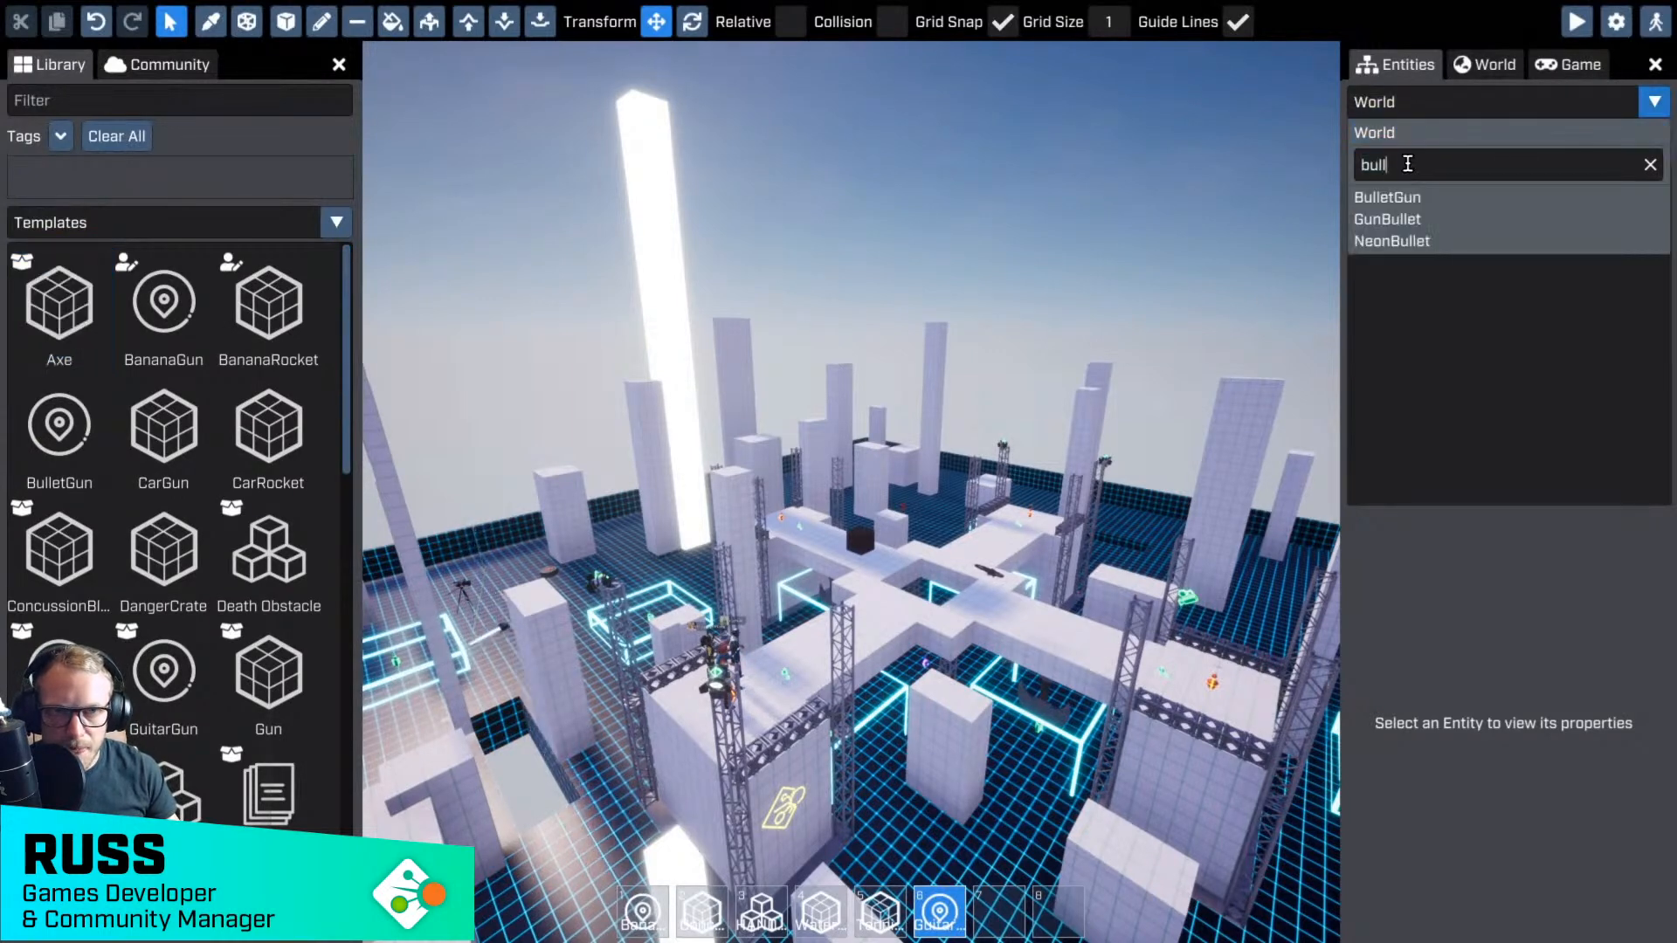
pyautogui.click(1406, 241)
pyautogui.scroll(-10, 1508, 784)
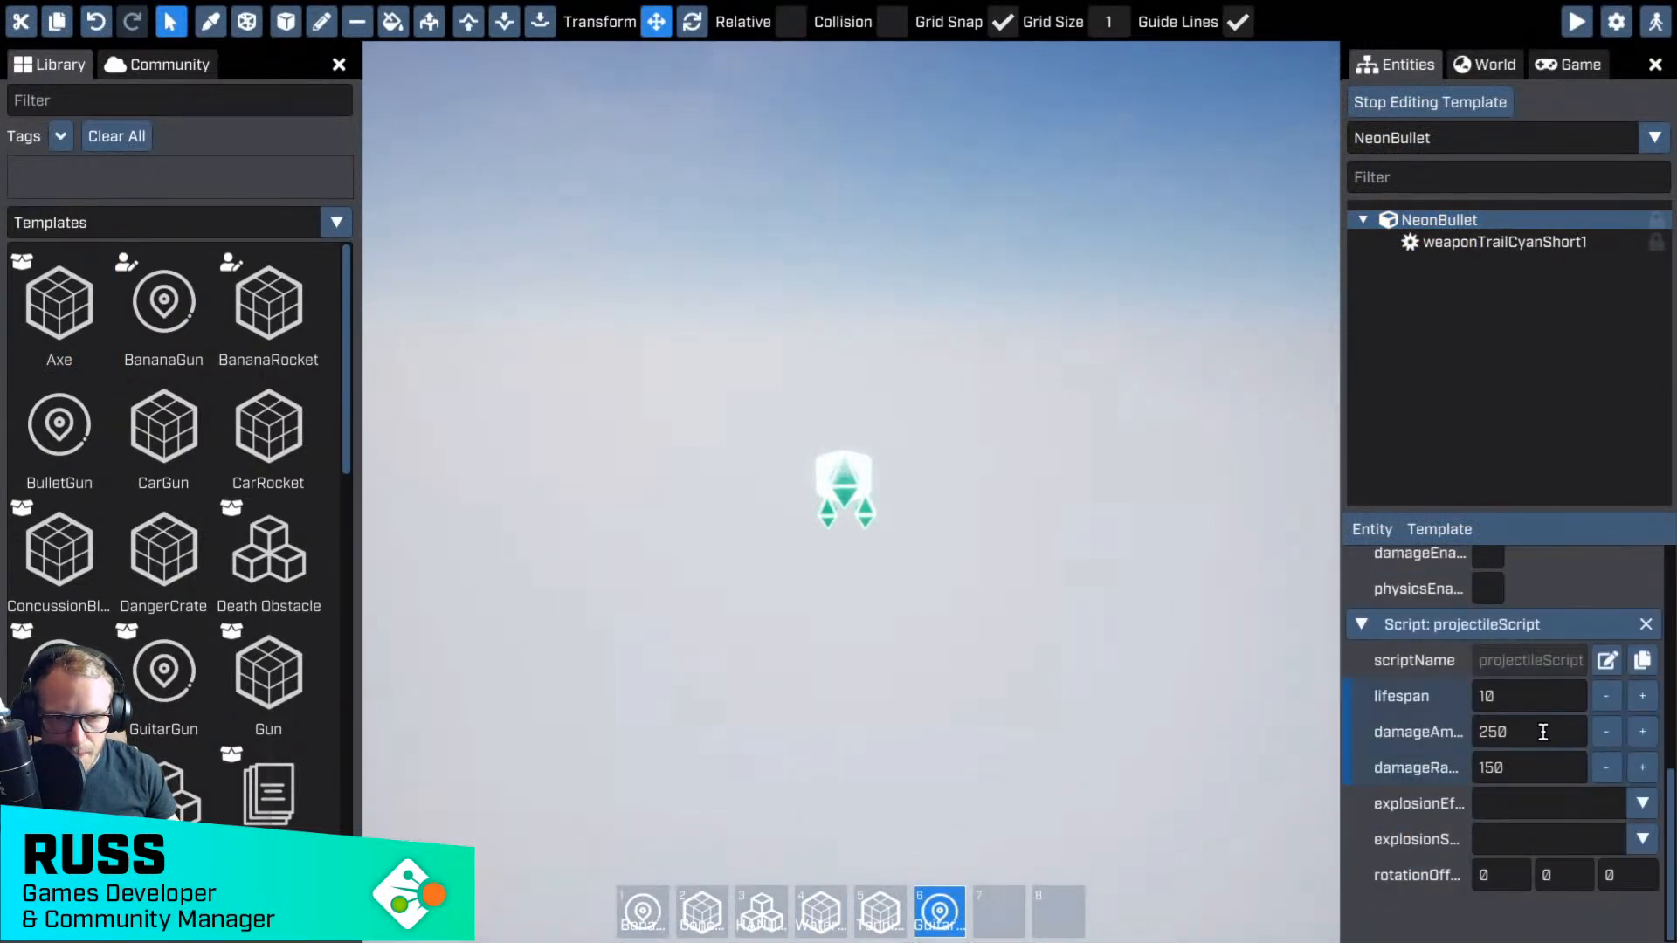
pyautogui.click(1517, 801)
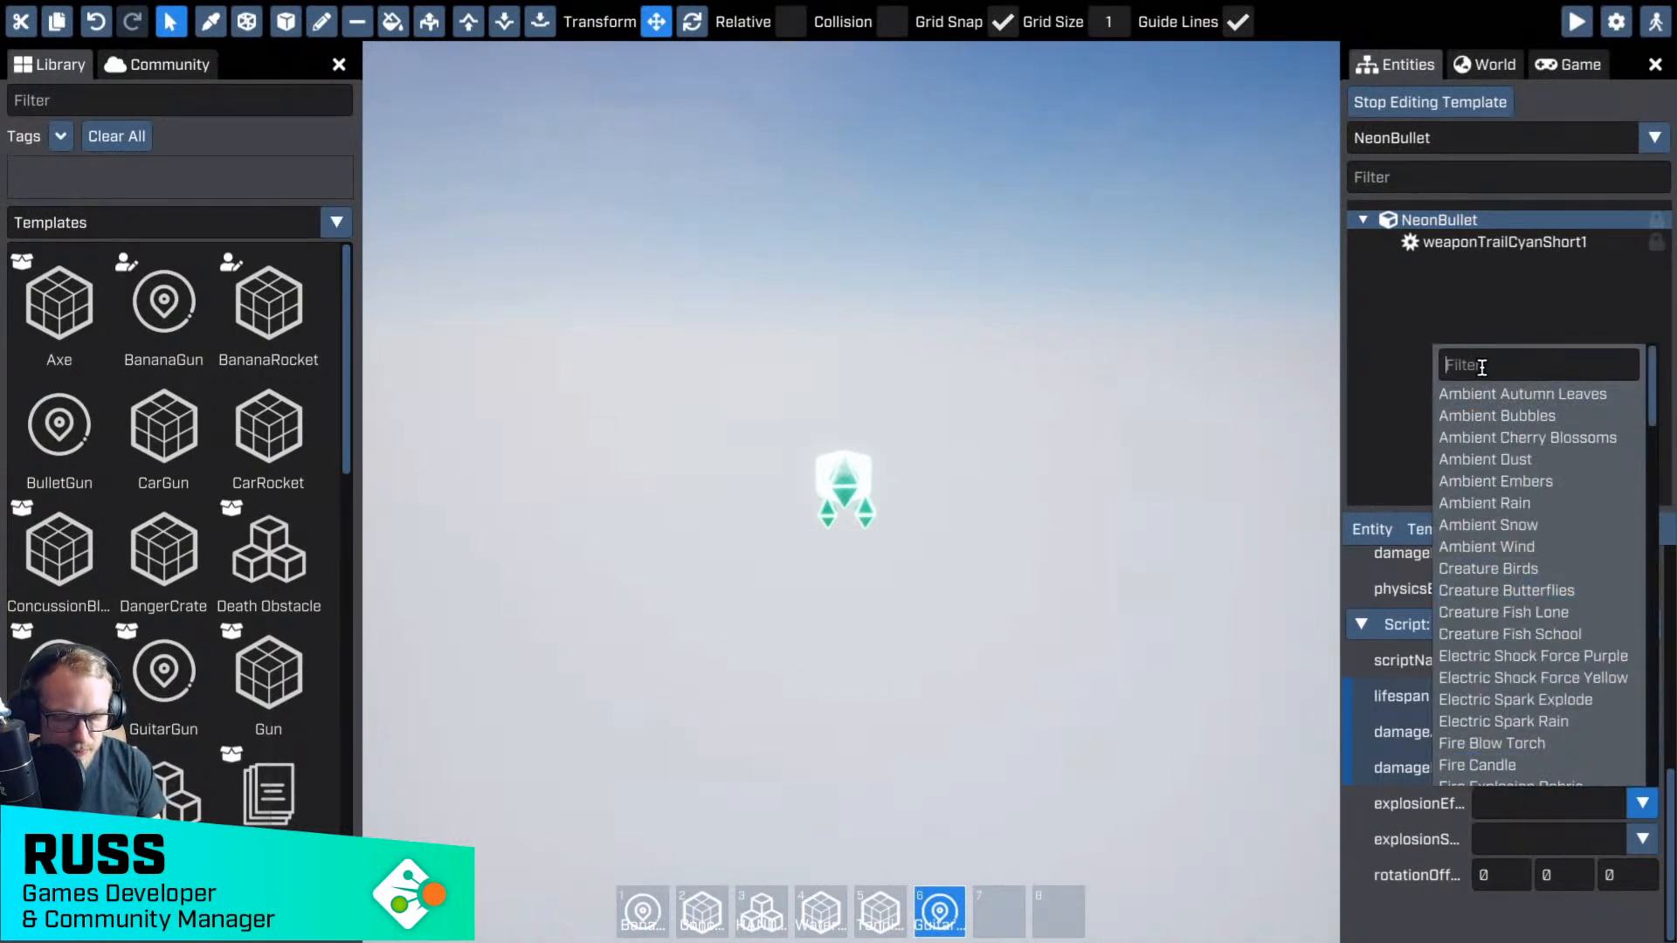
pyautogui.write('elec')
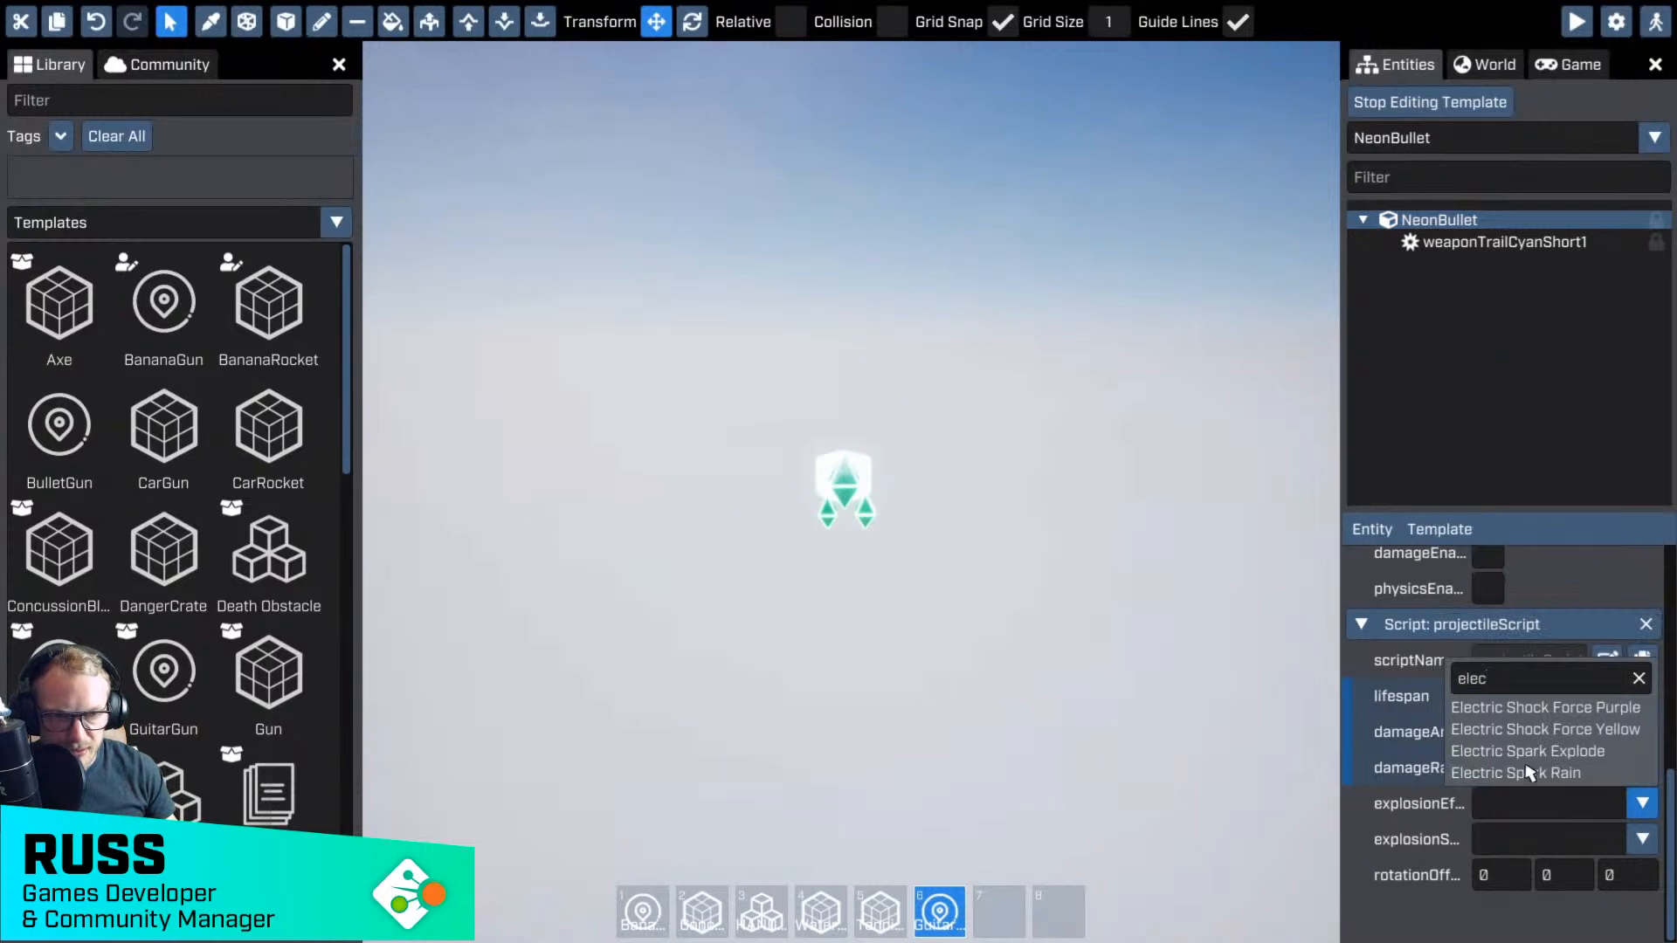
pyautogui.click(1548, 757)
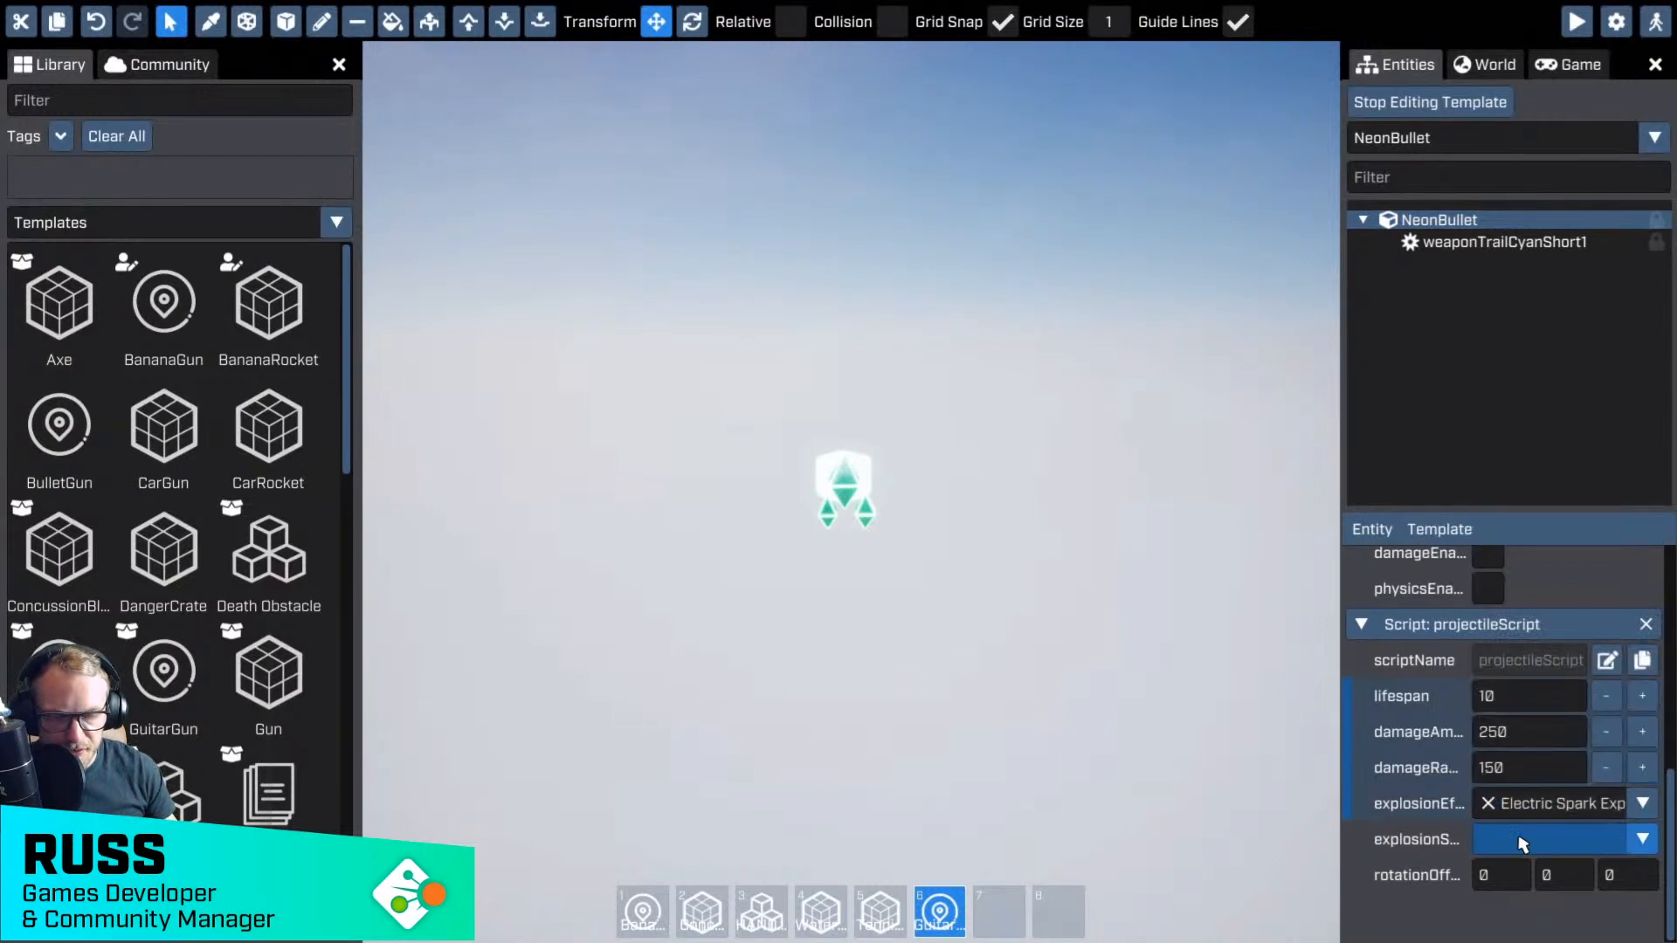
# - Preview the Electric Box Hit sound and assign it as the NeonBullet's explosion sound
pyautogui.click(1522, 840)
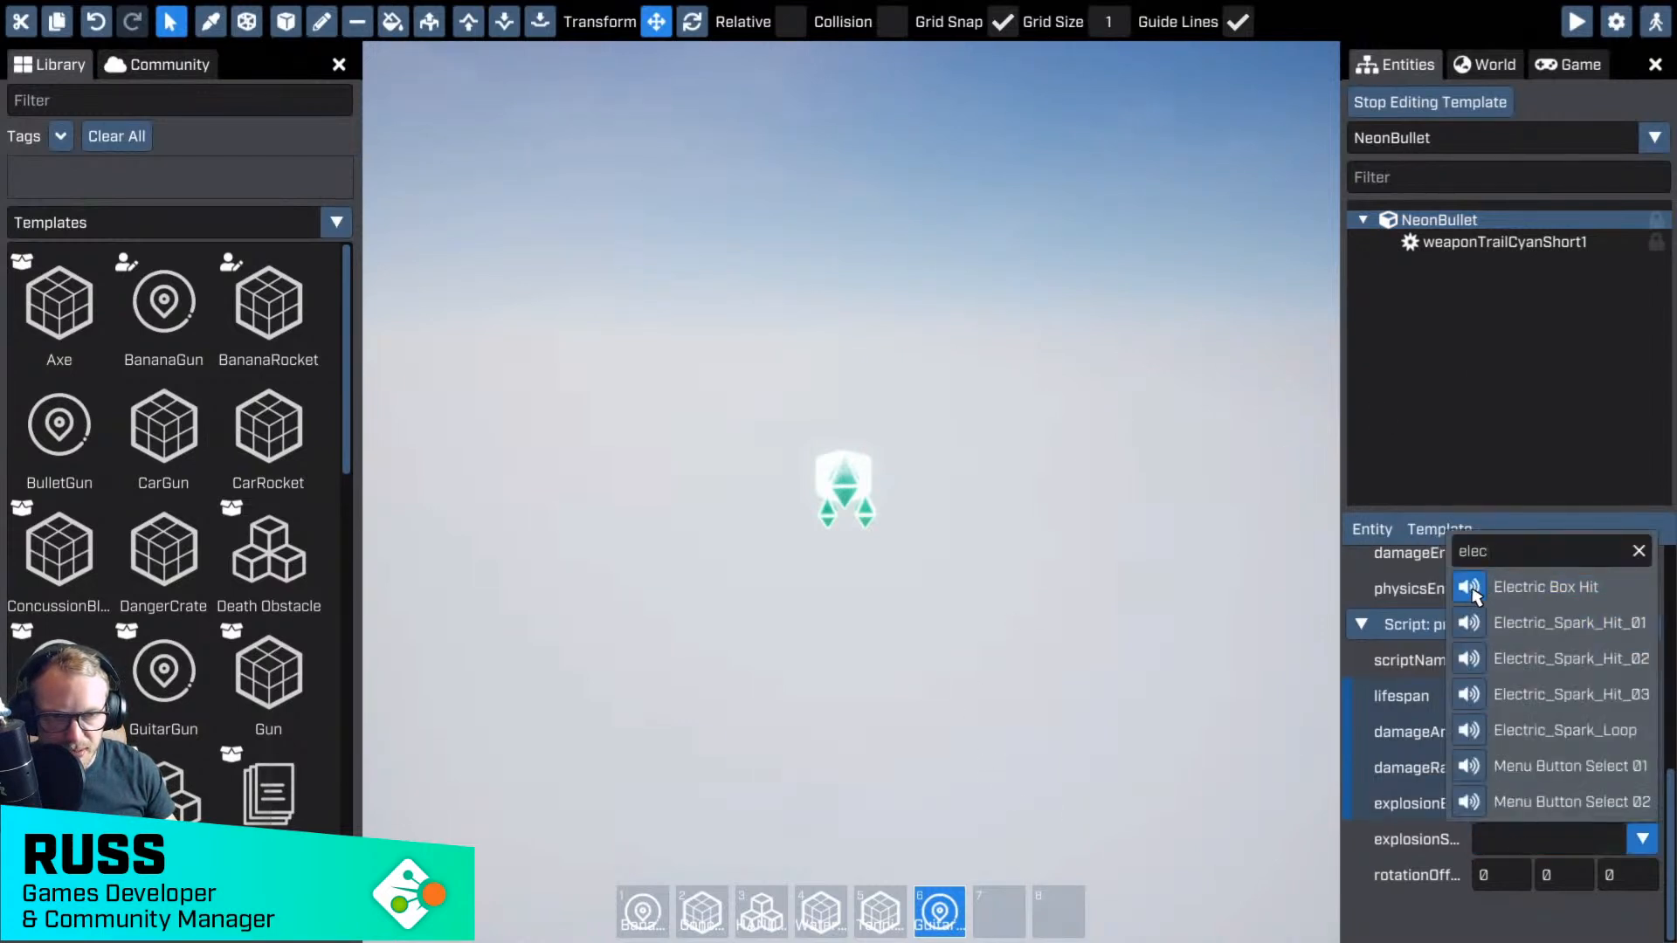
pyautogui.click(1476, 592)
pyautogui.click(1541, 587)
pyautogui.scroll(1, 1523, 766)
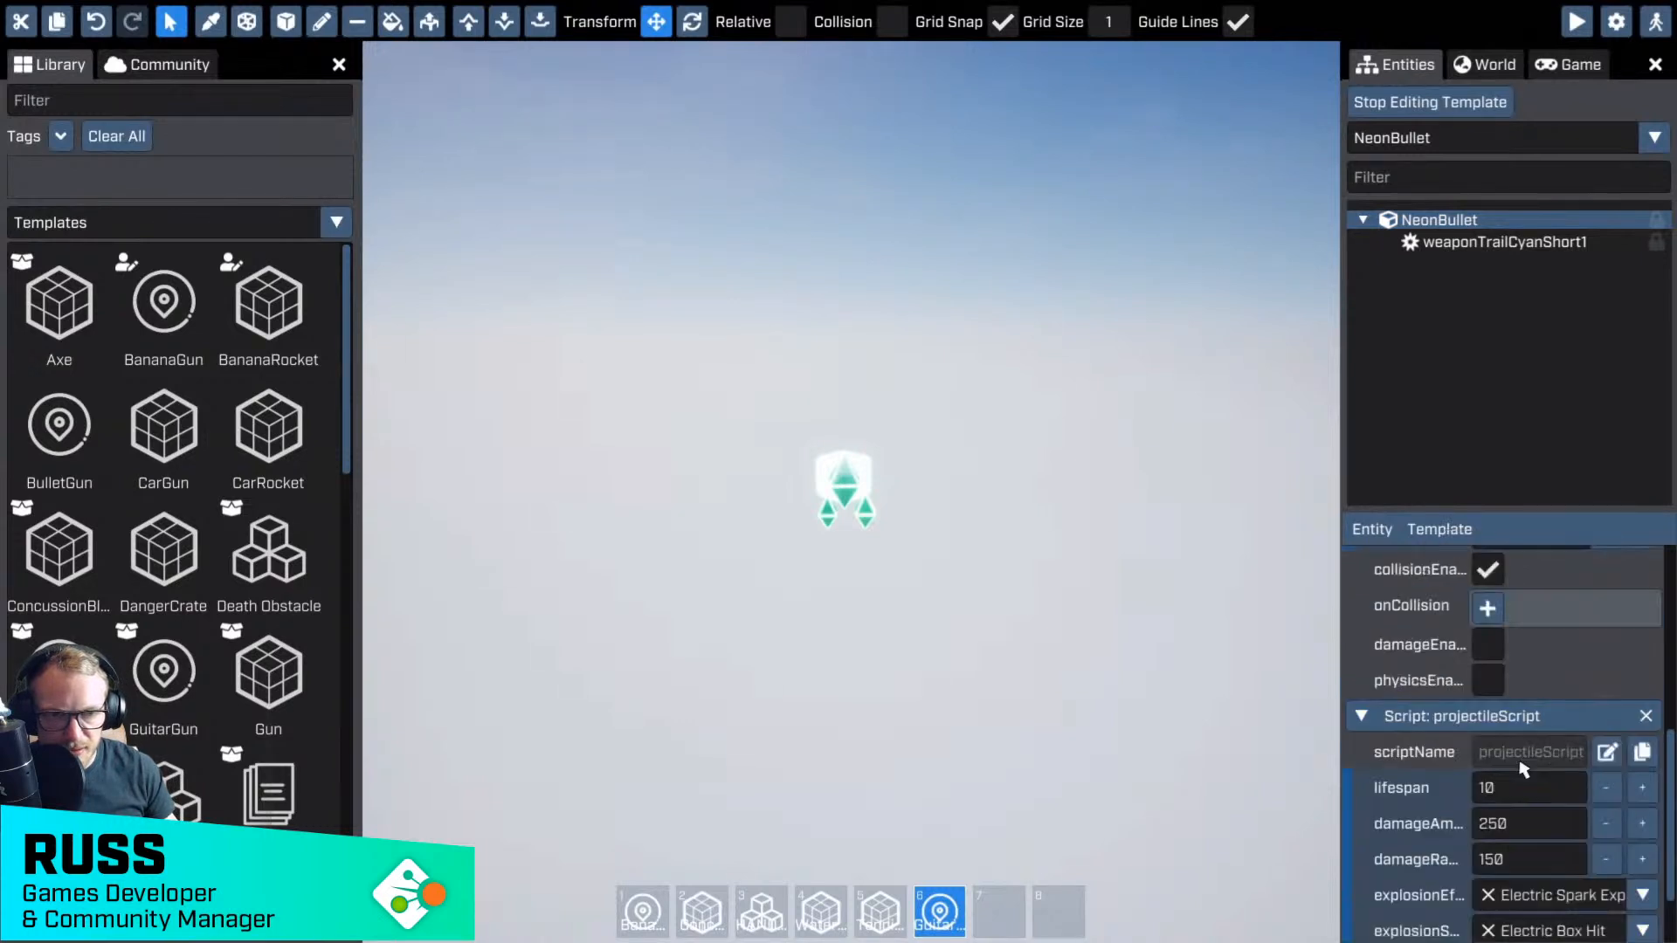
pyautogui.scroll(1, 1522, 767)
# - Open the NeonBlaster template and move its Muzzle locator along the barrel axis to the front end of the gun
pyautogui.click(1419, 140)
pyautogui.write('bull')
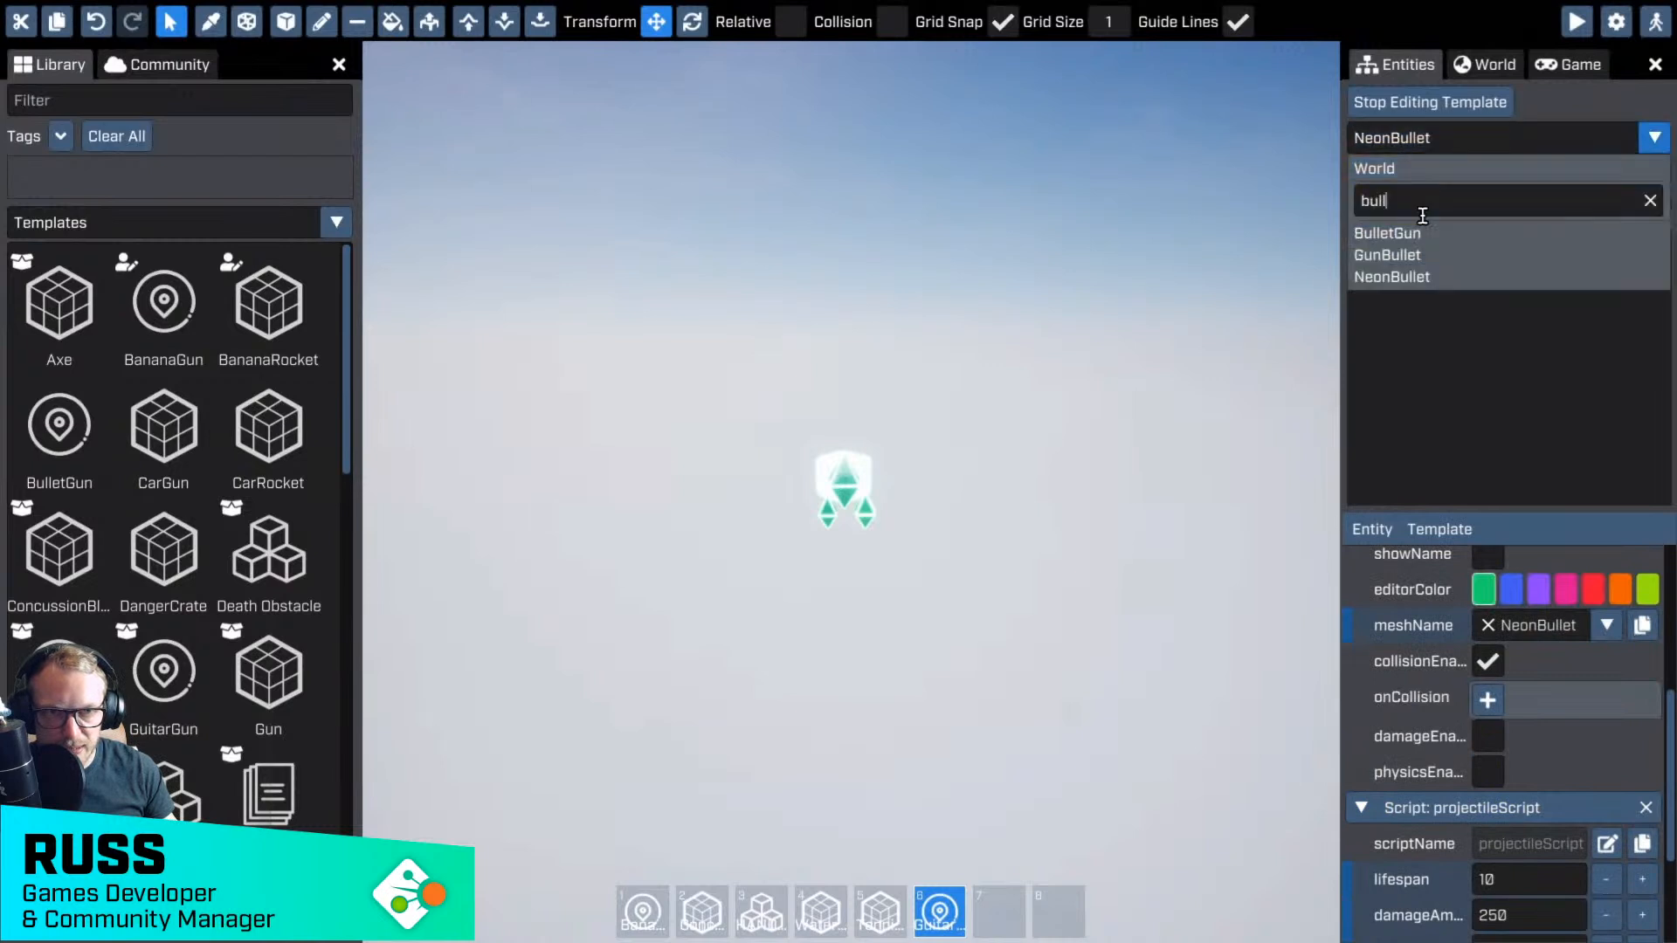
pyautogui.press('BackSpace')
pyautogui.press('BackSpace')
pyautogui.press('BackSpace')
pyautogui.press('BackSpace')
pyautogui.write('neo')
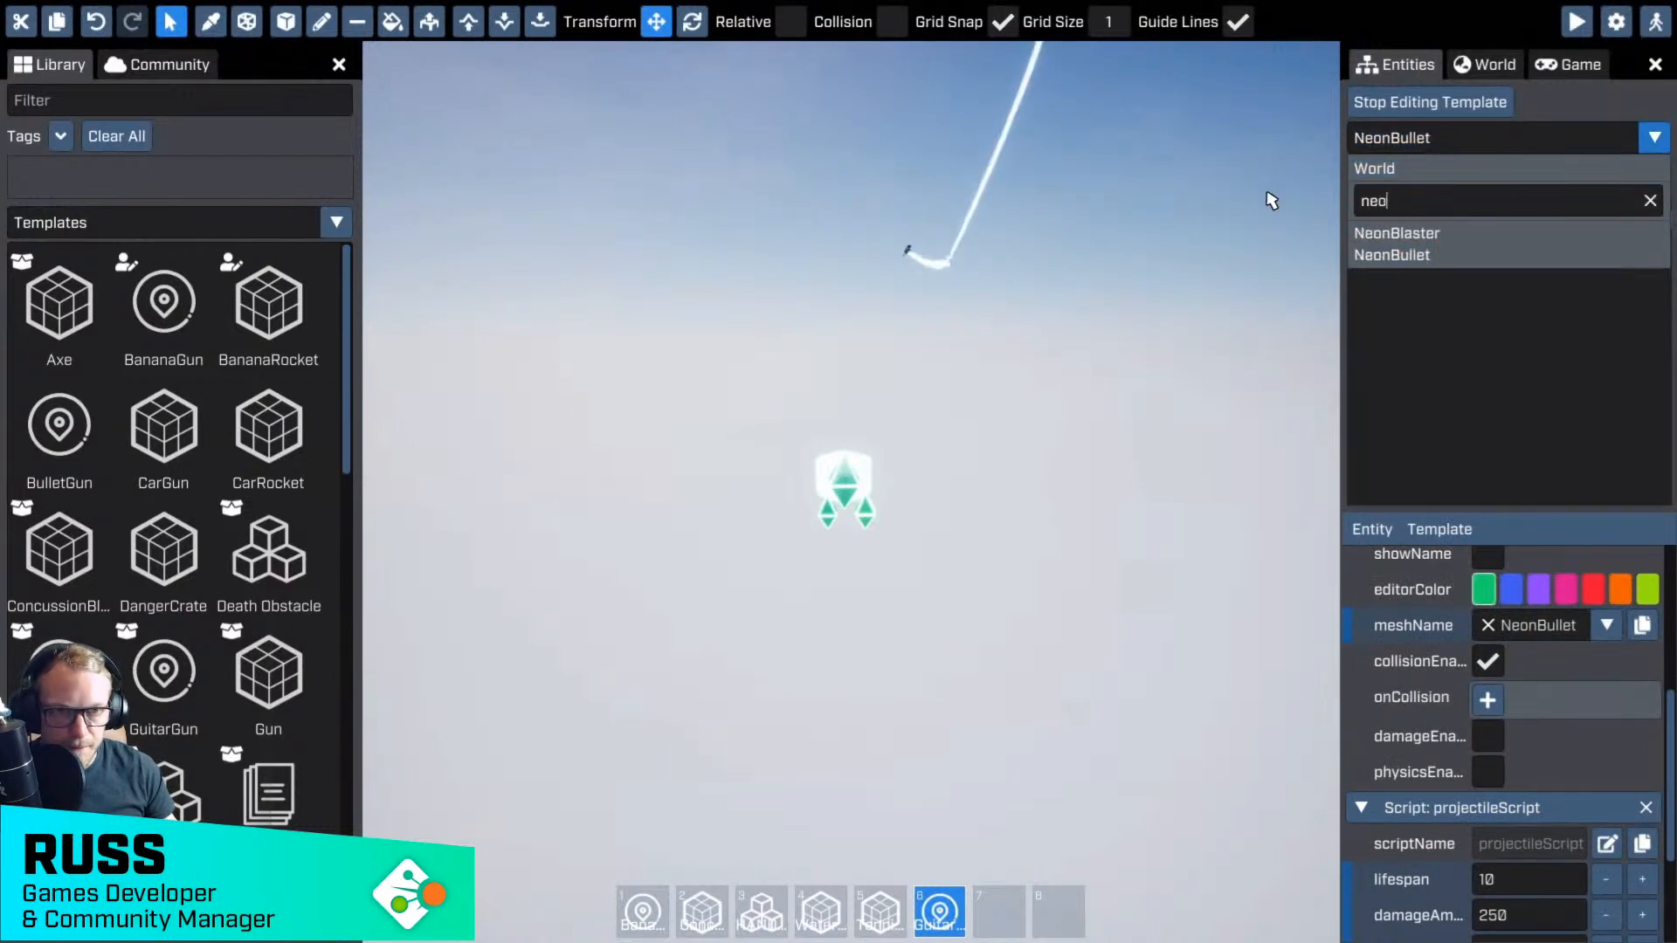
pyautogui.click(1397, 233)
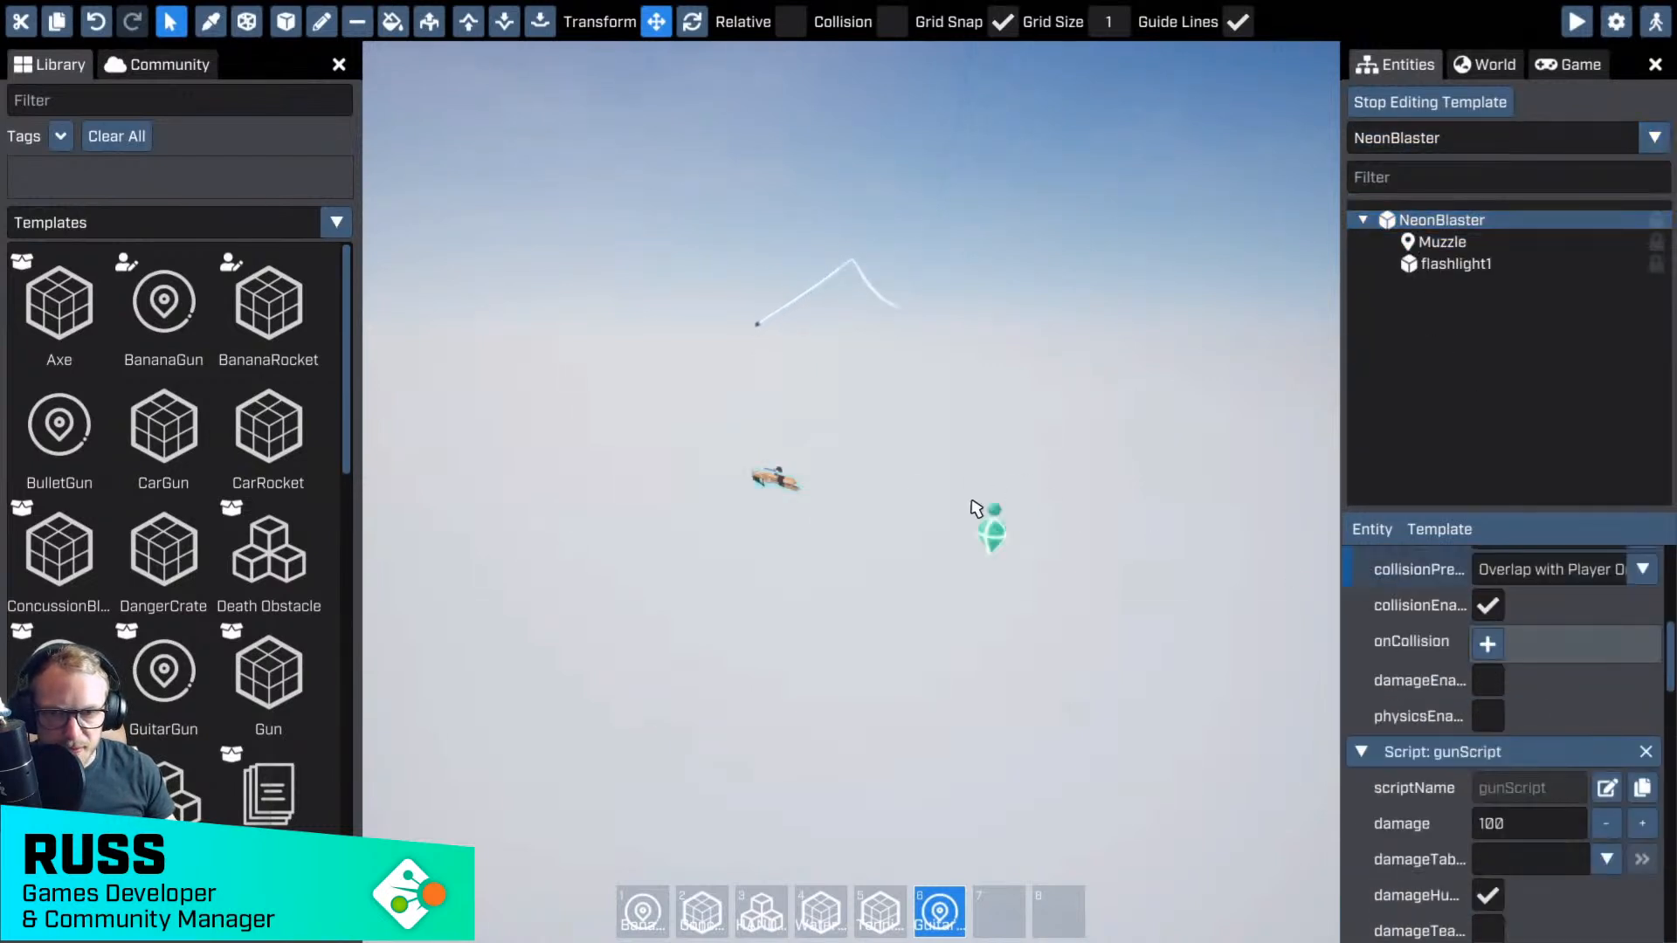
pyautogui.click(1019, 487)
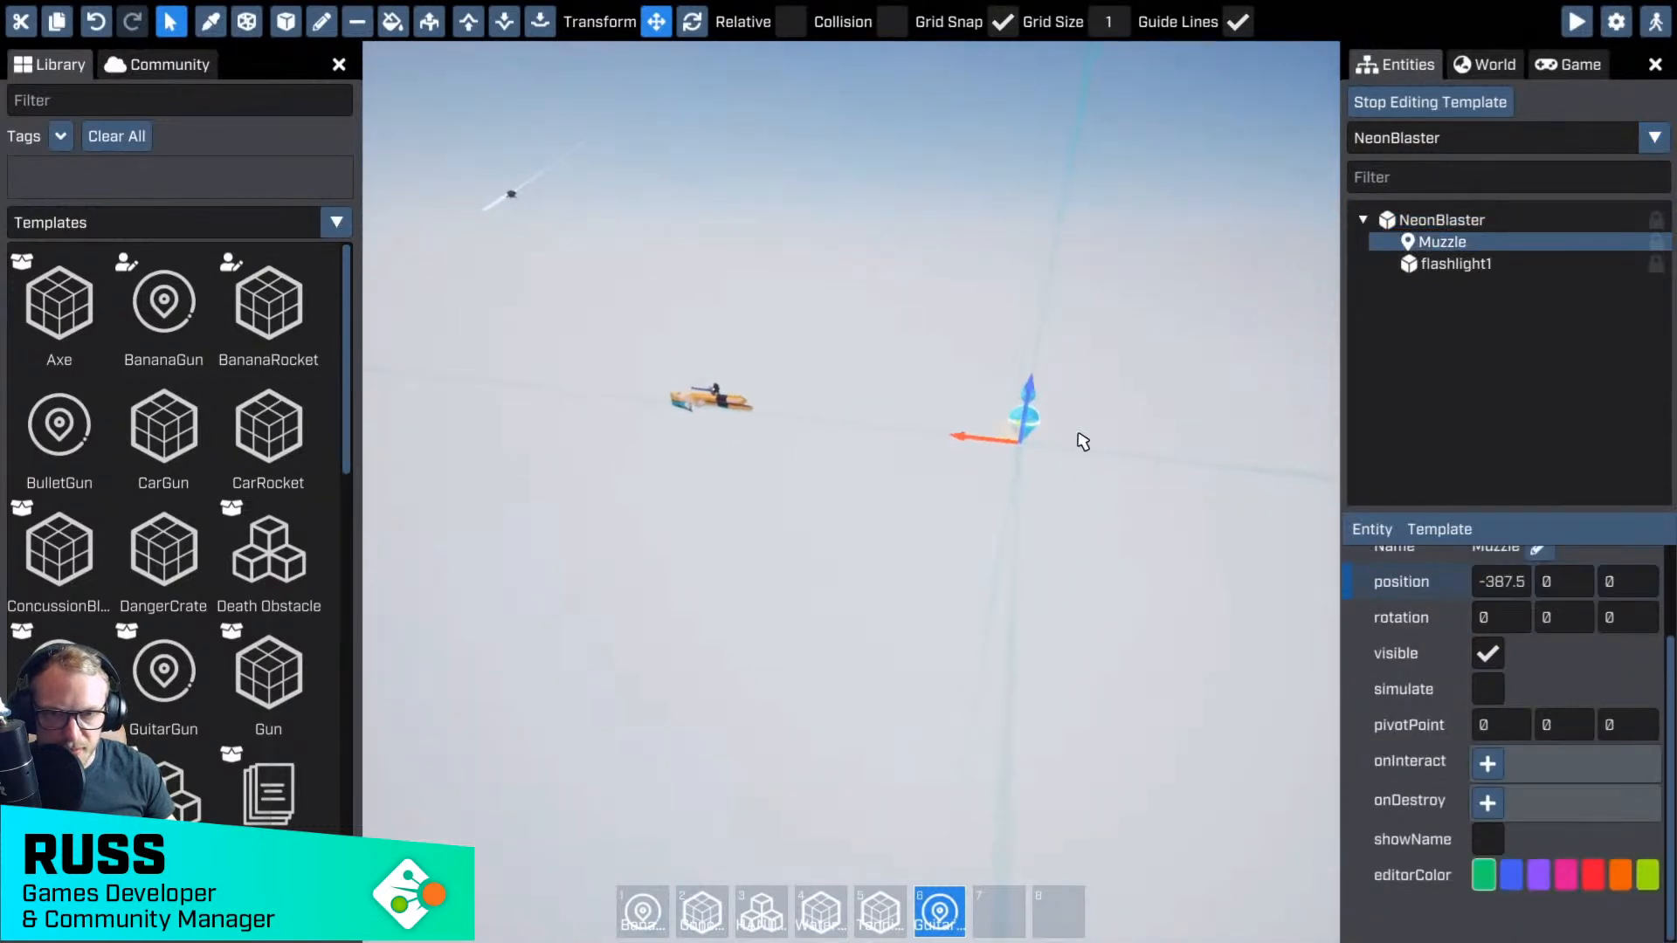
pyautogui.moveTo(996, 439); pyautogui.dragTo(893, 435)
# - Check the damage and range settings in the NeonBlaster's gunScript
pyautogui.click(1441, 220)
pyautogui.scroll(-10, 1548, 715)
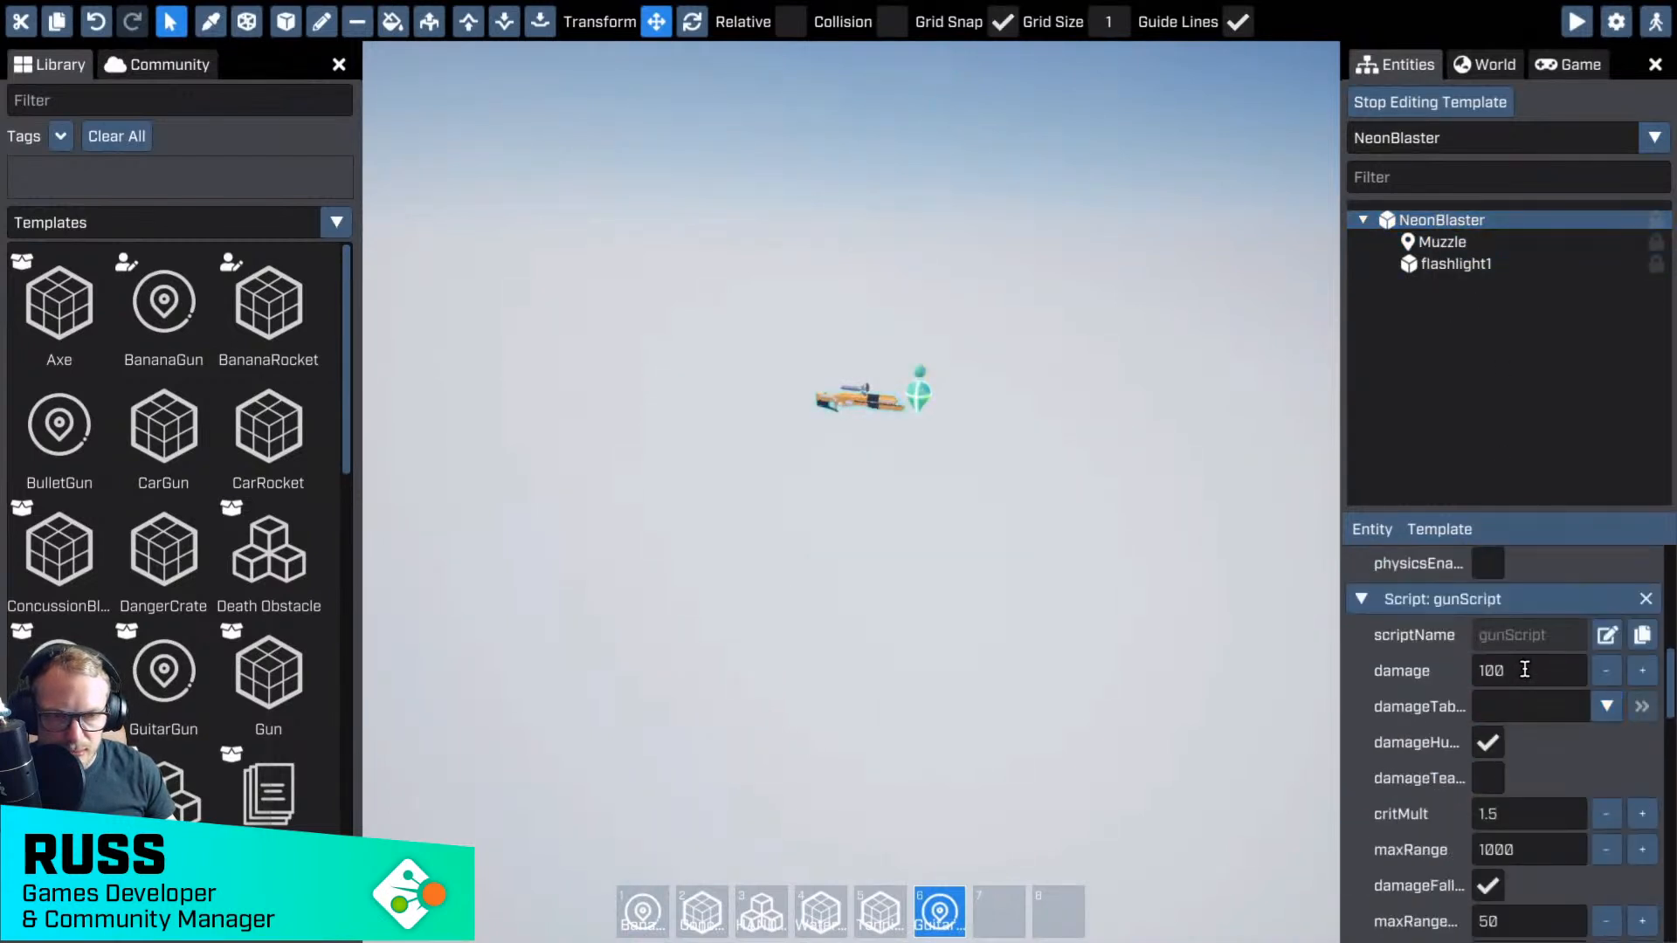
pyautogui.click(1471, 398)
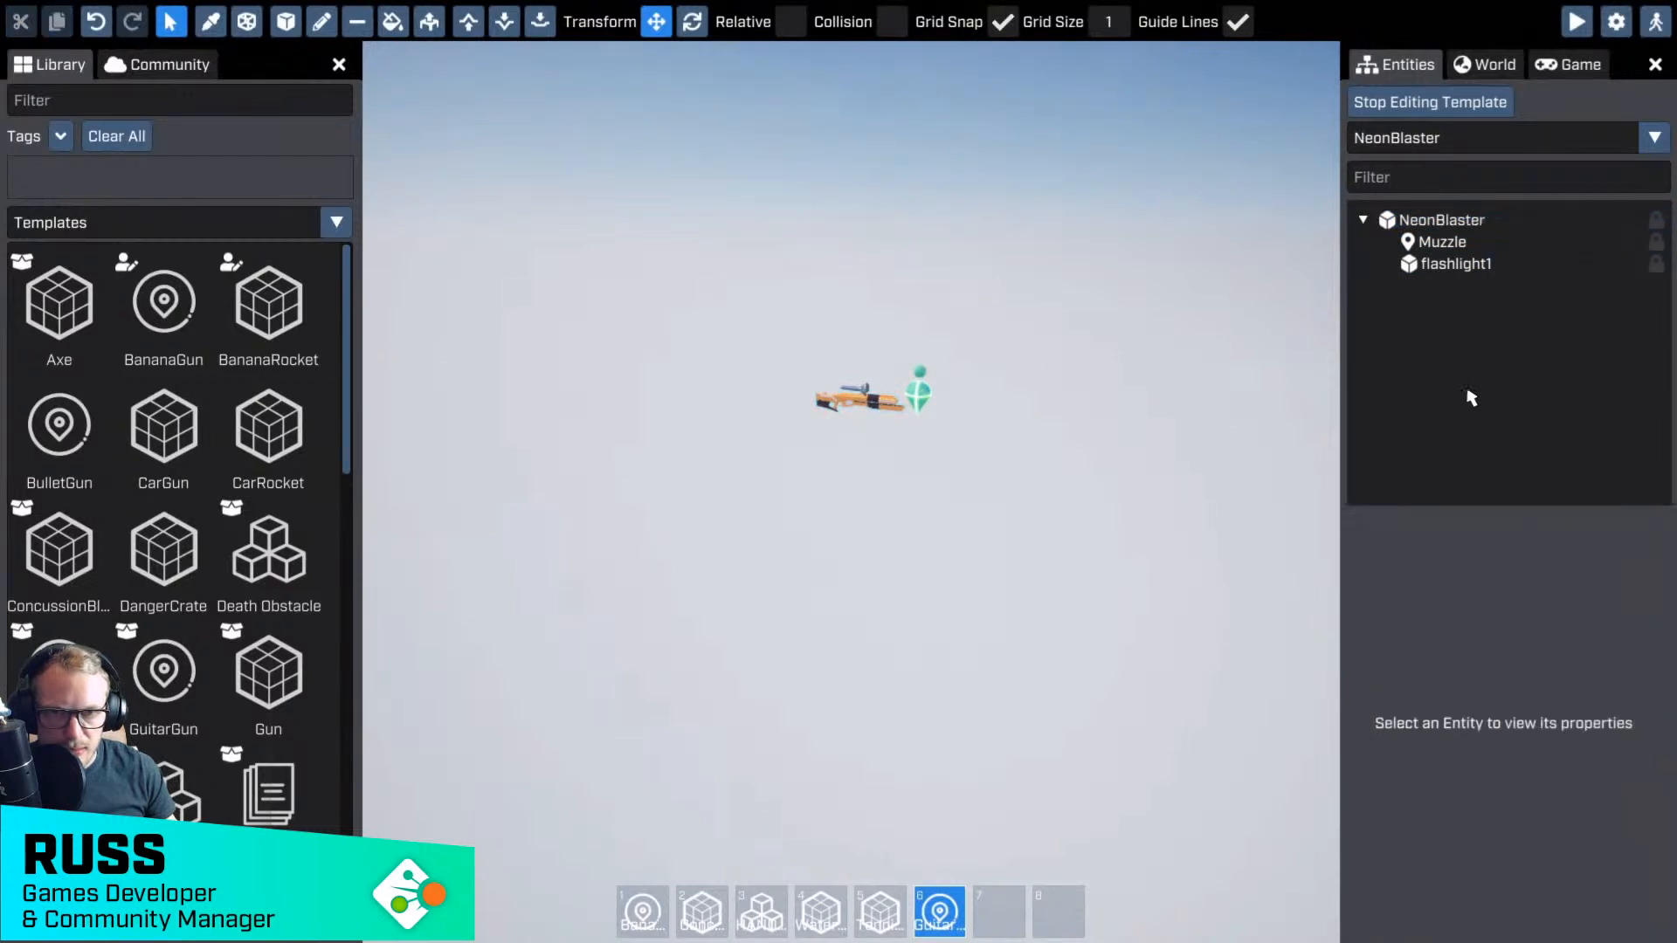
# - Open projectileScript and read through its properties and its Move and Explode functions
pyautogui.hotkey('ctrl', 'p')
pyautogui.write('p')
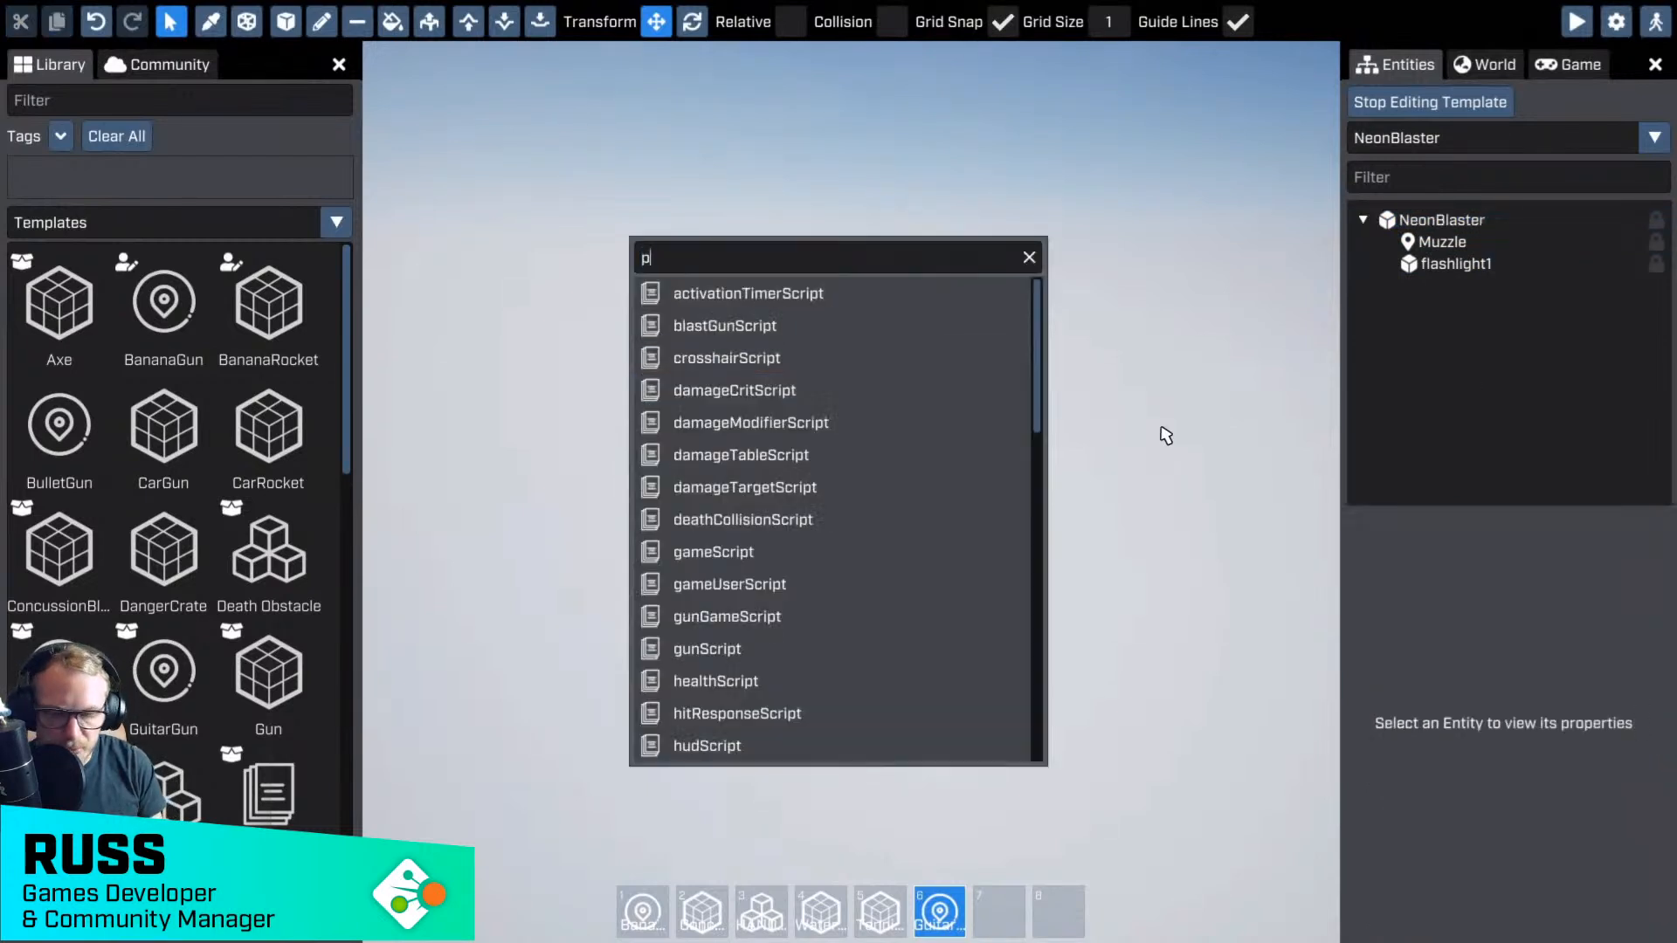
pyautogui.write('r')
pyautogui.press('Return')
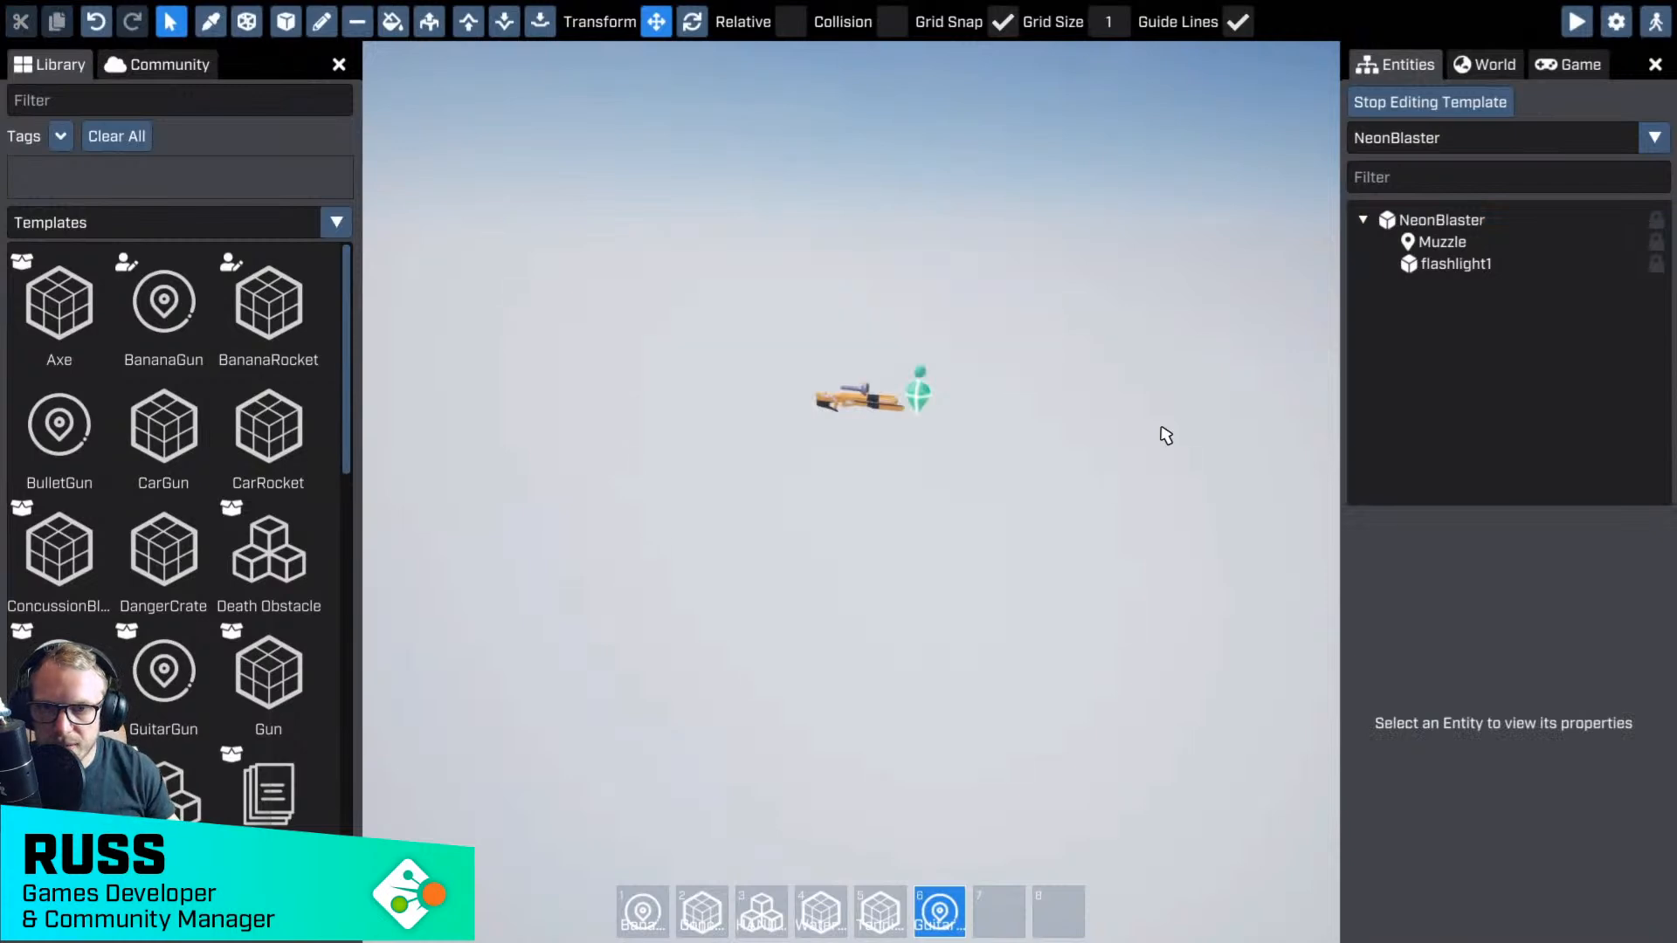
pyautogui.scroll(-3, 1166, 435)
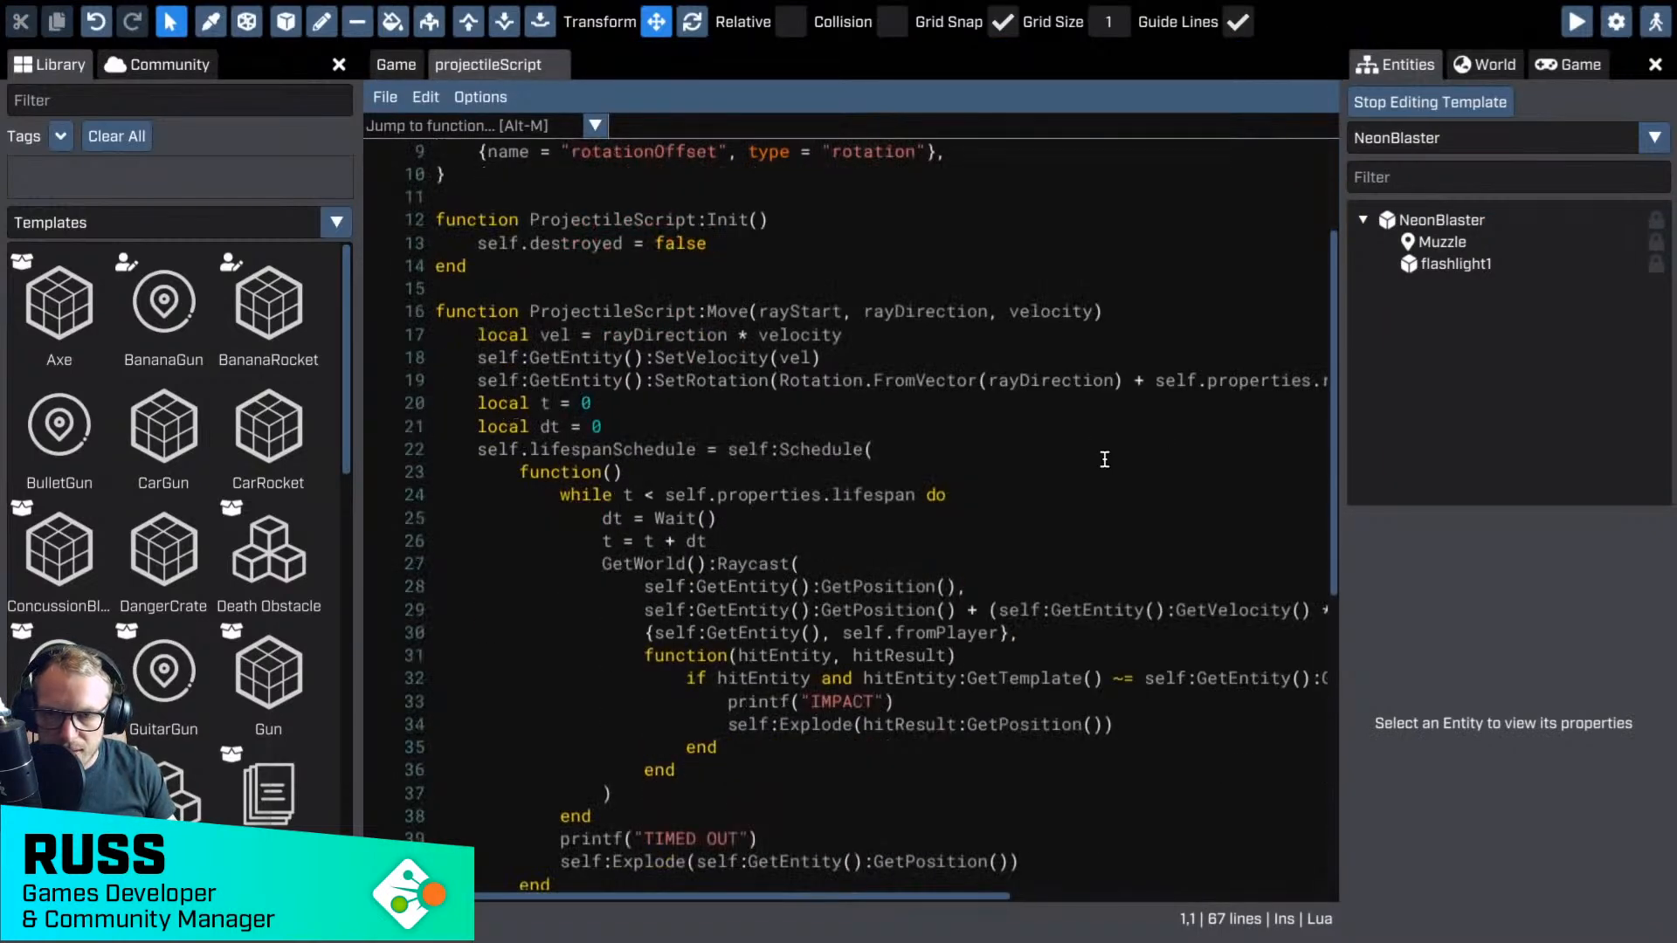
pyautogui.scroll(-1, 1104, 460)
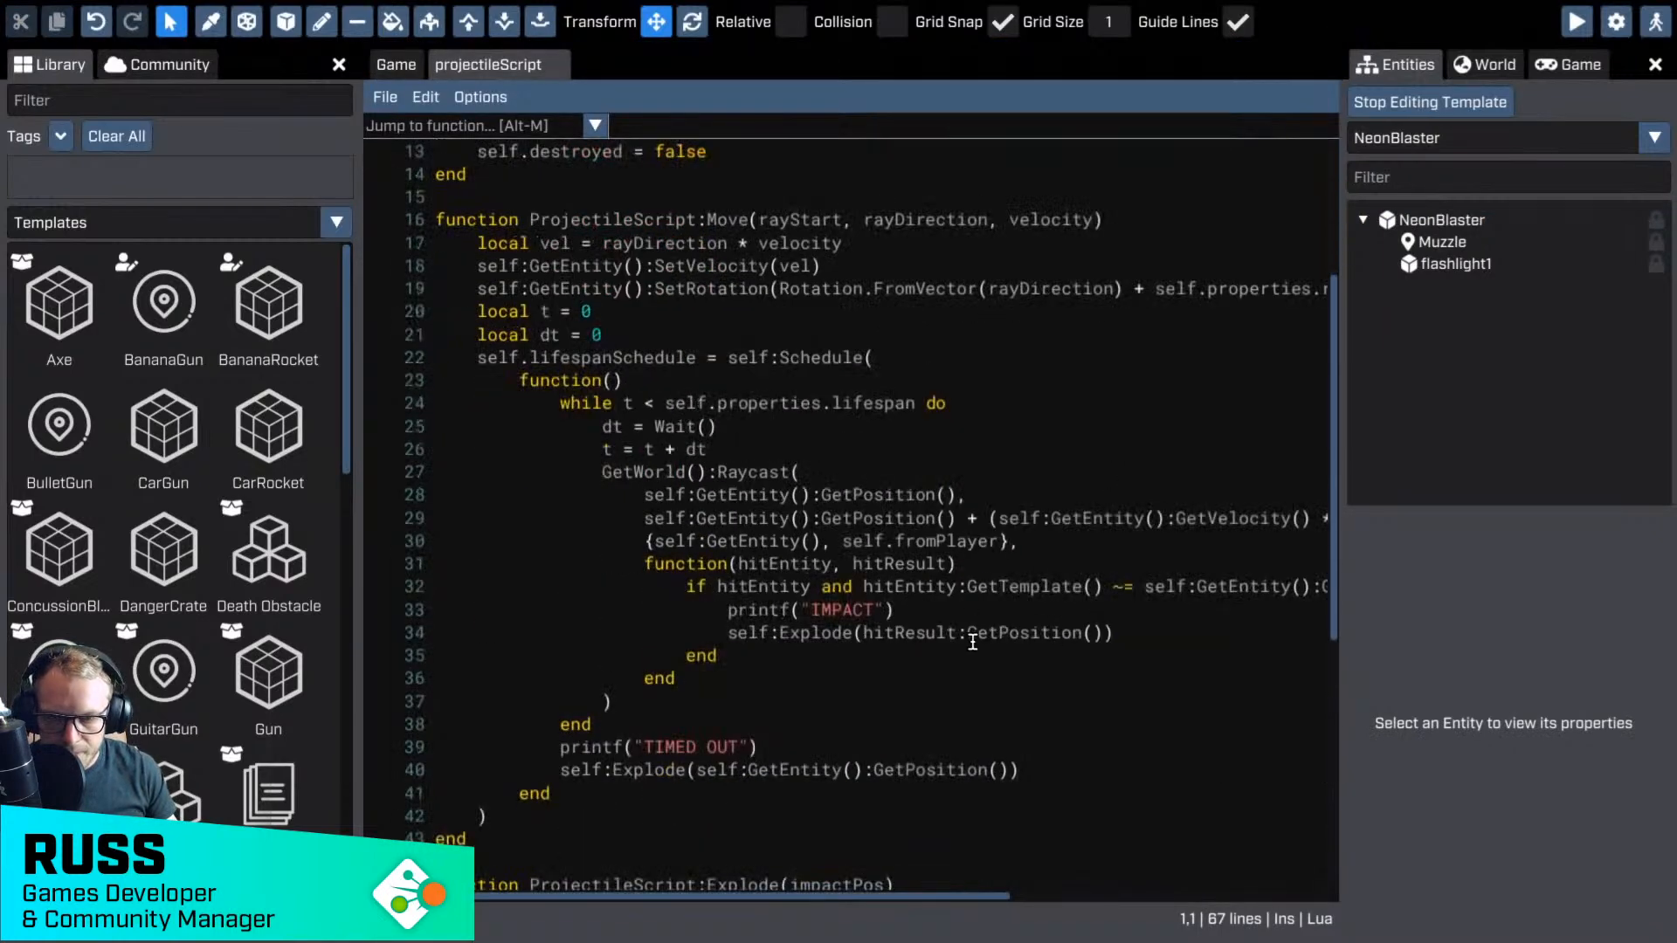
pyautogui.scroll(-3, 972, 642)
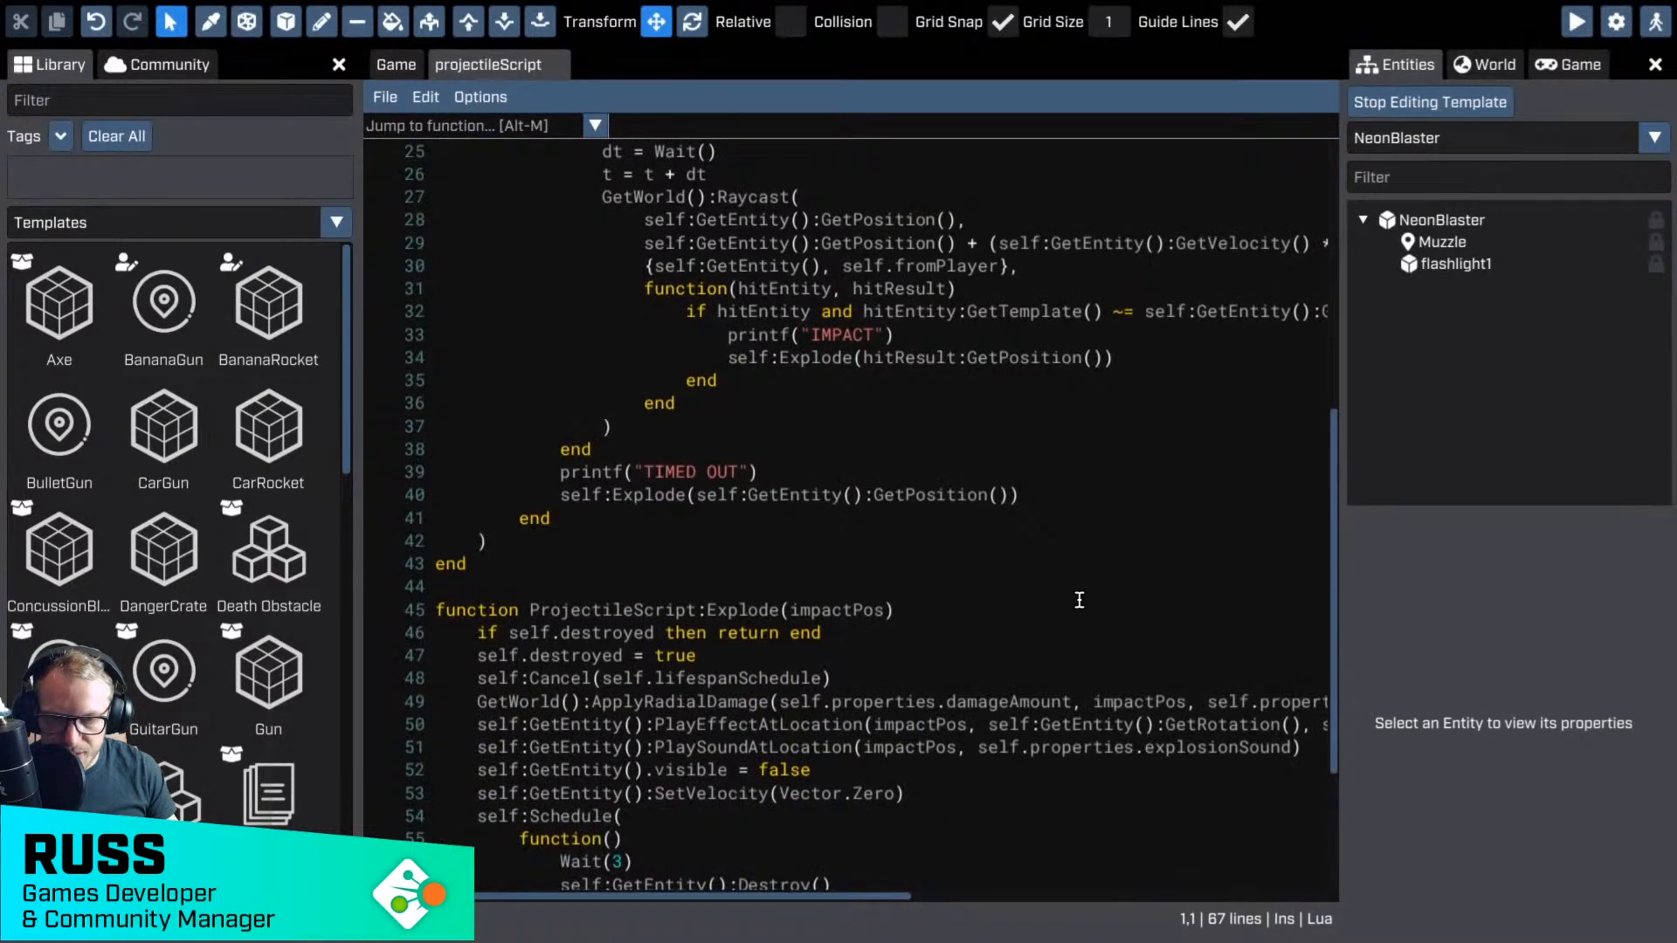
pyautogui.scroll(6, 1080, 559)
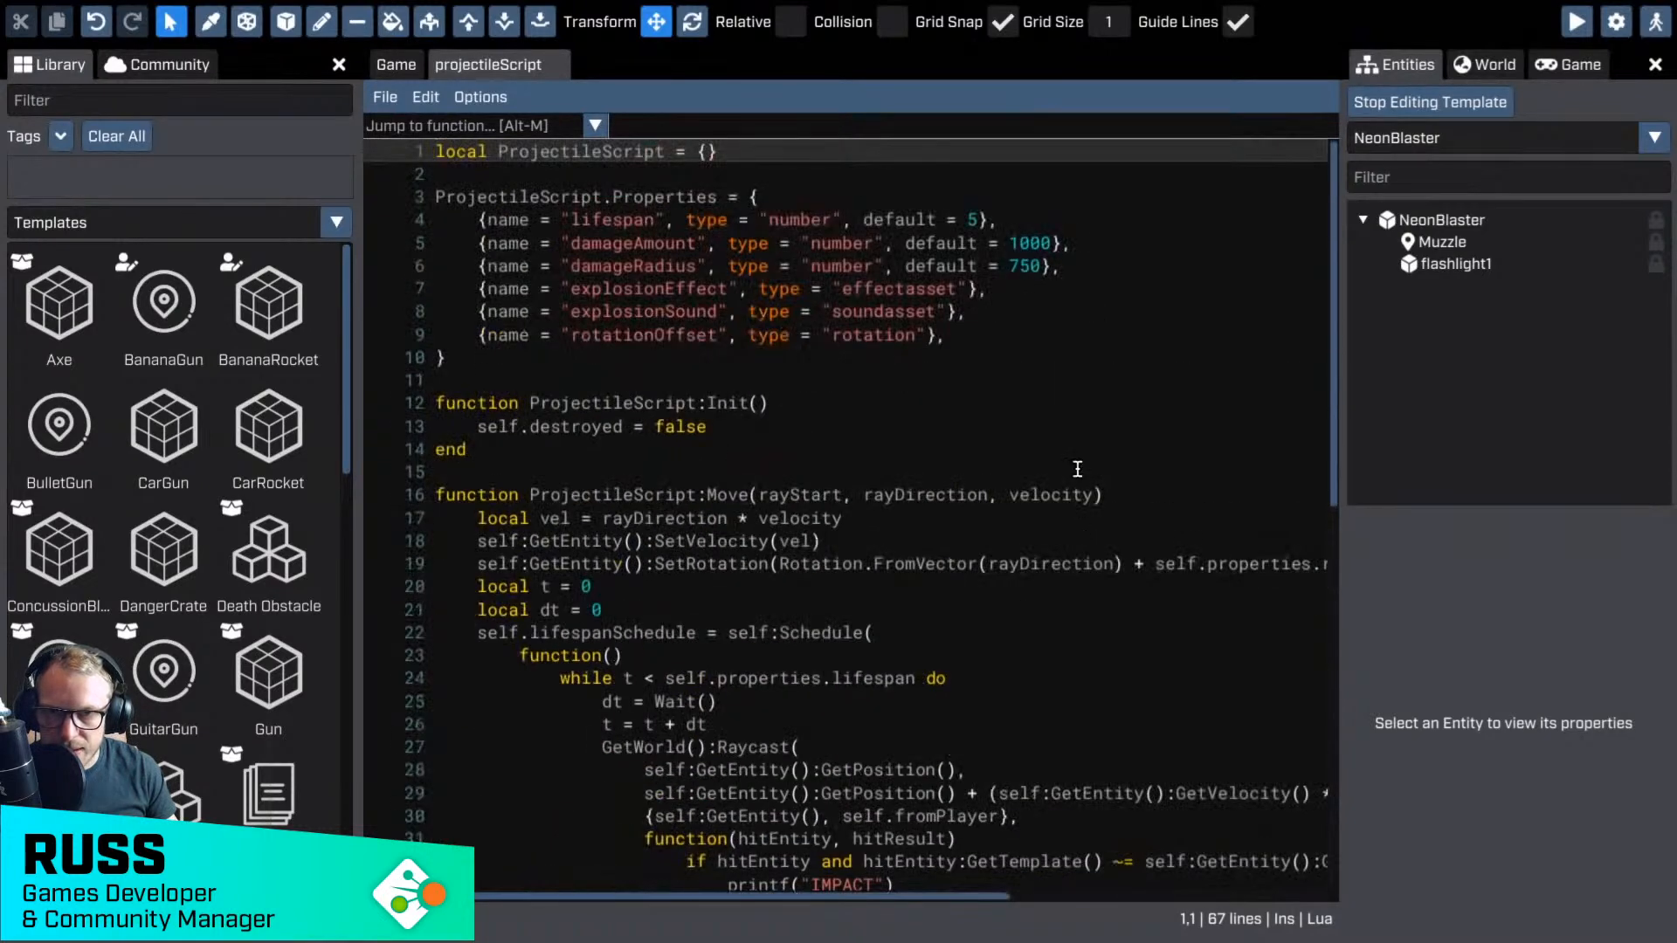
pyautogui.scroll(-8, 1069, 425)
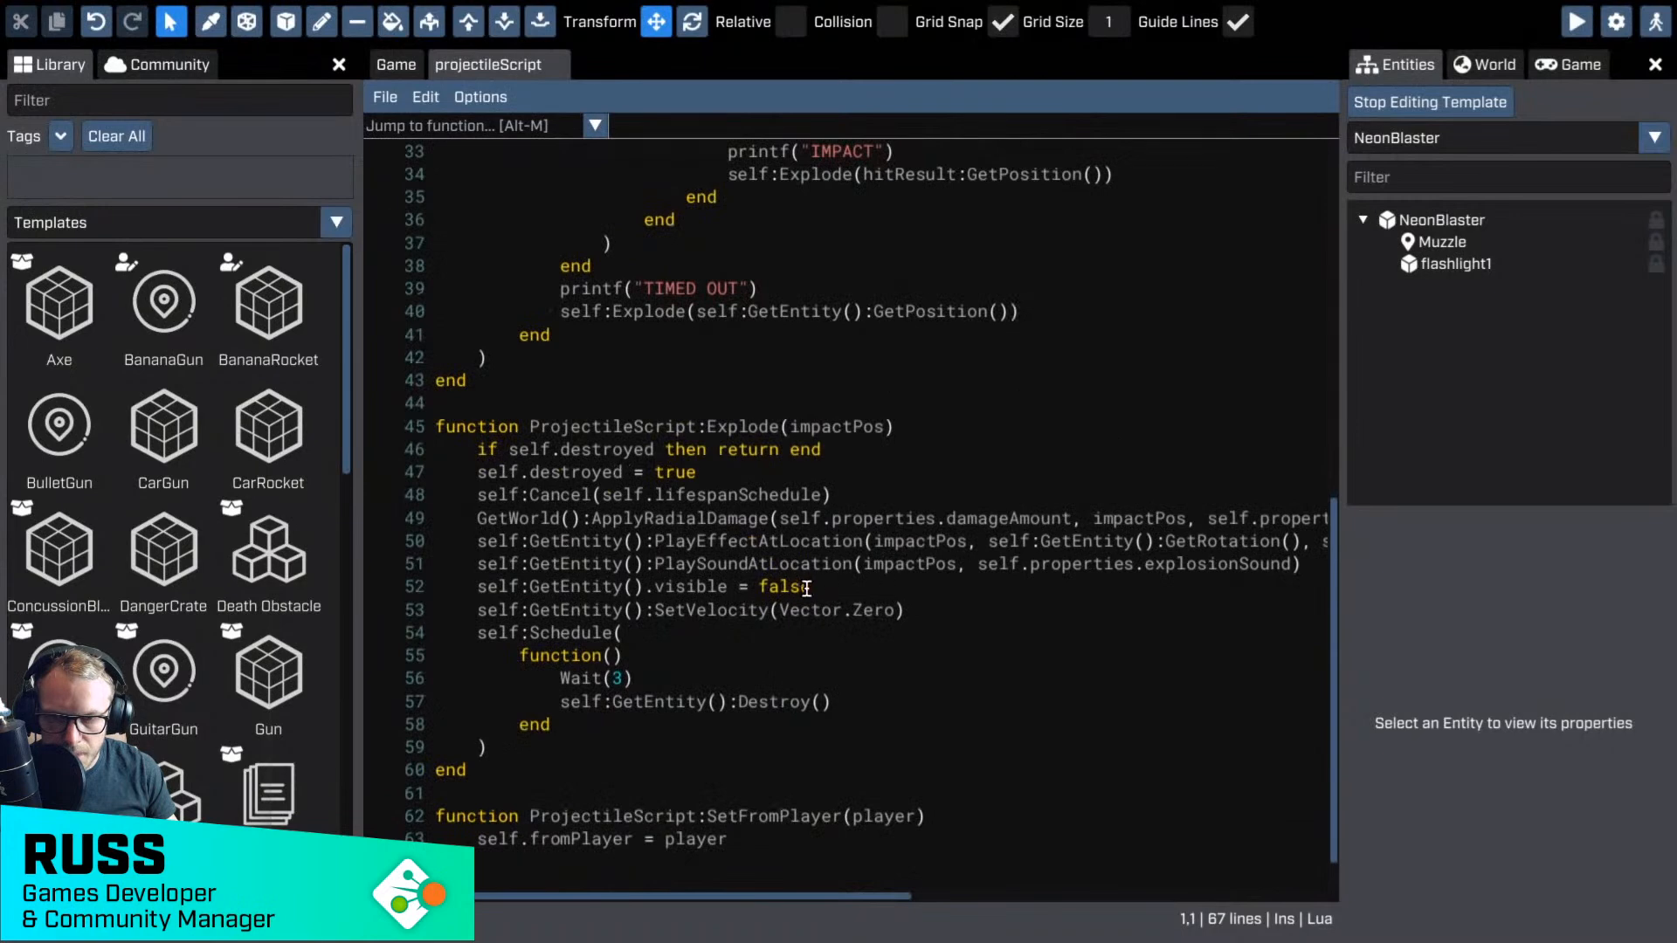
pyautogui.scroll(-1, 875, 578)
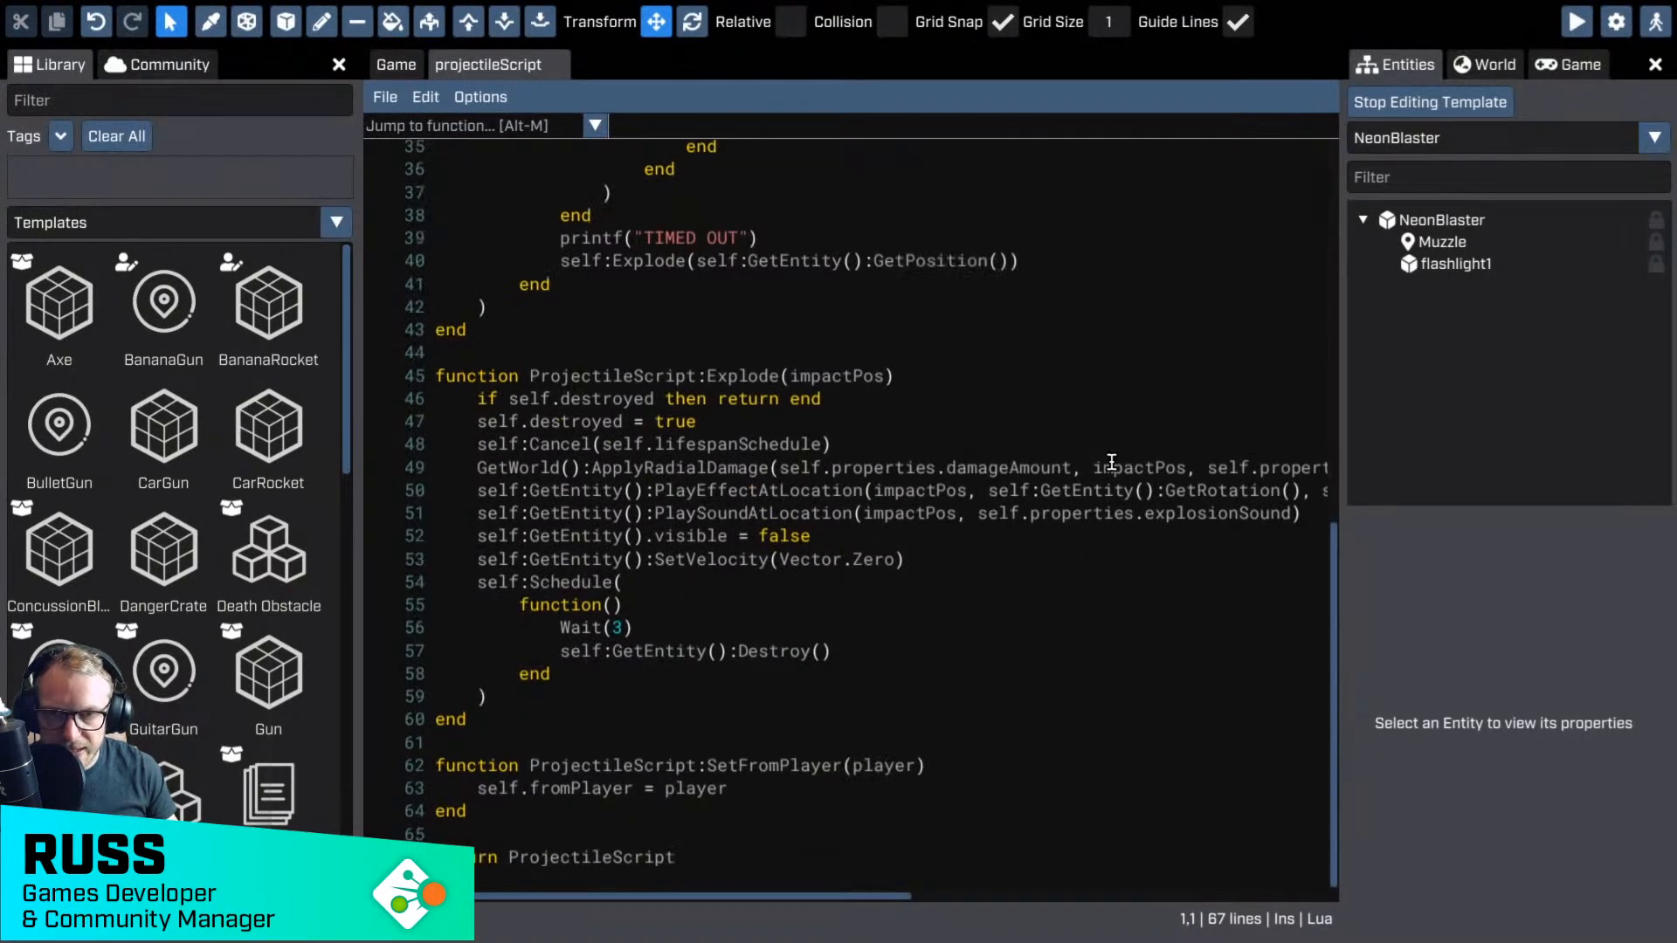
pyautogui.scroll(8, 1111, 463)
# - Return to the template view and review the NeonBlaster's mesh, collision and gunScript properties
pyautogui.click(396, 64)
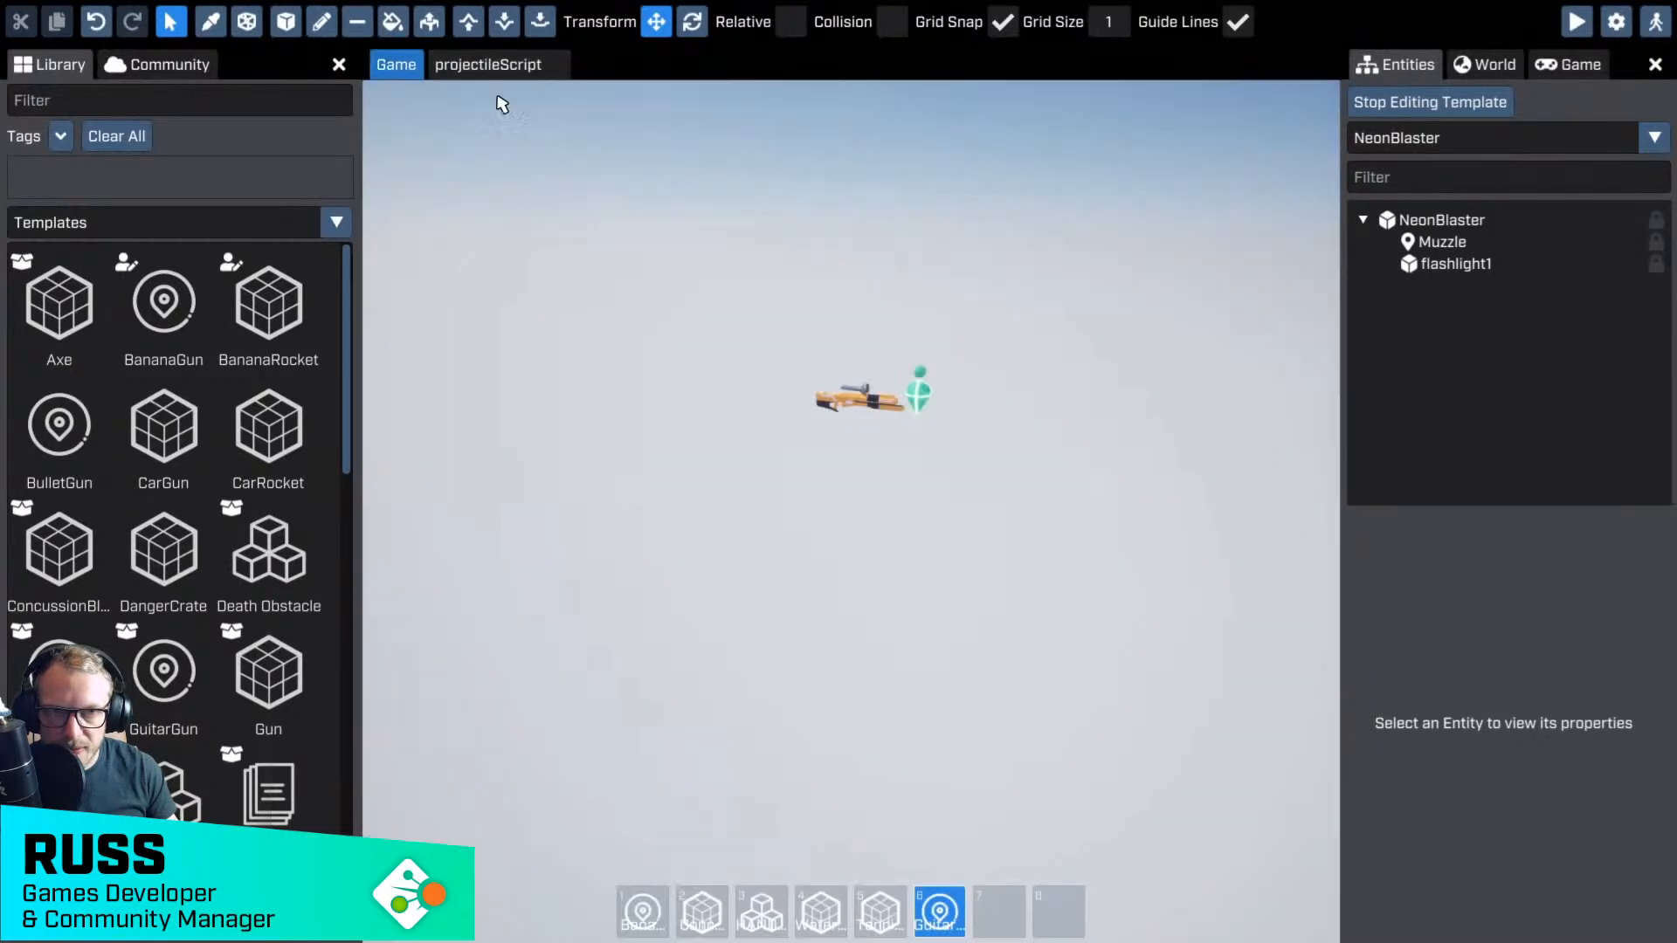
pyautogui.click(1441, 219)
pyautogui.scroll(-5, 1550, 736)
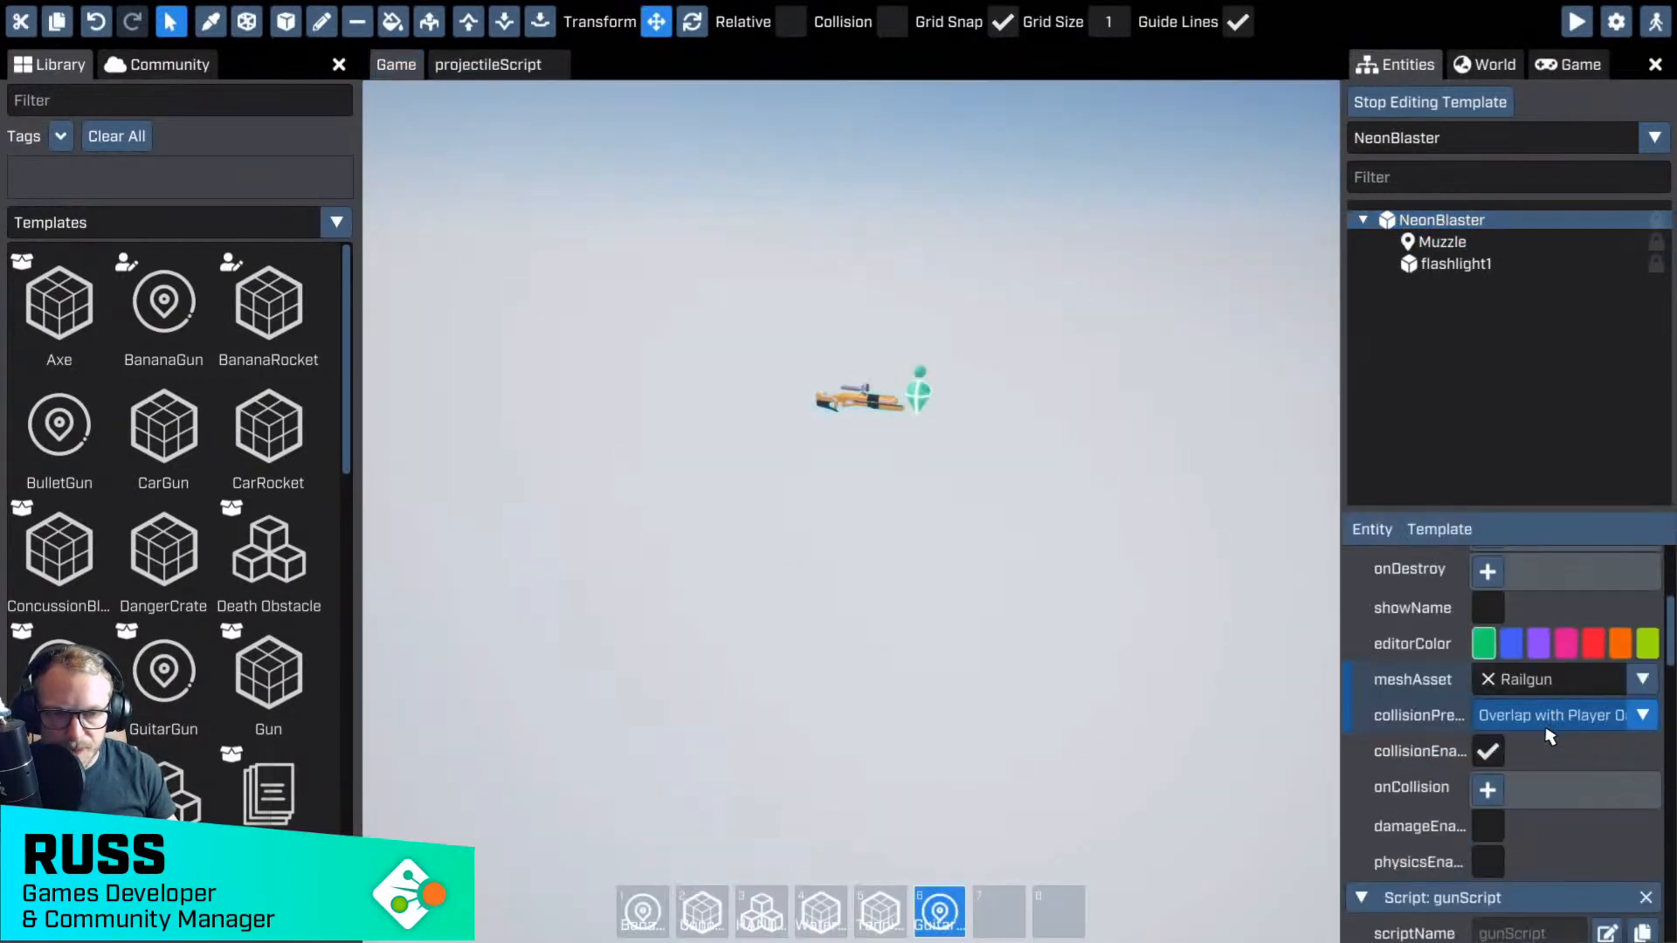
pyautogui.scroll(-4, 1550, 736)
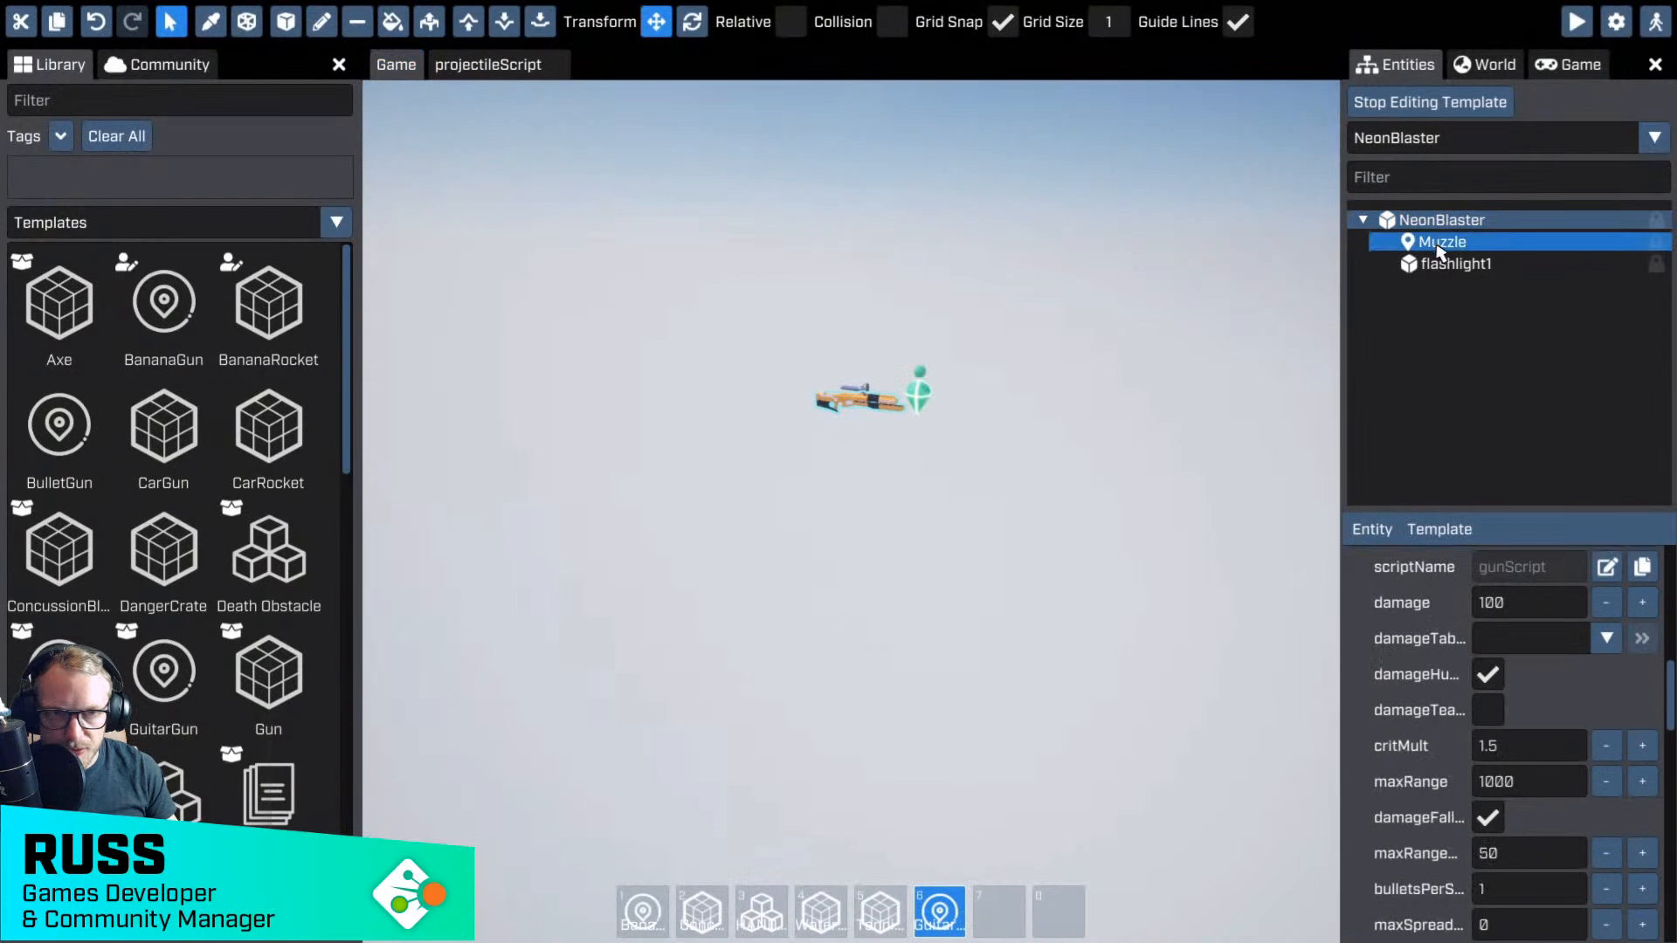
# - Open the NeonBullet template and set its projectile damage amount to 500 and damage radius to 300
pyautogui.click(1423, 137)
pyautogui.click(1412, 257)
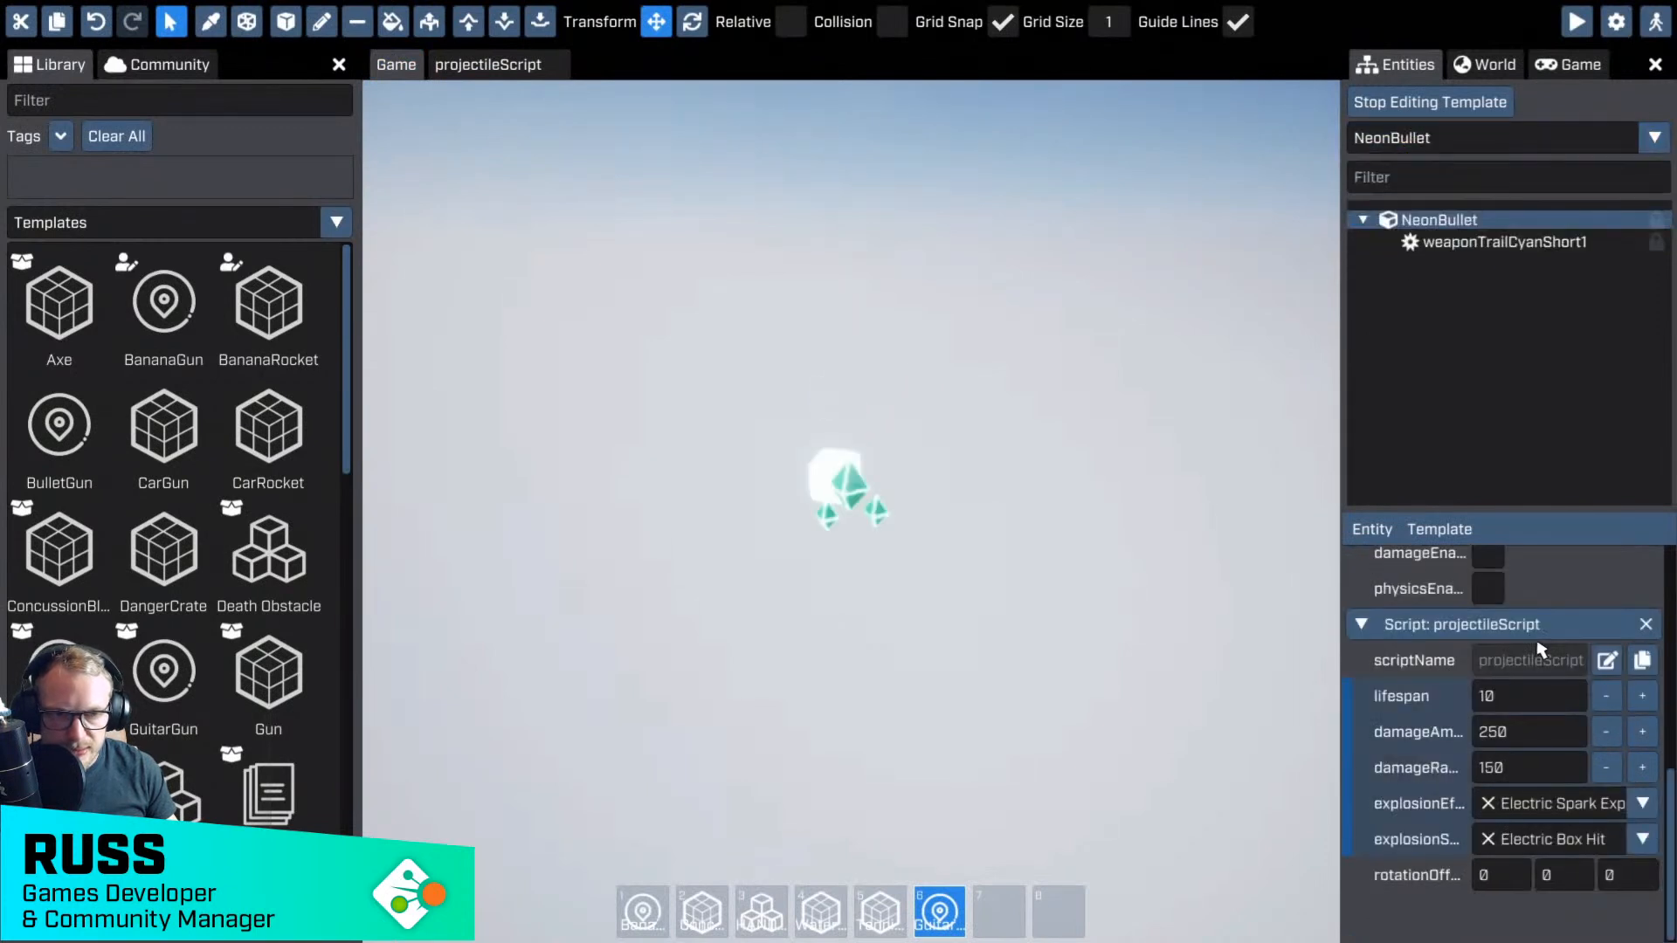
pyautogui.click(1547, 734)
pyautogui.write('5')
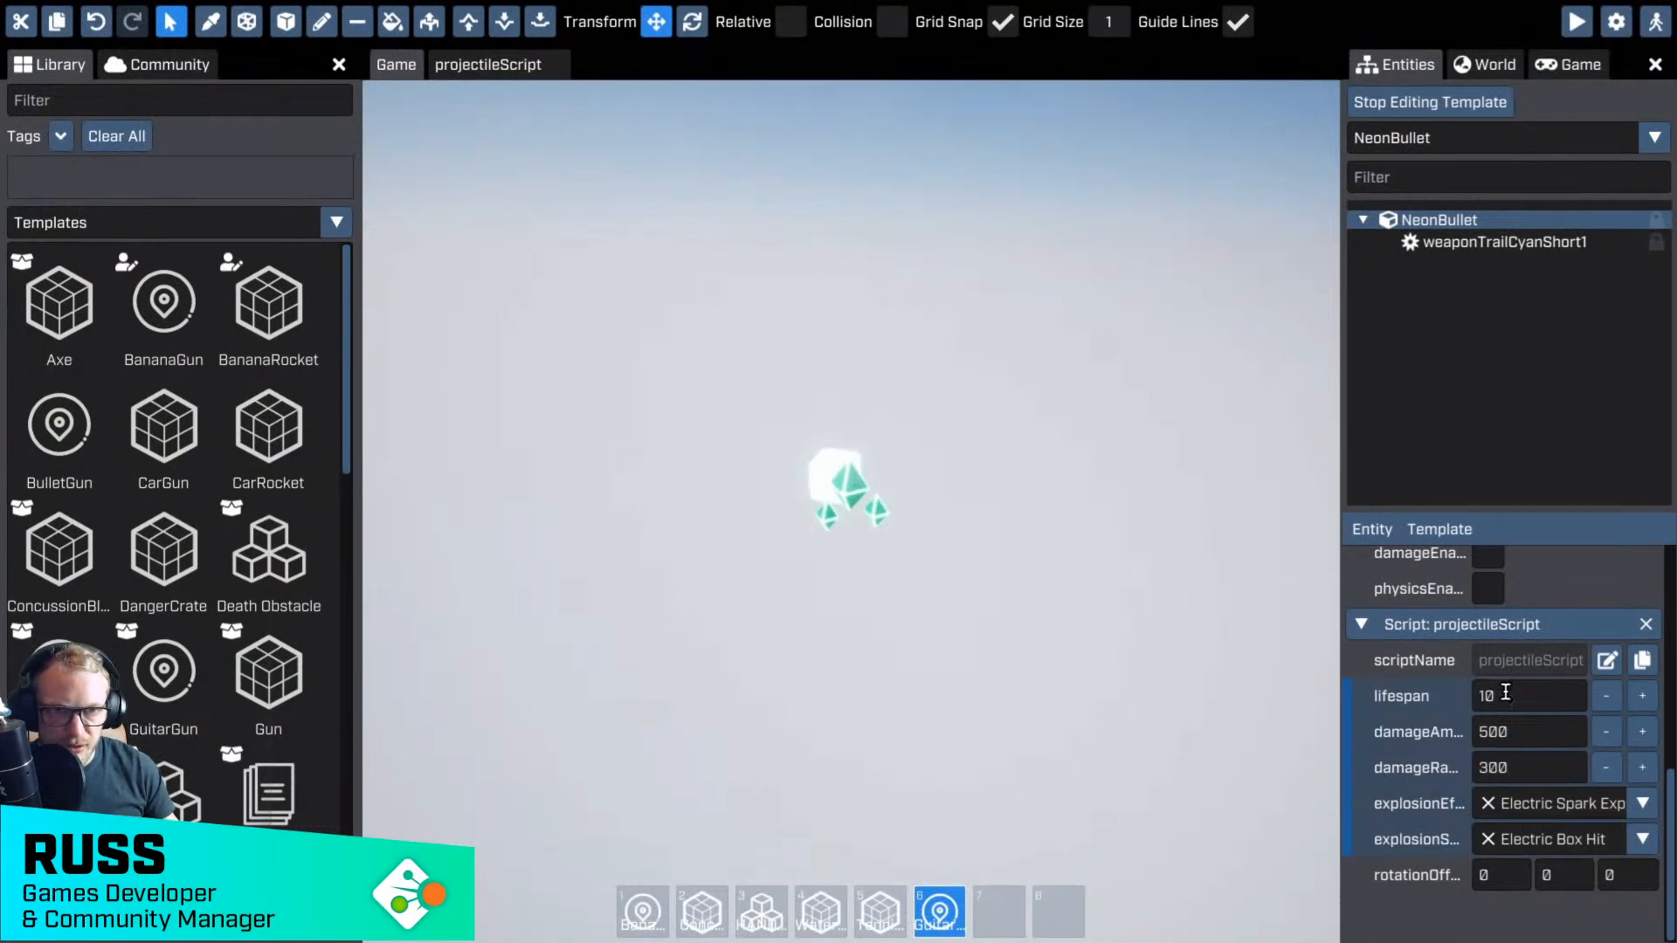
# - Stop editing the NeonBullet template and clear the entity filter in the world
pyautogui.click(1468, 452)
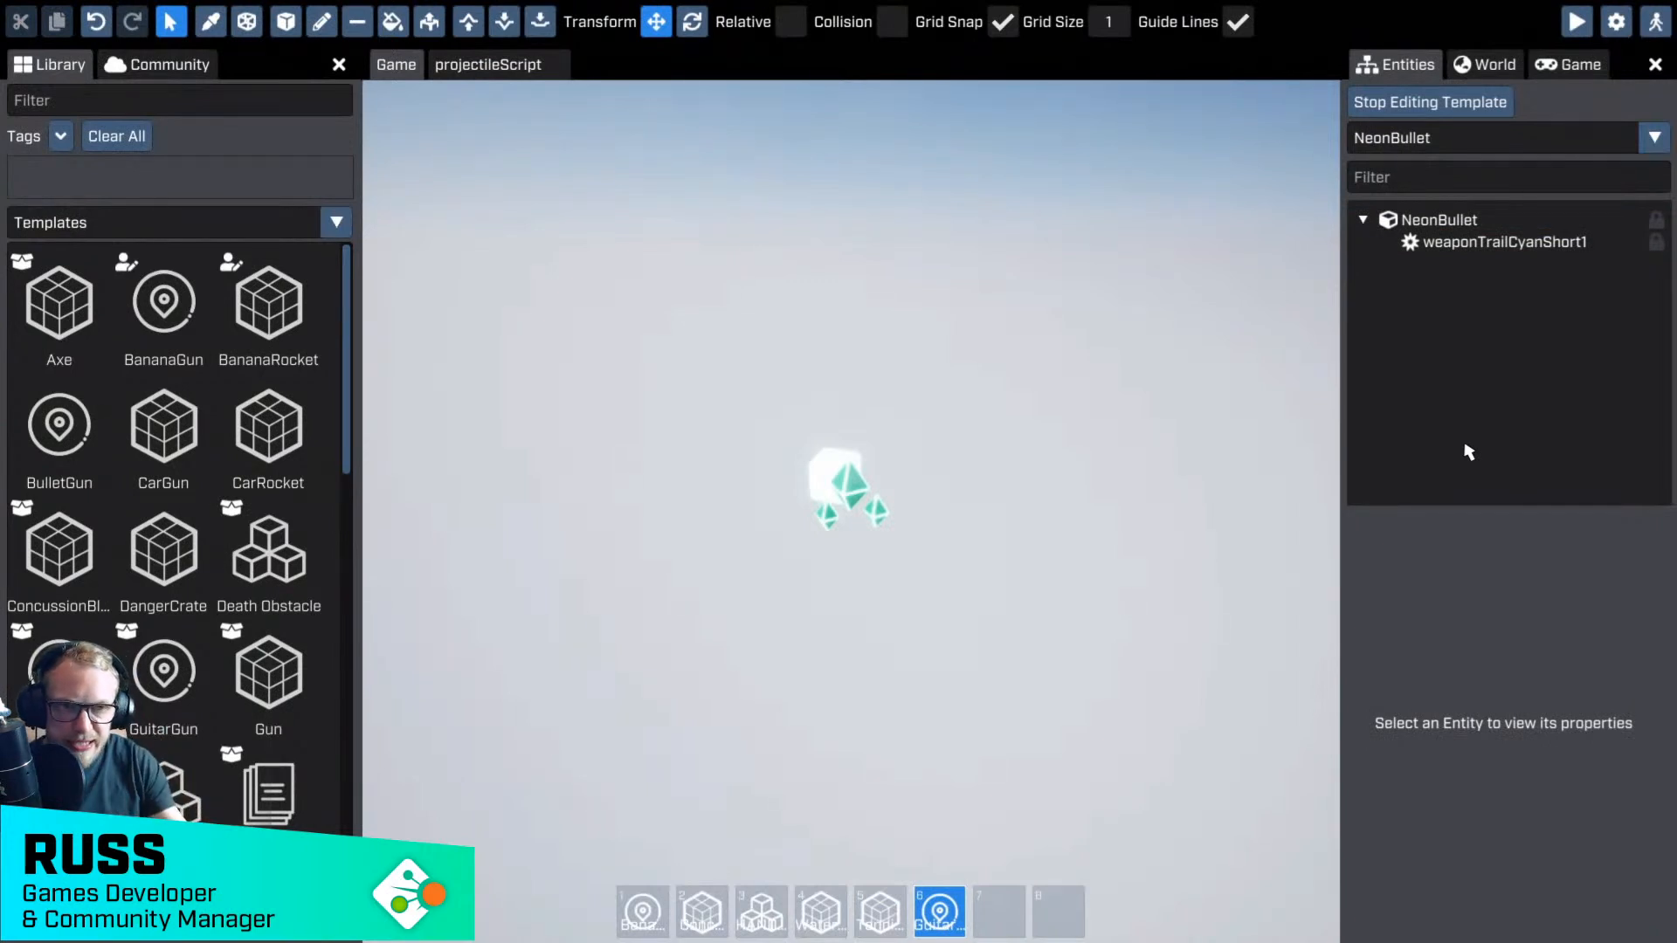
pyautogui.click(1445, 102)
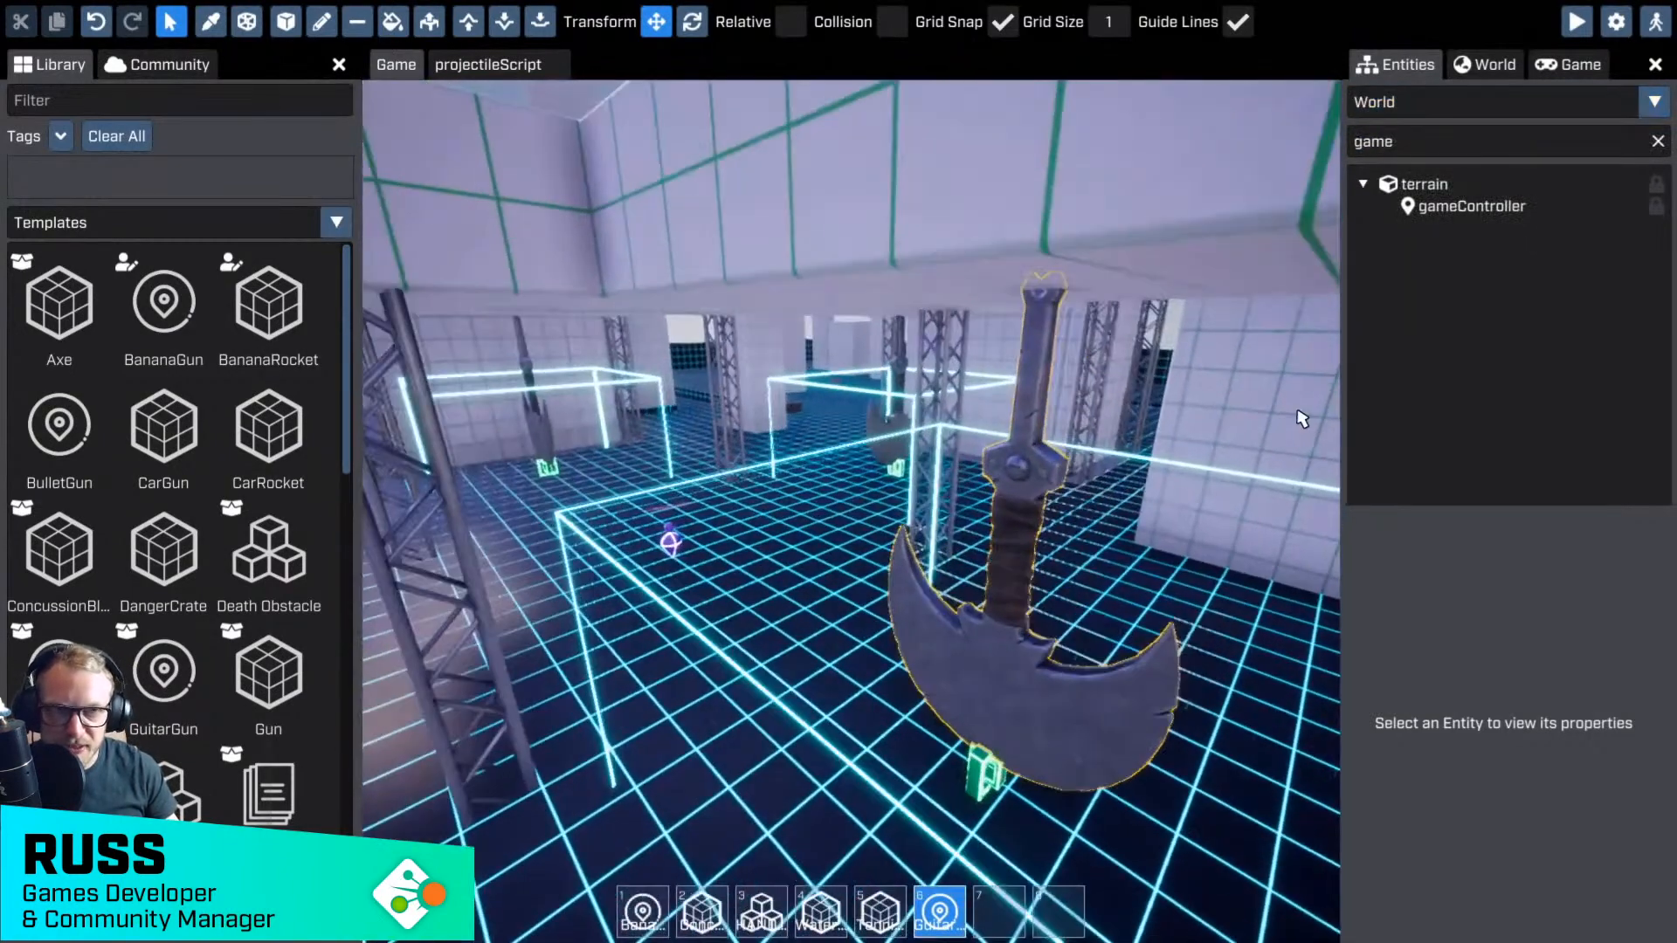
pyautogui.click(1657, 141)
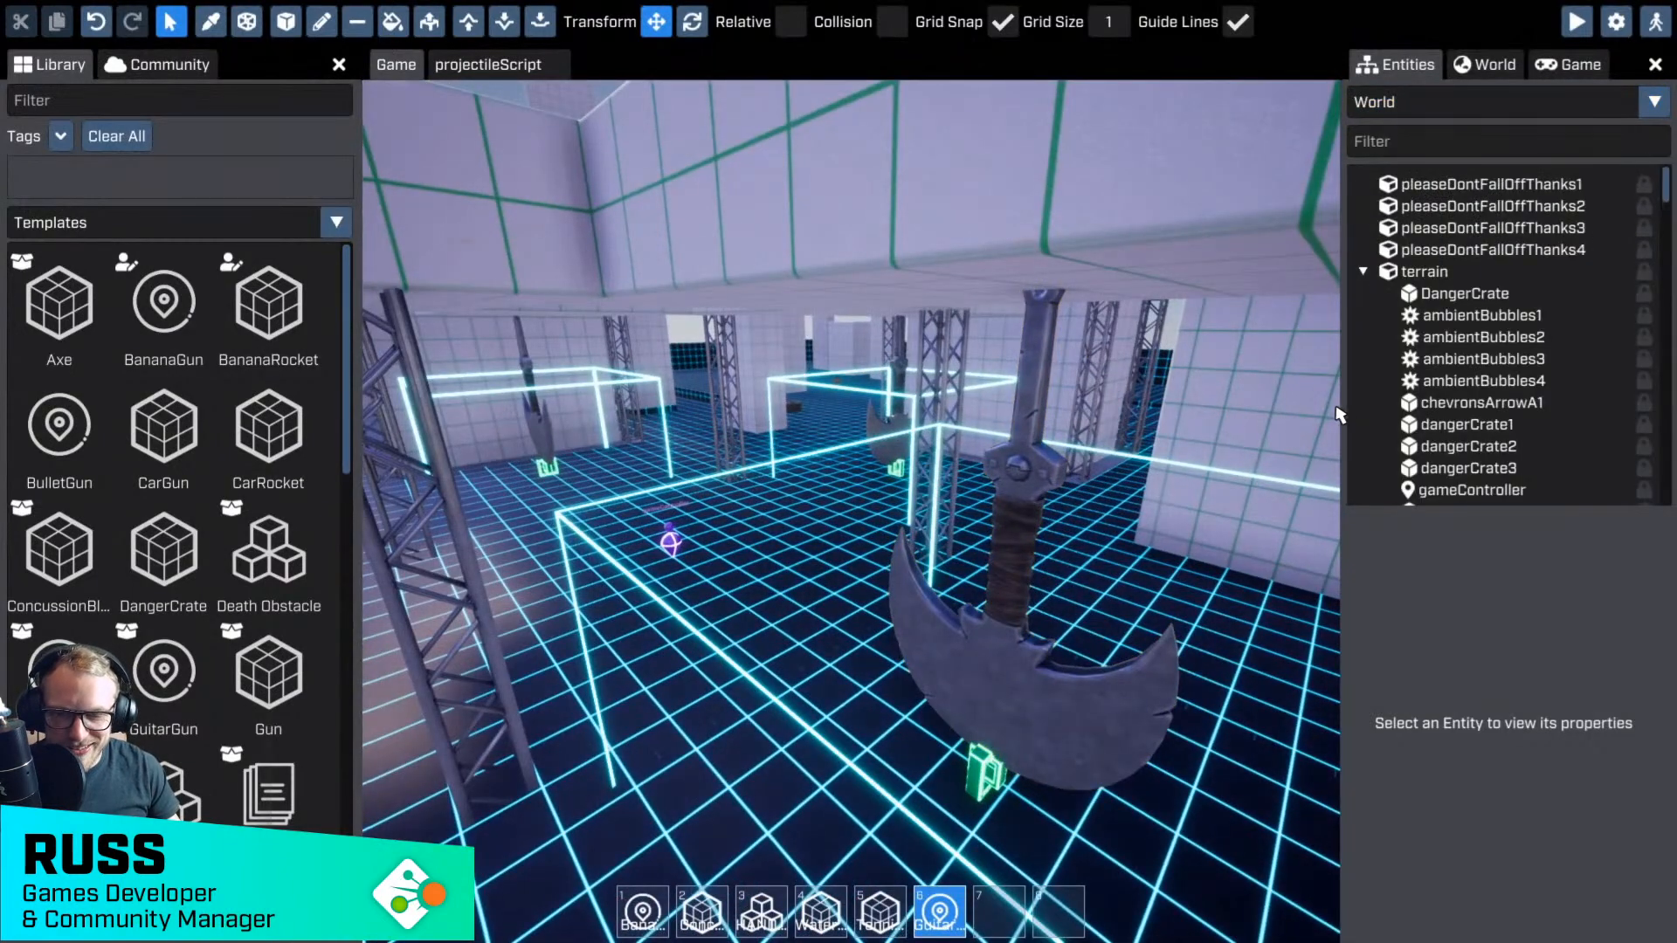
# - Open the NeonBlaster template for editing and bring up the firing settings of its gunScript
pyautogui.click(1397, 102)
pyautogui.write('neo')
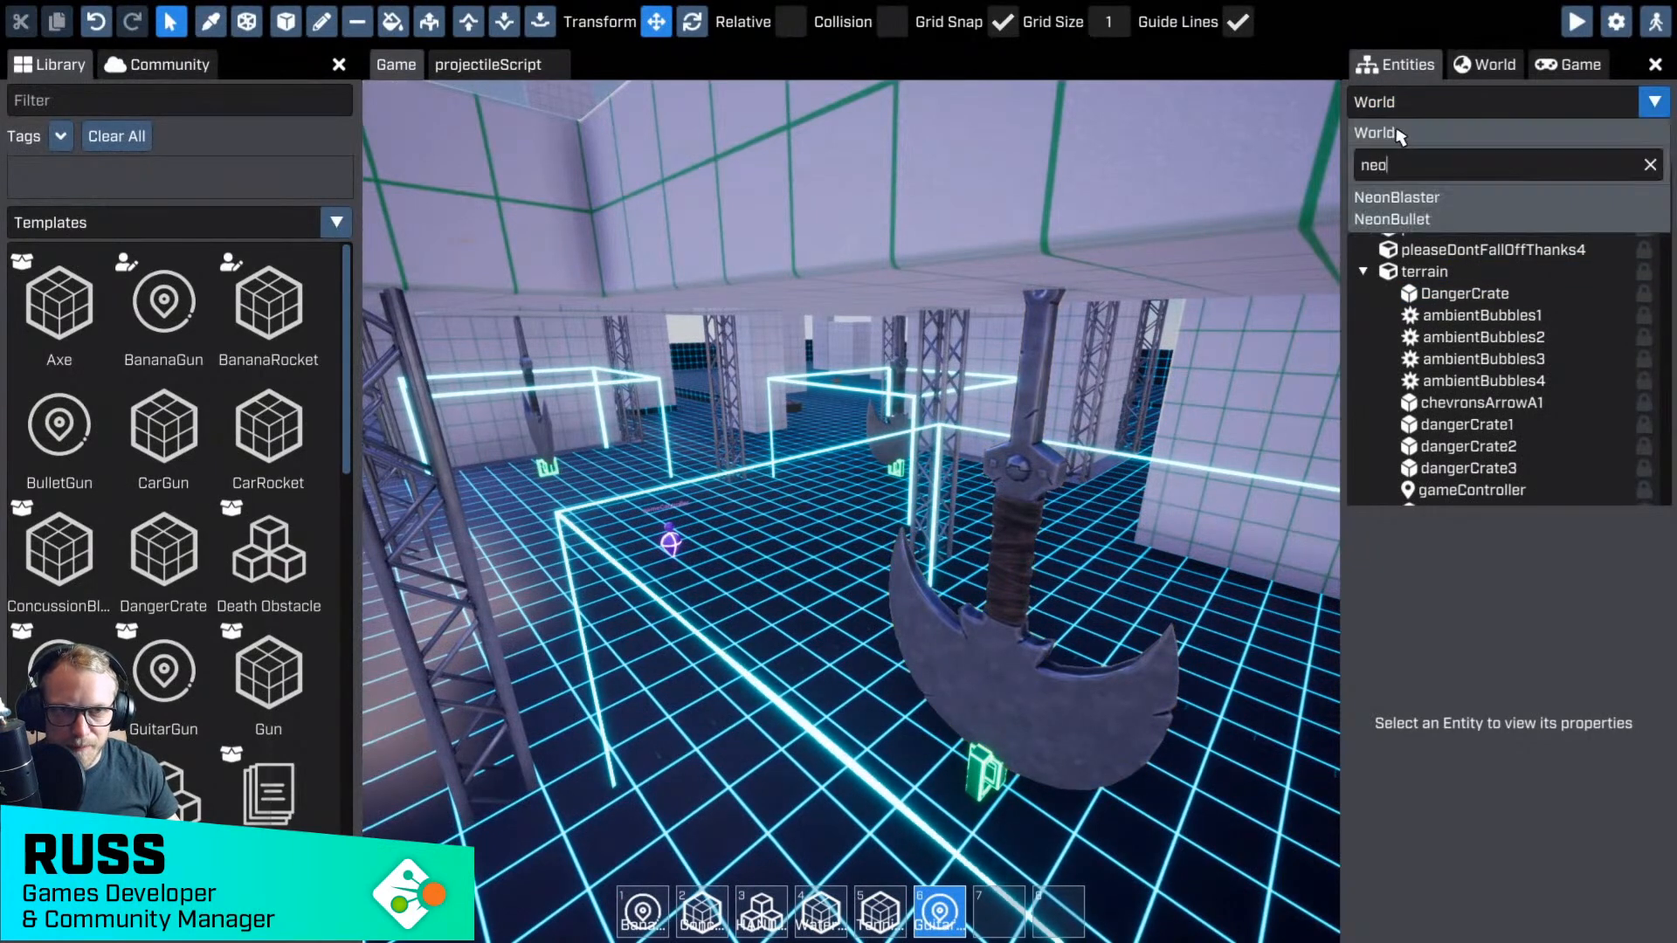
pyautogui.click(1398, 197)
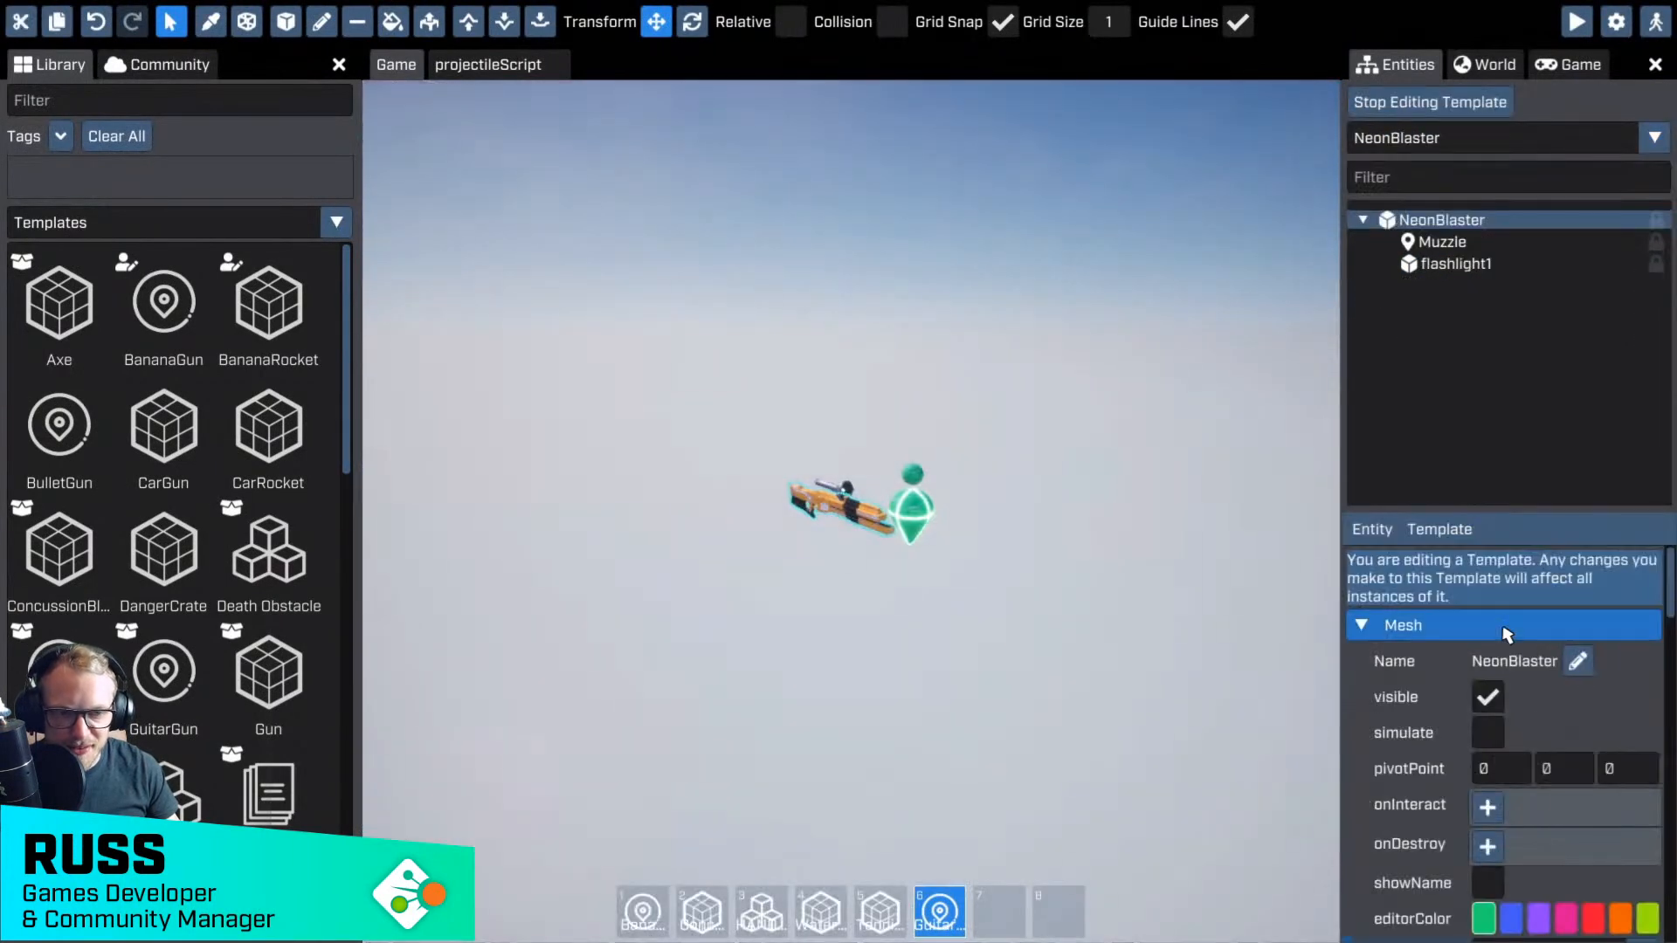
pyautogui.scroll(-10, 1506, 633)
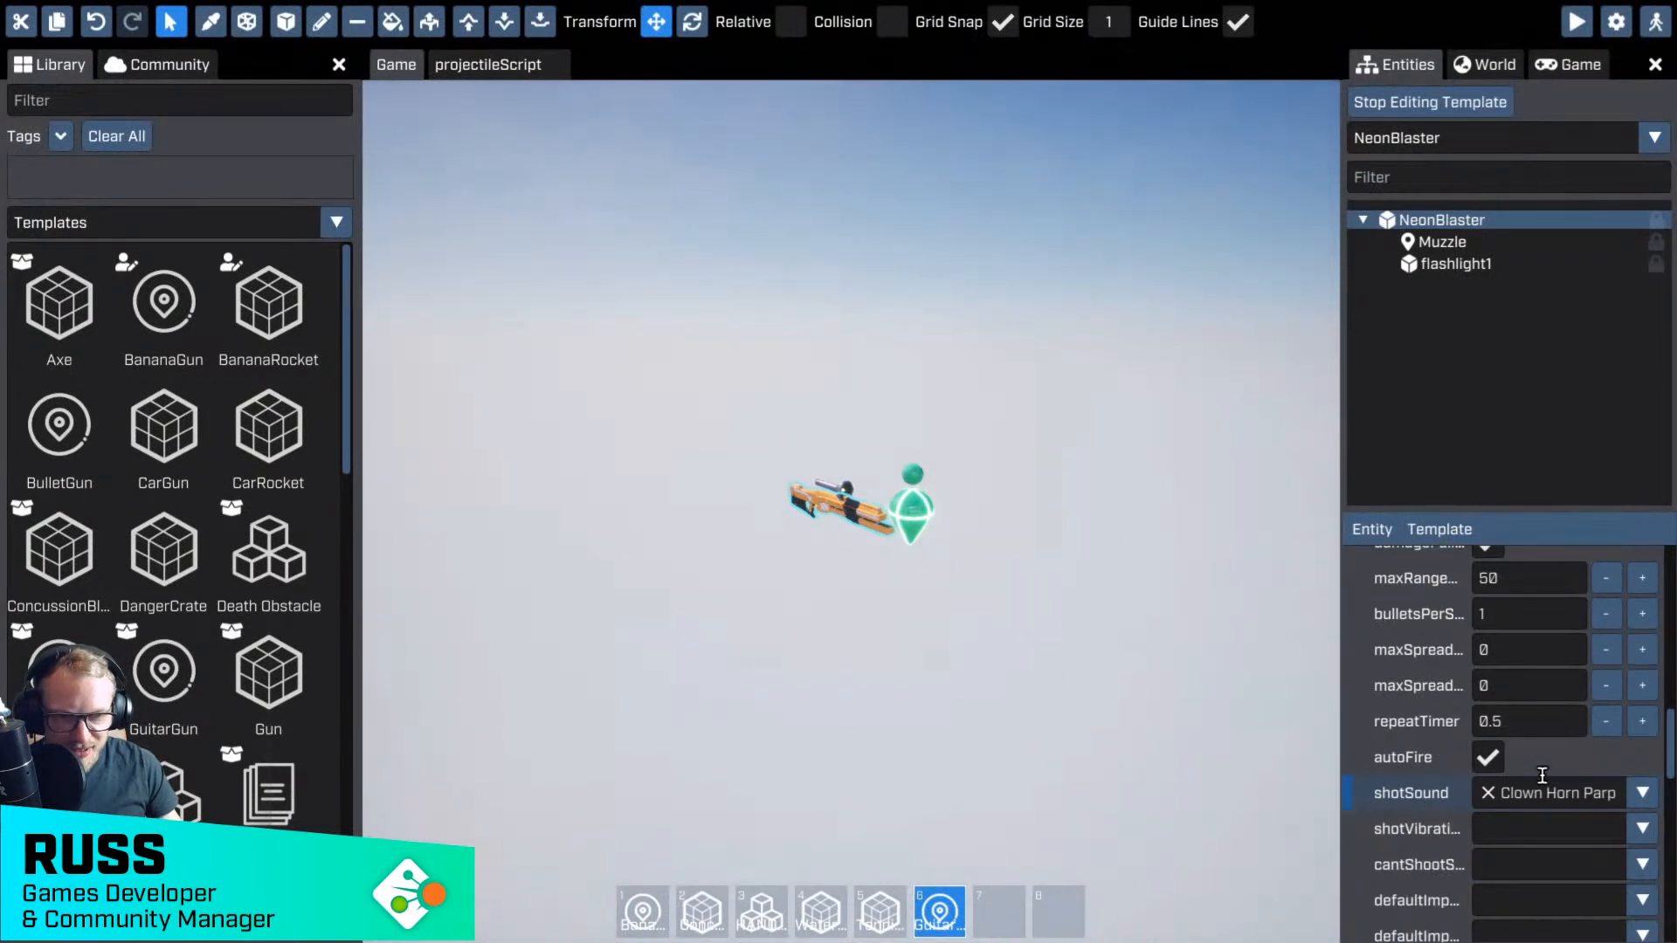
# - Search the shot sounds for "elec" and "gun", previewing Gun Pew Human, Snap Popgun Fire, Shotgun Fire and Shotgun Dry Fire
pyautogui.click(1550, 793)
pyautogui.write('elec')
pyautogui.moveTo(1489, 505); pyautogui.dragTo(1445, 497)
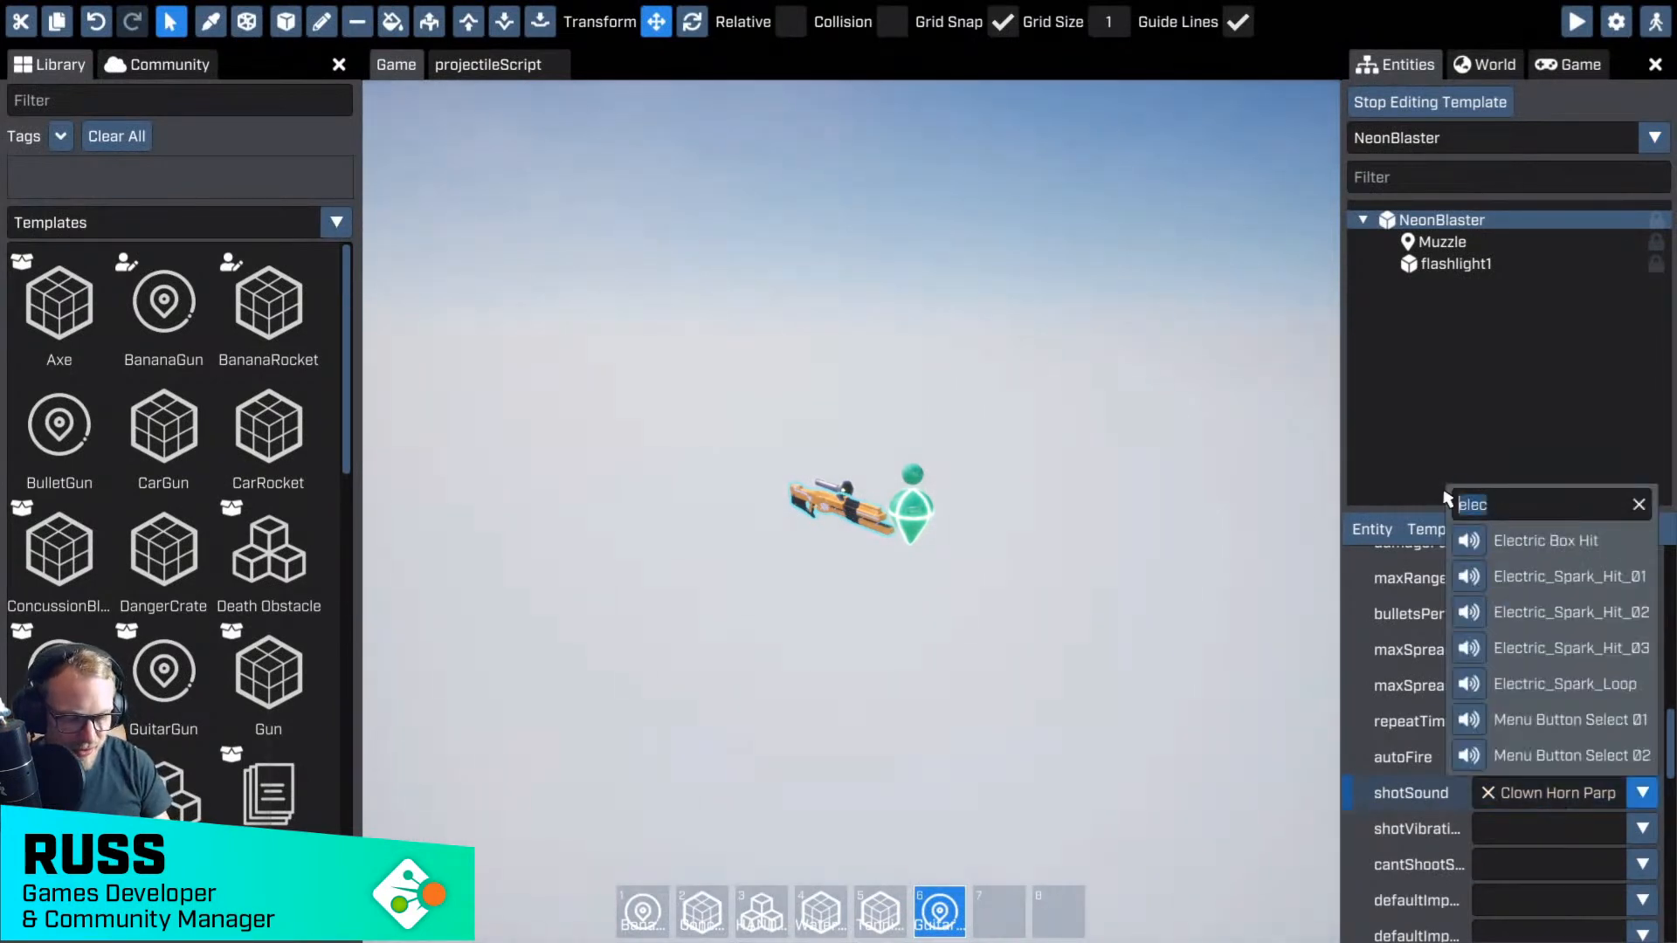
pyautogui.press('BackSpace')
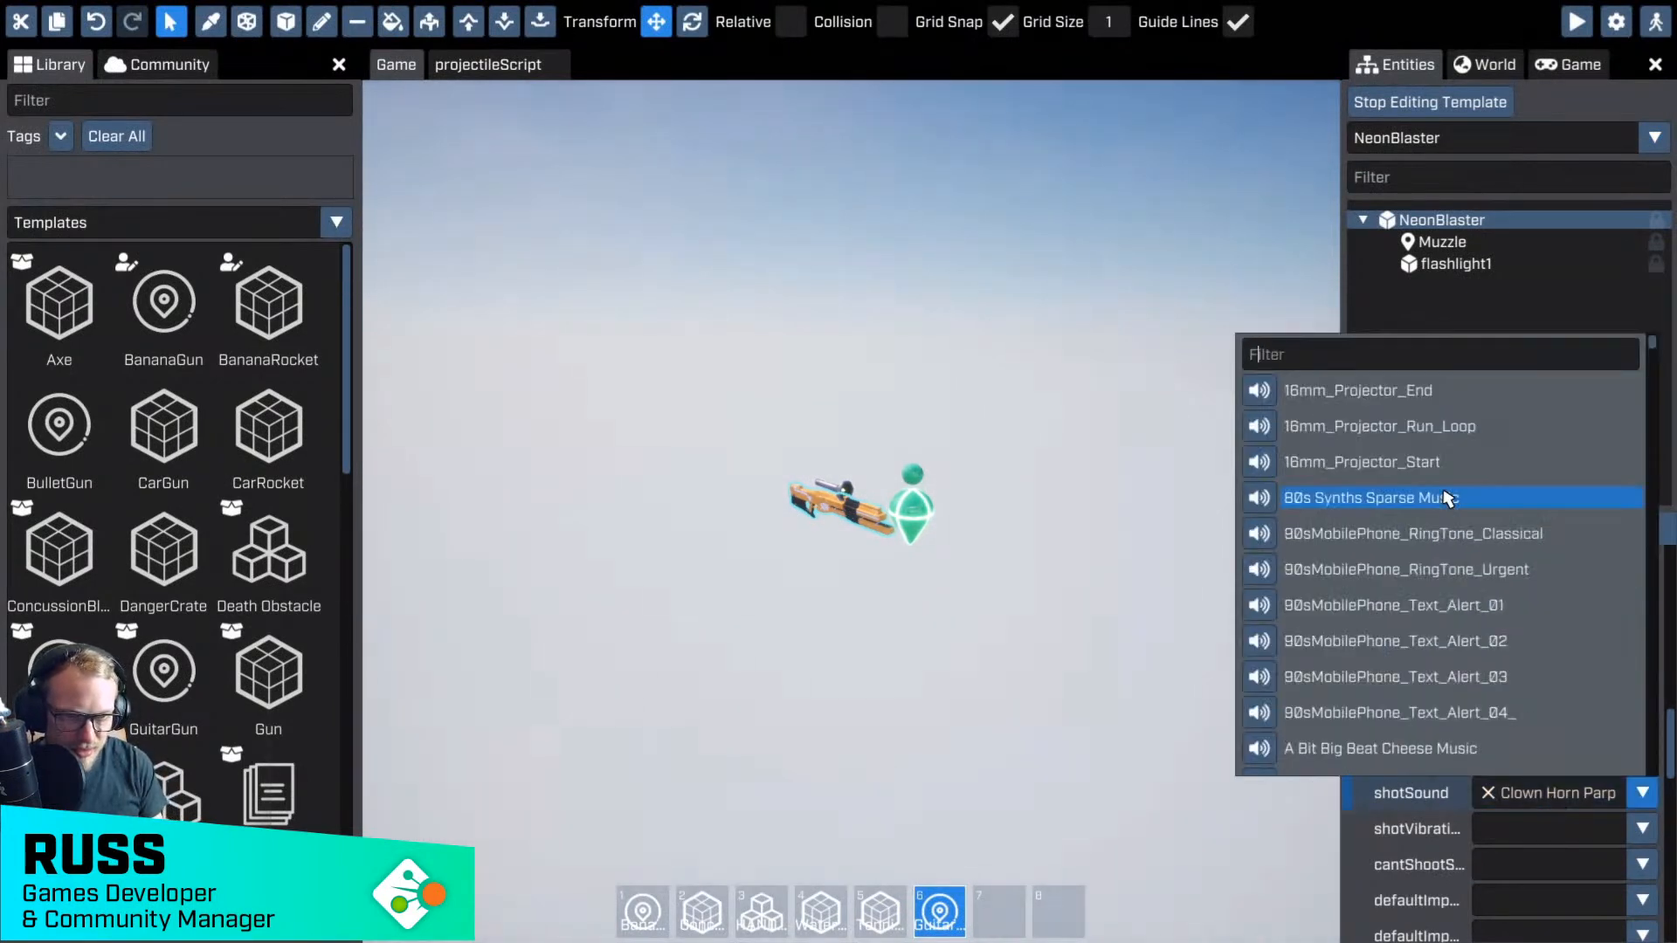
pyautogui.write('gun')
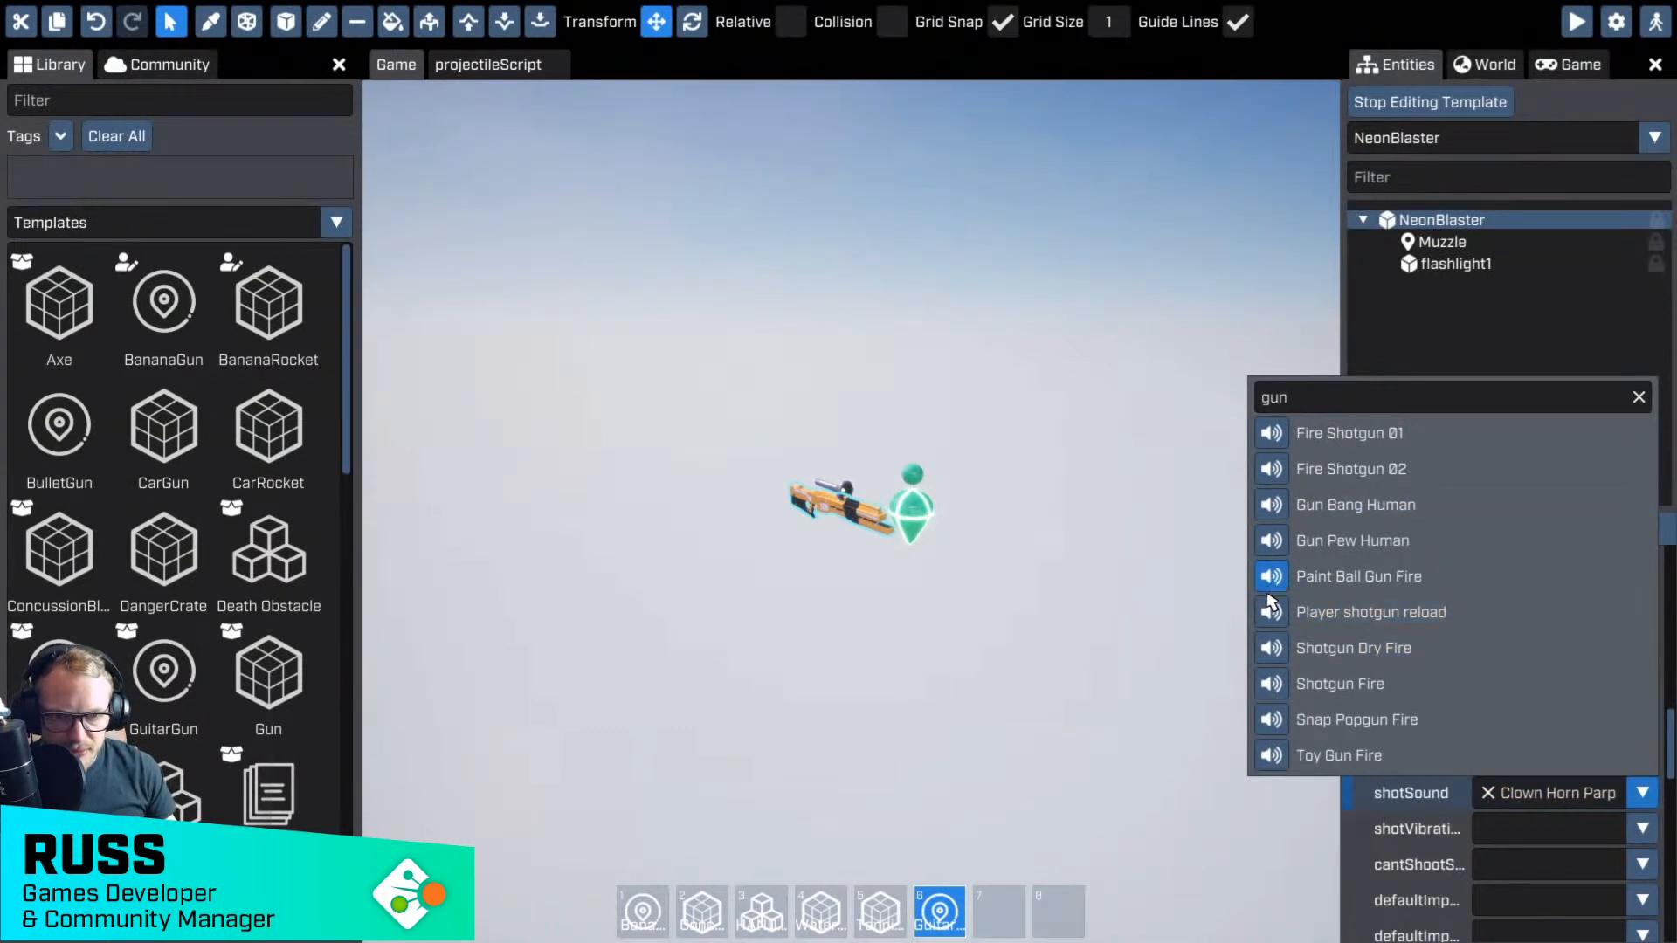
pyautogui.click(1270, 544)
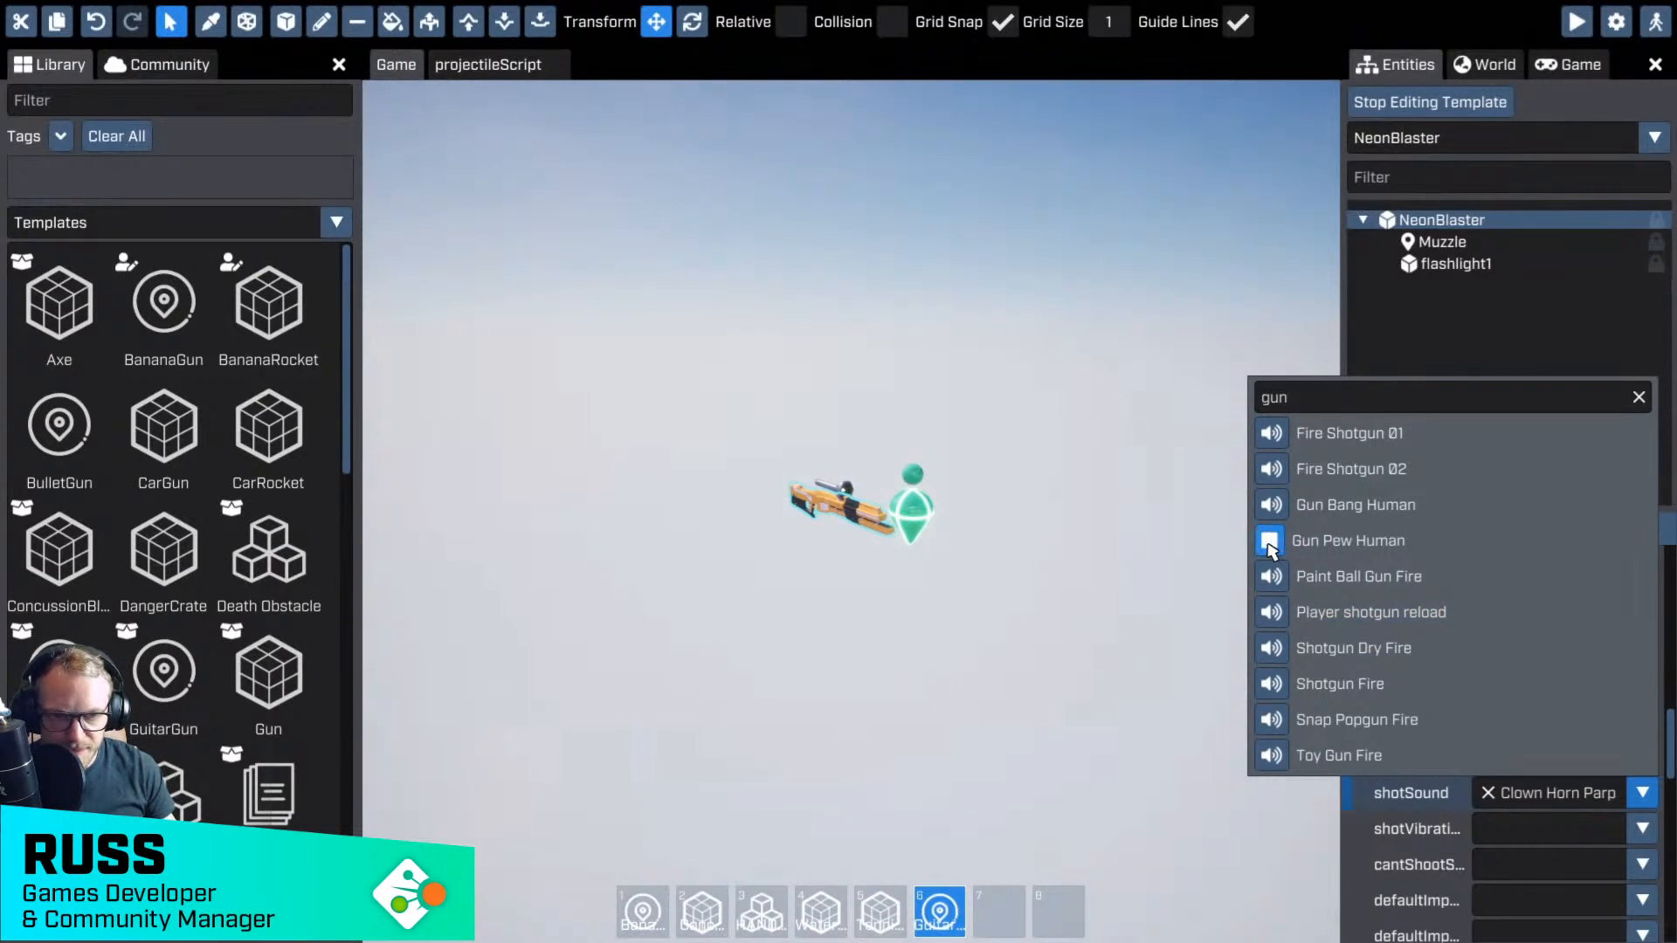
pyautogui.click(1277, 720)
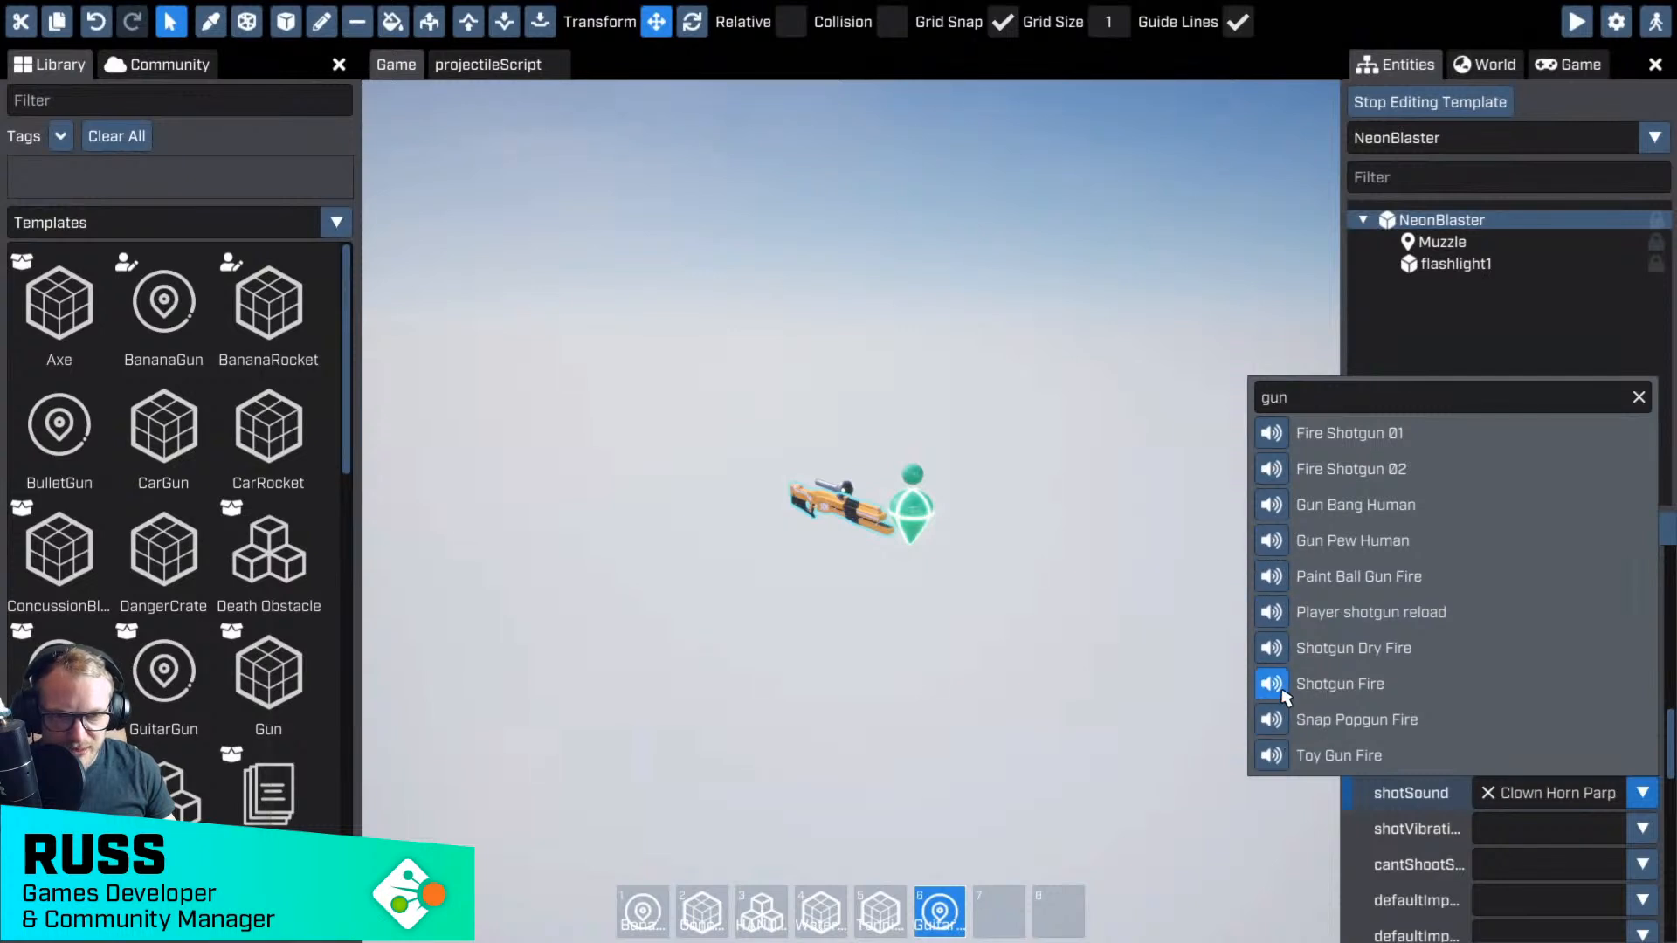
pyautogui.click(1271, 684)
pyautogui.click(1280, 651)
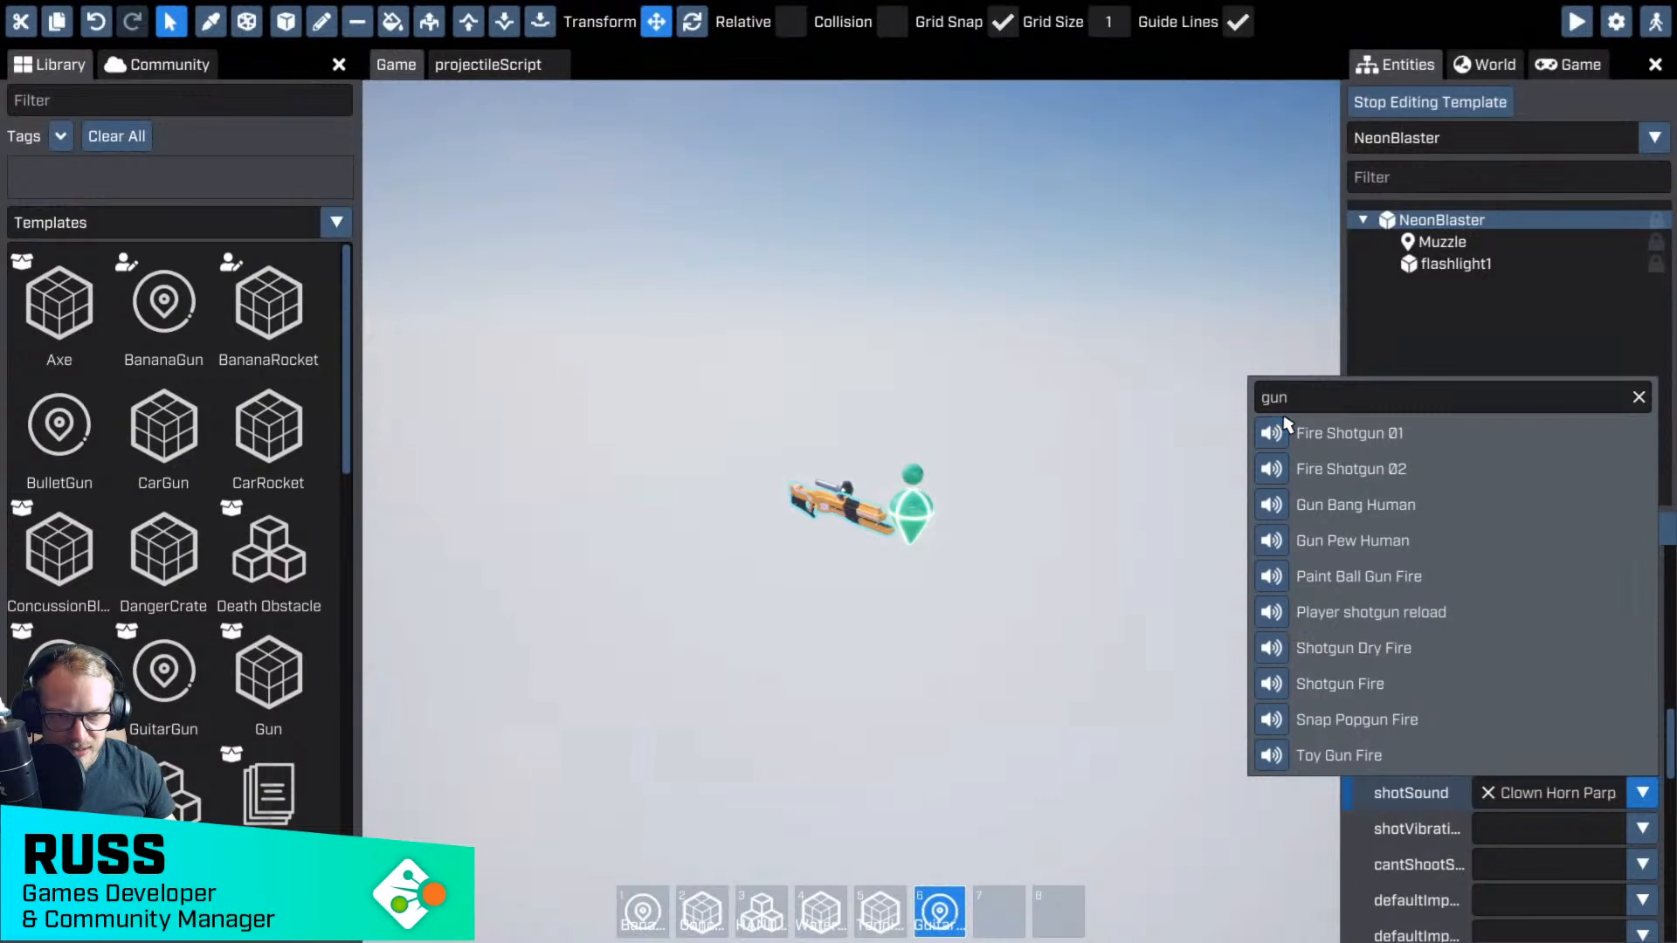
# - Search the sounds for "las", preview Retro Laser 02 and set it as the NeonBlaster's shotSound
pyautogui.moveTo(1289, 397); pyautogui.dragTo(1251, 404)
pyautogui.write('las')
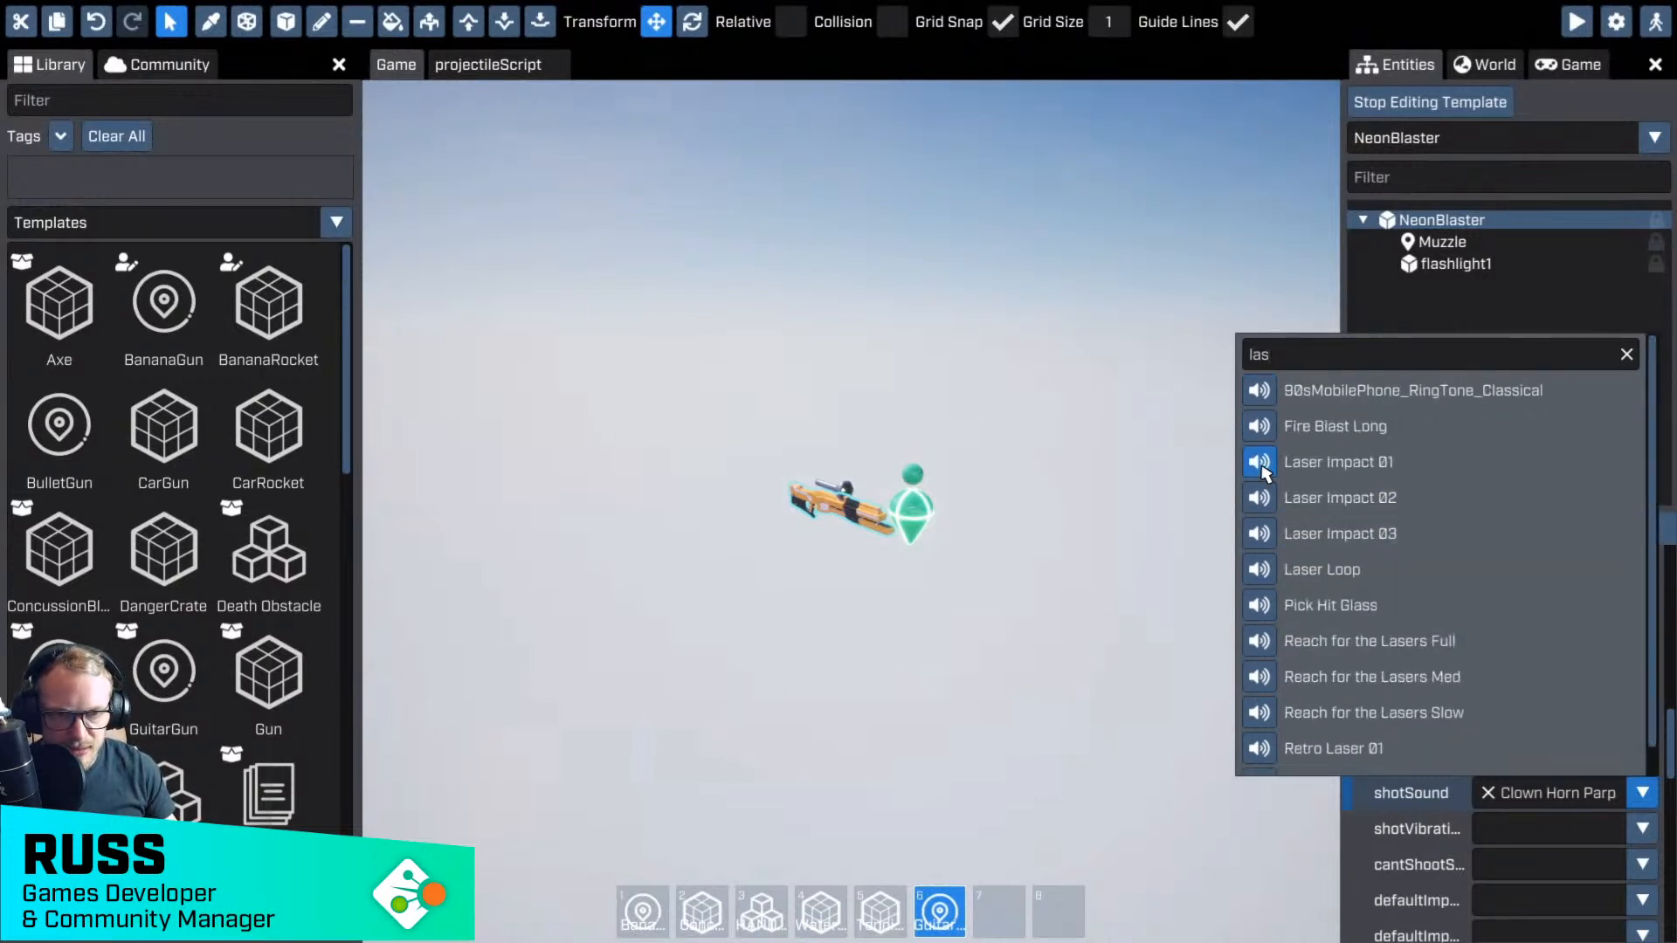
pyautogui.scroll(-1, 1262, 751)
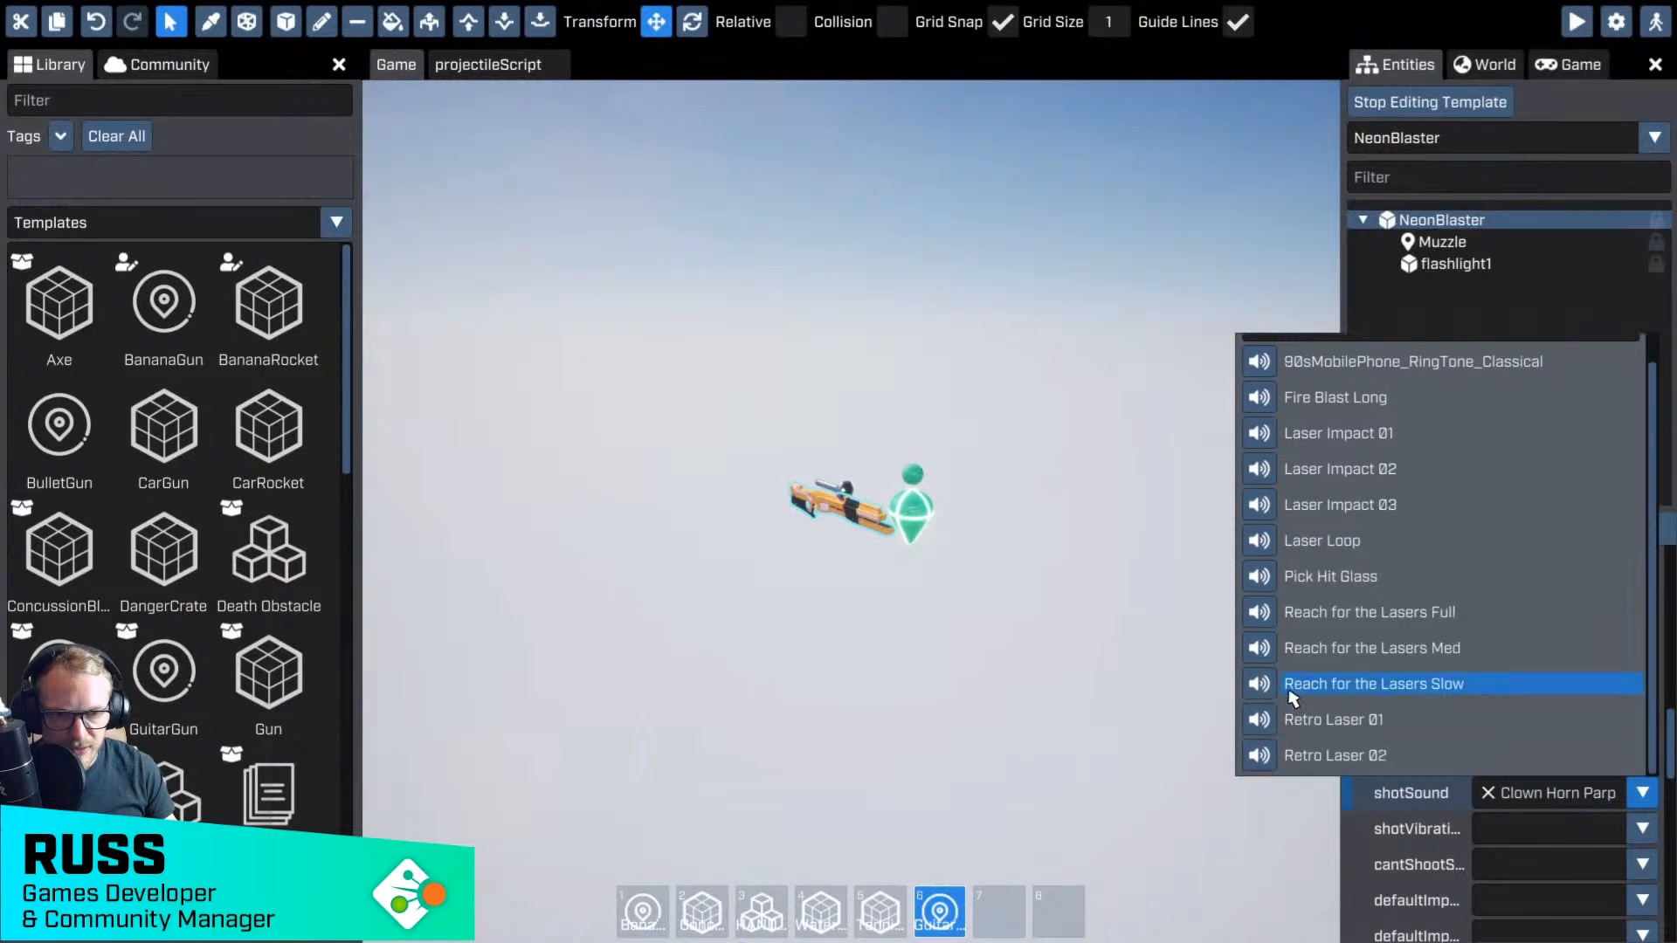
pyautogui.click(1262, 754)
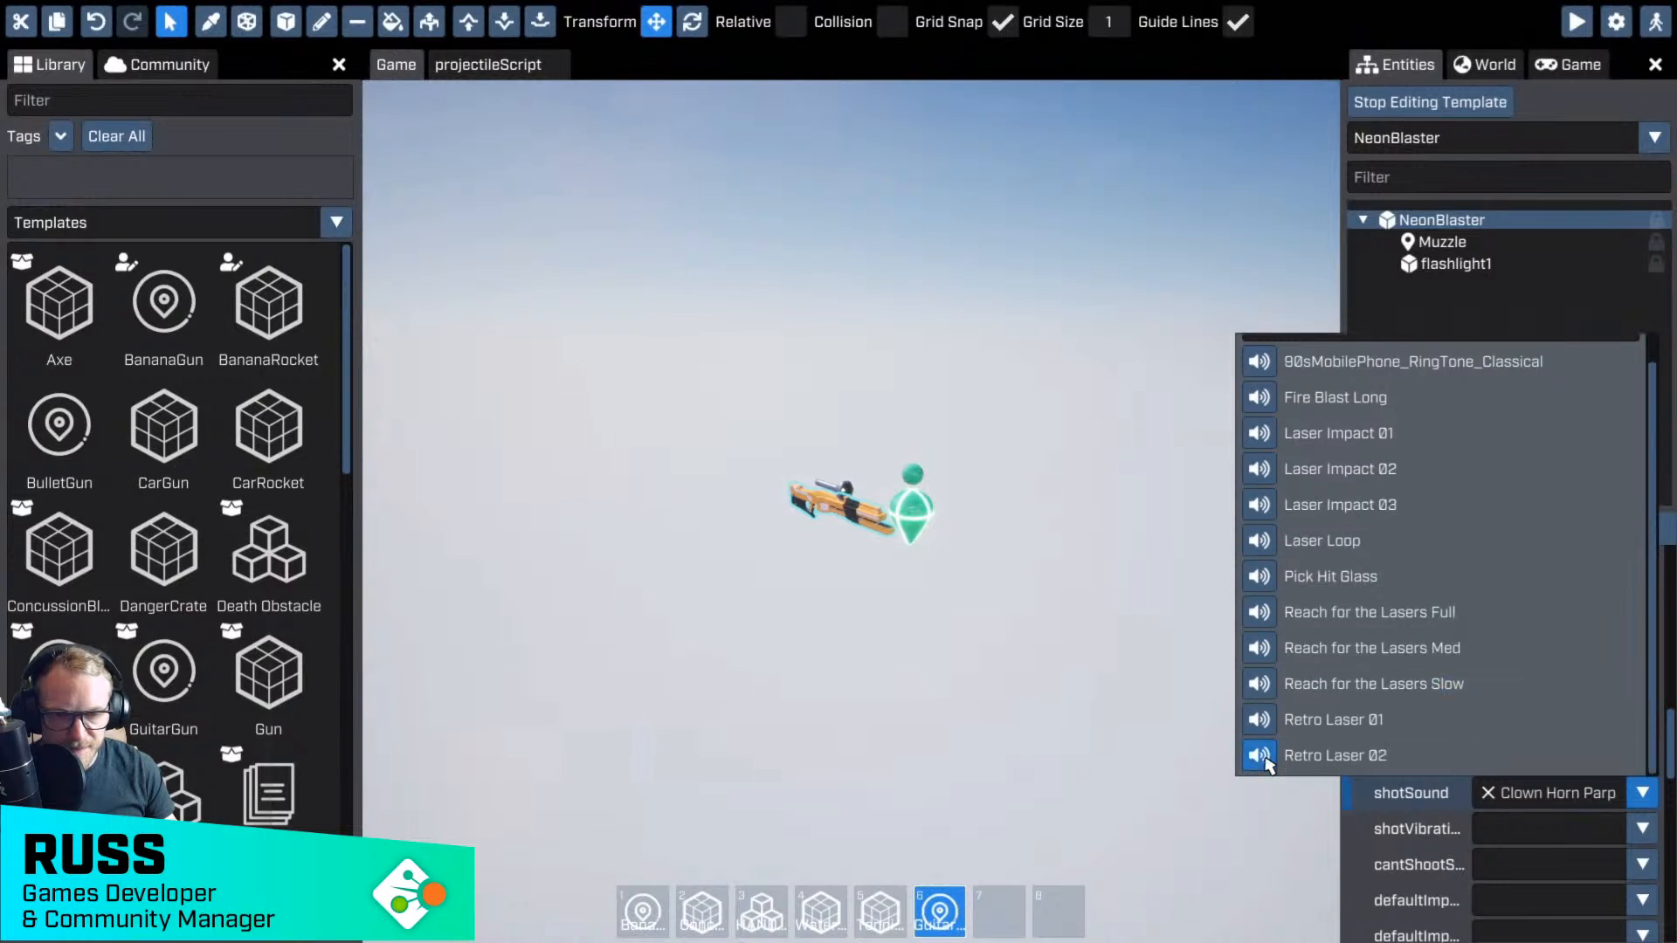
pyautogui.click(1336, 755)
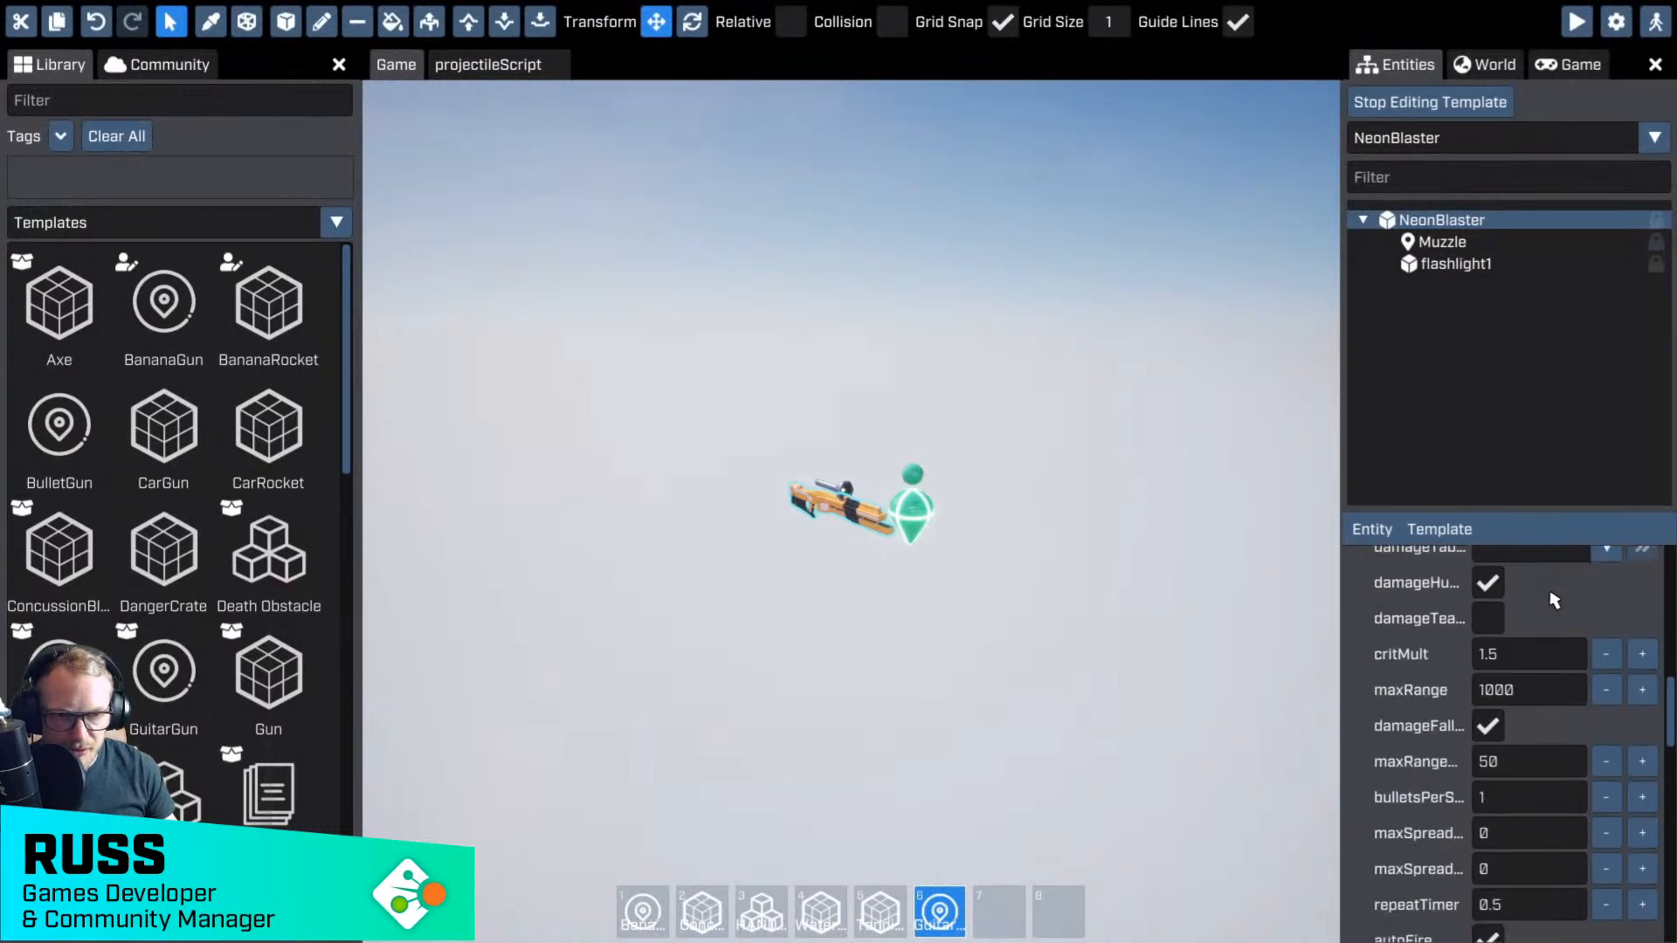
# - Set the gunScript's repeatTimer to 0.15 and turn off its damage falloff
pyautogui.click(1524, 810)
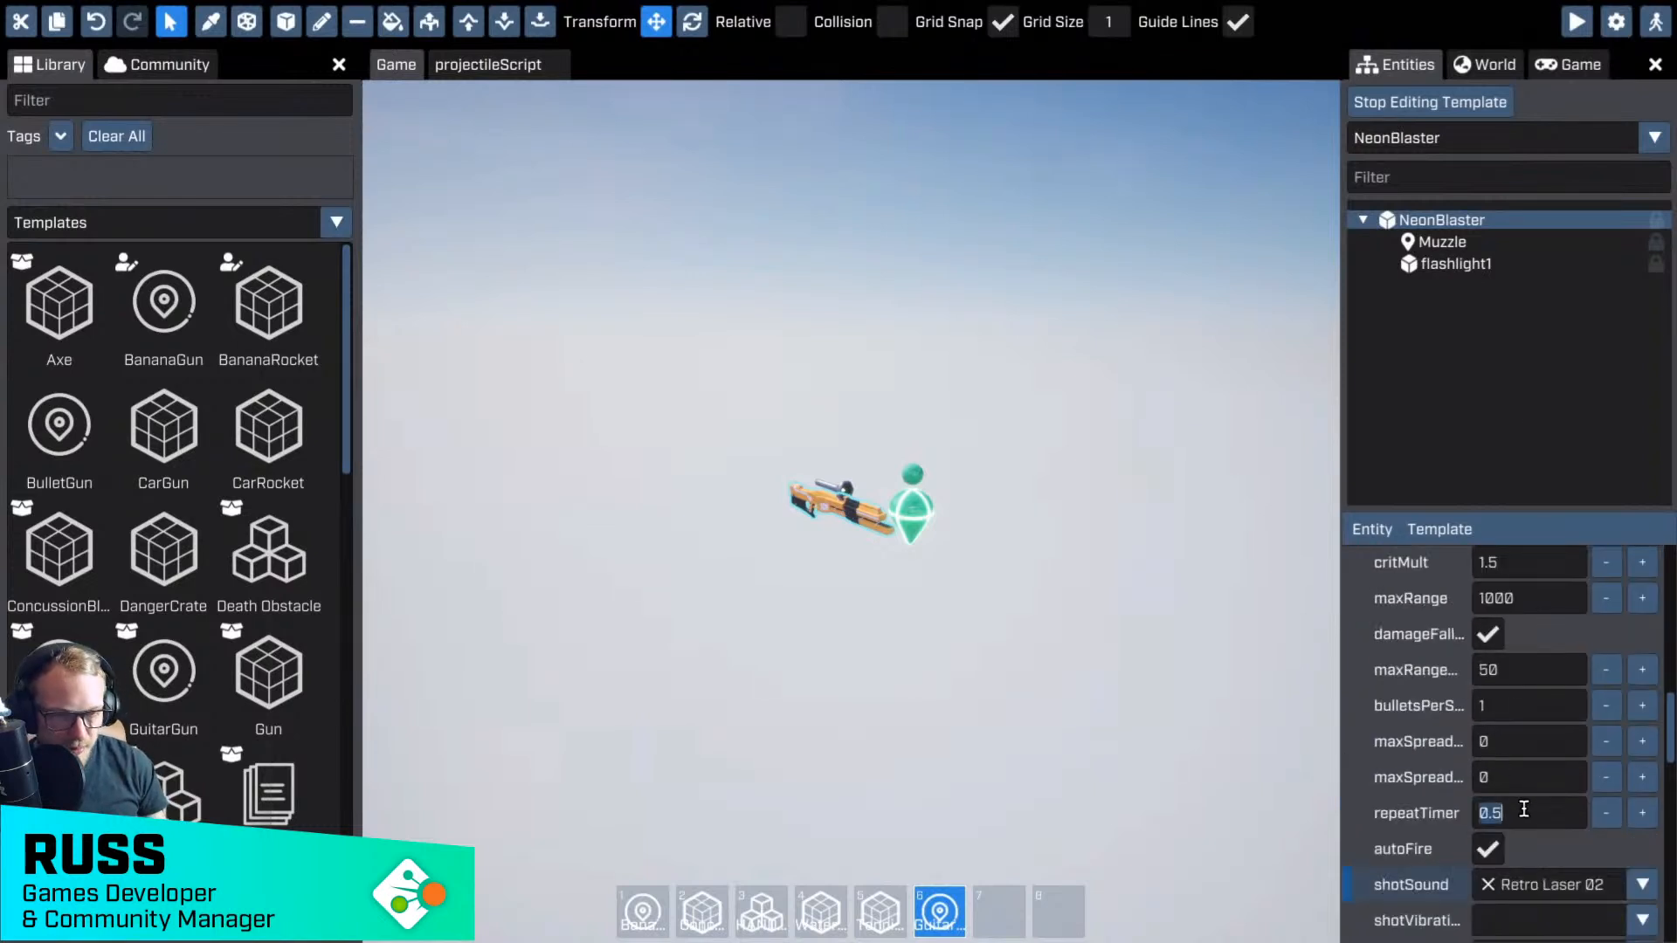
pyautogui.write('0.')
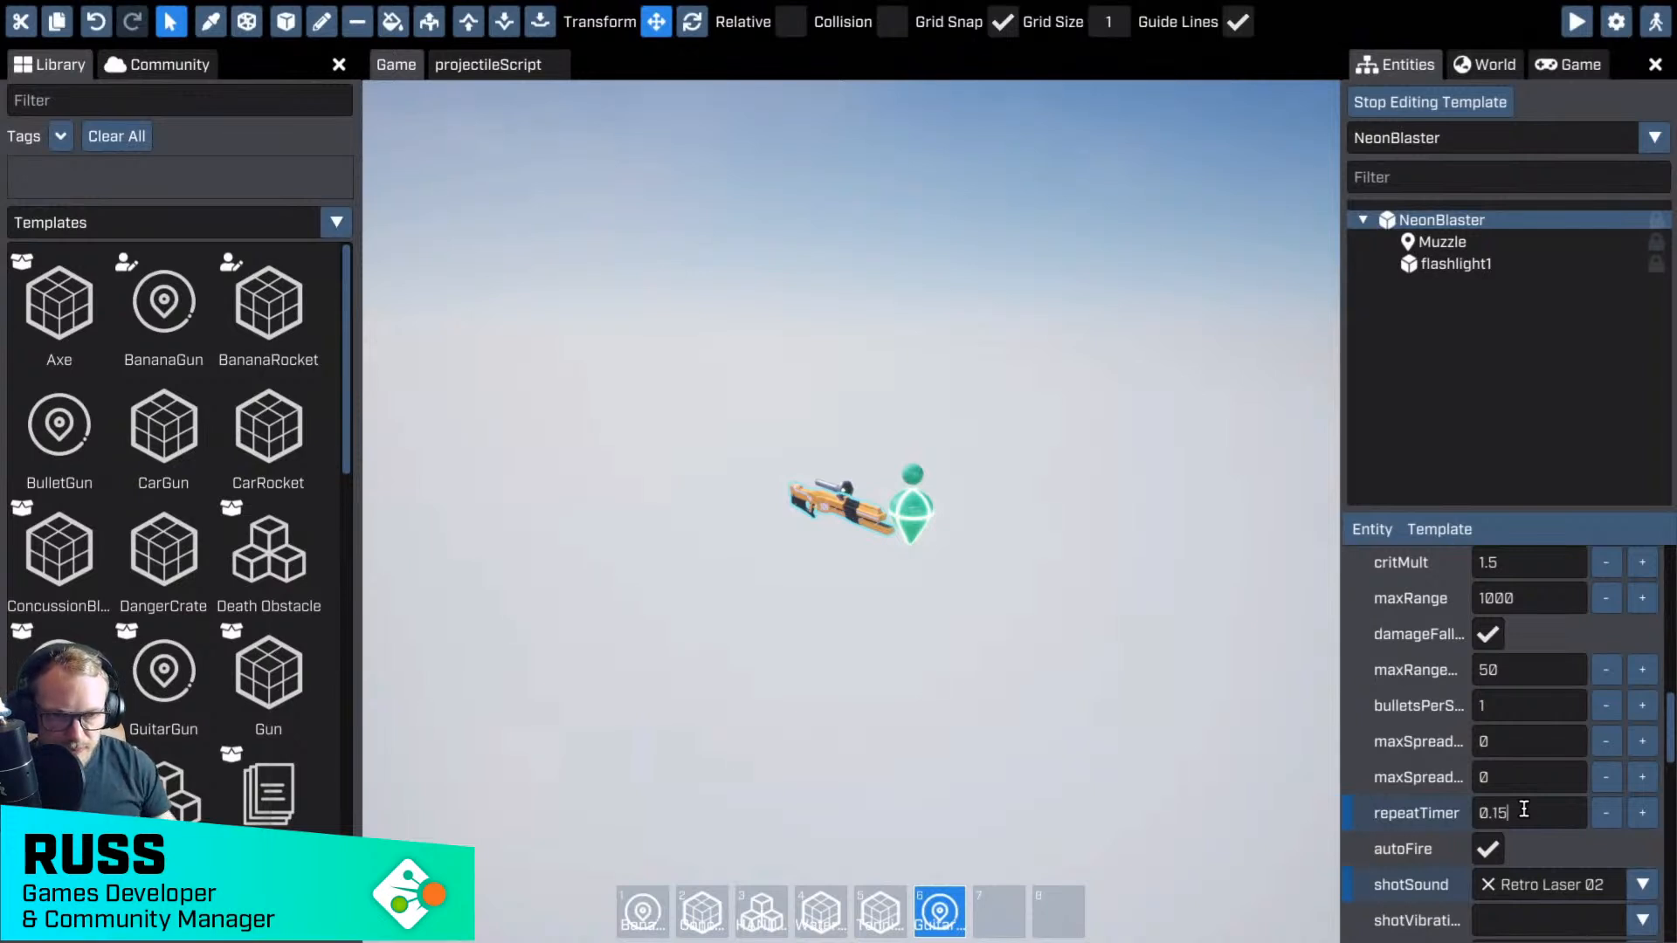
pyautogui.write('15')
pyautogui.press('Return')
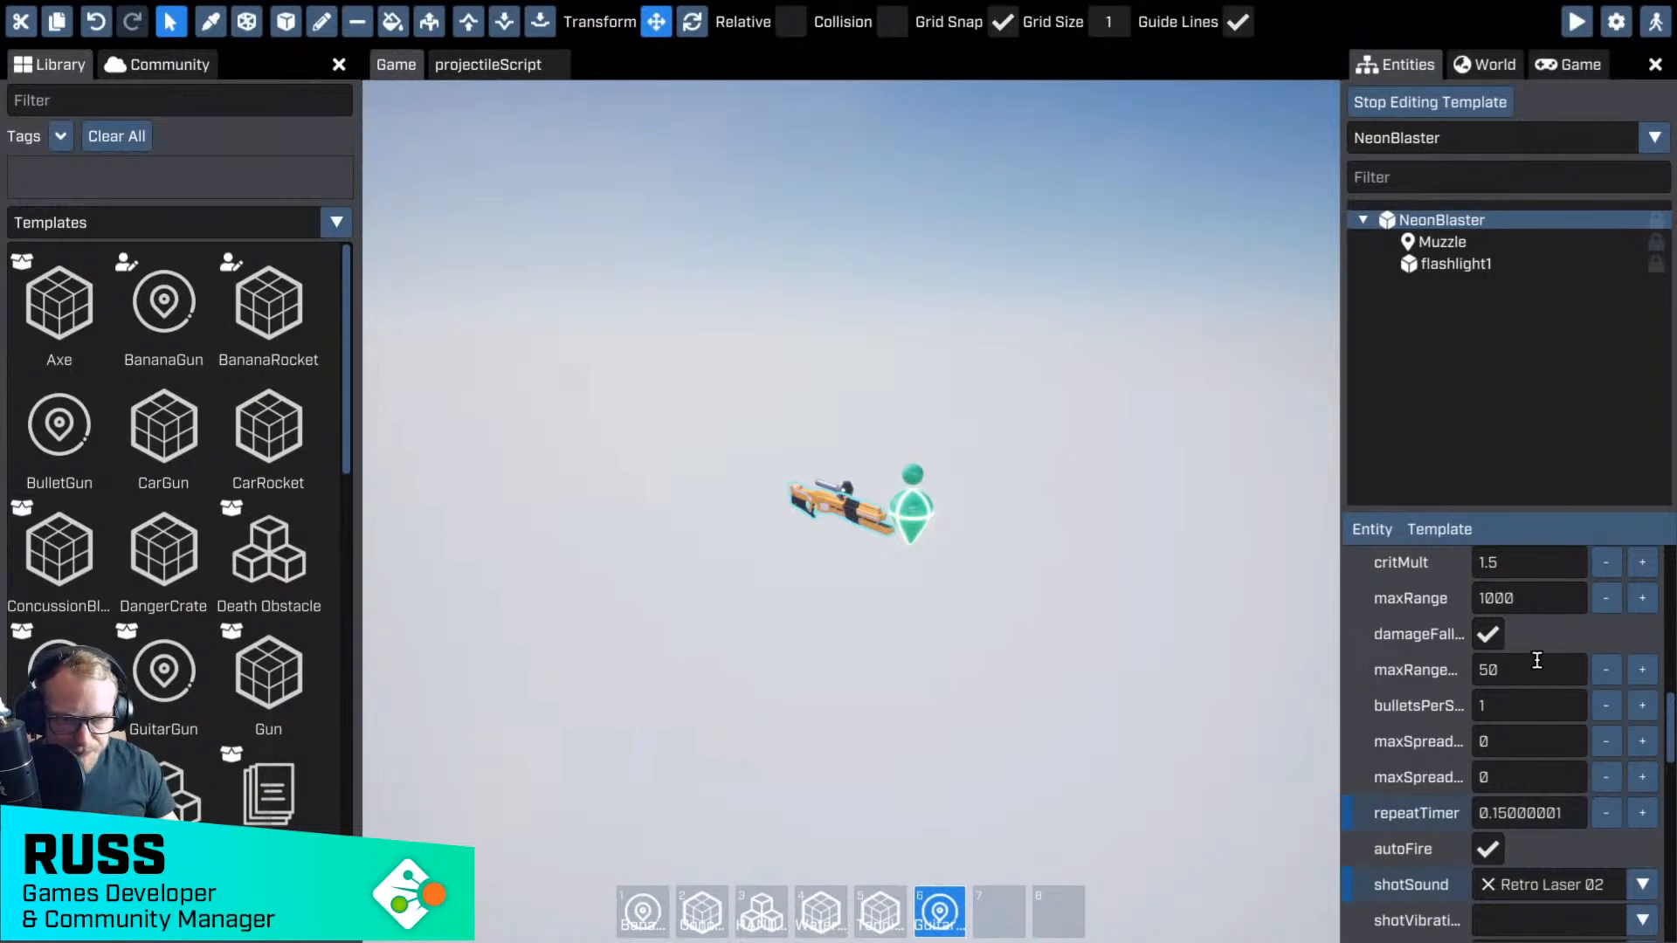
pyautogui.scroll(2, 1528, 664)
pyautogui.click(1488, 722)
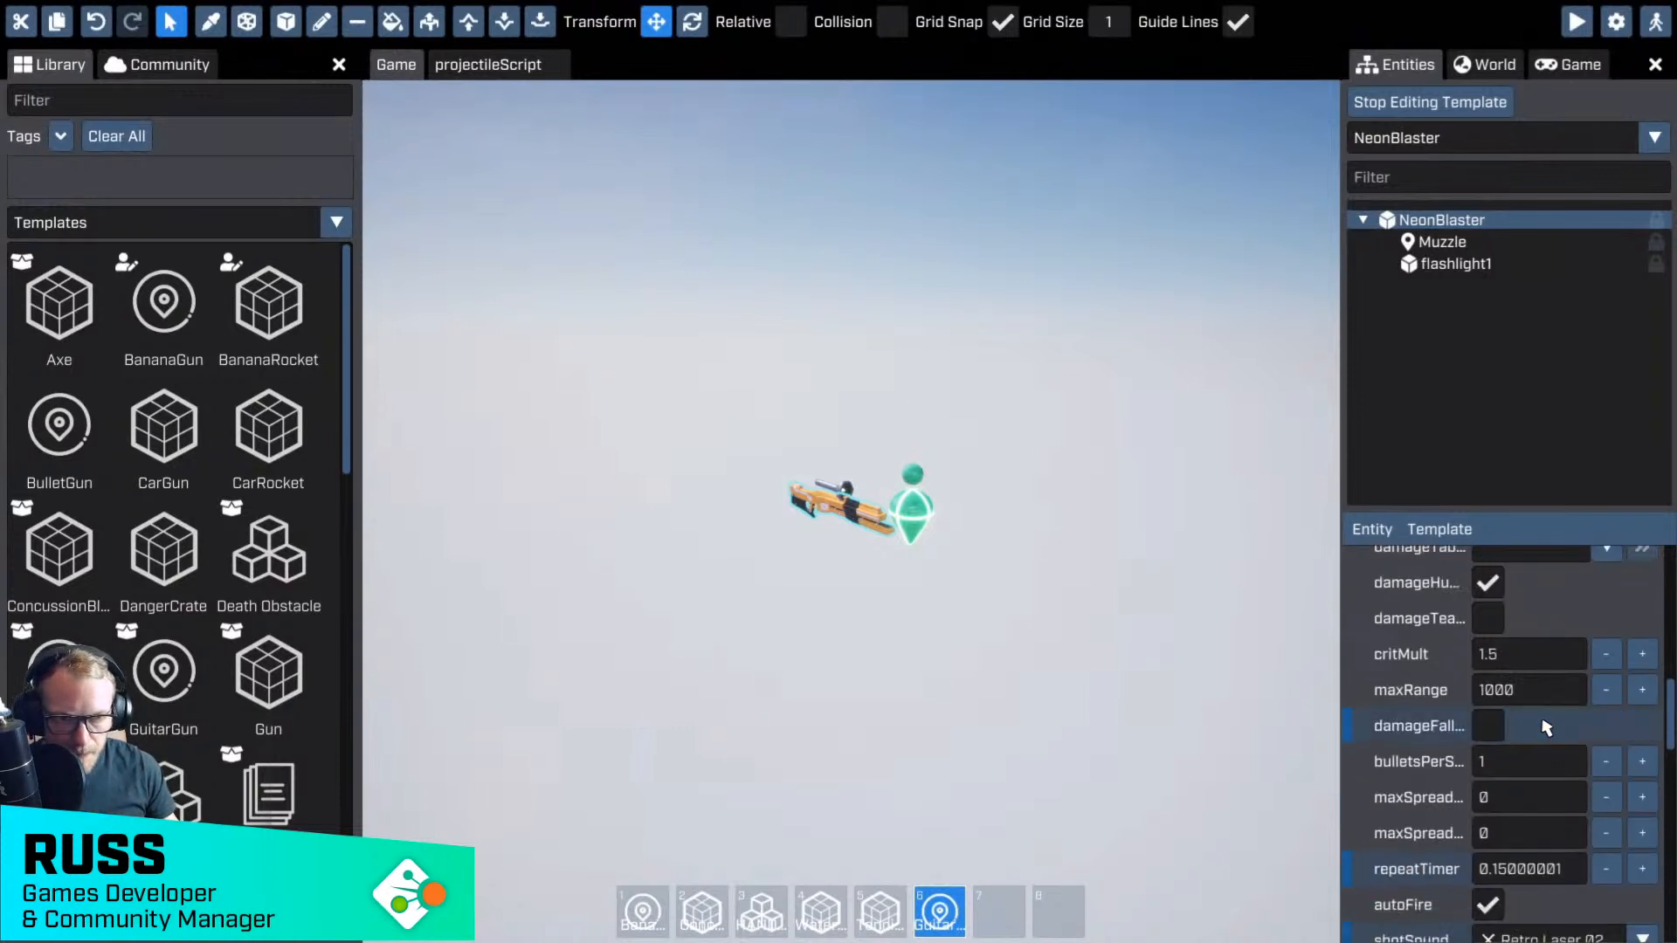
# - Set the gunScript's damage to 30 and stop editing the NeonBlaster template
pyautogui.scroll(2, 1554, 724)
pyautogui.scroll(2, 1553, 724)
pyautogui.click(1537, 787)
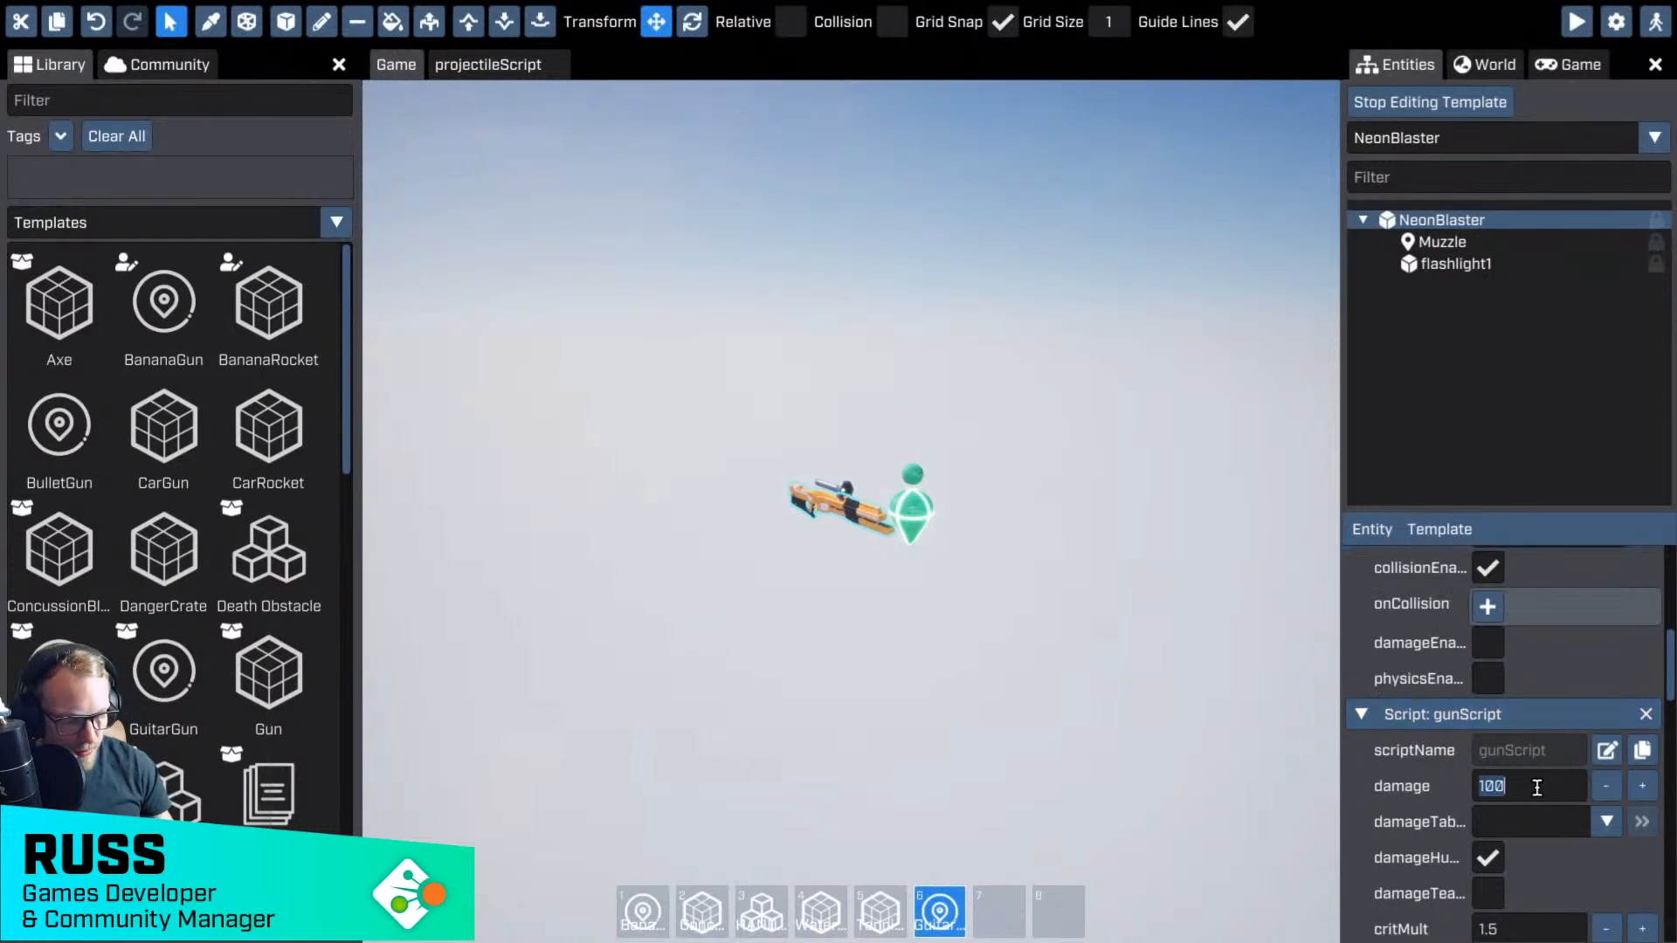
pyautogui.write('3')
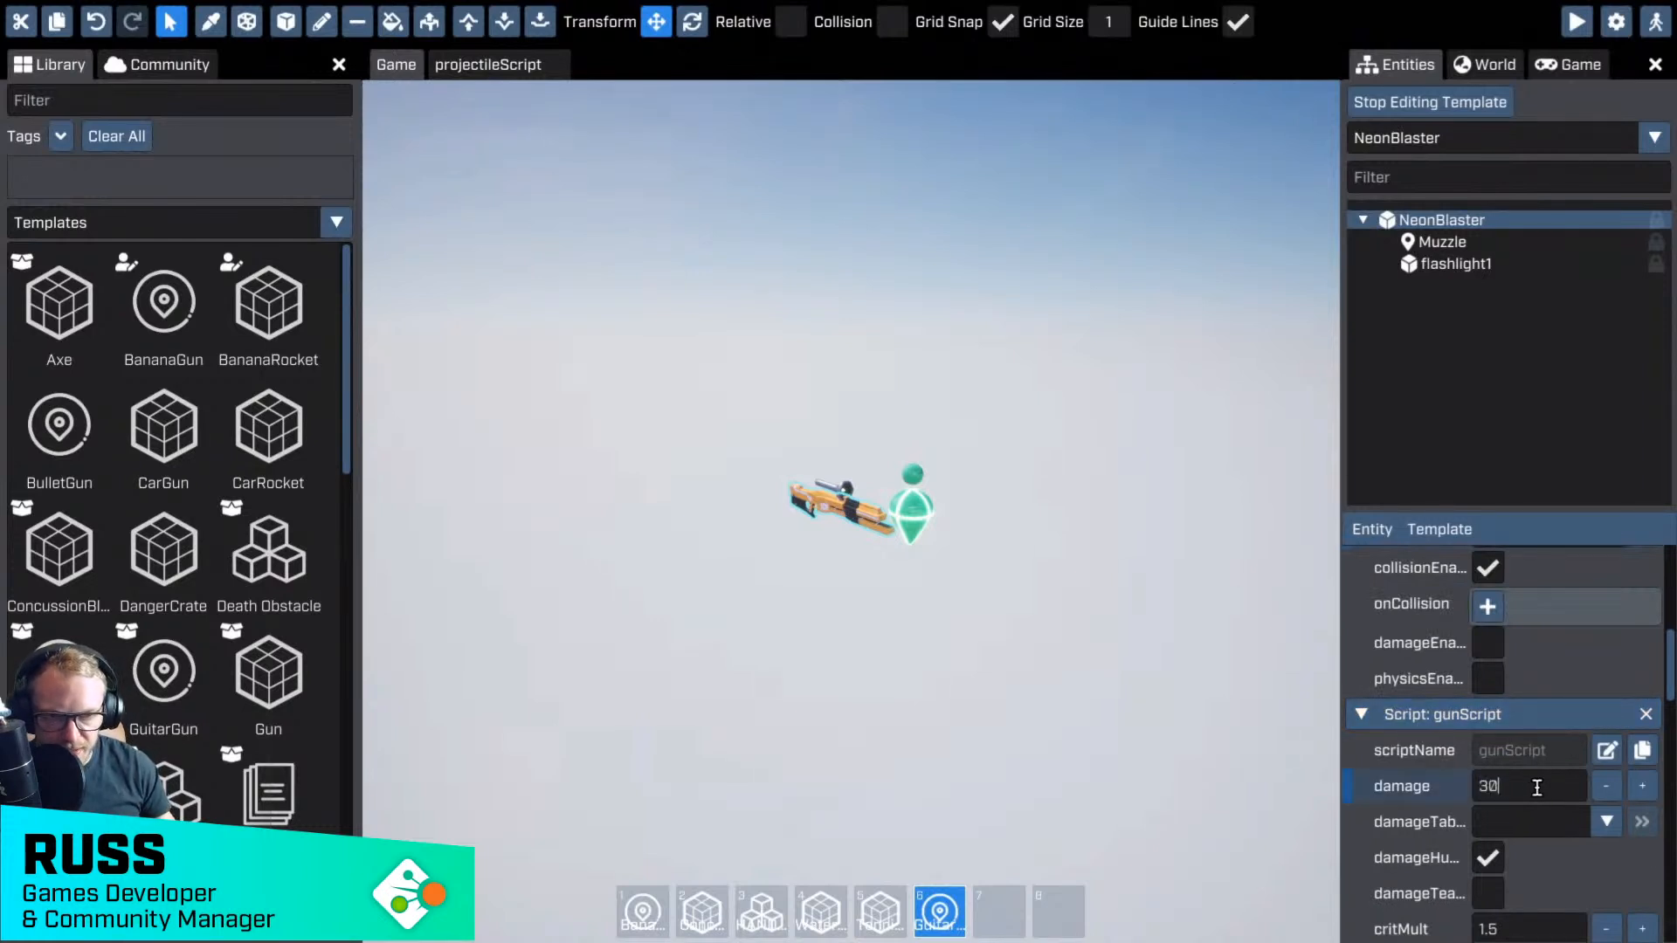
pyautogui.click(1522, 441)
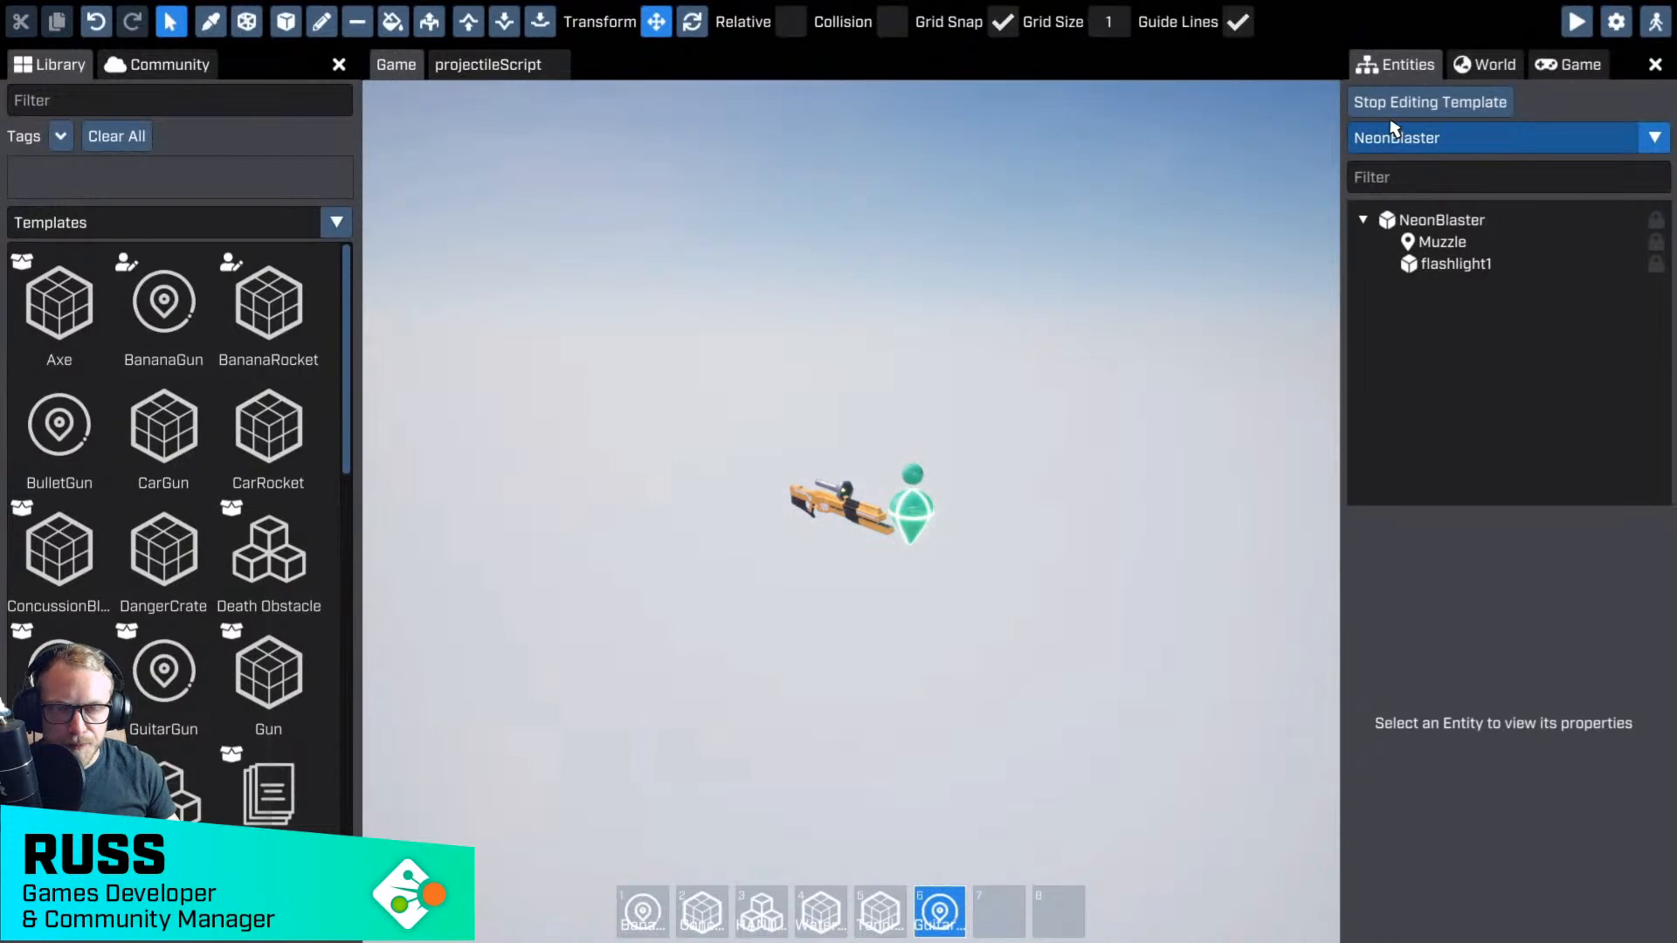
pyautogui.click(1429, 102)
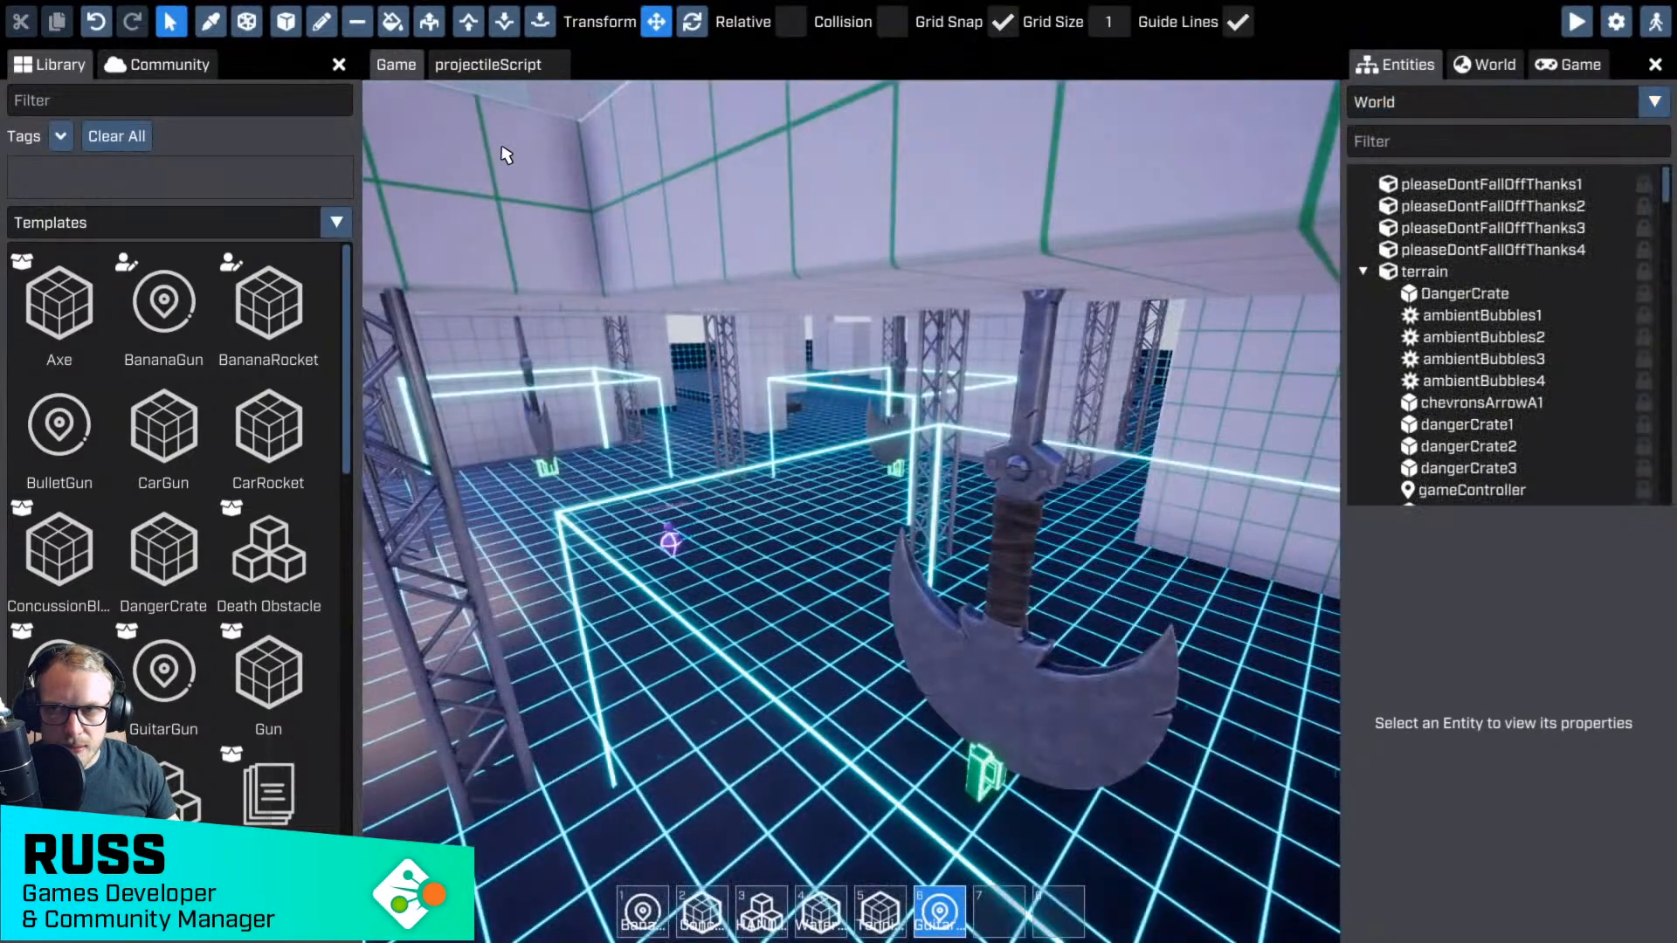
# - Review the Move function in projectileScript and return to the game view
pyautogui.click(488, 64)
pyautogui.scroll(-2, 876, 385)
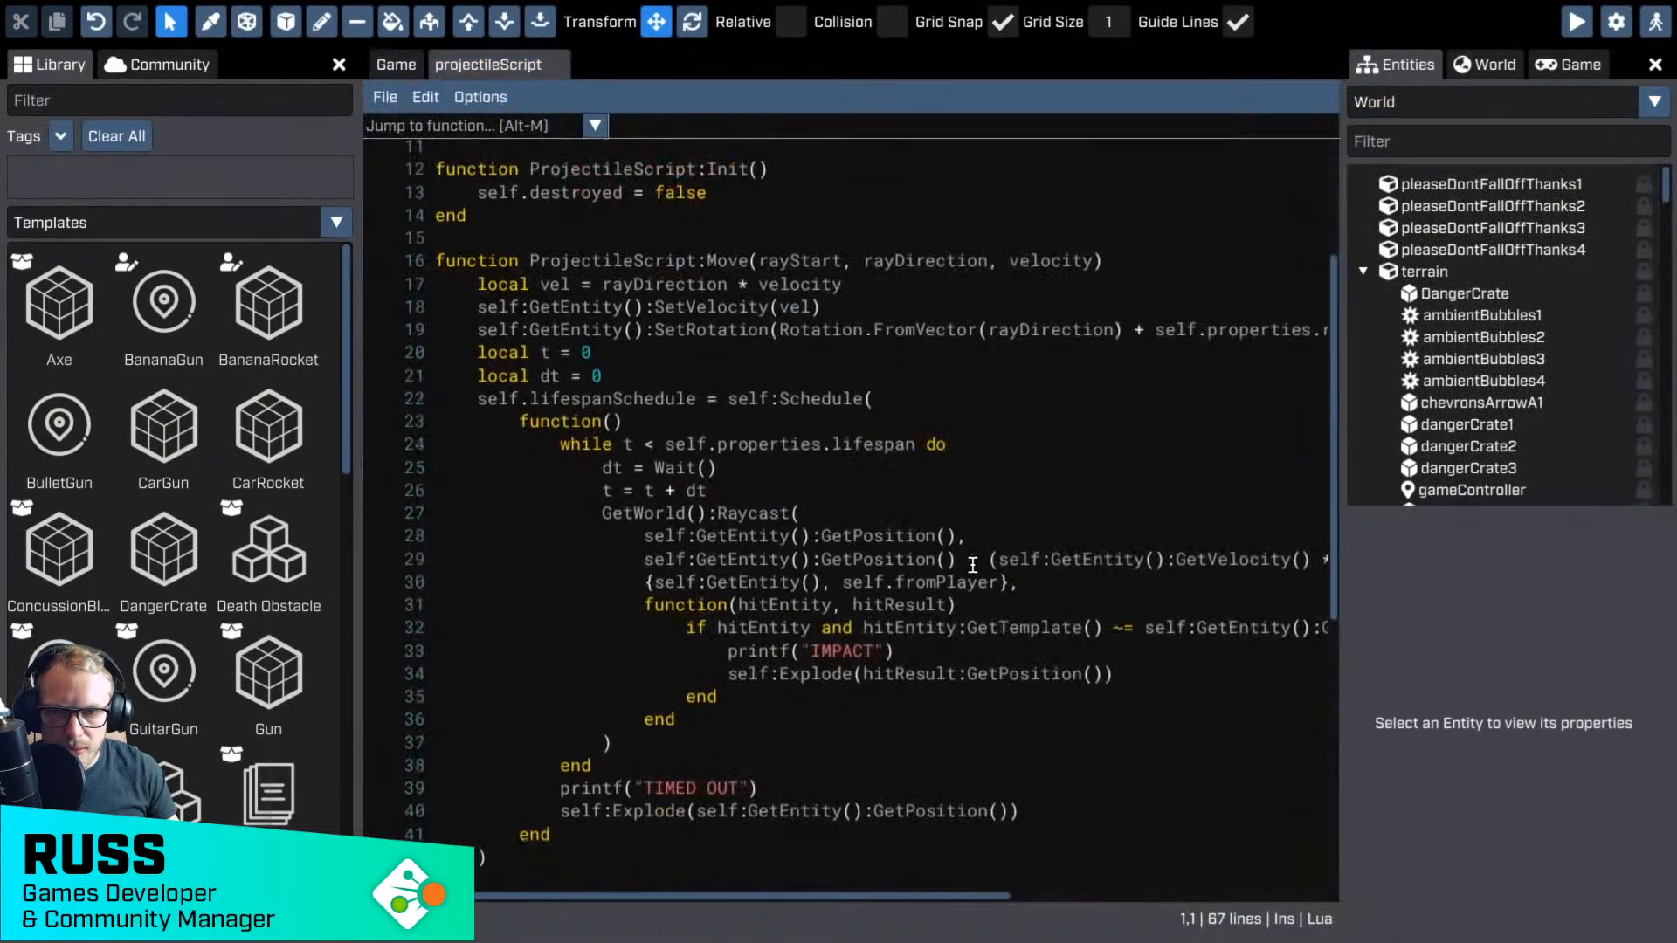
pyautogui.moveTo(863, 887); pyautogui.dragTo(760, 818)
pyautogui.click(395, 64)
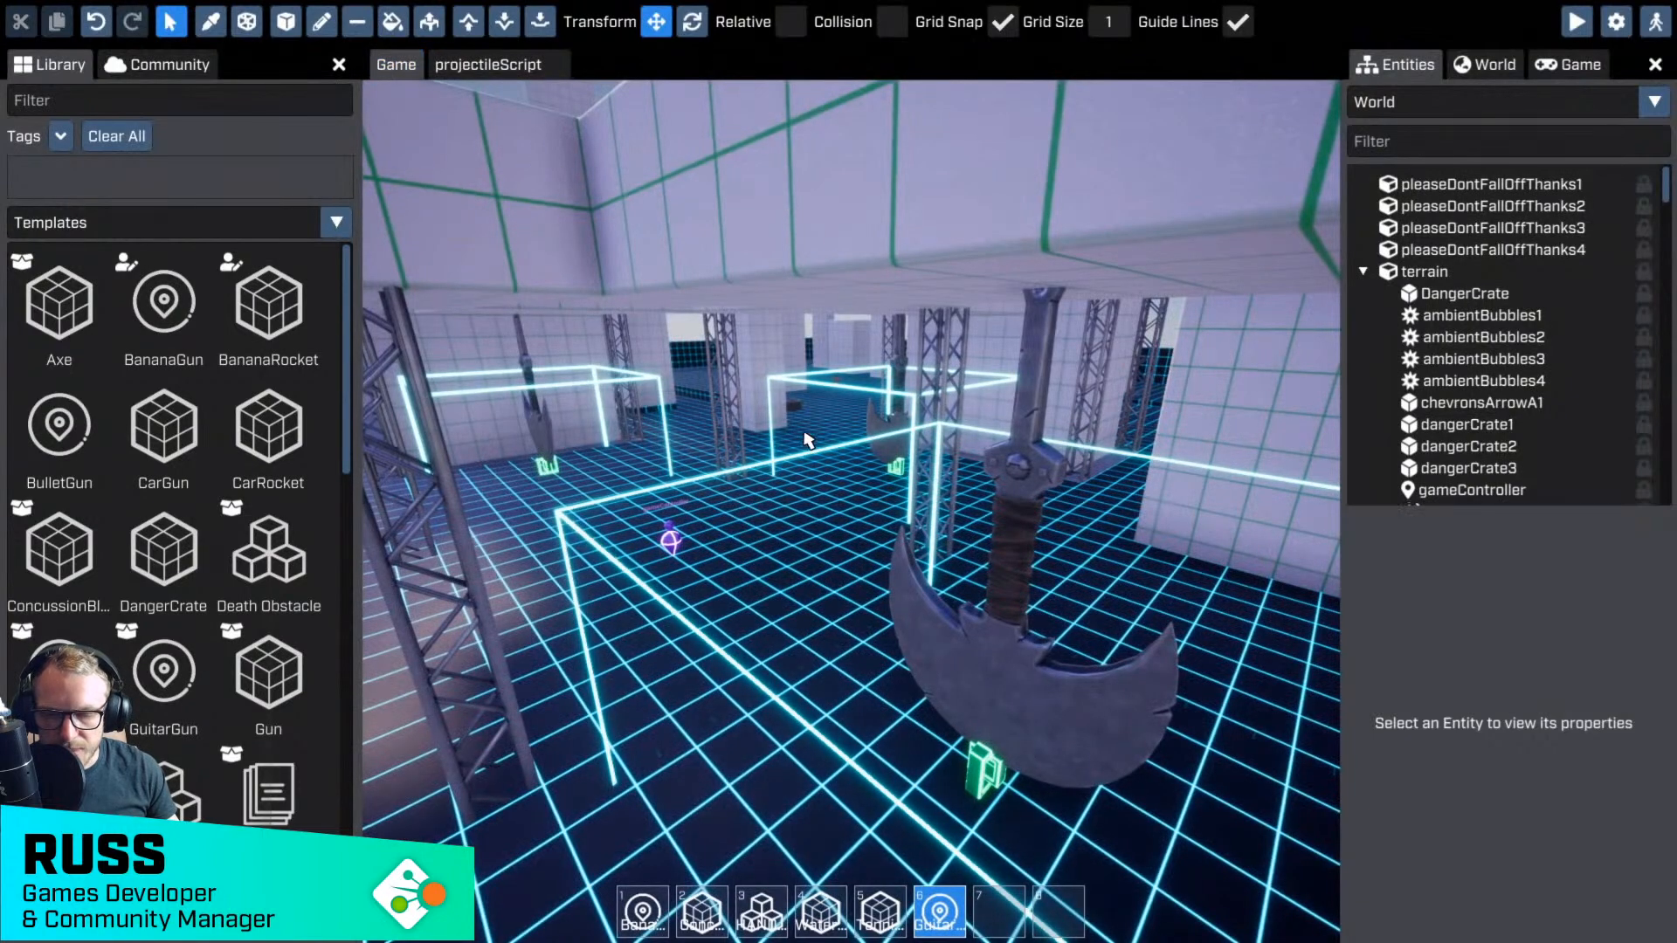
# - Fly through the world to examine the hanging axes, trusses and glowing zones beneath the walkways and the surrounding arena
pyautogui.moveTo(559, 174); pyautogui.dragTo(593, 175, button='right')
pyautogui.press('s')
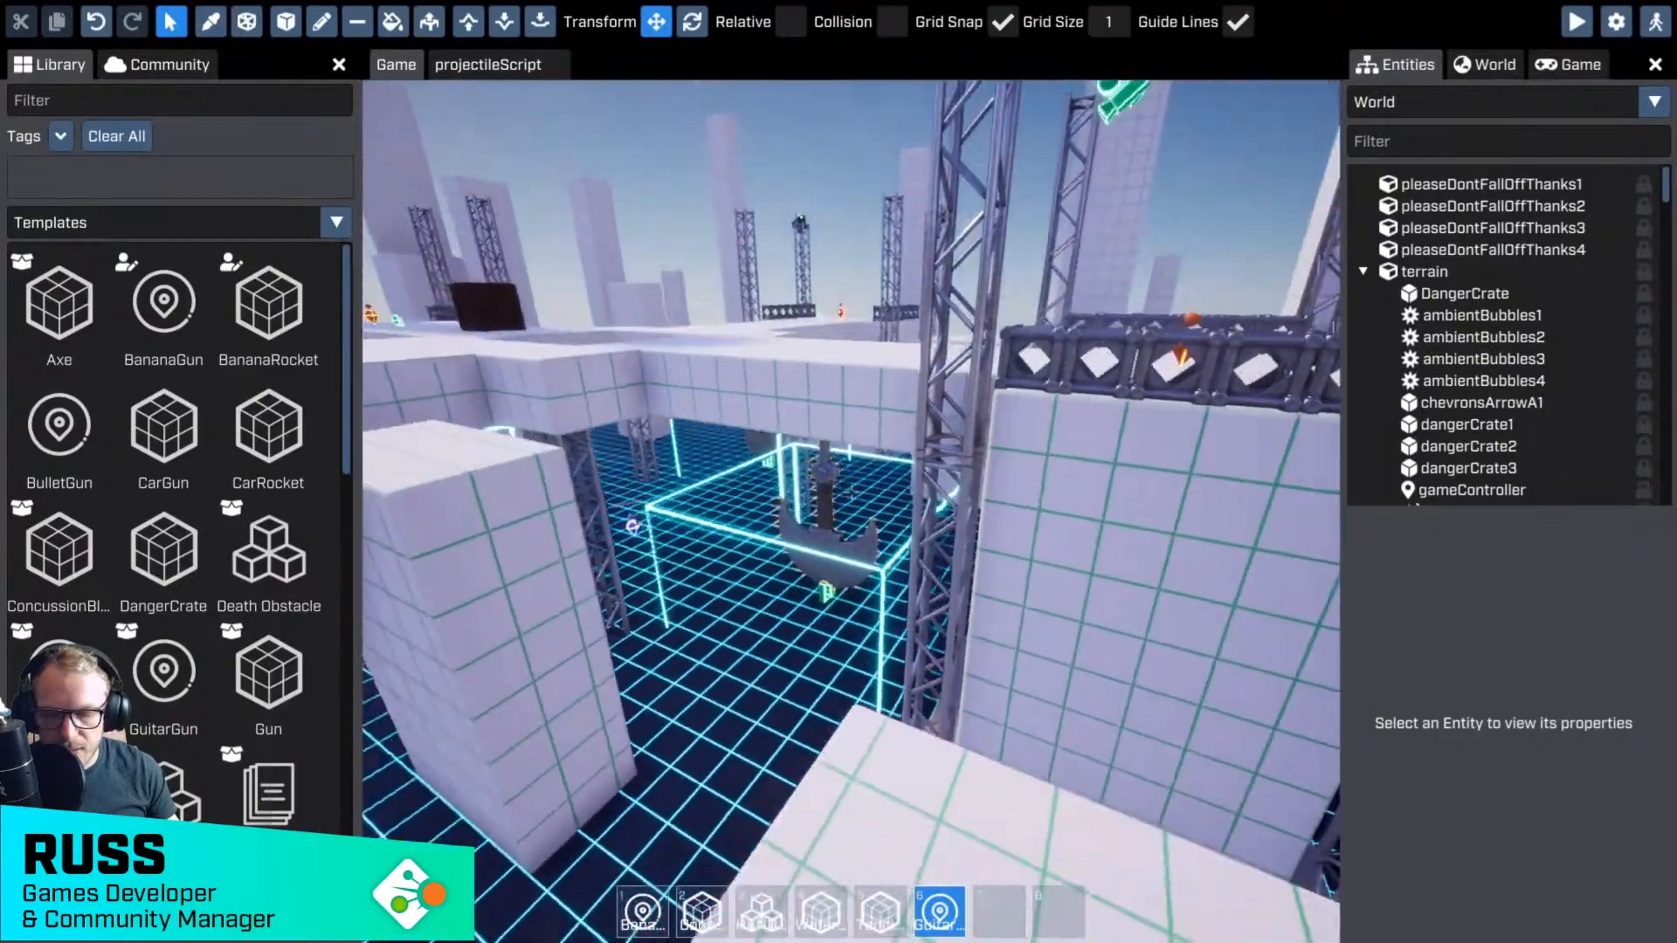
pyautogui.press('w')
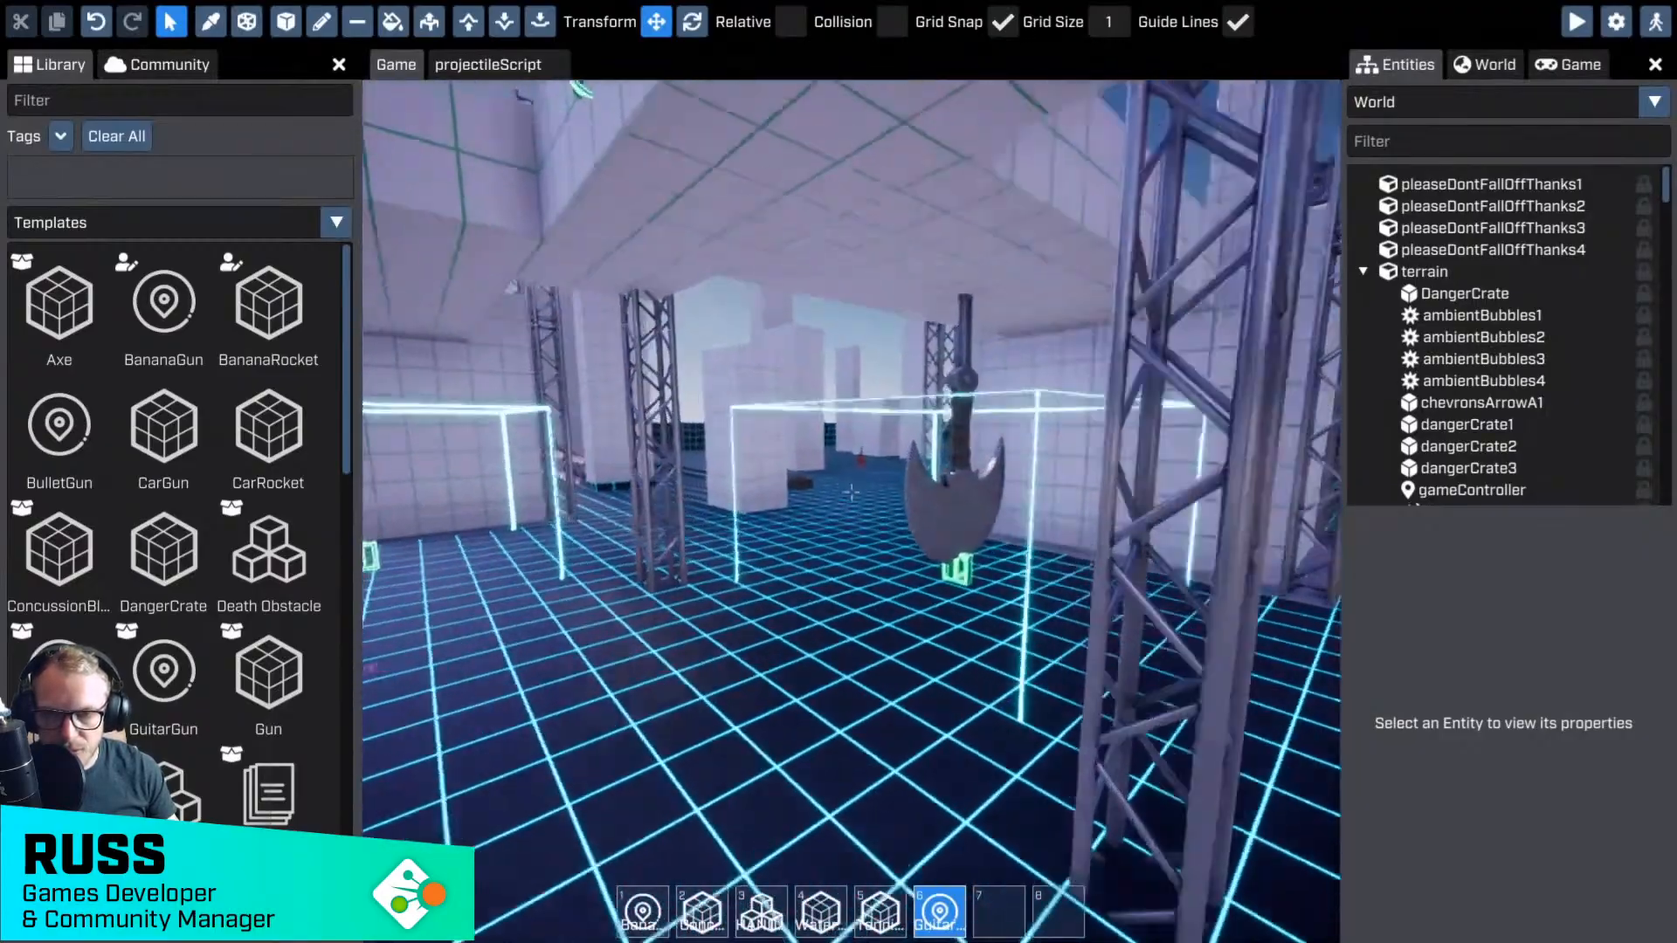
pyautogui.press('s')
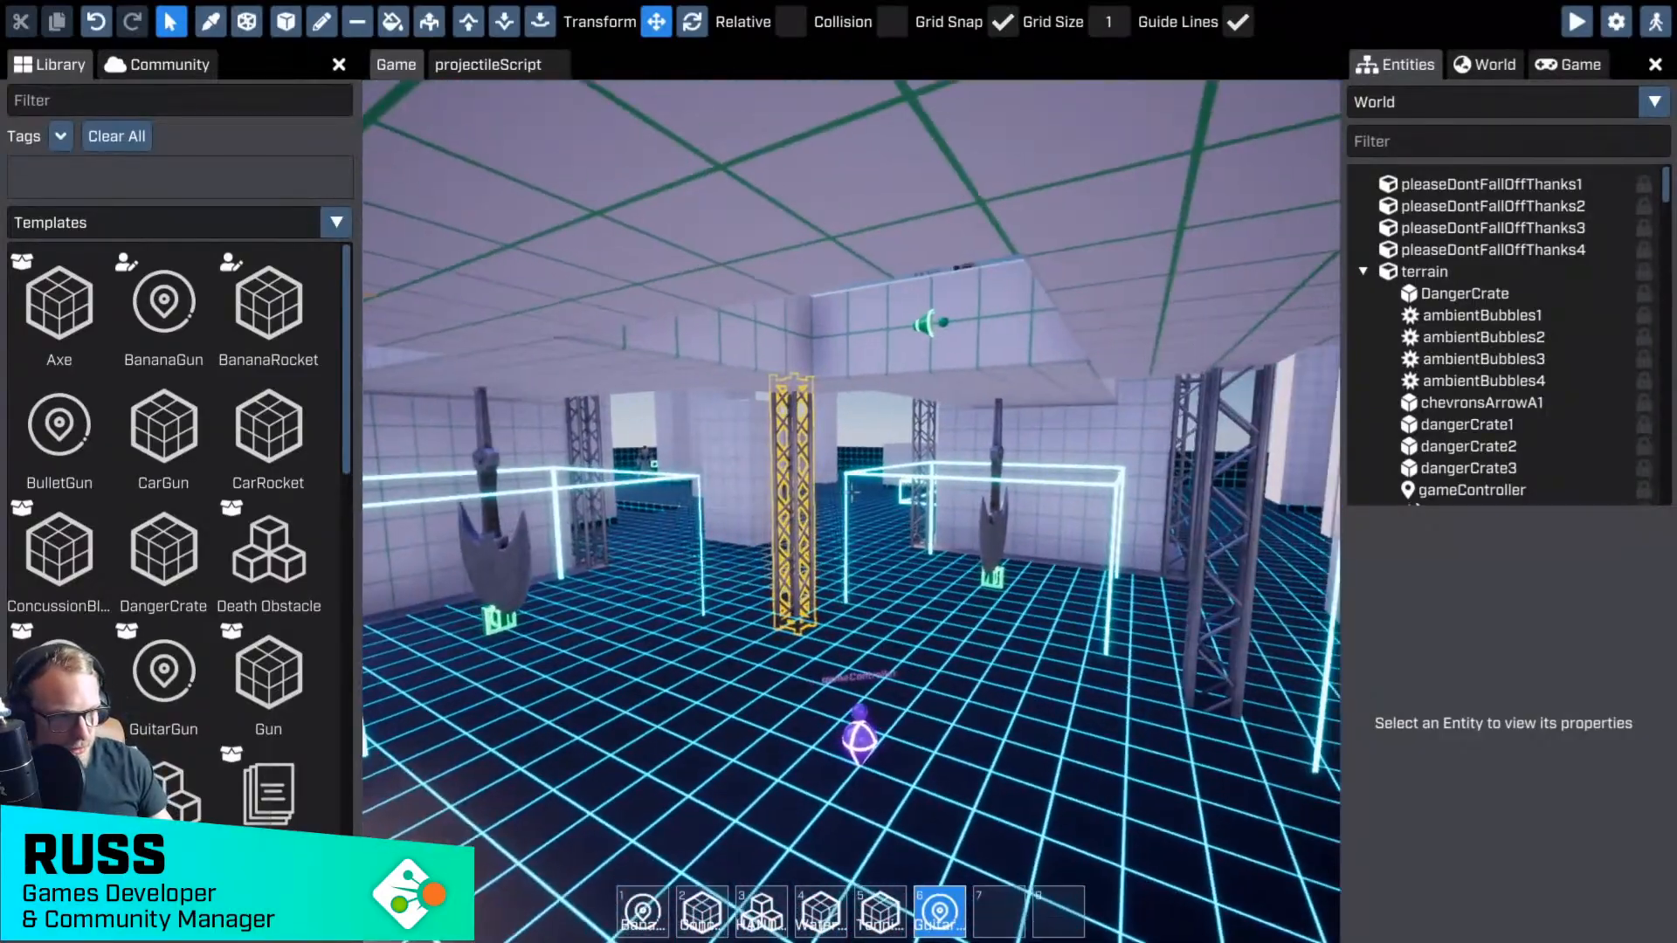
pyautogui.press('w')
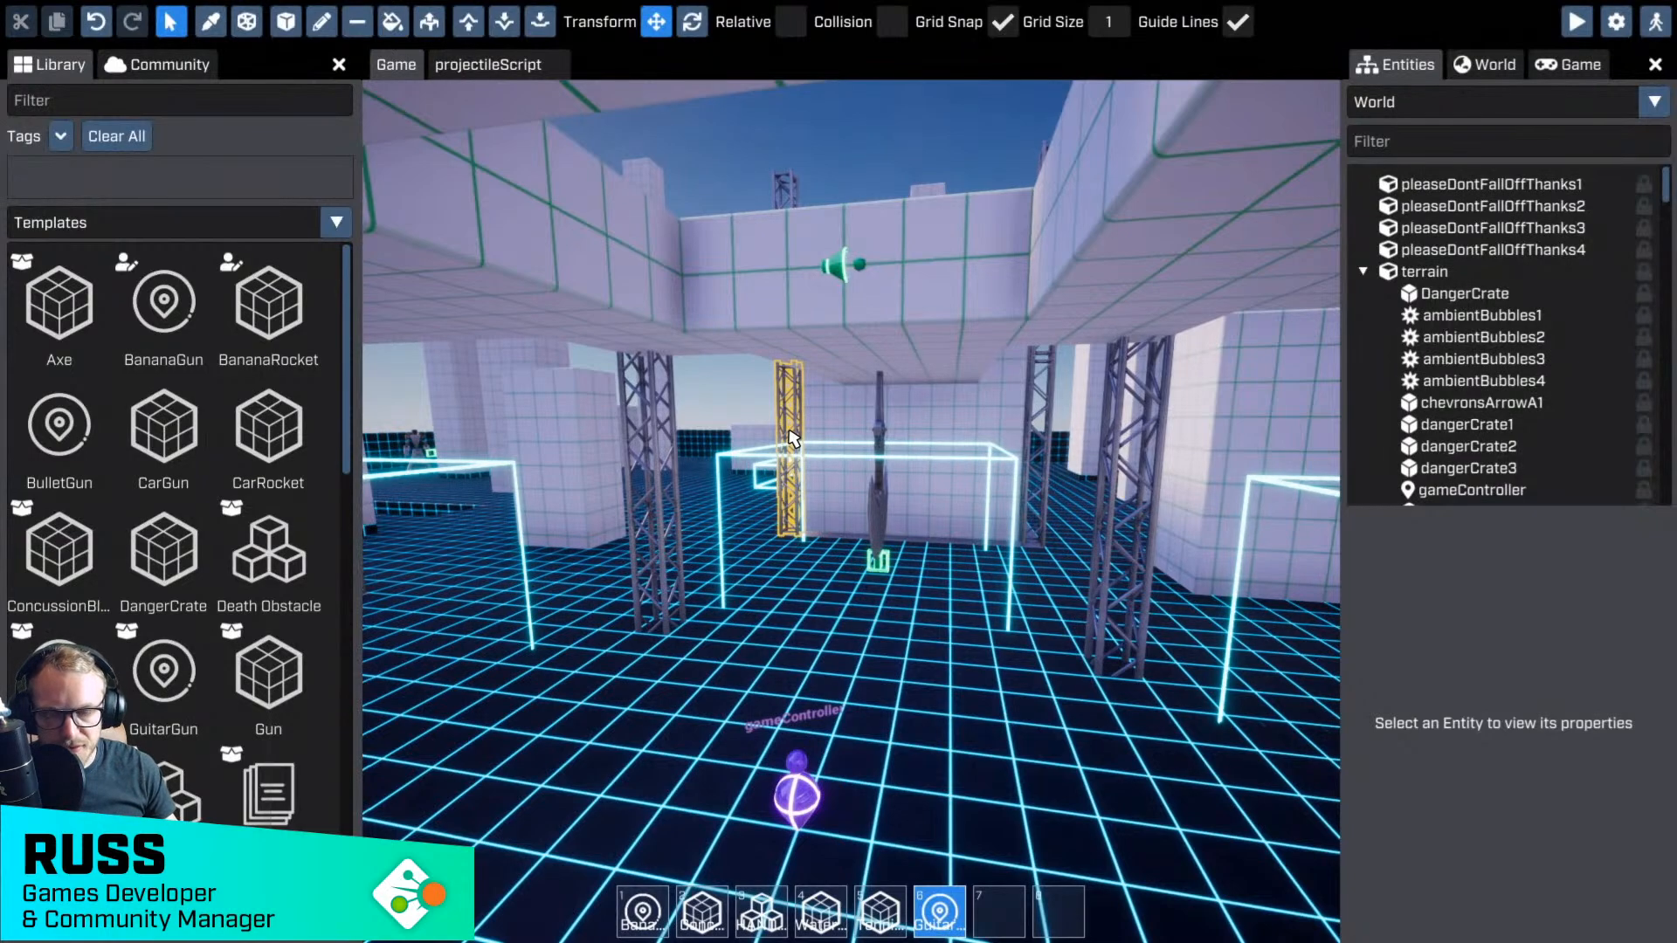
pyautogui.moveTo(700, 655); pyautogui.dragTo(839, 616, button='right')
pyautogui.press('w')
pyautogui.press('w')
pyautogui.press('w')
pyautogui.press('a')
pyautogui.press('a')
pyautogui.moveTo(851, 496); pyautogui.dragTo(786, 496, button='right')
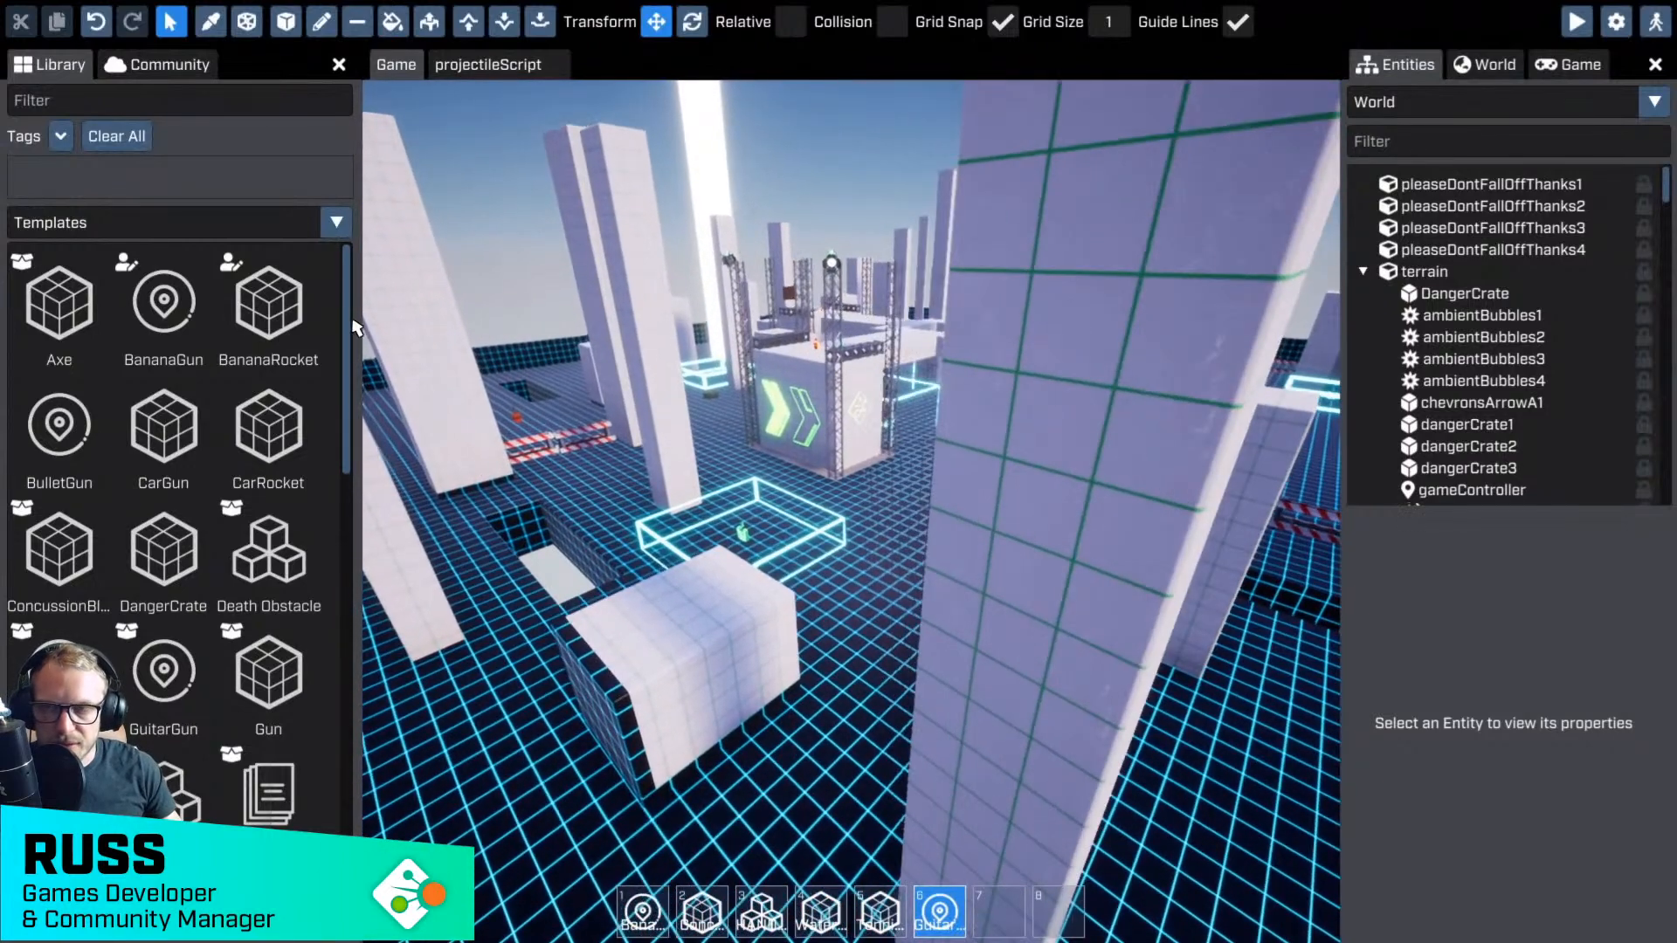
# - Examine the ApplyRadialDamage call in projectileScript's Explode function and return to the game view
pyautogui.click(476, 64)
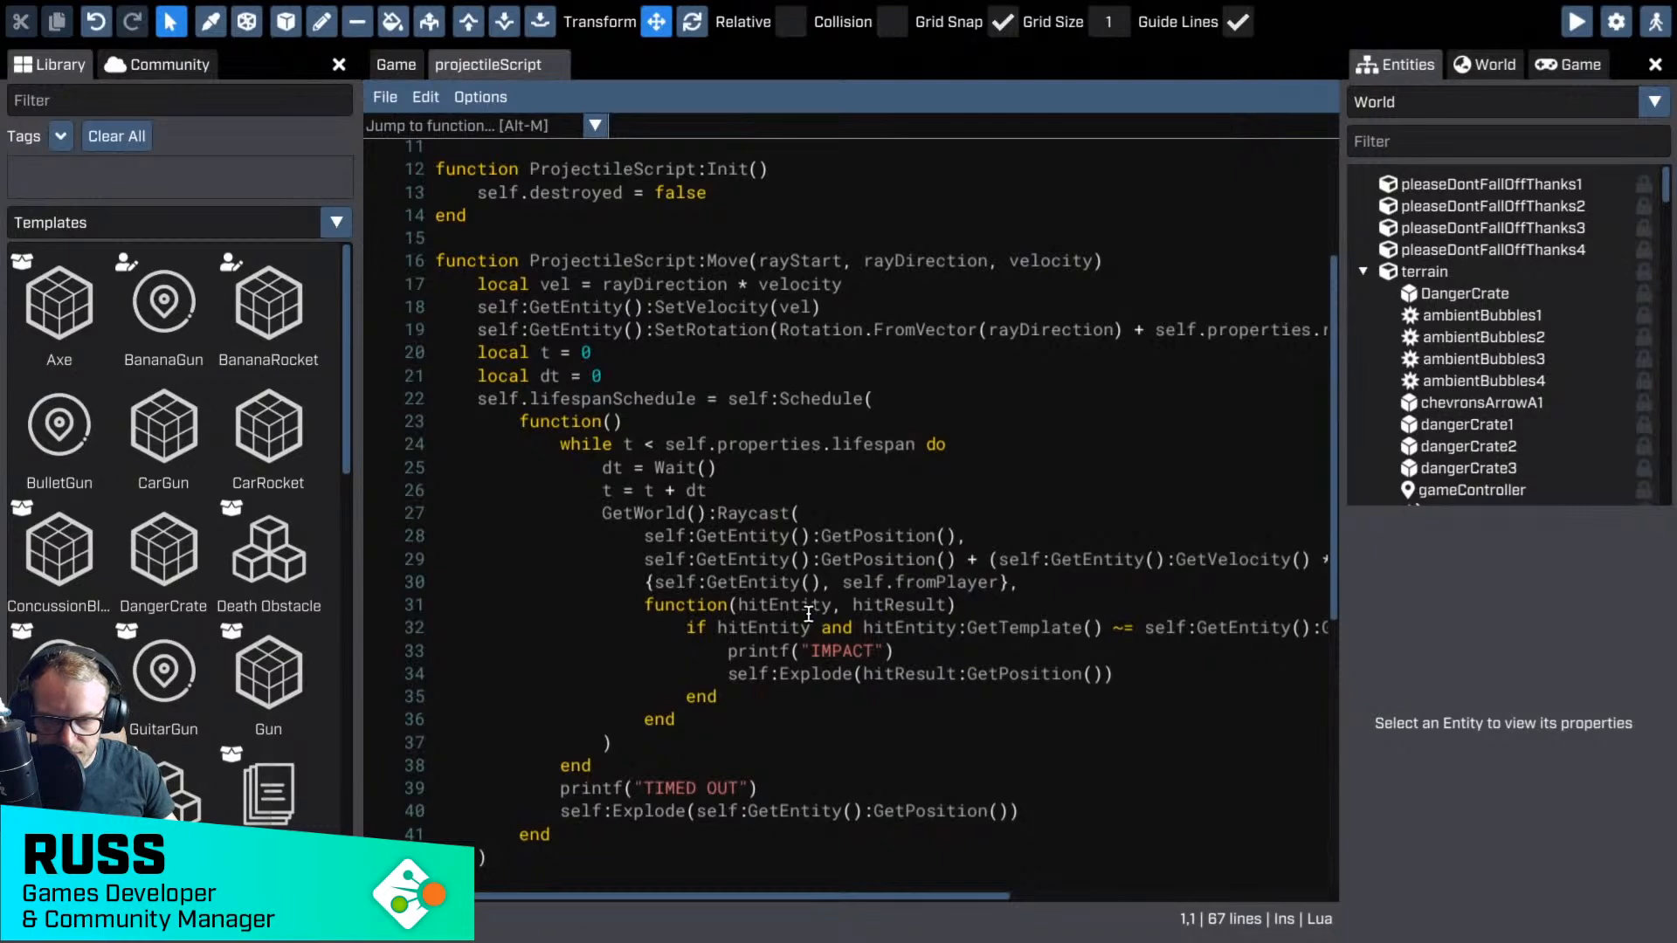
pyautogui.scroll(-3, 806, 651)
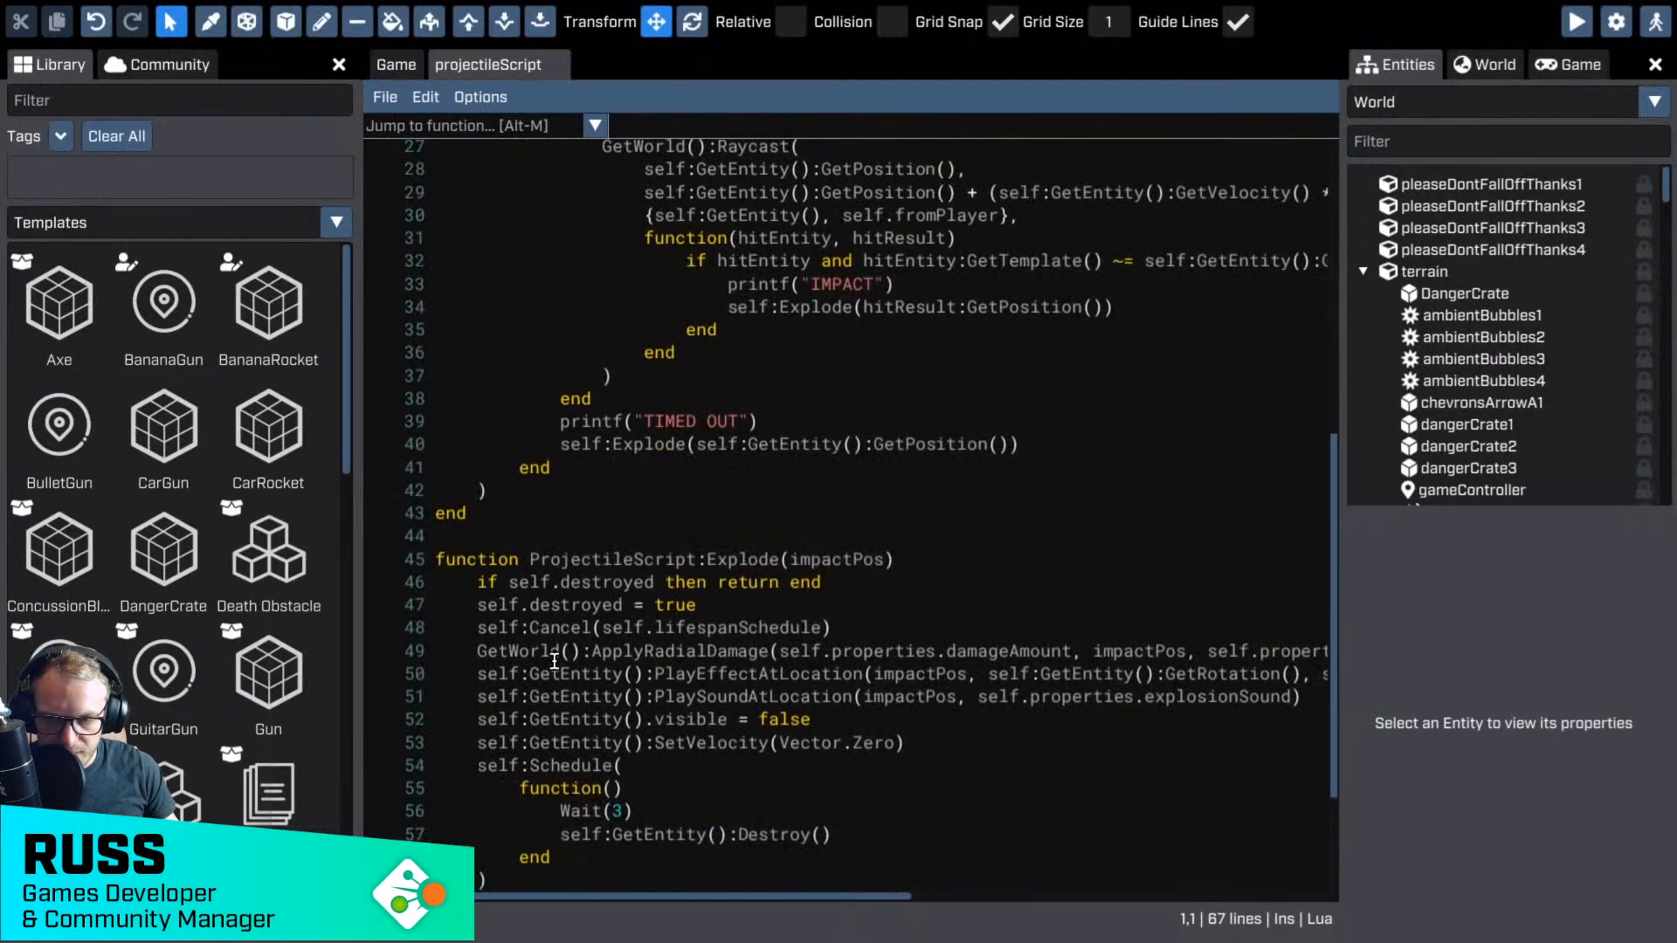
pyautogui.moveTo(477, 651); pyautogui.dragTo(770, 652)
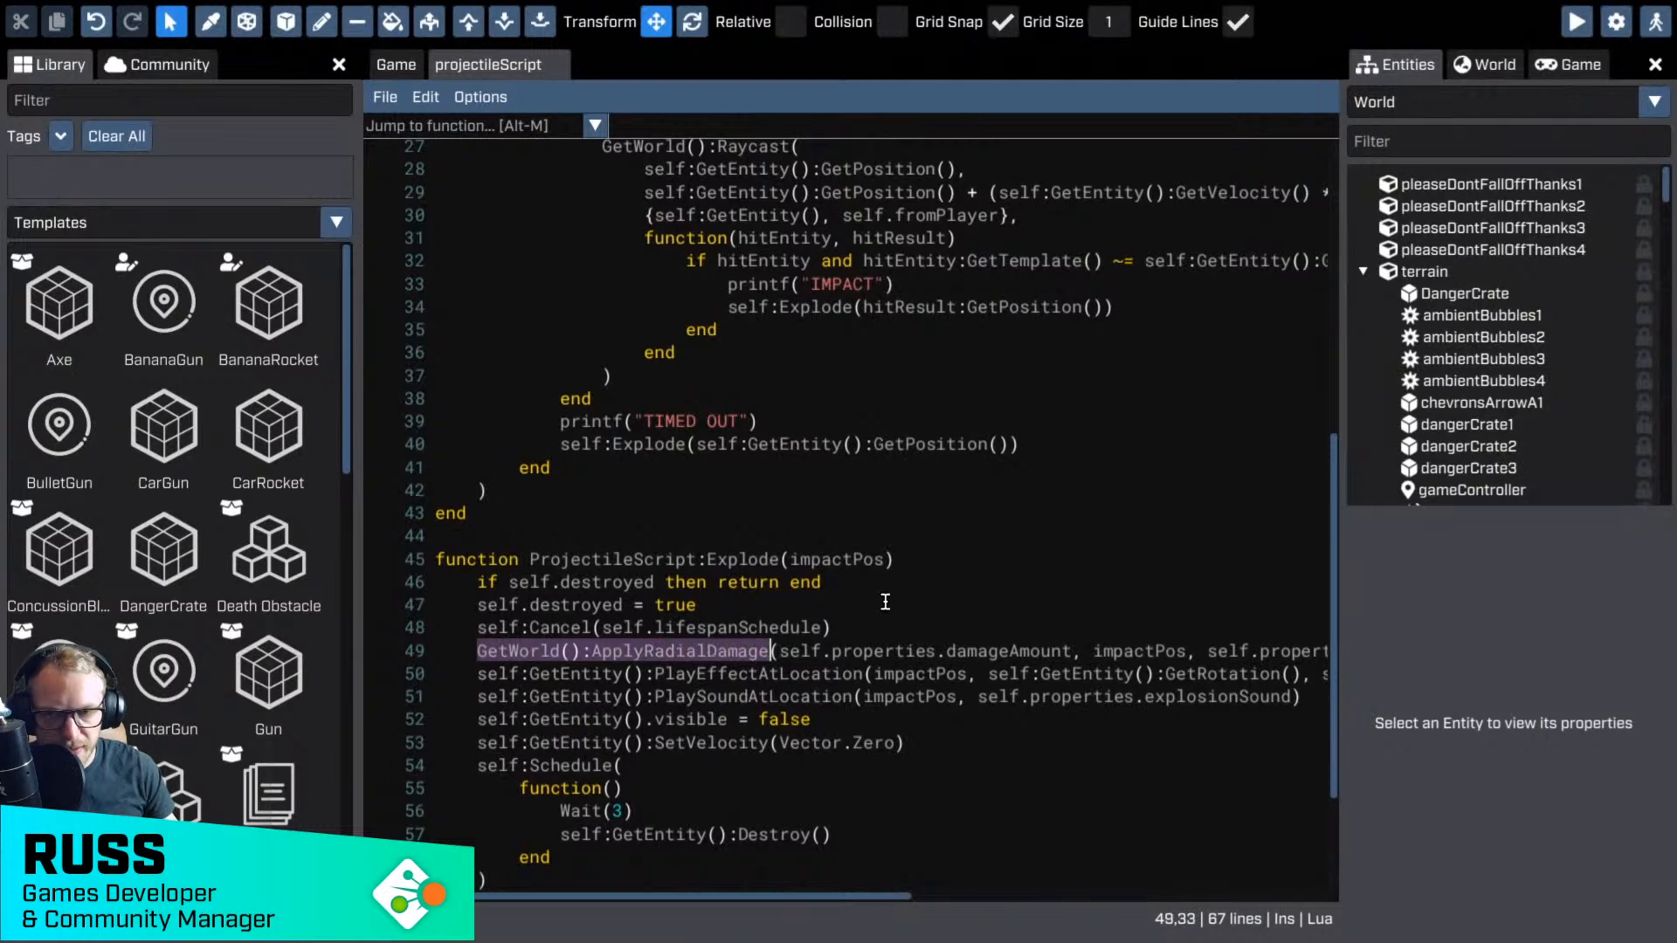
pyautogui.click(888, 626)
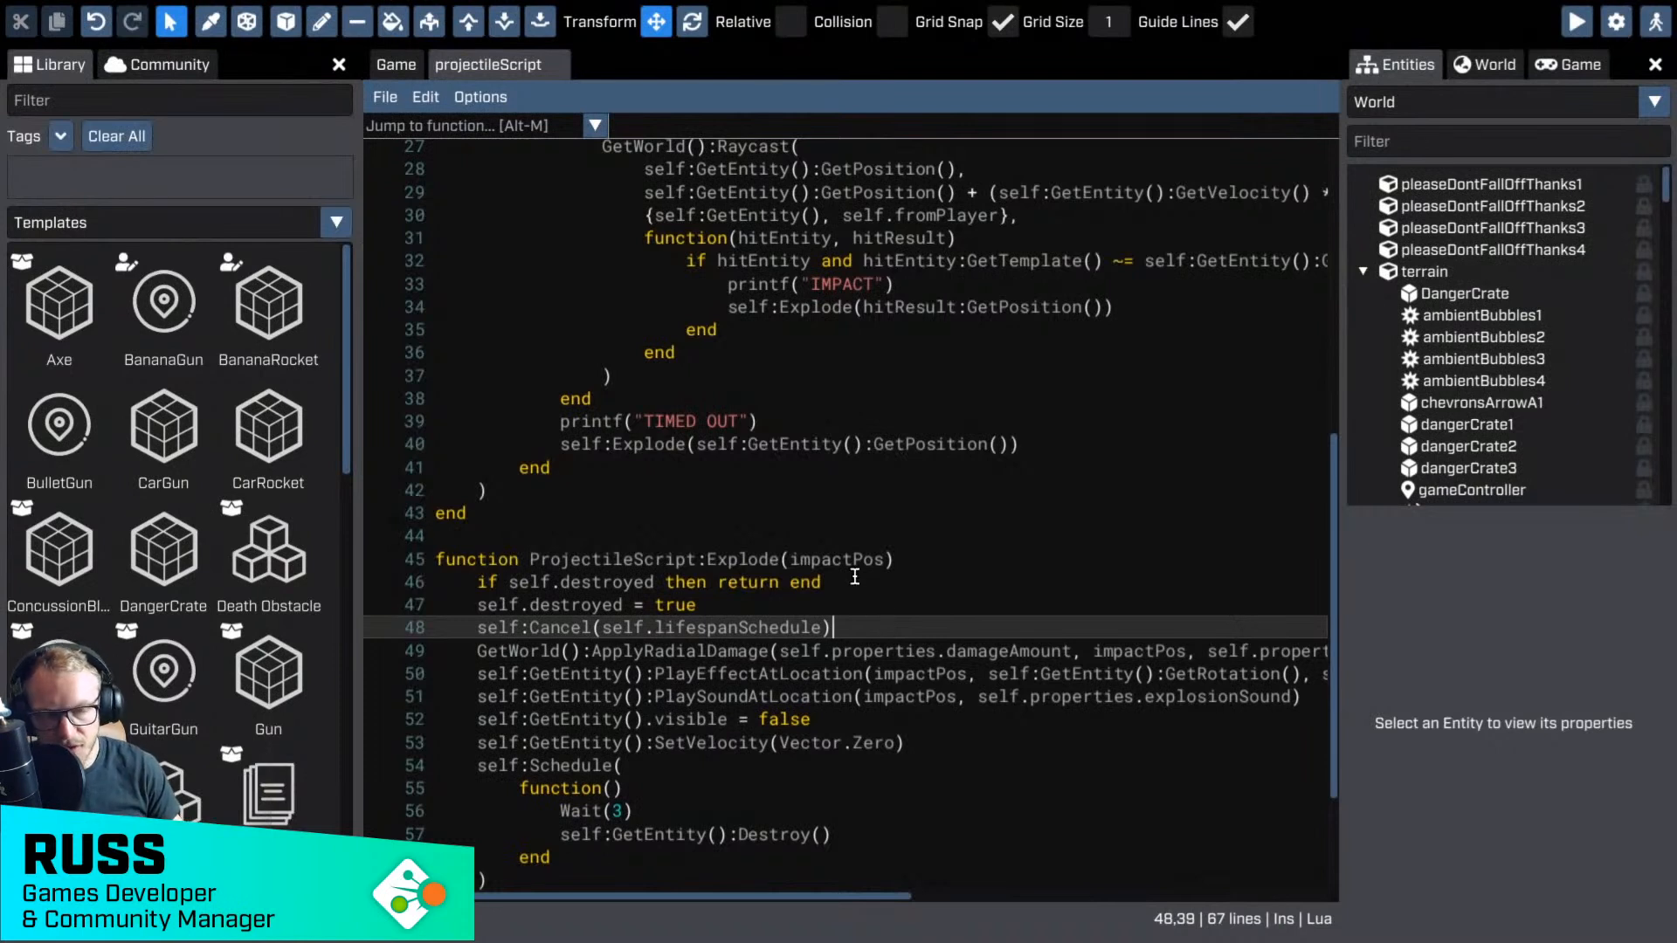
pyautogui.click(396, 64)
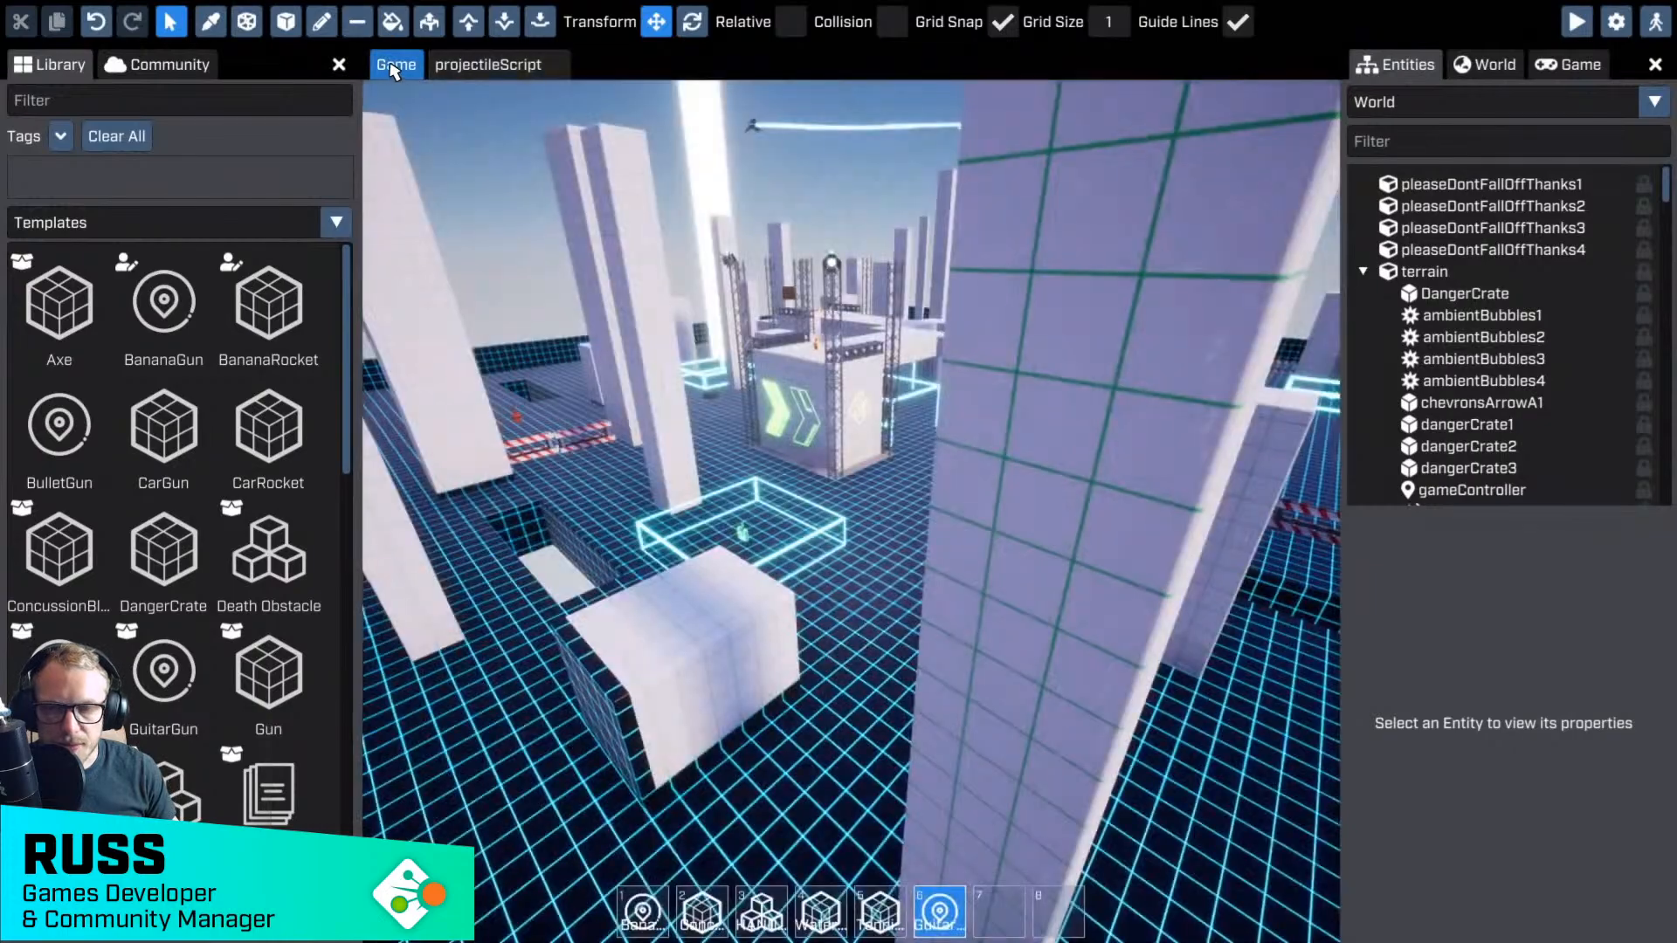
pyautogui.scroll(-10, 718, 453)
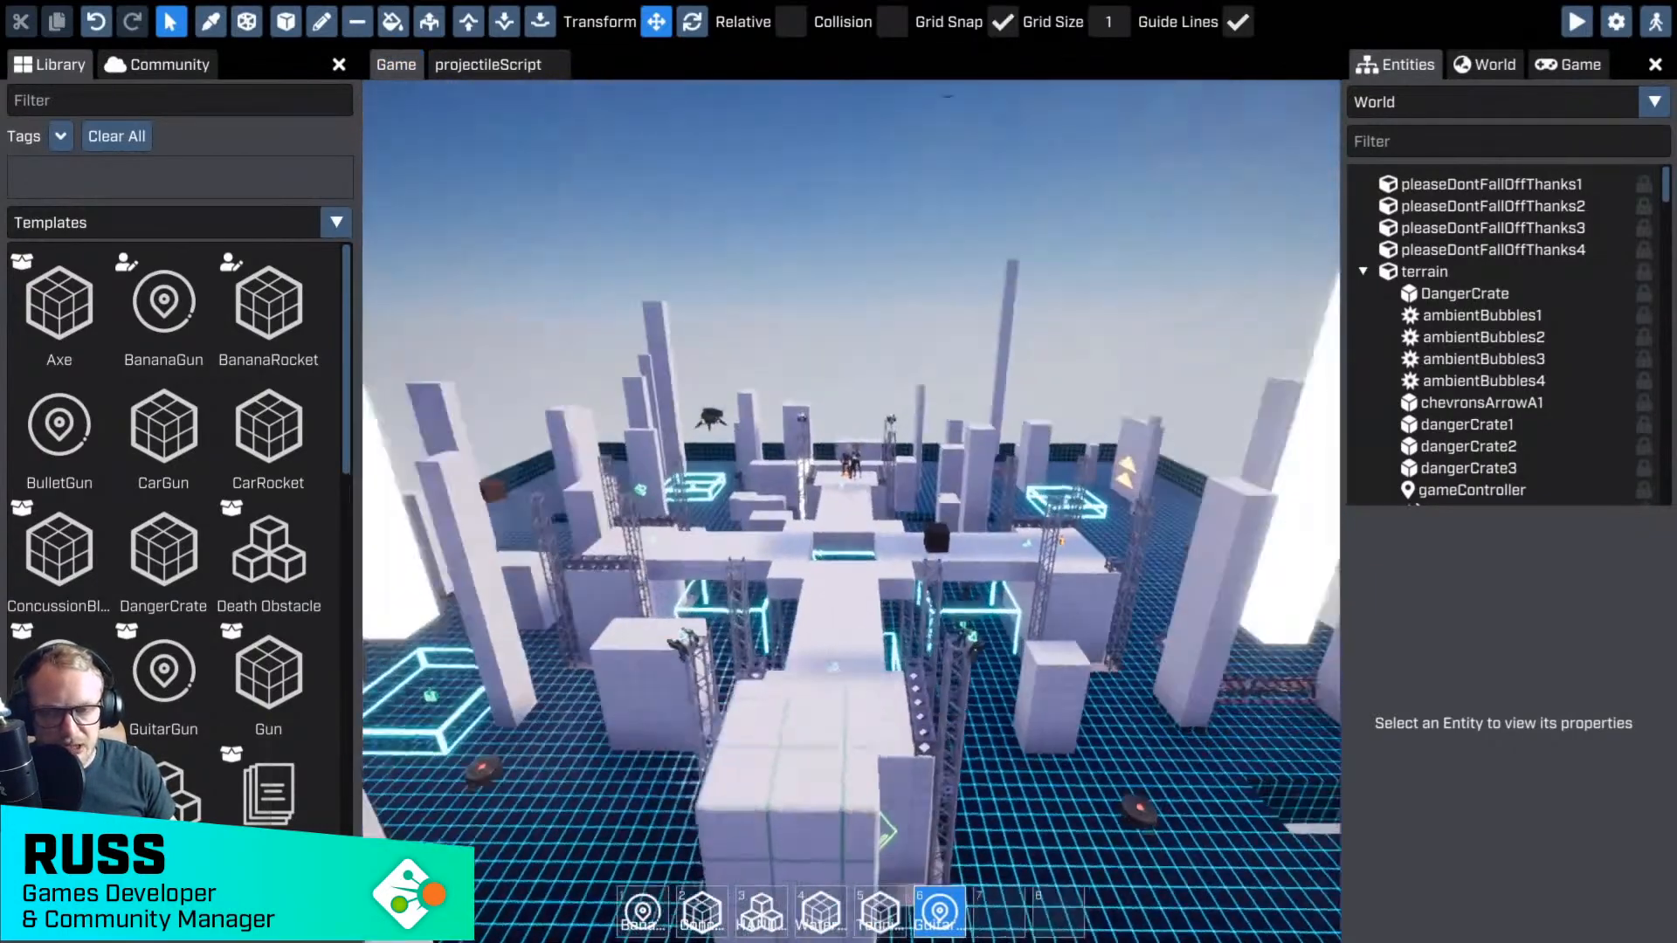
pyautogui.press('a')
pyautogui.moveTo(851, 491); pyautogui.dragTo(1009, 492, button='right')
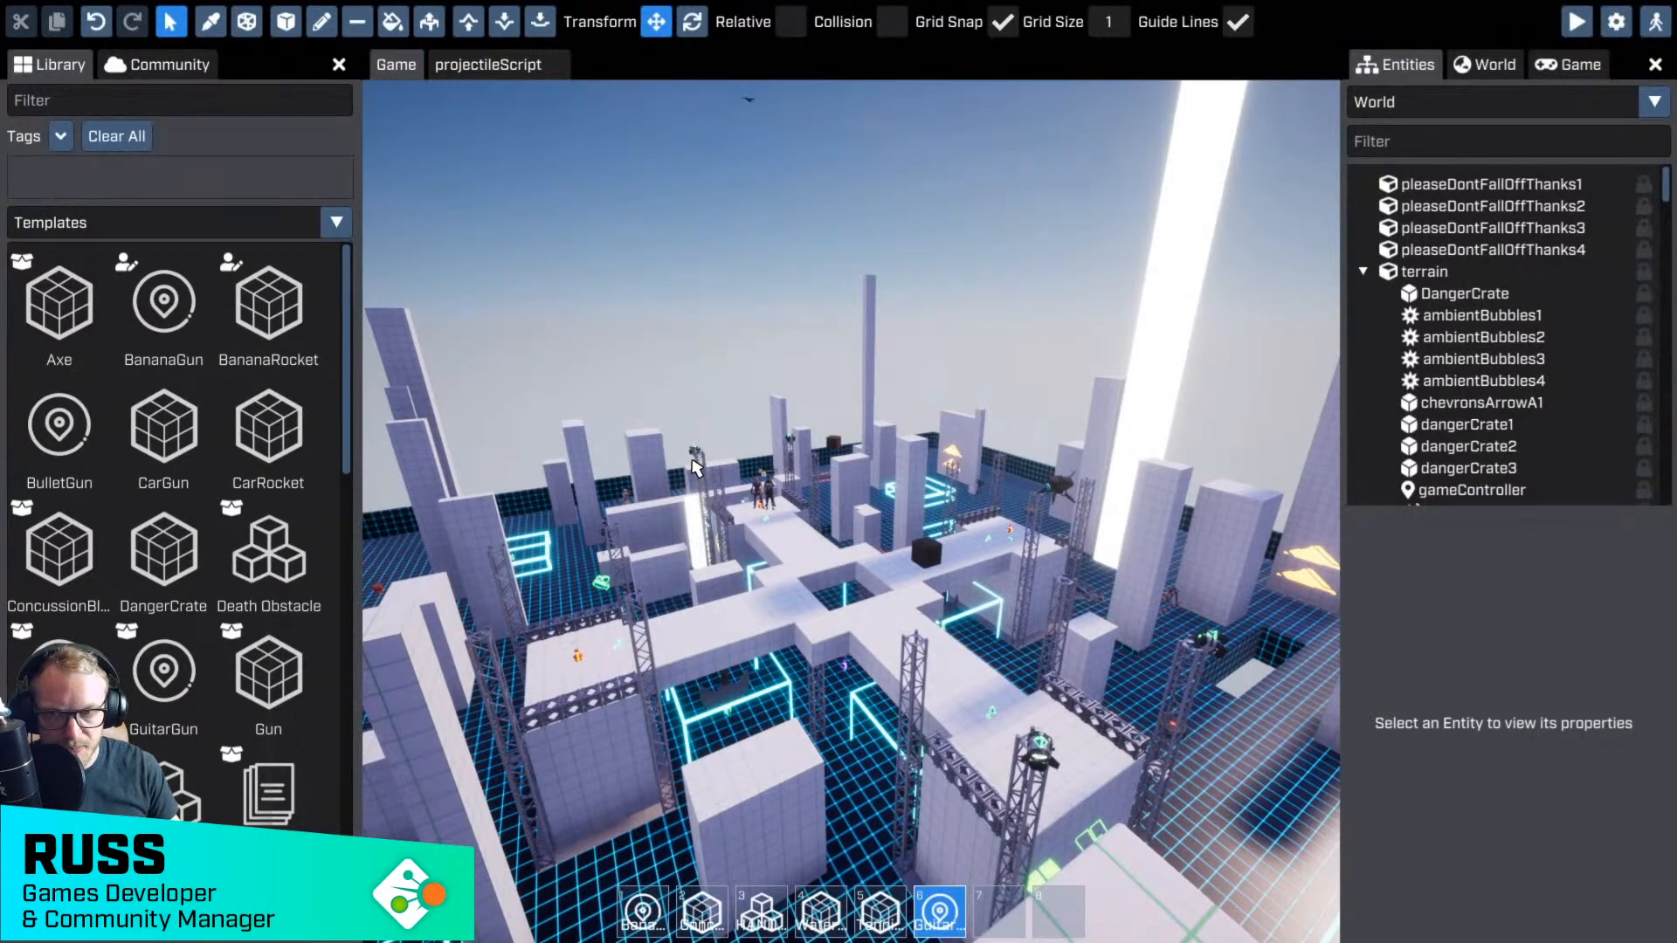
# - Search the community packages for "crazy" to look up the Crazy Weapon Pack, and clear the filter
pyautogui.scroll(2, 699, 459)
pyautogui.click(148, 63)
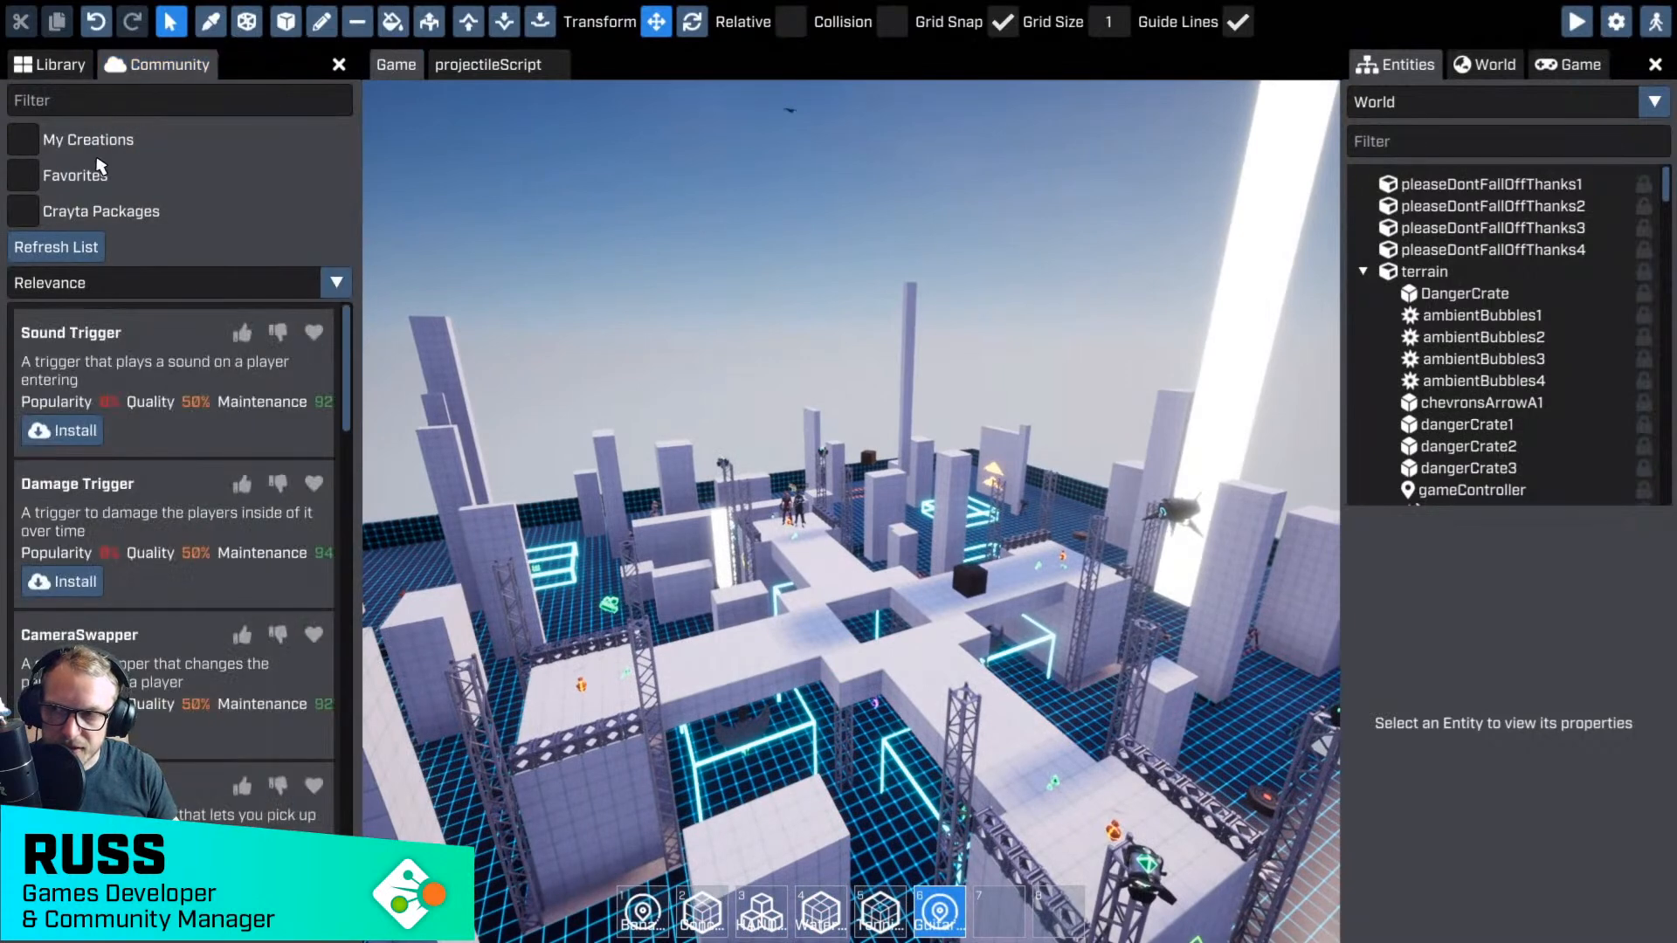
pyautogui.click(50, 101)
pyautogui.write('crazy')
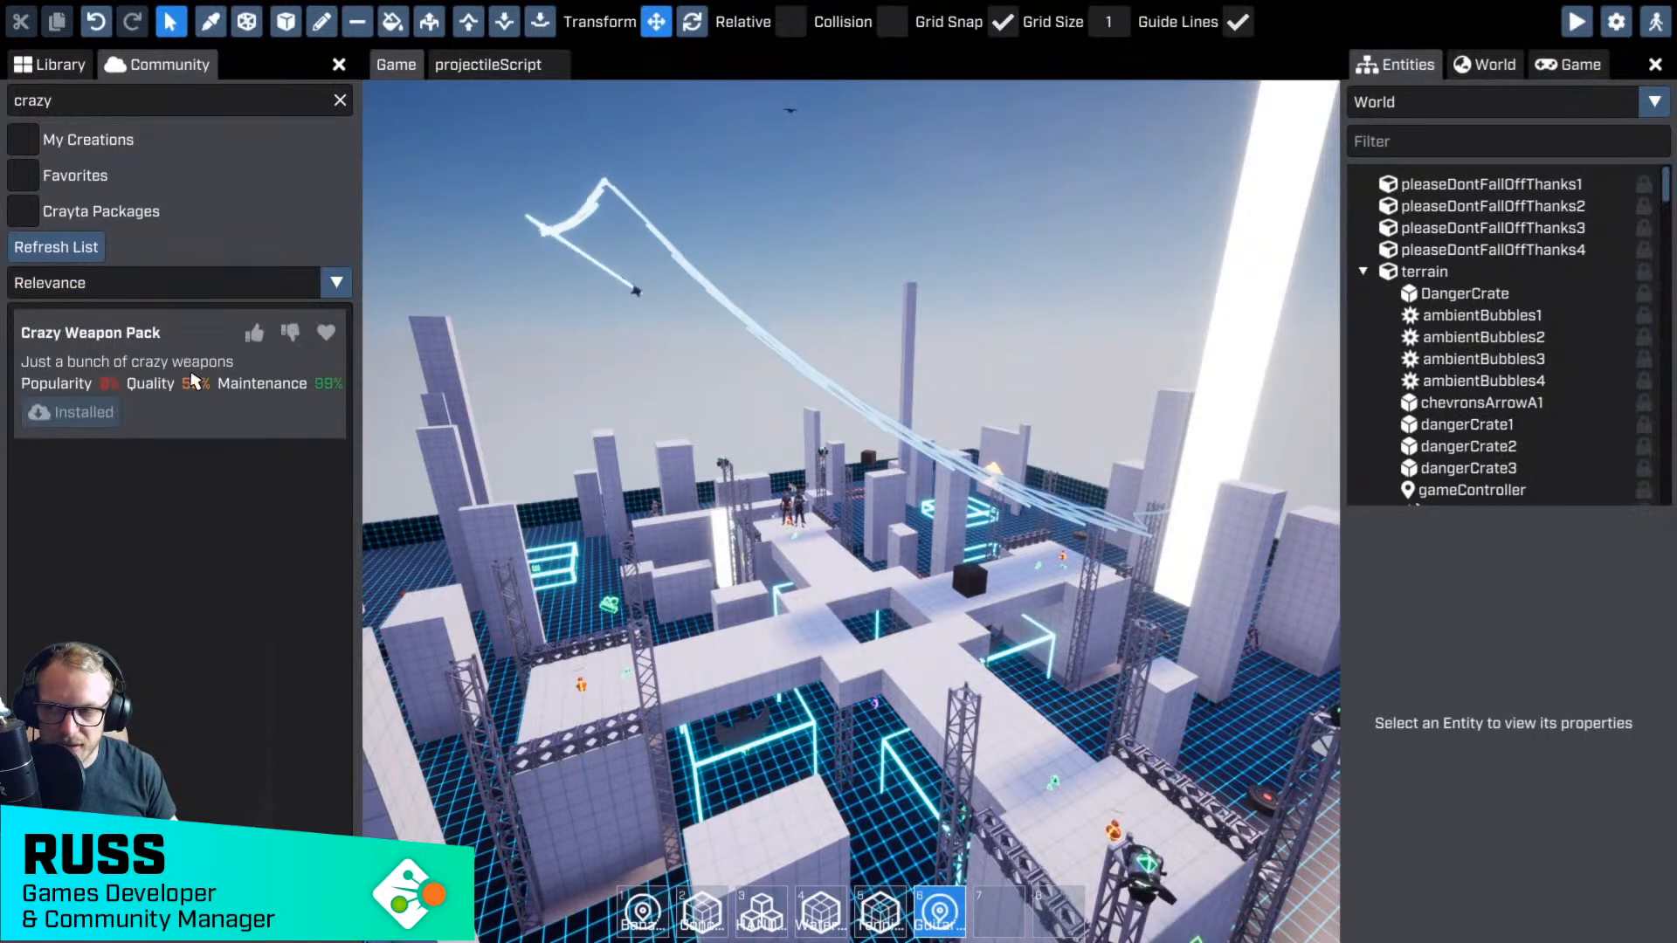
pyautogui.click(340, 101)
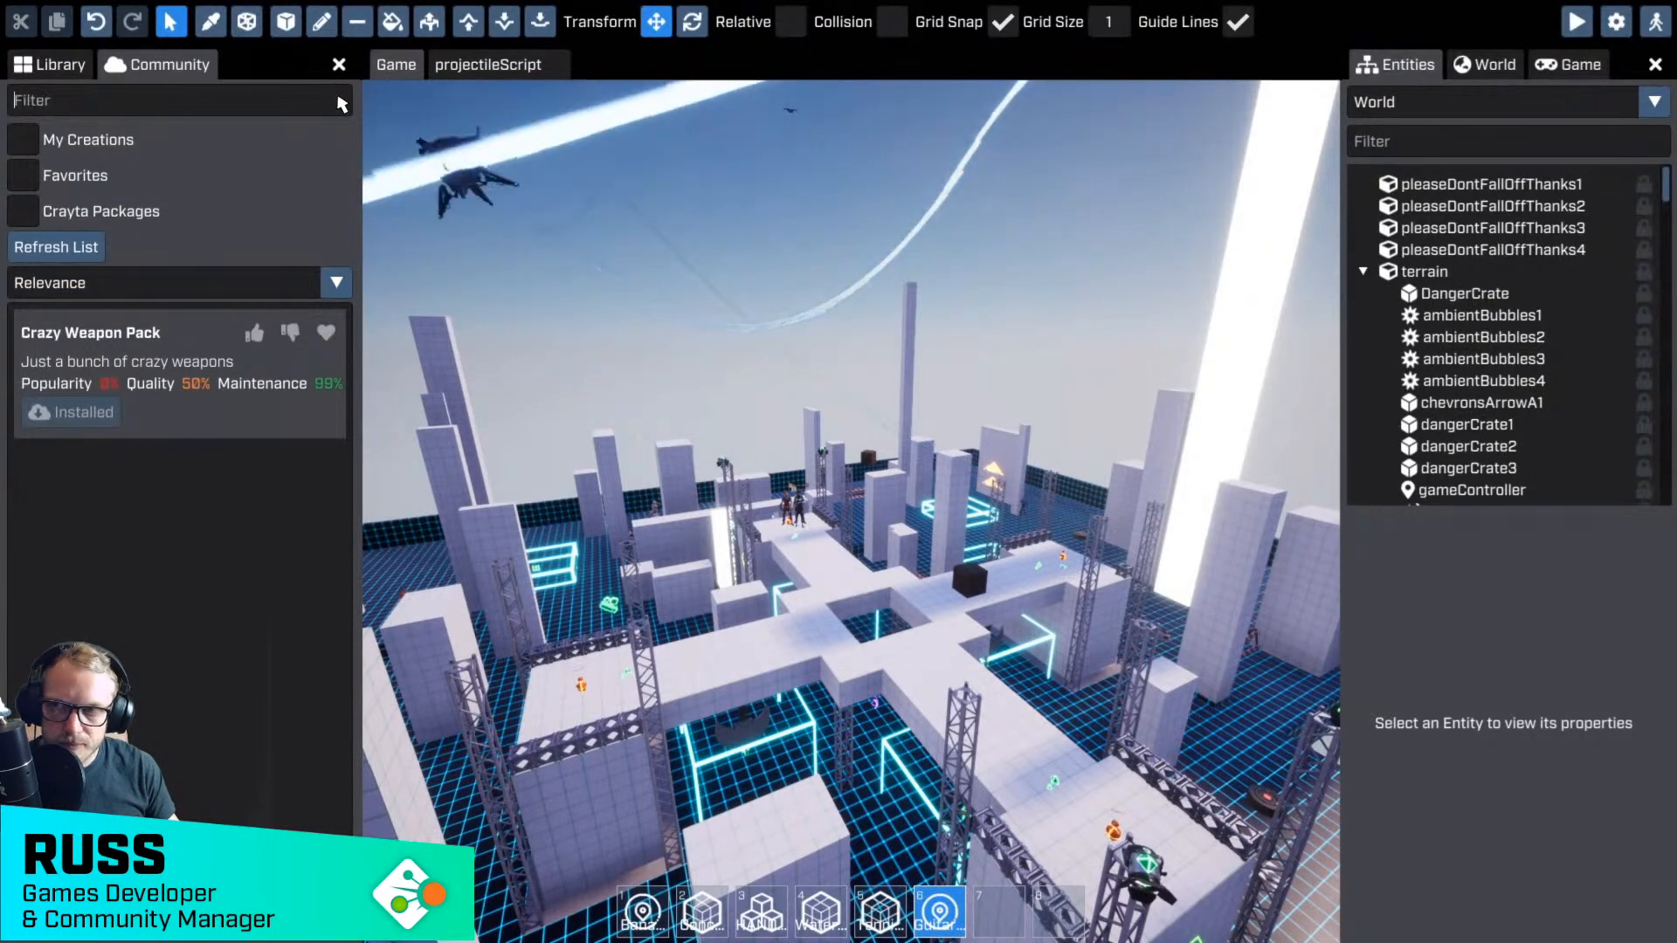
# - Glance at projectileScript's Explode function, fly over the arena in the game view, and return to the template library
pyautogui.click(502, 64)
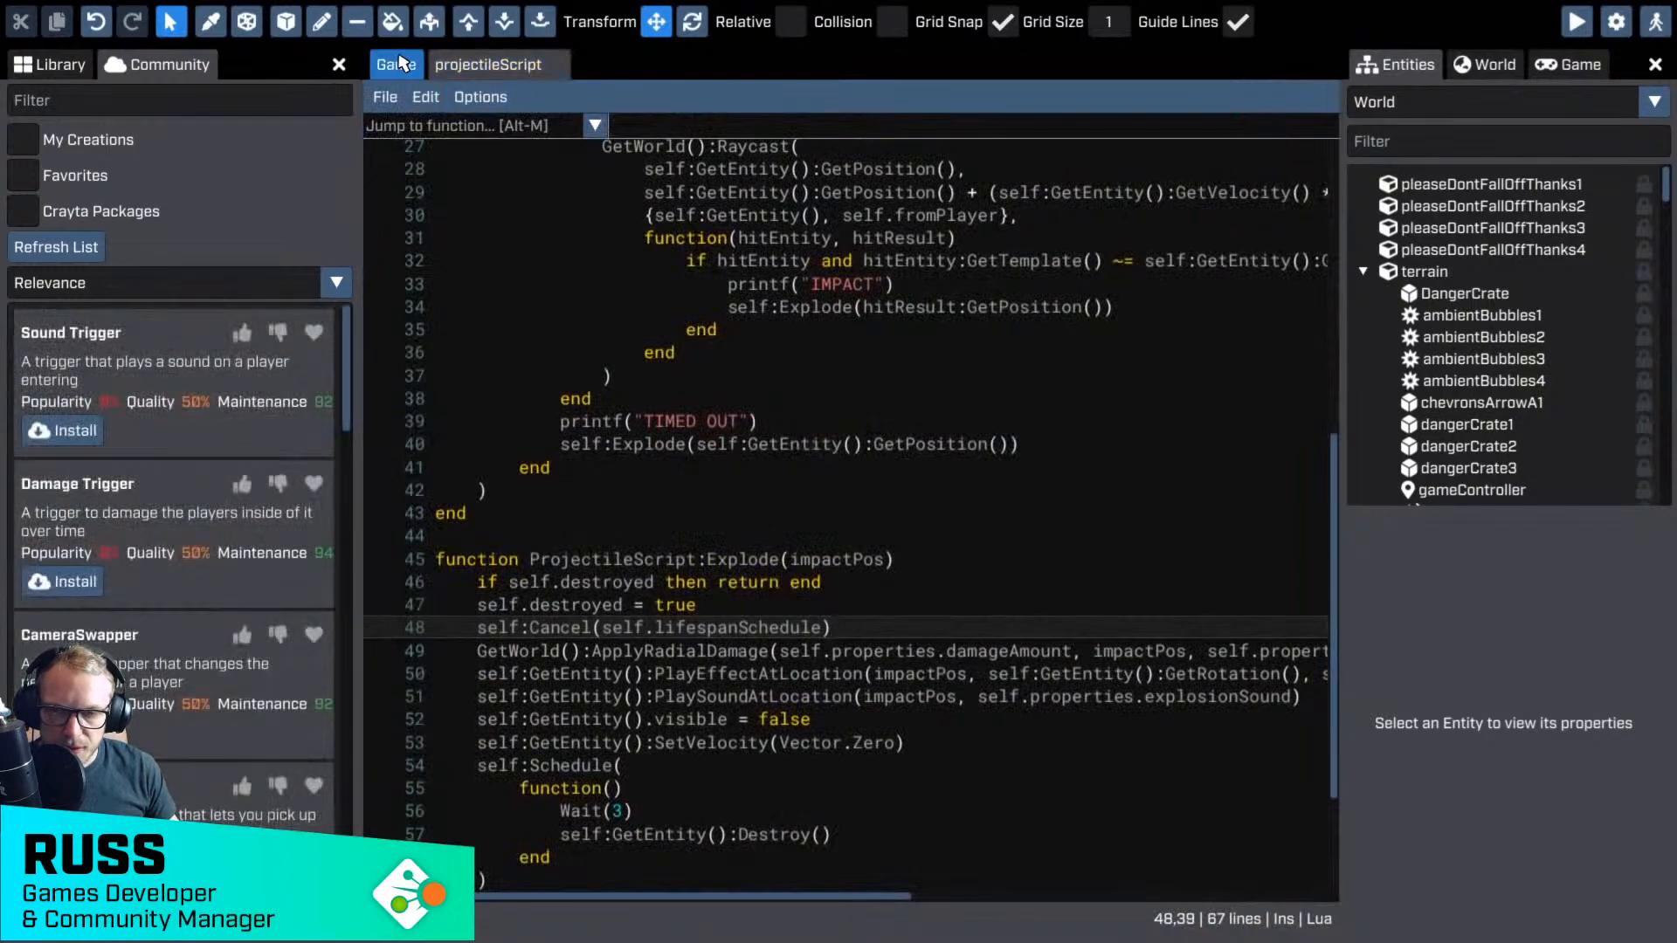
pyautogui.click(396, 64)
pyautogui.press('w')
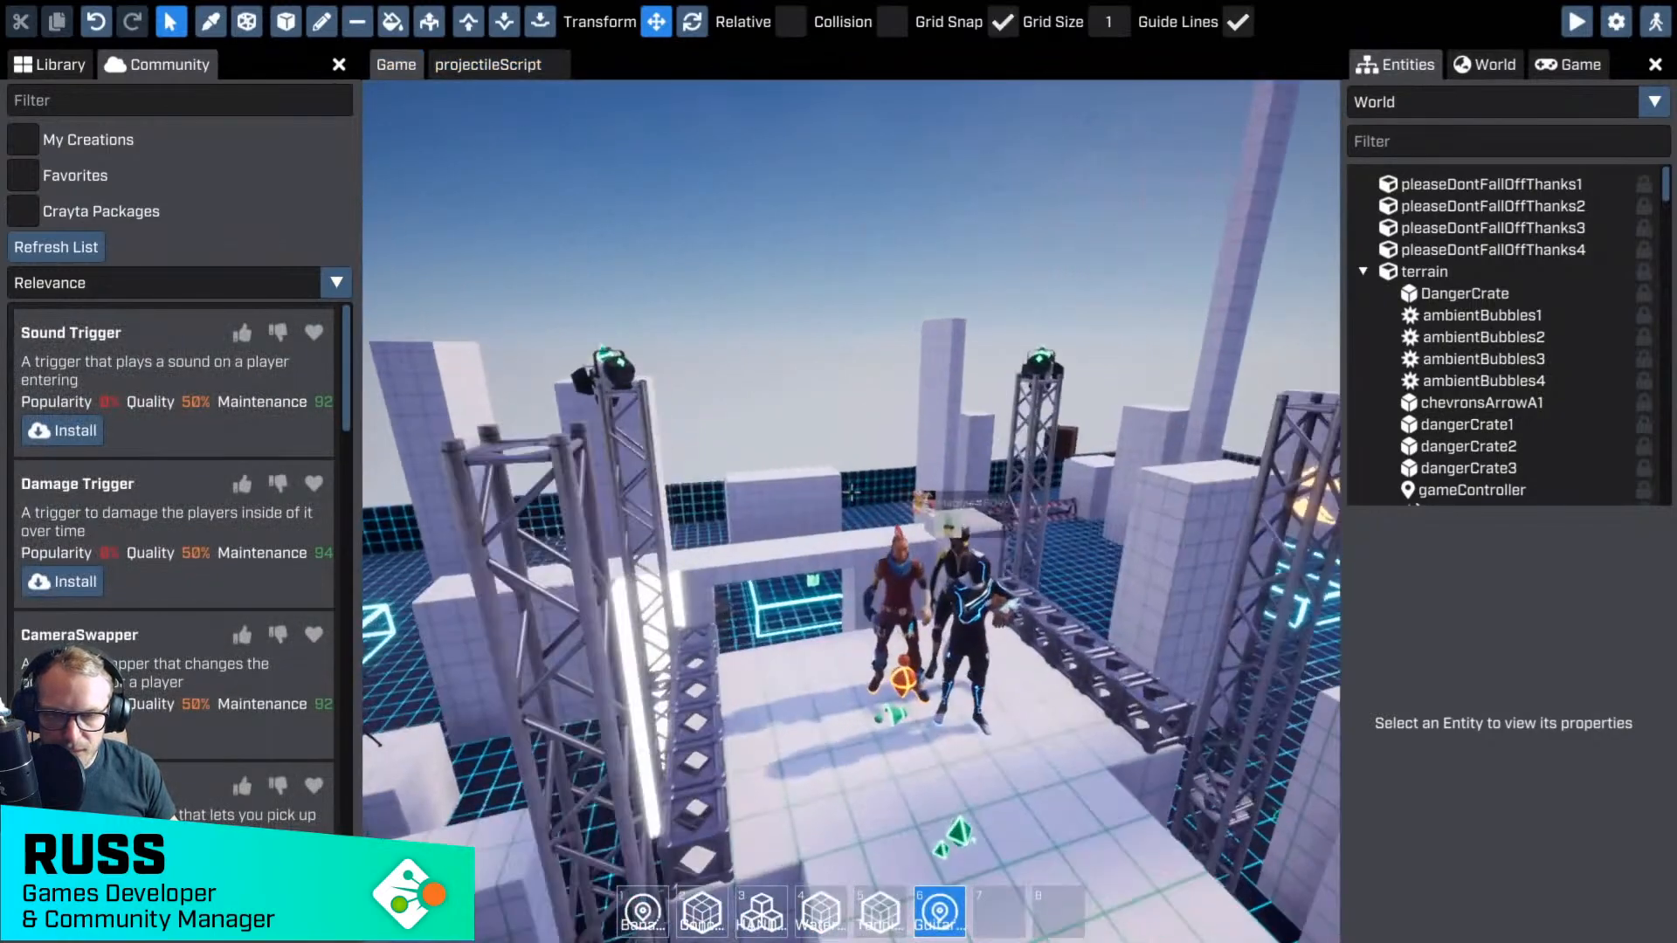
pyautogui.press('s')
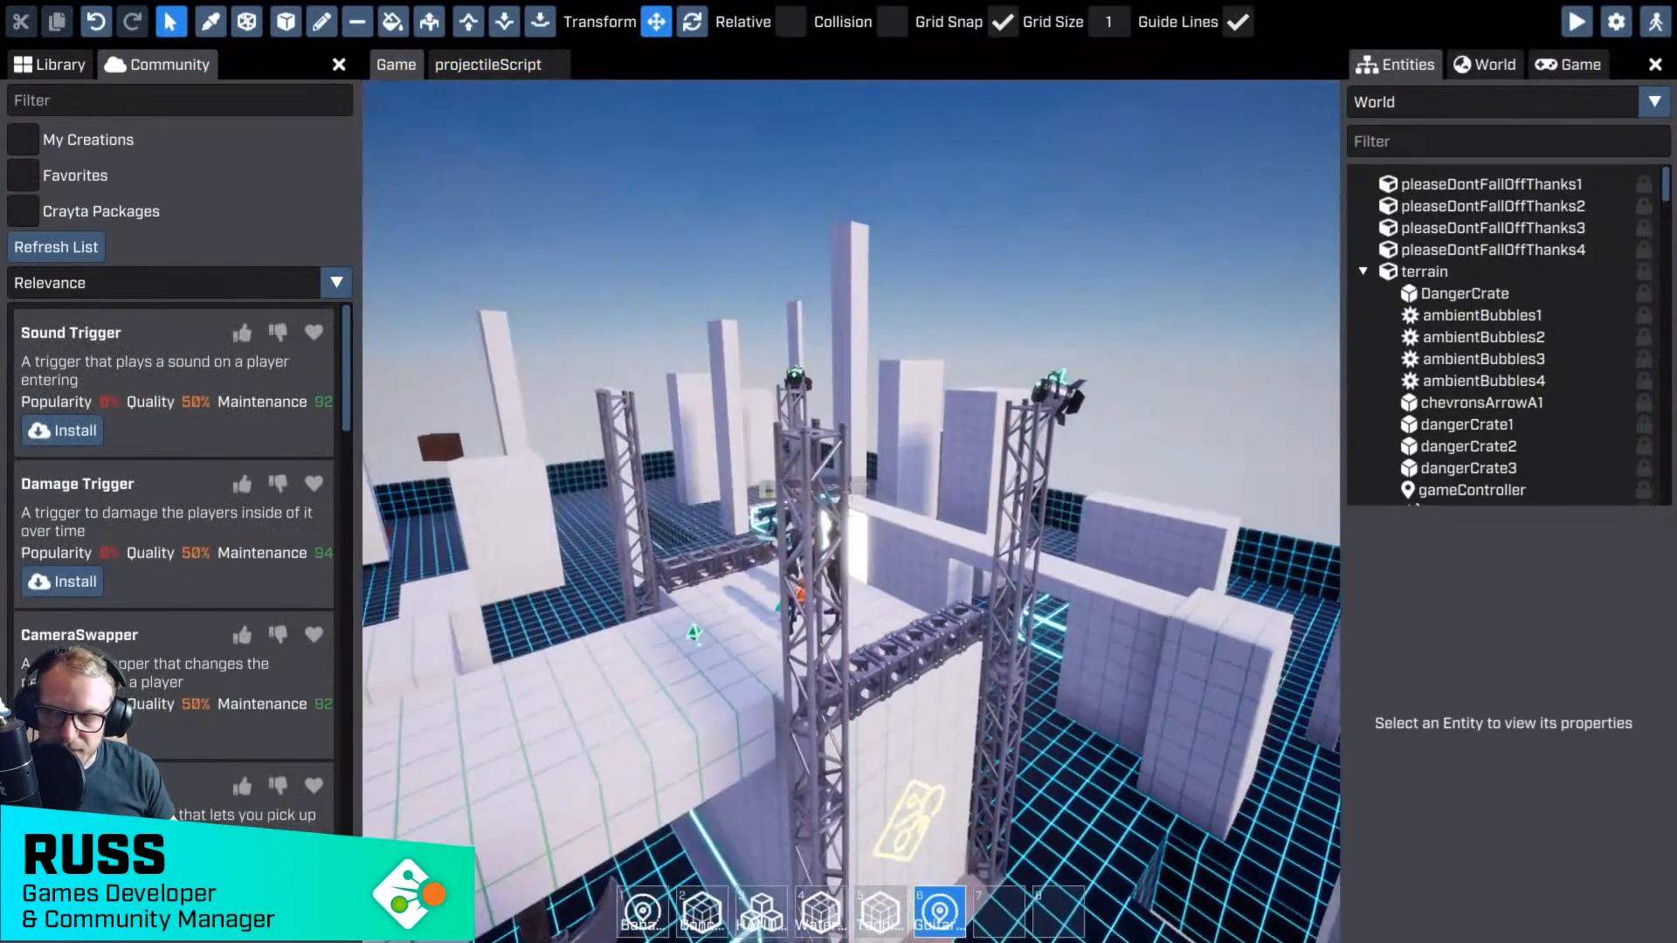
pyautogui.click(76, 75)
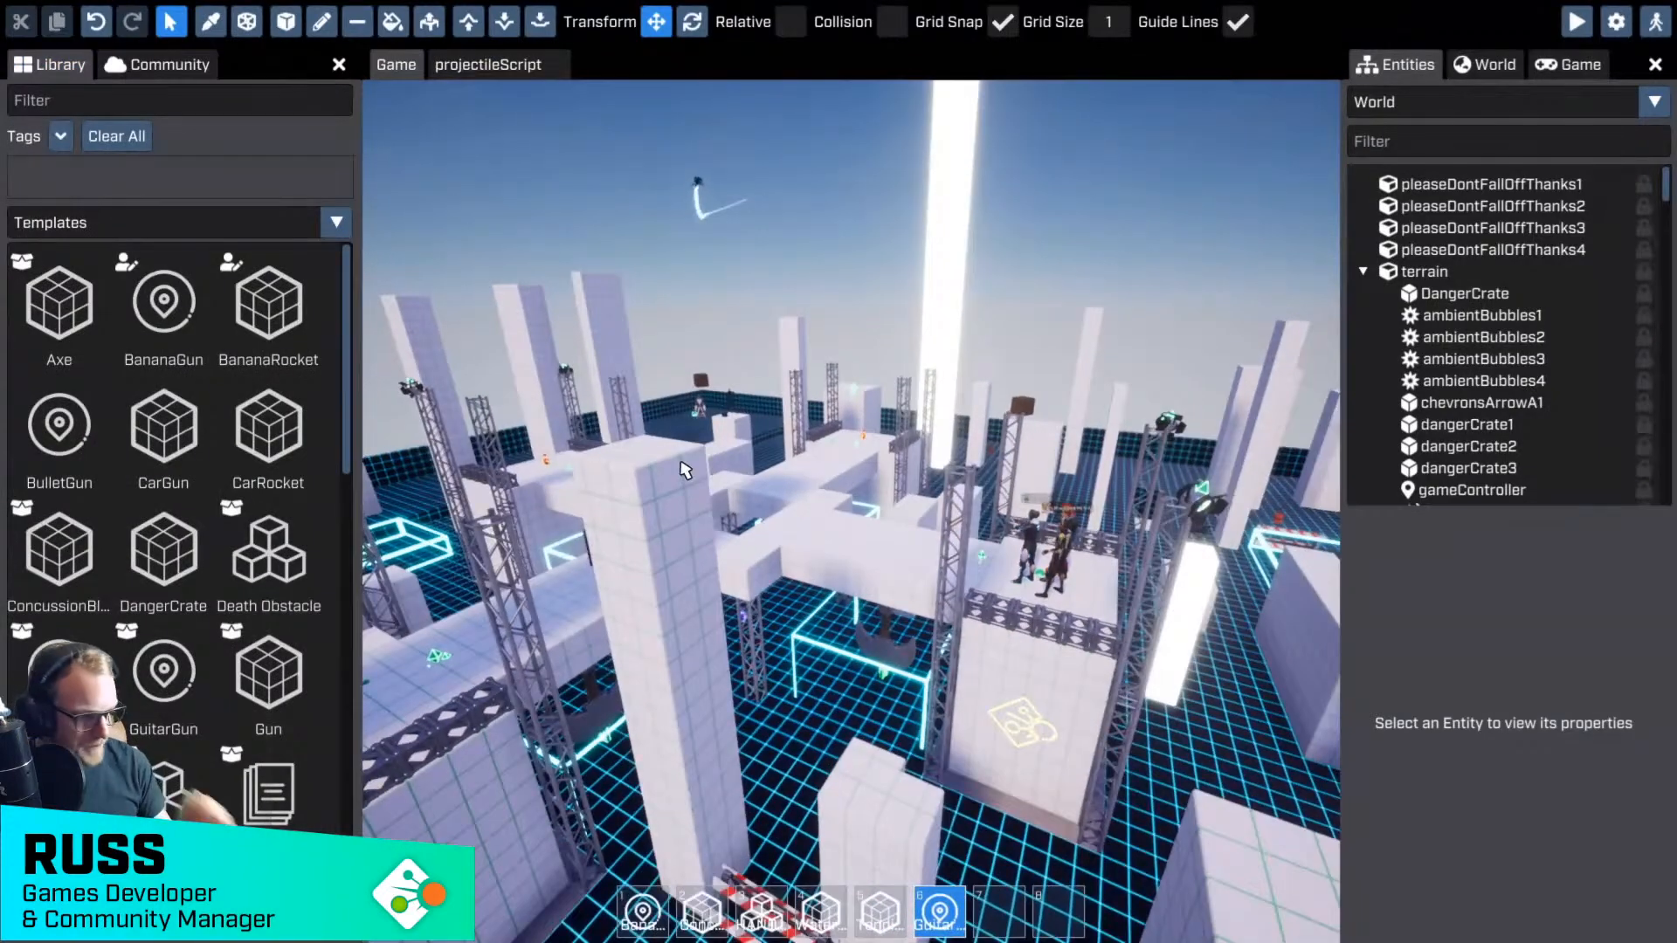
# - Start a multiplayer playtest and take the Car Gun from the spawn platform down to the arena floor
pyautogui.press('F5')
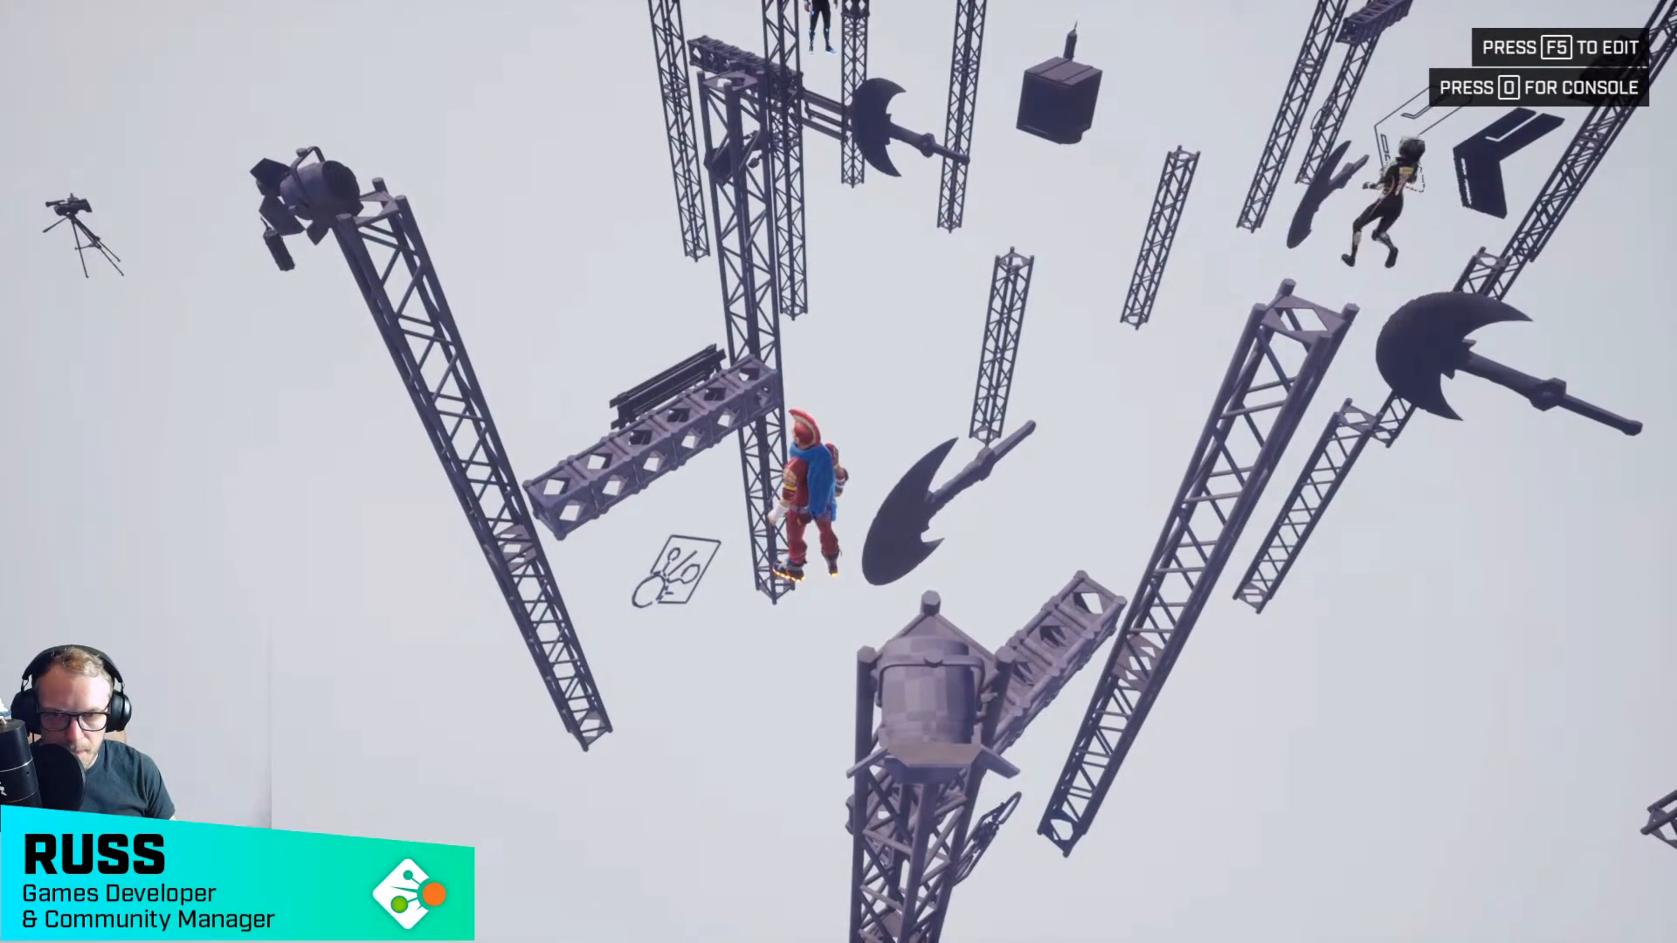
pyautogui.press('w')
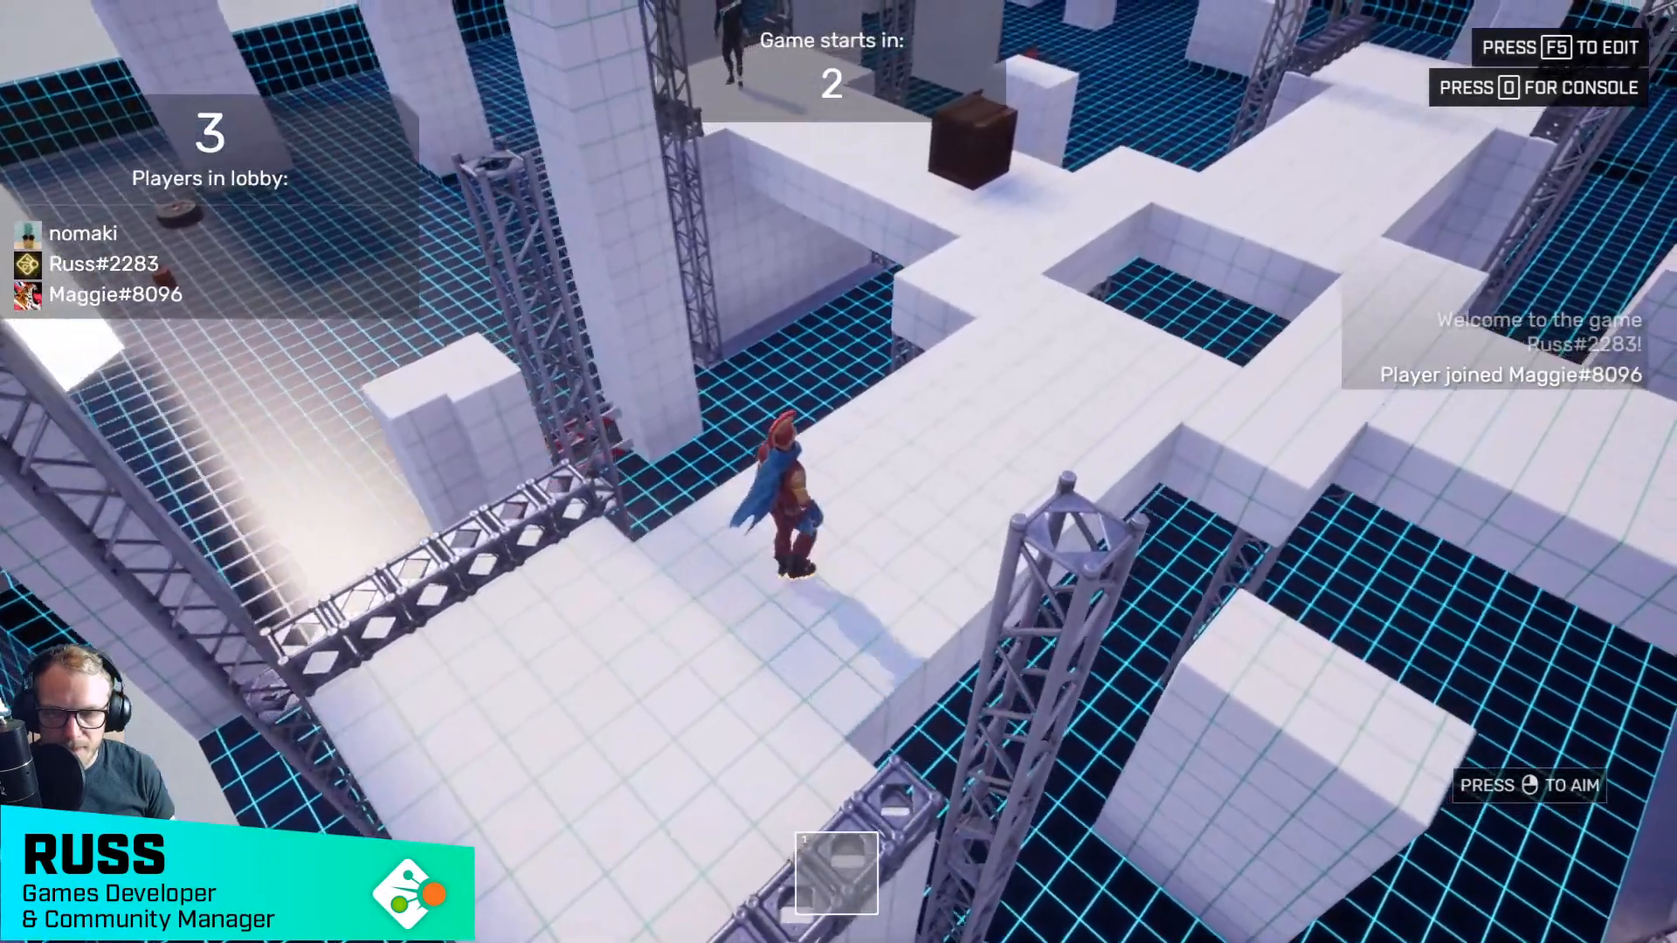
pyautogui.press('w')
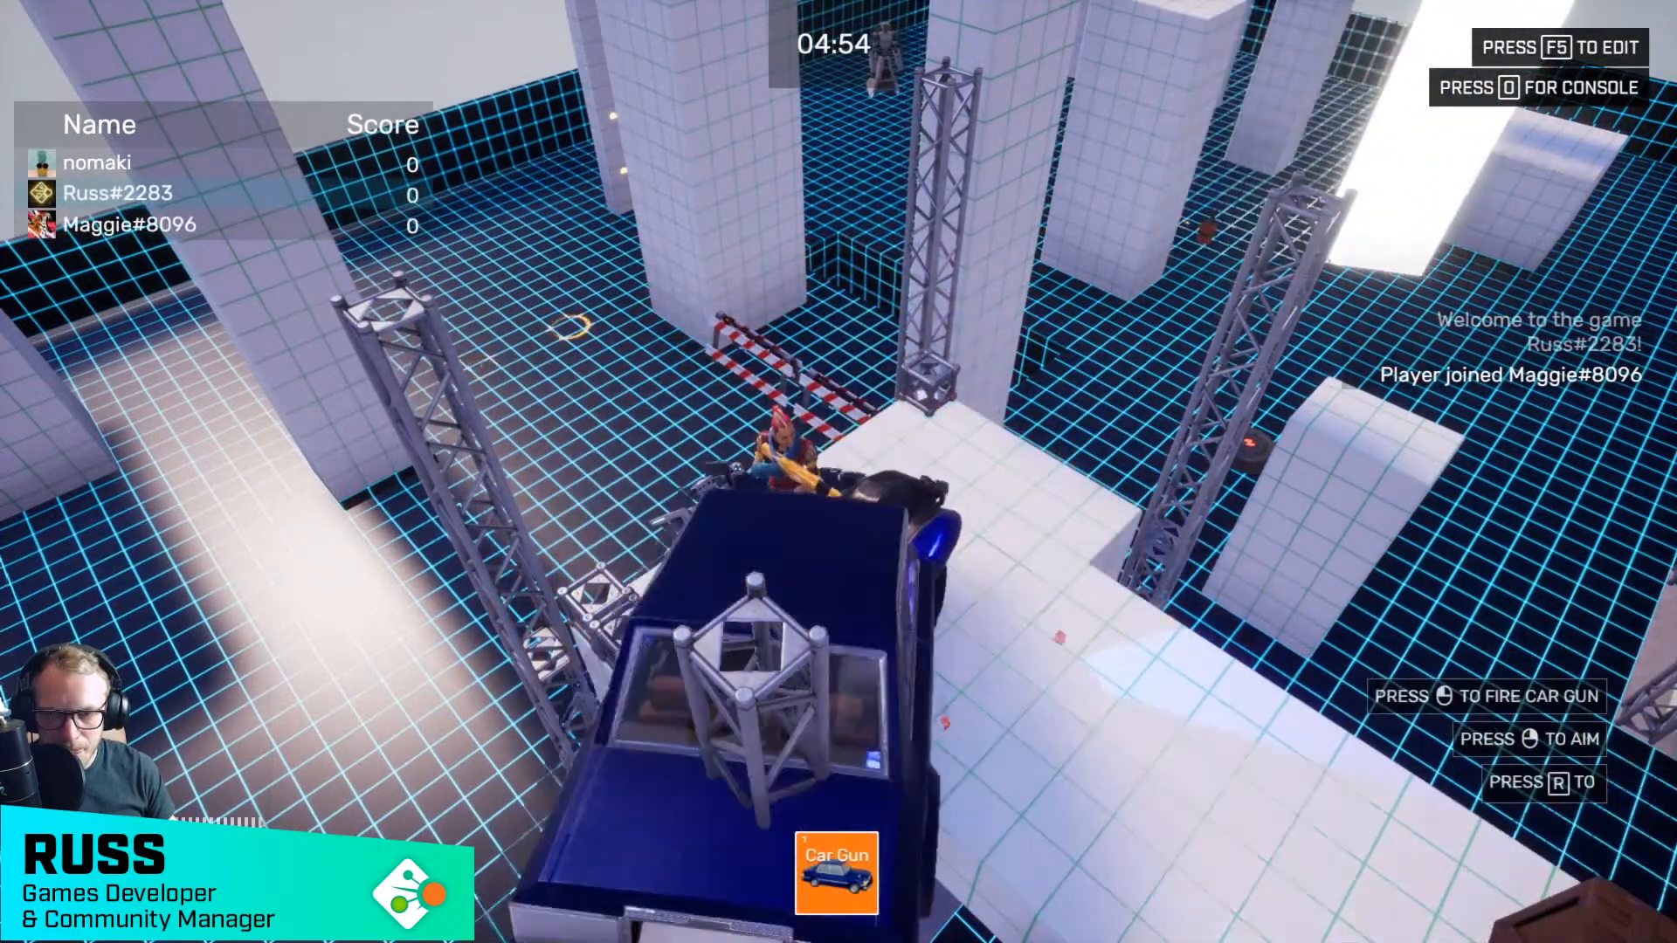
pyautogui.press('d')
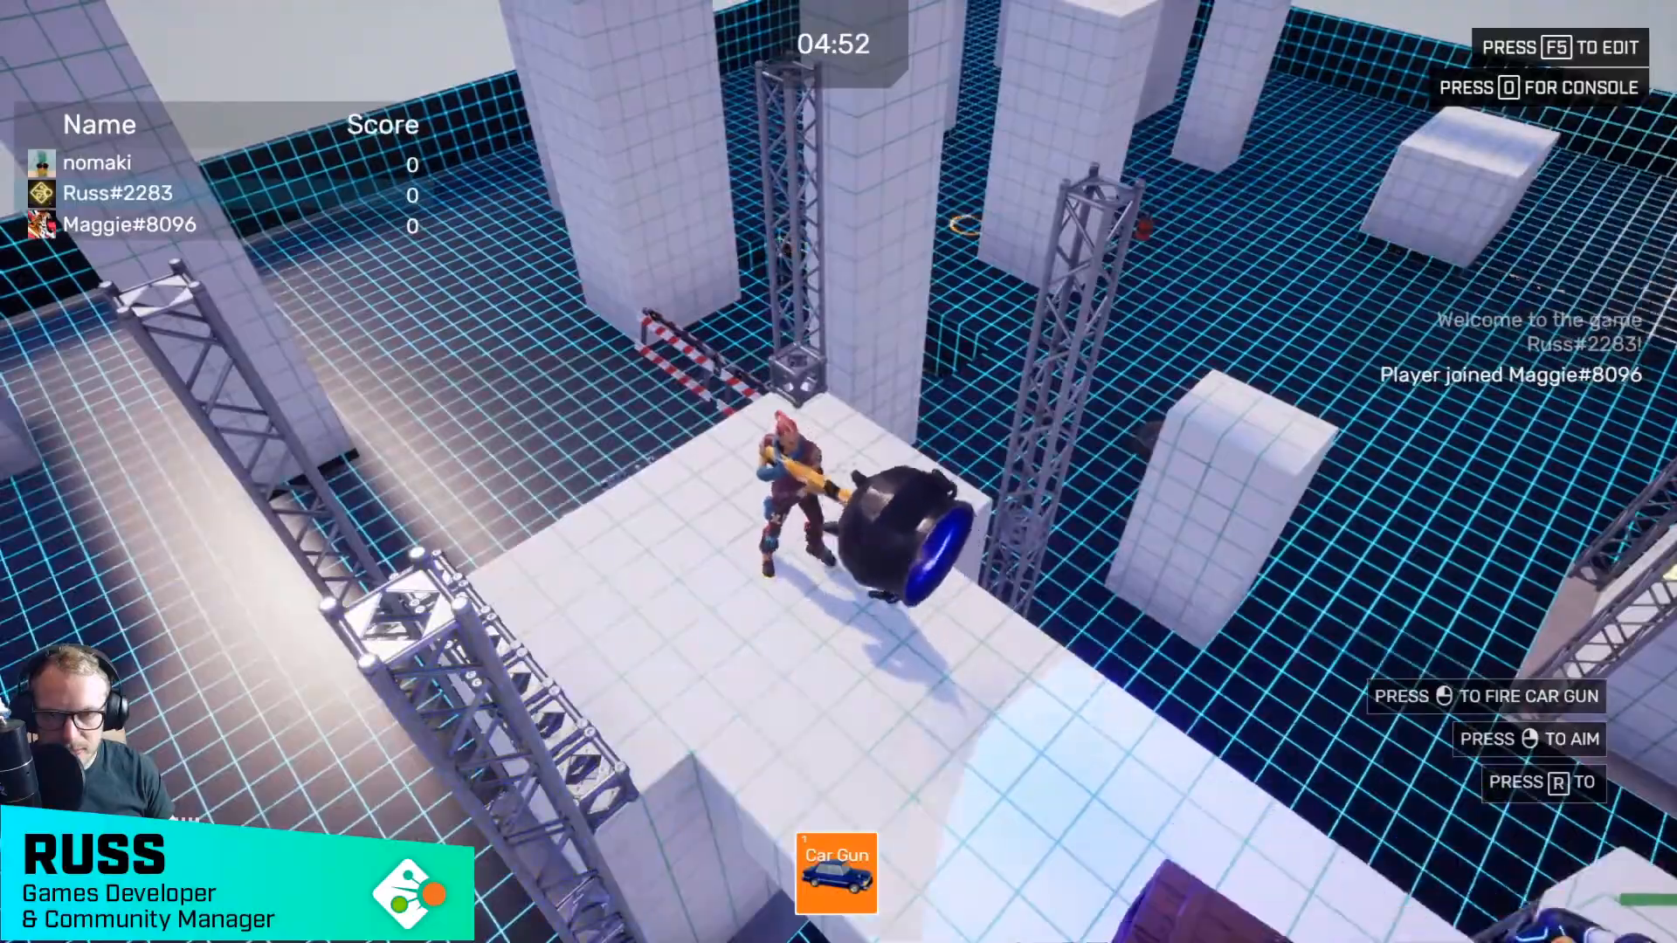
pyautogui.press('w')
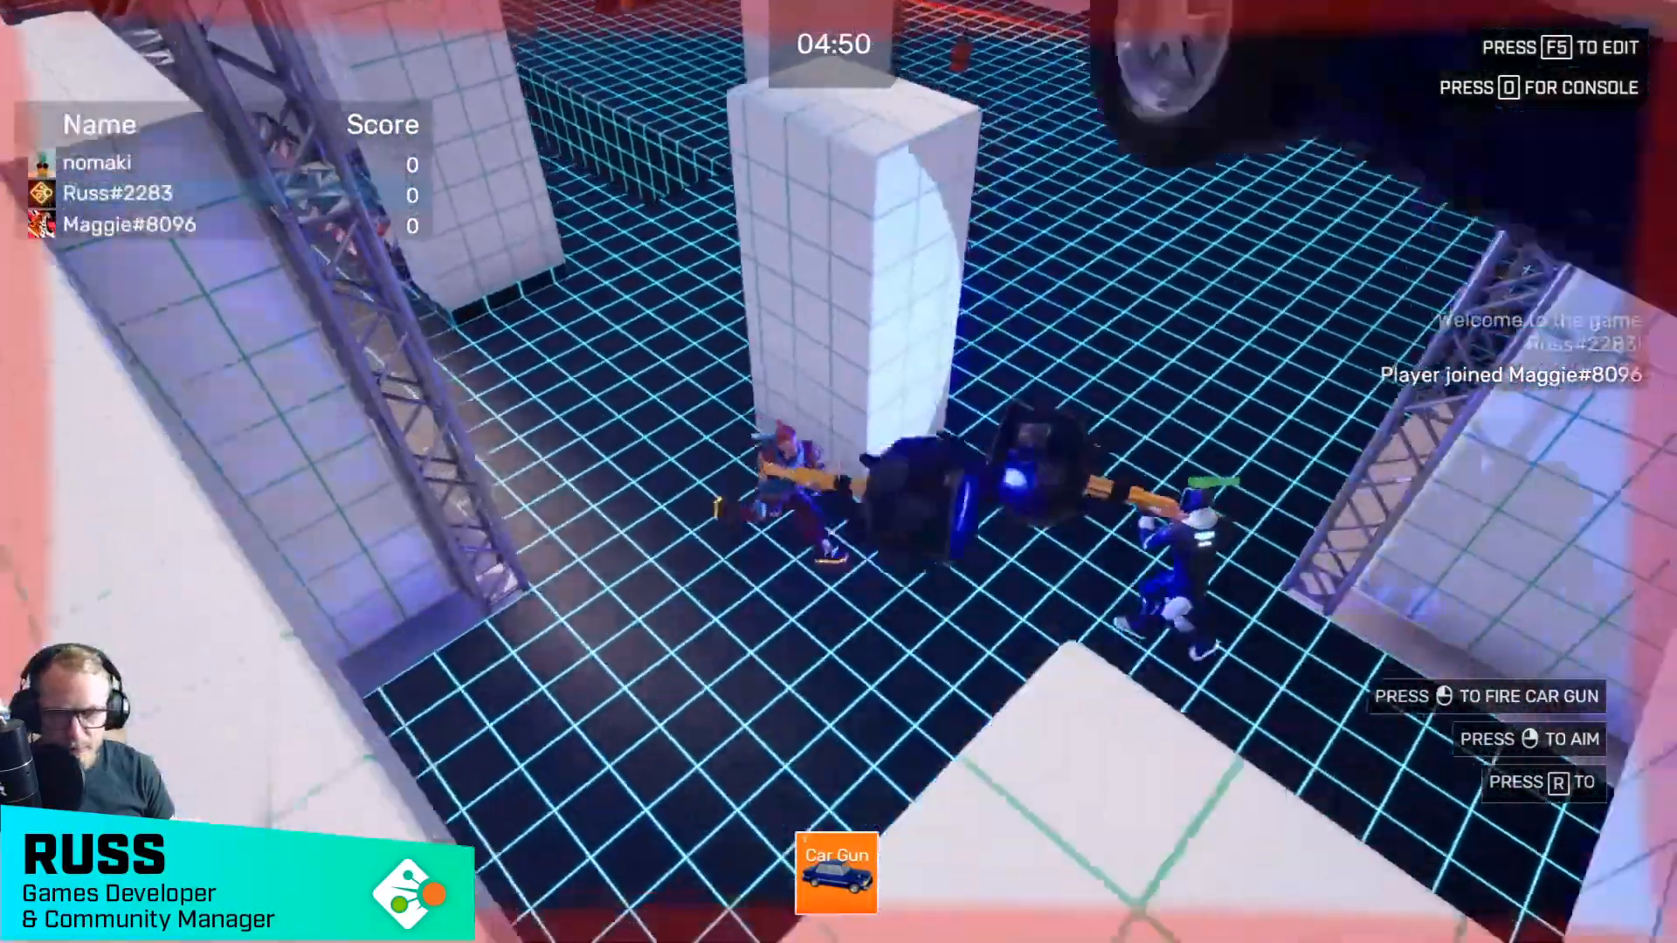
# - Playtest the Car Gun against opponents while running between the pillars and pits on the arena floor
pyautogui.press('w')
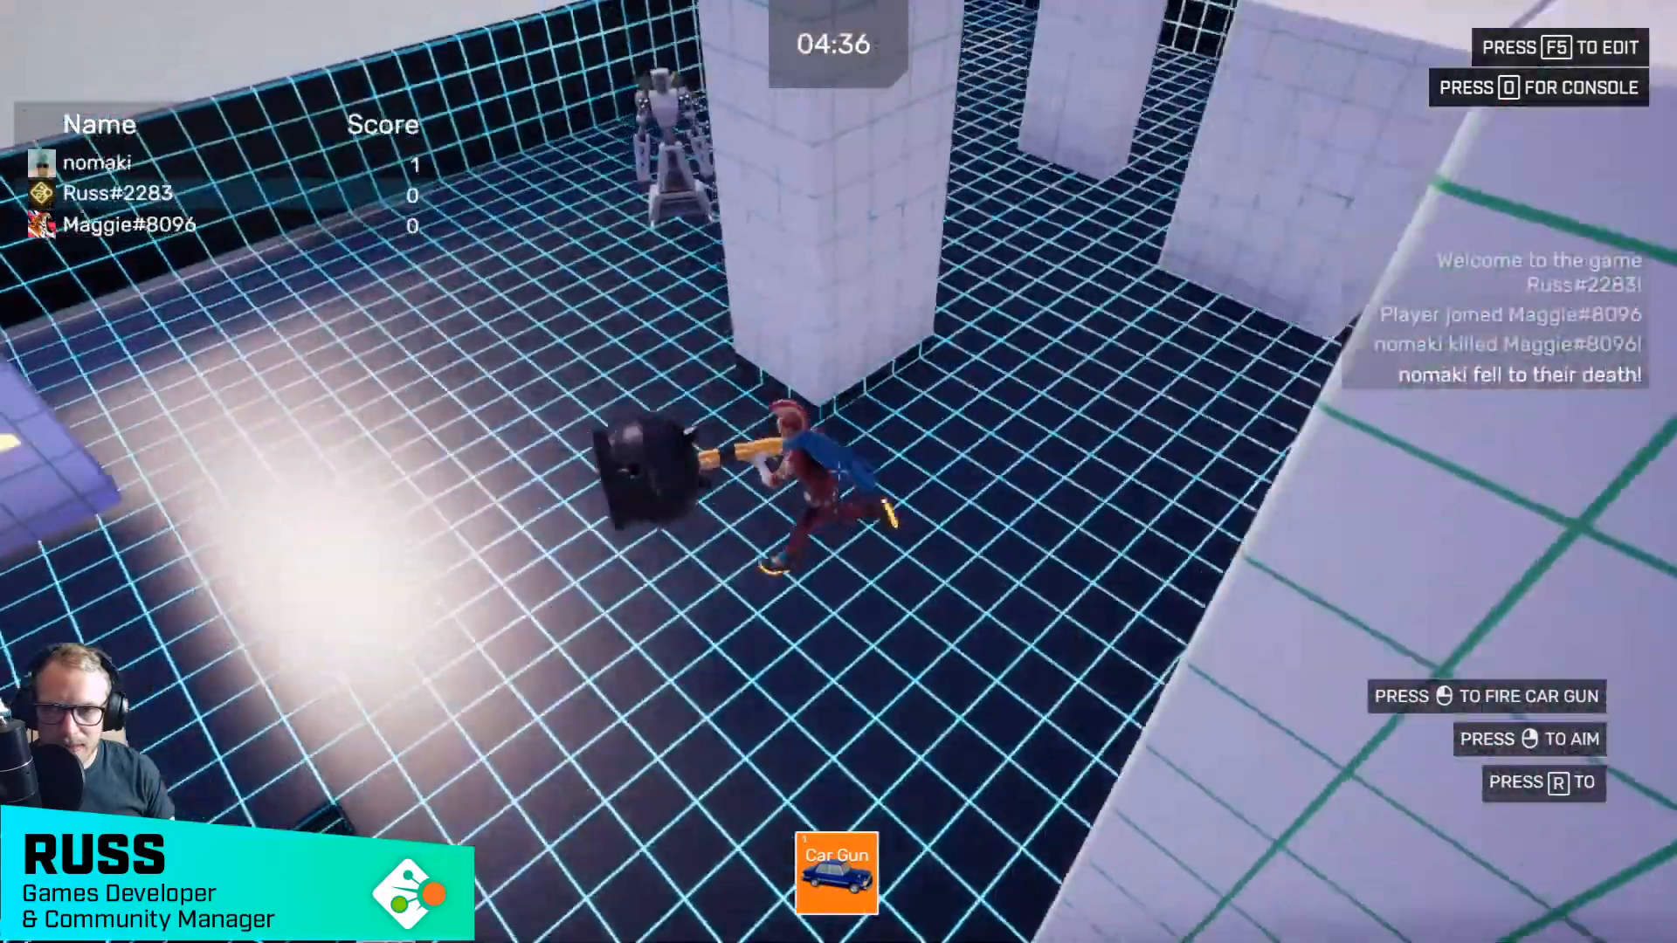
pyautogui.press('s')
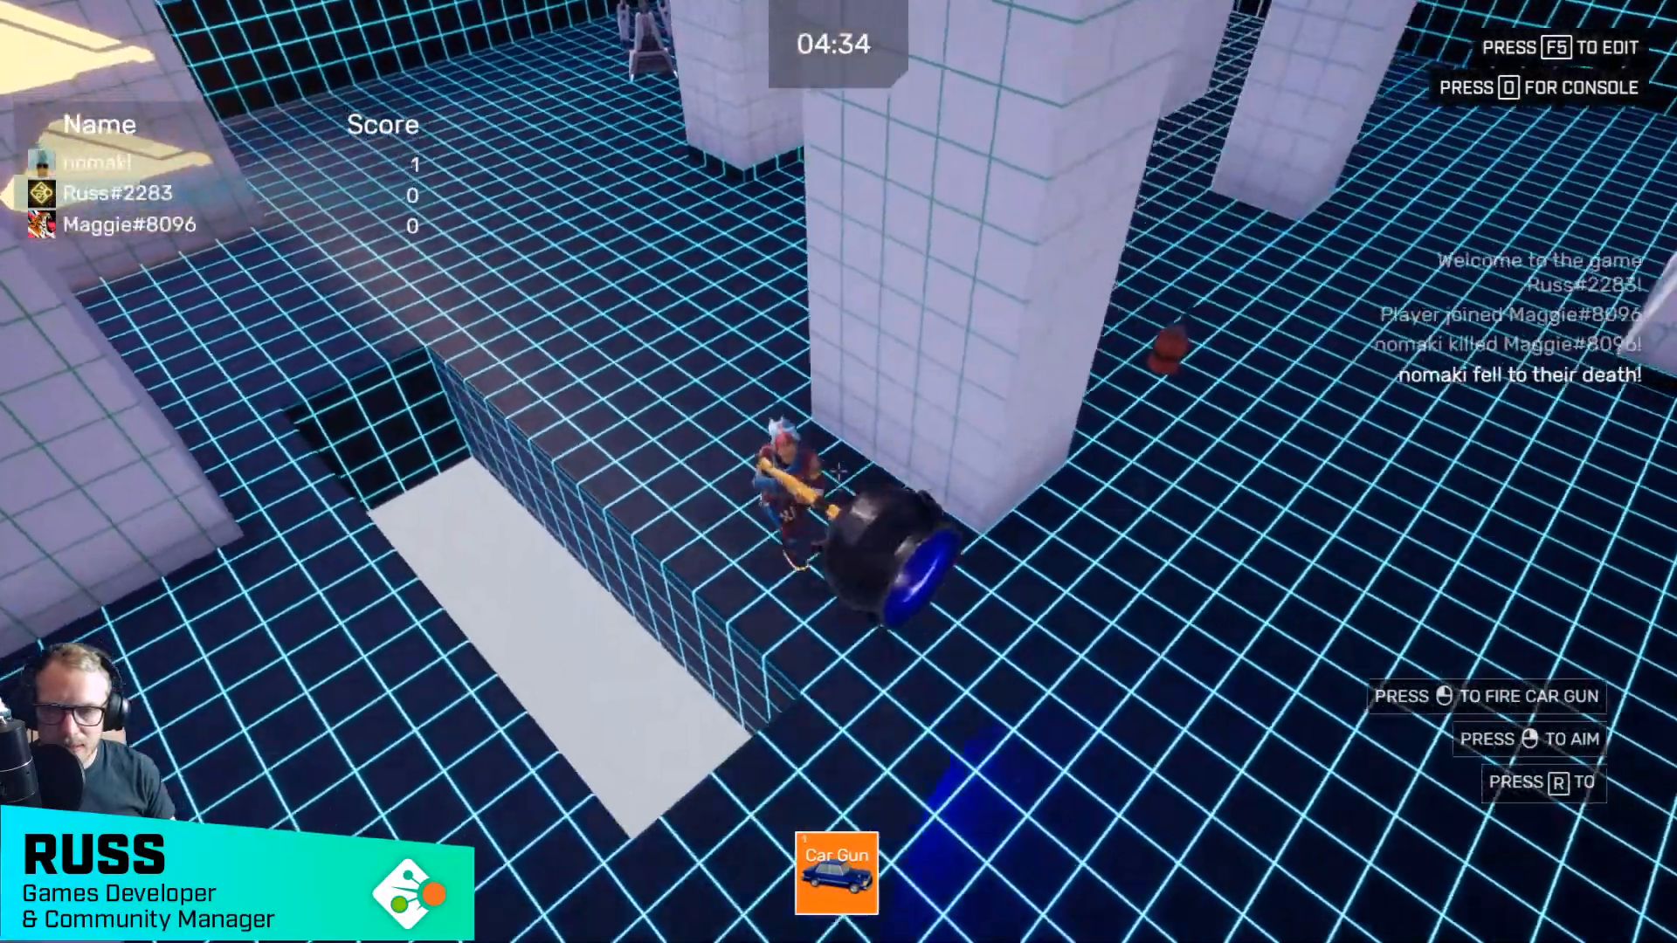
pyautogui.press('s')
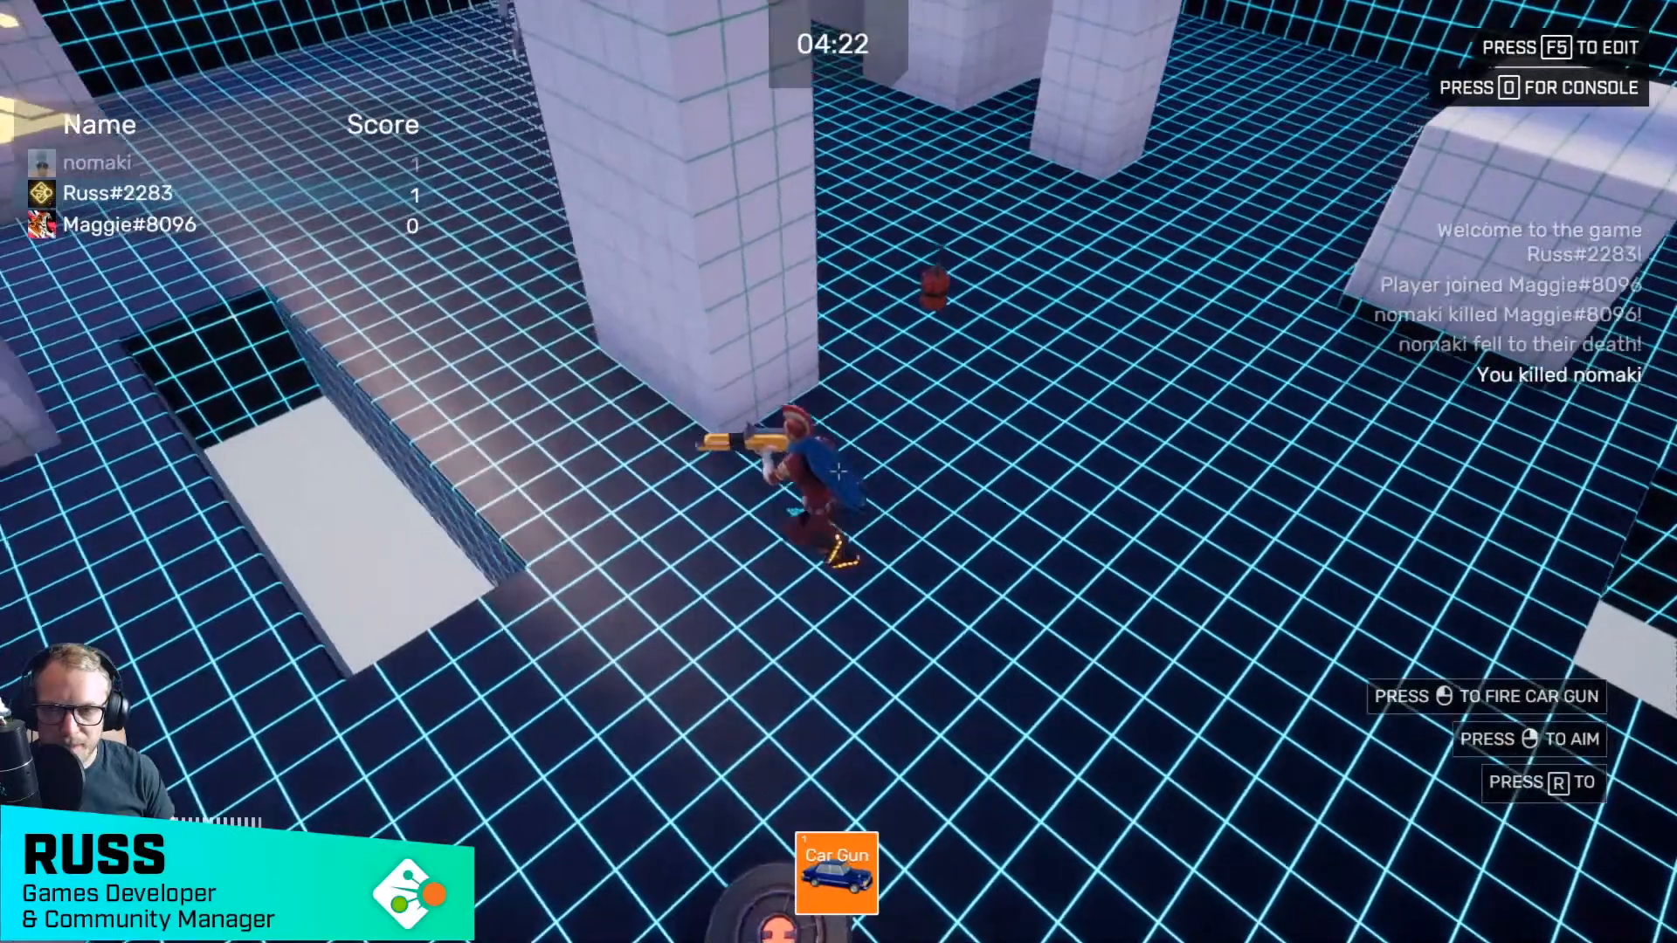
pyautogui.press('w')
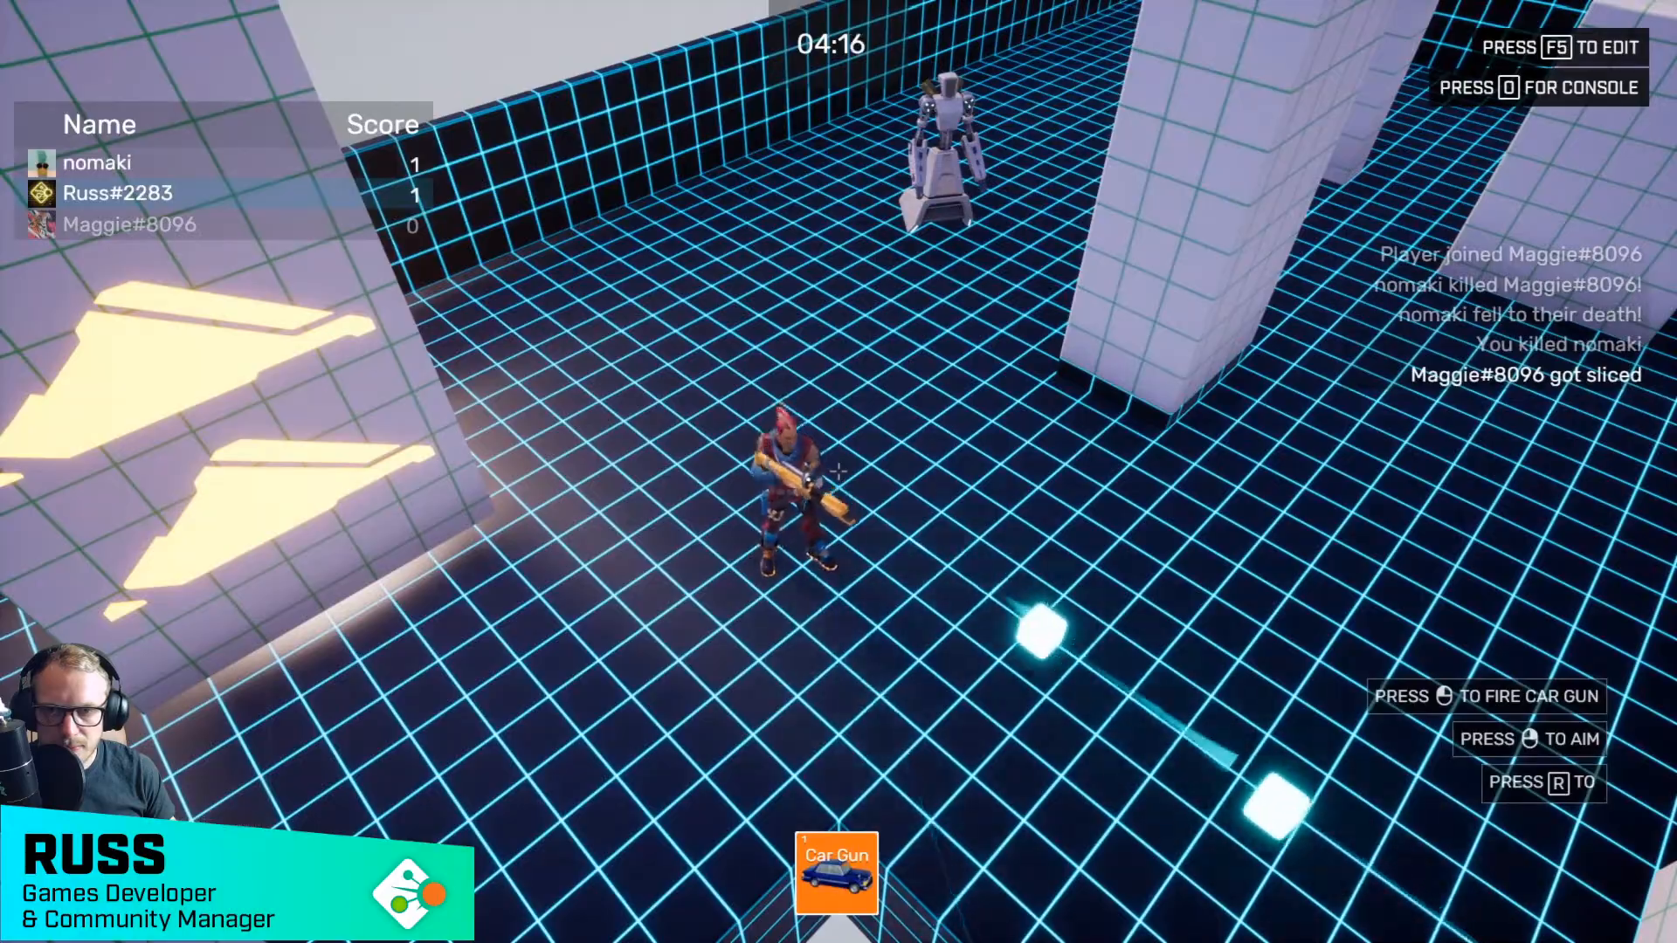
pyautogui.press('s')
pyautogui.press('d')
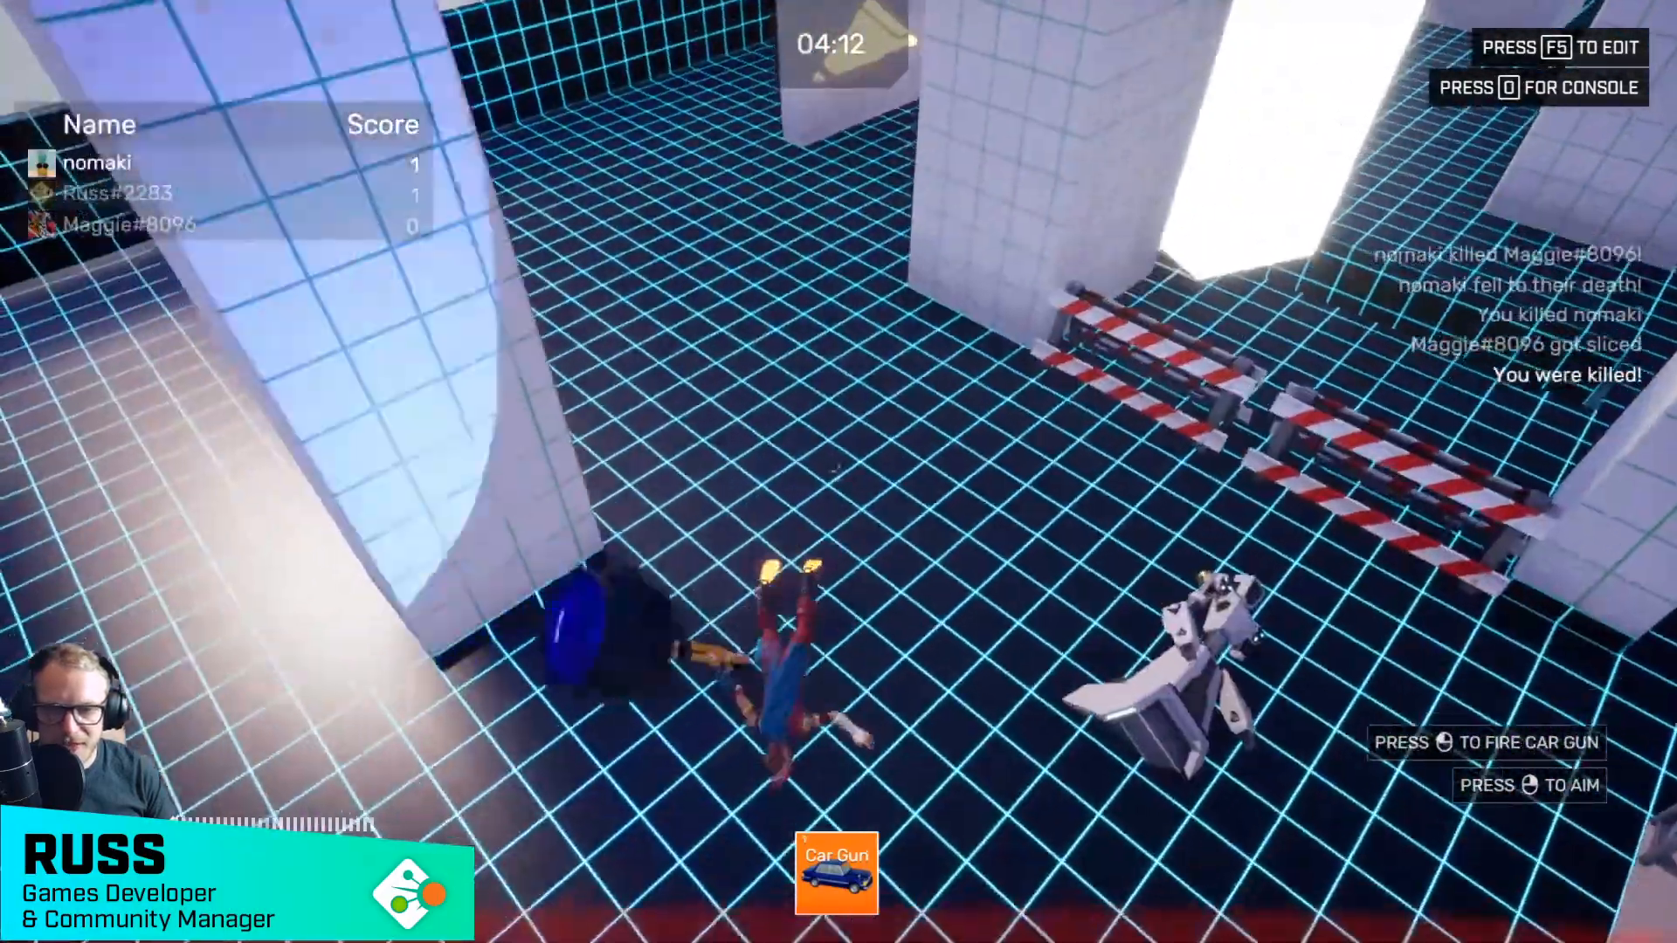
# - Respawn and continue testing the Car Gun against opponents on the raised walkways and the floor below
pyautogui.press('a')
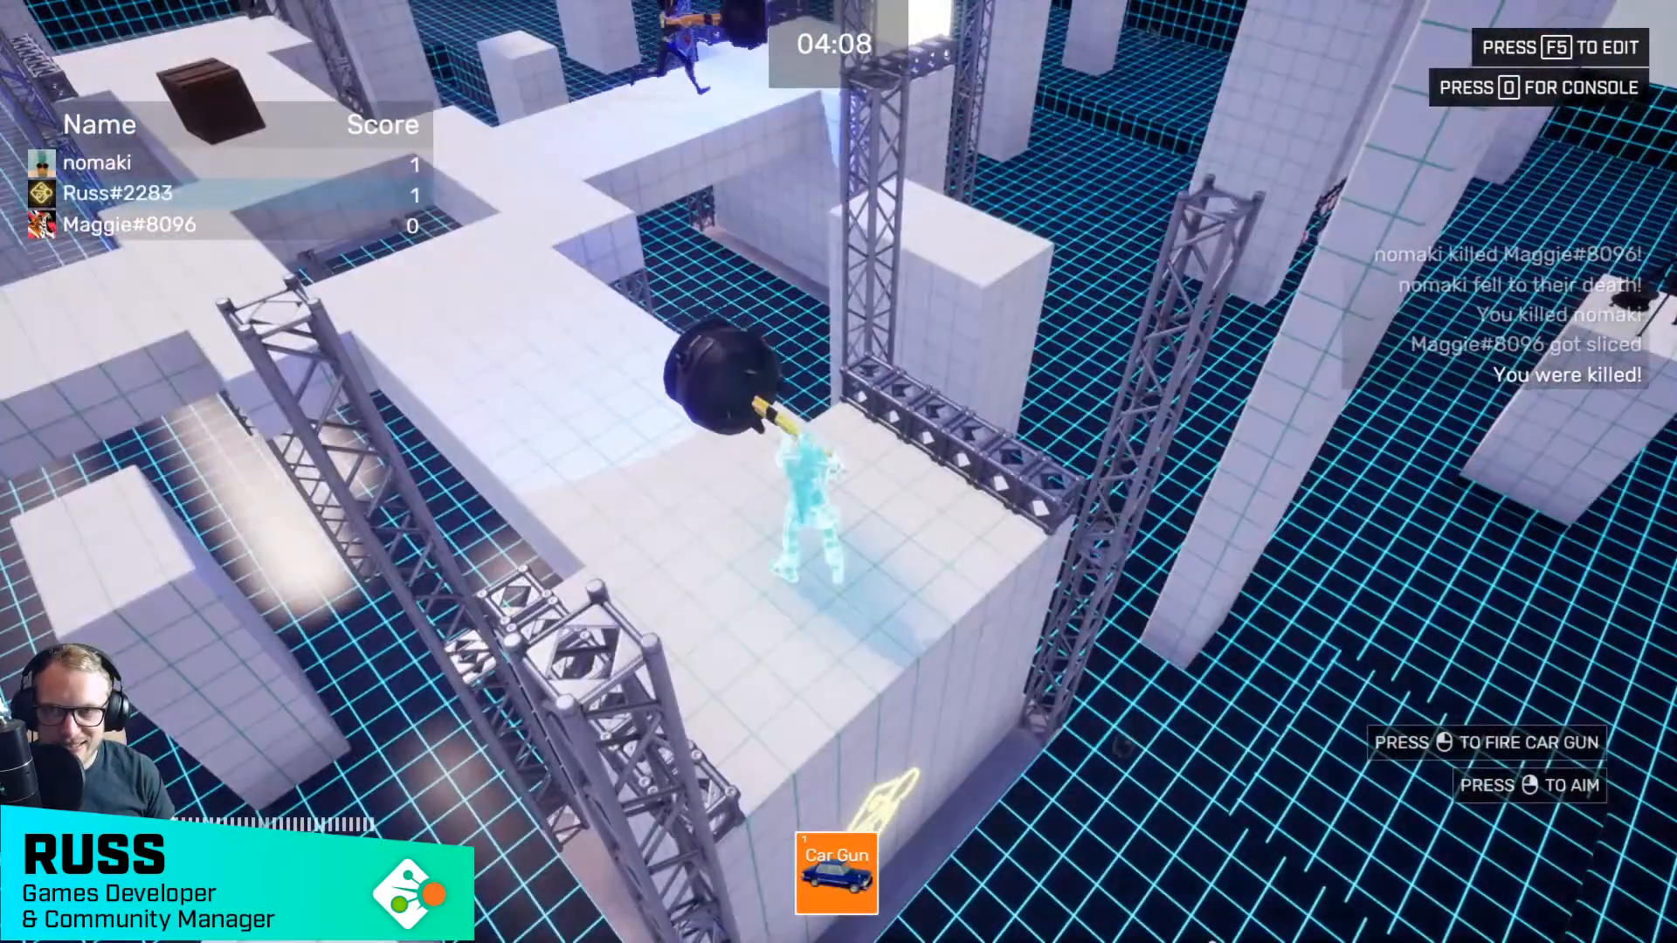
pyautogui.press('w')
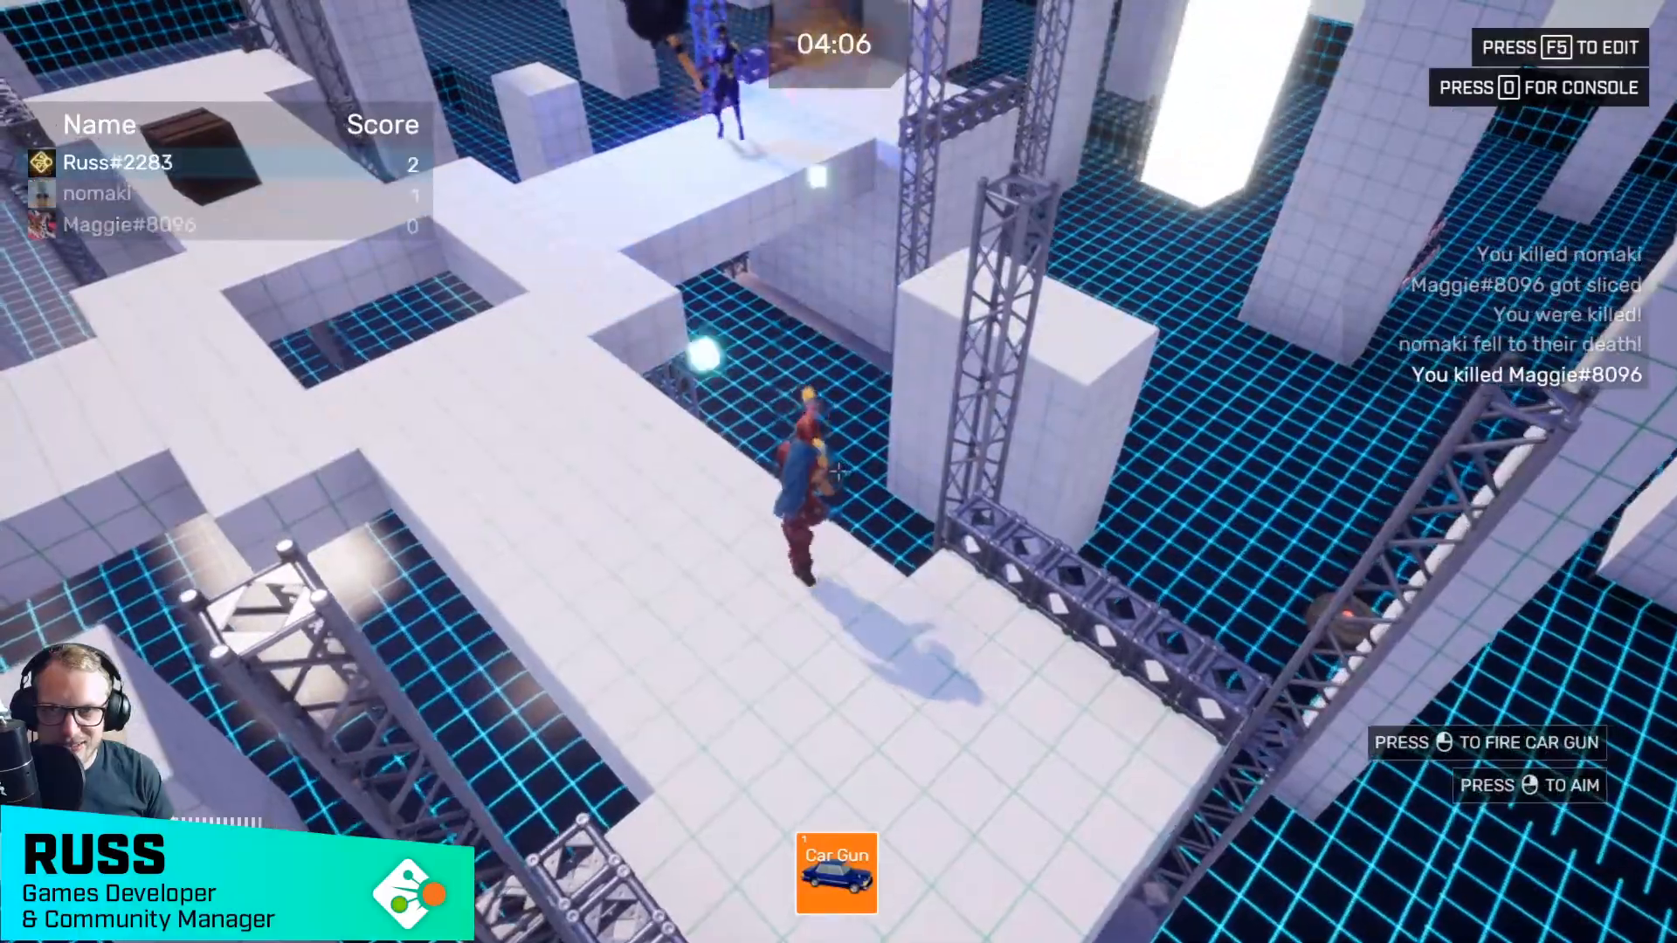
pyautogui.press('w')
pyautogui.press('w')
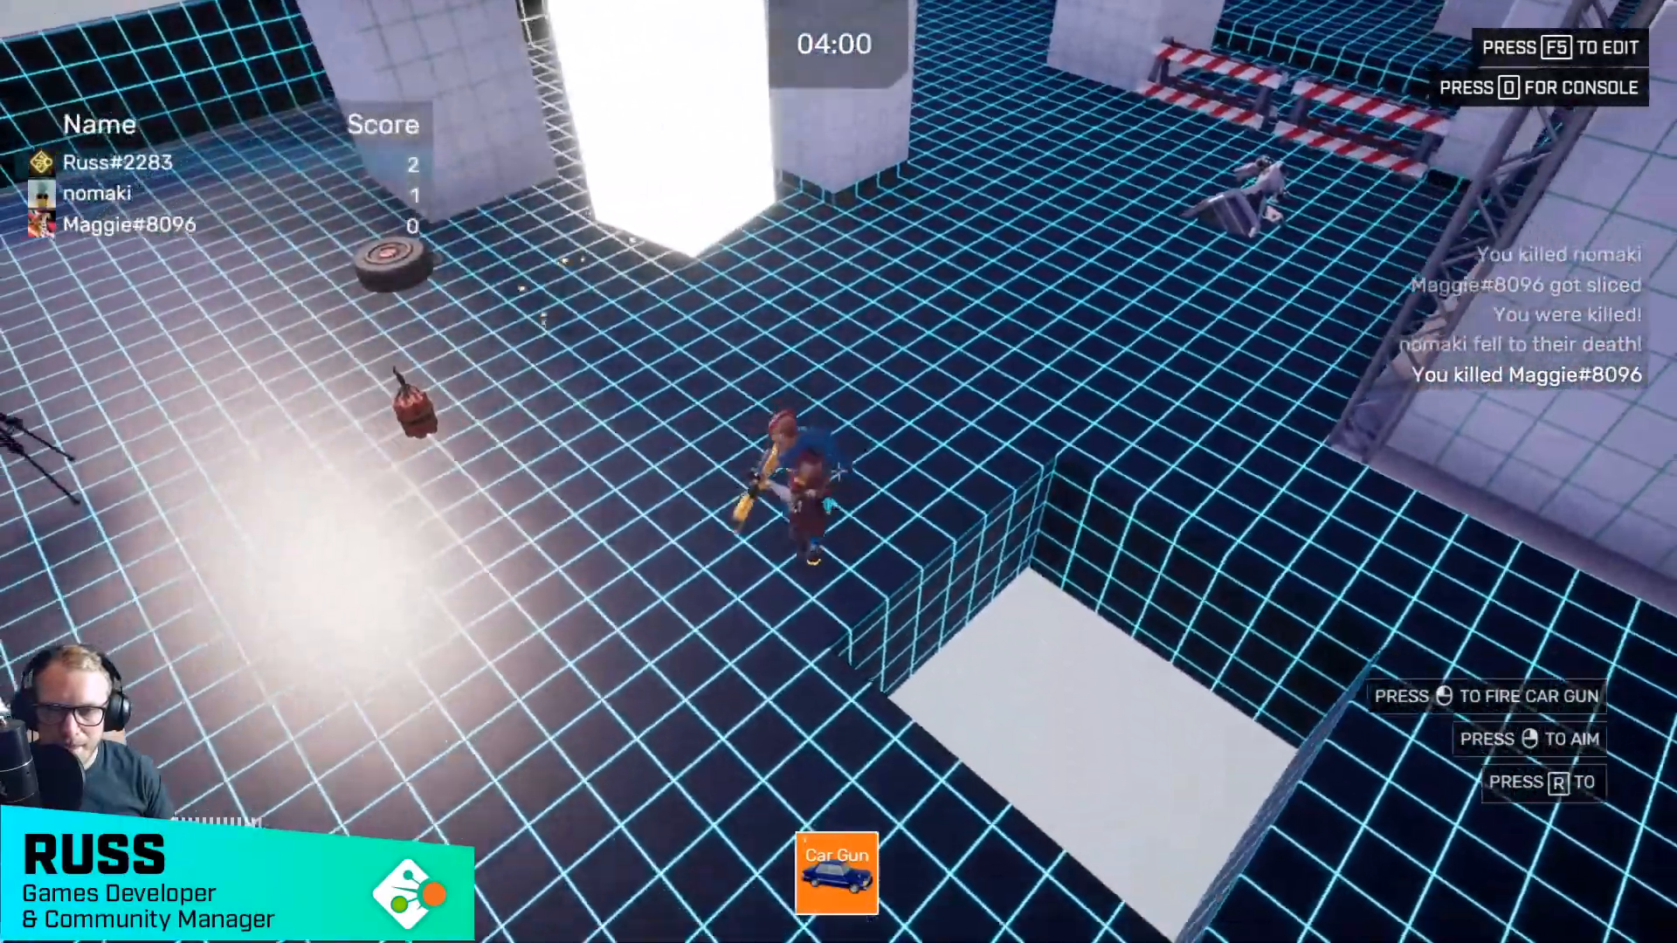
pyautogui.press('s')
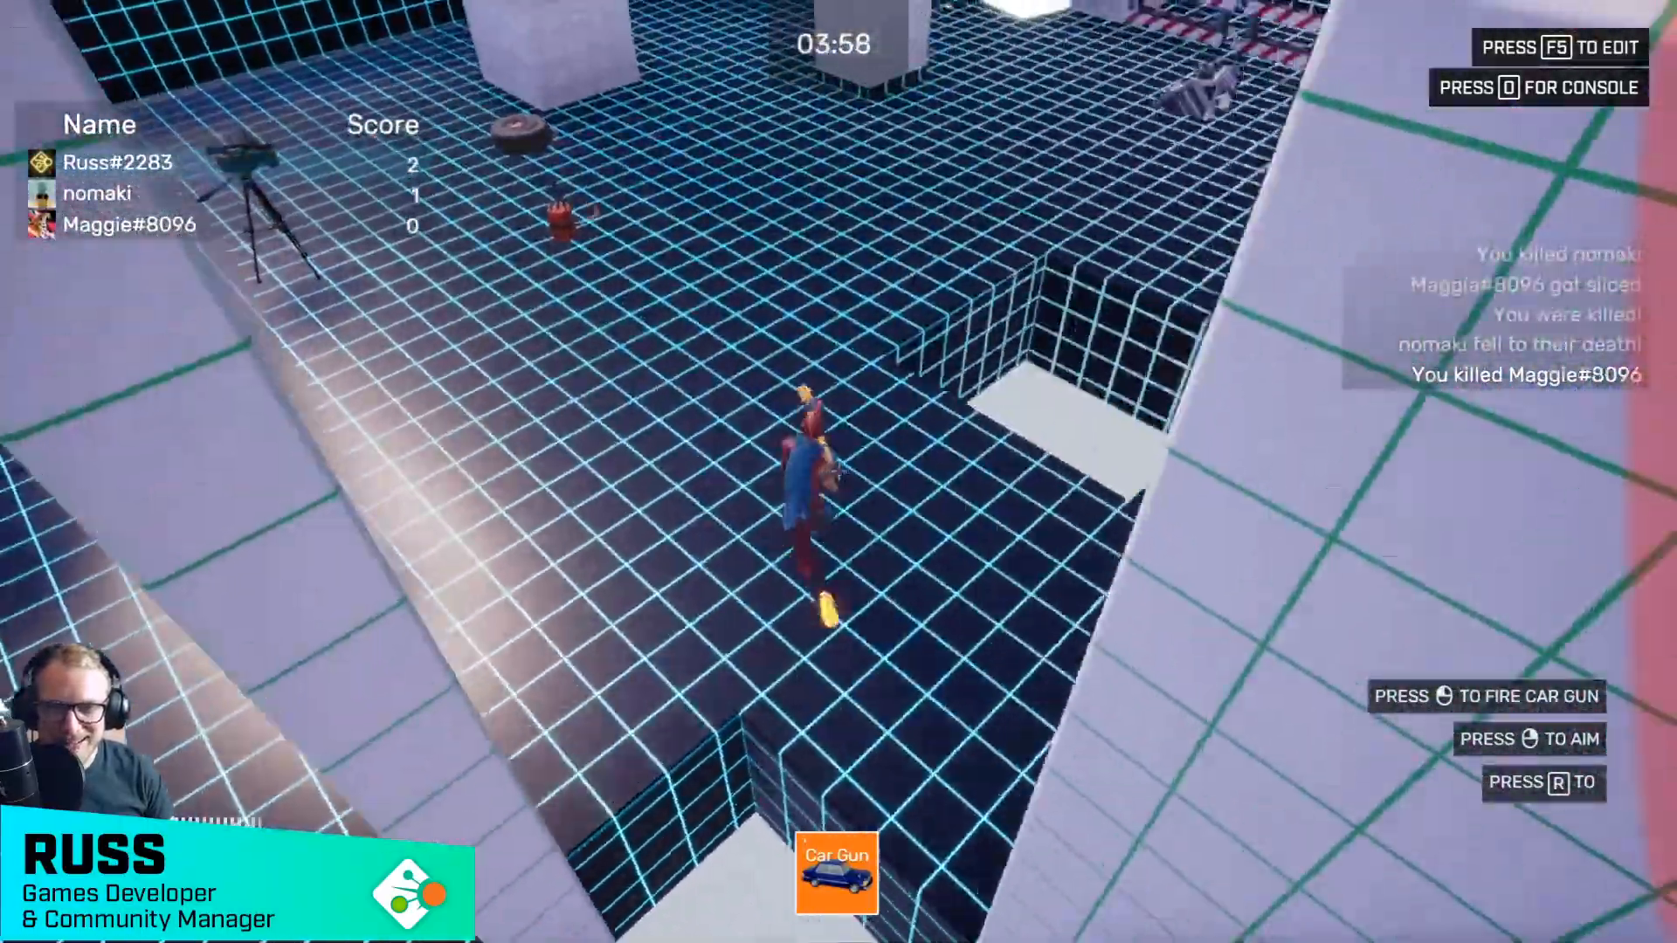
pyautogui.press('s')
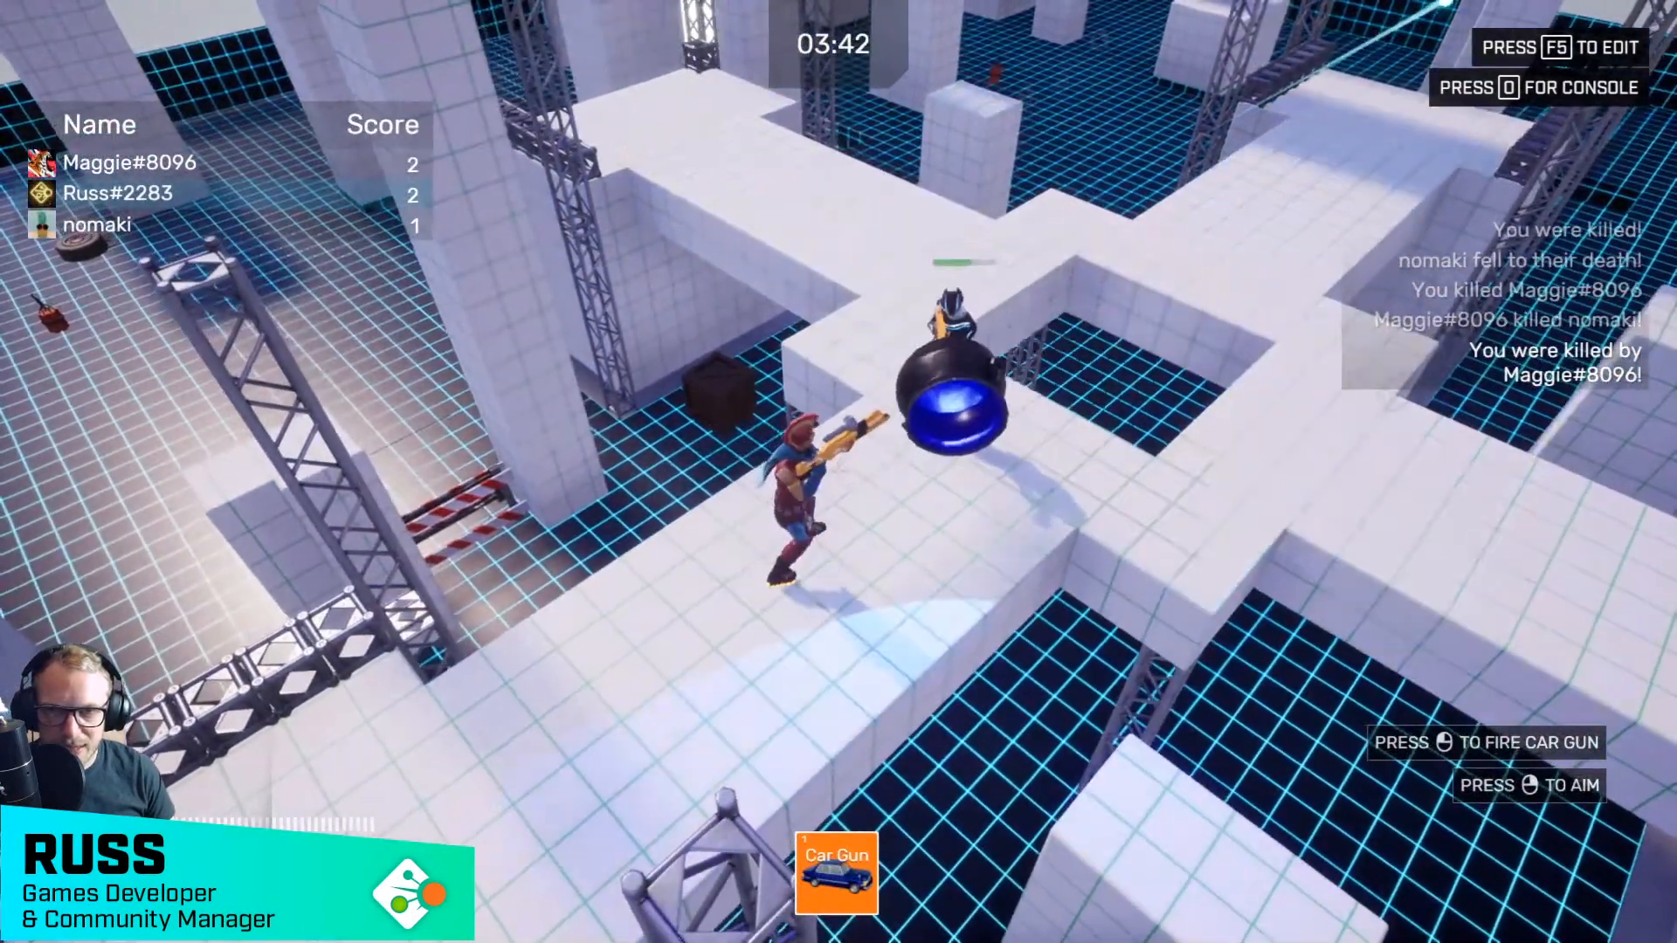
# - Test the Bullet Gun on the arena floor near the camera tripod and the glowing pillar
pyautogui.press('w')
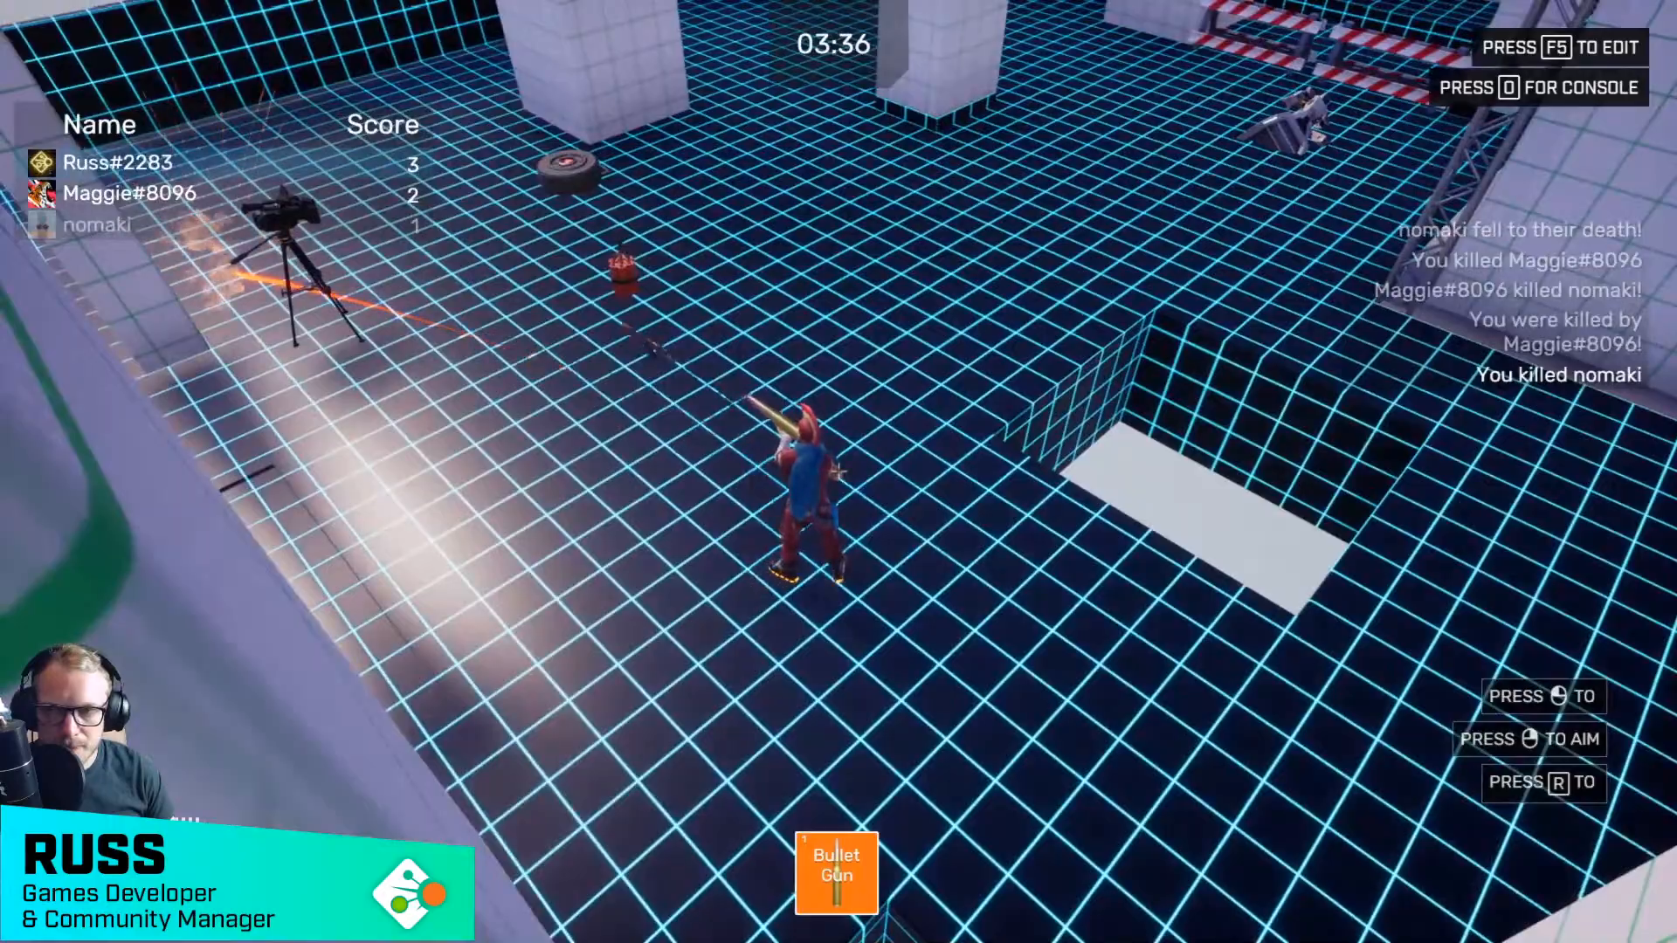
pyautogui.press('w')
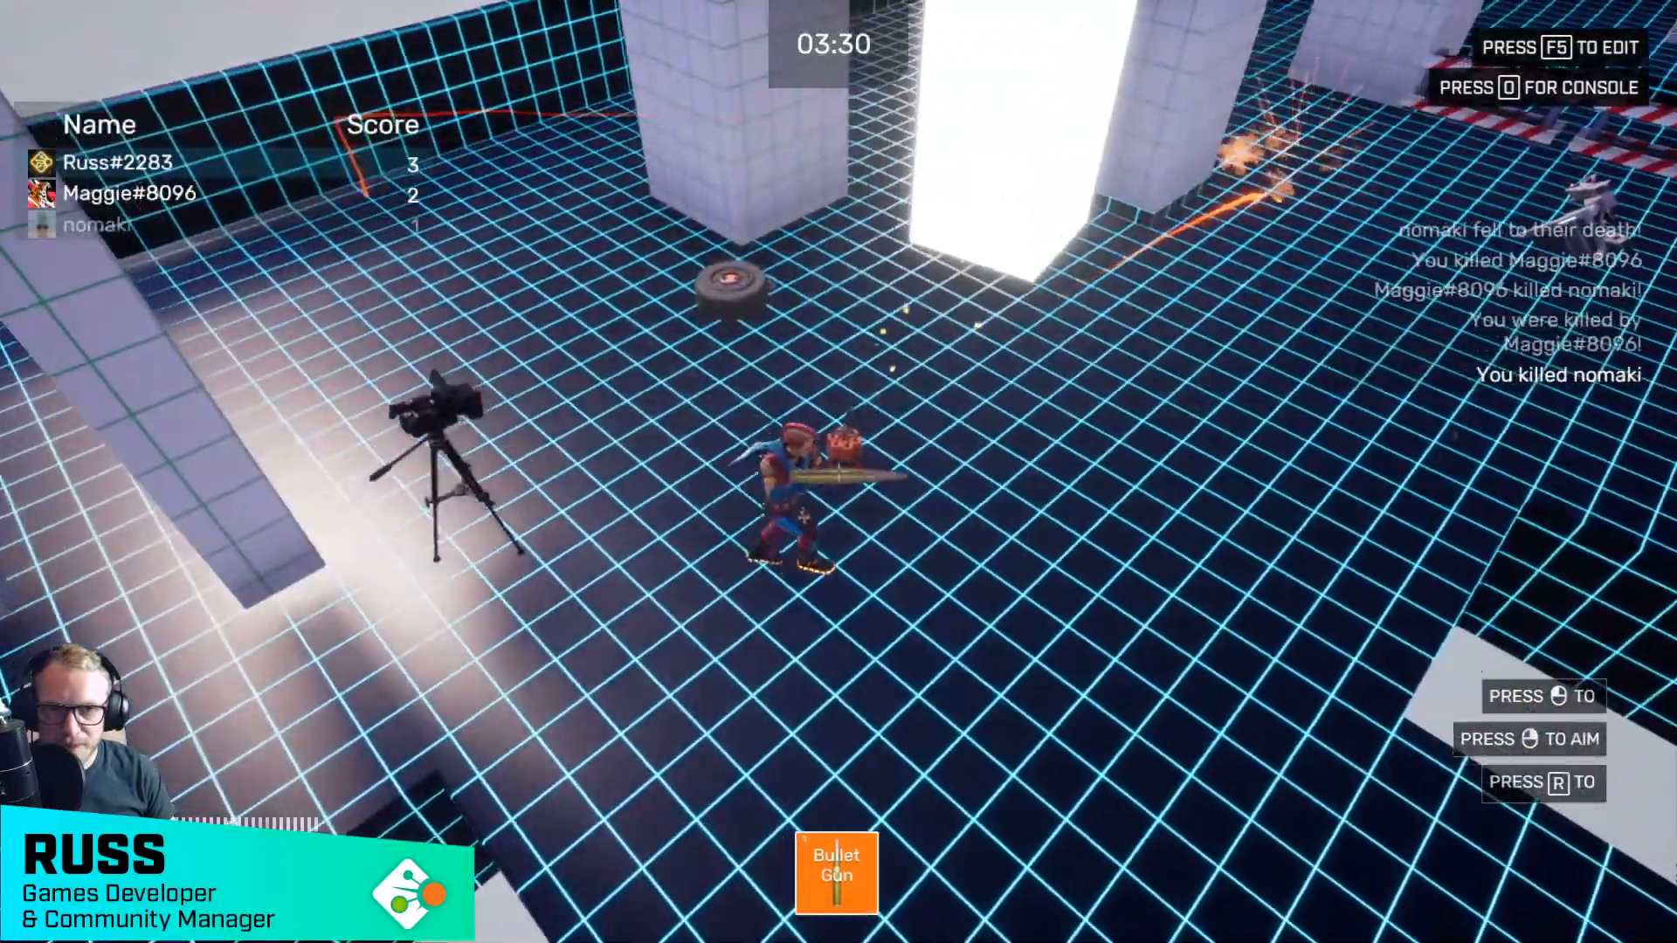
pyautogui.press('d')
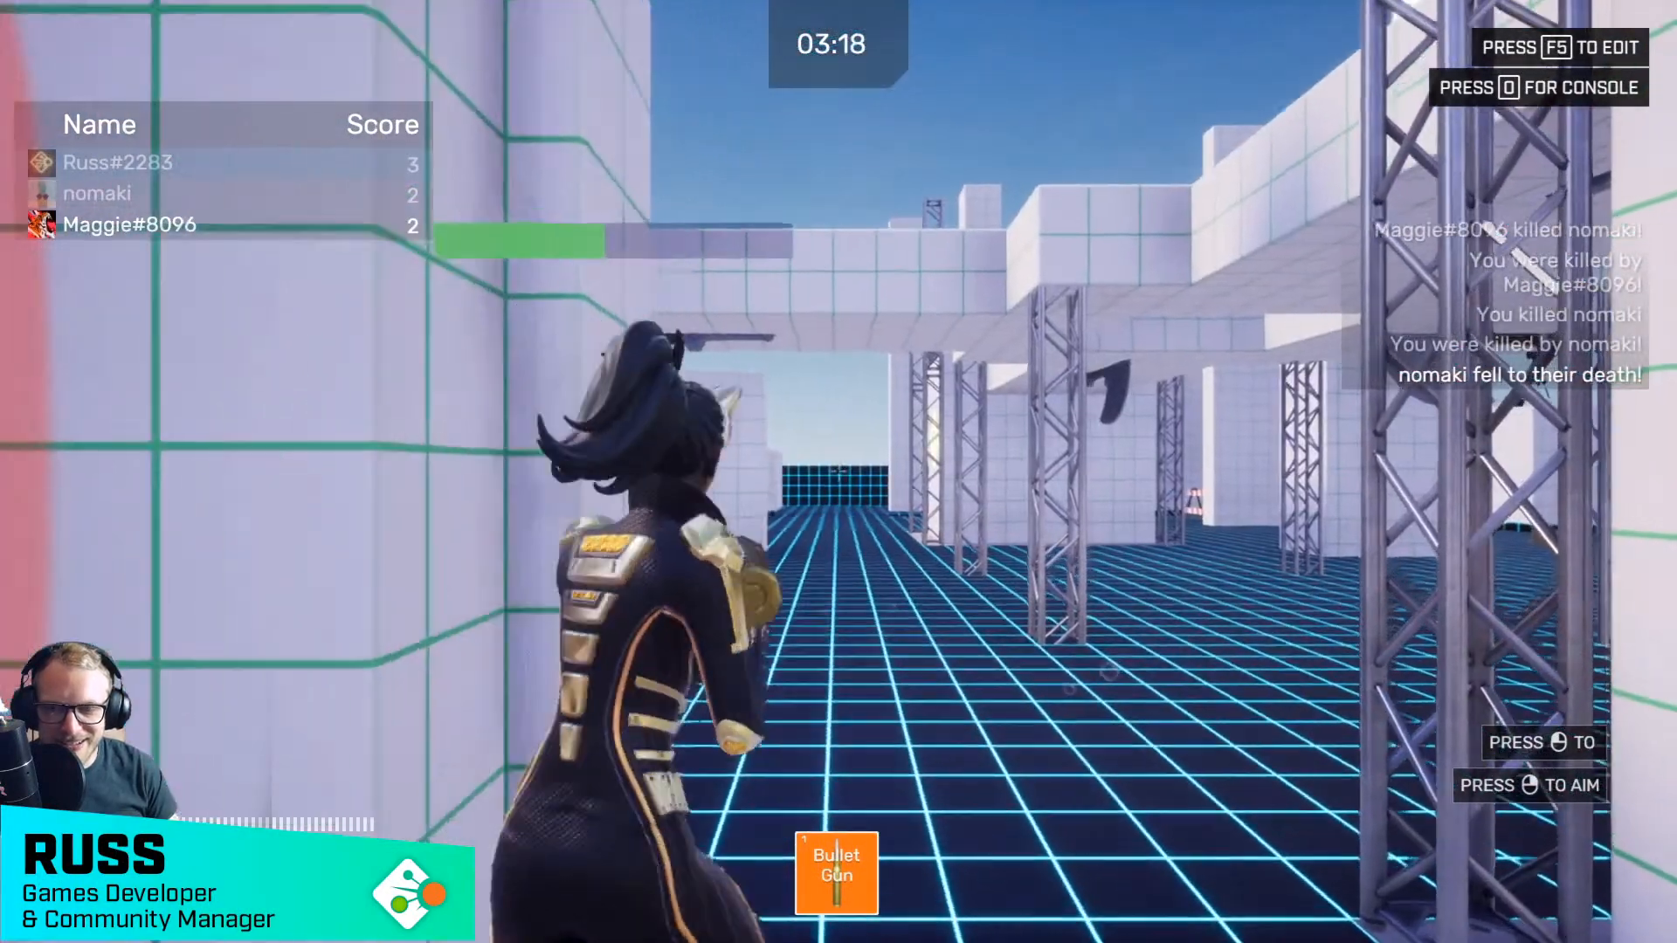
# - Respawn and keep fighting opponents with the Bullet Gun around the truss towers and beneath the walkways
pyautogui.press('d')
pyautogui.press('w')
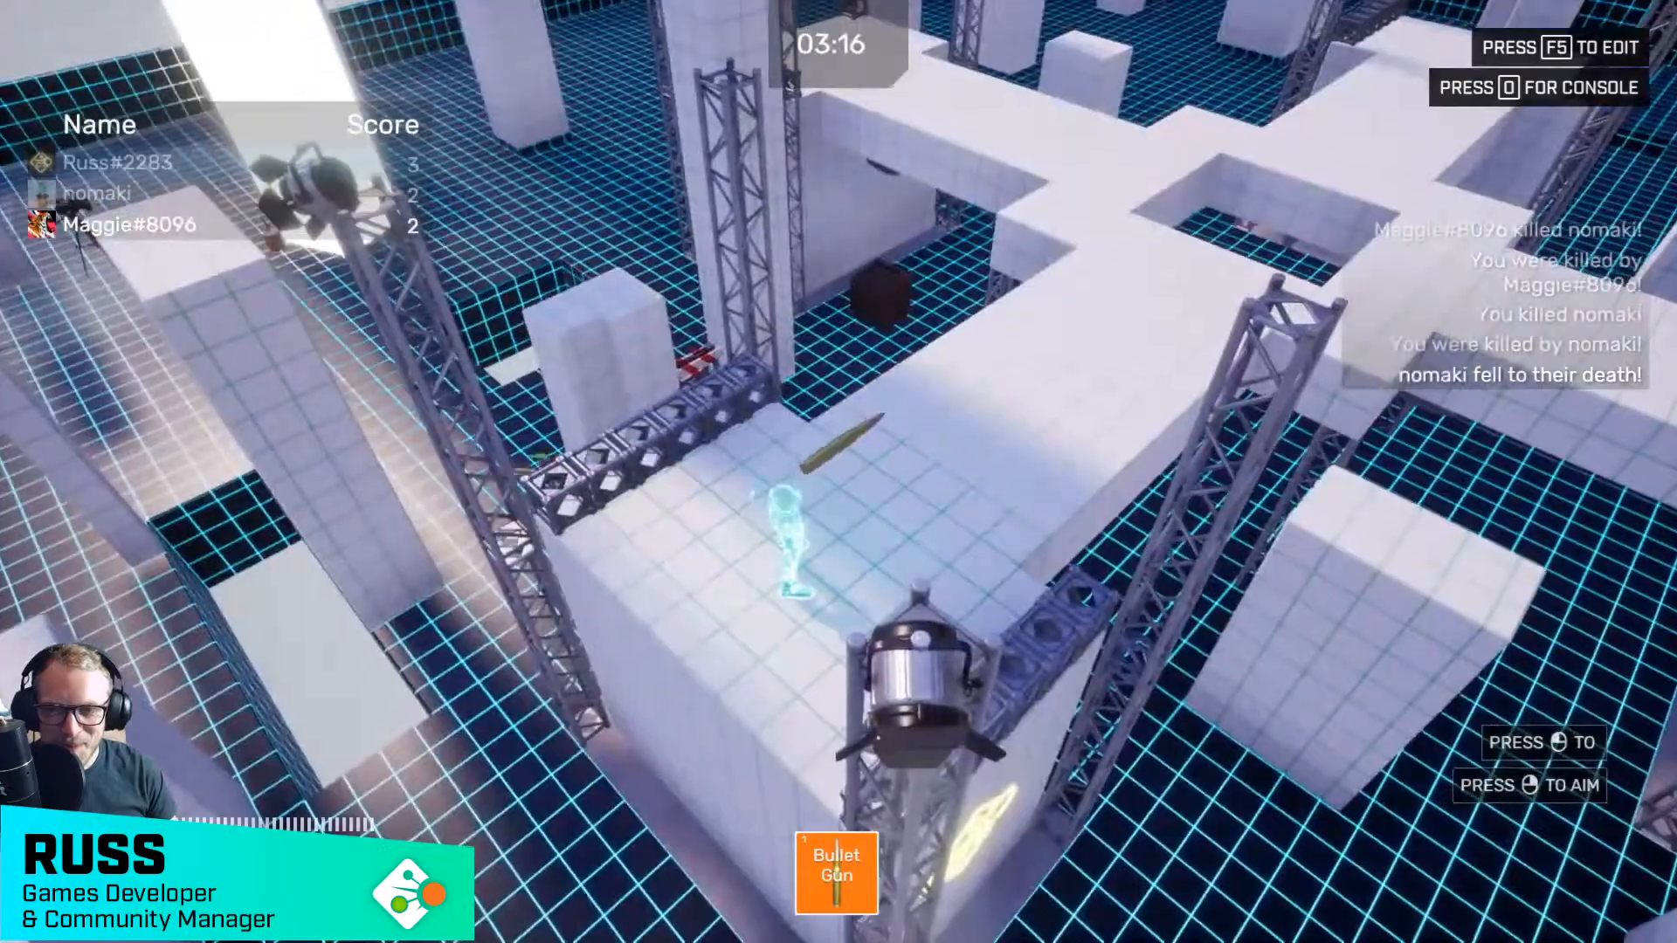
pyautogui.press('a')
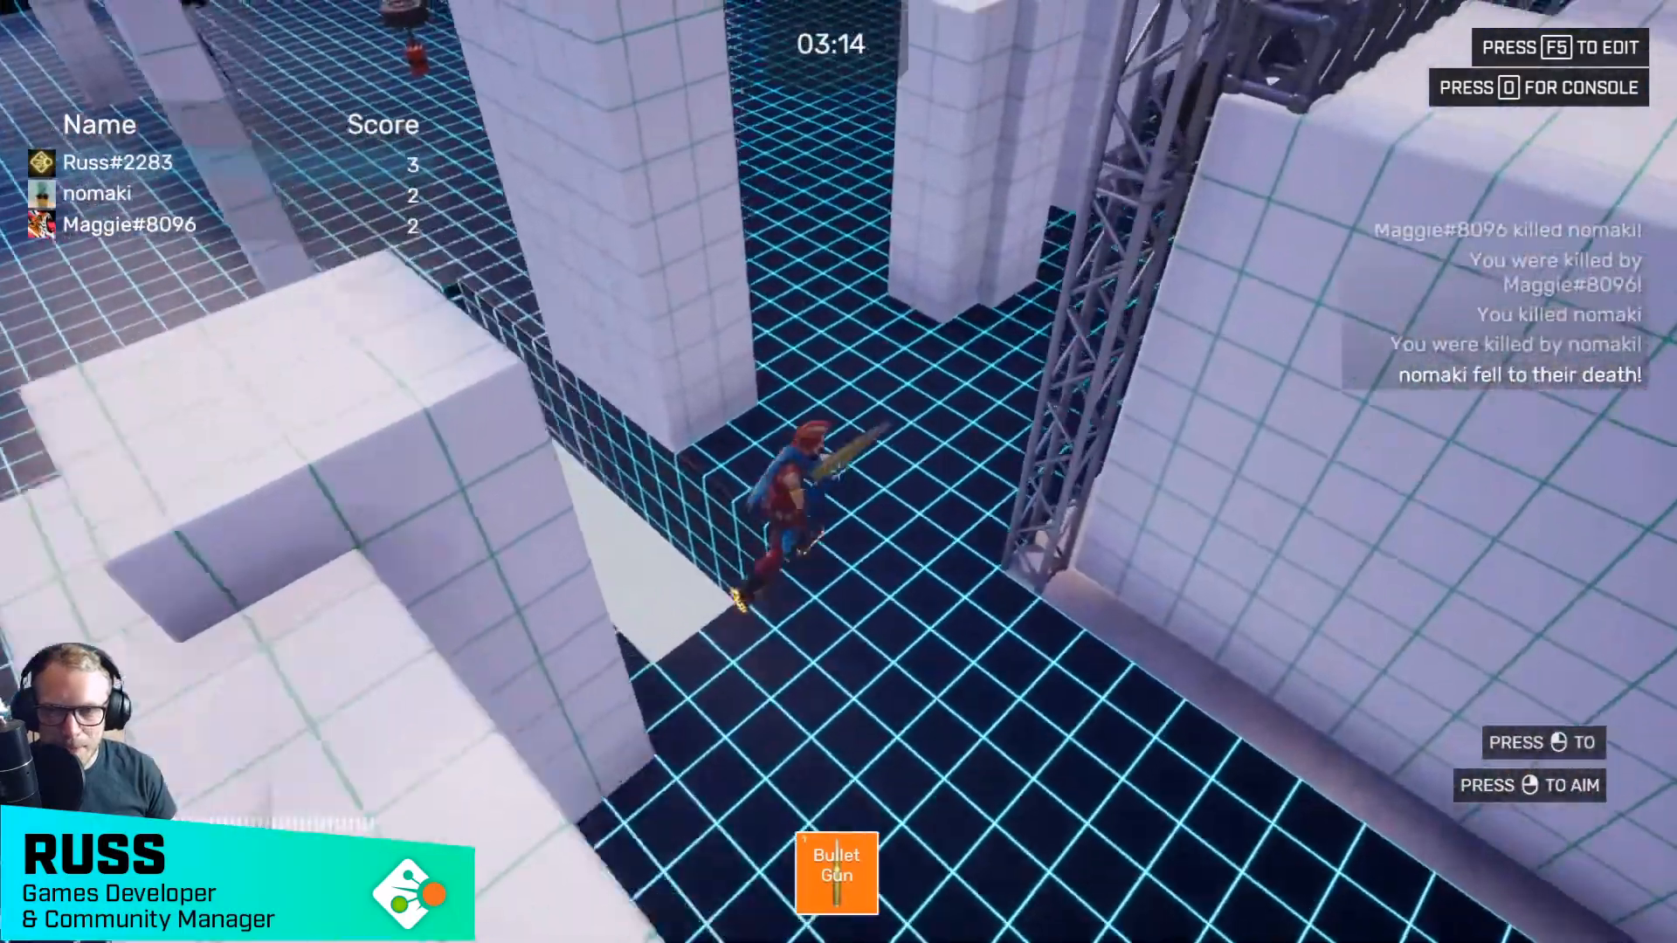
pyautogui.press('d')
pyautogui.press('w')
pyautogui.press('d')
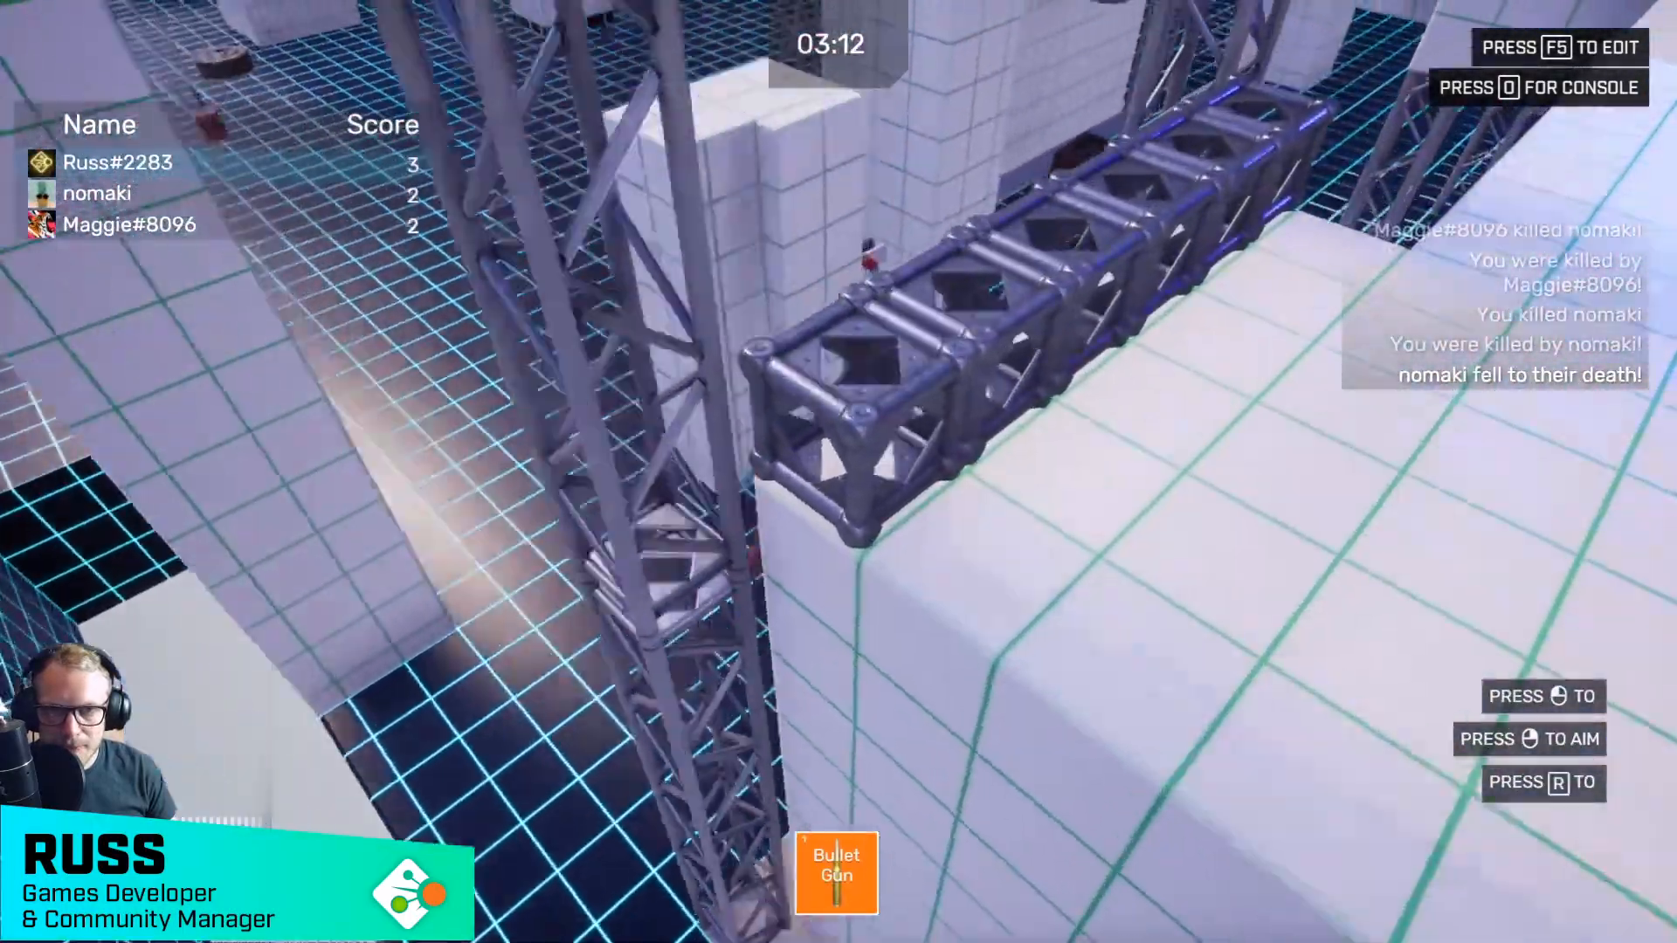
pyautogui.press('w')
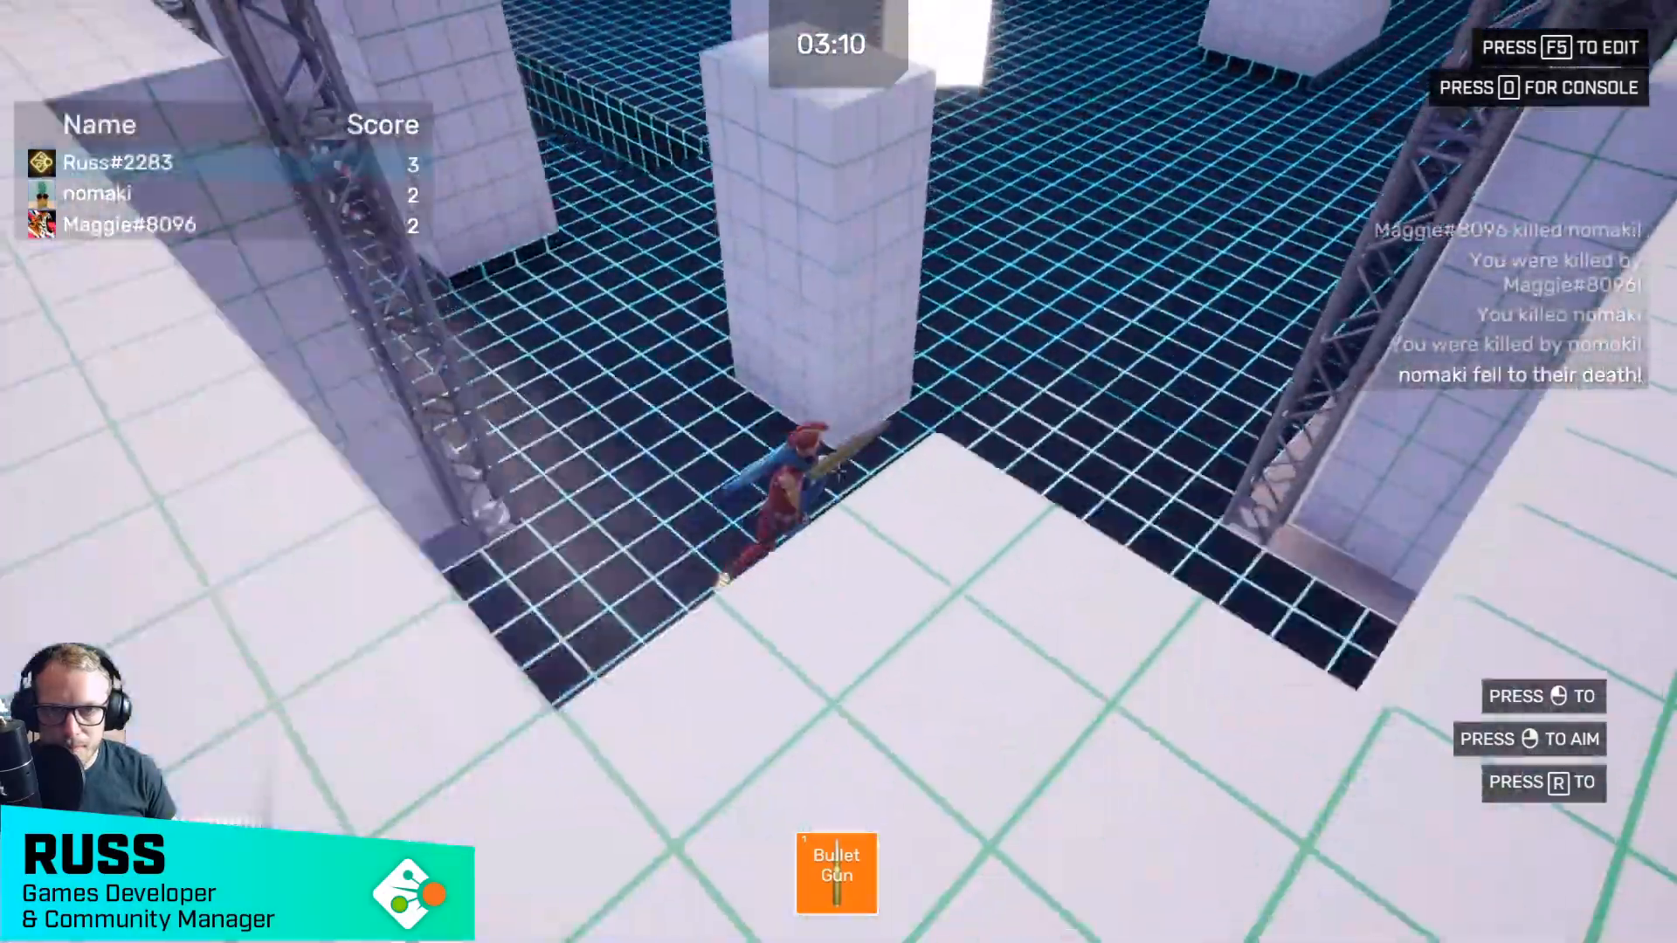
pyautogui.press('w')
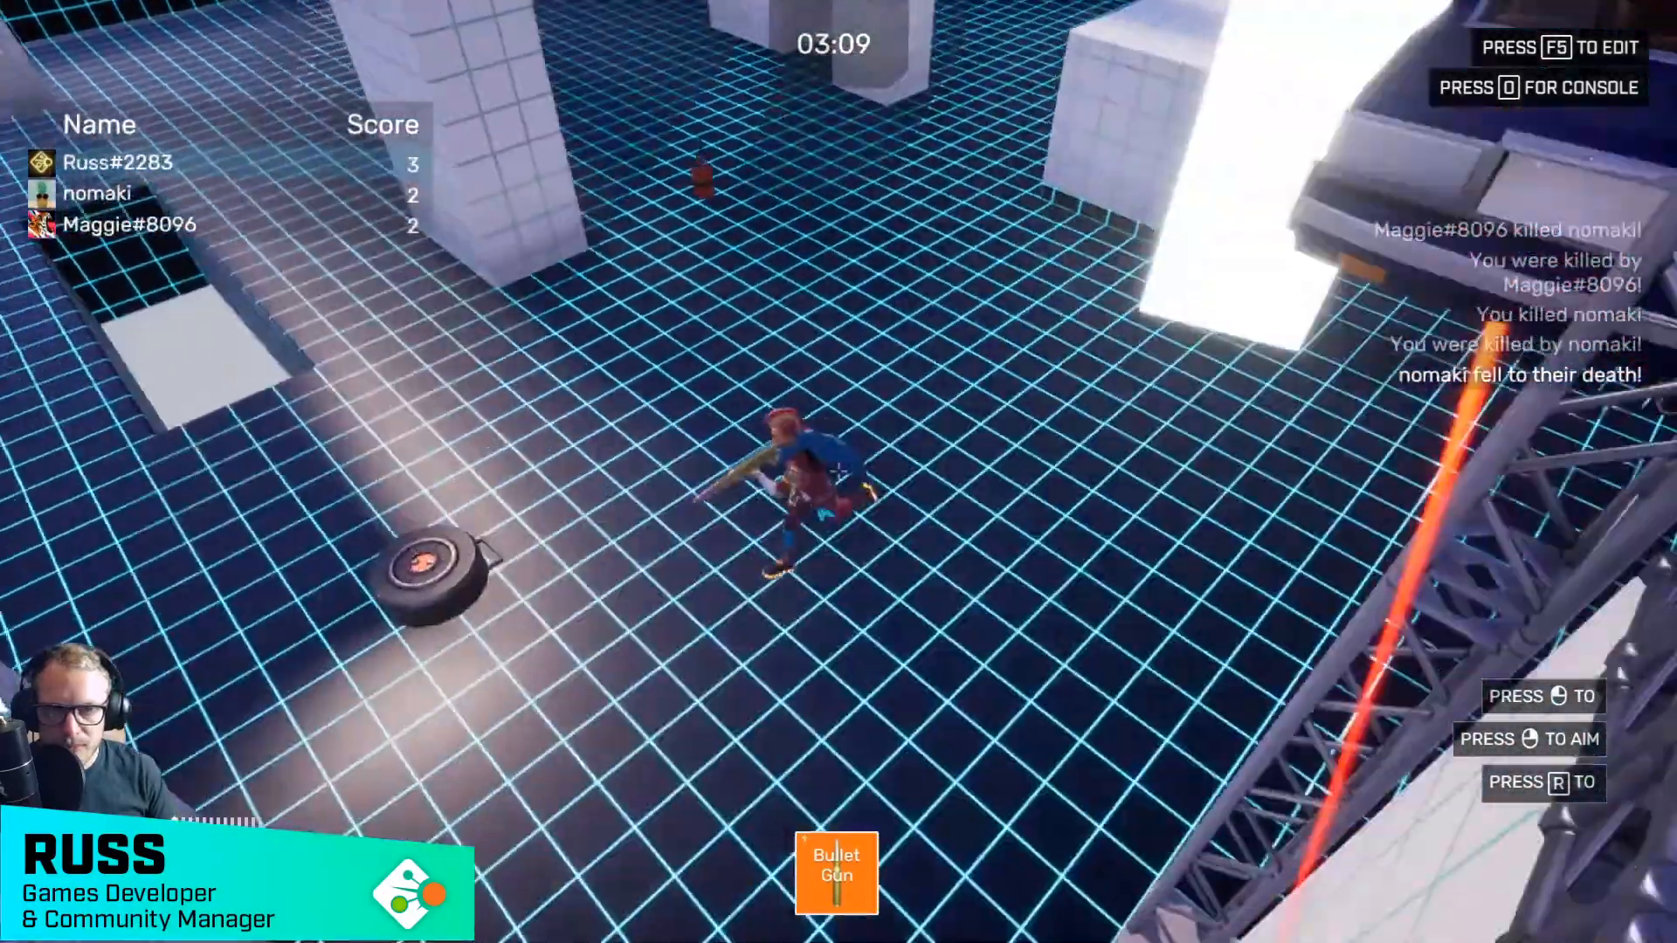
pyautogui.press('w')
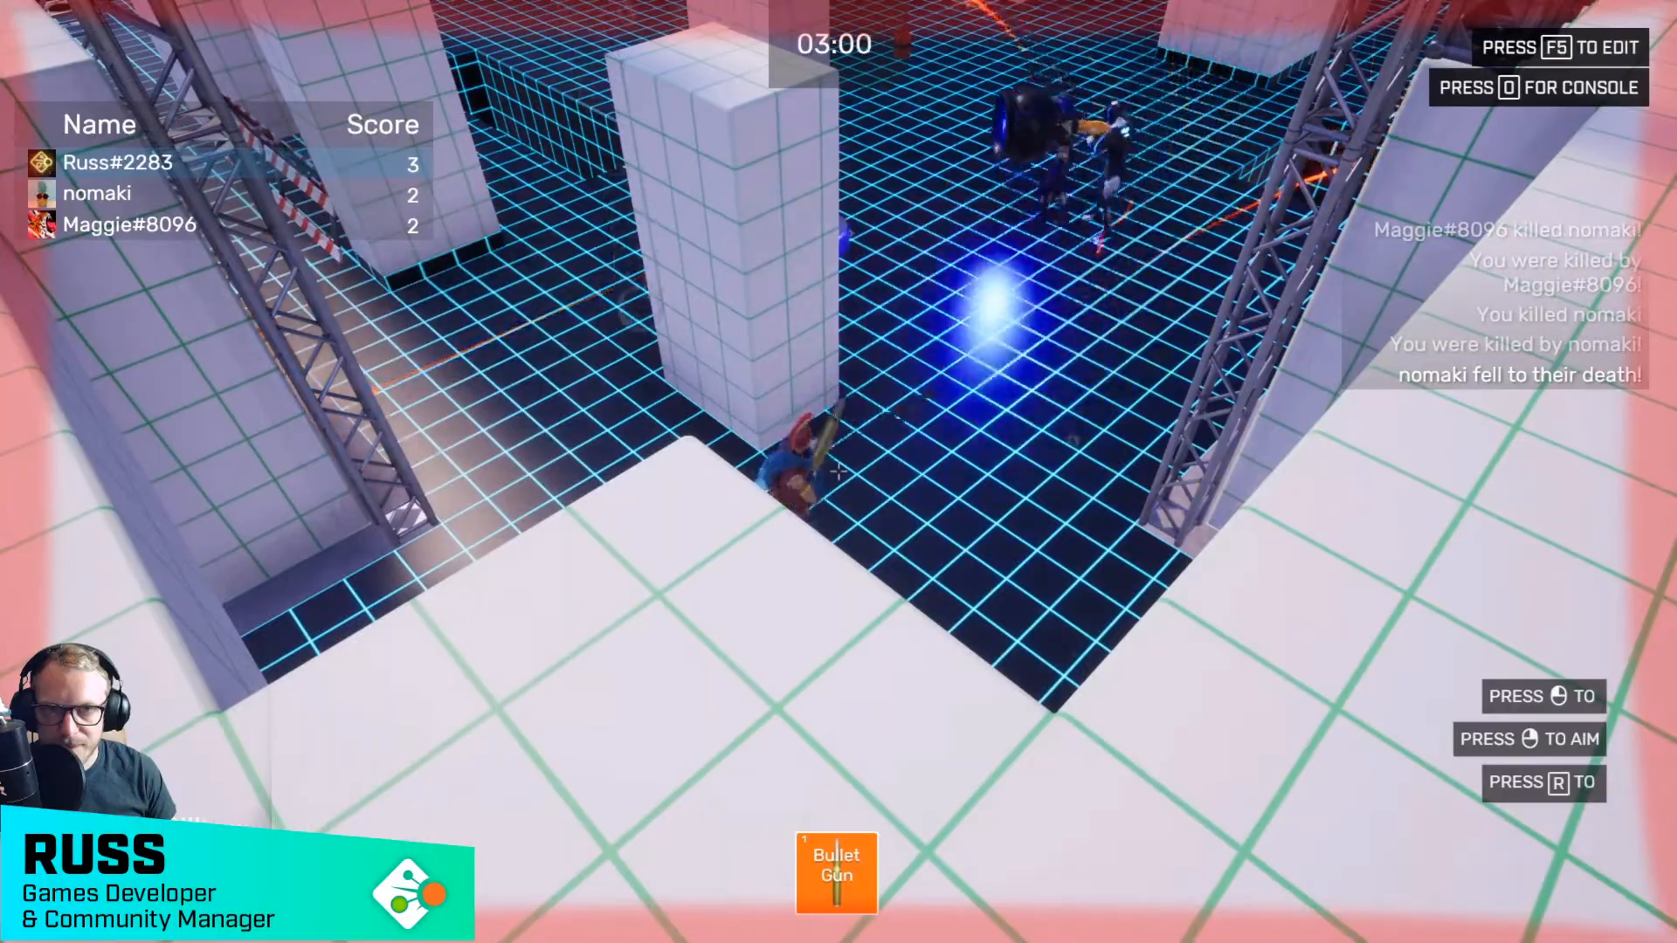
# - Fight opponents with the Bullet Gun and the Concussic Blaster around the truss tower, pillars and pit
pyautogui.press('w')
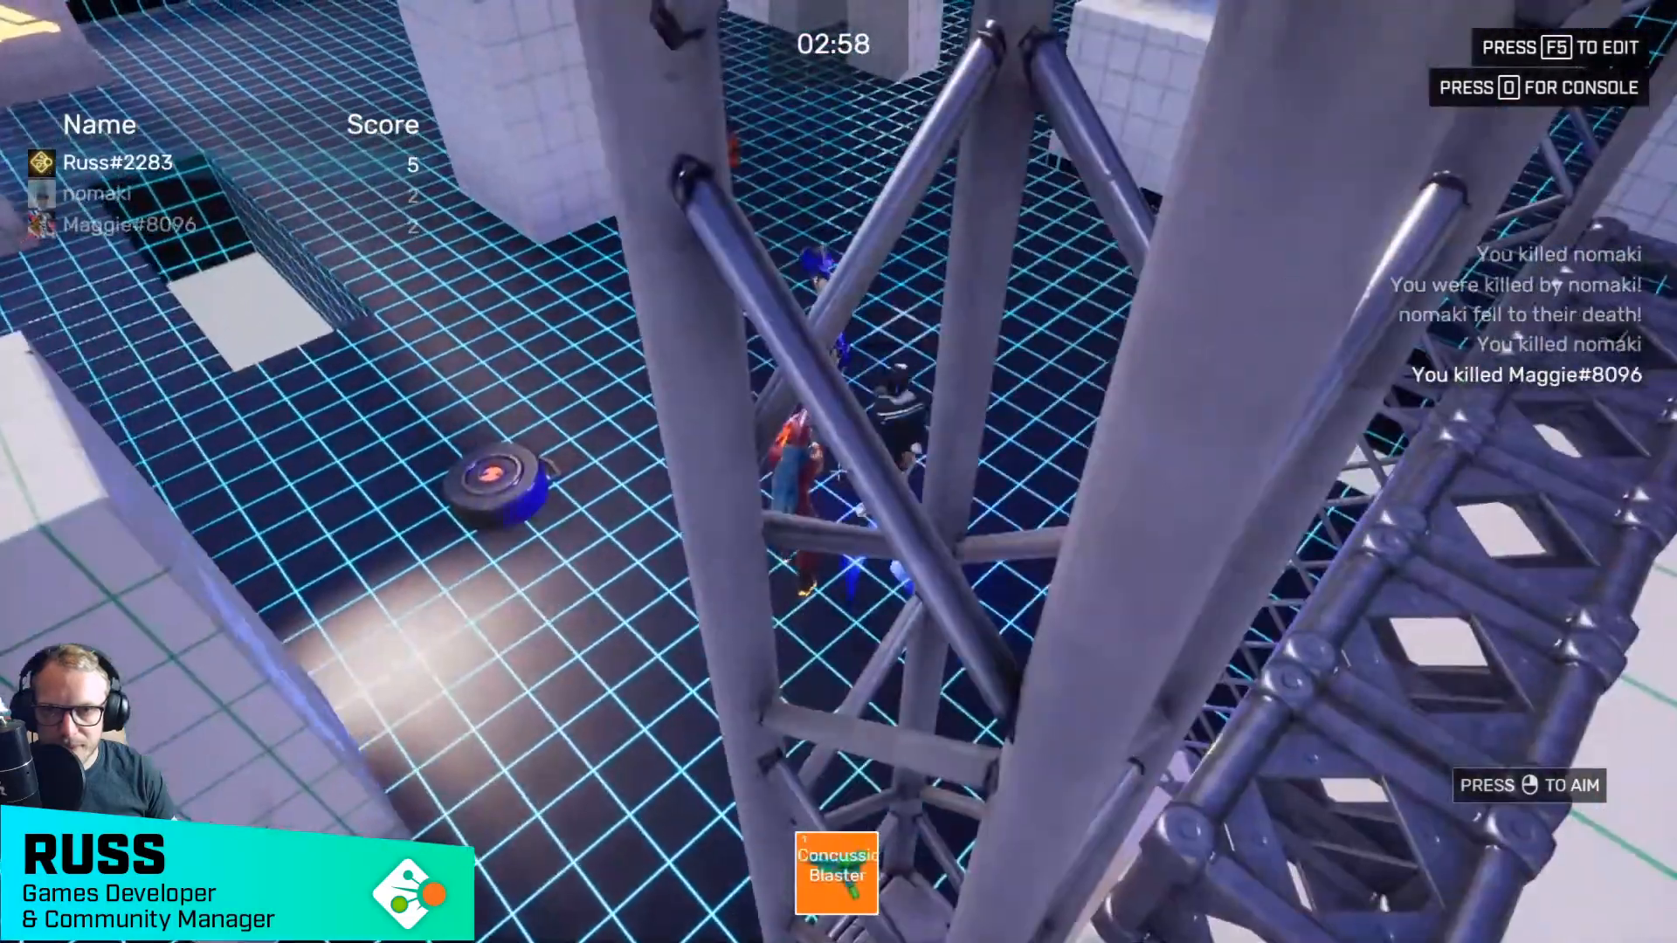
pyautogui.press('w')
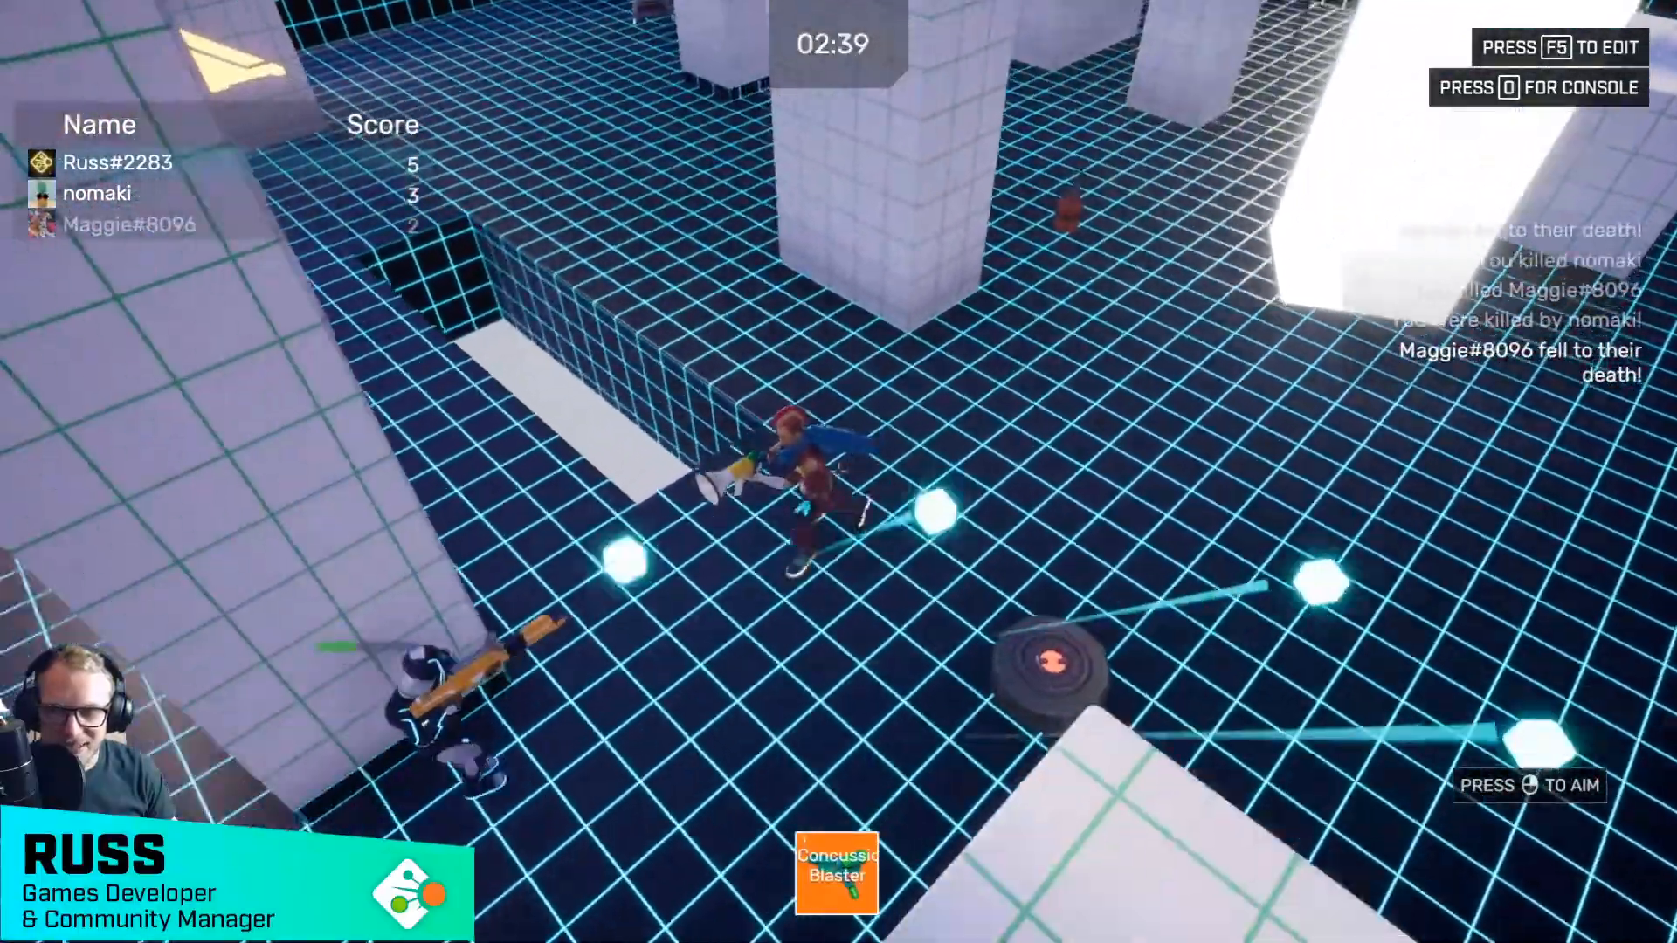
pyautogui.press('s')
pyautogui.click(839, 472)
pyautogui.press('a')
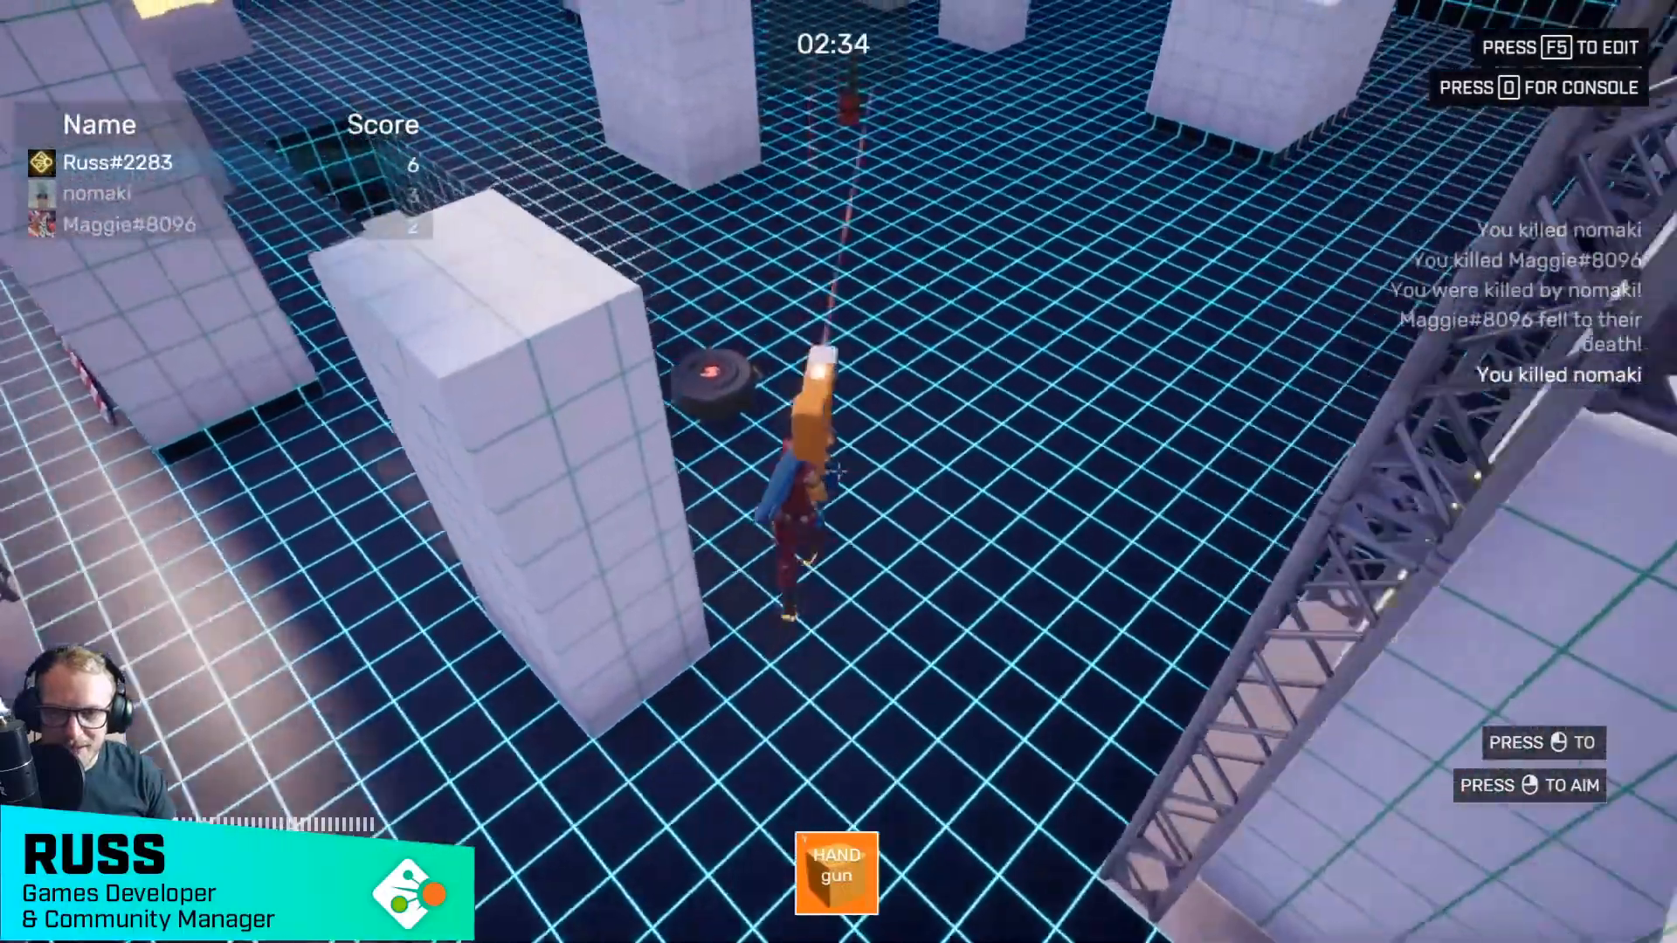
# - Playtest the HAND gun by firing its beam in several directions on the arena floor and at the nearby opponent
pyautogui.click(838, 471)
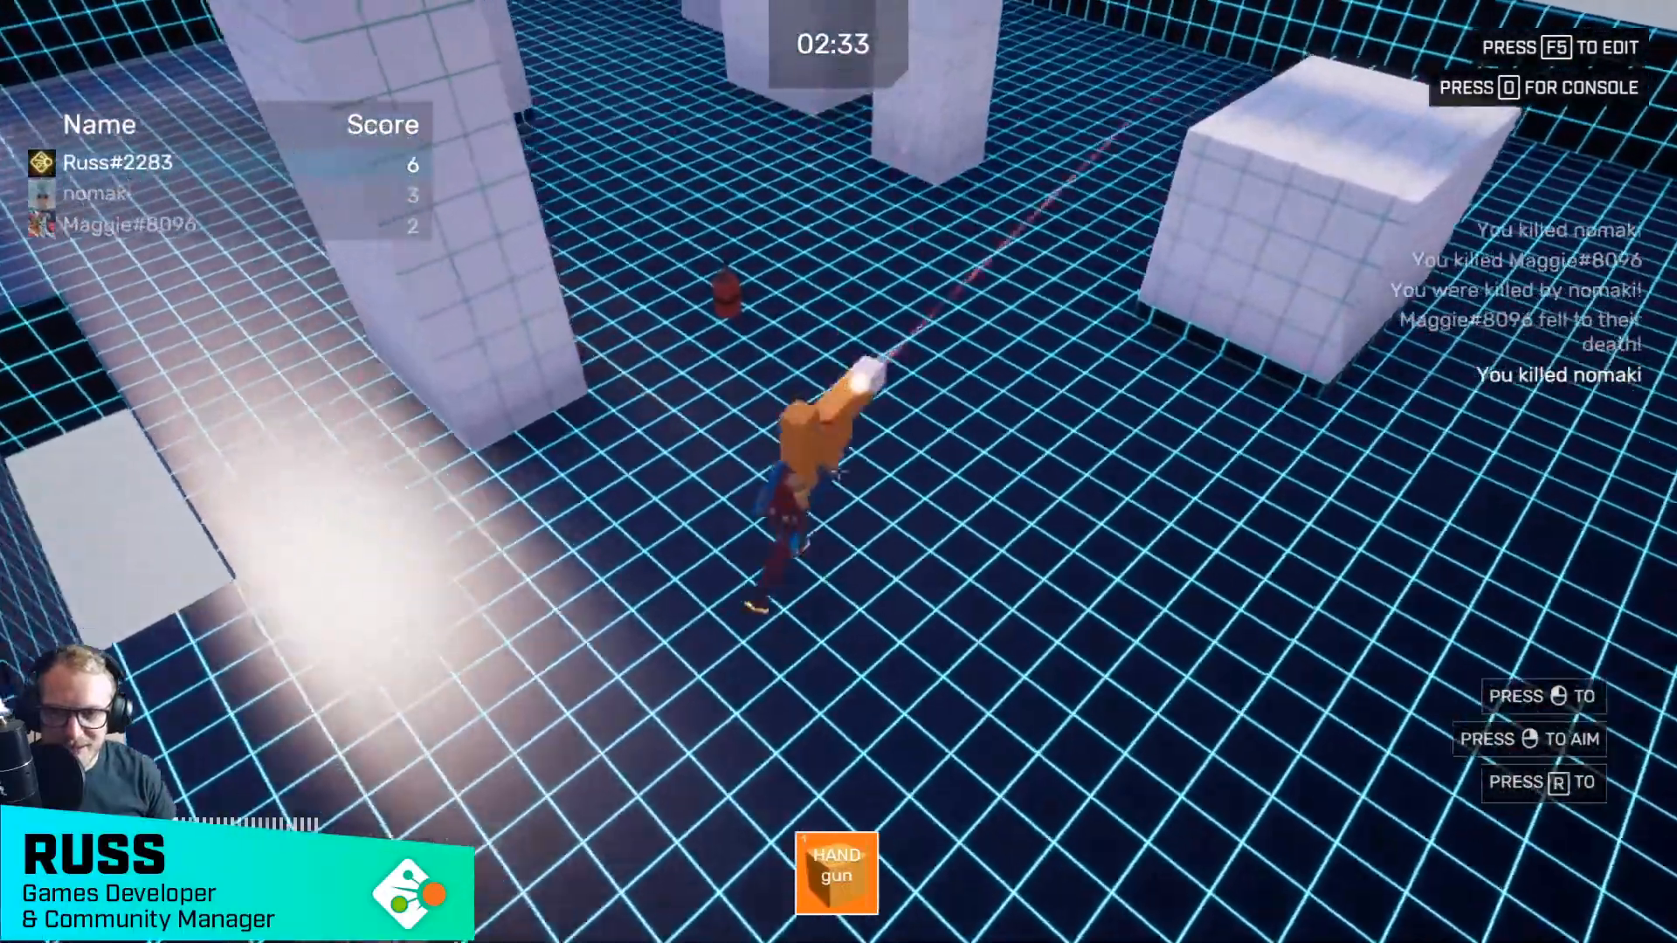
pyautogui.click(838, 472)
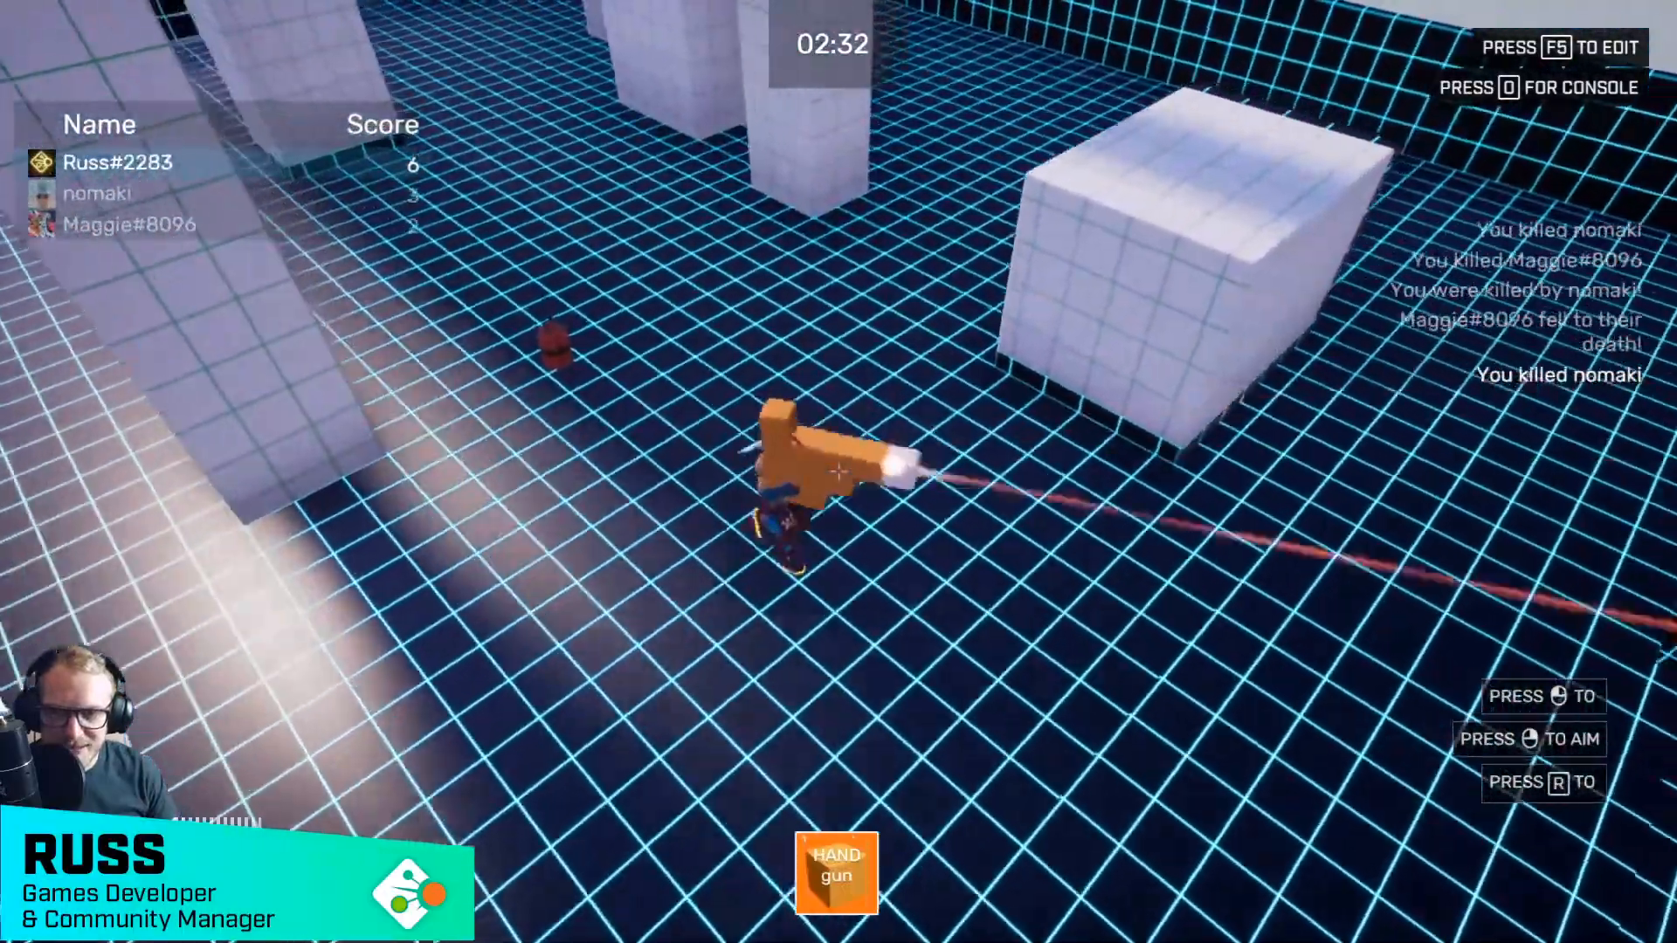
pyautogui.click(838, 471)
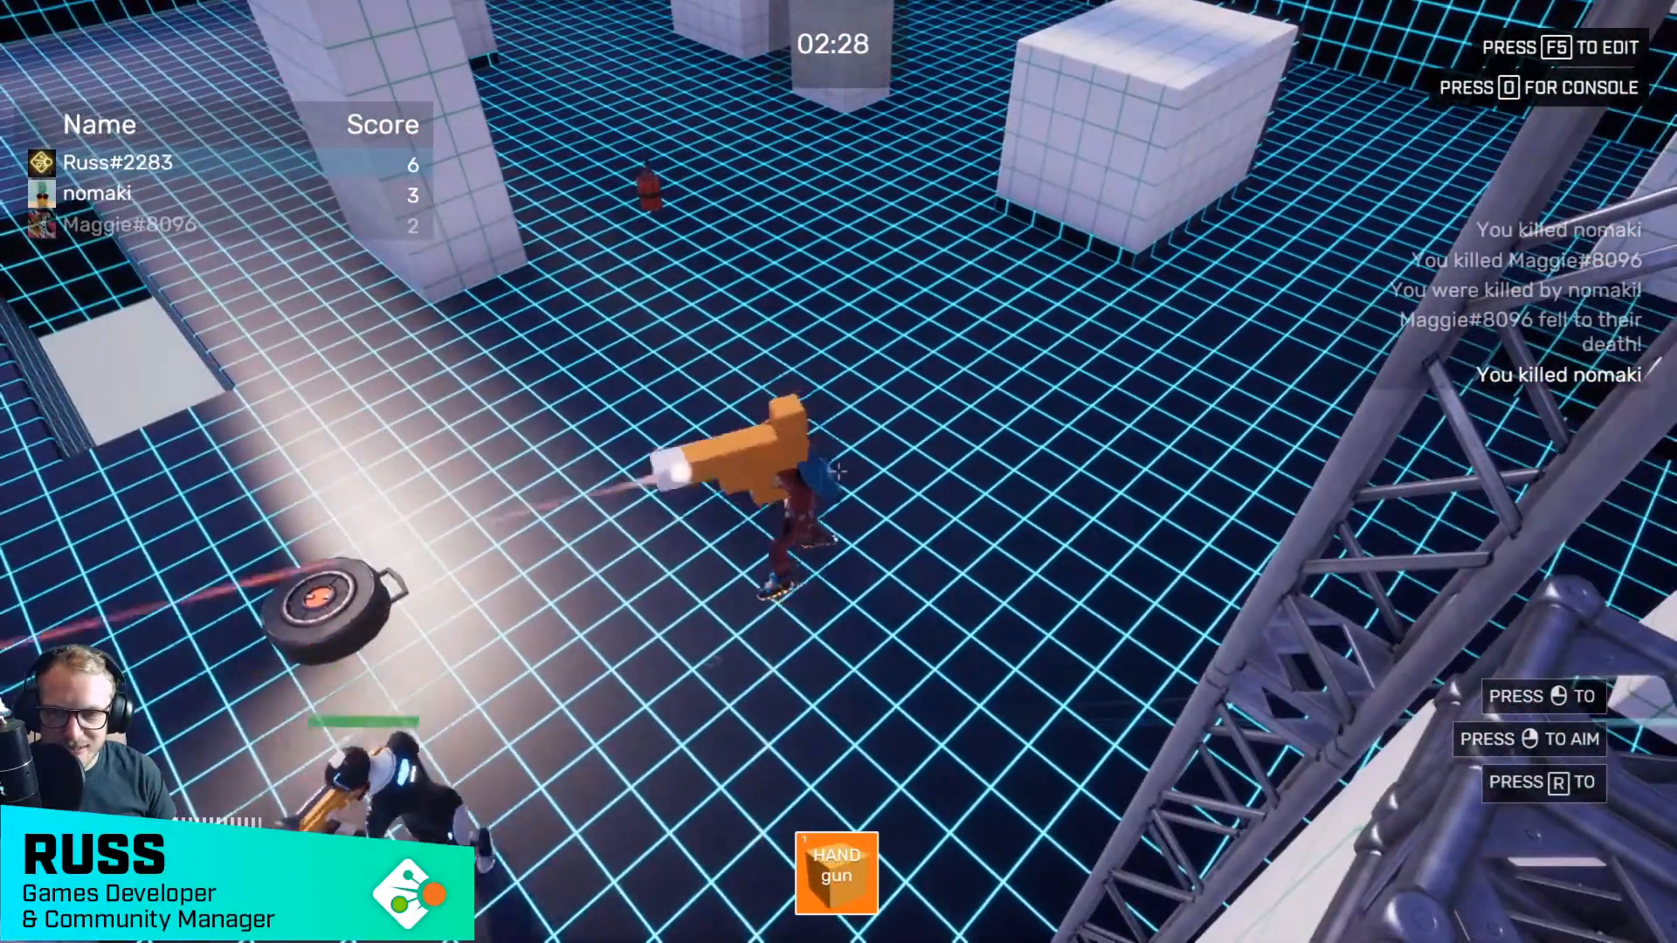
pyautogui.click(838, 472)
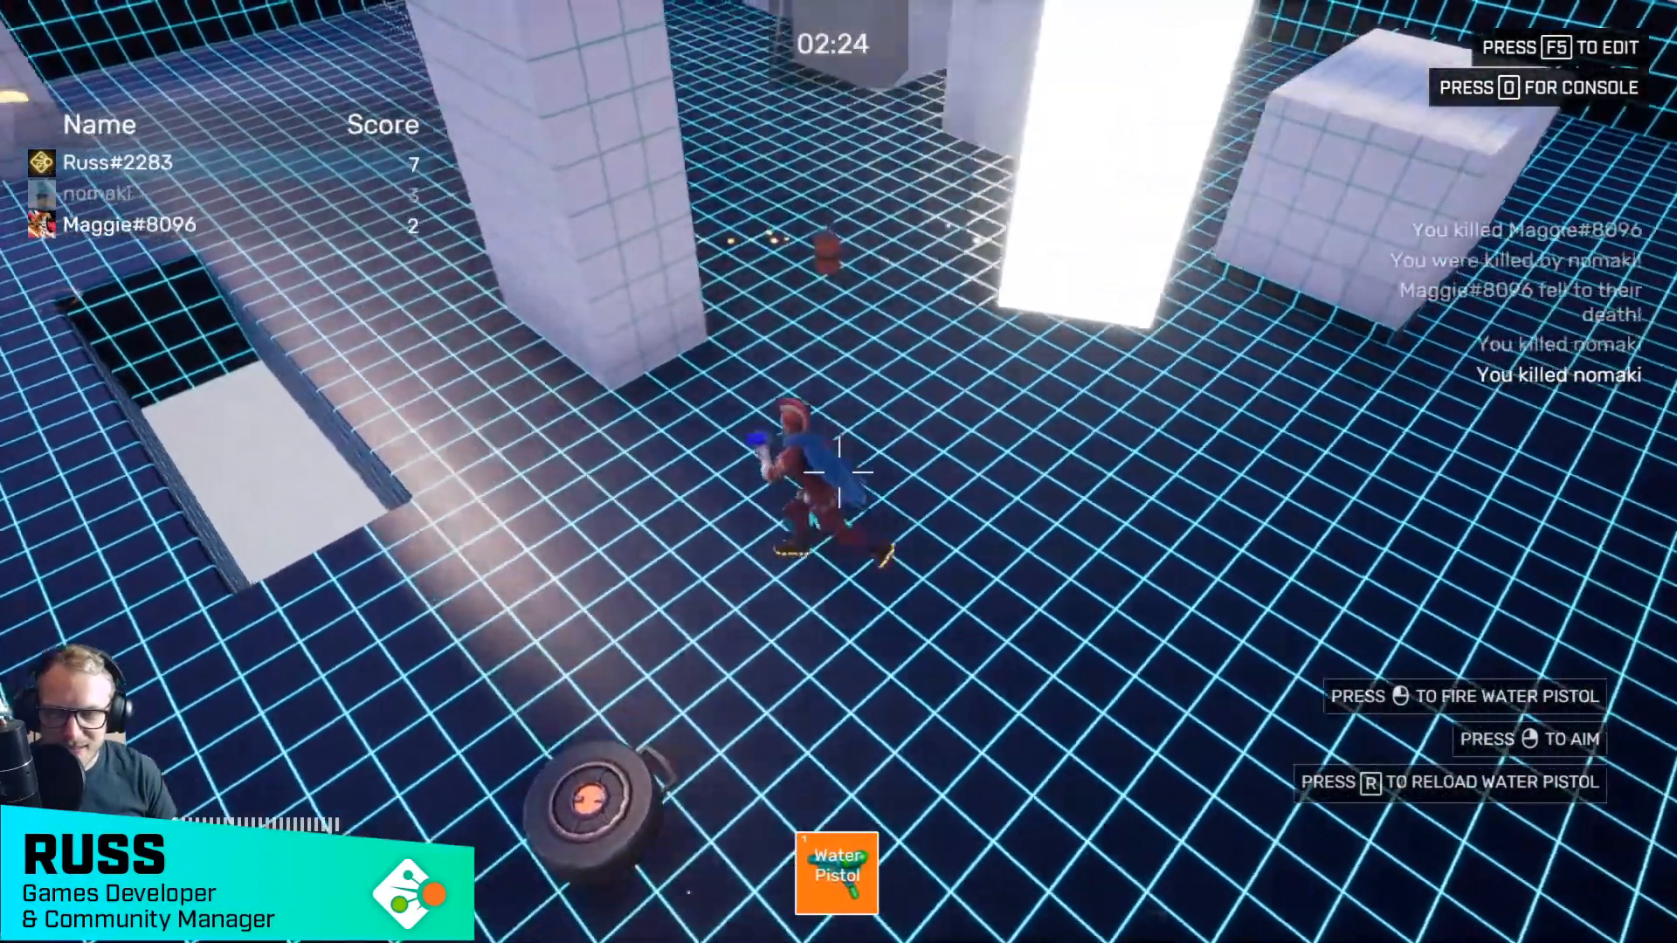
# - Playtest the Water Pistol against opponents on the arena floor near the pit and the tyre
pyautogui.click(839, 471)
pyautogui.press('w')
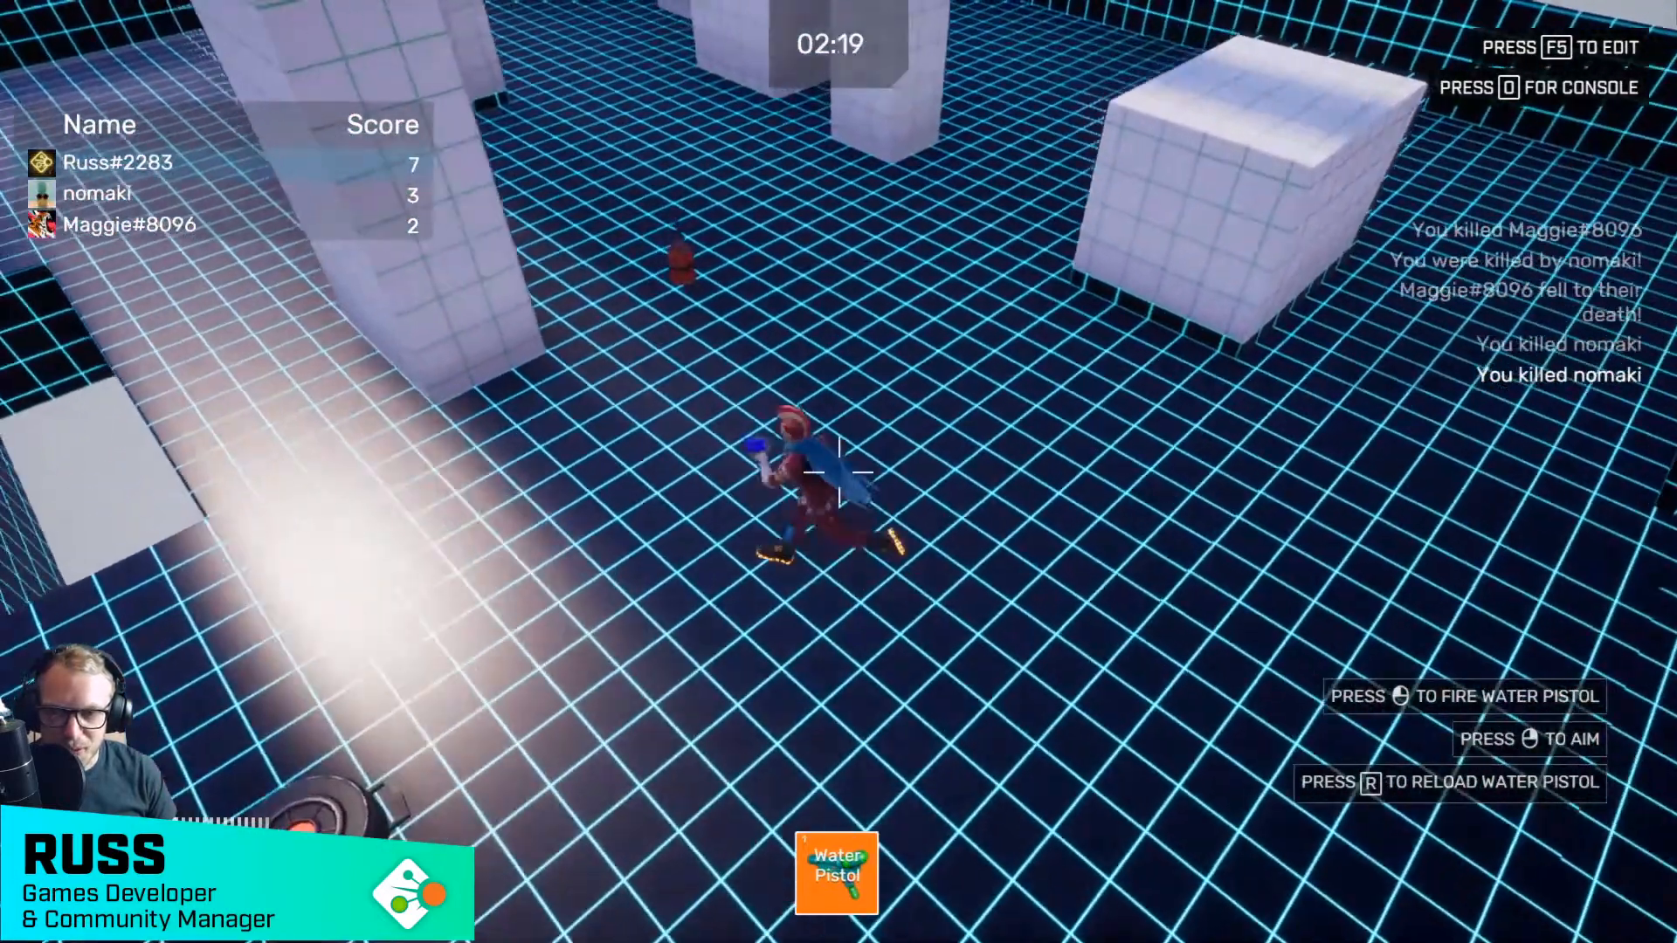
pyautogui.click(838, 472)
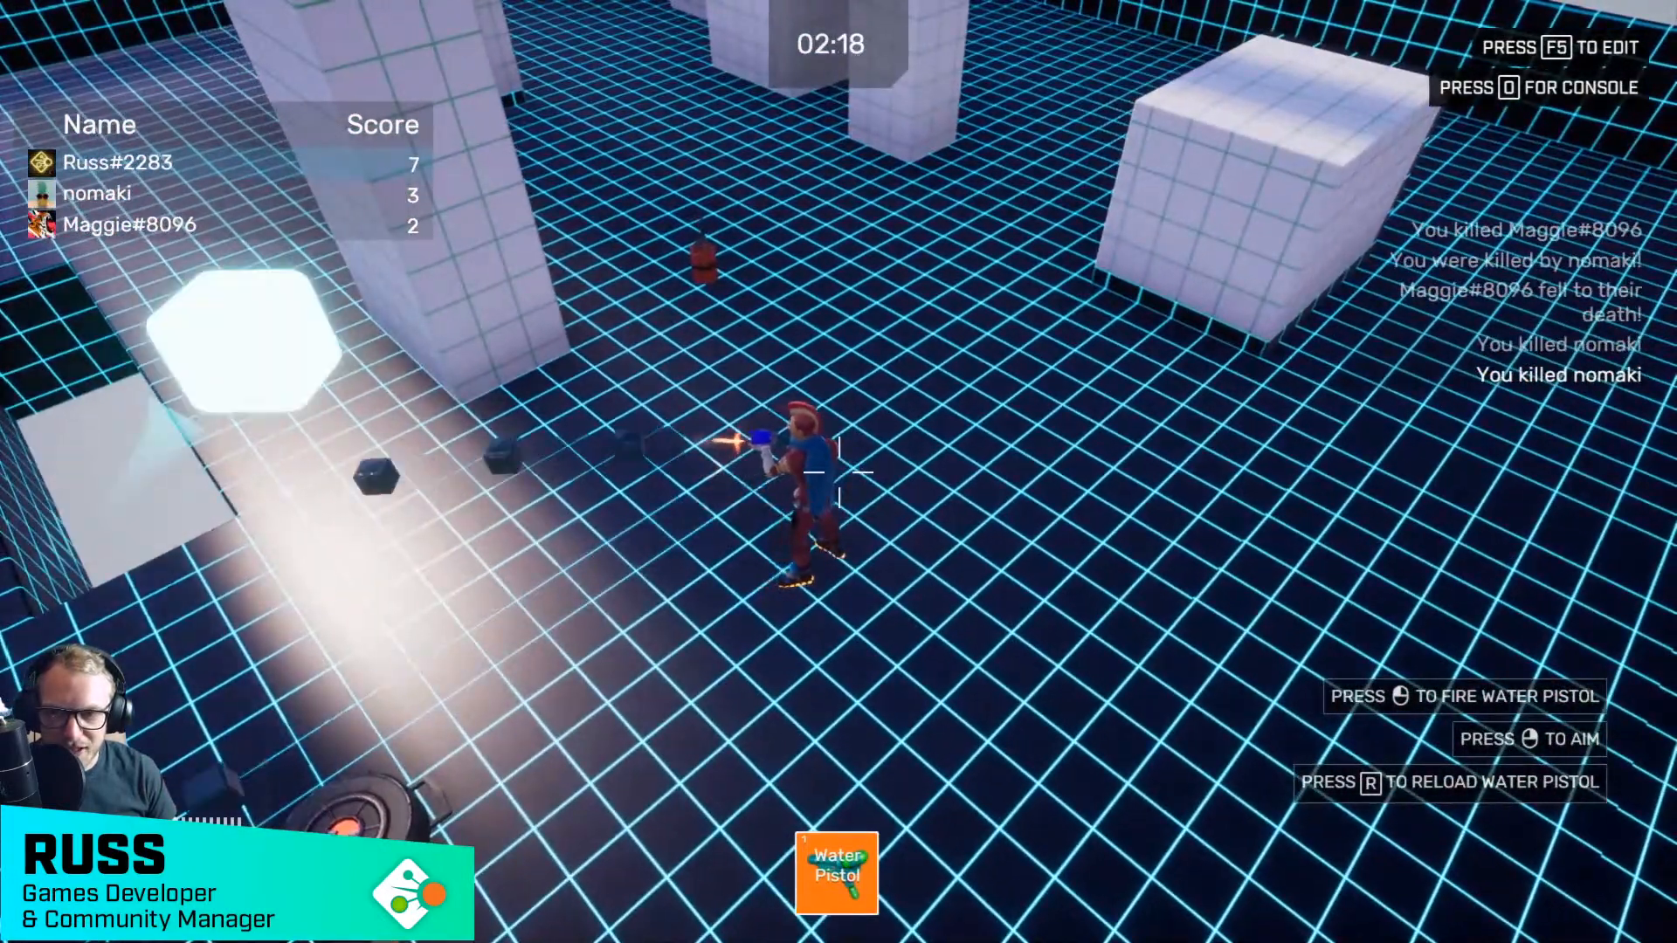
pyautogui.click(839, 472)
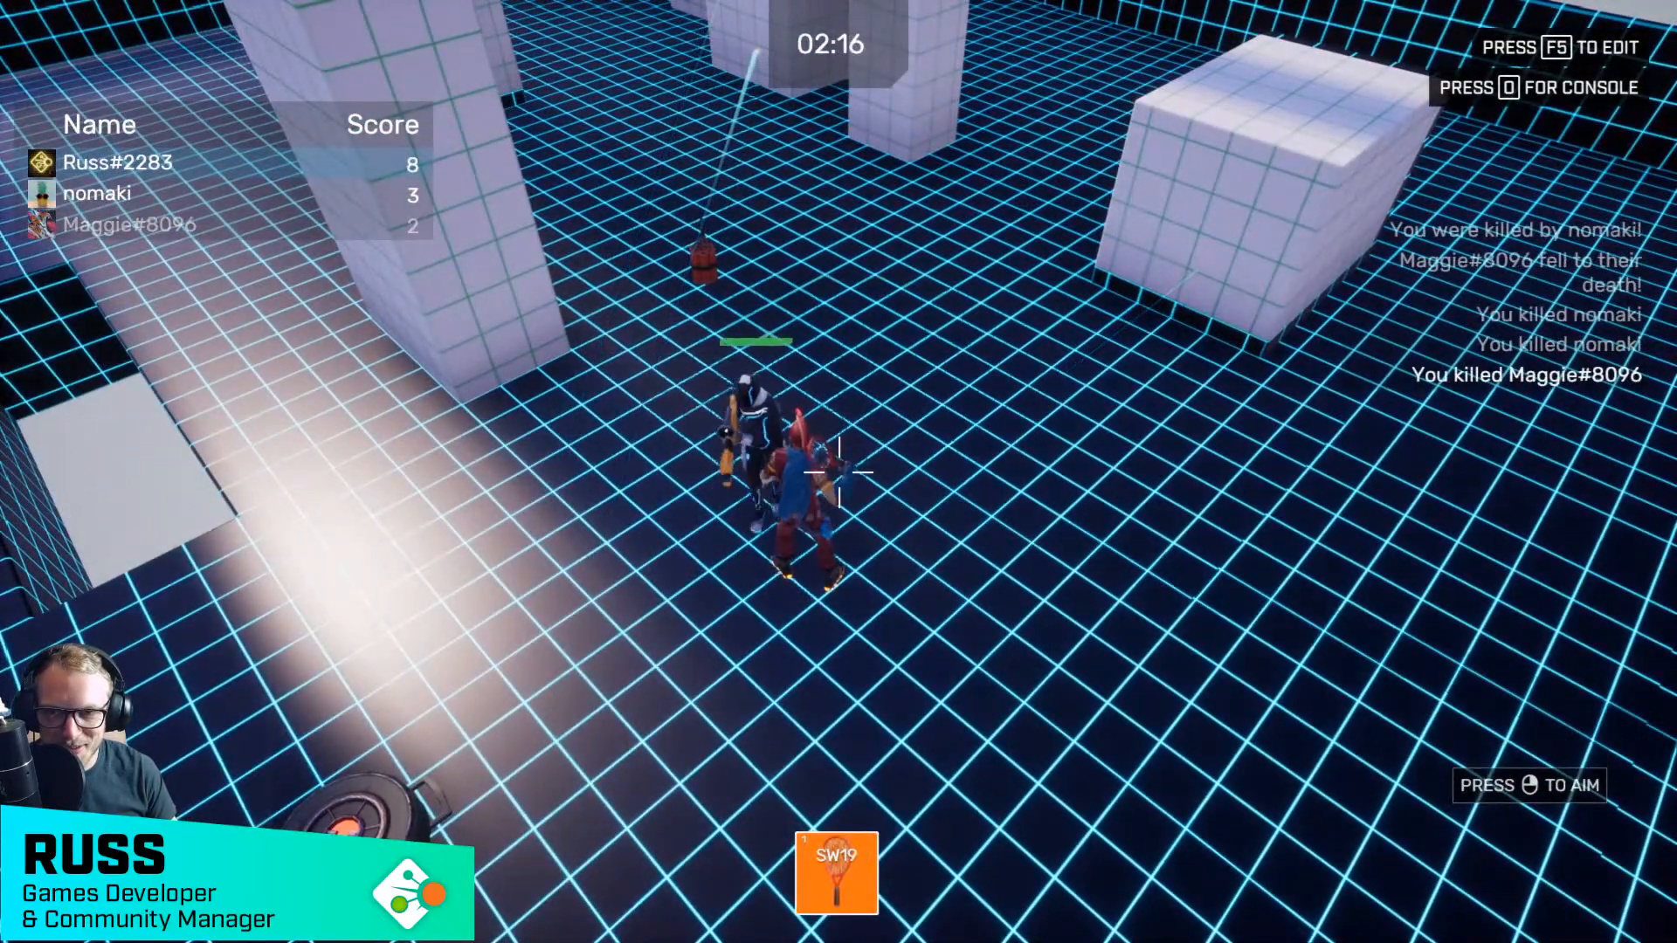
# - Playtest the SW19 racket while running between the pillars and blocks towards the arena's outer wall
pyautogui.press('w')
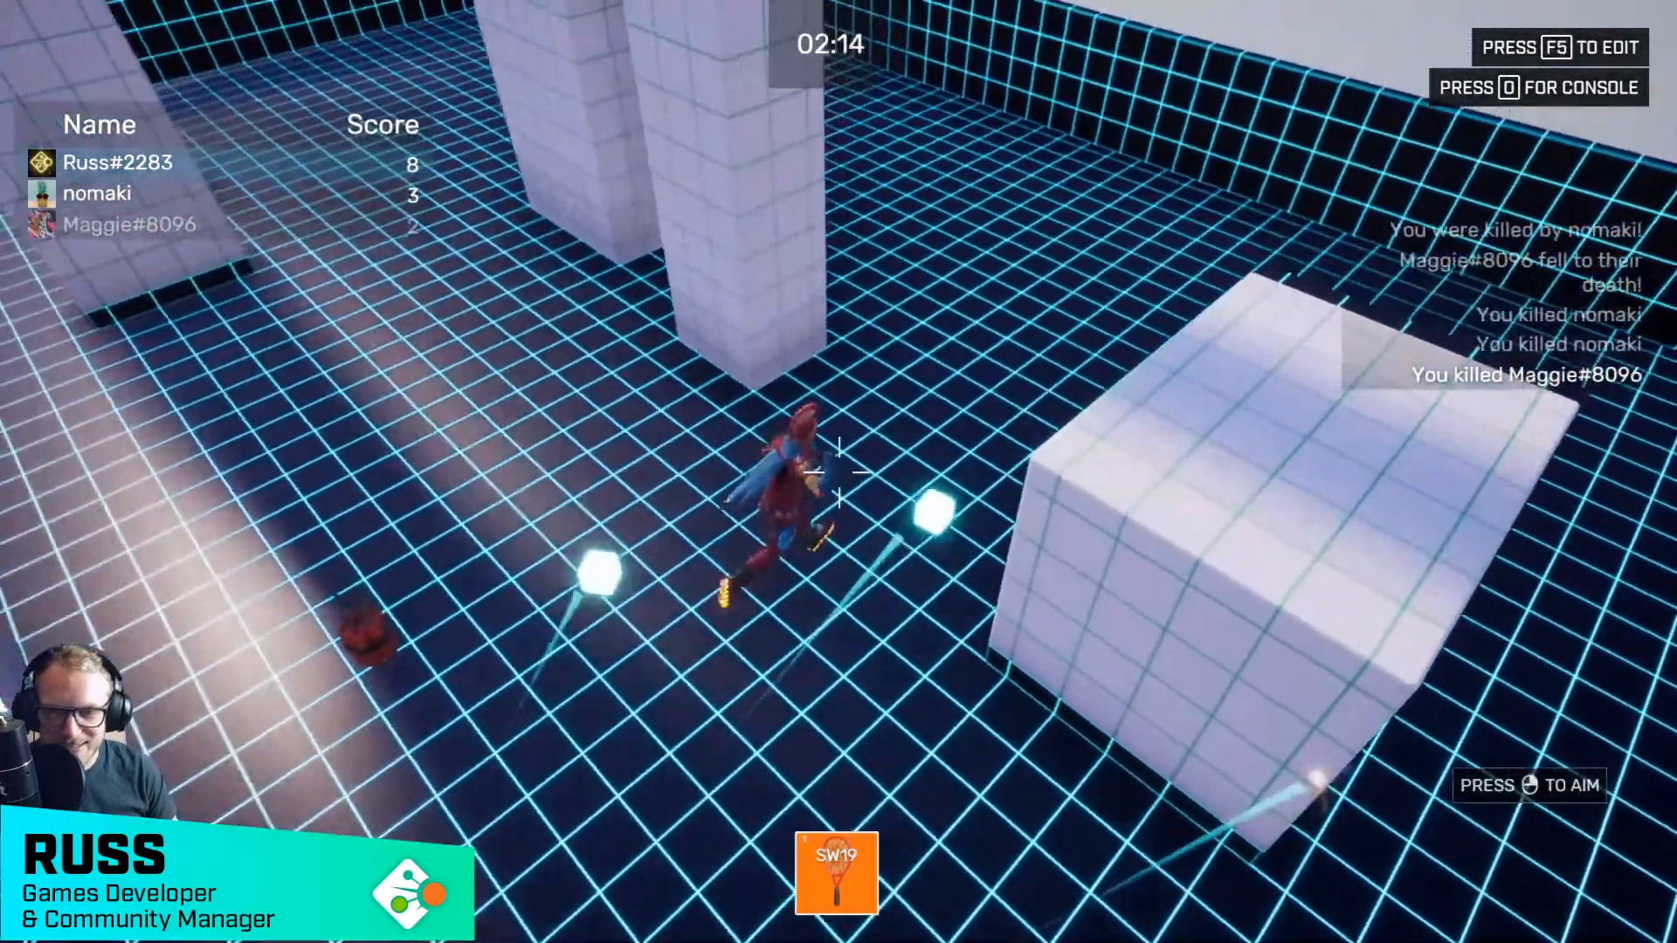
pyautogui.press('s')
pyautogui.press('w')
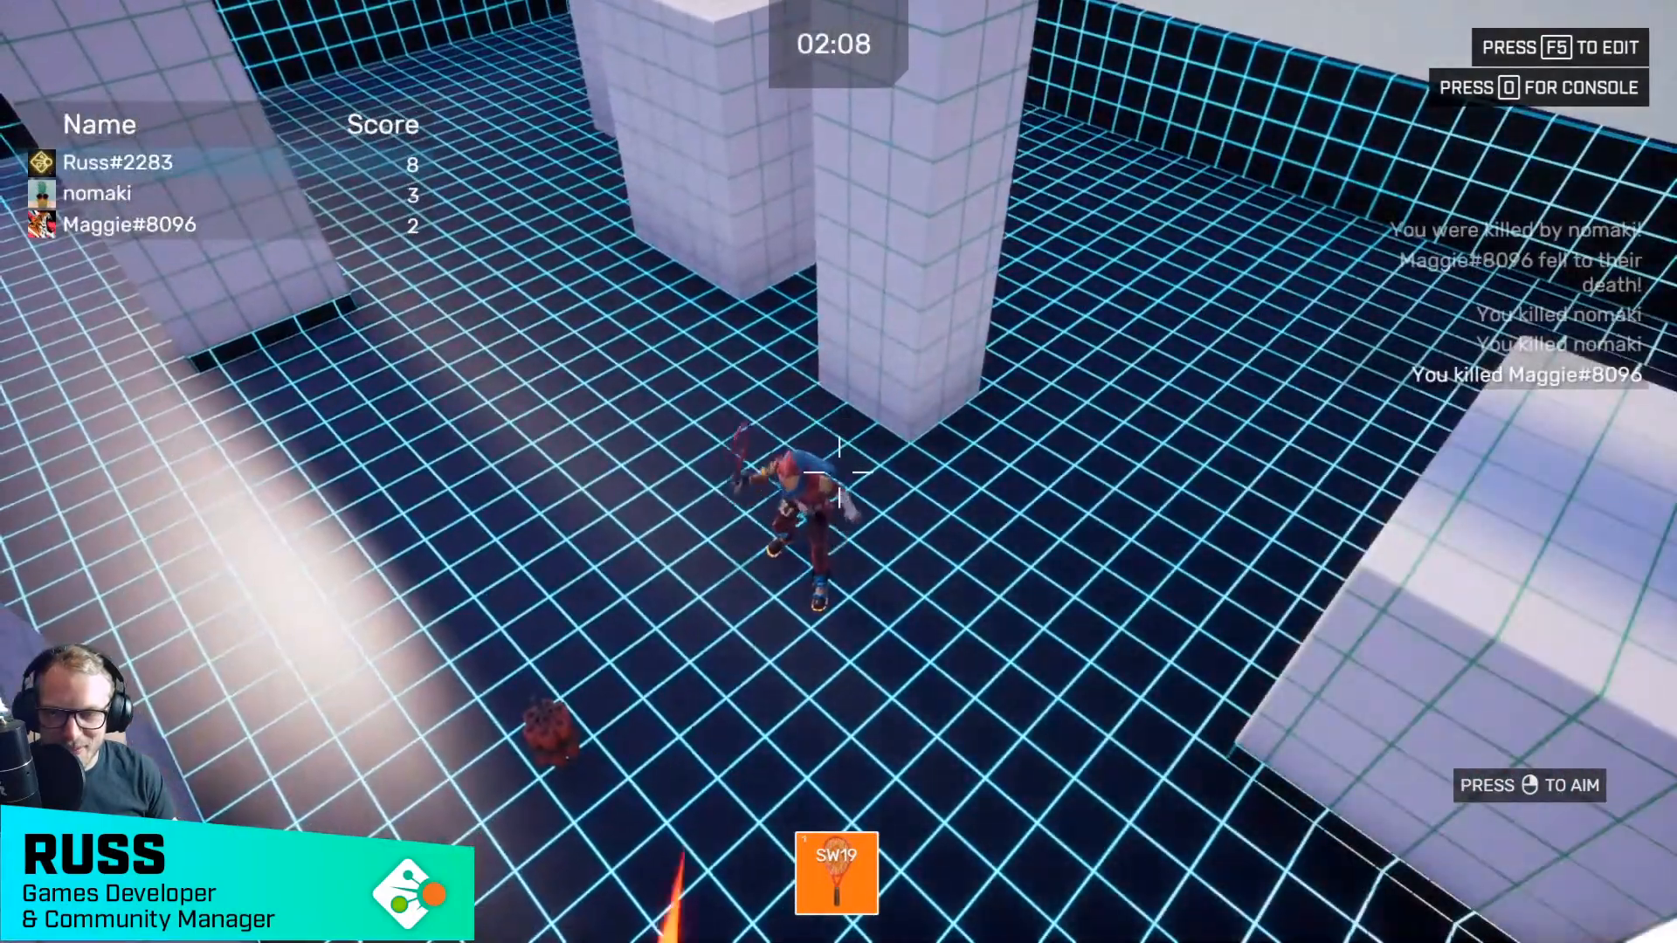
pyautogui.press('w')
pyautogui.press('w')
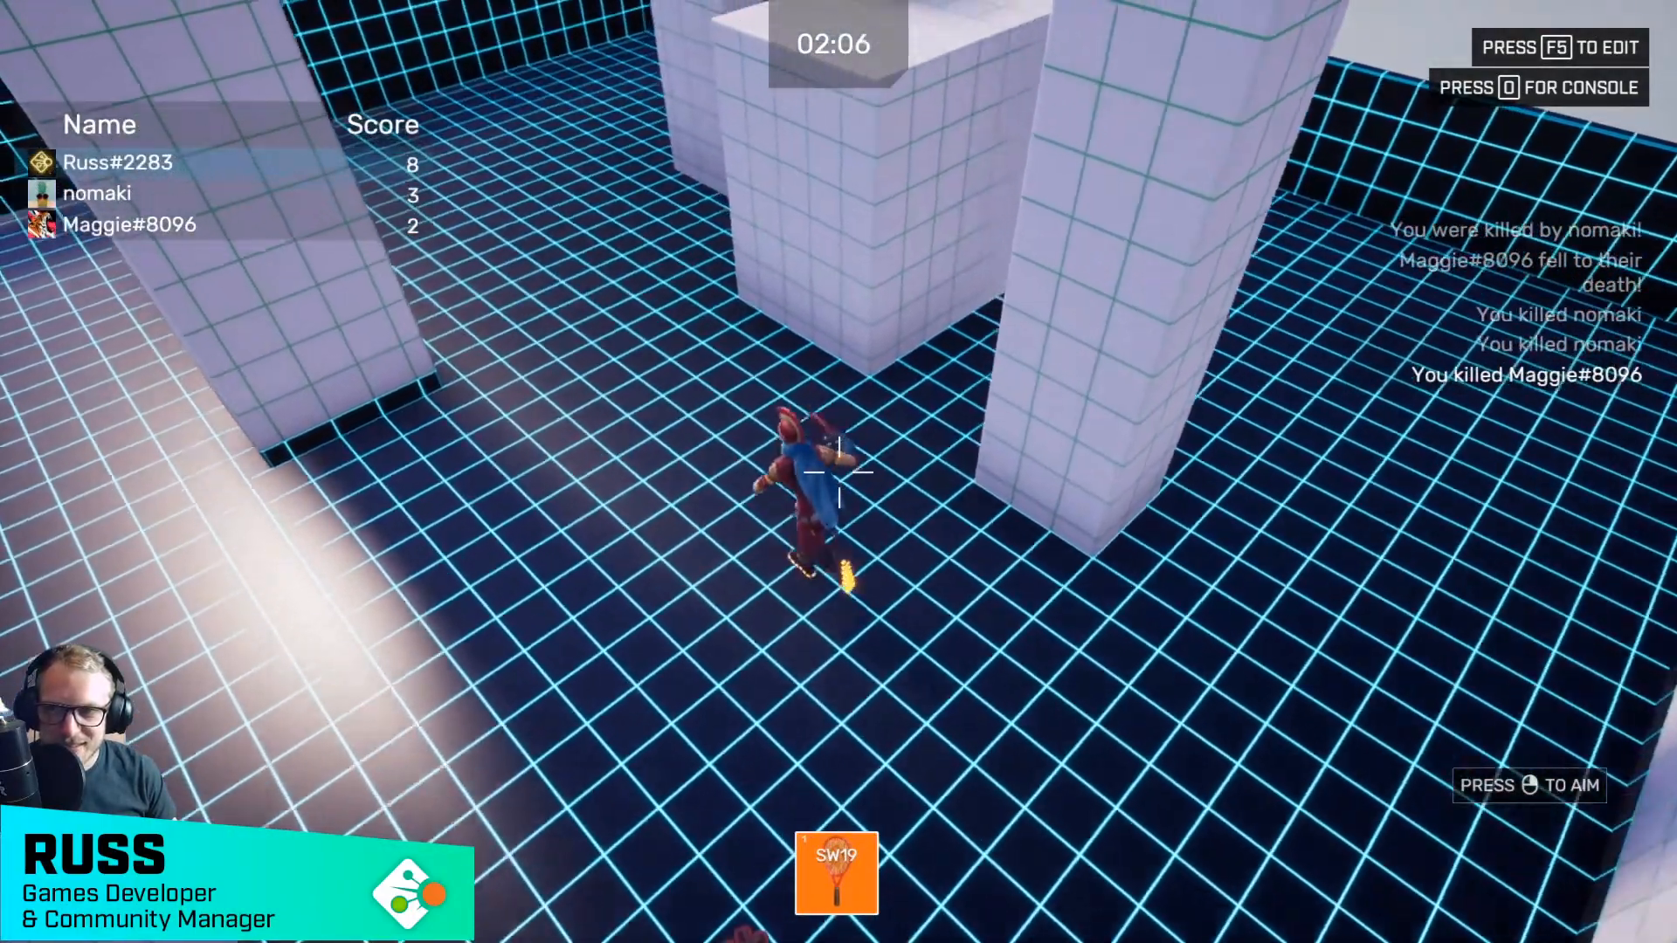
pyautogui.press('w')
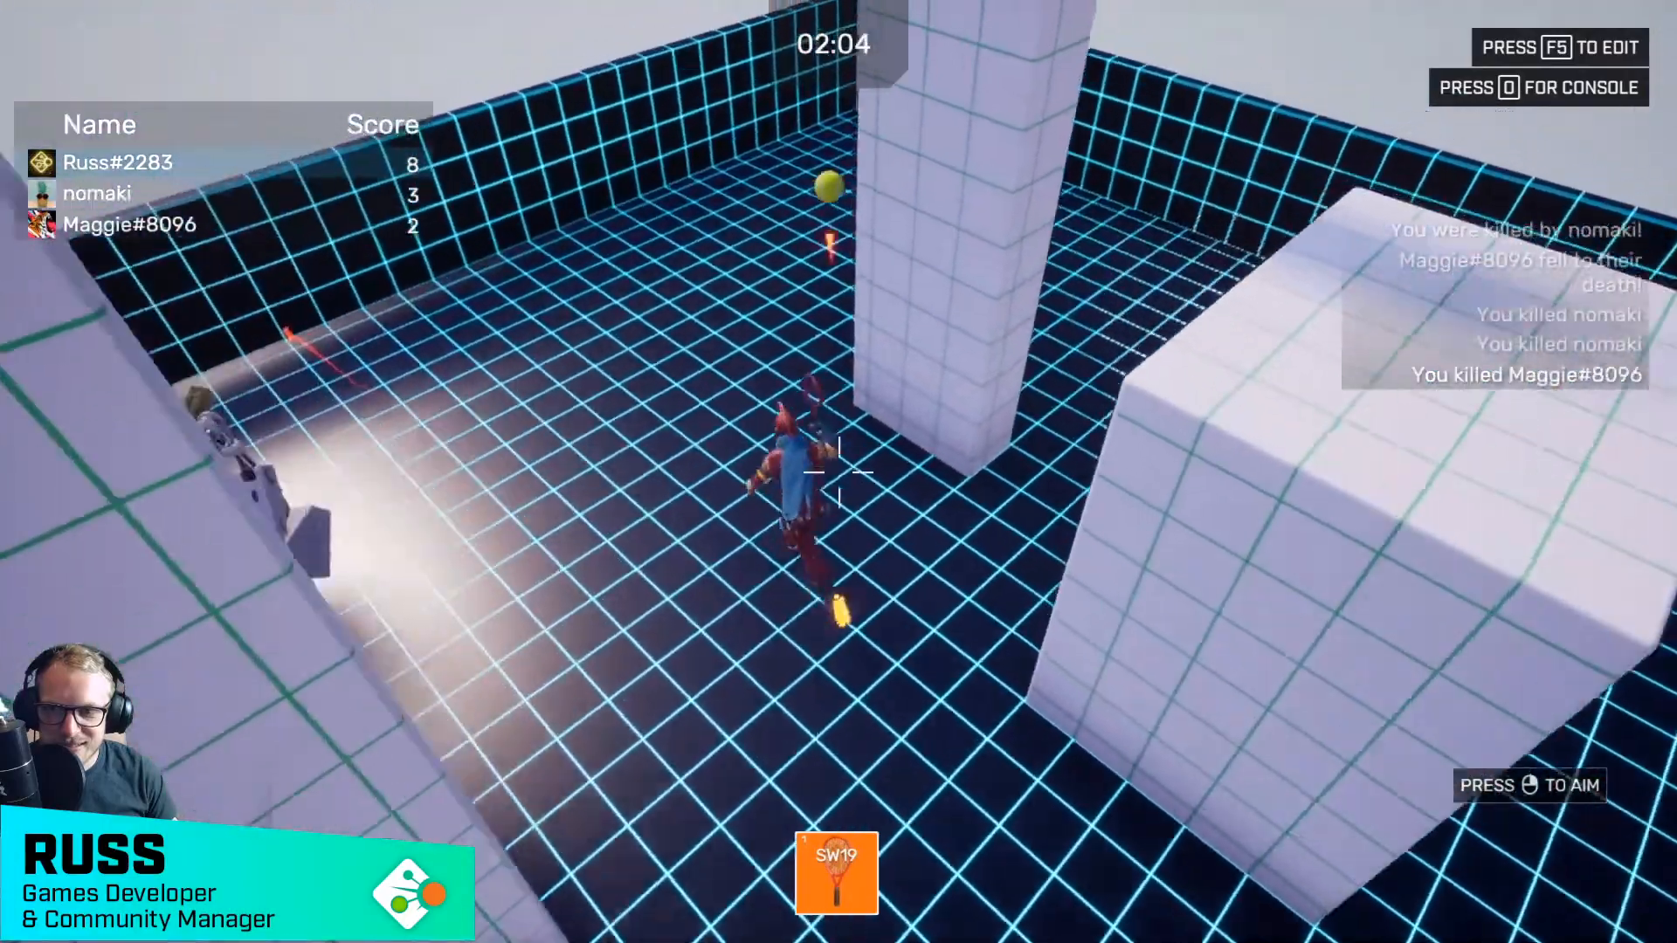
pyautogui.press('w')
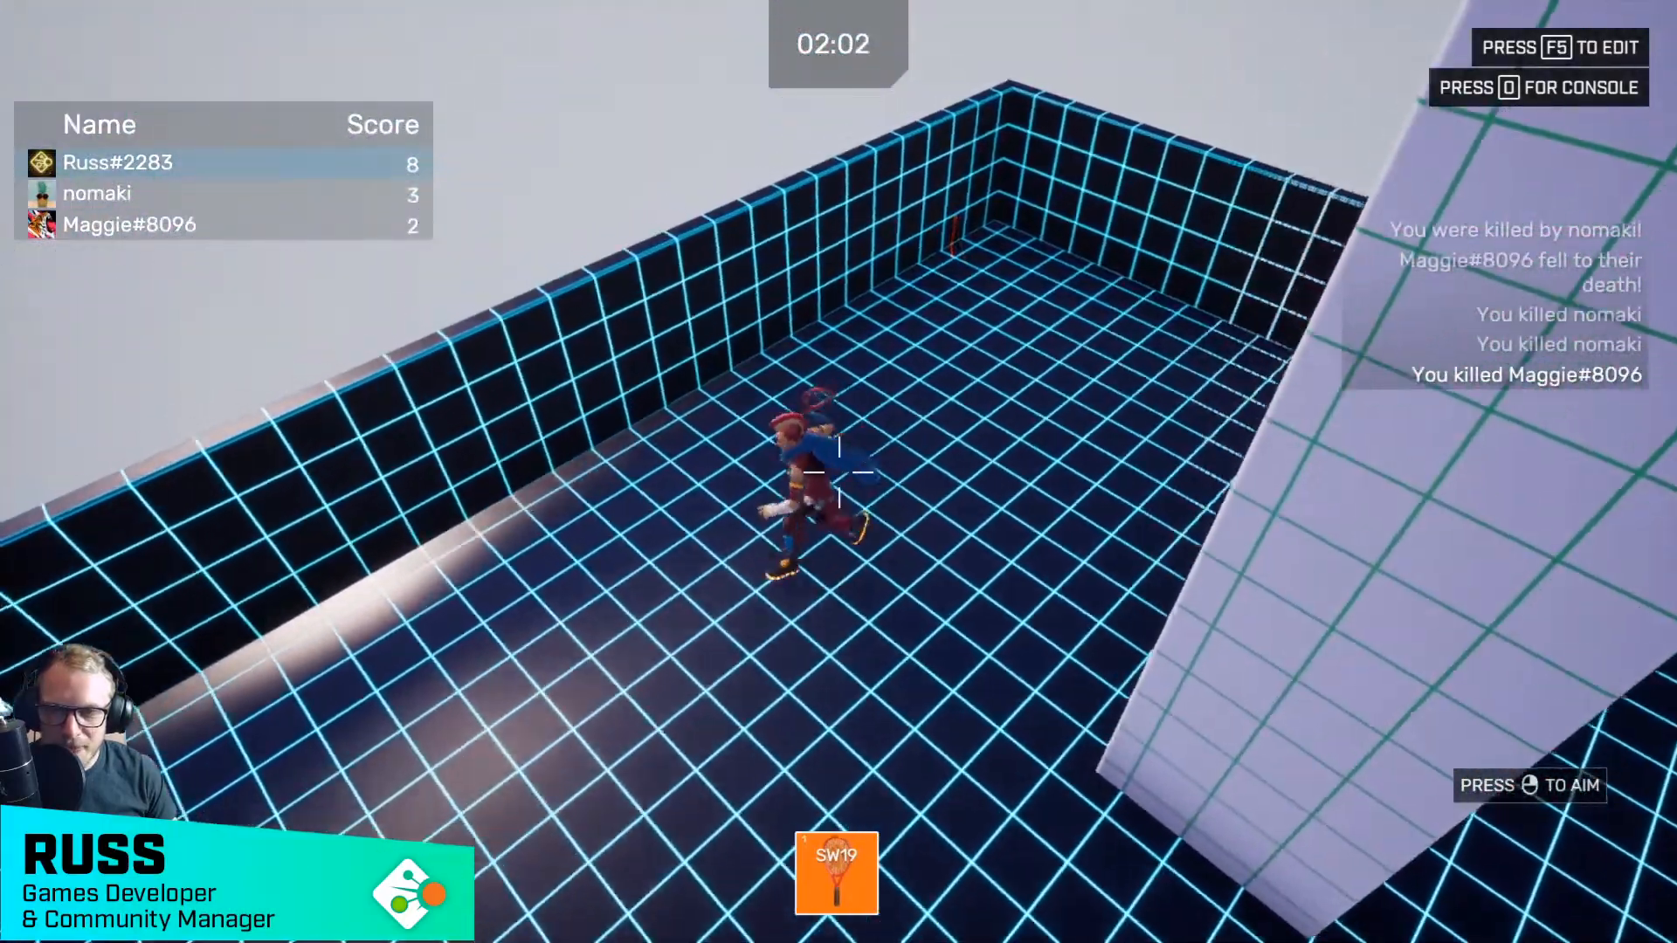
pyautogui.press('w')
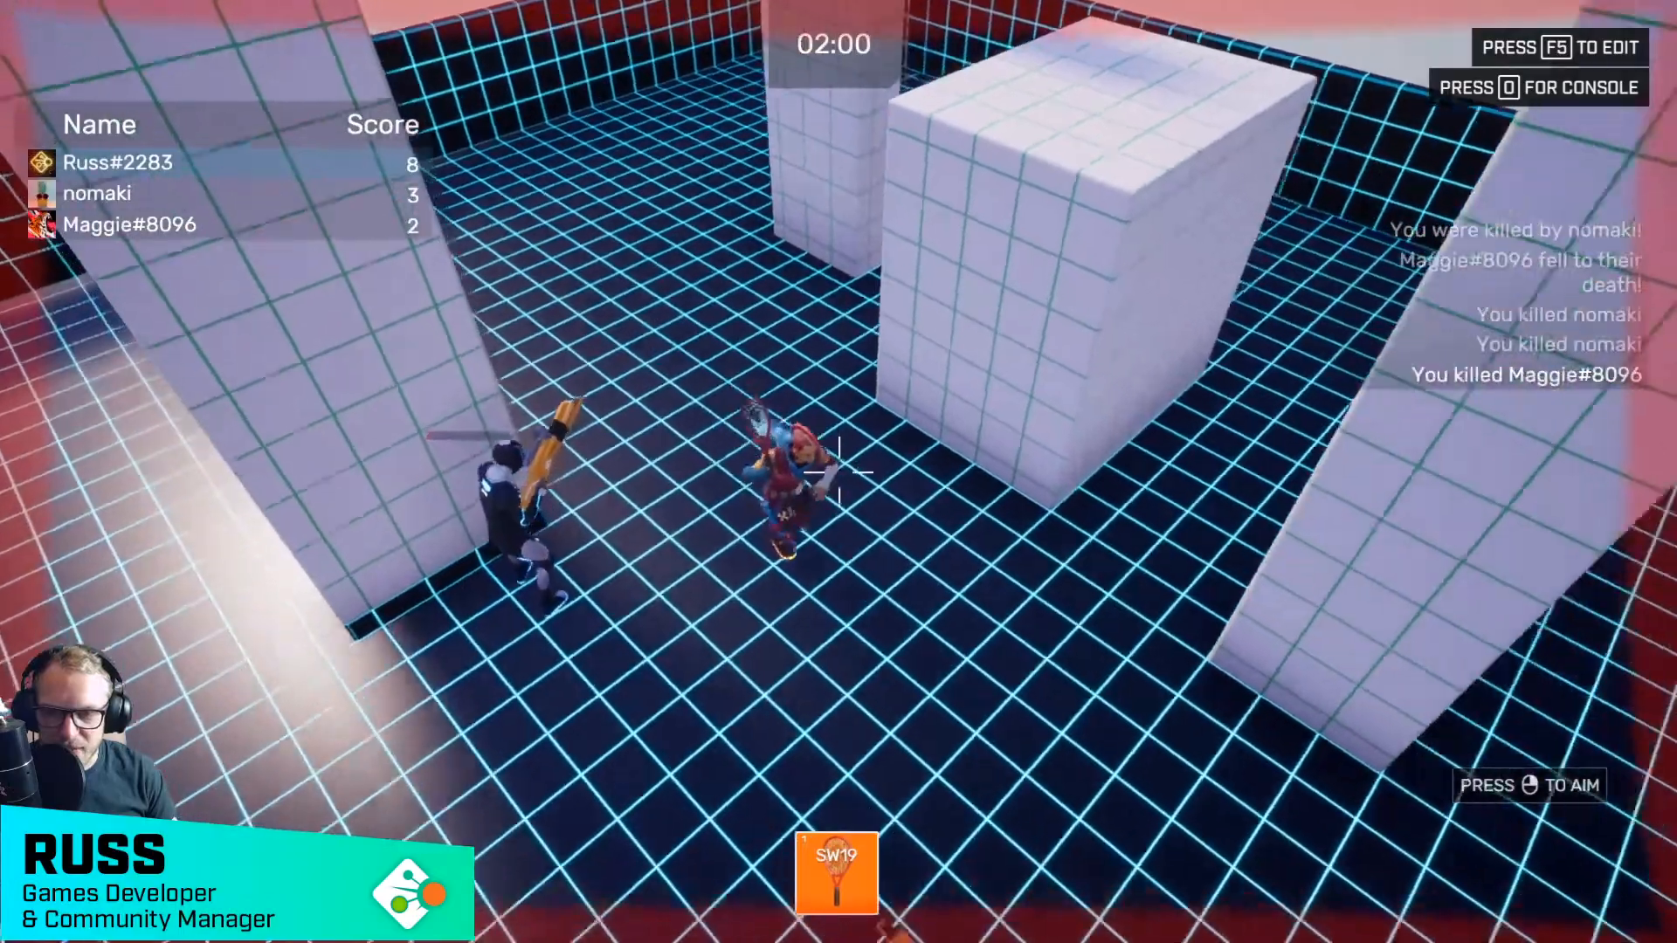
pyautogui.press('w')
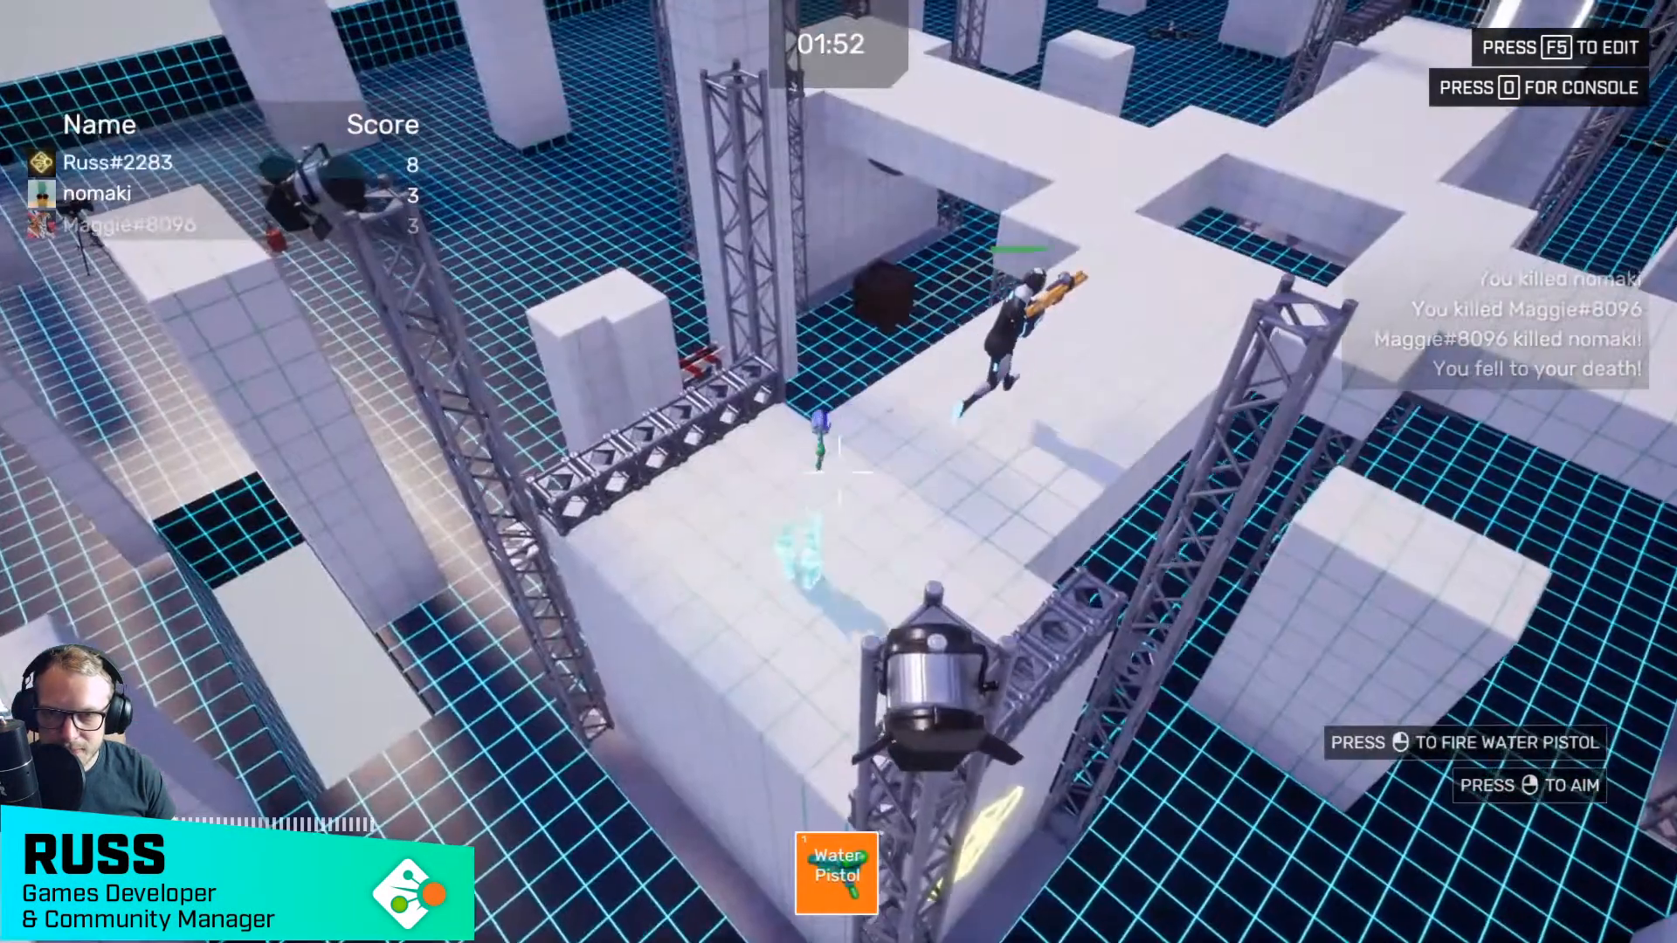
# - Respawn and attack the opponent on the raised walkway with the Water Pistol
pyautogui.press('w')
pyautogui.press('w')
pyautogui.click(838, 472)
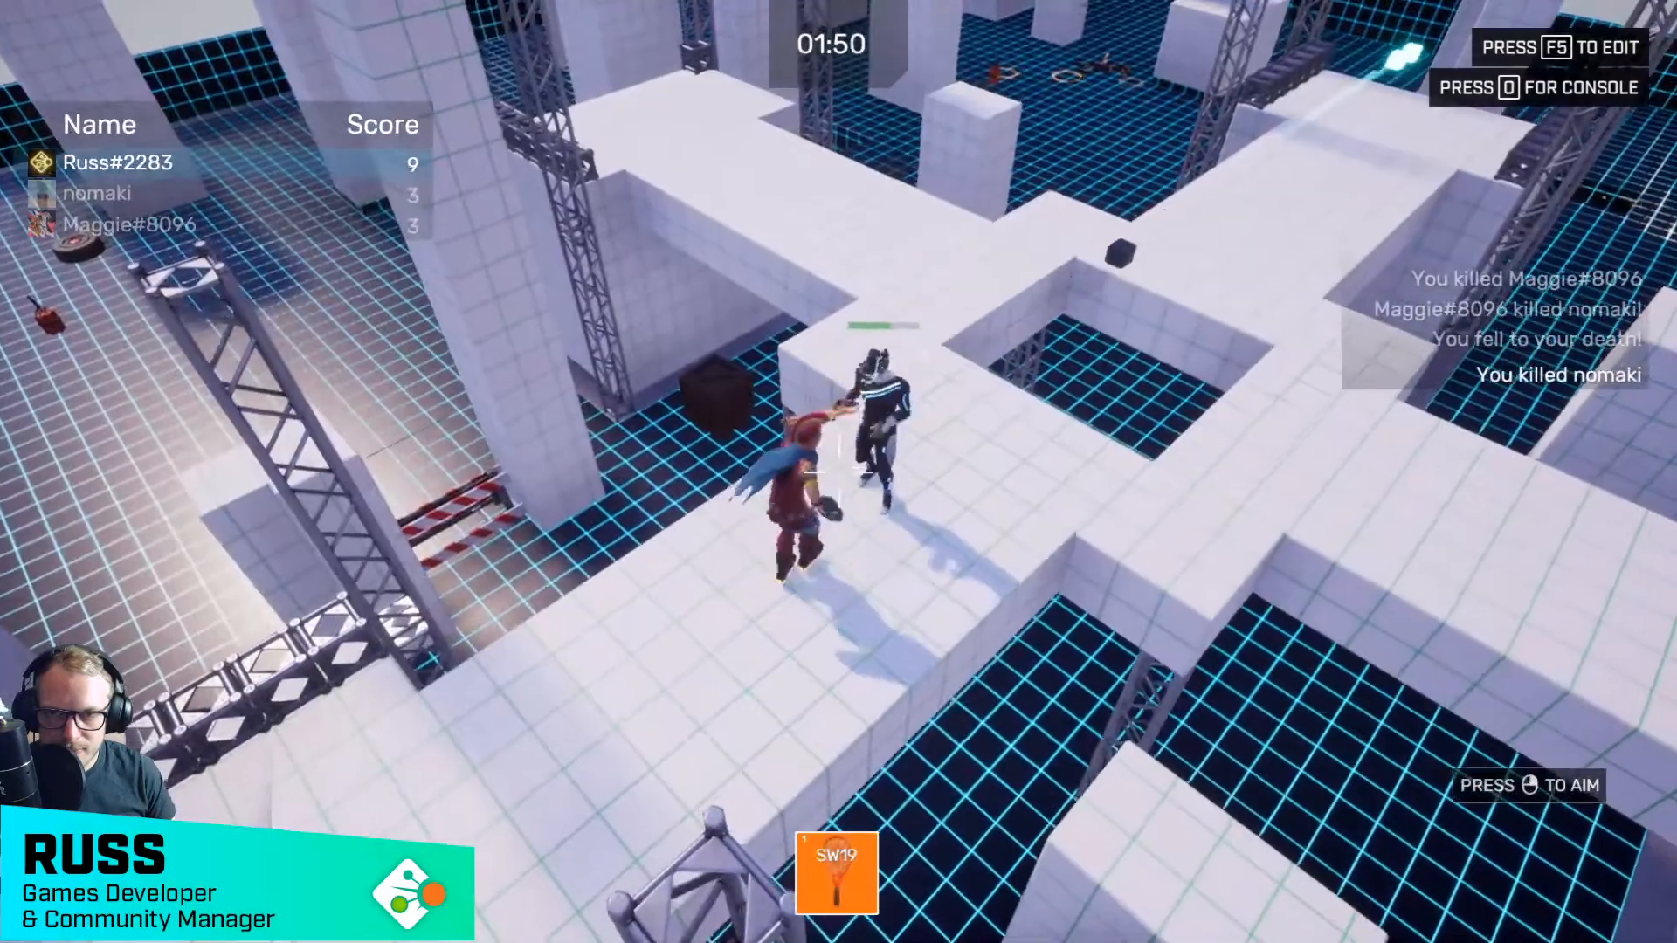
# - Chase an opponent along the raised walkways and attack with the SW19 racket at close range
pyautogui.press('w')
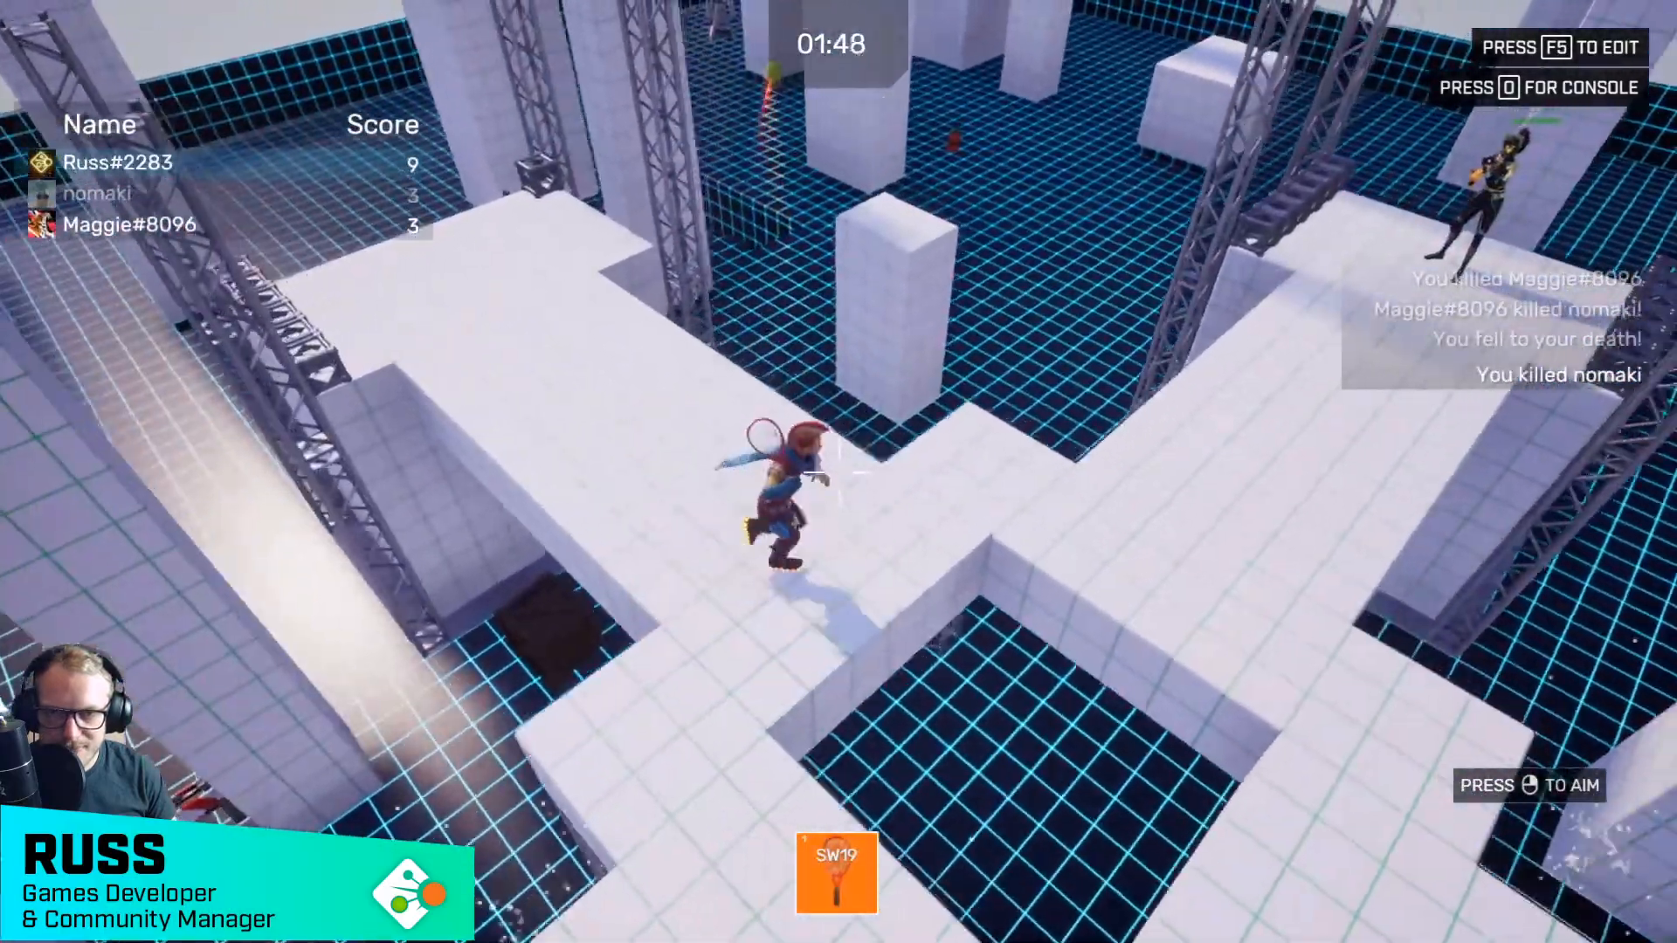
pyautogui.press('w')
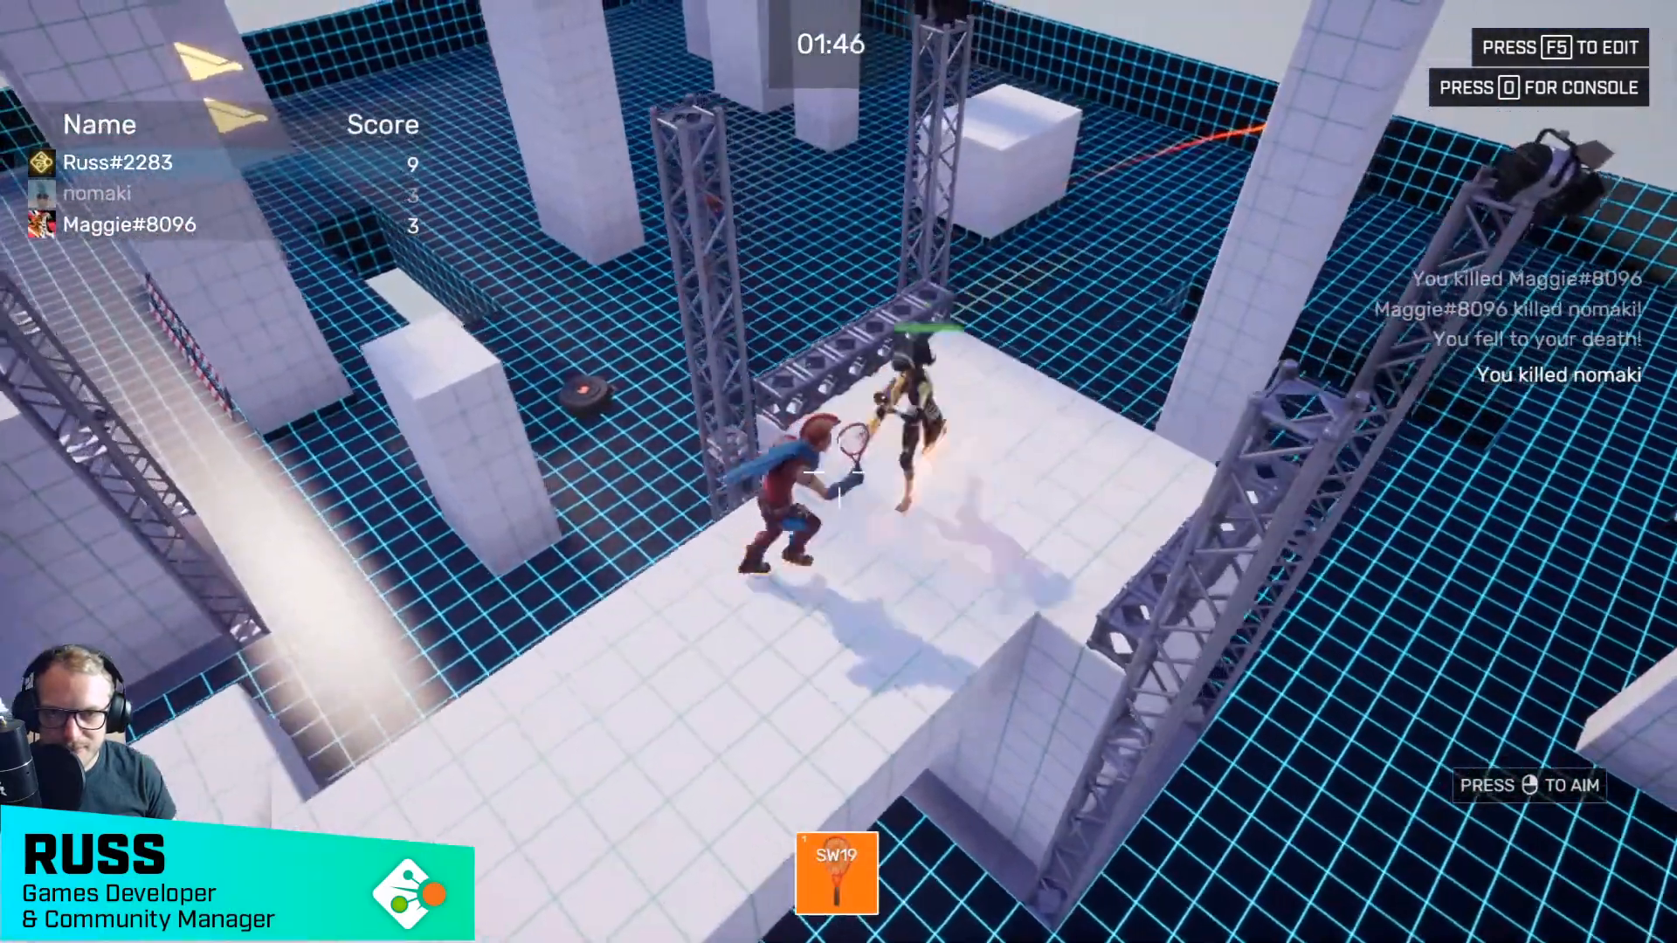
pyautogui.press('w')
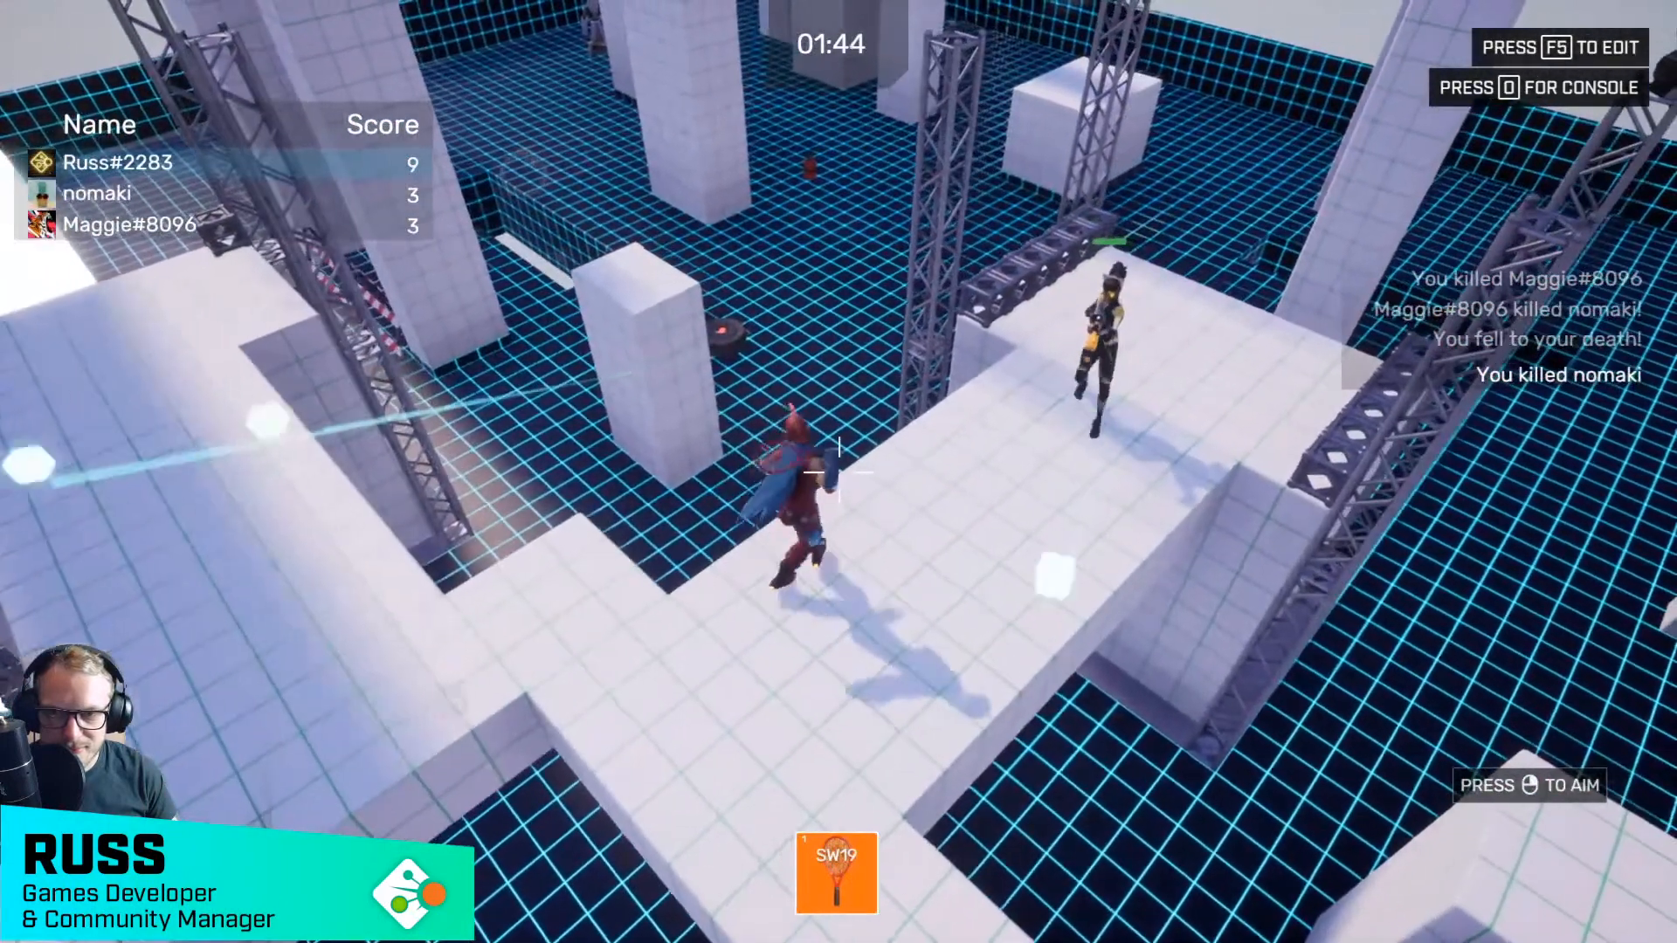
pyautogui.click(838, 472)
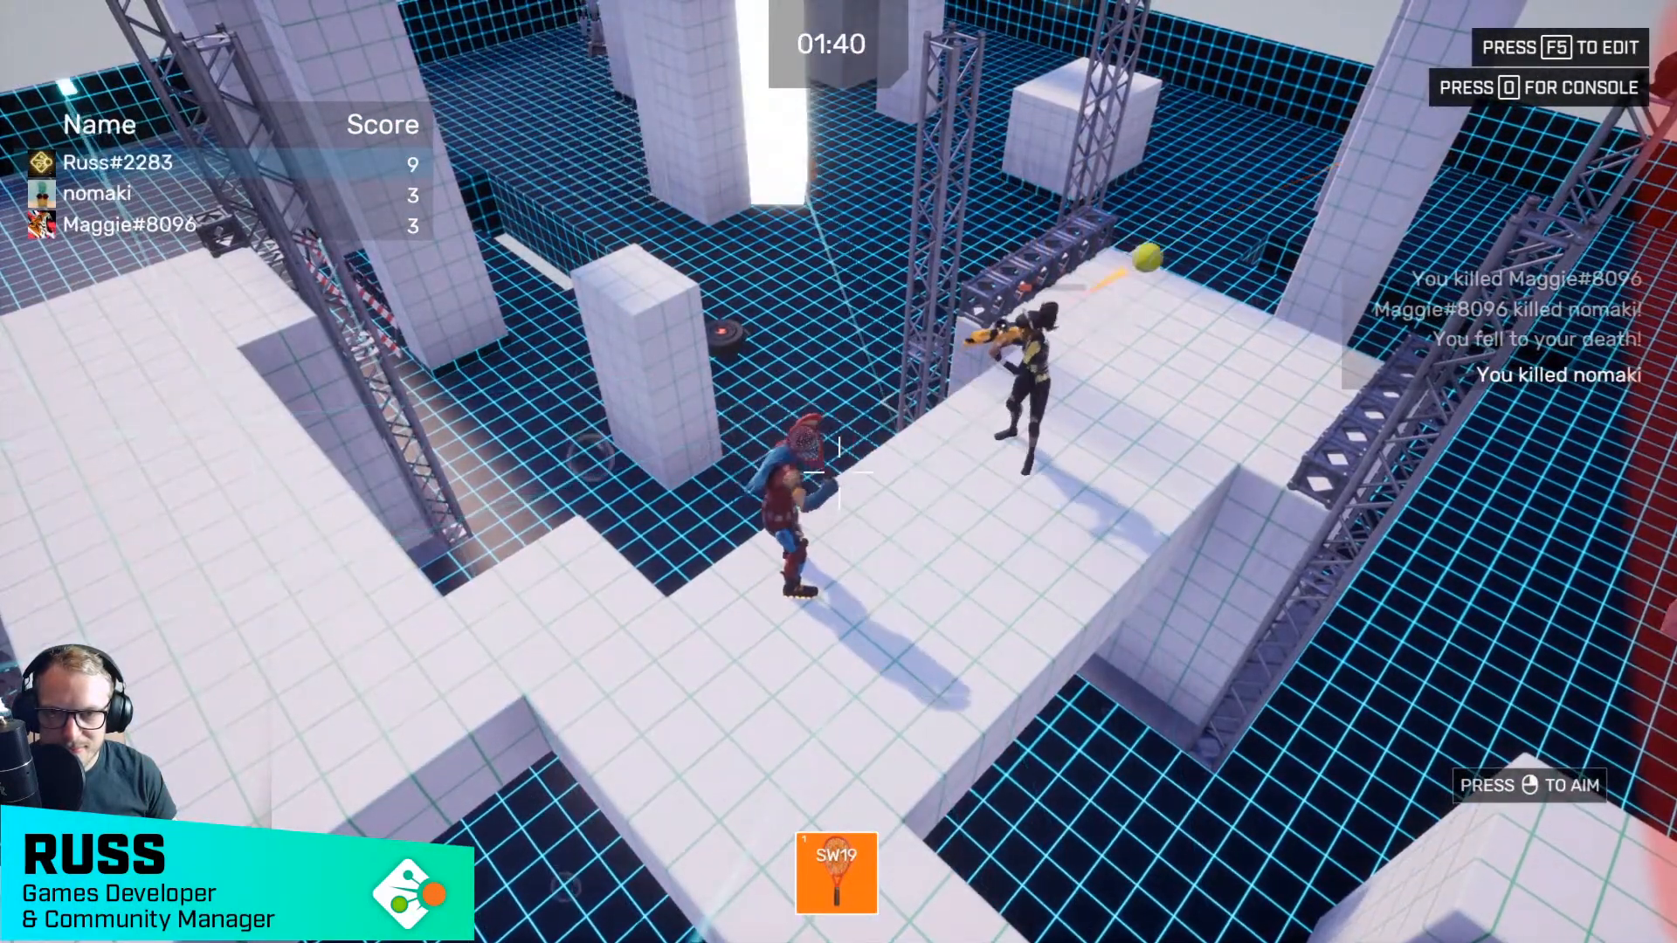
pyautogui.press('w')
pyautogui.click(838, 471)
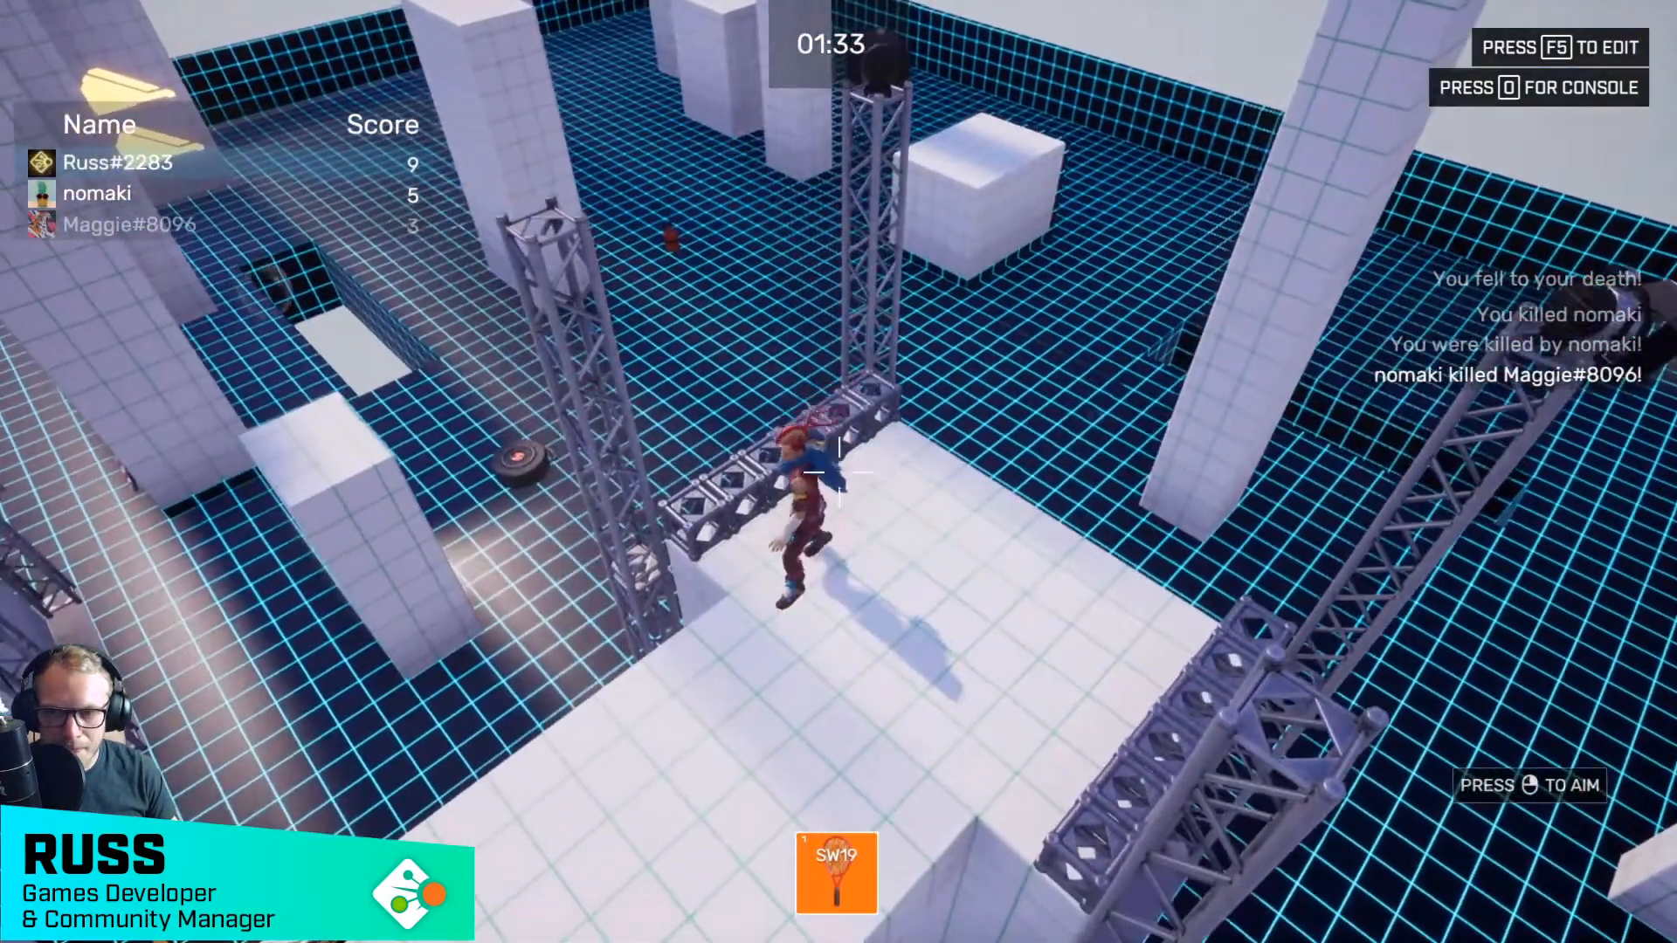
# - Respawn and keep testing the SW19 racket's tennis balls from the walkway's end platform back to the central crossing
pyautogui.press('s')
pyautogui.press('a')
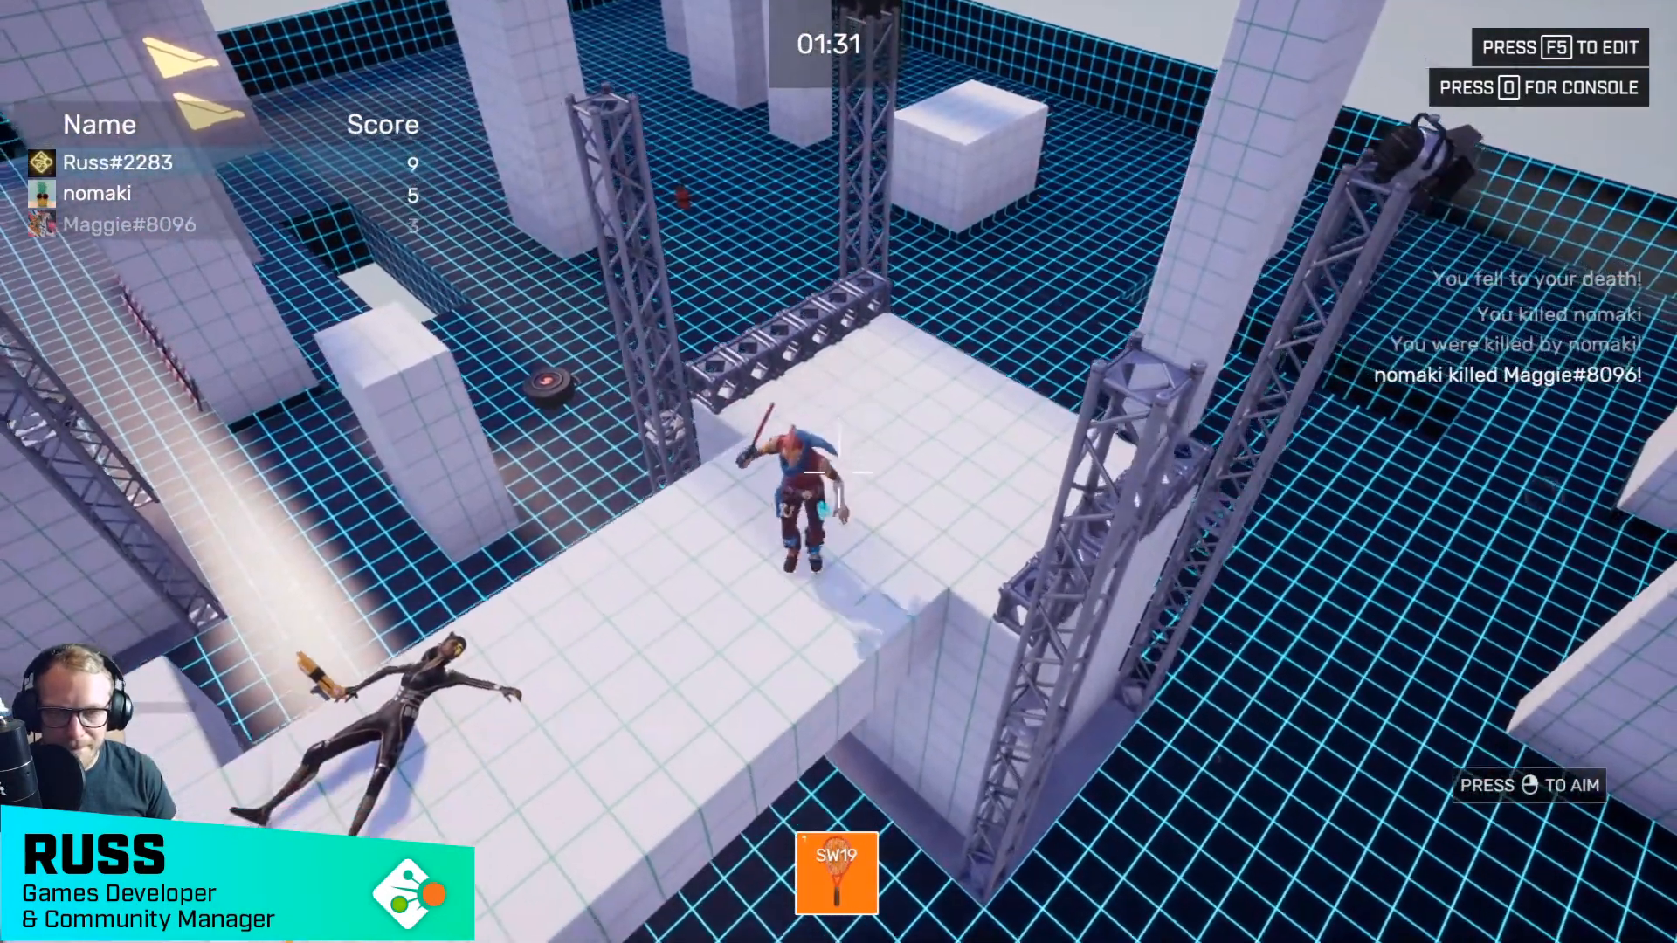
pyautogui.press('a')
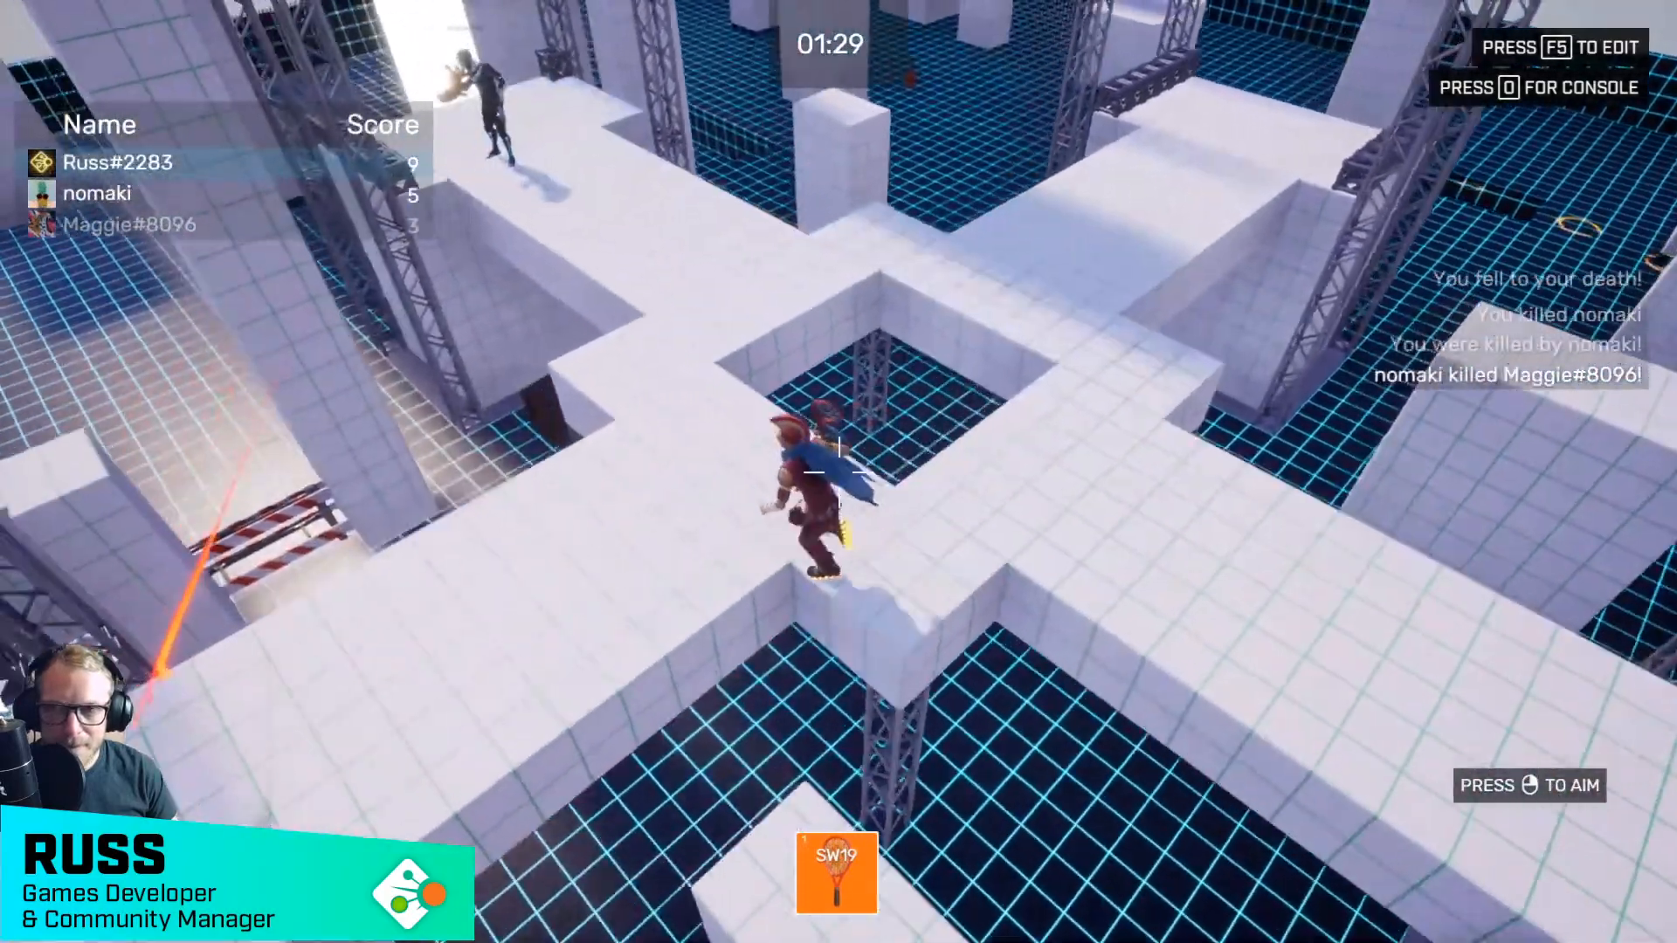
pyautogui.click(838, 472)
pyautogui.click(839, 472)
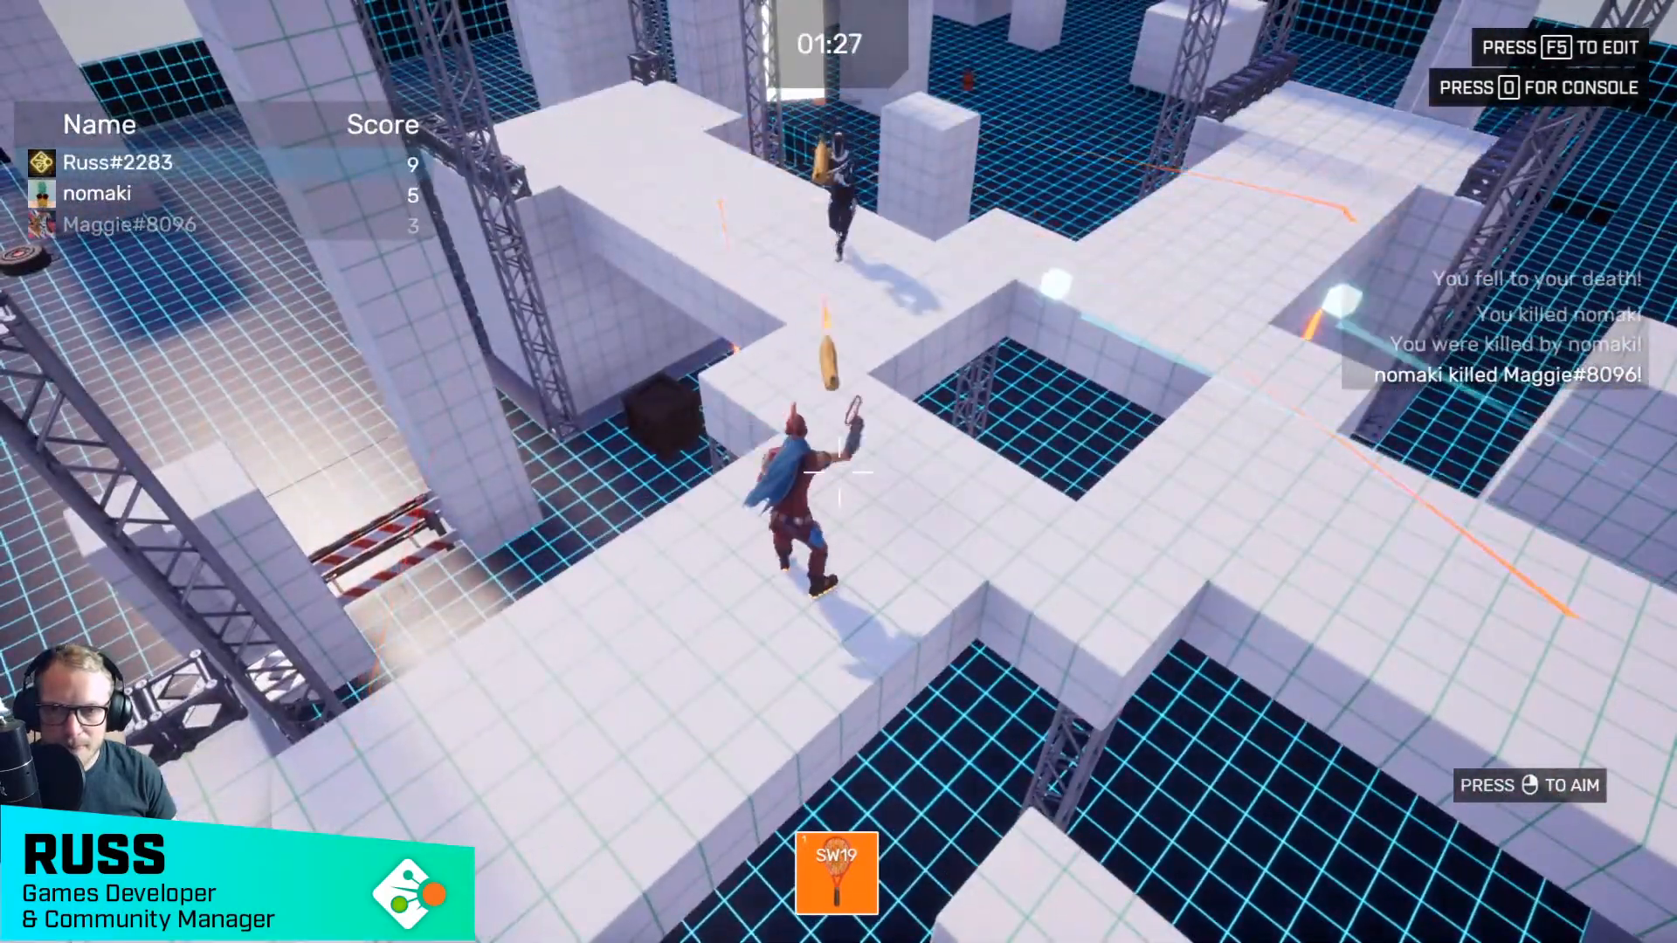
pyautogui.press('w')
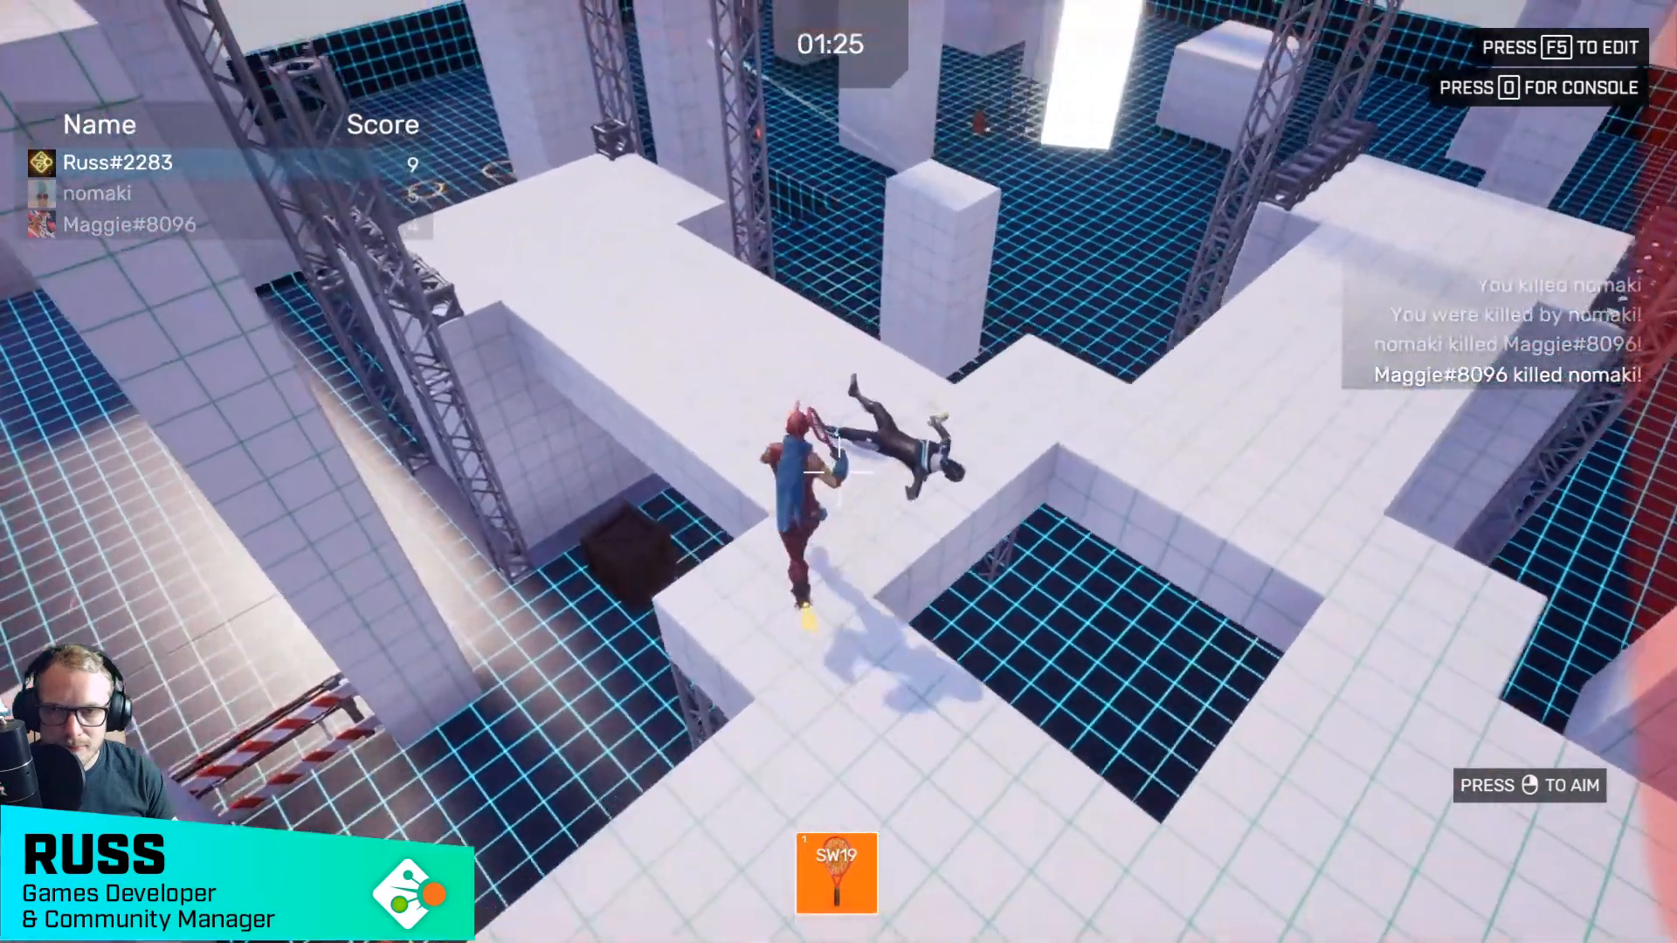
pyautogui.click(838, 471)
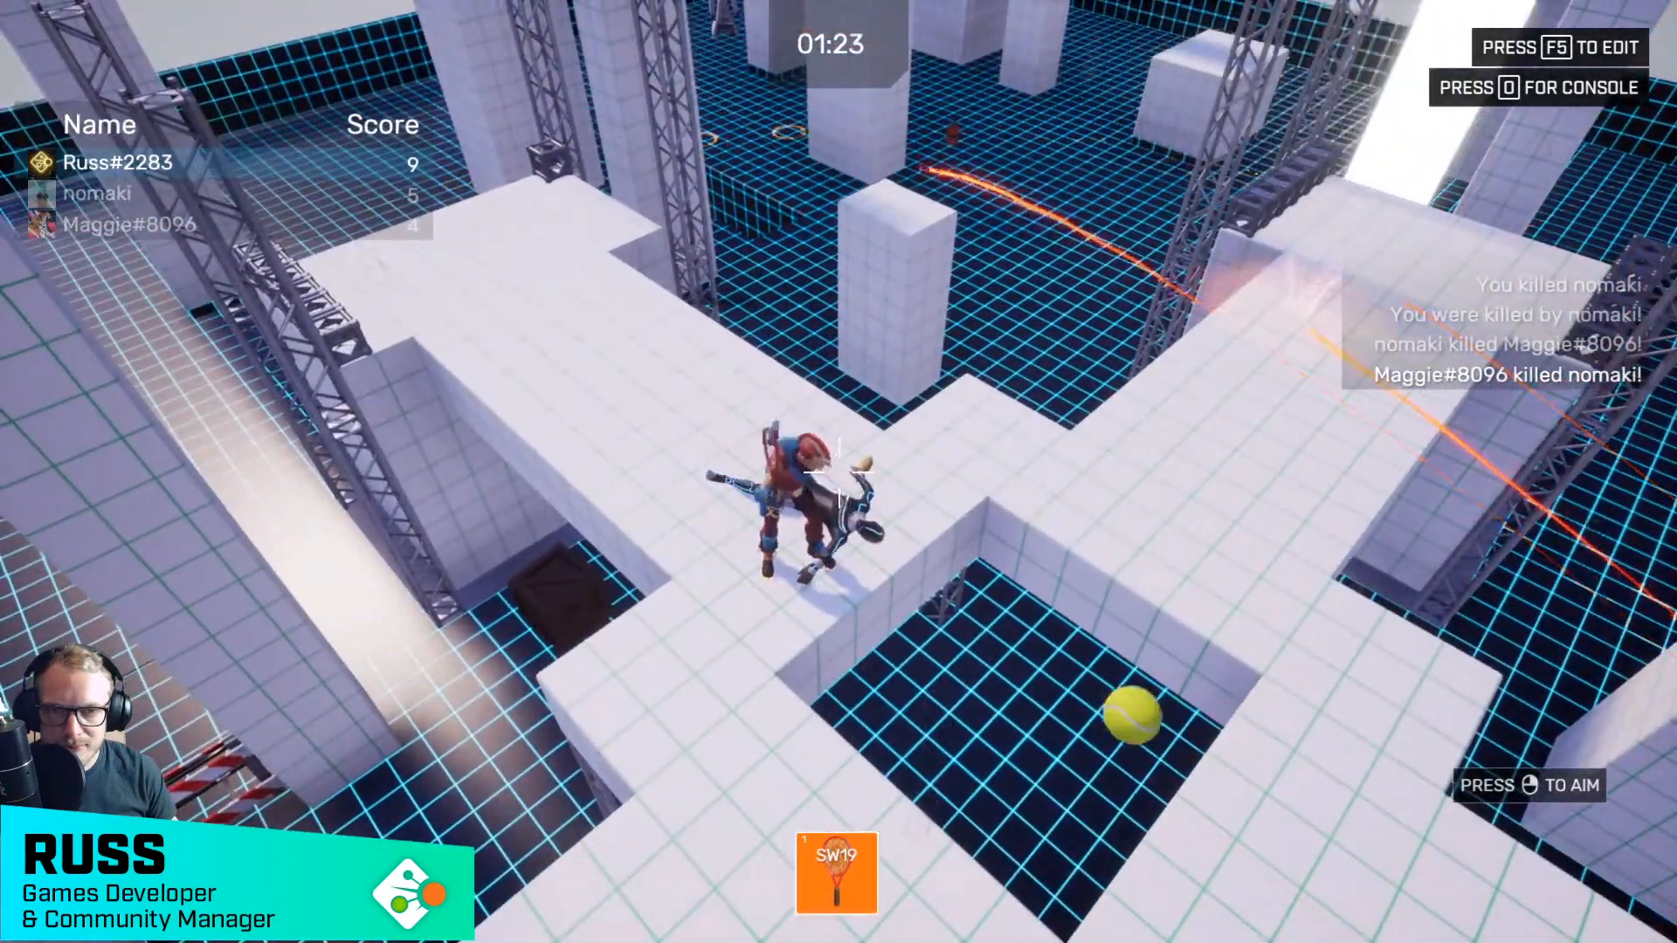
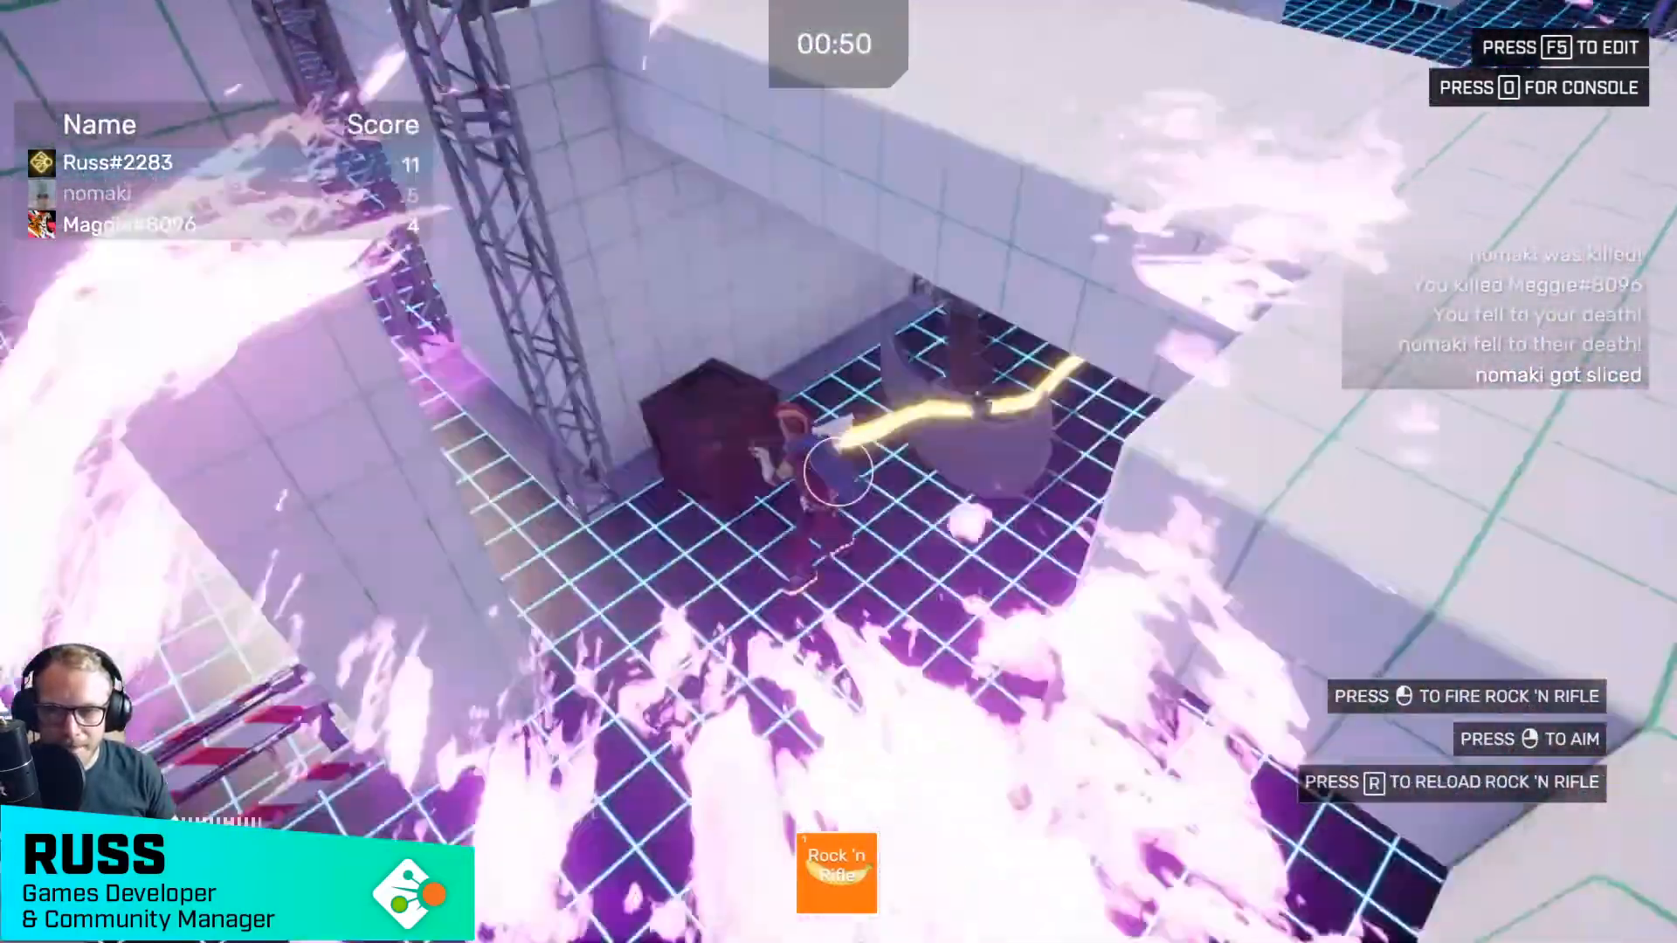
# - Playtest the Rock 'n Rifle beneath the walkways and across the arena floor, and respawn into the match
pyautogui.press('s')
pyautogui.press('a')
pyautogui.click(838, 472)
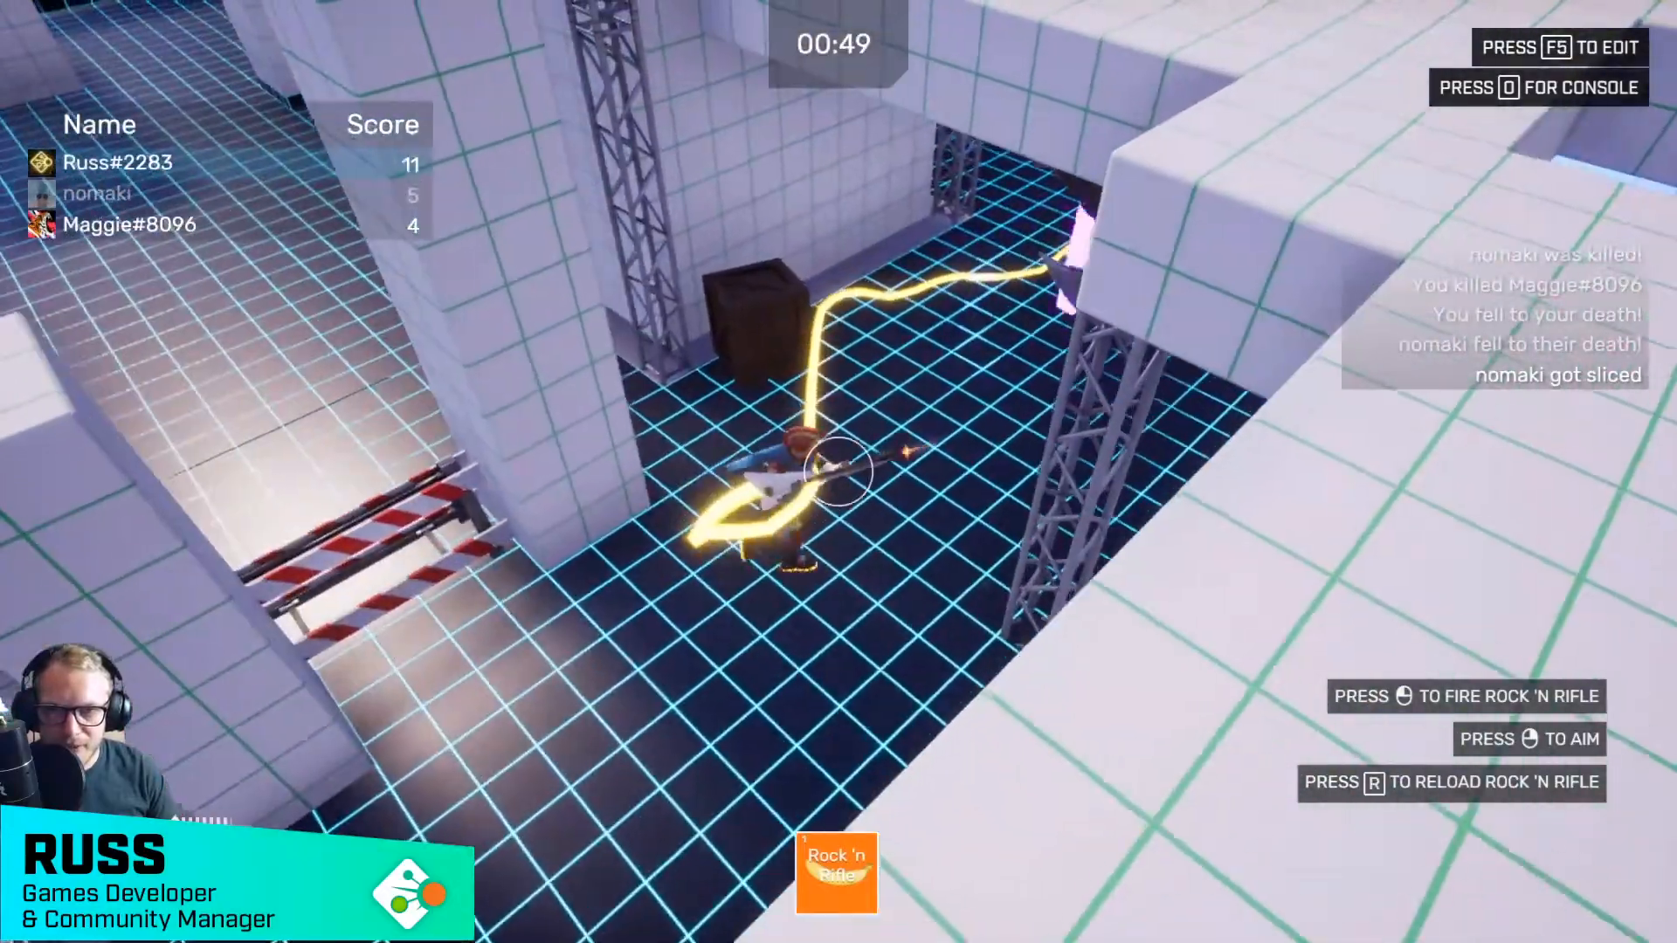
pyautogui.press('d')
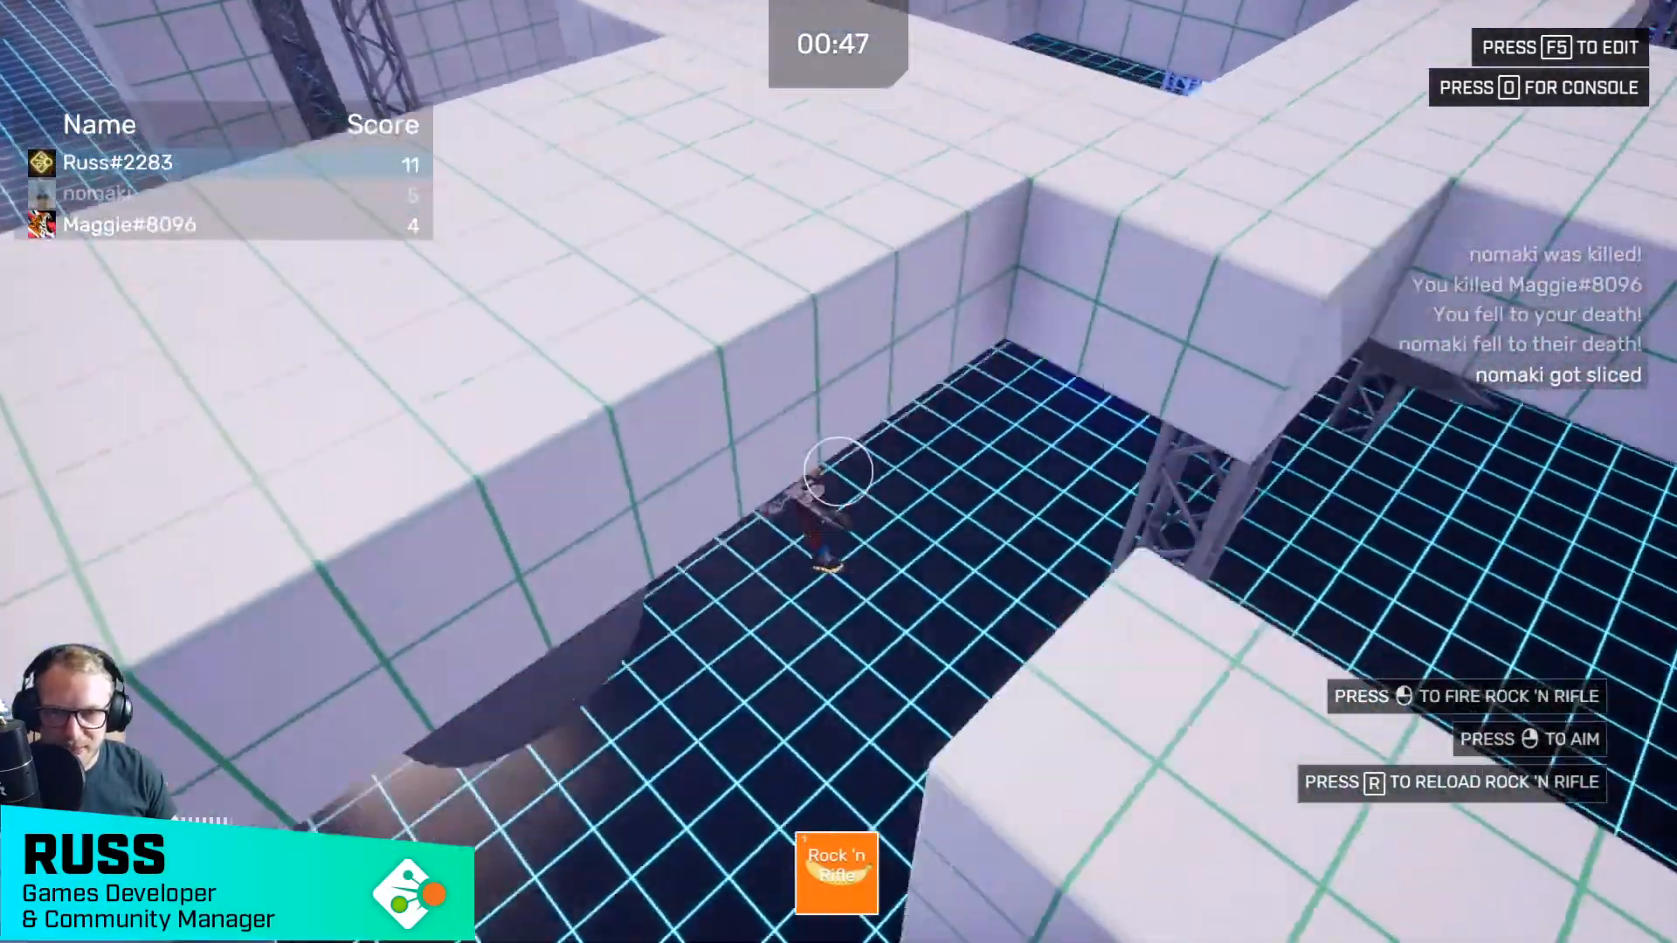
pyautogui.press('d')
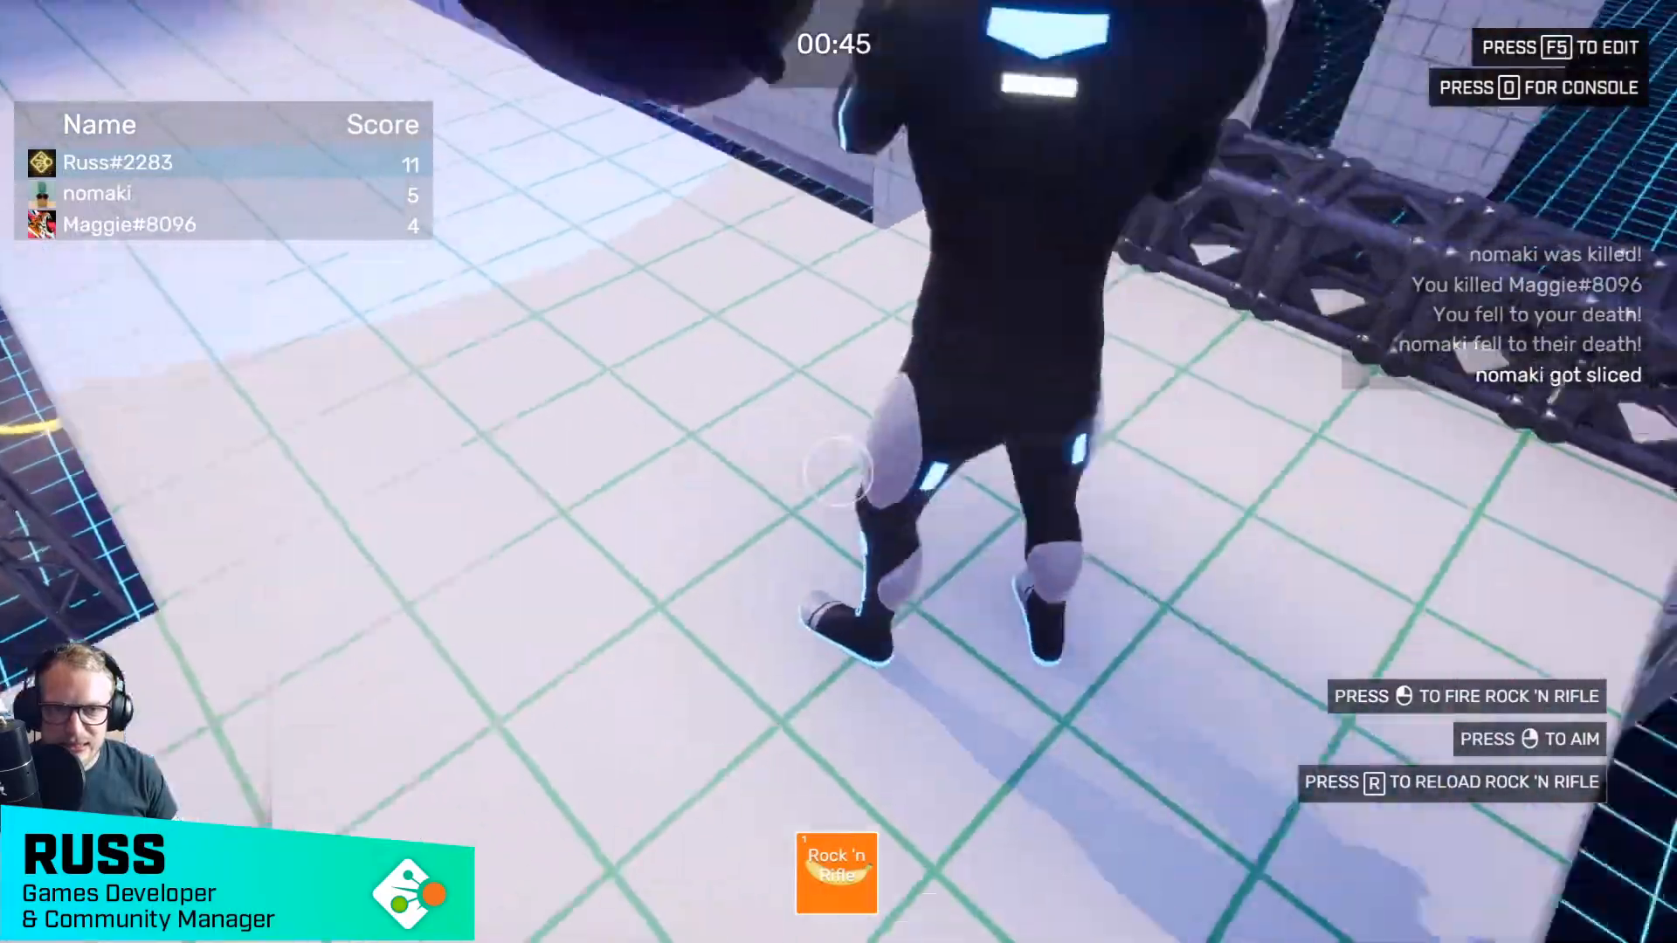
pyautogui.press('d')
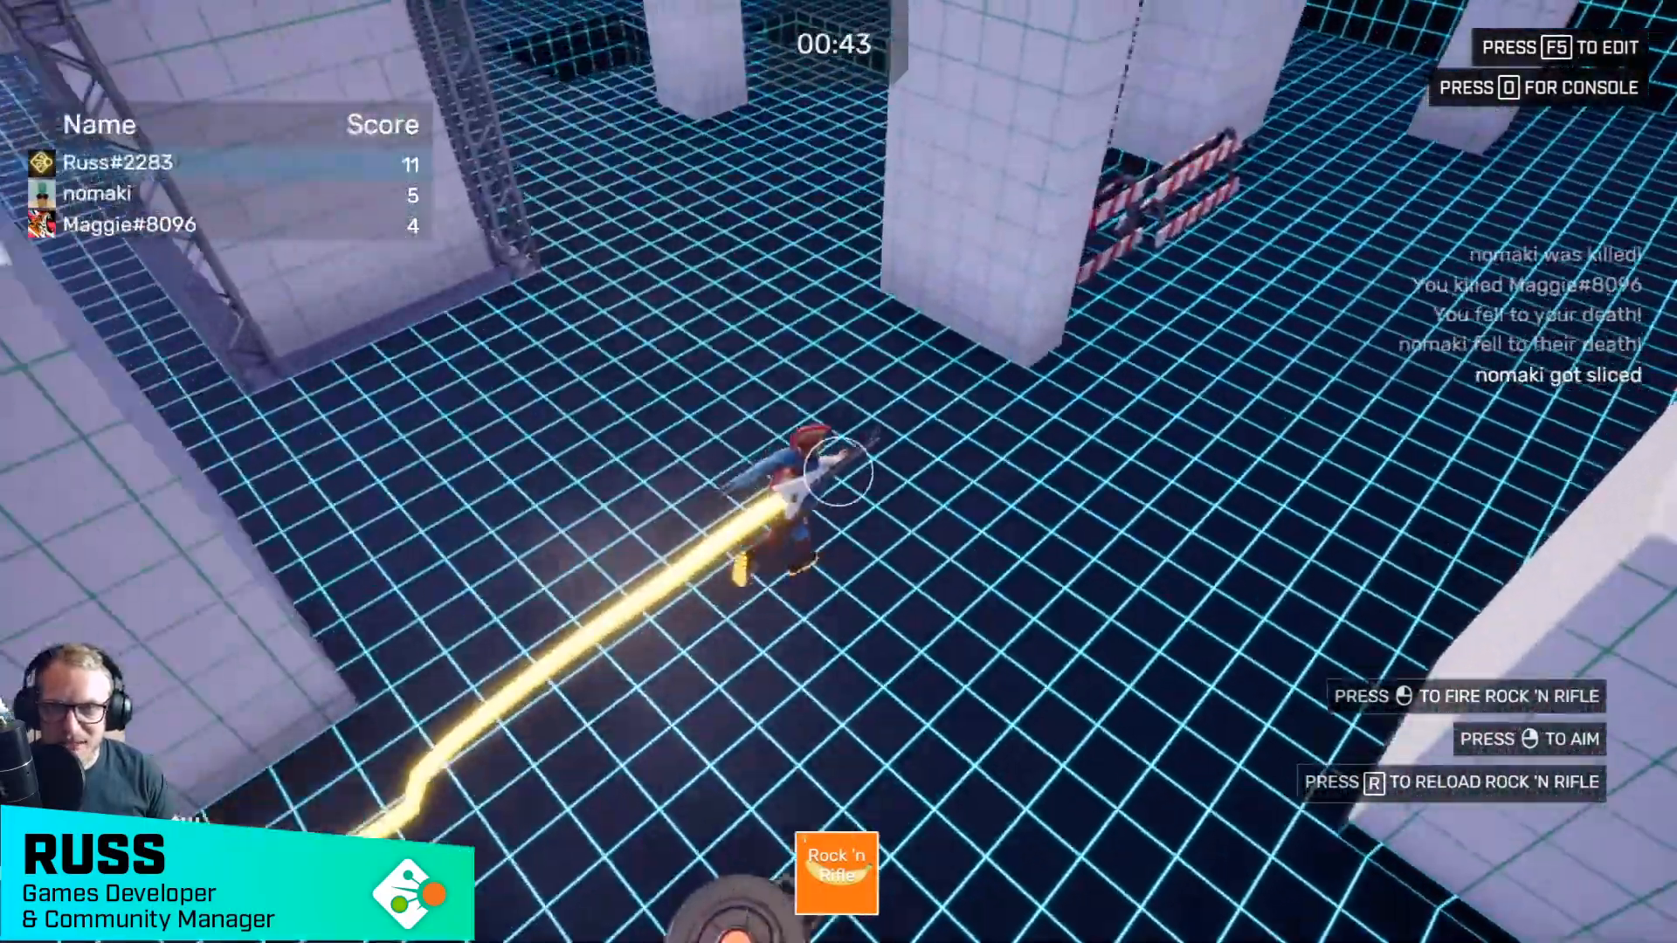
pyautogui.press('s')
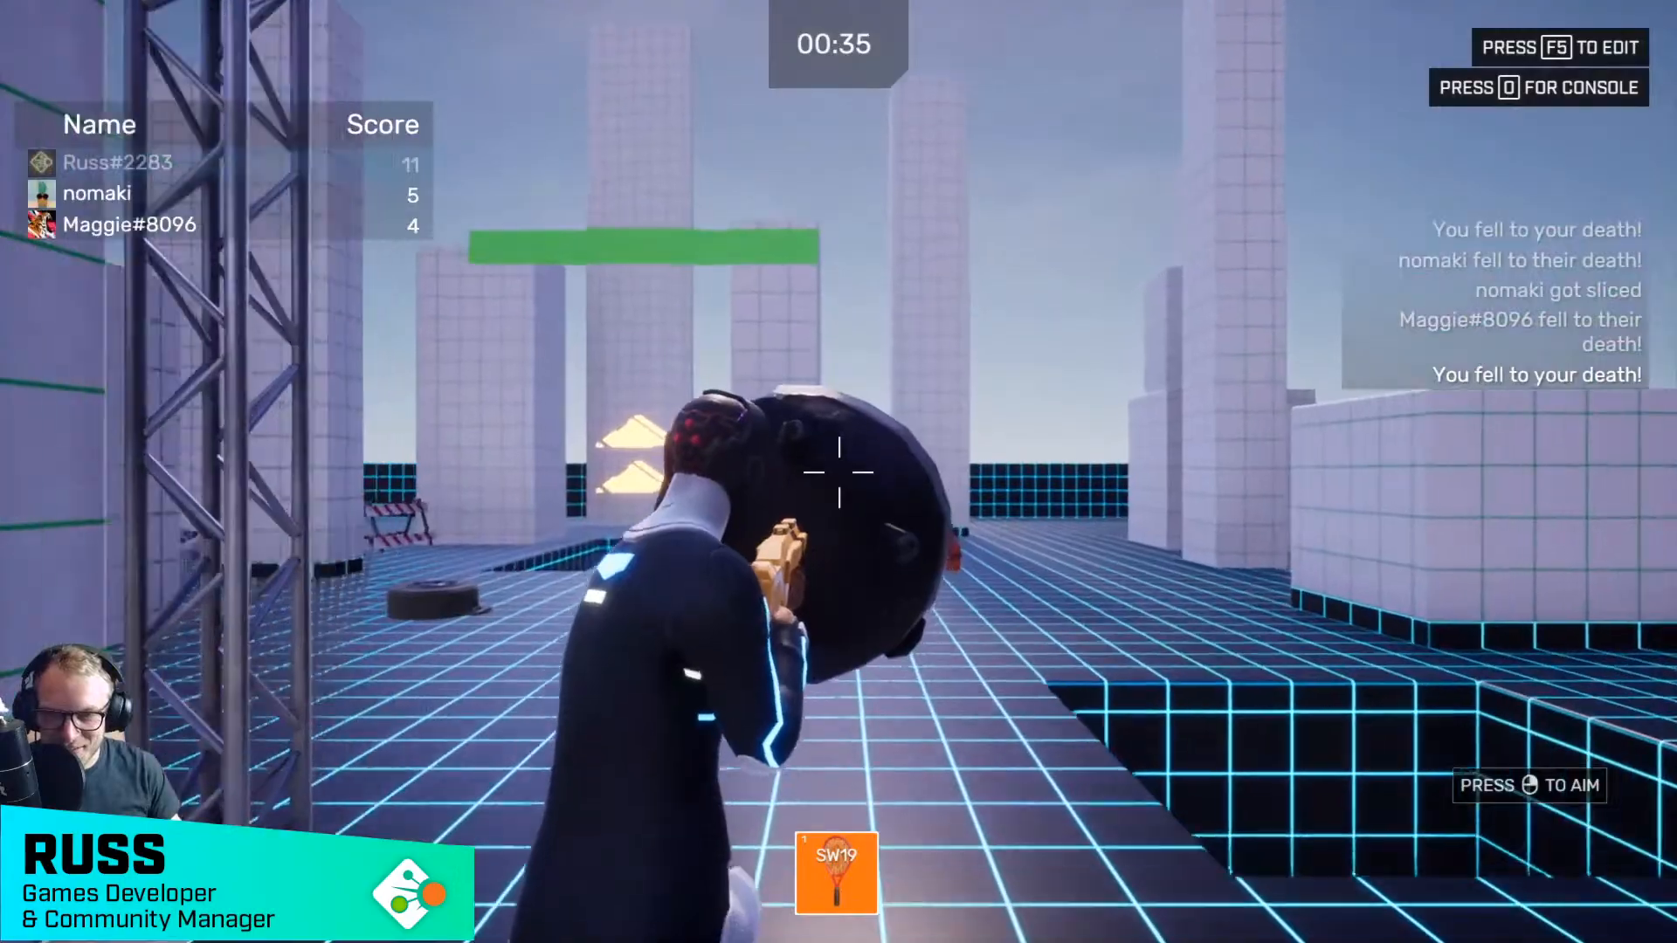
pyautogui.press('w')
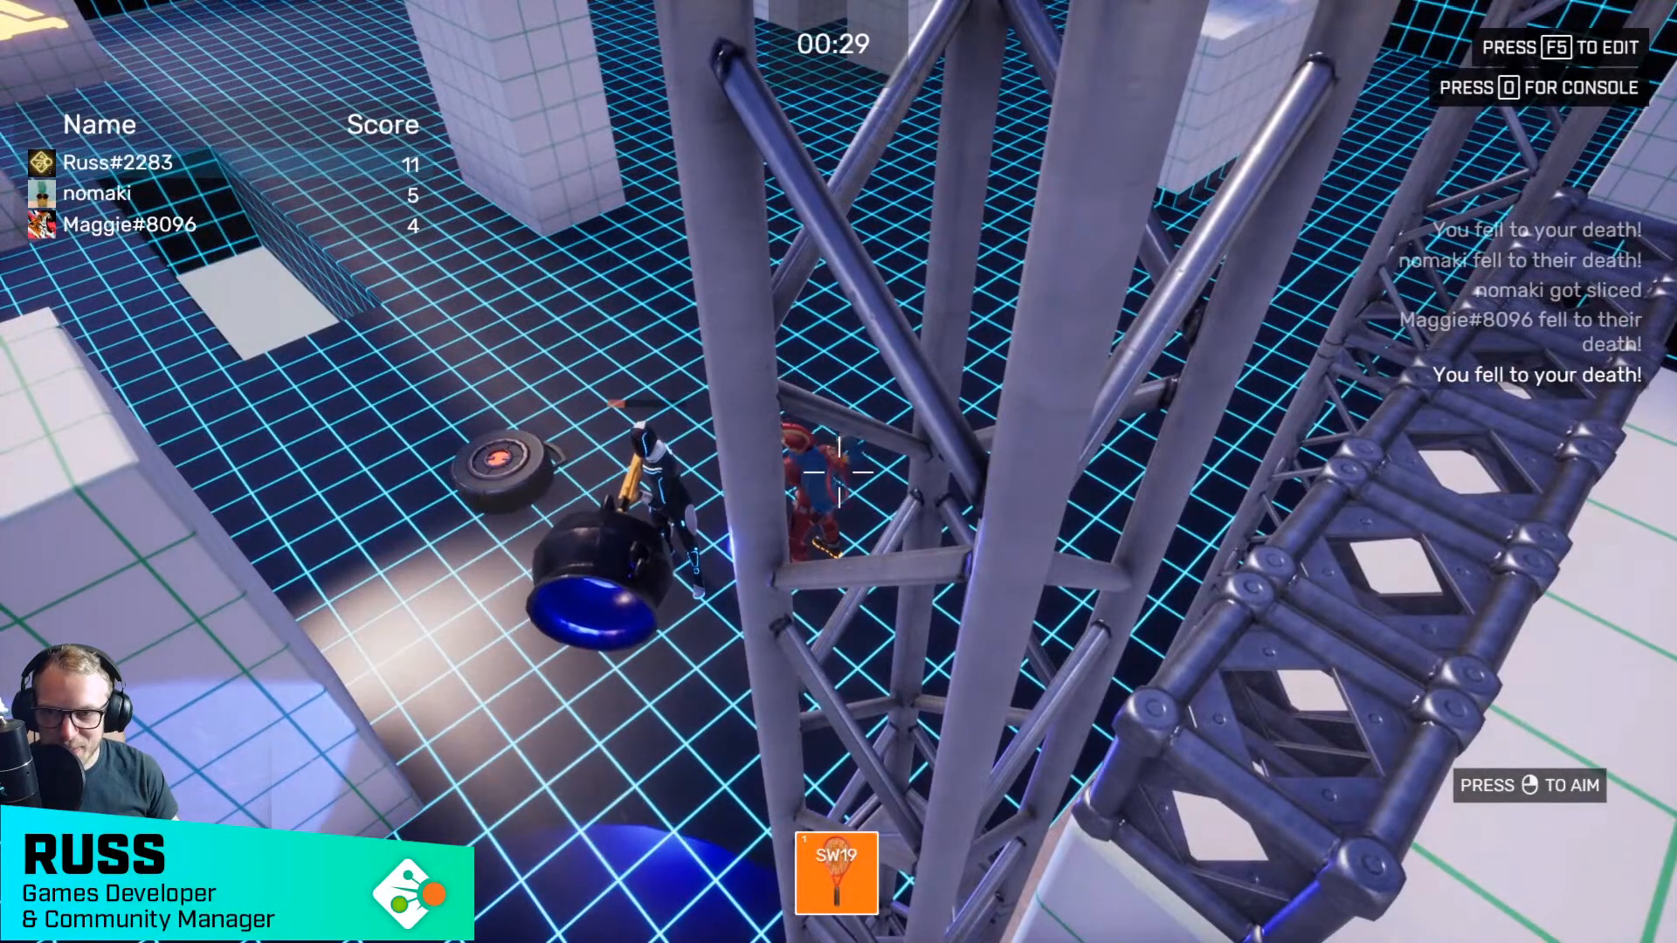
# - Attack both opponents on the arena floor with the SW19, Rock 'n Rifle and Axe until the match timer ends
pyautogui.click(839, 471)
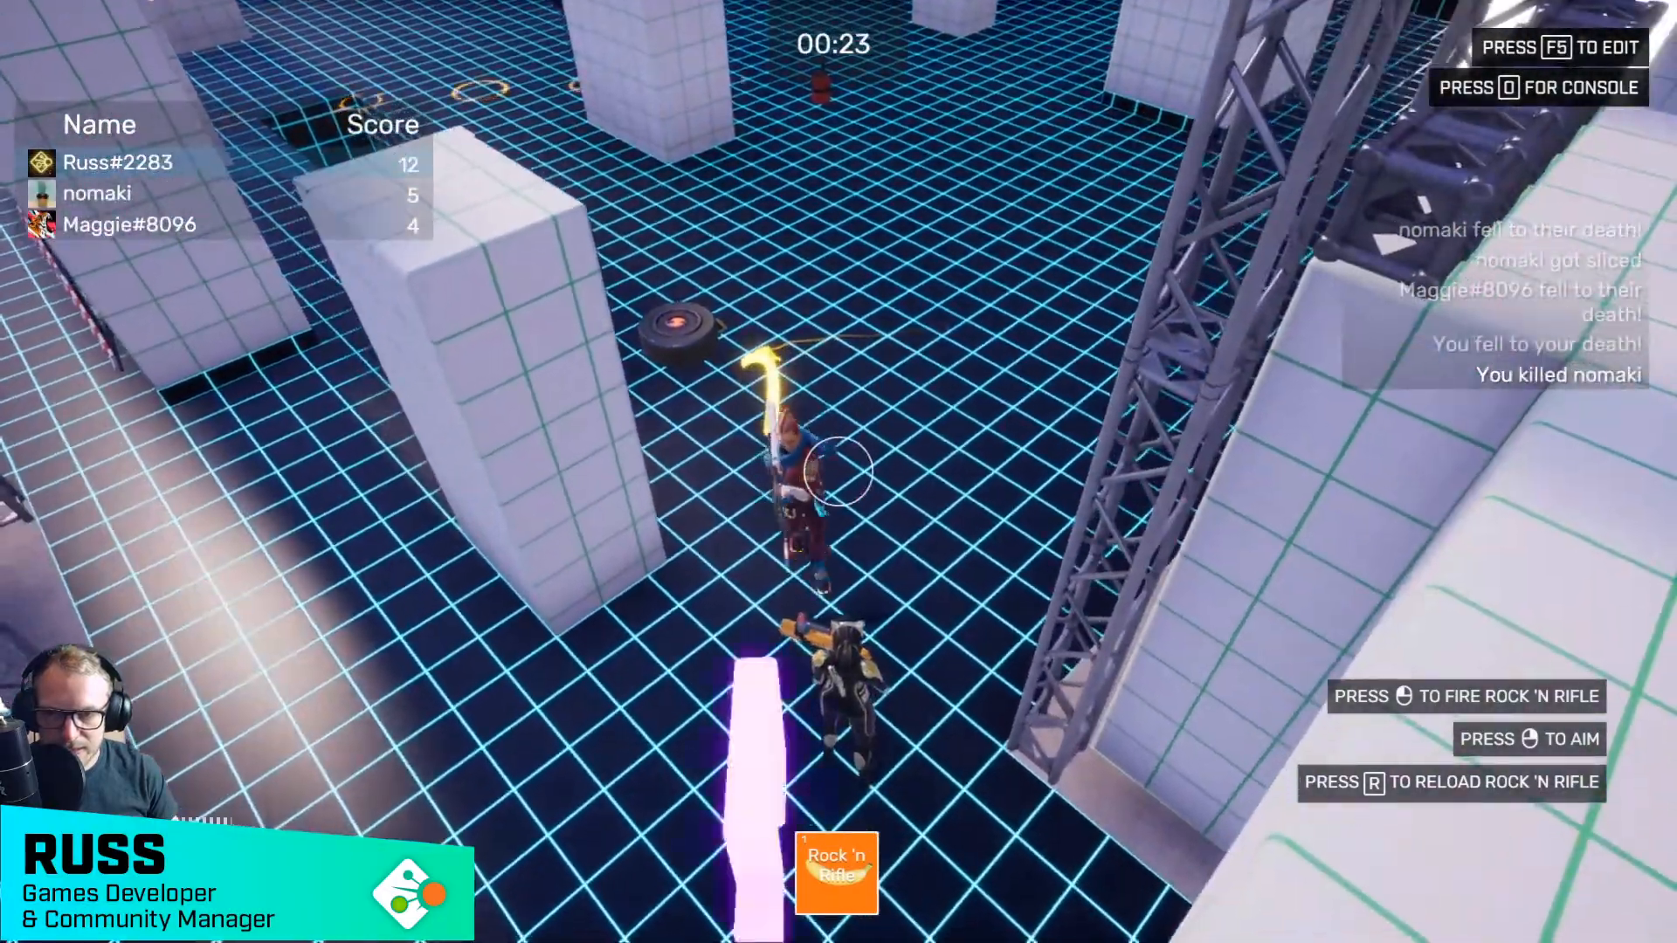
pyautogui.press('a')
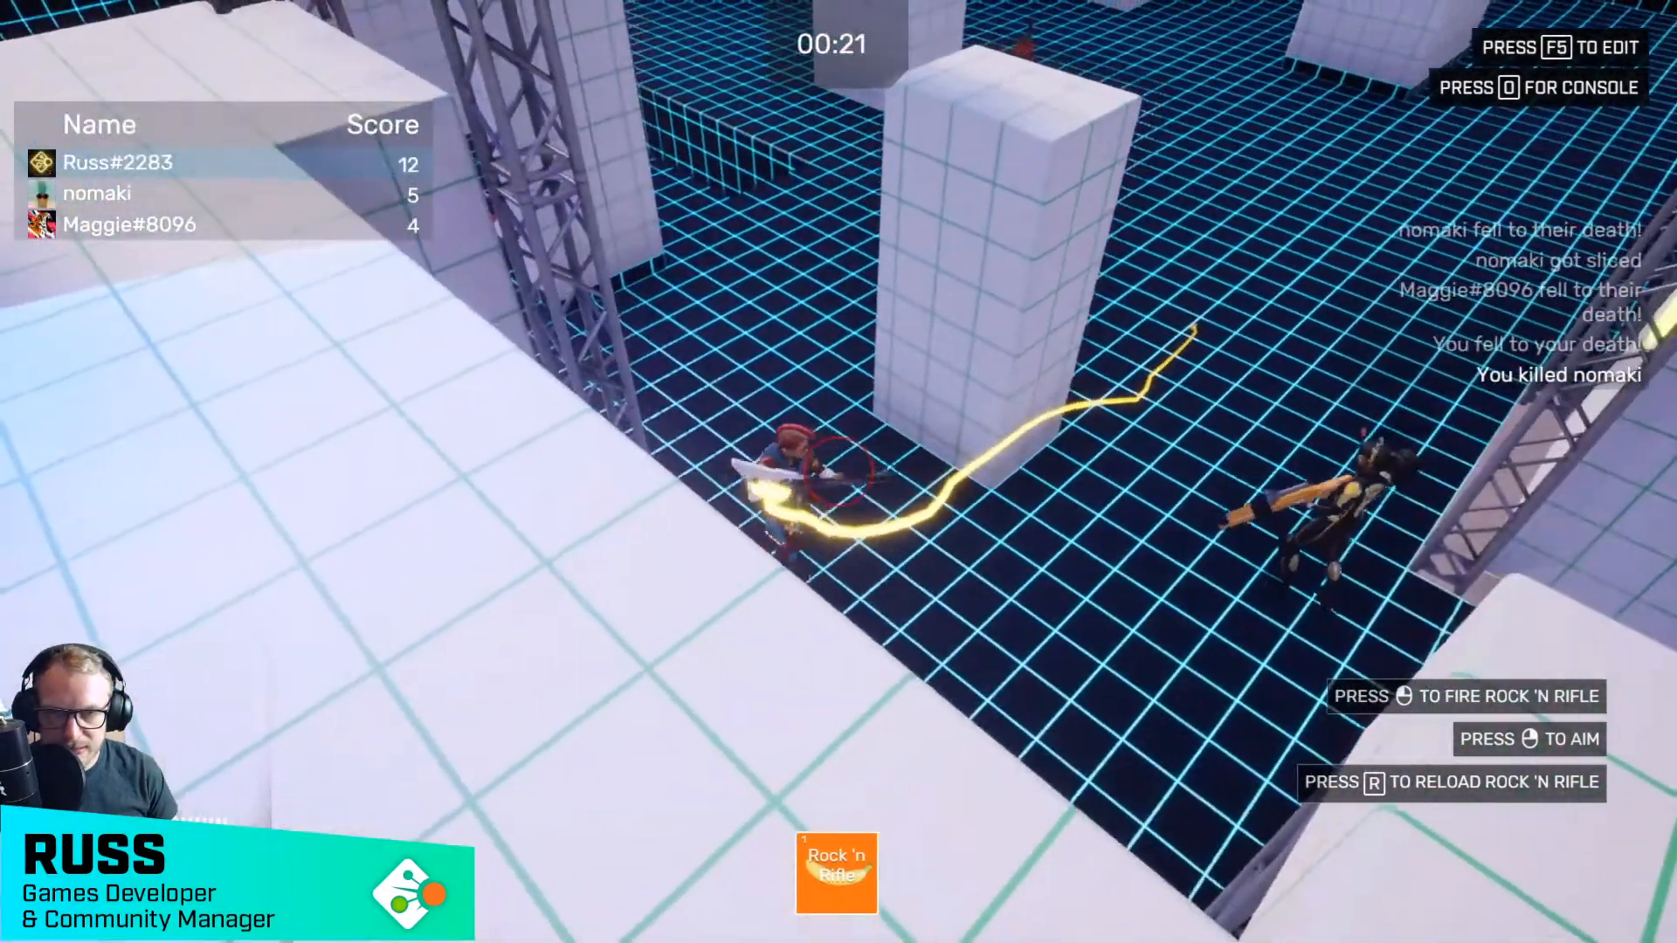
pyautogui.click(837, 472)
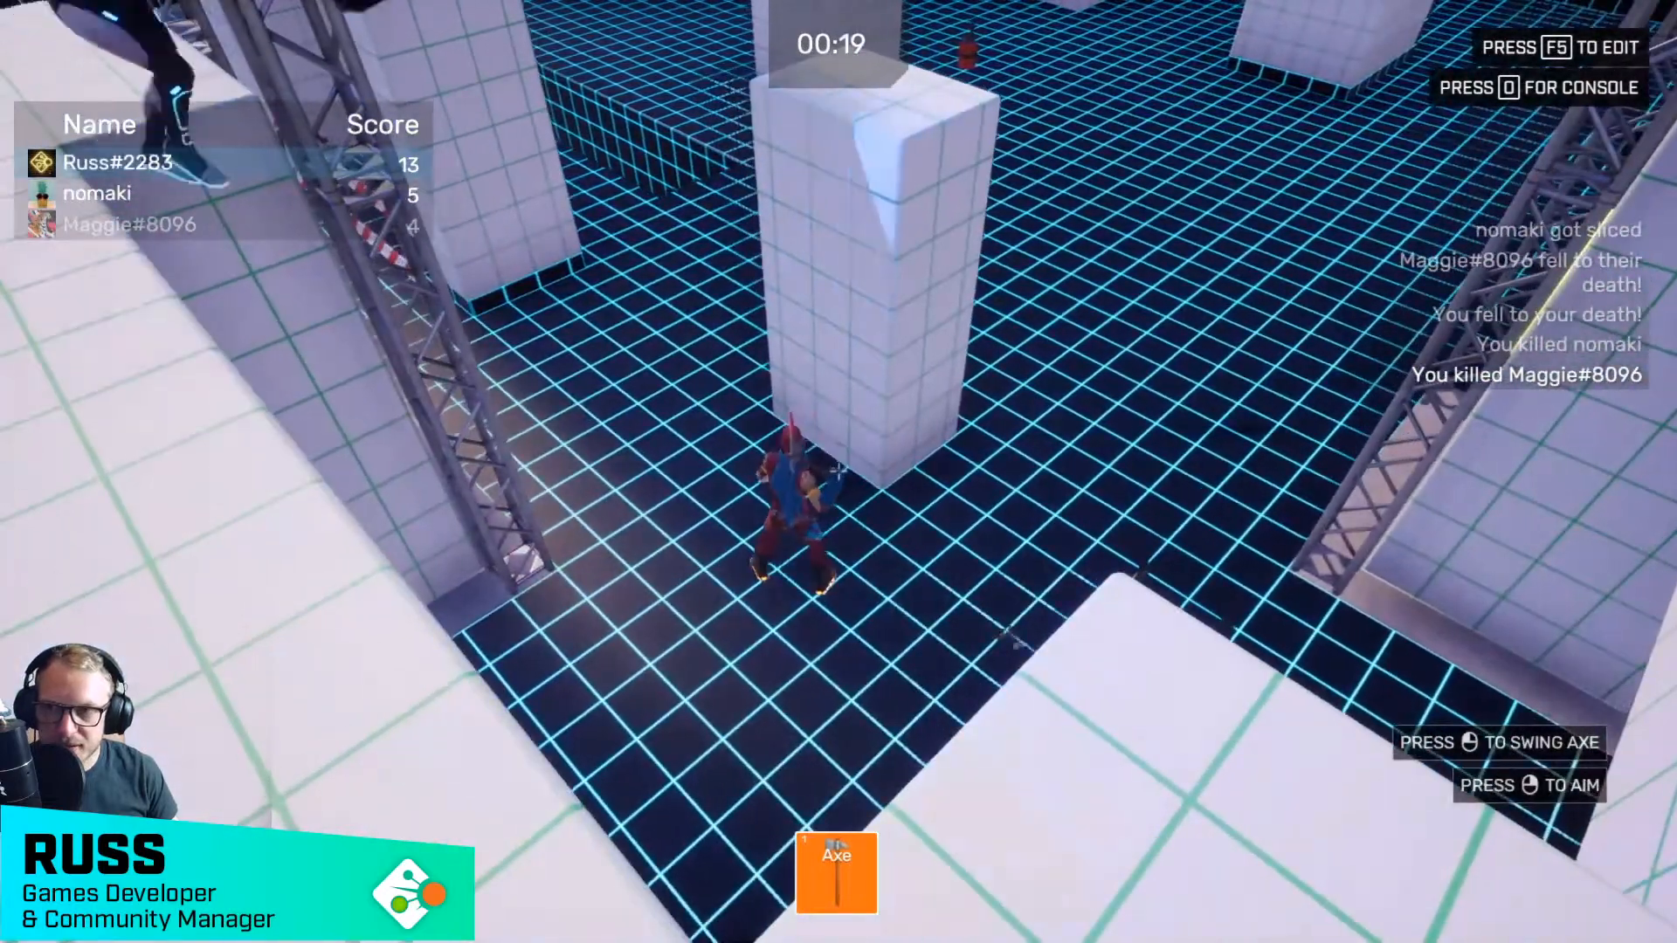
pyautogui.press('d')
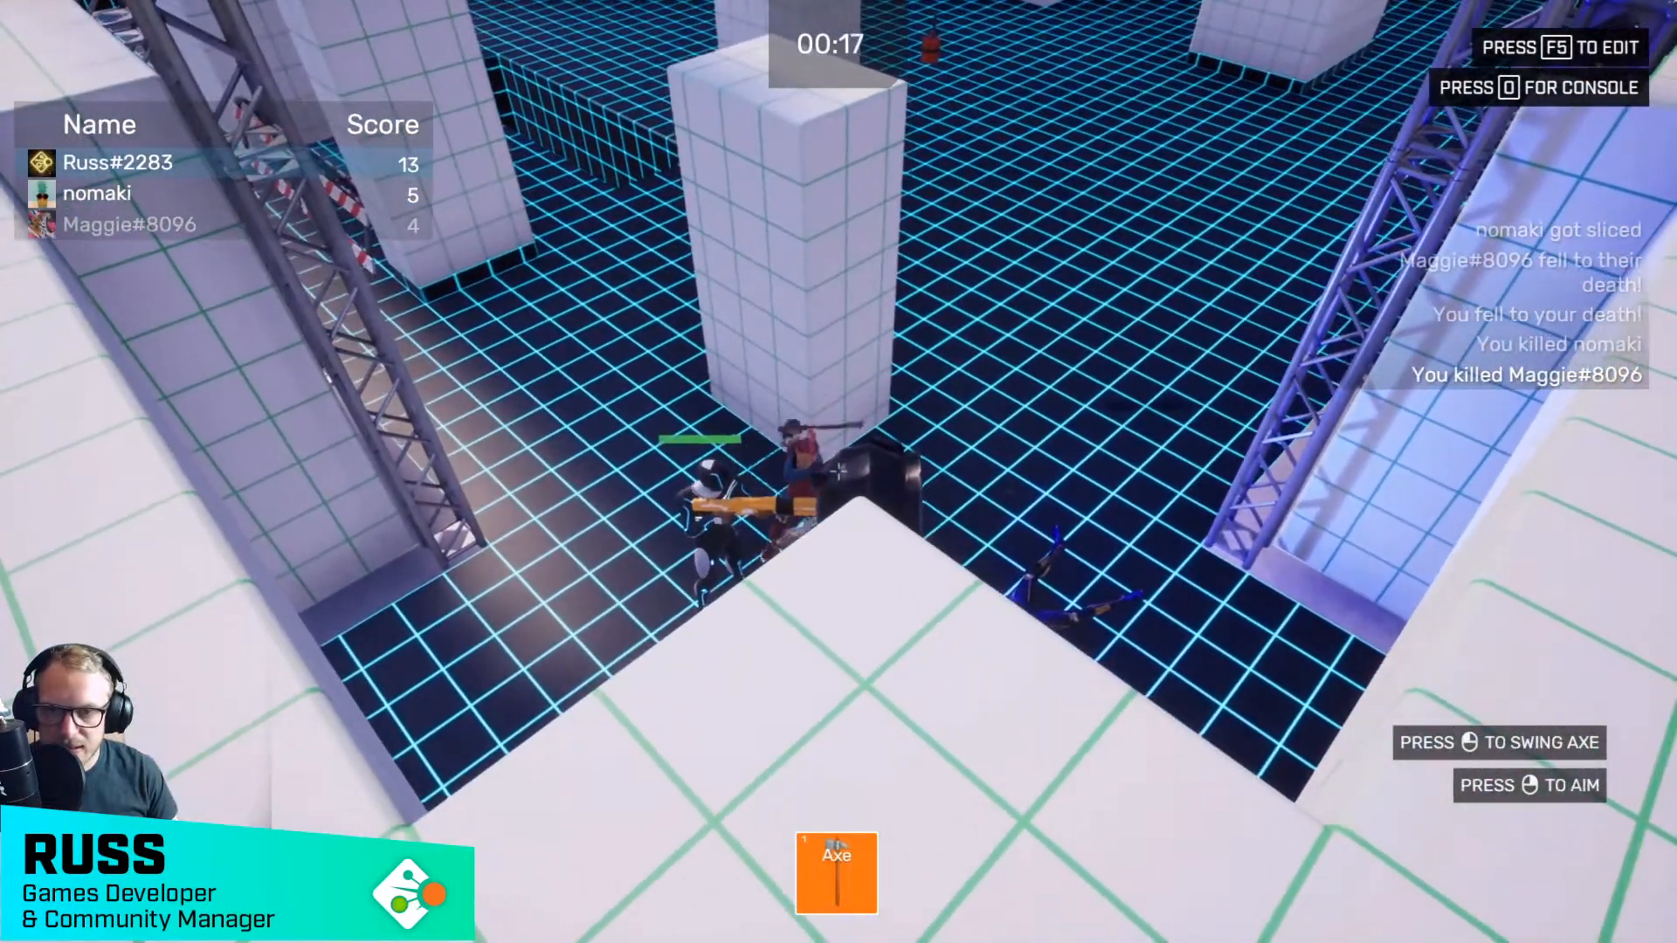
pyautogui.click(836, 472)
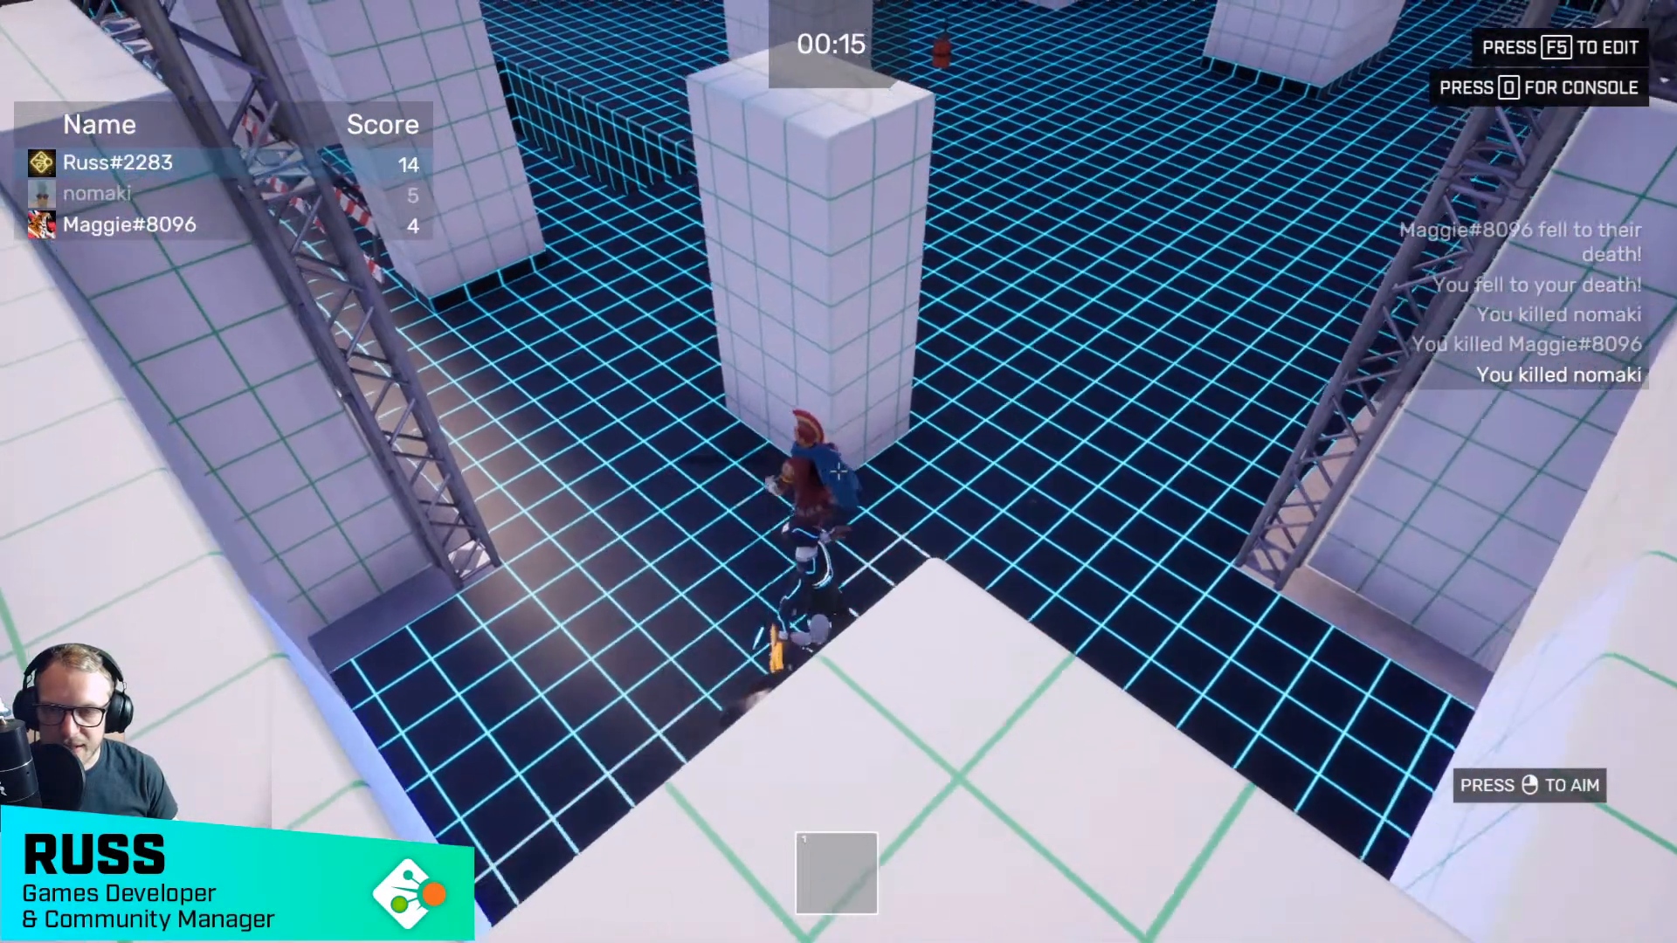
pyautogui.press('w')
pyautogui.press('w')
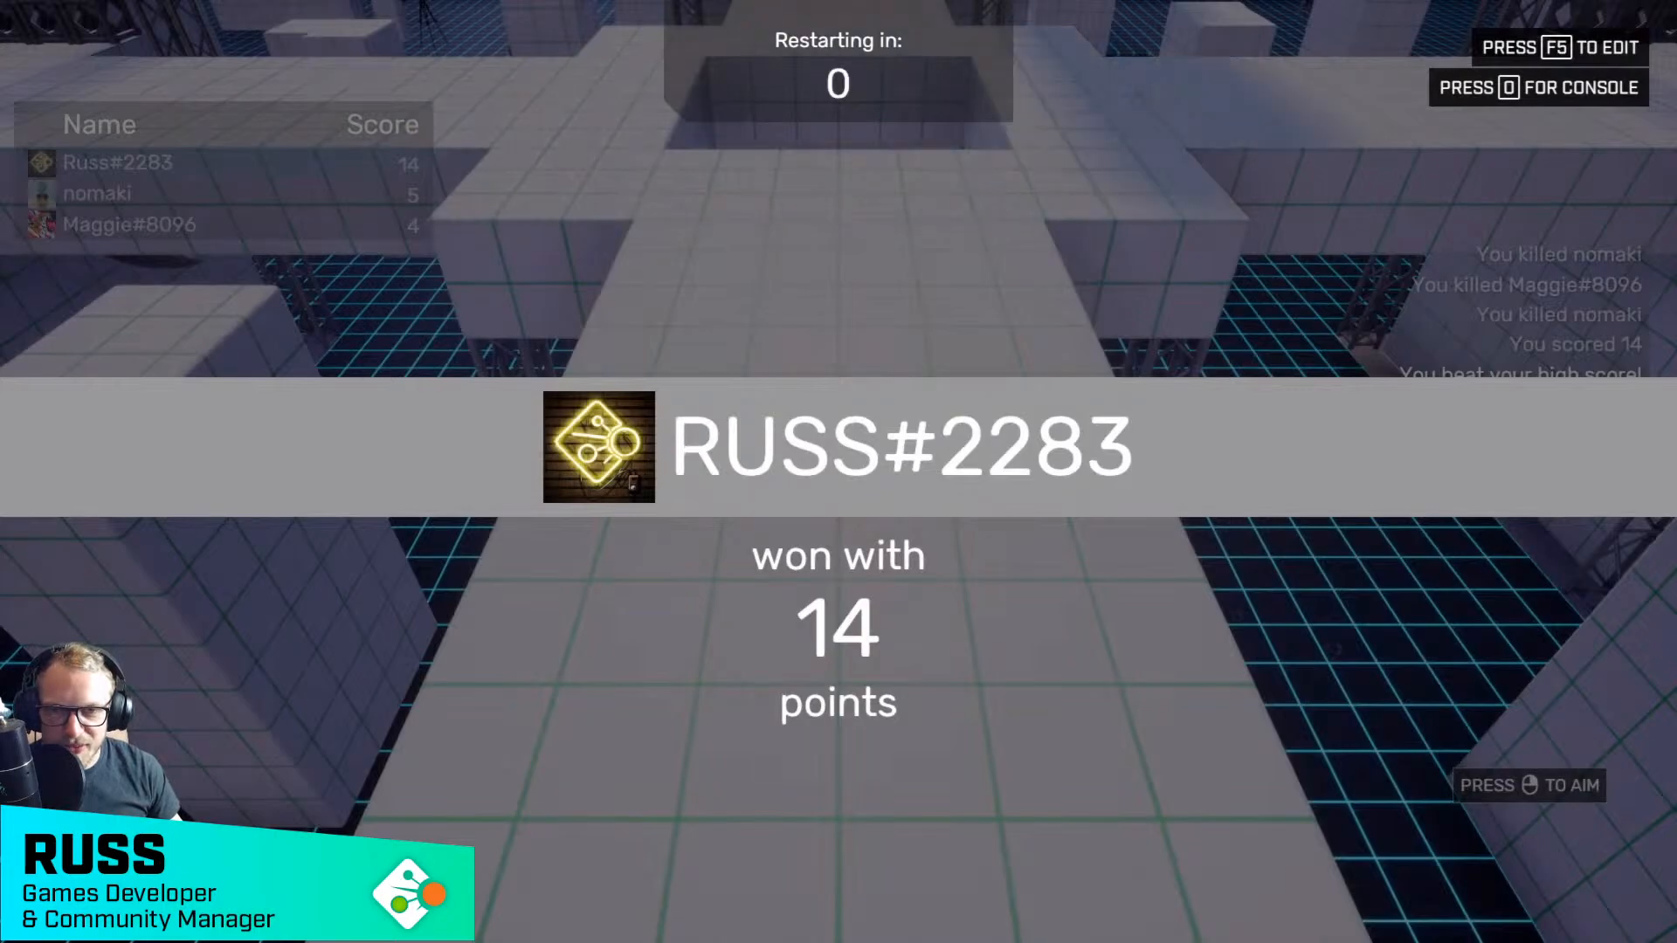
# - Start the new round with the Car Gun, run off the raised walkway and cross the floor along the perimeter wall
pyautogui.press('a')
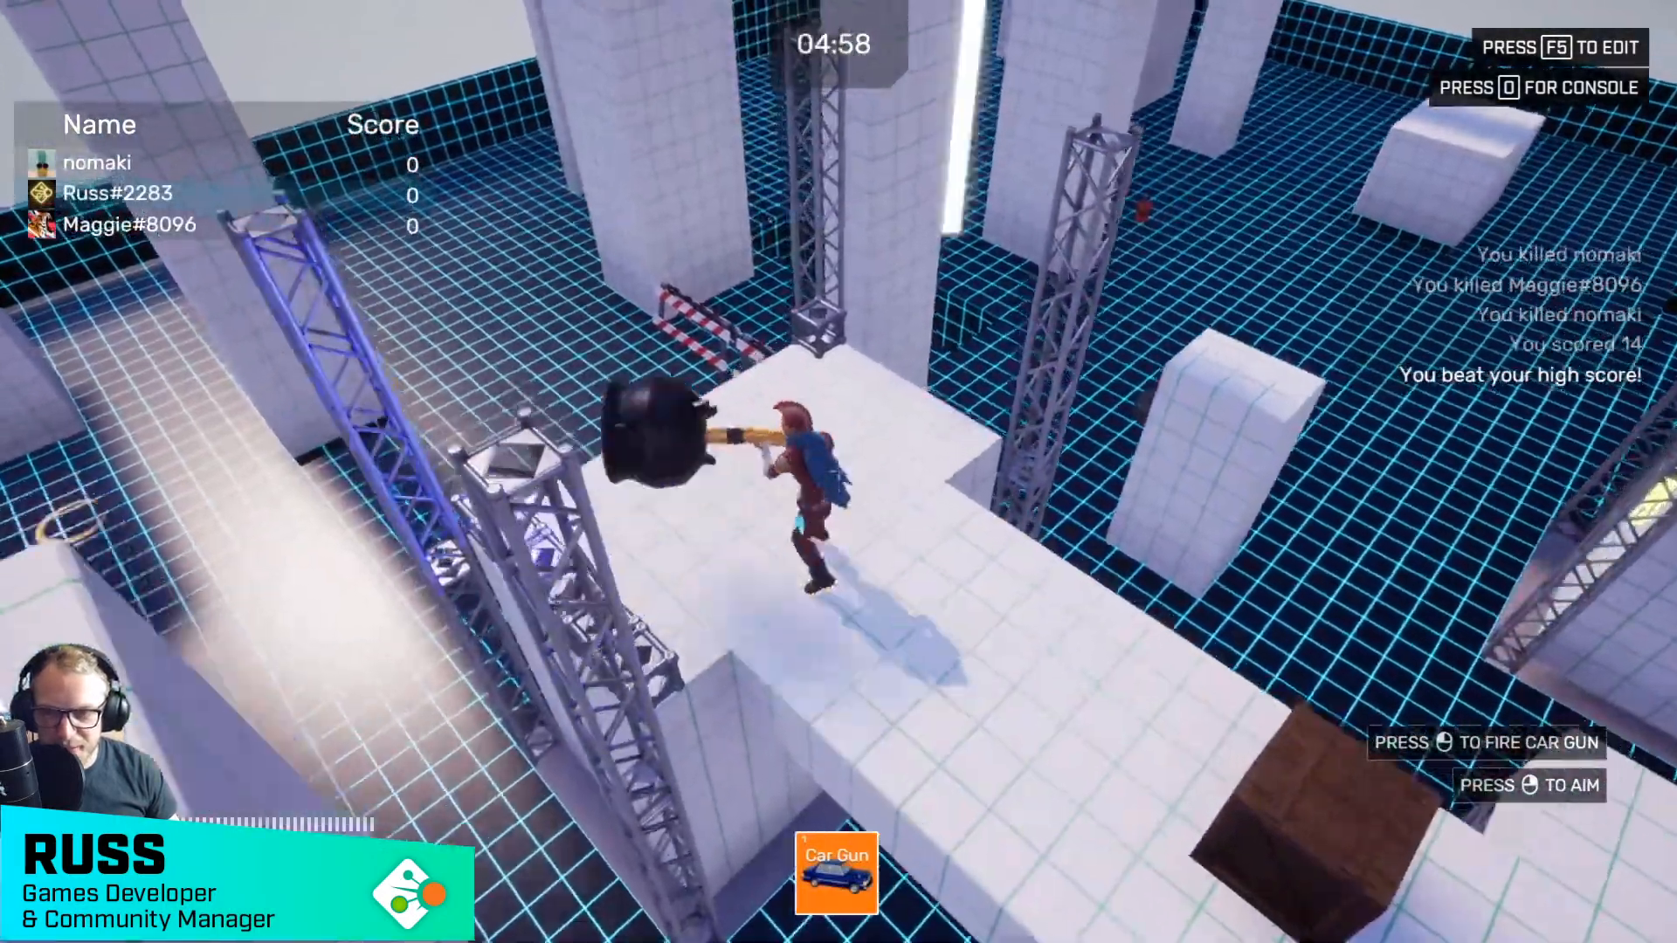
pyautogui.press('w')
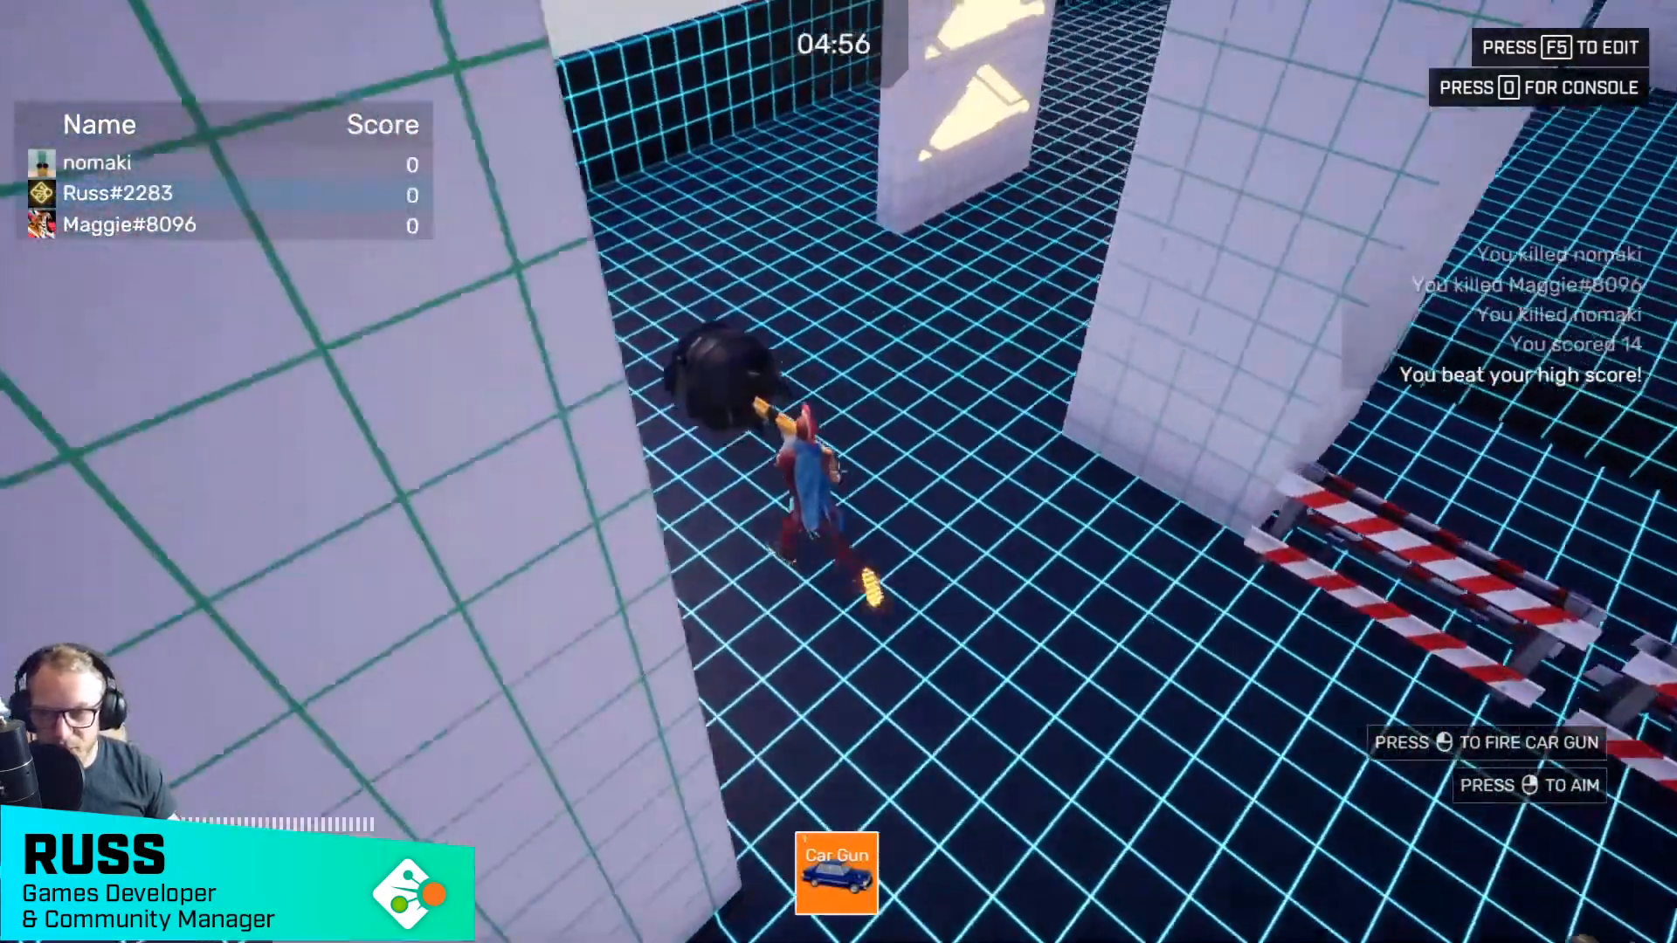
pyautogui.press('w')
pyautogui.press('d')
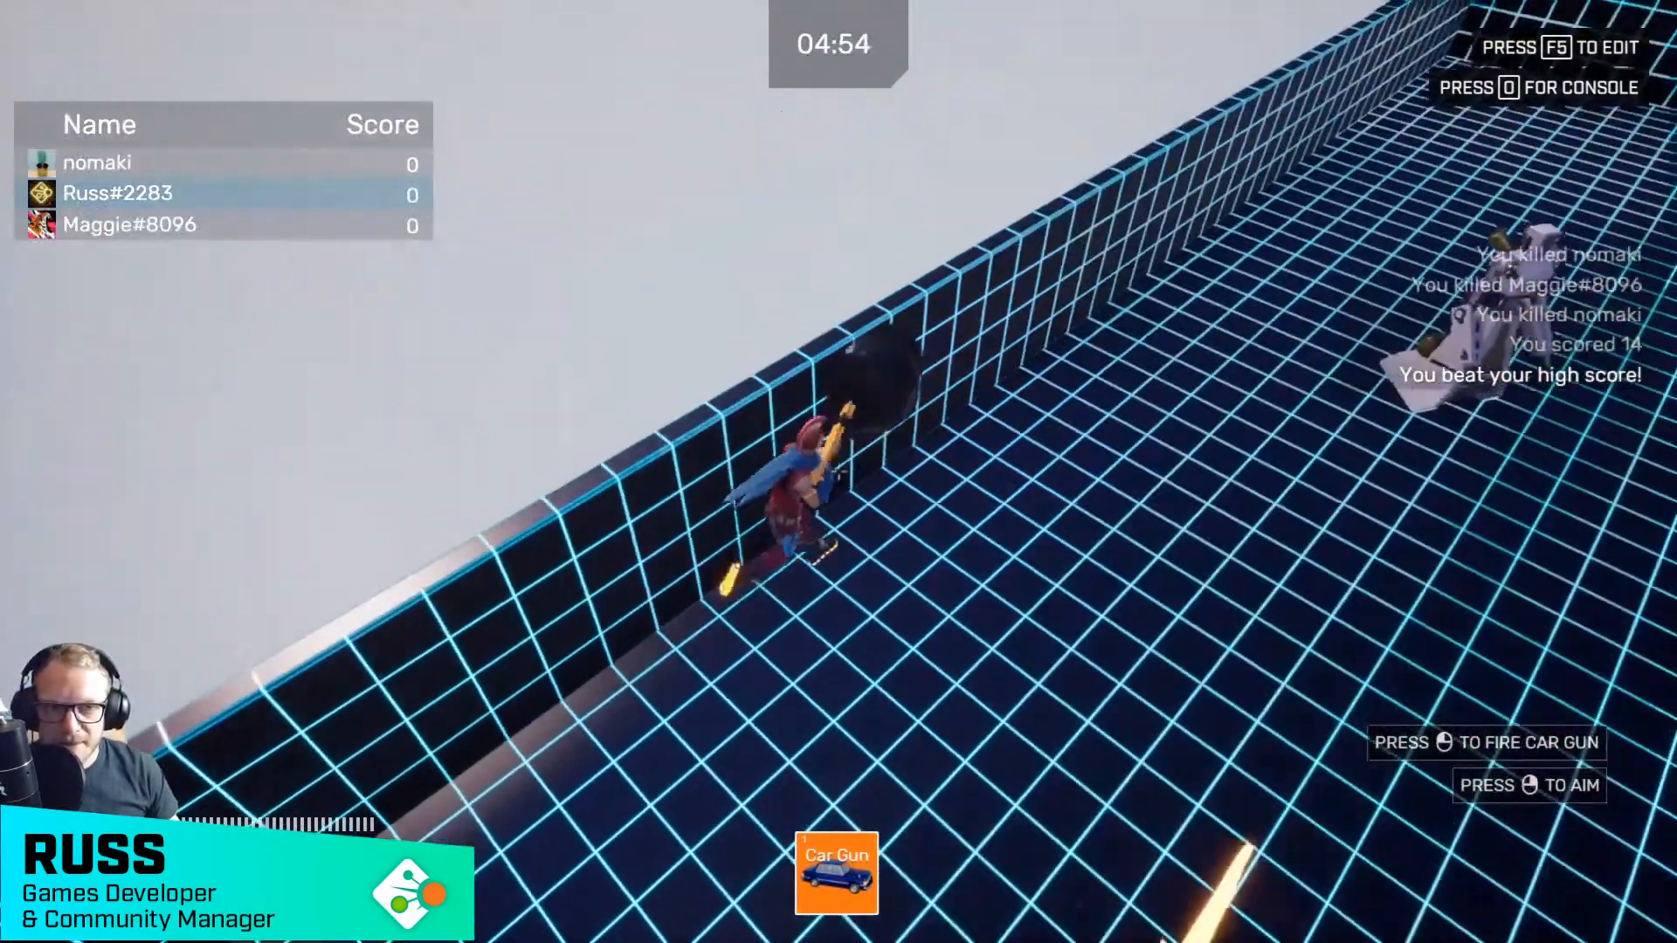
pyautogui.press('d')
pyautogui.press('s')
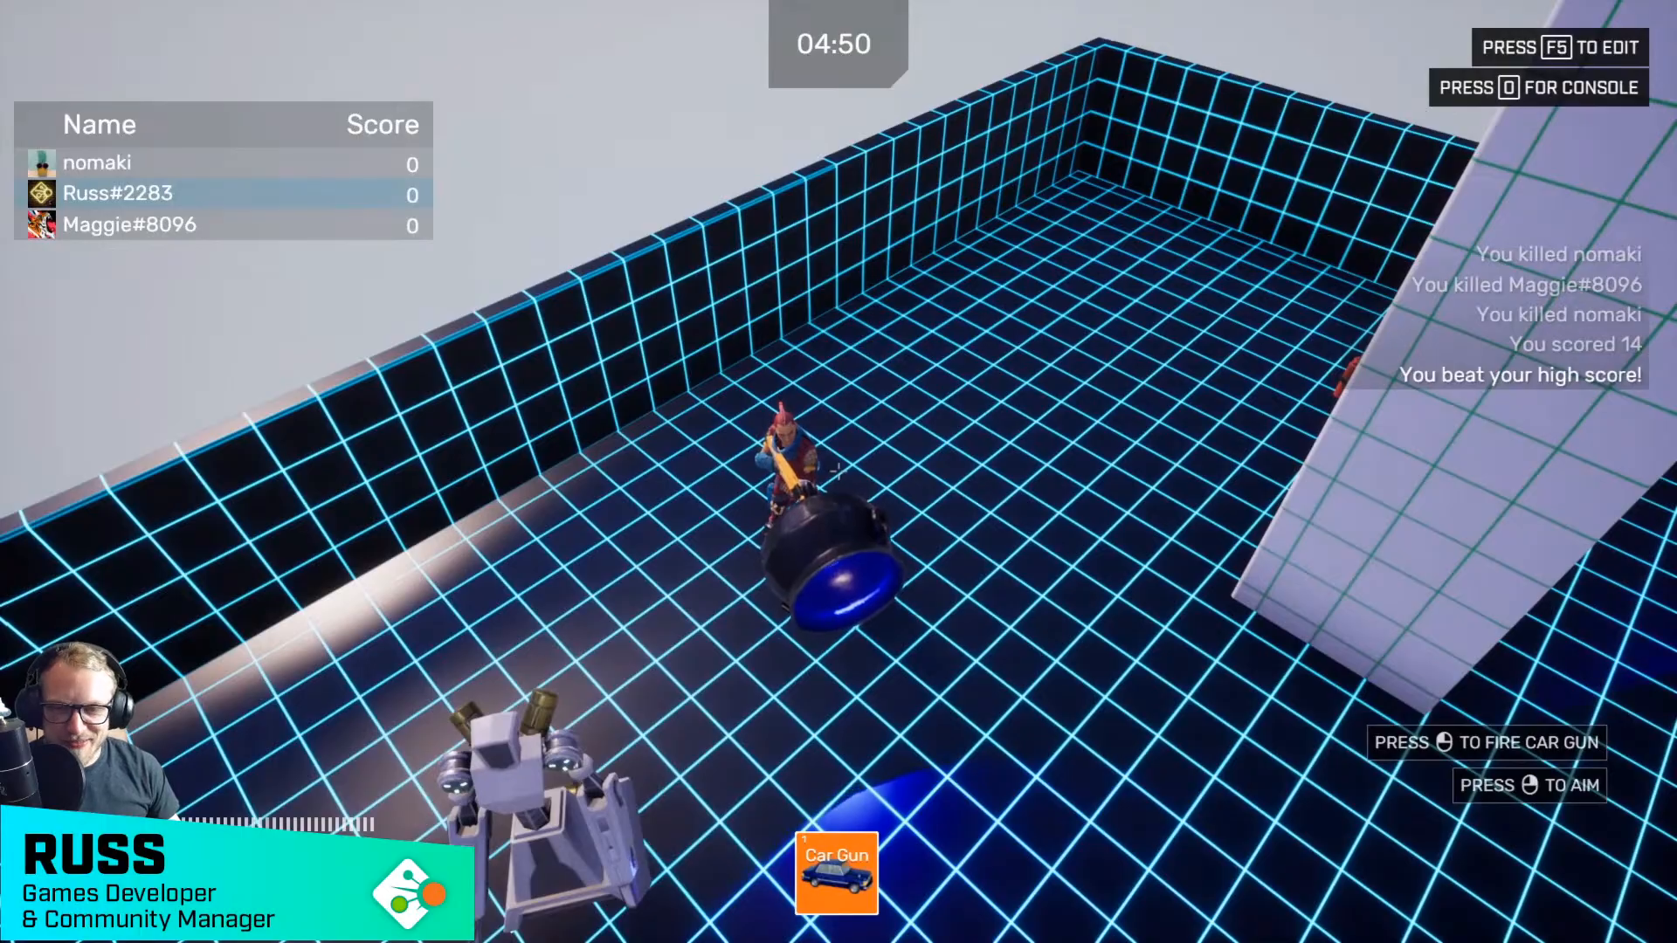
# - Return to edit mode, close the projectileScript editor and view the whole arena from above
pyautogui.press('F5')
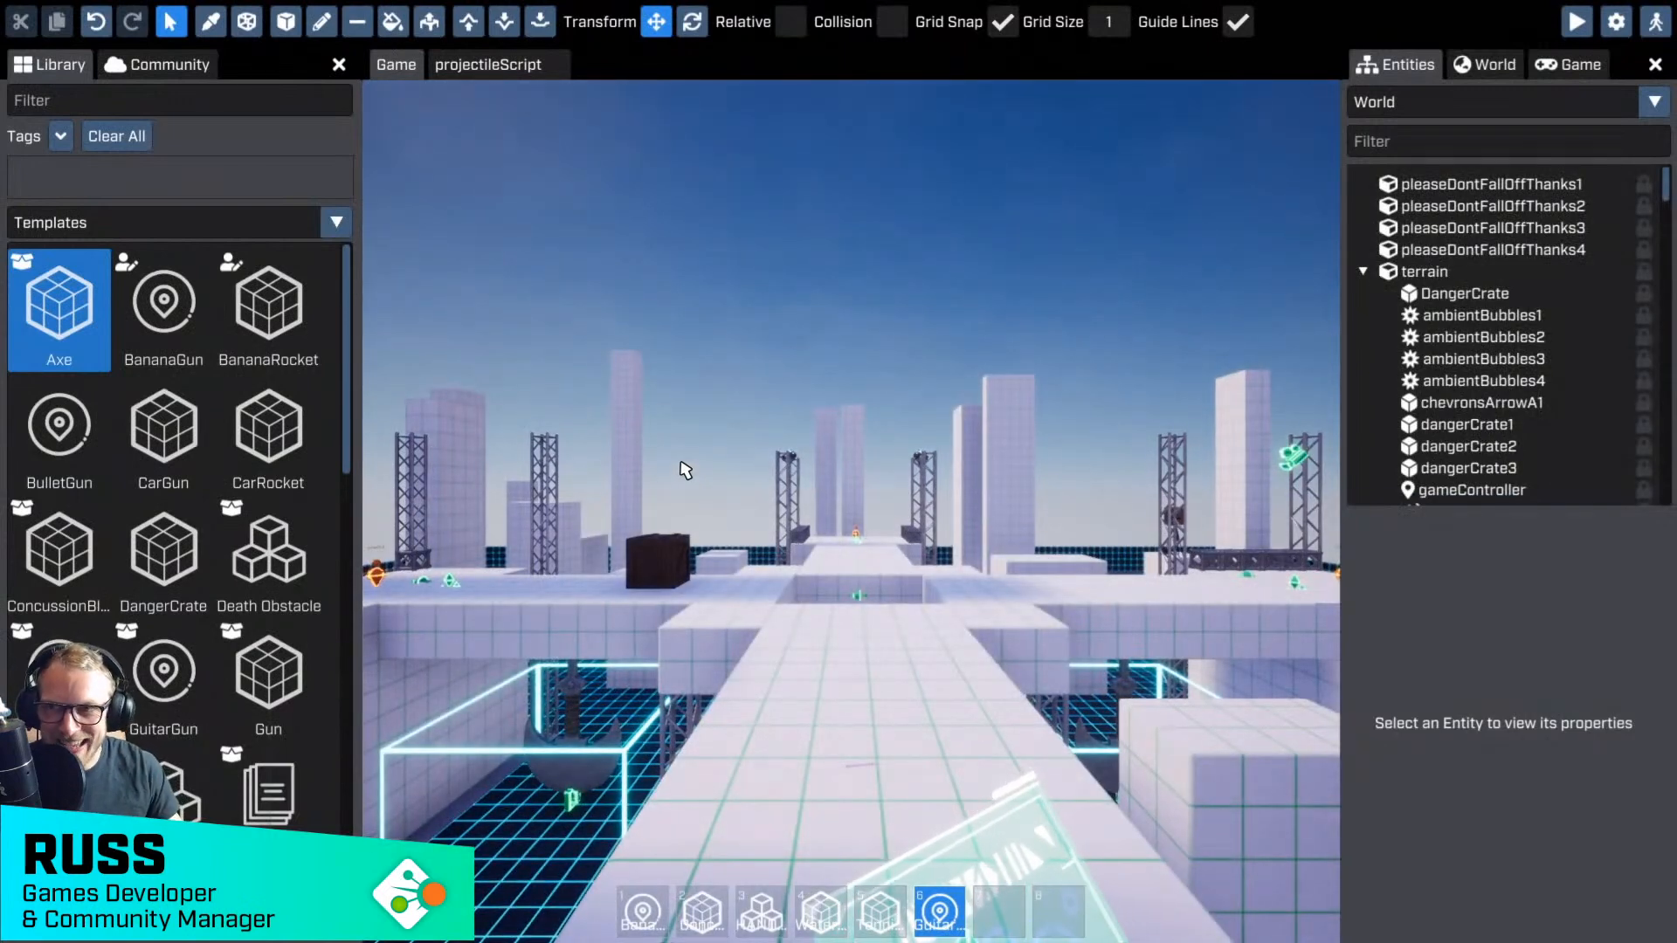
pyautogui.click(555, 65)
pyautogui.click(556, 65)
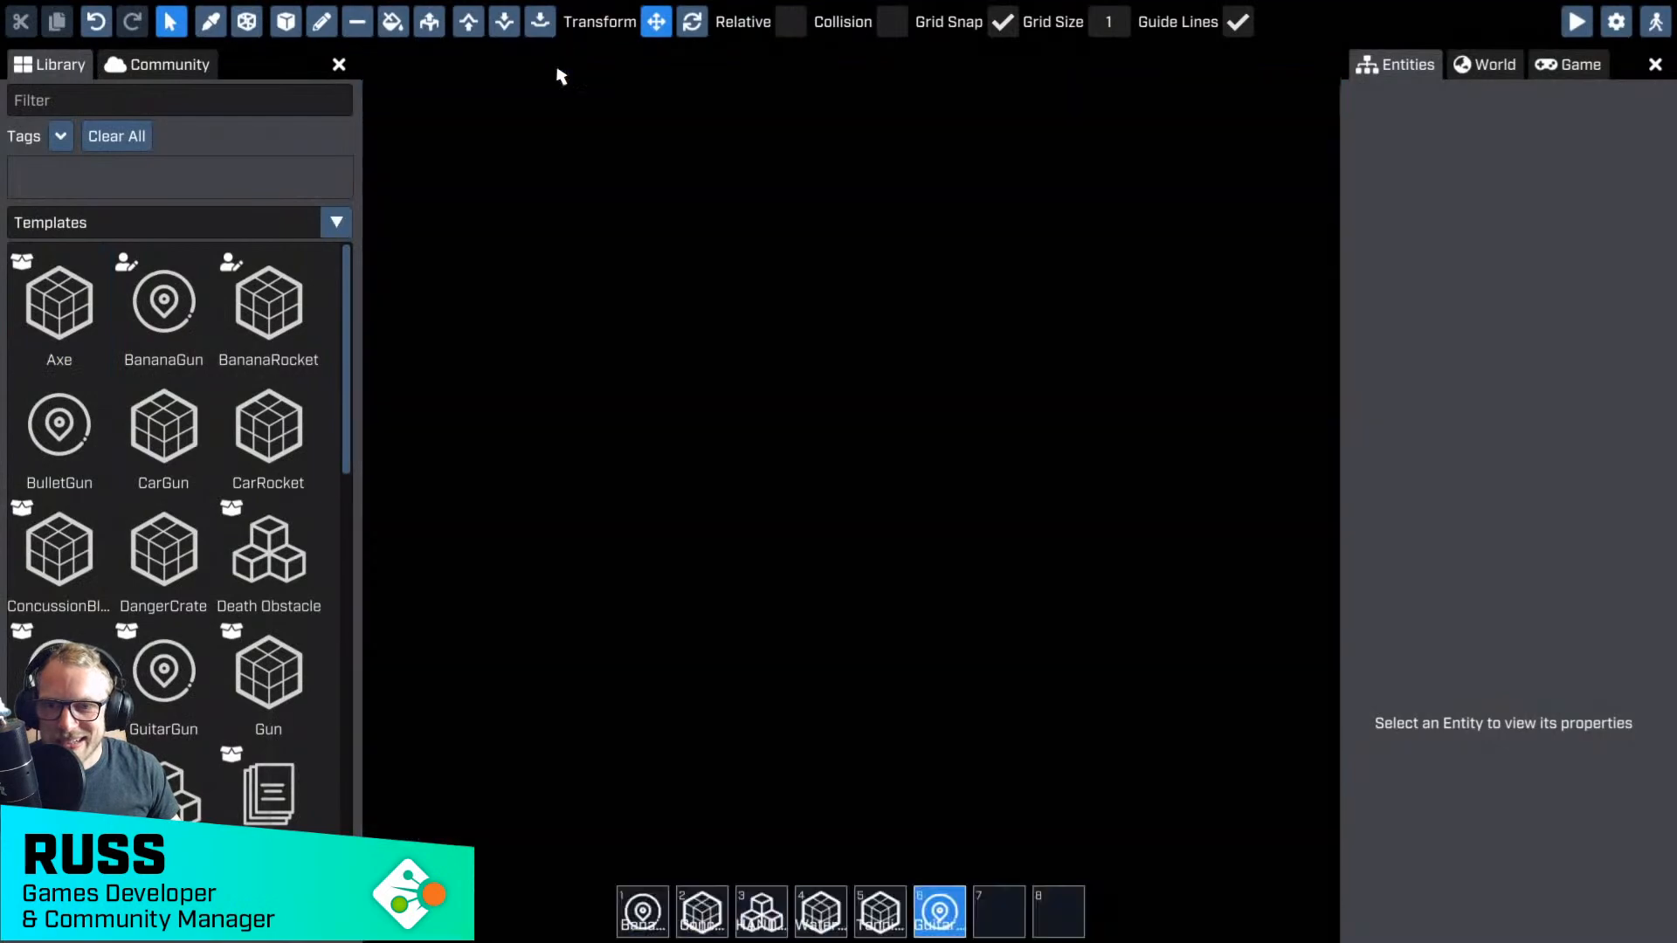
pyautogui.moveTo(715, 352); pyautogui.dragTo(650, 366, button='right')
pyautogui.press('s')
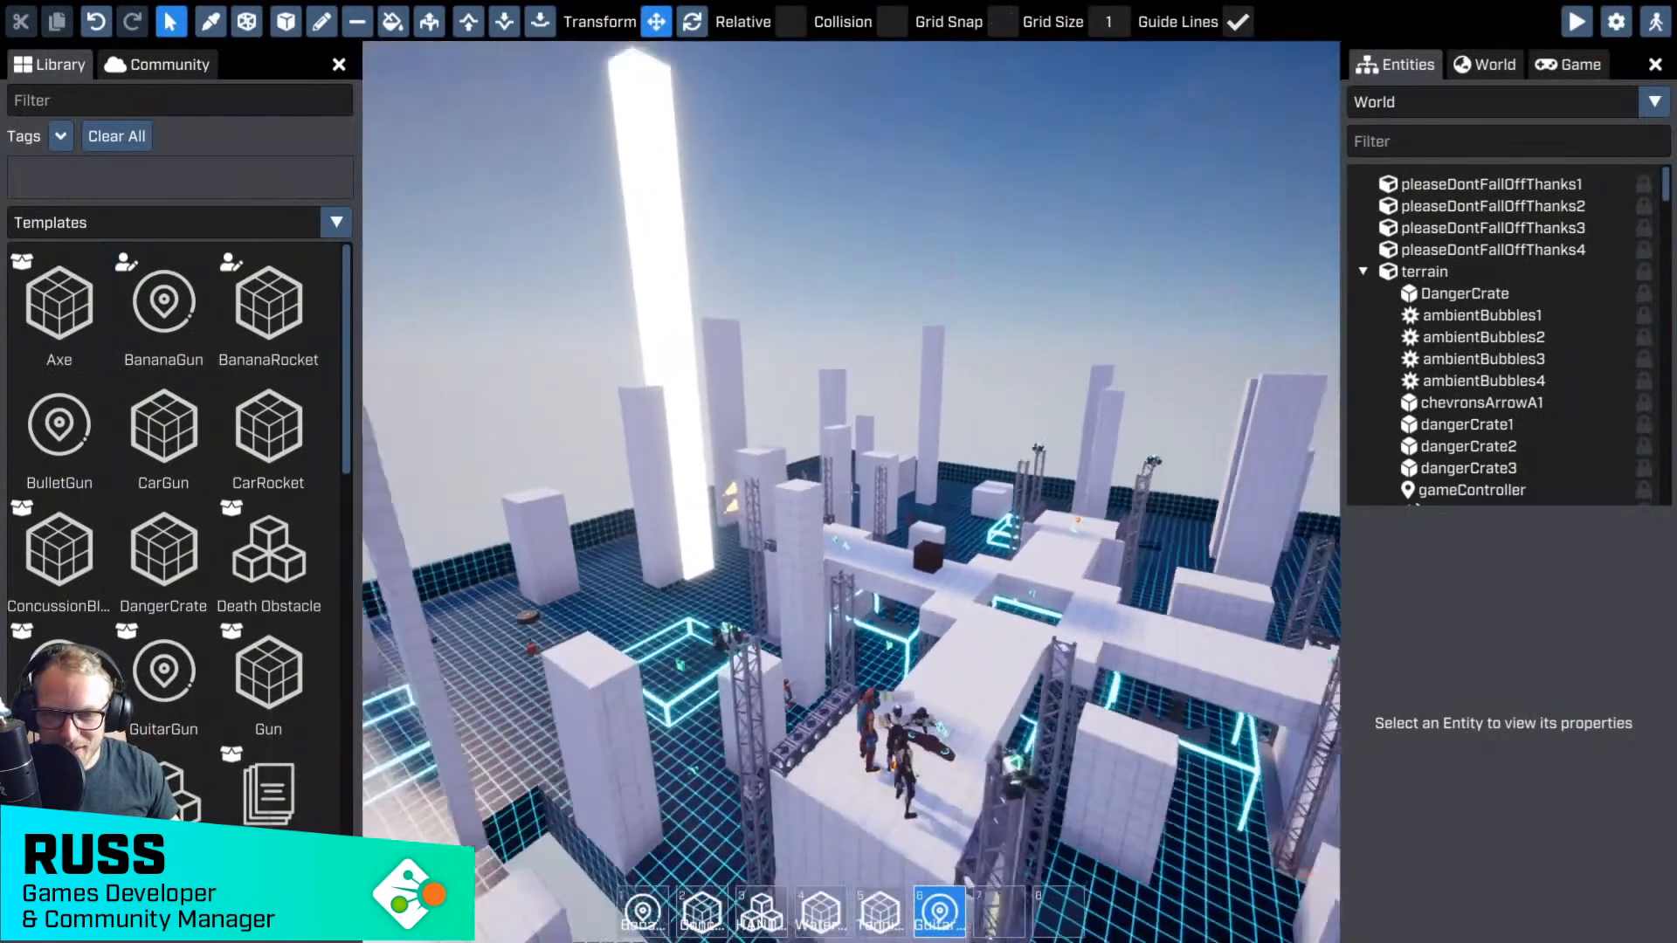
pyautogui.press('s')
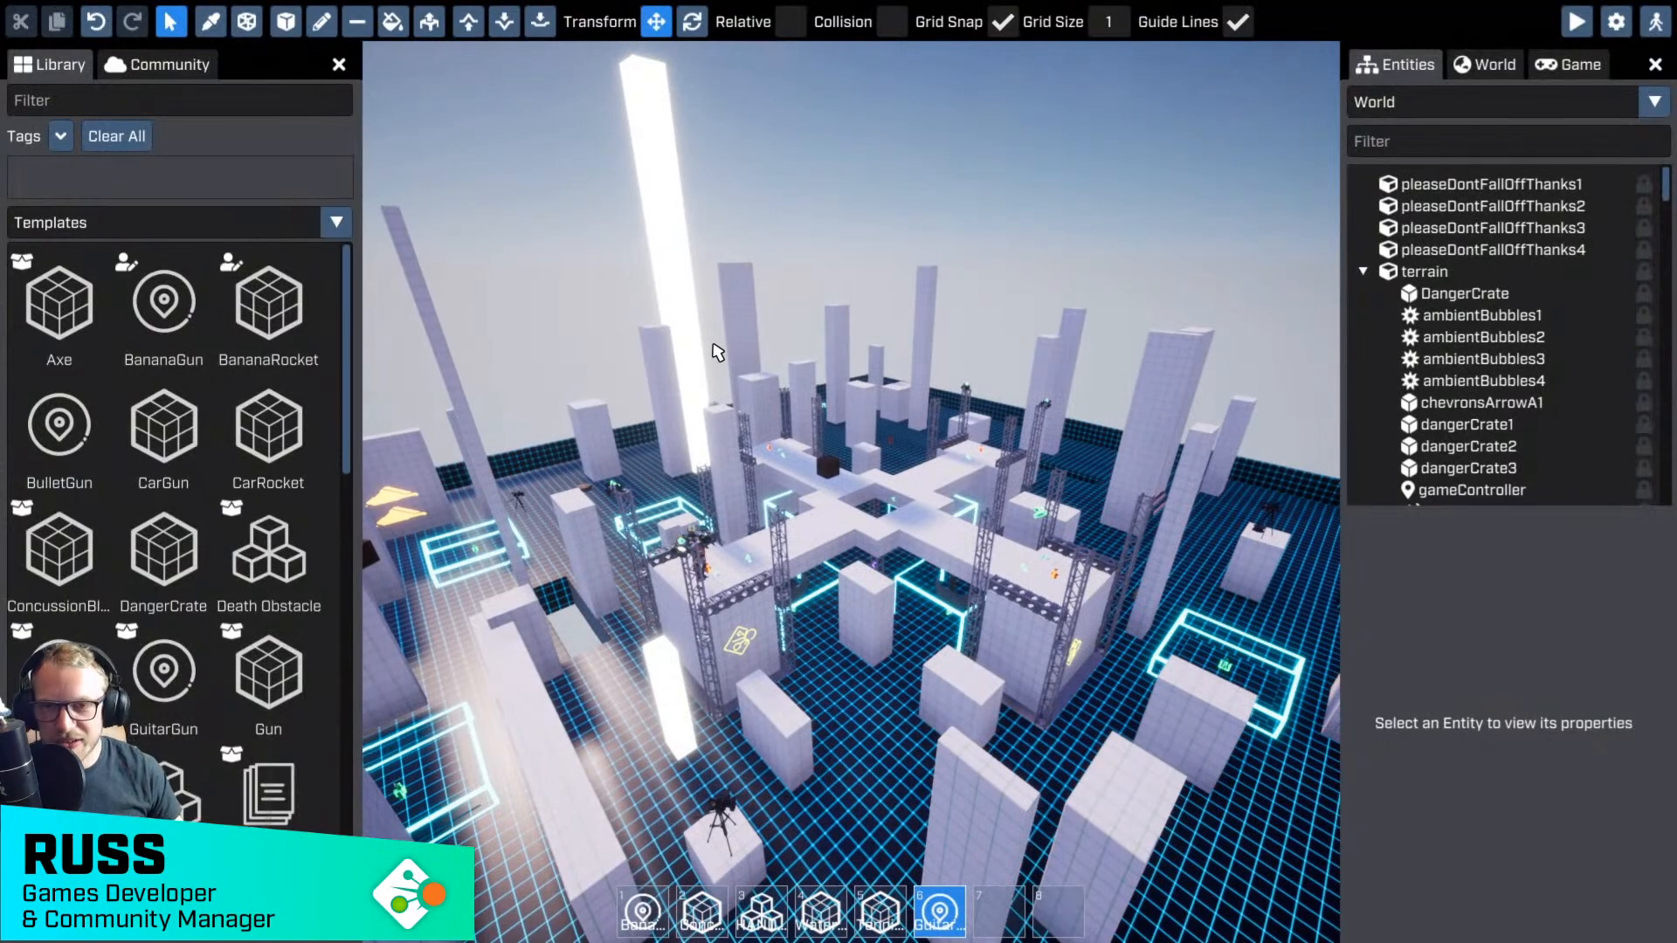
# - Start publishing THE MOST DANGEROUS GAME from My Games and accept its existing name
pyautogui.press('Escape')
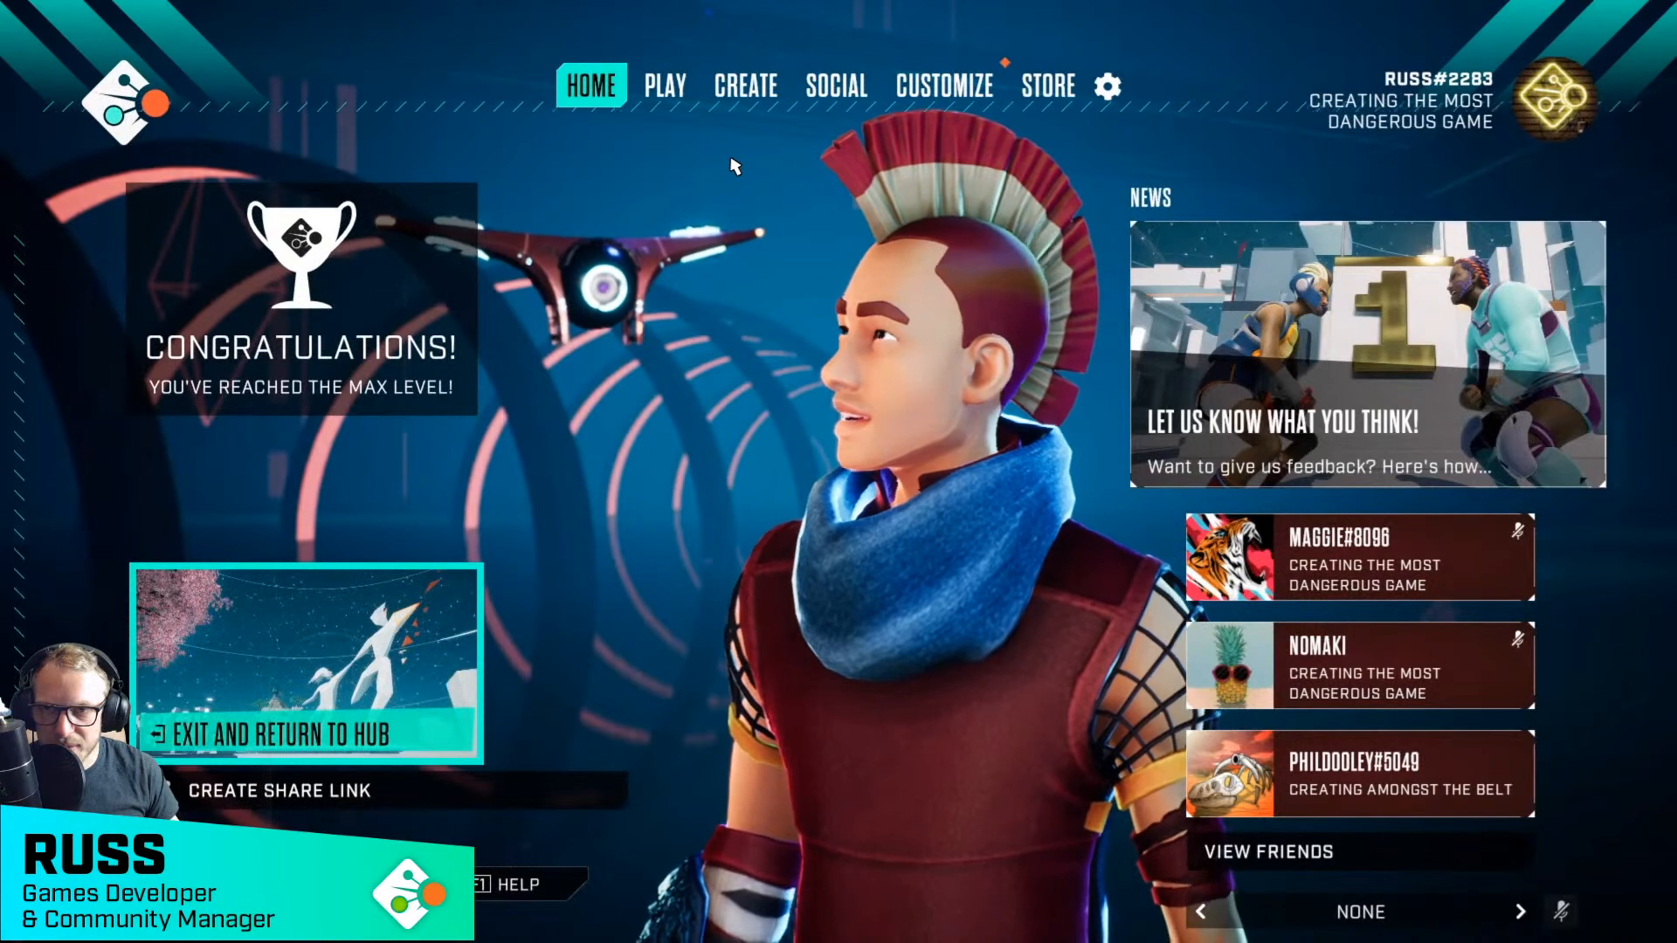
pyautogui.click(745, 85)
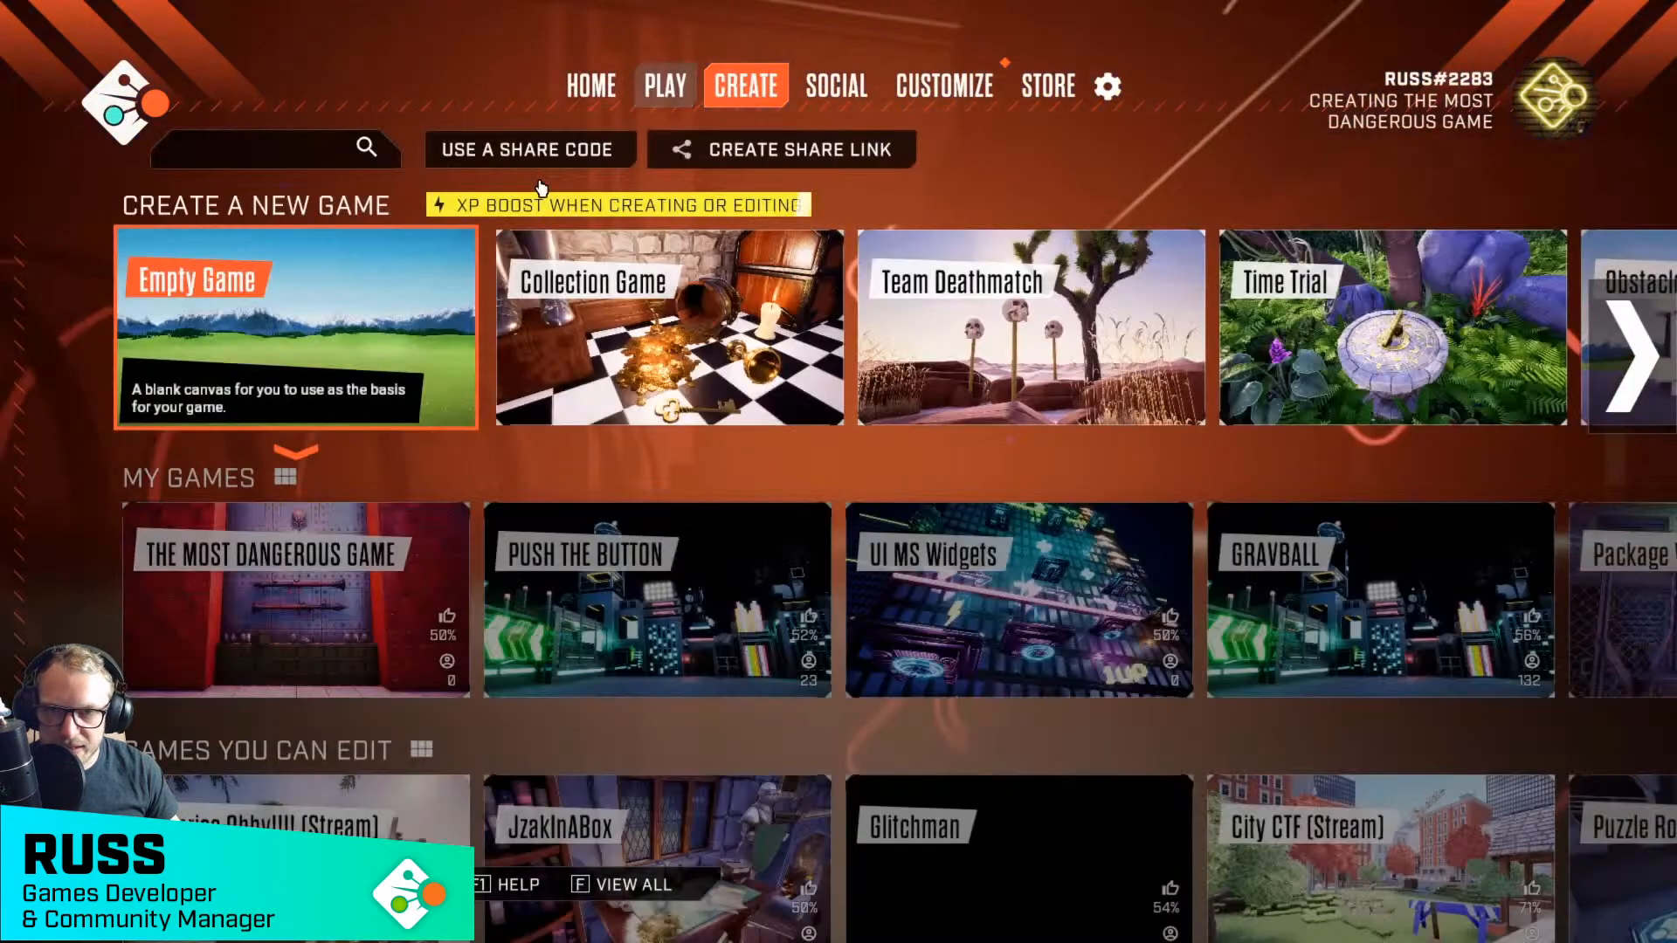
pyautogui.click(349, 532)
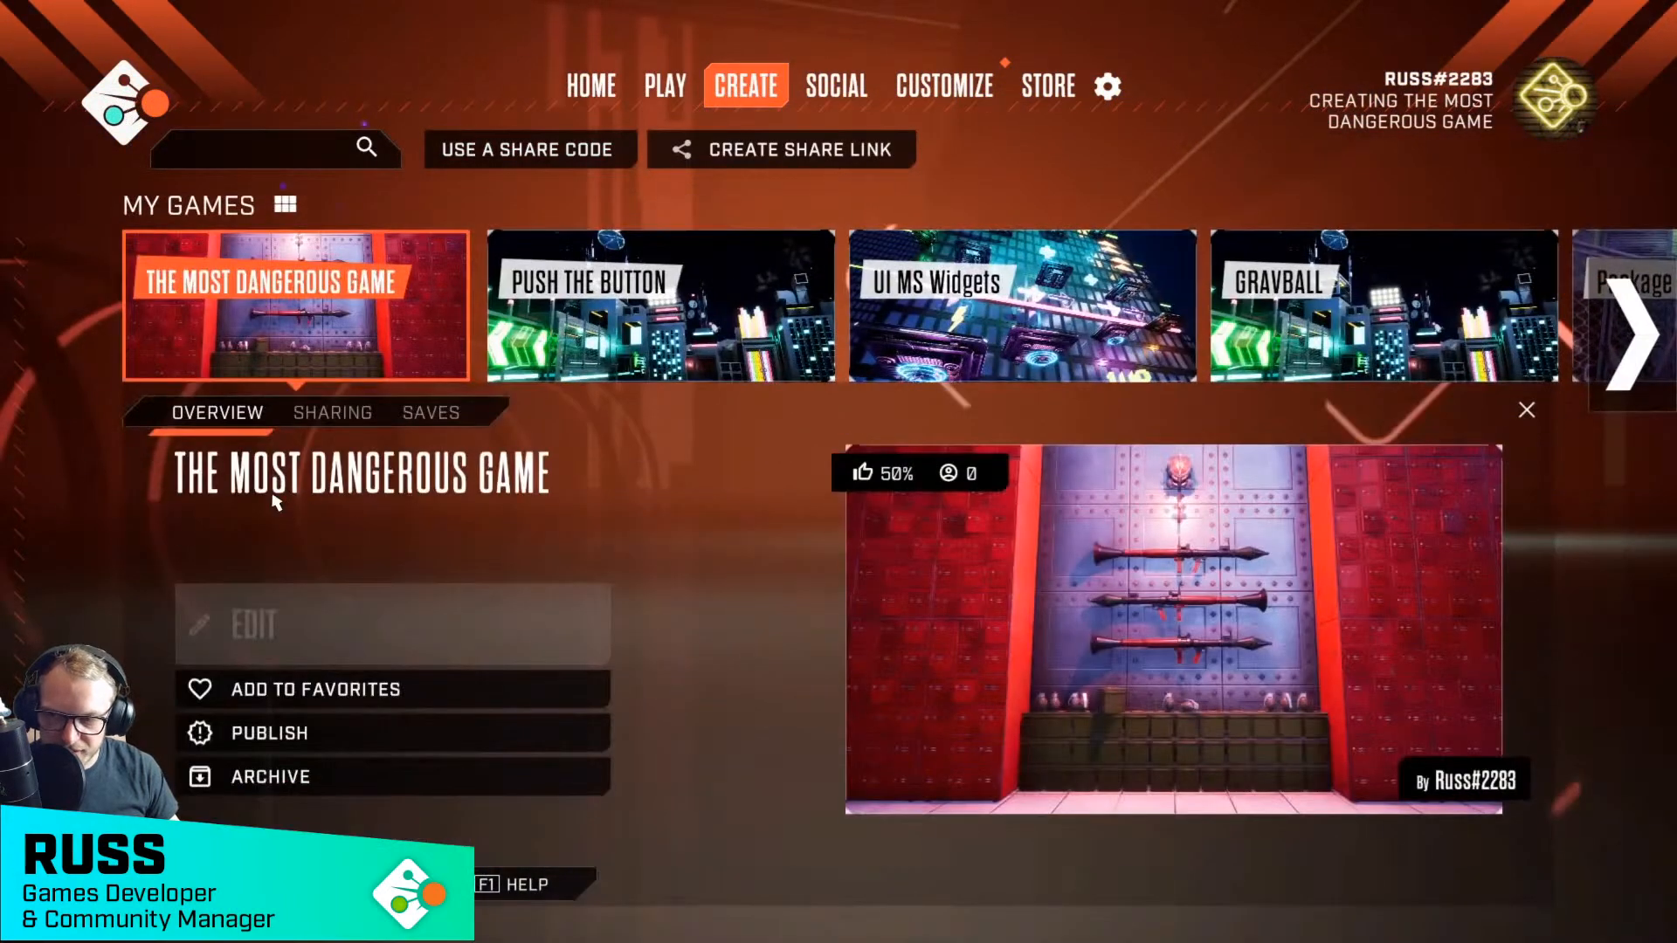
pyautogui.click(272, 736)
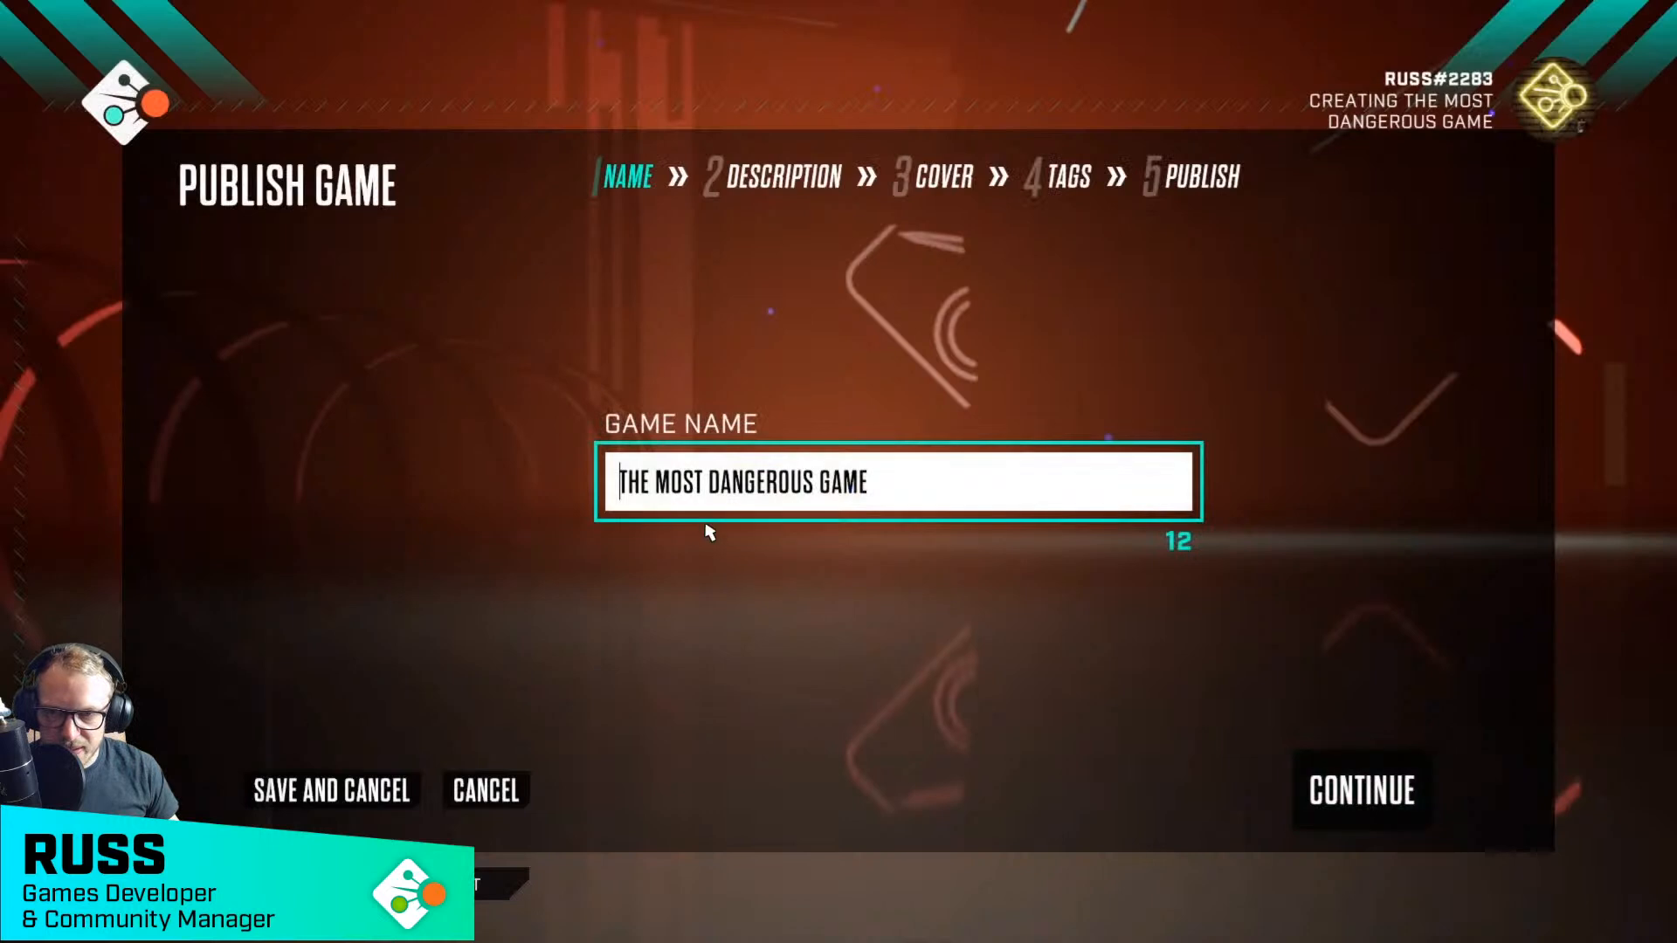
pyautogui.click(1314, 803)
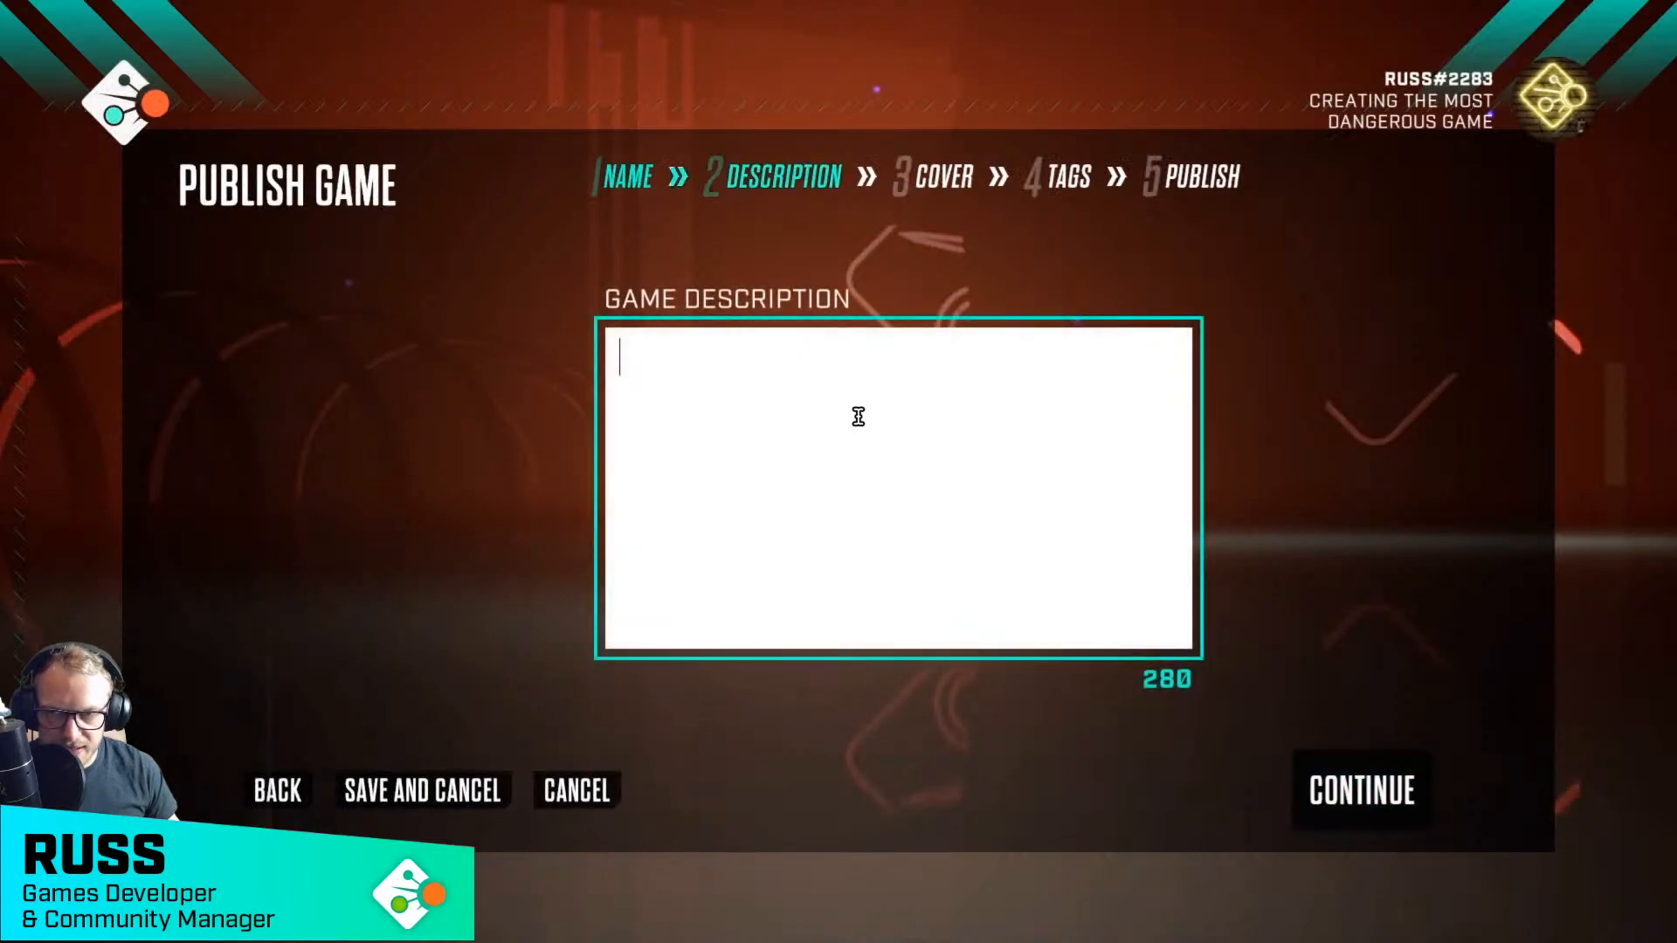
# - Begin the game description with "A gun game with a whole bunch of crazy weapons to try and play with. Watch out for"
pyautogui.write('A gun')
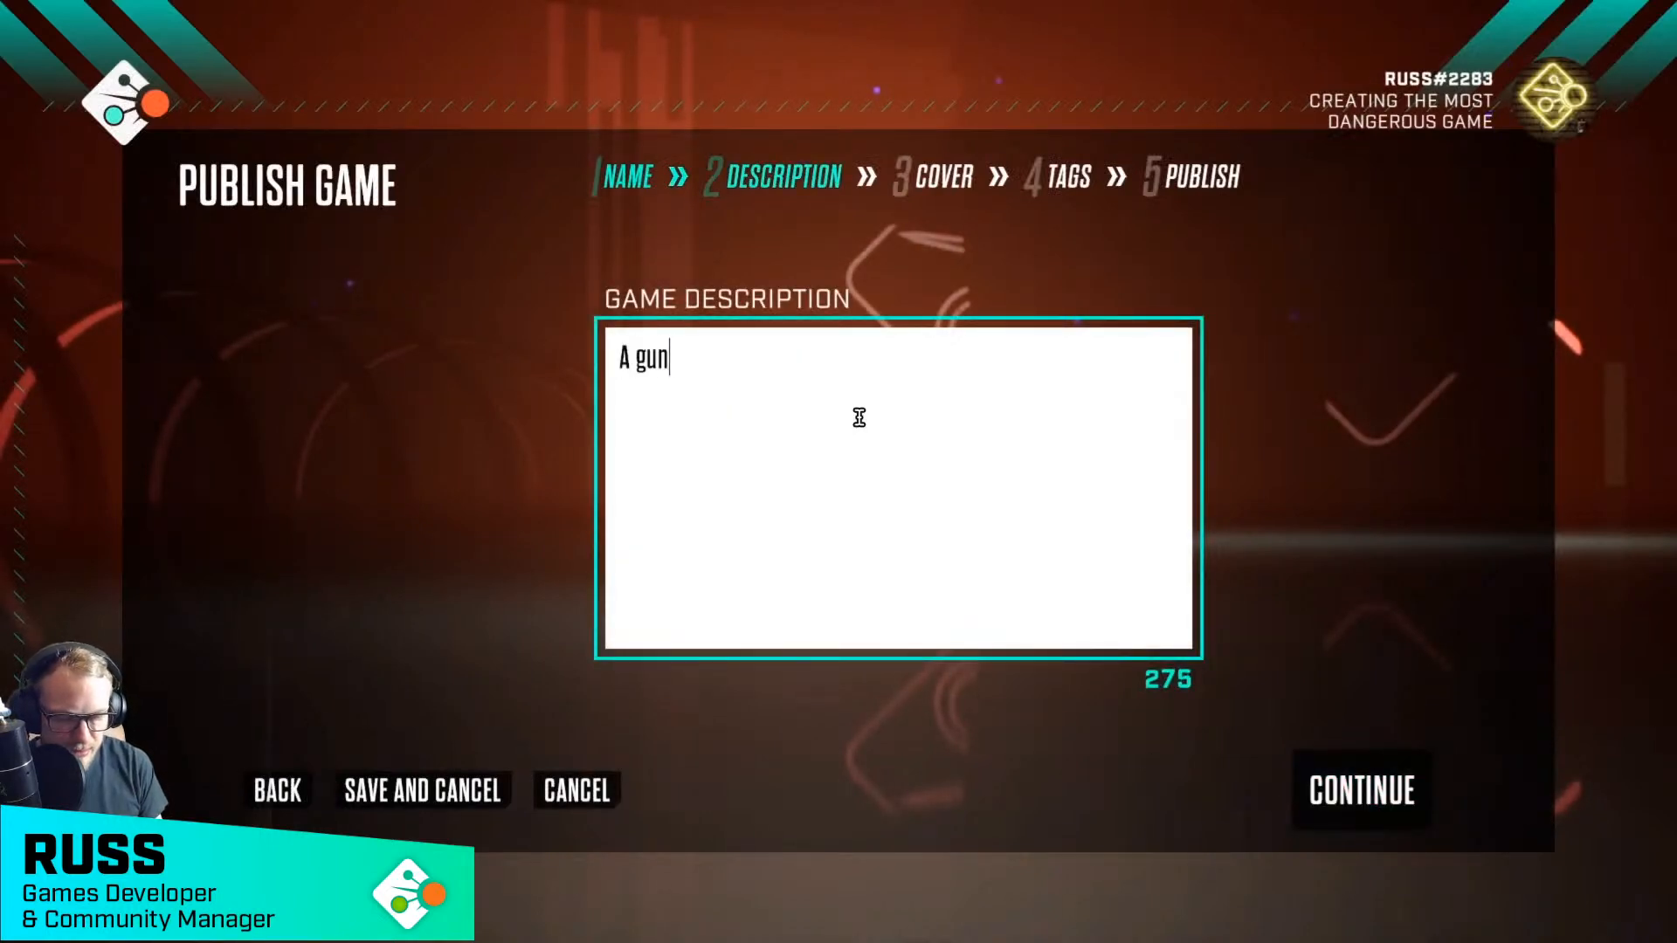
pyautogui.write(' game with a whole')
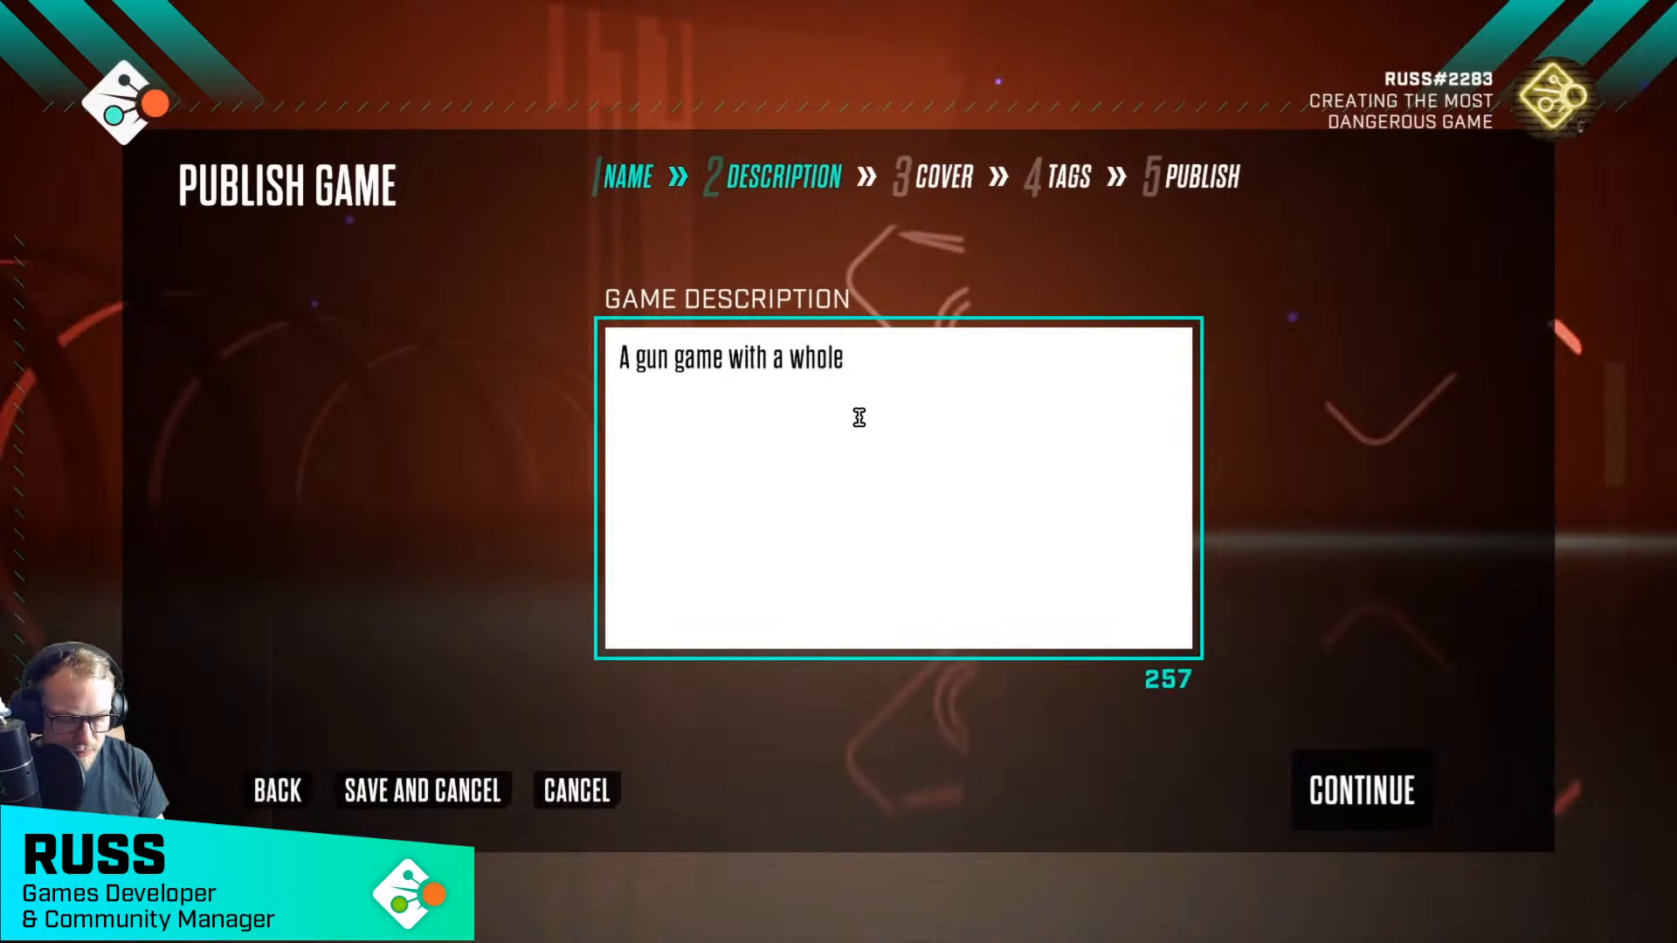
pyautogui.write(' bunch of crazy weapons ')
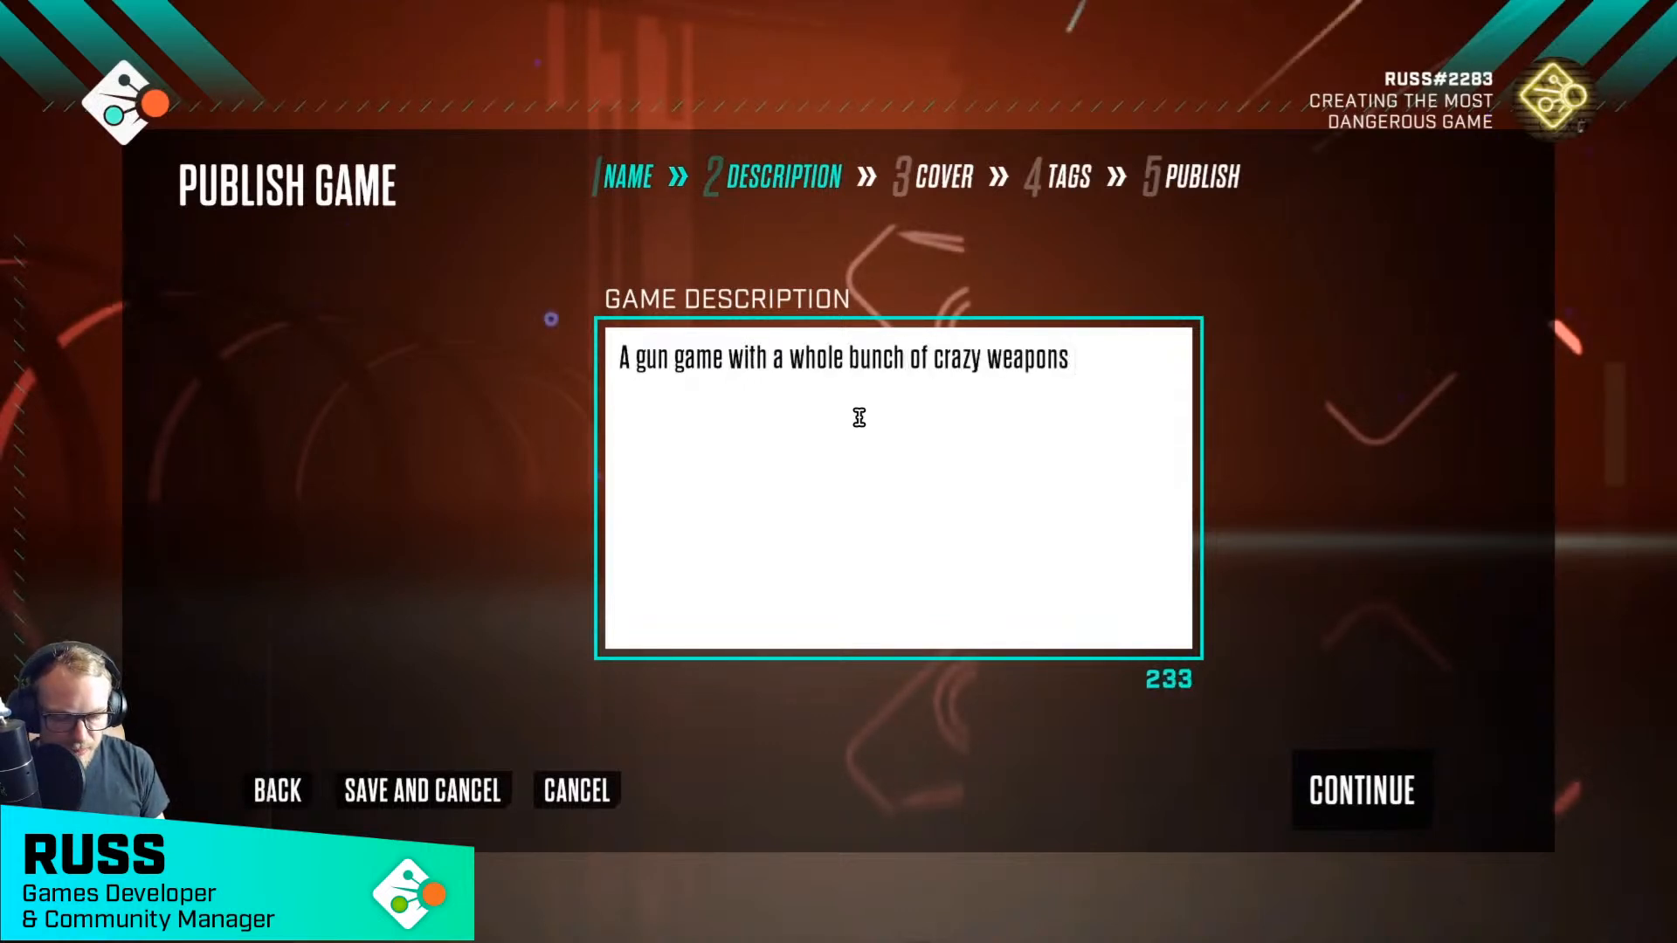
pyautogui.write('to try and play wiht.')
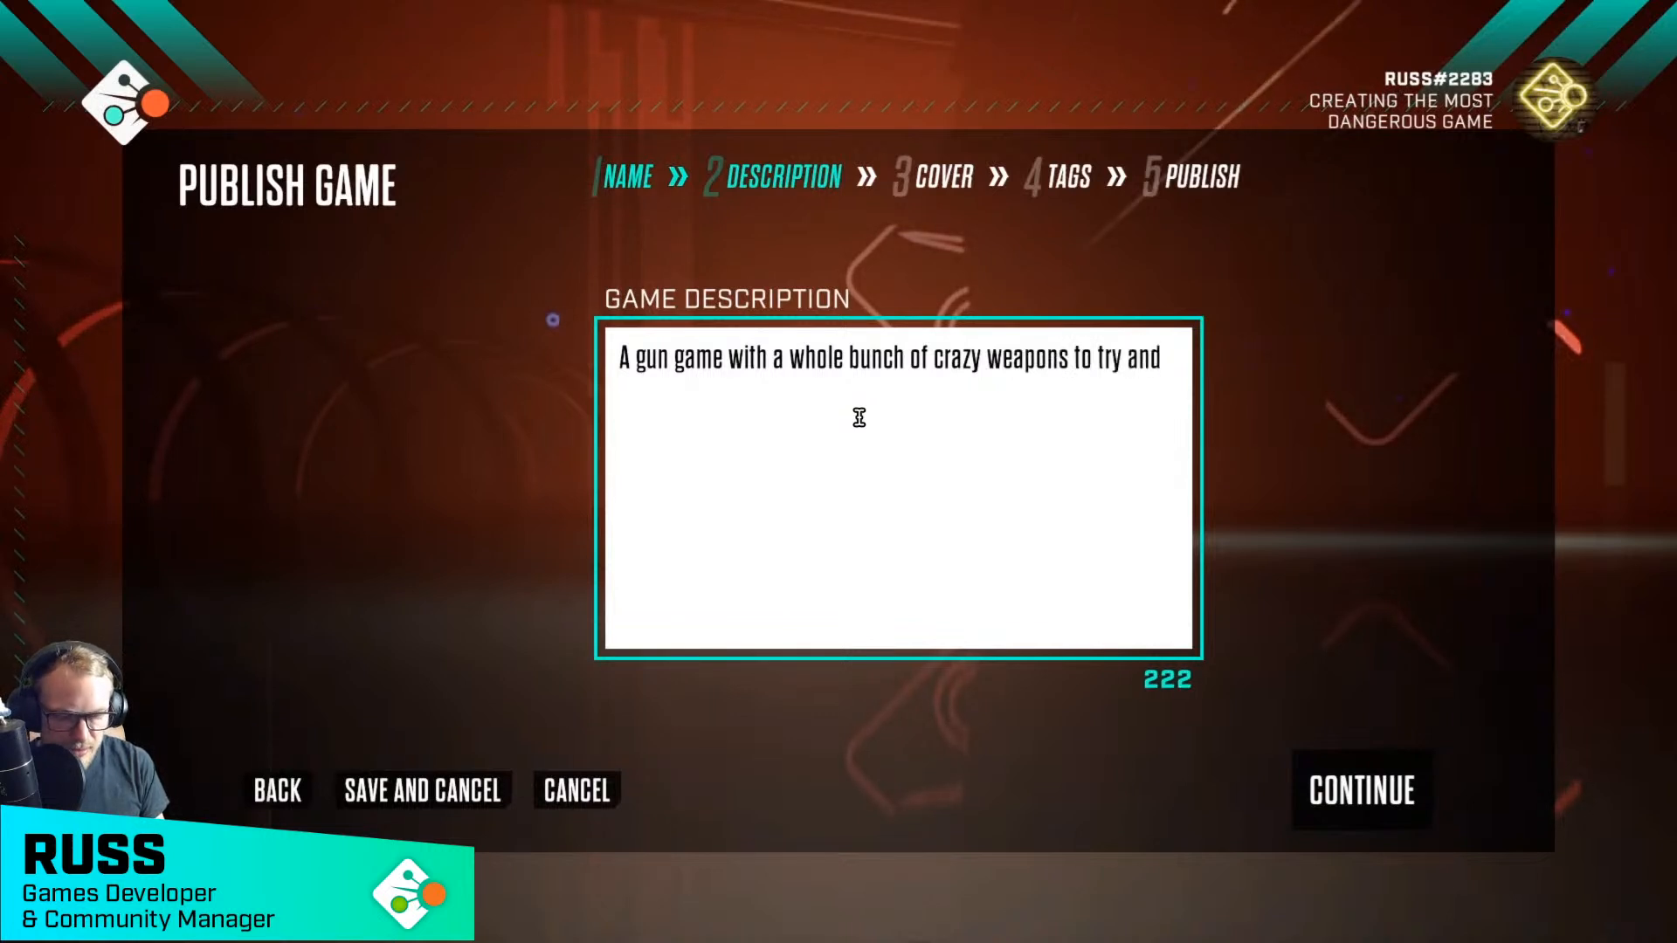
pyautogui.press('BackSpace')
pyautogui.press('BackSpace')
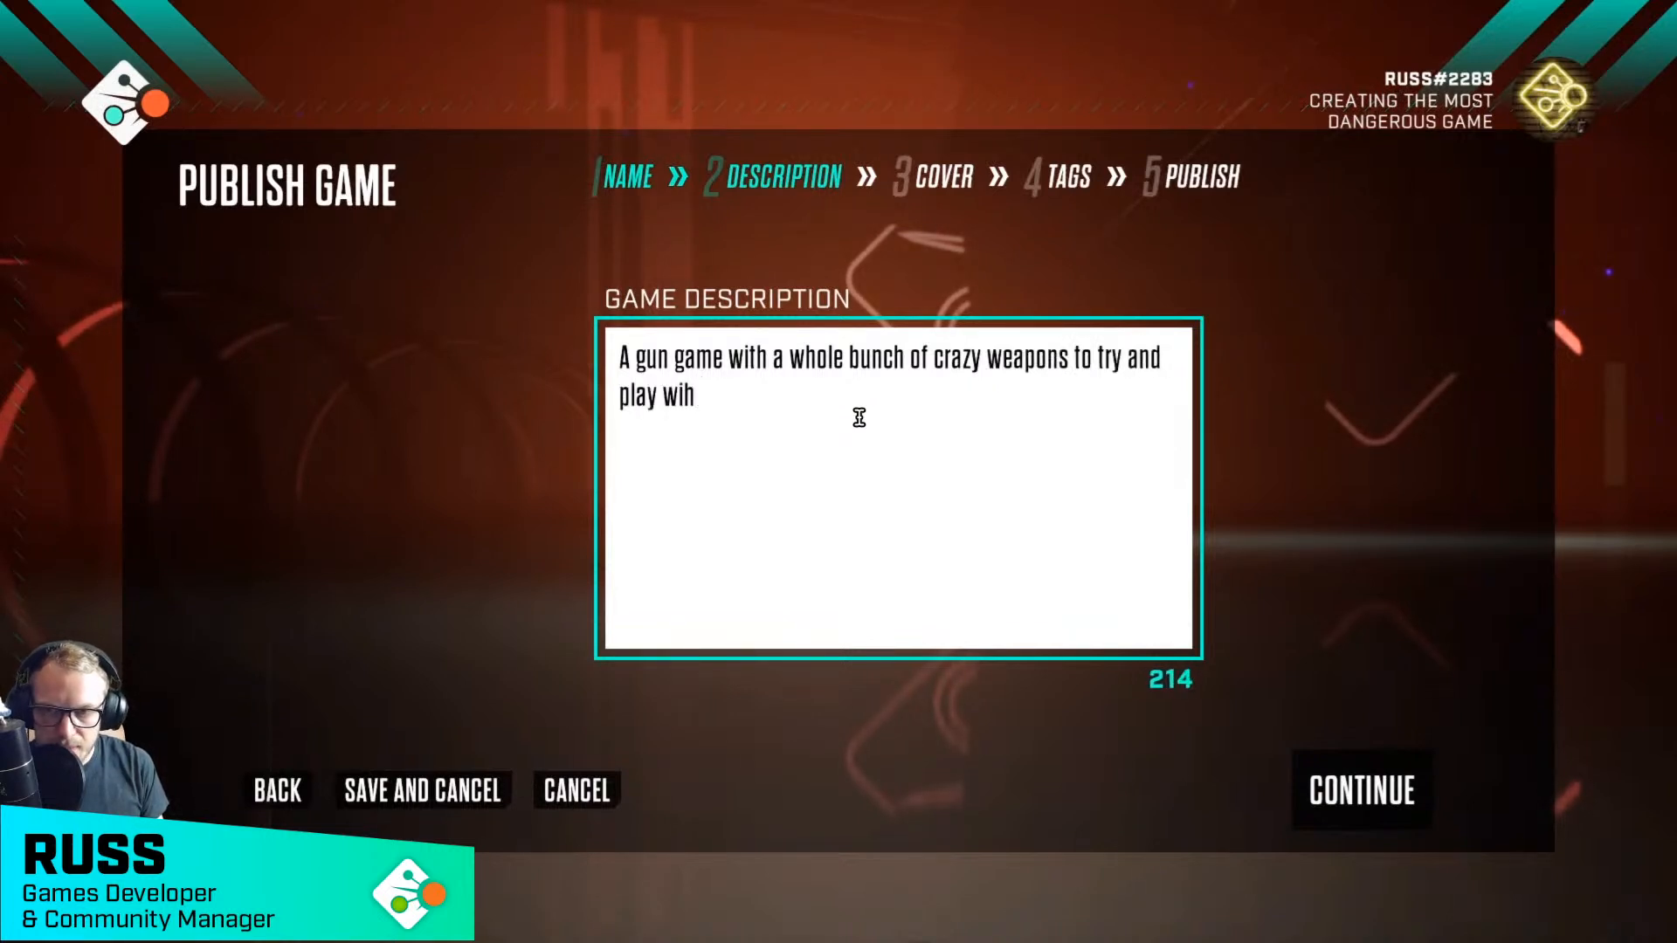
pyautogui.write('th. Watch out for ')
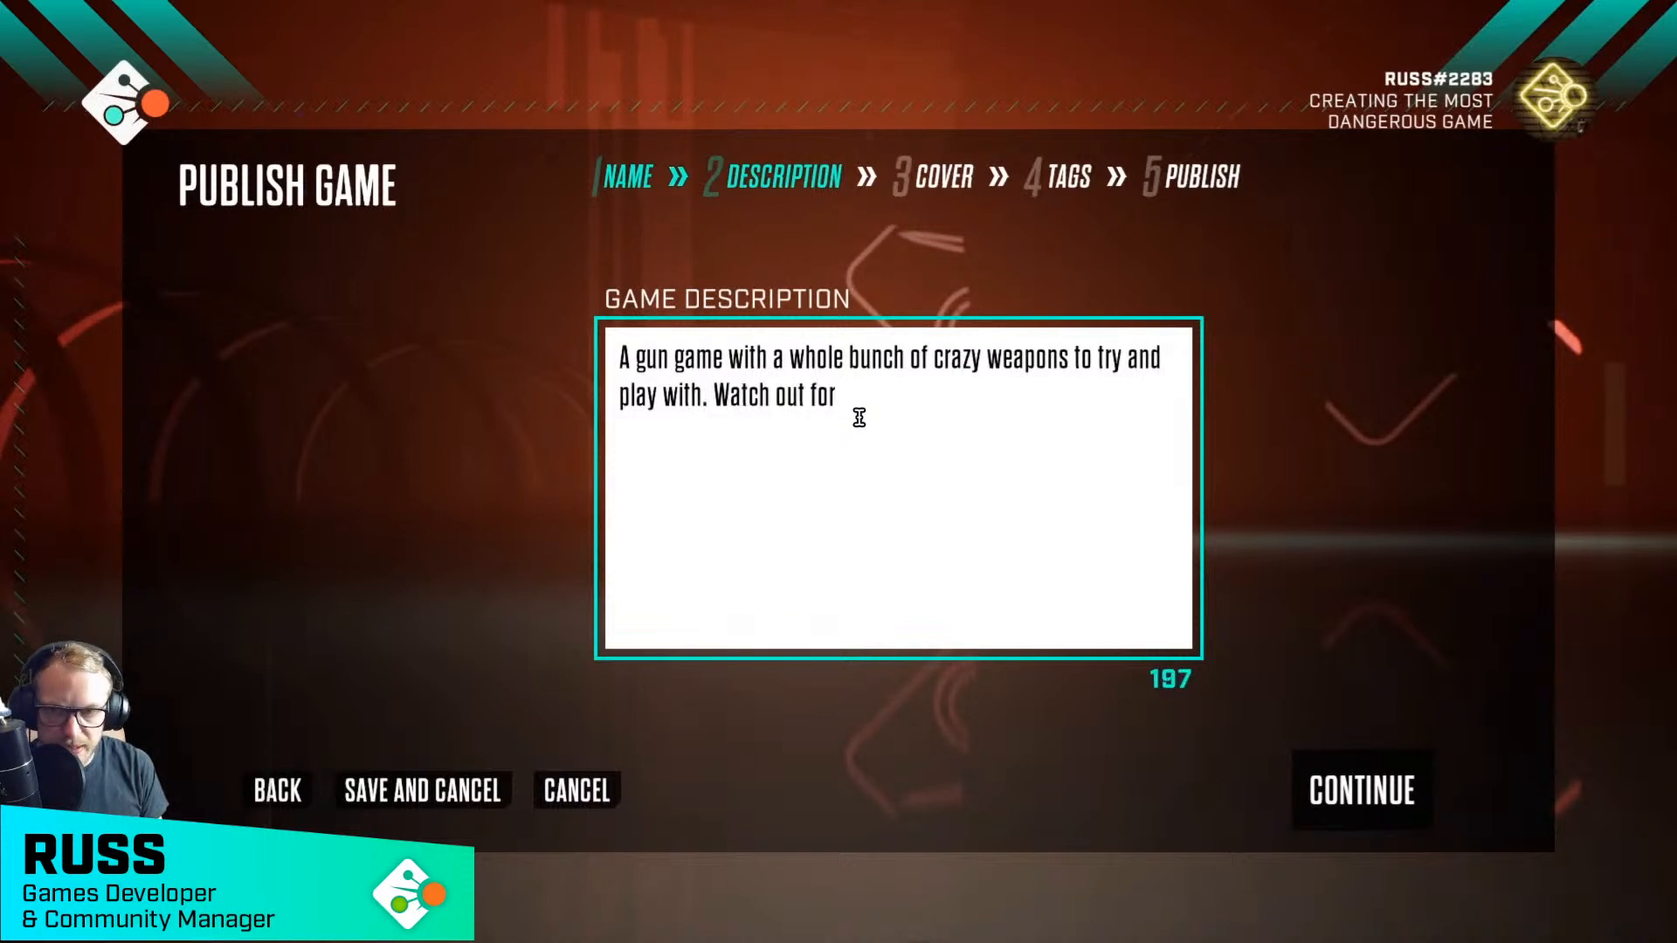
# - Finish the description with "traps, you'll lose a kill if they get you! Made on stream" and proceed to the cover image
pyautogui.write("traps. you'")
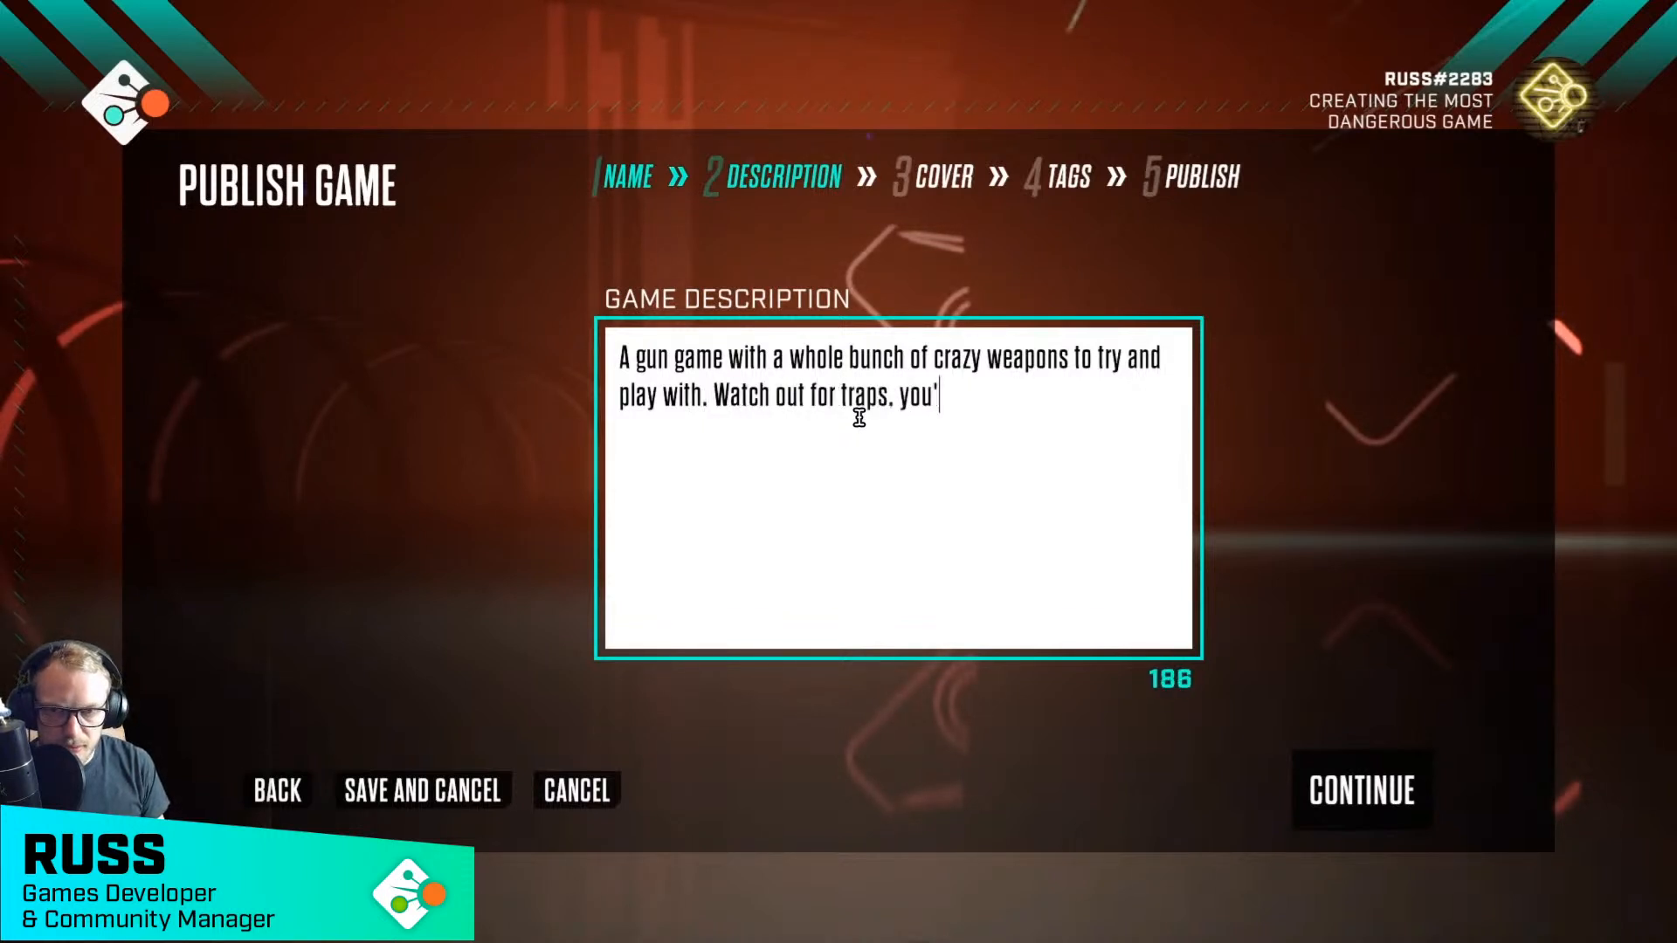
pyautogui.write('ll lose a ')
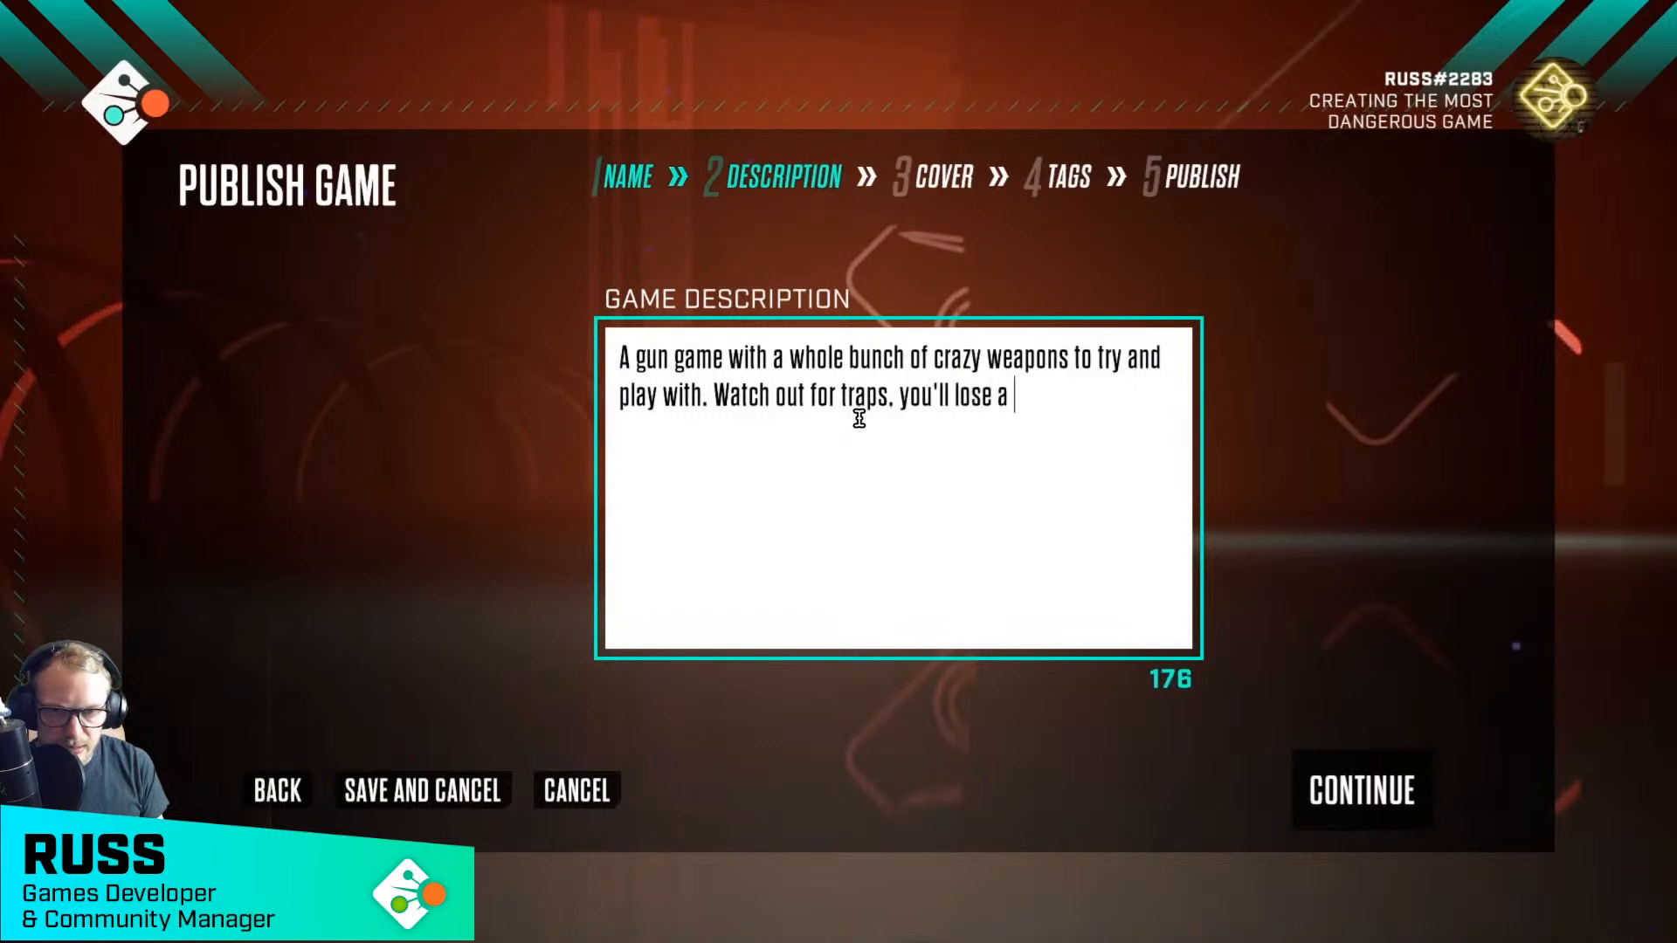
pyautogui.write('kill if they get on')
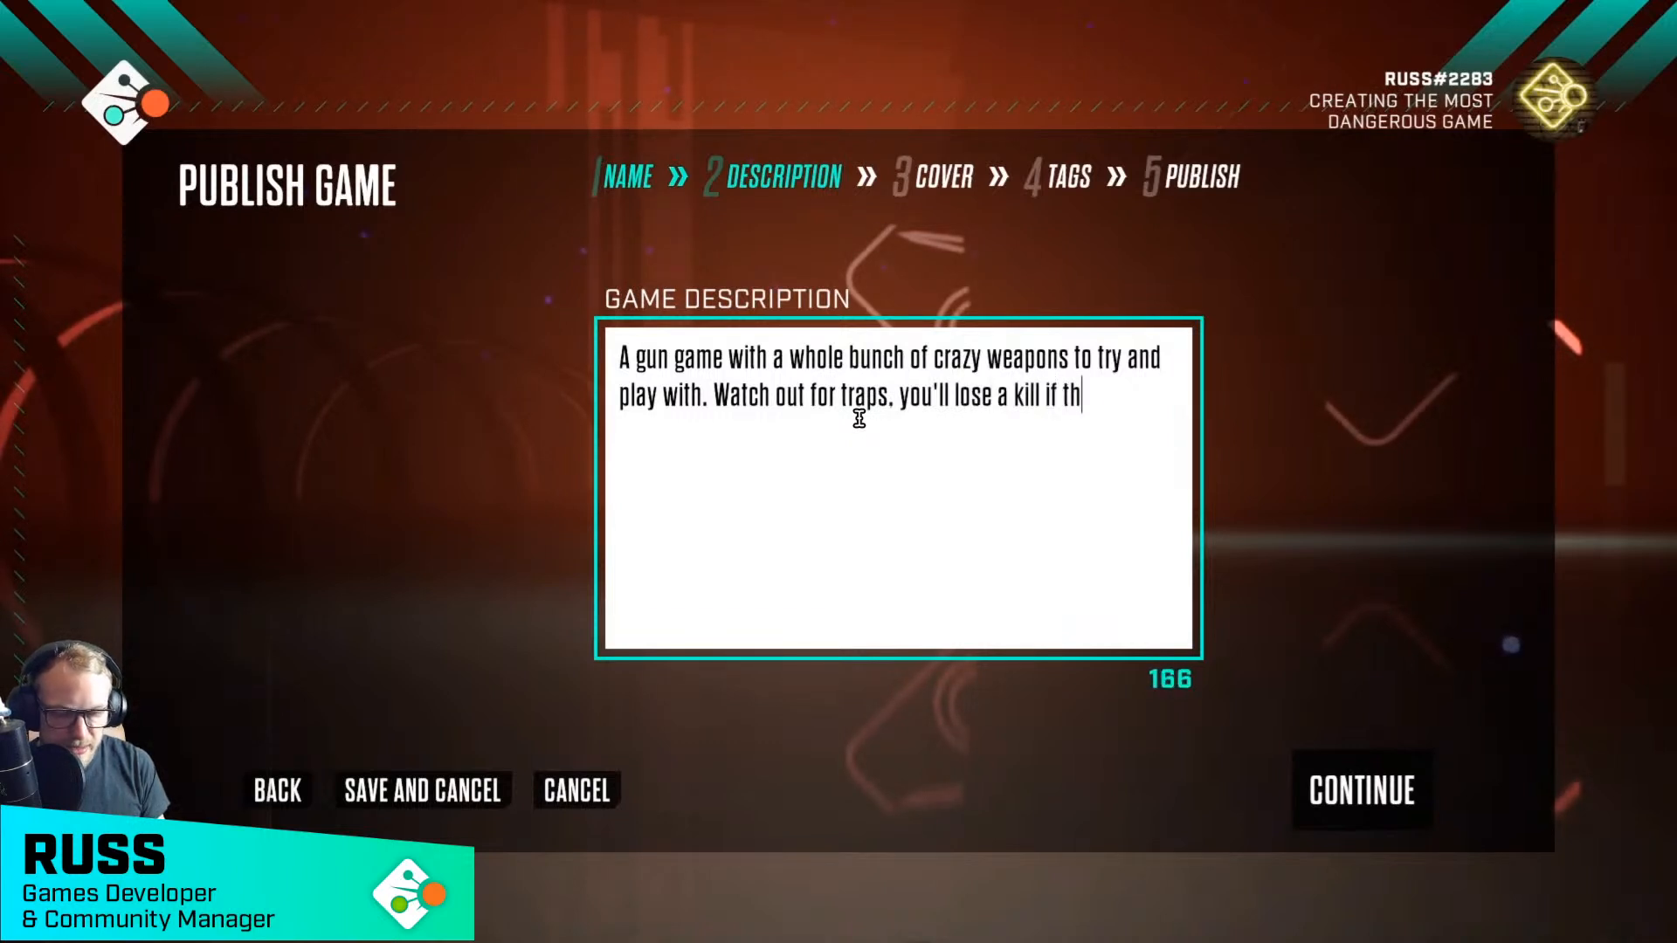
pyautogui.press('BackSpace')
pyautogui.press('BackSpace')
pyautogui.write('yo')
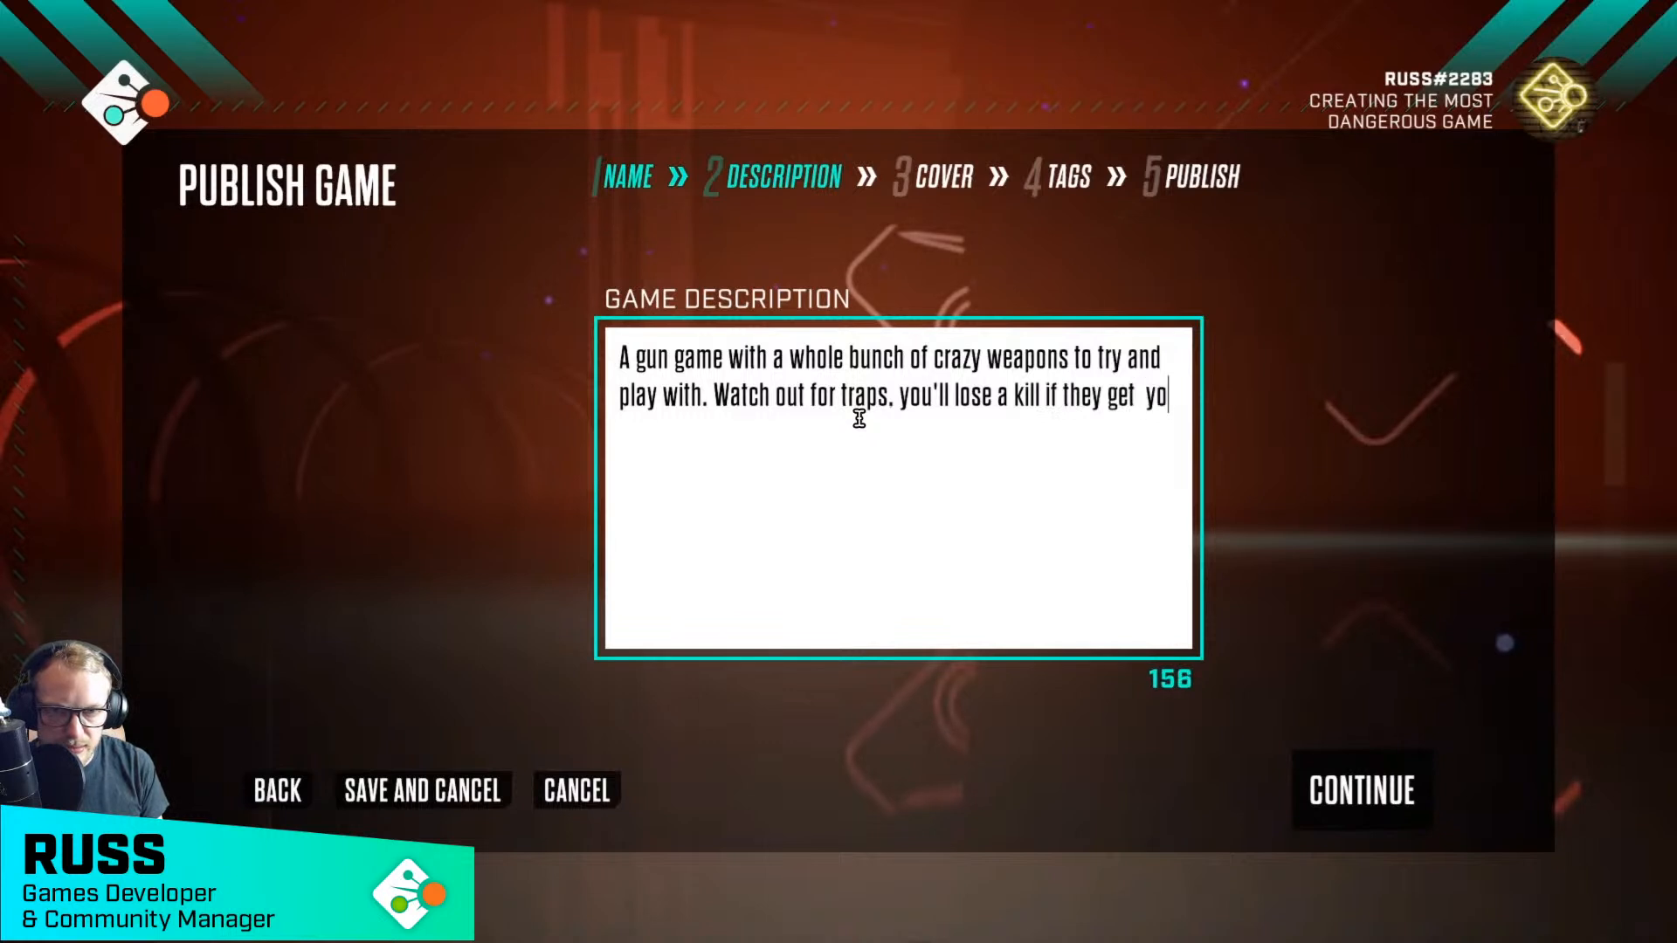
pyautogui.press('BackSpace')
pyautogui.press('BackSpace')
pyautogui.write('you!')
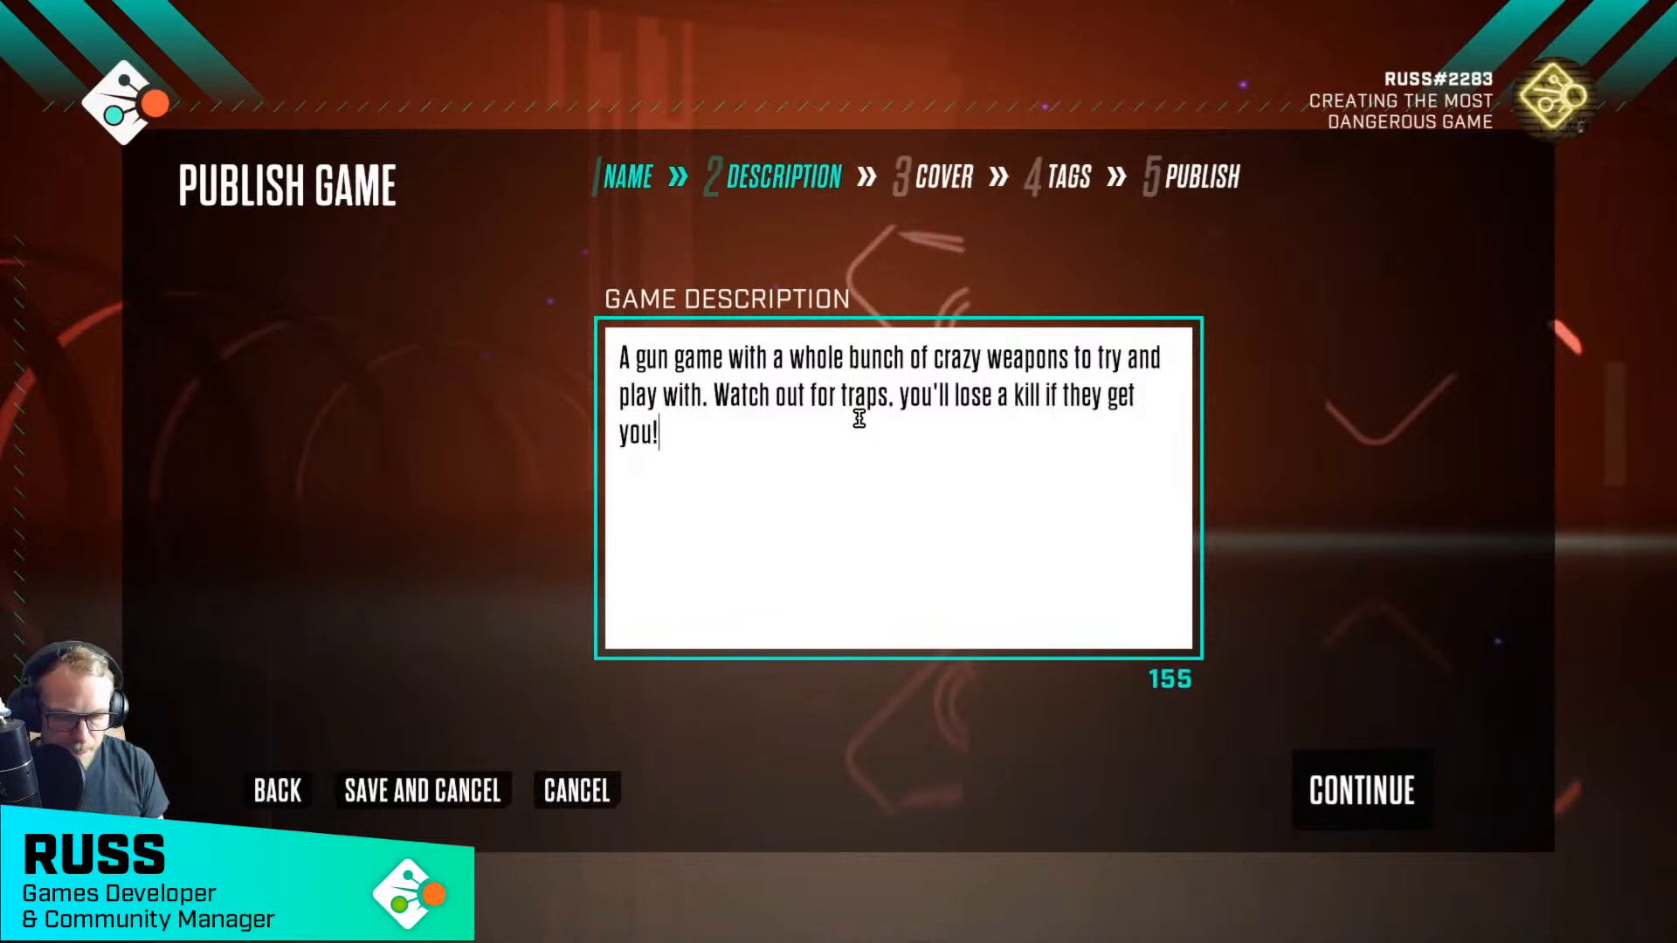
pyautogui.write(' Made on stream')
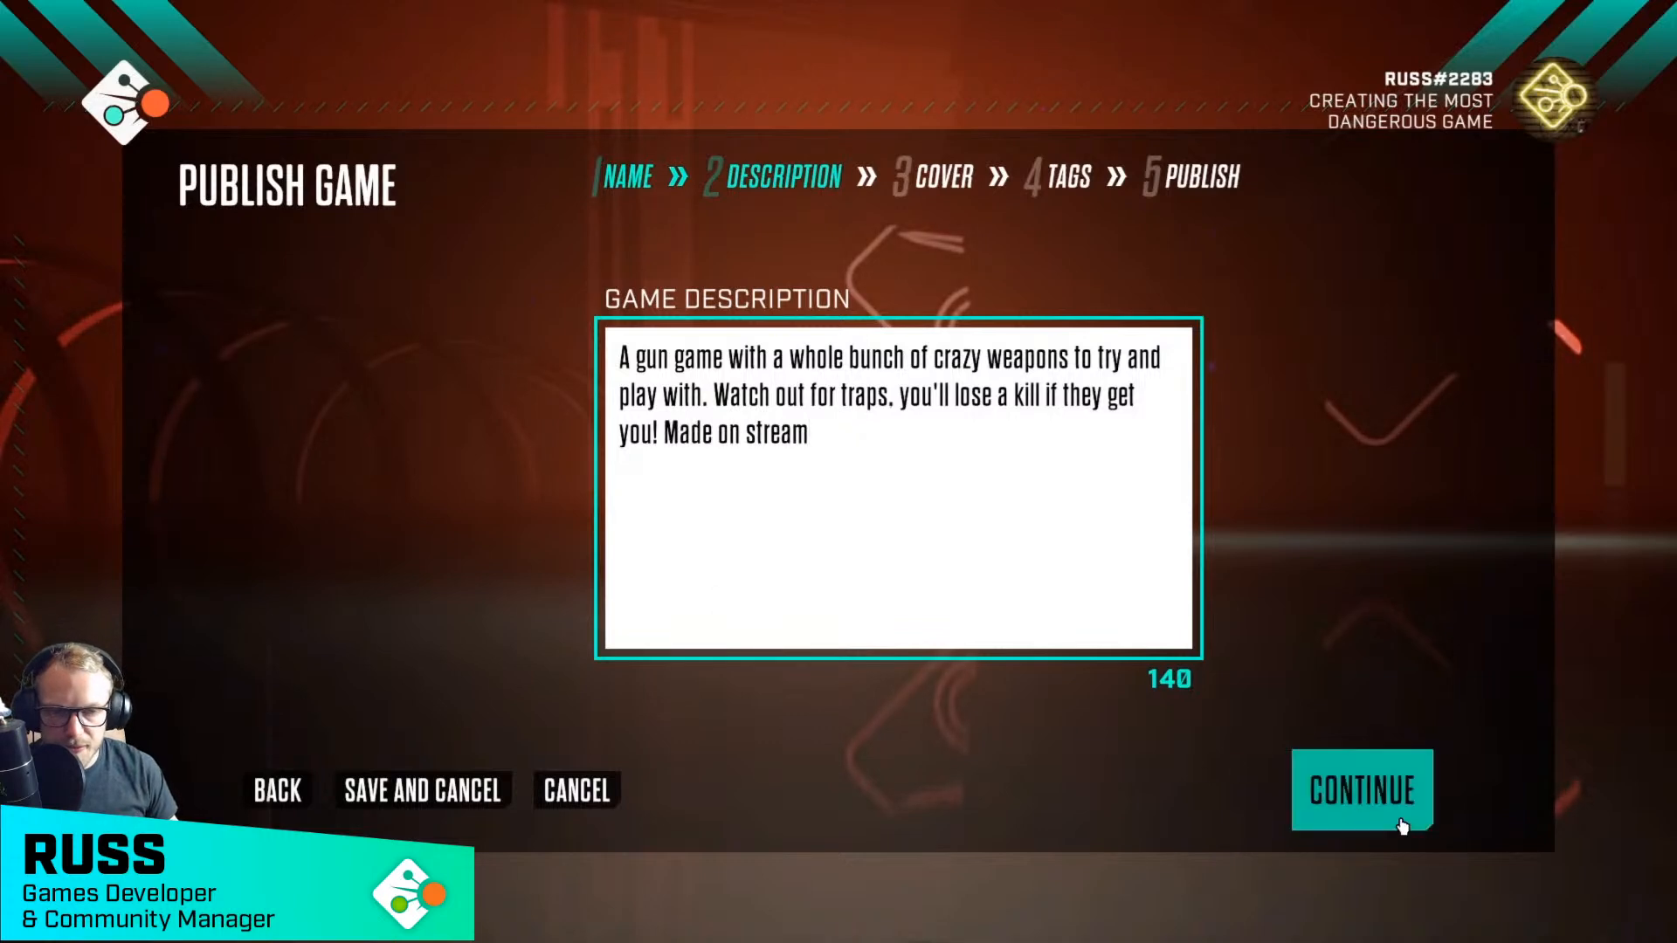
pyautogui.click(1340, 768)
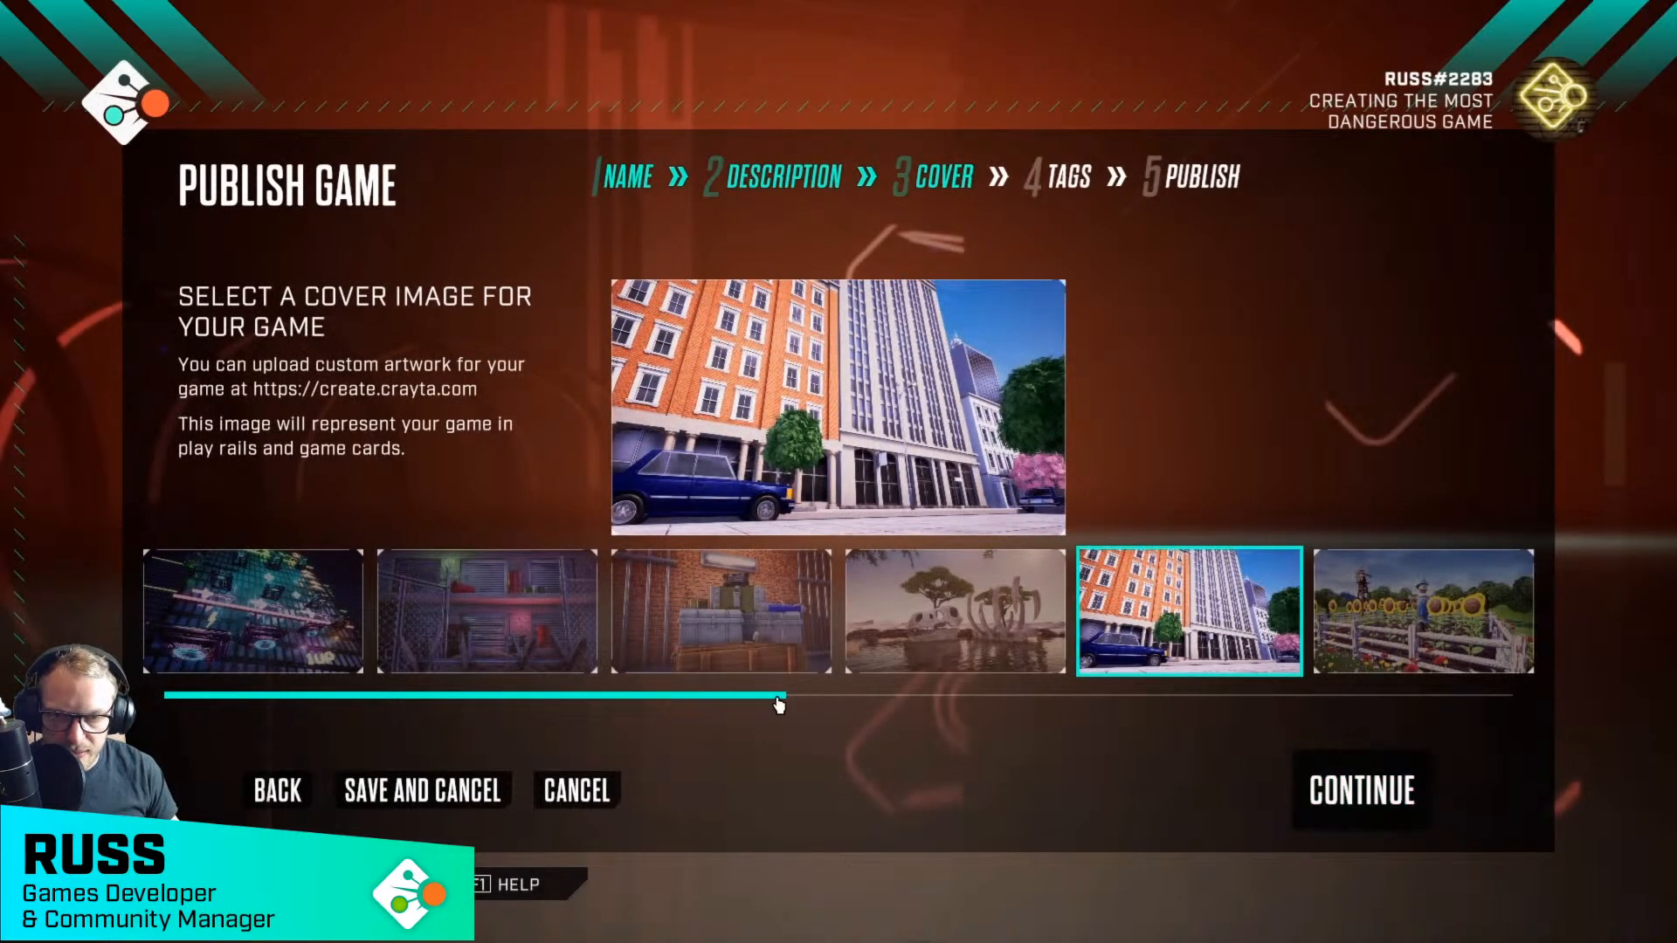
# - Choose a cover image from further along the gallery and proceed to the tags
pyautogui.moveTo(778, 696); pyautogui.dragTo(1246, 718)
pyautogui.click(880, 611)
pyautogui.click(1318, 791)
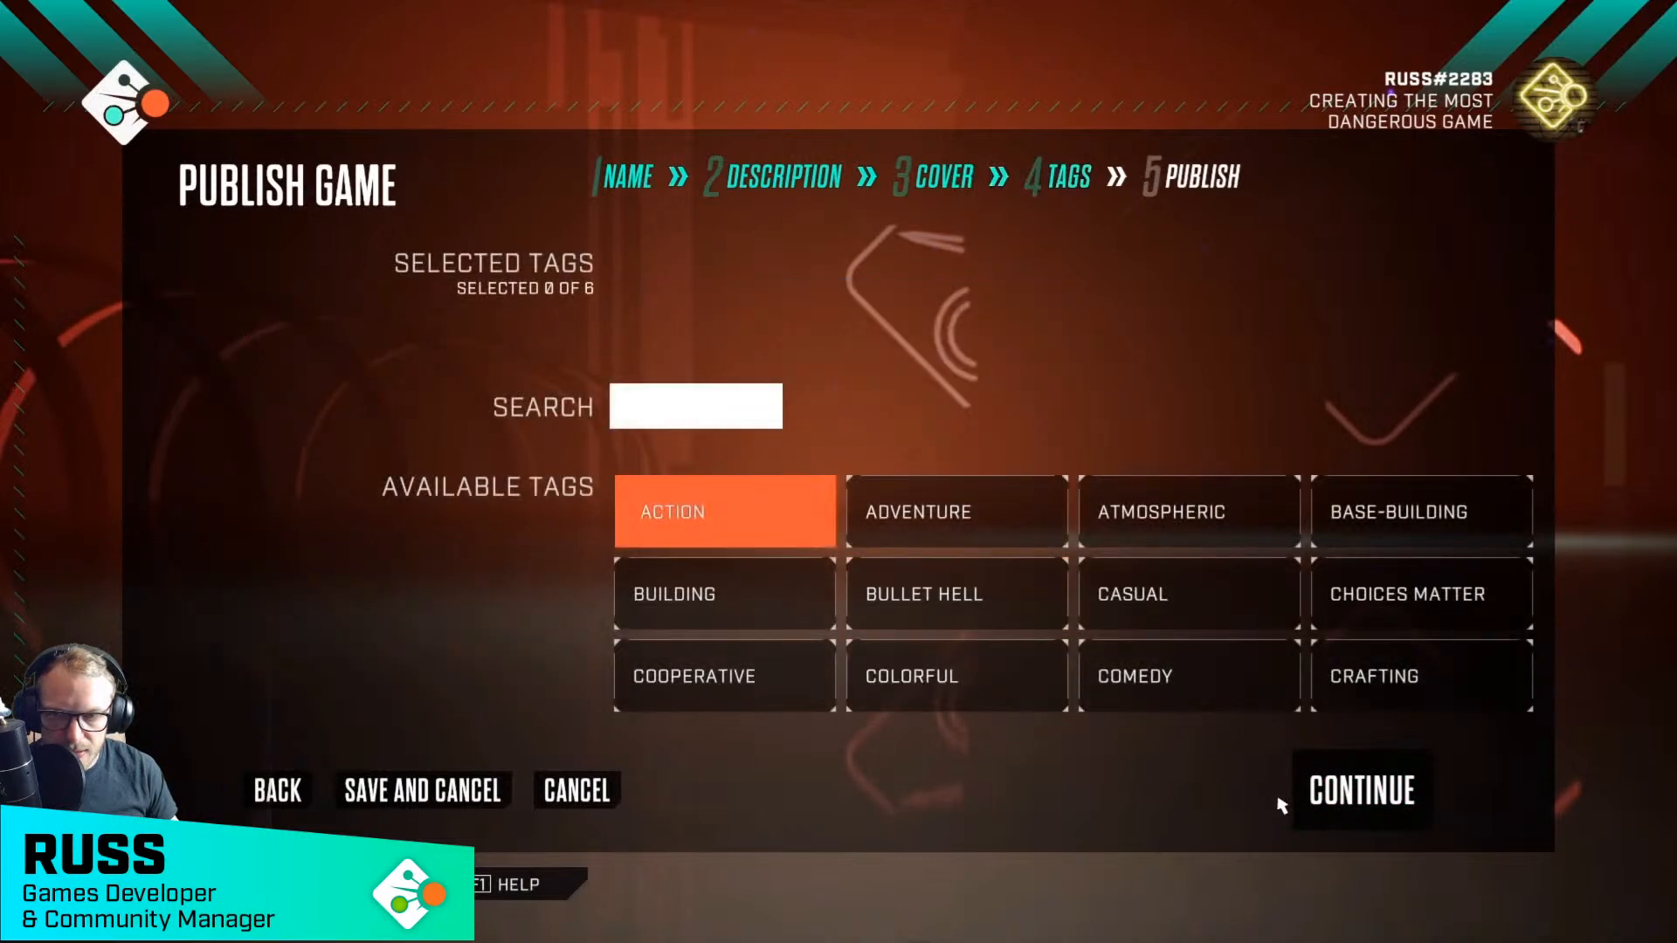
# - Add the Action and Bullet Hell tags to the game being published
pyautogui.press('Right')
pyautogui.press('Left')
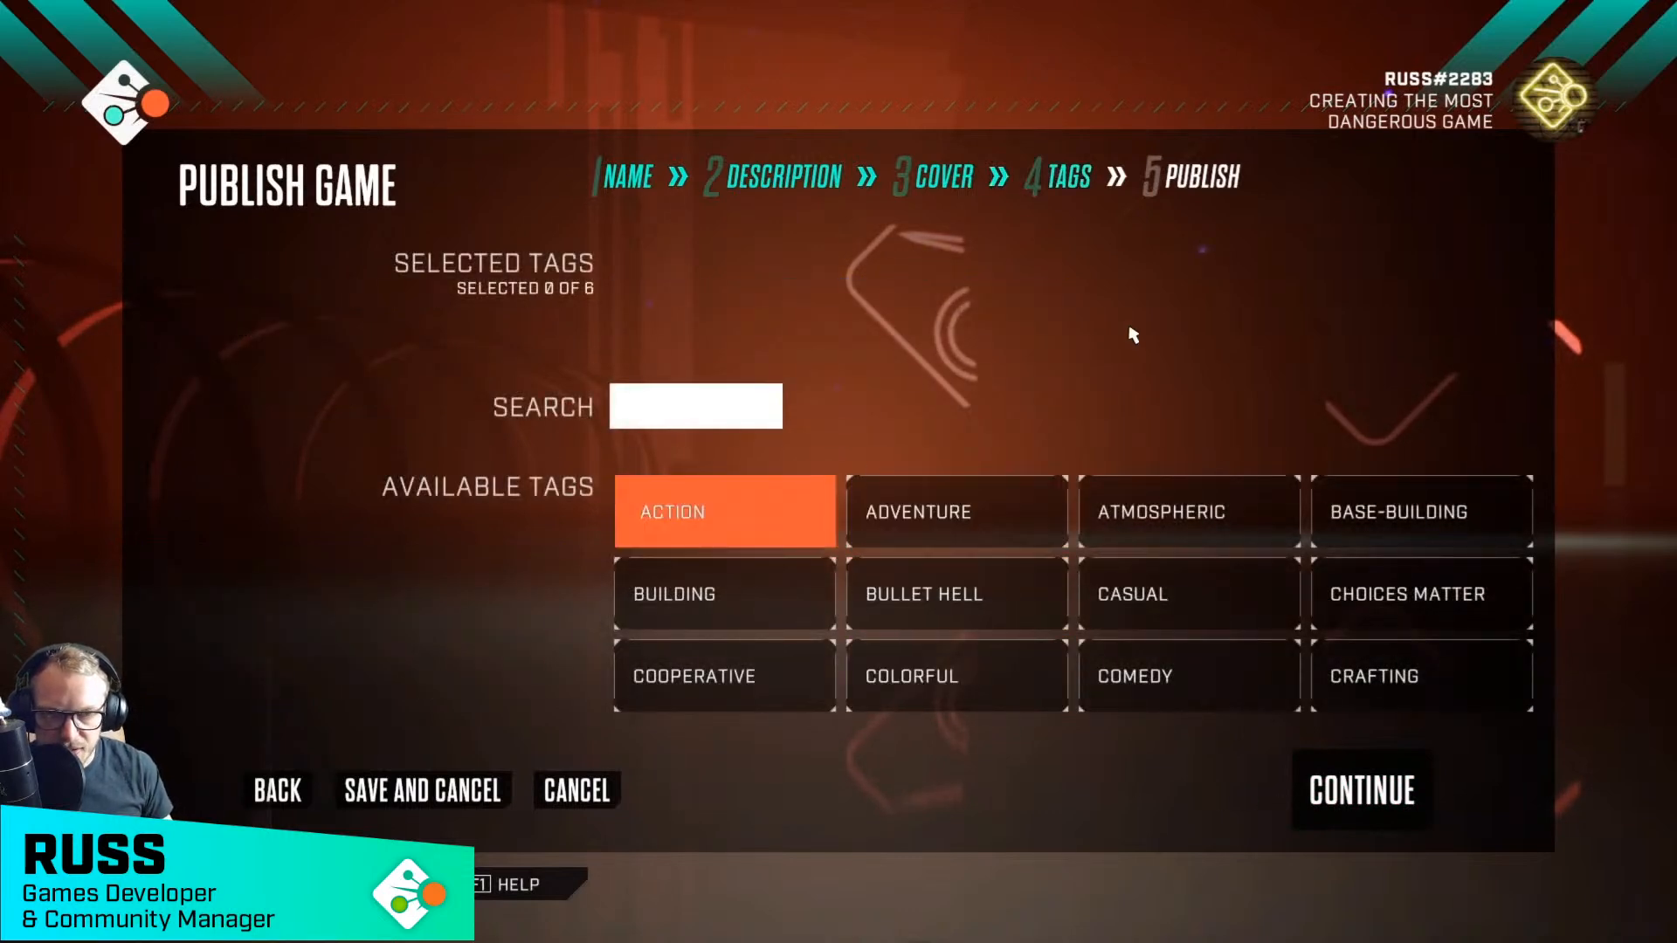
pyautogui.press('Return')
pyautogui.press('Down')
pyautogui.press('Right')
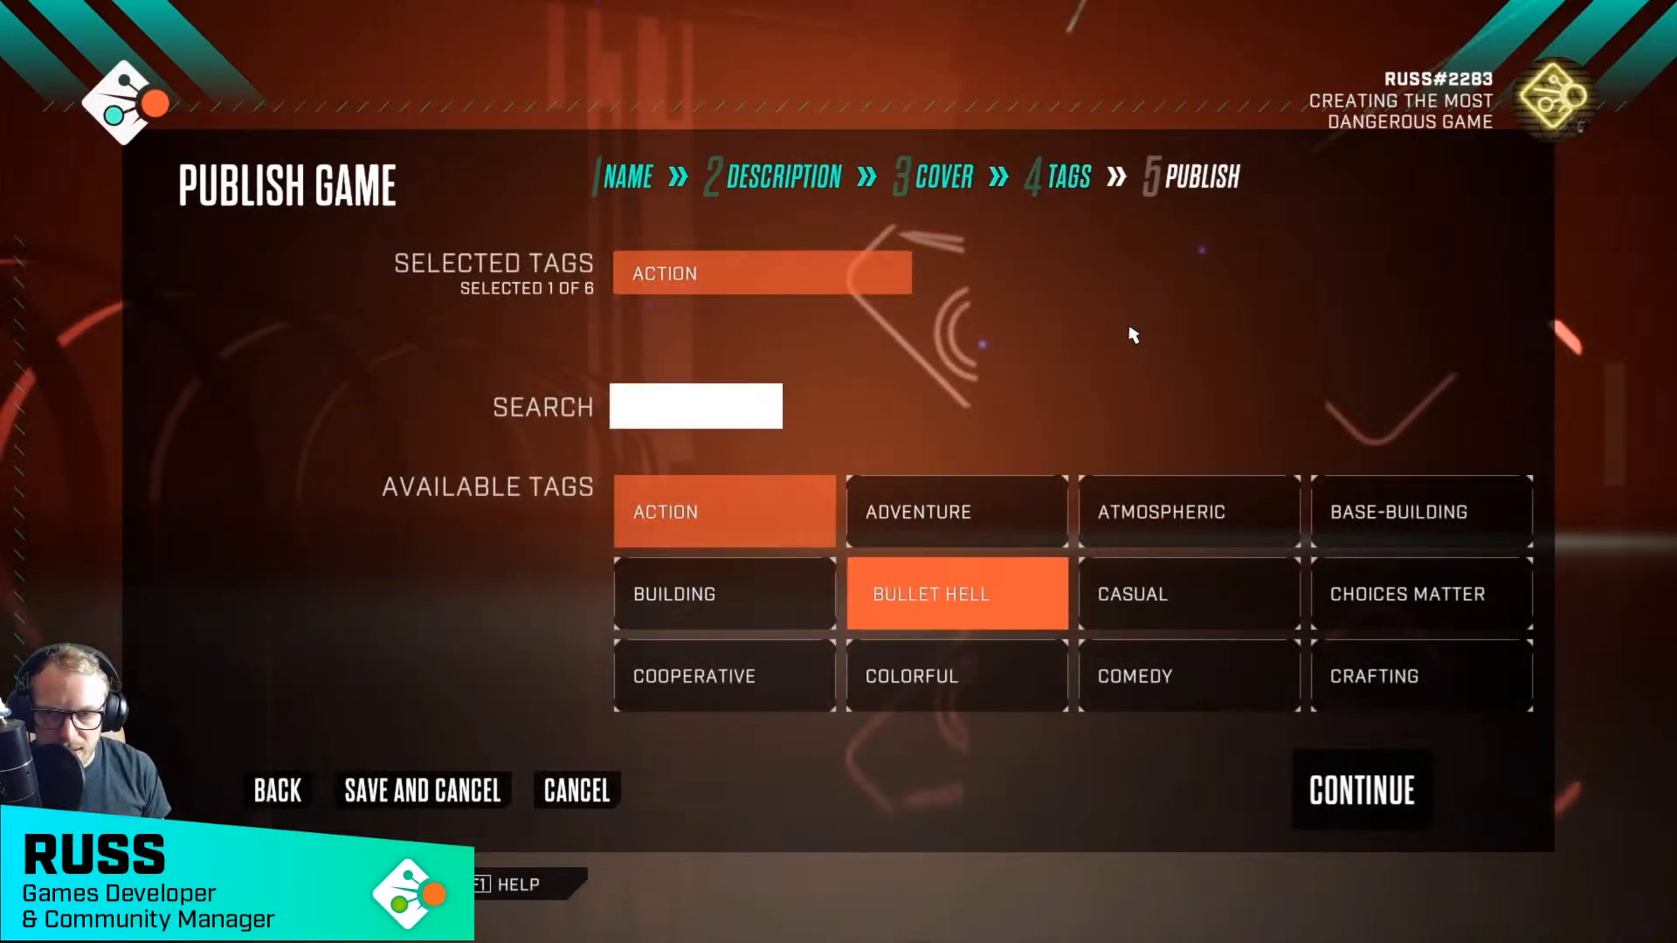
pyautogui.press('Down')
pyautogui.press('Up')
pyautogui.press('Return')
# - Add the Fast-Paced tag to the game's selected tags
pyautogui.press('Down')
pyautogui.press('Down')
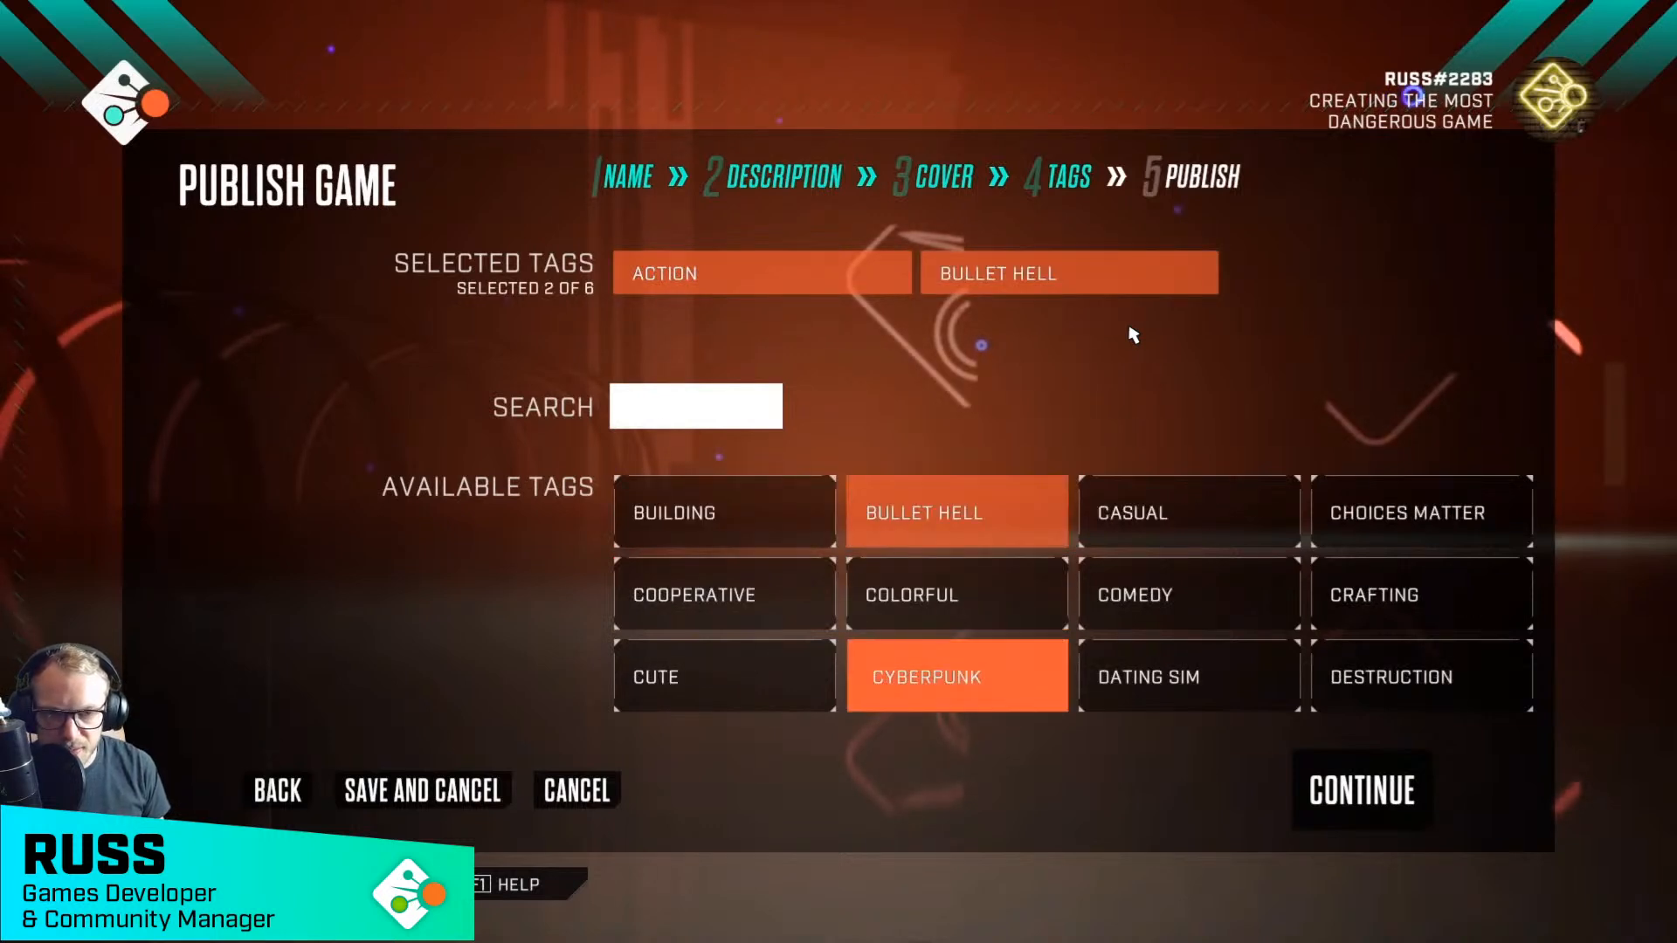
pyautogui.press('Right')
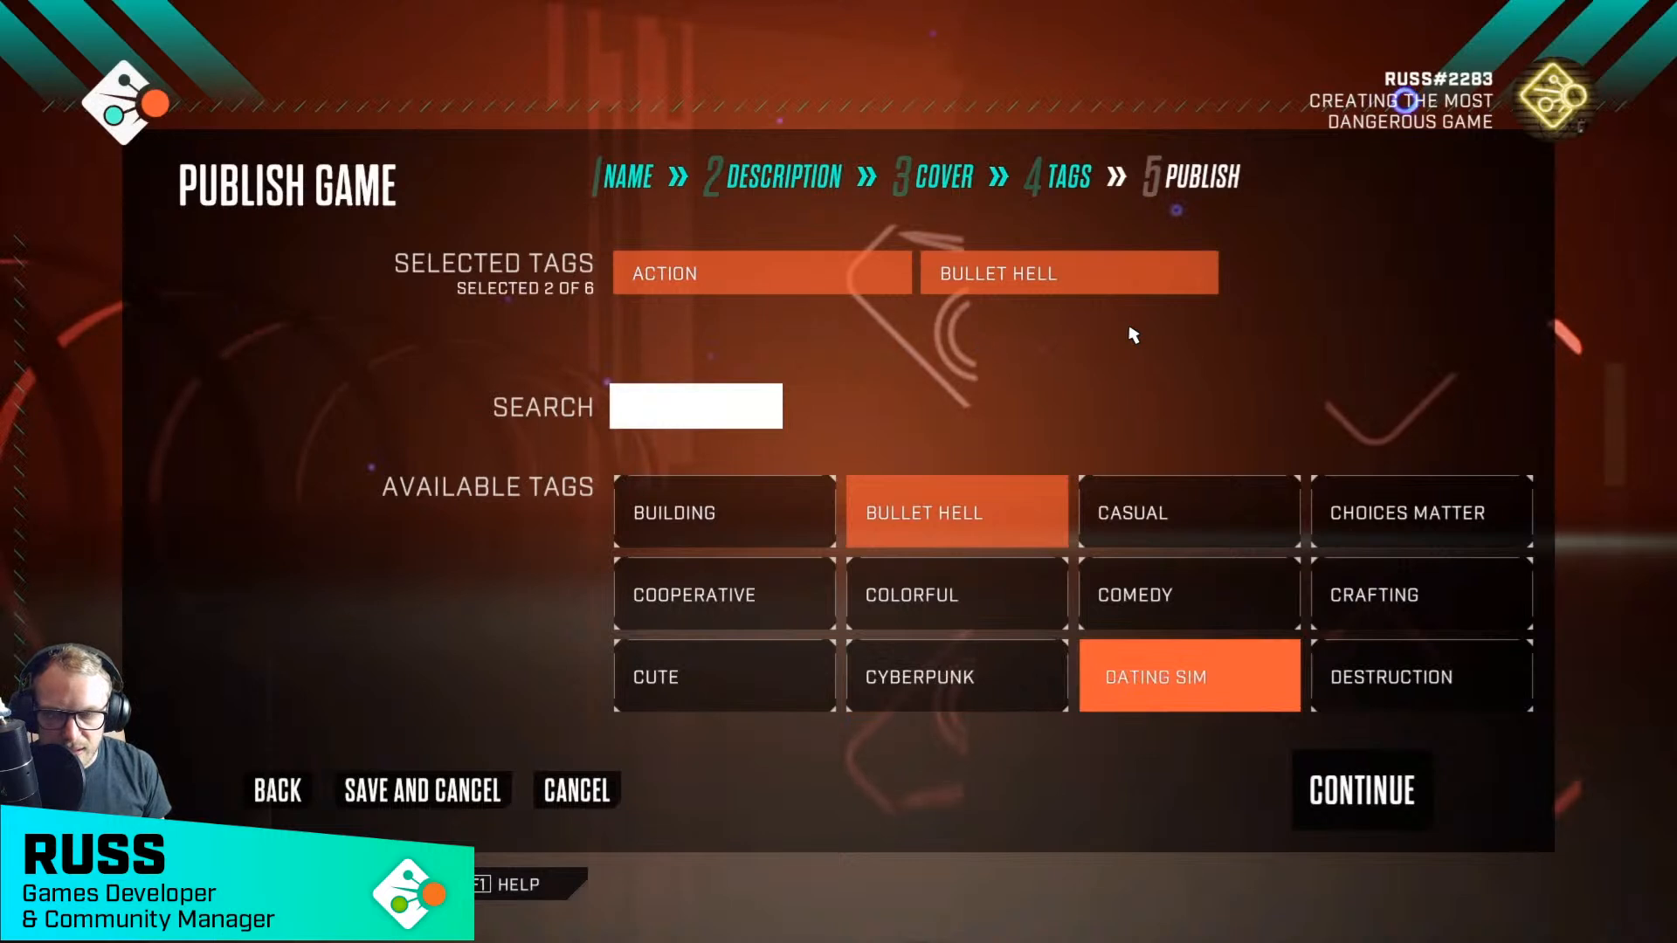
pyautogui.press('Down')
pyautogui.press('Down')
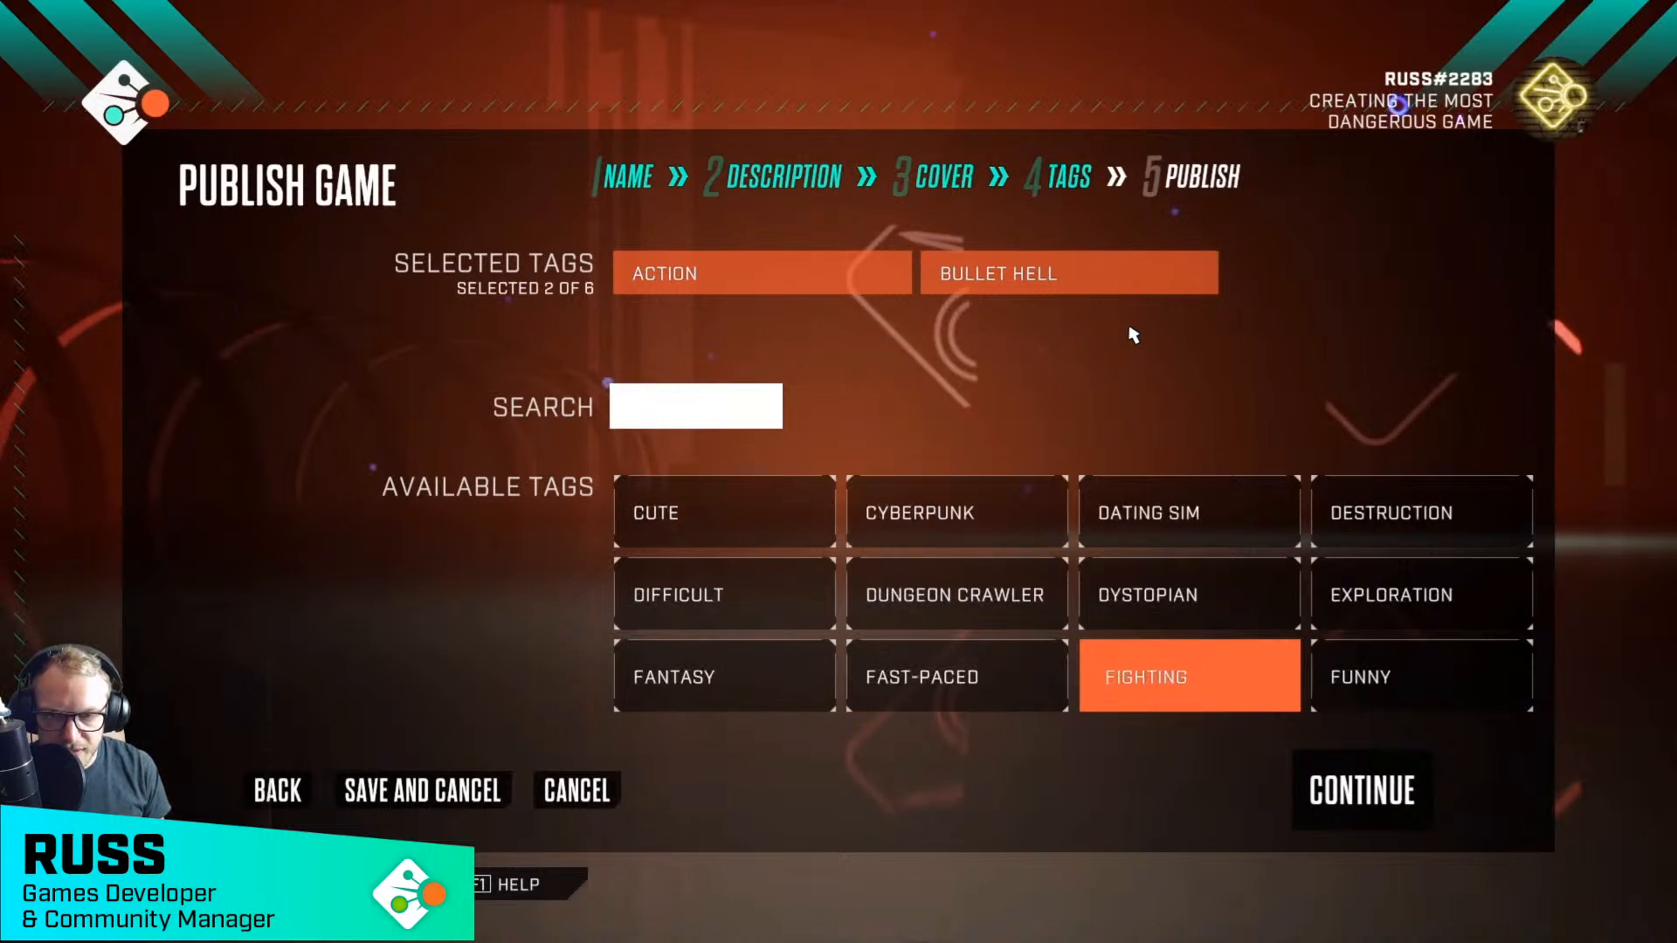
pyautogui.press('Left')
pyautogui.press('Return')
# - Add the Futuristic tag to the game's selected tags
pyautogui.press('Down')
pyautogui.press('Down')
pyautogui.press('Down')
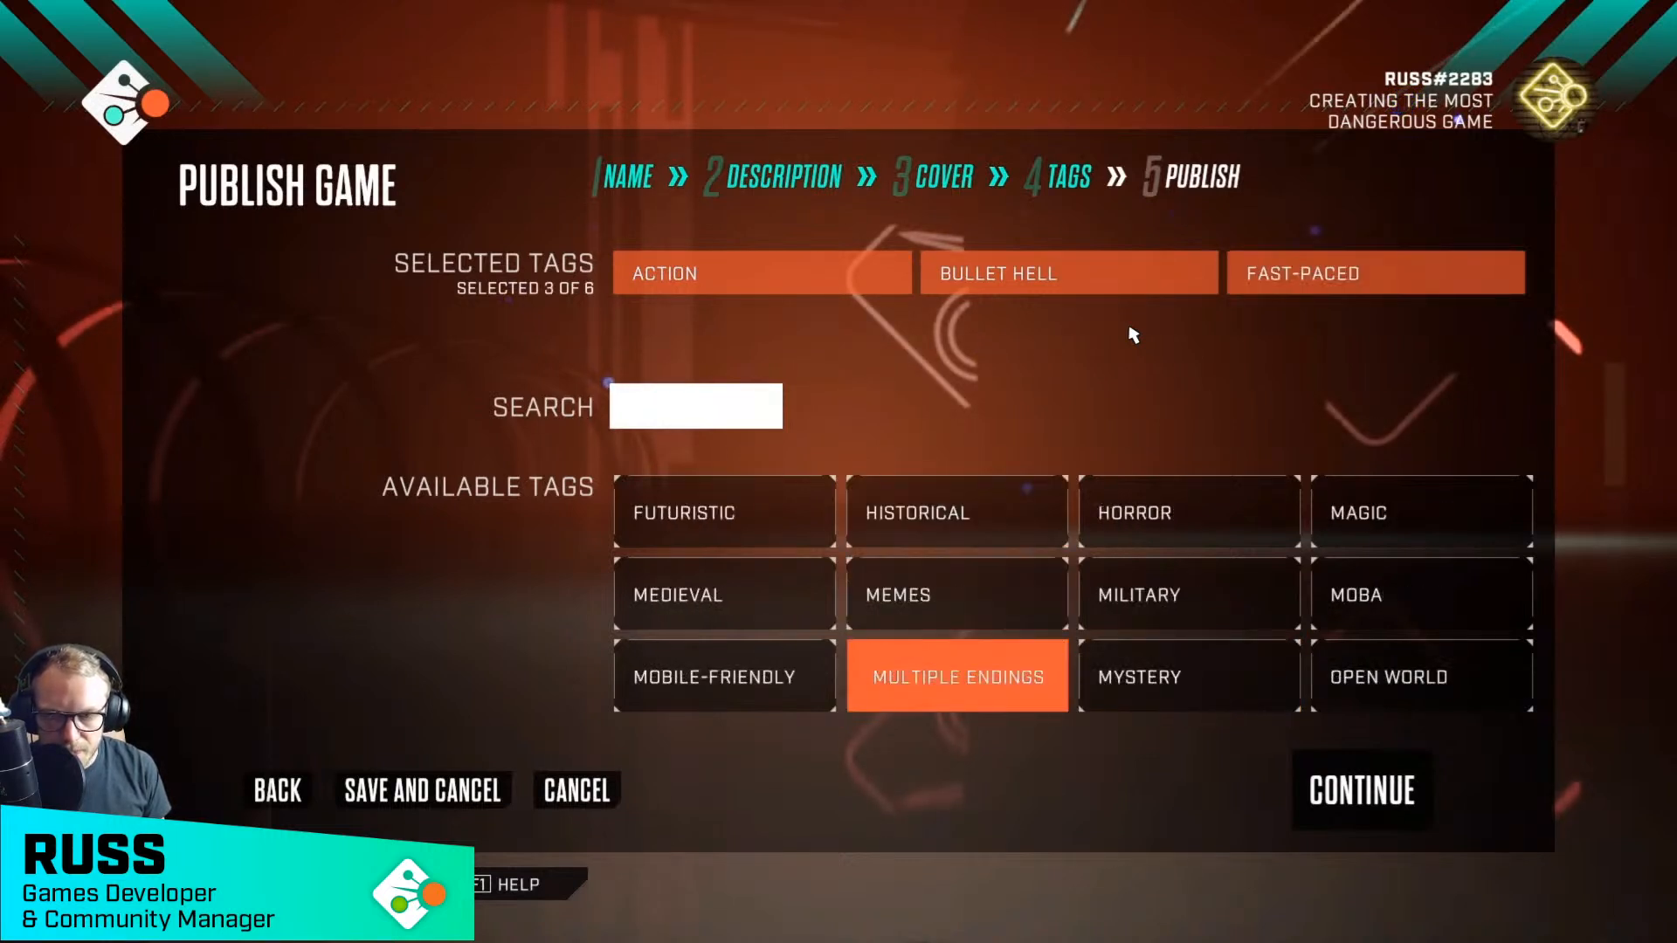
pyautogui.press('Up')
pyautogui.press('Left')
pyautogui.press('Up')
pyautogui.press('Return')
# - Add the Shooter tag from further down the available tags
pyautogui.press('Down')
pyautogui.press('Down')
pyautogui.press('Right')
pyautogui.press('Down')
pyautogui.press('Down')
pyautogui.press('Down')
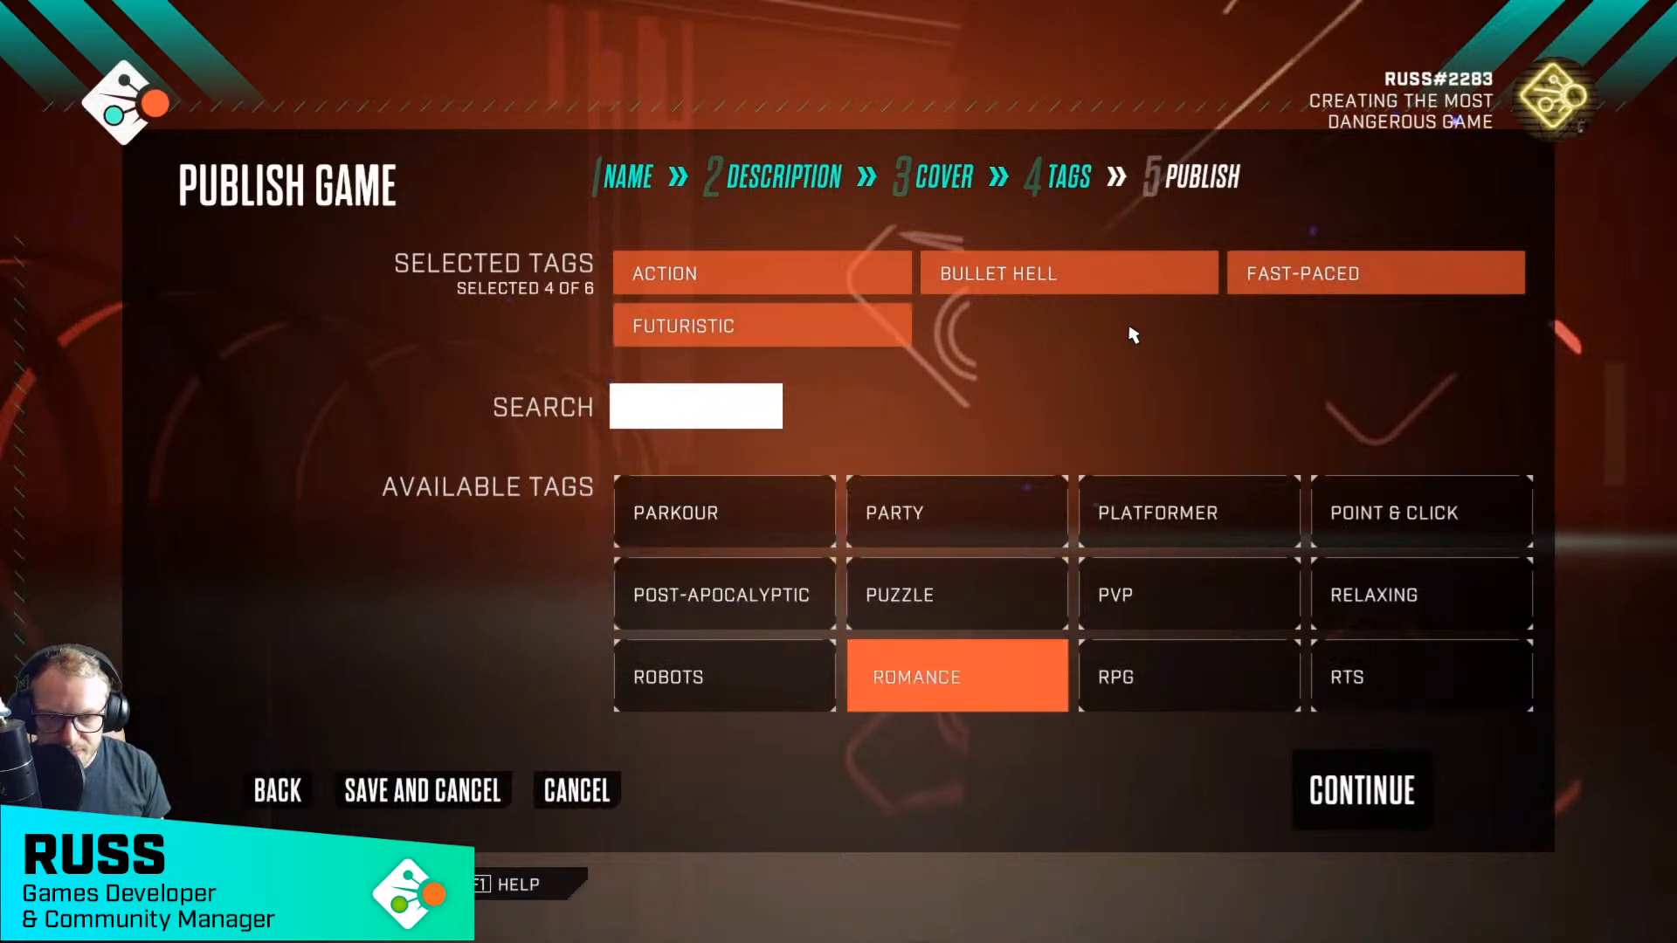
pyautogui.press('Down')
pyautogui.press('Right')
pyautogui.press('Return')
# - Add the Elimination tag, near the end of the available tags, as the sixth tag
pyautogui.press('Down')
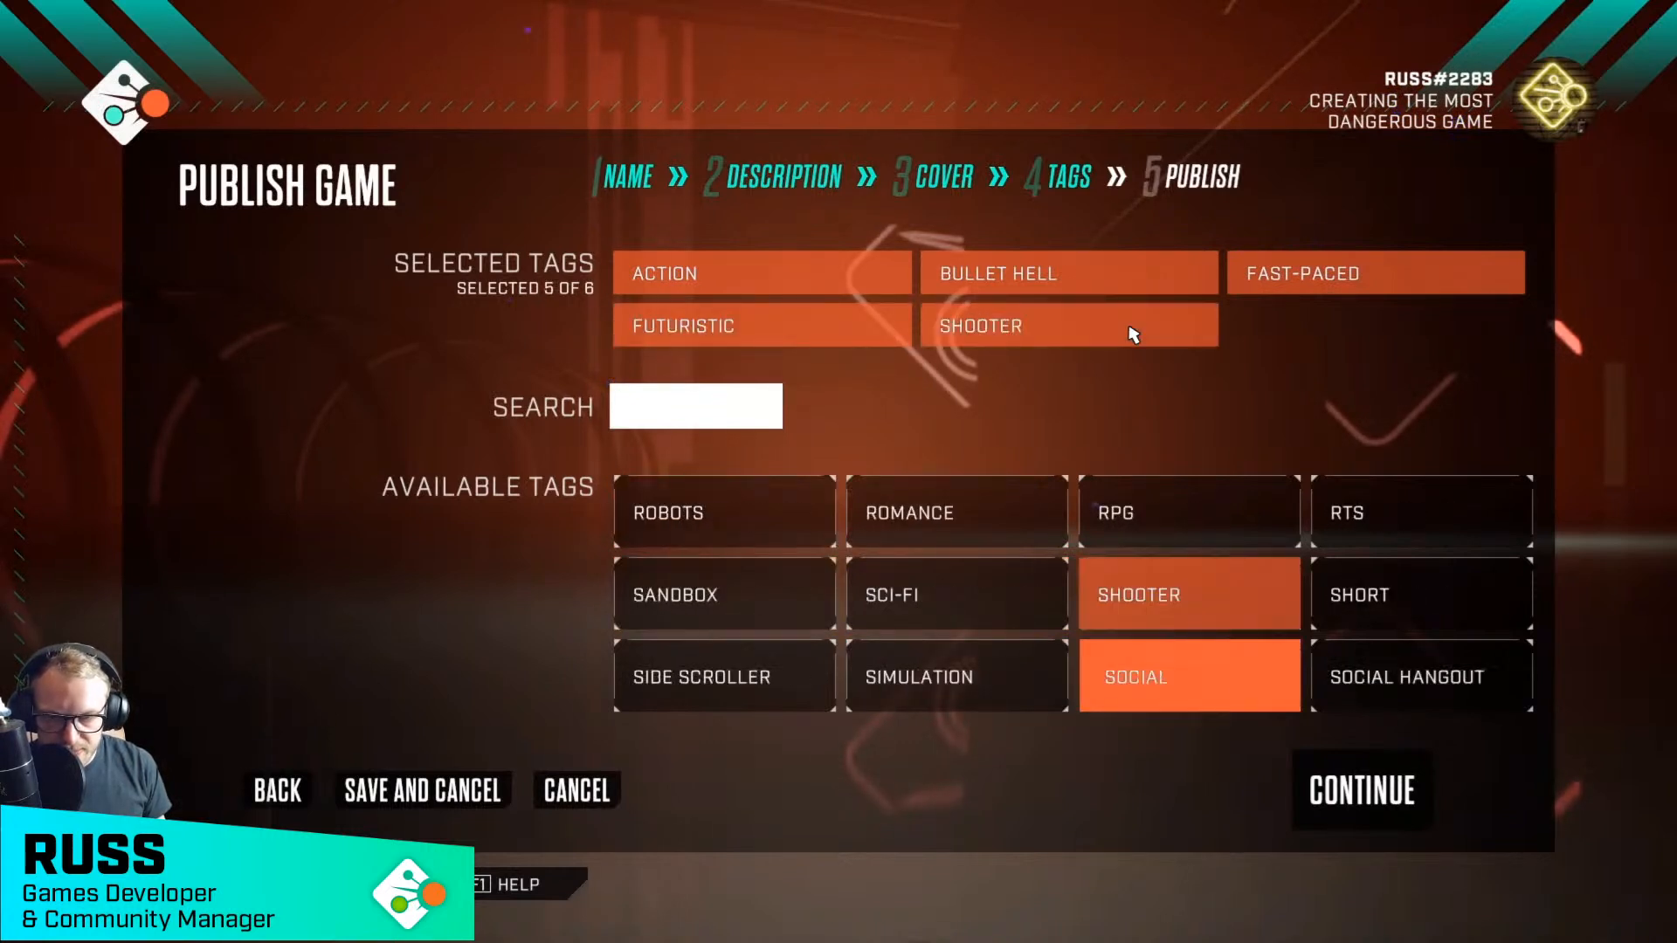
pyautogui.press('Down')
pyautogui.press('Down')
pyautogui.press('Down')
pyautogui.press('Down')
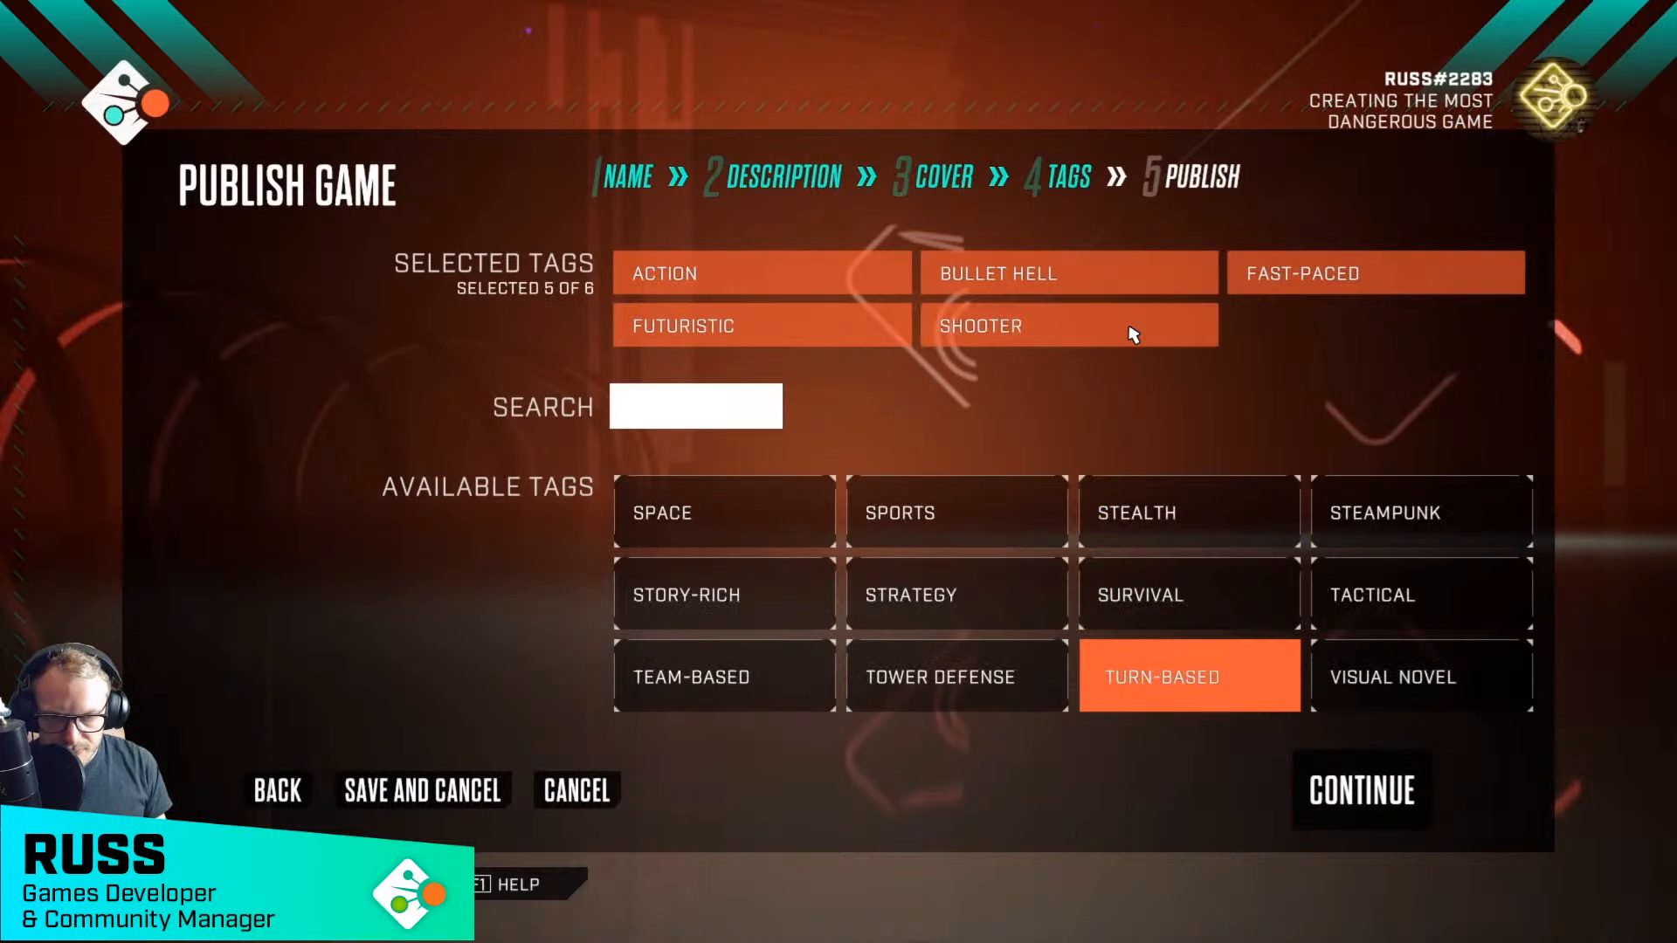
pyautogui.press('Down')
pyautogui.press('Down')
pyautogui.press('Down')
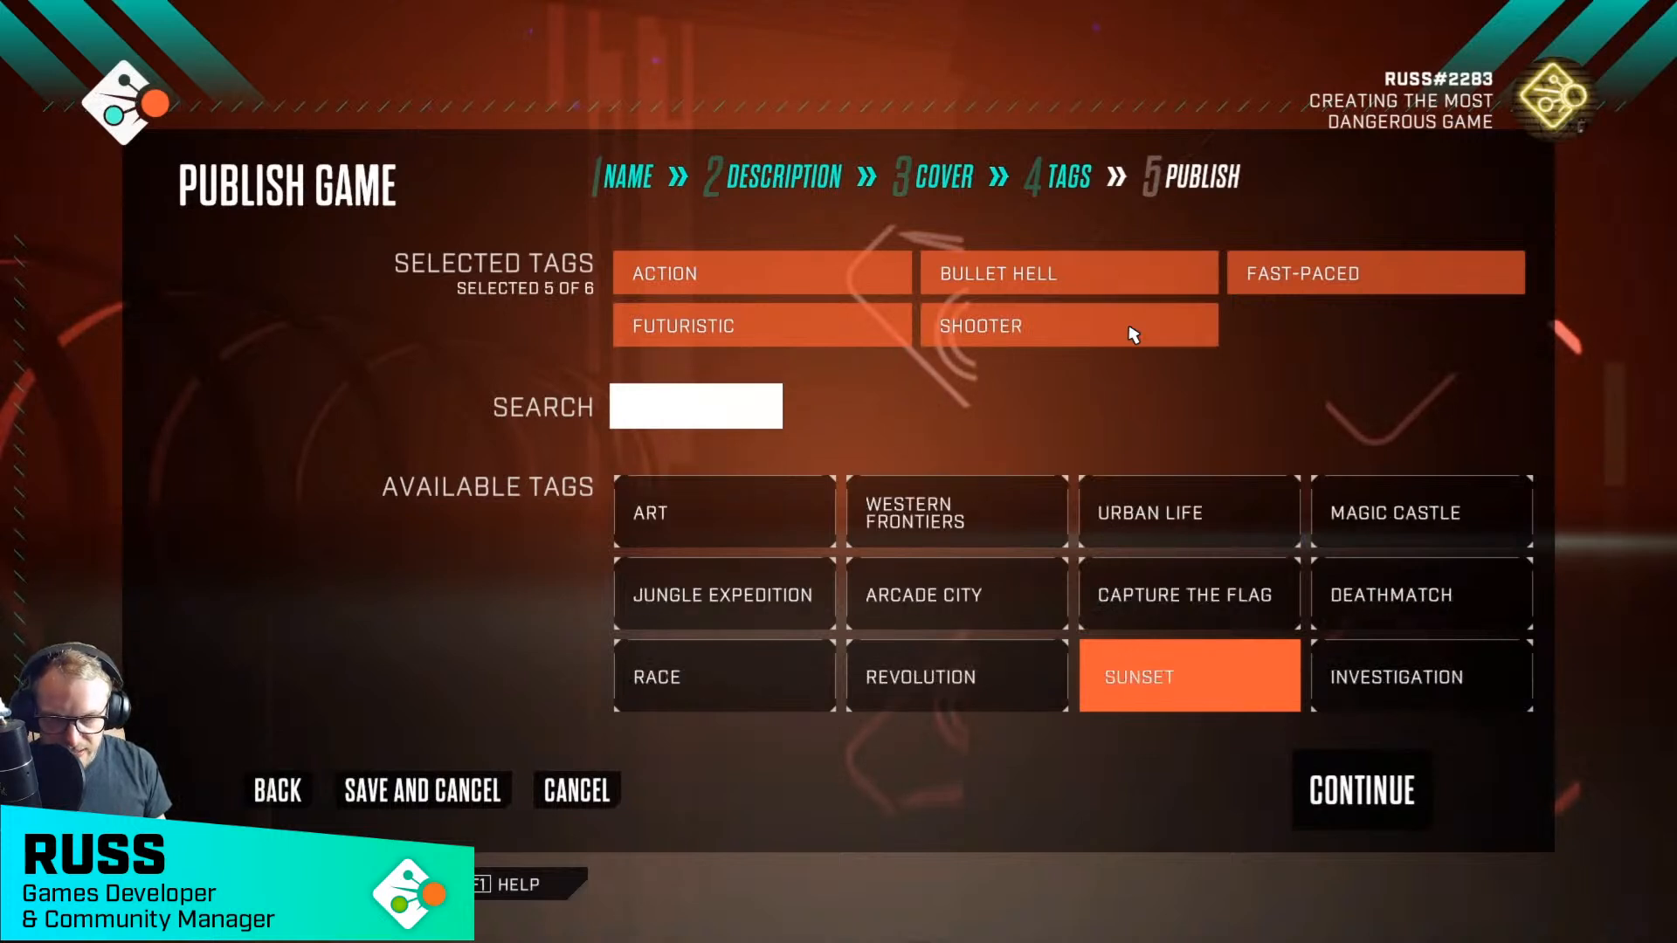
pyautogui.press('Down')
pyautogui.press('Down')
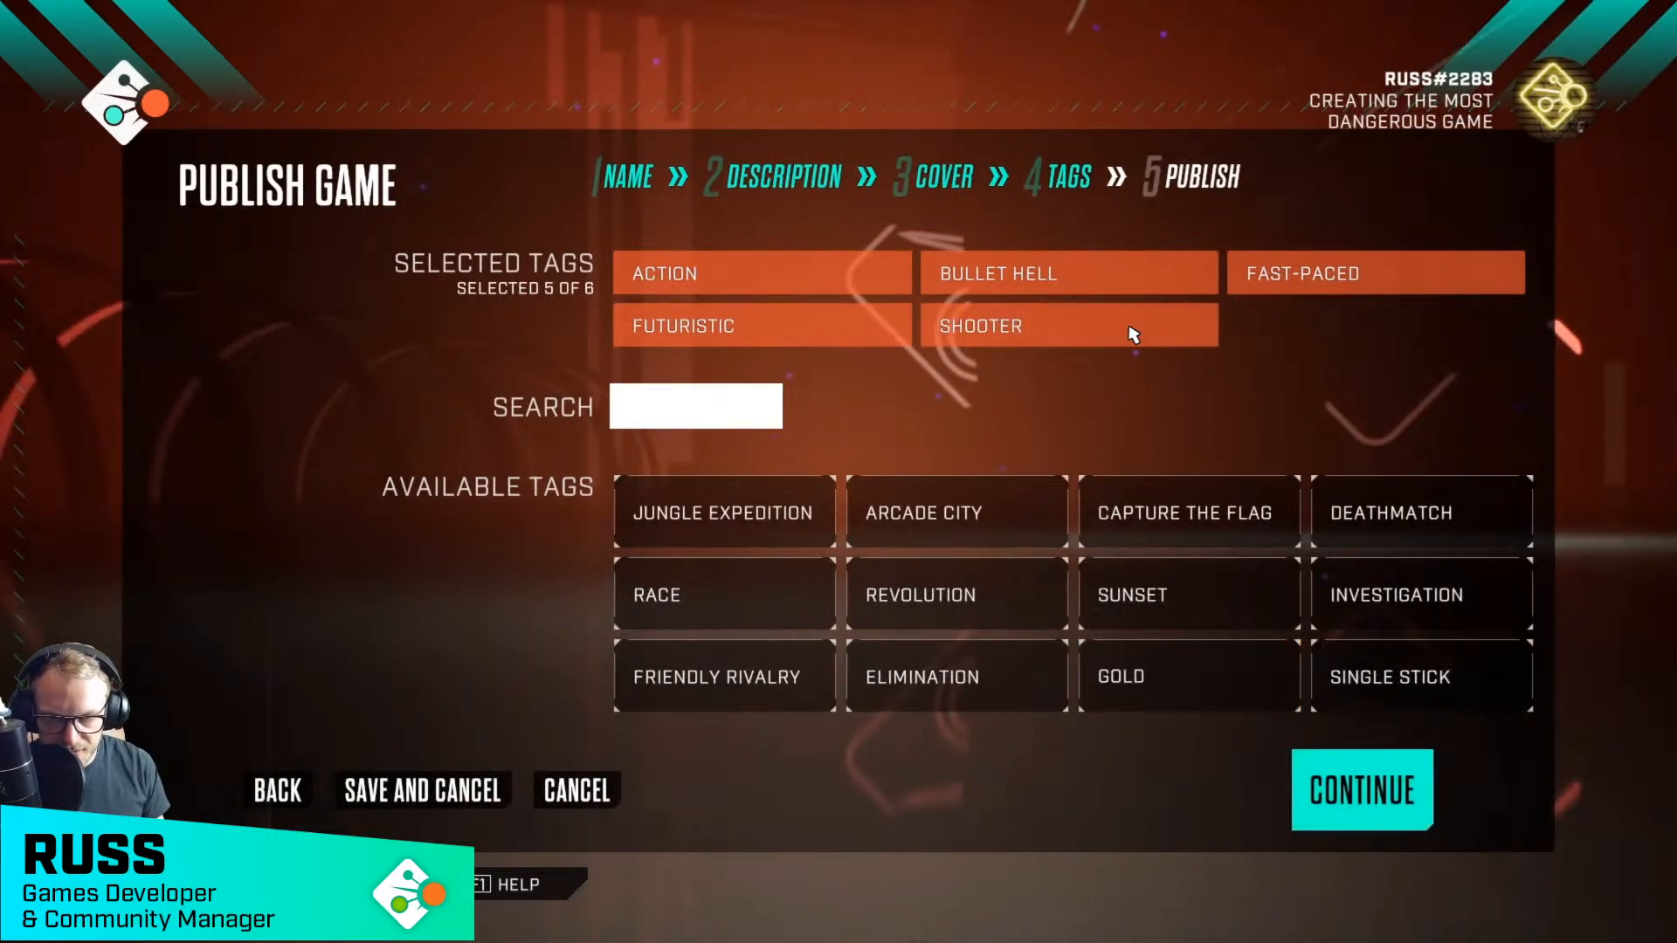
pyautogui.press('Up')
pyautogui.press('Left')
pyautogui.press('Return')
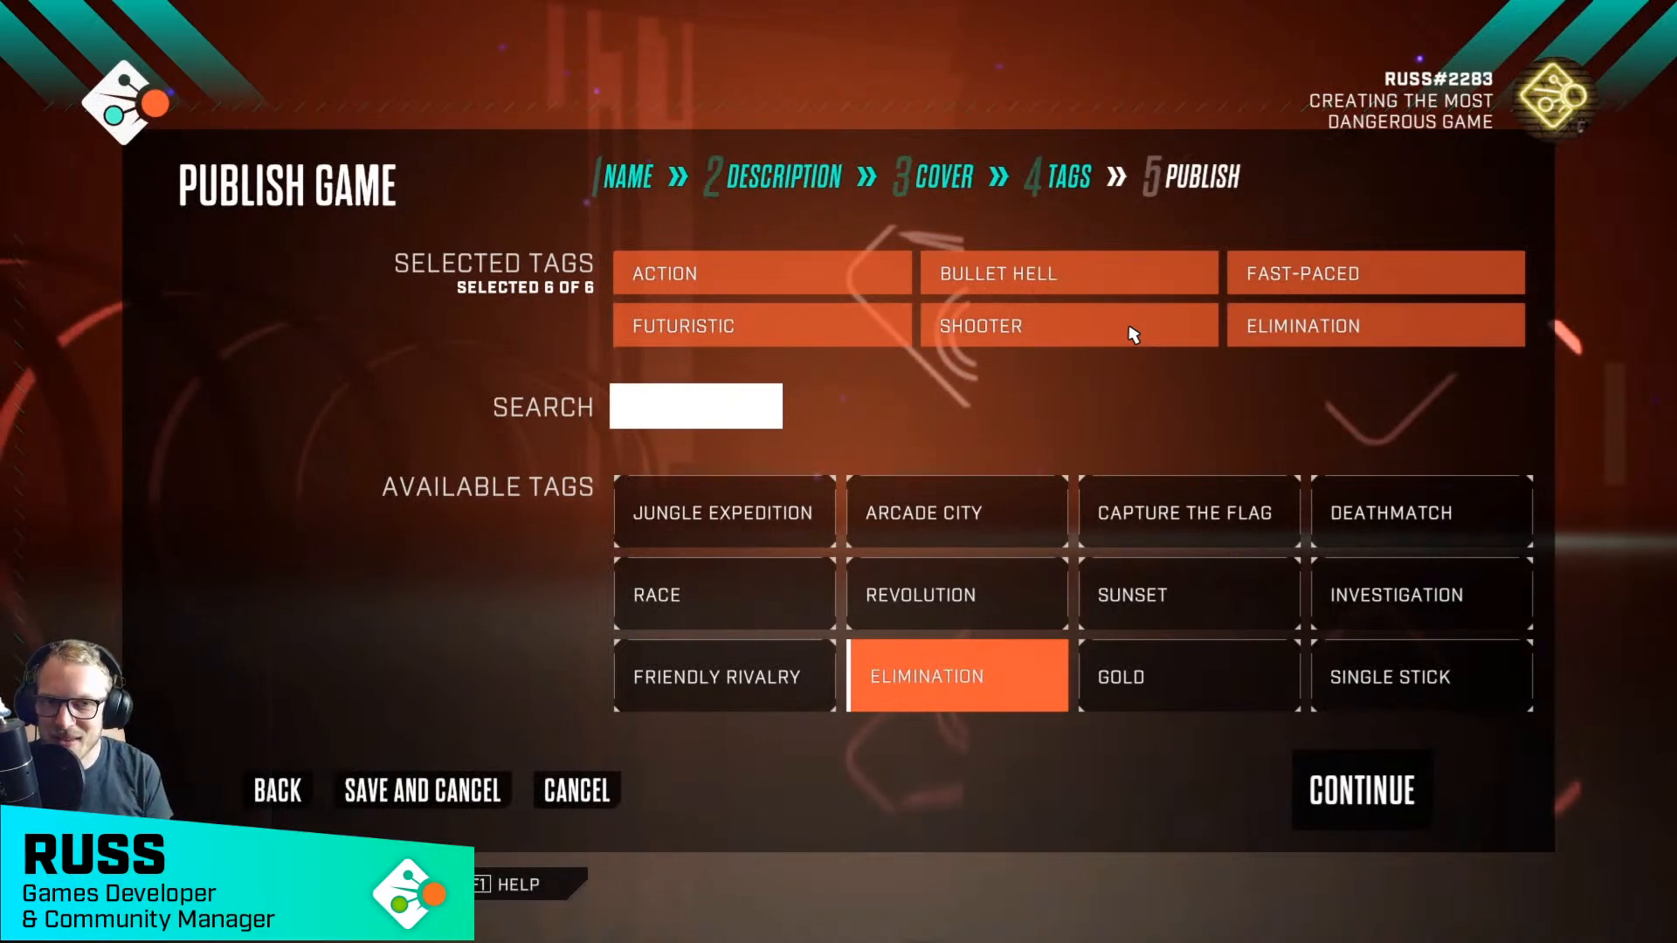
# - Proceed to the publishing summary and publish THE MOST DANGEROUS GAME
pyautogui.click(1357, 796)
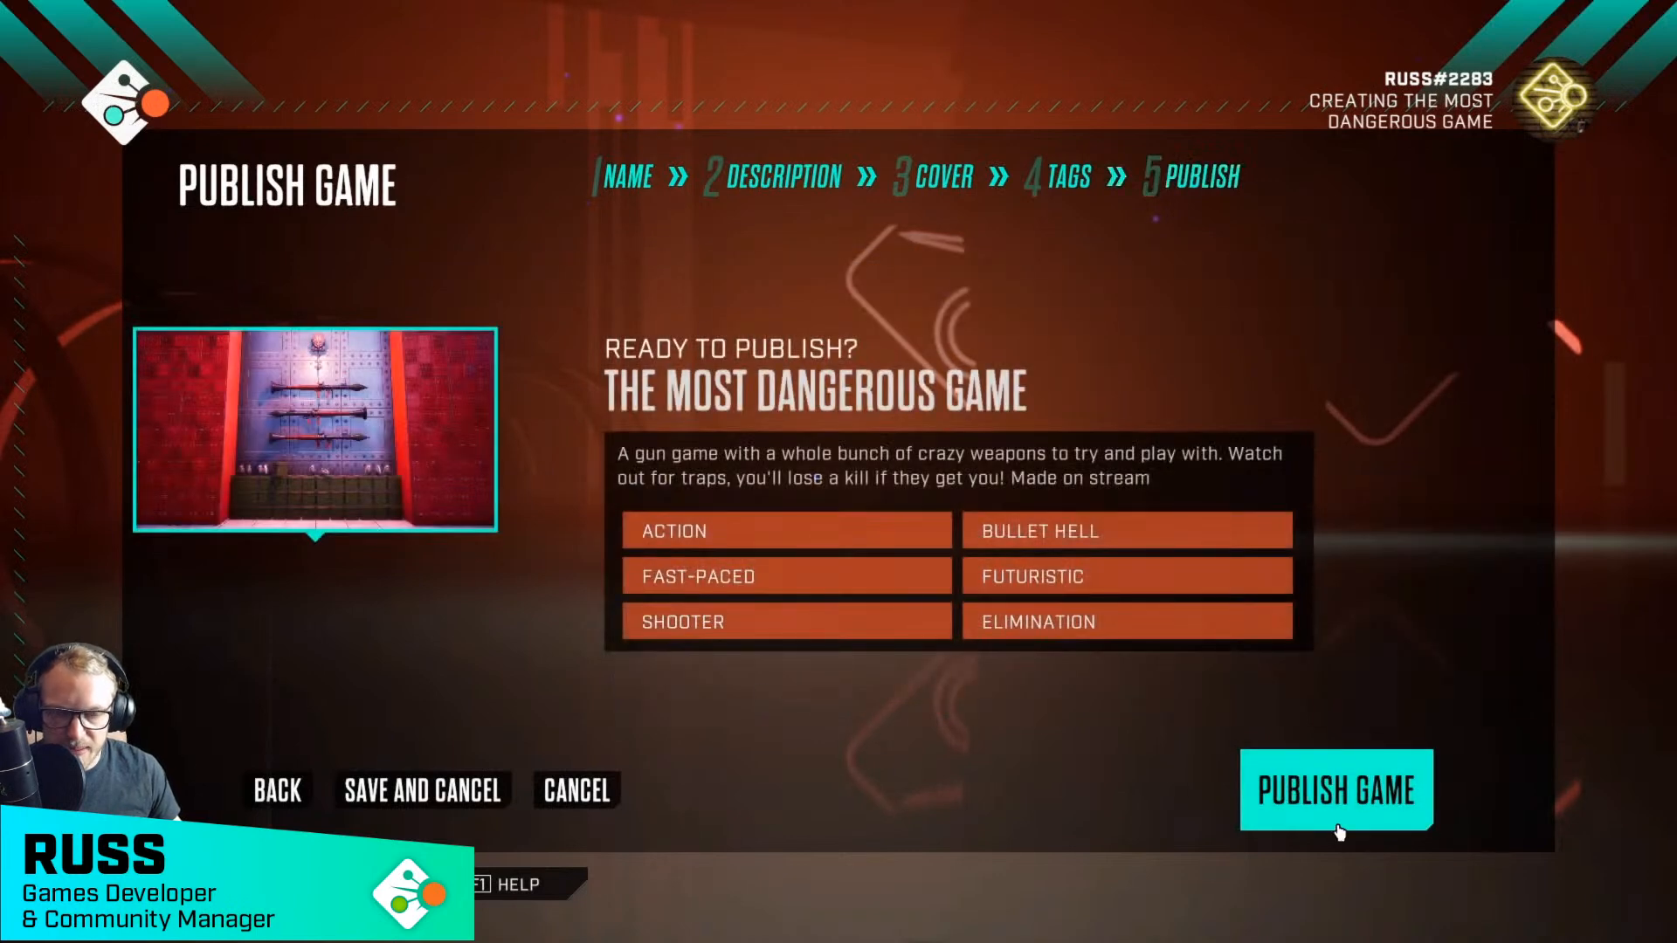
pyautogui.click(1345, 797)
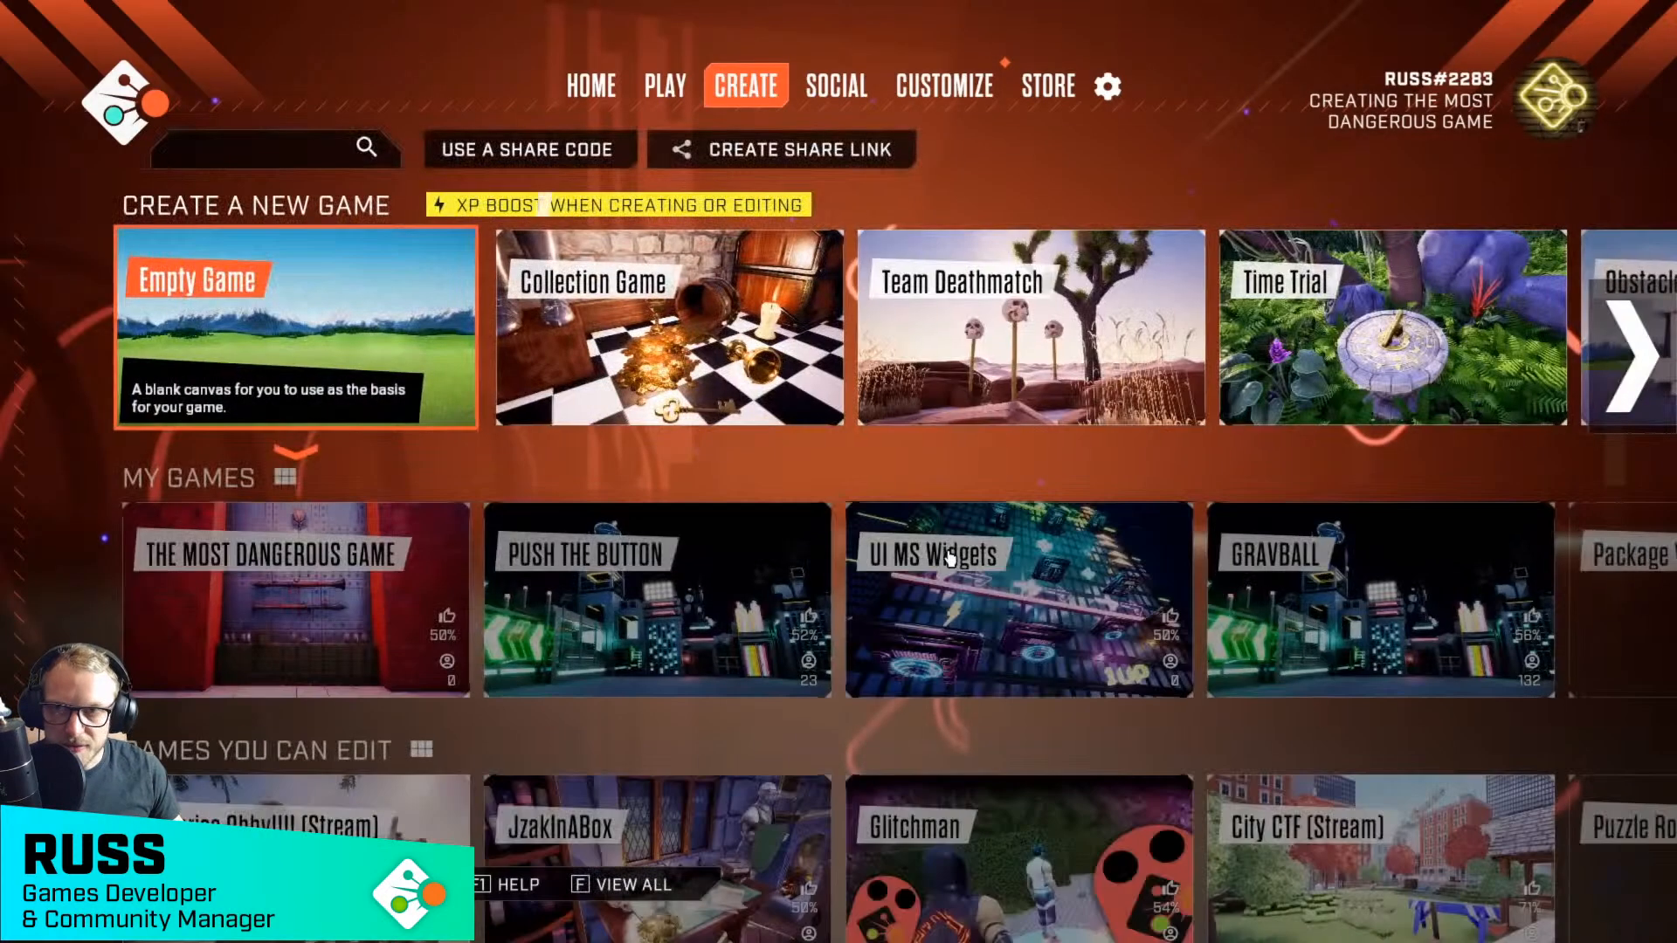
# - Find THE MOST DANGEROUS GAME among the recently updated playable games and launch it
pyautogui.click(649, 92)
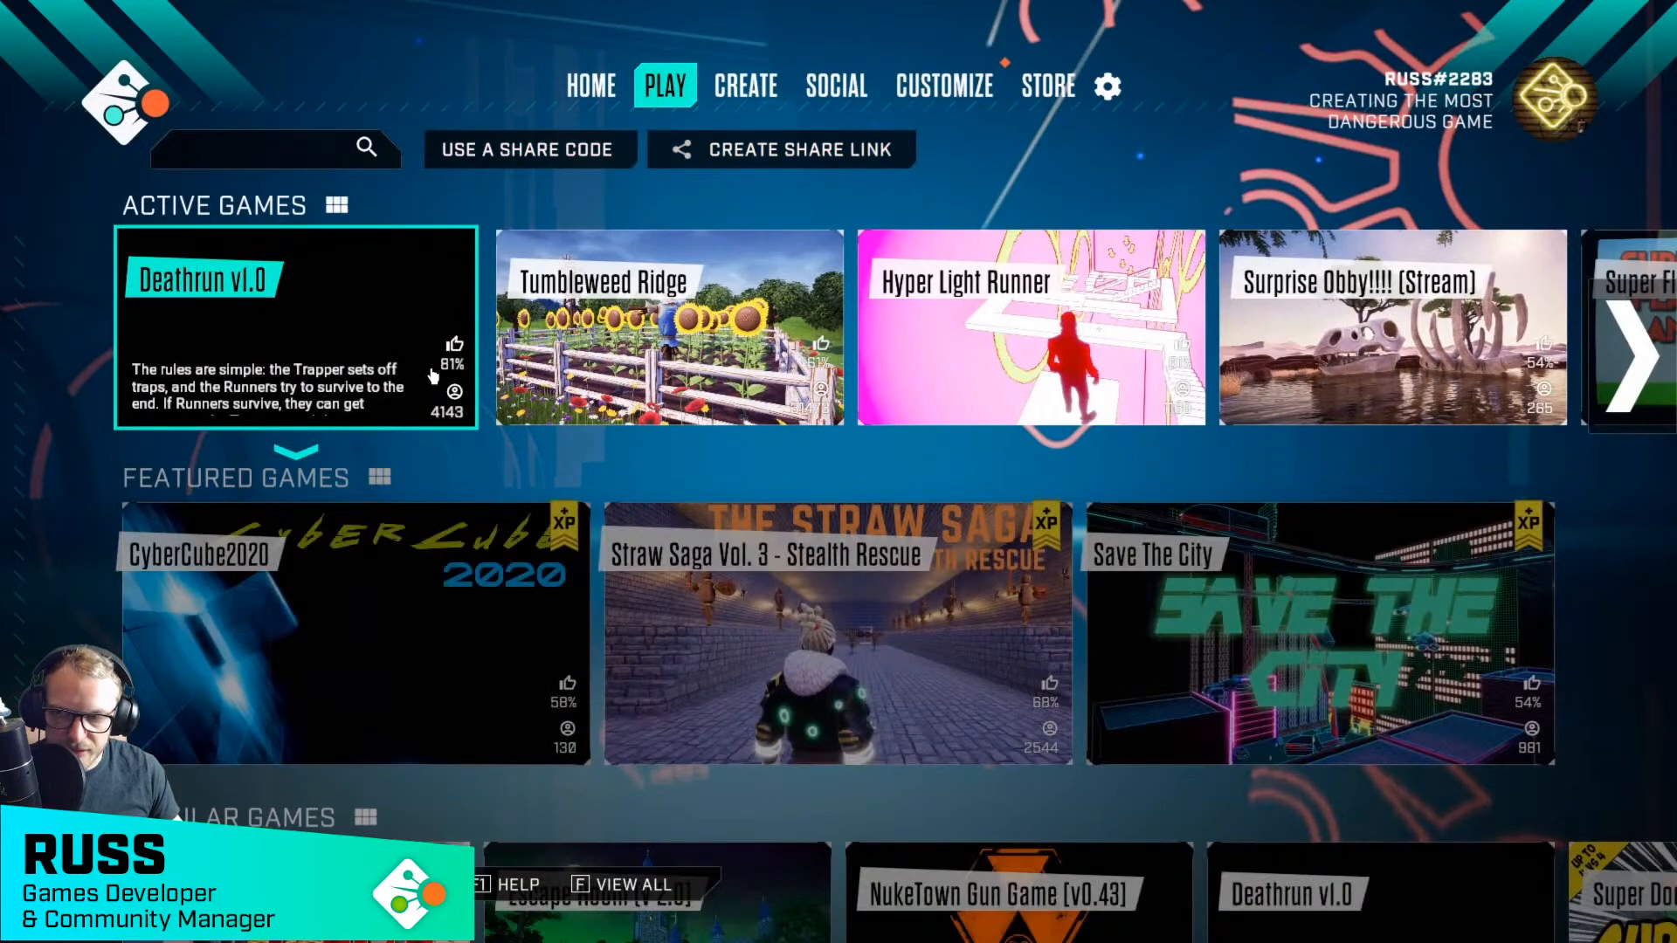
pyautogui.scroll(-1, 438, 385)
pyautogui.scroll(-2, 438, 384)
pyautogui.click(389, 515)
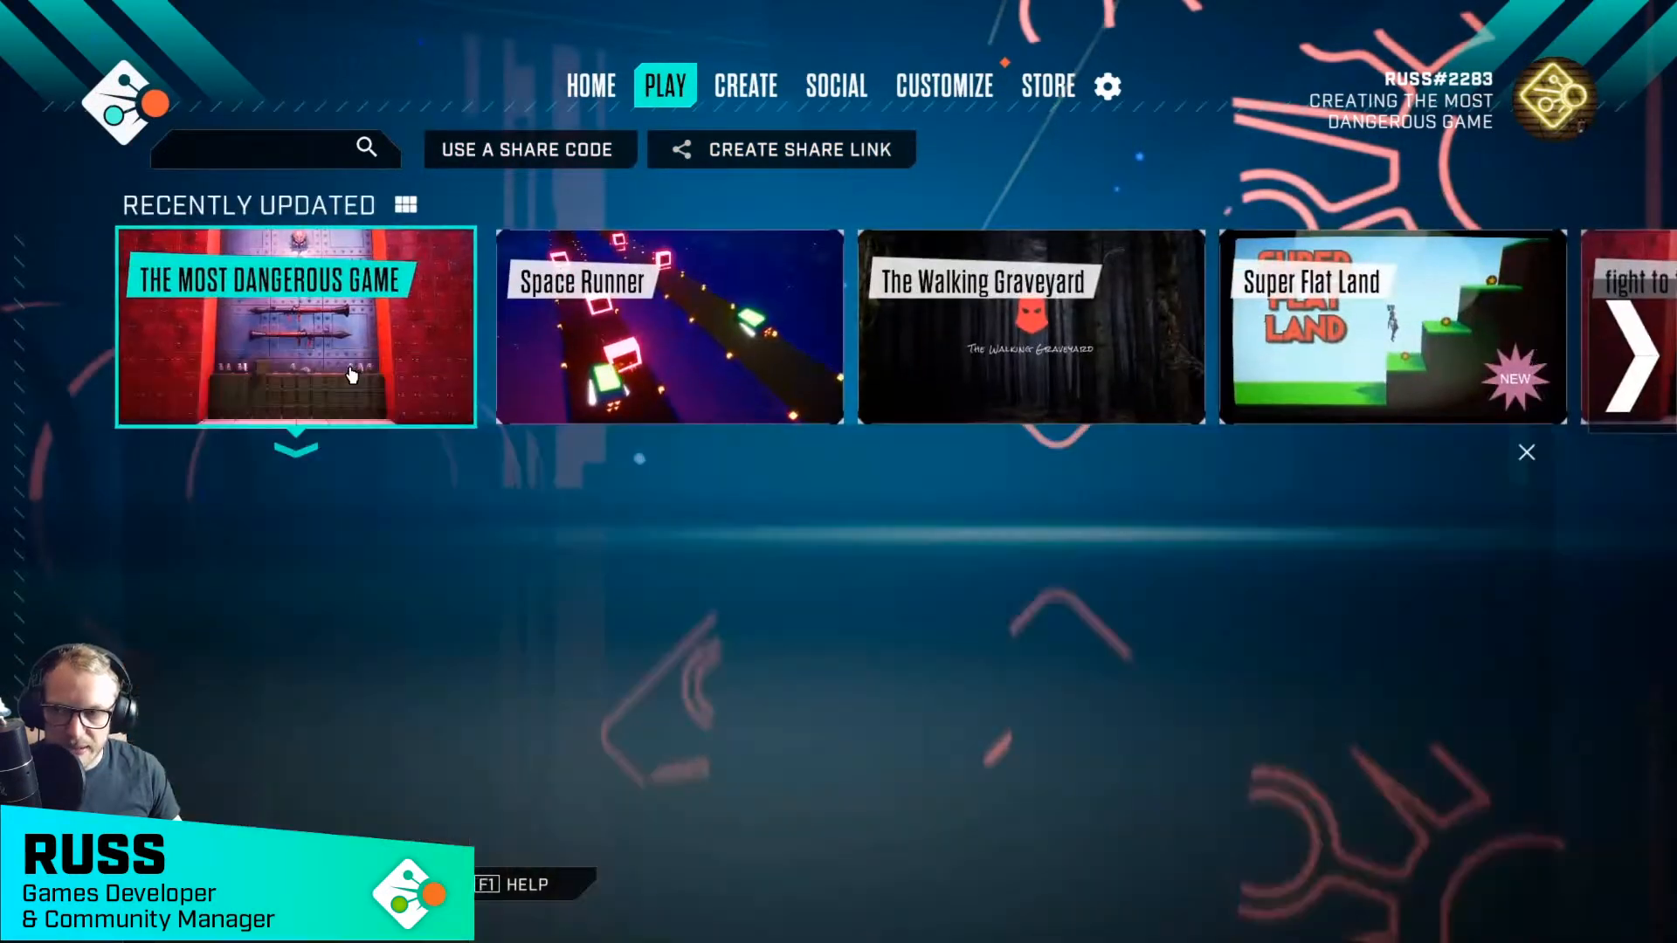
pyautogui.click(439, 583)
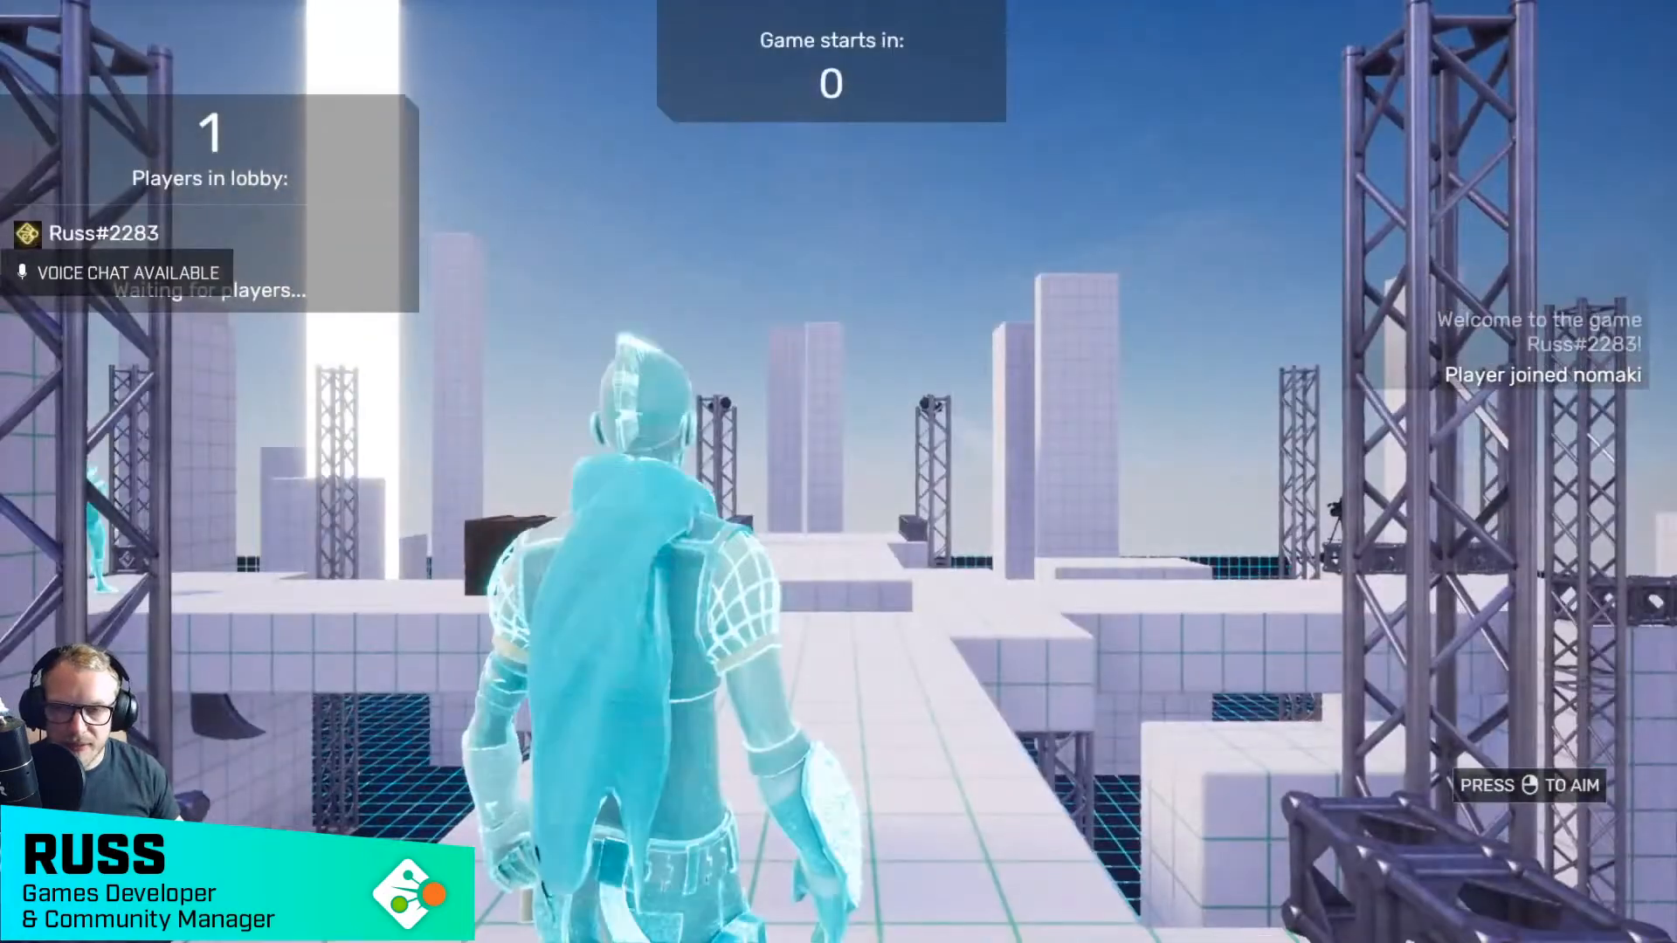
# - Copy the share link of the running game and return to the match
pyautogui.press('Escape')
pyautogui.click(469, 741)
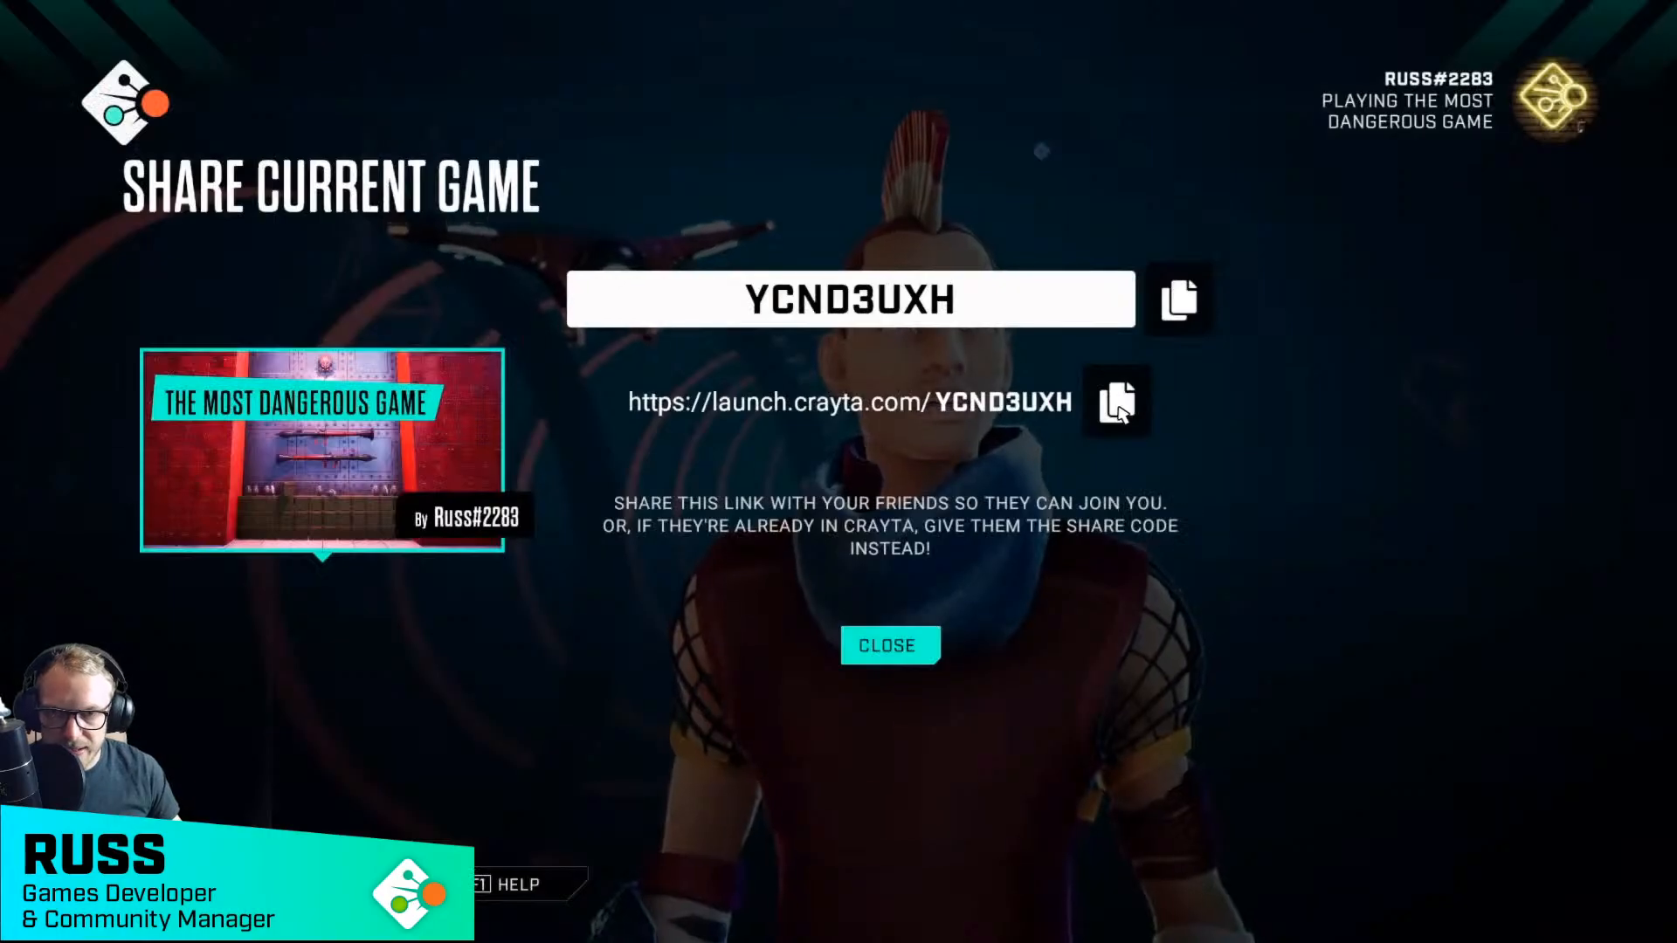
pyautogui.click(1132, 424)
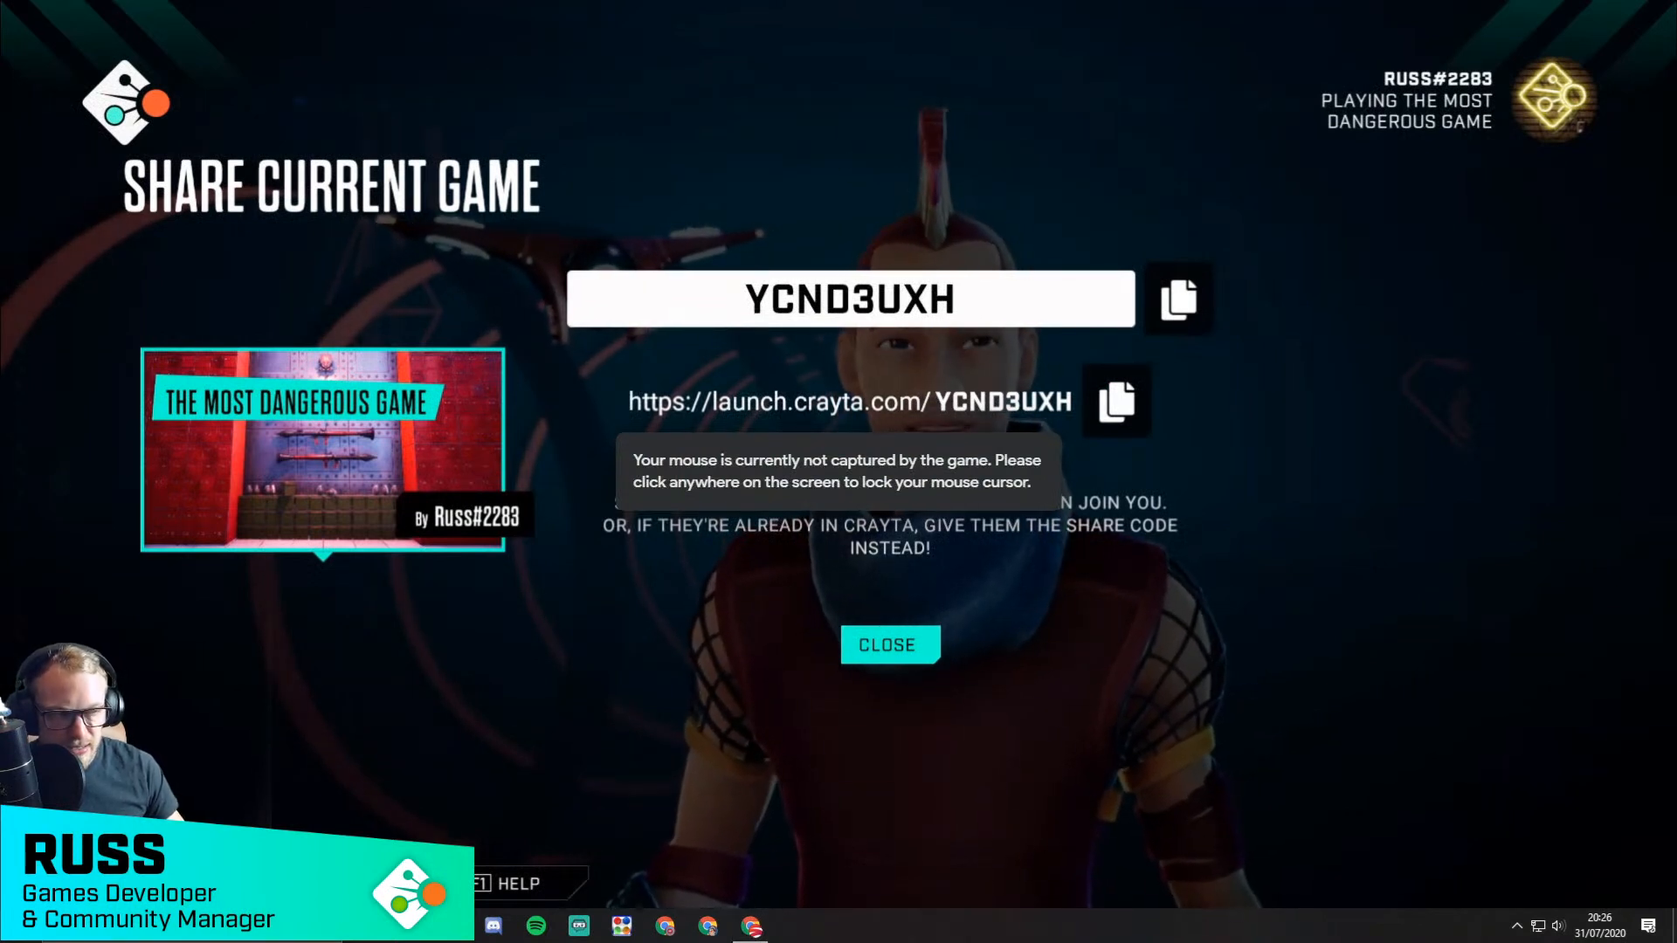
pyautogui.click(1672, 772)
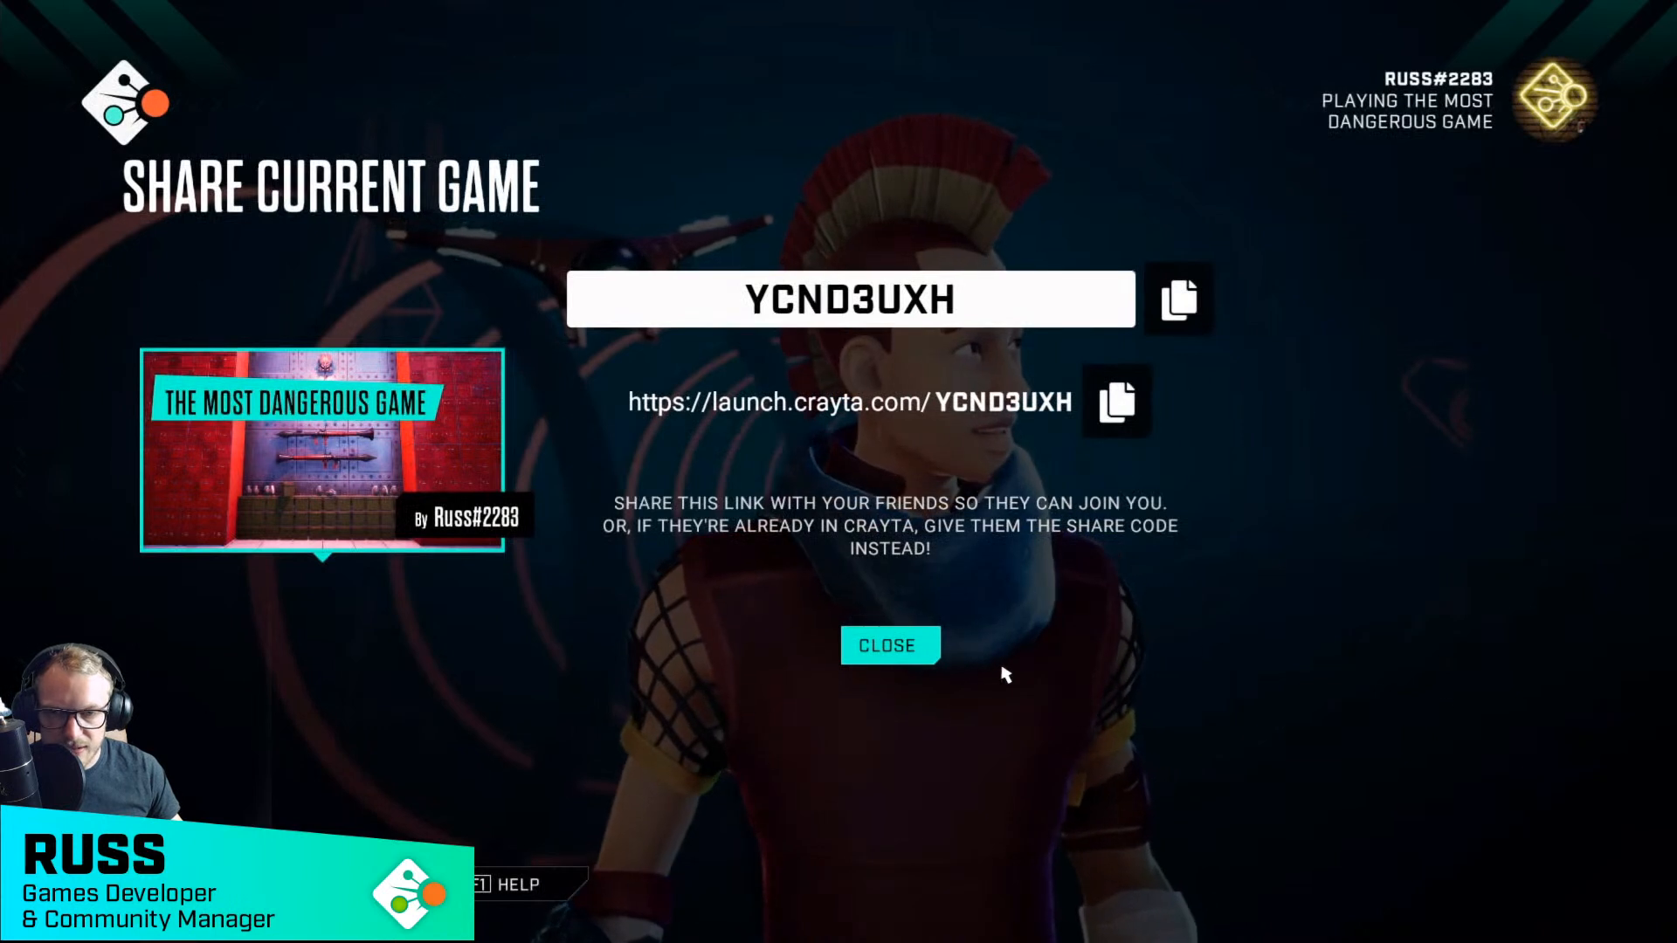
pyautogui.press('Escape')
pyautogui.press('Escape')
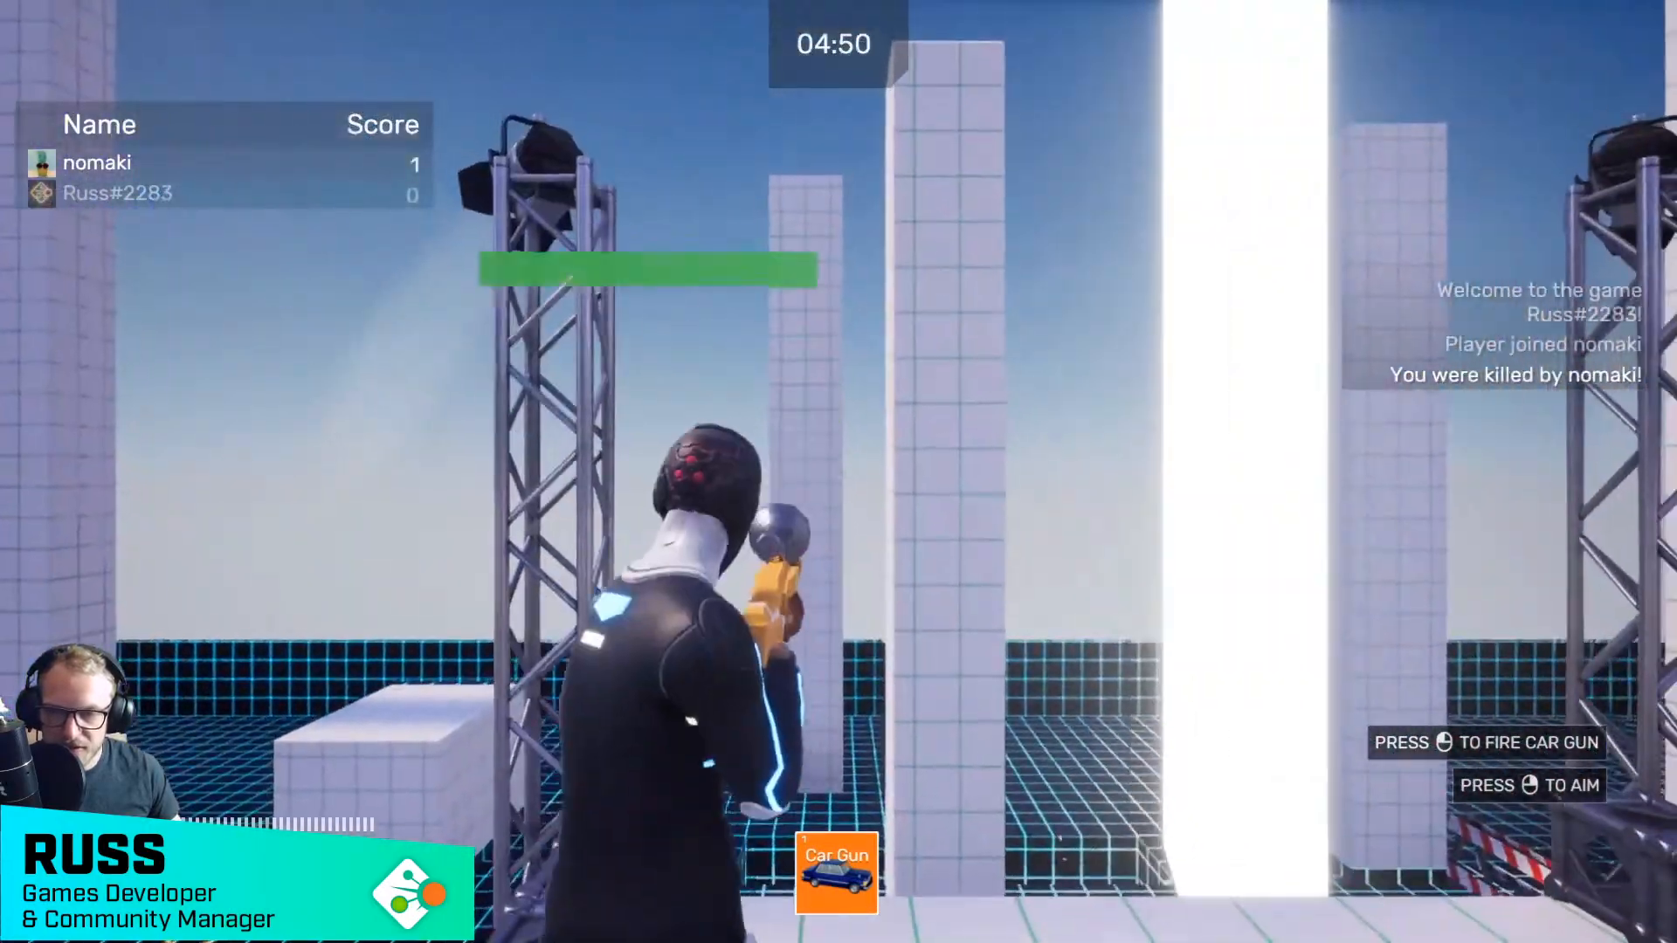
# - Playtest the published match by moving across the arena and shooting an opponent with the Bullet Gun
pyautogui.press('w')
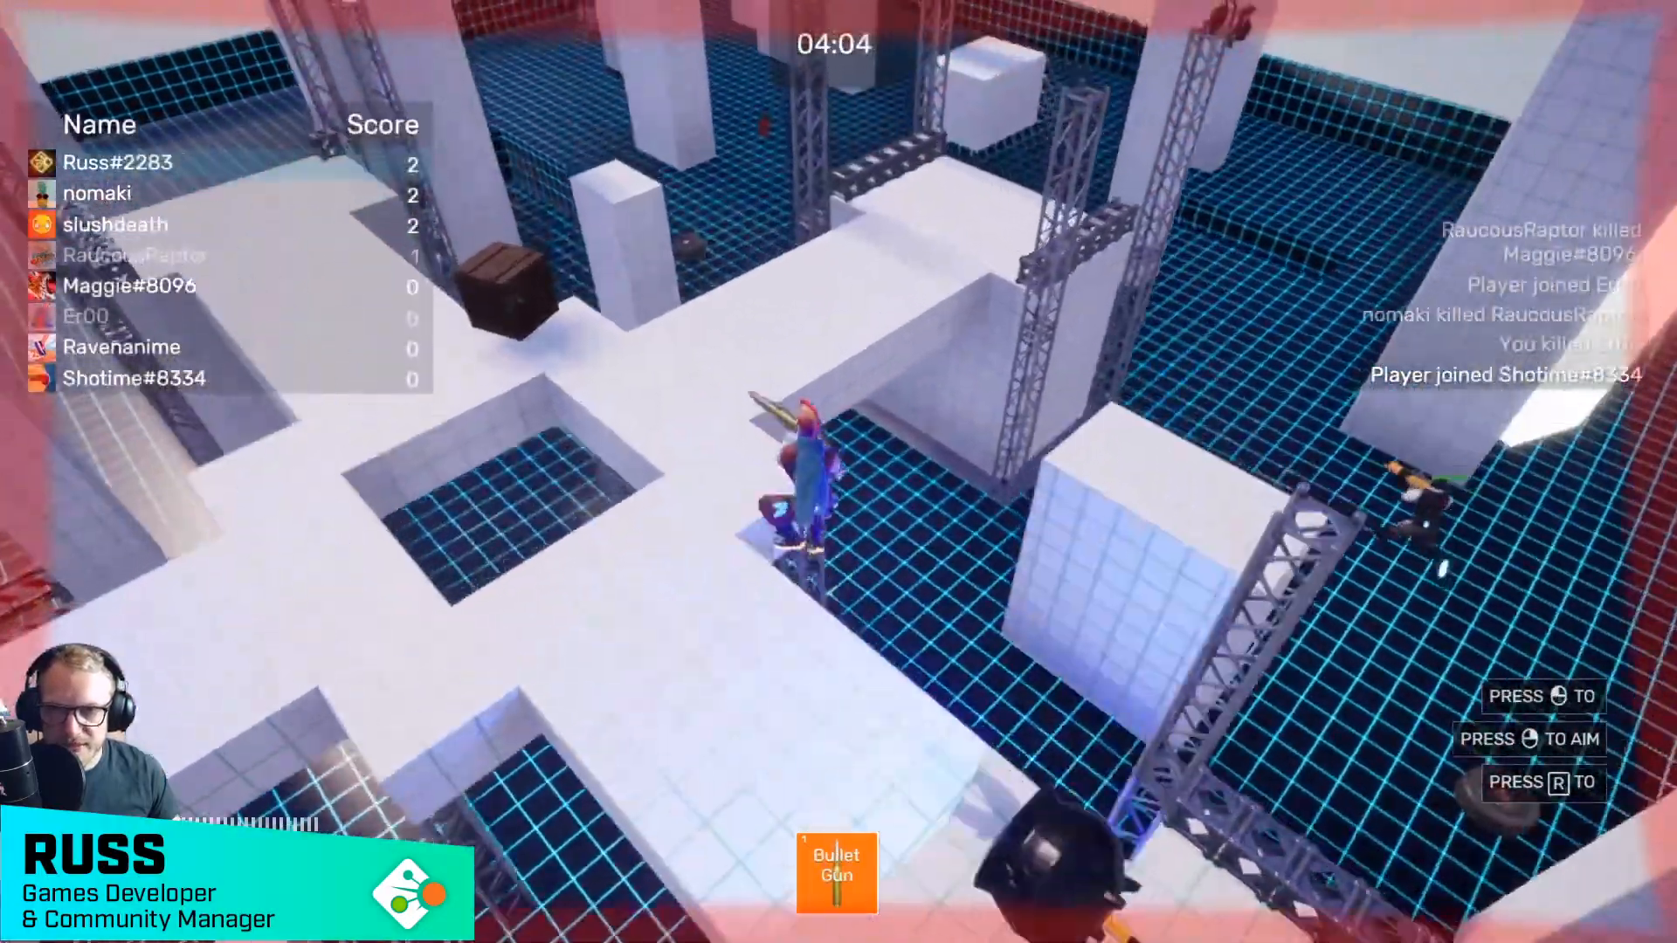
pyautogui.press('w')
pyautogui.press('d')
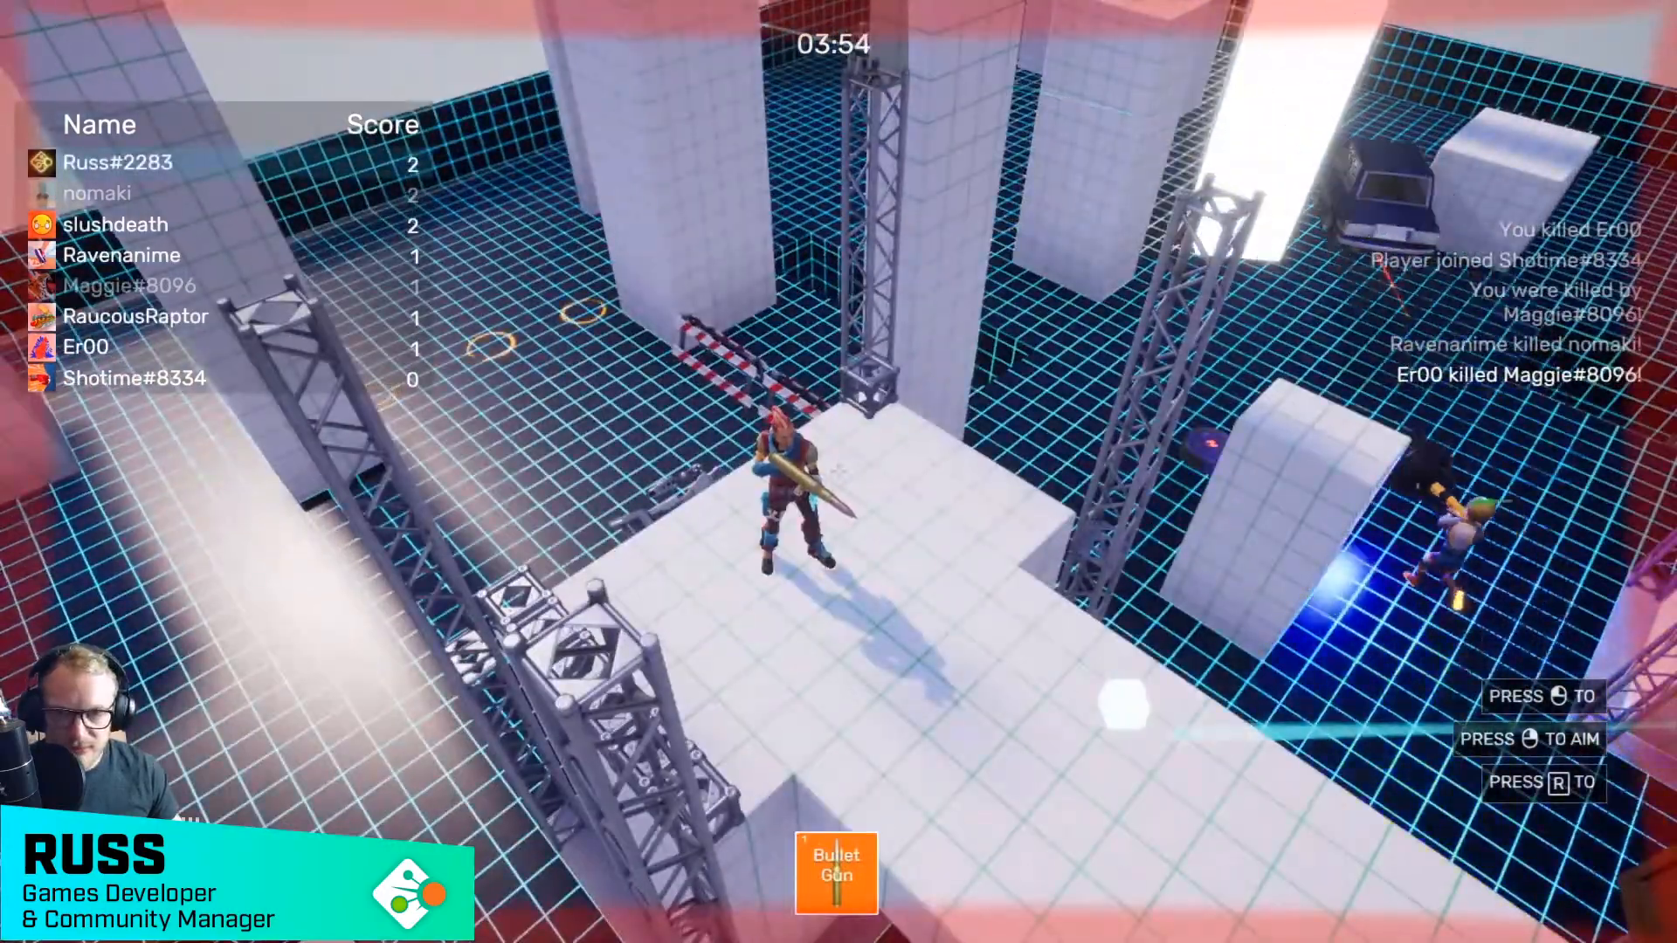
pyautogui.press('d')
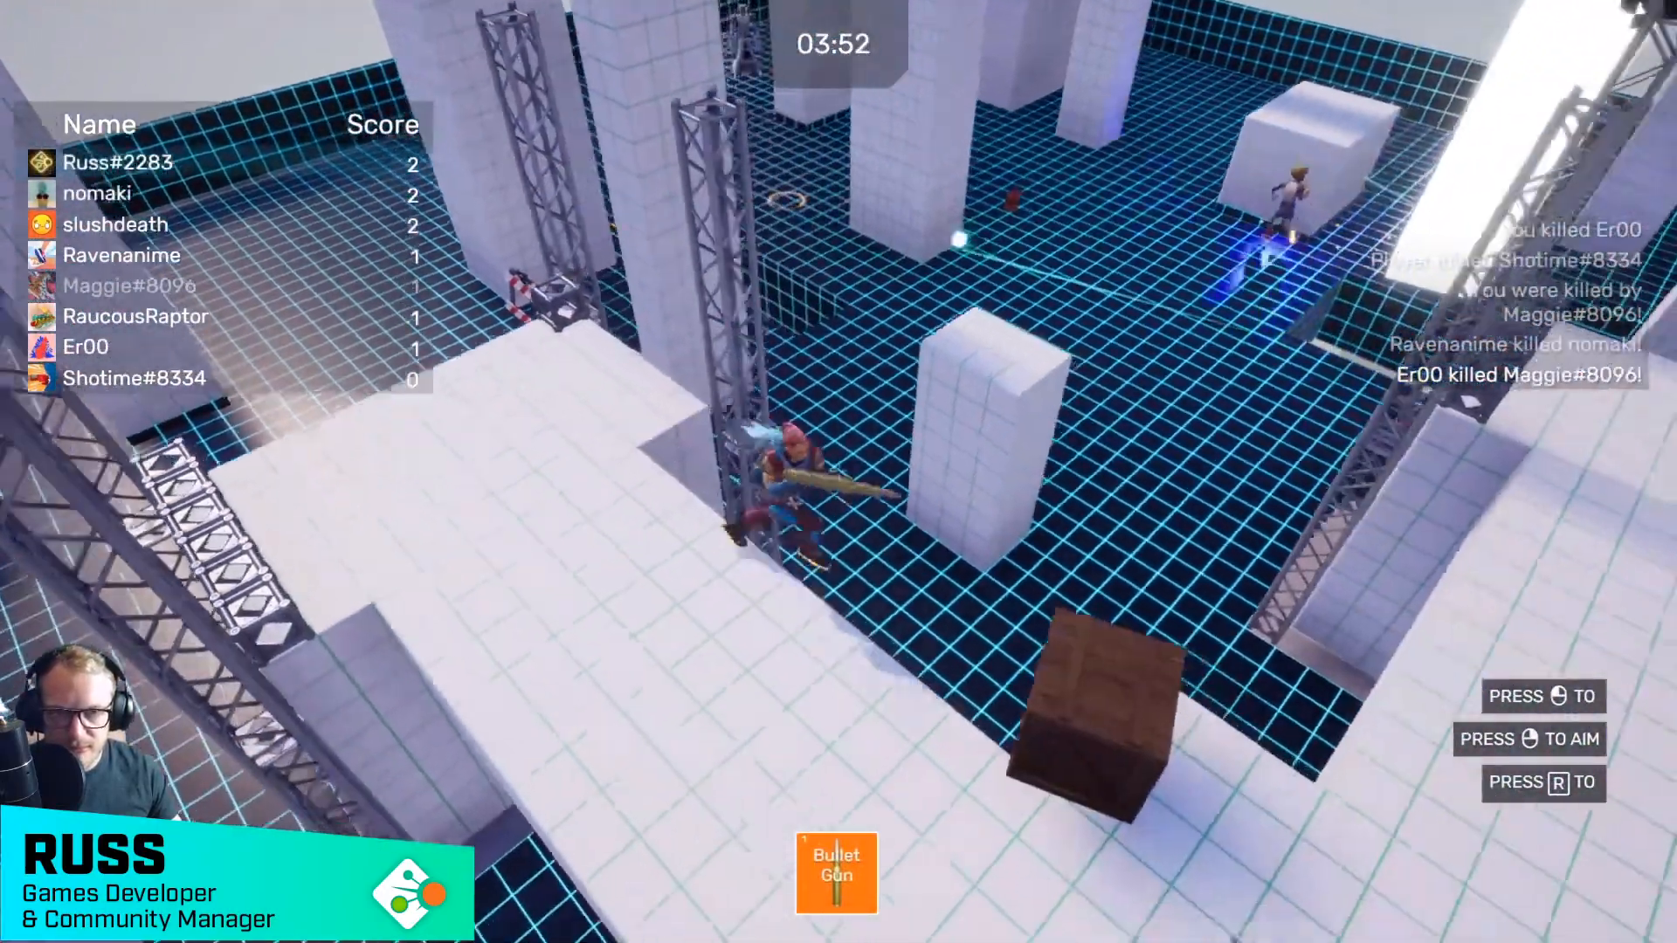
pyautogui.press('d')
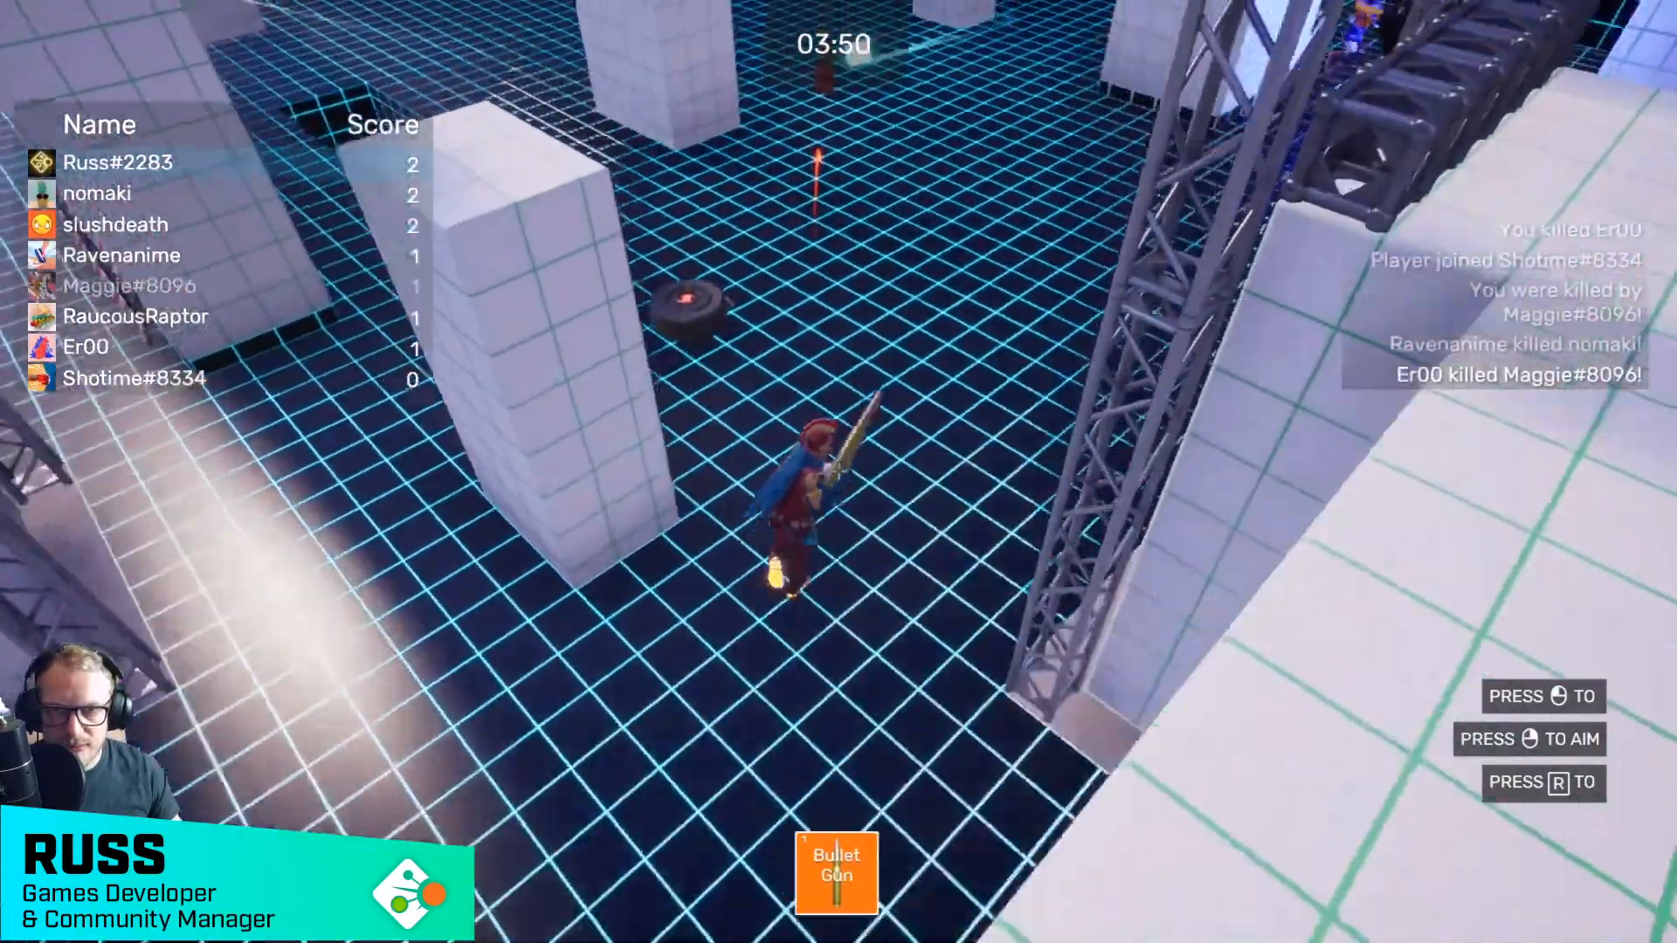
pyautogui.press('w')
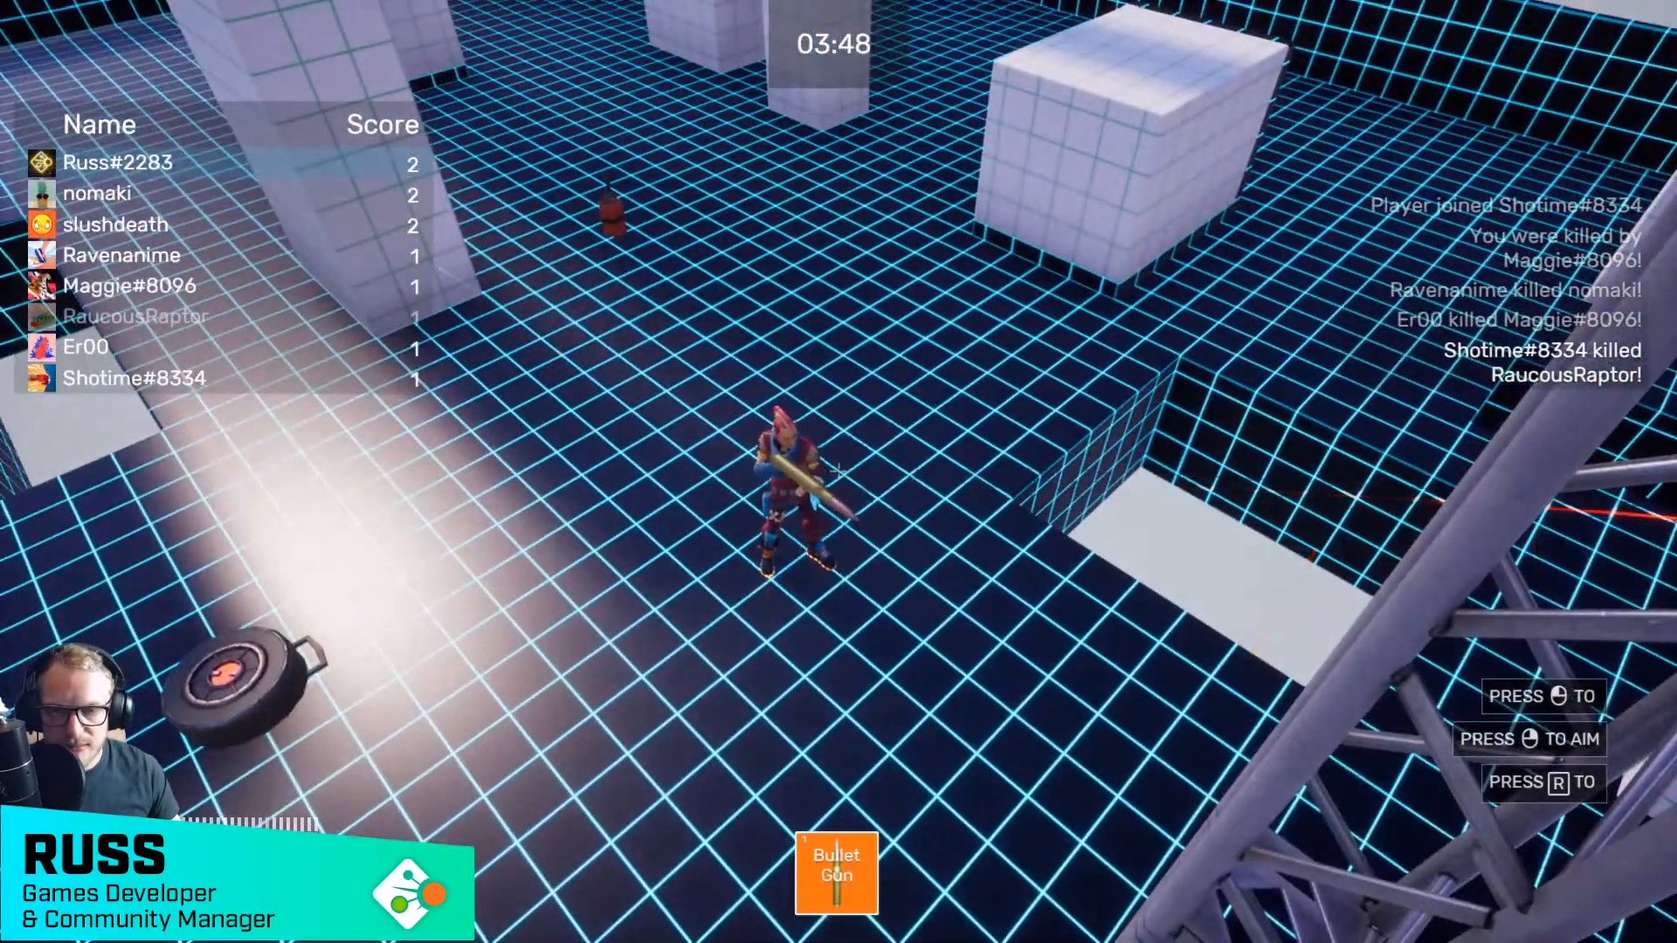
pyautogui.press('d')
pyautogui.press('w')
pyautogui.click(838, 471)
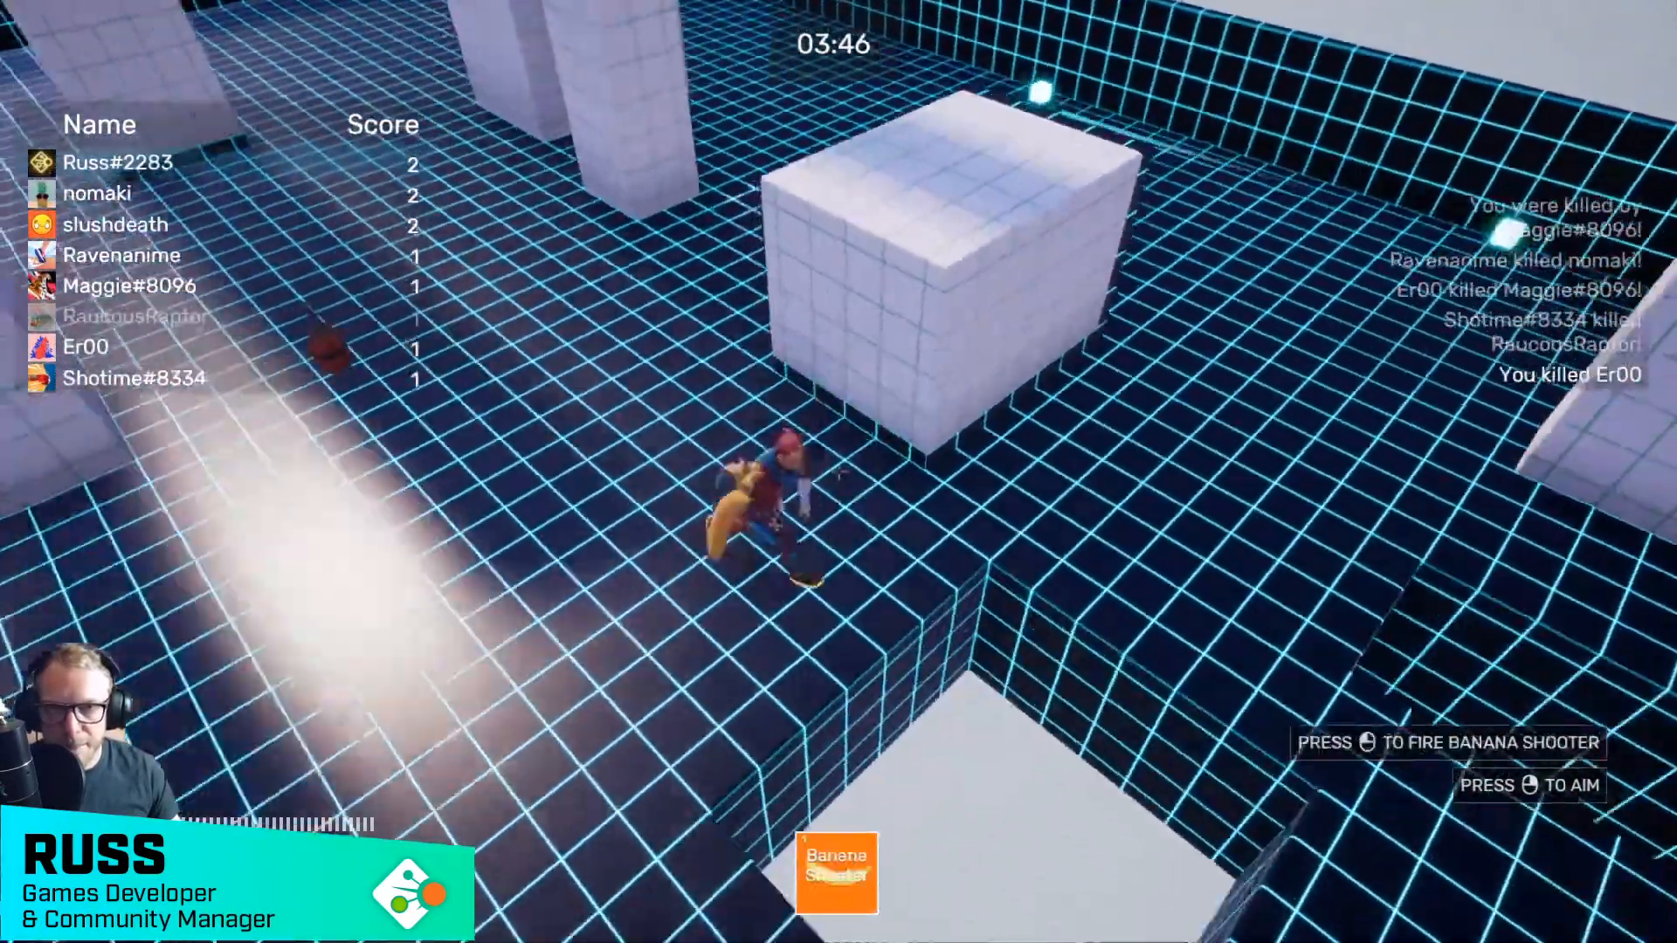
# - Test the Banana Shooter by roaming the arena floor, firing it and reloading
pyautogui.press('a')
pyautogui.press('w')
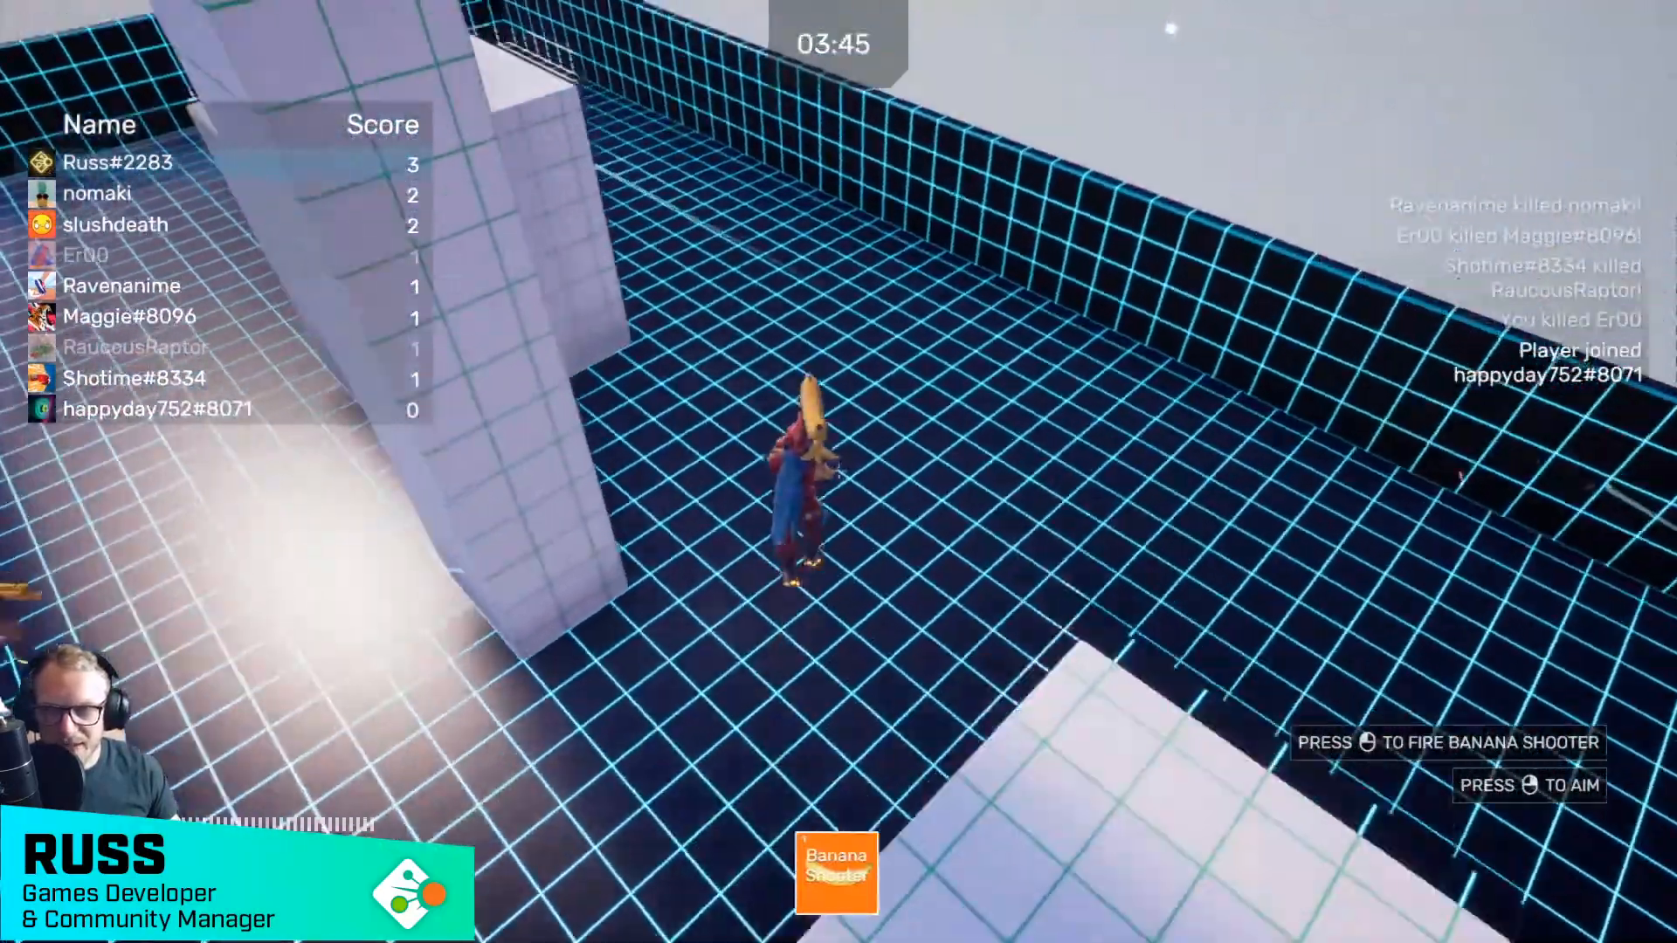
pyautogui.press('w')
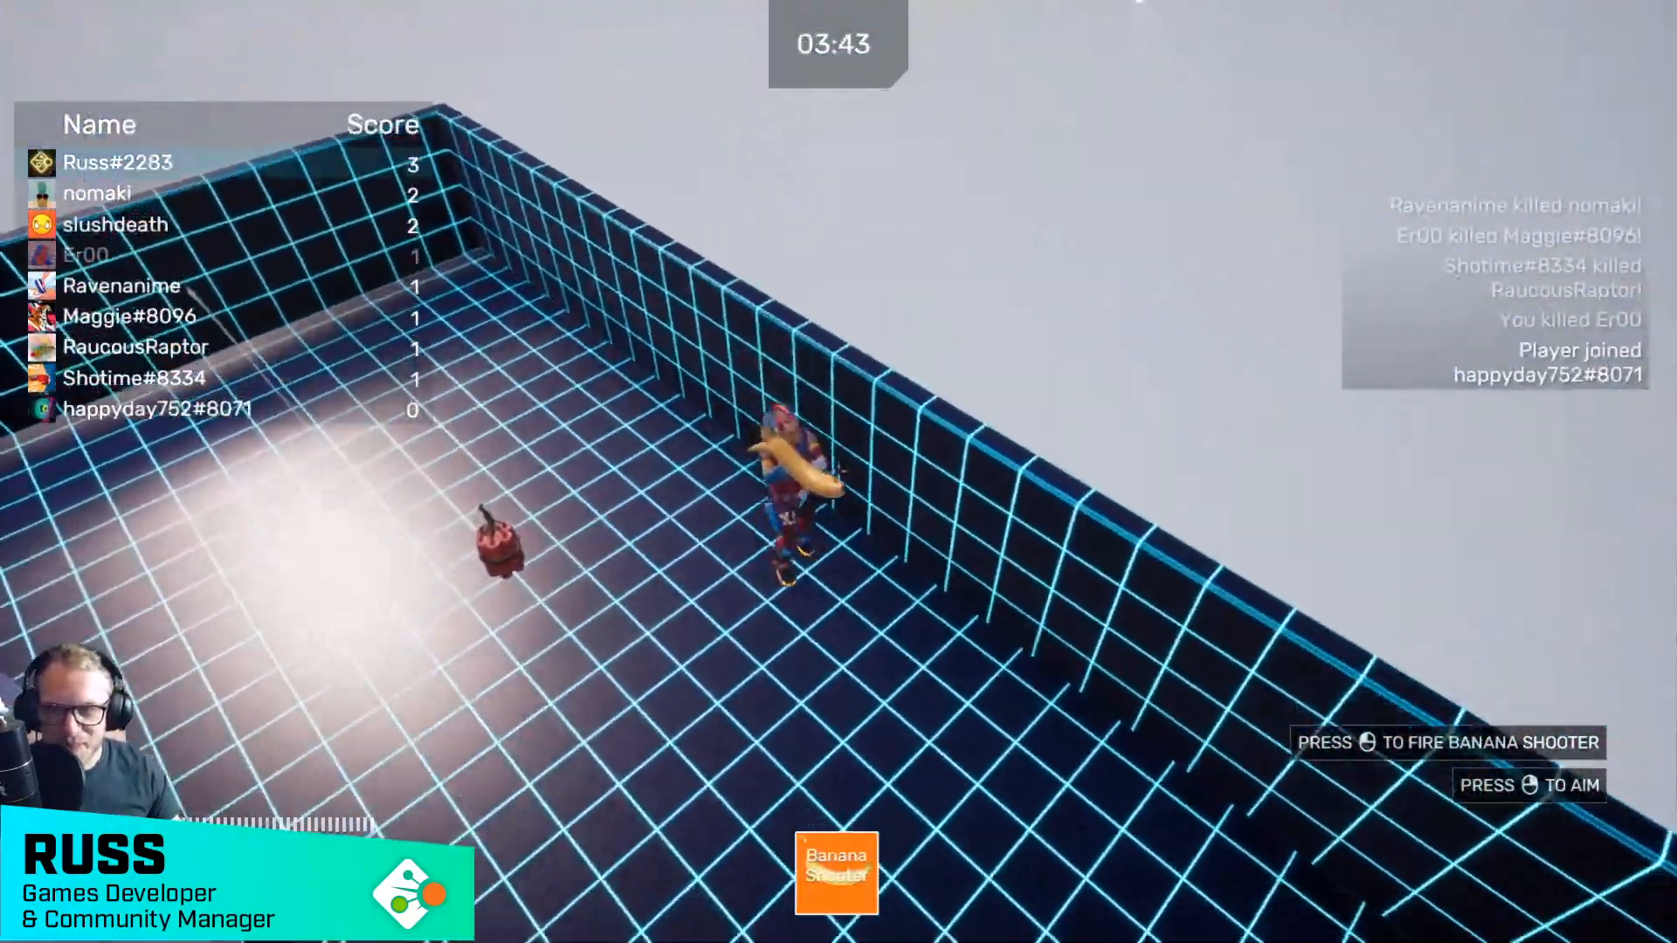
pyautogui.click(837, 472)
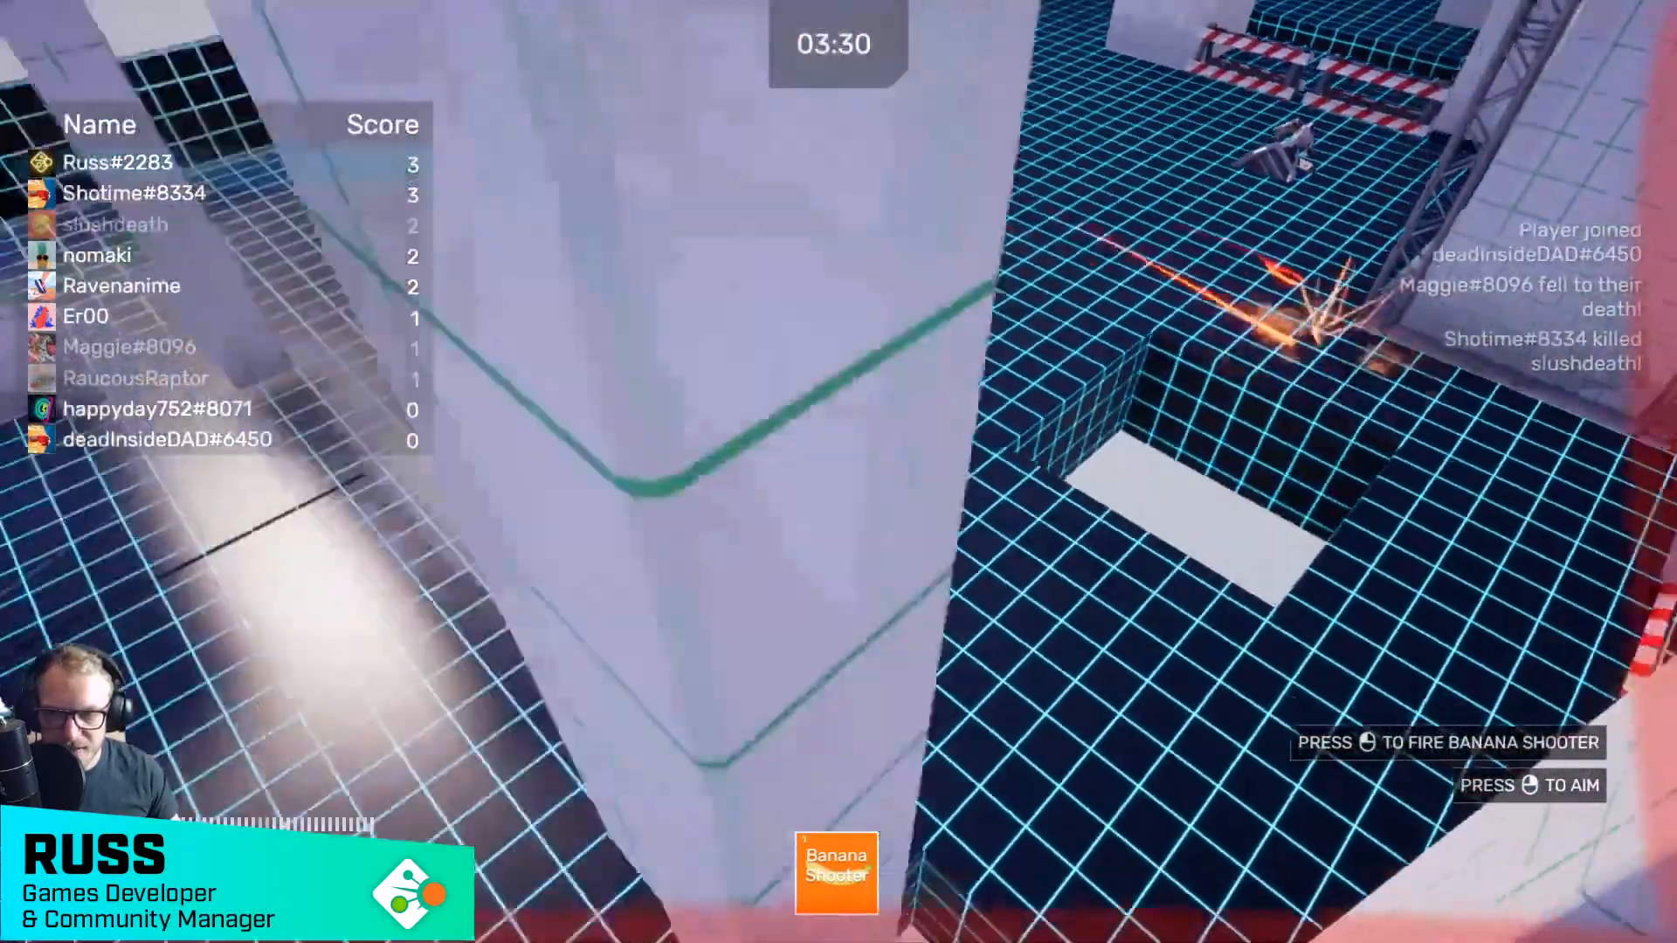
pyautogui.click(838, 471)
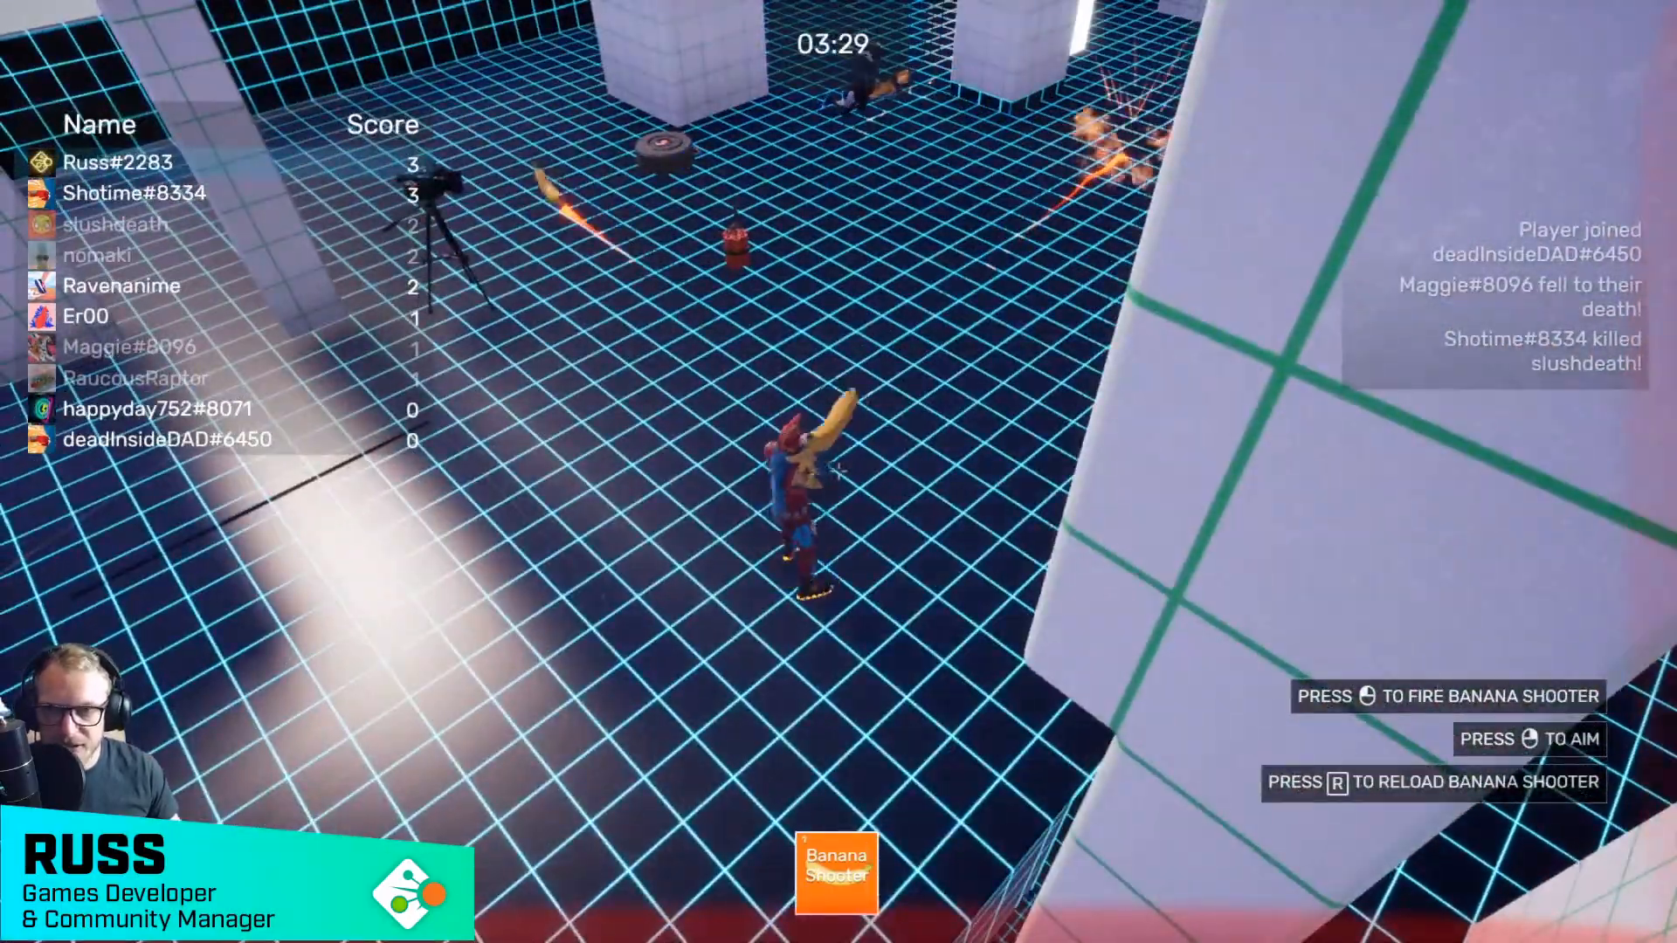
pyautogui.press('r')
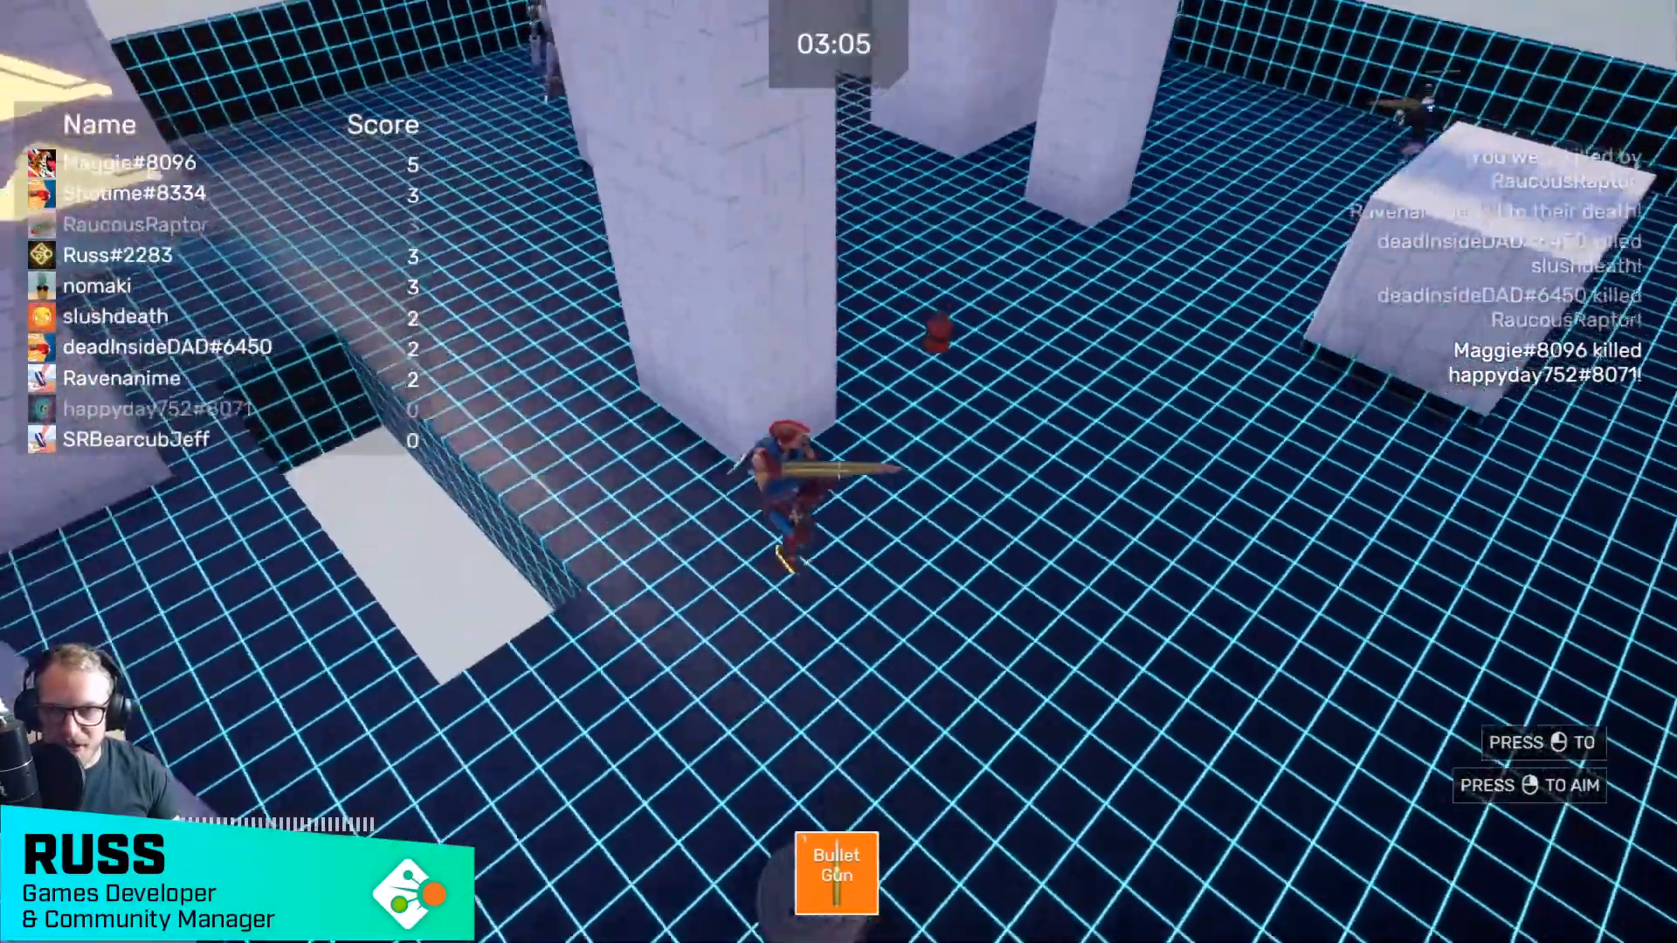
# - Continue the match with the Bullet Gun, moving between the pillars and traps on the arena floor
pyautogui.press('d')
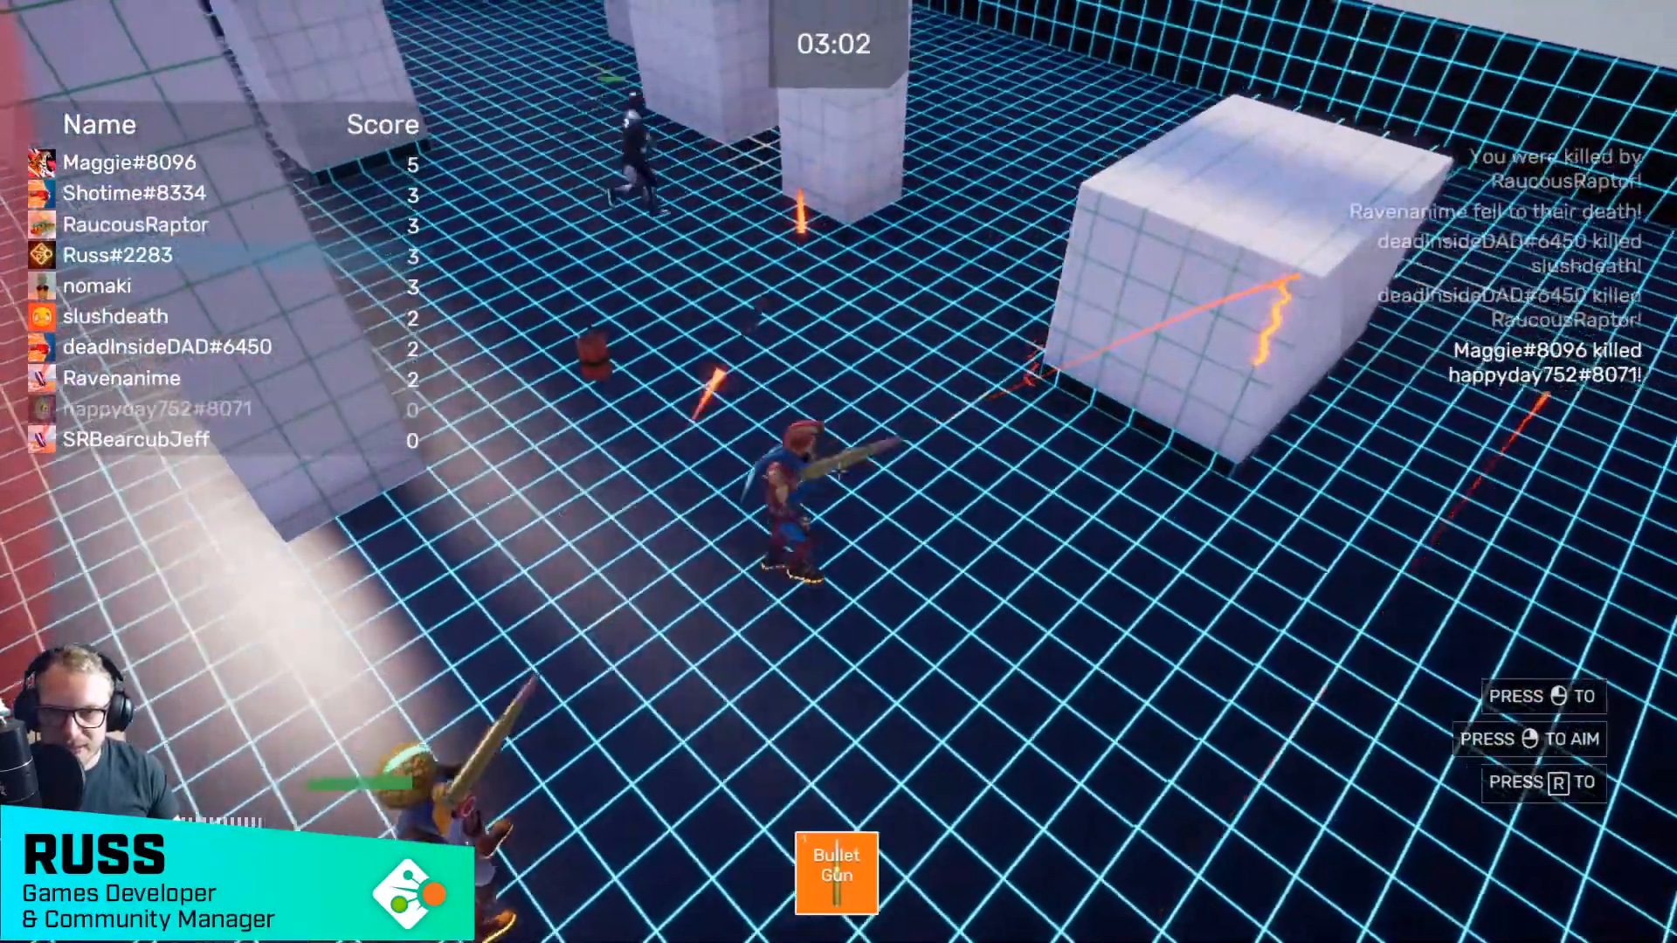
pyautogui.press('d')
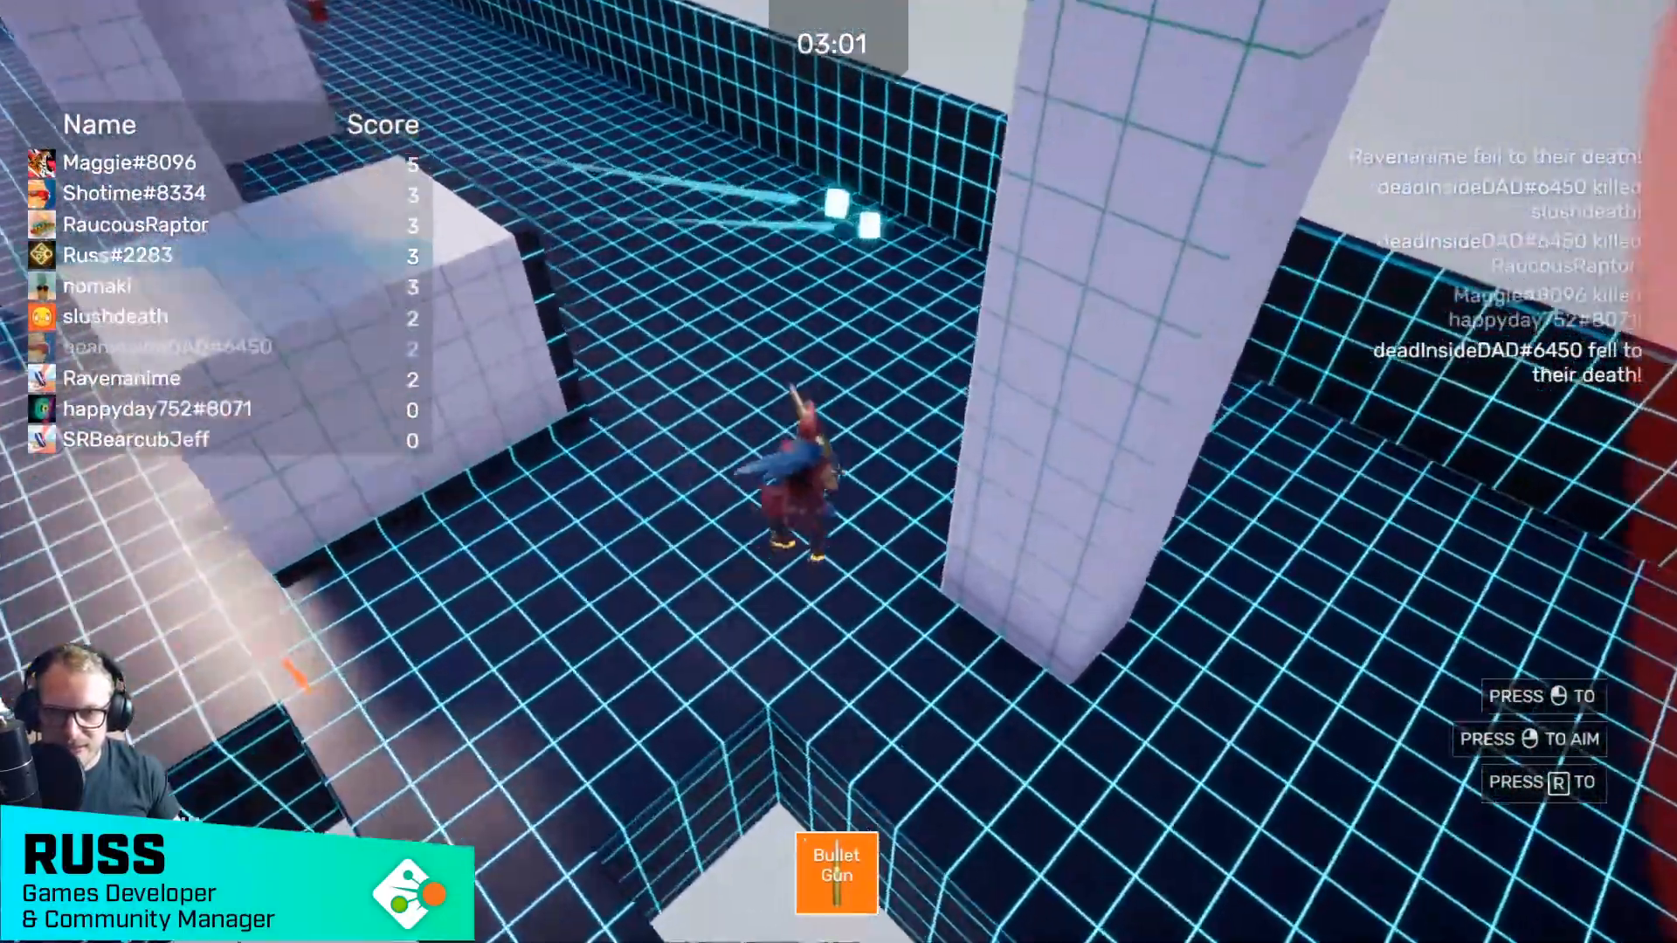
pyautogui.press('a')
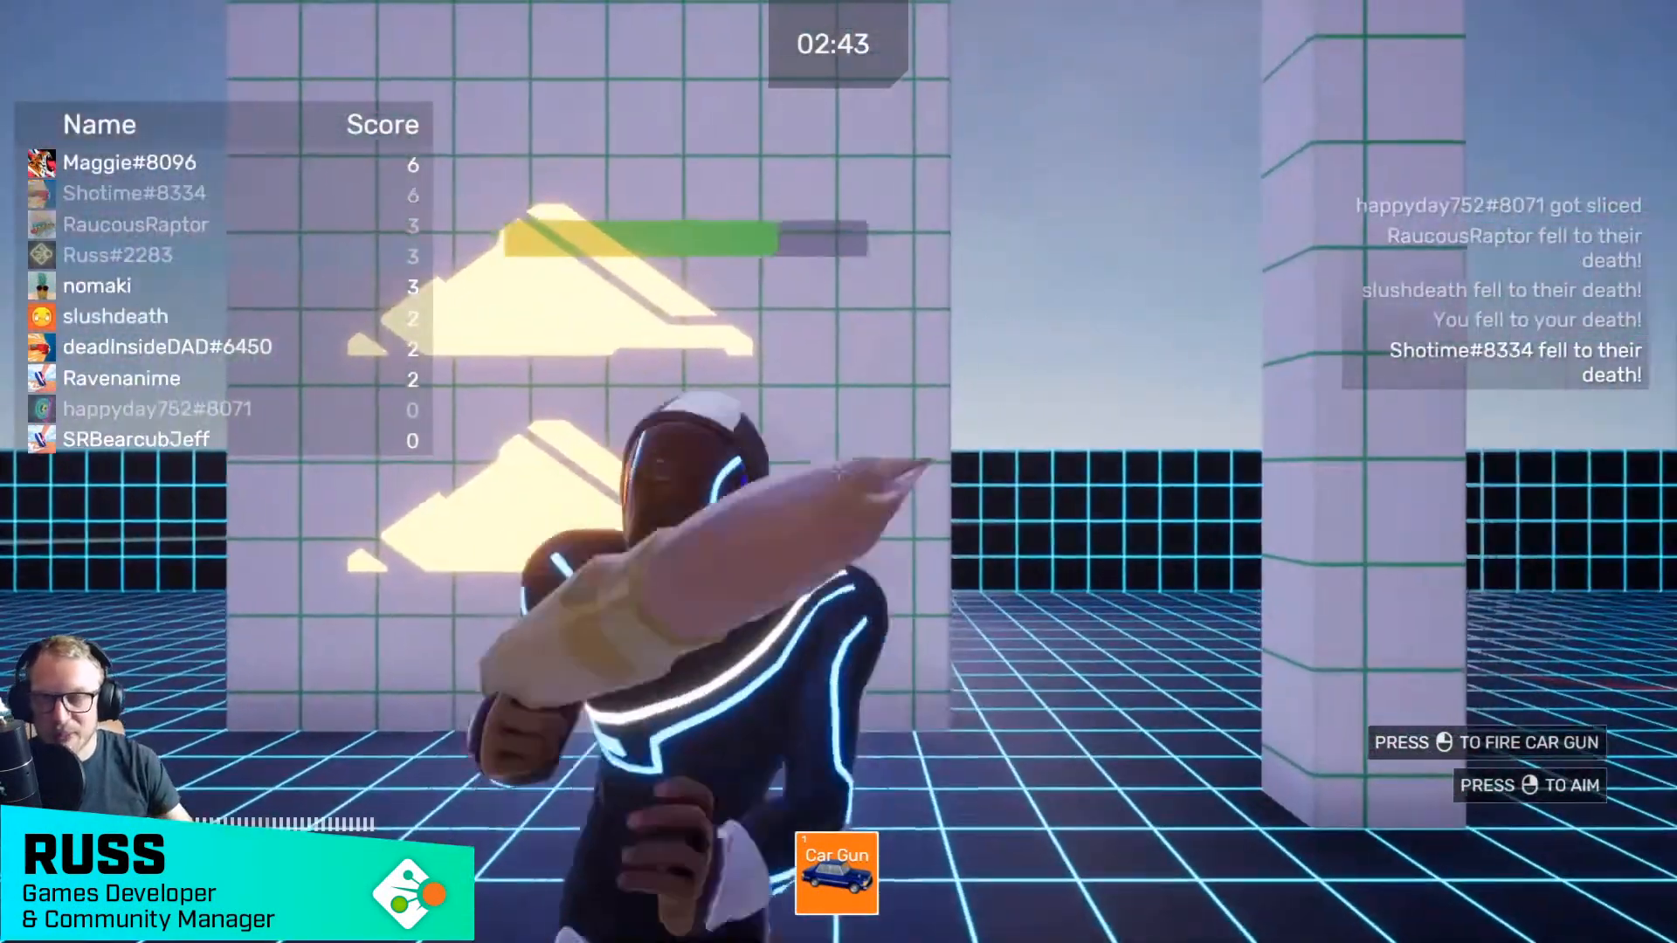
# - Continue the match with the Car Gun, moving off the raised walkway and across the floor between the blocks
pyautogui.press('d')
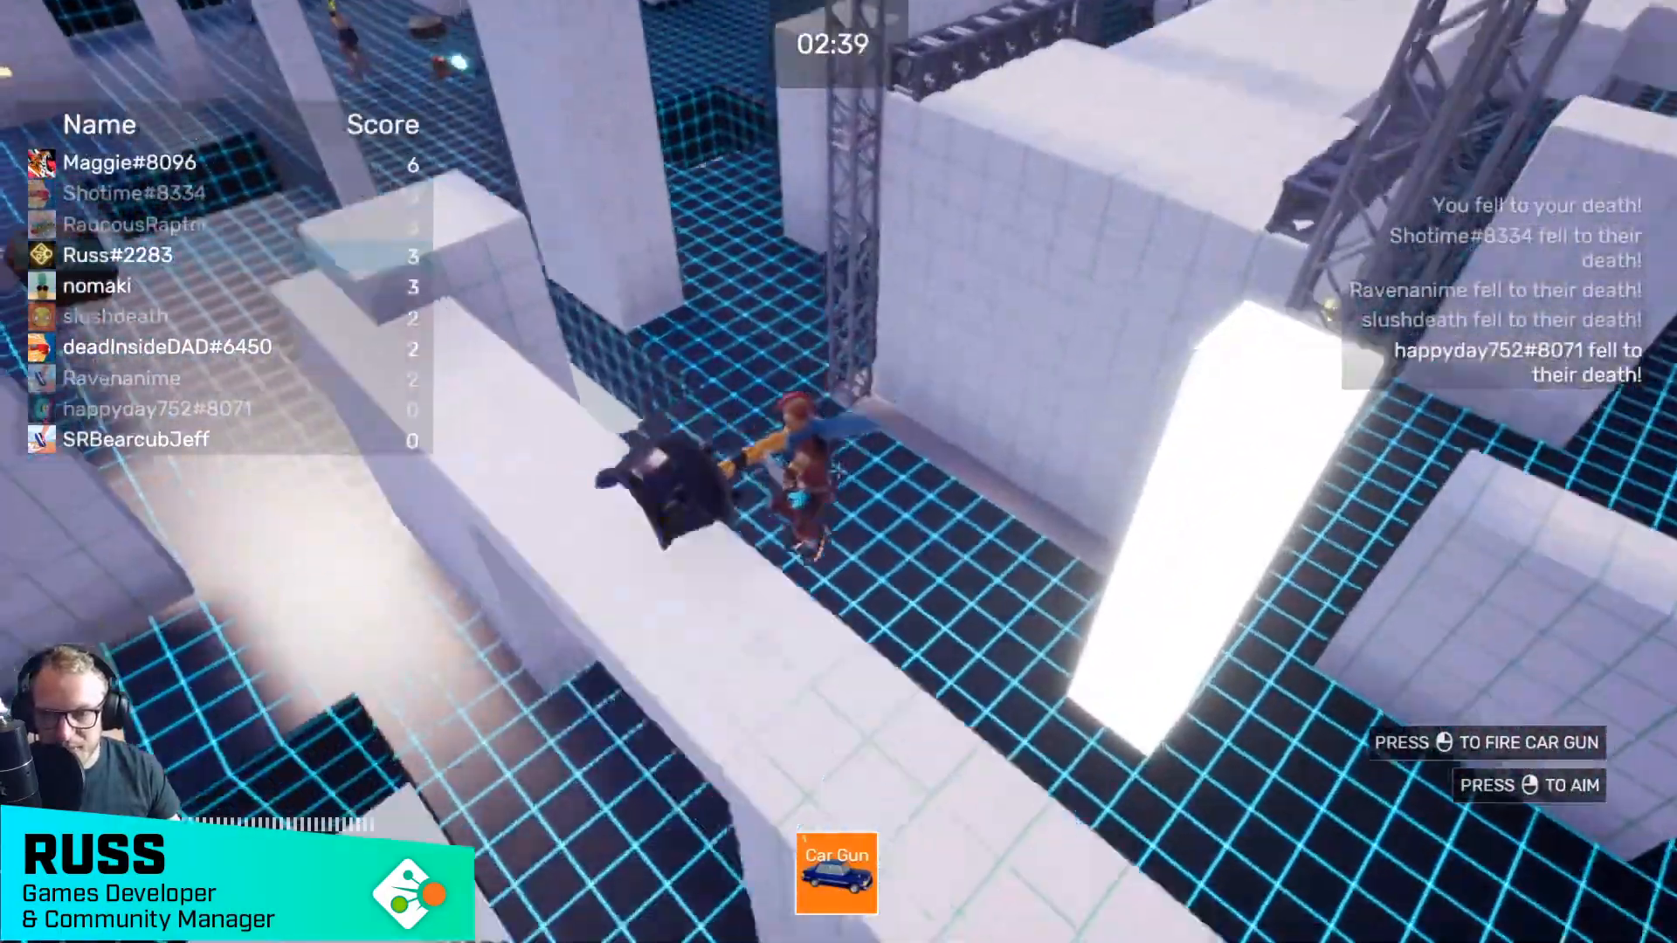
pyautogui.press('s')
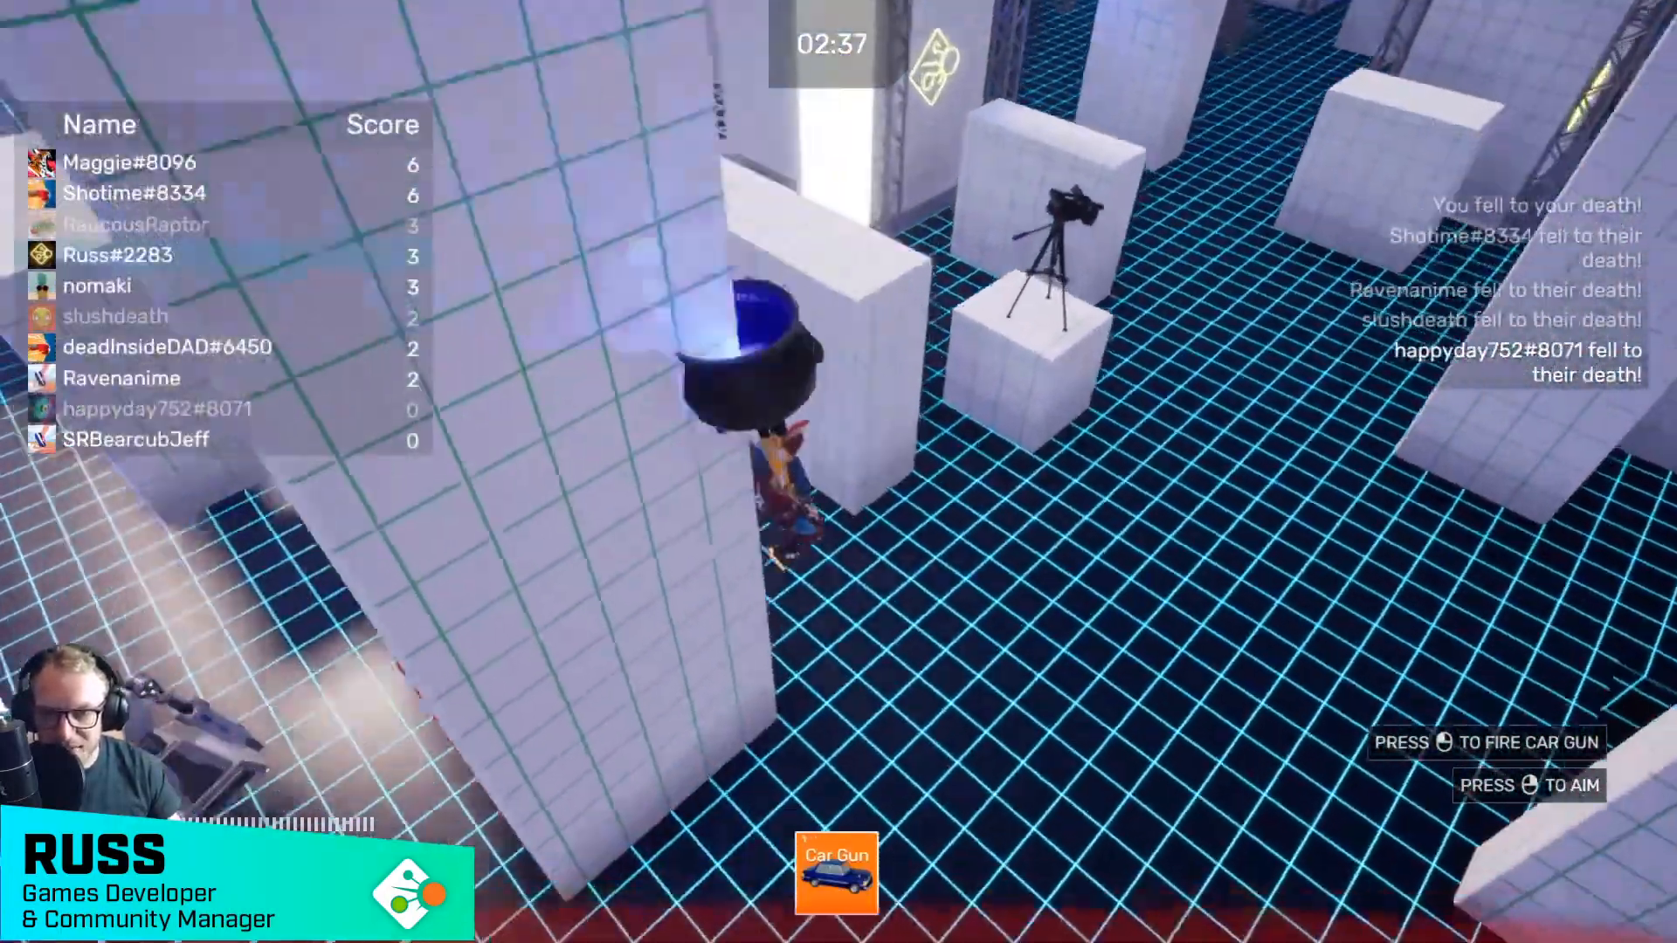
pyautogui.press('w')
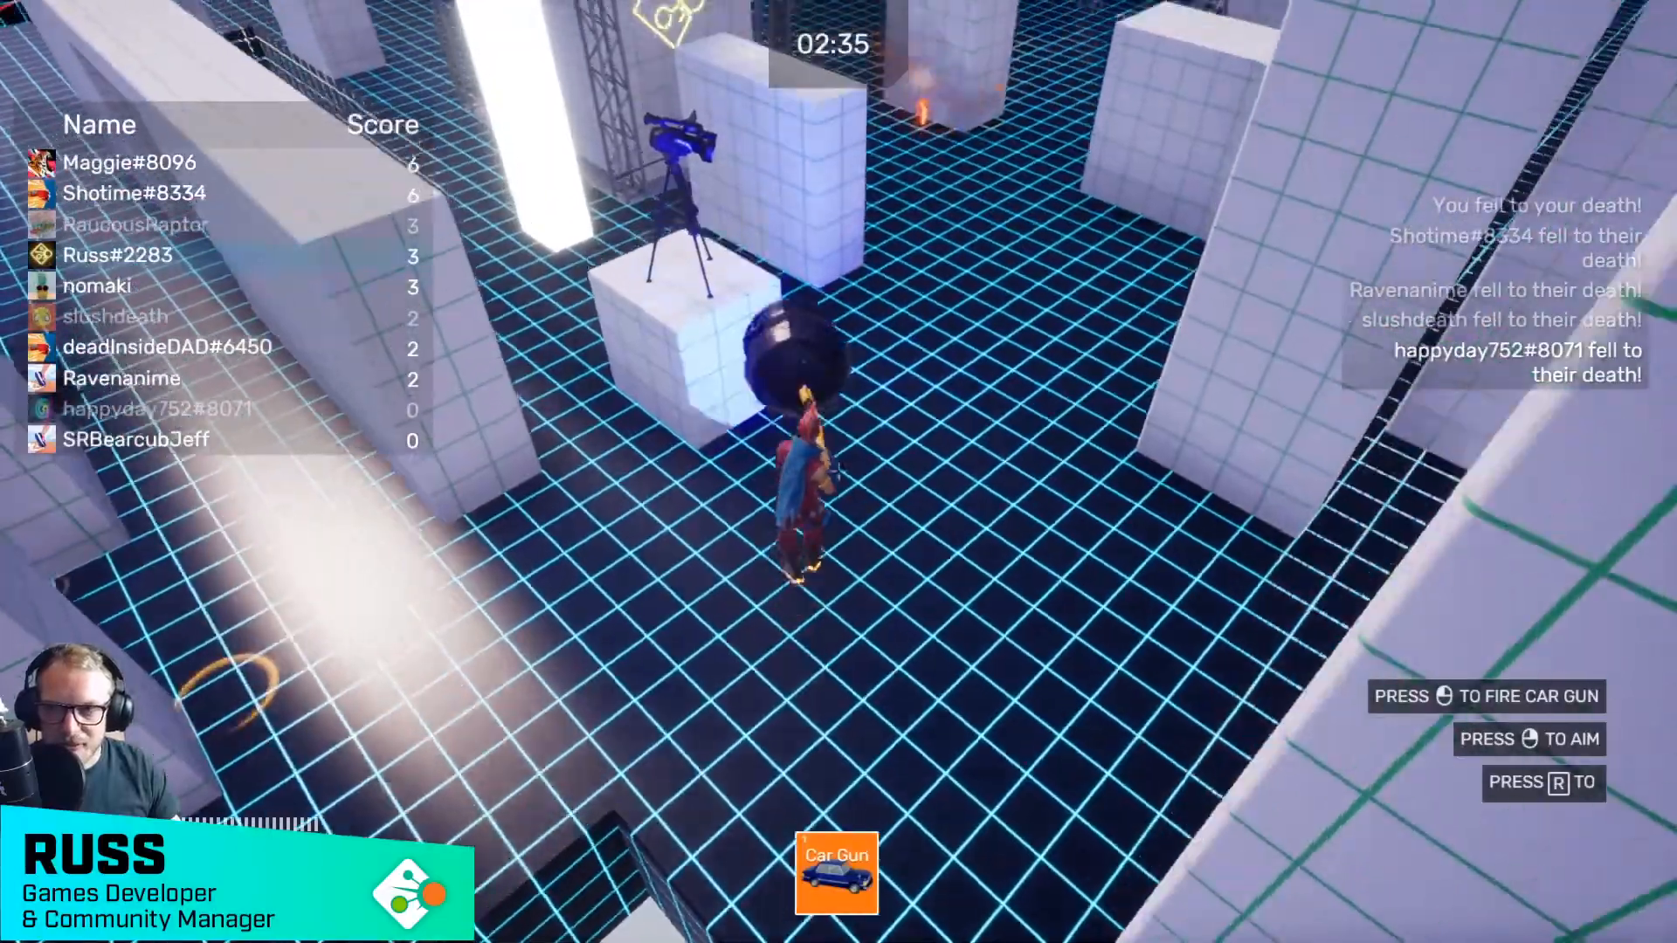
pyautogui.press('w')
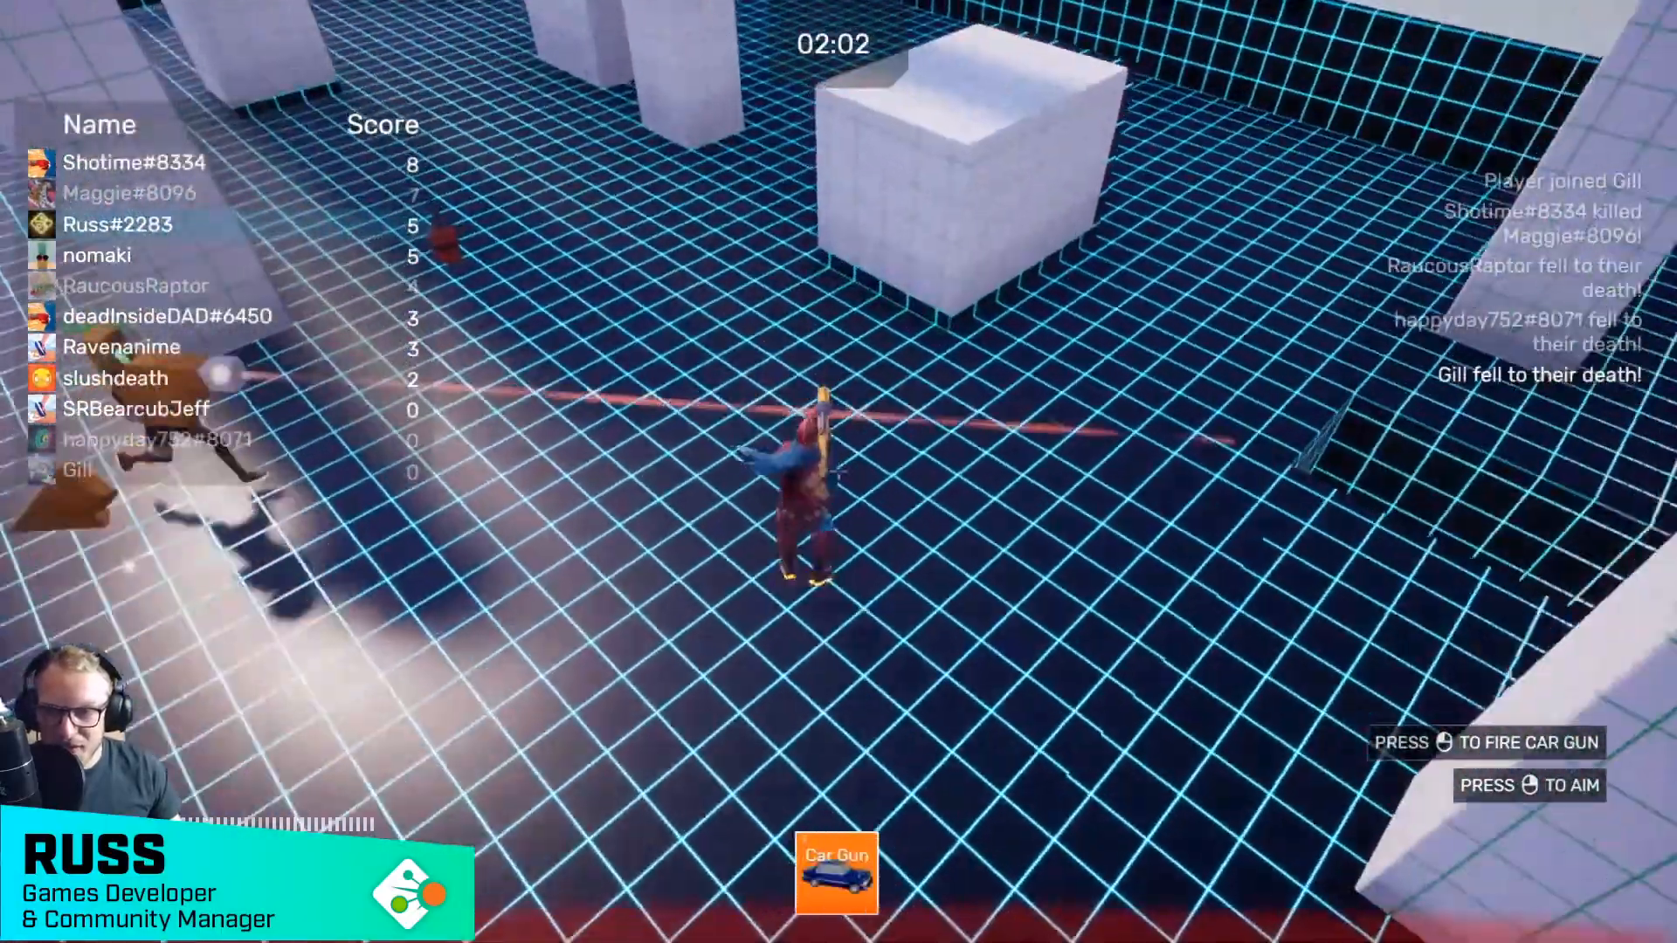
# - Move the character off the raised platform with the Car Gun and cross the open floor to the perimeter wall
pyautogui.press('a')
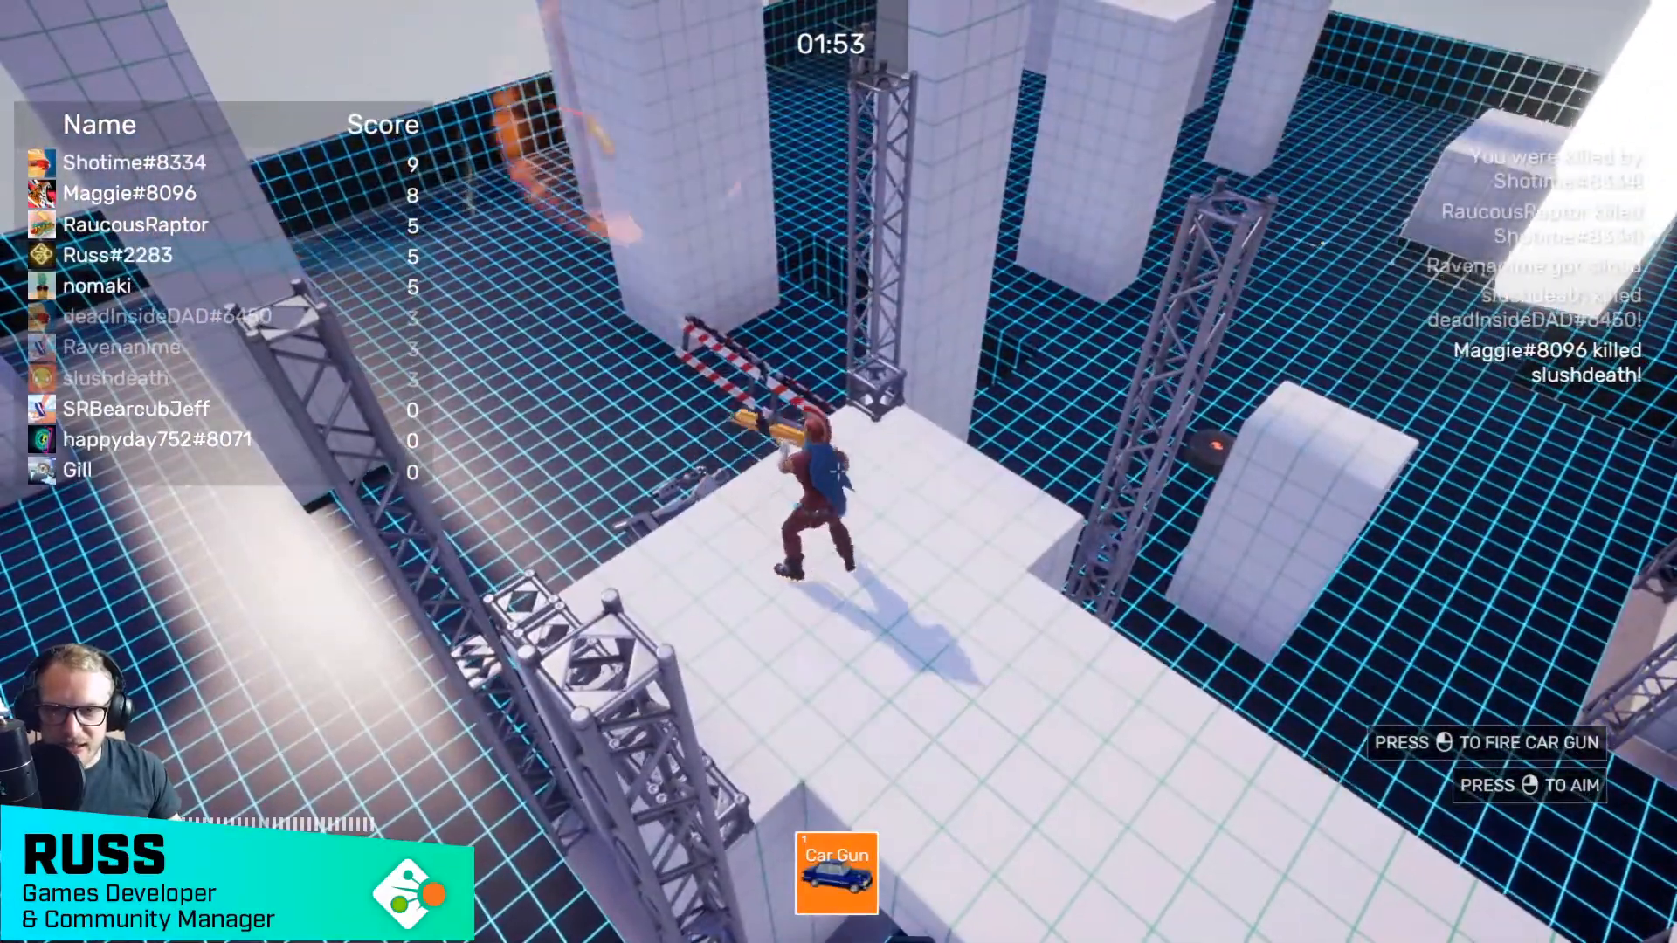
pyautogui.press('w')
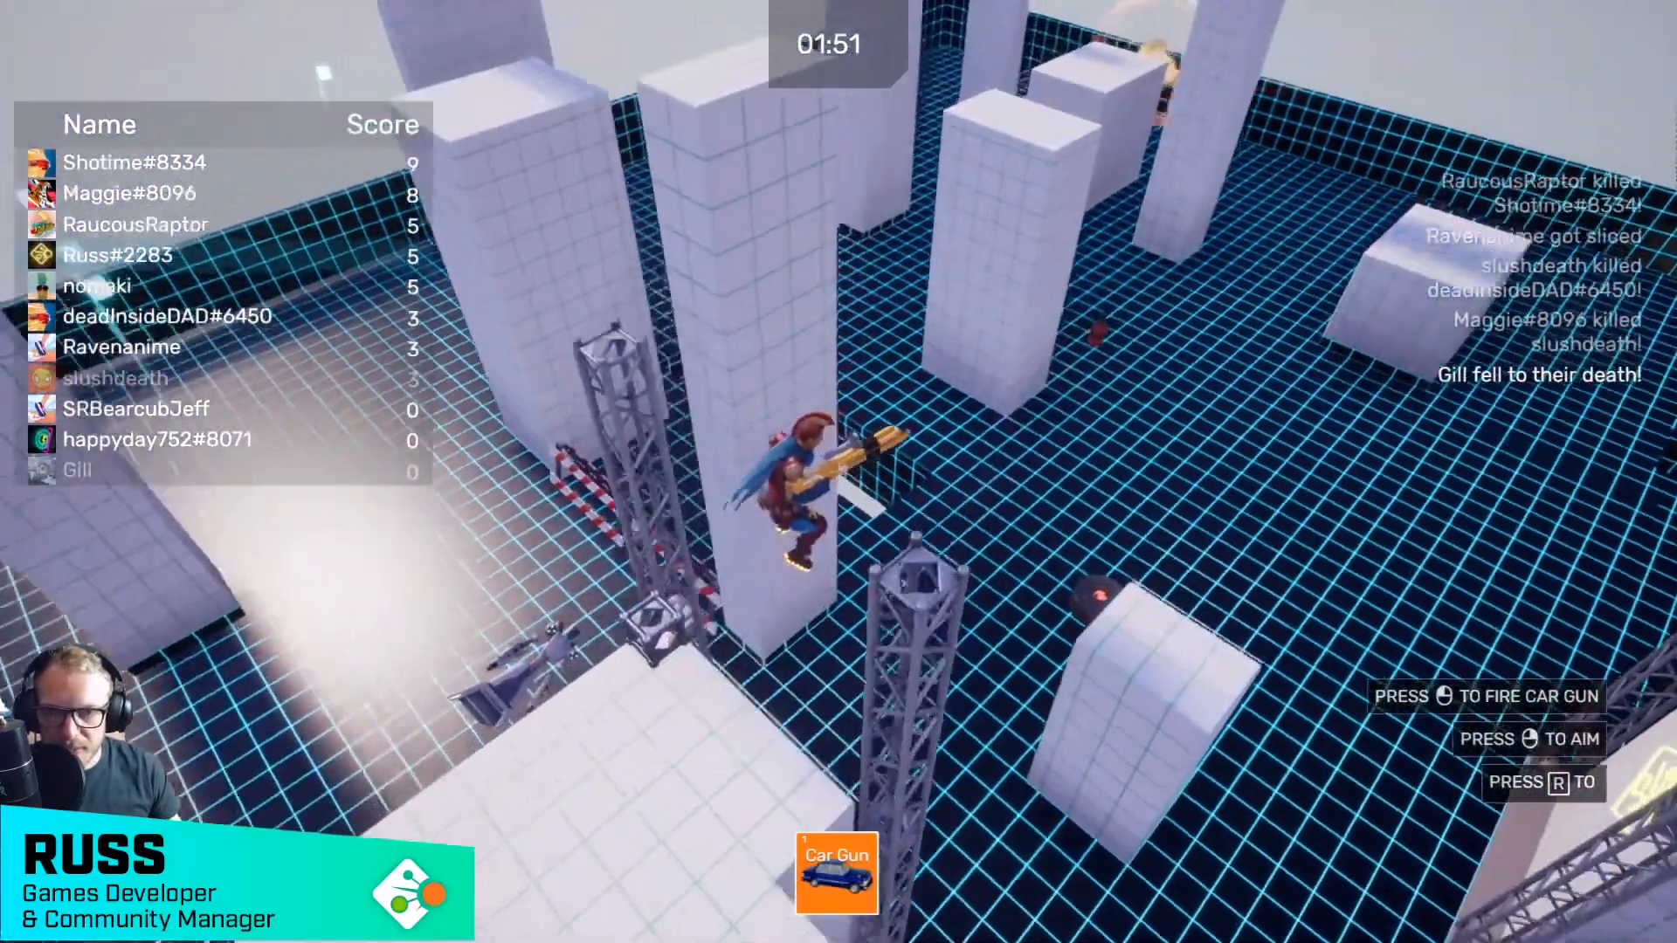
pyautogui.press('w')
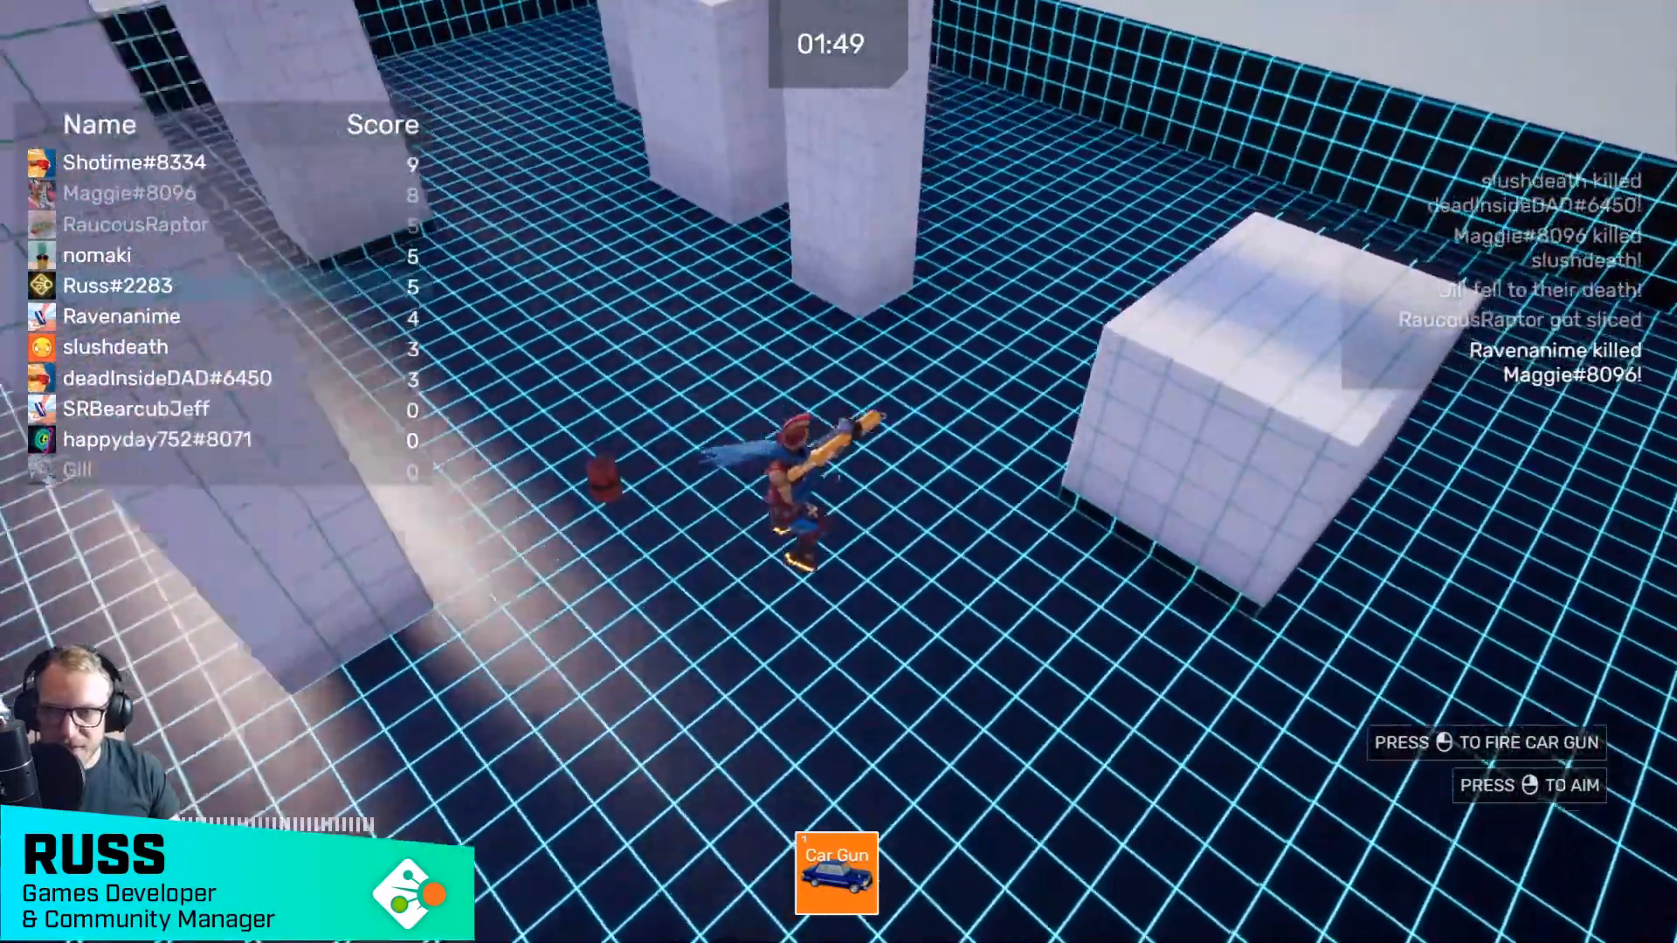
pyautogui.press('w')
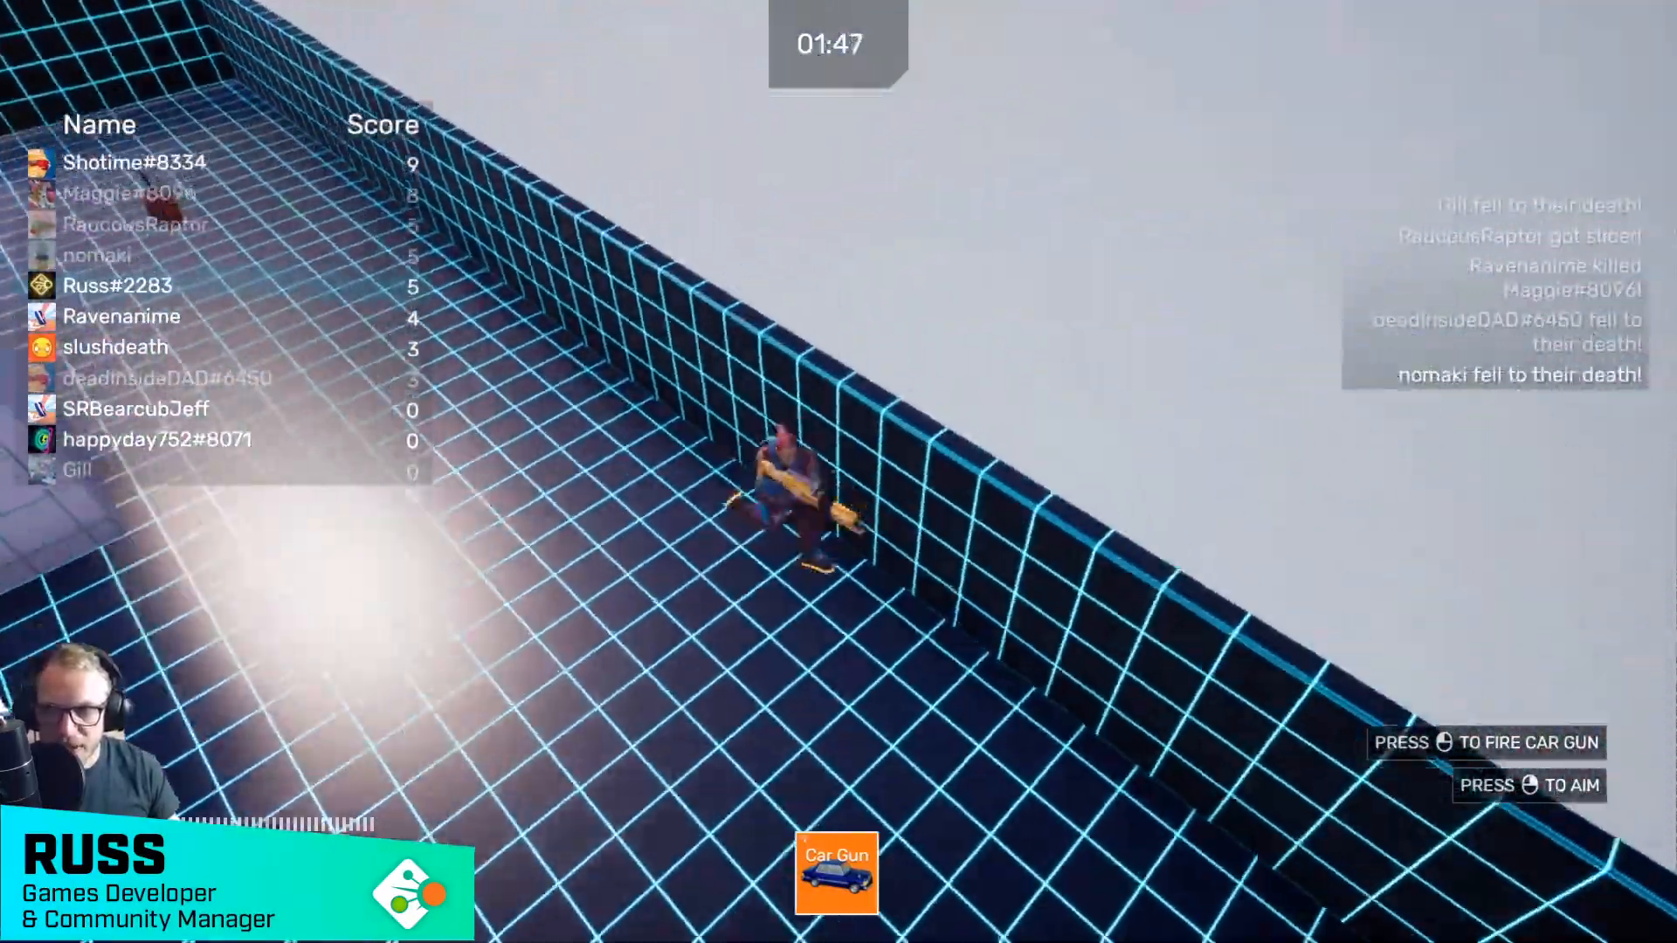
# - Patrol the floor between the perimeter wall and the pillars with the Car Gun, engage an opponent and reload
pyautogui.press('w')
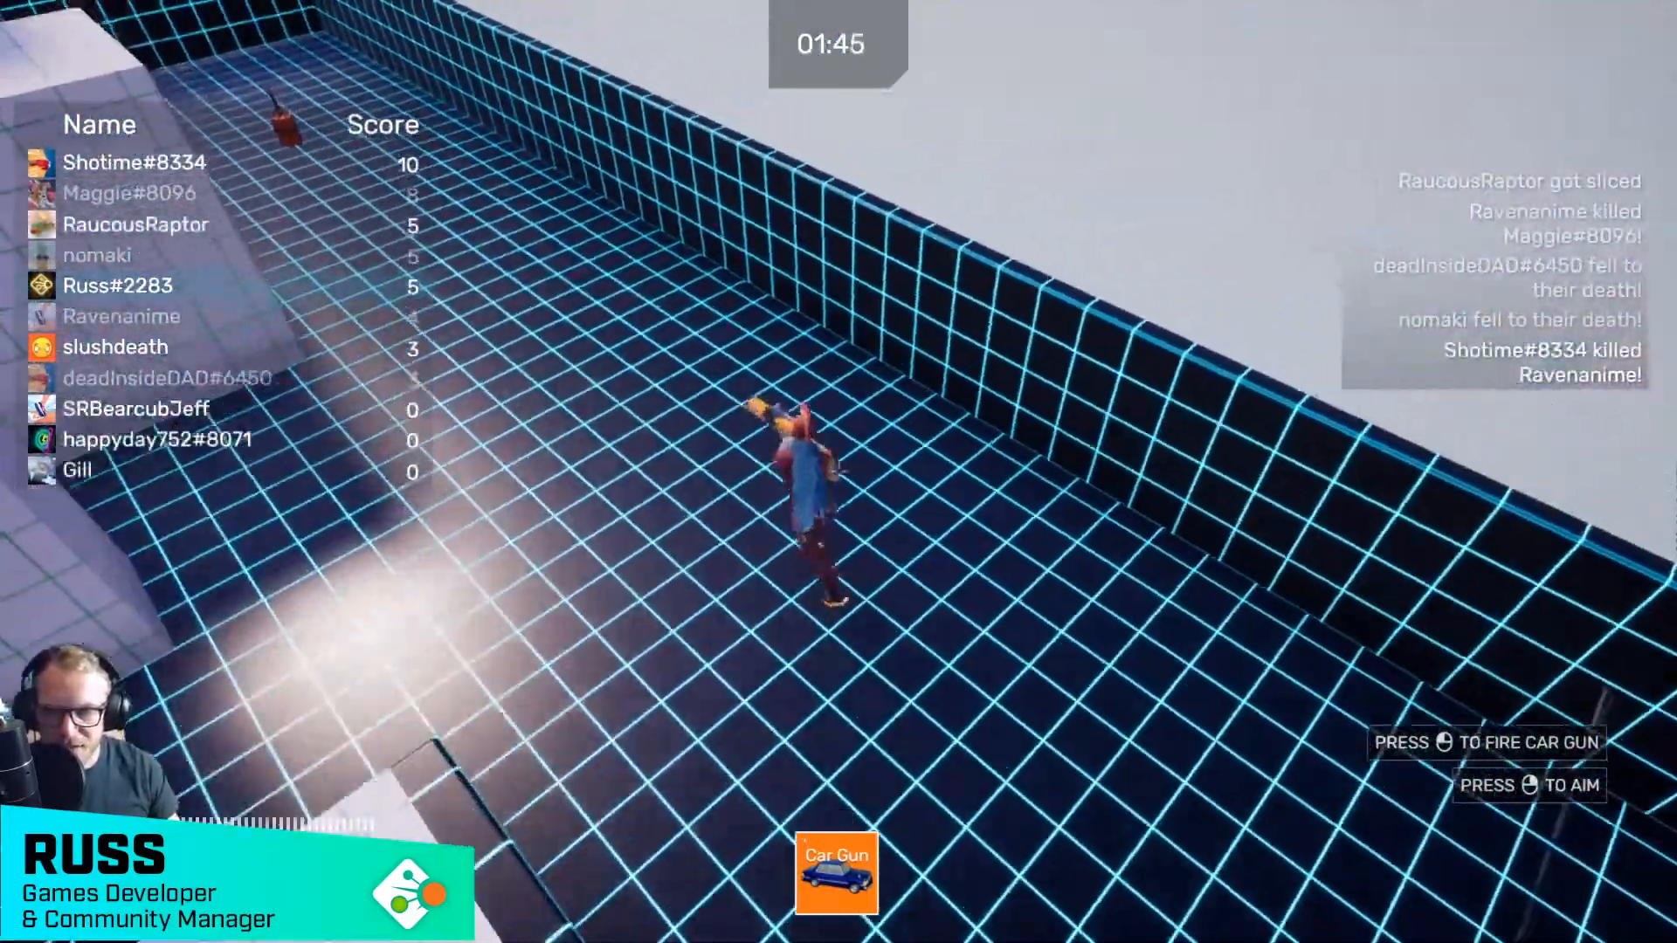
pyautogui.press('w')
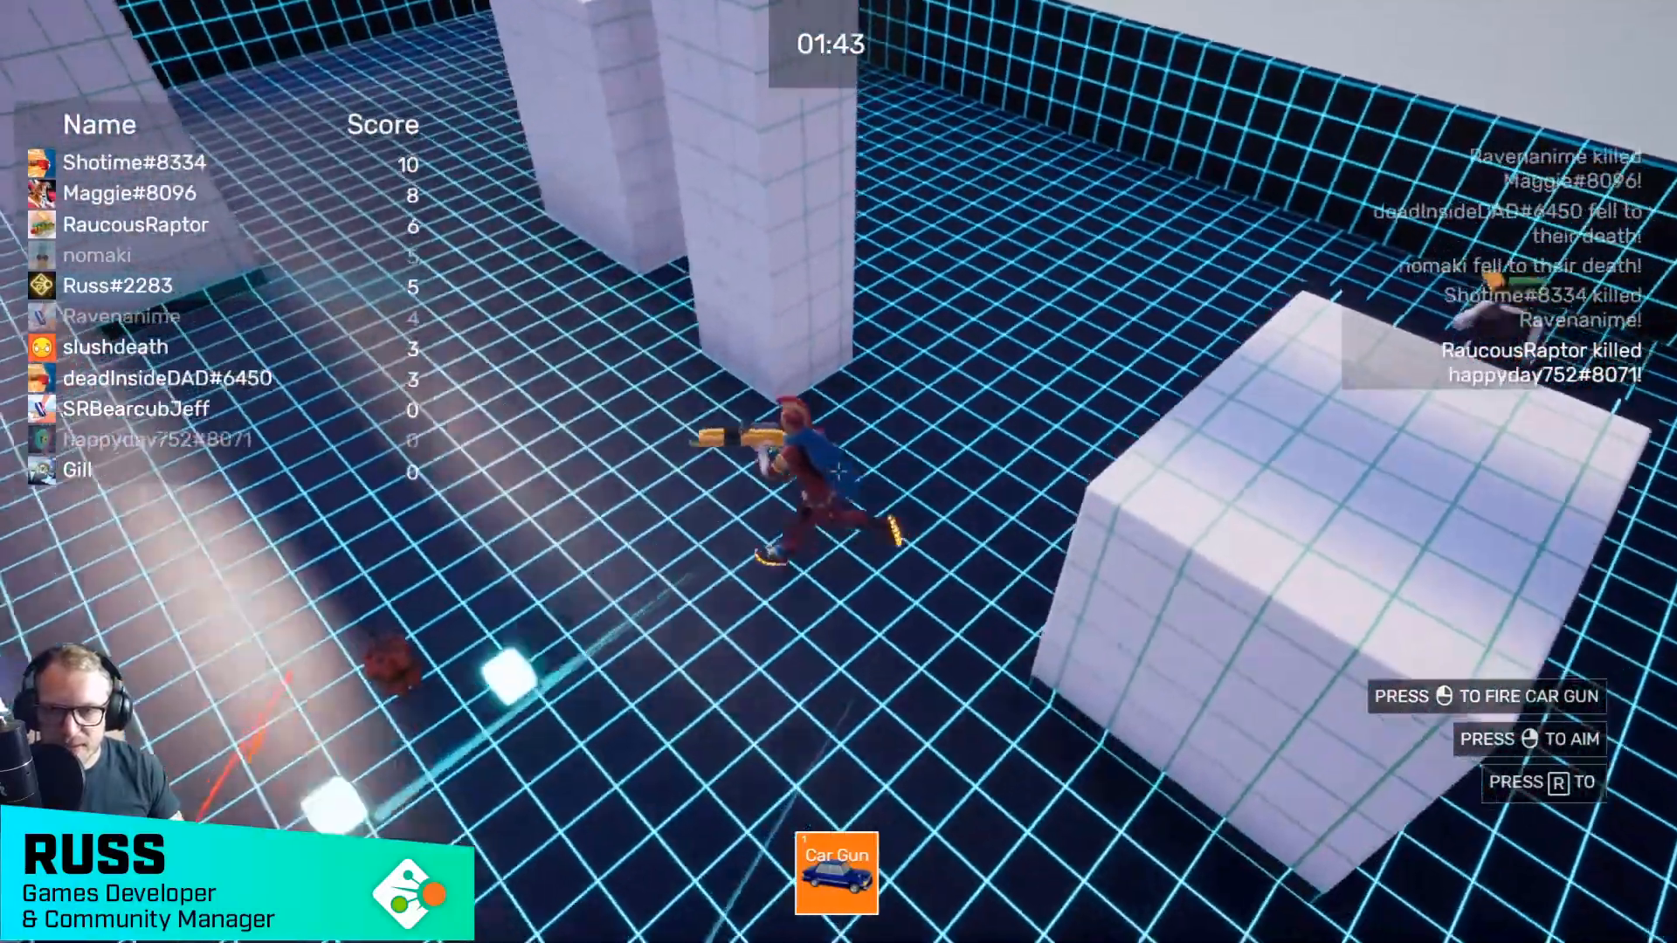
pyautogui.press('w')
pyautogui.press('r')
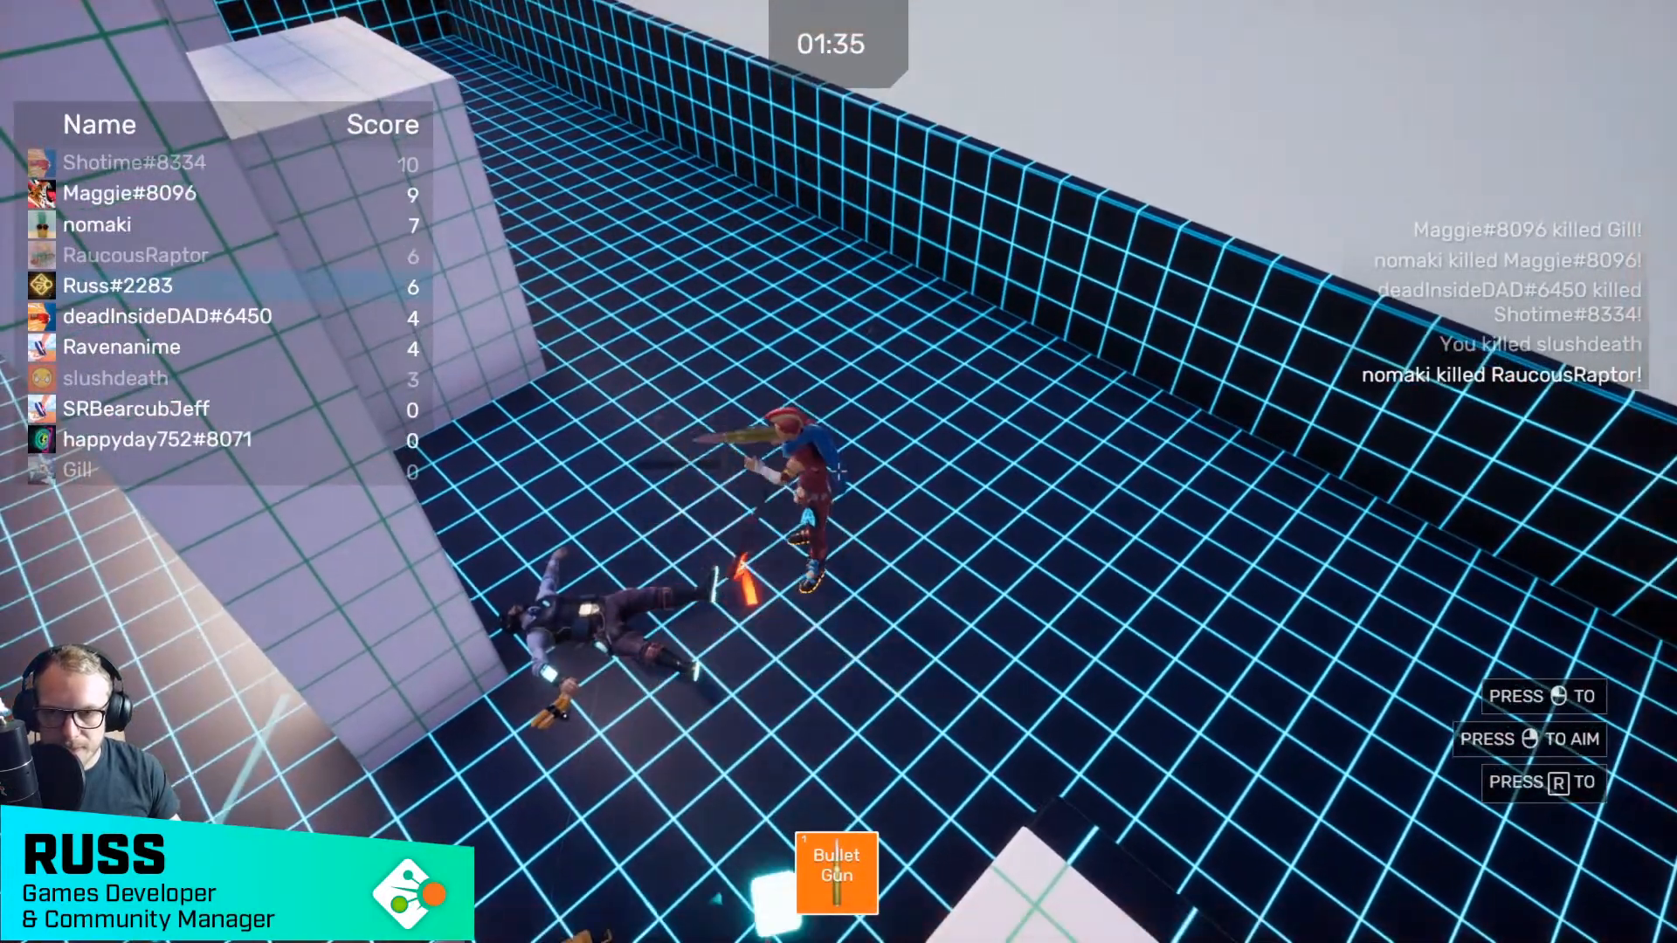
# - Test the Bullet Gun by heading from the raised platform down to the floor near the striped barriers
pyautogui.press('d')
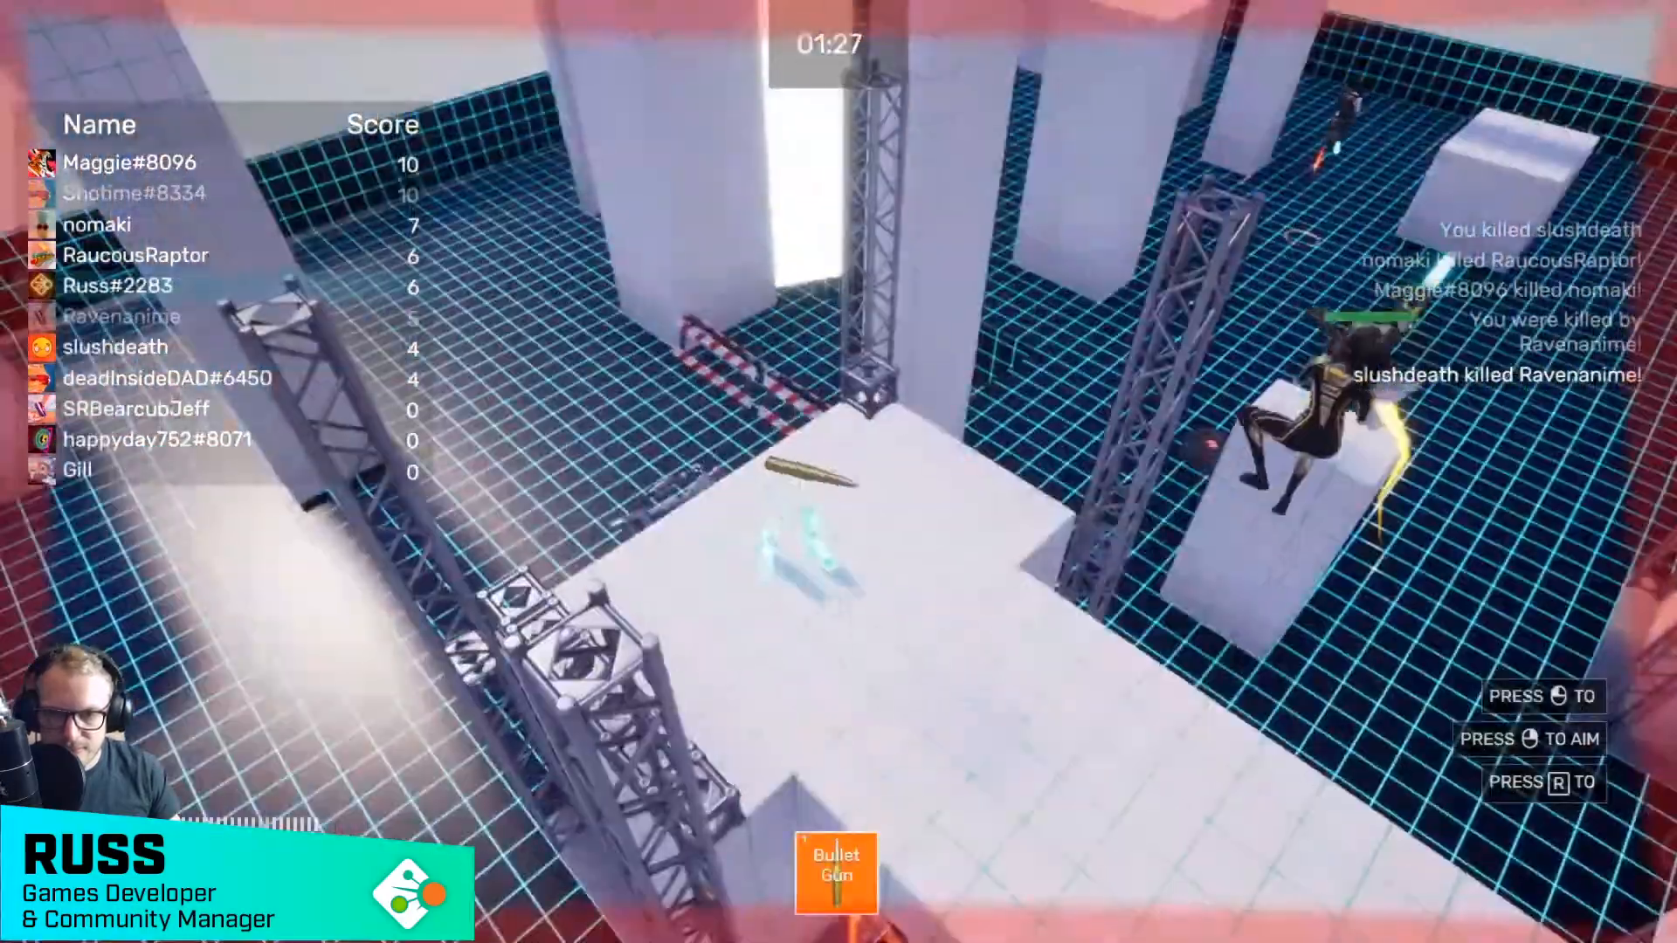
pyautogui.press('d')
pyautogui.press('w')
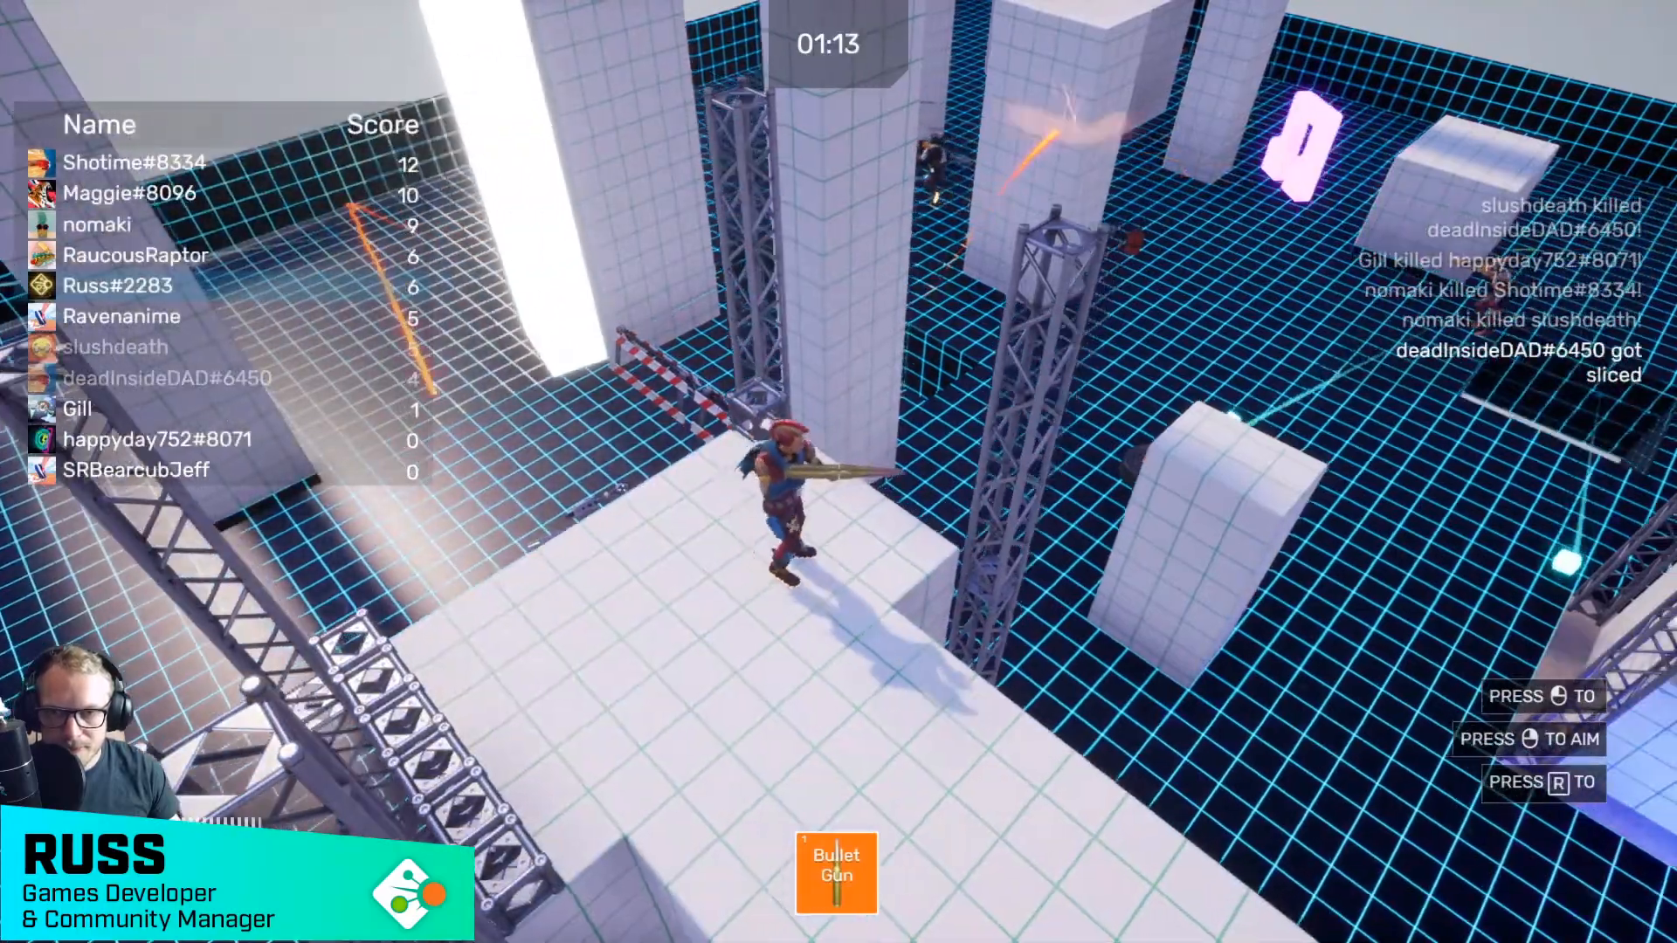
pyautogui.press('d')
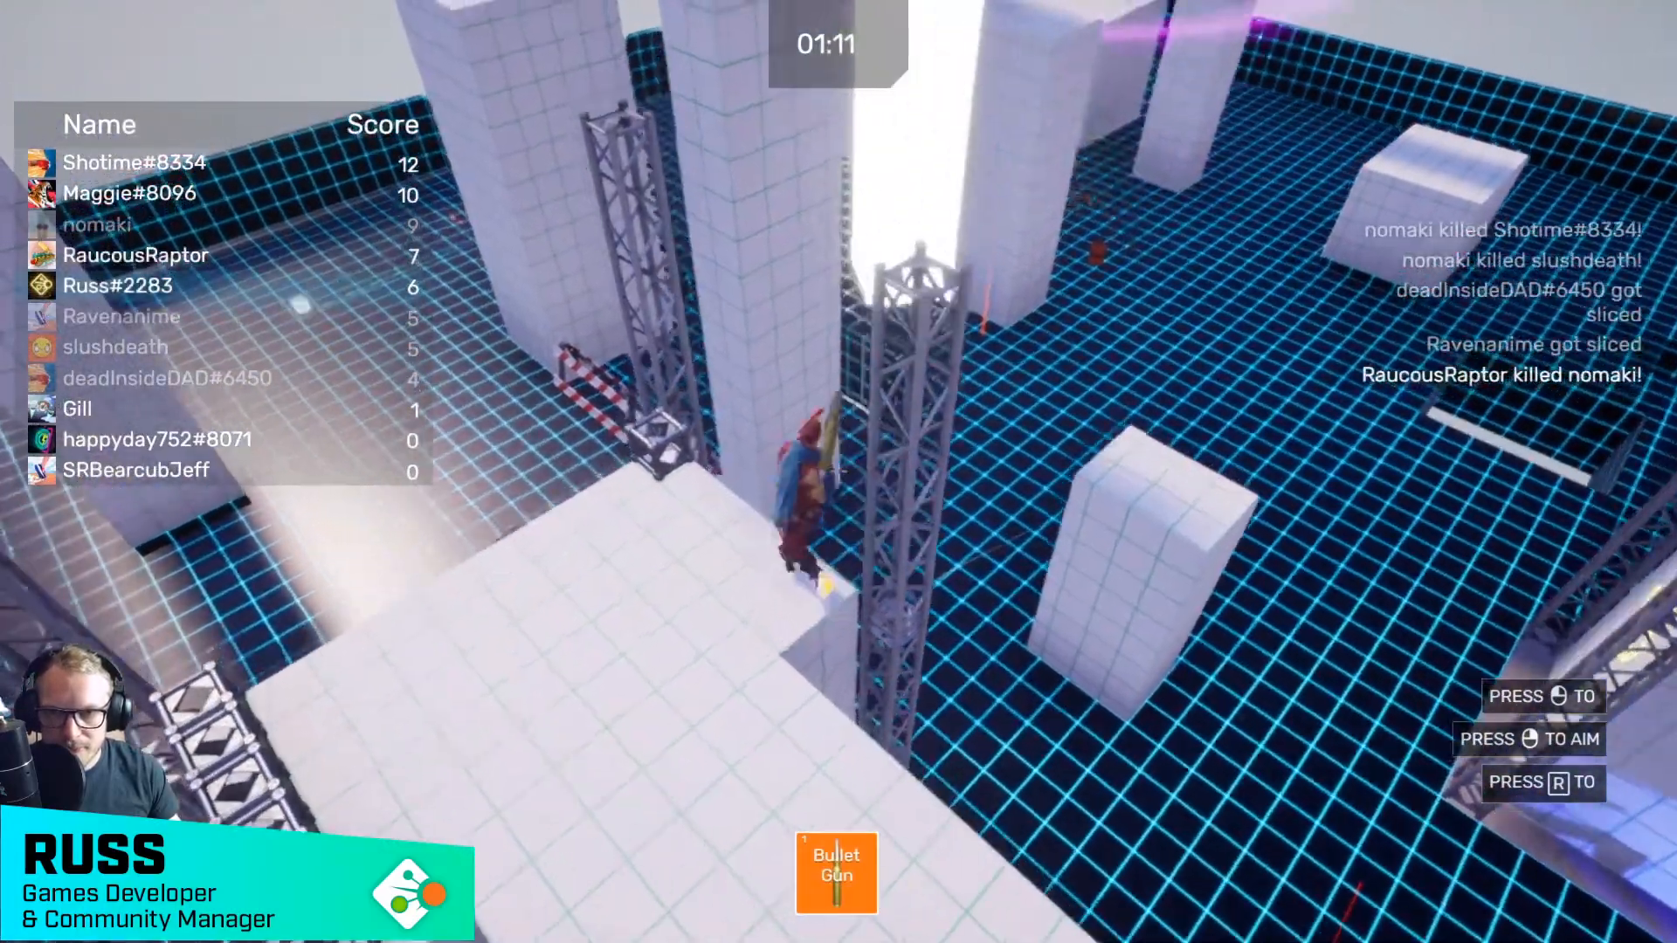
pyautogui.press('a')
pyautogui.press('w')
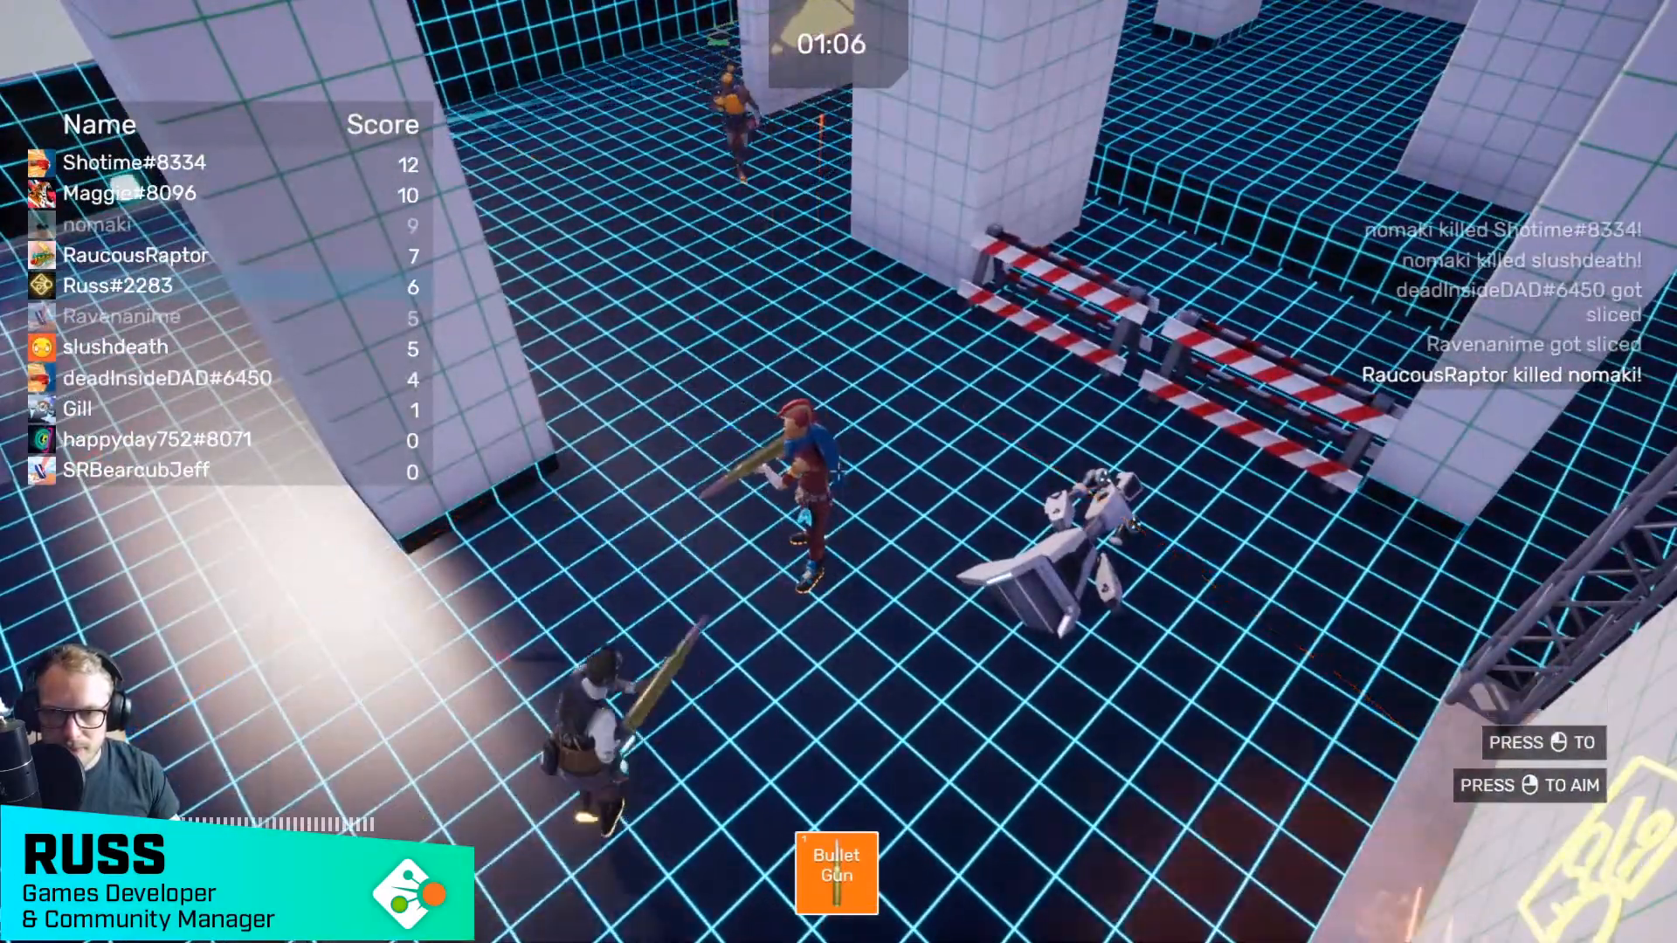
# - Fight nearby opponents at close range with the Bullet Gun beside the striped barriers, dodging around them
pyautogui.press('a')
pyautogui.press('s')
pyautogui.press('d')
pyautogui.press('w')
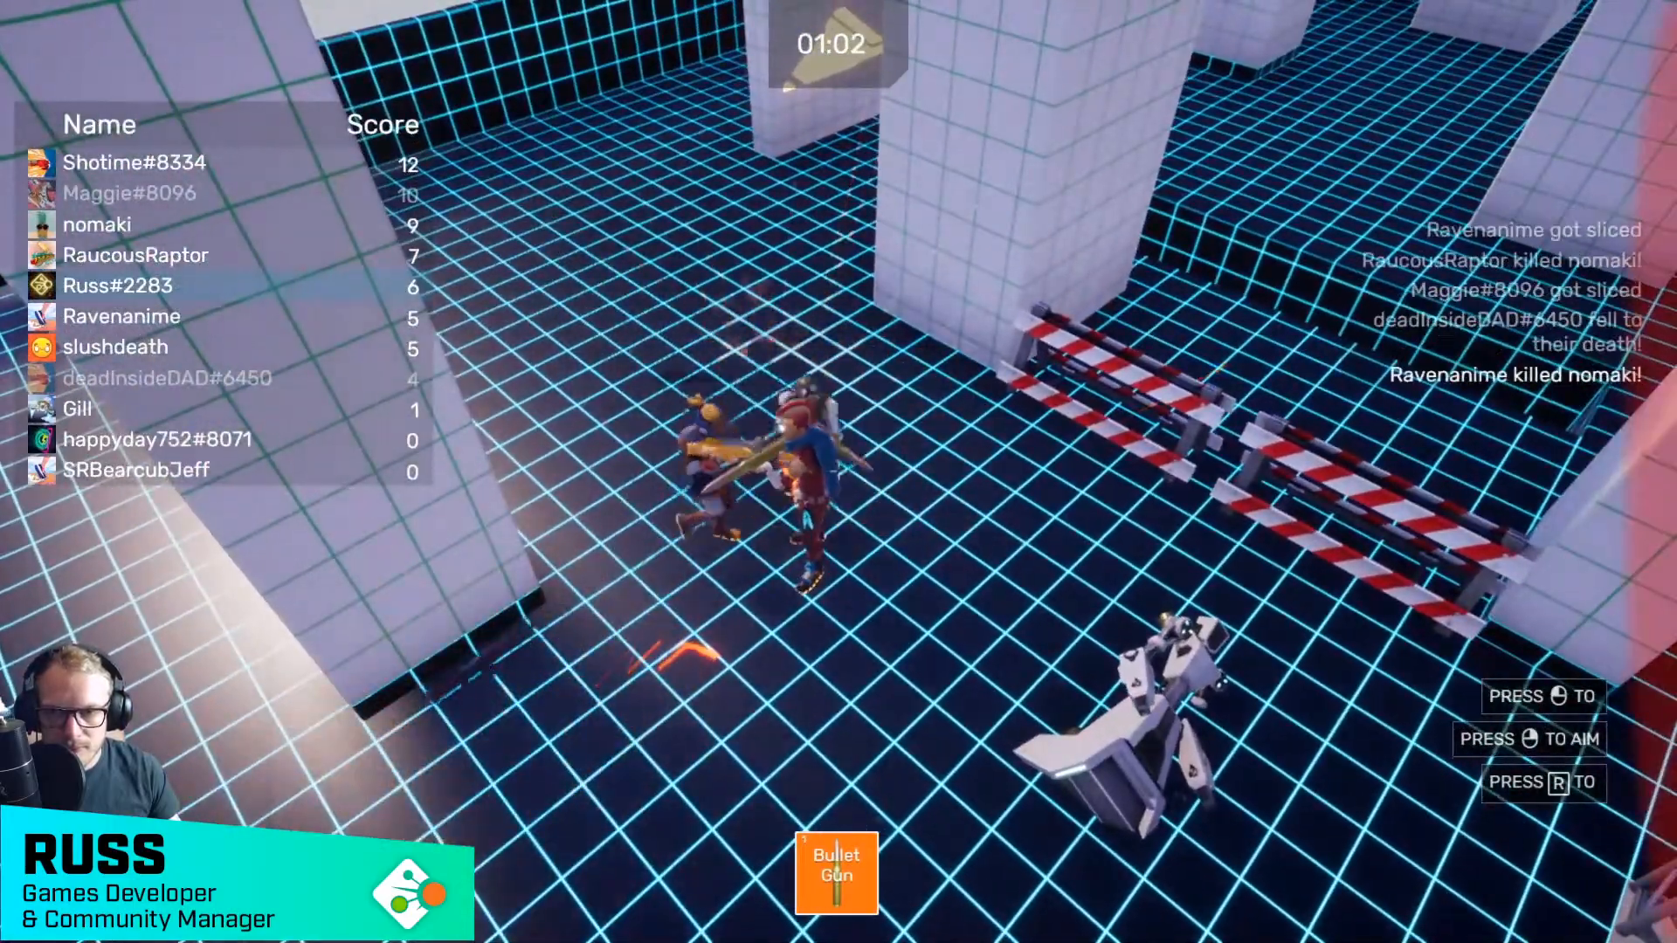
pyautogui.press('w')
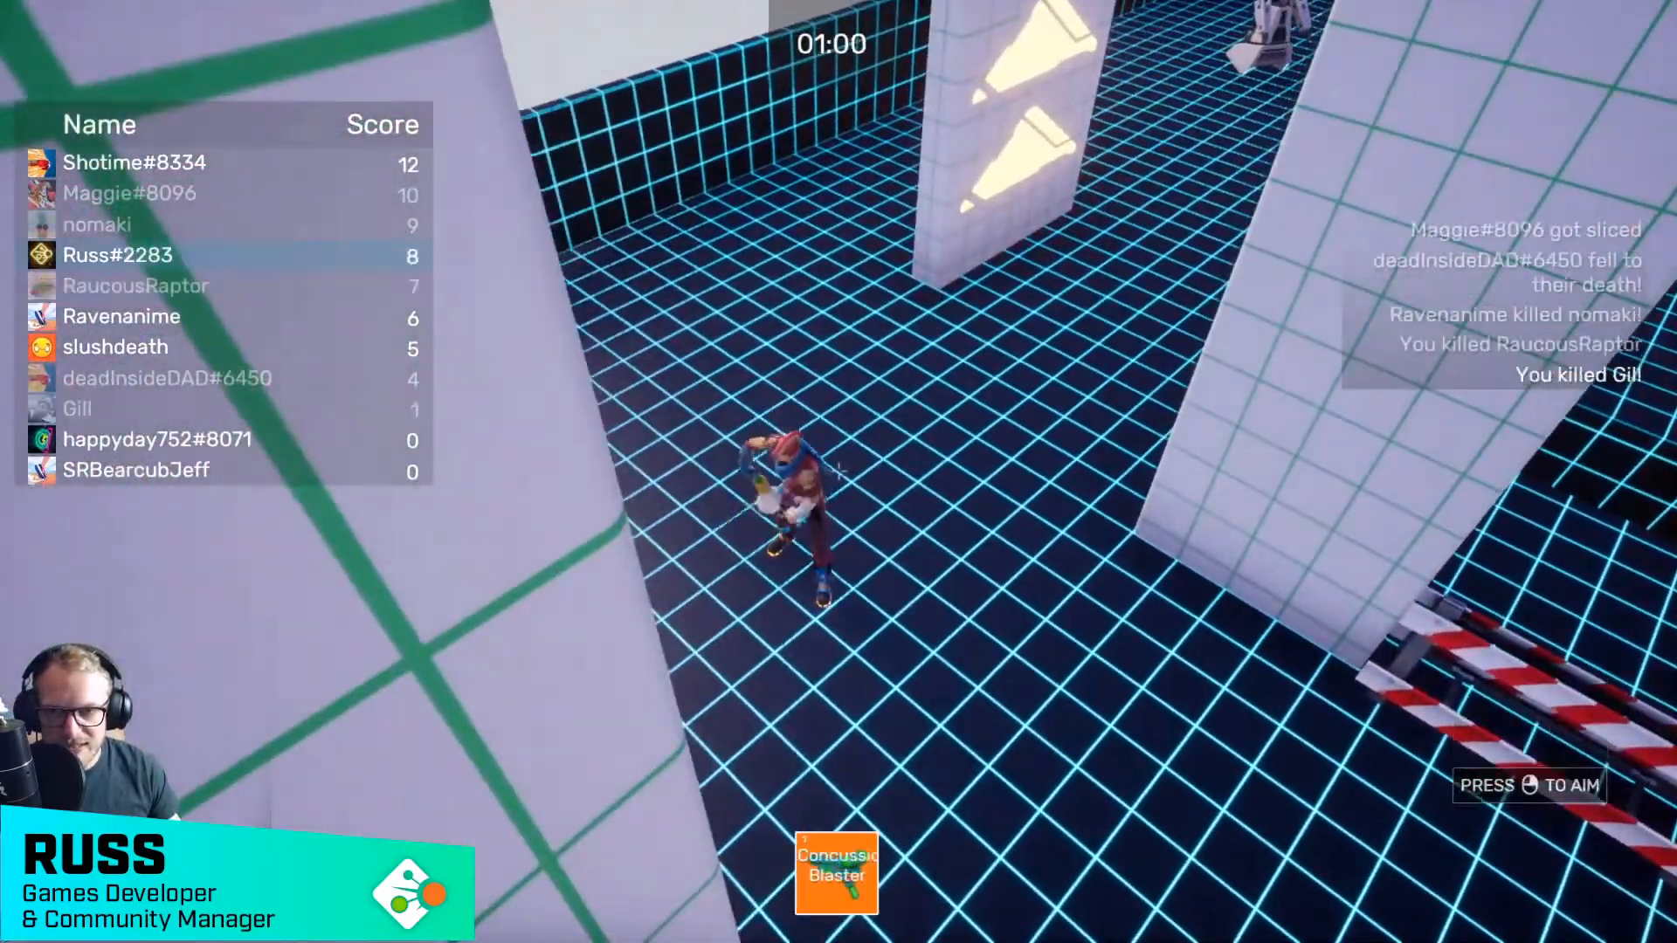
# - Roam past the arrow-marked pillar with the Concussic Blaster and resume play from the raised platform with the Banana Shooter
pyautogui.press('w')
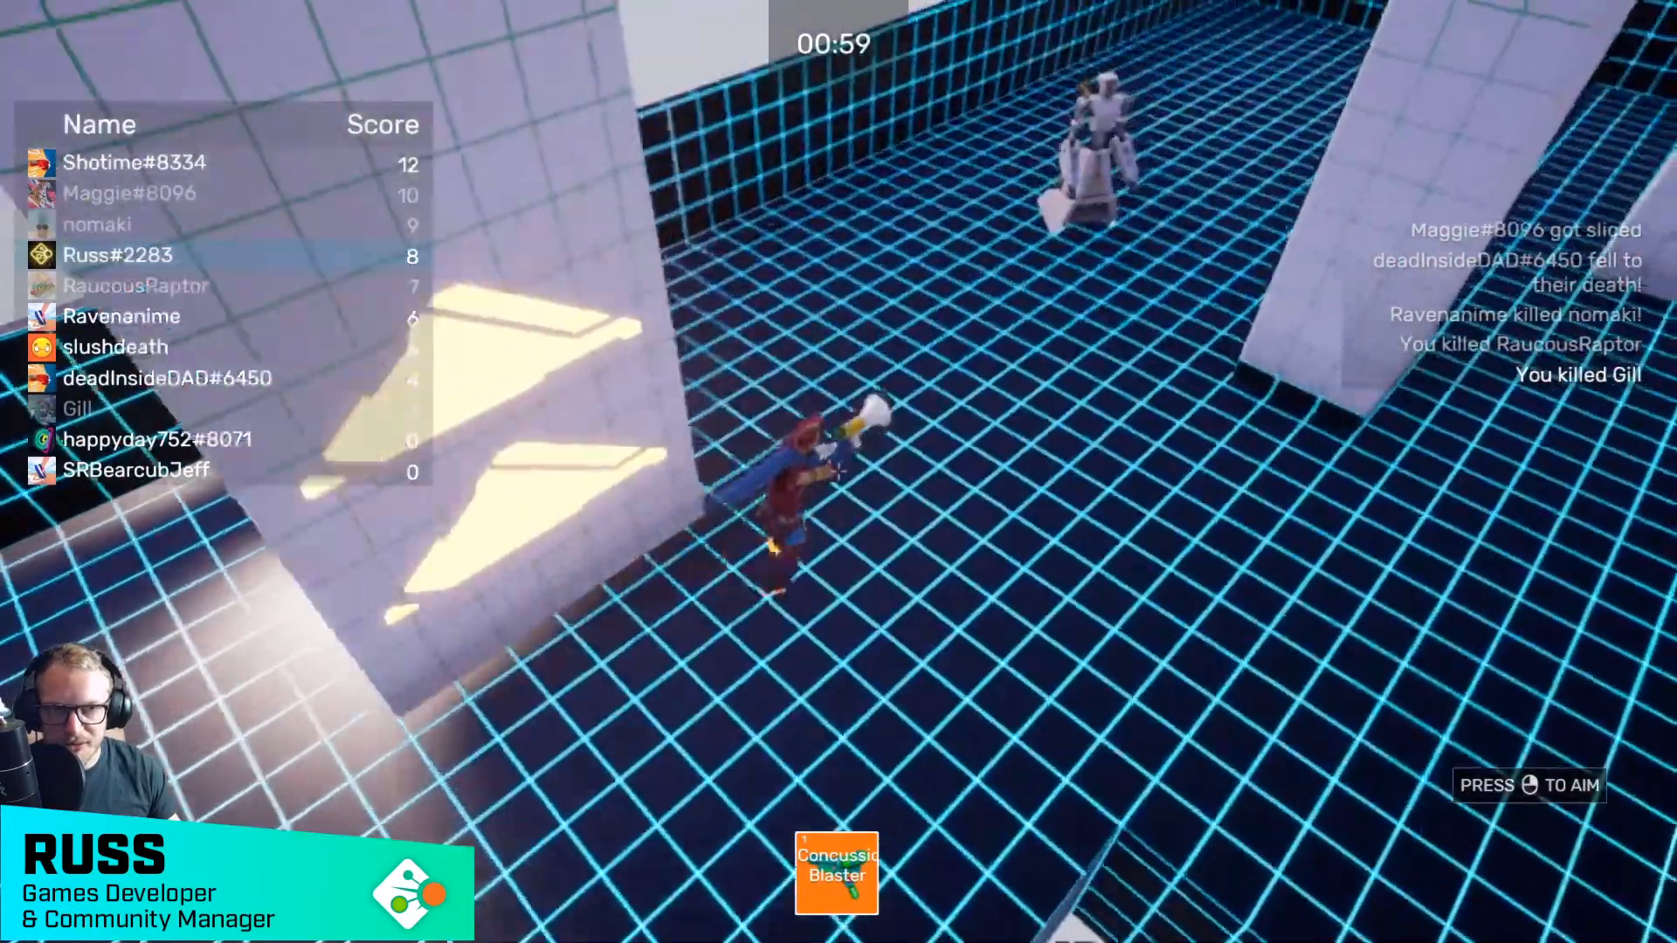
pyautogui.press('w')
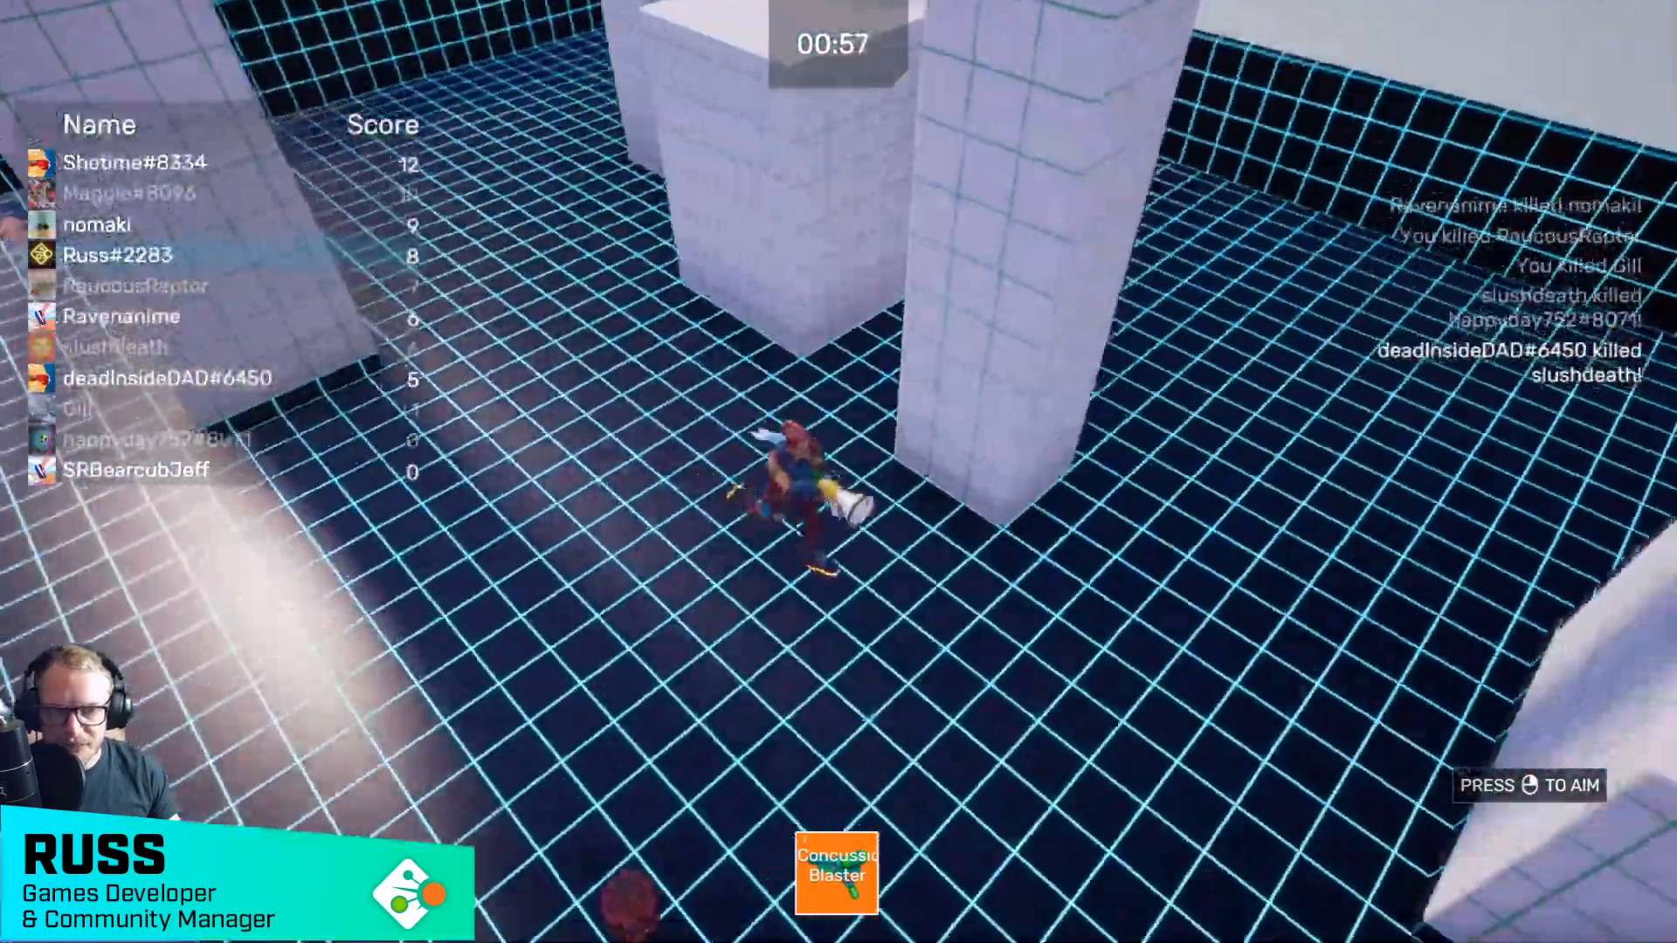
pyautogui.press('w')
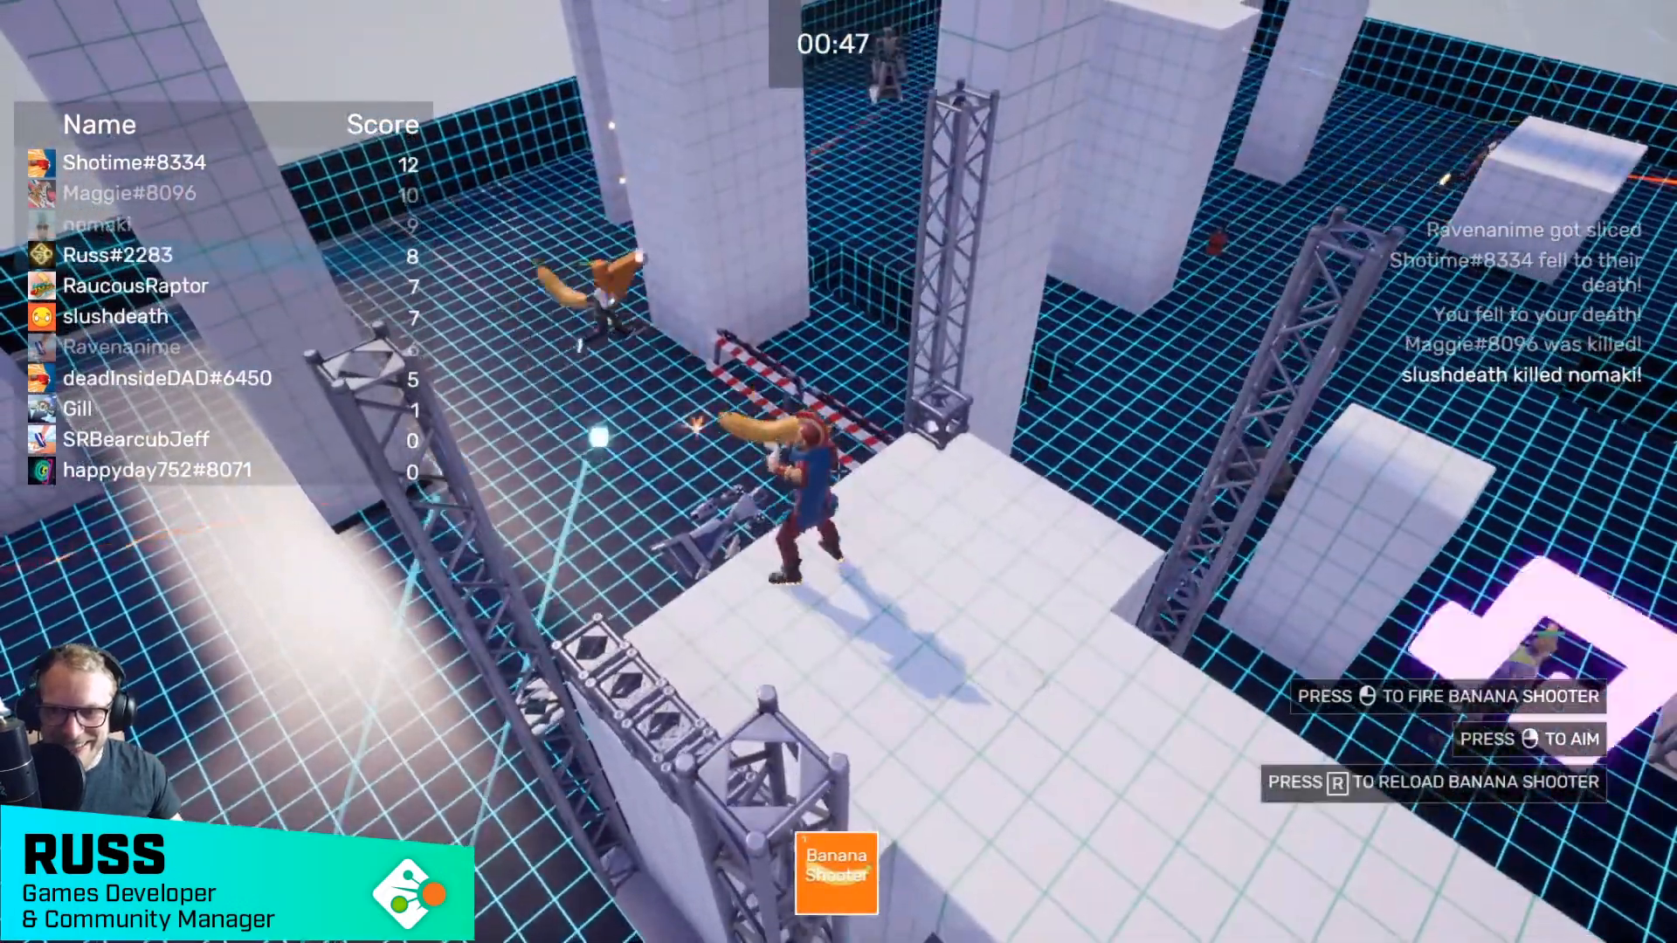
pyautogui.press('w')
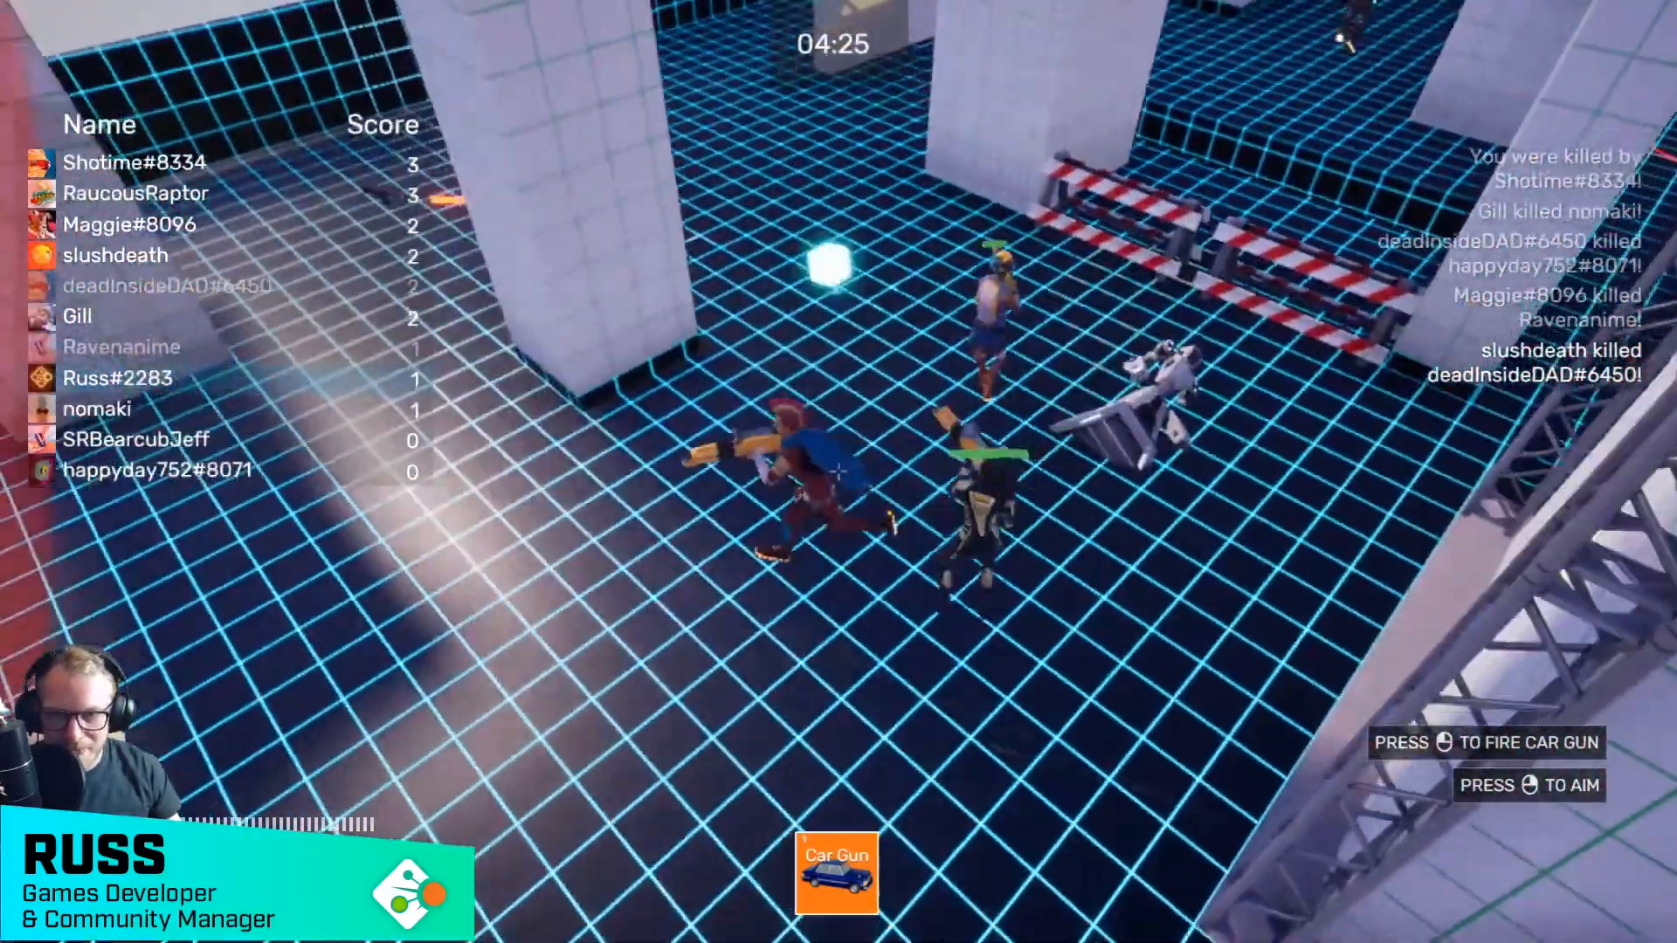
# - Shoot an opponent with the Car Gun near the barriers and keep moving with the Bullet Gun
pyautogui.click(837, 471)
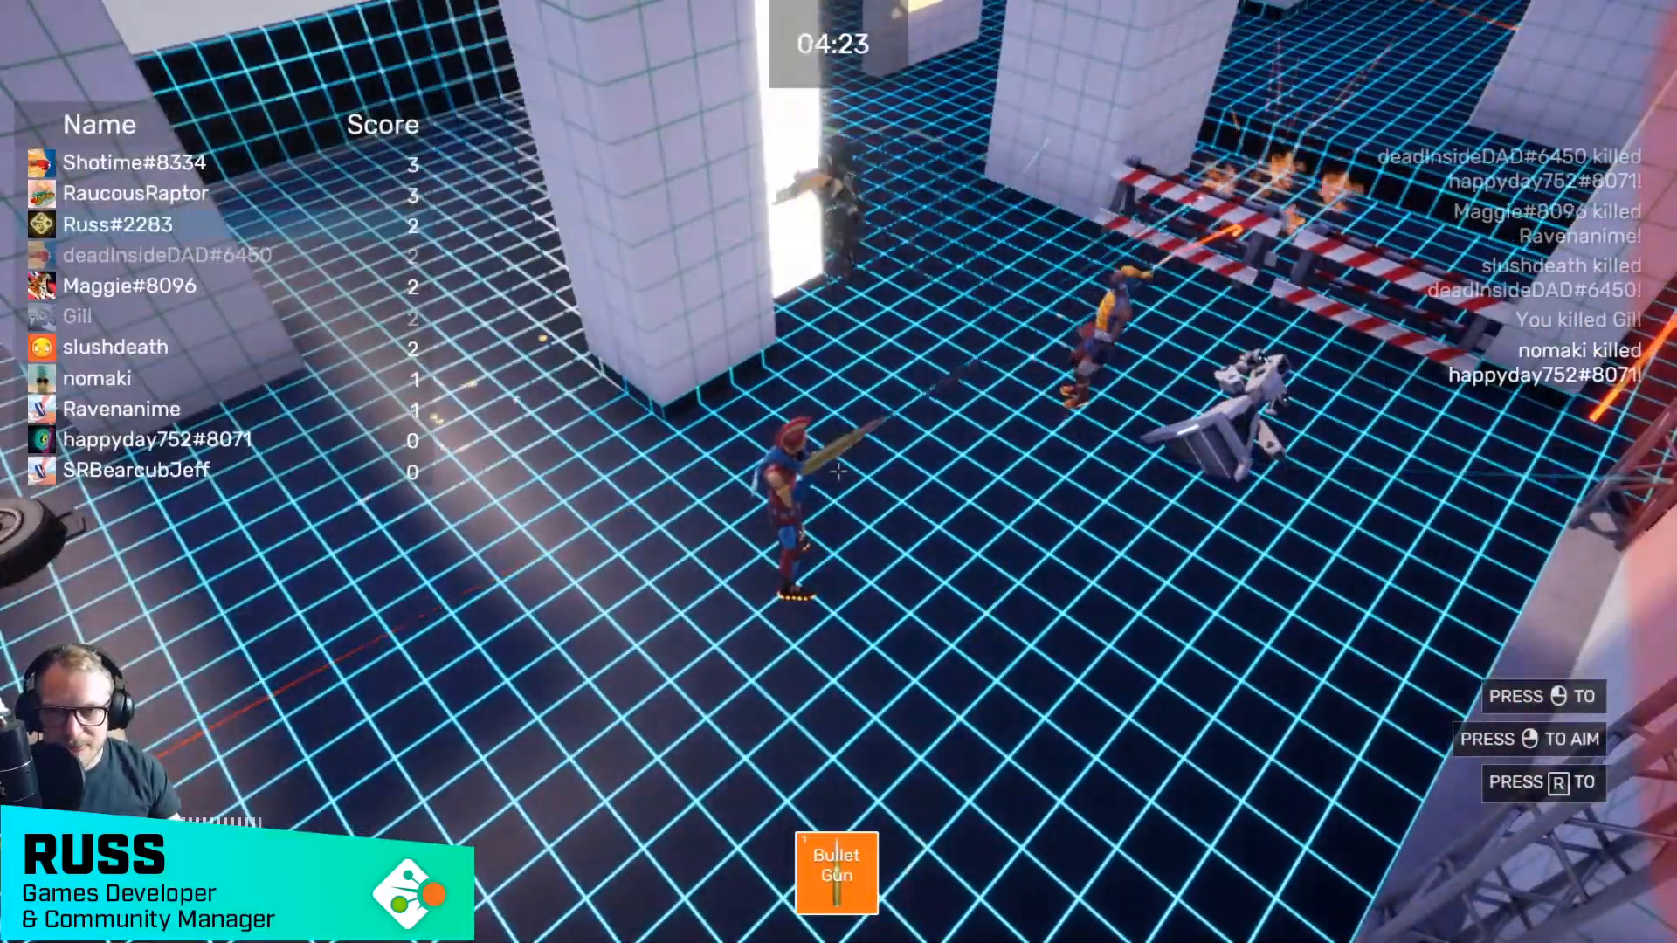
pyautogui.press('w')
pyautogui.press('a')
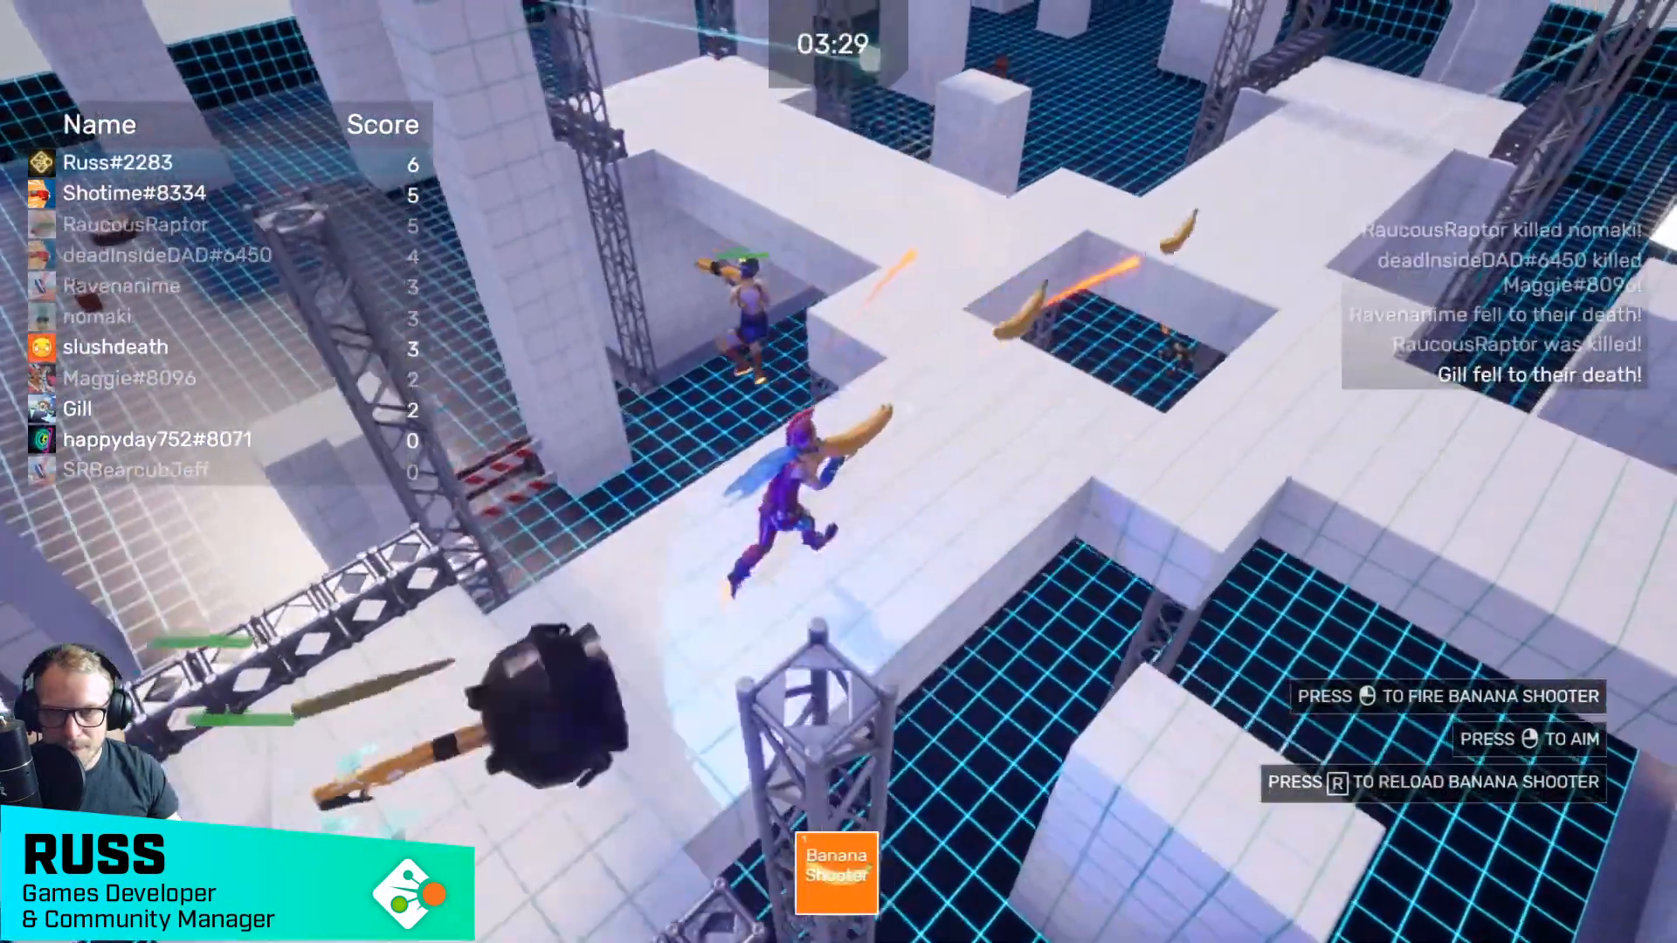
# - Run along the raised walkways with the Banana Shooter, firing at opponents and reloading between attacks
pyautogui.press('w')
pyautogui.press('r')
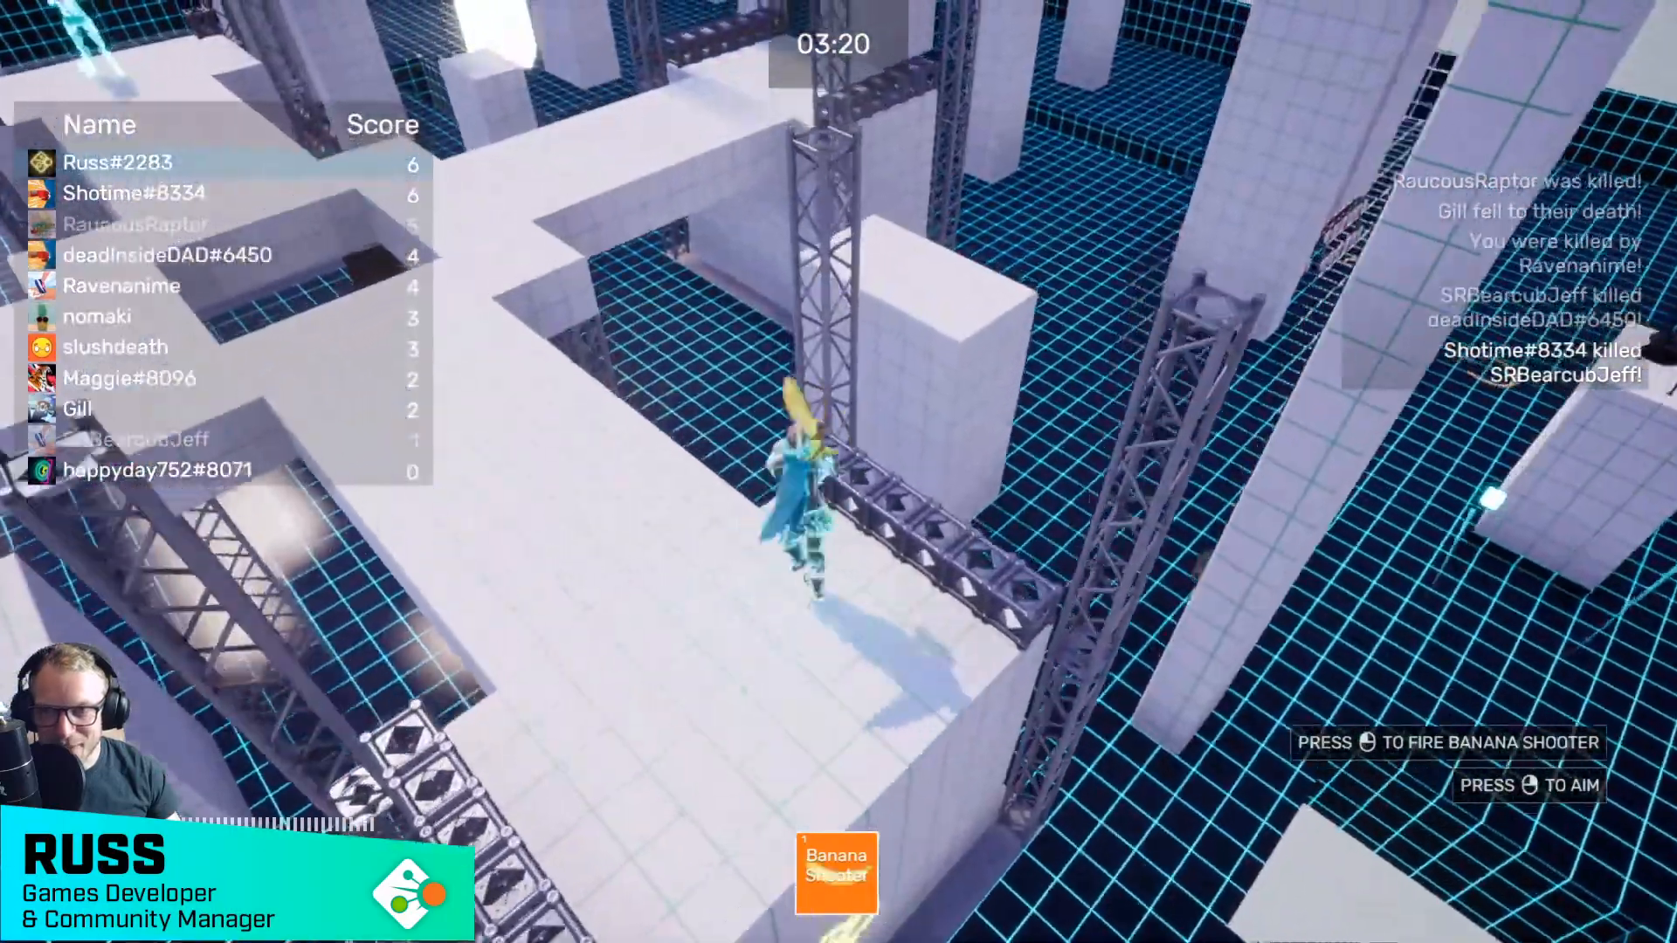
pyautogui.press('w')
pyautogui.click(838, 472)
pyautogui.press('w')
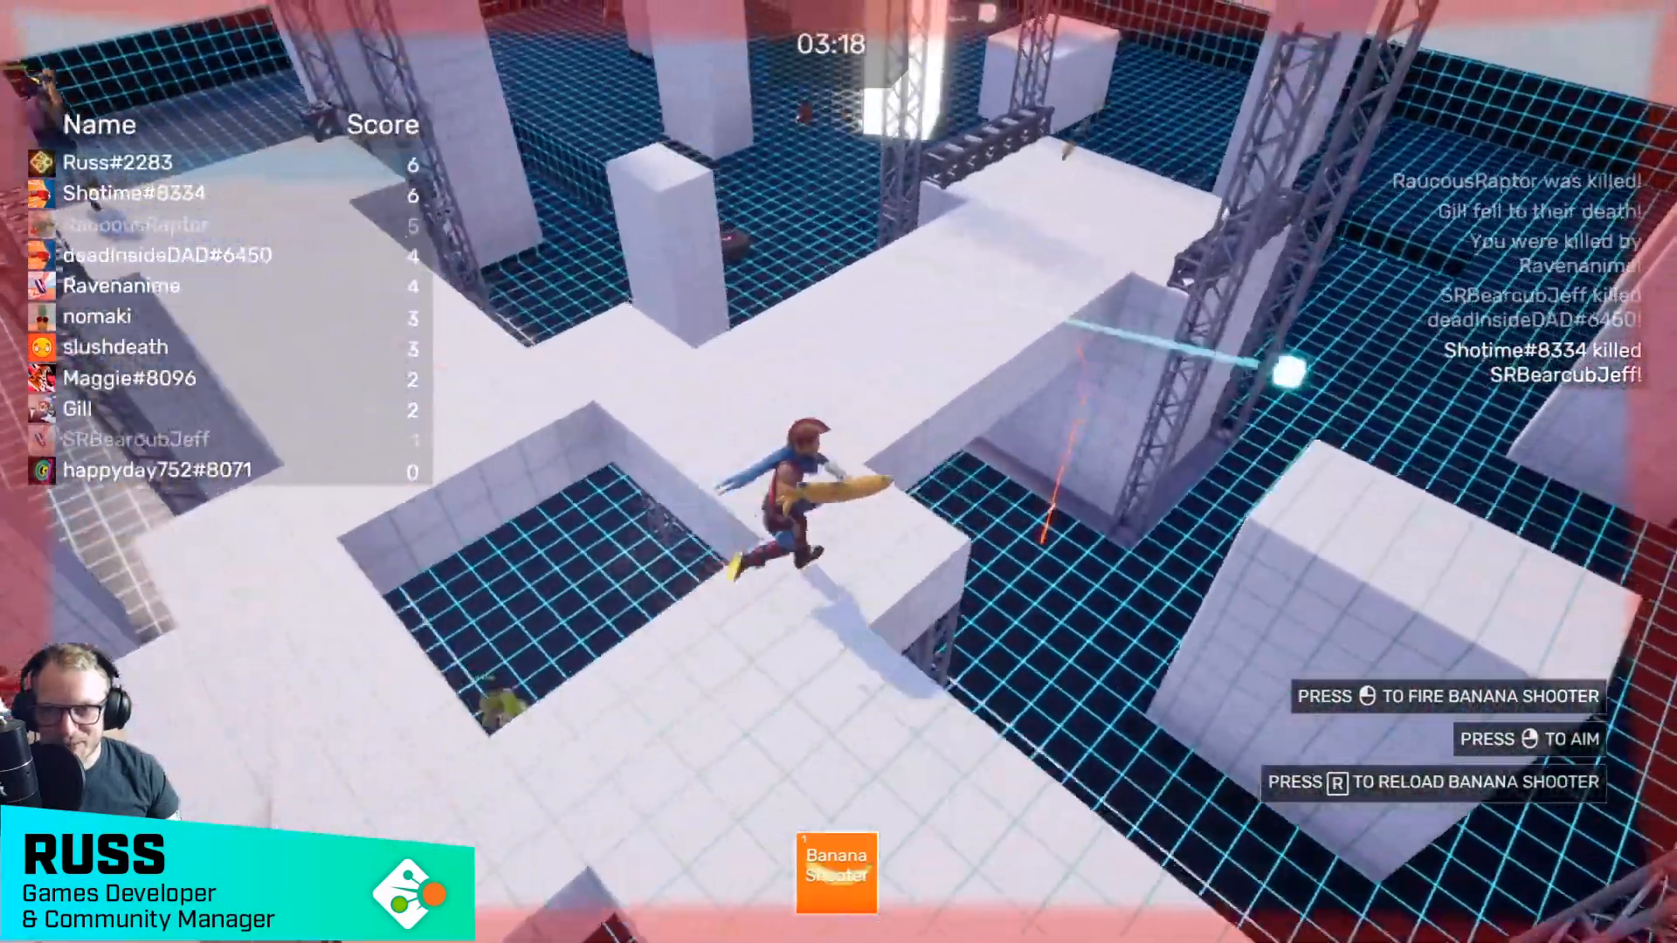
pyautogui.press('r')
pyautogui.press('w')
pyautogui.click(839, 472)
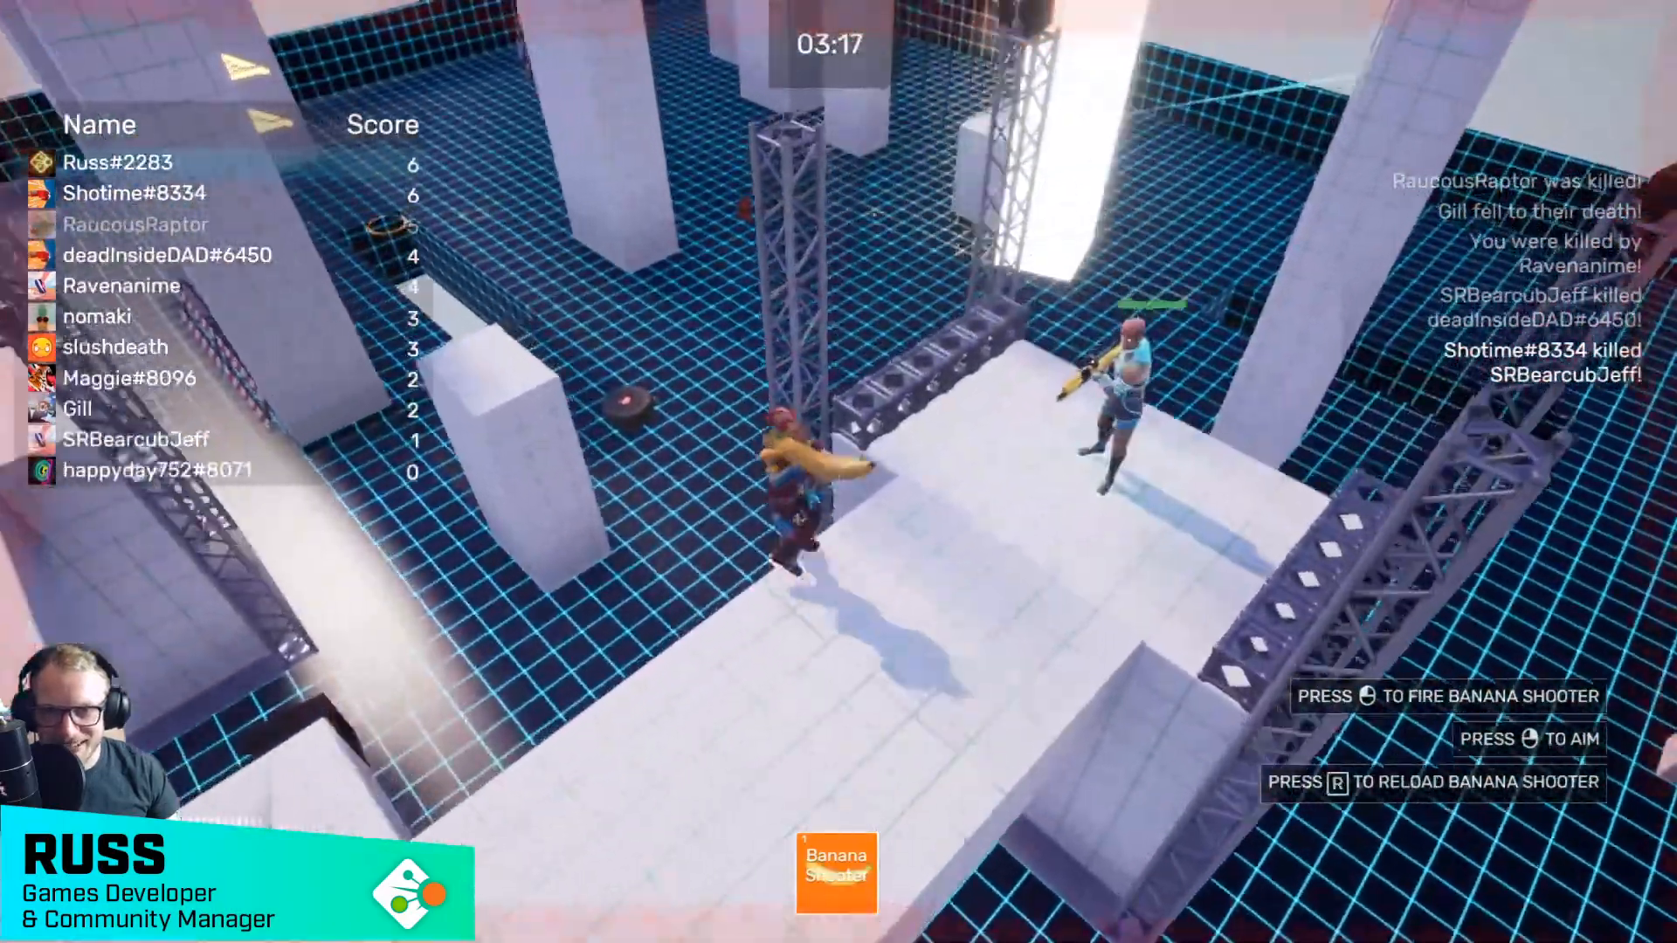
# - Reload the Banana Shooter and move around the scaffold towers and walkways toward the opponents on the floor
pyautogui.press('w')
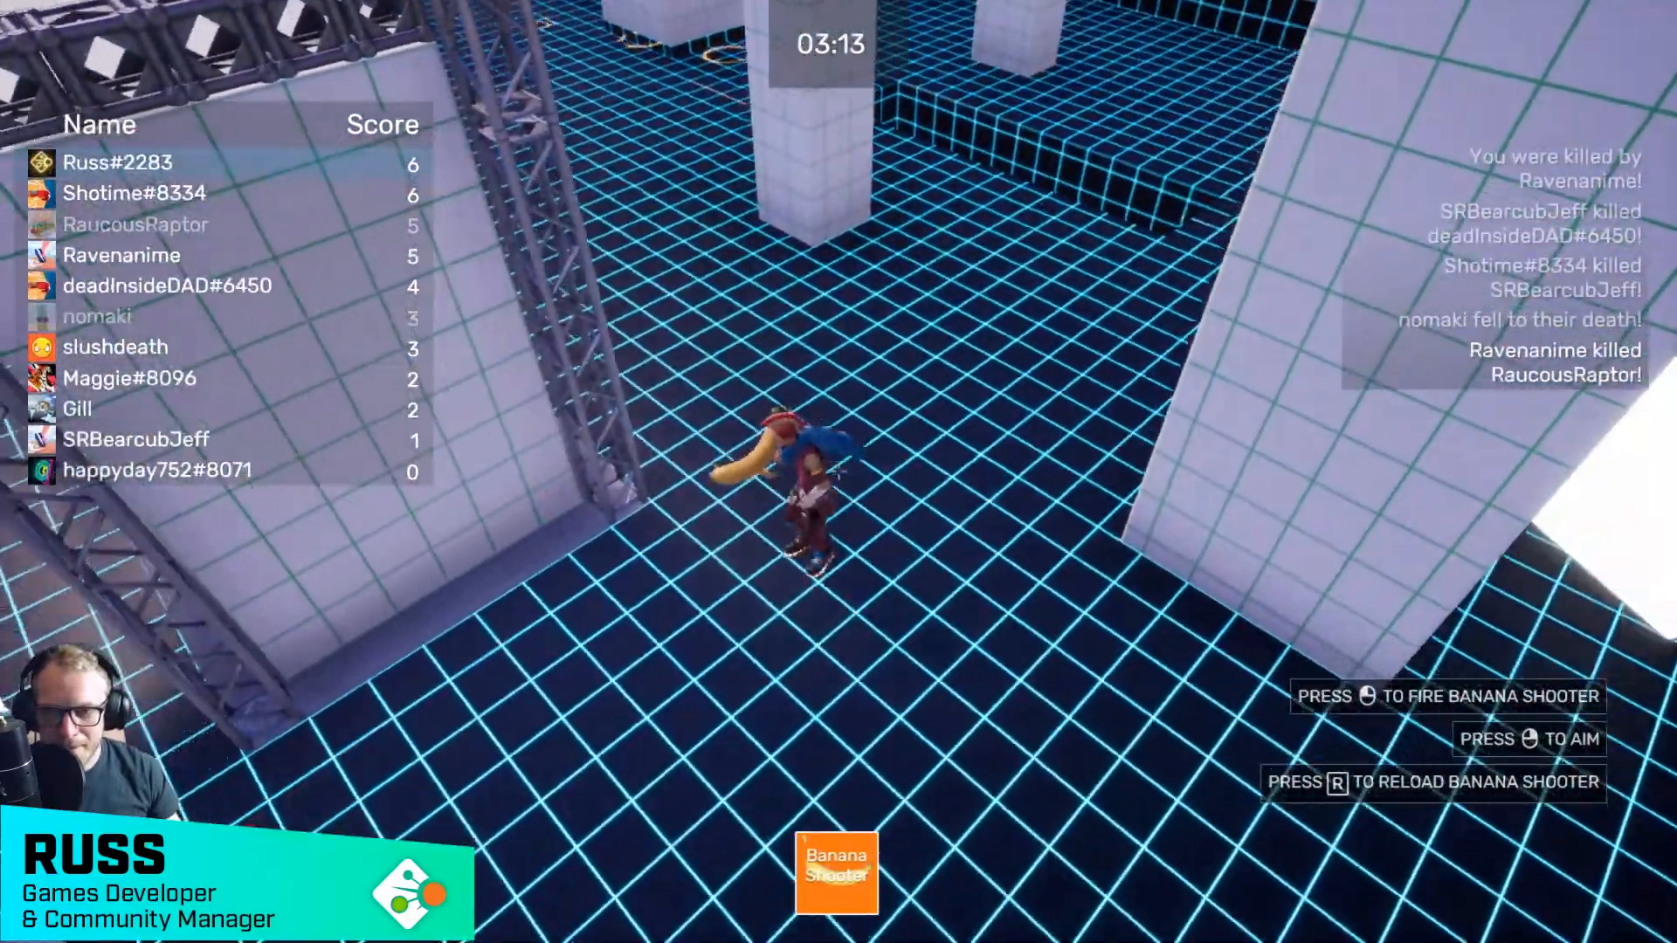
pyautogui.press('w')
pyautogui.press('r')
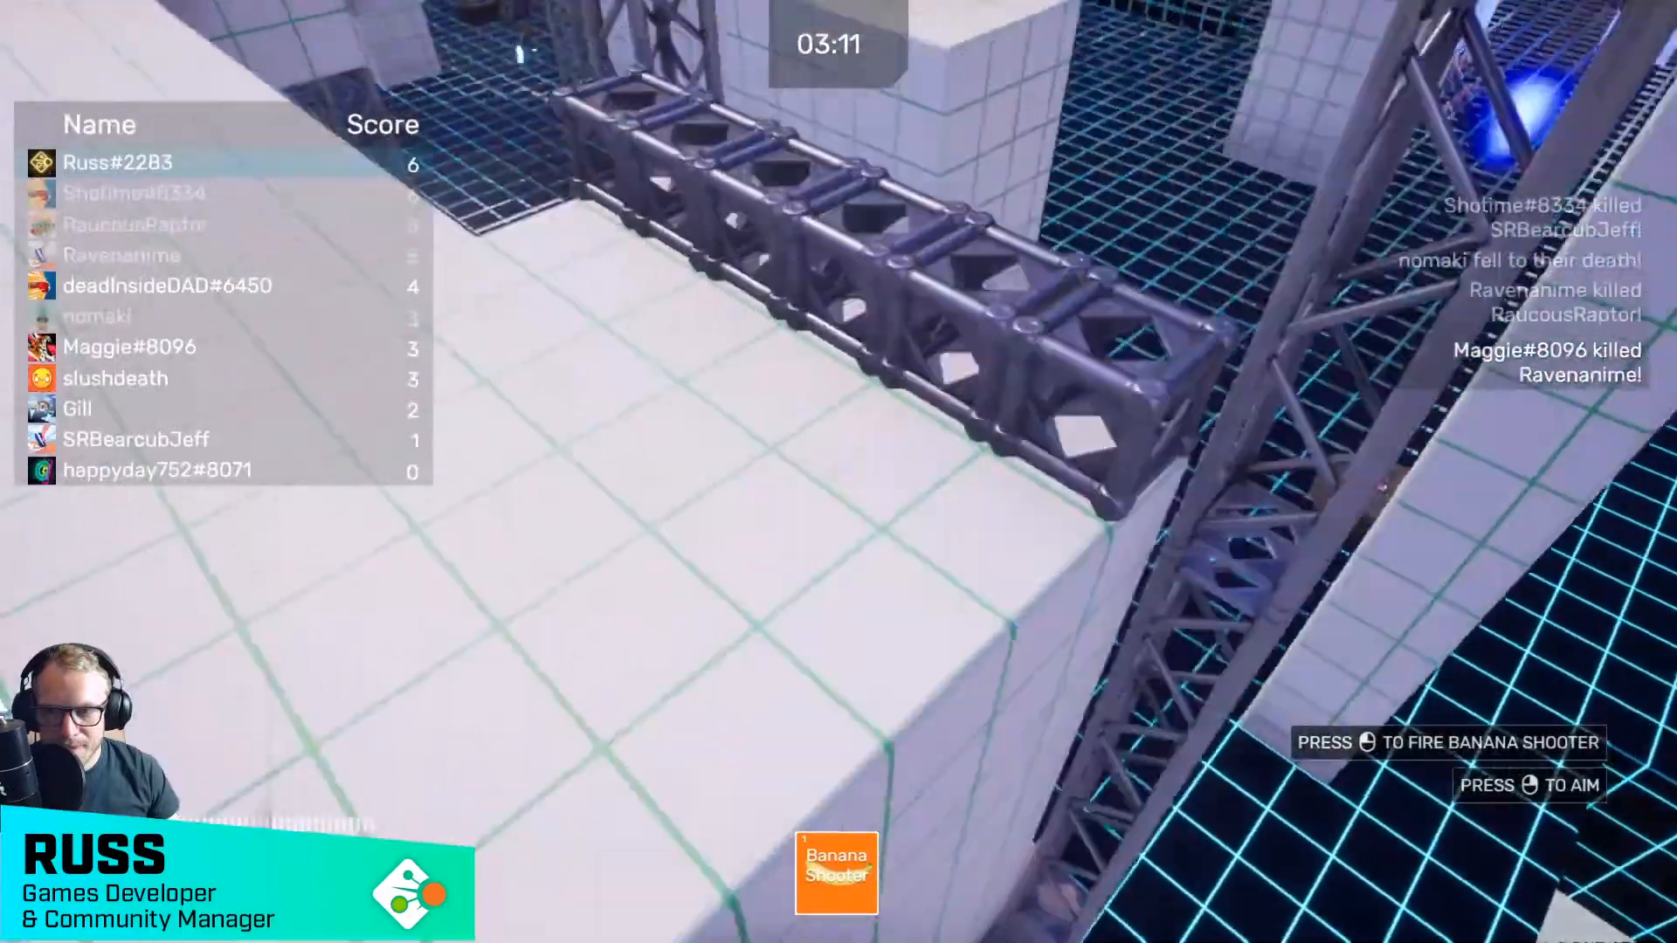
pyautogui.press('w')
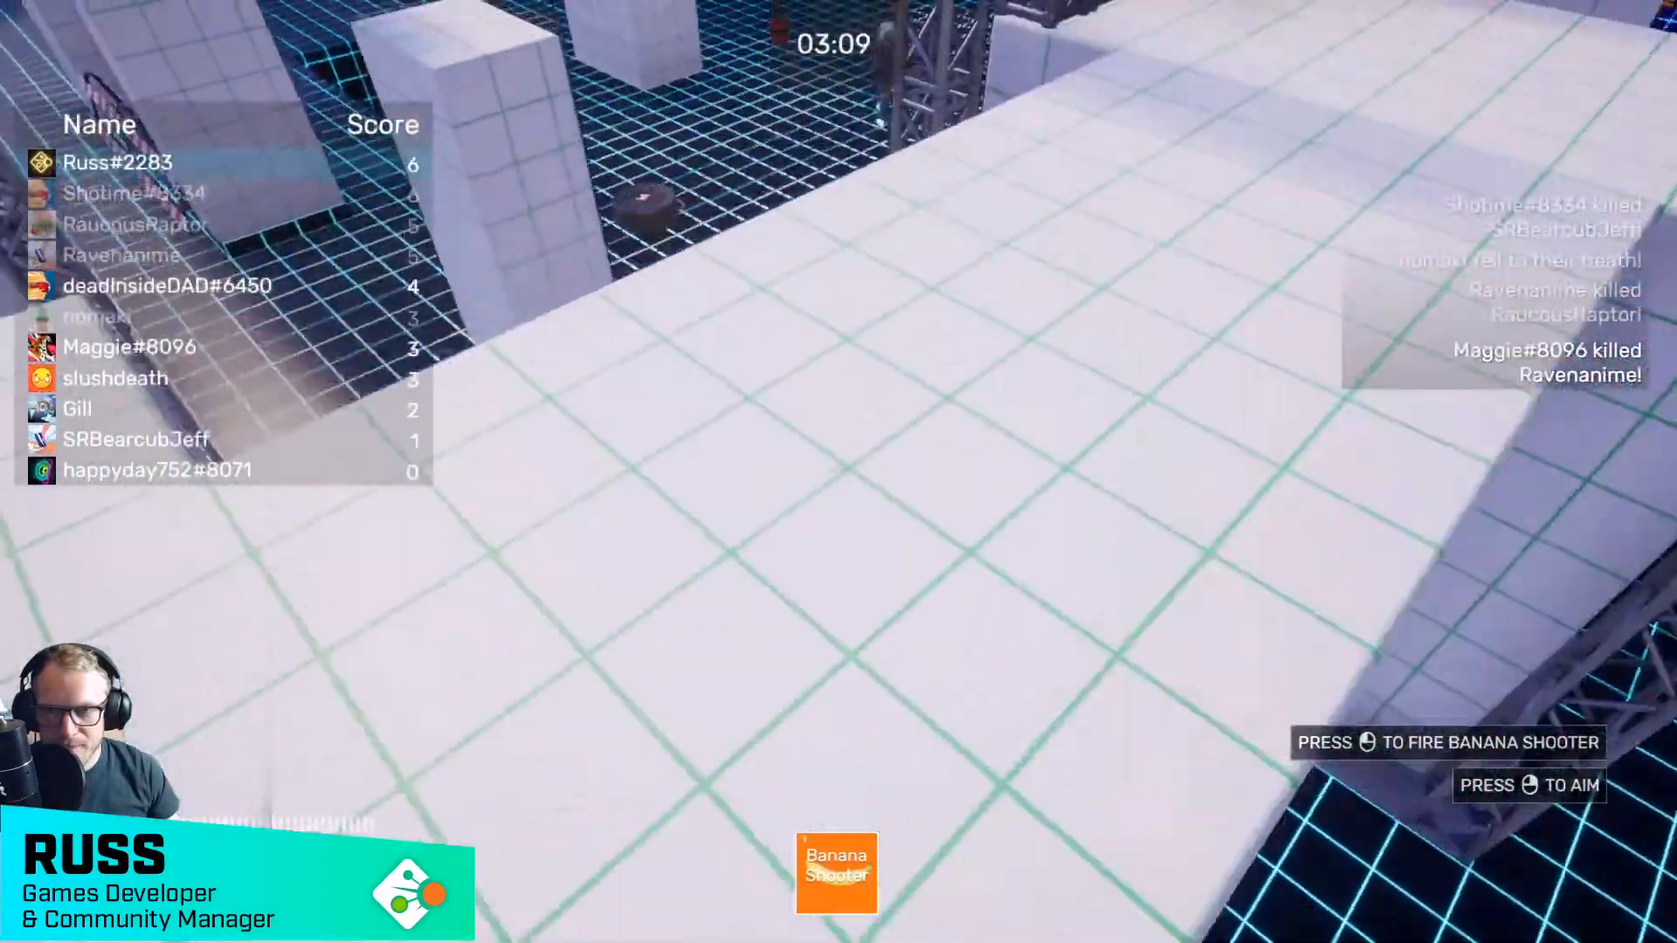
pyautogui.press('w')
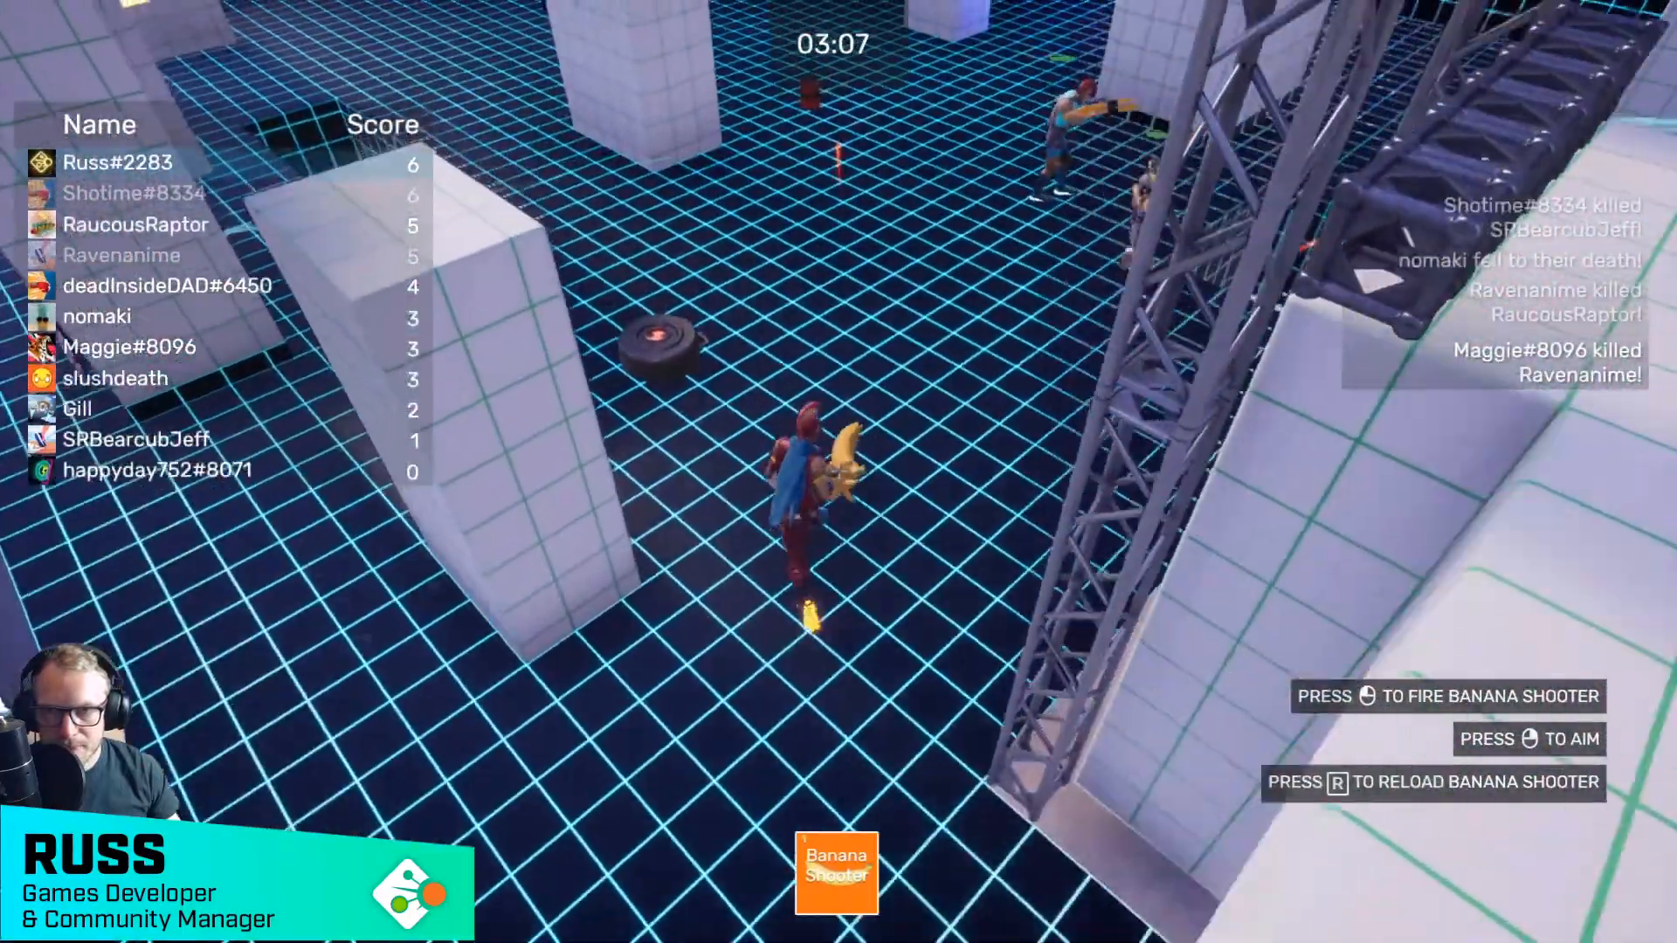
pyautogui.press('w')
# - Rejoin the match on the raised walkway and move down among the blocks with the Banana Shooter
pyautogui.press('w')
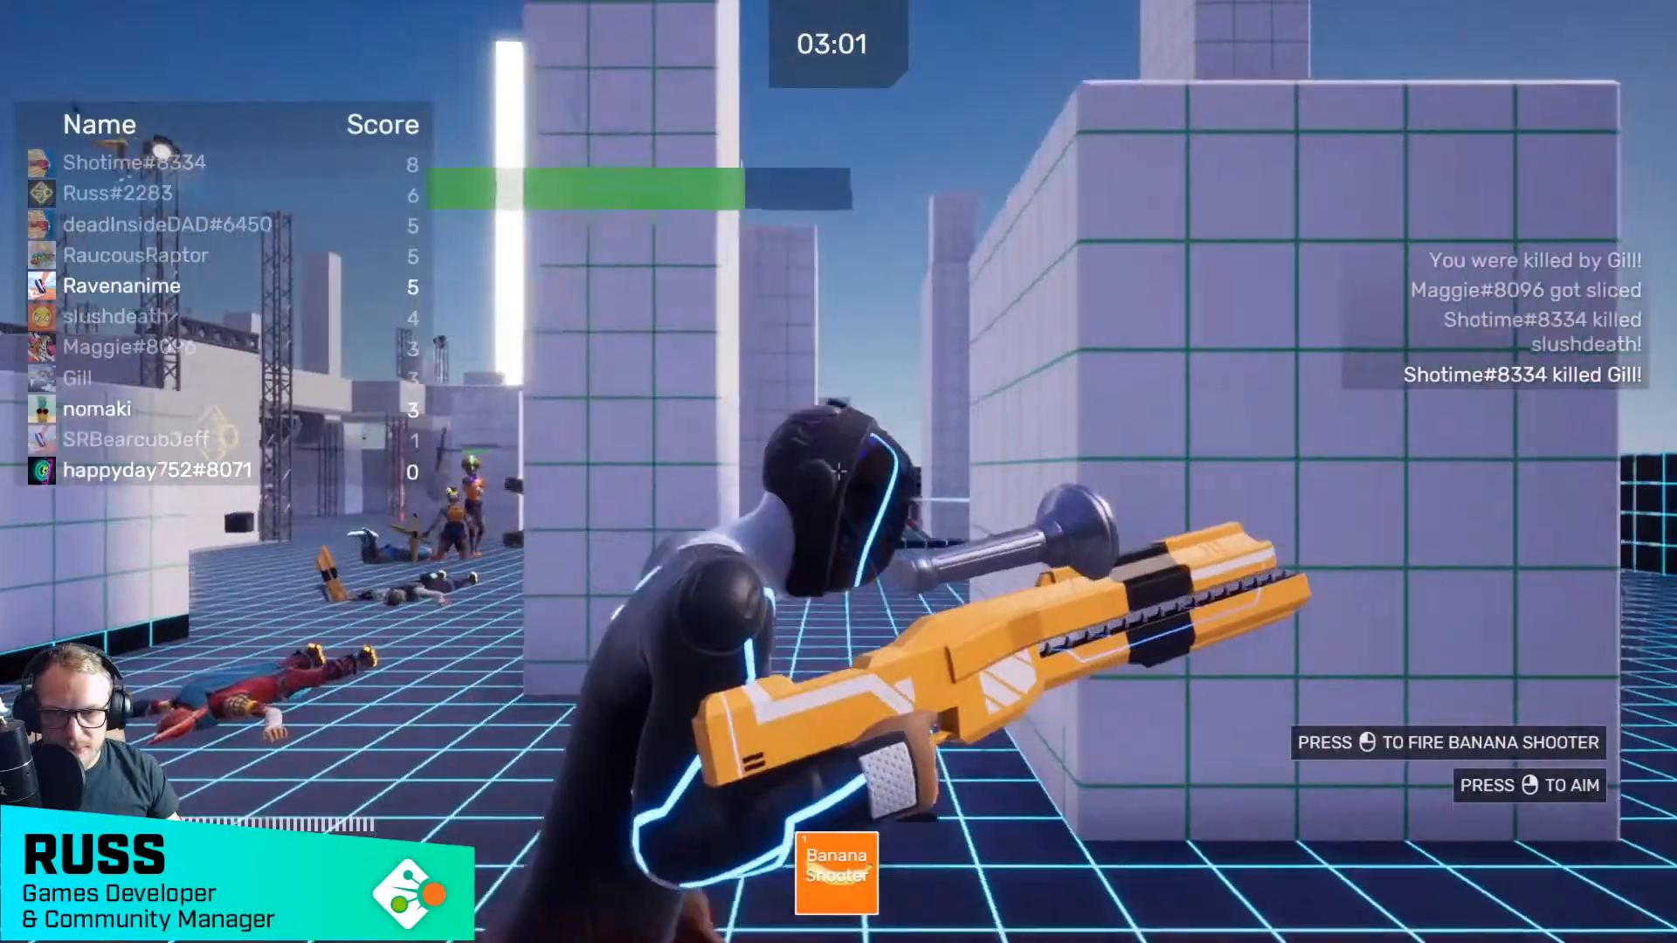
pyautogui.press('w')
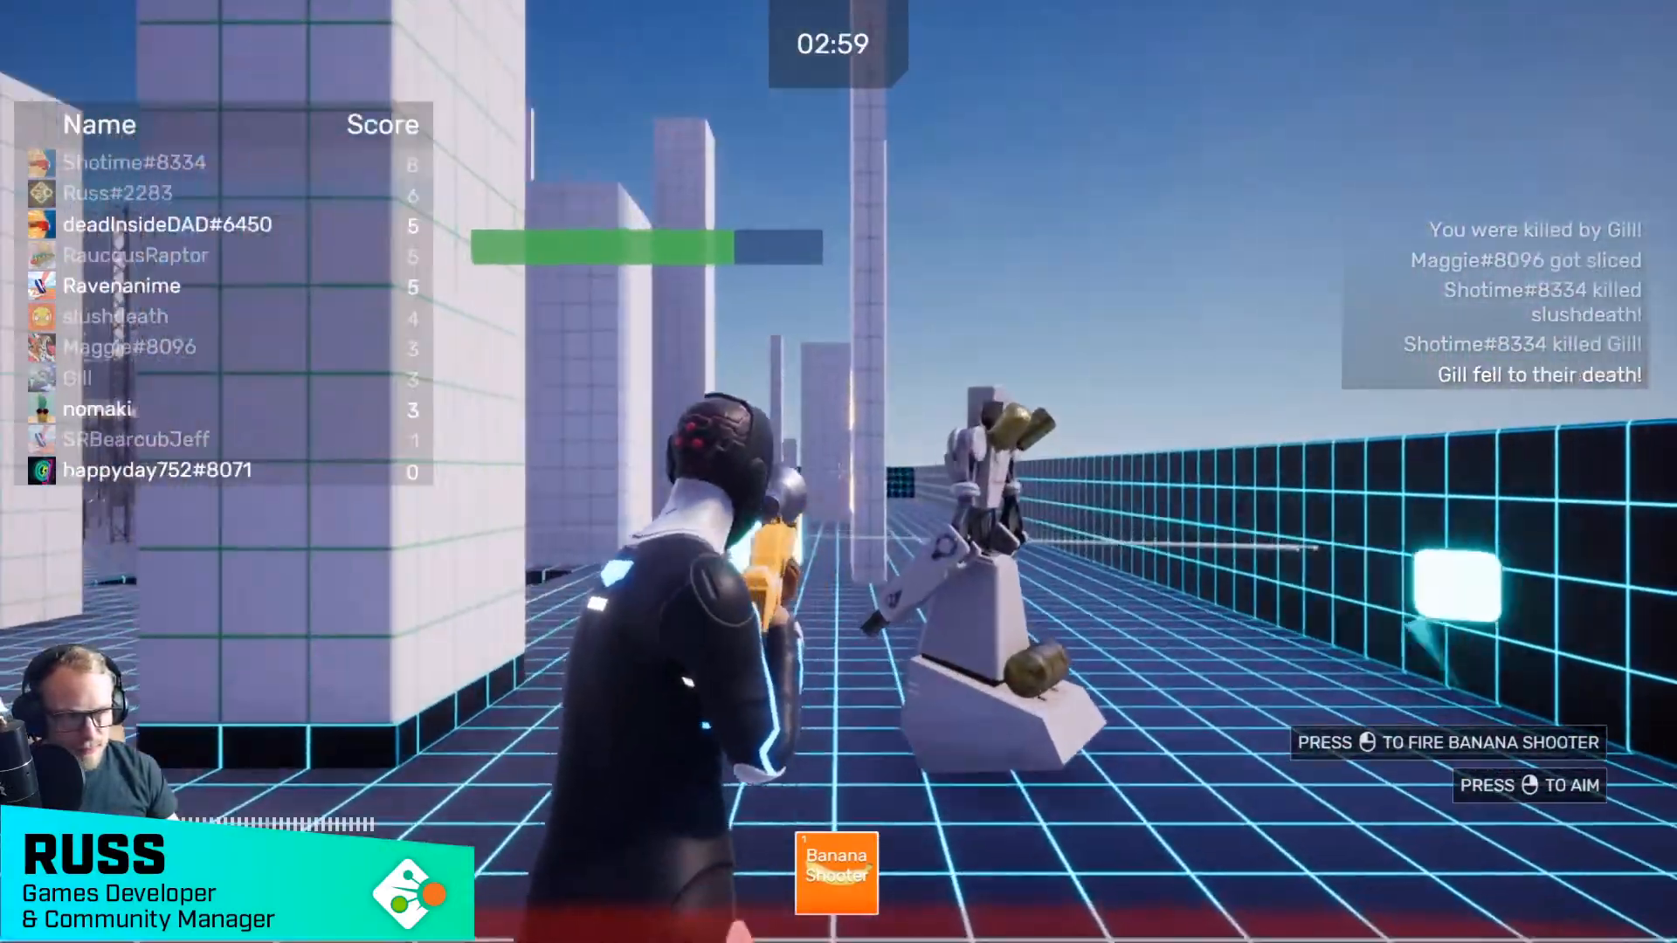
pyautogui.press('s')
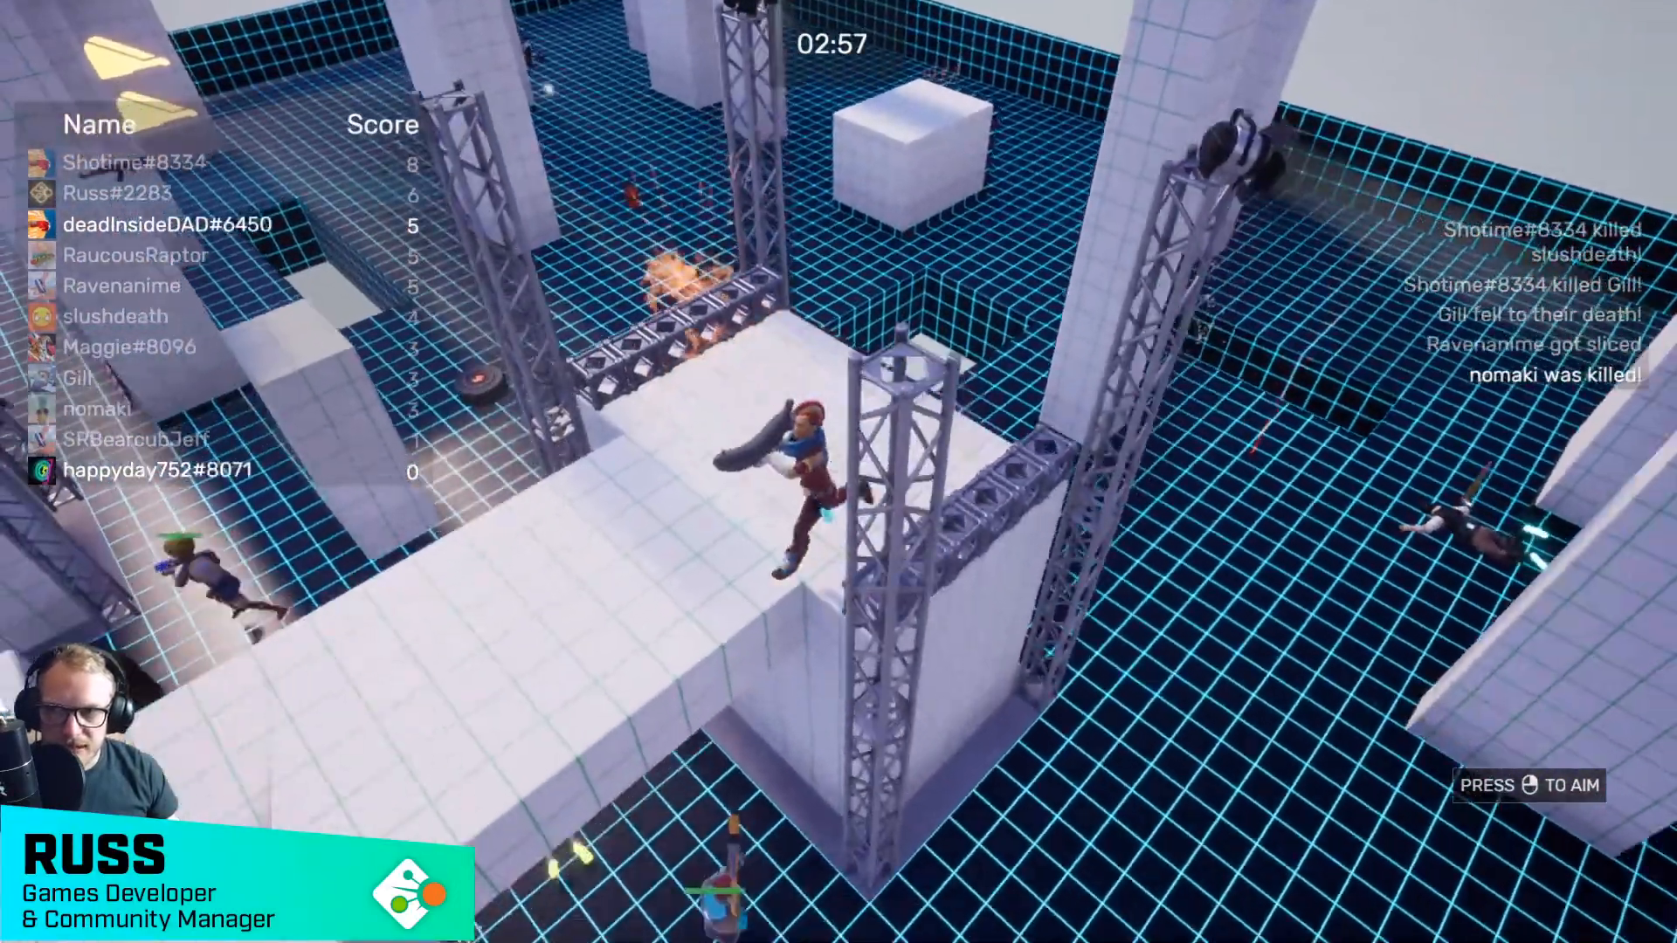
pyautogui.press('a')
pyautogui.press('w')
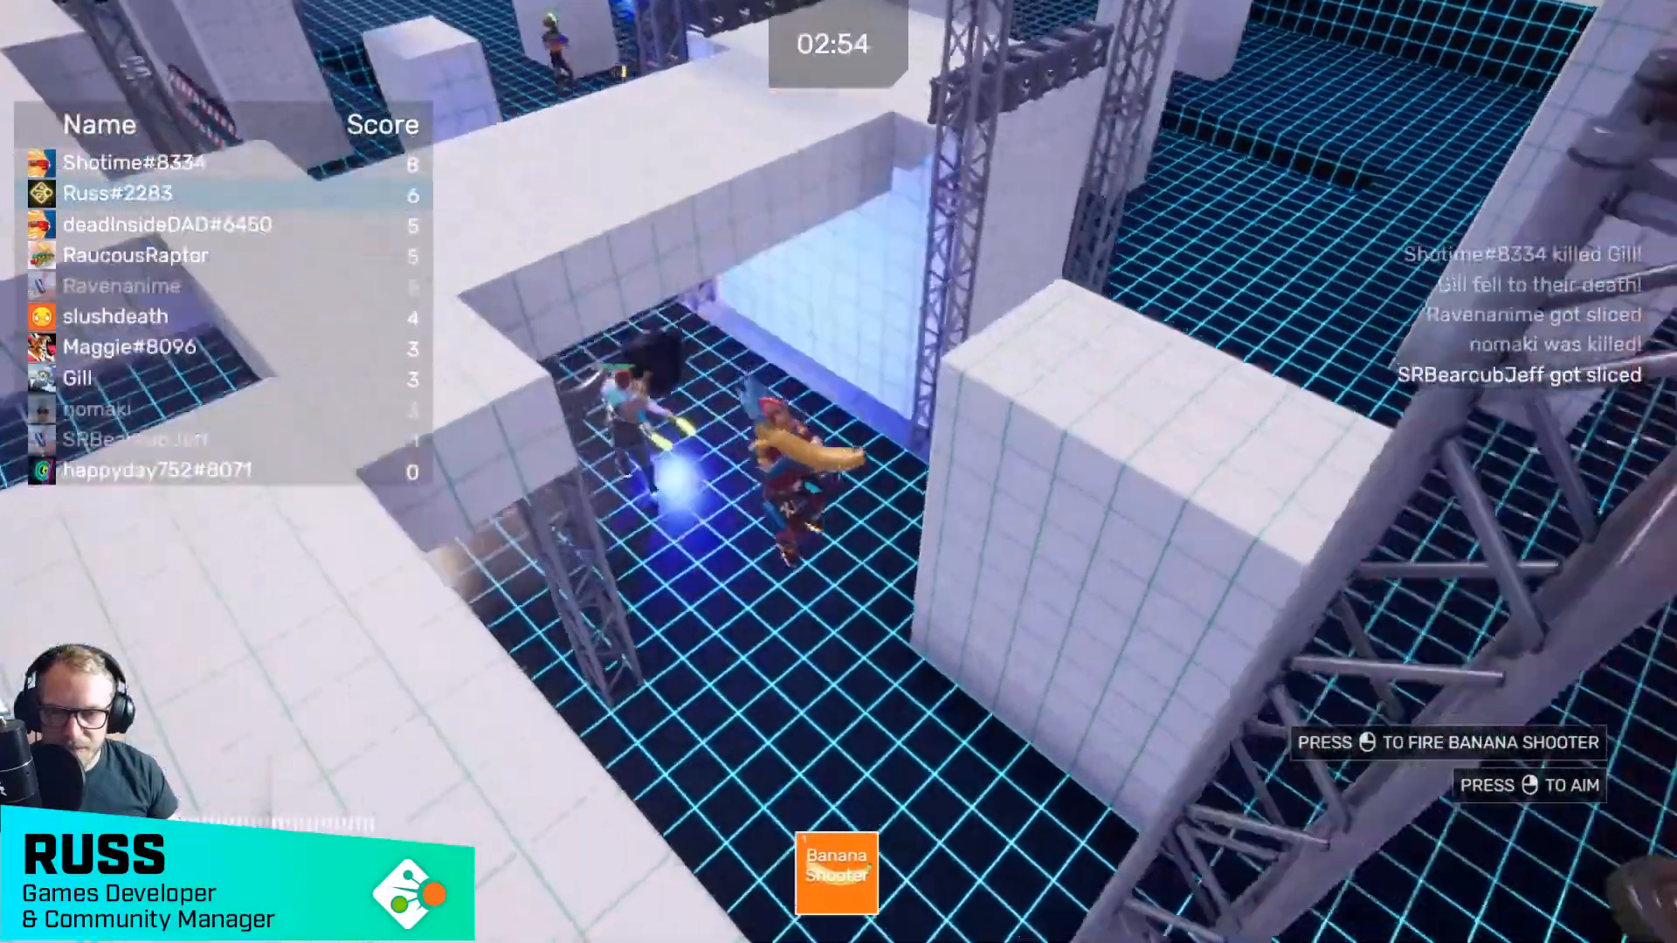
pyautogui.press('w')
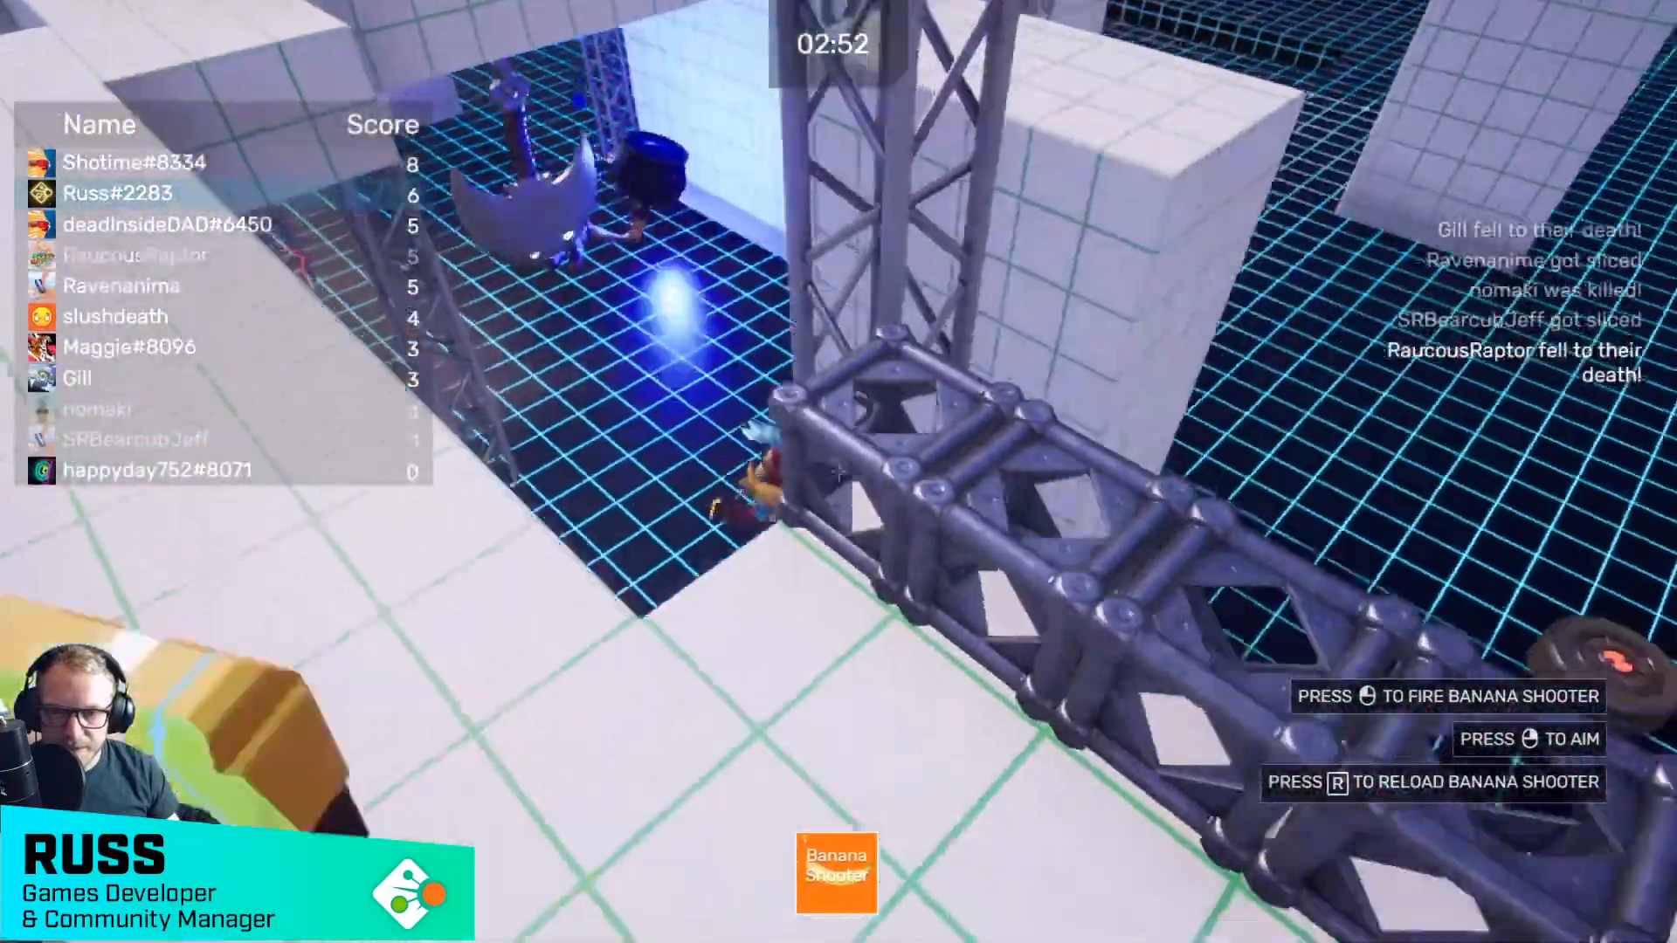
# - Reload the Banana Shooter, drop from the walkway to the grid floor and attack opponents around the pillars
pyautogui.press('r')
pyautogui.press('w')
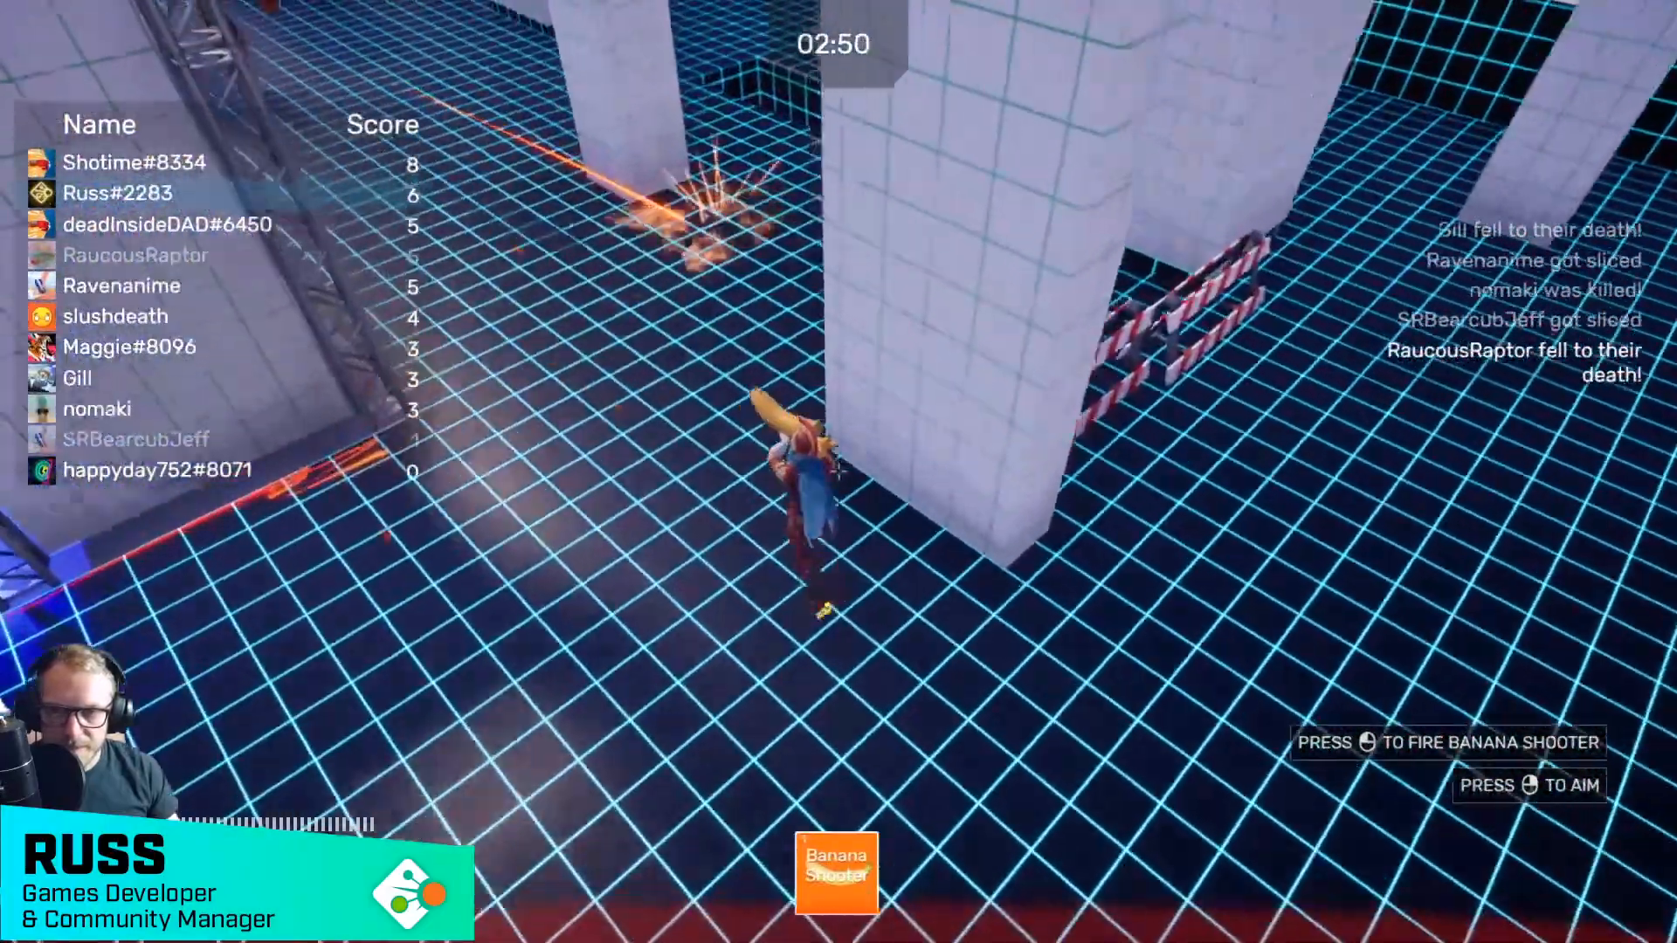
pyautogui.click(838, 472)
pyautogui.press('r')
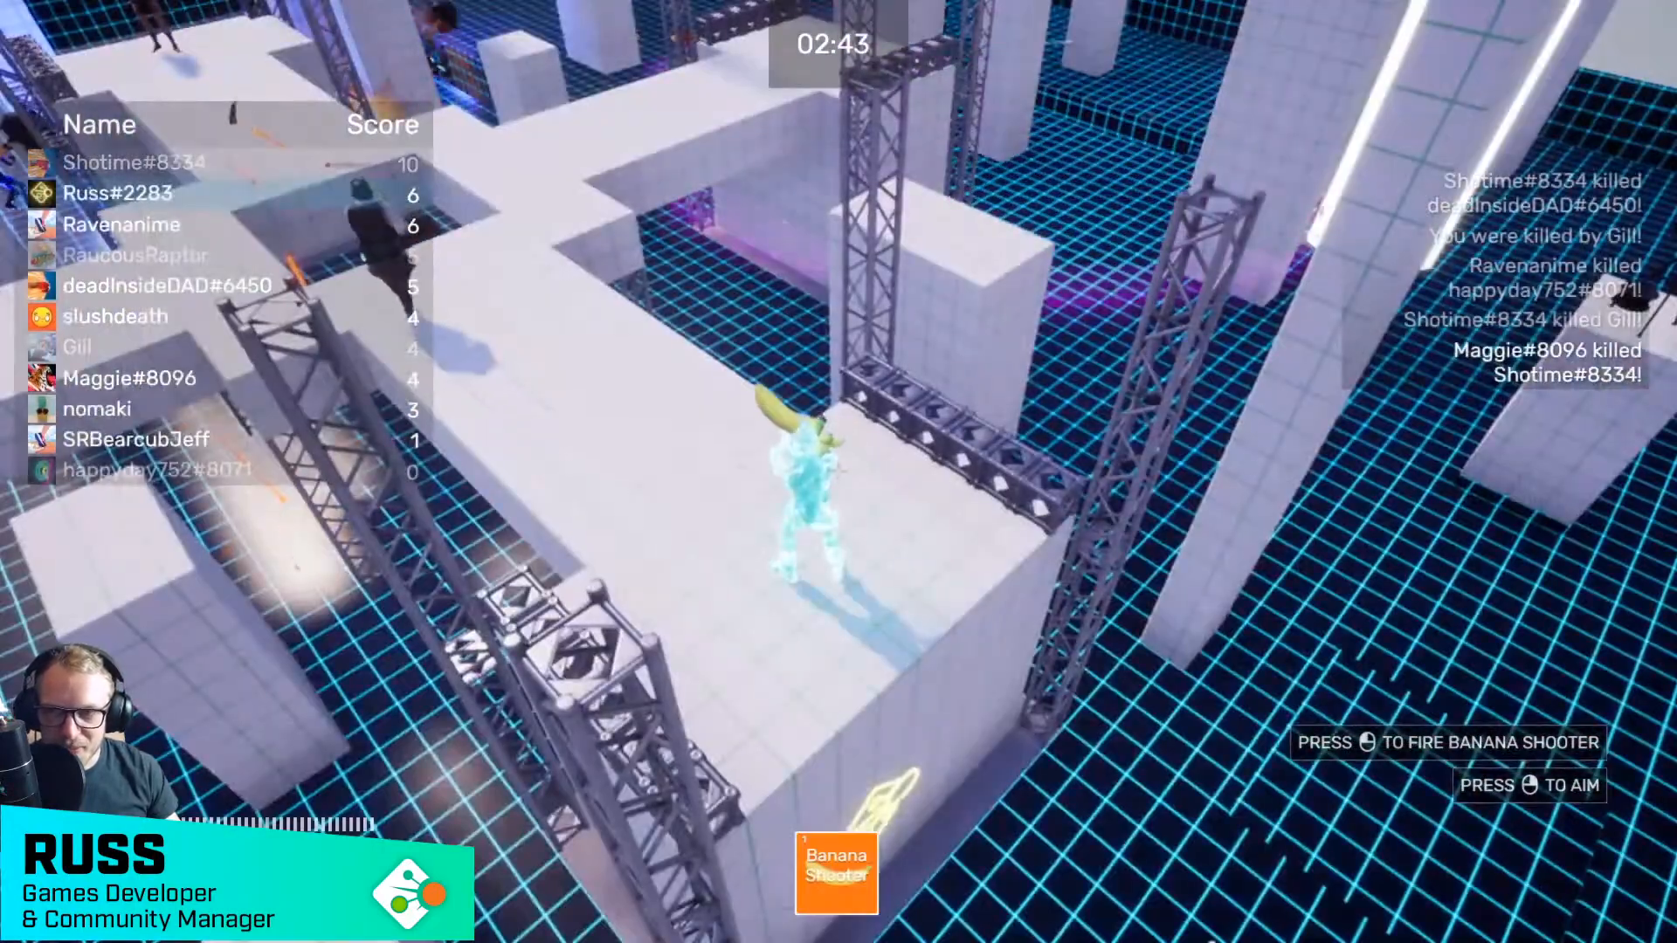
pyautogui.press('space')
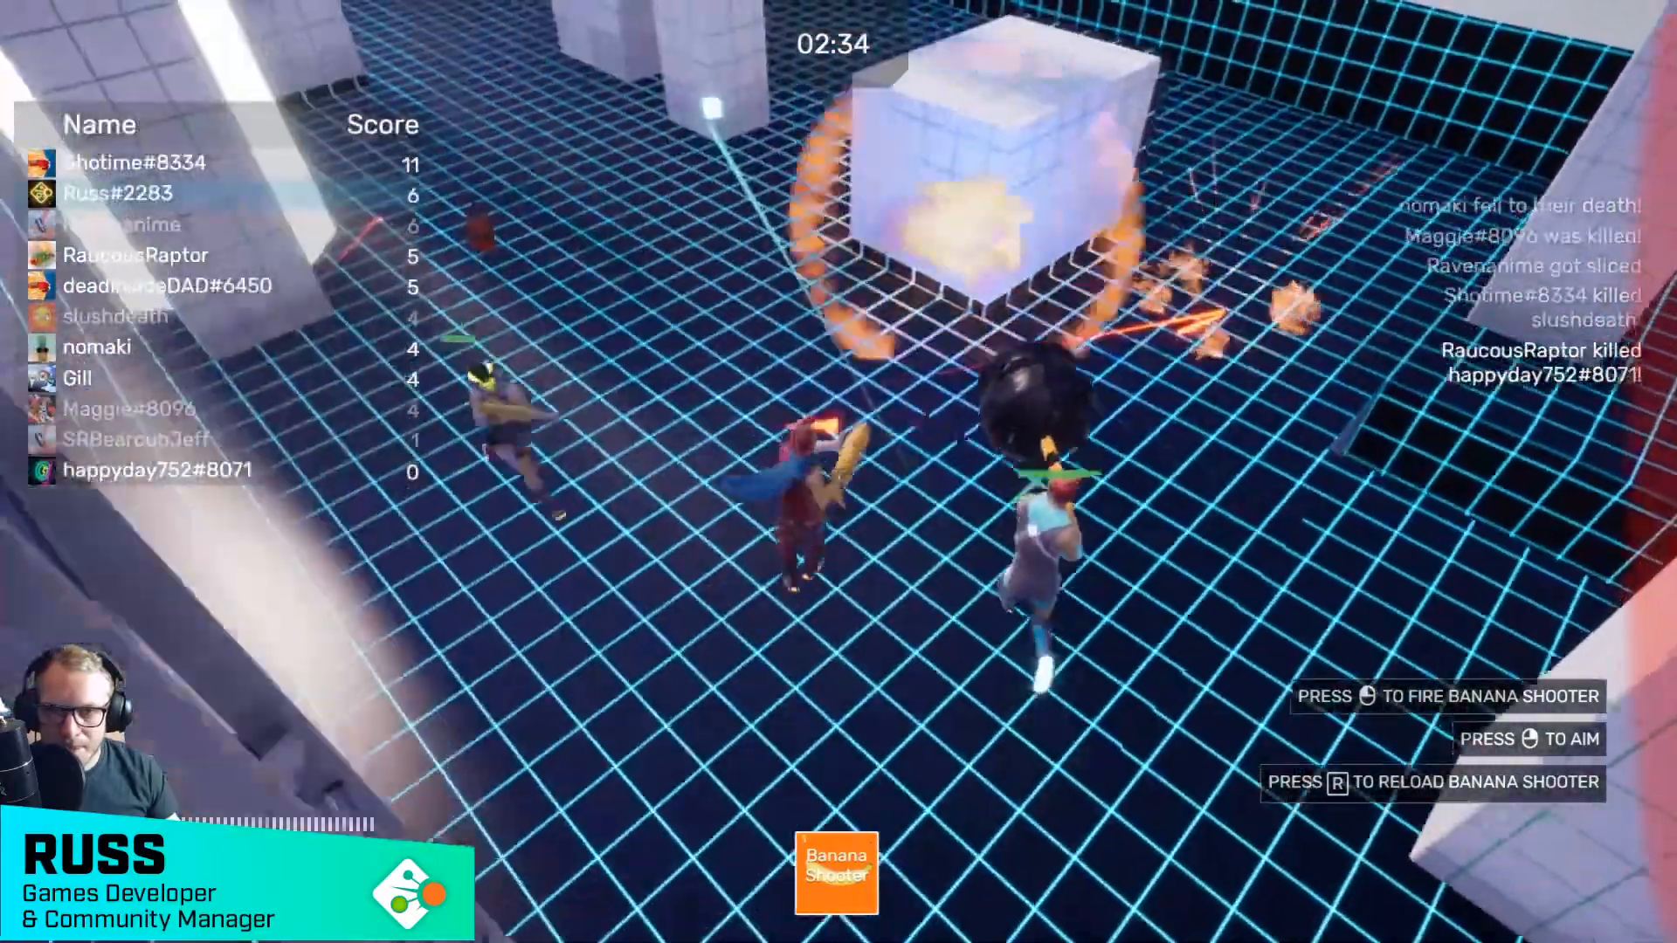
pyautogui.click(838, 470)
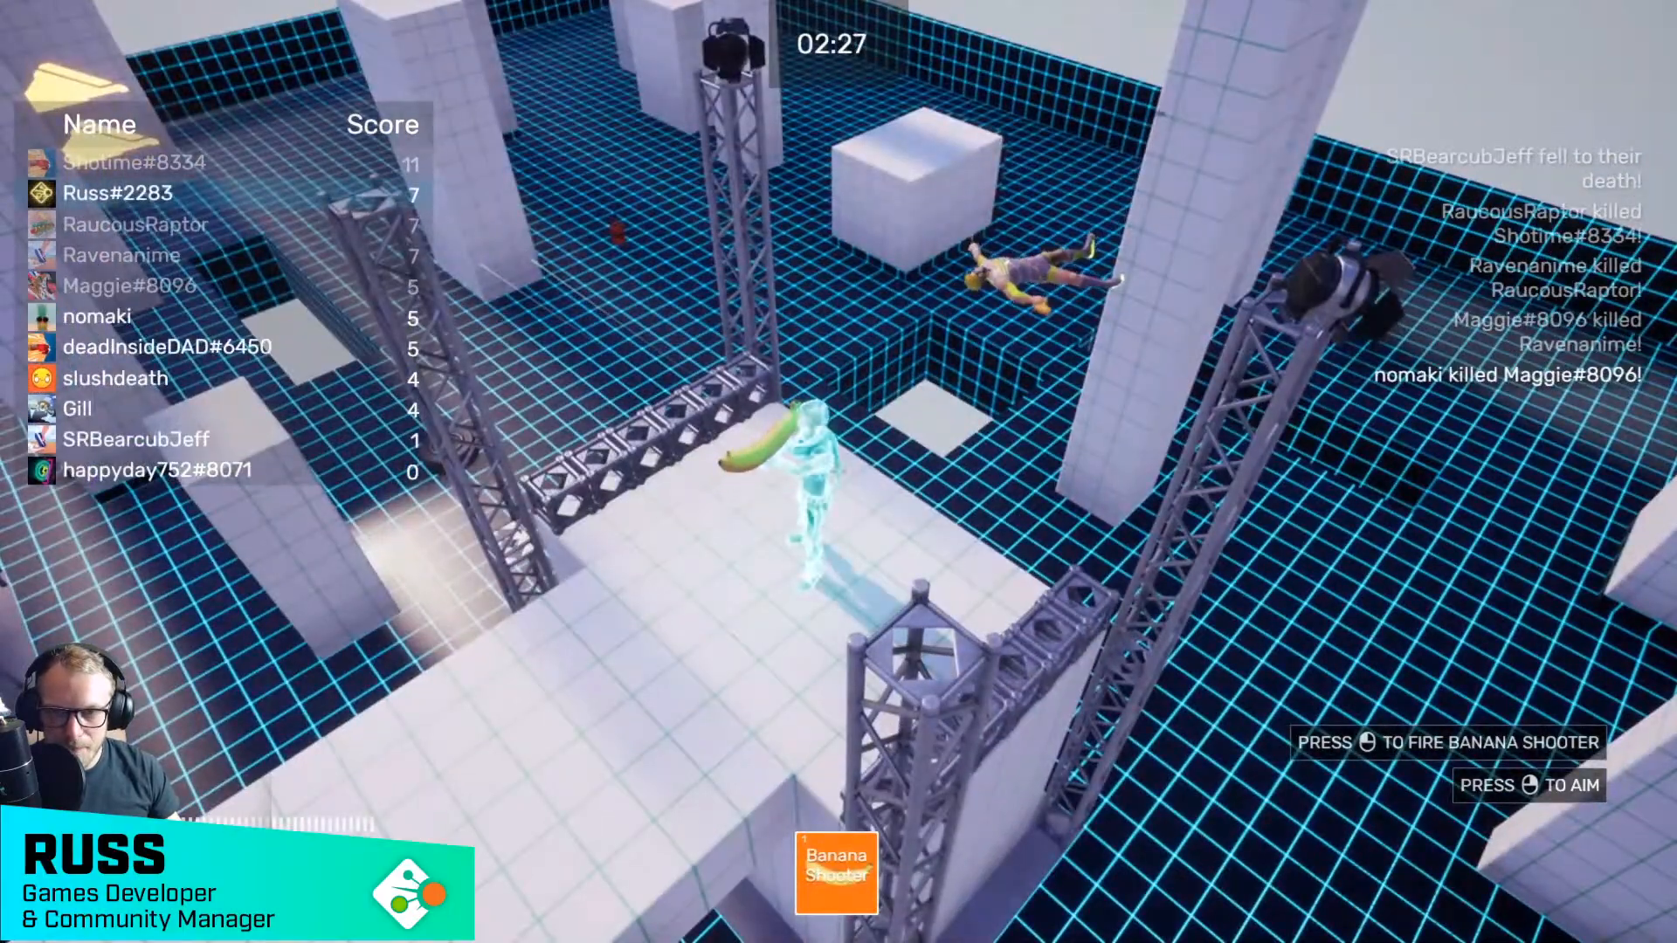
# - Fire the Banana Shooter from the end of the raised walkway, back along it and reload
pyautogui.click(838, 471)
pyautogui.press('a')
pyautogui.press('s')
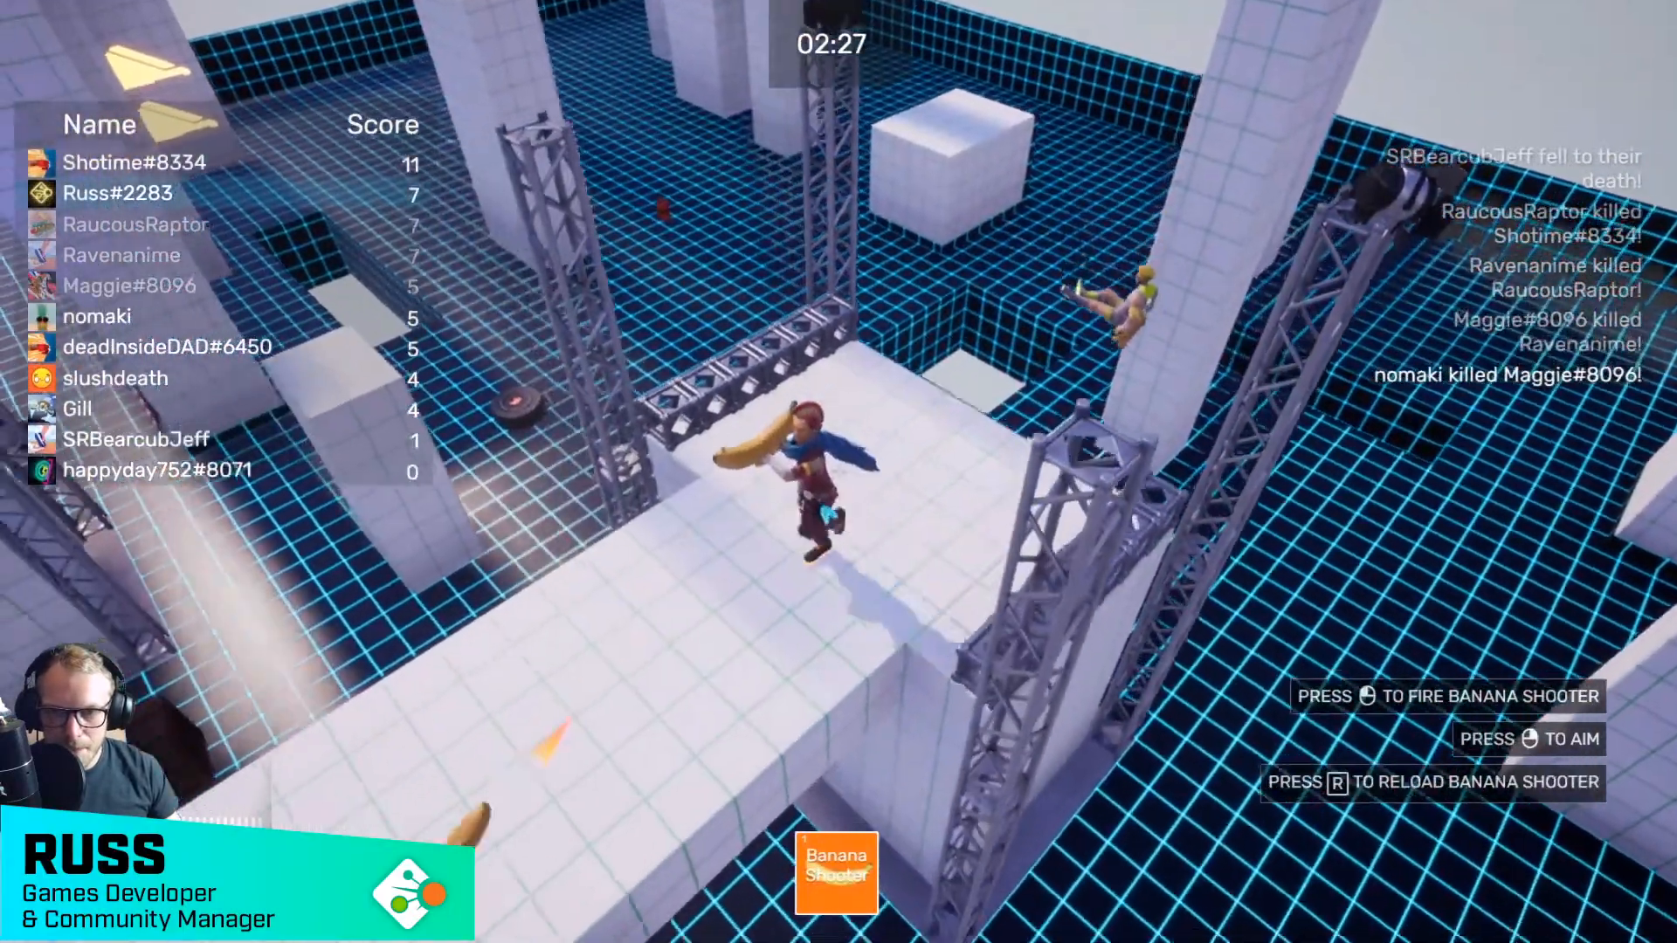
pyautogui.press('r')
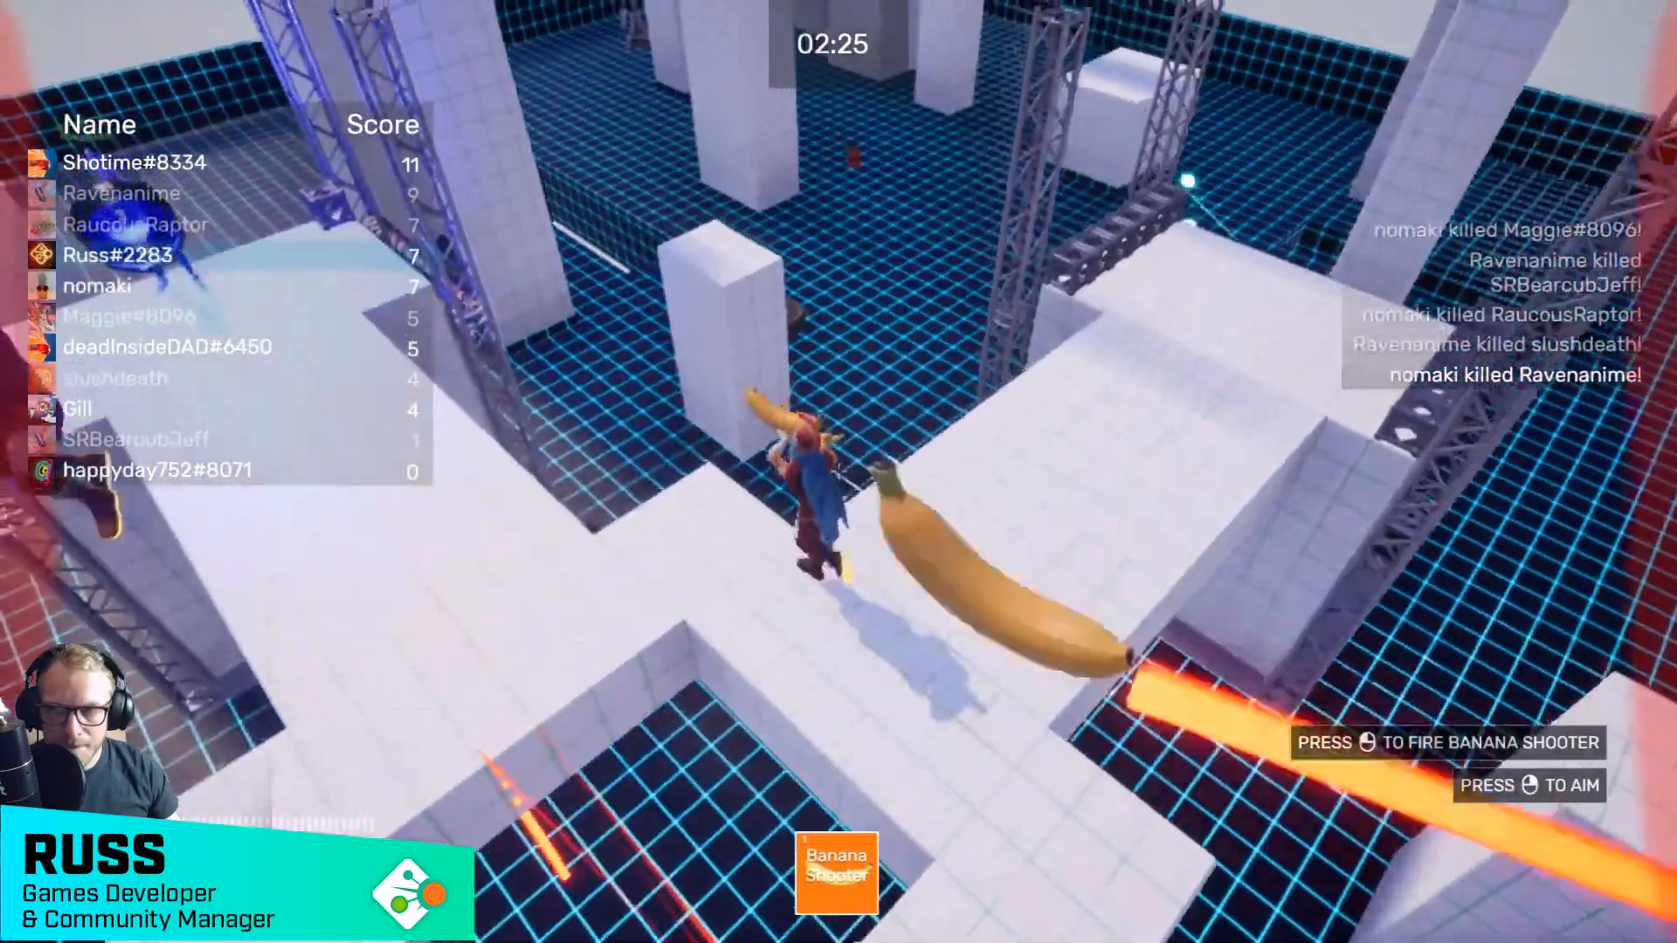
# - Run along the raised walkway shooting nearby opponents with the Banana Shooter, and keep dodging with the HAND gun
pyautogui.press('a')
pyautogui.click(838, 471)
pyautogui.press('w')
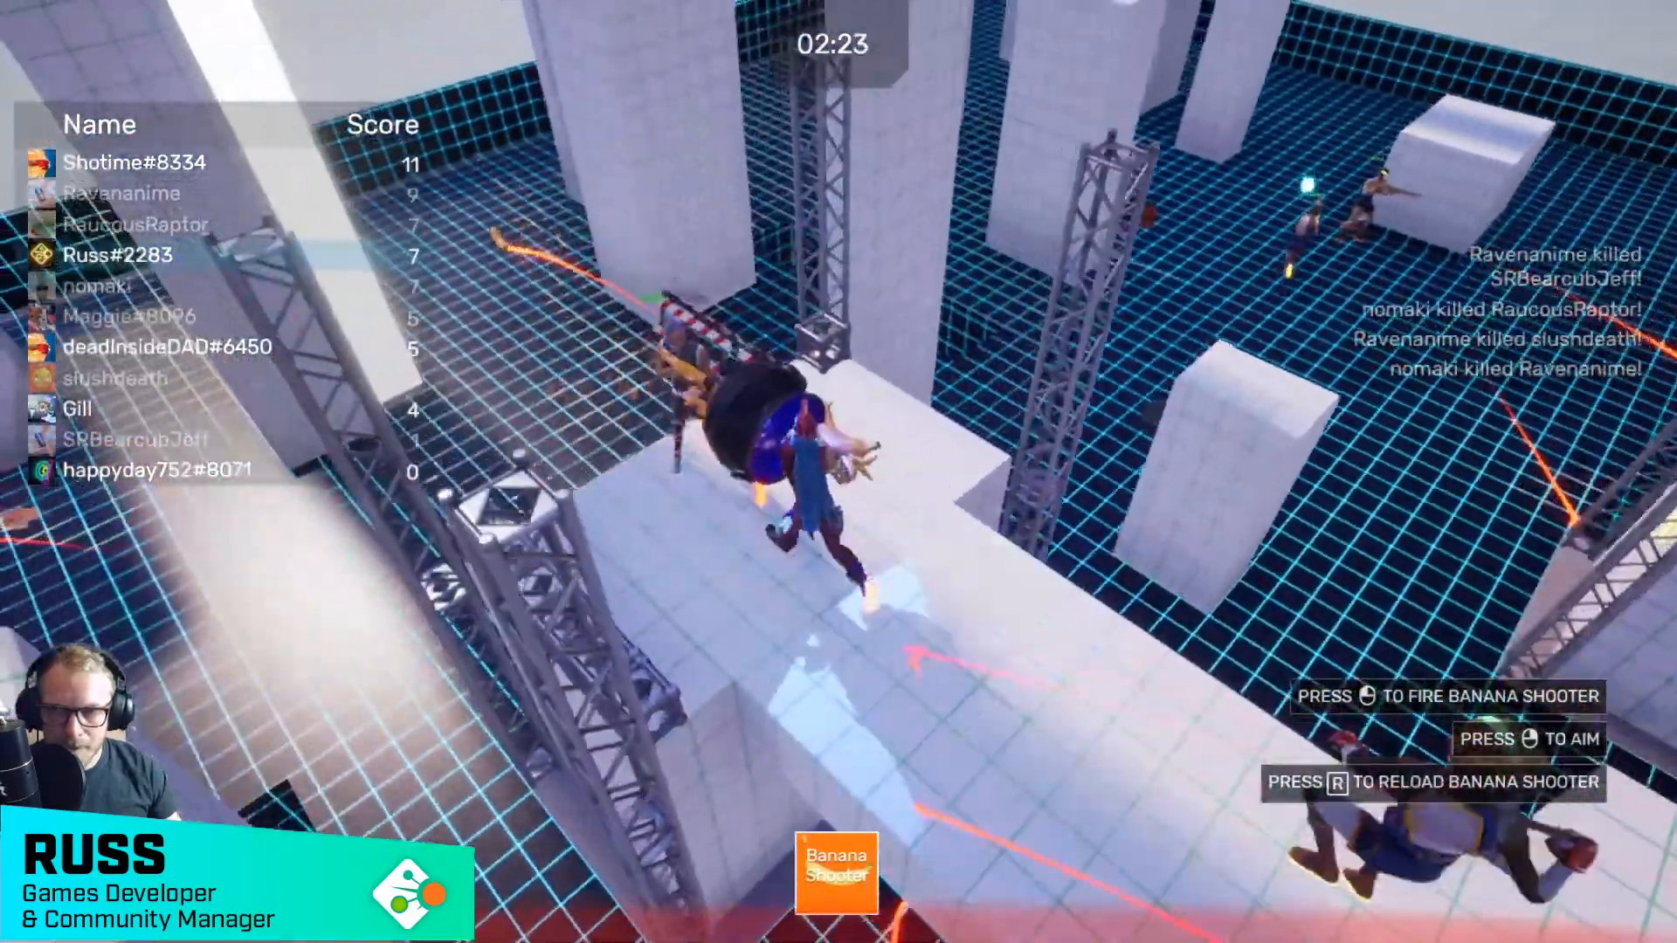
pyautogui.press('a')
pyautogui.press('r')
pyautogui.click(838, 471)
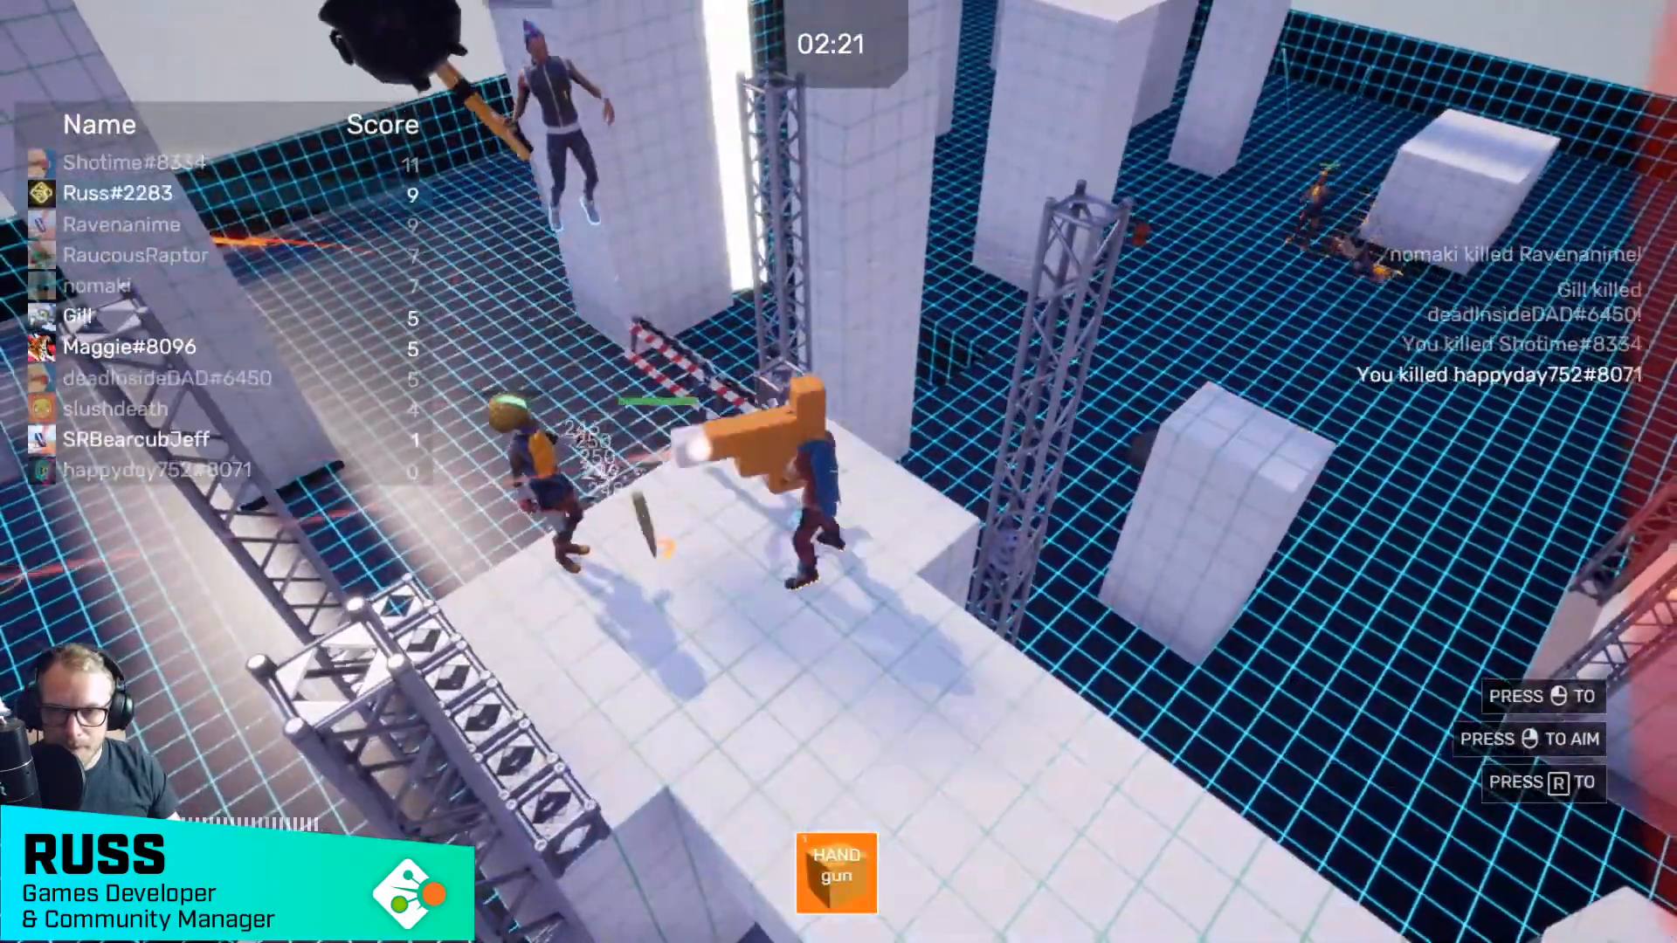
pyautogui.press('s')
pyautogui.press('d')
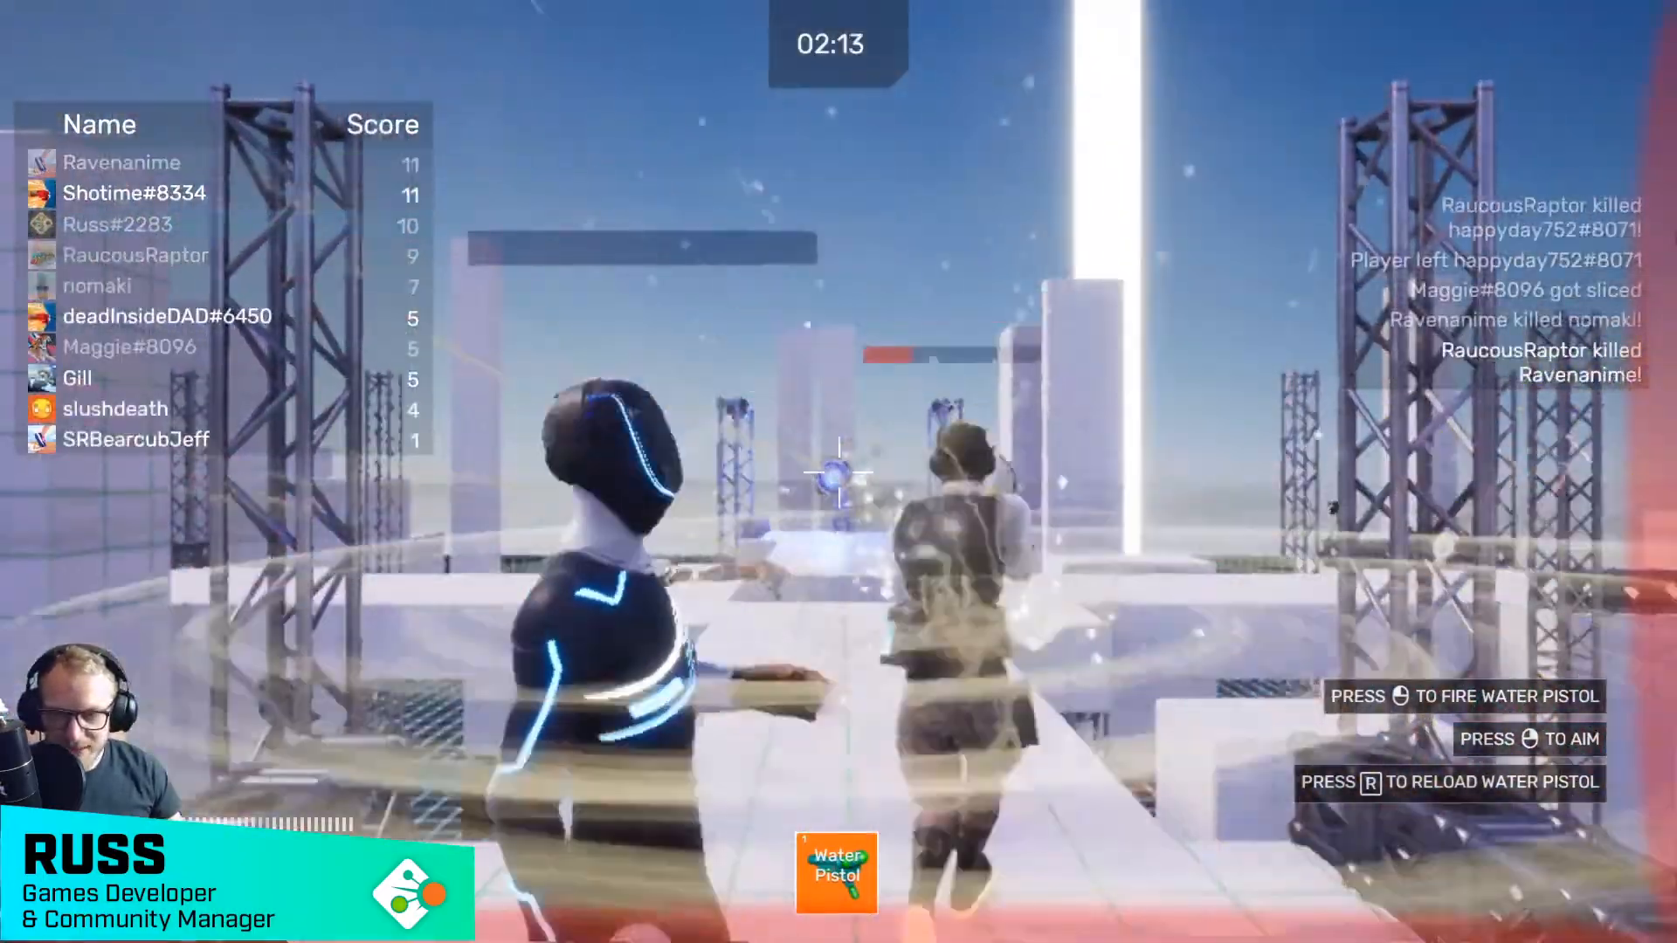
# - Jump off the raised walkway with the Water Pistol and run across the floor past the scaffold towers
pyautogui.press('w')
pyautogui.press('space')
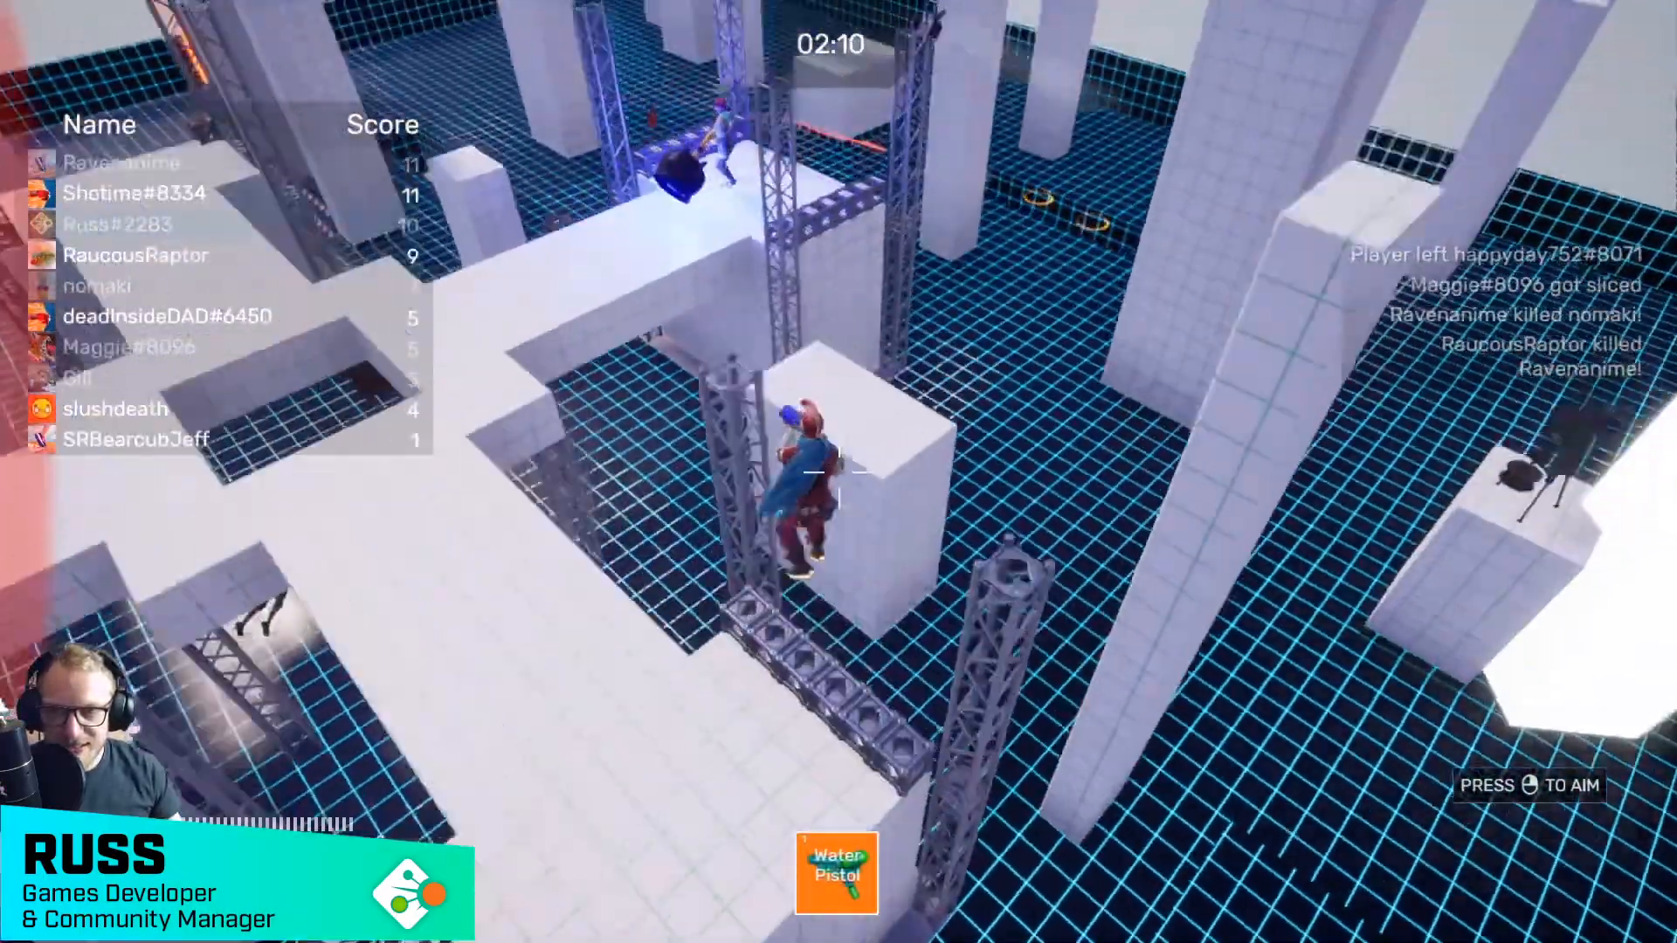
pyautogui.press('w')
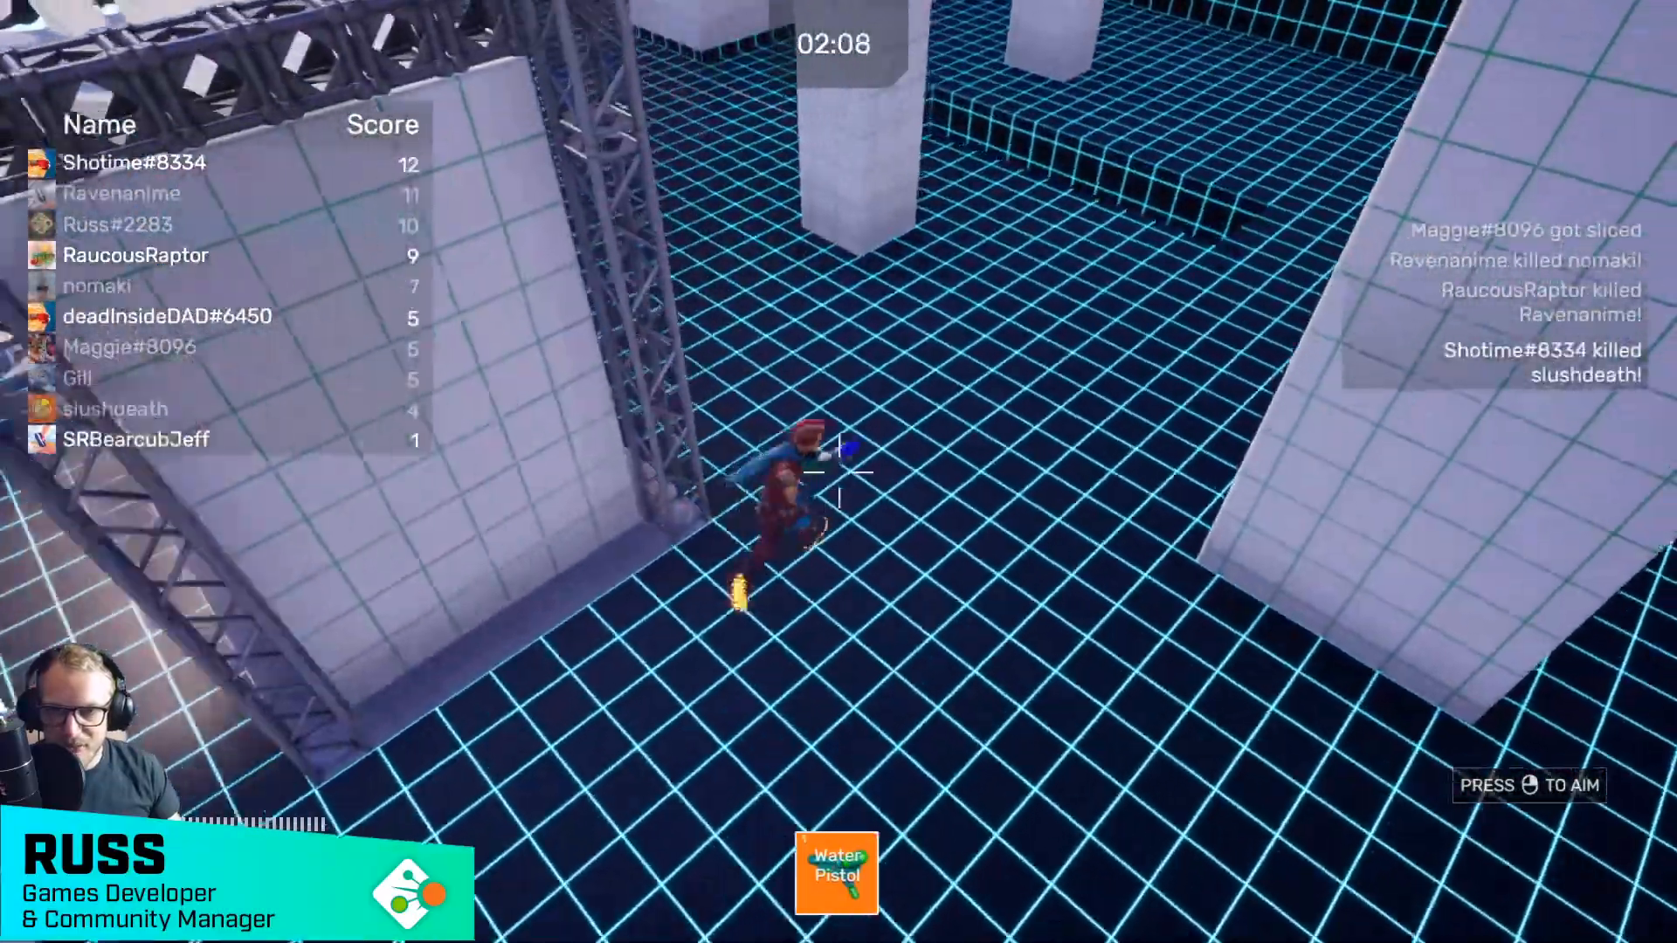
pyautogui.press('w')
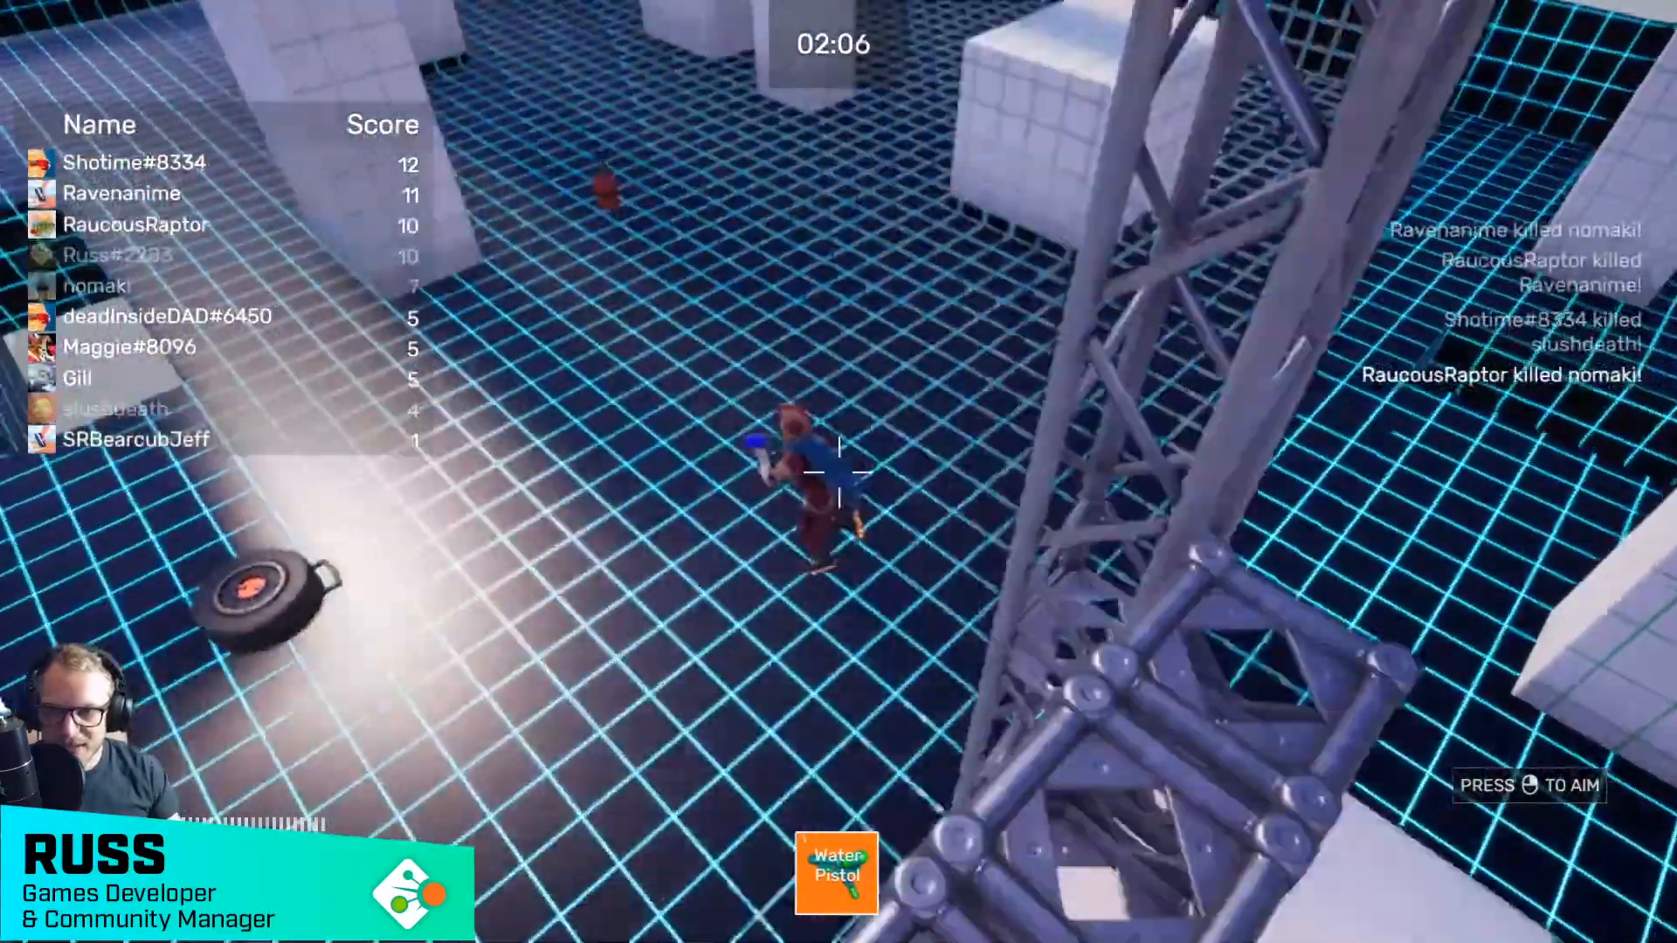